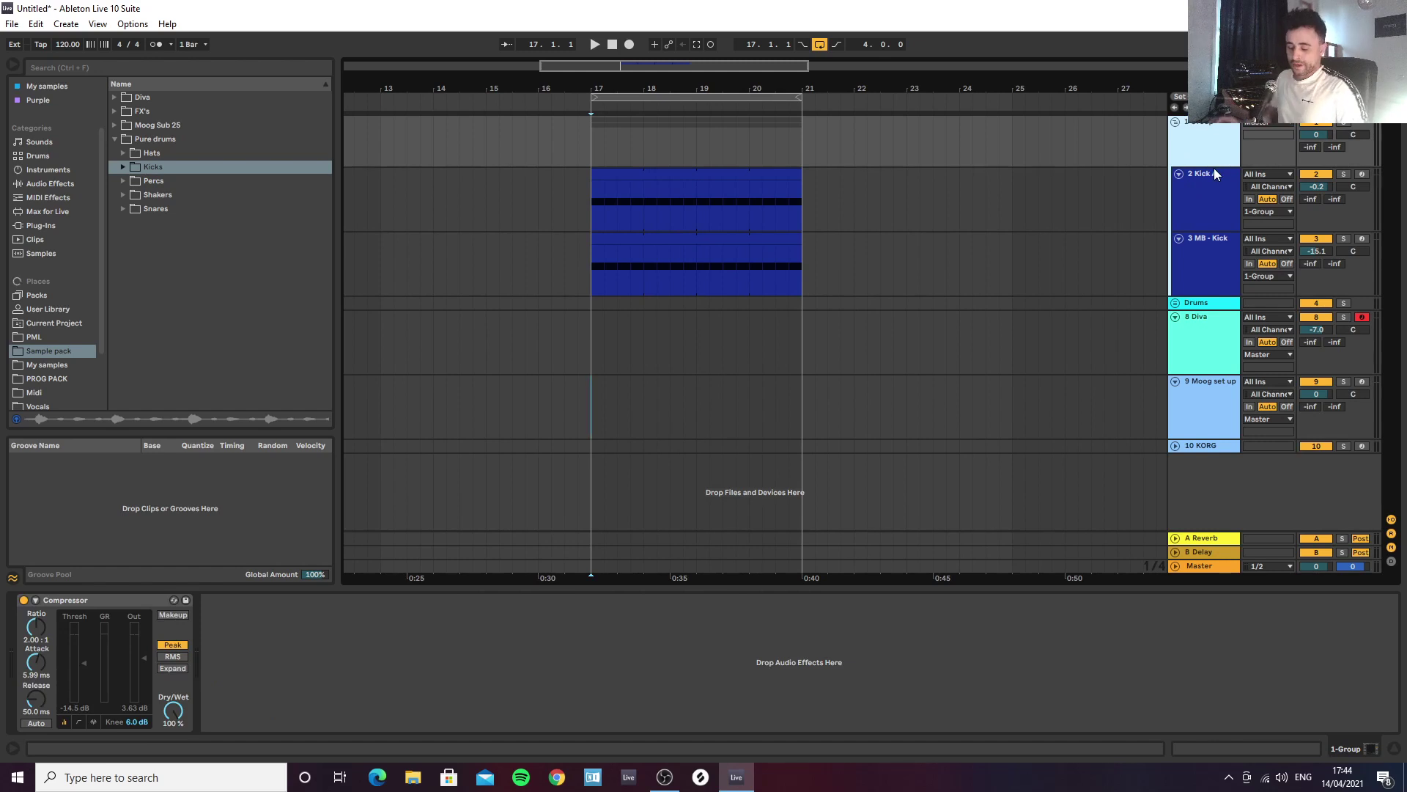
Step: Rename the group track that holds the two kick tracks as "Kick goup"
text(Kick)
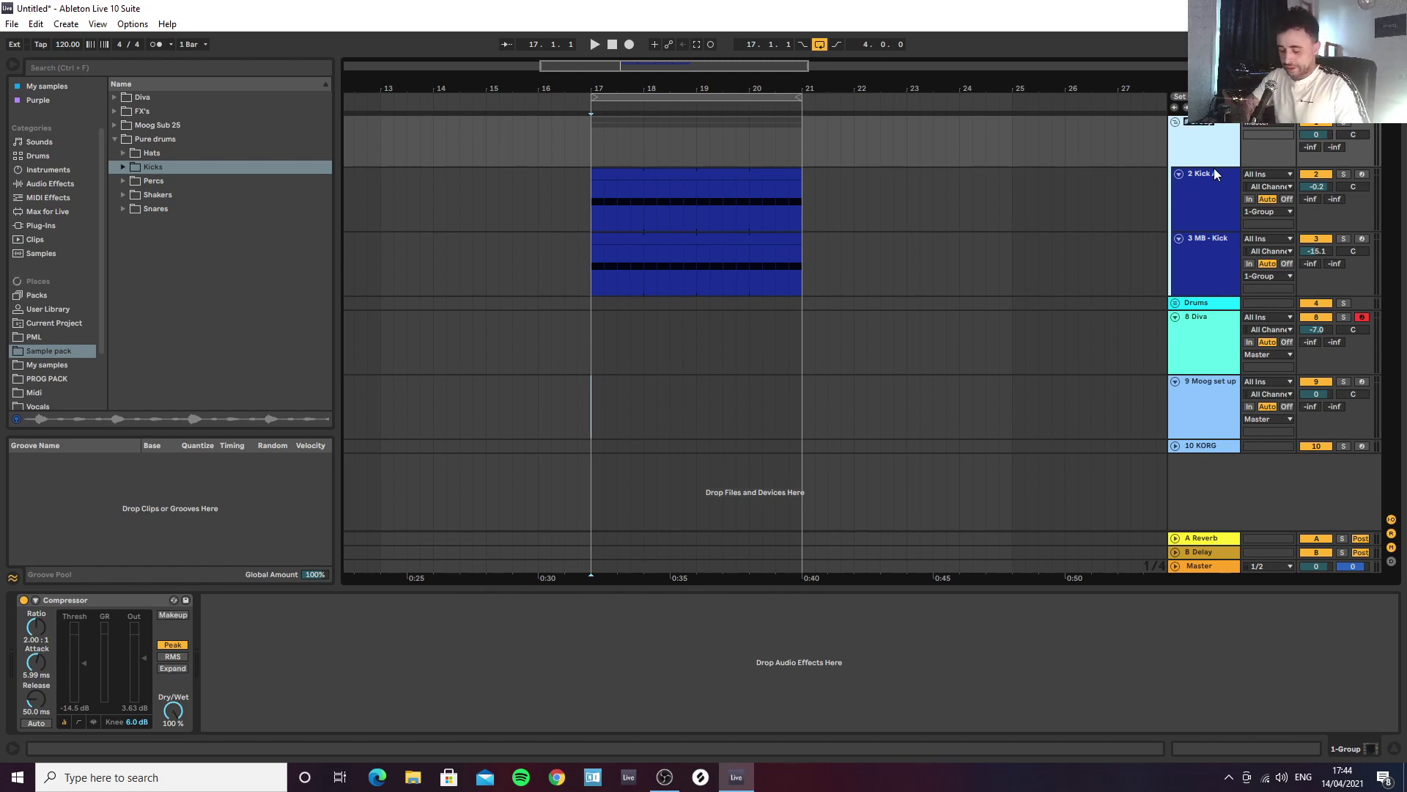
text( g)
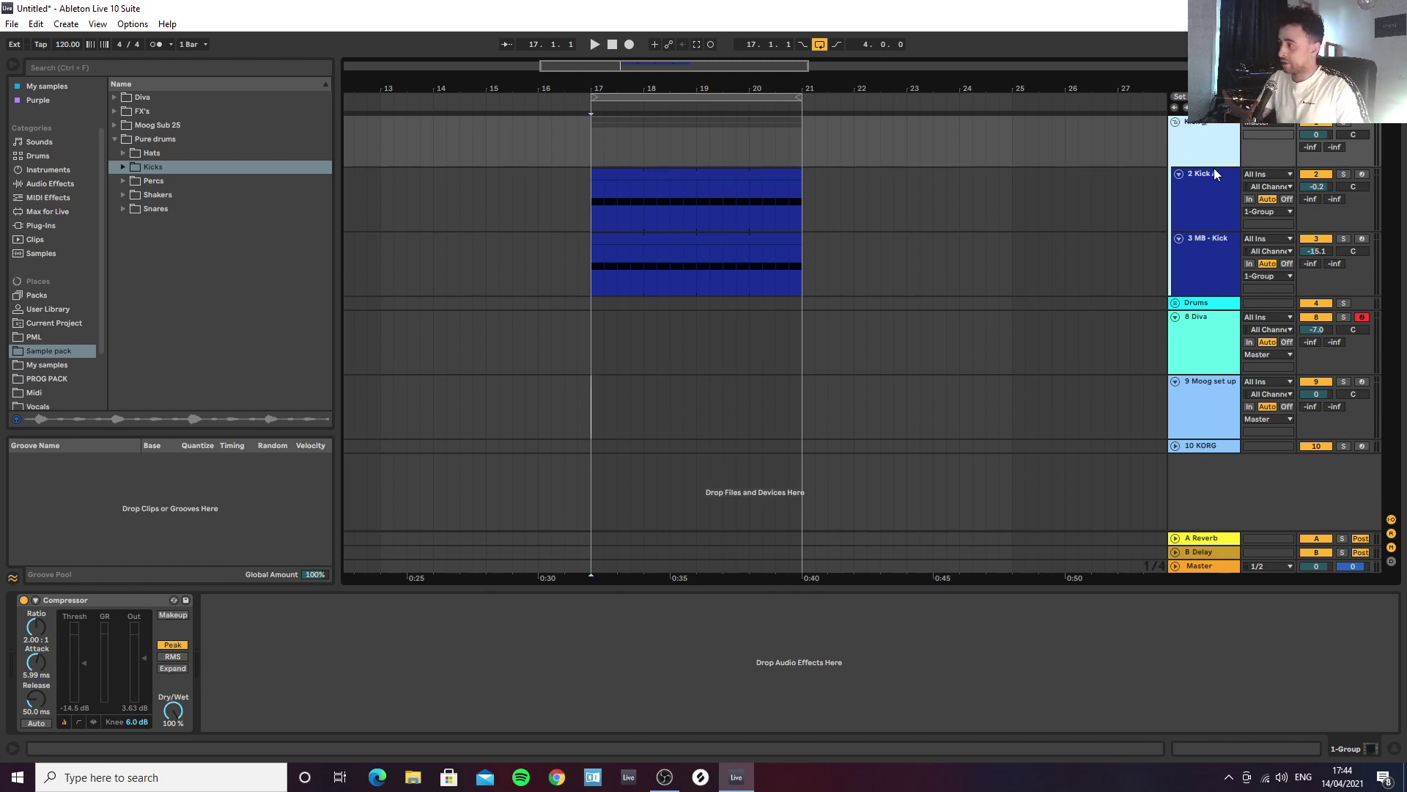
text(rou)
key(Return)
Step: Inspect the devices on the Kick A and MB - Kick tracks, and play MB - Kick in solo
click(1214, 170)
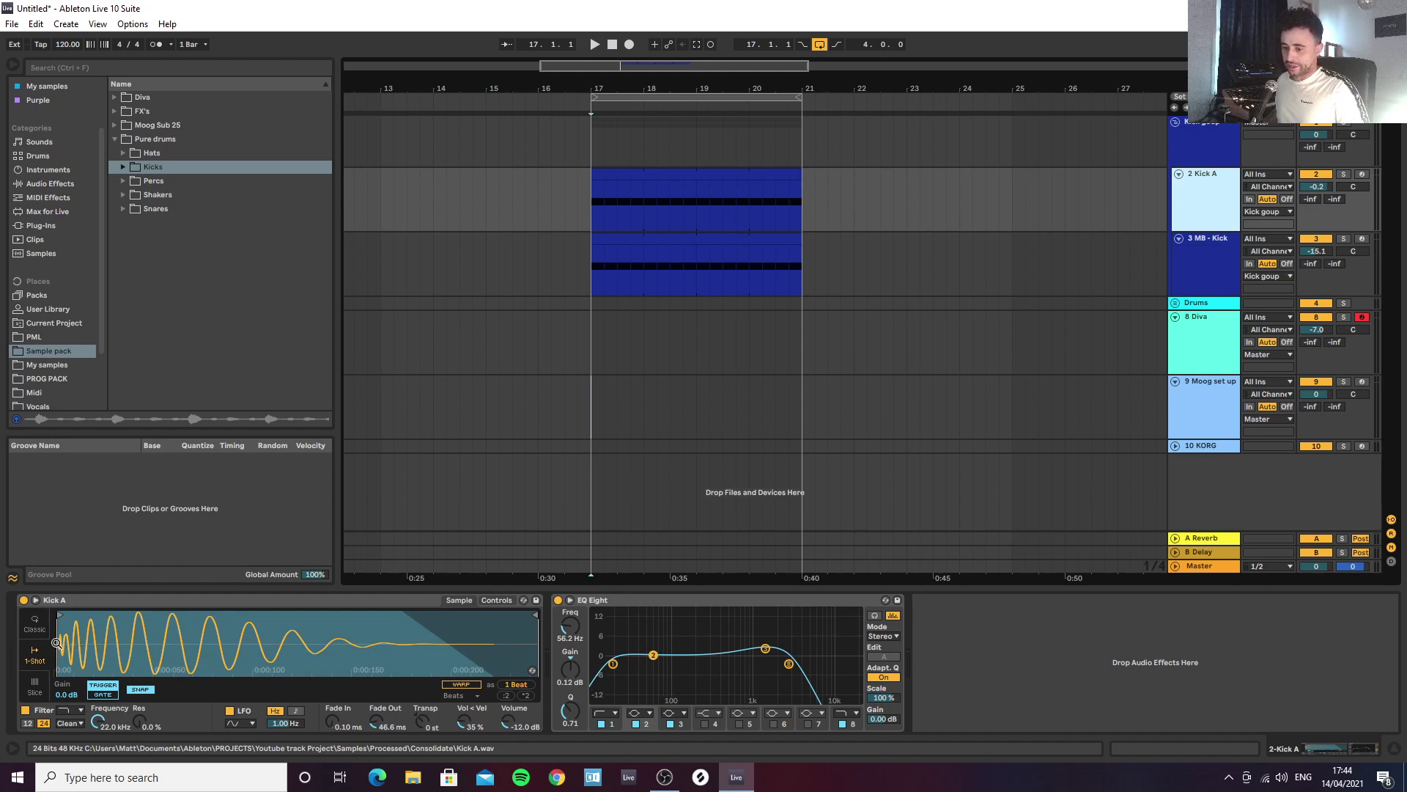
click(1212, 272)
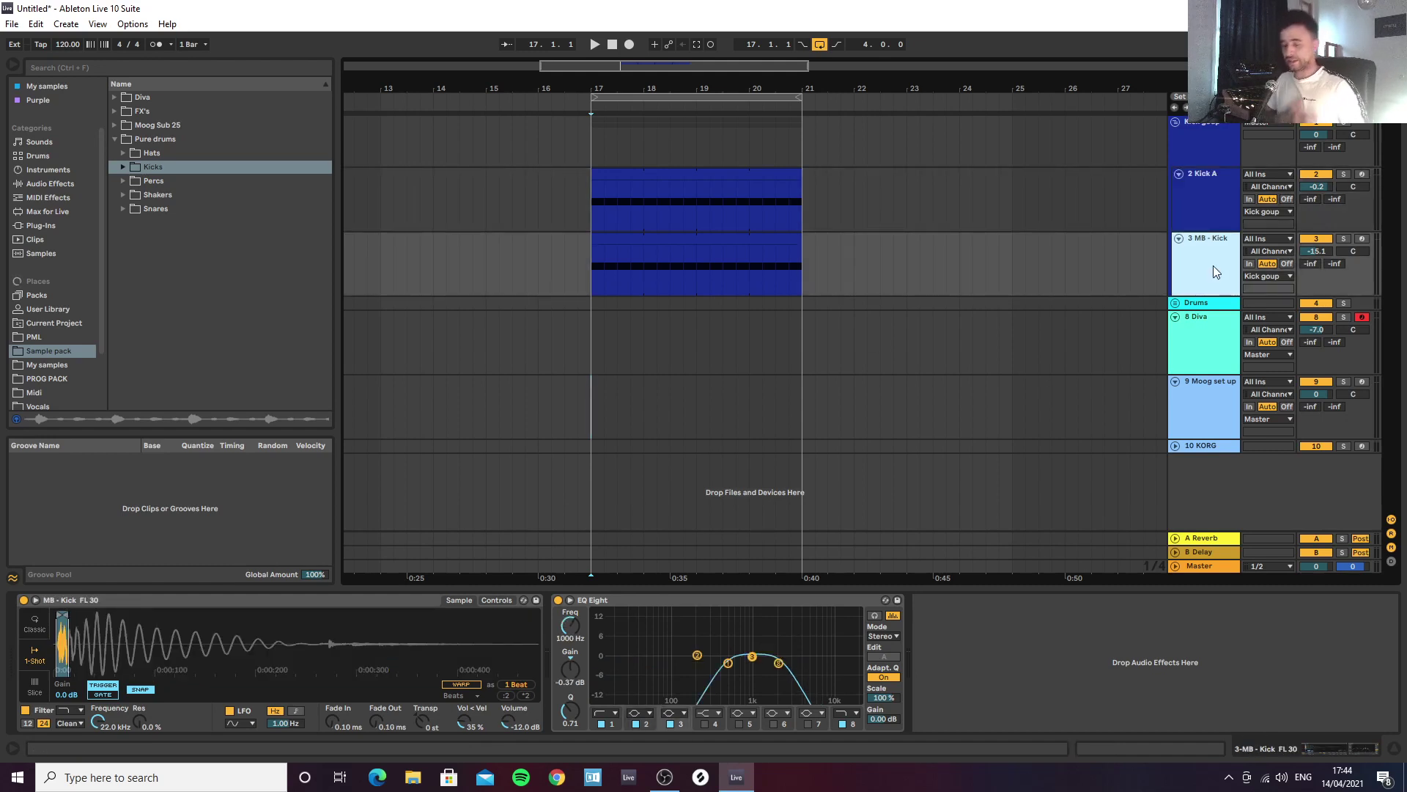
key(s)
key(space)
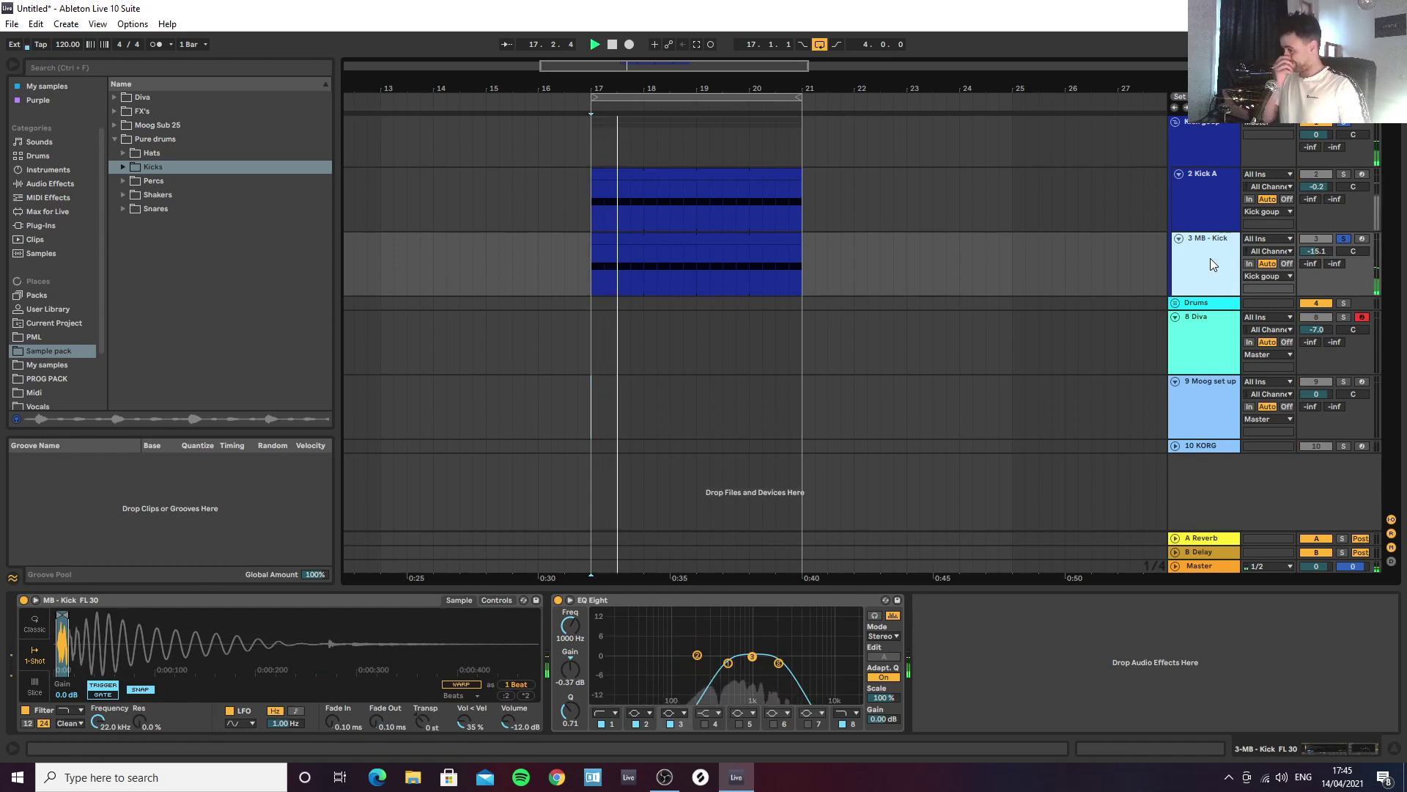
Step: Play the Kick A track in solo
click(1233, 200)
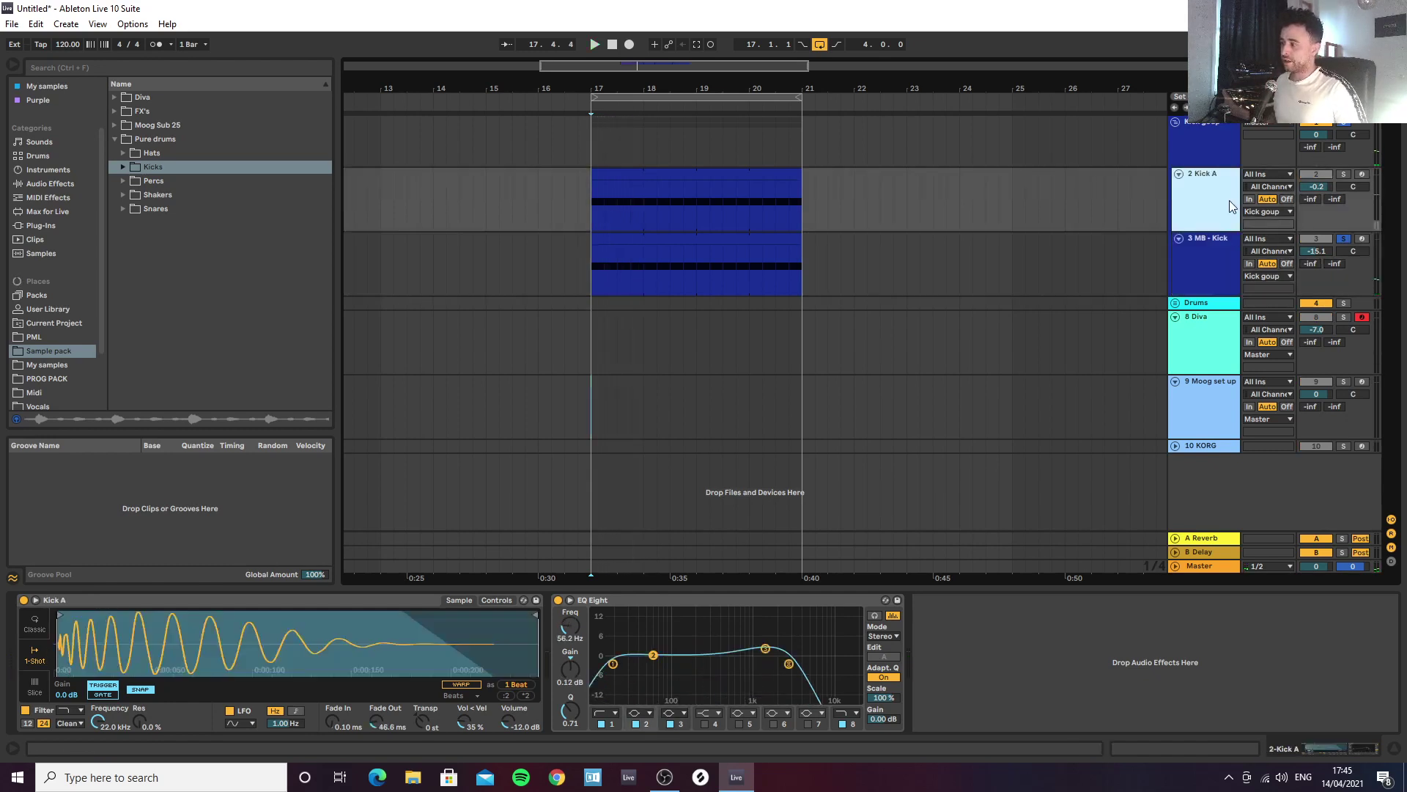
key(s)
key(space)
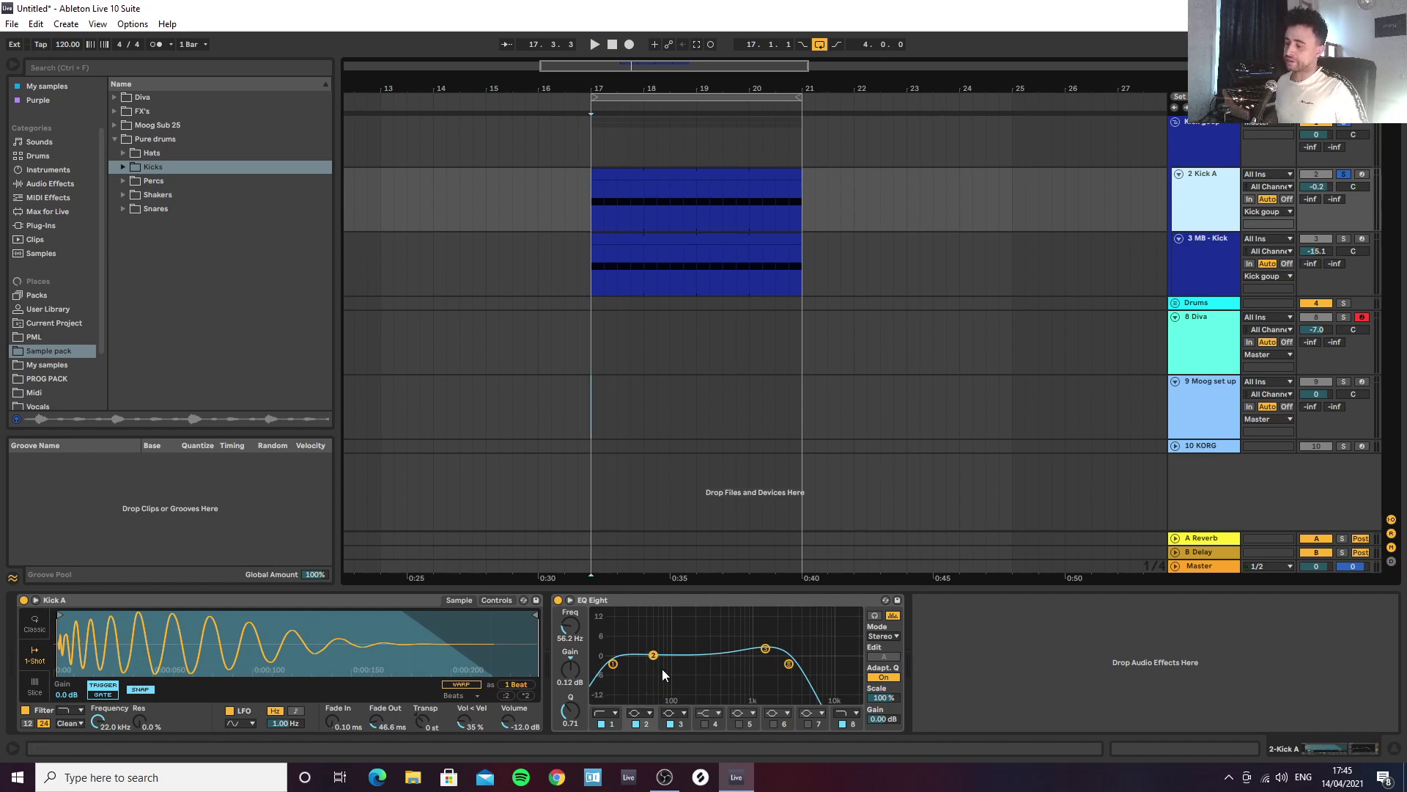
Step: Listen to the soloed kick through the kick group's Compressor, and take Kick A out of solo
click(1216, 147)
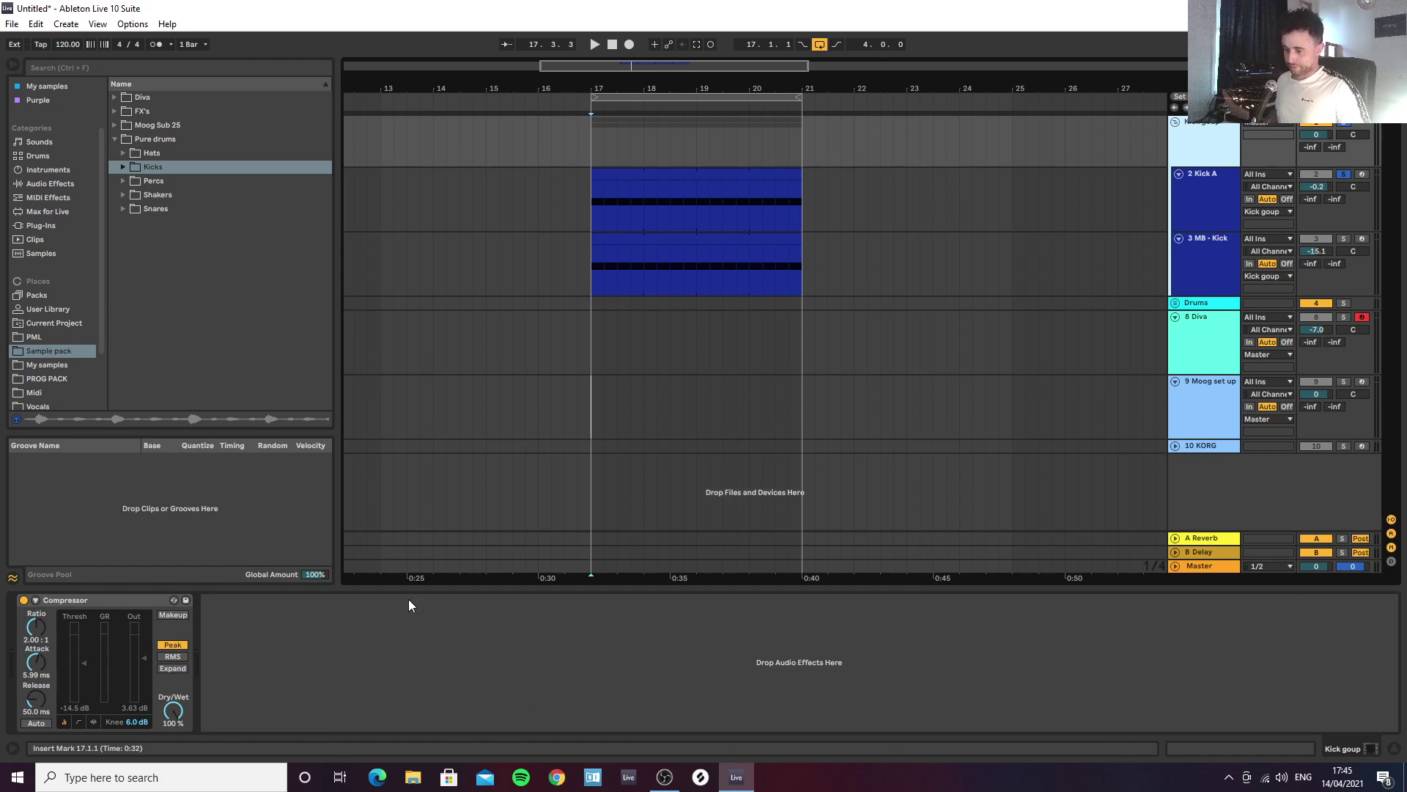
key(space)
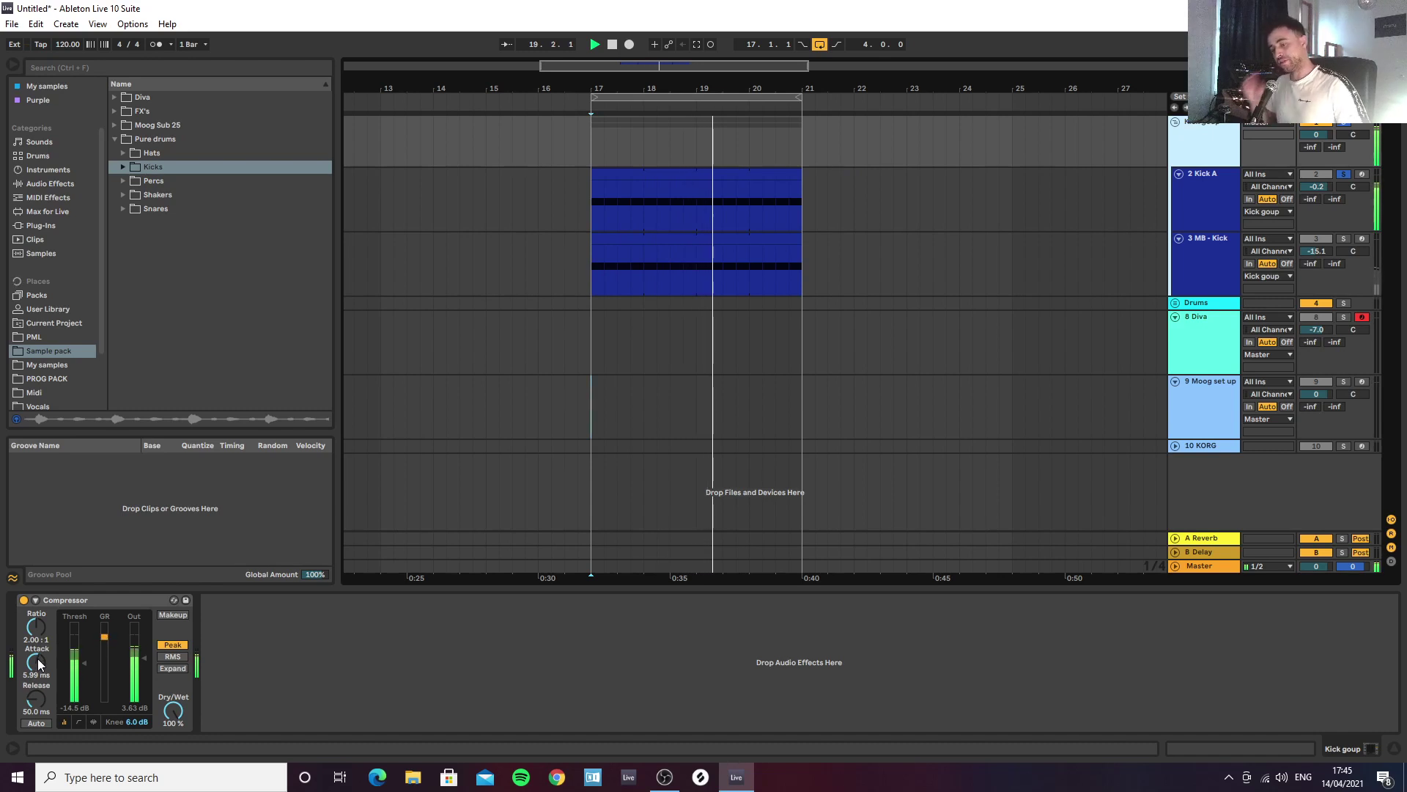
key(space)
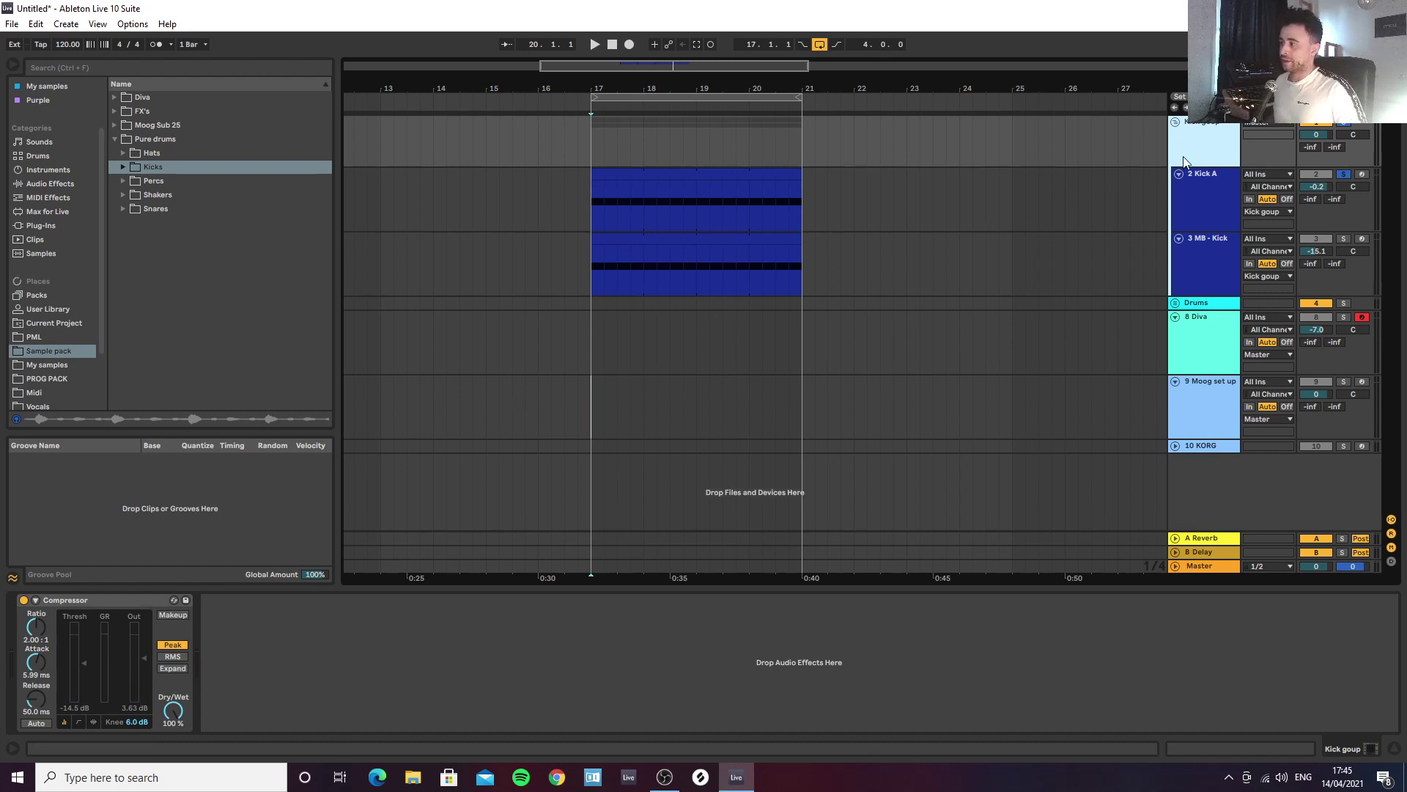
click(1341, 174)
Step: Collapse the kick group in the arrangement and set the project tempo to 124 BPM
key(Tab)
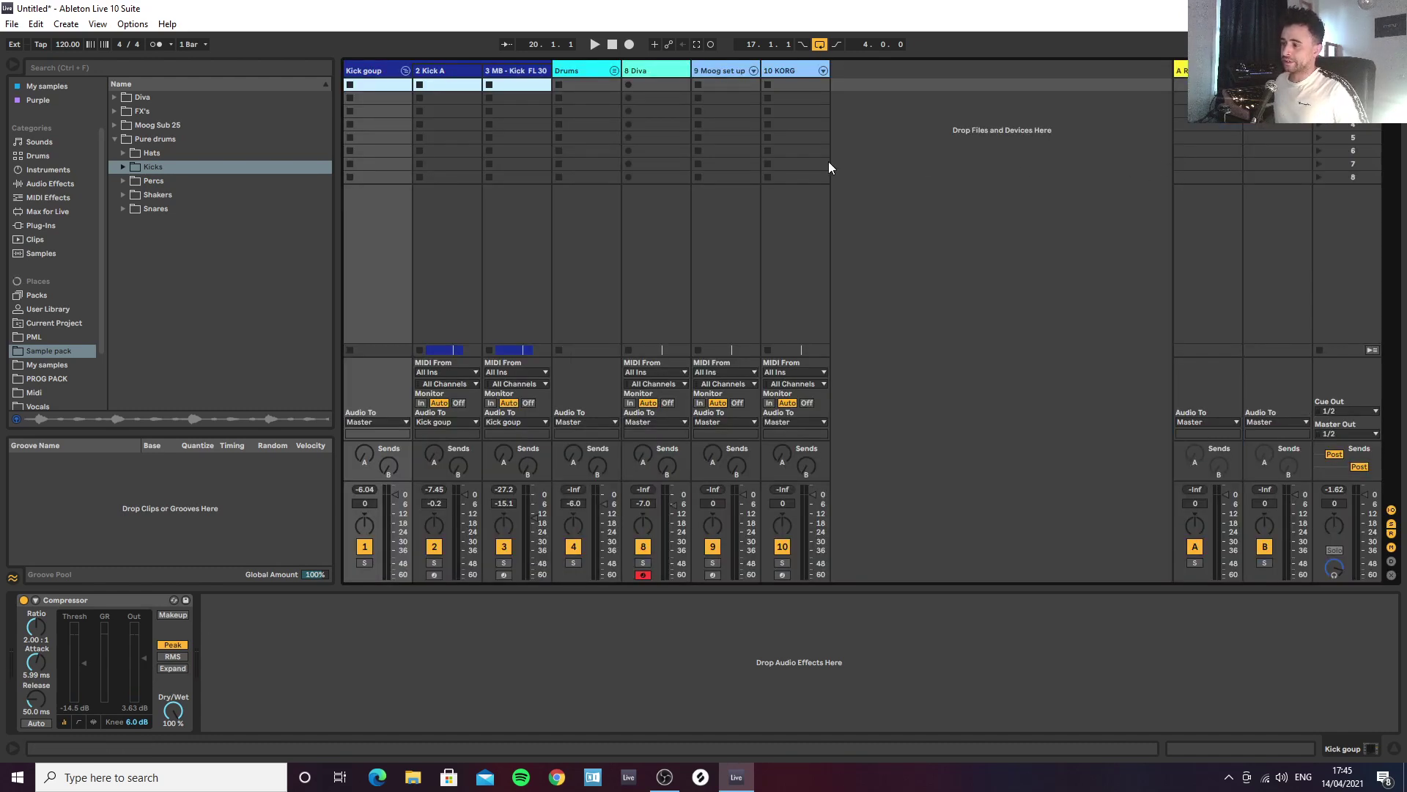
key(Tab)
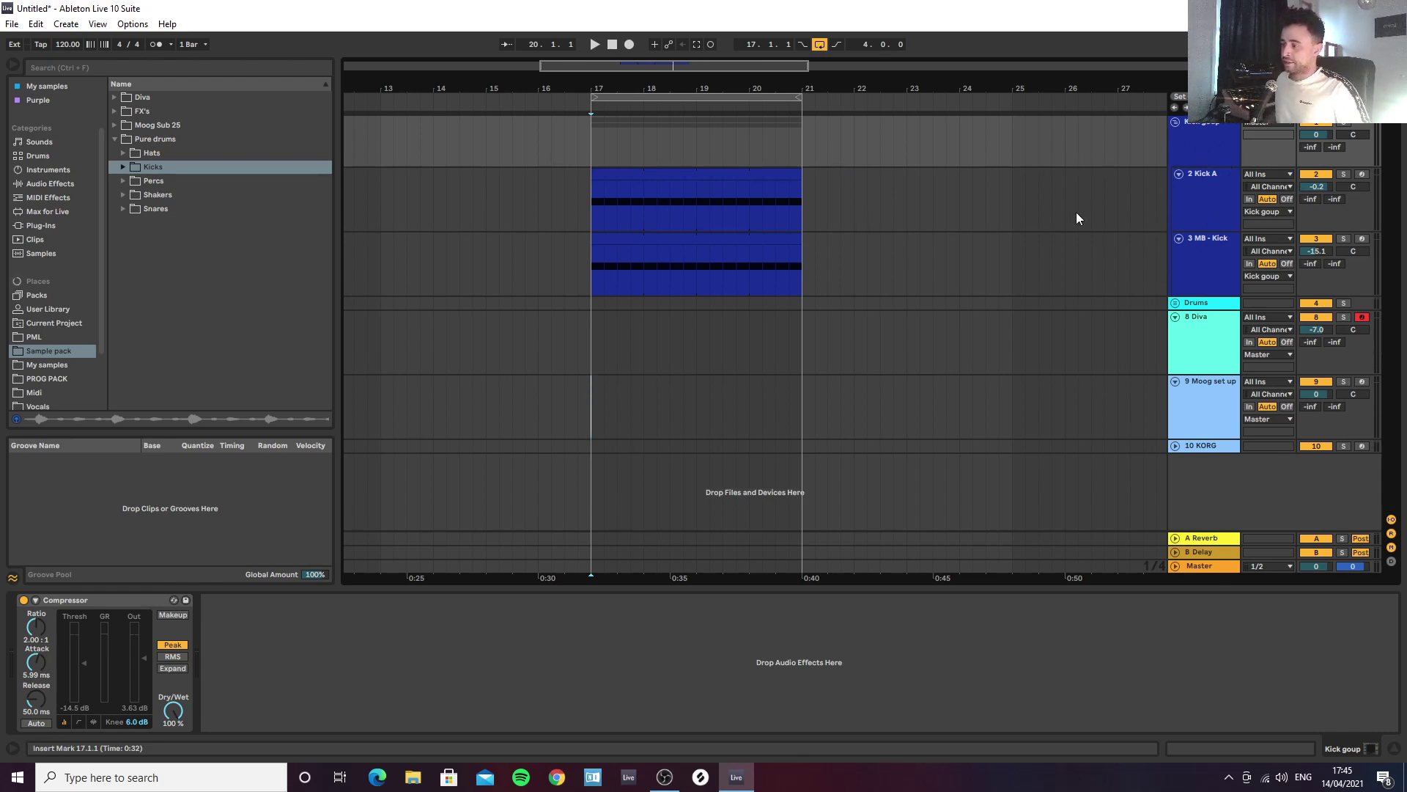
click(1176, 121)
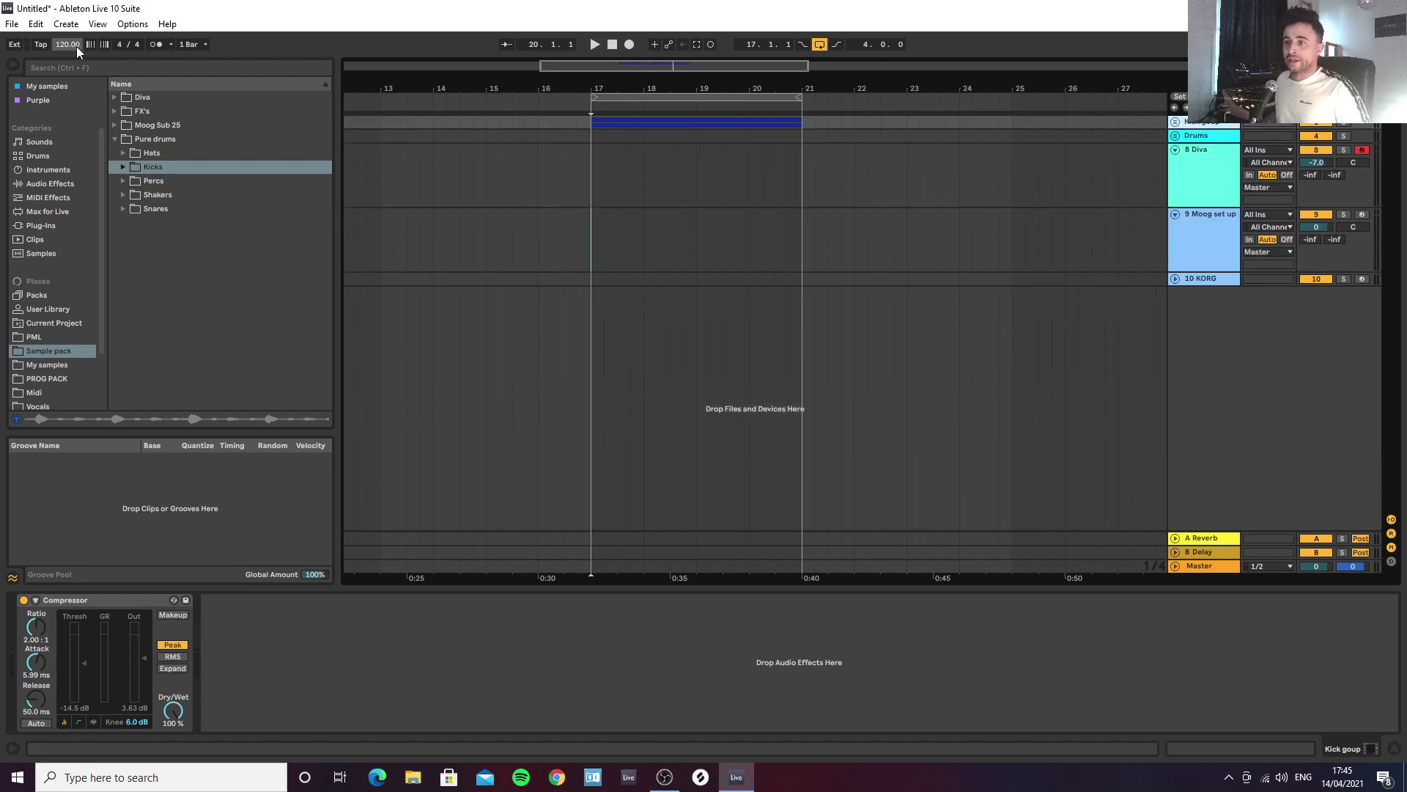
drag(76, 46, 76, 35)
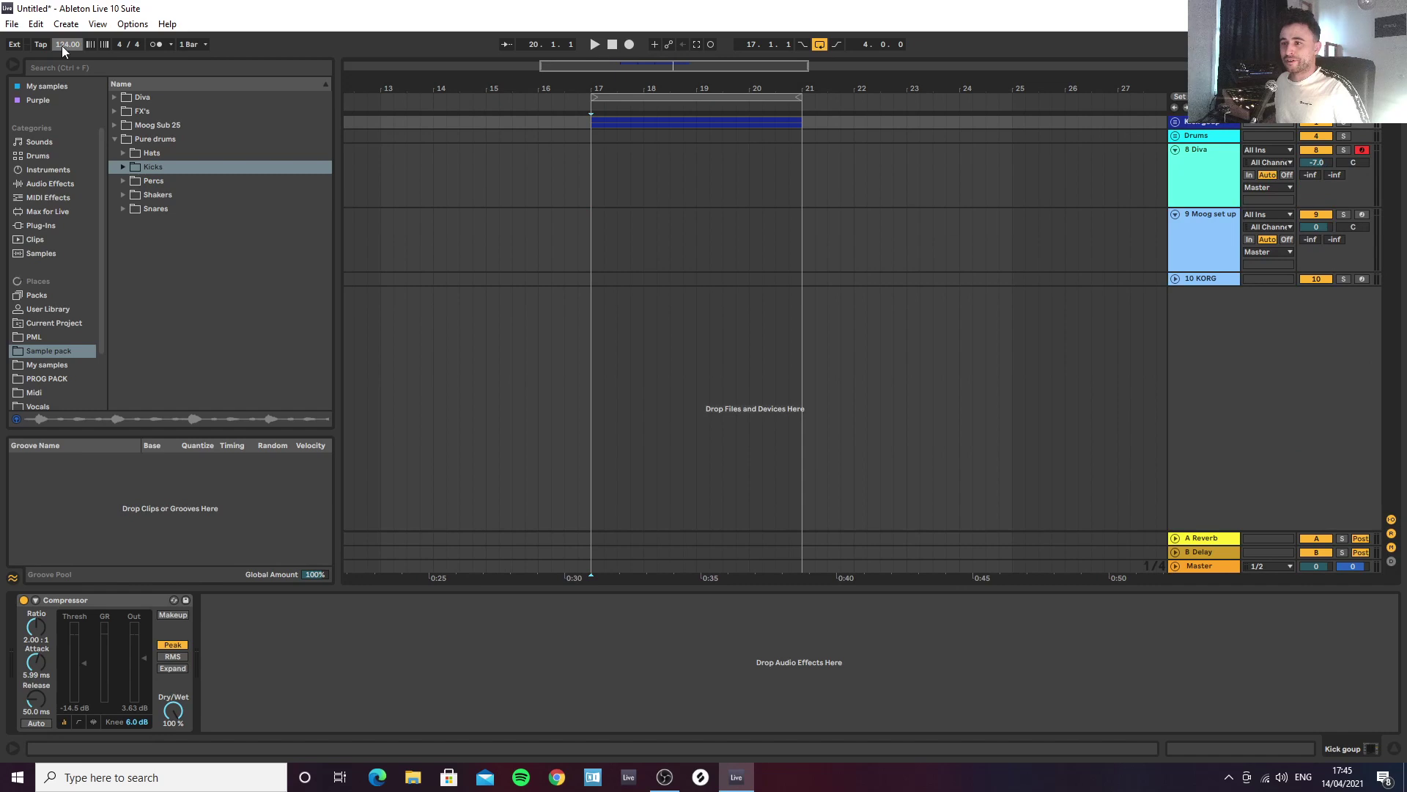
Step: Open the Diva synth on the Diva track to examine its sound settings, and close its window
click(1207, 190)
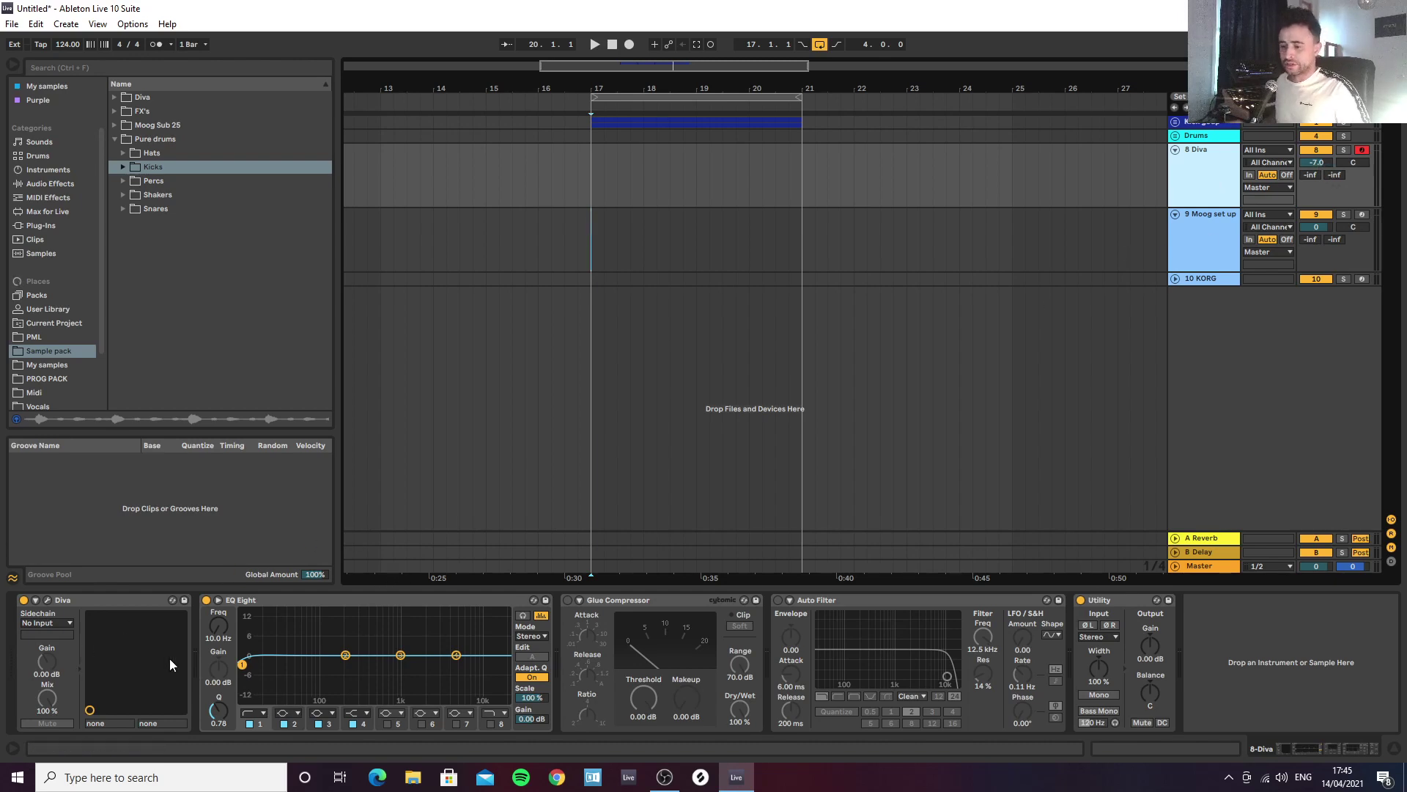
click(46, 599)
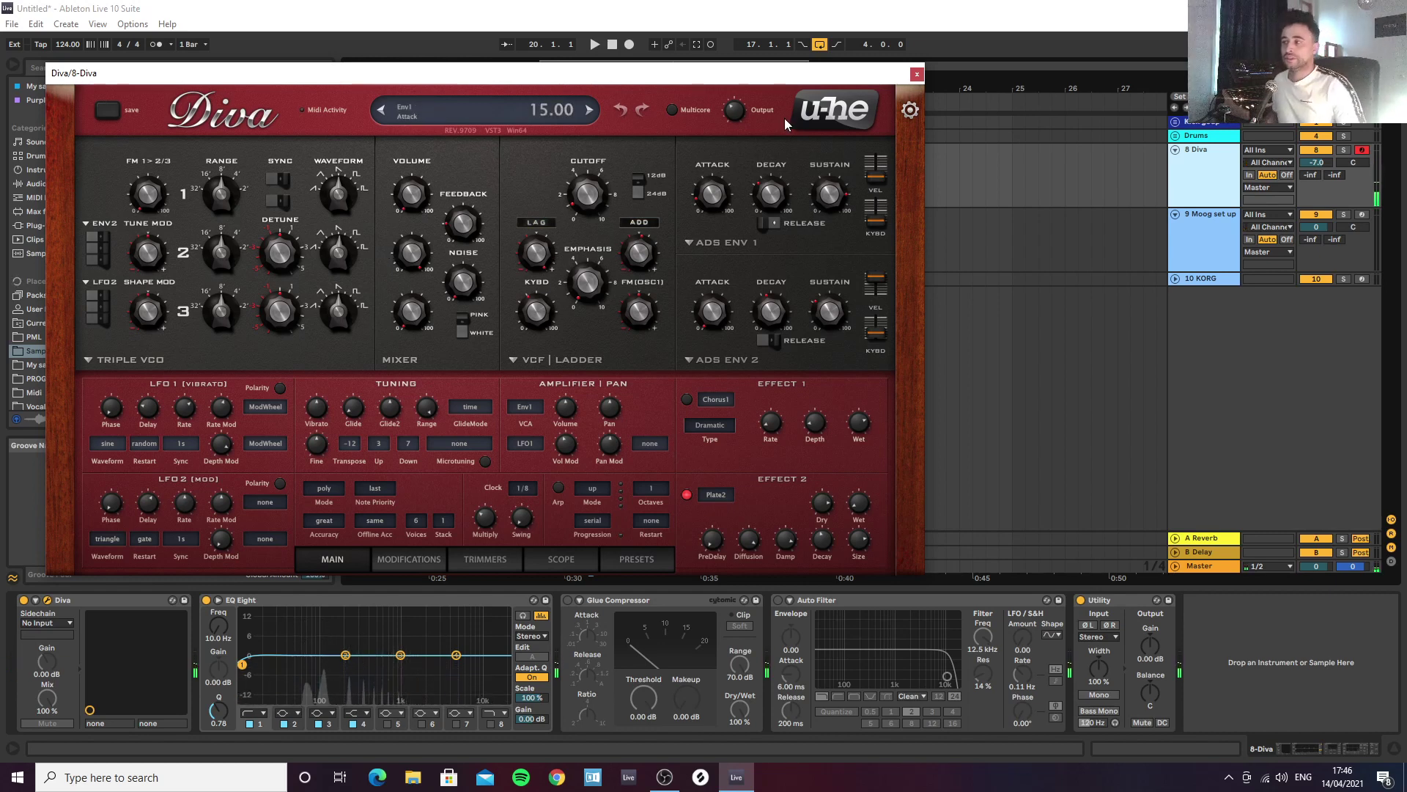
click(917, 75)
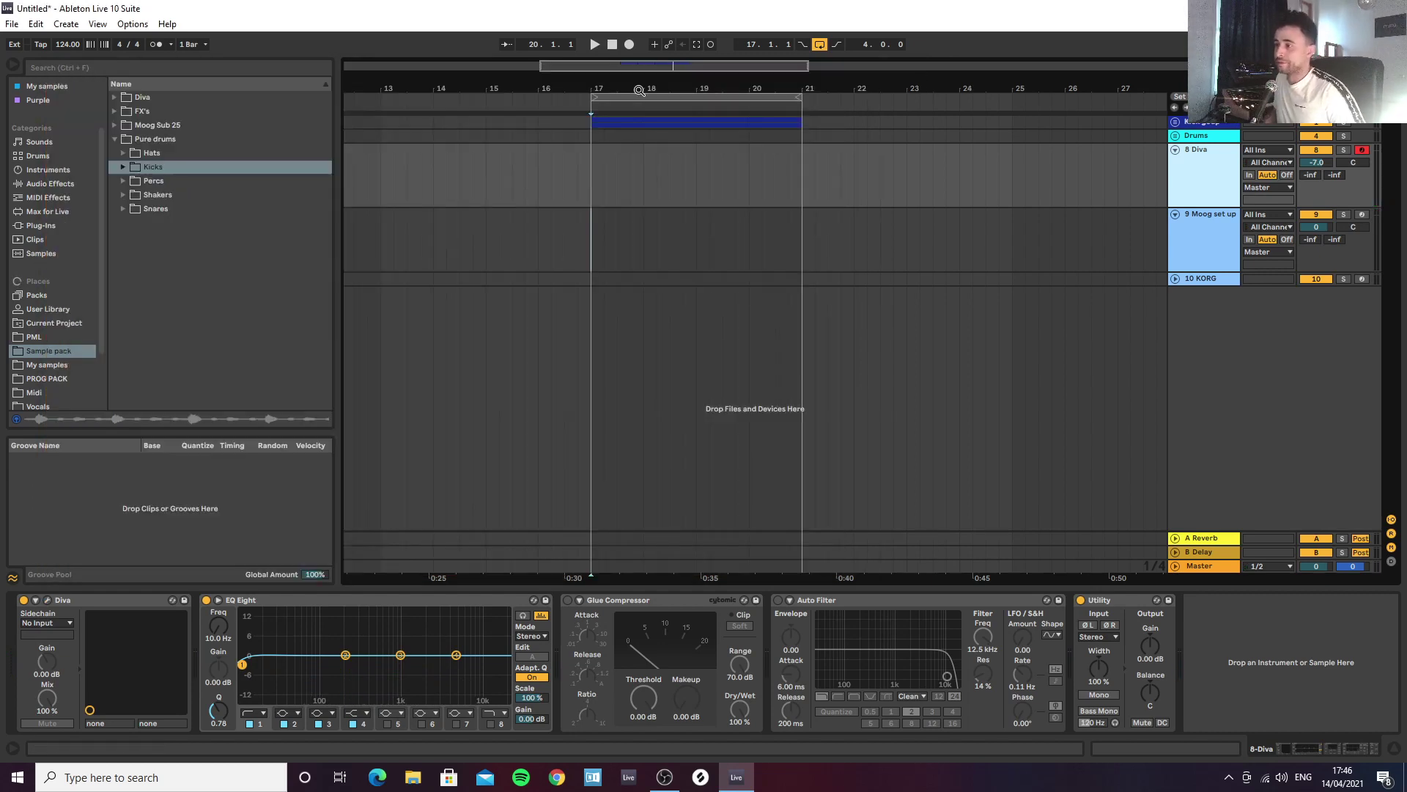
Step: Create an empty four-bar MIDI clip on the Diva track from bar 17 to bar 21
drag(638, 90, 634, 103)
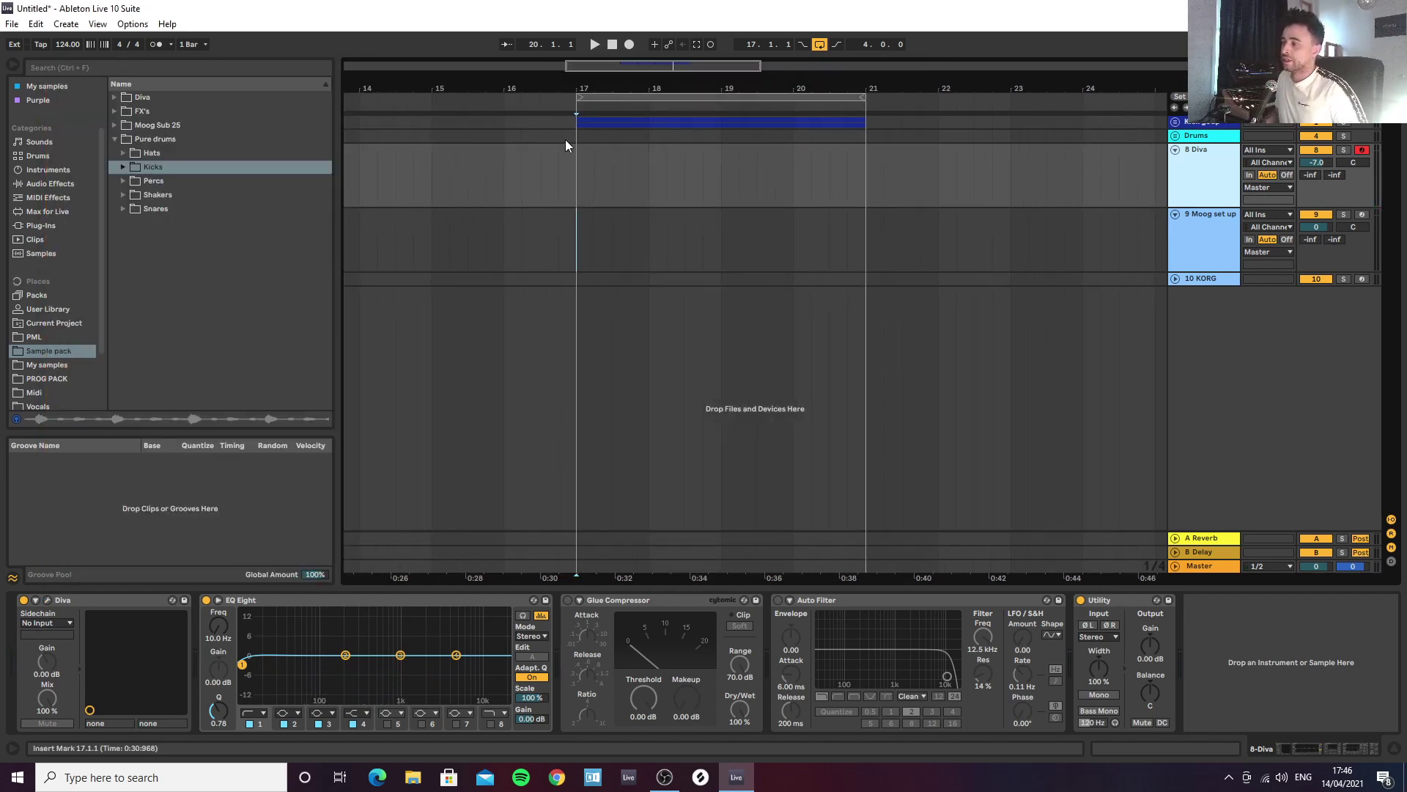
click(576, 185)
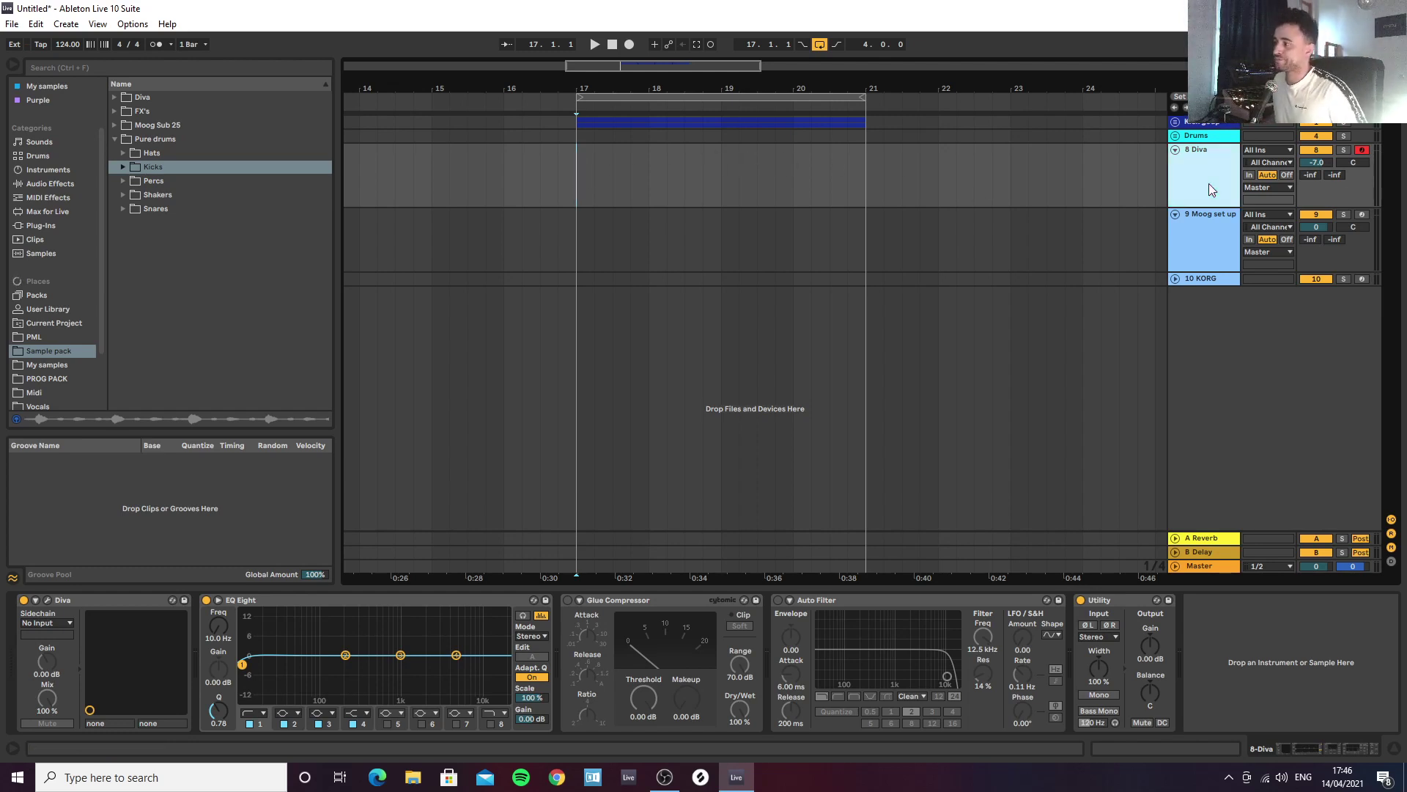
drag(578, 178, 629, 176)
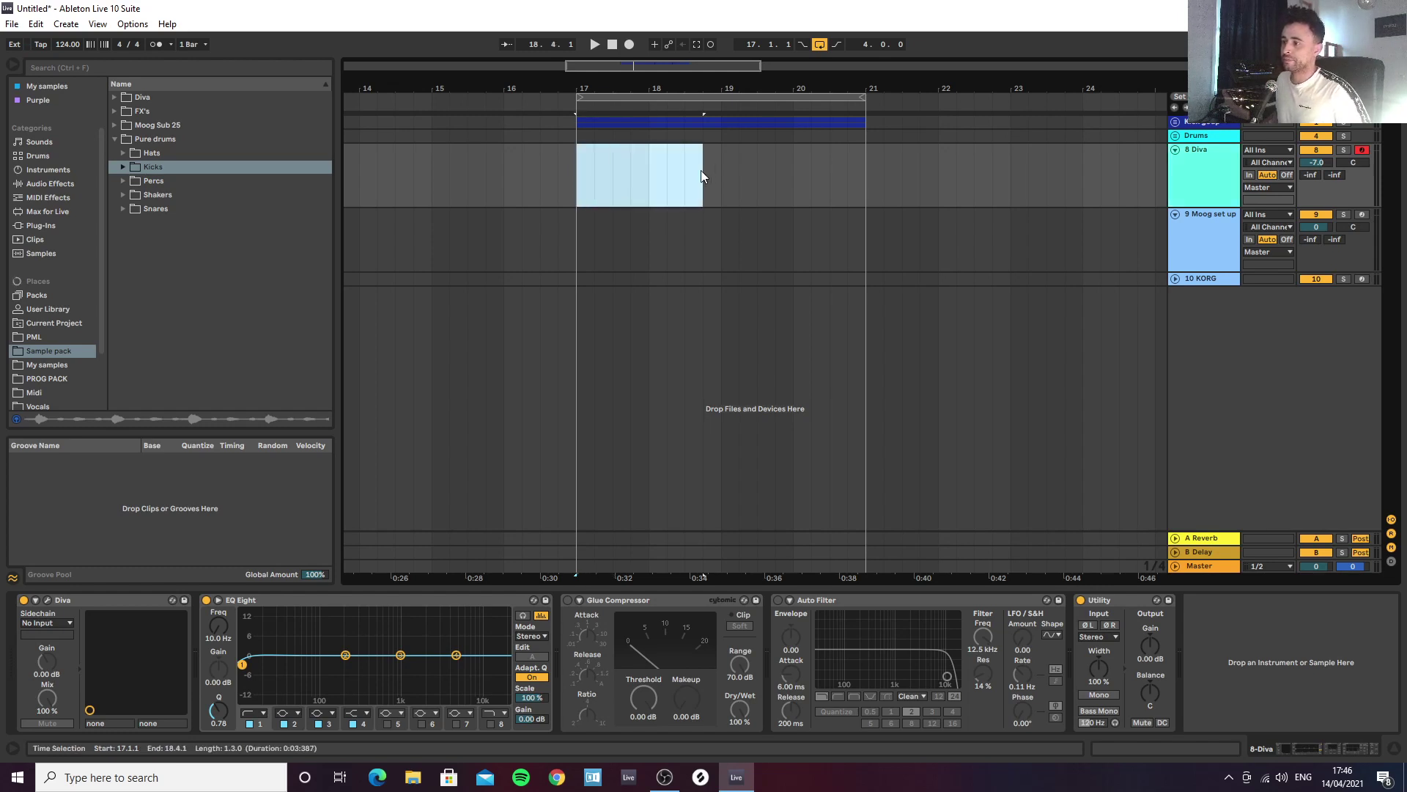
drag(718, 176, 837, 186)
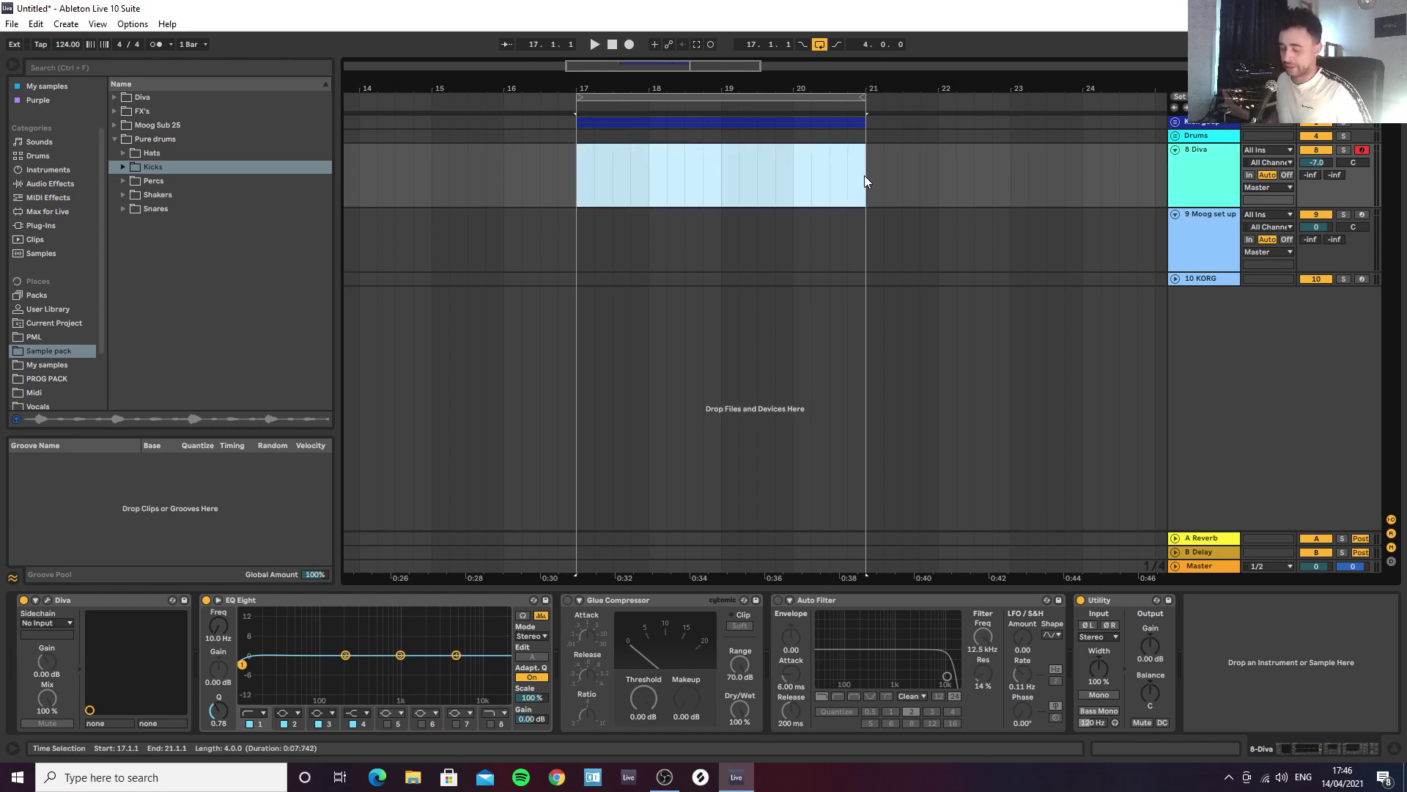
key(ctrl+shift+m)
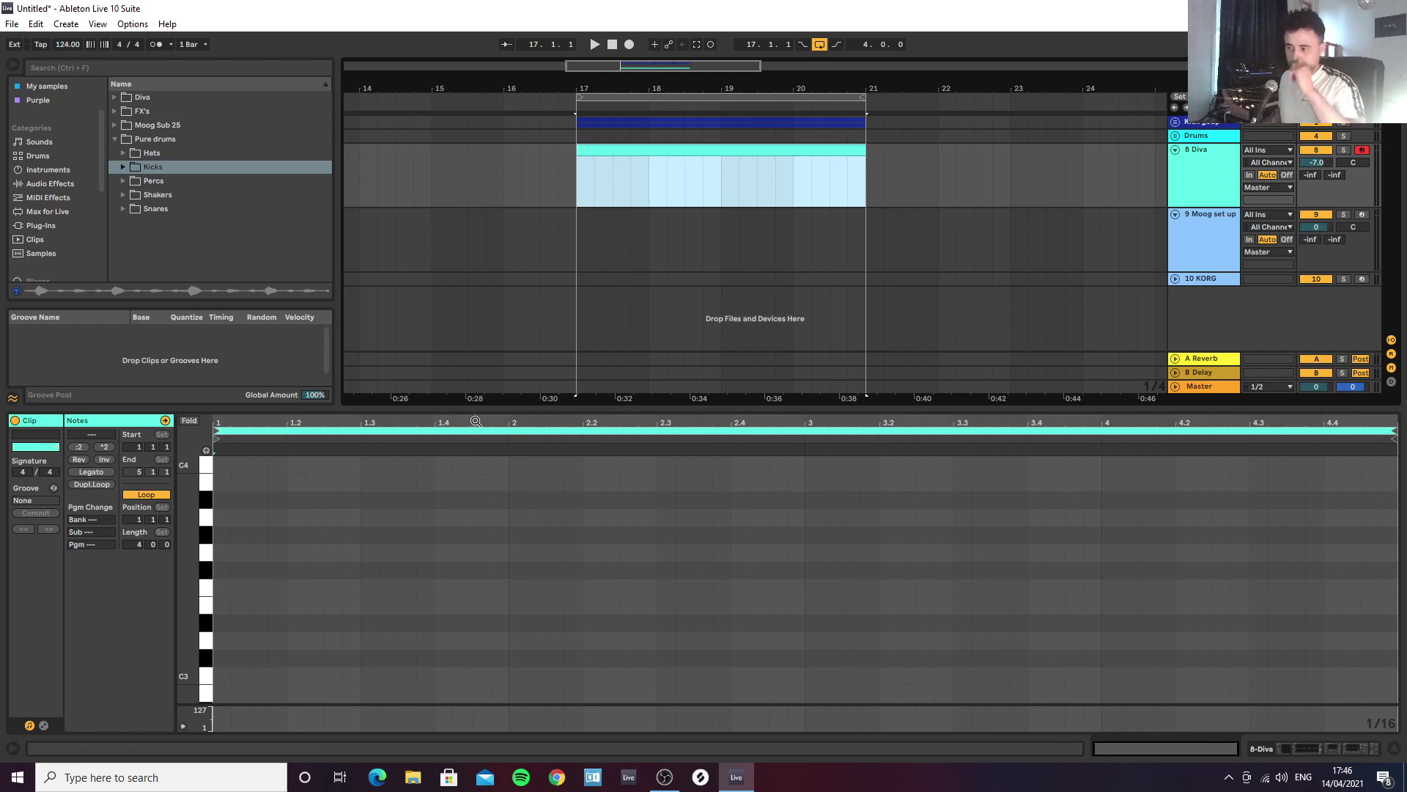
Step: Enter a two-beat chord of C#2, F#2 and A#2 at the start of the Diva clip and play it
drag(485, 409, 491, 205)
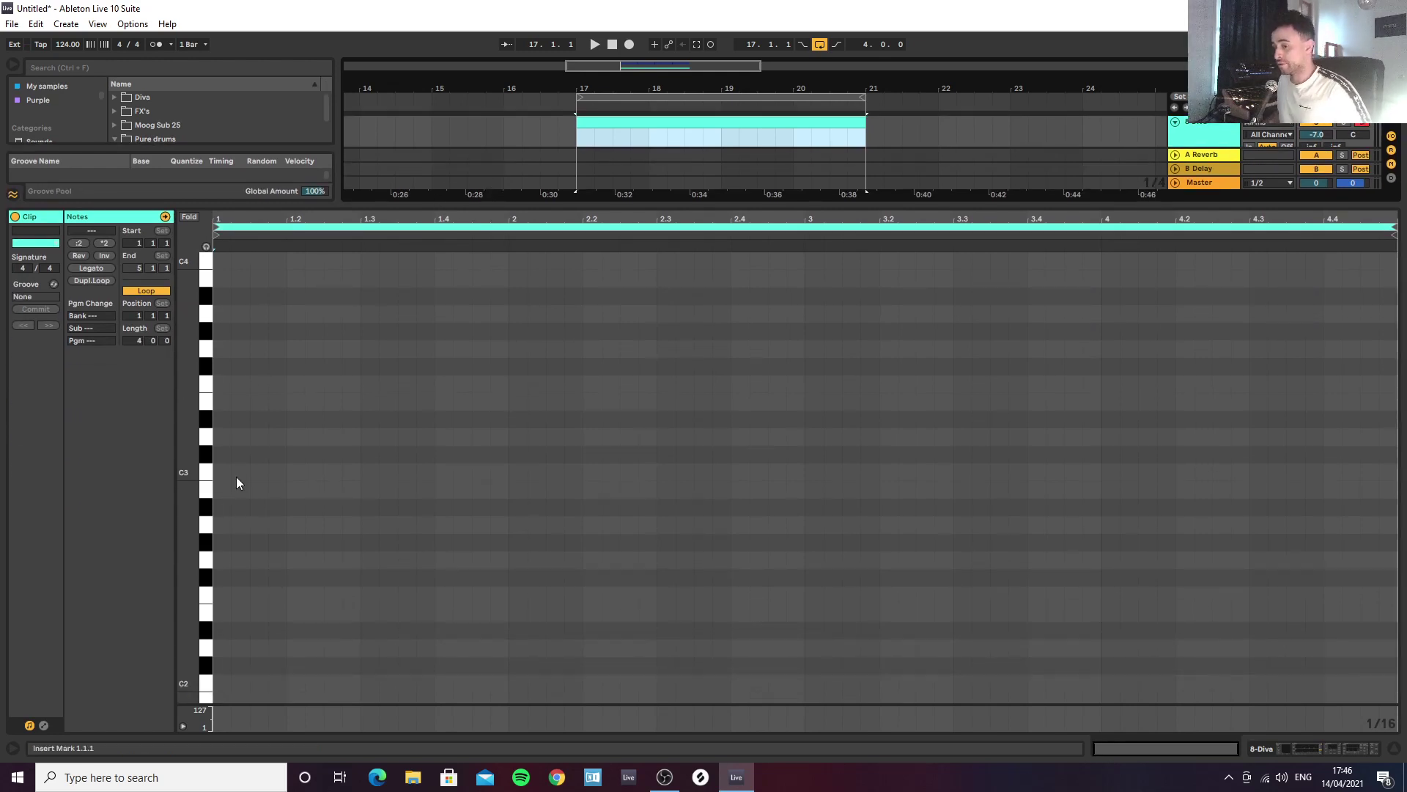
scroll(252, 484, down, 3)
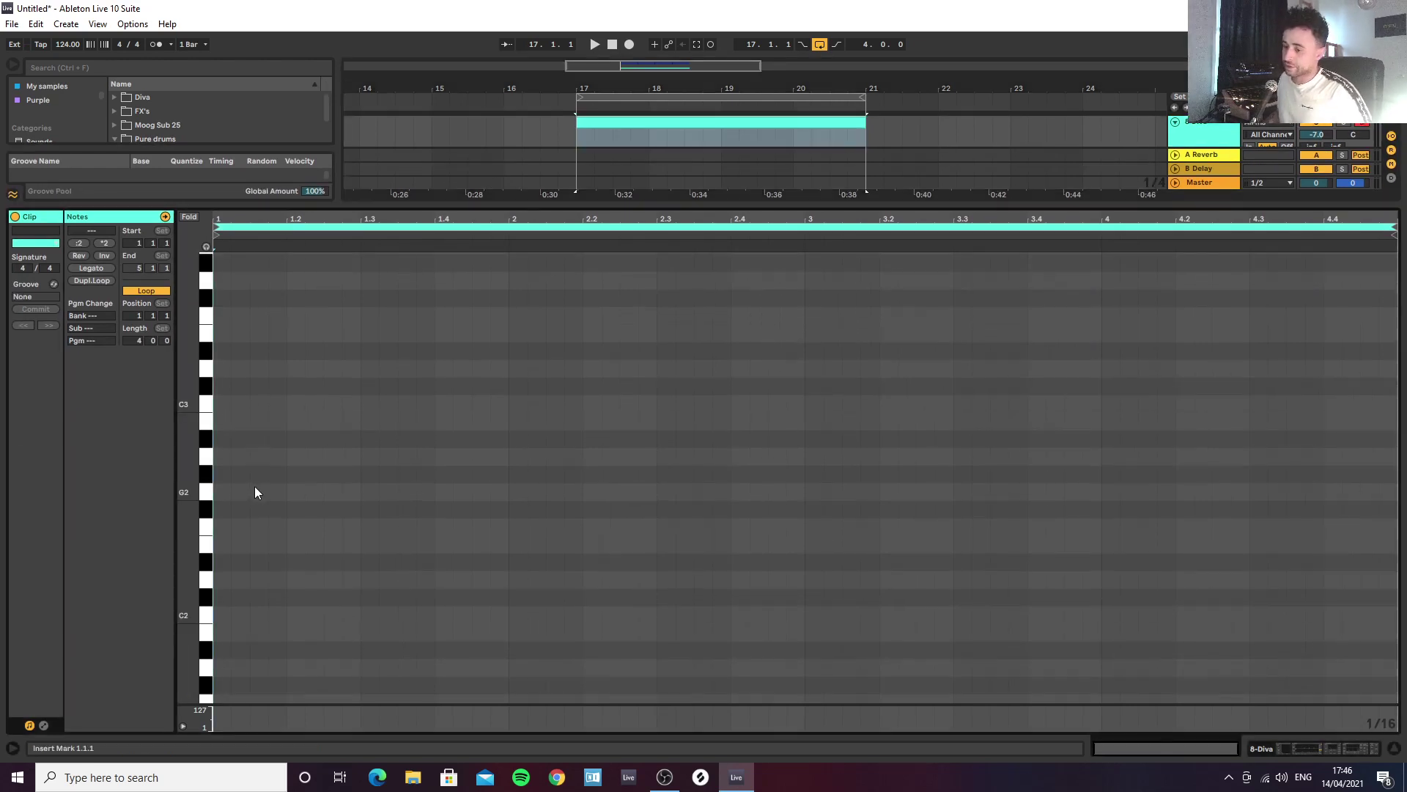
double_click(220, 597)
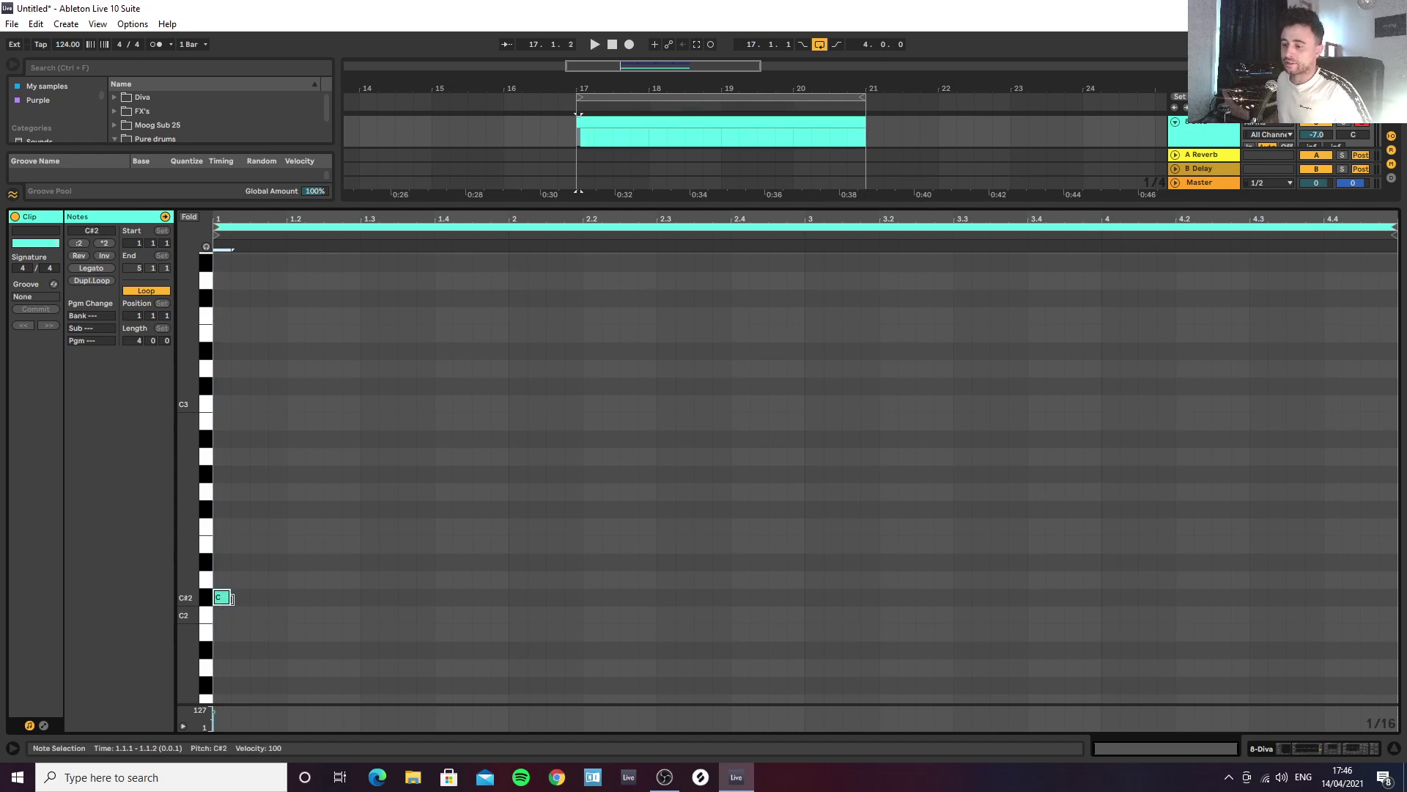
drag(231, 596, 369, 603)
drag(275, 595, 271, 438)
key(space)
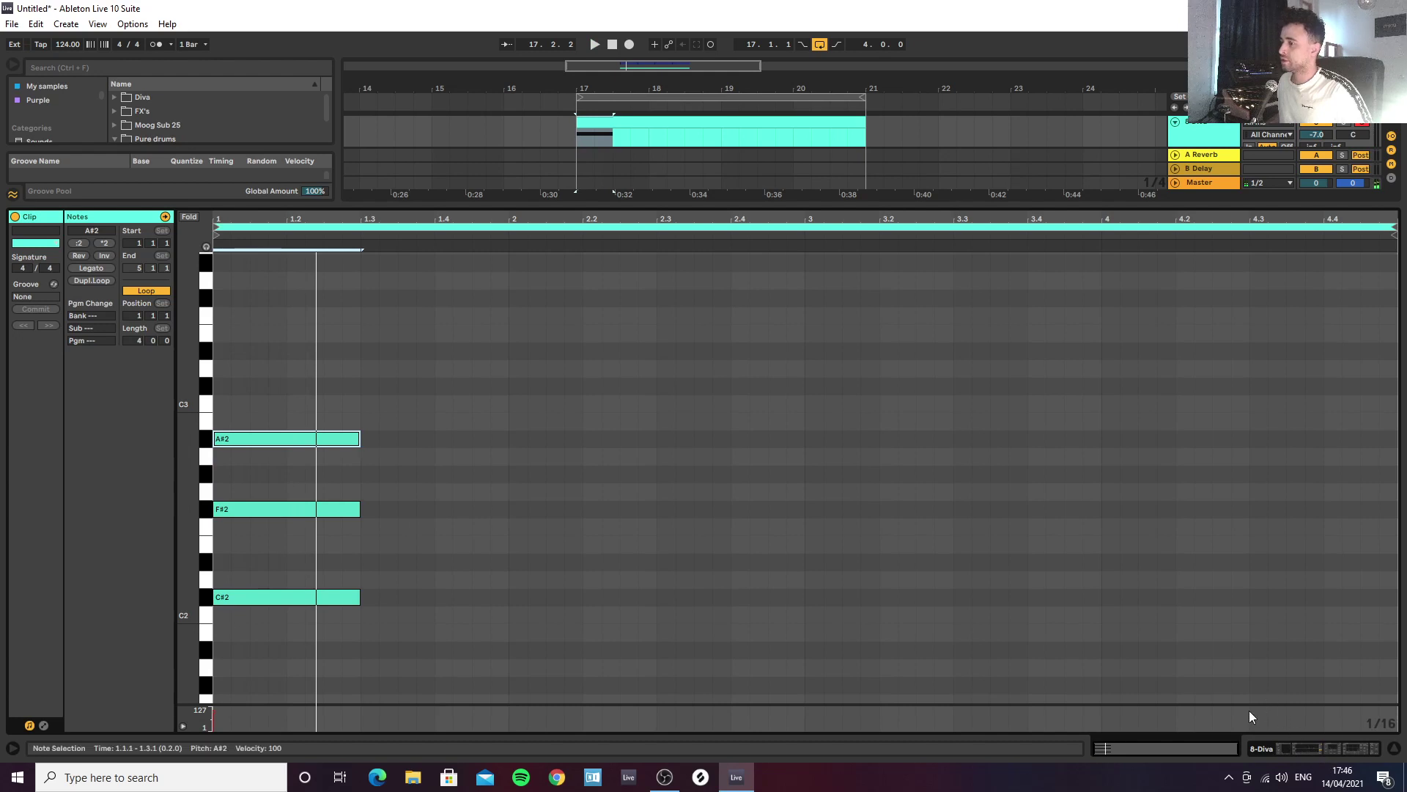
Step: Set the Transpose value in the Diva synth to 0 and close its window
click(1344, 740)
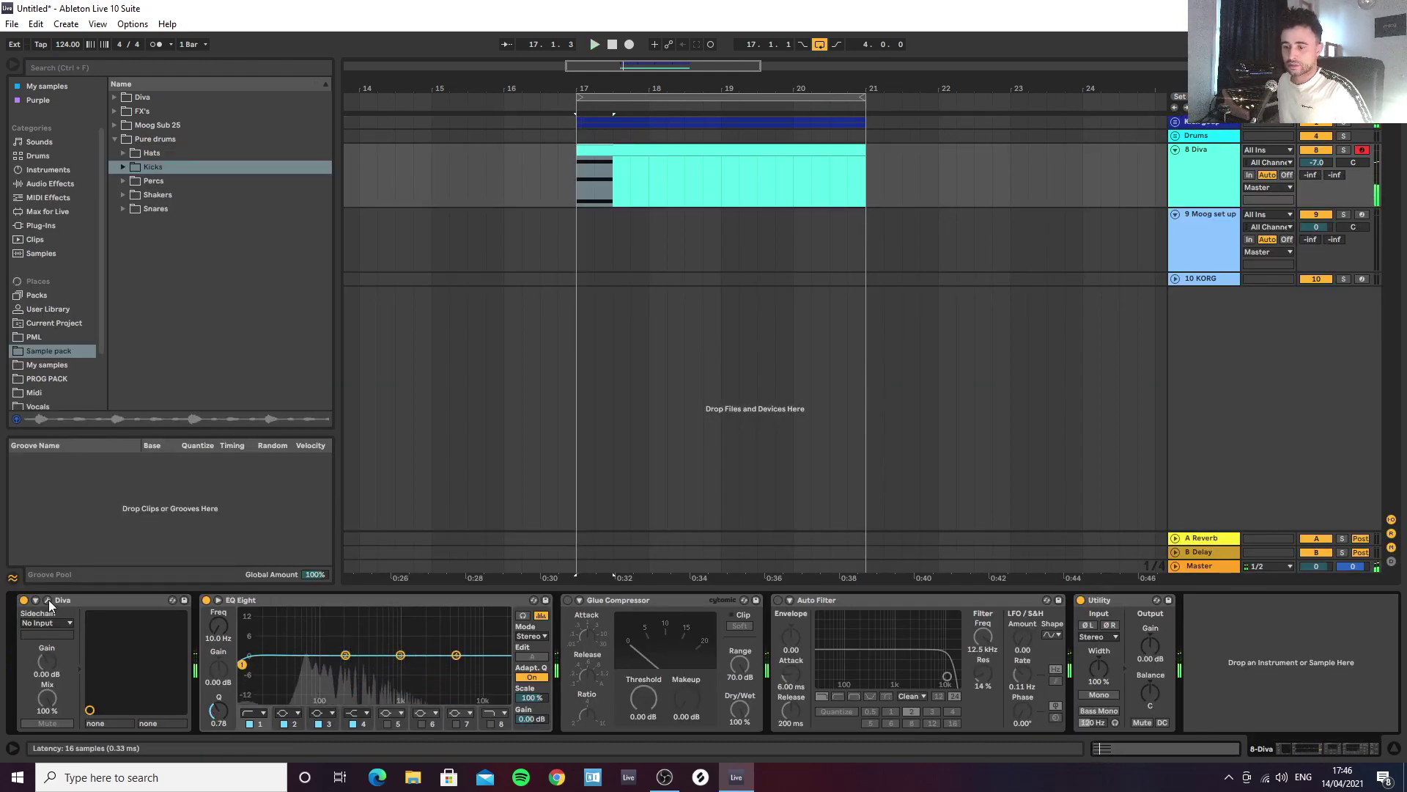
click(48, 600)
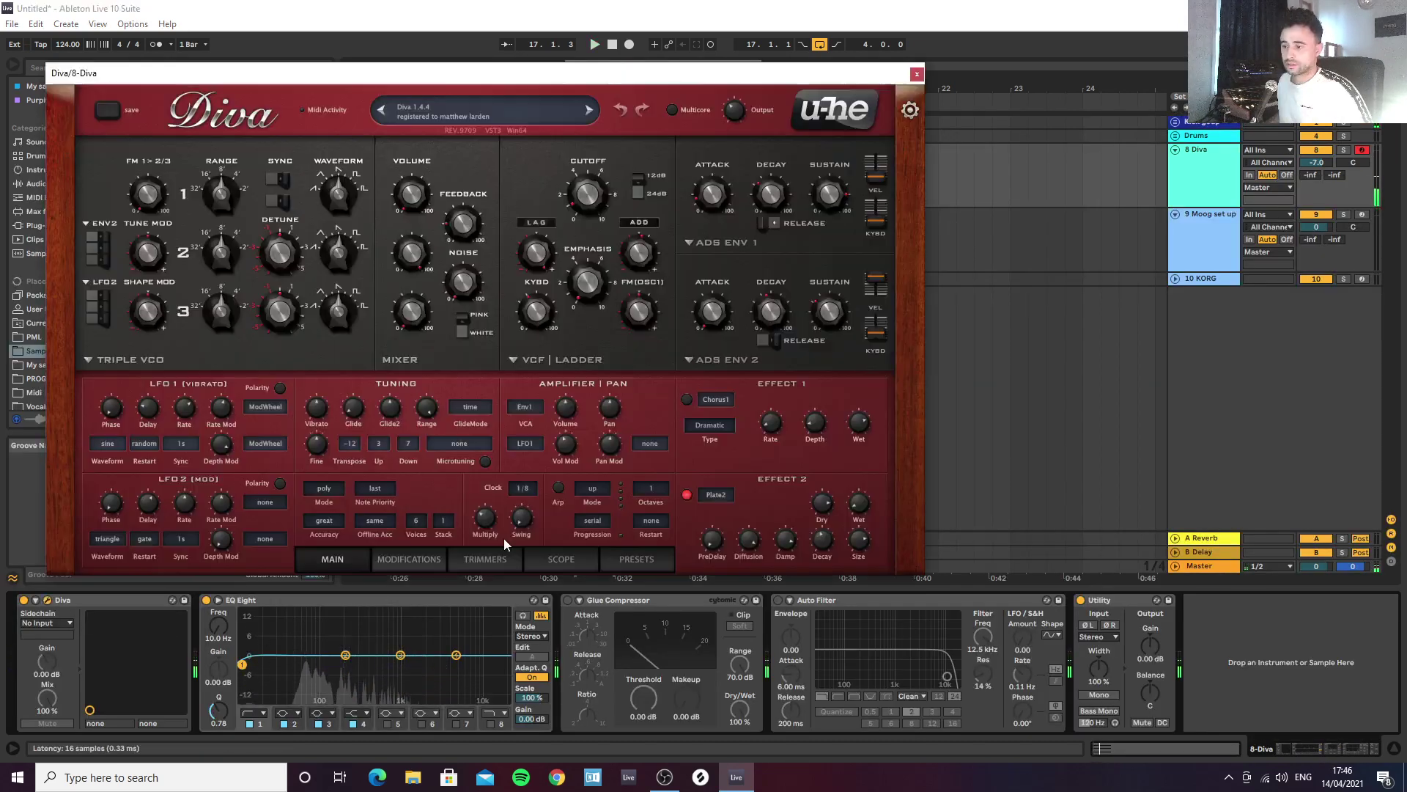
click(350, 443)
click(381, 409)
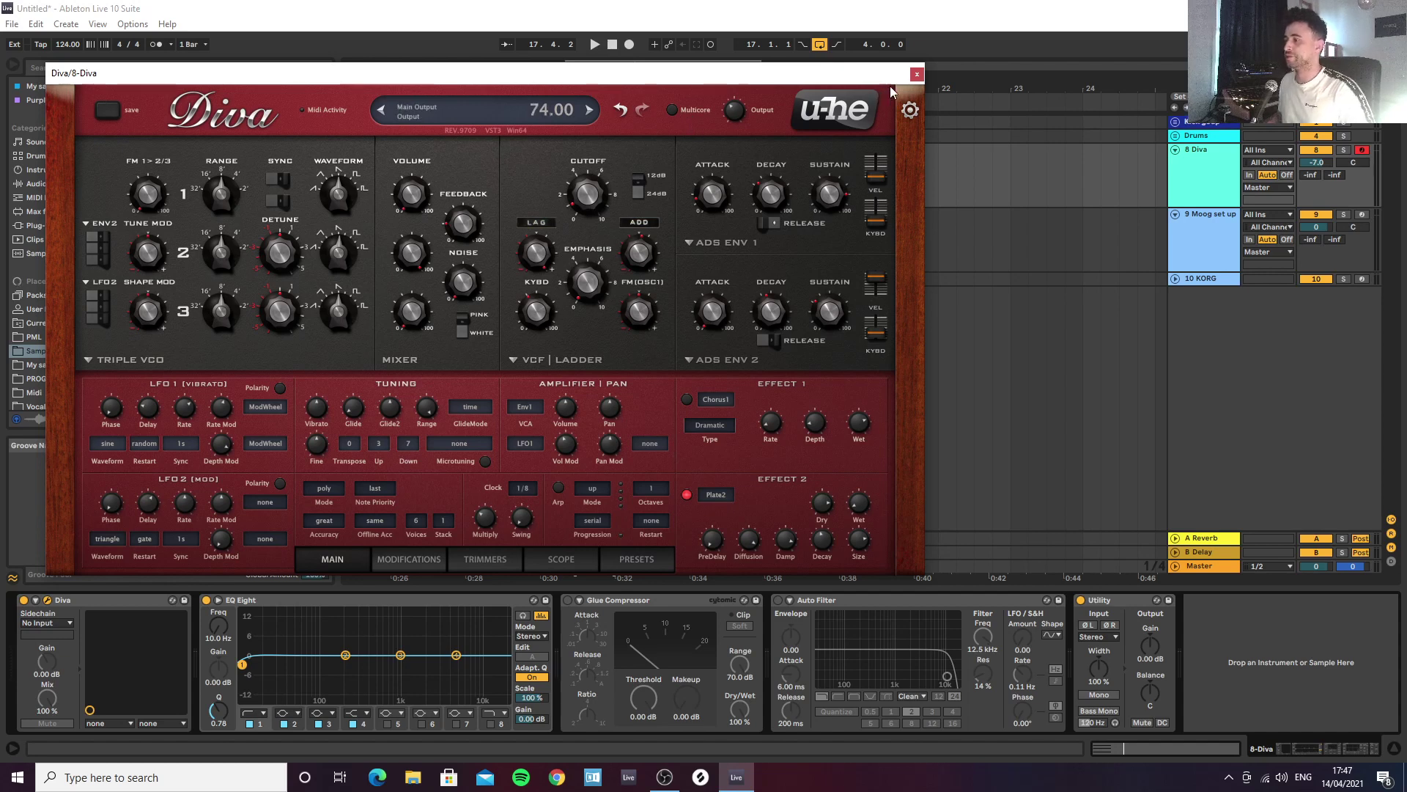
click(916, 74)
Step: Lengthen all three chord notes in the Diva clip to two bars, ending at bar 3
key(z)
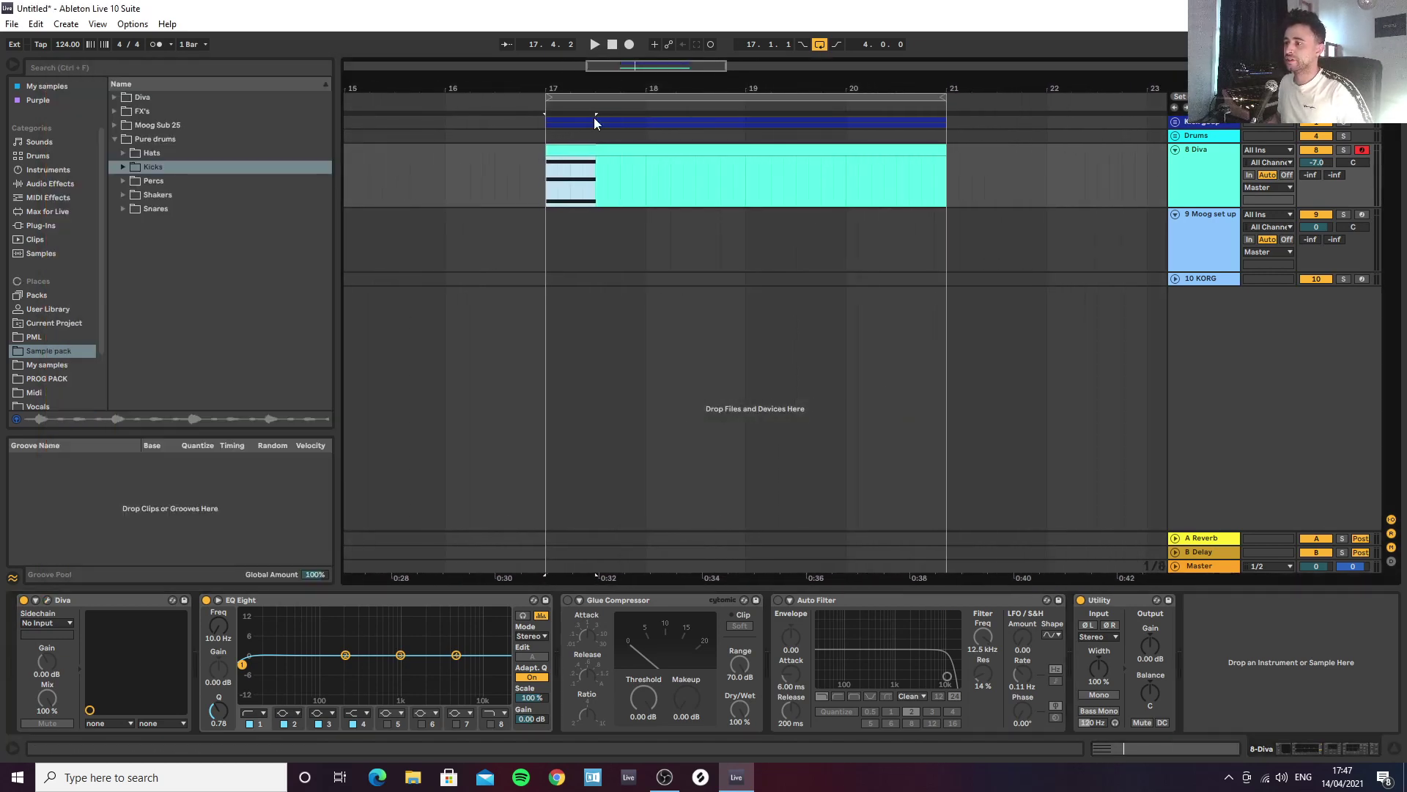
double_click(609, 148)
key(space)
drag(313, 610, 795, 466)
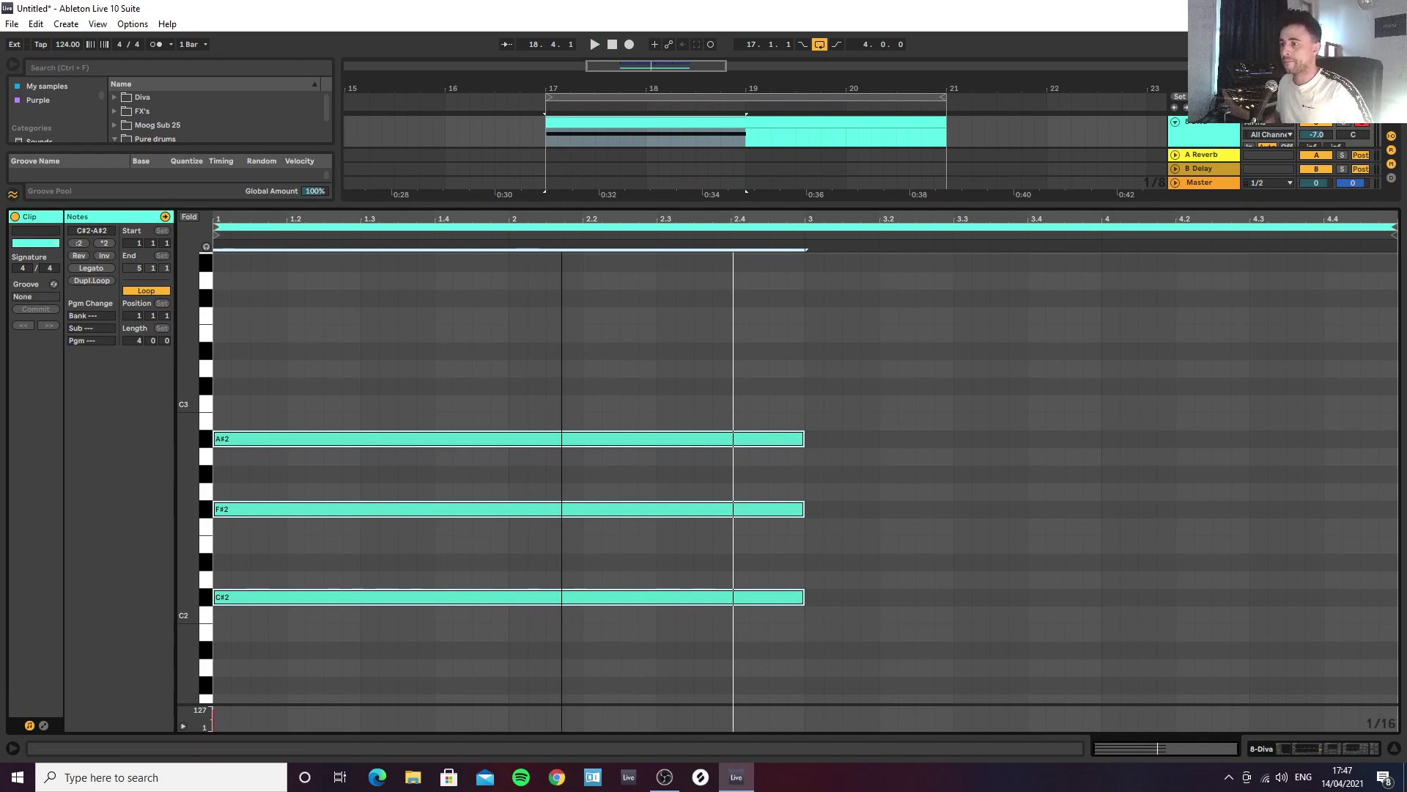
Step: Duplicate the four-bar section from bar 17 to 21 on all tracks, and select the first Diva clip
drag(743, 86, 600, 84)
drag(775, 205, 779, 426)
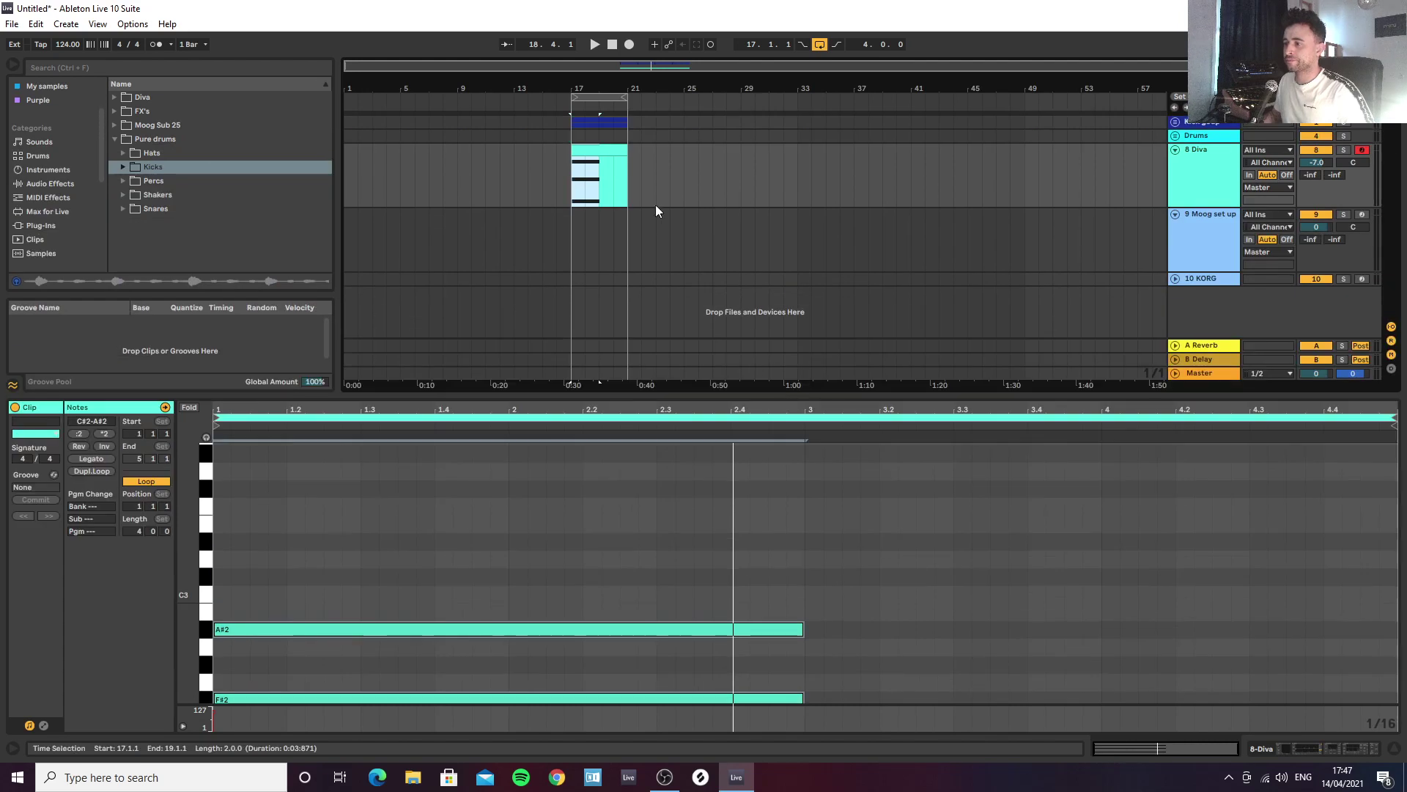
scroll(663, 170, up, 3)
click(630, 145)
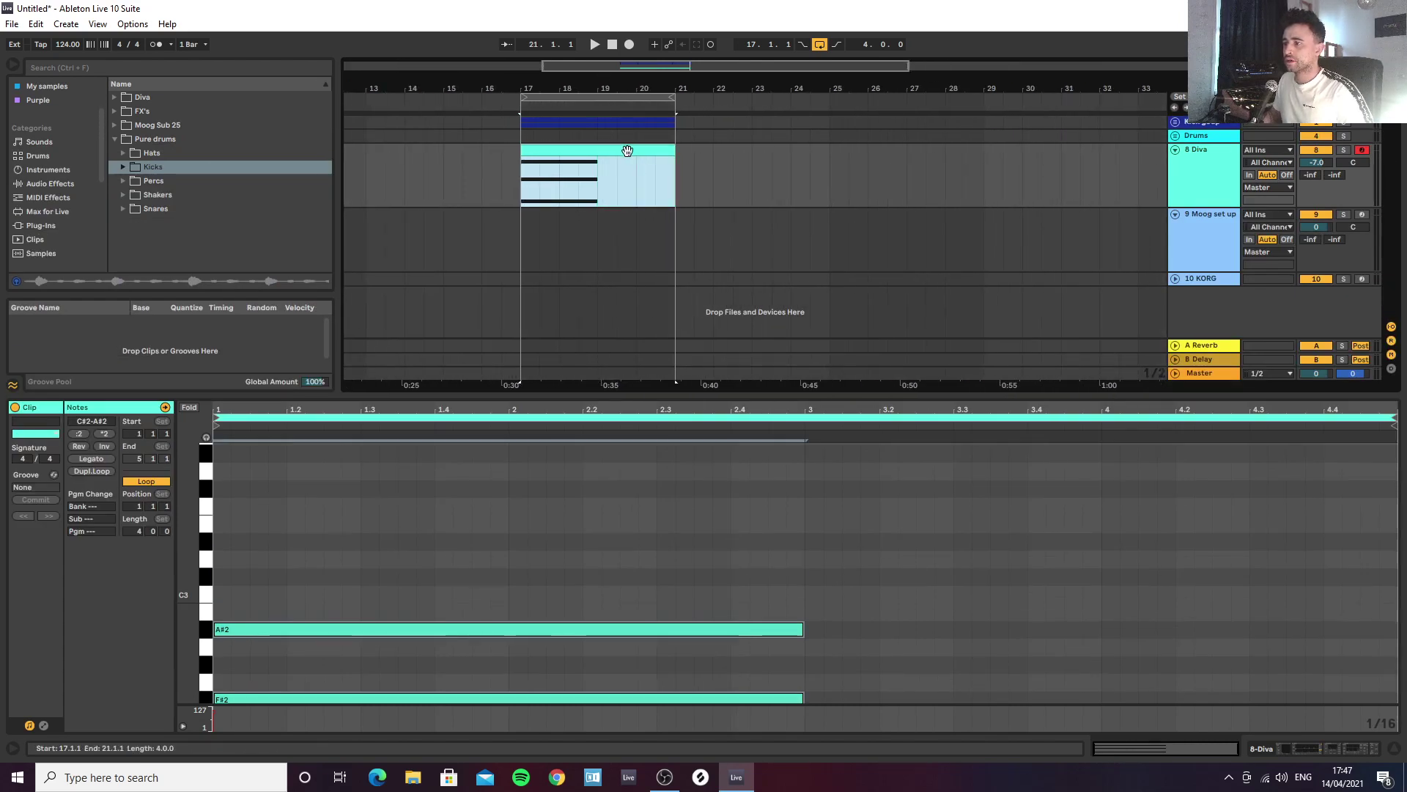
click(539, 94)
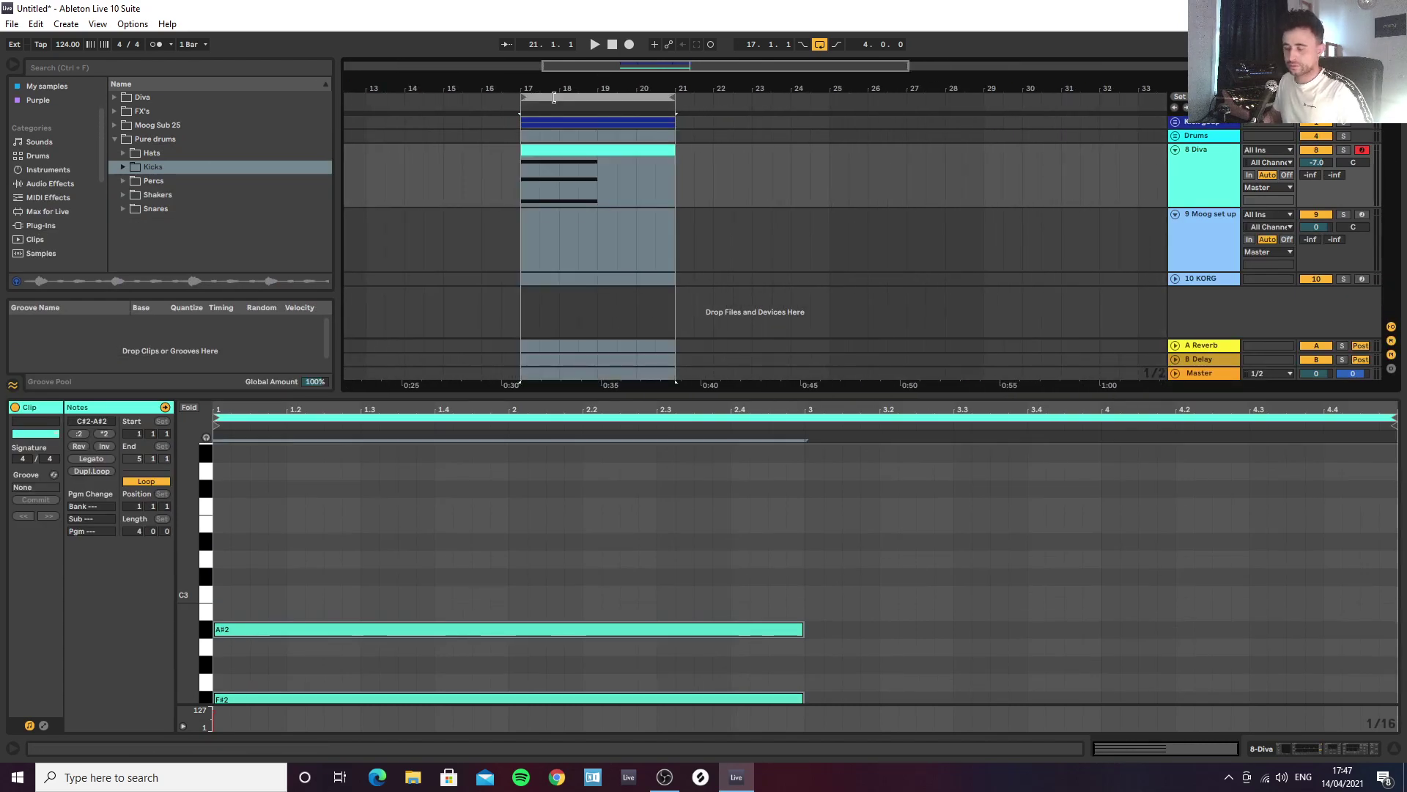
key(ctrl+d)
click(667, 149)
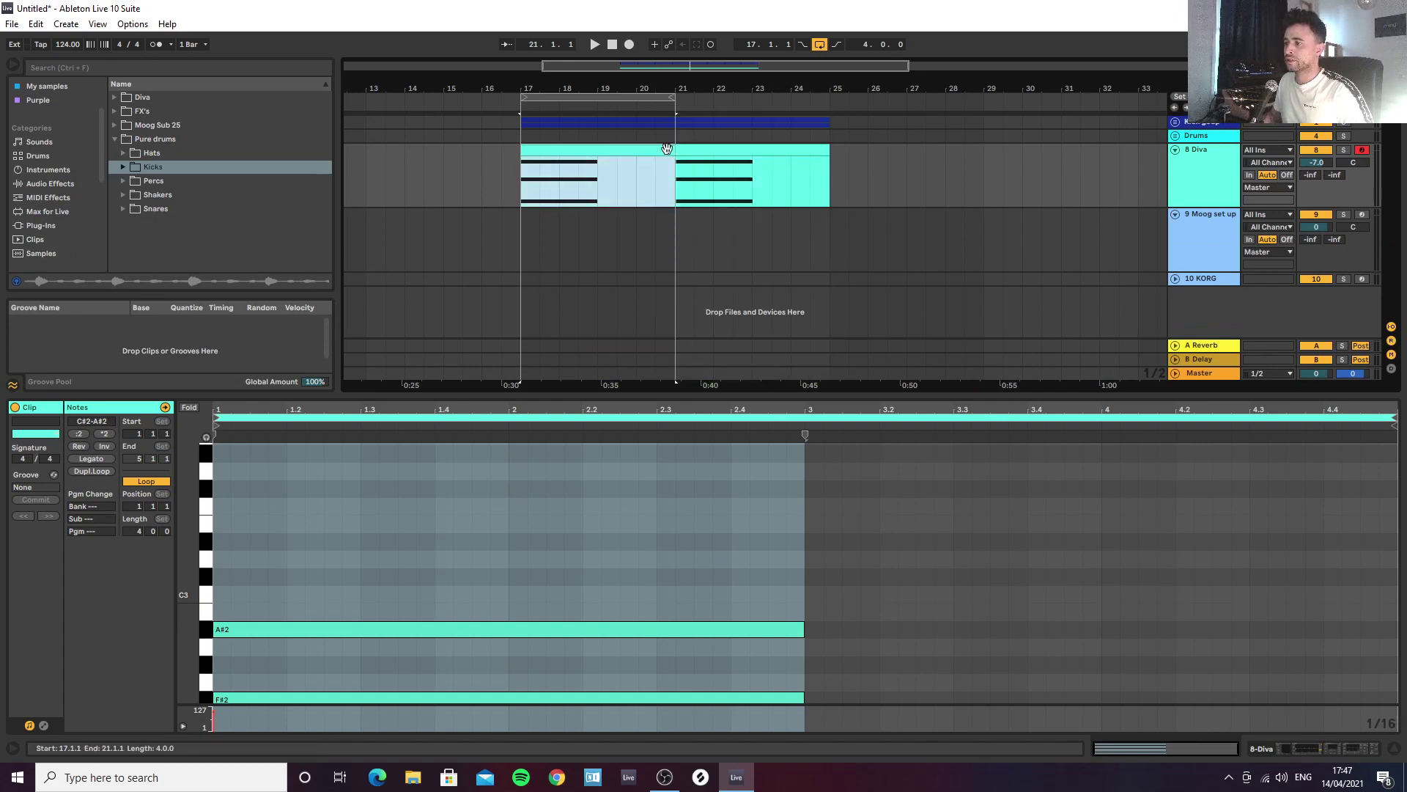
Step: Extend the arrangement loop to bars 17–25 and make the Diva part one eight-bar clip with the chord repeated at bar 5
shift+click(795, 149)
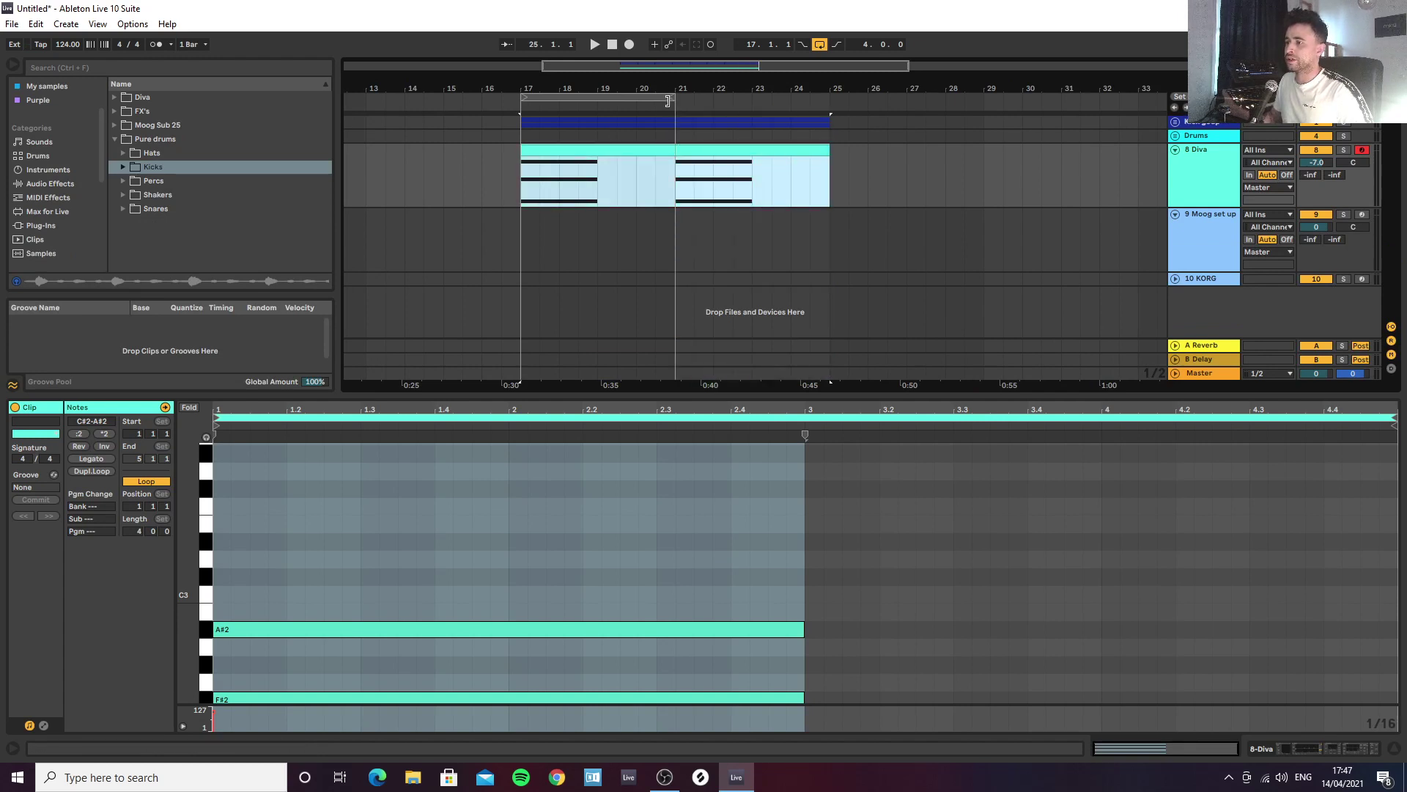
drag(667, 100, 829, 100)
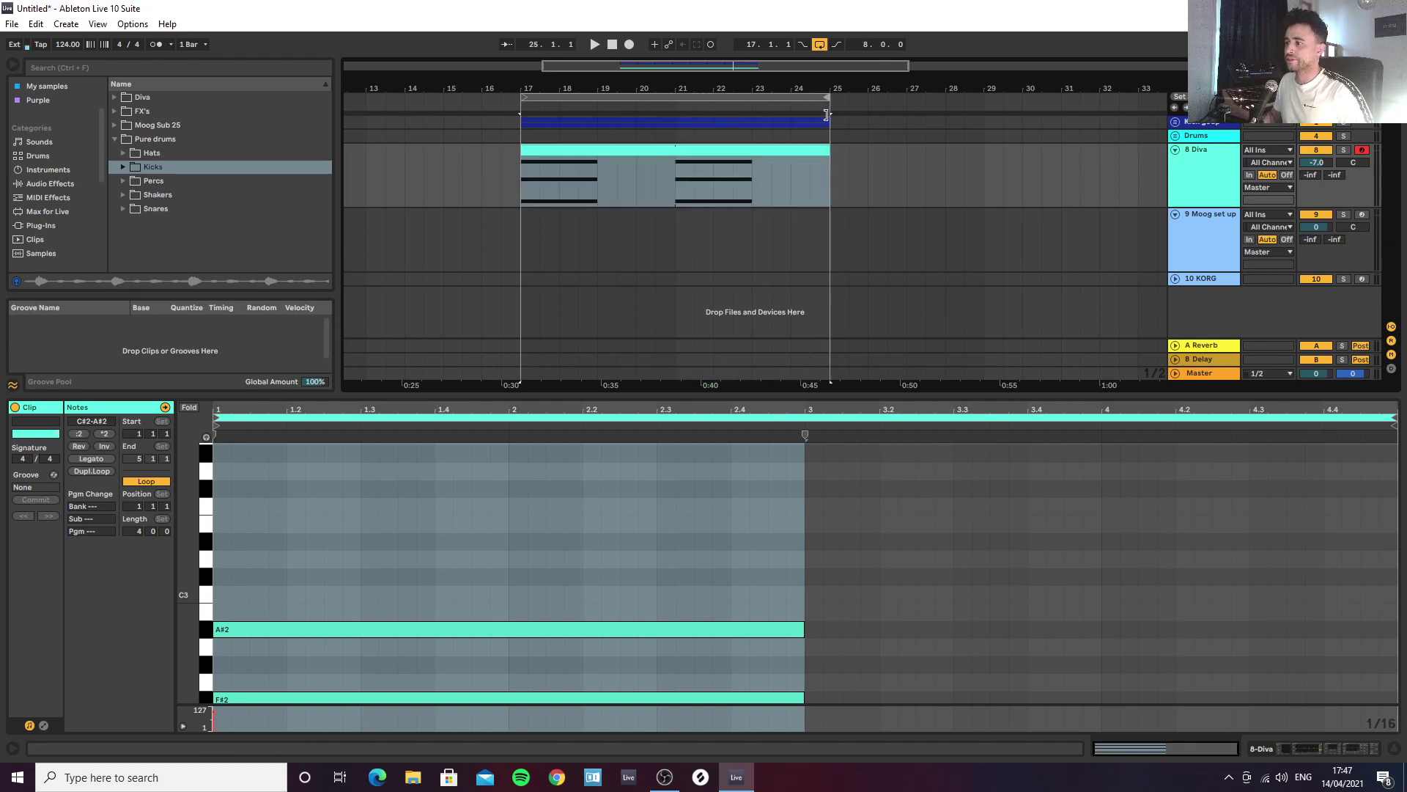
click(627, 151)
click(80, 472)
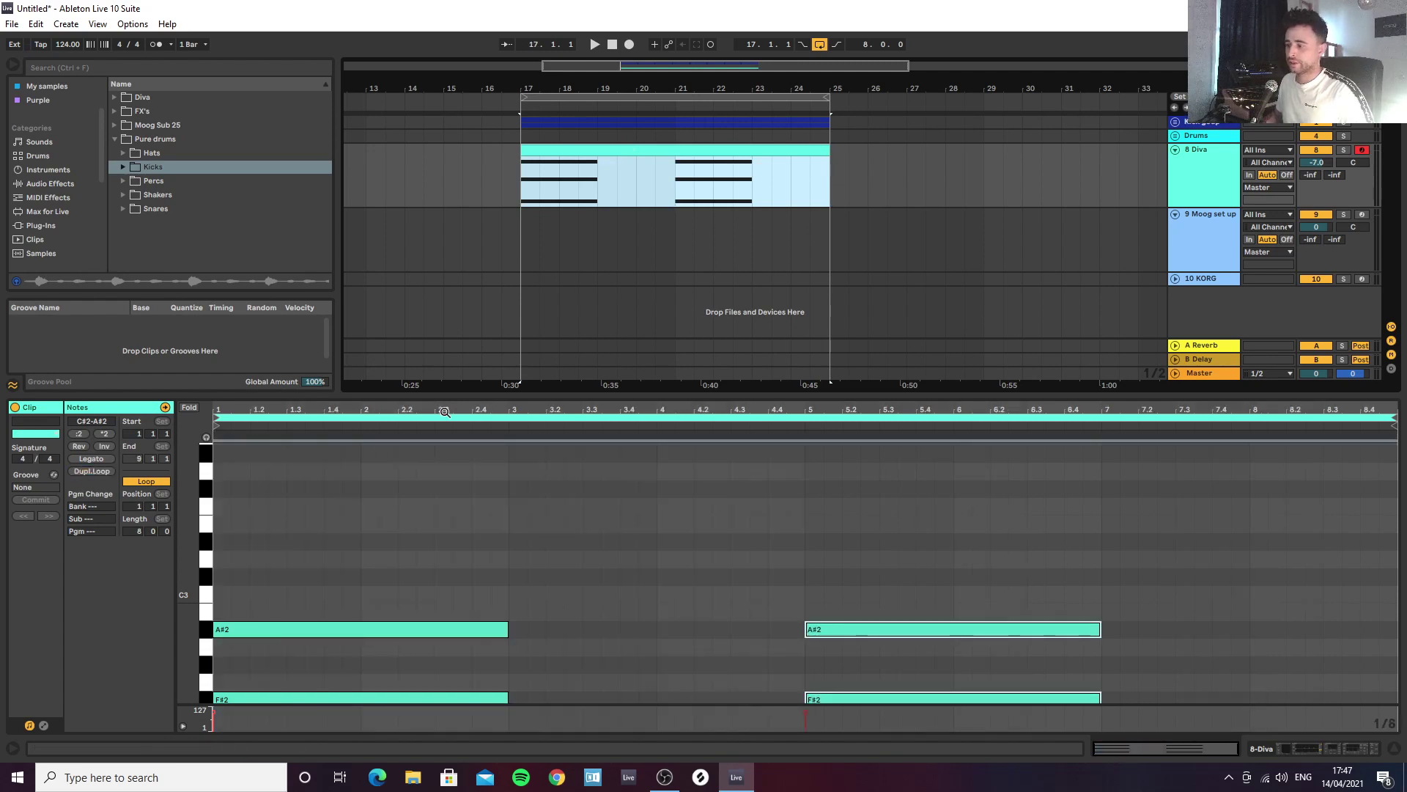
Step: Enlarge the note editor, then raise both C#2 notes to D#2 and both F#2 notes to G#2 in the Diva clip
click(449, 454)
scroll(503, 540, down, 3)
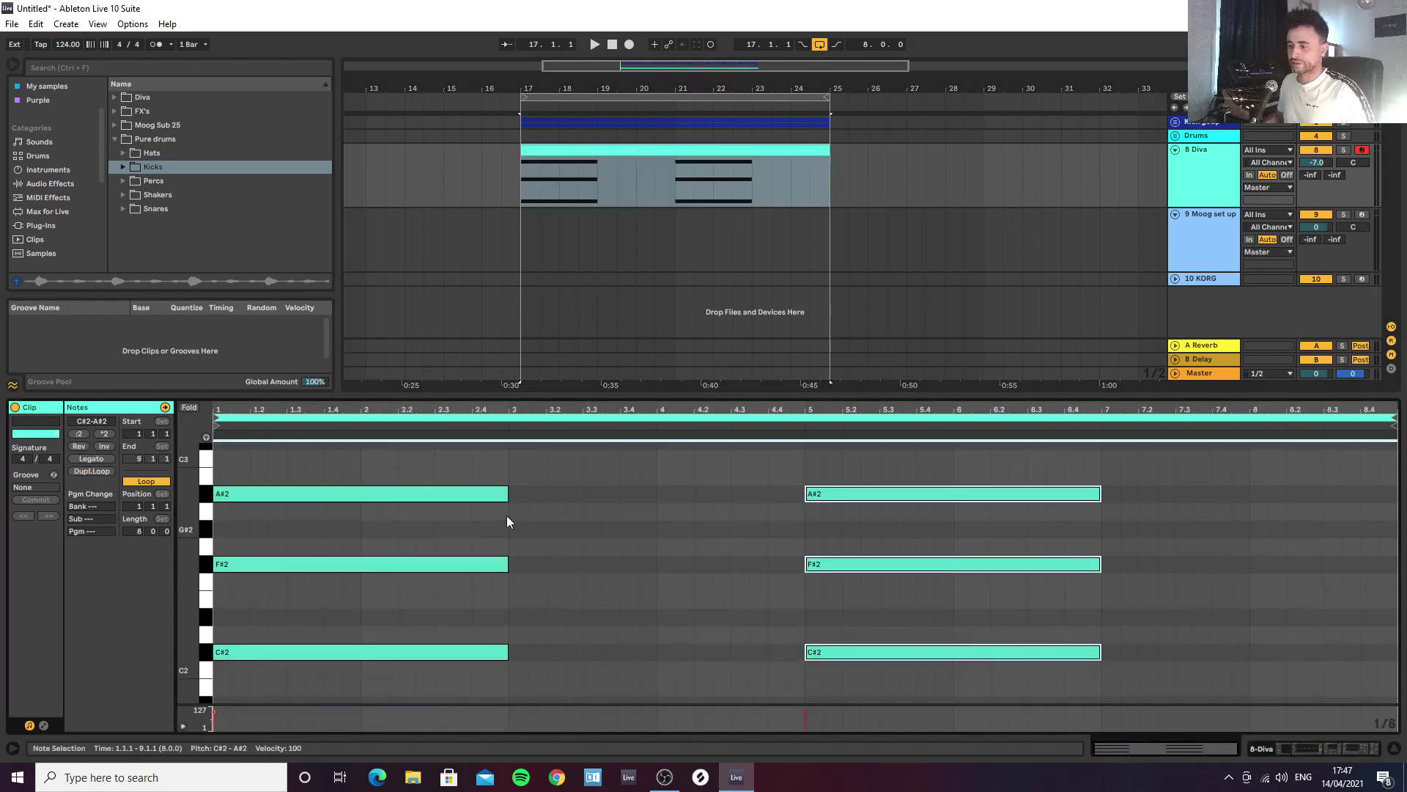
drag(467, 396, 466, 154)
scroll(423, 552, up, 4)
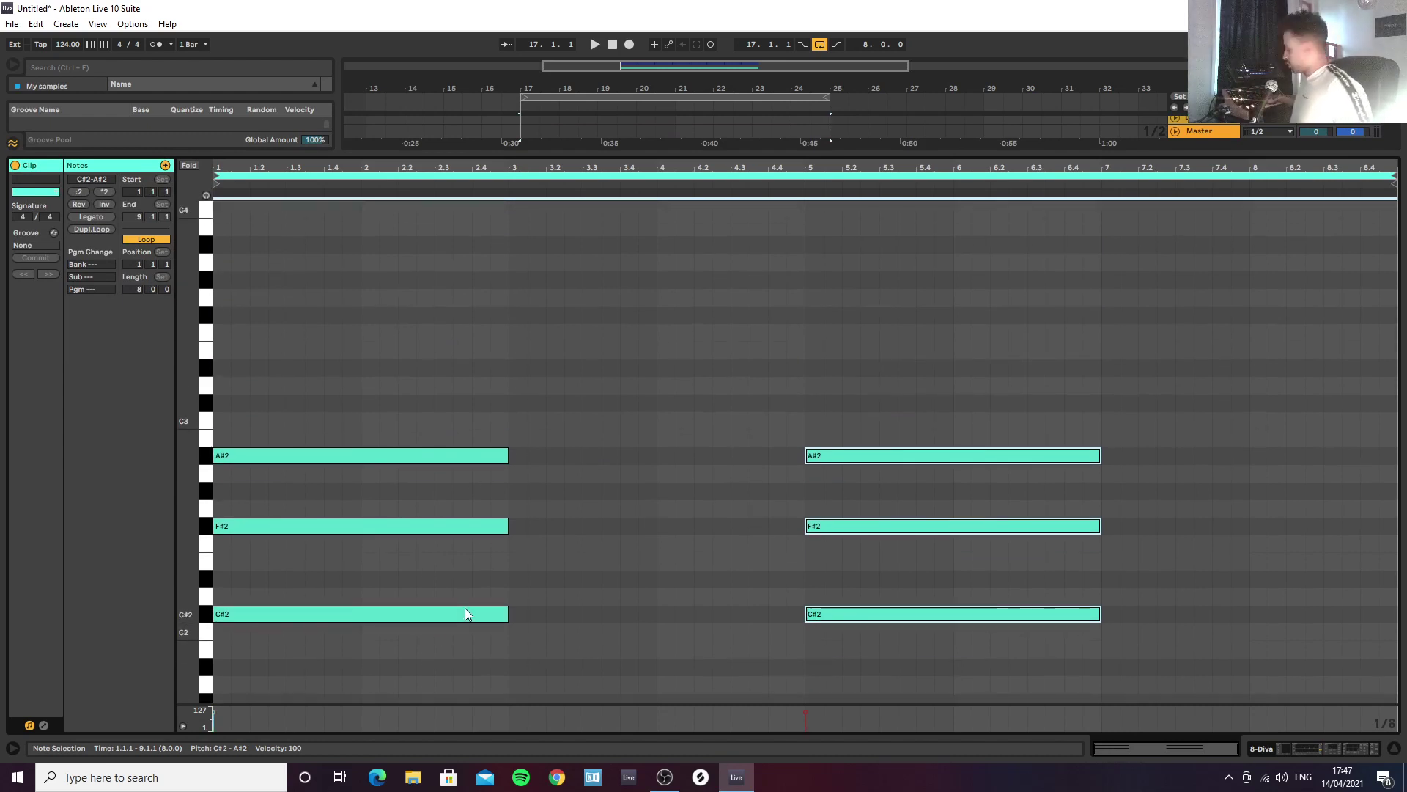
click(210, 618)
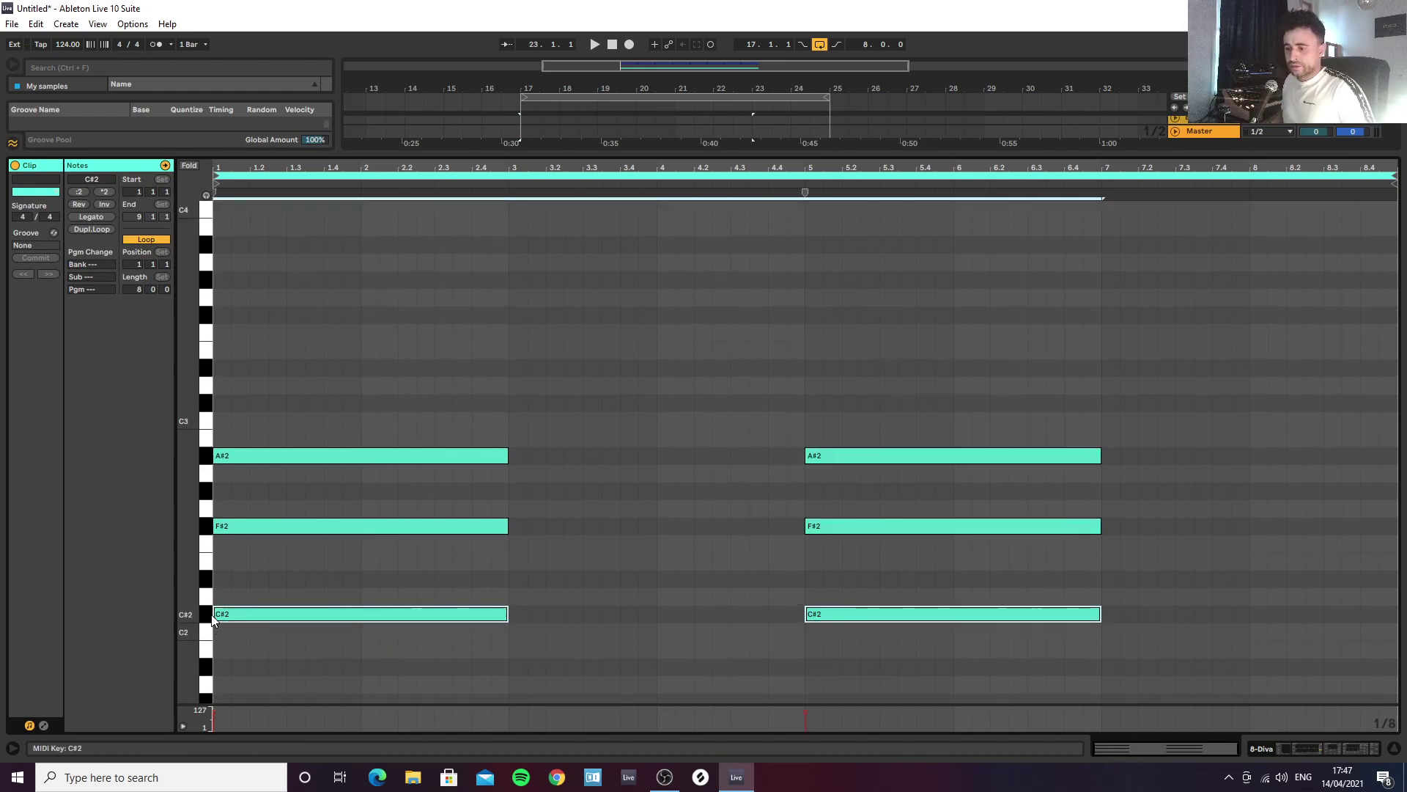
key(Up)
key(Up)
key(space)
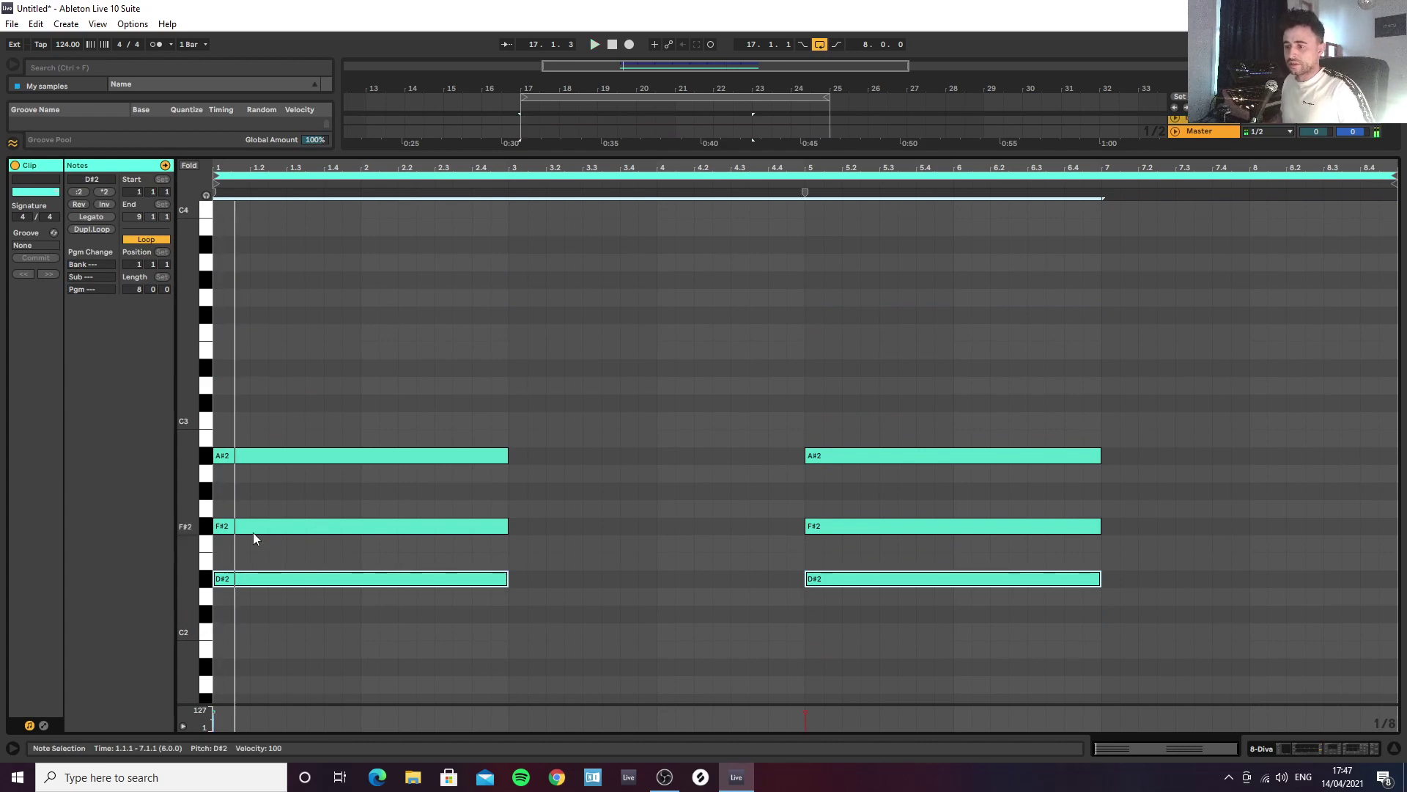
click(209, 527)
key(Up)
key(Up)
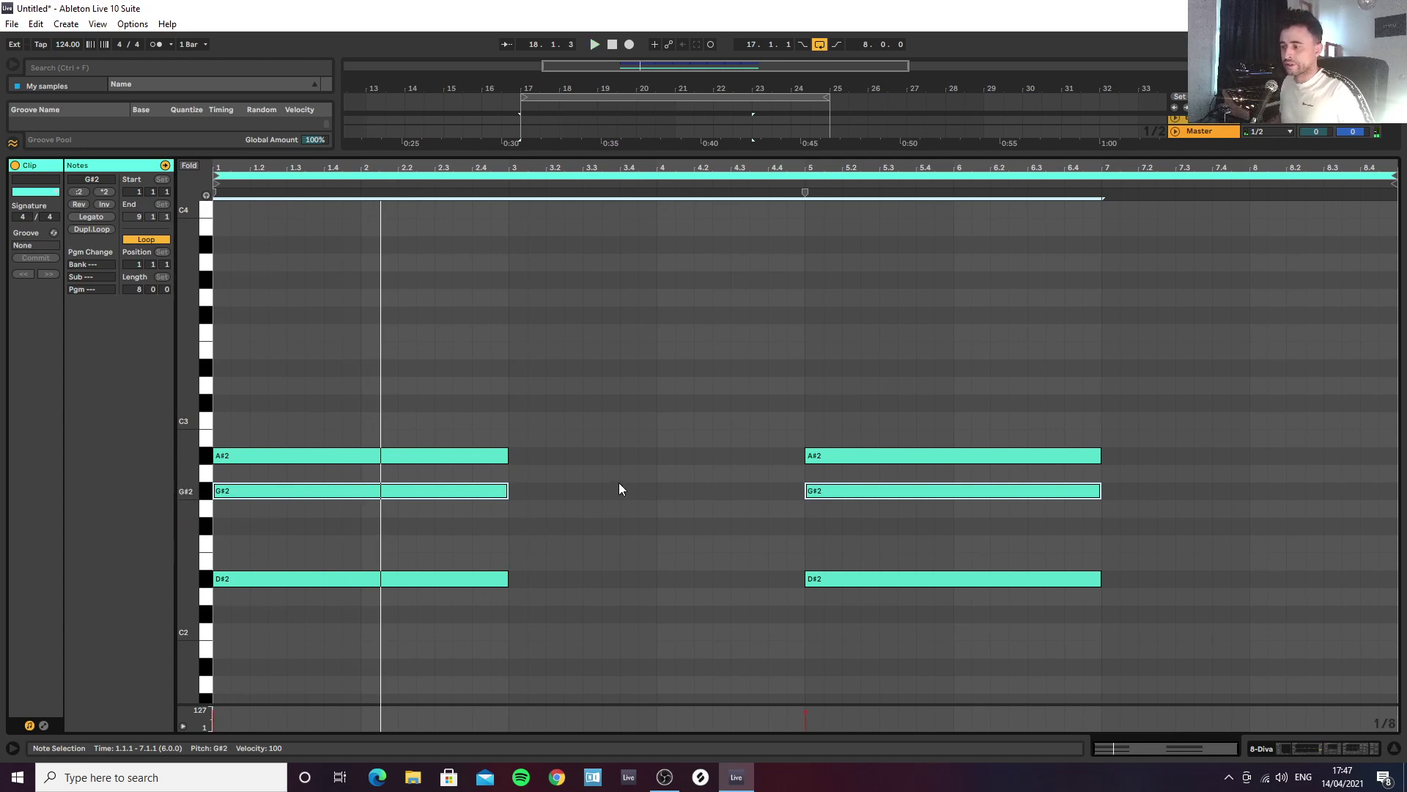
Step: Copy the first chord to bar 3, two semitones lower as C#2, F#2 and G#2, and play the clip
drag(248, 628, 529, 384)
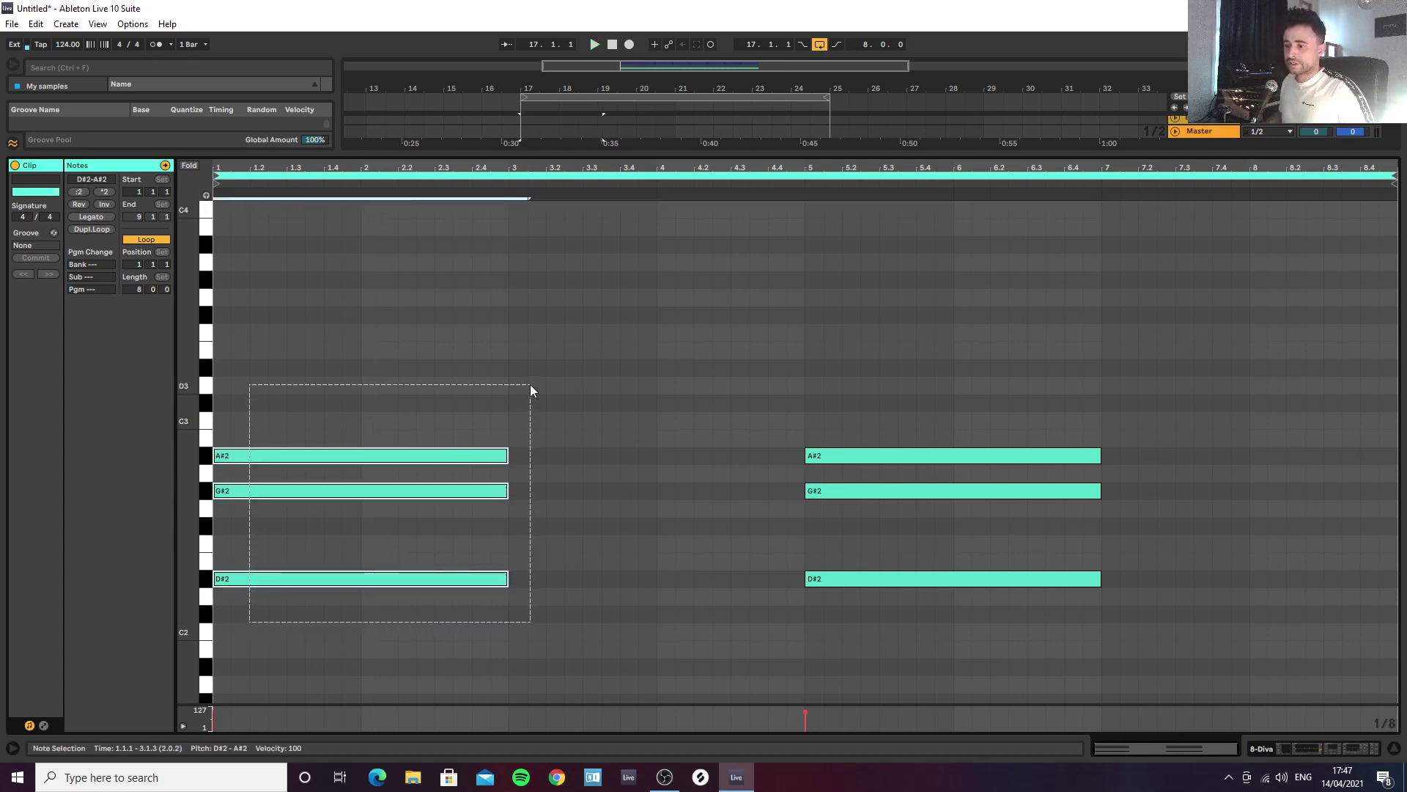
drag(261, 457, 561, 490)
key(space)
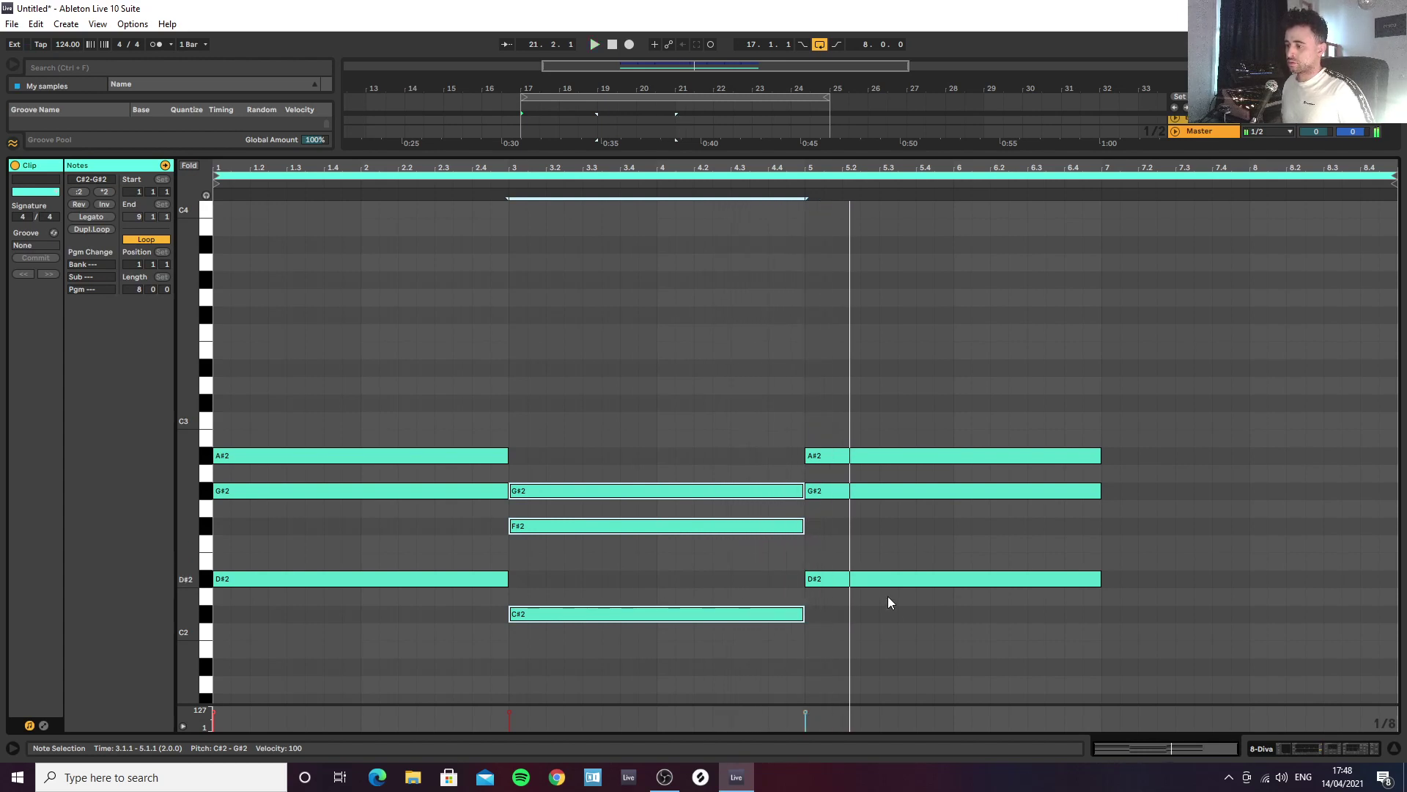
Step: Transpose the bar 5 chord down five semitones to A#1, D#2 and F2, and play it
key(space)
drag(887, 596, 854, 542)
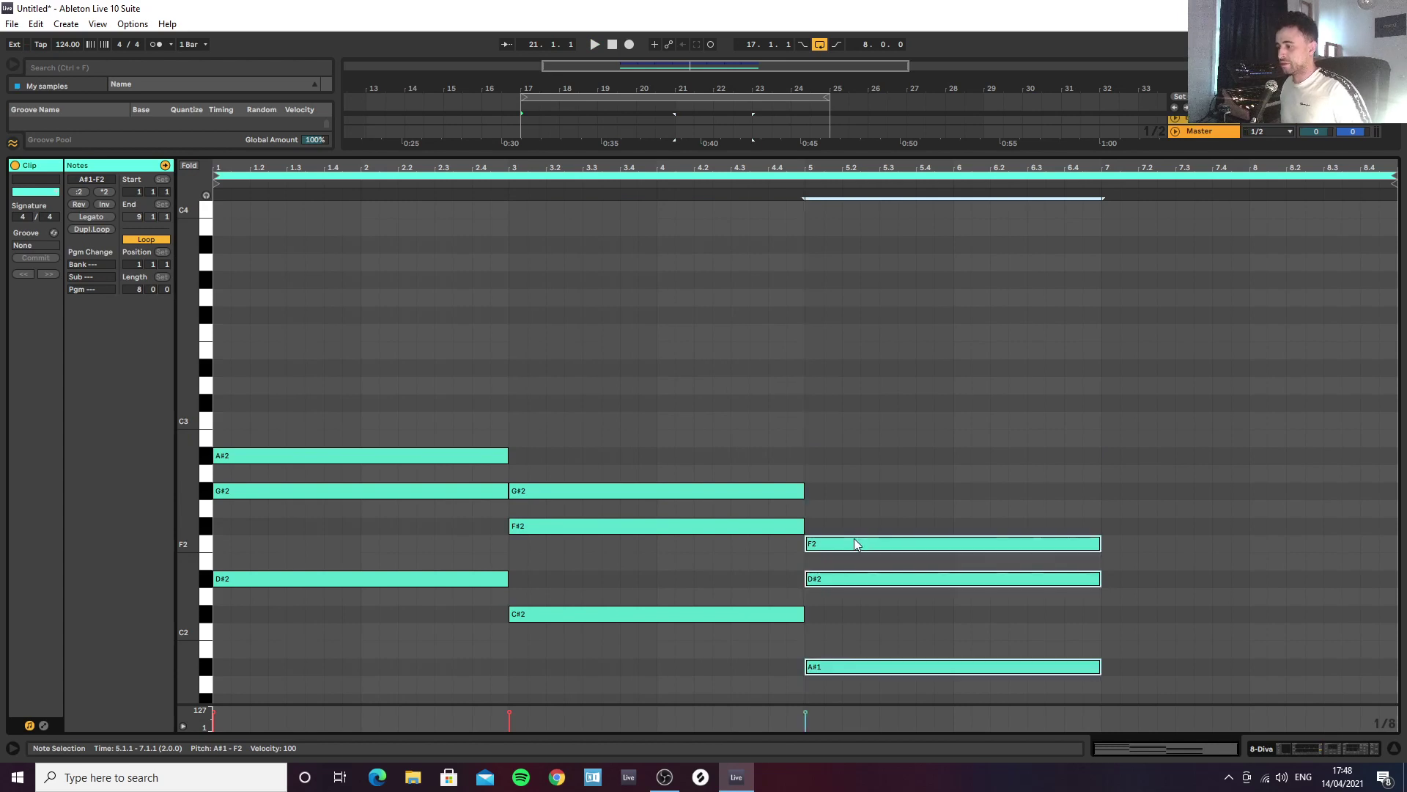
click(896, 472)
key(space)
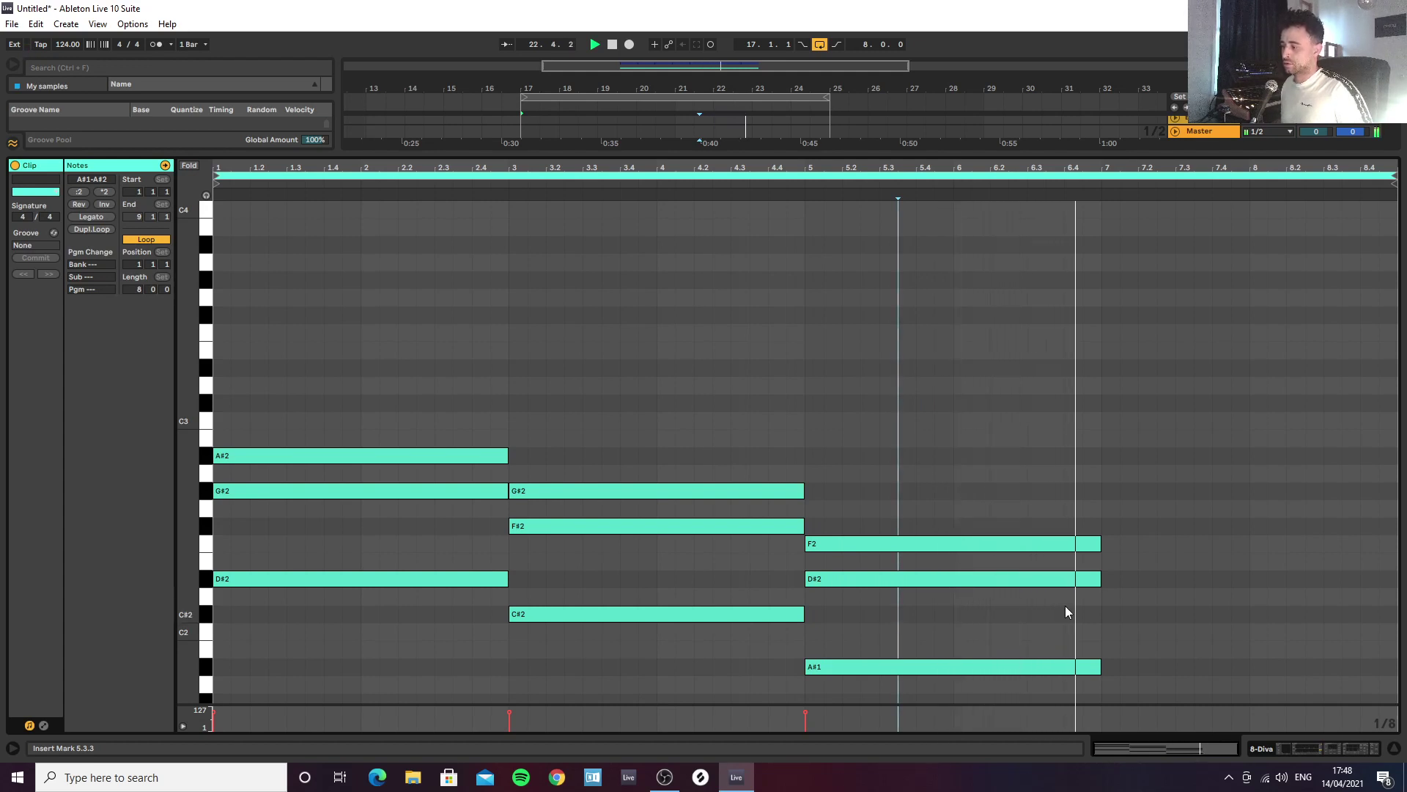
Step: Copy the bar 3 chord of C#2, F#2 and G#2 to bar 7 and play the progression
click(638, 636)
drag(640, 599, 1164, 501)
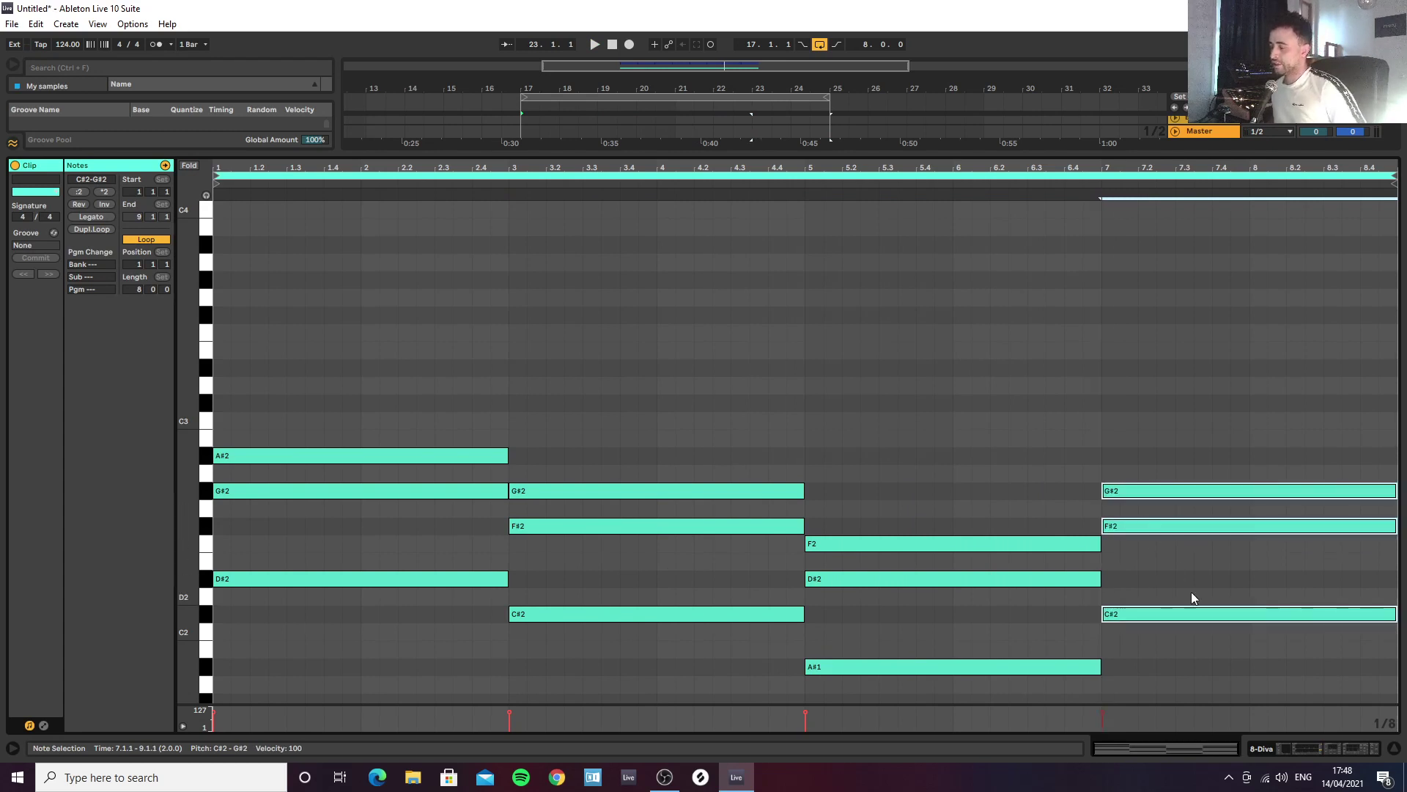
key(space)
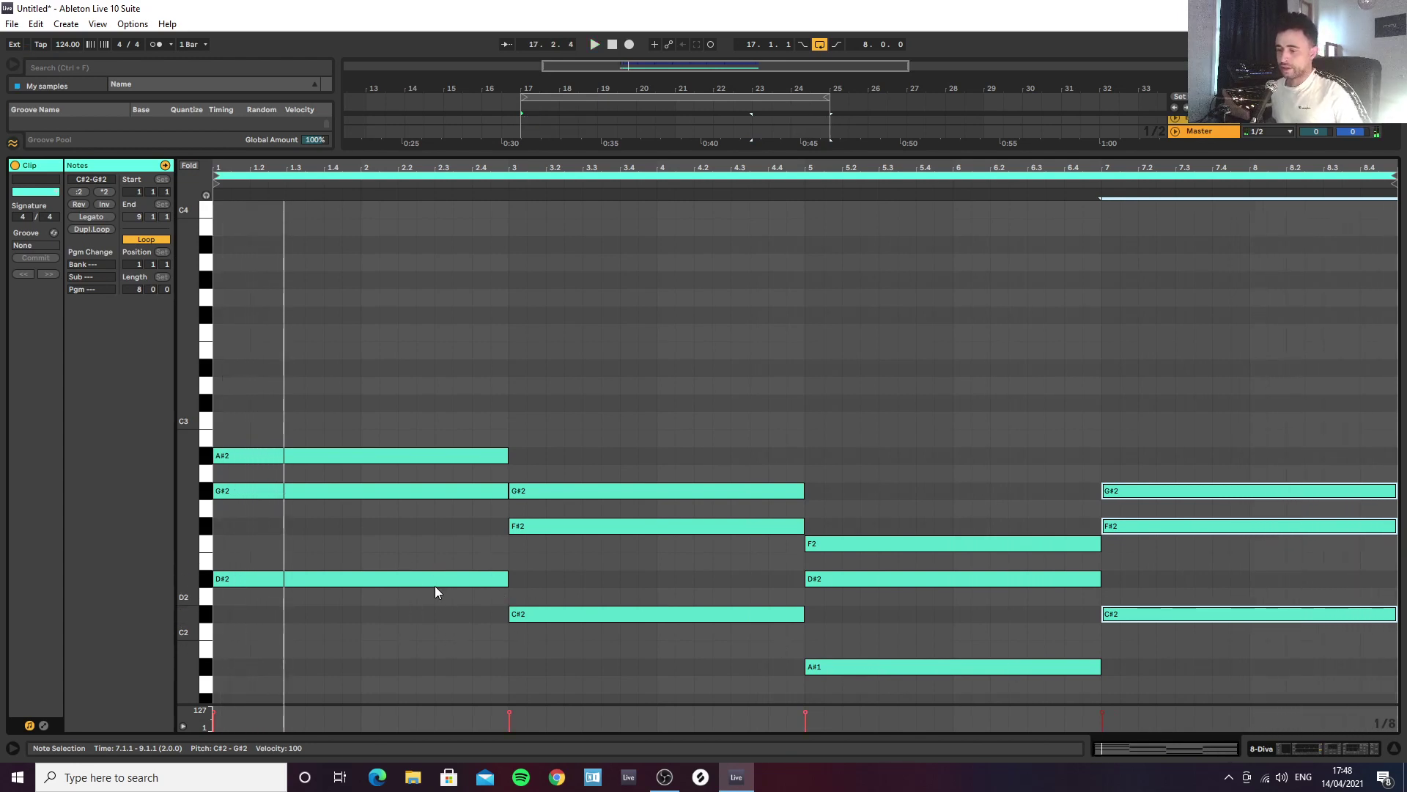
Step: Raise the A#2 note of the first chord to D#3 while auditioning the clip
click(306, 458)
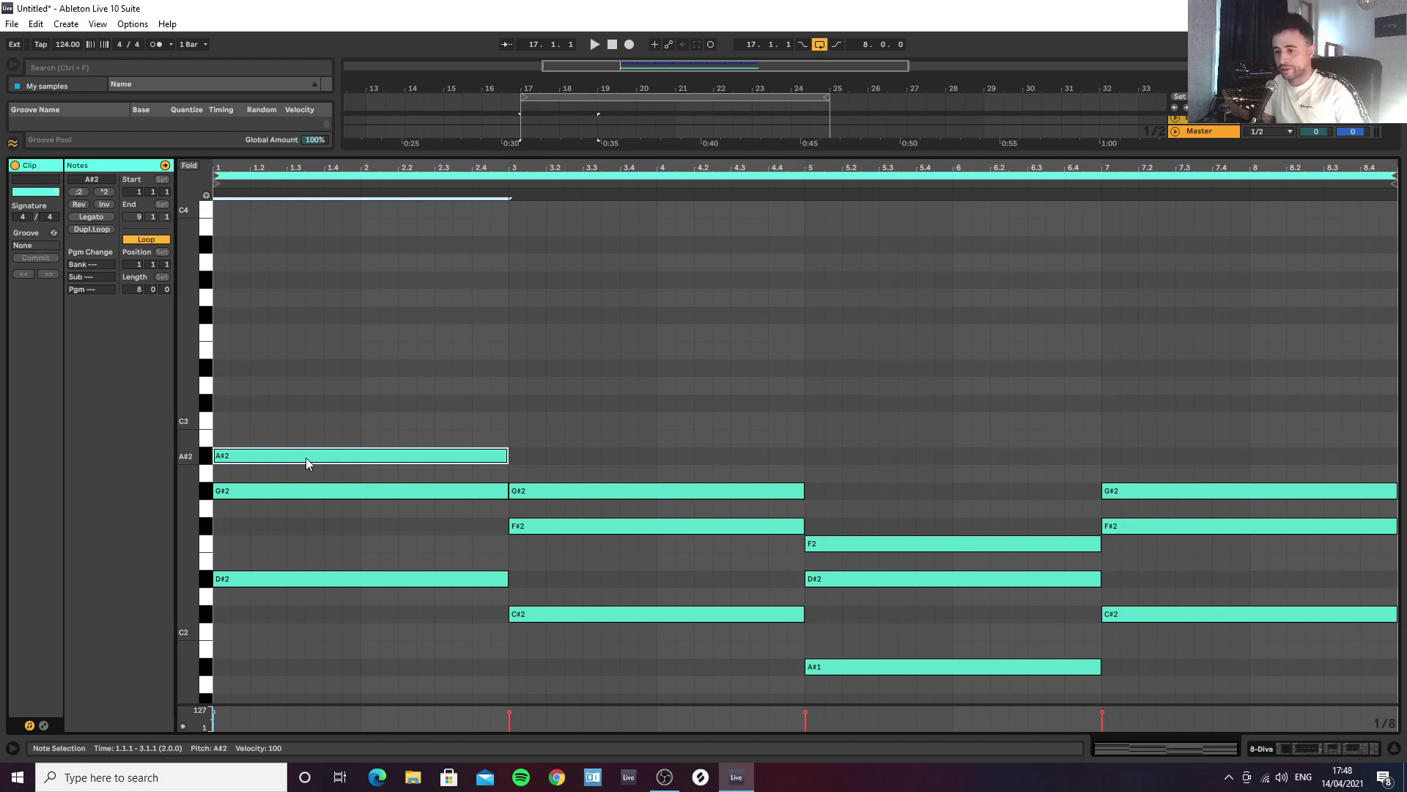
key(Up)
key(Up)
key(Up)
key(space)
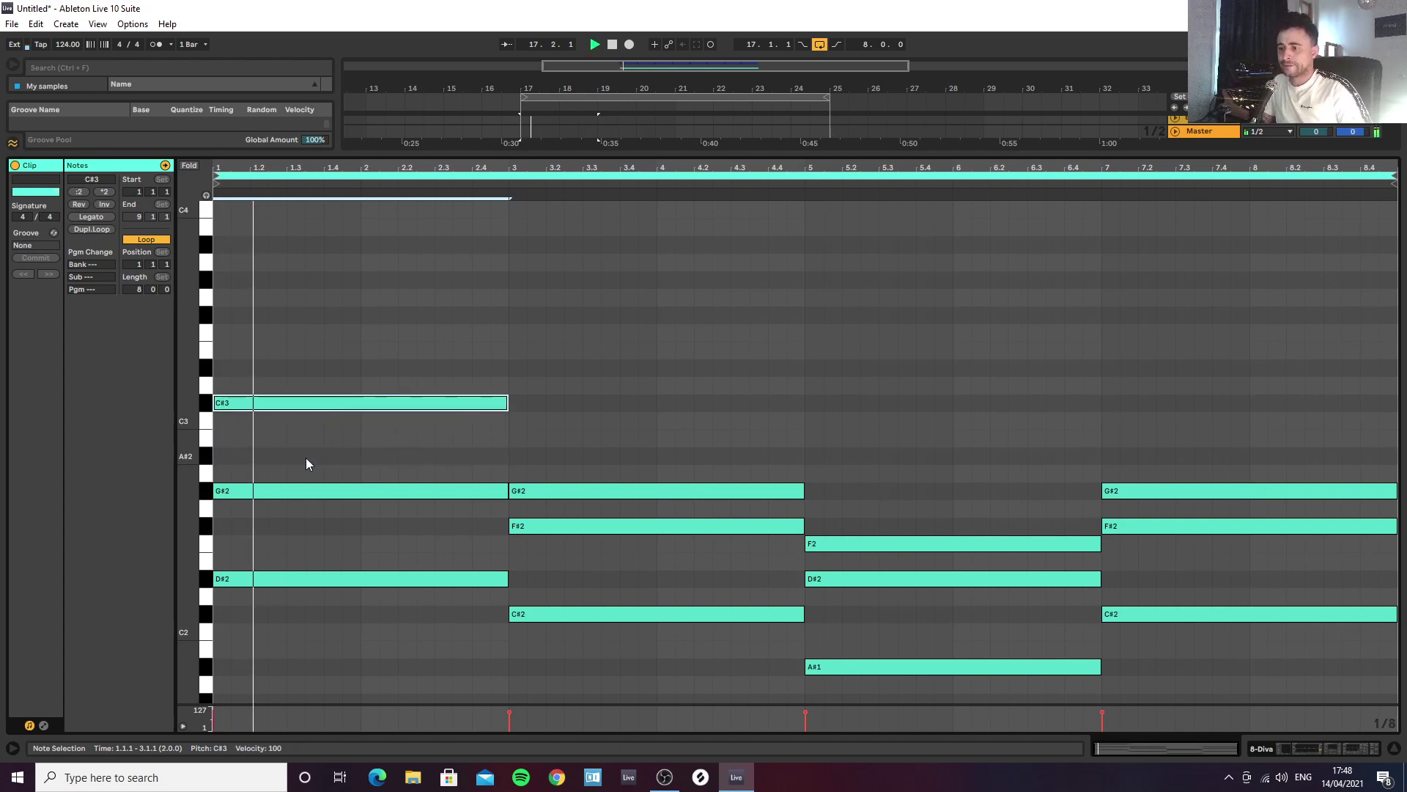
key(Up)
key(Up)
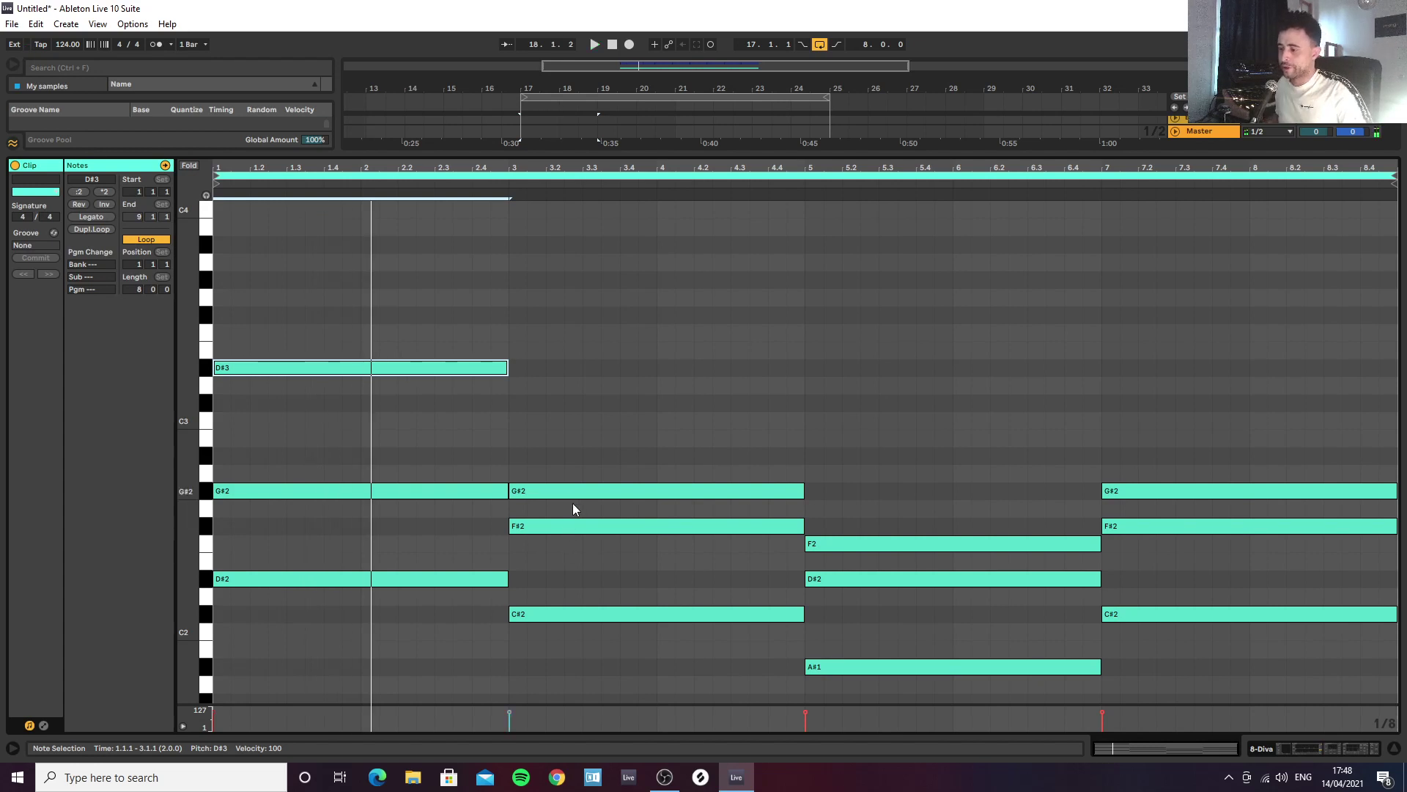
Step: Raise the F#2 note of the second chord one octave to F#3 and audition it
click(578, 525)
key(shift+Up)
key(space)
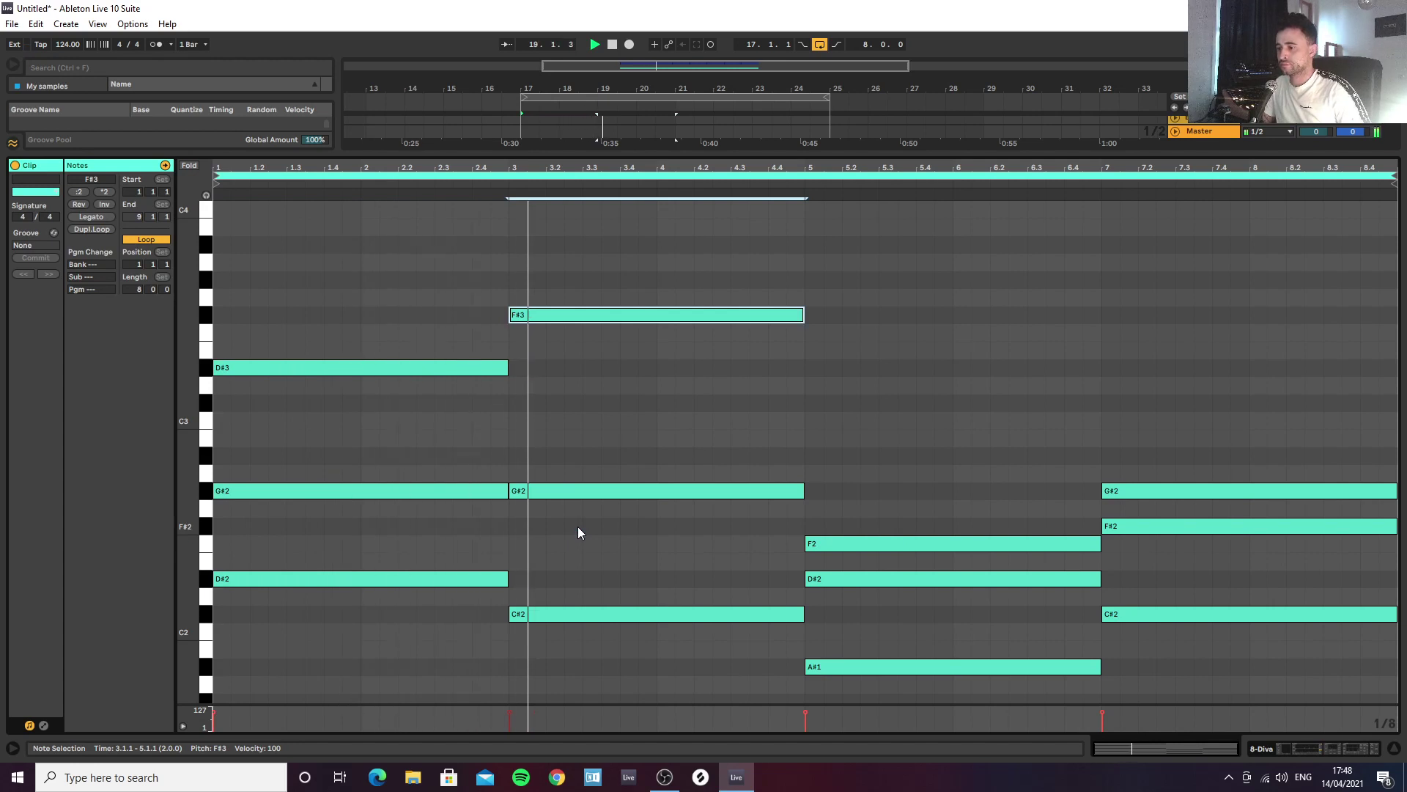
key(space)
Step: Raise the third chord's D#2 note to D#3 and the fourth chord's F#2 note to F#3 during playback
click(872, 578)
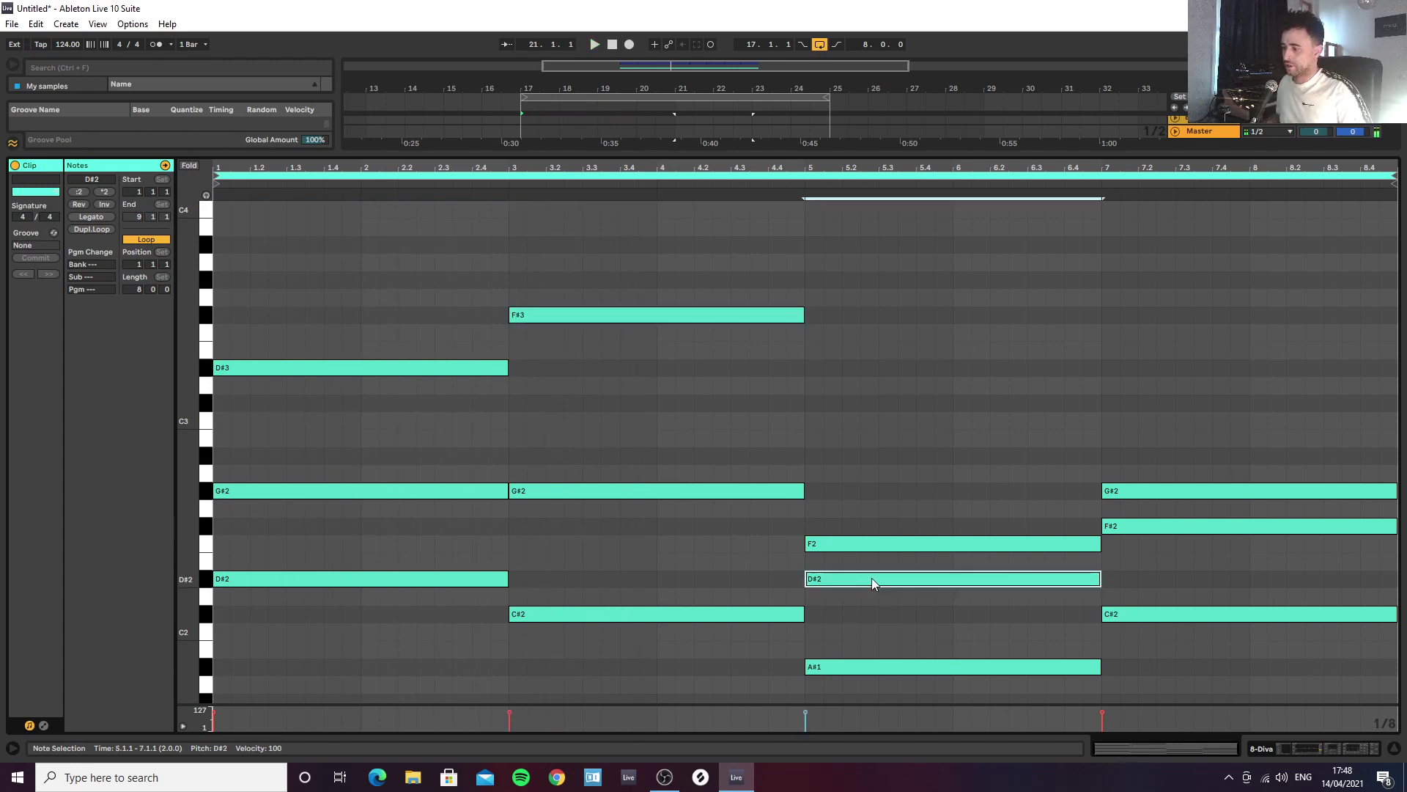
key(shift+Up)
key(space)
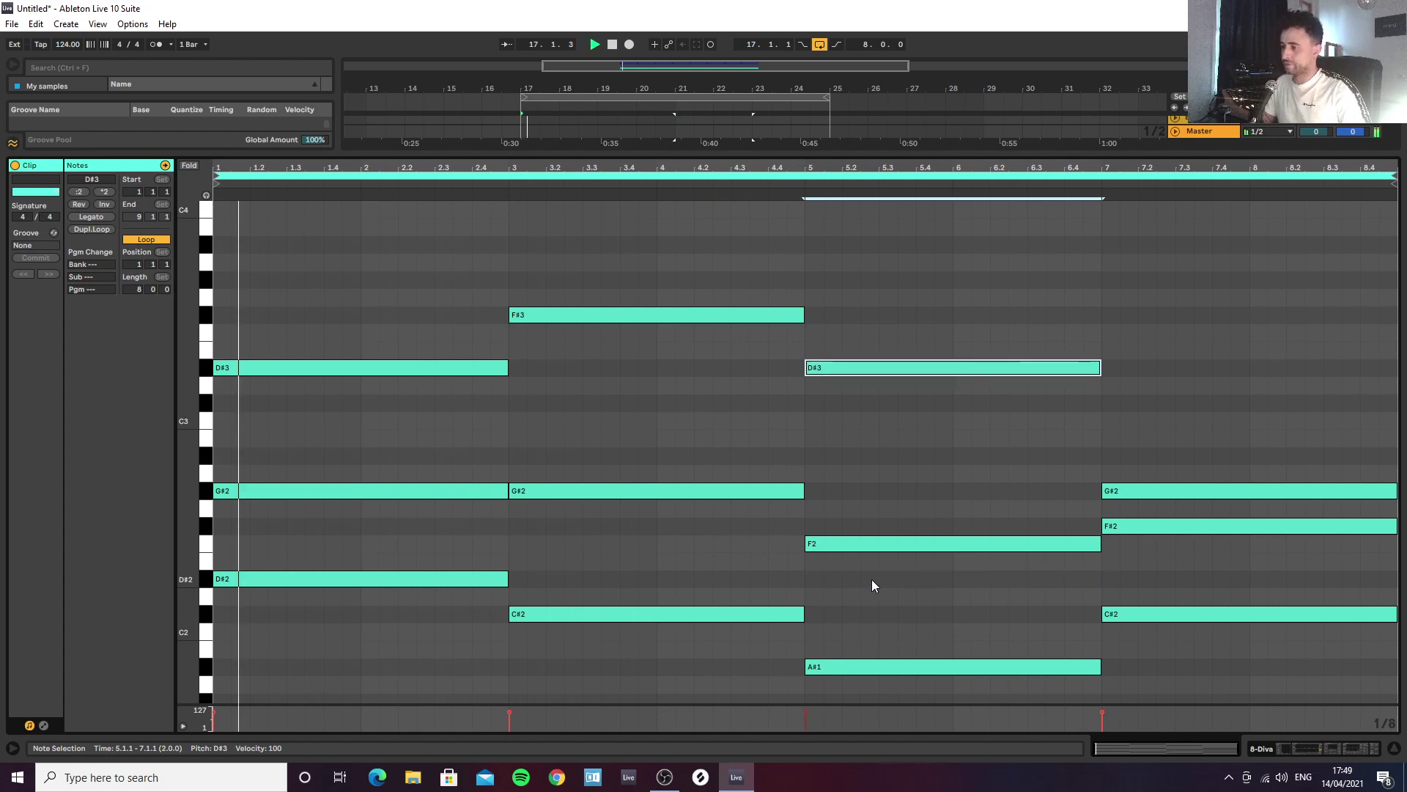
click(1190, 526)
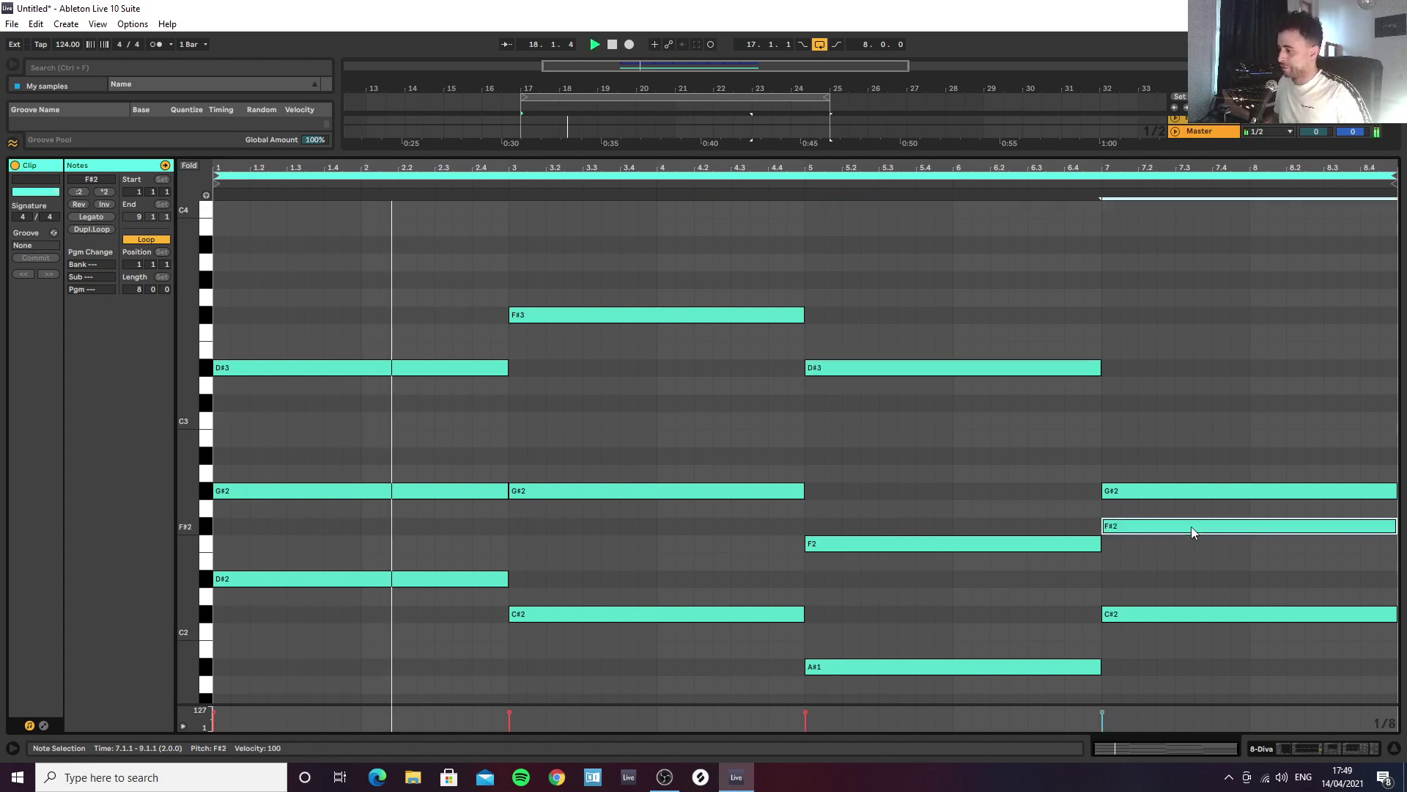
key(shift+Up)
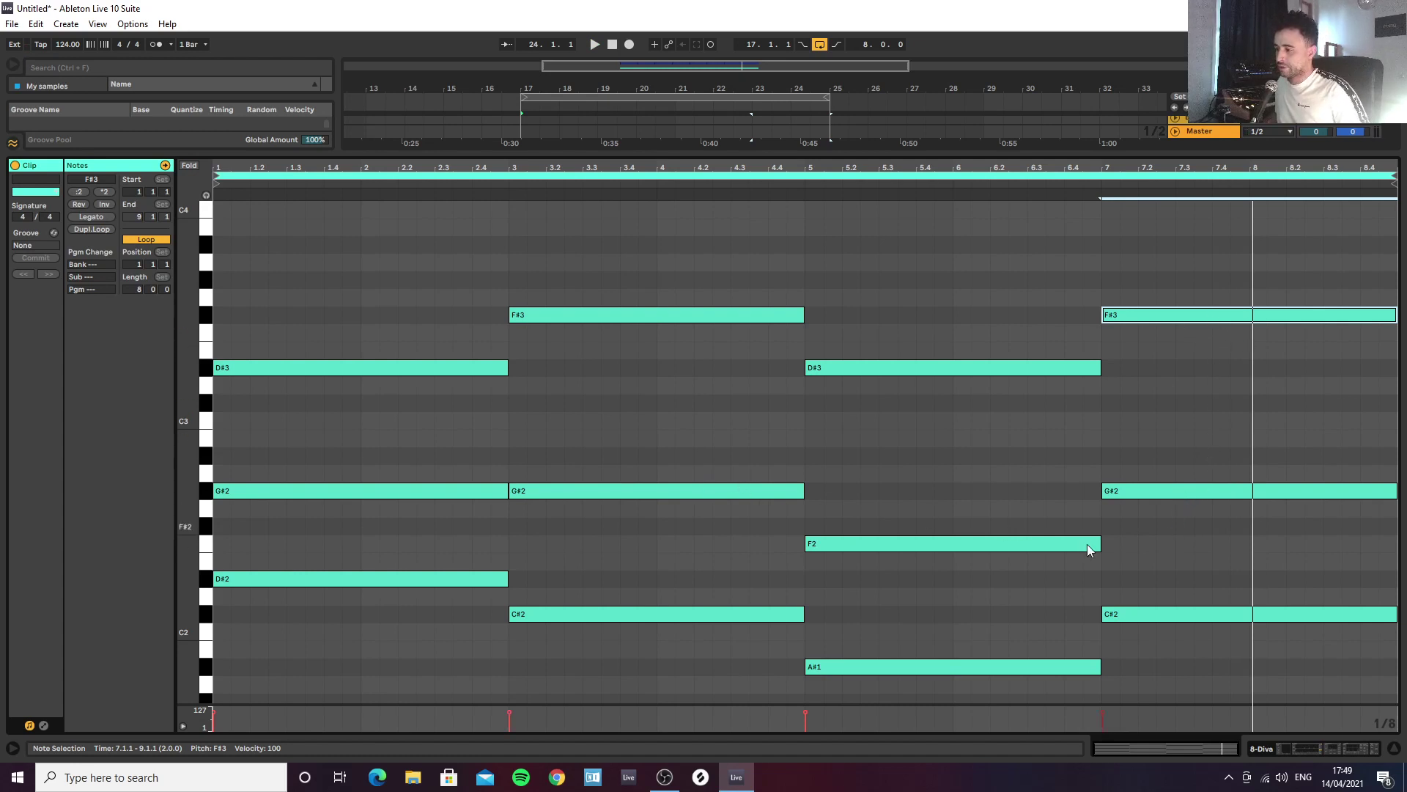
Step: Try the fourth chord's lowest note at D#2, audition it, and return the note to C#2
click(1144, 620)
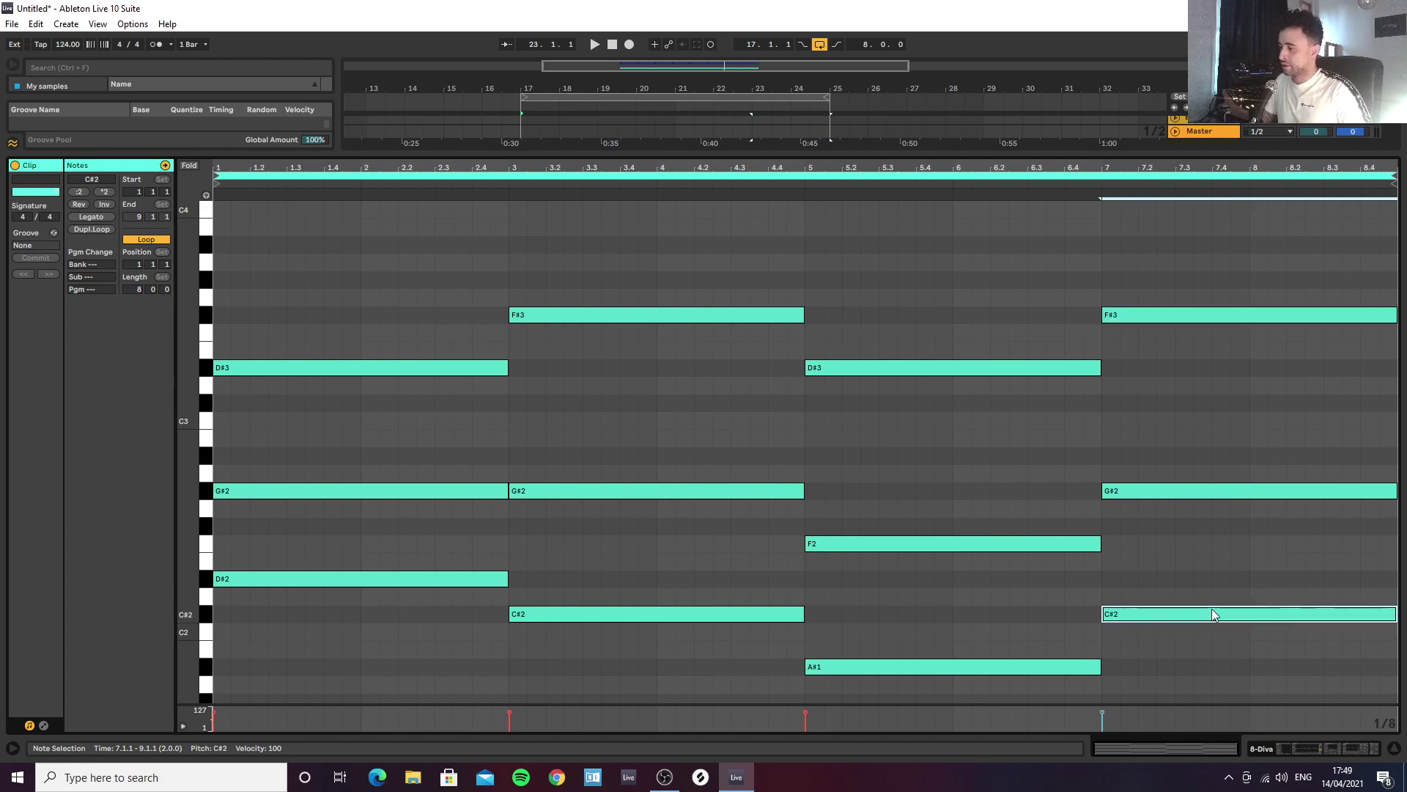
key(Up)
key(Up)
key(space)
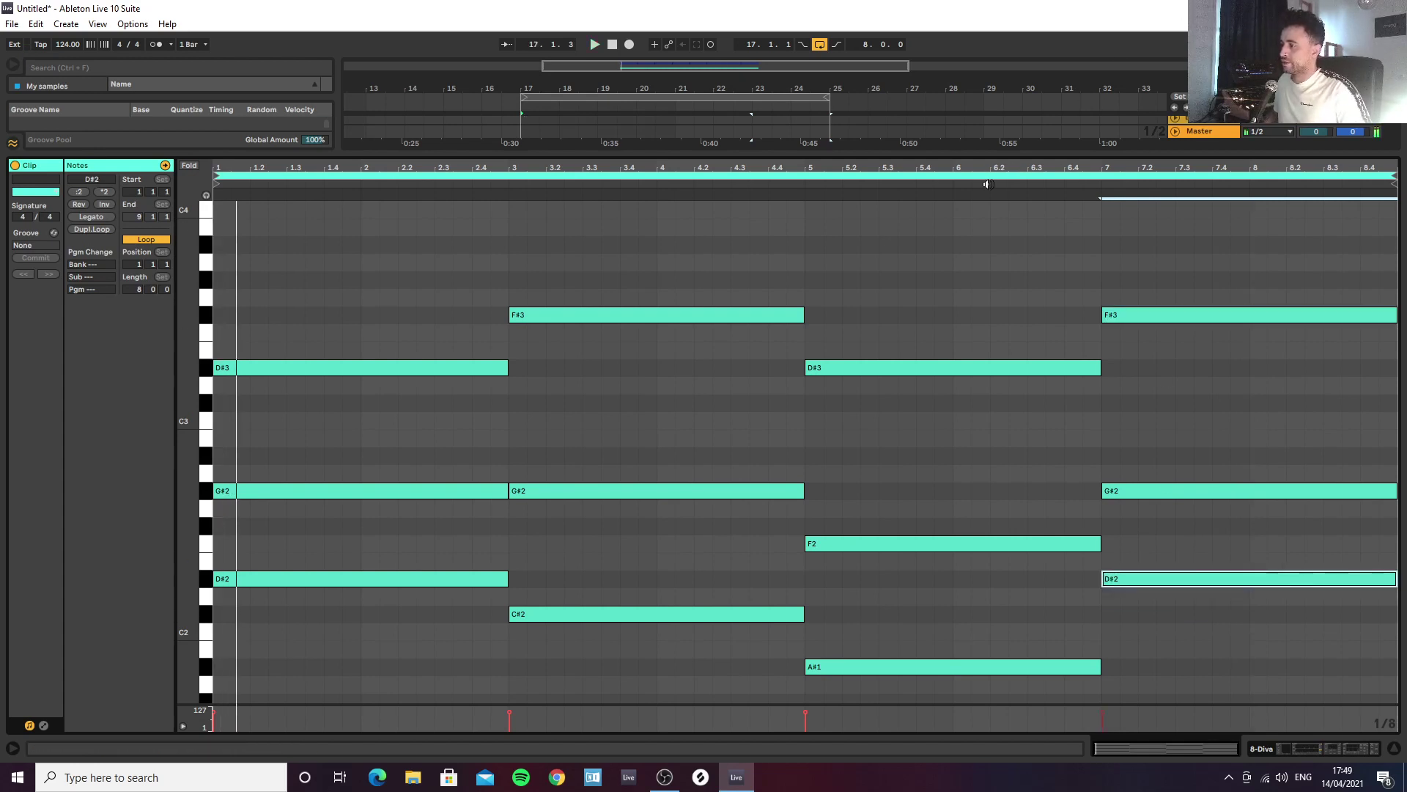
click(976, 184)
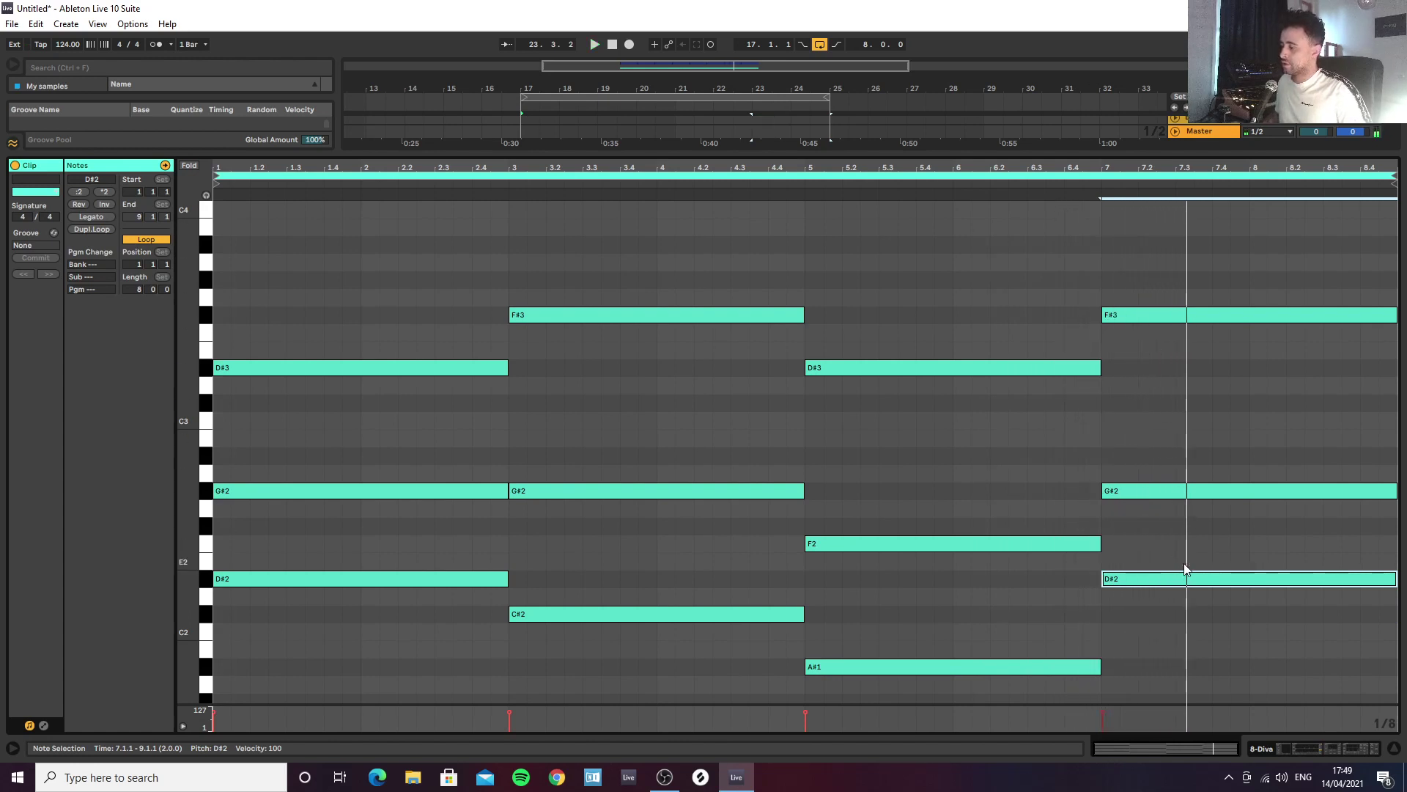
key(Down)
key(Down)
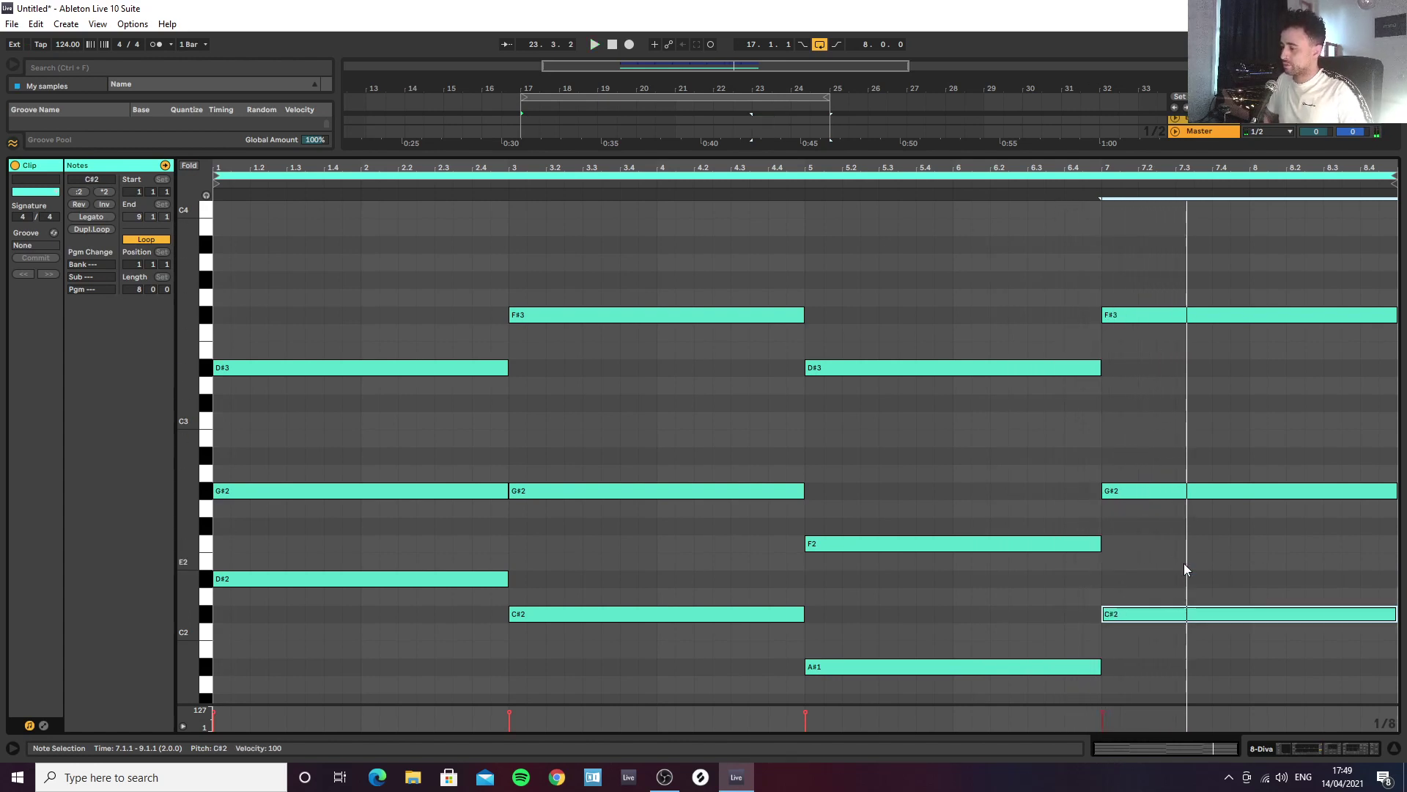
Step: Lower the fourth chord's F#3 note to A#2, auditioning pitches along the way, and replay the end of the progression
click(1171, 315)
key(Down)
key(Down)
key(Down)
key(Down)
key(Down)
key(Down)
key(Down)
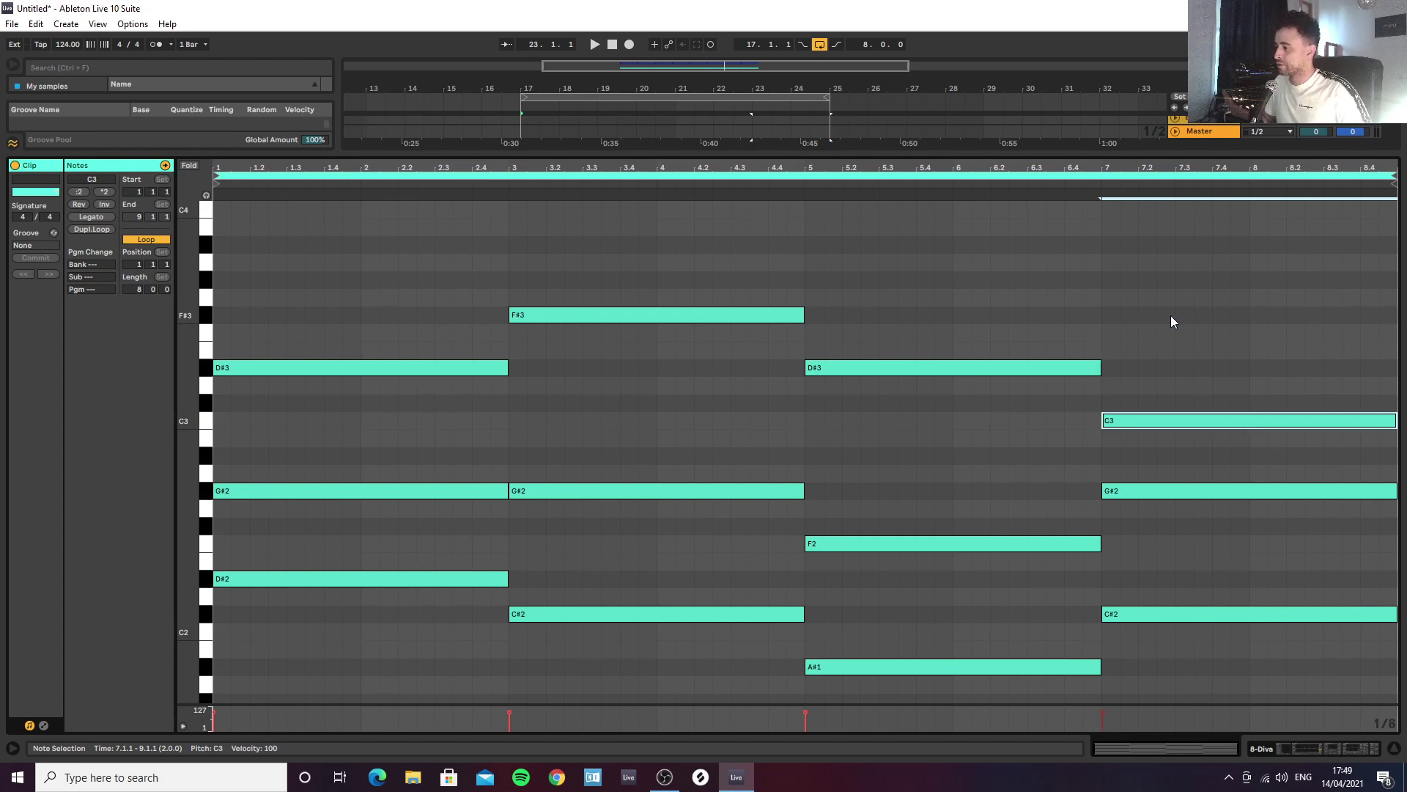
key(space)
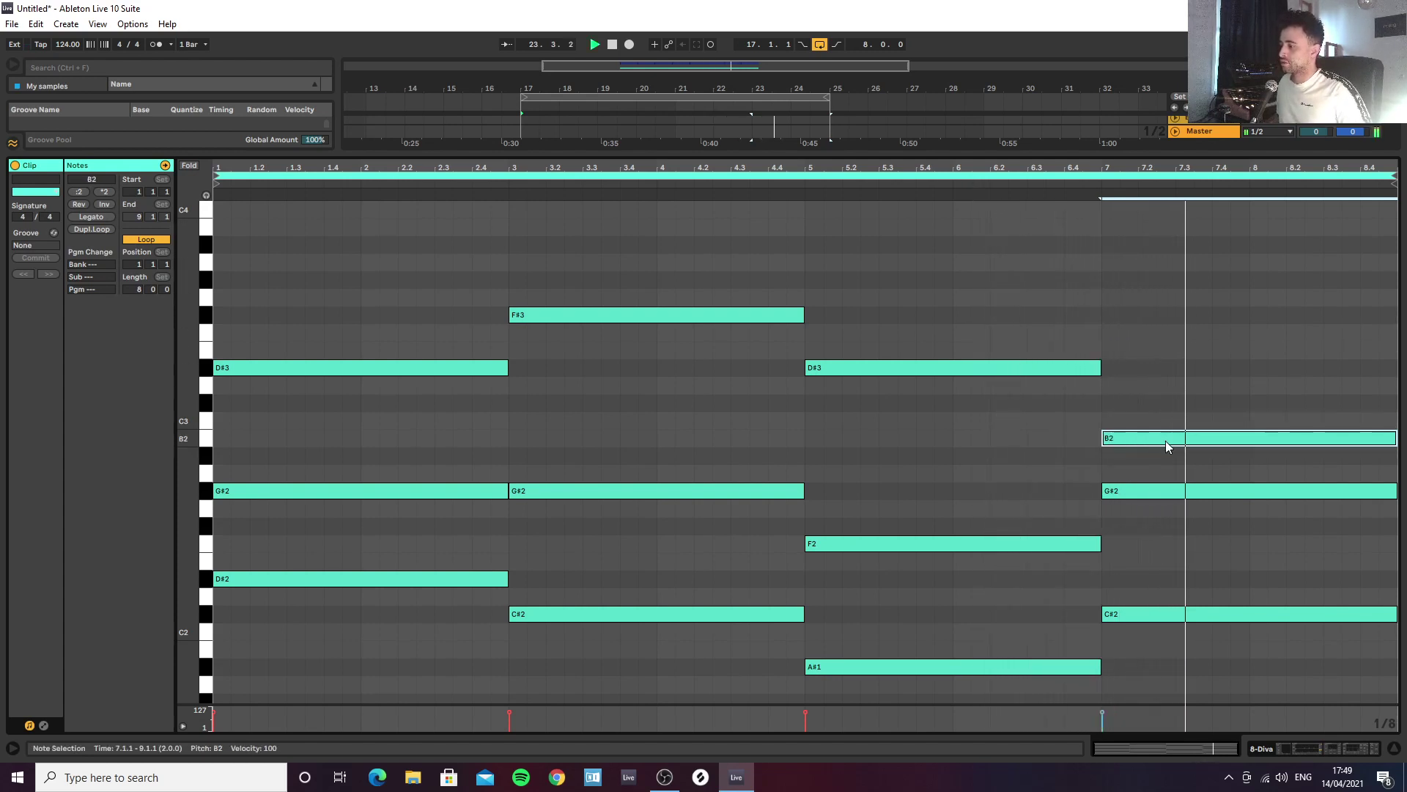
key(Down)
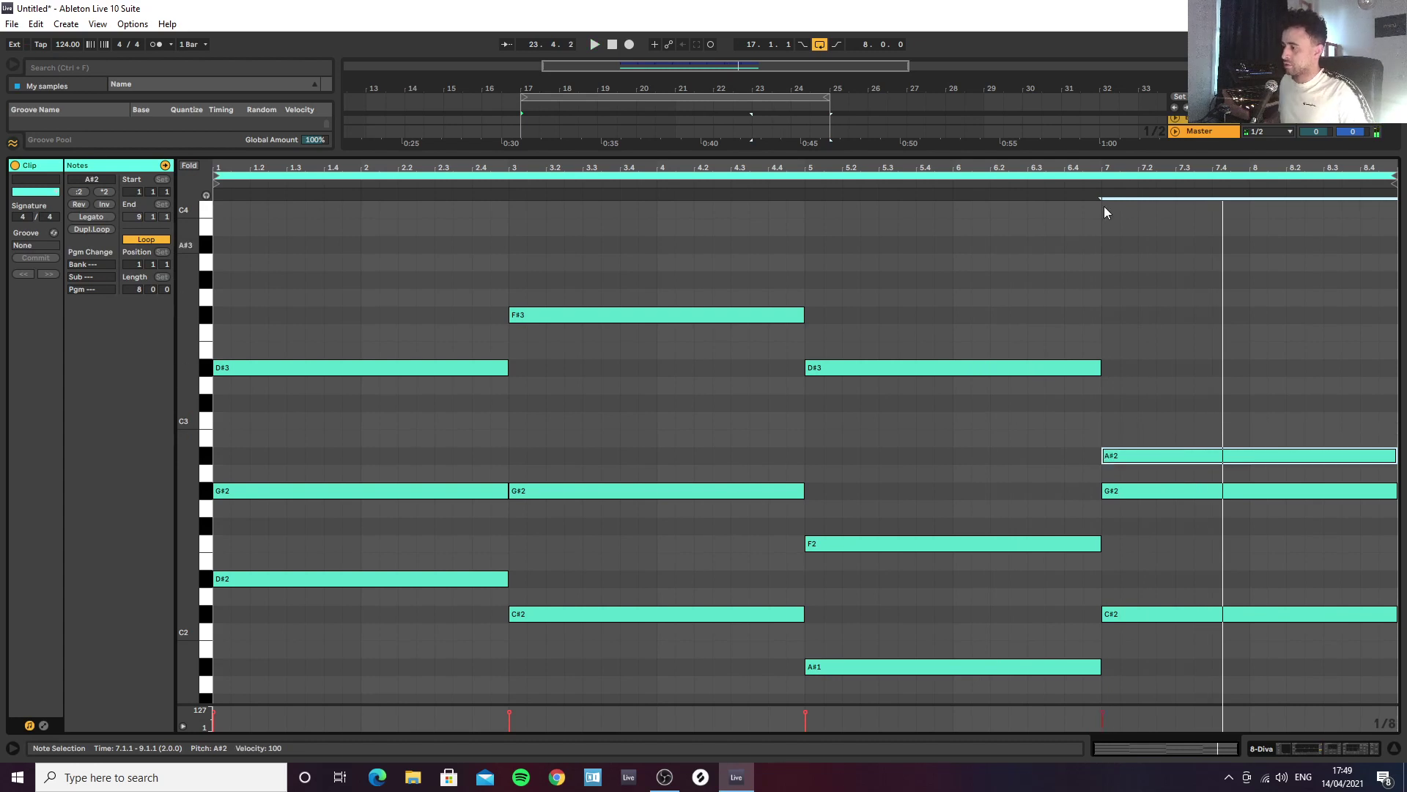
click(1046, 181)
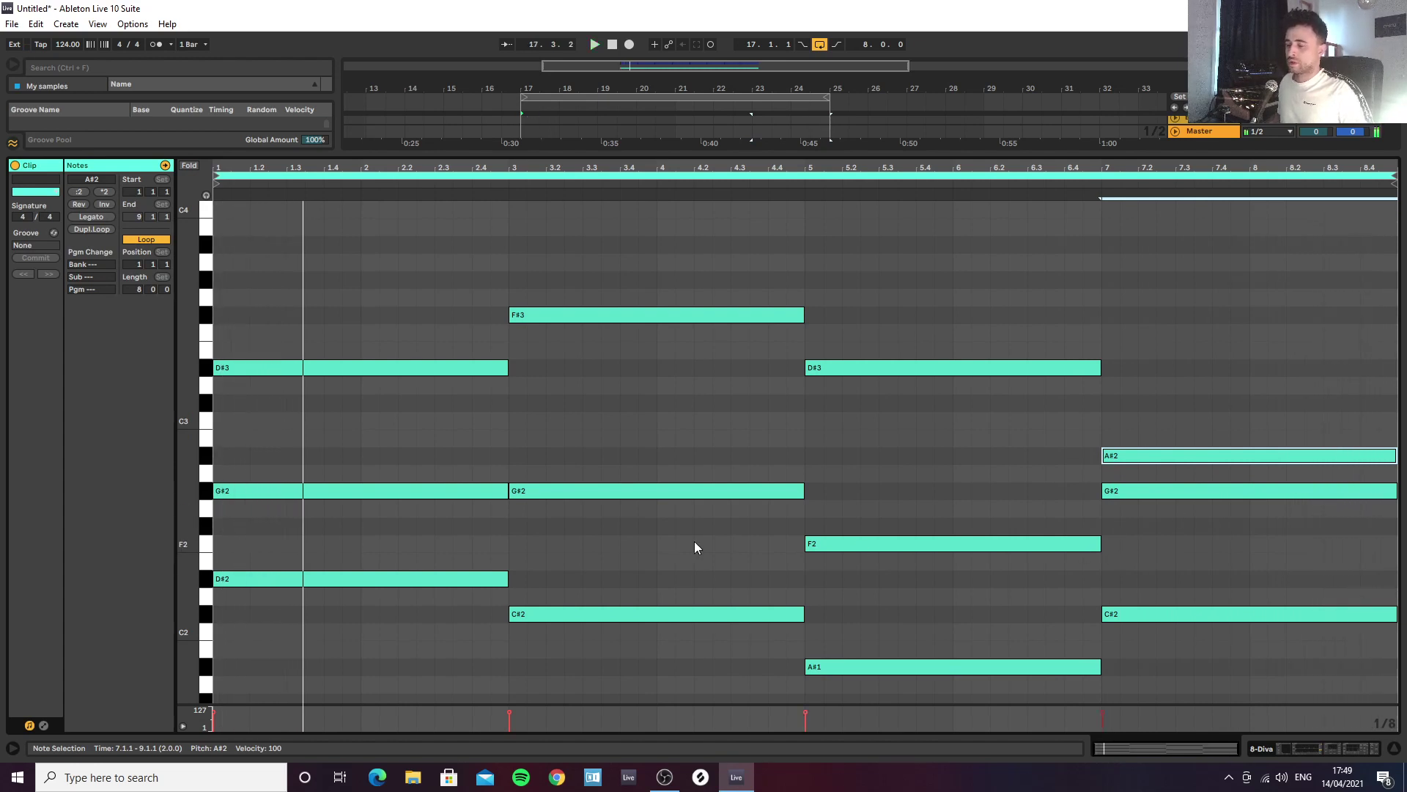
Step: Extend the start of all three notes in the second chord back to 2.4.3
drag(581, 658, 601, 233)
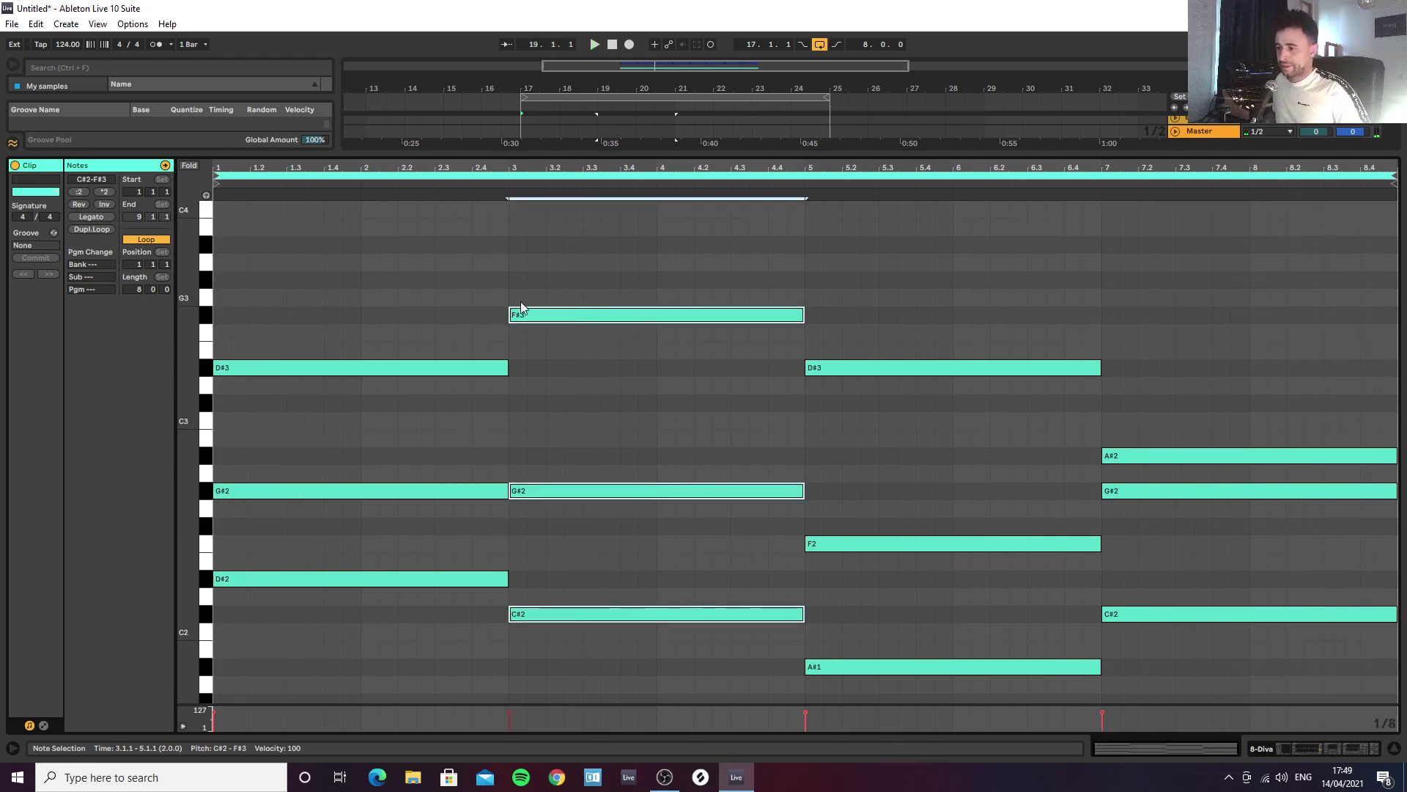
drag(511, 320, 492, 319)
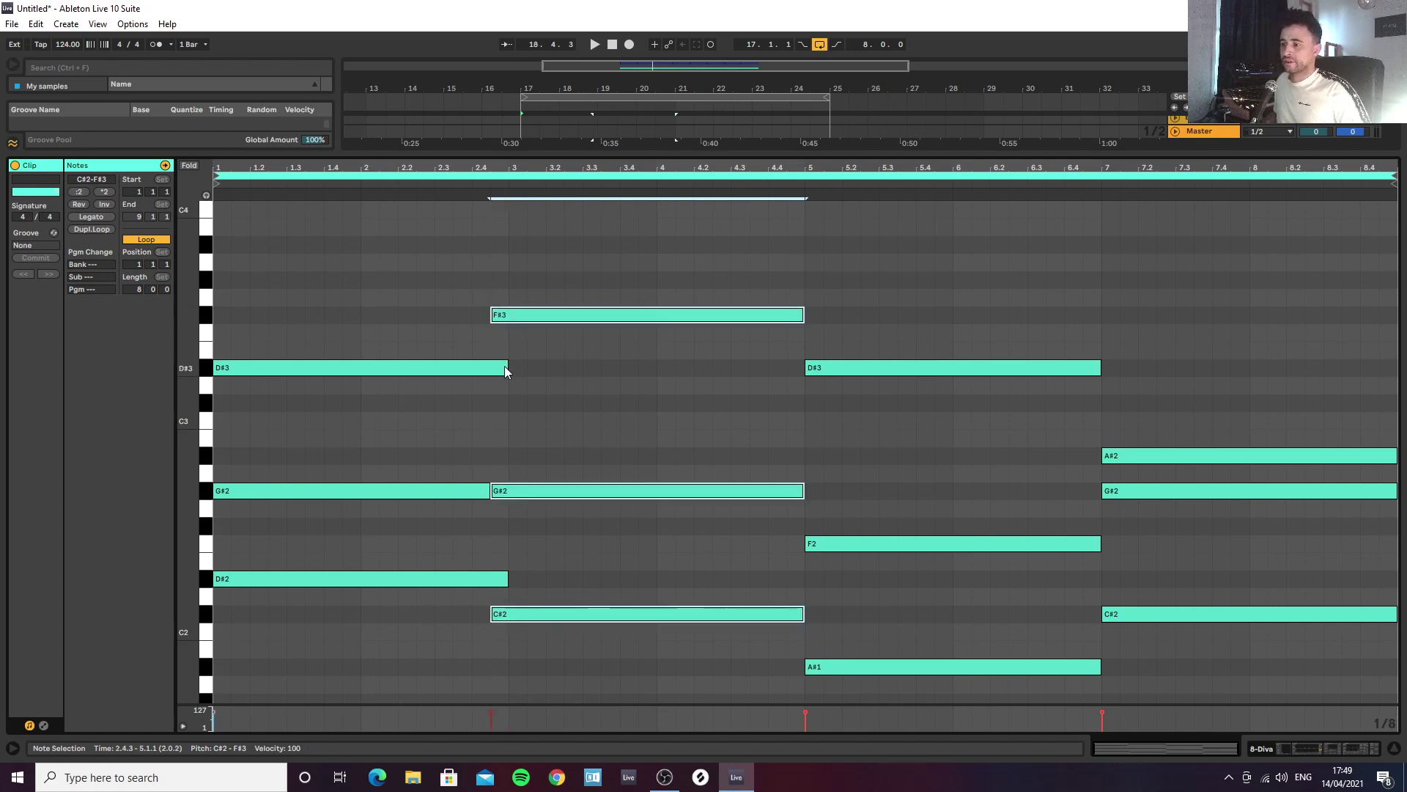
Step: Extend the start of all three notes in the third chord back to 4.4.3 during playback
drag(447, 625, 466, 351)
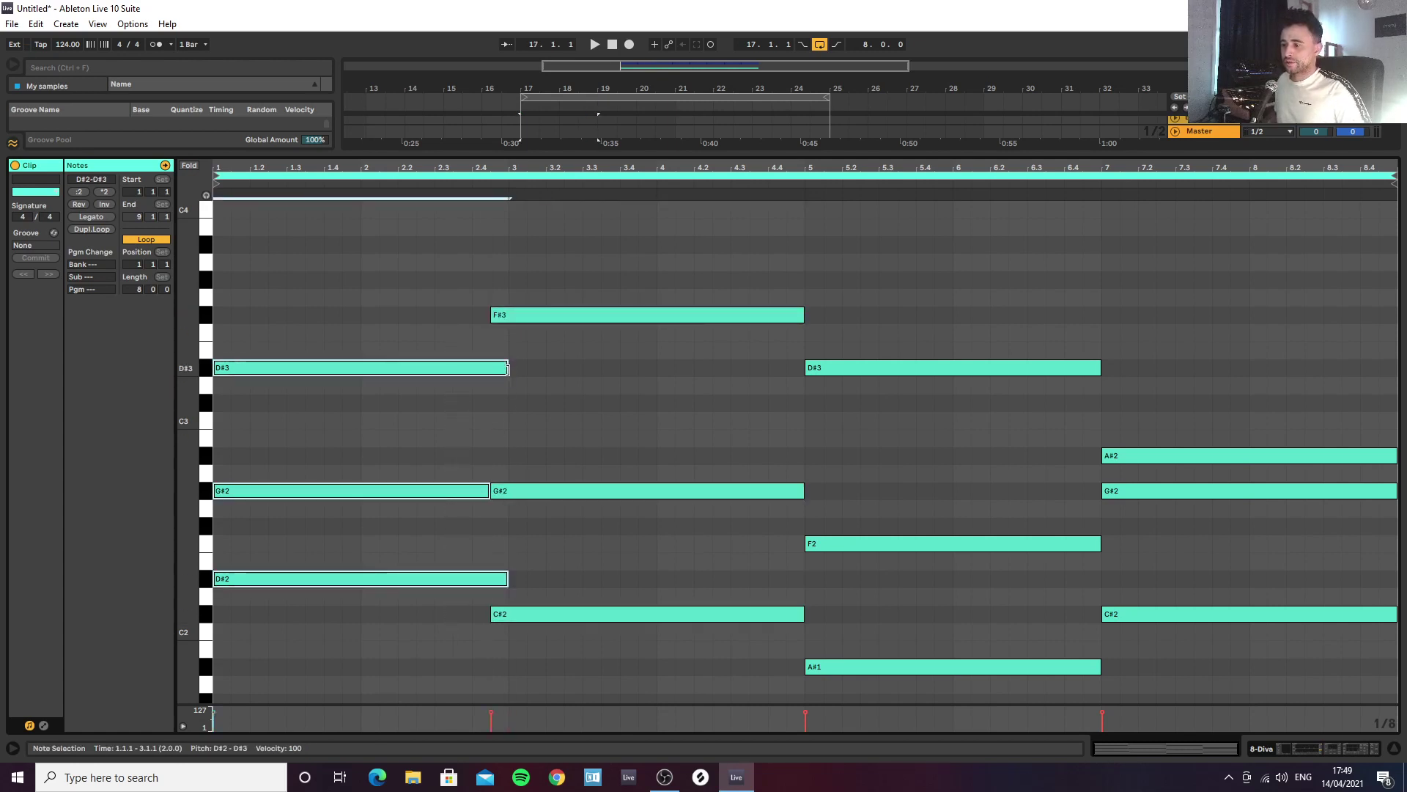
key(space)
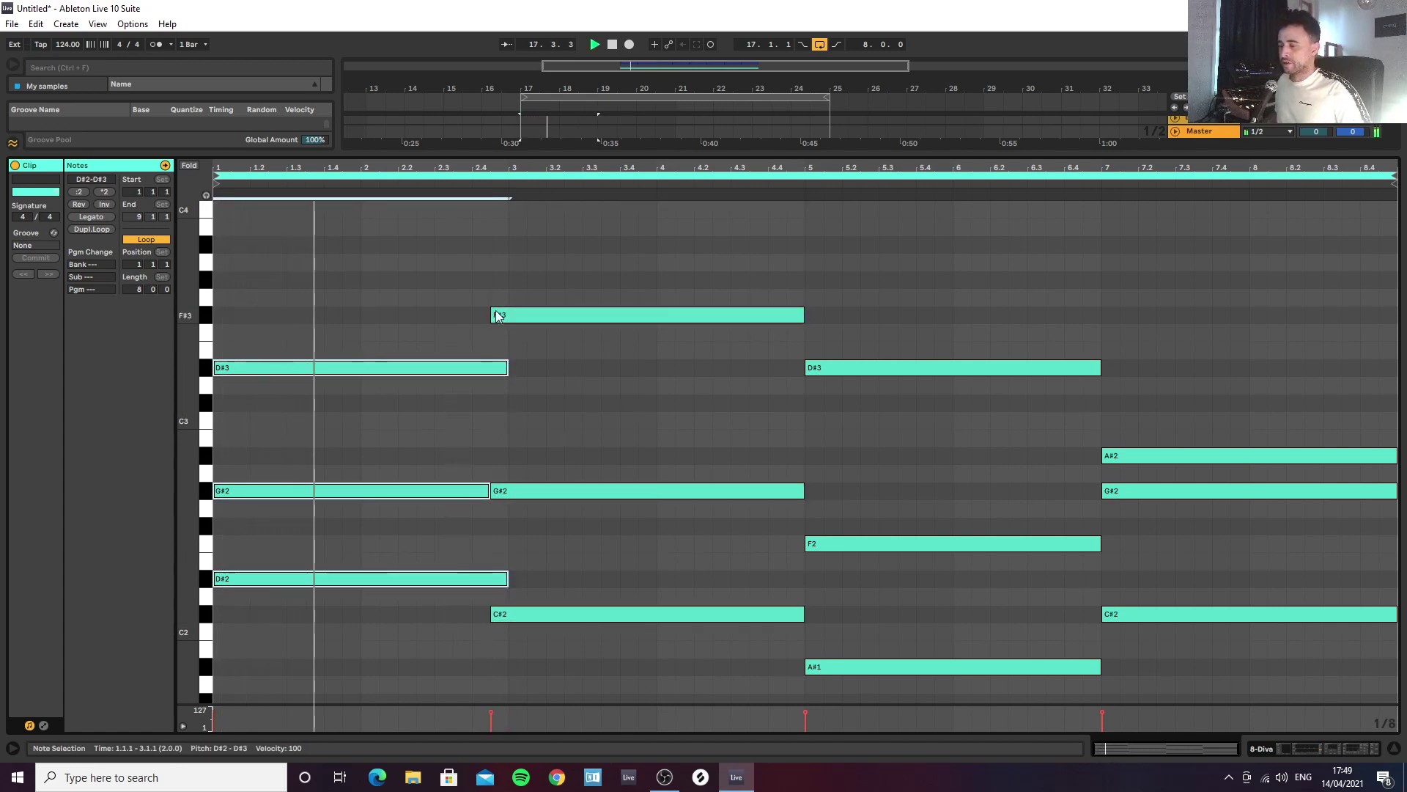
scroll(509, 301, up, 2)
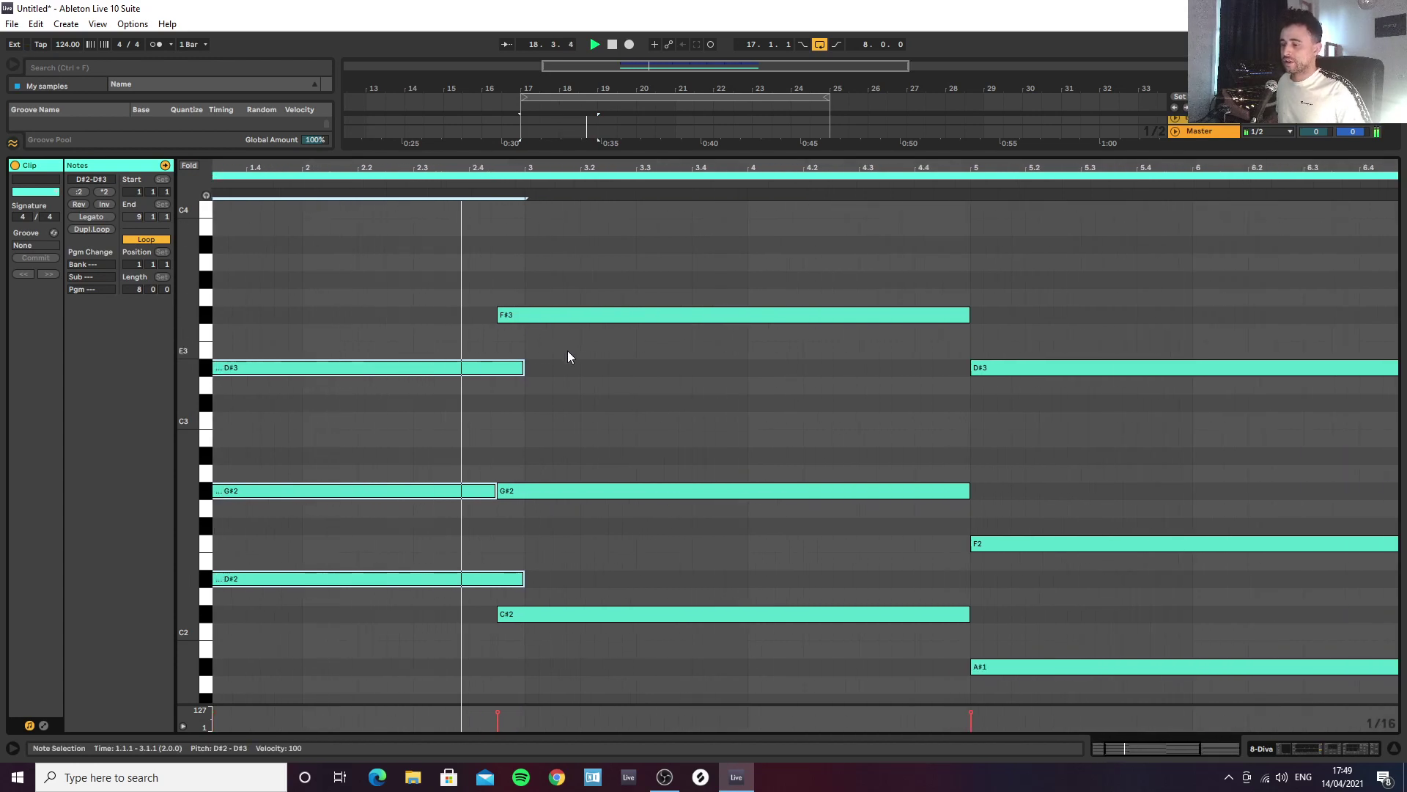
click(1053, 683)
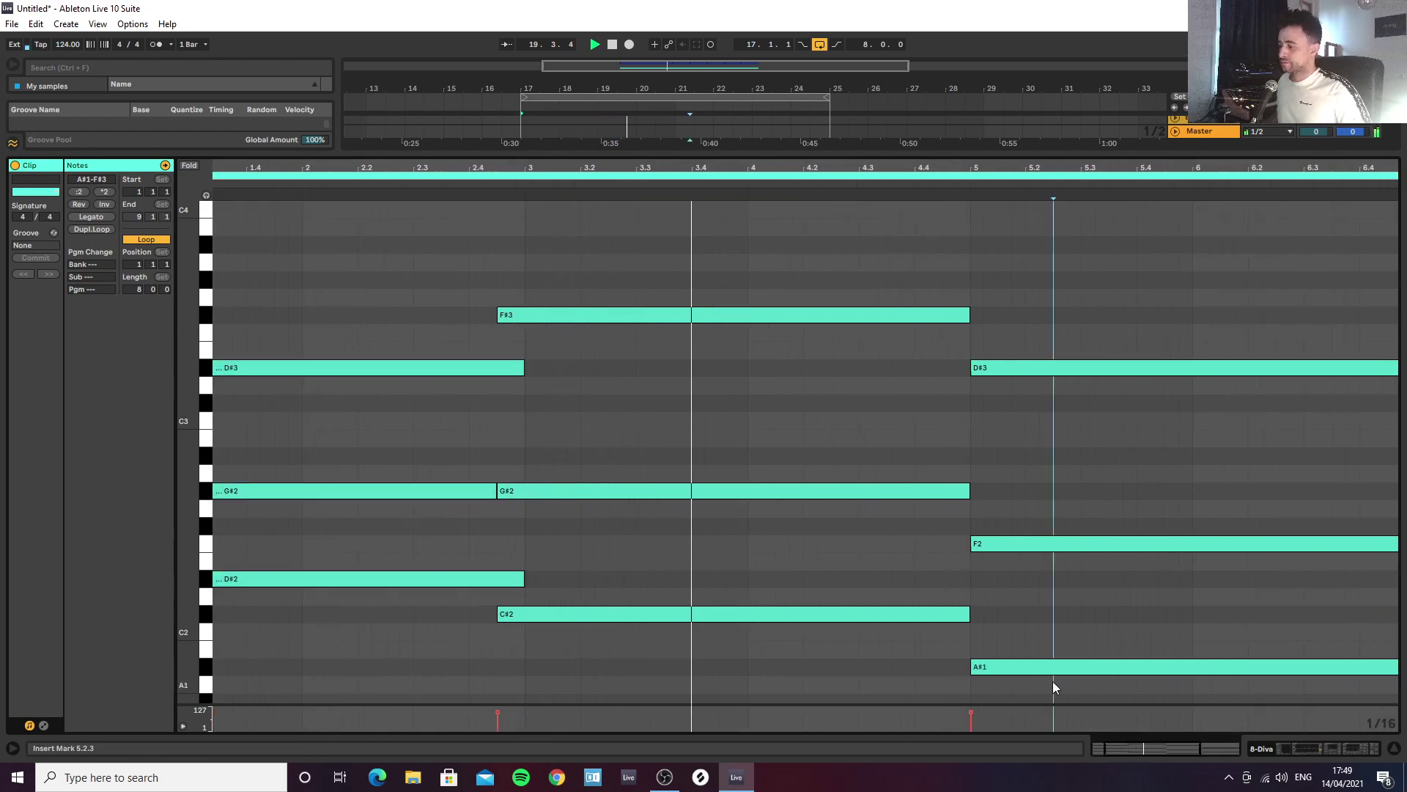
drag(1052, 686, 978, 371)
key(Left)
key(Left)
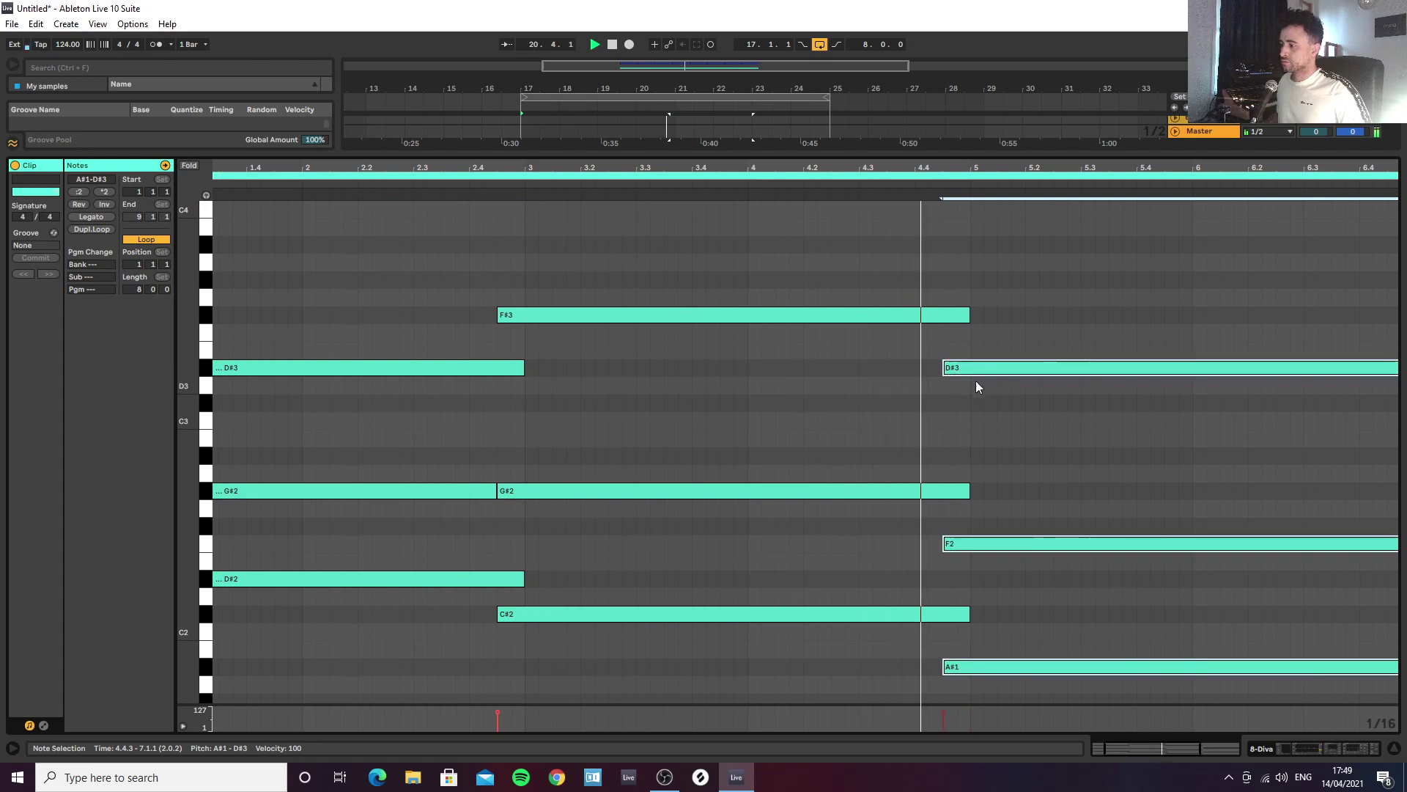
Step: Extend the start of the fourth chord's three notes back to 6.4.3 and stop playback
scroll(1022, 481, down, 2)
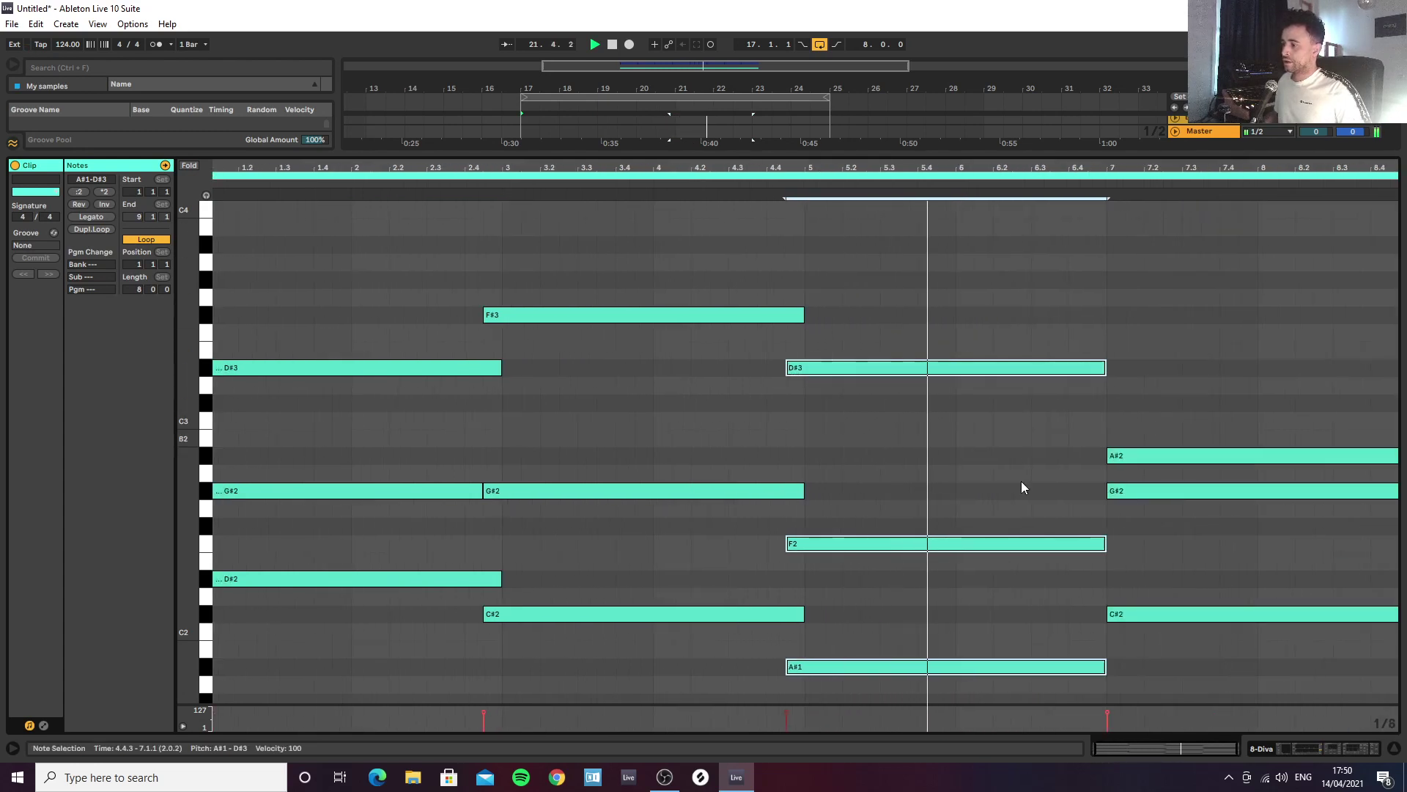
drag(1142, 632, 1085, 455)
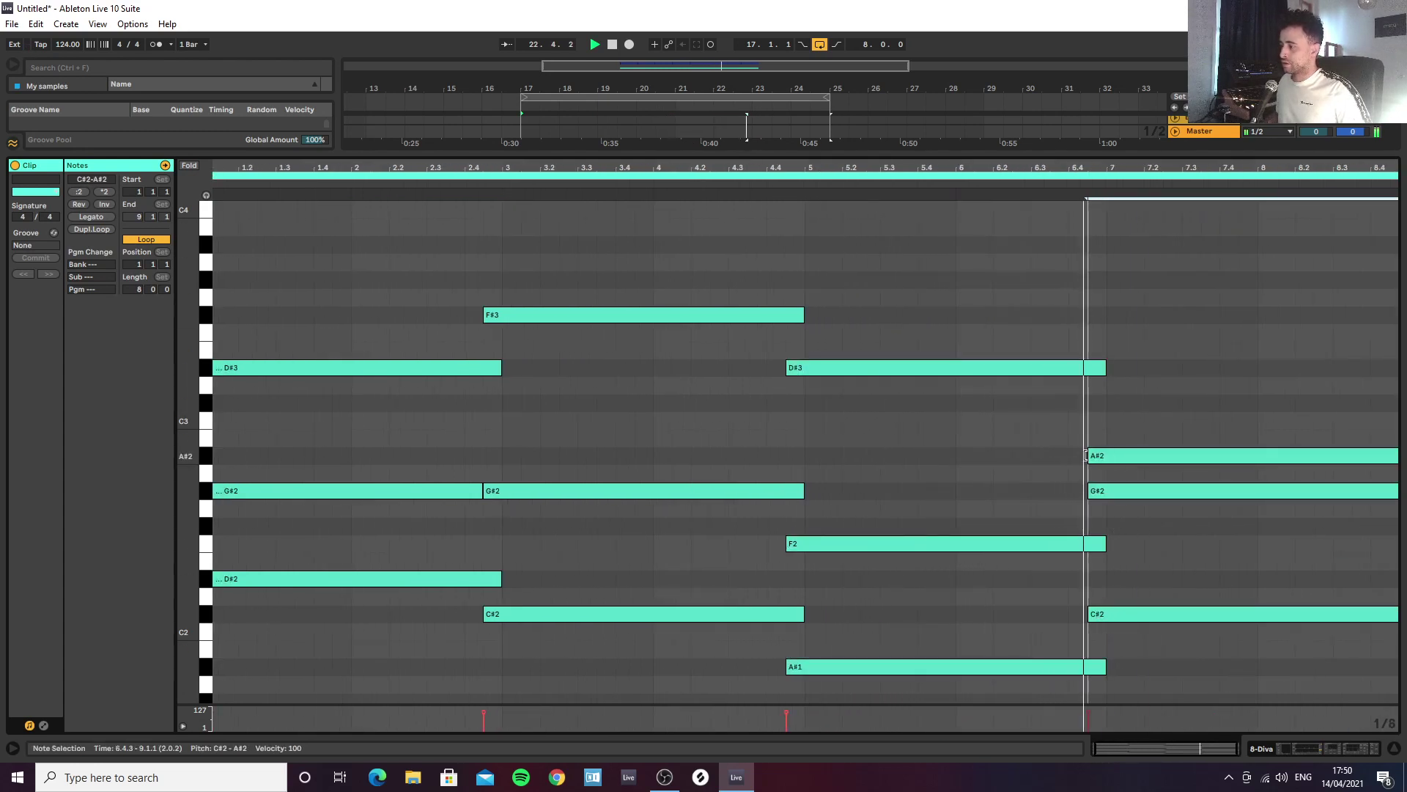
key(space)
click(613, 407)
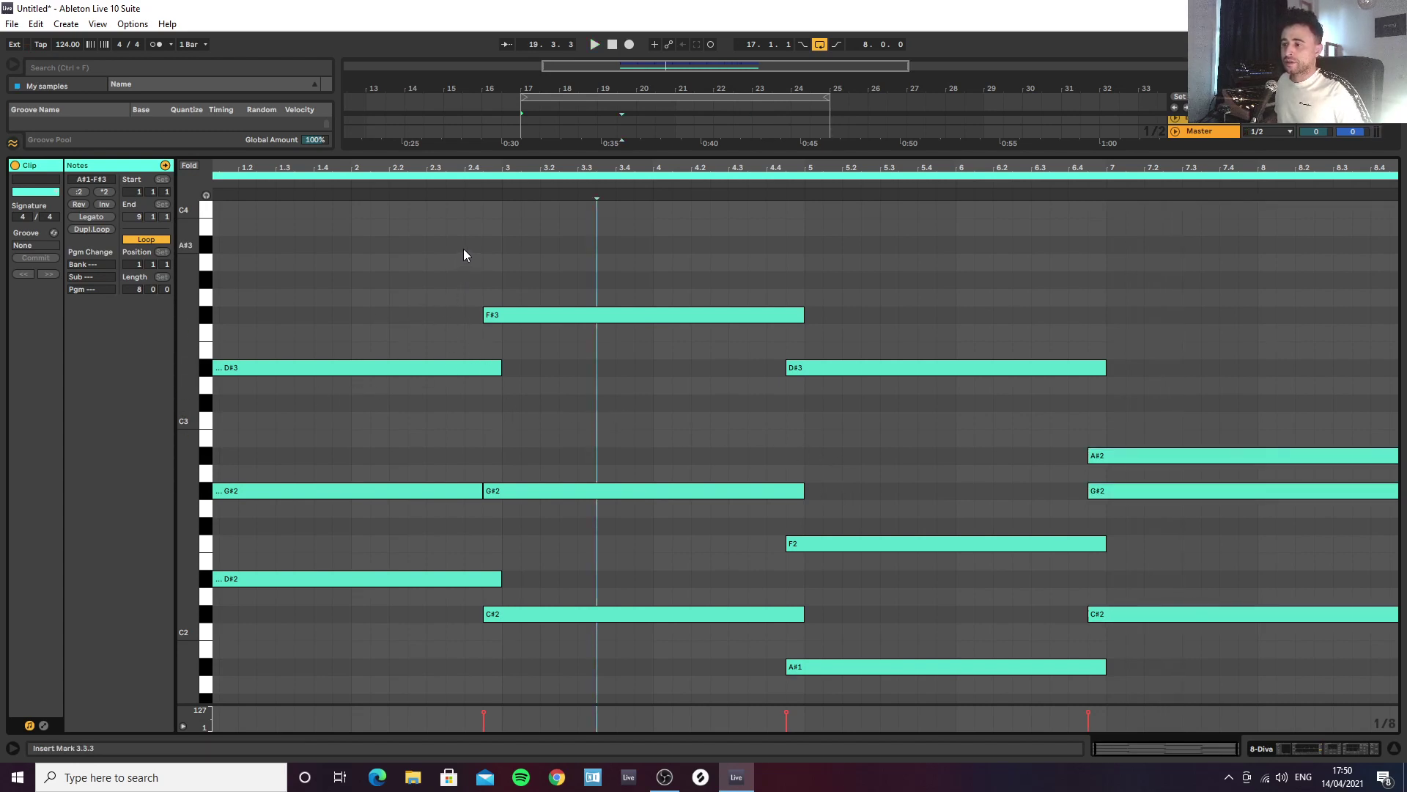
Step: Shorten the second chord to end at 4.4.1, add short D#3 and F#3 notes at 4.4.1 and 4.4.3, and audition them
drag(751, 664, 767, 334)
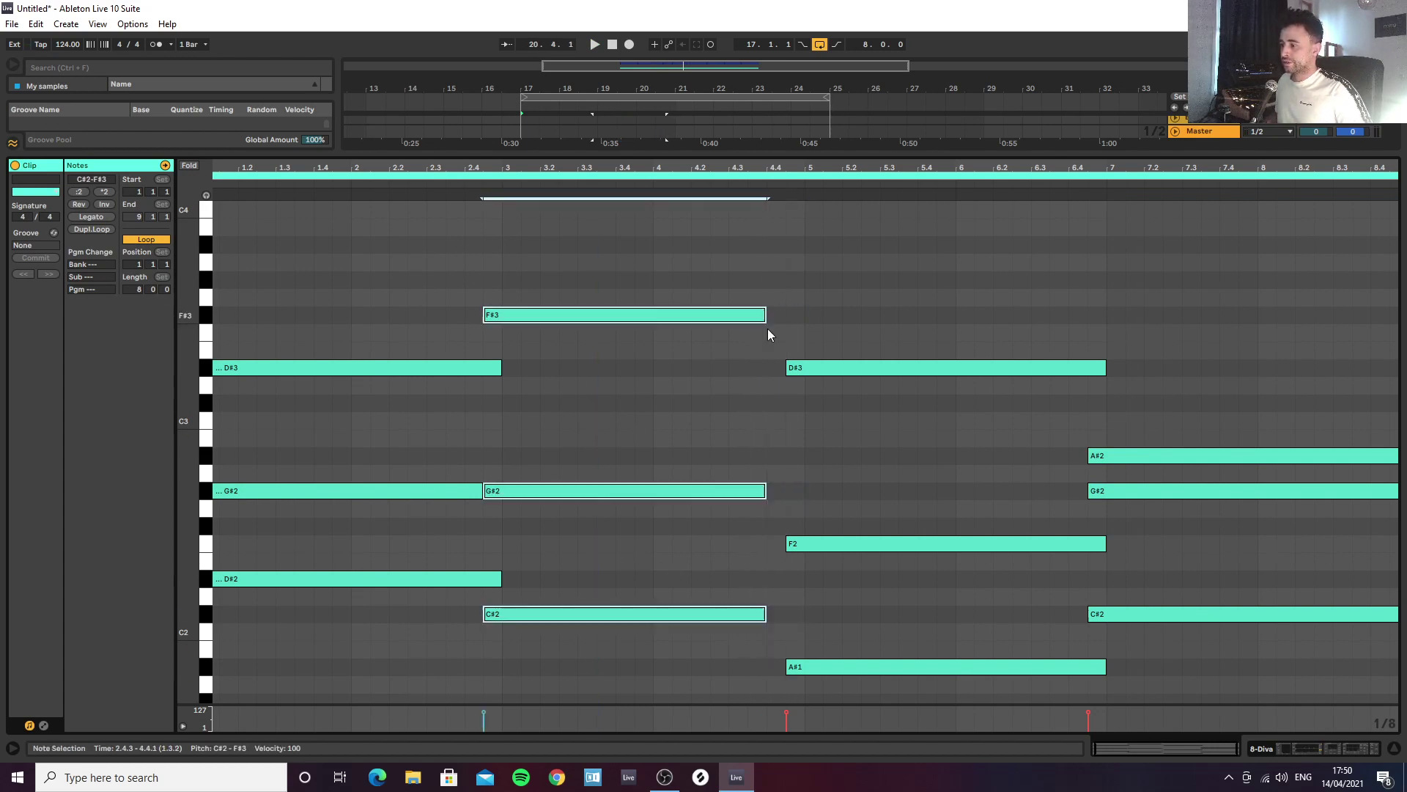
double_click(771, 368)
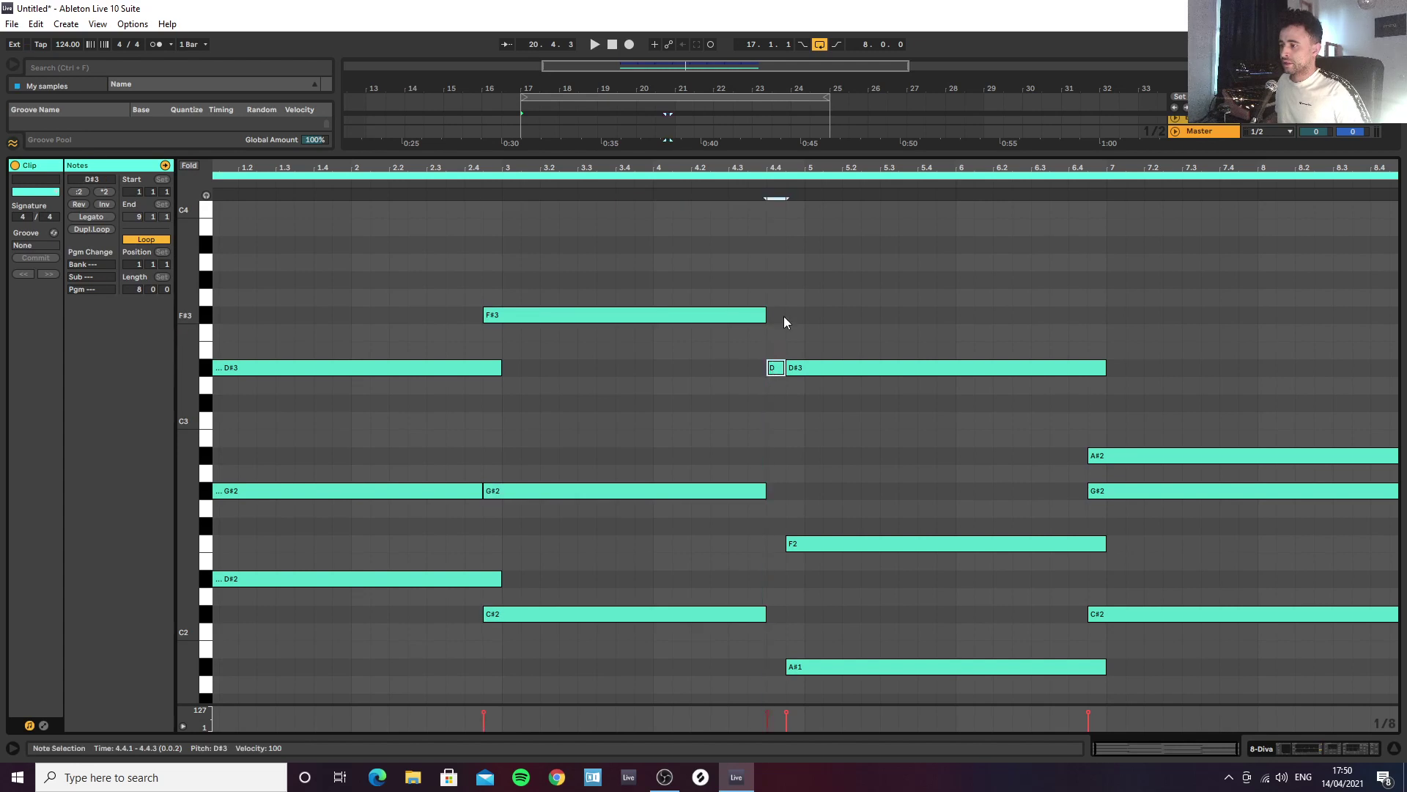
double_click(792, 314)
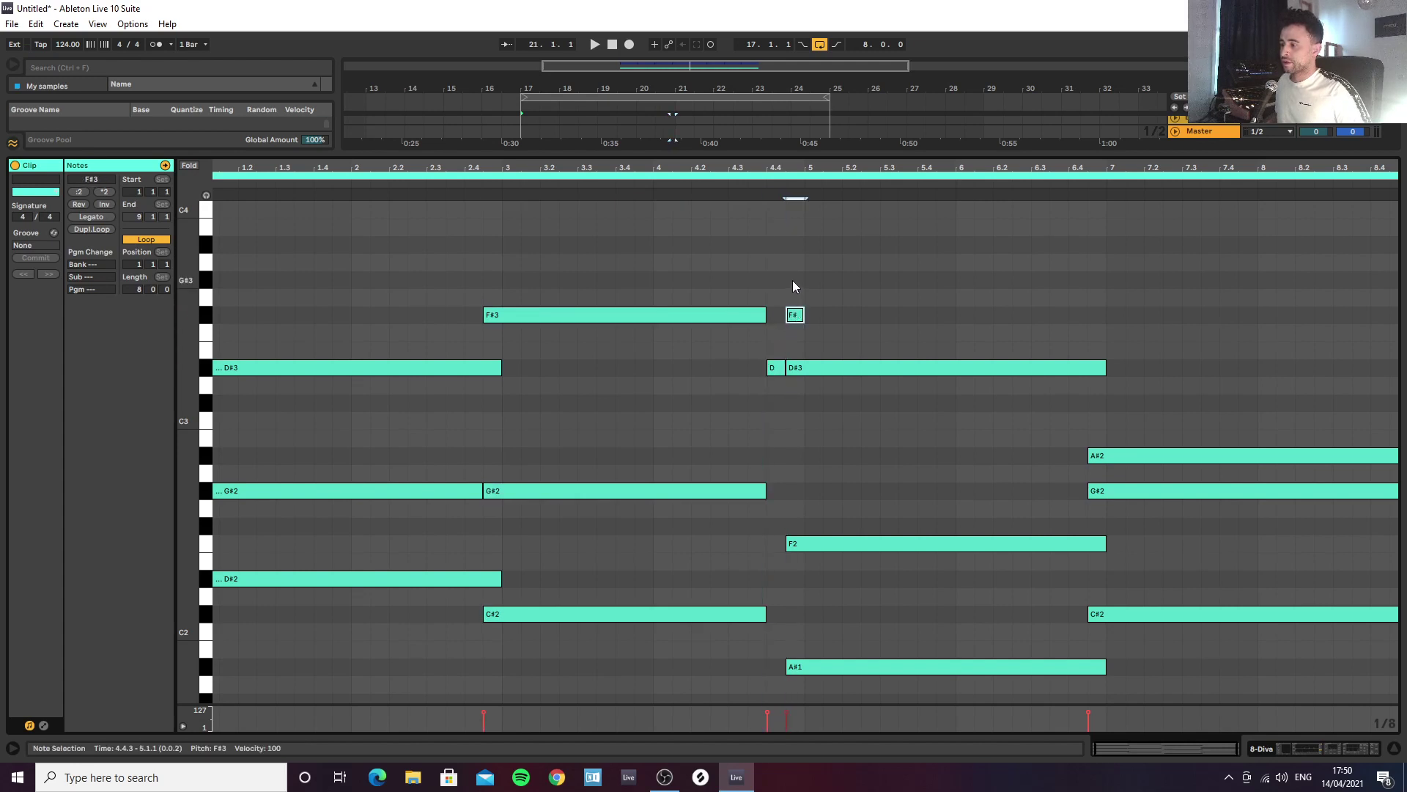
key(space)
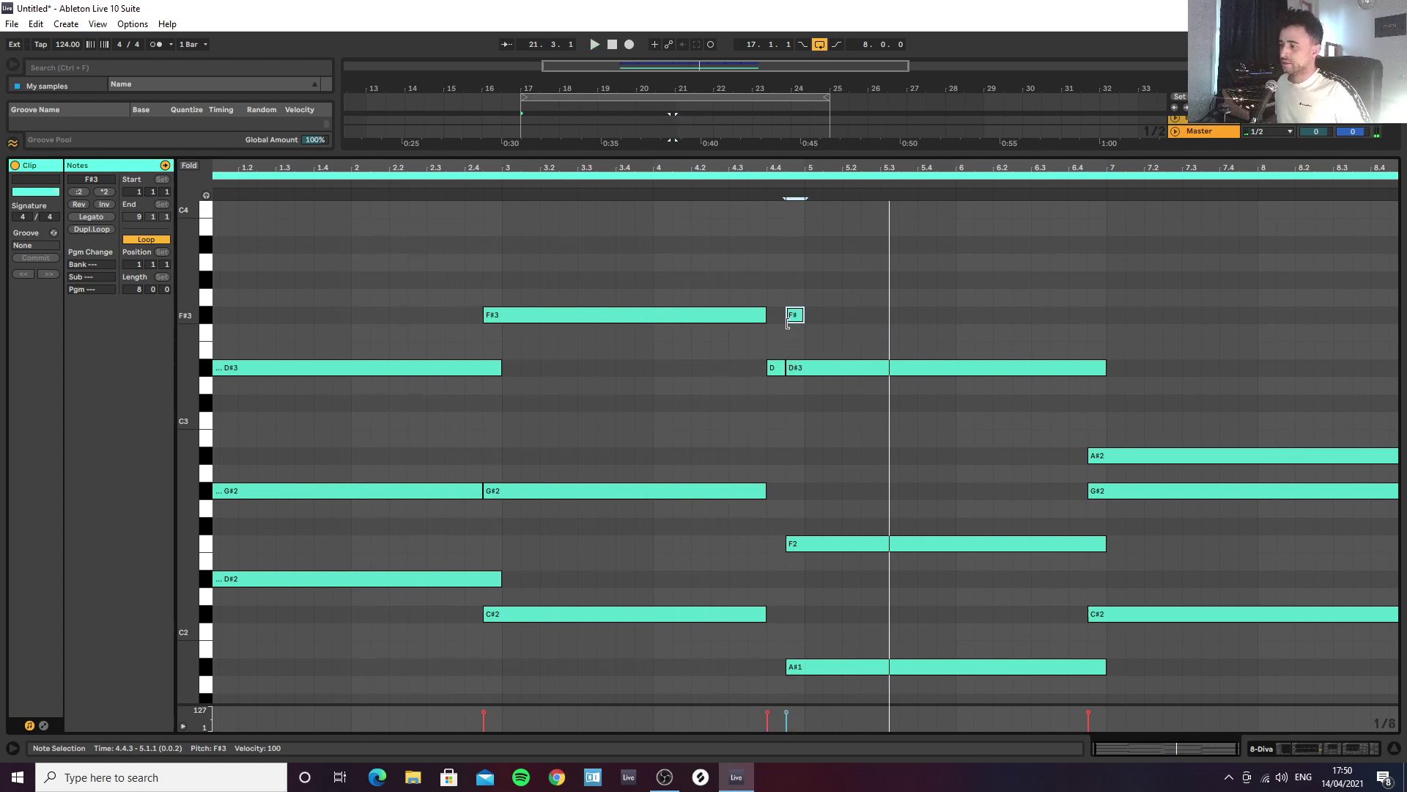
Step: Raise the short D#3 note at 4.4.1 to G#3 and delete the short F#3 note at 4.4.3, auditioning the transition
drag(776, 367, 779, 282)
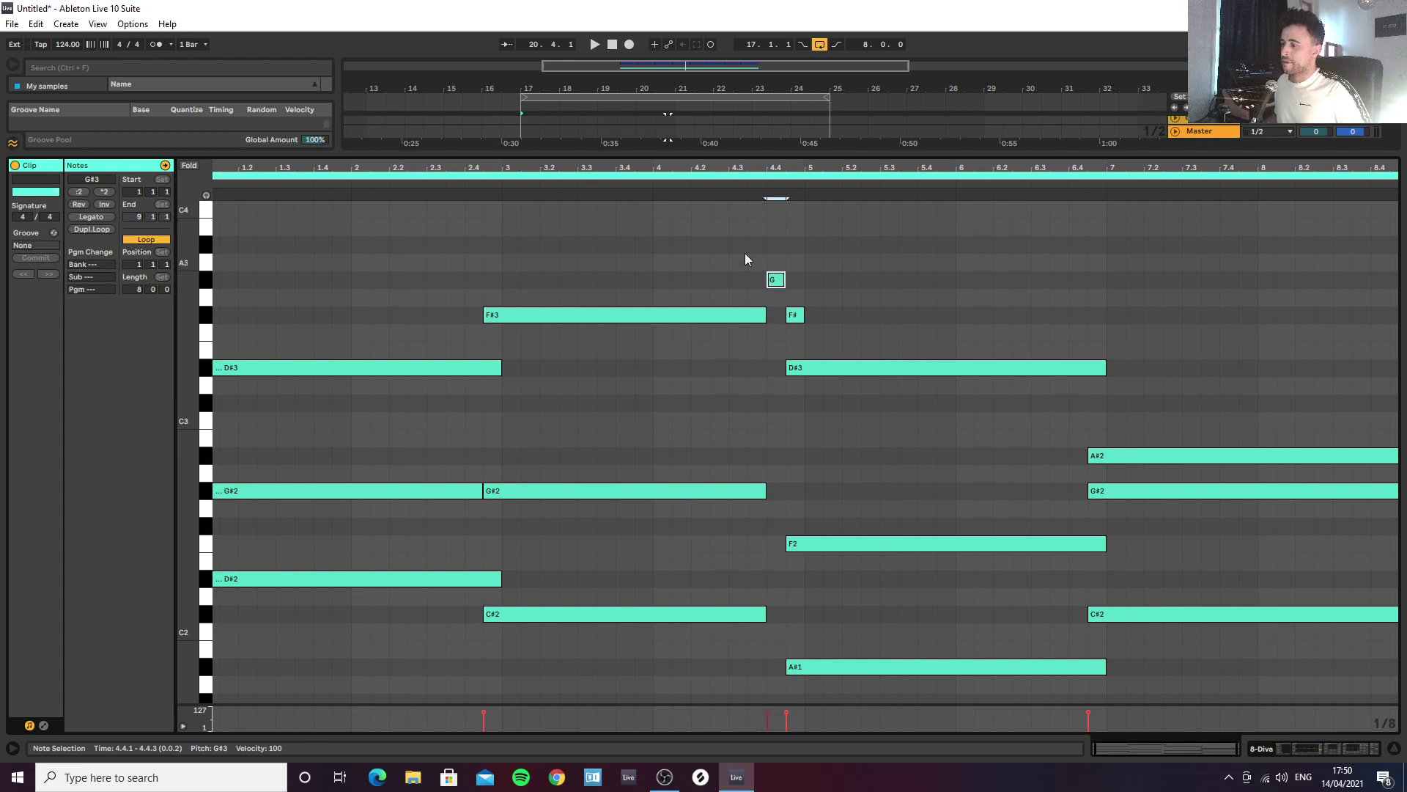
click(724, 183)
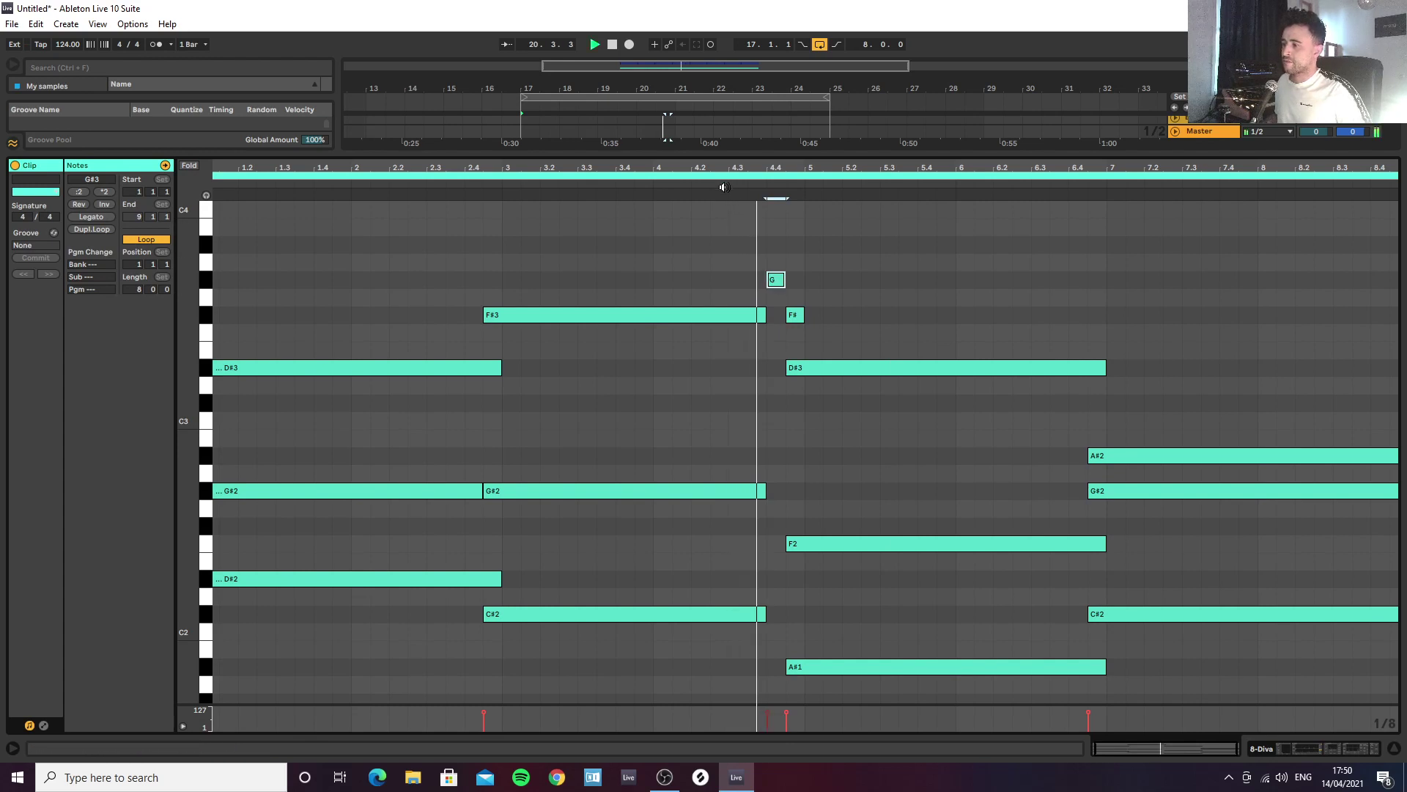
click(795, 314)
key(space)
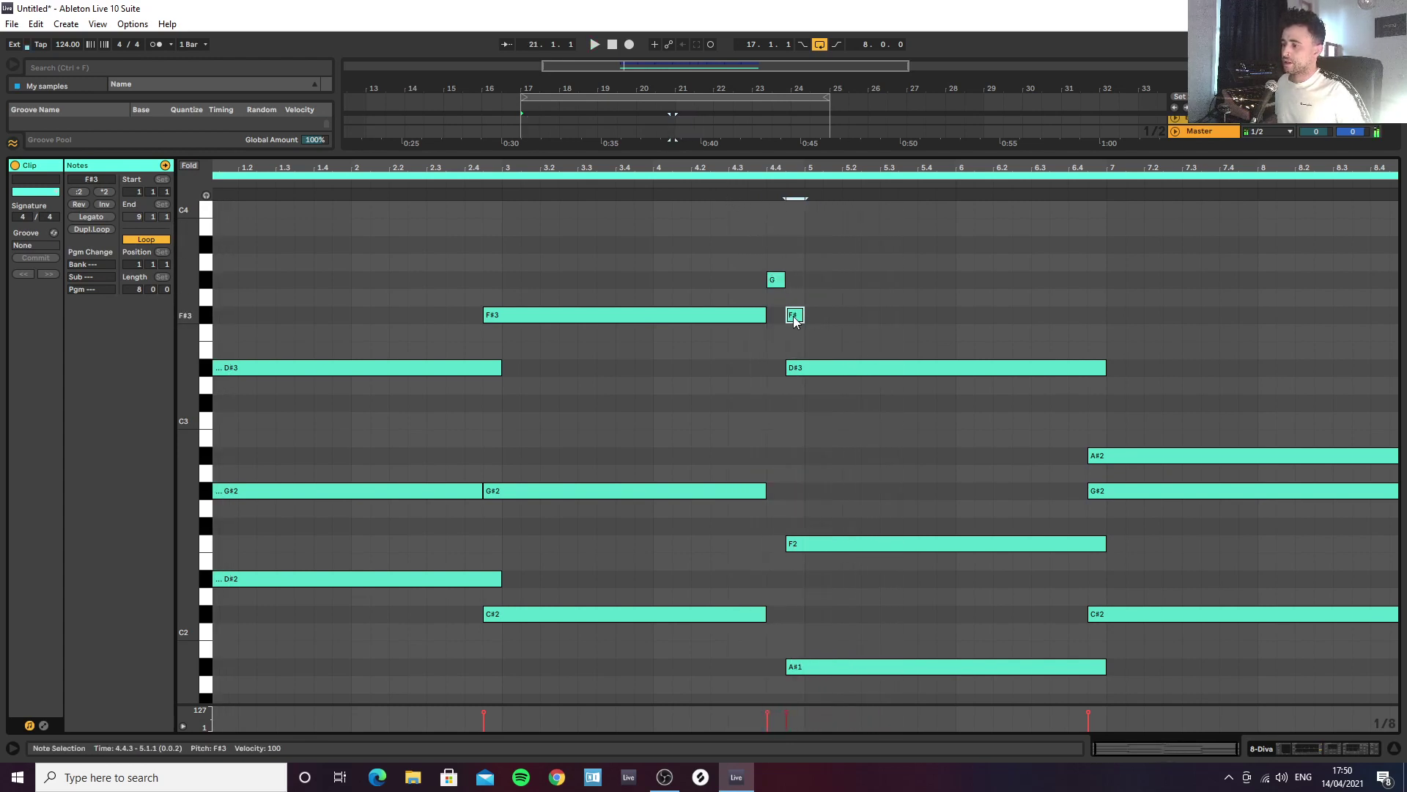
key(Delete)
key(space)
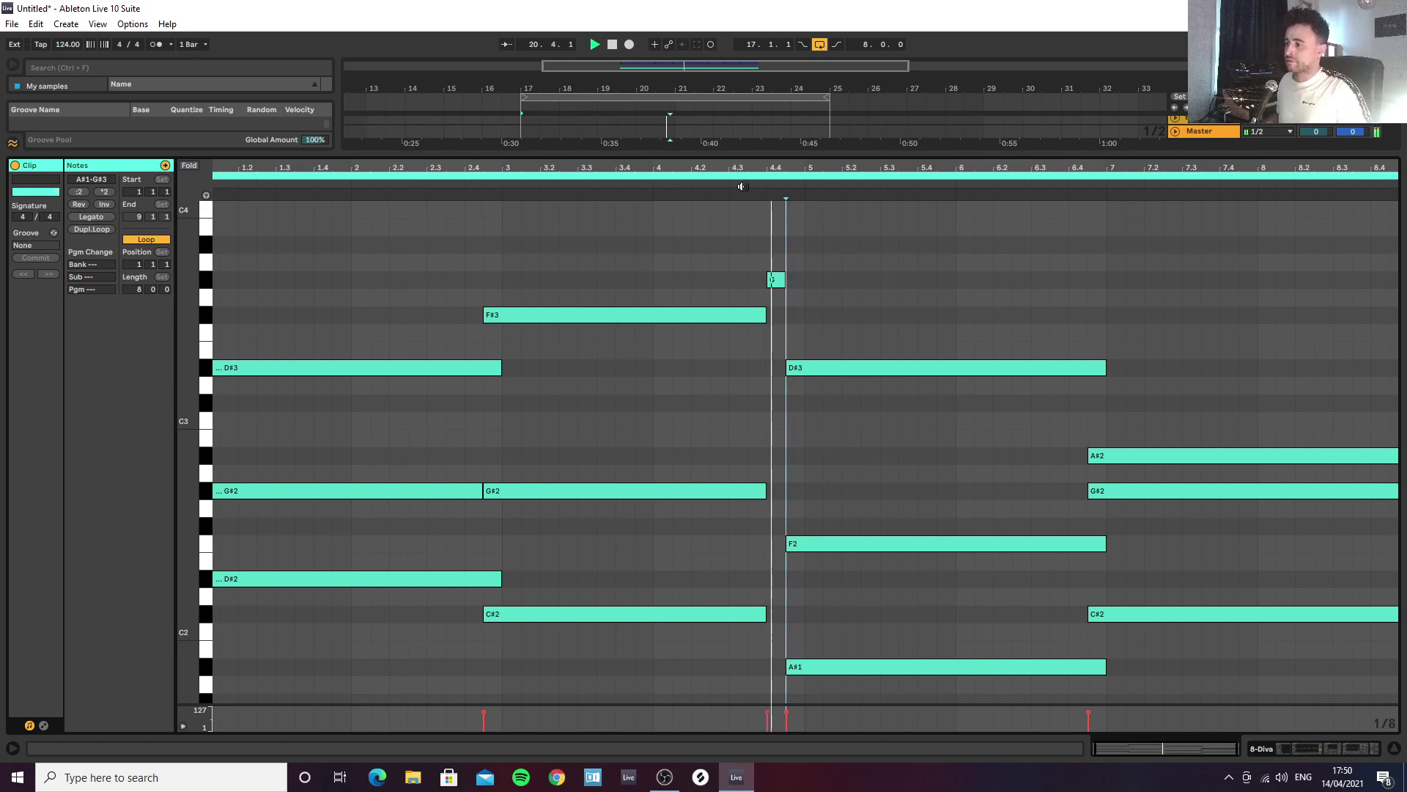
click(687, 184)
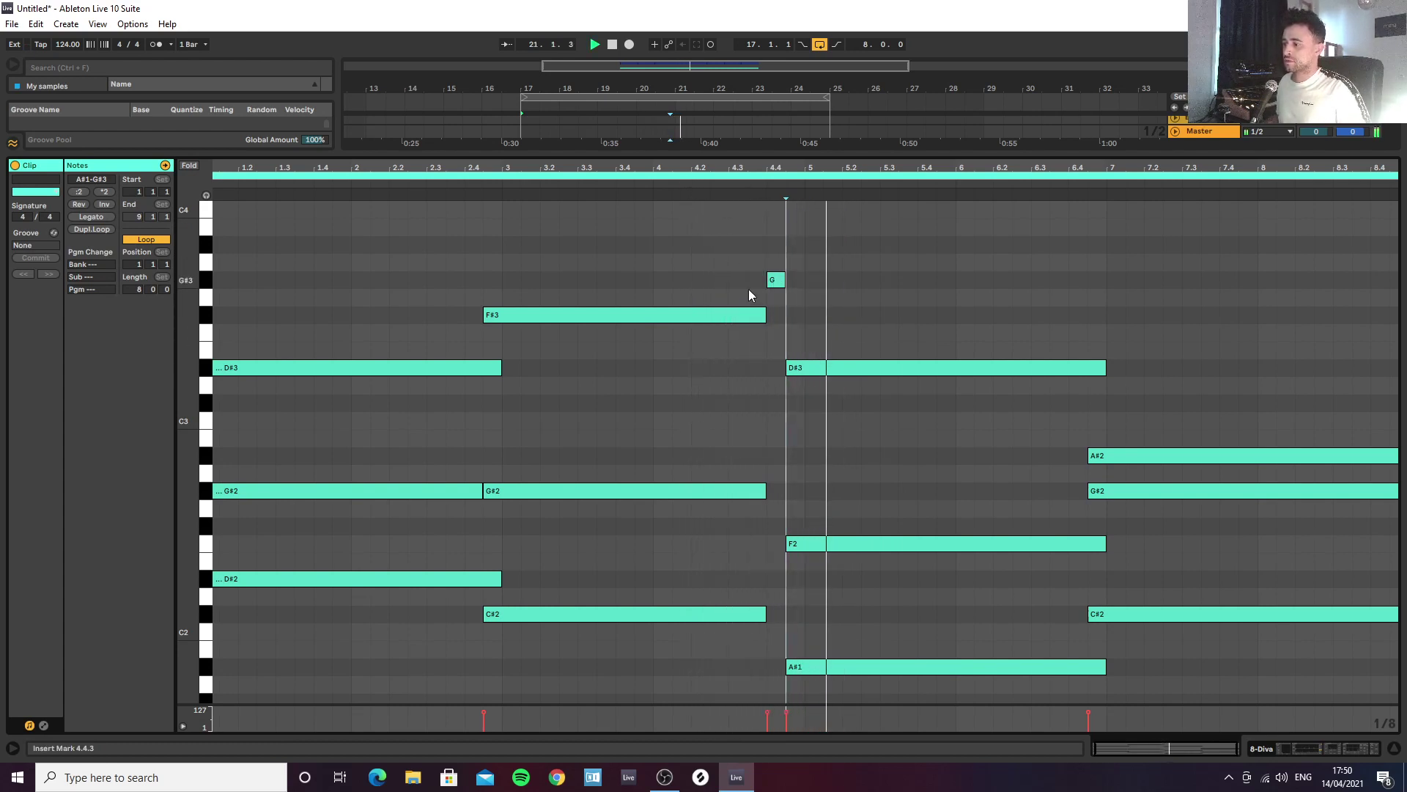
Step: Add a short F#3 note at 6.4.1, shorten the third chord's D#3 to end there, and replay the progression
double_click(1093, 316)
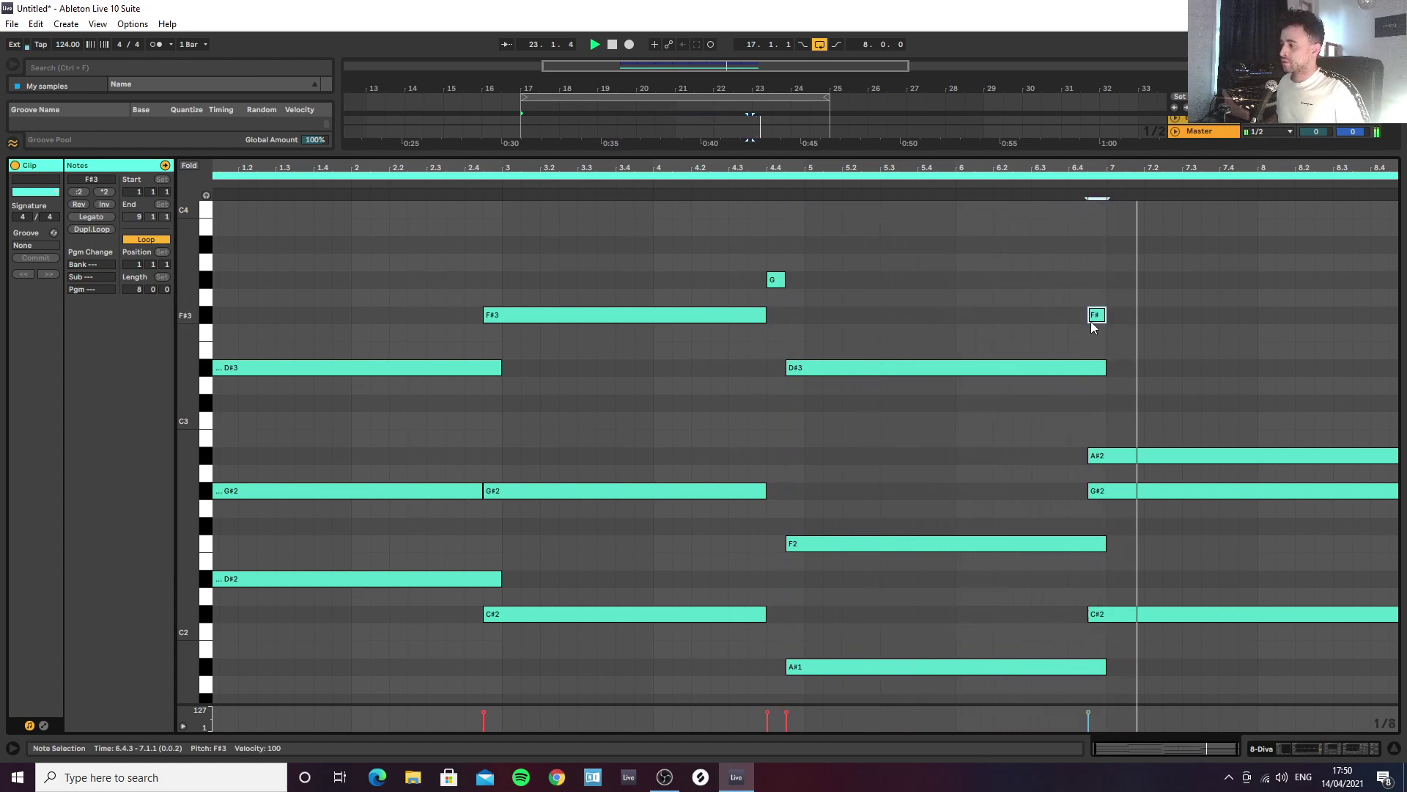
drag(1092, 316, 1073, 320)
key(space)
drag(1105, 367, 1068, 368)
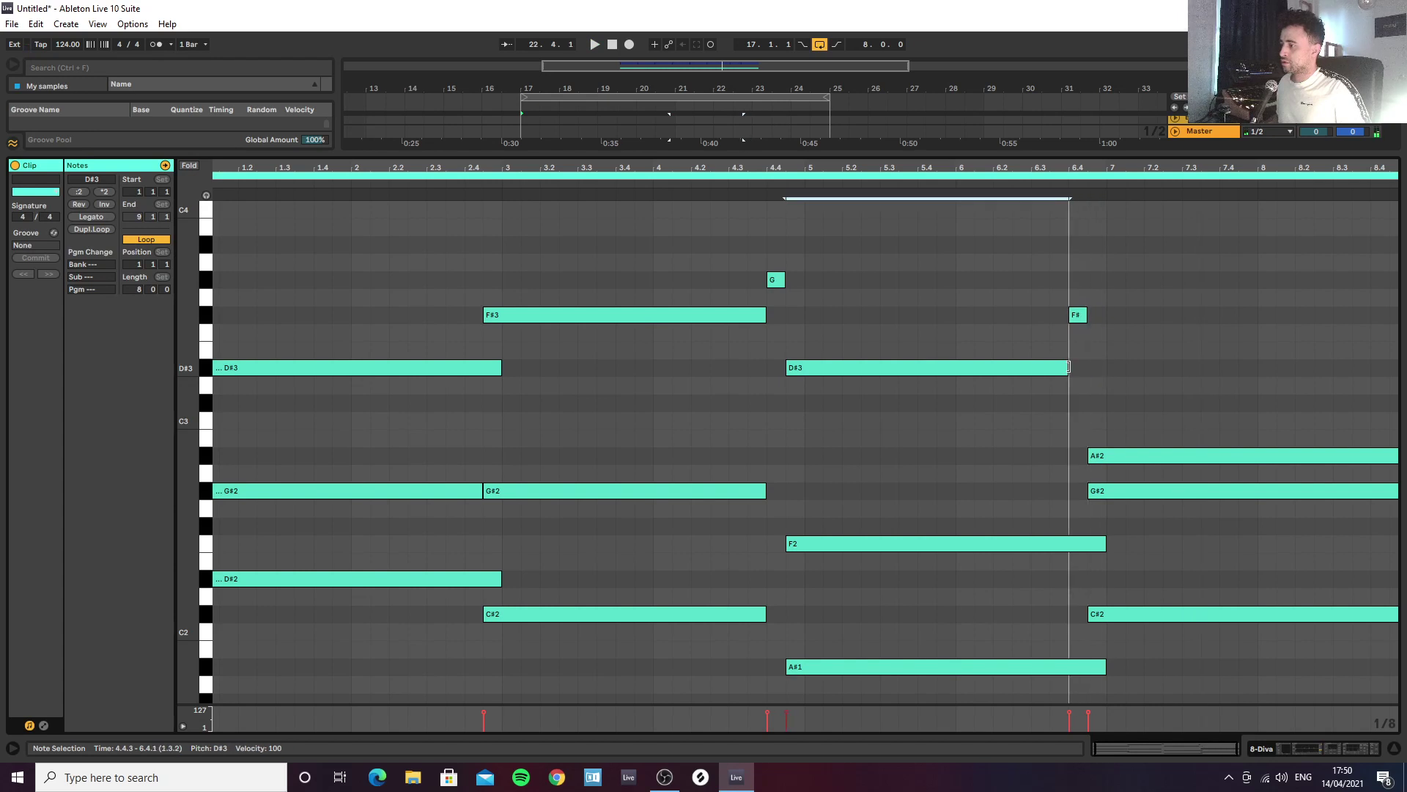
key(space)
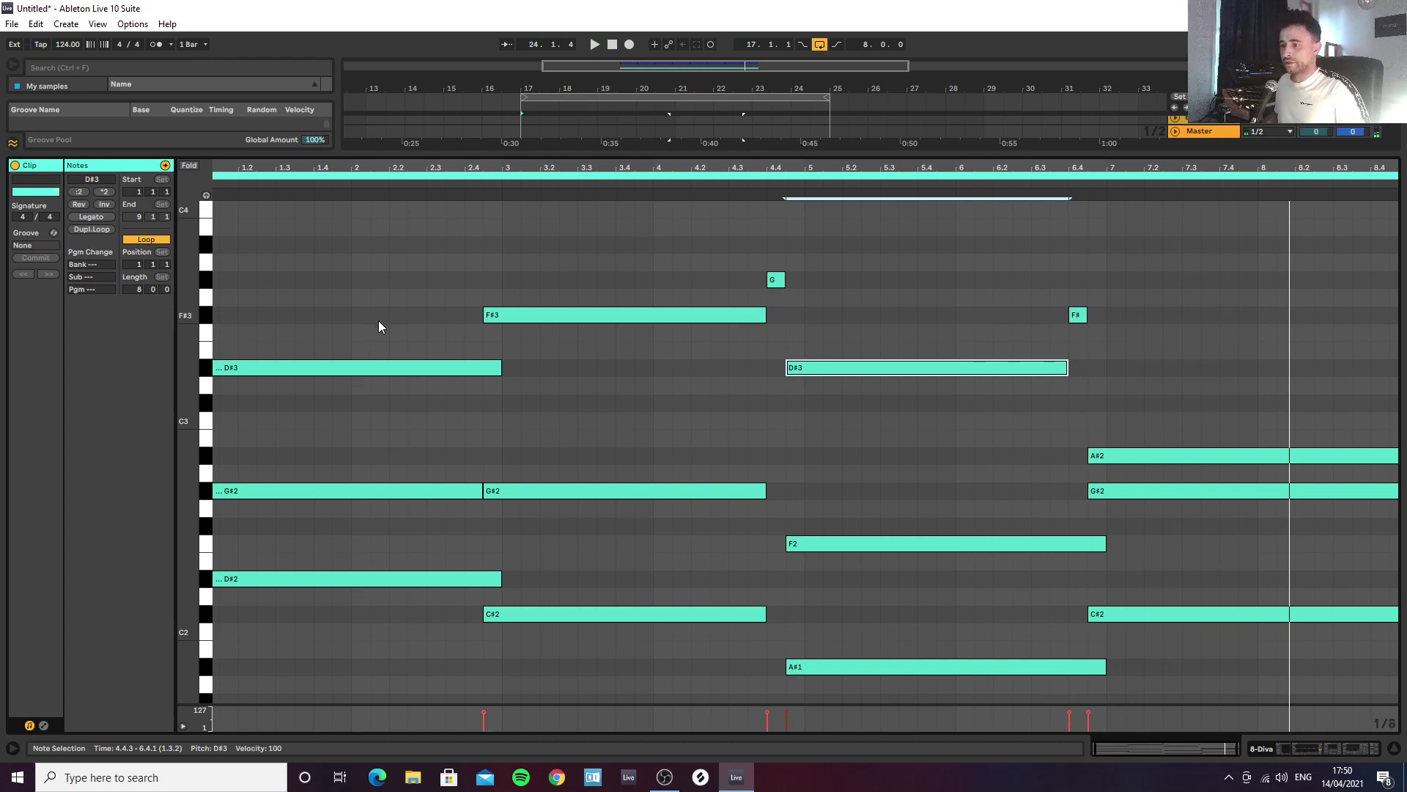
key(space)
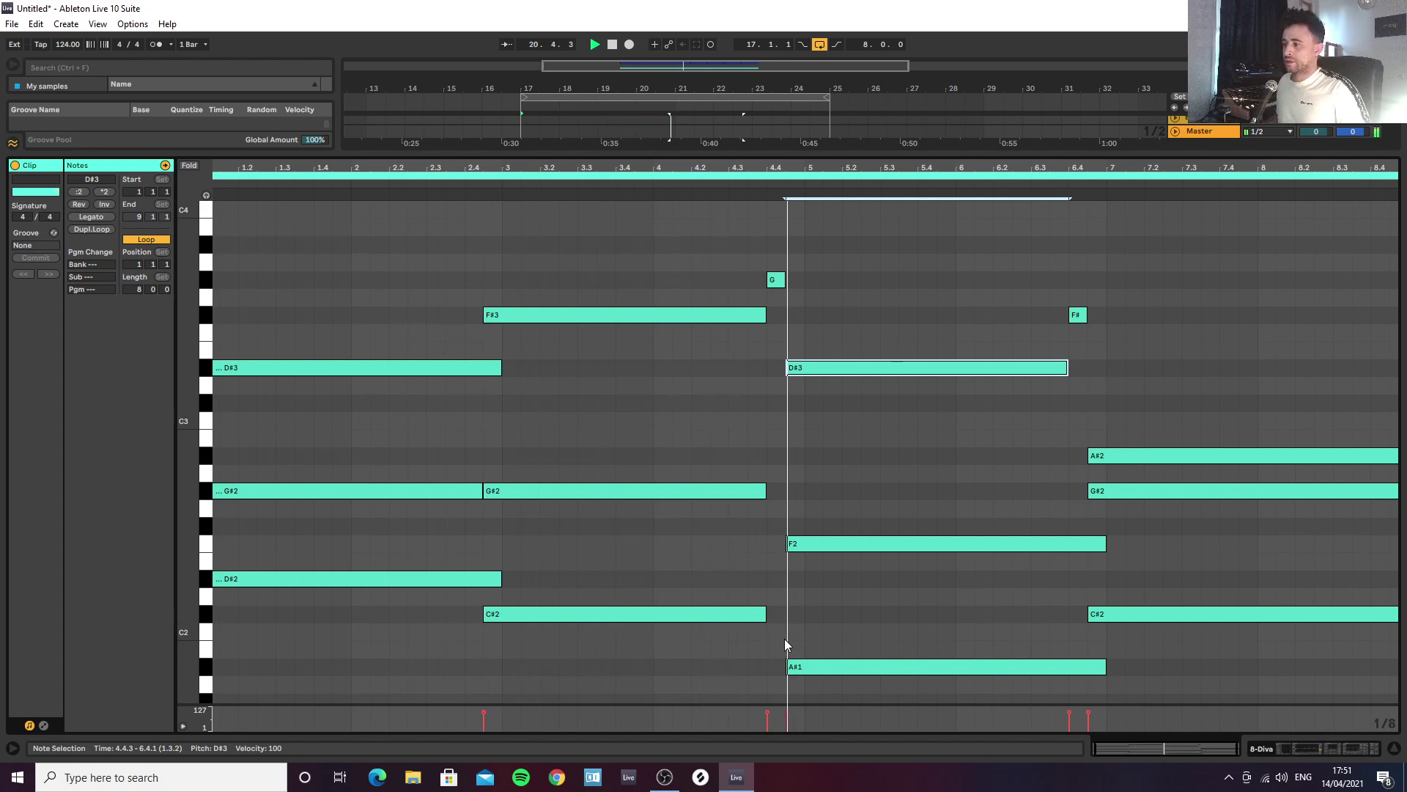
Step: Check the Diva track's device chain during playback, then reopen the chord clip's notes and stop playback
click(1290, 749)
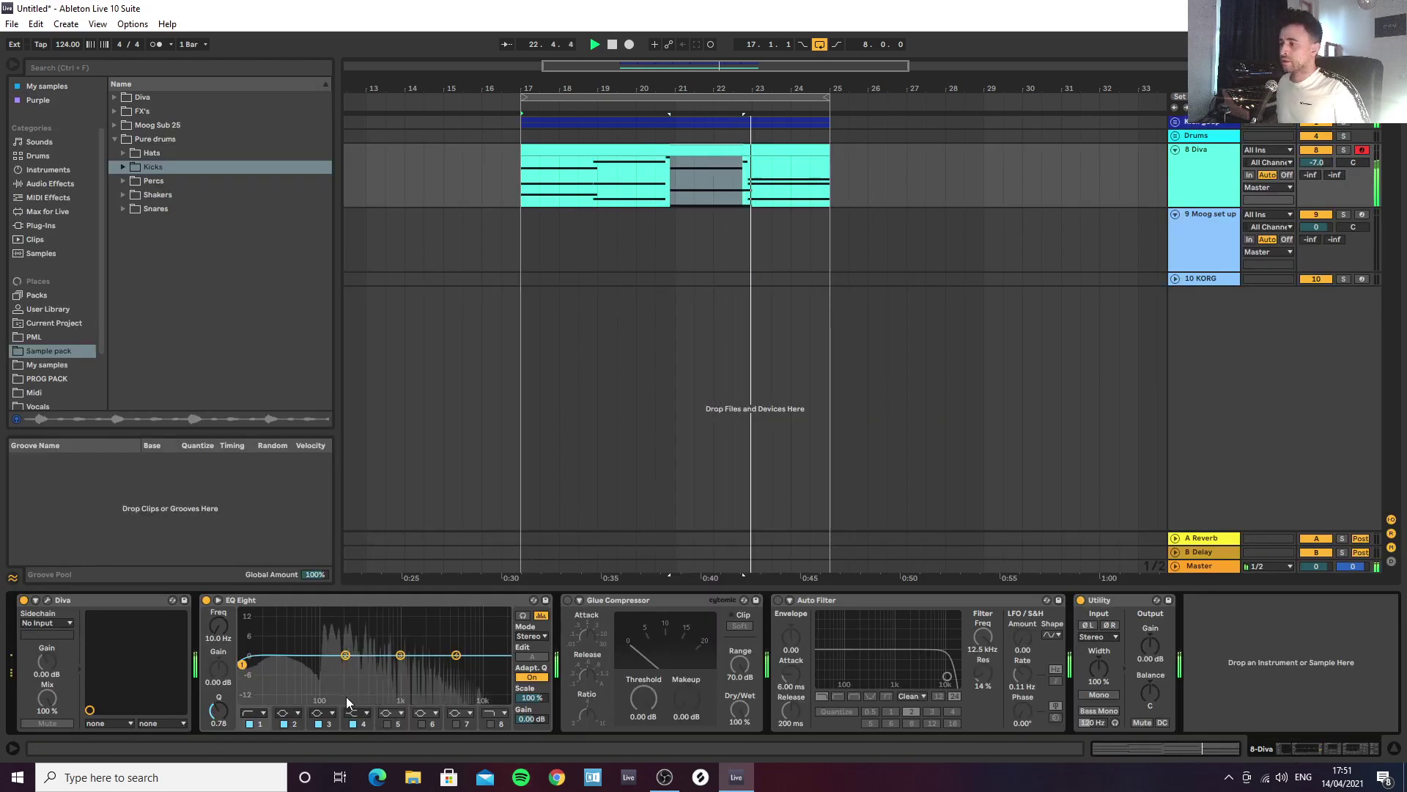
double_click(634, 154)
key(space)
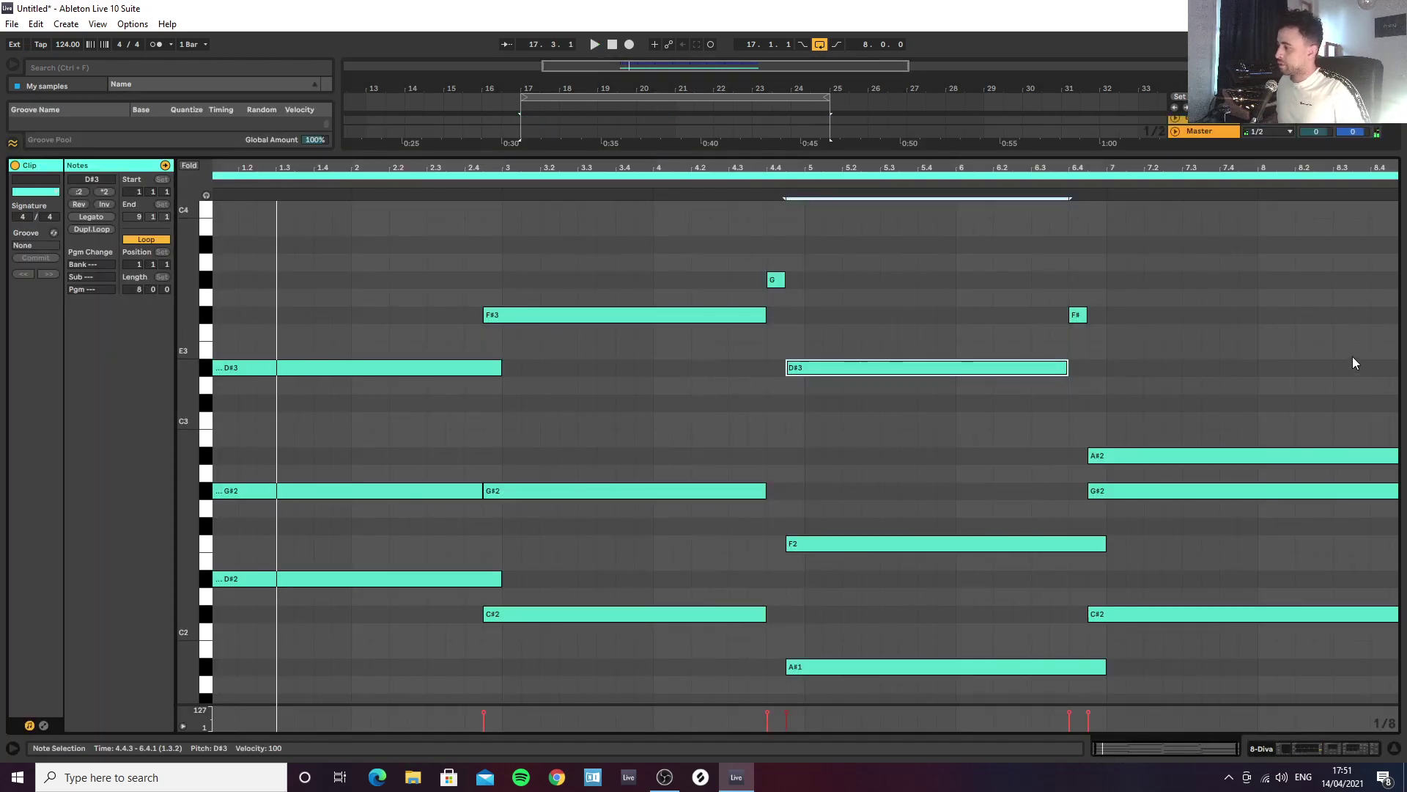
Step: Shorten the fourth chord to end at 8.4.1, add short D#3 and G#3 notes at 8.4.1 and 8.4.3, and audition the ending
drag(1373, 662, 1384, 440)
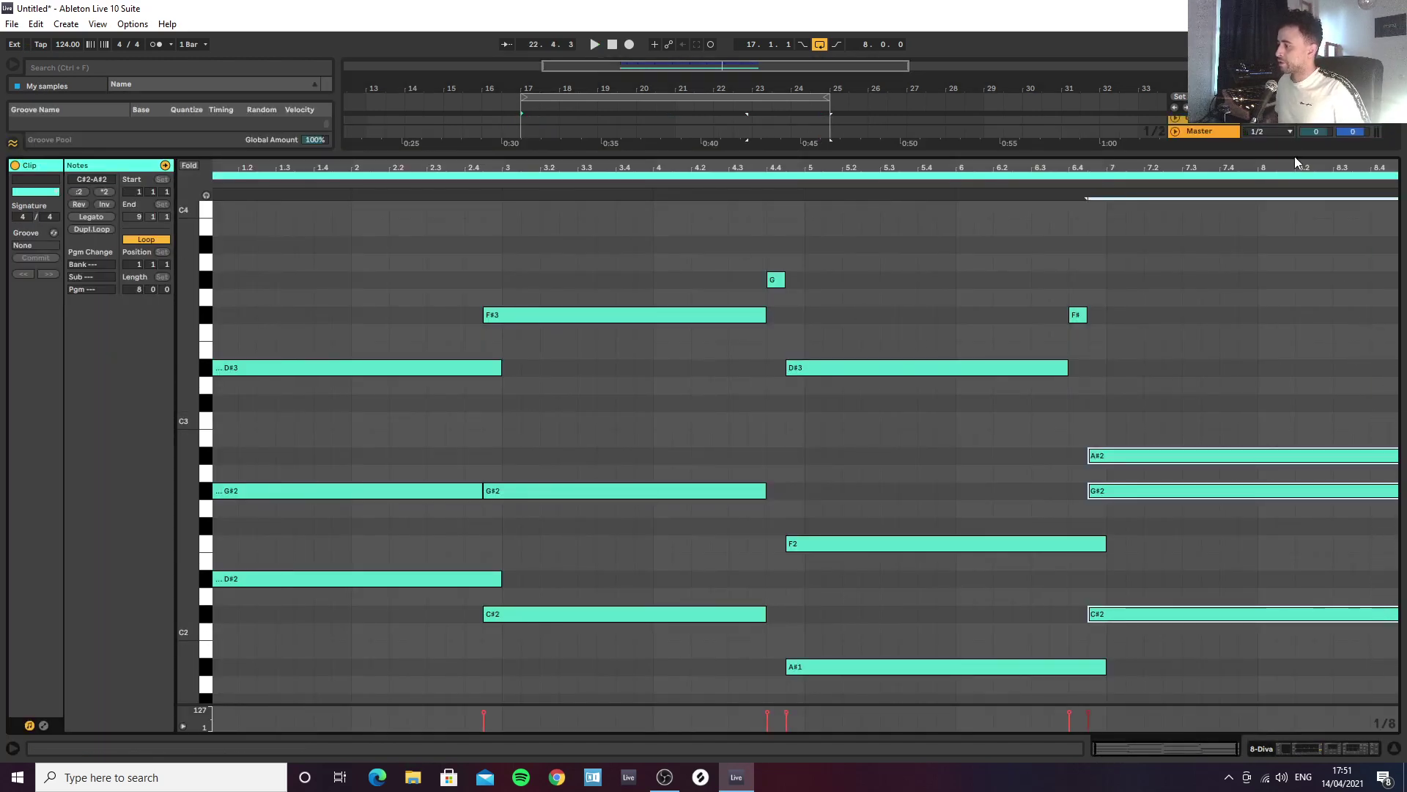
drag(1295, 167, 1288, 147)
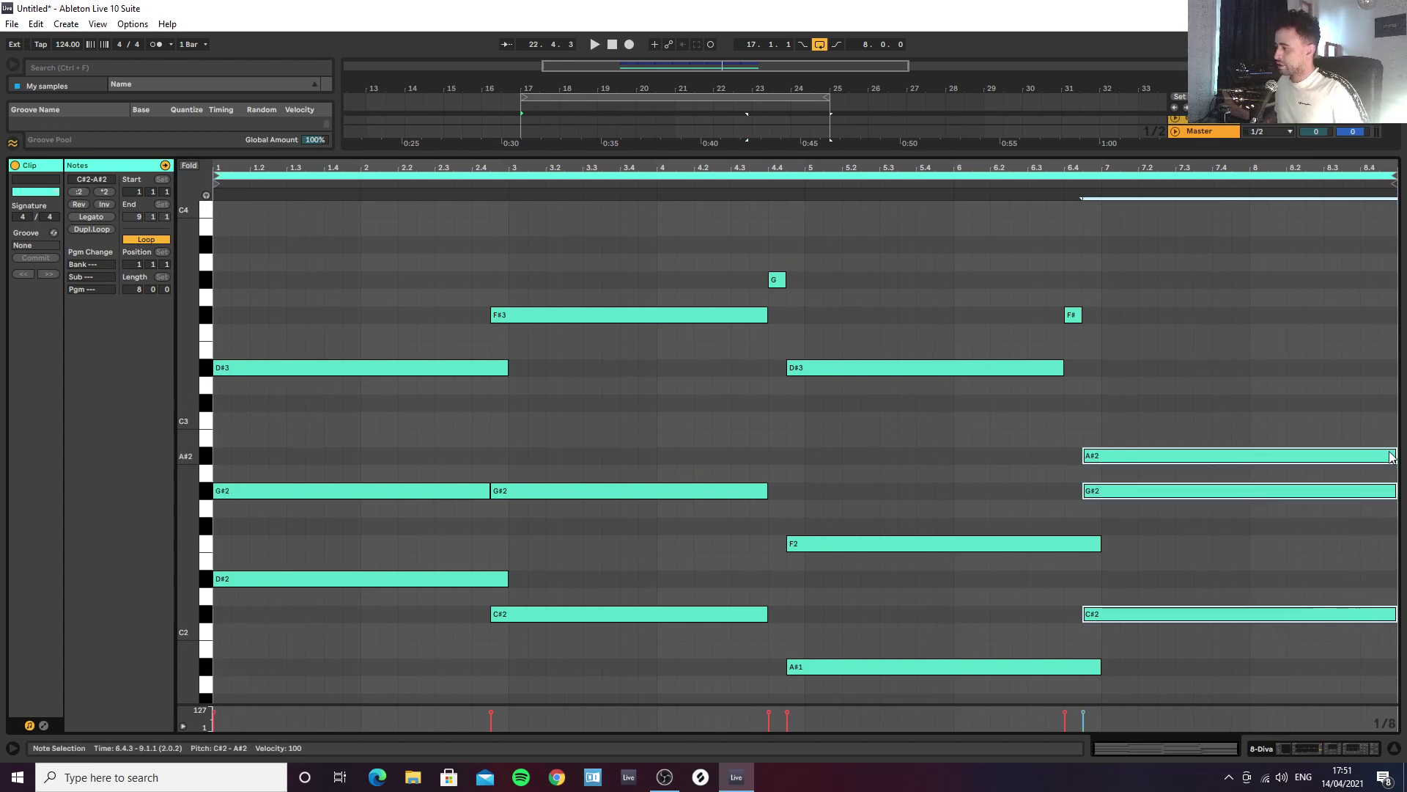
drag(1394, 455, 1360, 455)
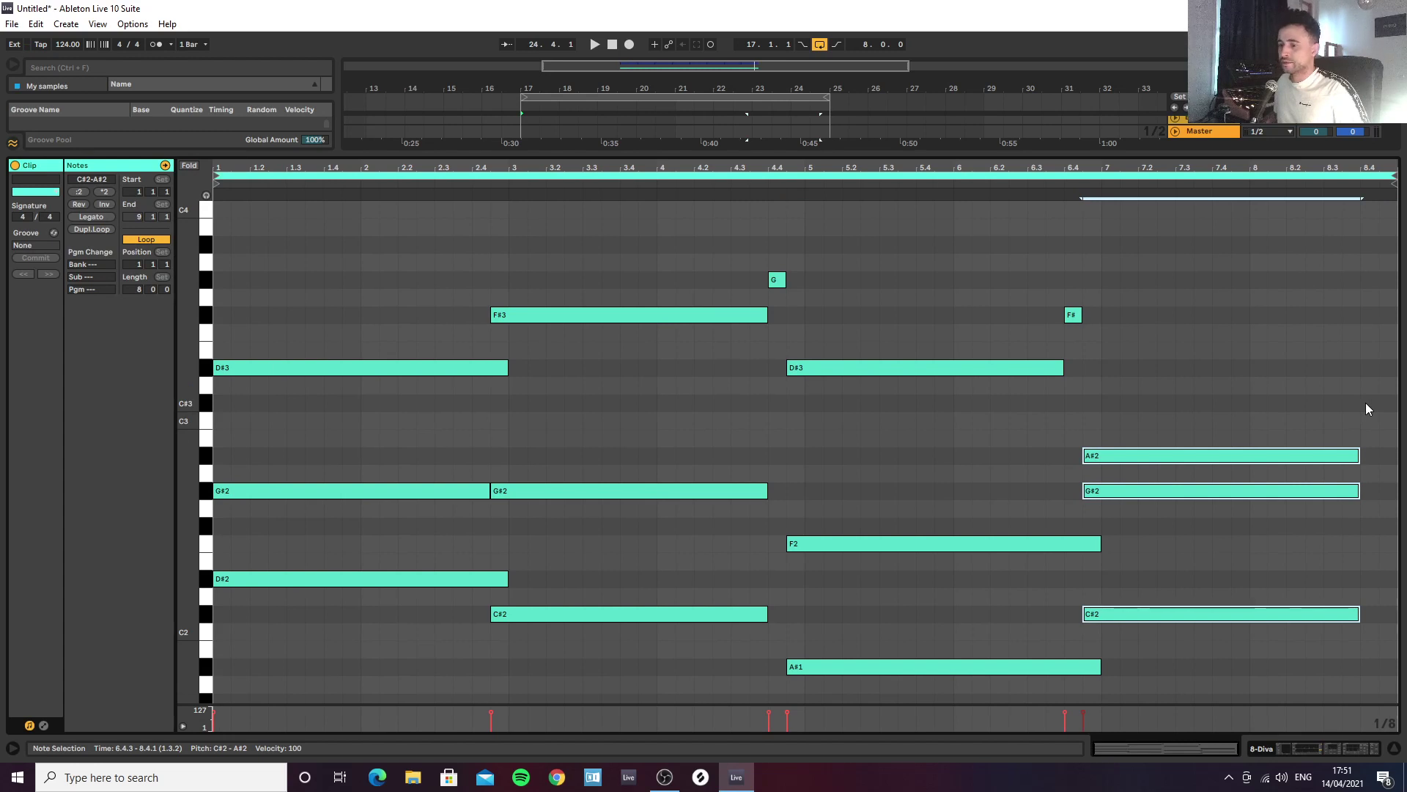
double_click(1368, 368)
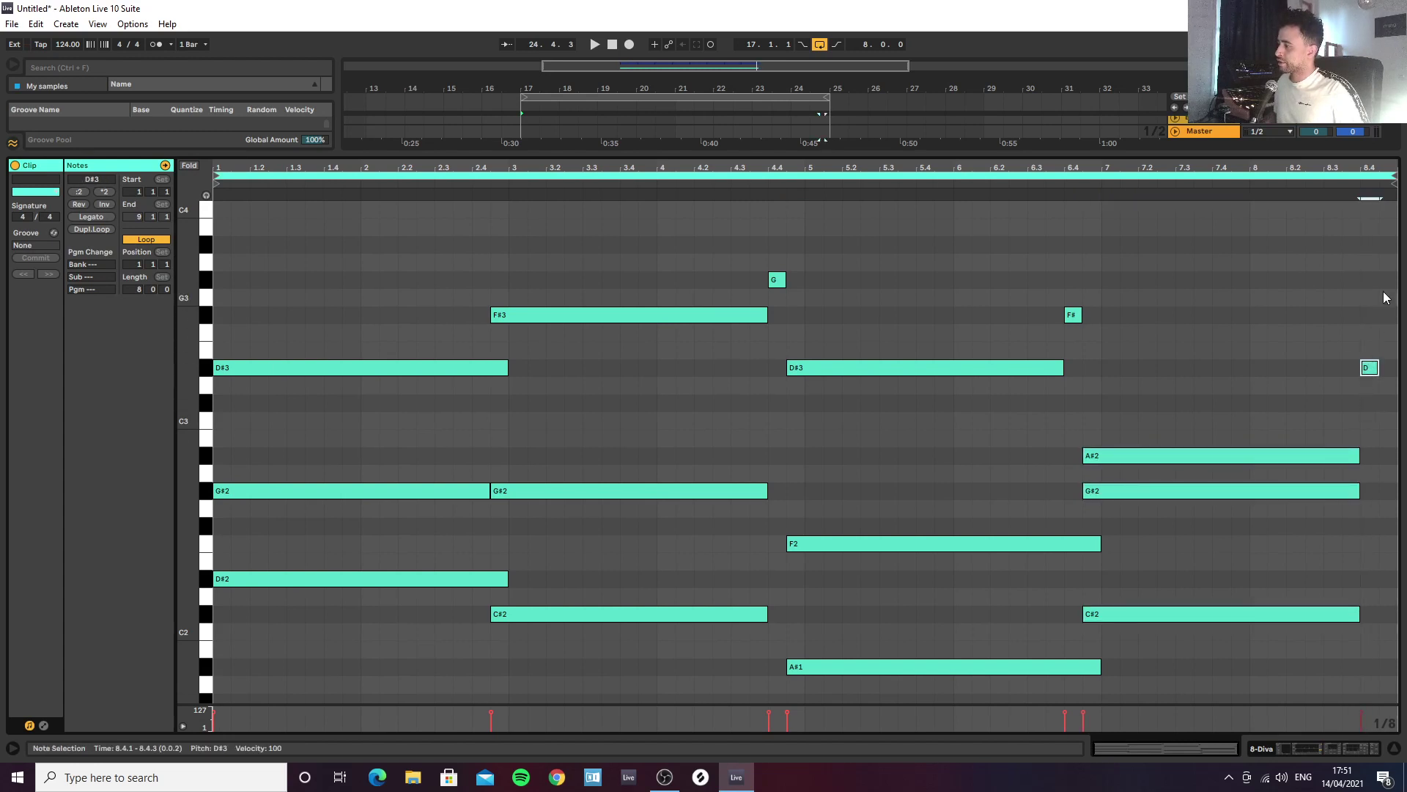
double_click(1387, 279)
key(space)
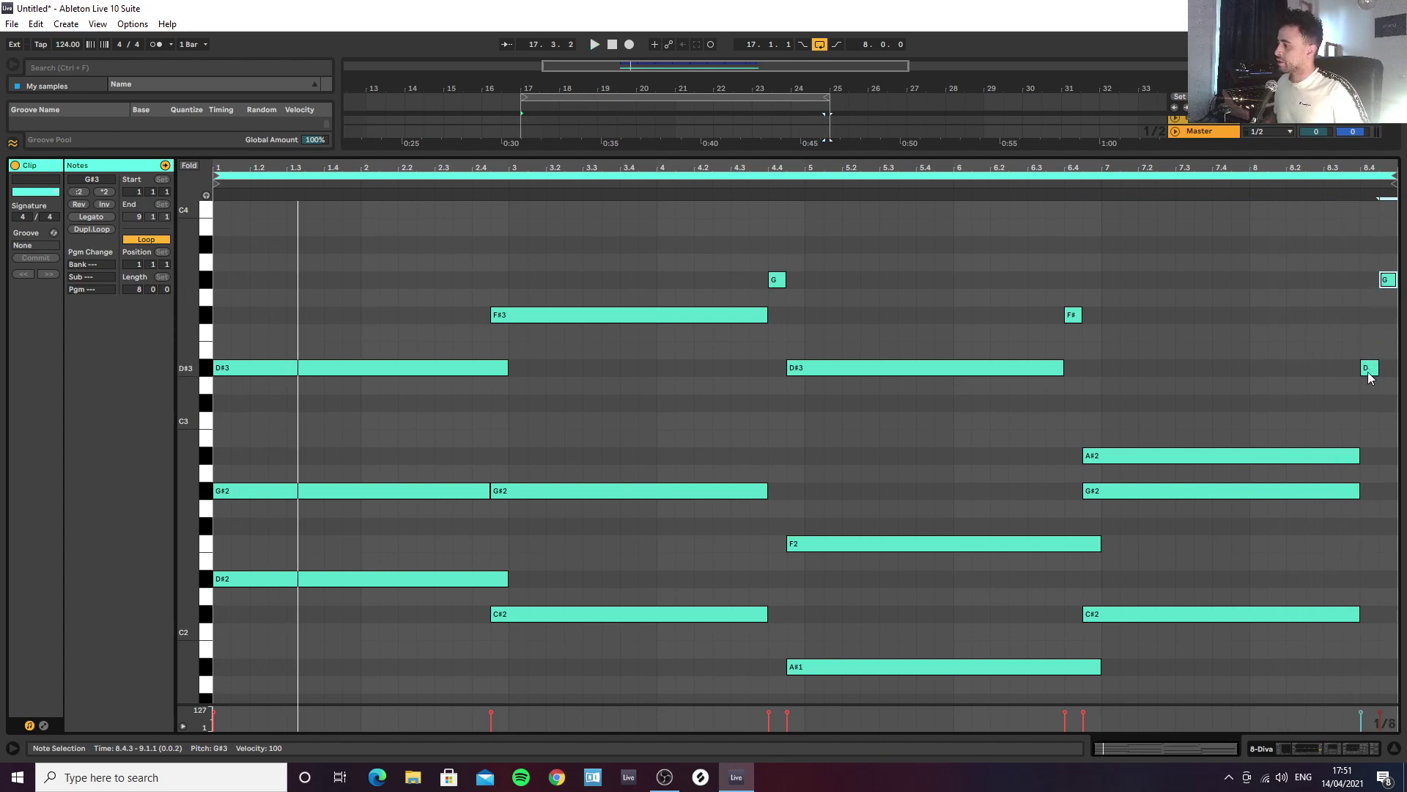
Step: Extend the start of the ending D#3 note back to 8.3.3, shorten the fourth chord to end there, and replay
mouse_move(1371, 371)
mouse_down()
mouse_move(1353, 371)
mouse_move(1379, 372)
mouse_up()
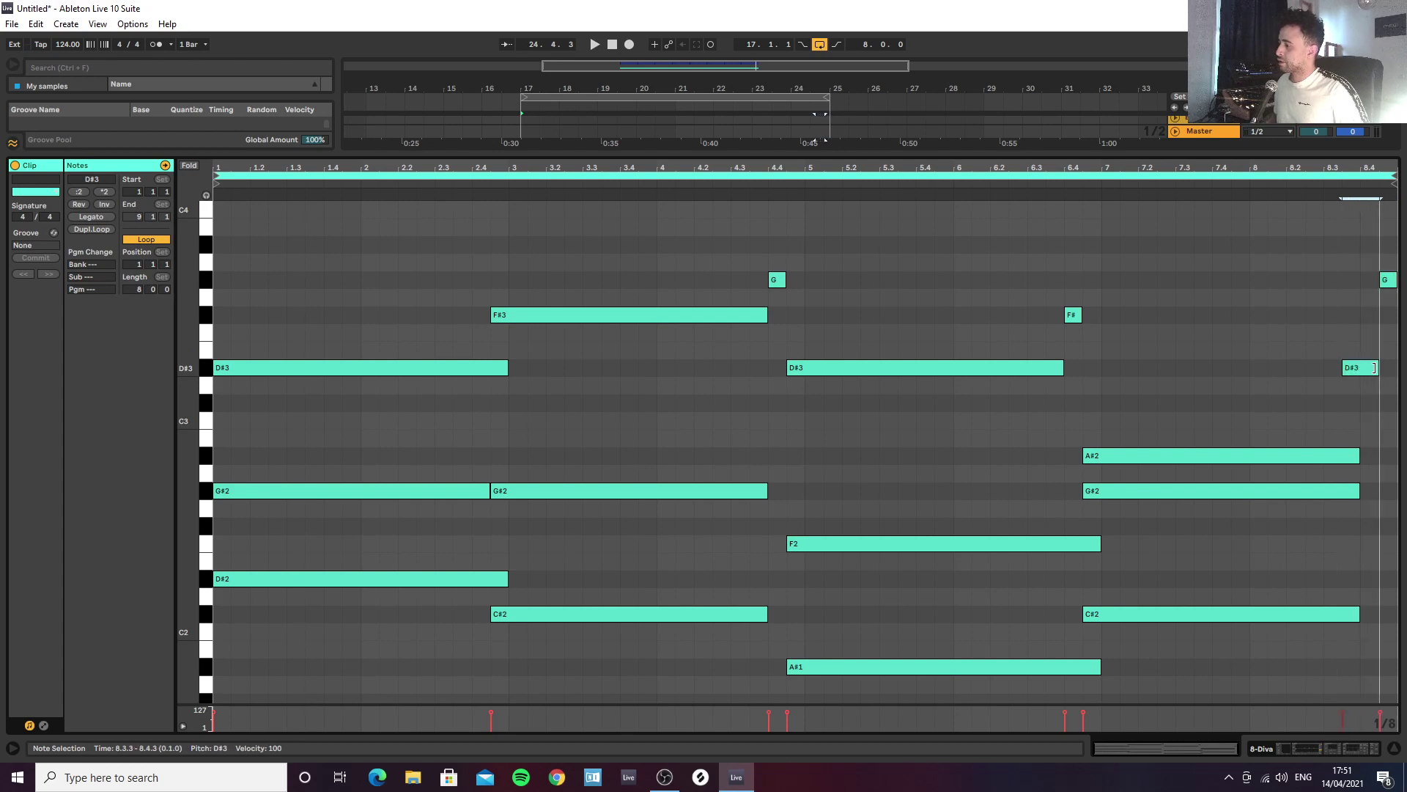
drag(1325, 648, 1336, 456)
key(ctrl+z)
key(space)
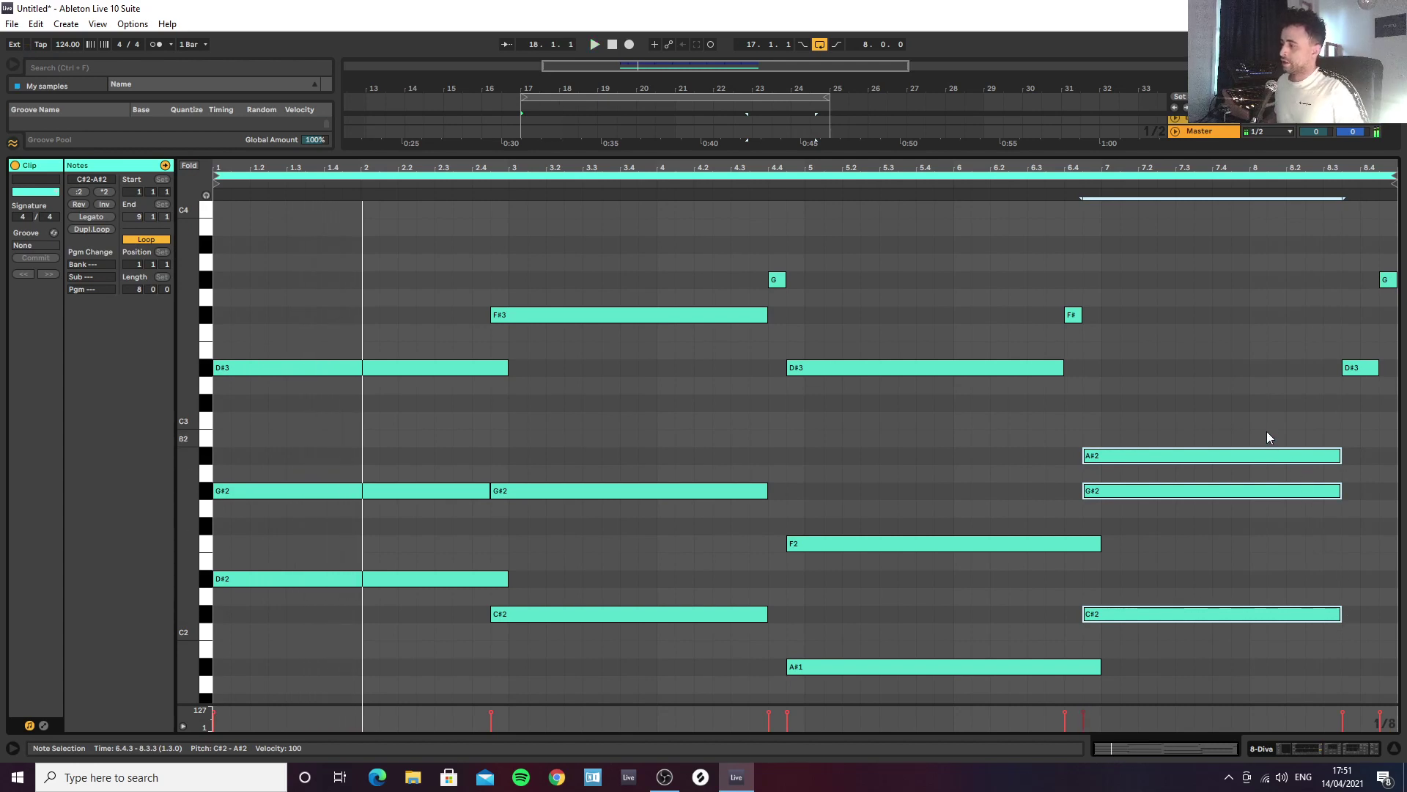
Step: Add a G#2 note beneath the ending D#3 and a C#3 note beneath the final G#3, auditioning the ending
double_click(1357, 403)
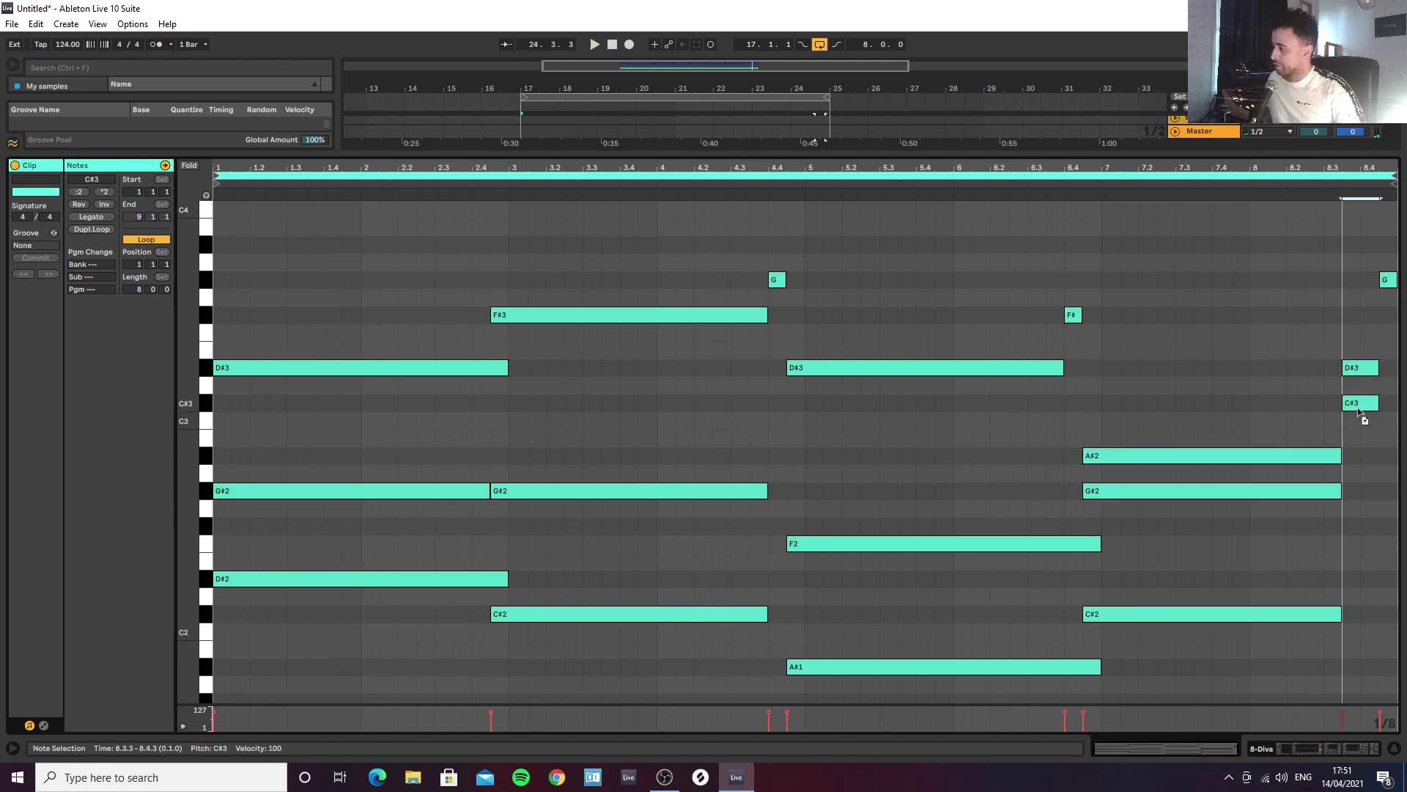
drag(1358, 403, 1356, 491)
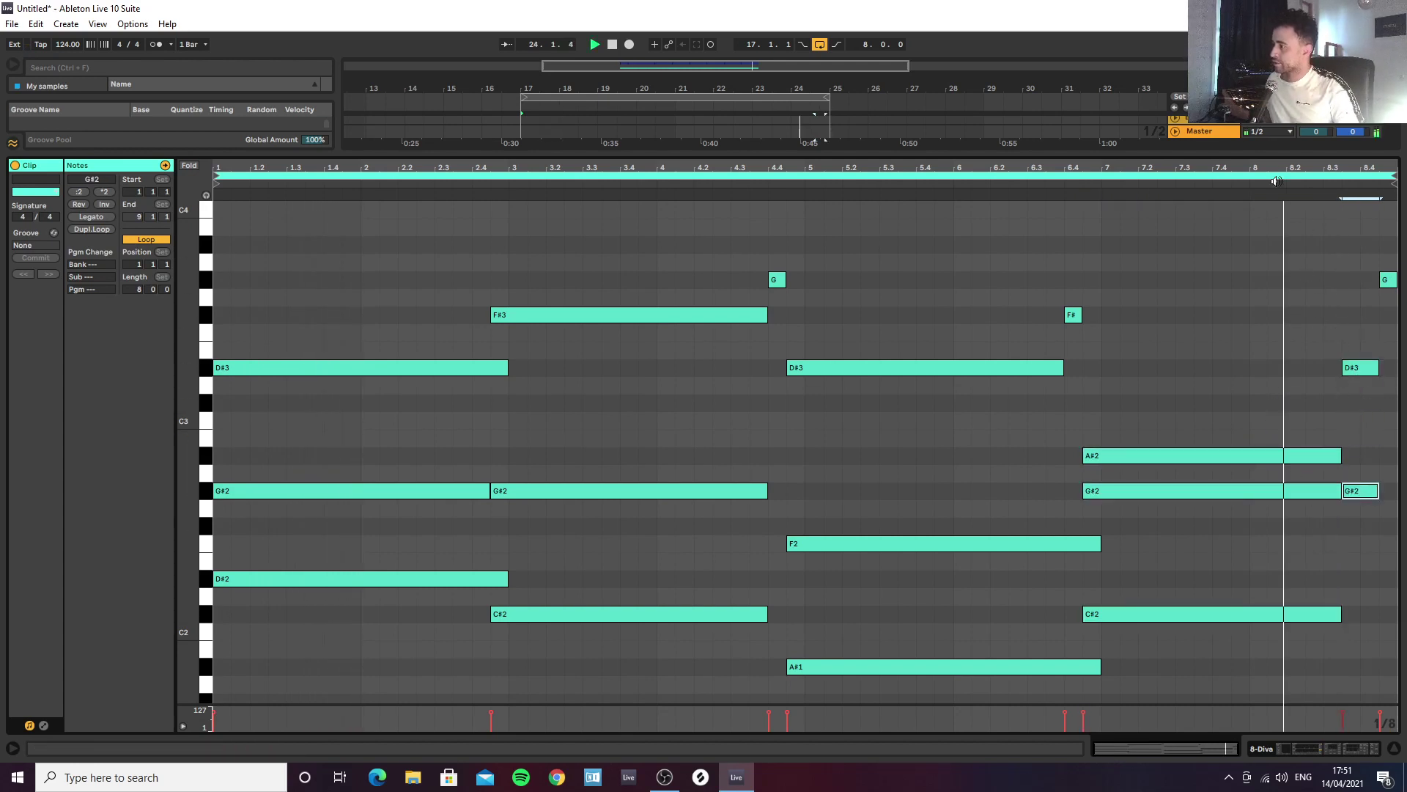
click(1391, 284)
key(space)
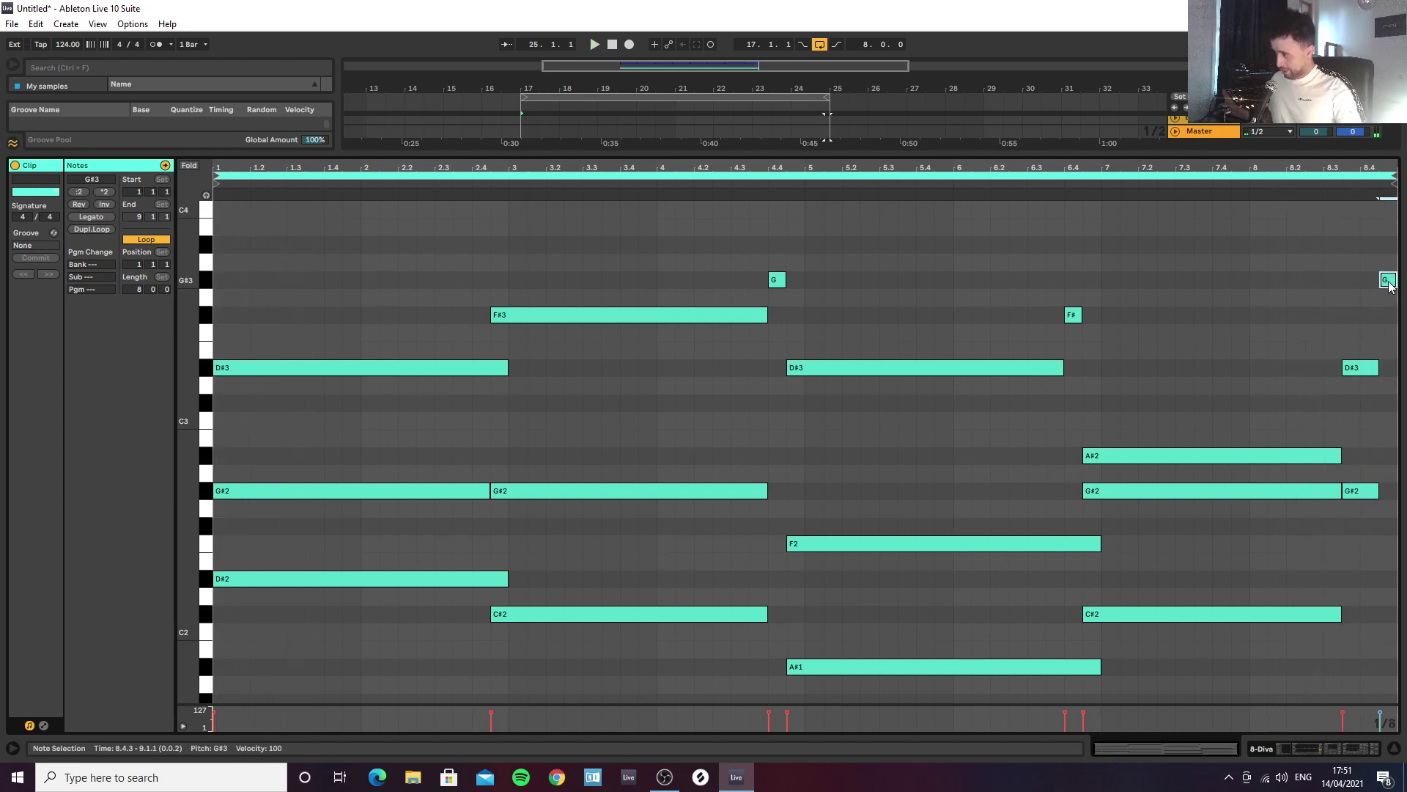
drag(1391, 284, 1390, 414)
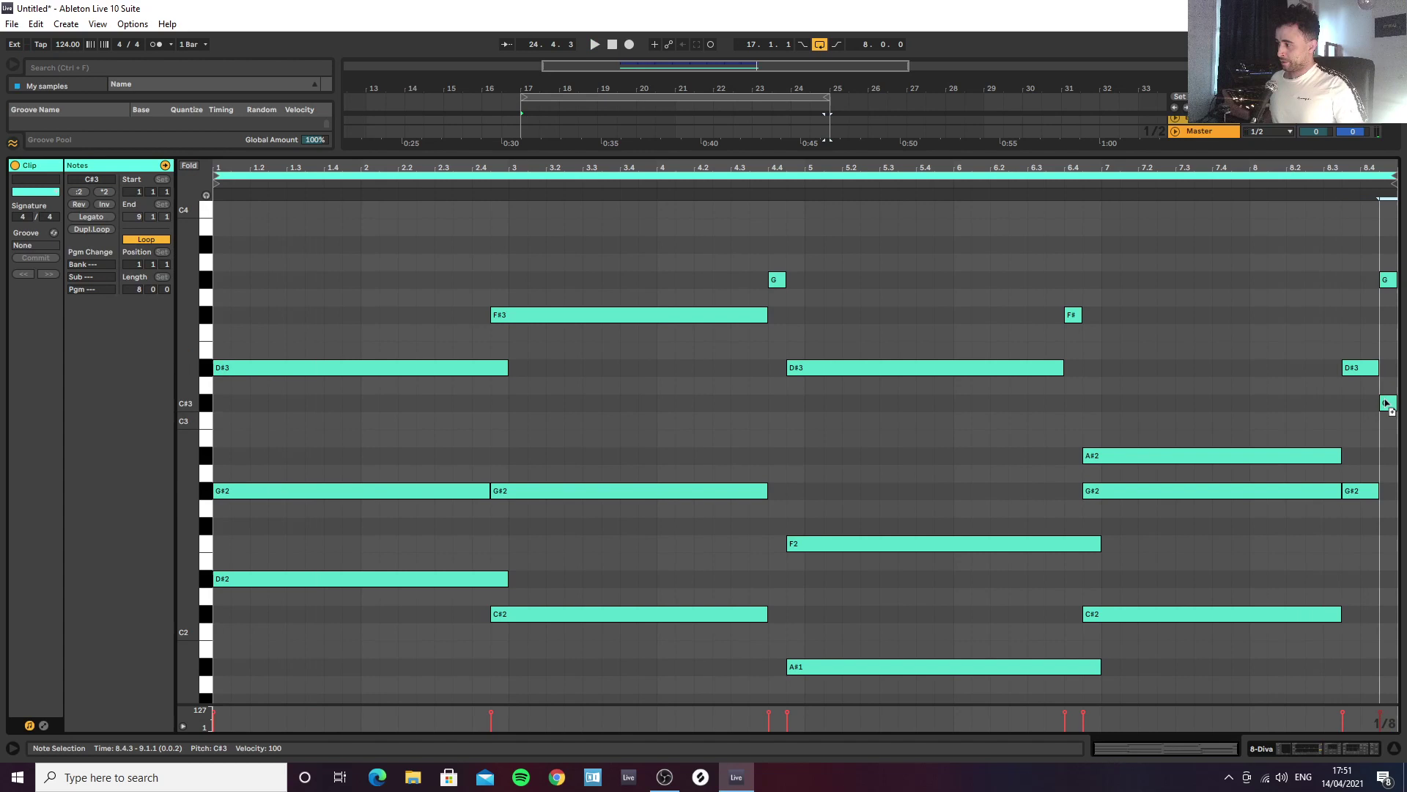
click(1303, 186)
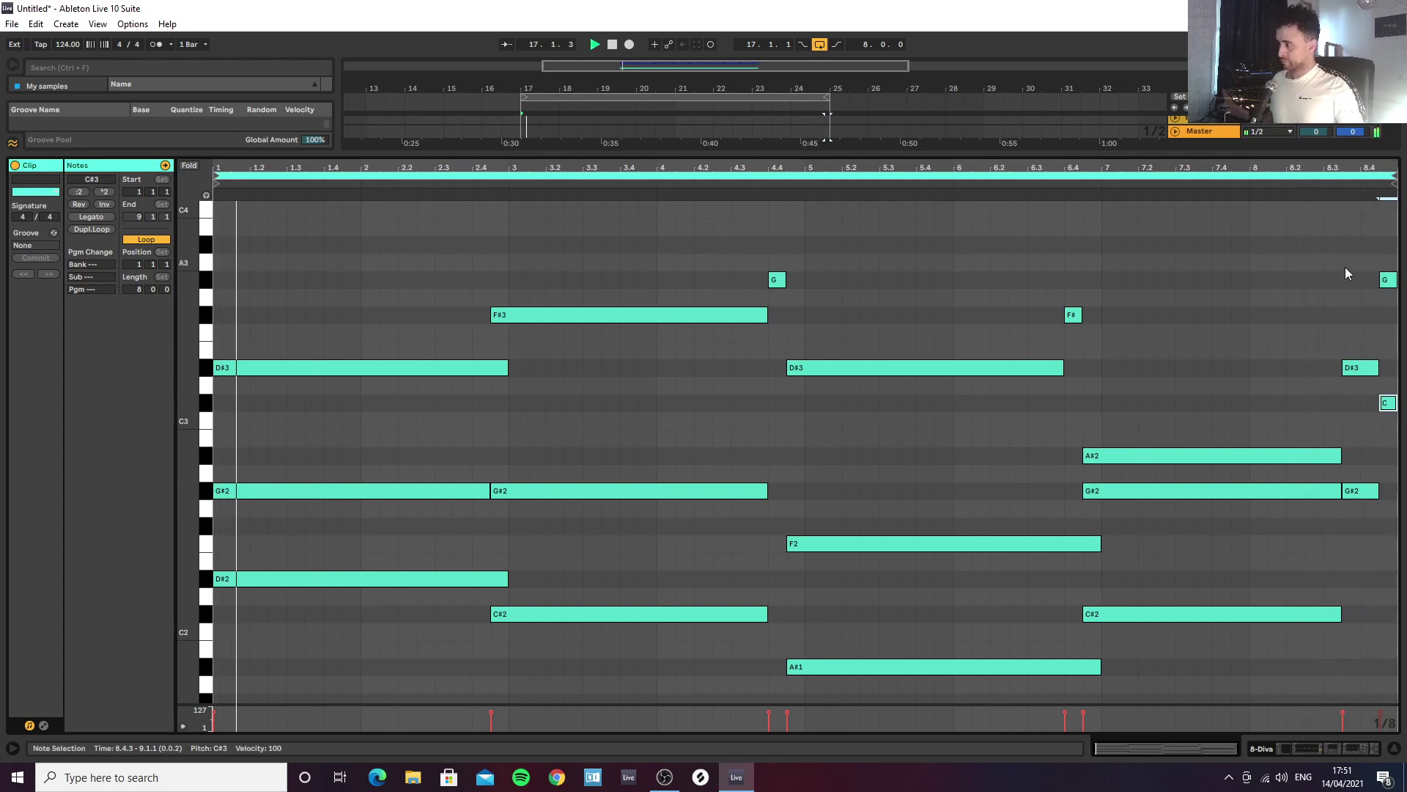
Step: Stop playback, add a C#3 note beneath the short G#3 at 4.4.1, and add an A#2 note beneath the short F#3 at 6.4.1
key(space)
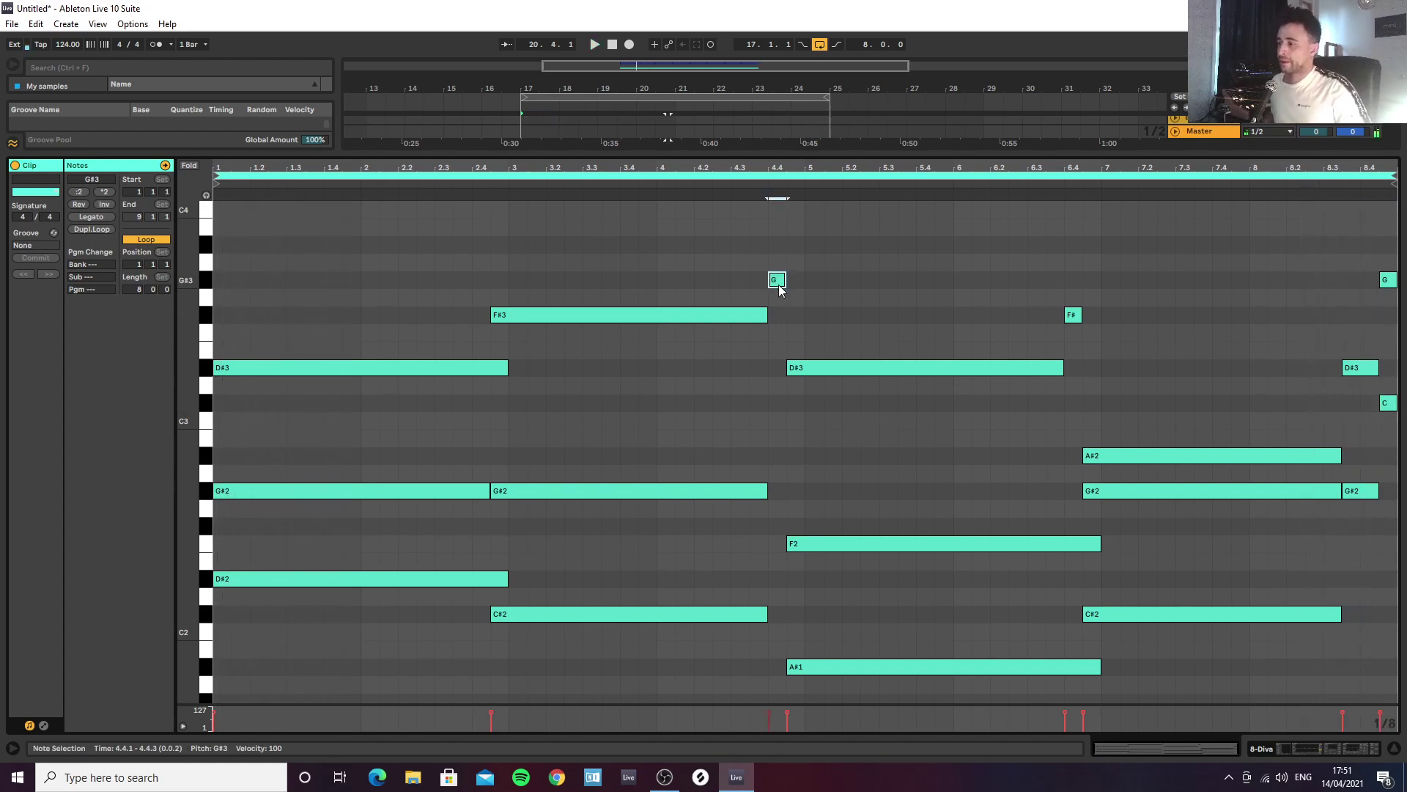
double_click(762, 367)
drag(770, 366, 788, 402)
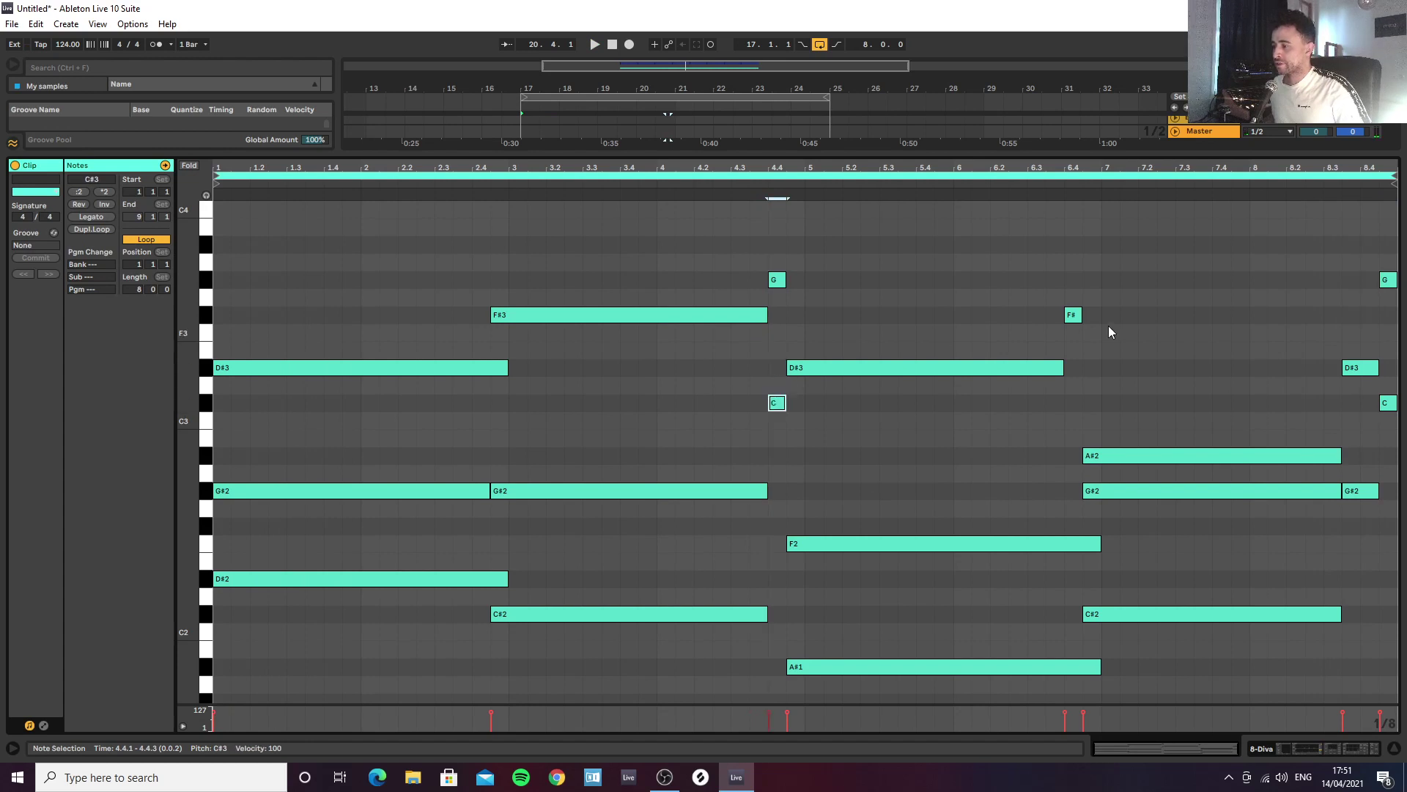
drag(1074, 320, 1070, 455)
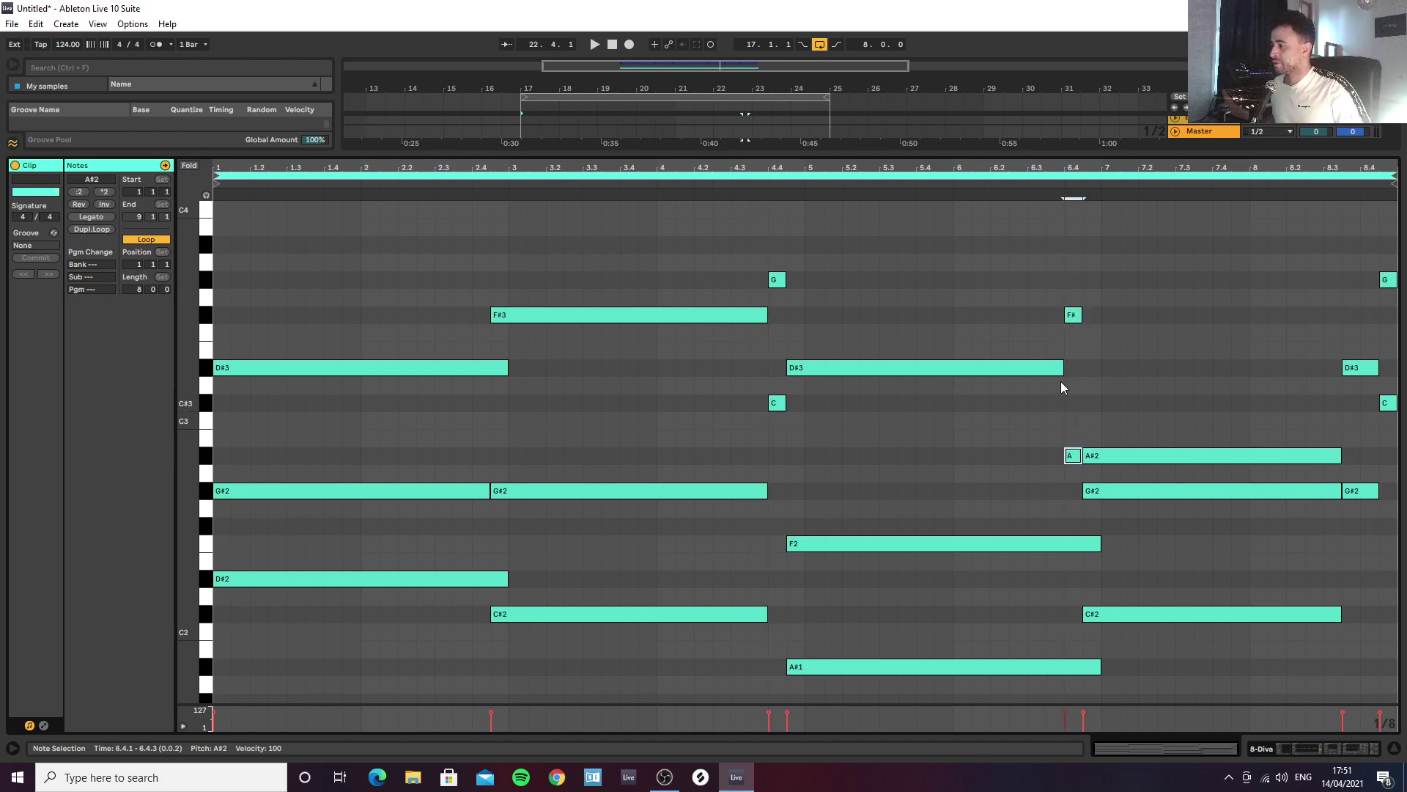
Step: Audition the bar 6 transition, raise the short A#2 note at 6.4.1 to C#3, and replay the progression
click(982, 195)
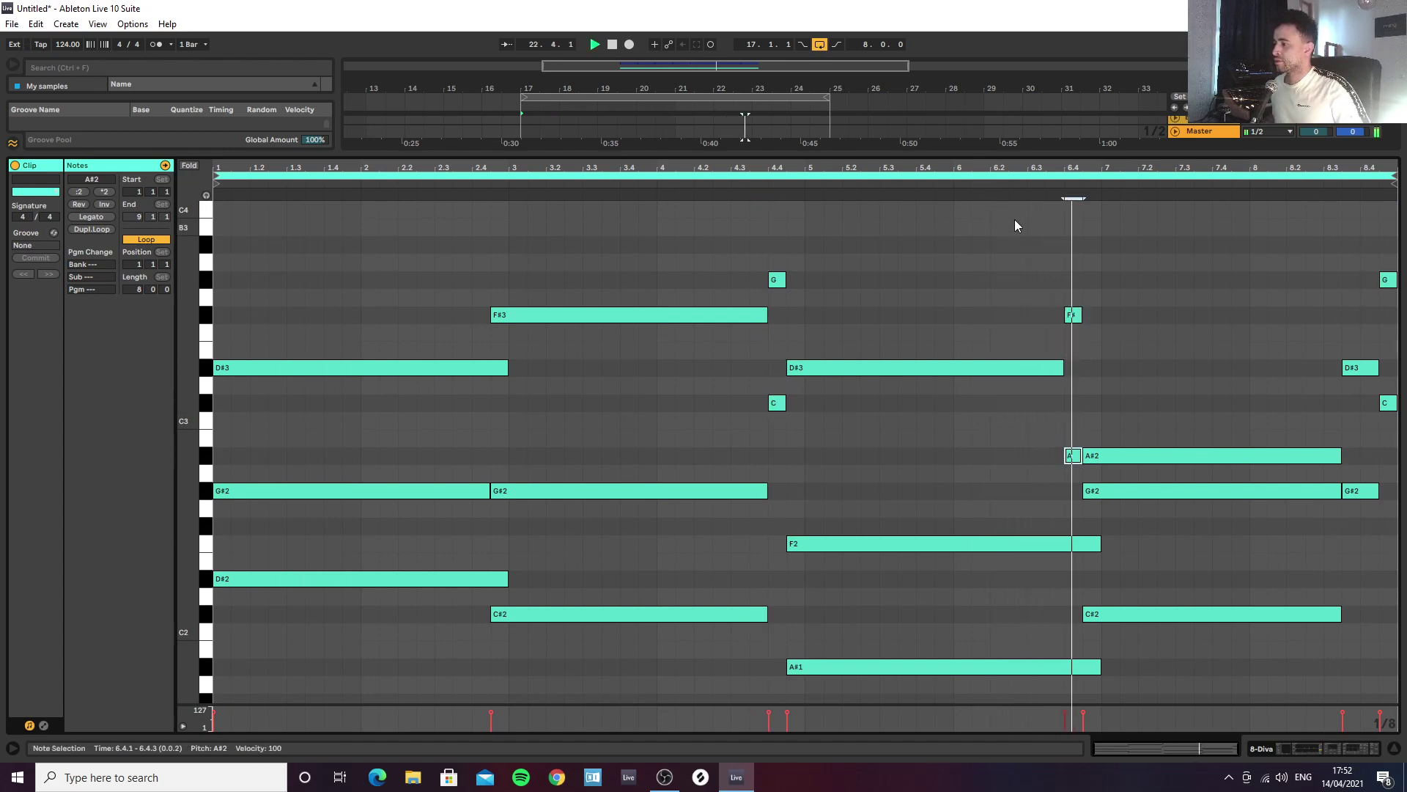
drag(1072, 455, 1072, 403)
click(1012, 194)
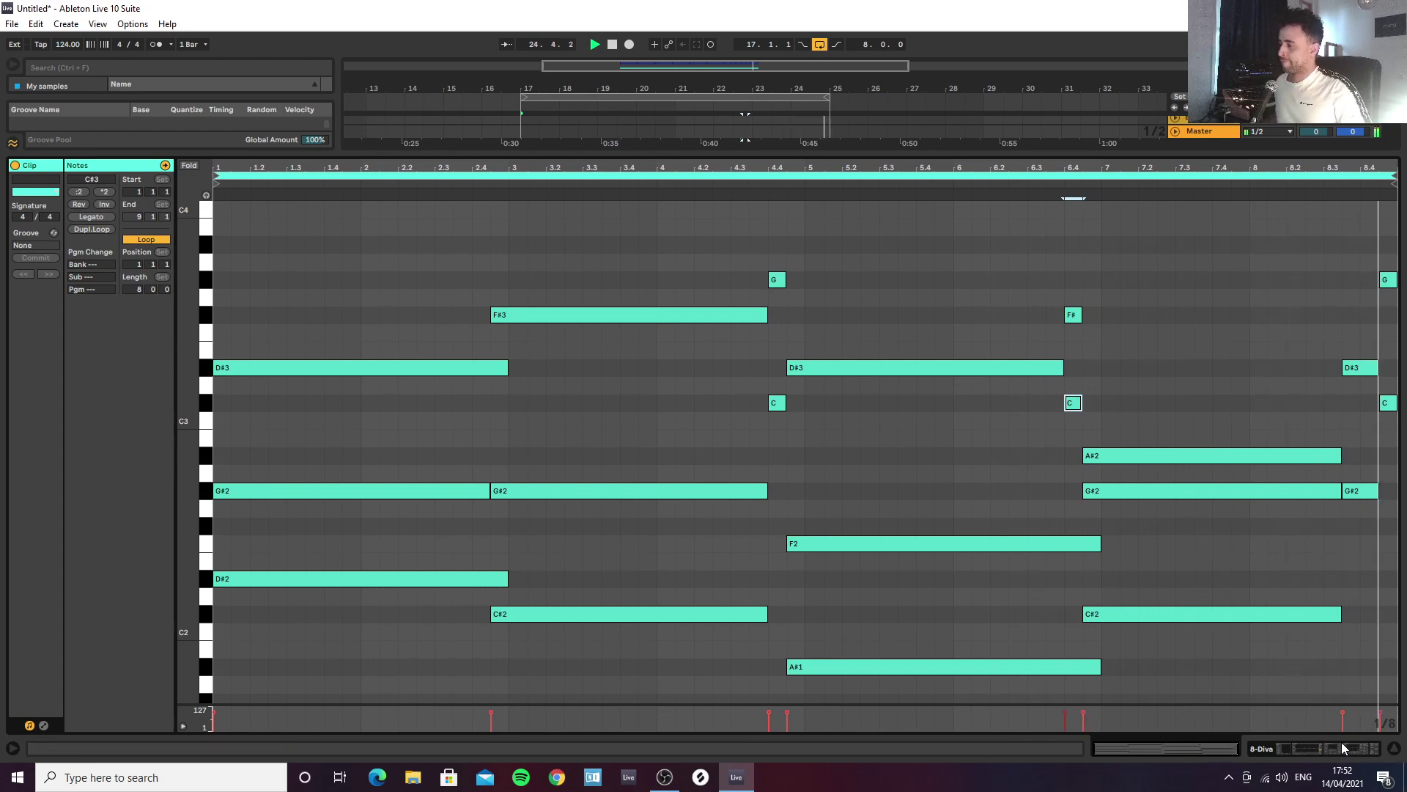
key(space)
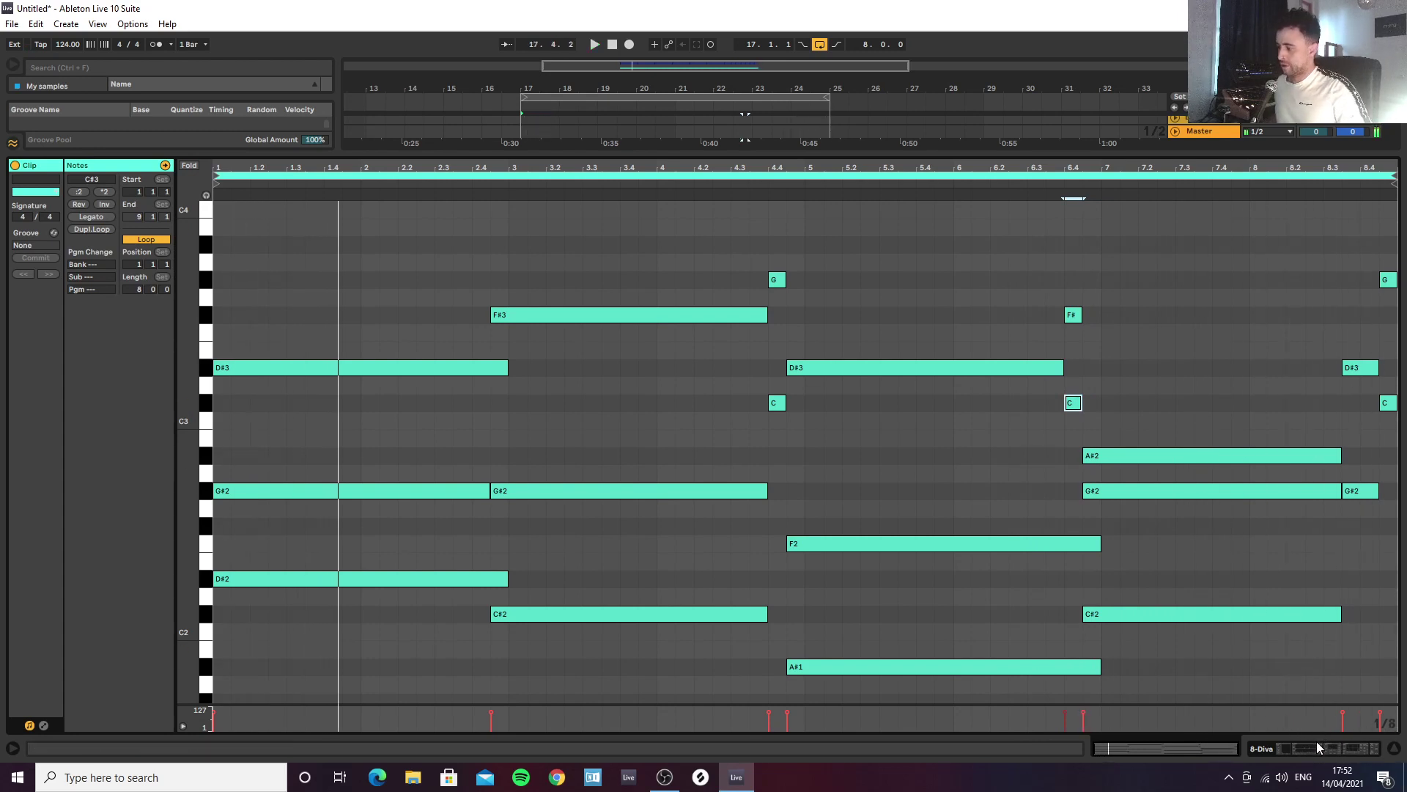
Step: Open the Diva synth's interface, raise oscillator 1's volume to about 67.5, and try out its waveform shape during playback
click(1317, 744)
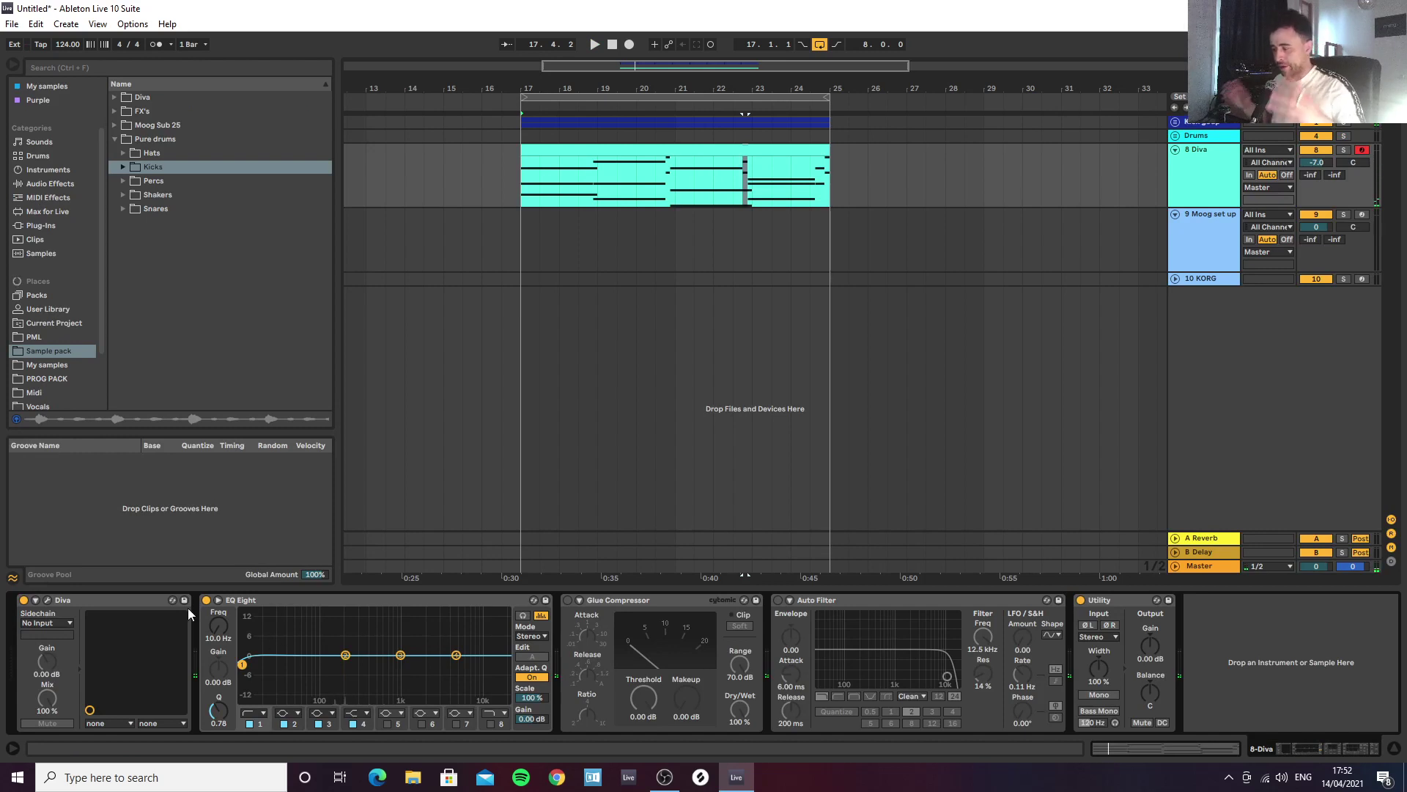
click(47, 600)
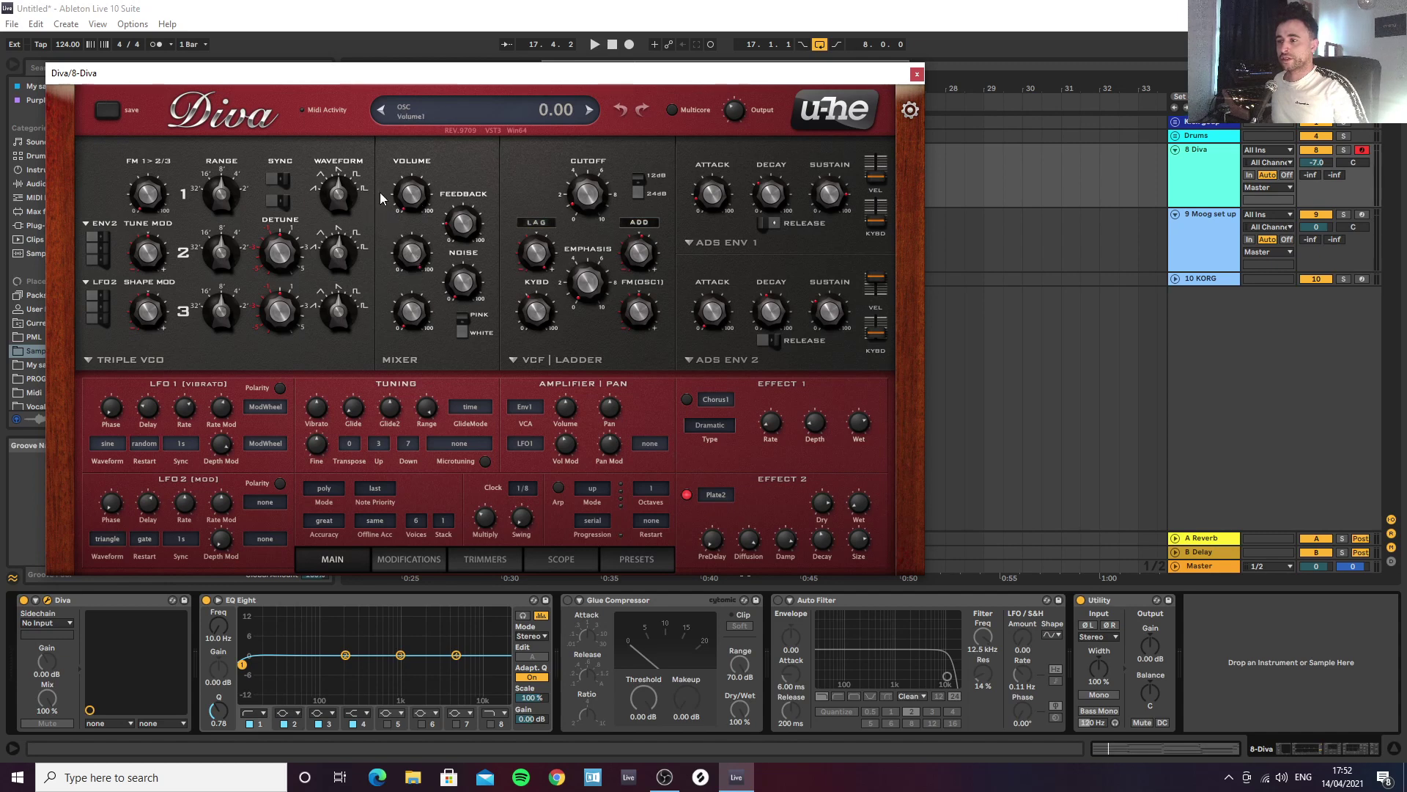
drag(414, 208, 402, 102)
key(space)
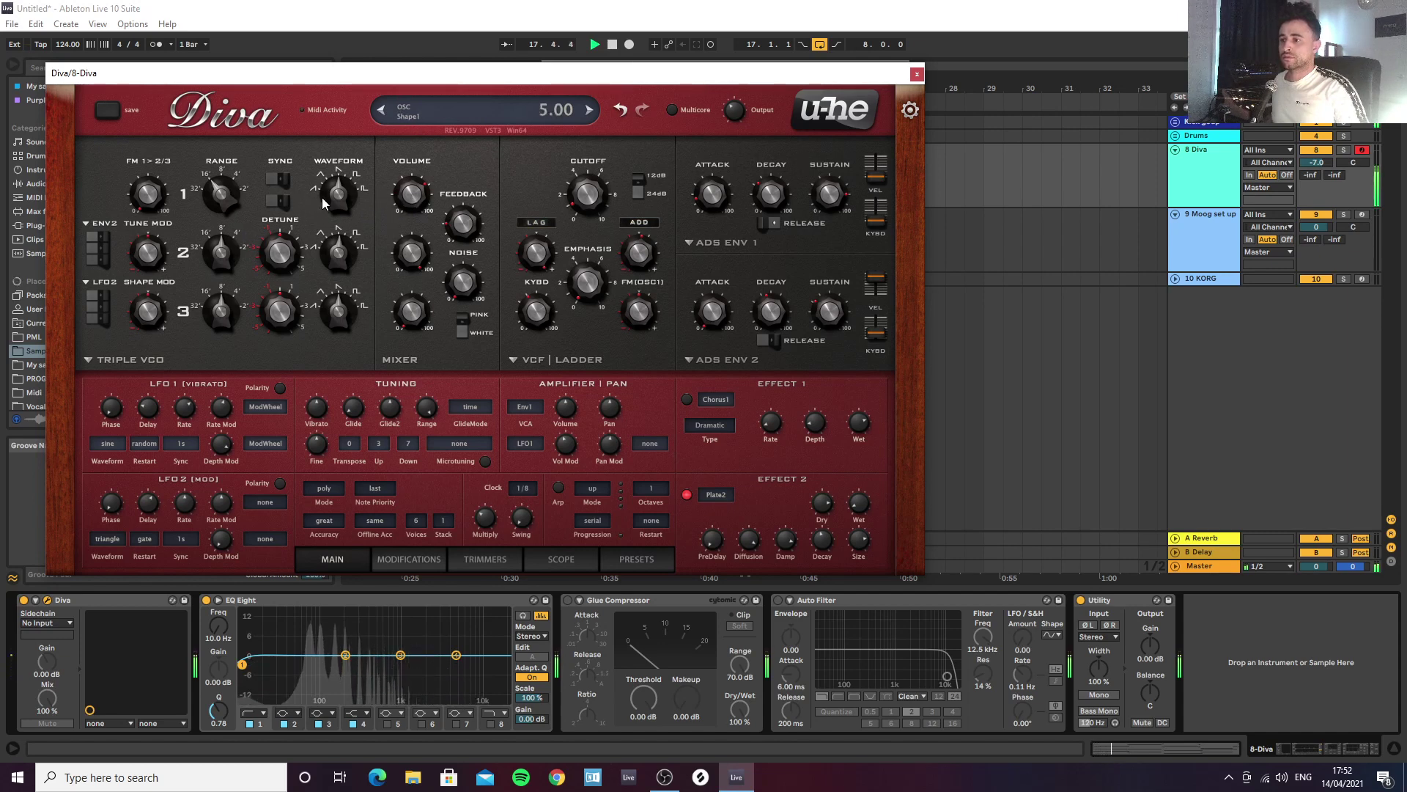
drag(335, 192, 334, 190)
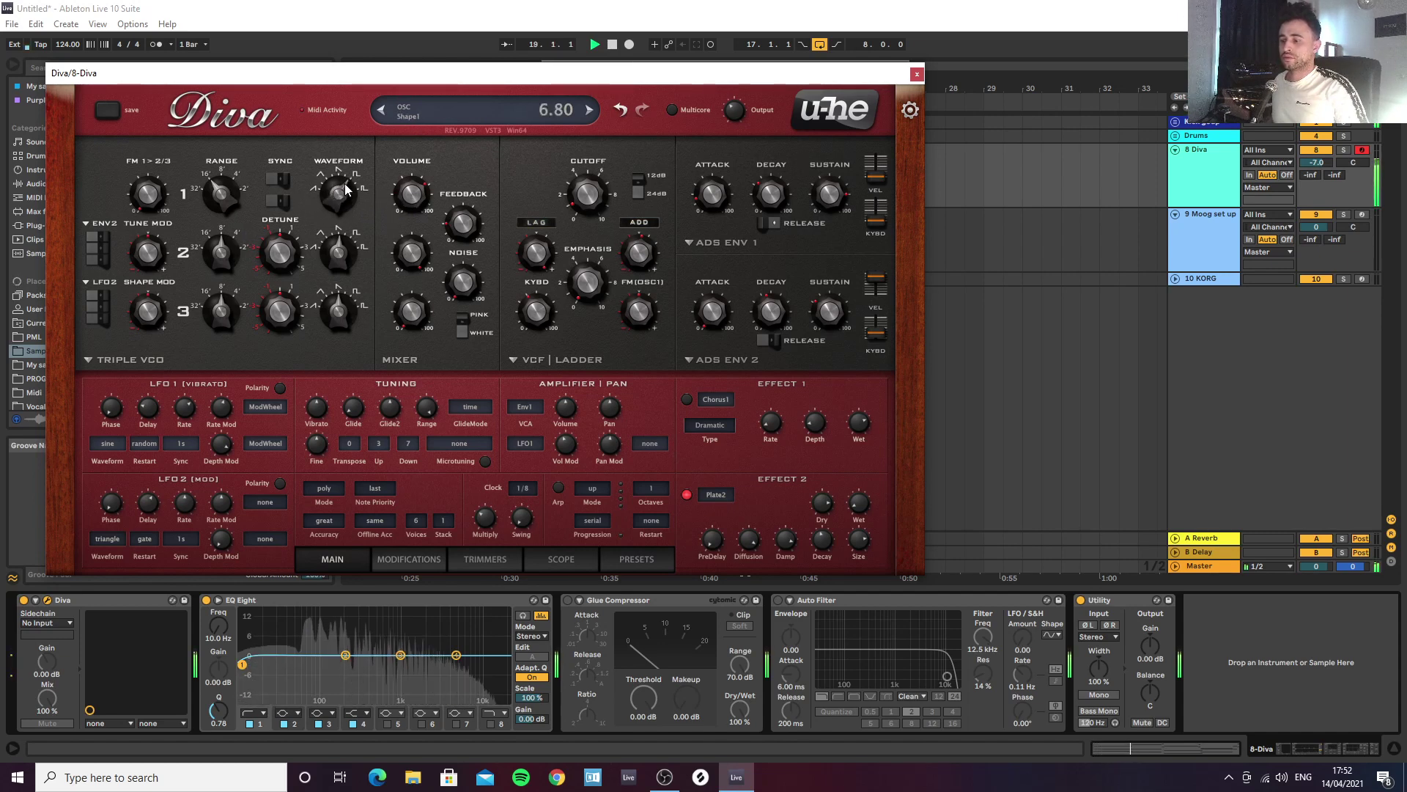
double_click(341, 203)
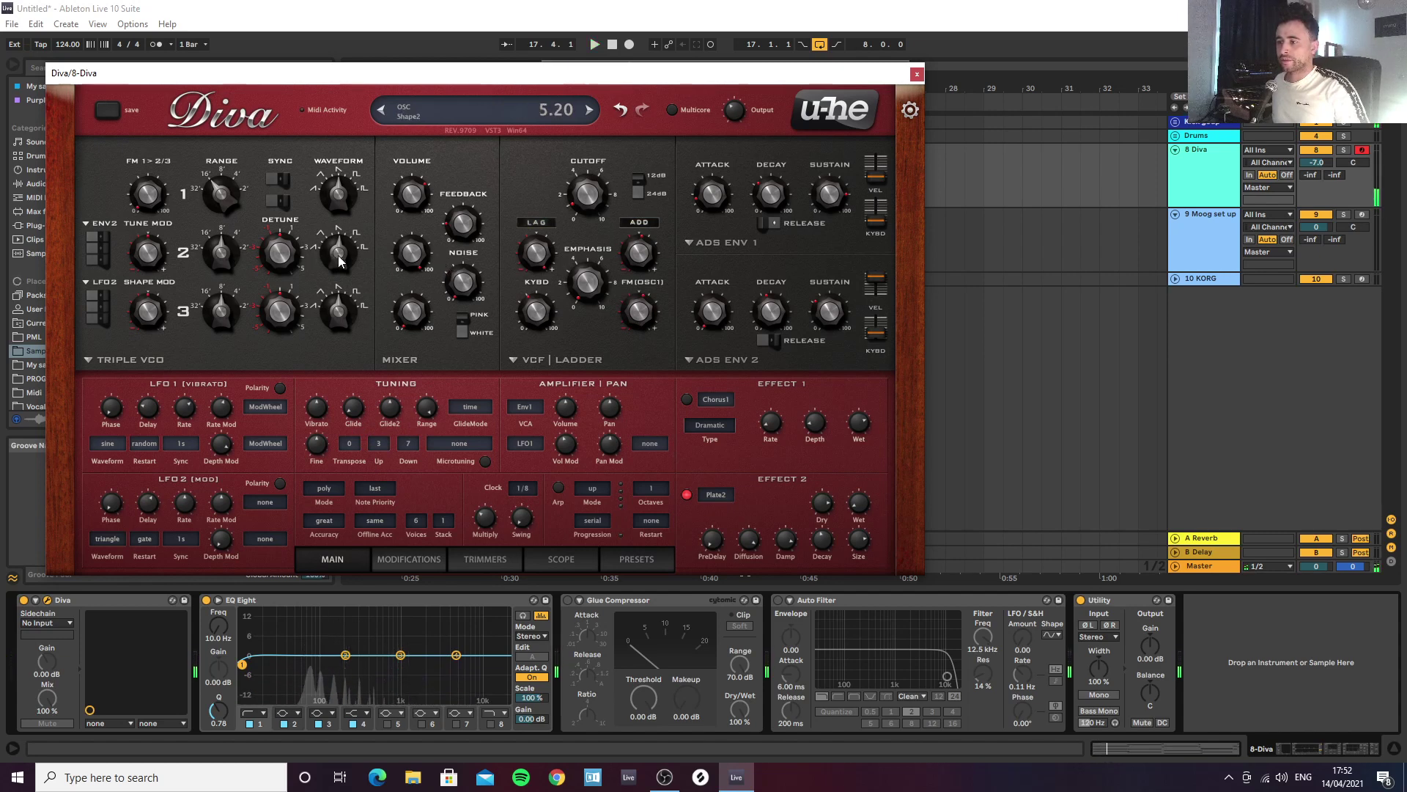
Step: Set oscillator 2's detune to about 5, adjust its mixer volume, and play the chords
drag(277, 260, 253, 112)
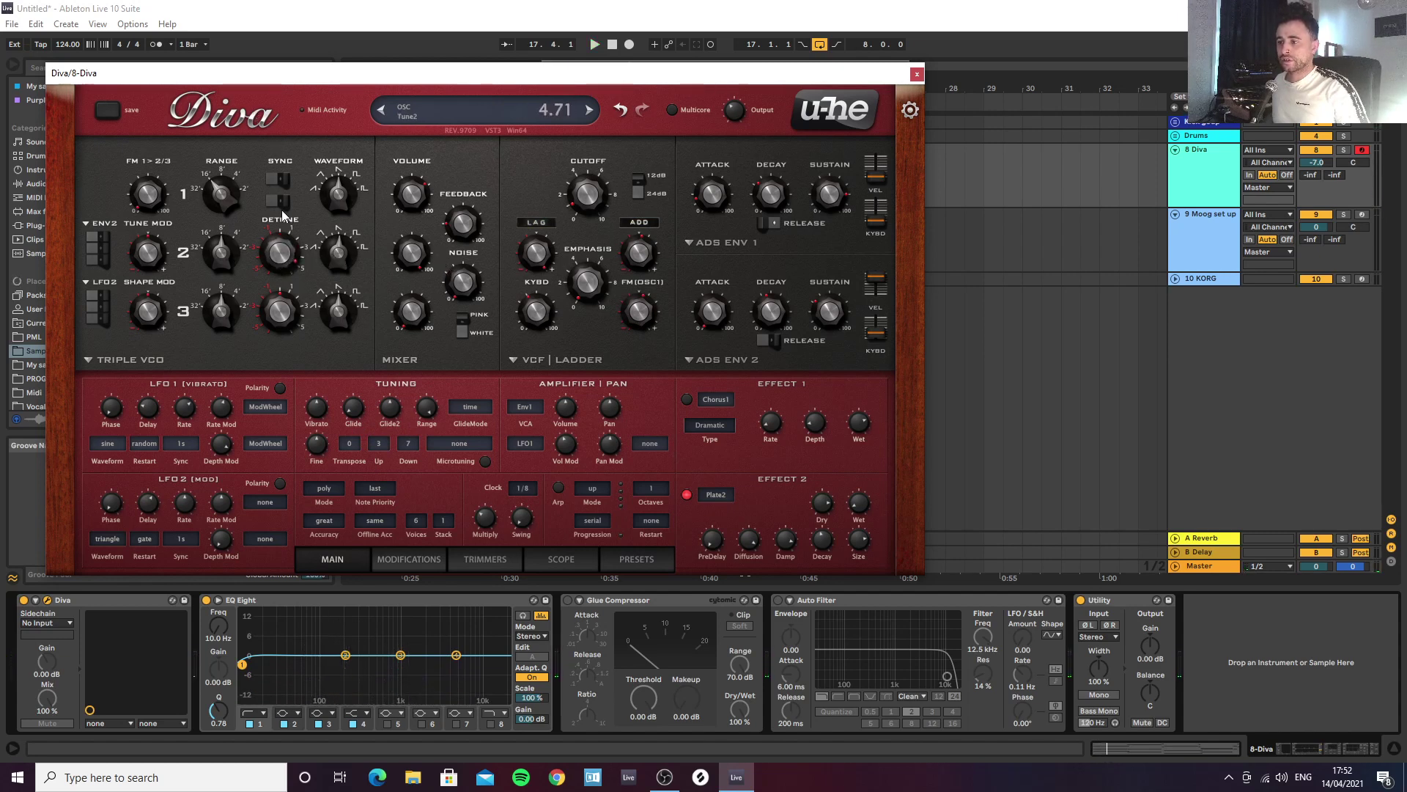
drag(282, 252, 283, 254)
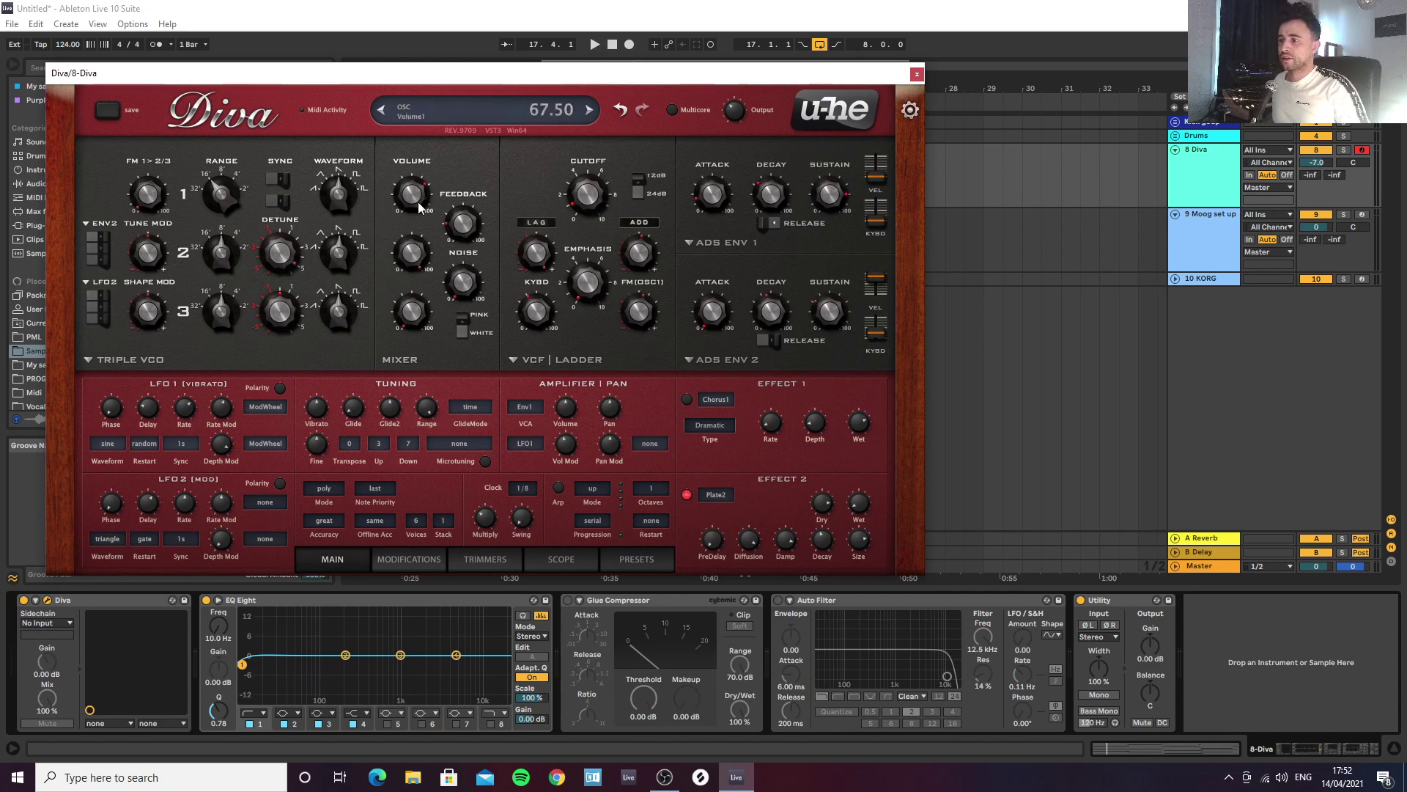
mouse_move(407, 273)
mouse_down()
mouse_move(408, 242)
mouse_move(419, 259)
mouse_up()
key(space)
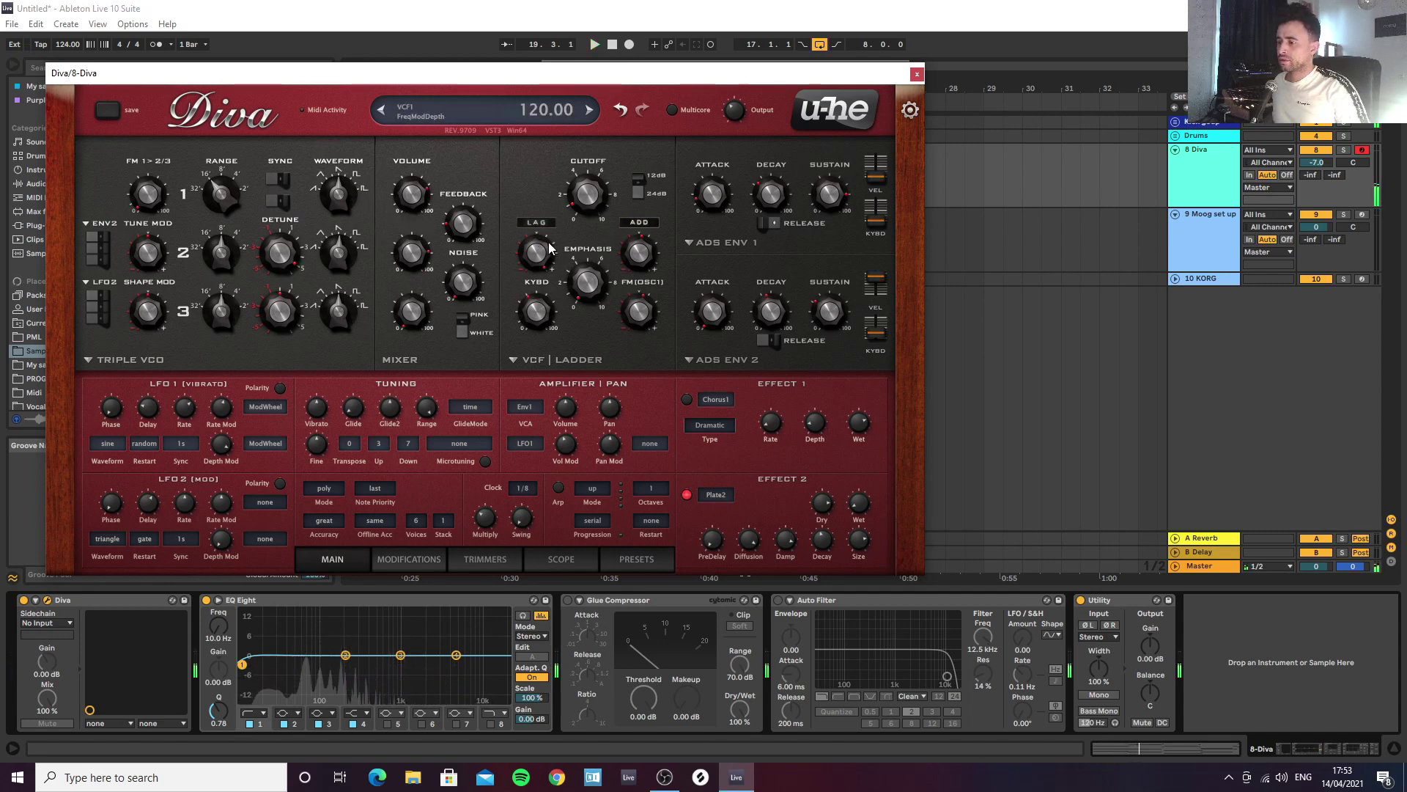
Step: Adjust the ladder filter's Lag modulation depth and cutoff while auditioning the chords
key(space)
drag(529, 275, 529, 265)
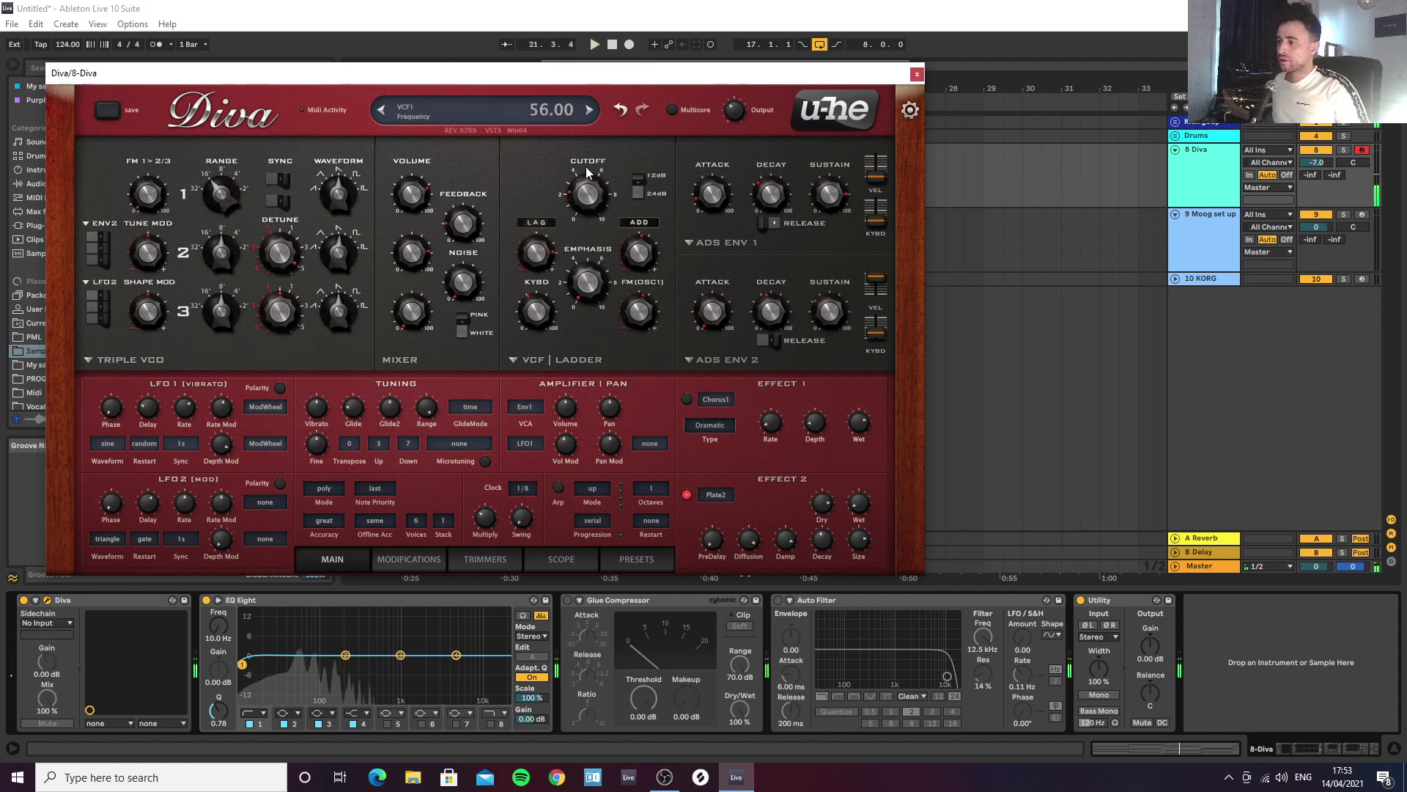
mouse_move(586, 172)
mouse_down()
mouse_move(581, 139)
mouse_move(579, 158)
mouse_up()
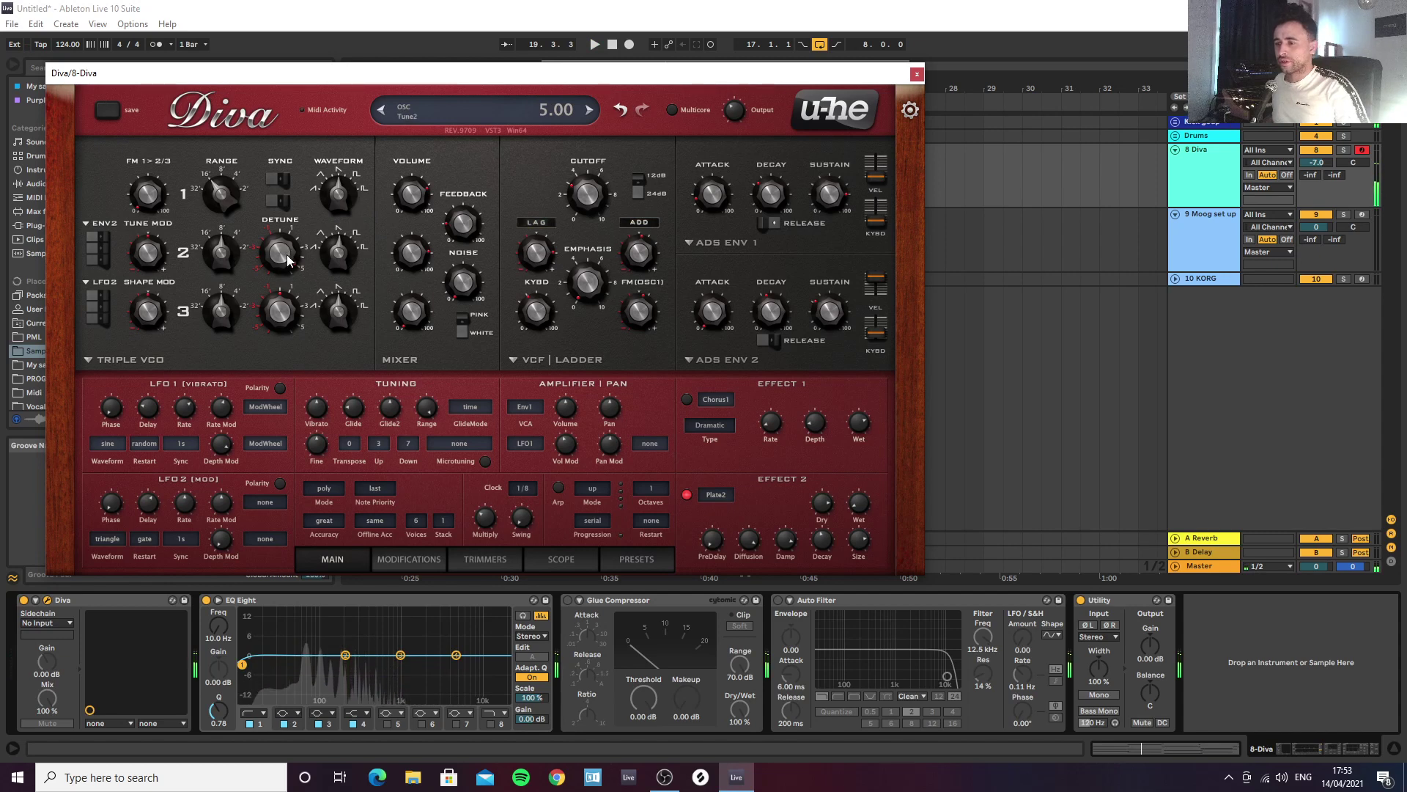
Step: Change oscillator 1's octave range and toggle the oscillator sync switches during playback
drag(217, 188, 220, 169)
key(space)
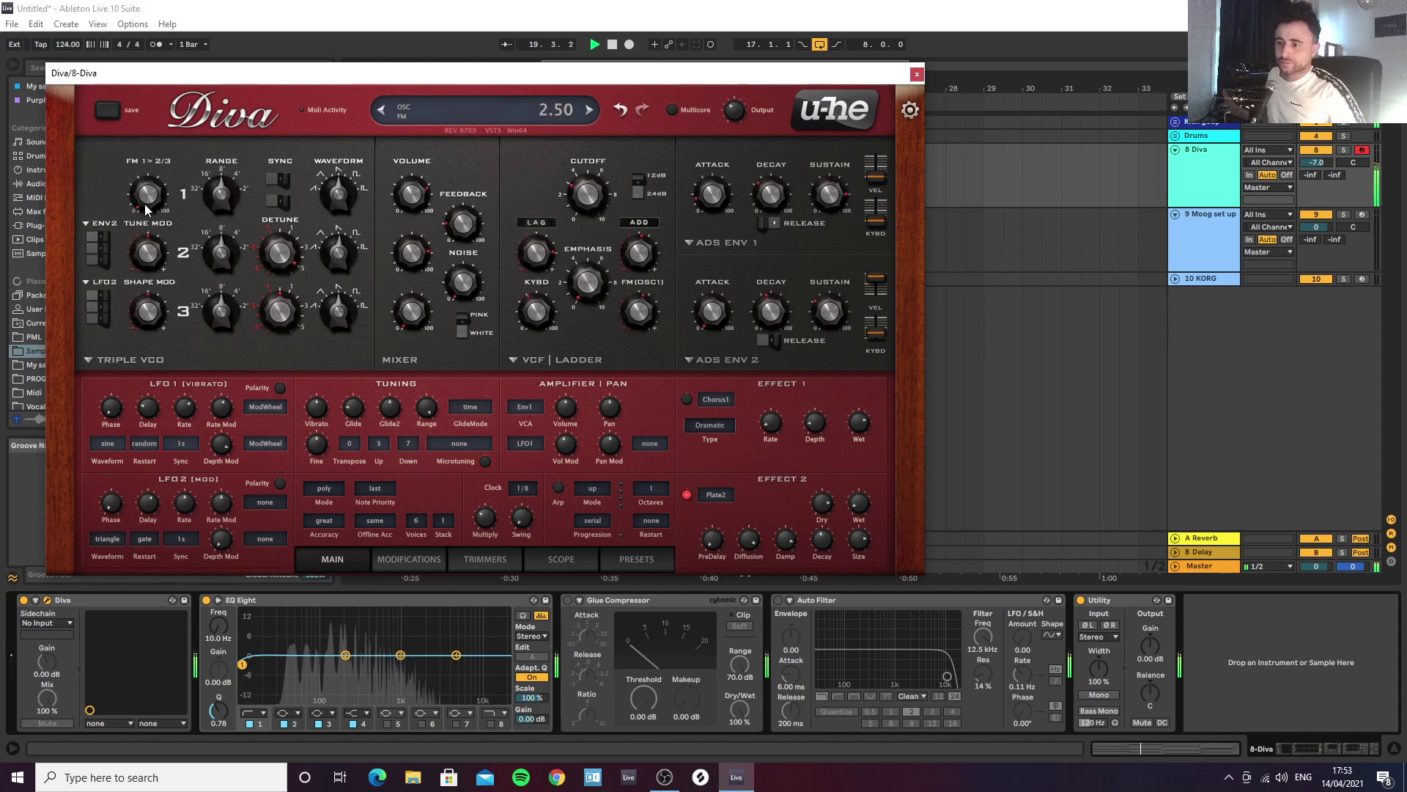
click(283, 198)
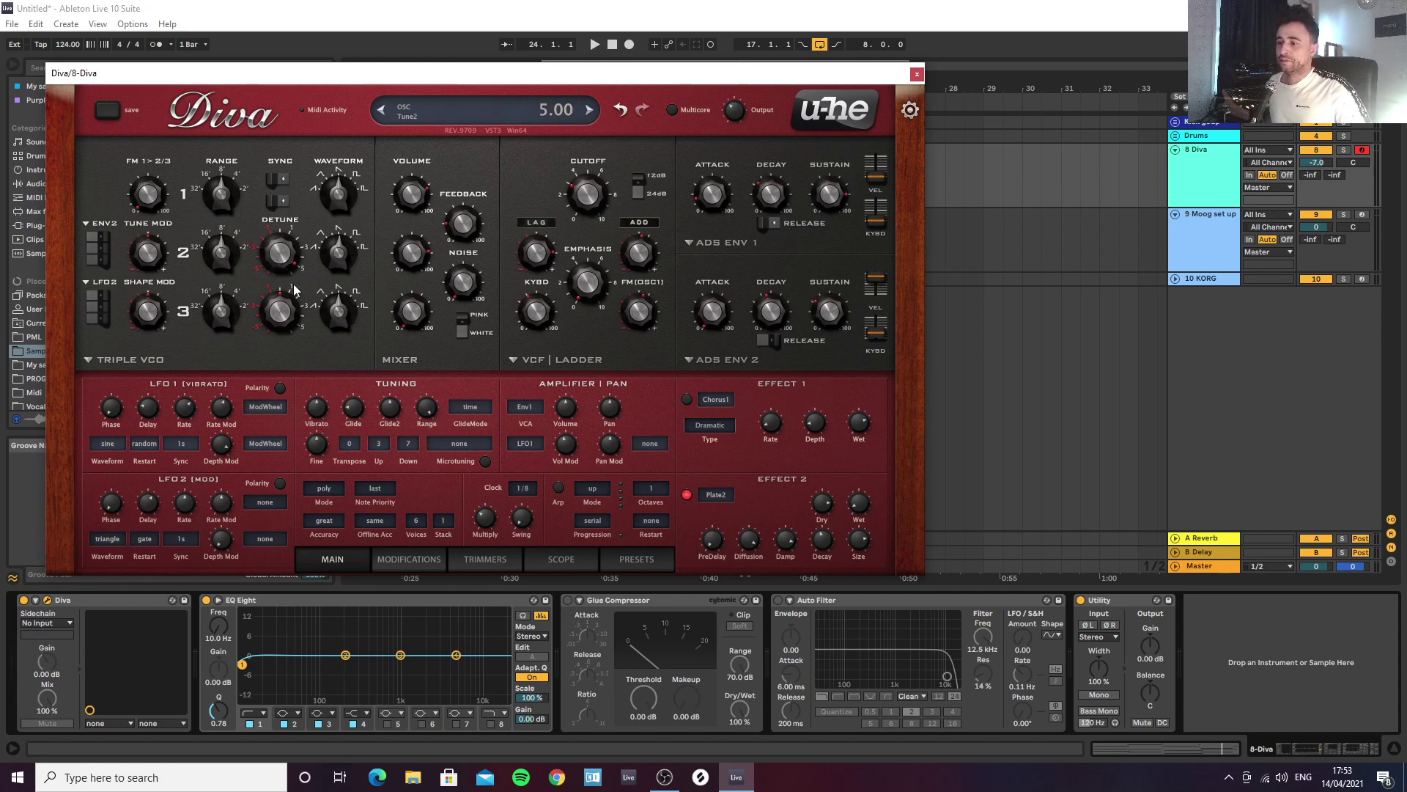
Step: Fine-tune oscillator 3's detune while the chords play
key(space)
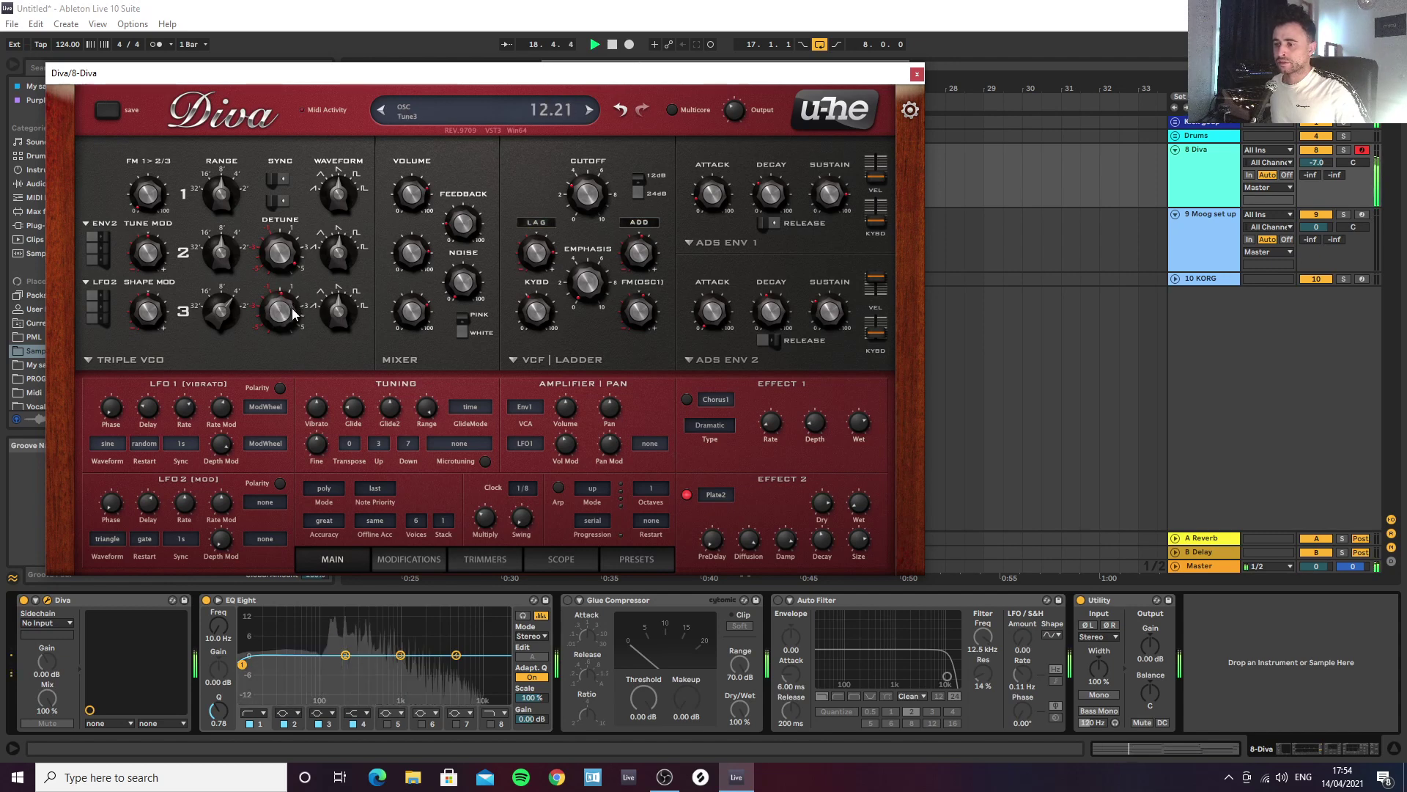
drag(286, 314, 287, 310)
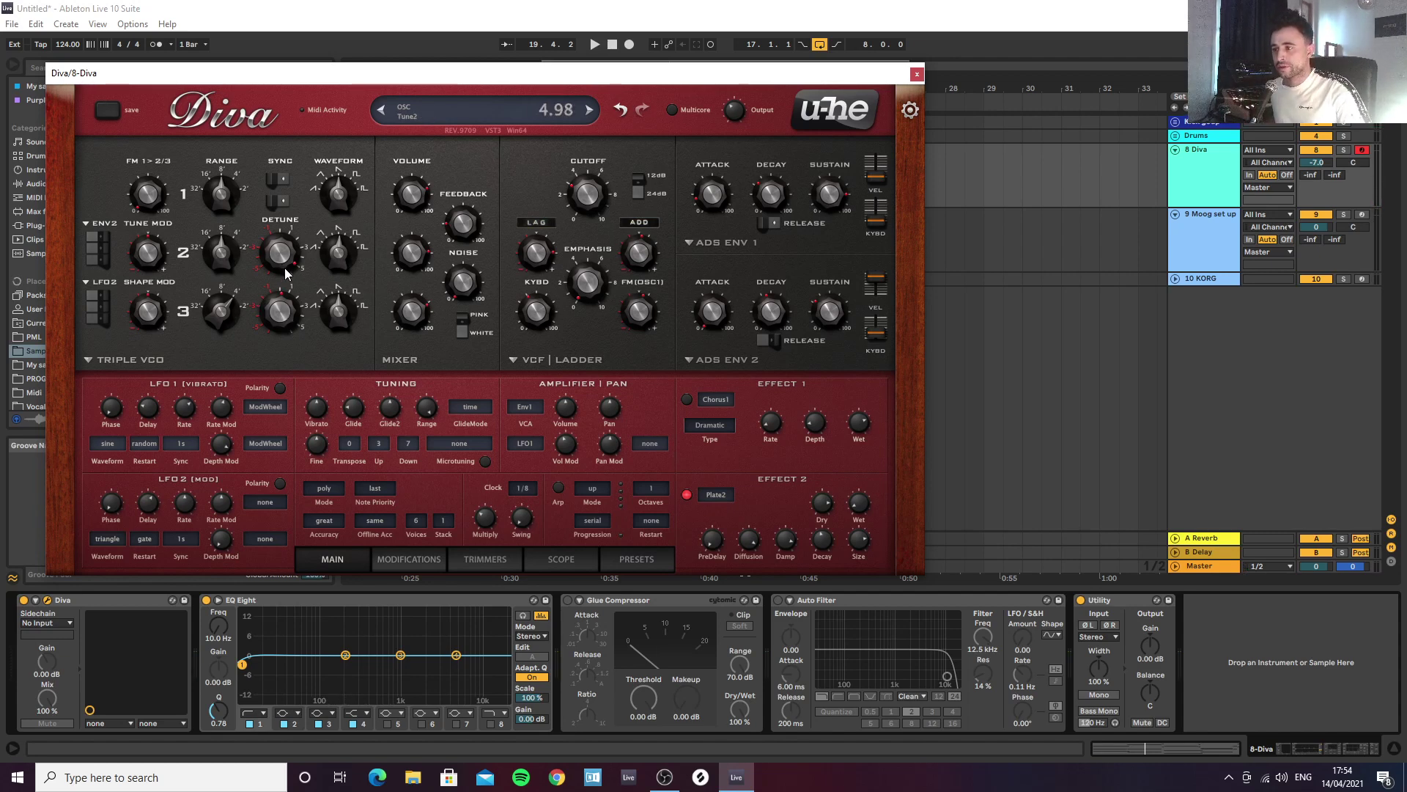
Step: Experiment with Diva's tune modulation, shape modulation and mixer feedback amounts during playback
key(space)
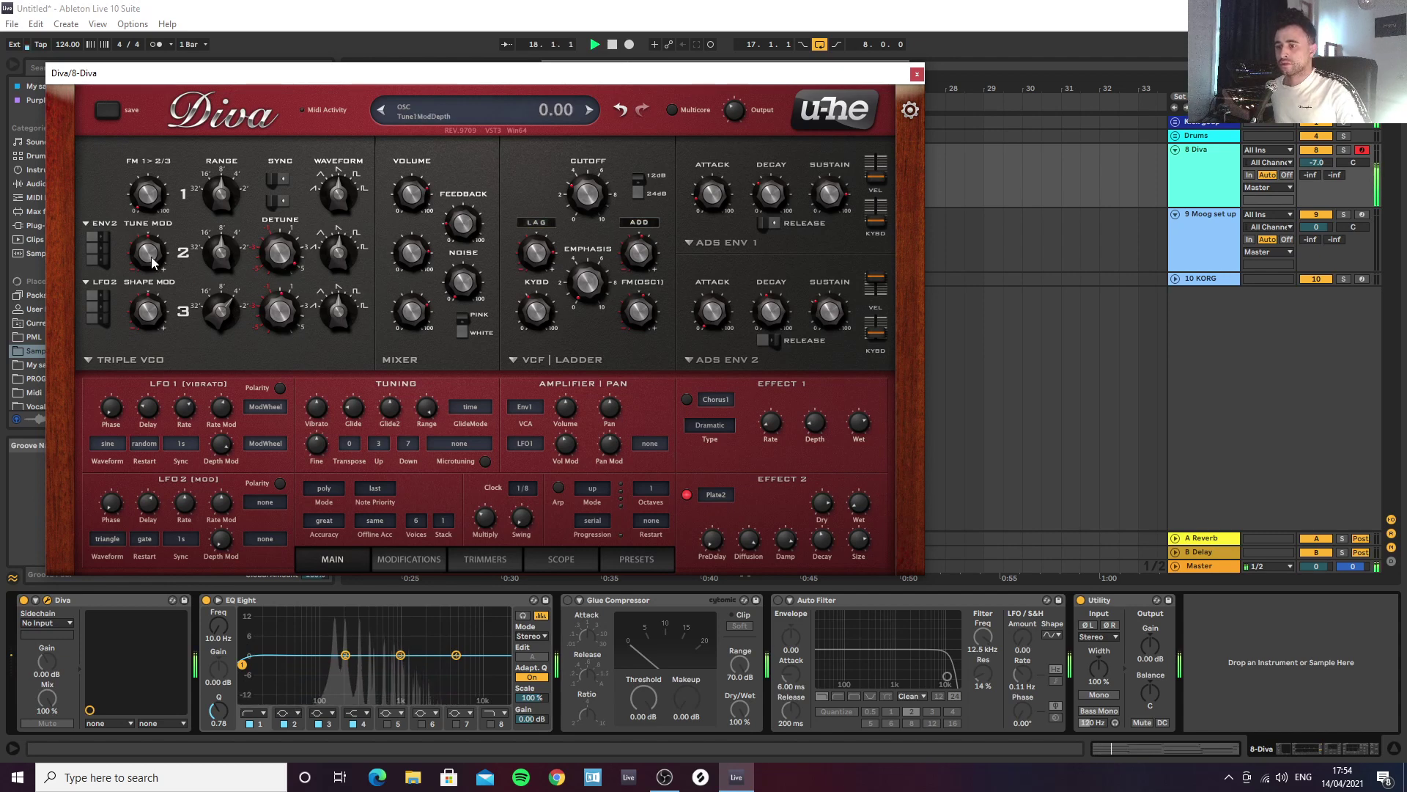
drag(152, 263, 152, 258)
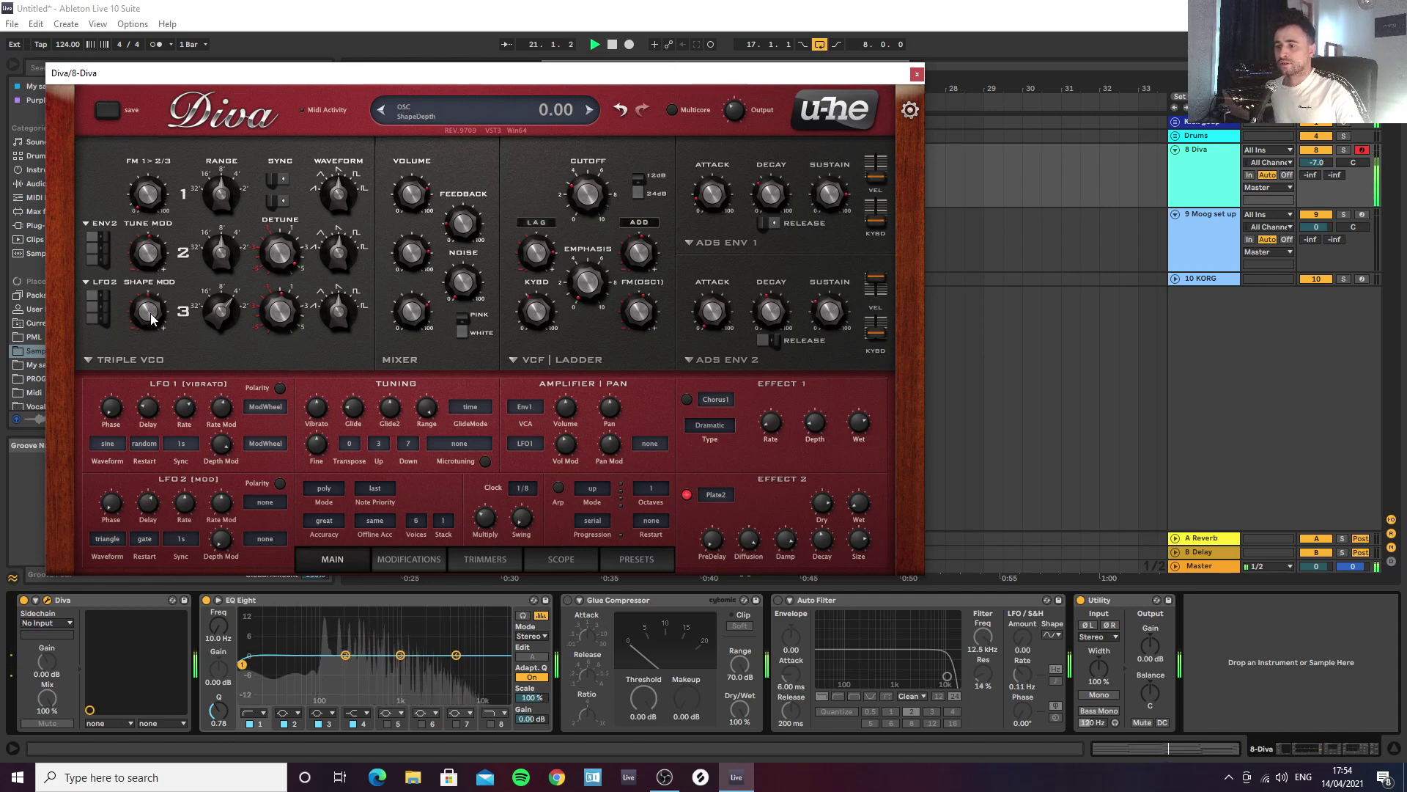
drag(151, 315, 151, 312)
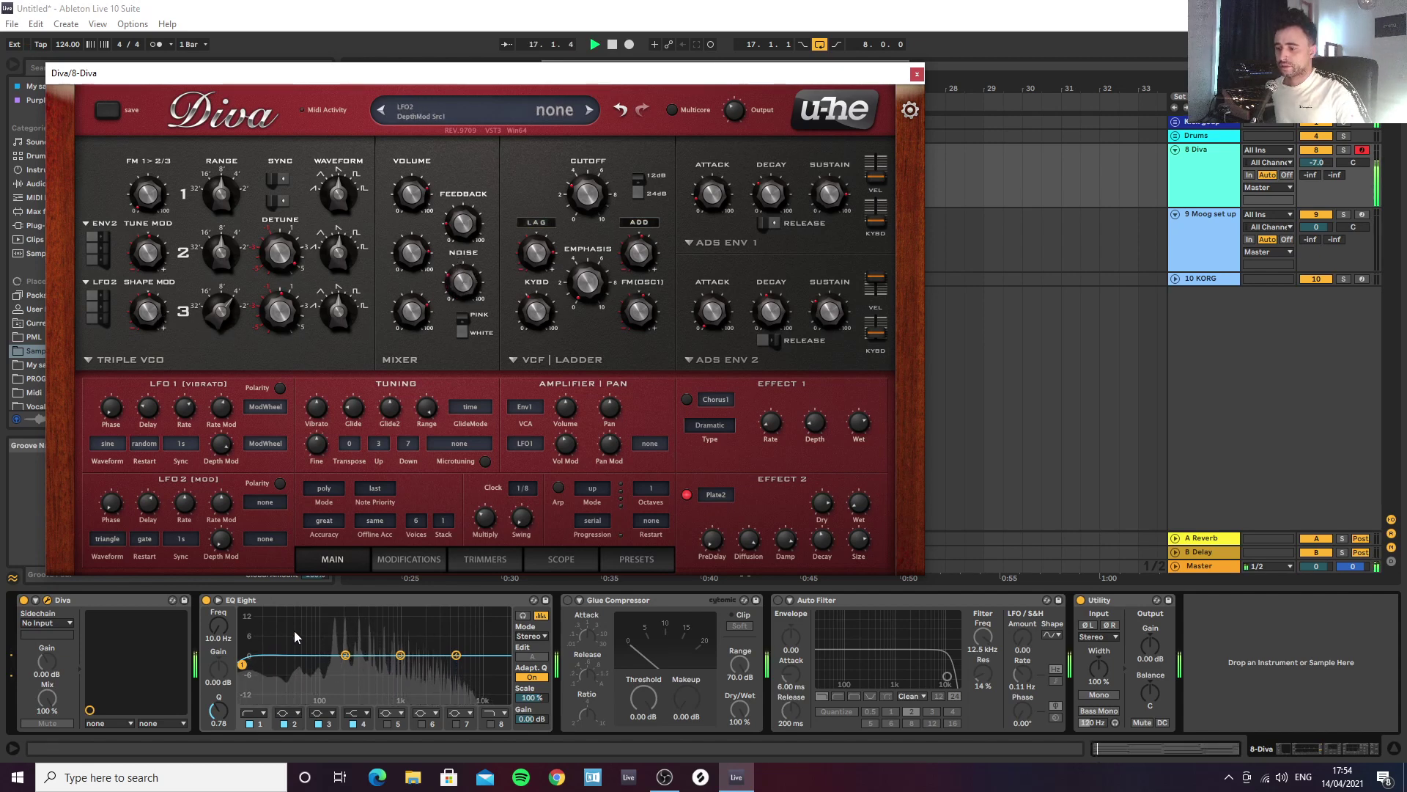
drag(470, 239, 463, 195)
drag(463, 193, 463, 222)
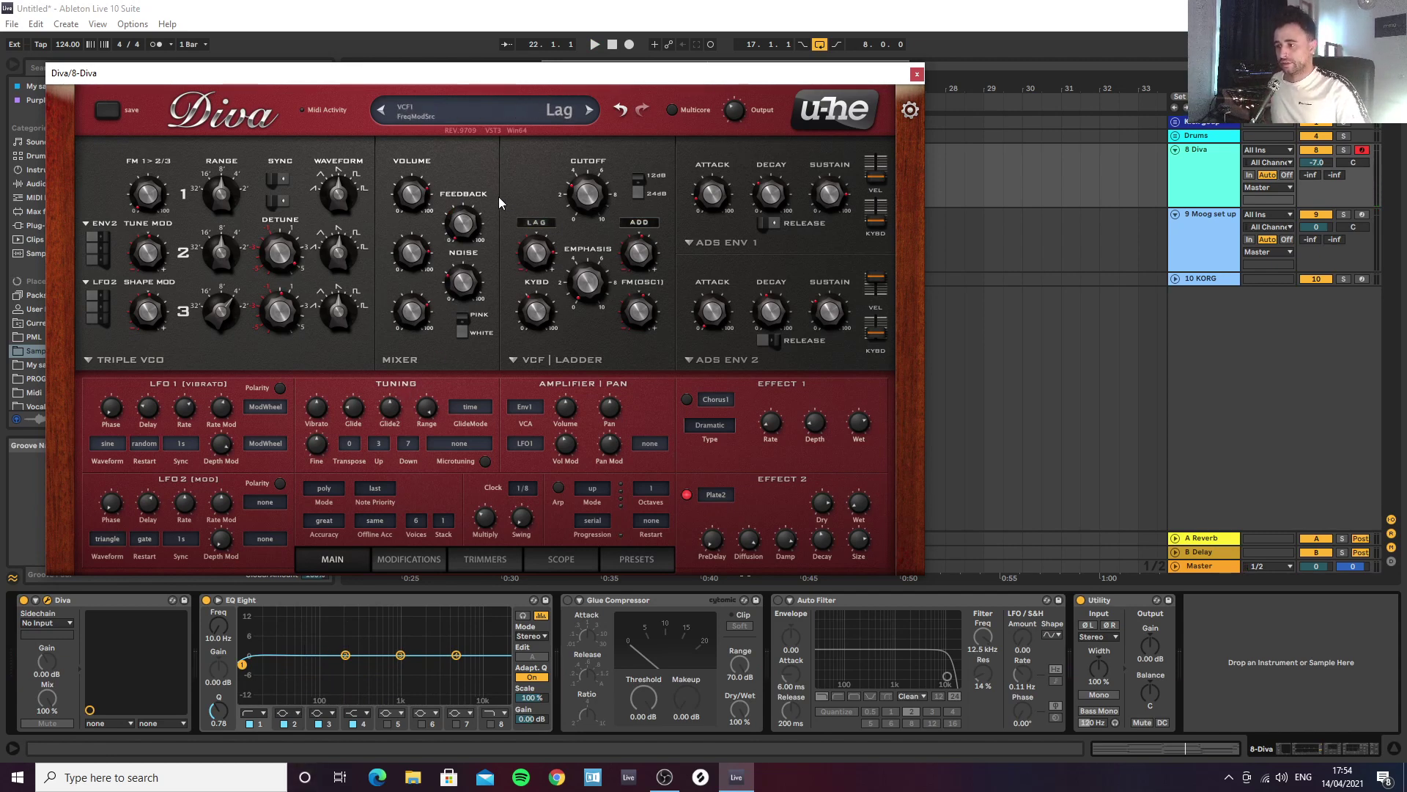
Step: Set EQ Eight's low-cut band on the Diva track to 100 Hz during playback
key(space)
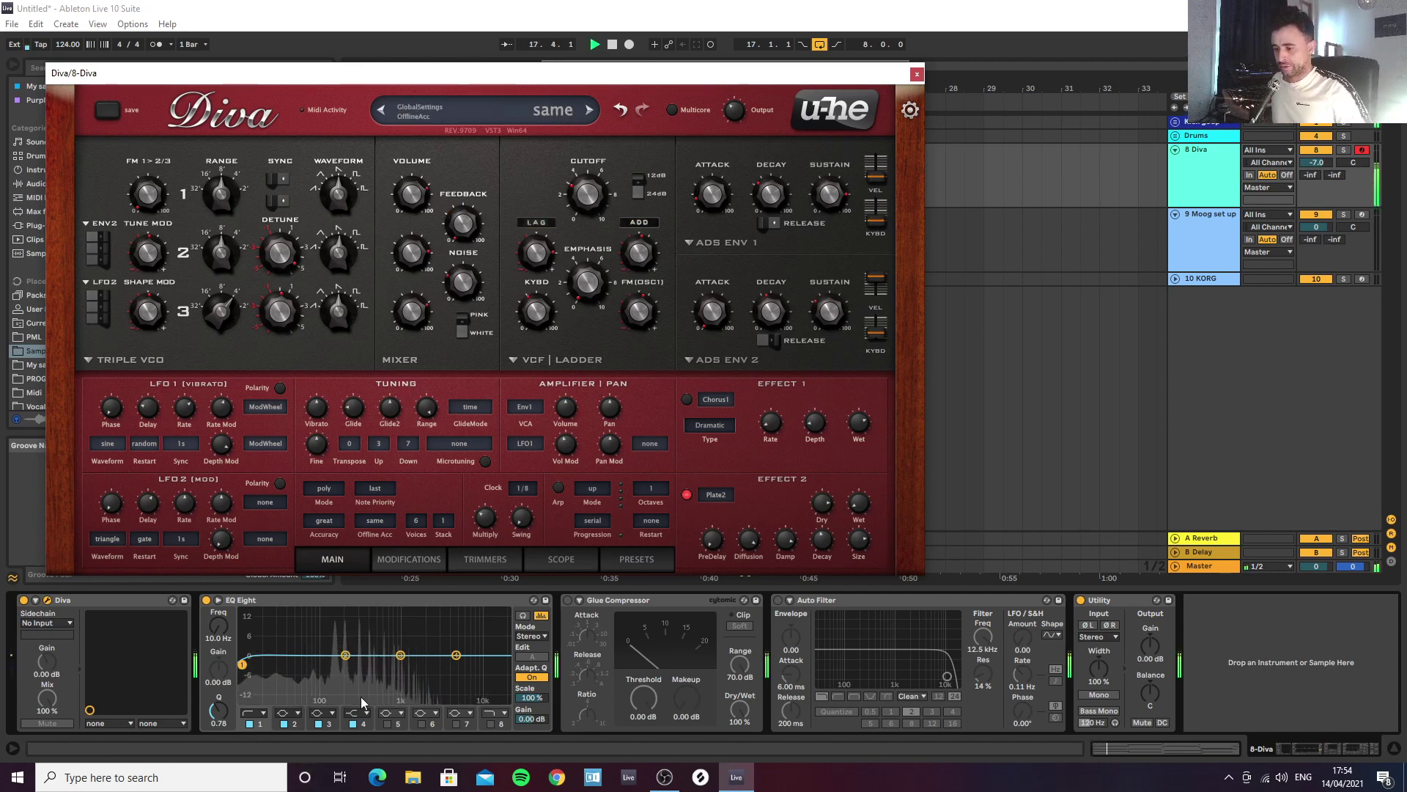
drag(242, 664, 321, 663)
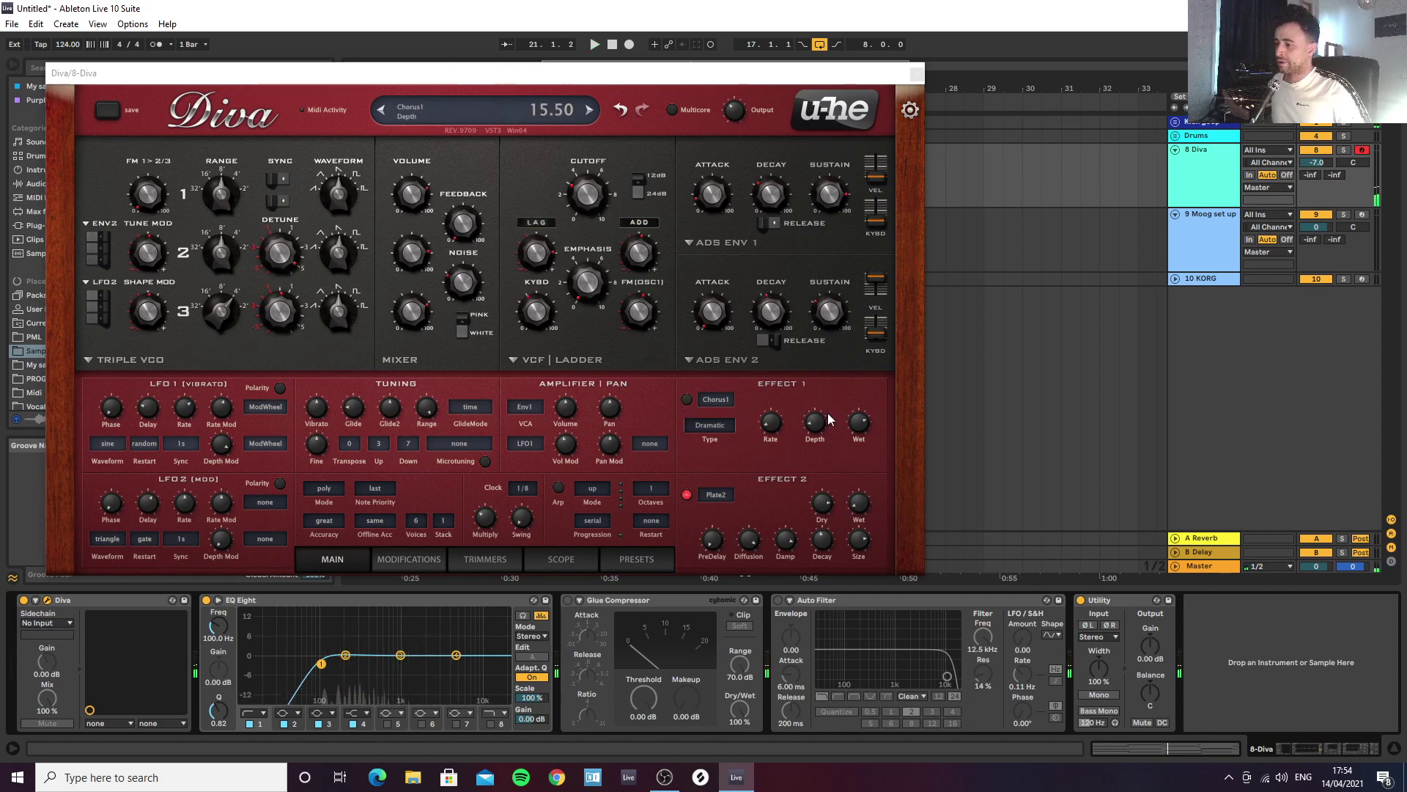
Step: Enable the Chorus1 effect and adjust the Plate2 reverb's decay and wet level, setting wet to 26, during playback
click(687, 399)
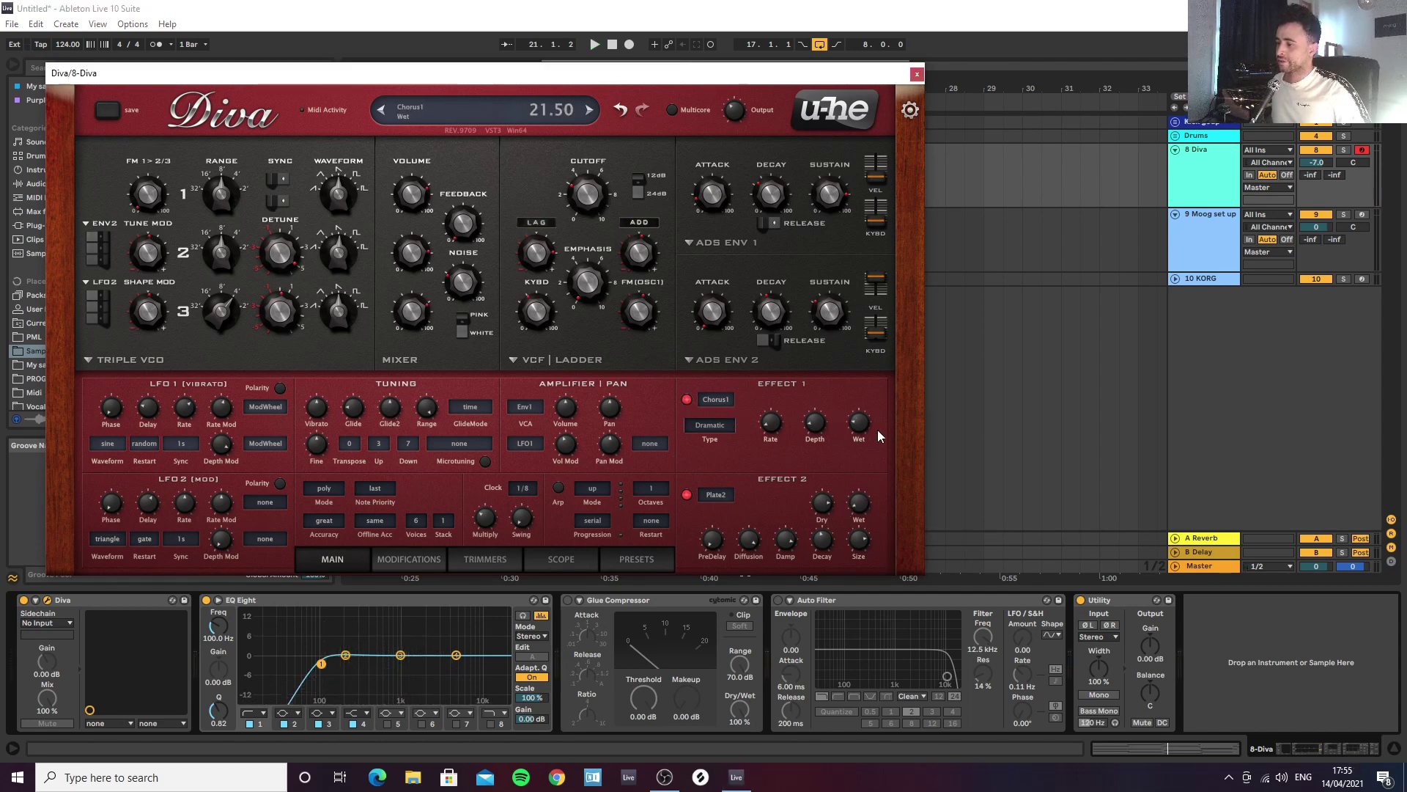
key(space)
scroll(855, 439, up, 8)
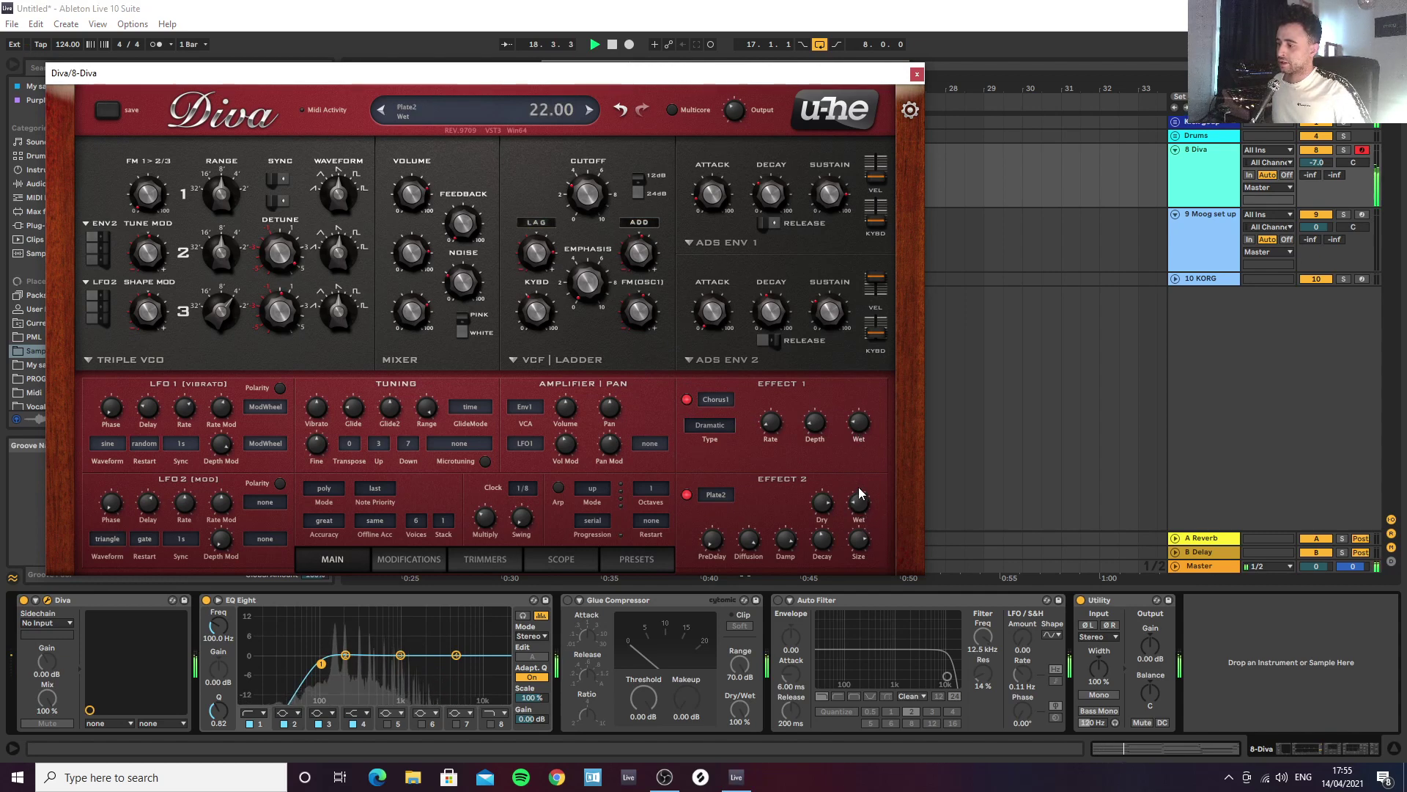
scroll(859, 498, up, 4)
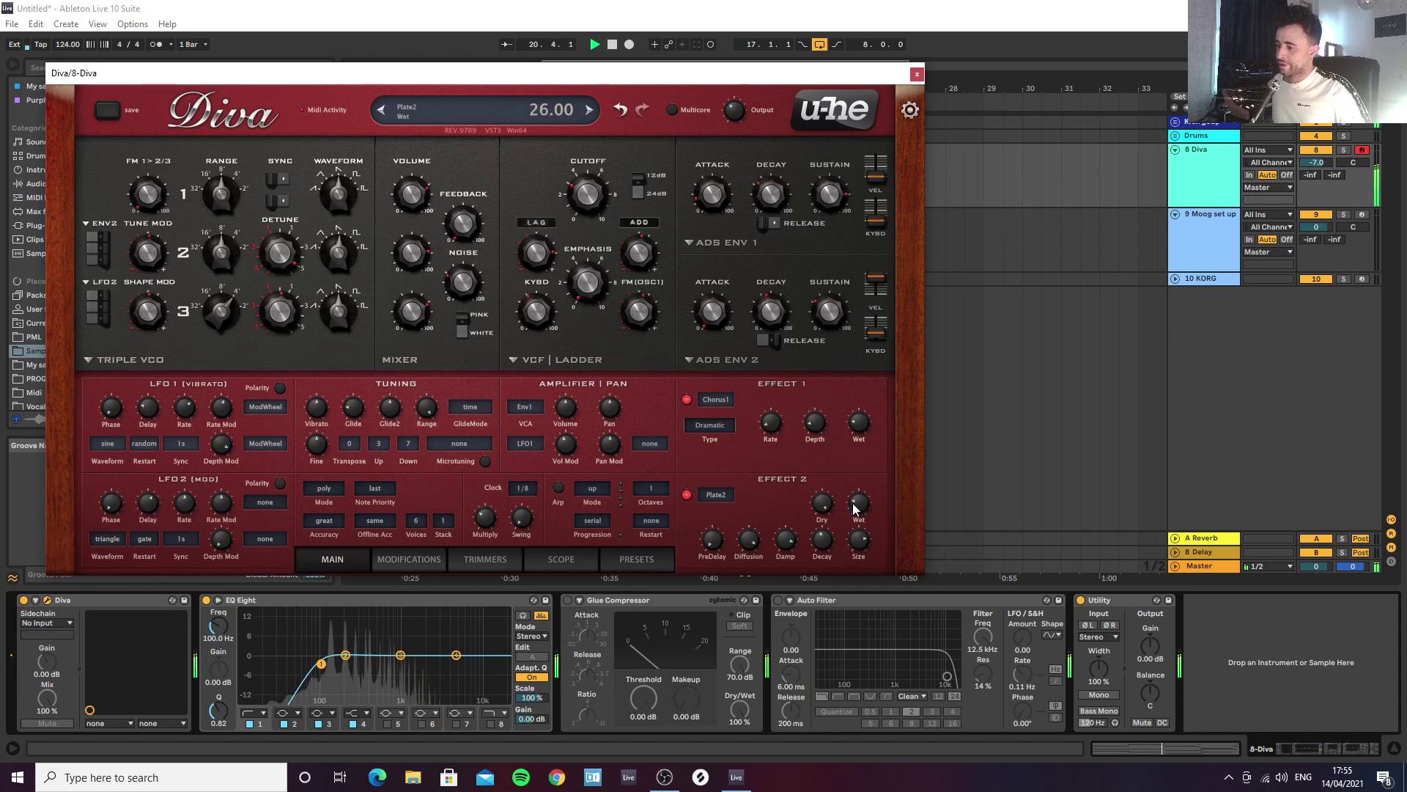
scroll(856, 505, up, 5)
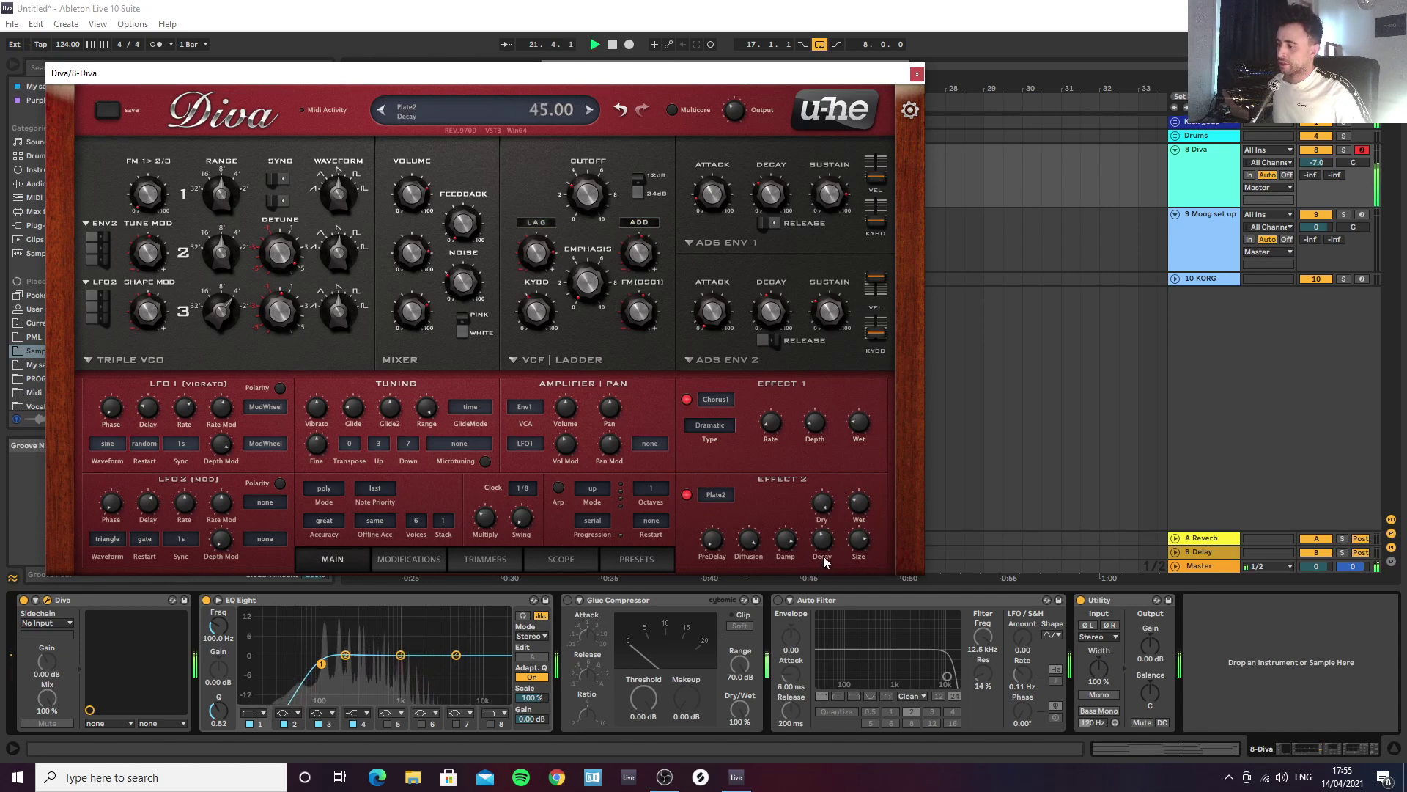
scroll(857, 543, down, 15)
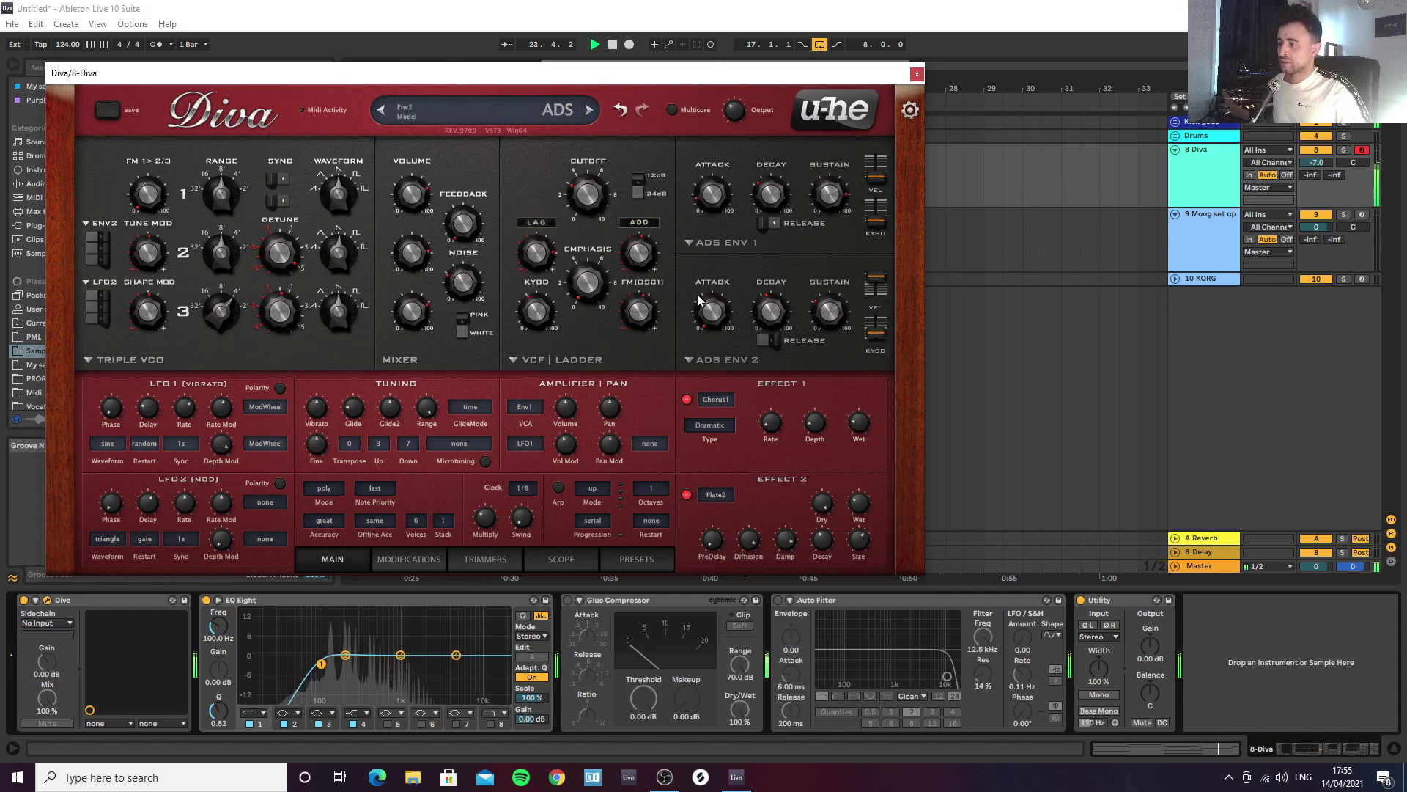
Step: Set the filter's second cutoff modulation source to LFO2 and raise its modulation depth
click(640, 222)
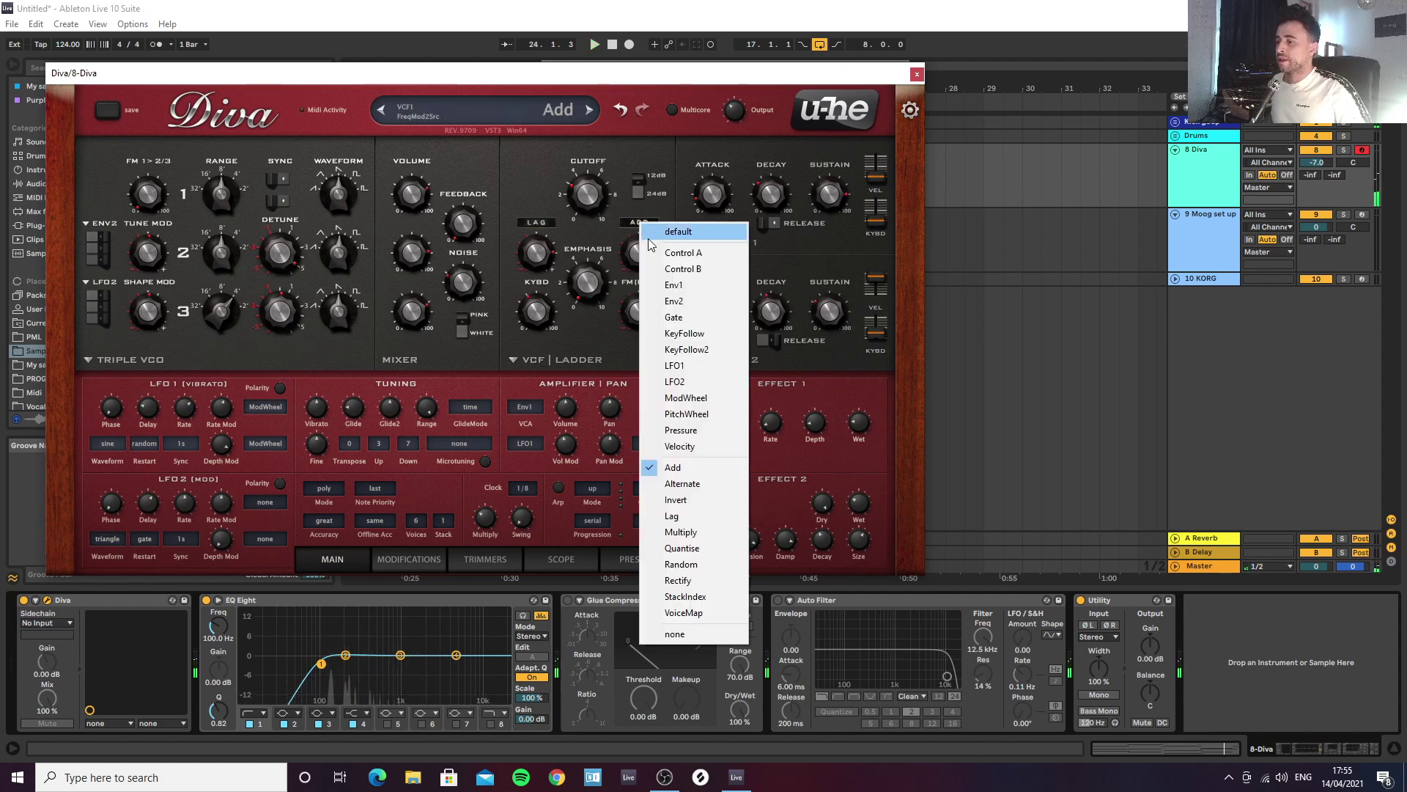
click(674, 381)
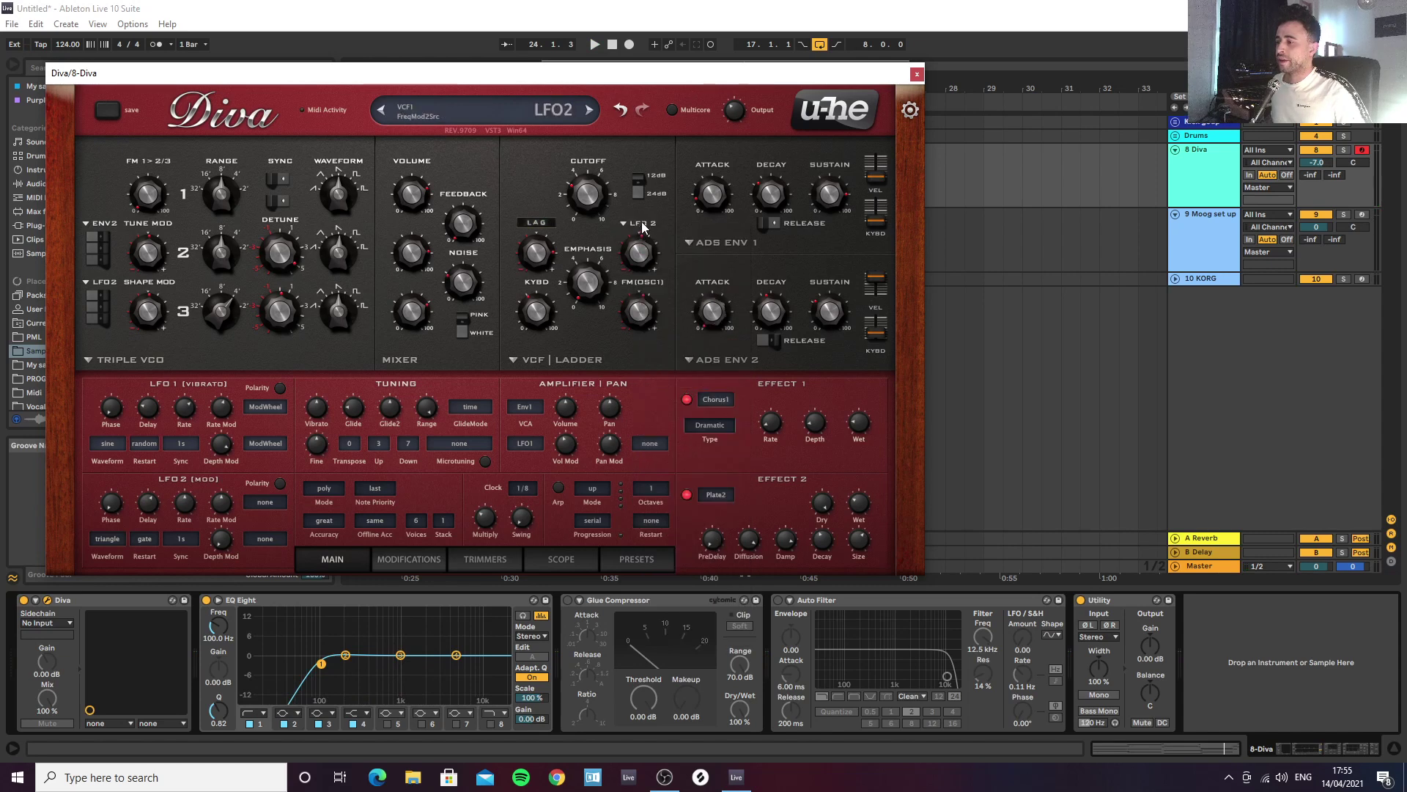
scroll(636, 252, up, 4)
scroll(637, 252, up, 3)
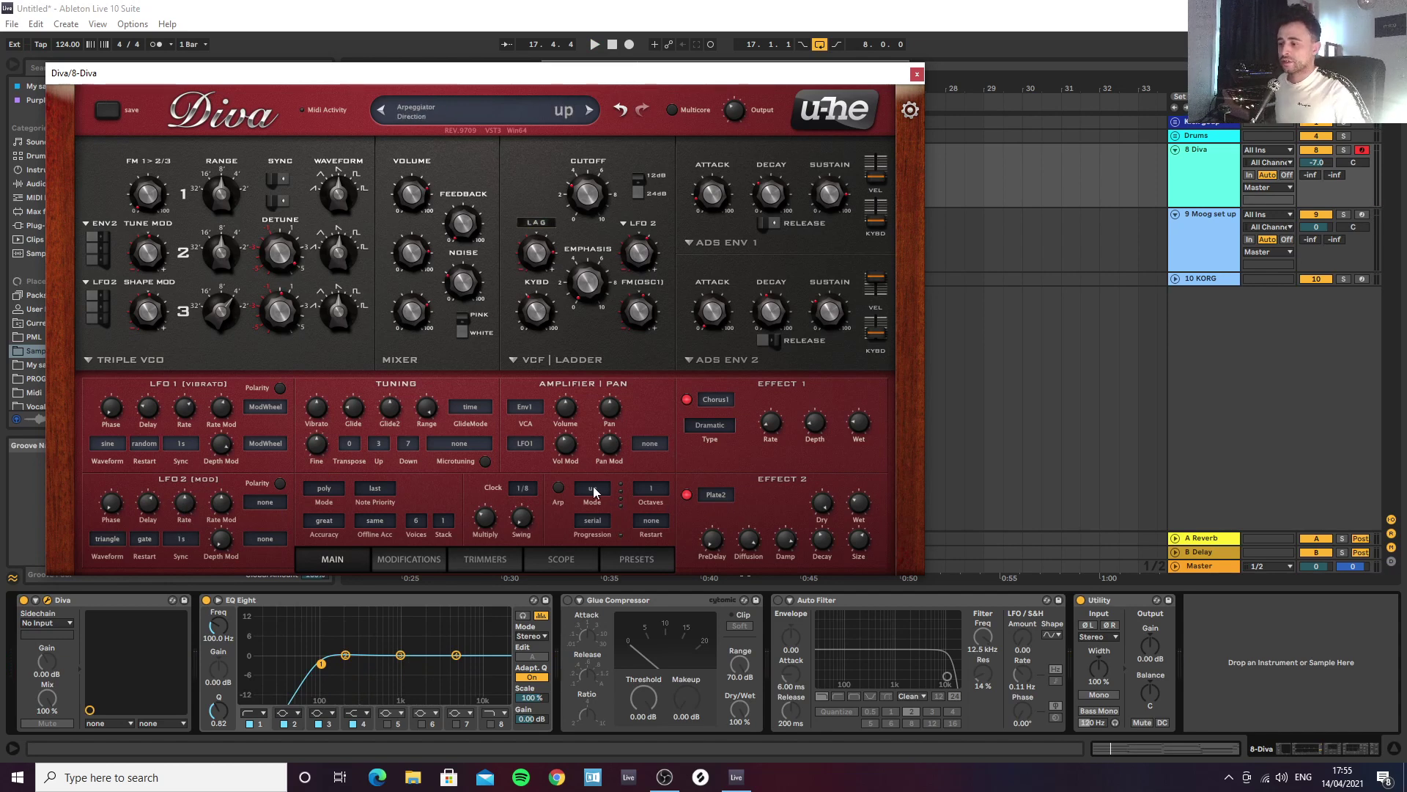
Step: Enable Diva's arpeggiator in up mode and play the chords to audition it
click(558, 487)
key(space)
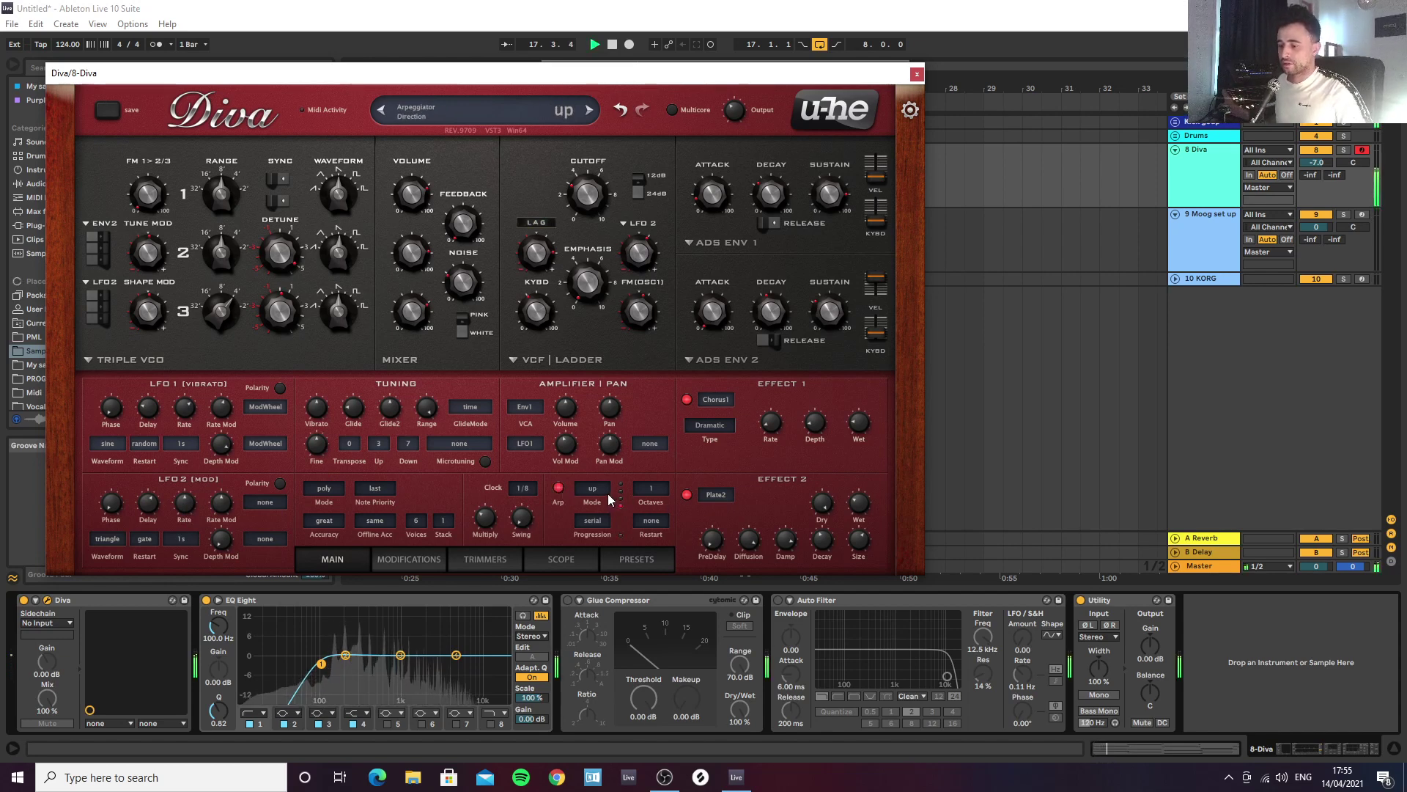
Step: Turn off Diva's arpeggiator and set LFO2's sync to 1/8
click(560, 489)
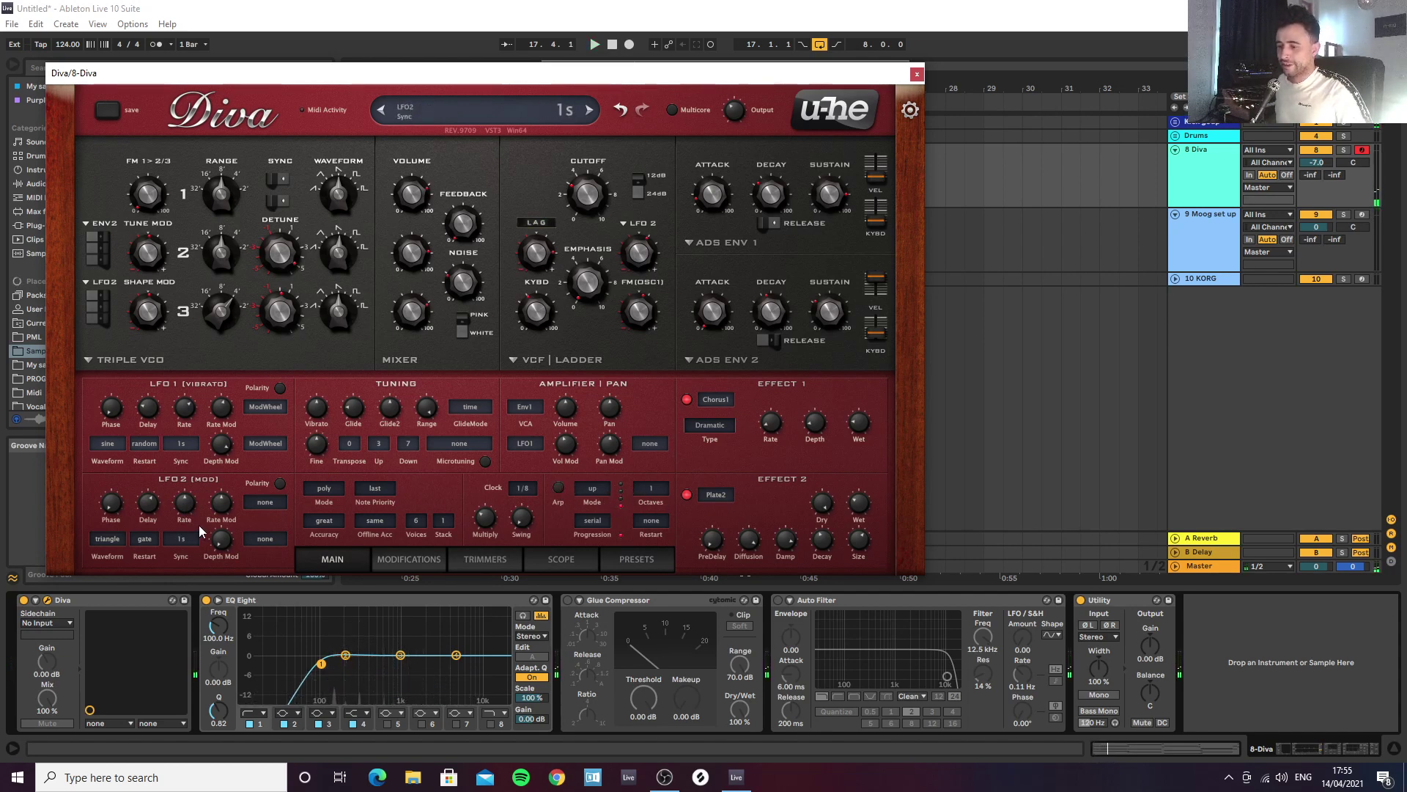
click(181, 539)
click(233, 207)
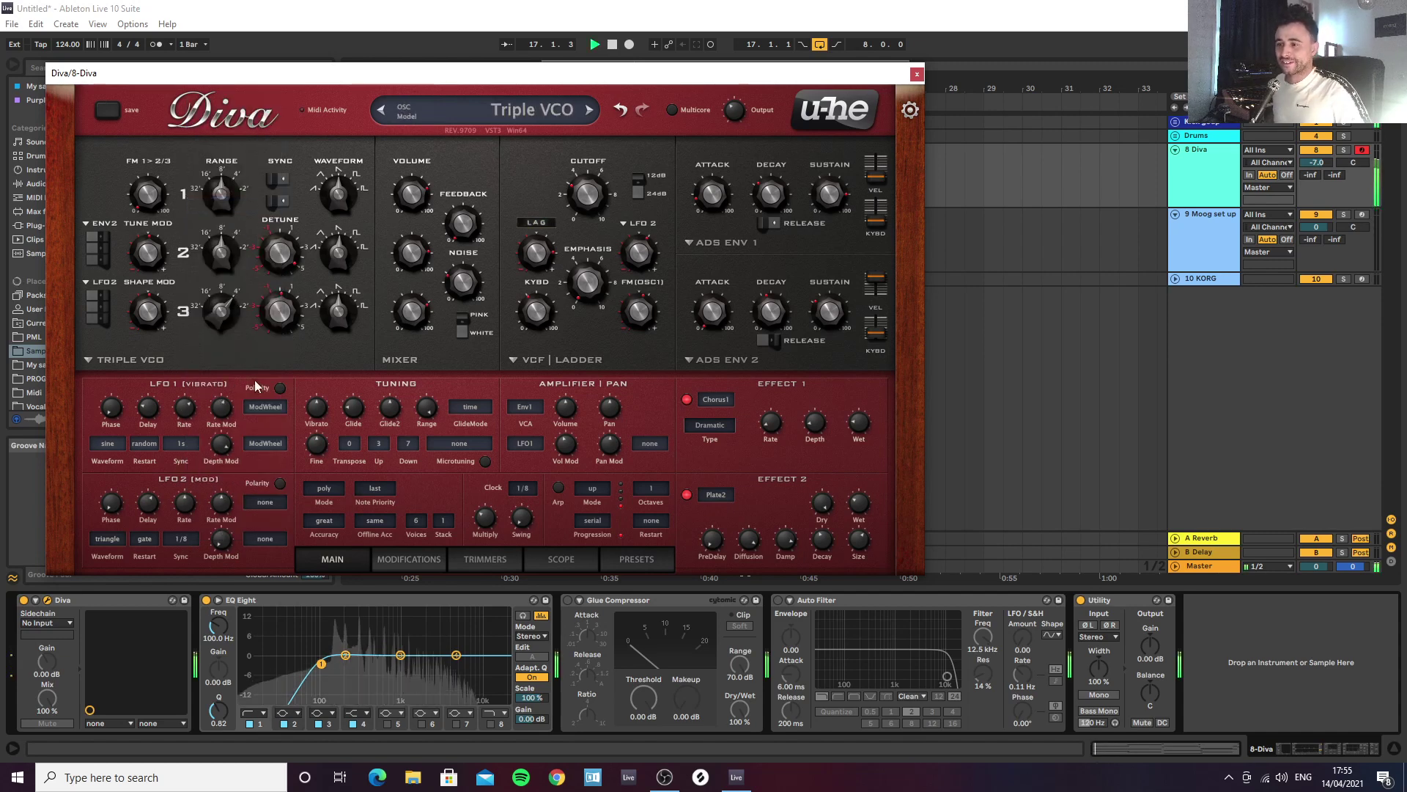
Step: Lower the filter's emphasis while the chords play, and close the Diva window
key(space)
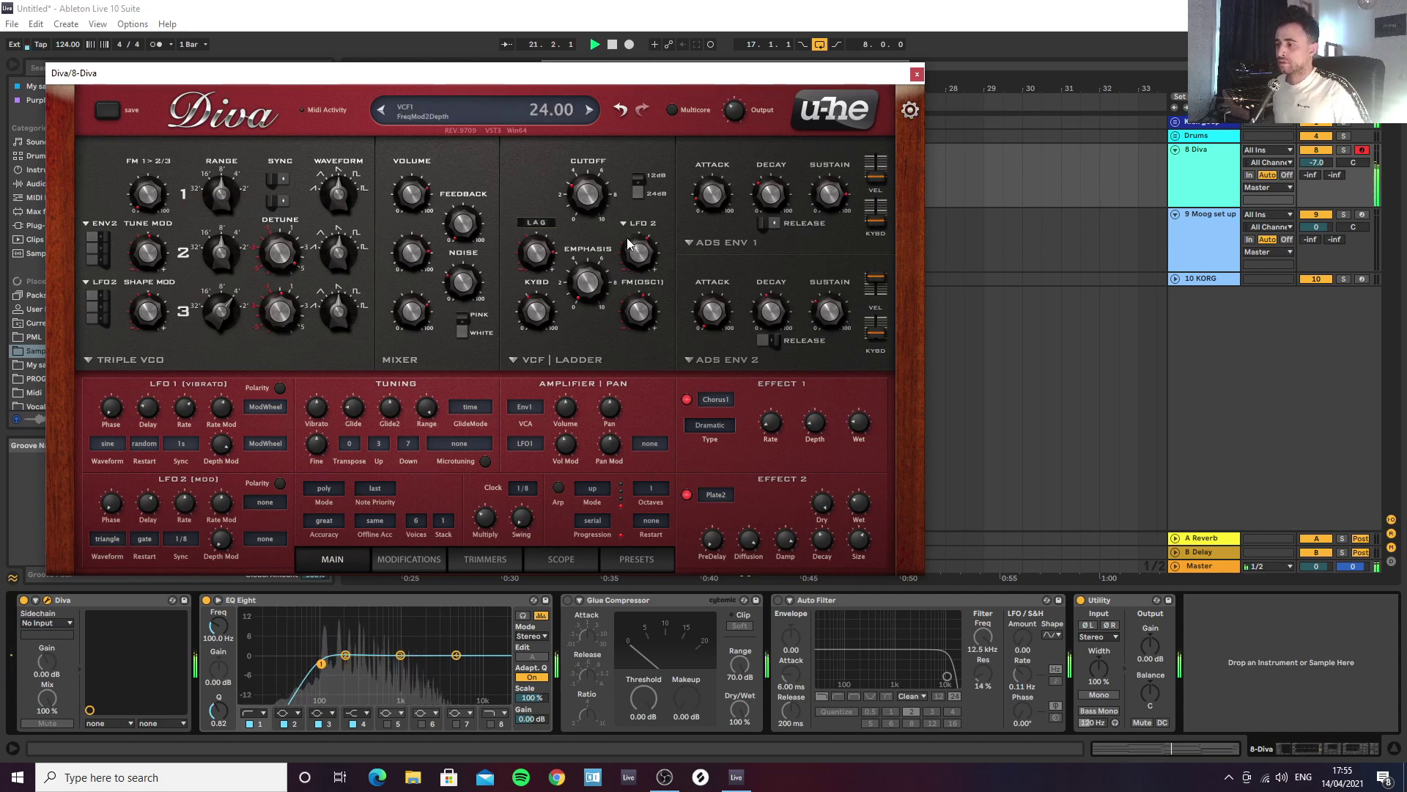
mouse_move(590, 288)
mouse_down()
mouse_move(593, 264)
mouse_move(587, 314)
mouse_up()
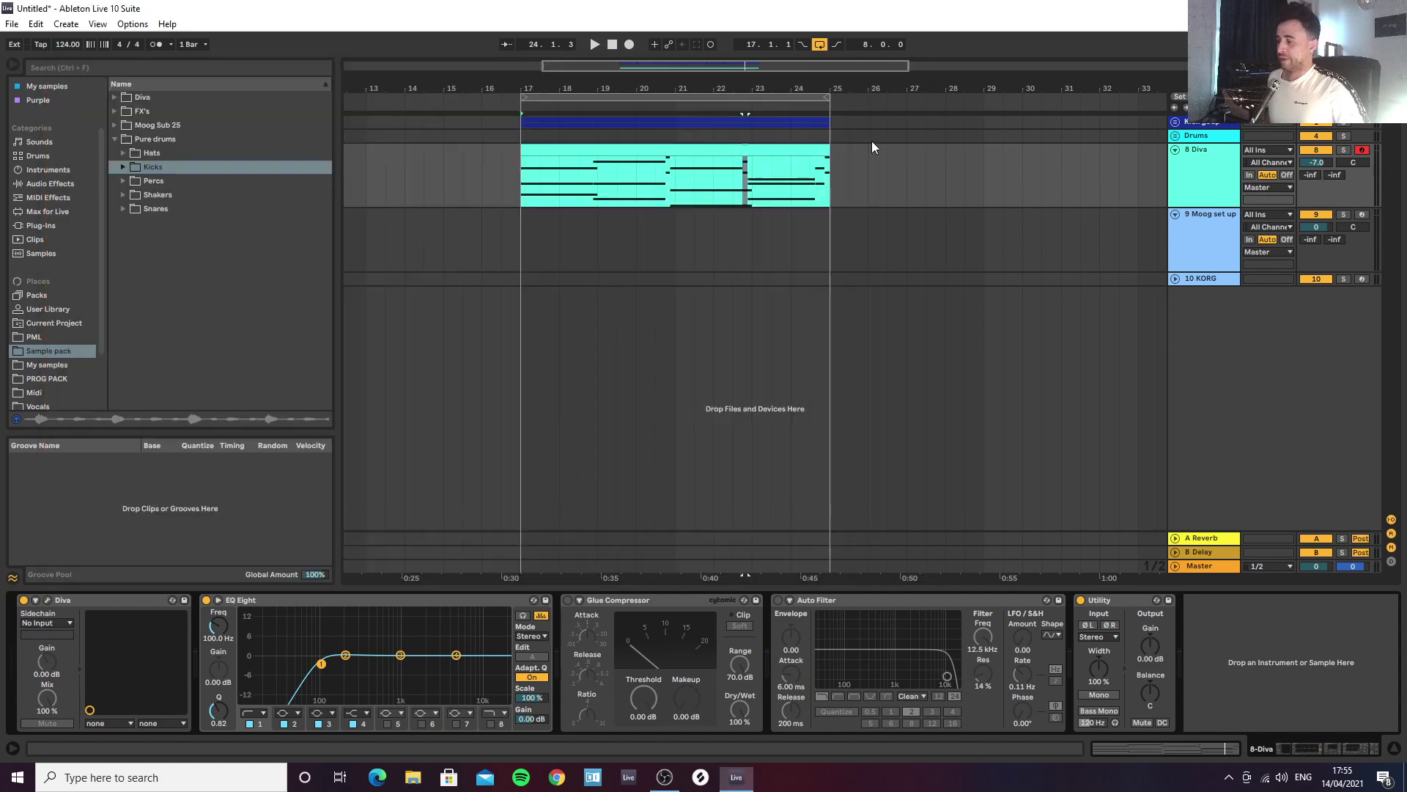
click(916, 74)
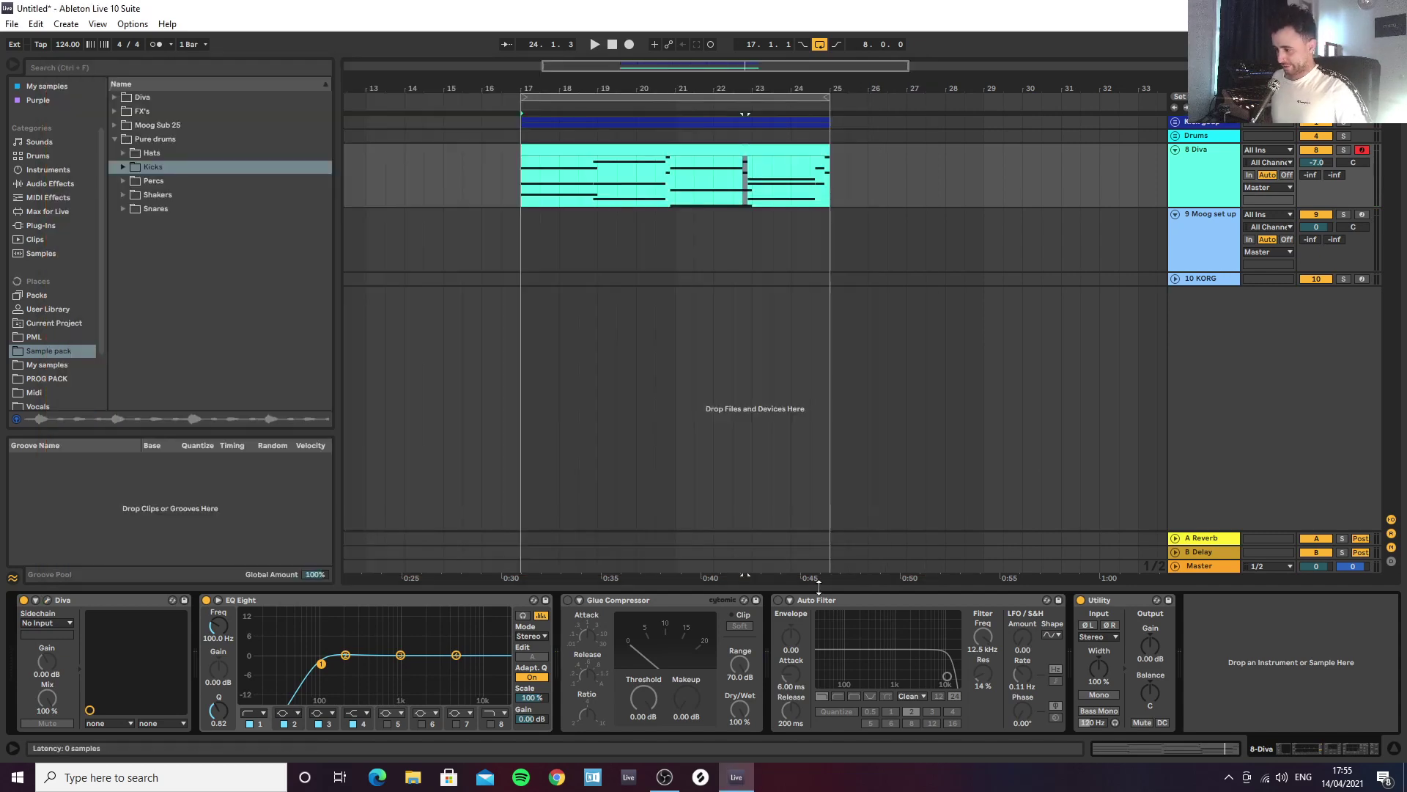
Step: Delete the Glue Compressor and Auto Filter from the Diva track and enable Bass Mono in Utility
click(649, 604)
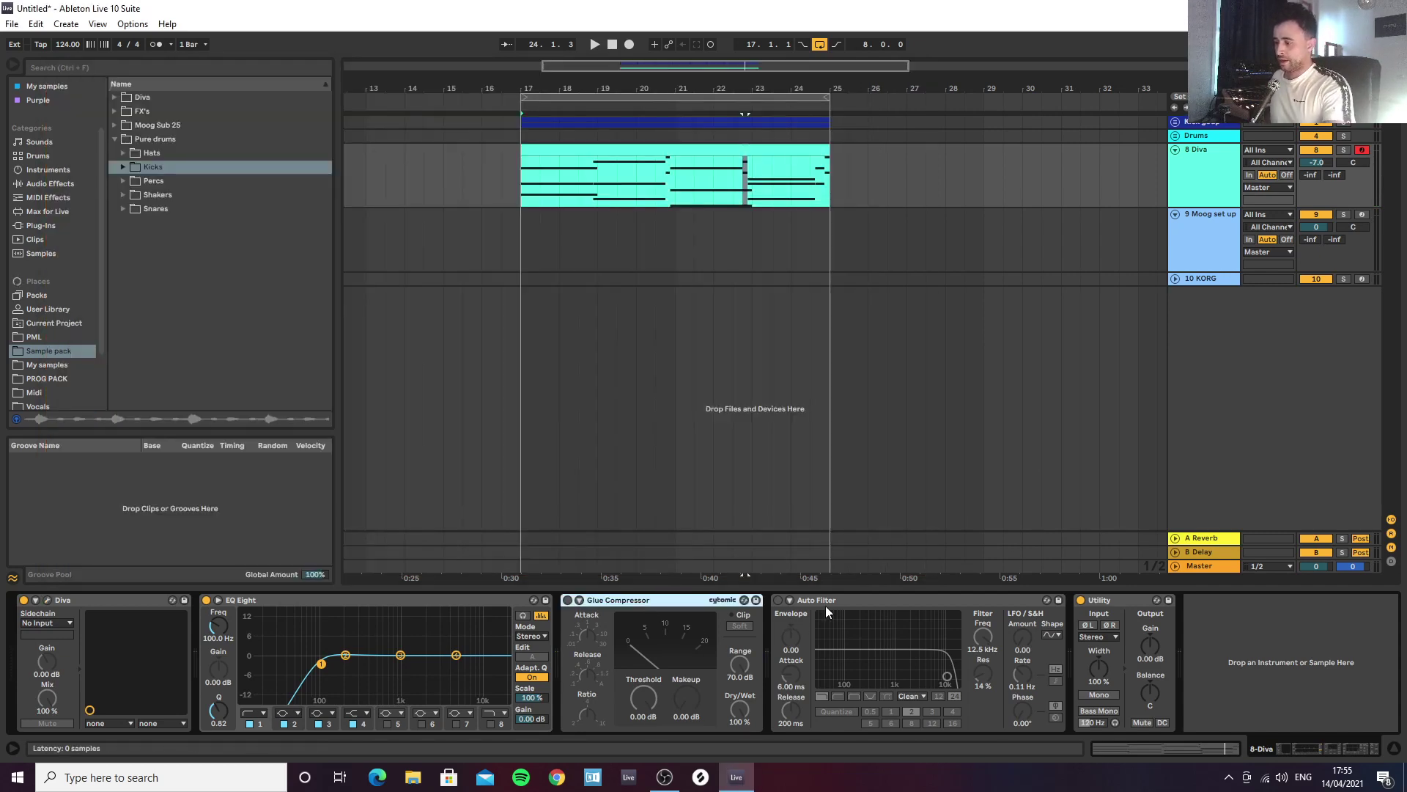
key(Delete)
key(Delete)
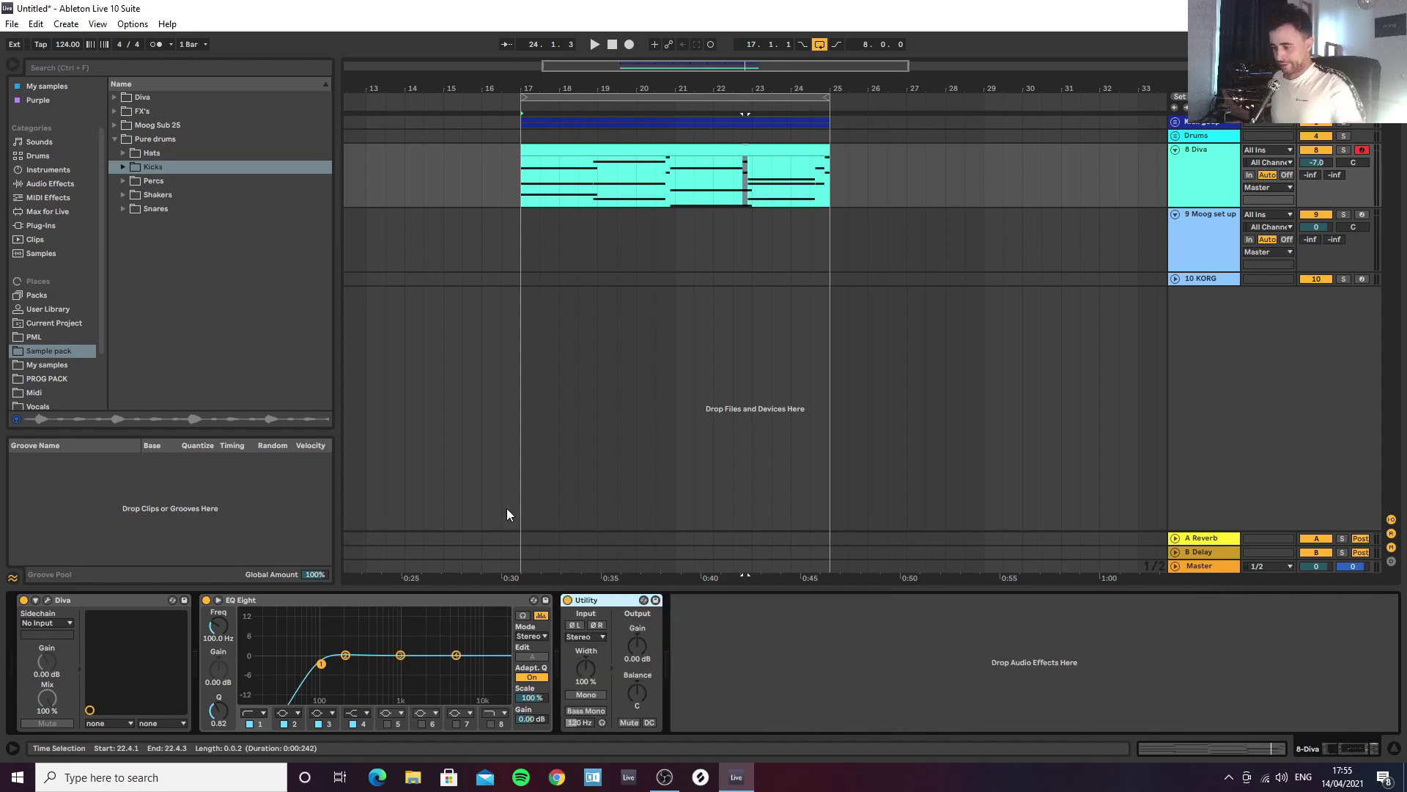
click(587, 711)
Step: Duplicate EQ Eight on the Diva track and switch the copy to M/S mode, editing the side channel
click(402, 599)
key(ctrl+d)
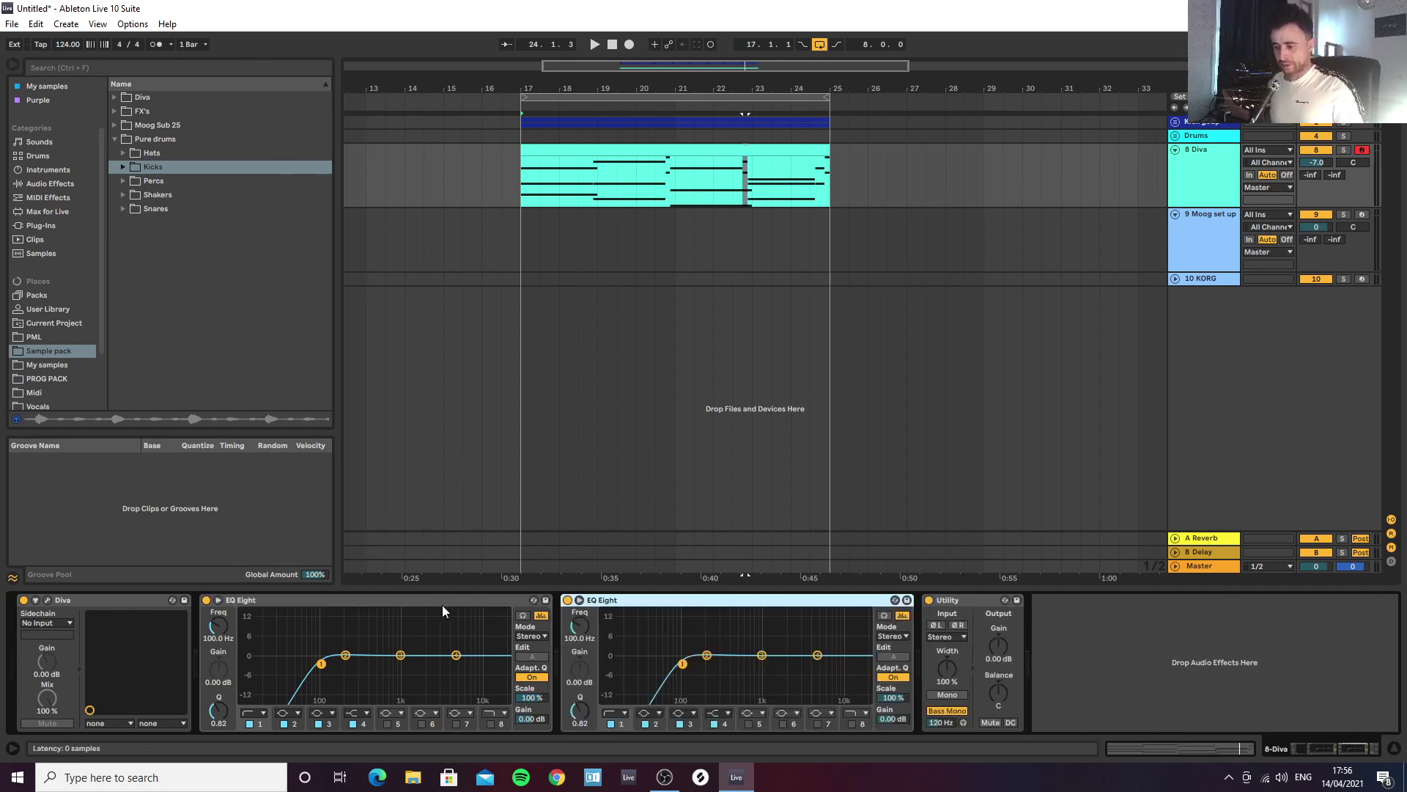
click(907, 636)
click(890, 673)
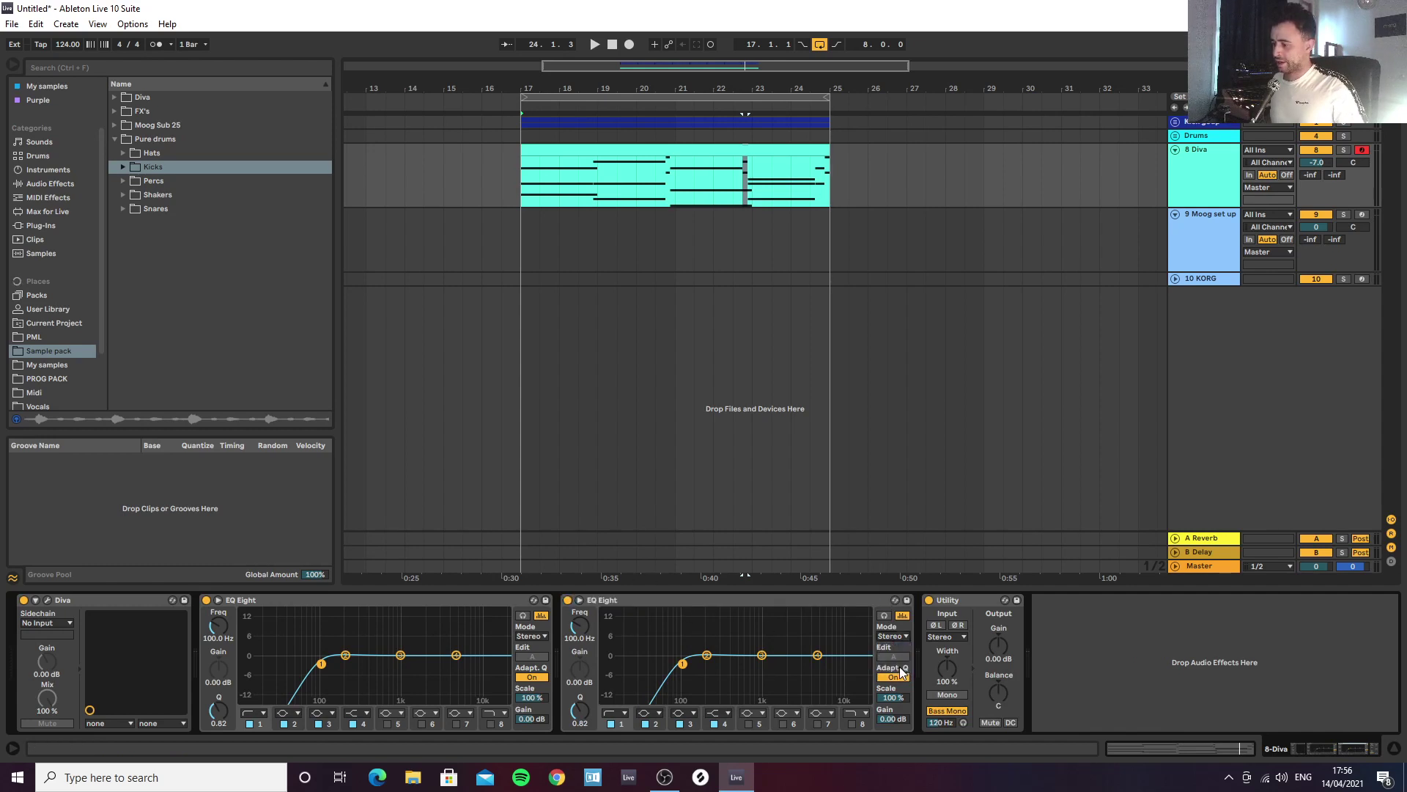
click(889, 658)
Step: During playback, enable the side channel's low cut at about 128 Hz and boost 1.78 kHz by 4.34 dB
key(space)
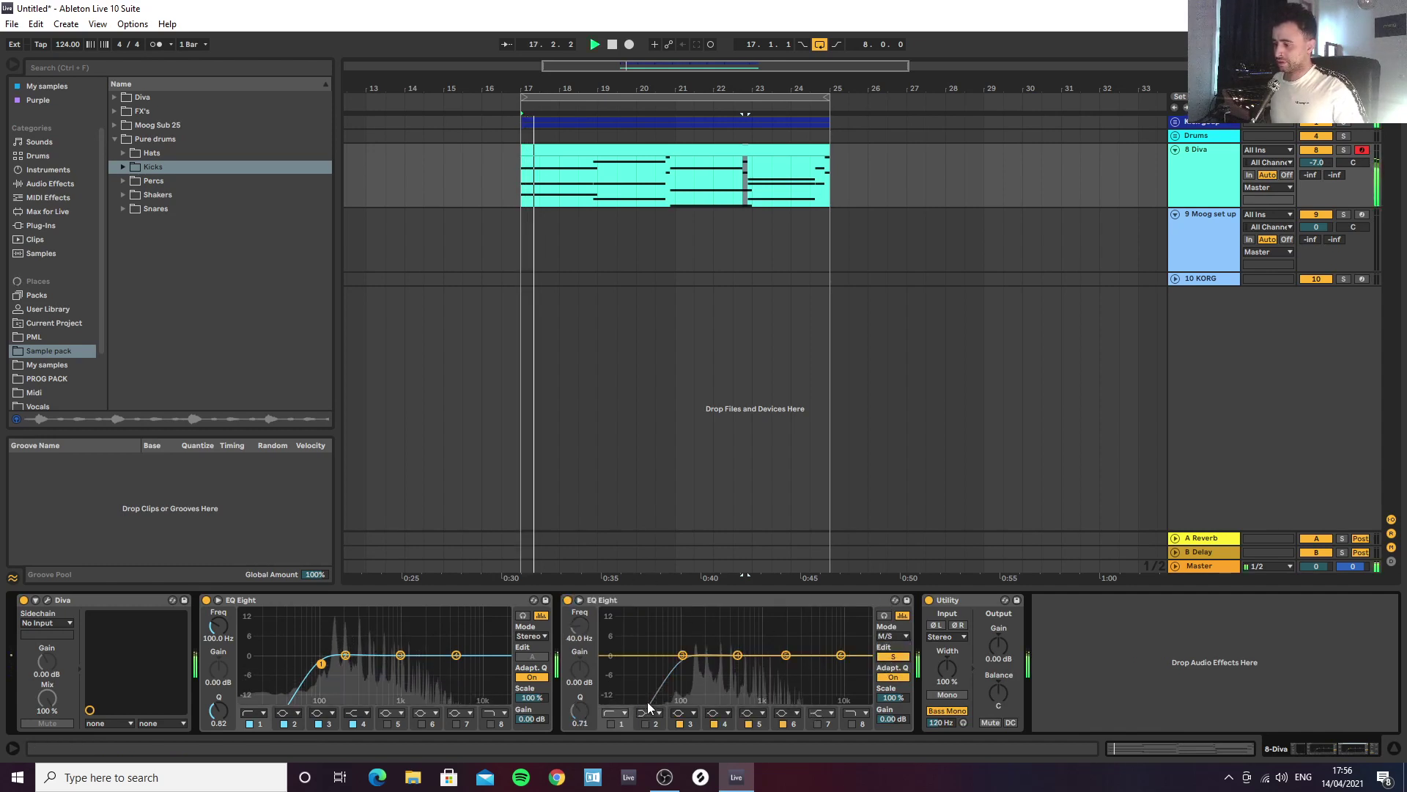
click(611, 723)
drag(651, 665, 690, 661)
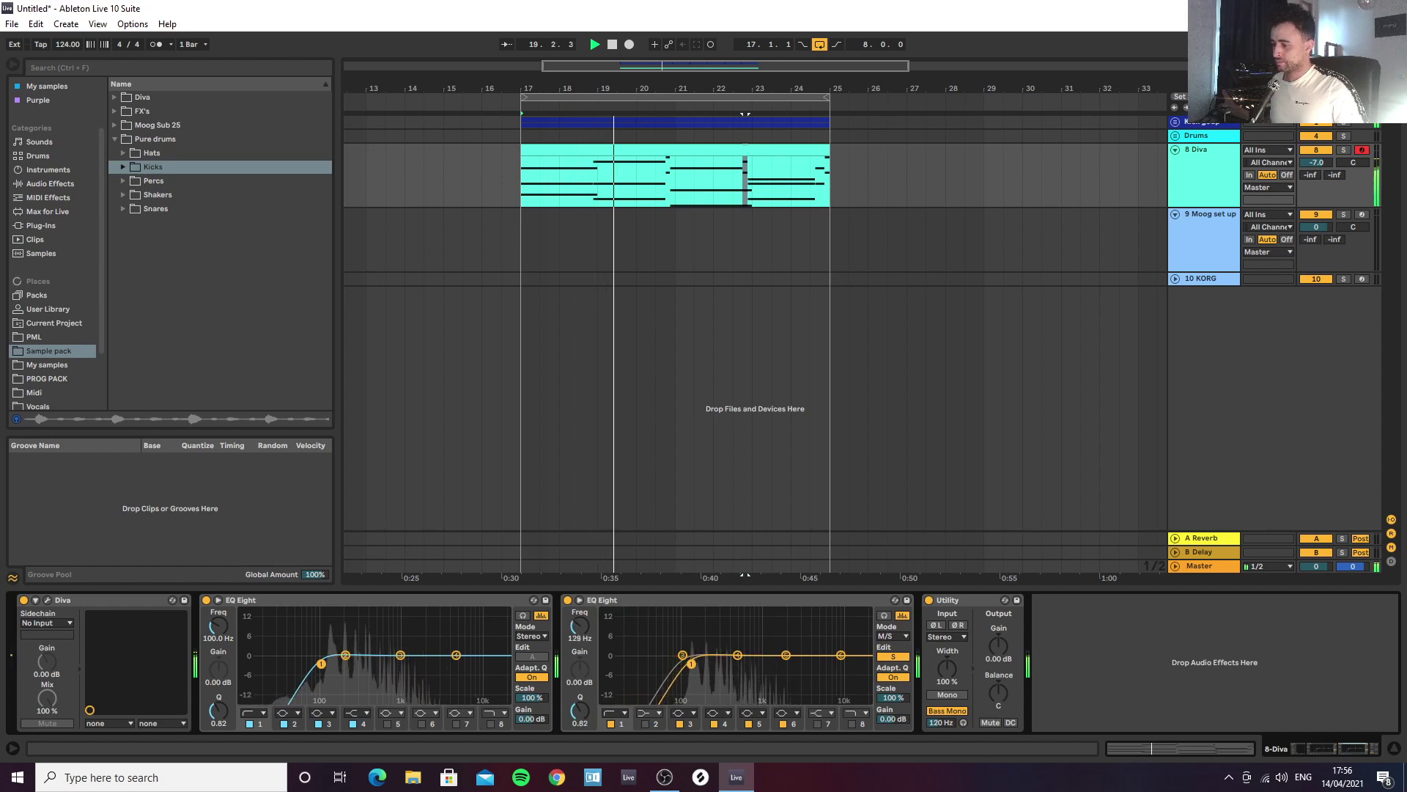
drag(785, 654, 781, 642)
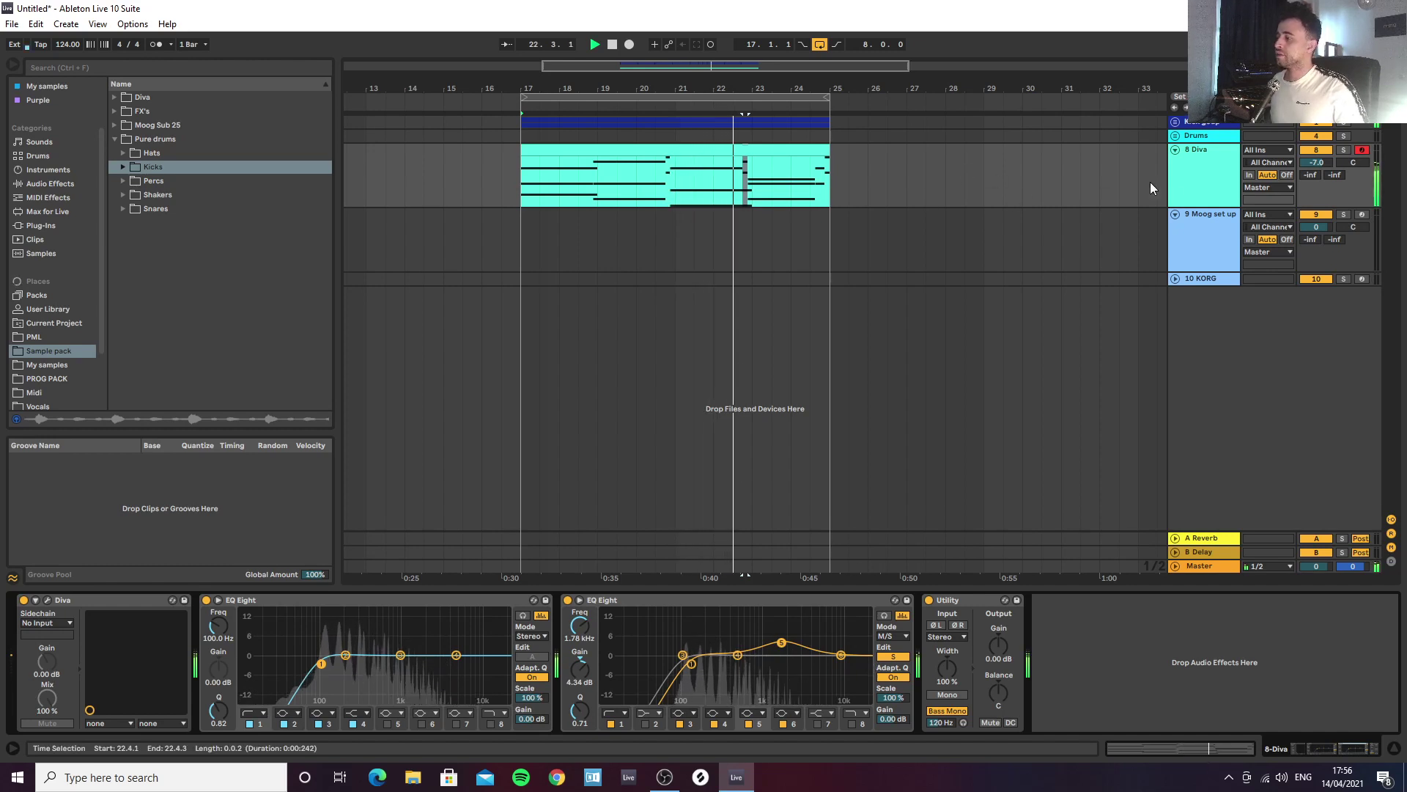
click(1202, 183)
key(space)
drag(690, 87, 718, 98)
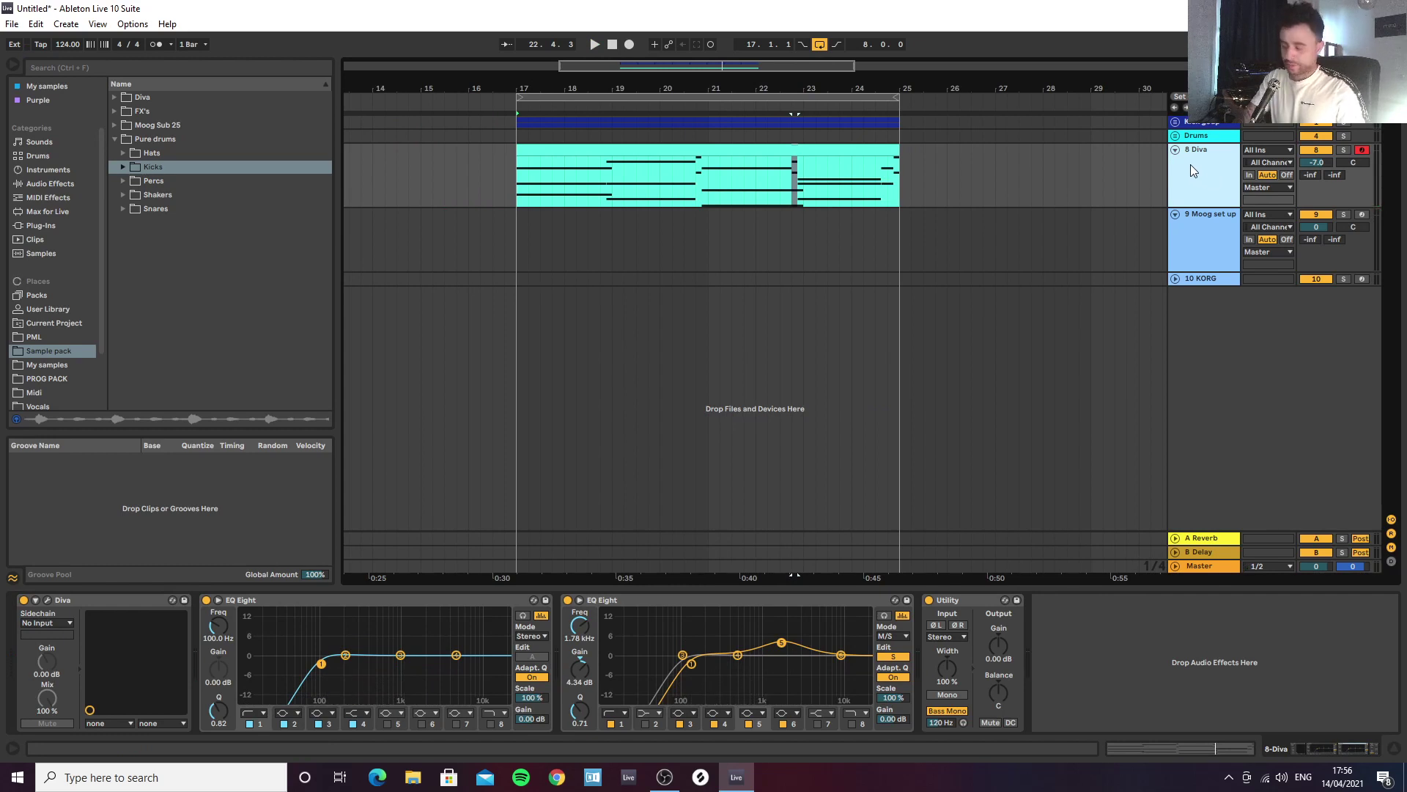
Step: Add a Compressor to the end of the Diva track's chain and sidechain it from the Kick goup track
click(232, 66)
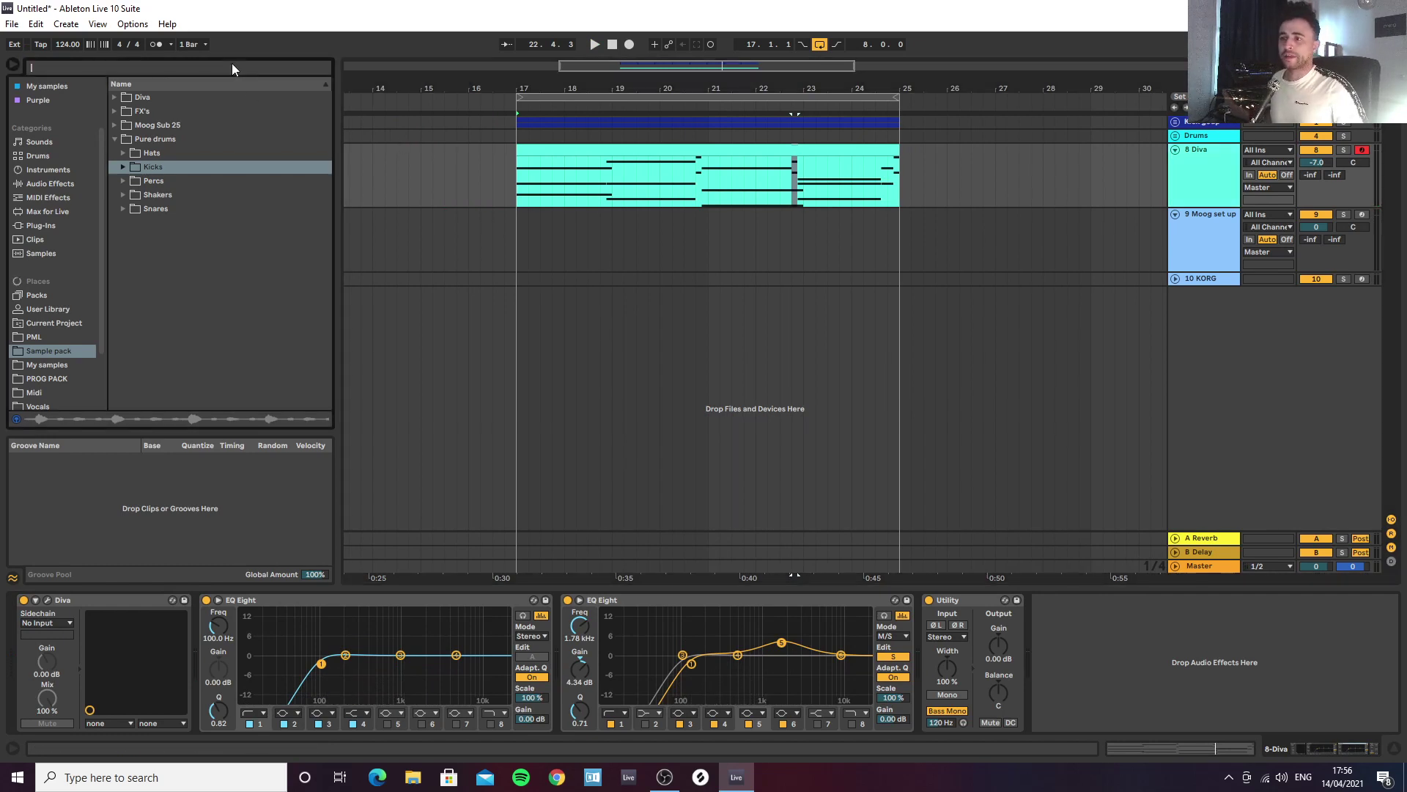
text(com)
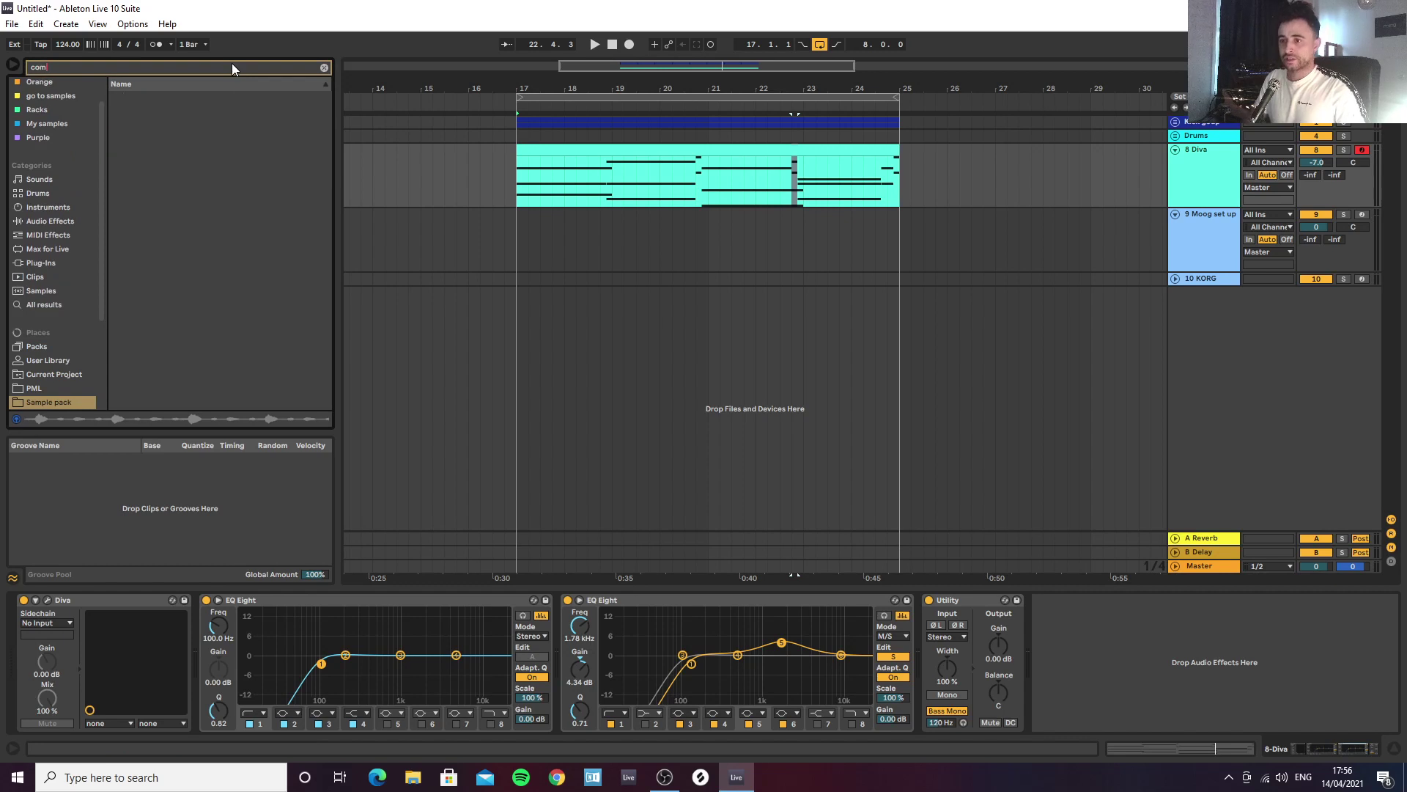
click(46, 304)
double_click(169, 96)
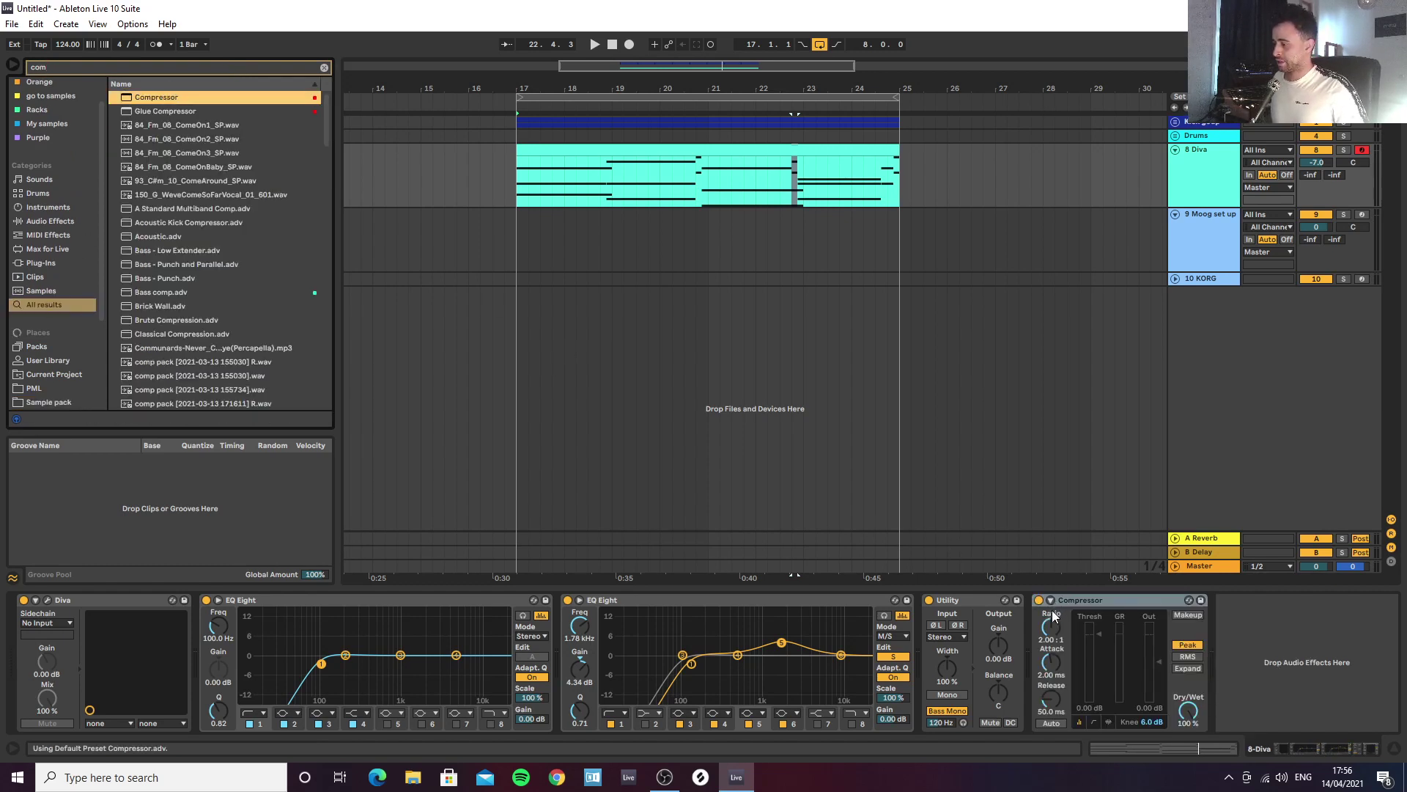
click(1050, 600)
click(1056, 637)
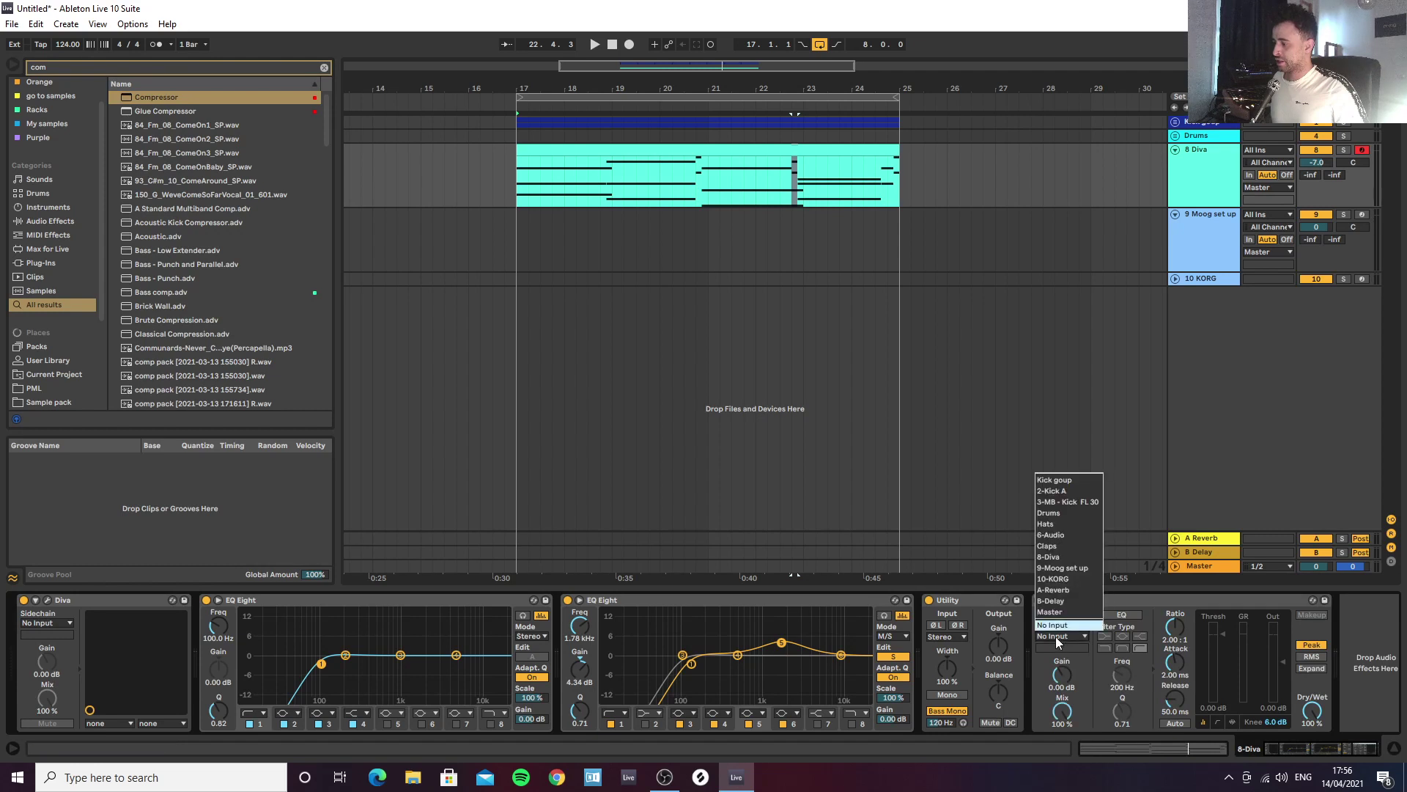
click(1067, 481)
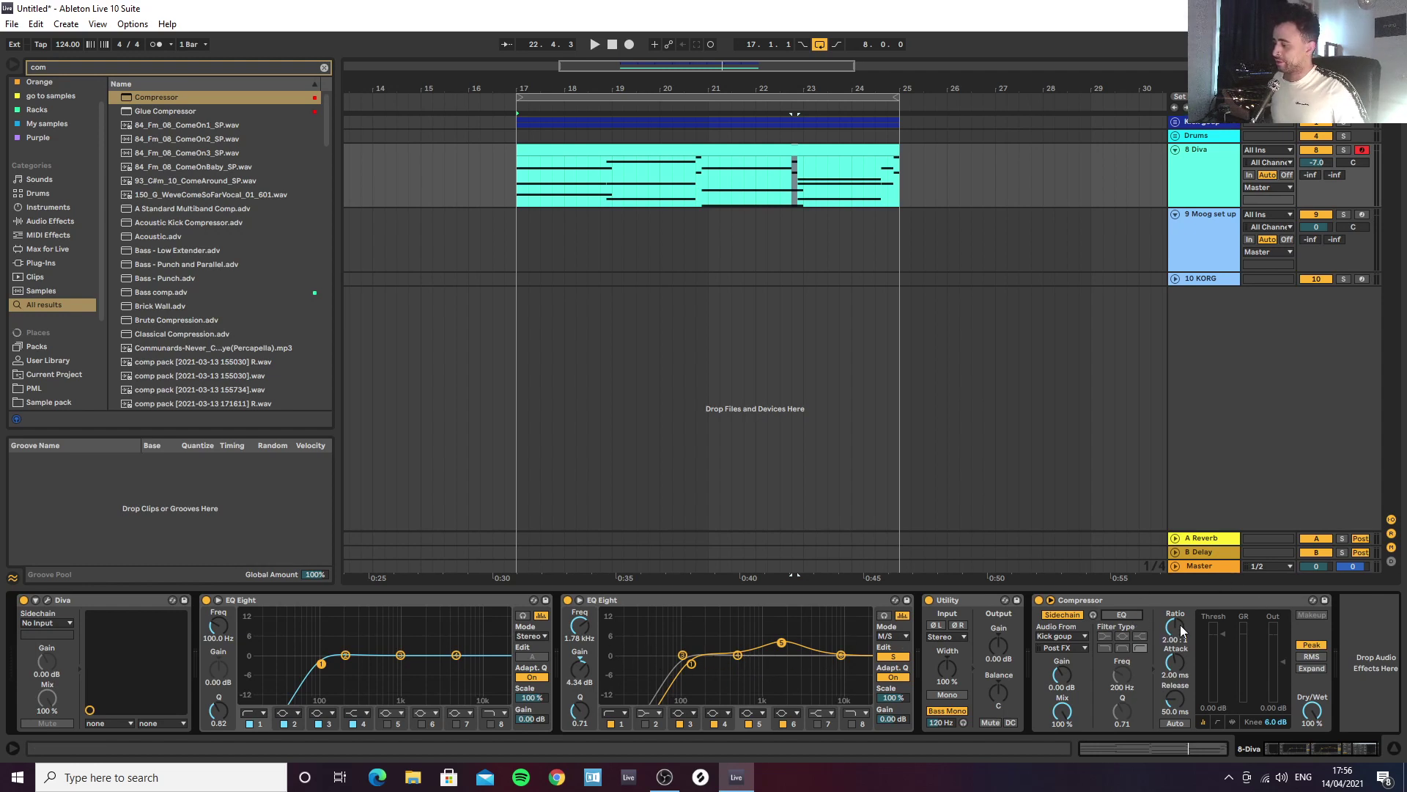
Step: Set the Compressor's ratio to inf:1 and attack to 0.22 ms, and lower its threshold to -10.5 dB during playback
drag(1176, 631, 1177, 557)
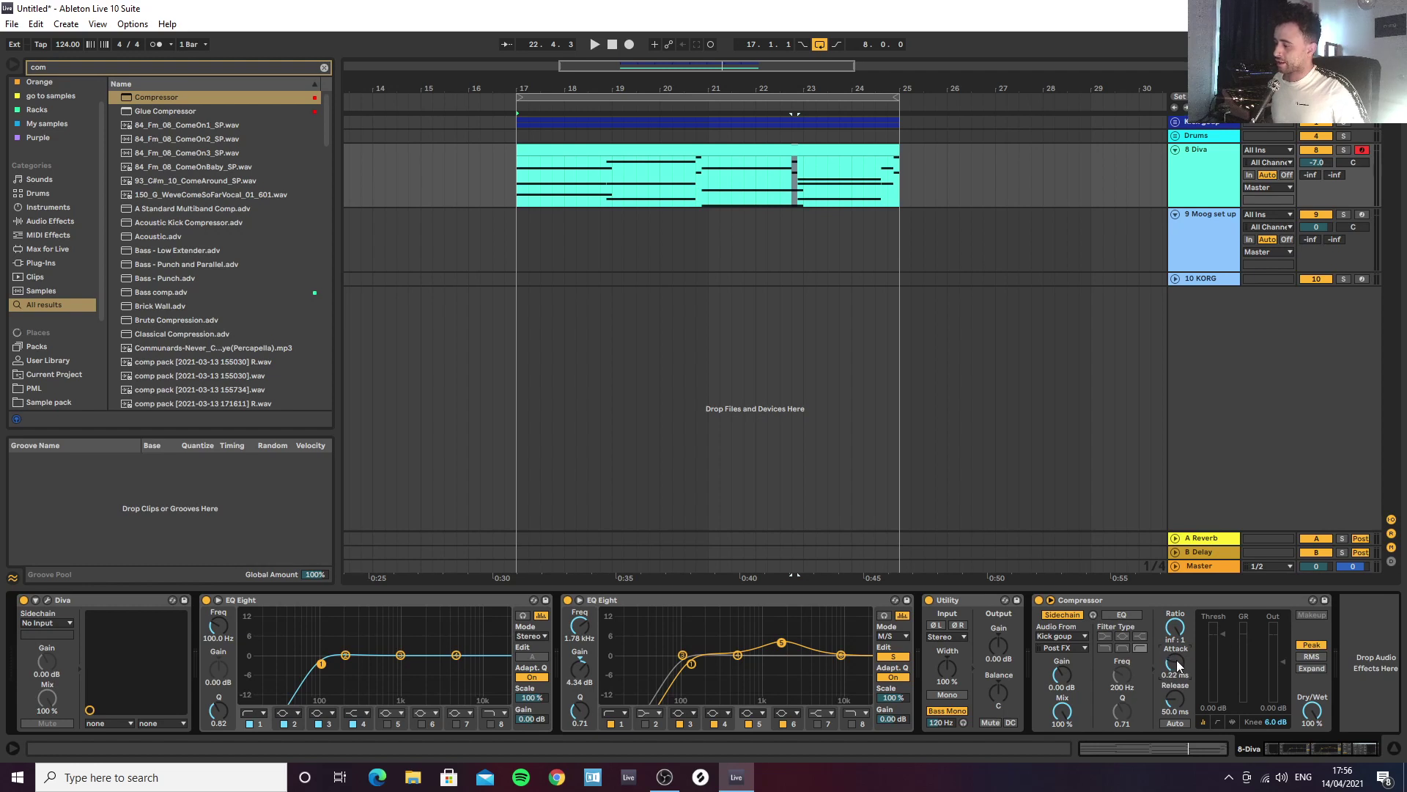
key(space)
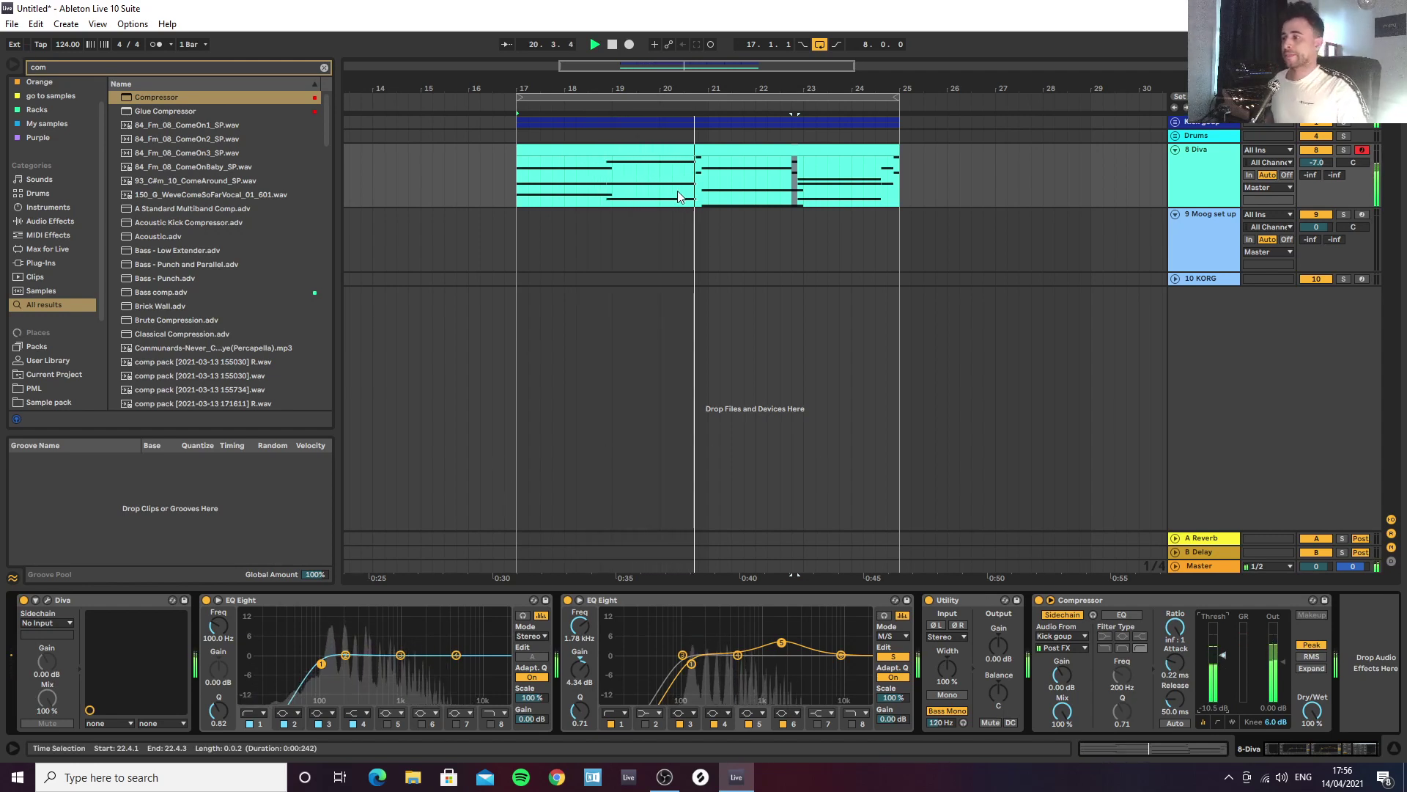
Step: Stop playback and duplicate the Diva track with its chord clip
click(1216, 192)
key(space)
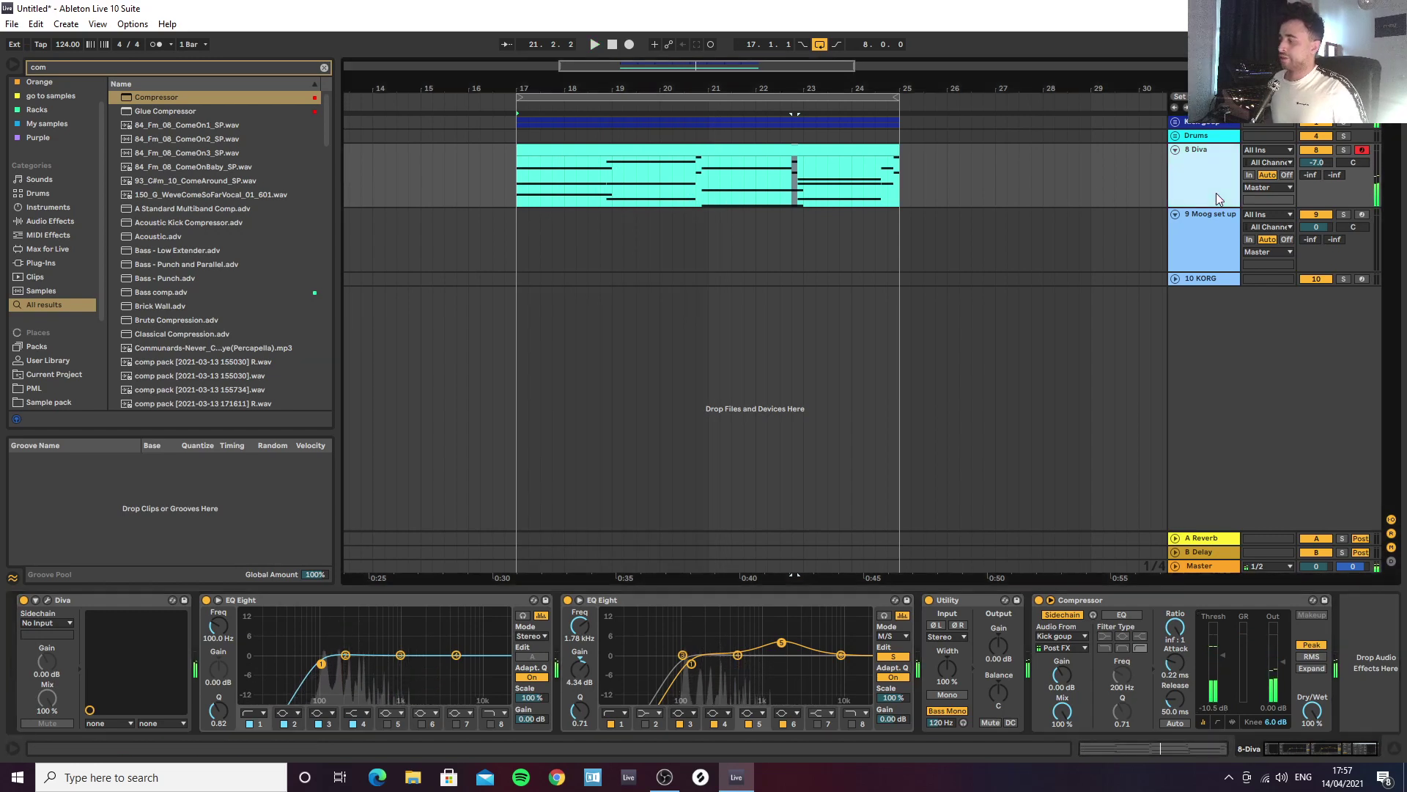
key(ctrl+d)
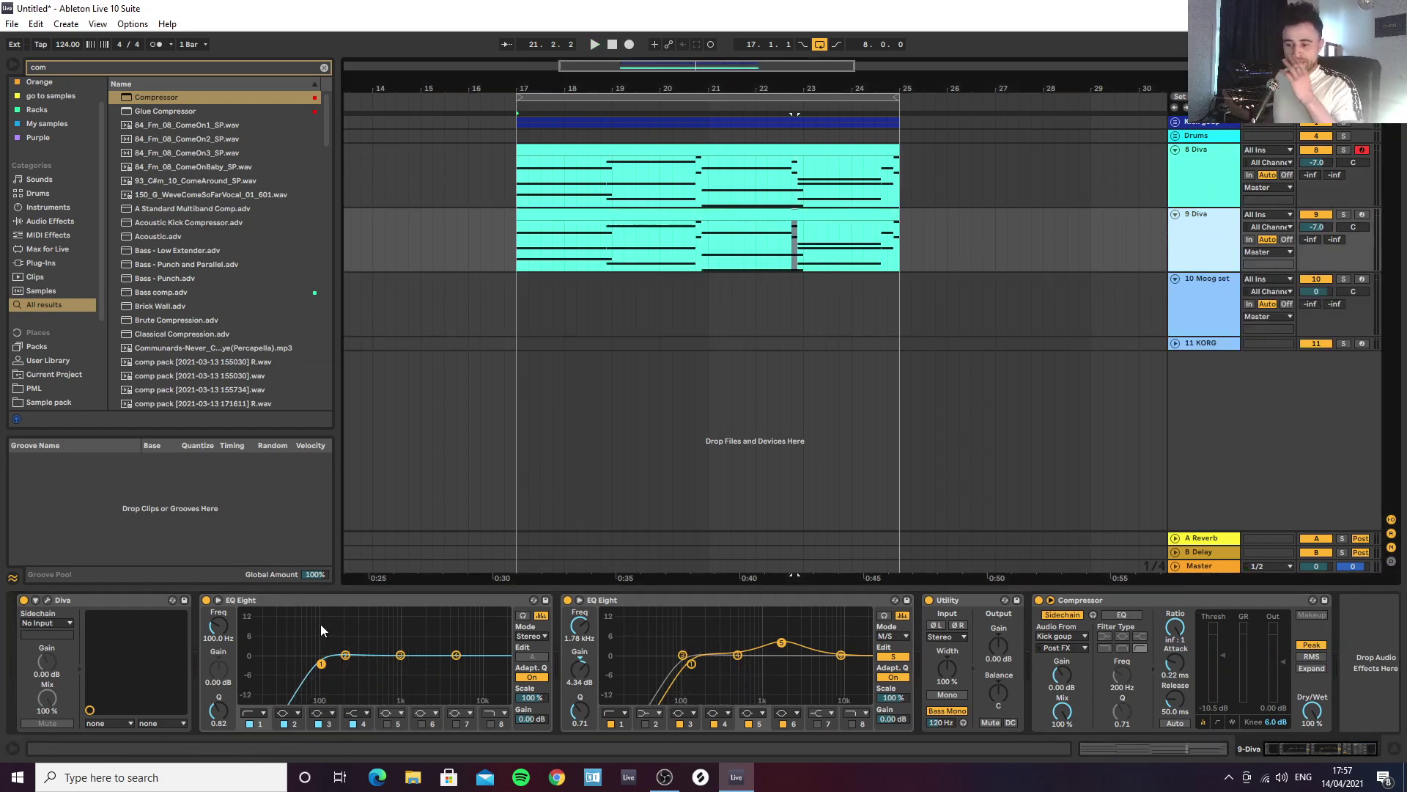
Step: In the duplicated Diva clip, delete all G#2, F2, D#3, C#3, F#3, G#3 and A#2 notes, keeping only the lowest note of each long chord
click(695, 149)
double_click(681, 216)
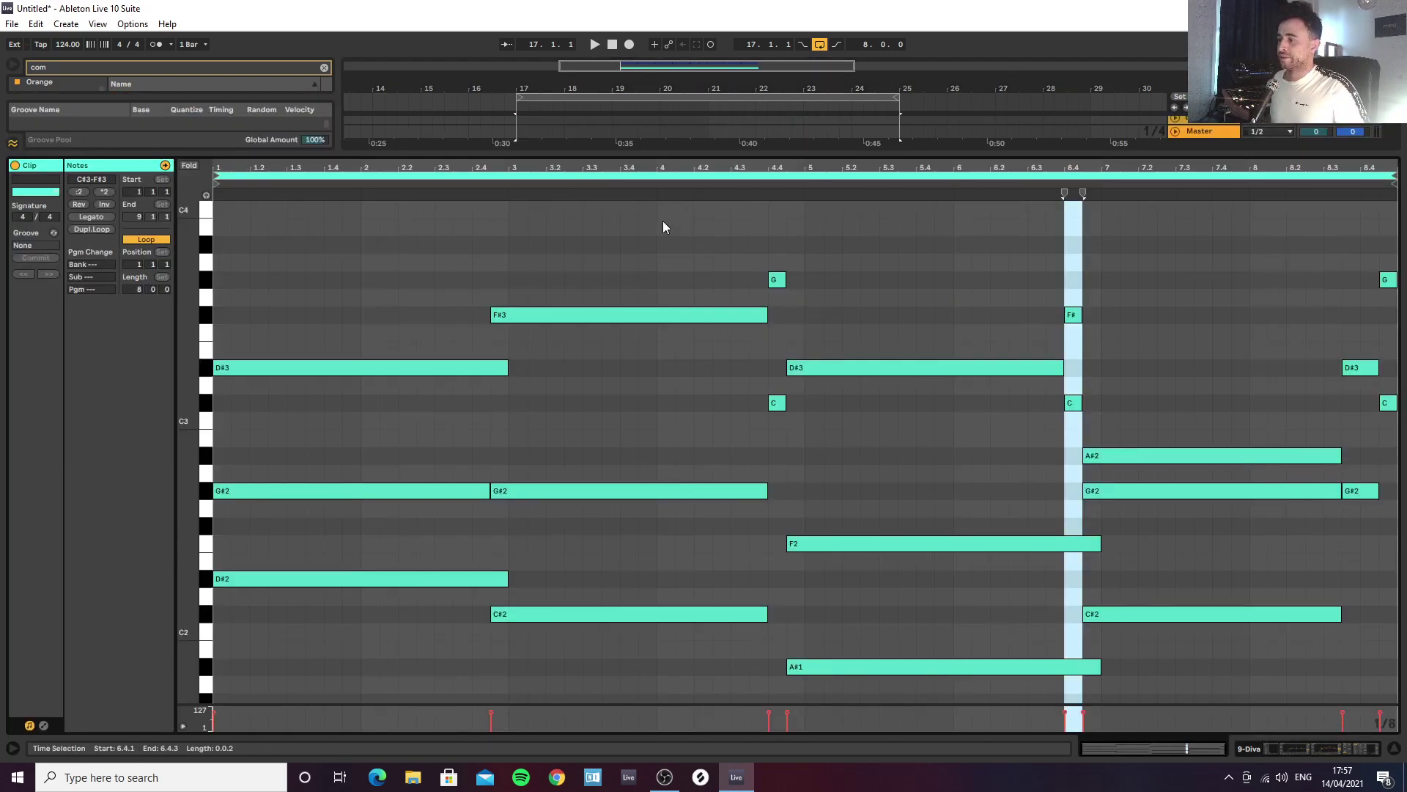
click(207, 490)
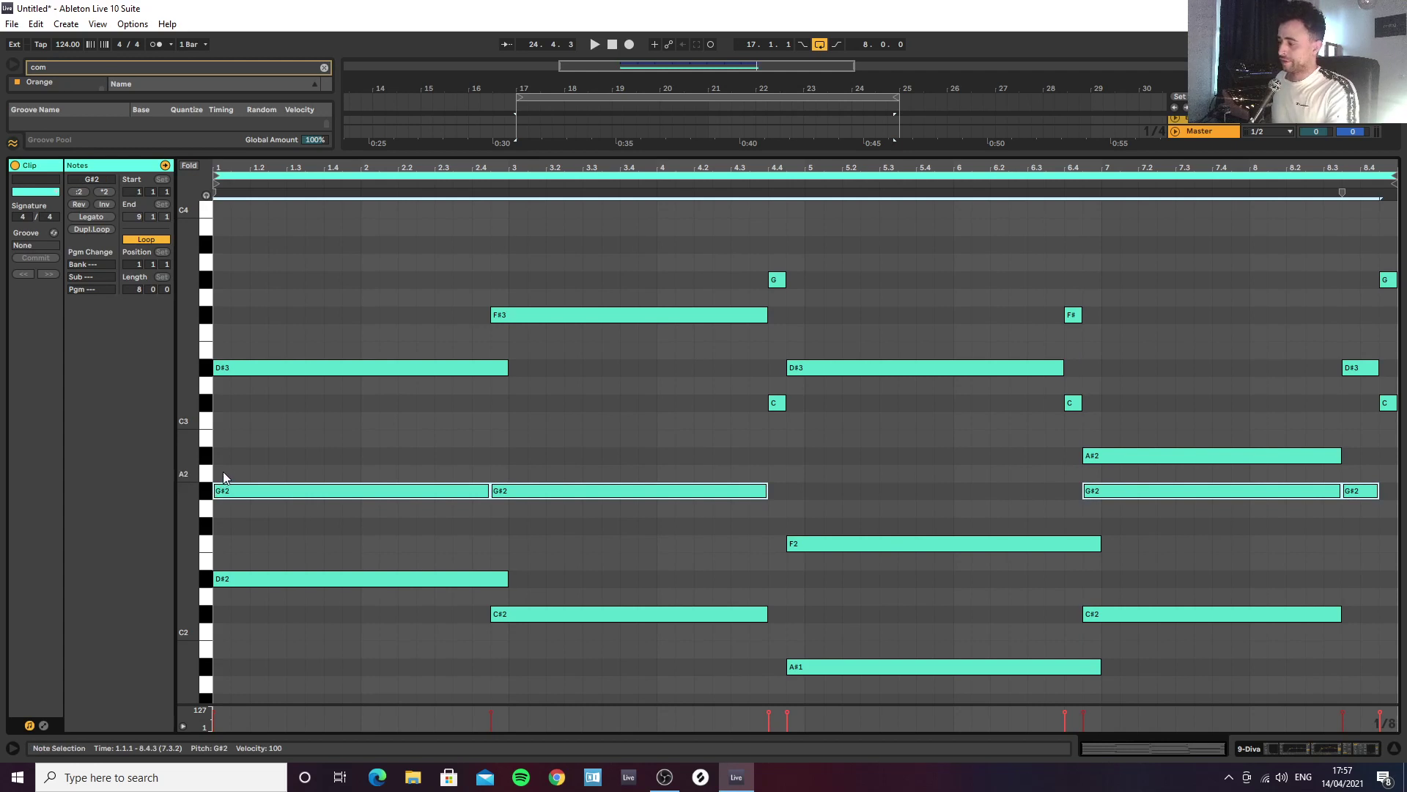
key(Delete)
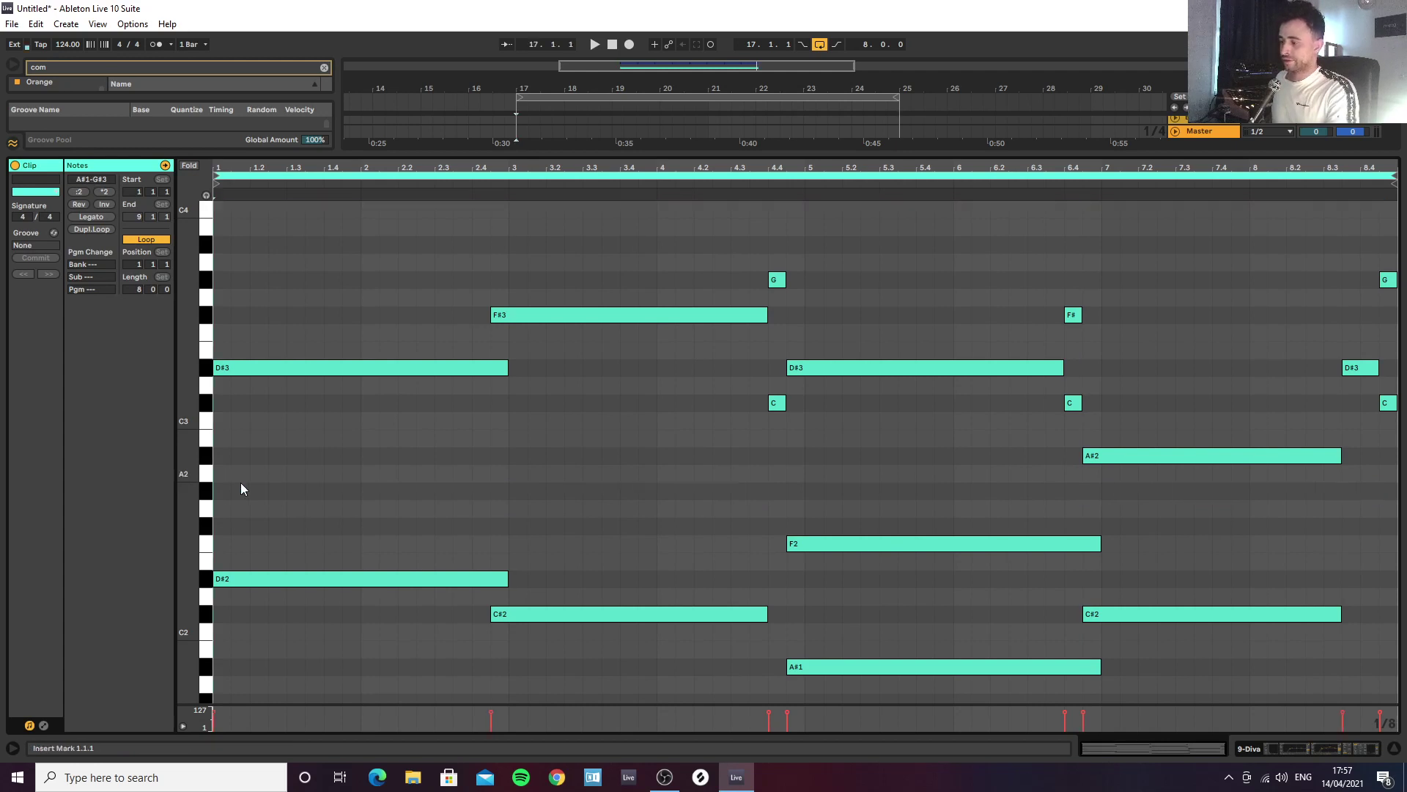
click(209, 543)
key(Delete)
click(207, 374)
key(Delete)
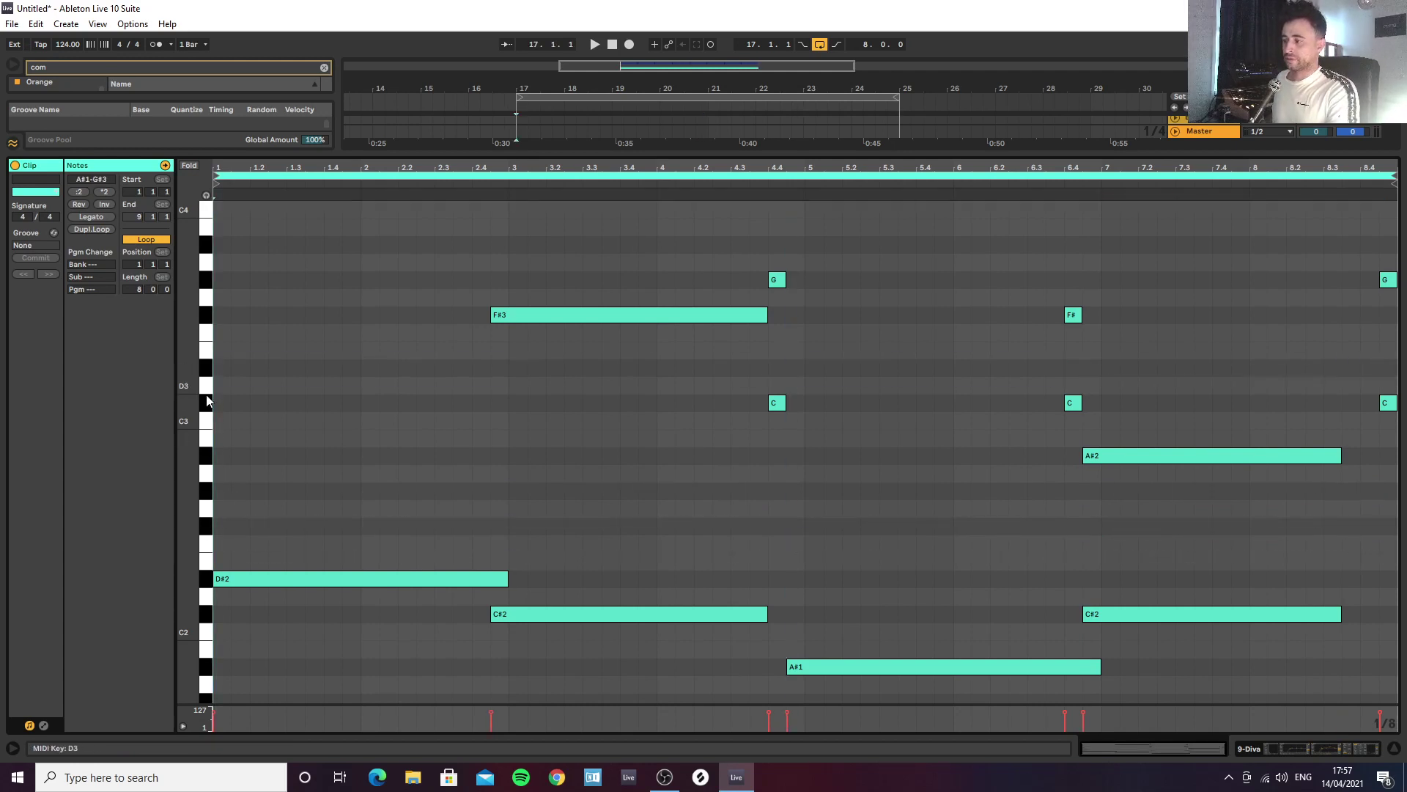
click(207, 401)
key(Delete)
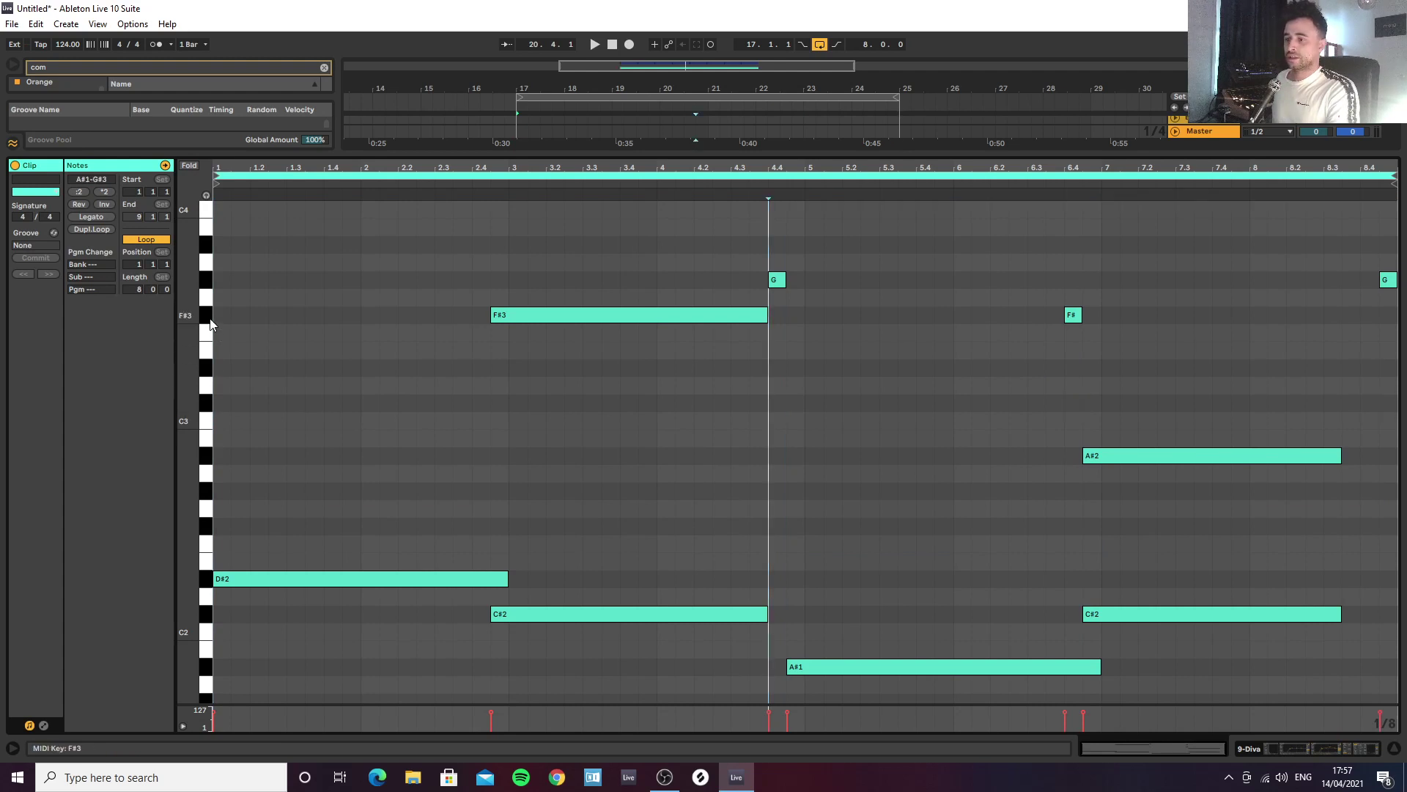
click(207, 315)
key(Delete)
click(208, 281)
key(Delete)
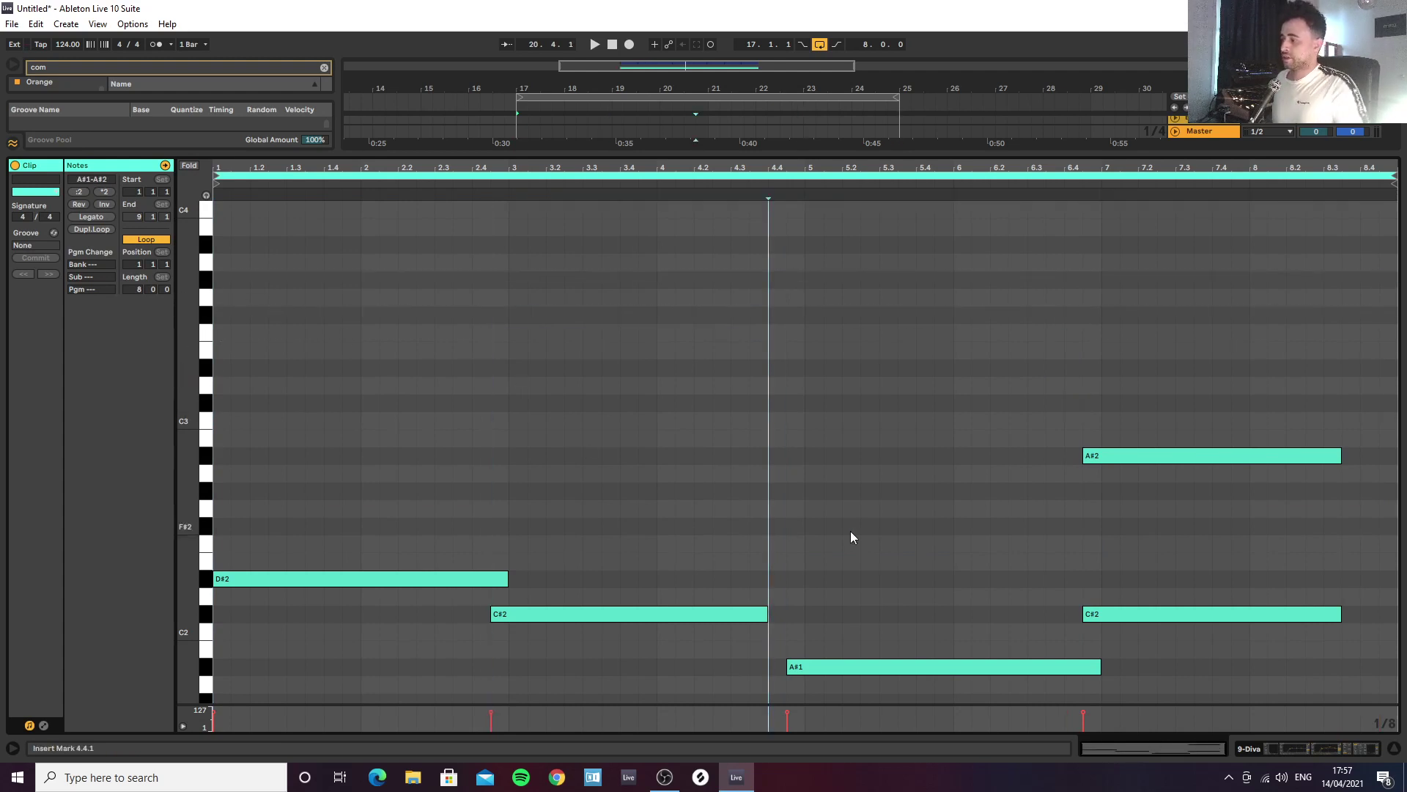
click(204, 456)
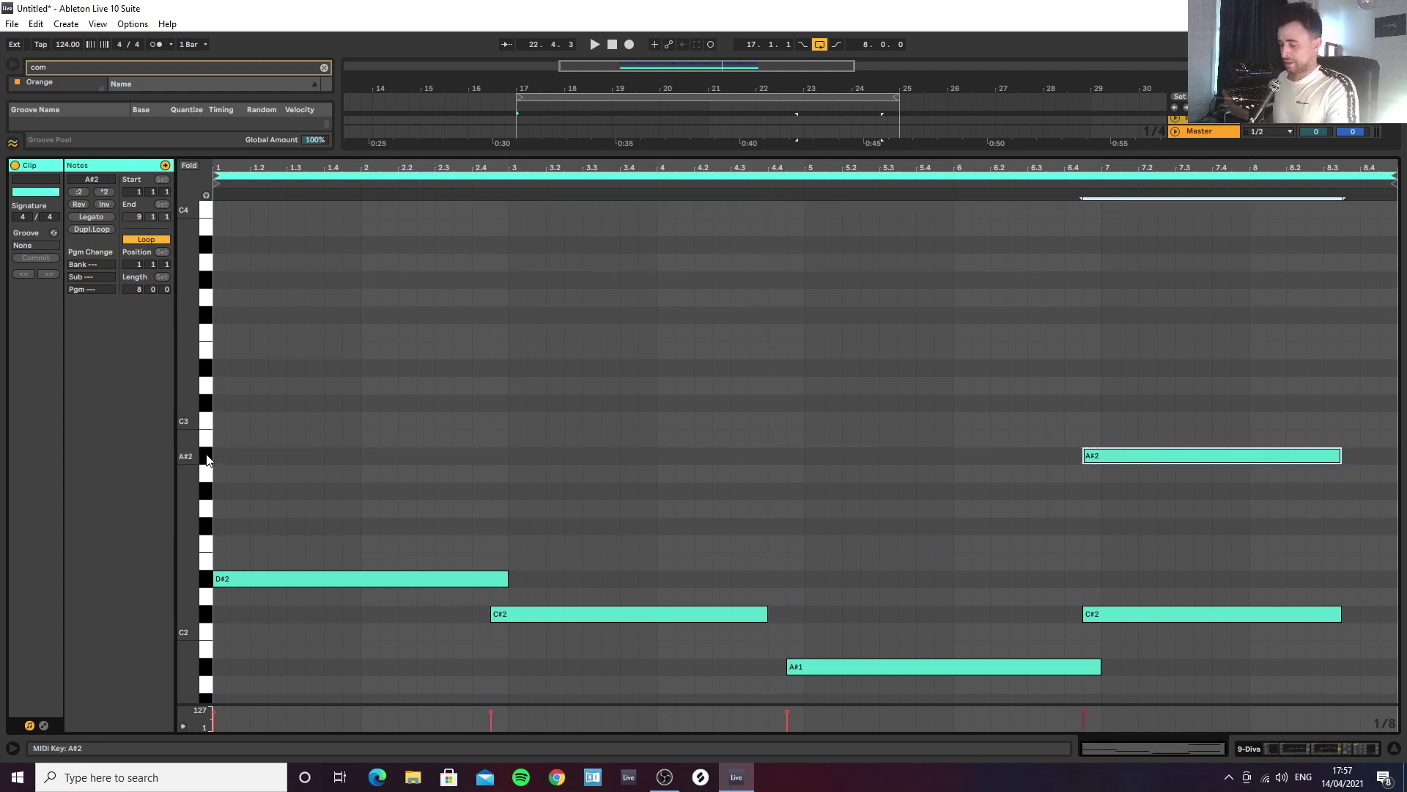
key(Delete)
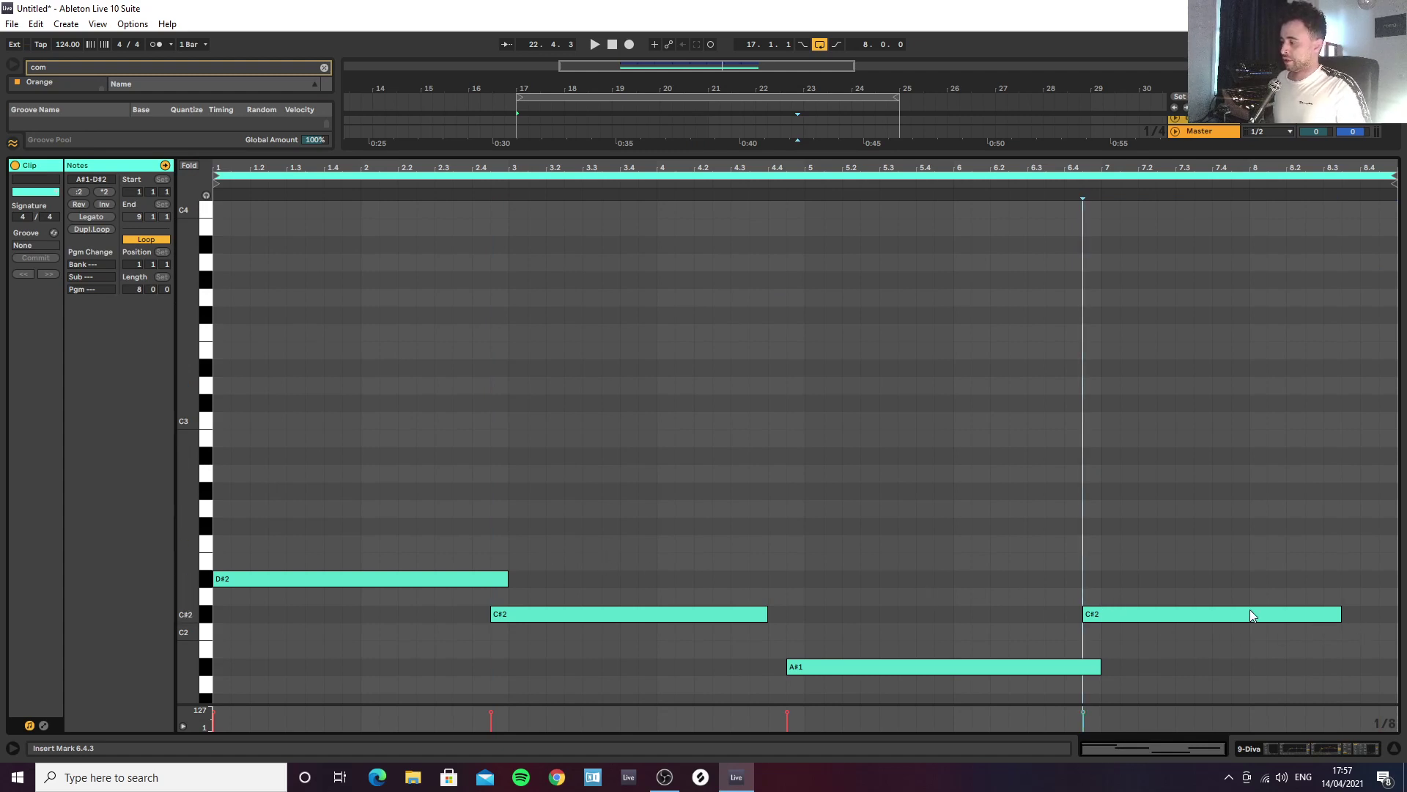
Step: Return to the arrangement and audition the duplicated bass-note clip together with the chords
click(1394, 748)
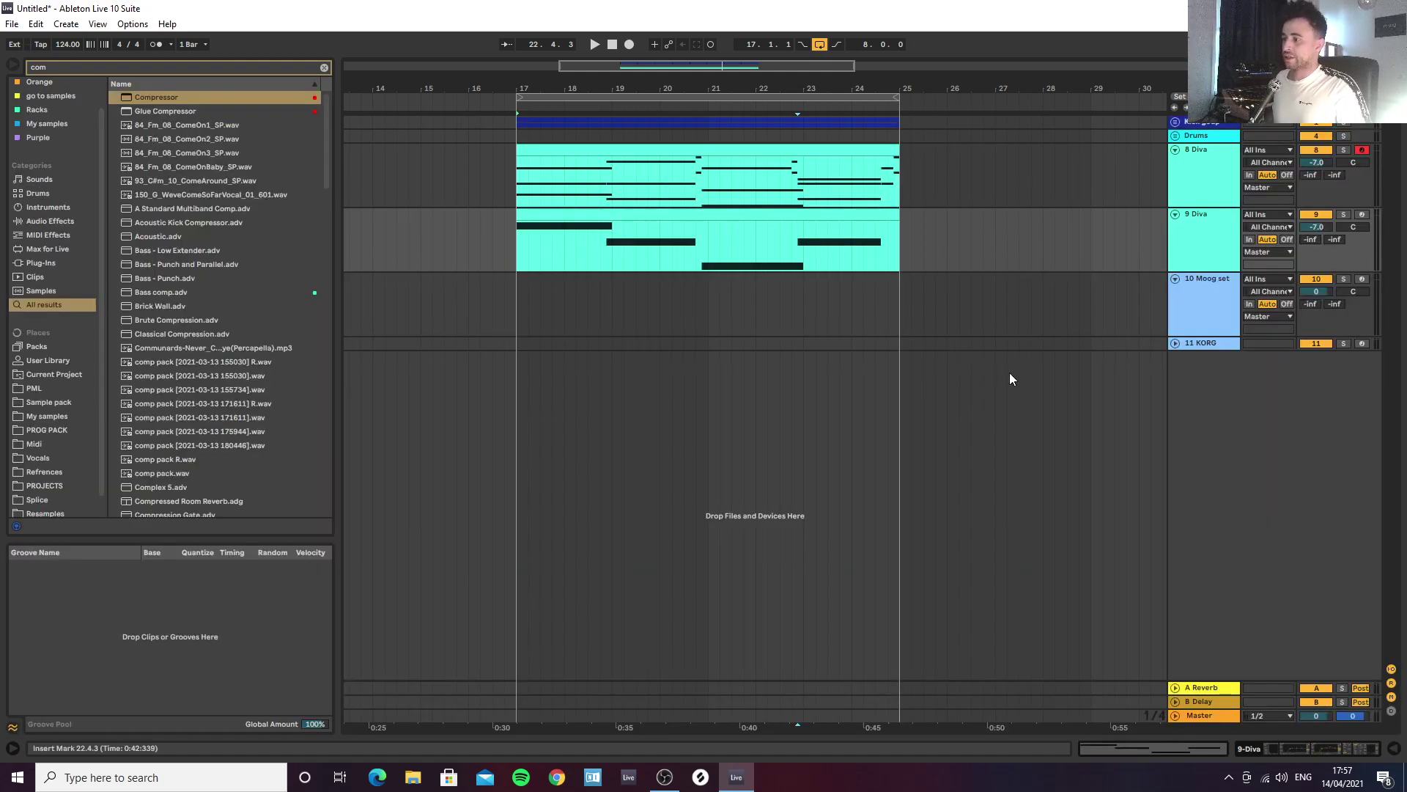
click(632, 219)
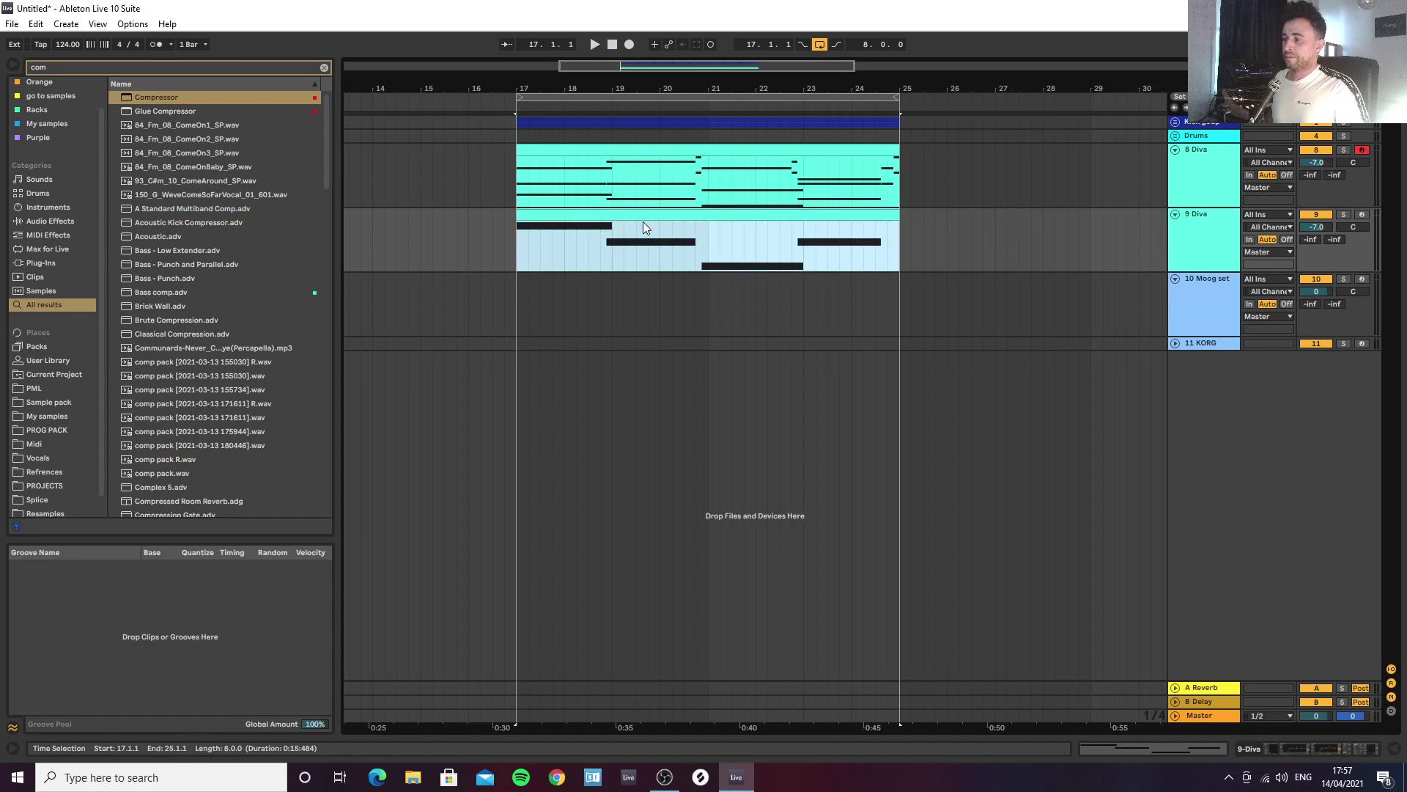
key(space)
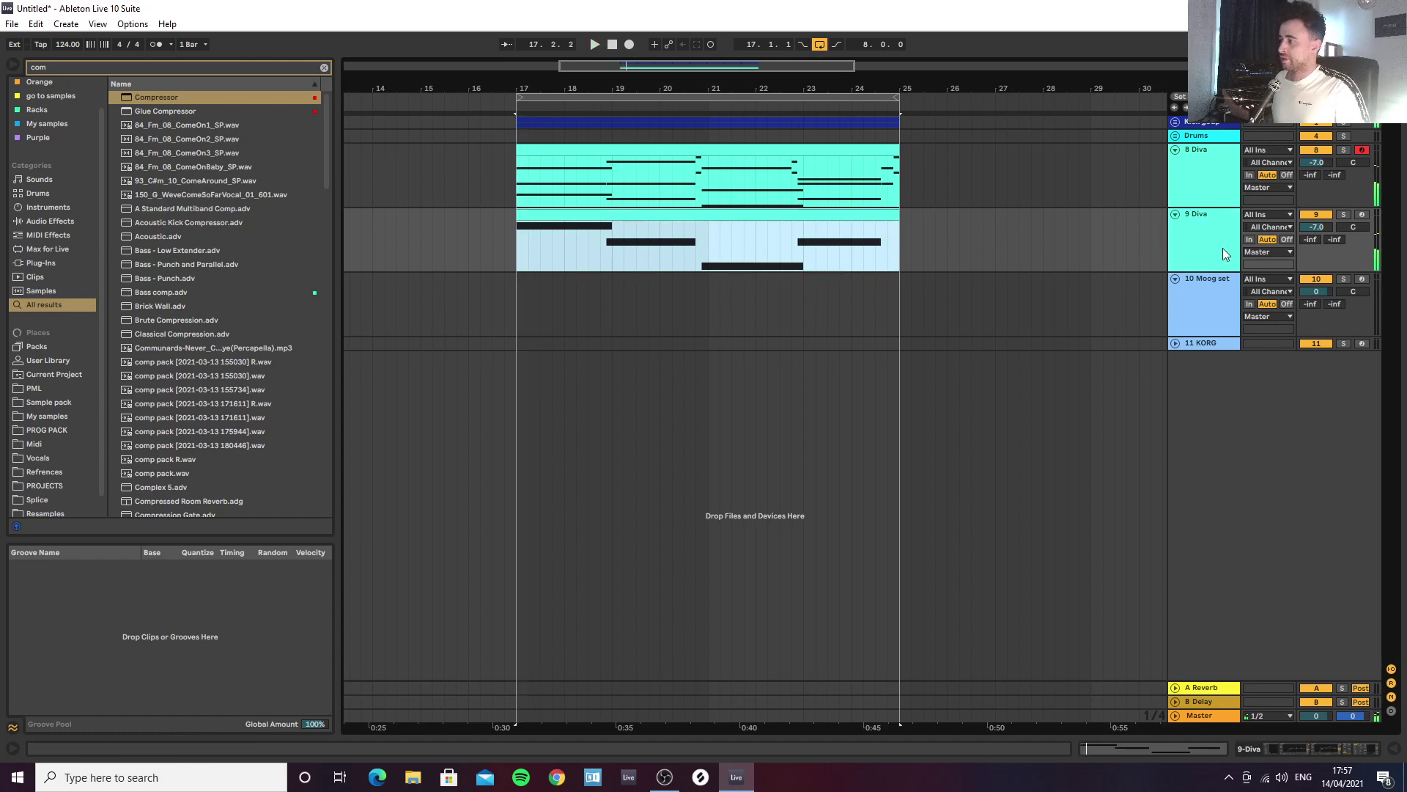
Step: On the duplicated Diva track's first EQ Eight, lower the low cut to the sub range and enable a band 8 high cut at 95.8 Hz
click(1300, 748)
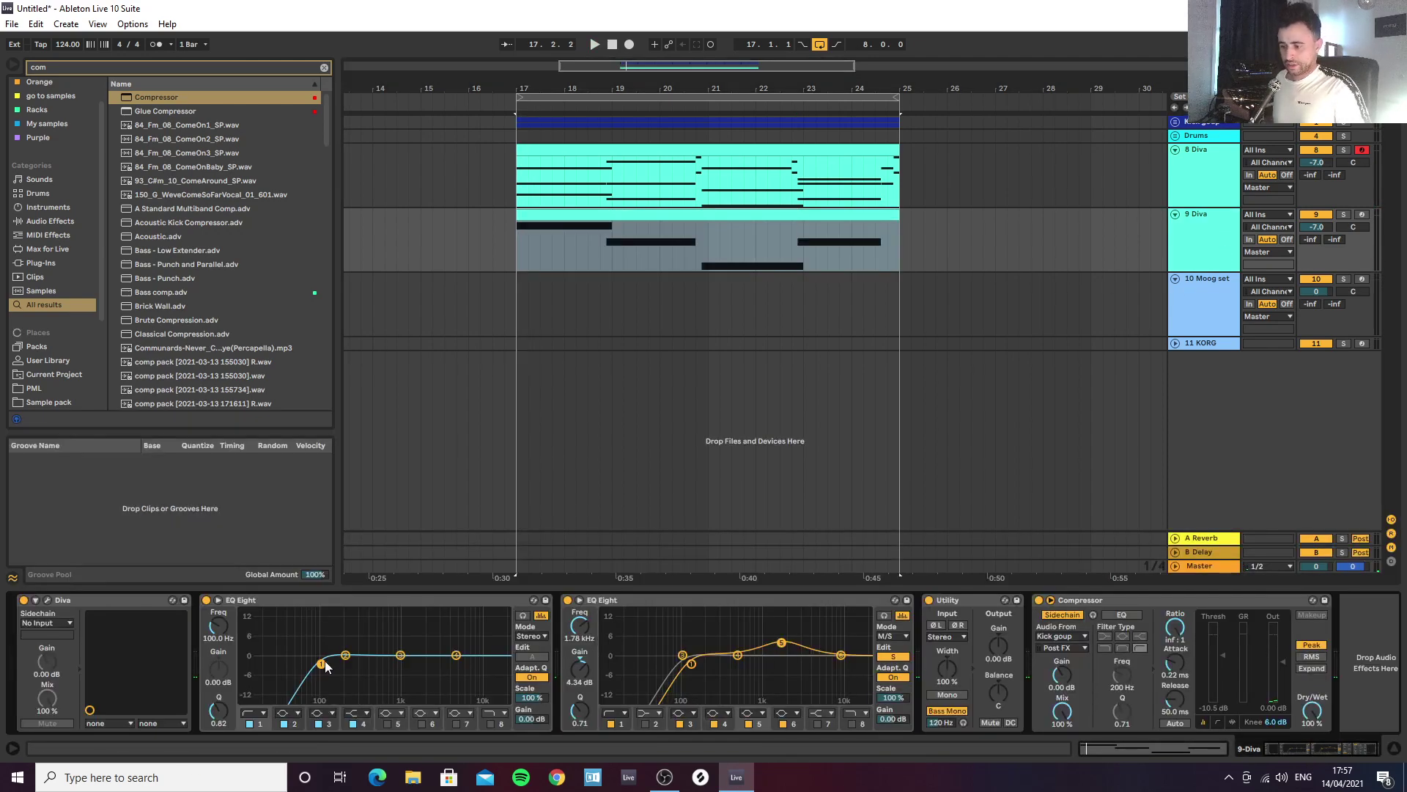
drag(258, 663, 250, 665)
click(490, 724)
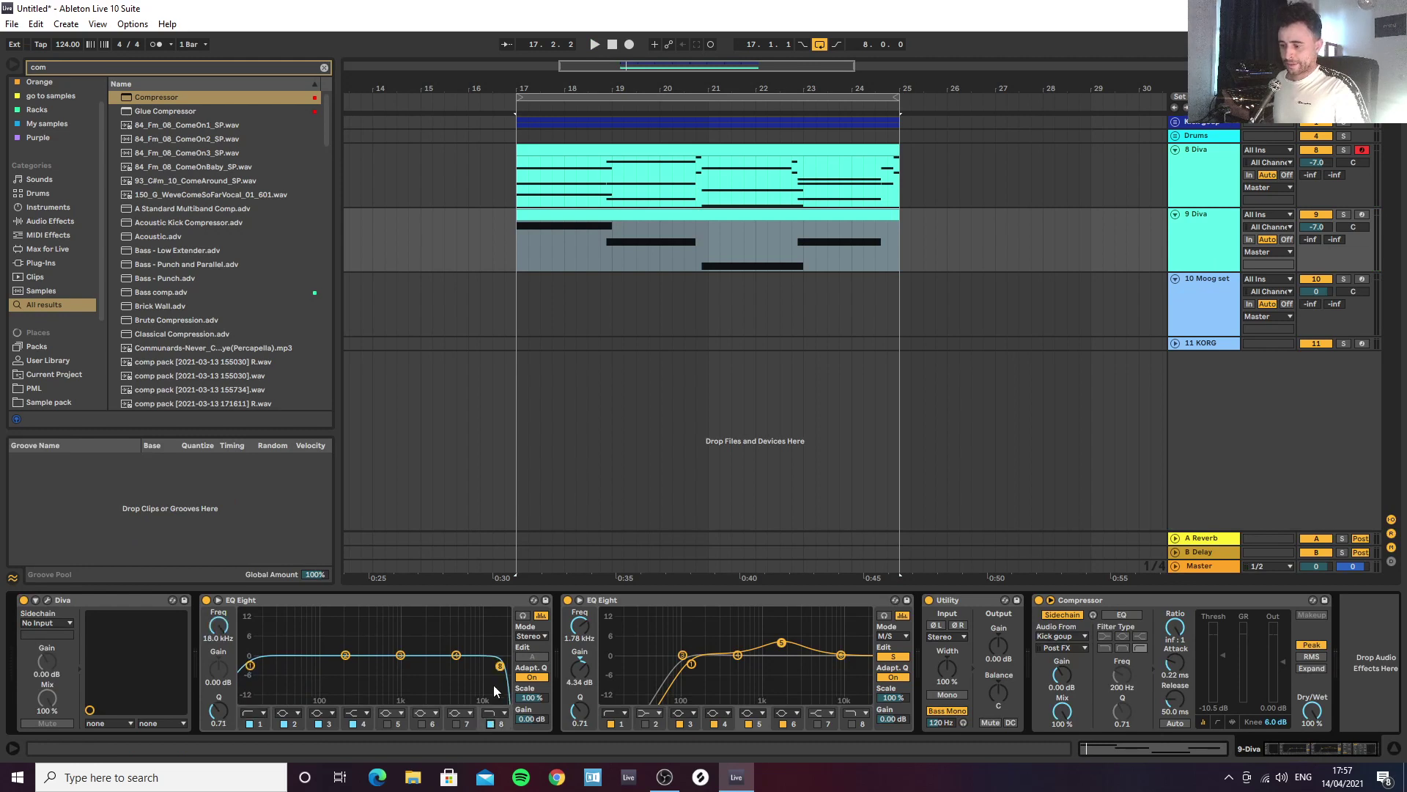
drag(501, 666, 320, 665)
Step: In the second EQ Eight's mid channel, lower the low cut to about 14 Hz and enable a band 8 high cut at 135 Hz
click(694, 604)
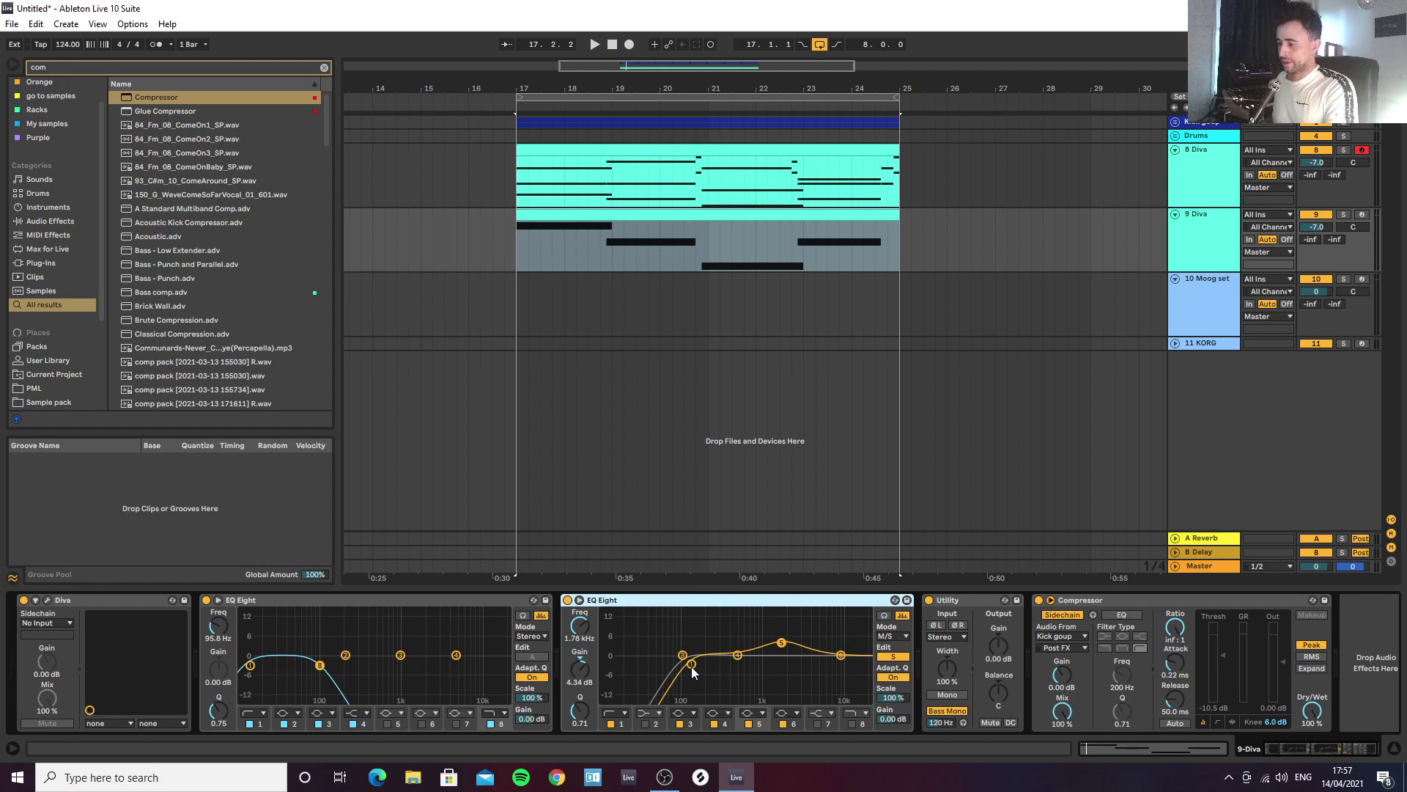
click(891, 657)
drag(691, 664, 616, 665)
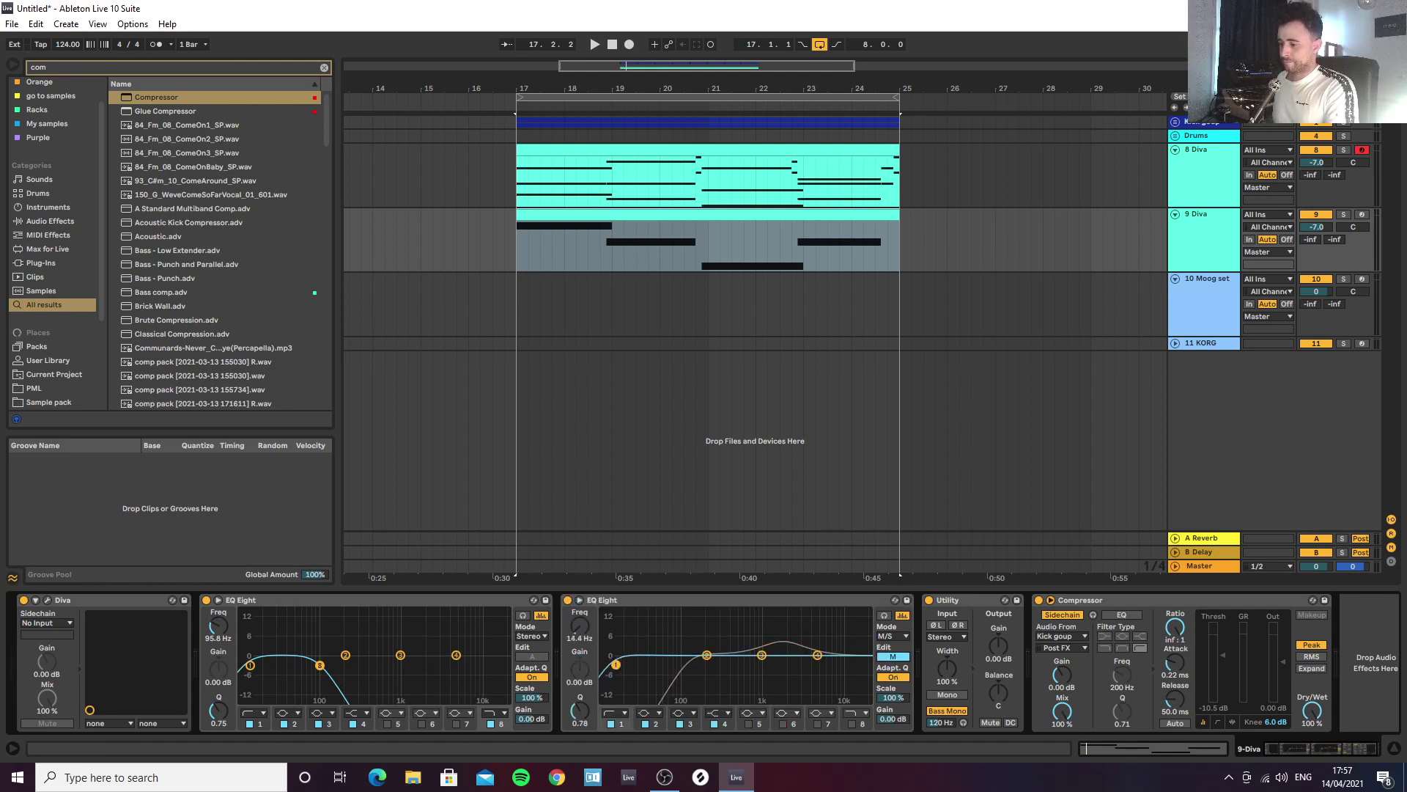
click(851, 725)
drag(863, 668, 693, 664)
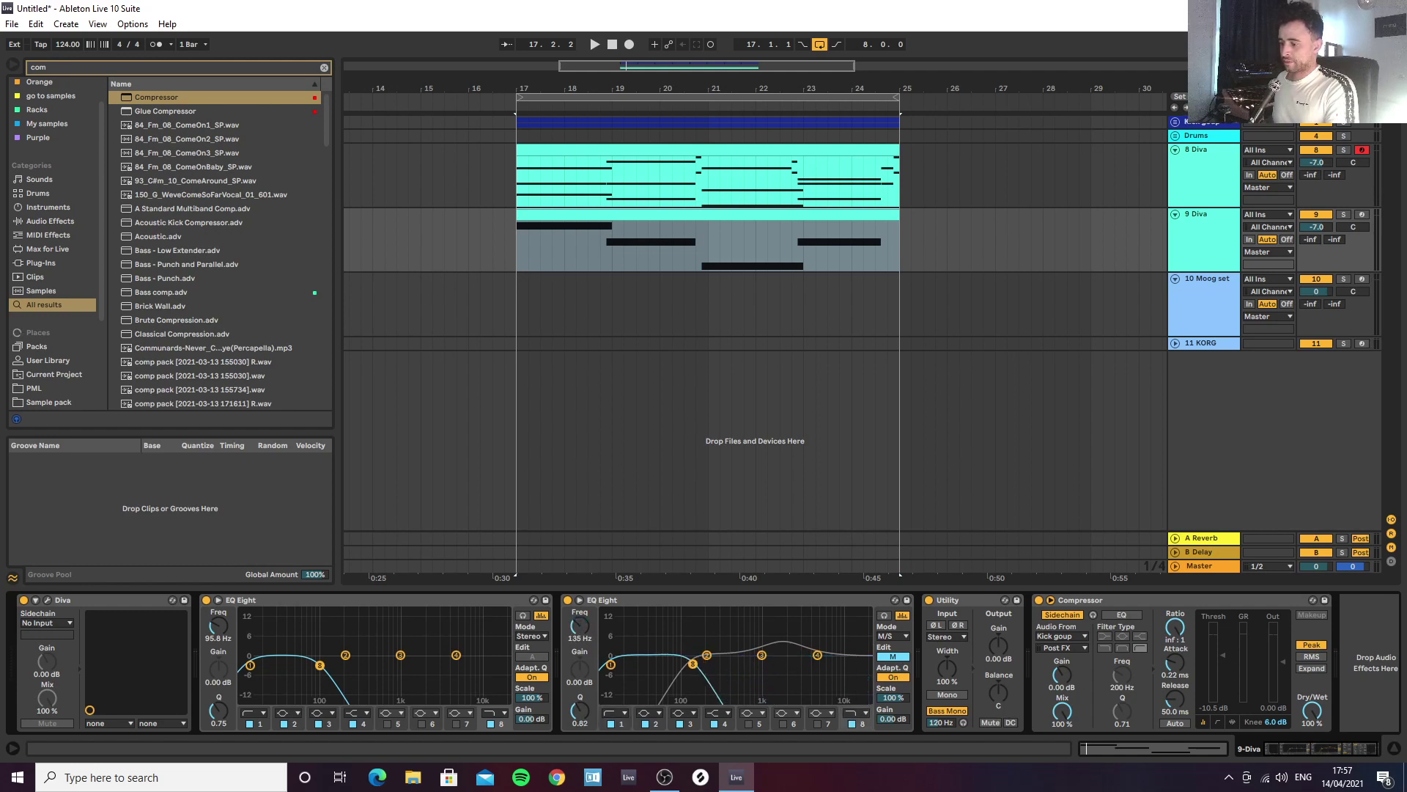
Step: In the second EQ Eight's side channel, reposition the low cut in the low mids and enable a band 8 high cut at 1.50 kHz
click(891, 658)
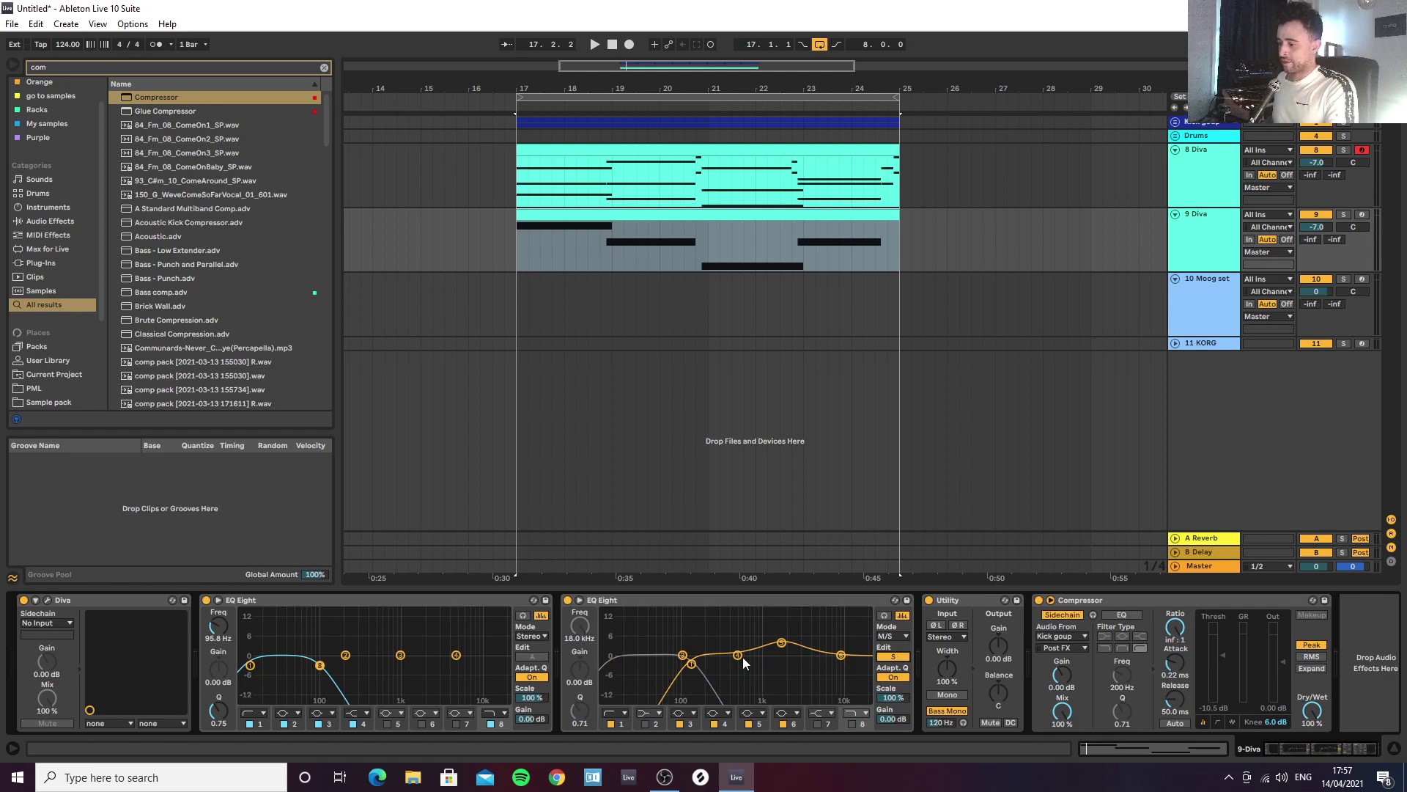
drag(689, 664, 607, 661)
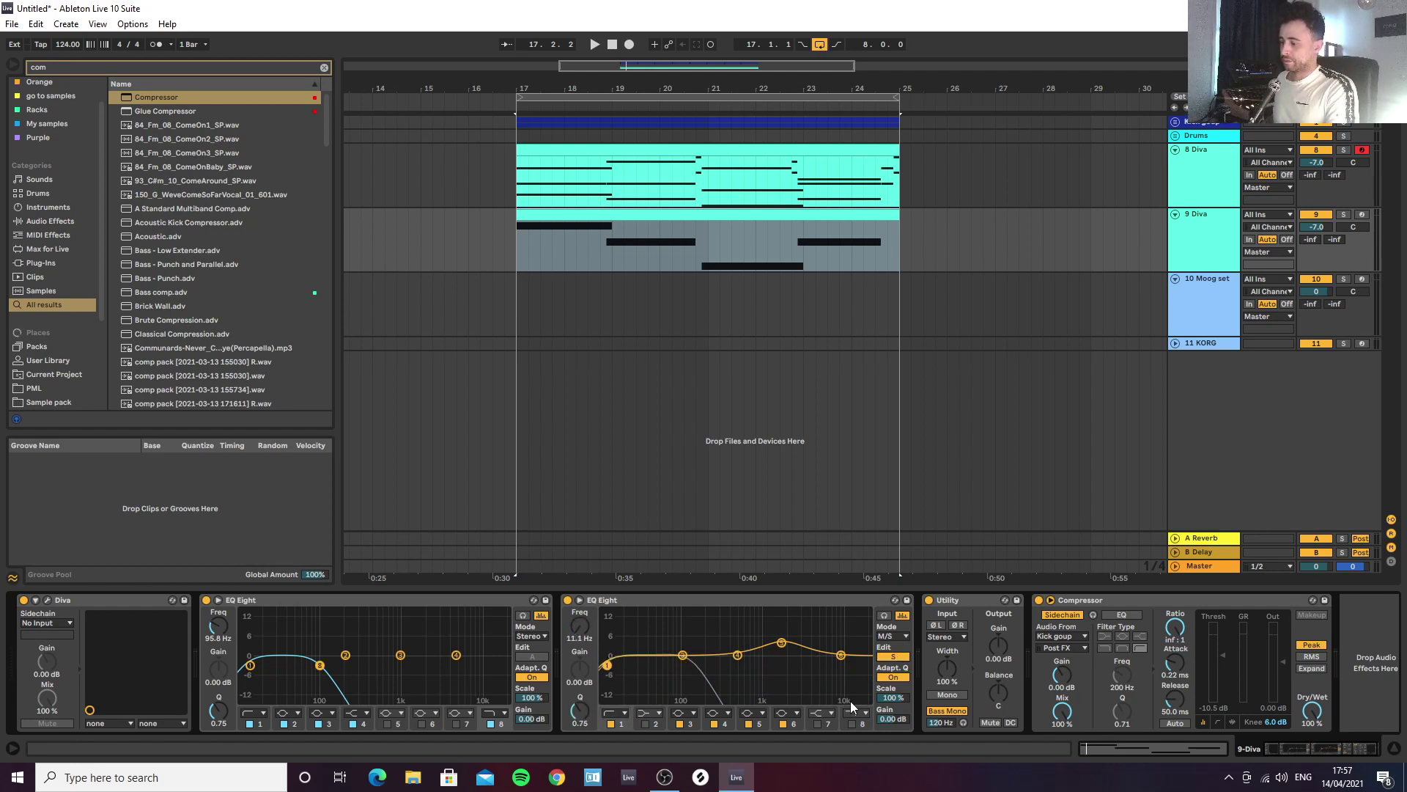
click(854, 725)
drag(864, 666, 749, 667)
drag(608, 664, 767, 664)
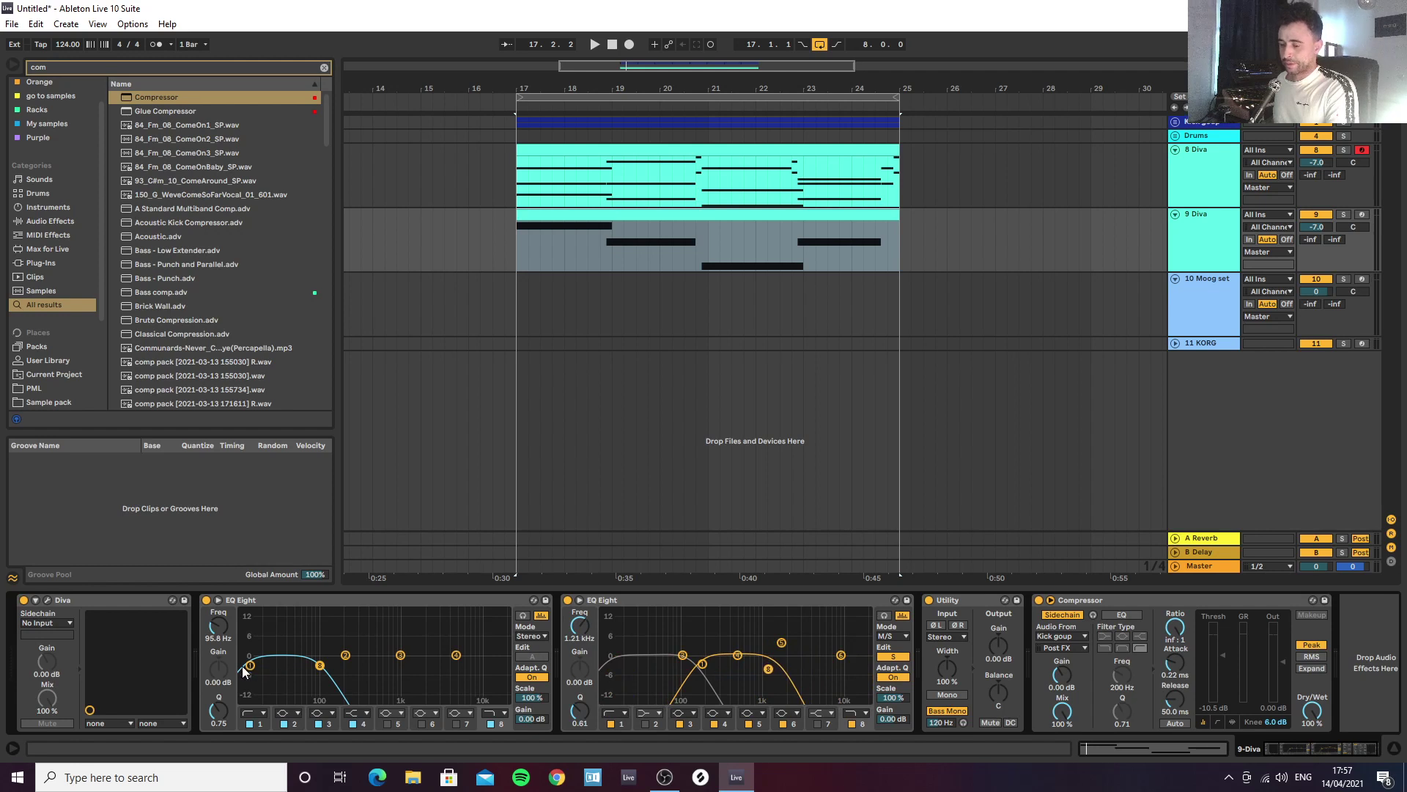
drag(767, 672, 775, 670)
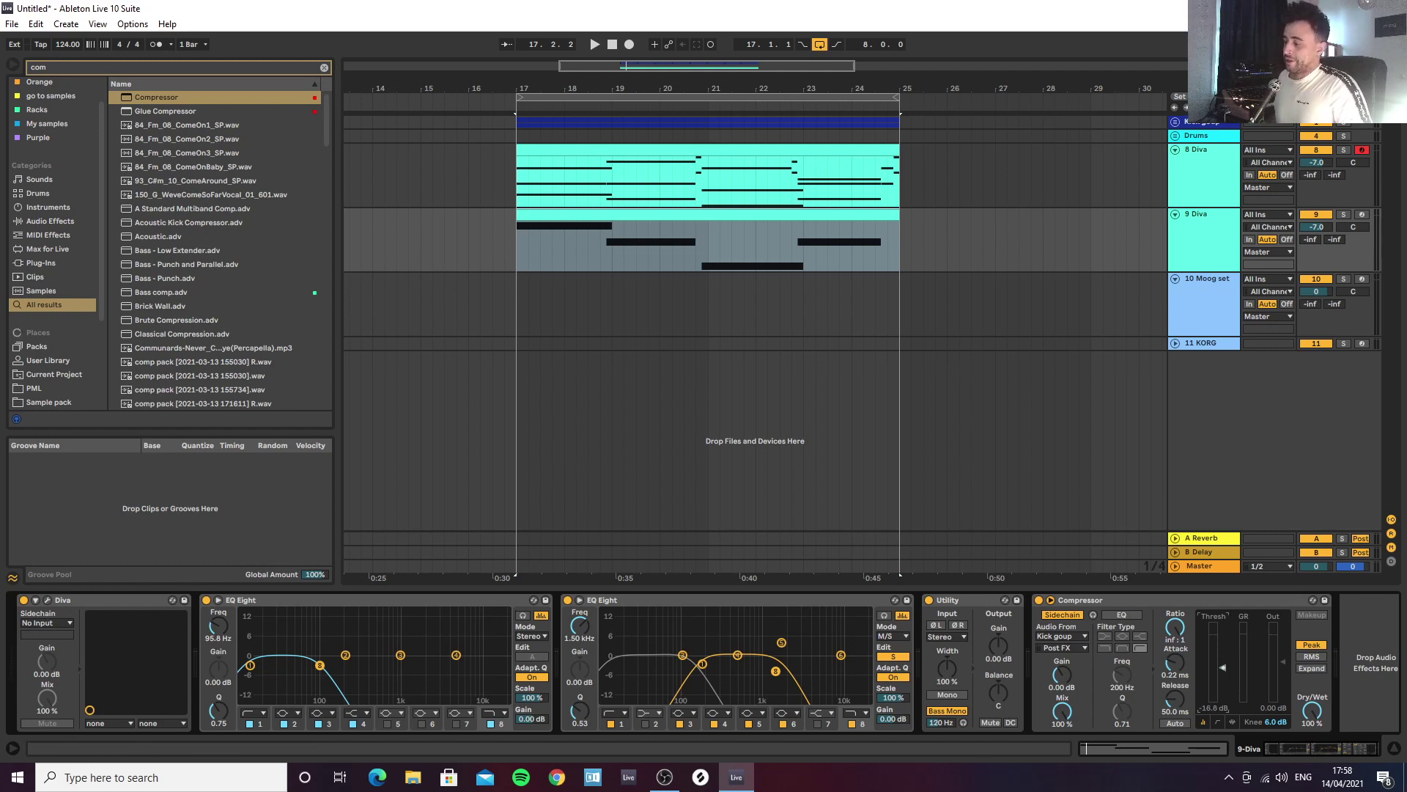
Step: Enable the Compressor's sidechain EQ and lower its threshold to -21.9 dB
click(1112, 616)
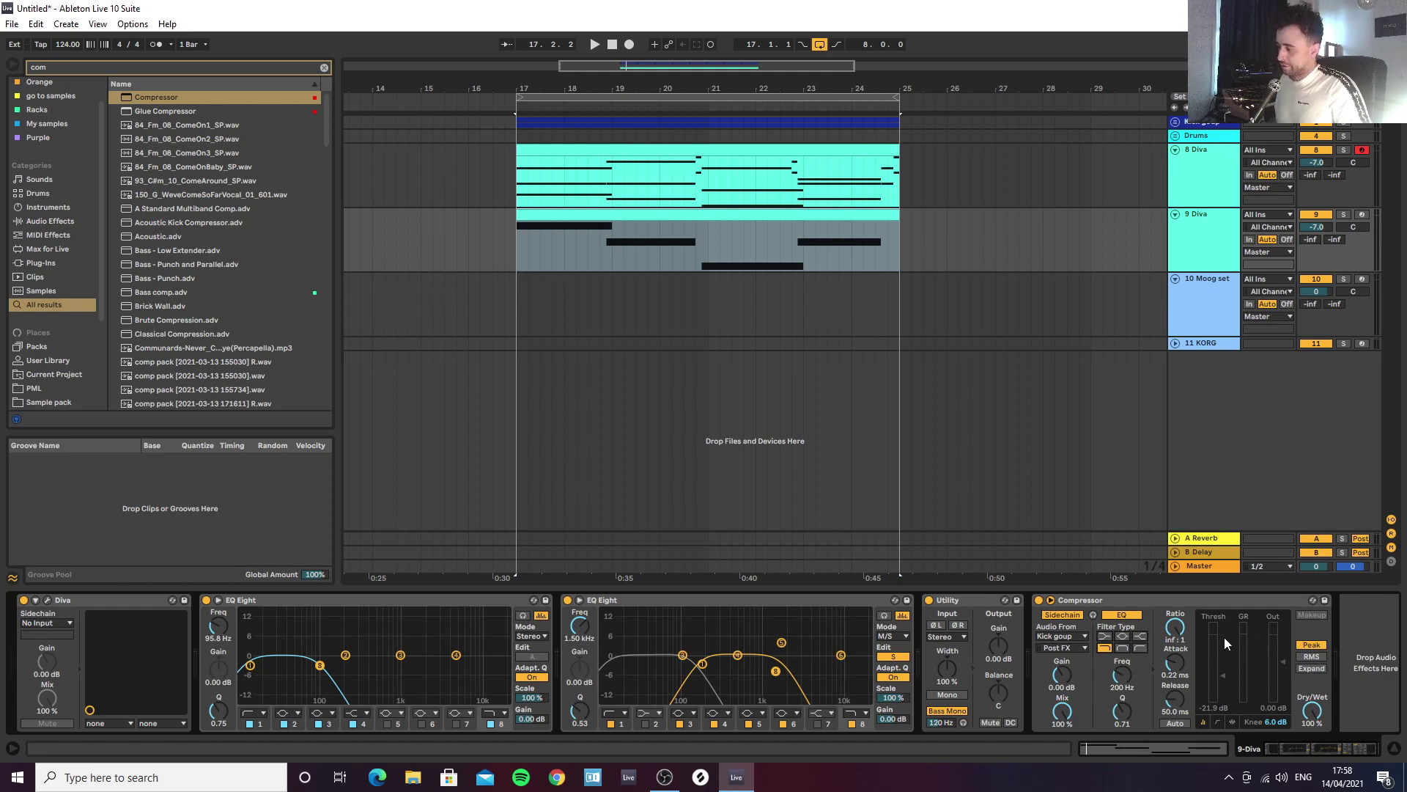
click(1223, 674)
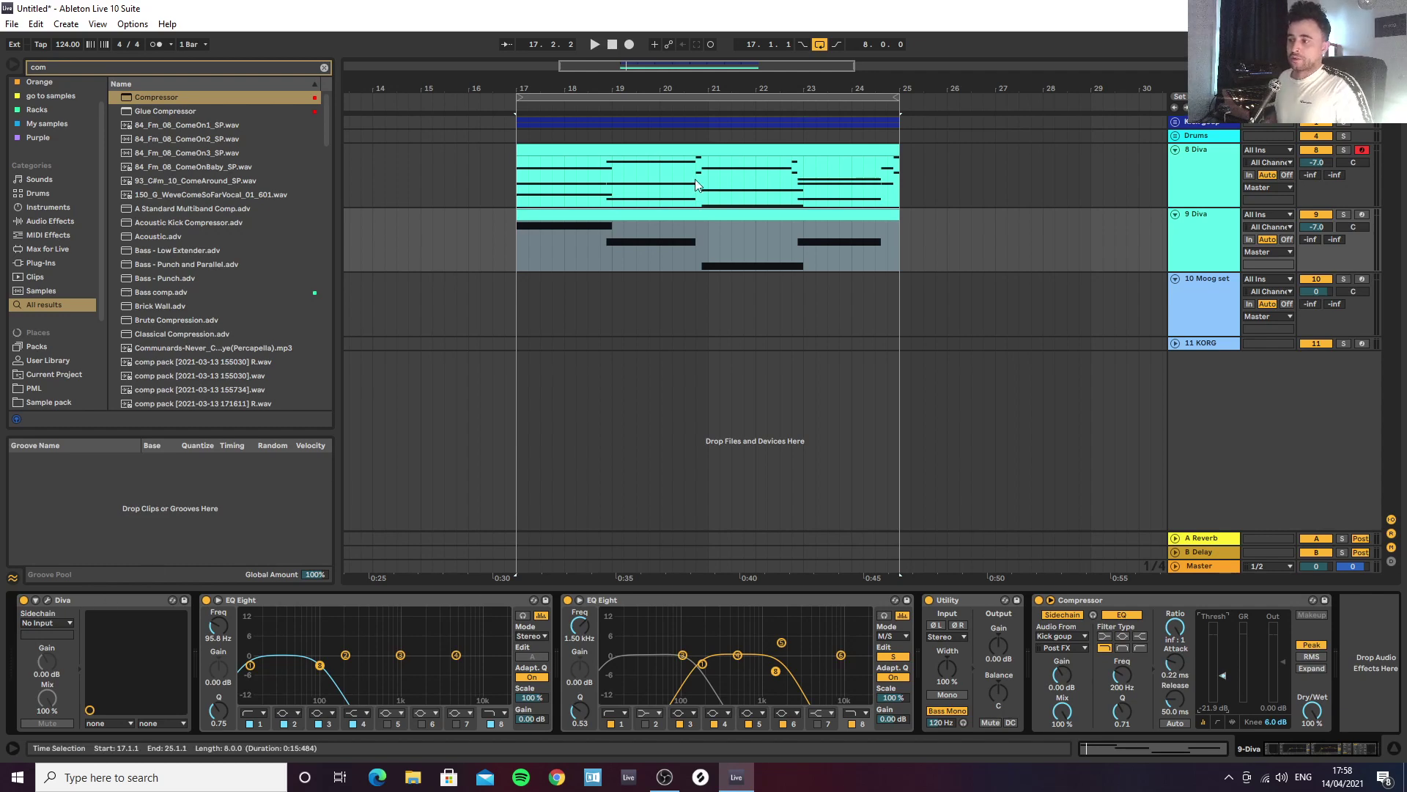
Step: Transpose all notes in the duplicated Diva bass clip down one octave and play them back
double_click(690, 218)
key(ctrl+a)
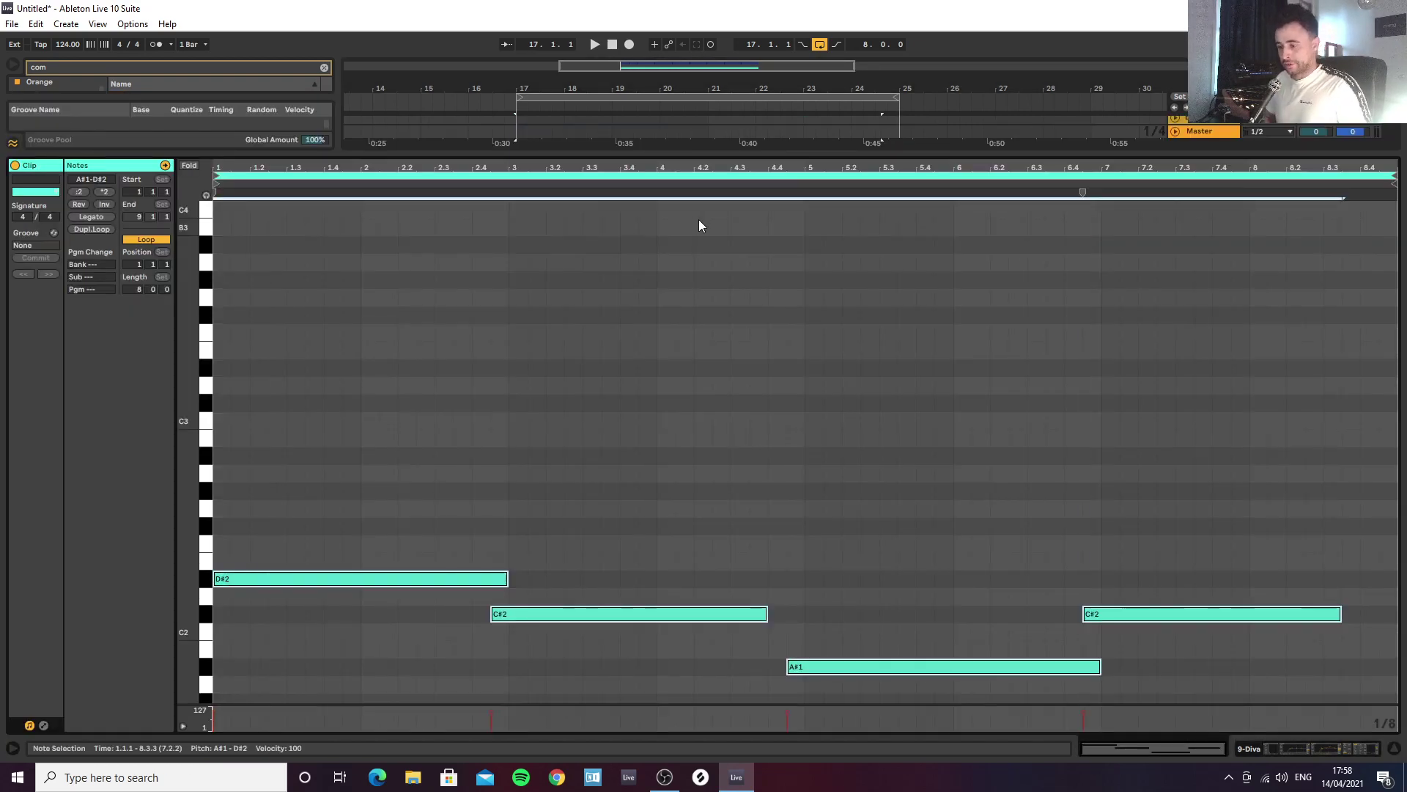
scroll(697, 219, up, 1)
key(space)
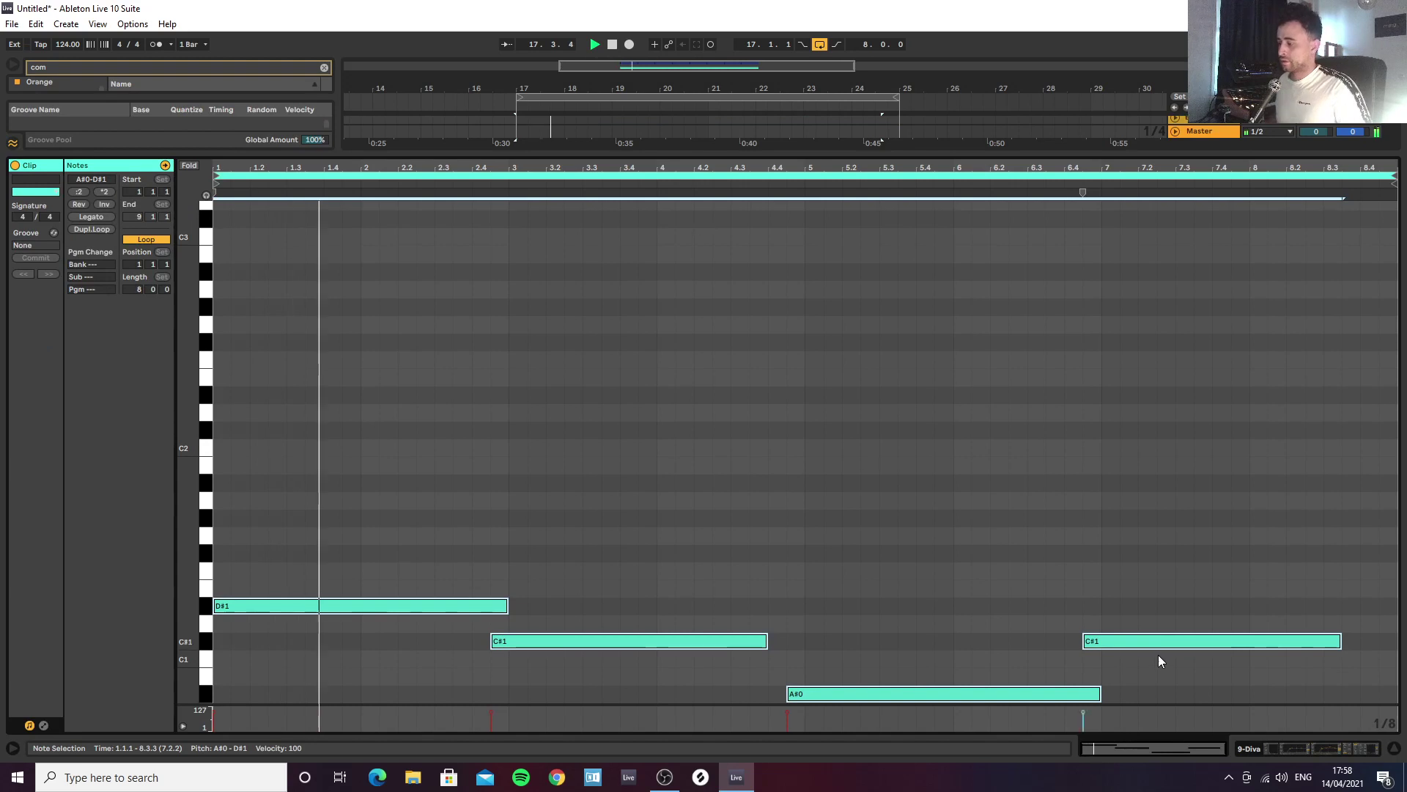
Step: Open the bass track's Diva synth during playback, adjust the oscillator 2 volume, and close the synth window
click(1324, 746)
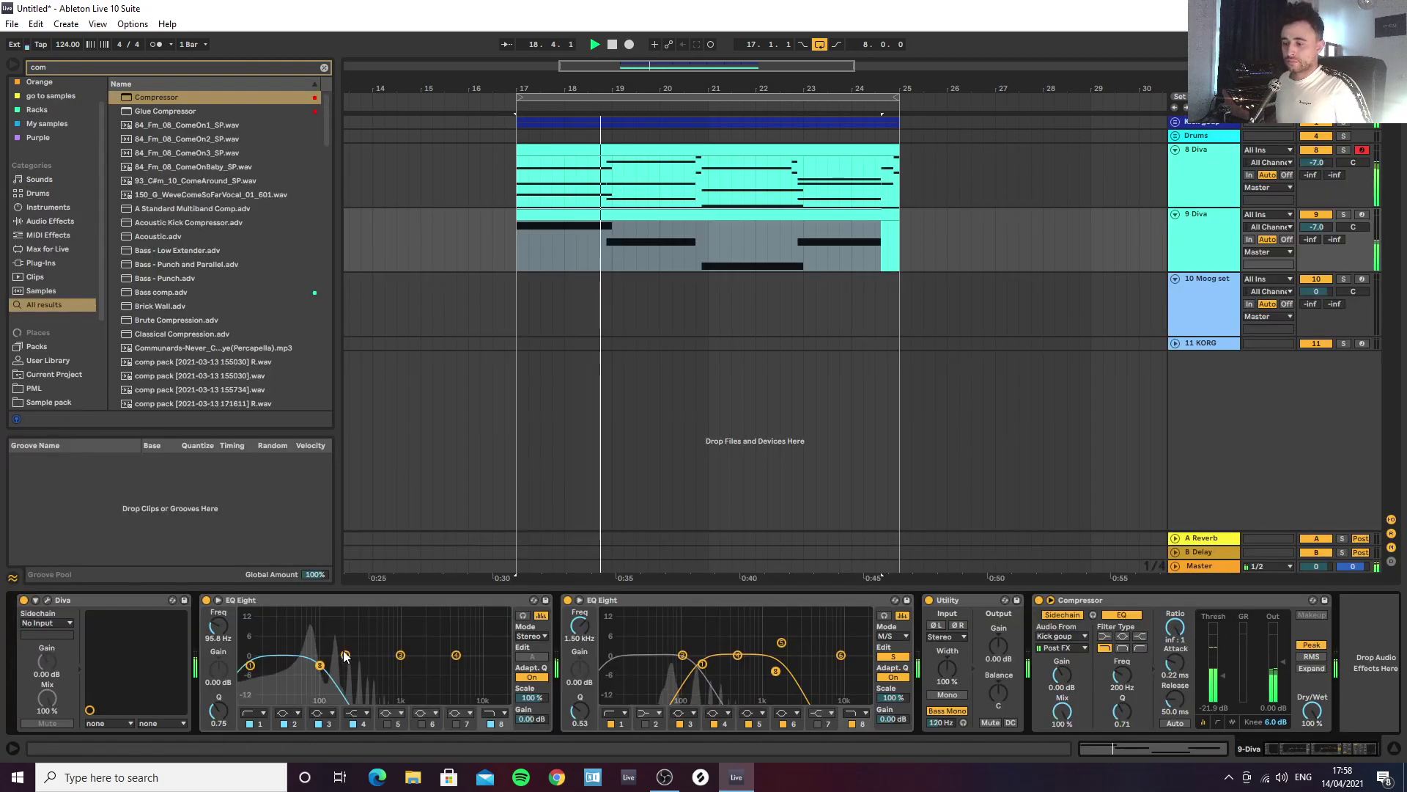
click(47, 600)
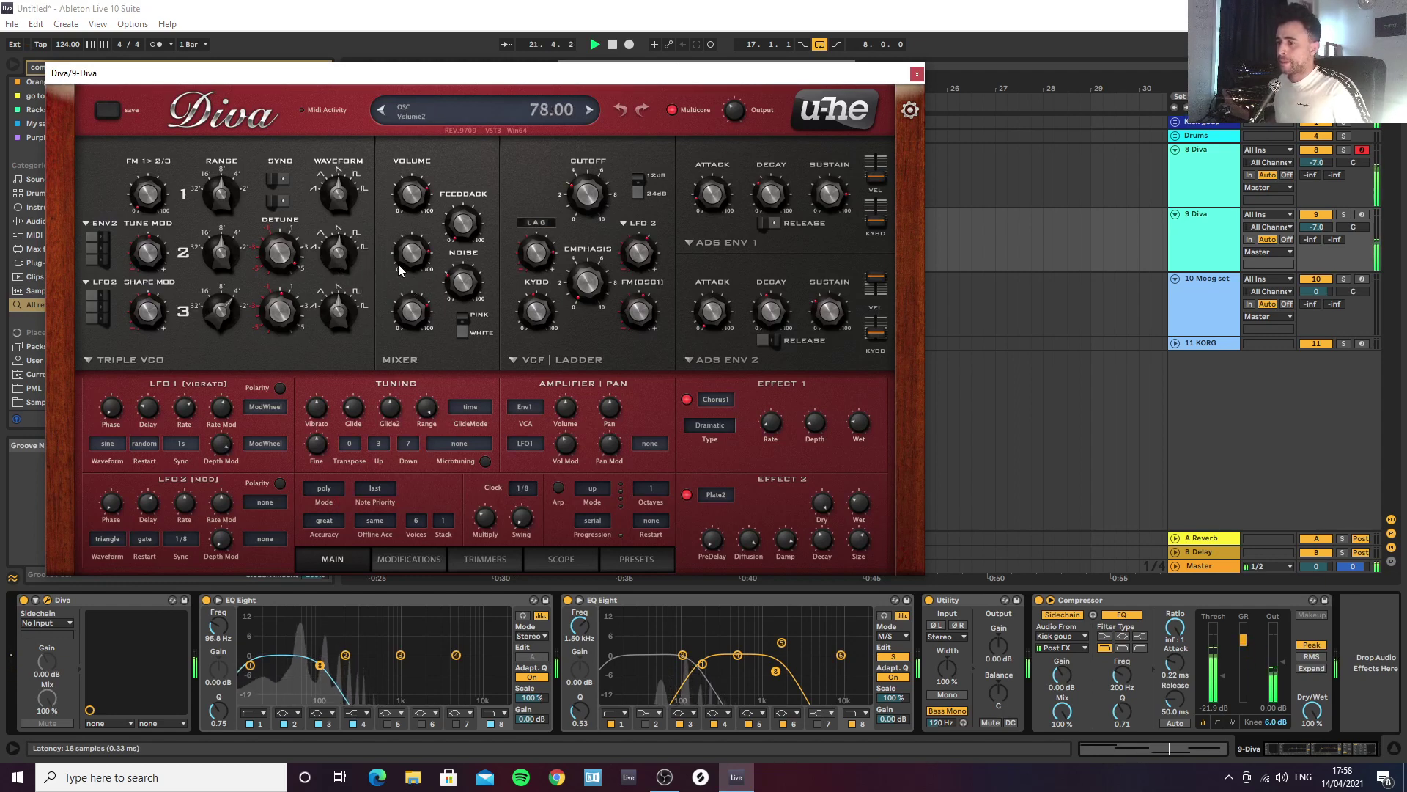
drag(402, 258, 405, 256)
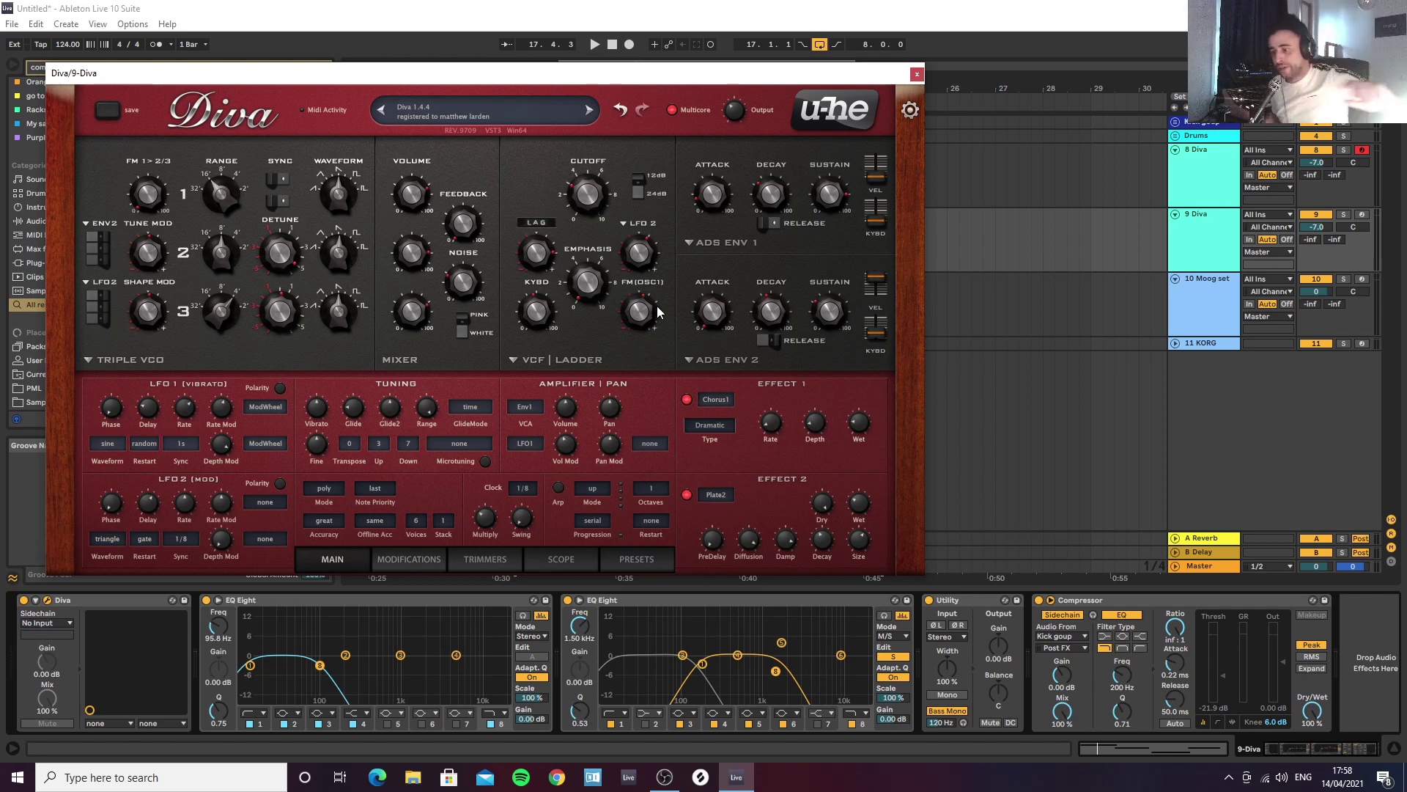
click(916, 75)
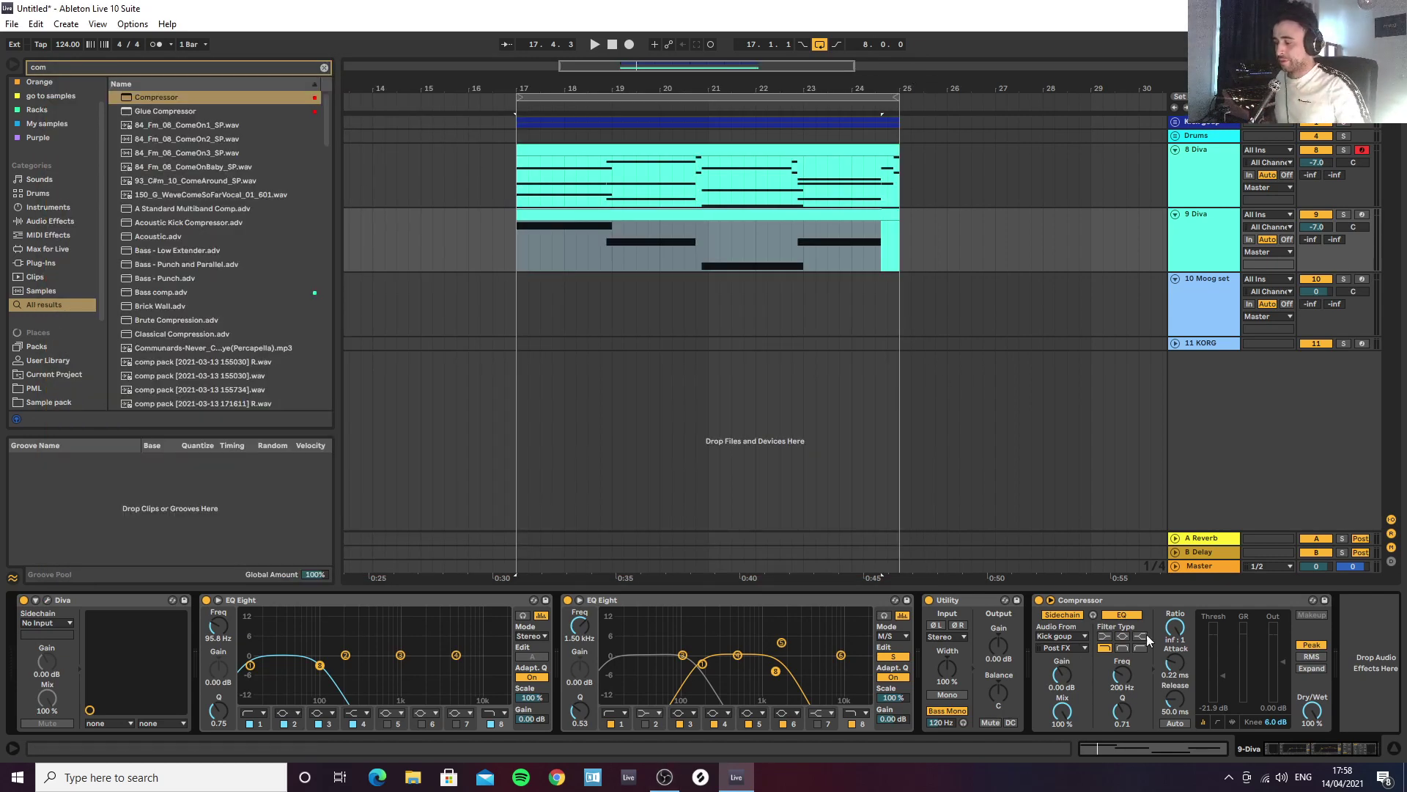
Step: In the master track's Sonarworks Reference 4, compare speaker and headphone calibration and leave it on the AKG K240 Studio Wired Average headphone profile
click(1196, 569)
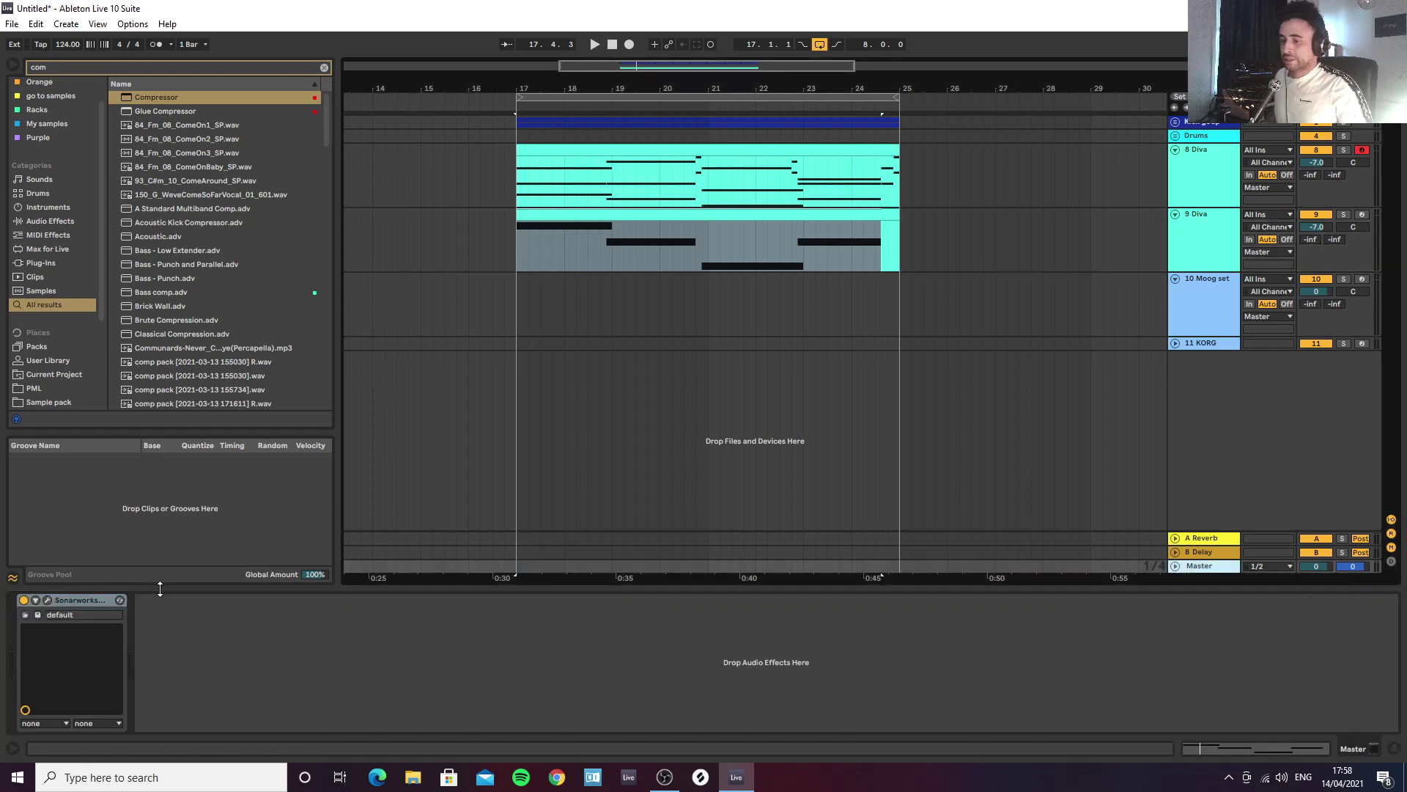
click(48, 600)
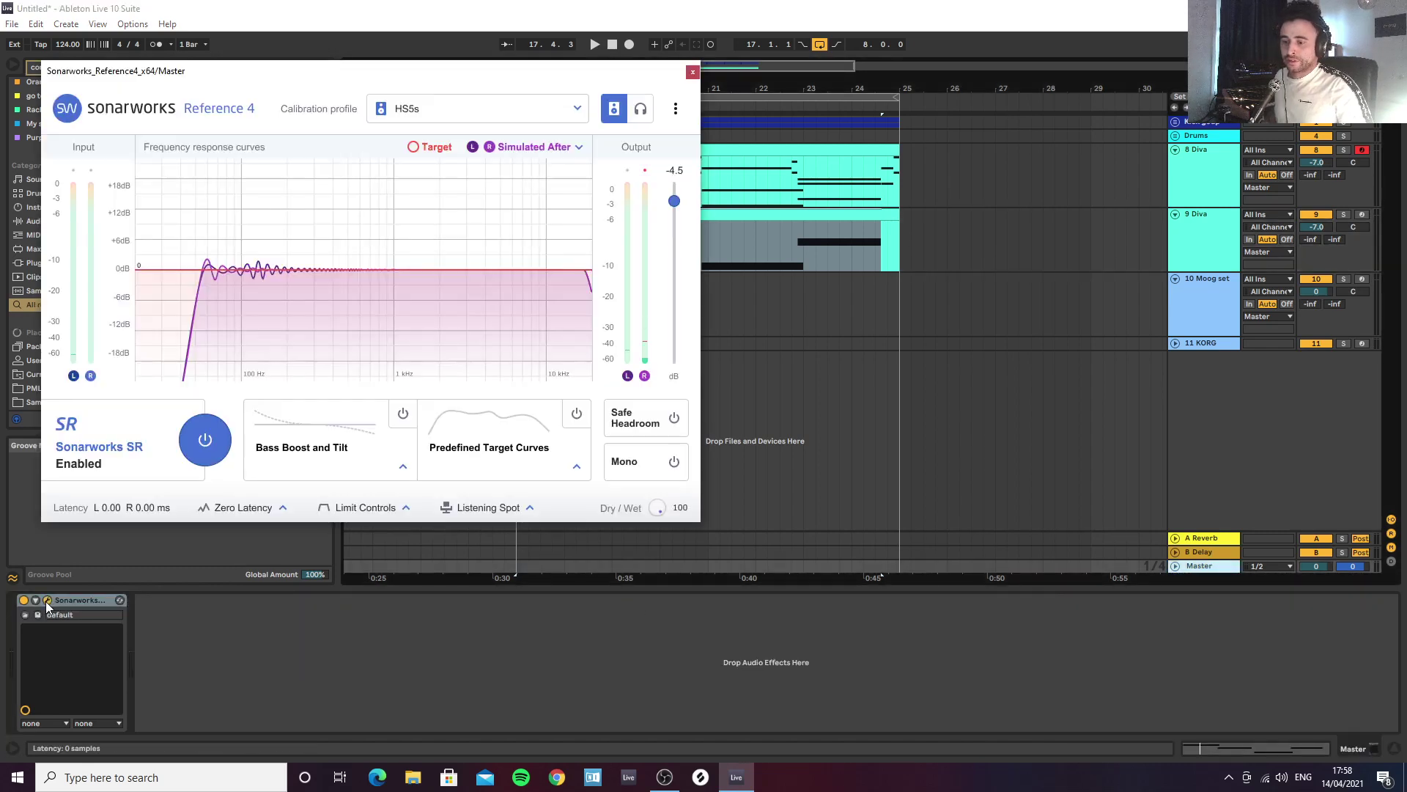
click(647, 108)
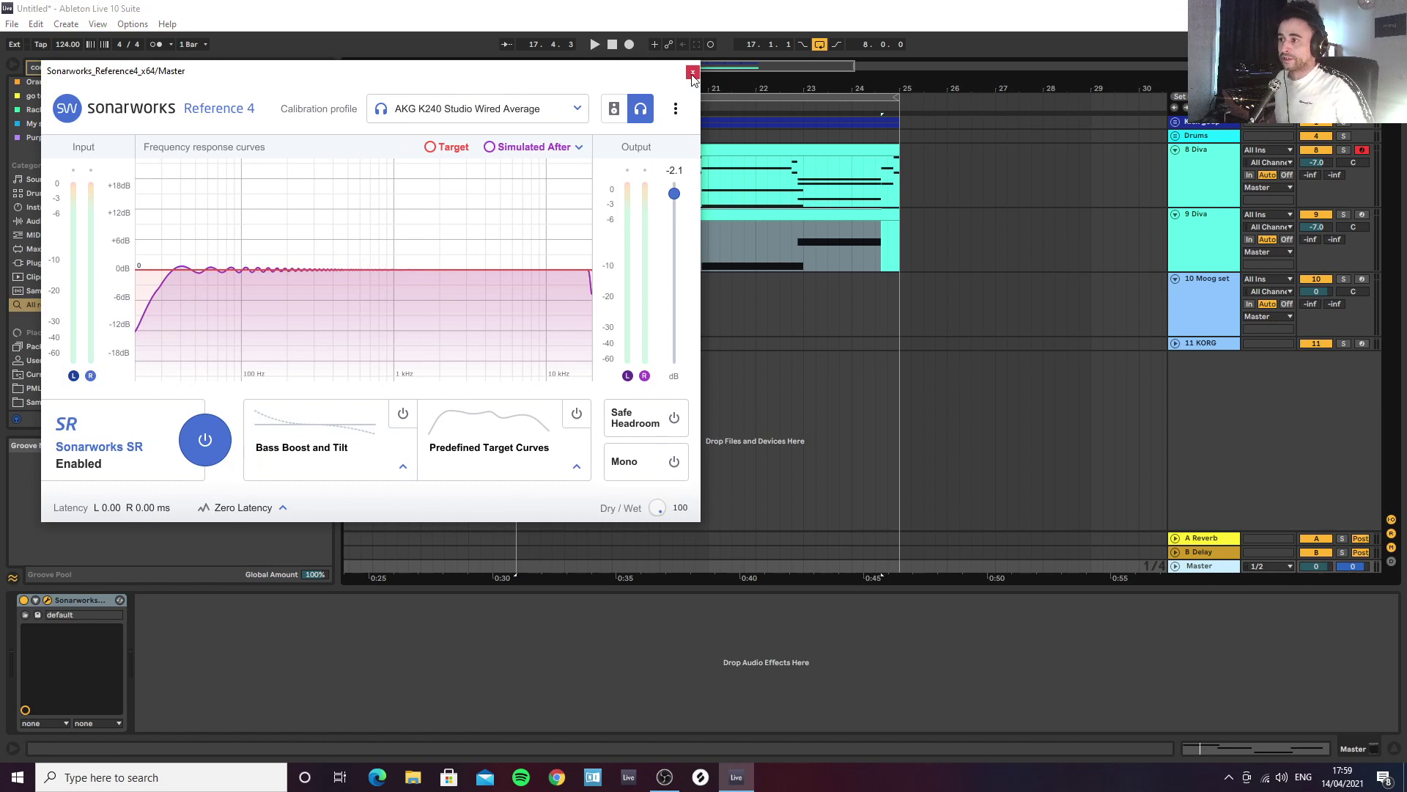
click(614, 109)
click(641, 108)
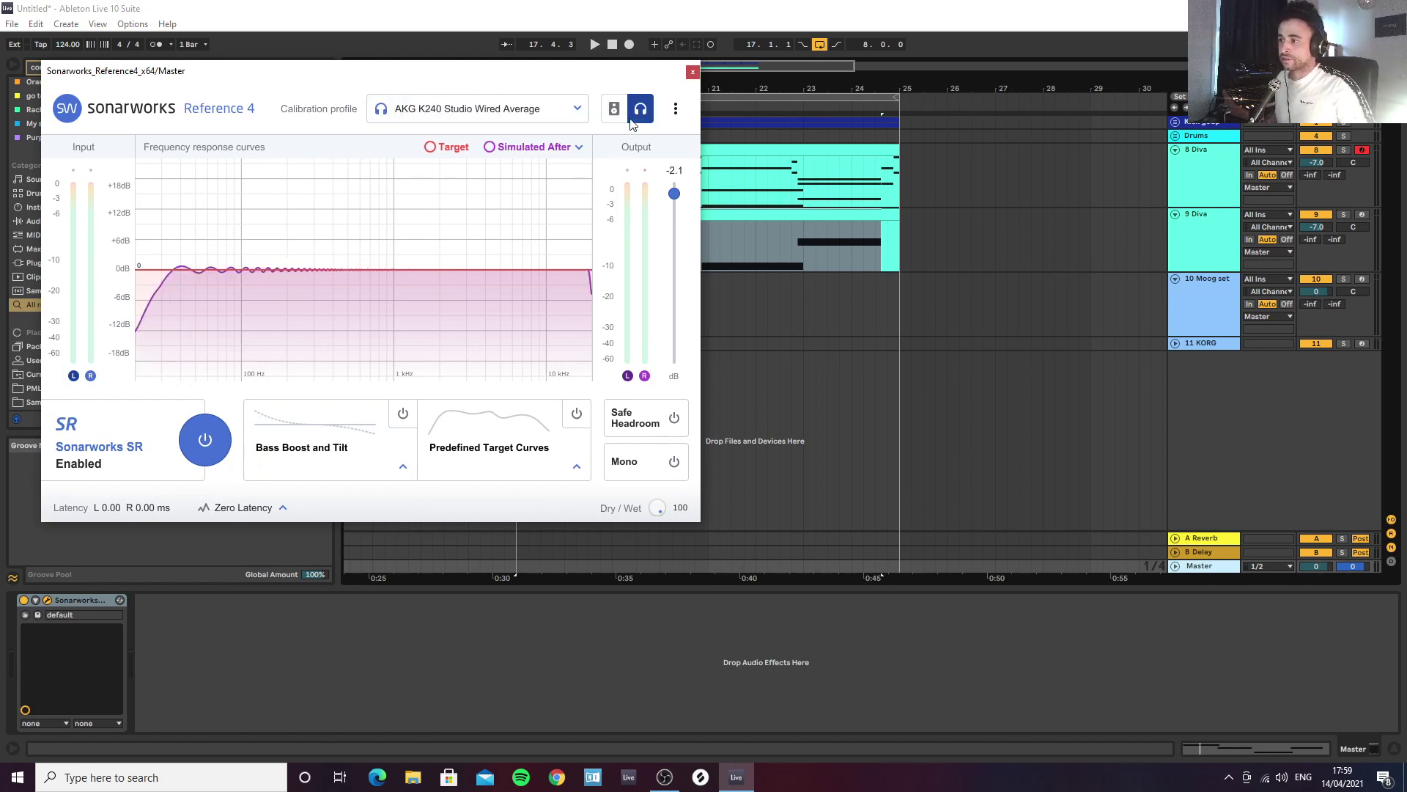
click(613, 113)
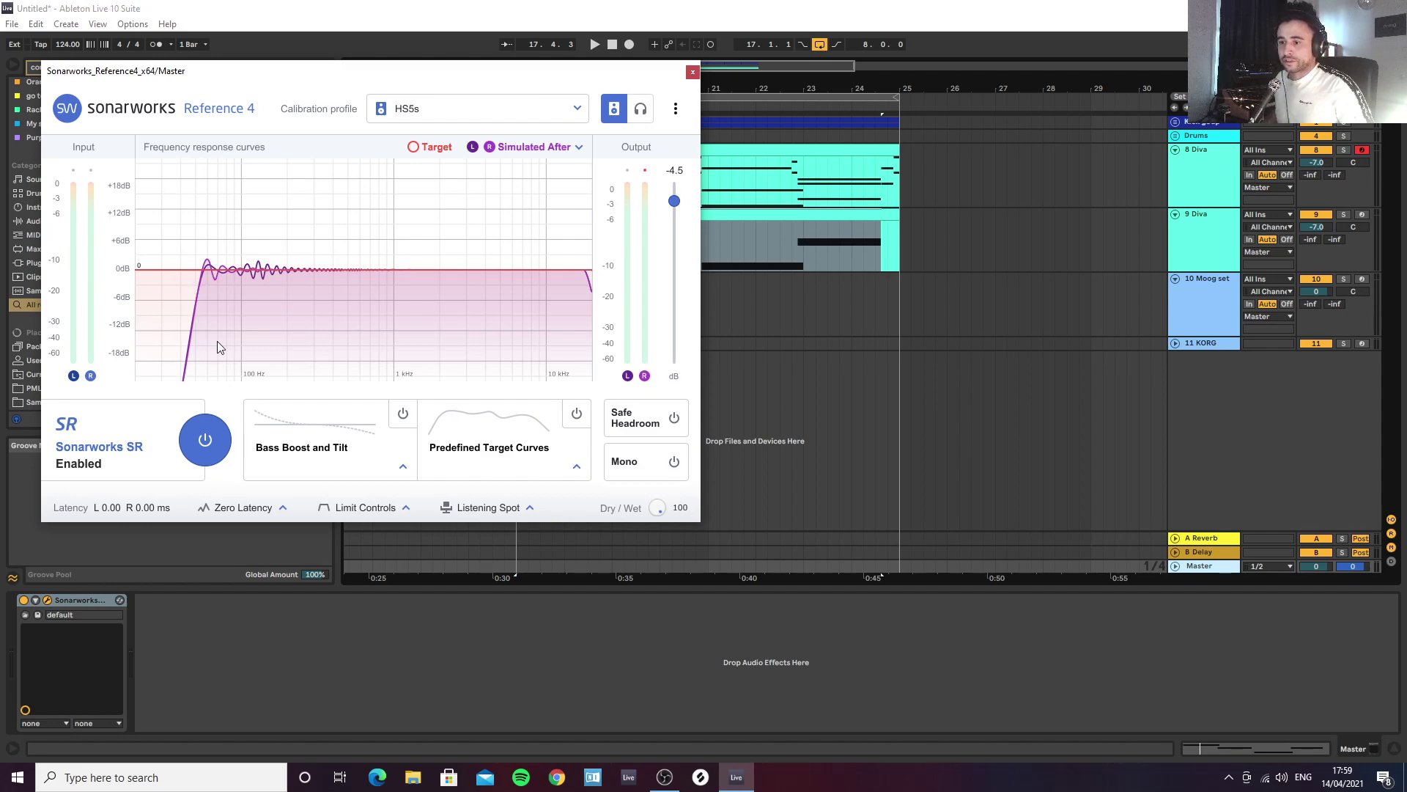
click(641, 108)
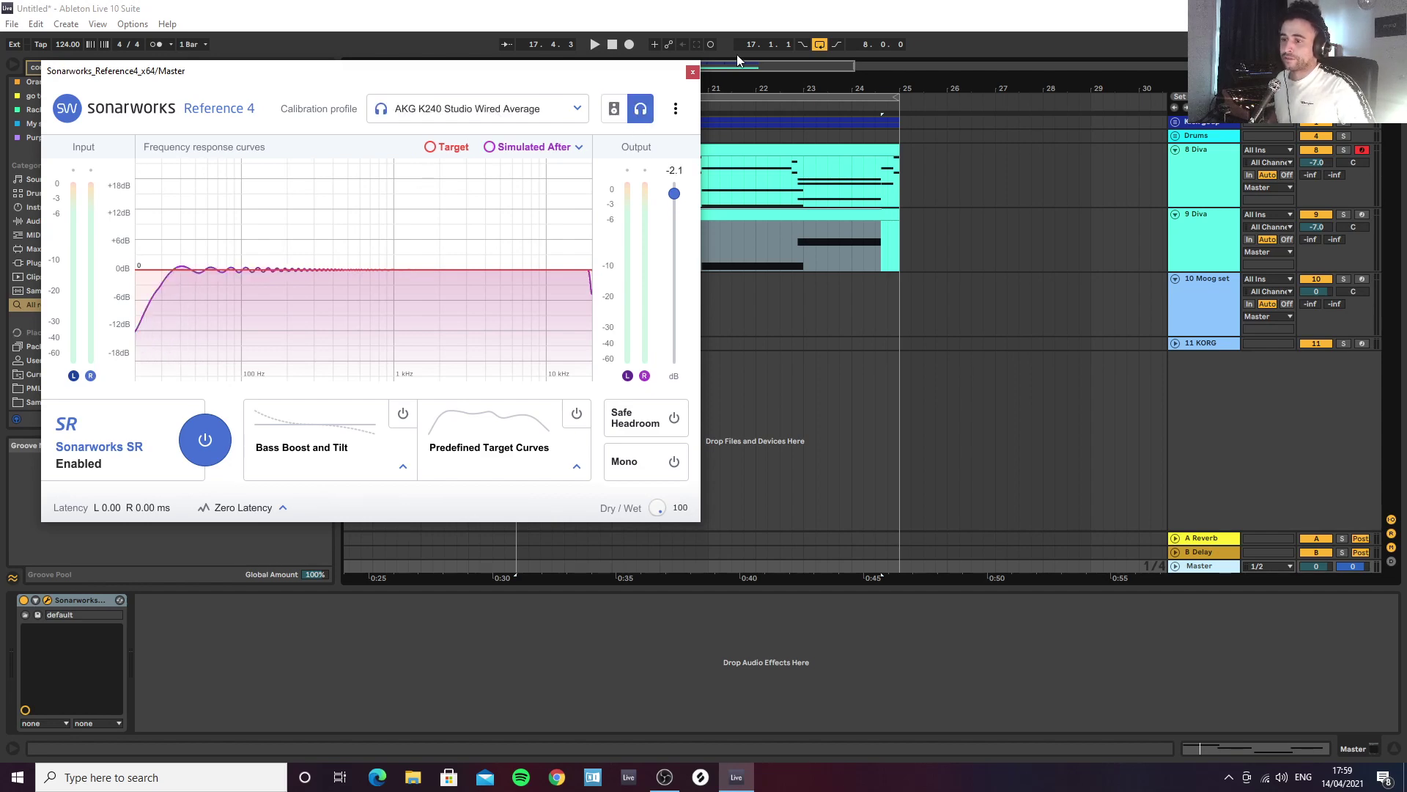
click(692, 71)
Step: Play from bar 17, set the duplicated Diva track's volume to -4.4 dB, and display the second EQ Eight's mid channel
click(517, 243)
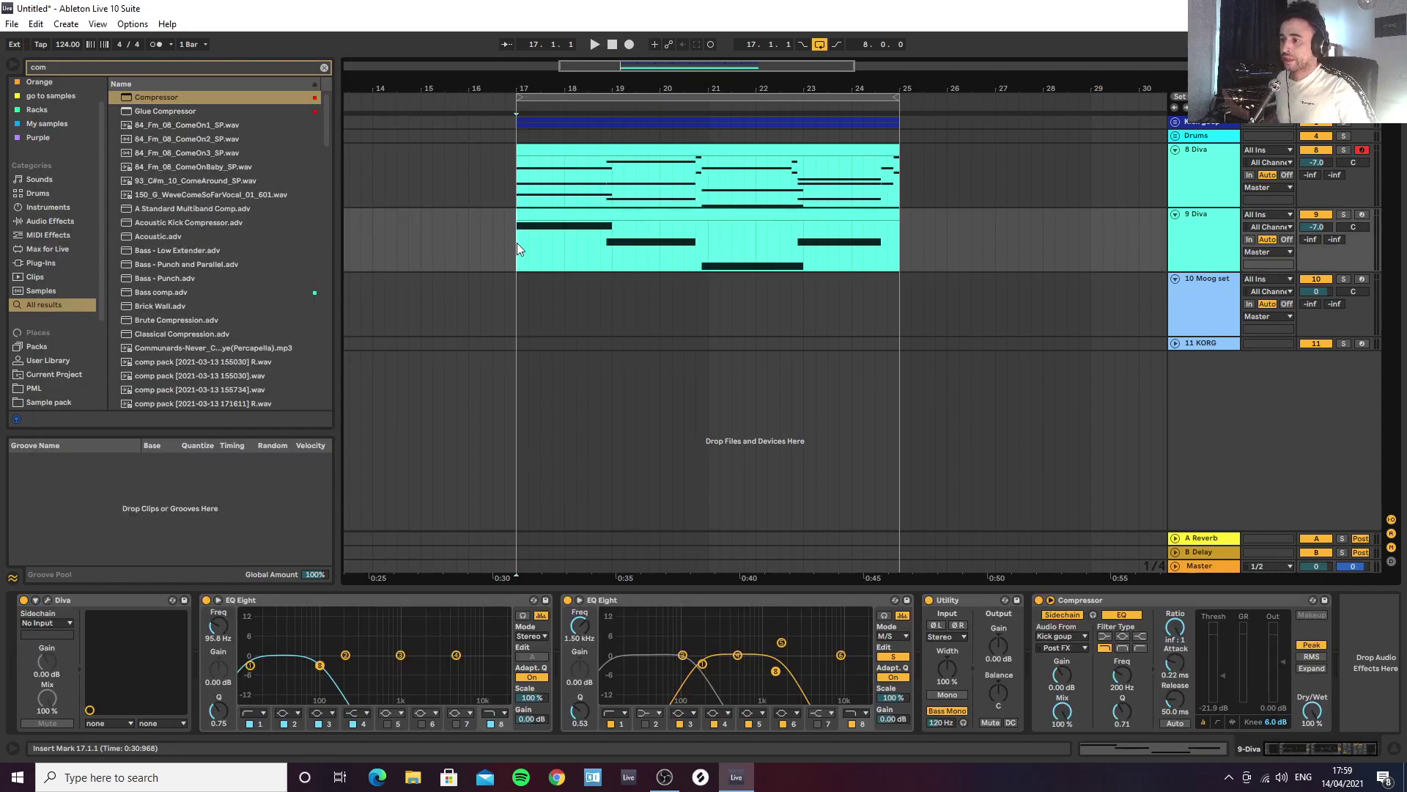
key(space)
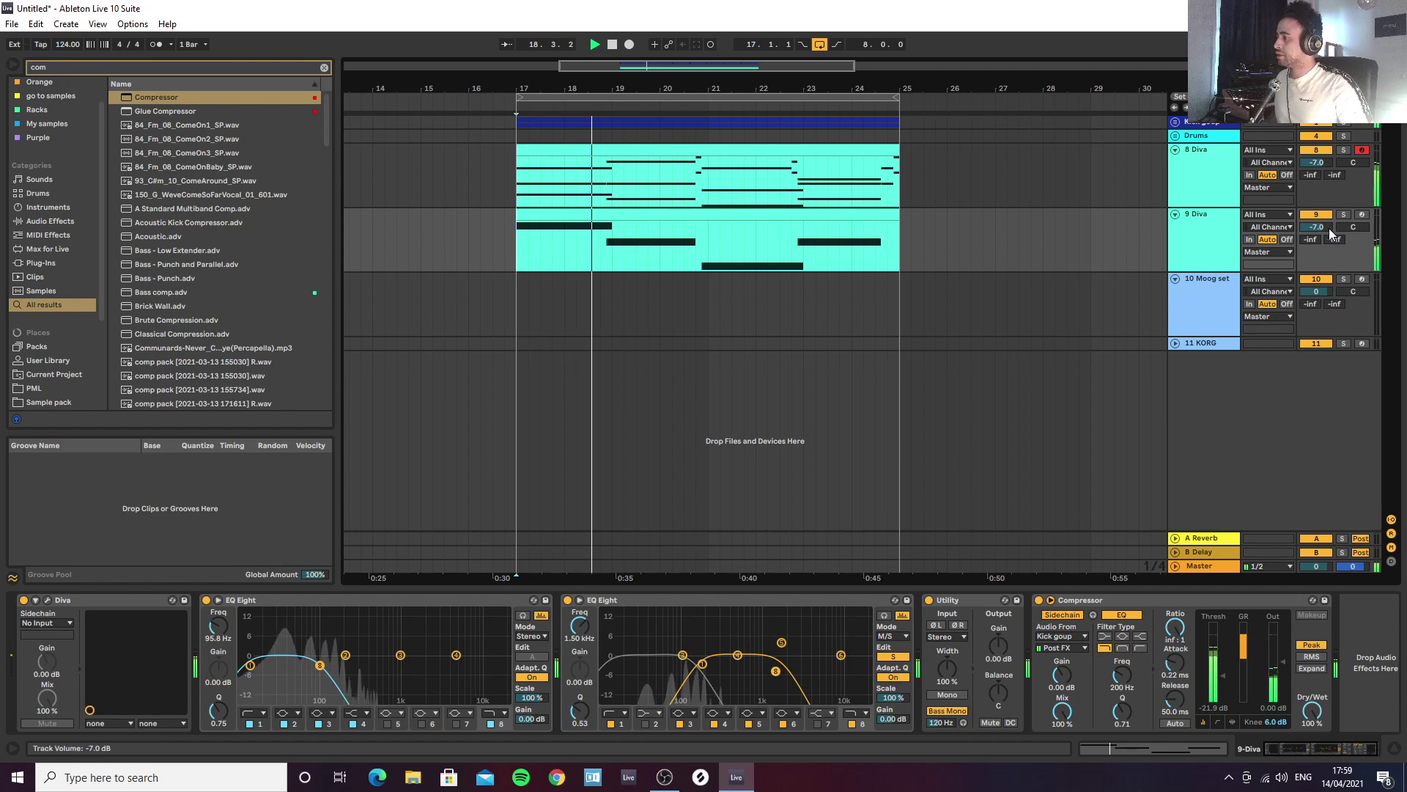
mouse_move(1322, 227)
mouse_down()
mouse_move(1322, 205)
mouse_move(1322, 238)
mouse_up()
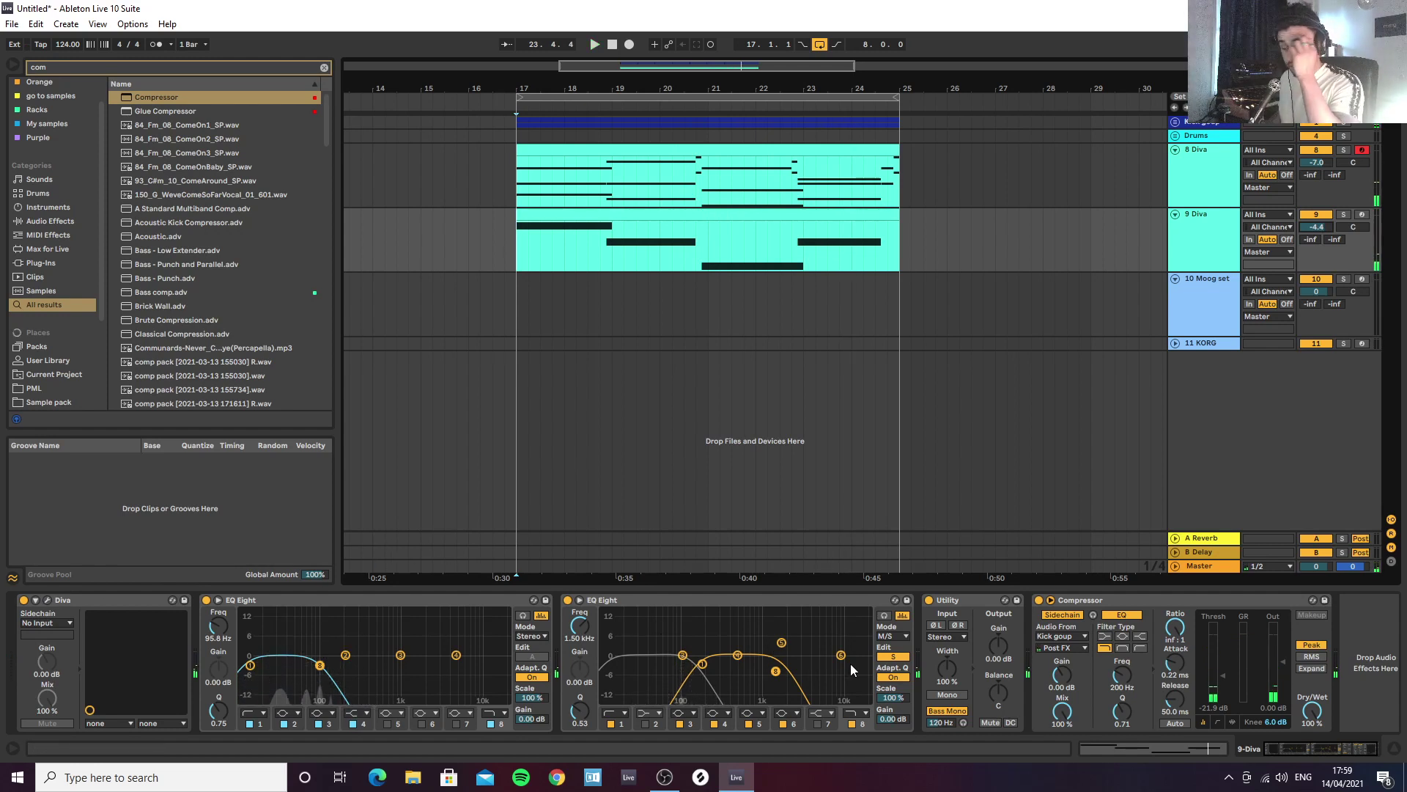
click(892, 658)
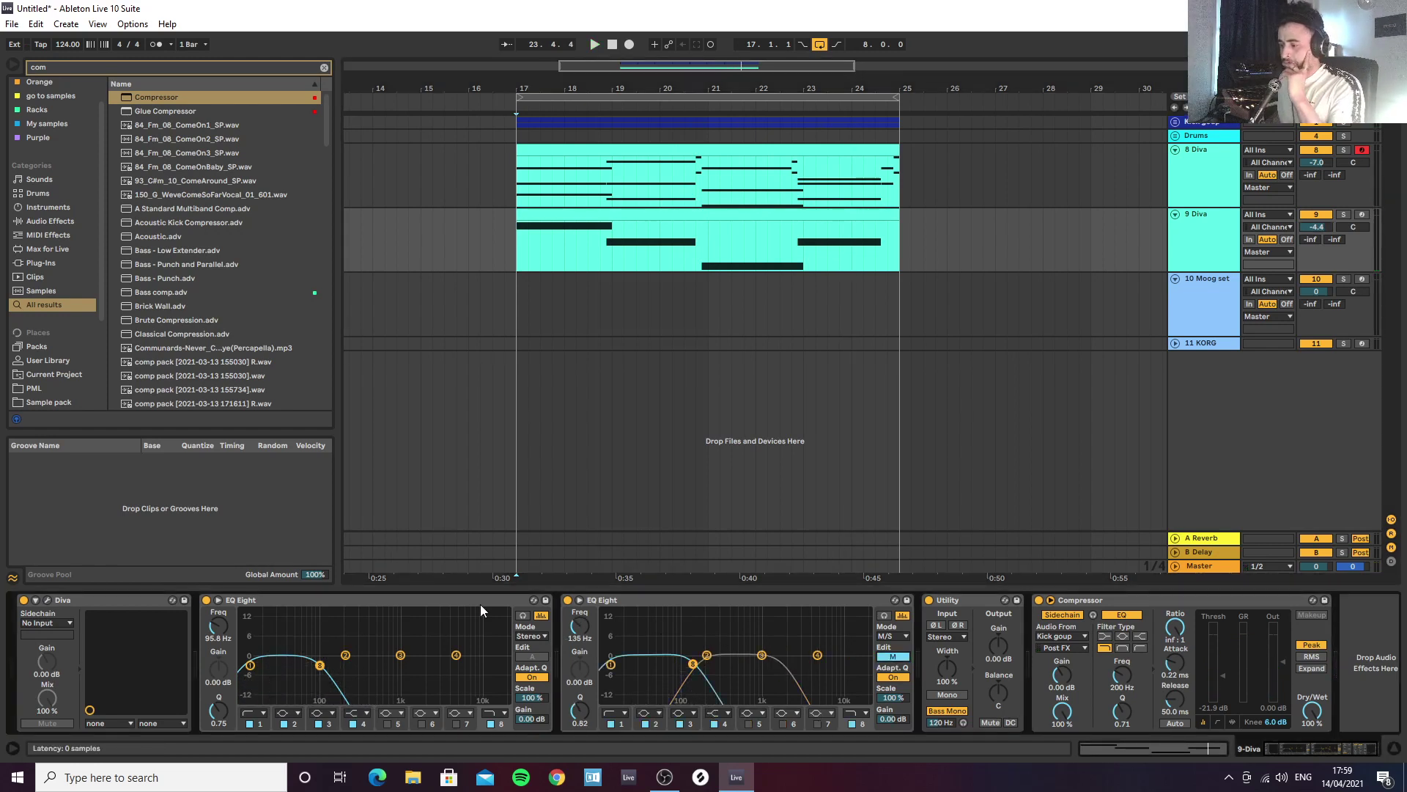
Step: In the bass track's Diva synth, turn off the Chorus1 and Plate2 effects and set the voice mode to mono during playback
click(47, 600)
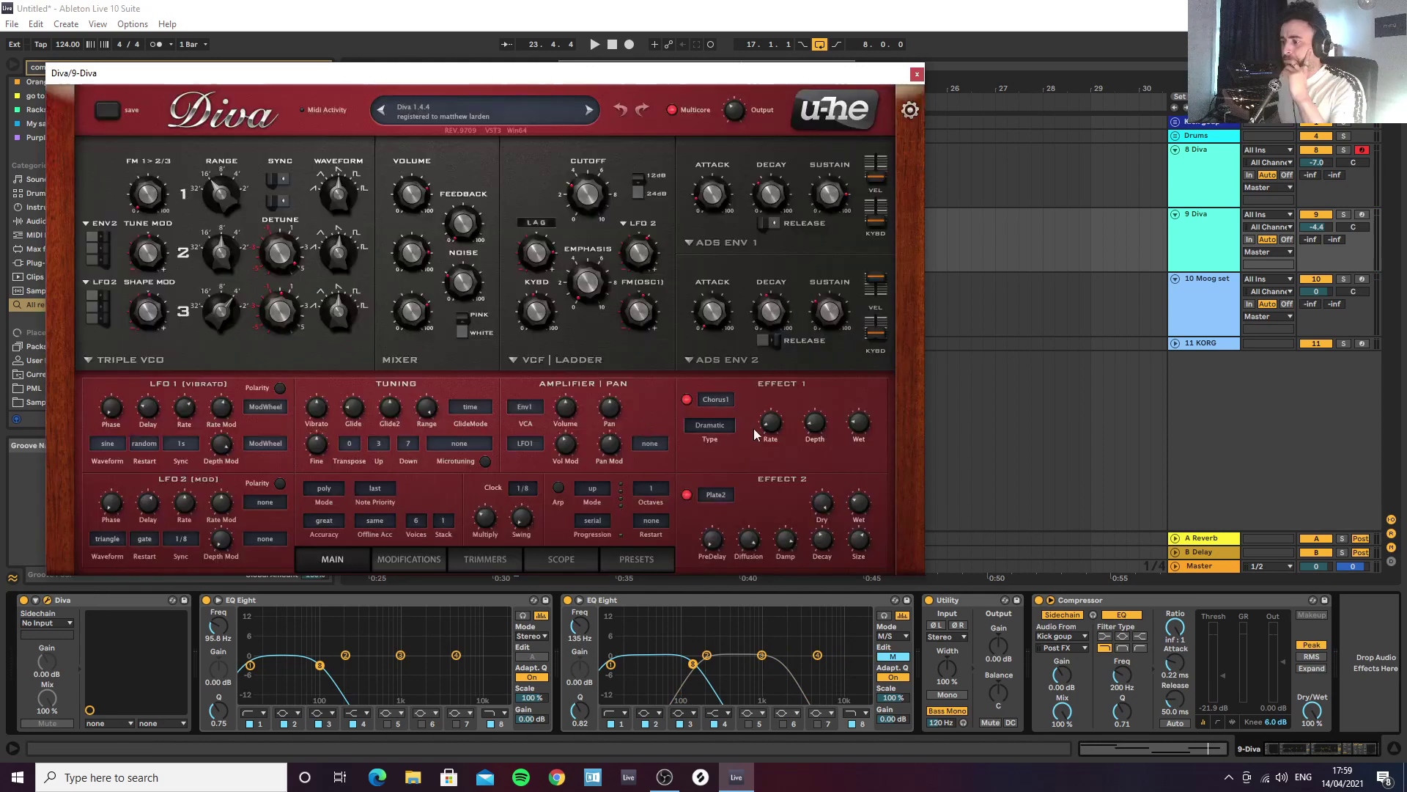
click(686, 400)
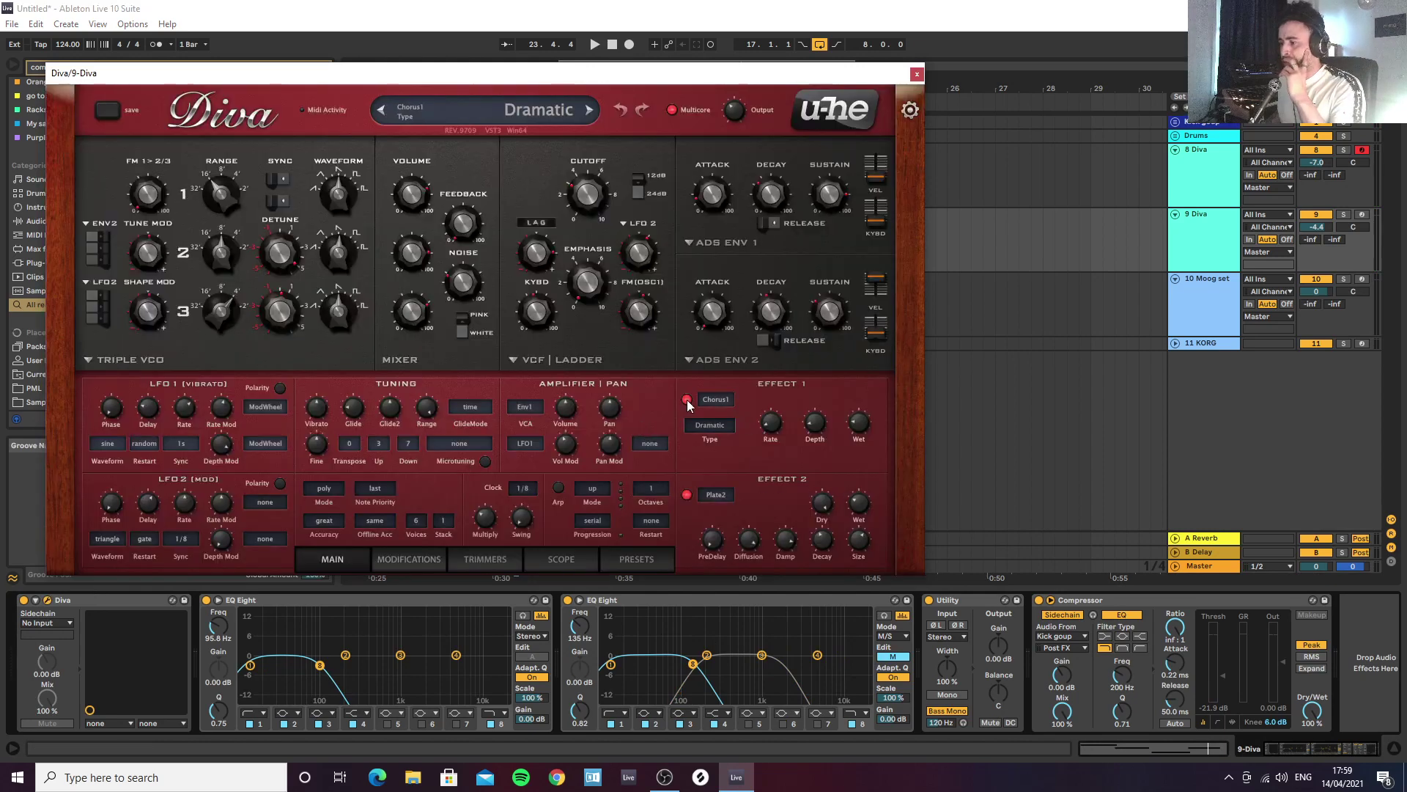
click(687, 495)
key(space)
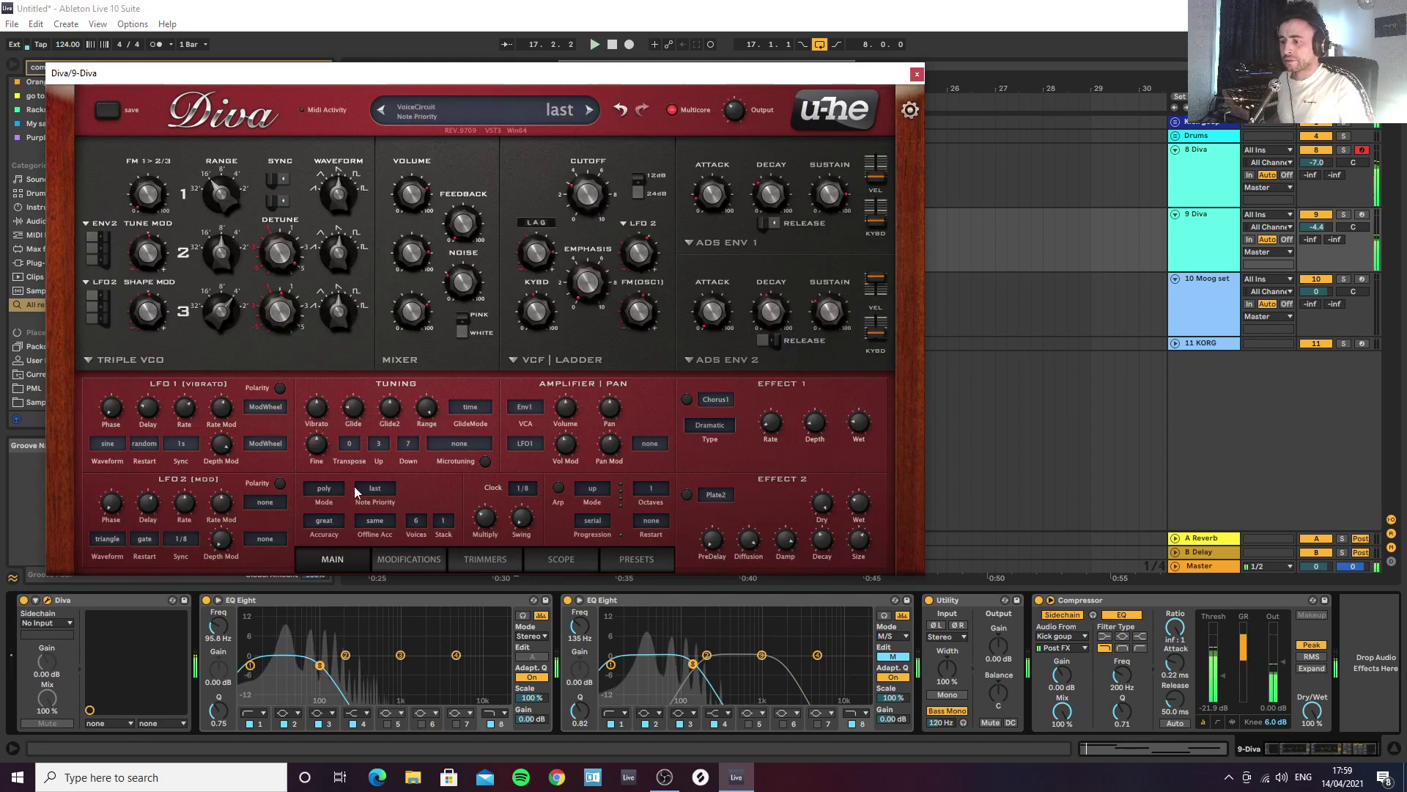
click(324, 488)
click(356, 513)
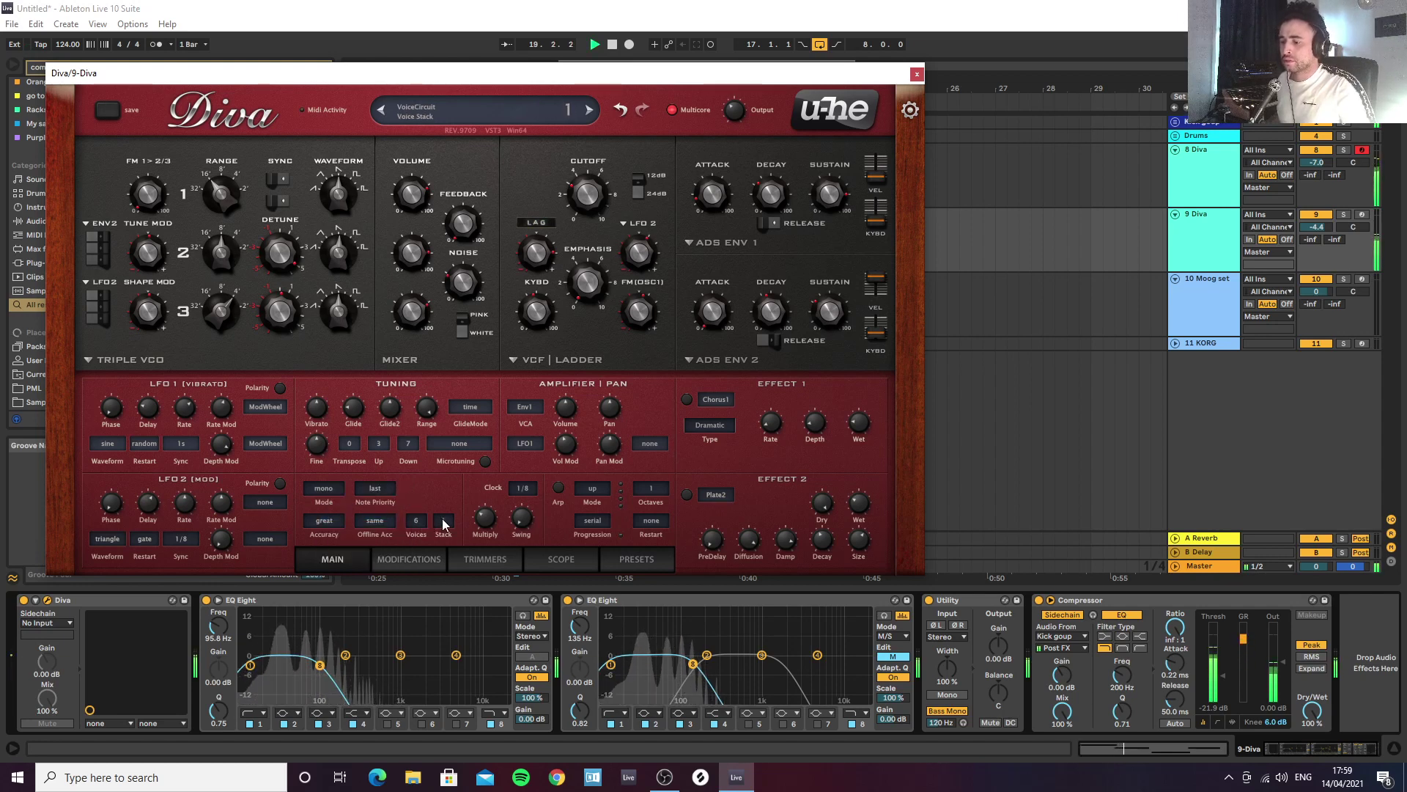
Step: Adjust Diva's feedback and envelope 1 sustain while listening, with envelope 1's release switched off
drag(461, 223, 440, 139)
click(539, 257)
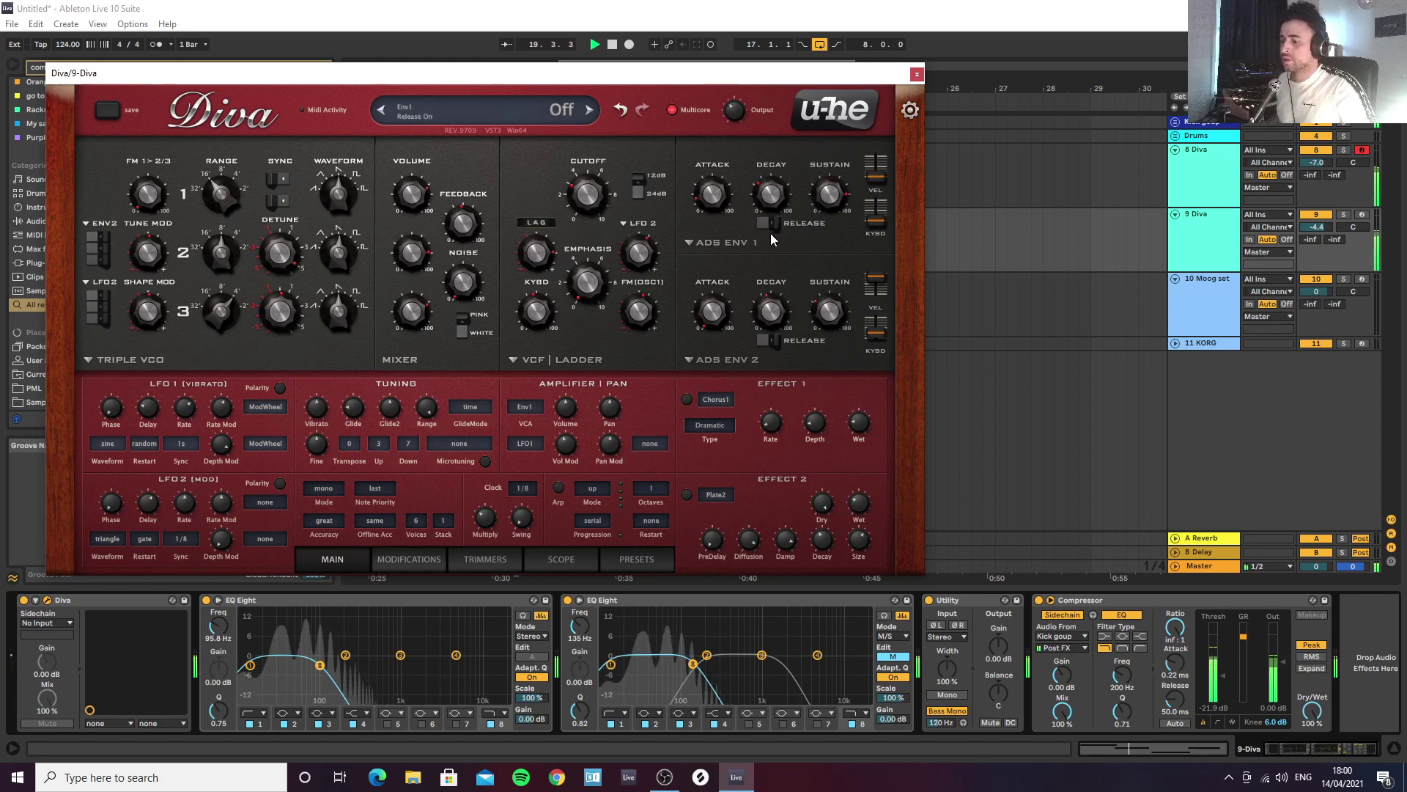
drag(830, 204, 825, 158)
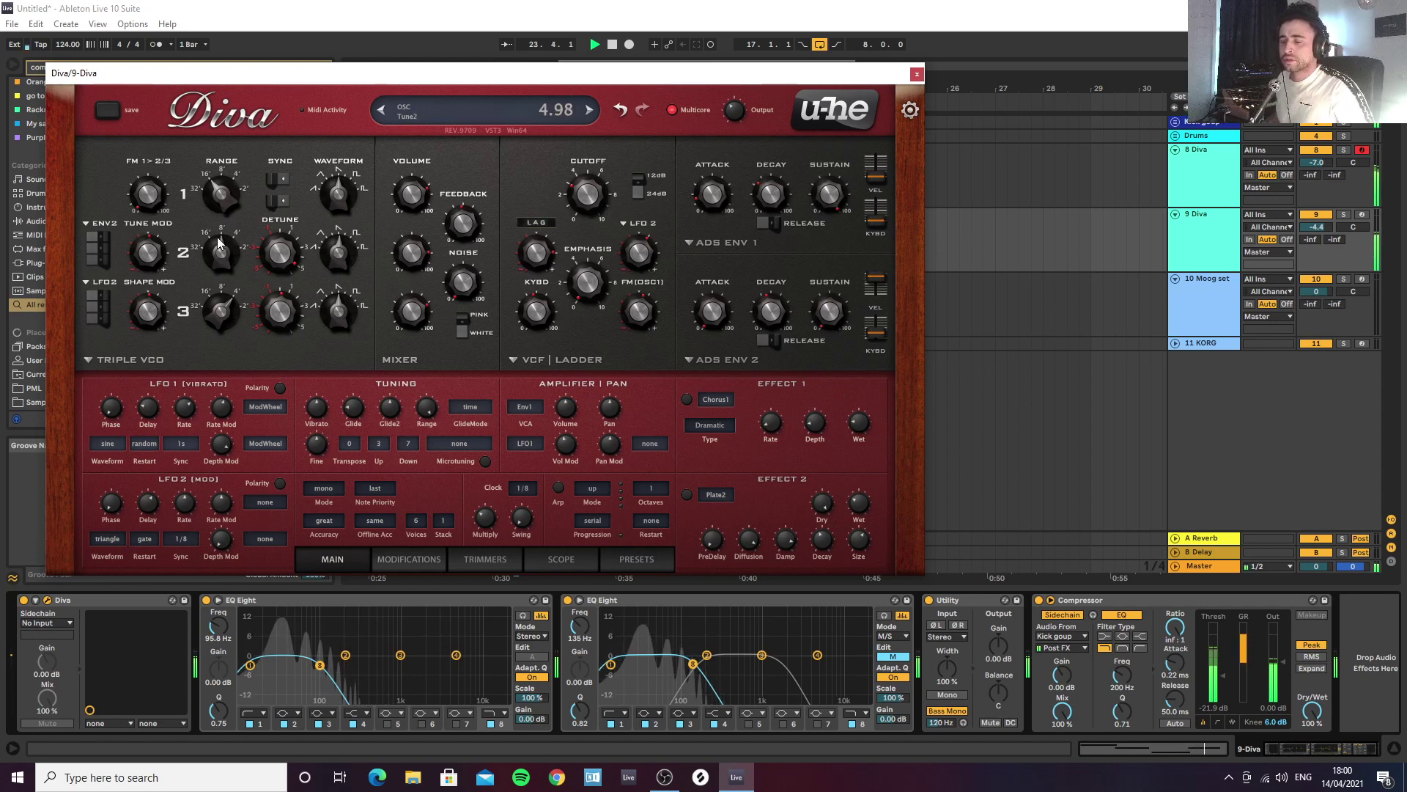
Step: Try different range settings for Diva's oscillator 2 during playback and reset its range to the default
drag(217, 238, 214, 266)
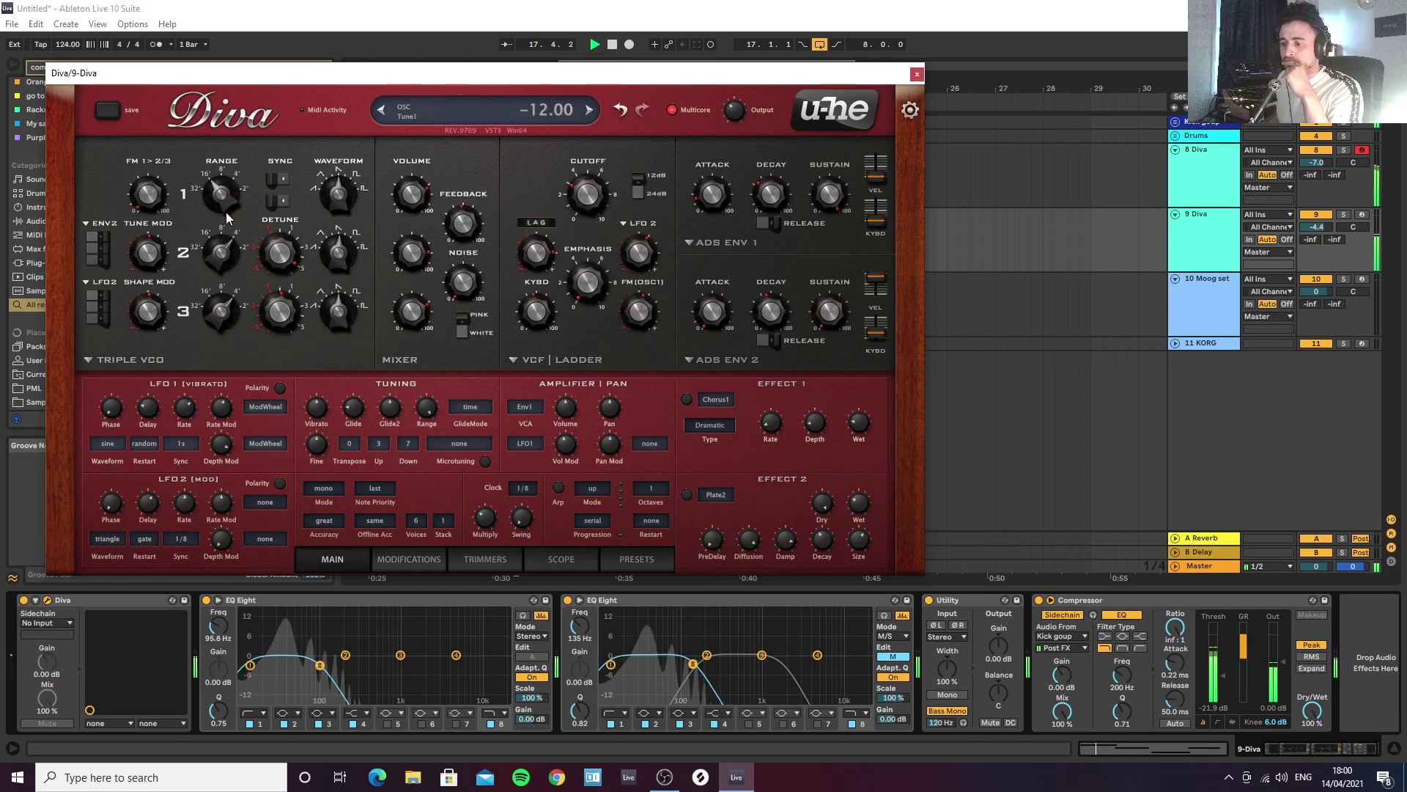
drag(223, 254, 223, 227)
double_click(223, 254)
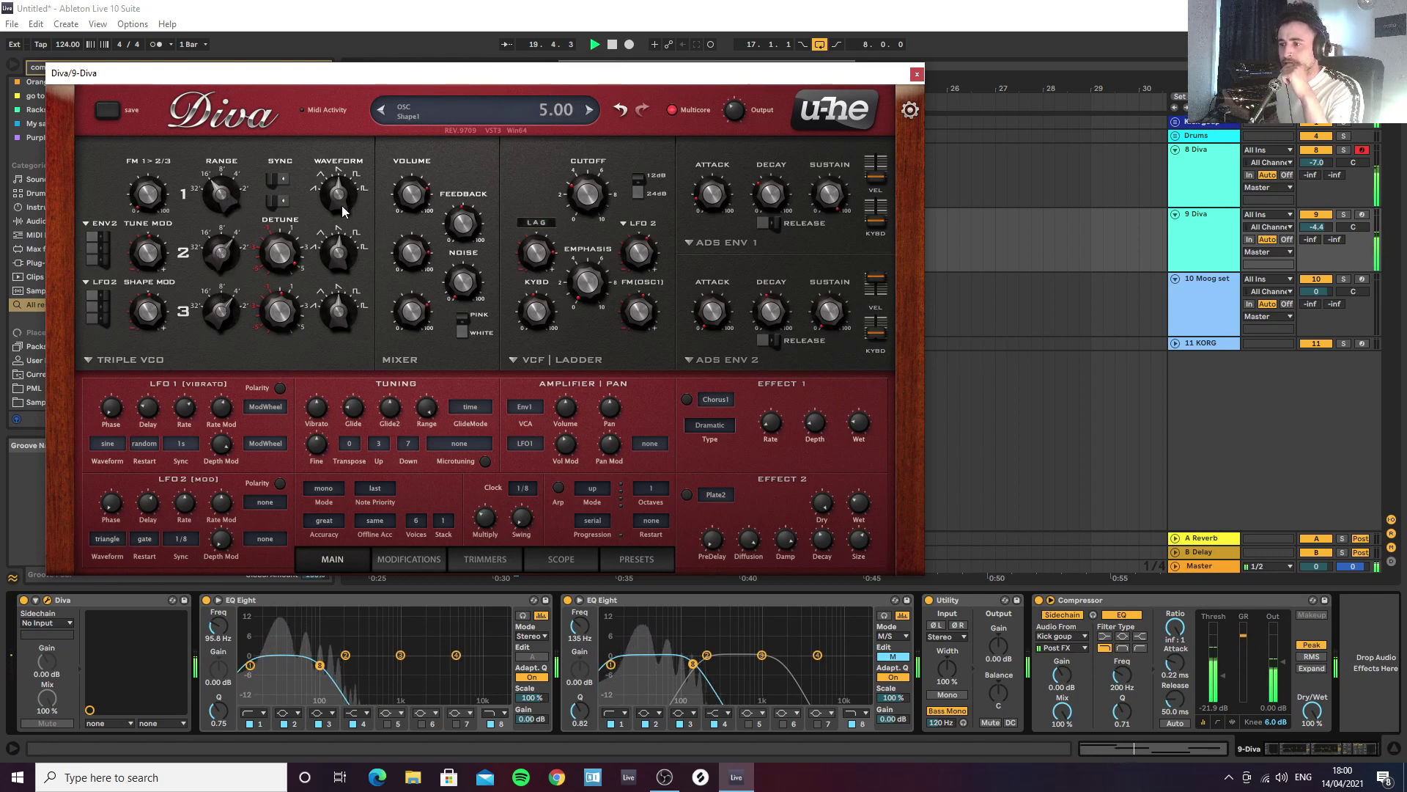
Step: Try different oscillator waveforms and mixer volumes in the bass Diva during playback, reset its filter's LFO 2 amount, and close the synth window
drag(342, 205, 341, 192)
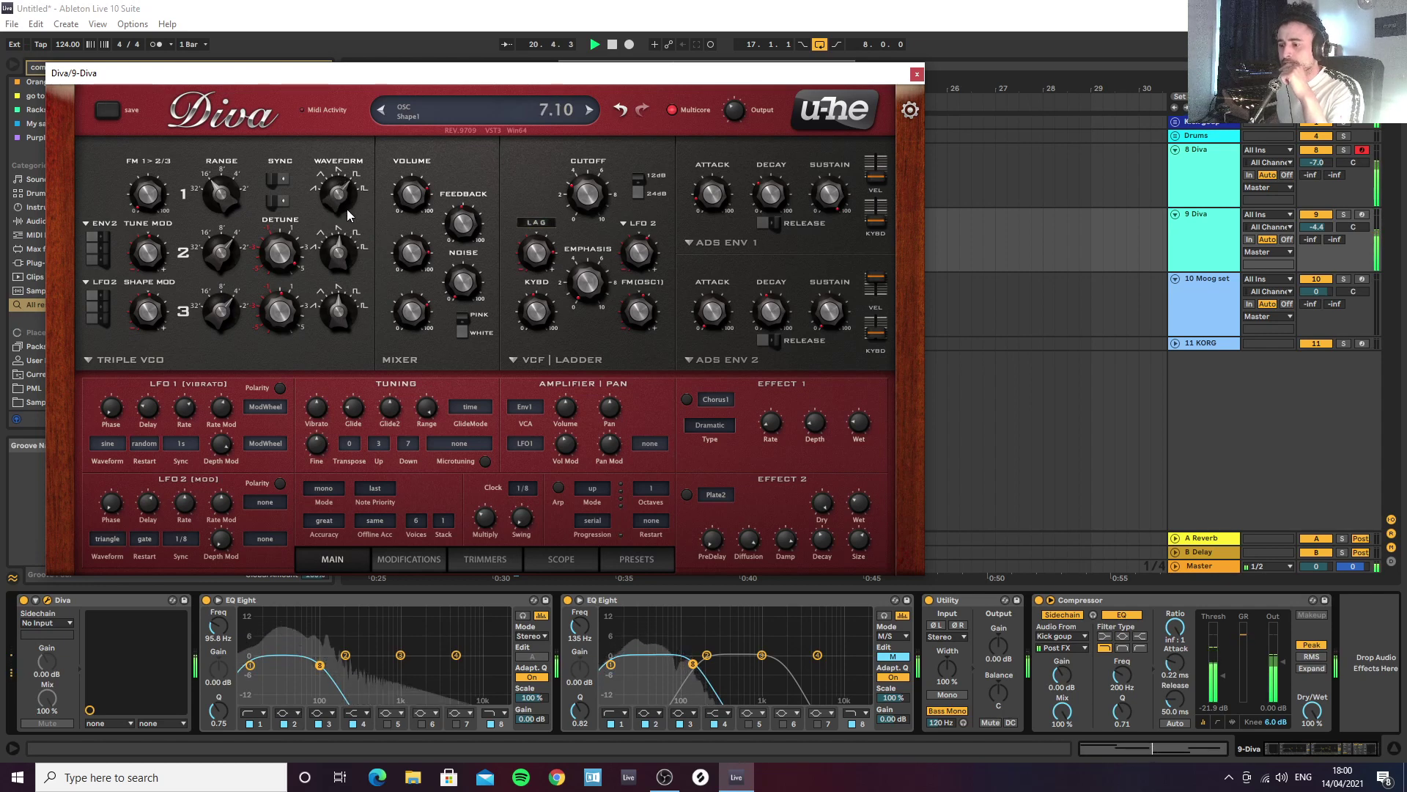
drag(342, 192, 342, 204)
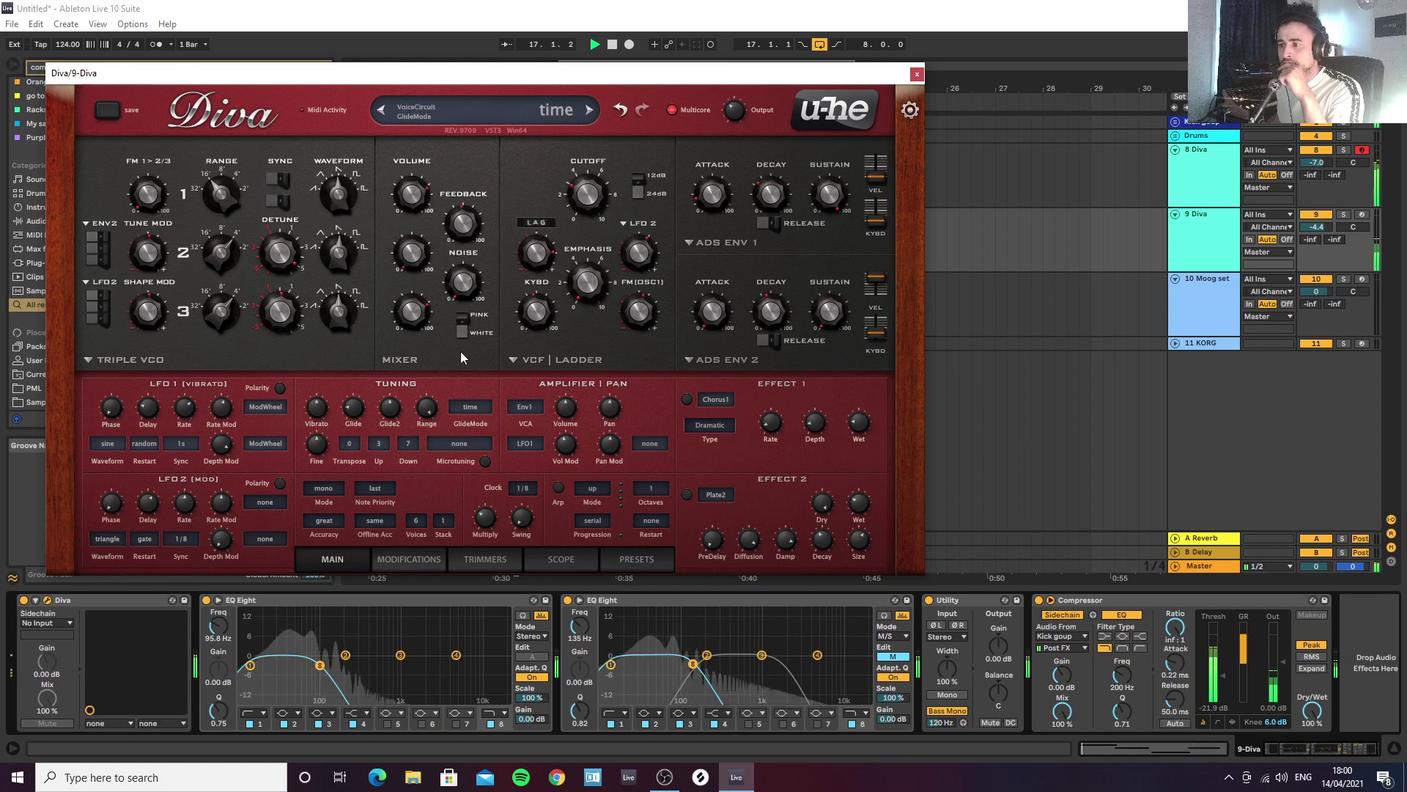
drag(414, 311, 419, 420)
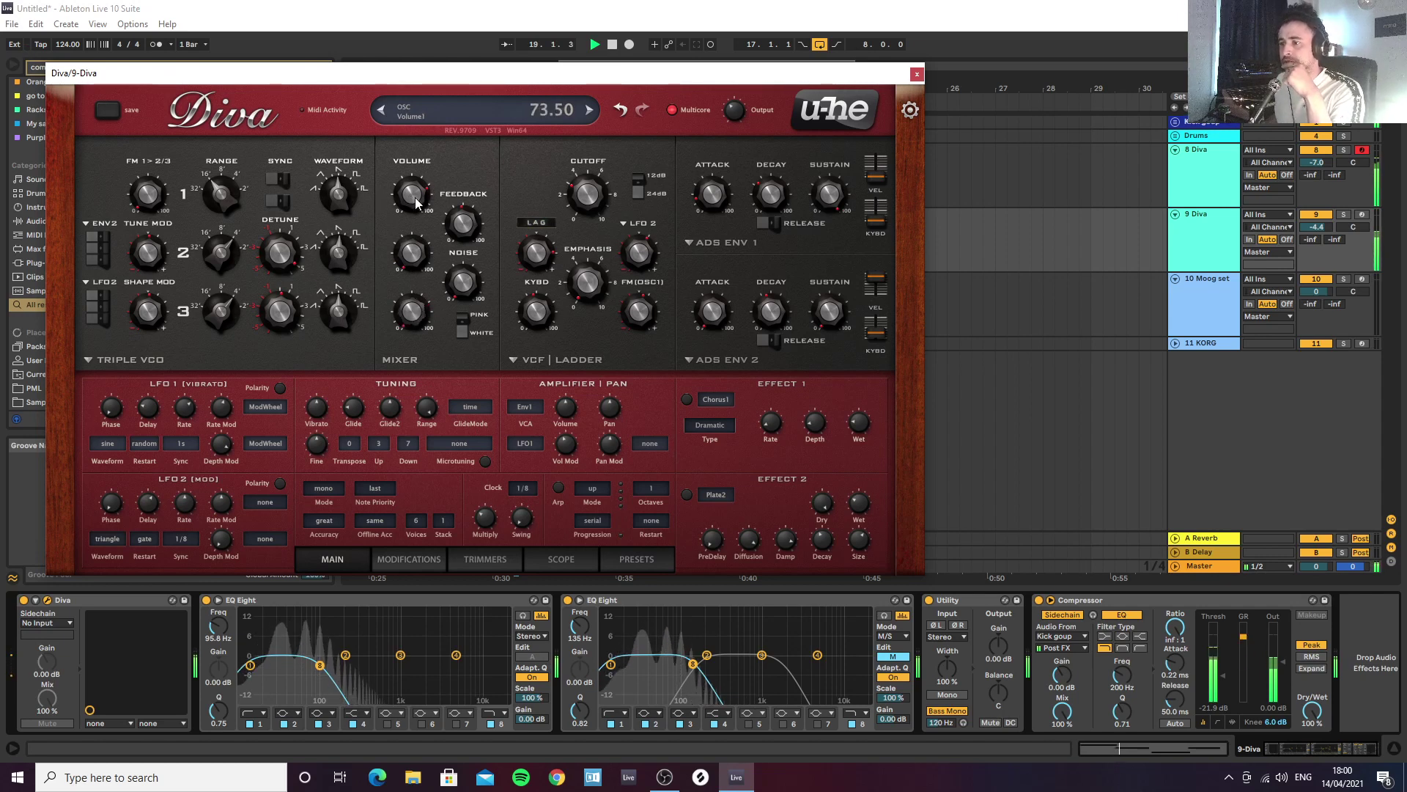
drag(415, 197, 345, 177)
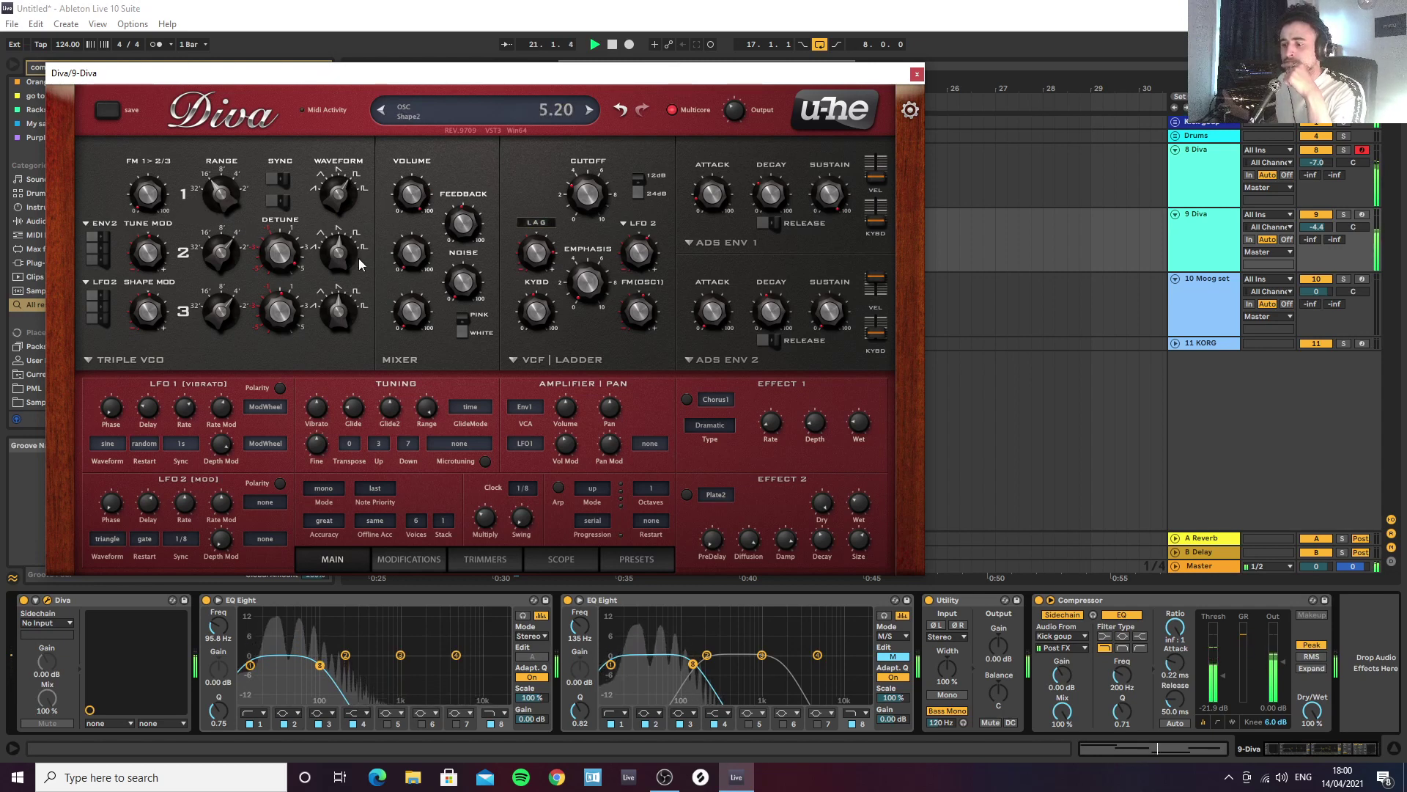
double_click(640, 257)
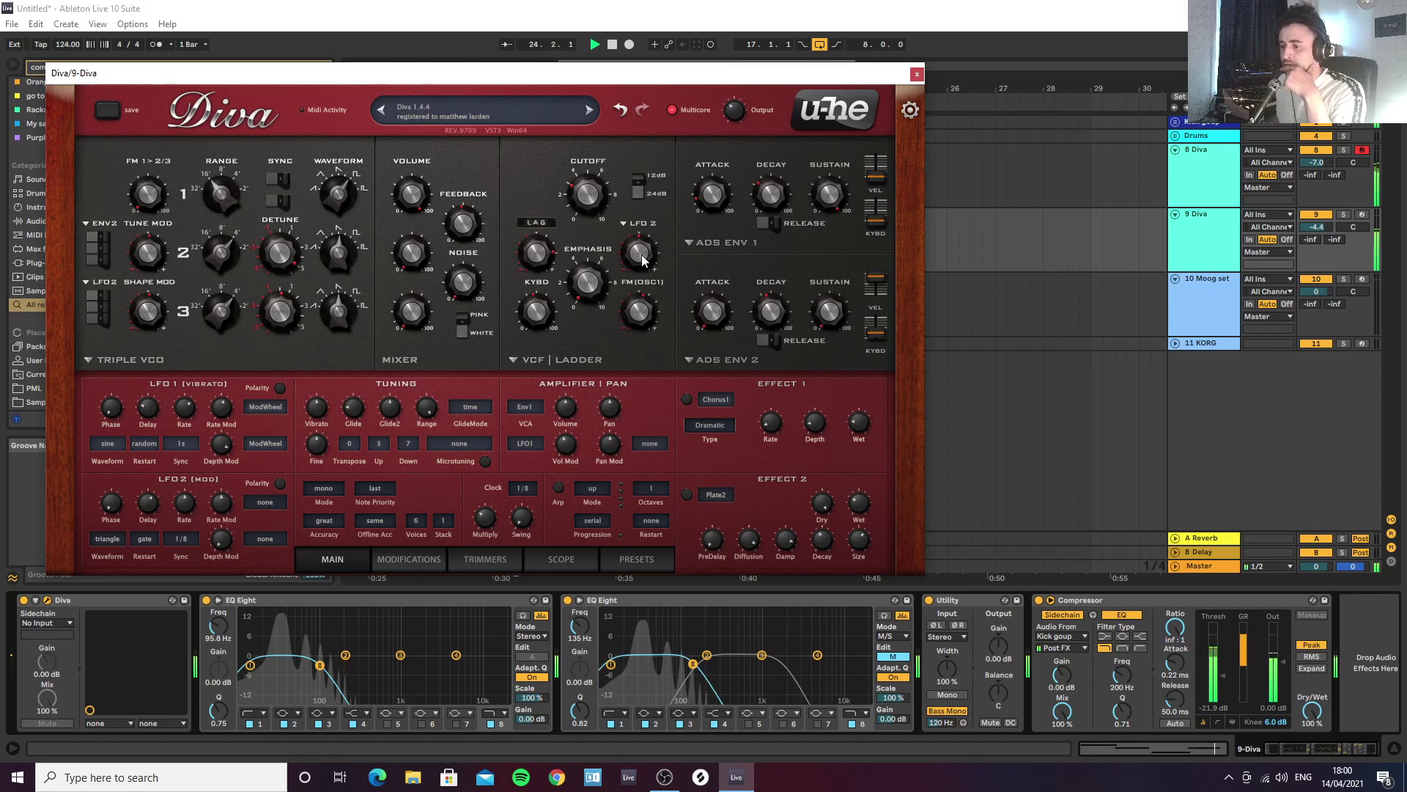
mouse_move(360, 418)
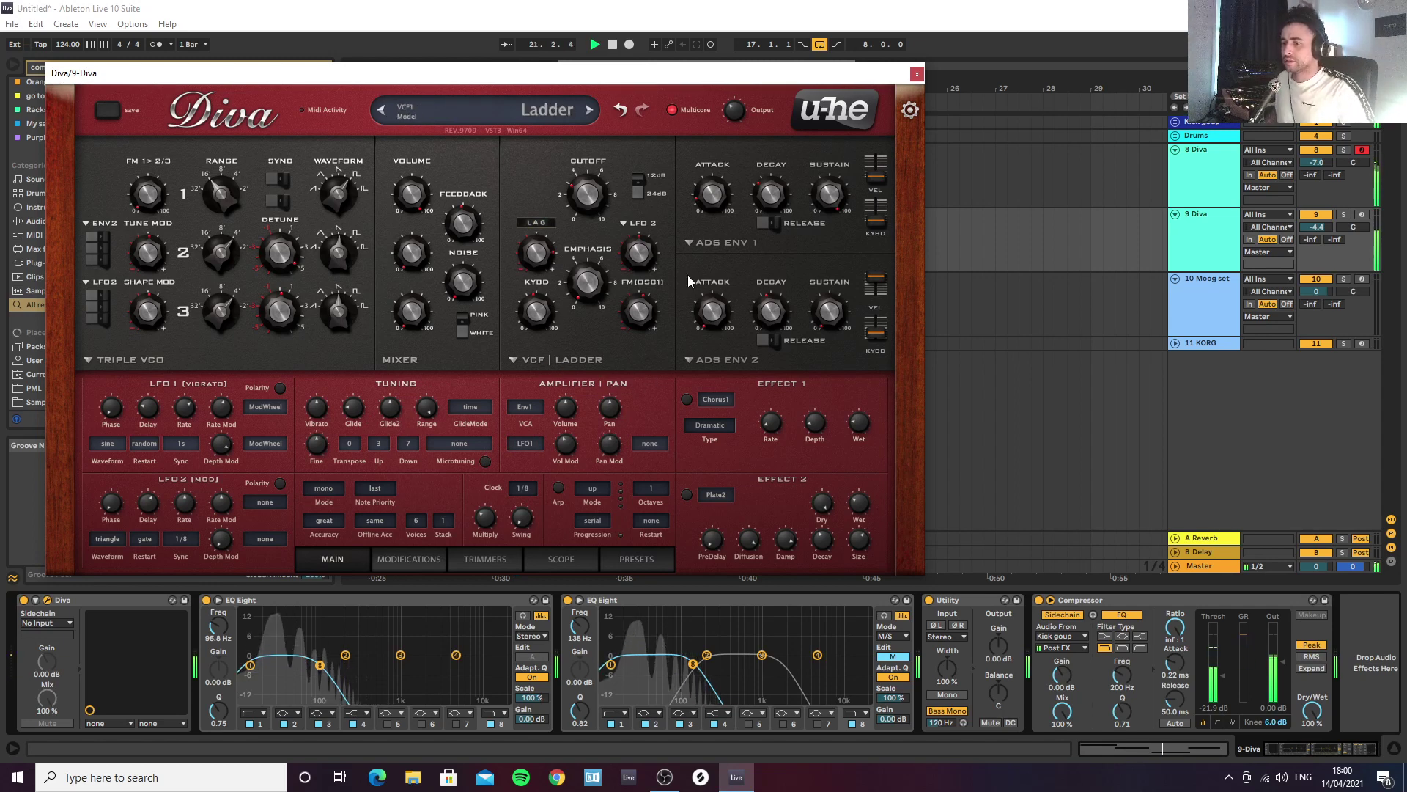
click(917, 75)
Step: Raise the threshold of the bass track's sidechain Compressor to -18.7 dB while checking it in playback
key(space)
key(space)
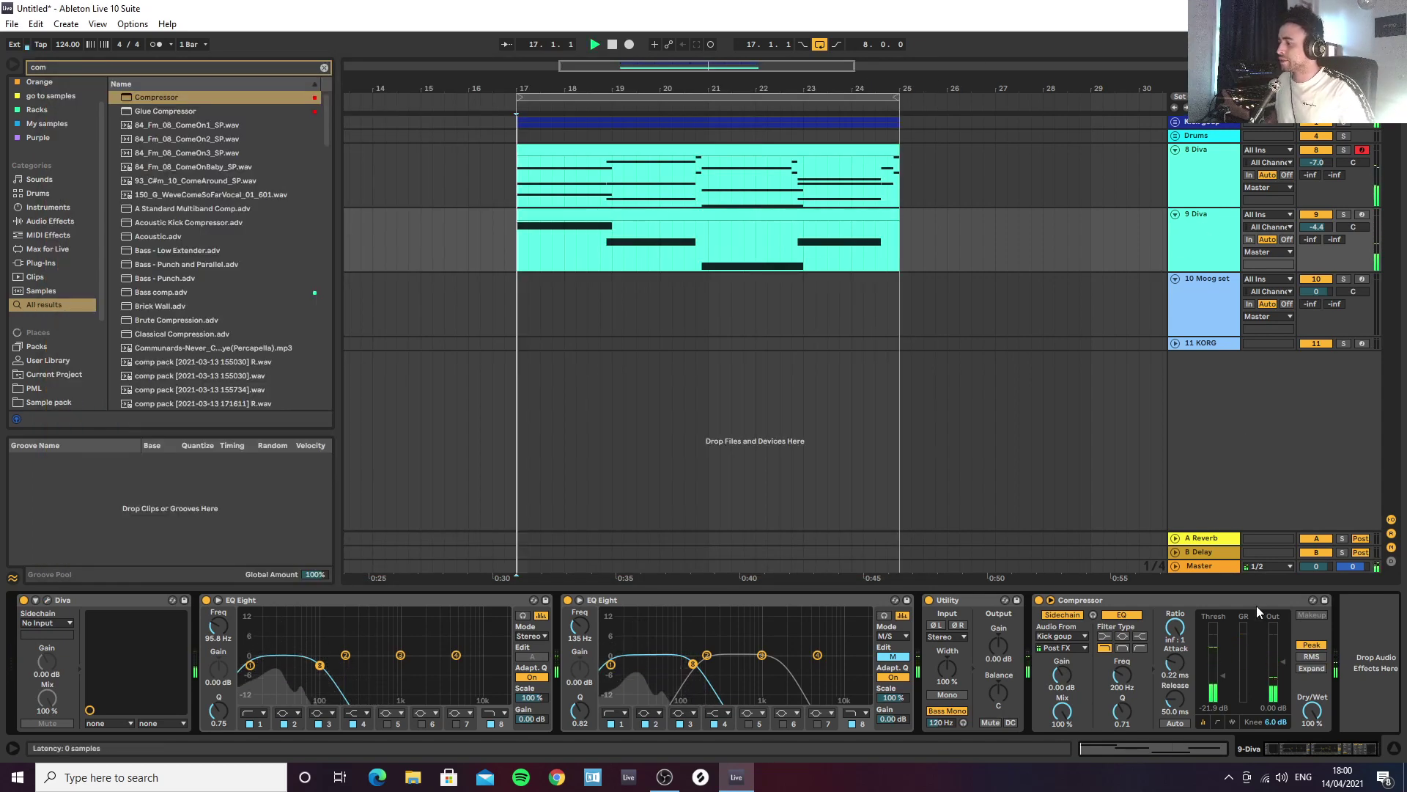
key(space)
drag(1222, 675, 1223, 670)
key(space)
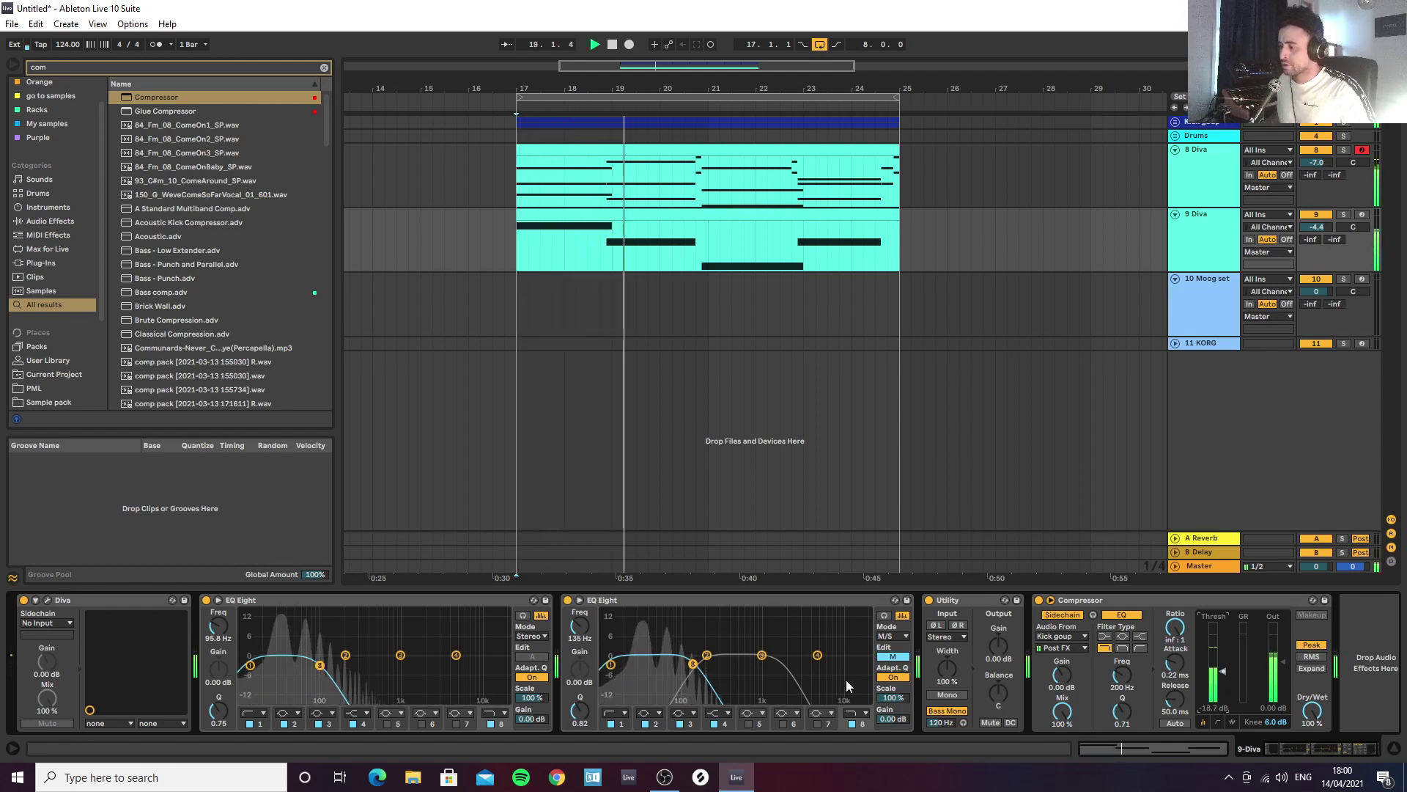
Step: Lower the 8 Diva chord track's volume to -9.0 dB and play the loop to check the balance
click(1216, 174)
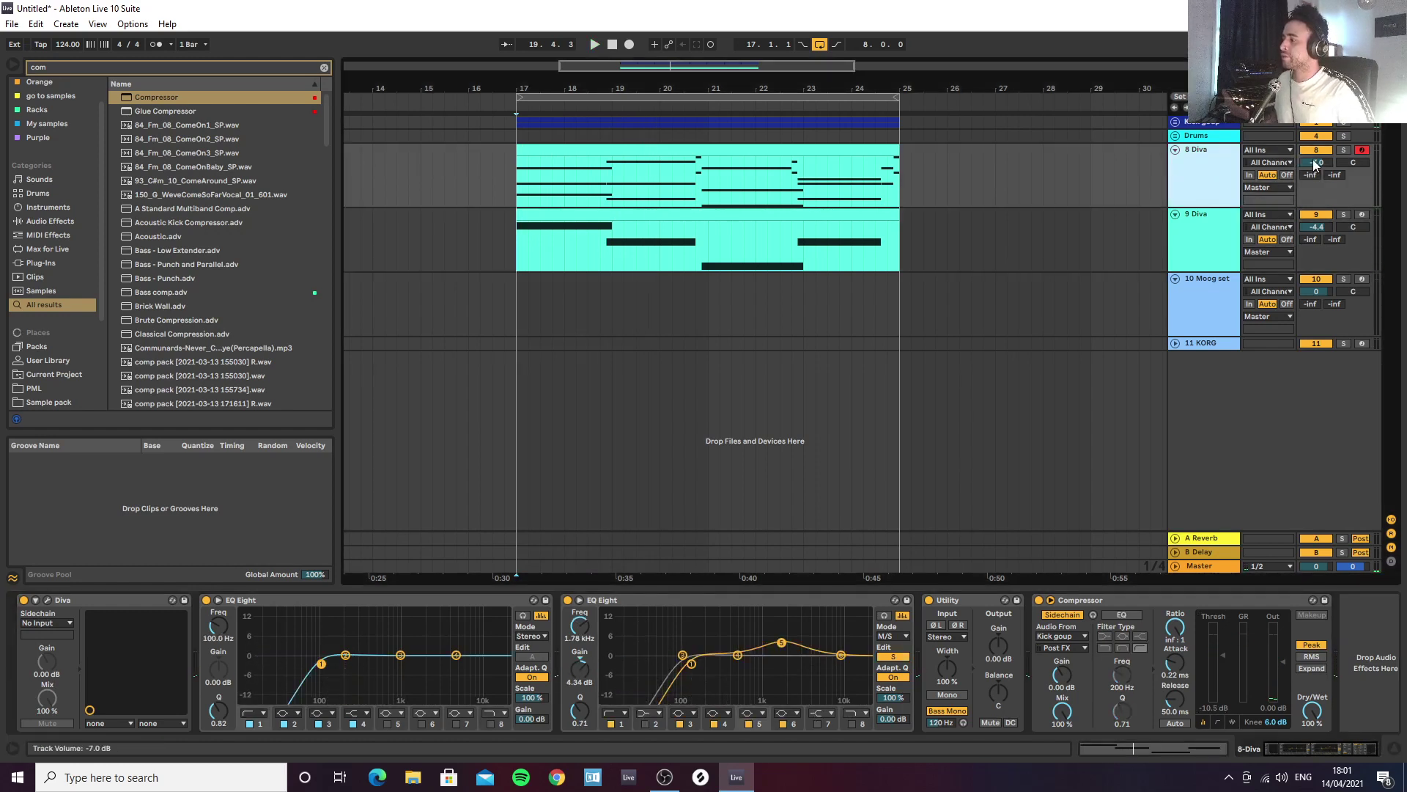
drag(1316, 163, 1316, 172)
key(space)
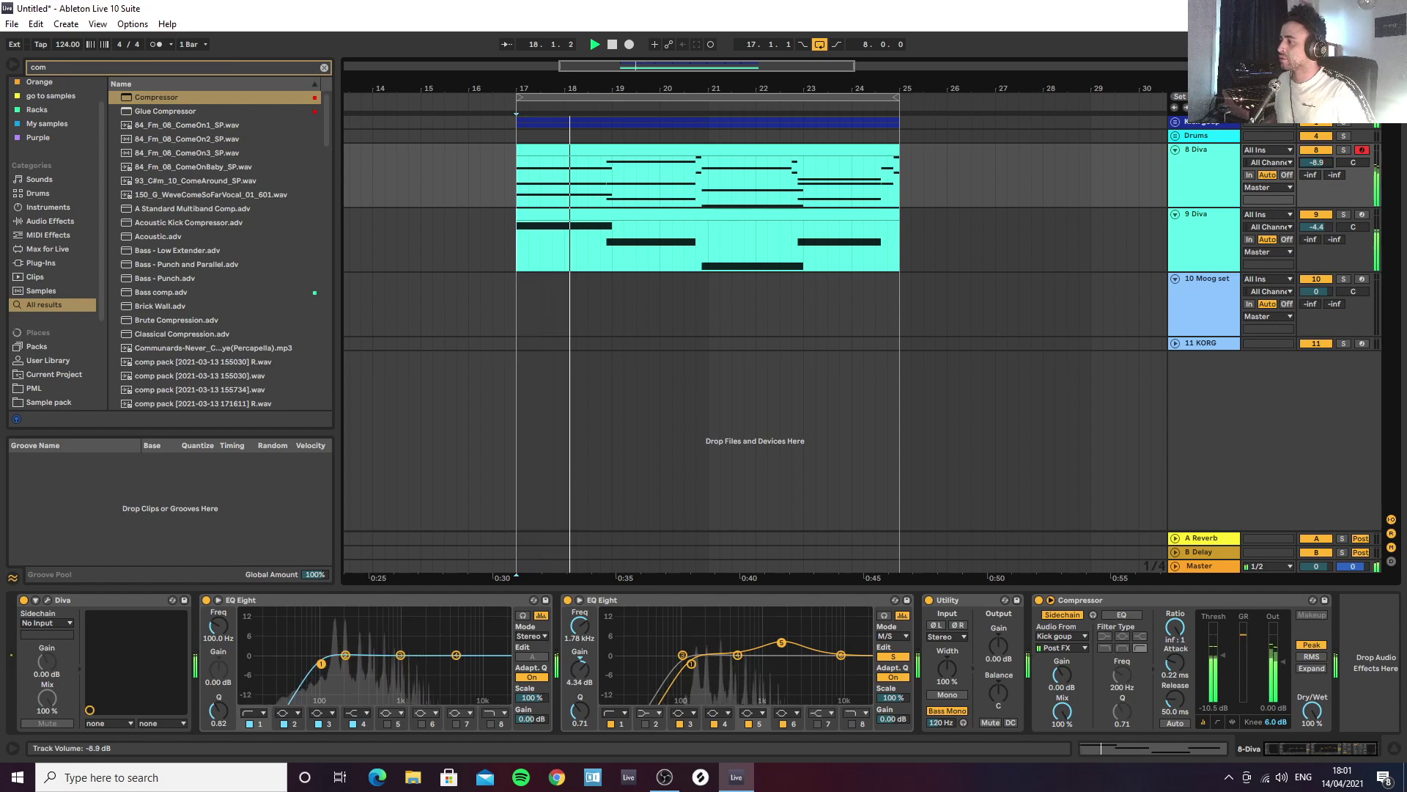
Step: Find the Bass comp.adv preset, load it on the 9 Diva track, and place it before the first EQ Eight
click(1205, 241)
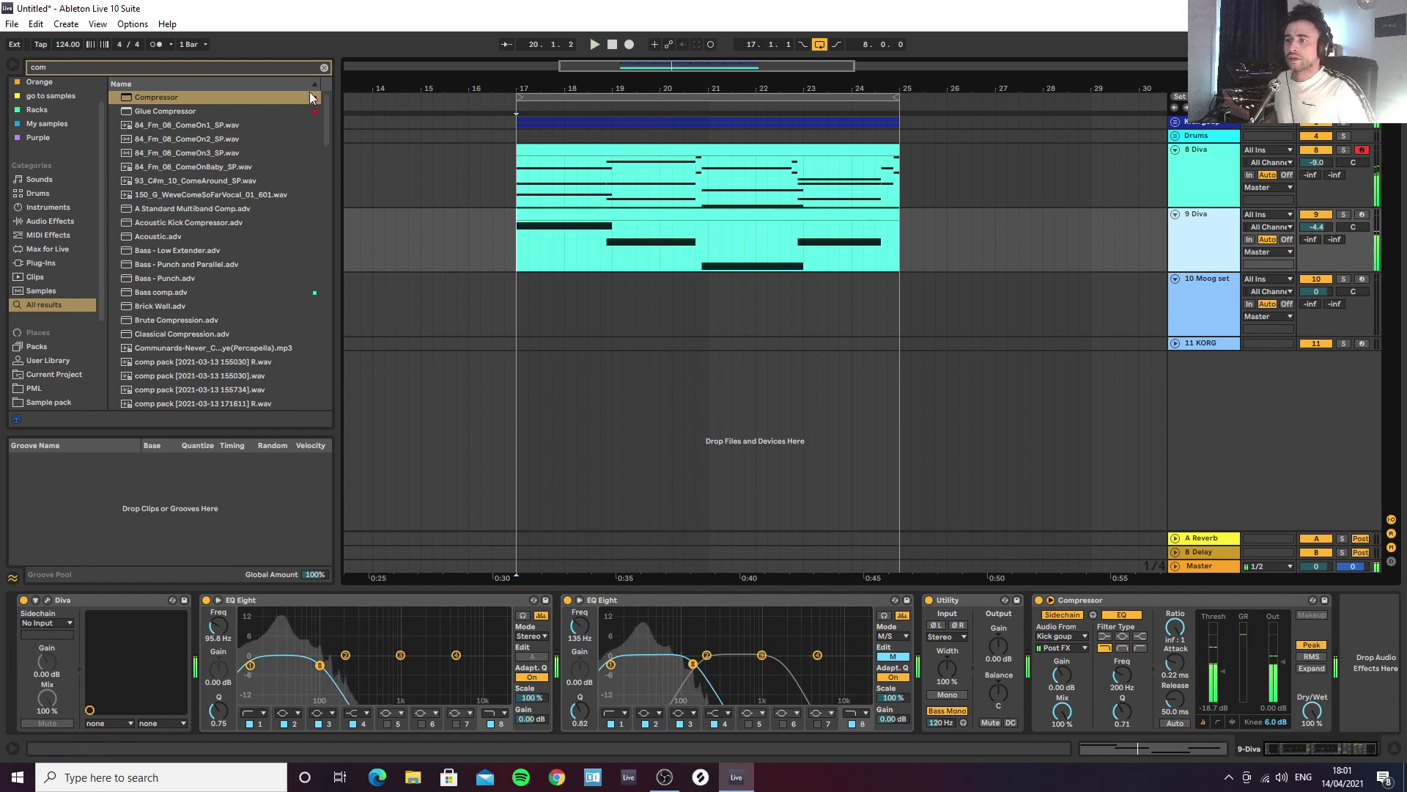
click(324, 67)
text(ba)
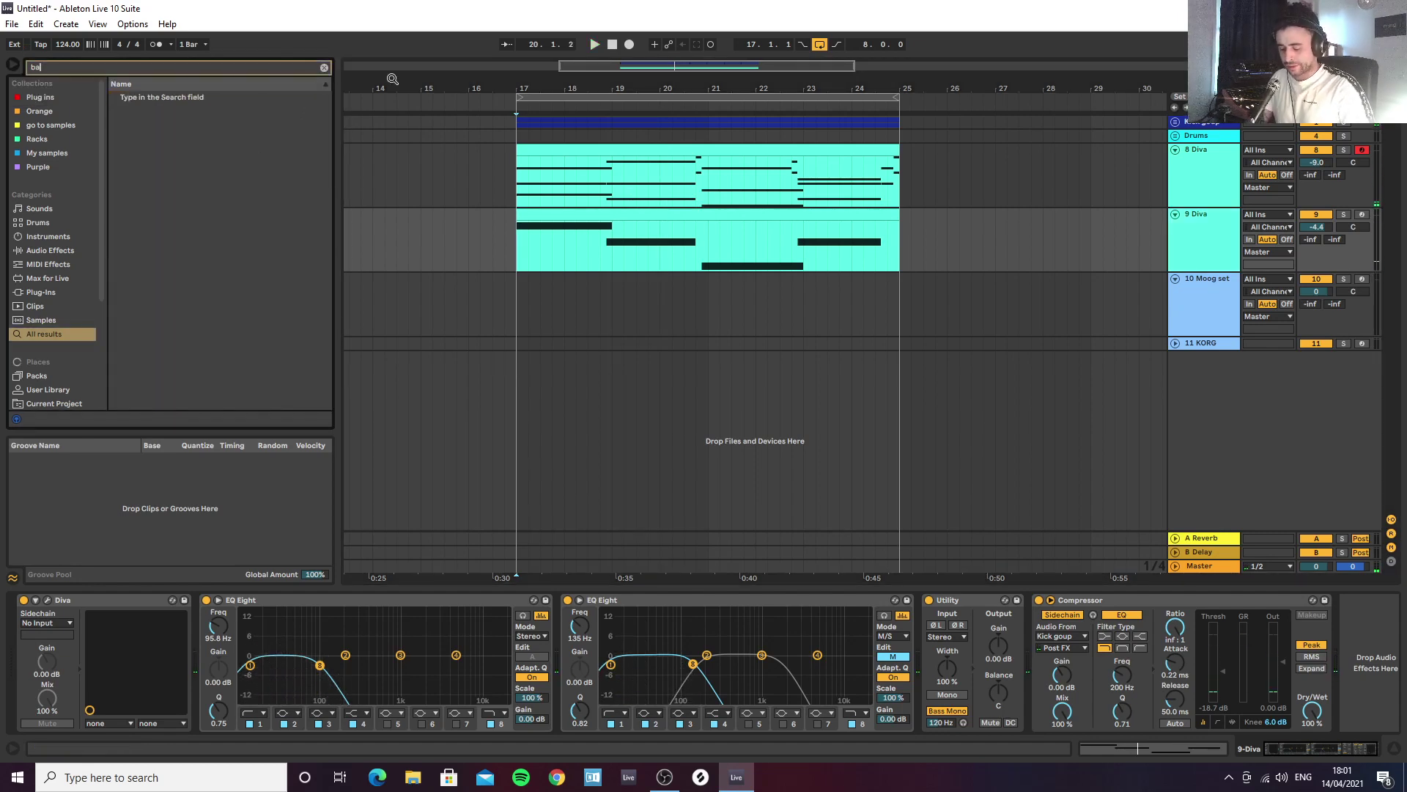
text(ss)
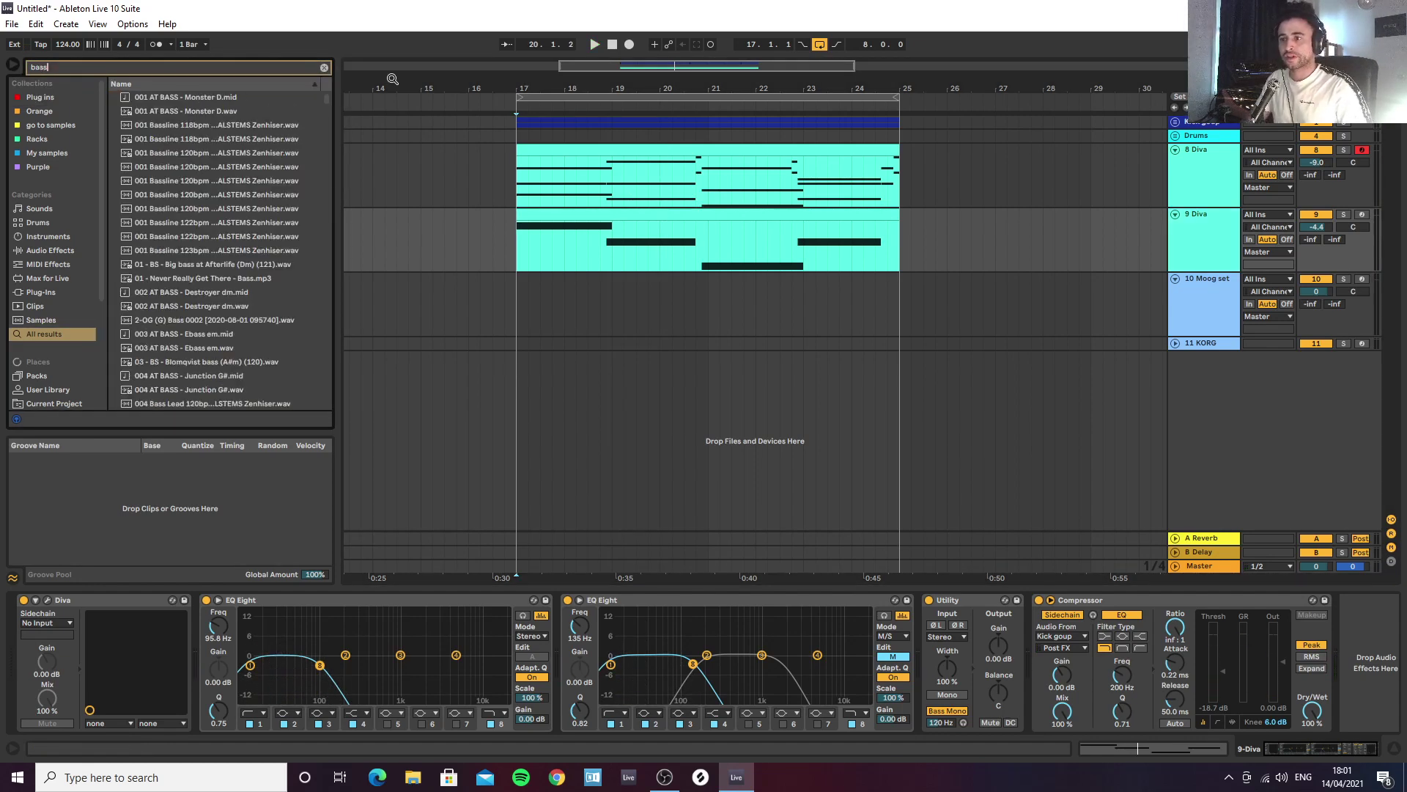
text( comp)
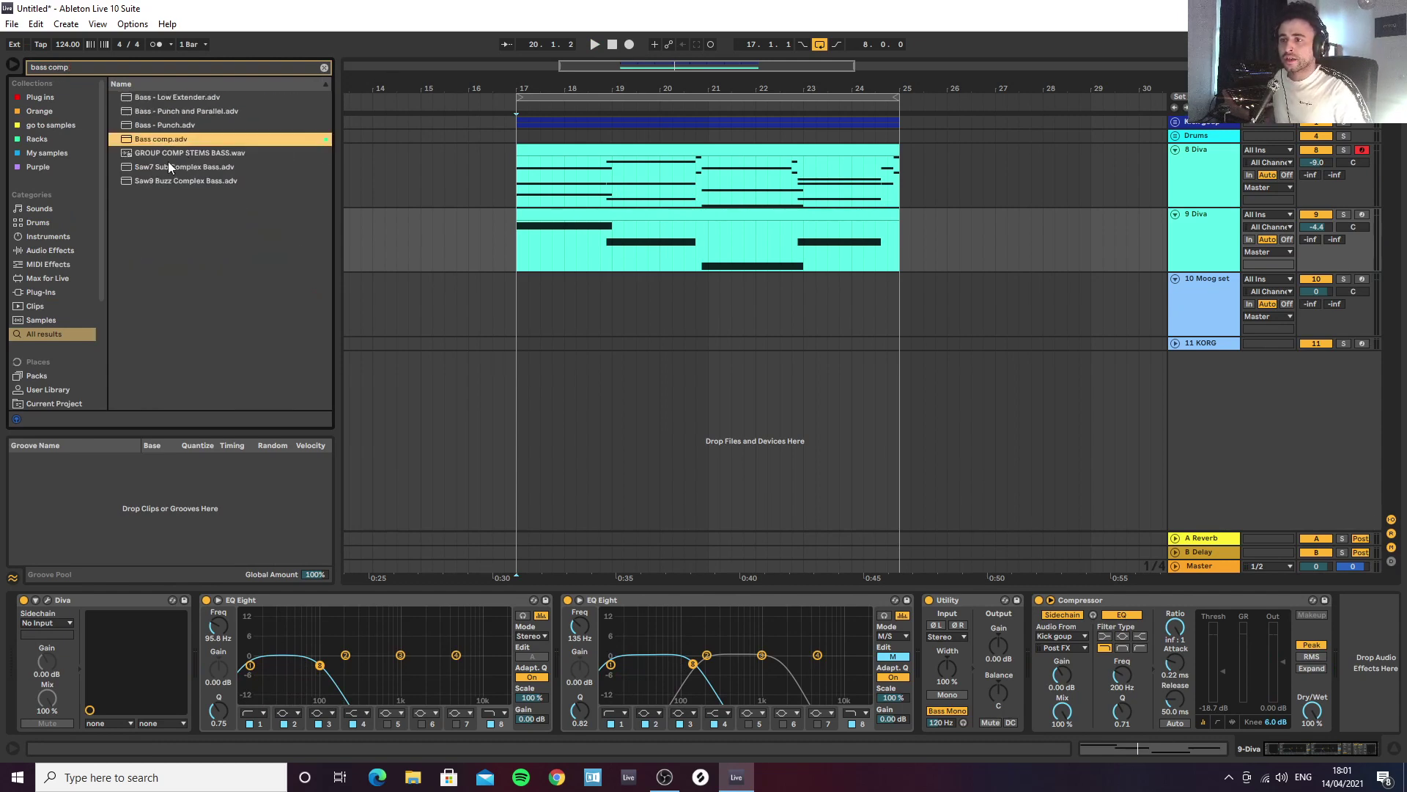
double_click(152, 139)
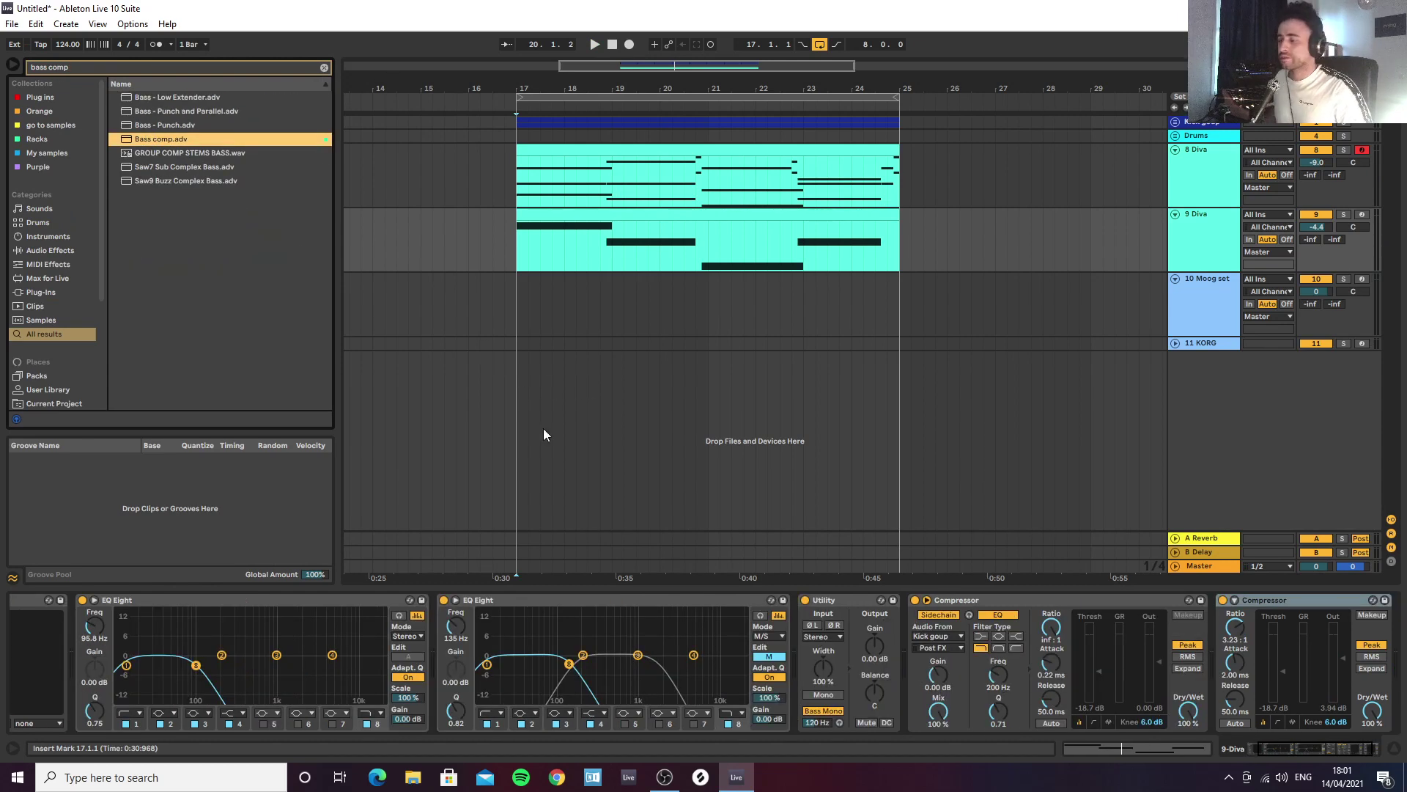
drag(1282, 606, 151, 639)
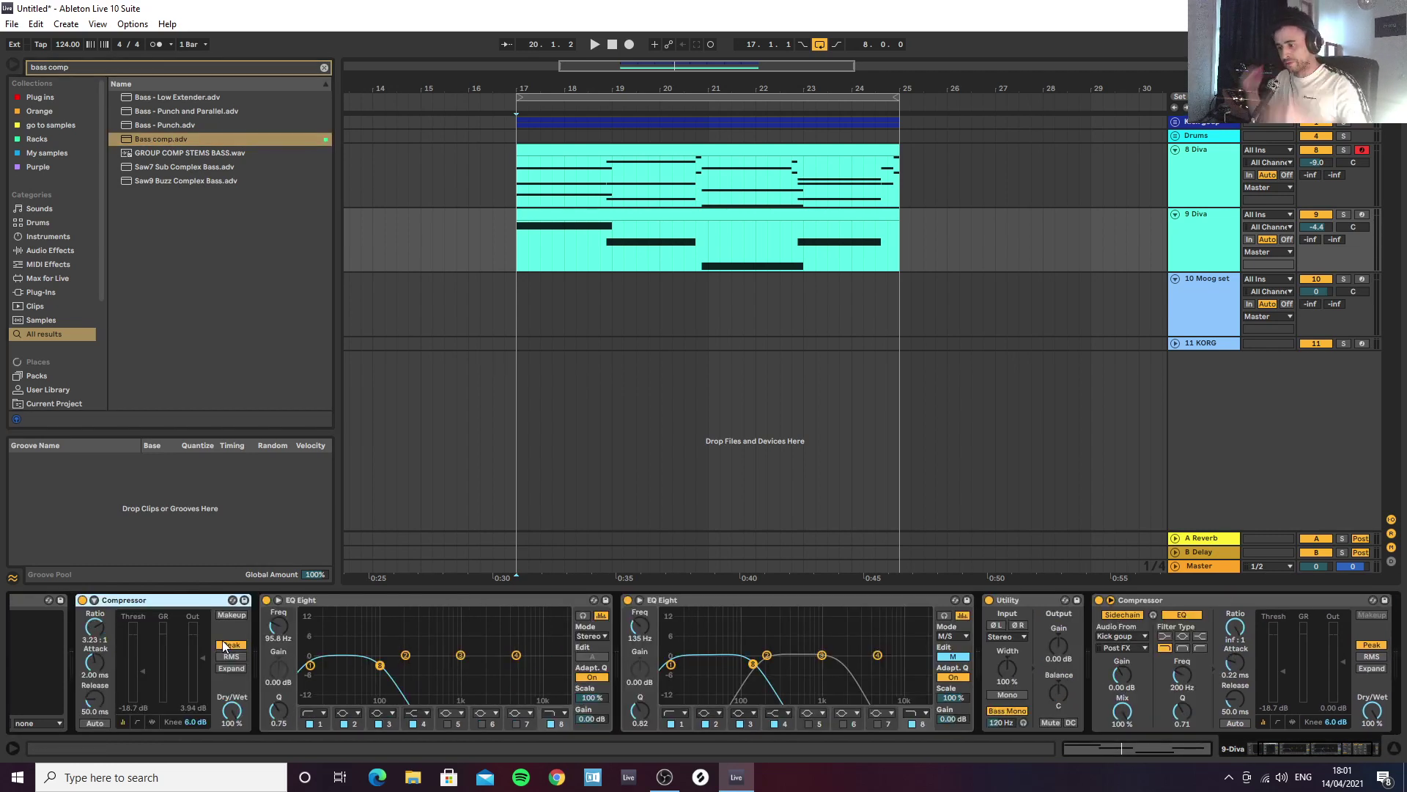
Step: Listen to the compressed bass in the loop, switch to Session view, and audition the 9 Diva track soloed
key(space)
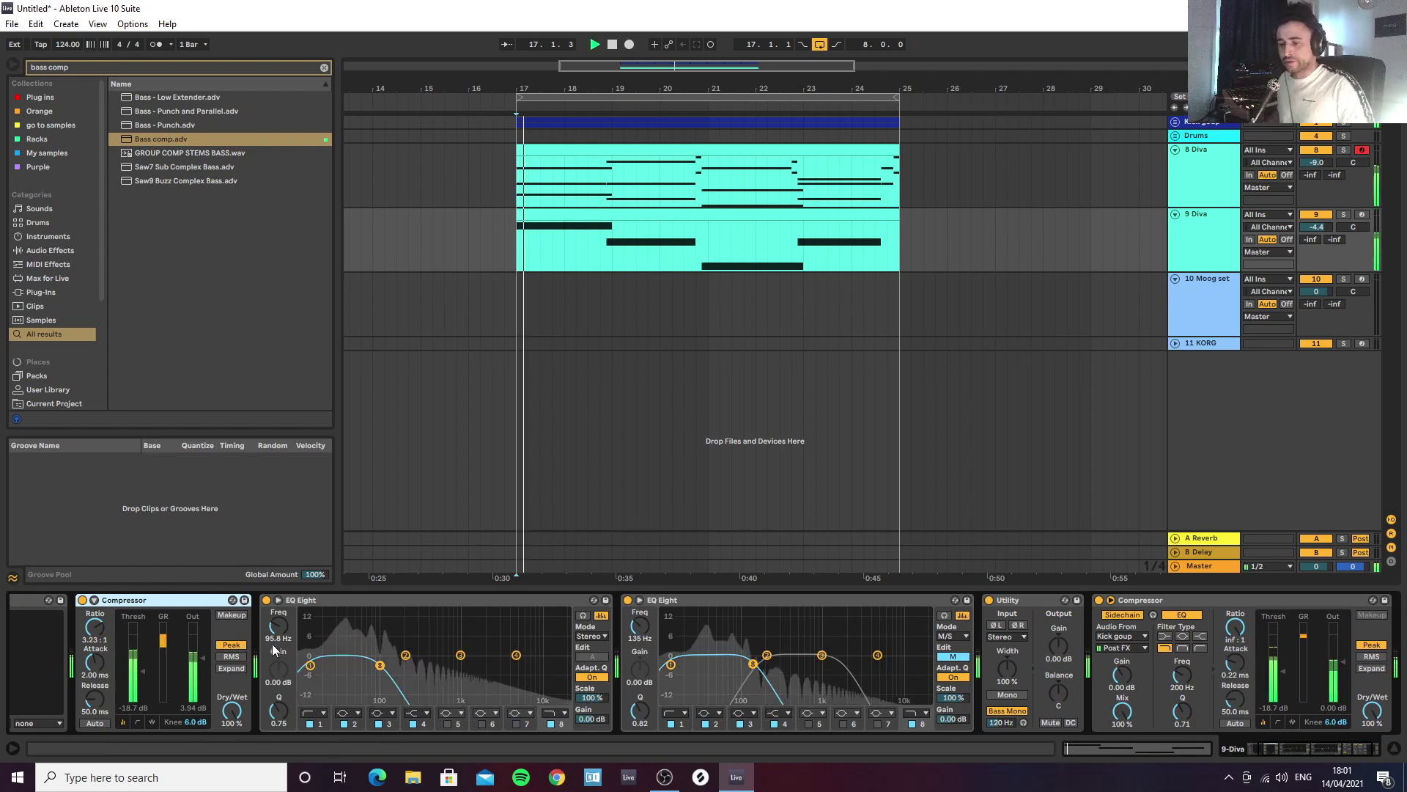
key(space)
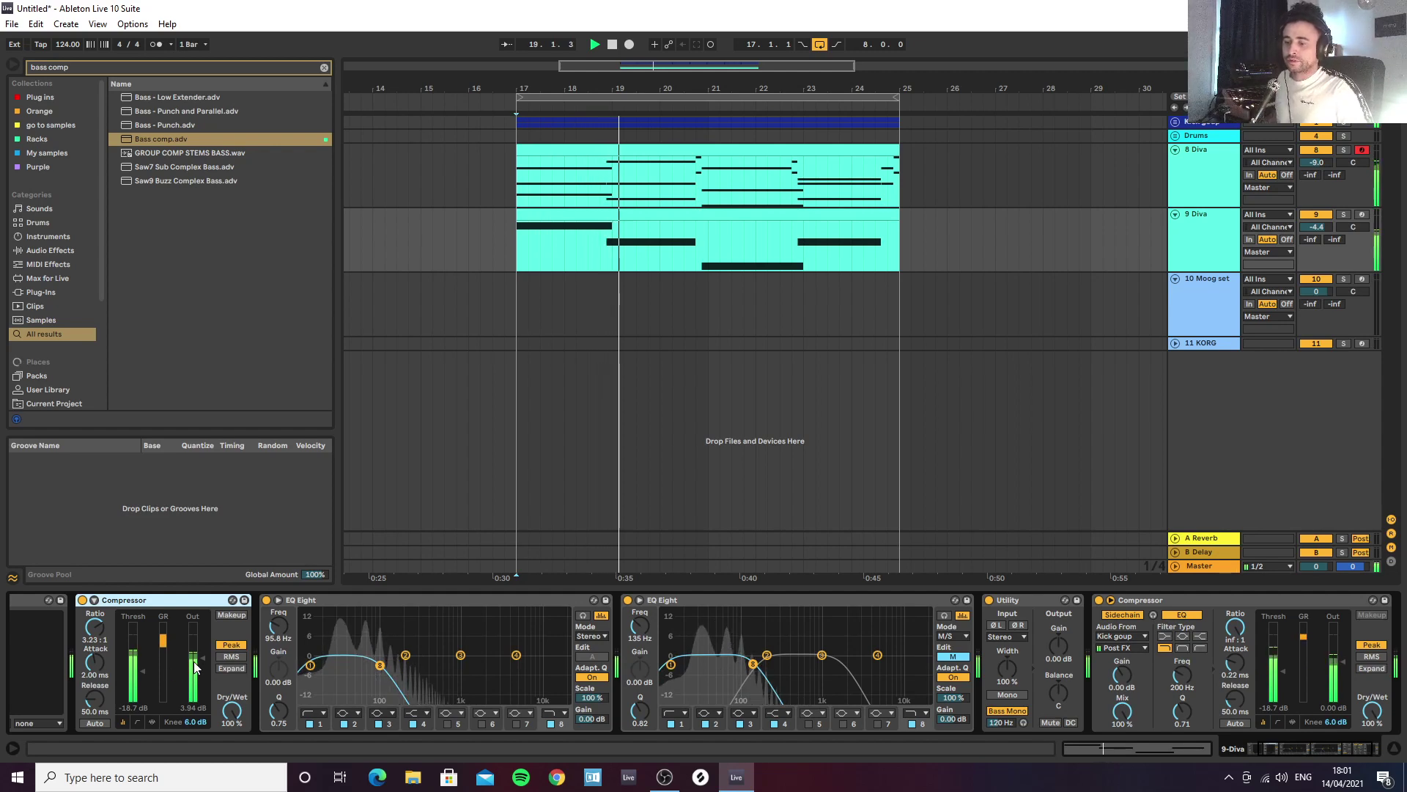
key(Tab)
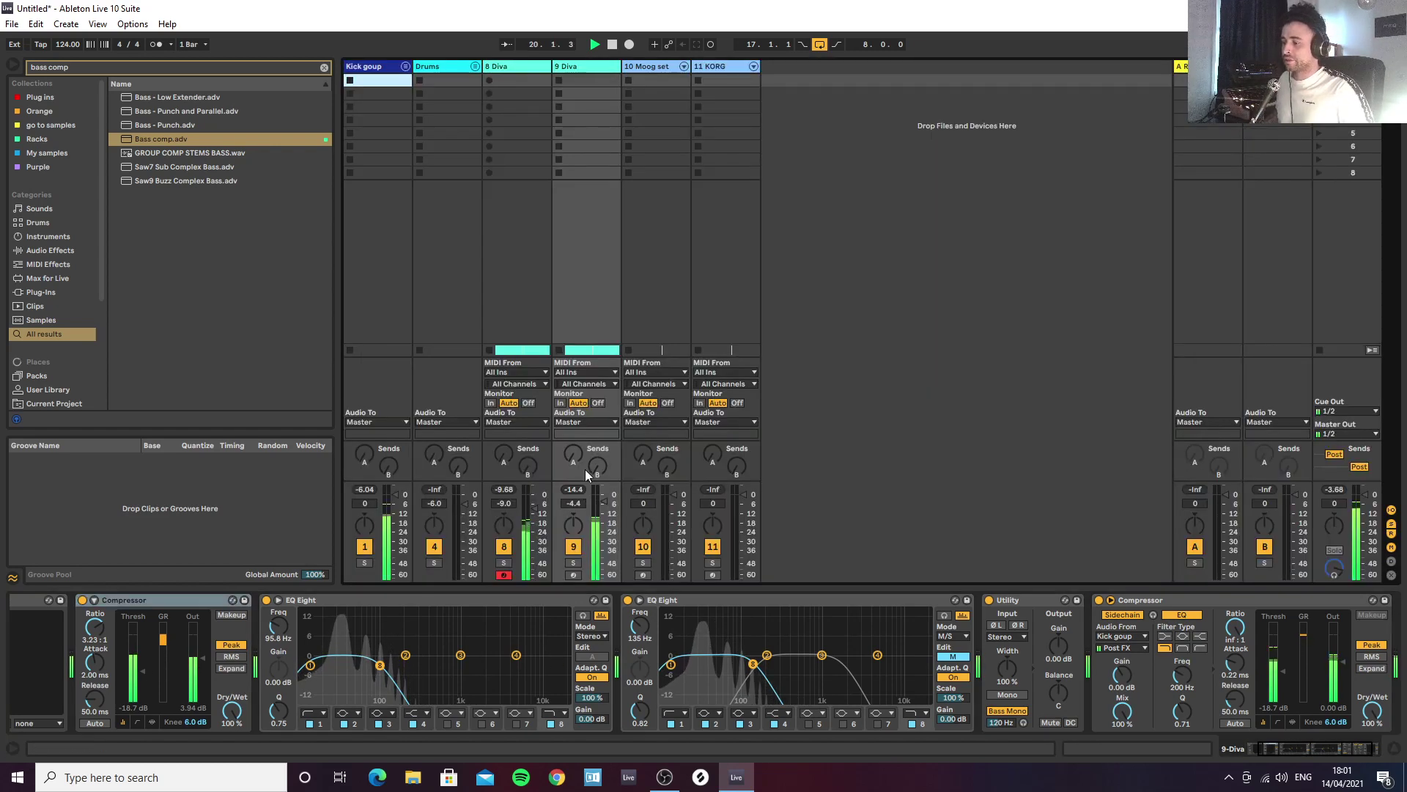
key(space)
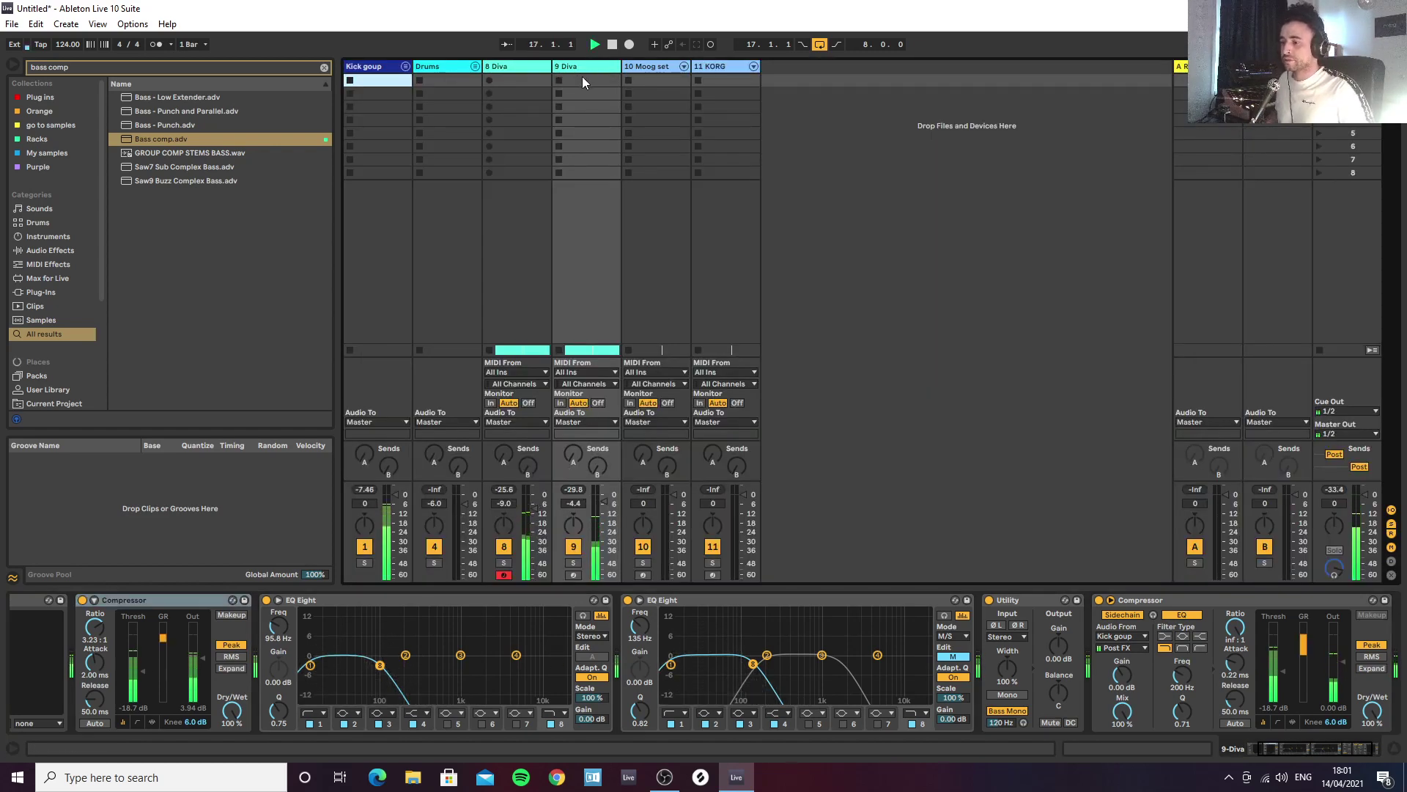
key(space)
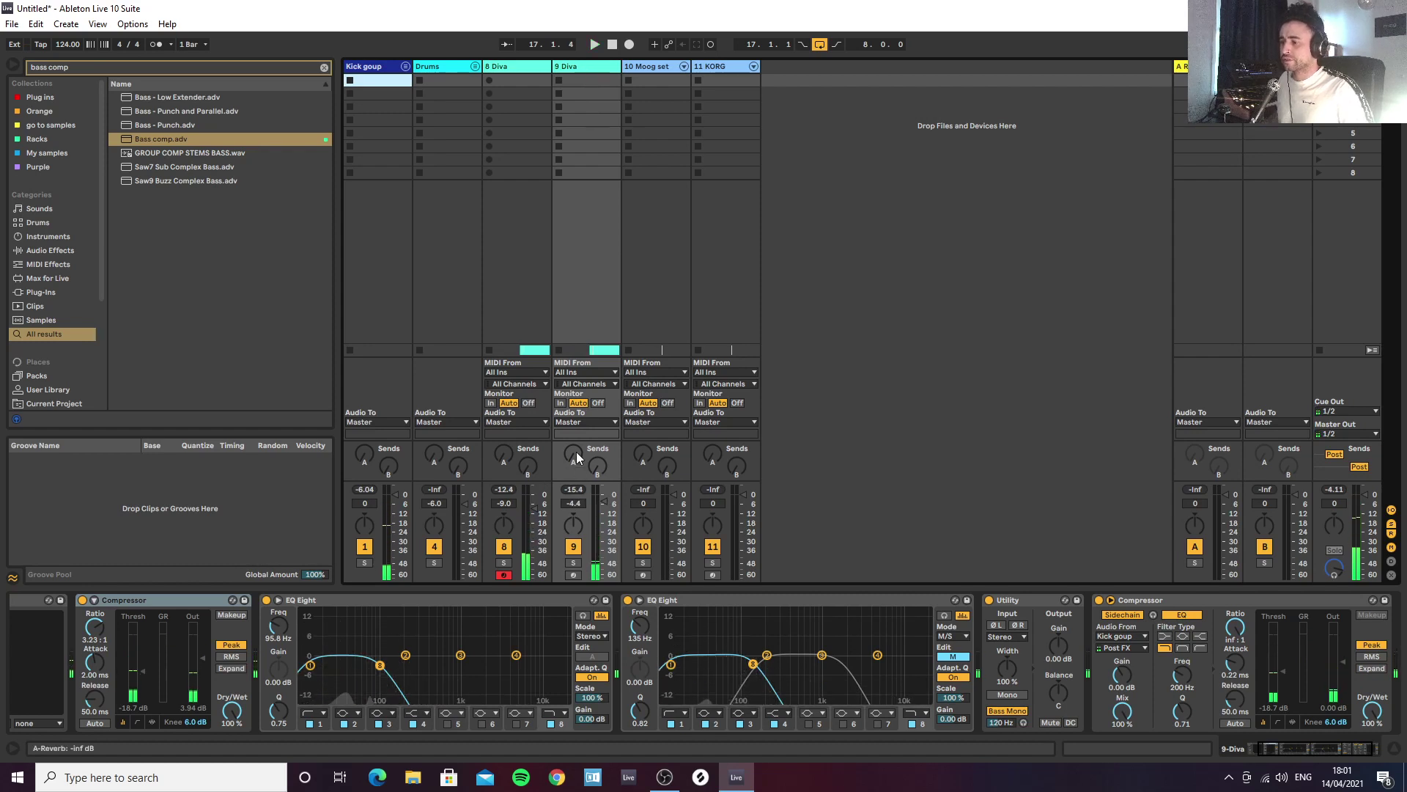
click(574, 563)
key(space)
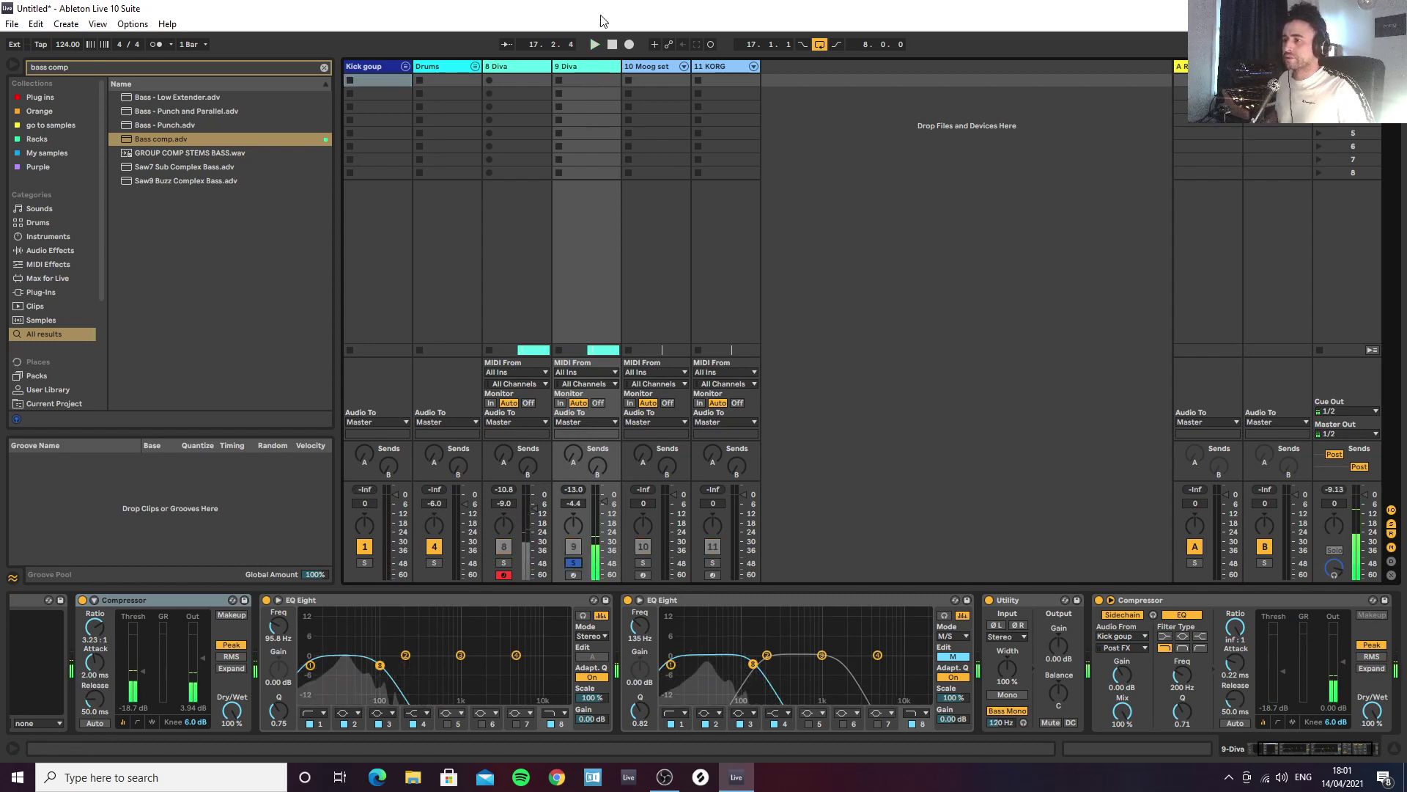
Step: Rename the 9 Diva track to Sub, take it out of solo, and play it with the full mix
click(593, 68)
key(ctrl+r)
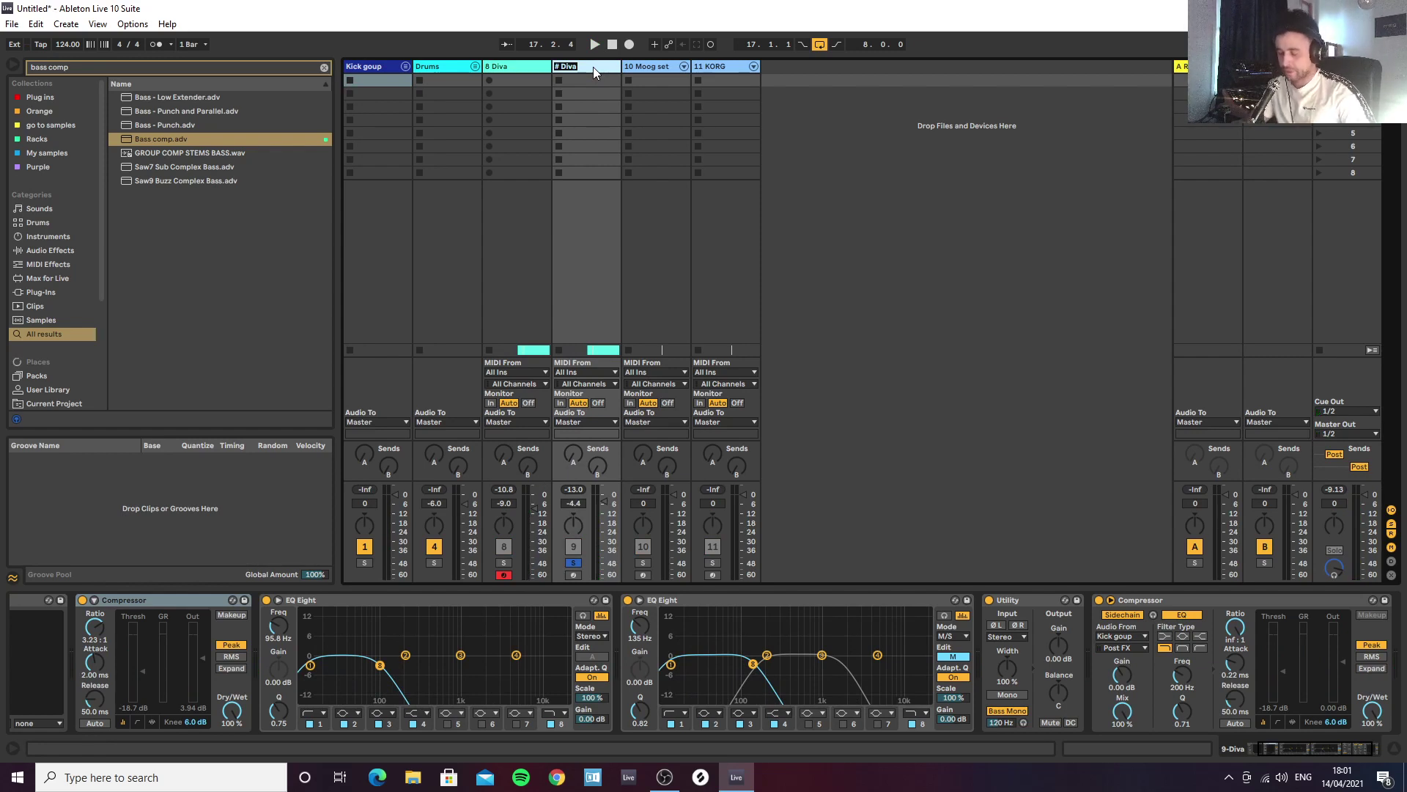
key(Return)
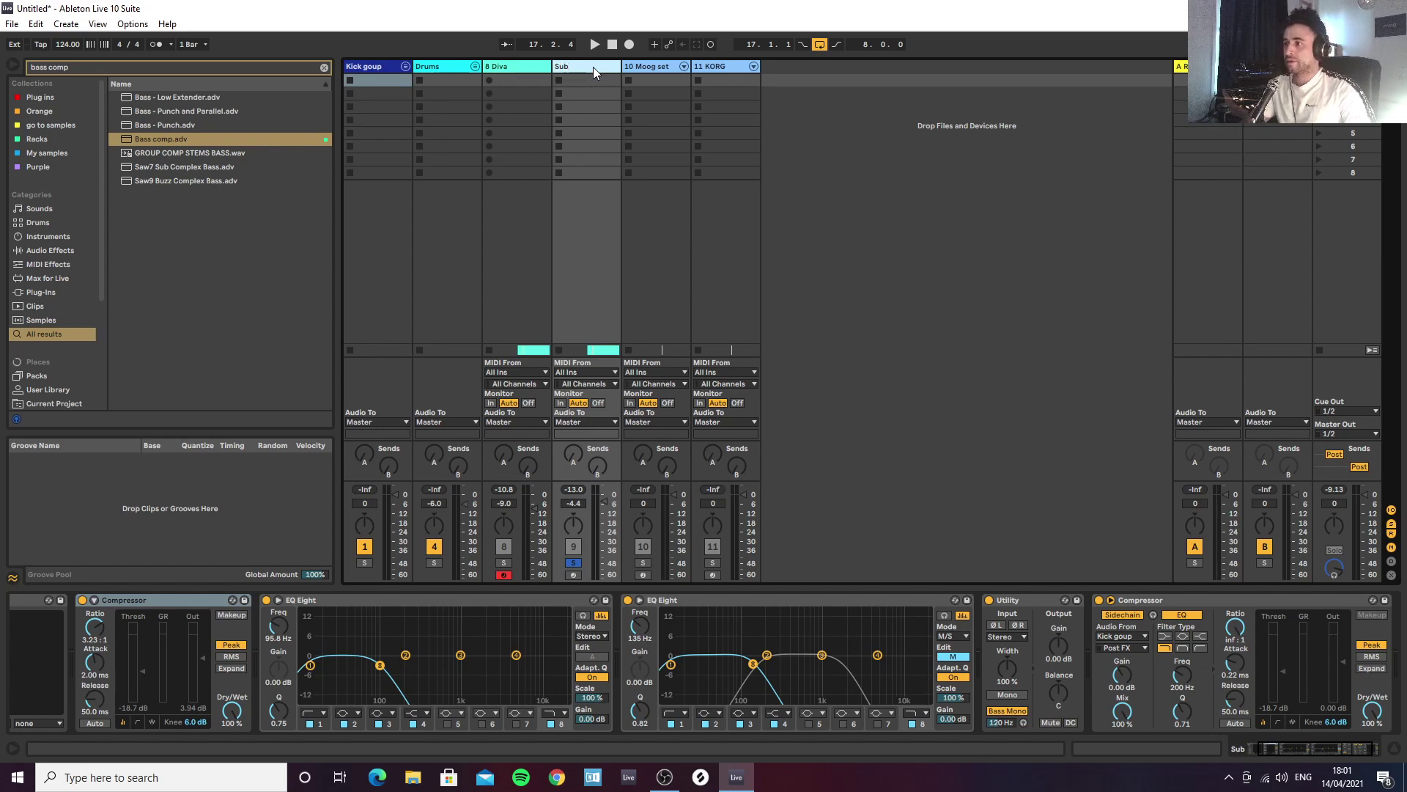
click(574, 562)
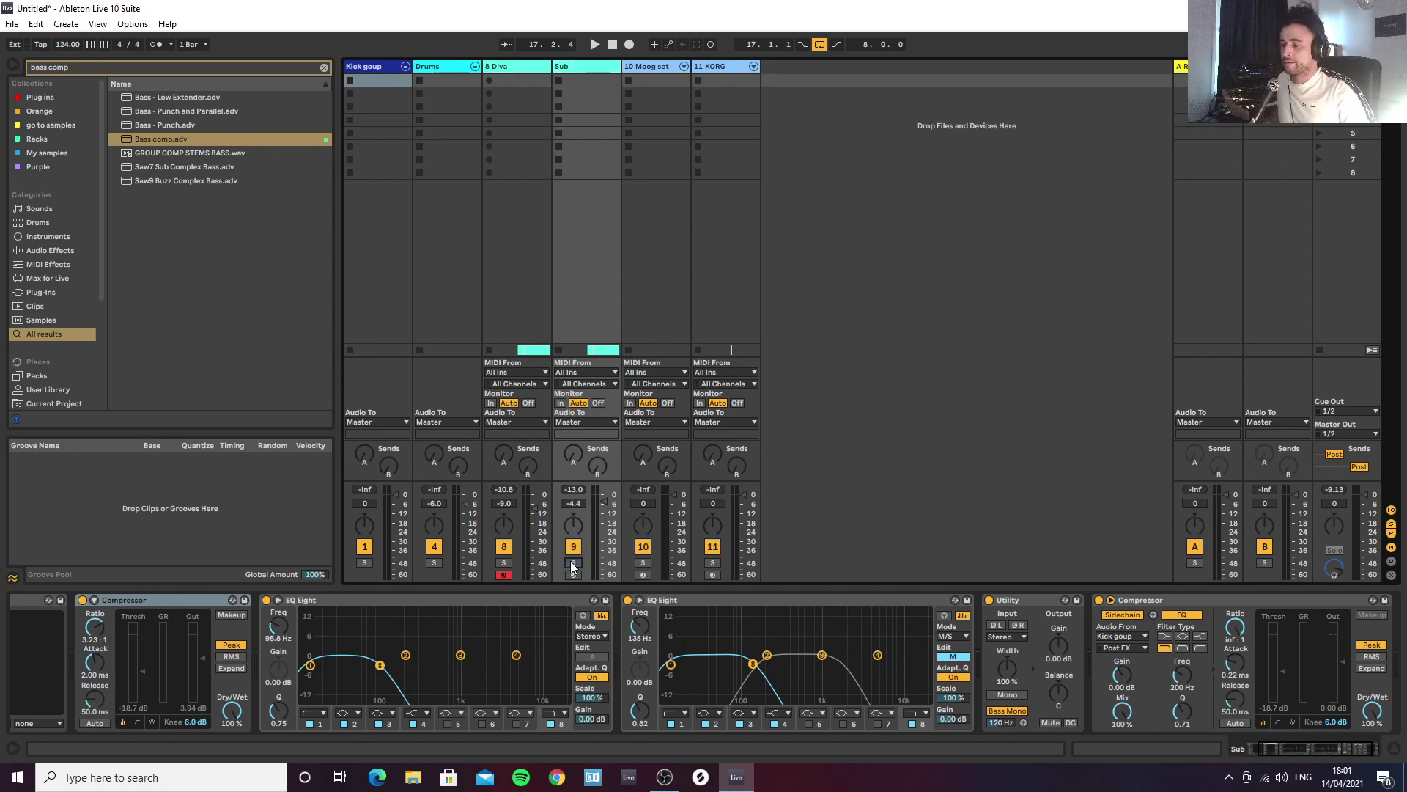
key(space)
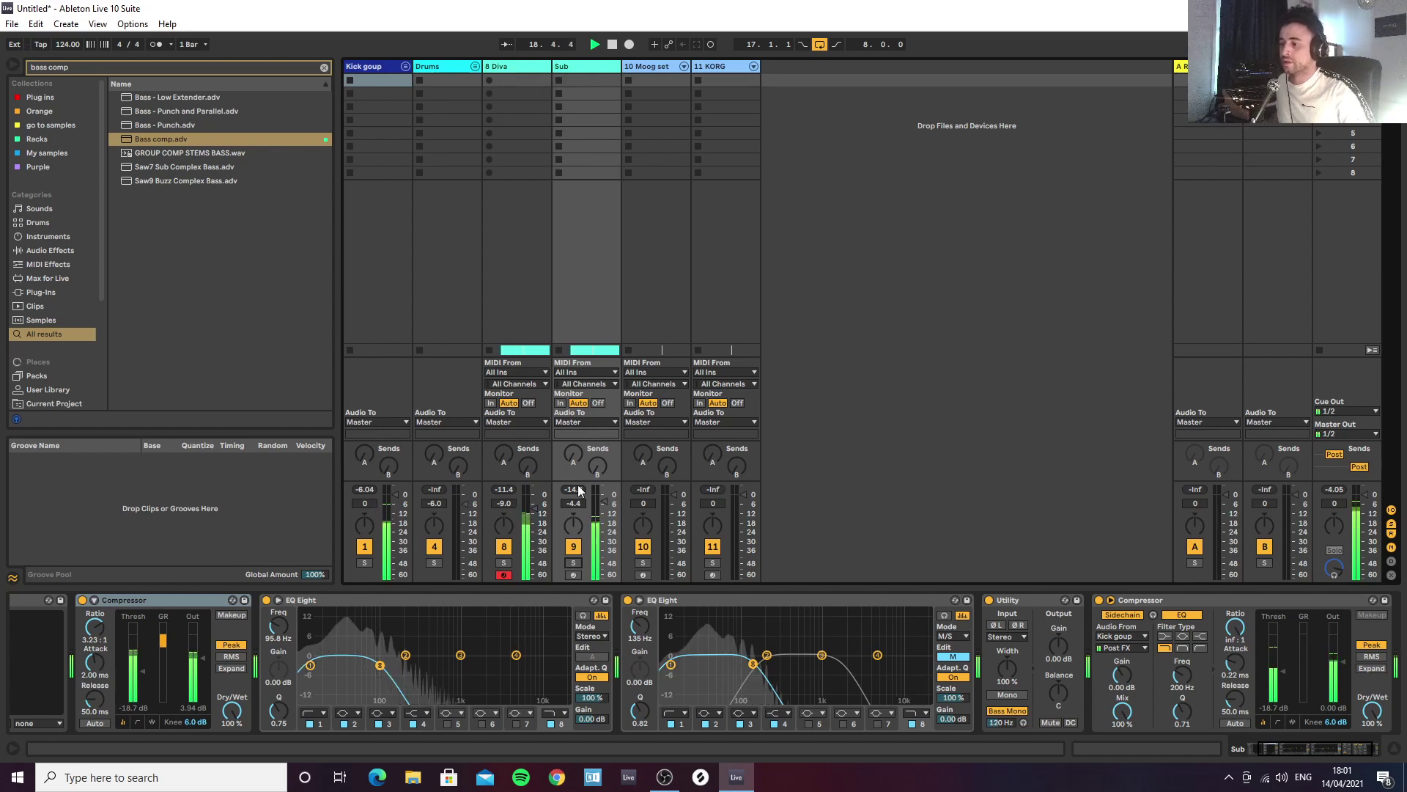
key(space)
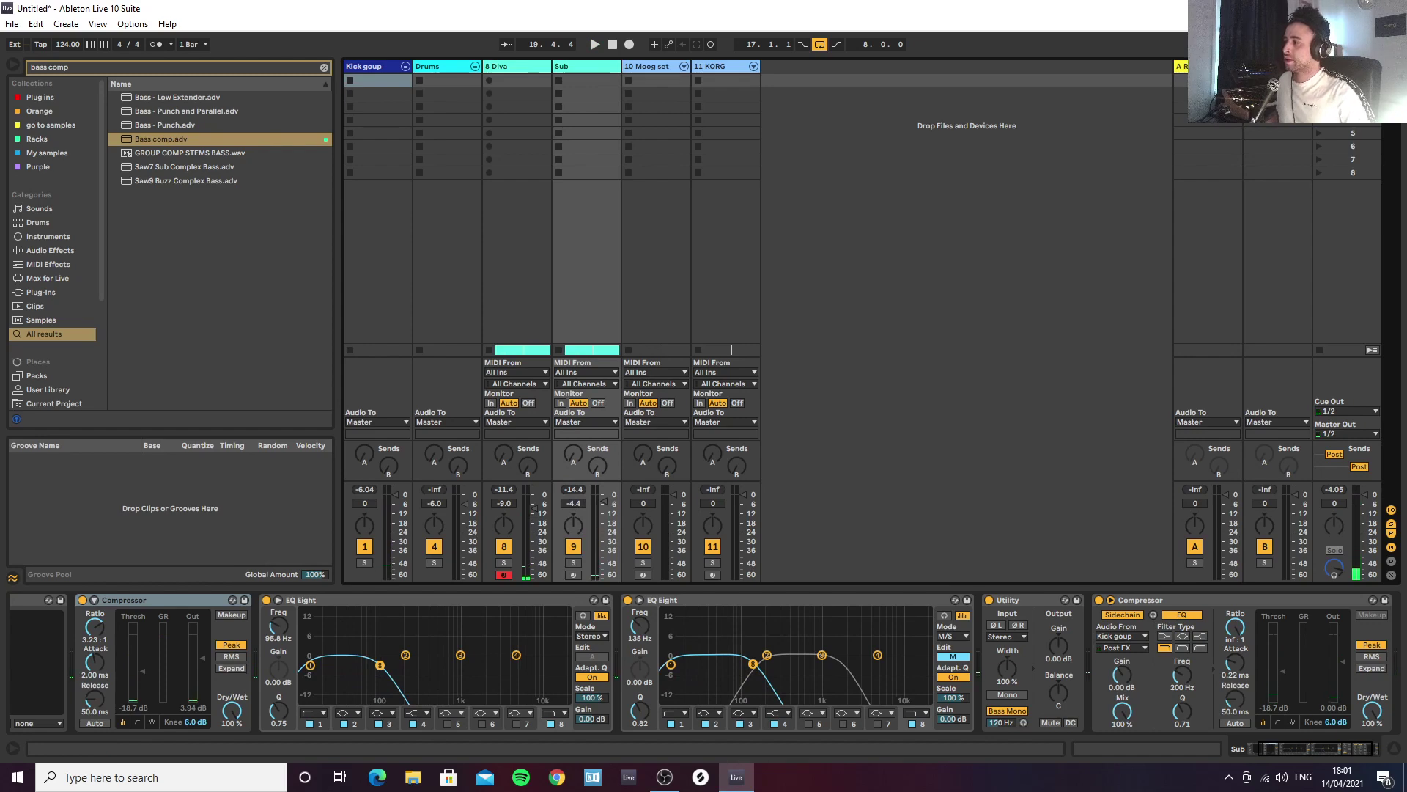
Step: Add the SPAN analyzer to the Master track and move its window clear of the mixer's Diva and Sub tracks during playback
click(1346, 67)
click(327, 66)
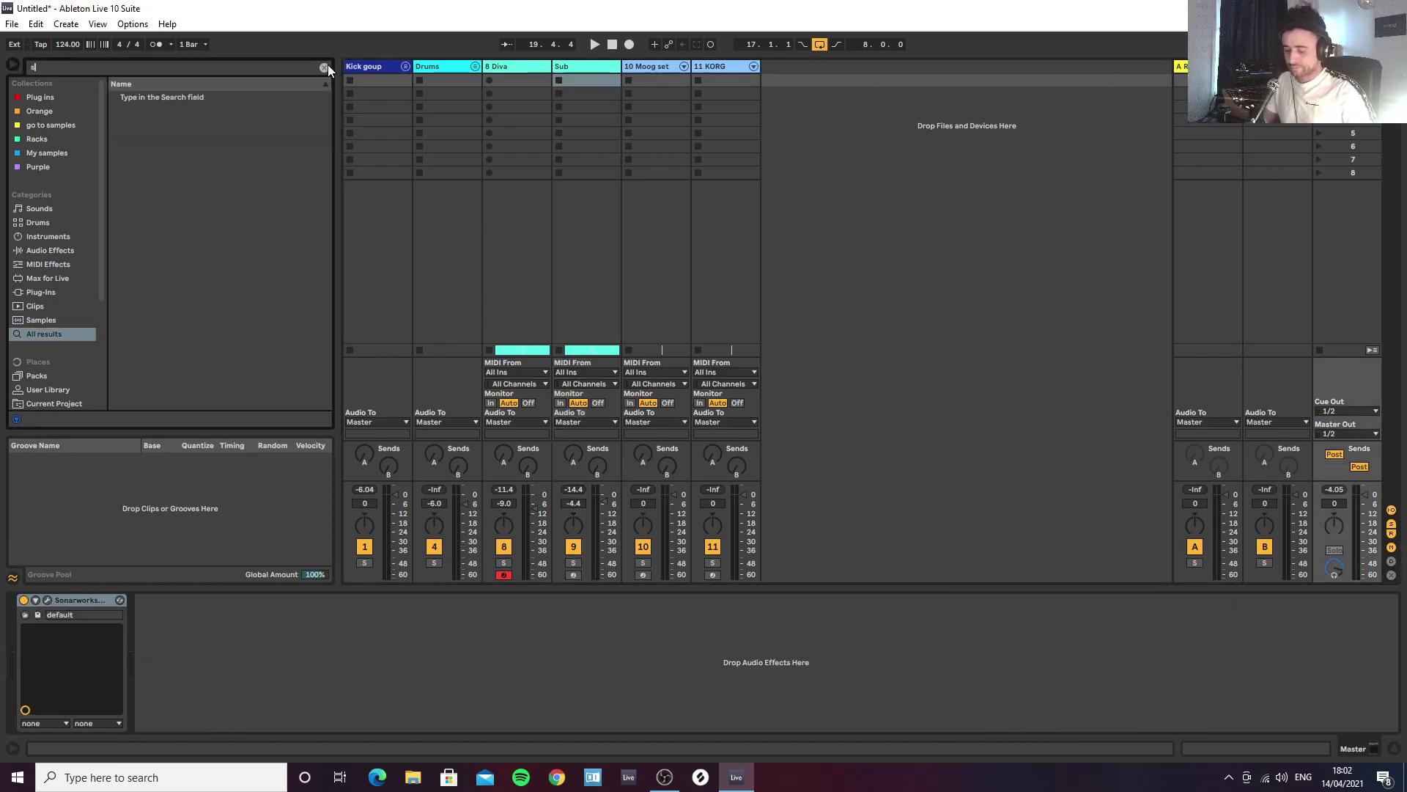
text(span)
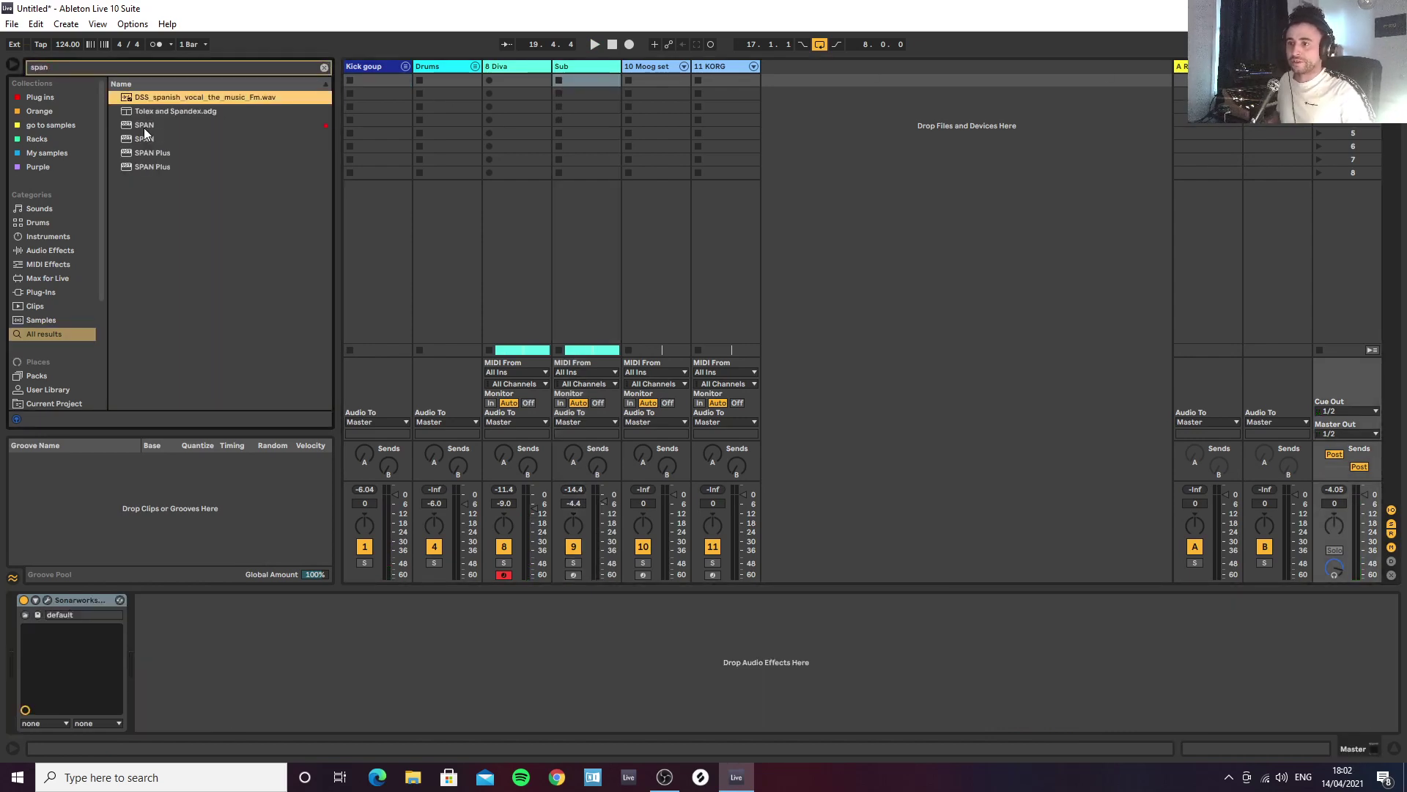
double_click(144, 124)
key(space)
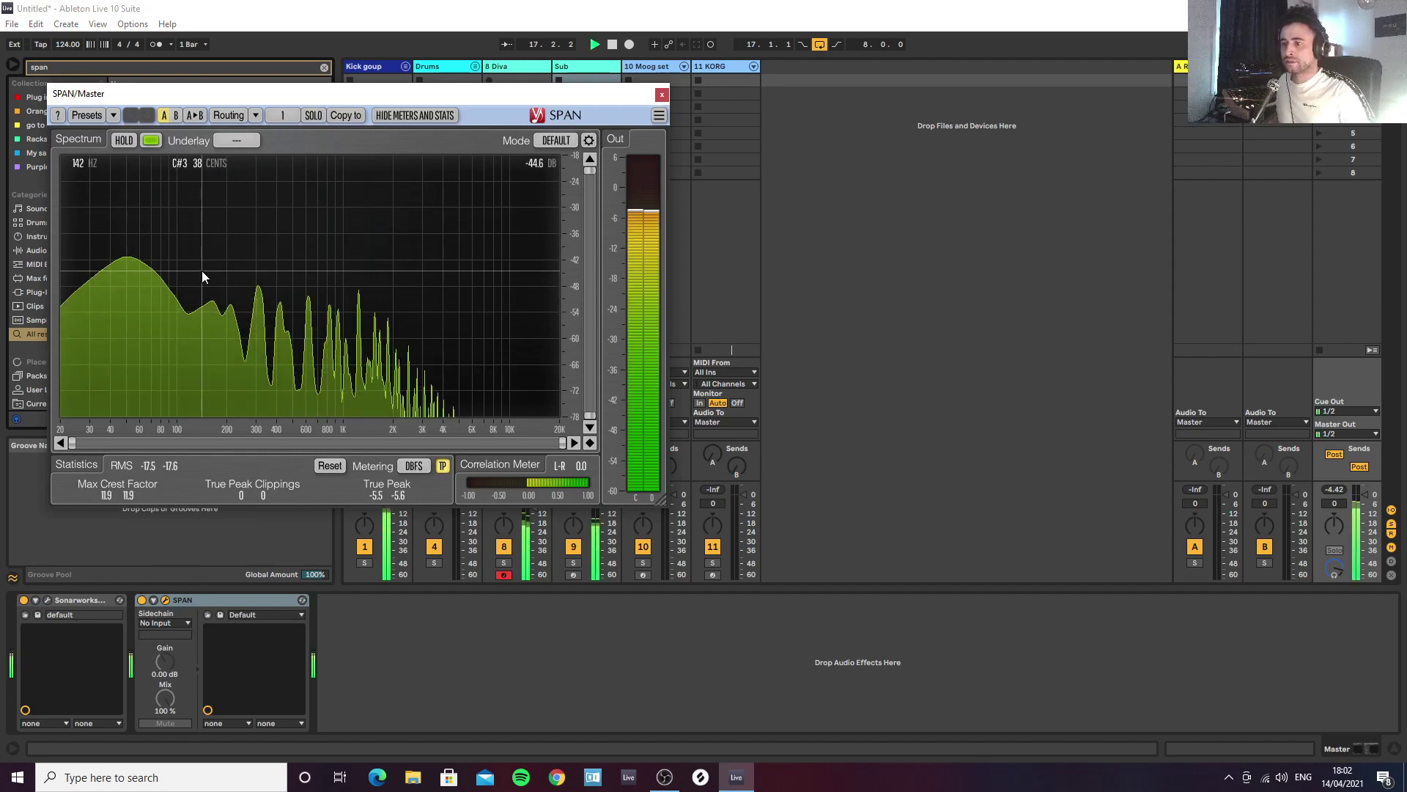
drag(521, 98, 1139, 177)
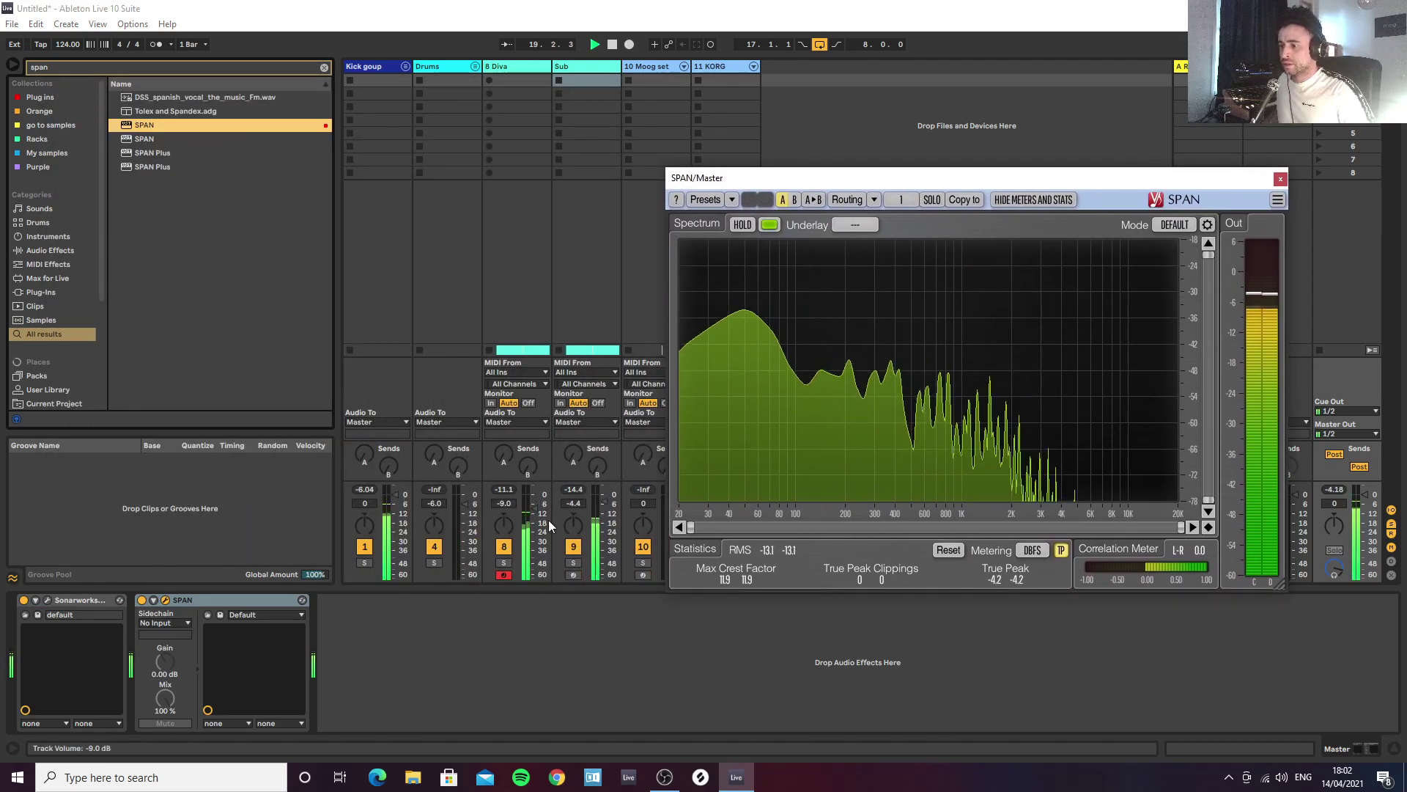
Step: Compare the mix with Sub muted and unmuted, then with the kick group muted set the Sub volume to -6.4 dB
click(575, 548)
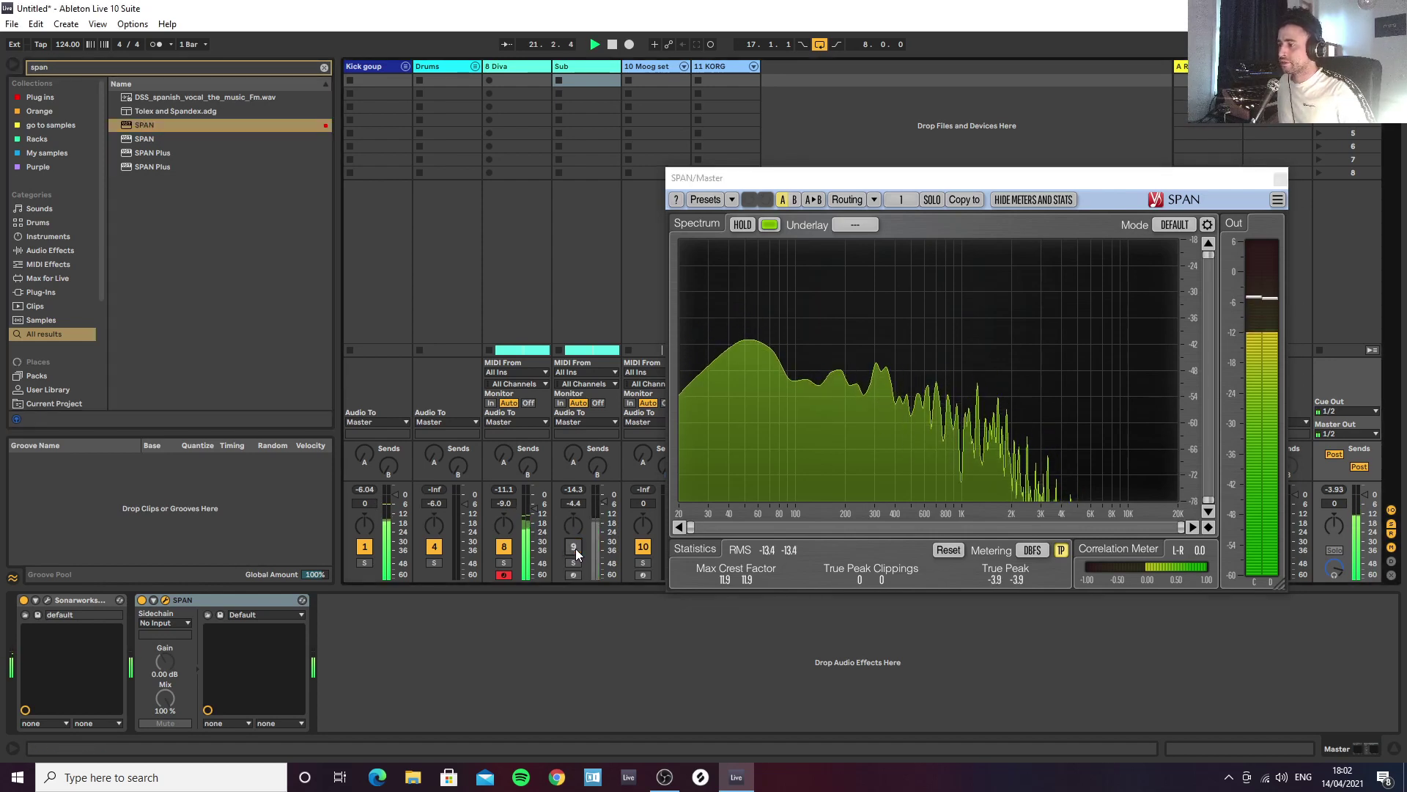
click(575, 549)
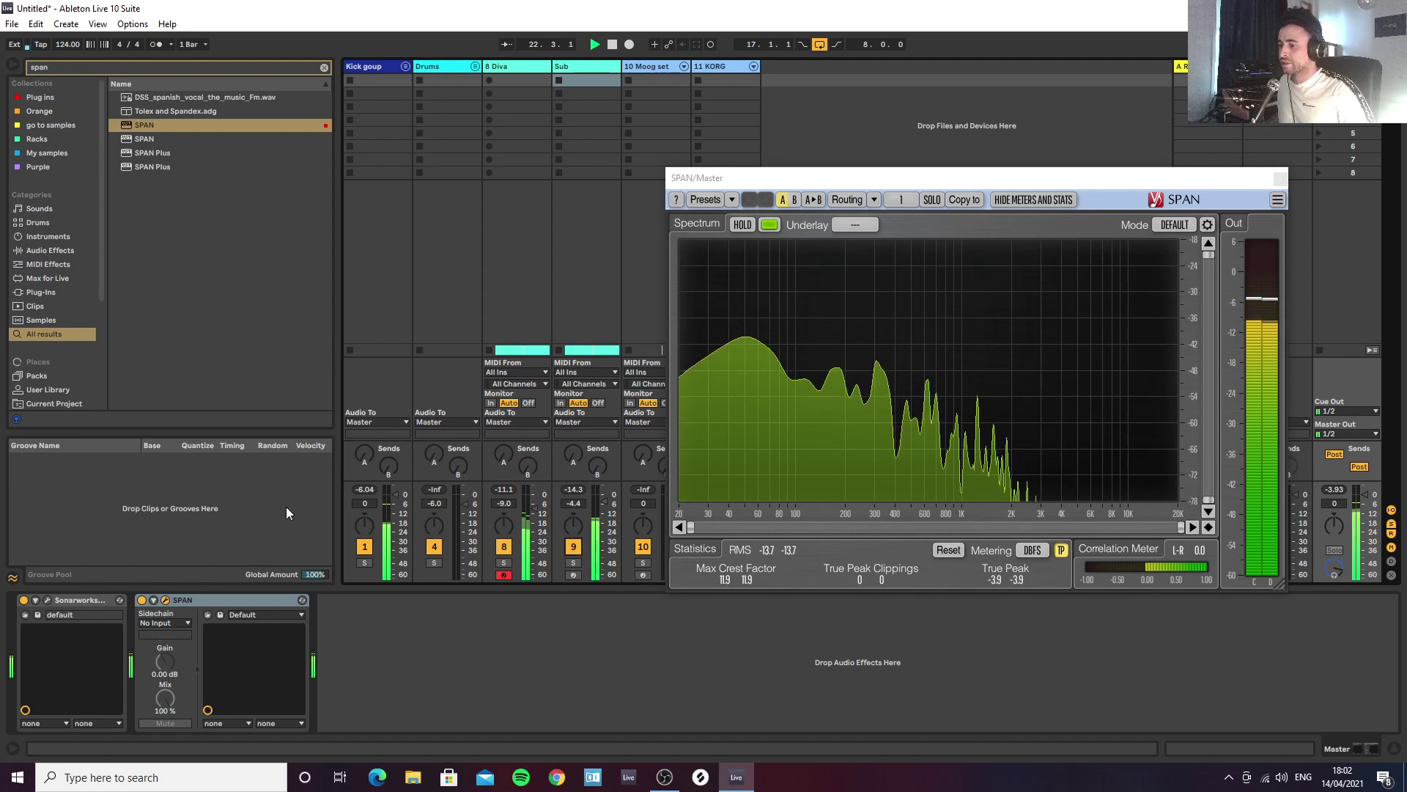
click(365, 546)
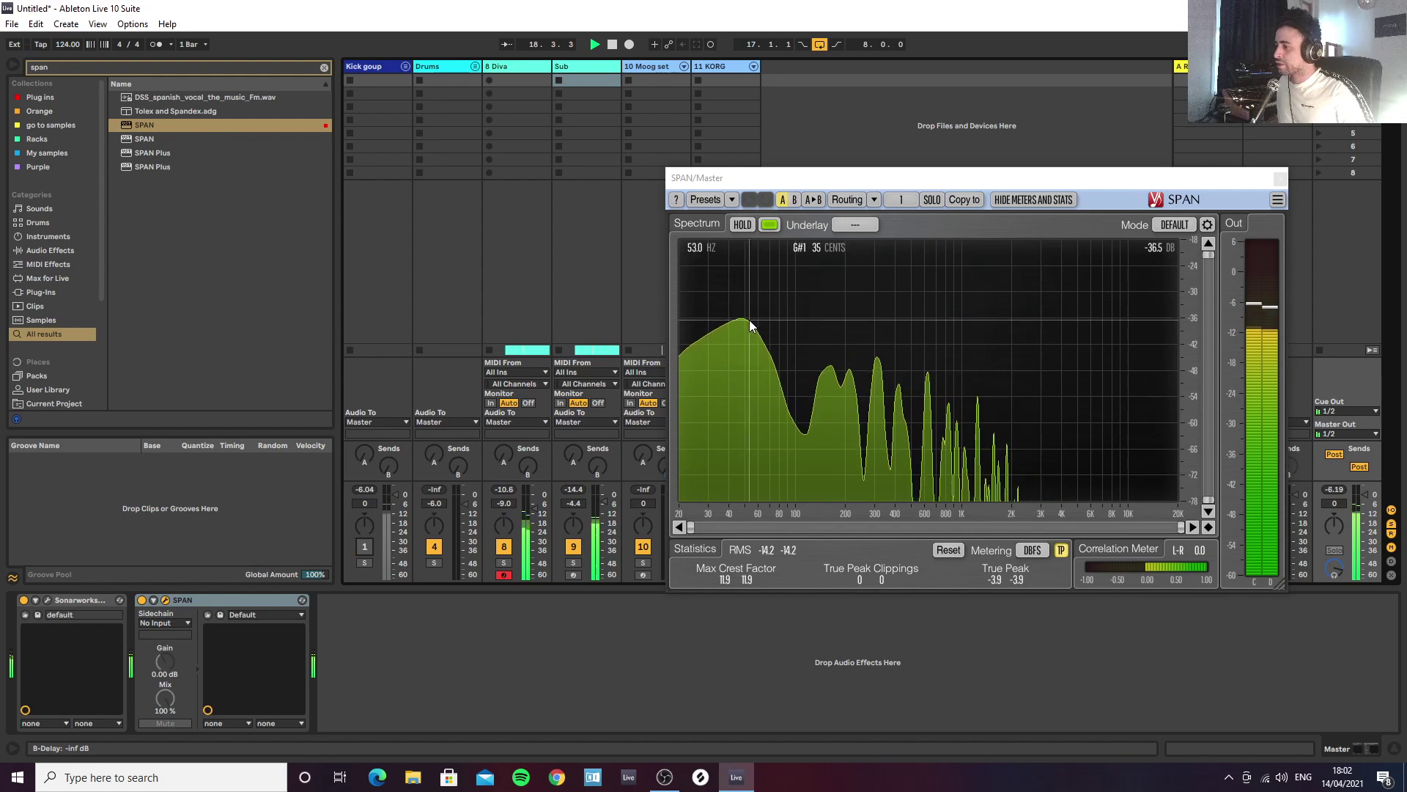
drag(574, 504, 574, 518)
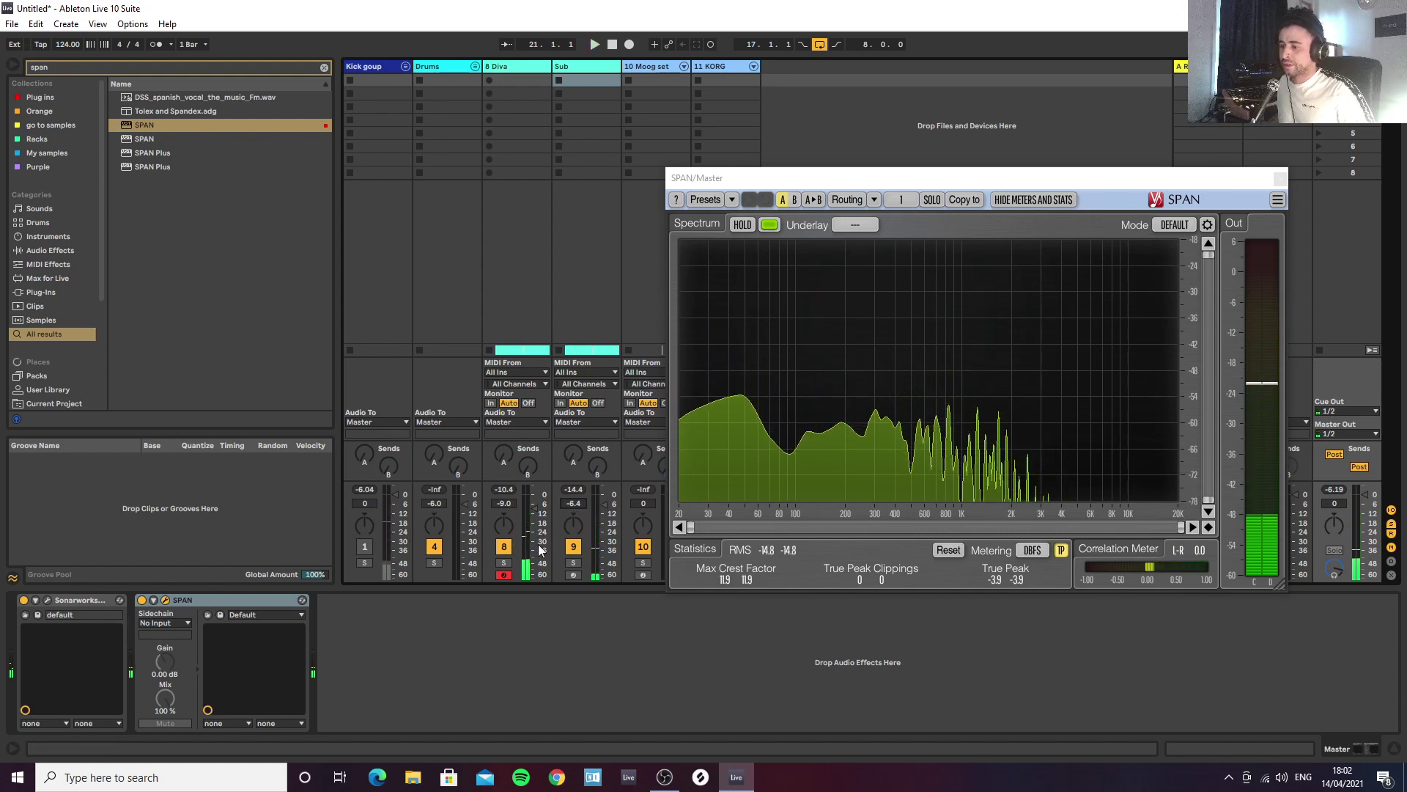
Step: Bring the kick group back in, solo Sub and set its volume to -9.7 dB, then restore it to the full mix and close SPAN
click(573, 546)
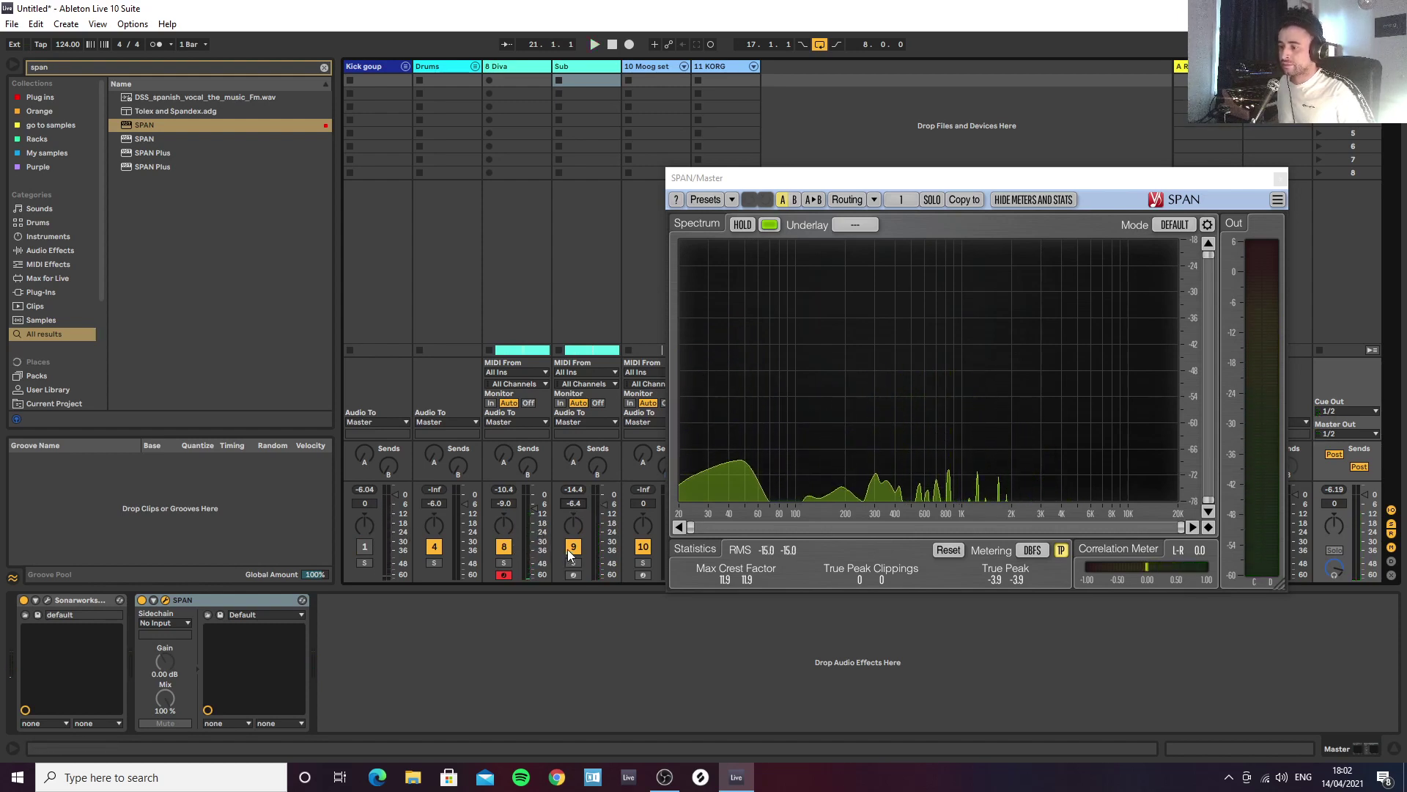
click(365, 546)
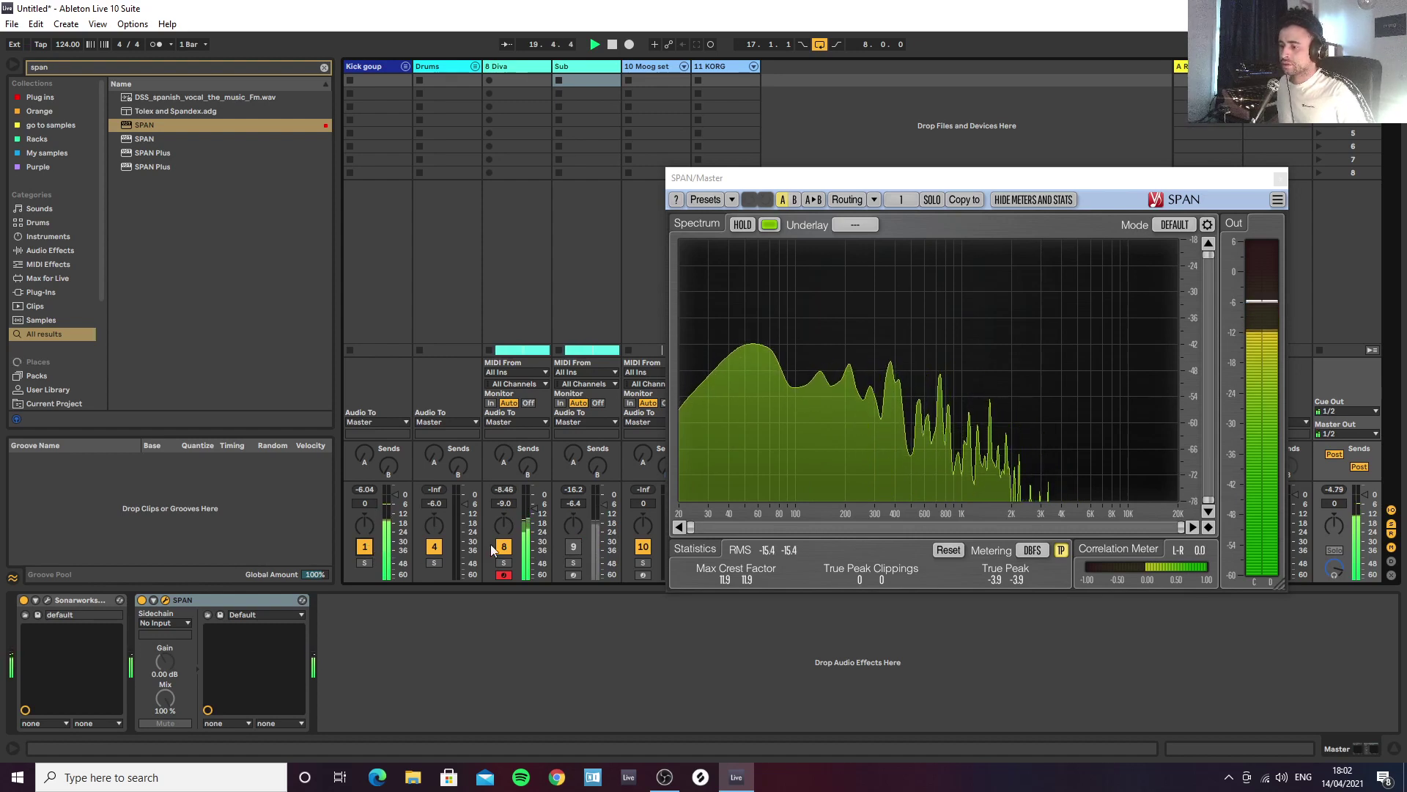
click(573, 563)
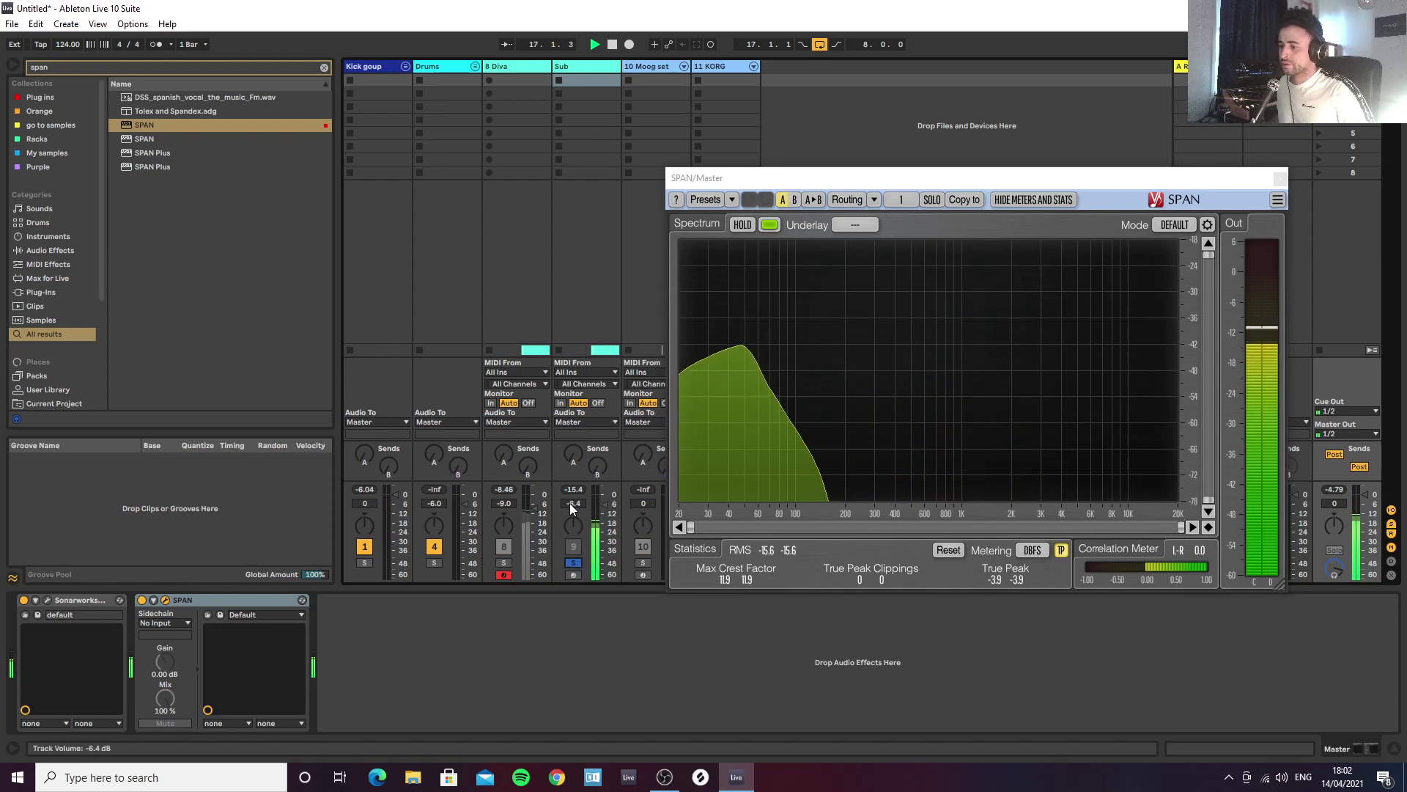
drag(569, 502, 569, 523)
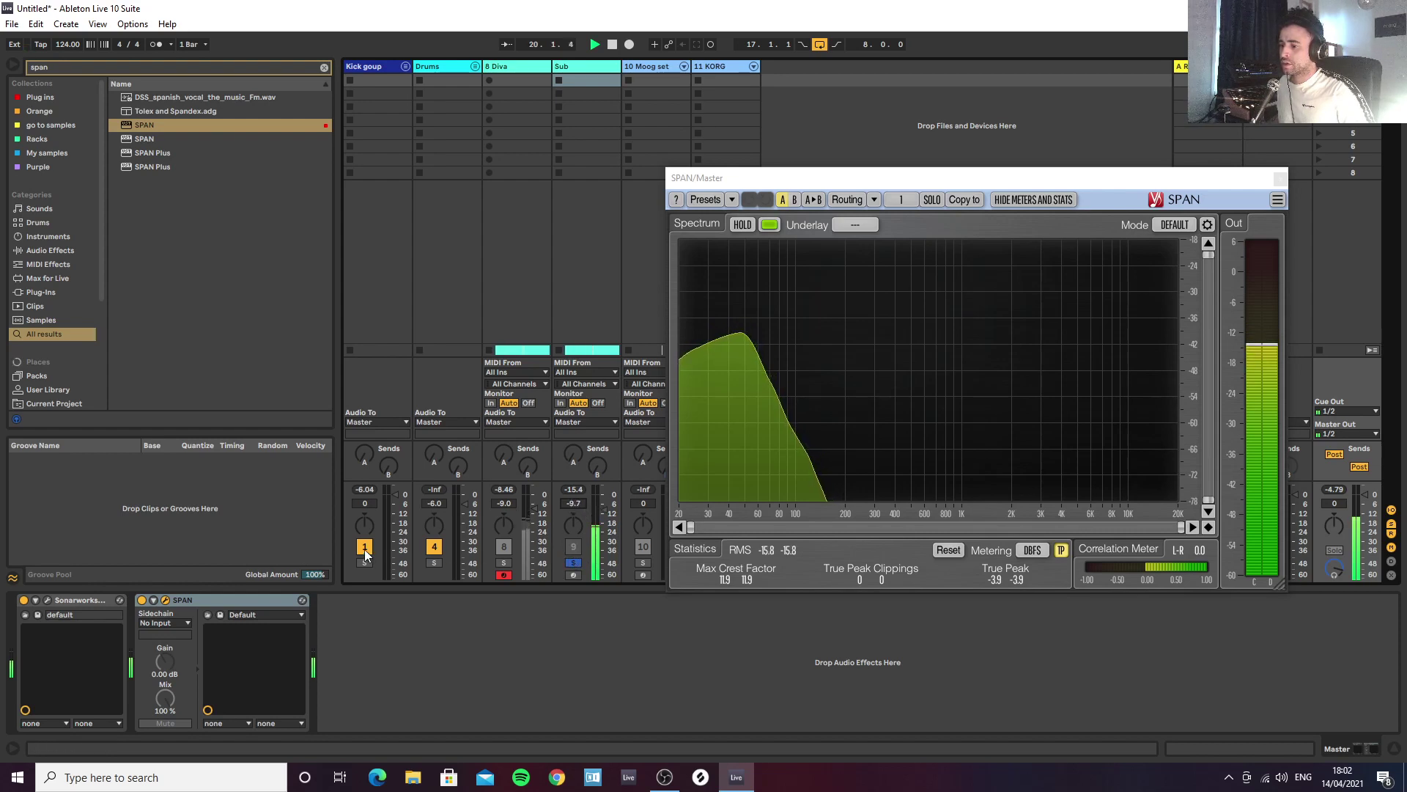
click(573, 562)
click(572, 546)
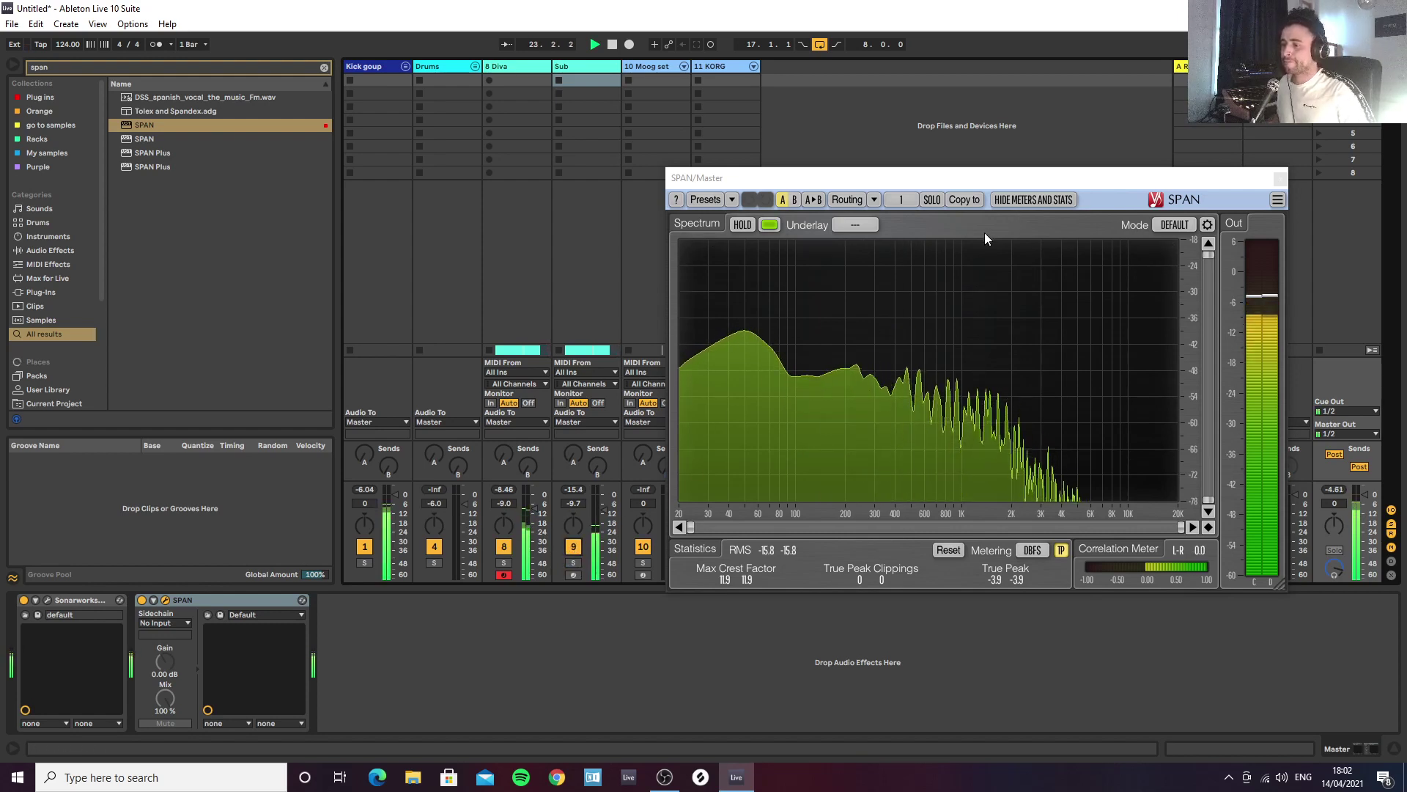
click(1279, 179)
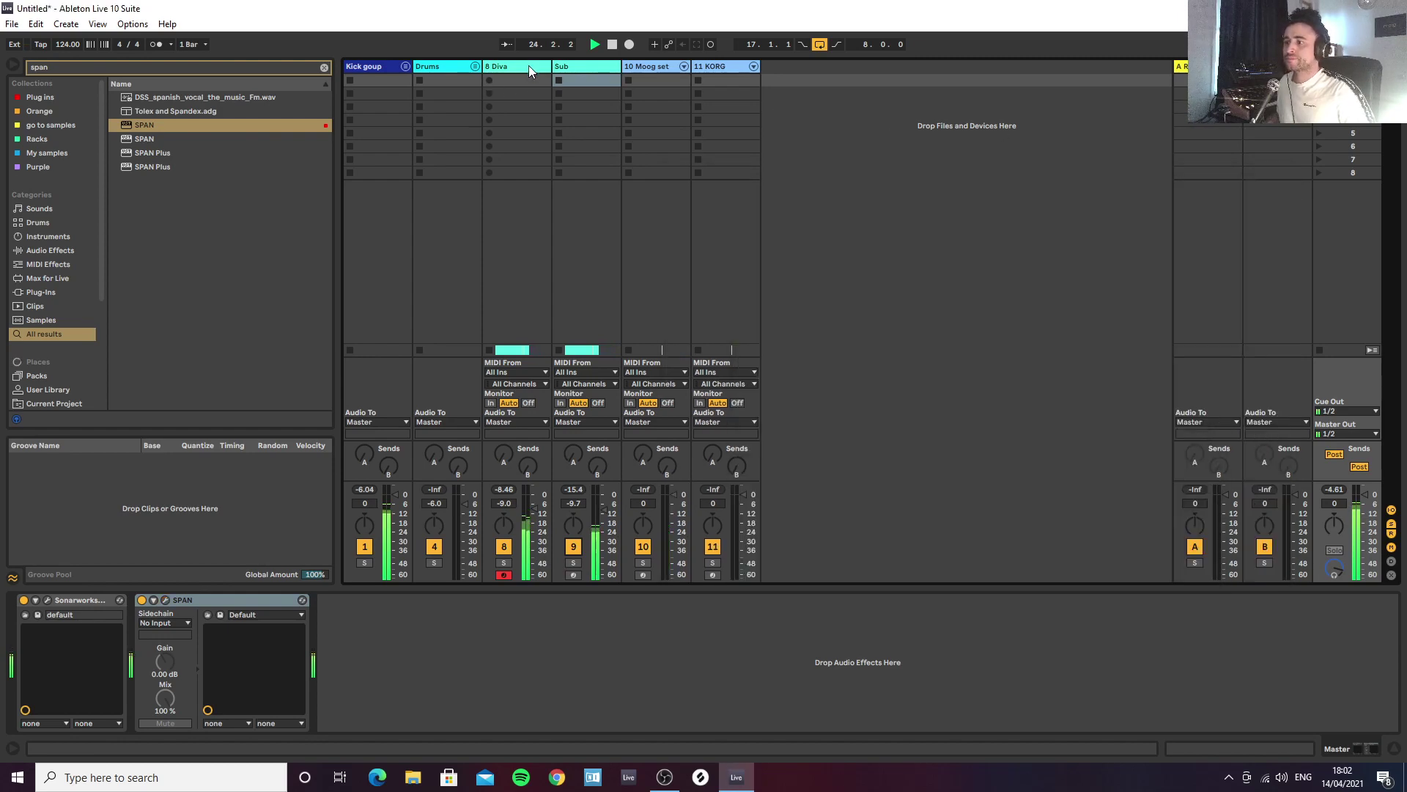
Step: Select the 8 Diva track, switch to Arrangement view, and rename the track to Mid chords
click(516, 65)
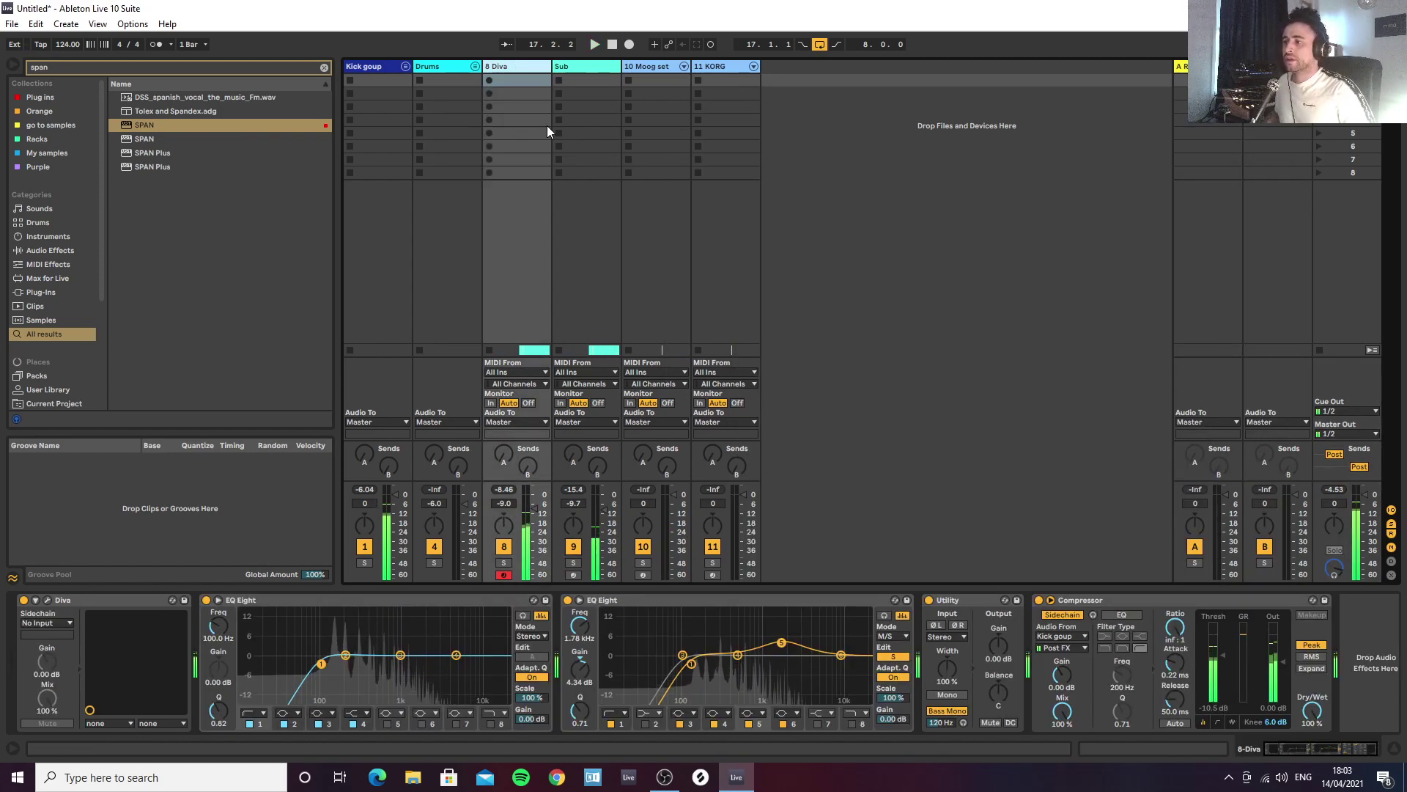
key(Tab)
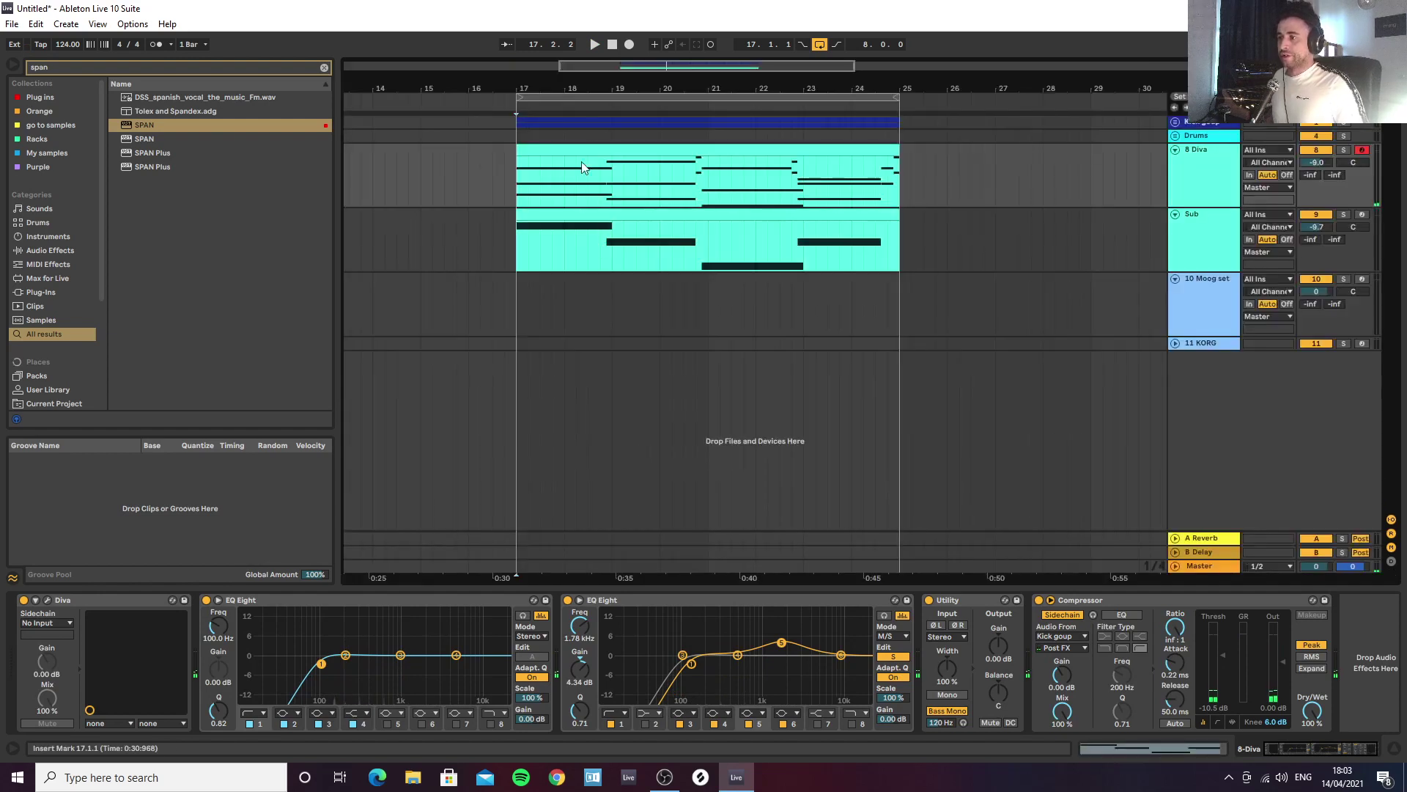
click(1216, 166)
key(ctrl+r)
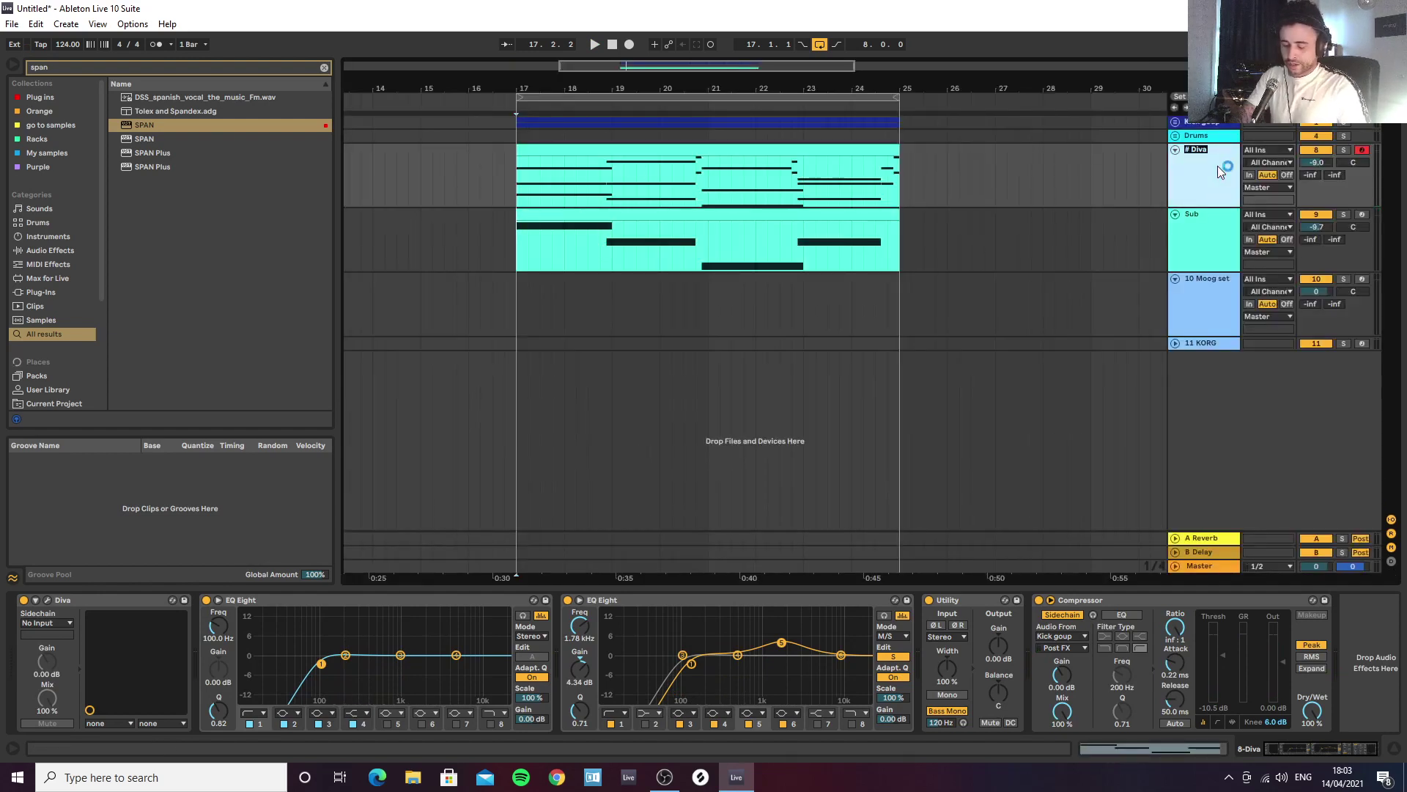
text(Mid)
key(Return)
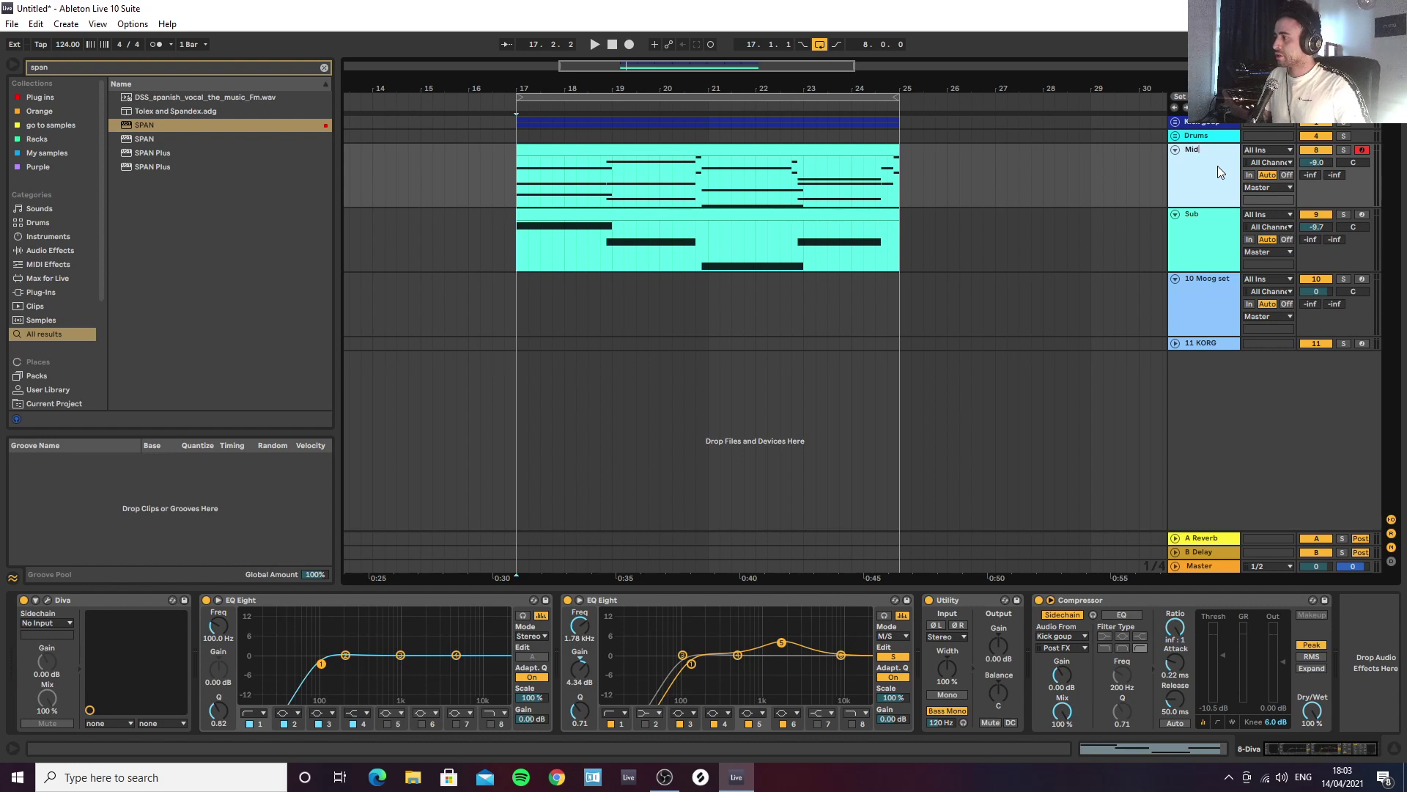
text(cho)
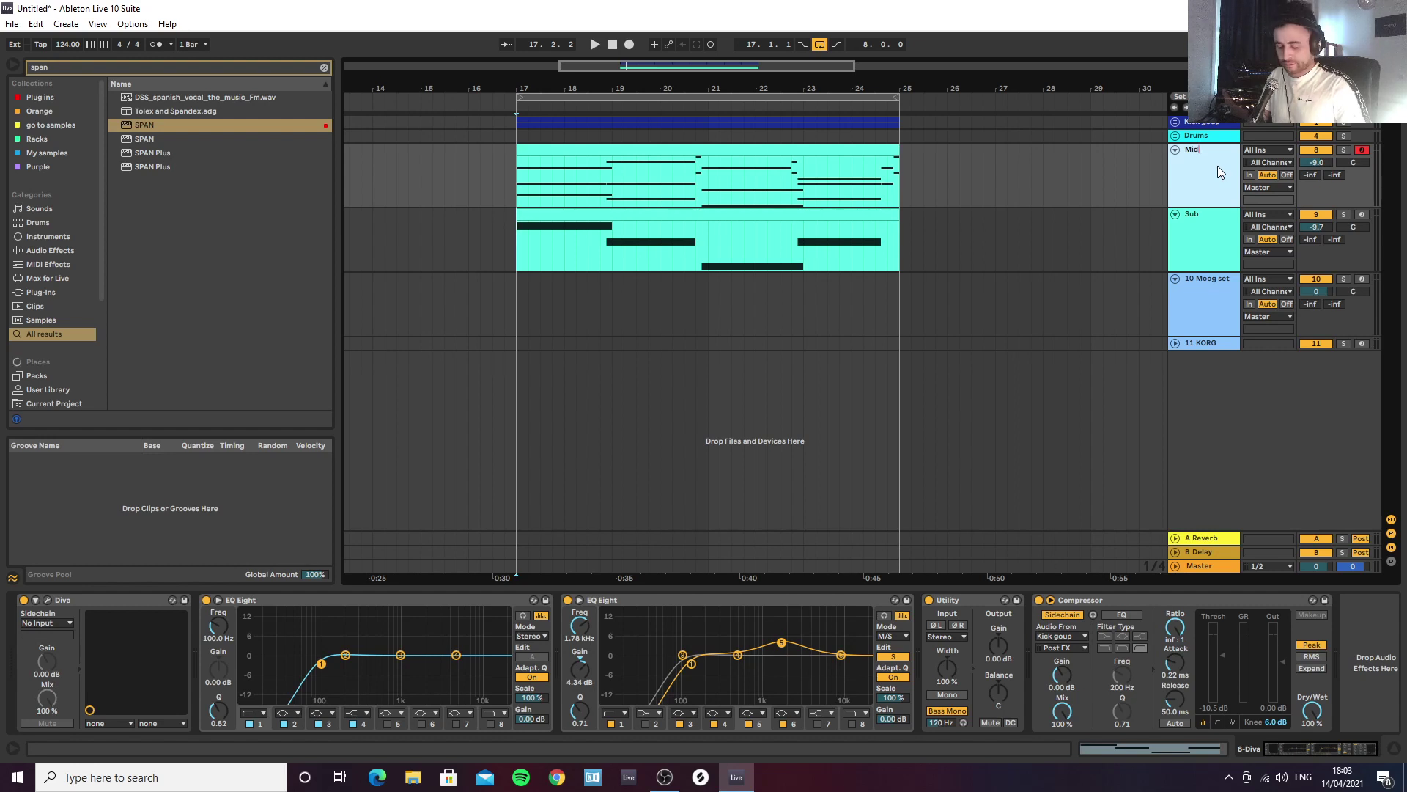
text(rds)
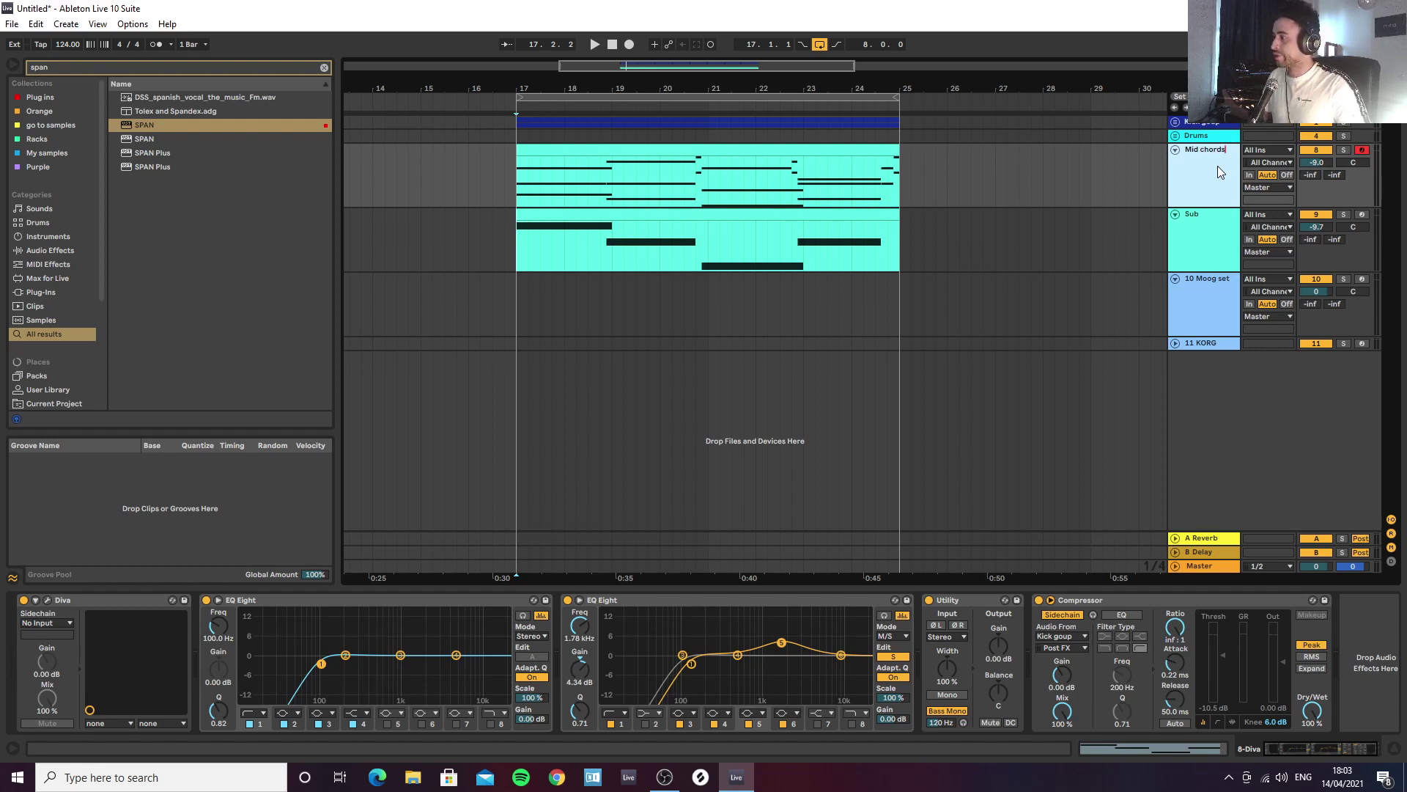
key(Return)
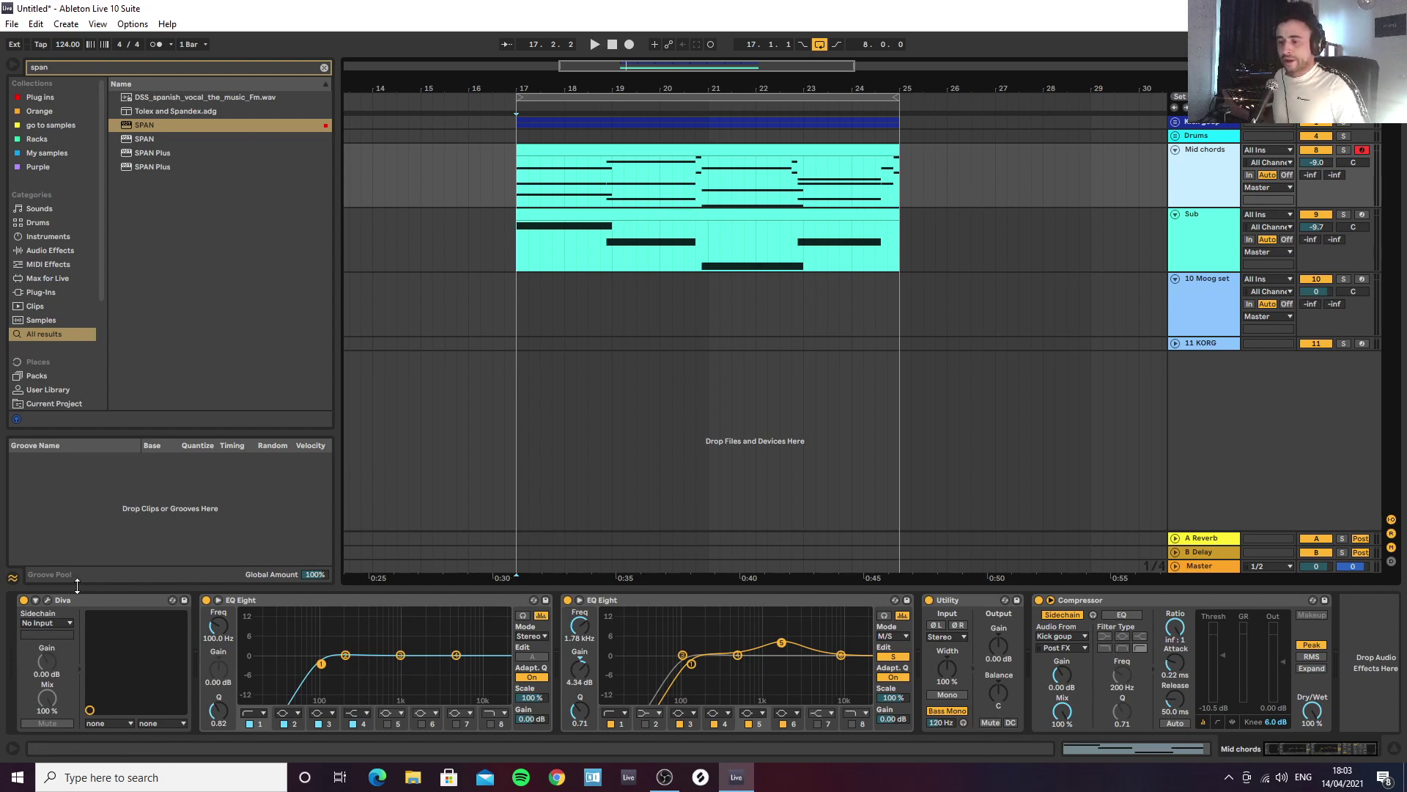
Step: In the Mid chords Diva, set the filter cutoff modulation source to Env2, adjust its depth, and set envelope 2's decay to about 56.5
click(48, 599)
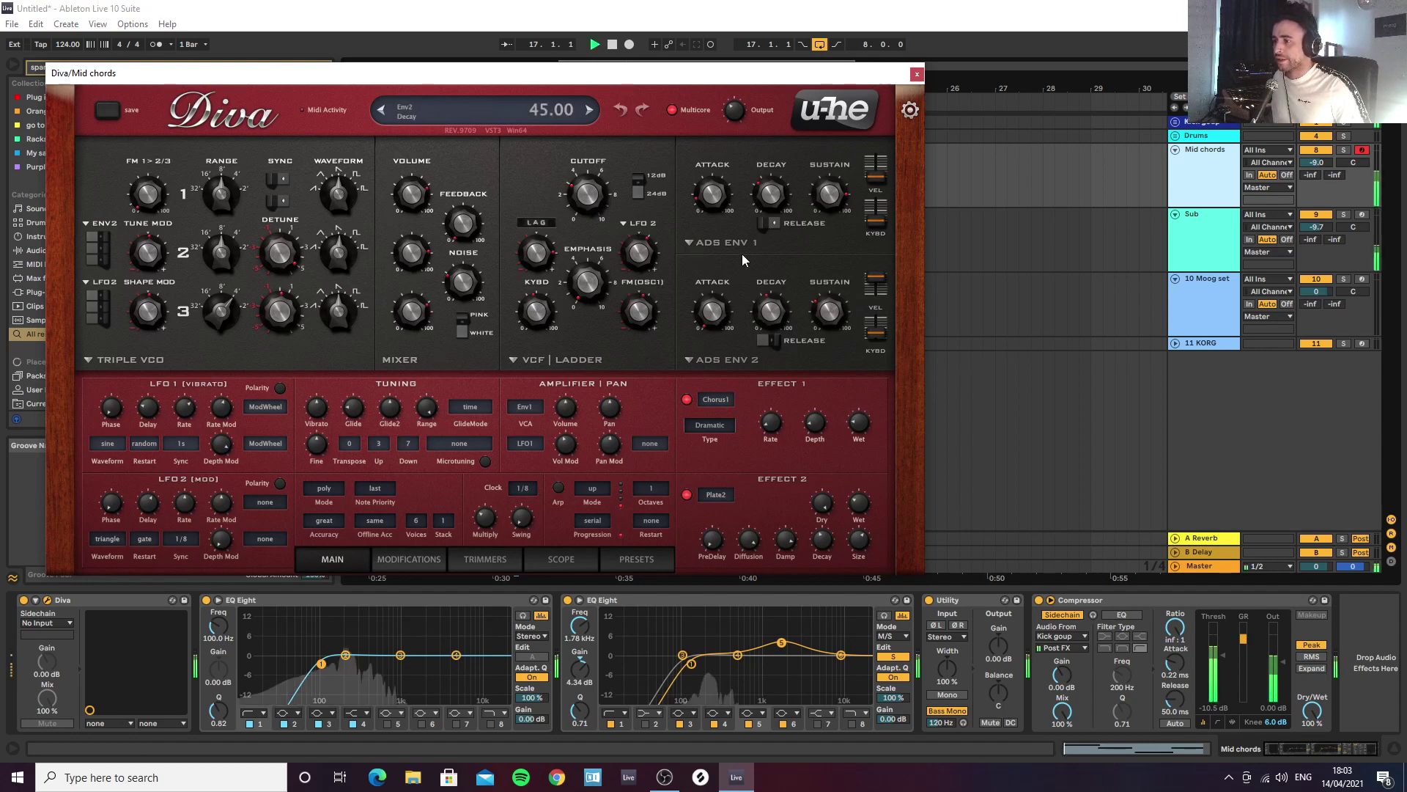
mouse_move(546, 265)
mouse_down()
mouse_move(546, 240)
mouse_move(536, 264)
mouse_up()
click(535, 224)
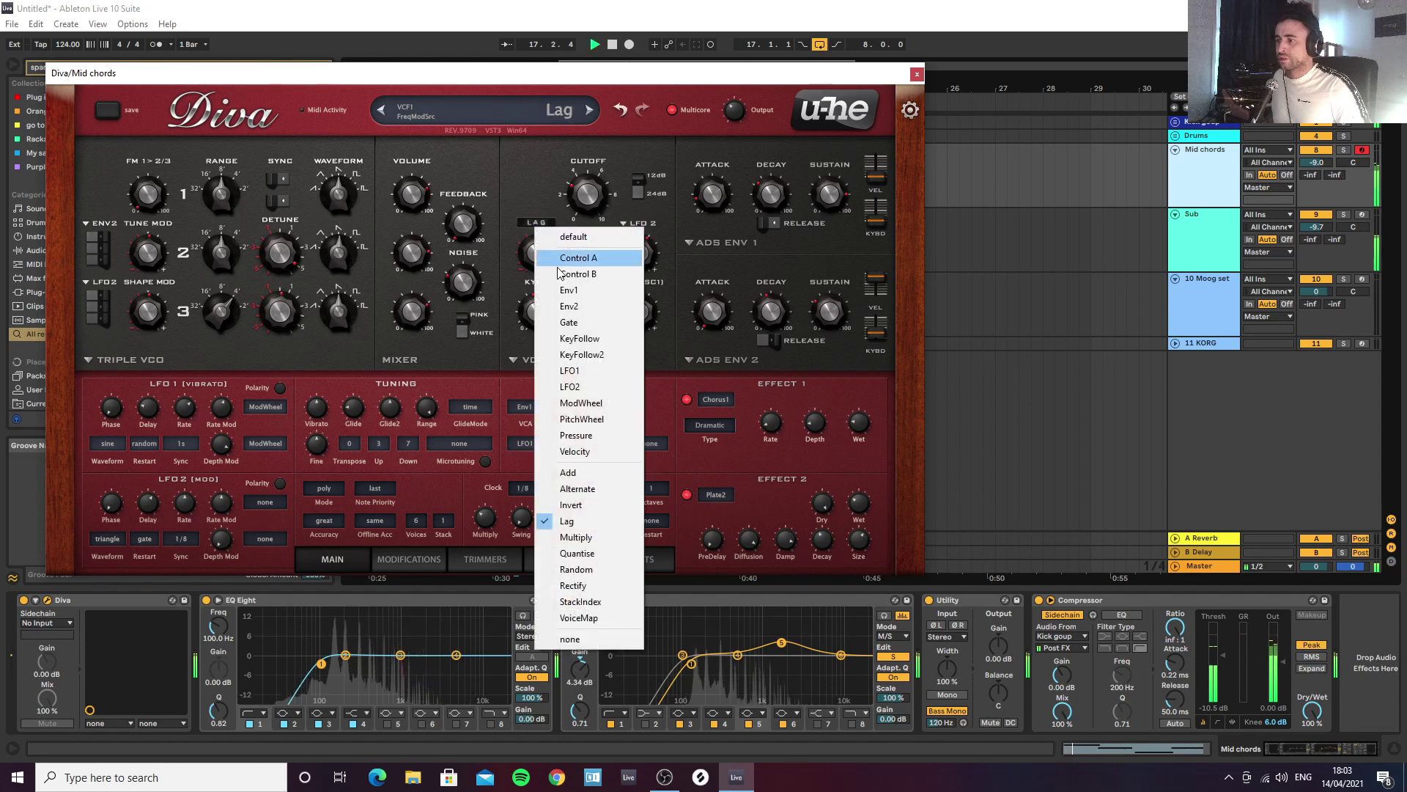
click(548, 304)
drag(539, 252, 538, 256)
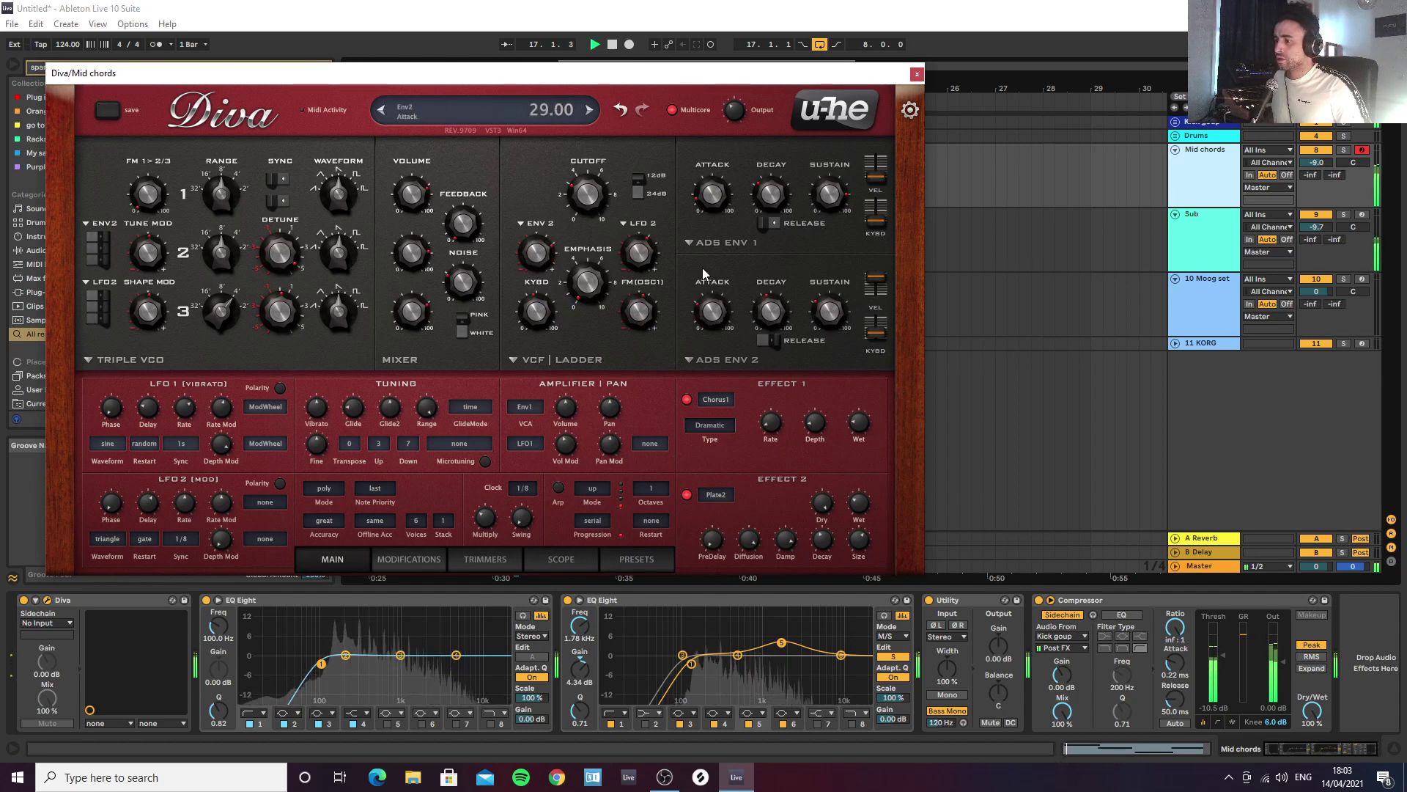
drag(767, 314, 721, 308)
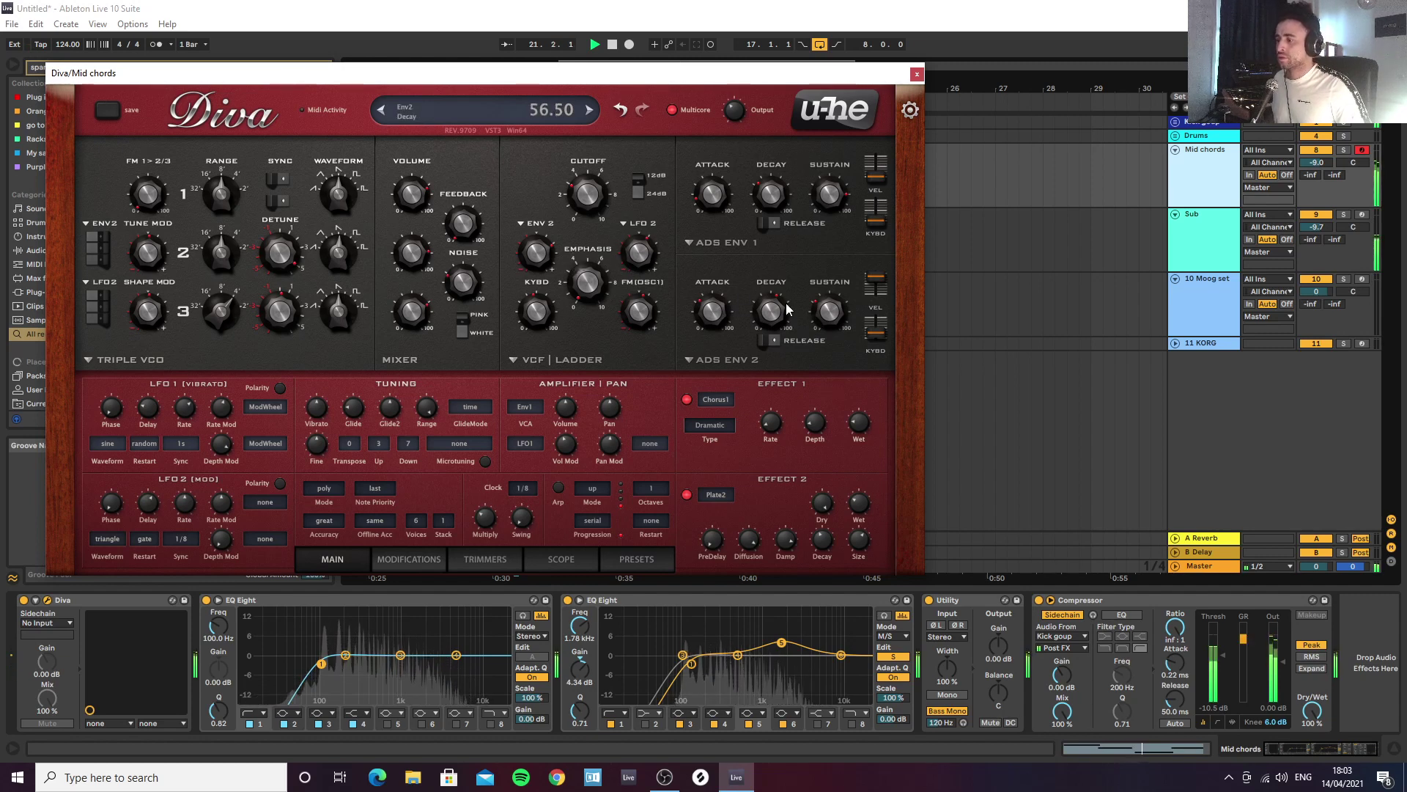
Step: Toggle envelope 1's release, set its sustain to about 51, and adjust its decay and attack along with the filter cutoff
click(770, 224)
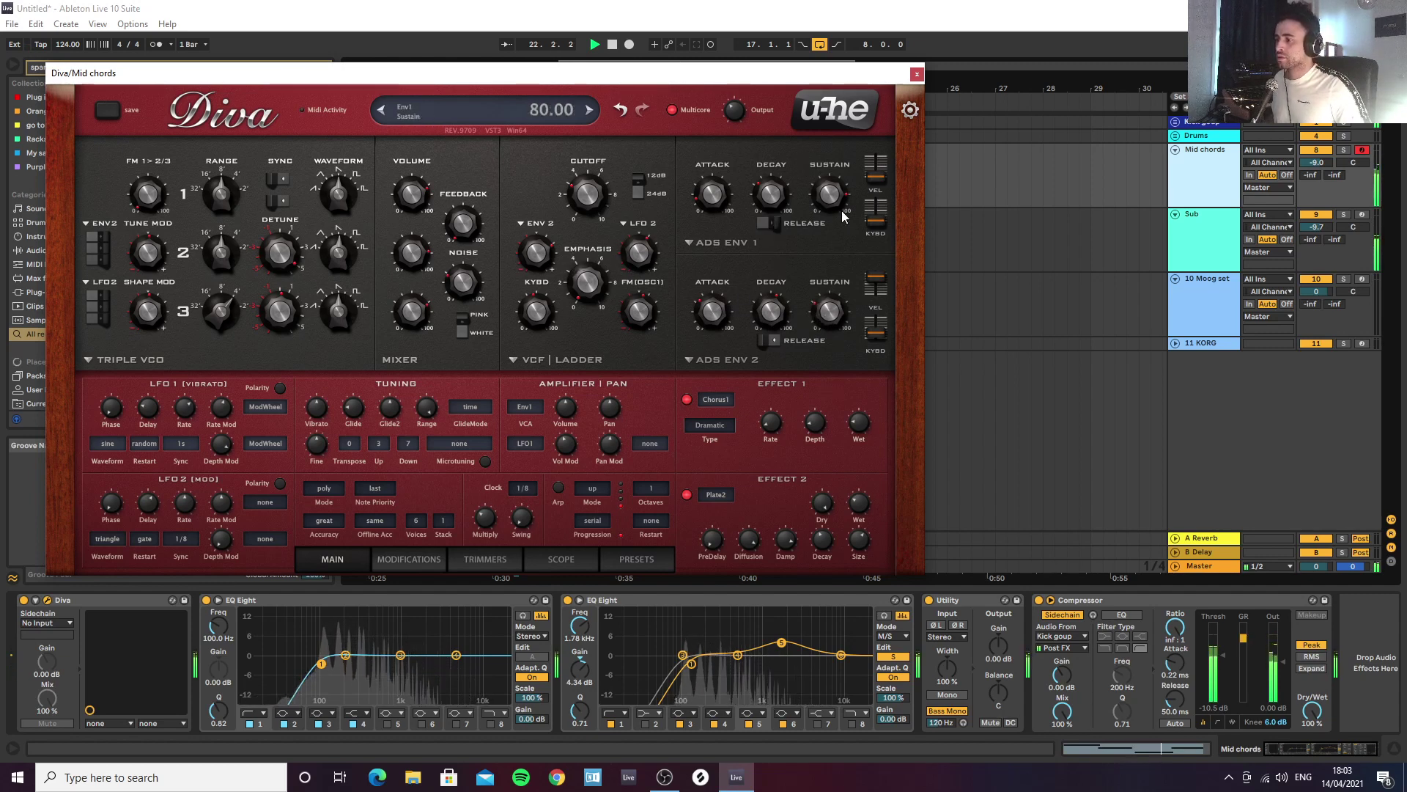
drag(832, 198, 793, 157)
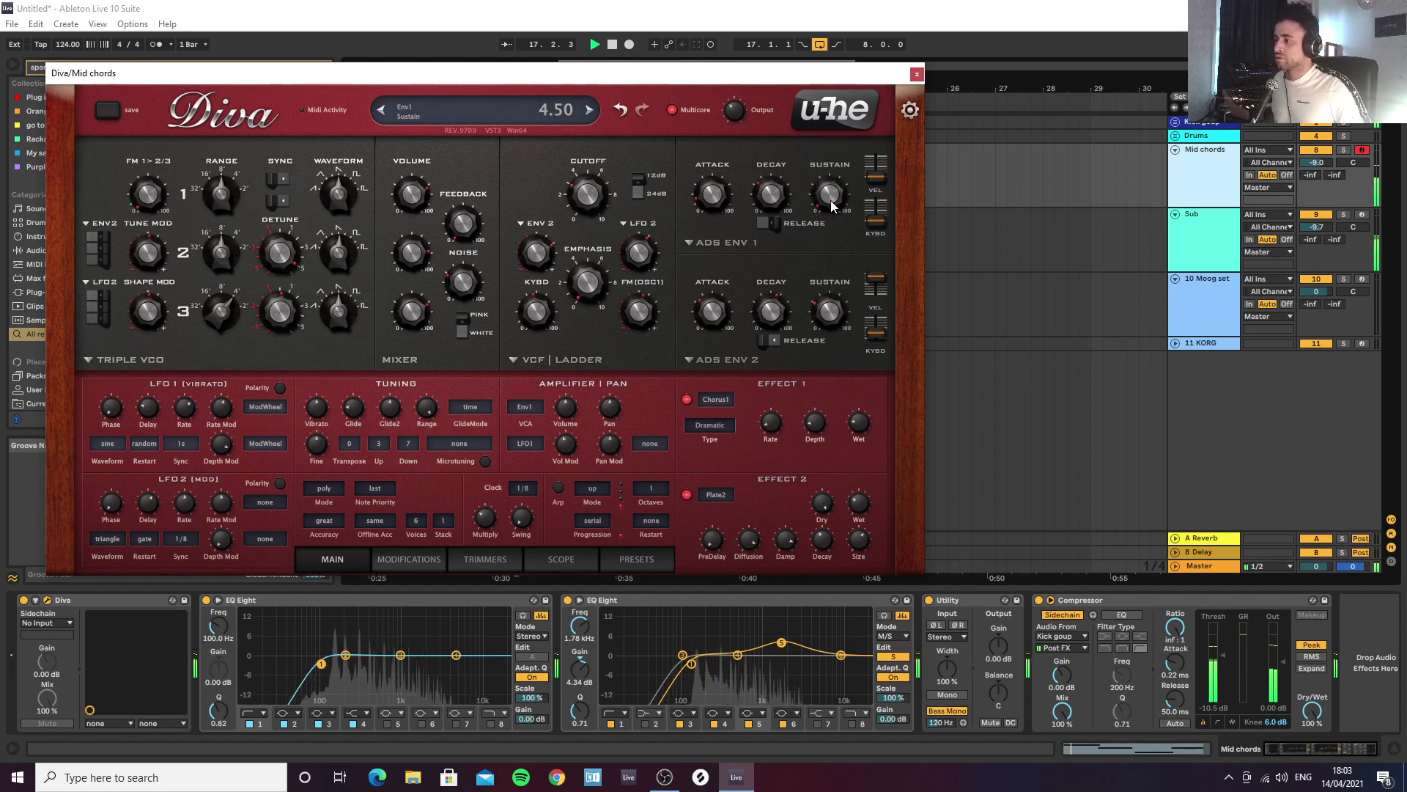
drag(829, 178, 826, 162)
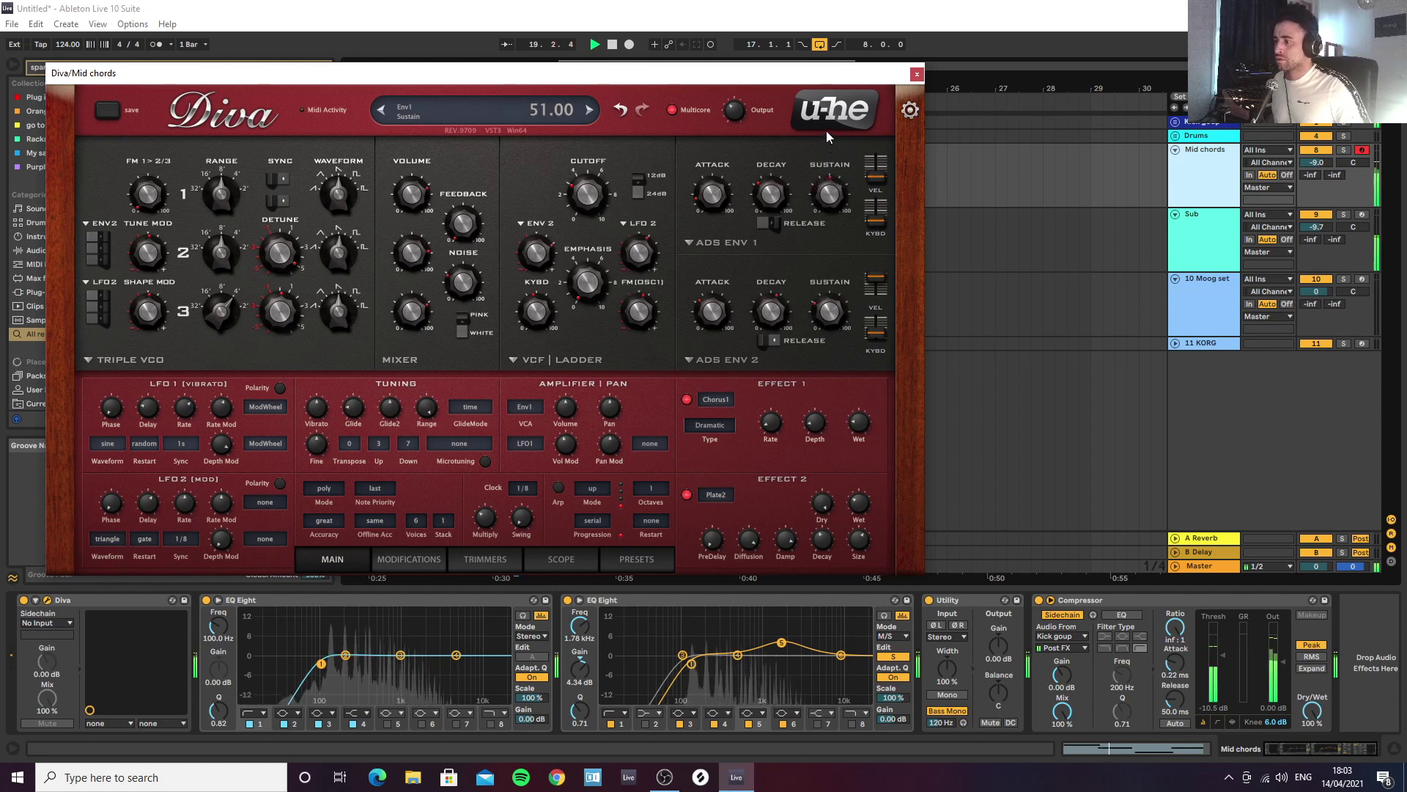
drag(771, 194, 772, 173)
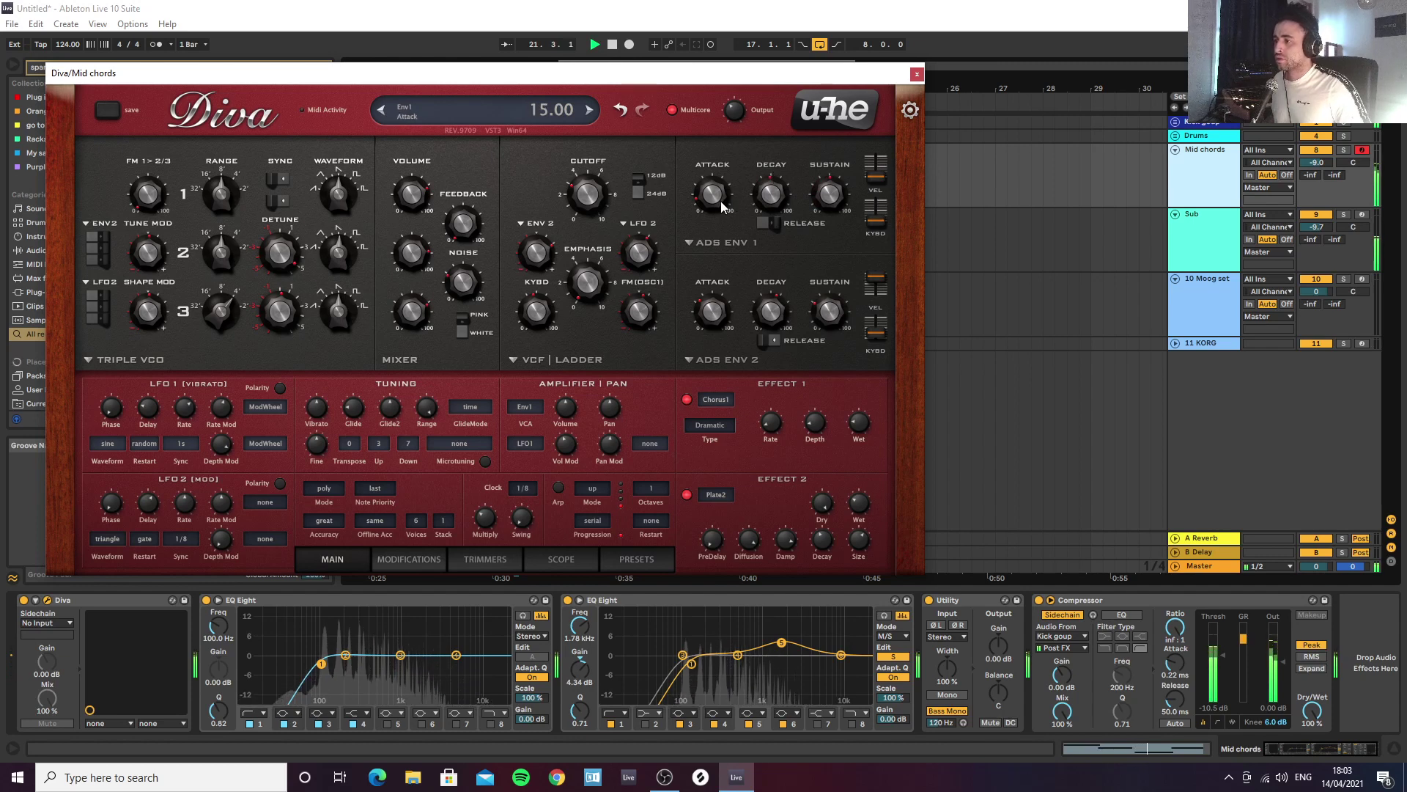
mouse_move(715, 196)
mouse_down()
mouse_move(714, 220)
mouse_move(722, 181)
mouse_up()
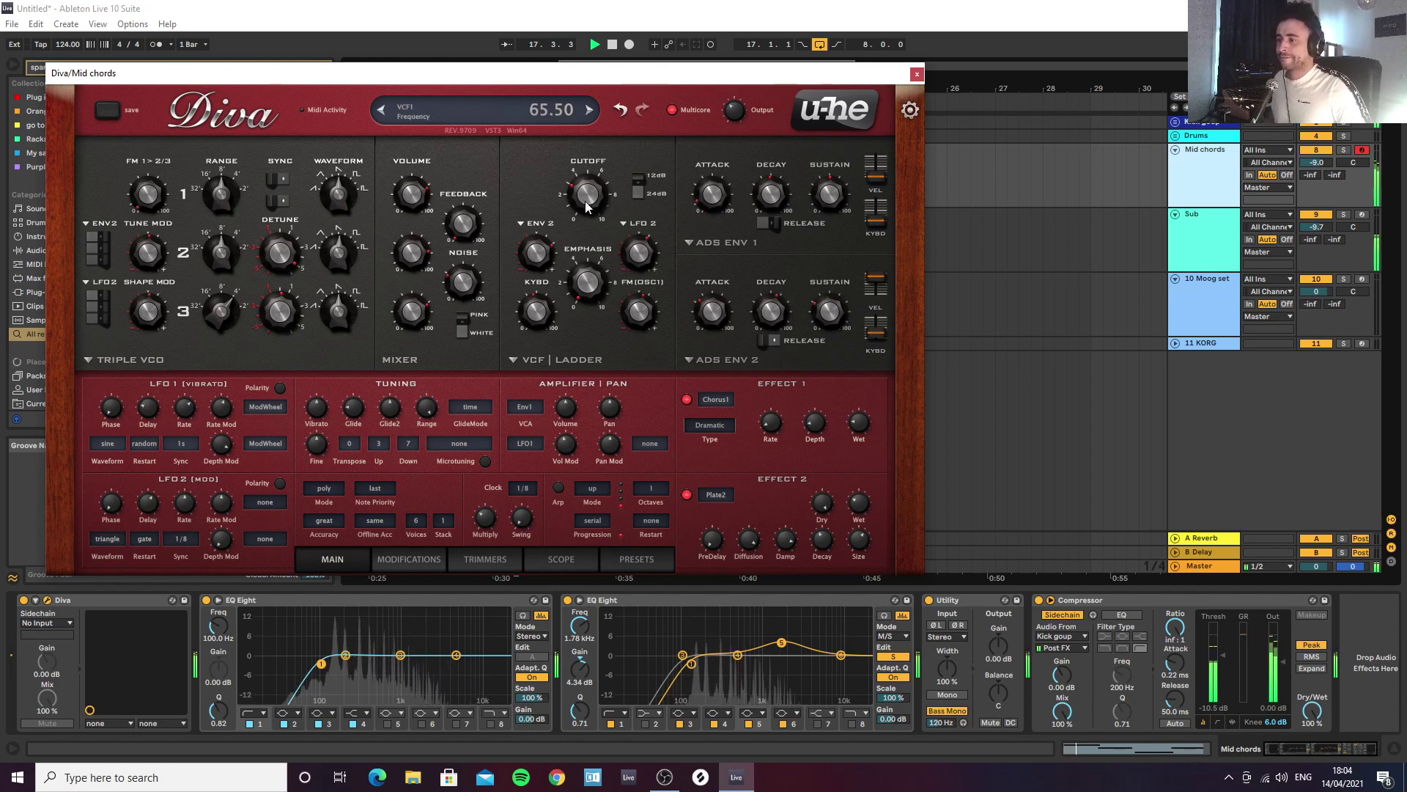
drag(586, 201, 586, 220)
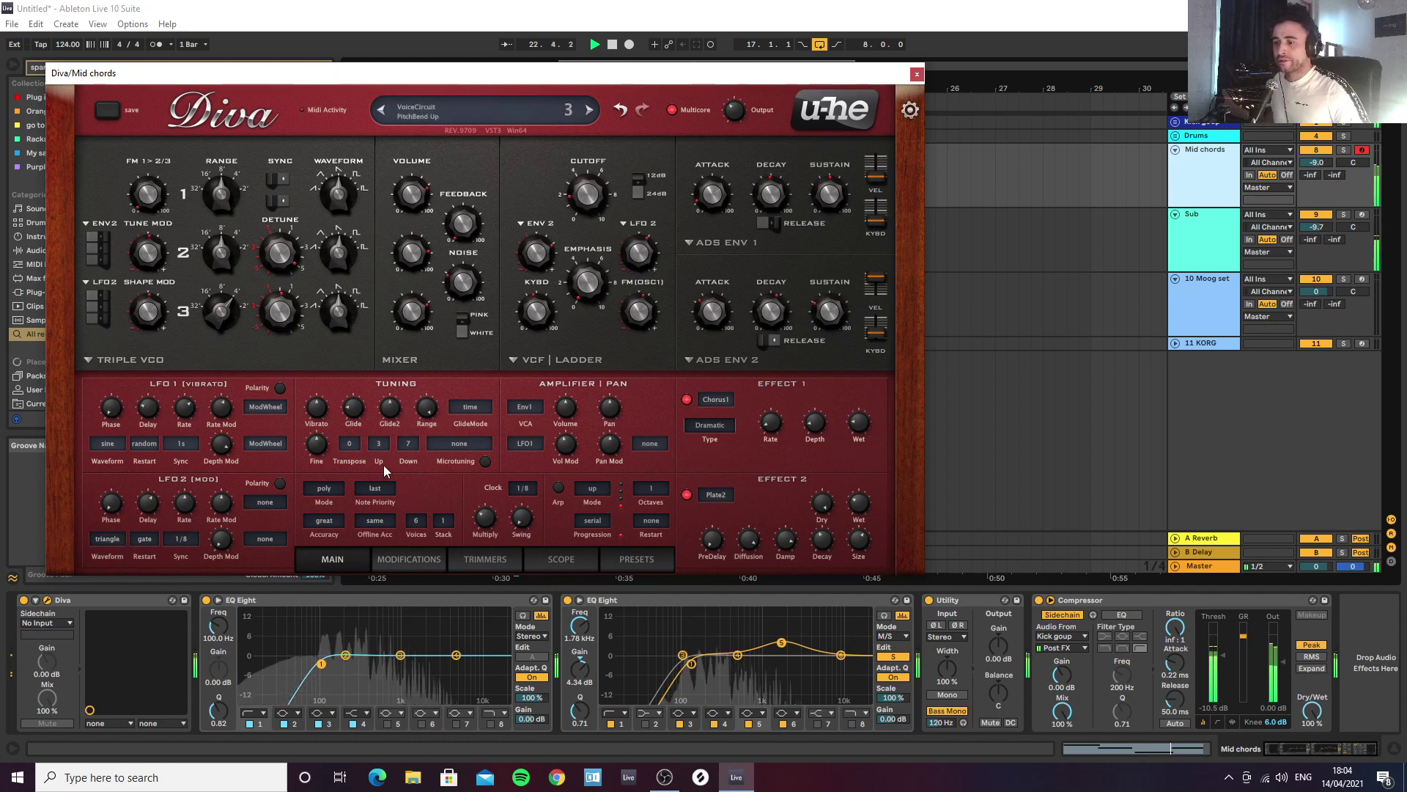
Step: Set Diva to 8 voices with a stack of 2, and choose StackIndex as the pan modulation source
click(416, 520)
click(454, 585)
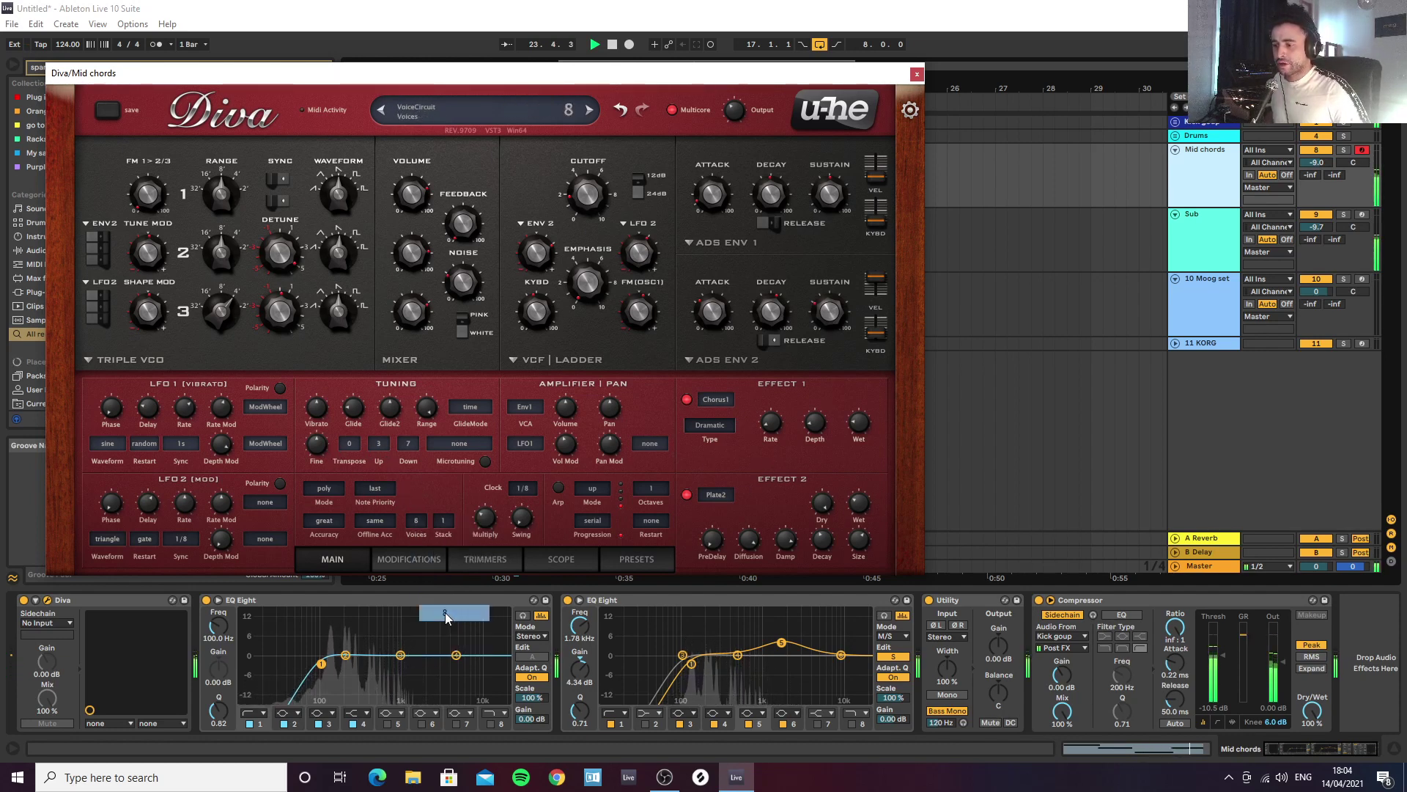
click(444, 522)
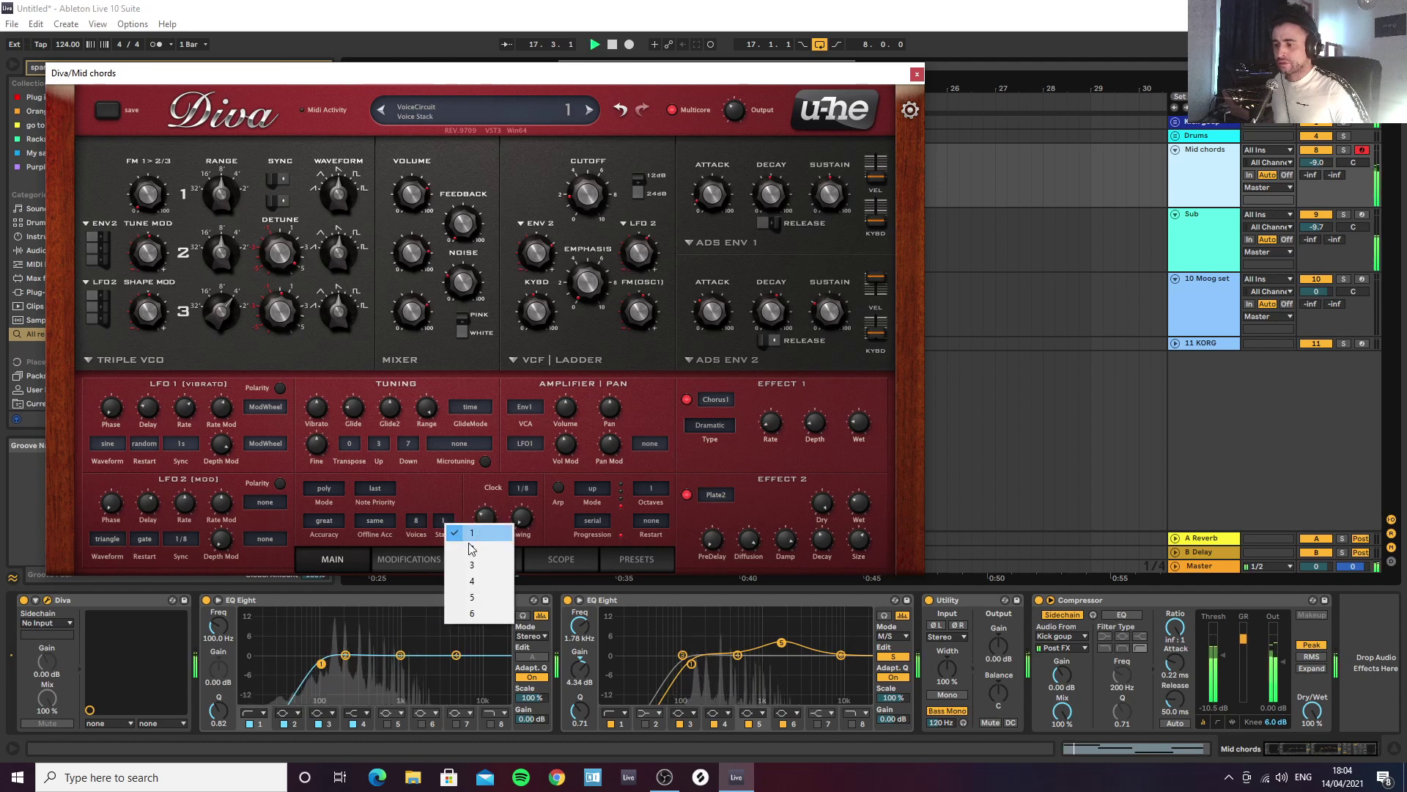
click(460, 548)
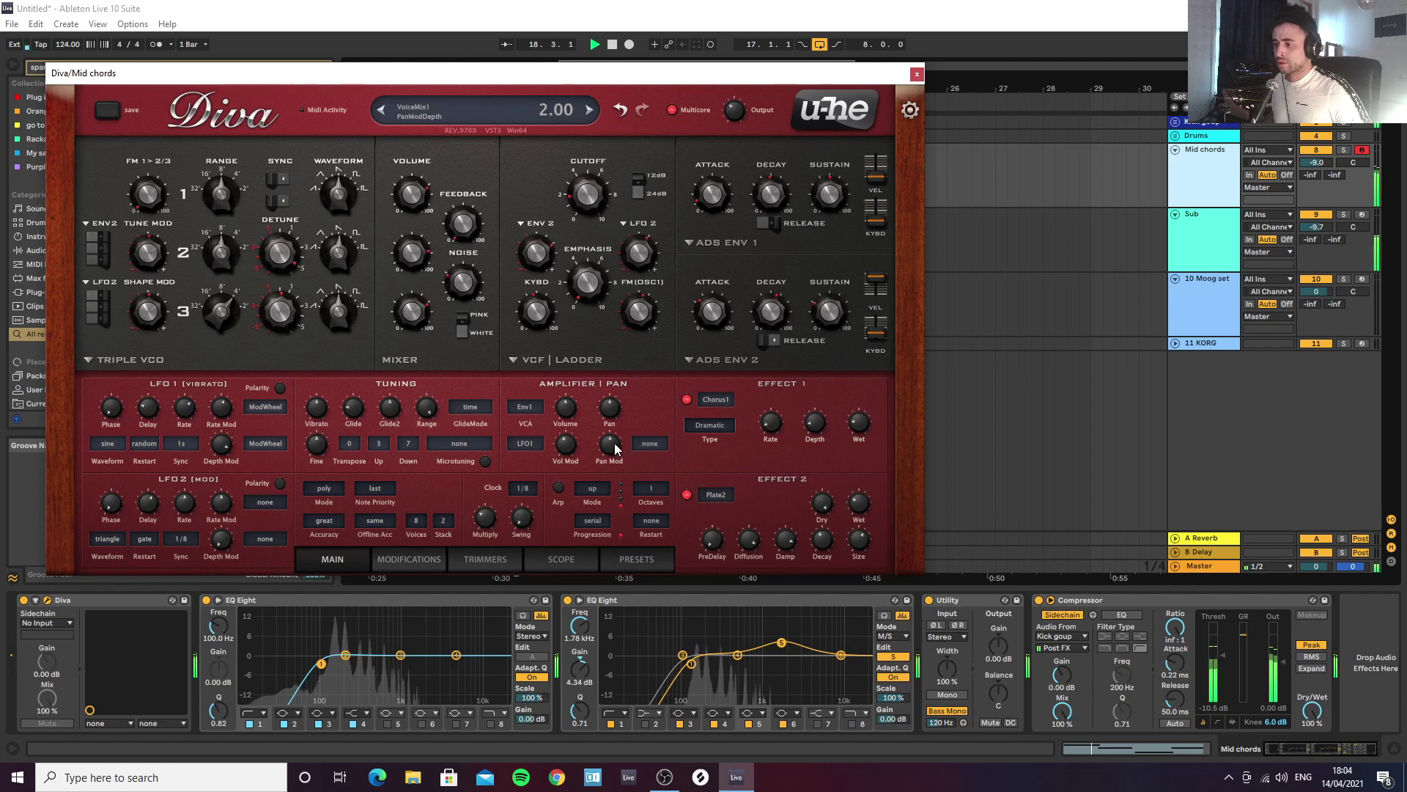
click(650, 444)
click(675, 400)
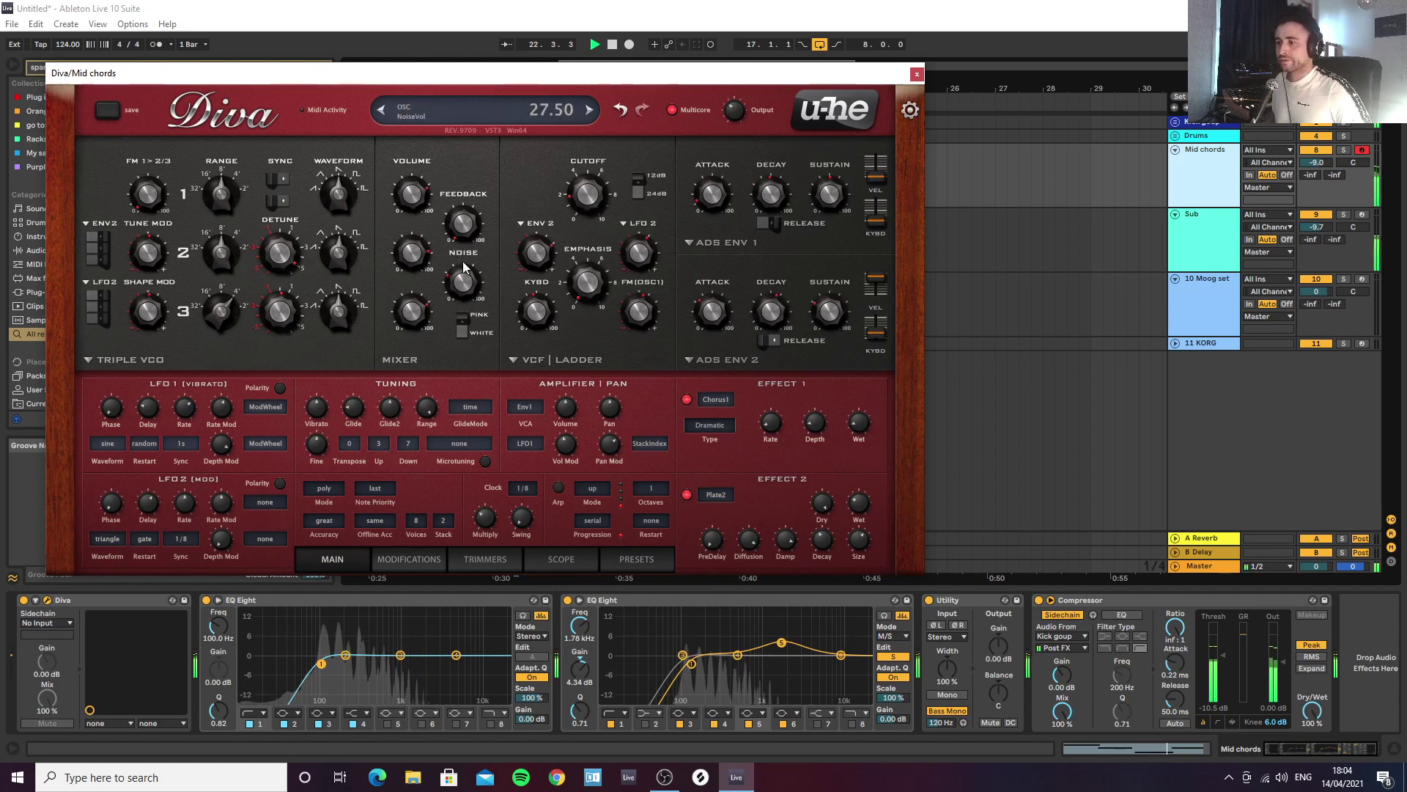
Step: Set Diva's pitch bend range to 0 both up and down
click(379, 447)
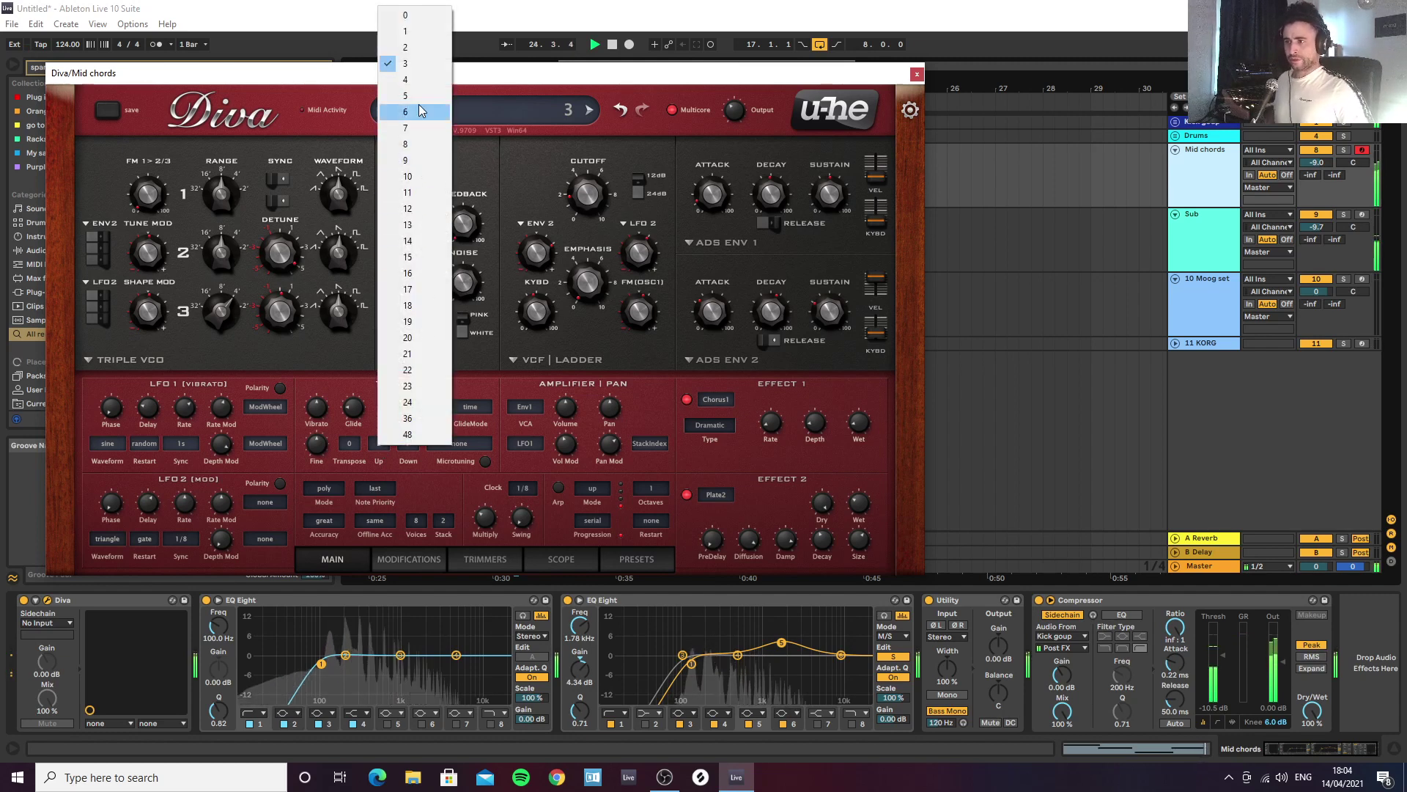
click(409, 16)
click(411, 443)
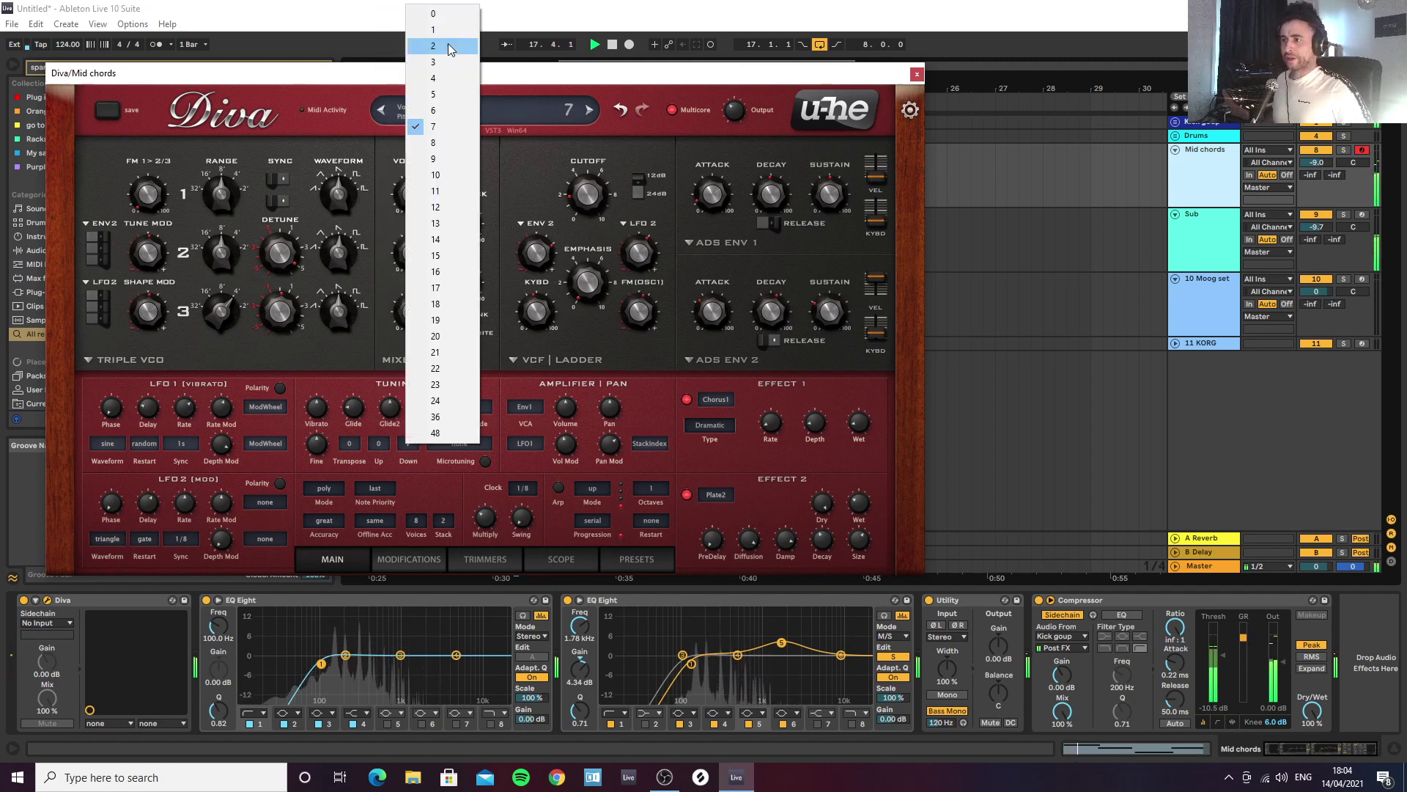
click(436, 14)
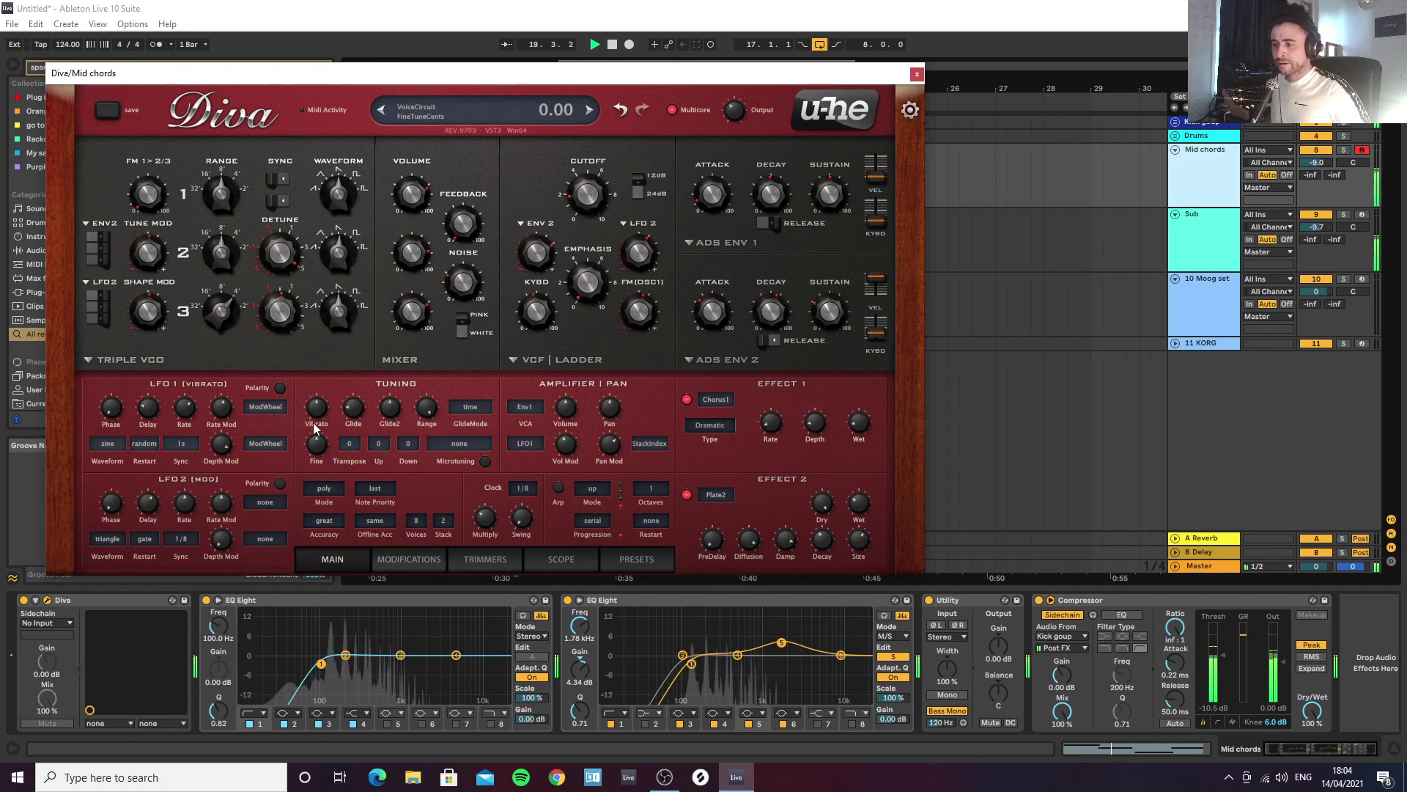
Step: Adjust the vibrato amount and set LFO 1's sync rate to 1/16, keeping its restart mode on random
mouse_move(317, 407)
mouse_down()
mouse_move(318, 388)
mouse_move(284, 391)
mouse_move(321, 411)
mouse_move(318, 431)
mouse_up()
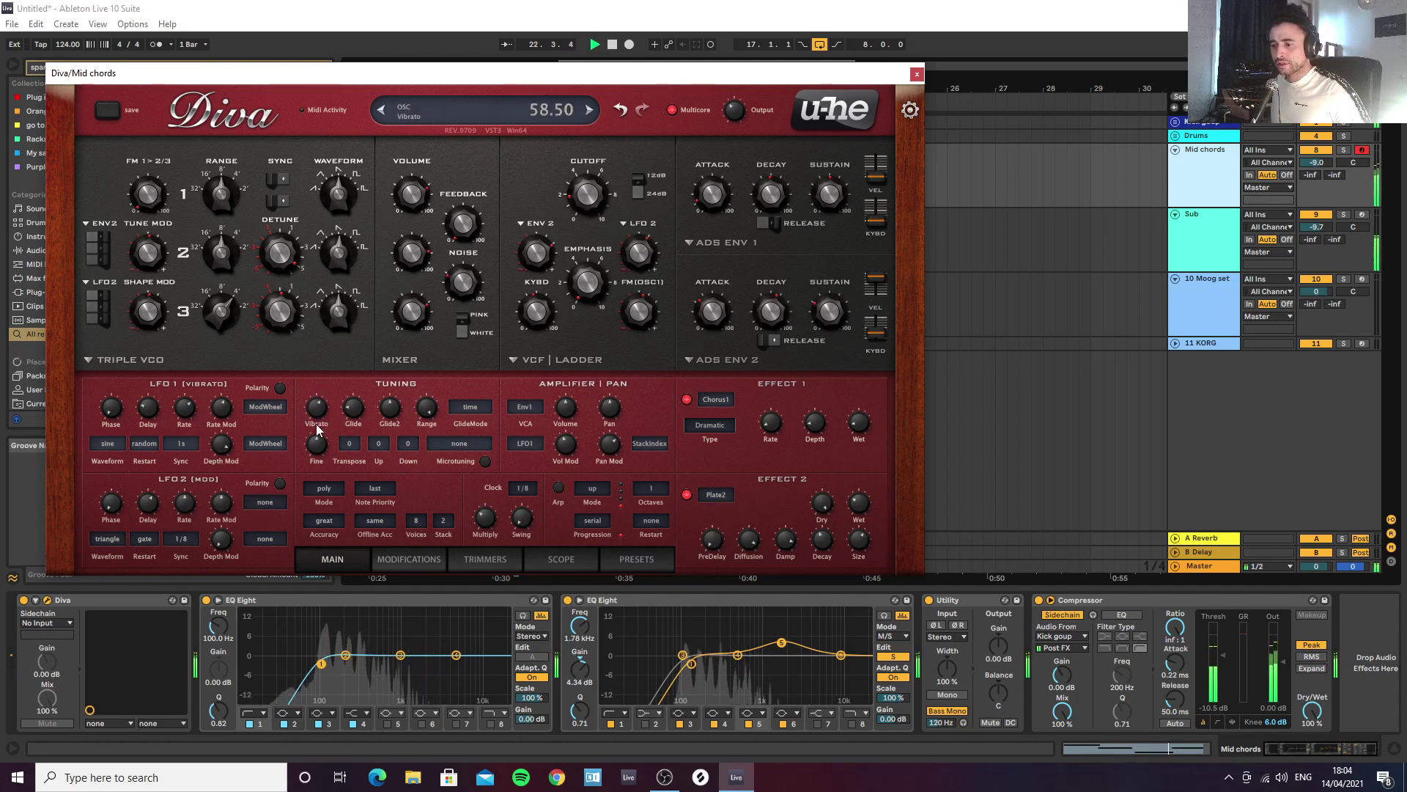
click(140, 444)
click(213, 431)
click(184, 441)
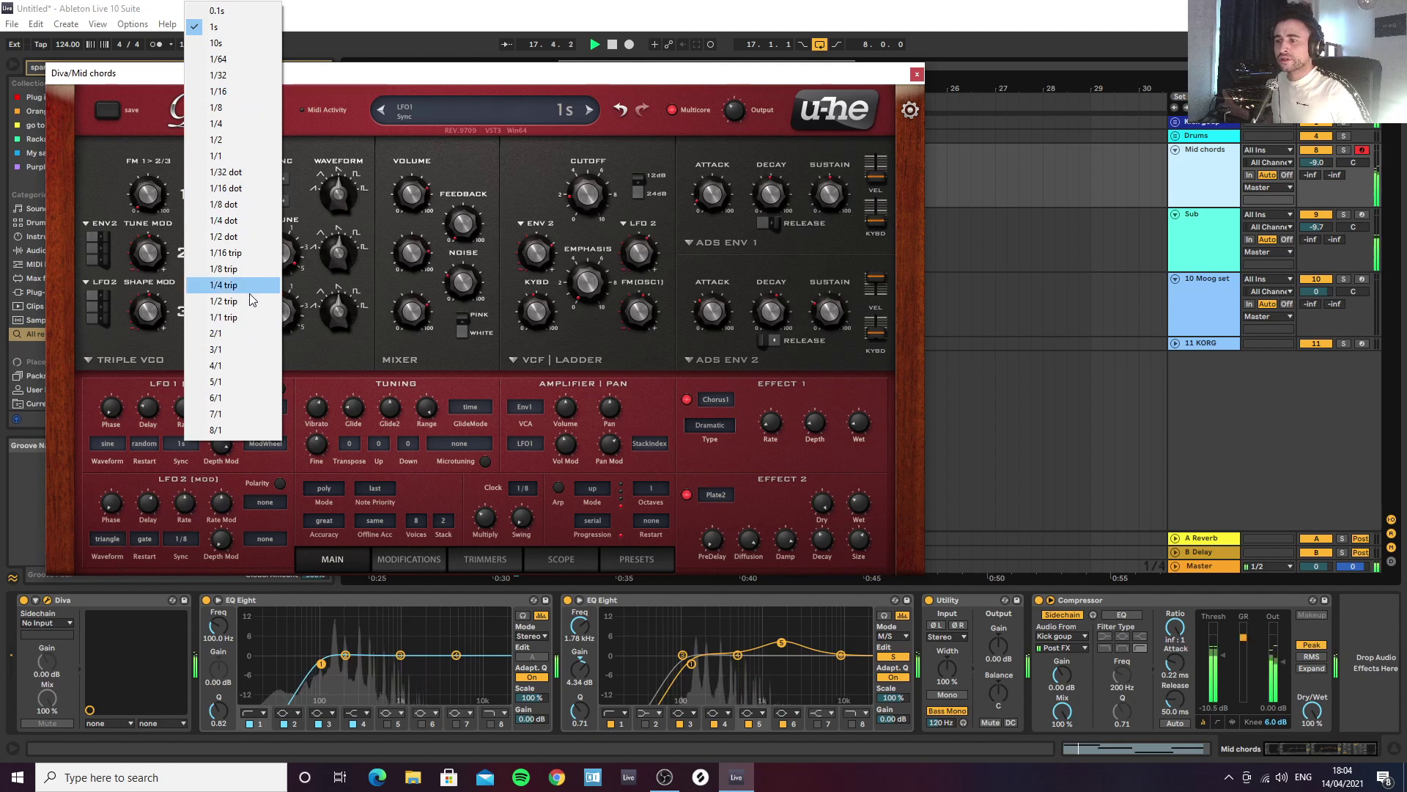
click(228, 91)
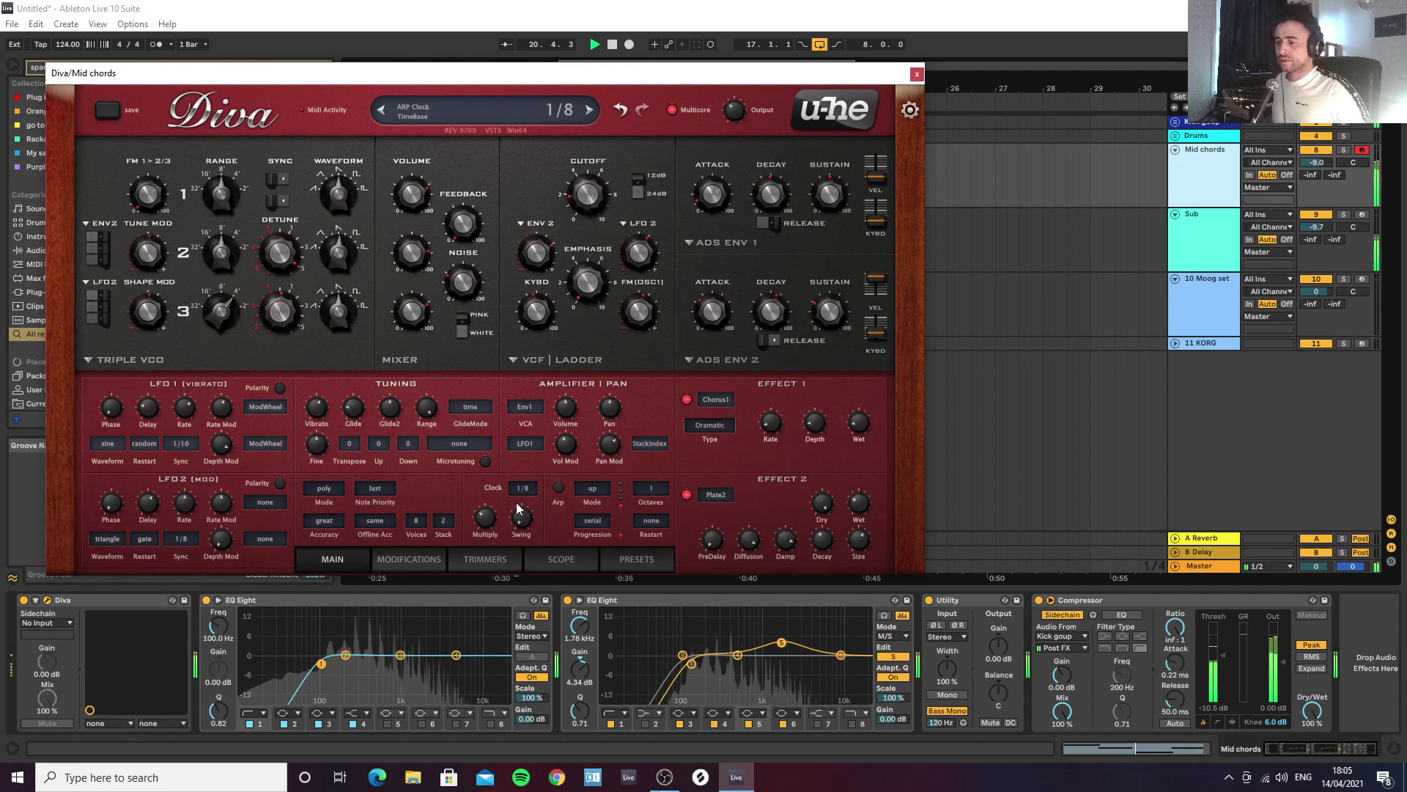
Step: Look through Diva's Modifications and Trimmers pages, then return to the main page
click(414, 559)
click(485, 559)
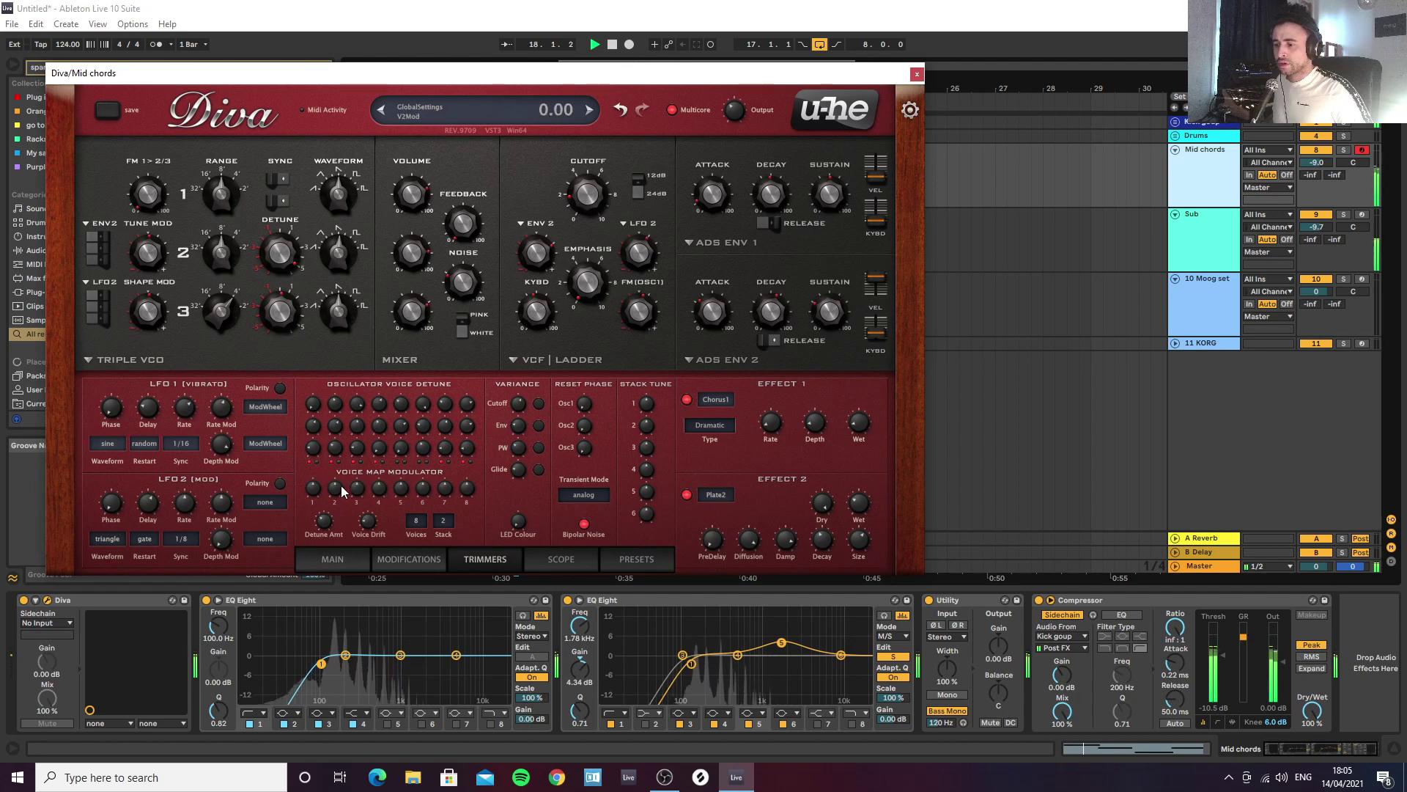
click(333, 560)
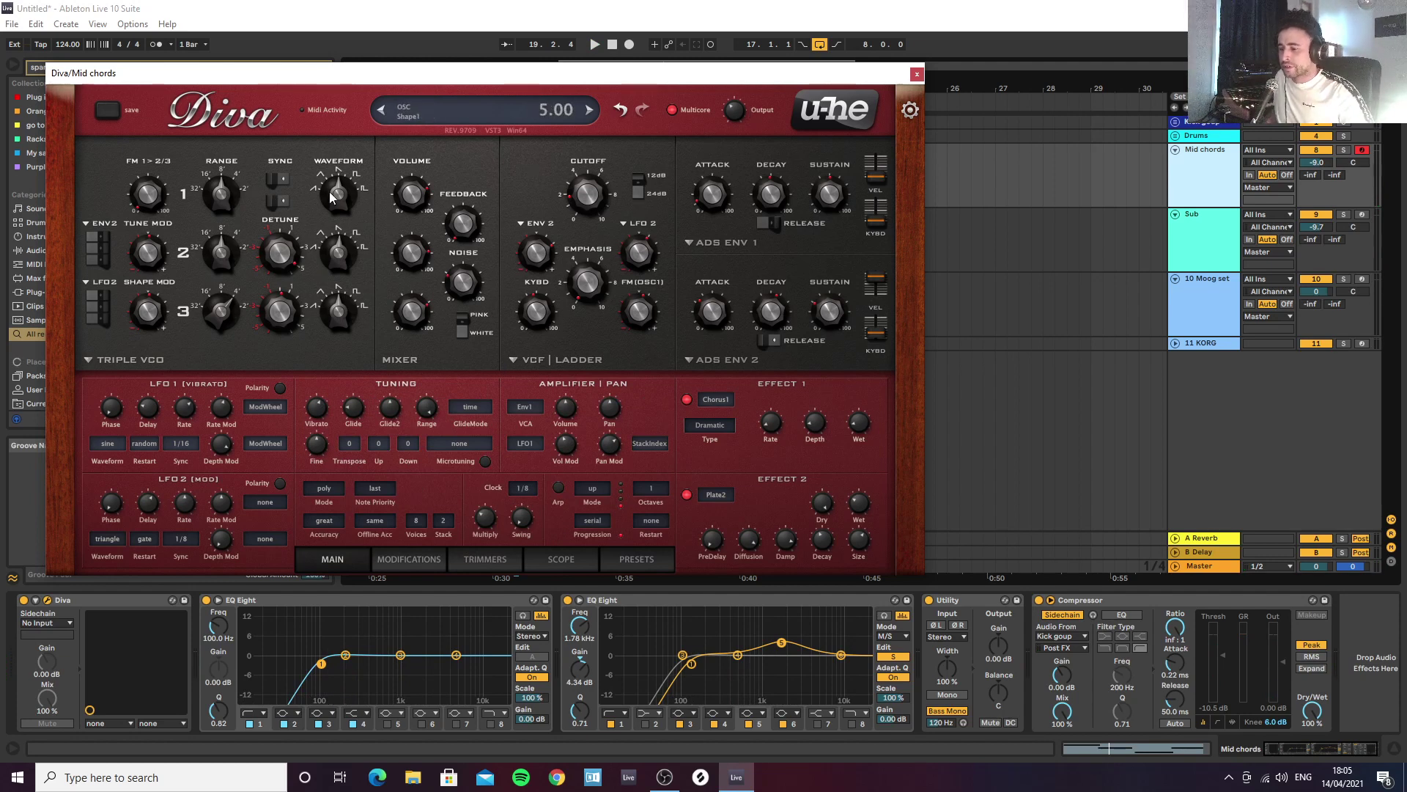
Step: Play the loop and adjust the waveforms and ranges of Diva's first two oscillators on the Mid chords
key(space)
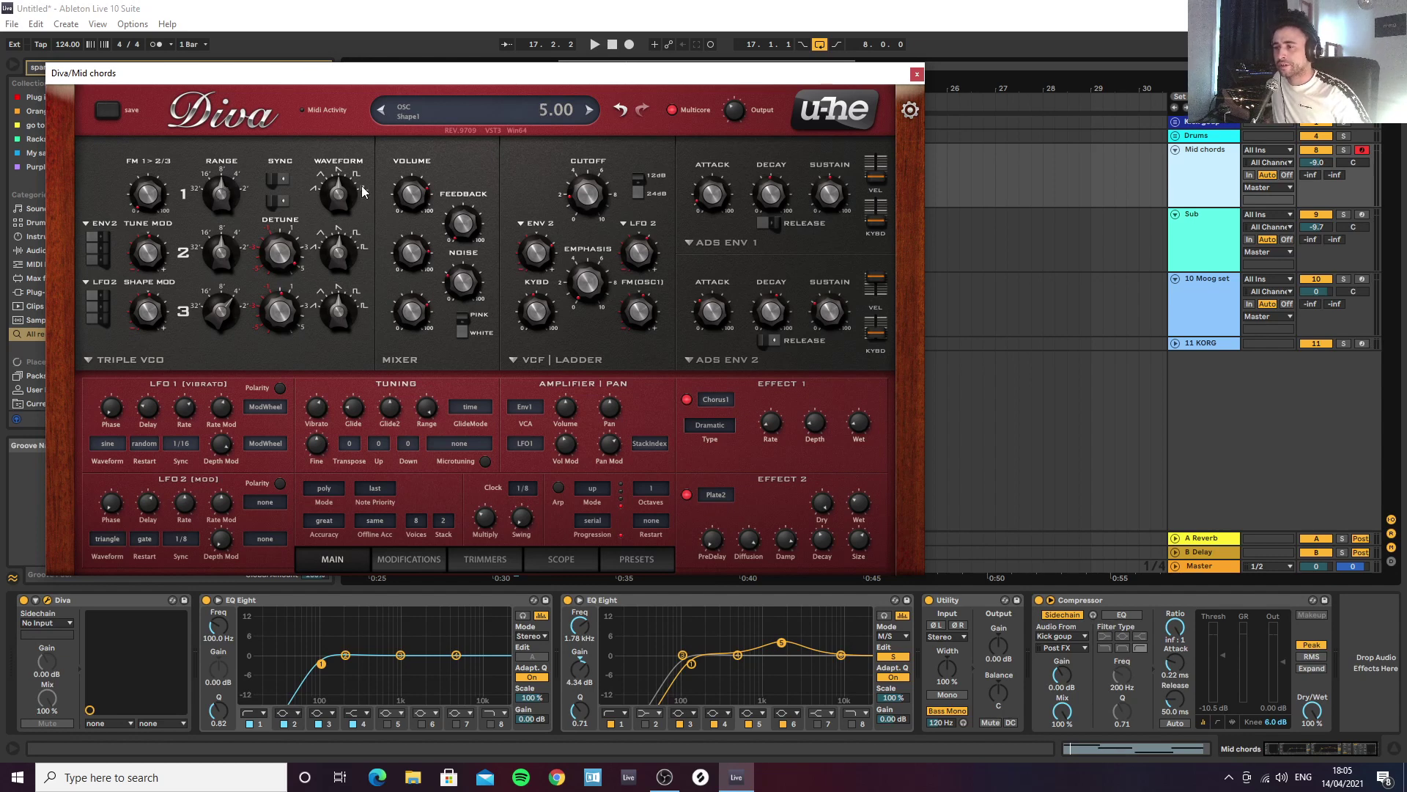
key(space)
drag(343, 179, 338, 264)
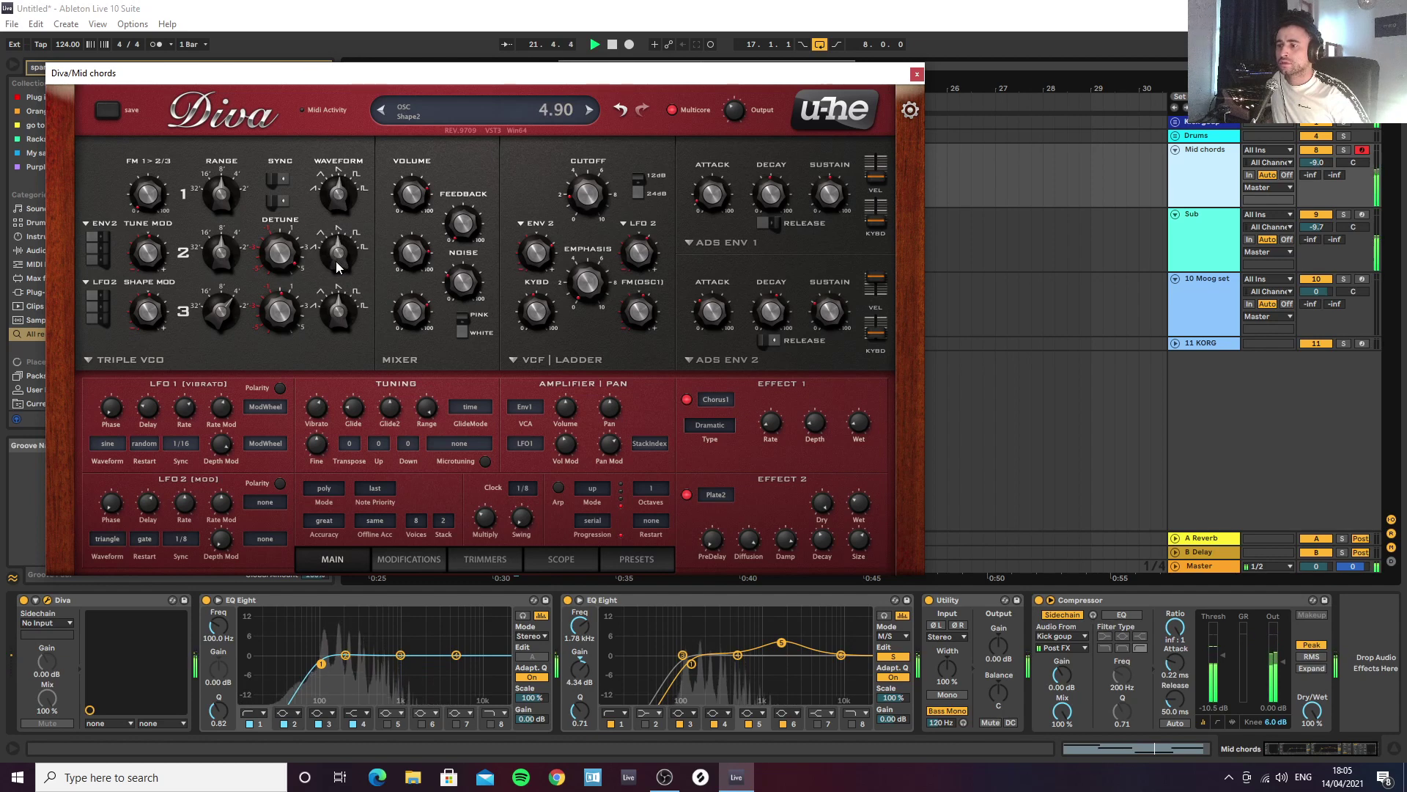
drag(221, 194, 223, 166)
drag(225, 244, 286, 346)
Step: Switch off sync for oscillators 2 and 3 and experiment with oscillator 2's detune and range
click(279, 203)
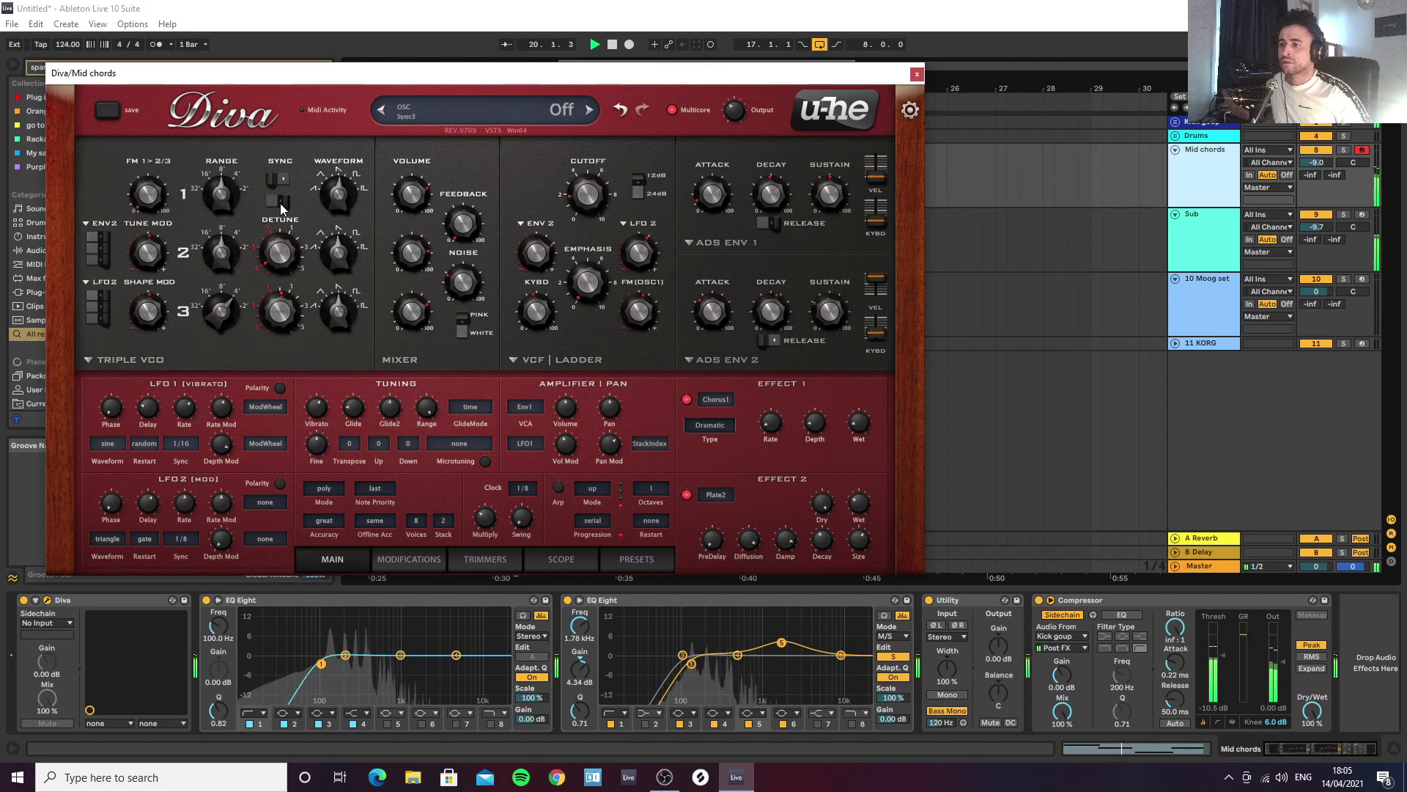
click(279, 181)
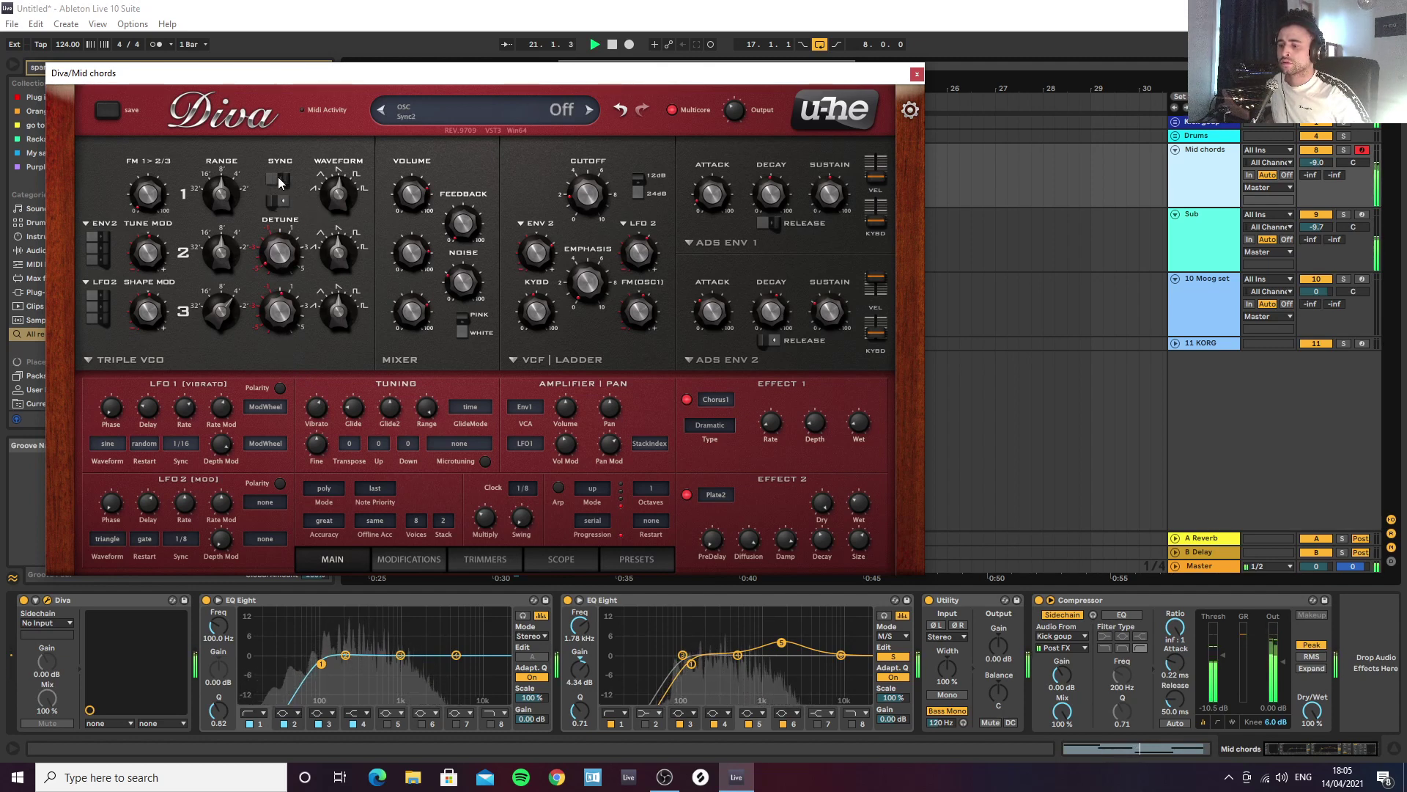
double_click(284, 261)
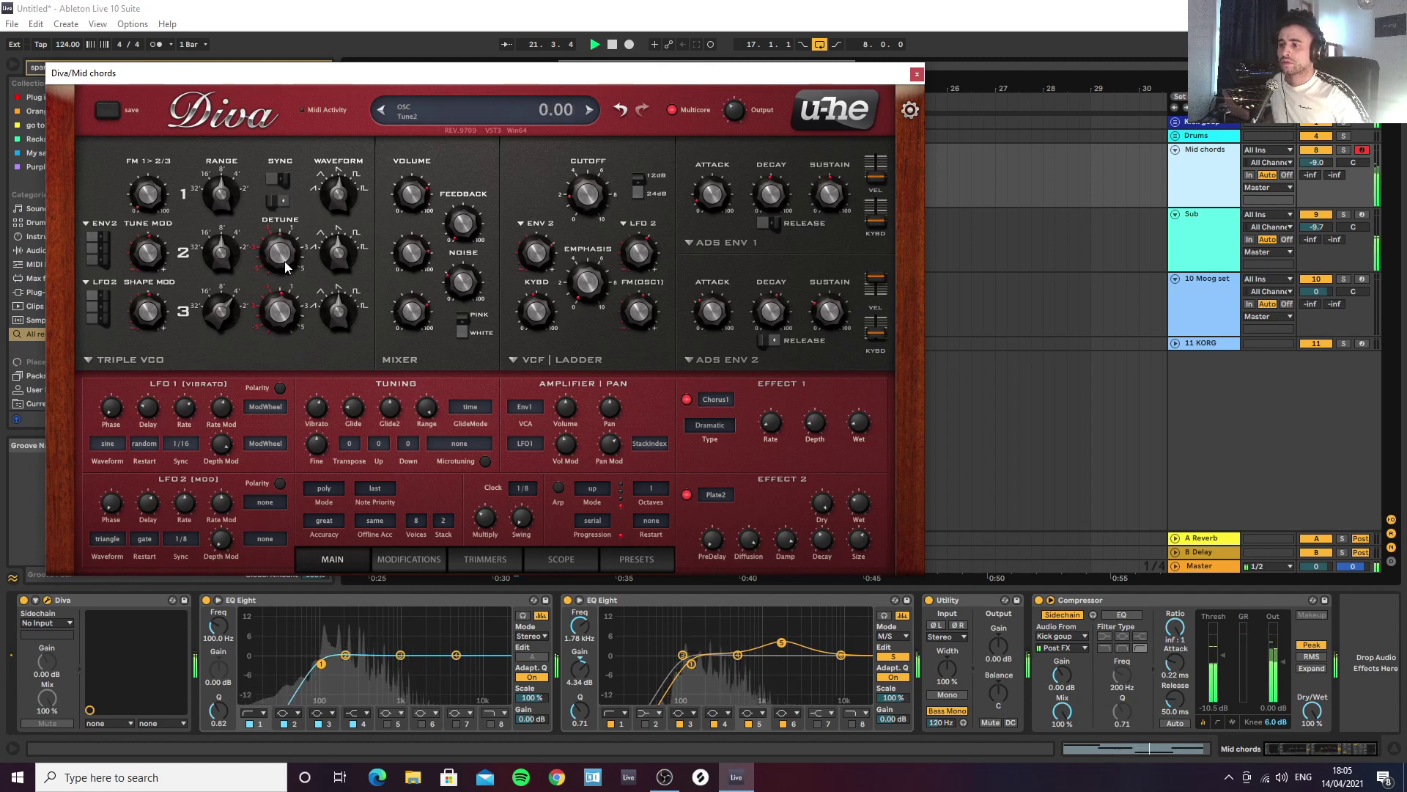
drag(235, 254, 273, 215)
double_click(222, 261)
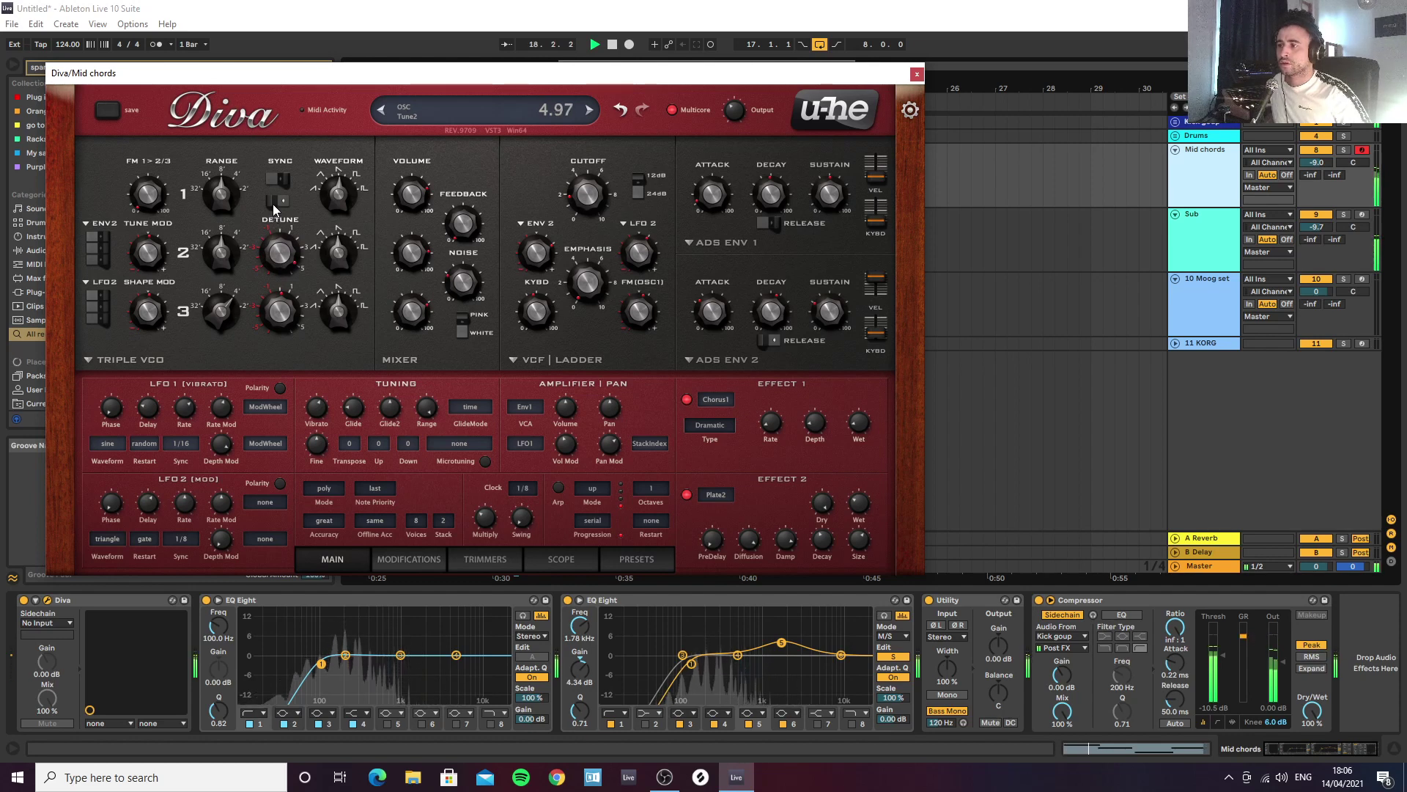
drag(272, 203, 273, 201)
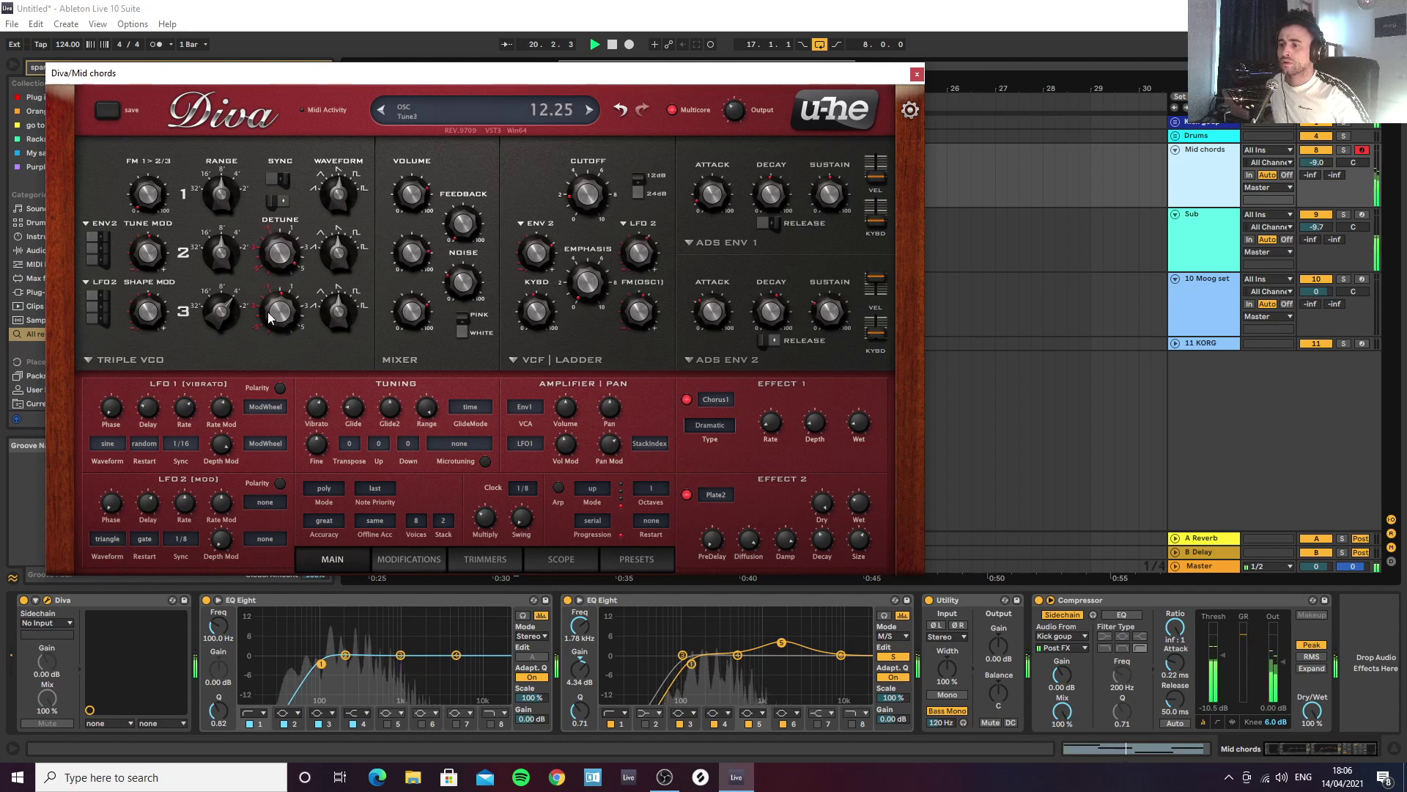
Step: Bring oscillator 3's tuning to 0.25 and try a different range for oscillator 1
drag(239, 308, 249, 386)
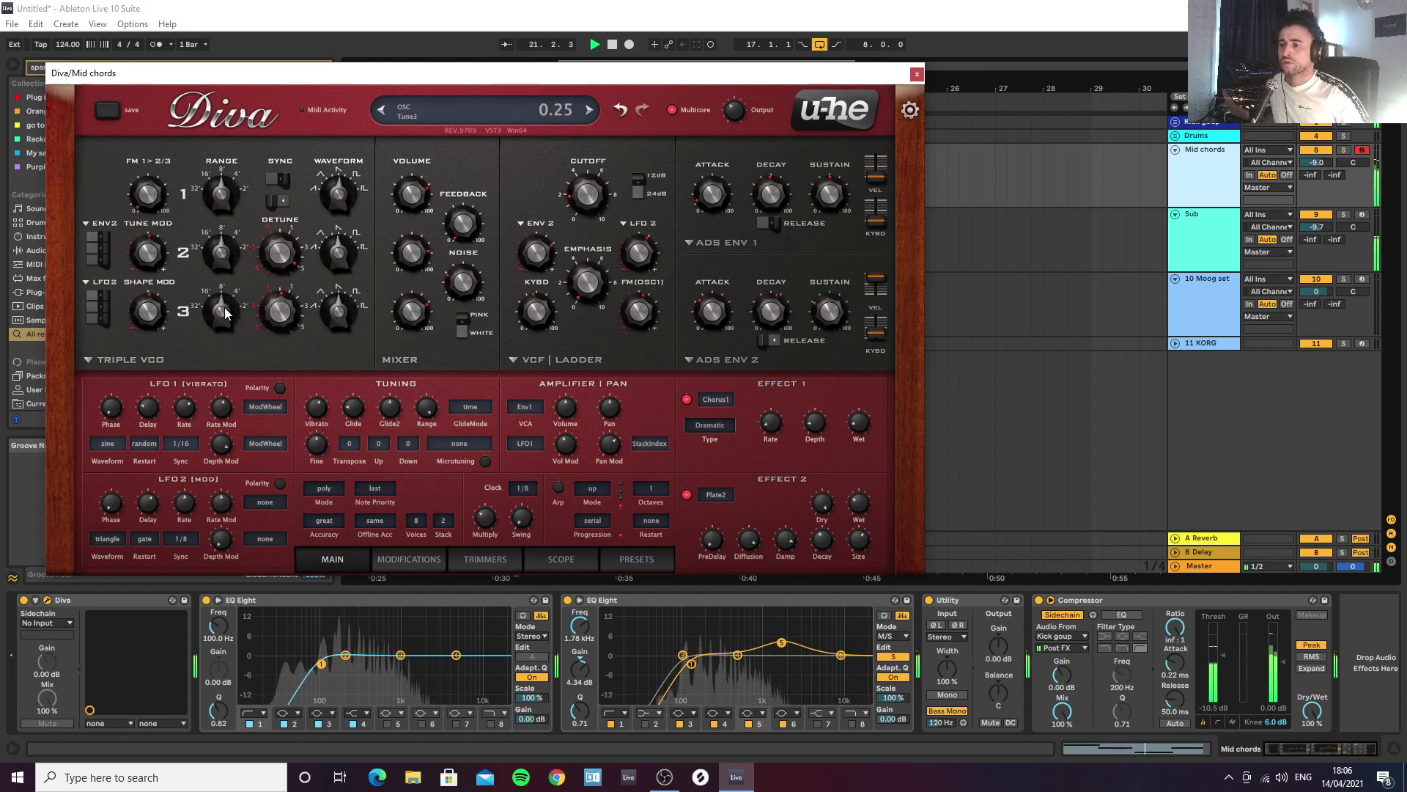
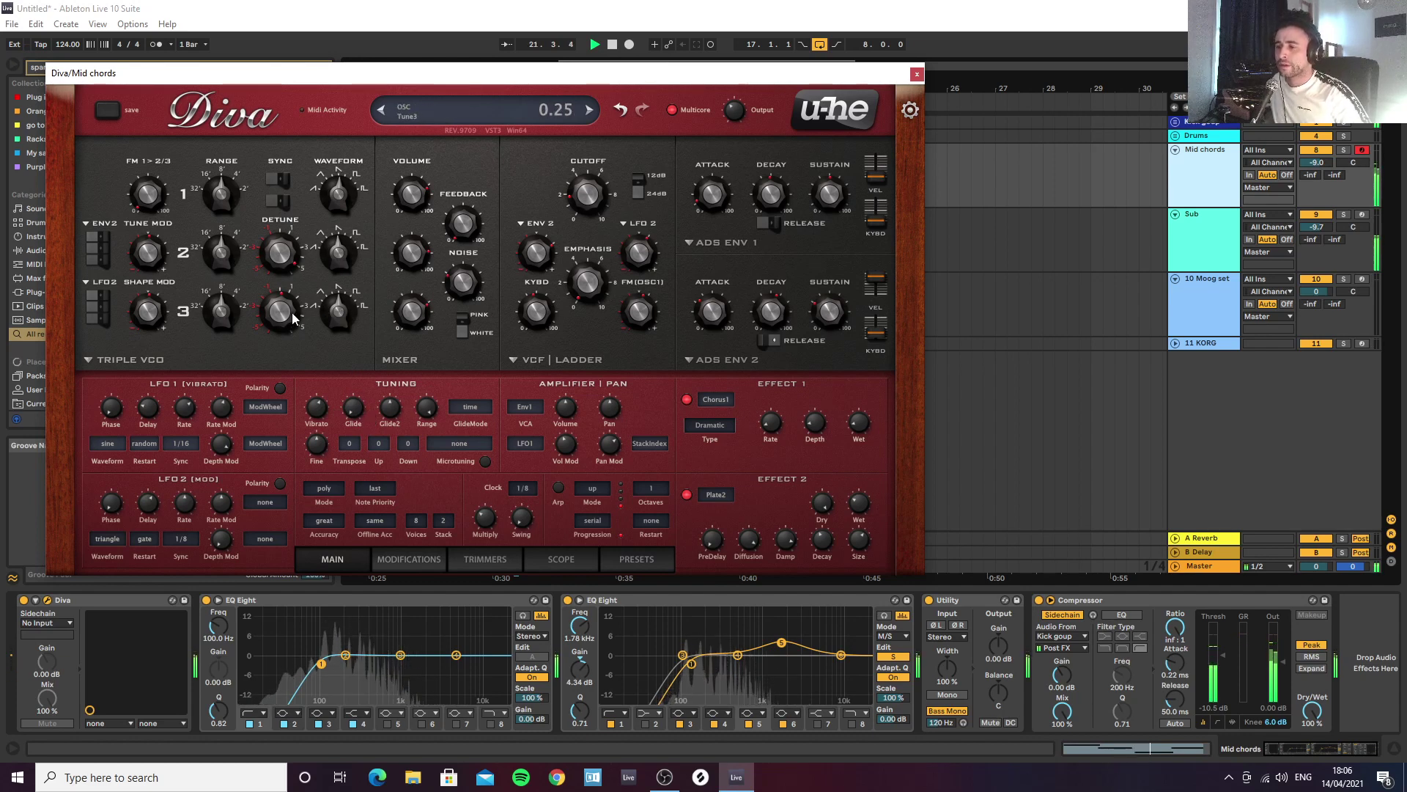
drag(294, 317, 293, 328)
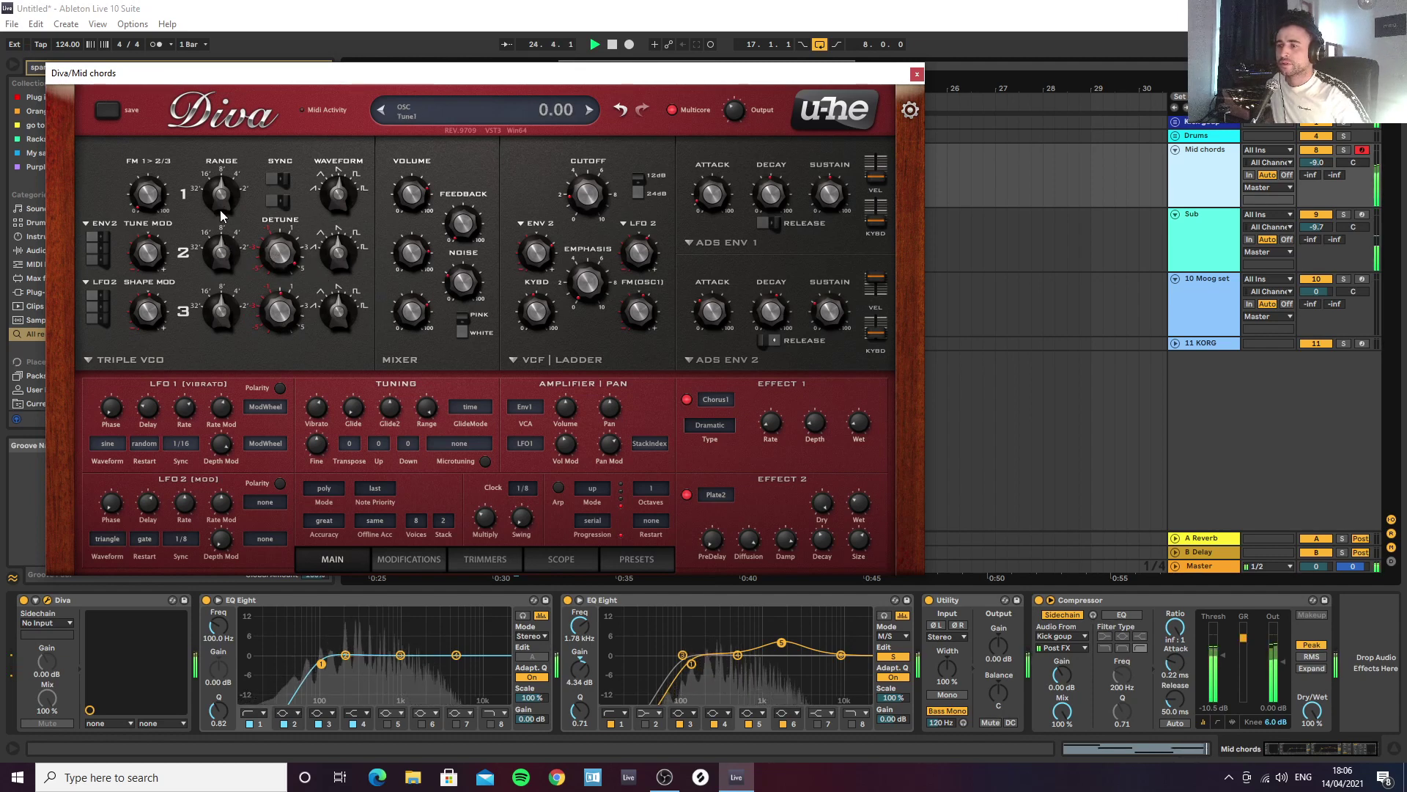
drag(220, 209, 217, 208)
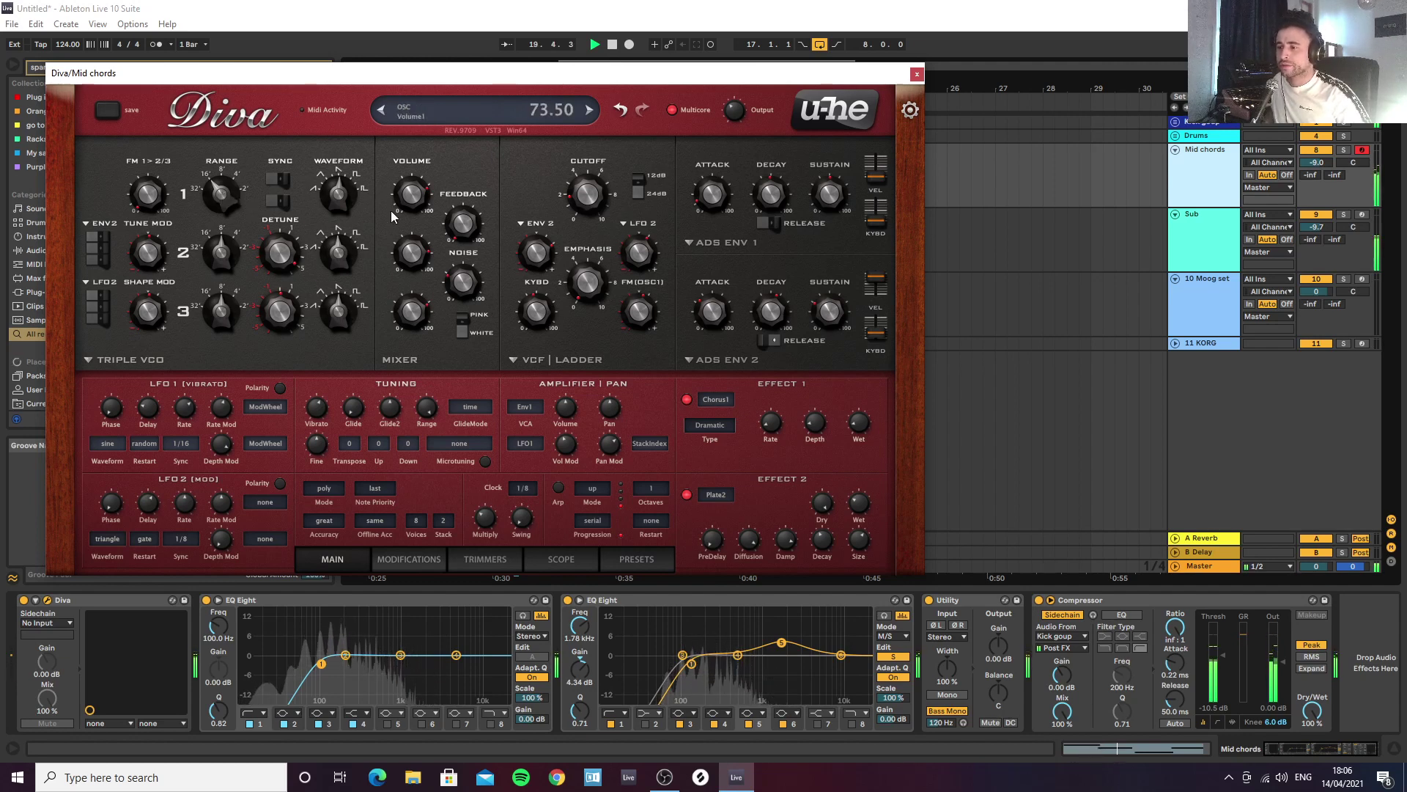
Step: Raise the low cut of the Mid chords' first EQ Eight to 111 Hz and readjust Diva's oscillator 1 range, closing the plug-in
mouse_move(320, 666)
mouse_down()
mouse_move(299, 668)
mouse_move(325, 663)
mouse_up()
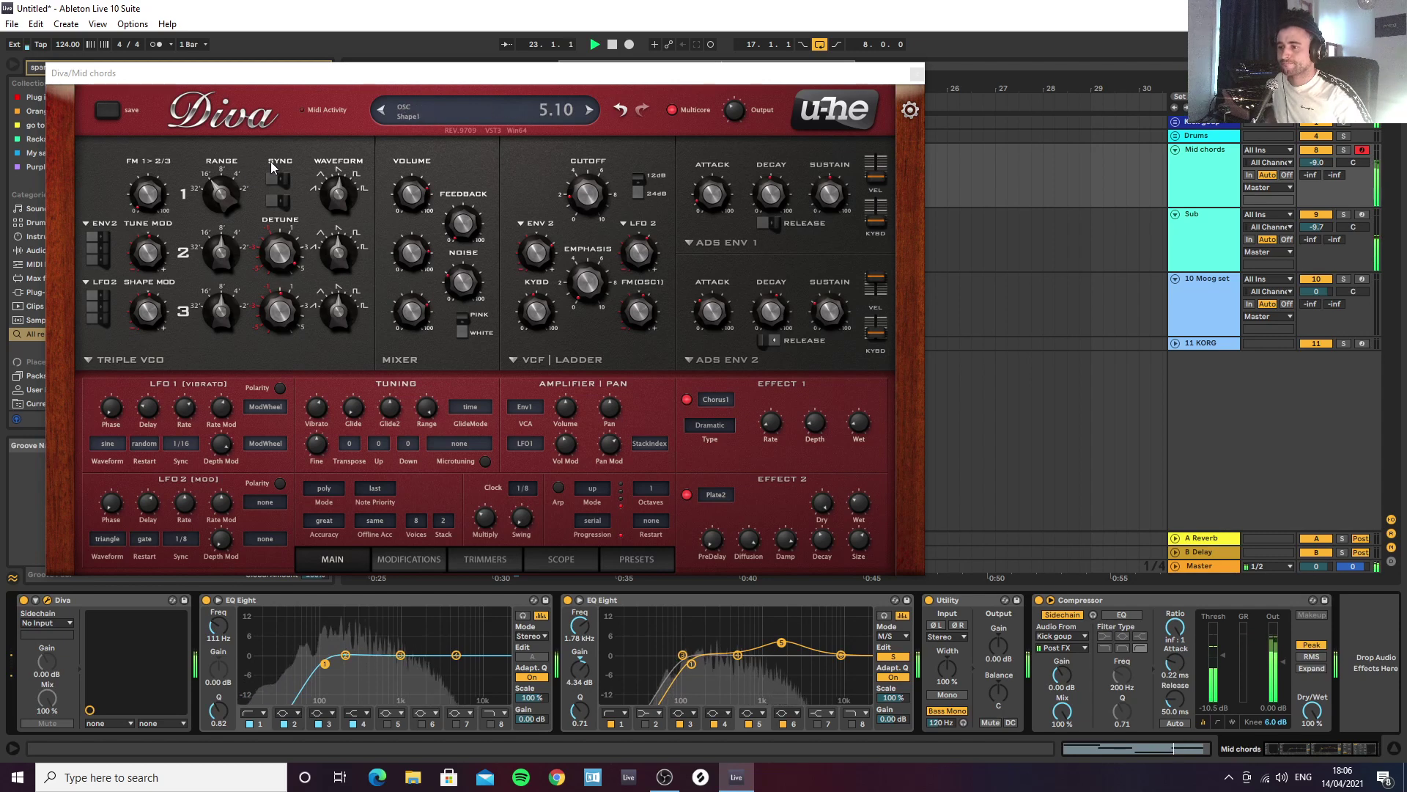
drag(215, 192, 232, 166)
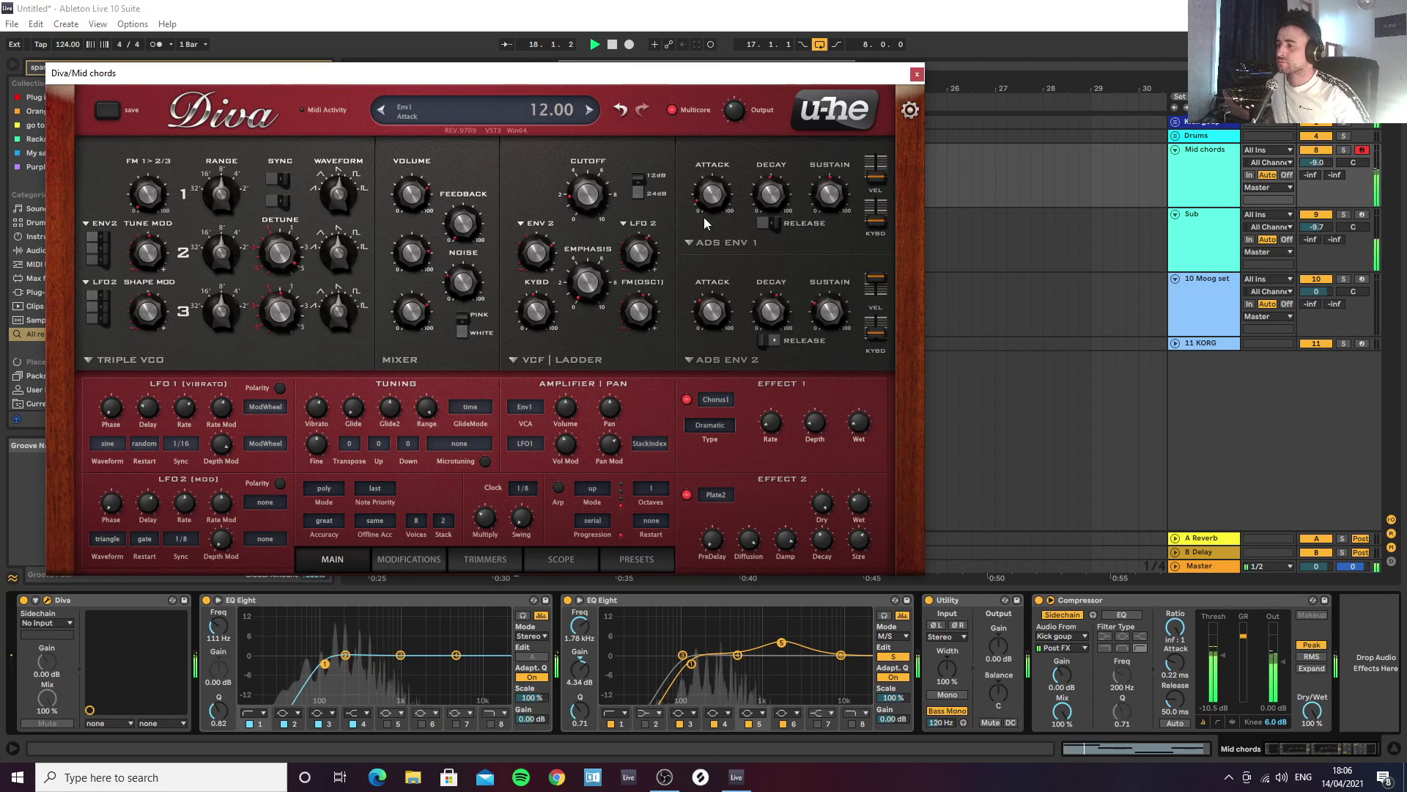
click(916, 73)
Step: Unfold the Drums group and select its Hats track
click(1220, 183)
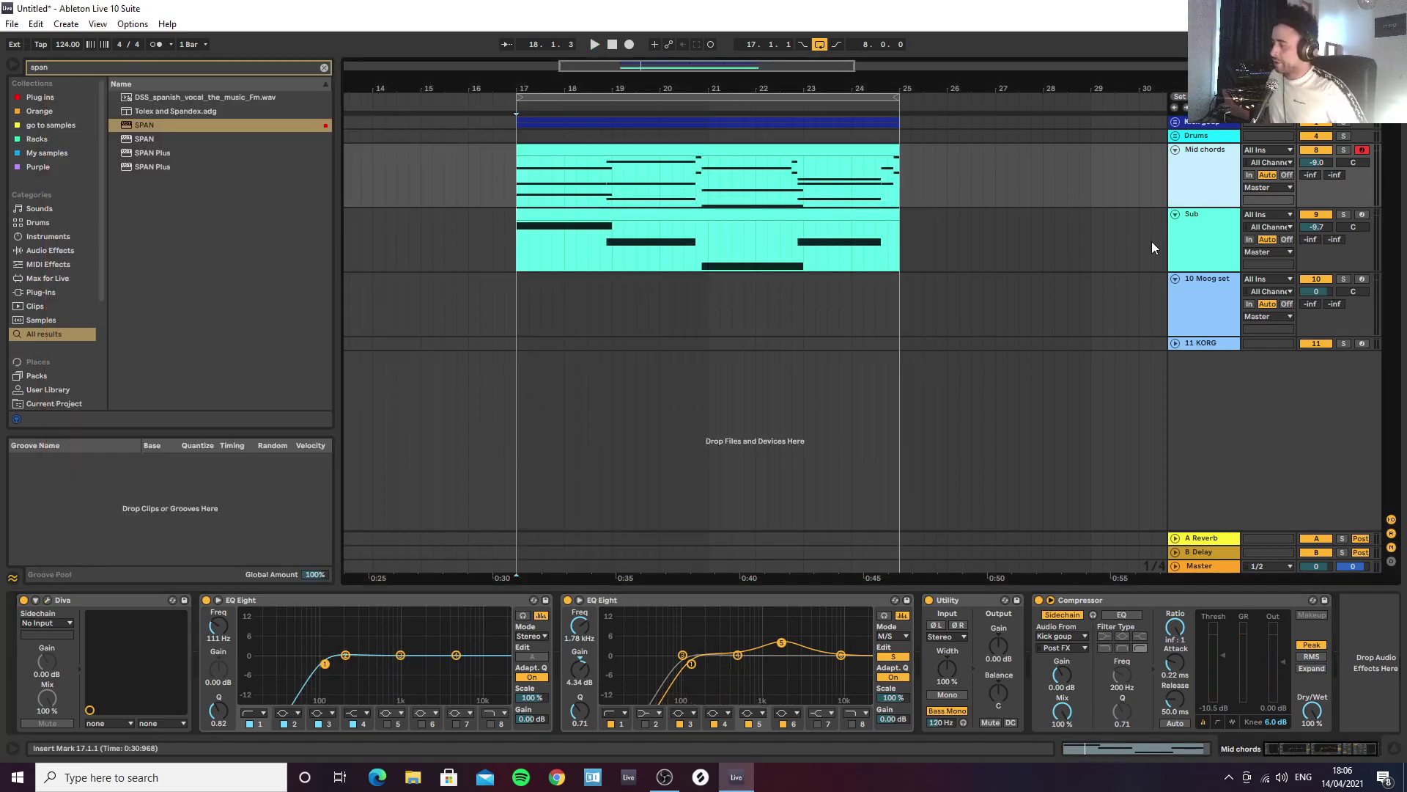
click(1208, 235)
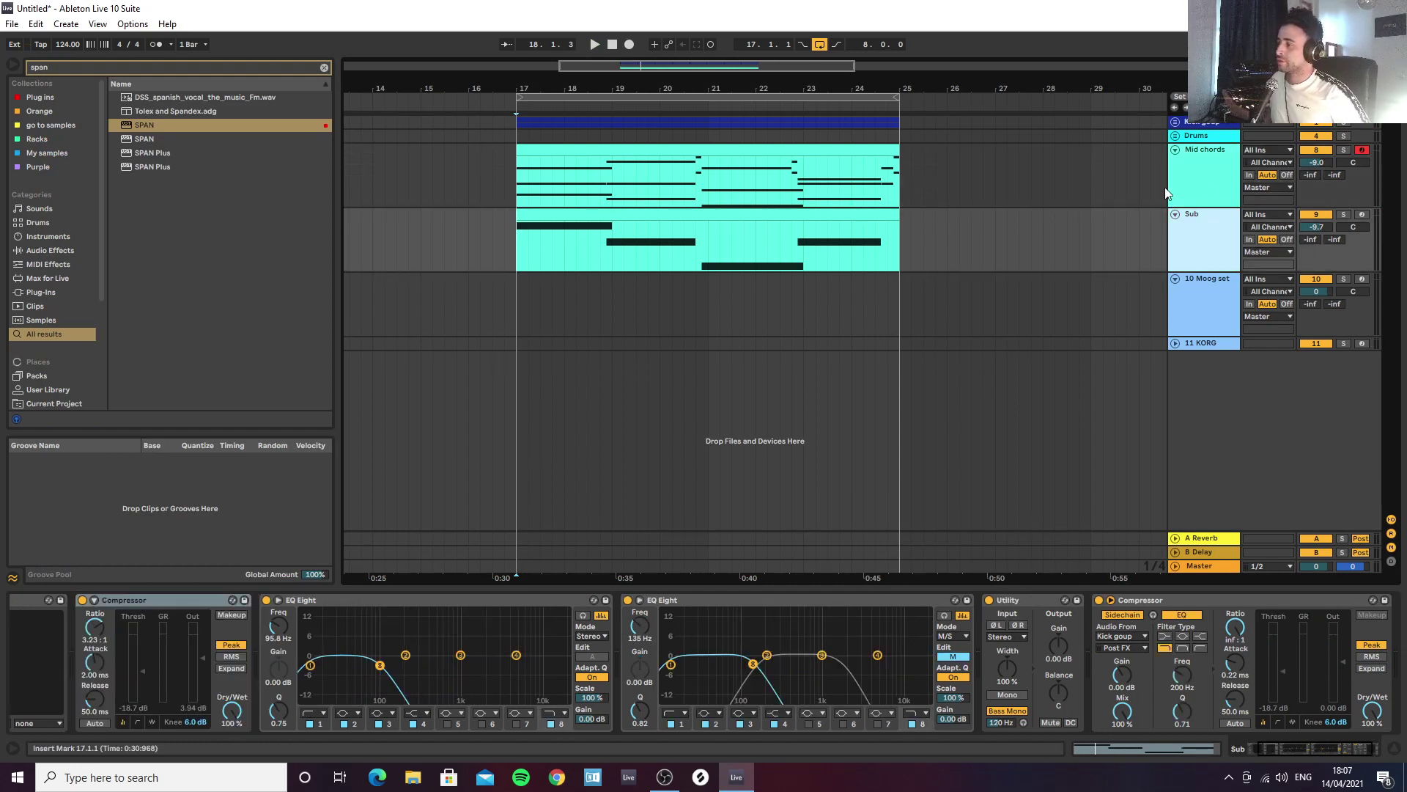
click(1206, 190)
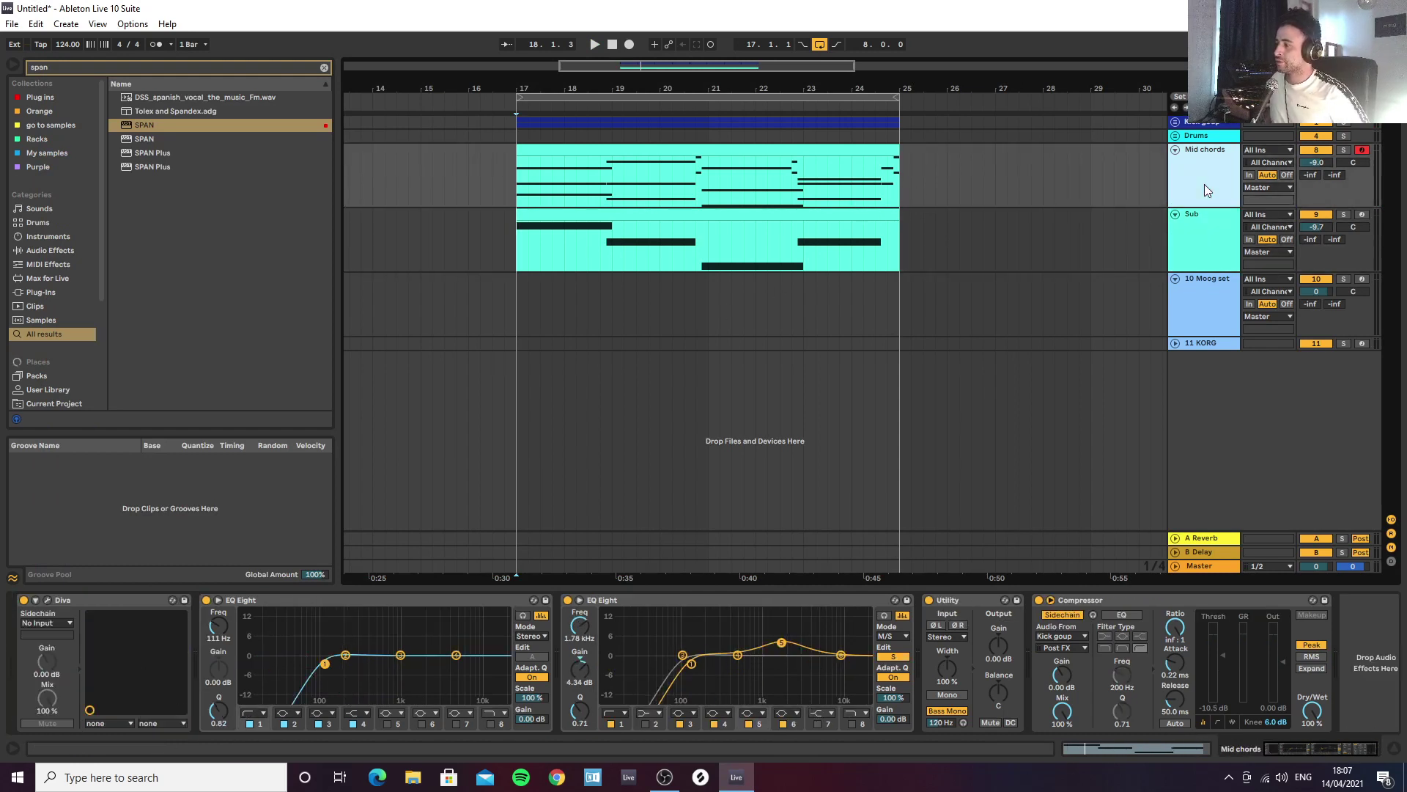
click(1176, 136)
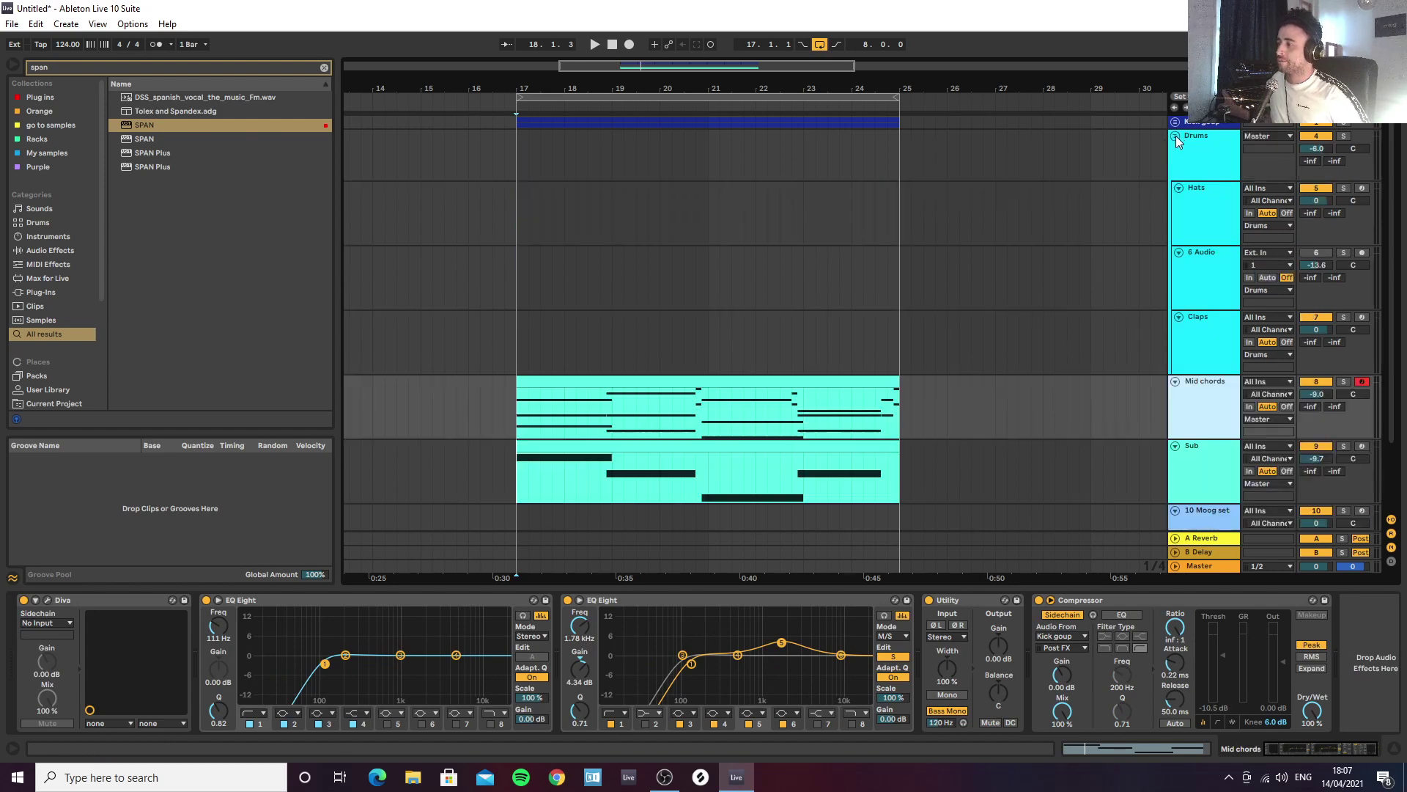
click(1220, 227)
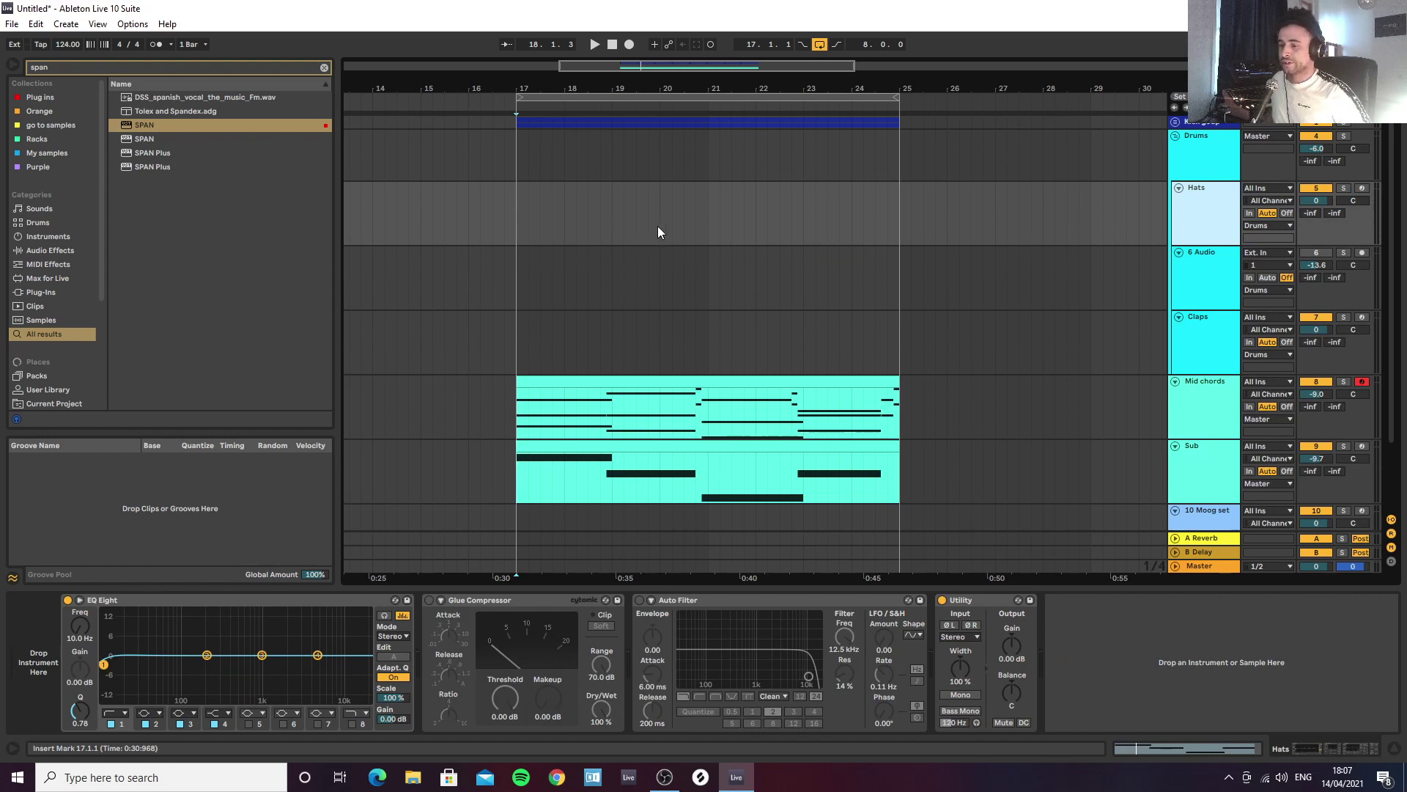
Step: Search the browser for "closed hat" and look over the samples
click(324, 68)
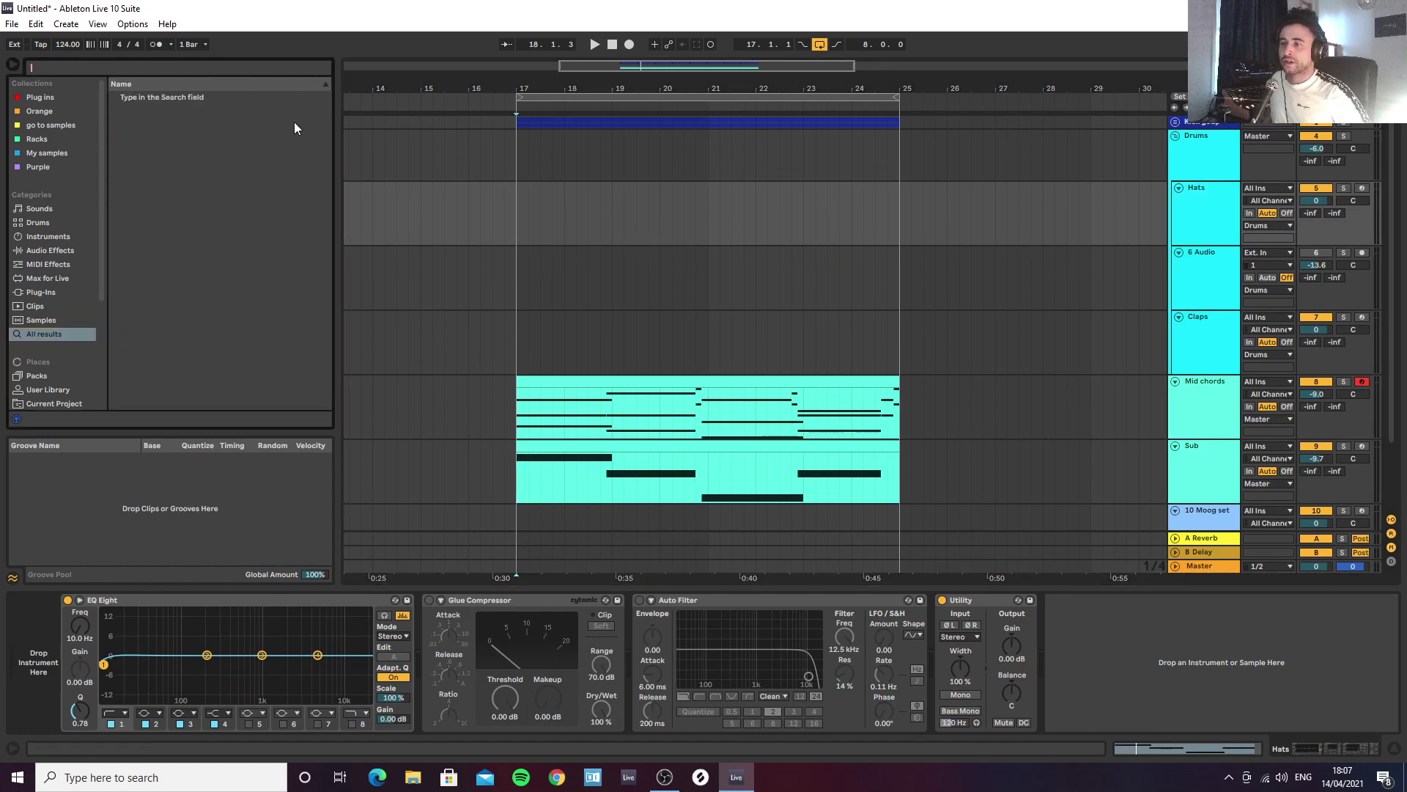
text(cl)
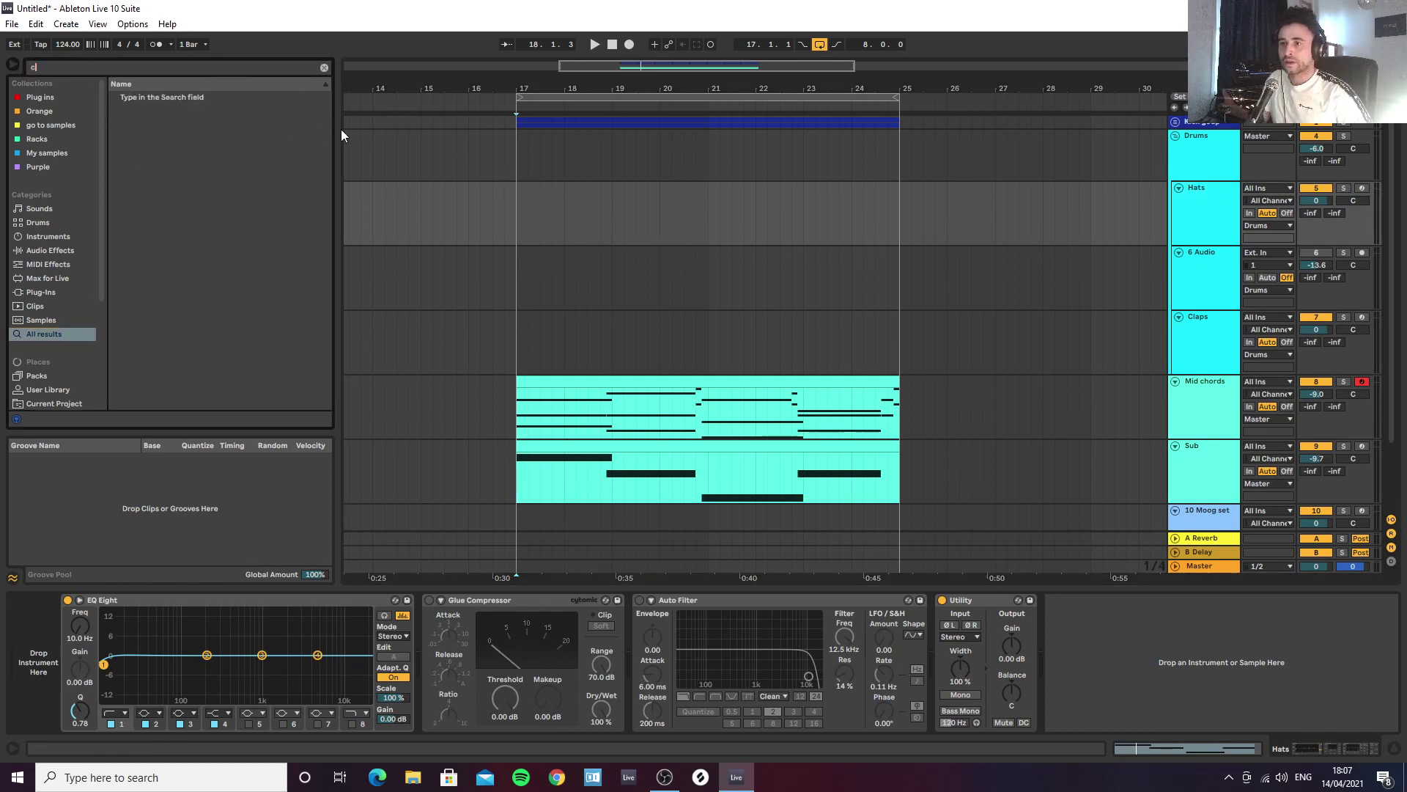
text(osed hat)
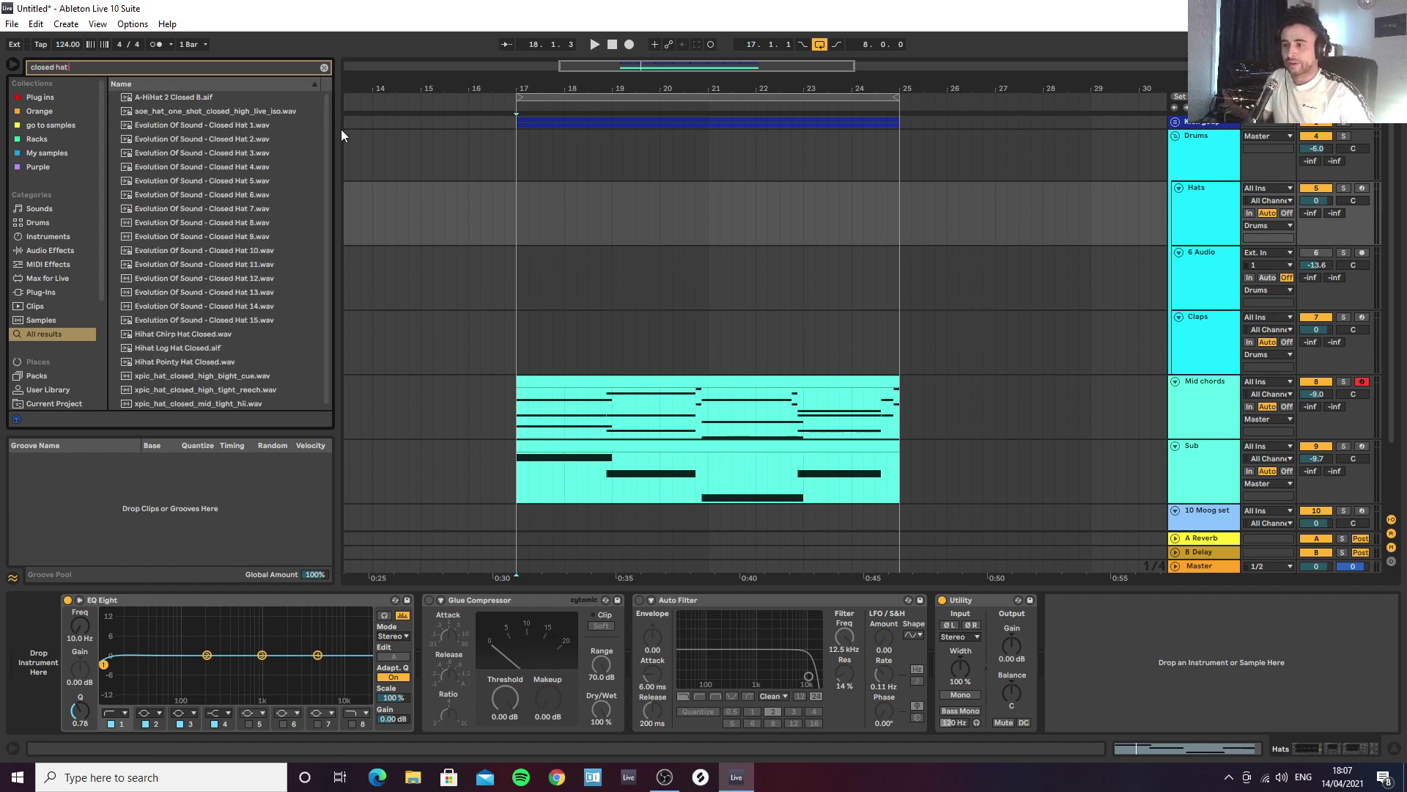
scroll(271, 232, down, 1)
scroll(215, 254, up, 1)
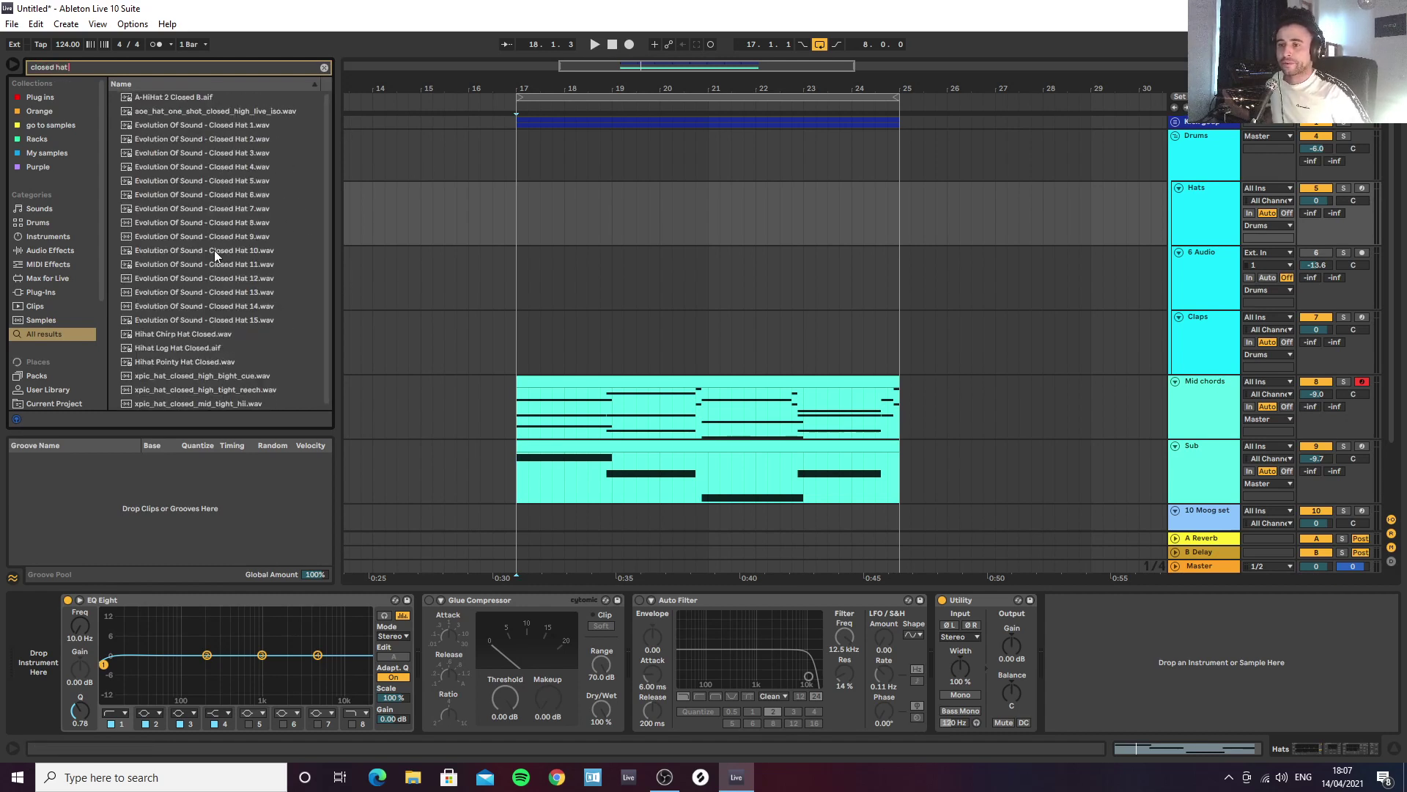
scroll(48, 367, down, 3)
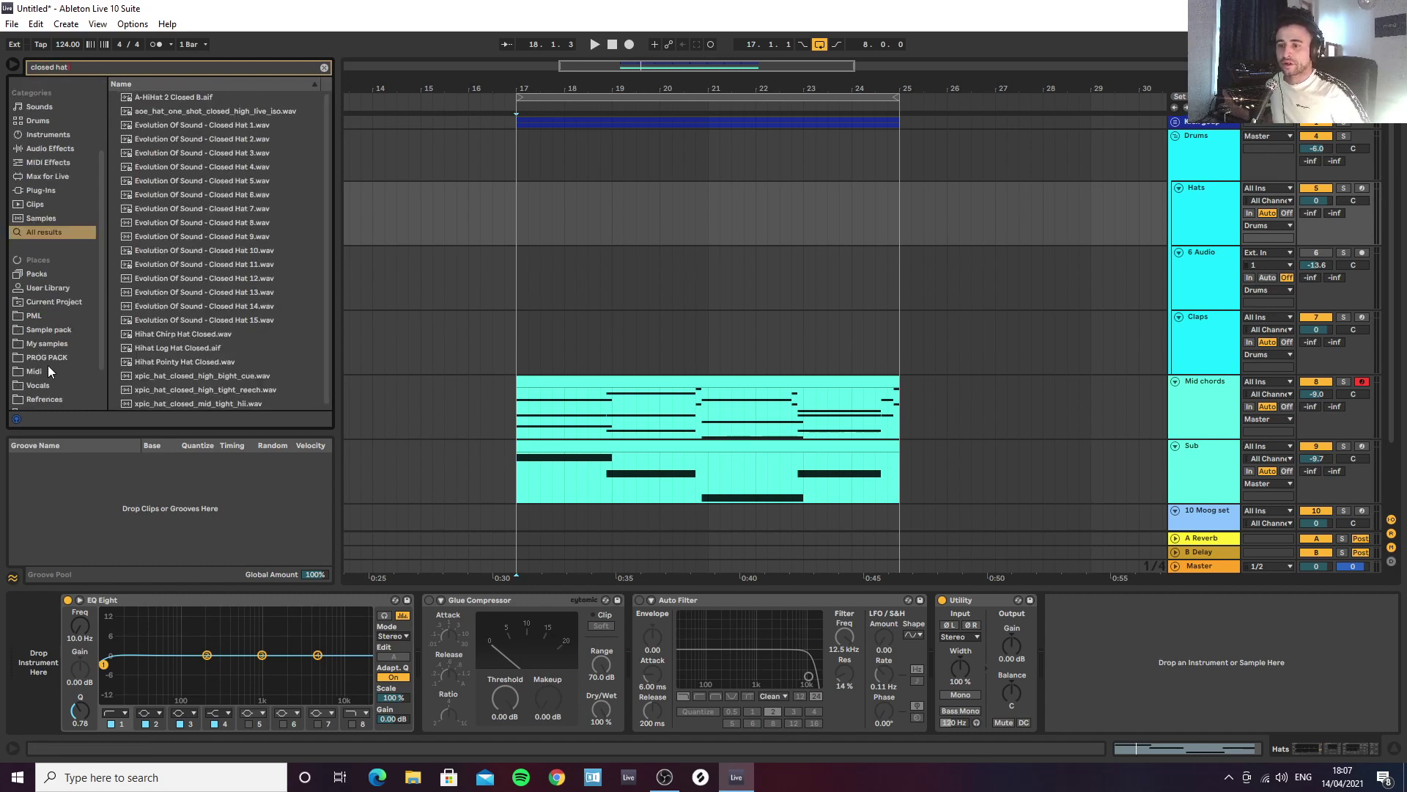
Step: Clear the search and open the one-shot Hats folder of the PML - Ben Boehmer - Sample Pack V1.0
click(31, 316)
click(324, 68)
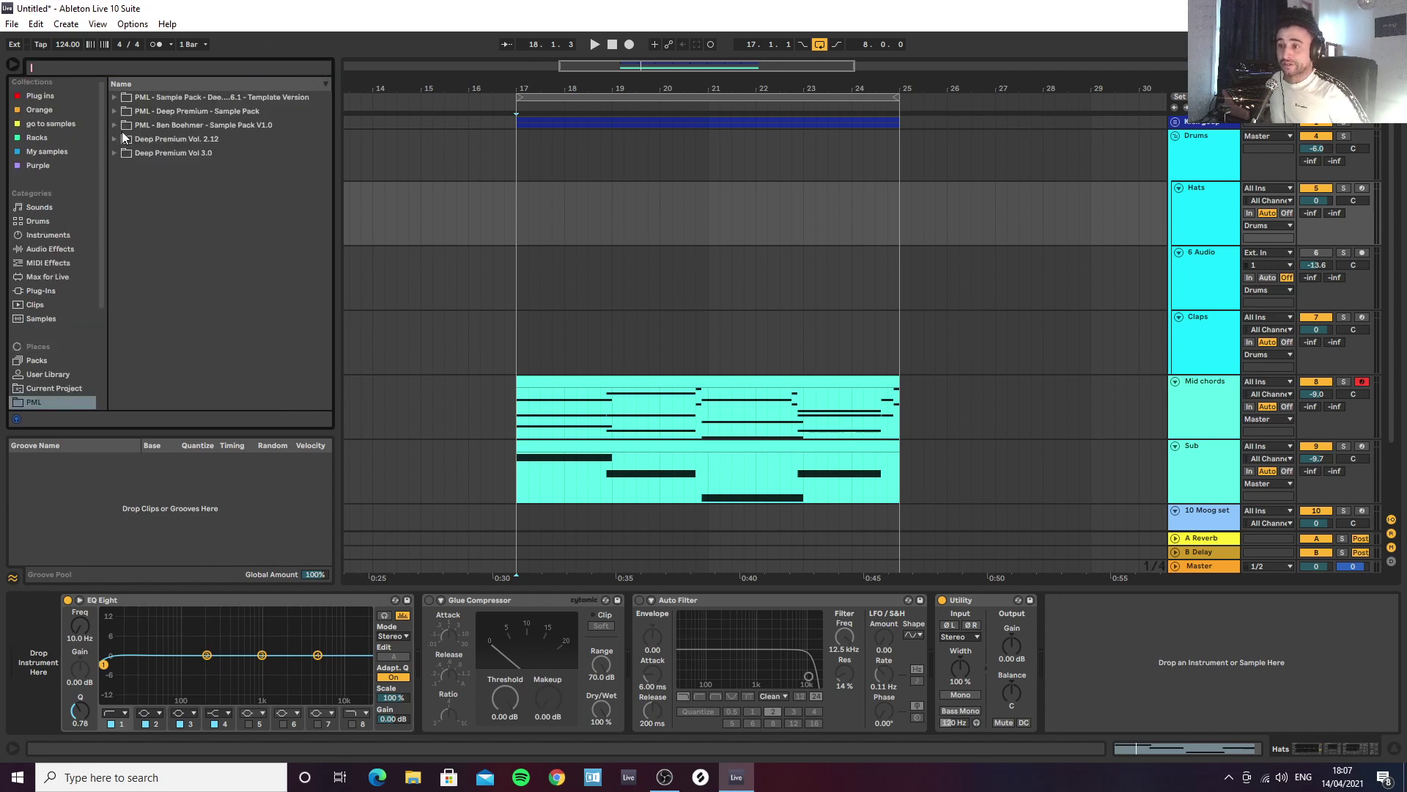
click(117, 127)
click(125, 139)
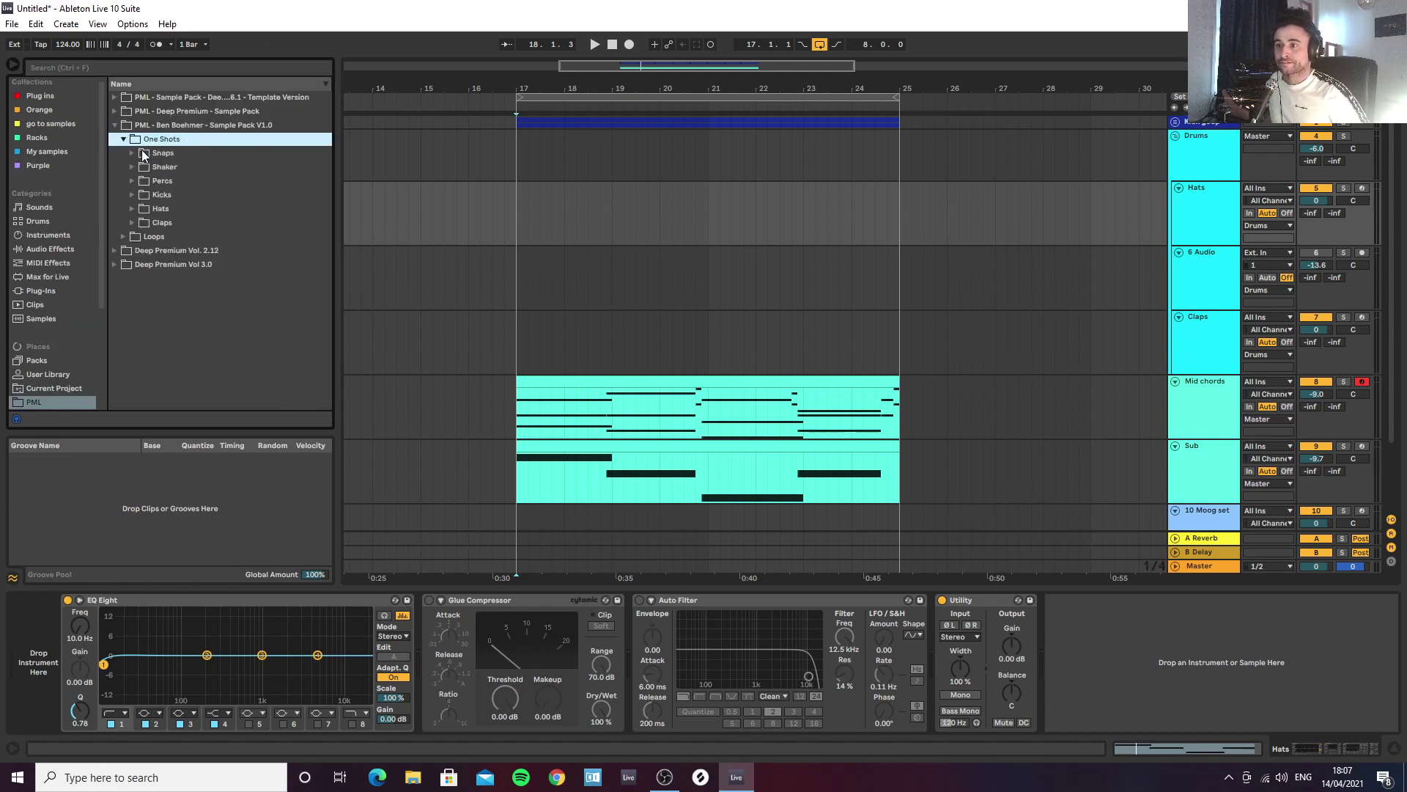
click(133, 208)
Step: Audition the PML_BOEHMER_HAT samples from 015 down to 011
click(194, 224)
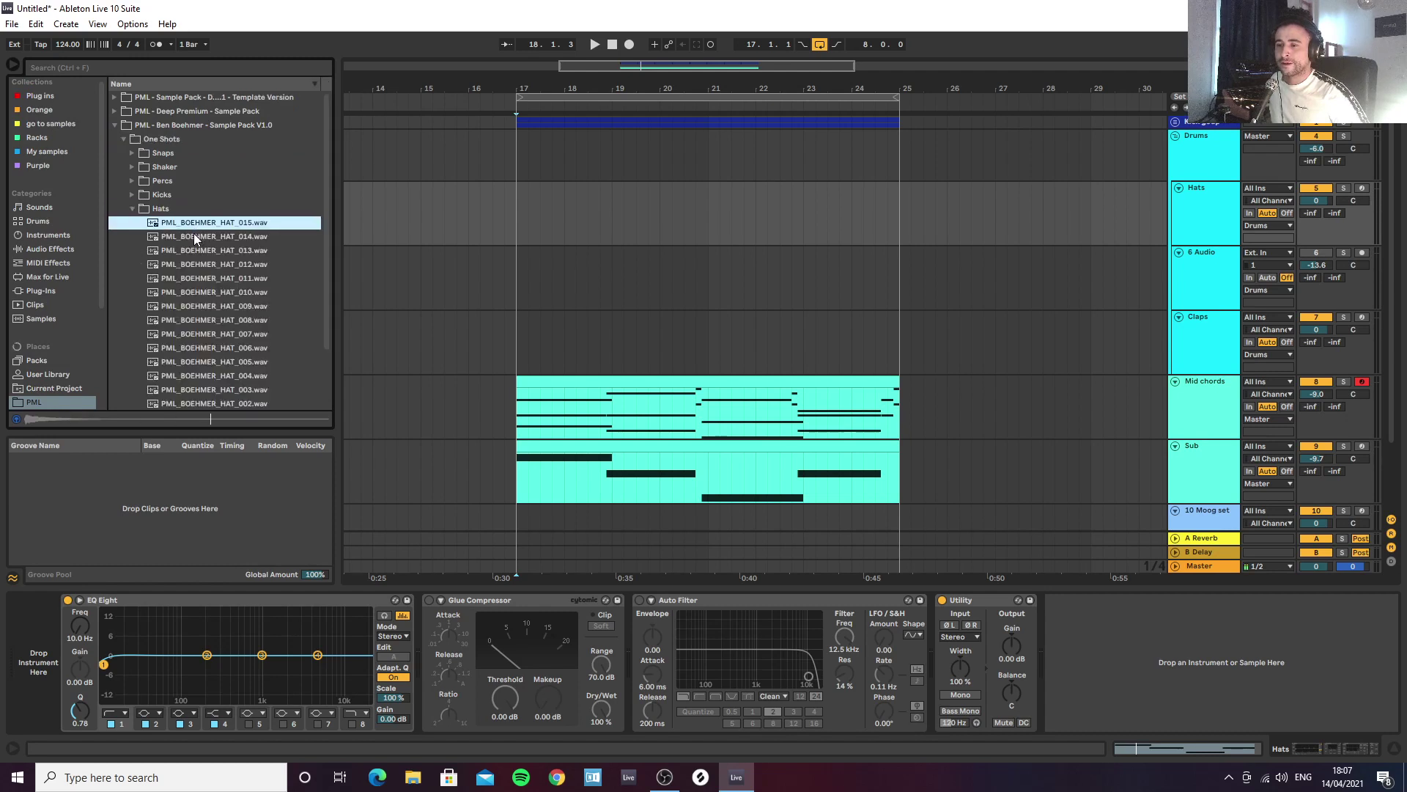
click(194, 236)
click(196, 253)
click(195, 243)
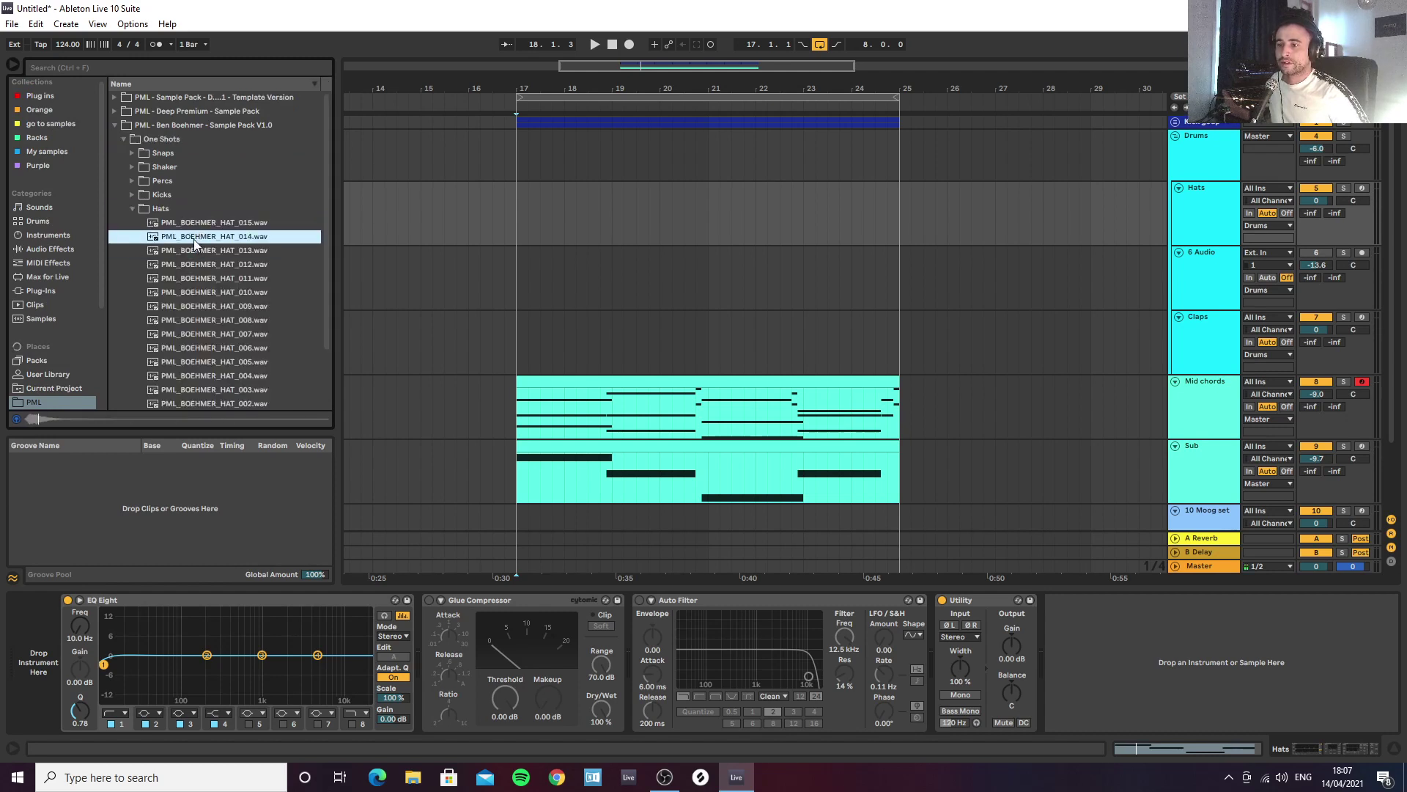
click(196, 278)
click(195, 264)
click(194, 250)
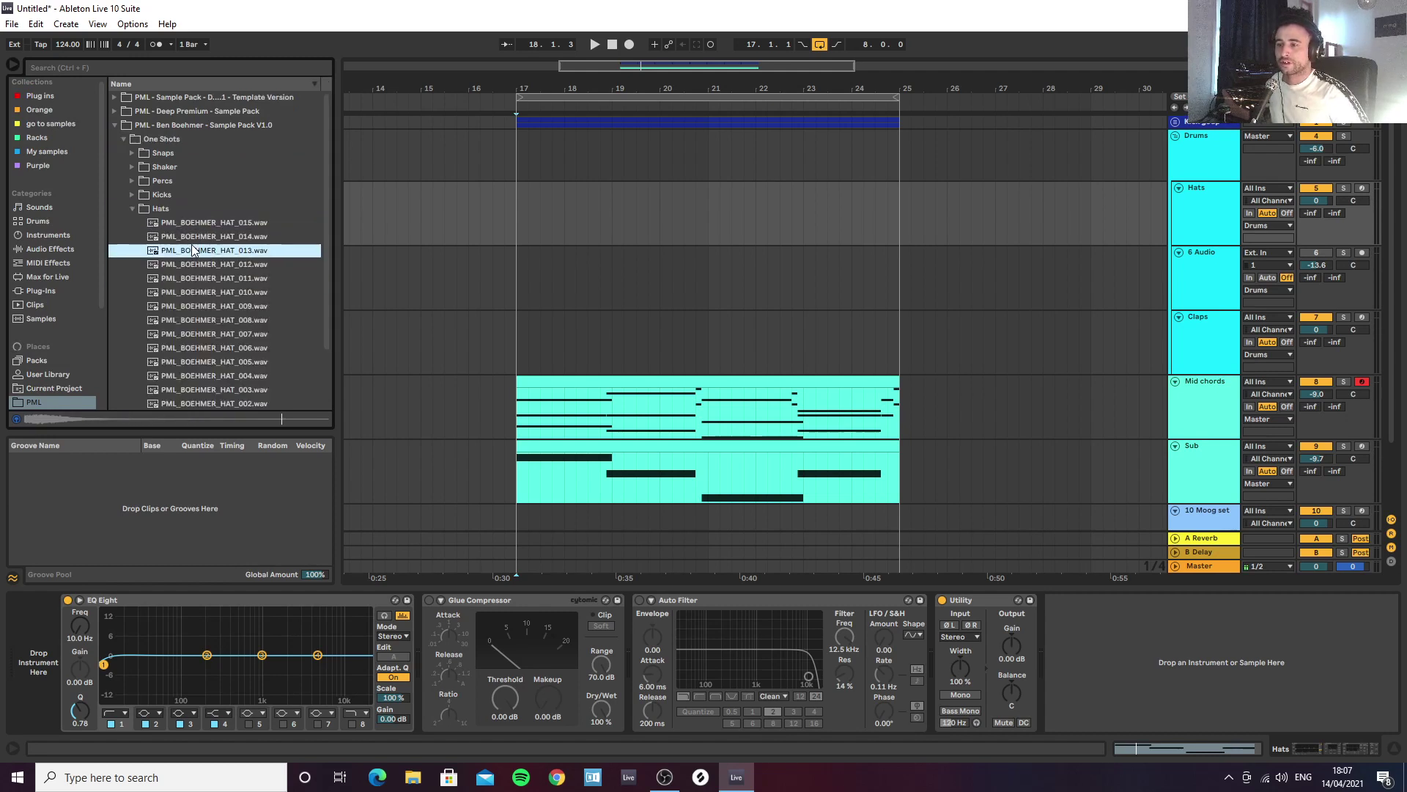
click(193, 241)
scroll(211, 247, down, 2)
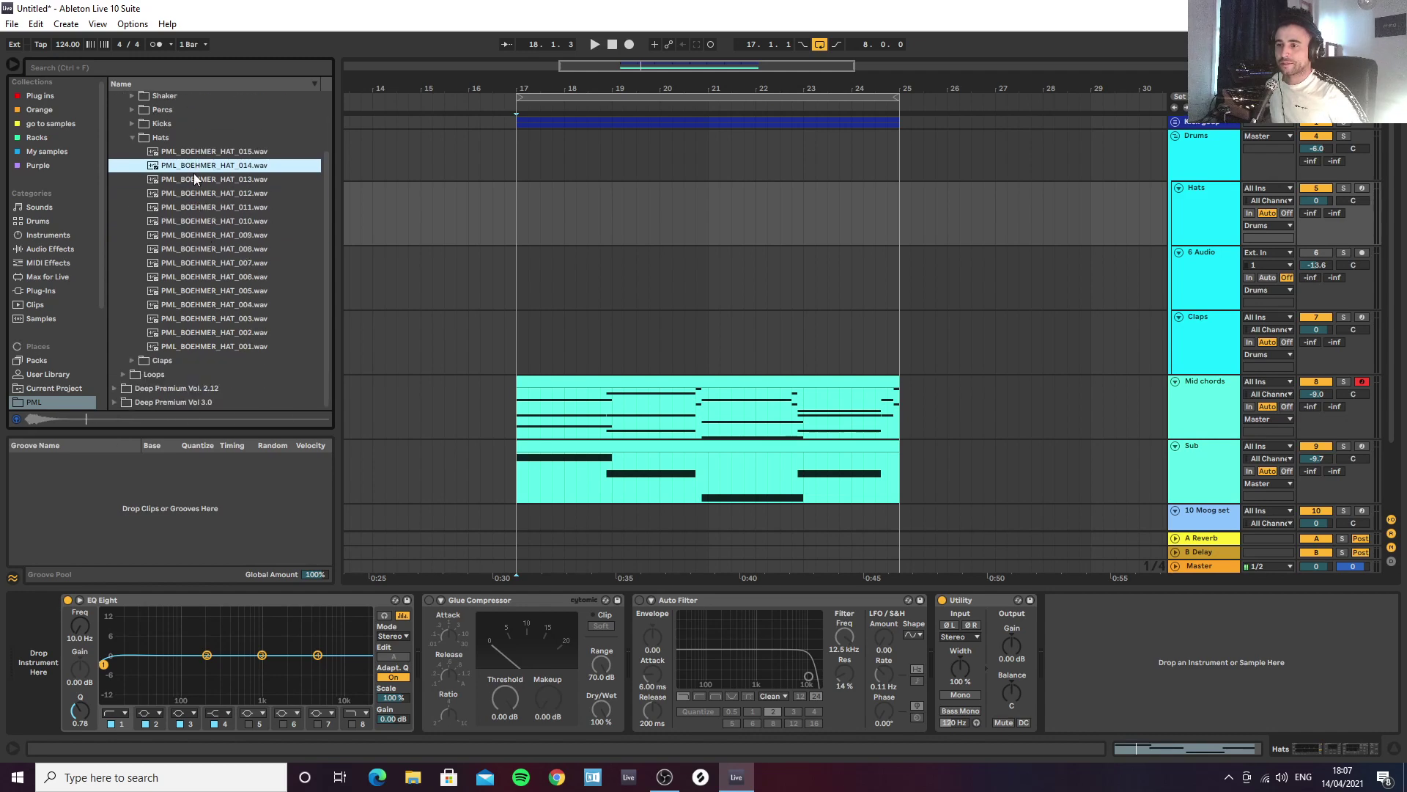
Step: Compare hat samples 005 and 004, and load PML_BOEHMER_HAT_005.wav onto the Hats track
click(196, 289)
click(200, 307)
click(200, 288)
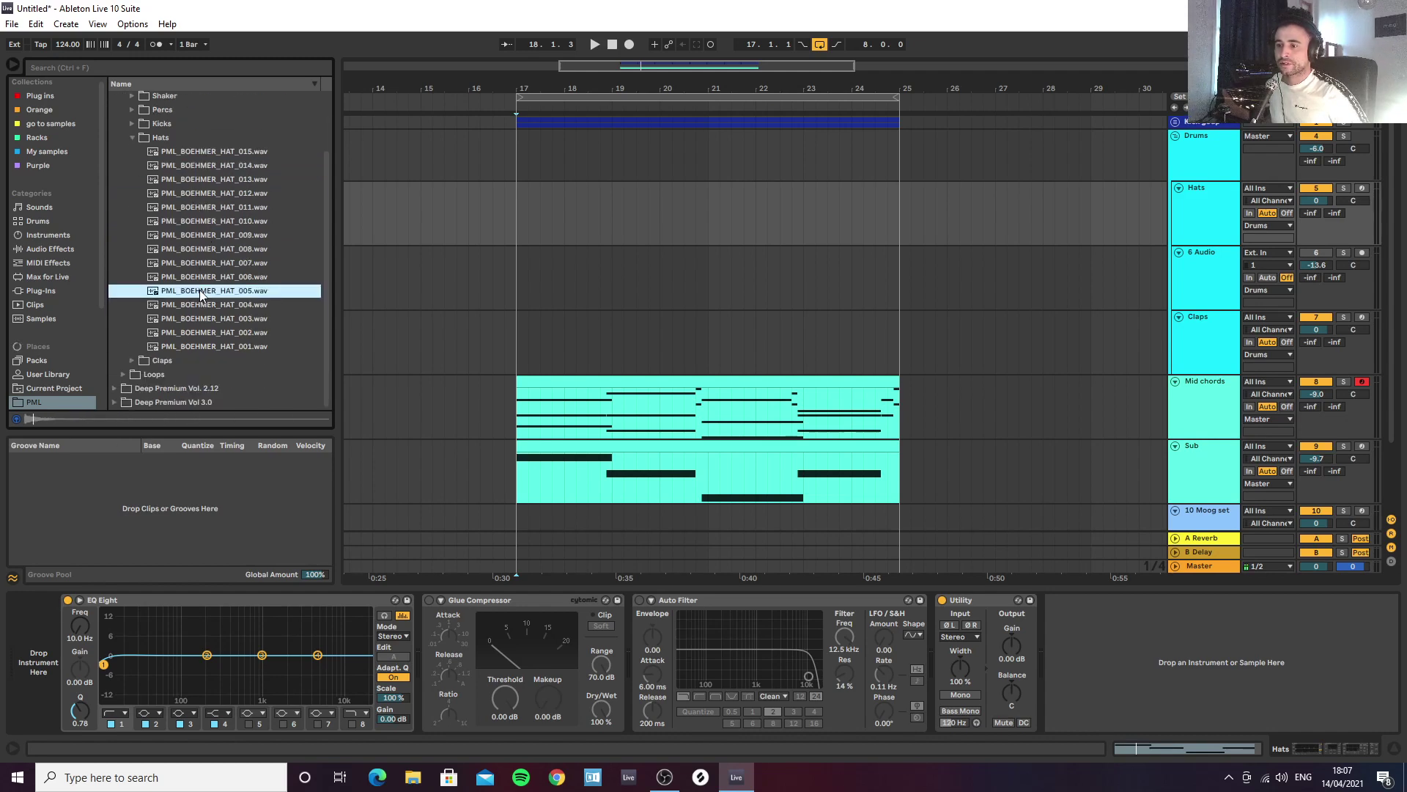
double_click(200, 289)
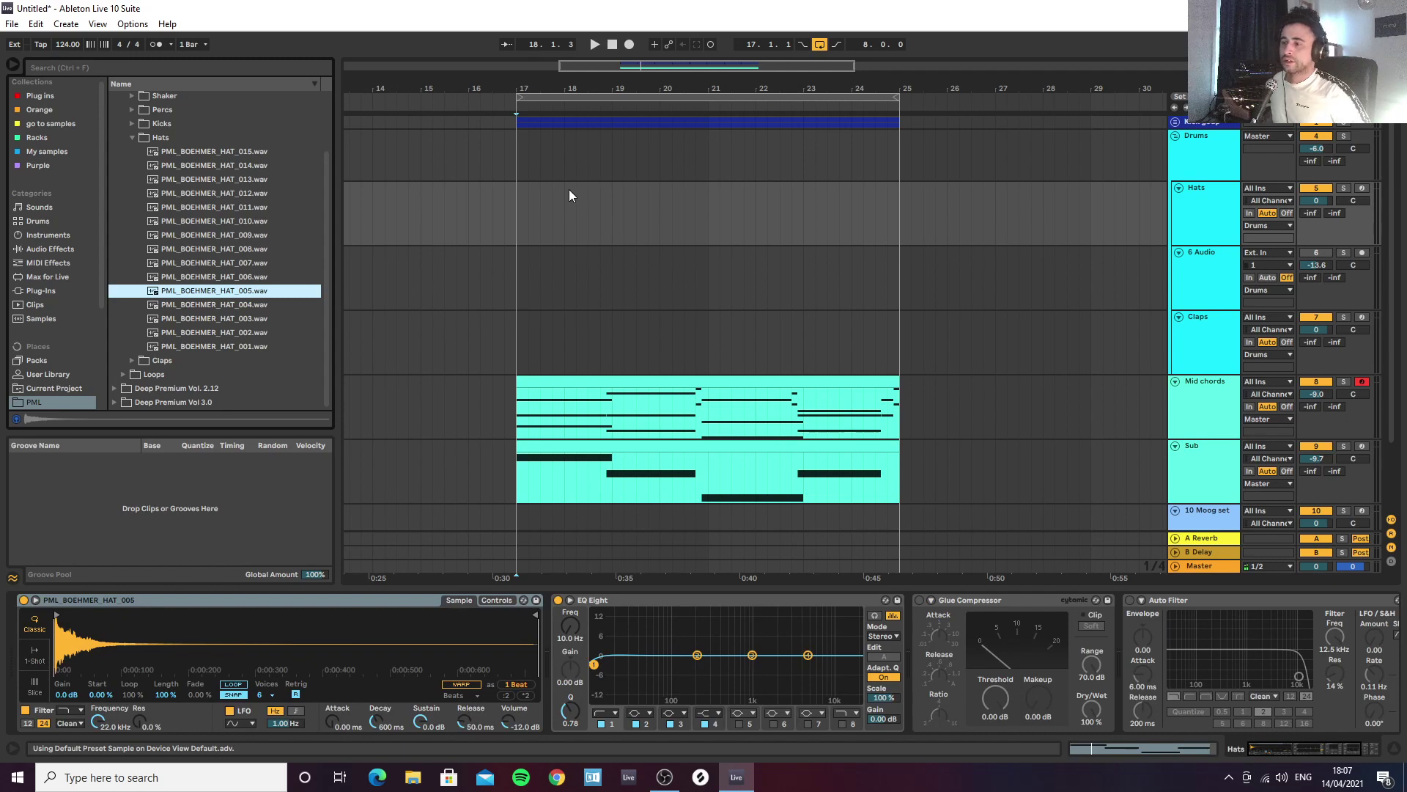
Step: Create an empty one-bar MIDI clip at bar 17 on the Hats track and start playback
drag(518, 217, 557, 208)
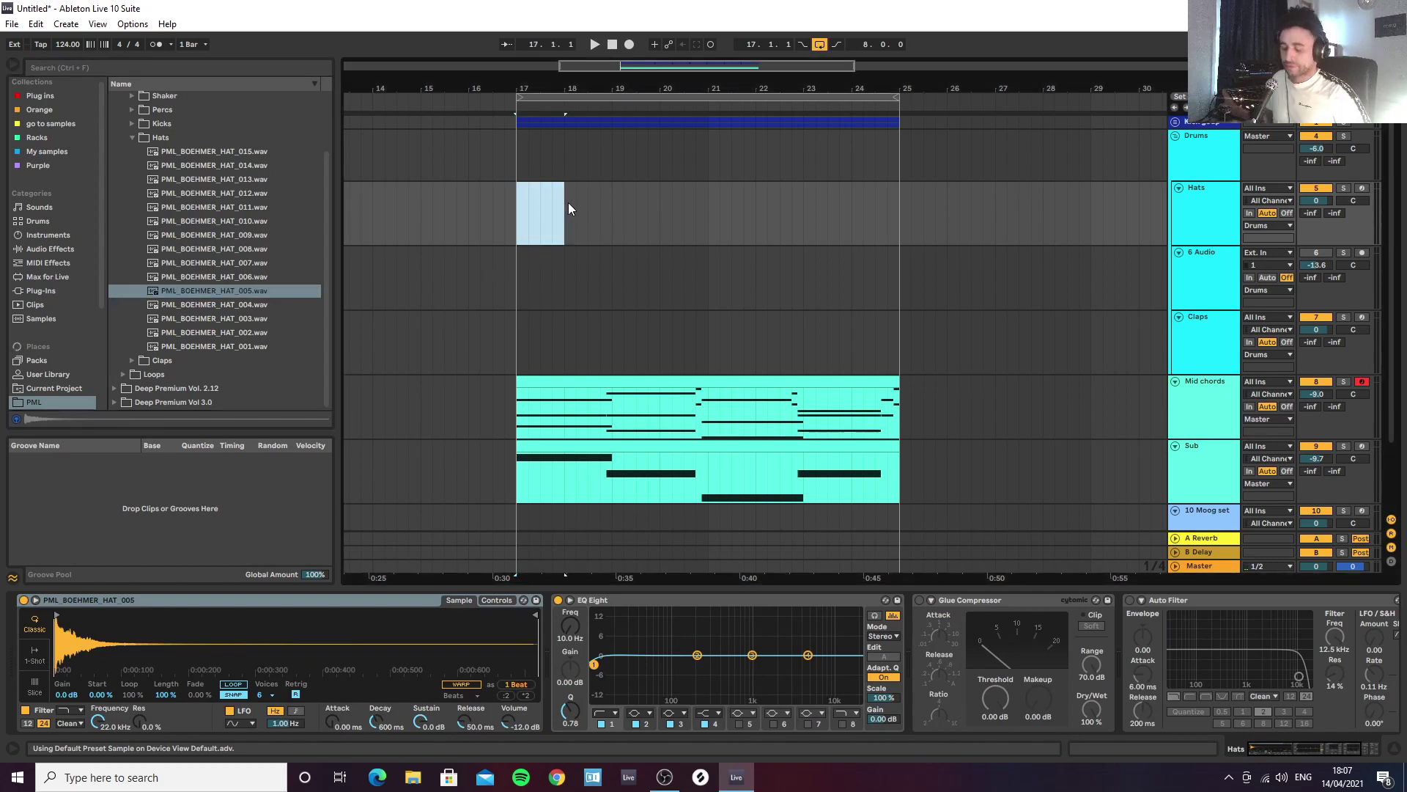
key(ctrl+shift+m)
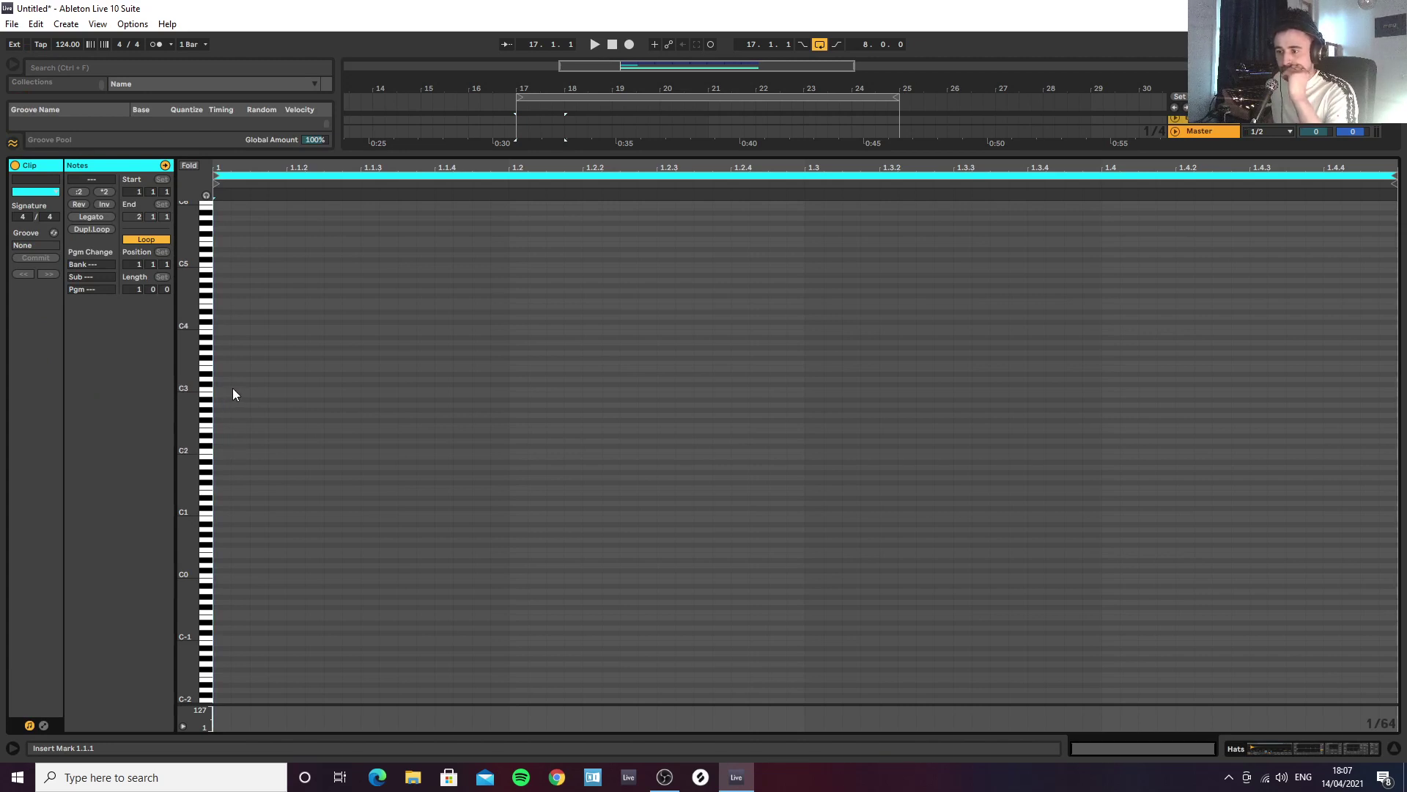
mouse_move(237, 171)
mouse_down()
mouse_move(274, 172)
mouse_move(260, 172)
mouse_up()
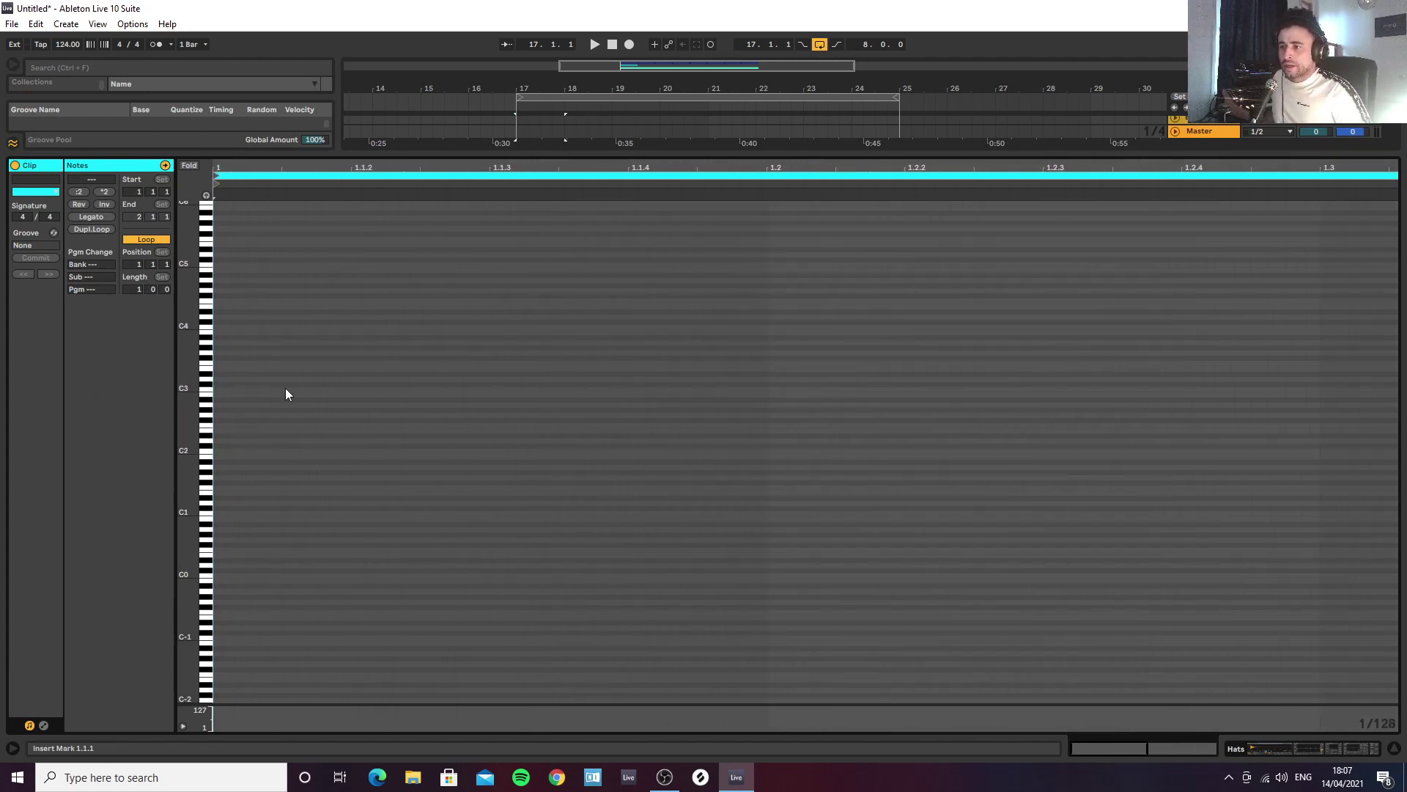
key(space)
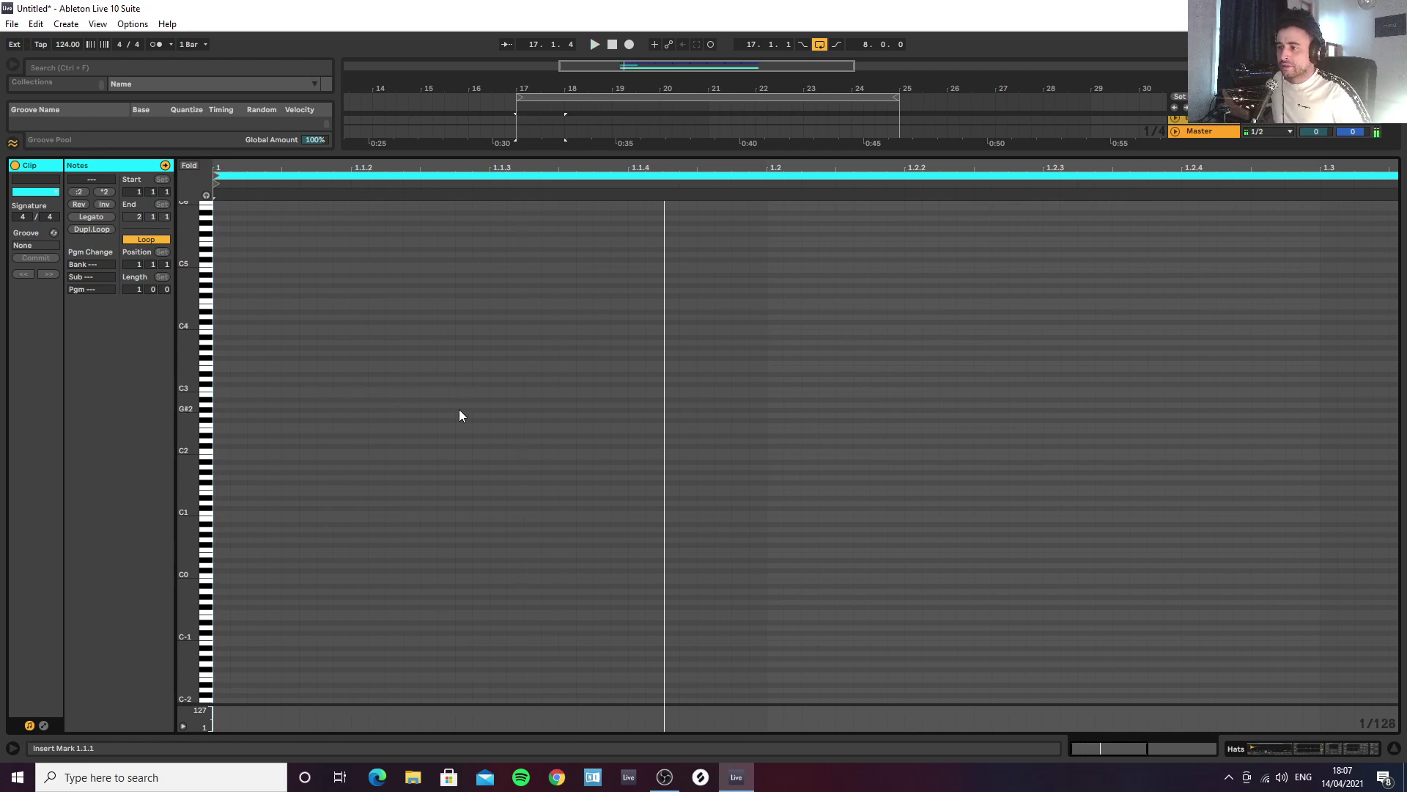
Step: Set the hat clip's fixed grid to 1/16 and add a C3 note at 1.1.3
right_click(491, 377)
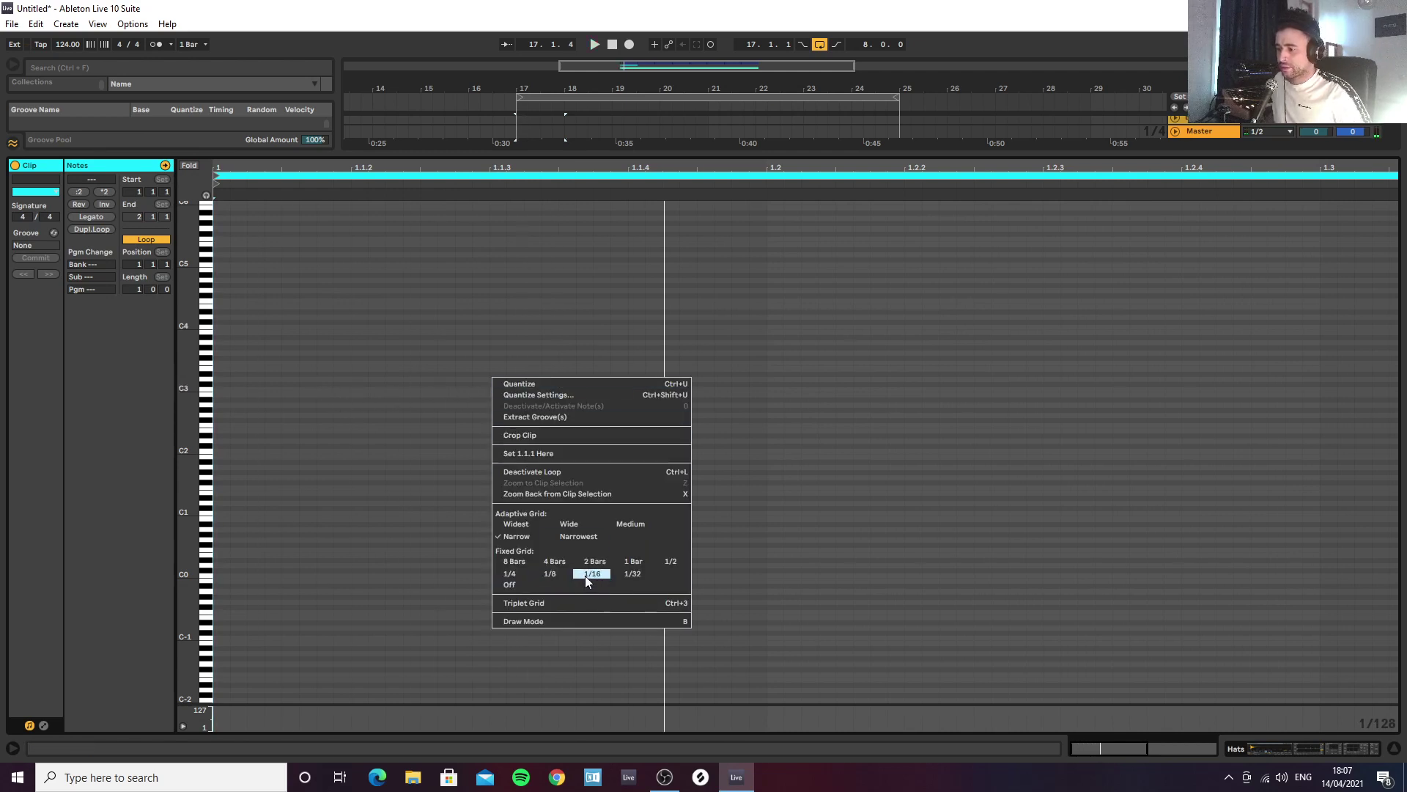
click(511, 573)
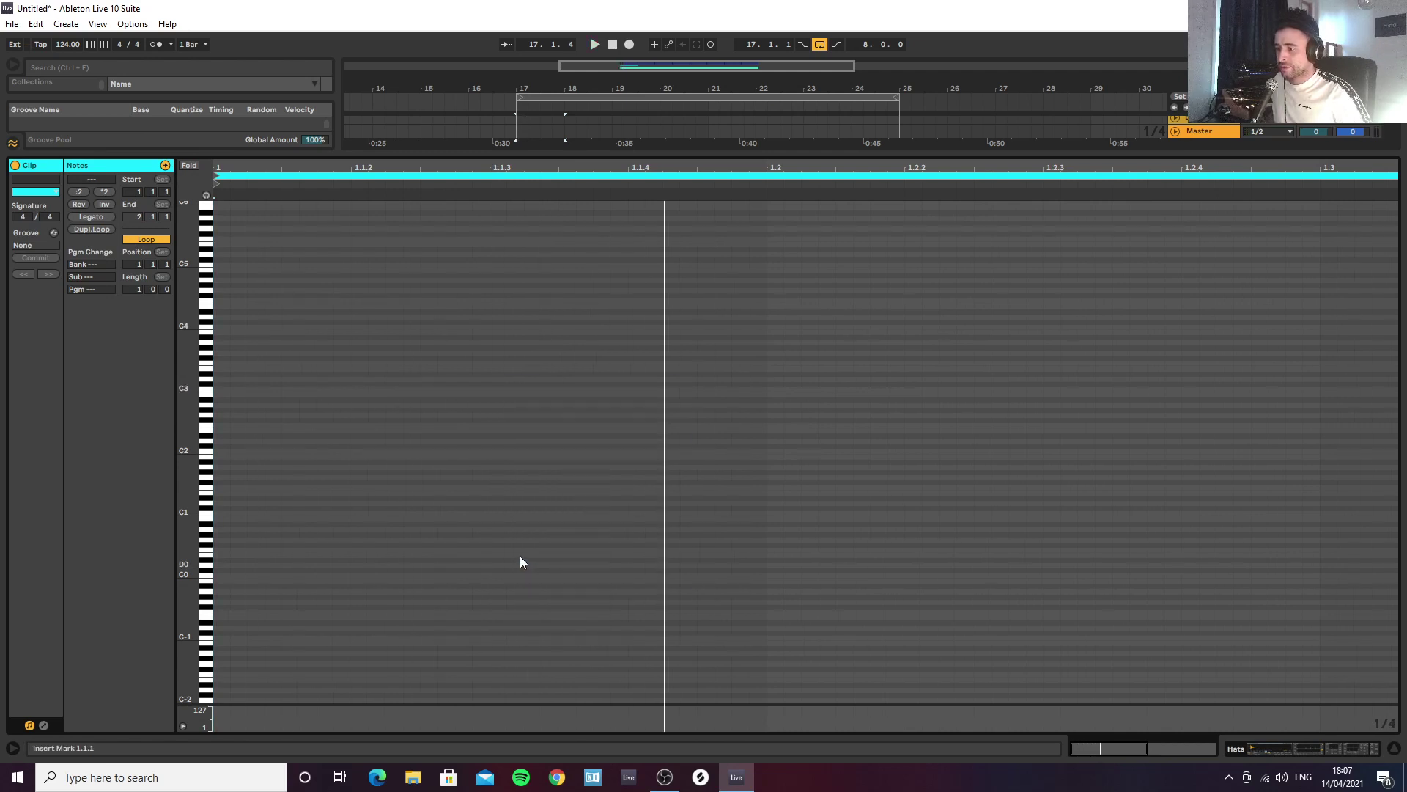
right_click(555, 437)
click(651, 630)
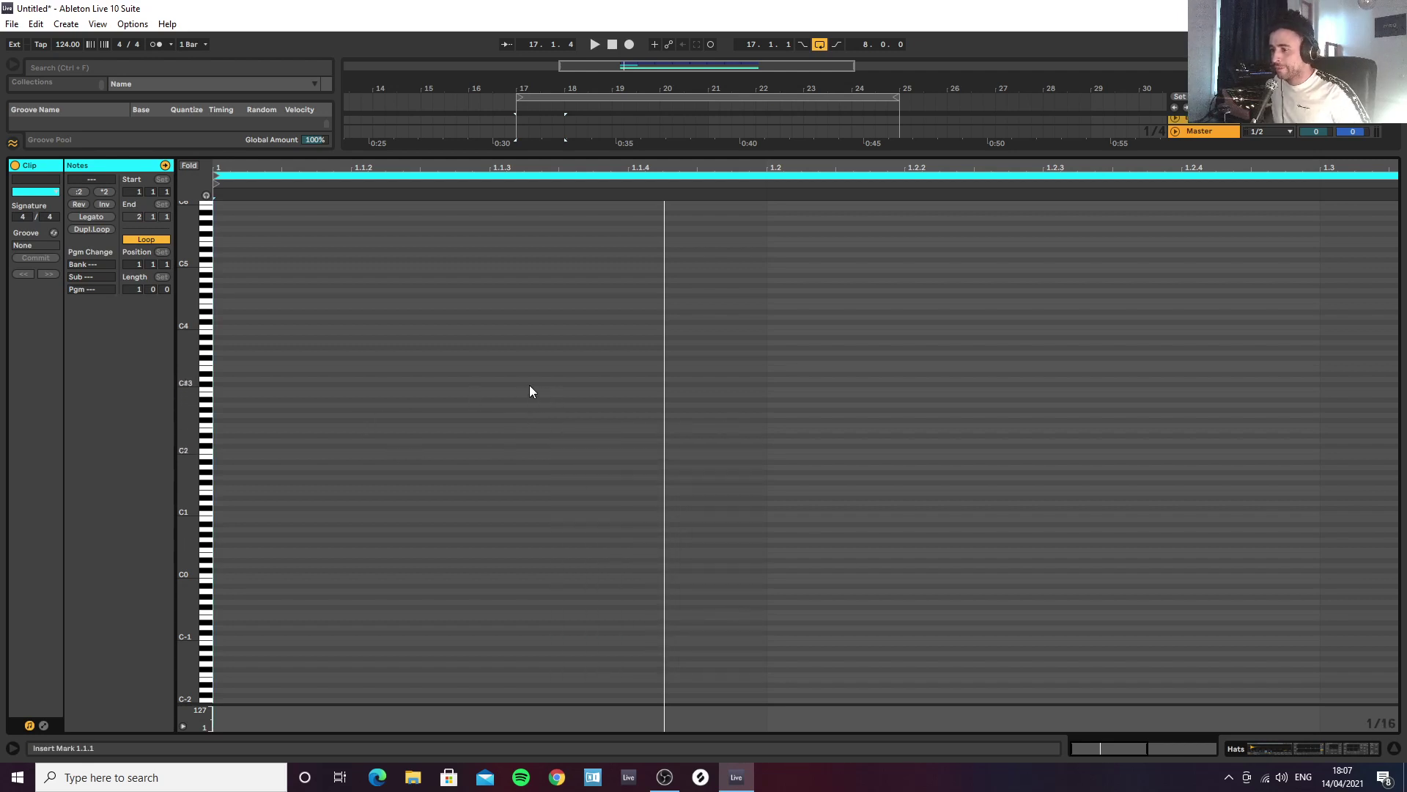
double_click(504, 386)
key(Down)
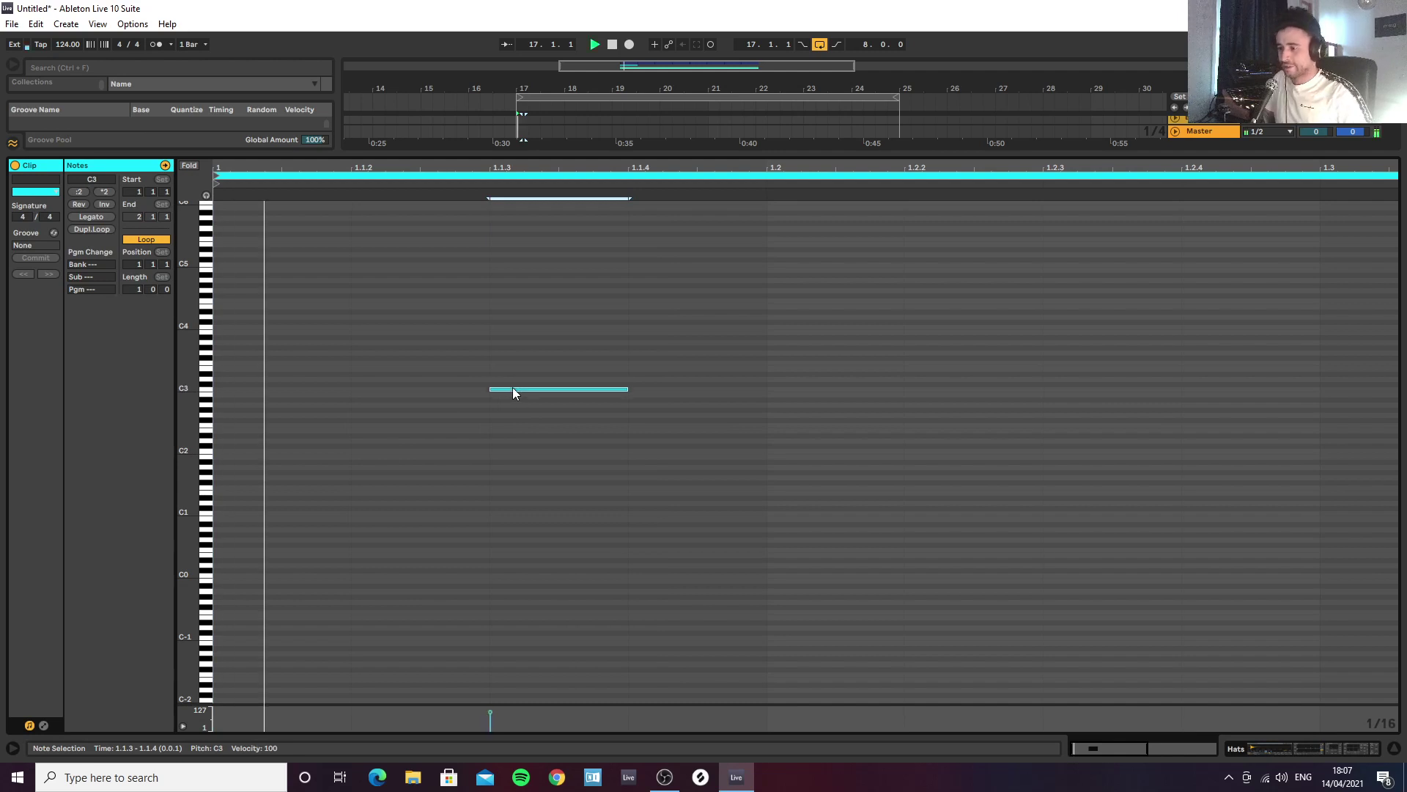
Step: Duplicate the first beat three times so a C3 hat plays on every offbeat of the bar, and start playback
drag(395, 162, 394, 110)
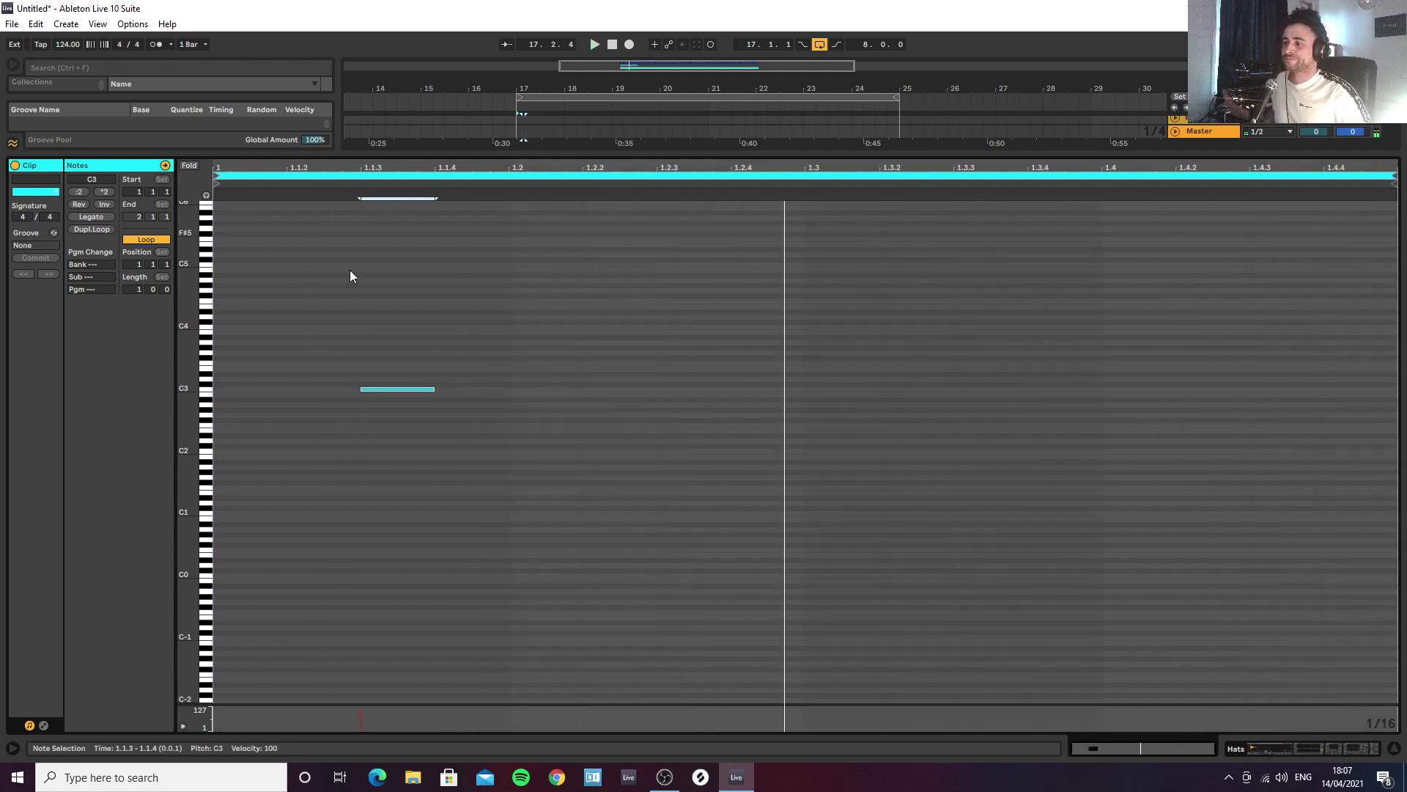
click(509, 394)
drag(503, 385, 228, 396)
key(ctrl+d)
key(ctrl+d)
key(ctrl+d)
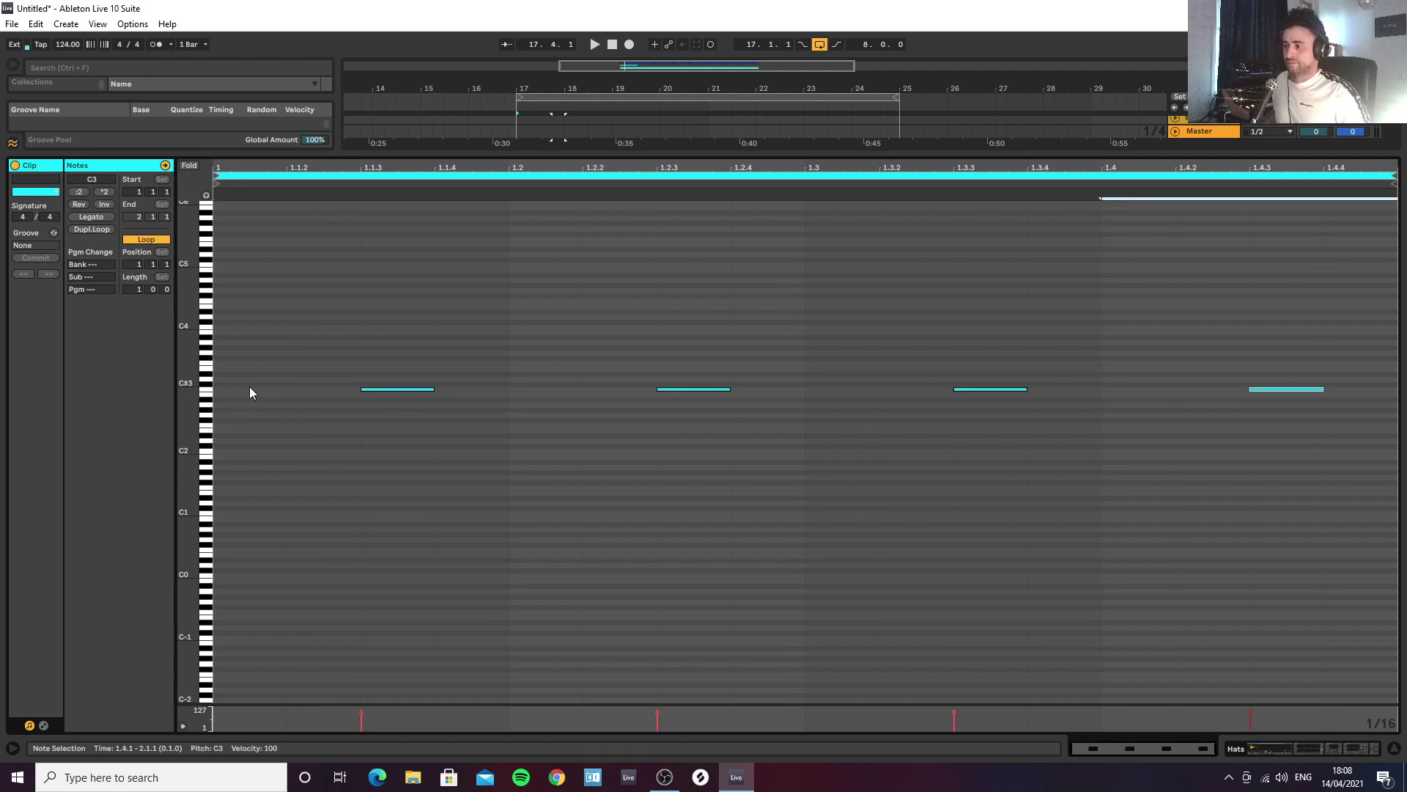
key(space)
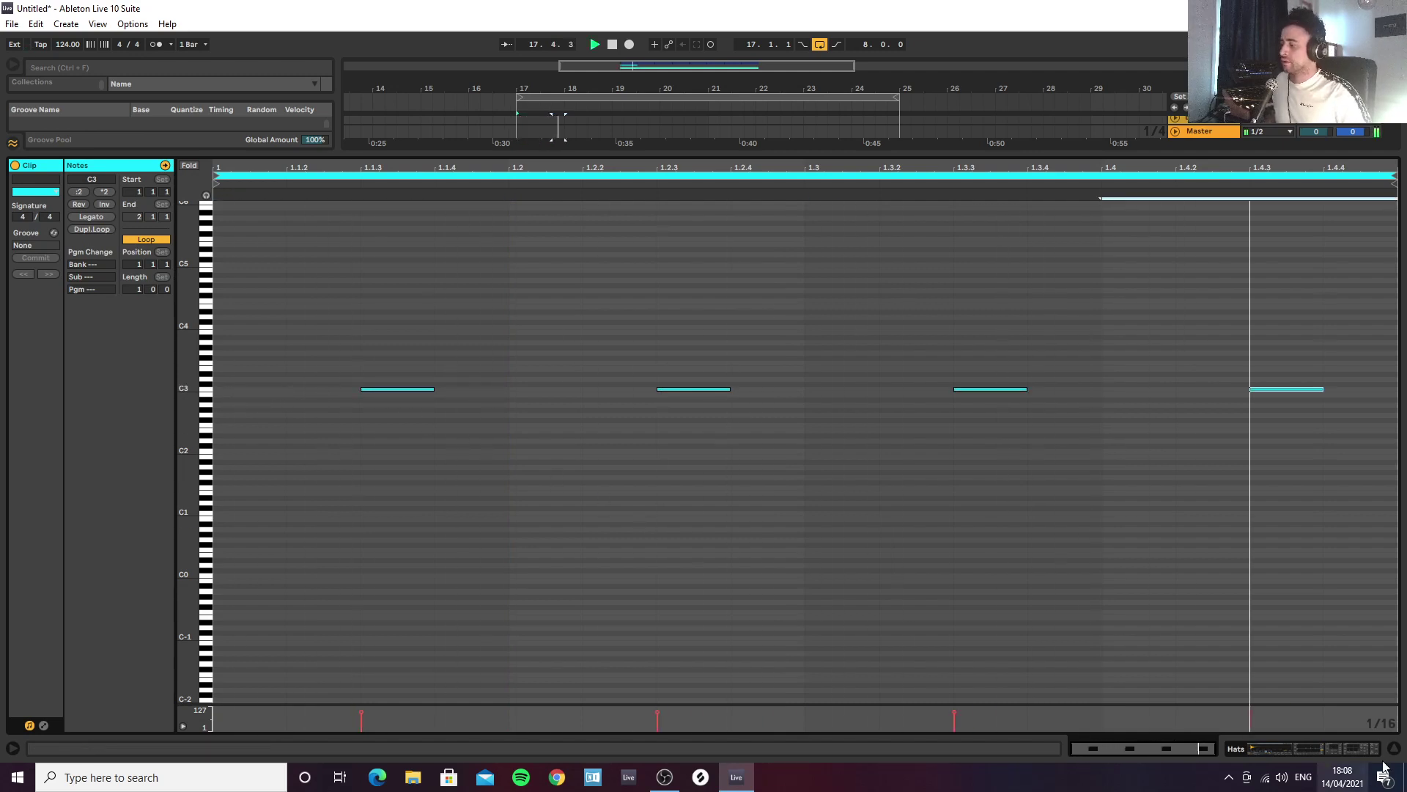
Step: Extend the Hats pattern in the arrangement so it fills bars 17 to 25
click(1394, 749)
drag(561, 188, 908, 240)
click(1217, 208)
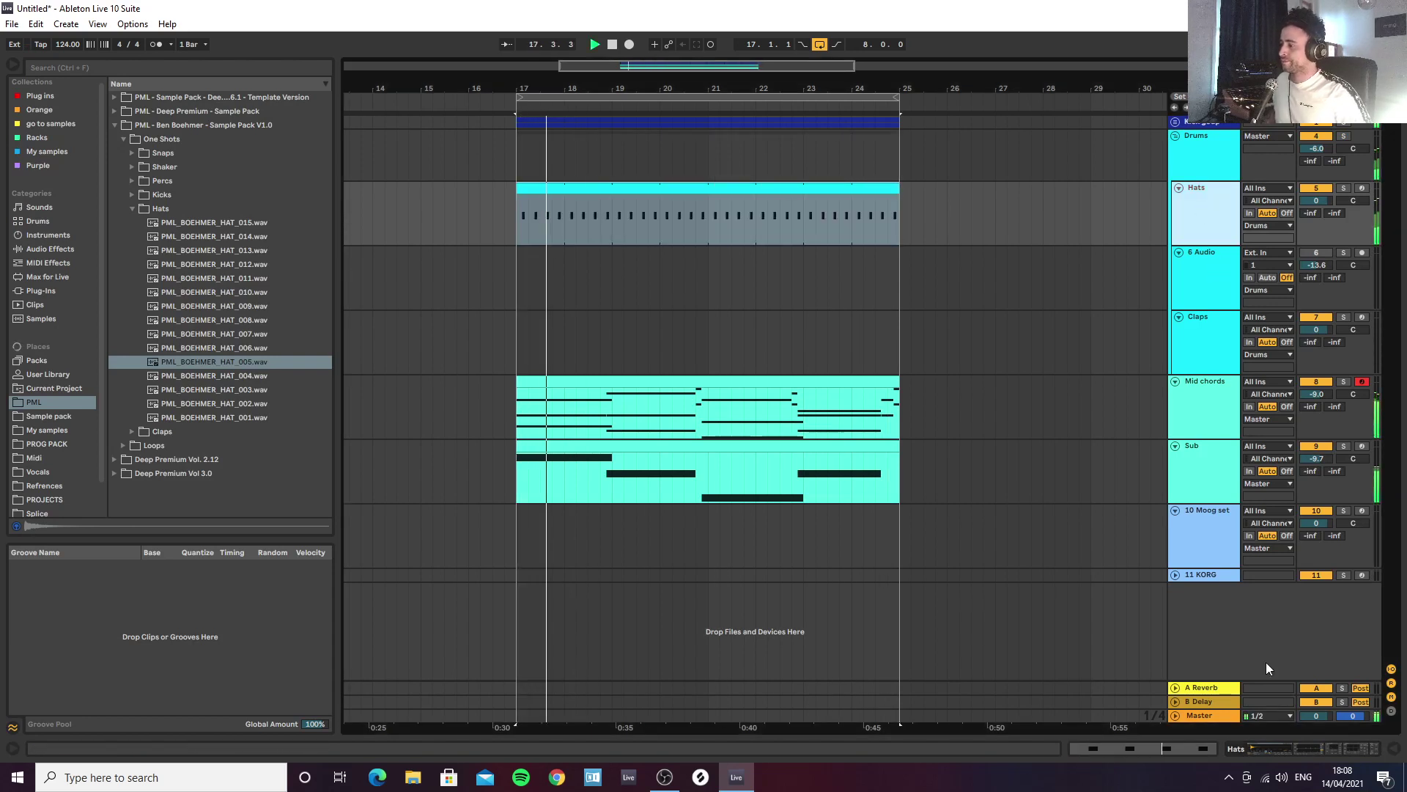
Step: Switch the PML_BOEHMER_HAT_005 sampler to 1-Shot mode and pull its sample end in to shorten the hat
click(1328, 746)
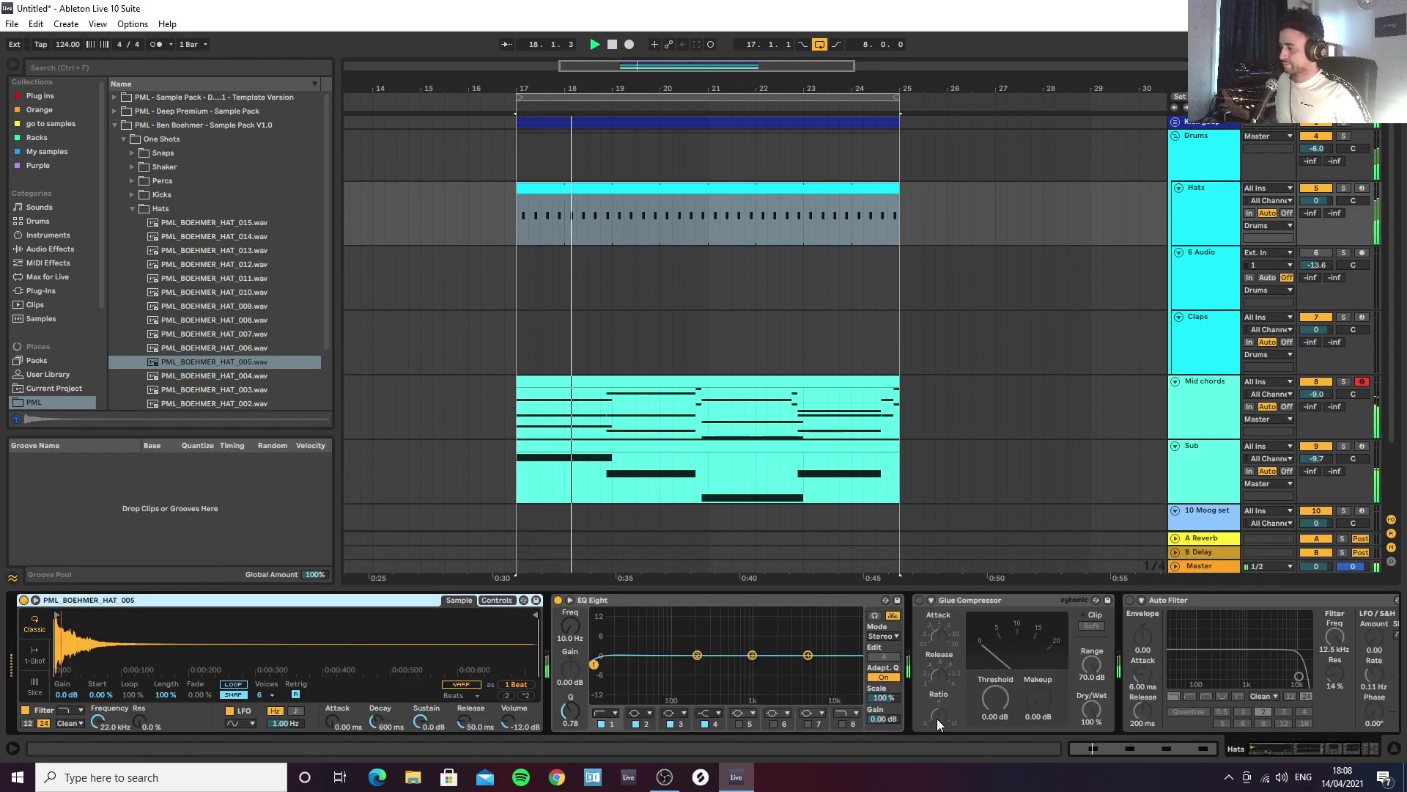
click(36, 654)
drag(536, 614, 238, 614)
Step: Shape the hat's EQ Eight with a low cut, a 4.09 dB boost at 4.95 kHz and band 2 at 12.4 kHz with 0.37 dB
drag(593, 664, 806, 645)
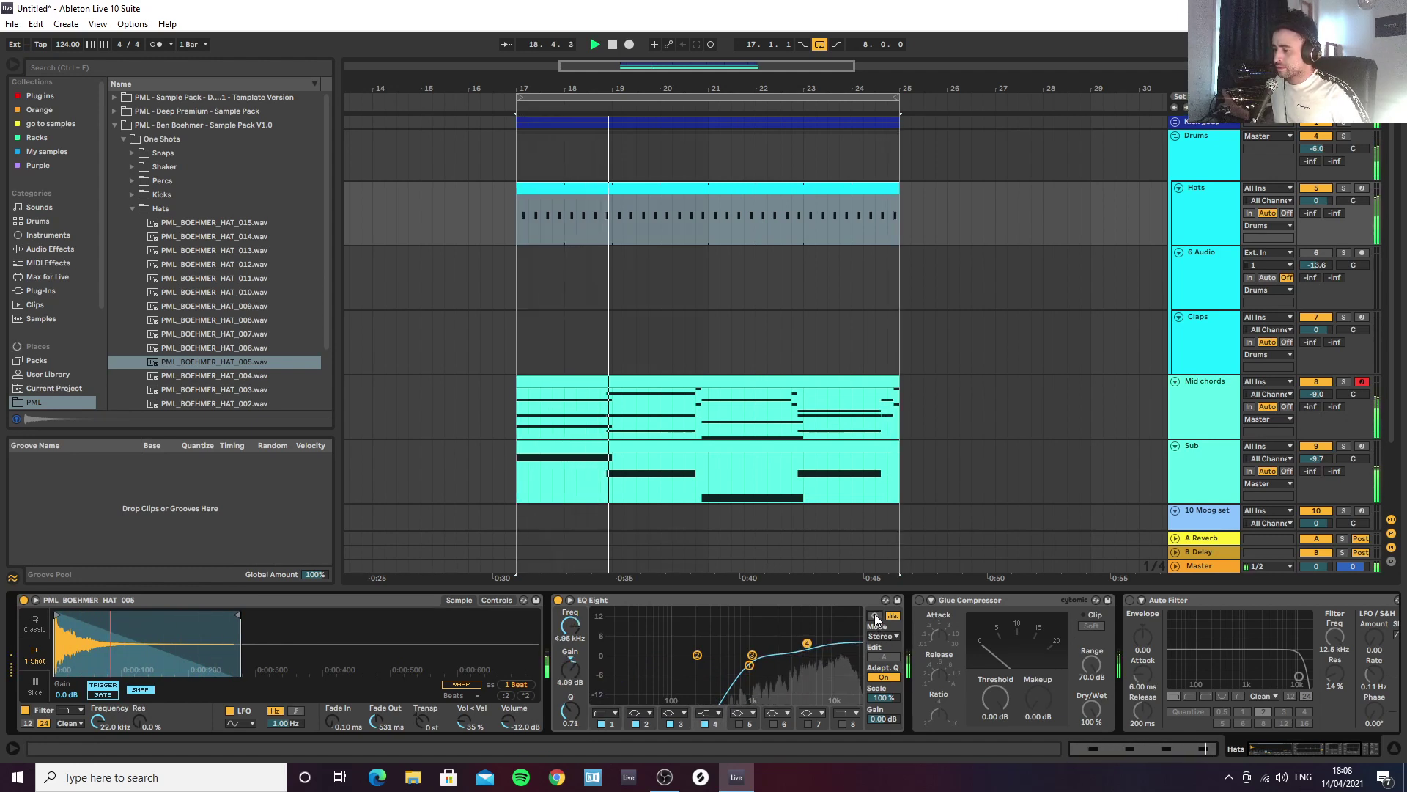
drag(697, 655, 837, 654)
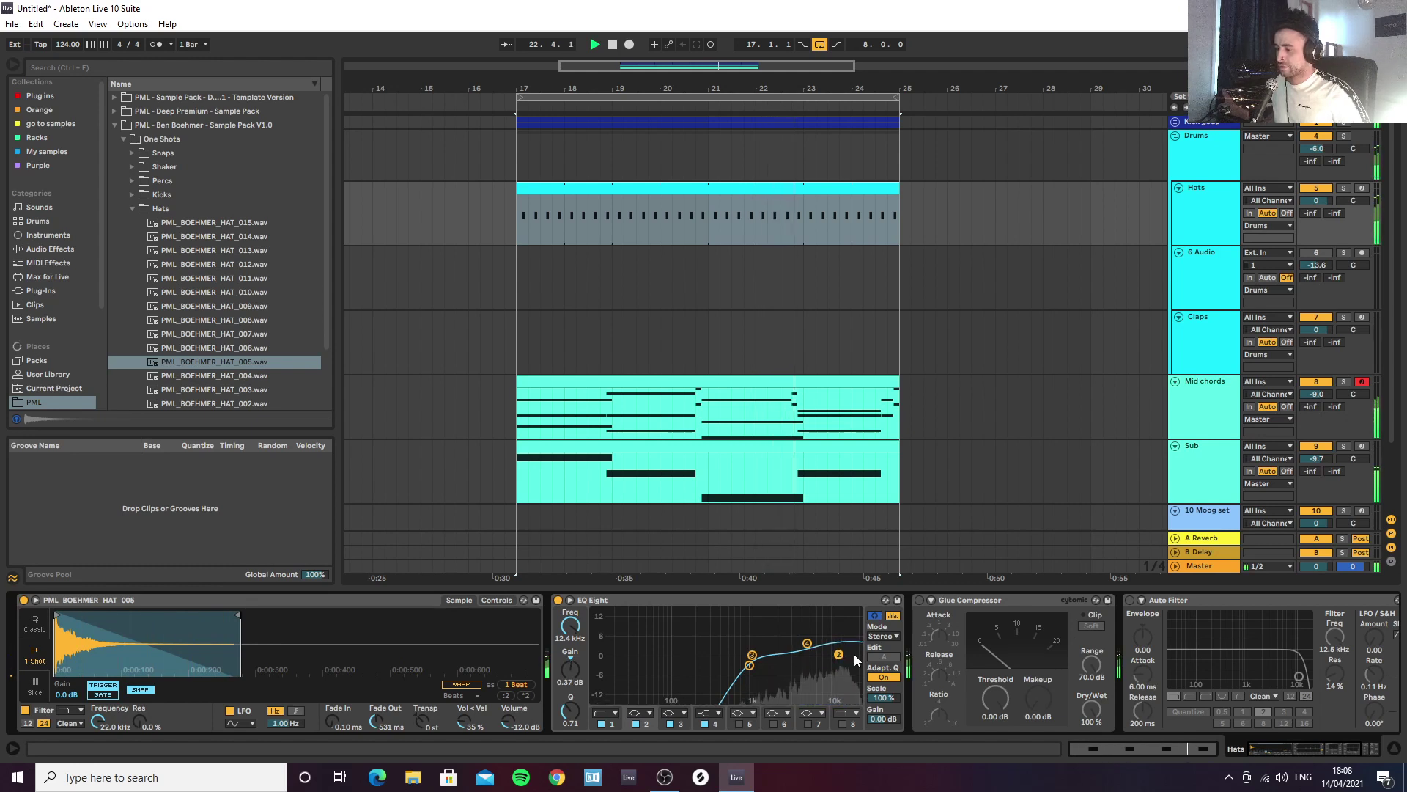
Step: Enable the Glue Compressor on the Hats track with a -15.9 dB threshold and 1.11 dB of makeup gain
click(919, 600)
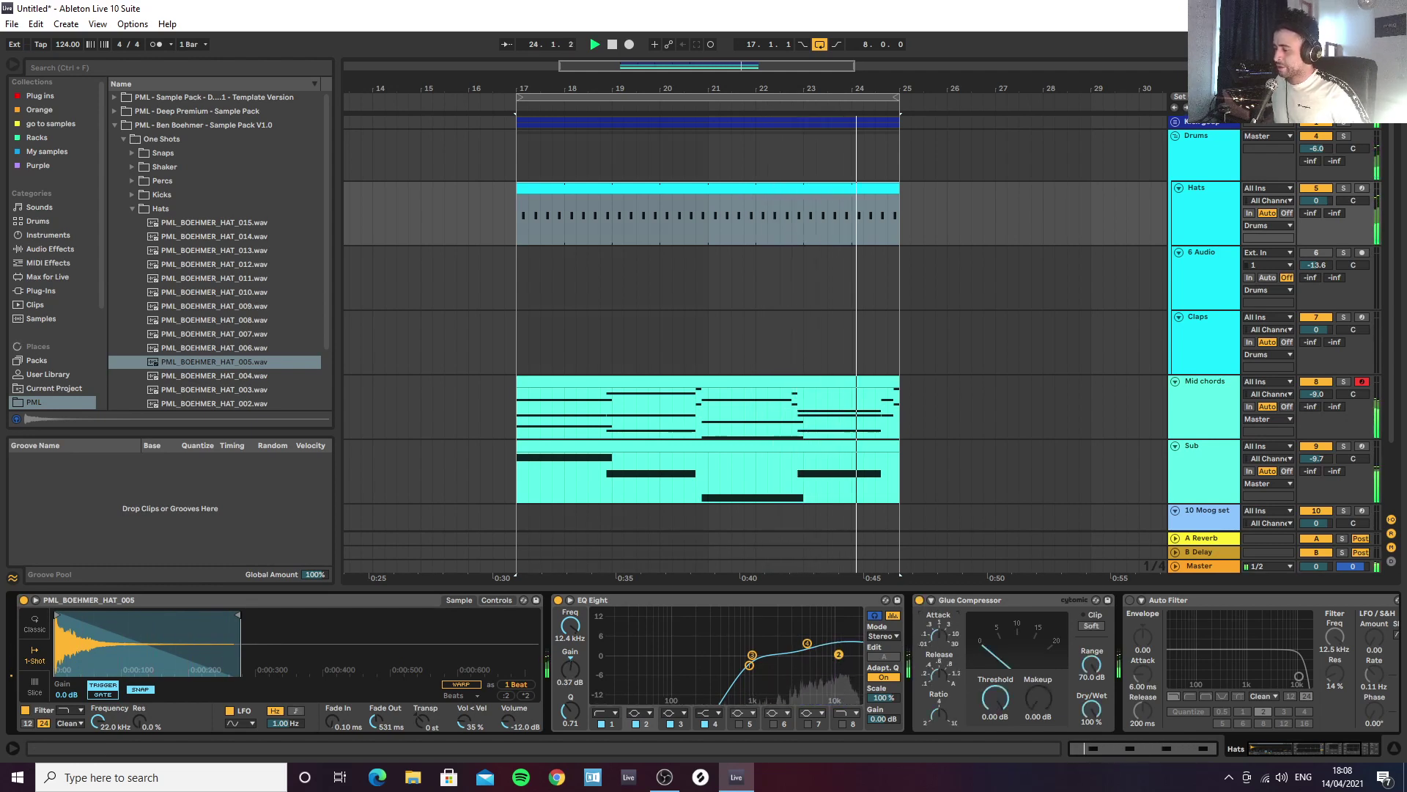
drag(987, 704, 986, 749)
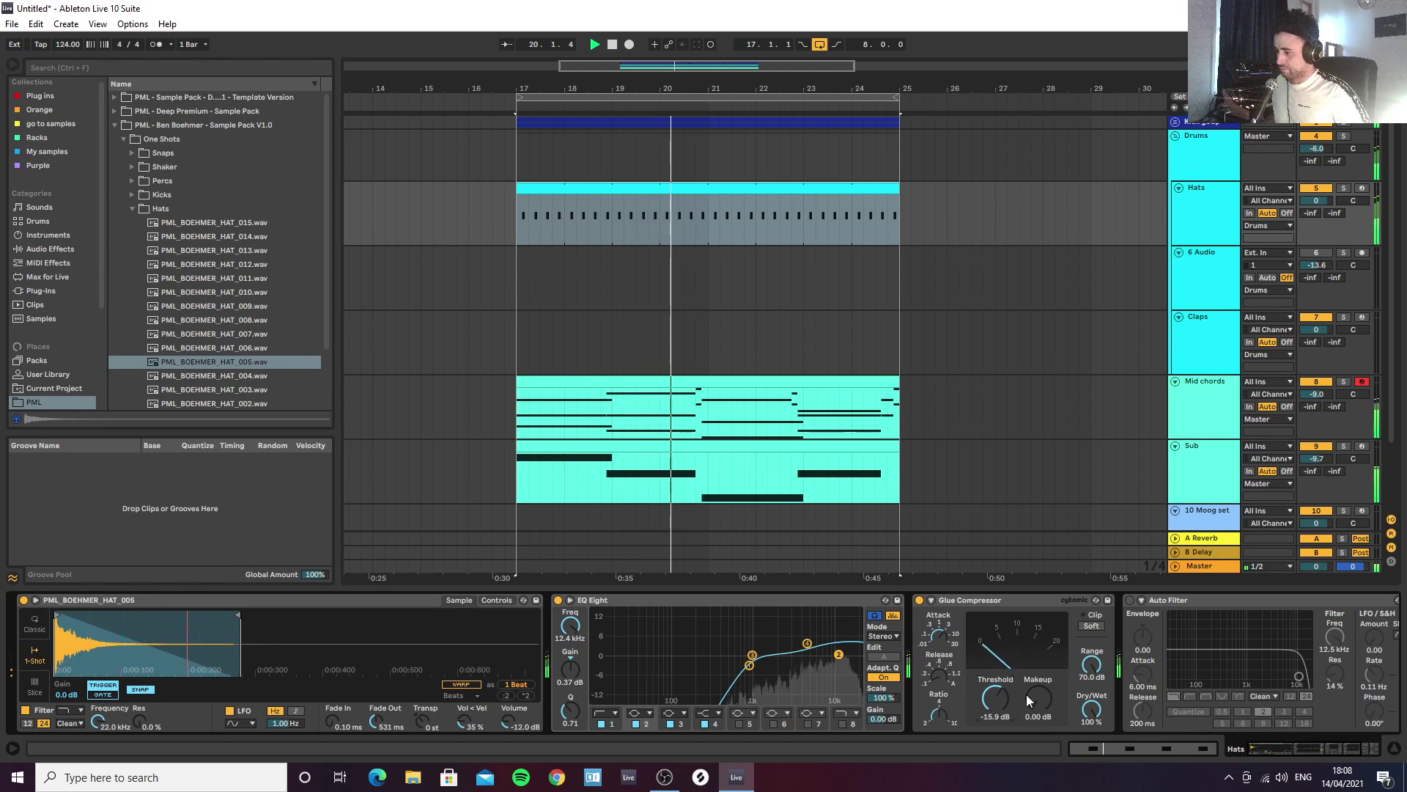
drag(1030, 698, 1030, 692)
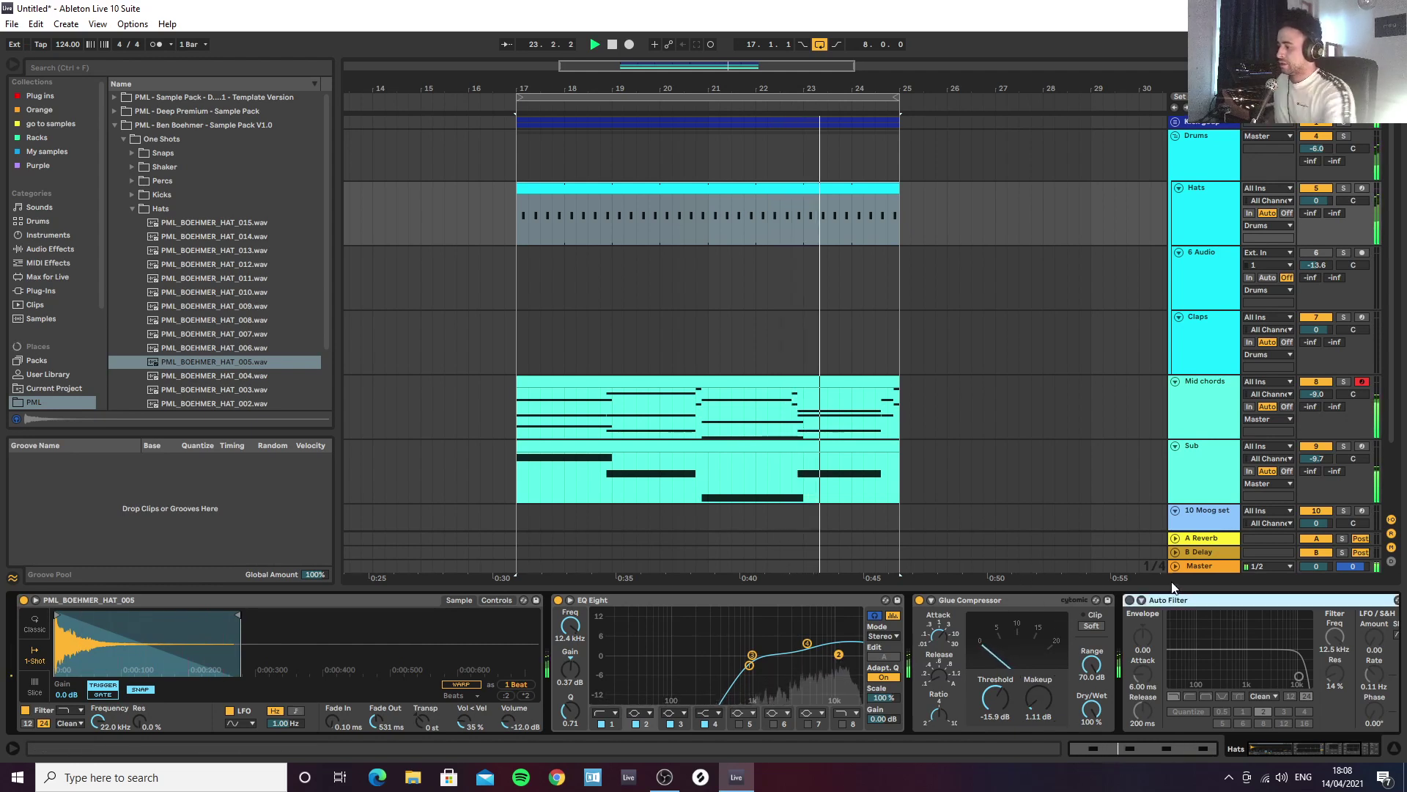
Step: Find Vocoder by searching all results for "vocod", and add it to the Hats track with its highest bands lowered and Dry/Wet at 27.5%
click(213, 68)
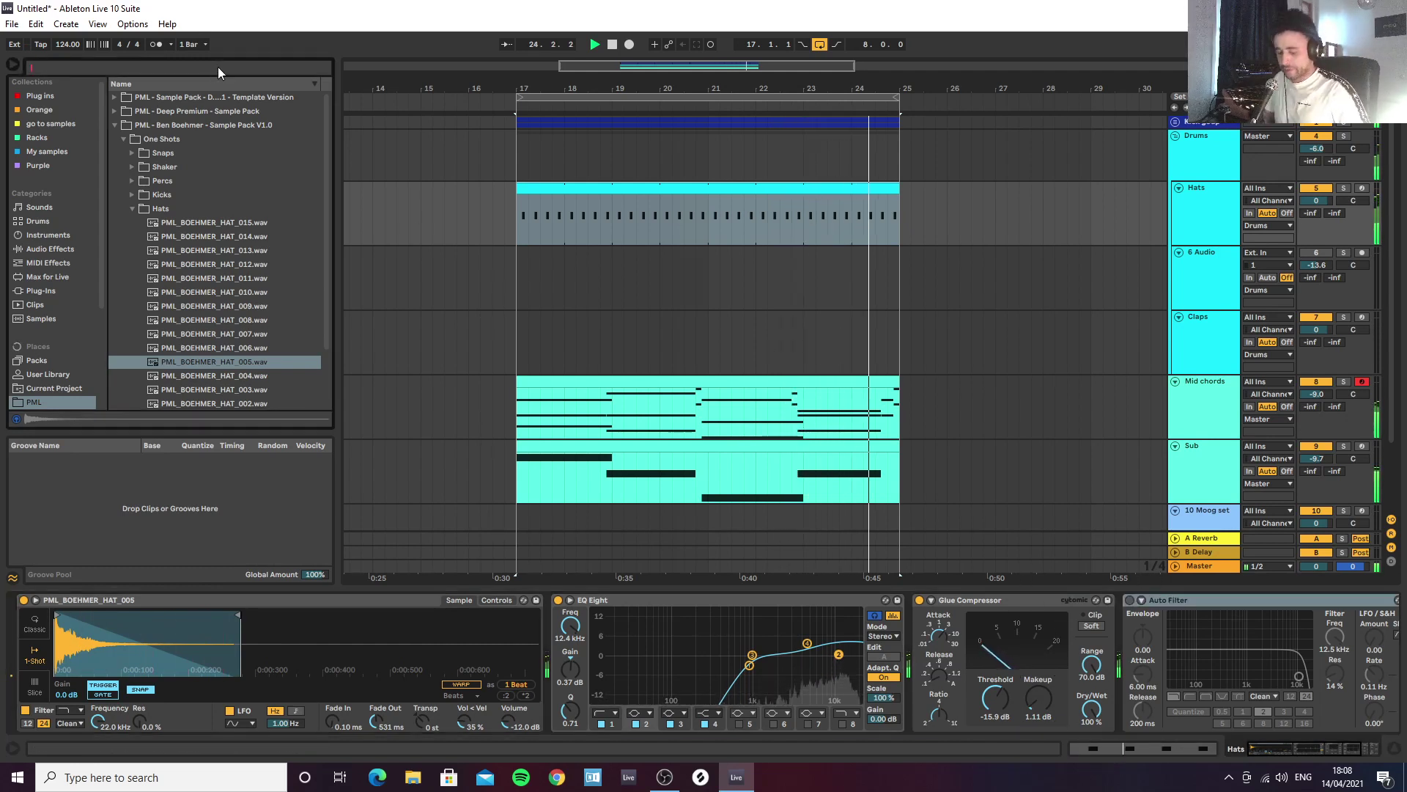
text(voc)
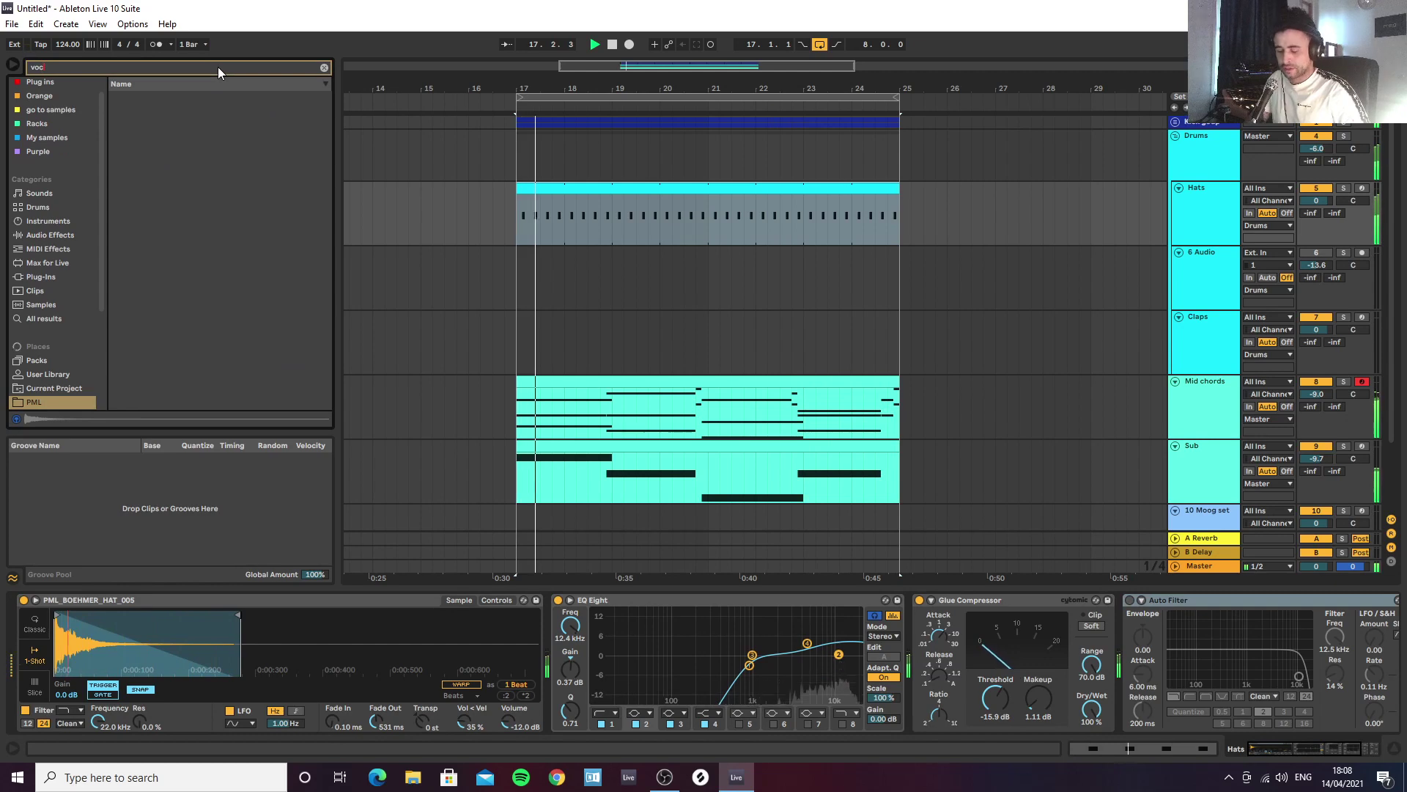
text(od)
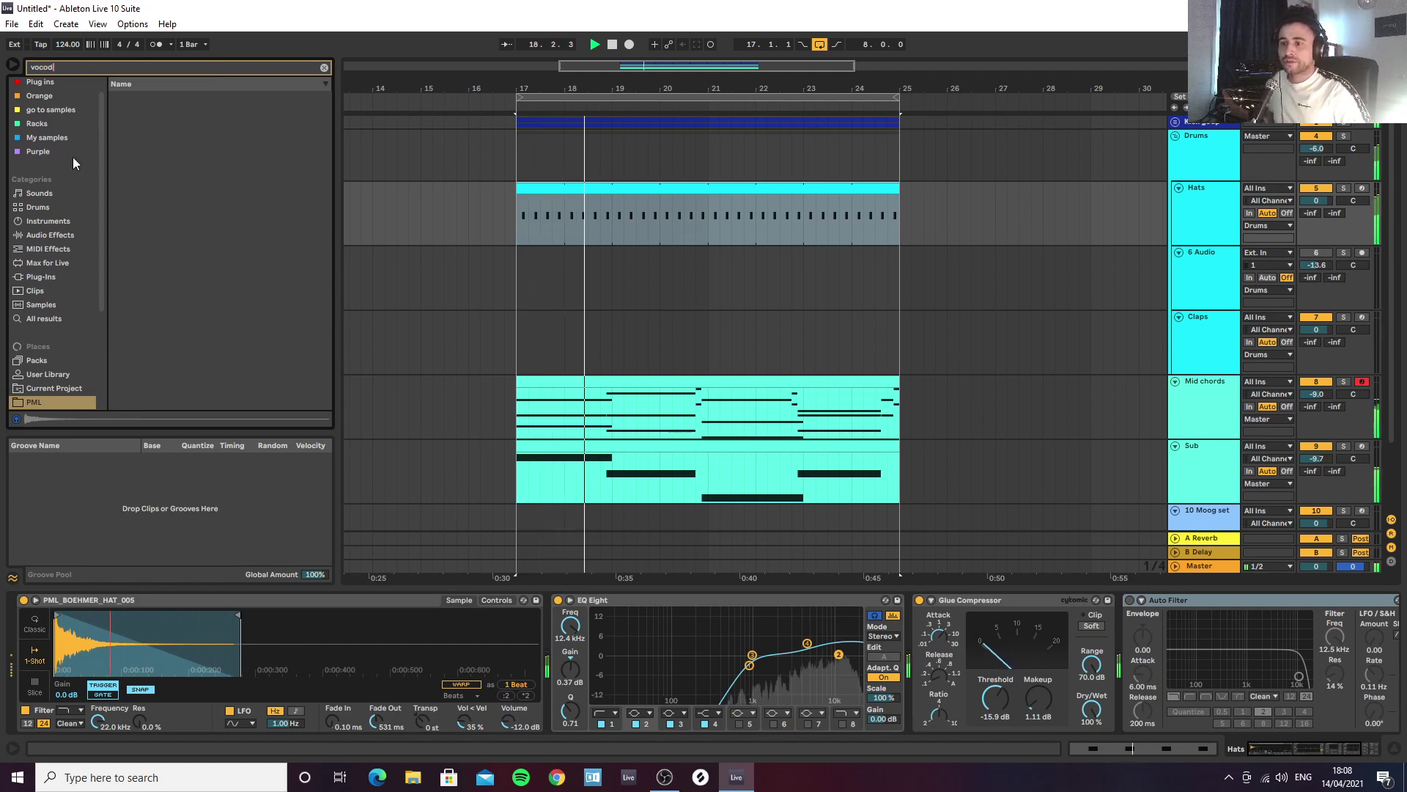
click(33, 319)
click(170, 96)
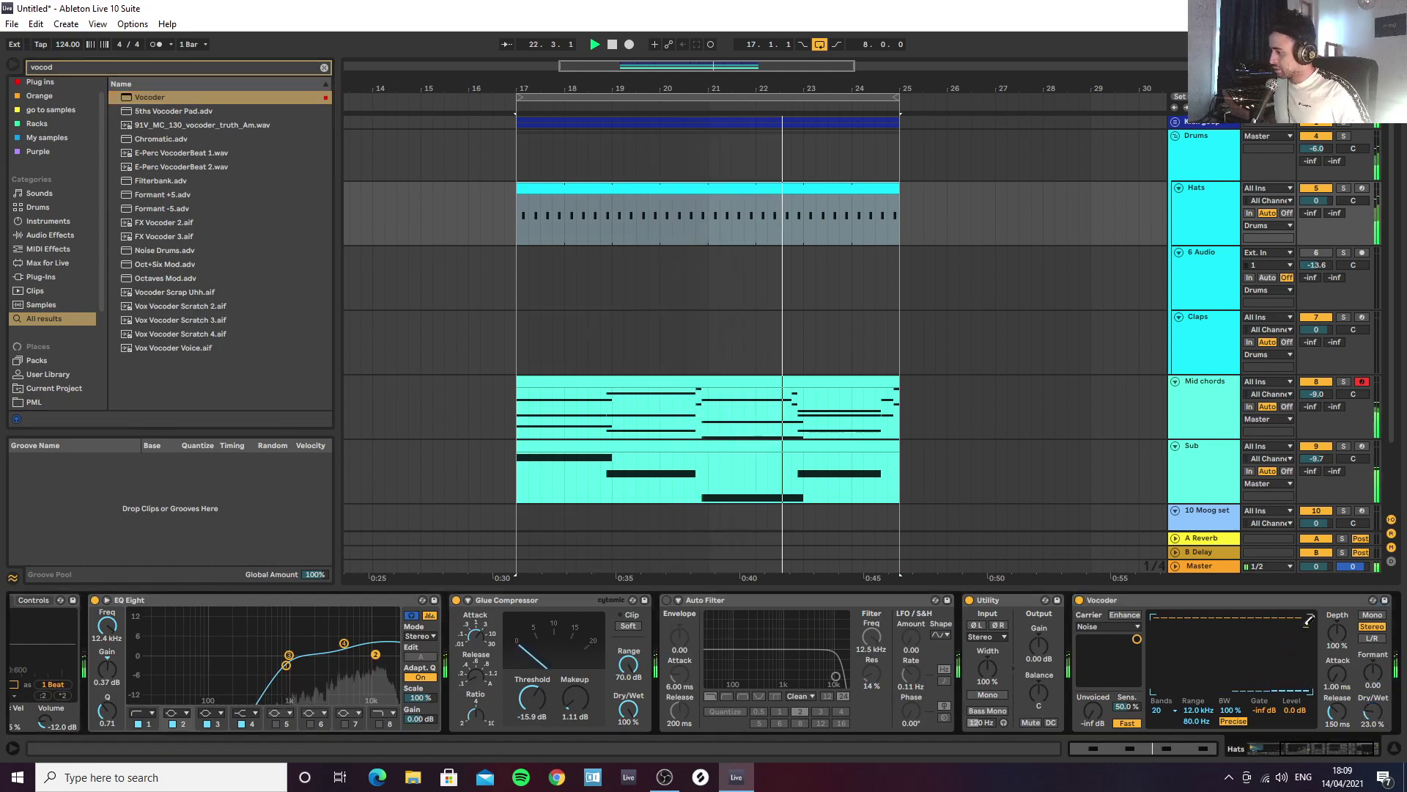
drag(1301, 619, 1298, 623)
drag(1373, 711, 1372, 705)
Step: Change band 1 of the first EQ Eight on Mid chords to a steeper low cut at 114 Hz with Q 0.66
scroll(1157, 270, down, 3)
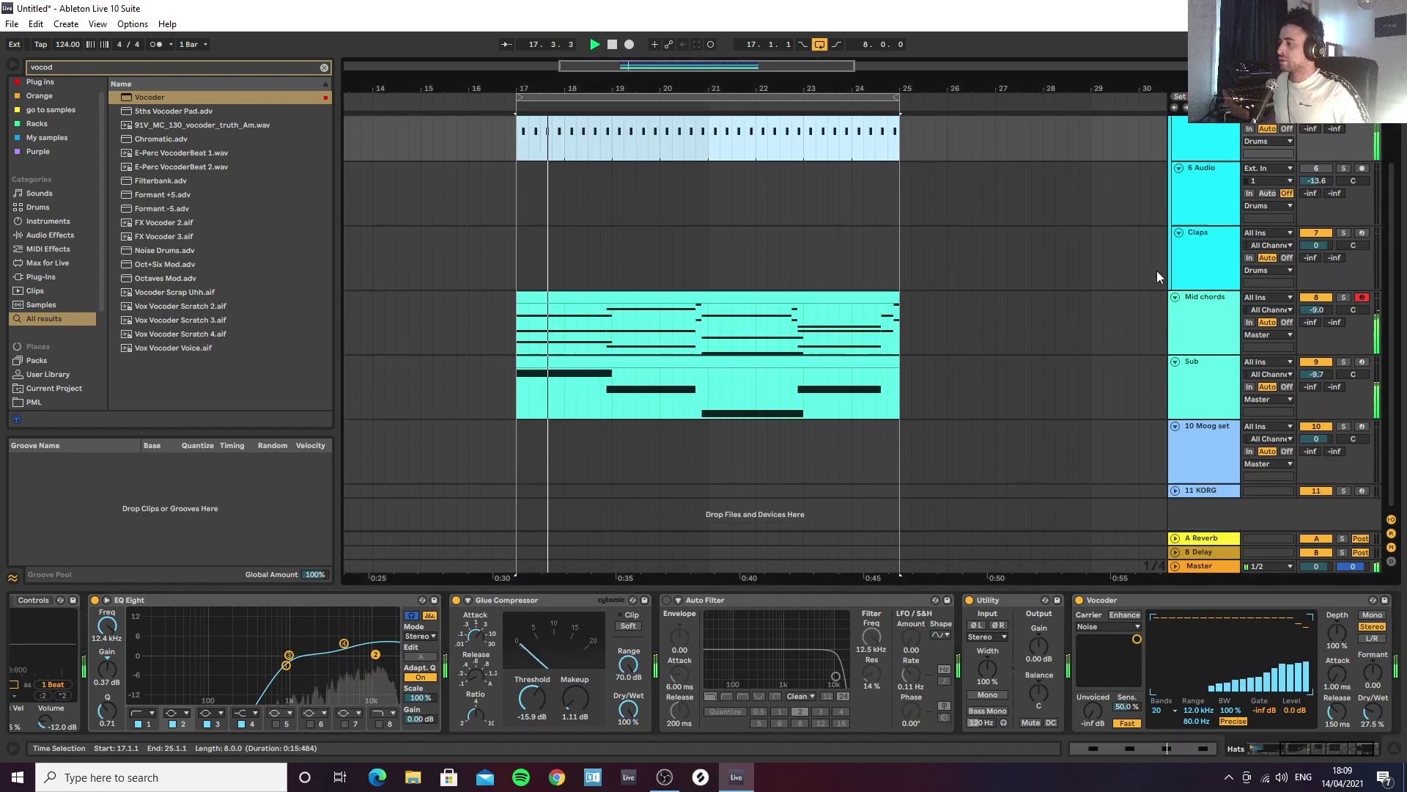
click(1207, 337)
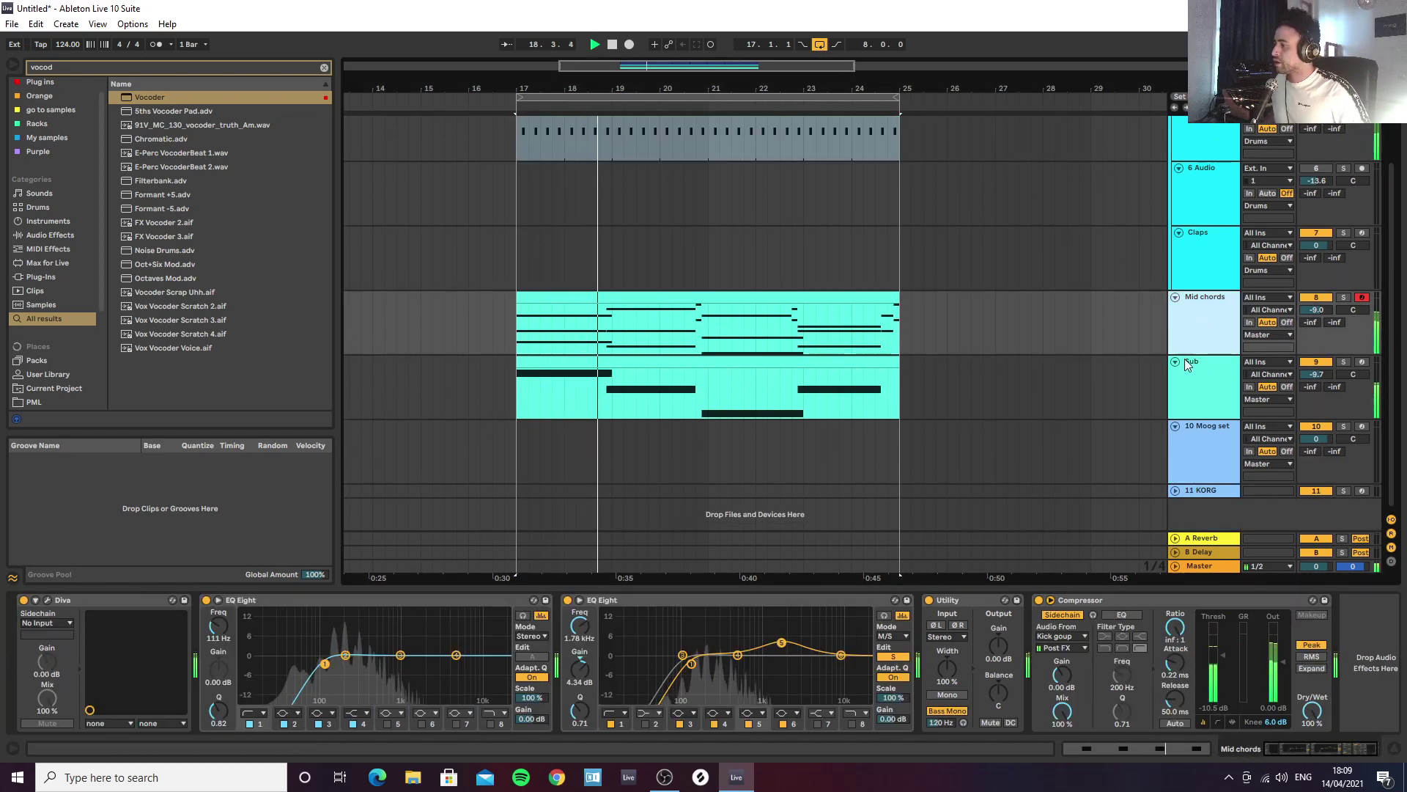
click(1204, 373)
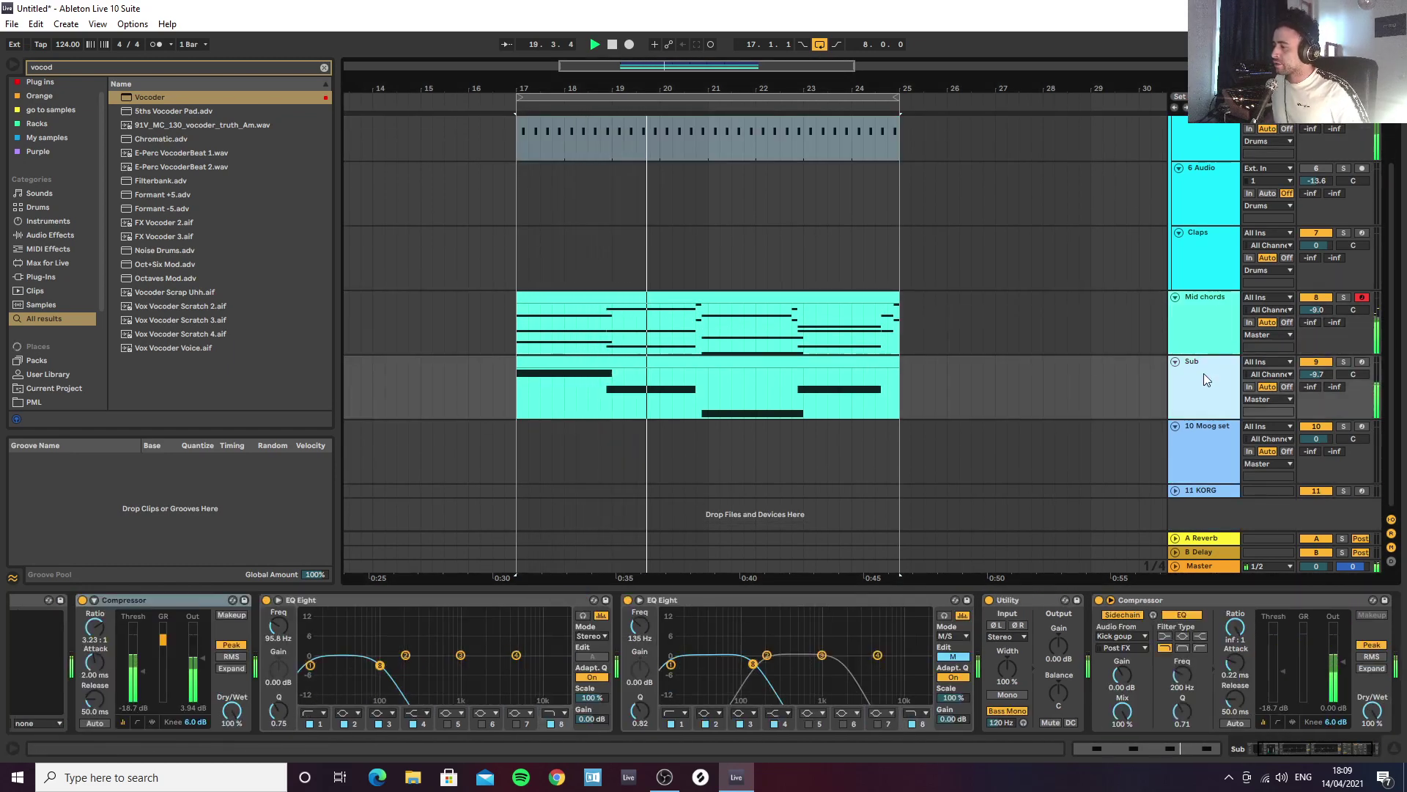
click(1203, 327)
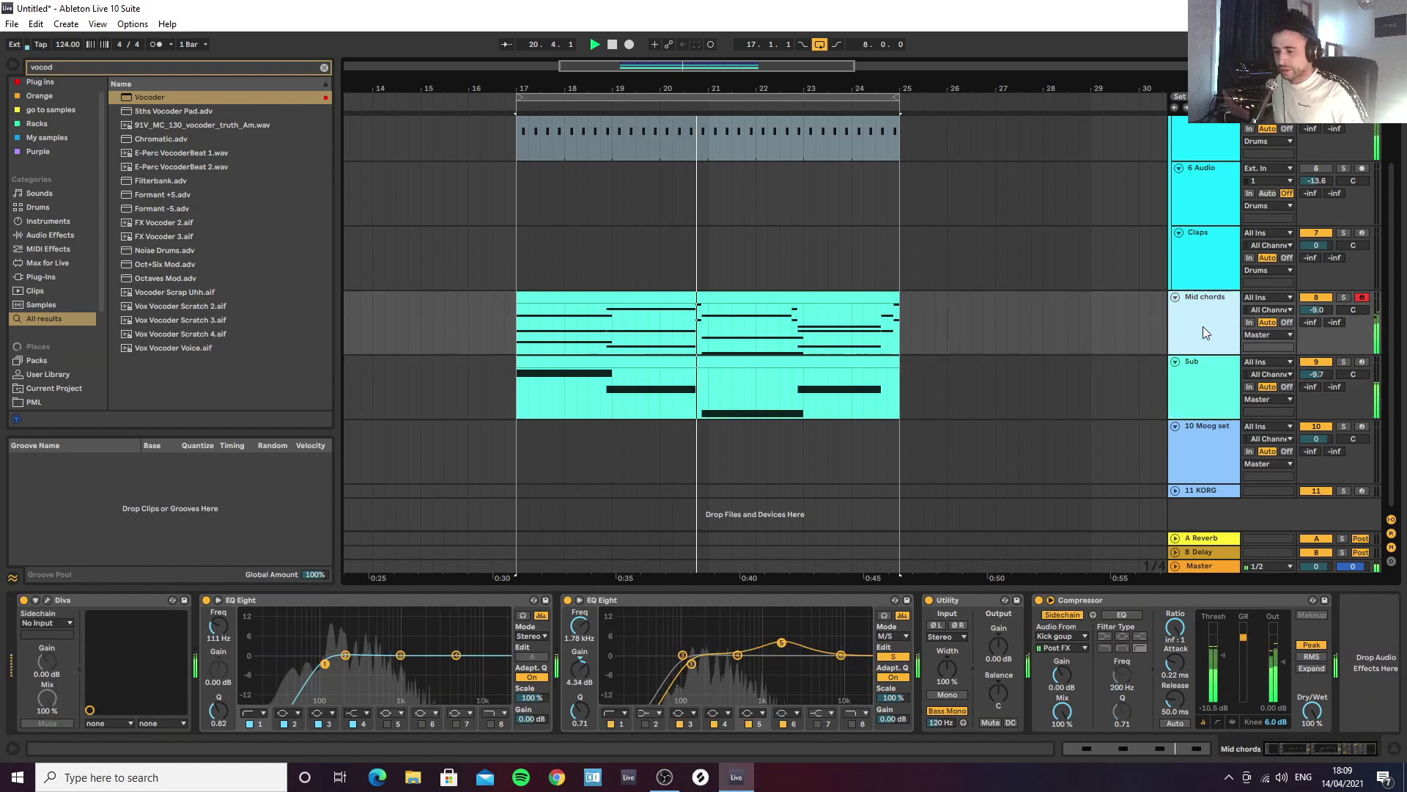
click(253, 713)
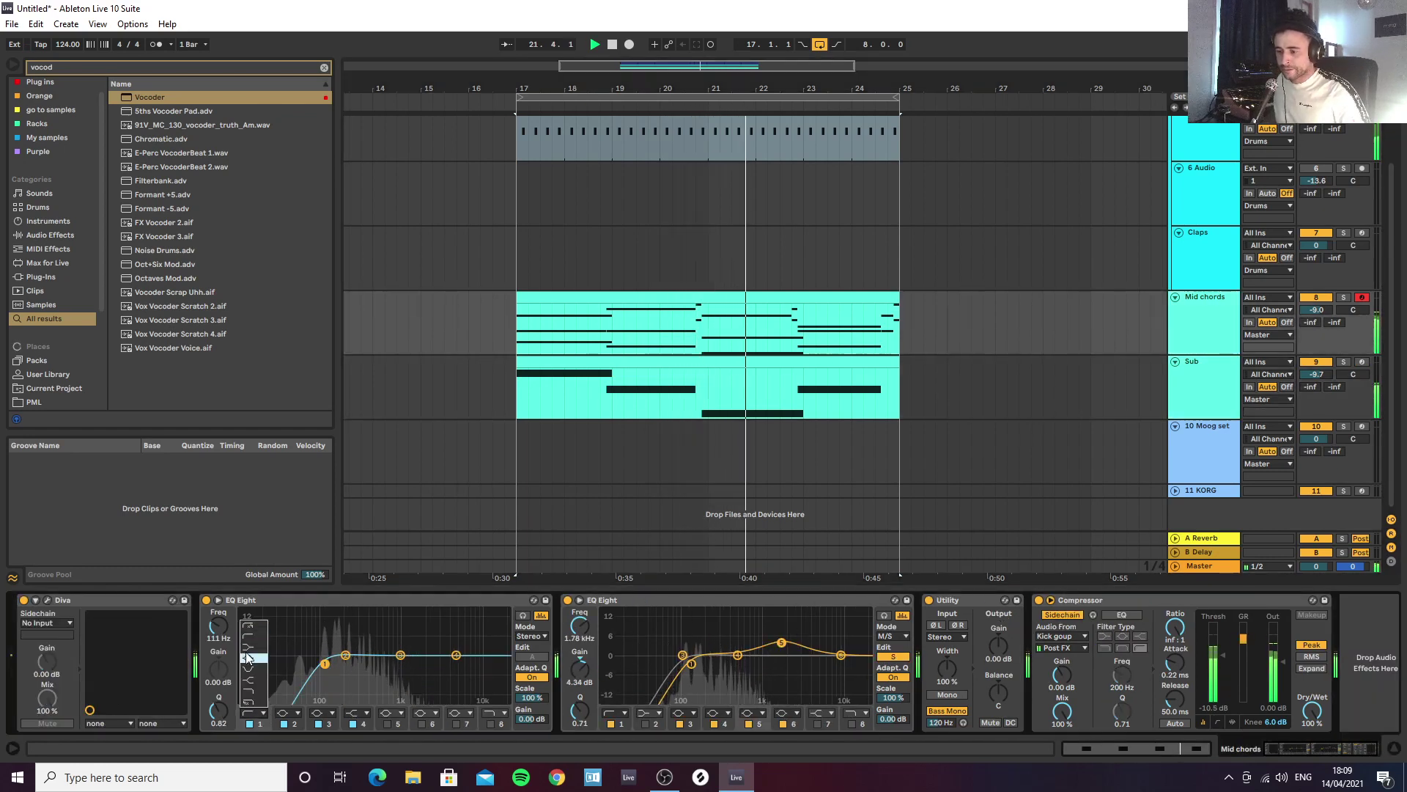
click(247, 628)
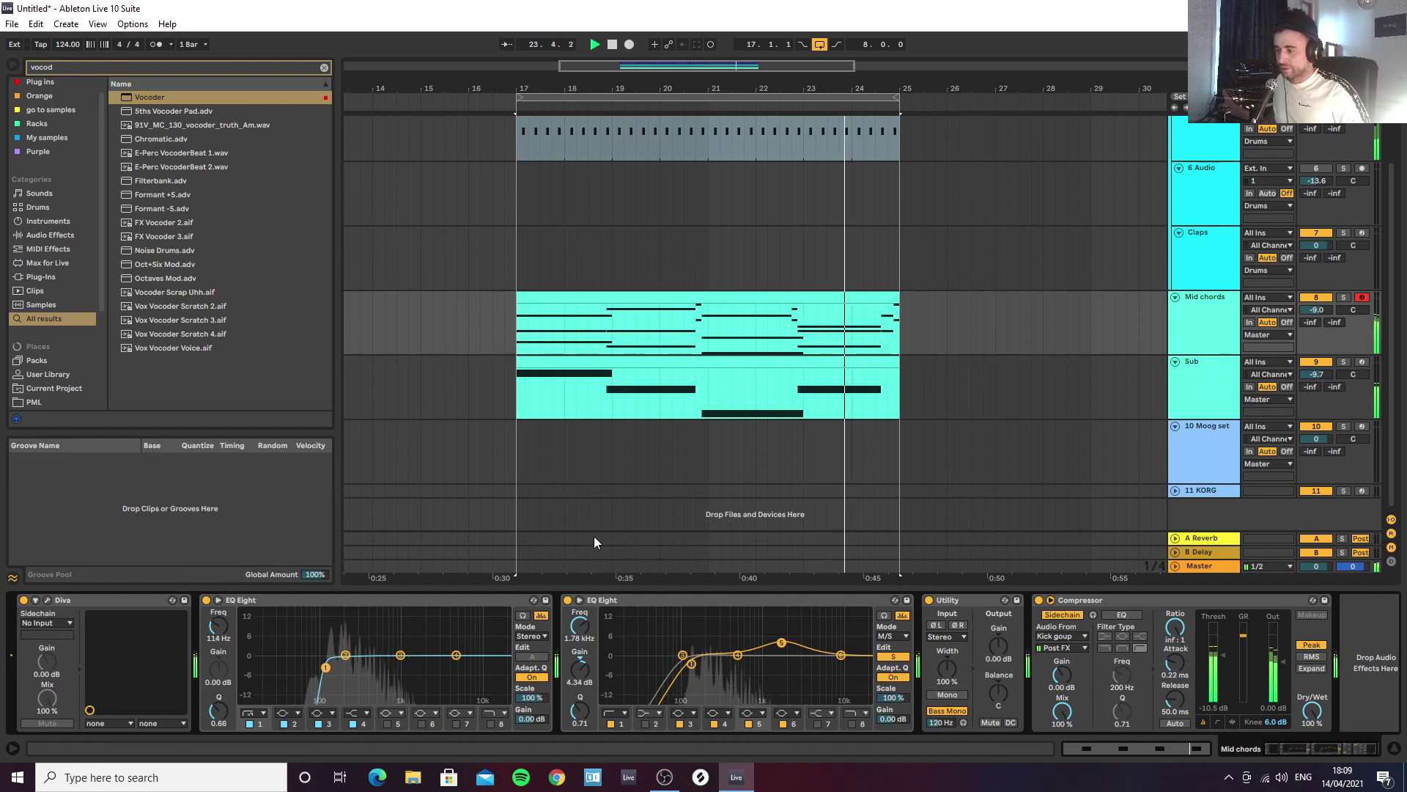
click(1208, 339)
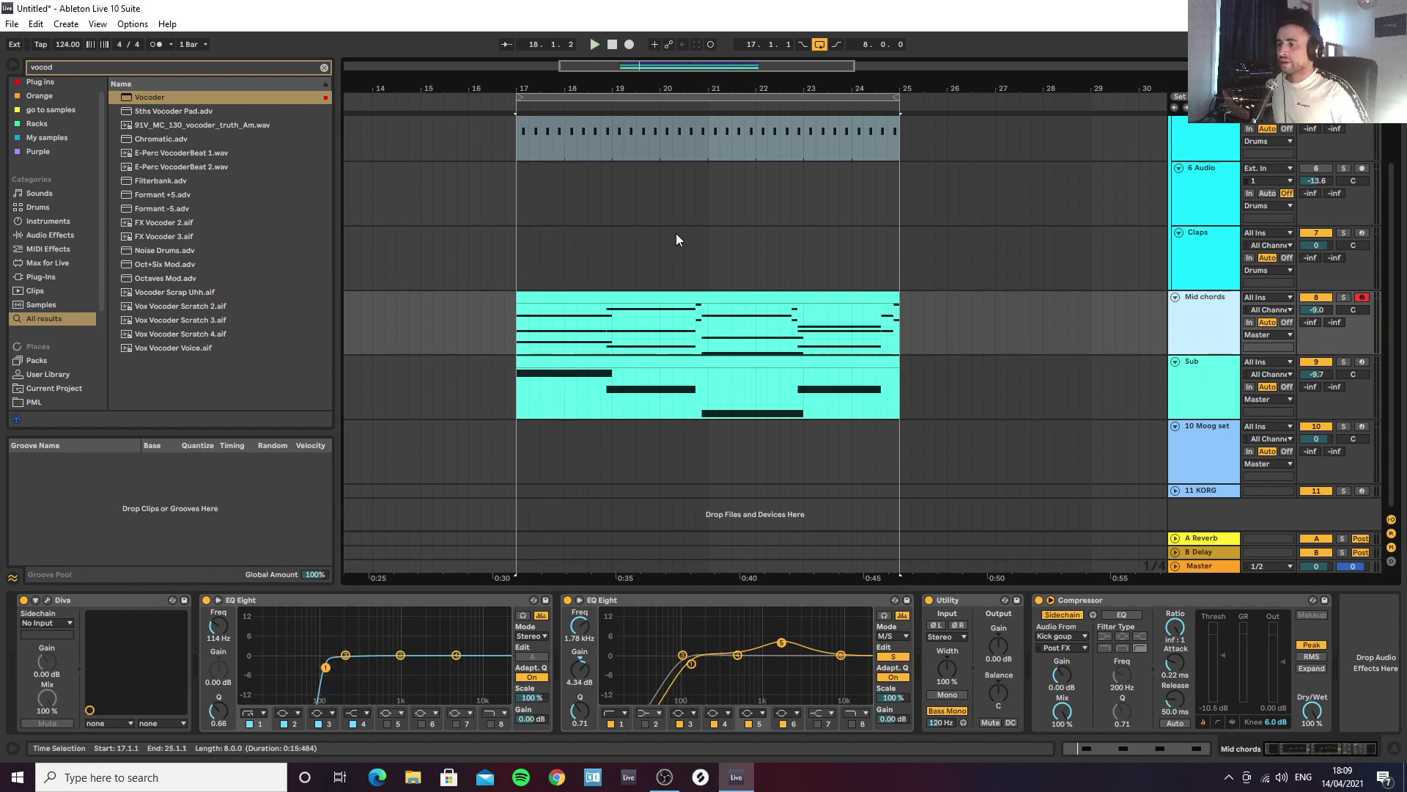
Step: Search for "a bit wa" and insert A Bit Warmer between Diva and the first EQ Eight on Mid chords, with Dry/Wet at 27%
click(324, 69)
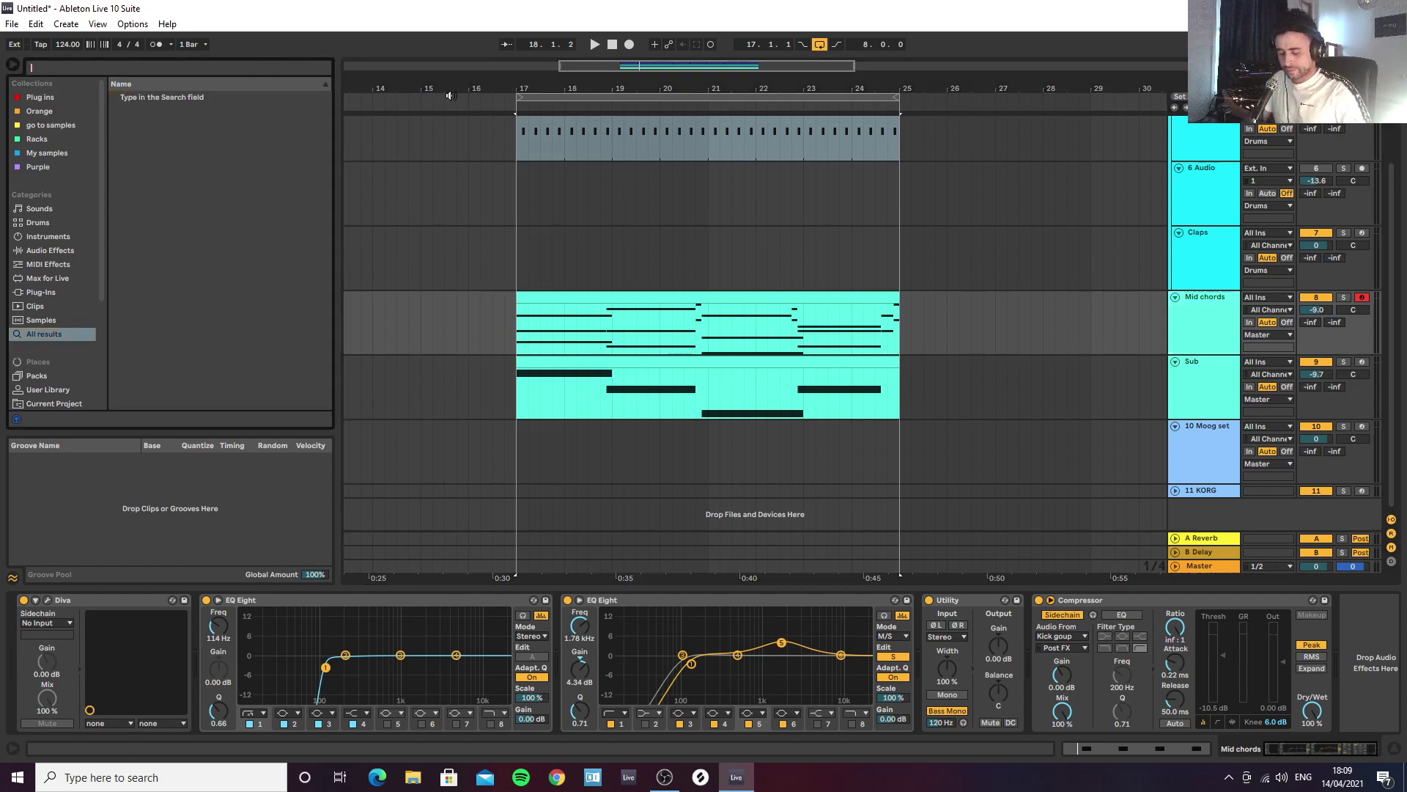
text(a bit)
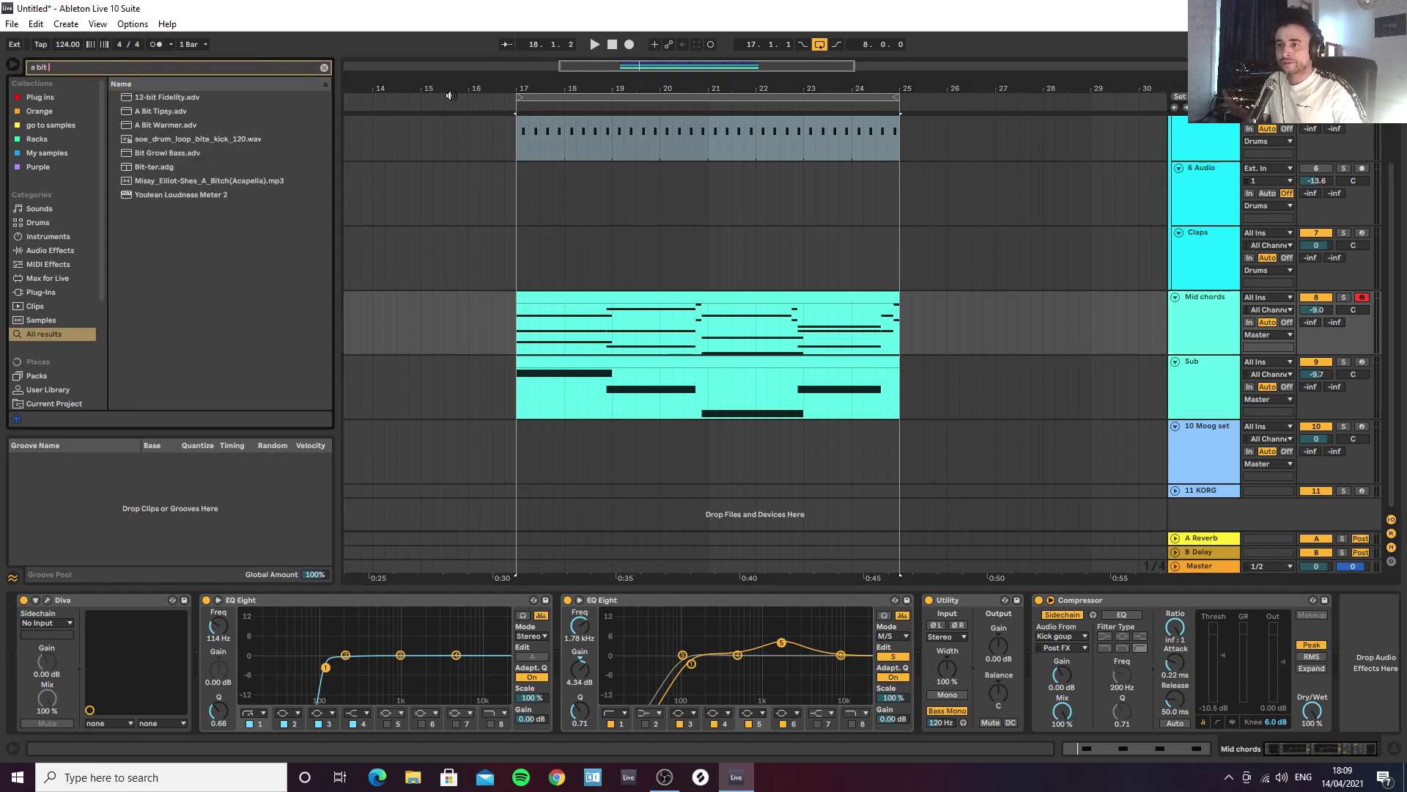
text( wa)
mouse_move(144, 101)
mouse_down()
mouse_move(194, 448)
mouse_move(245, 640)
mouse_move(218, 654)
mouse_move(218, 638)
mouse_up()
key(space)
drag(443, 710, 443, 743)
click(1194, 338)
key(space)
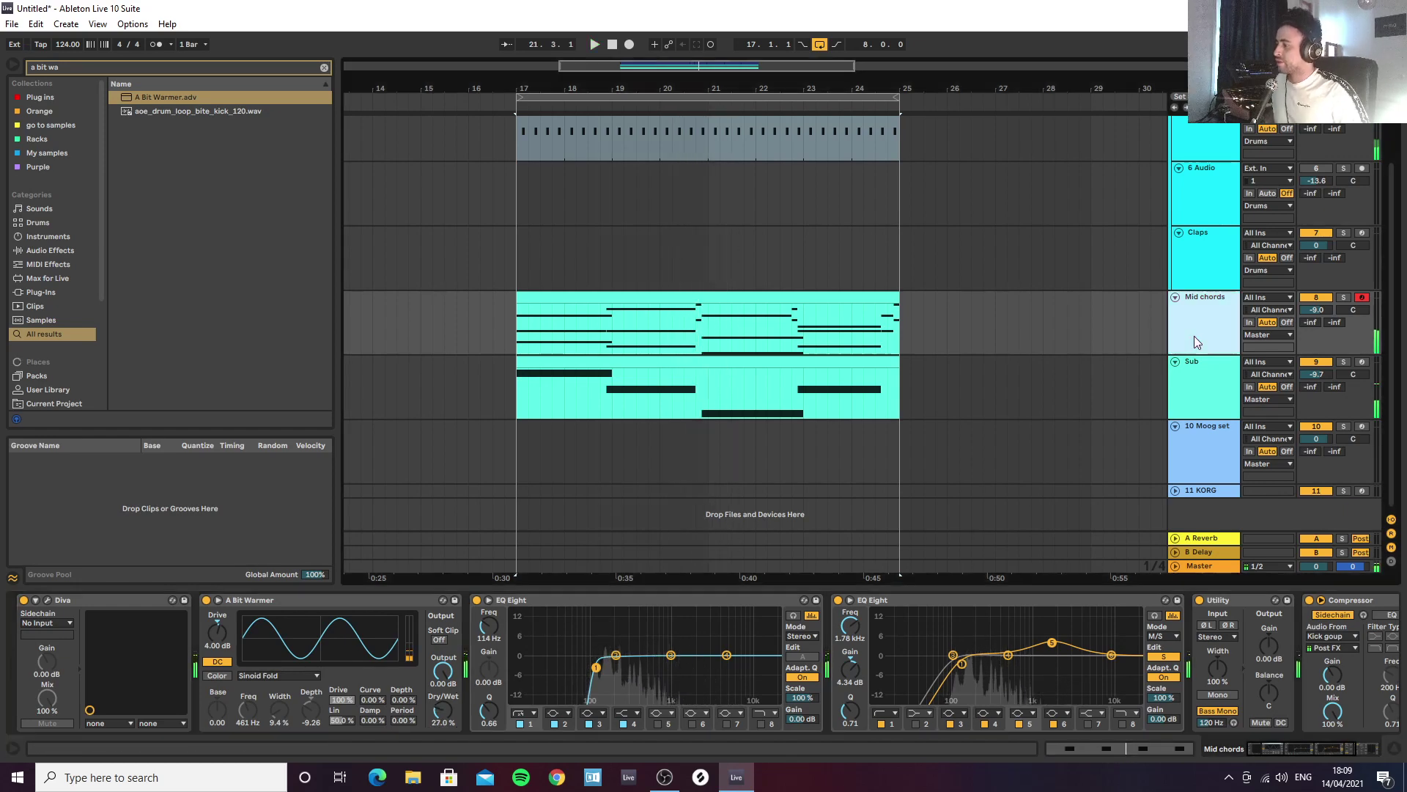
Step: Switch to the session mixer, fold the Drums group, and lower the Mid chords volume to -12.3 dB during playback
key(Tab)
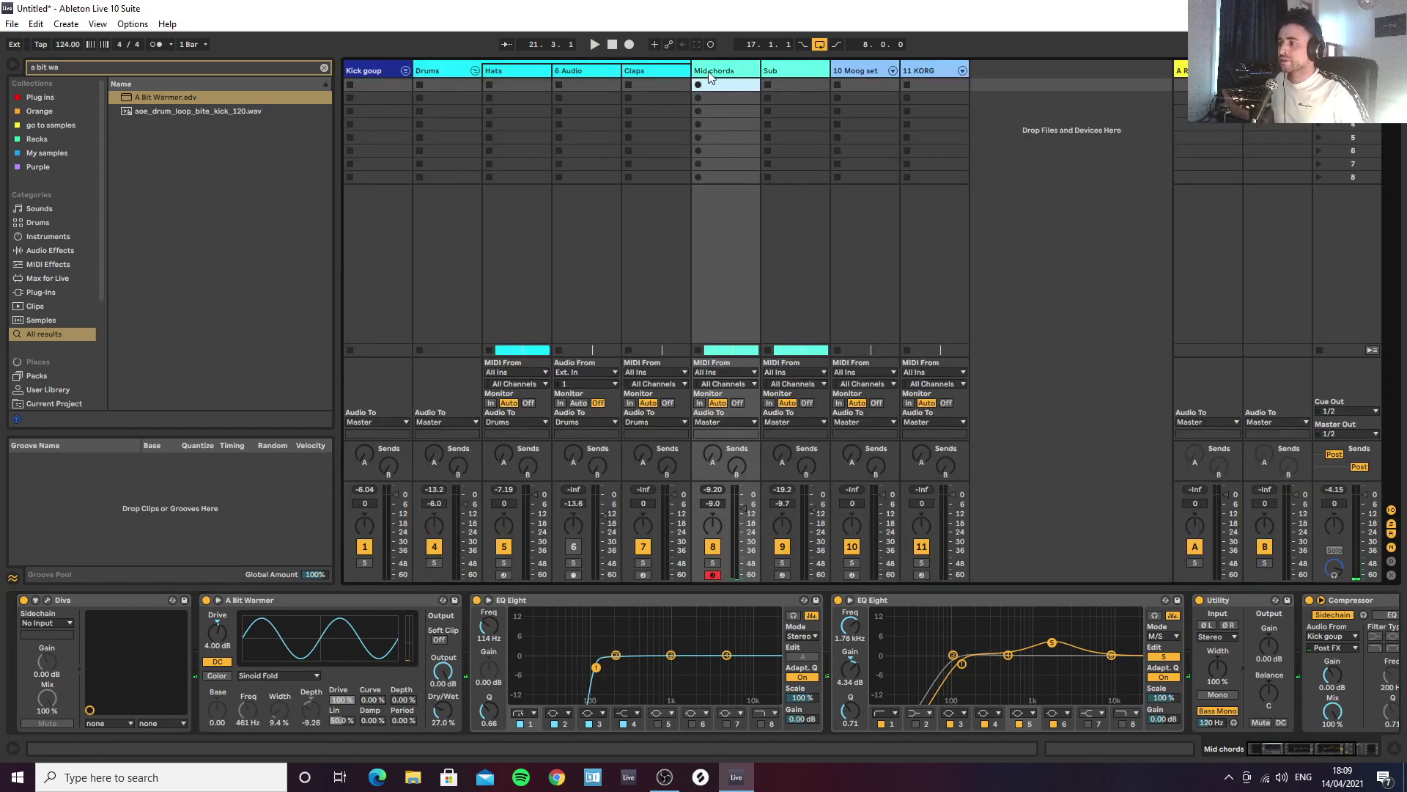
click(475, 70)
key(space)
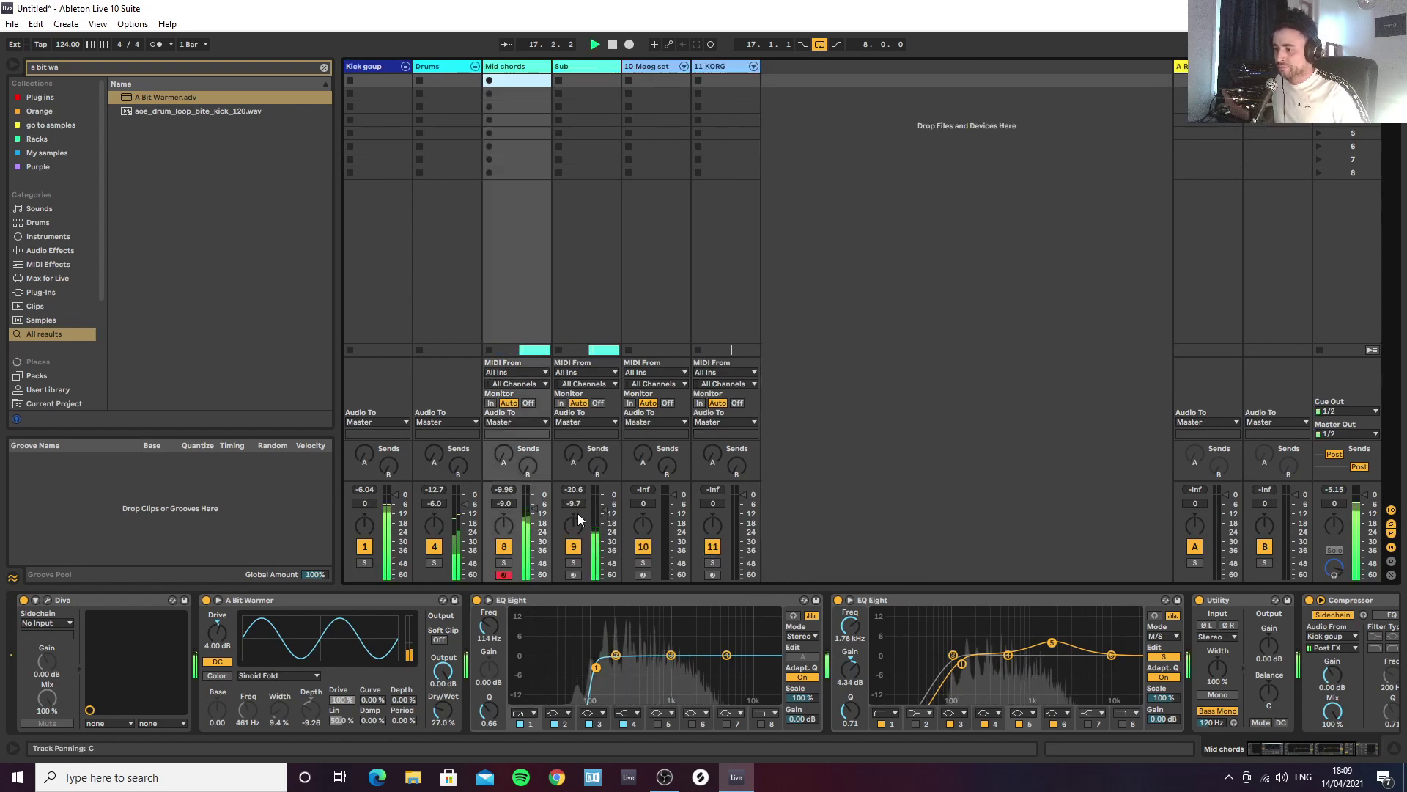
drag(555, 511, 555, 522)
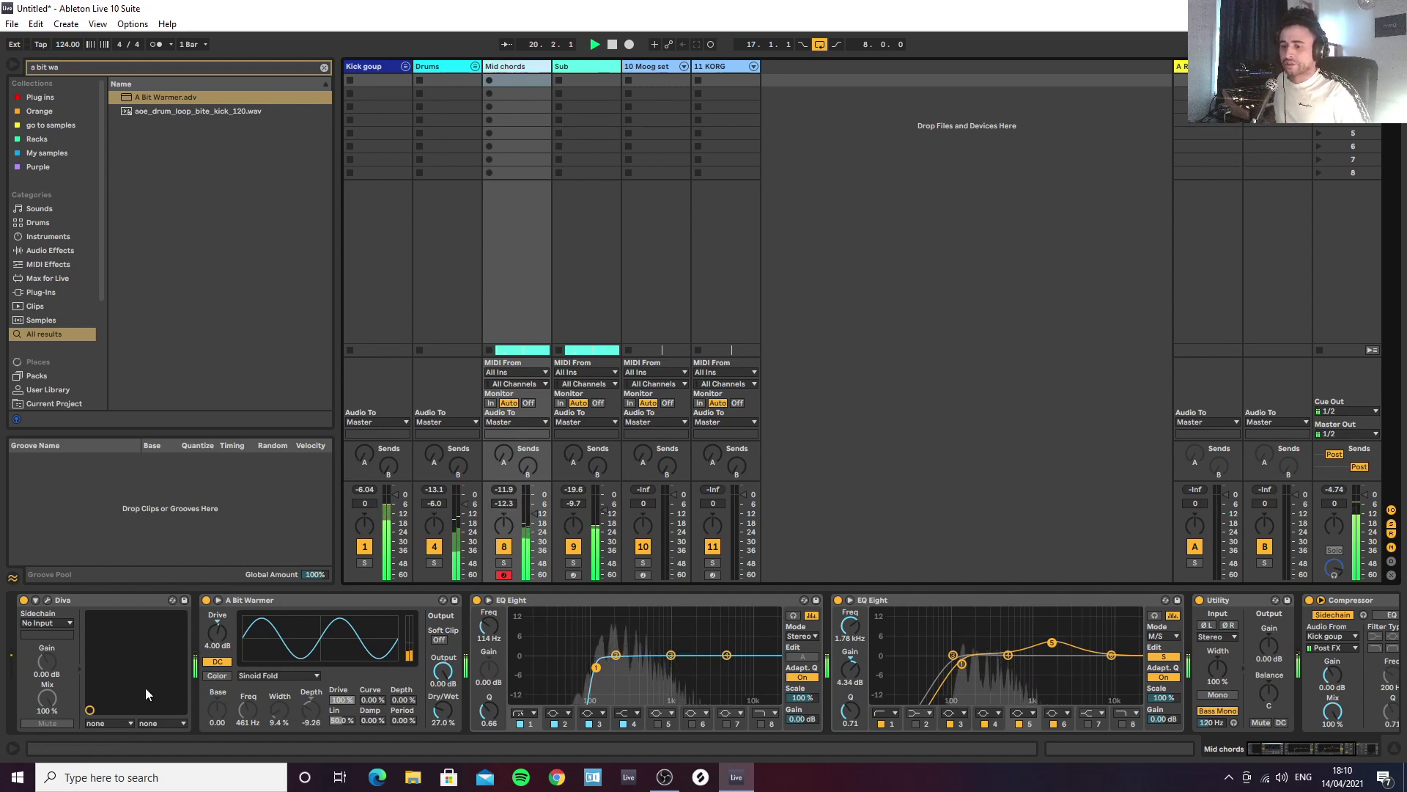
Step: Open Diva on the Mid chords track, adjust the ENV 2 filter modulation, and turn off the Chorus1 effect while listening
click(46, 599)
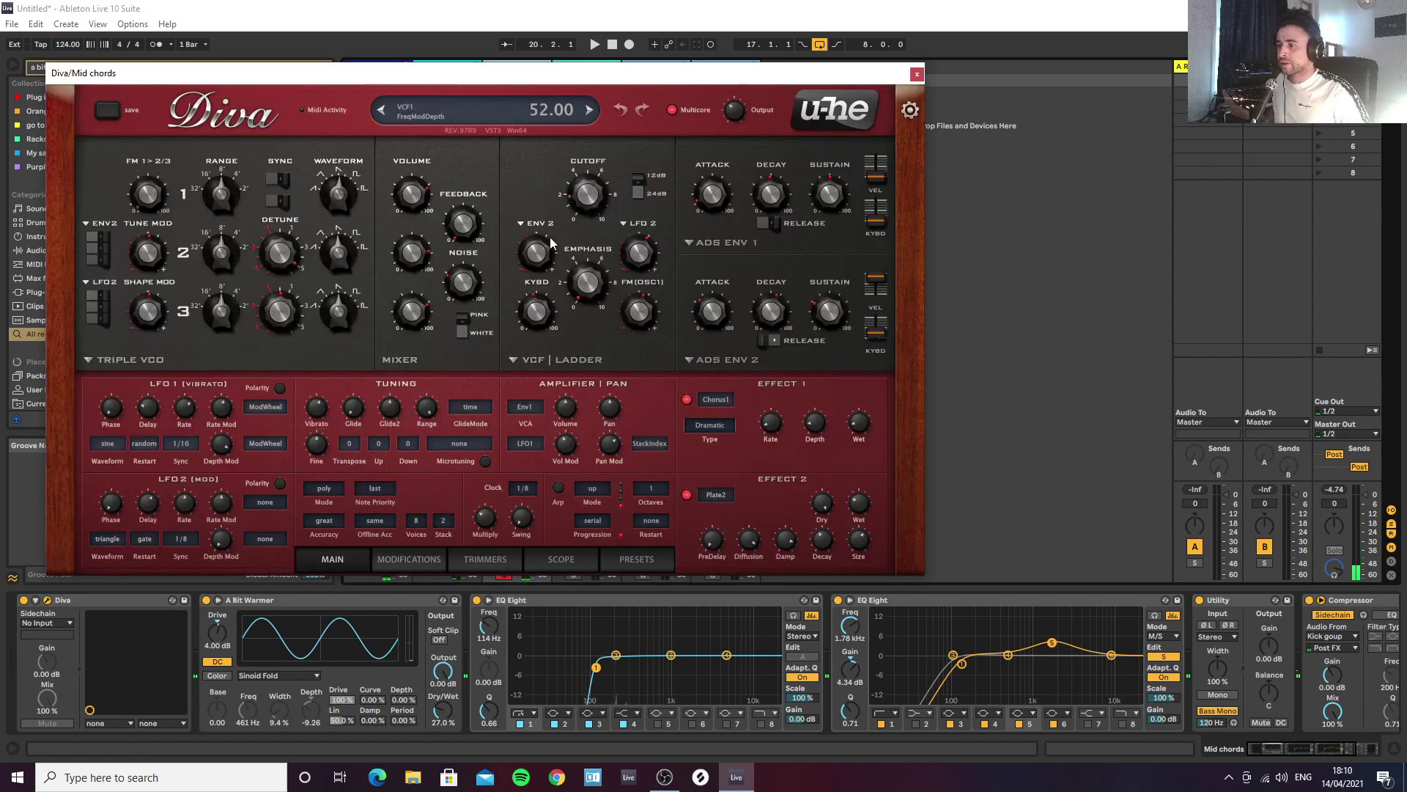
drag(551, 243, 546, 250)
key(space)
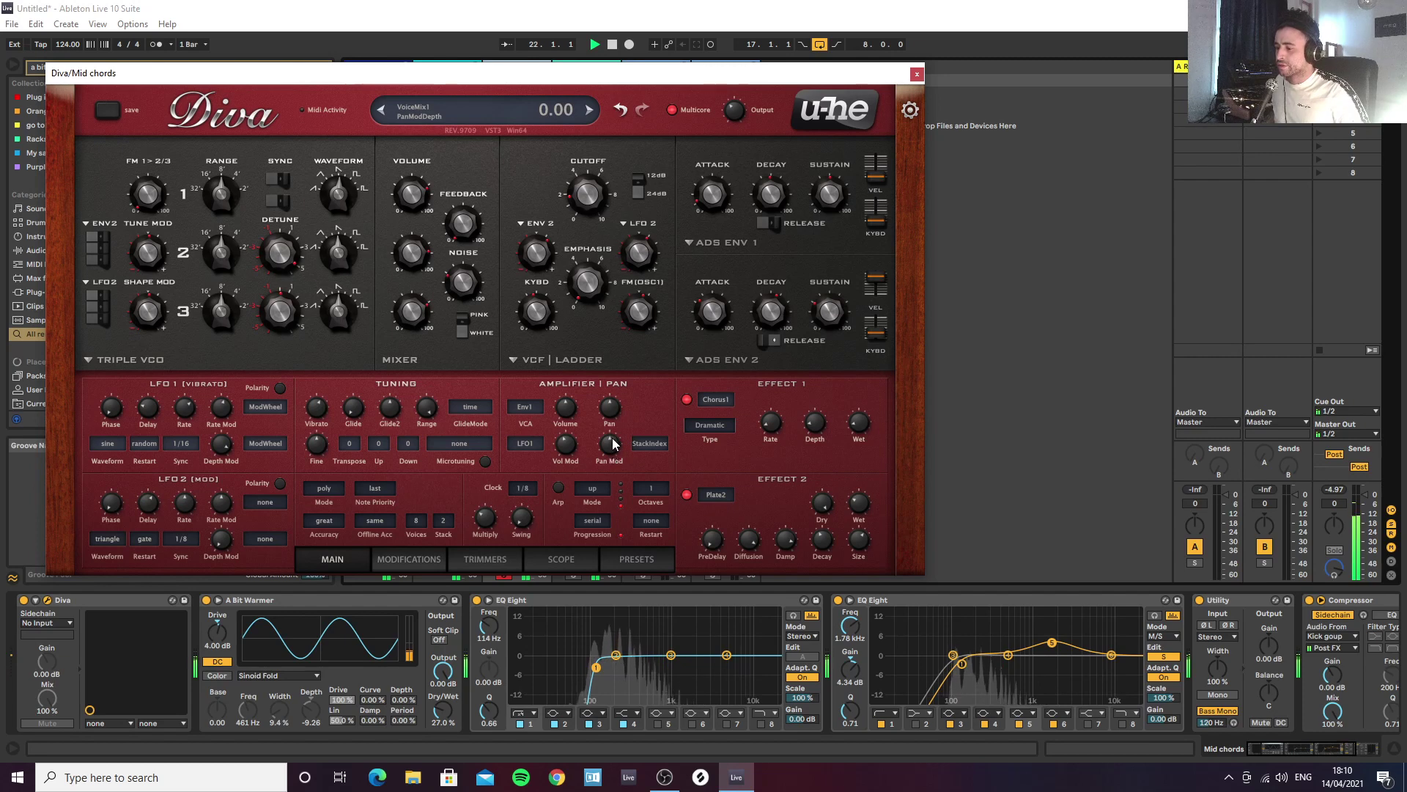
click(688, 400)
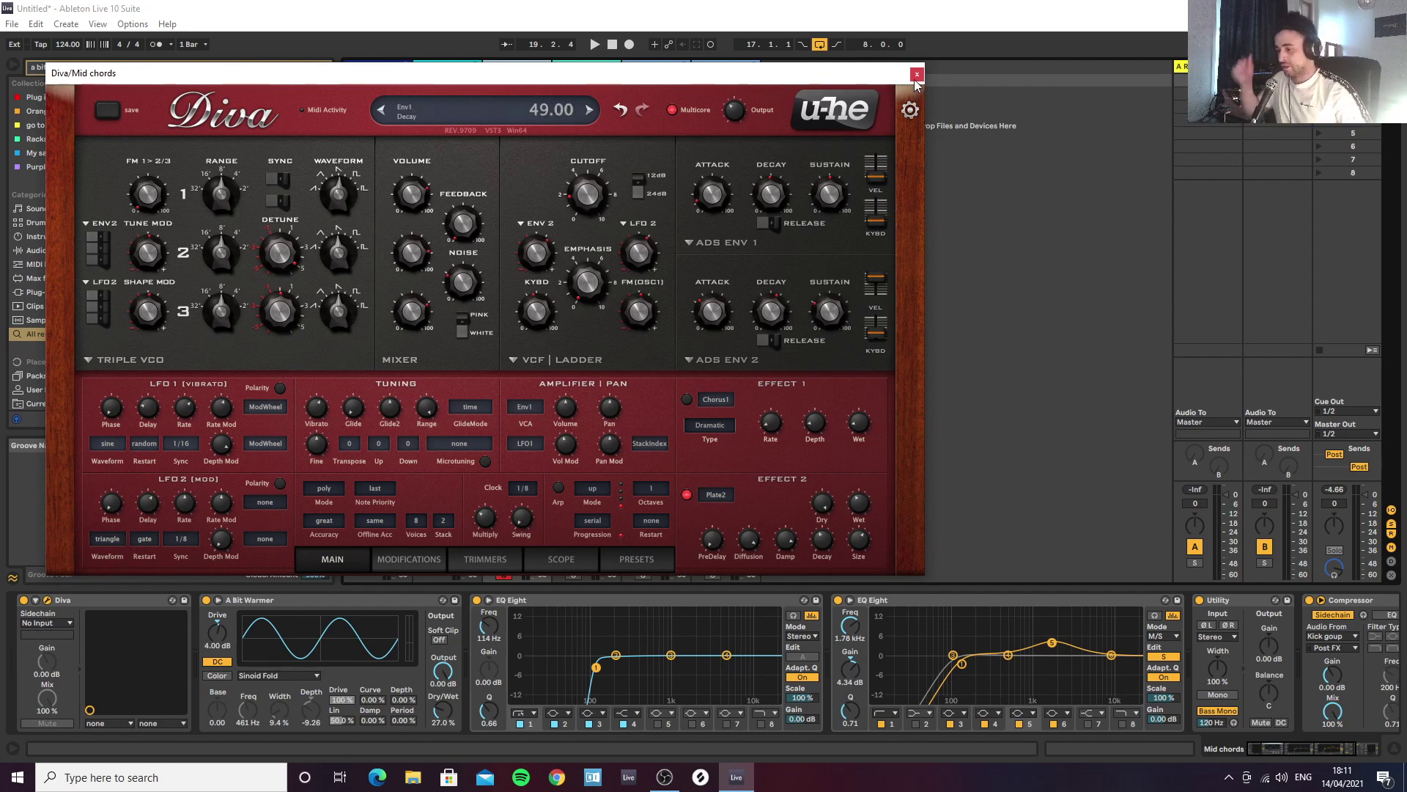
key(space)
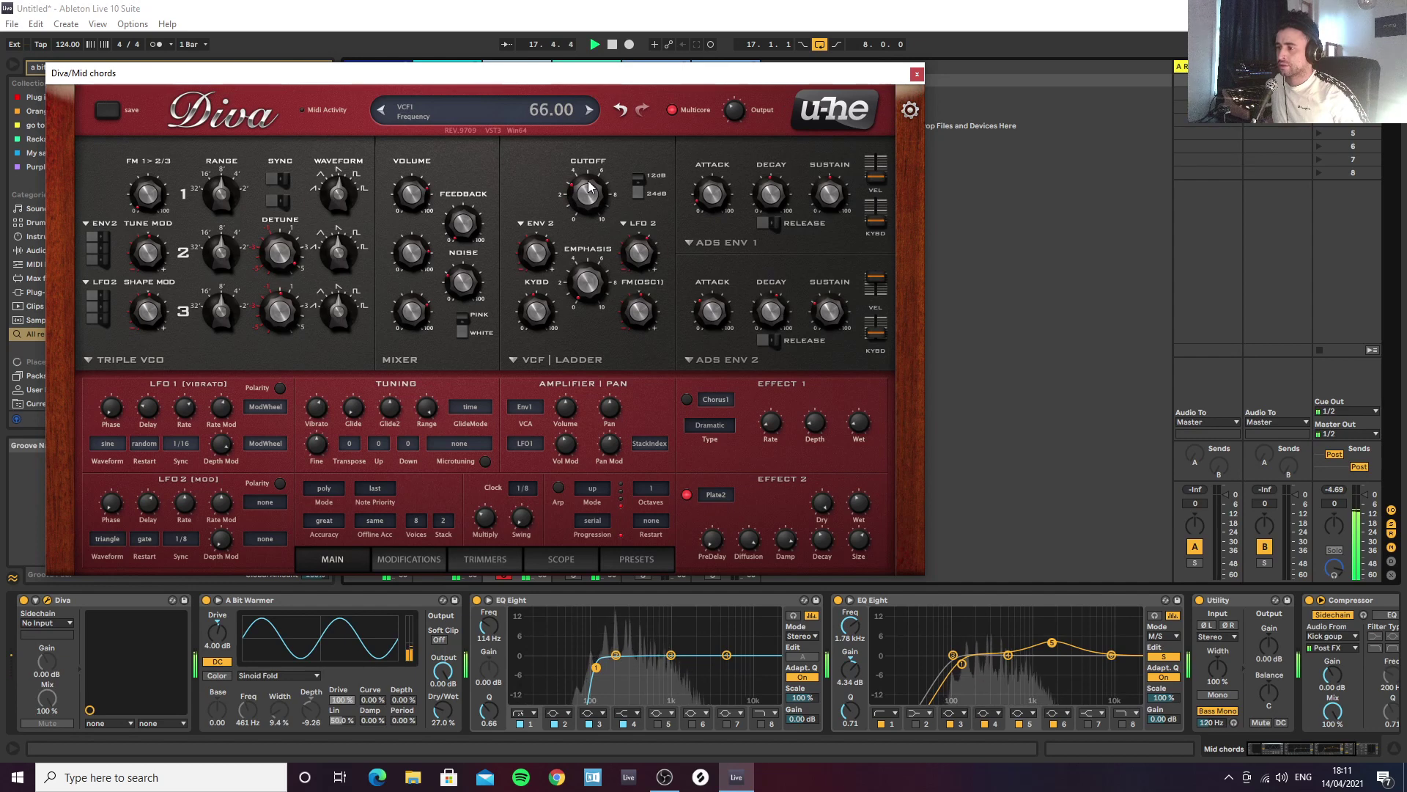
Step: Set Diva's filter cutoff to 65.50 and lower A Bit Warmer's output to -11.4 dB on Mid chords while listening
mouse_move(588, 180)
mouse_down()
mouse_move(609, 124)
mouse_move(600, 162)
mouse_up()
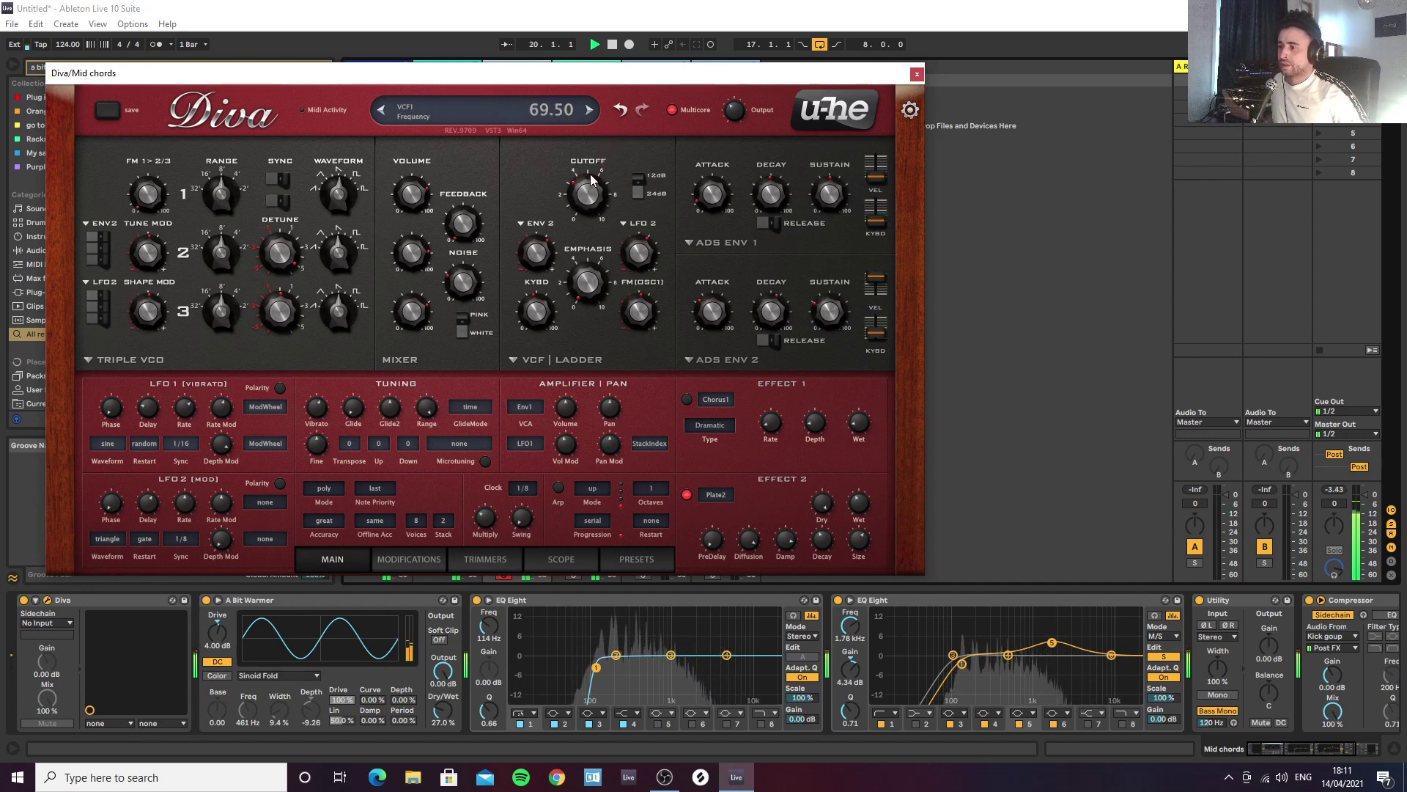
key(space)
drag(444, 672, 443, 691)
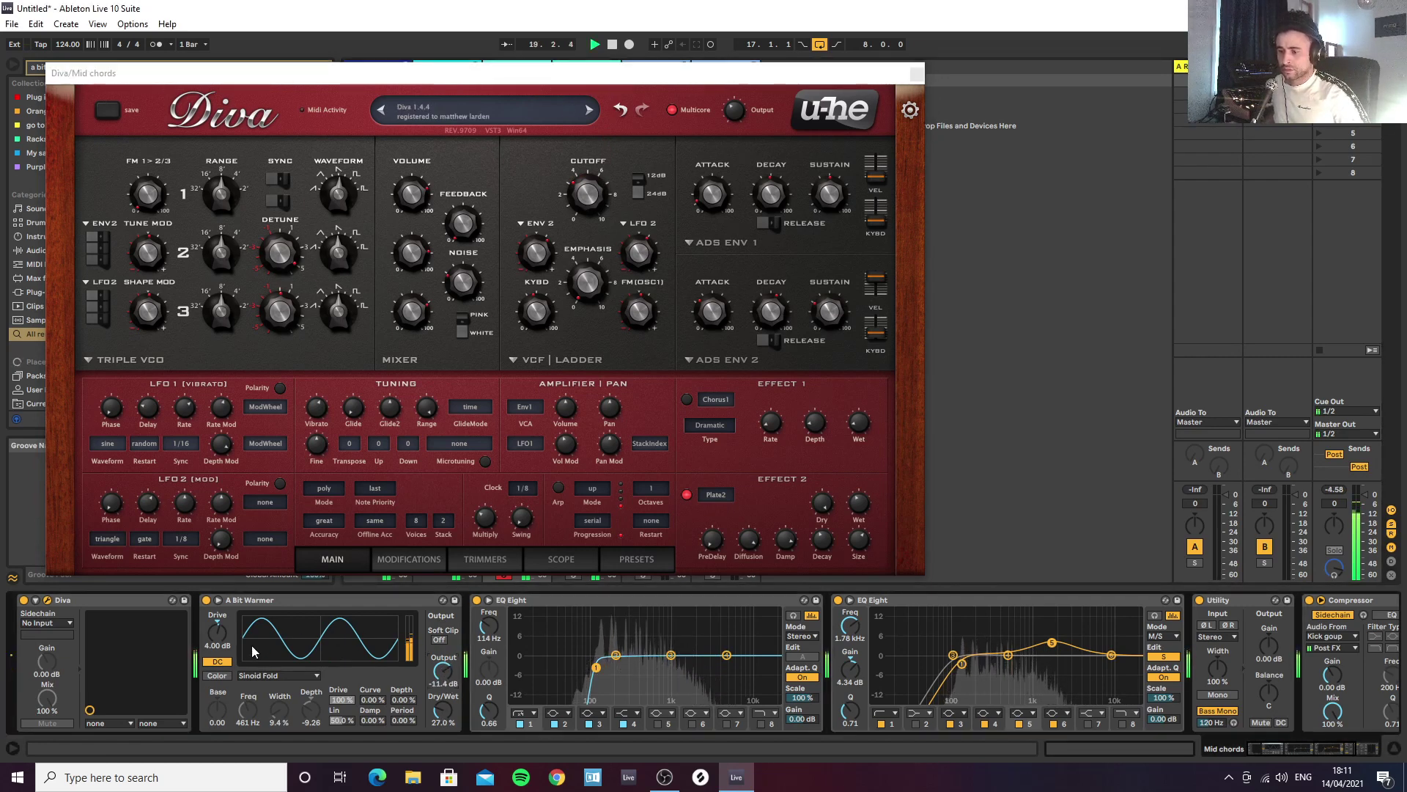
click(736, 117)
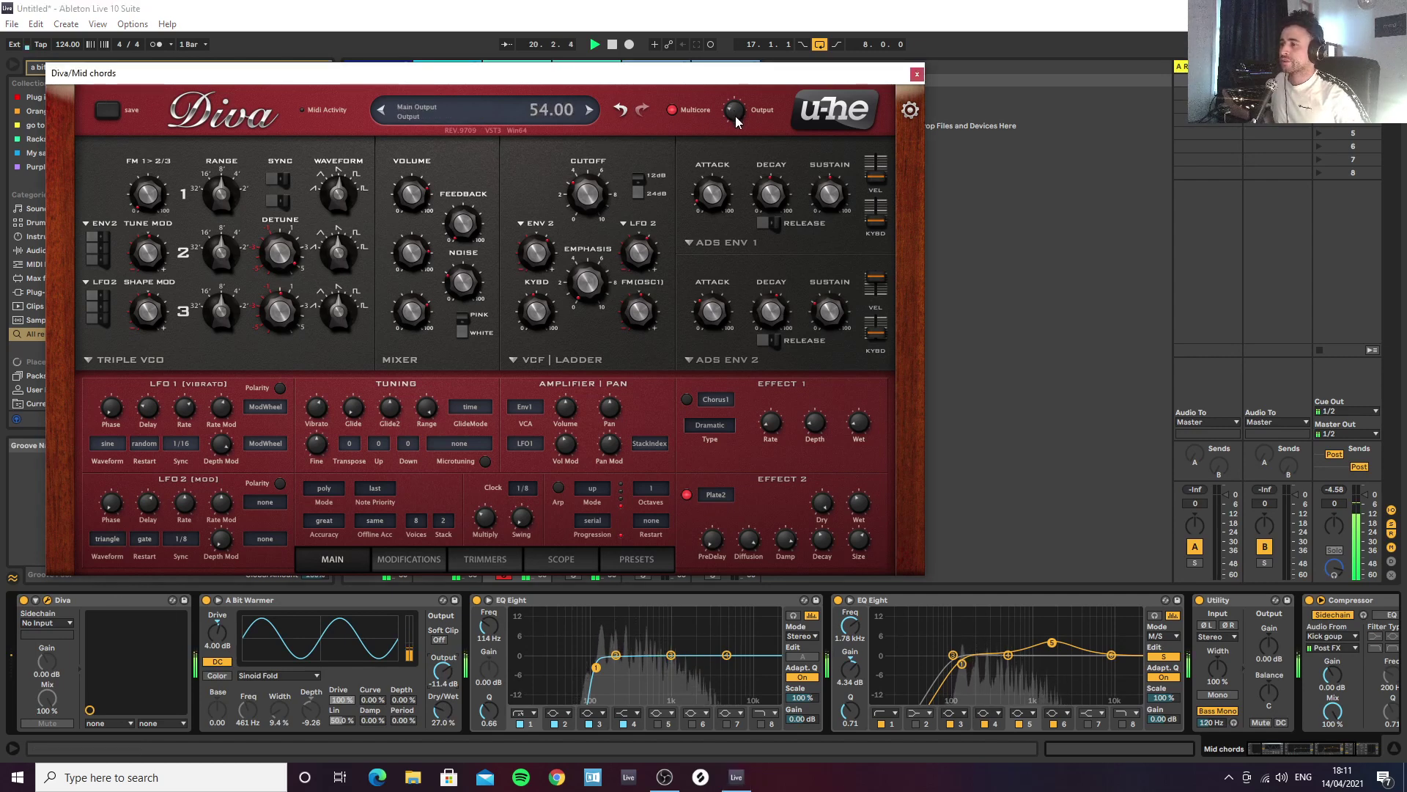
drag(588, 185, 595, 196)
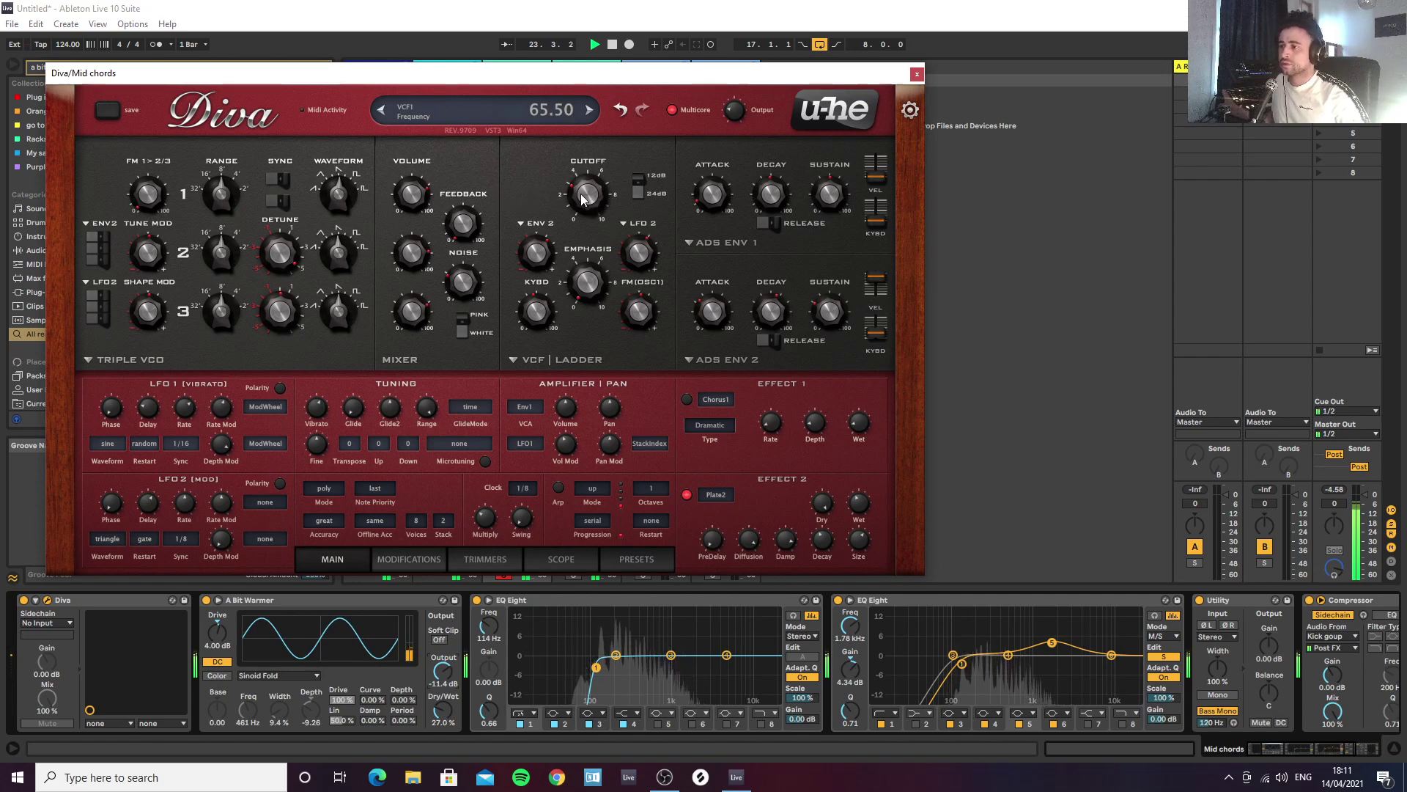
click(919, 75)
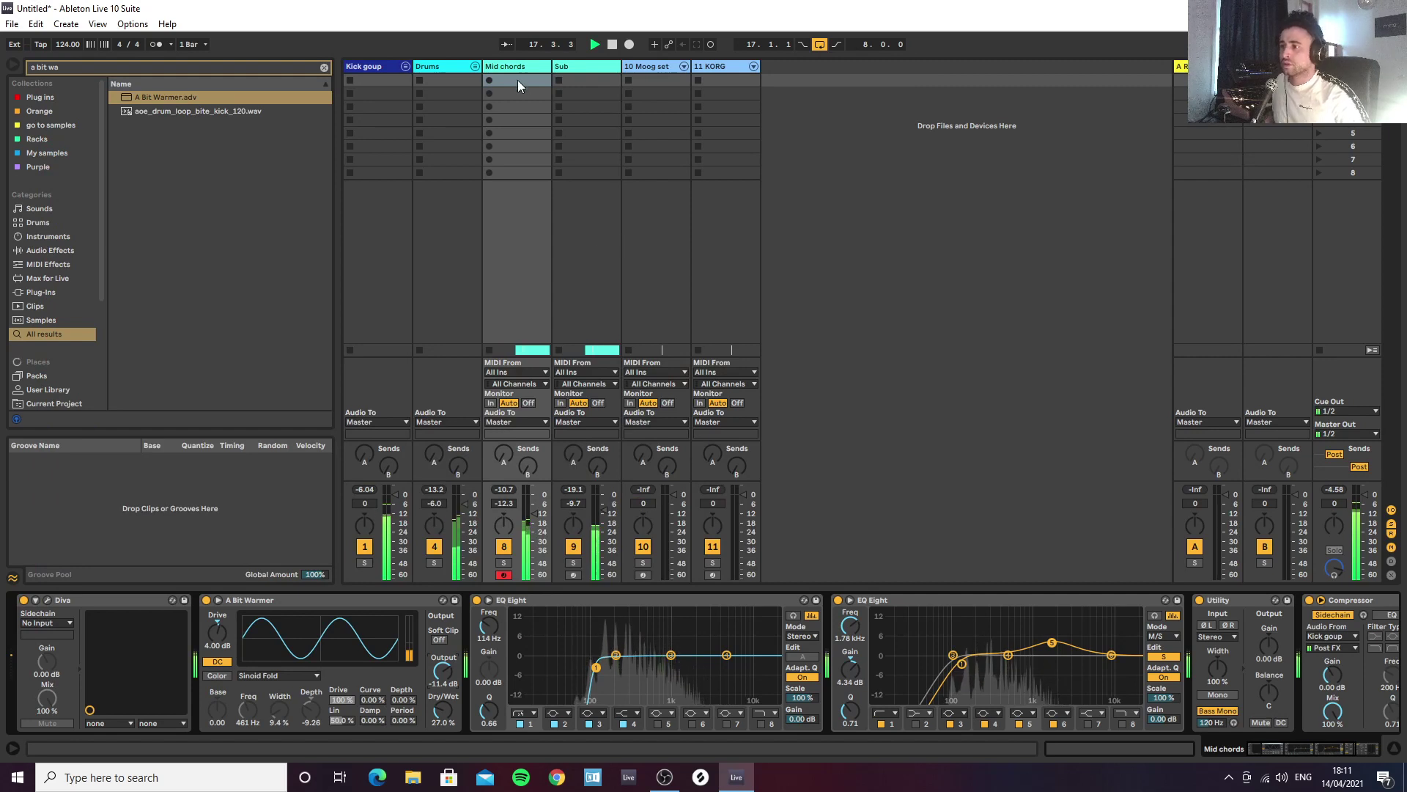
Step: Raise the Mid chords volume to -8.6 dB and turn on Color in A Bit Warmer with Width at 40%
drag(504, 503, 504, 475)
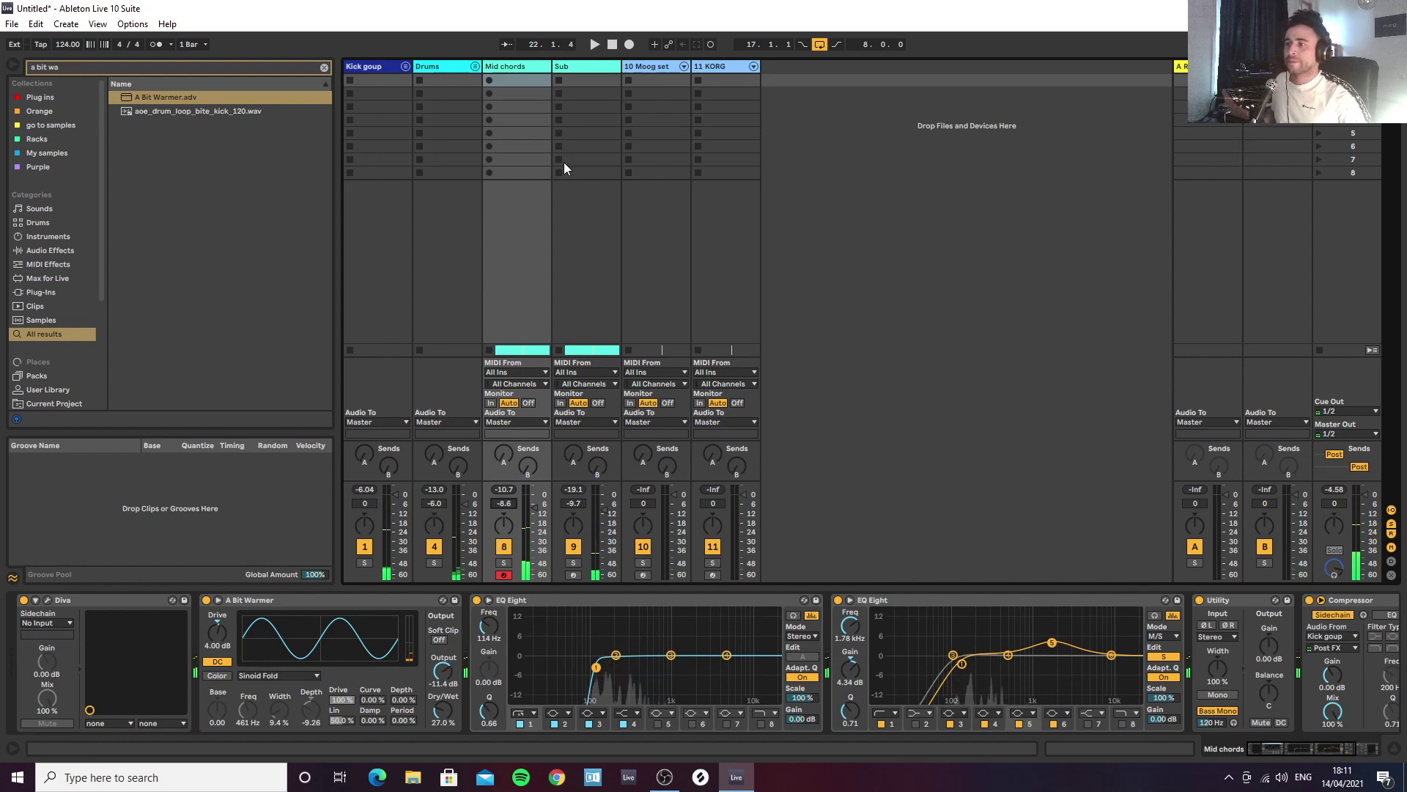
key(space)
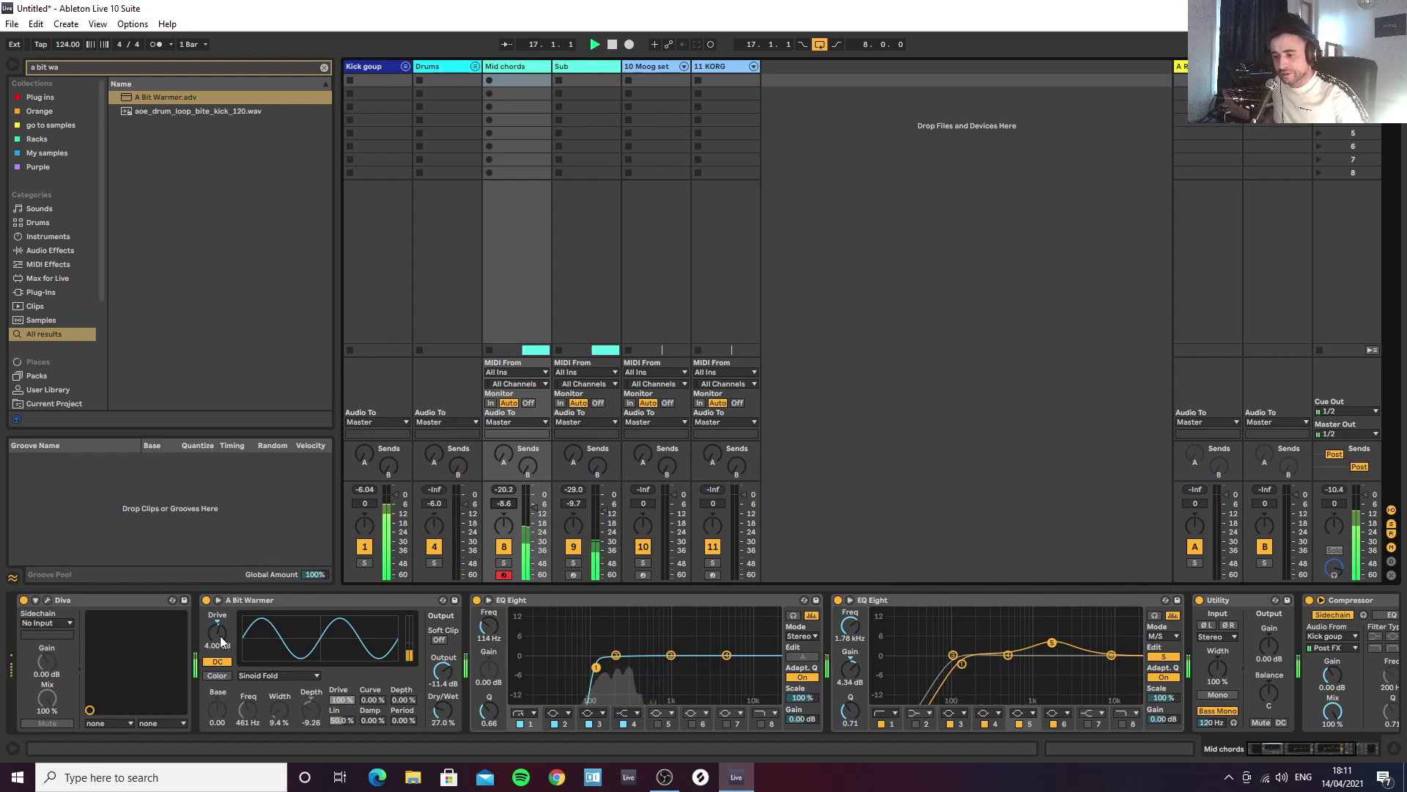
mouse_move(220, 636)
mouse_down()
mouse_move(220, 601)
mouse_move(220, 637)
mouse_up()
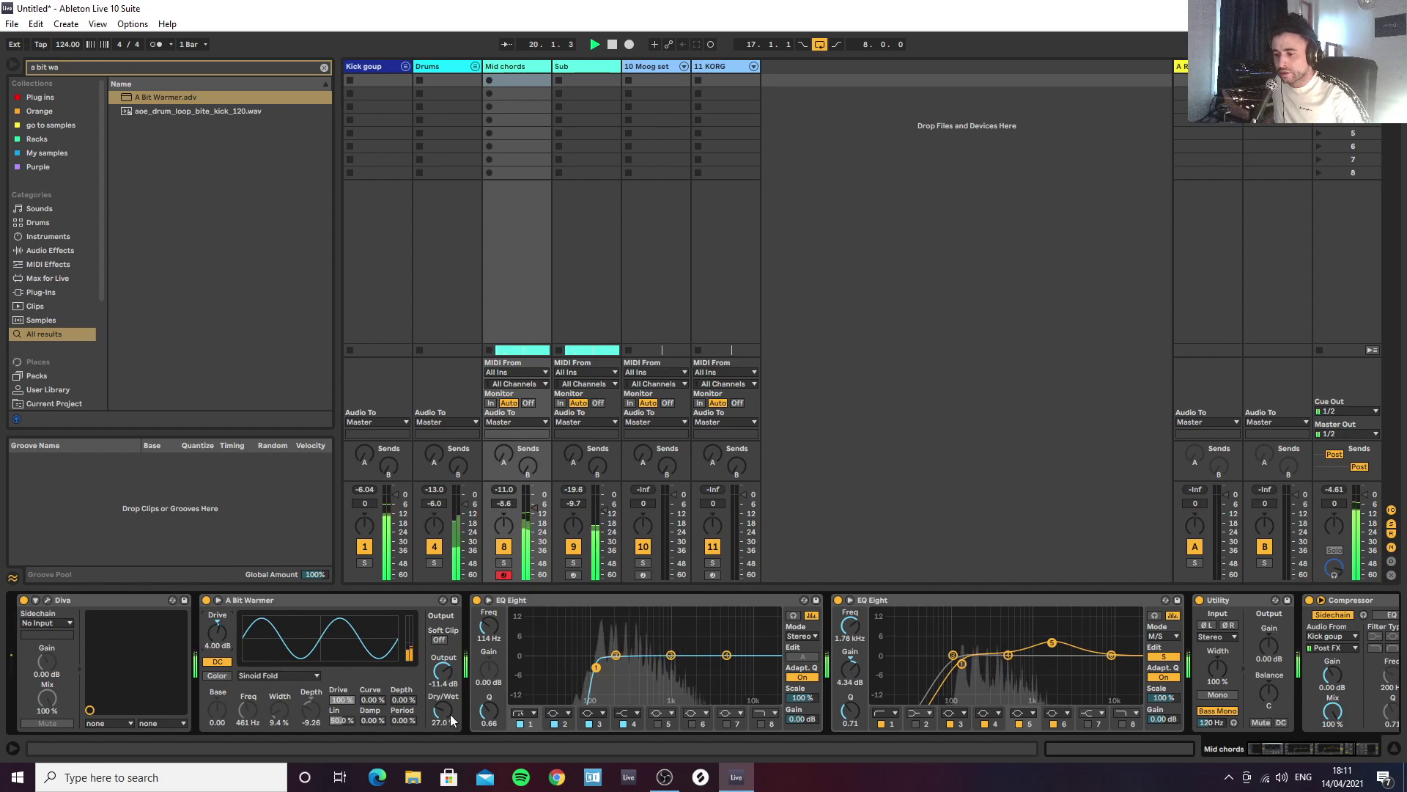
click(218, 676)
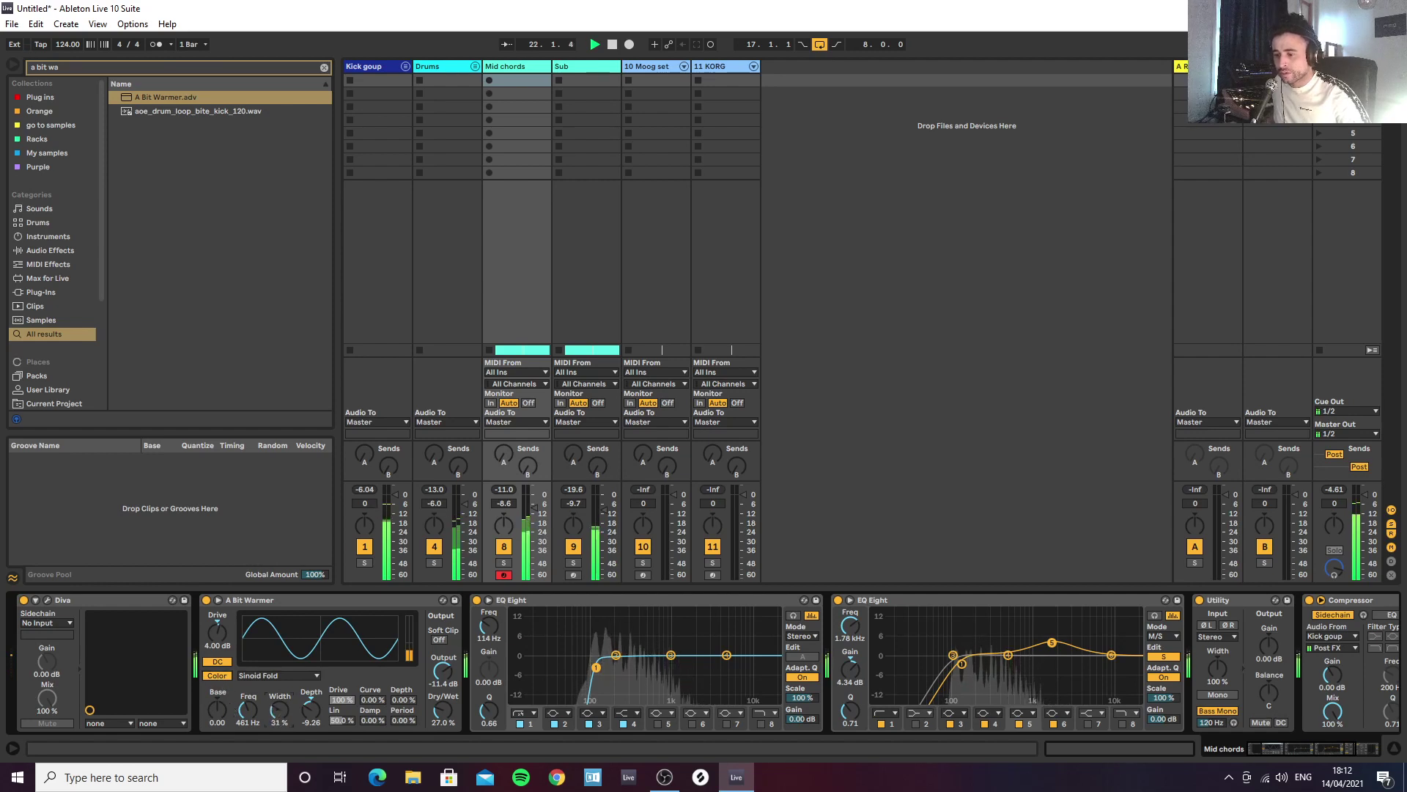
drag(279, 710, 279, 705)
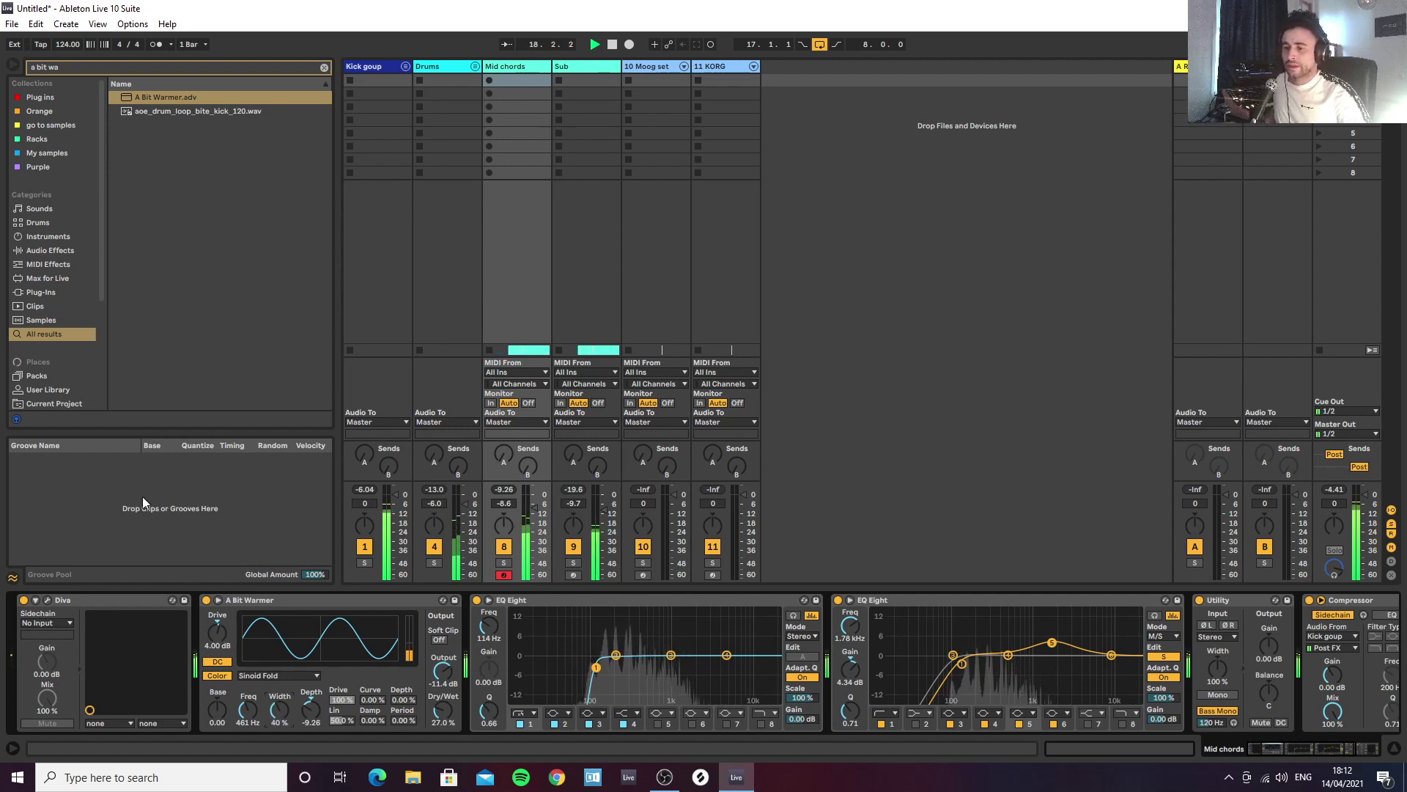
Step: Turn off the Plate2 effect in Diva on the Mid chords track
click(47, 599)
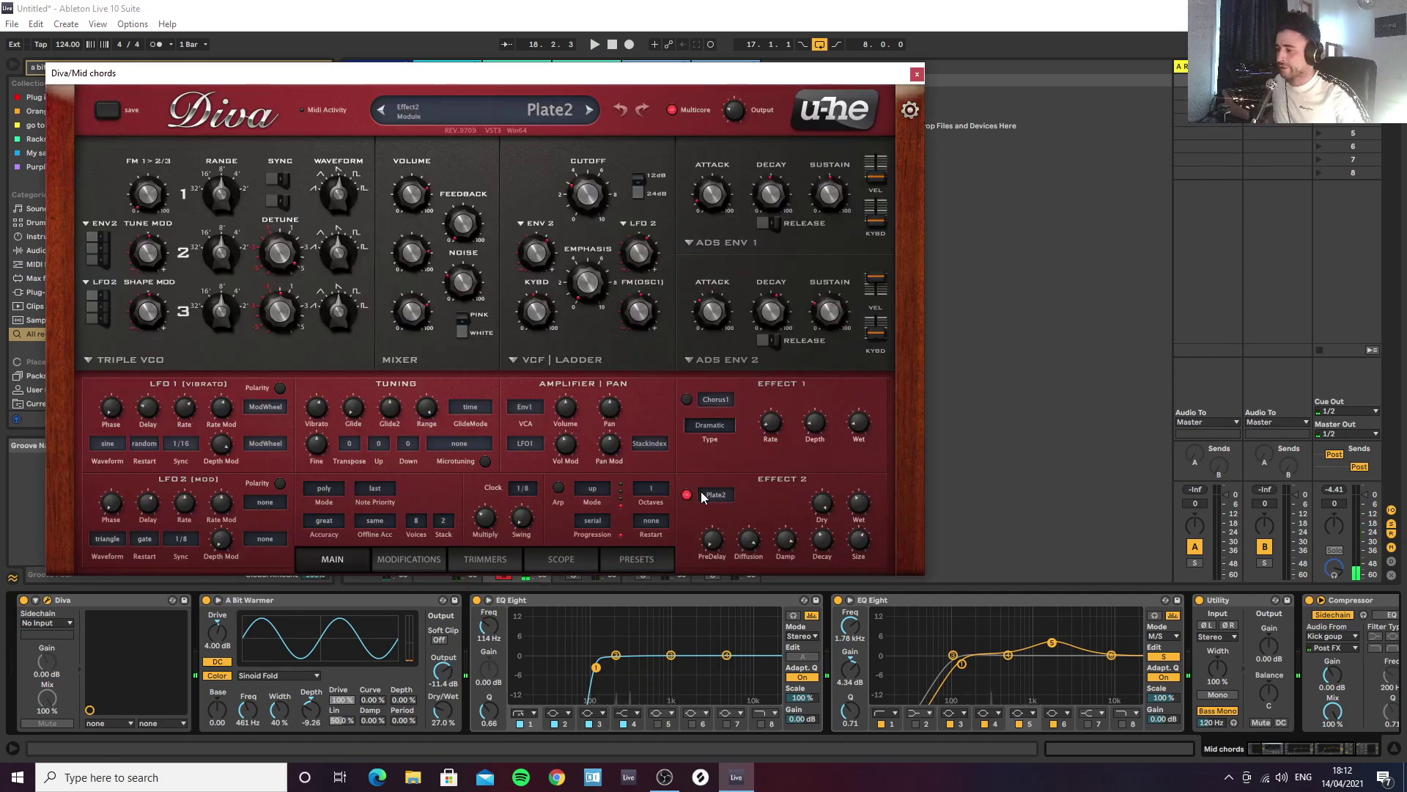
click(917, 74)
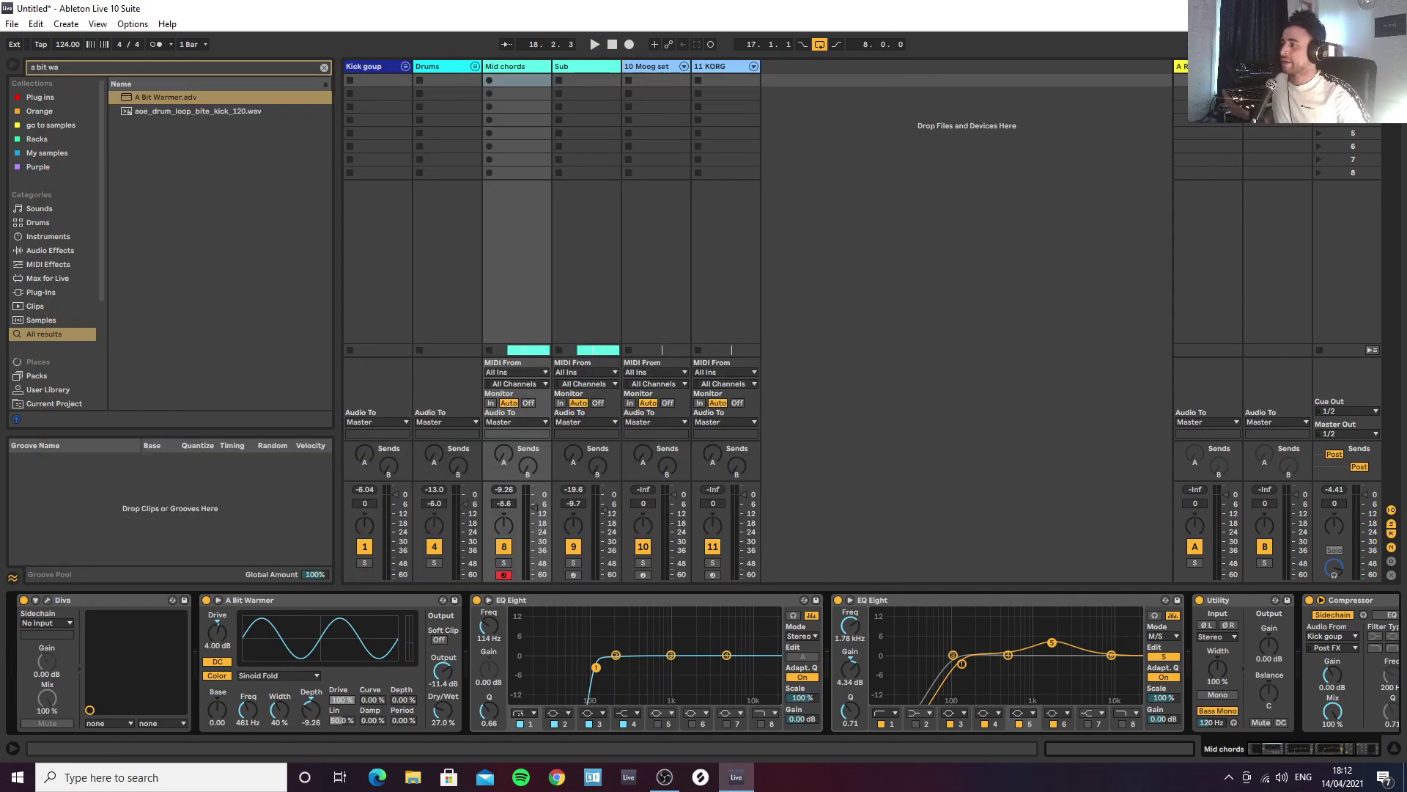
Step: Search for "valha" and replace the stock Reverb on return track A with ValhallaVintageVerb_x64
click(1207, 67)
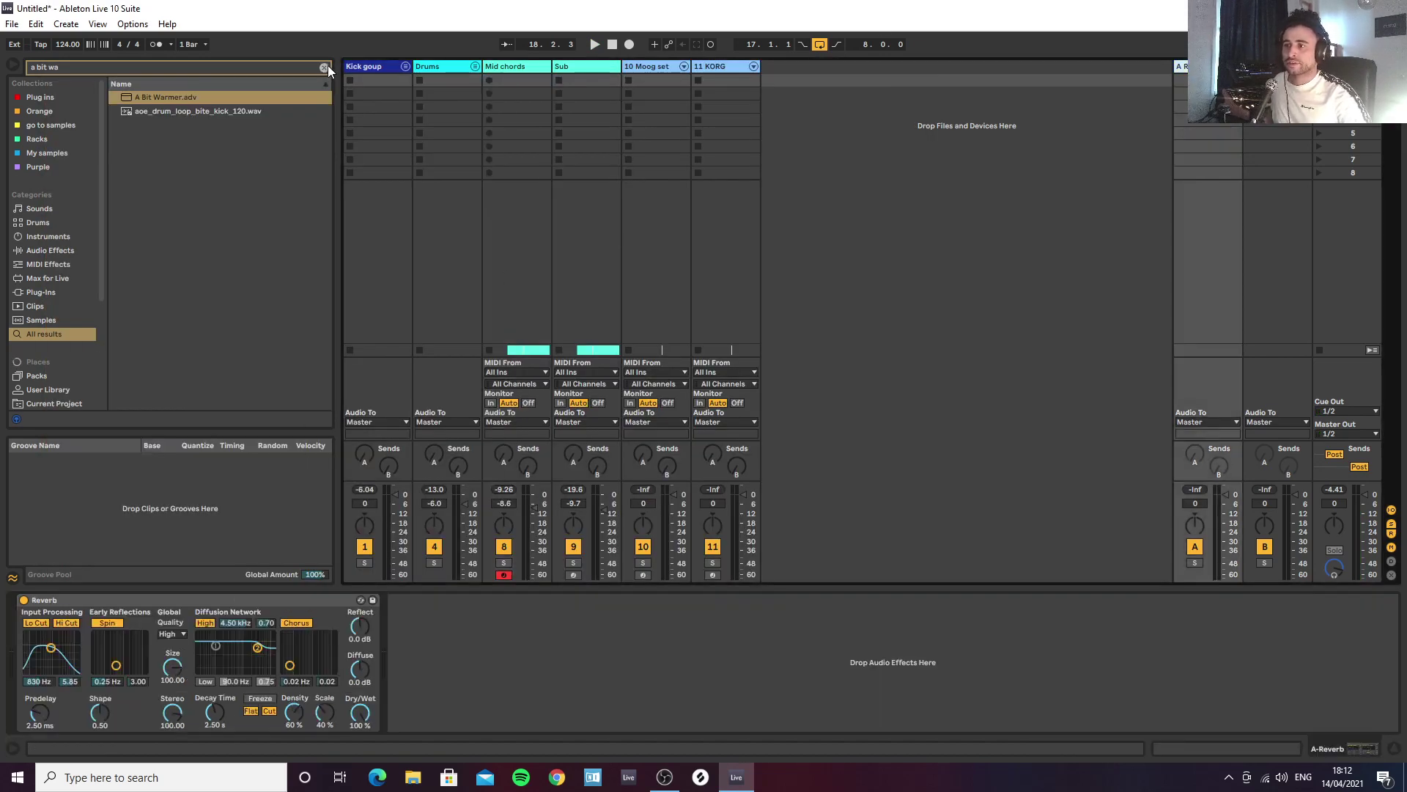
click(324, 68)
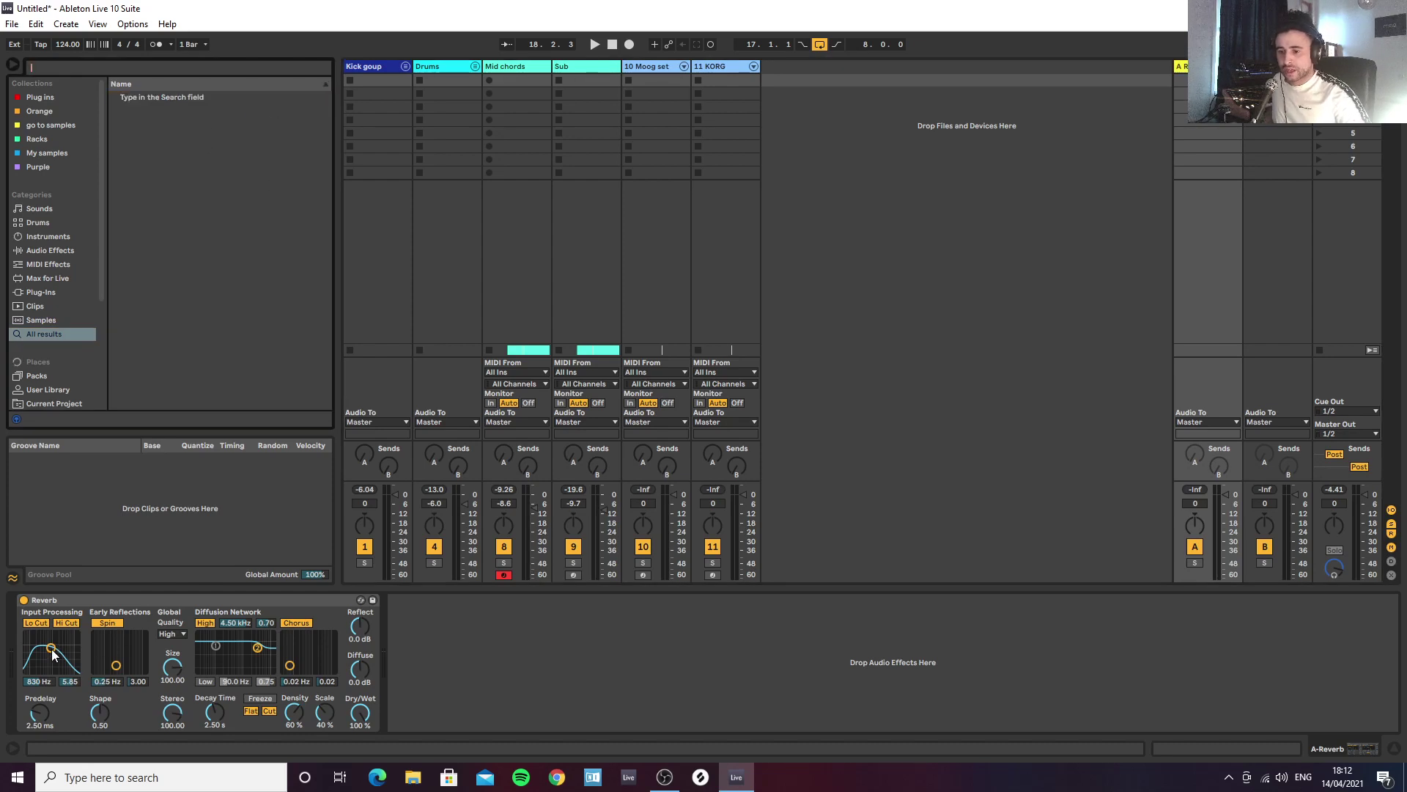
text(valha)
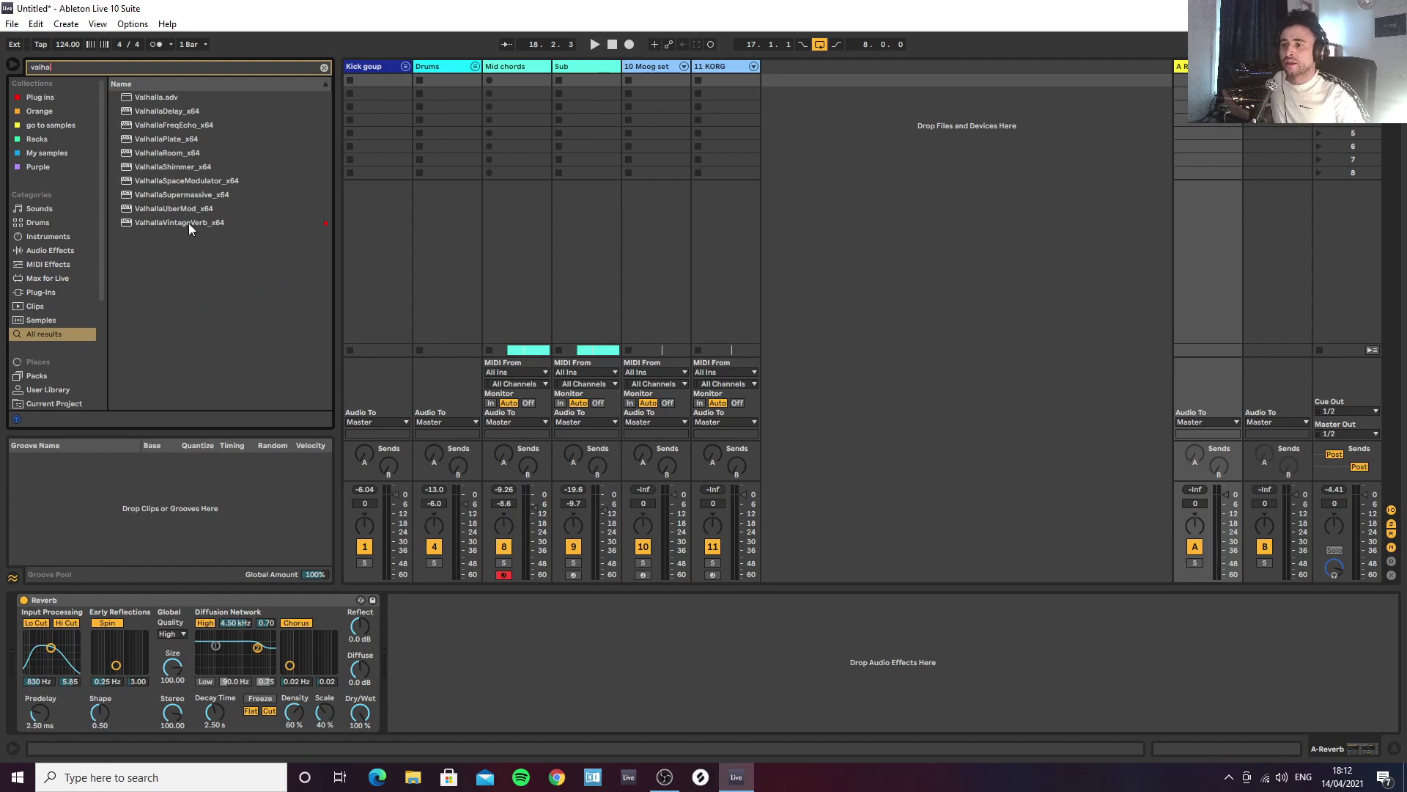
drag(188, 223, 96, 642)
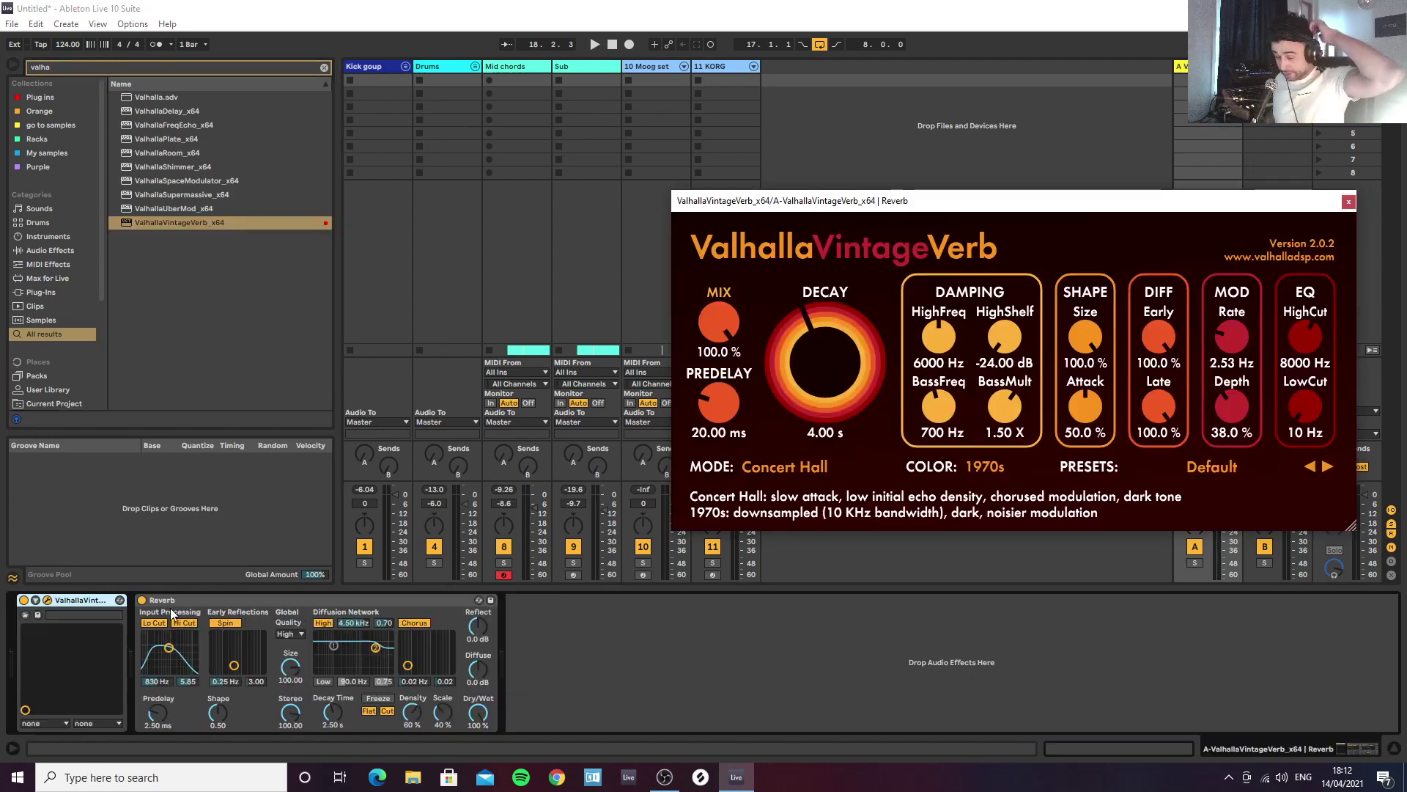
click(238, 601)
key(Delete)
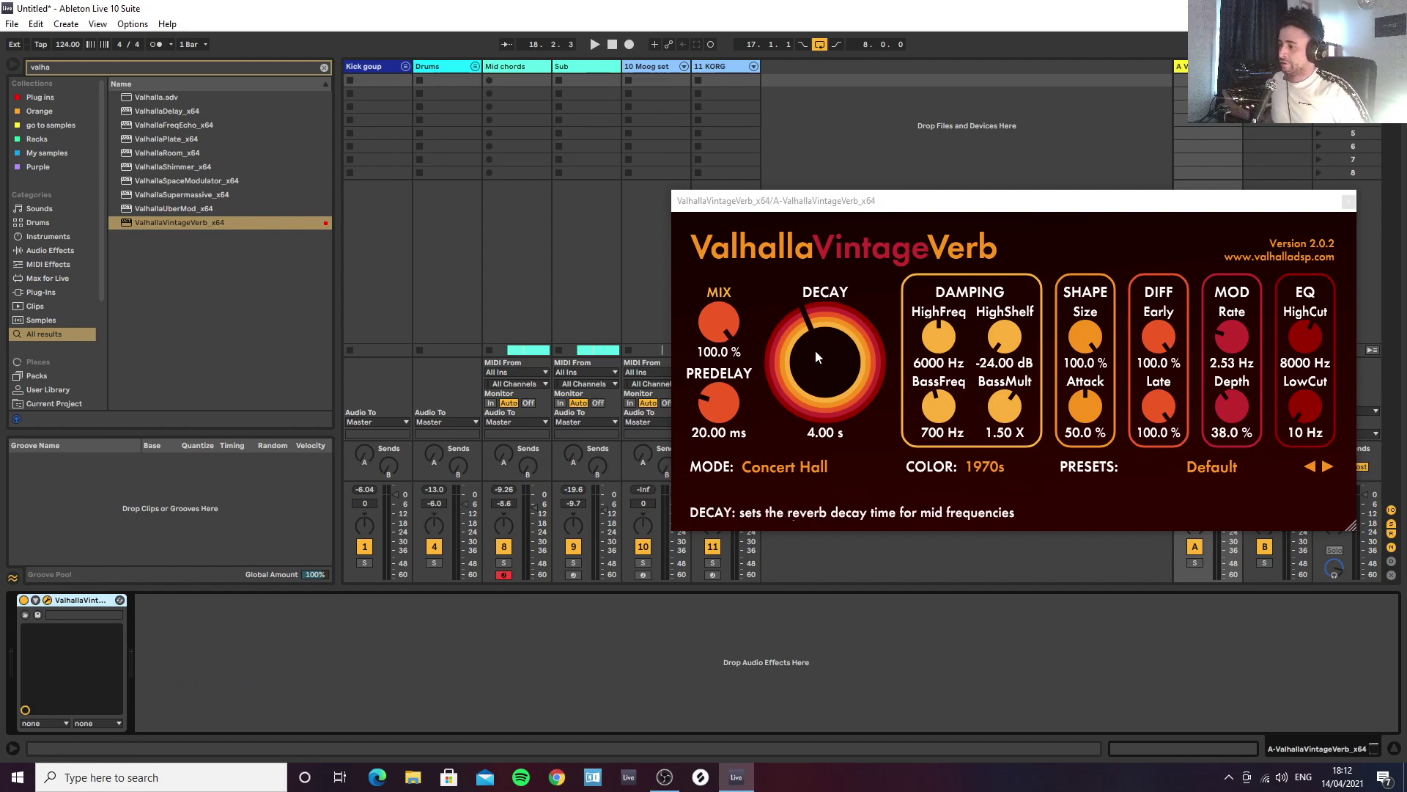
Step: Set ValhallaVintageVerb's decay to 1.08 s, predelay to 11.64 ms, LowCut to 420 Hz and HighCut to 7550 Hz, keeping Concert Hall mode
mouse_move(723, 323)
mouse_down()
mouse_move(728, 425)
mouse_move(720, 316)
mouse_up()
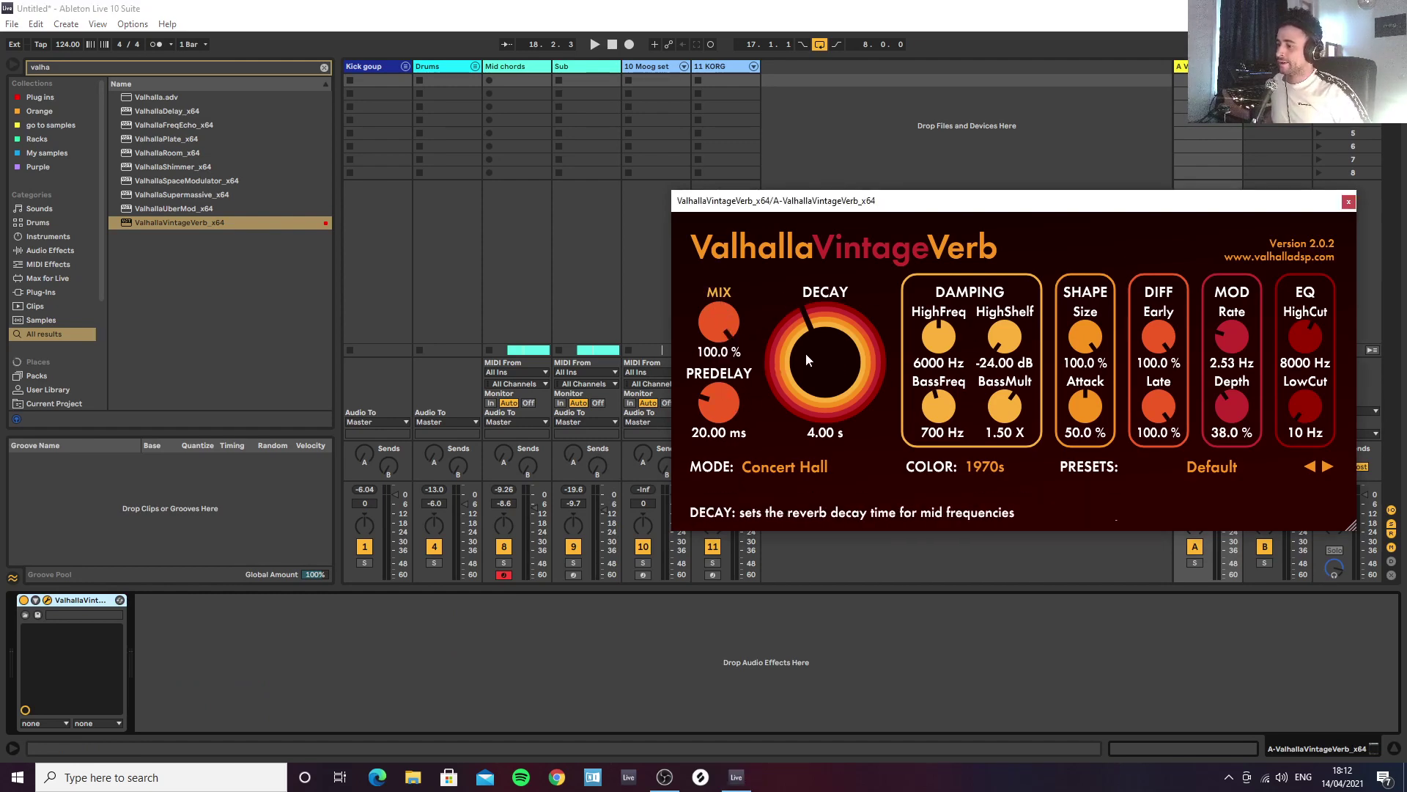
drag(806, 353, 806, 376)
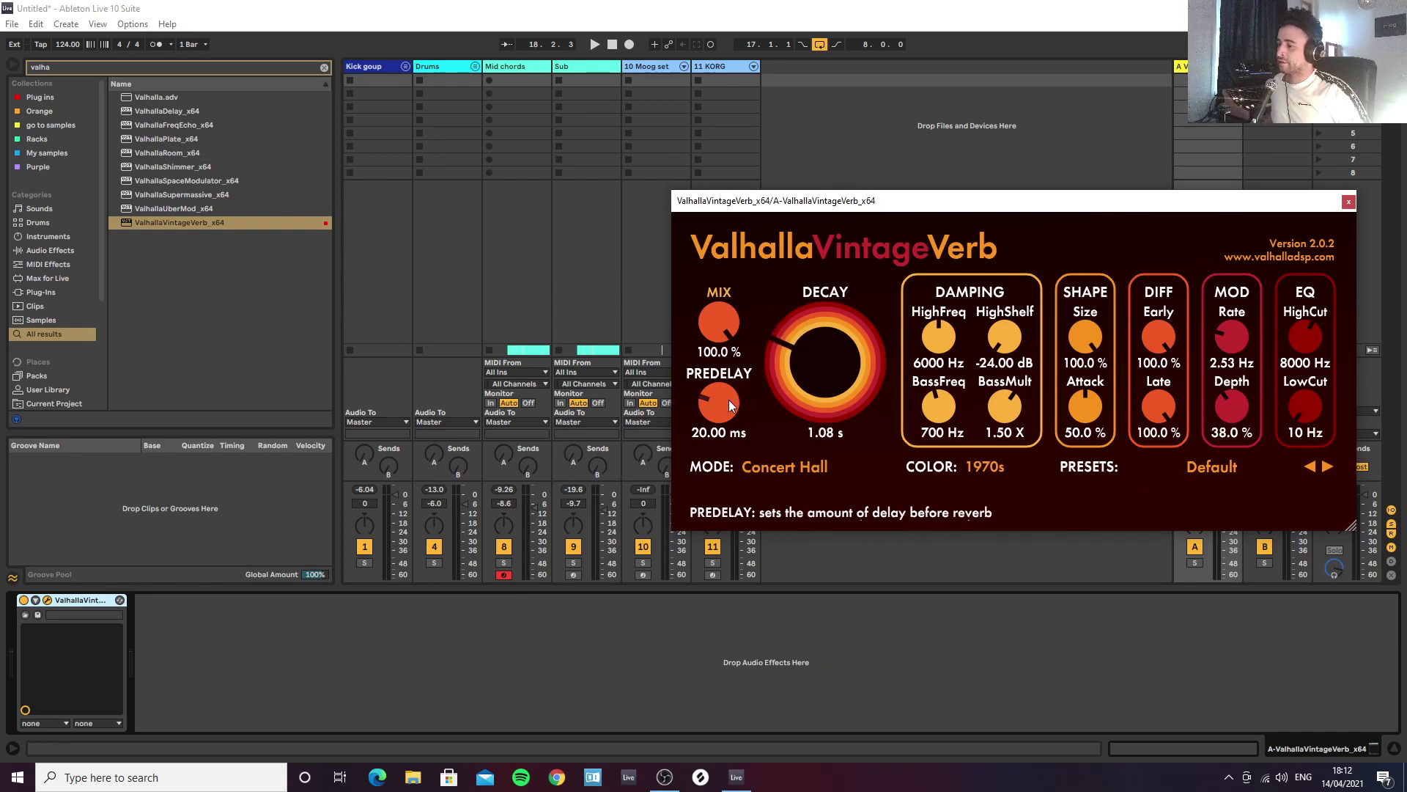
drag(727, 402, 728, 407)
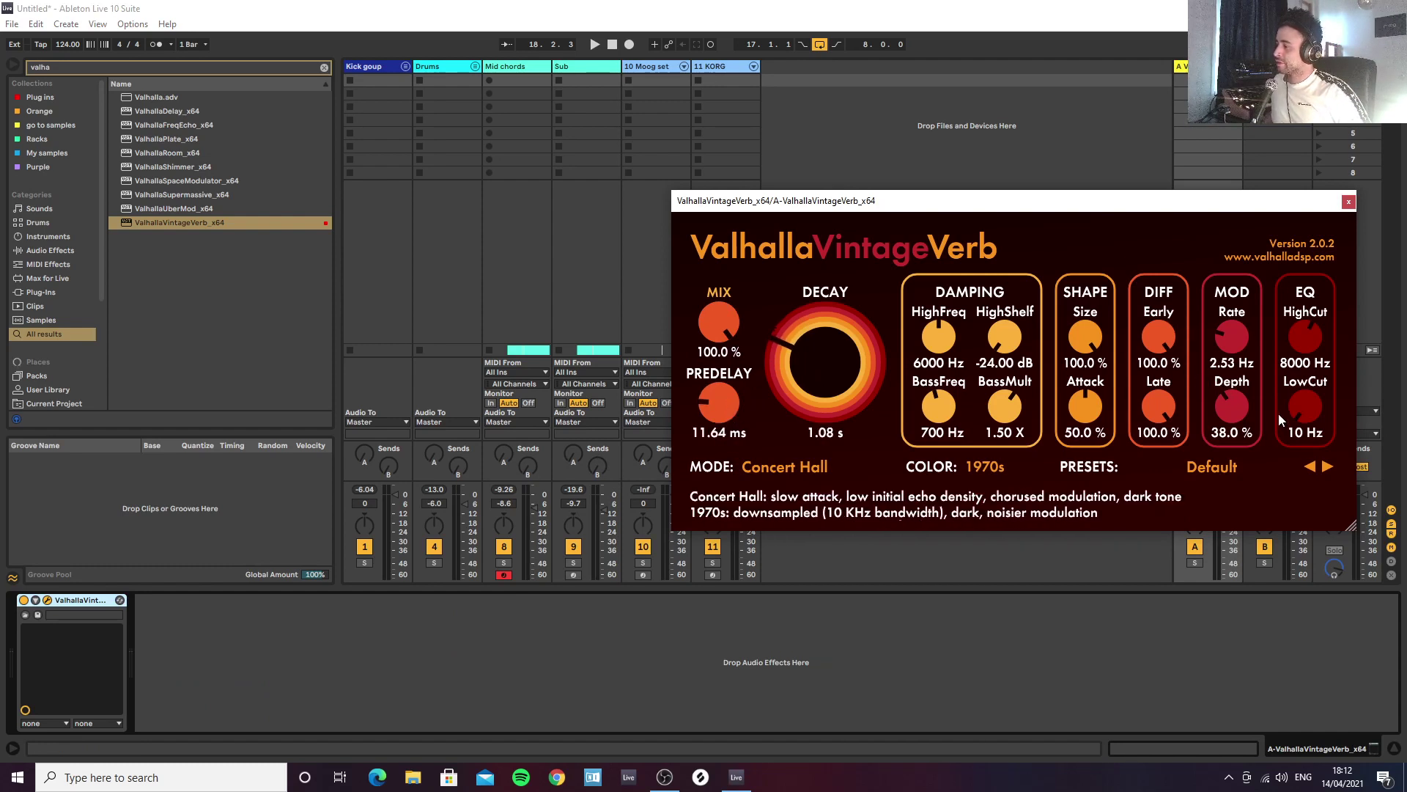
drag(1313, 422, 1309, 334)
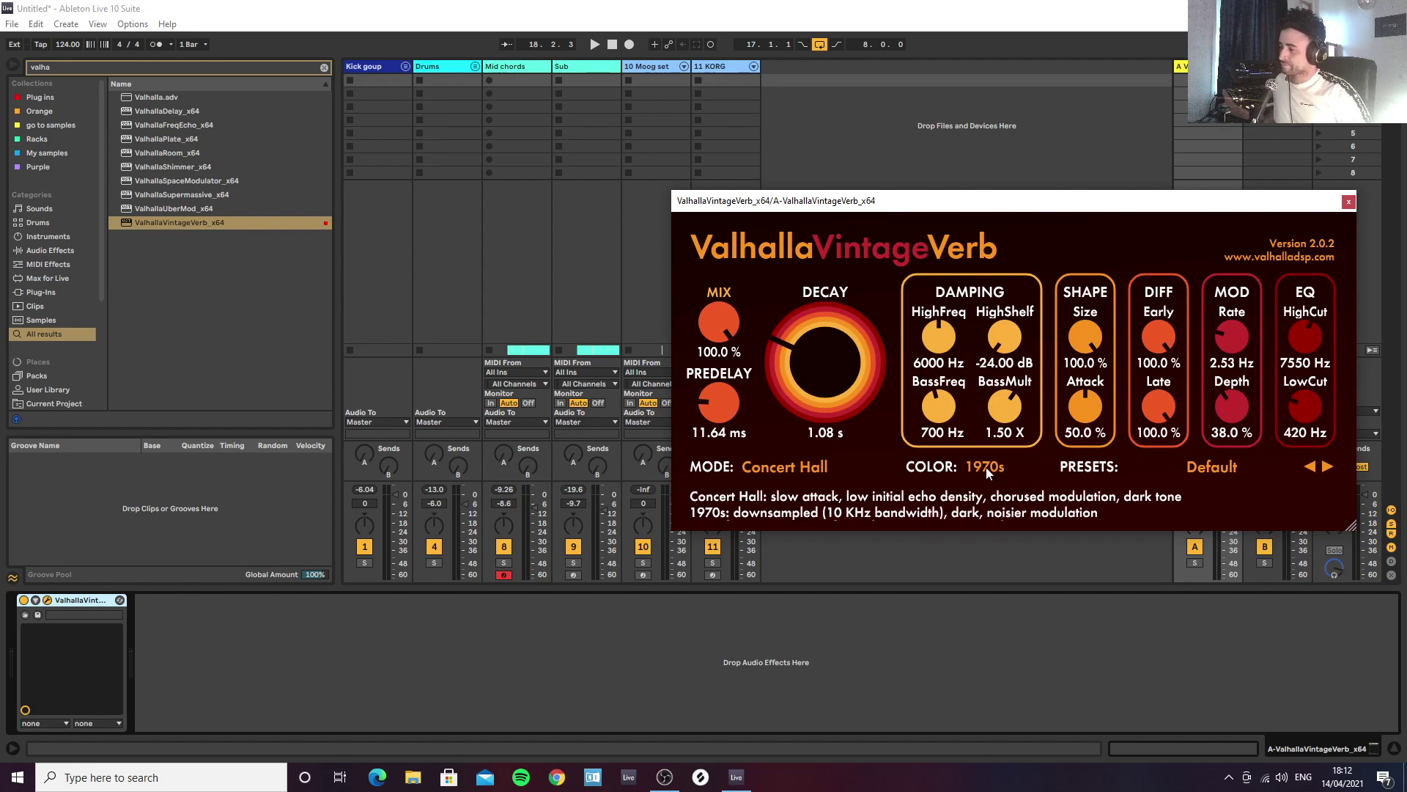
click(762, 472)
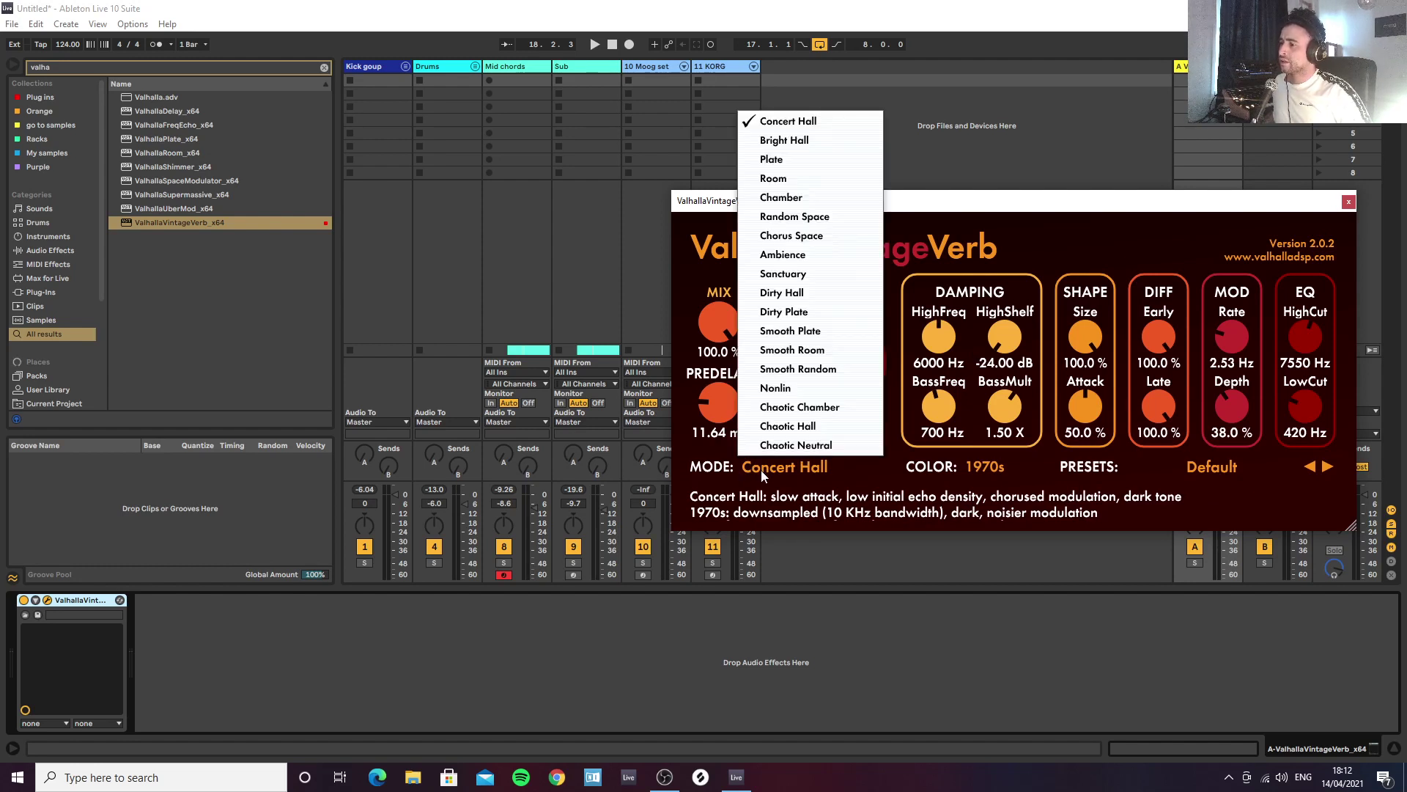
click(761, 472)
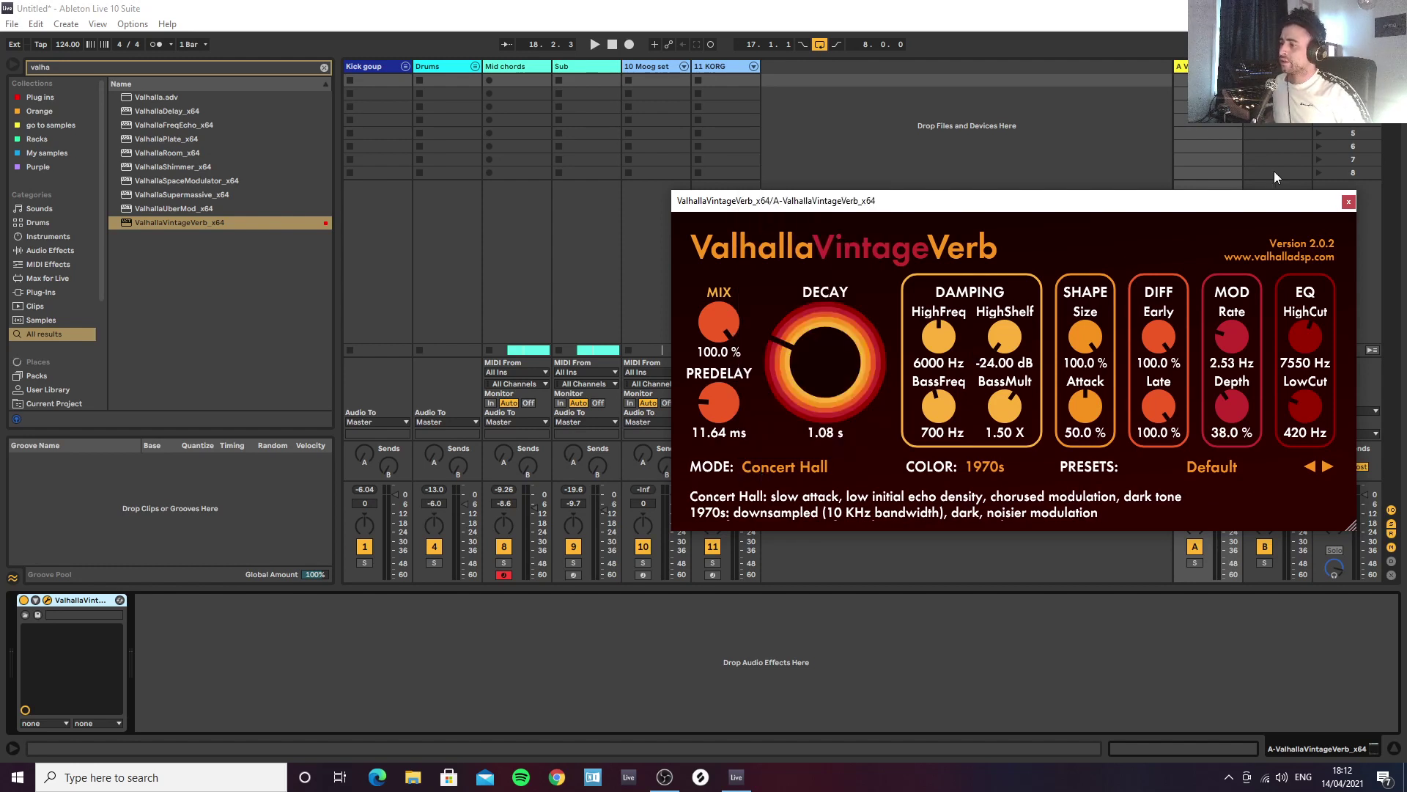
click(1348, 201)
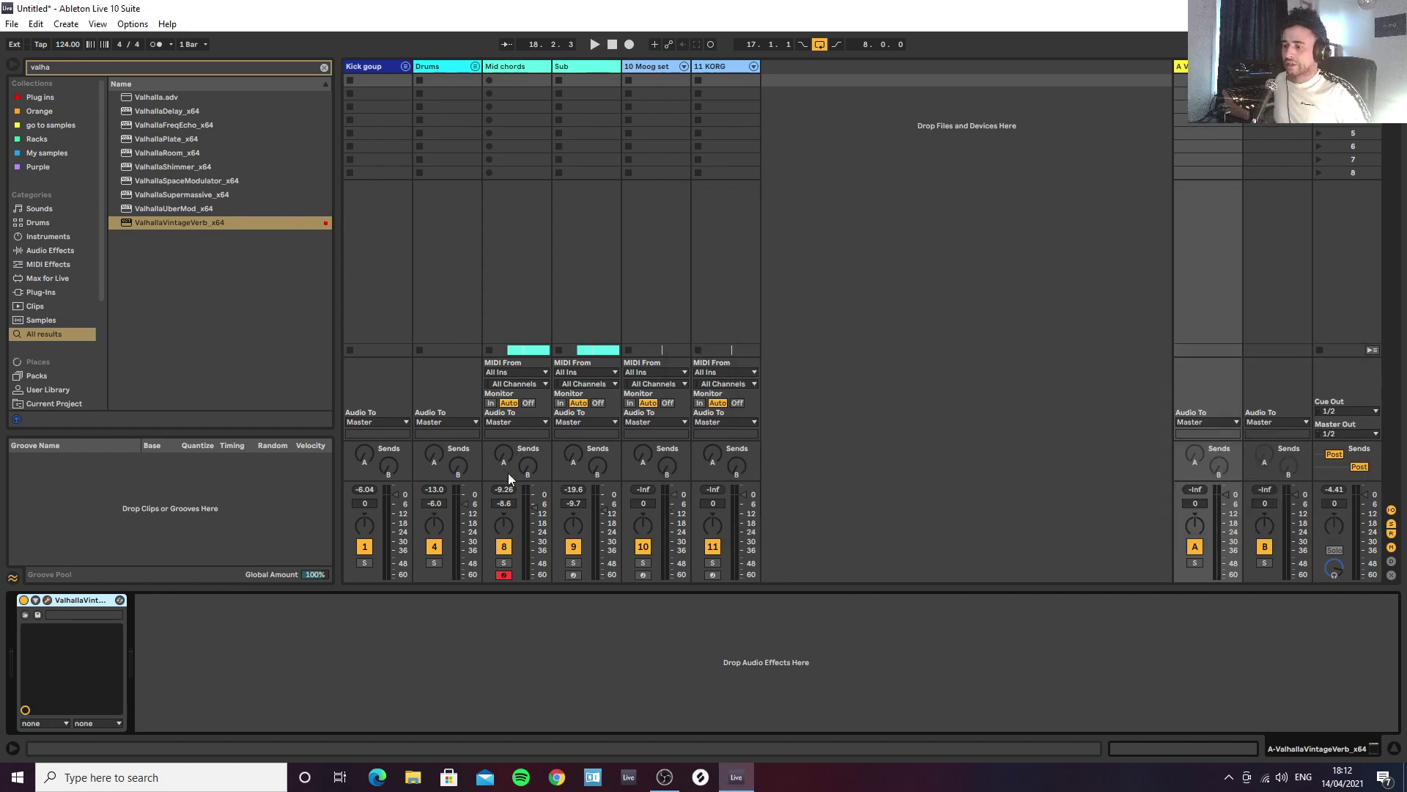
Step: Play the loop and adjust the Mid chords send to the ValhallaVintageVerb return A by ear
click(525, 100)
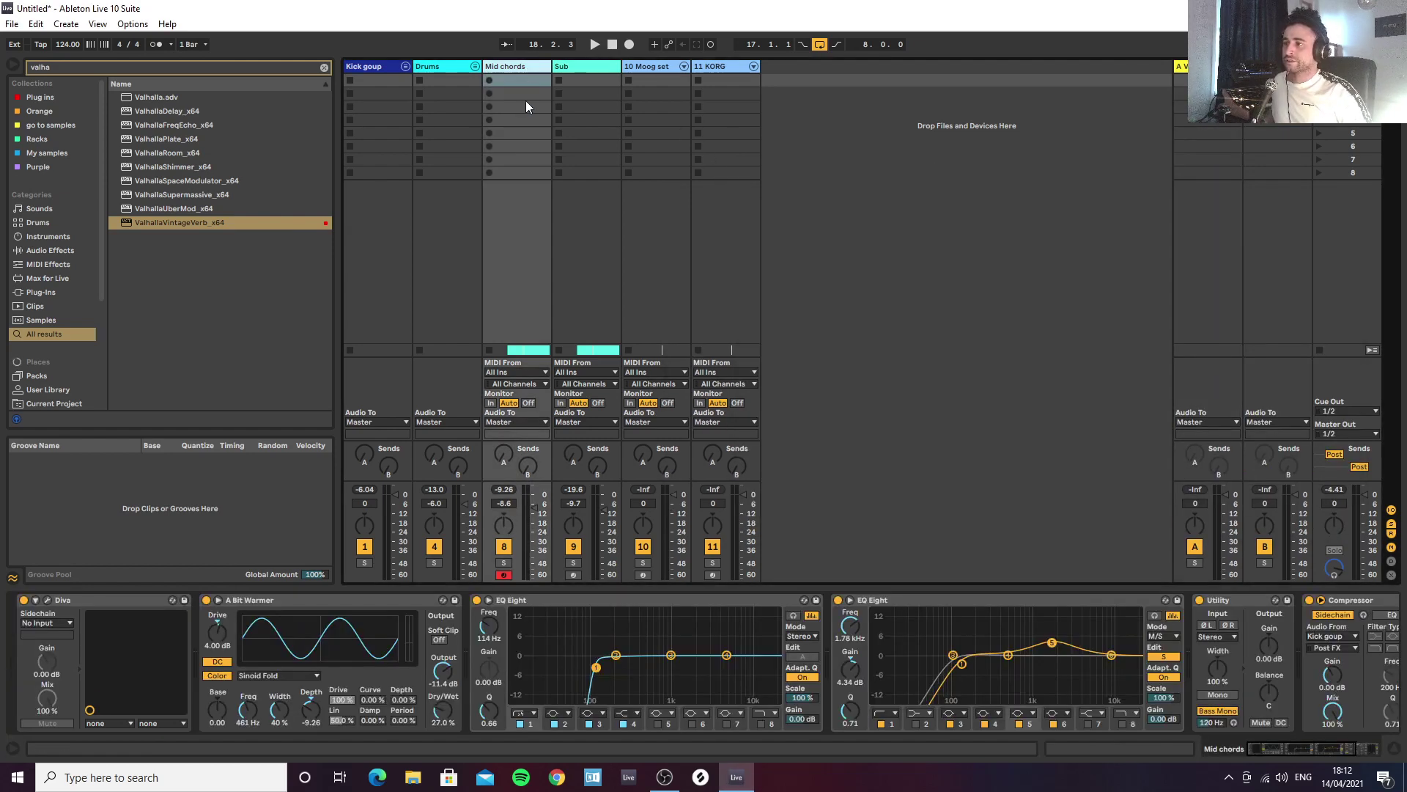
key(space)
drag(504, 455, 503, 447)
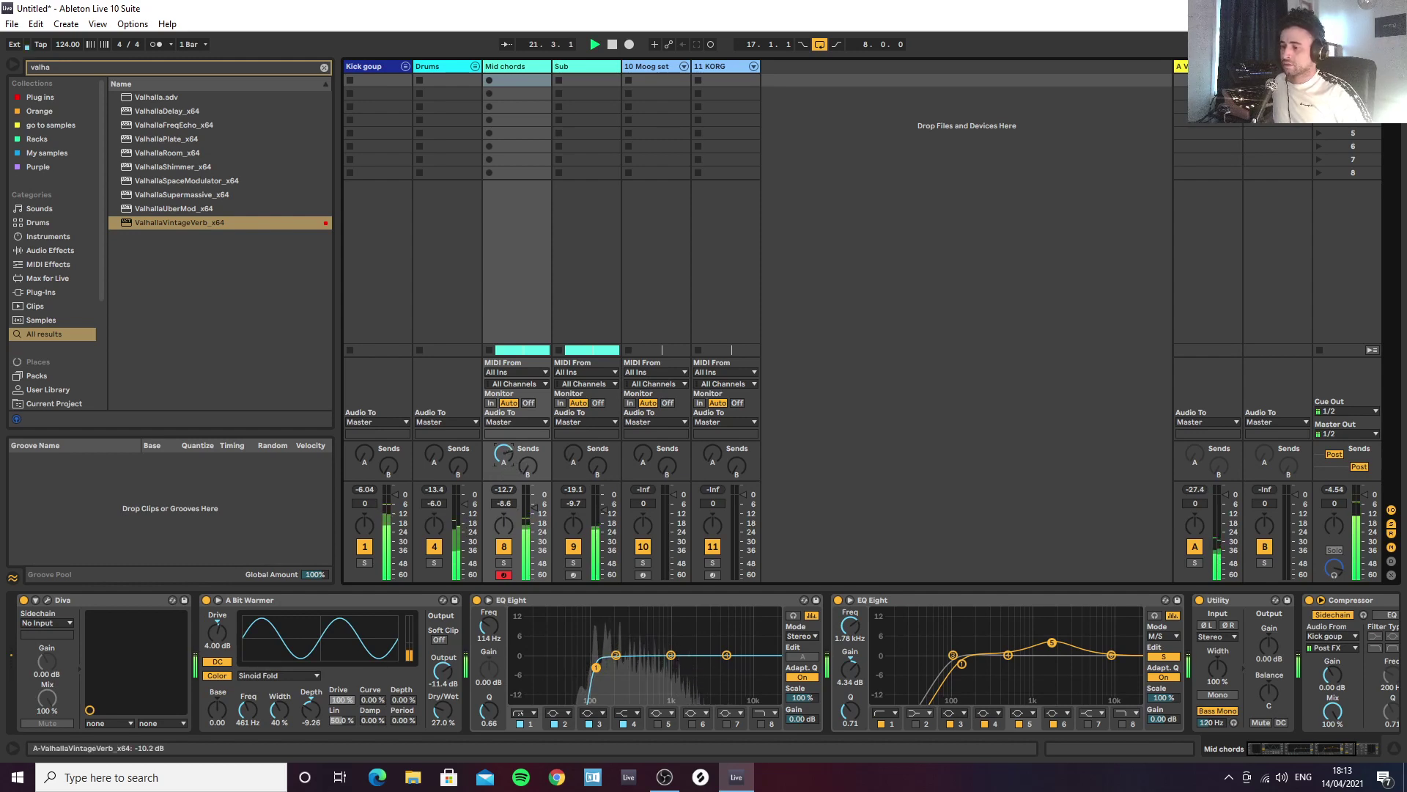
drag(504, 453, 503, 486)
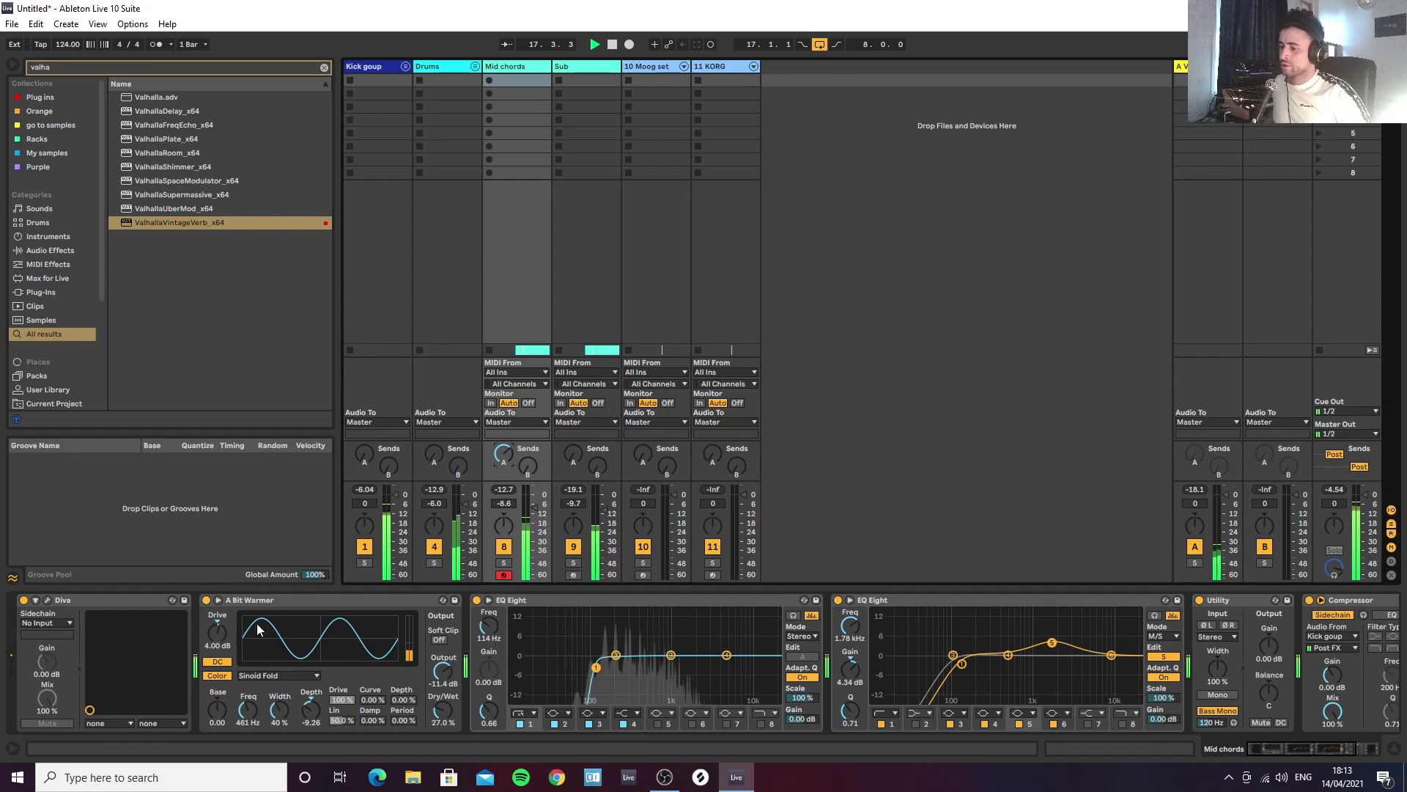
Step: Reduce Diva's LFO 2 filter modulation depth to 2.00 on Mid chords and adjust the ENV 2 sustain while listening
click(47, 601)
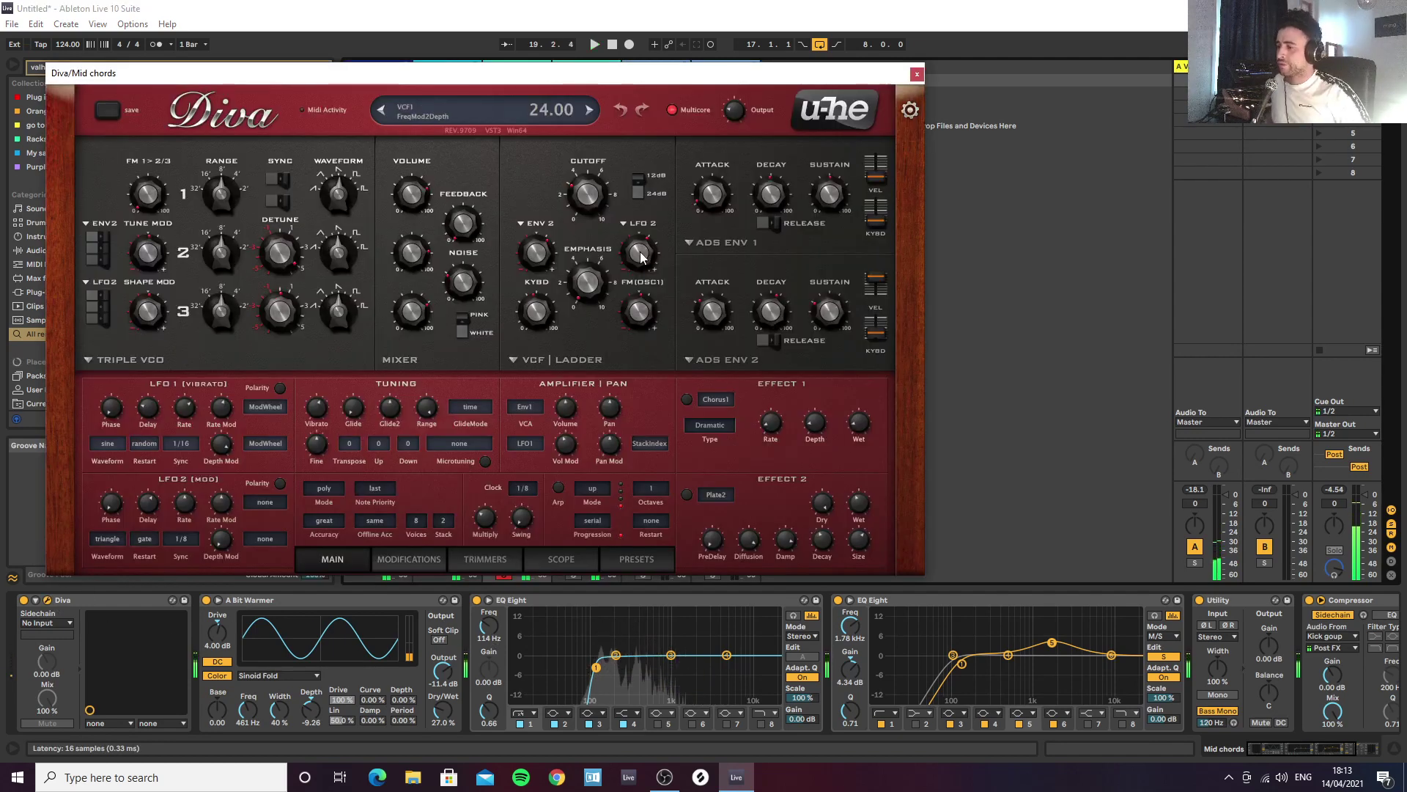
scroll(640, 256, down, 5)
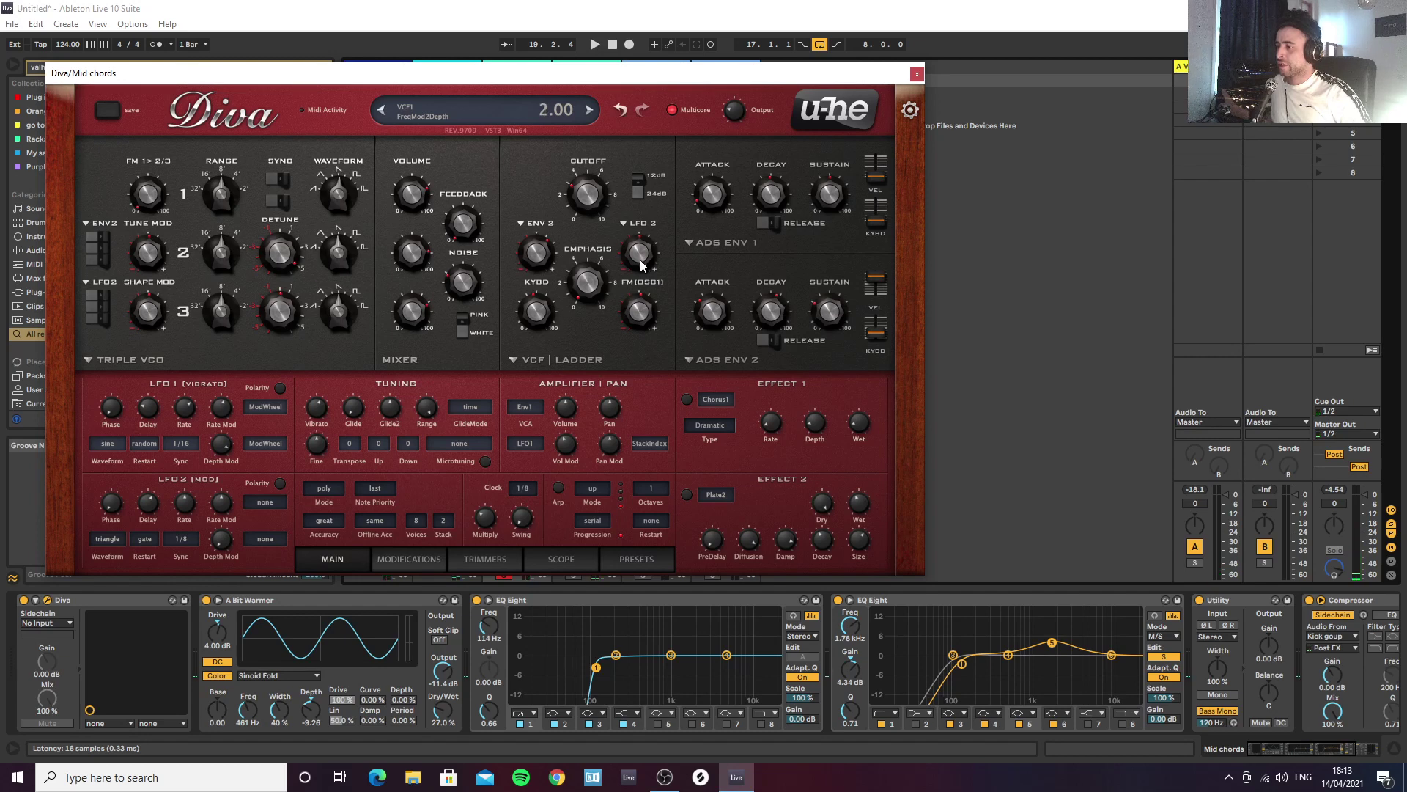
key(space)
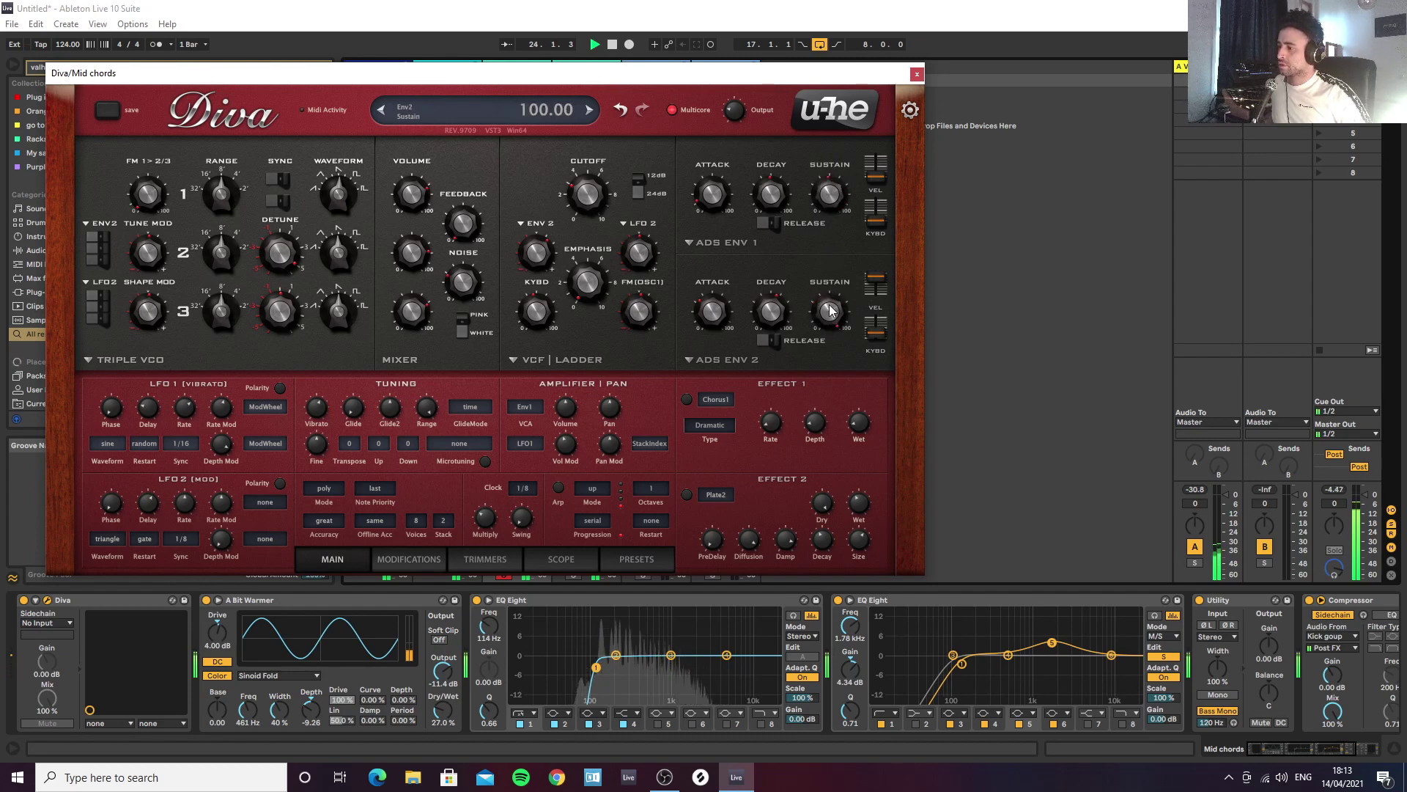
mouse_move(829, 322)
mouse_down()
mouse_move(830, 381)
mouse_move(829, 315)
mouse_up()
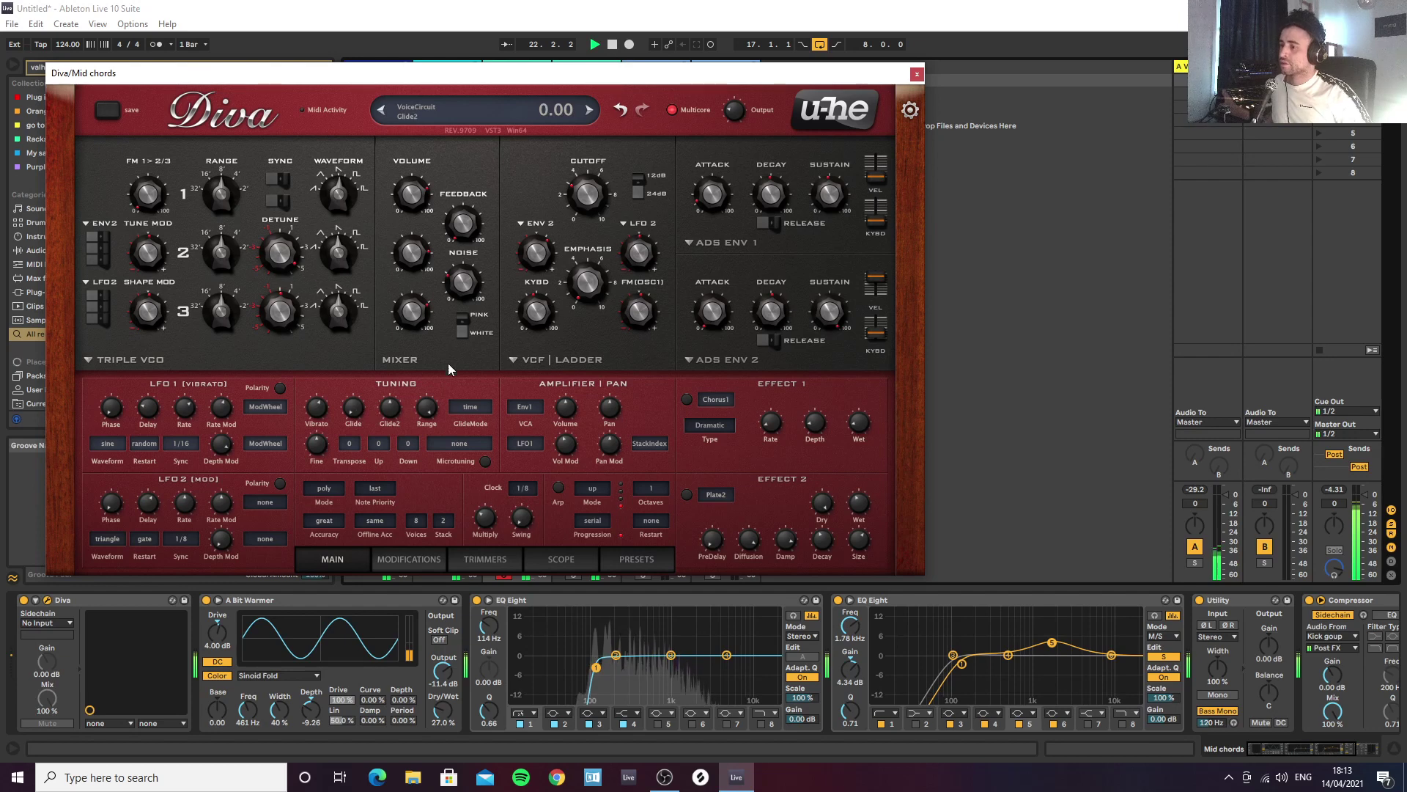
click(916, 74)
key(space)
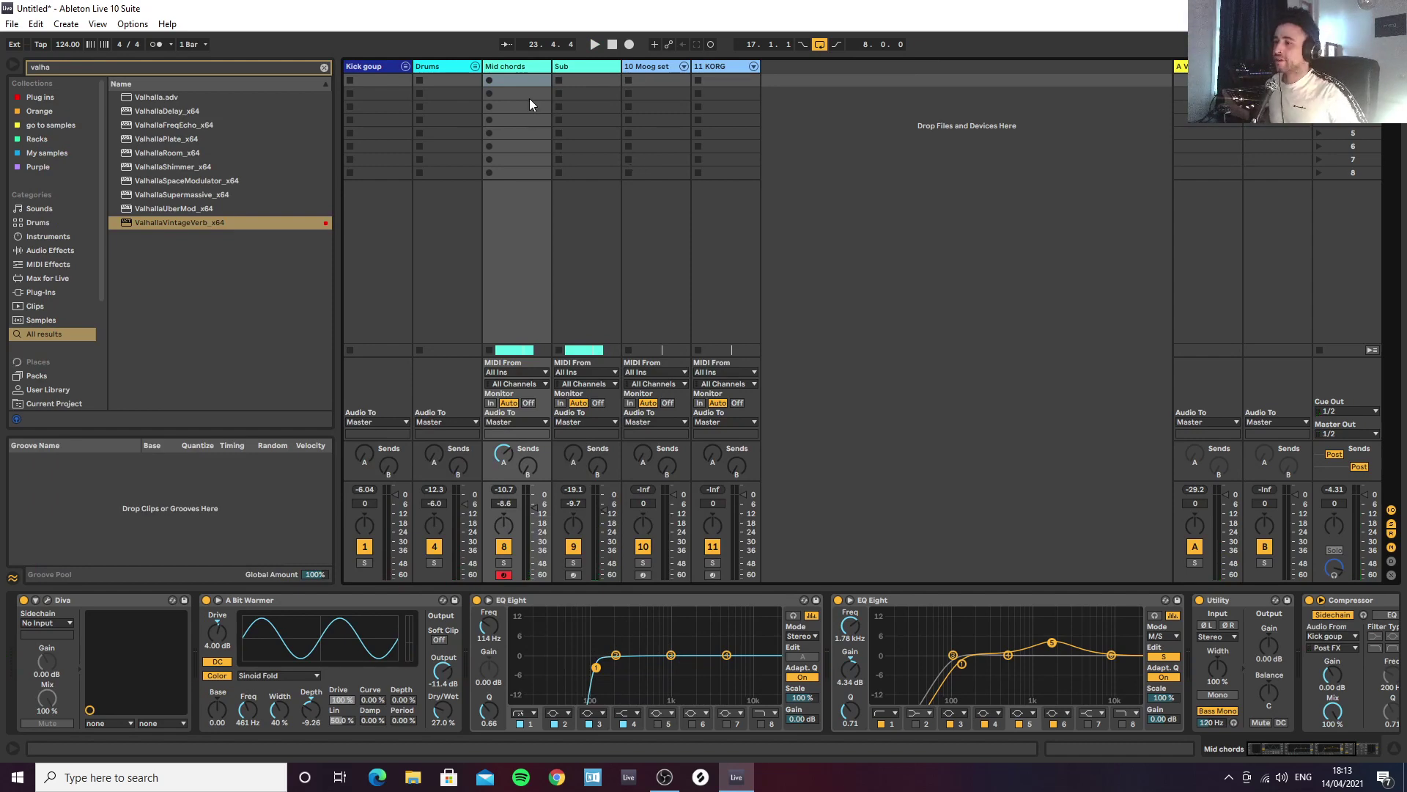
Step: Switch to the arrangement view and frame the looped section from bar 17 to bar 25
key(Tab)
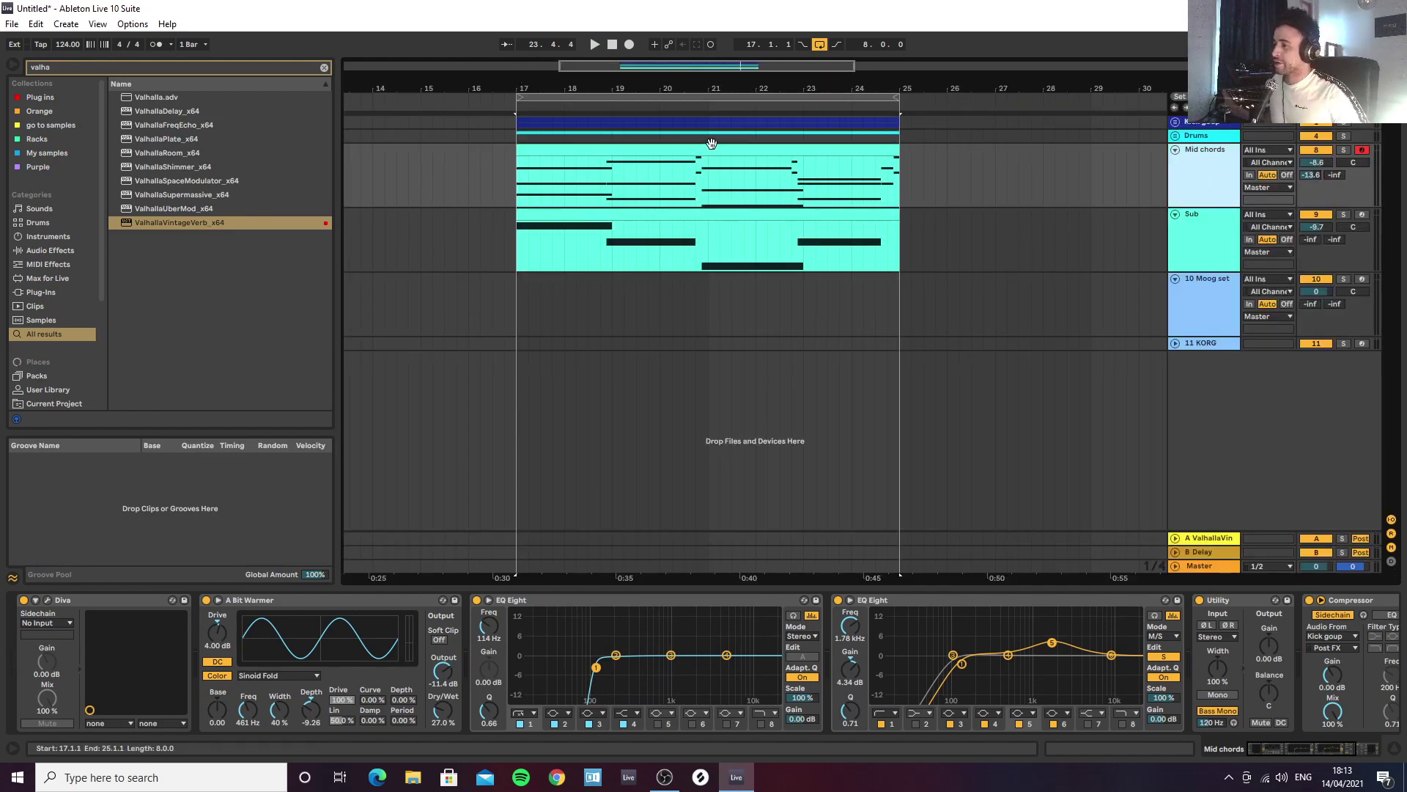
key(z)
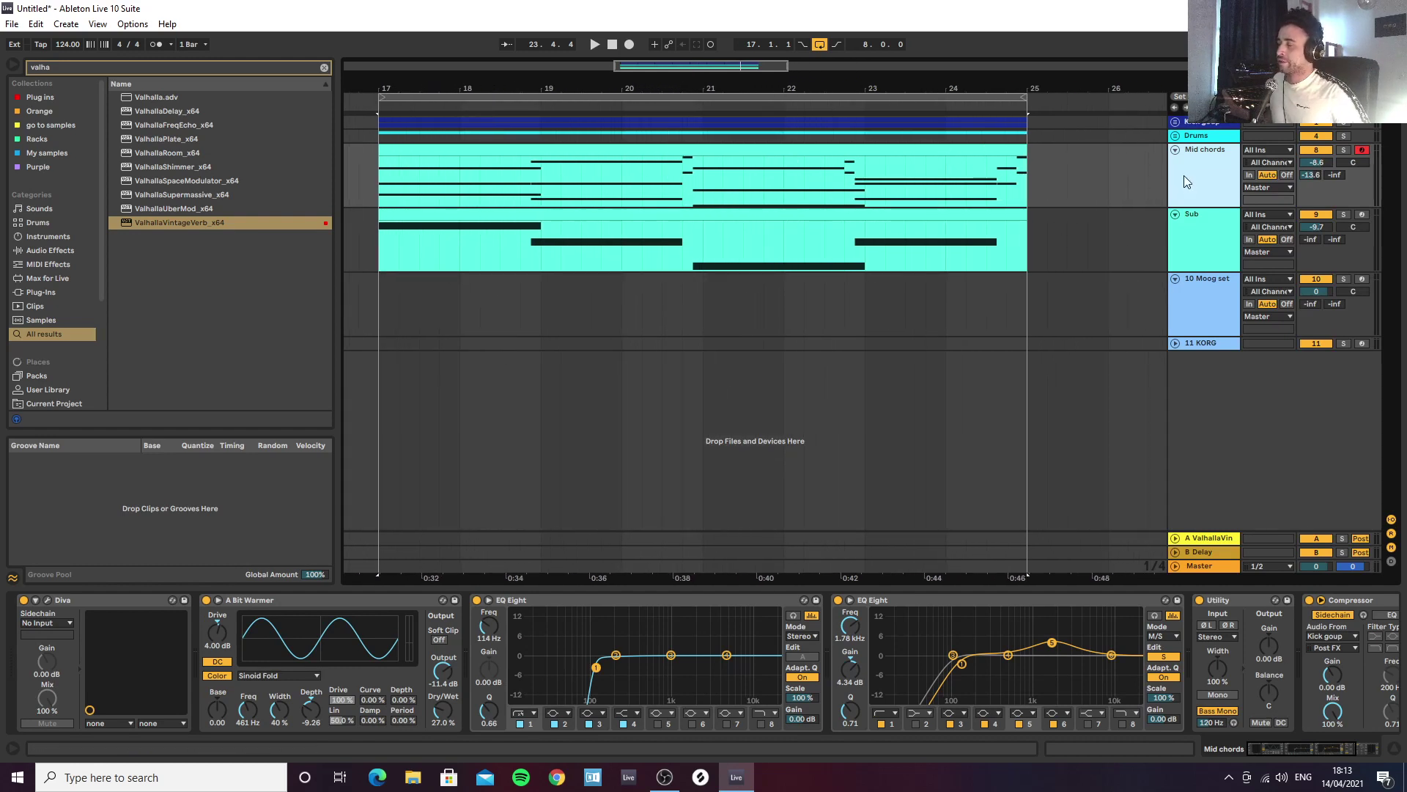
key(minus)
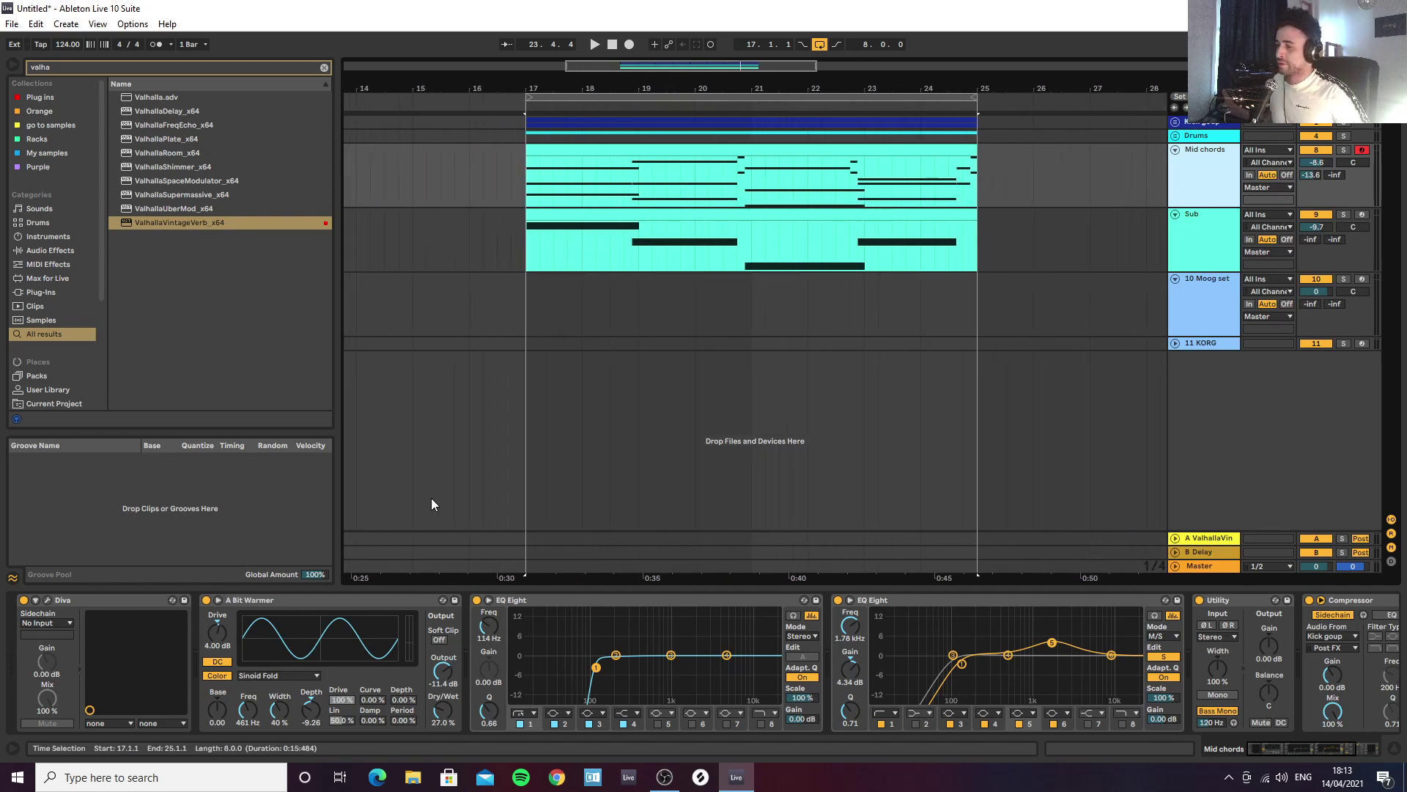
Step: Expose Diva's LFO 2 filter modulation depth (FreqMod2Depth) as an automatable parameter on the Mid chords device
click(112, 723)
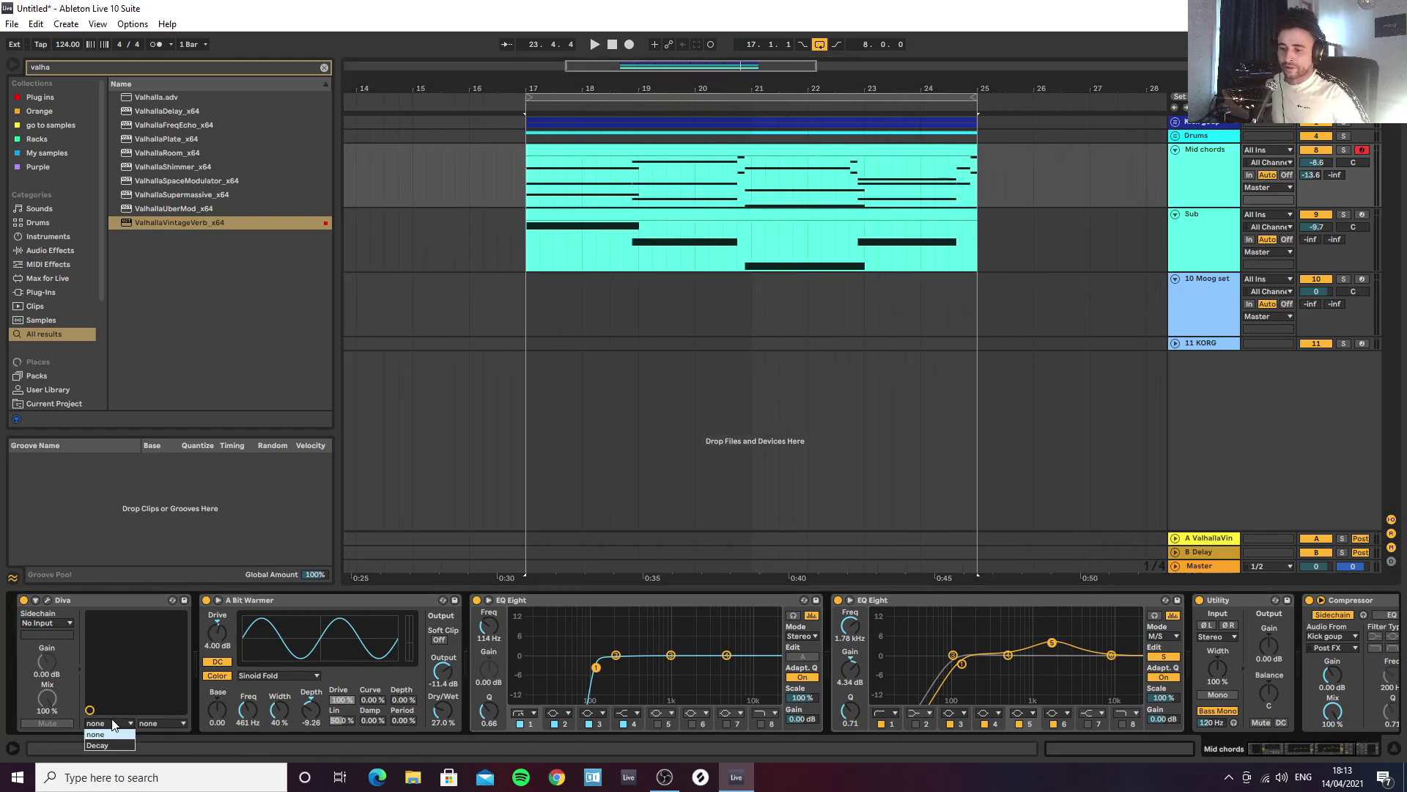
click(46, 600)
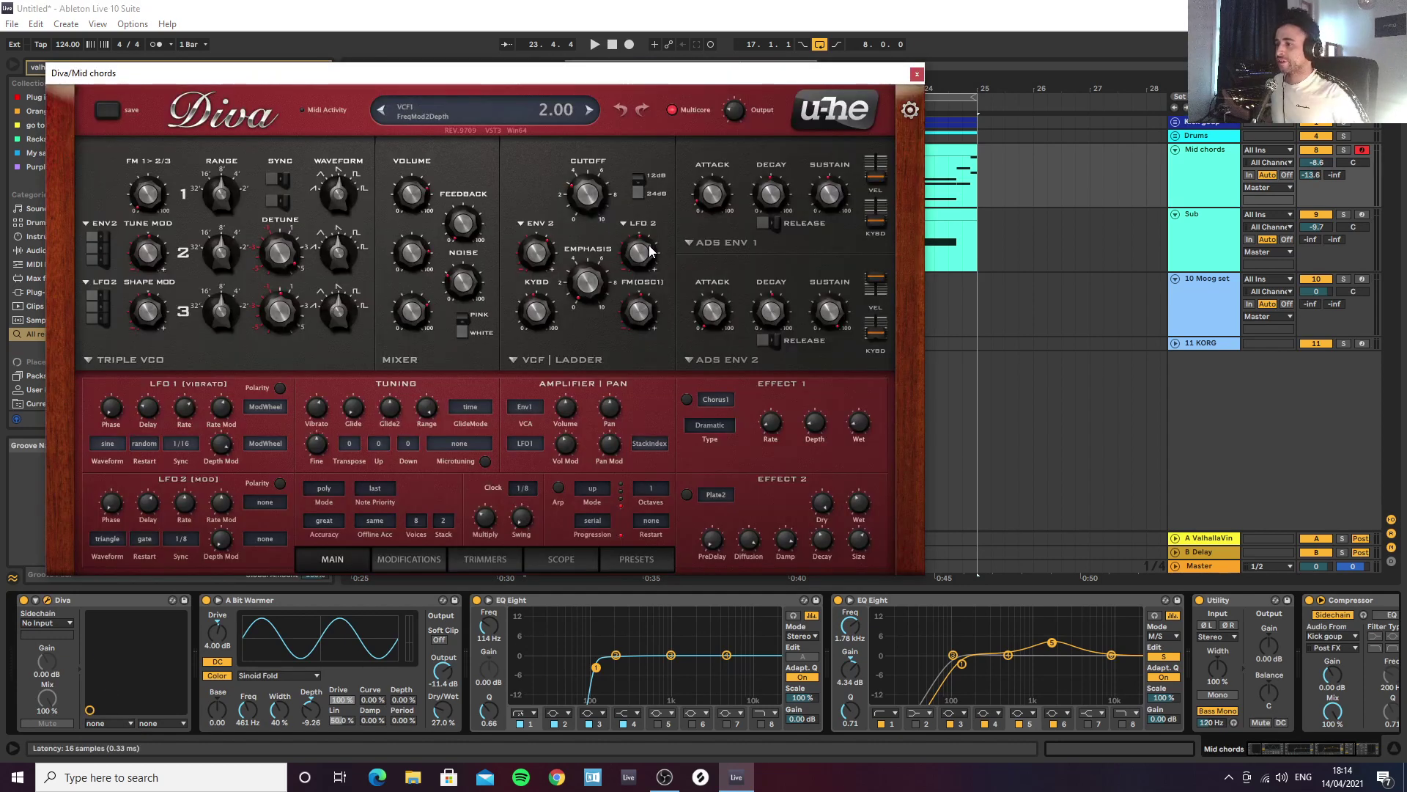
click(916, 73)
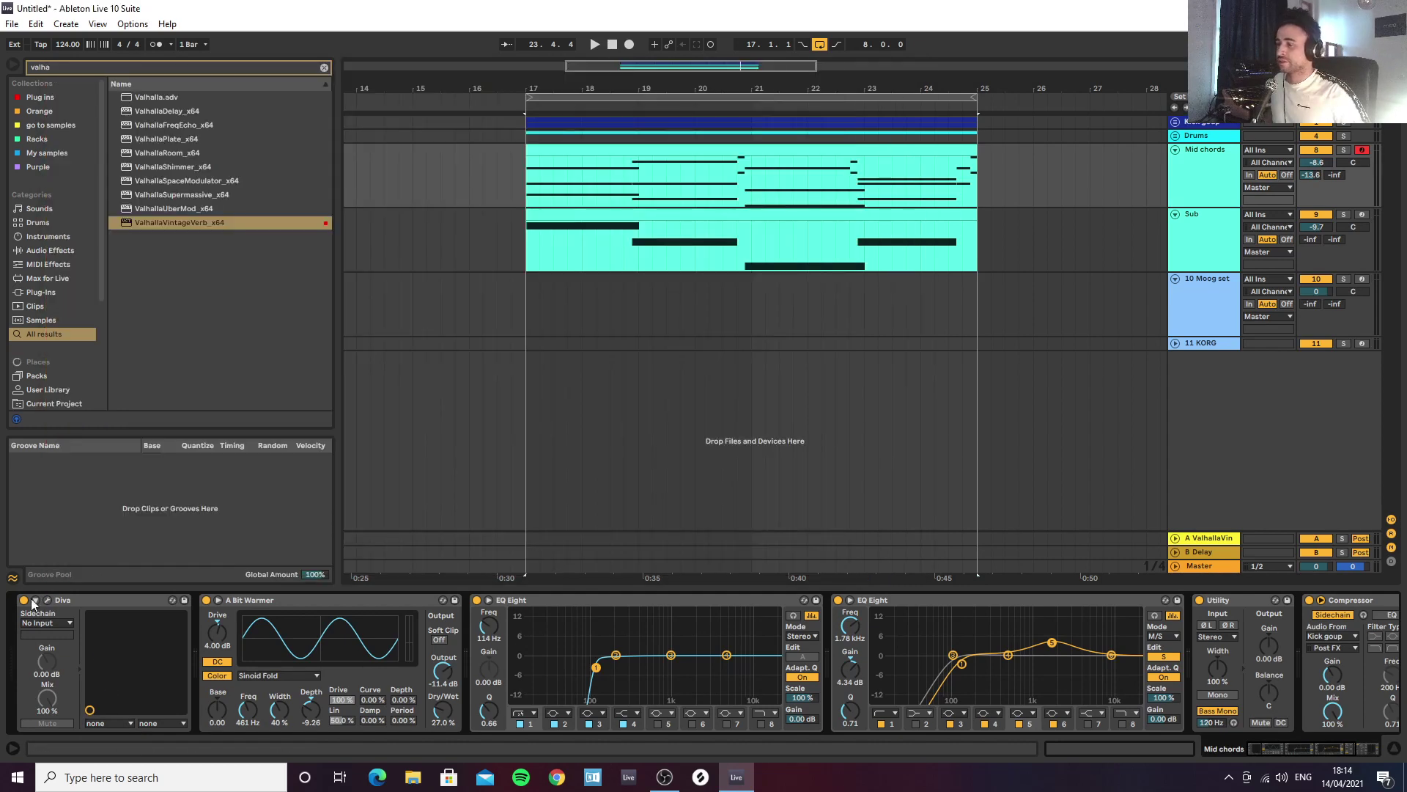
click(107, 744)
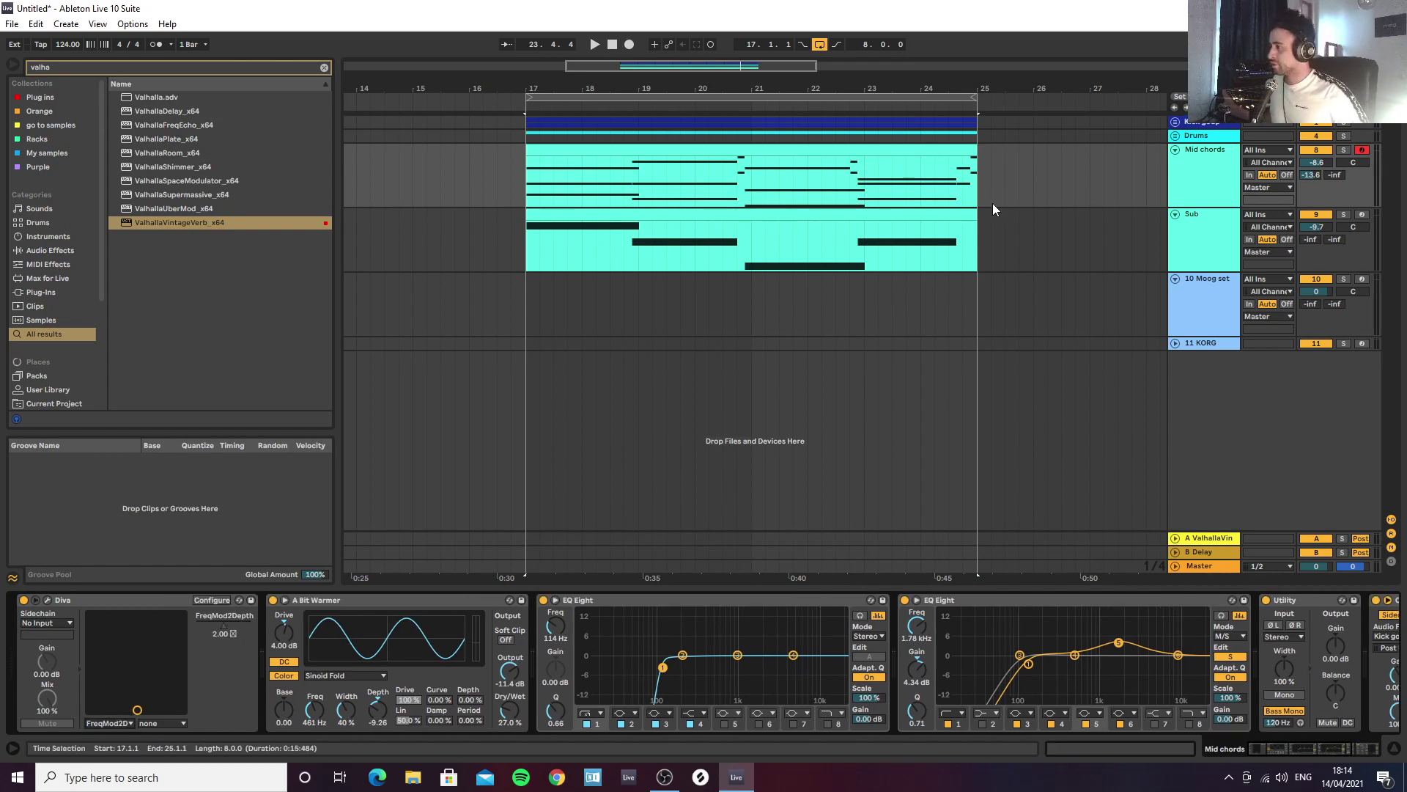
Step: Automate FreqMod2Depth on Mid chords with a ramp starting at bar 24 and rising to 84.39 just before bar 25
key(a)
click(922, 180)
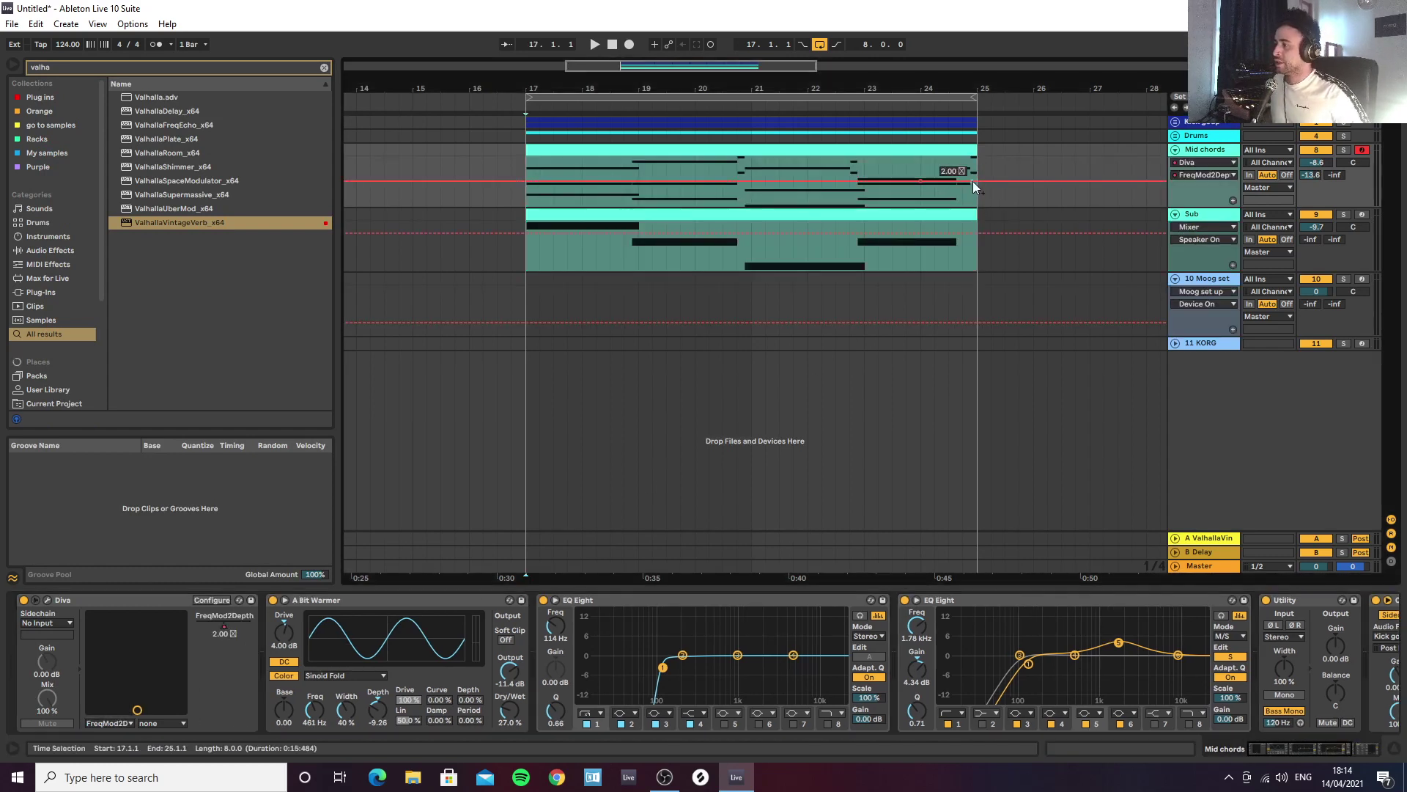
drag(975, 181, 976, 175)
click(925, 163)
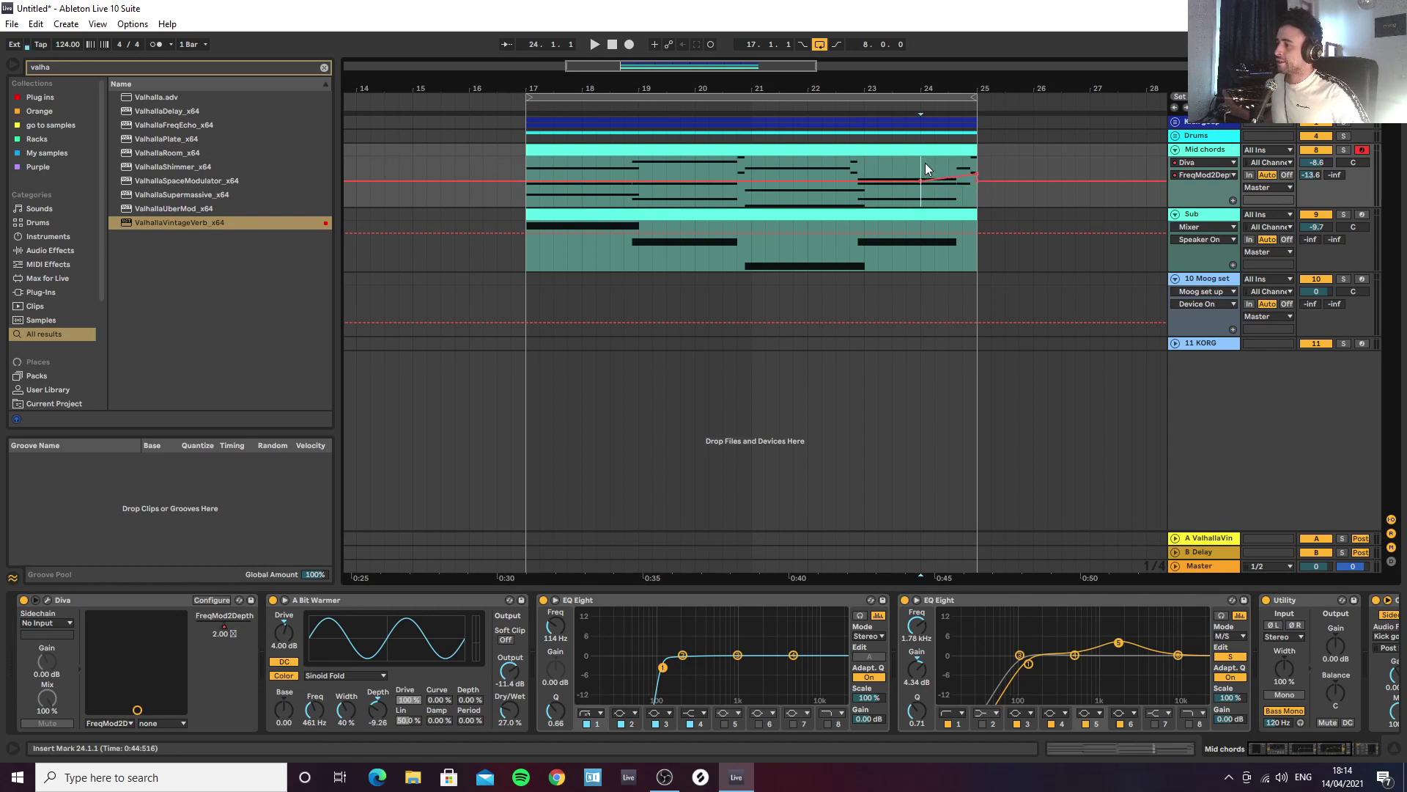
key(space)
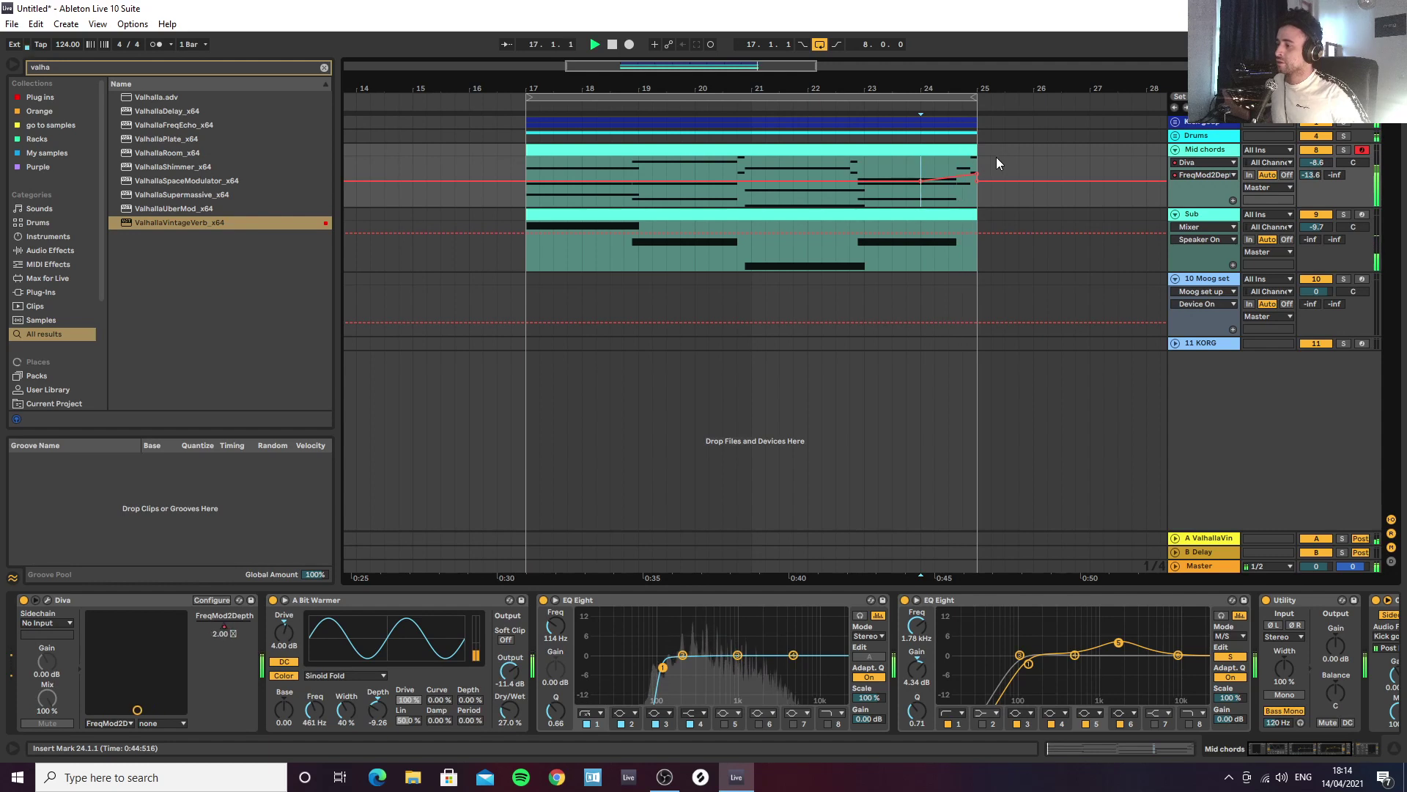
drag(975, 172, 975, 164)
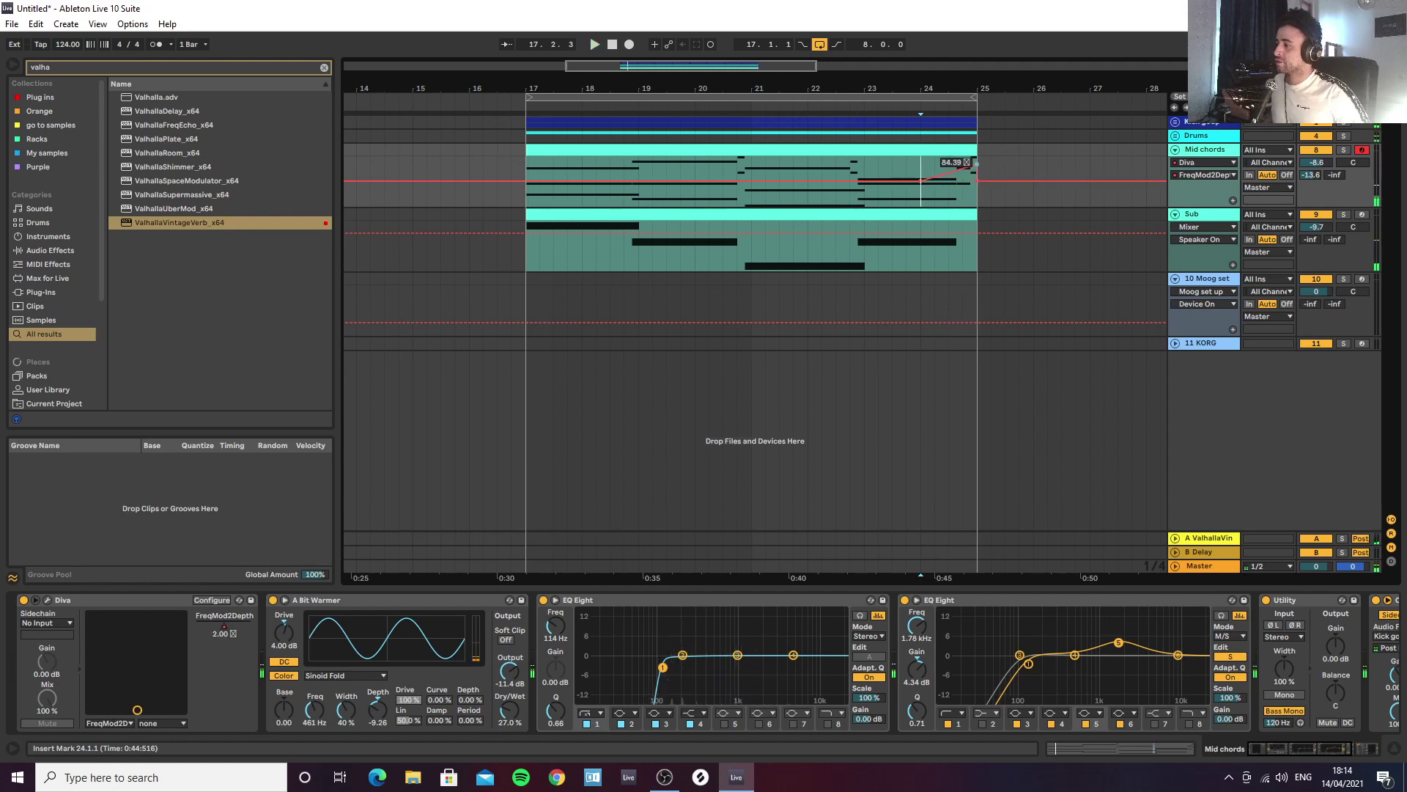
Step: Extend the FreqMod2Depth ramp so it starts around bar 23, listen to the loop, and hide the automation lanes
click(906, 167)
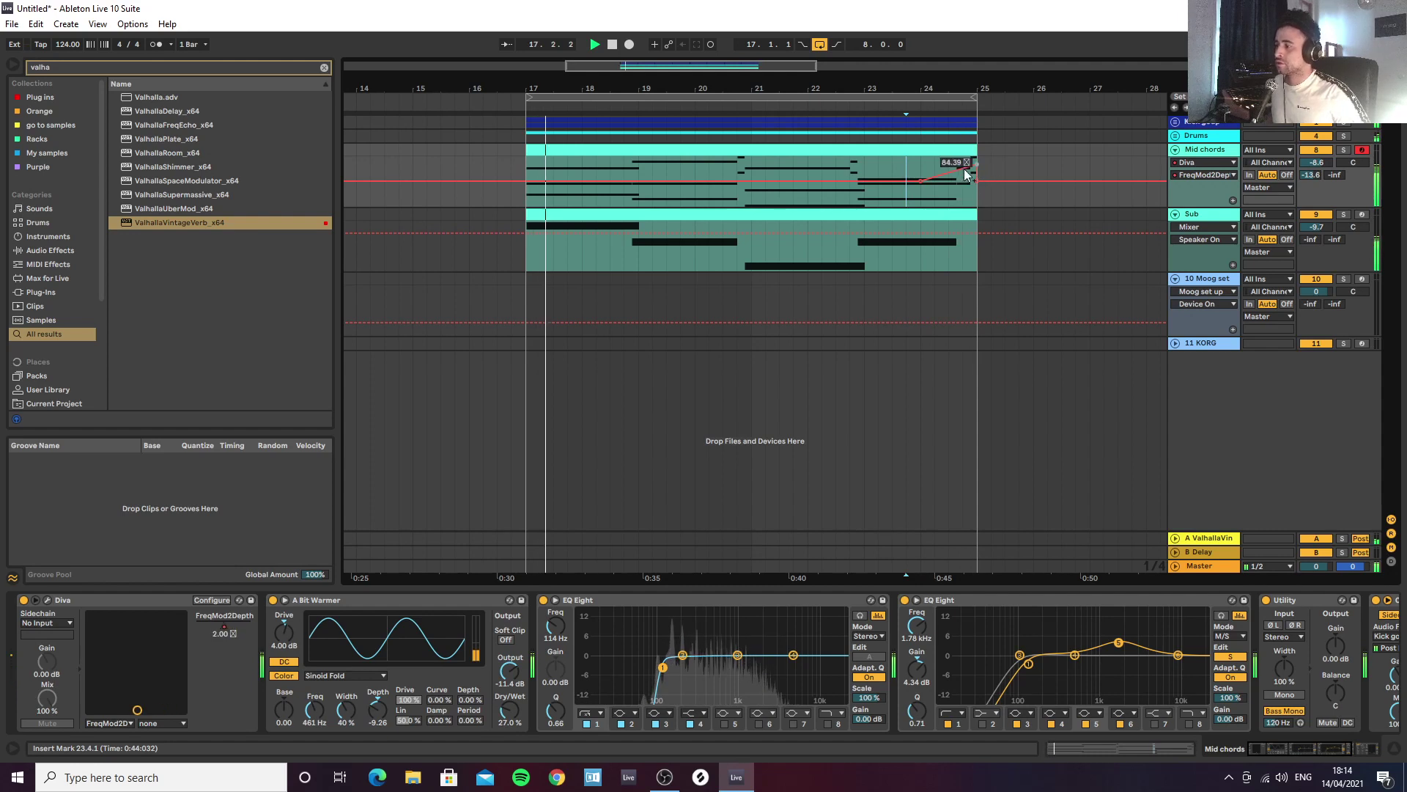
click(921, 179)
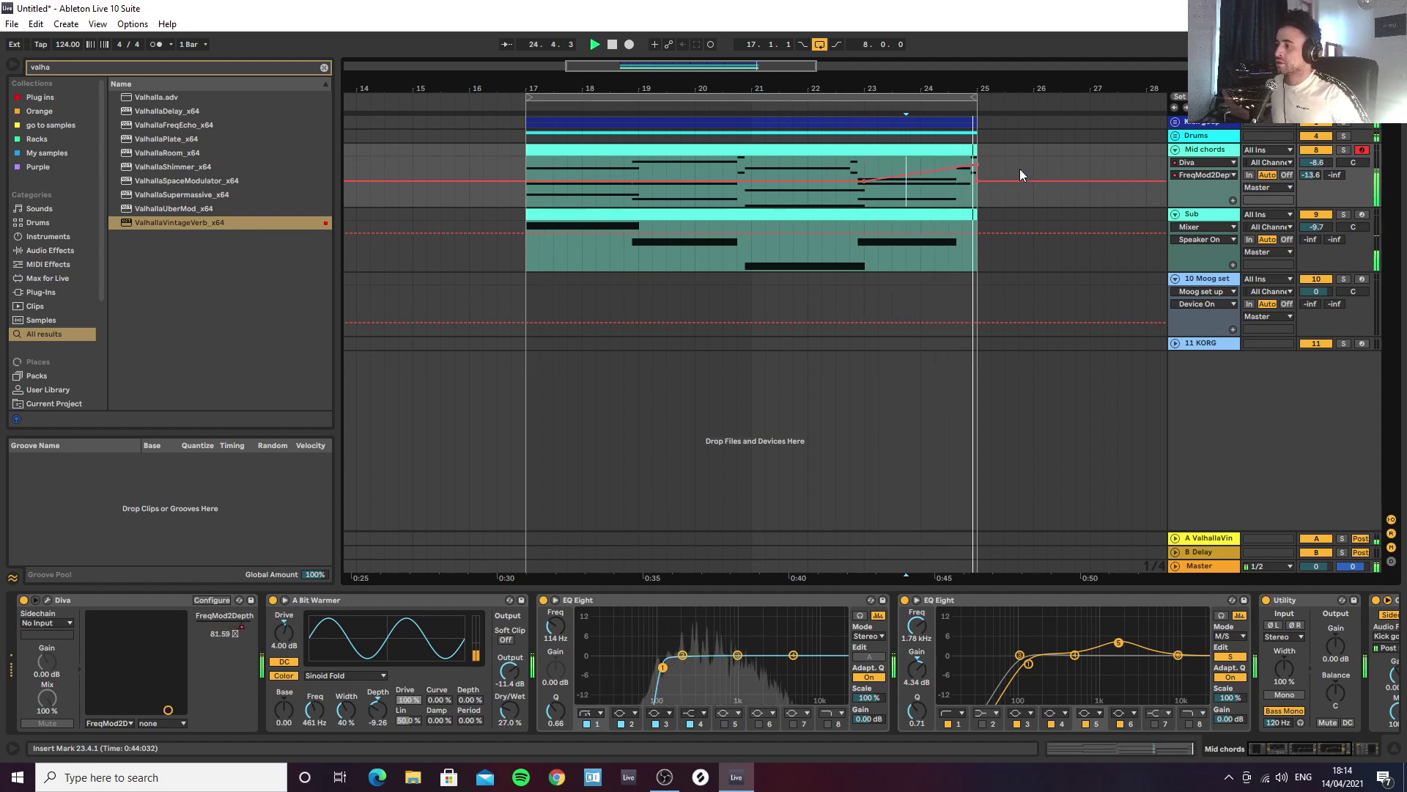
click(1090, 181)
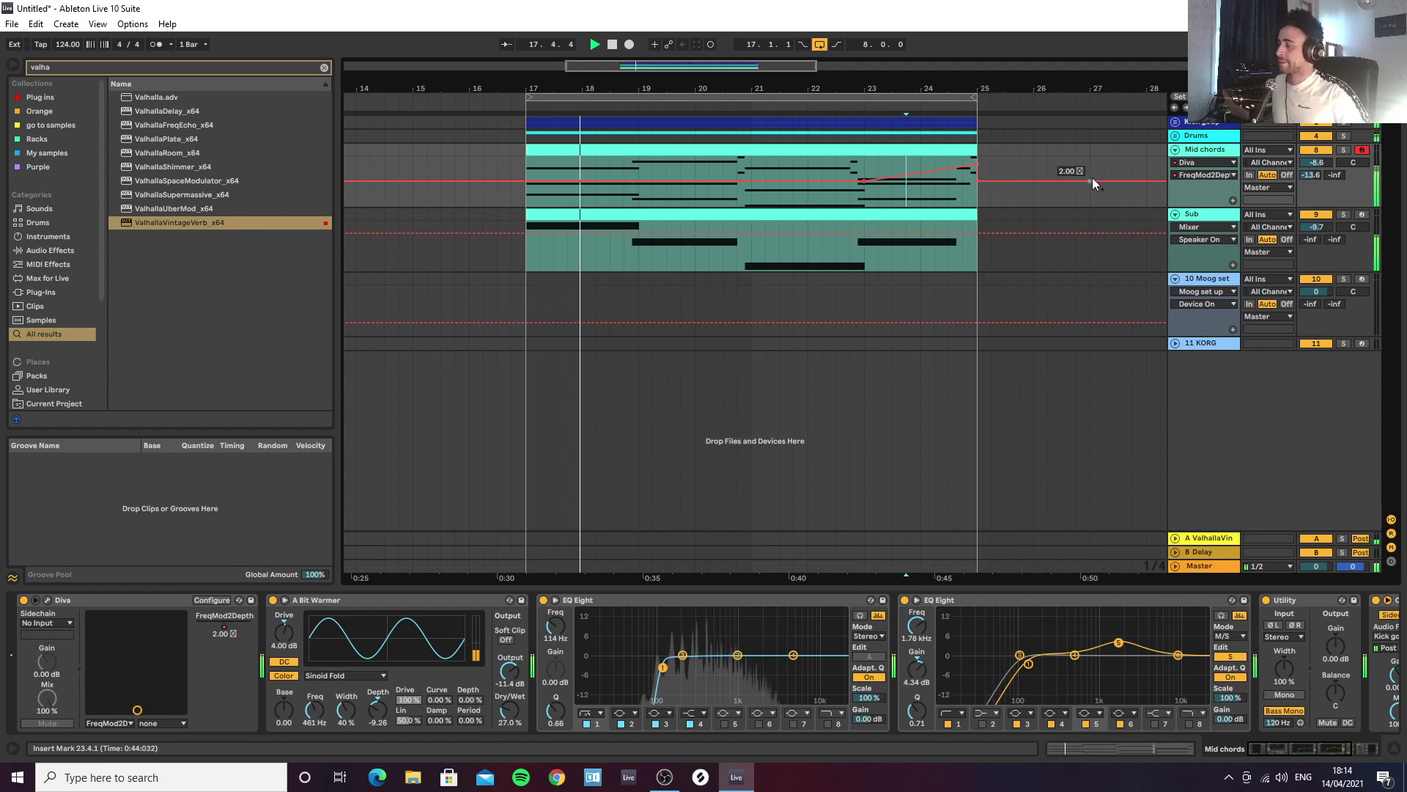
key(a)
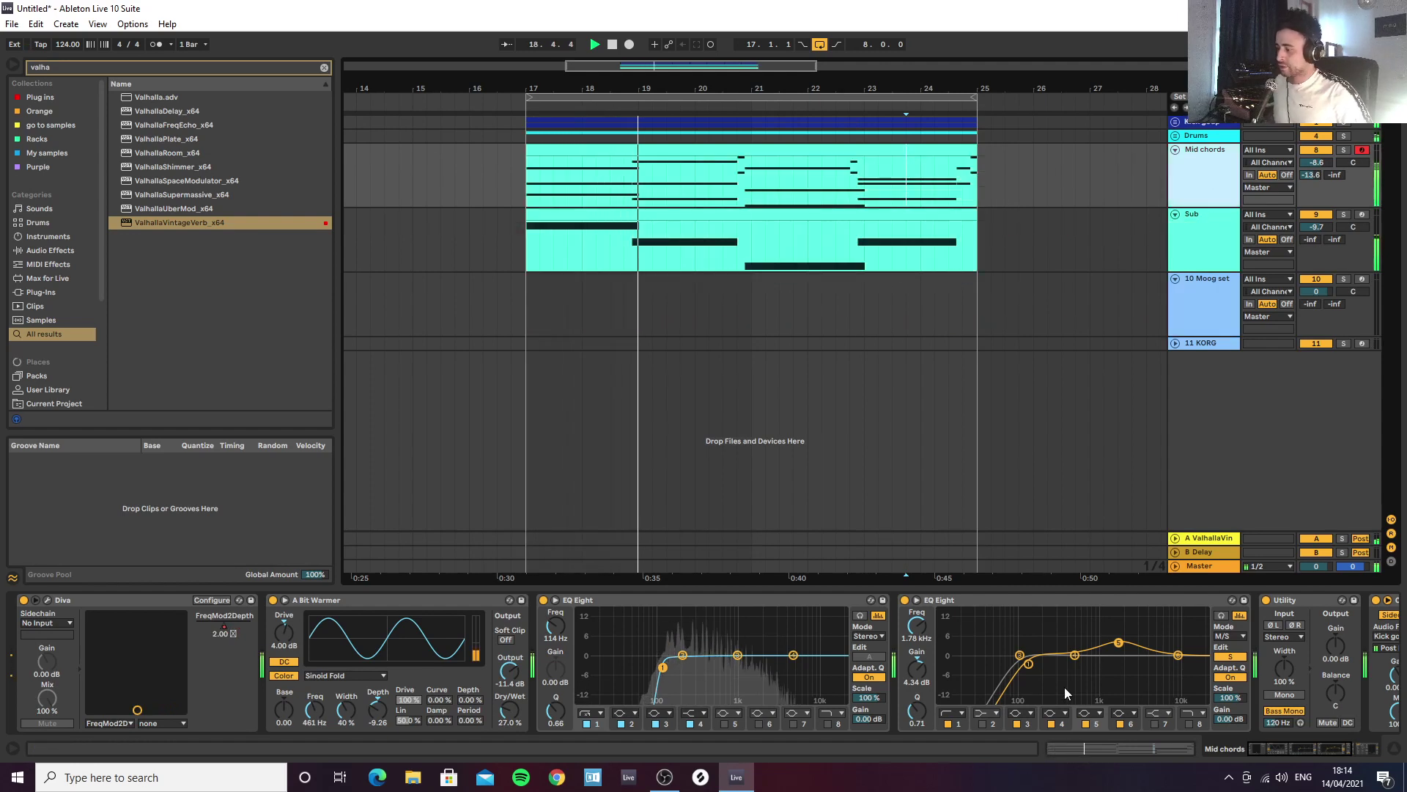
Step: In the second EQ Eight on Mid chords, edit the mid channel and set band 4's high shelf to 1.07 kHz and 5.58 dB
click(1231, 657)
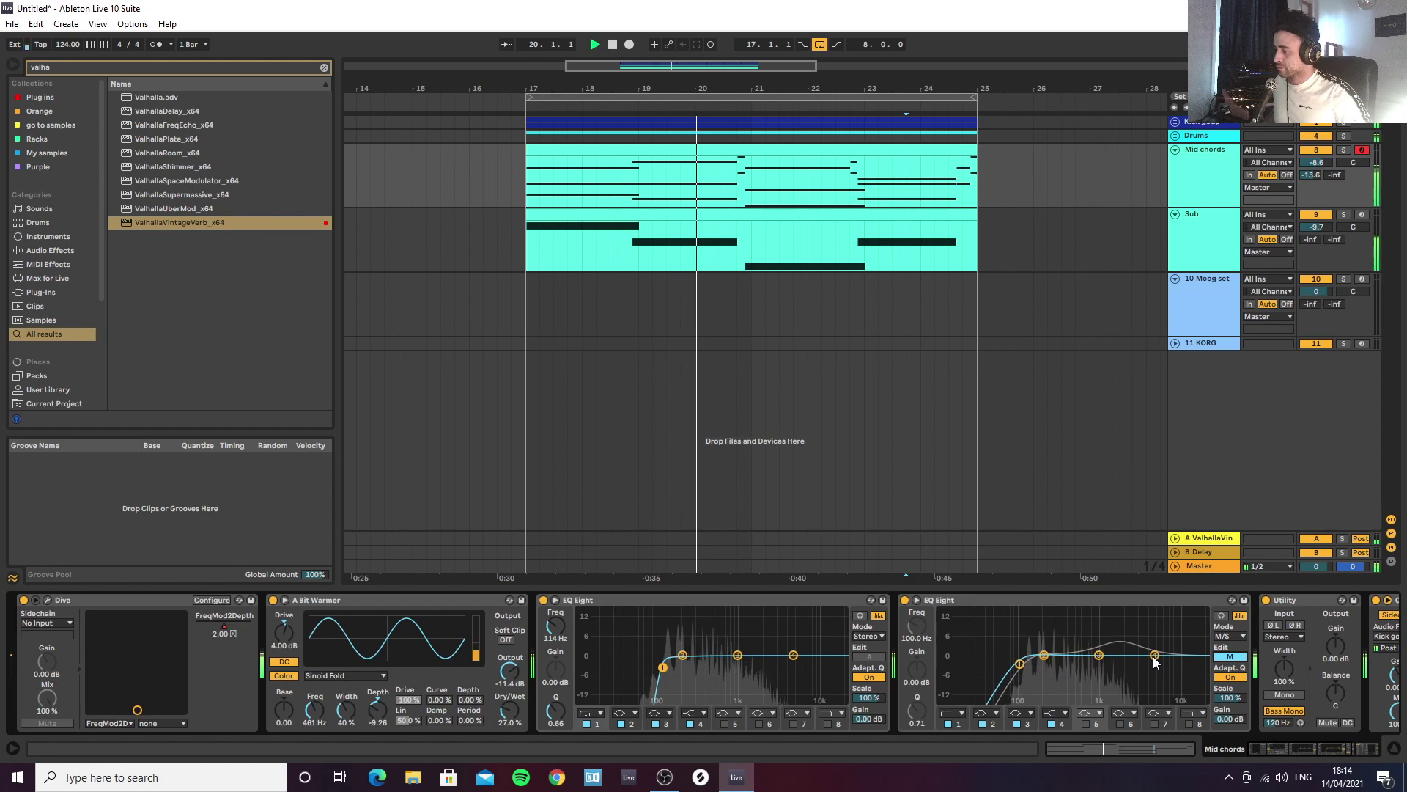
drag(1149, 654, 1112, 642)
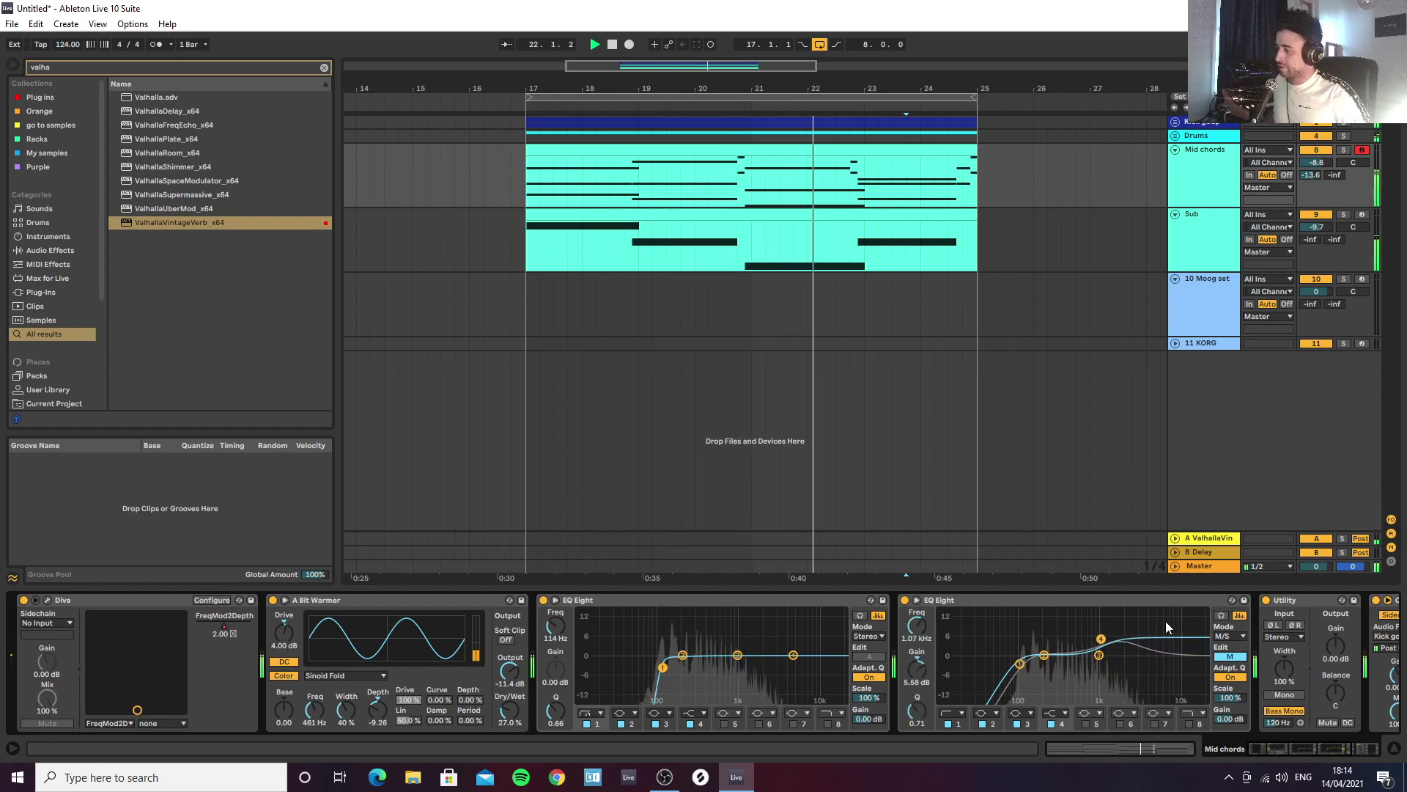
click(1147, 606)
scroll(1151, 603, down, 4)
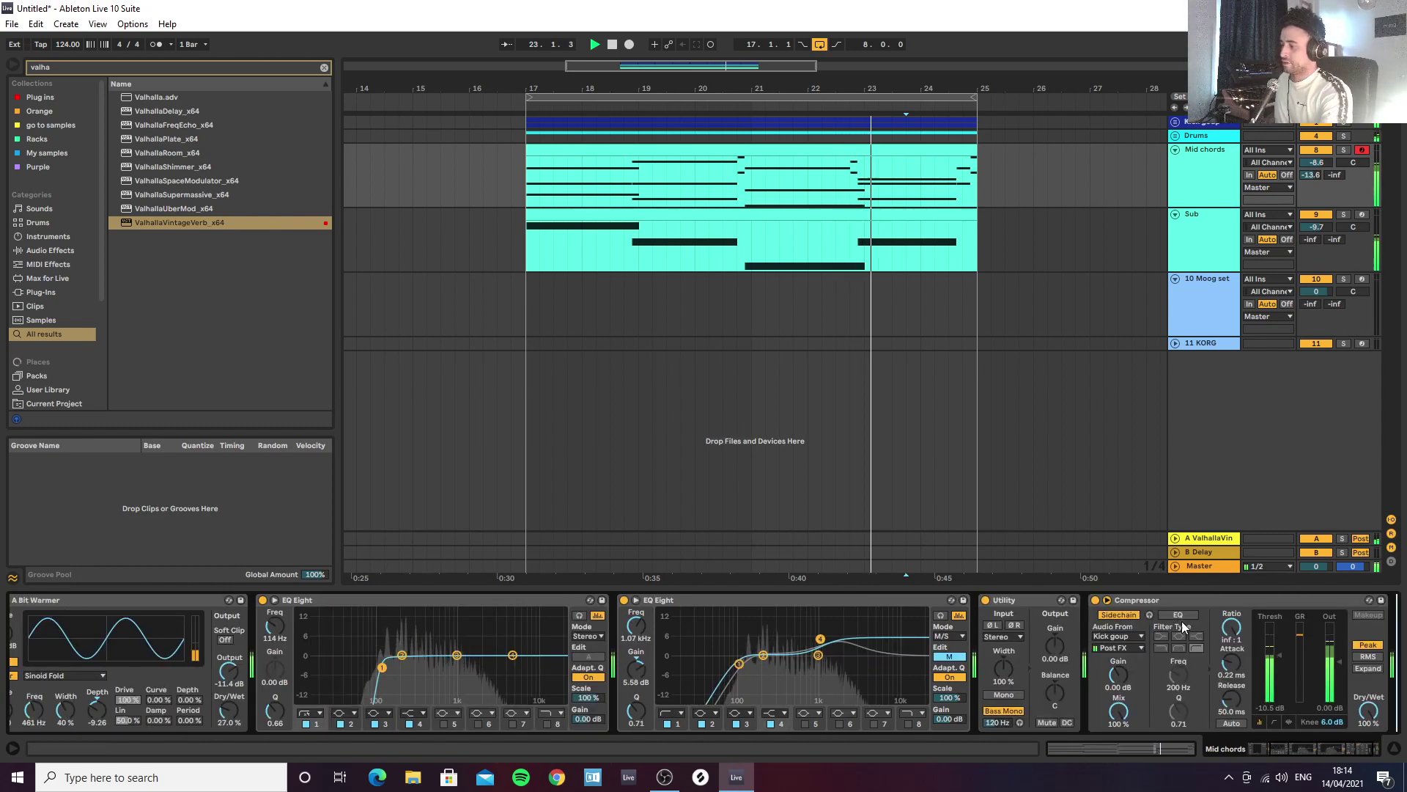
Step: Fold and unfold the Mid chords track and display its FreqMod2Depth automation again
click(1175, 150)
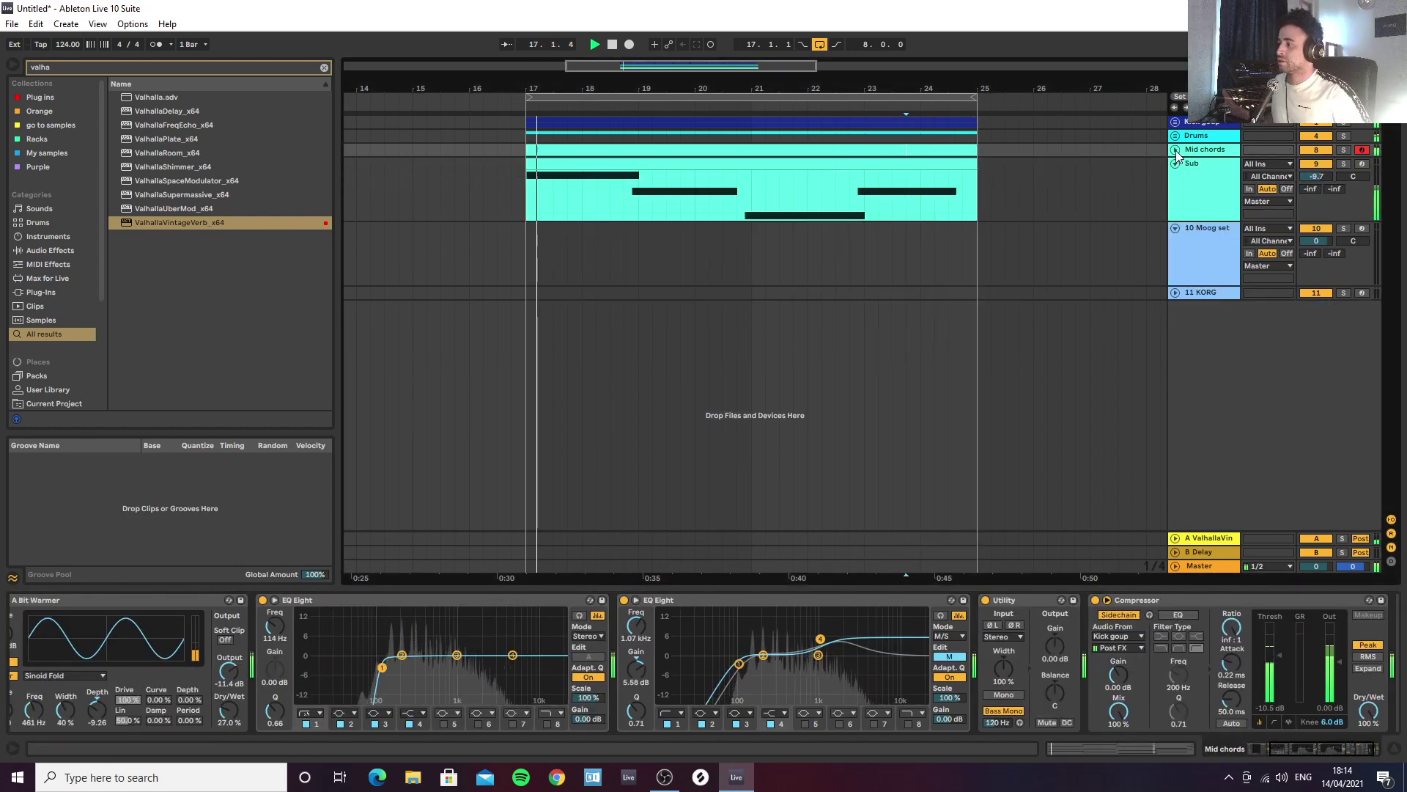
click(1175, 150)
key(a)
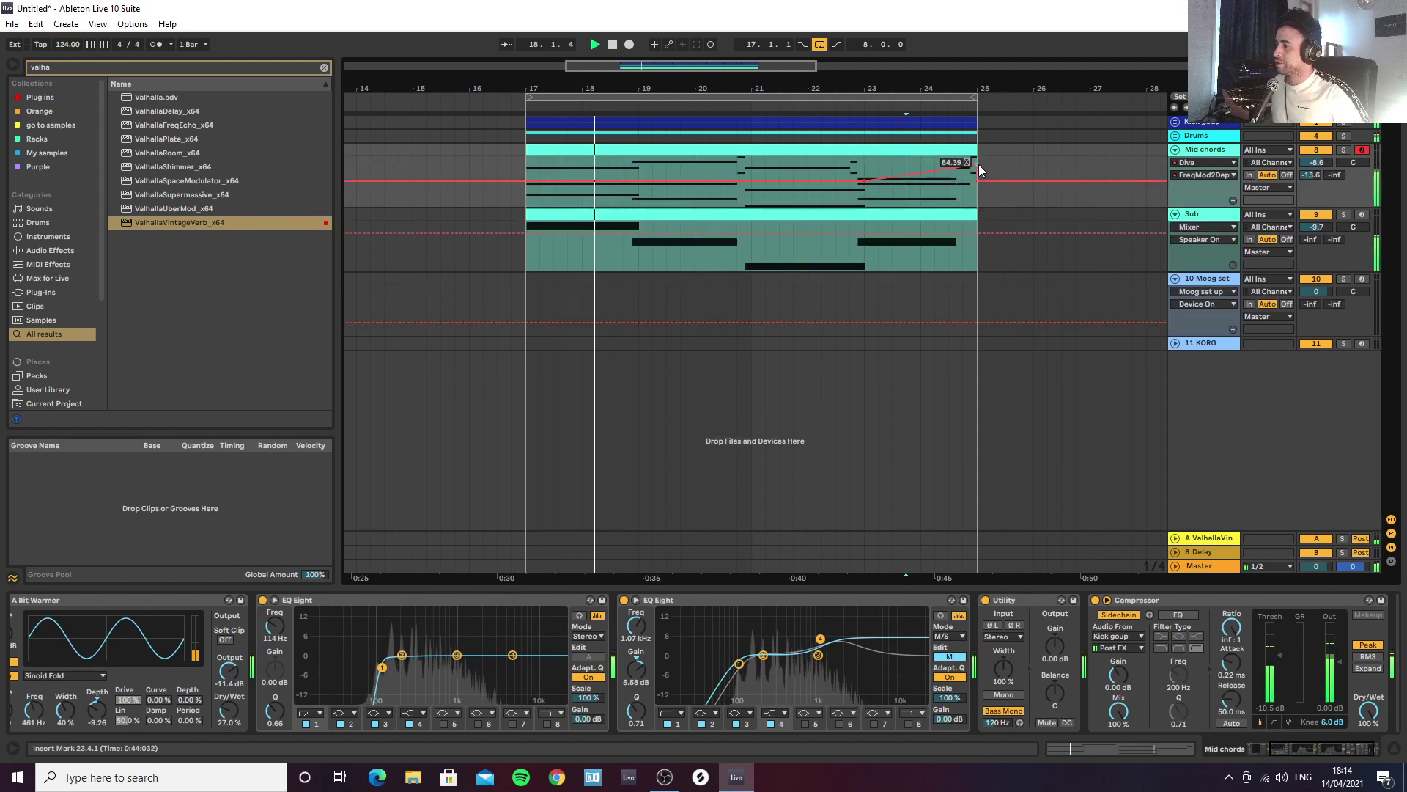
Step: Lower the end point of the FreqMod2Depth automation ramp on the Mid chords track and stop playback
drag(978, 165, 977, 169)
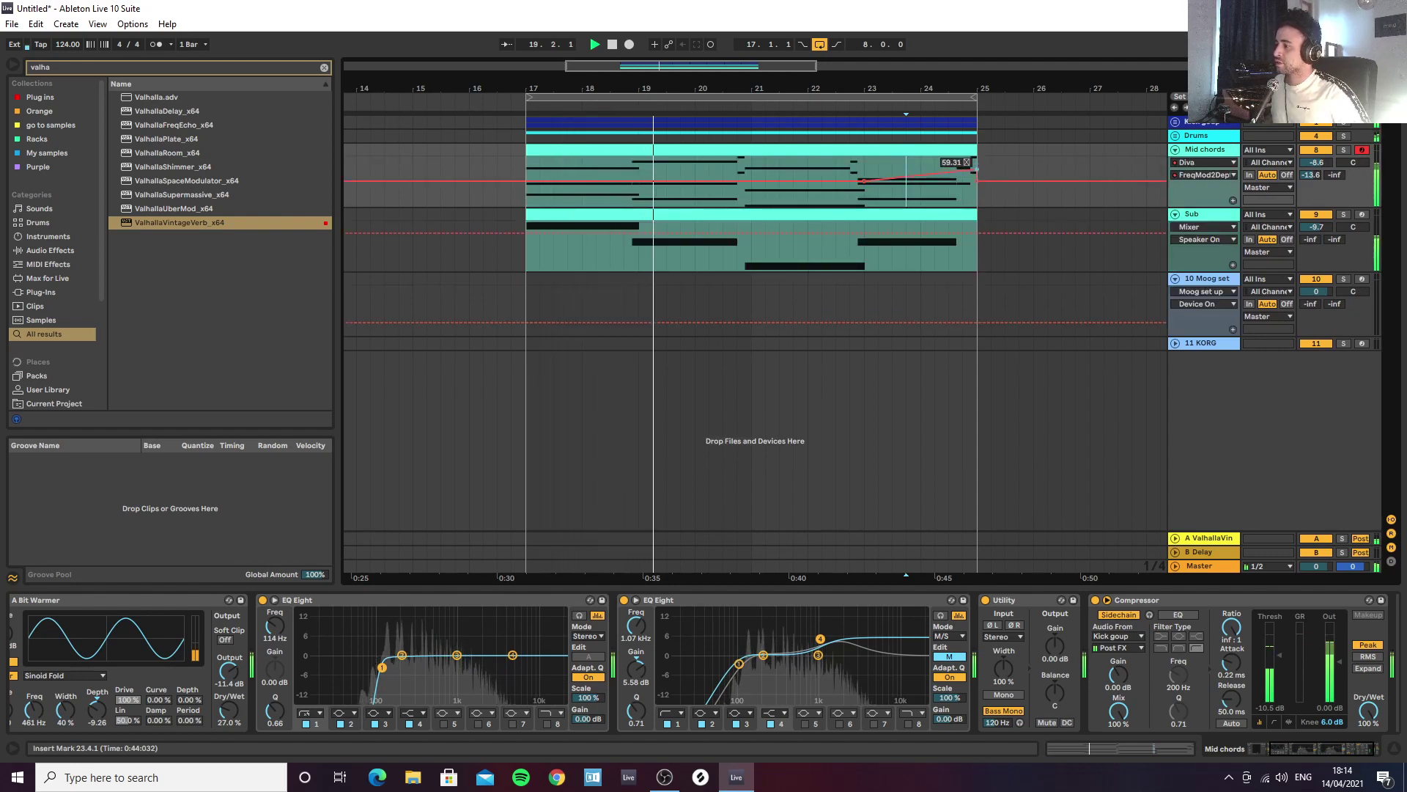
key(space)
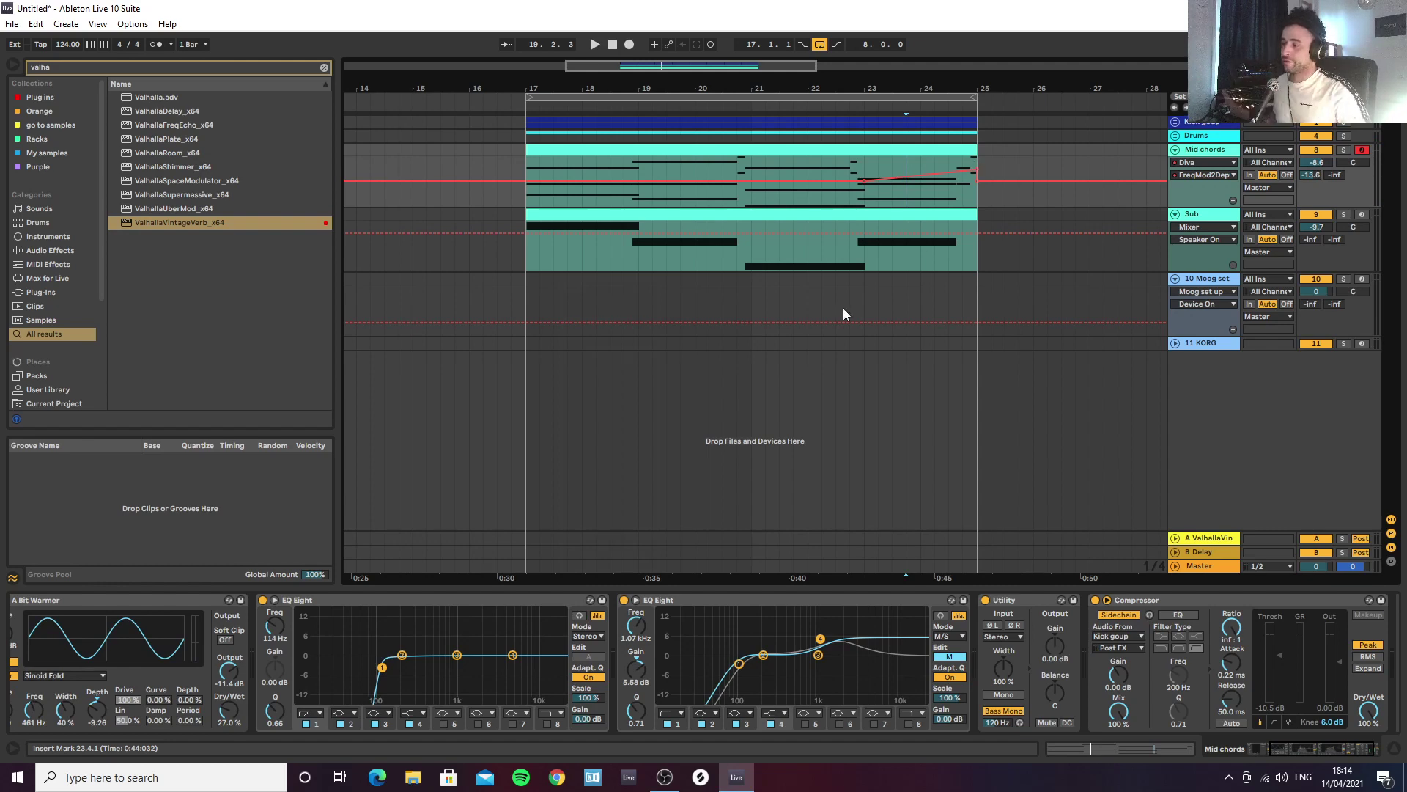
Step: Examine the Diva synth settings on the Mid chords track in its plug-in window, and close the window
click(187, 598)
key(Left)
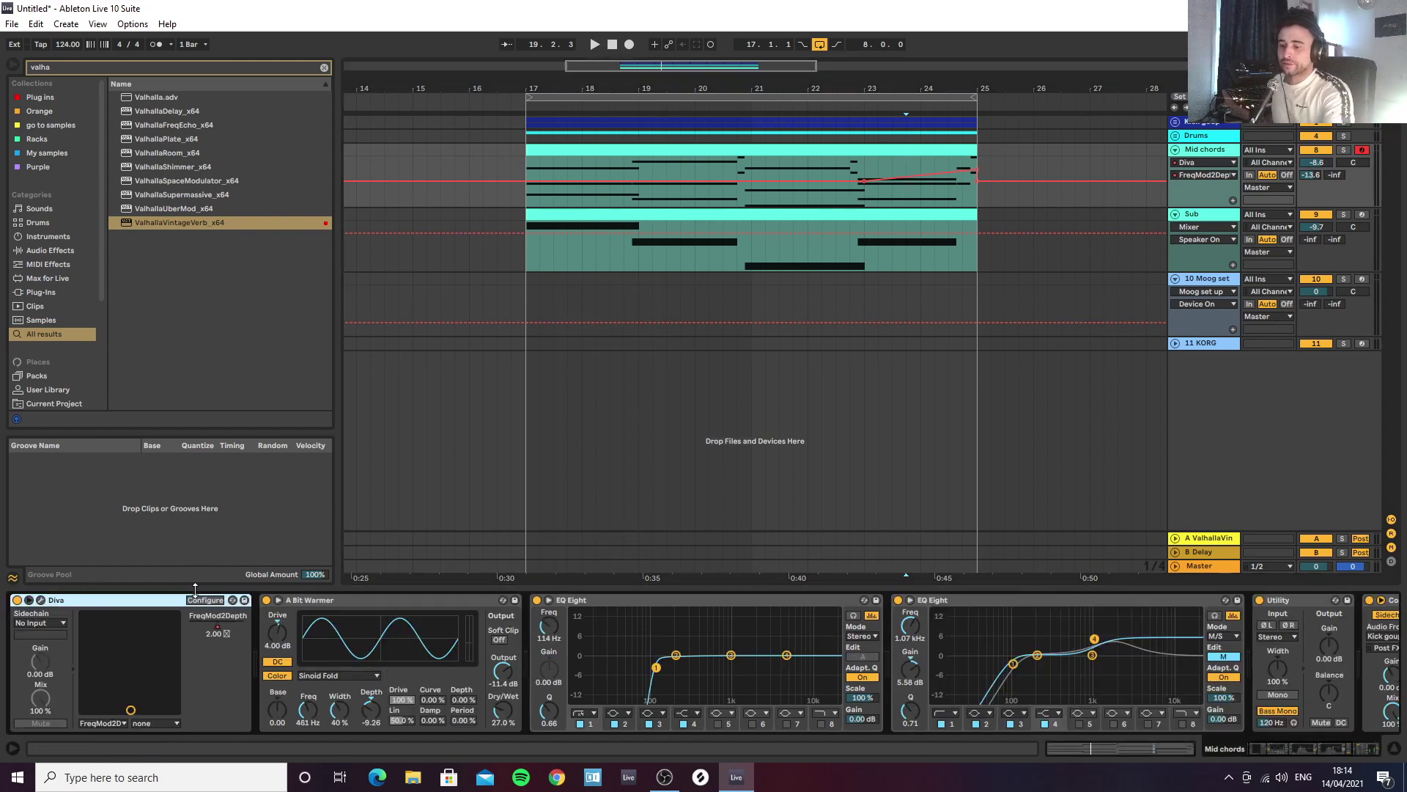
click(40, 600)
mouse_move(647, 248)
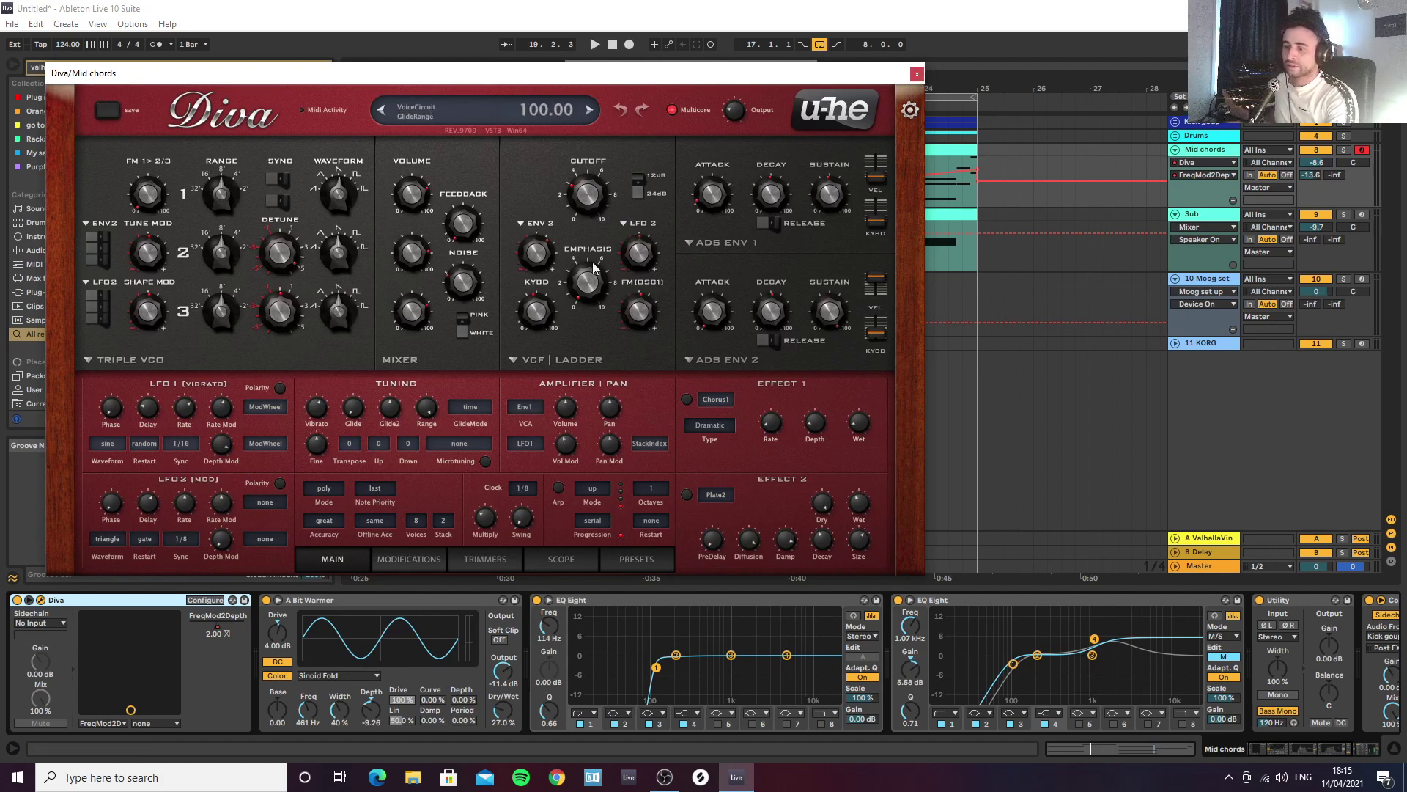
click(916, 74)
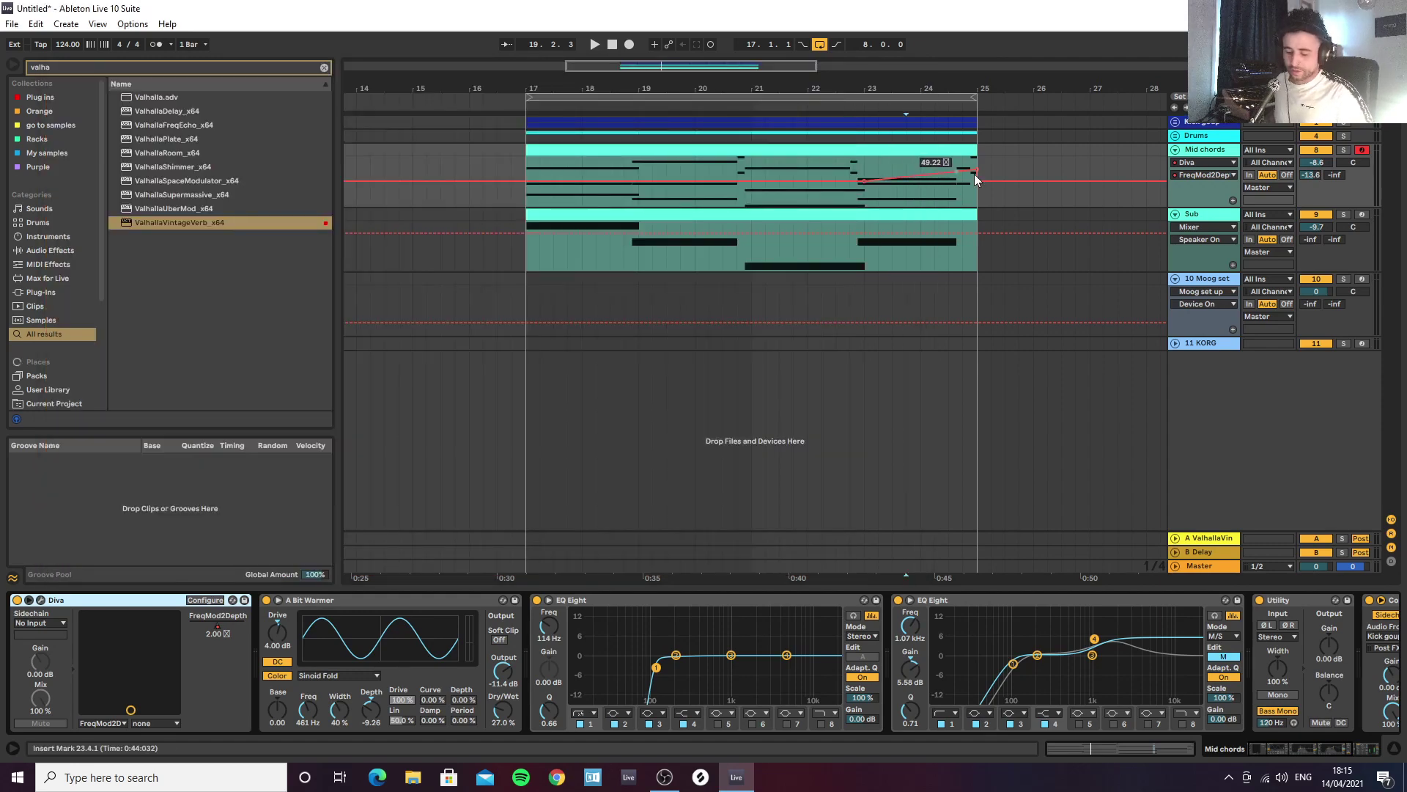
Step: Hide the automation, fold the Mid chords track and unfold the Drums group
key(a)
click(1176, 151)
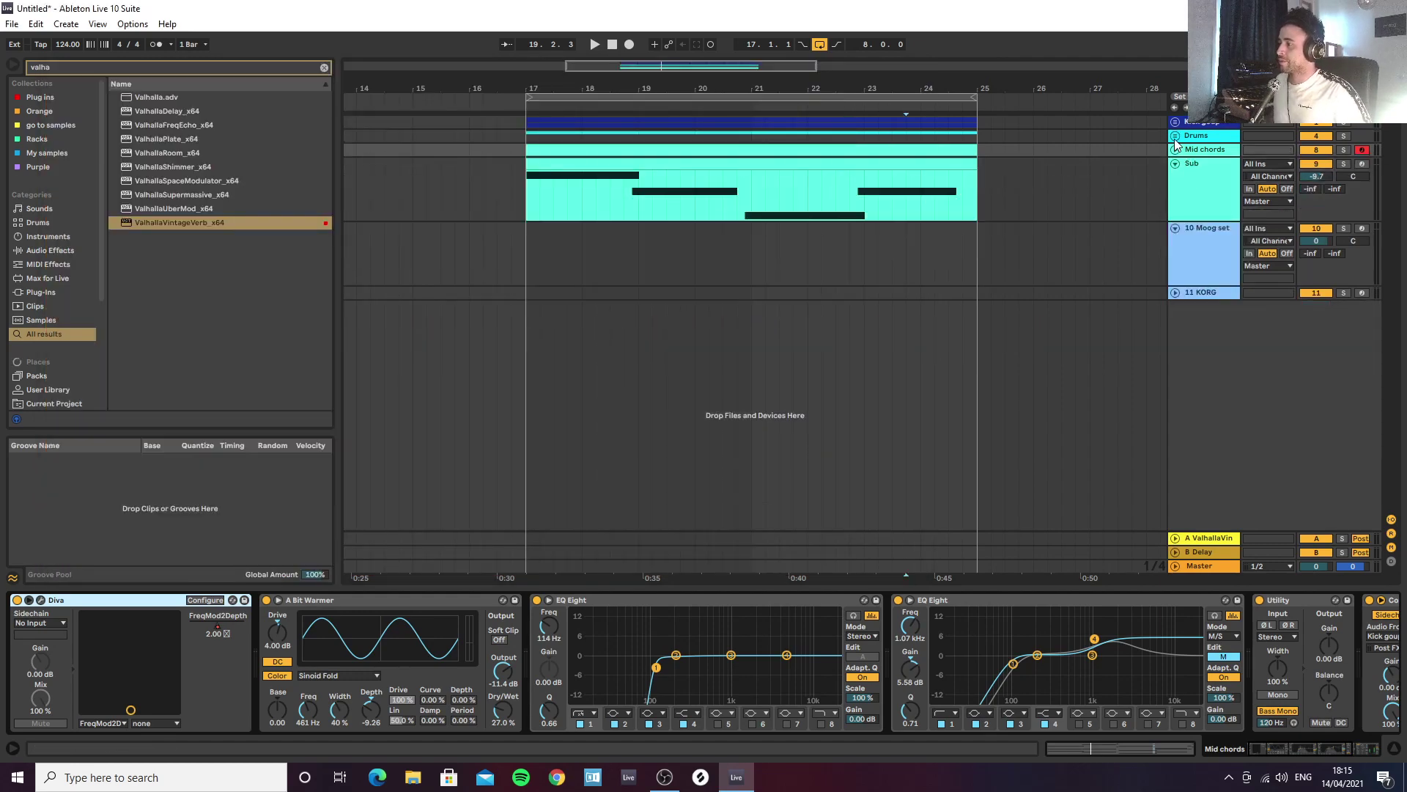
click(1175, 137)
Step: Duplicate the Hats track inside the Drums group and select the duplicate's clip
click(1212, 215)
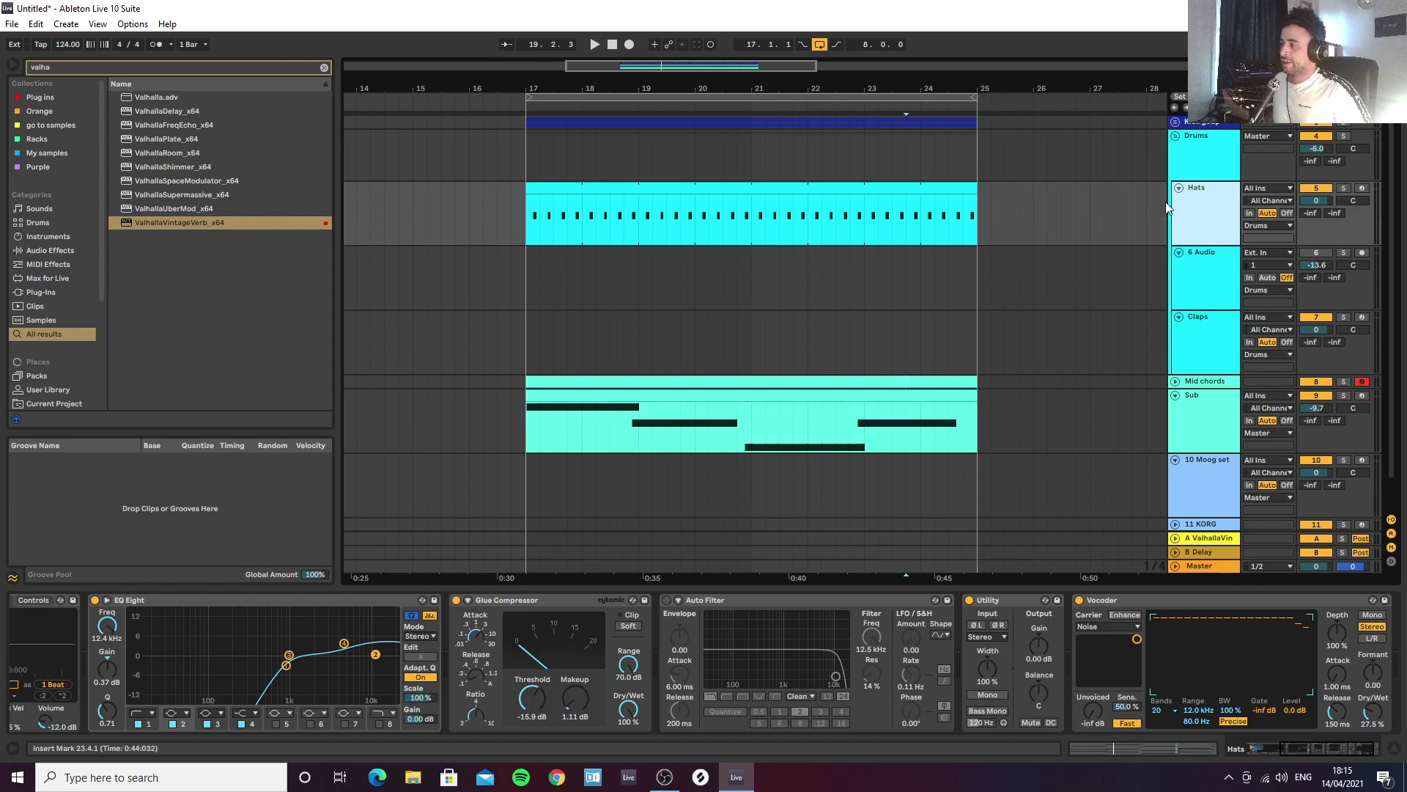
key(ctrl+d)
click(1203, 227)
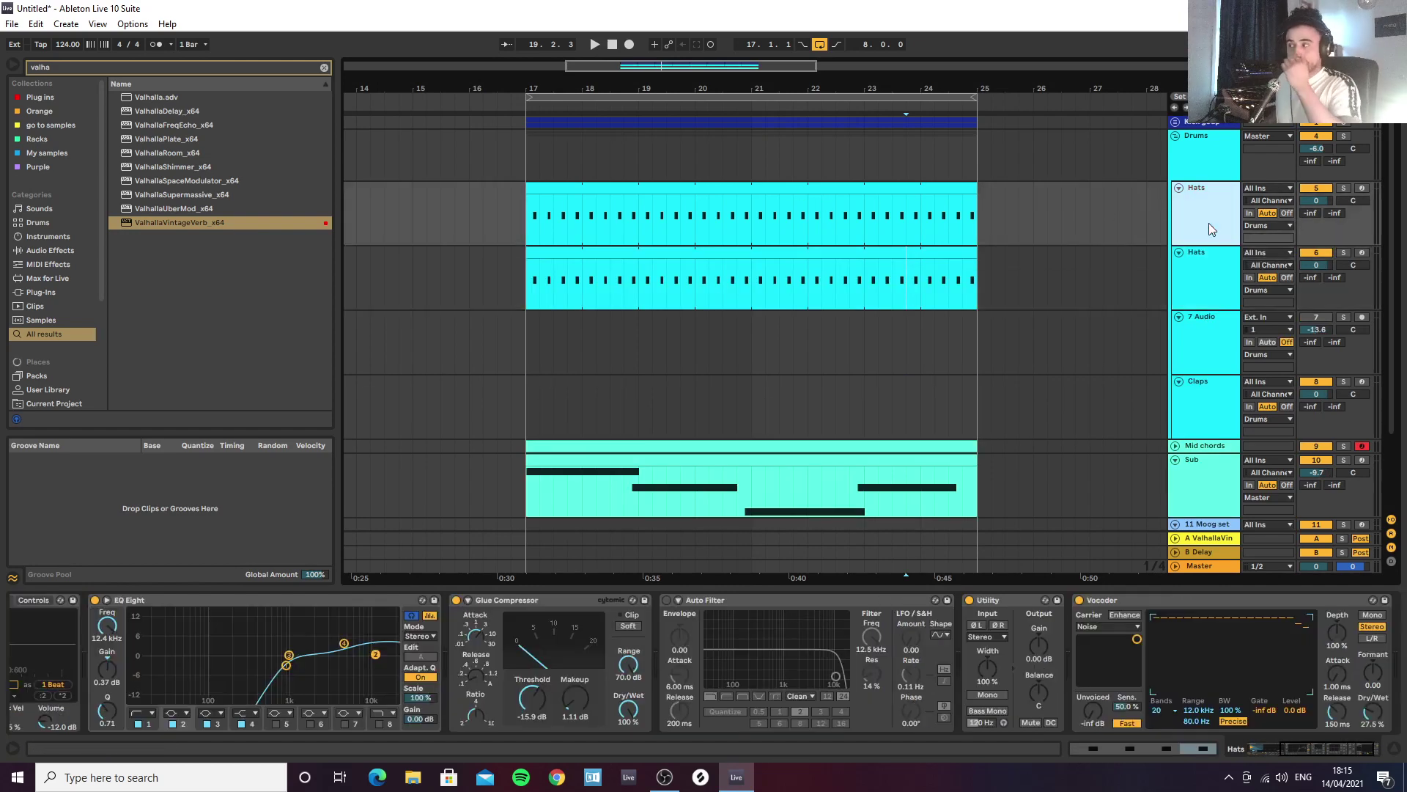
click(795, 255)
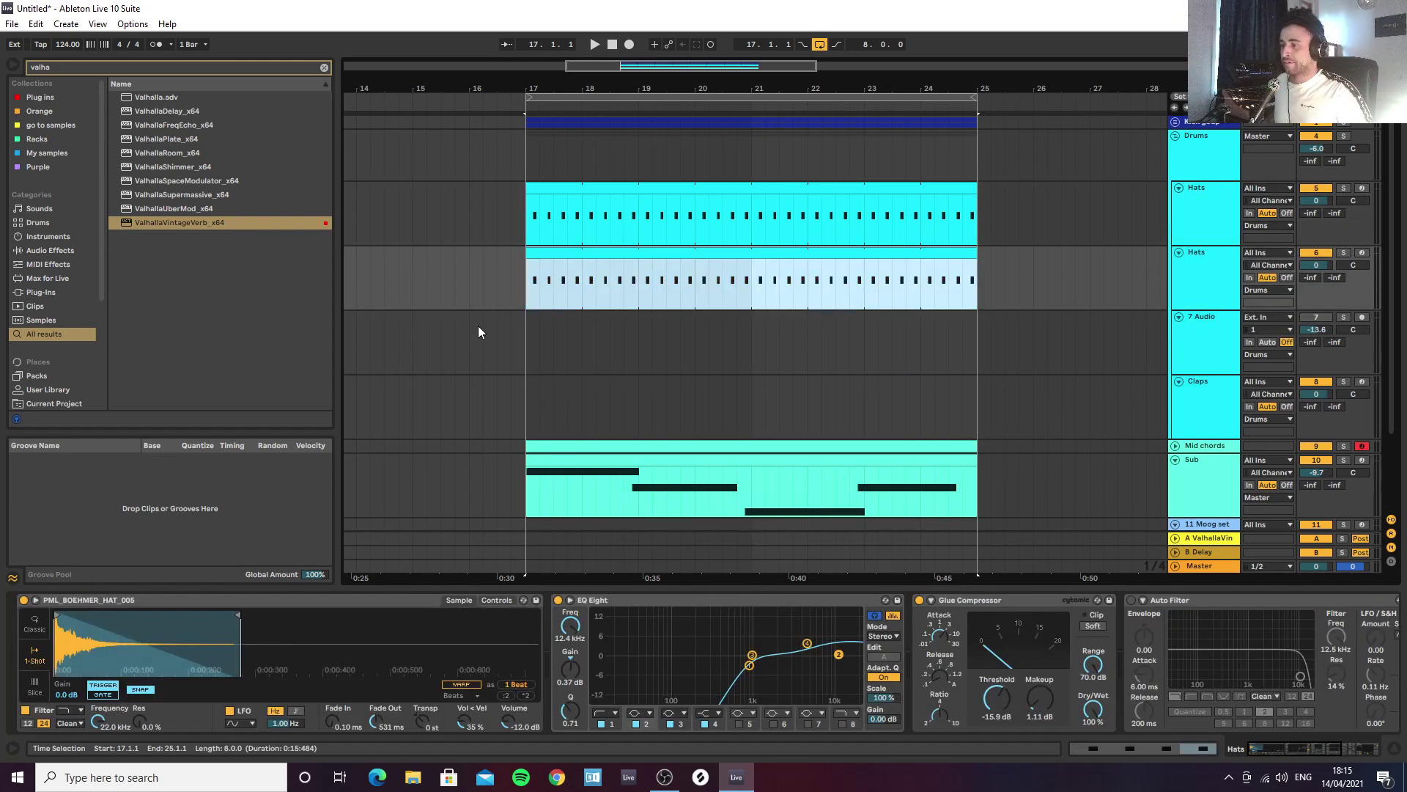
Step: Clear the browser search and insert a new return track after the Valhalla reverb return
click(325, 67)
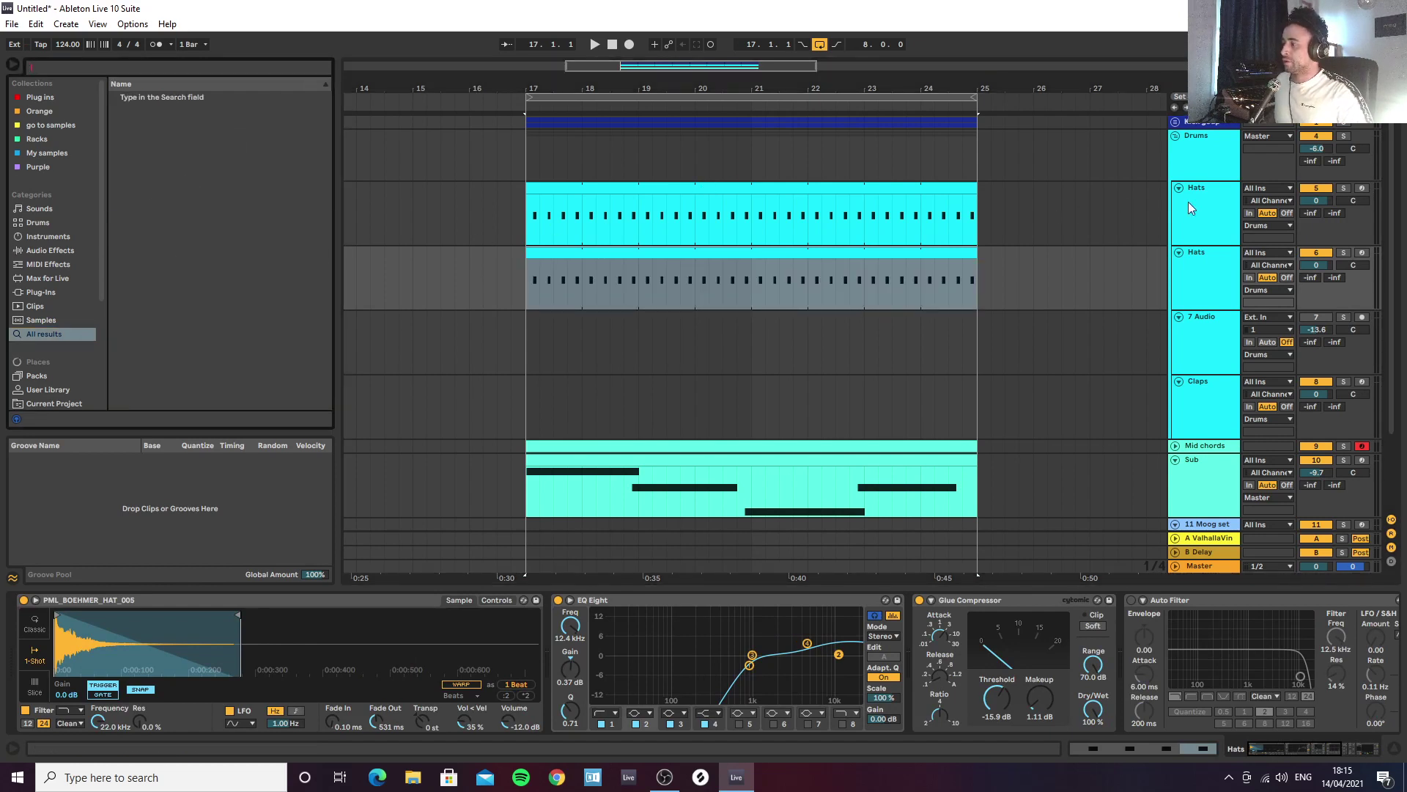
click(1198, 541)
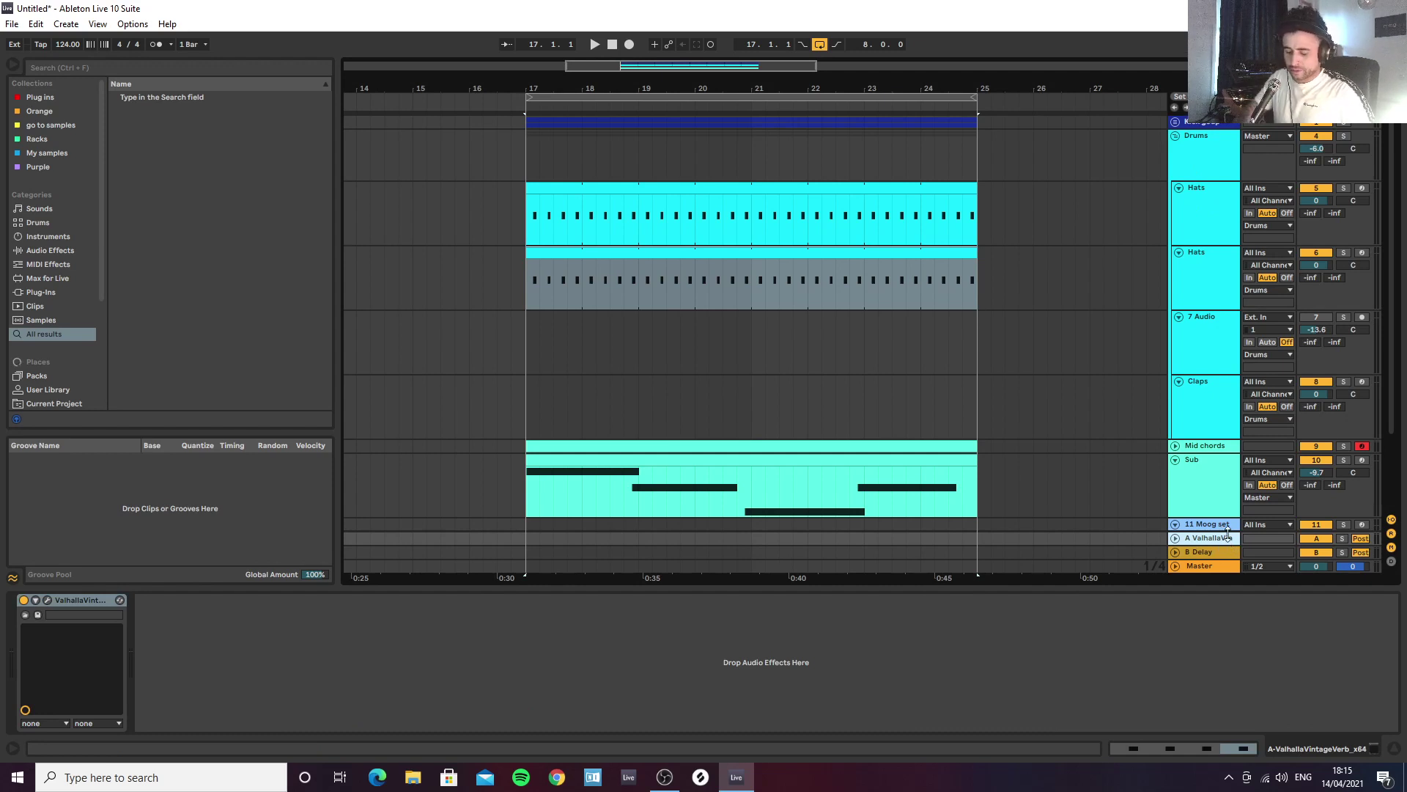
key(ctrl+alt+t)
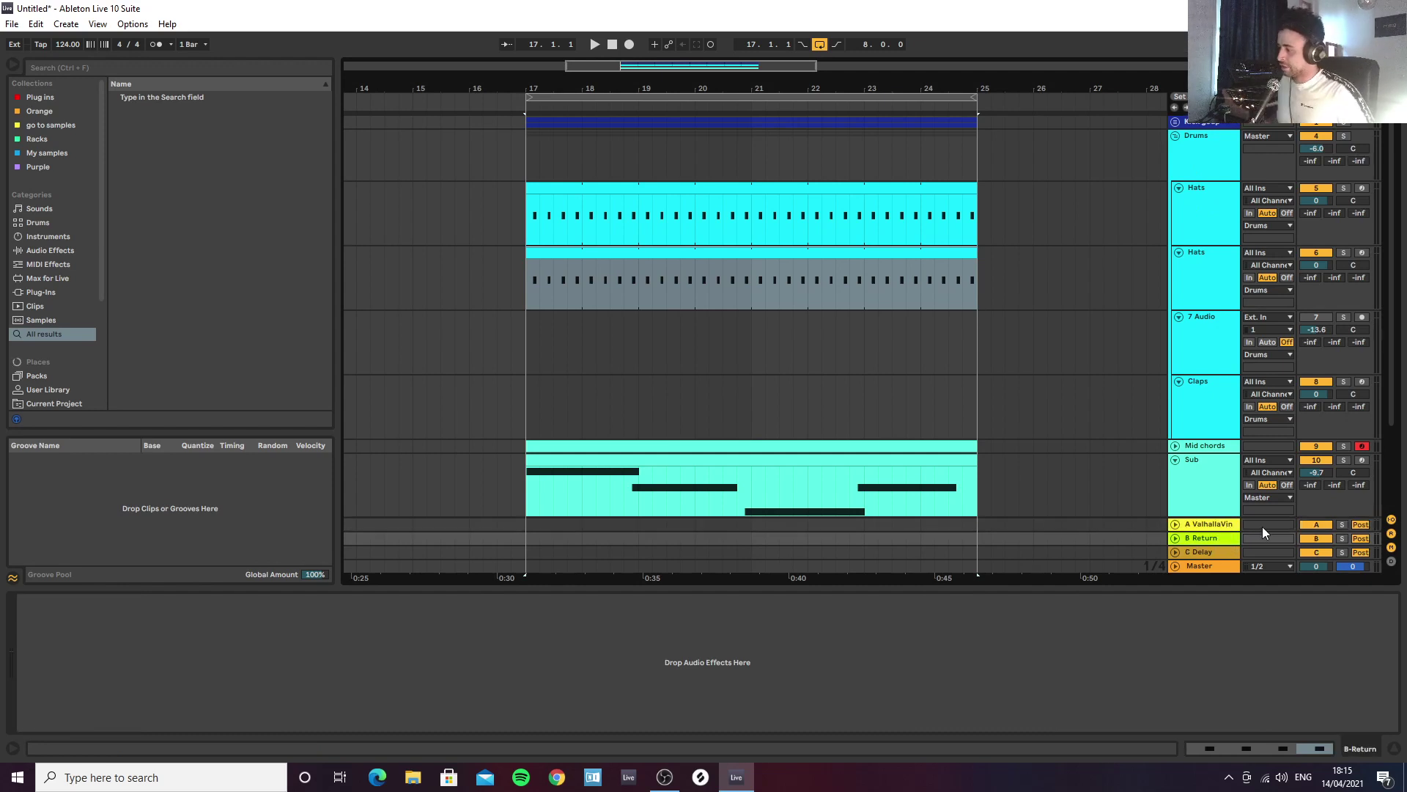
click(1210, 536)
Step: Load the Drums Room.adv reverb preset on the new return track with Size 7.76 and Decay Time 1.02 s
click(131, 64)
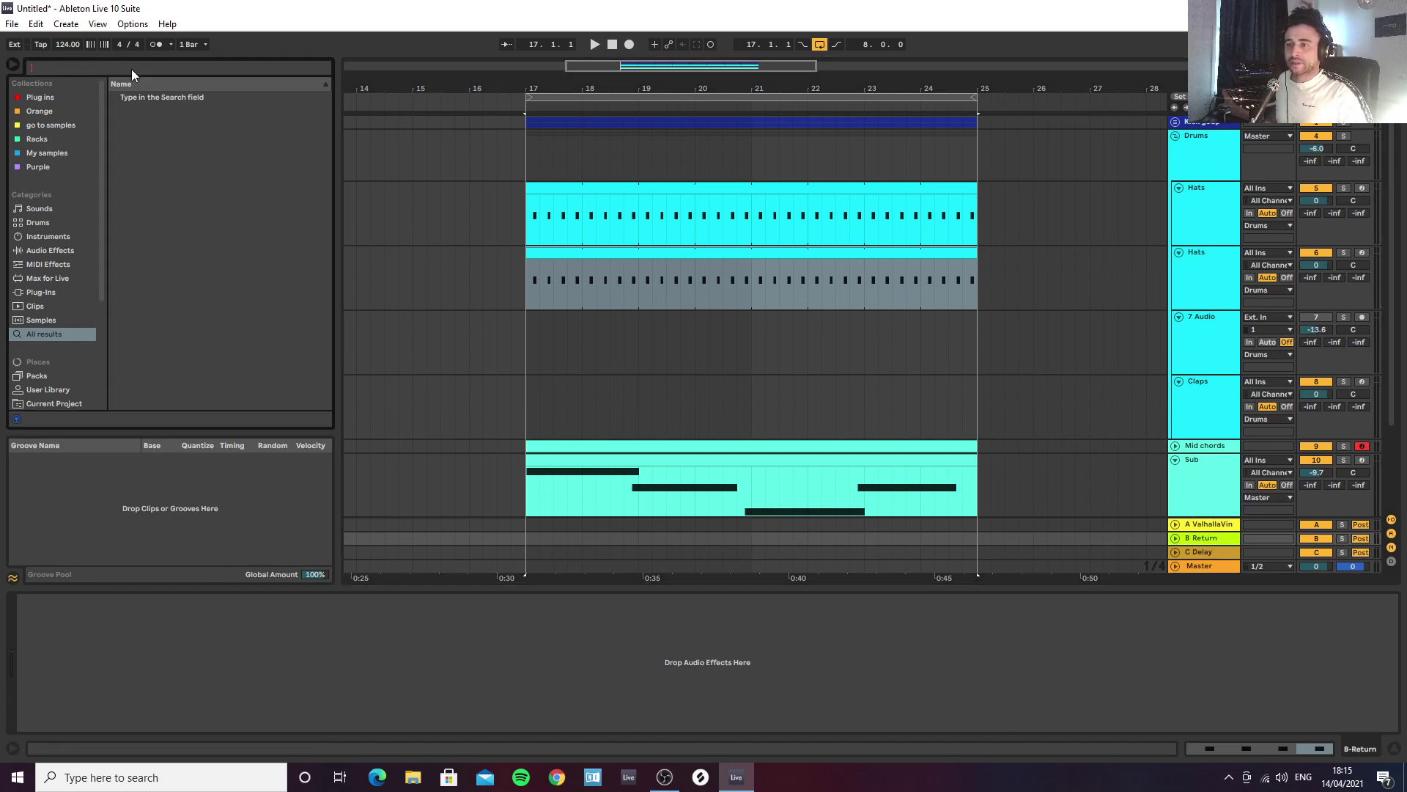
text(drum room)
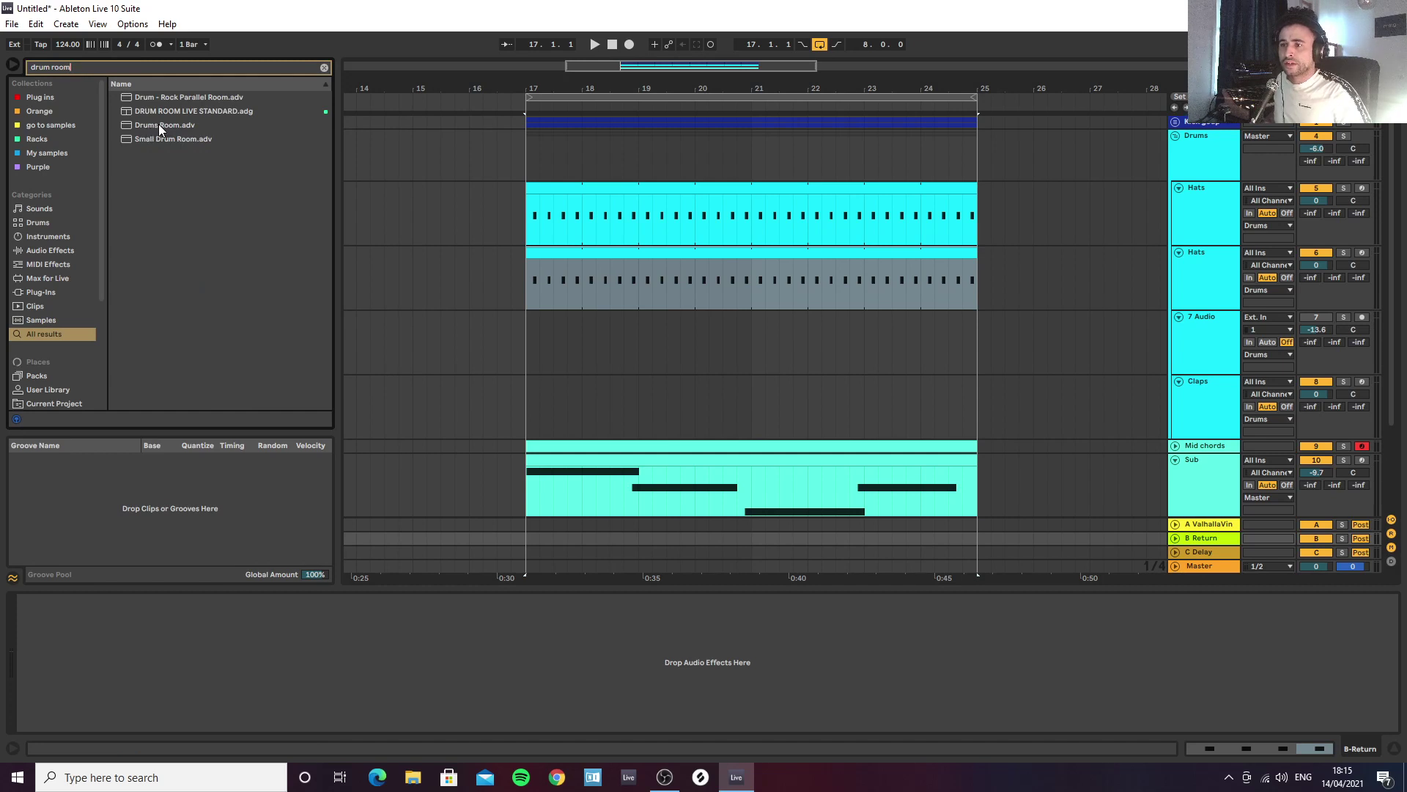
double_click(159, 125)
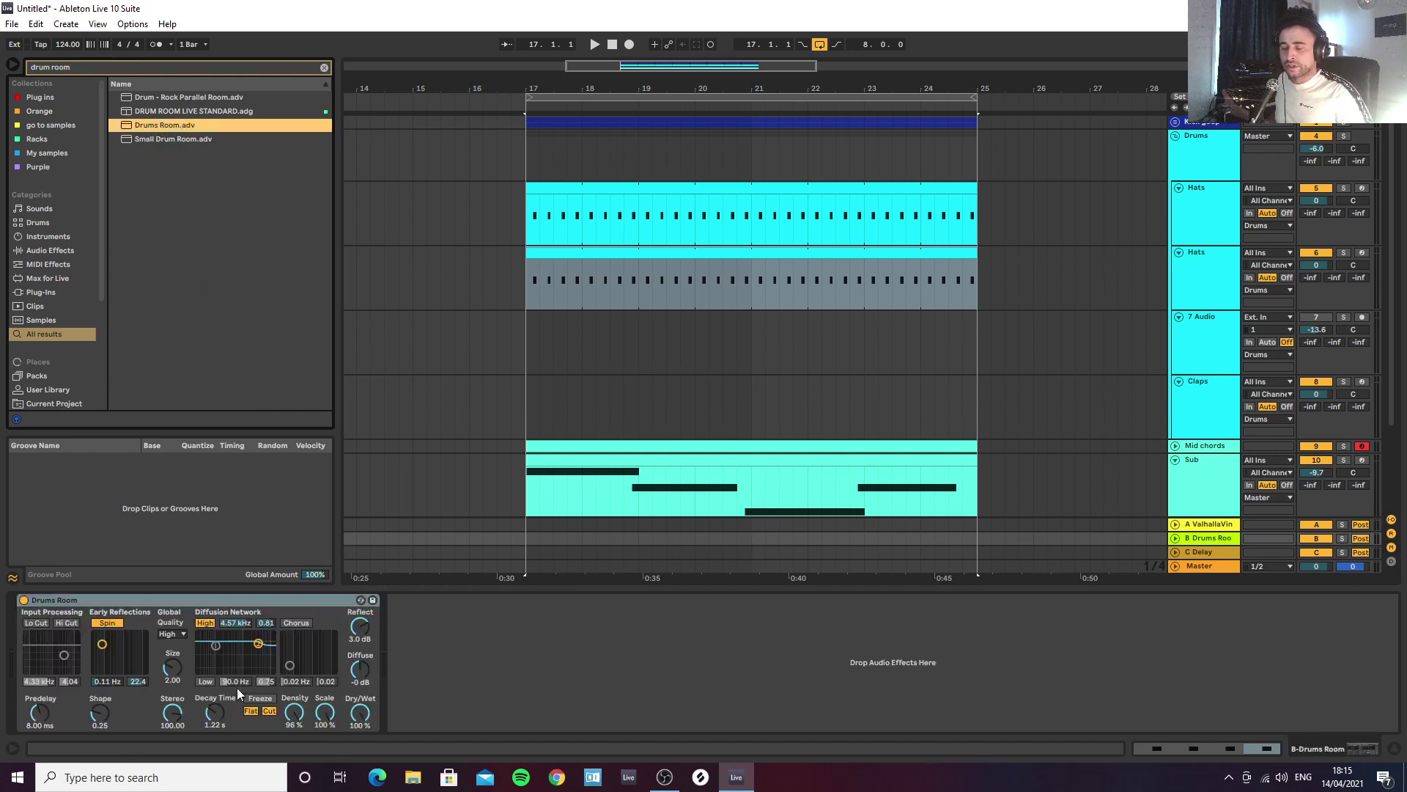
click(173, 670)
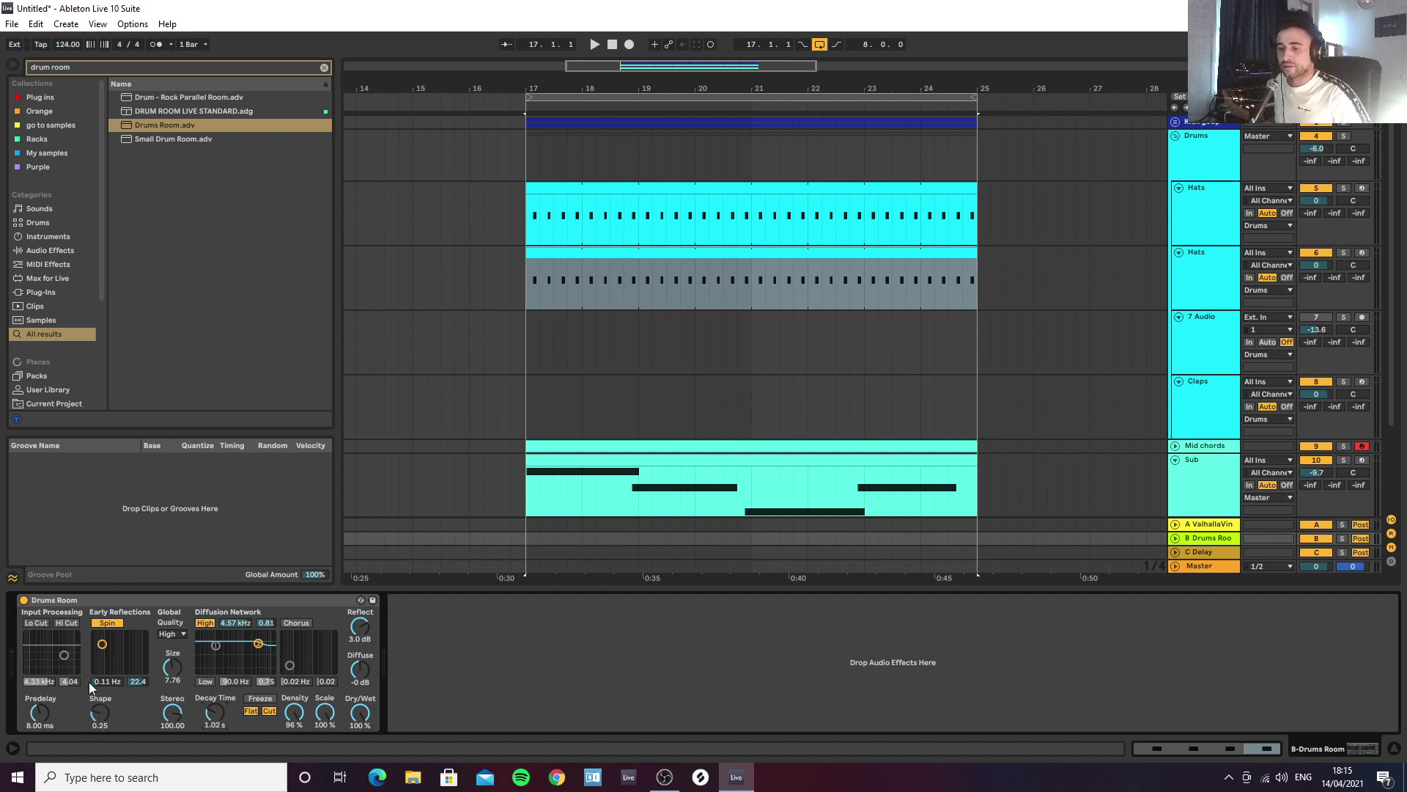
Step: Mute the duplicated Hats track and raise the original Hats track's Drums Room send to -14.0 dB during playback
click(1215, 293)
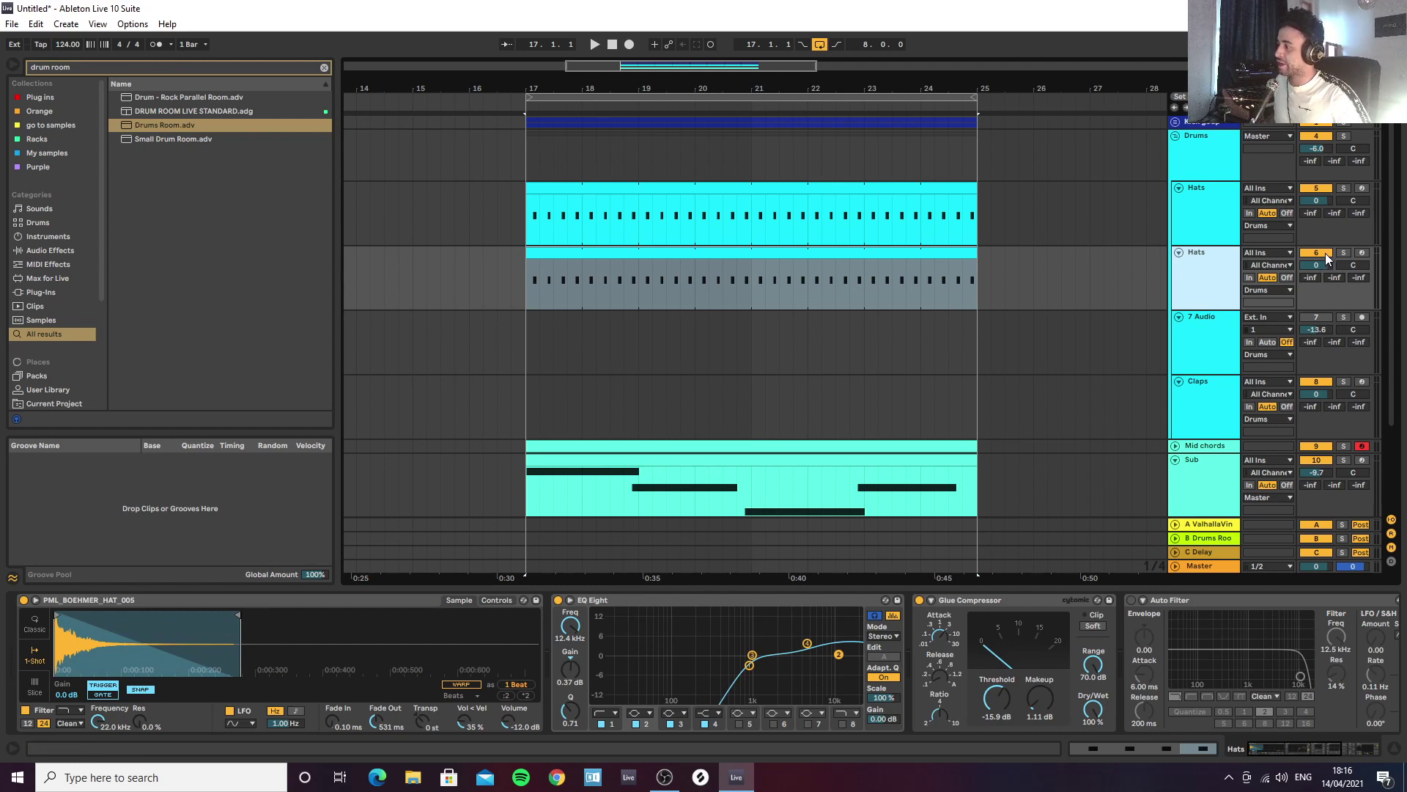
key(space)
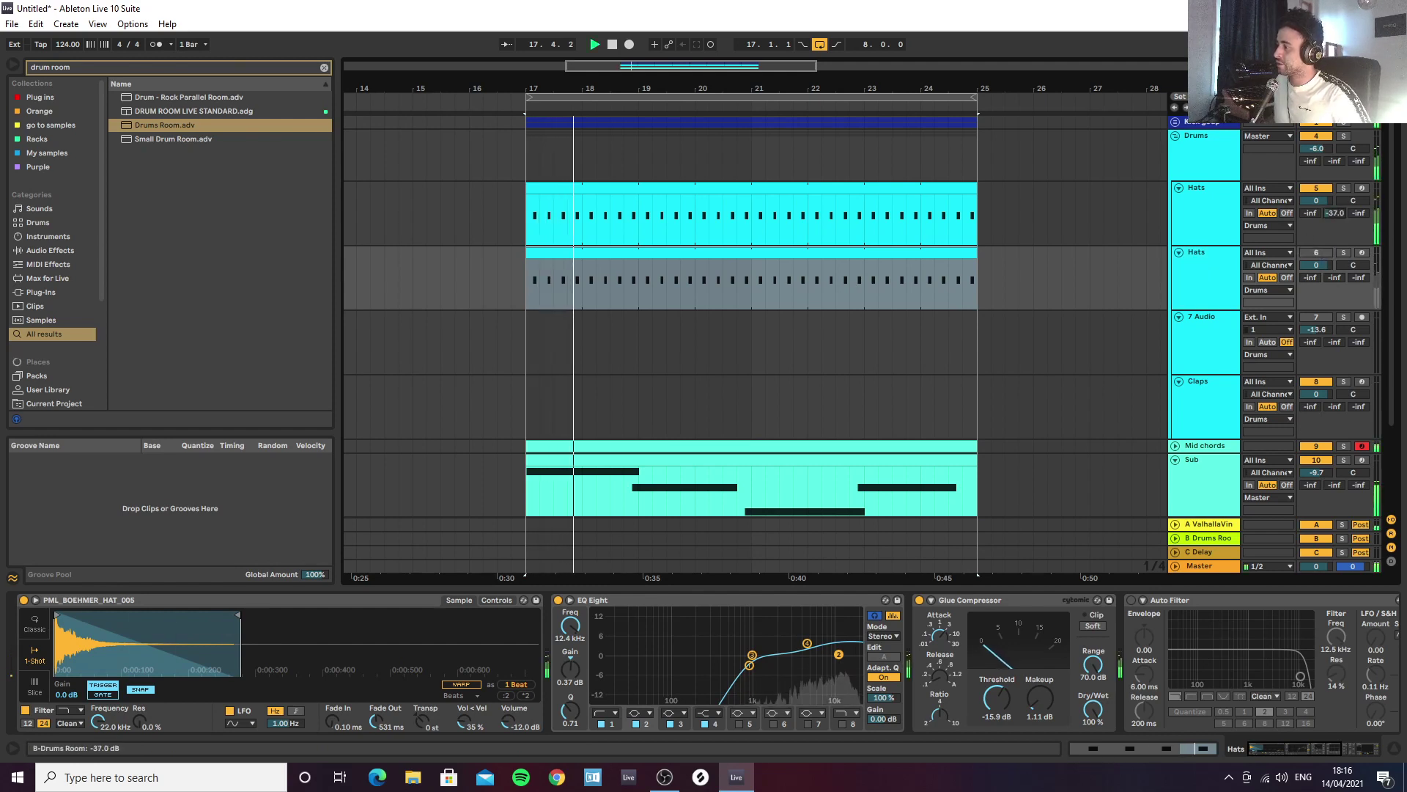
drag(1334, 213, 1335, 161)
click(1221, 235)
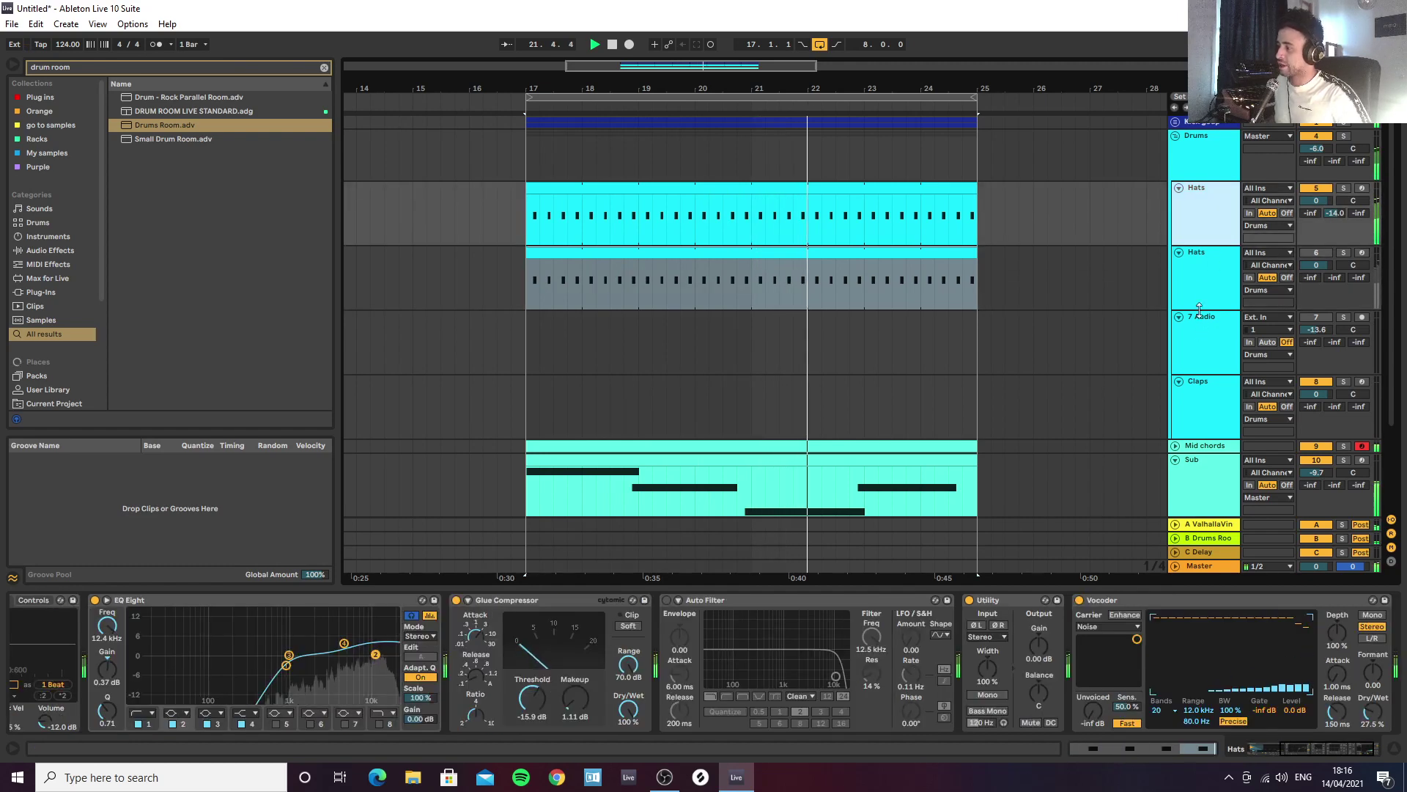
Step: Stop playback and unmute the duplicated Hats track
click(1227, 283)
key(space)
click(1315, 253)
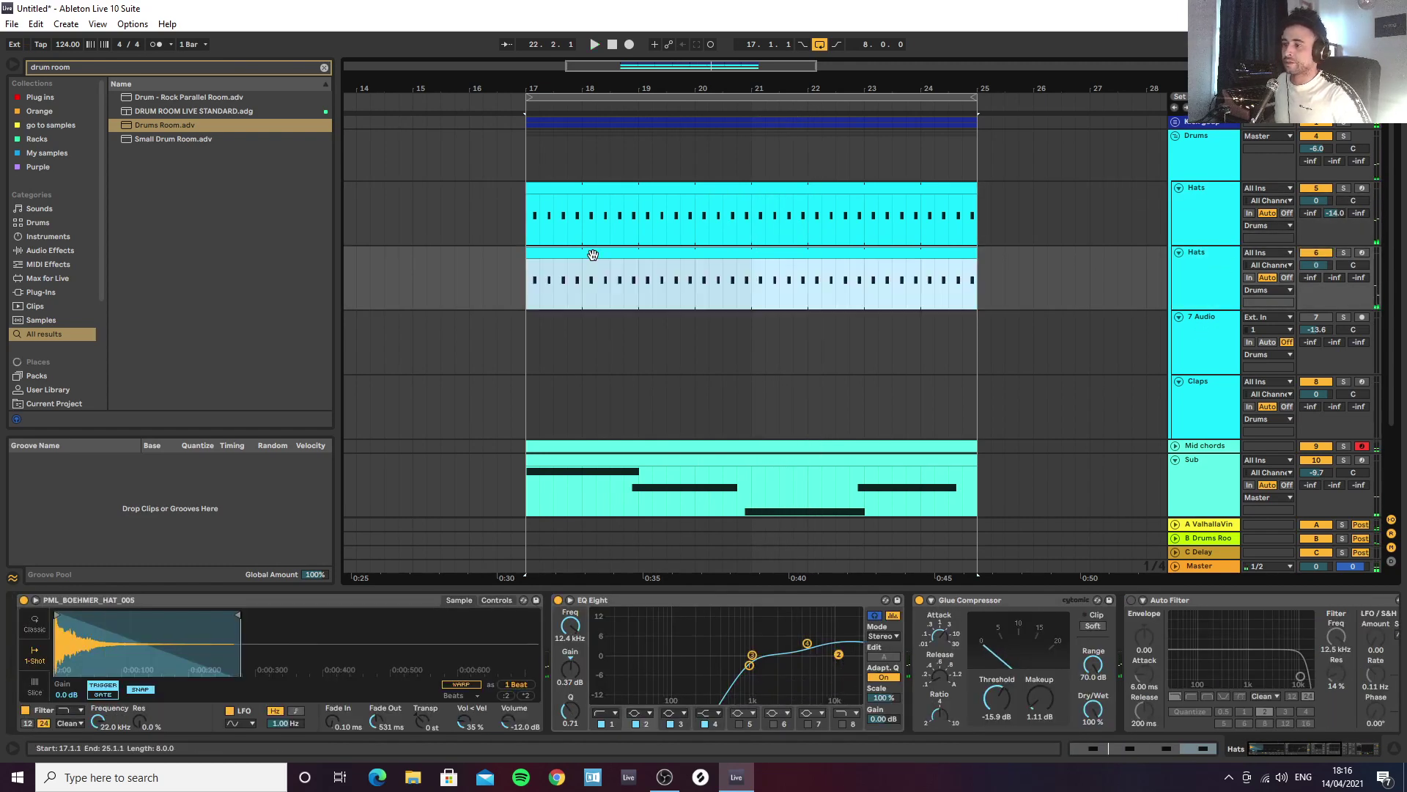
Step: Lengthen all notes in the duplicated Hats clip to two sixteenths each and return to the device view
click(570, 266)
double_click(551, 250)
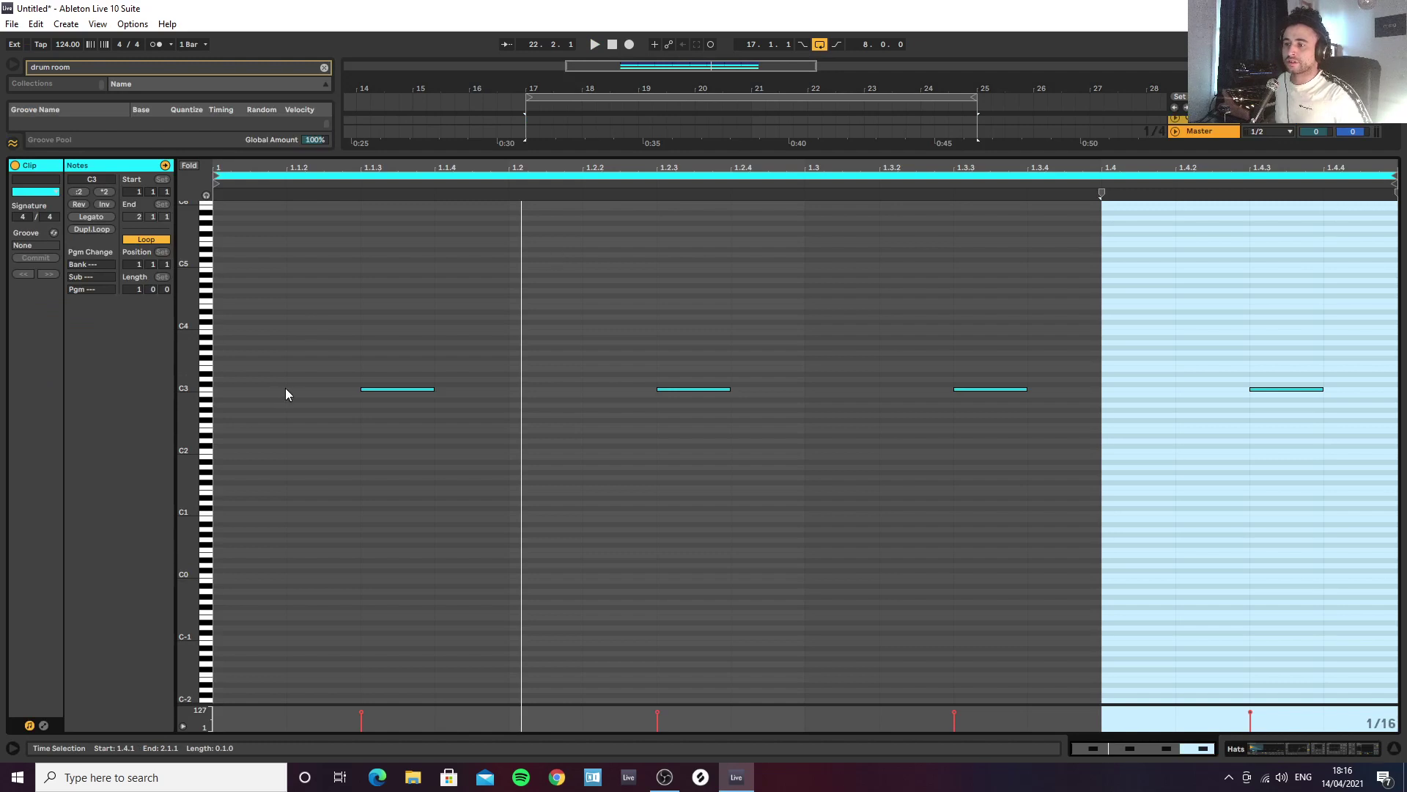
key(ctrl+a)
drag(433, 389, 509, 388)
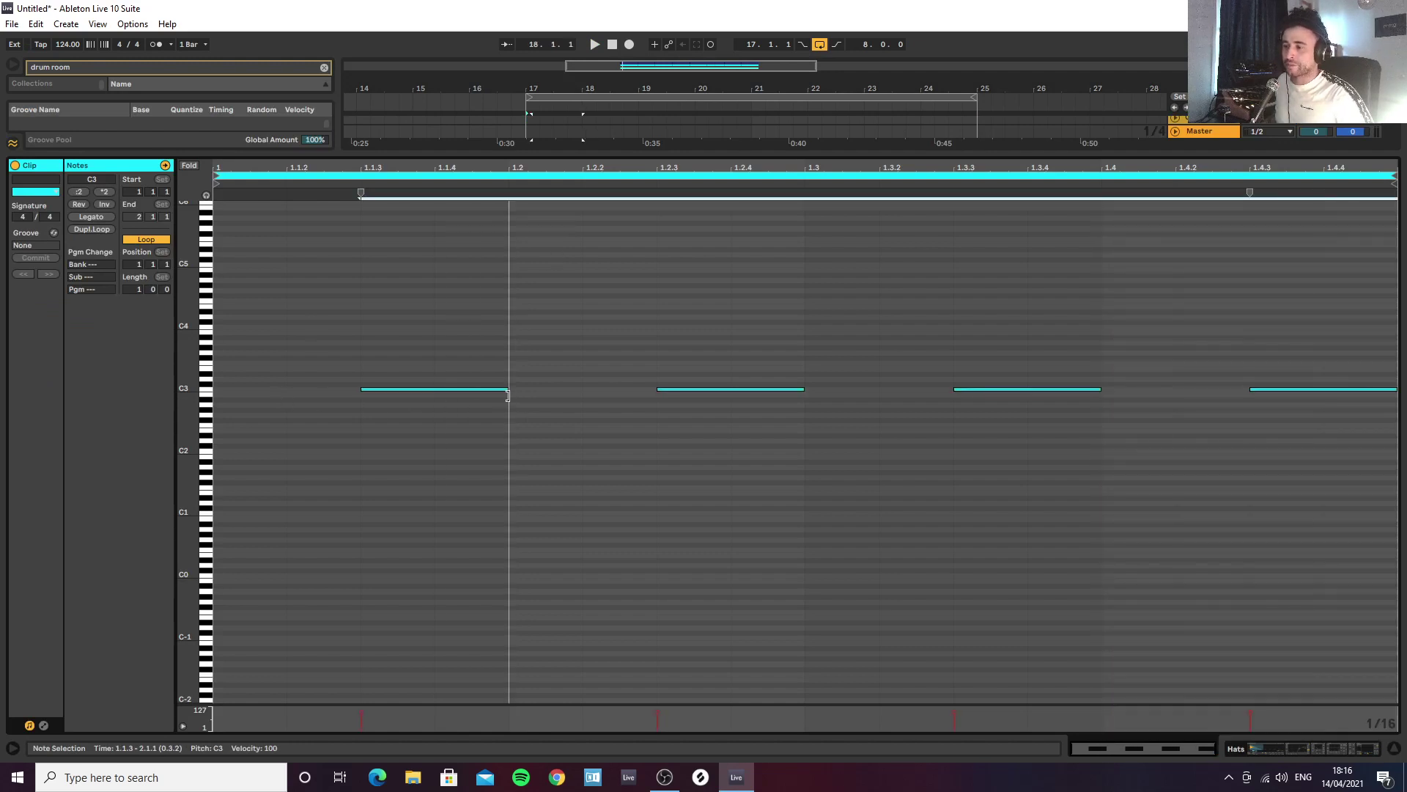
click(1312, 747)
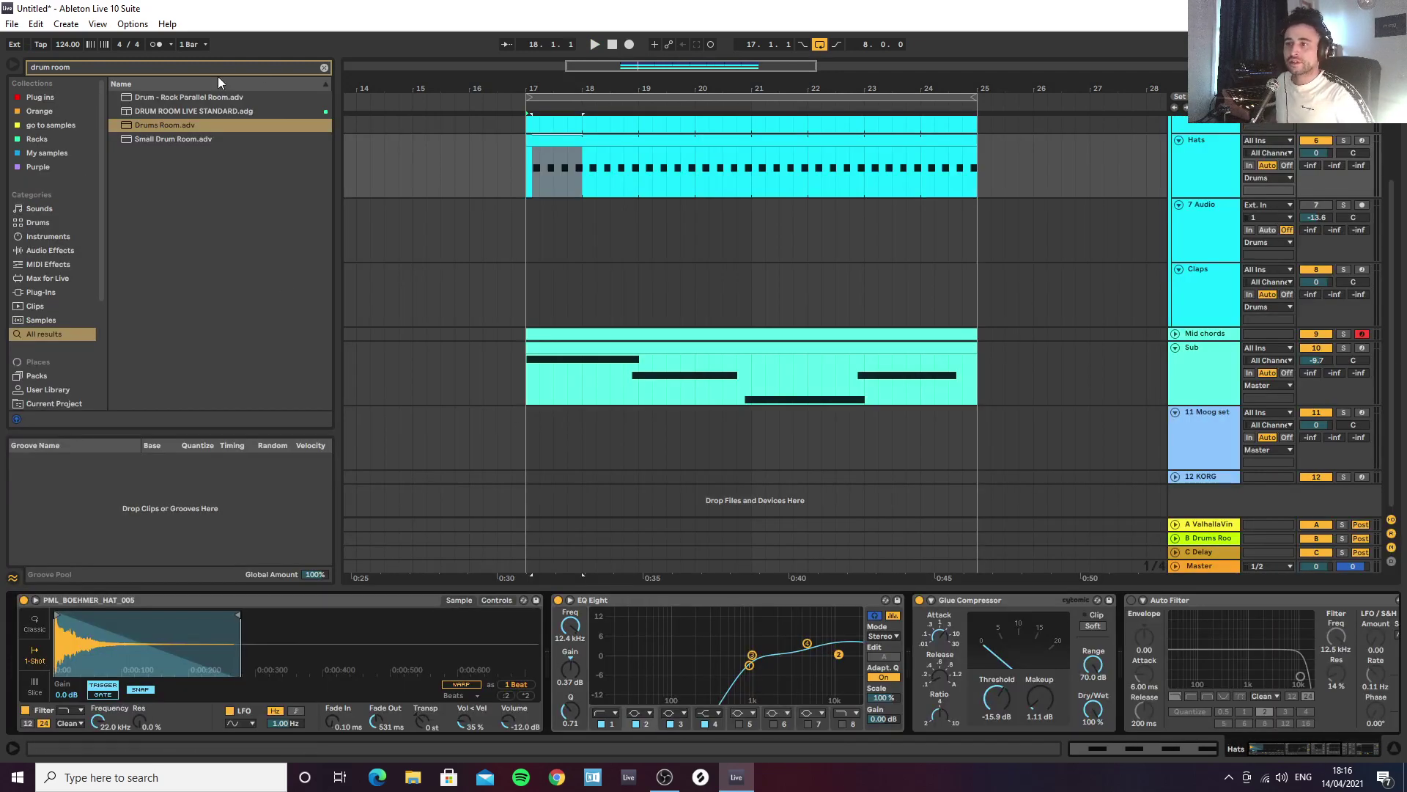
Step: Clear the browser search and audition the Ben Boehmer hat one-shots in the PML folder, from HAT_015 down to HAT_001
click(324, 68)
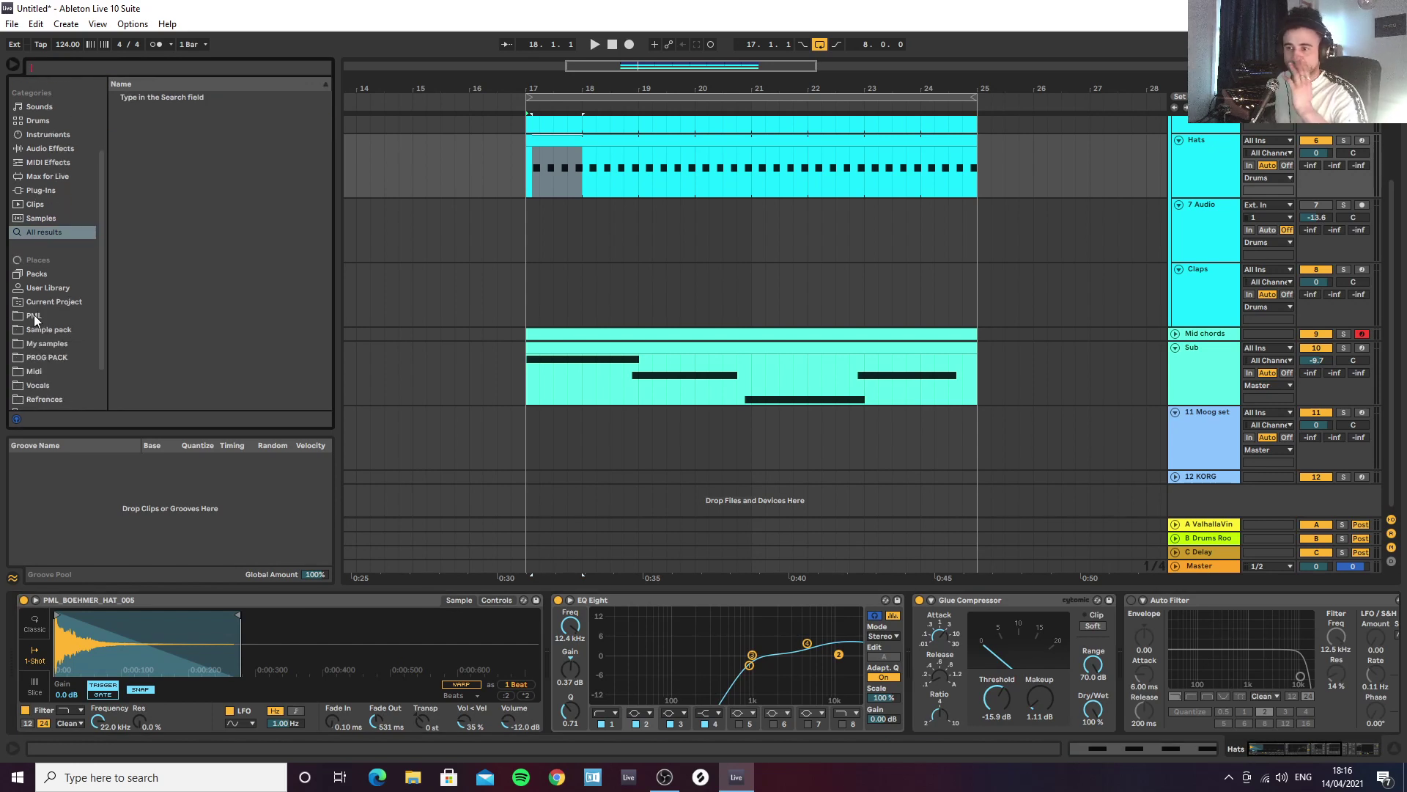
click(33, 314)
click(223, 234)
click(221, 226)
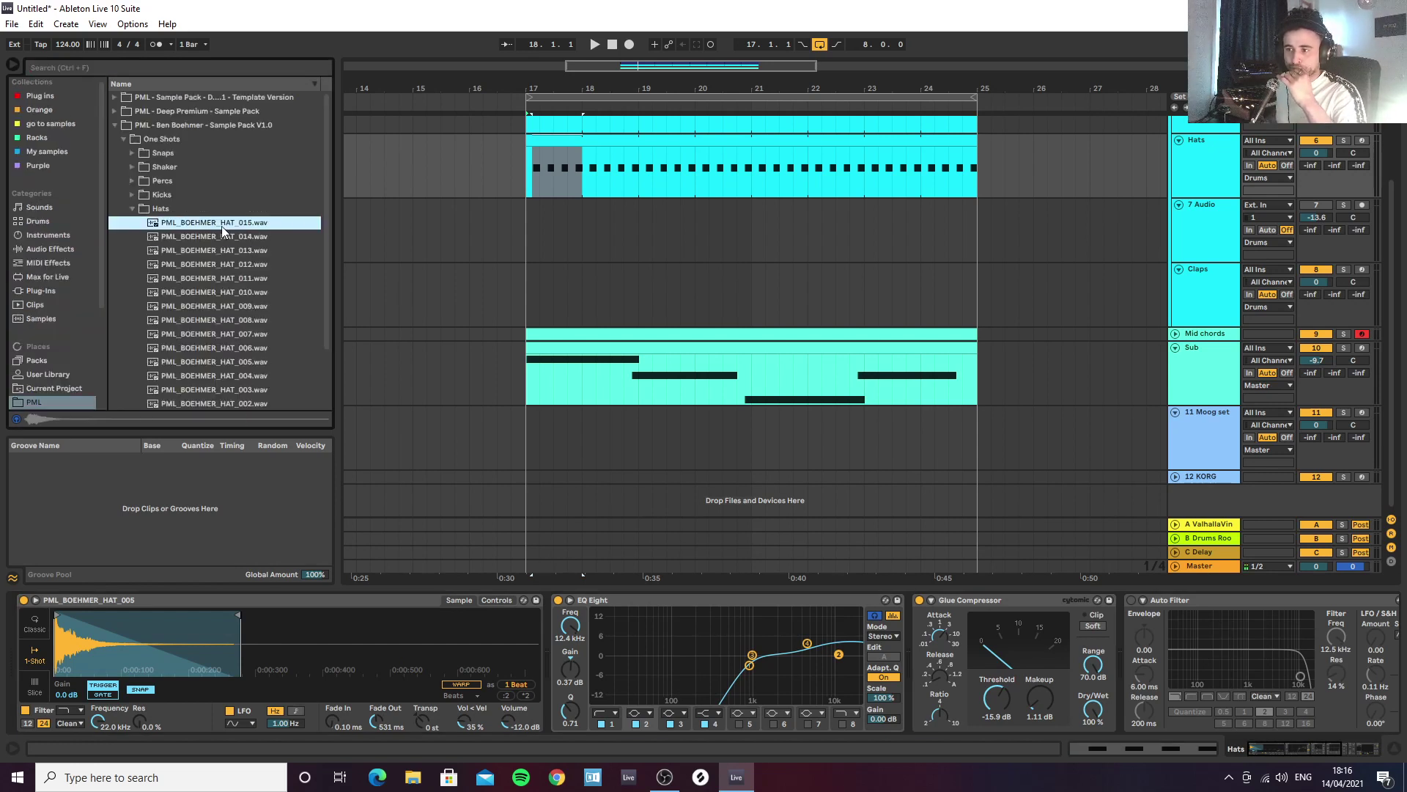
click(217, 239)
click(211, 250)
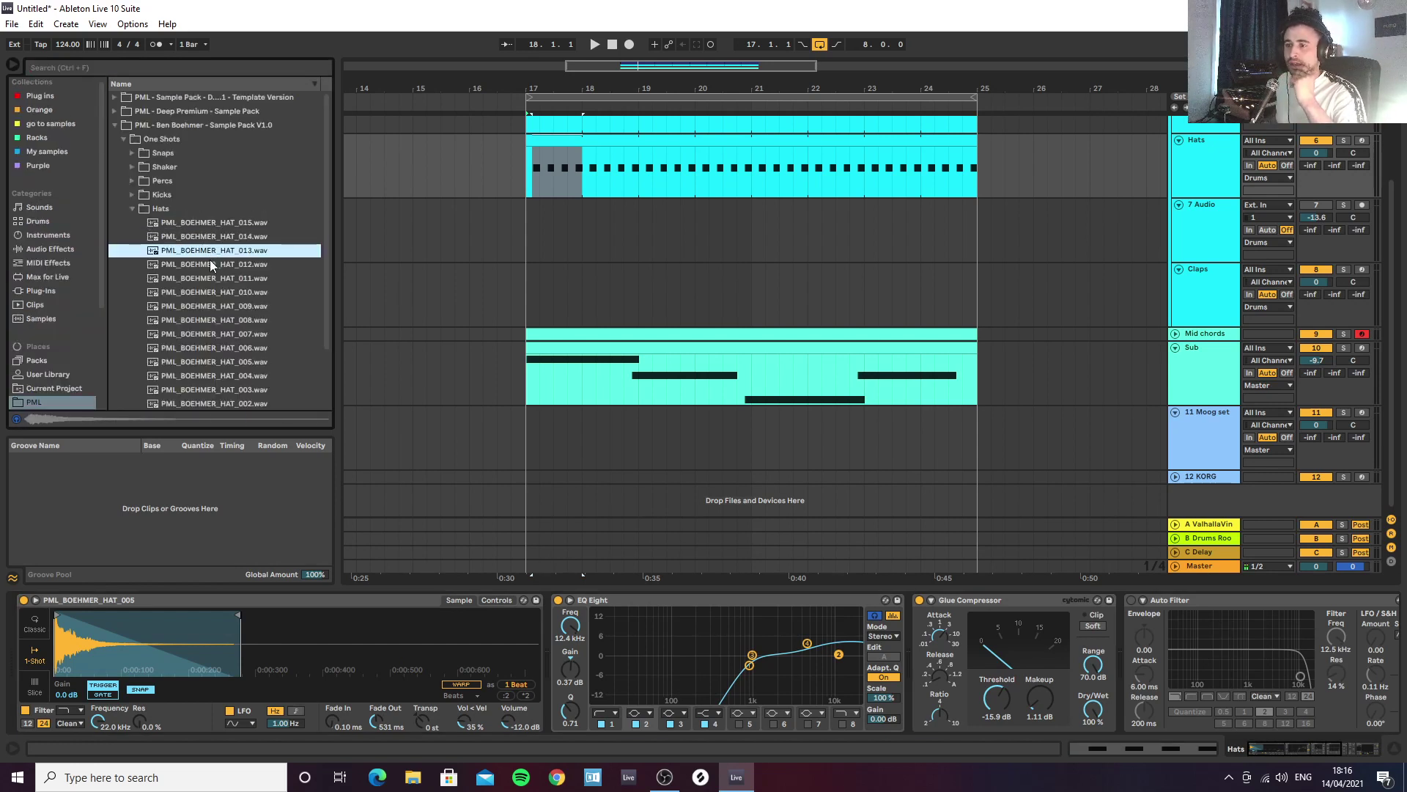
click(210, 266)
click(205, 251)
click(201, 262)
click(199, 276)
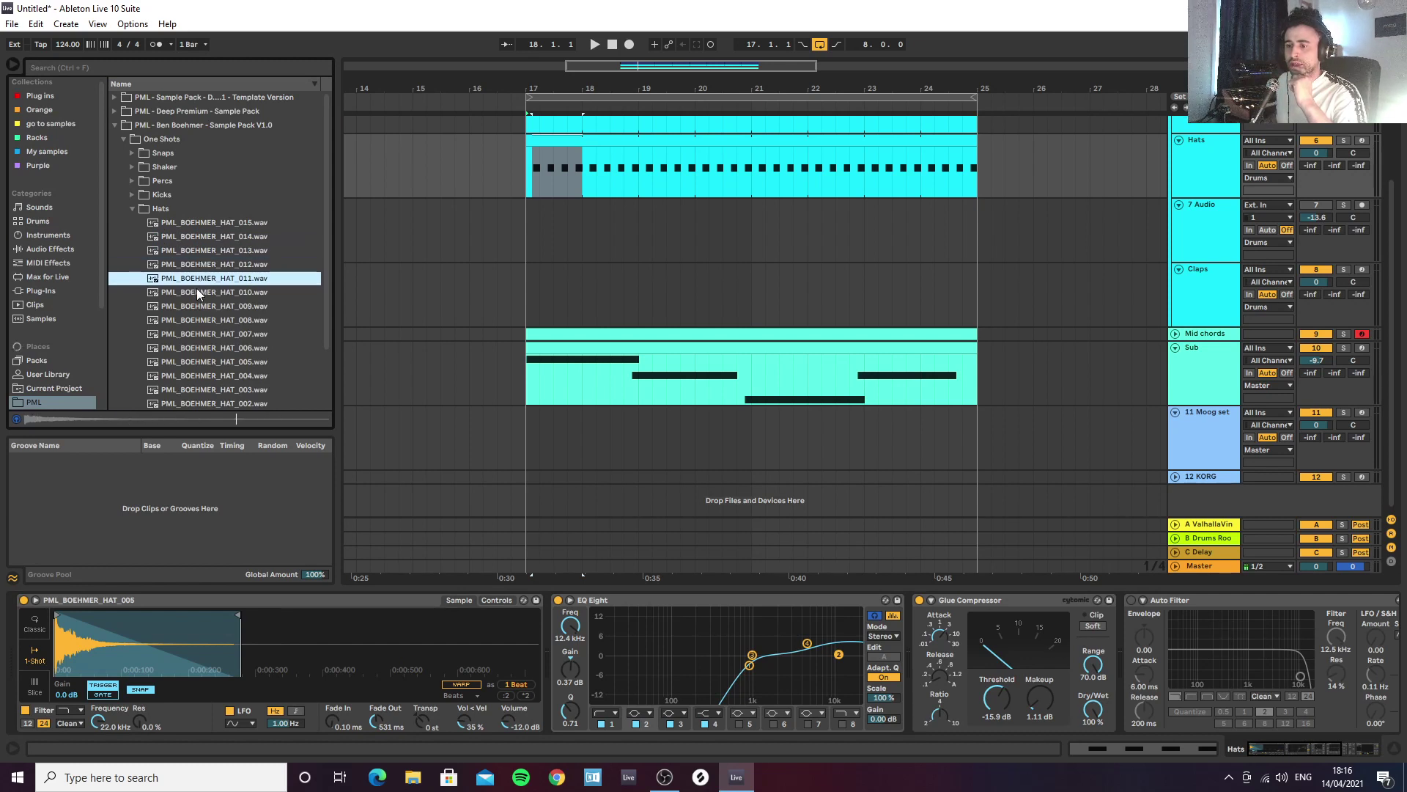
click(197, 293)
click(197, 307)
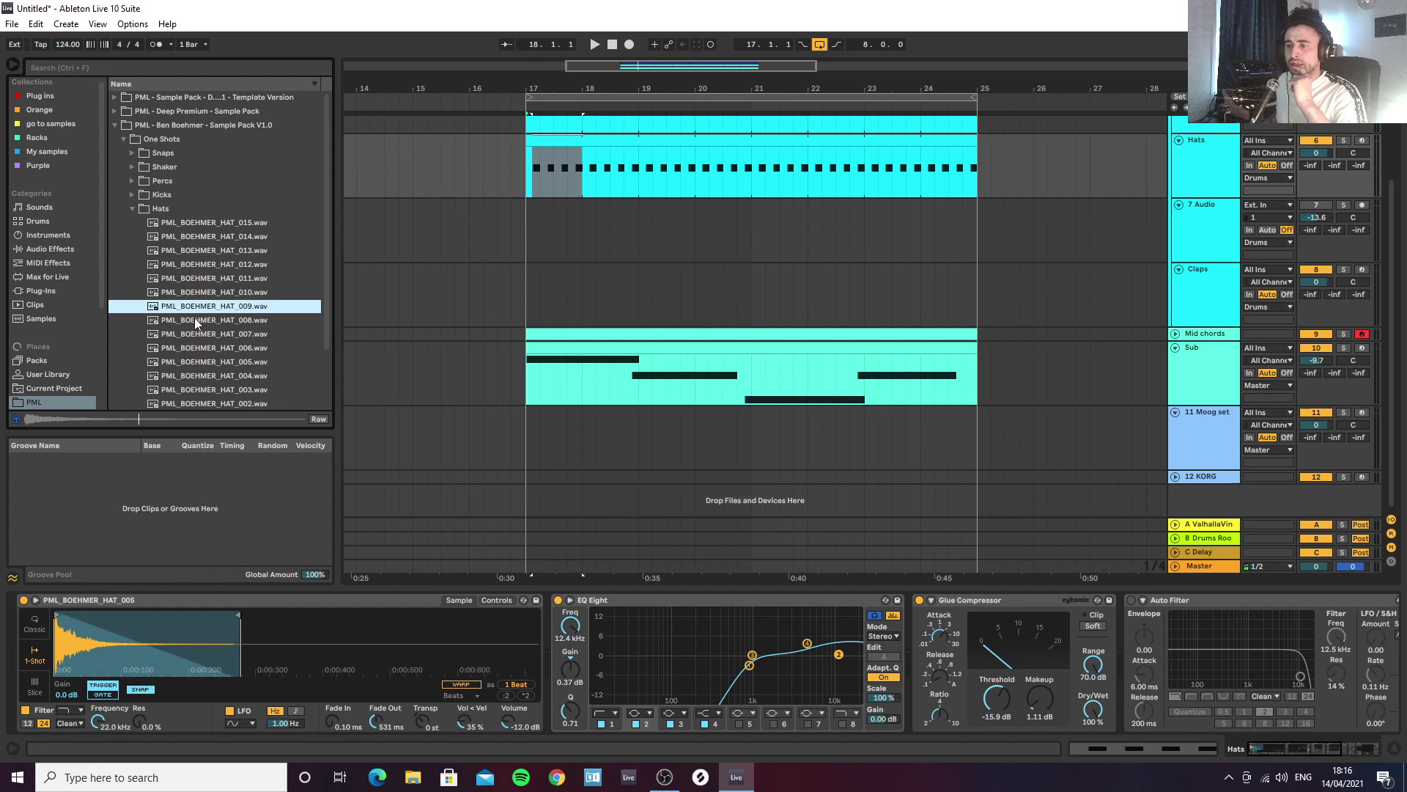
click(195, 321)
click(190, 335)
click(193, 350)
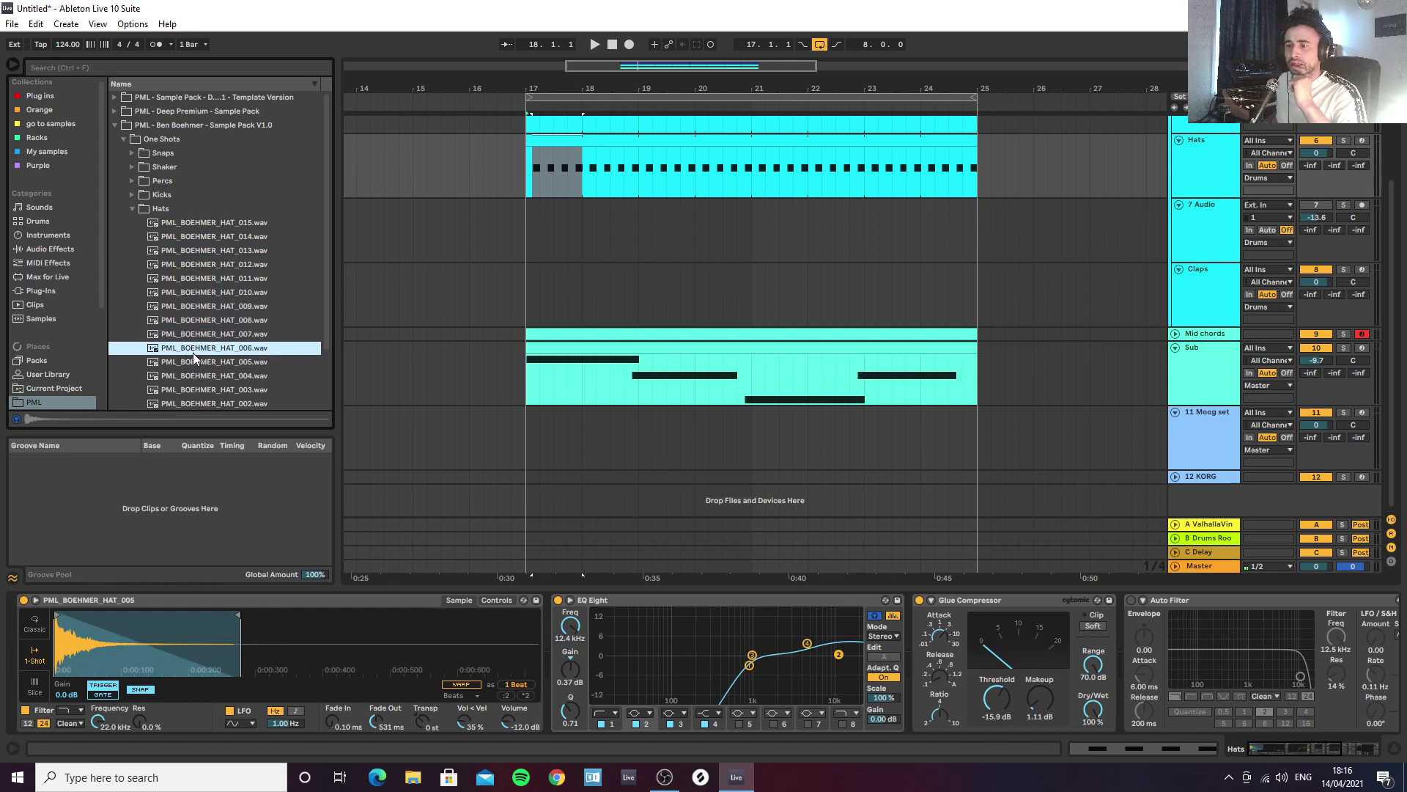
click(192, 361)
click(189, 351)
click(190, 363)
click(191, 373)
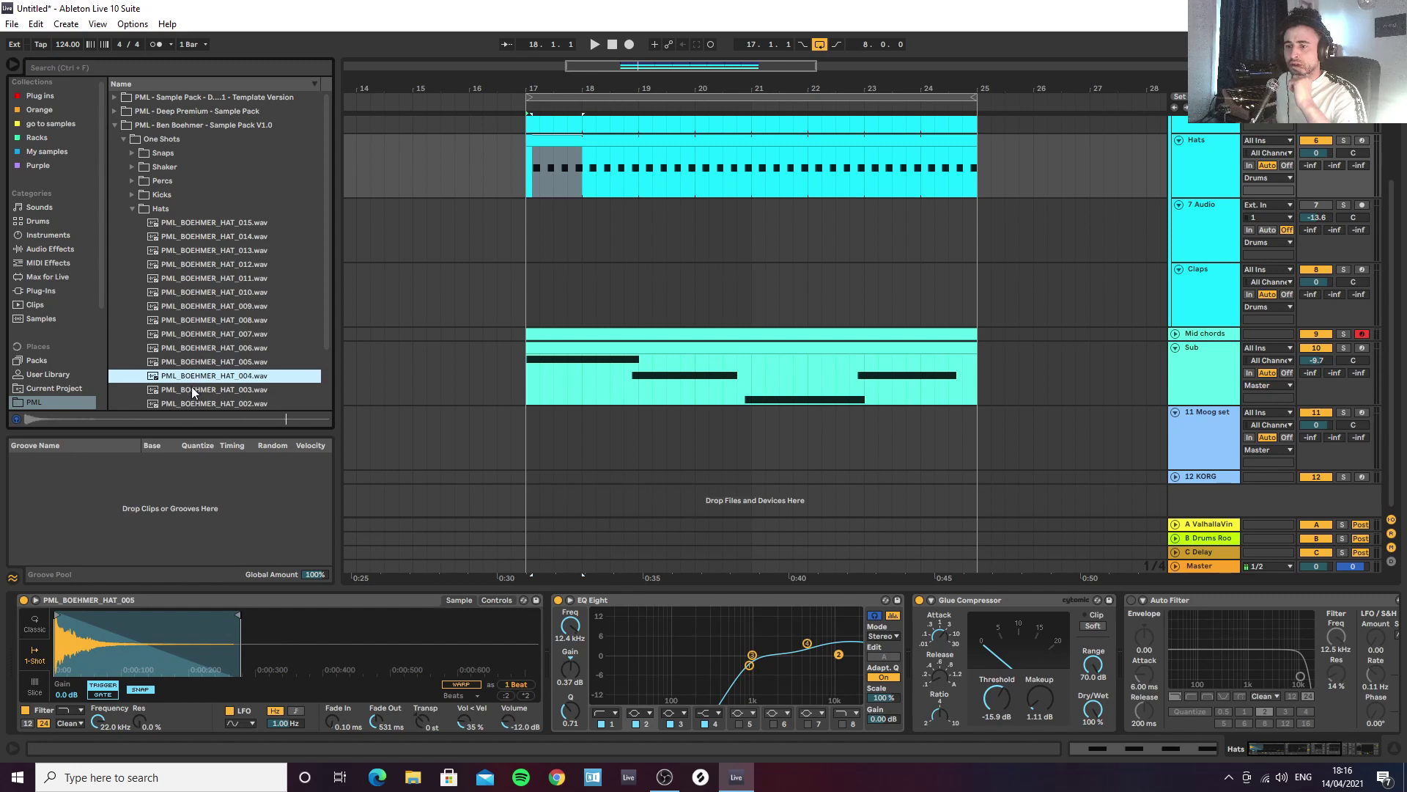
click(191, 391)
click(191, 403)
scroll(188, 368, down, 2)
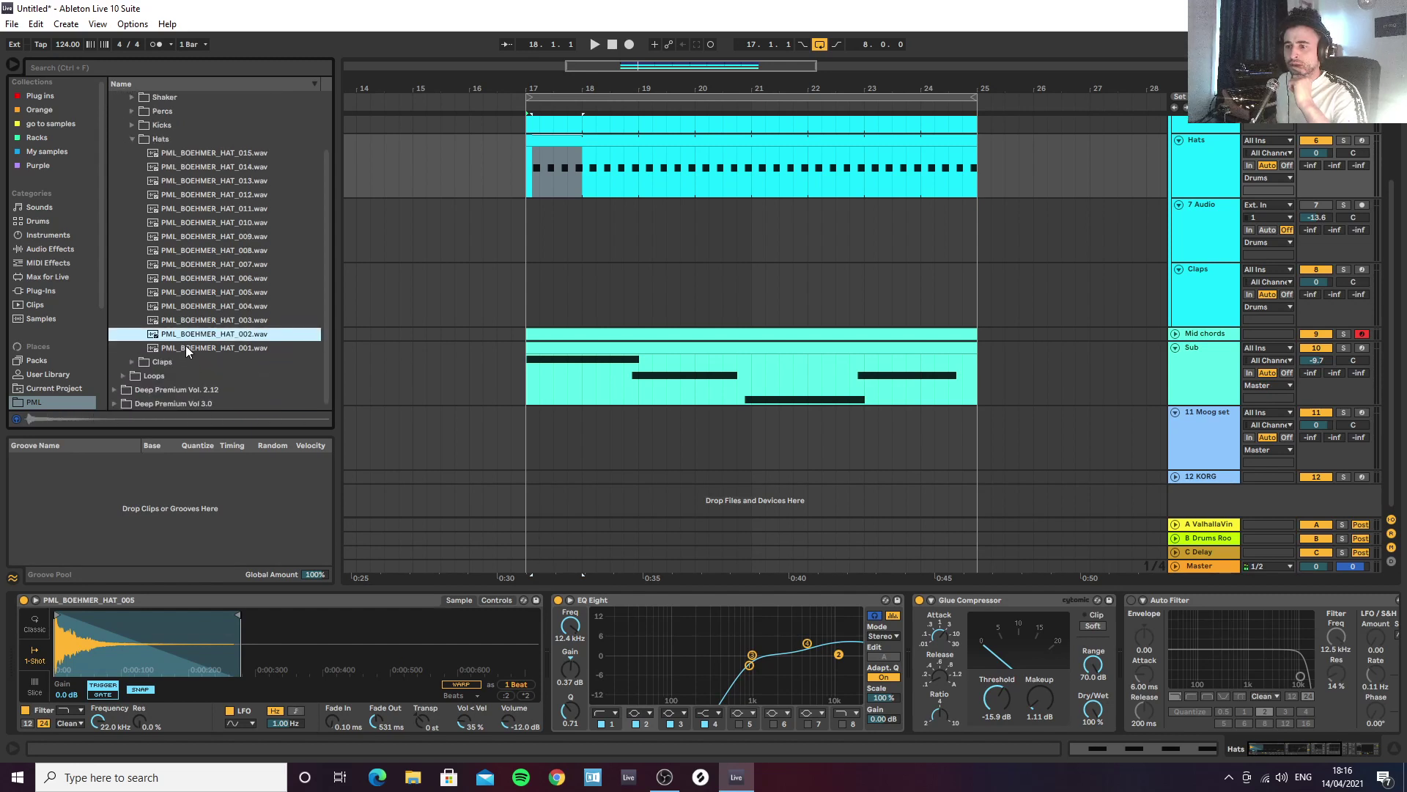
click(187, 347)
Step: Replace the duplicated Hats track's sample with PML_BOEHMER_HAT_002.wav and start playback
click(193, 335)
drag(192, 334, 145, 601)
key(space)
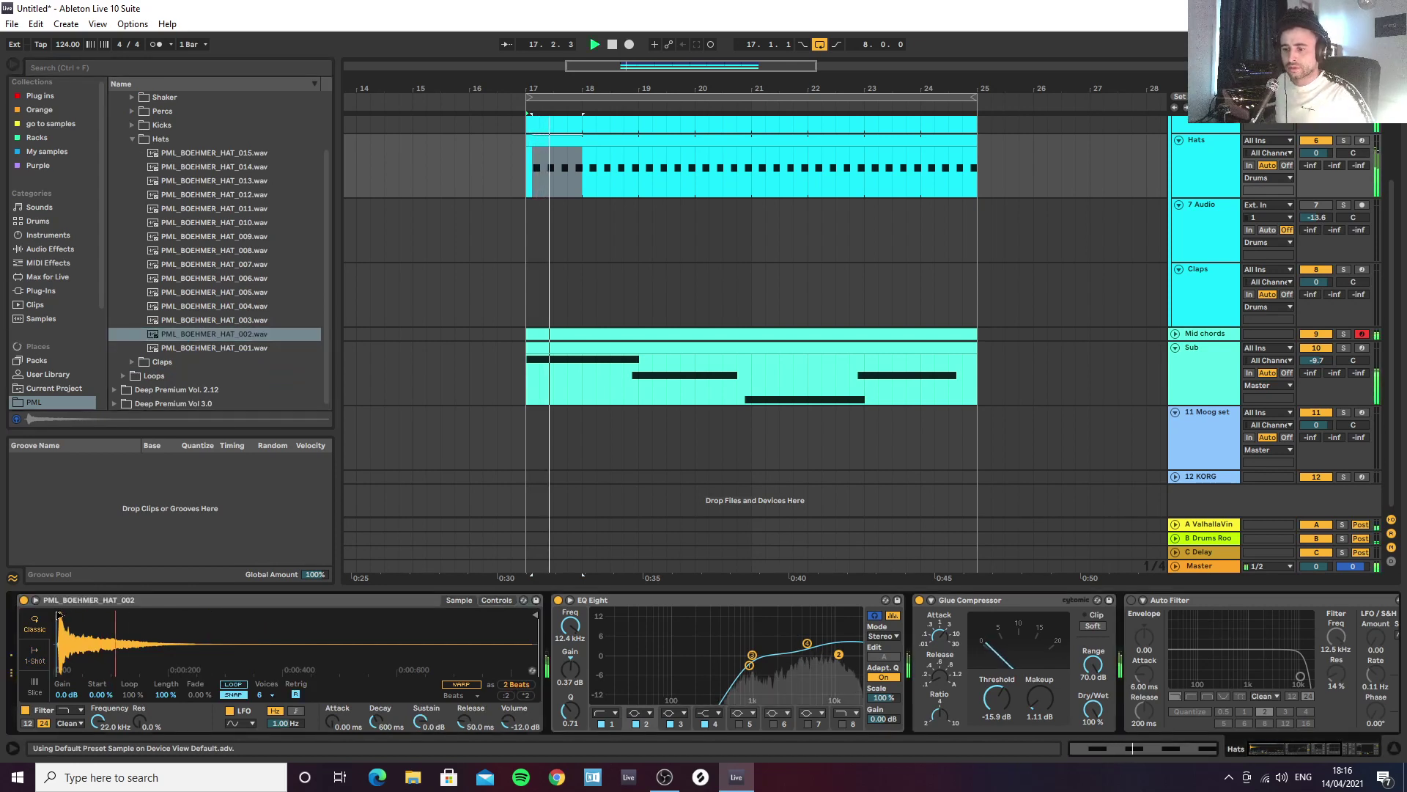
Step: Switch the new hat sample to 1-Shot mode and set its Fade In to 21.9 ms
click(34, 656)
drag(341, 730, 342, 704)
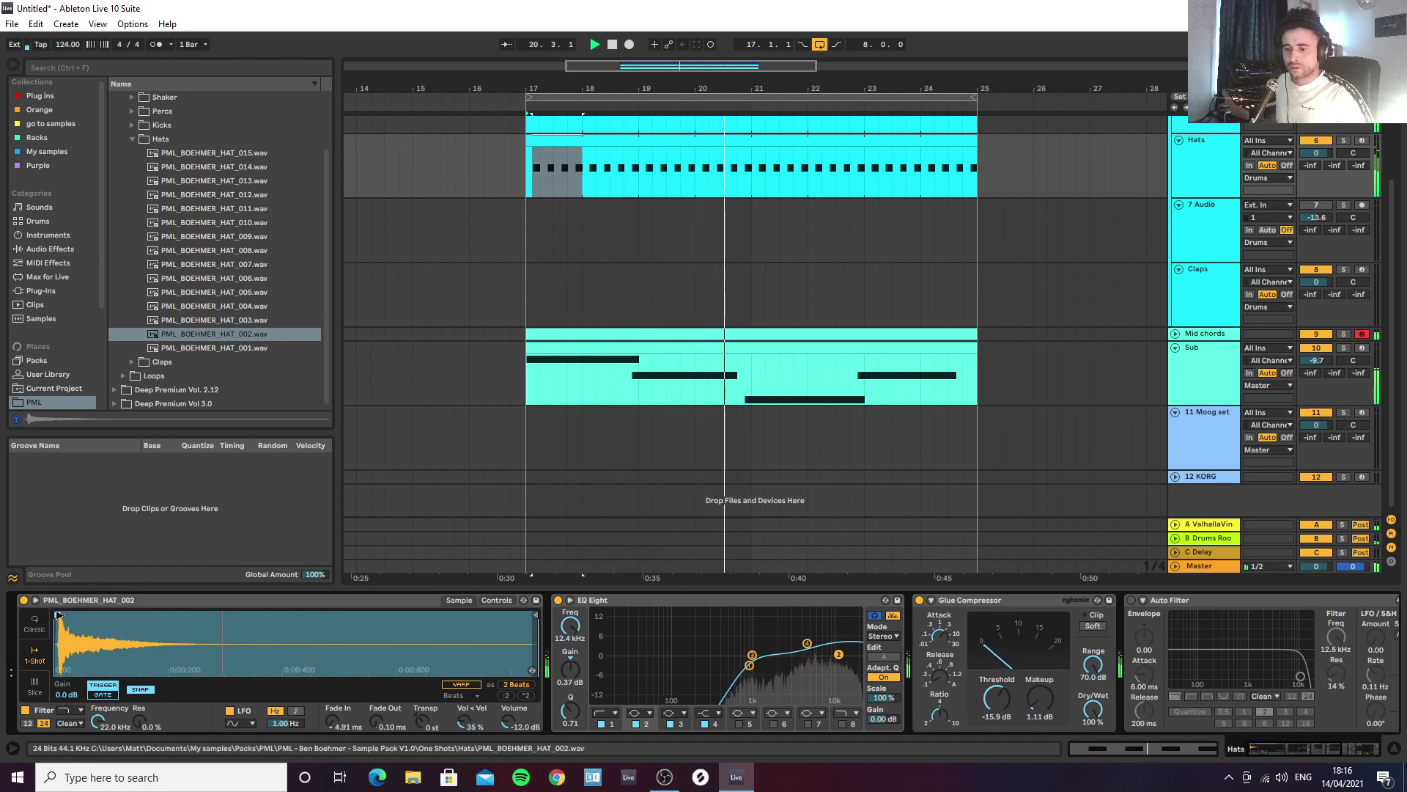
drag(333, 721, 332, 707)
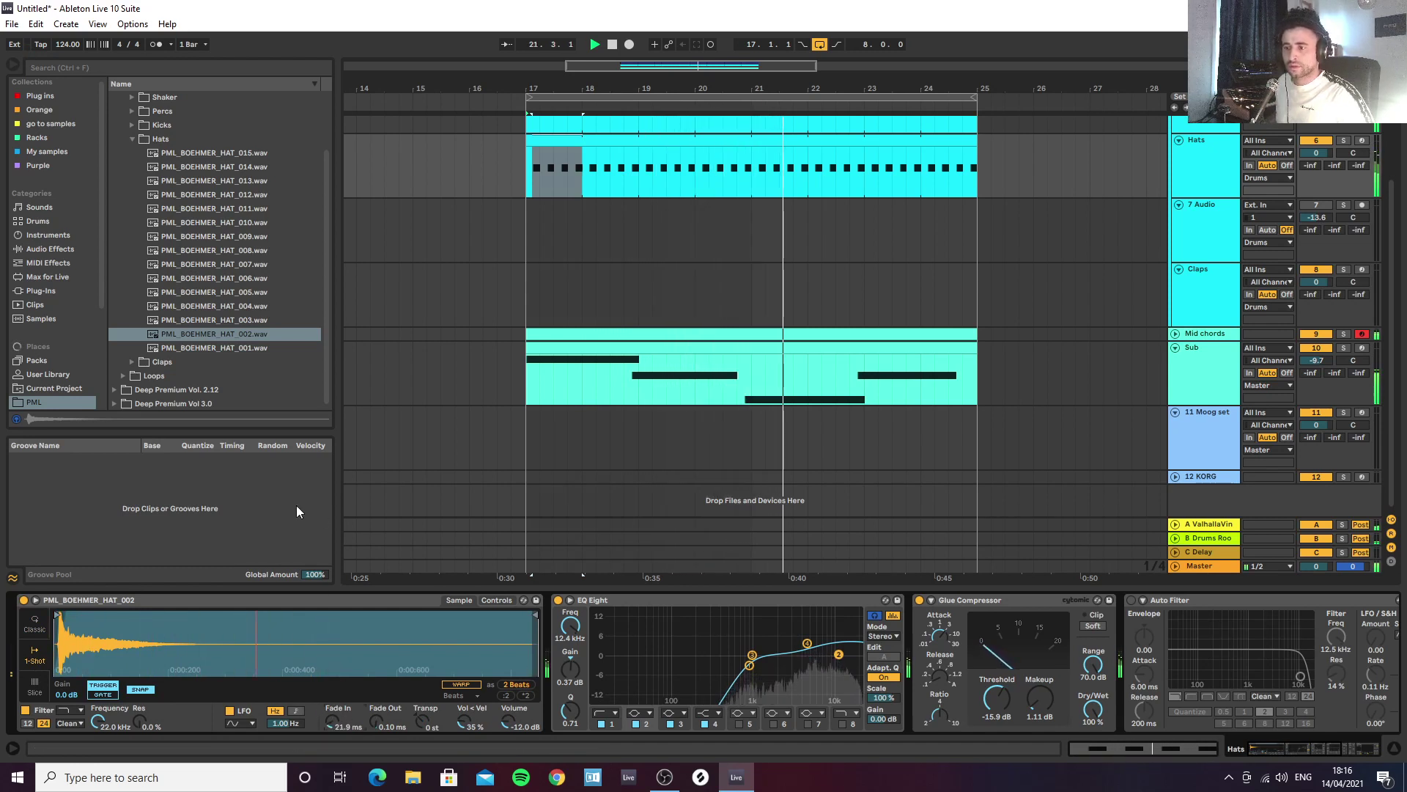
Step: Audition hat one-shots HAT_007 and HAT_008 and replace the second Hats track's sample with PML_BOEHMER_HAT_008.wav
click(212, 265)
click(210, 252)
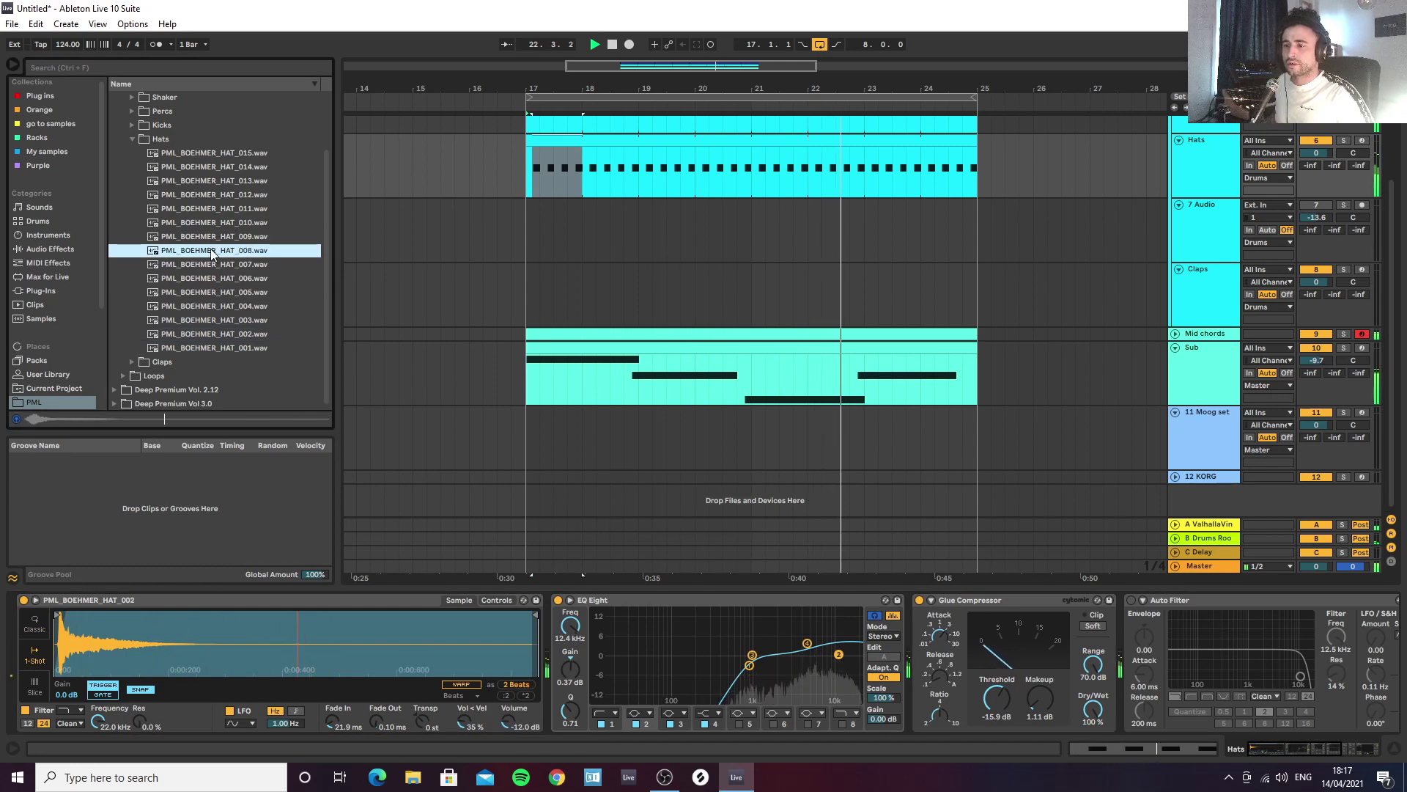
double_click(209, 253)
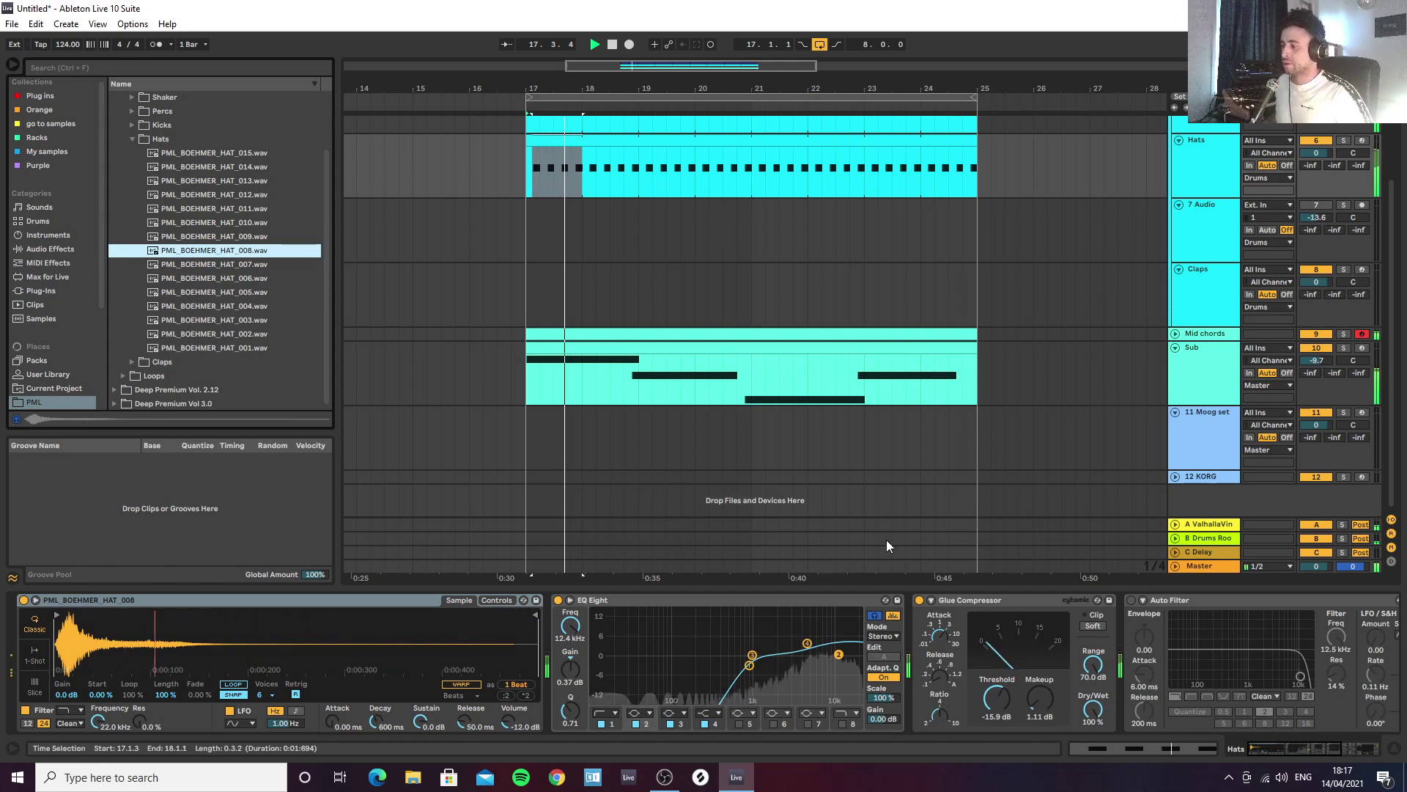
Step: On the second Hats track, move the EQ Eight low cut to 2.40 kHz and set the drum room send to -14.0 dB
click(809, 644)
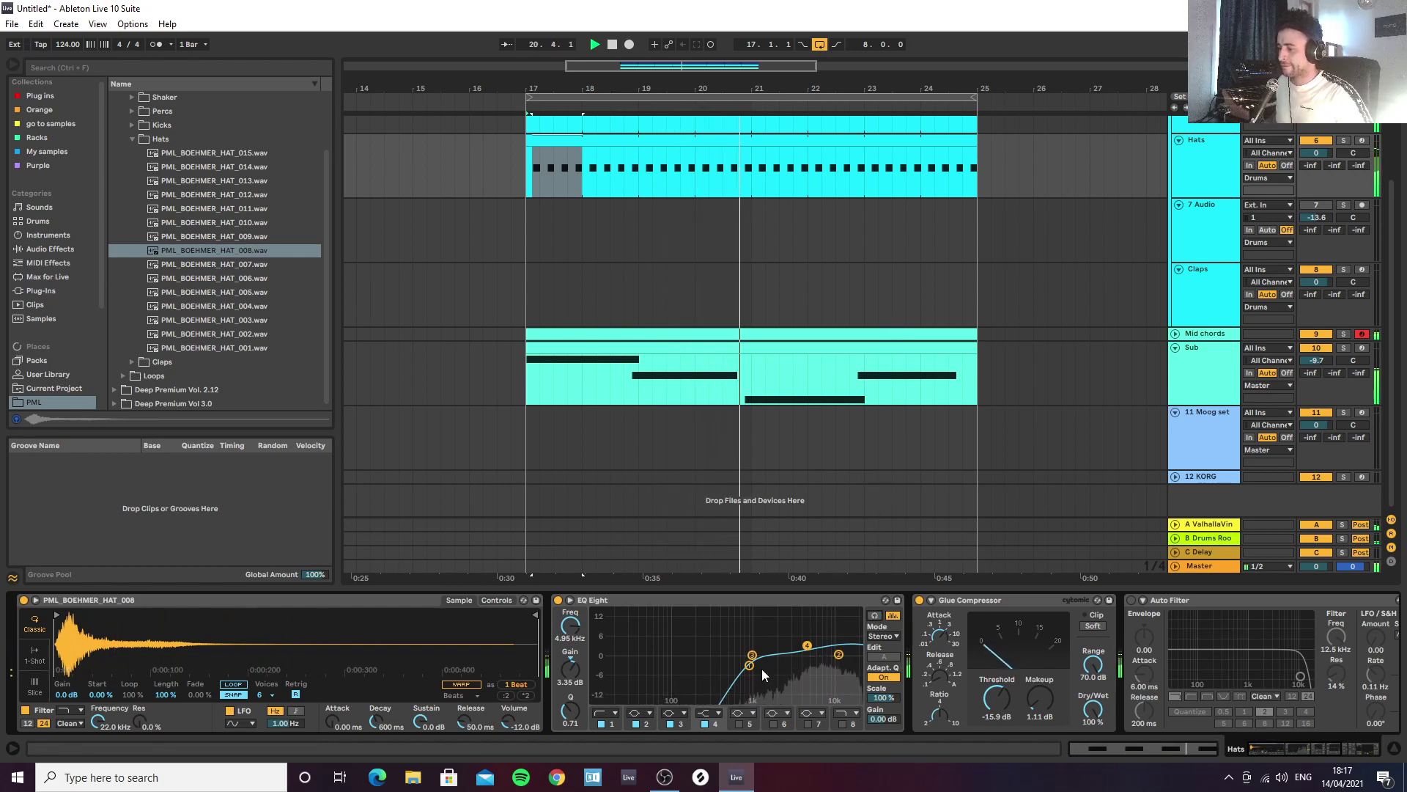
drag(754, 666, 787, 666)
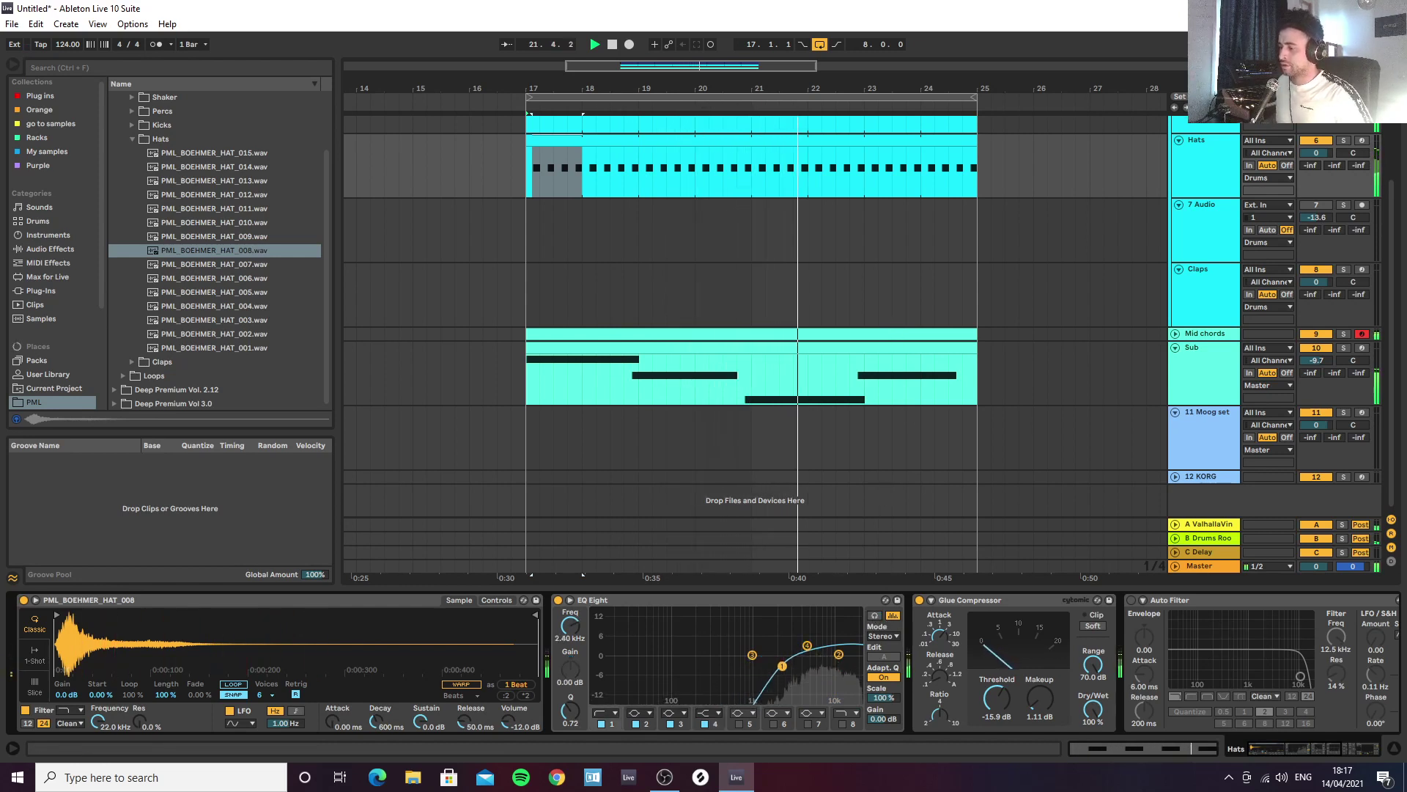
scroll(1231, 212, up, 2)
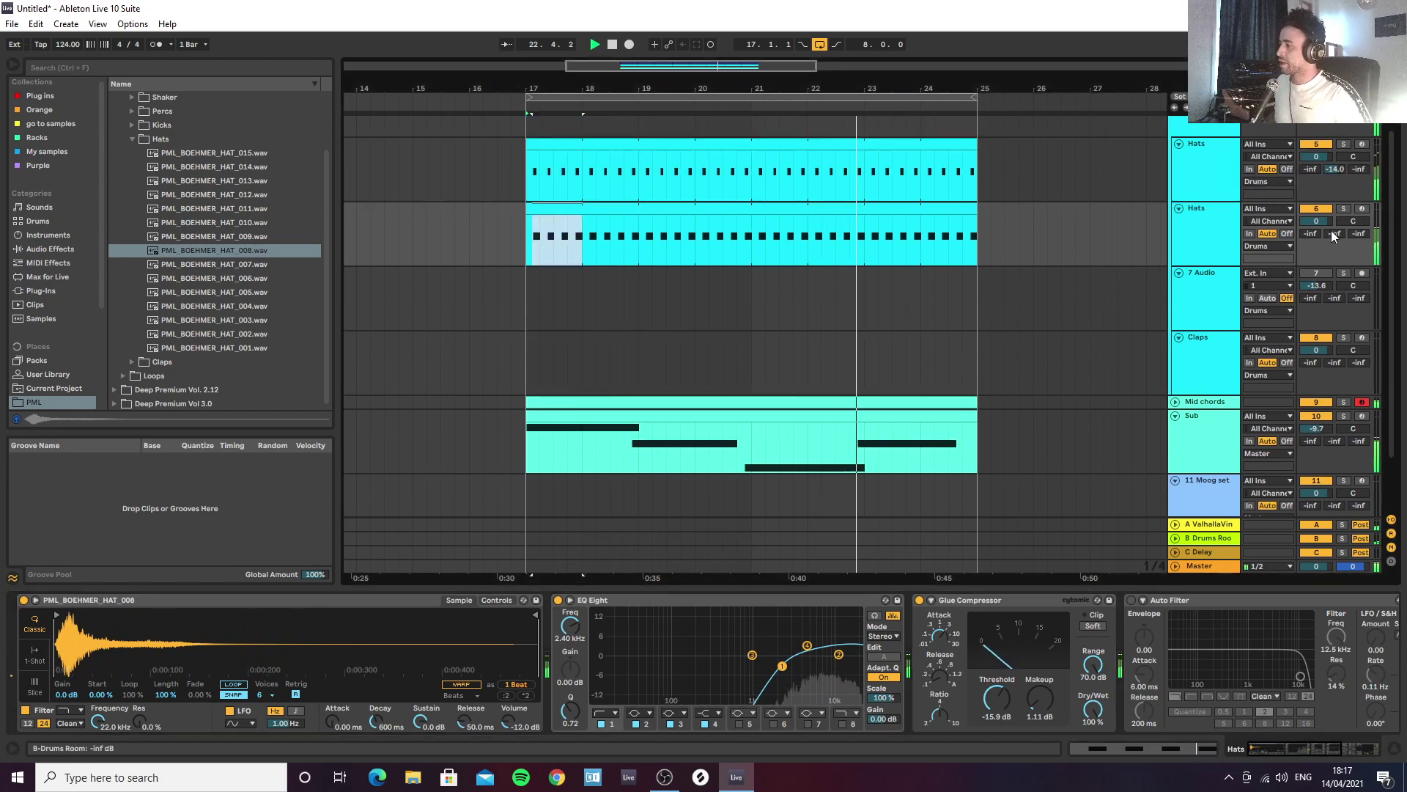
mouse_move(1334, 233)
mouse_down()
mouse_move(1334, 205)
mouse_move(1335, 227)
mouse_up()
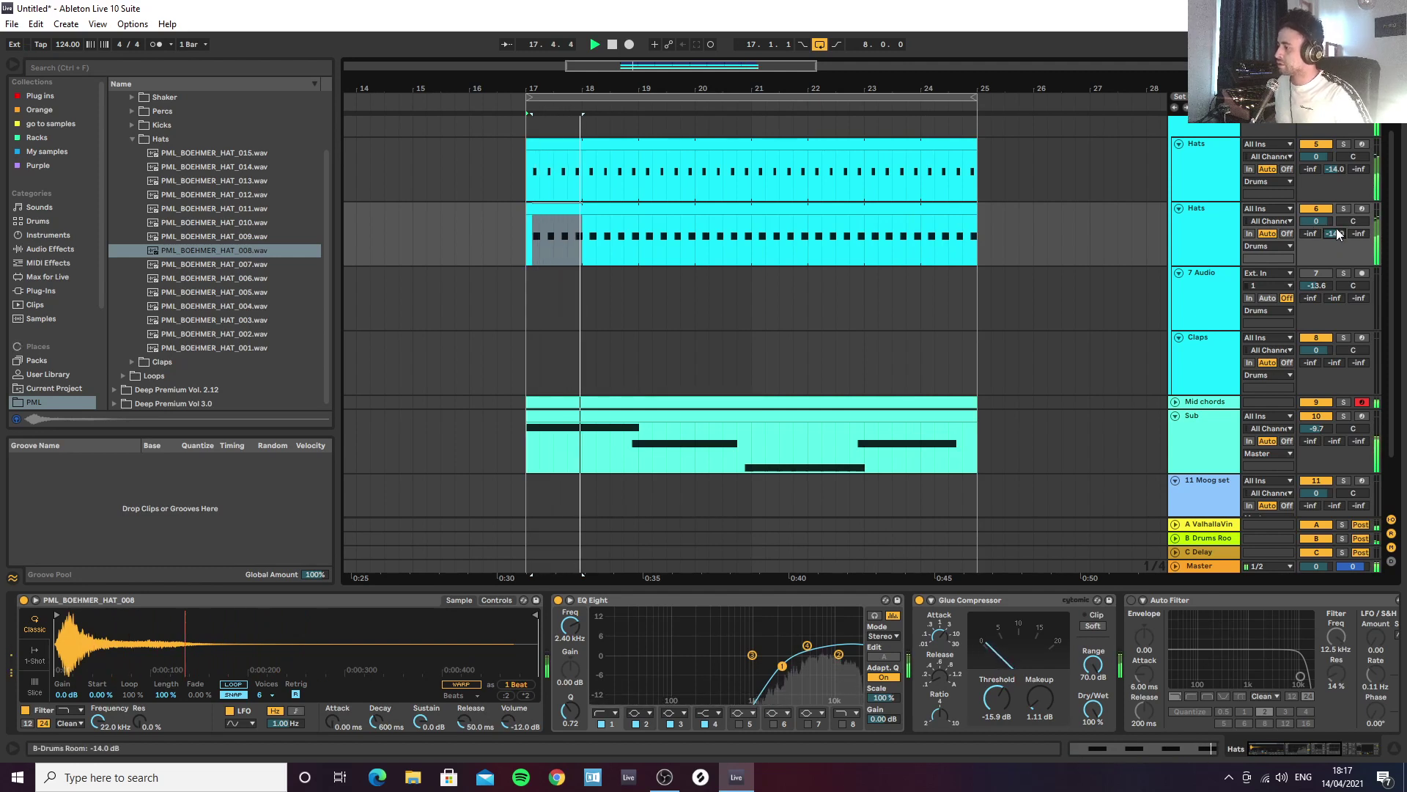
click(1207, 241)
key(space)
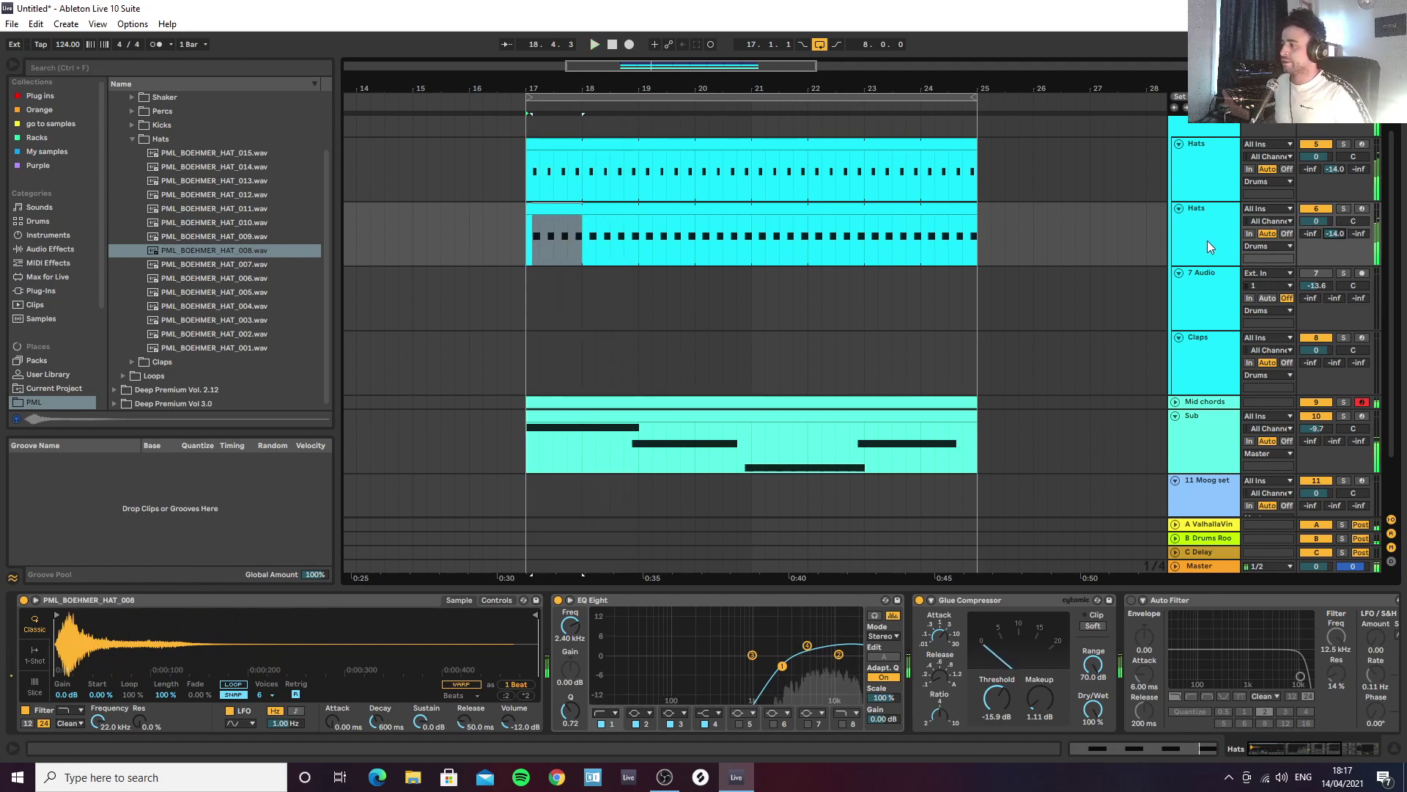
Step: Audition the Ben Boehmer shaker one-shots from SHAKER_015 down to SHAKER_012
click(1215, 305)
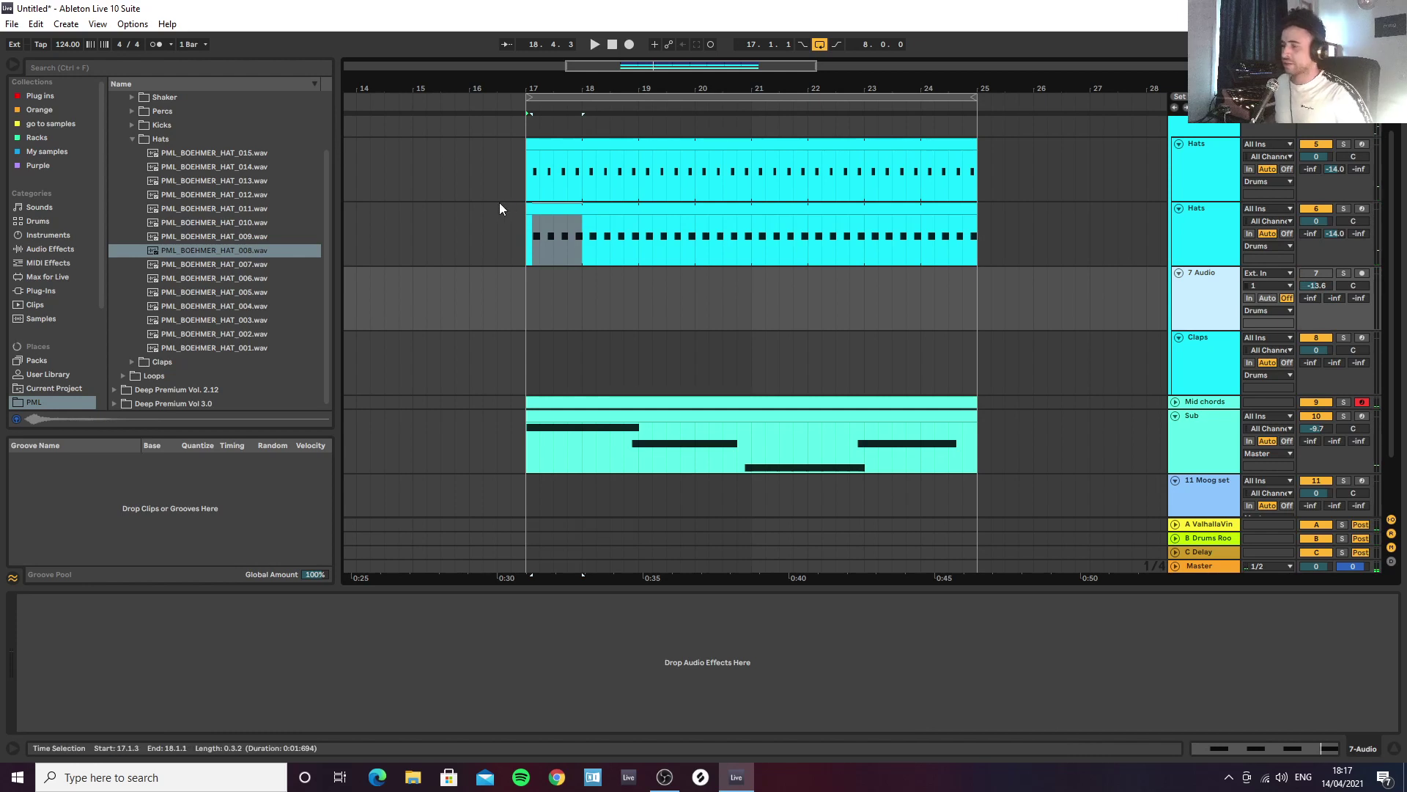
click(132, 138)
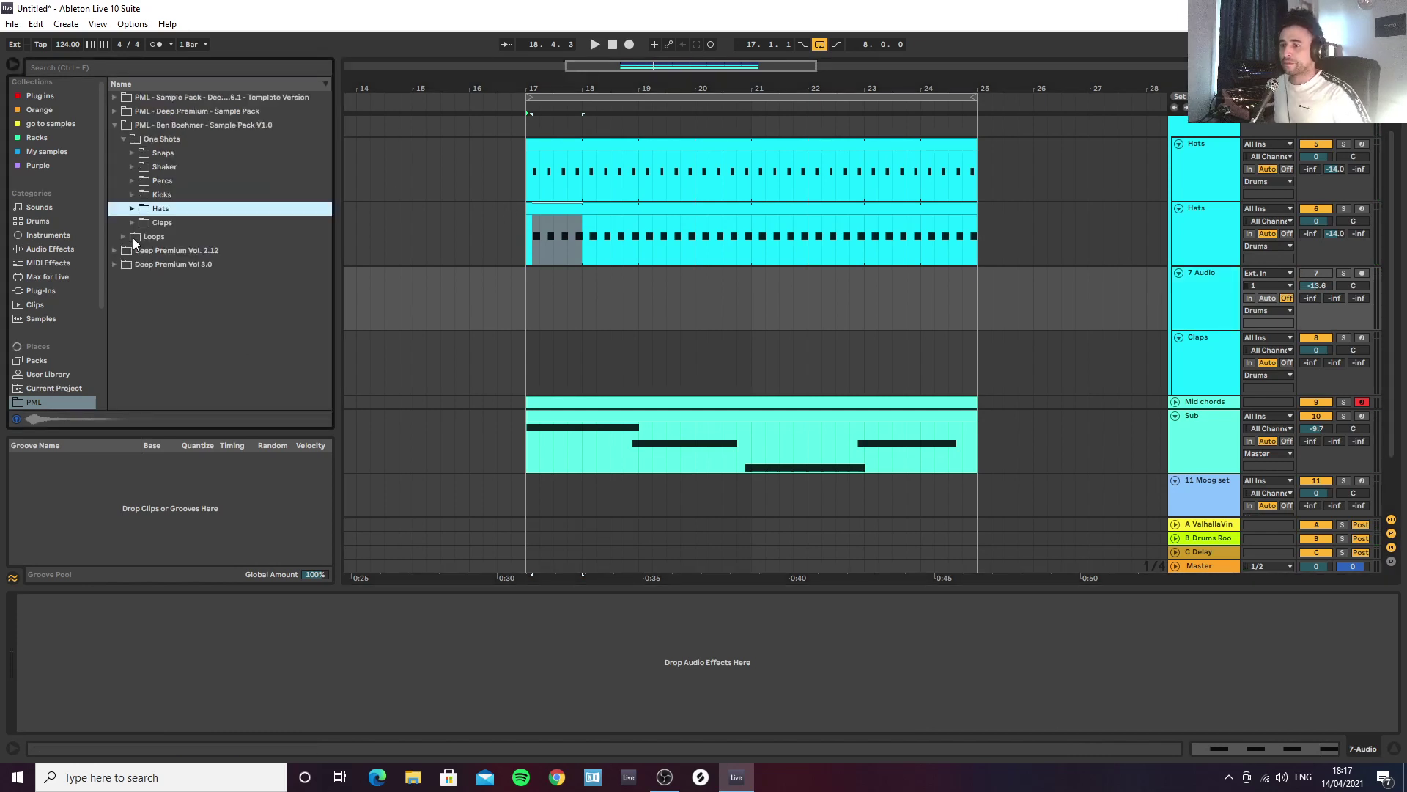
click(131, 165)
click(253, 188)
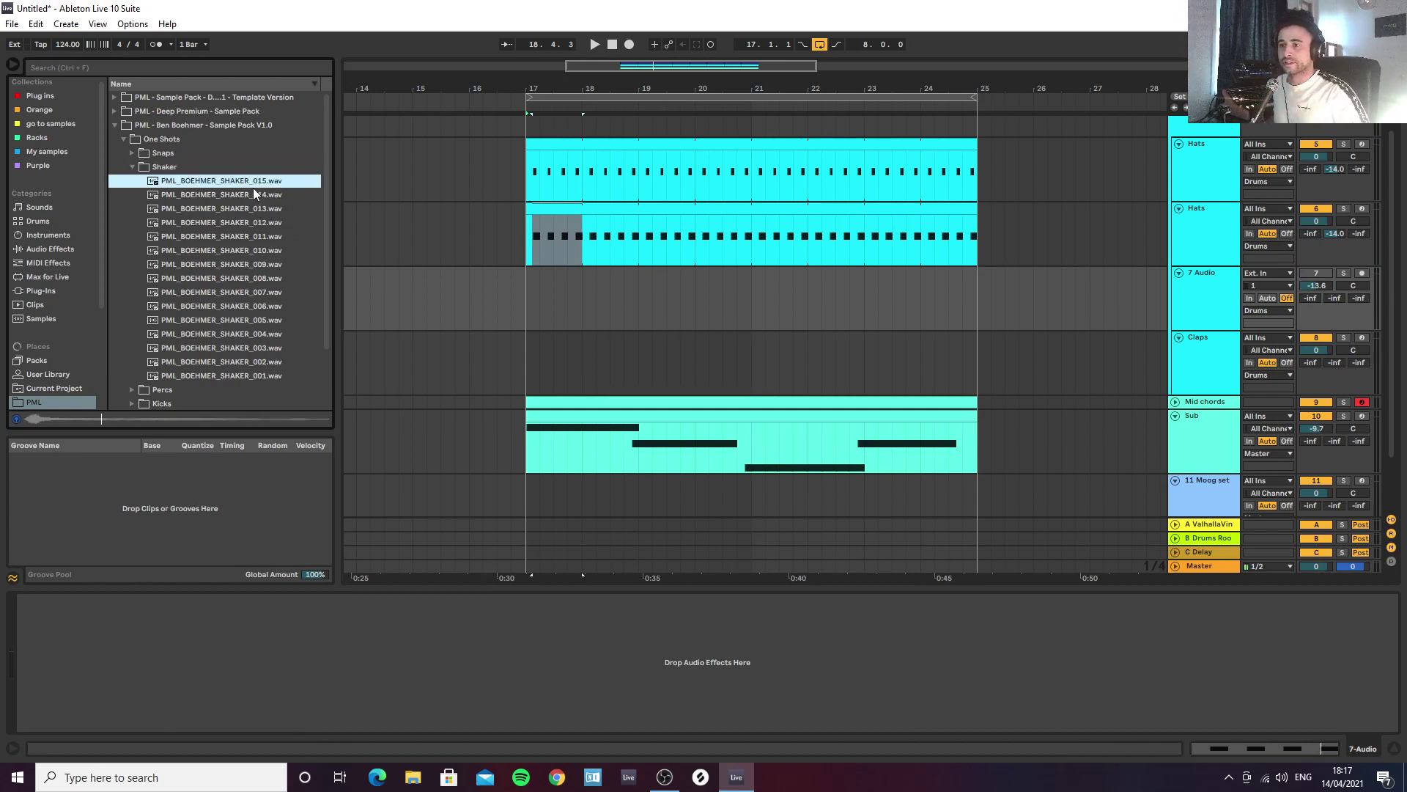
click(244, 193)
click(242, 208)
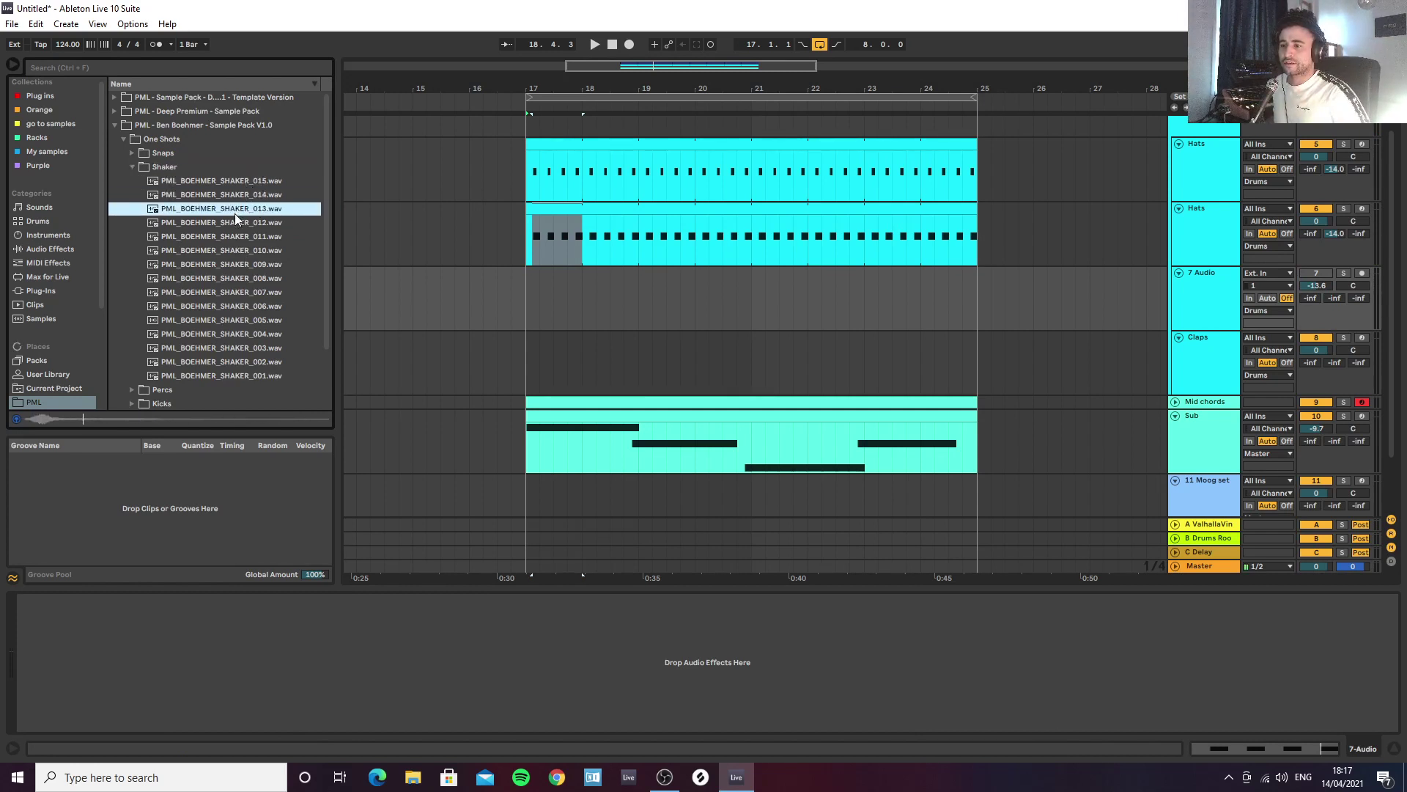
click(235, 221)
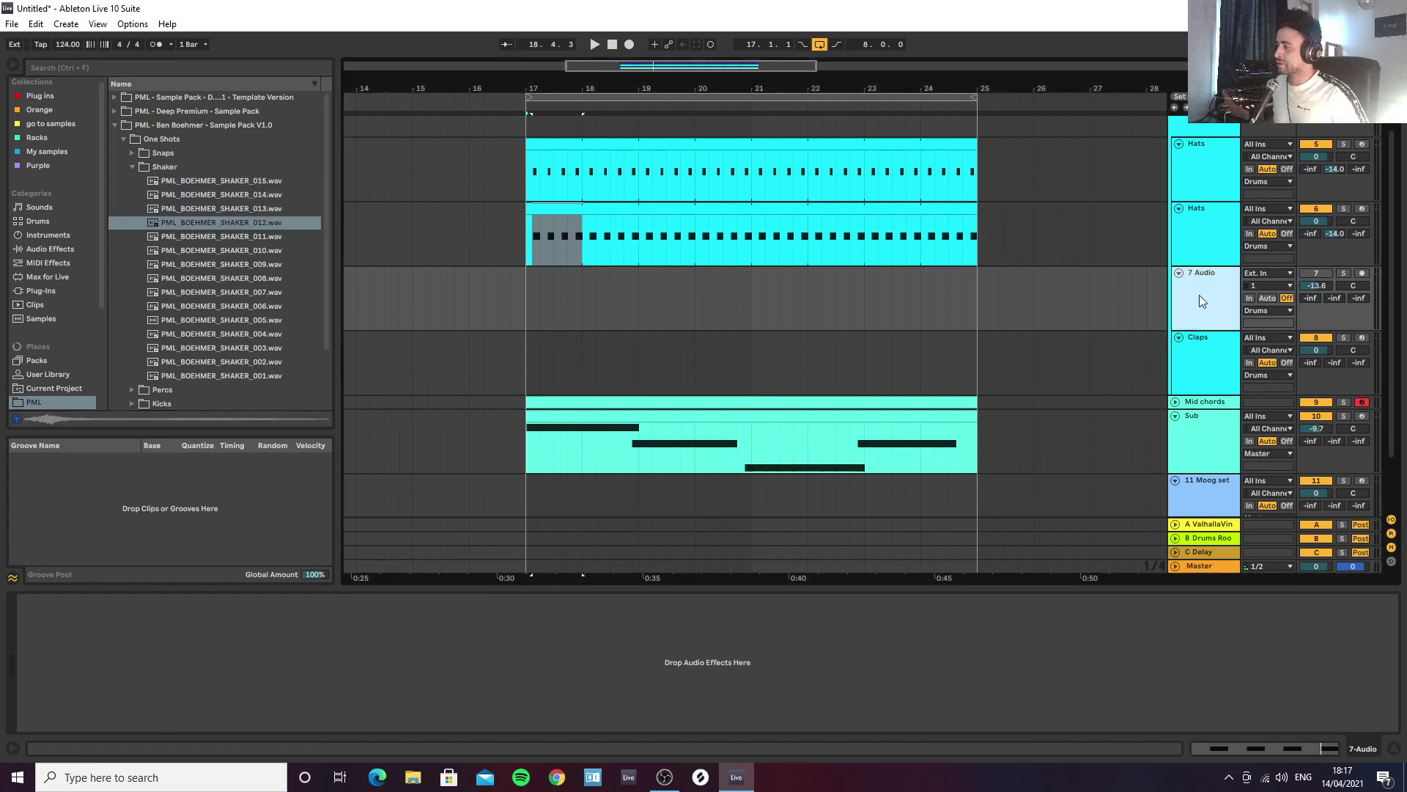
Step: Insert a new MIDI track below the second Hats track and load PML_BOEHMER_SHAKER_013.wav into it
click(1204, 242)
key(ctrl+shift+t)
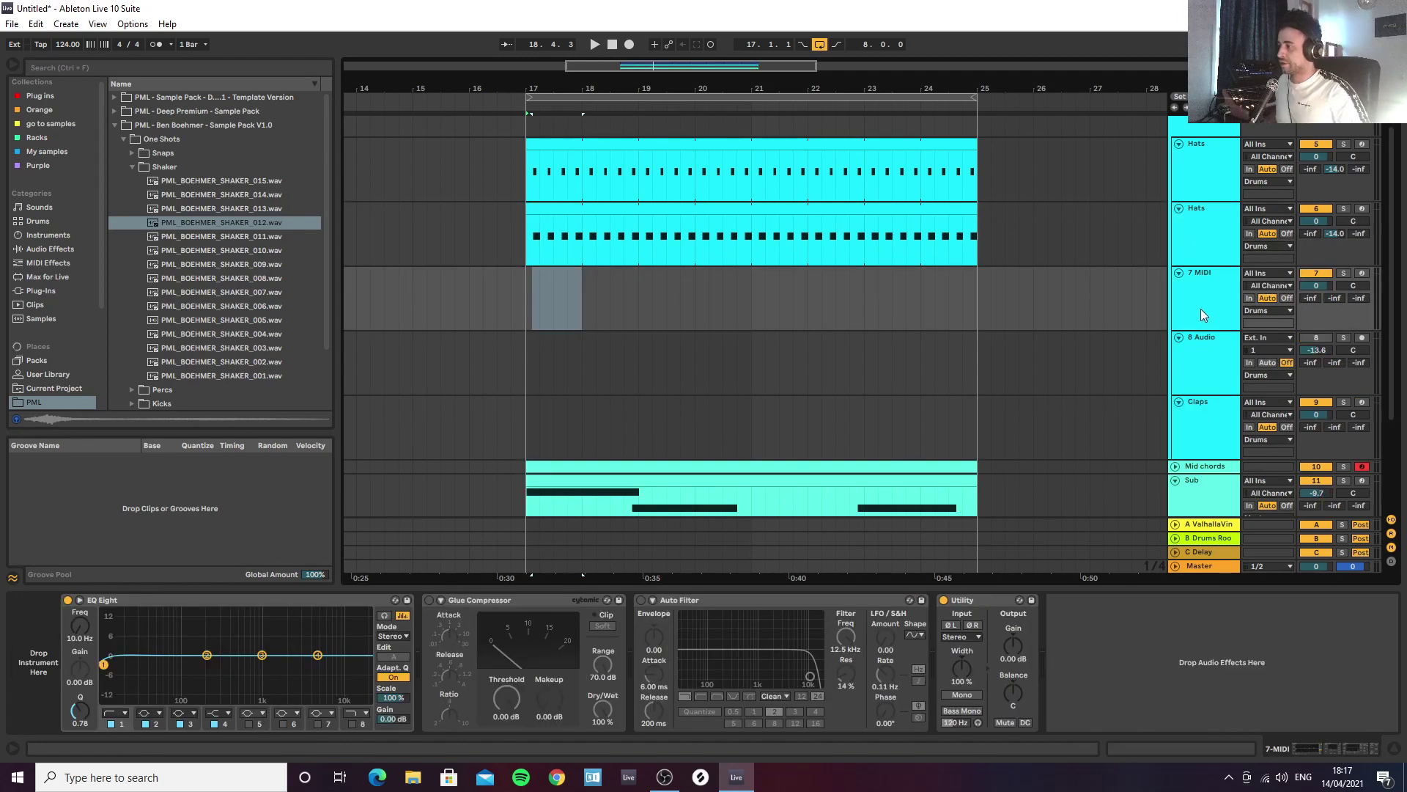
click(219, 208)
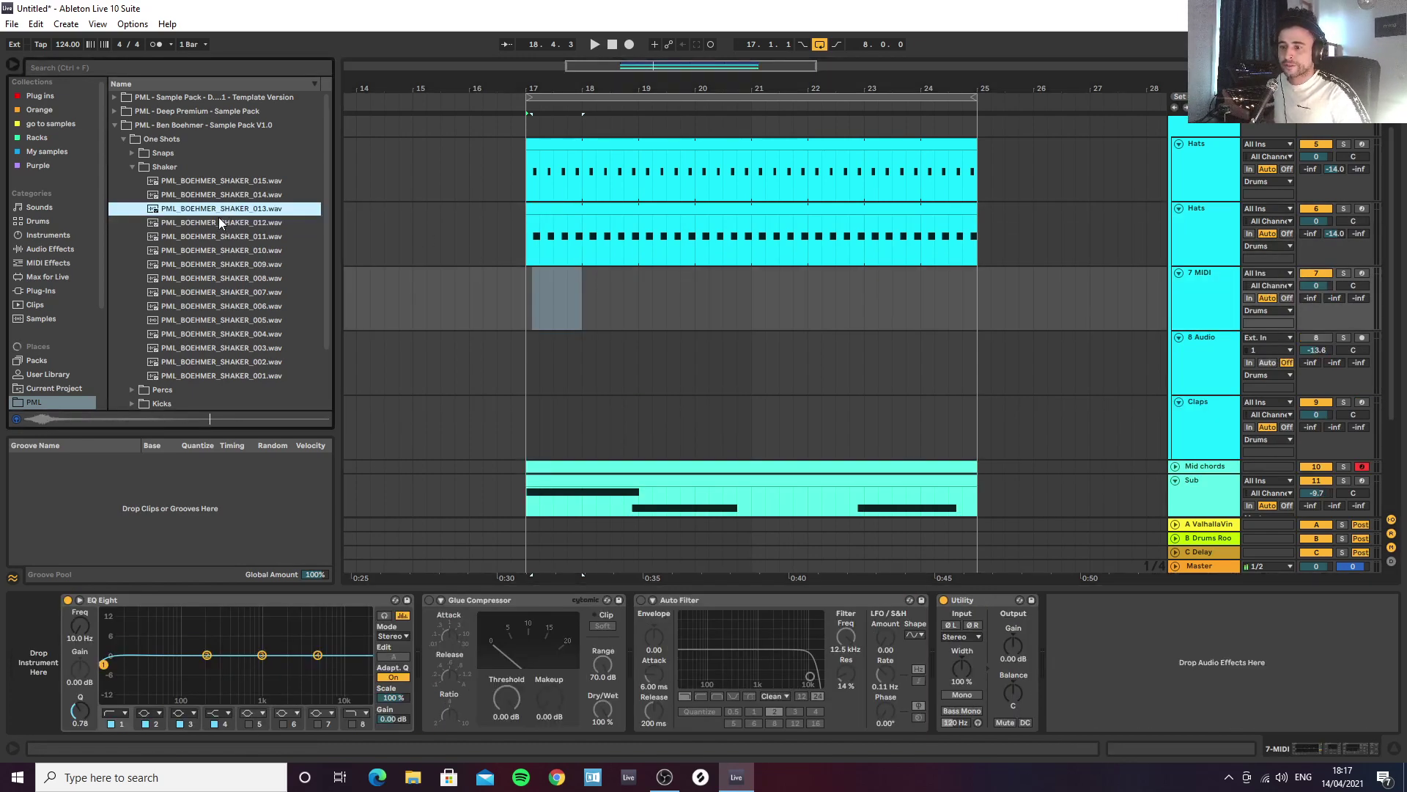
click(219, 223)
click(209, 209)
drag(200, 211, 179, 609)
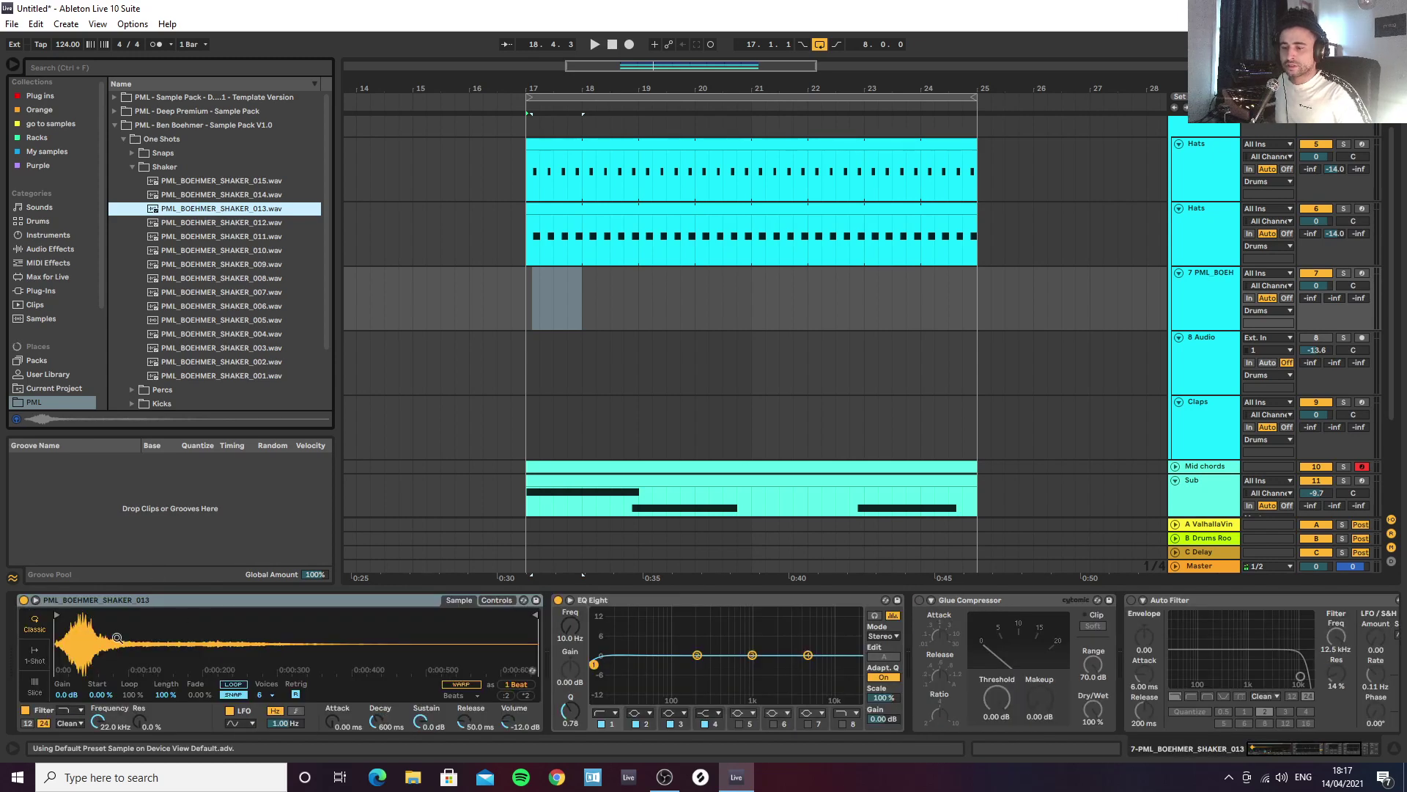
Step: Switch the shaker sample to 1-Shot mode, lengthen its fade-out and trim its end
click(35, 655)
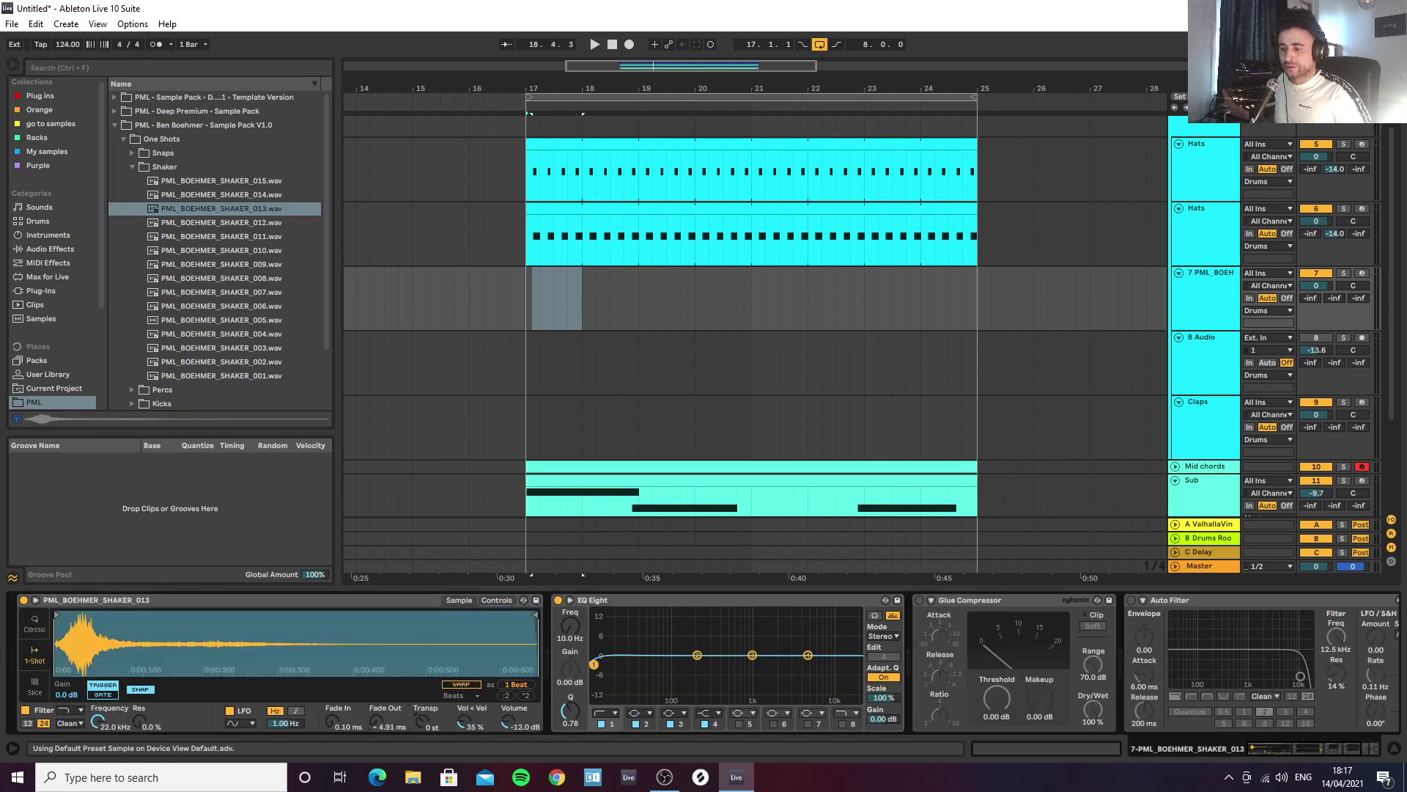
drag(376, 724, 376, 688)
drag(535, 614, 412, 614)
Step: Copy the first Hats track's clips onto the shaker track and open the copy with only its used note row shown
drag(578, 143, 594, 275)
double_click(594, 275)
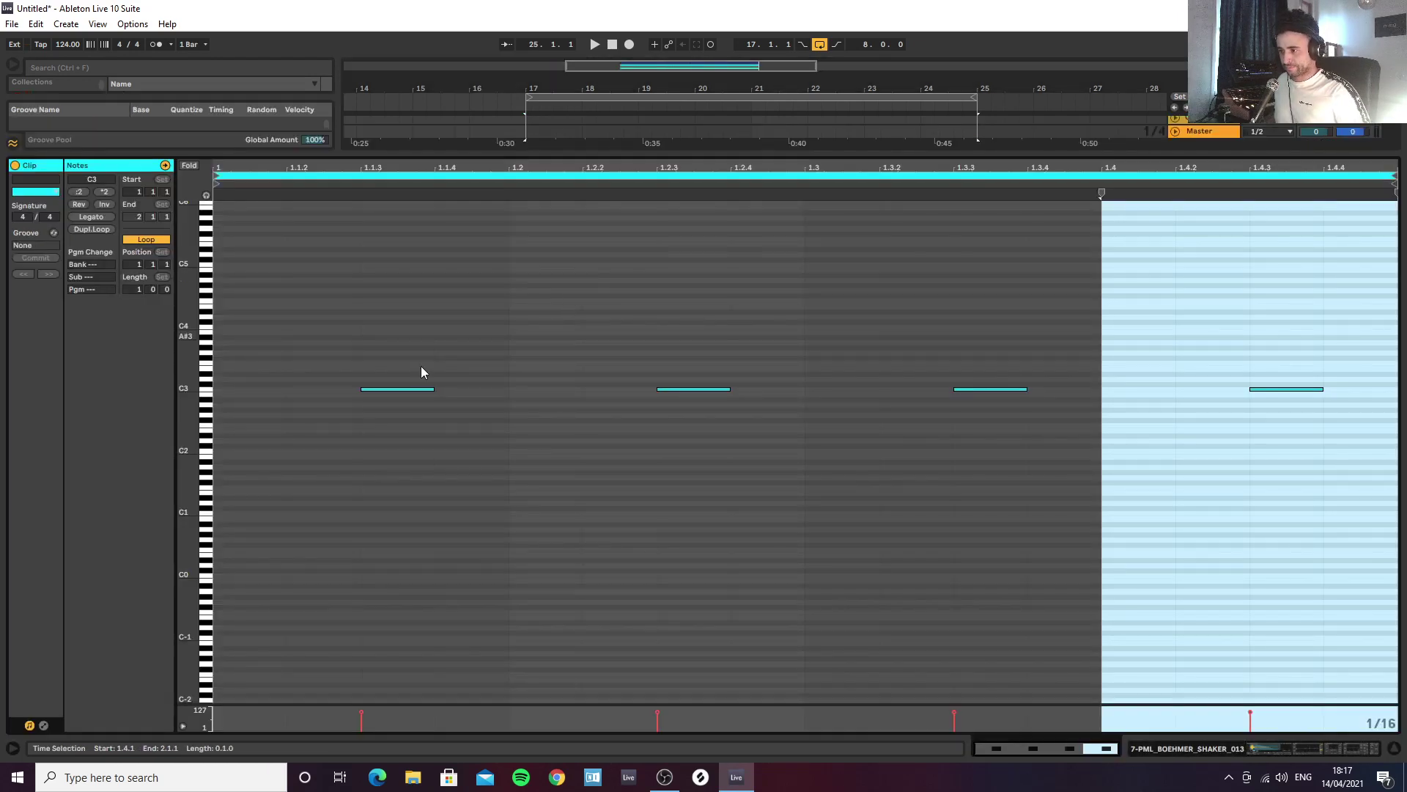
click(189, 165)
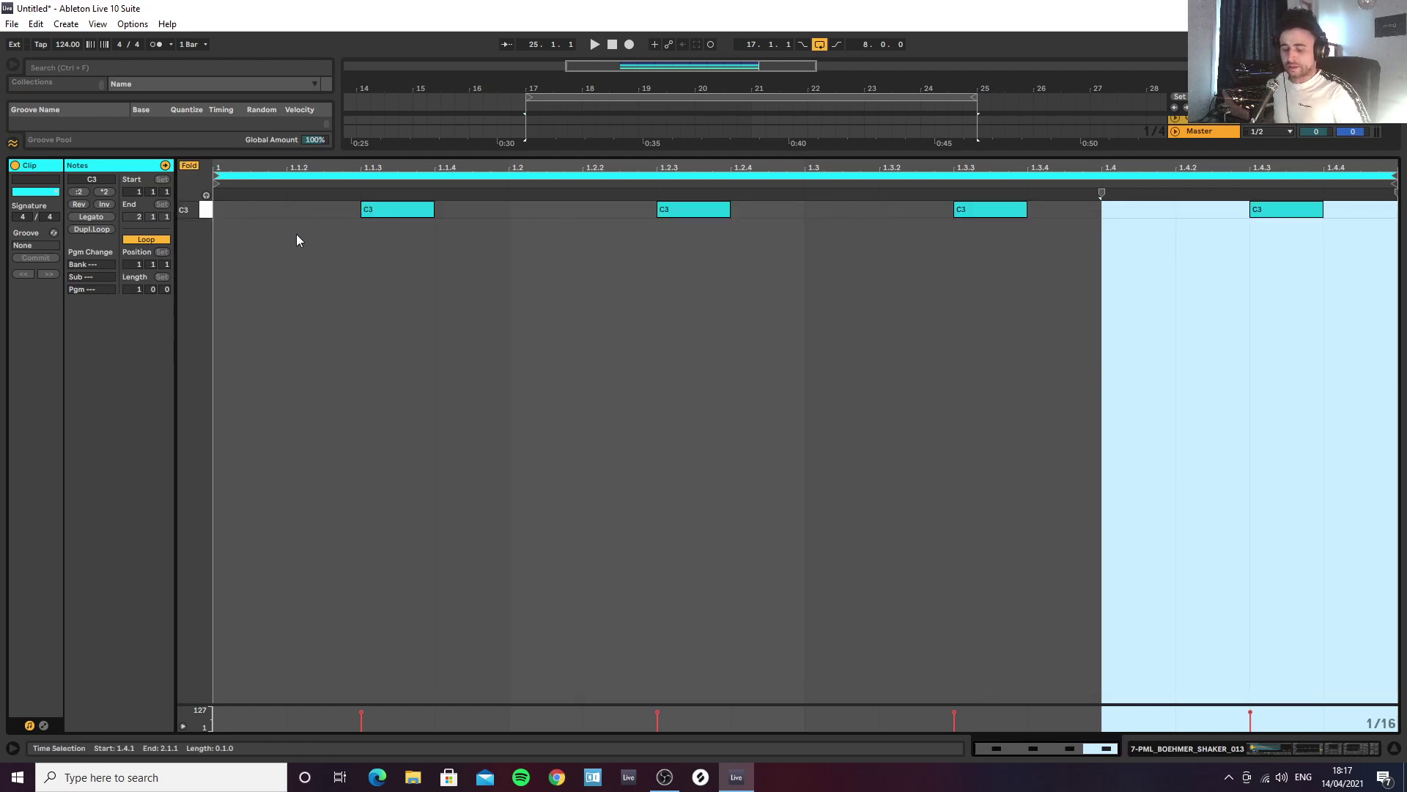
Step: Copy the shaker clip's four offbeat notes across the bar until every sixteenth has a C3 note
key(ctrl+a)
drag(377, 214, 253, 217)
drag(255, 215, 473, 222)
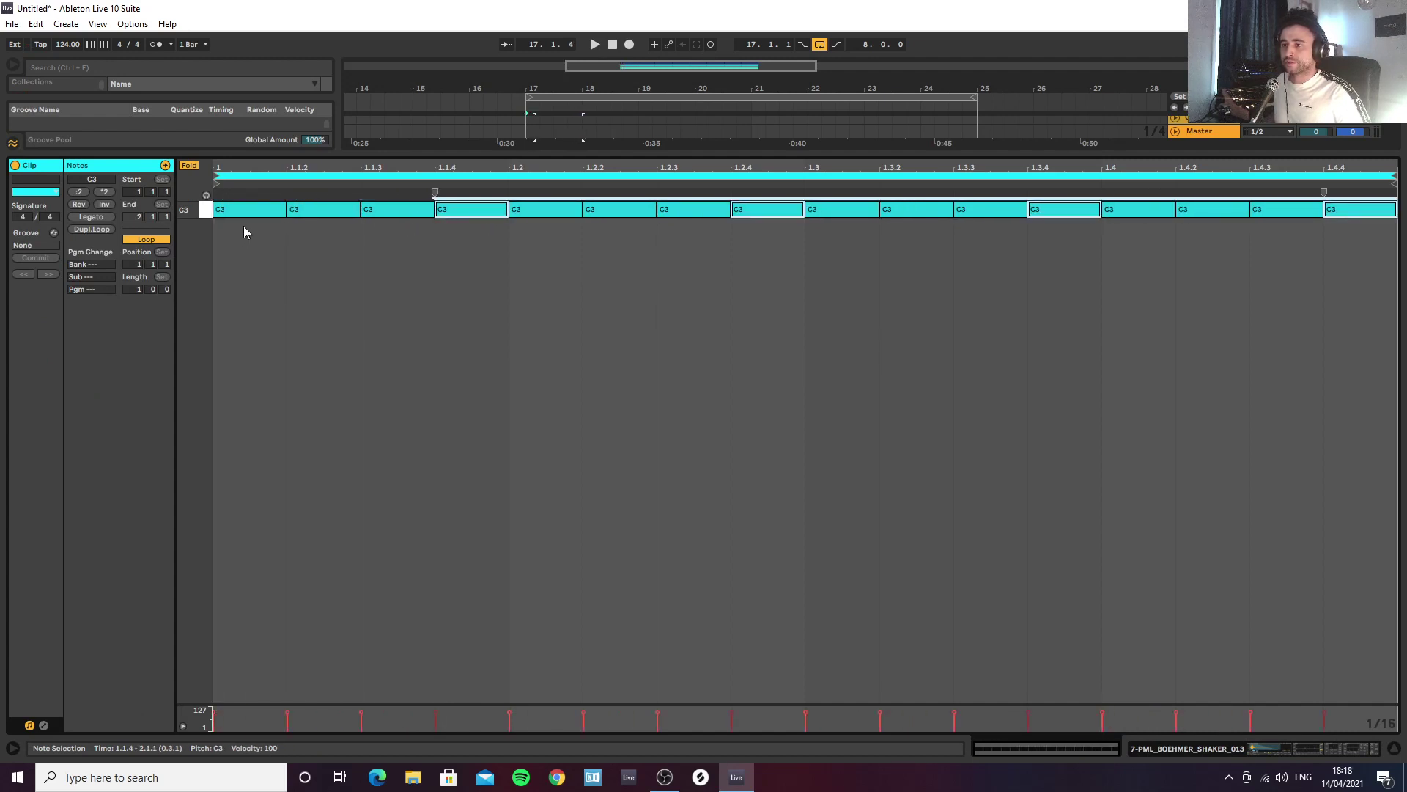
Step: Set the shaker note velocities to 60 at 1.1.2, about 85 at 1.1.3 and 76 at 1.1.4
click(330, 209)
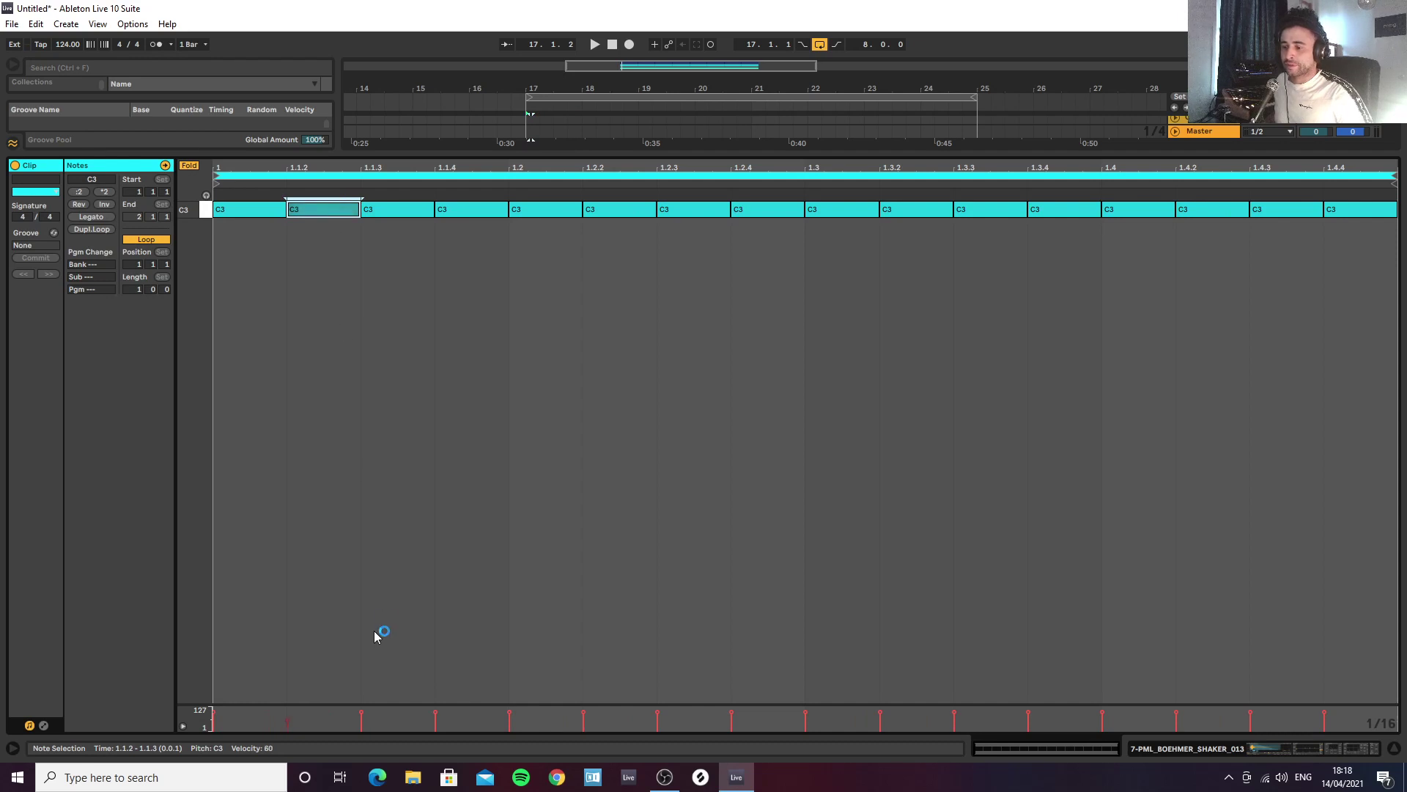
drag(328, 702, 374, 364)
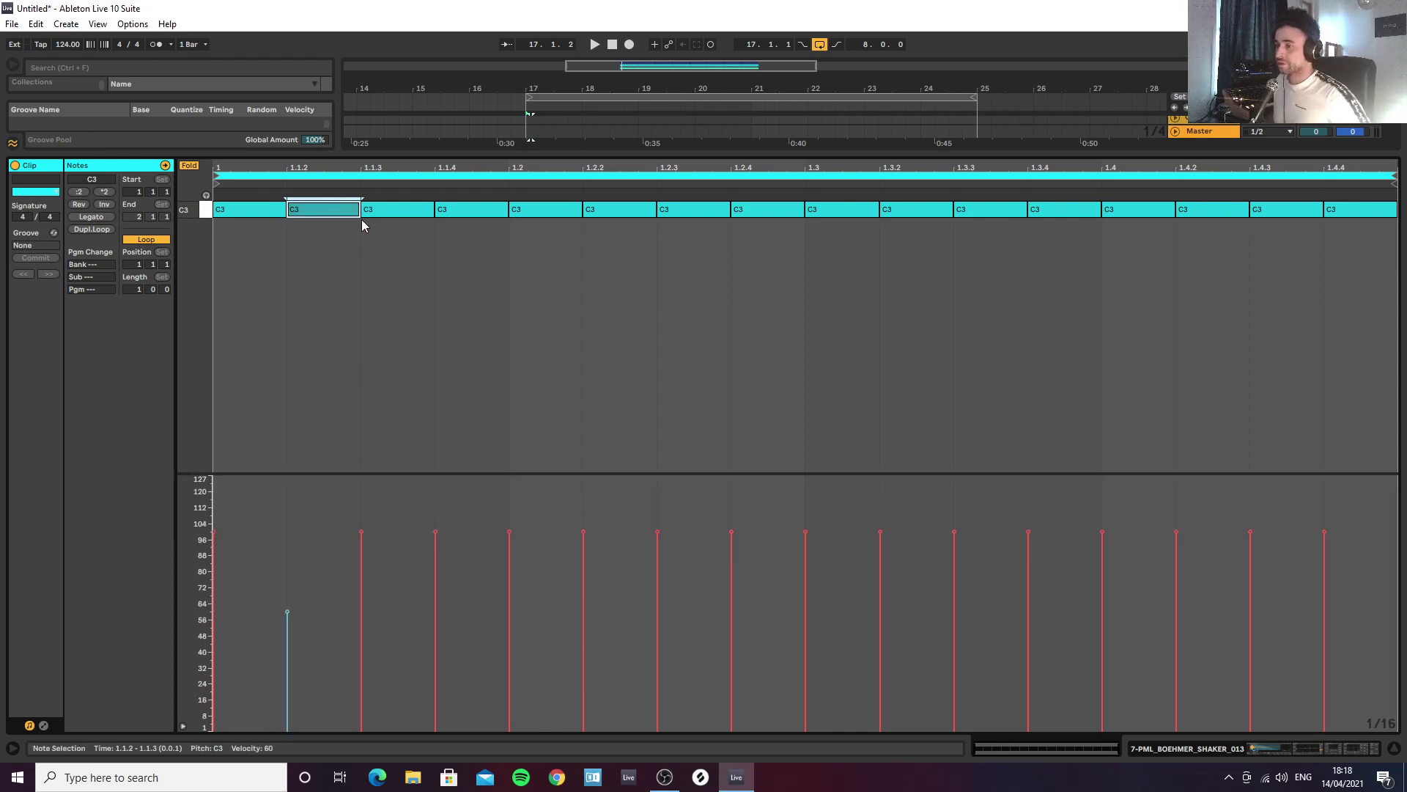
drag(394, 211, 458, 224)
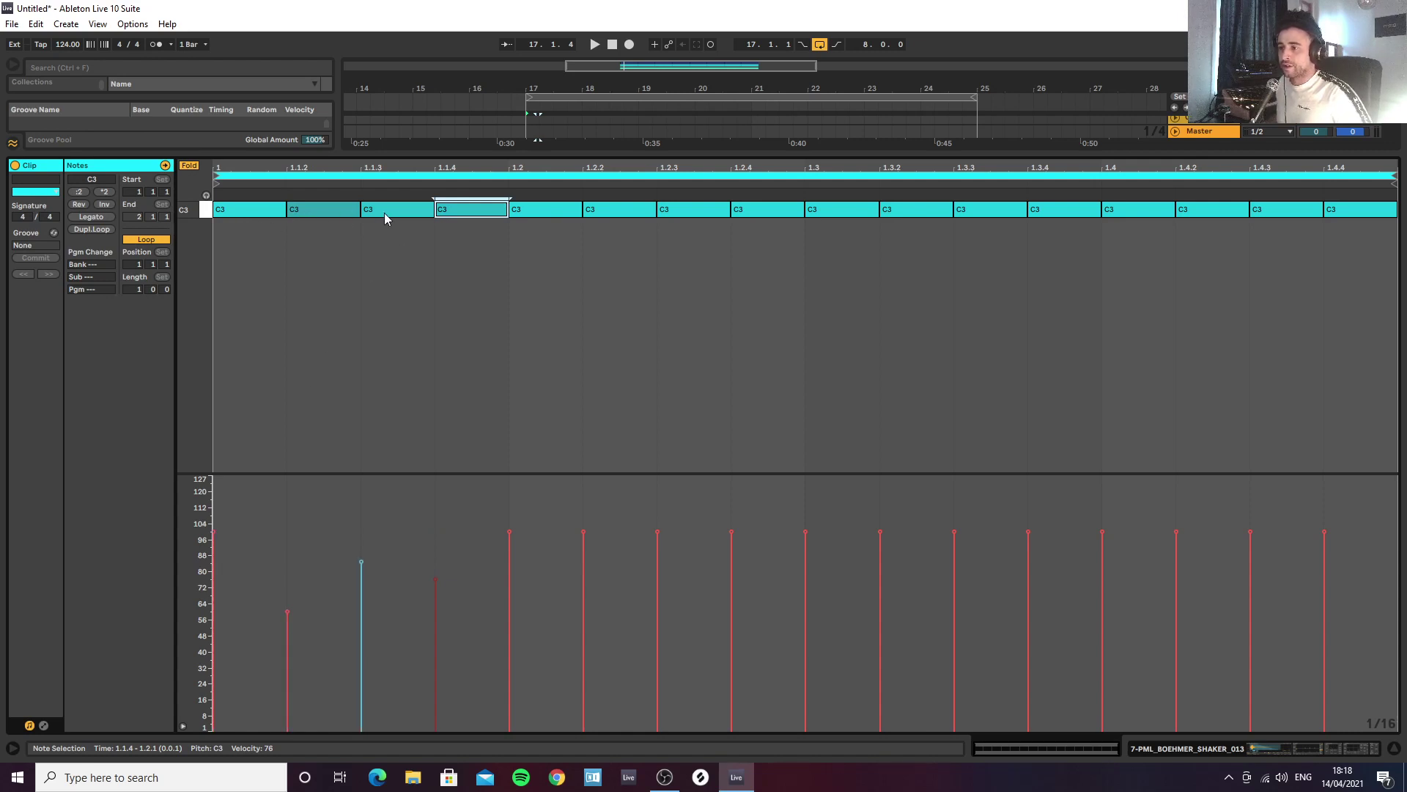
Step: Duplicate the first beat's four shaker notes over the remaining three beats and start playback
drag(272, 213, 461, 213)
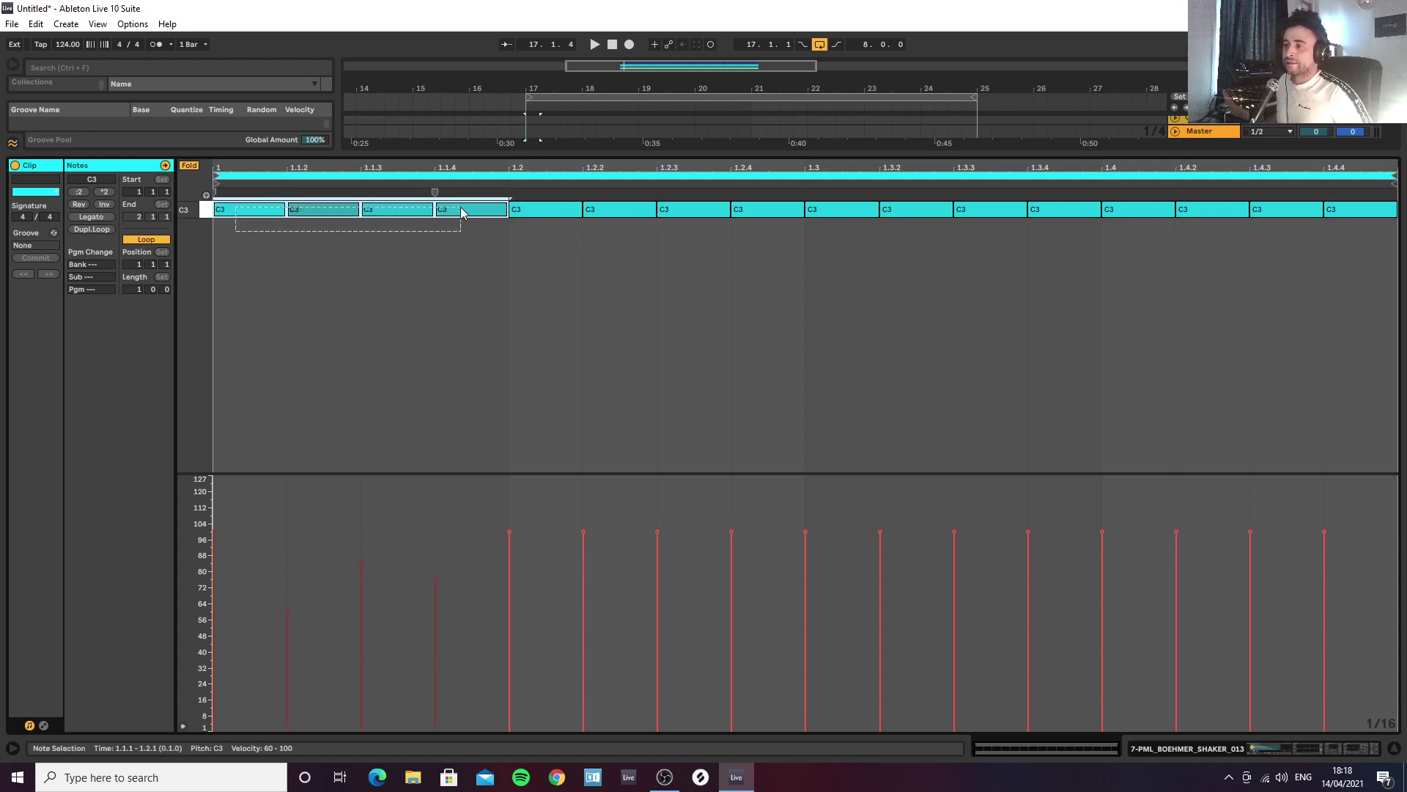
key(ctrl+d)
key(ctrl+d)
key(ctrl+d)
key(space)
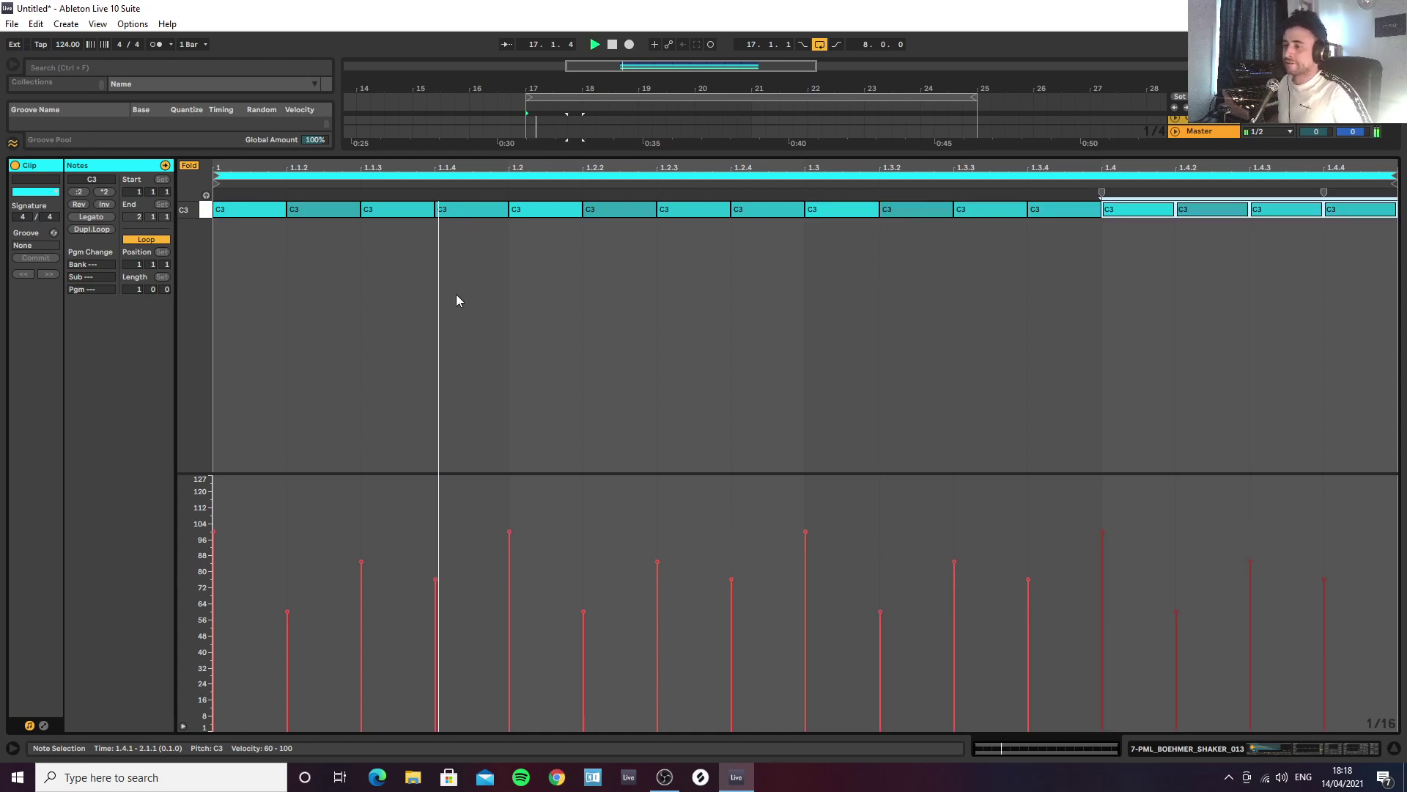
Step: Return to the arrangement and set the shaker track's volume to -15.1 dB and the second Hats track's to -6.7 dB
click(1395, 749)
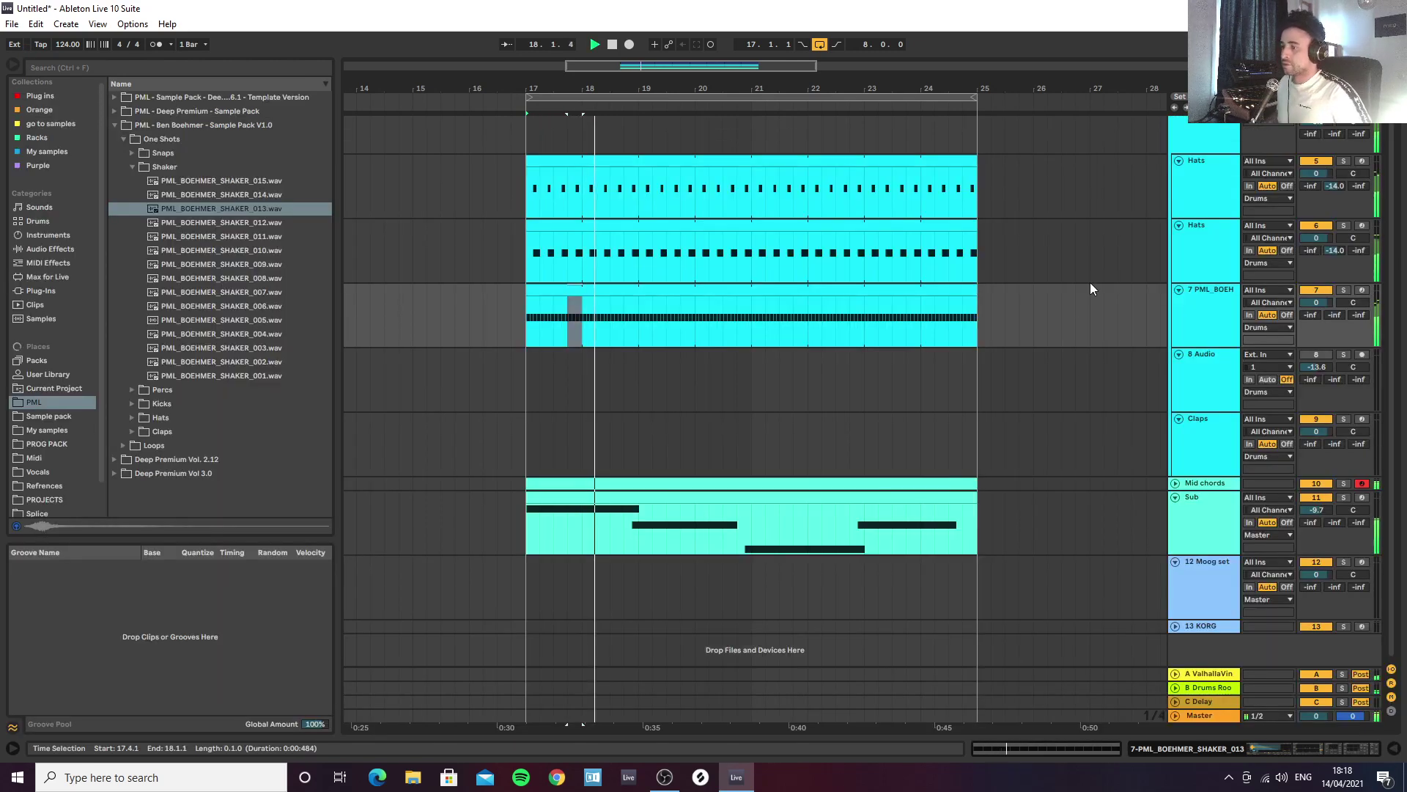
drag(1316, 303, 1317, 333)
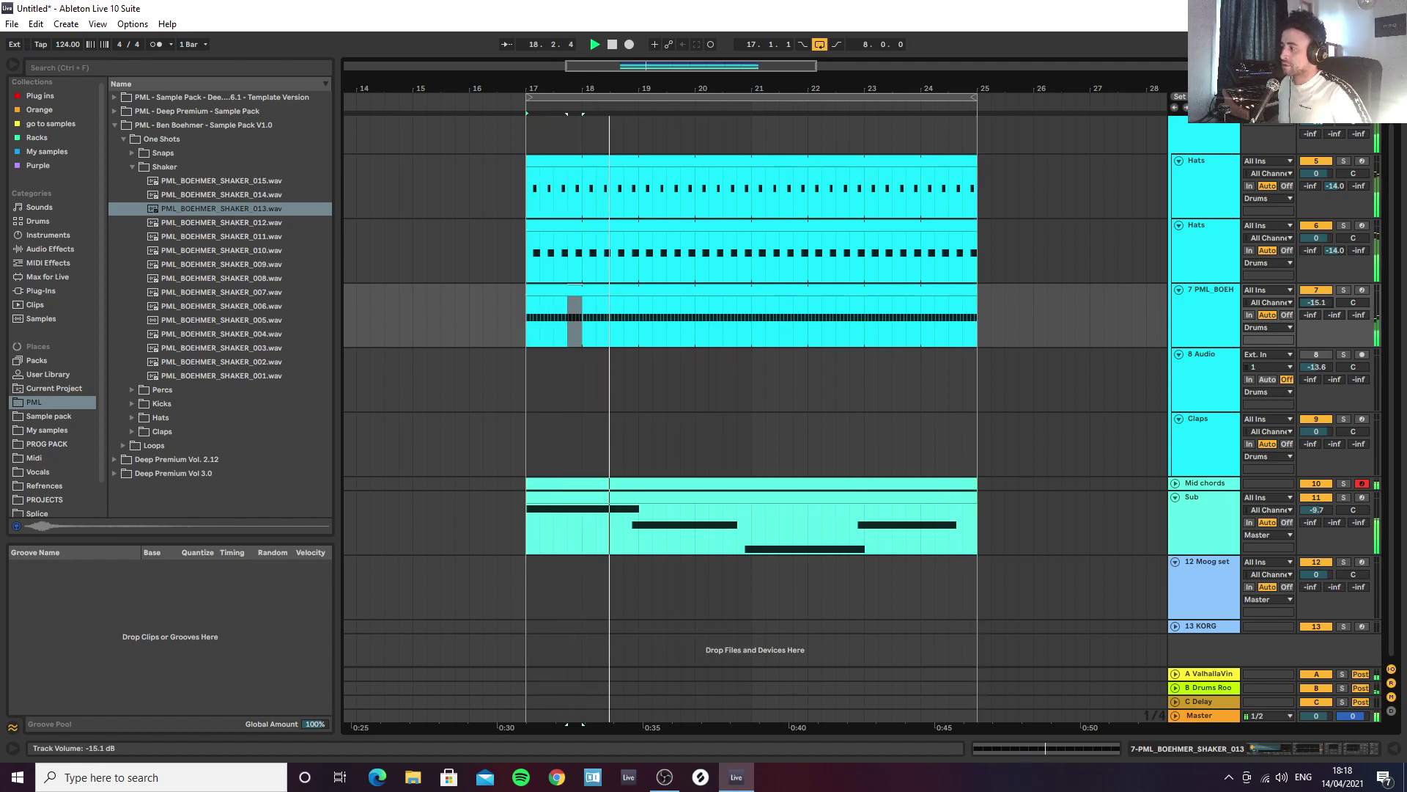
mouse_move(1320, 238)
mouse_down()
mouse_move(1321, 308)
mouse_move(1320, 255)
mouse_up()
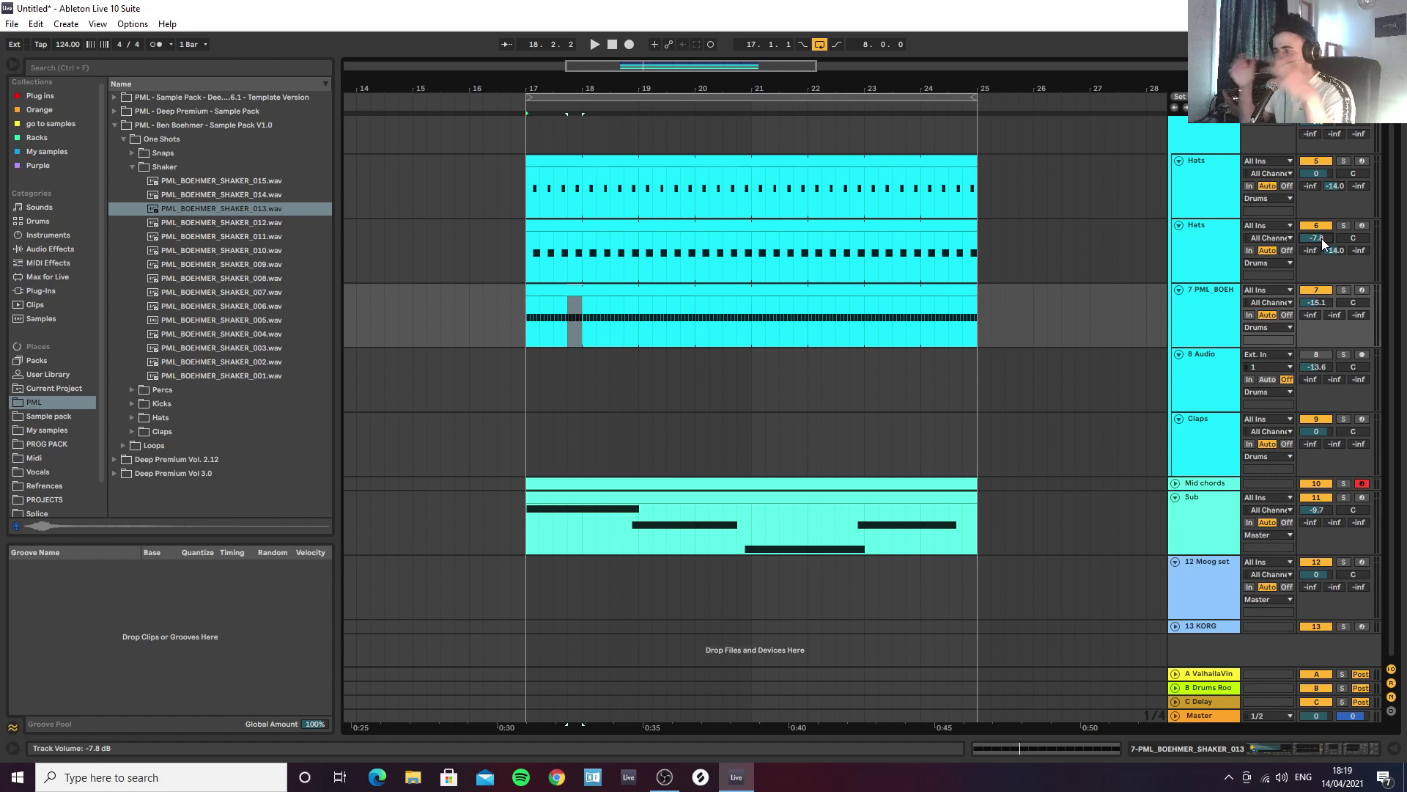
key(space)
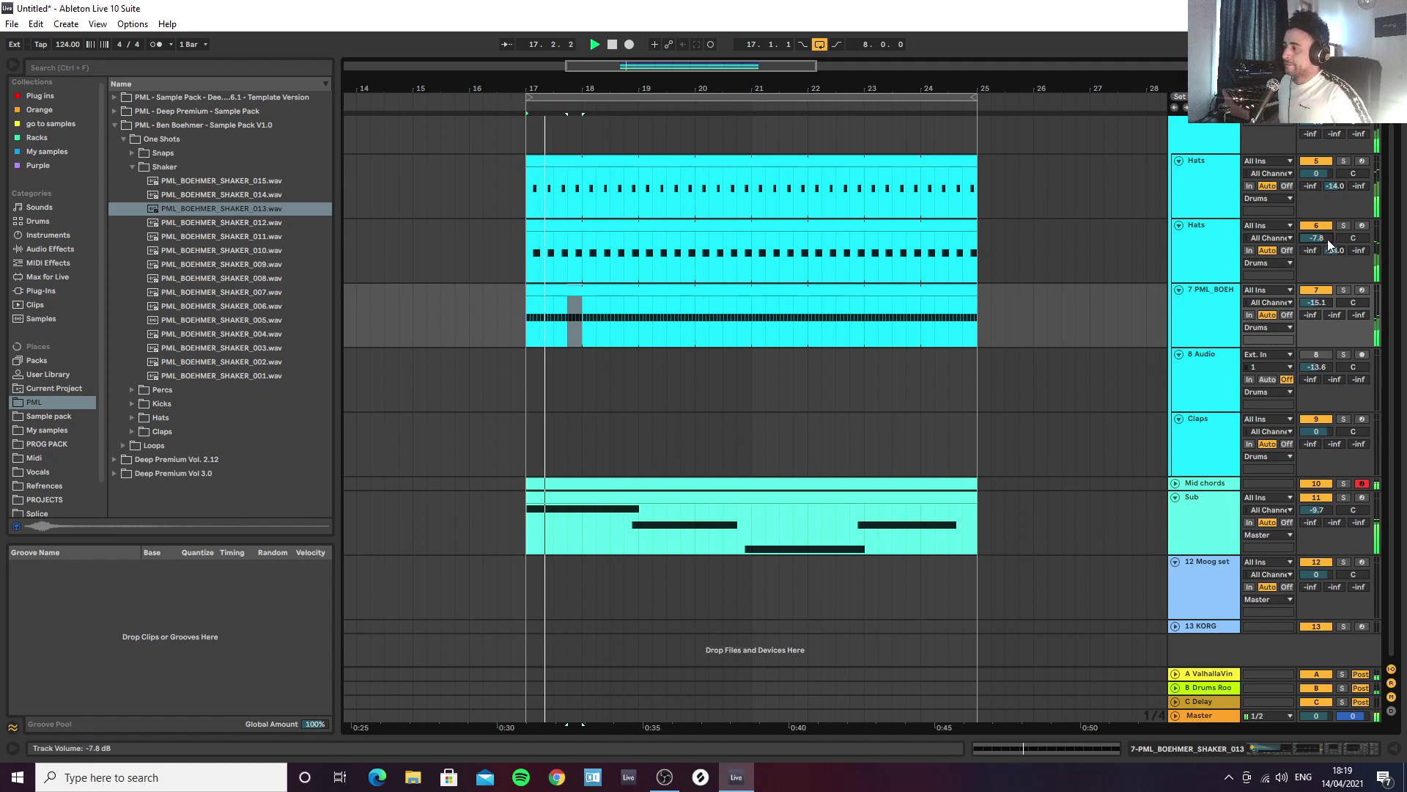
drag(1328, 240, 1328, 236)
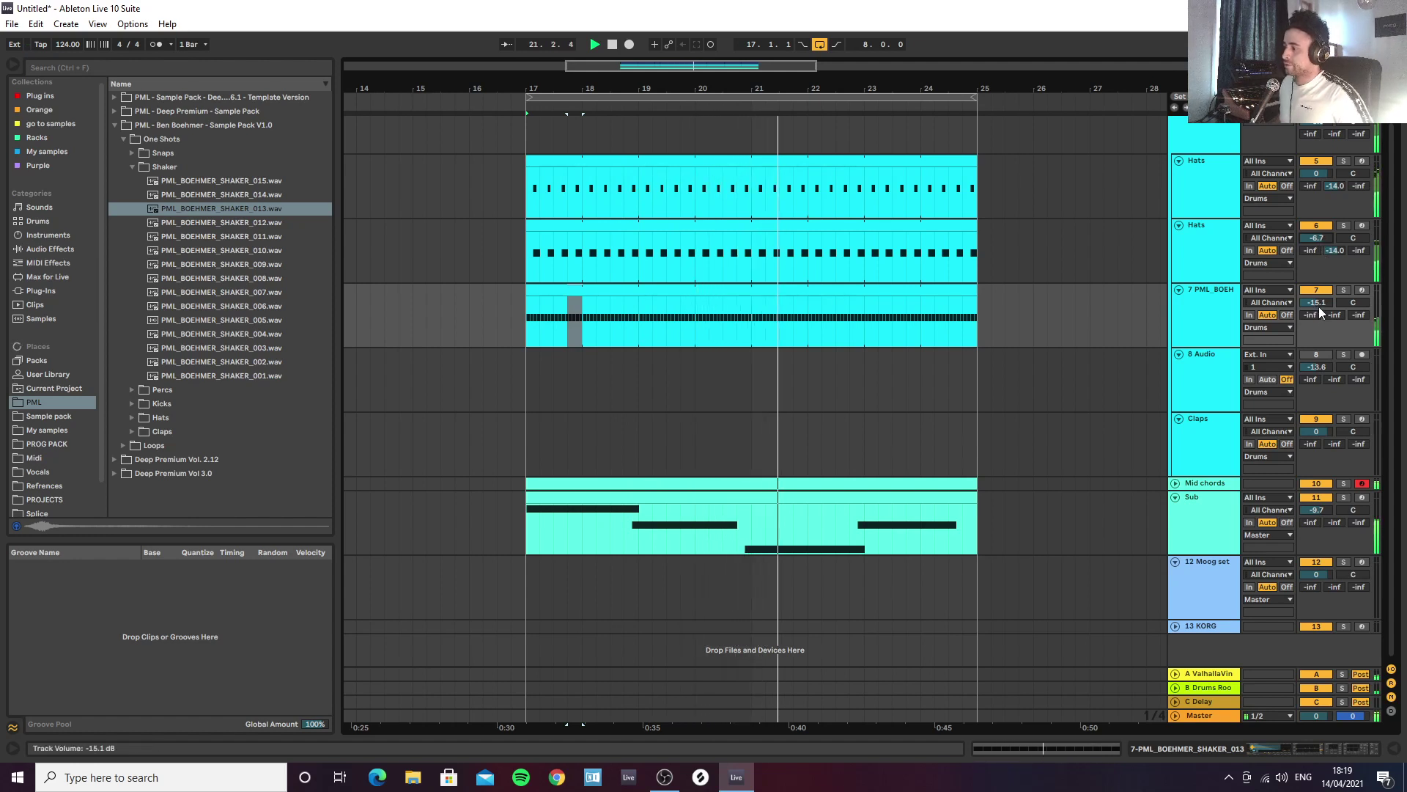
Step: Fold the two Hats tracks and the shaker track, and unfold the Mid chords track
click(1178, 159)
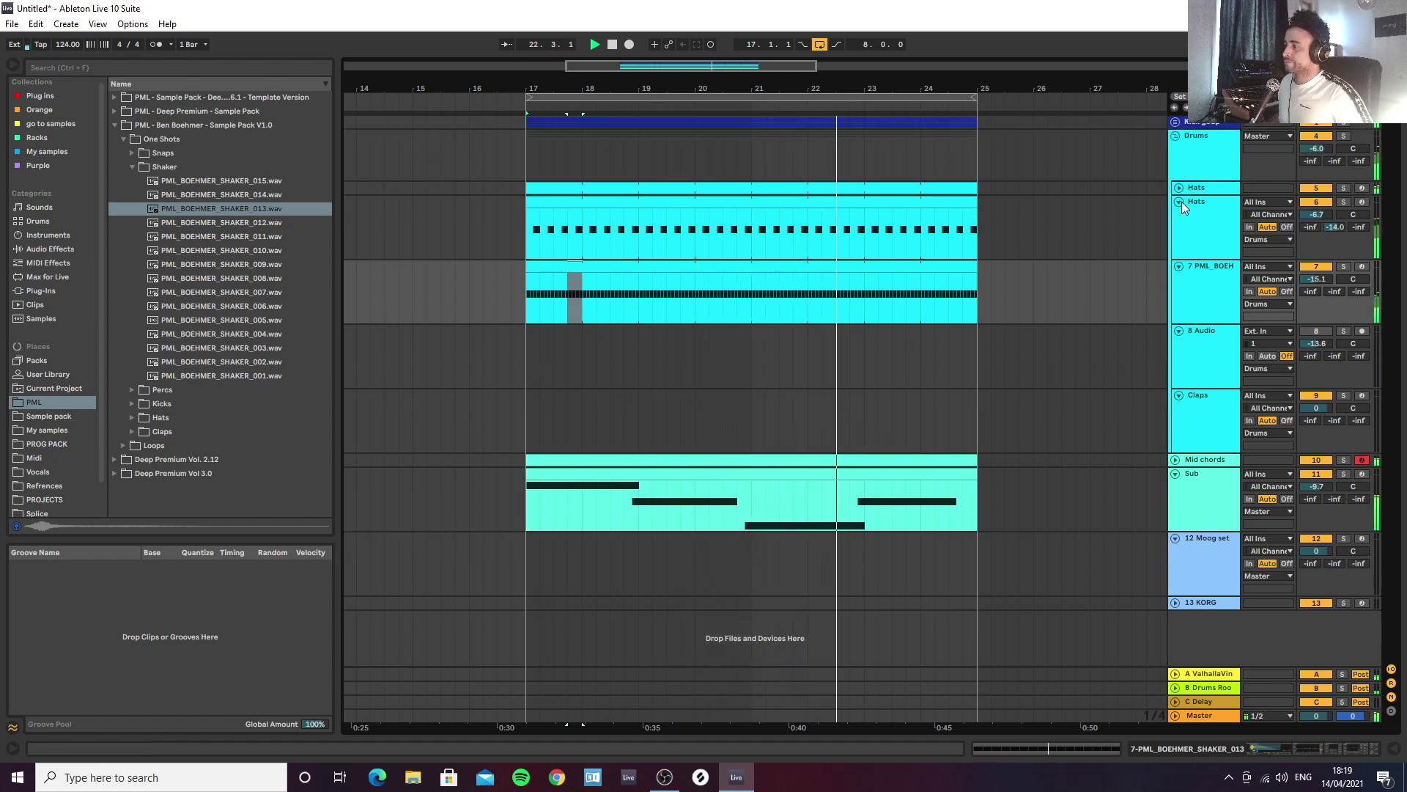
click(1180, 202)
click(1179, 215)
click(1198, 333)
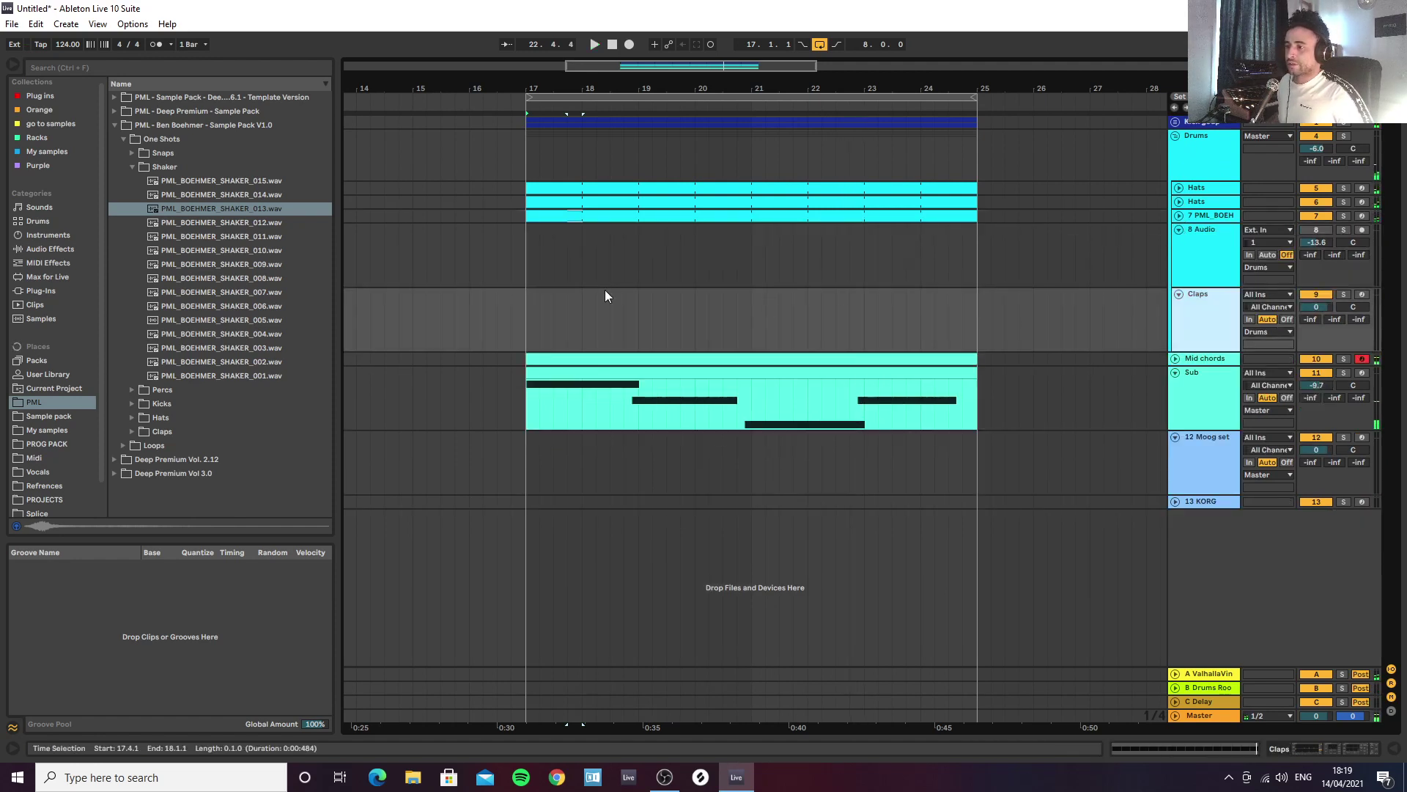
click(1176, 359)
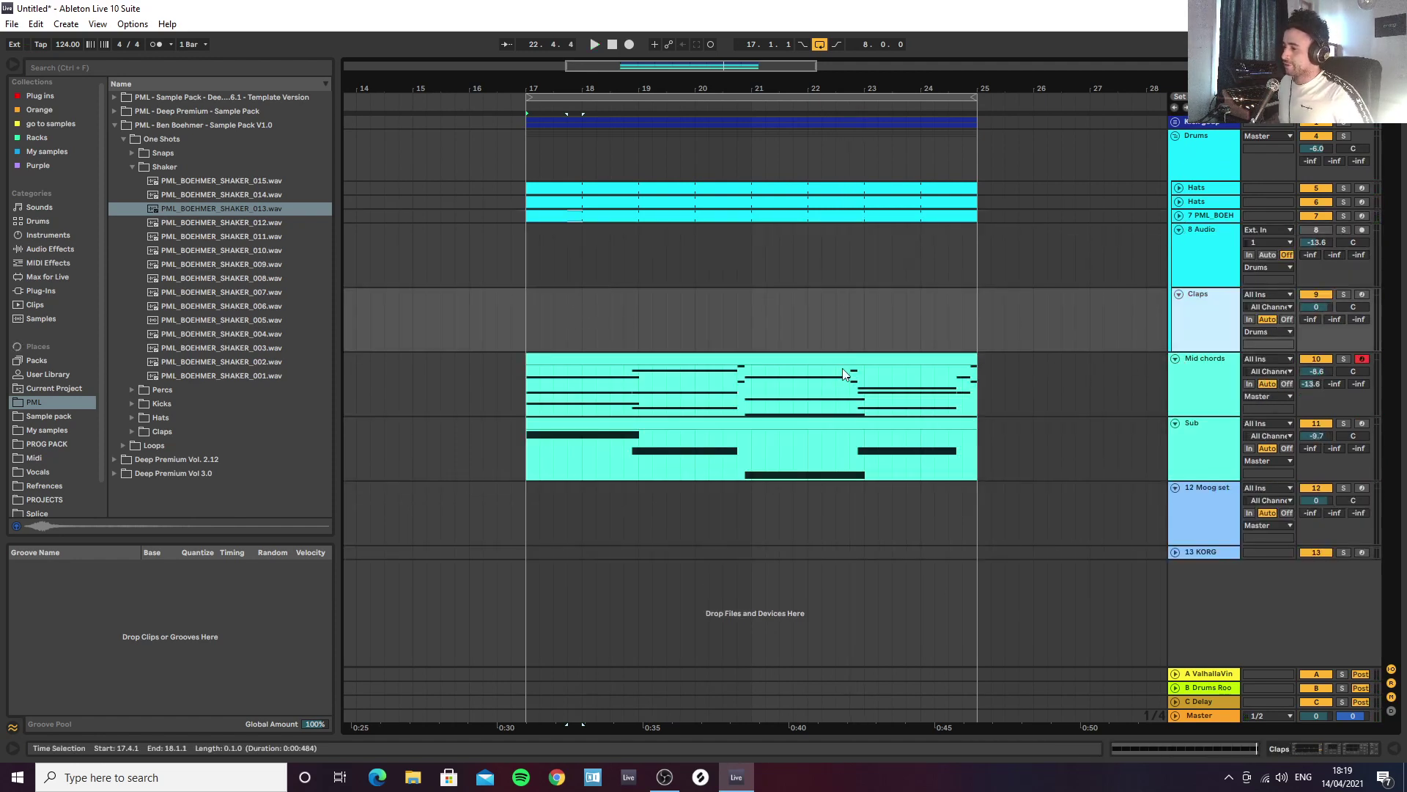
click(1207, 387)
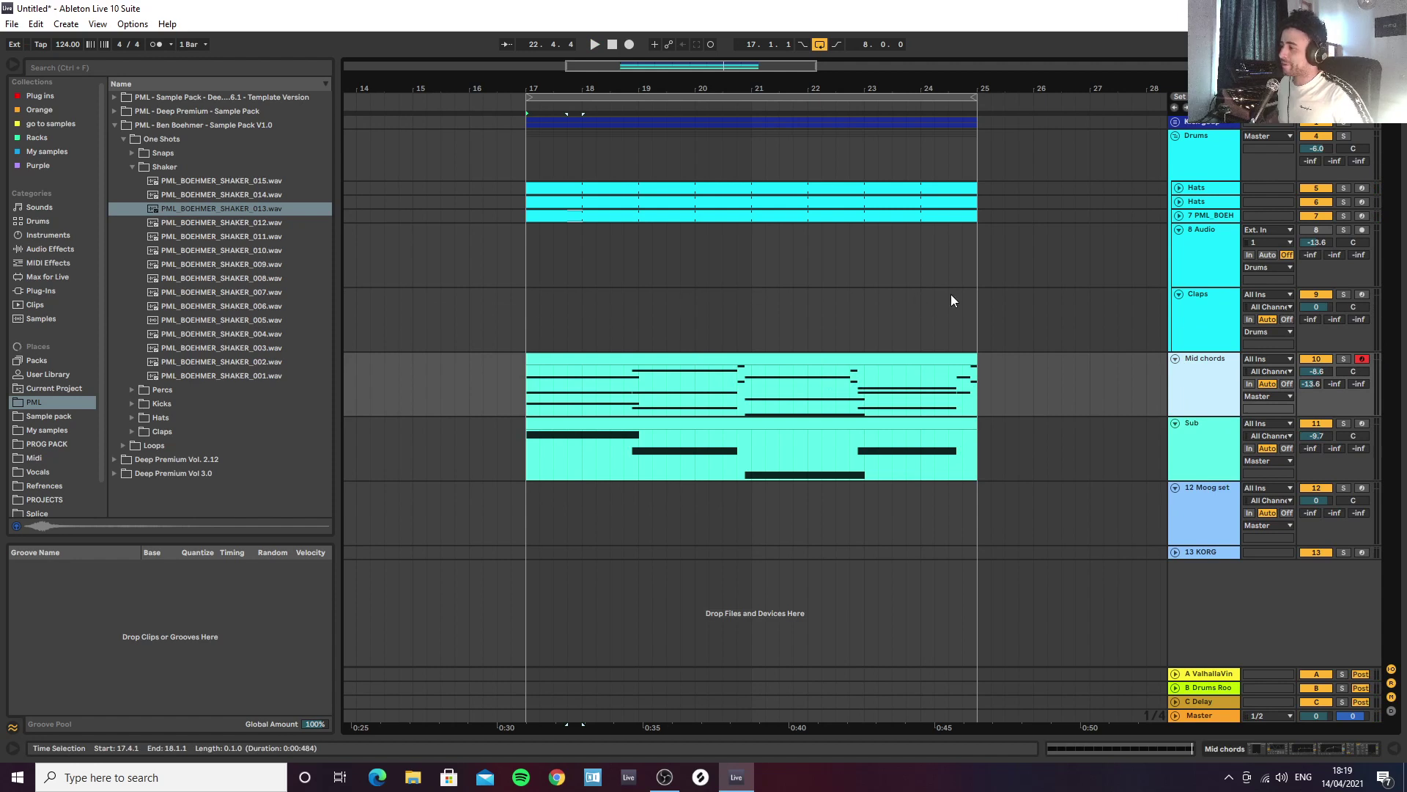
Step: Select the Claps track and search the PML sample folder for "clap"
click(1174, 322)
click(252, 68)
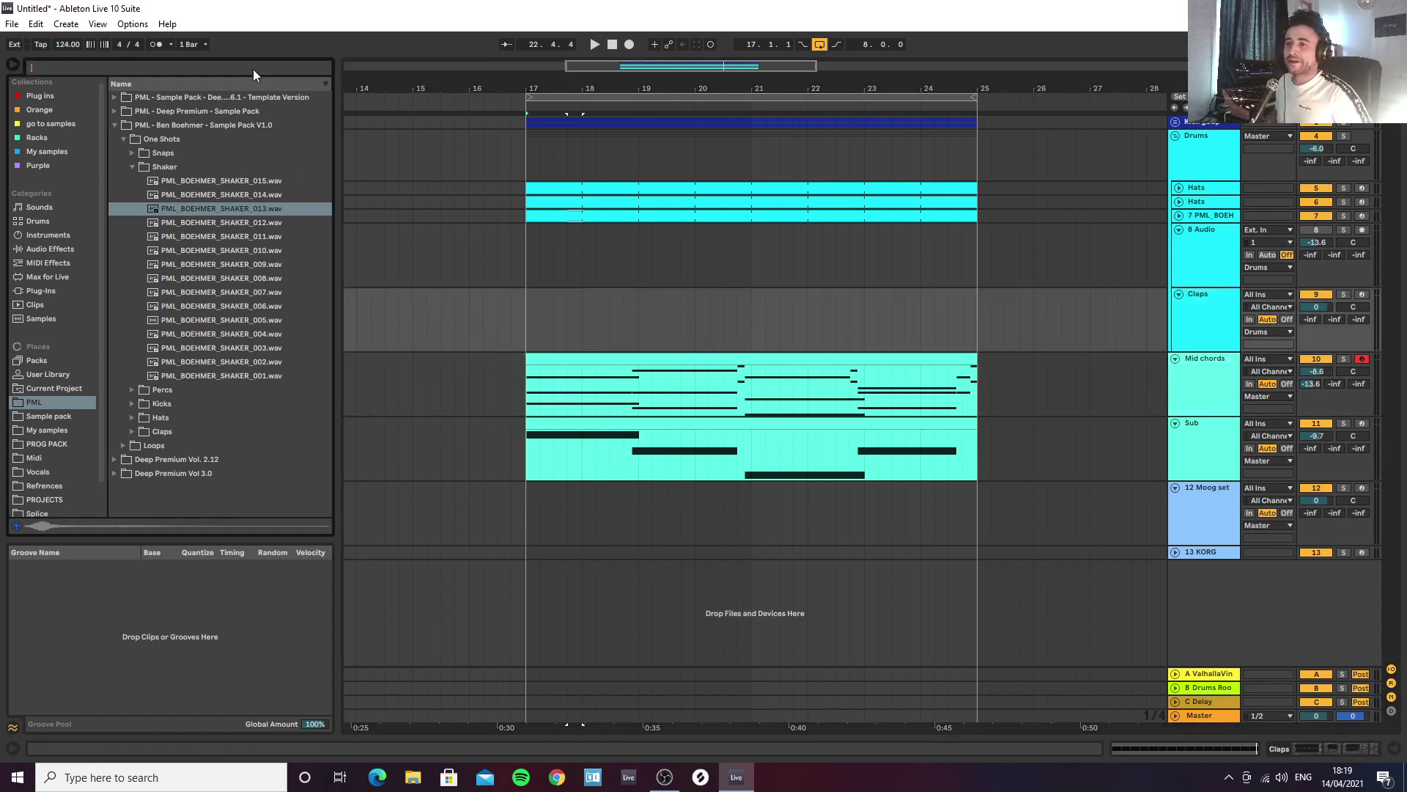
text(clap)
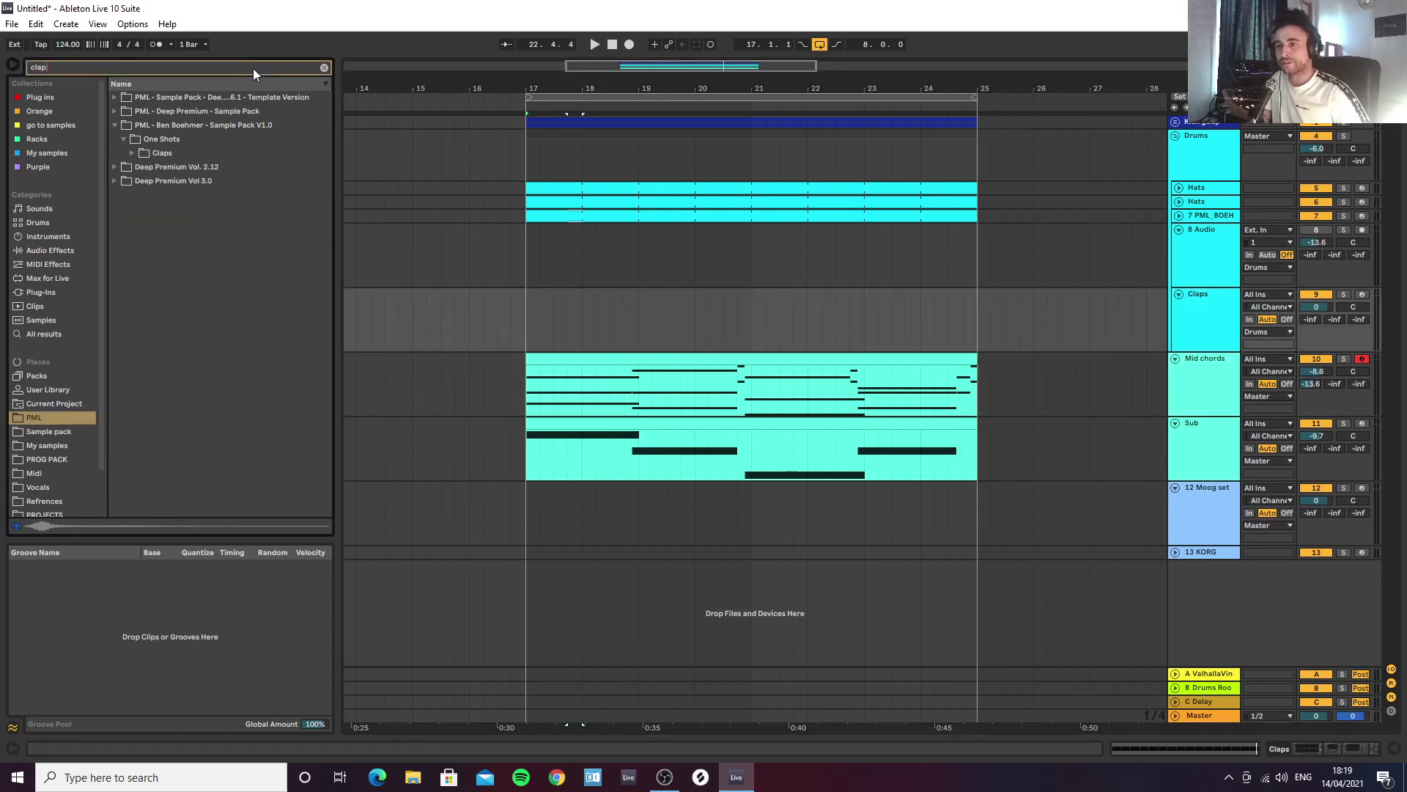
Step: Open the Ben Boehmer pack's Claps folder and audition the PML_BOEHMER_CLAP samples from 015 to 010
click(141, 154)
click(171, 167)
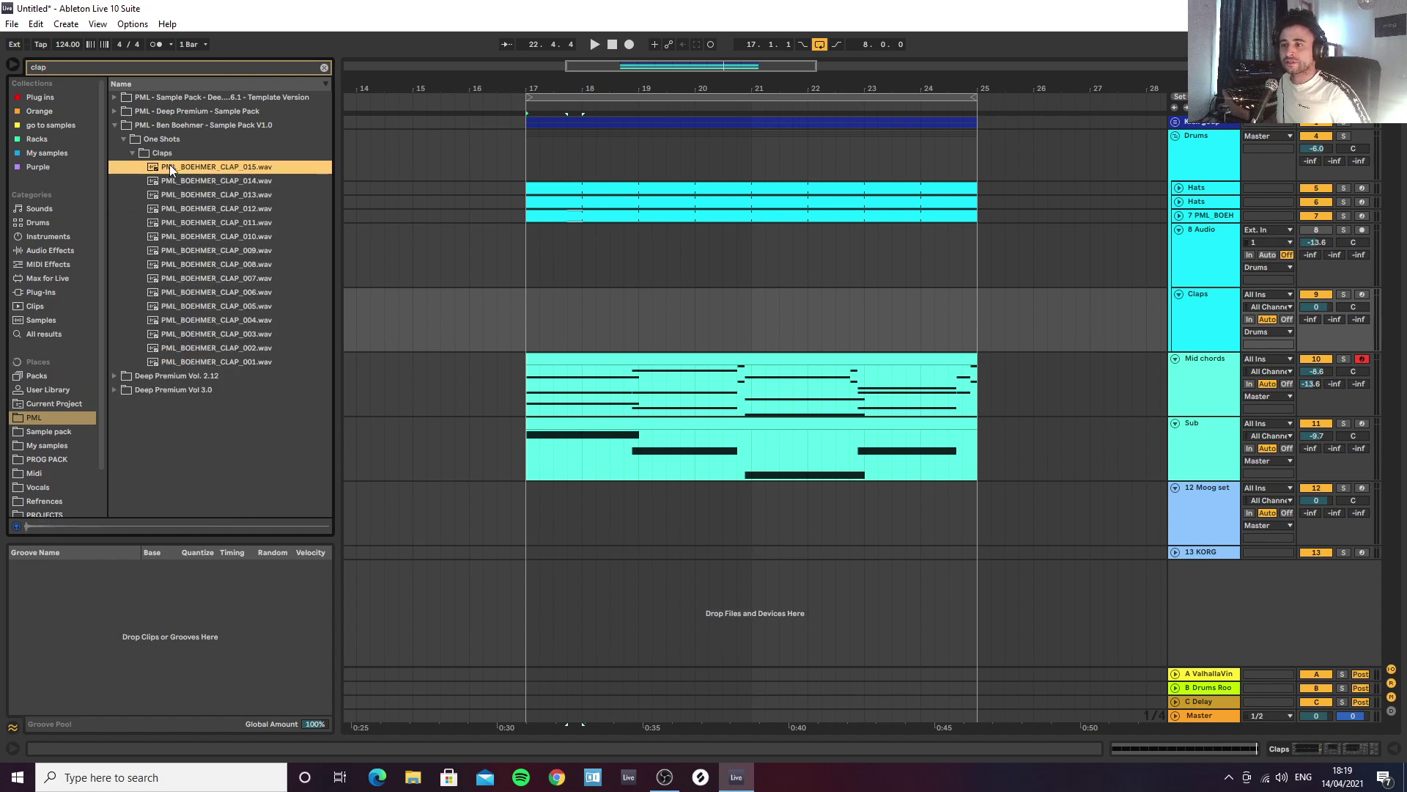
click(180, 181)
click(179, 192)
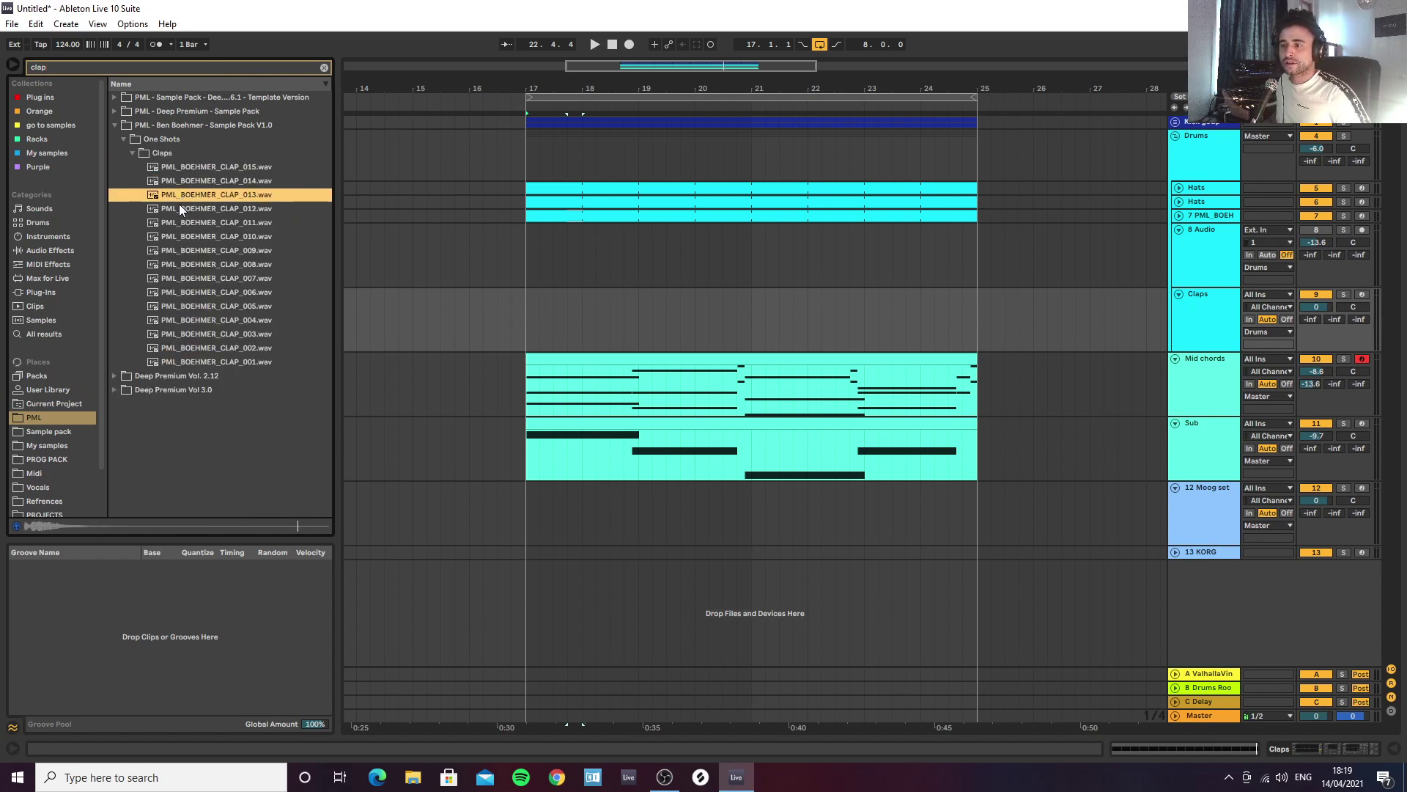
click(179, 209)
click(181, 222)
click(182, 237)
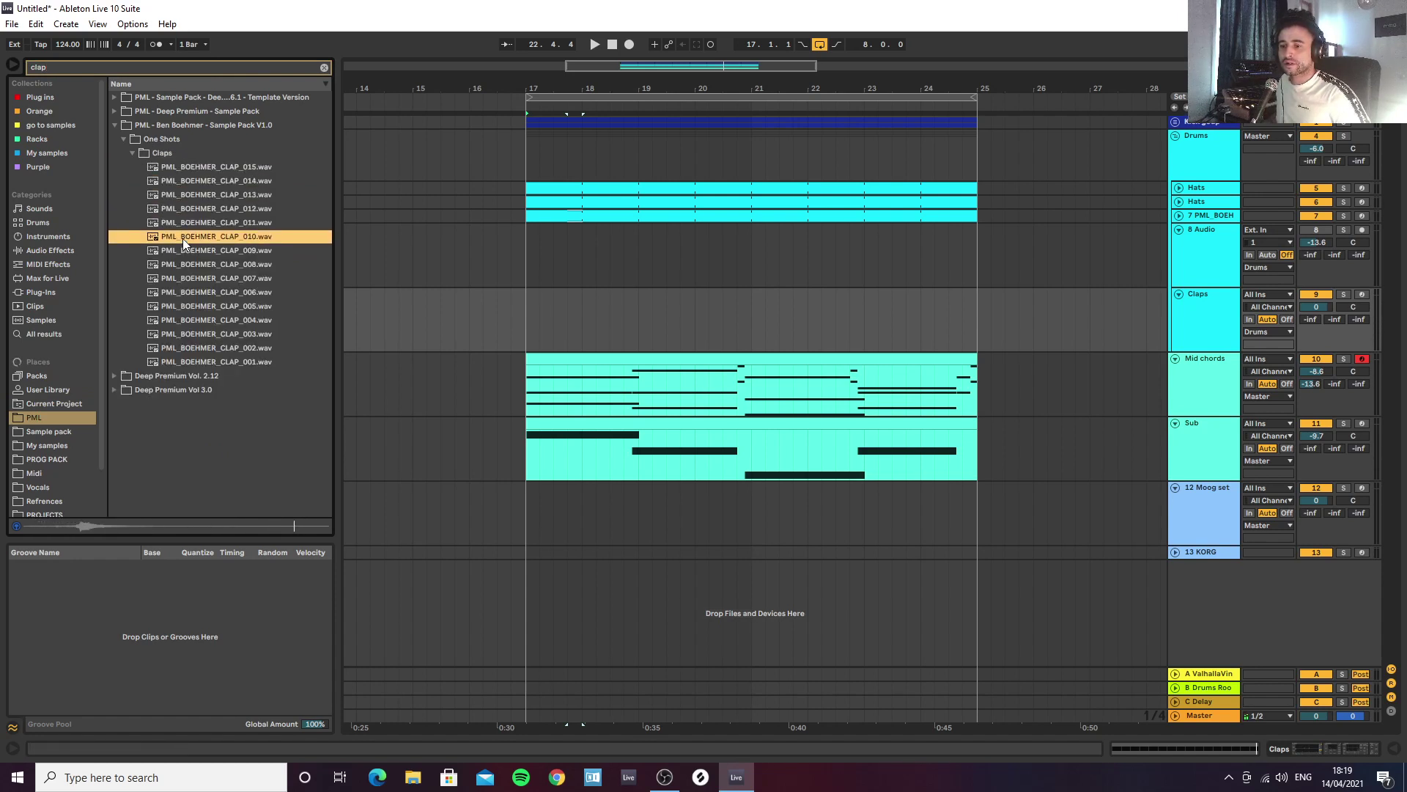
click(185, 170)
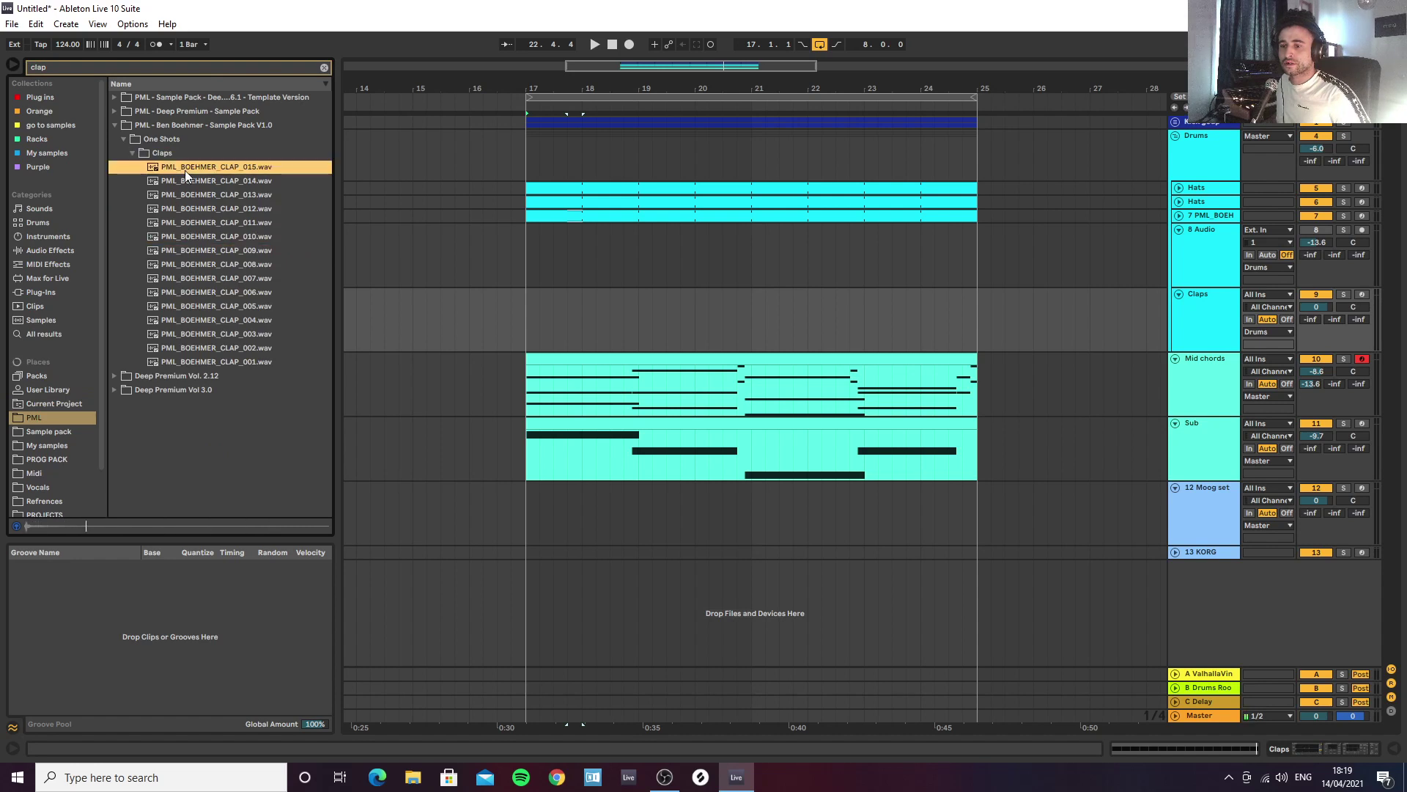
click(187, 211)
click(185, 224)
click(187, 236)
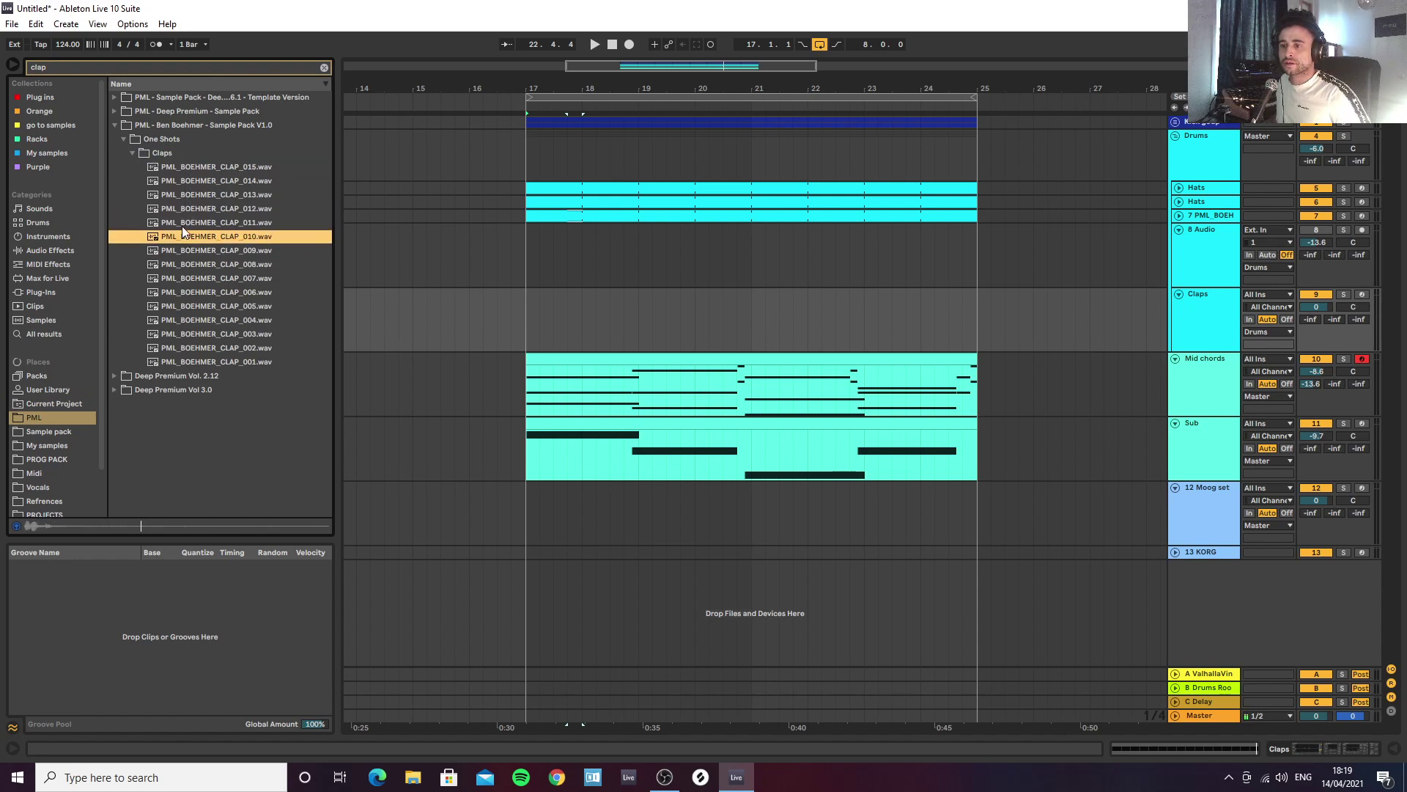
Step: Load PML_BOEHMER_CLAP_011.wav onto the Claps track and set the sampler to 1-Shot mode
click(182, 224)
double_click(184, 223)
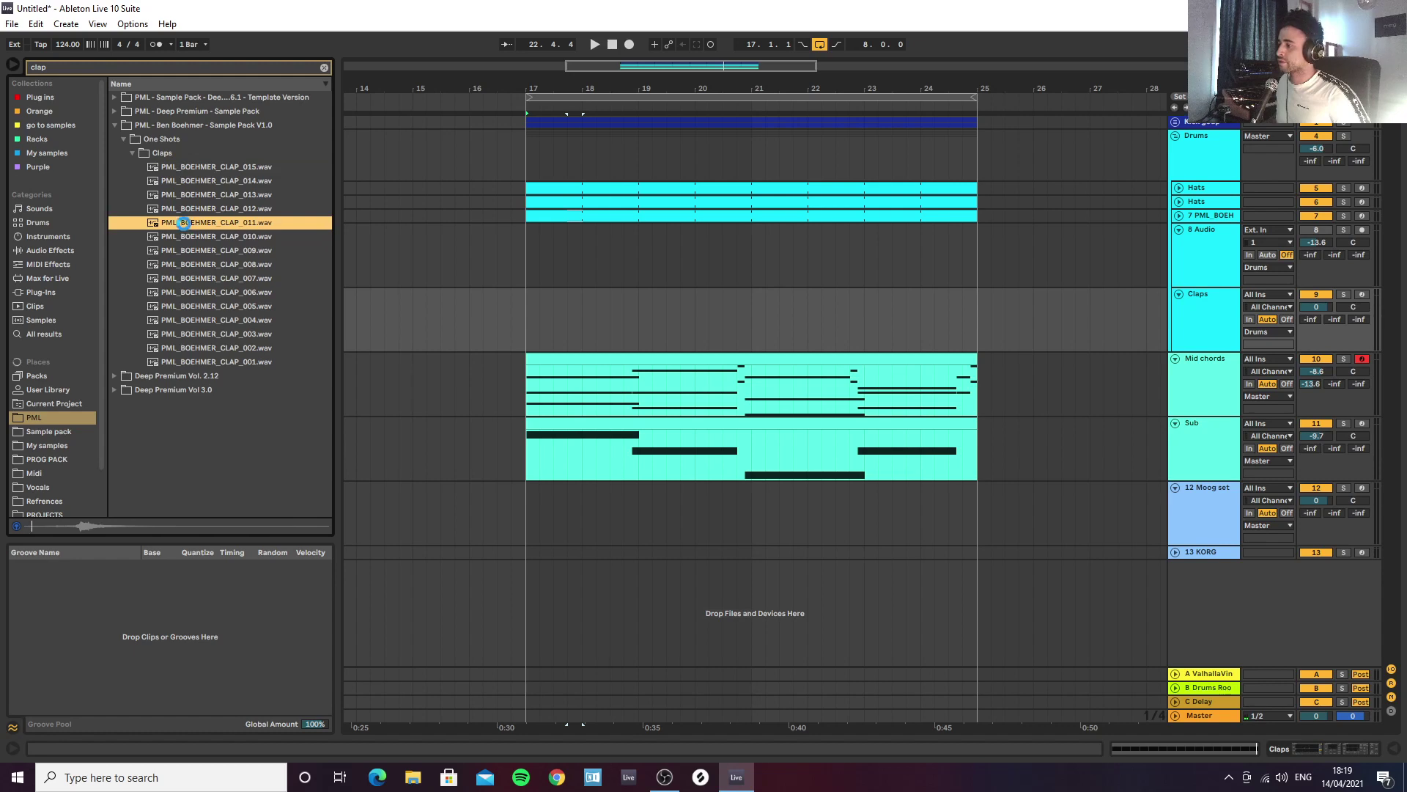
drag(57, 613, 96, 620)
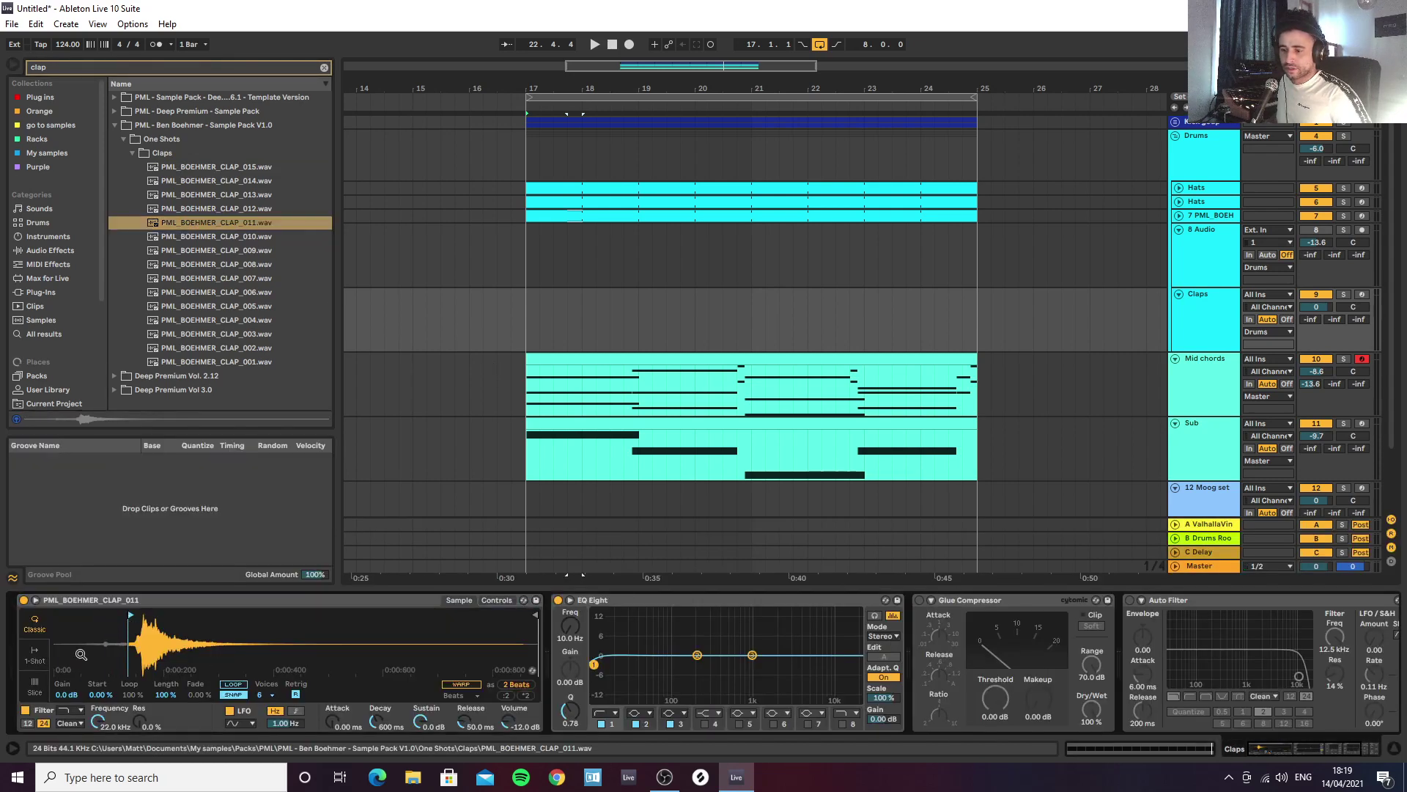
click(30, 655)
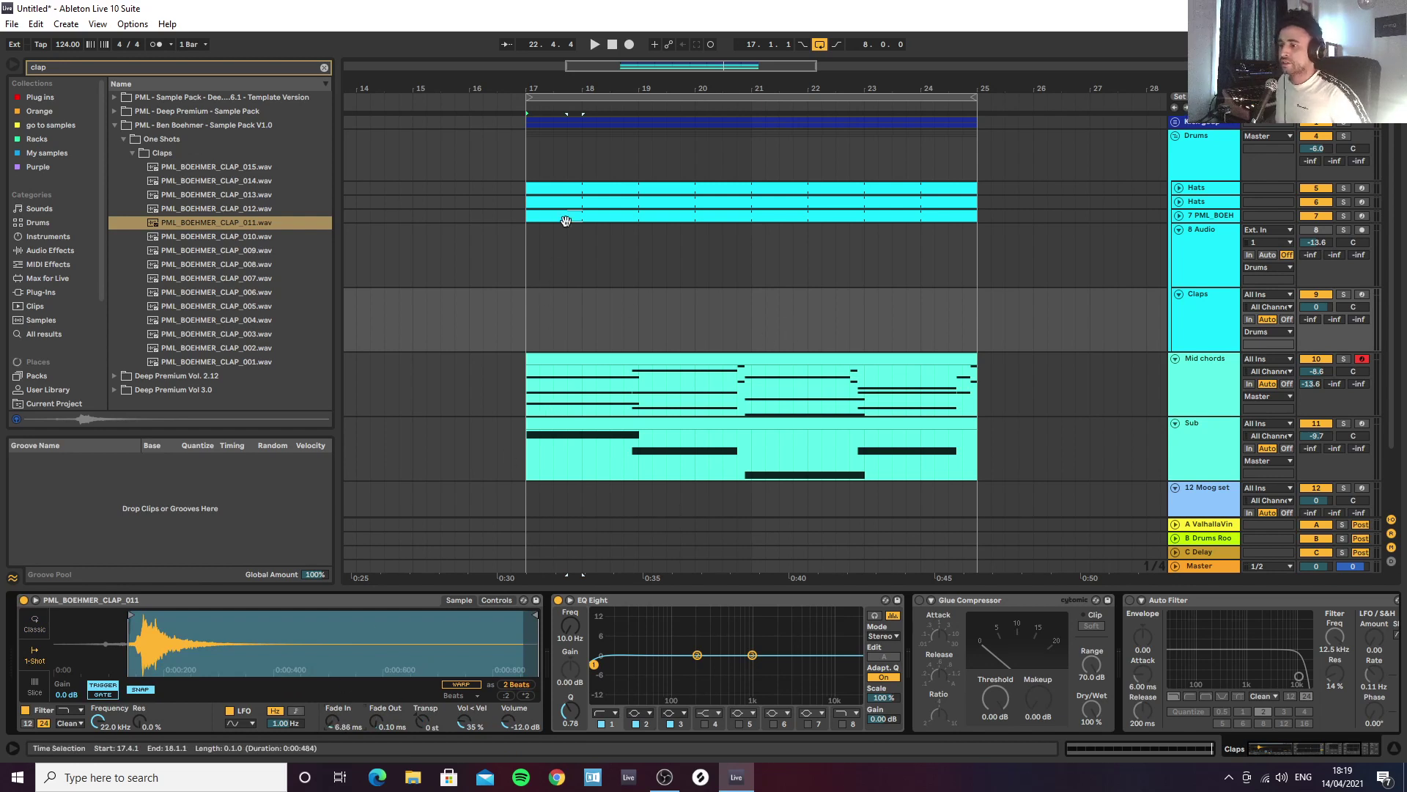
Step: Create an empty one-bar MIDI clip at bar 17 on the Claps track and enlarge its note editing area
drag(543, 91, 541, 241)
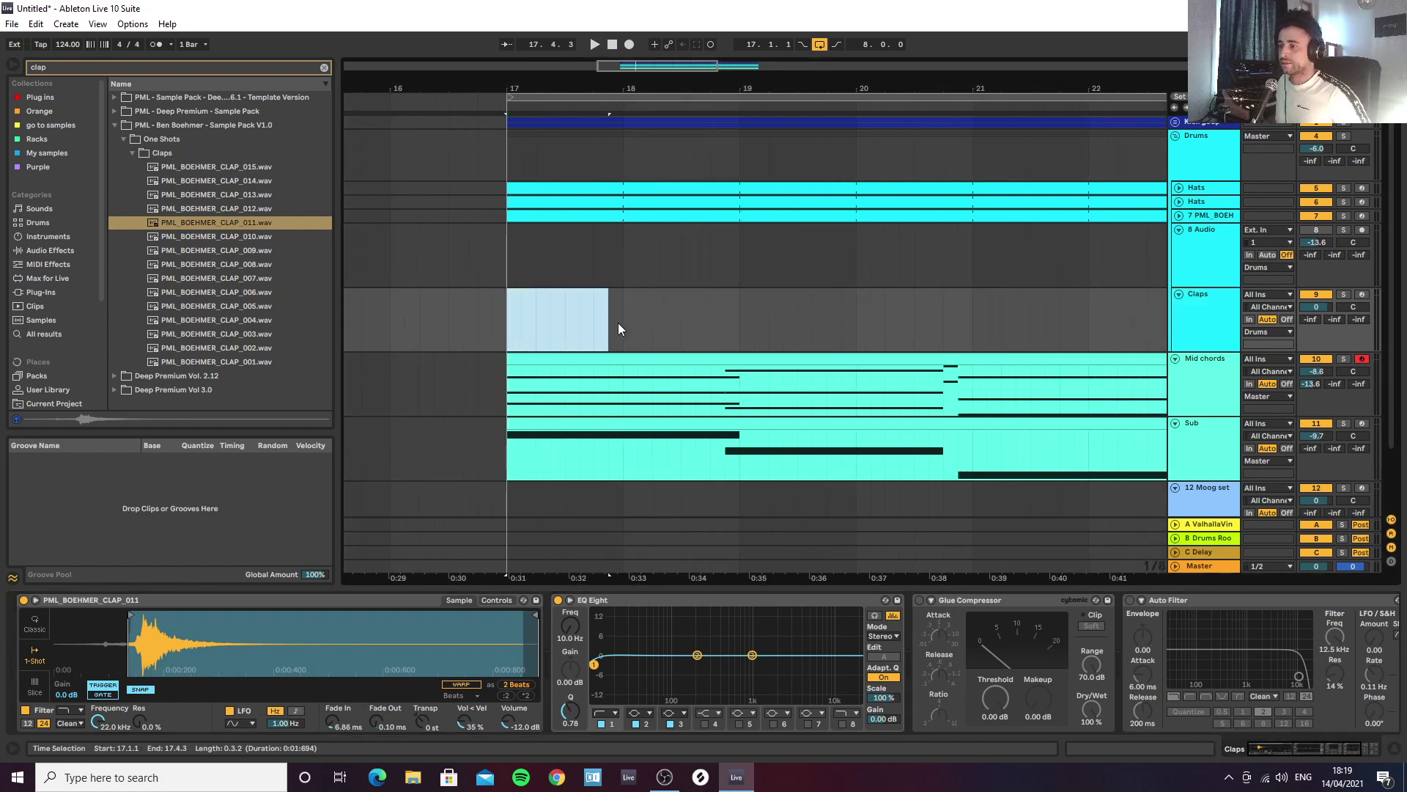
key(ctrl+shift+m)
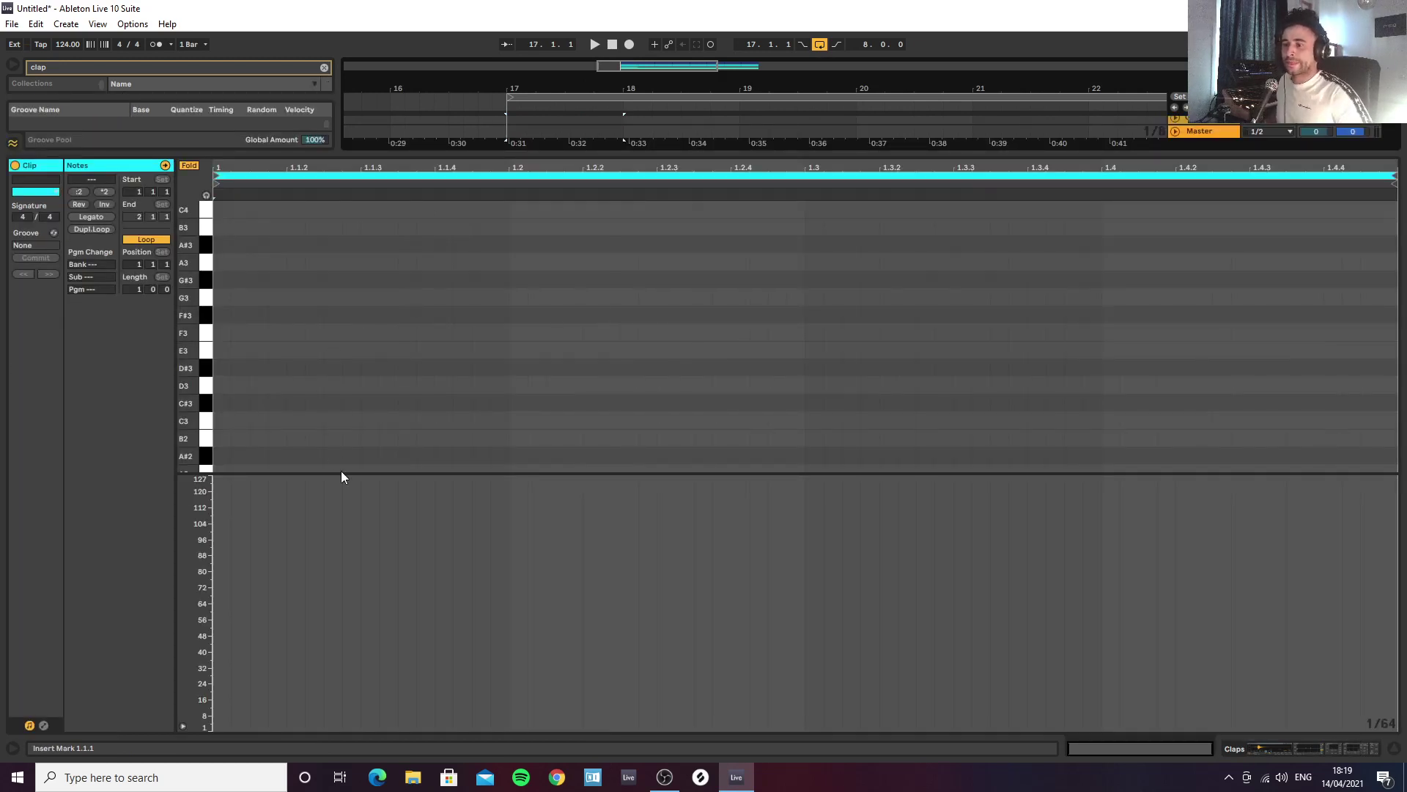
drag(337, 474, 337, 609)
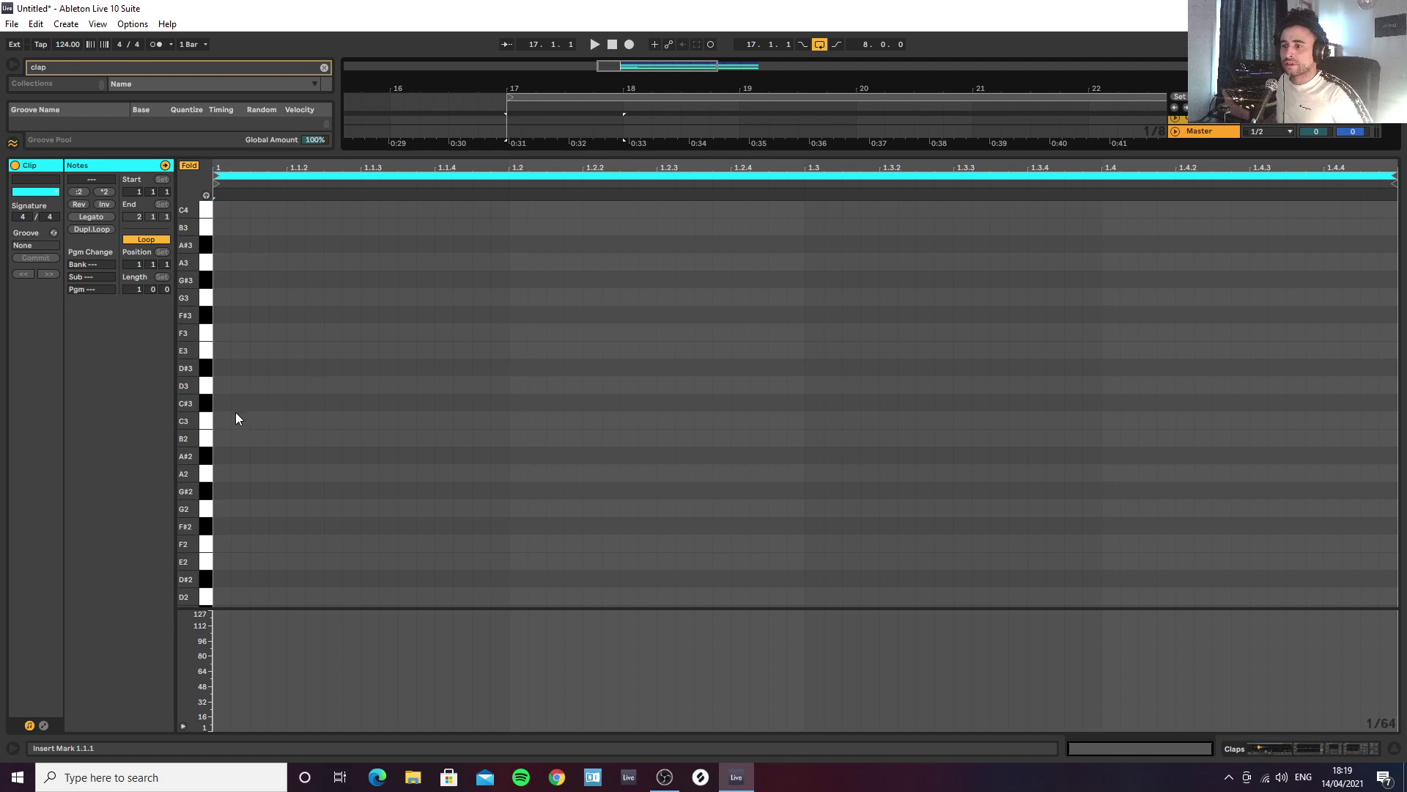
Step: Place C3 clap notes on beats 2 and 4 of the one-bar clip
double_click(295, 420)
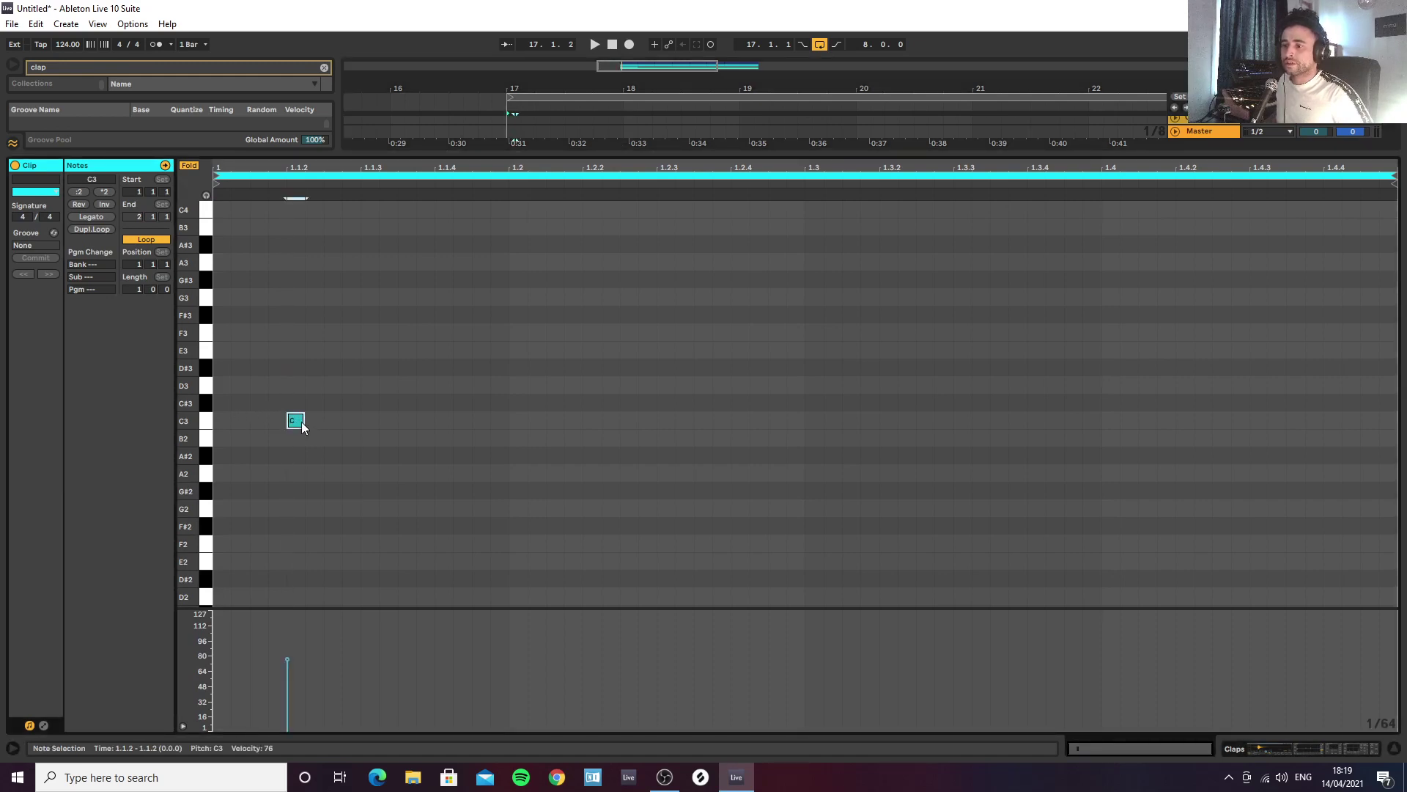
drag(302, 426, 517, 424)
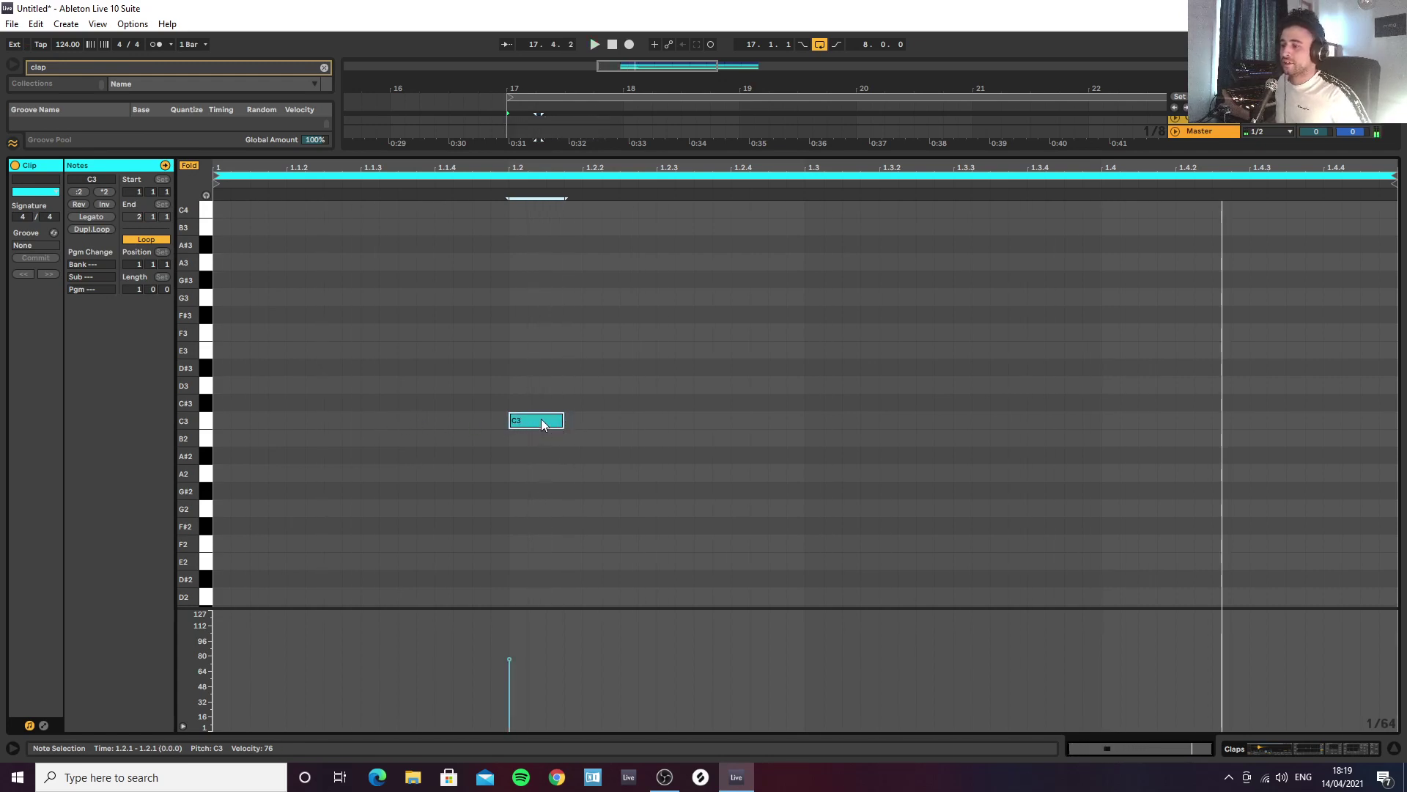
drag(544, 423, 1135, 420)
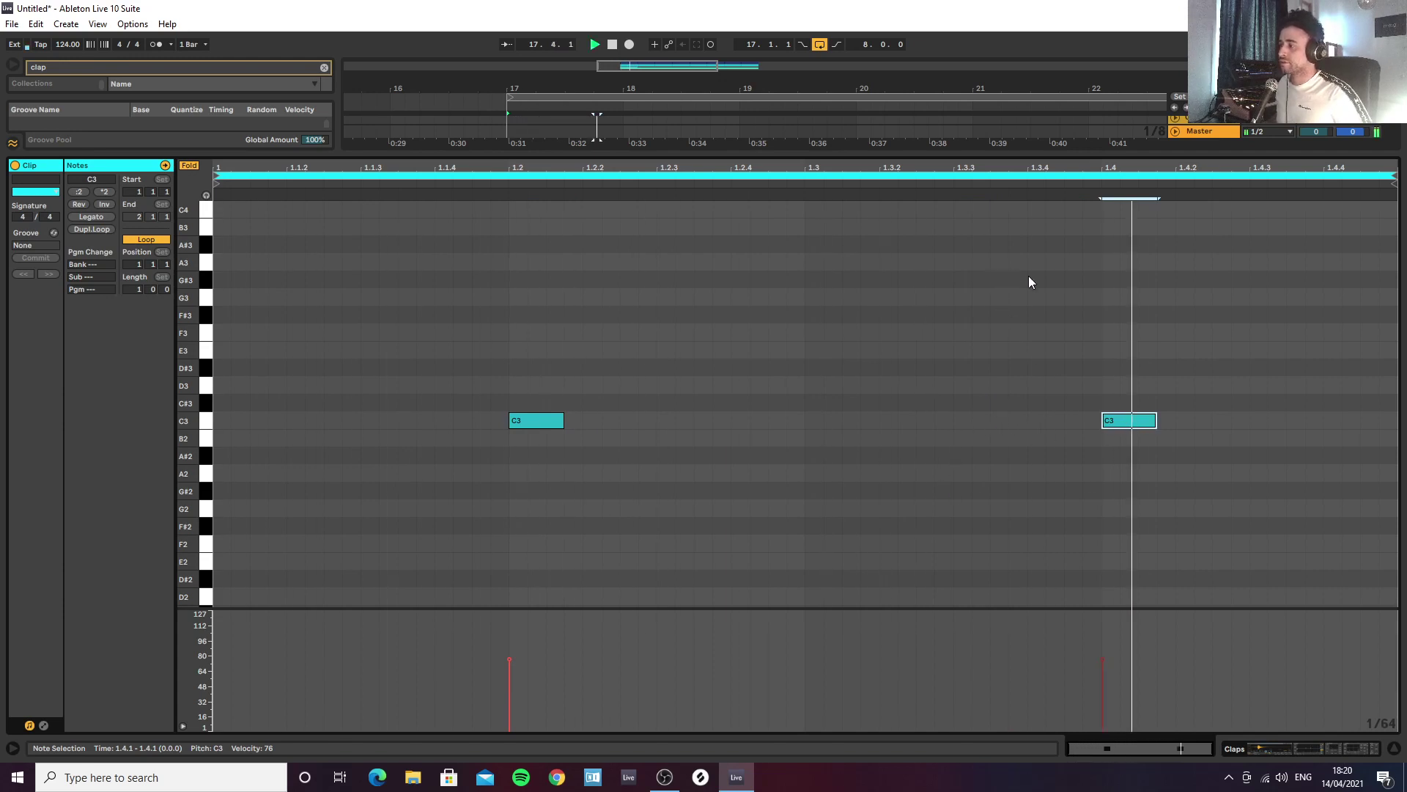
Step: Return to the arrangement, repeat the one-bar clap clip up to bar 25, and start playback
click(1393, 750)
drag(596, 81, 586, 33)
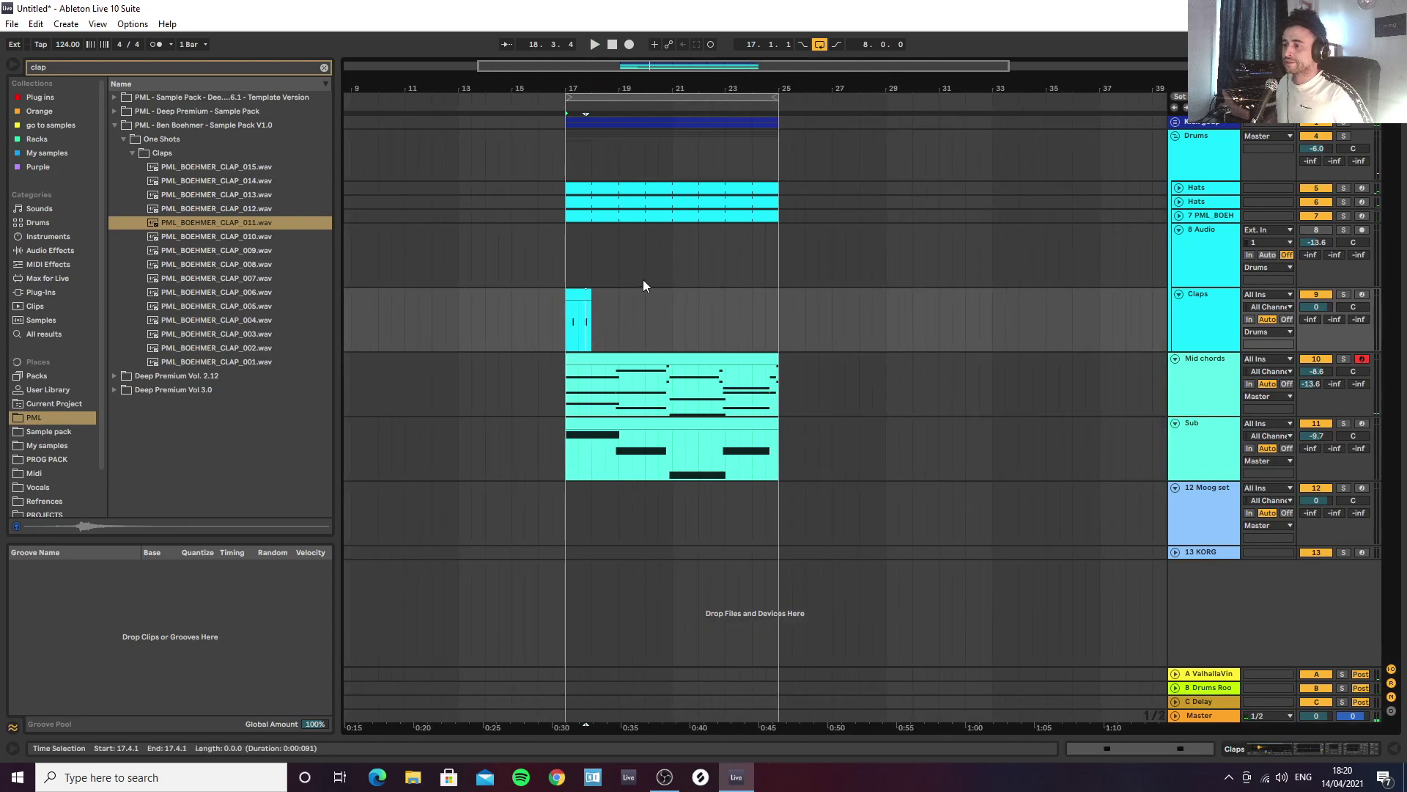
drag(587, 292, 779, 293)
key(space)
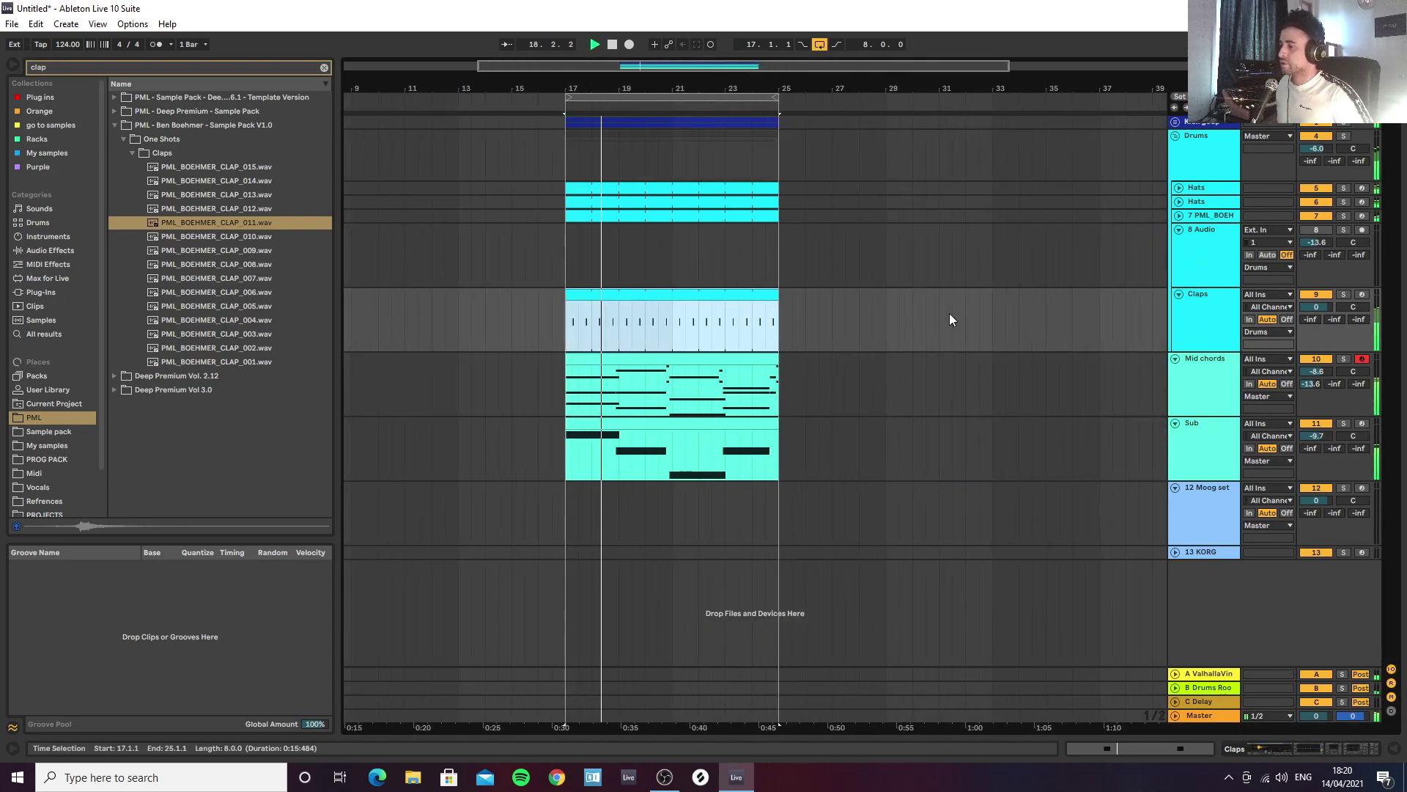
Step: Trim the clap sample's start and end in the sampler and set its fade out to 250 ms
click(1303, 749)
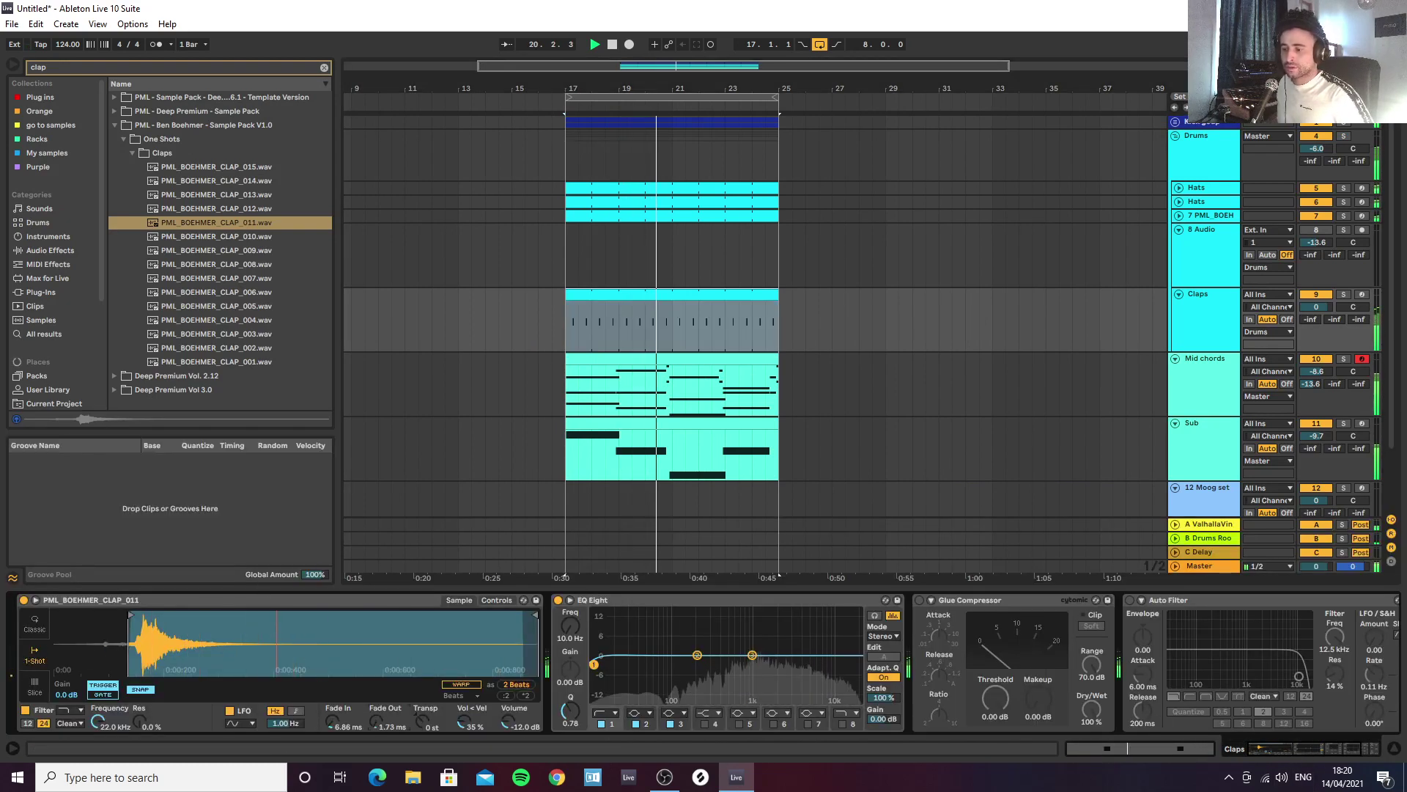
drag(376, 722, 379, 715)
drag(533, 612, 407, 614)
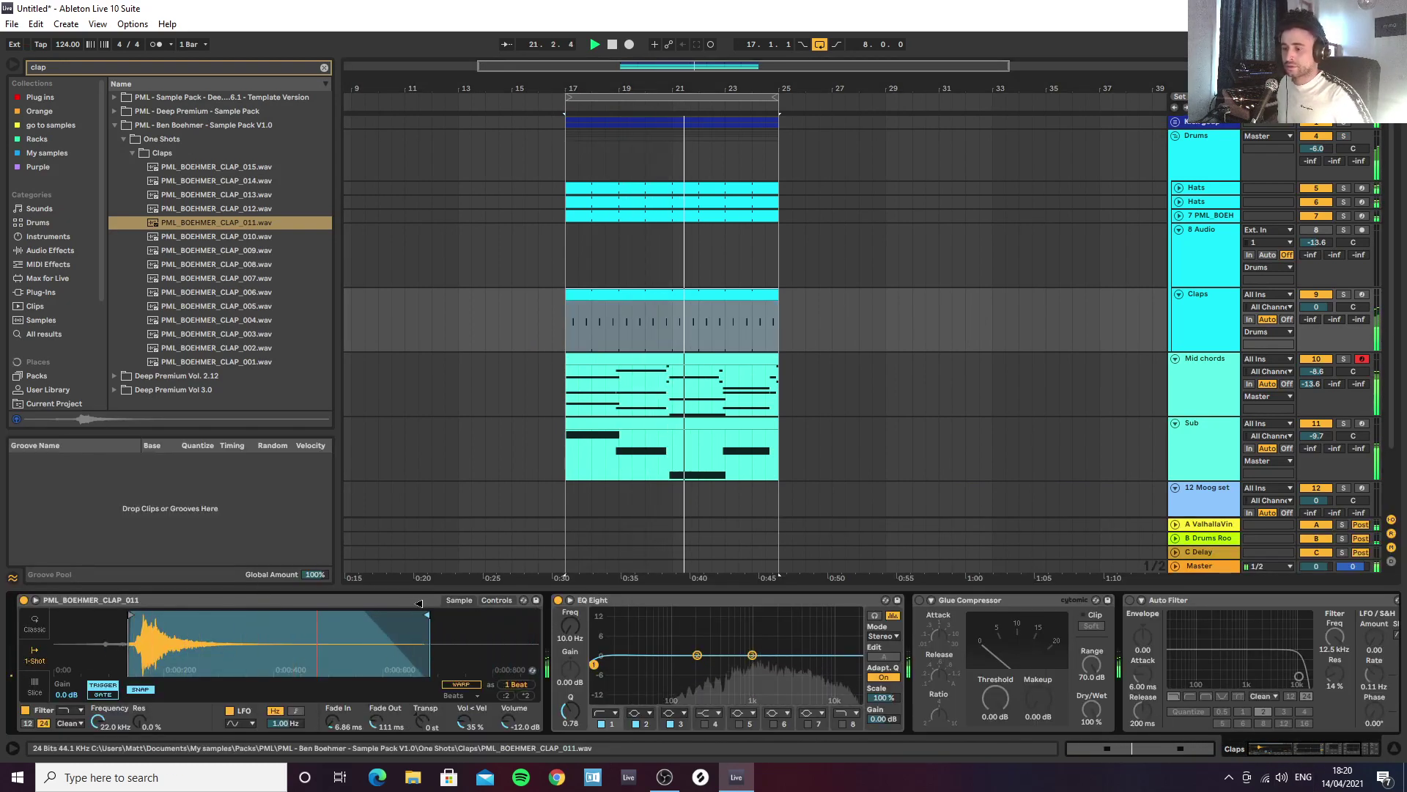
drag(386, 711, 387, 700)
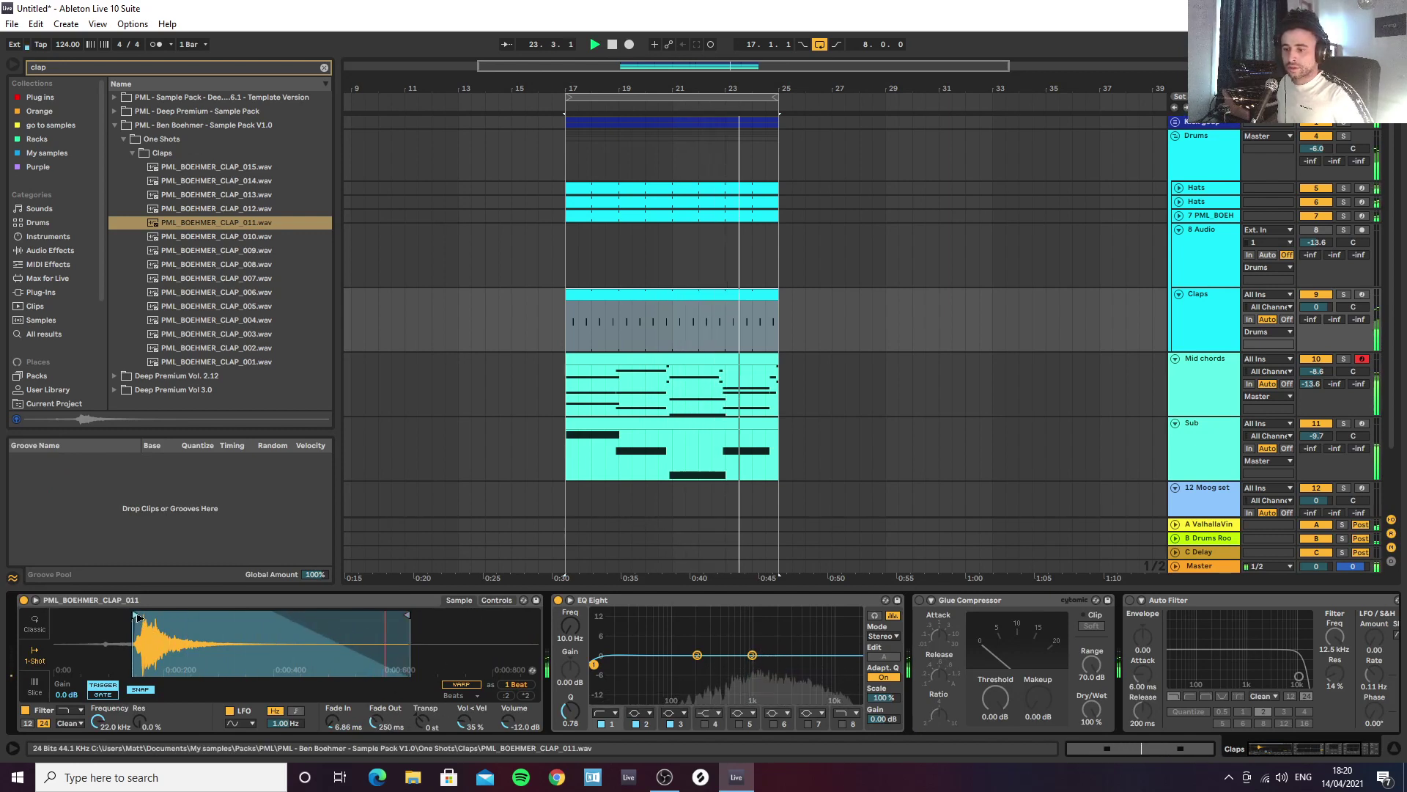
drag(132, 617, 146, 614)
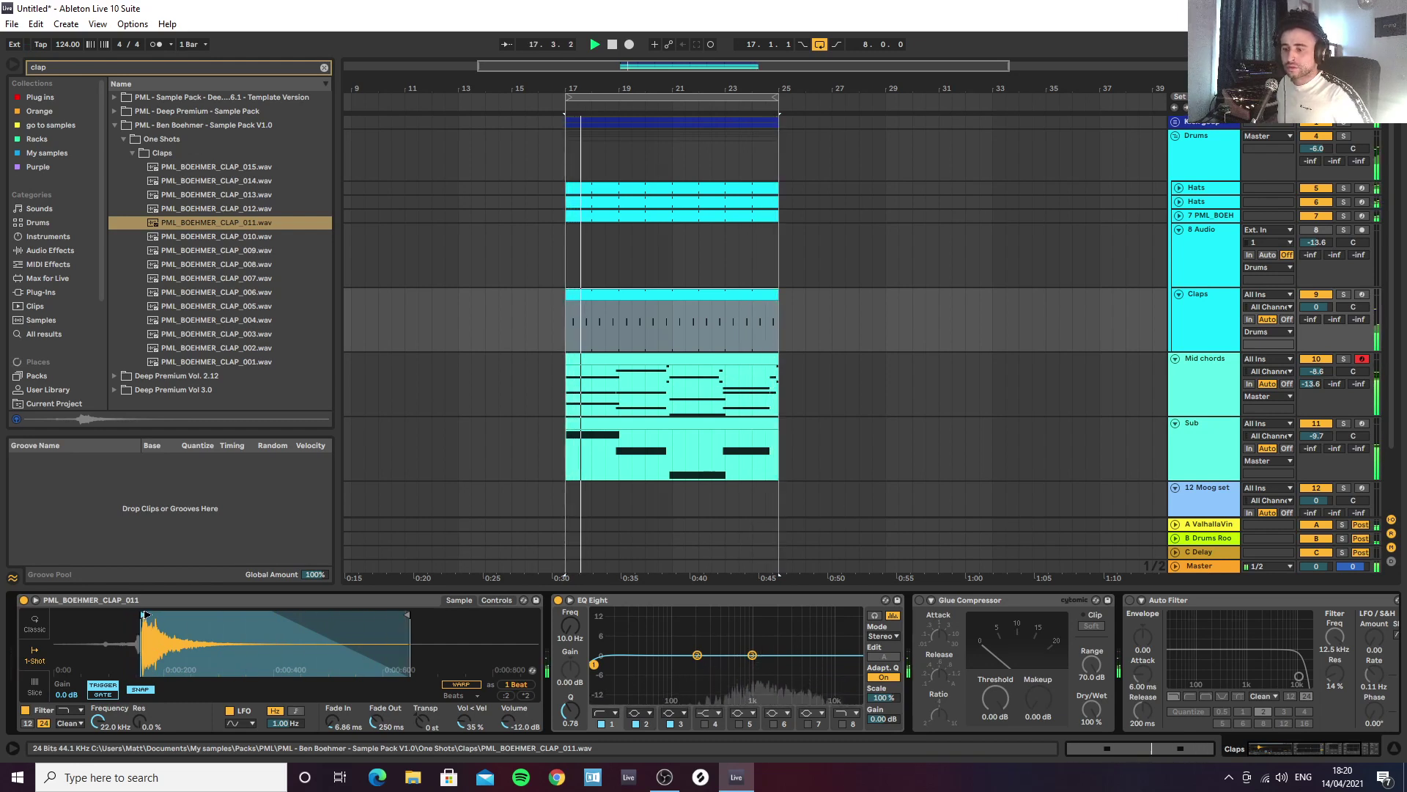
Step: Shape the clap in EQ Eight with a low cut and a 3.60 dB boost at 1.24 kHz
drag(593, 664, 759, 645)
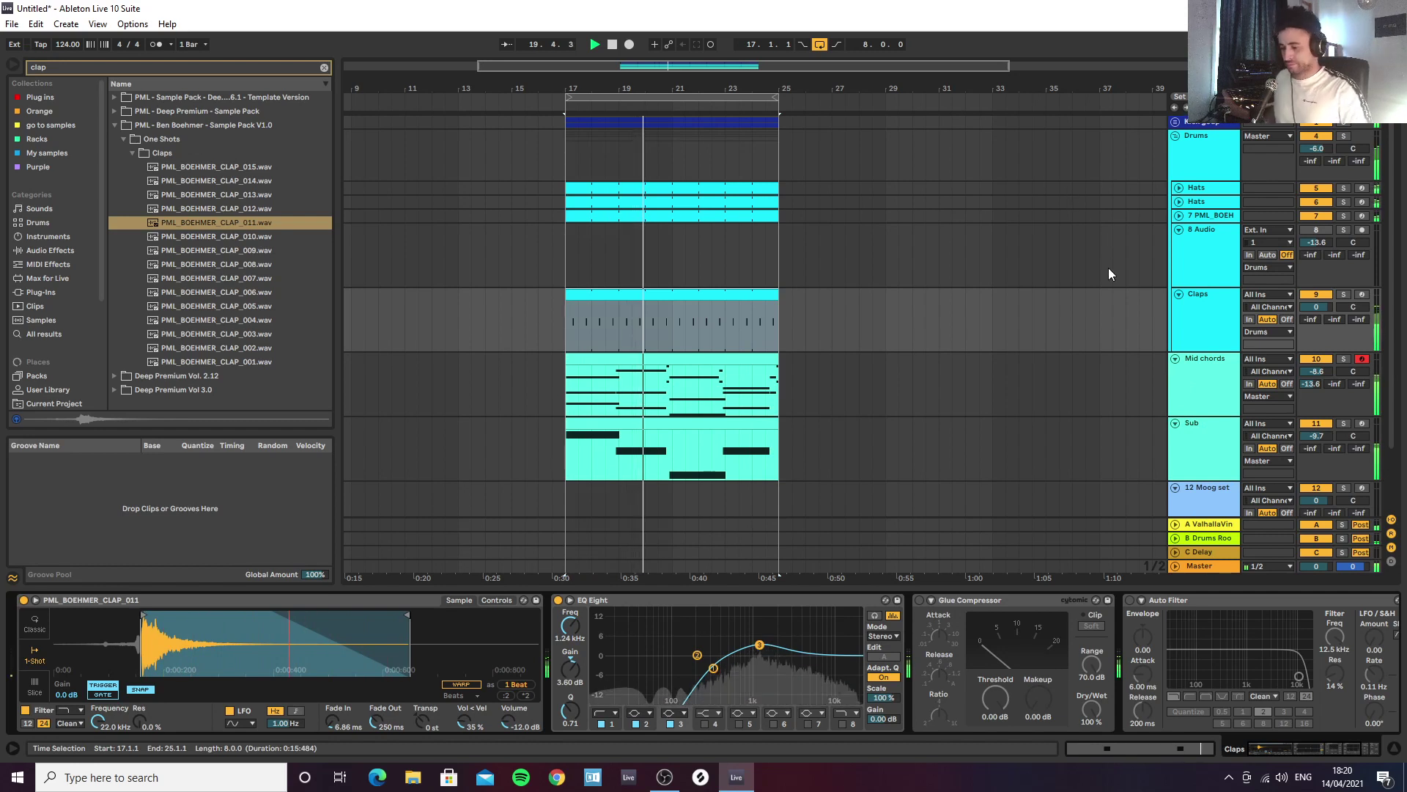
drag(691, 93, 691, 87)
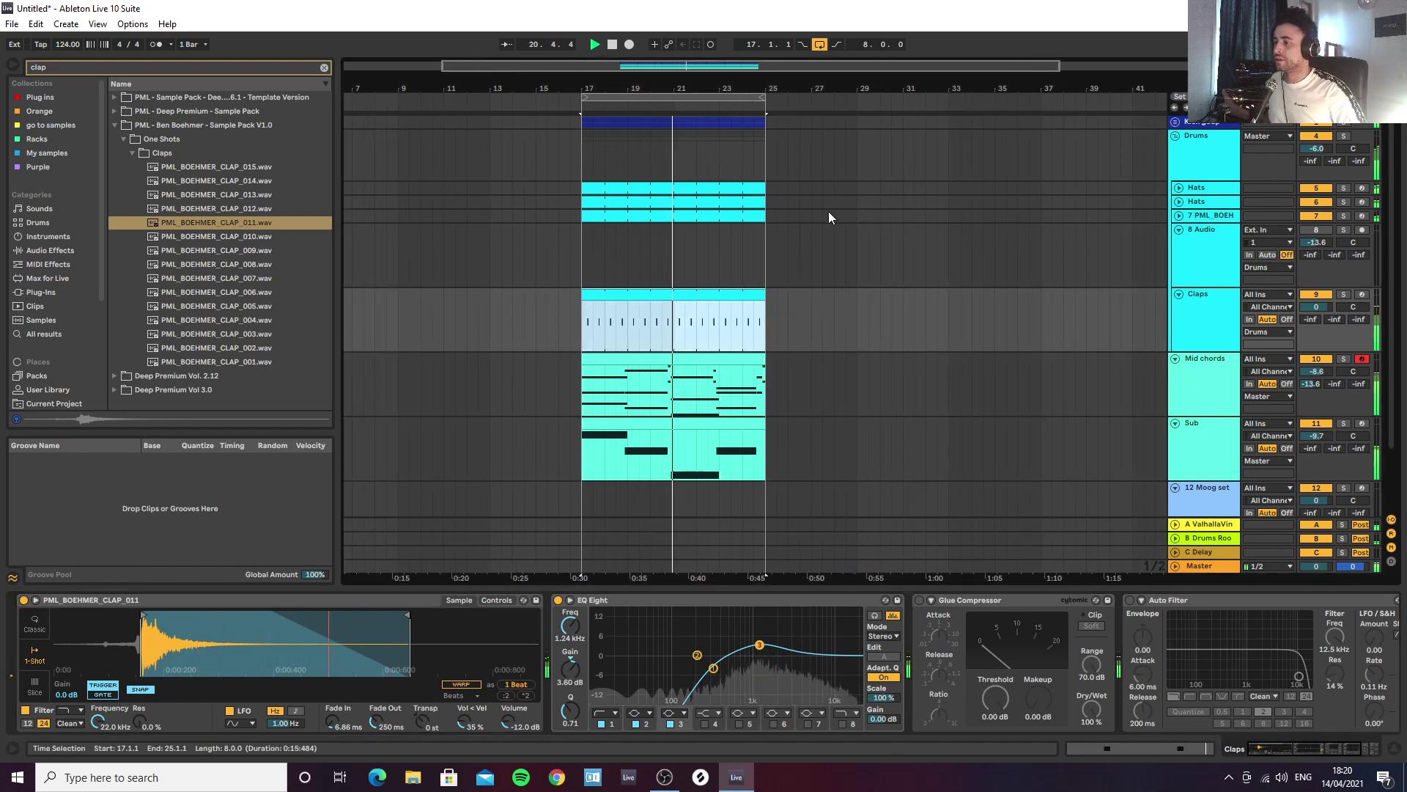
scroll(1049, 271, down, 2)
scroll(1173, 256, up, 2)
Step: Stop playback and duplicate the Claps track with its clips and devices
key(space)
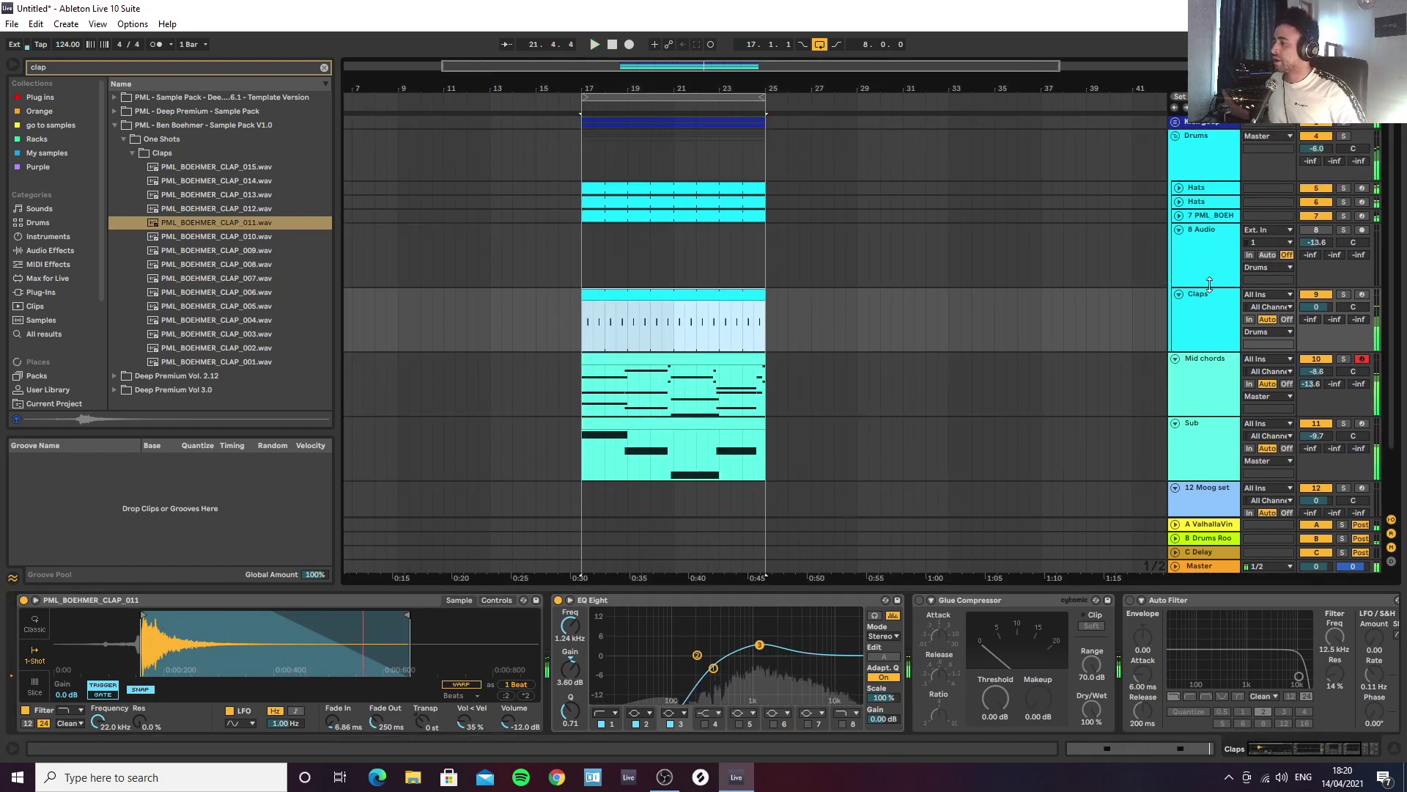
click(1207, 329)
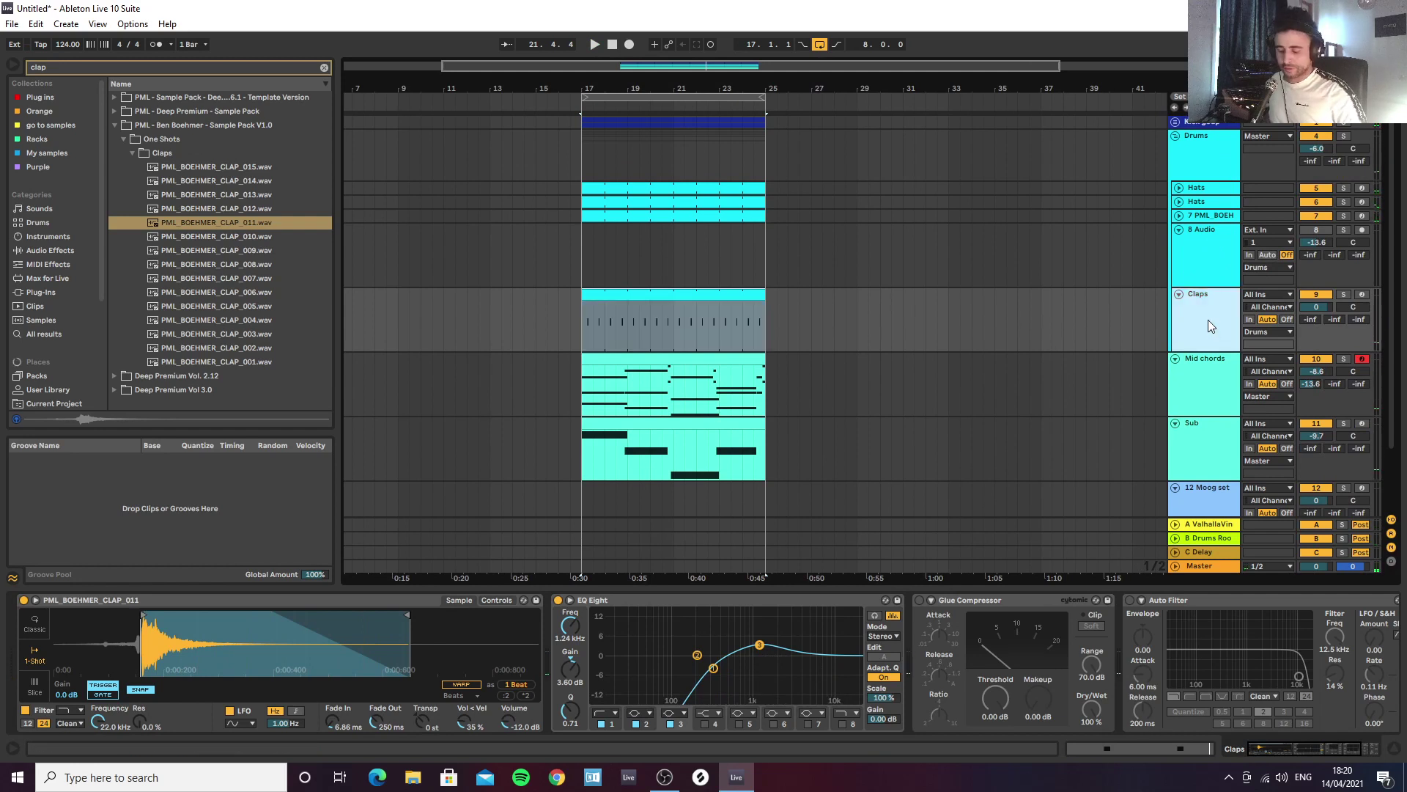
key(ctrl+d)
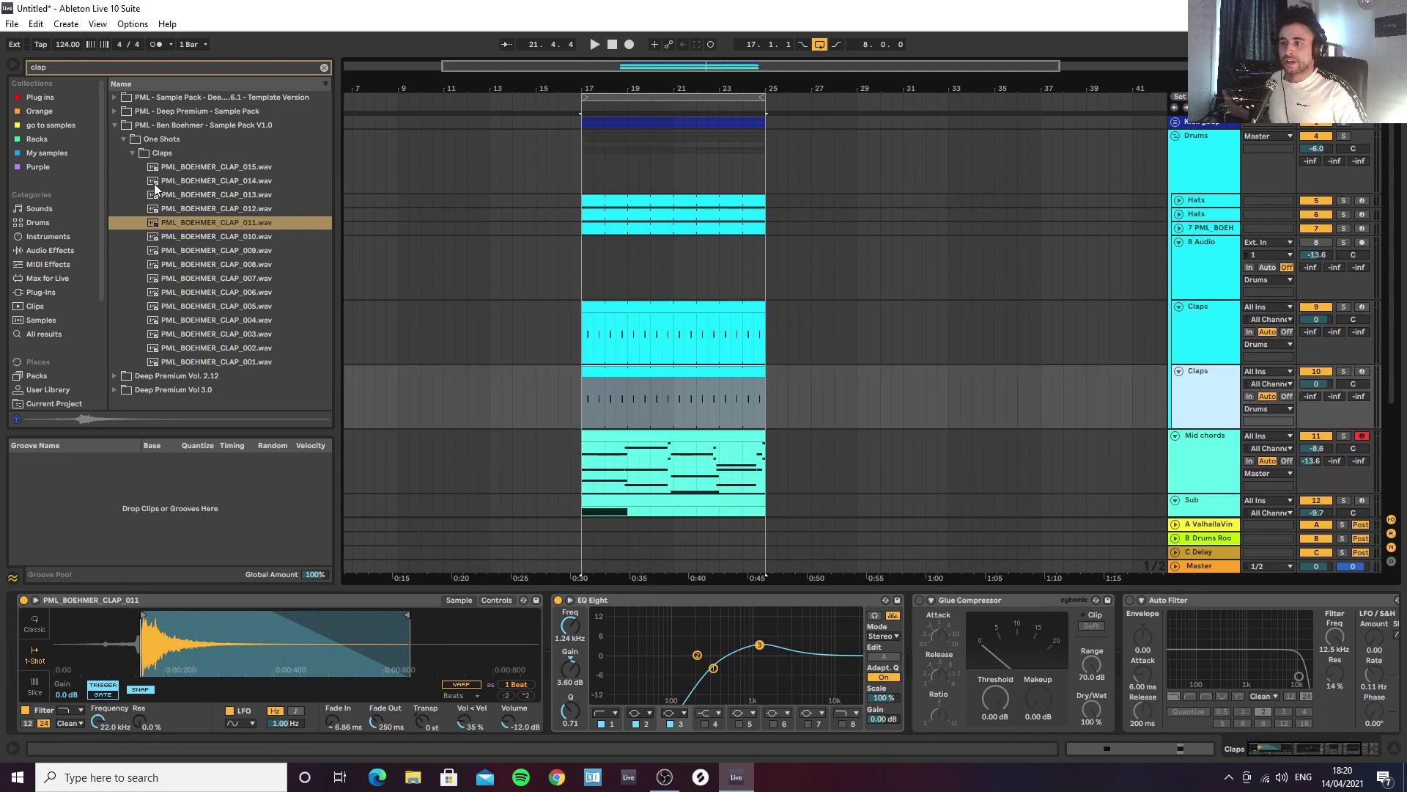
Step: Collapse the clap folders, search for "snare", and open the Snares folder under Pure drums in Sample pack
click(130, 150)
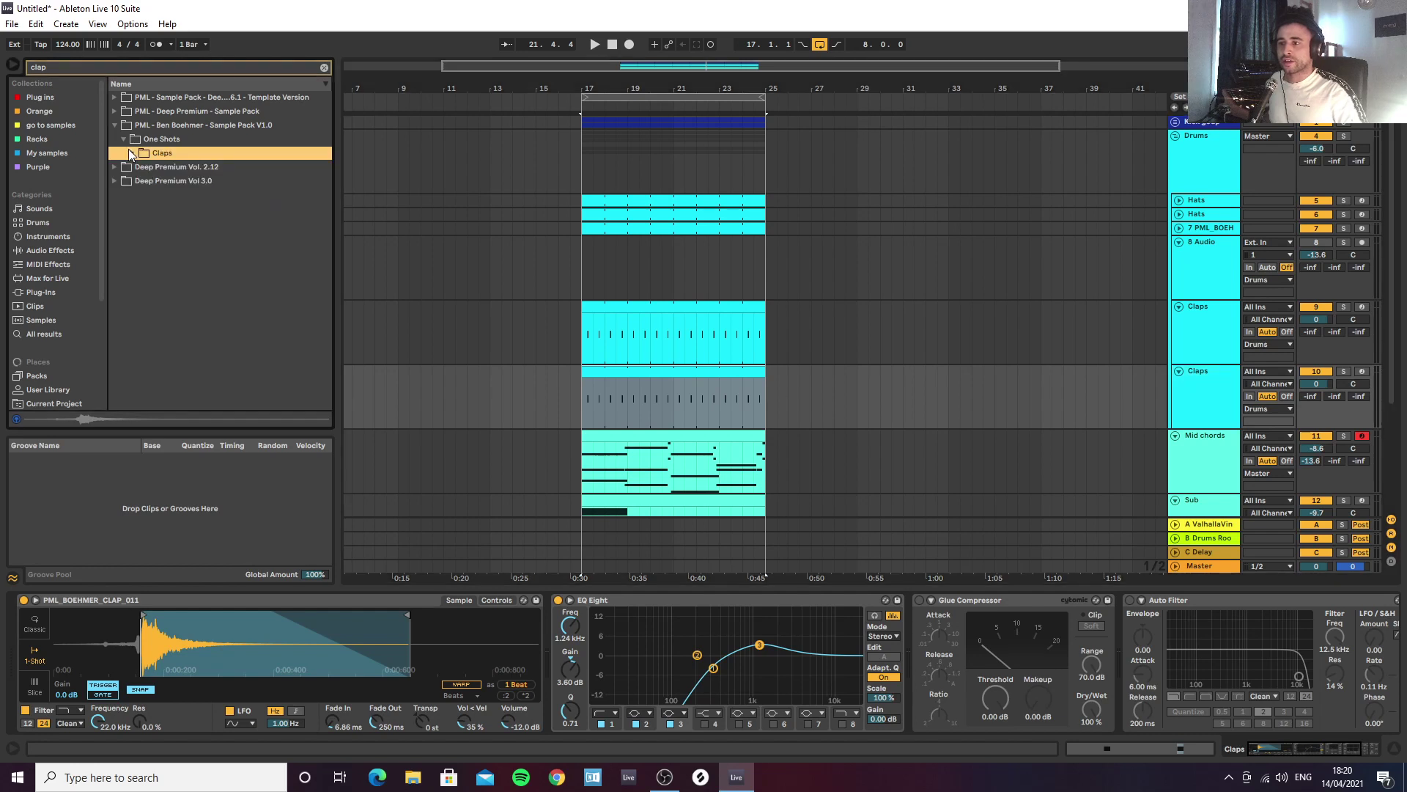
click(124, 138)
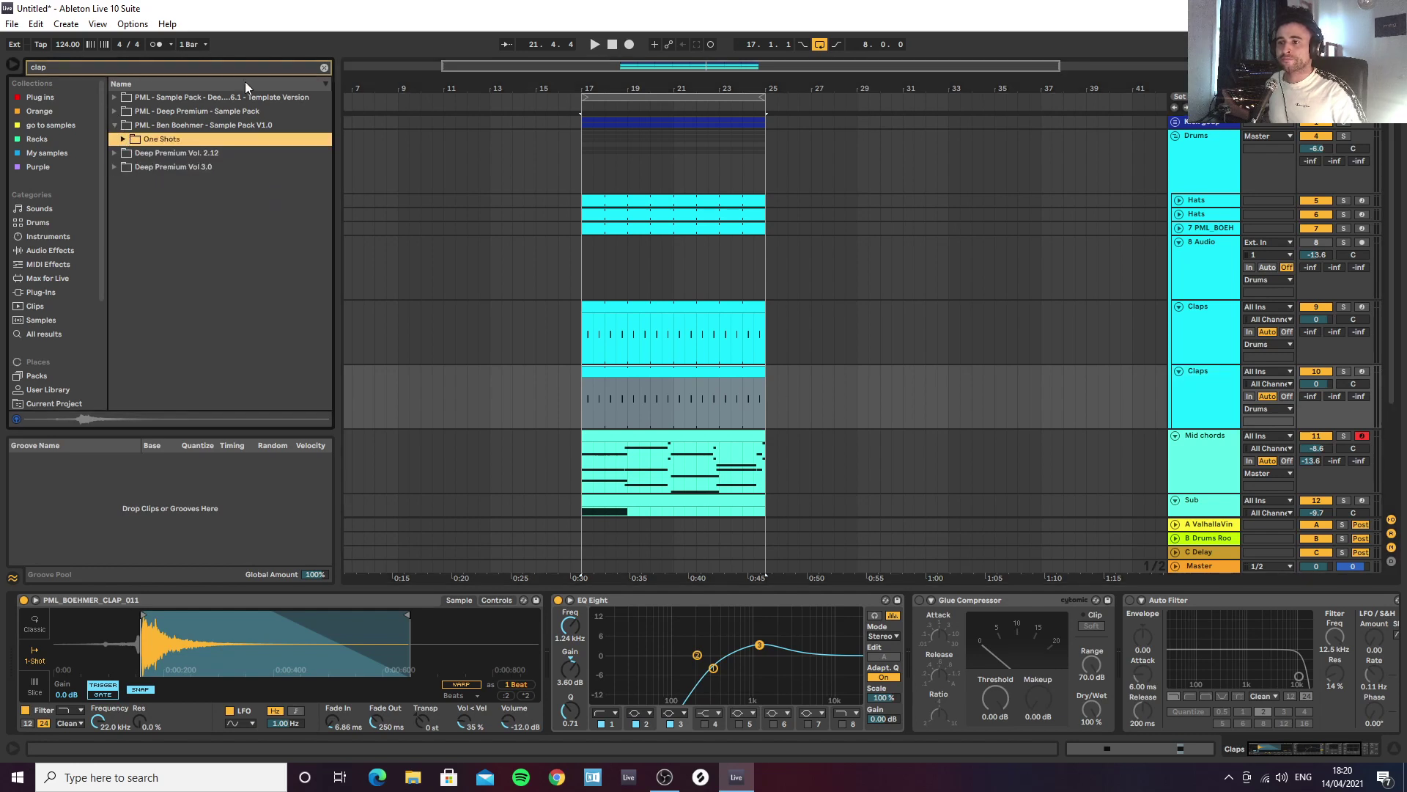
click(325, 68)
text(snare)
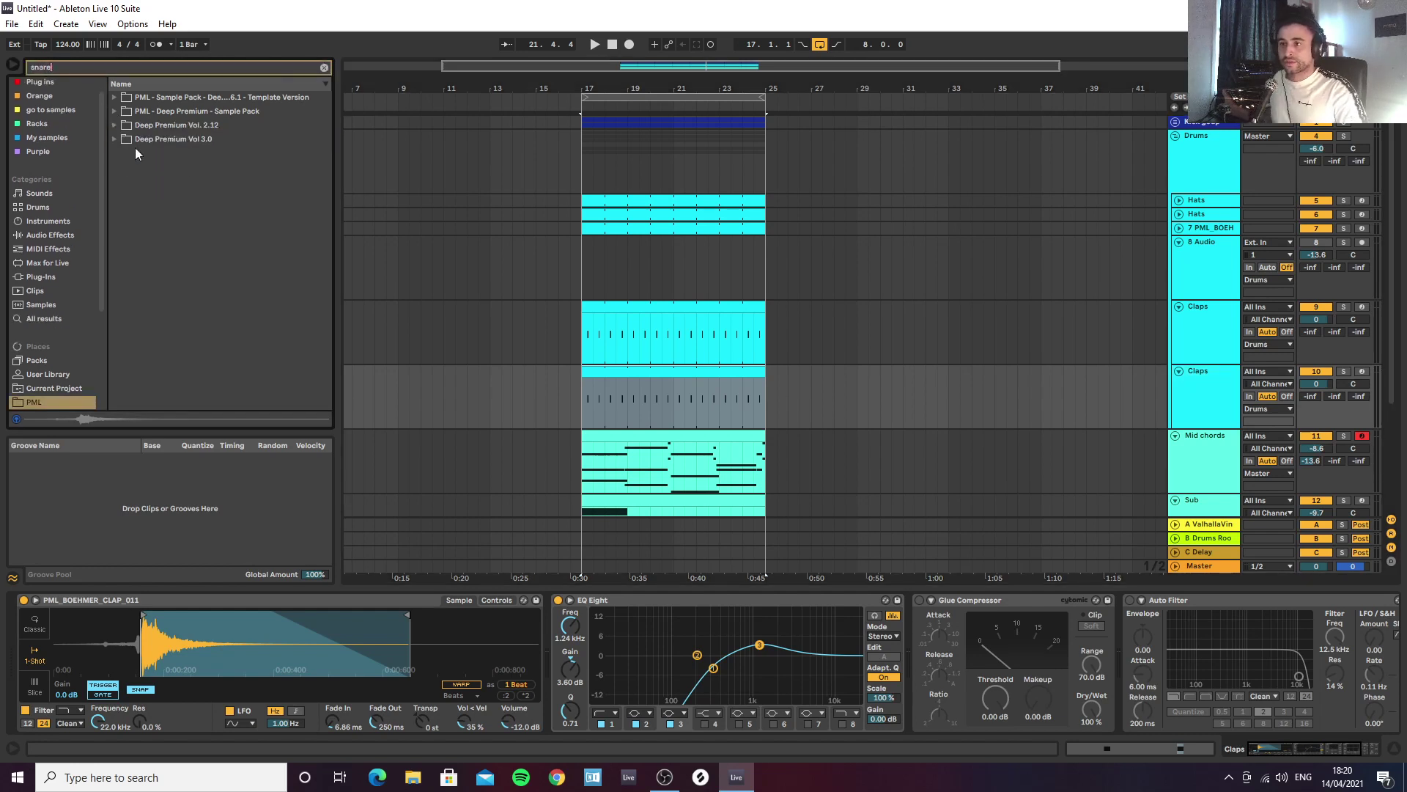
scroll(50, 339, down, 3)
click(42, 293)
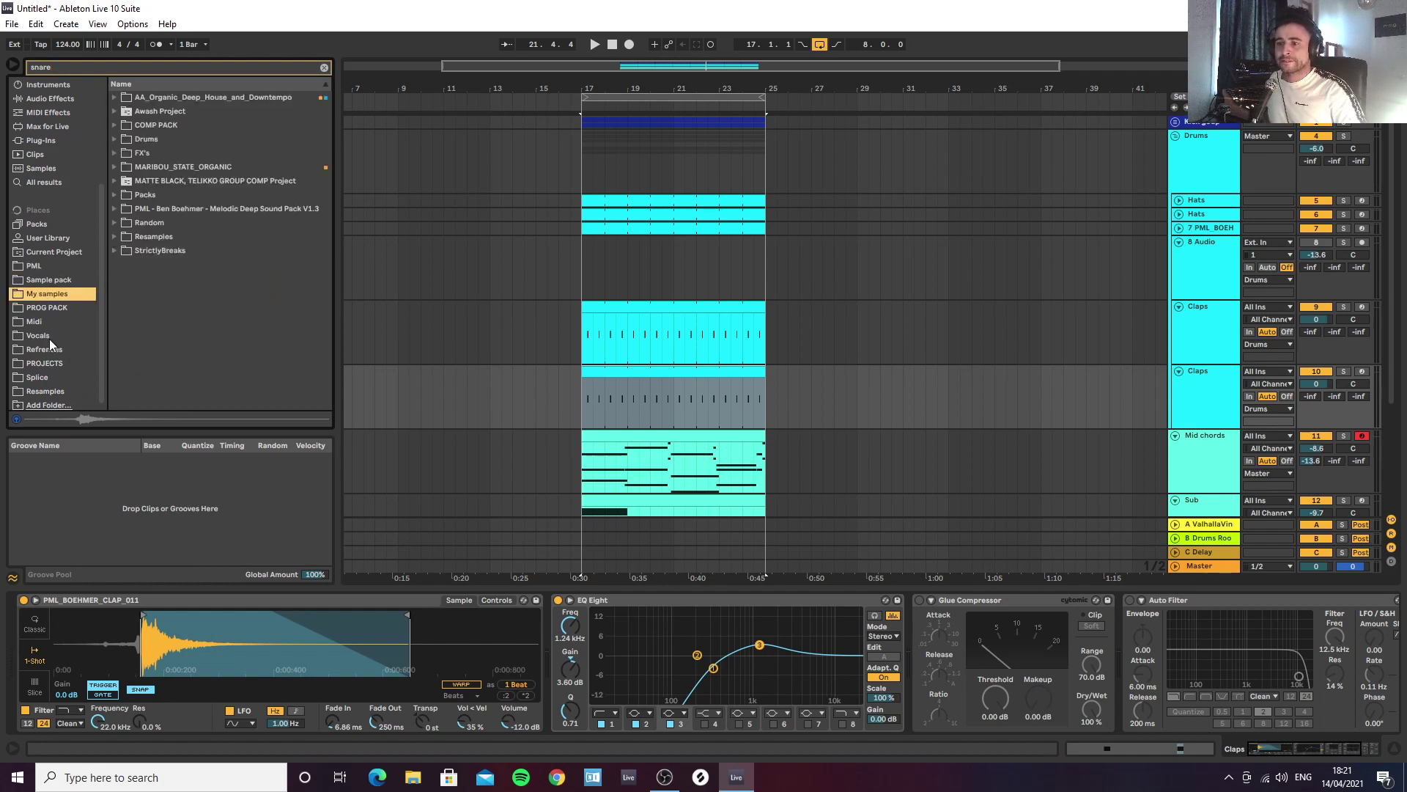
click(44, 280)
click(129, 125)
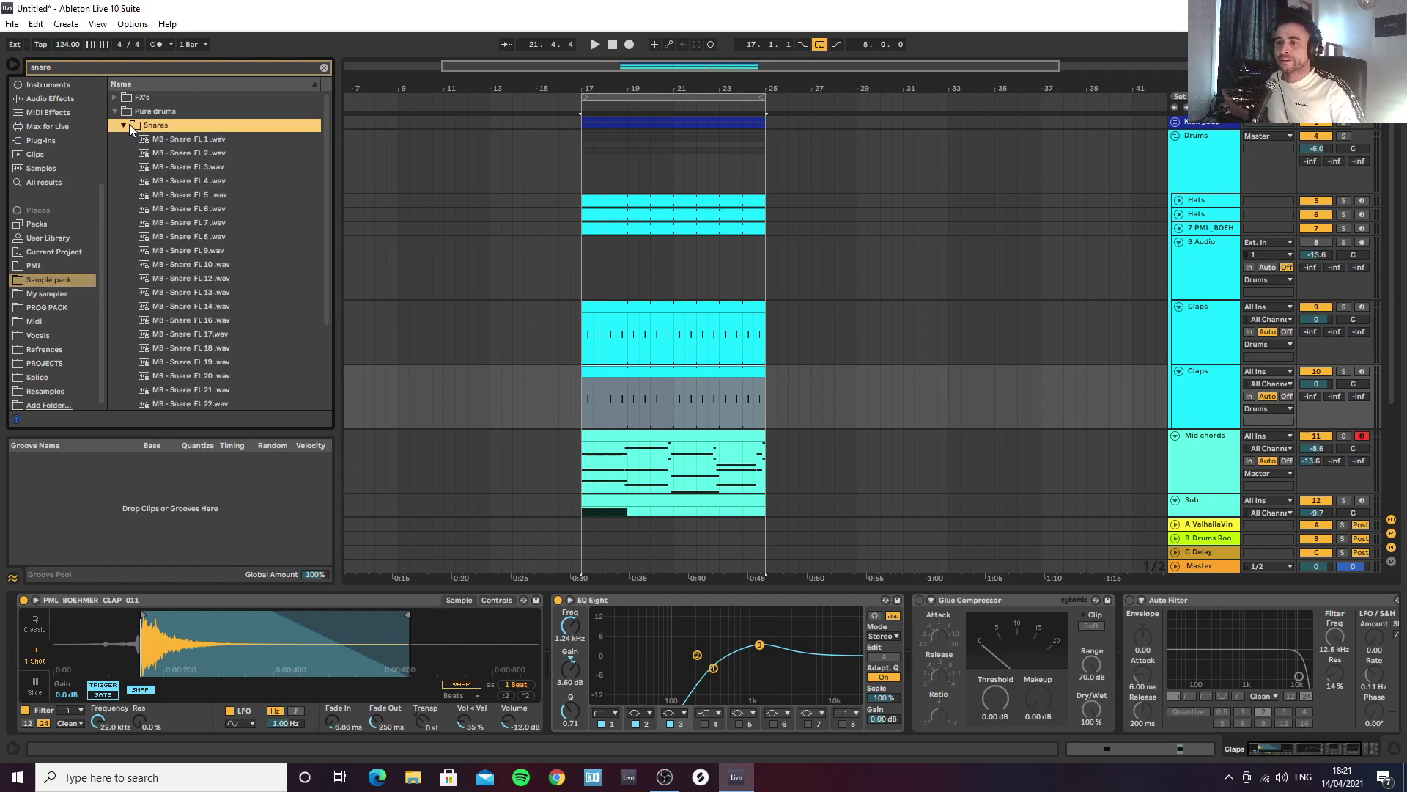
Step: Audition the MB - Snare FL samples one after another, from FL 1 through FL 24
click(164, 137)
shift+click(175, 154)
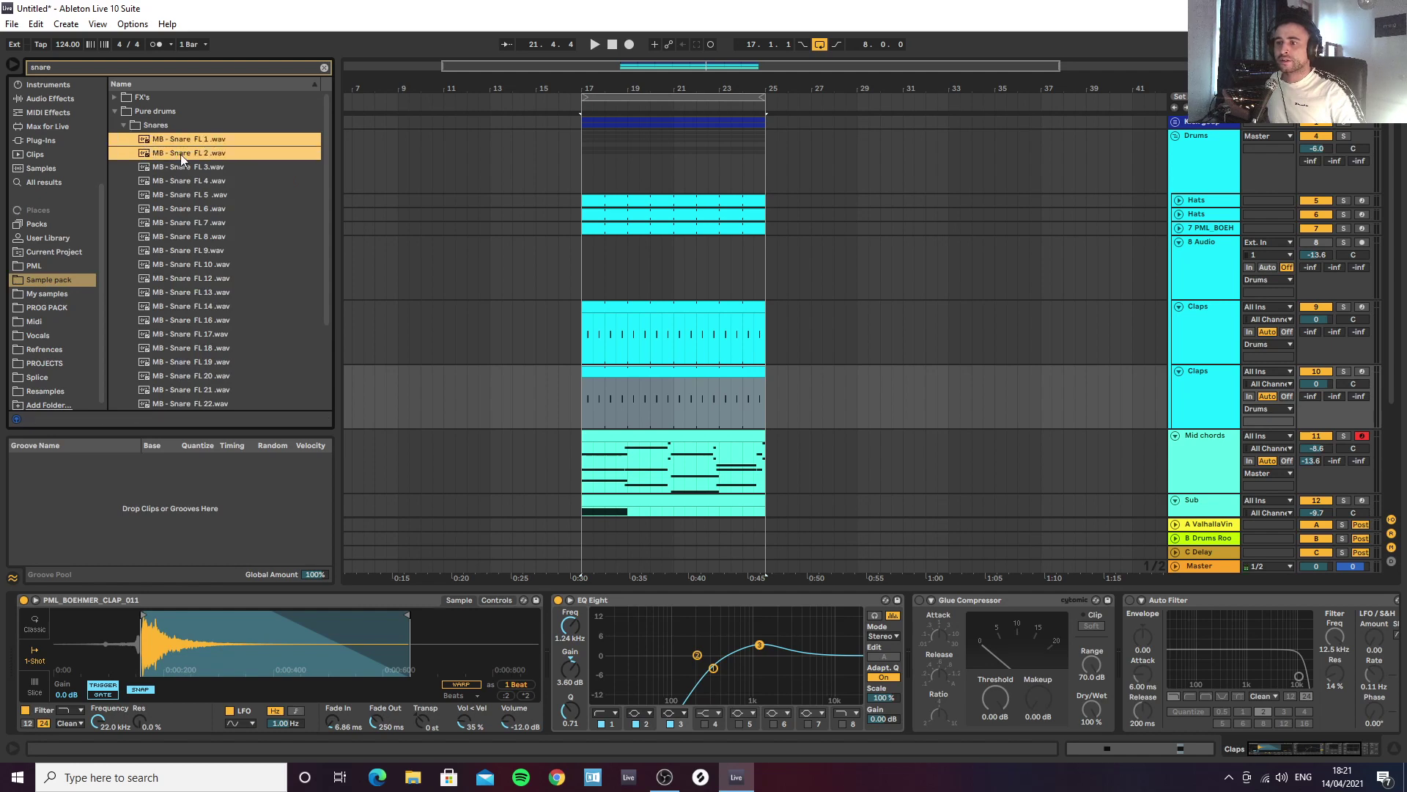
click(180, 154)
click(178, 167)
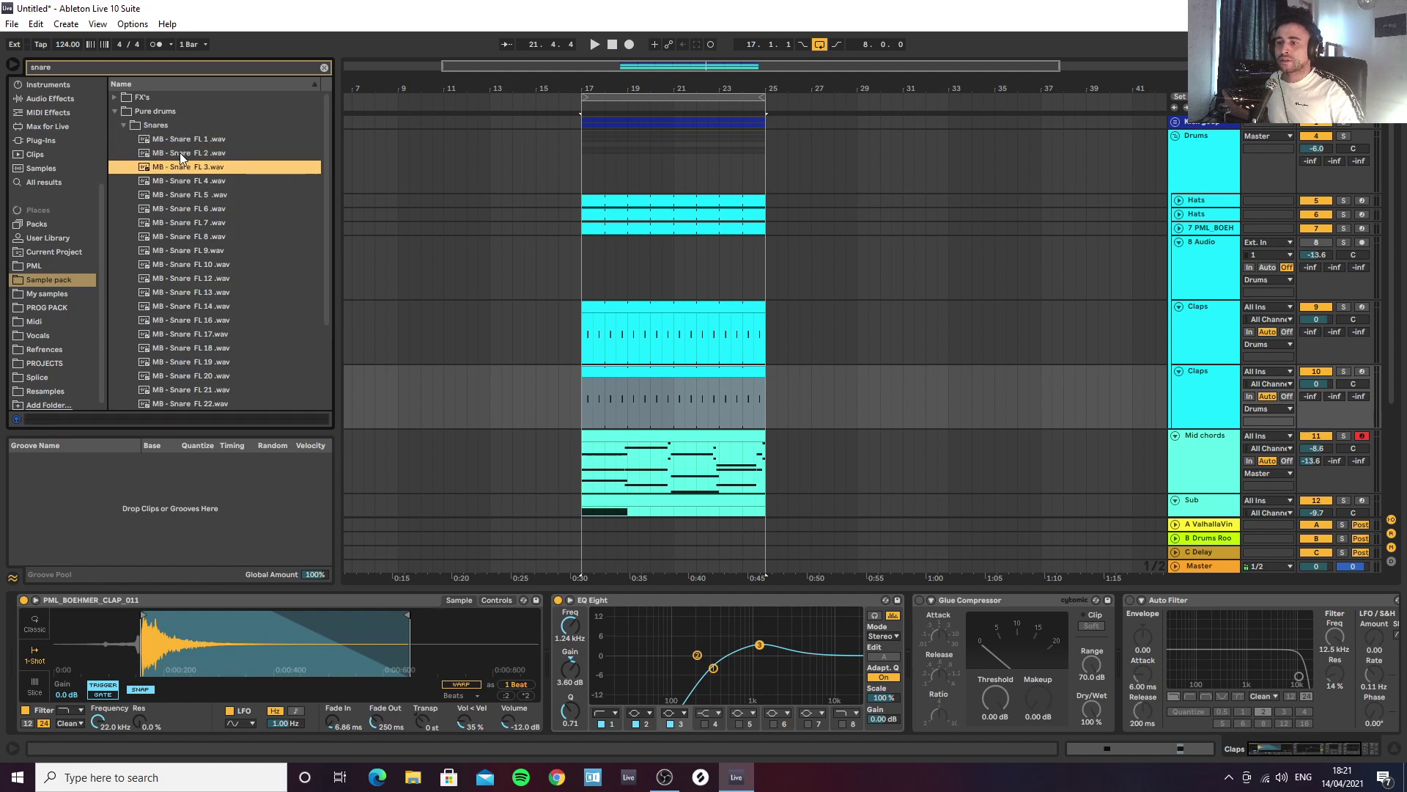
click(183, 182)
click(182, 193)
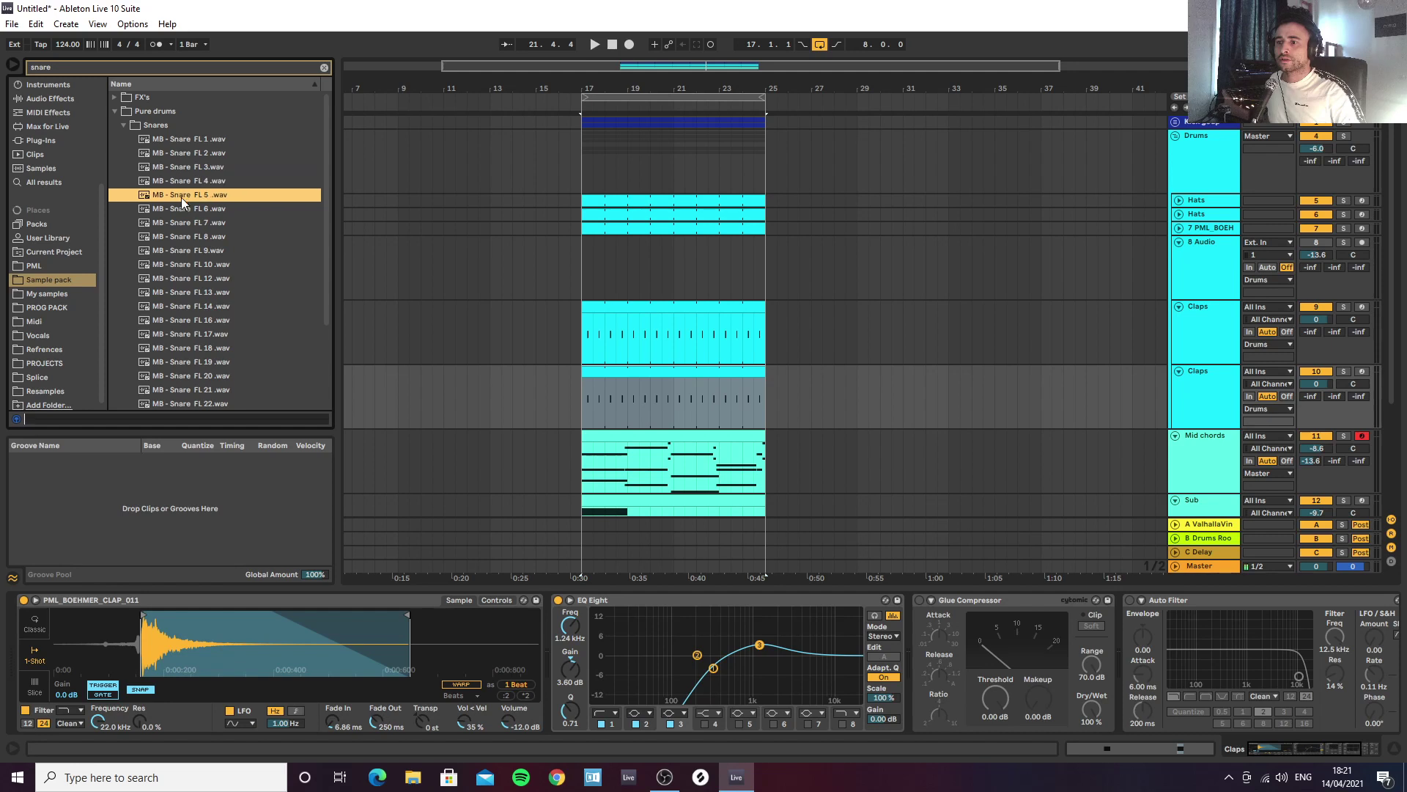
click(183, 209)
click(182, 223)
click(182, 236)
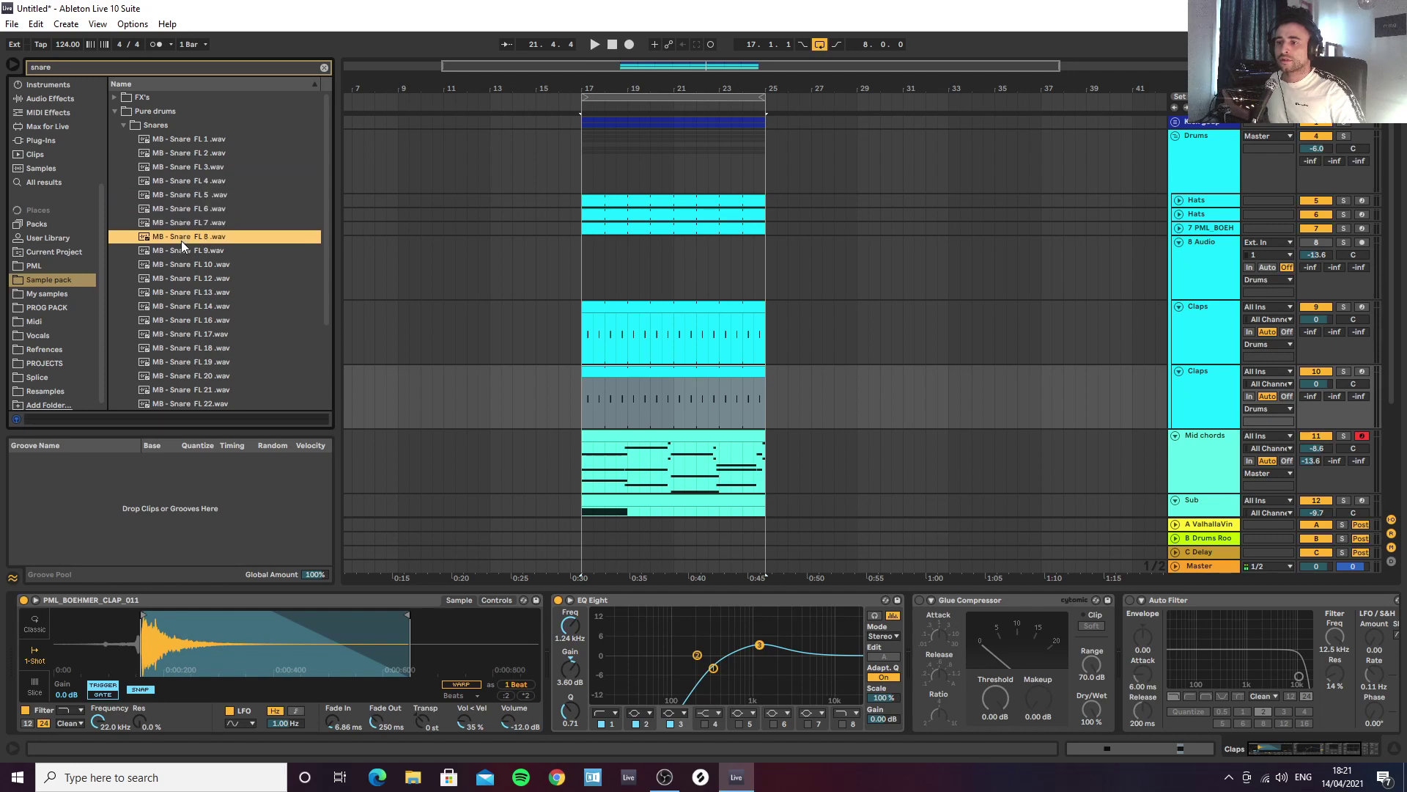
click(180, 251)
click(179, 266)
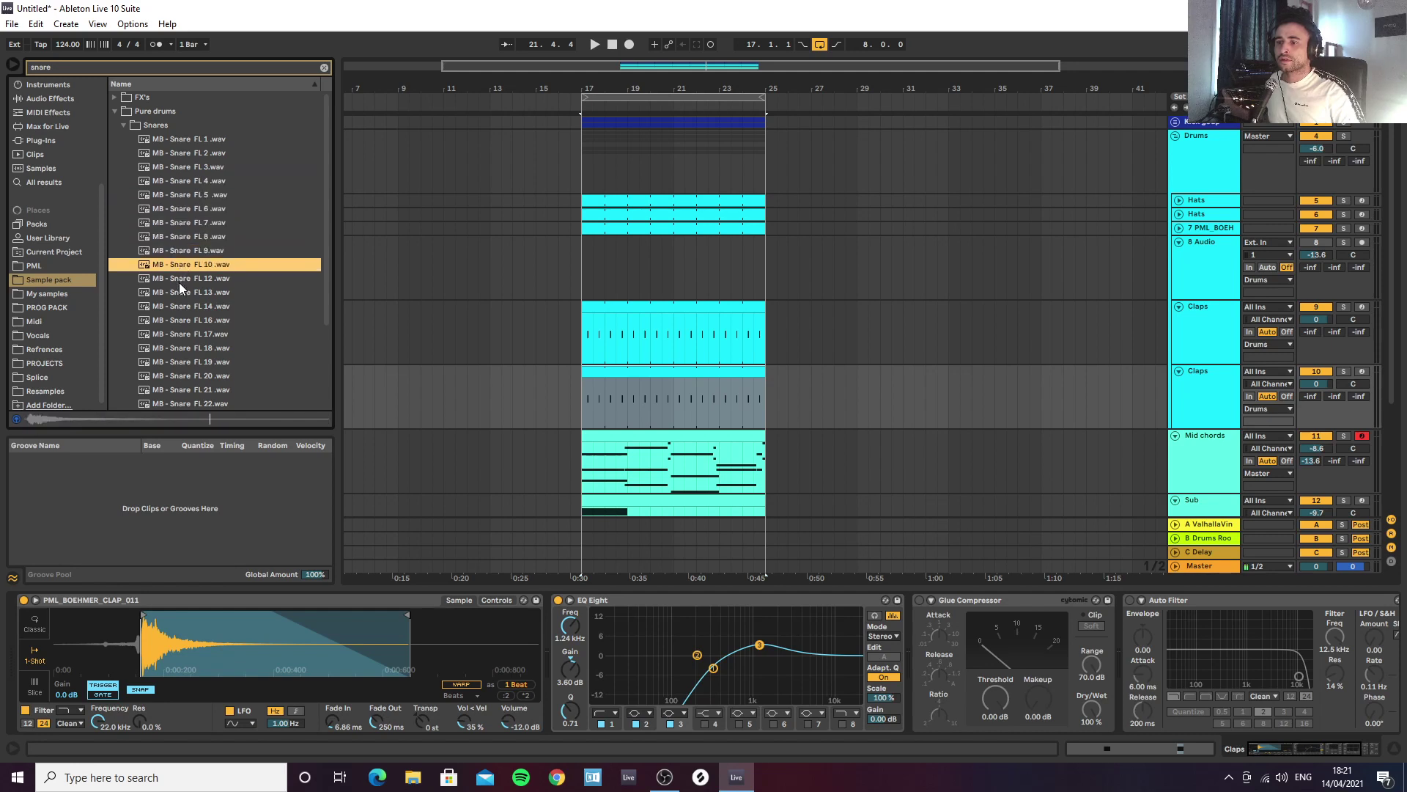
click(178, 277)
click(175, 291)
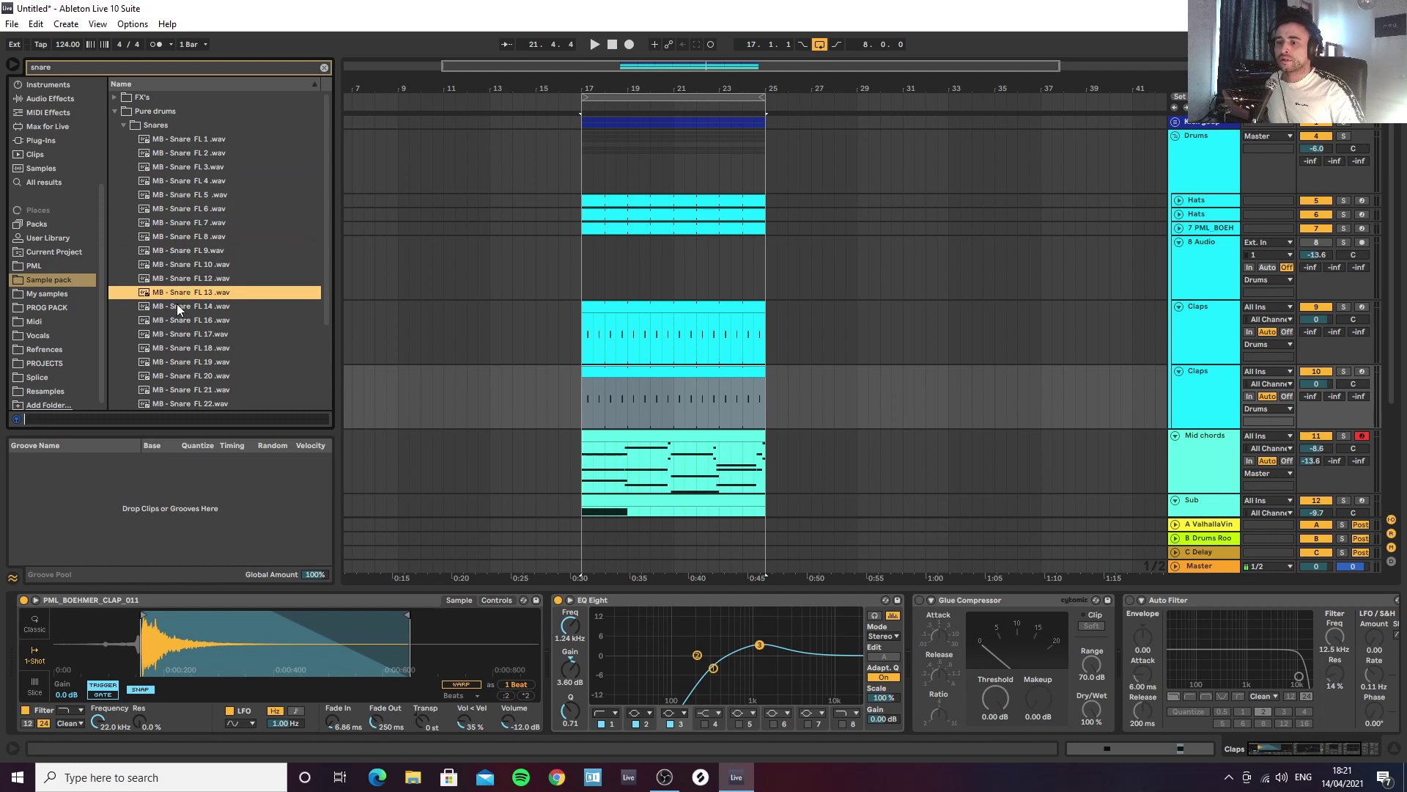
click(178, 307)
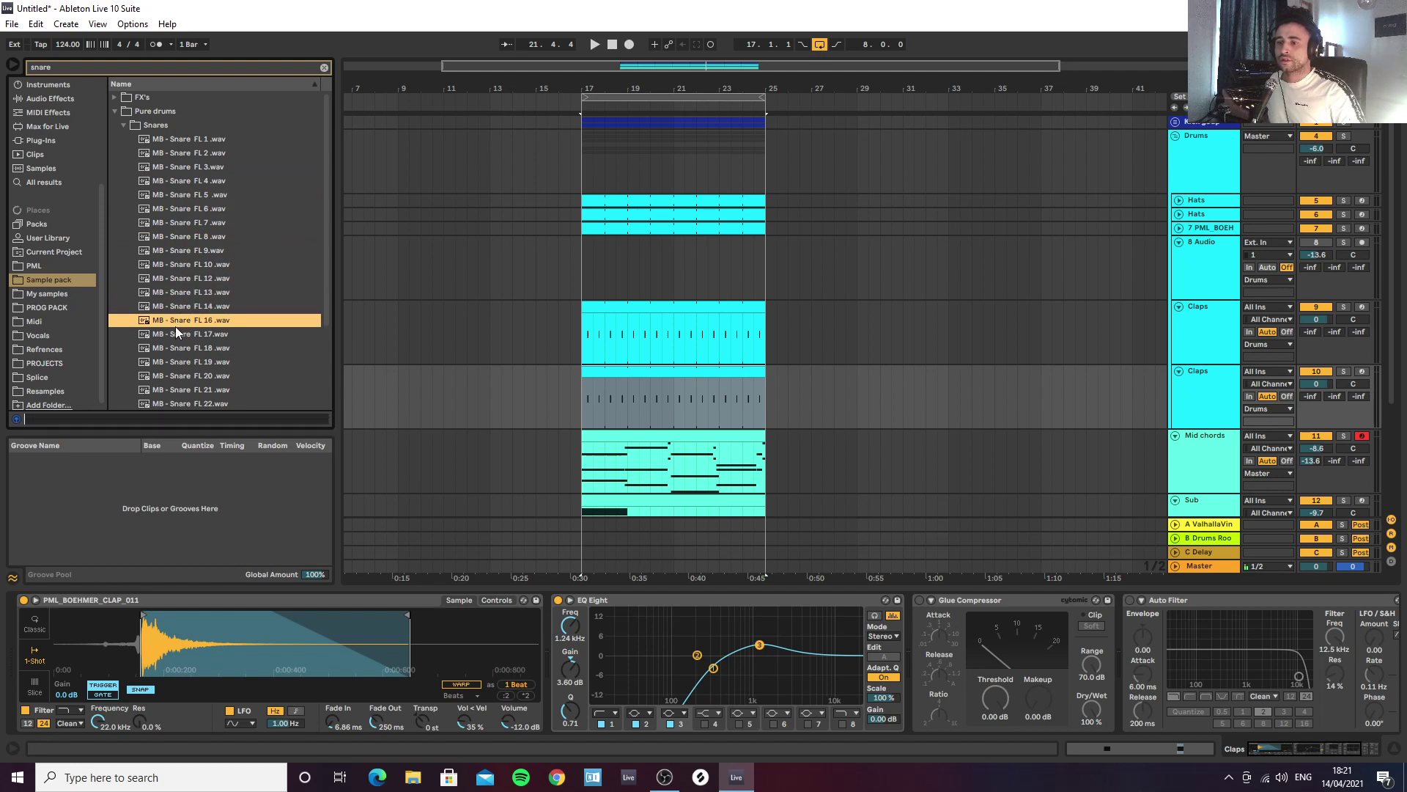
click(175, 334)
click(179, 349)
scroll(178, 331, down, 1)
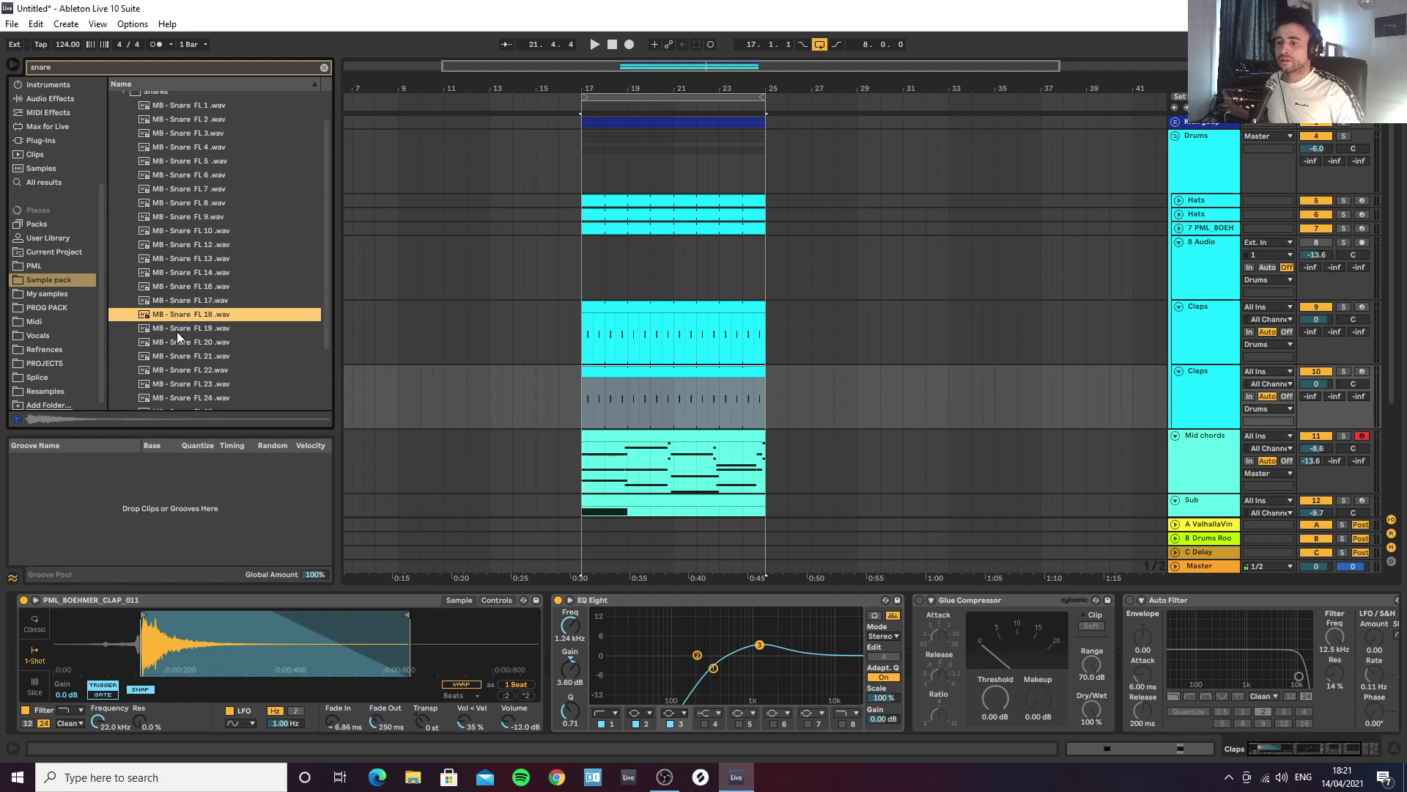
click(178, 329)
click(178, 340)
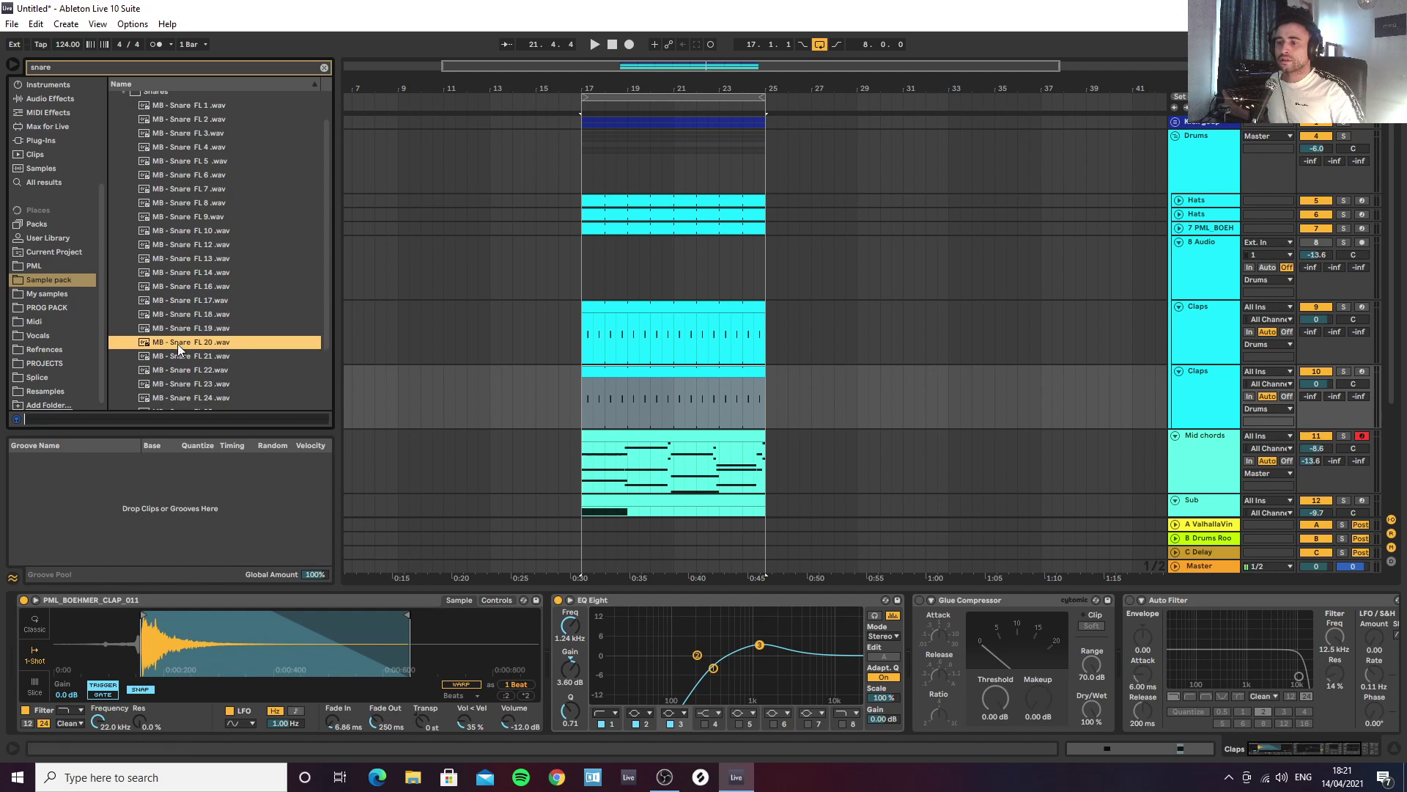
click(178, 356)
scroll(178, 357, down, 1)
click(175, 337)
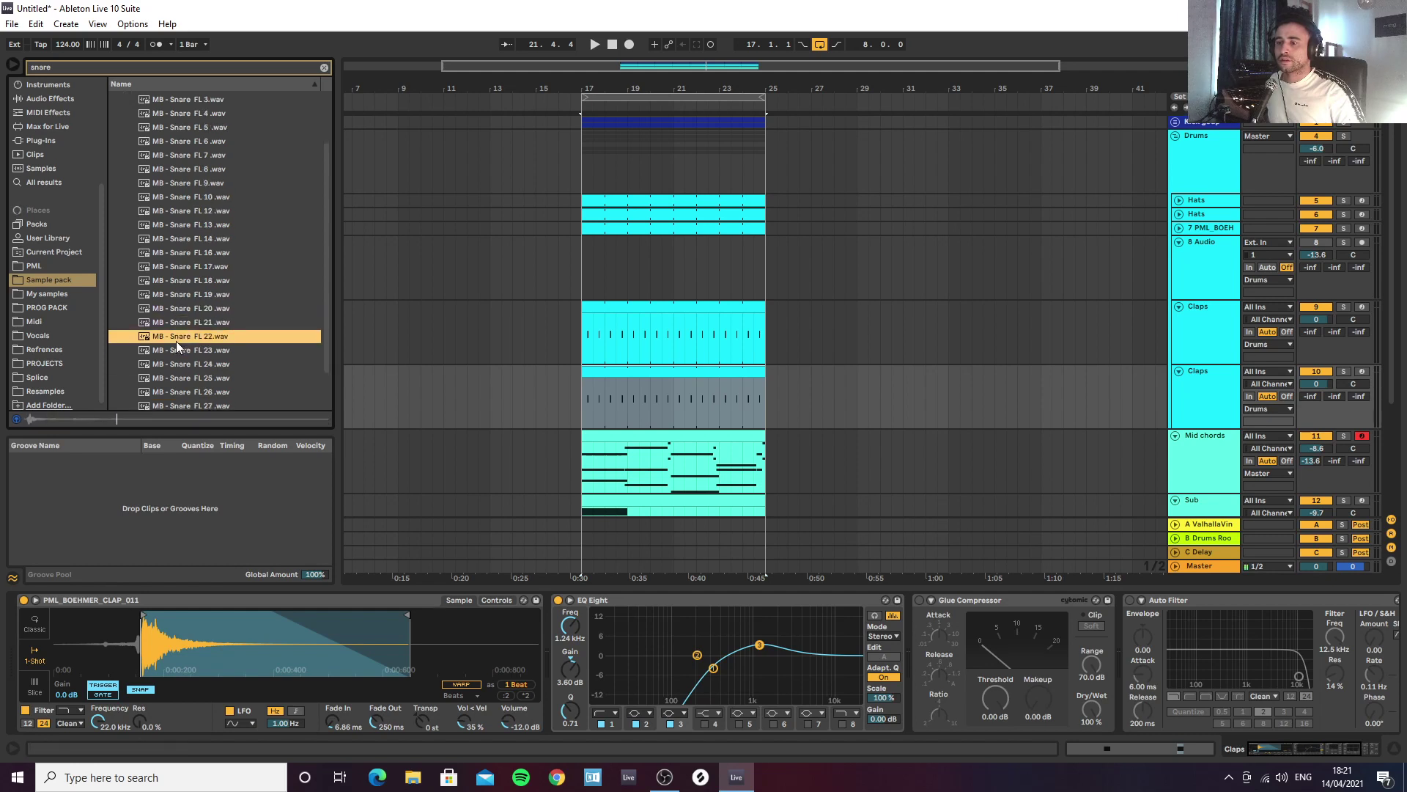
click(178, 350)
click(181, 359)
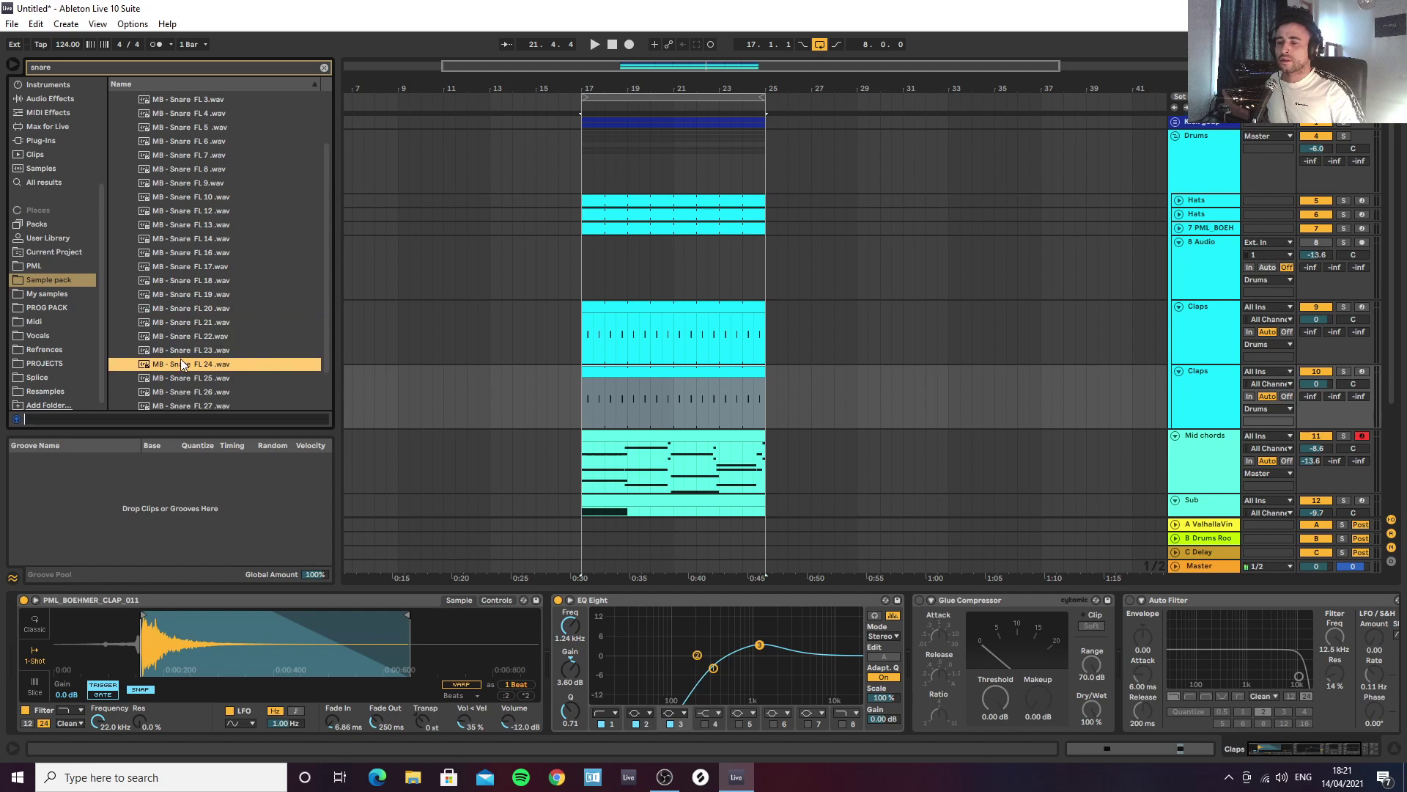
Step: Load MB - Snare FL 25 into the duplicated Claps track's sampler in 1-Shot mode, with an earlier sample end and 343 ms fade out
click(195, 378)
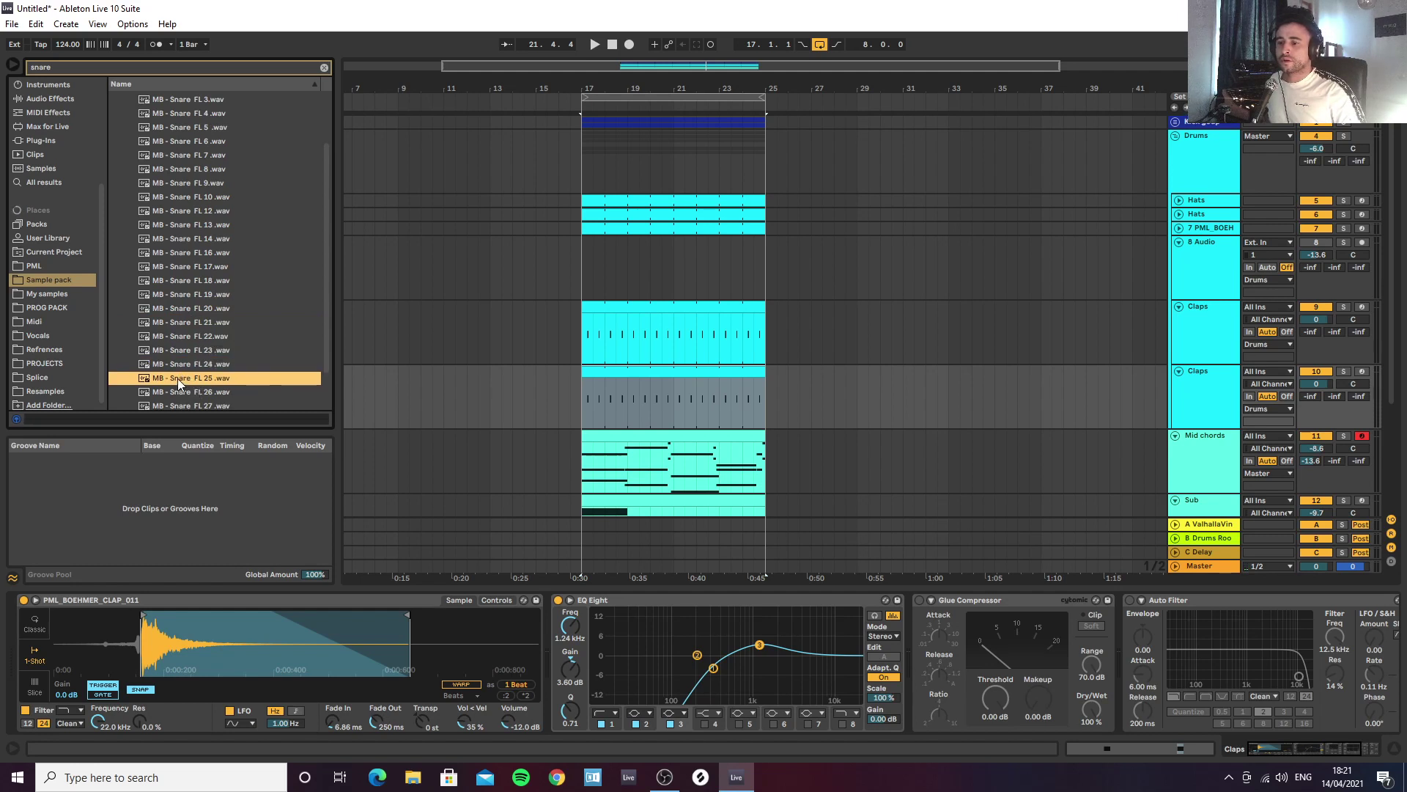
double_click(179, 379)
click(43, 656)
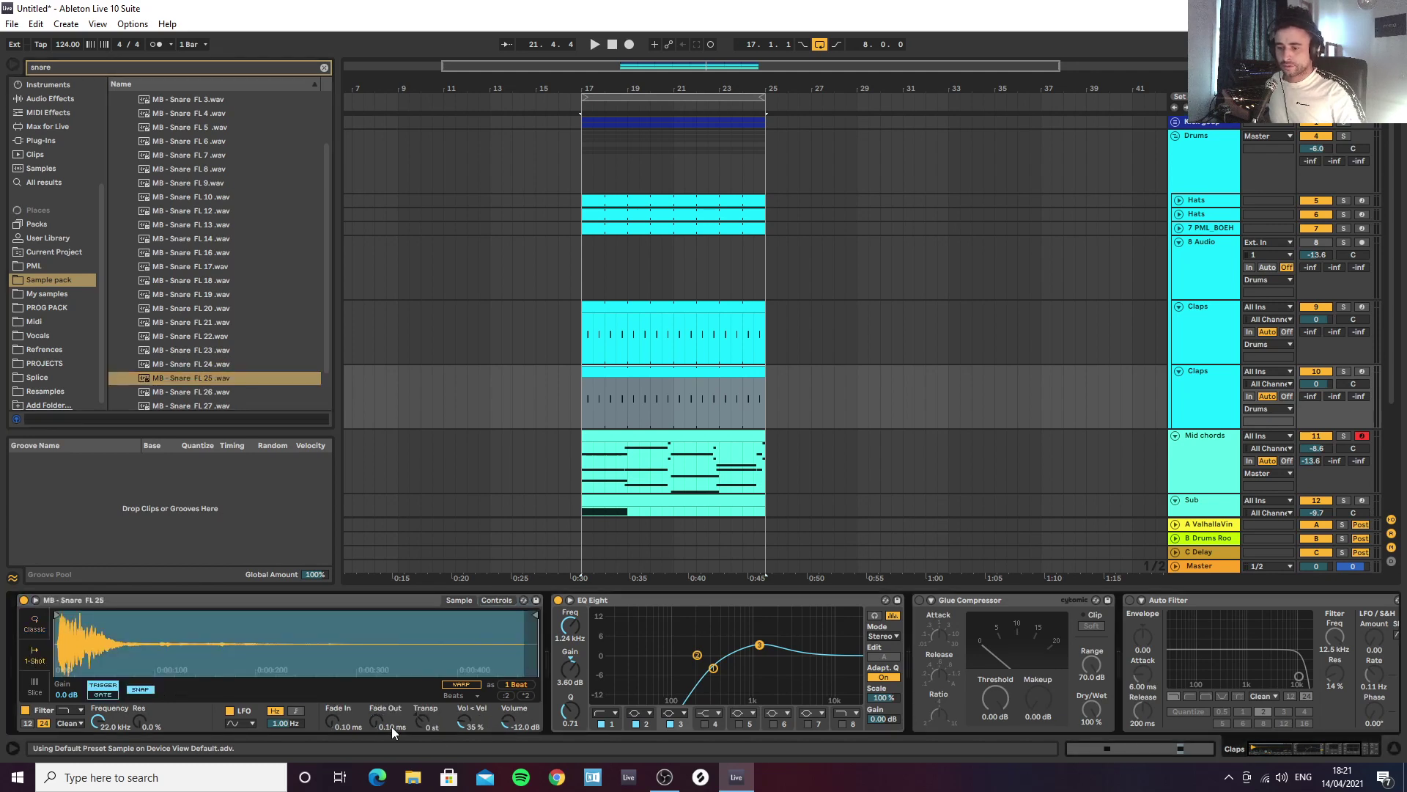
mouse_move(368, 722)
mouse_down()
mouse_move(519, 624)
mouse_move(176, 620)
mouse_move(194, 619)
mouse_up()
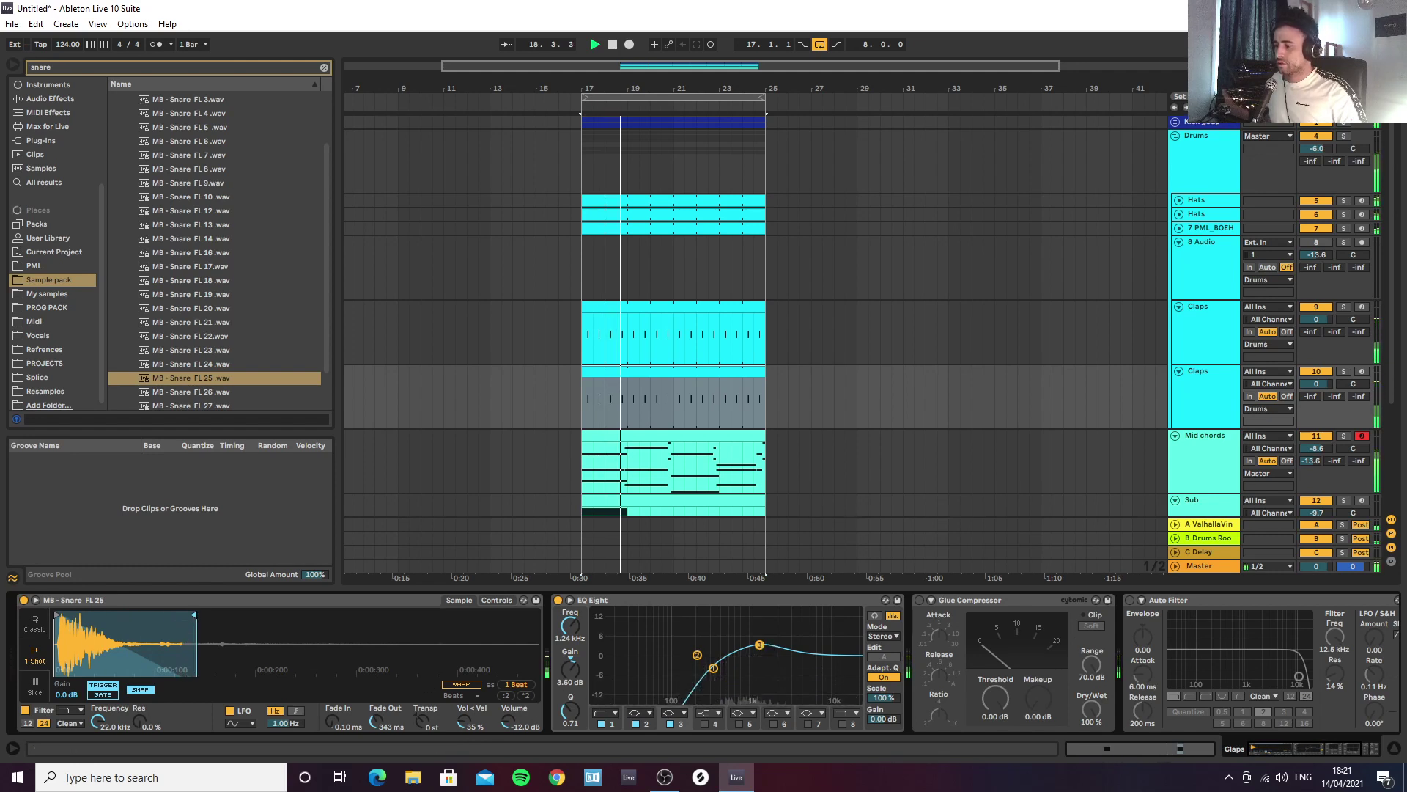
Step: Flatten the snare's mid boost and add a 1.98 kHz high cut in EQ Eight, then set the track volume to 0.6 dB
drag(760, 644, 750, 654)
click(841, 723)
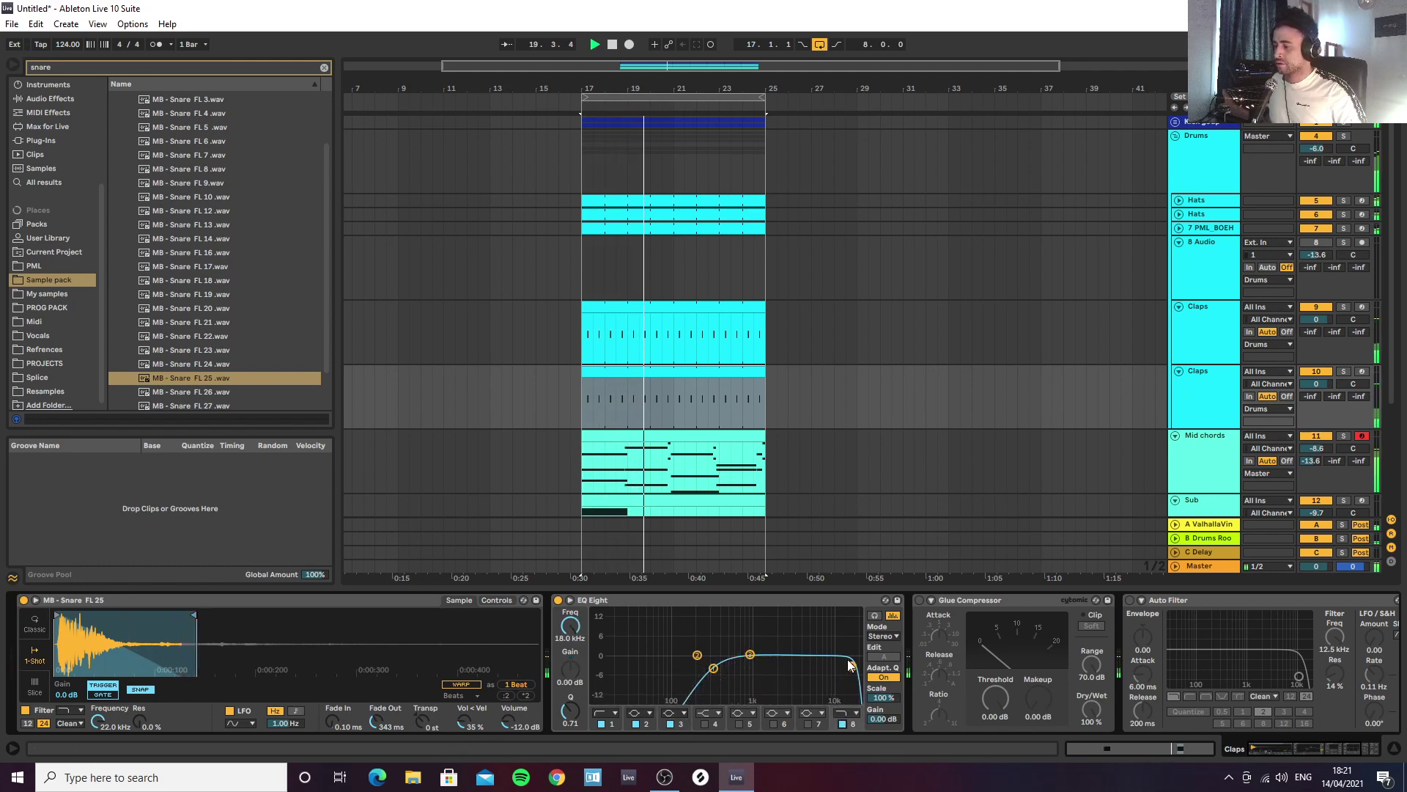
drag(787, 665, 775, 665)
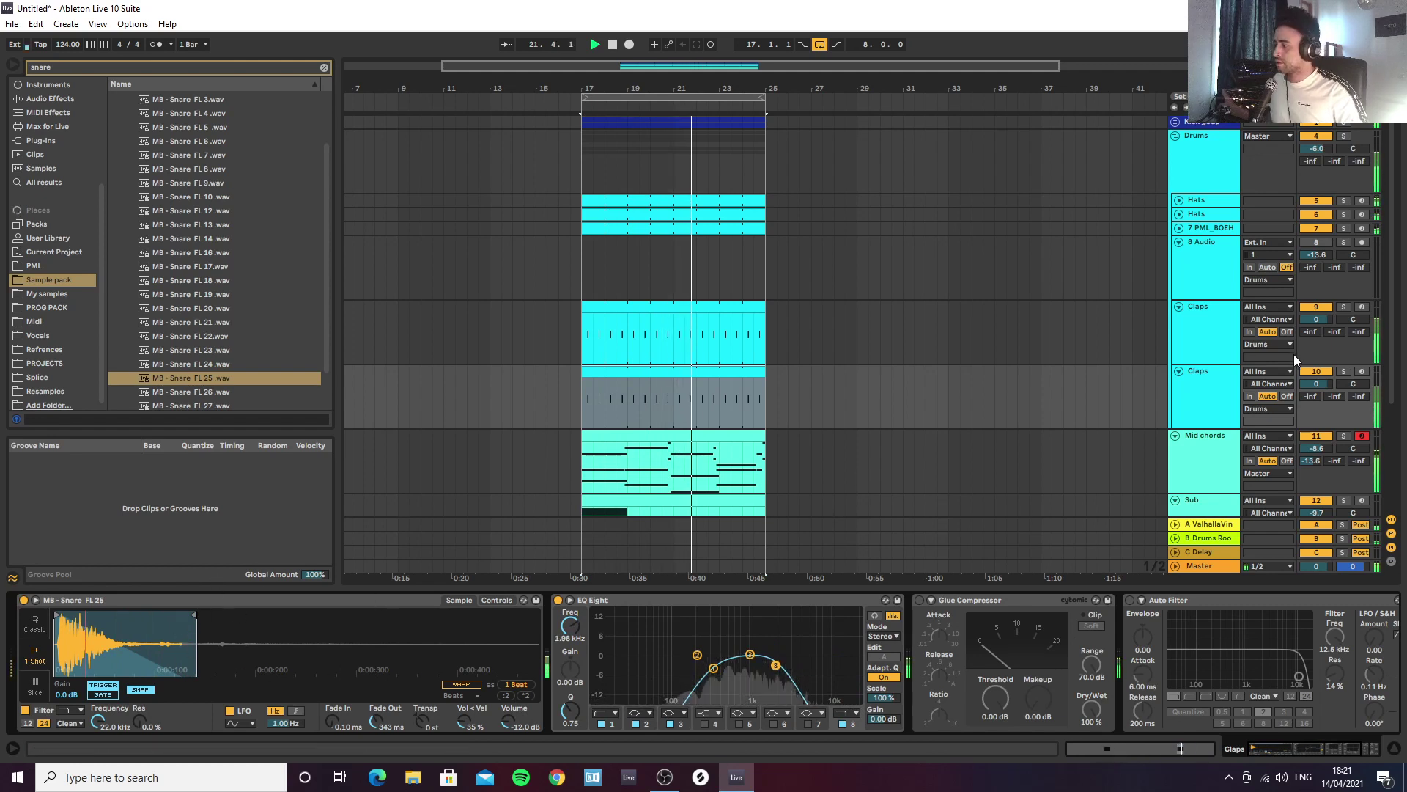
mouse_move(1317, 383)
mouse_down()
mouse_move(1316, 434)
mouse_move(1316, 382)
mouse_up()
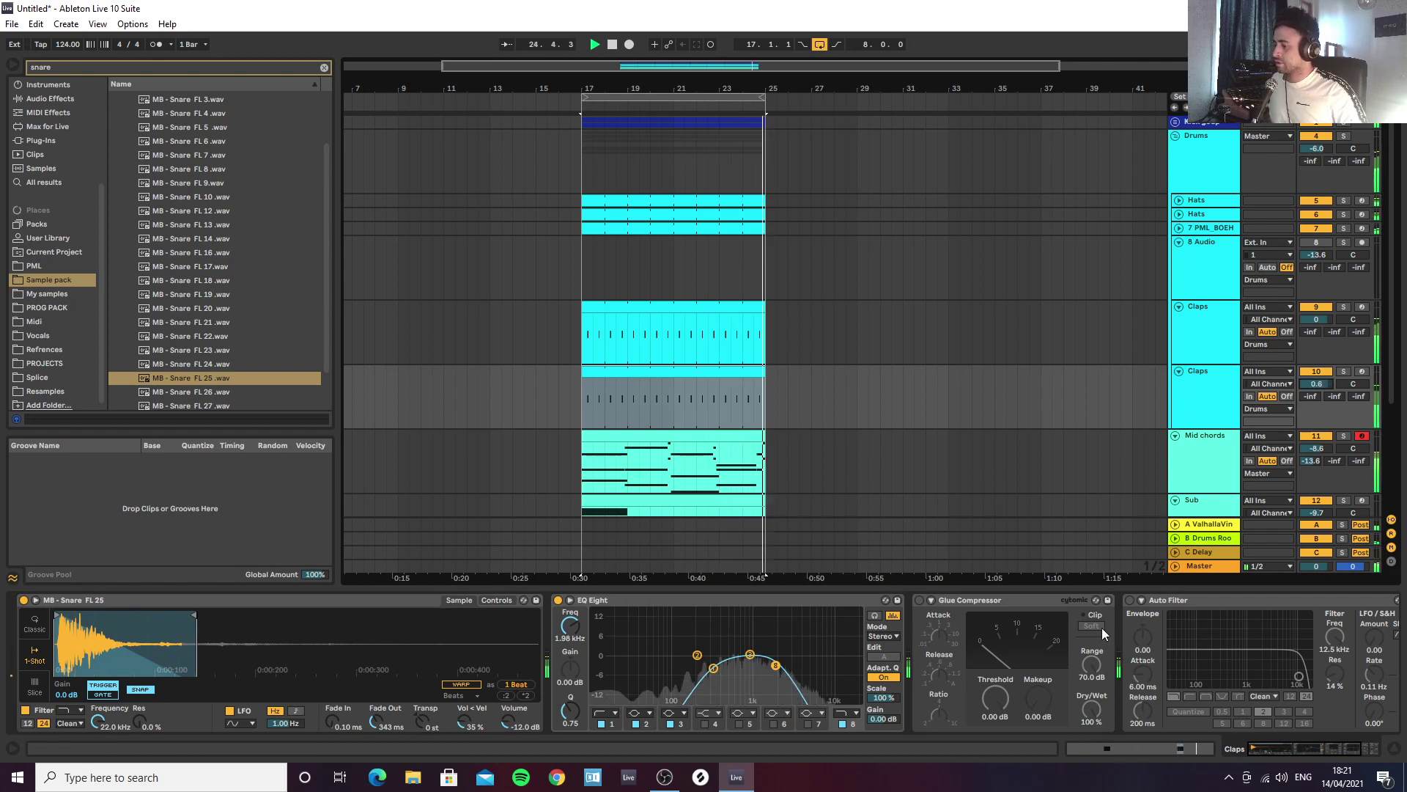
Step: Enable the snare's Glue Compressor with the threshold at -21.3 dB and the makeup gain at 5.24 dB
click(925, 598)
key(space)
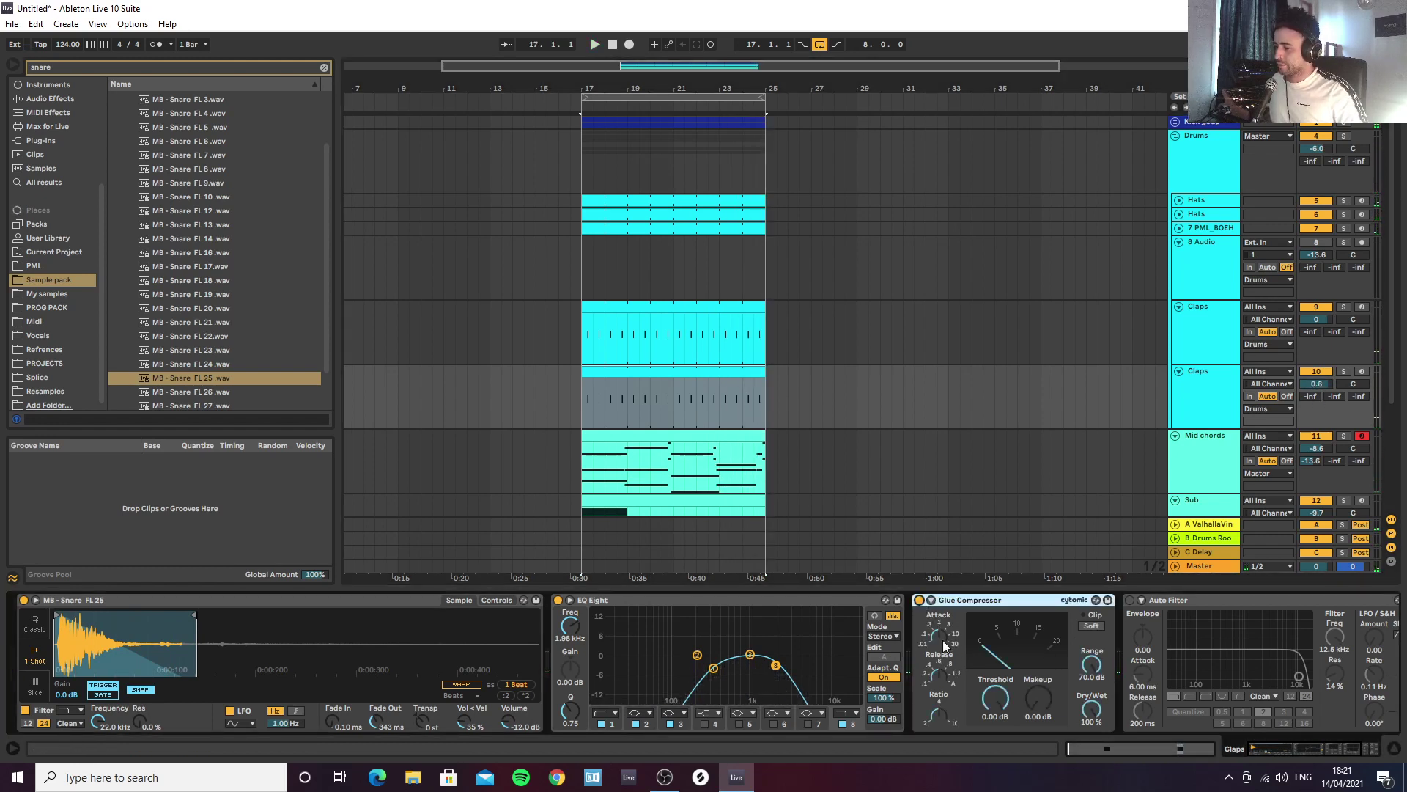
drag(996, 705, 997, 780)
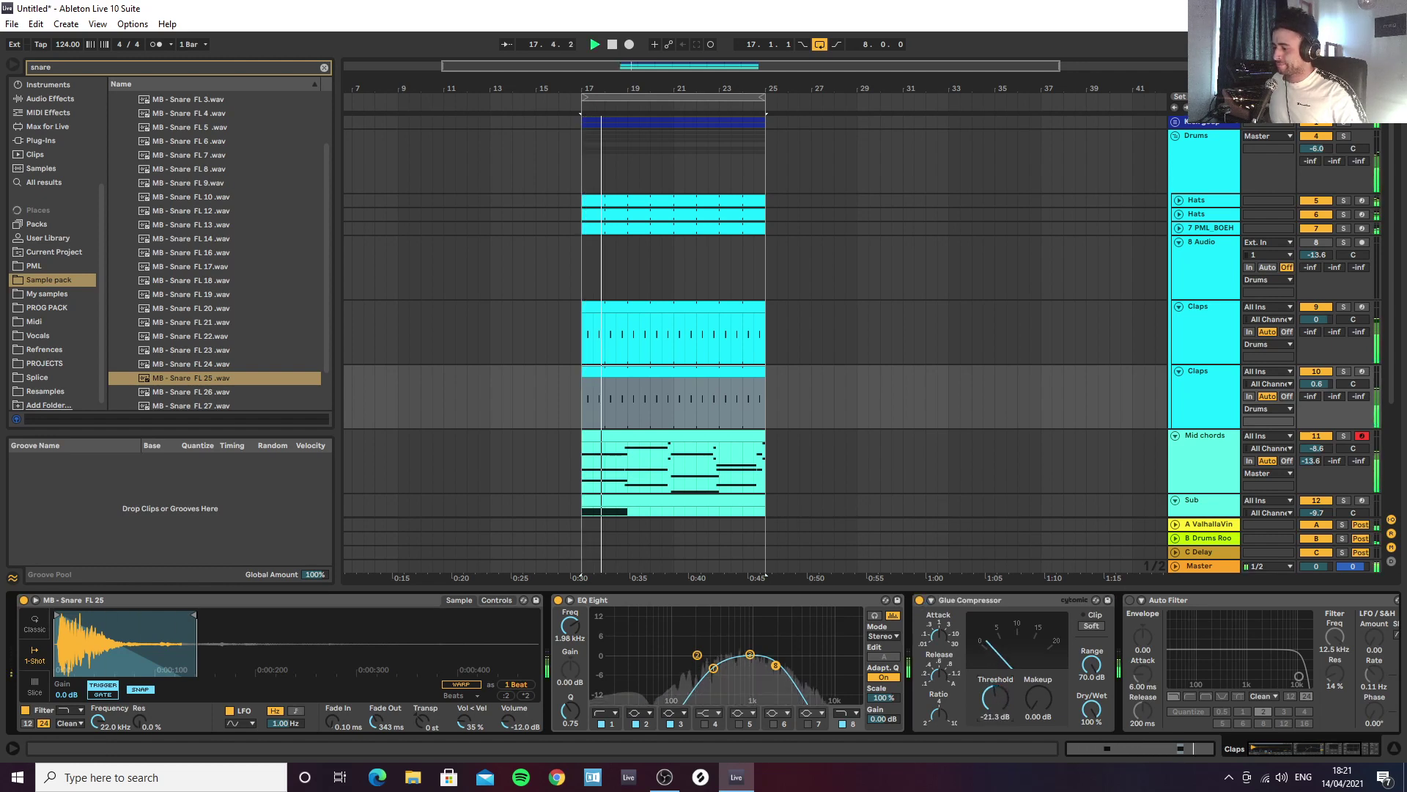
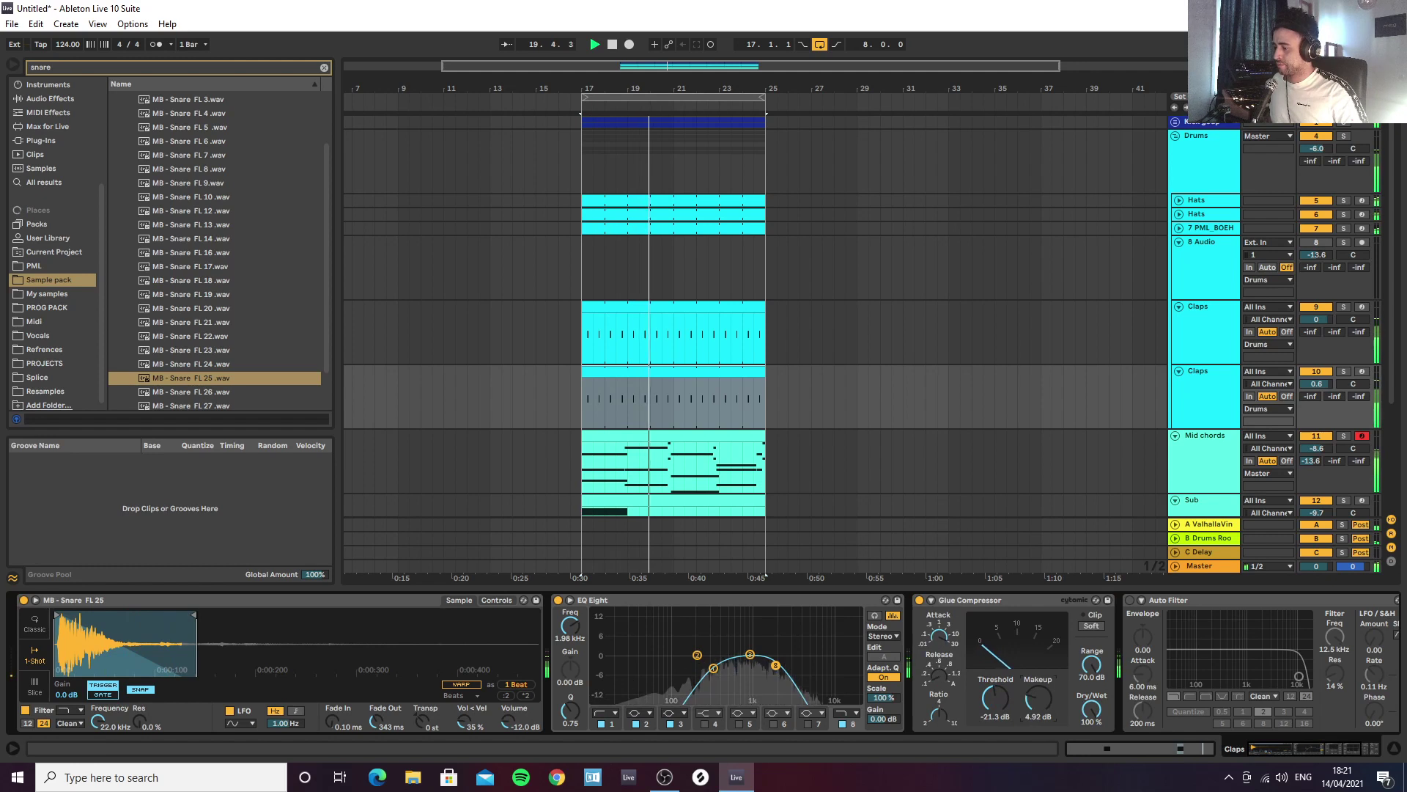
drag(1038, 698, 1037, 678)
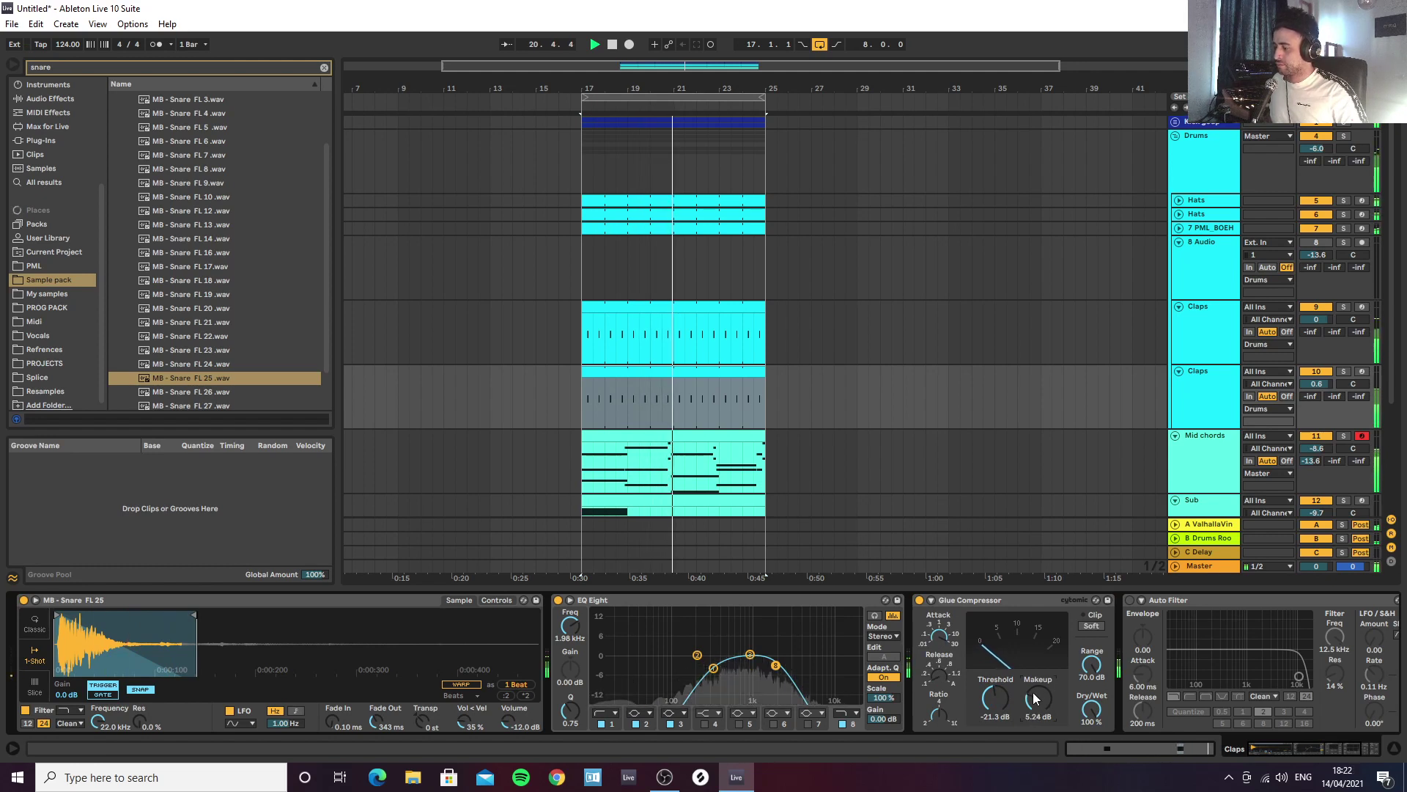
Step: Transpose the snare sample by -2 st and play the loop to hear it in context
key(space)
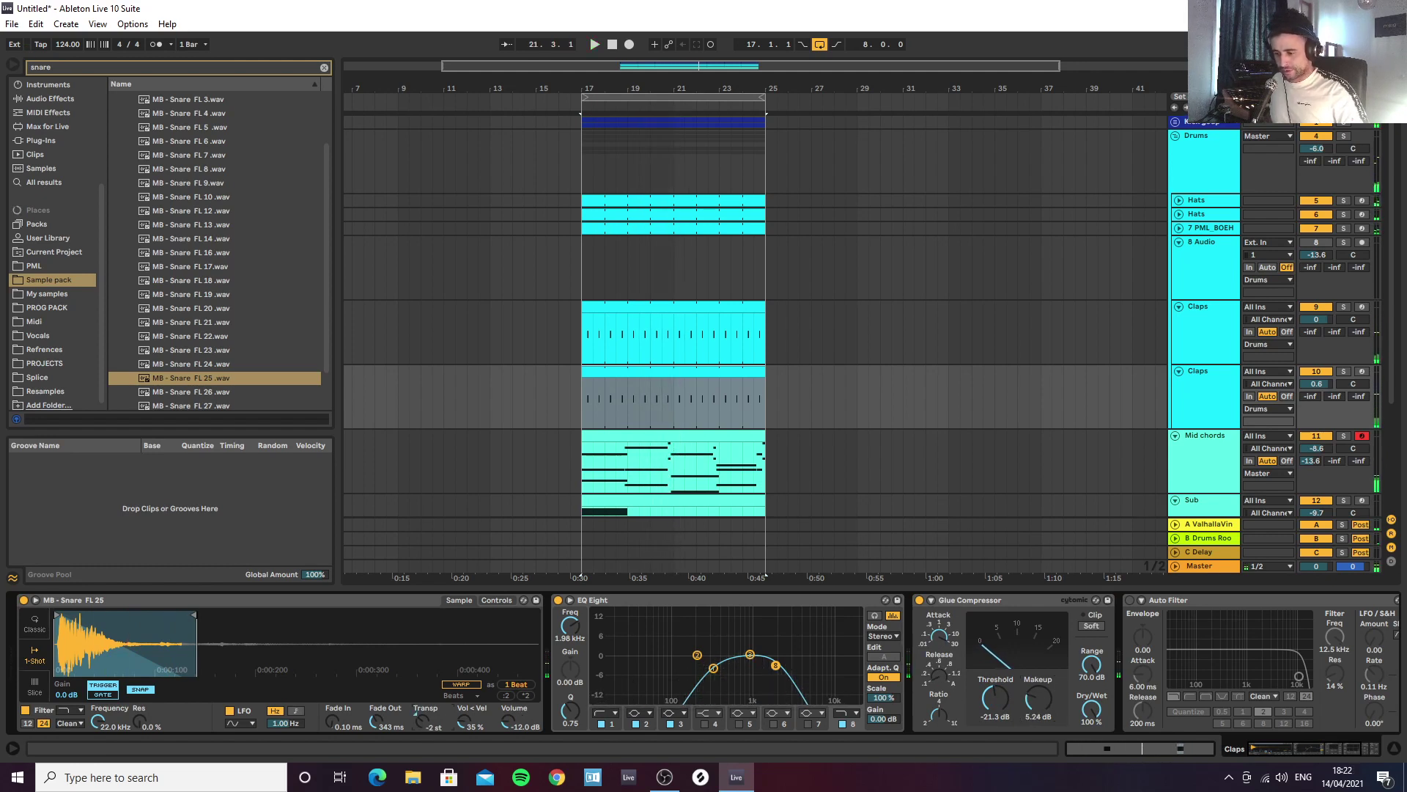
key(space)
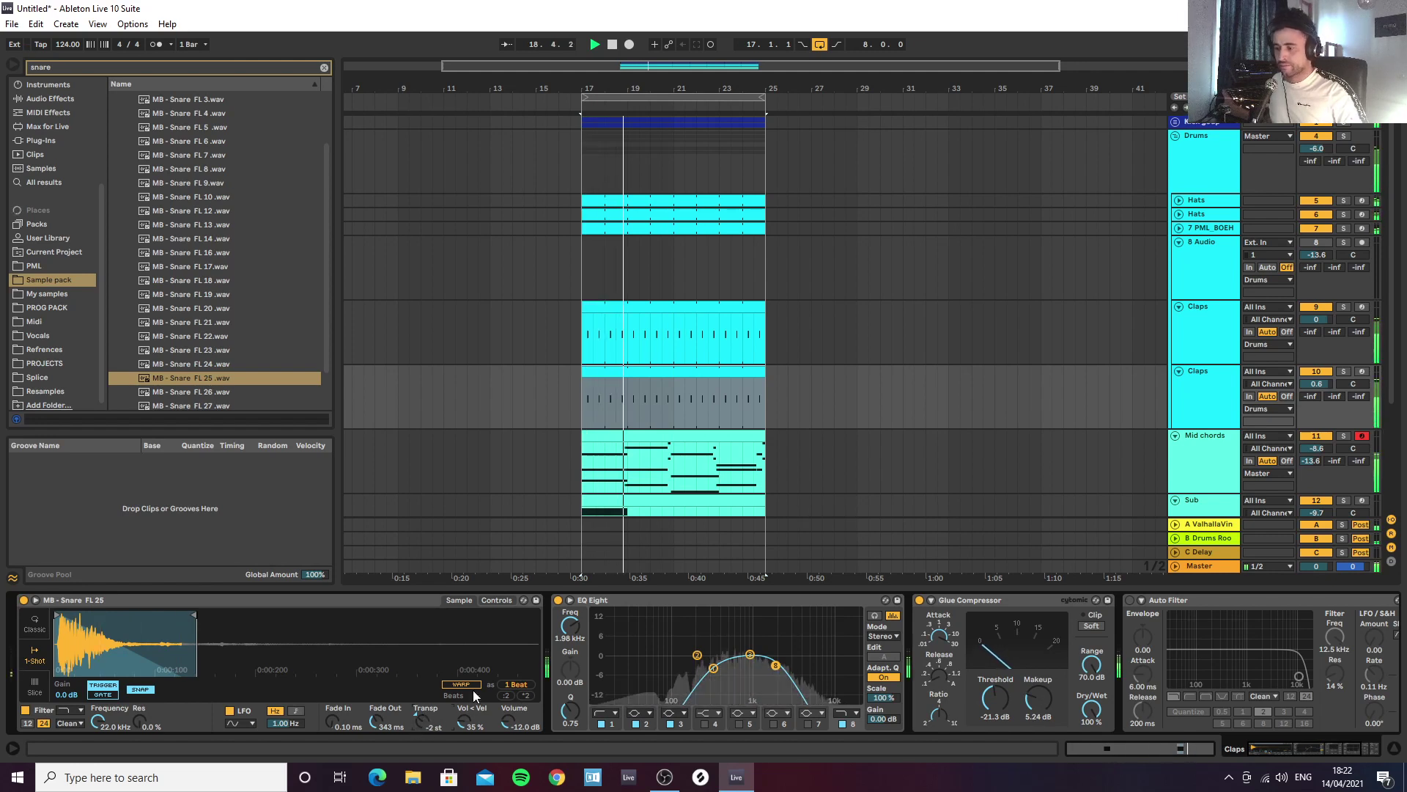
ctrl+scroll(788, 447, up, 3)
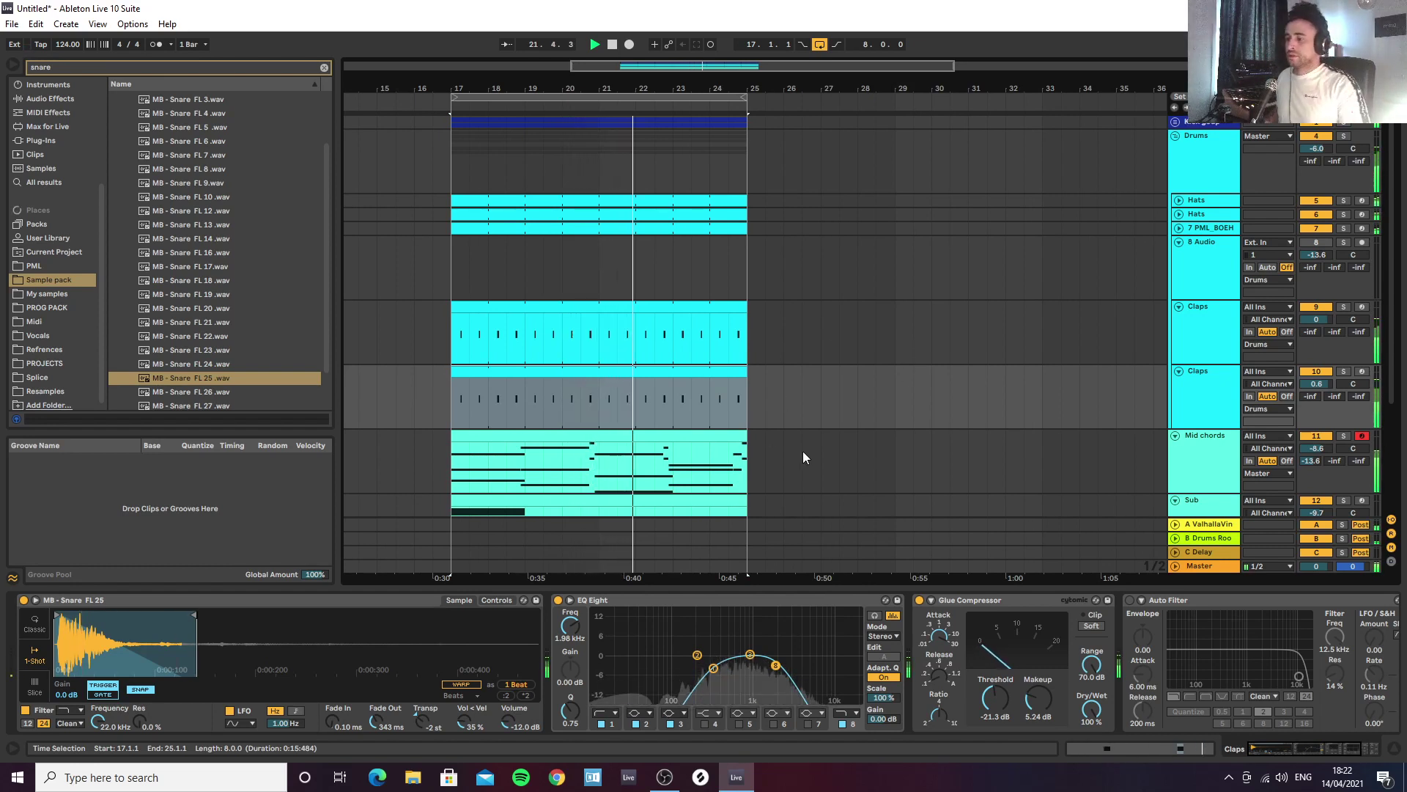
Step: Fold both Claps tracks in the arrangement
click(1198, 399)
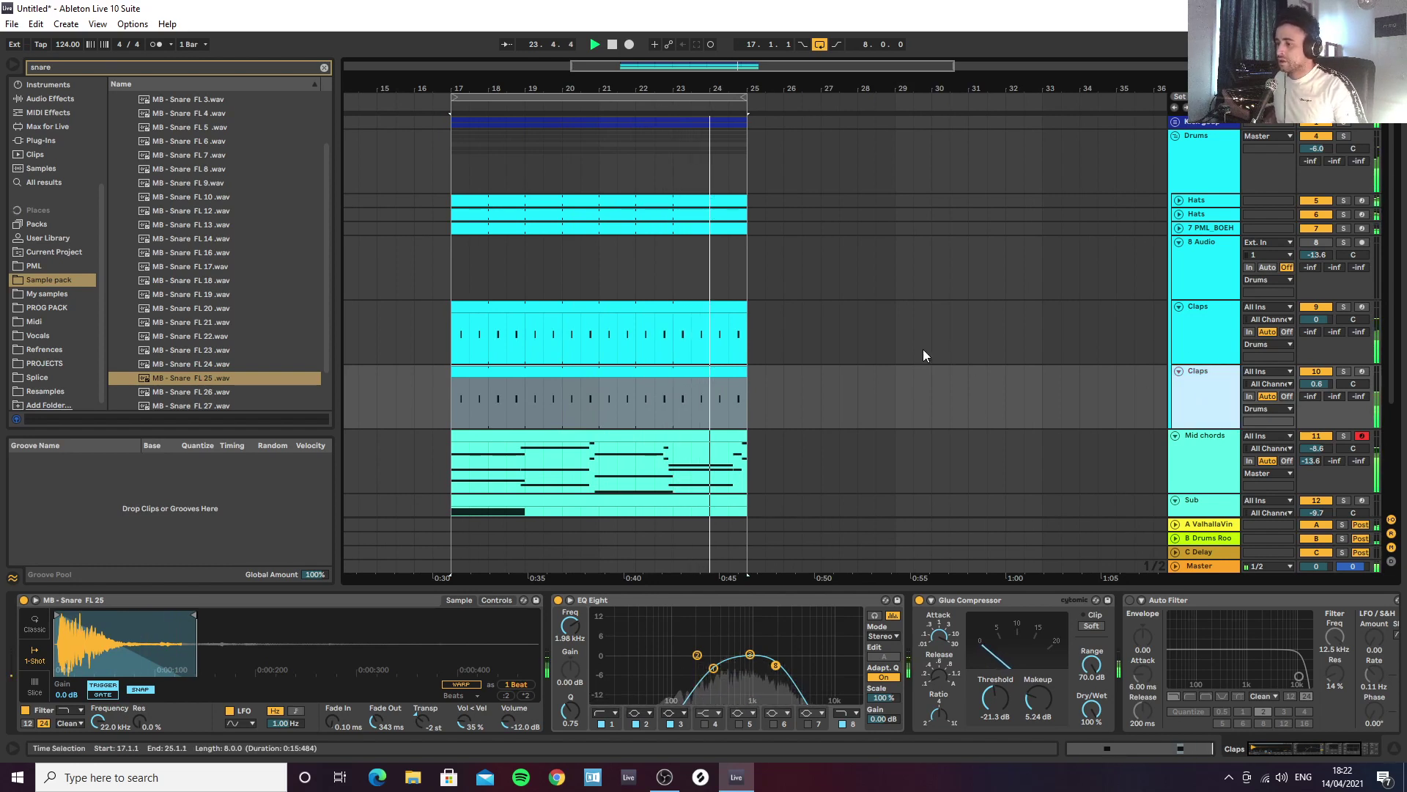
click(1178, 371)
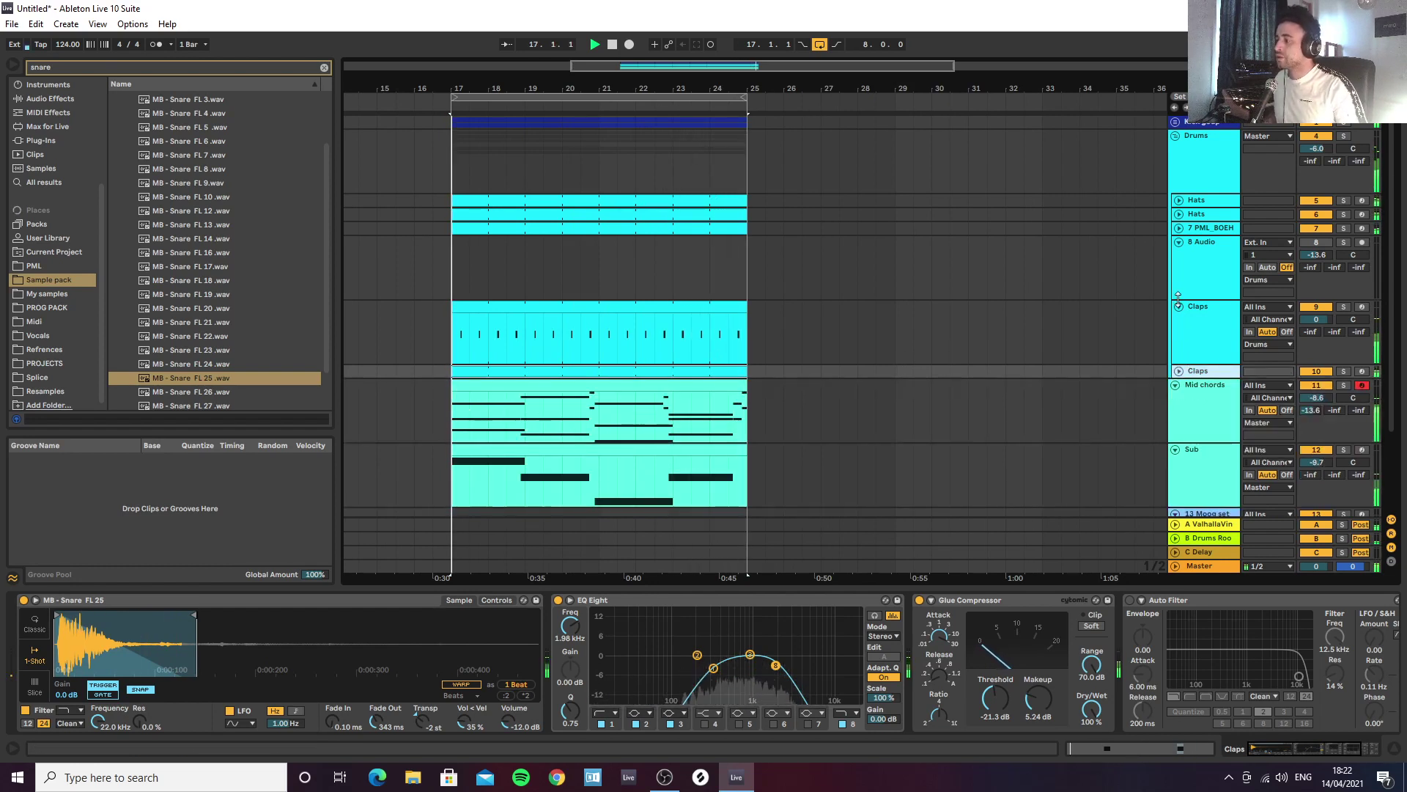
click(1178, 308)
Step: In the Mid chords clip, delete the short notes after the last chord and extend that chord to the clip's end
drag(663, 85, 652, 45)
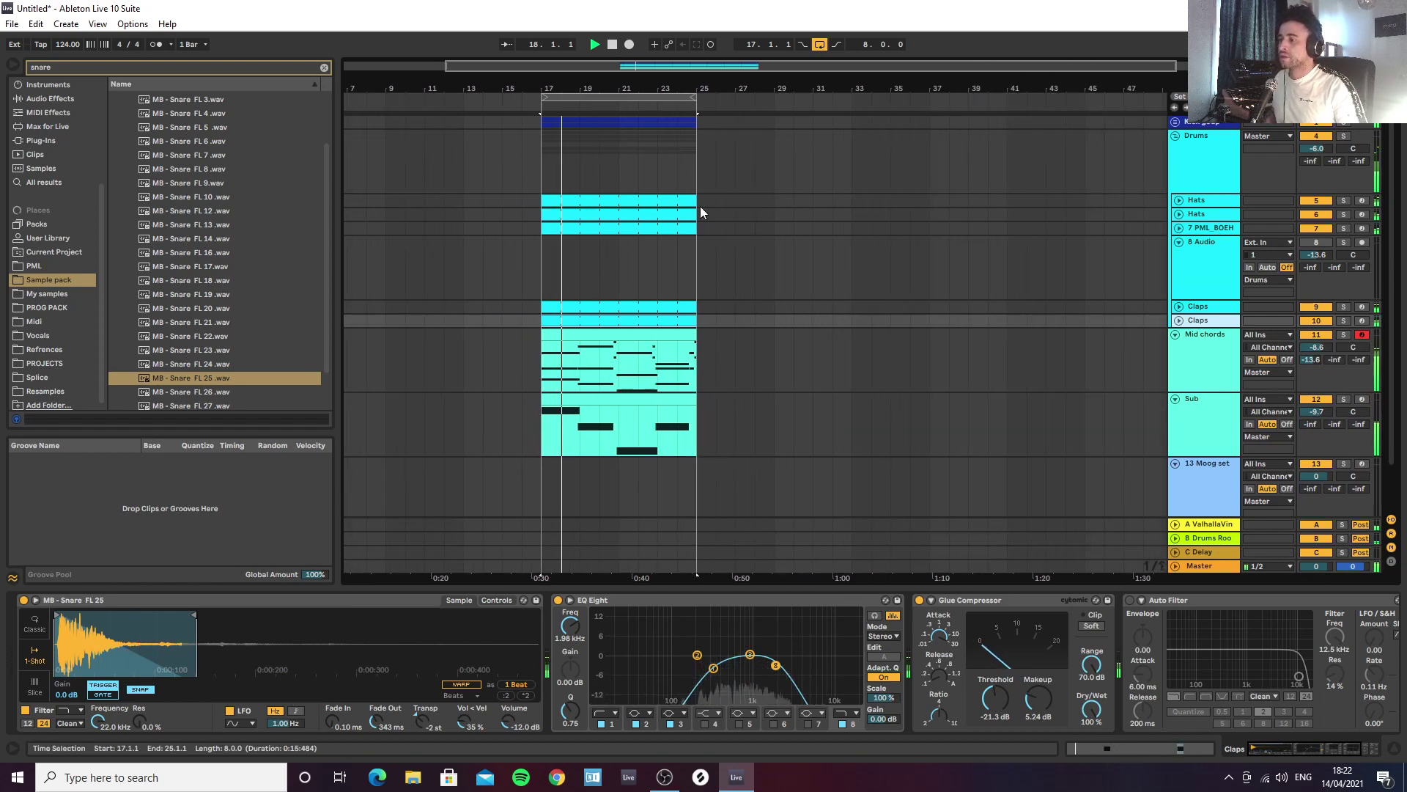
double_click(671, 329)
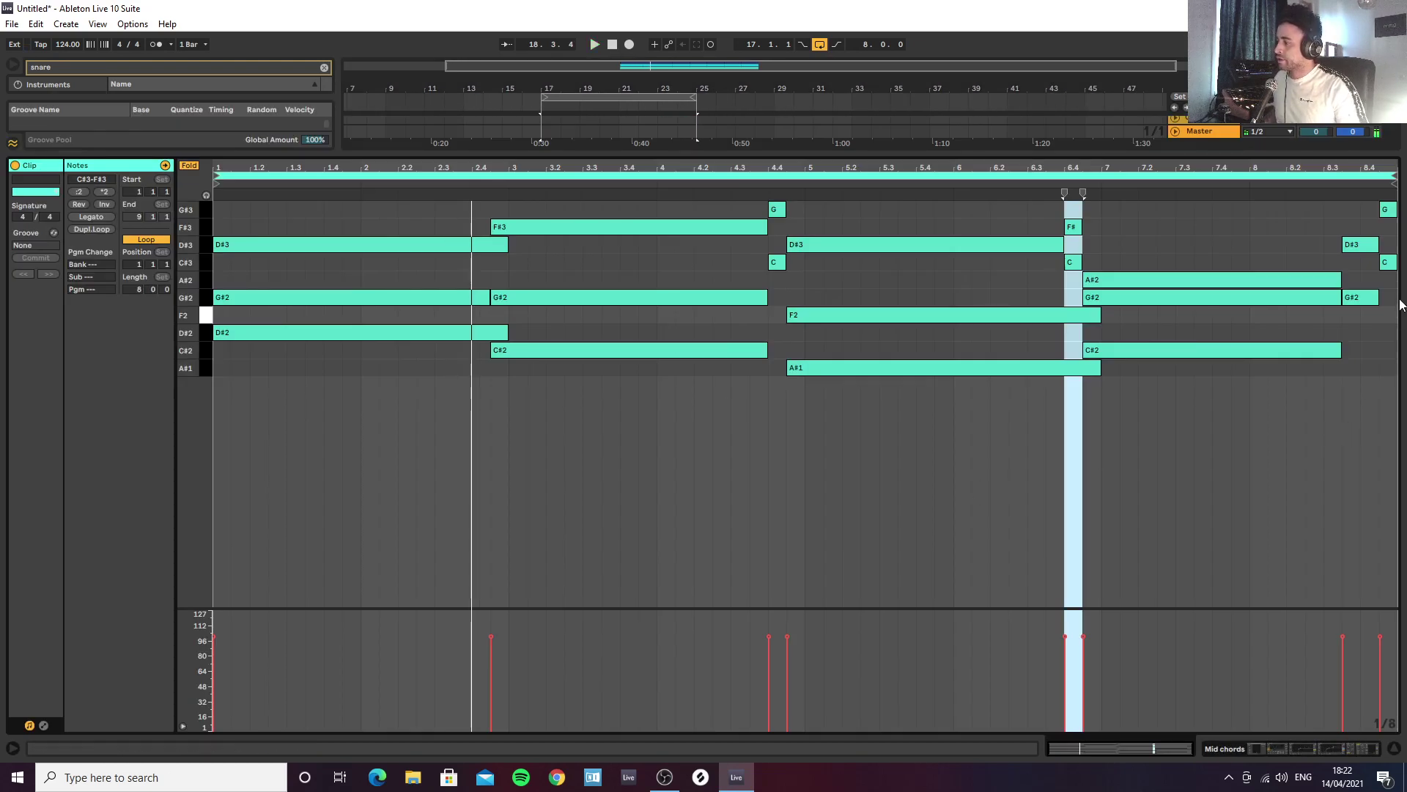
click(1367, 296)
key(Delete)
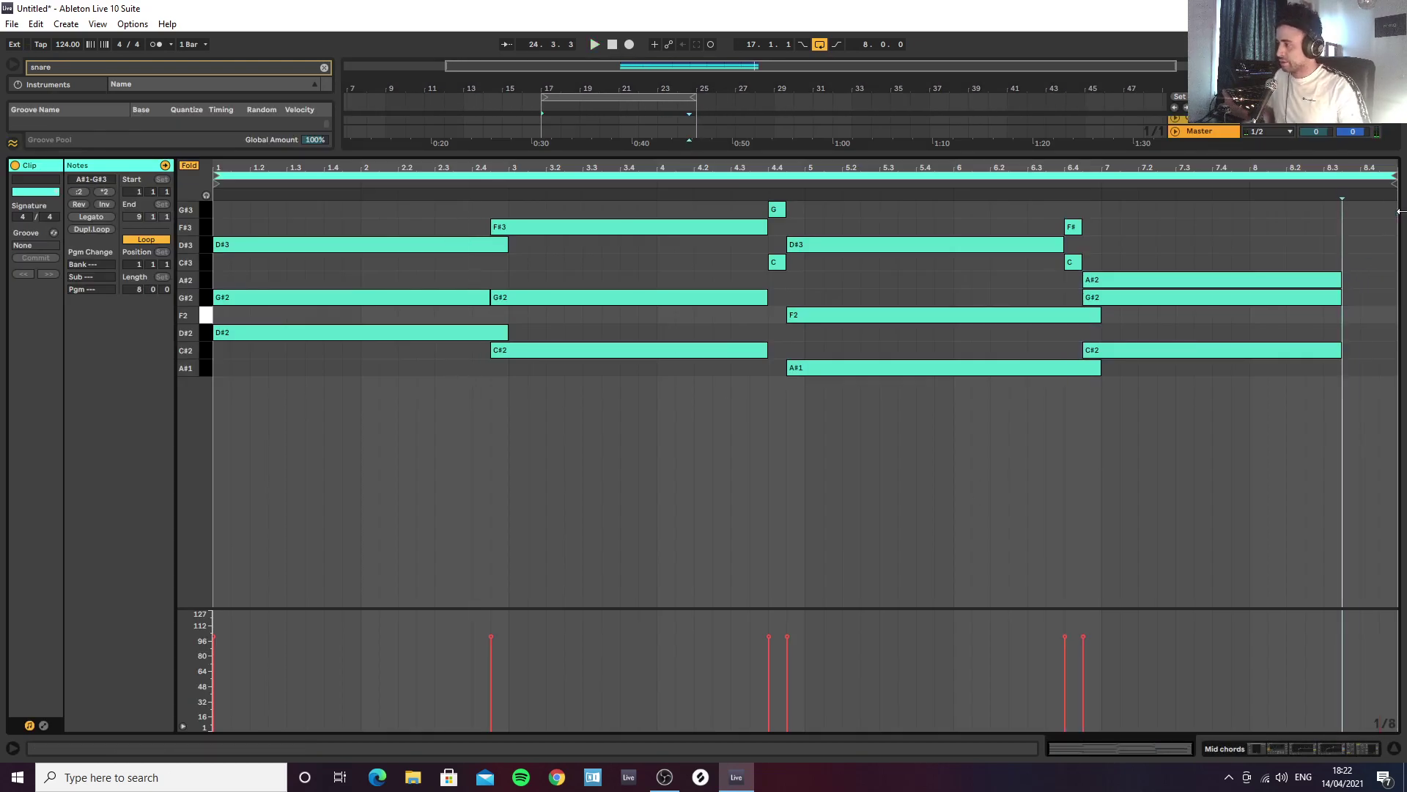
drag(1330, 385, 1396, 279)
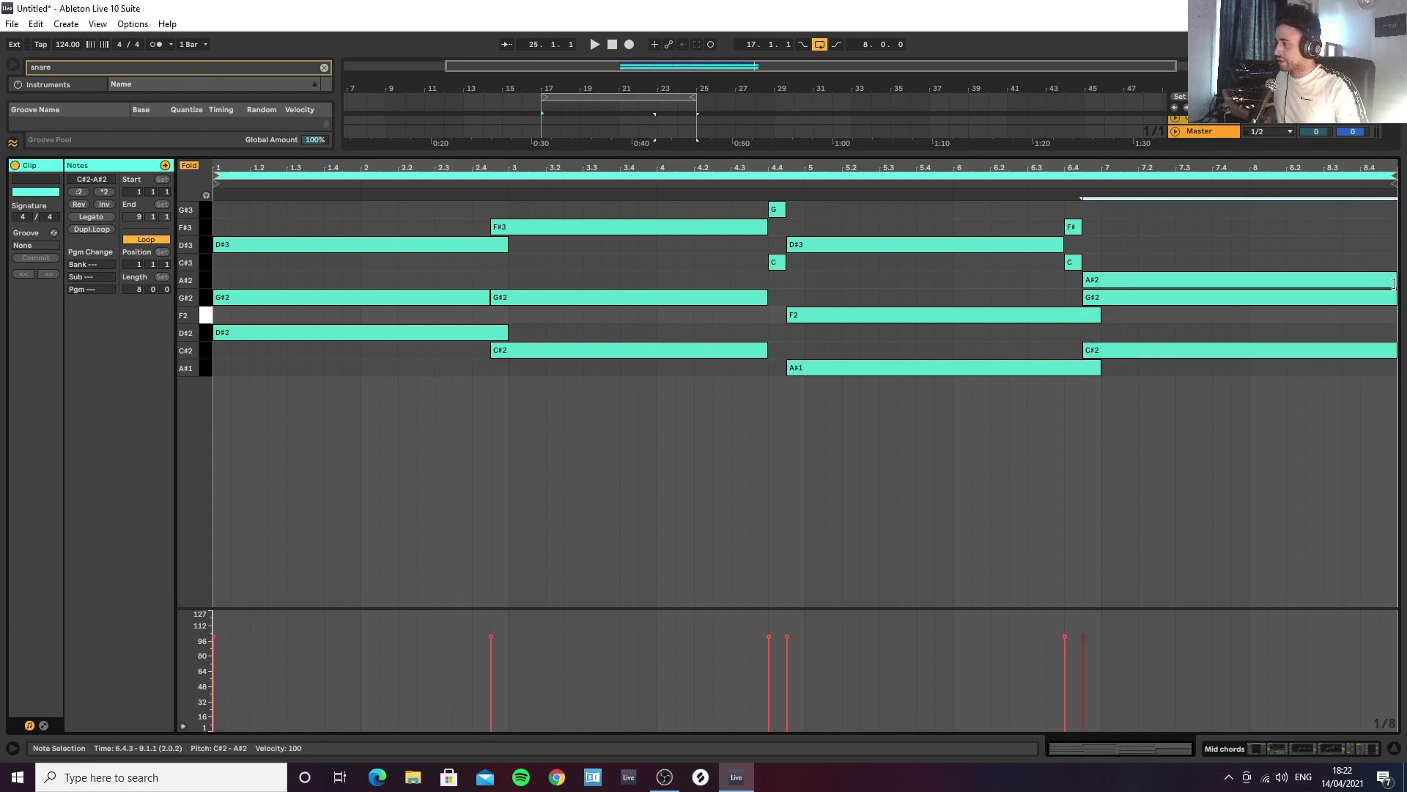
key(space)
click(1300, 743)
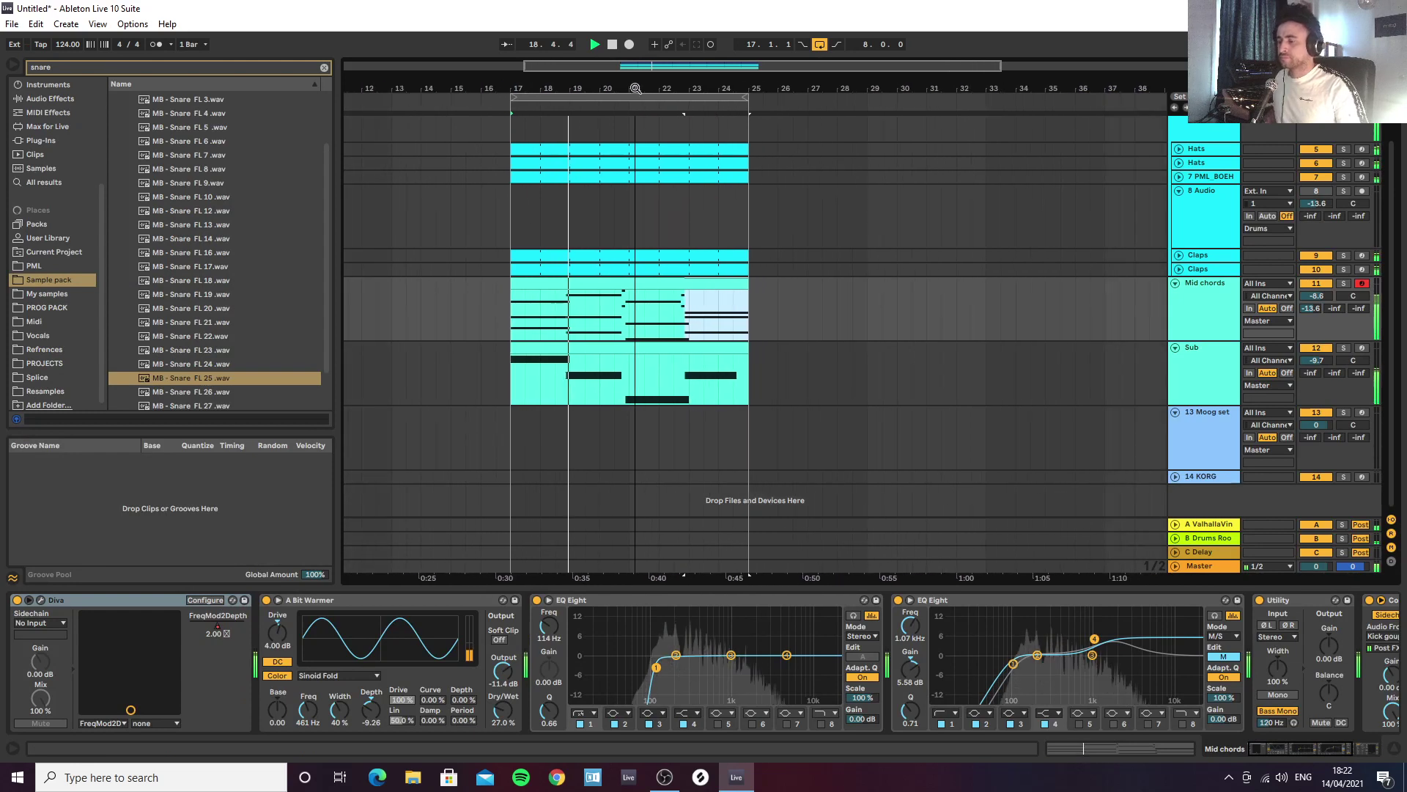
Step: Stop playback, rename the duplicated Claps track as Snare, and select the original Claps track
scroll(1187, 231, up, 1)
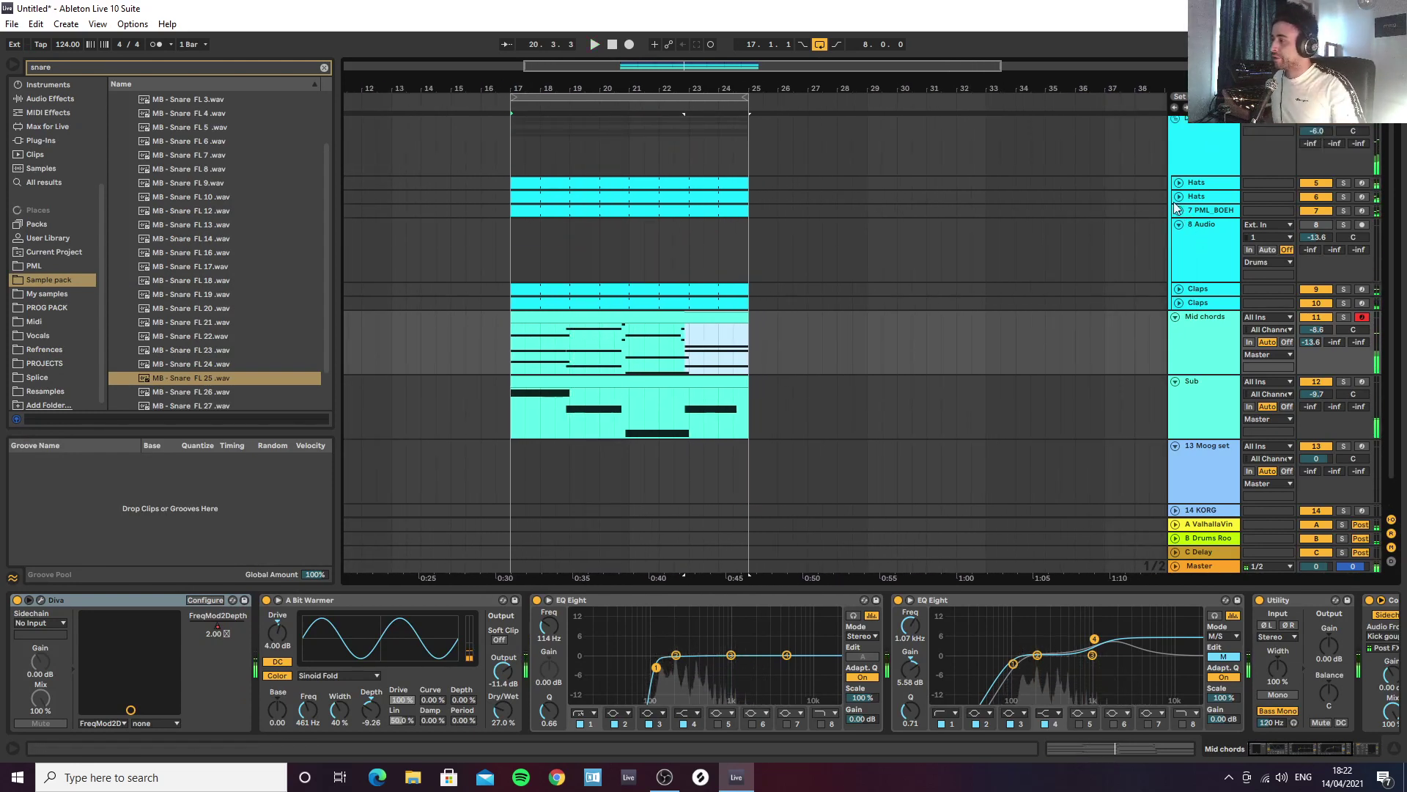
click(1198, 301)
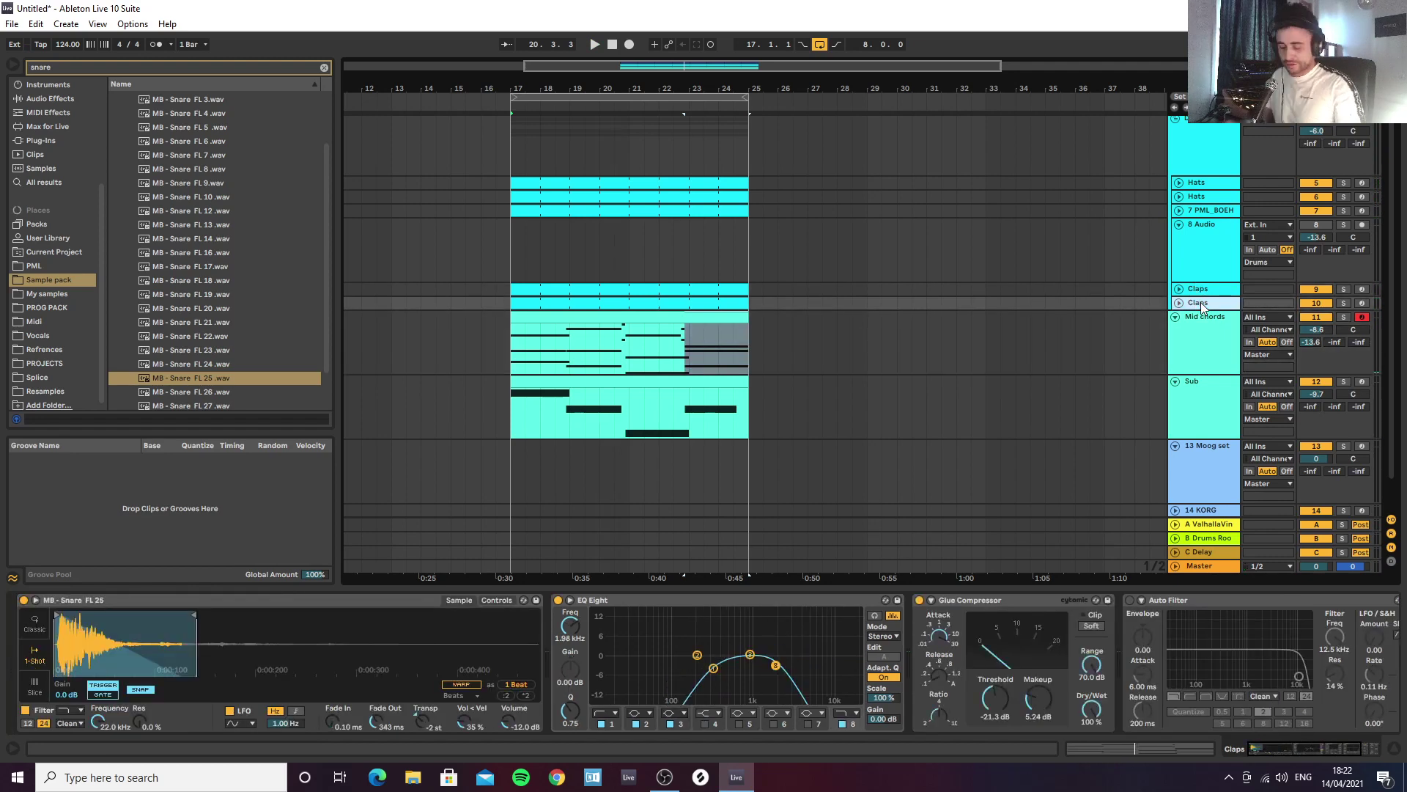
text(Snare)
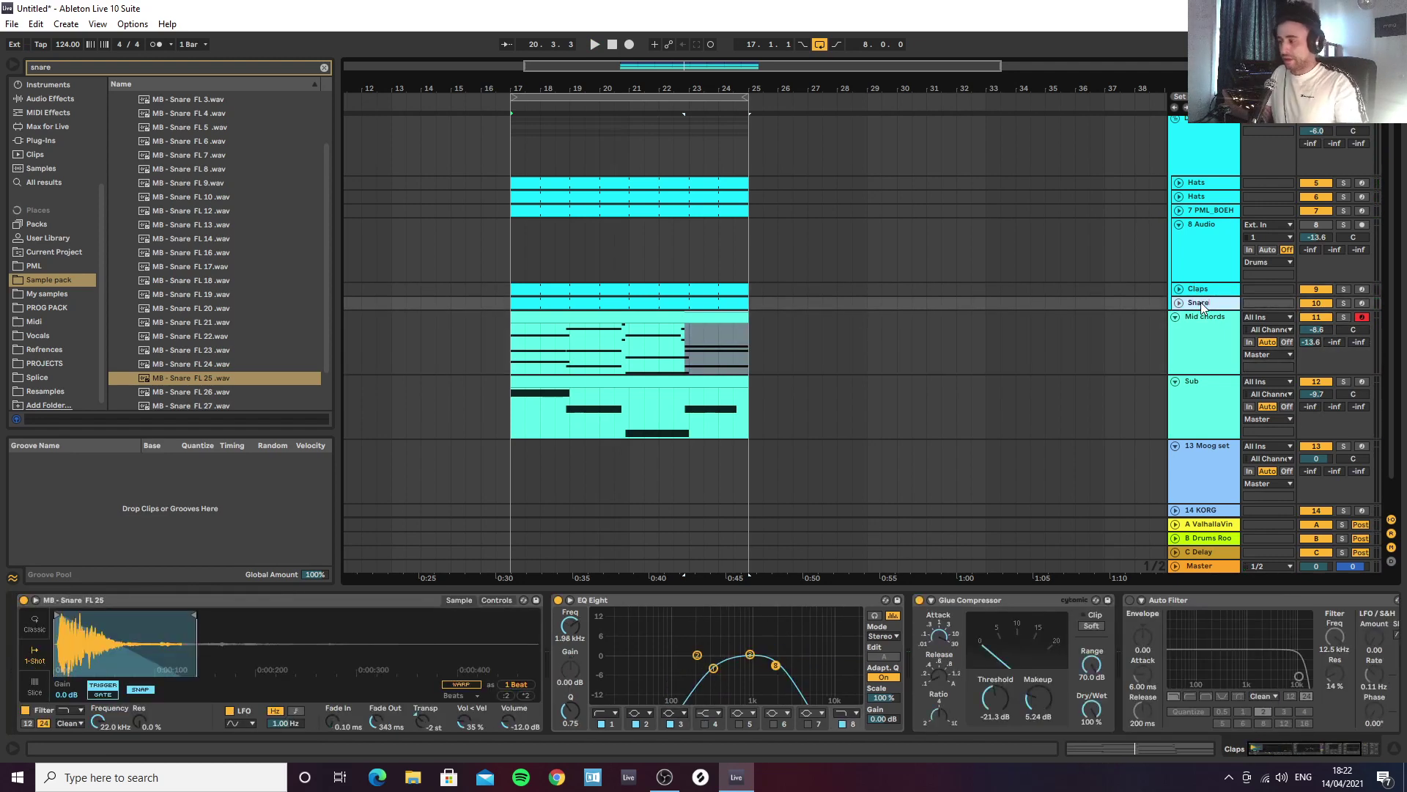
key(Return)
click(1222, 288)
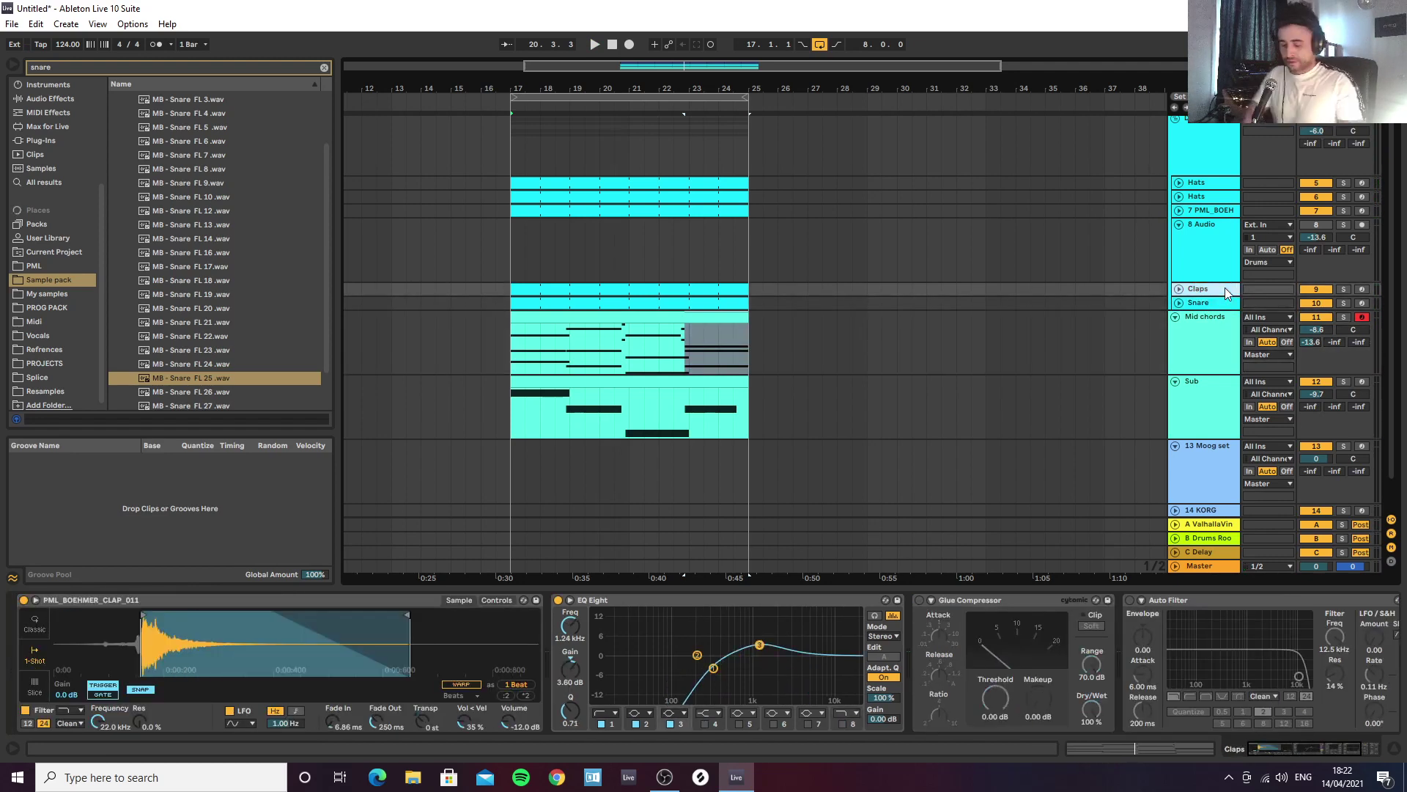
Step: Delete the 8 Audio track and insert a fresh audio track below the PML_BOEHMER shaker track in the Drums group
click(1203, 247)
key(Delete)
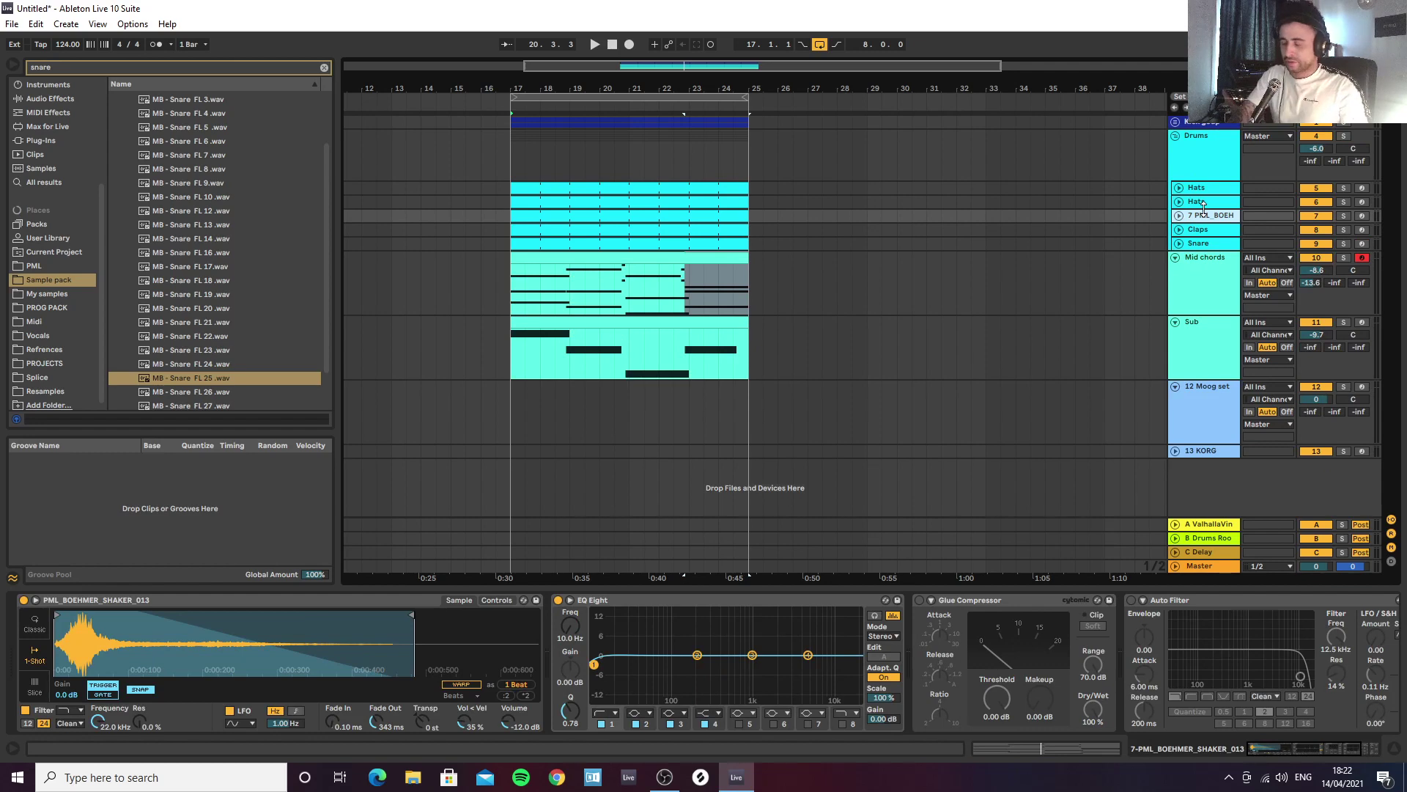
key(ctrl+z)
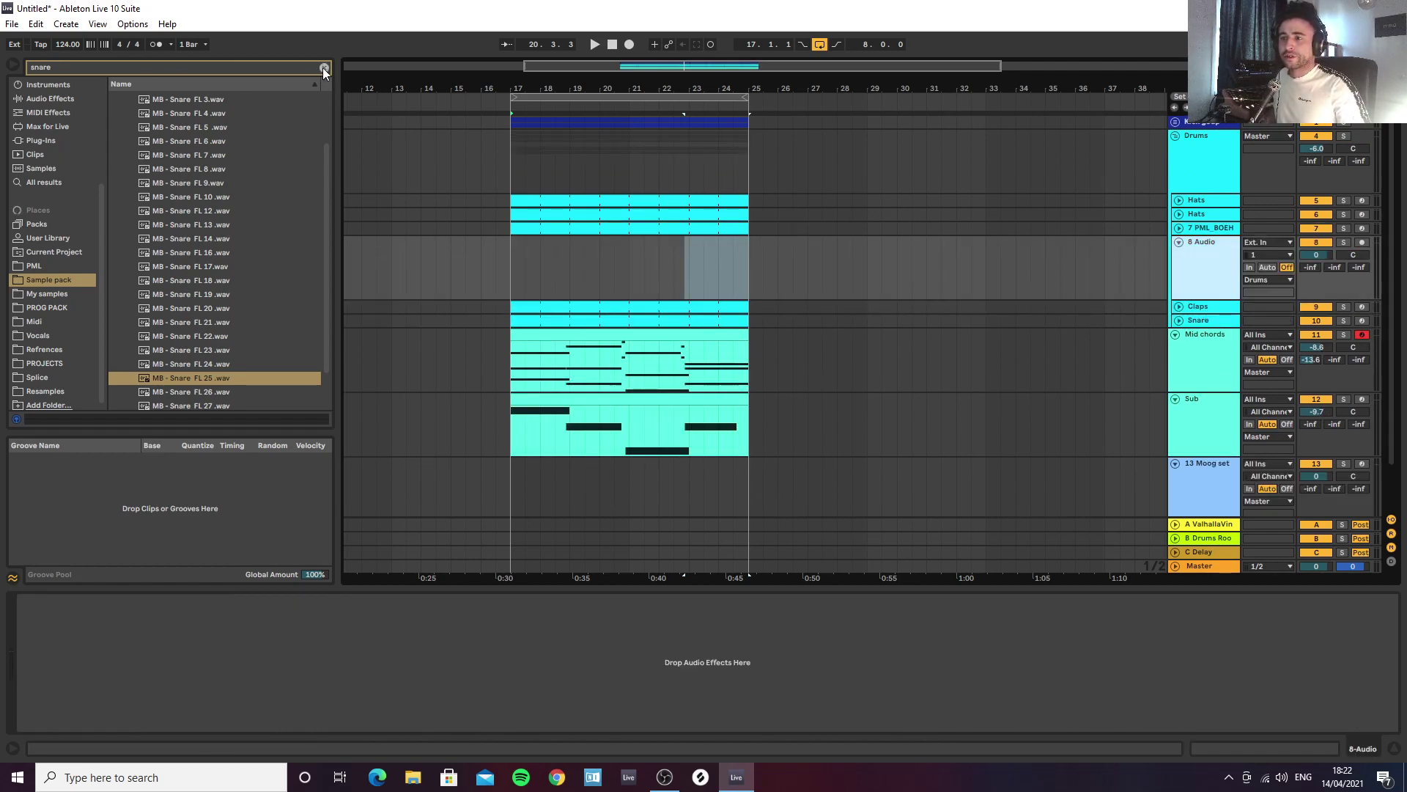
Step: Clear the browser search and open the Top Loops folder inside the PML Ben Boehmer sample pack's Loops
click(323, 68)
scroll(40, 352, up, 3)
click(36, 370)
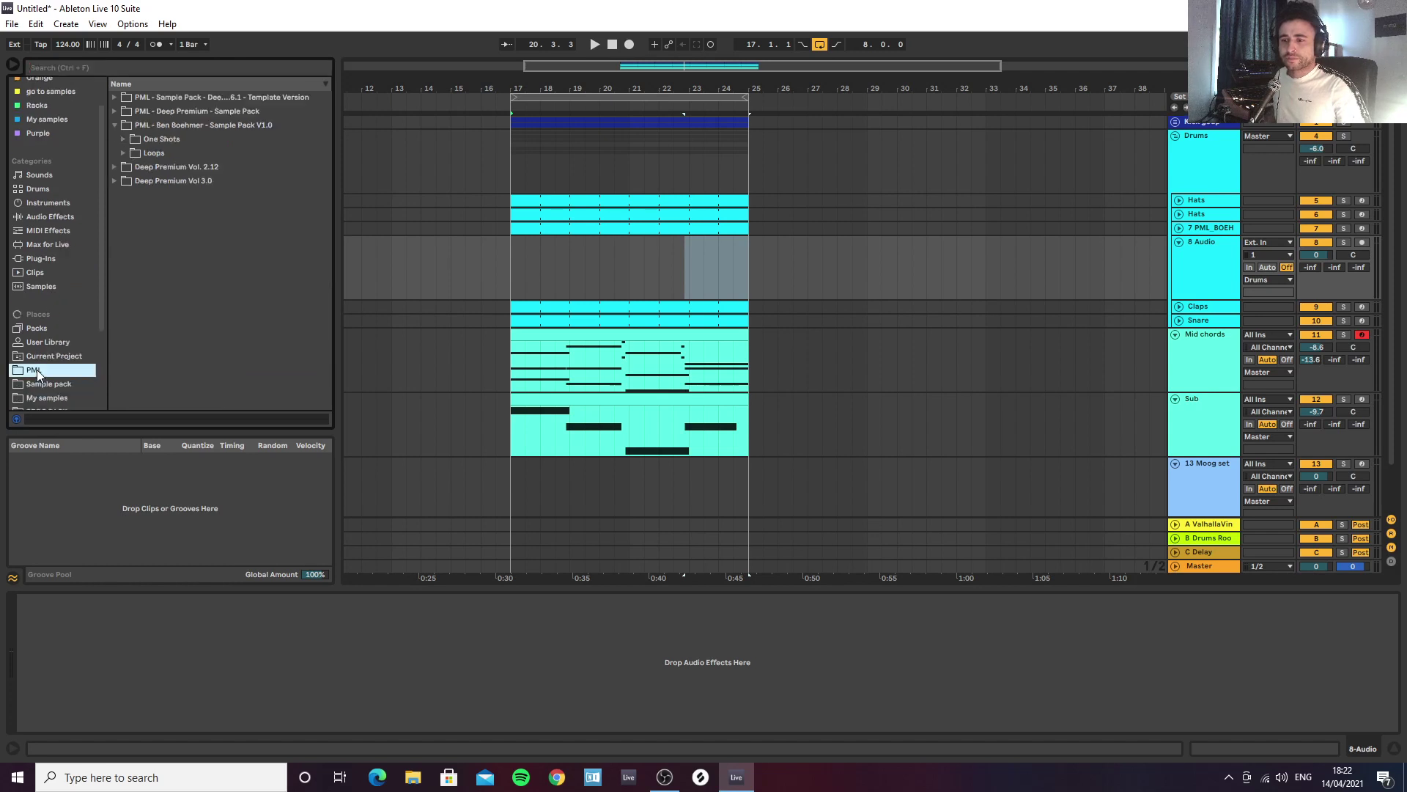
click(124, 152)
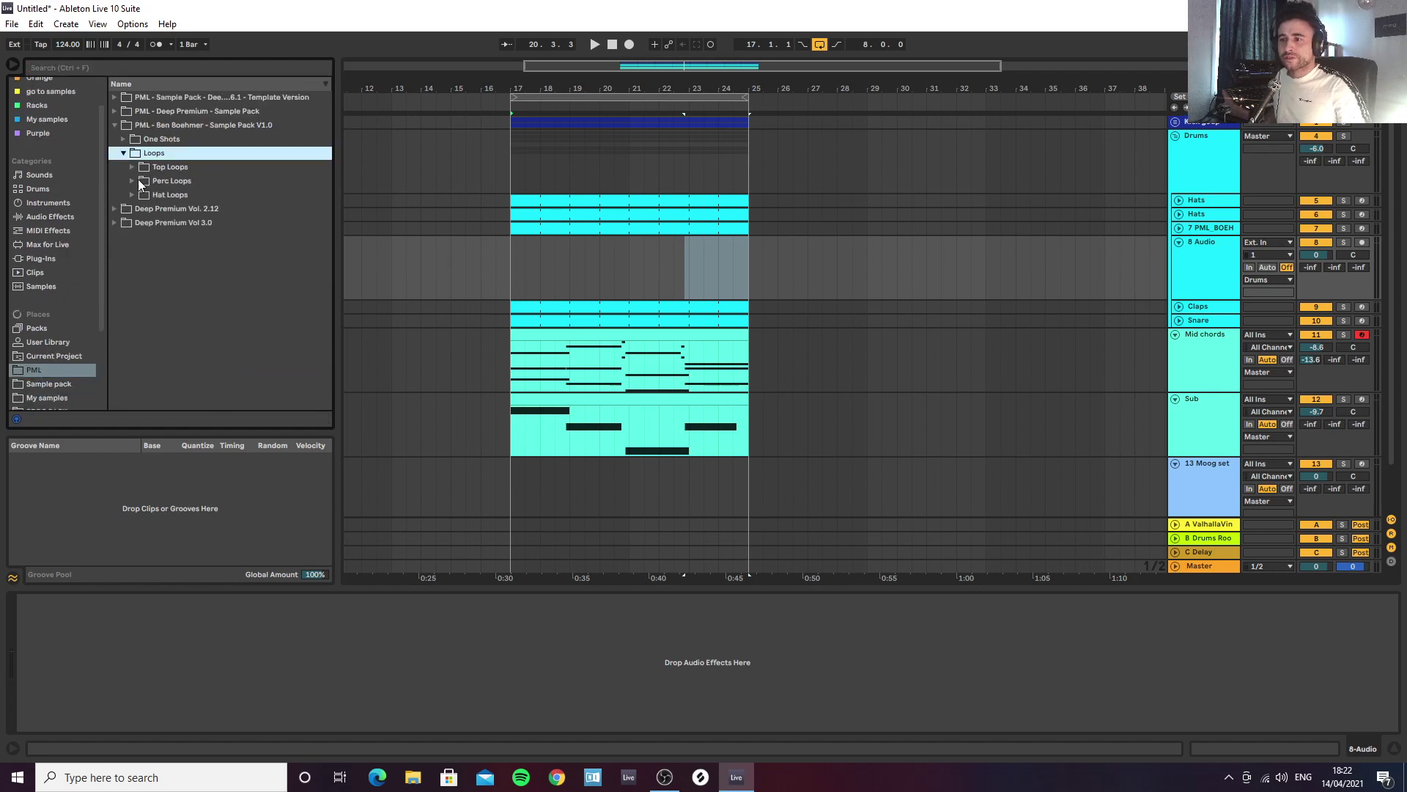
click(132, 168)
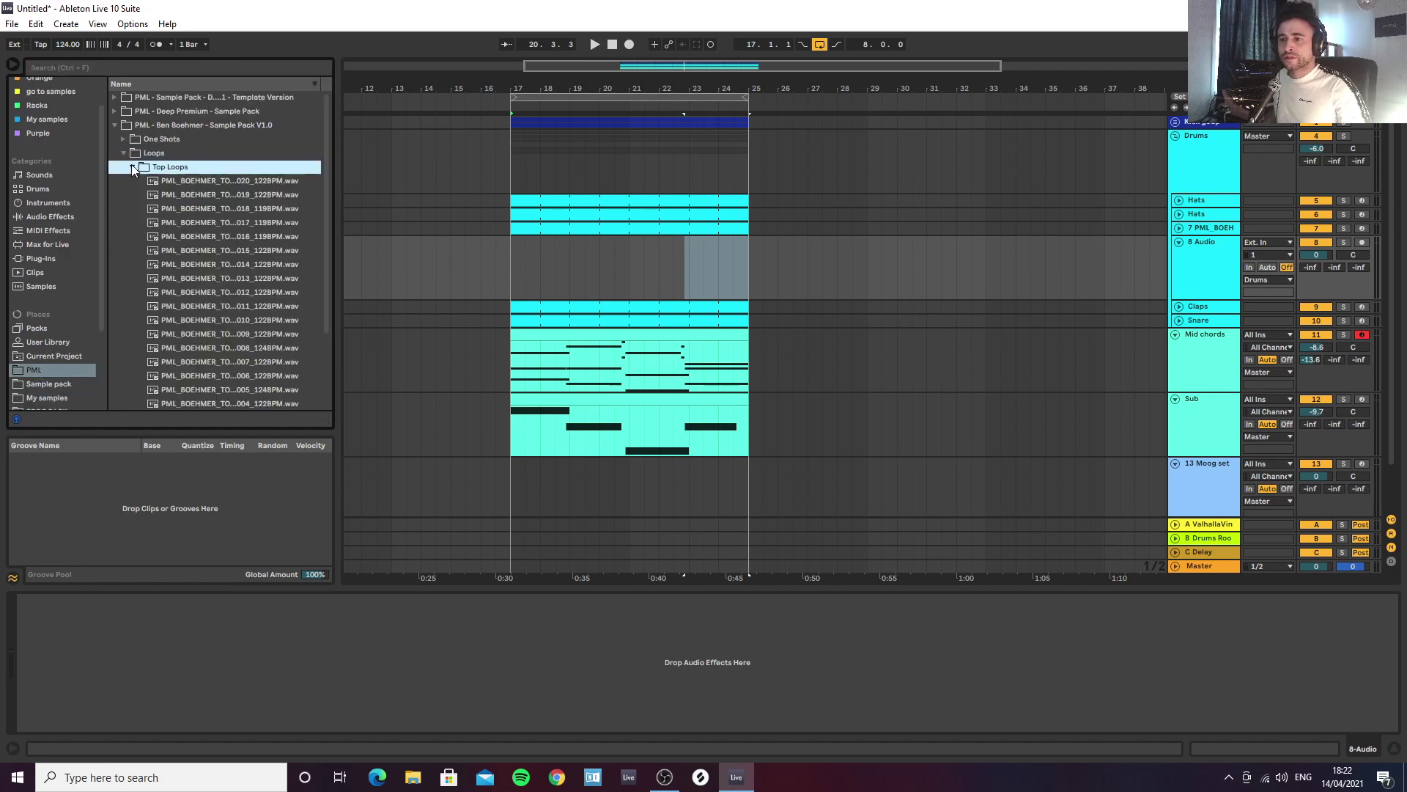
Step: Audition several PML_BOEHMER top loops, including 017, 002 and 001, and play the arrangement from bar 18 for reference
click(189, 181)
scroll(191, 179, down, 2)
click(196, 189)
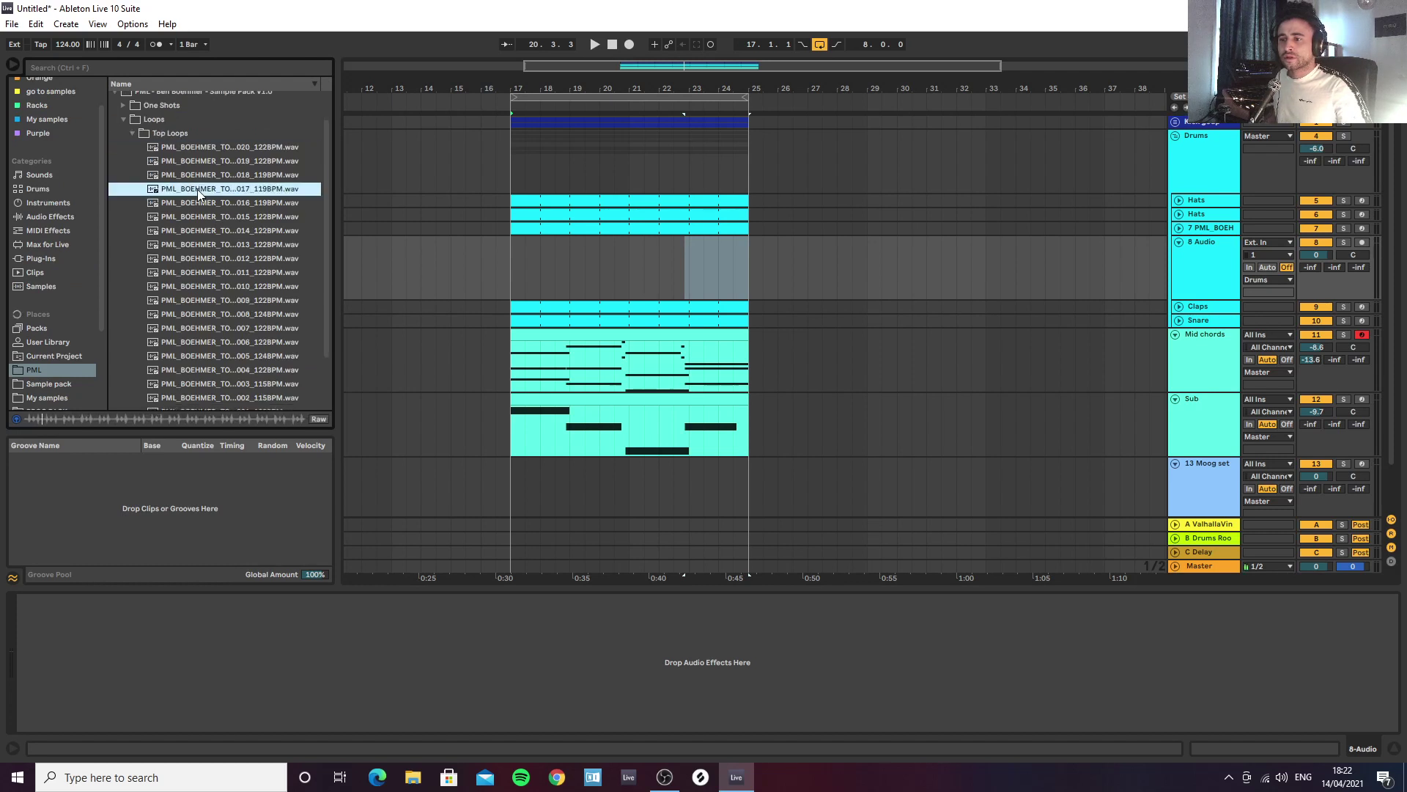
scroll(197, 191, down, 3)
click(218, 334)
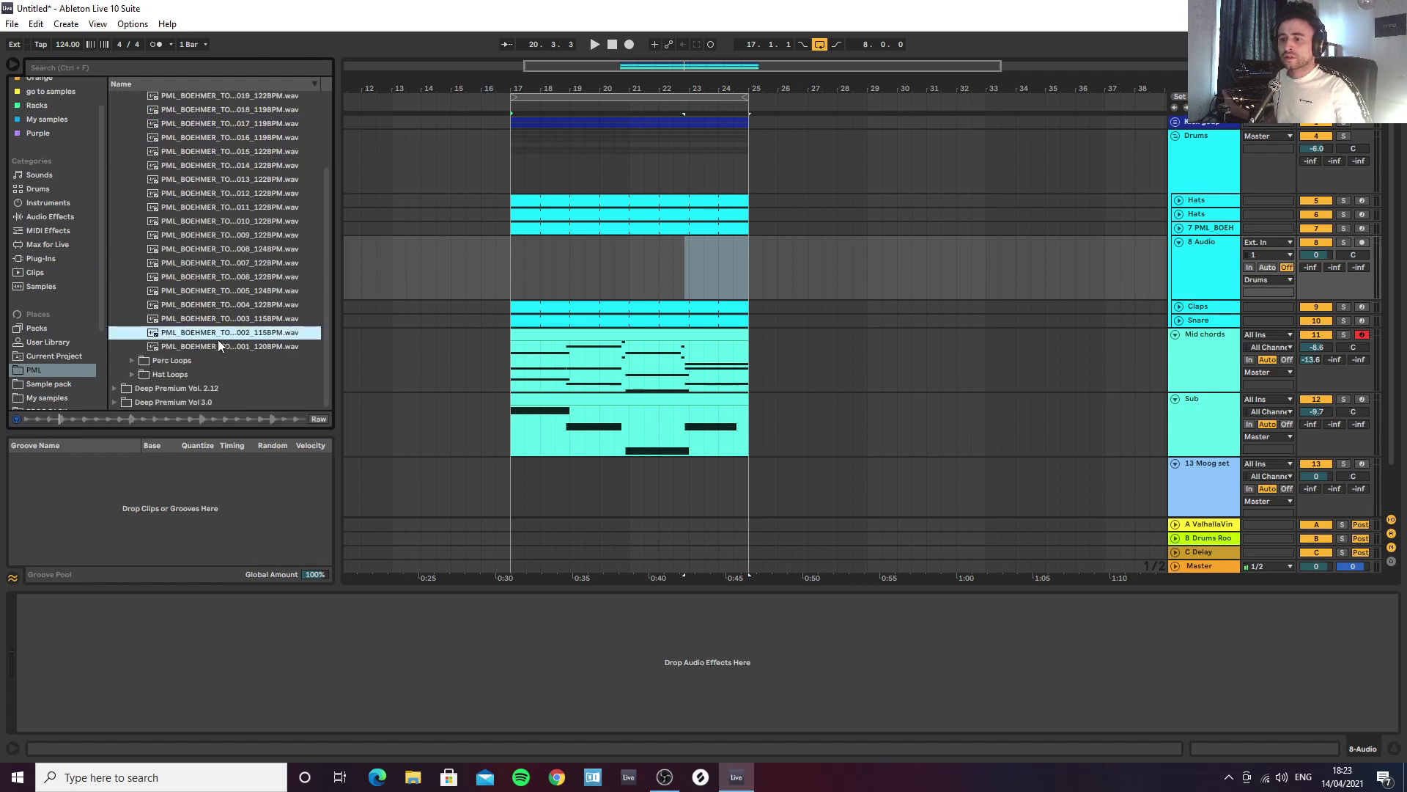
click(217, 344)
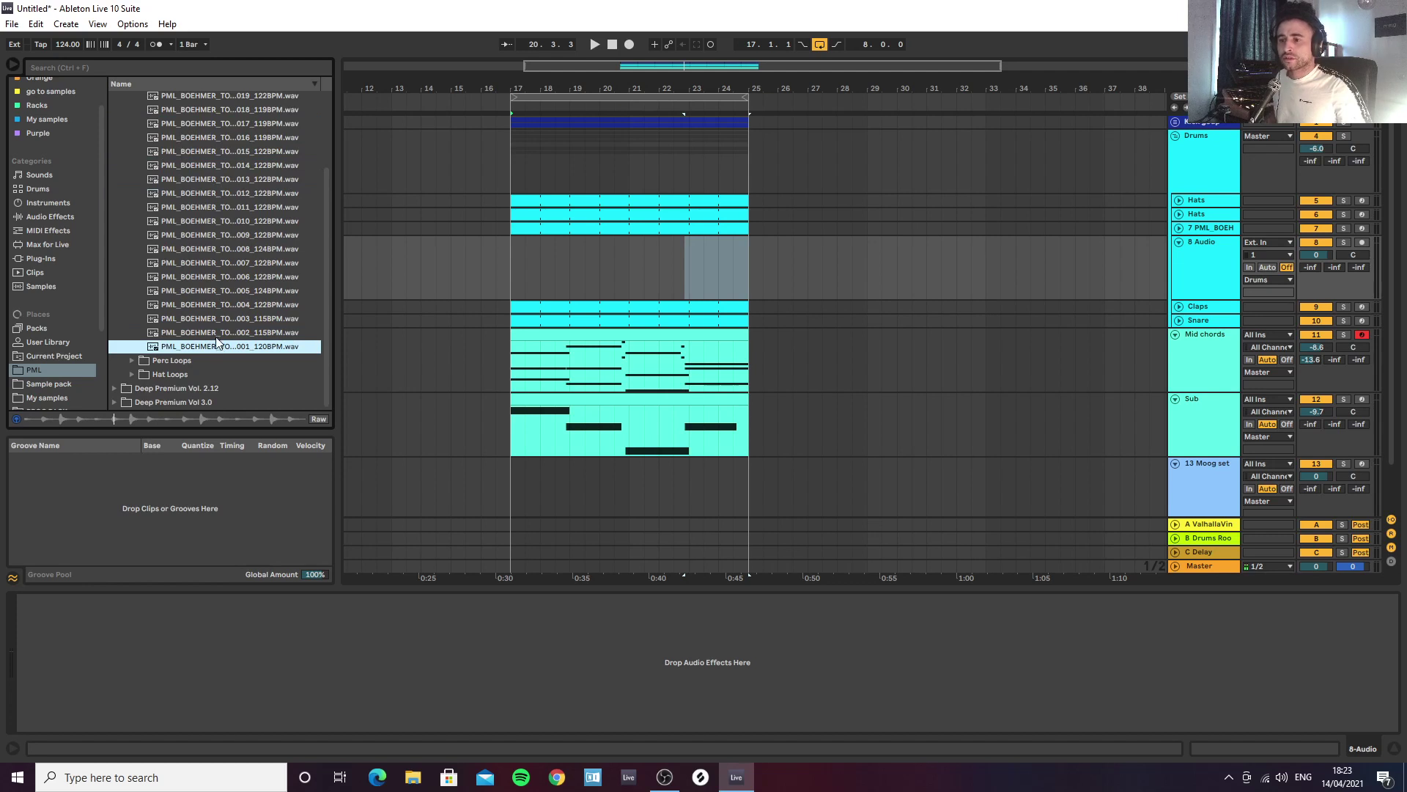
click(547, 267)
key(space)
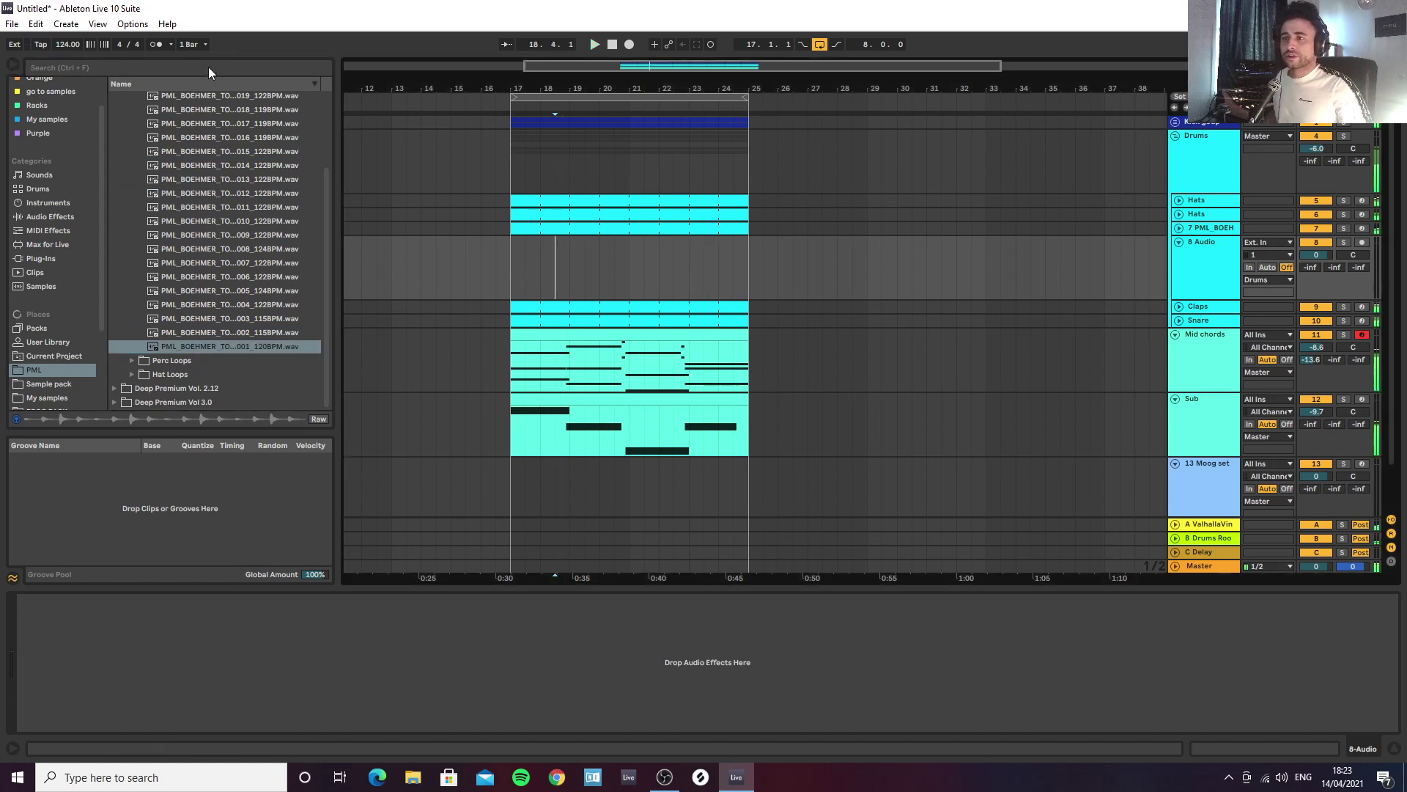
Step: Search the browser for "groove" across all results
click(208, 67)
text(groo)
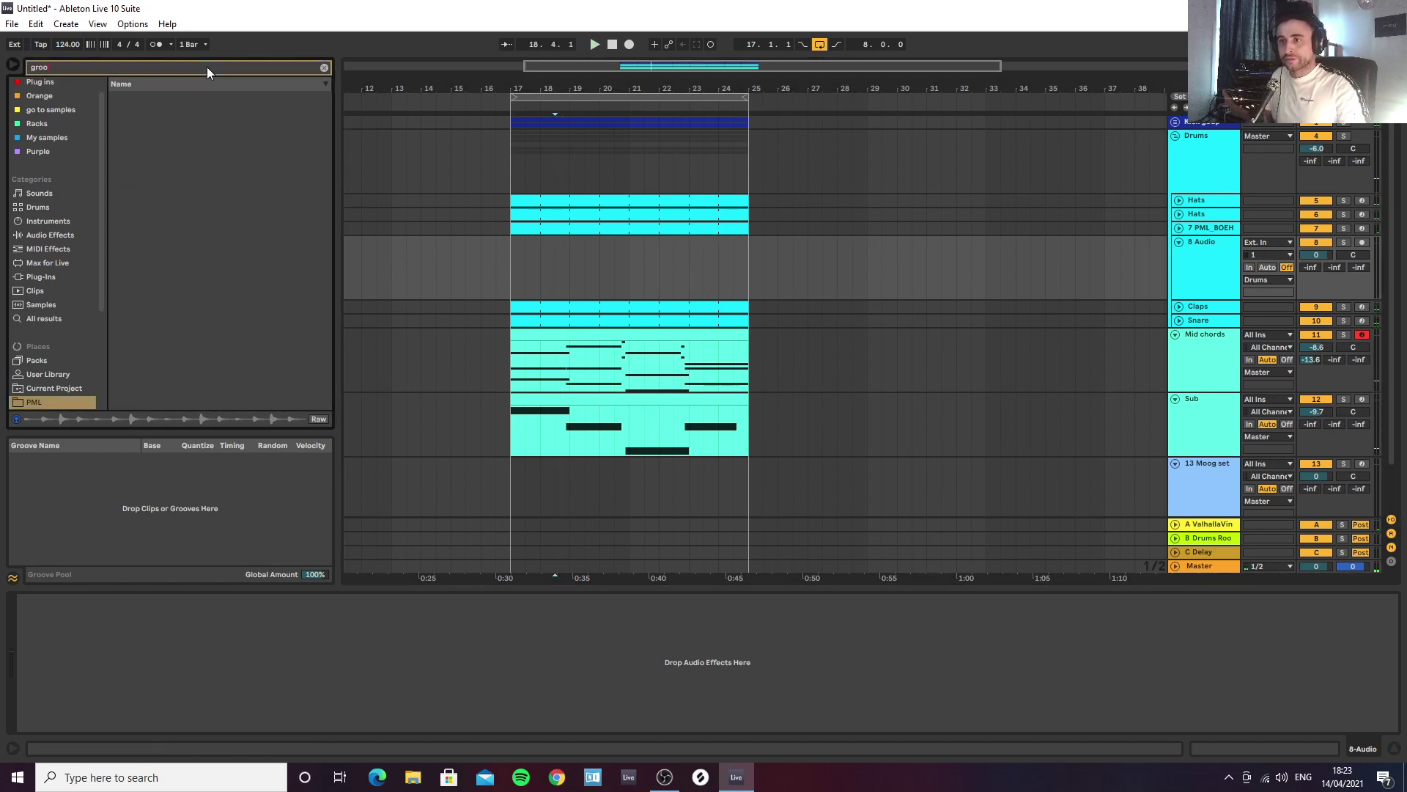
text(ve)
scroll(55, 304, down, 3)
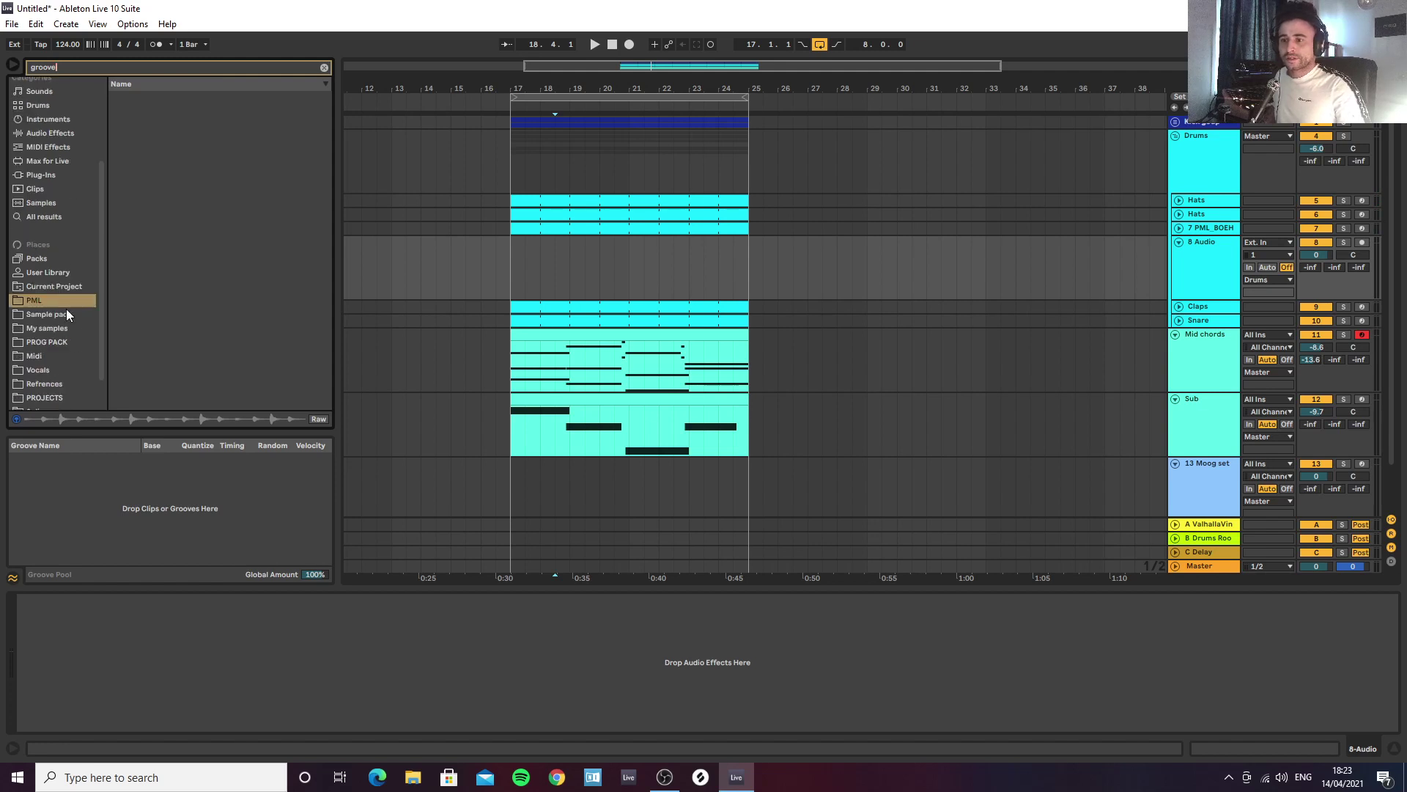
click(34, 216)
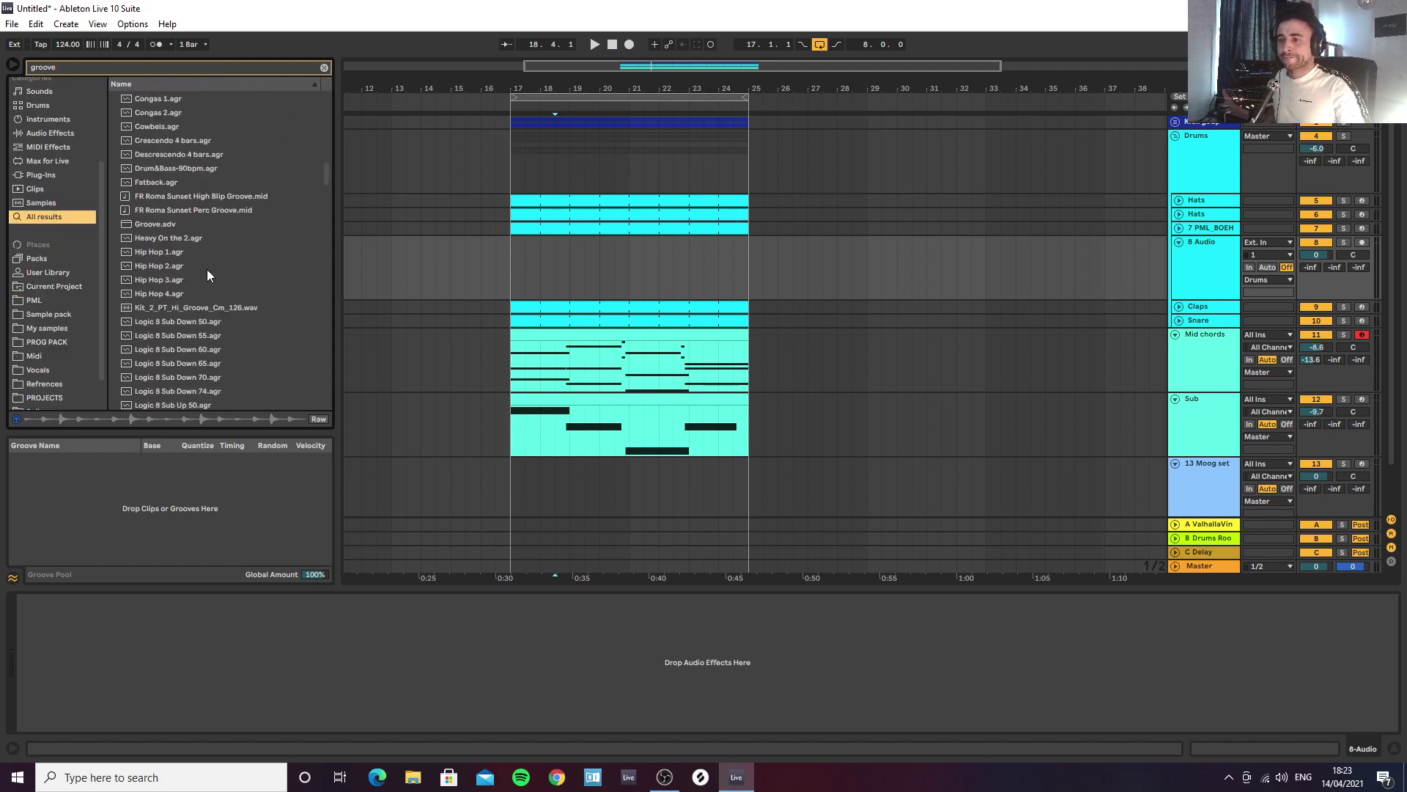
Step: Audition a few MPC 16 Swing grooves and load MPC 16 Swing-65 into the Groove Pool
scroll(207, 273, down, 10)
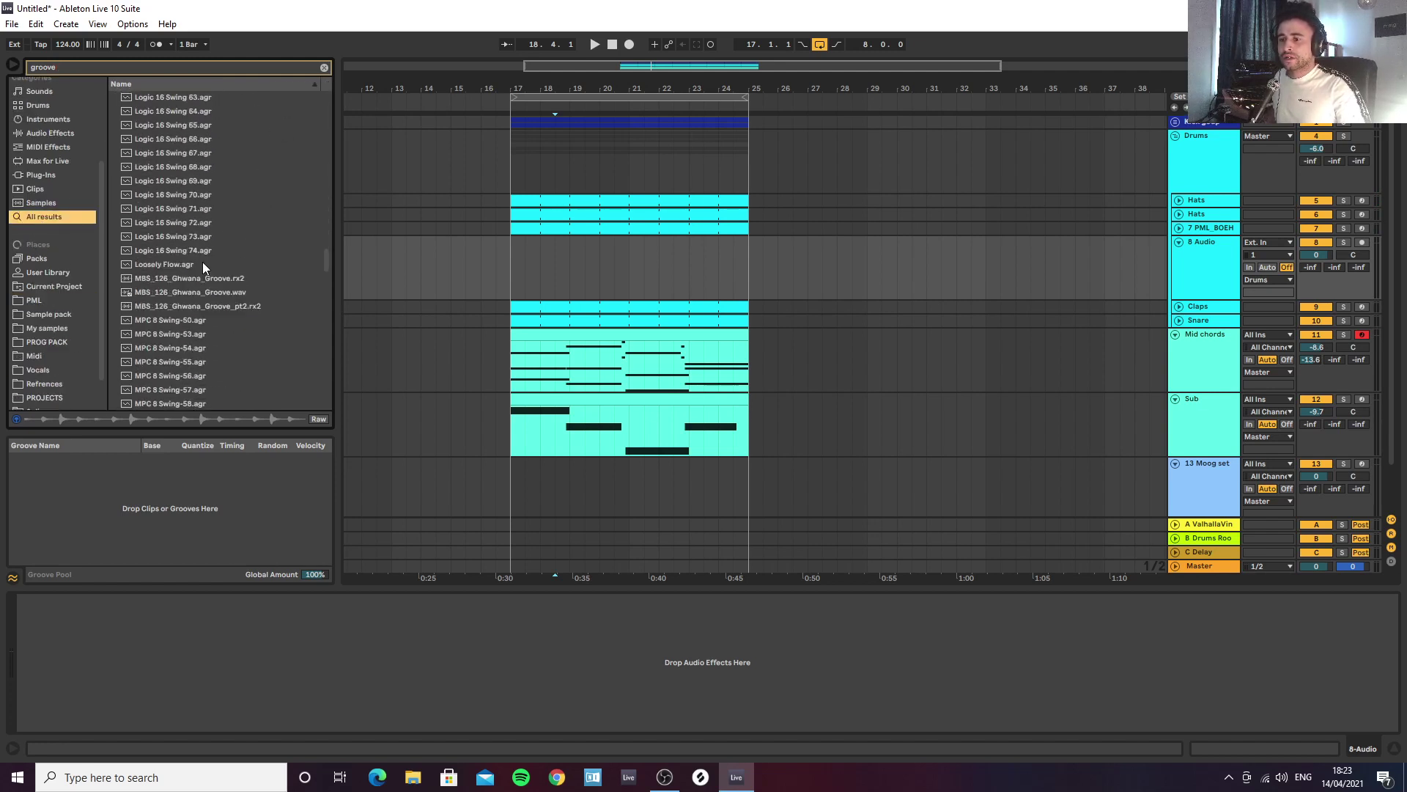
scroll(202, 261, down, 12)
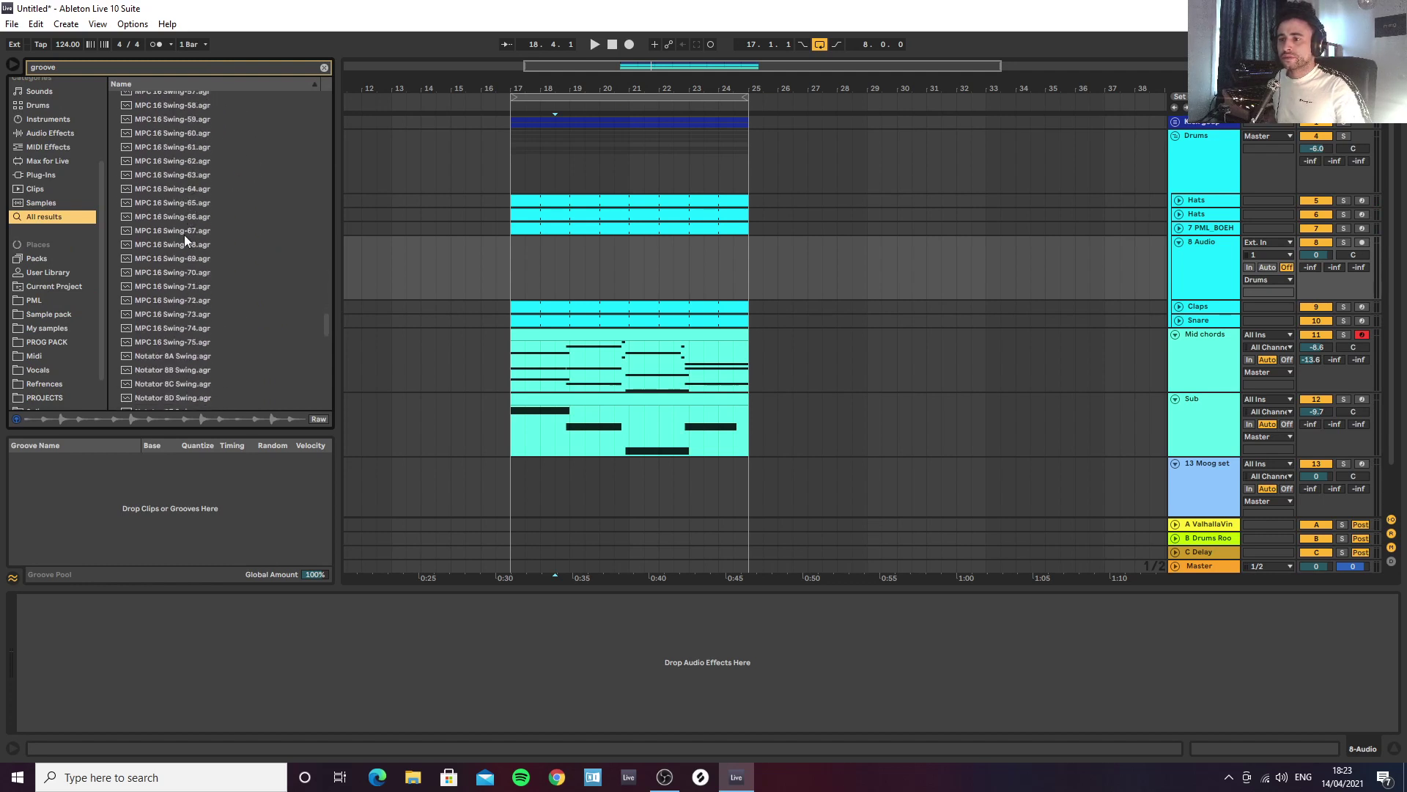
scroll(185, 250, up, 3)
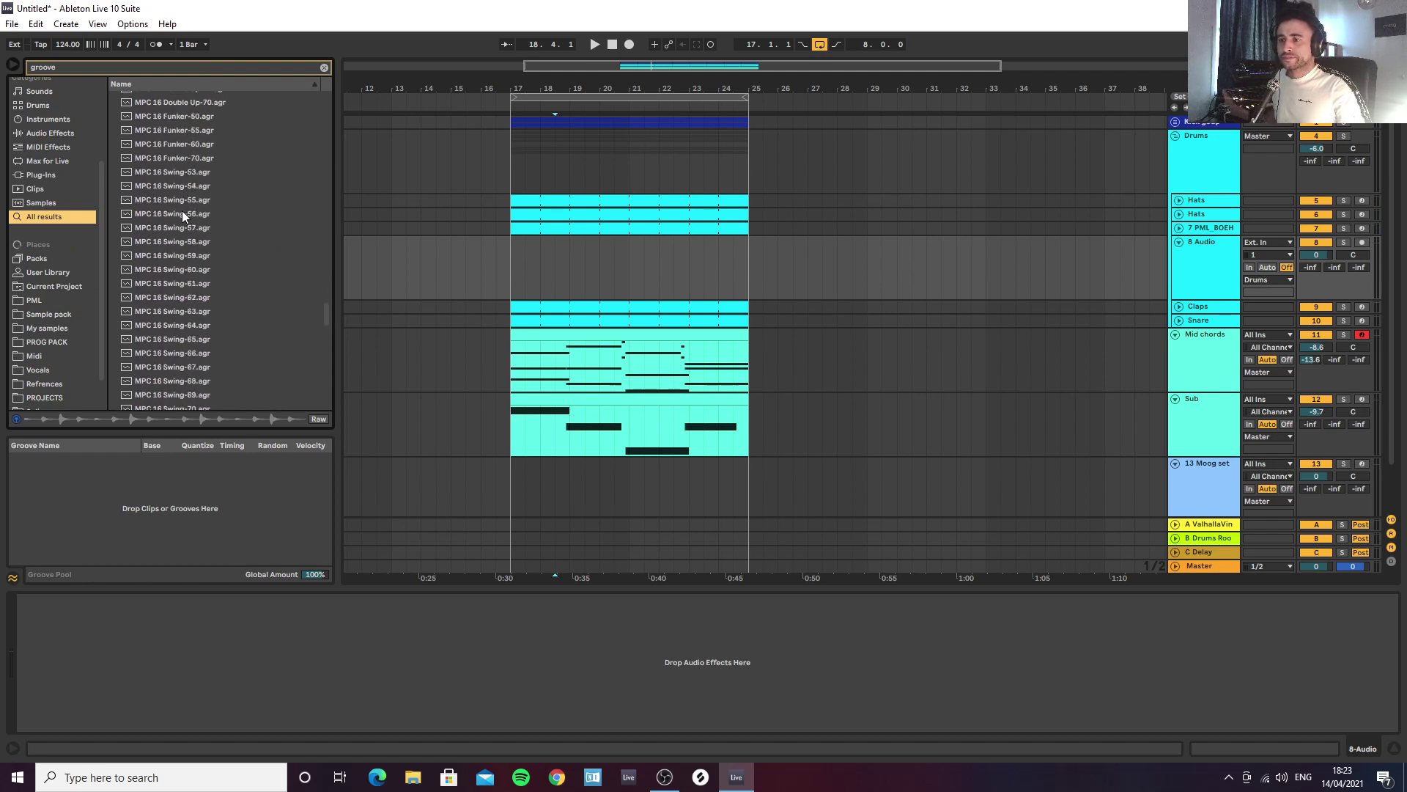
click(190, 173)
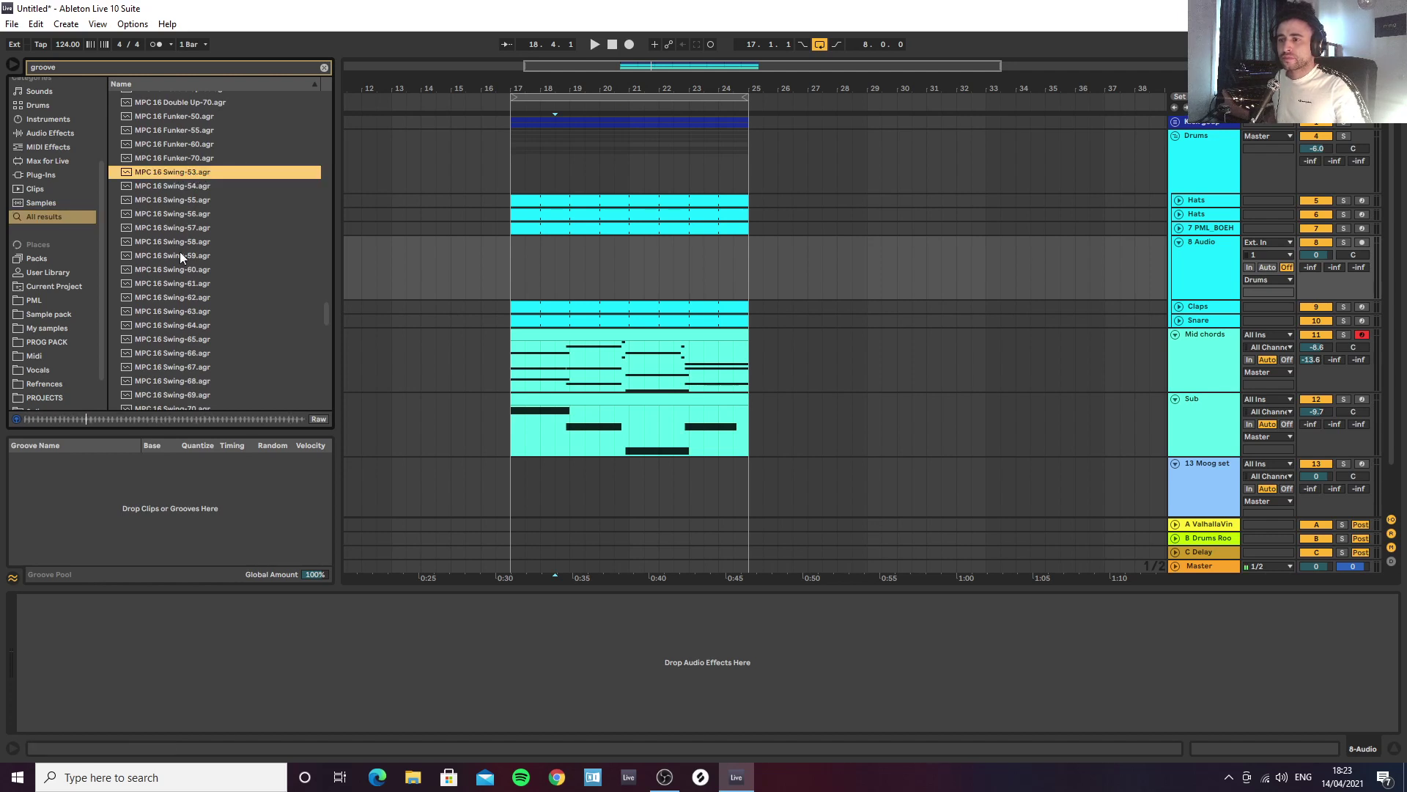
click(188, 309)
click(178, 338)
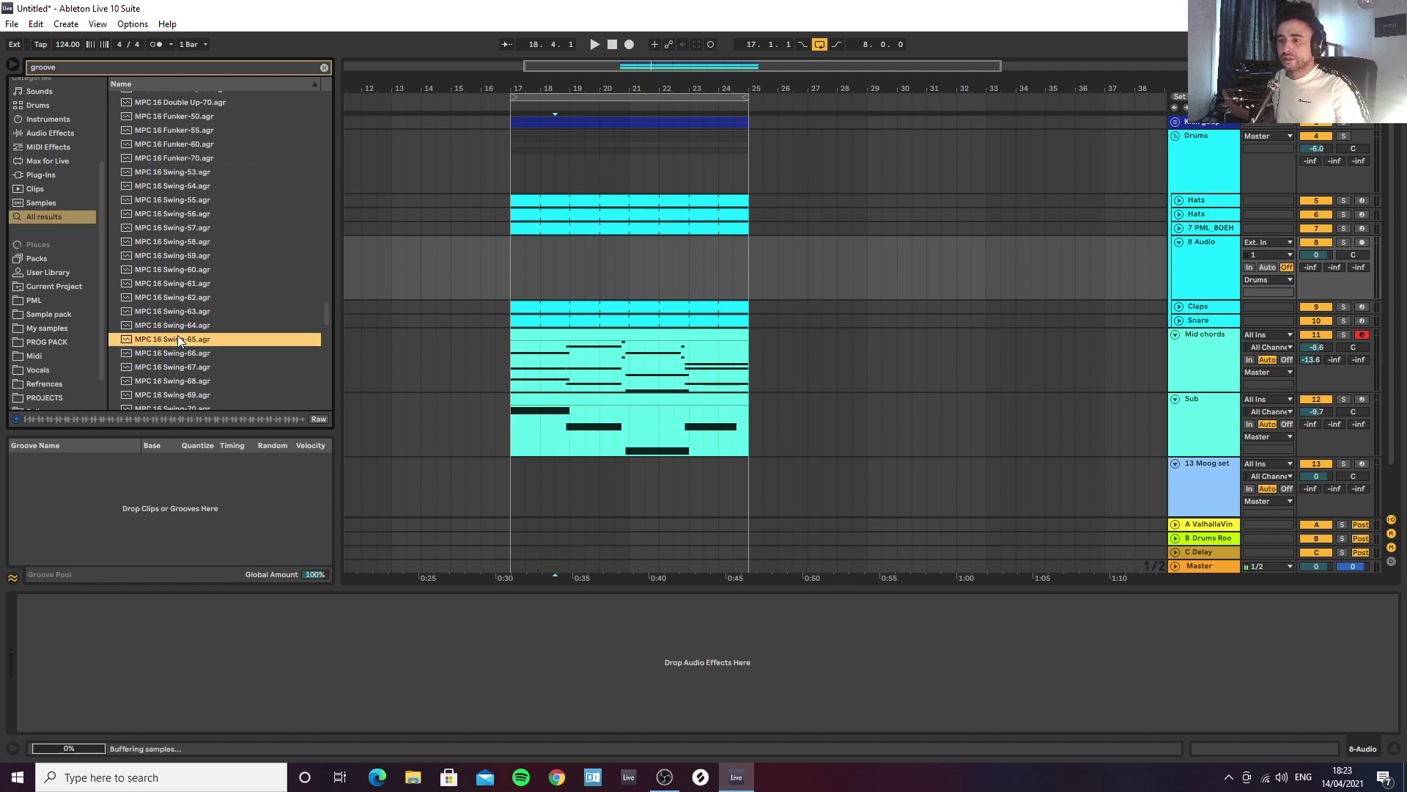
drag(505, 301, 508, 302)
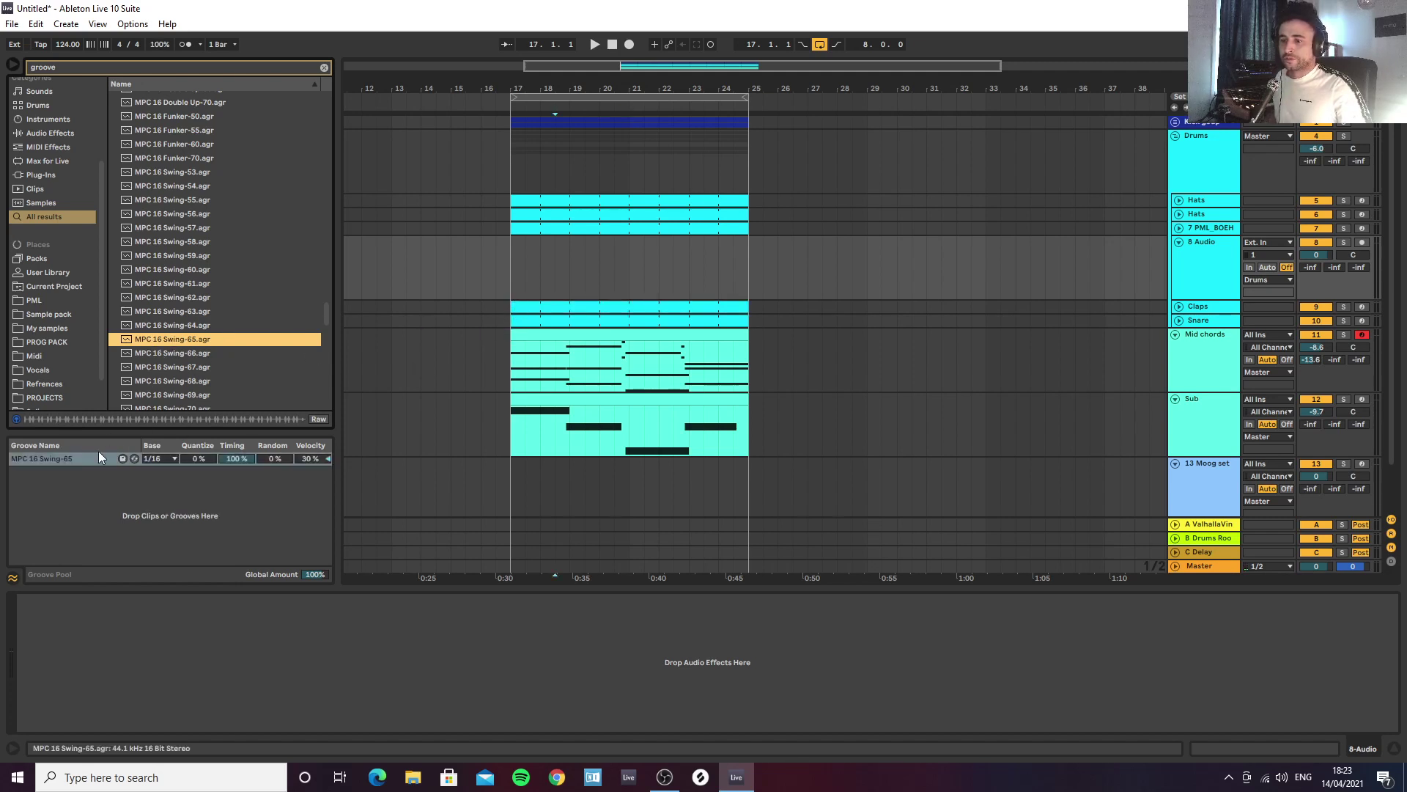
click(90, 457)
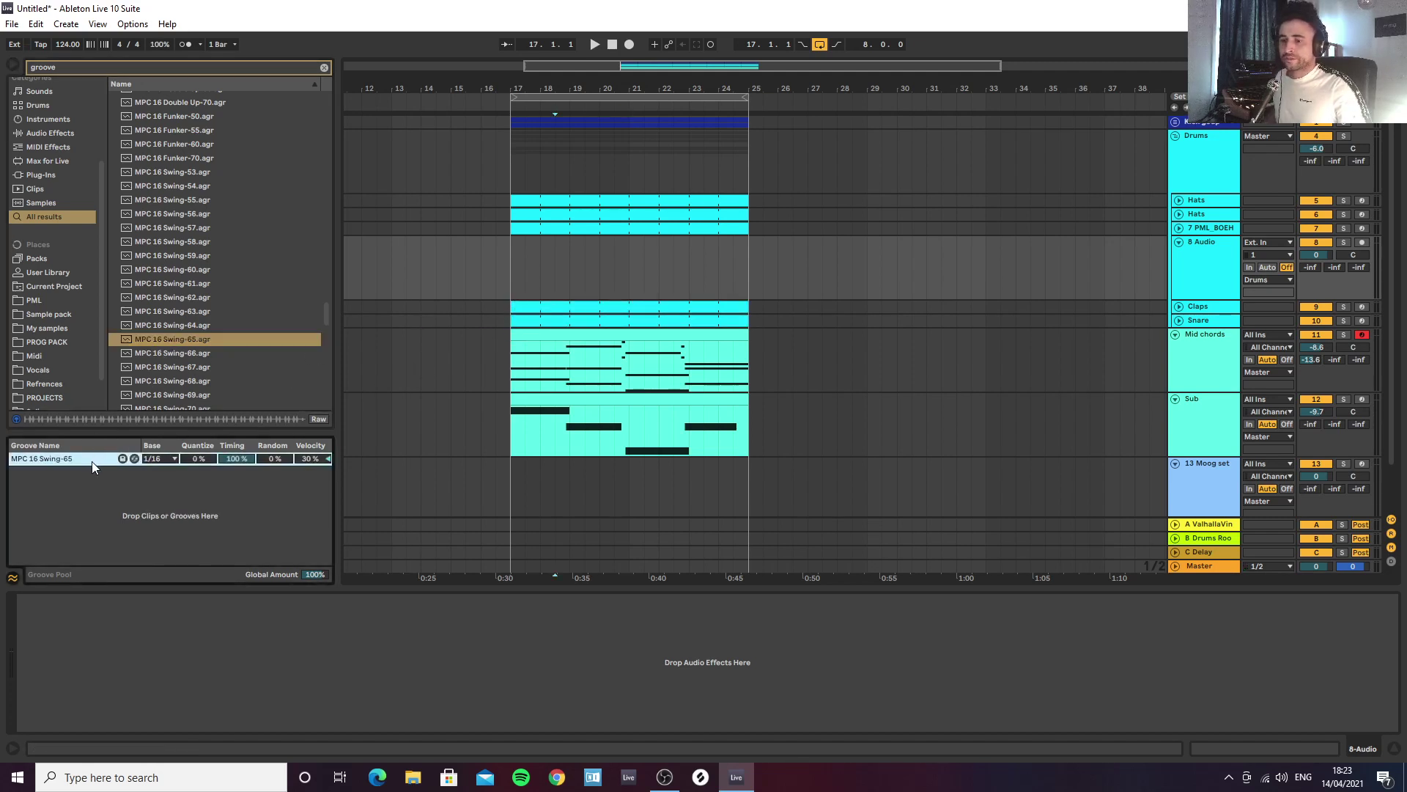
Step: Apply MPC 16 Swing-65 to the shaker clip and, during playback, set the groove's timing to 79% and quantize to 16%
drag(578, 171, 542, 219)
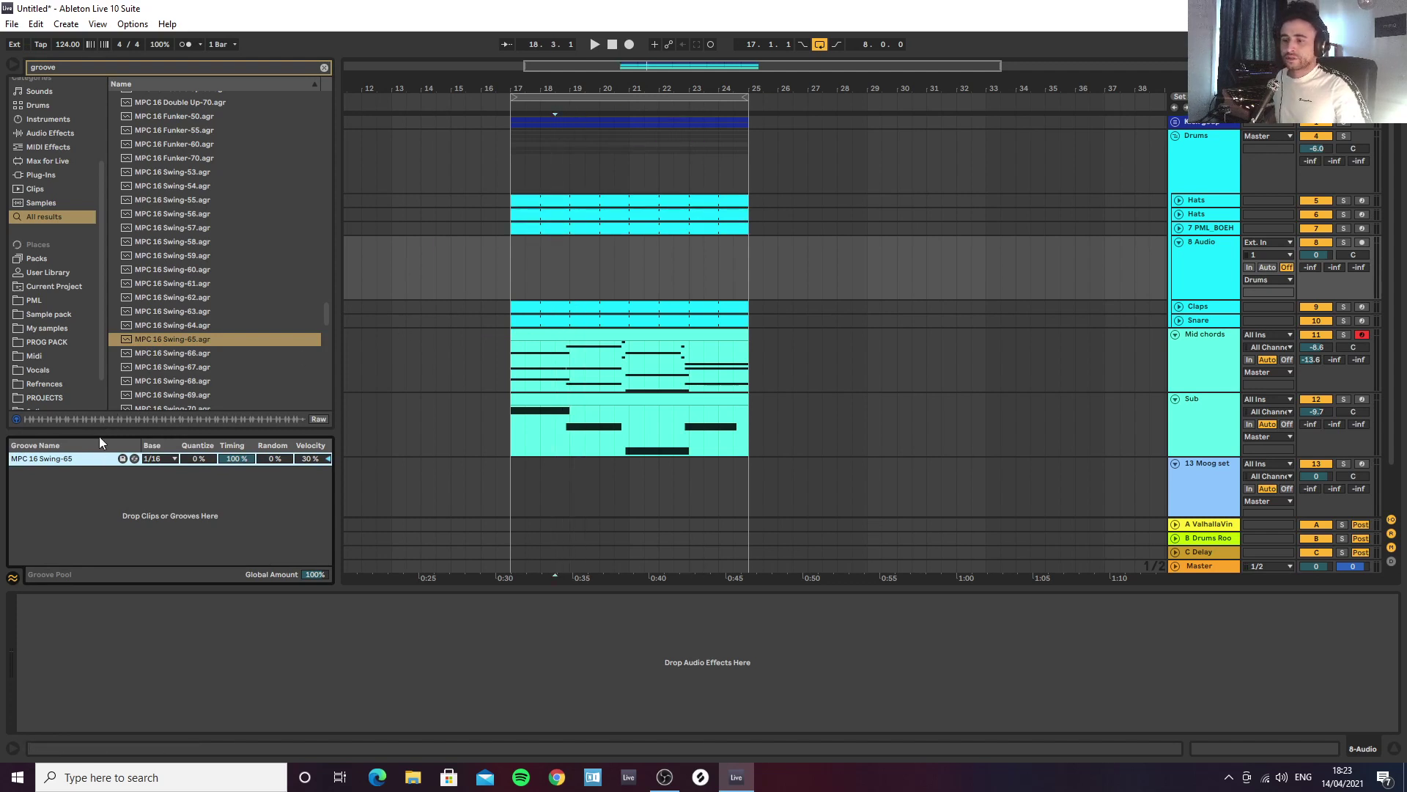
drag(157, 427, 541, 227)
key(space)
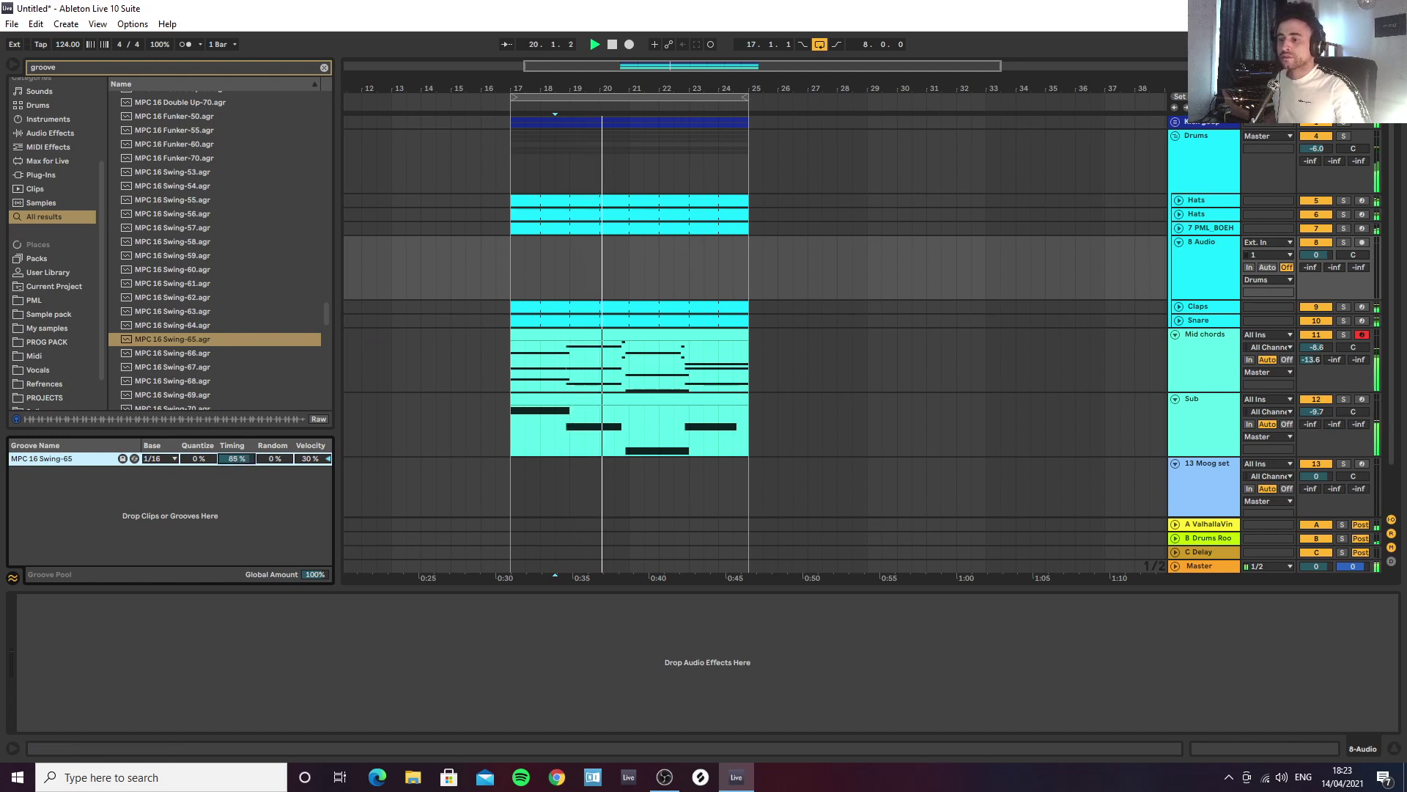
drag(199, 458, 198, 452)
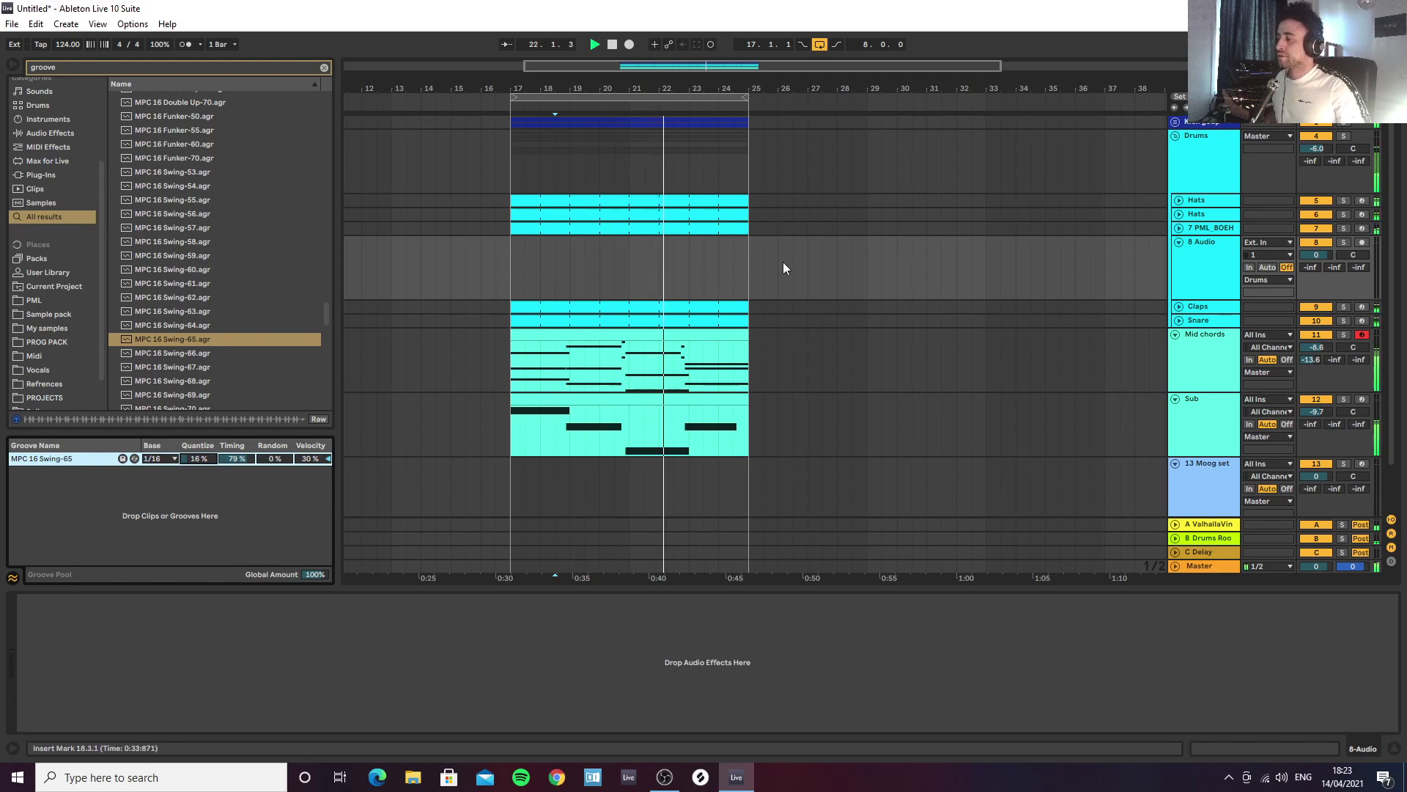
Step: Unfold the PML_BOEHMER shaker track, rename it Shaker, and stop playback
click(1179, 228)
click(1210, 266)
key(space)
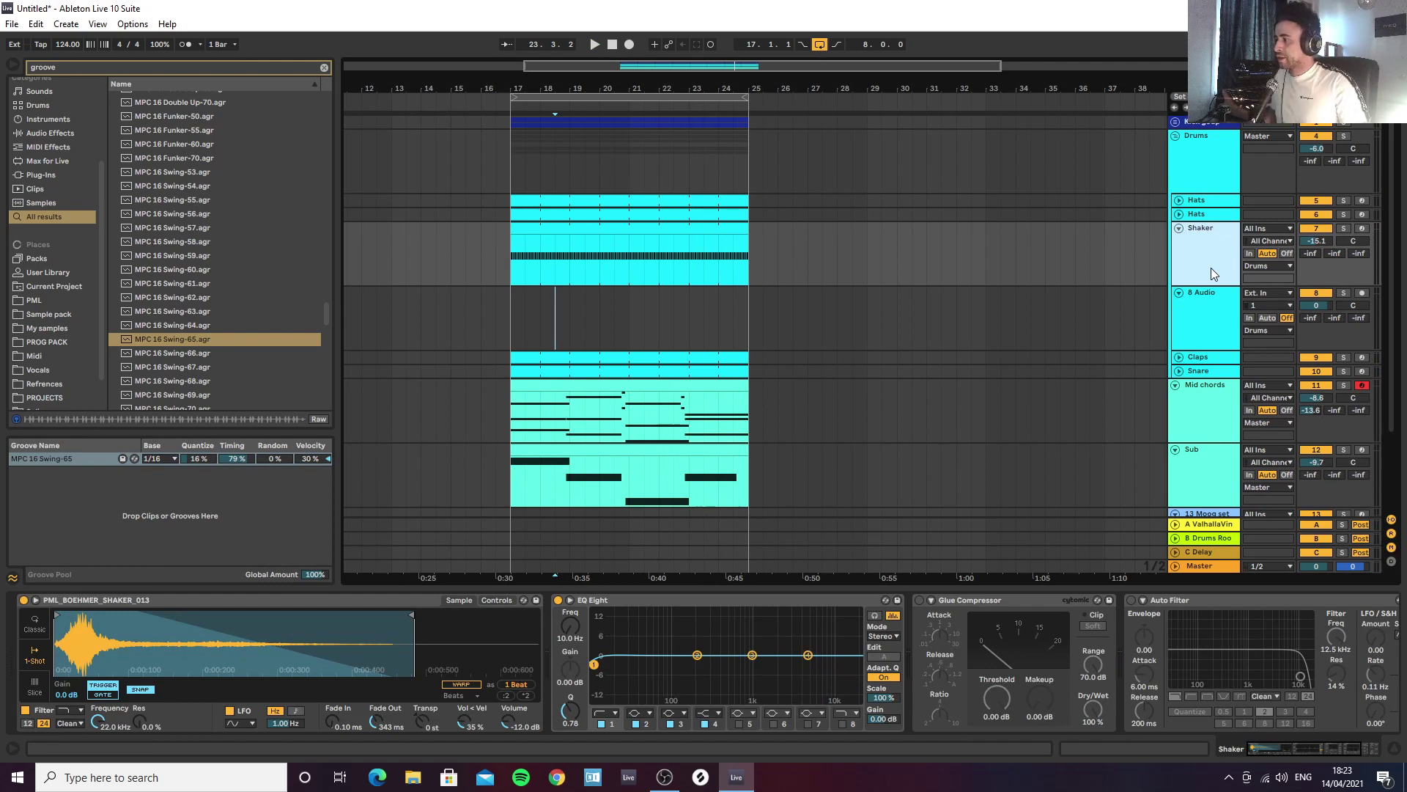
Step: Delete the Shaker track's Glue Compressor, undo the deletion, and switch the compressor on
click(1104, 271)
click(1006, 597)
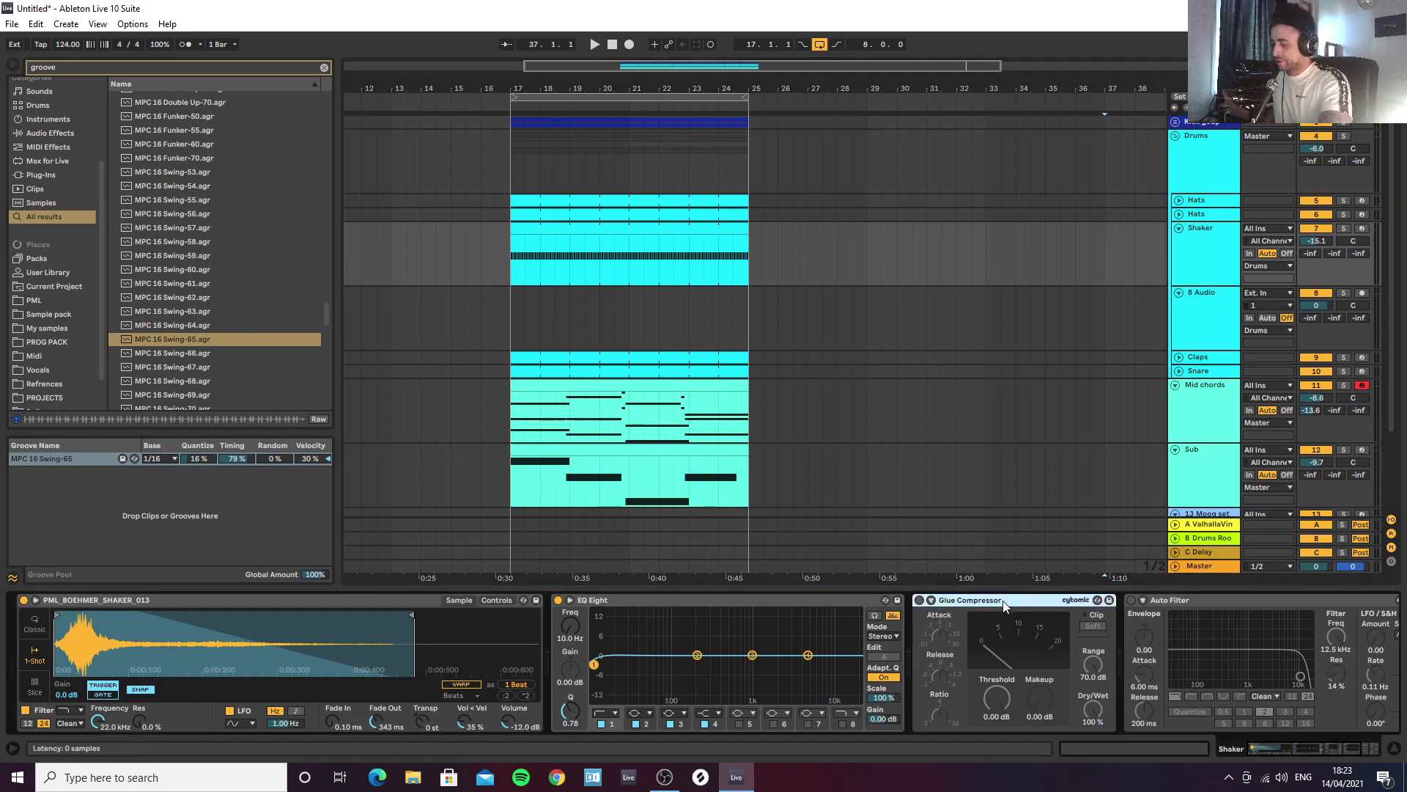
key(Delete)
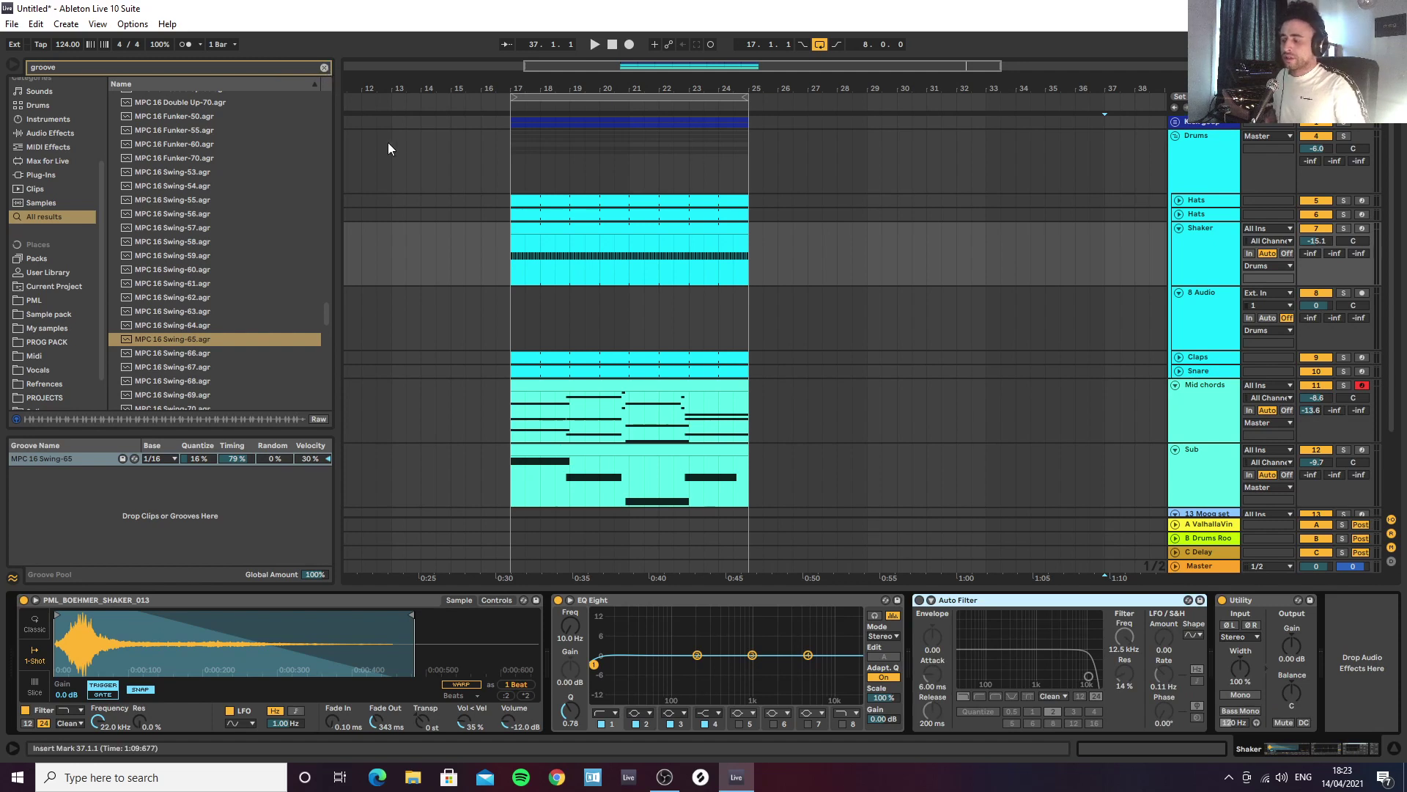
key(ctrl+z)
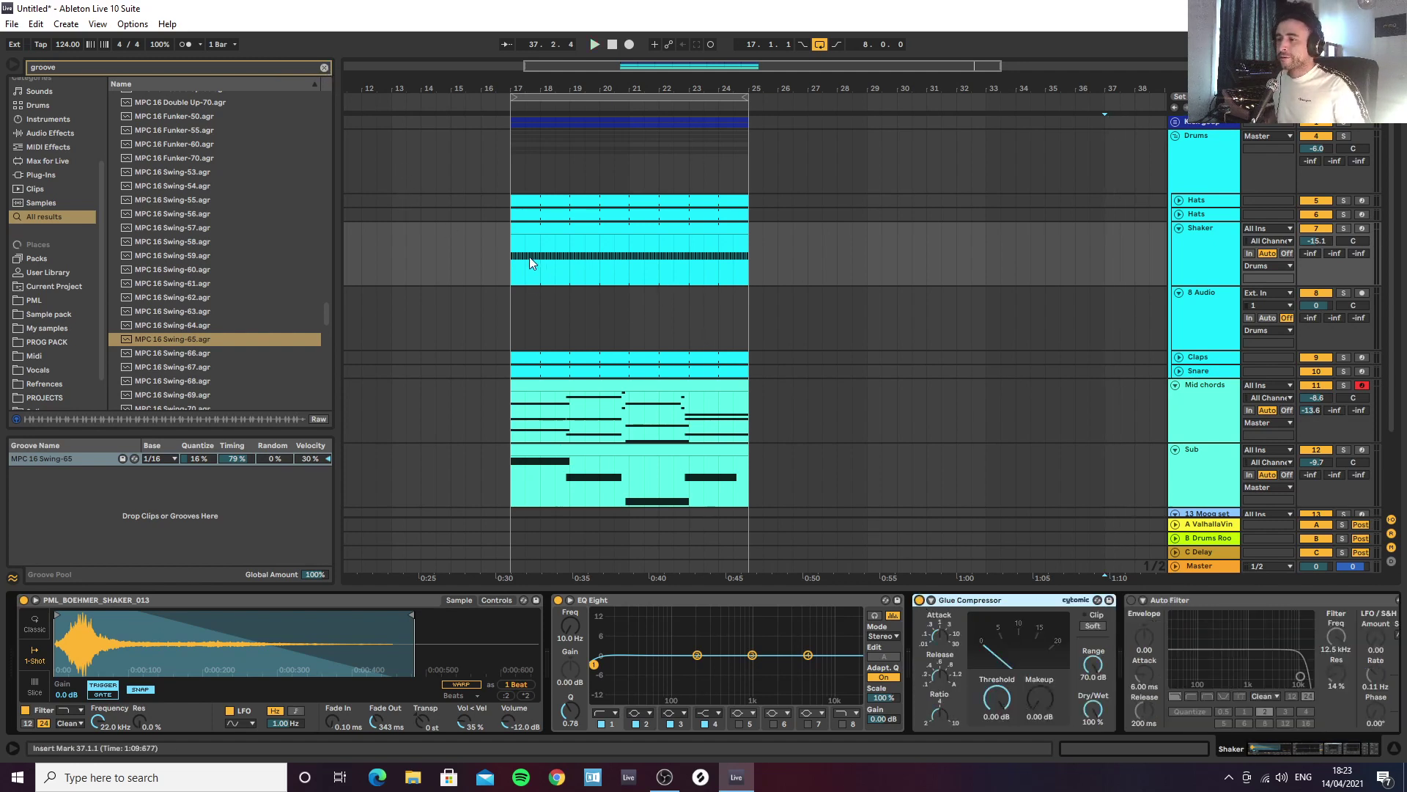
Step: Play the loop from bar 17 and raise the low-cut band of the Shaker's EQ Eight to 1000 Hz
click(508, 259)
key(space)
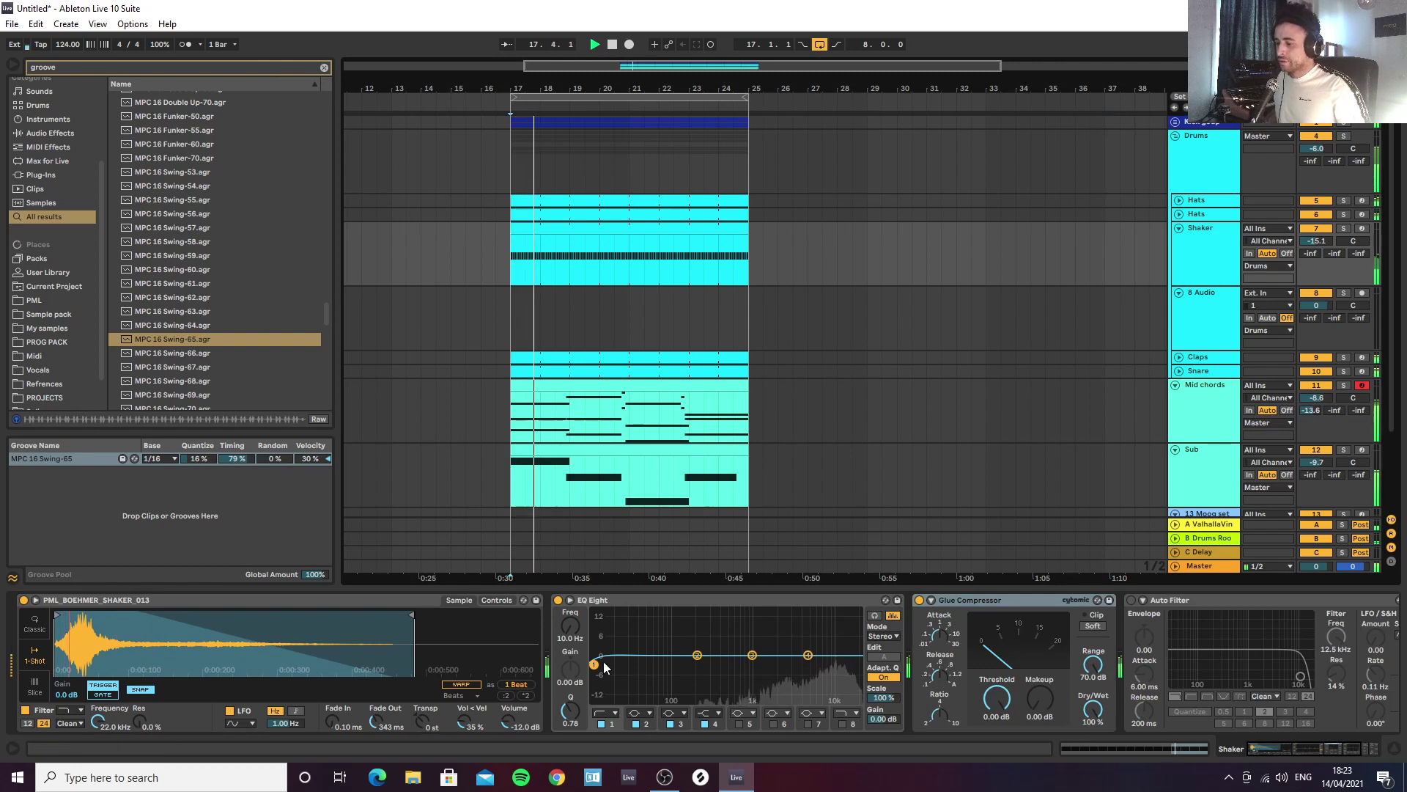
drag(594, 664, 752, 668)
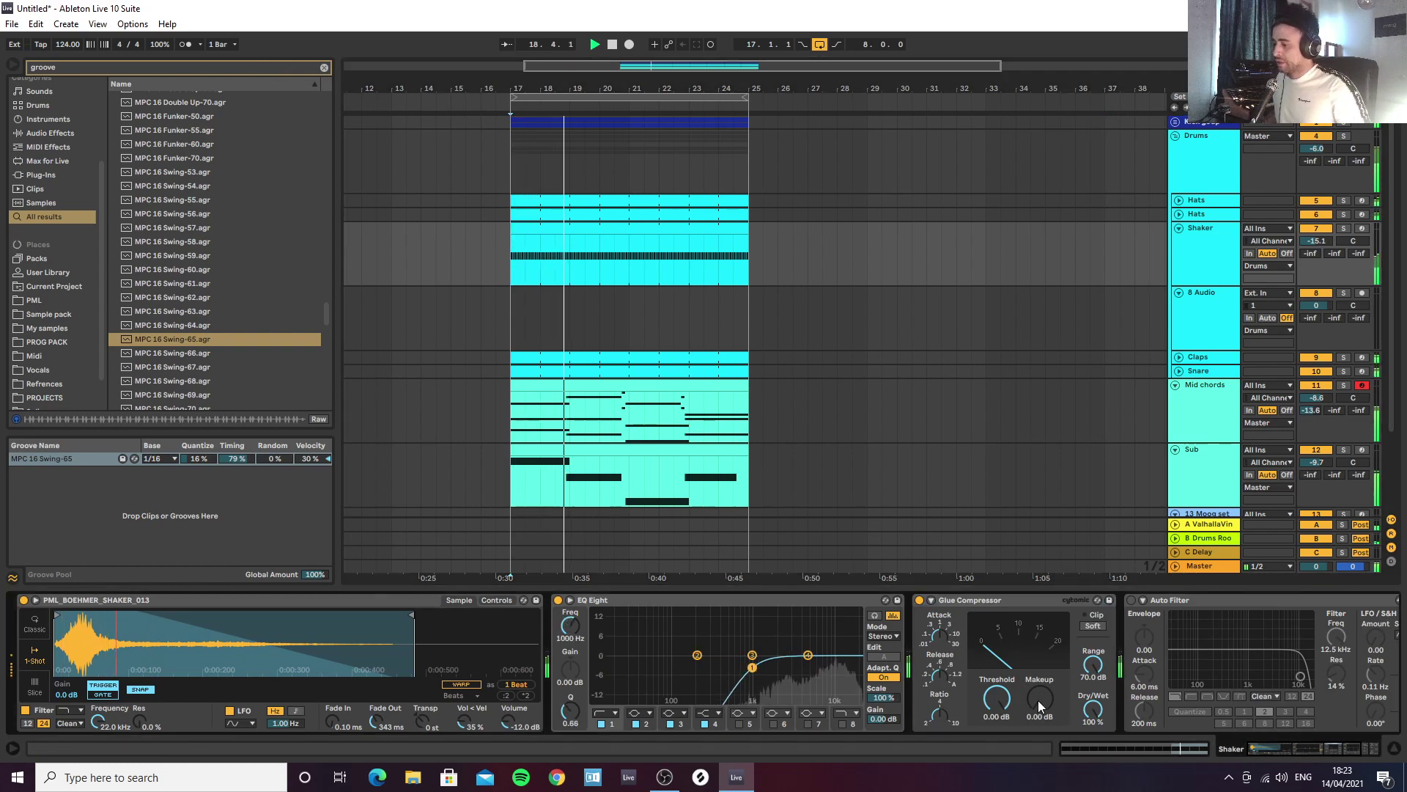
Step: Set the Shaker's Glue Compressor to 3.81 dB makeup and a -24.4 dB threshold
drag(1039, 706, 1039, 688)
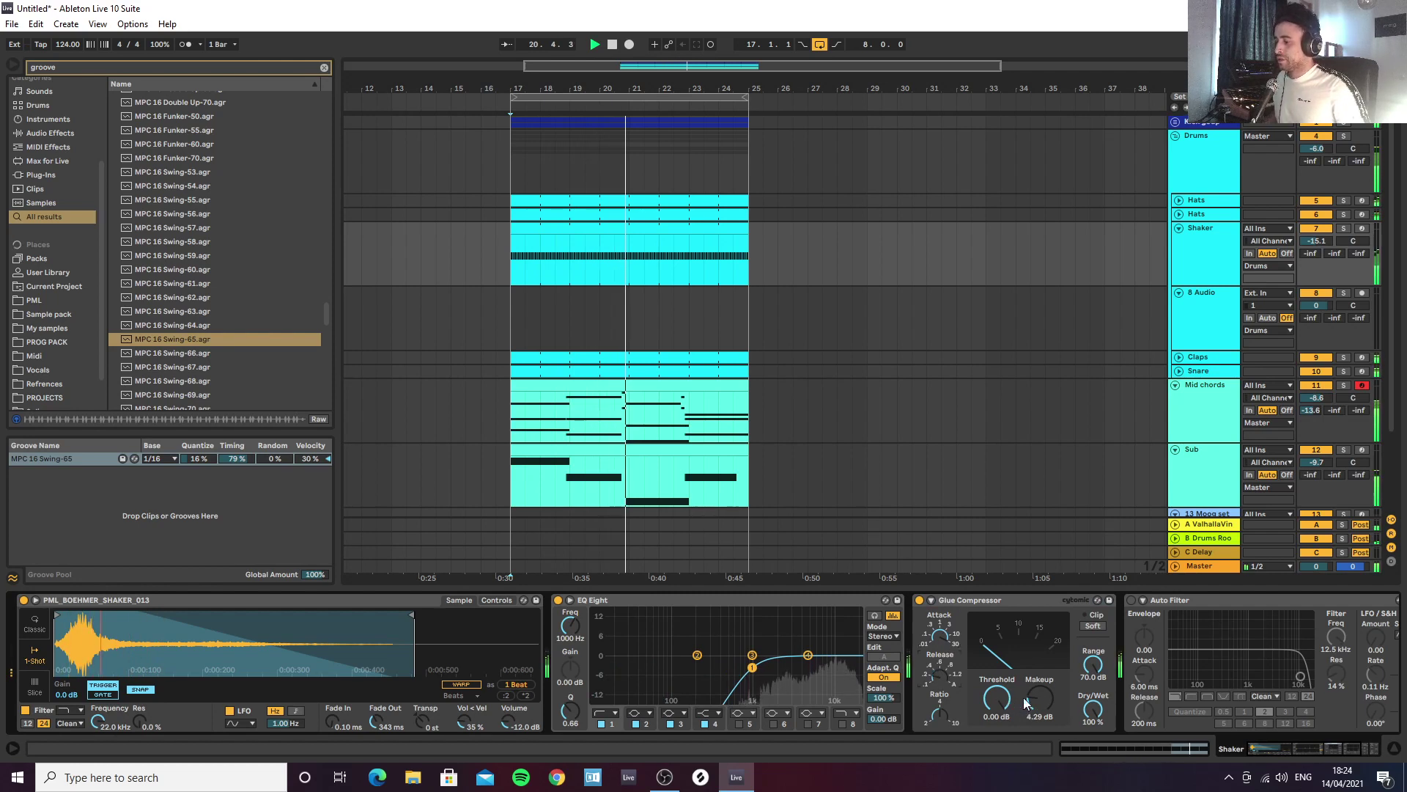
drag(1039, 700, 1009, 744)
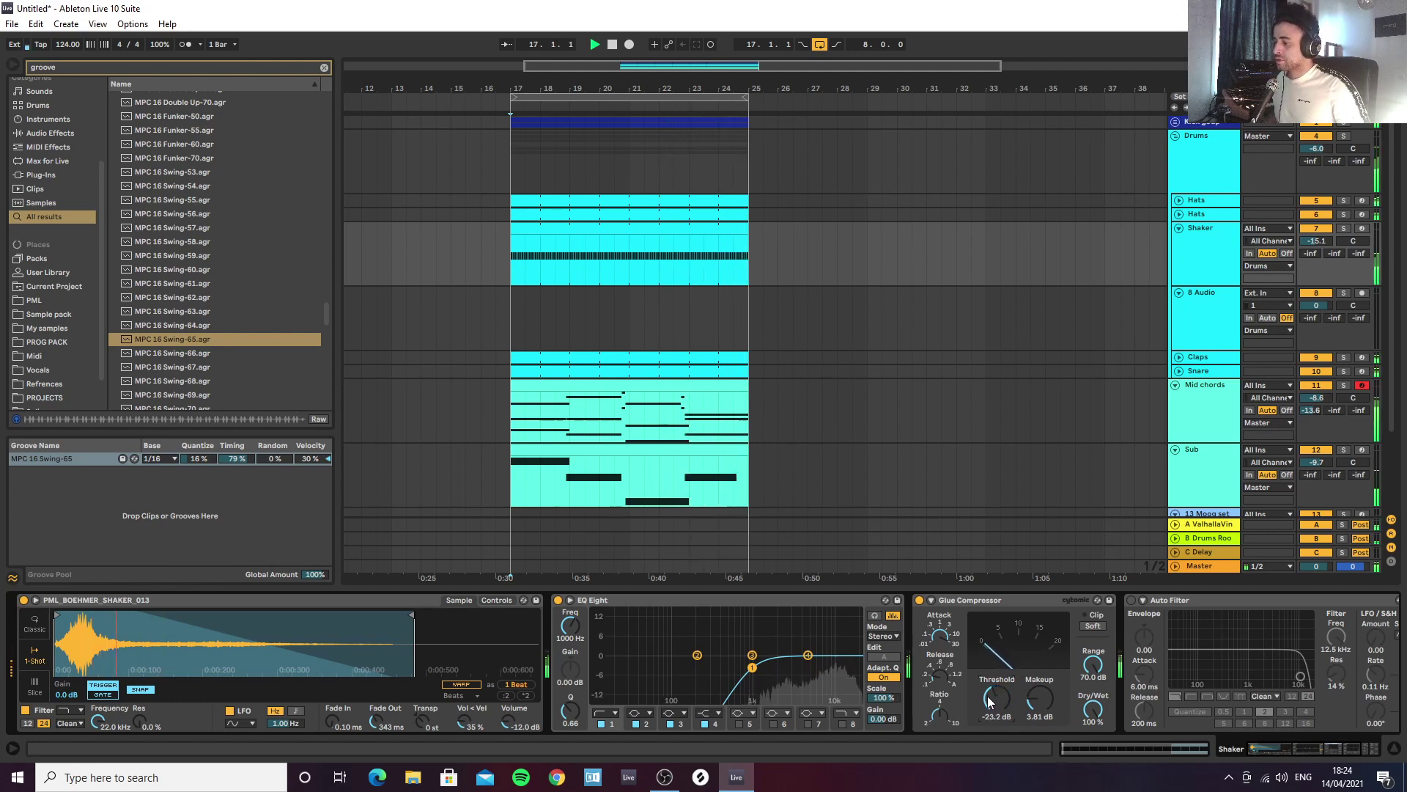
drag(1009, 696, 1008, 698)
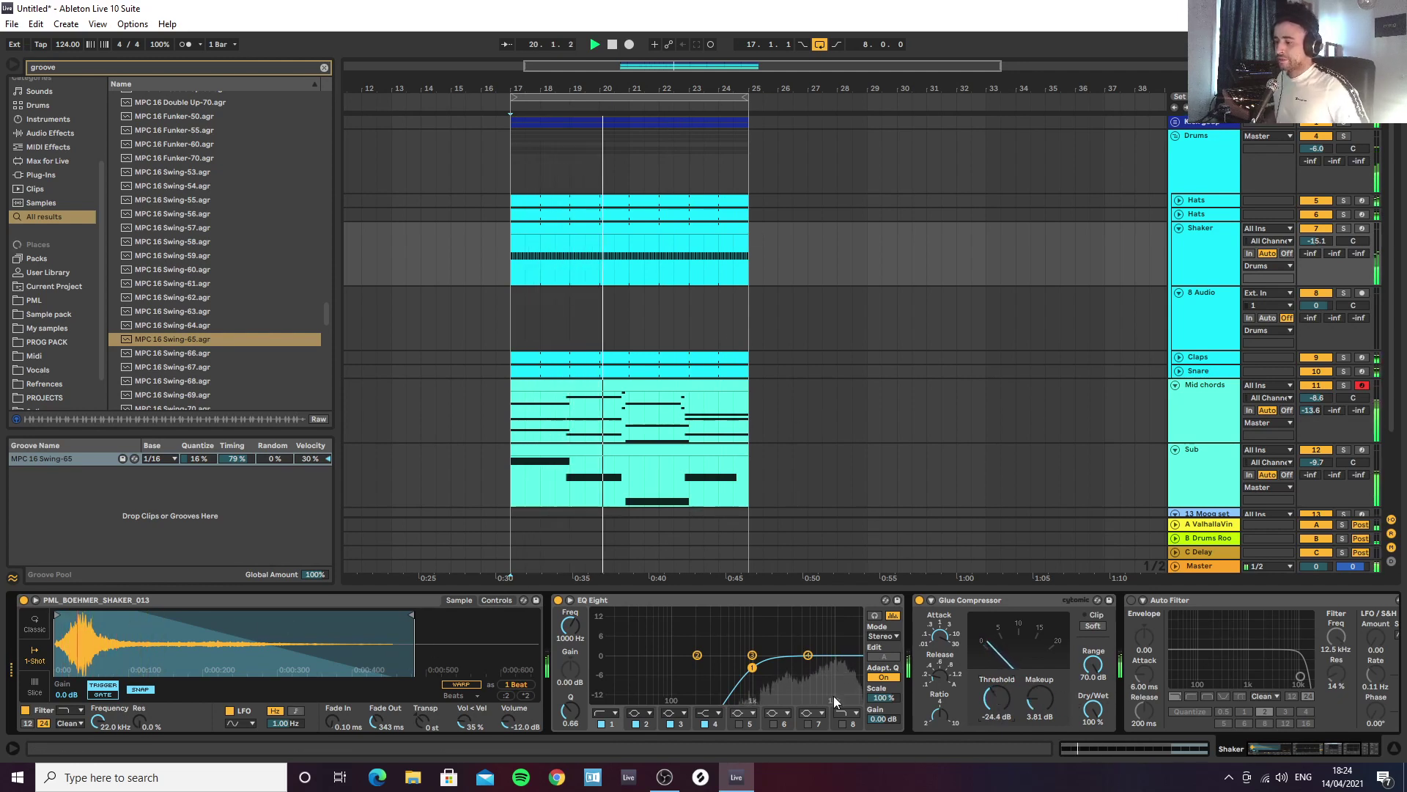
Step: Boost band 3 of the Shaker's EQ Eight and set band 4 to about 5.05 kHz at -0.37 dB
drag(752, 654, 785, 645)
click(808, 655)
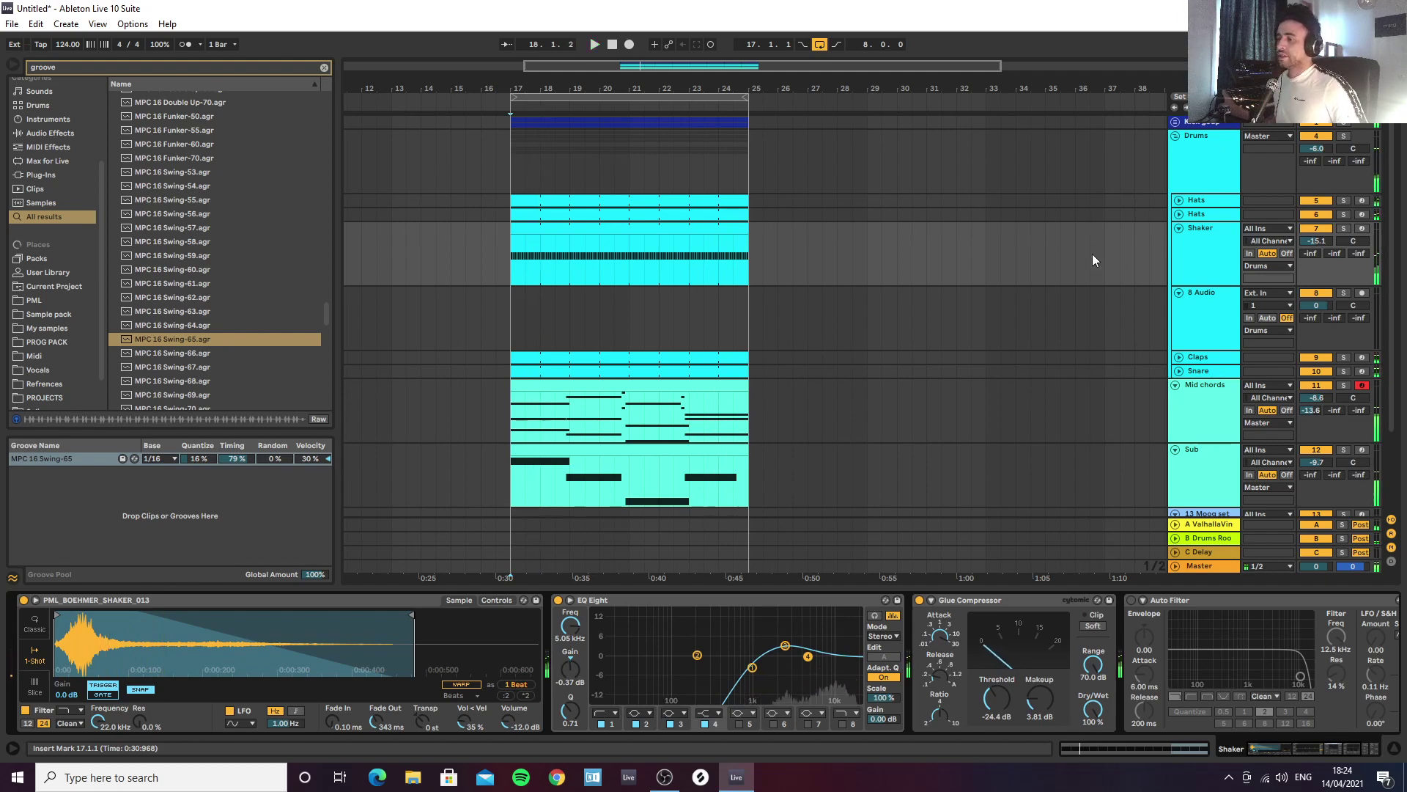
Step: Select the Shaker track, search the browser for "comp", and add a Compressor at the end of its device chain
click(1189, 276)
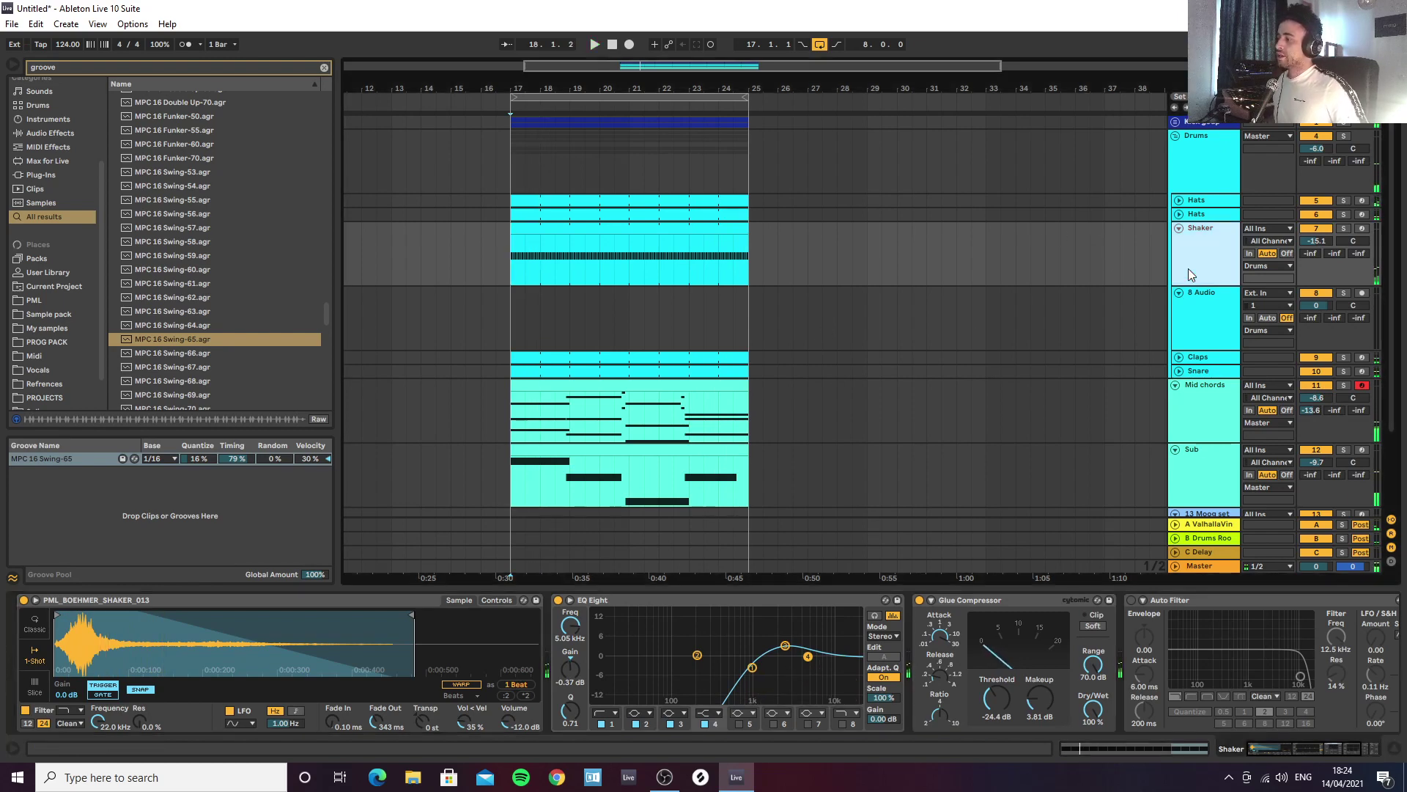
click(323, 69)
text(comp)
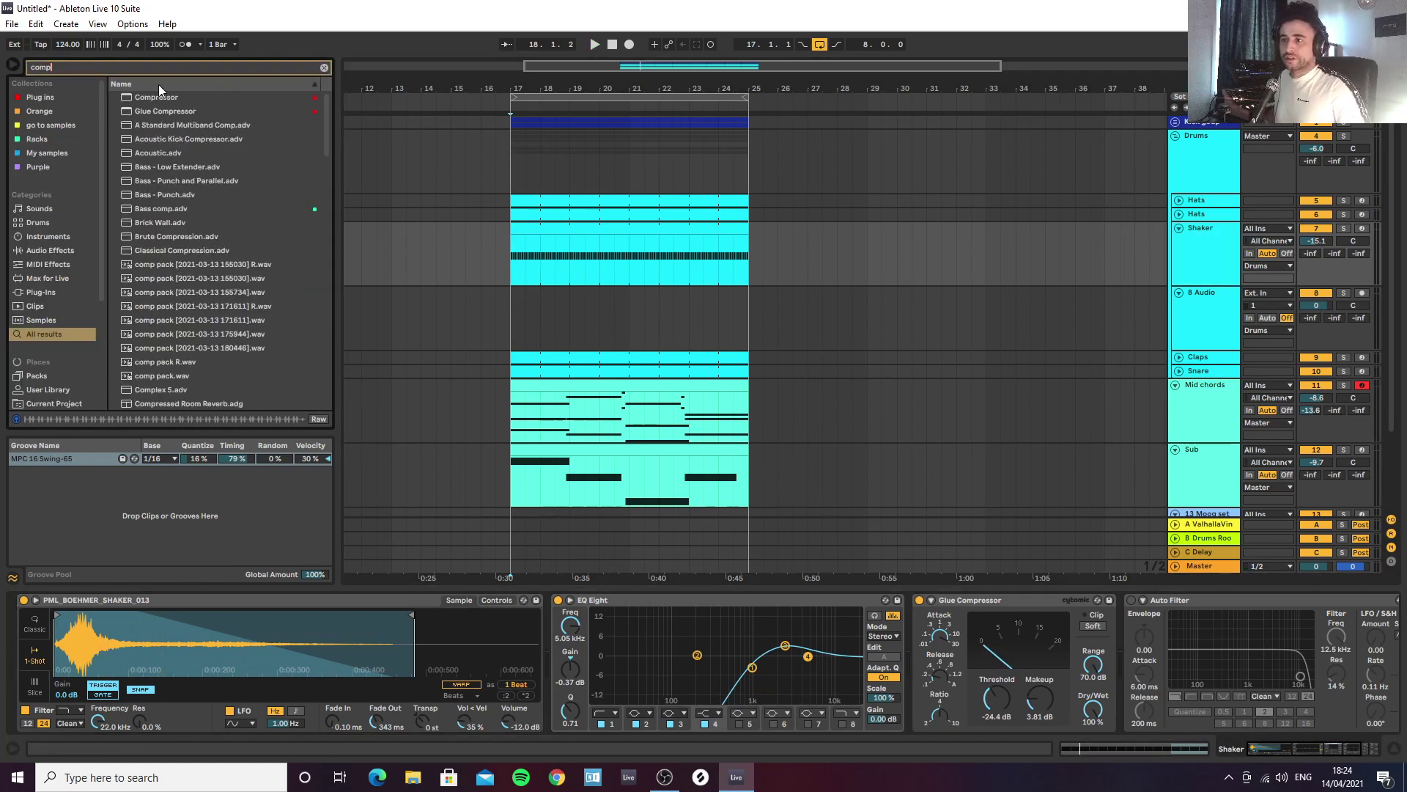
double_click(159, 96)
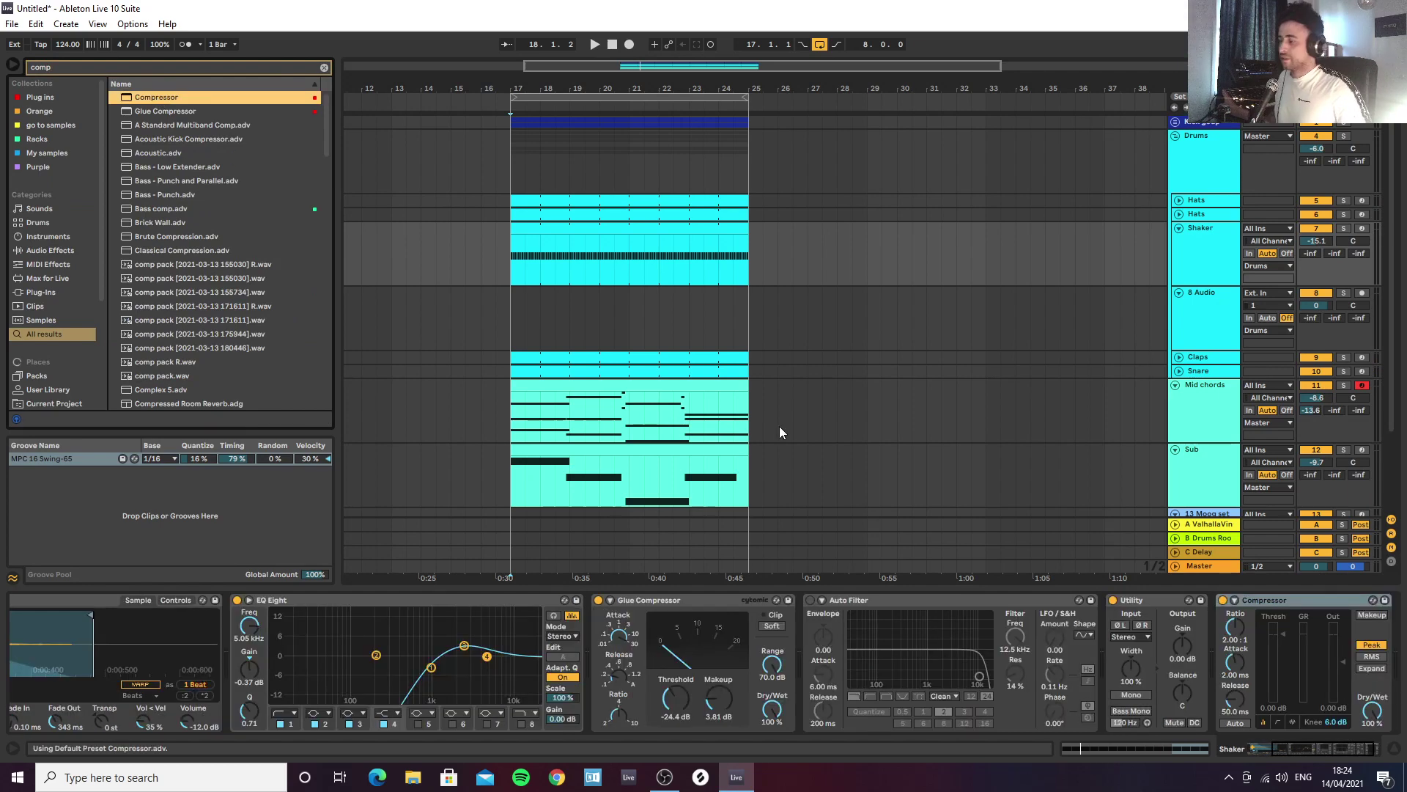
click(1155, 597)
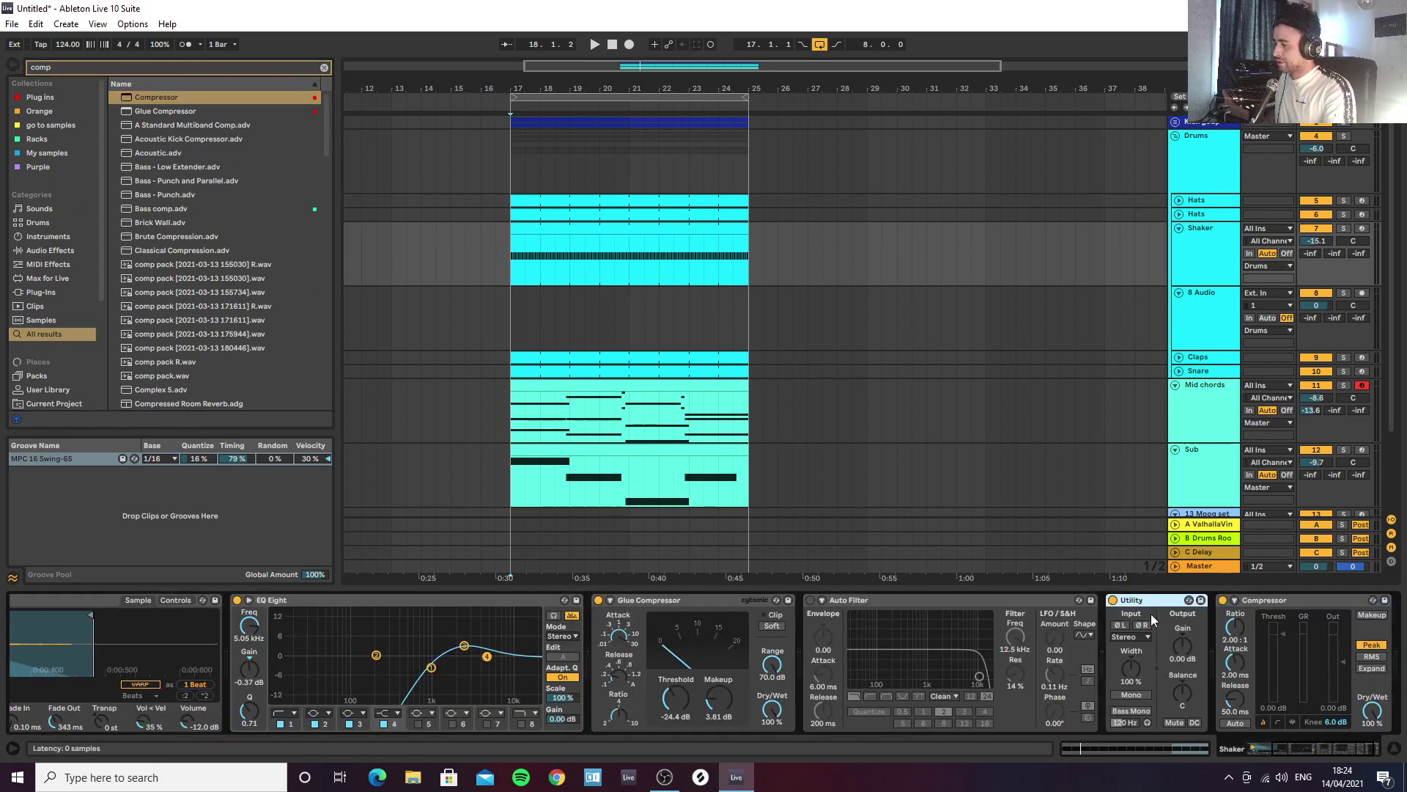
key(Delete)
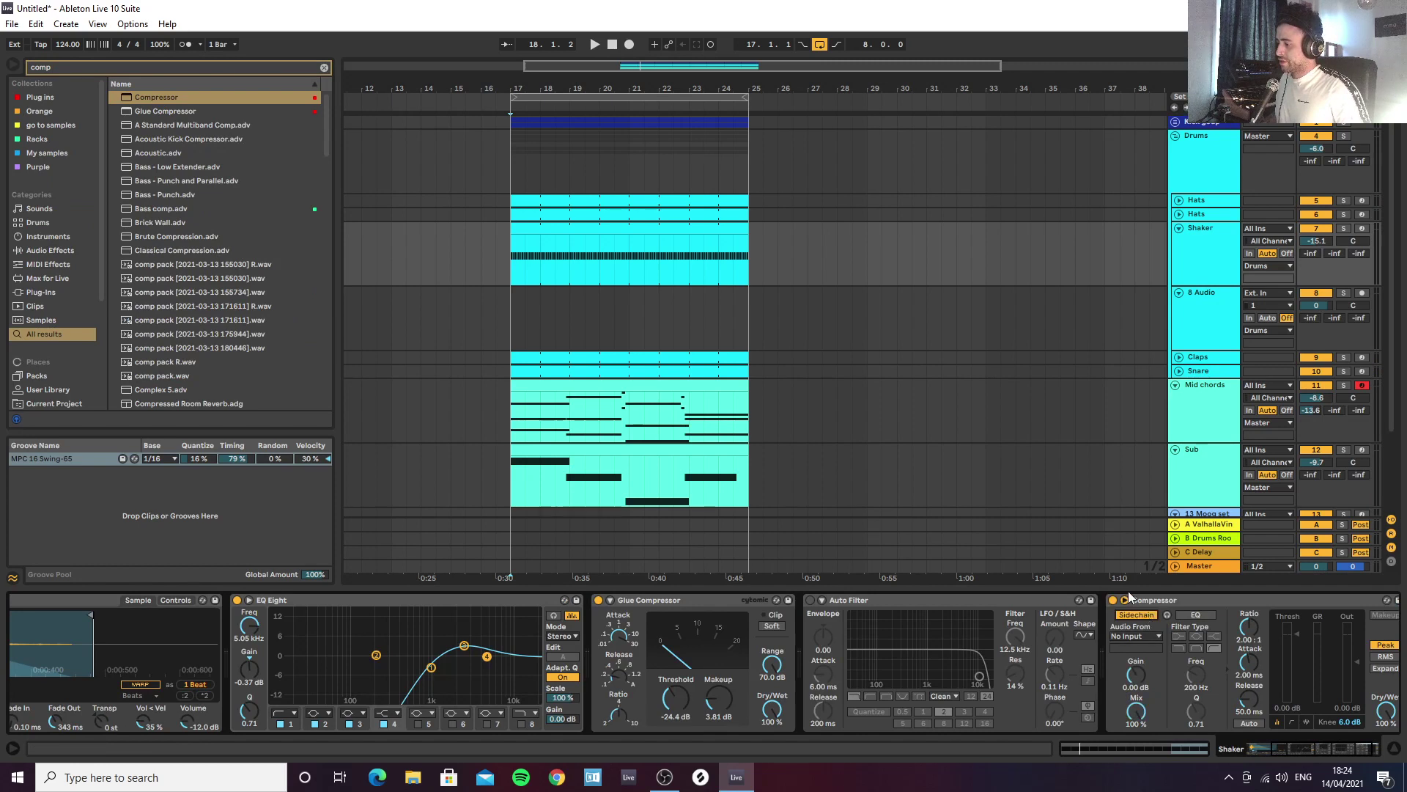
click(1143, 635)
click(1129, 427)
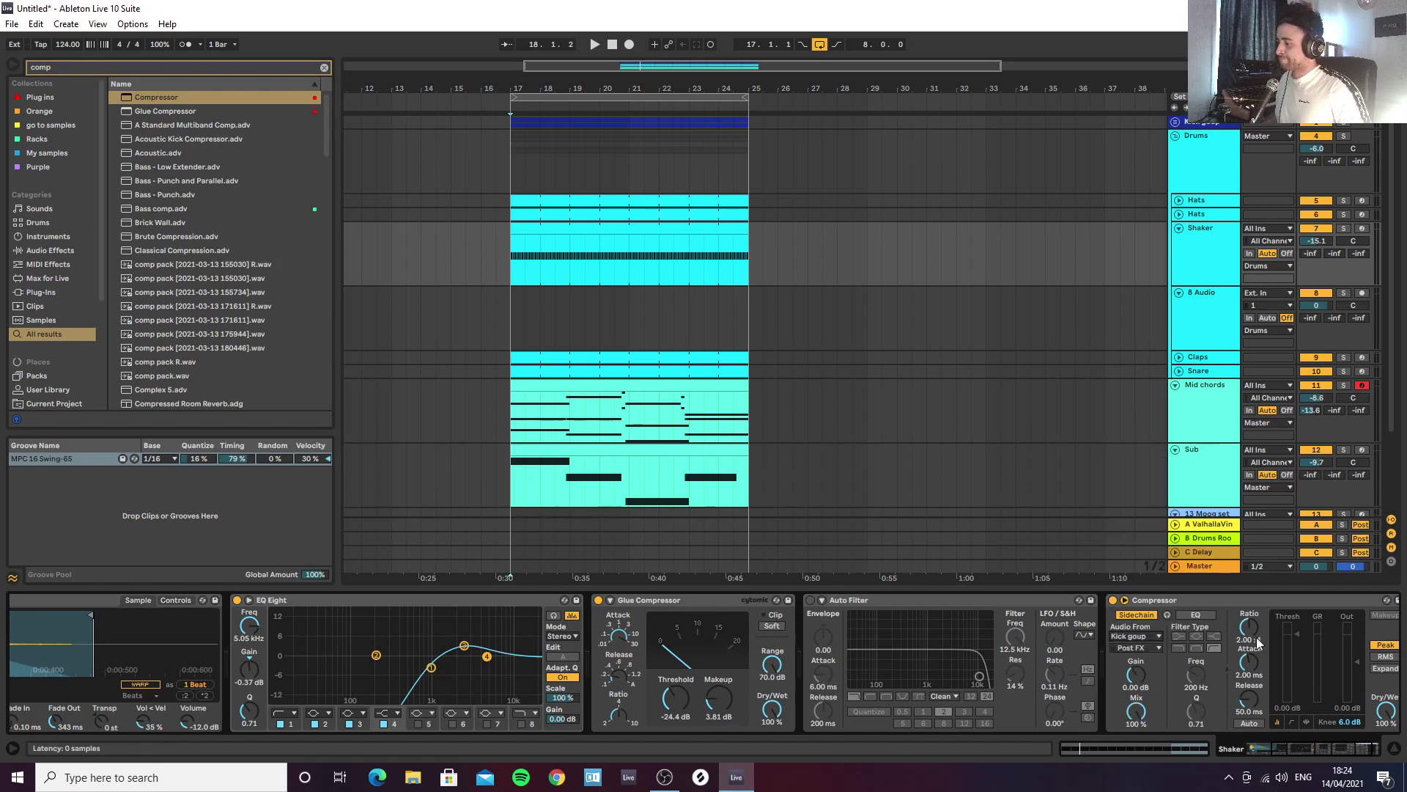
Step: Enable the Shaker Compressor's sidechain EQ at 452 Hz and set an inf:1 ratio, 0.42 ms attack and -23.2 dB threshold while auditioning the loop
click(1197, 615)
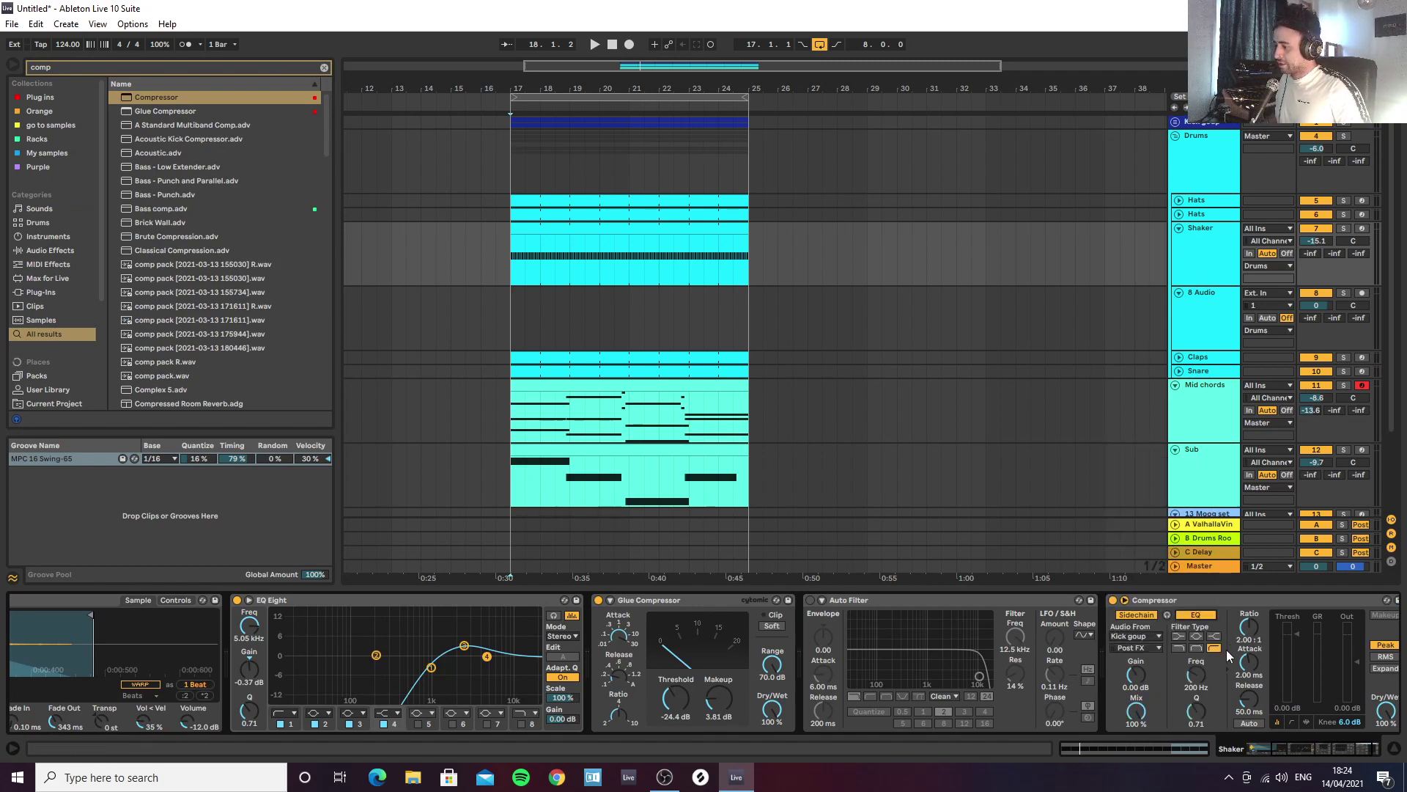
key(space)
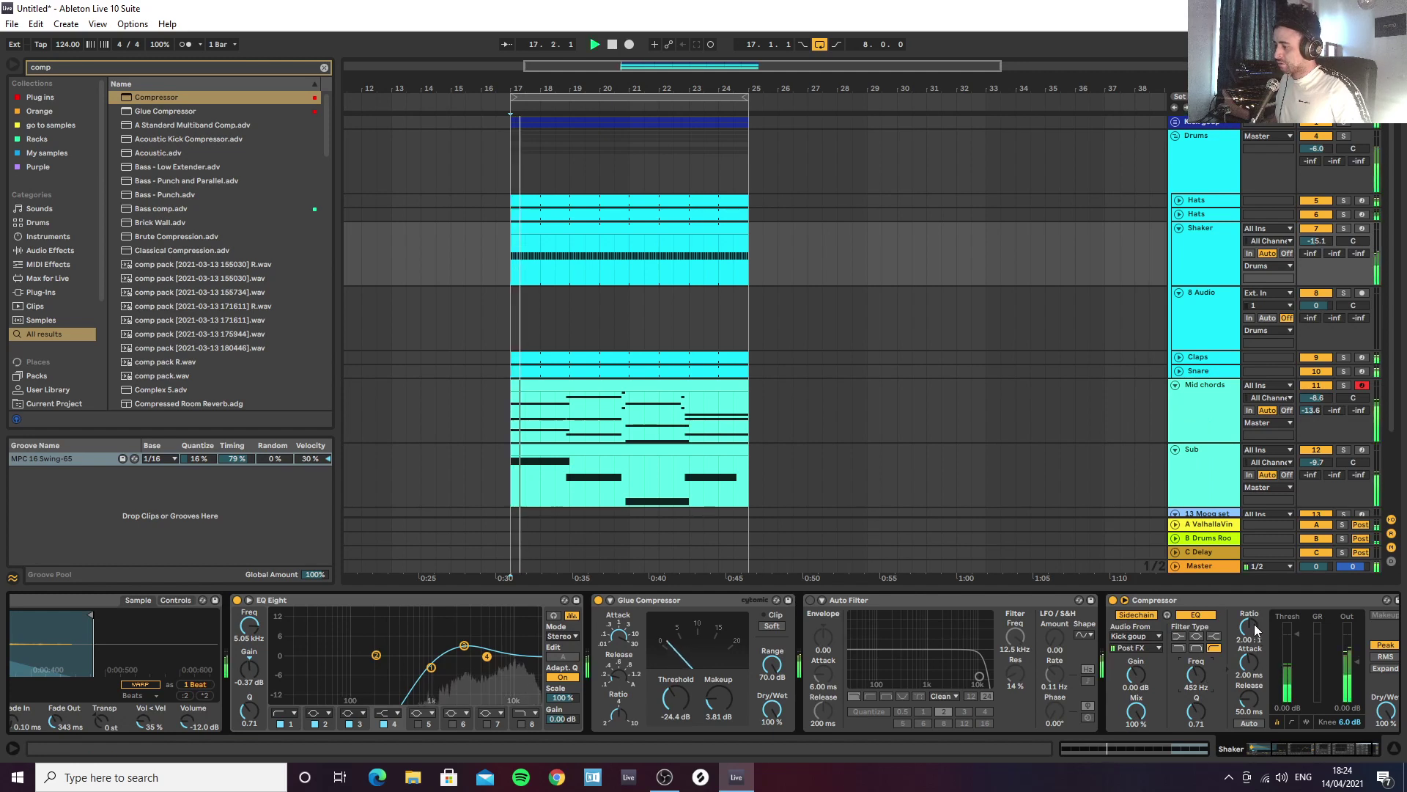
drag(1296, 667, 1297, 675)
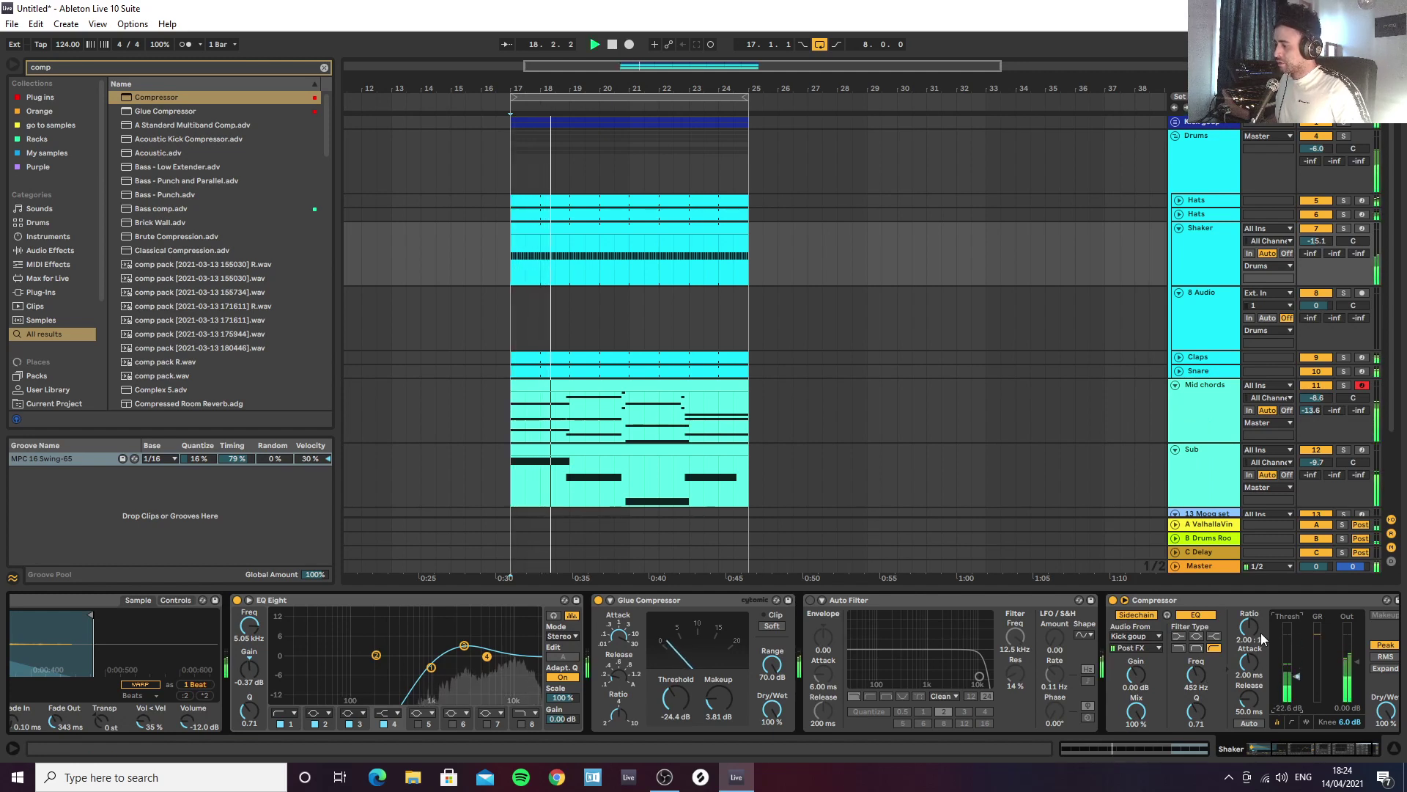
drag(1251, 629, 1251, 550)
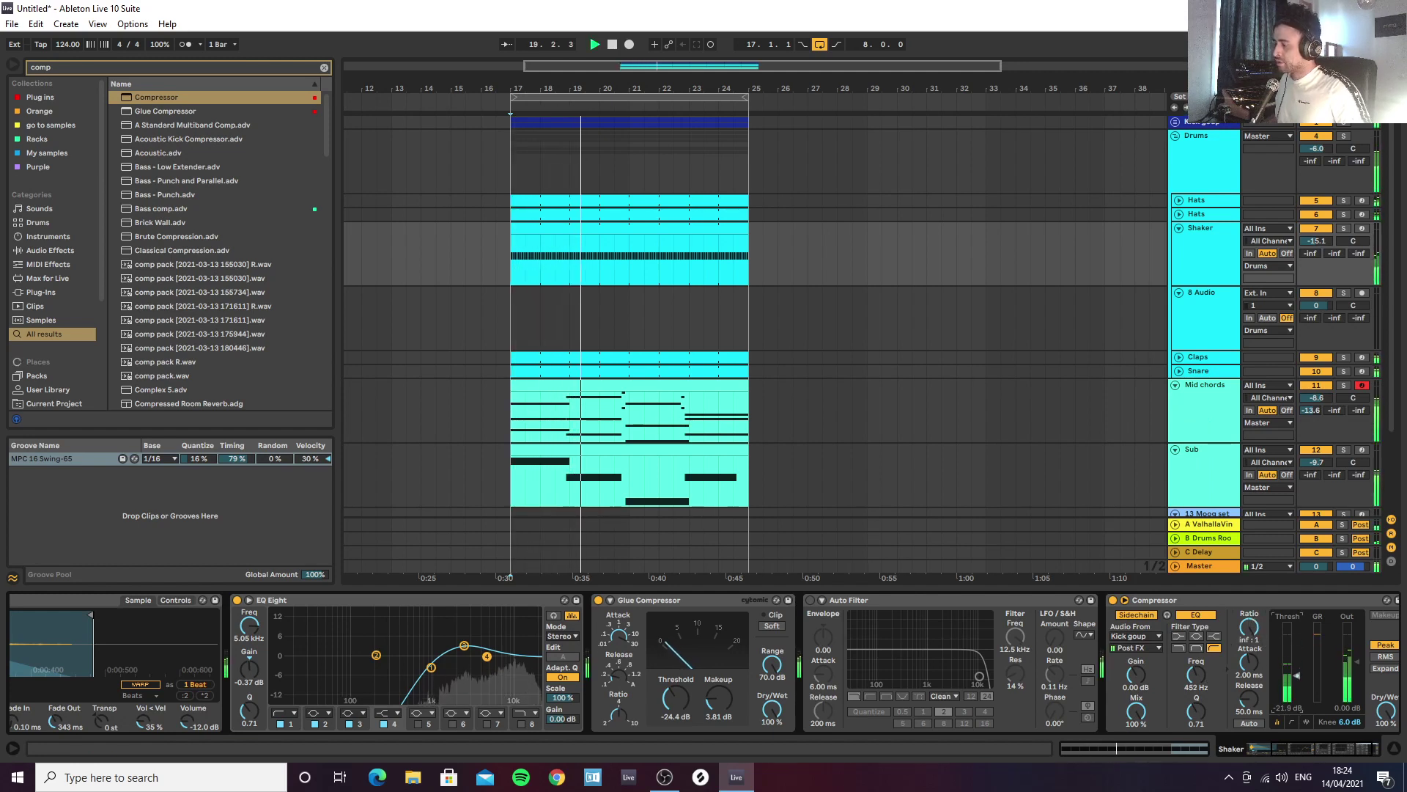
drag(1256, 668, 1256, 685)
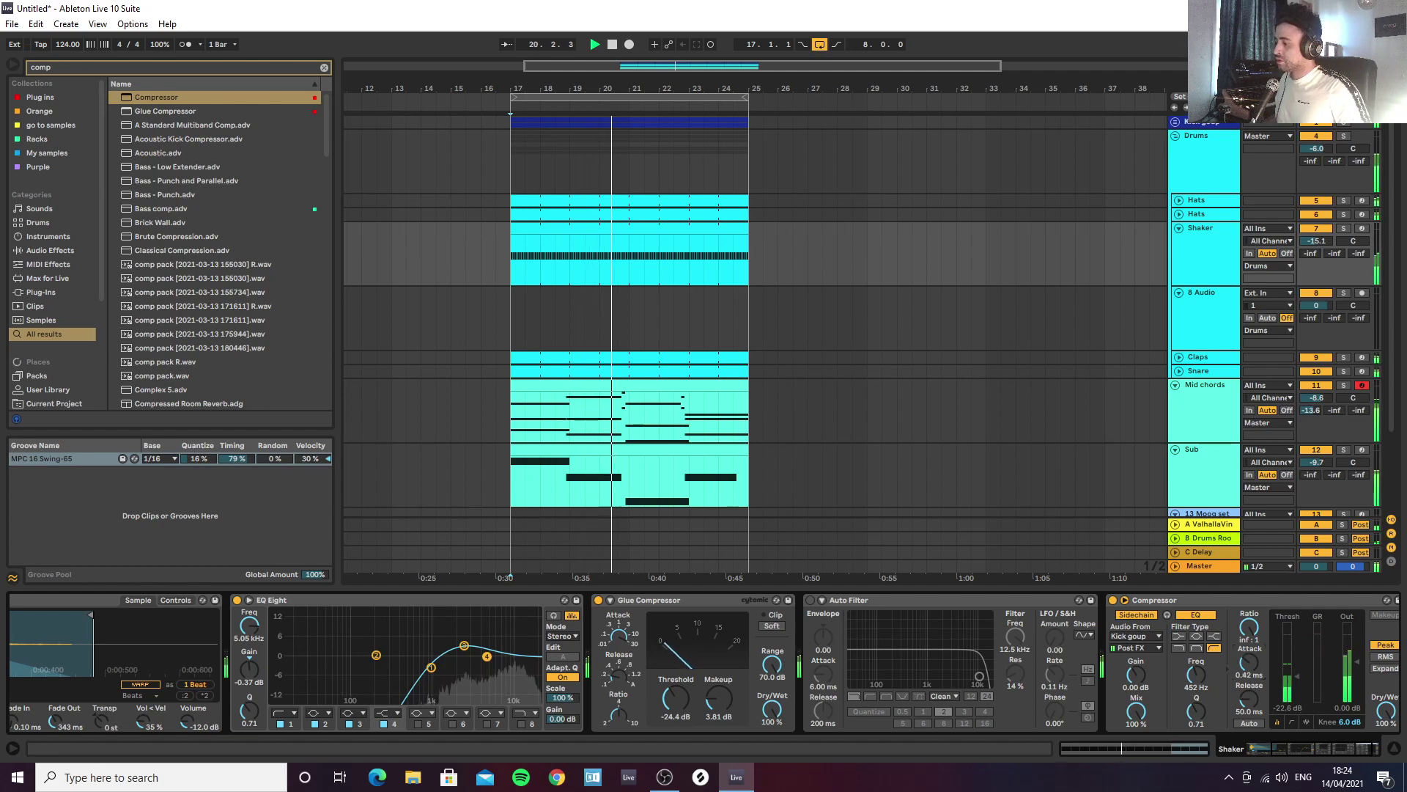
key(space)
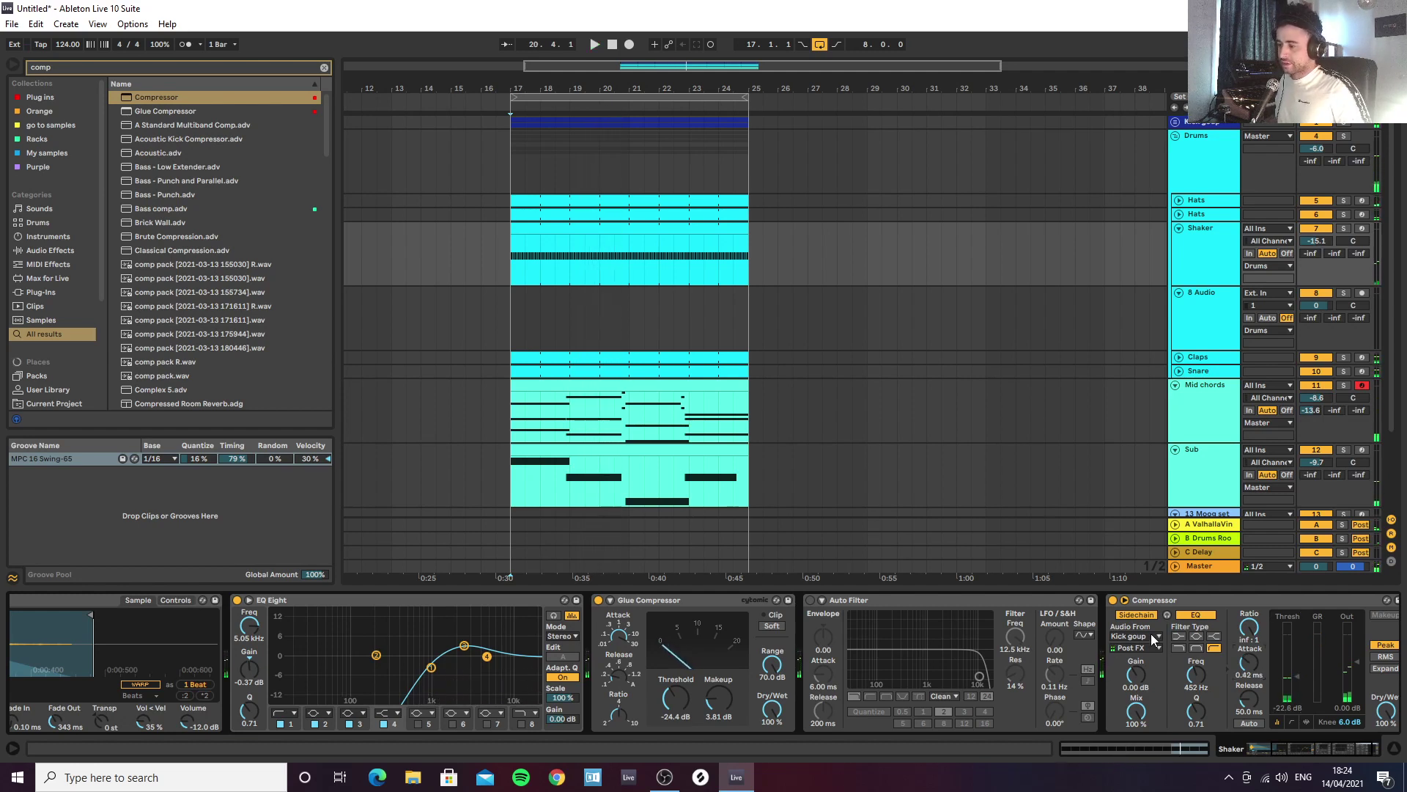
key(space)
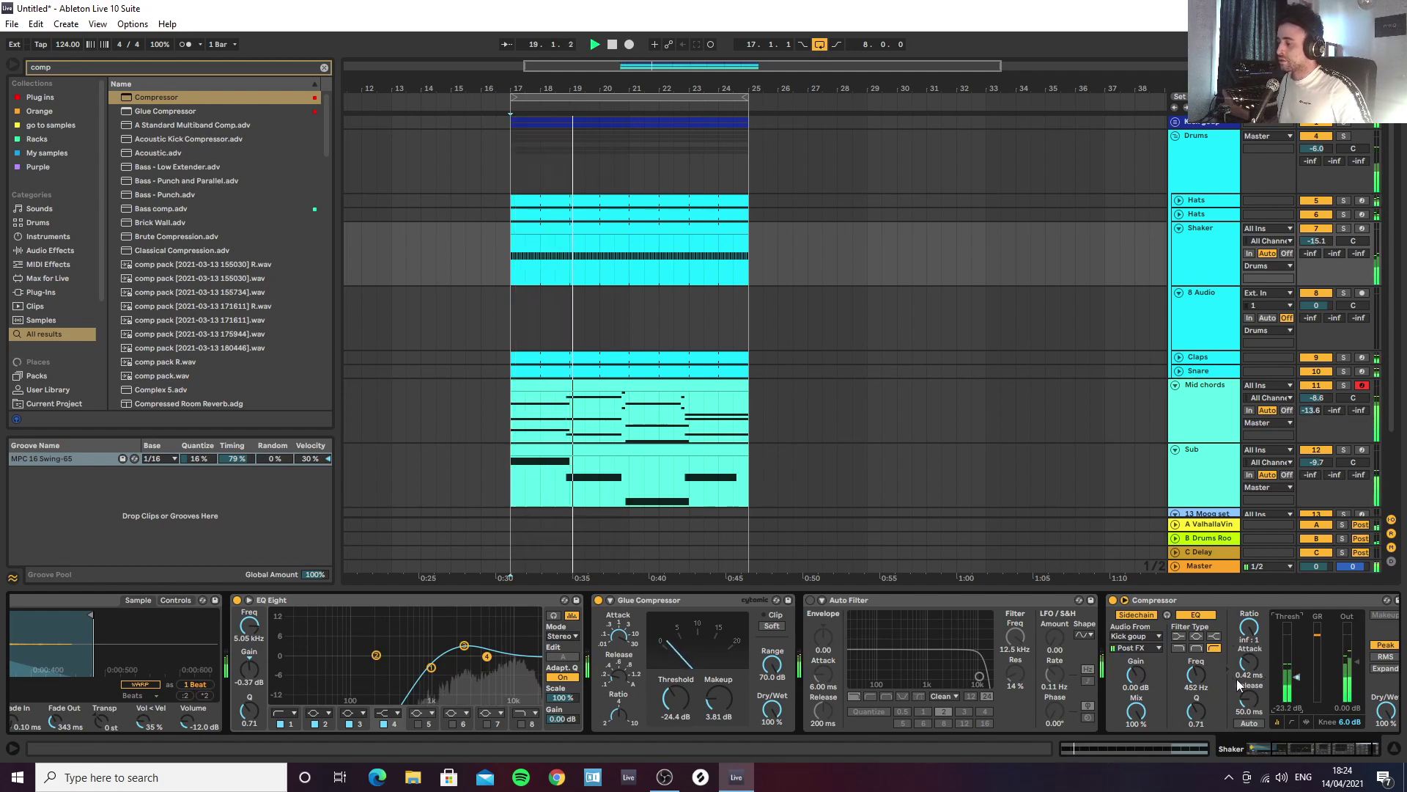
key(space)
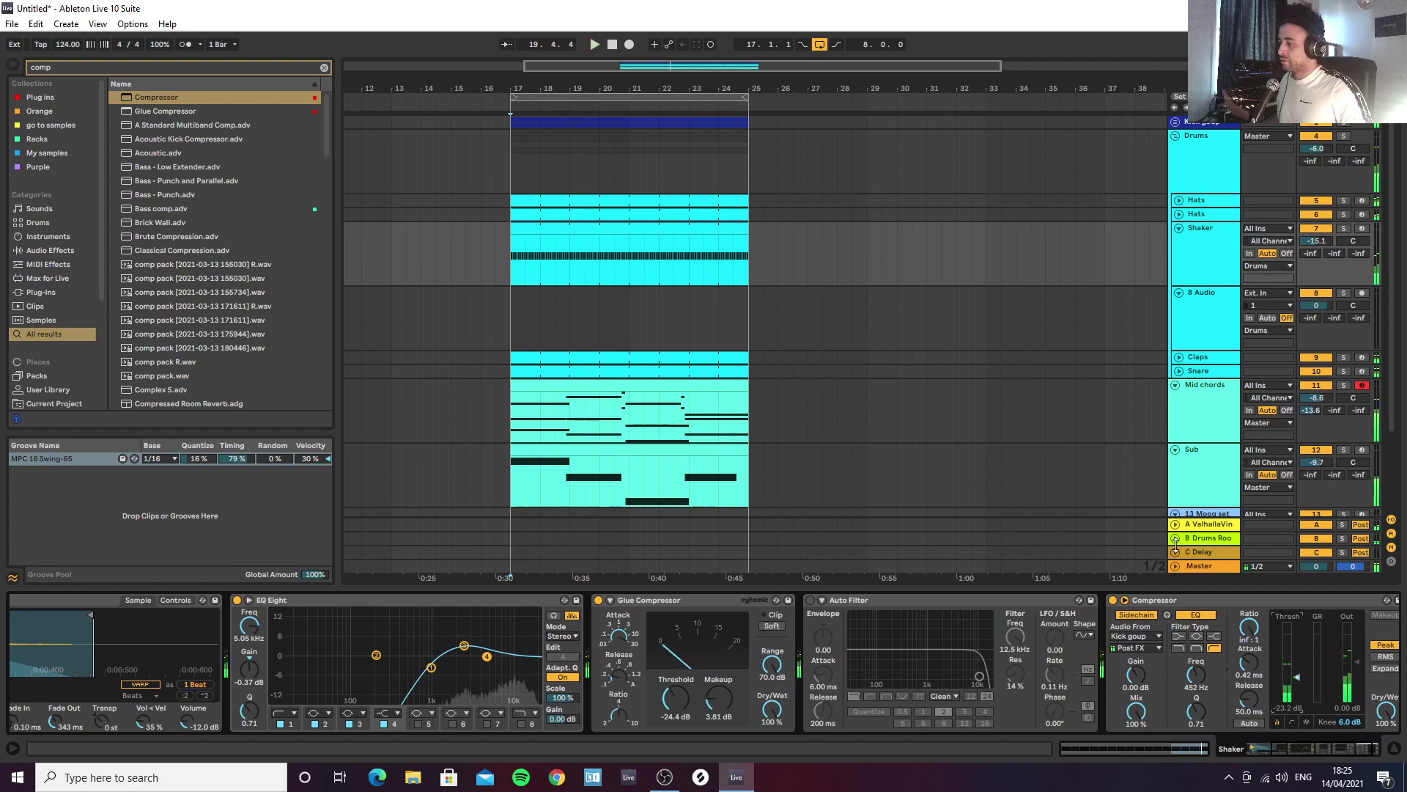
Step: Open the Claps MIDI clip and commit its MPC 16 Swing-65 groove to the notes
click(1201, 359)
scroll(1208, 375, down, 3)
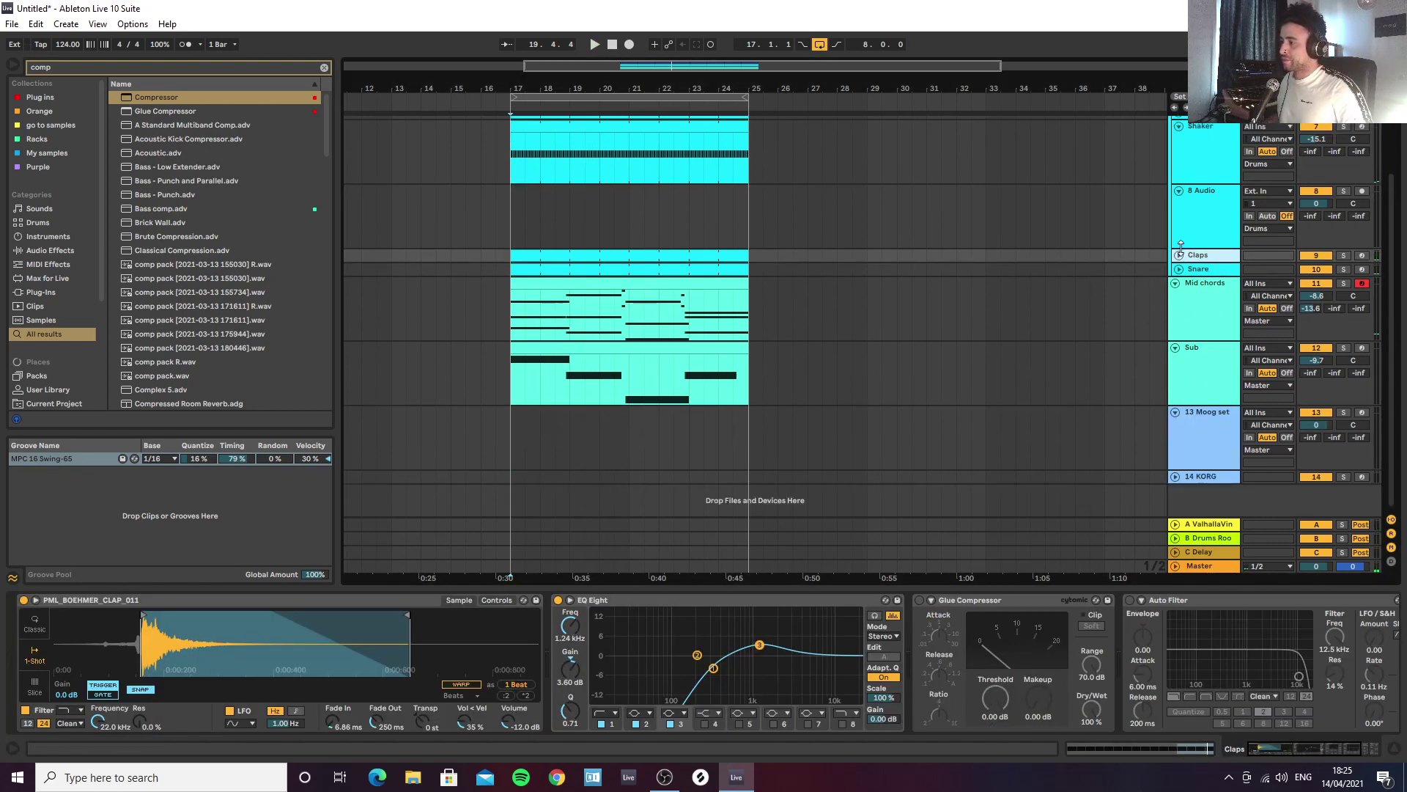
click(1179, 254)
double_click(534, 252)
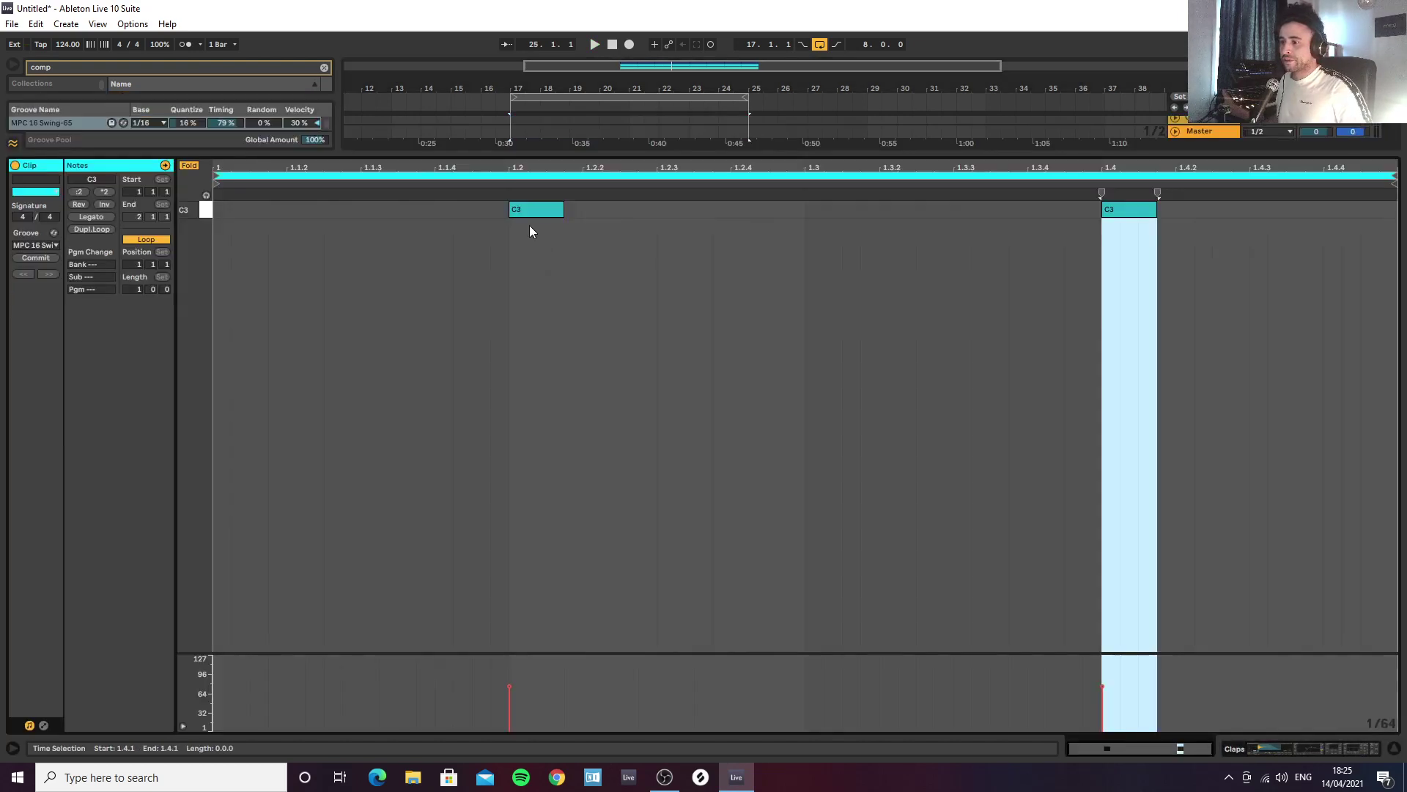
drag(479, 166, 485, 212)
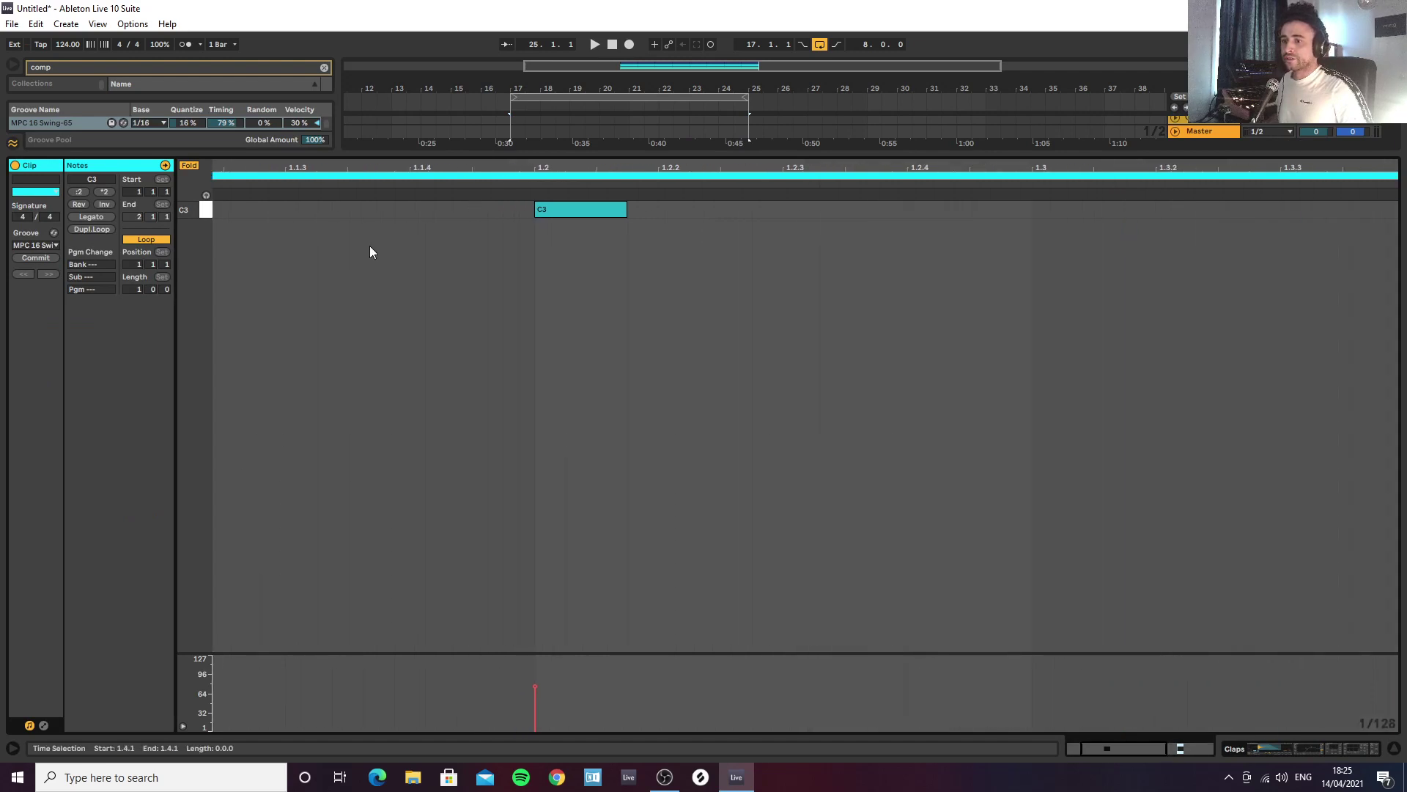
click(33, 258)
Step: Shift all C3 notes in the Claps clip slightly ahead of the beat, play the loop and return to the arrangement
drag(562, 170, 547, 205)
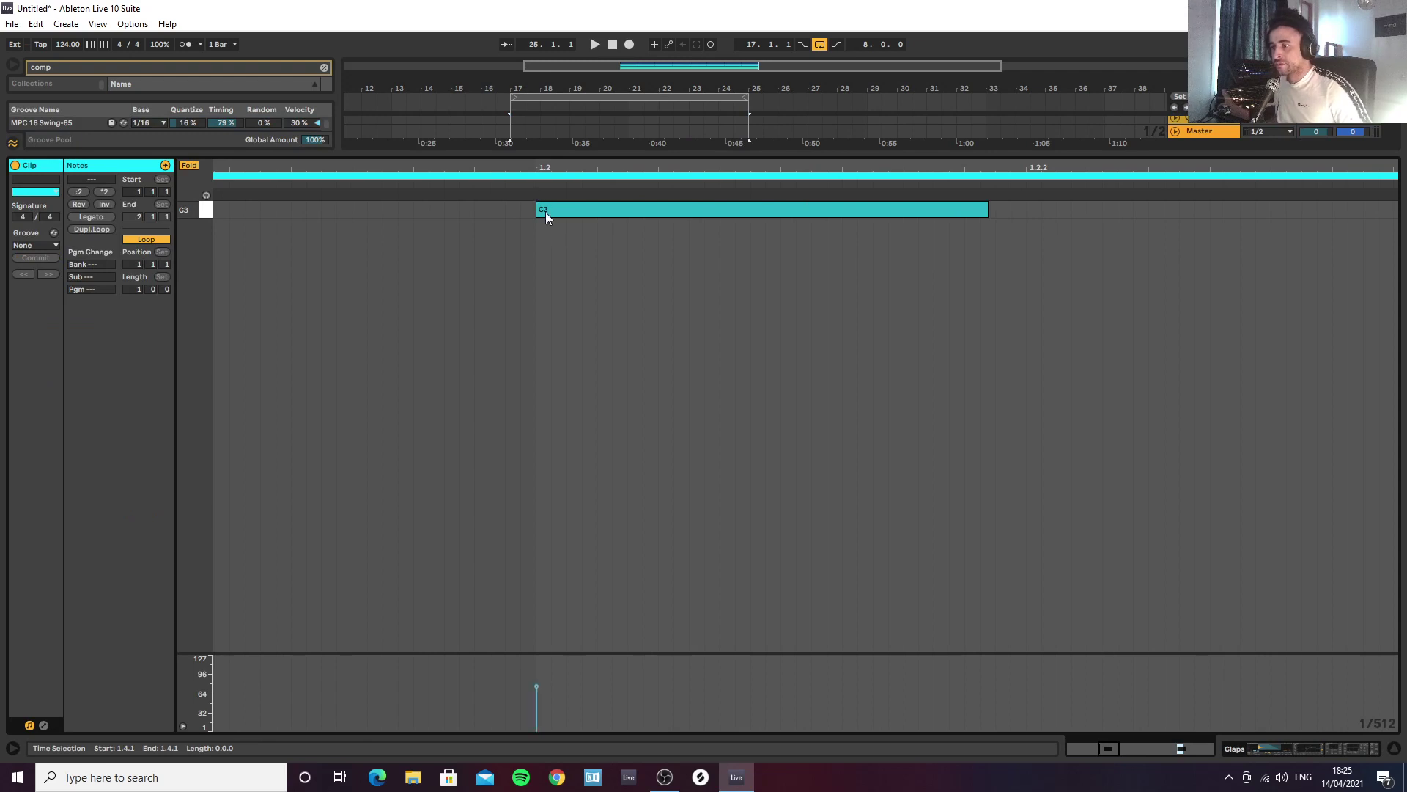
click(546, 212)
click(206, 211)
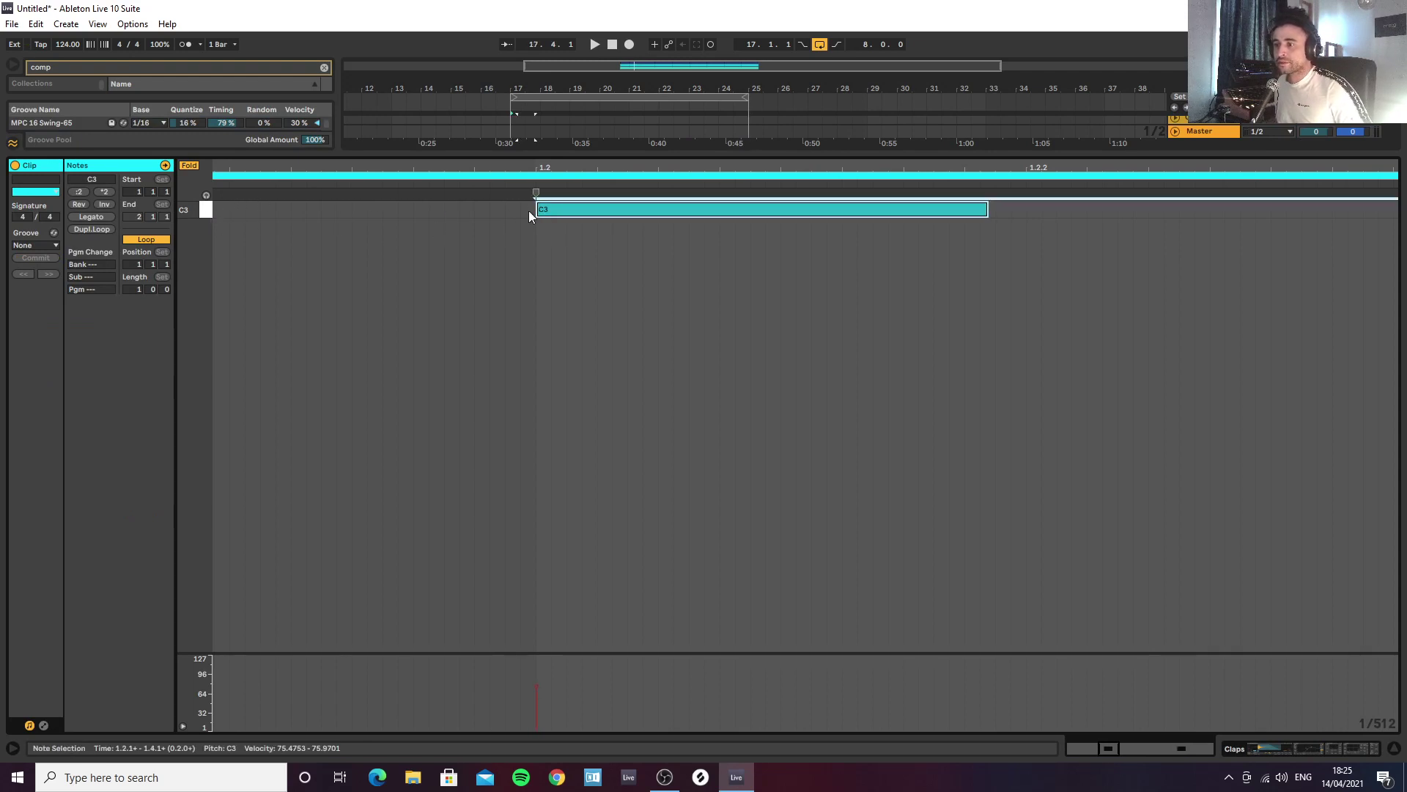
drag(541, 212, 531, 211)
key(space)
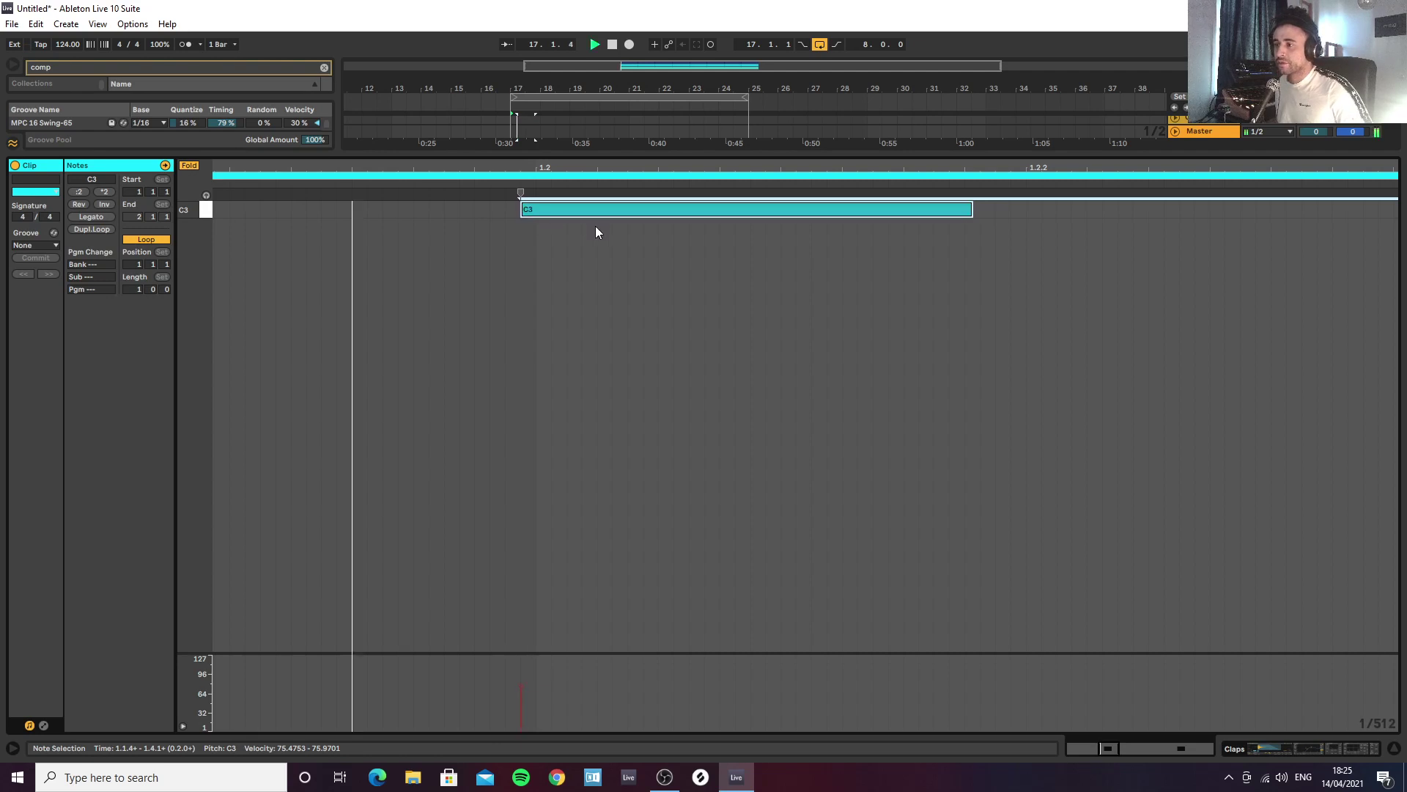
click(1394, 747)
click(868, 378)
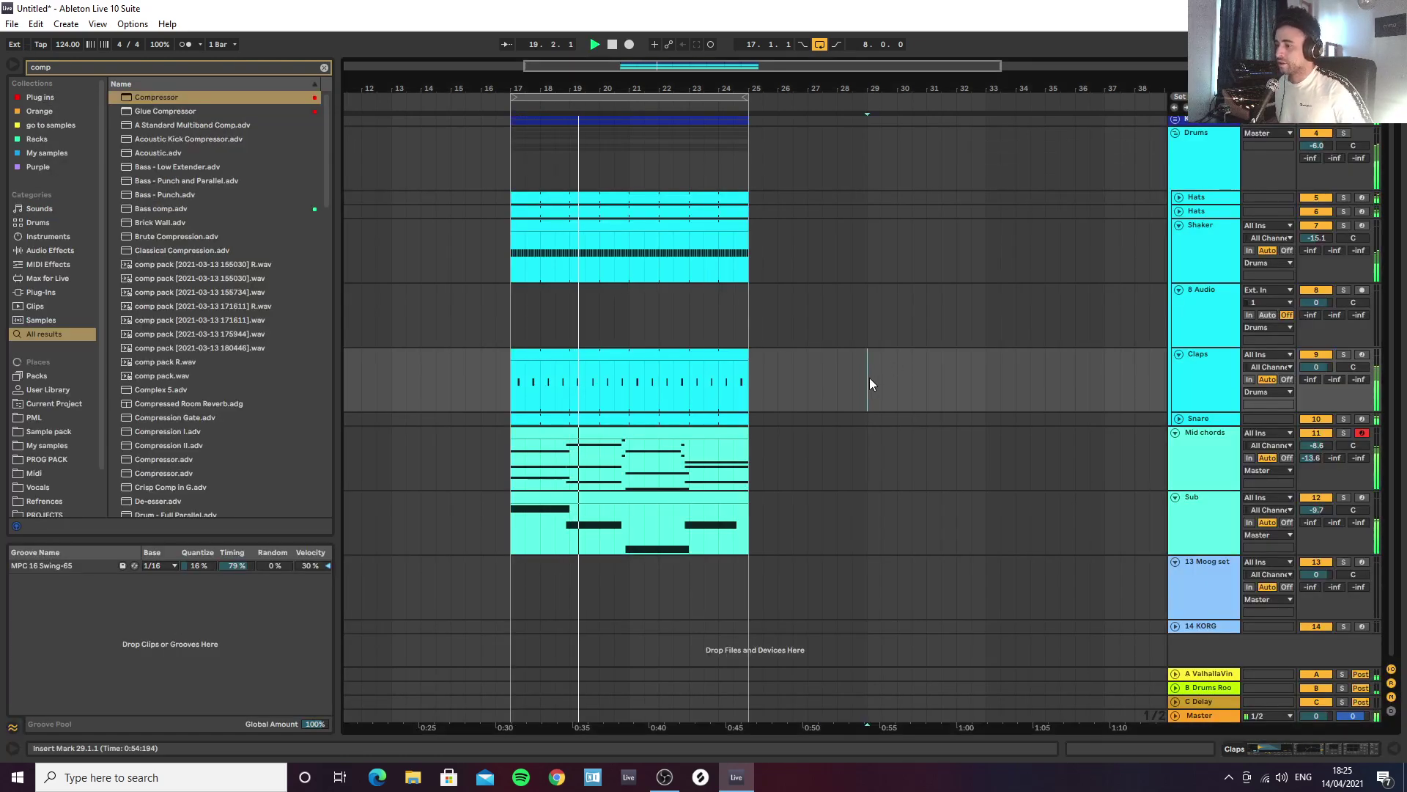
click(632, 355)
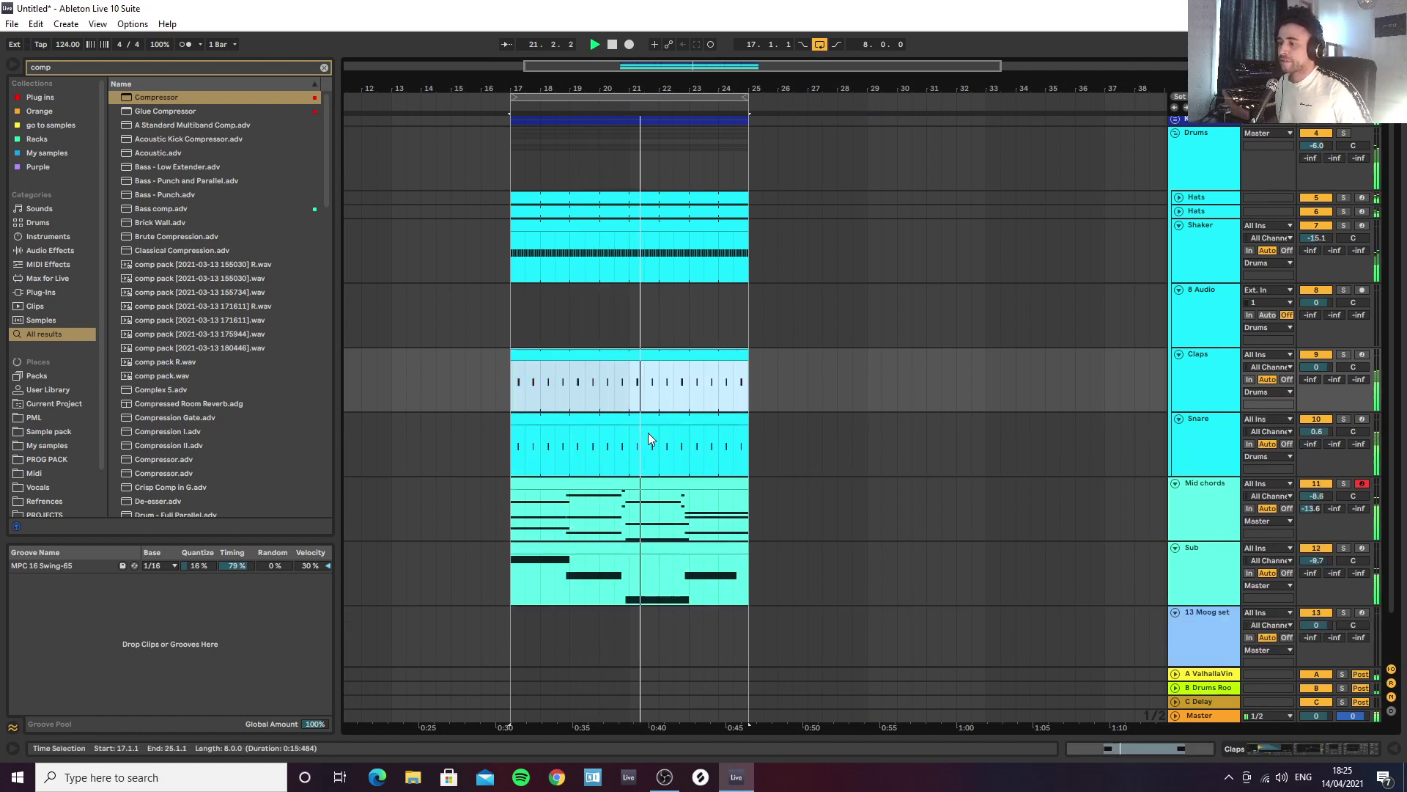
Step: Open the Snare MIDI clip and shift both C3 notes slightly behind the beat
double_click(645, 419)
key(space)
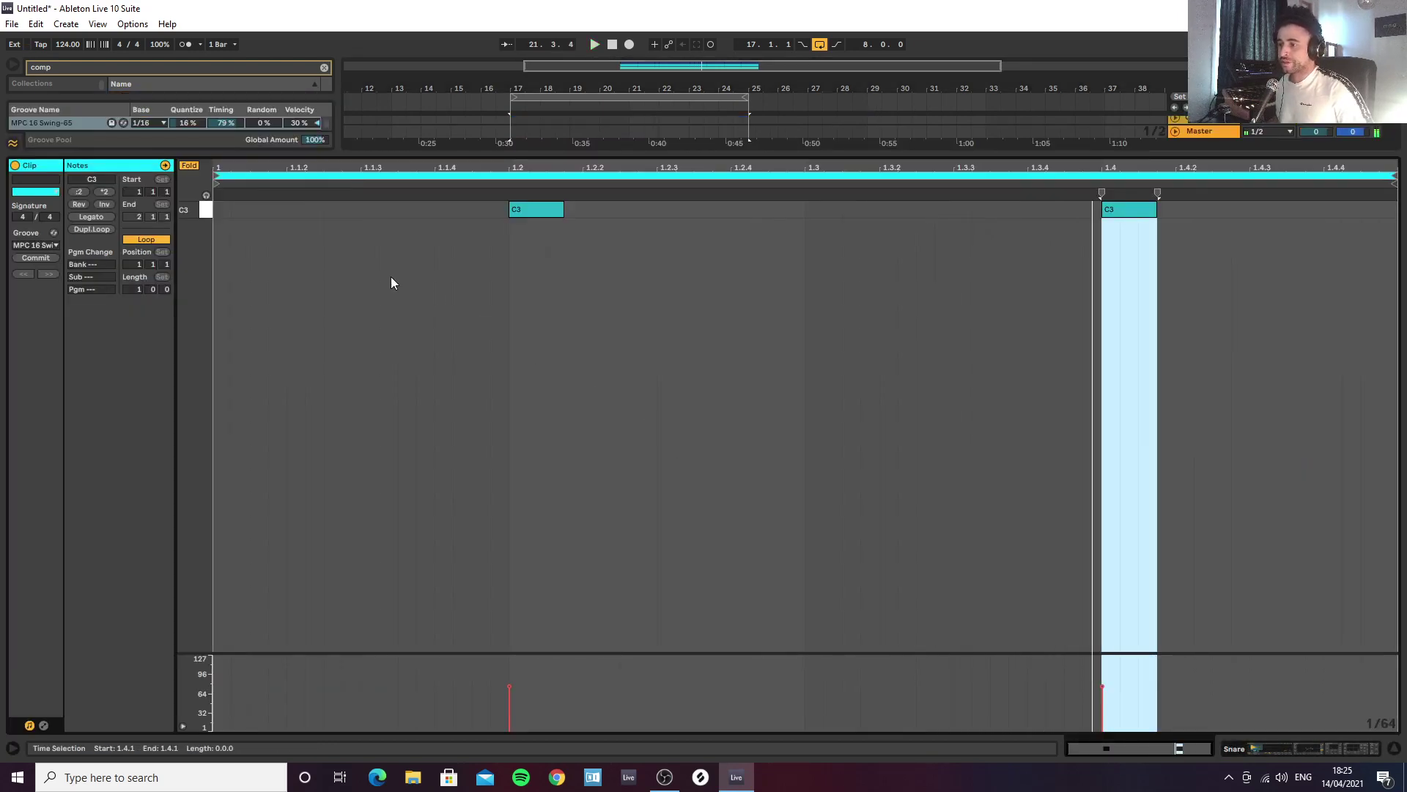
click(207, 210)
drag(485, 168, 496, 229)
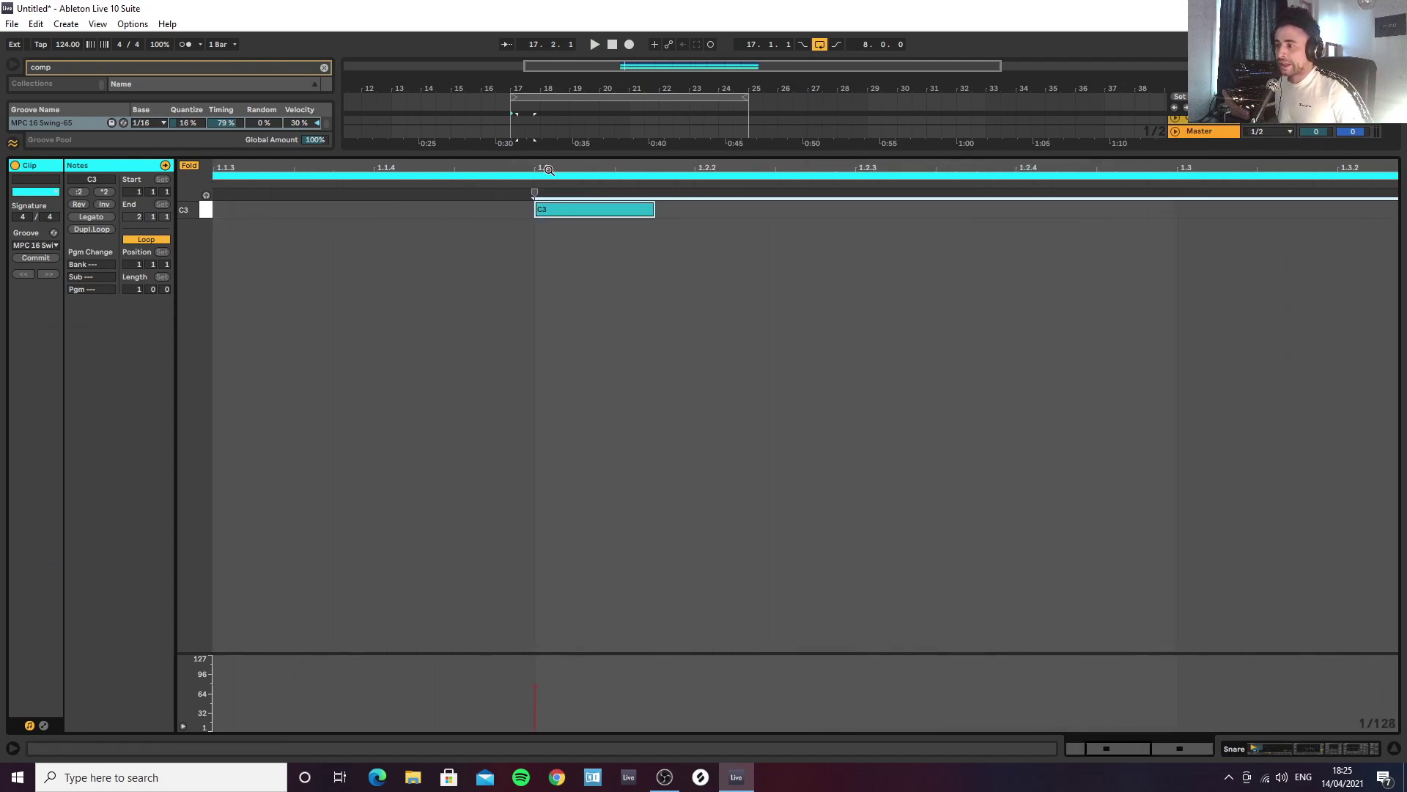
key(z)
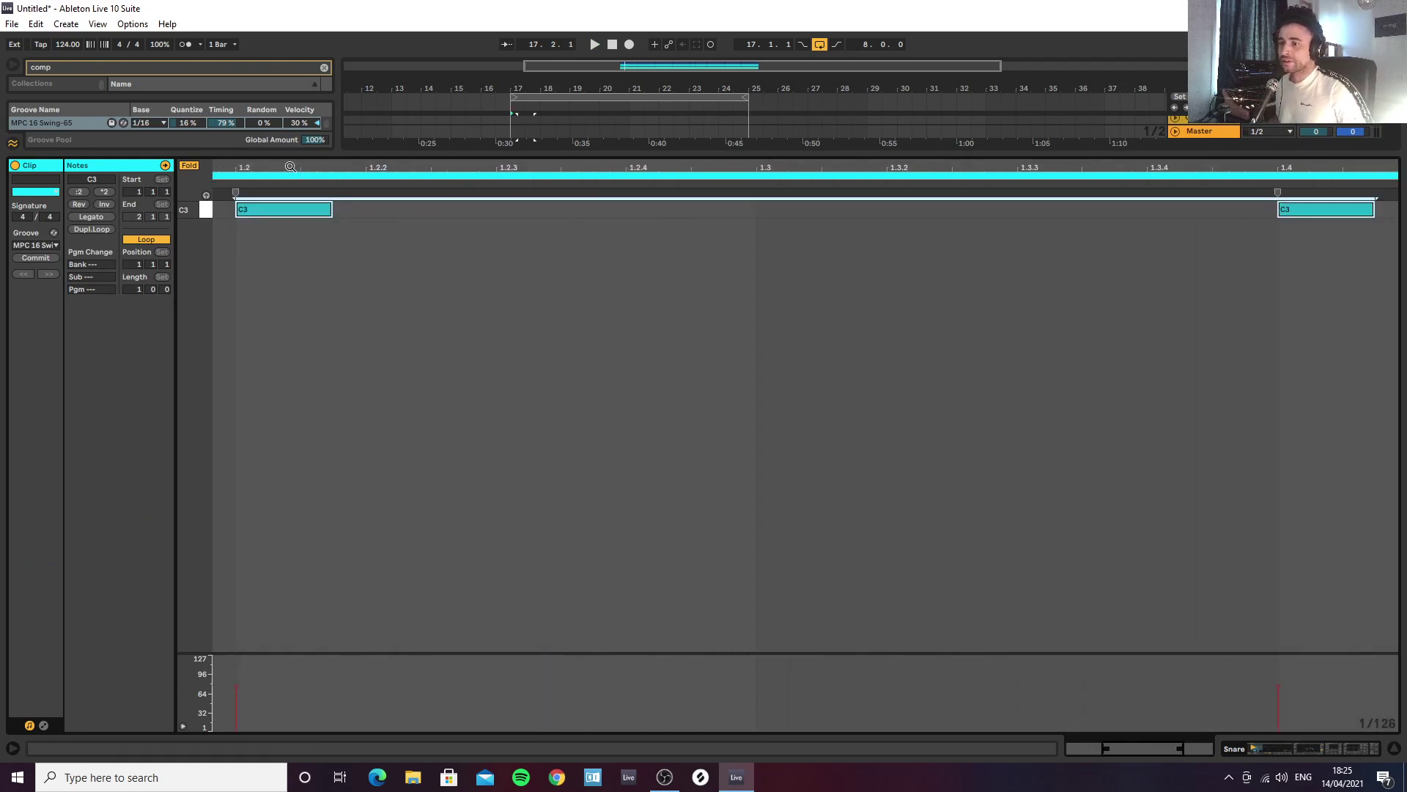
drag(290, 167, 707, 167)
drag(612, 167, 643, 214)
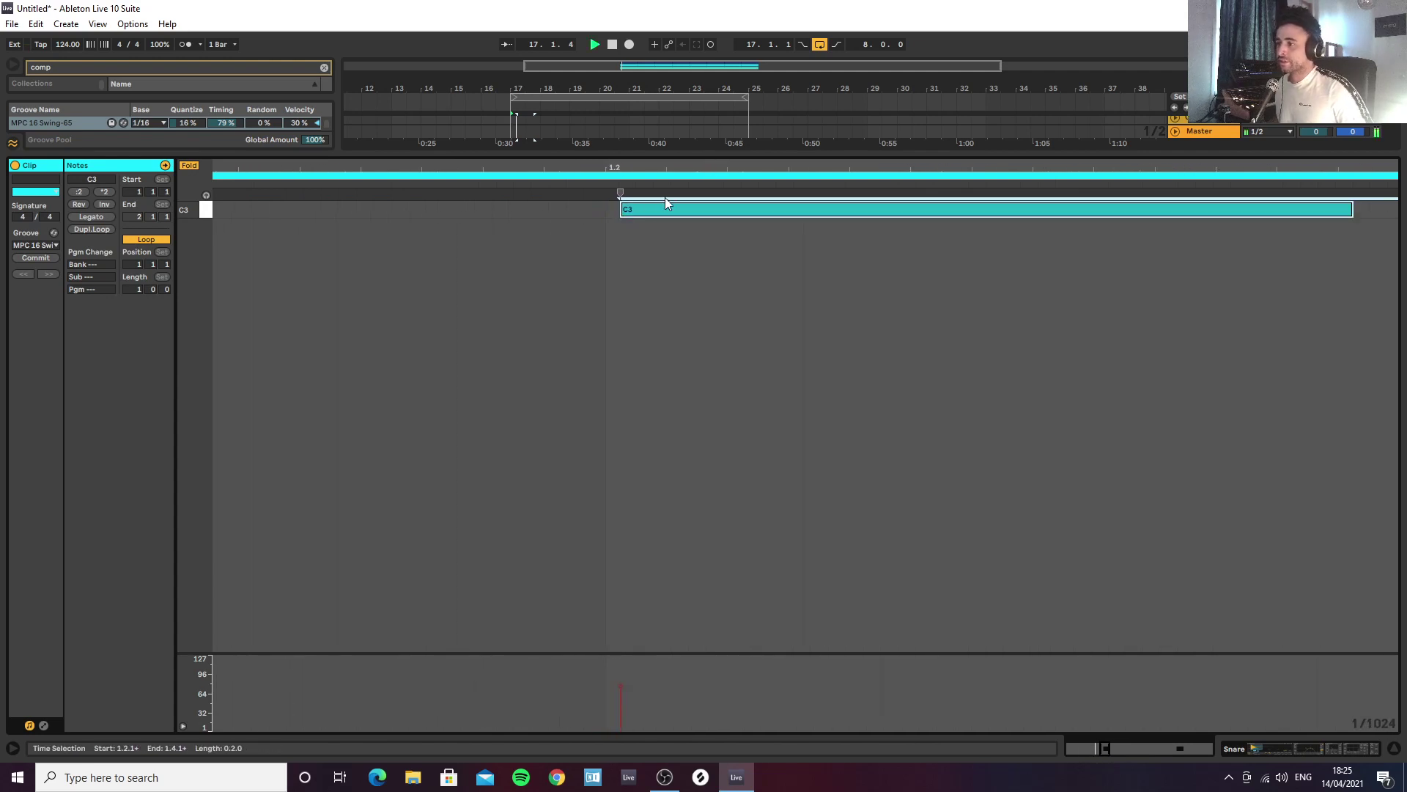
key(space)
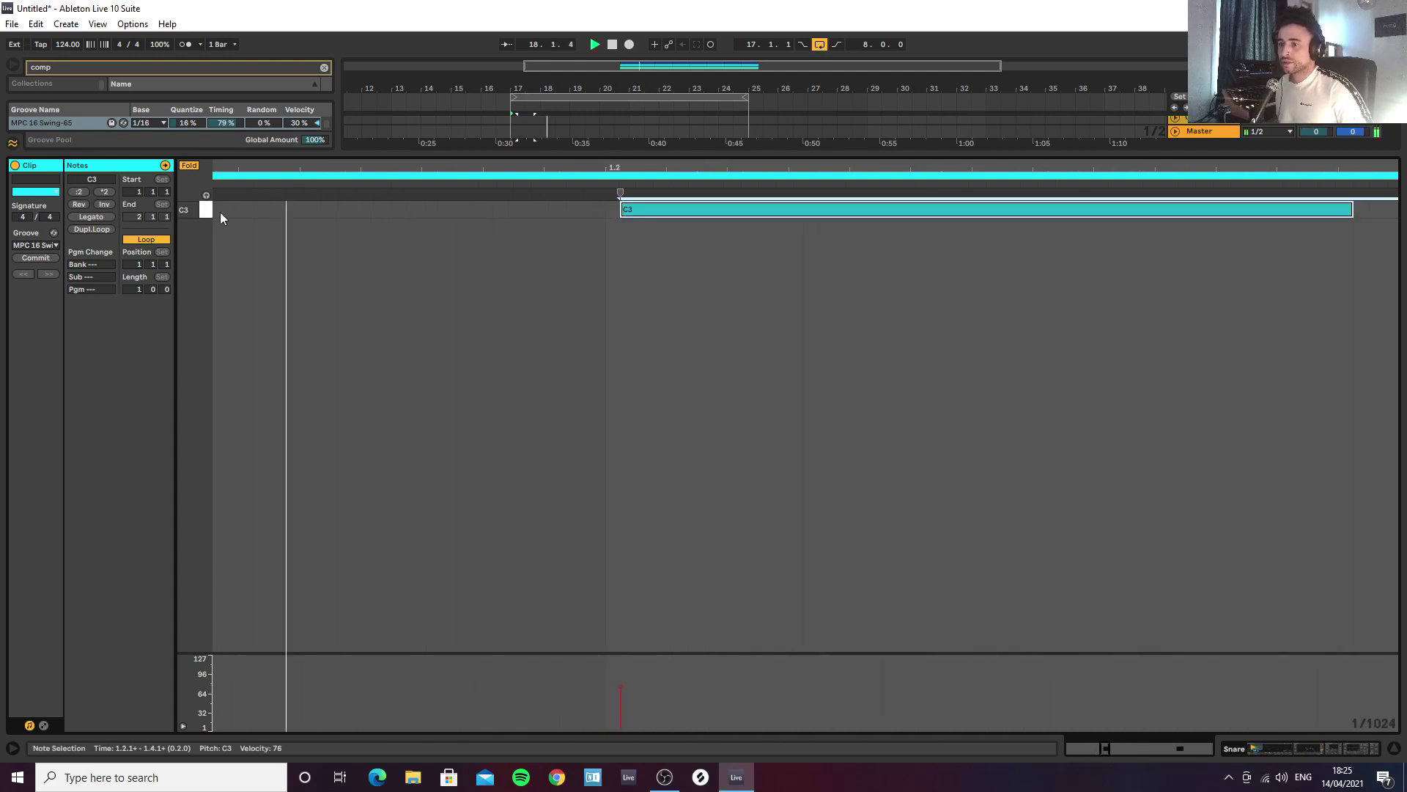
Step: Nudge the Snare's C3 notes a little further behind the beat during playback, return to the arrangement and stop playback
drag(642, 213, 661, 217)
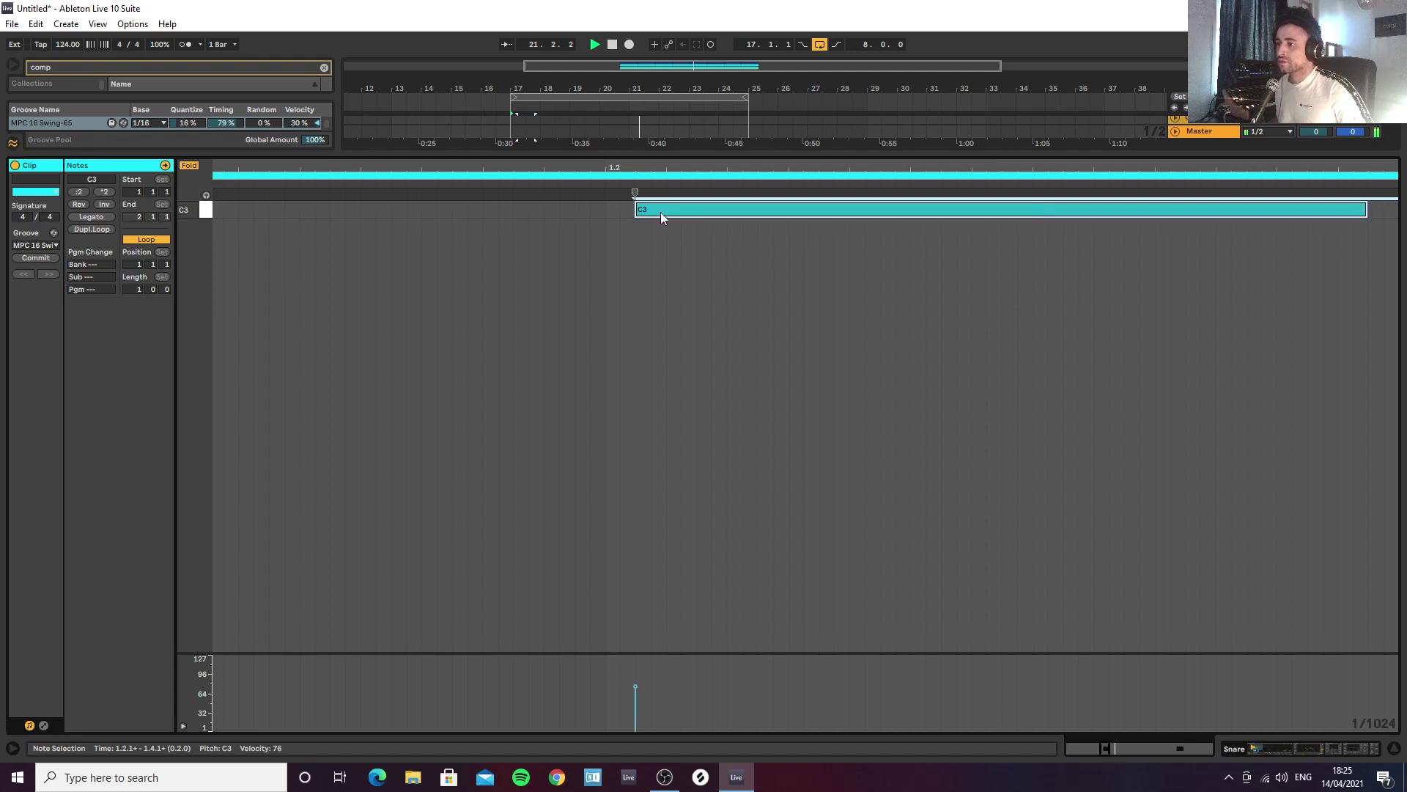
click(1394, 747)
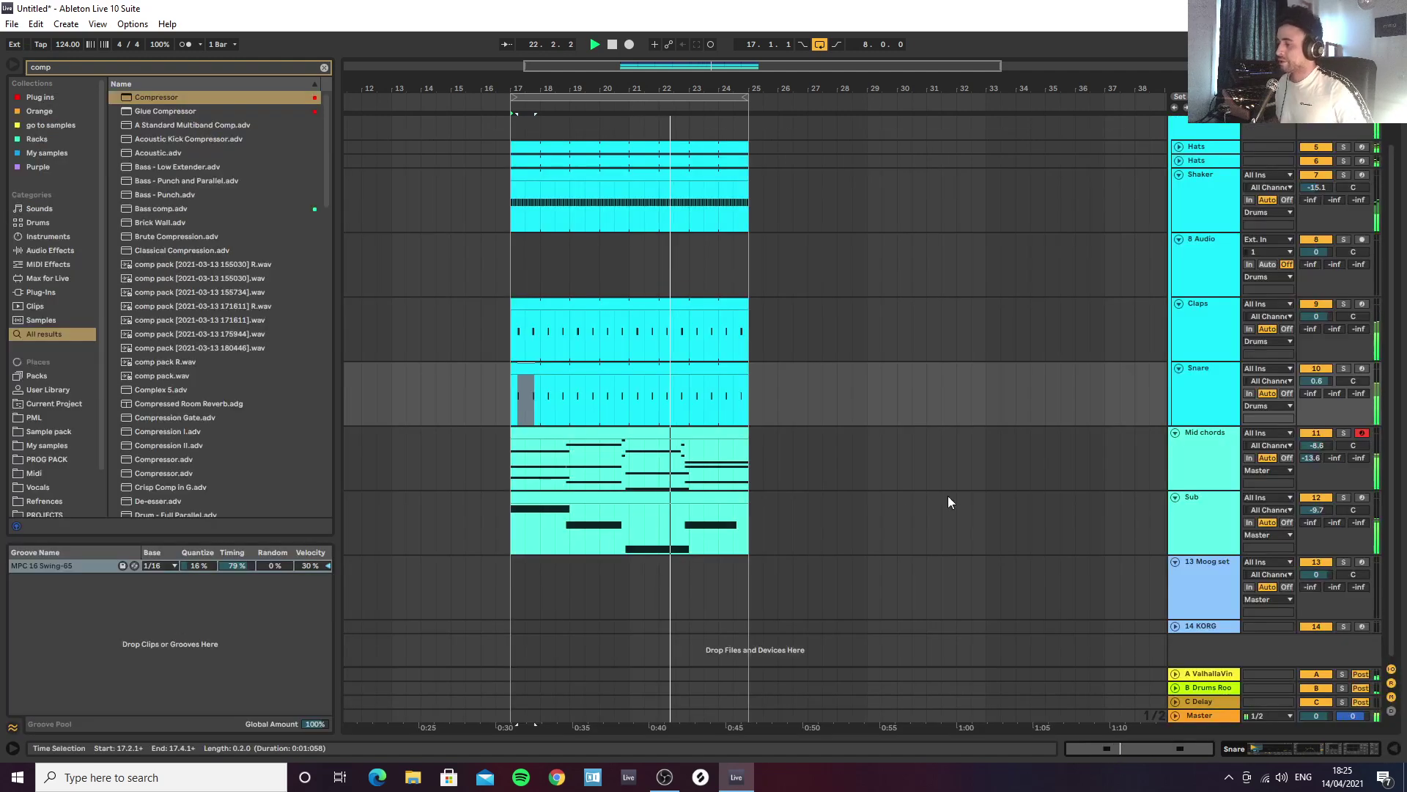
click(643, 389)
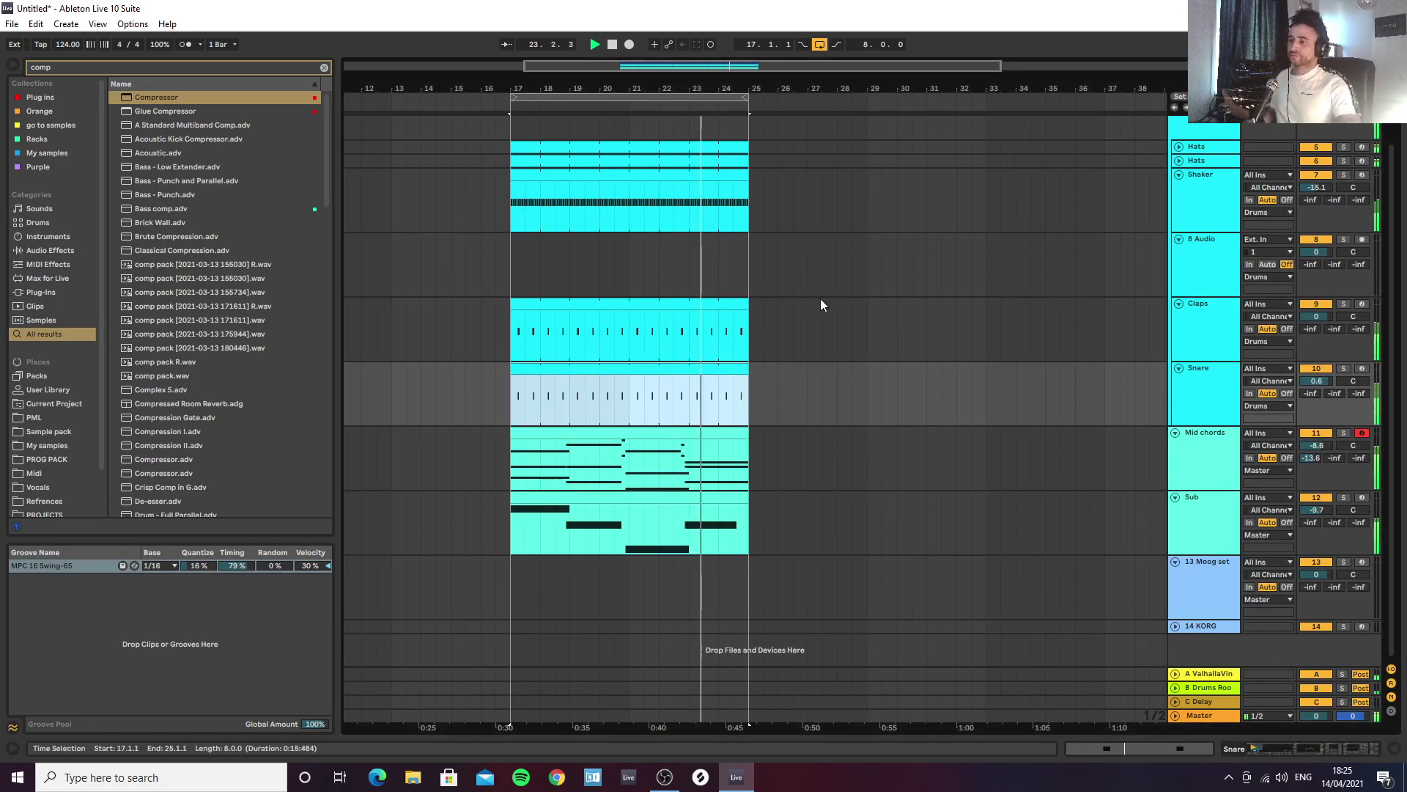
key(space)
Step: Fold the Shaker track and collapse the Drums group
click(1171, 439)
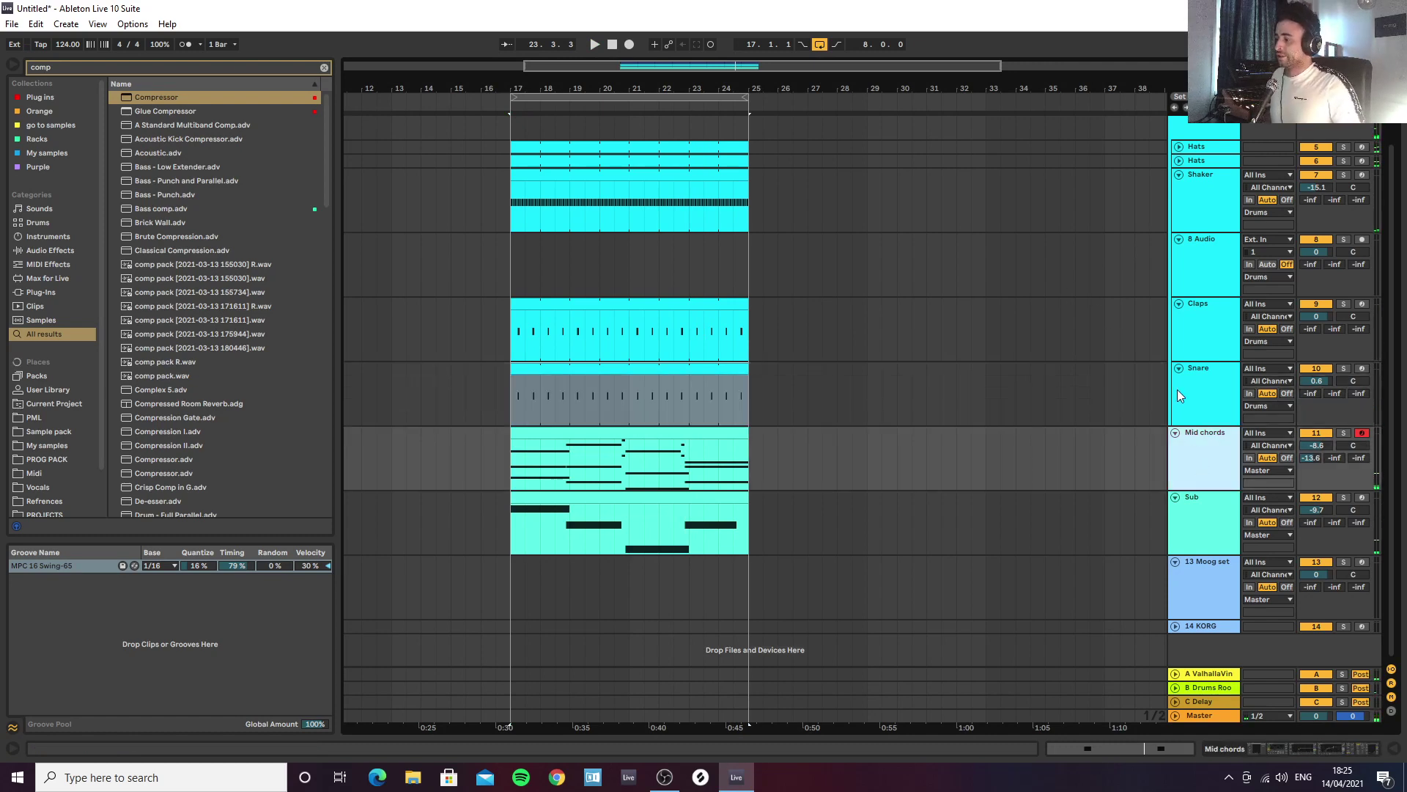
click(1179, 175)
scroll(1181, 172, up, 2)
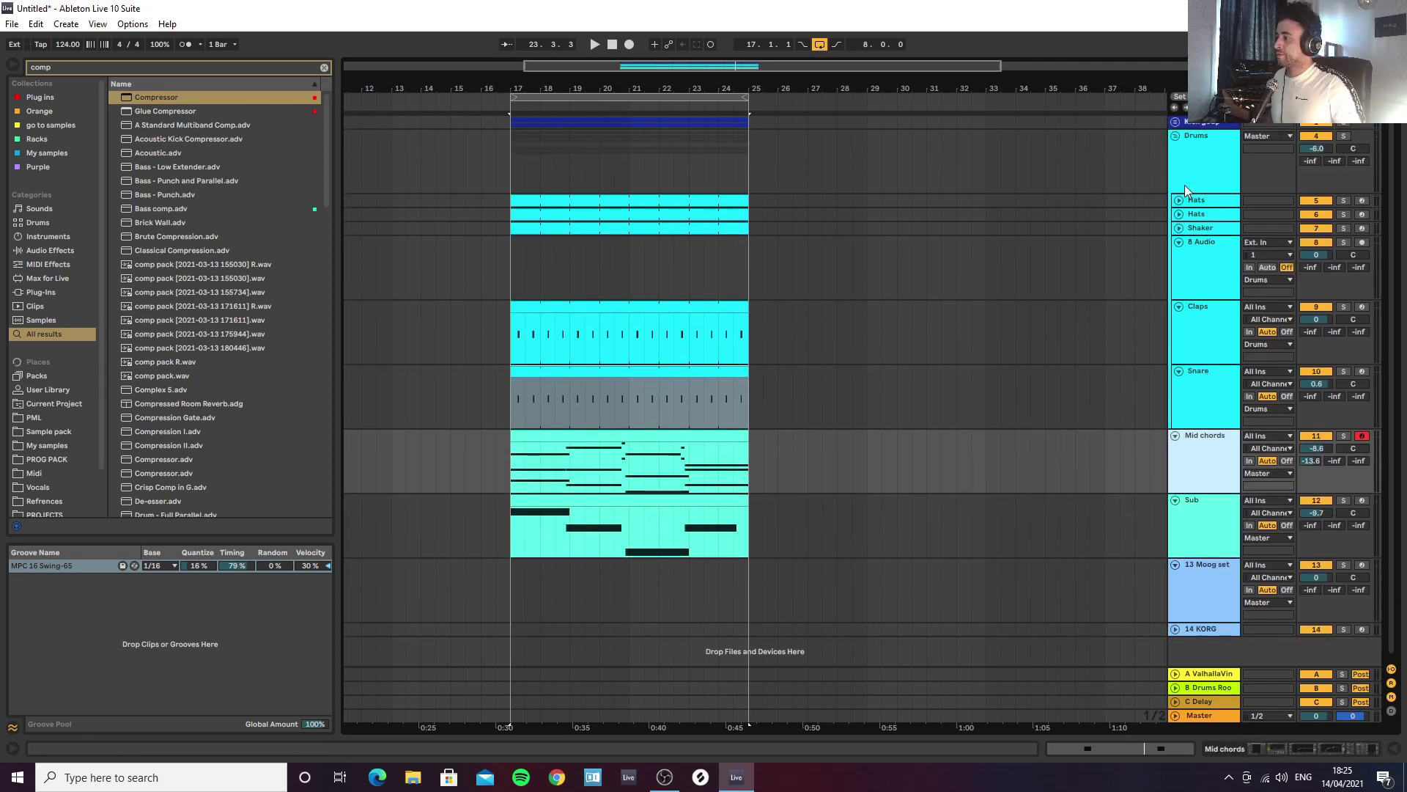
click(1176, 135)
Step: Insert a new MIDI track below Sub, search the browser for "diva" and load the Diva instrument on it
click(1204, 251)
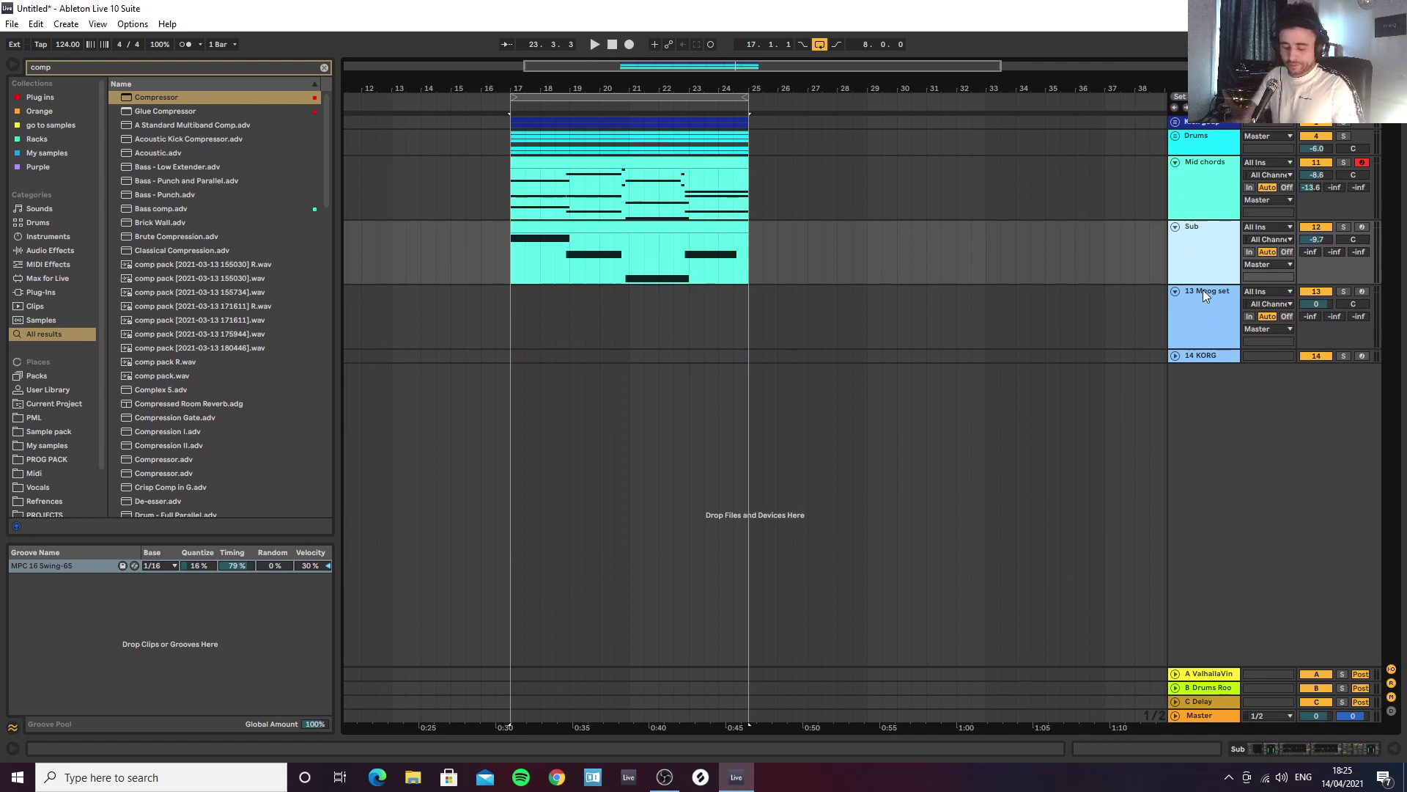
key(ctrl+shift+t)
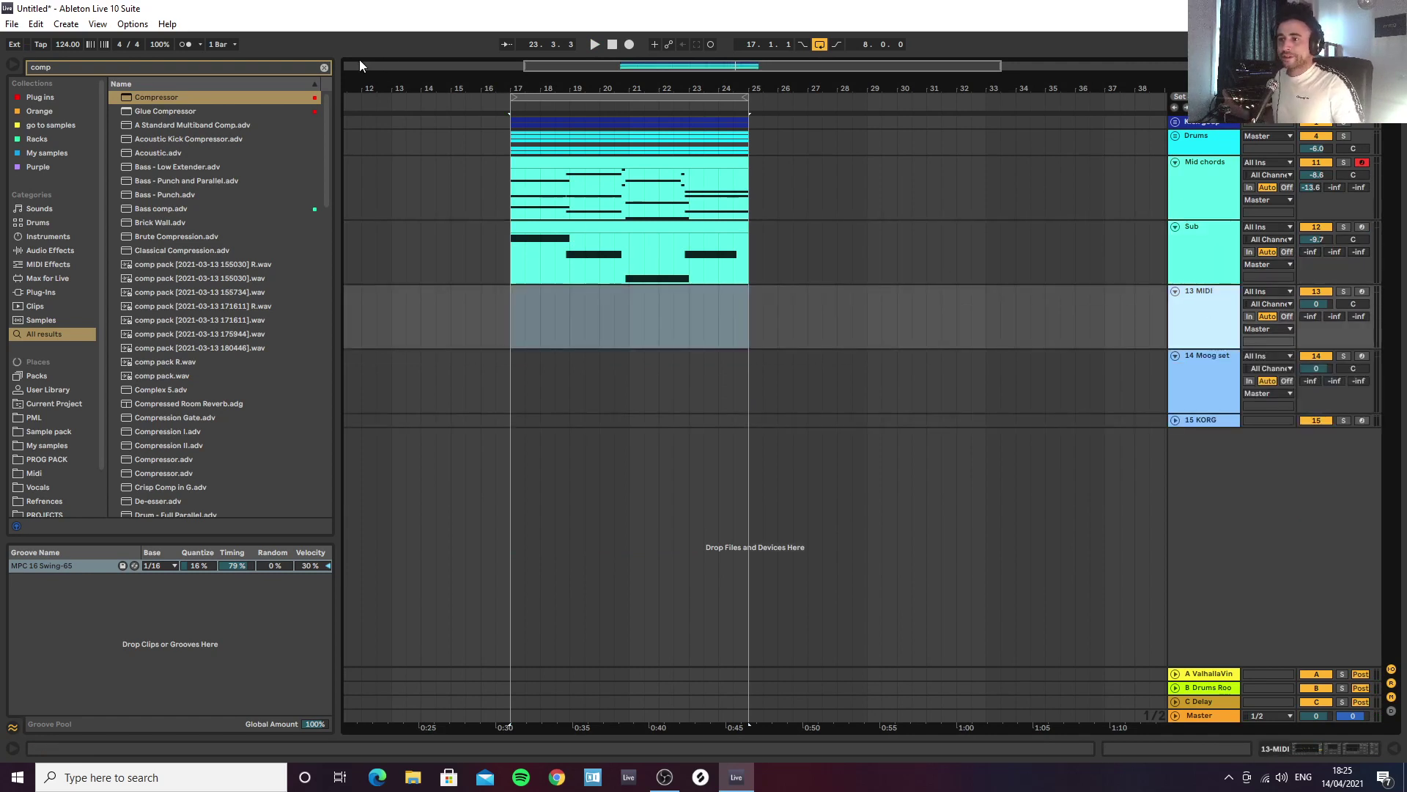
click(323, 66)
text(diva)
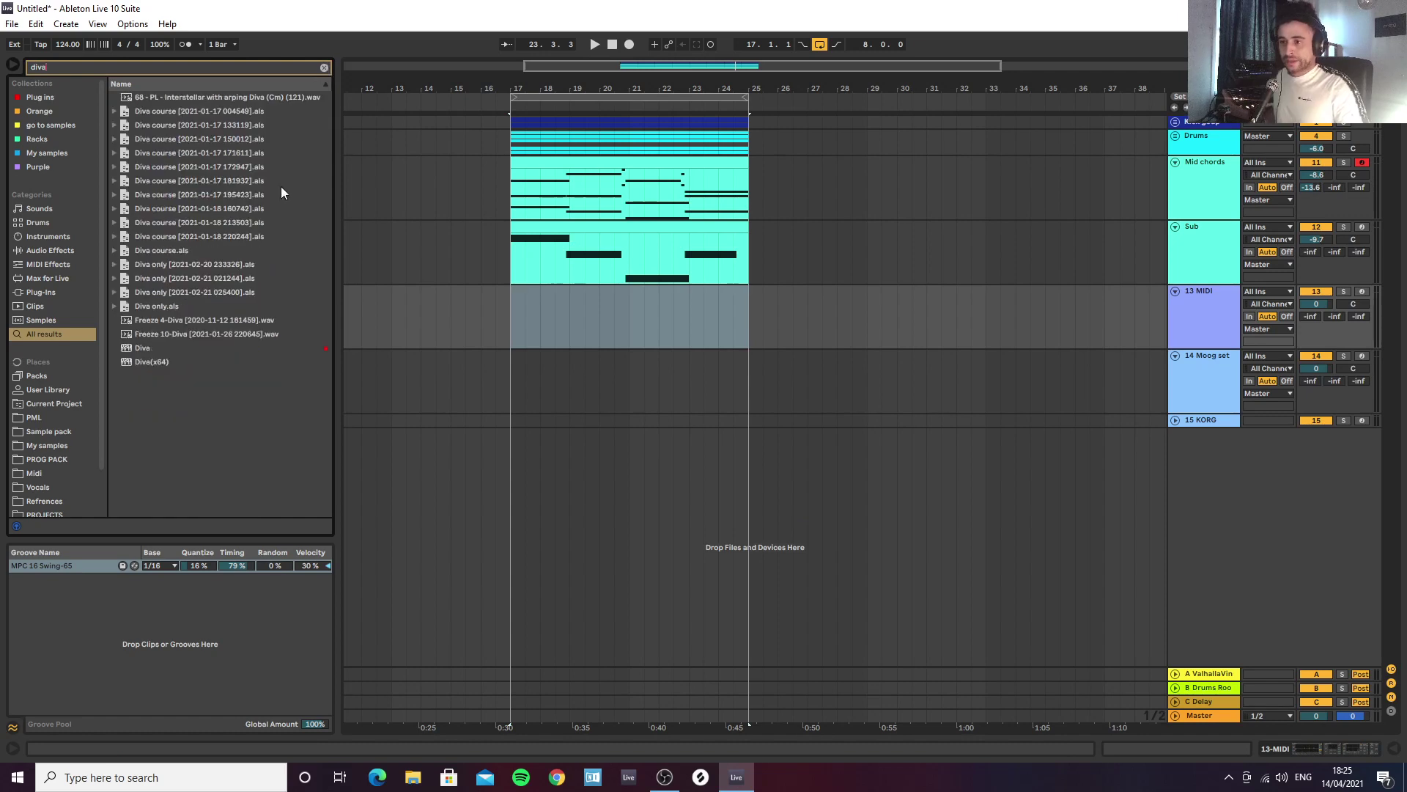
double_click(145, 346)
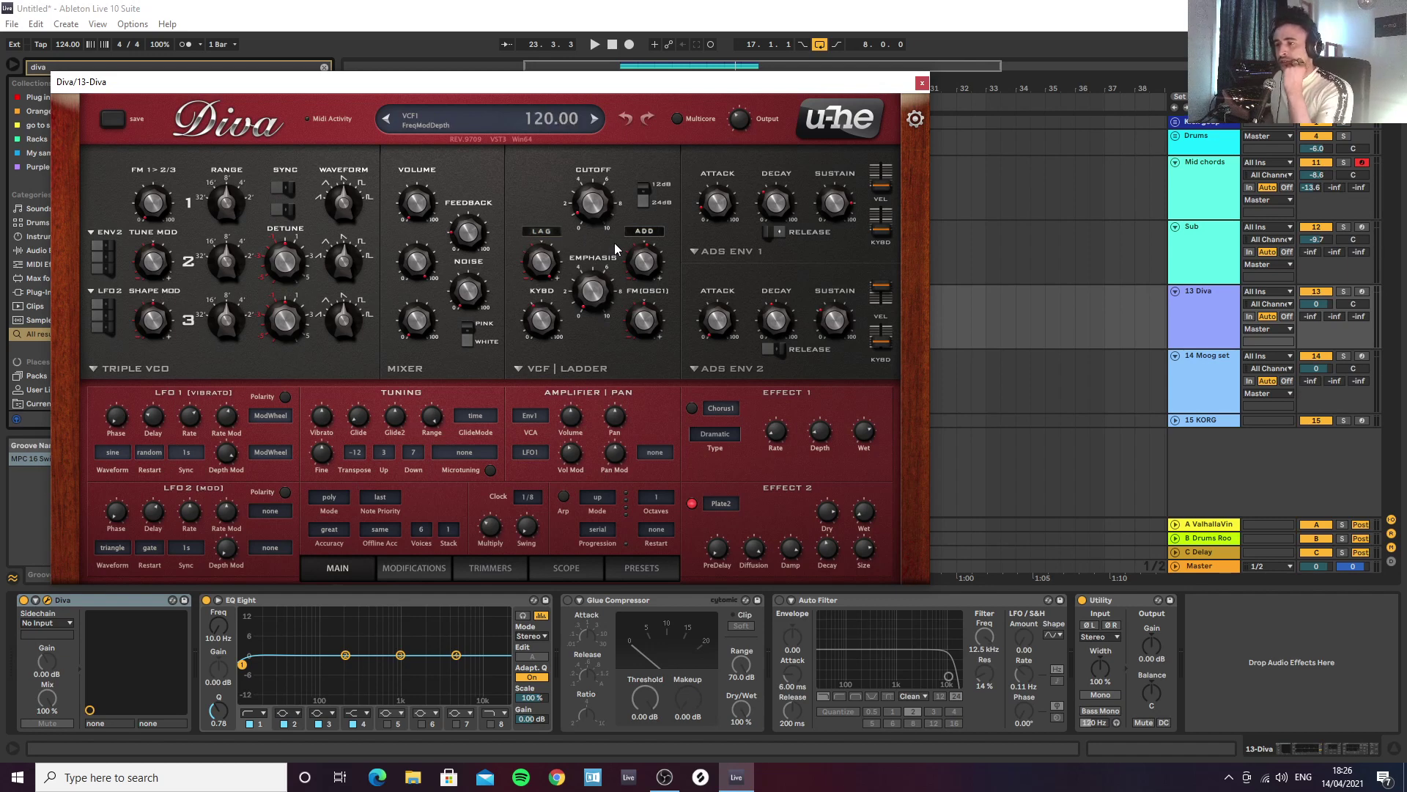
Step: Set the first cutoff modulation source of Diva's ladder filter to Env2, adjust its depth and set the cutoff to 45.50
click(540, 232)
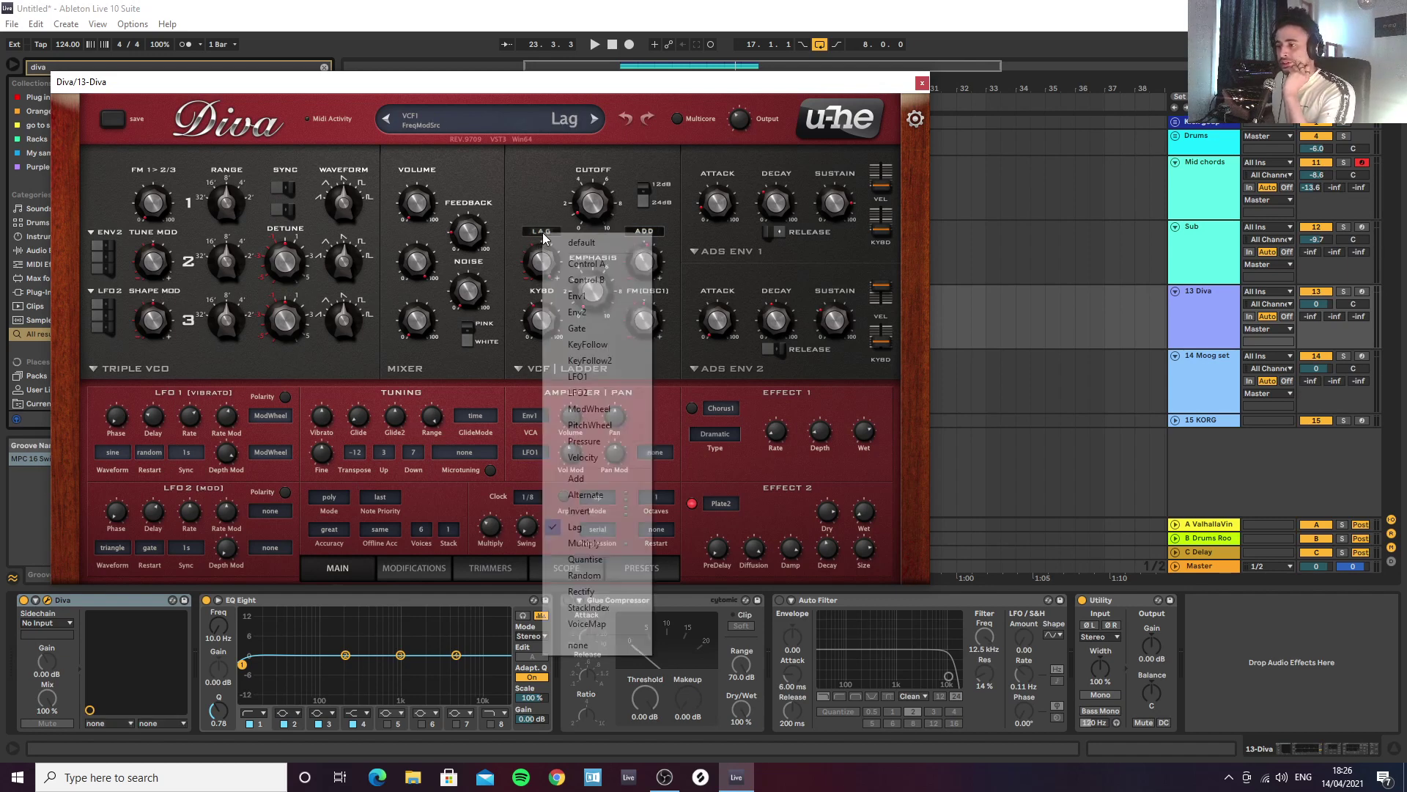
click(572, 292)
drag(547, 261, 540, 280)
drag(593, 204, 594, 197)
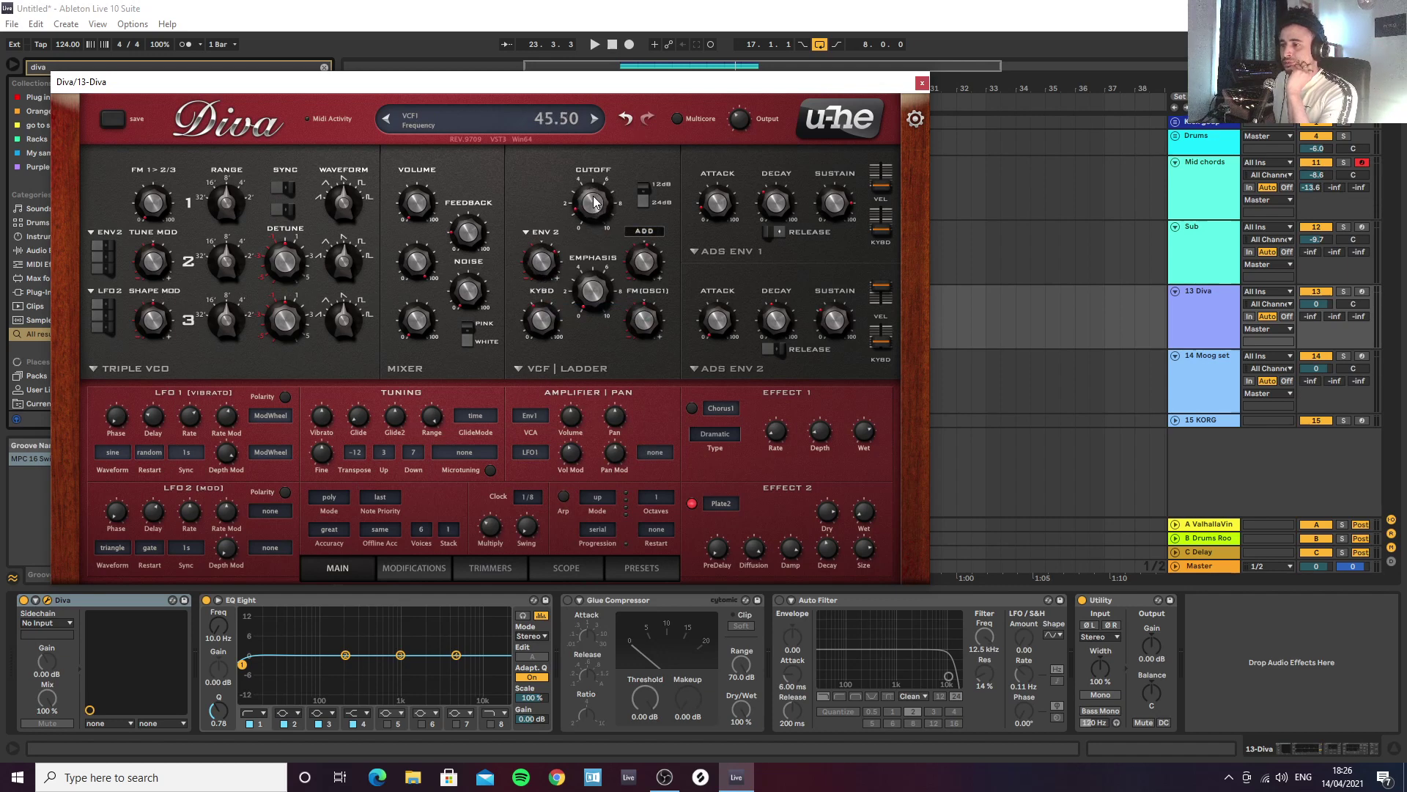
Step: Set the second cutoff modulation source of Diva's filter to LFO2 and enable the arpeggiator with a 1/16 clock
click(644, 232)
click(683, 392)
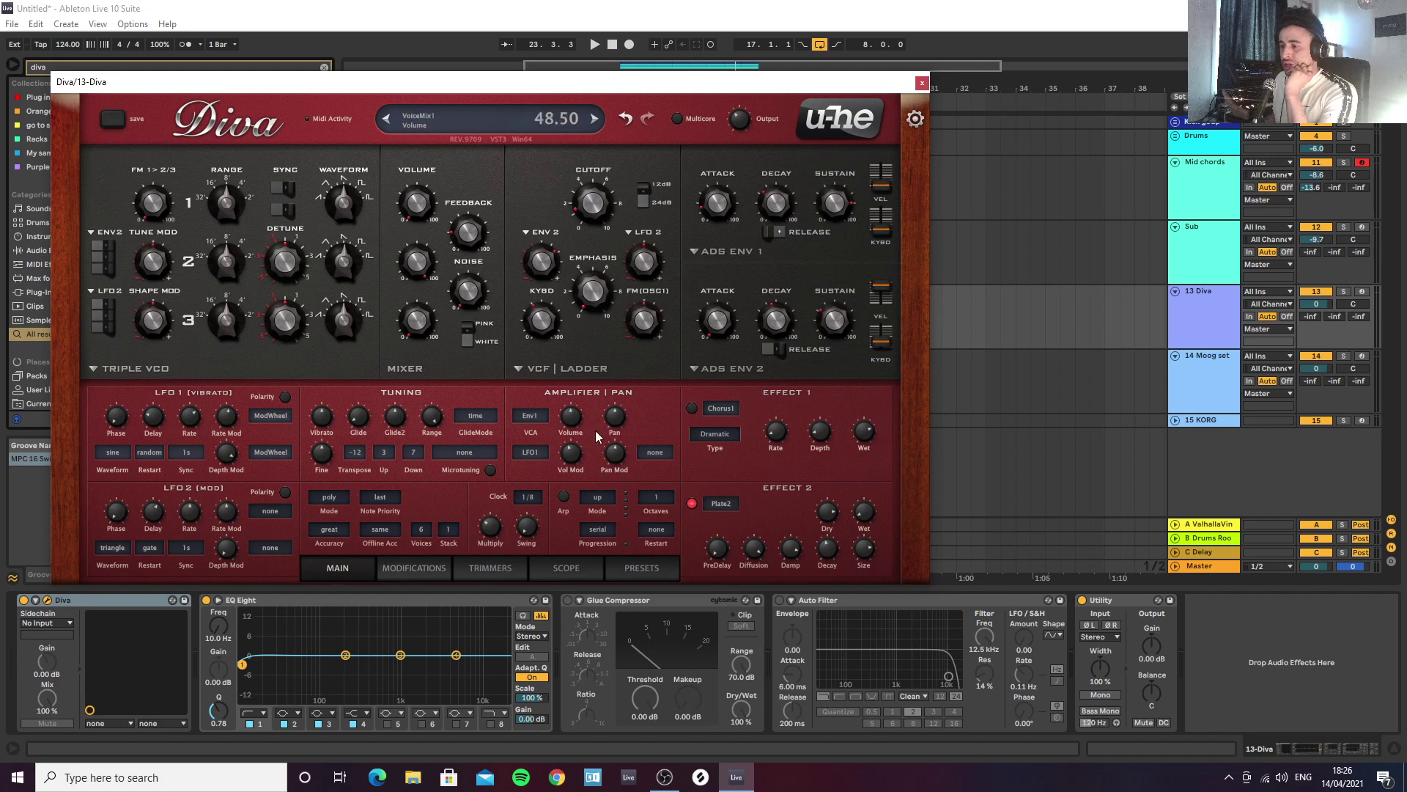
click(563, 498)
click(527, 497)
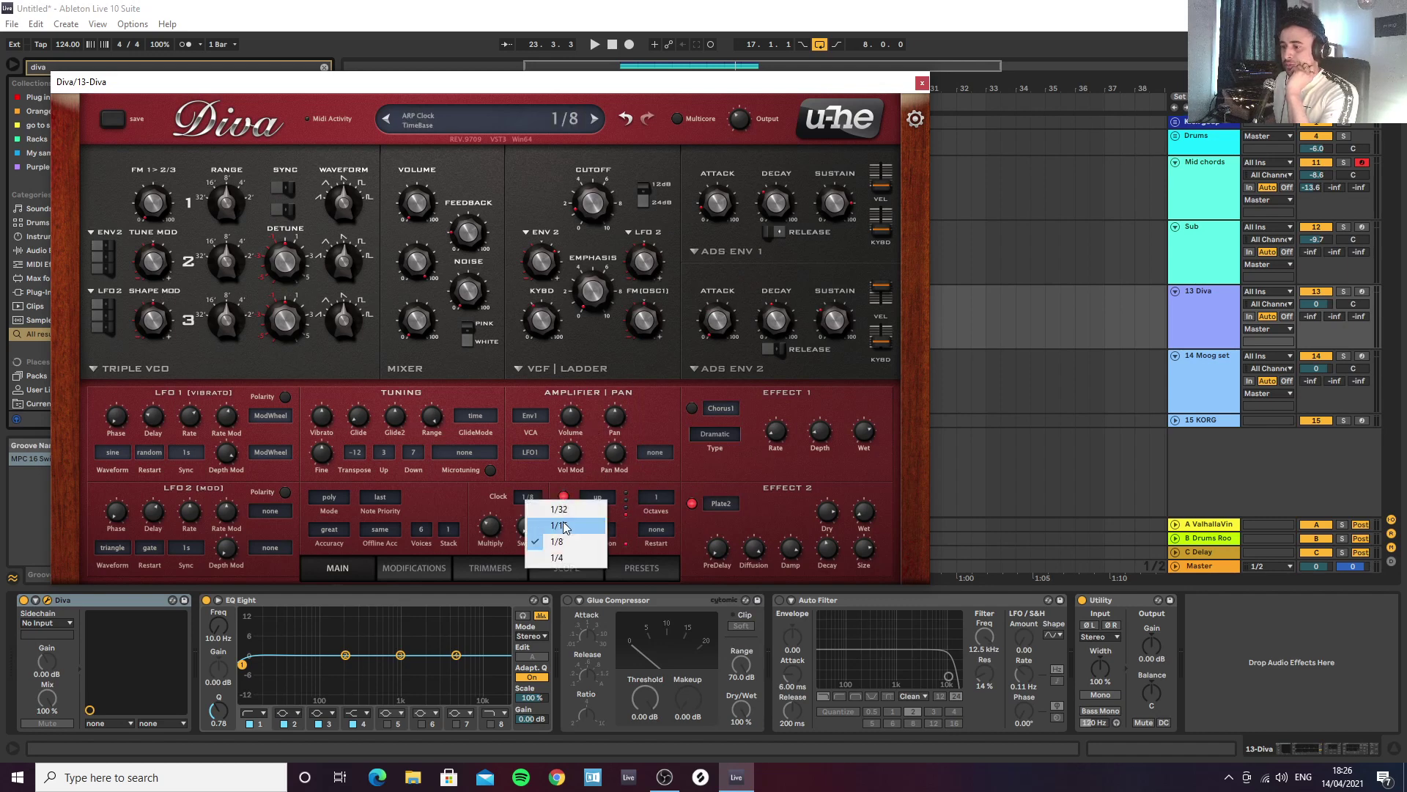
click(533, 527)
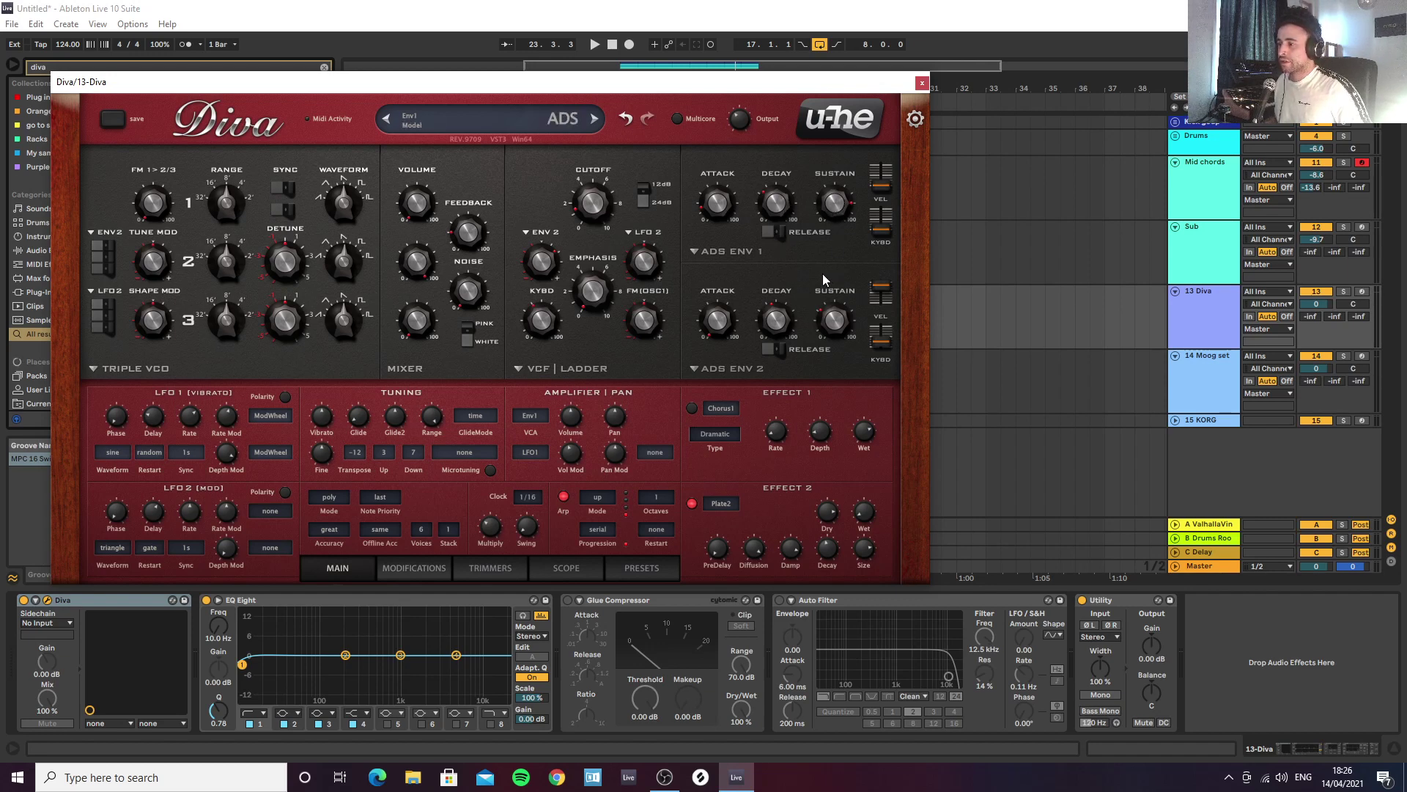
Step: Adjust Diva's envelope 2 sustain, oscillator detune and oscillator 1 volume, and close its window
drag(833, 320, 841, 424)
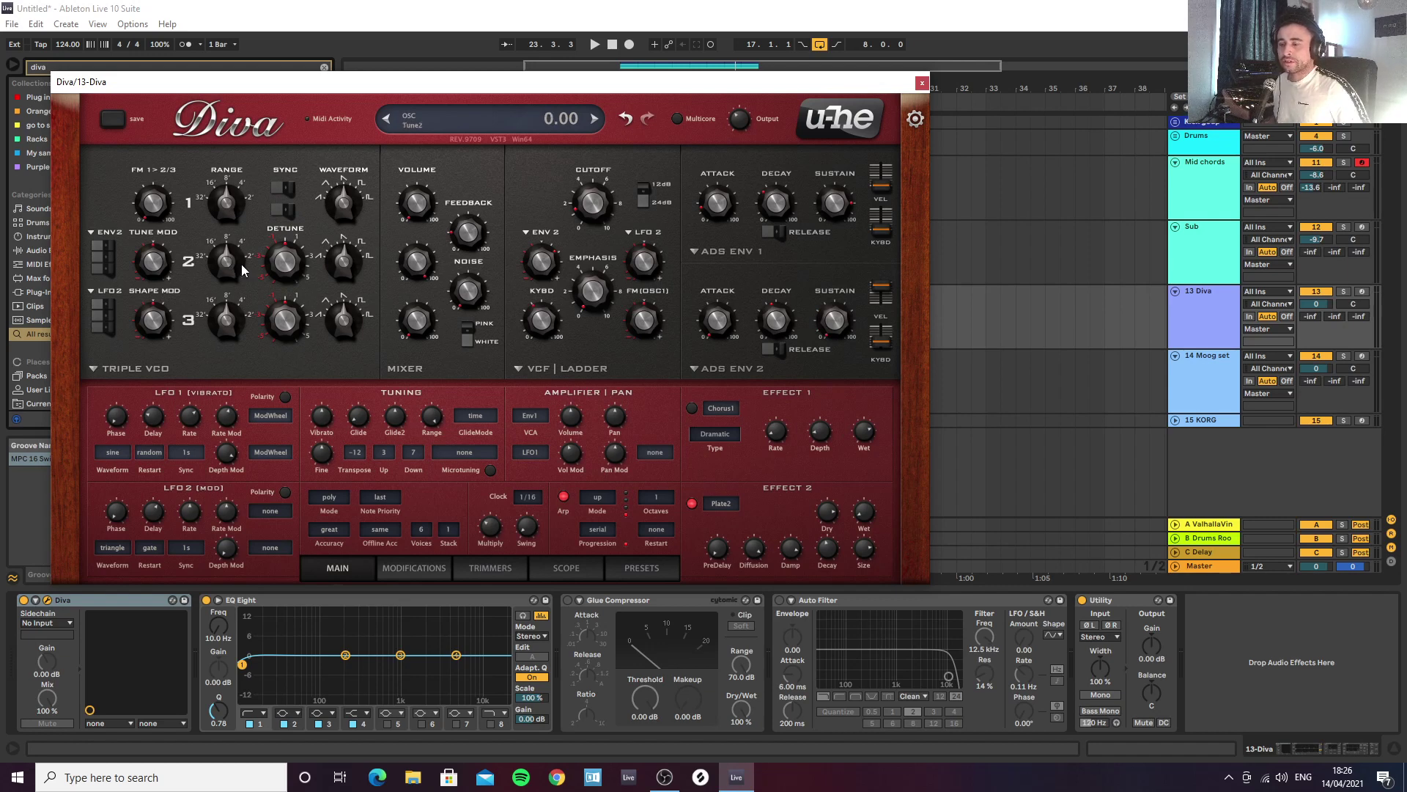
drag(302, 284, 277, 214)
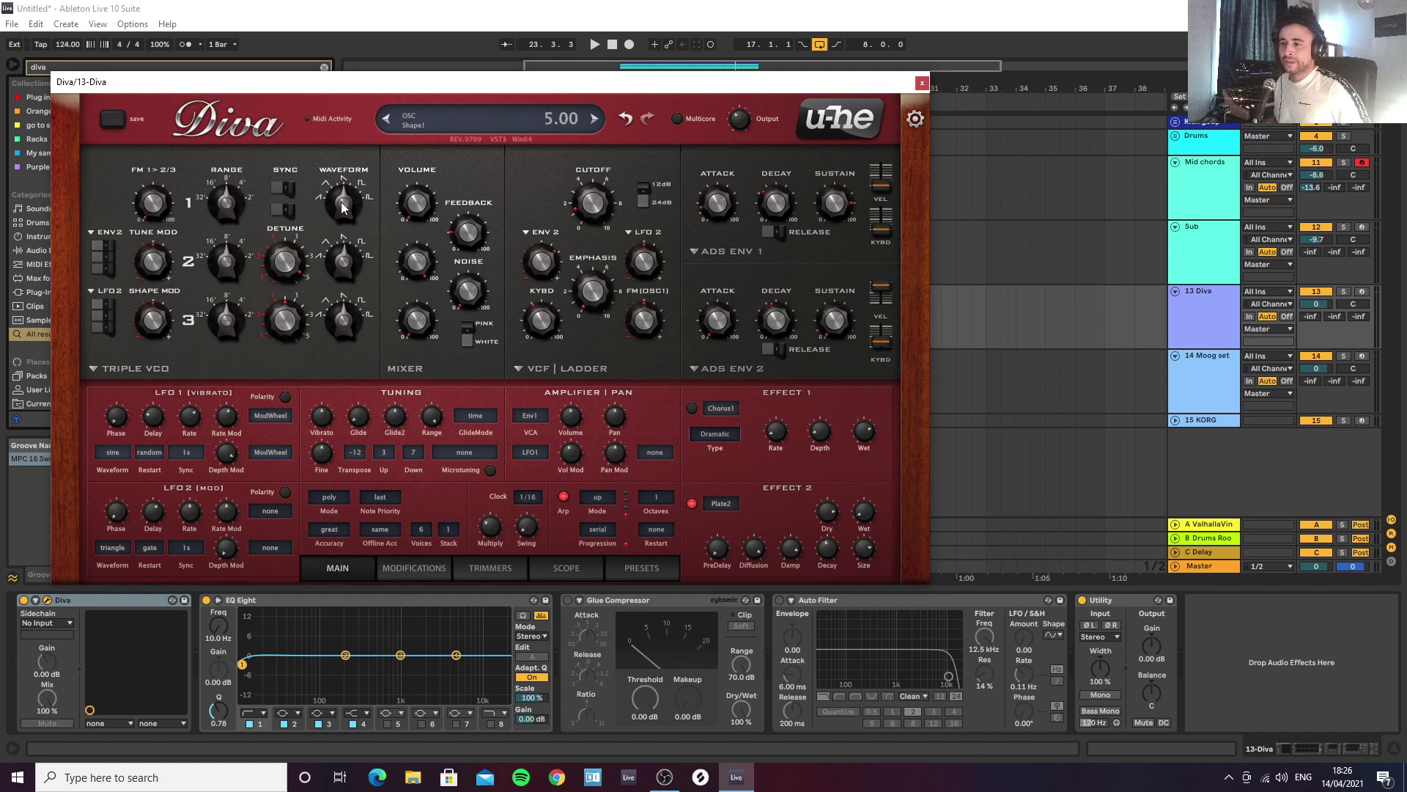
drag(416, 213, 469, 189)
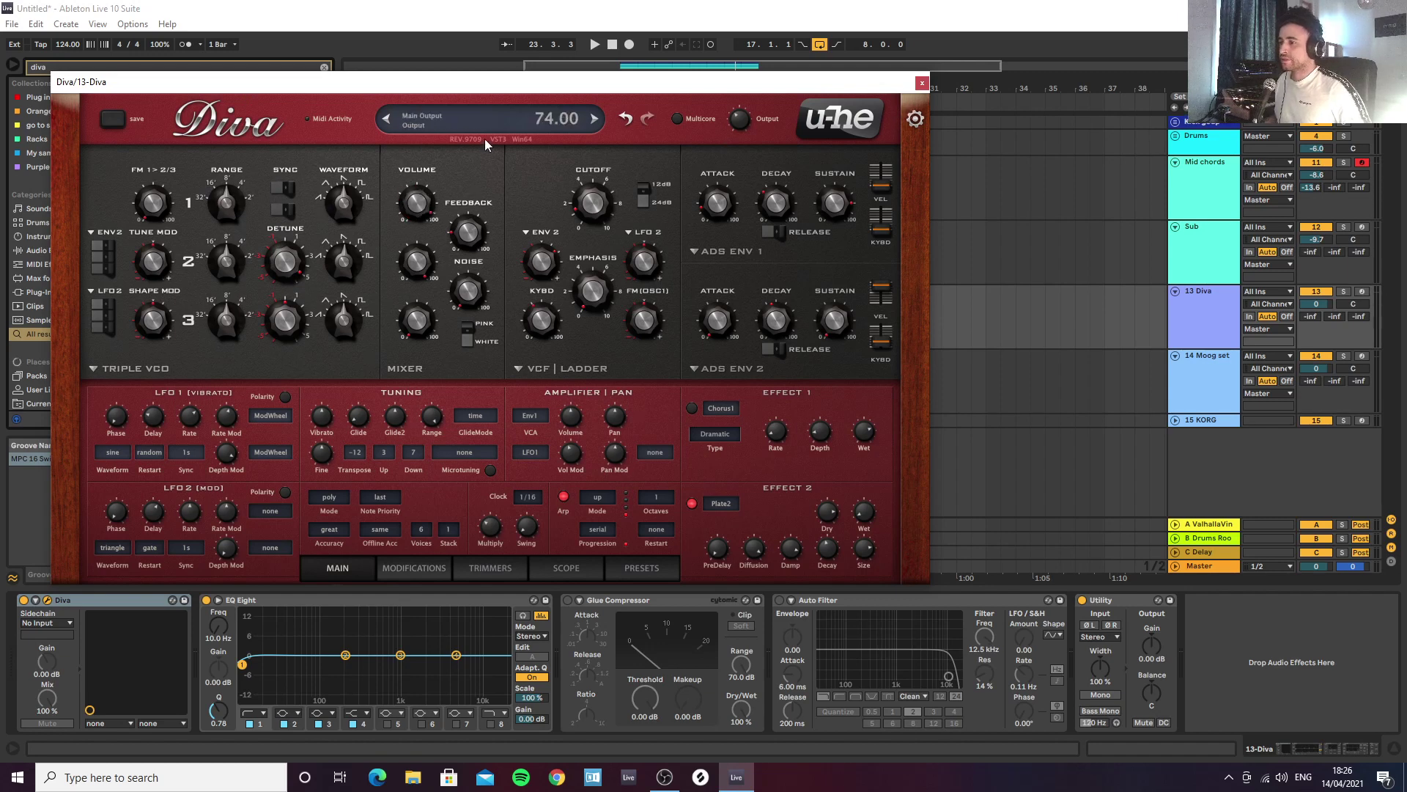
click(921, 82)
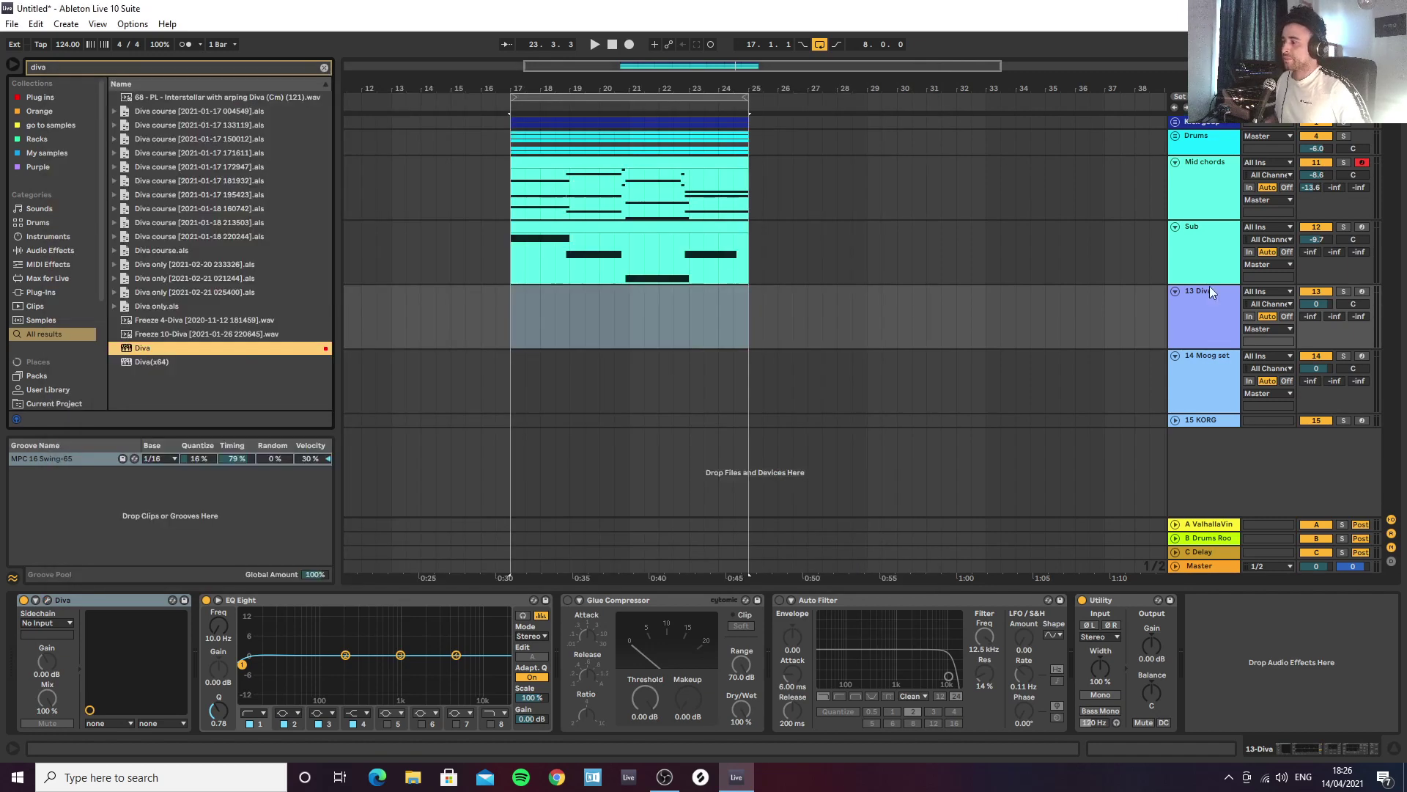
Step: Open the Diva instance on the Mid chords track to check its oscillator tuning, and close it
click(1218, 200)
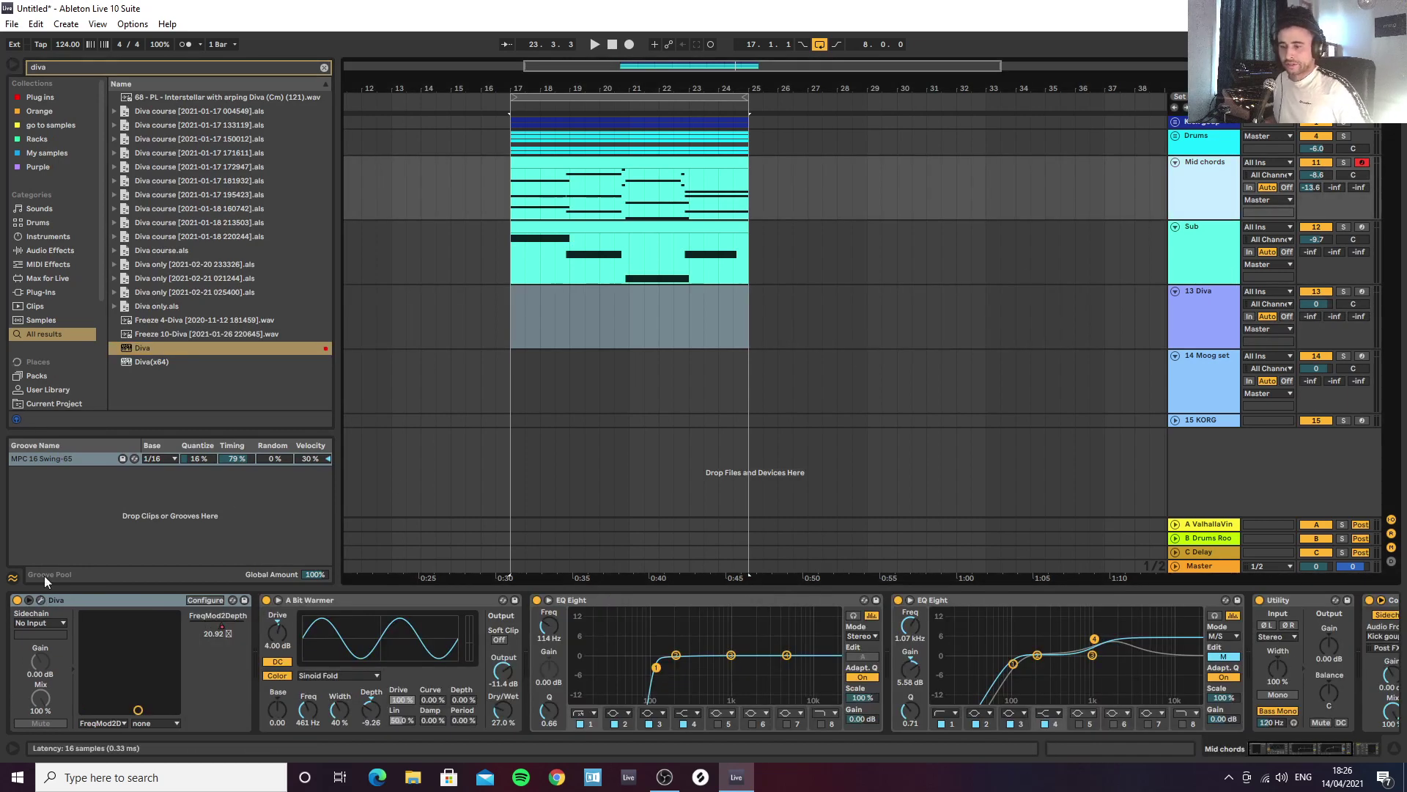
click(41, 599)
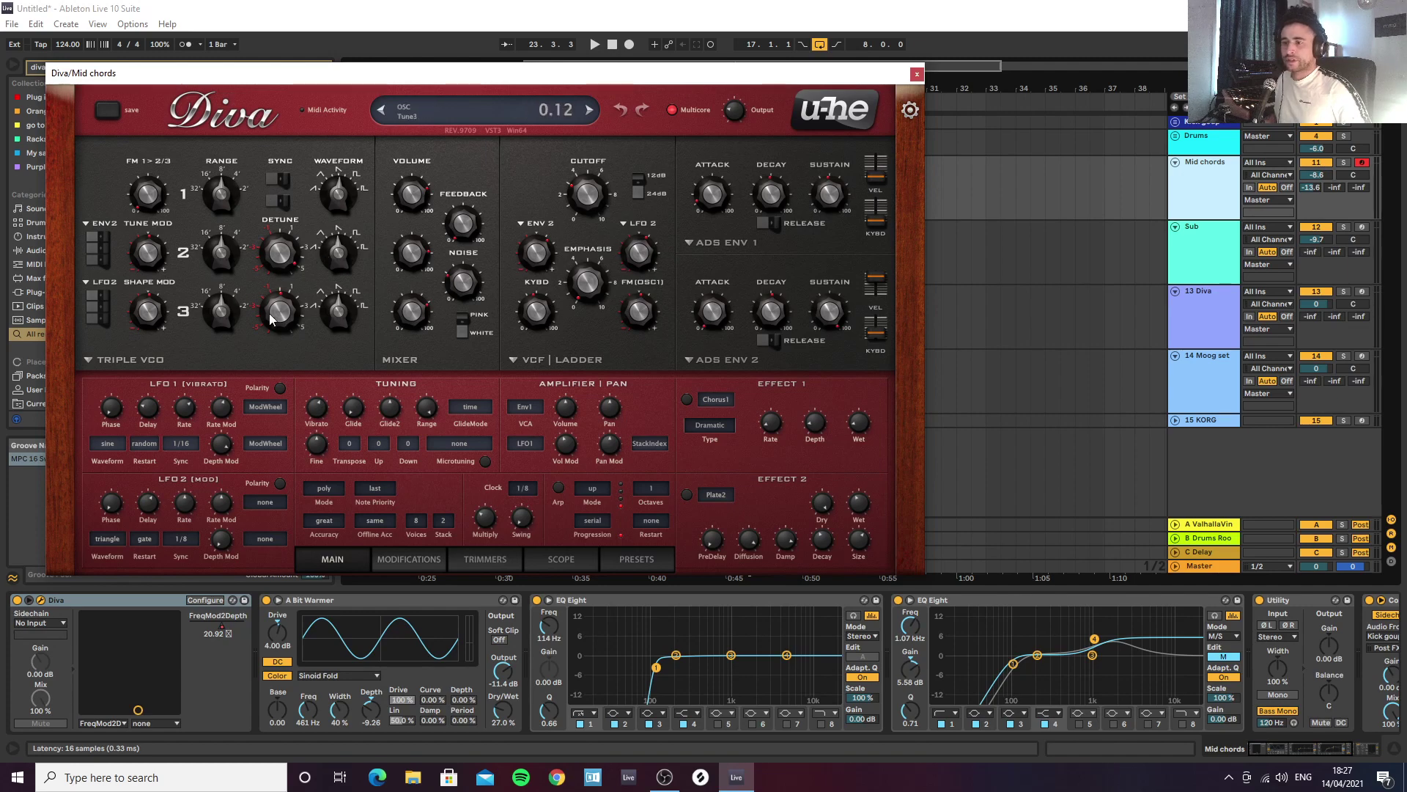
click(917, 74)
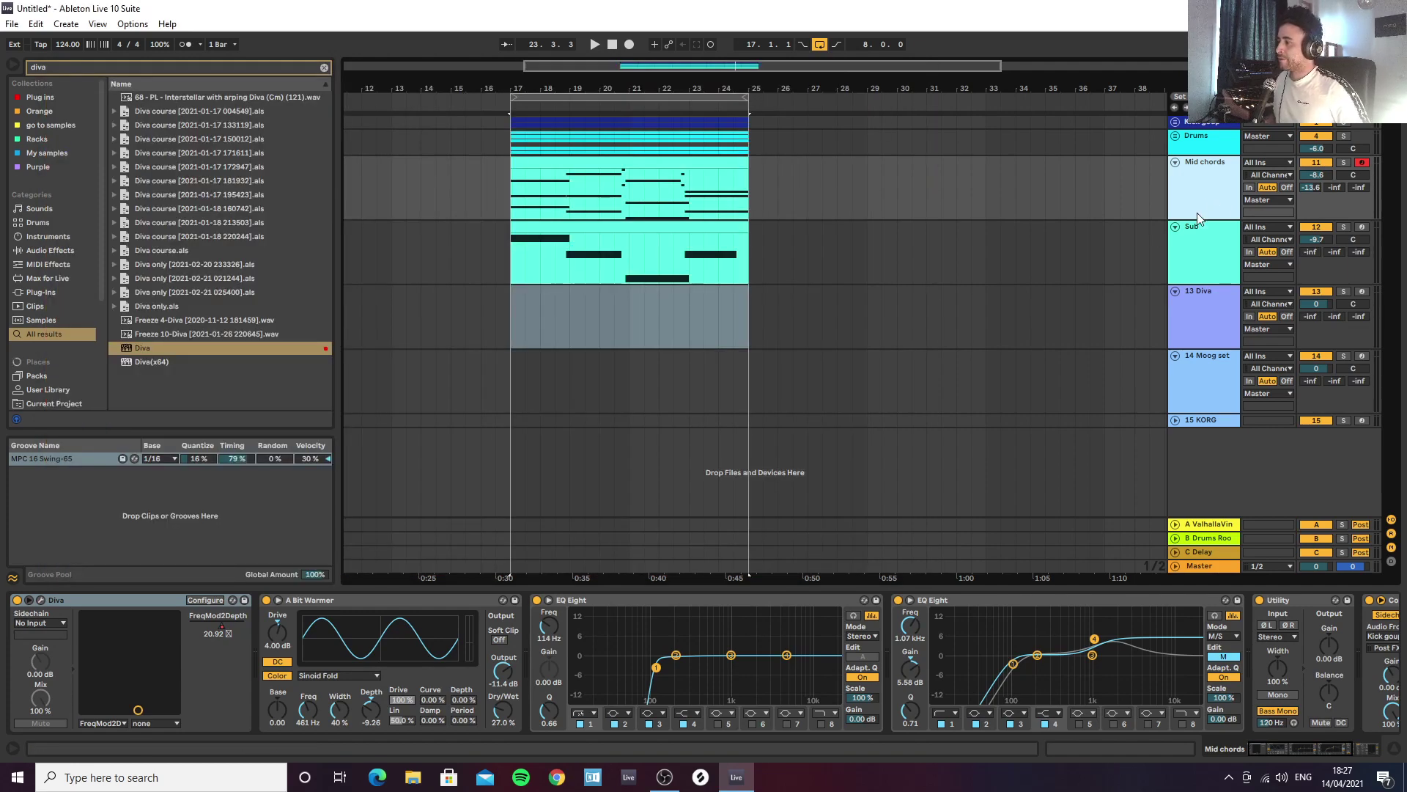
Step: Set the 13 Diva track's reverb send A to -14.7 dB and arm the track for recording
click(1224, 330)
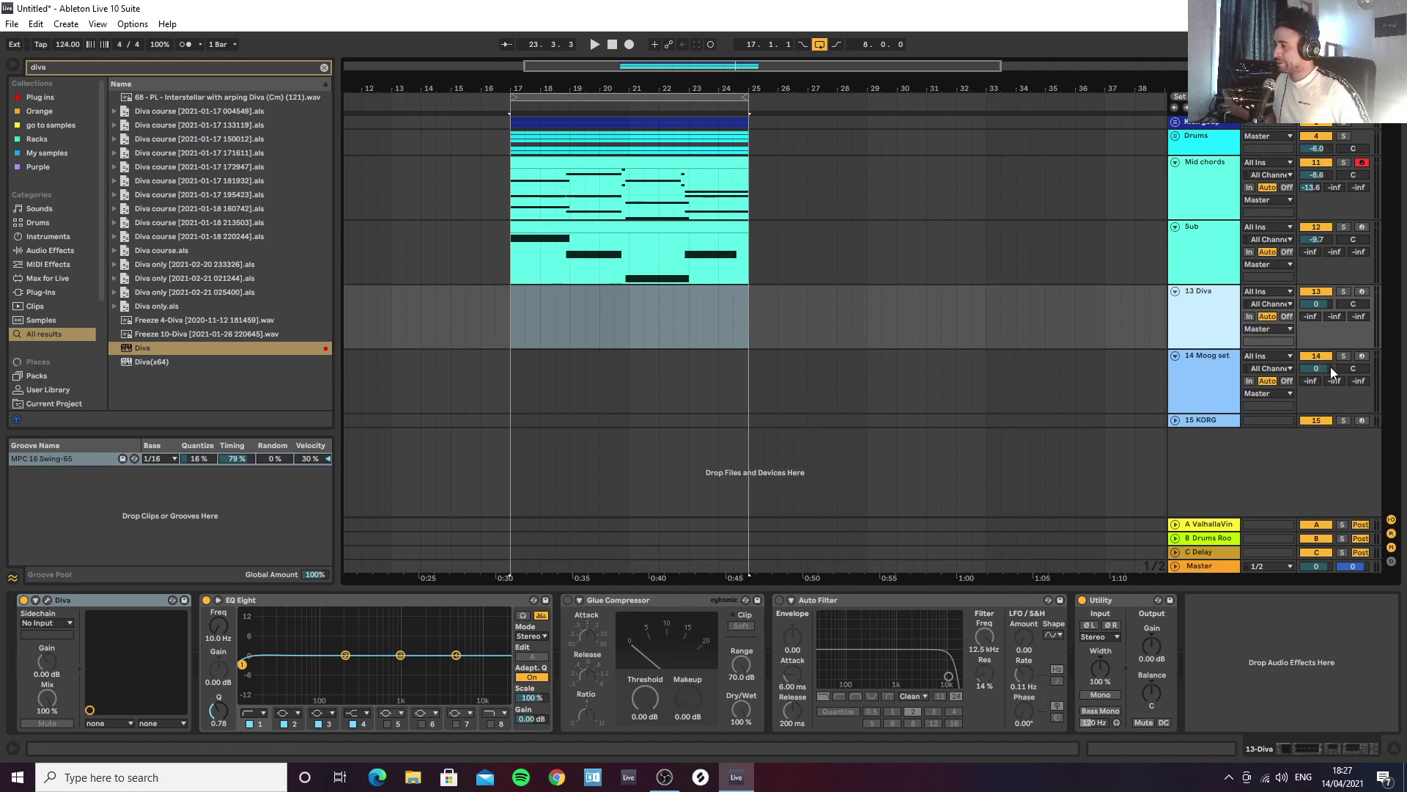
drag(1311, 316, 1311, 310)
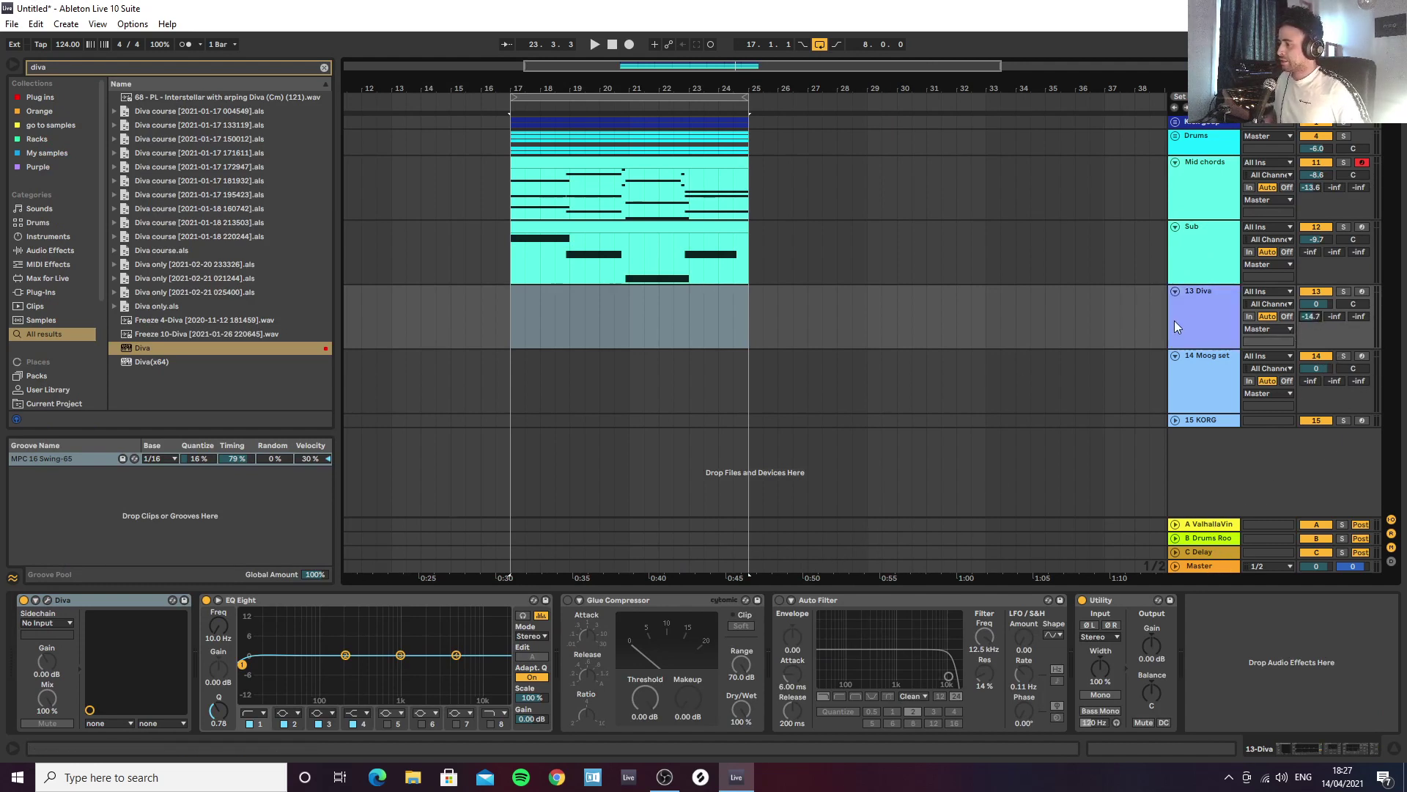
click(1362, 292)
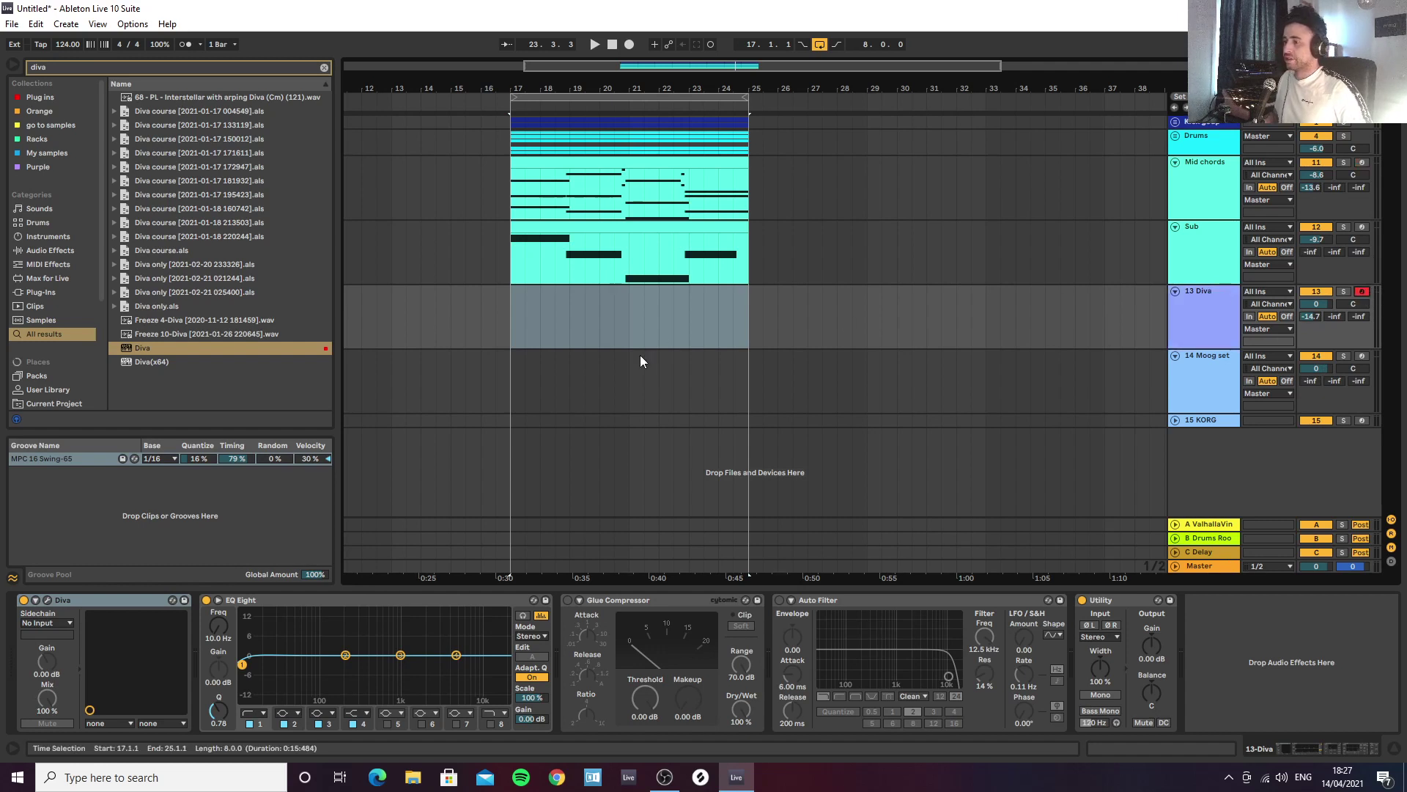
Step: Insert an empty eight-bar MIDI clip on the 13 Diva track from bar 17 to bar 25
click(511, 319)
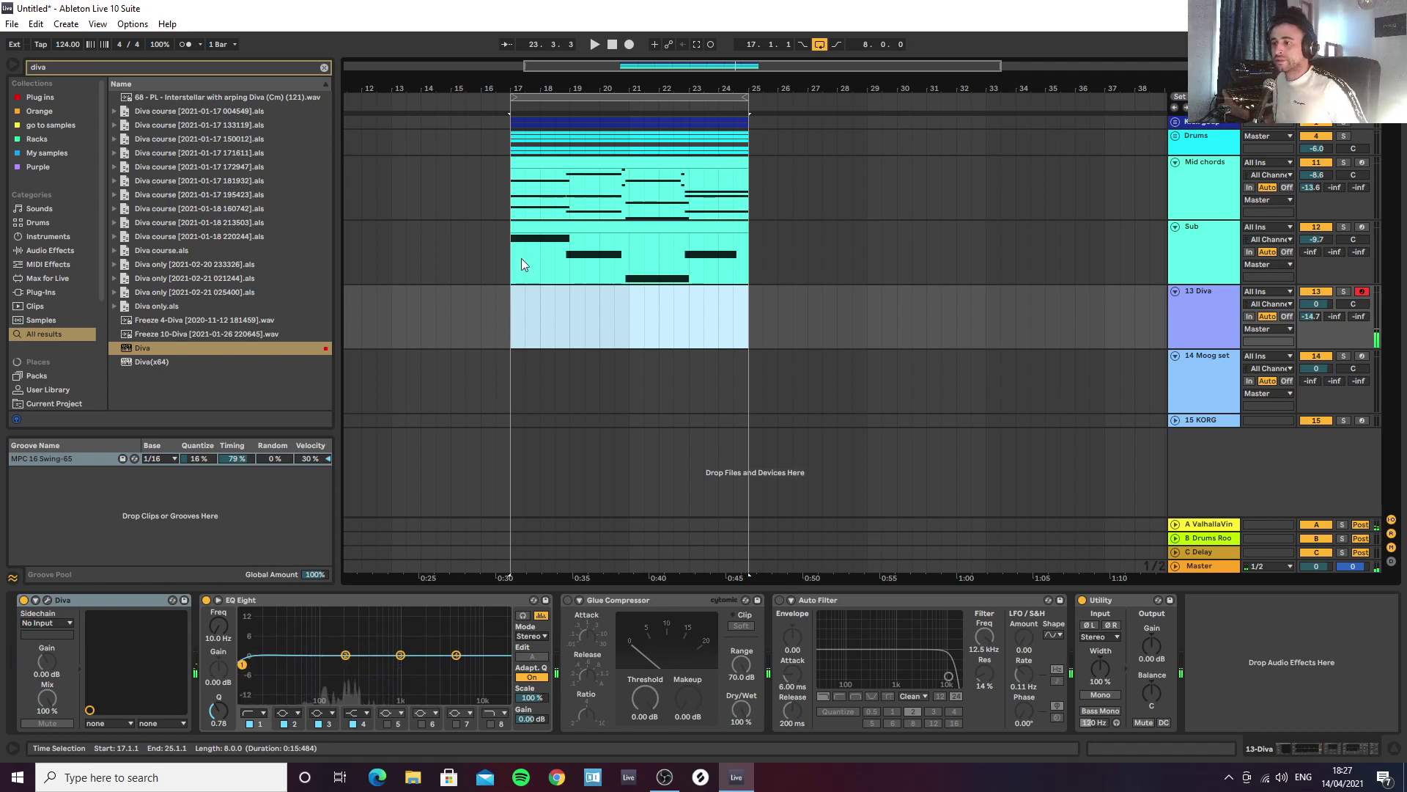
scroll(521, 258, up, 3)
drag(504, 332, 927, 337)
key(ctrl+shift+m)
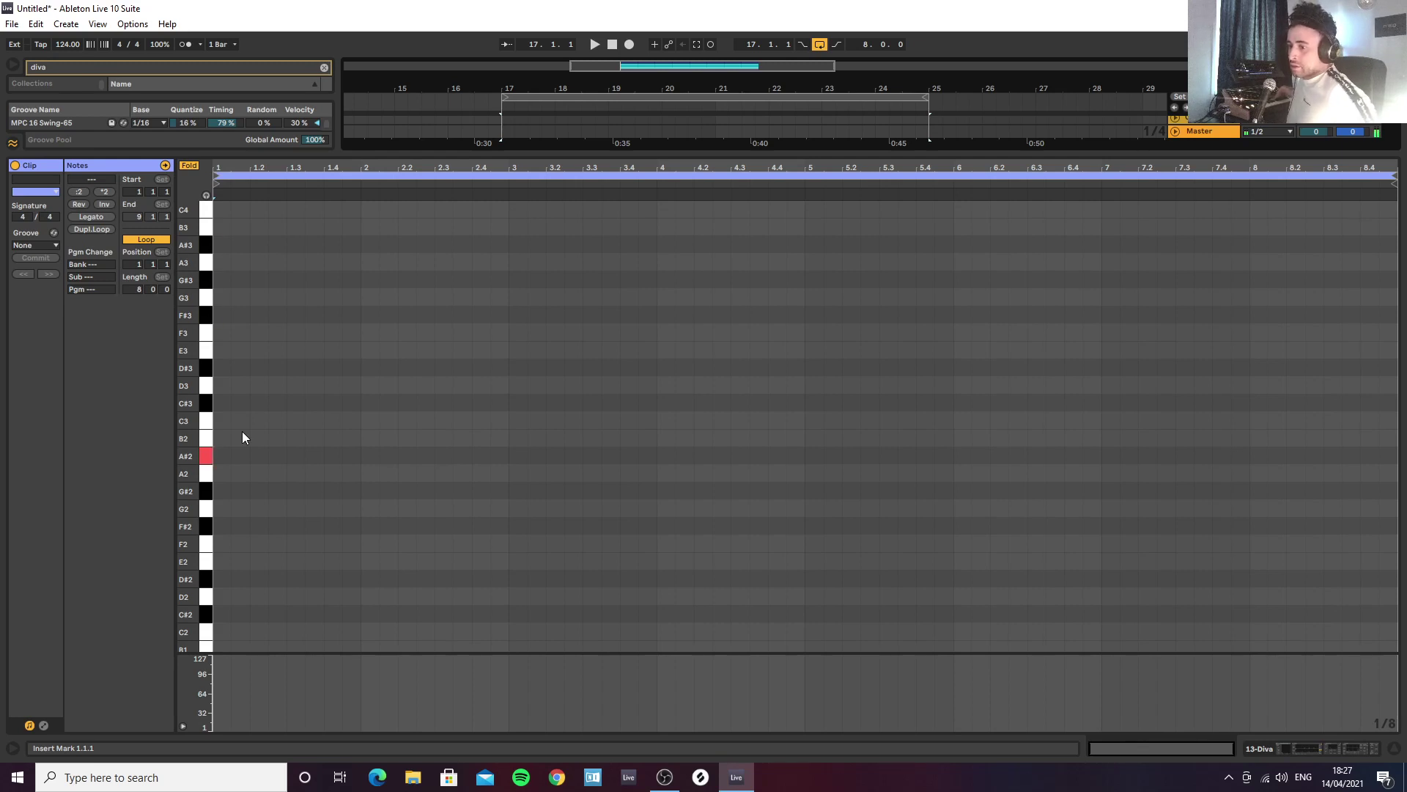
Step: Add D#3, G#3 and A#3 notes at the clip's start and extend them with Legato to fill all eight bars
double_click(222, 368)
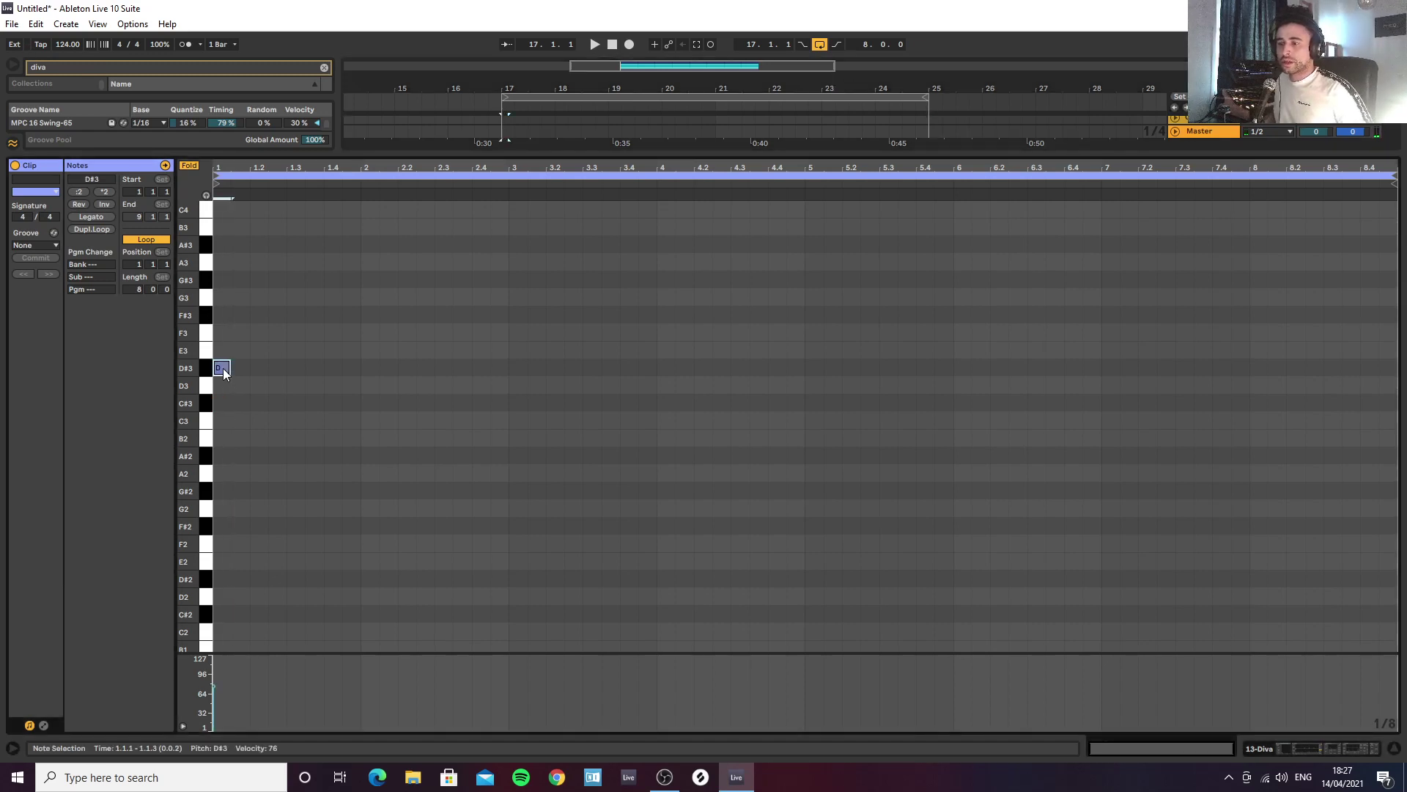
double_click(222, 280)
double_click(222, 245)
scroll(242, 367, down, 1)
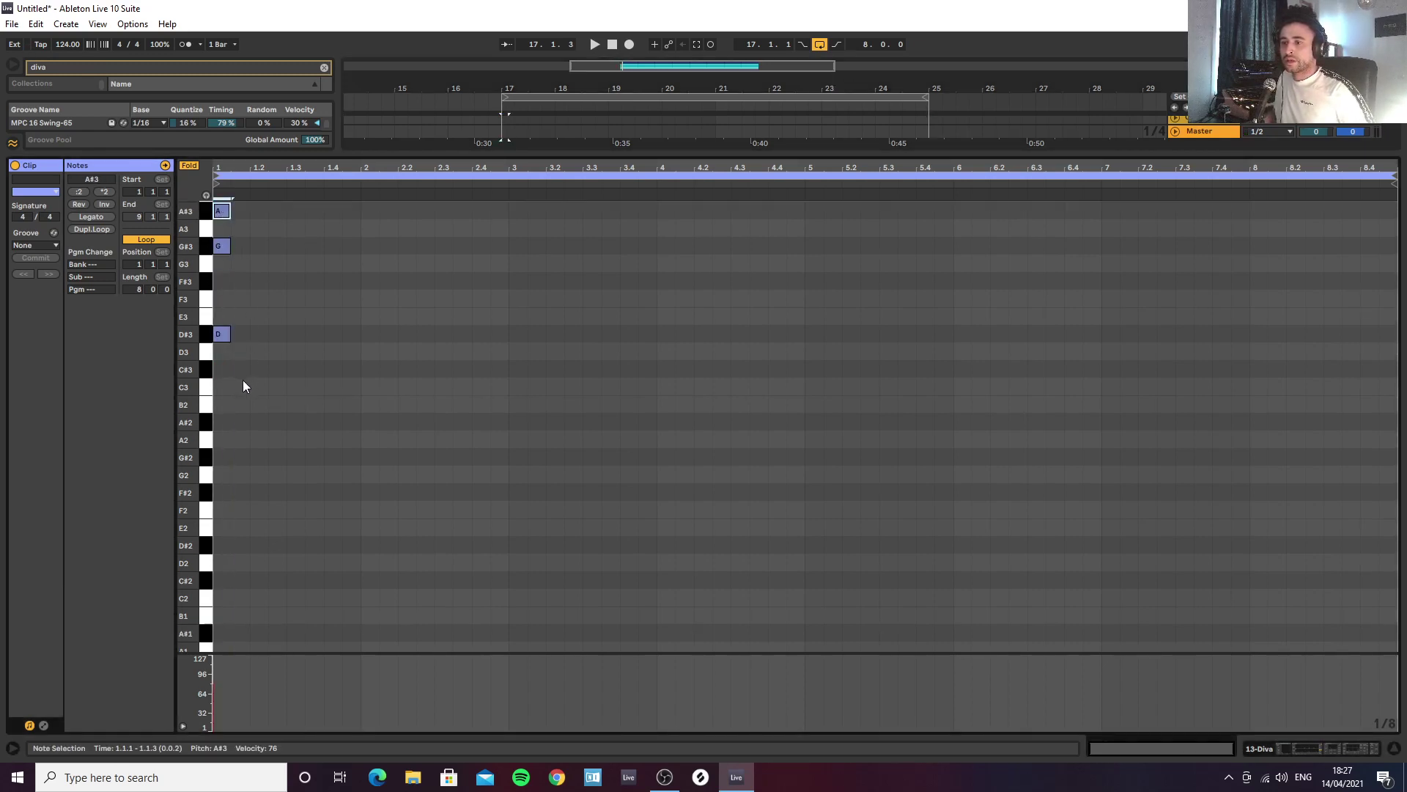
scroll(242, 389, up, 3)
drag(219, 461, 221, 288)
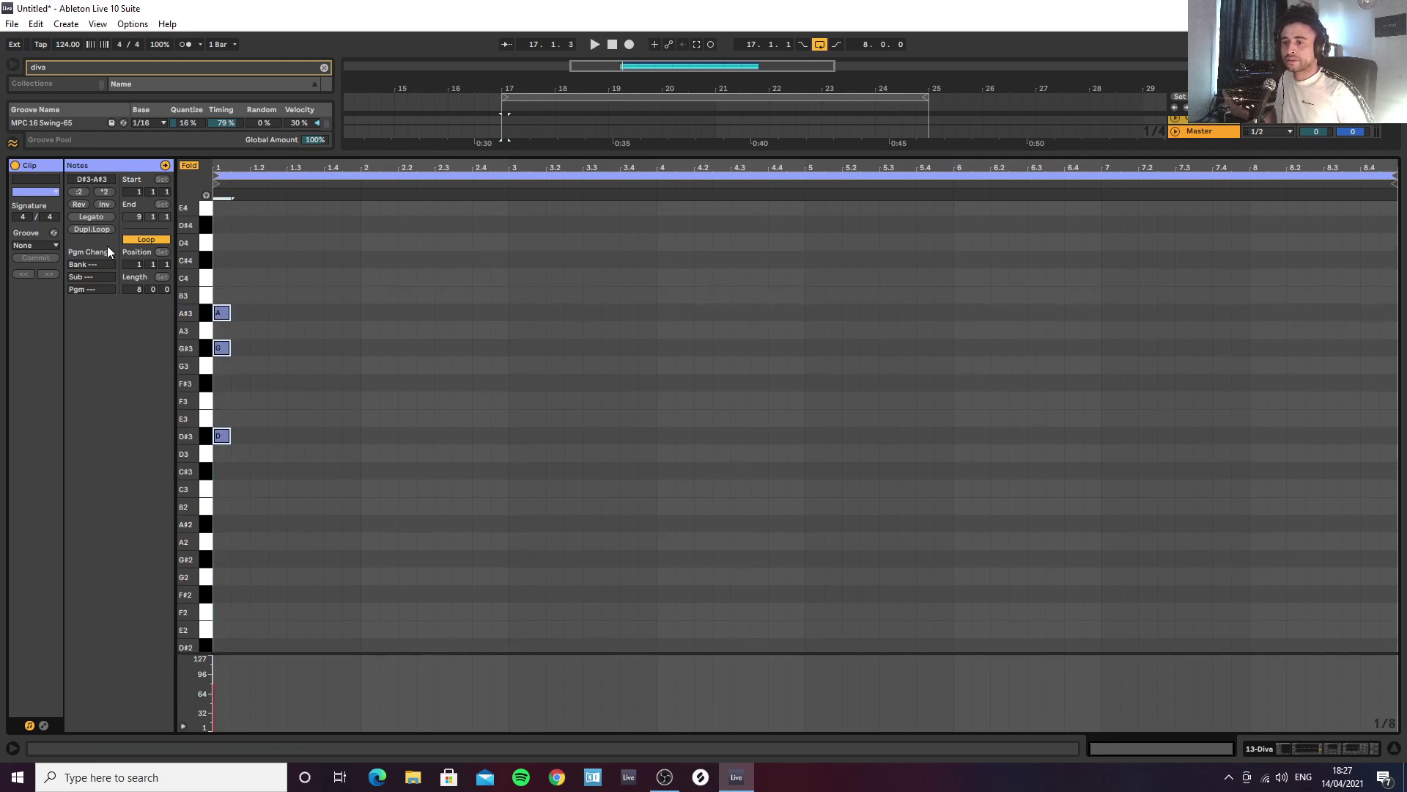
click(94, 220)
Step: Play the loop and raise the low-cut band of the Diva track's EQ Eight to 119 Hz
key(space)
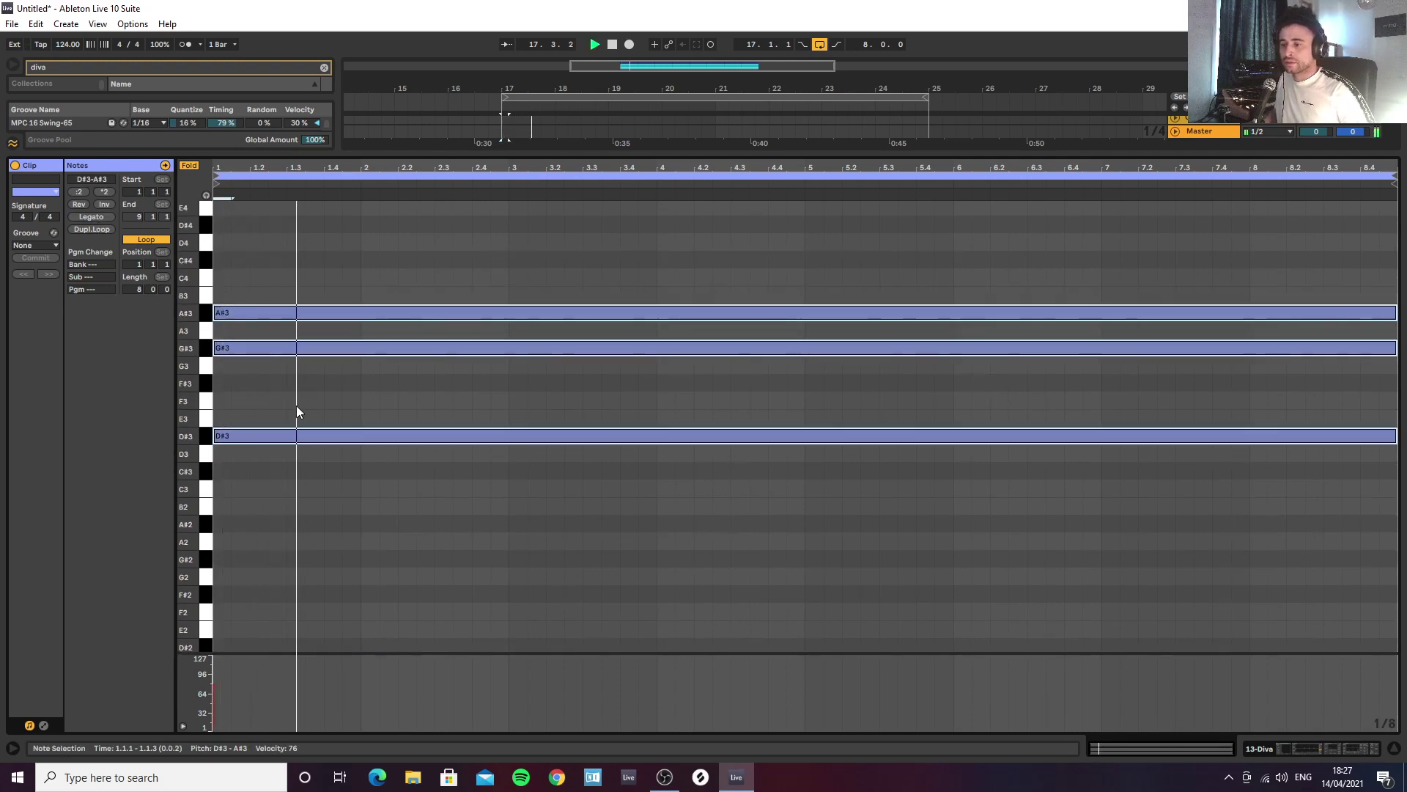
click(1343, 746)
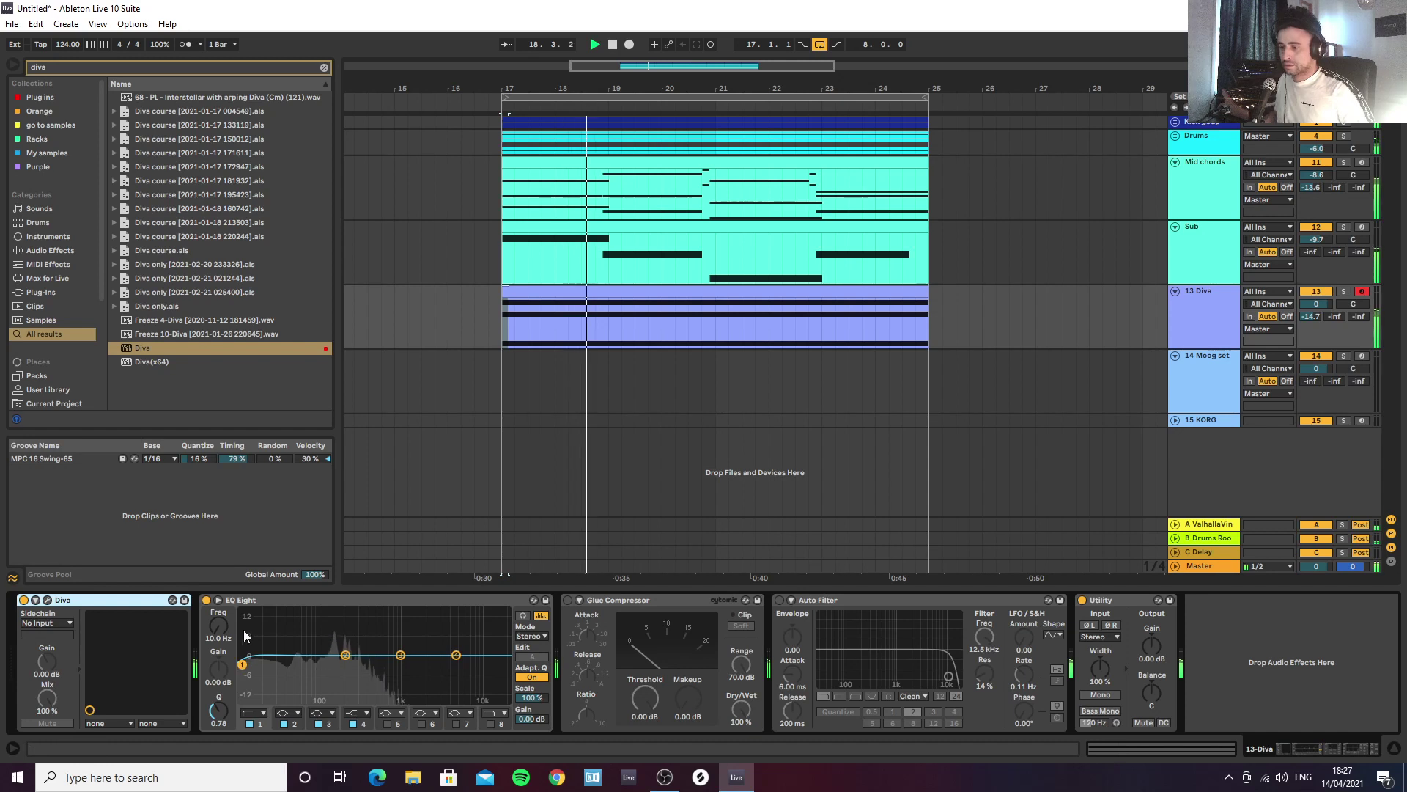
drag(245, 667, 326, 665)
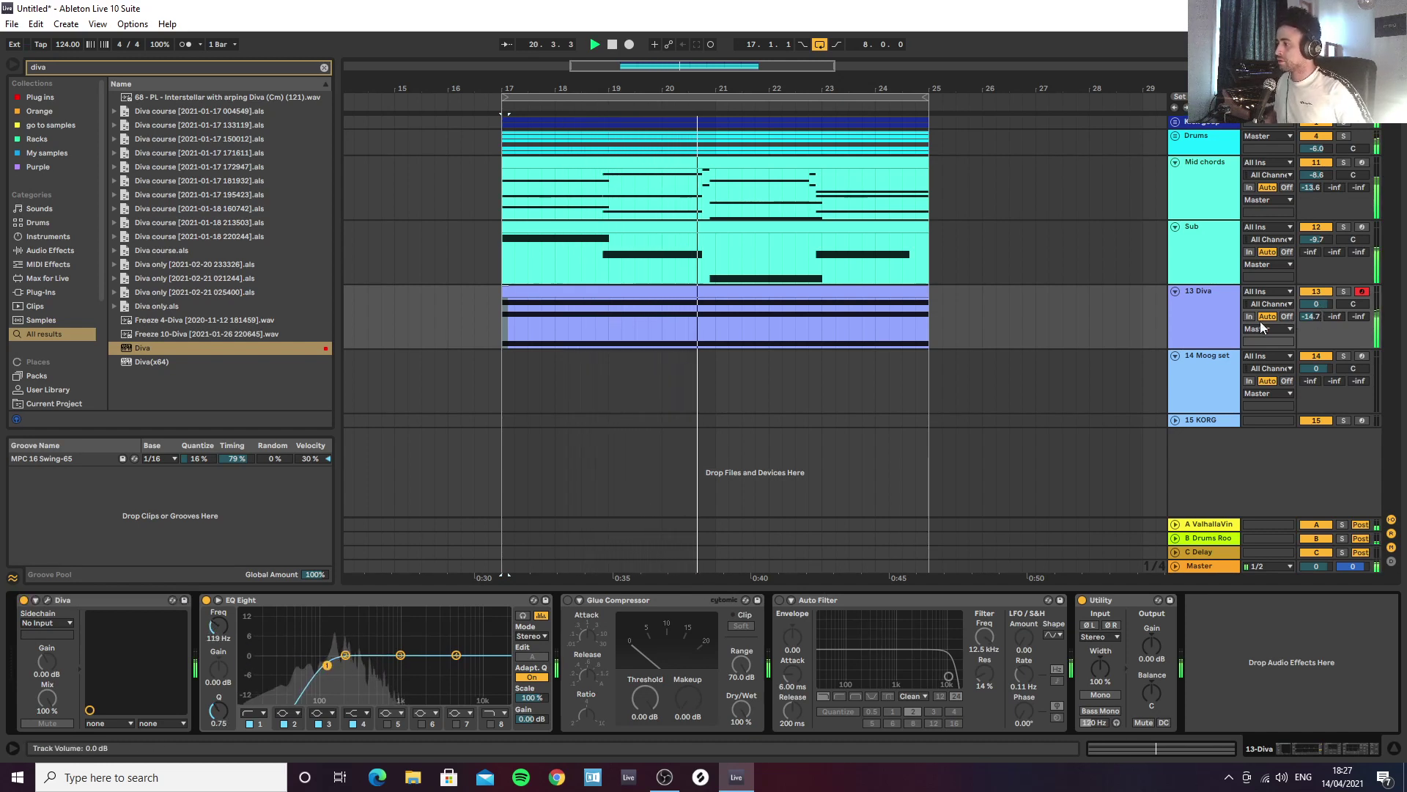
Step: Raise the velocity of all three Diva notes to 127 and return to the track's devices
double_click(628, 290)
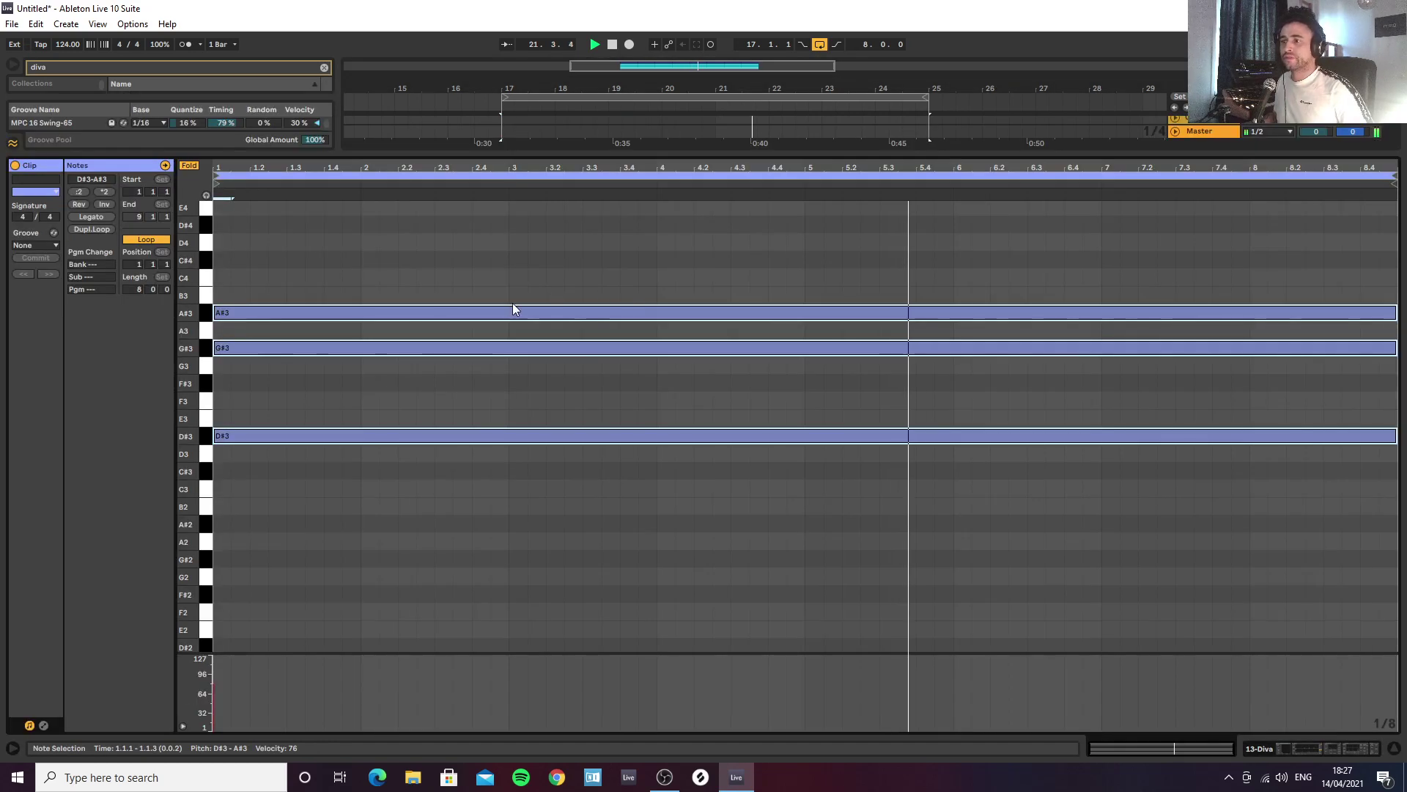
drag(375, 310, 372, 310)
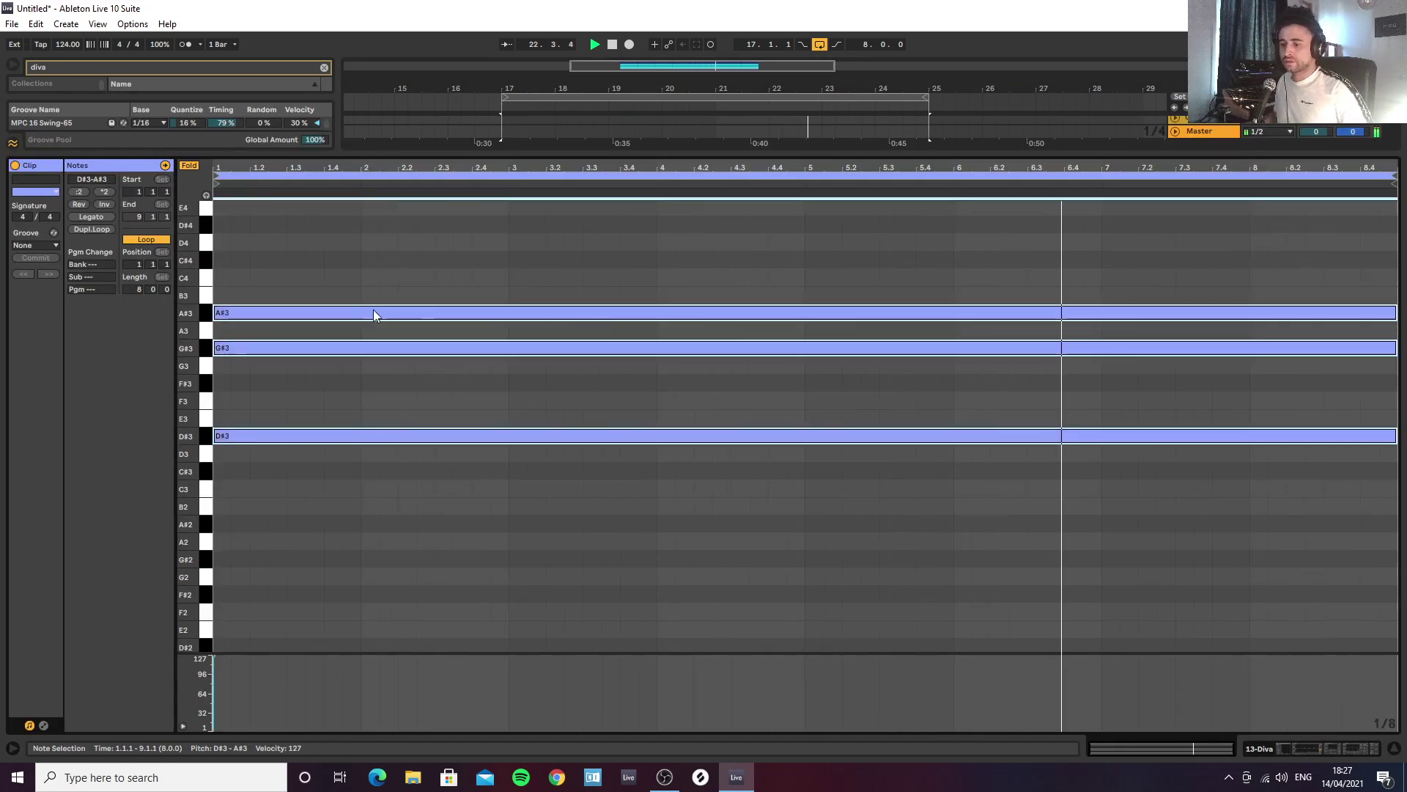
click(1264, 749)
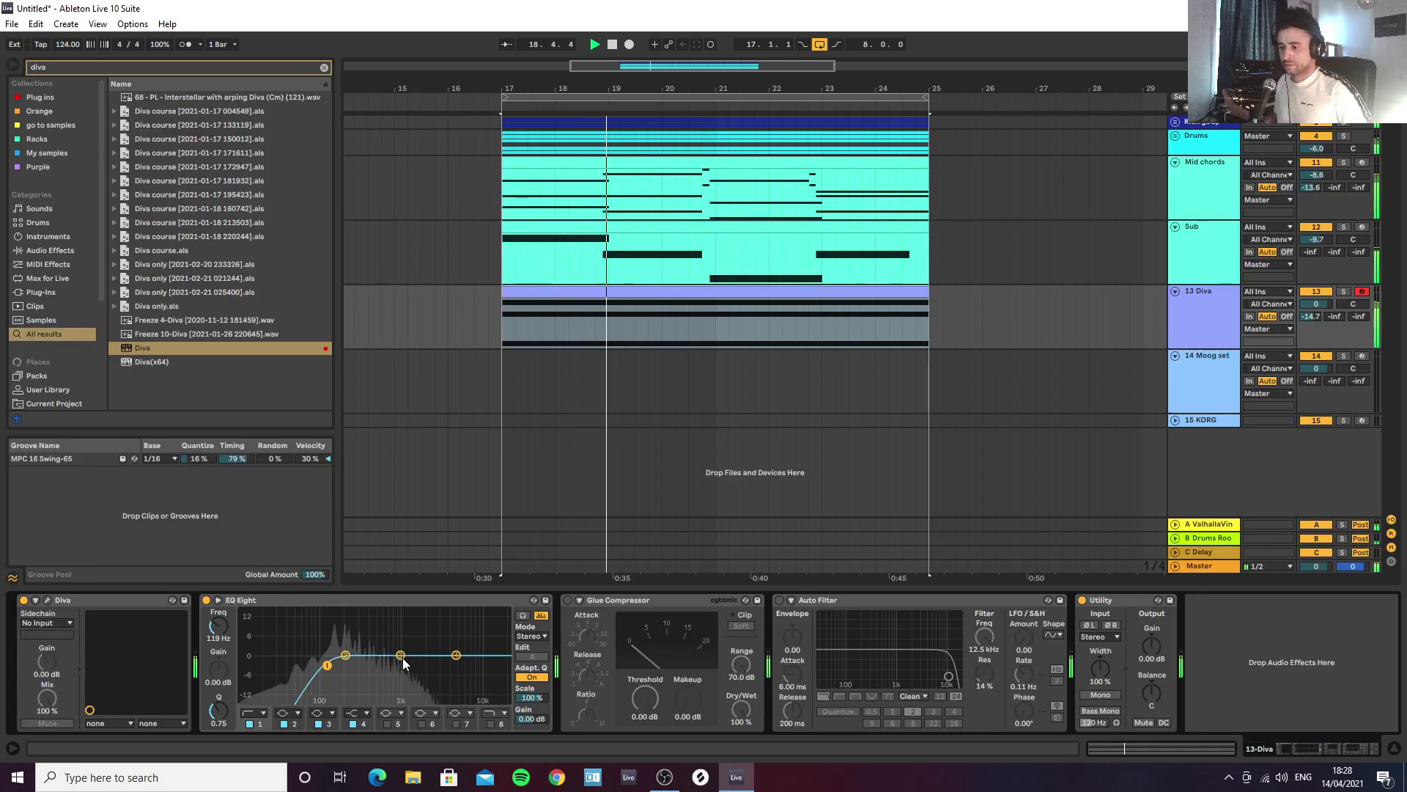
Step: Search the browser for "com" and add a Compressor after Utility on the 13 Diva track
click(323, 67)
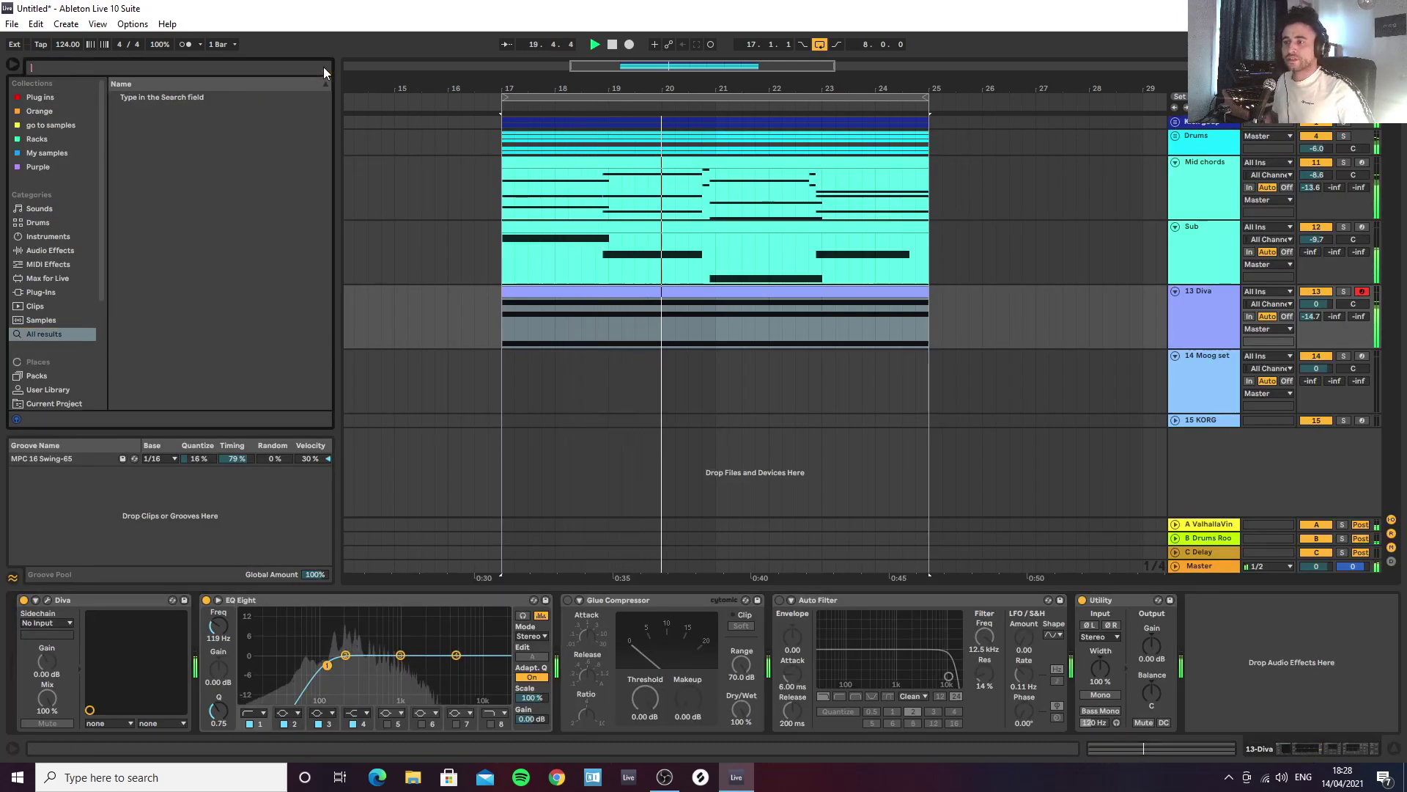
text(com)
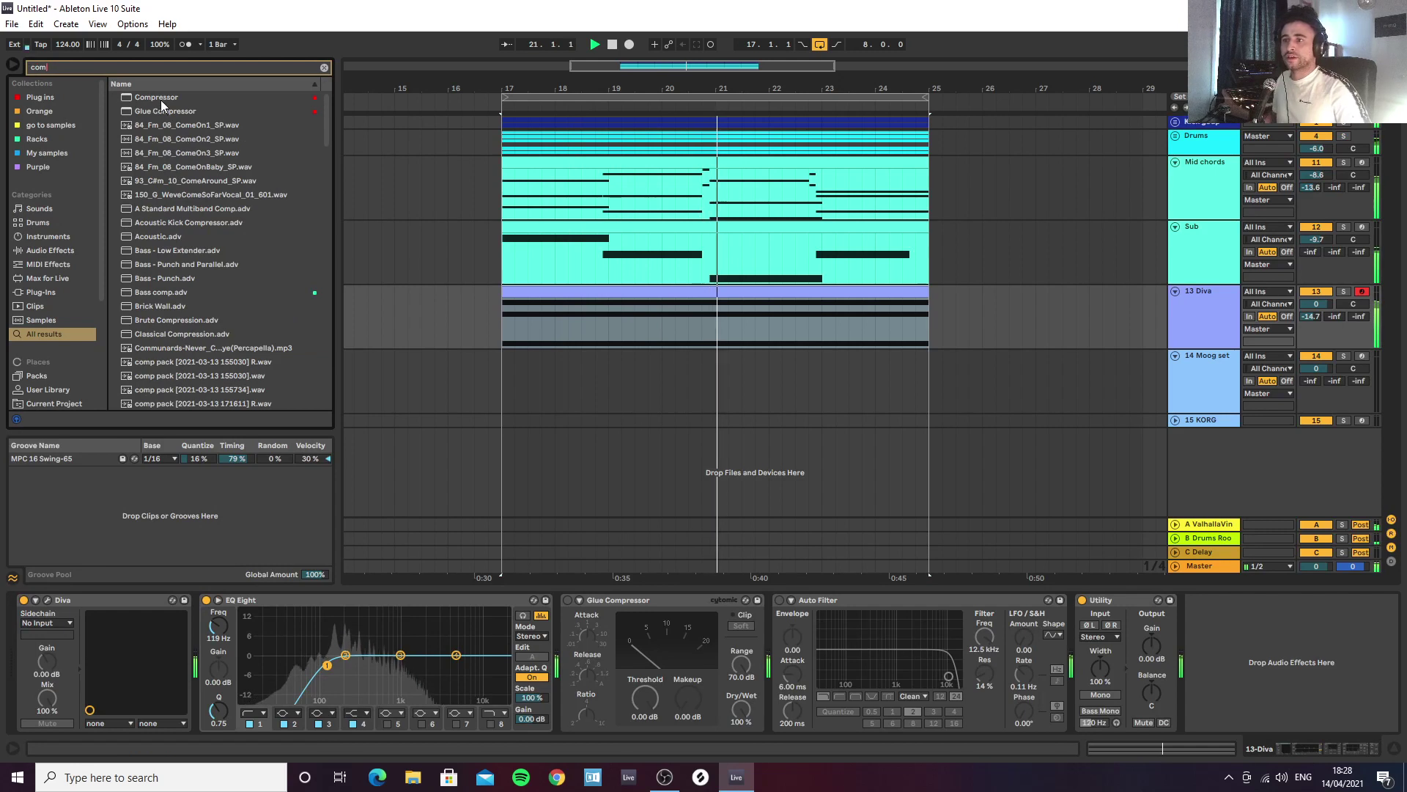
drag(161, 100, 1309, 613)
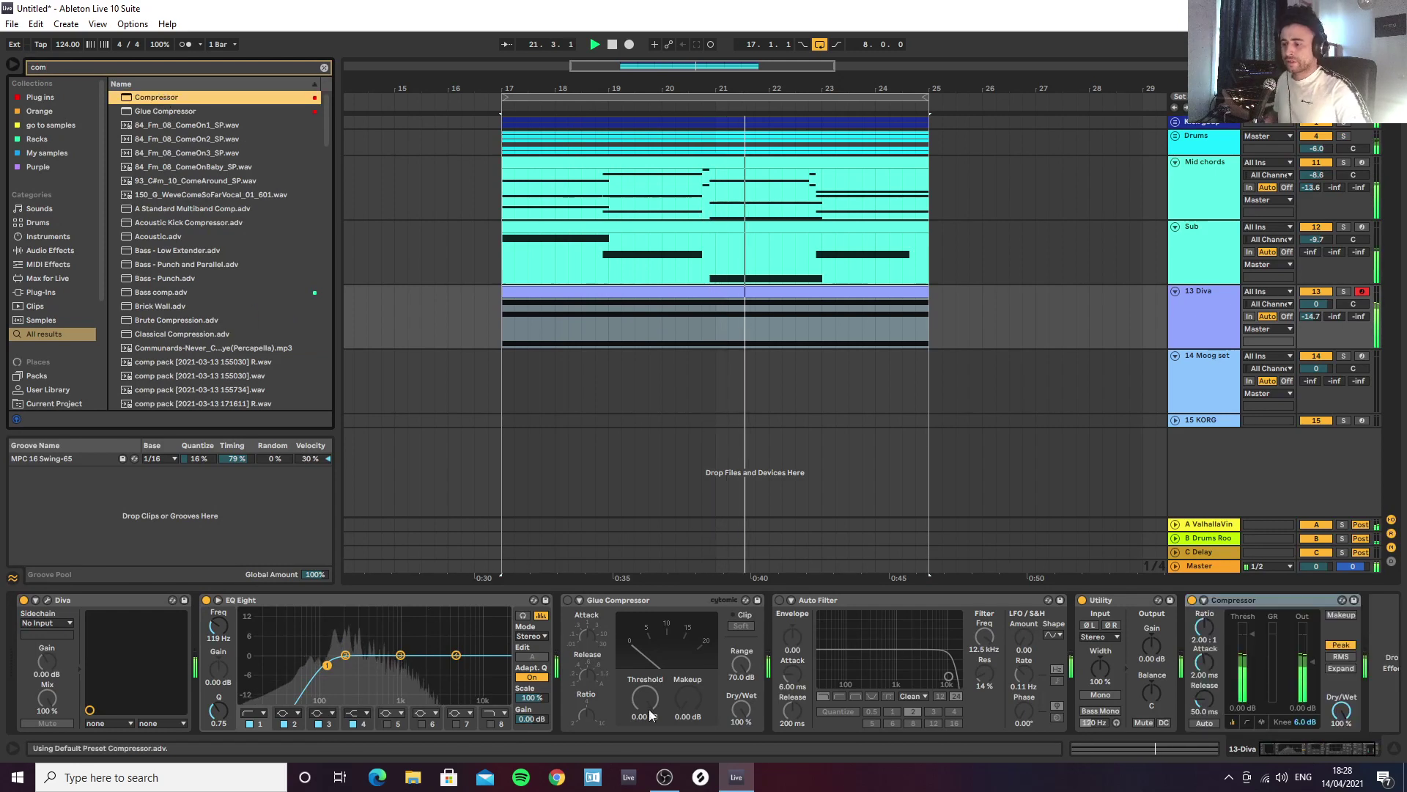
Step: Sidechain the Compressor from the kick group with a -16.8 dB threshold, inf:1 ratio and about 0.39 ms attack
click(1203, 600)
click(1215, 635)
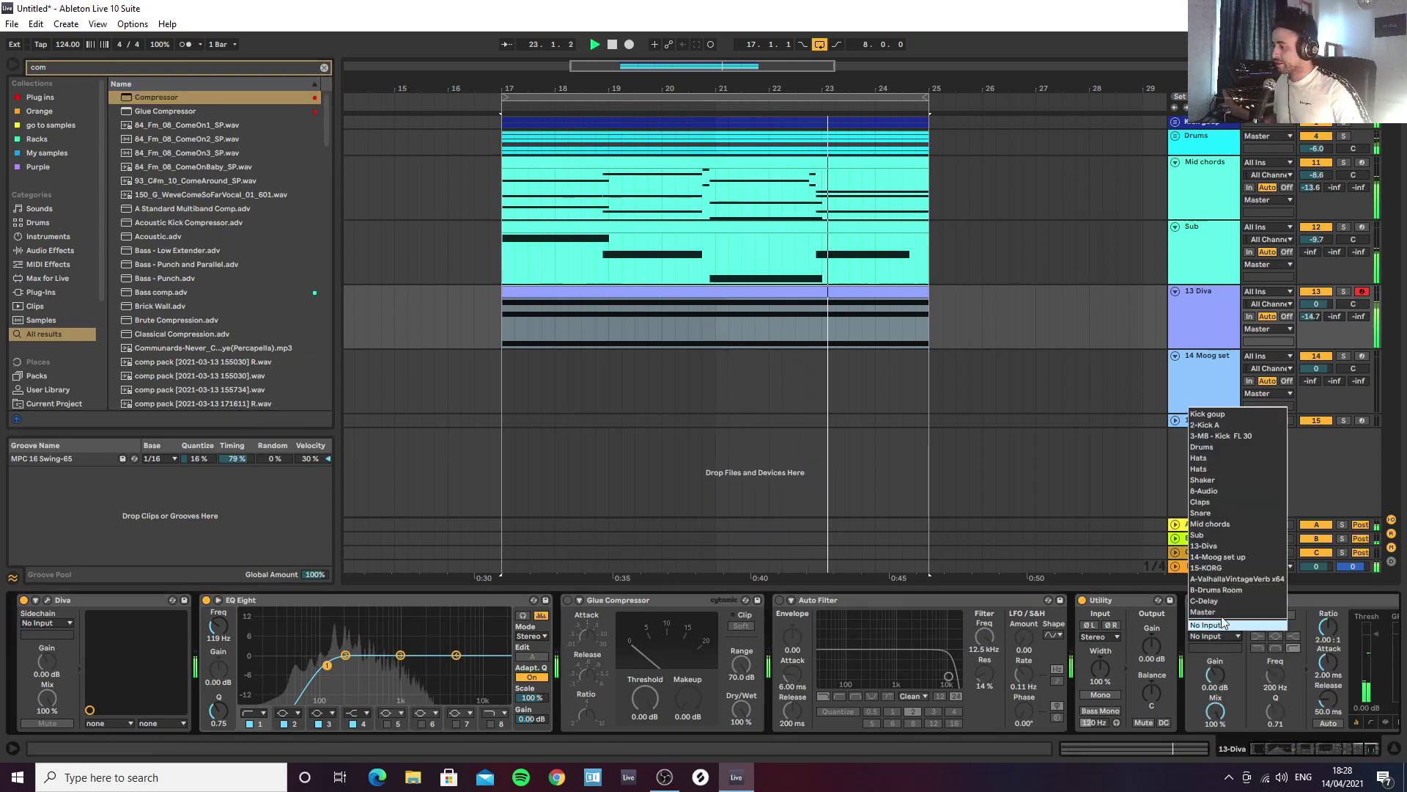
click(1209, 408)
drag(1376, 636, 1332, 557)
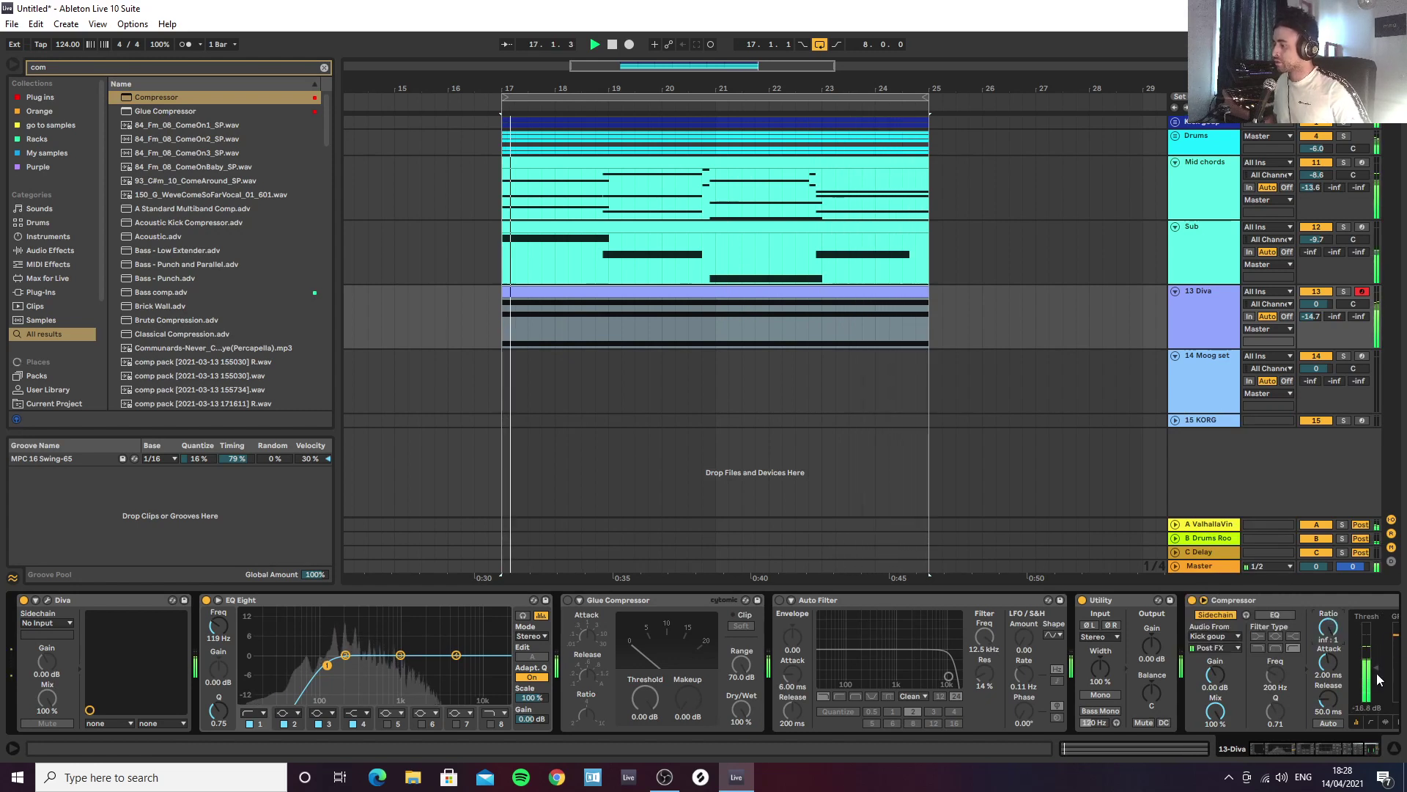
drag(1330, 665, 1330, 688)
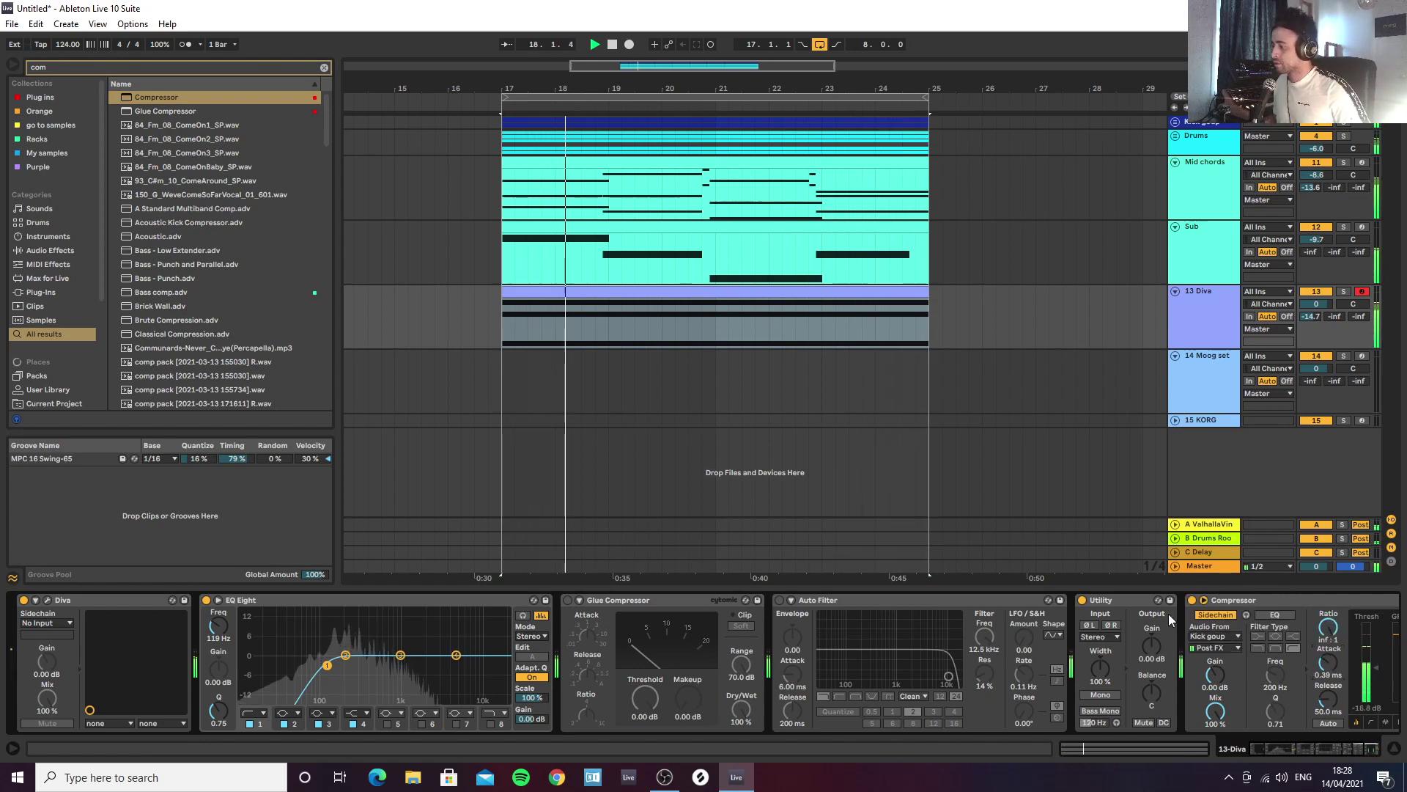
Step: Enable Bass Mono in the Diva track's Utility and raise EQ Eight's low cut to 153 Hz
click(1101, 711)
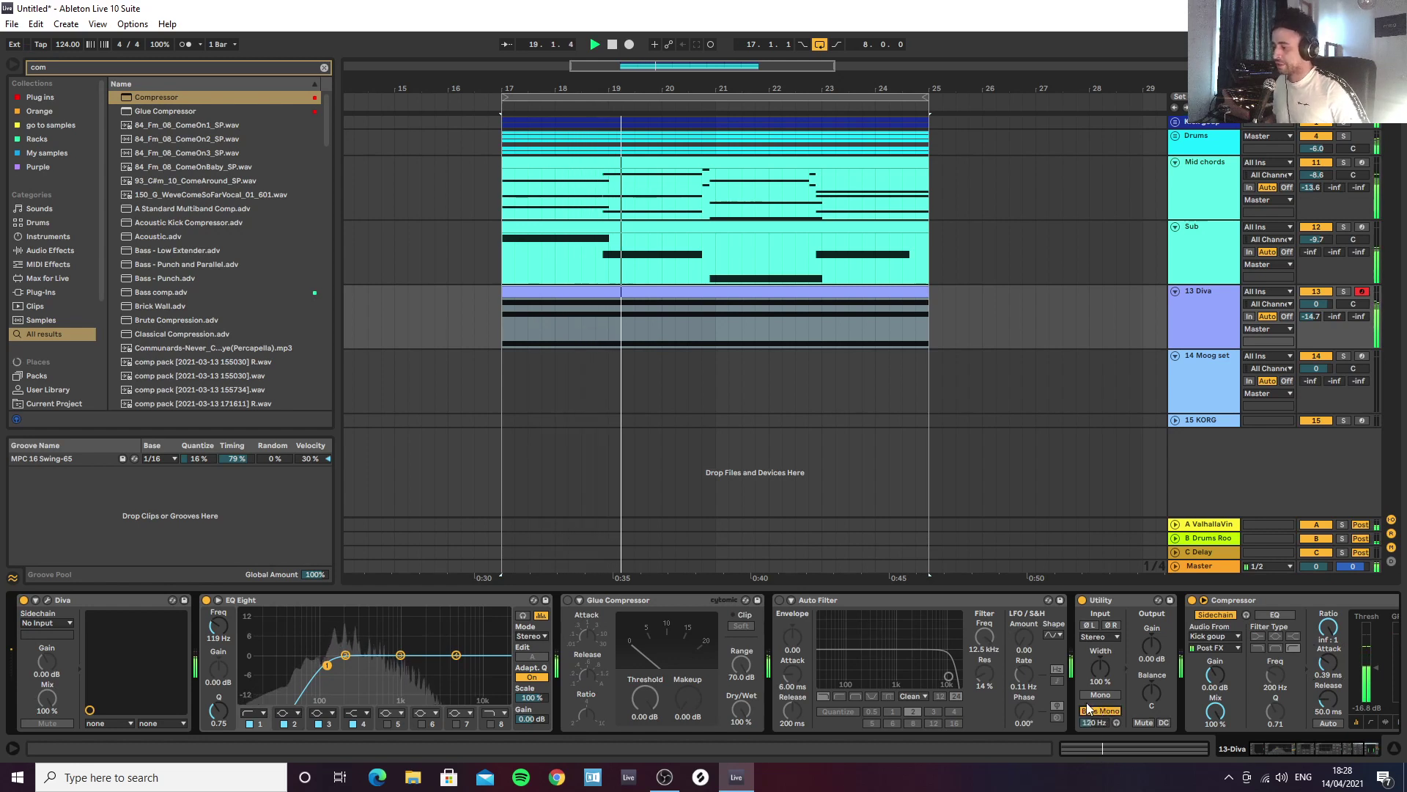
drag(329, 671, 335, 663)
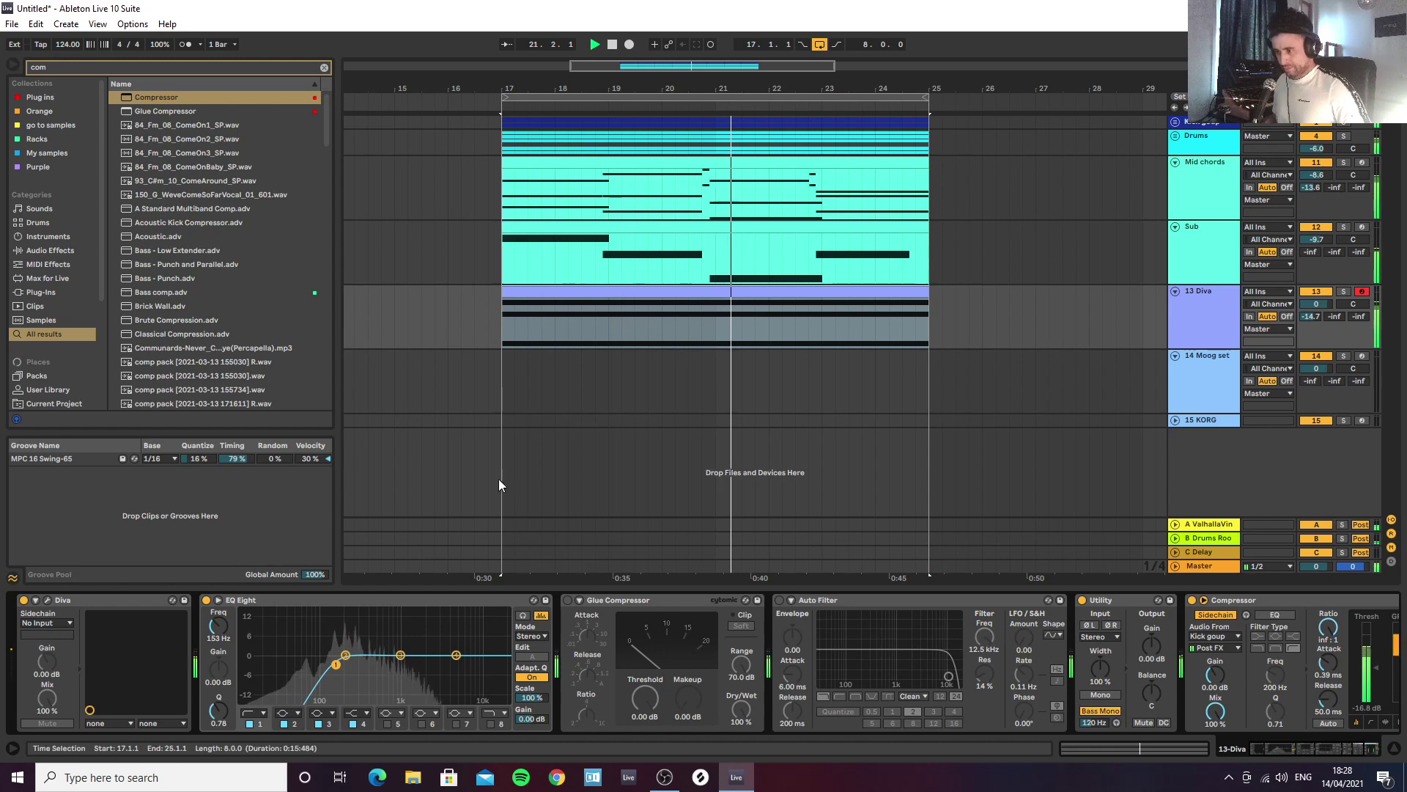
Step: Open the Diva clip, turn off Fold and transpose the D#3 note up an octave to D#4
double_click(675, 315)
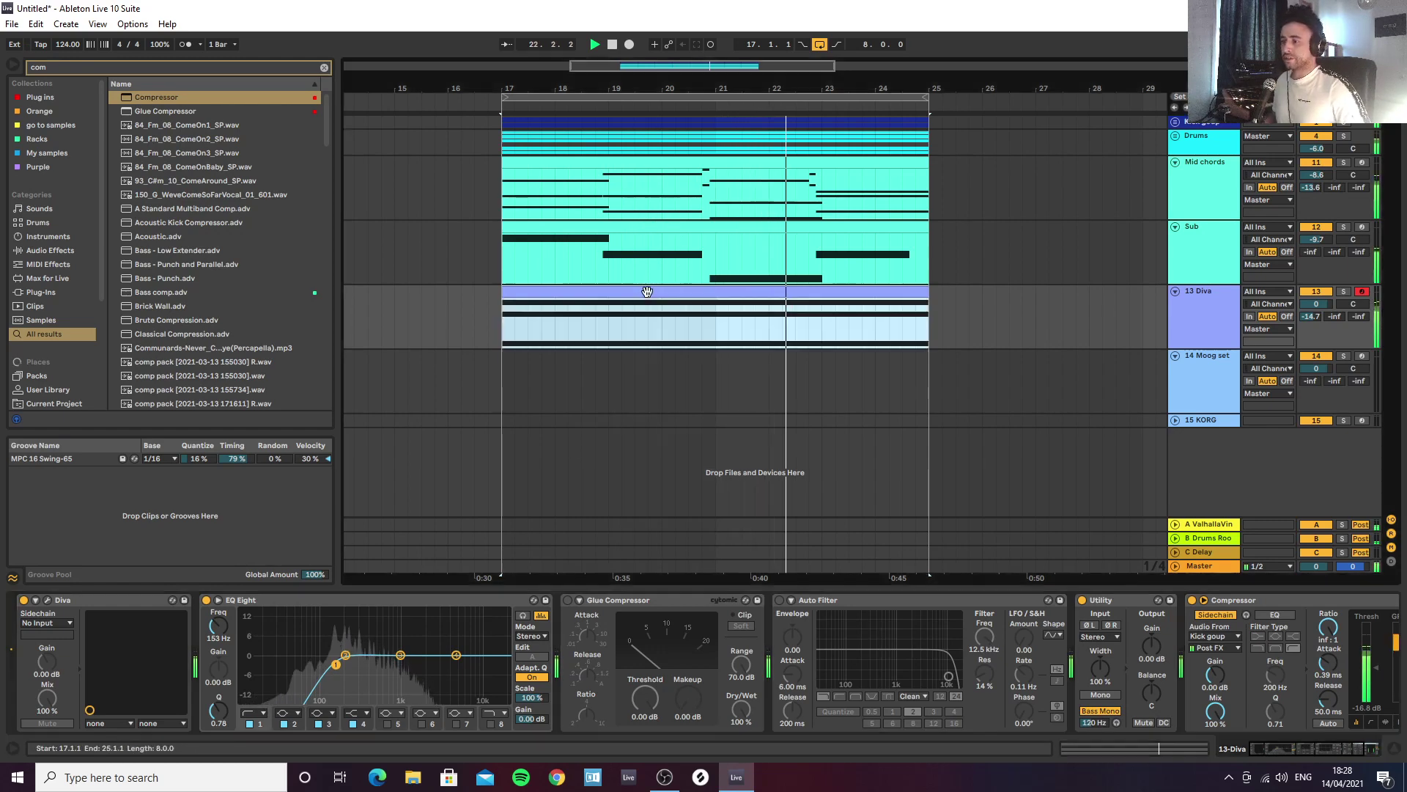
click(190, 164)
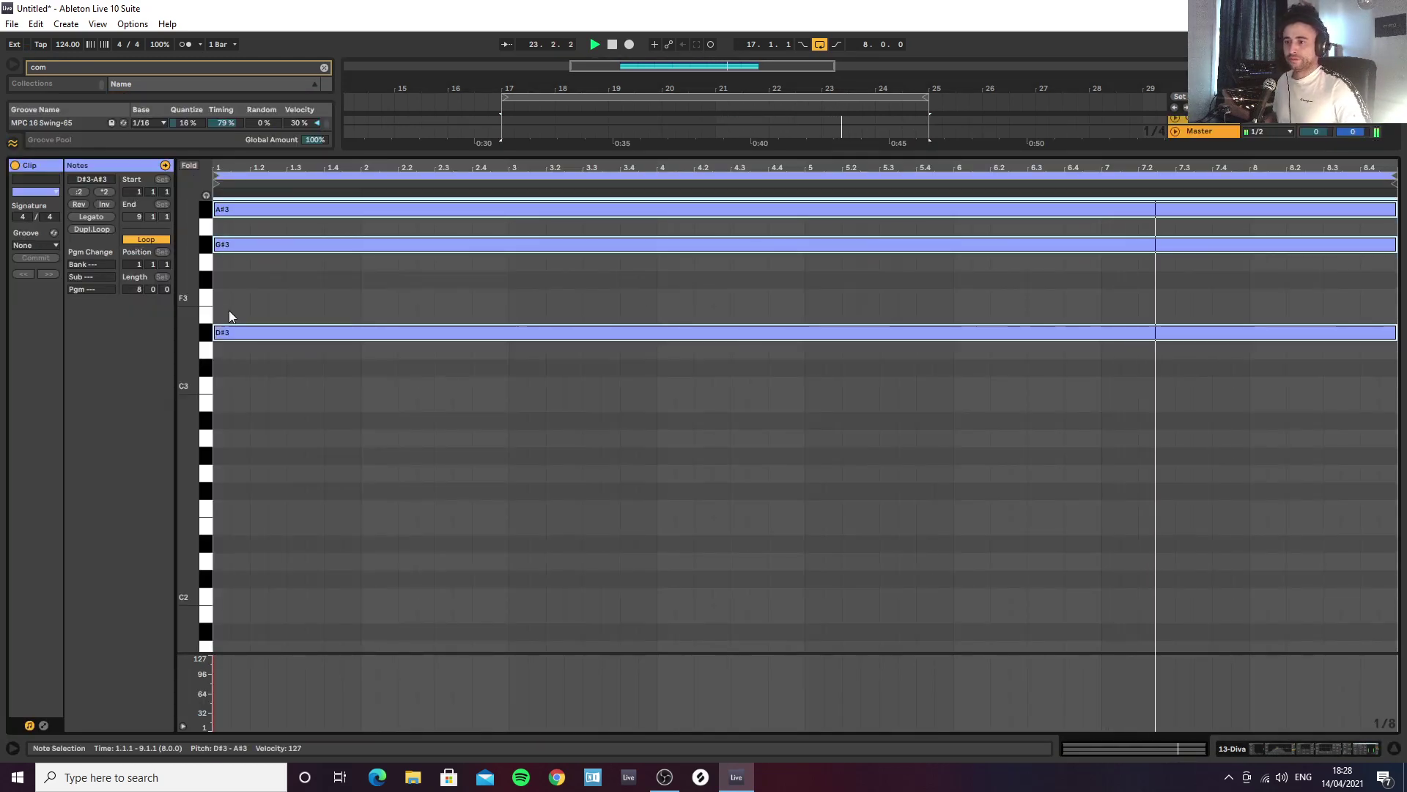
scroll(245, 351, up, 3)
click(272, 469)
key(shift+Up)
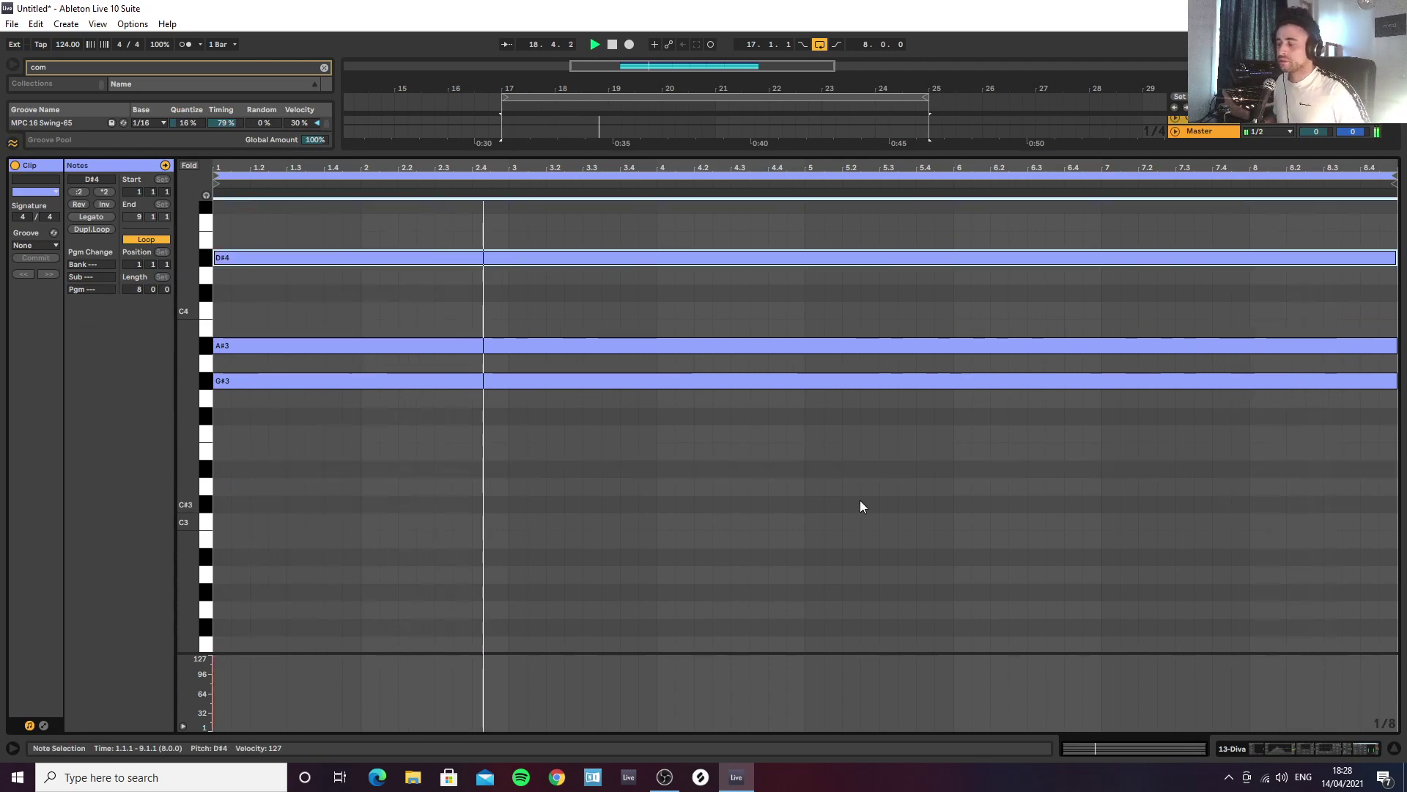
Step: Boost band 3 of EQ Eight on the 13 Diva track by 1.86 dB at 1.78 kHz and raise send A to -7.2 dB
click(1291, 753)
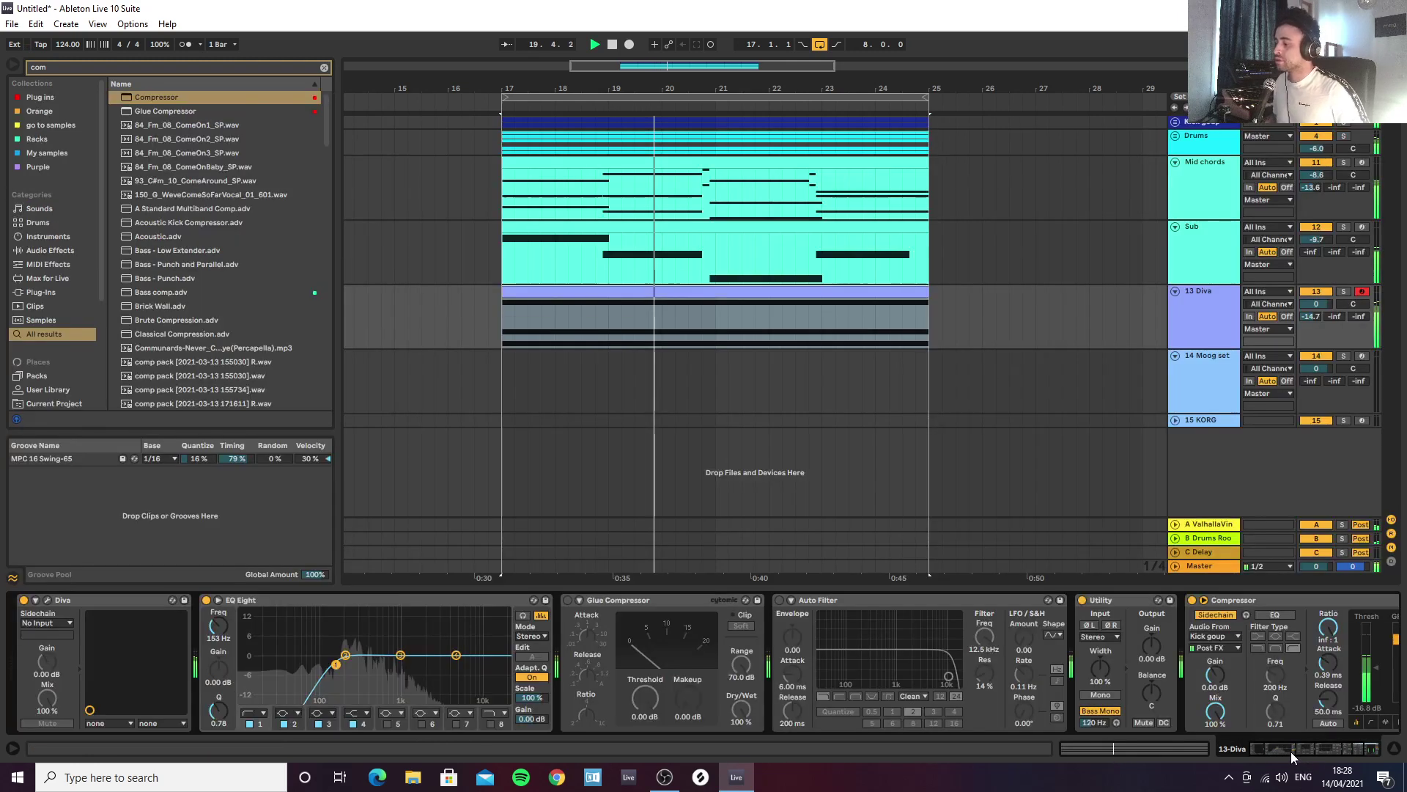
drag(398, 657, 421, 652)
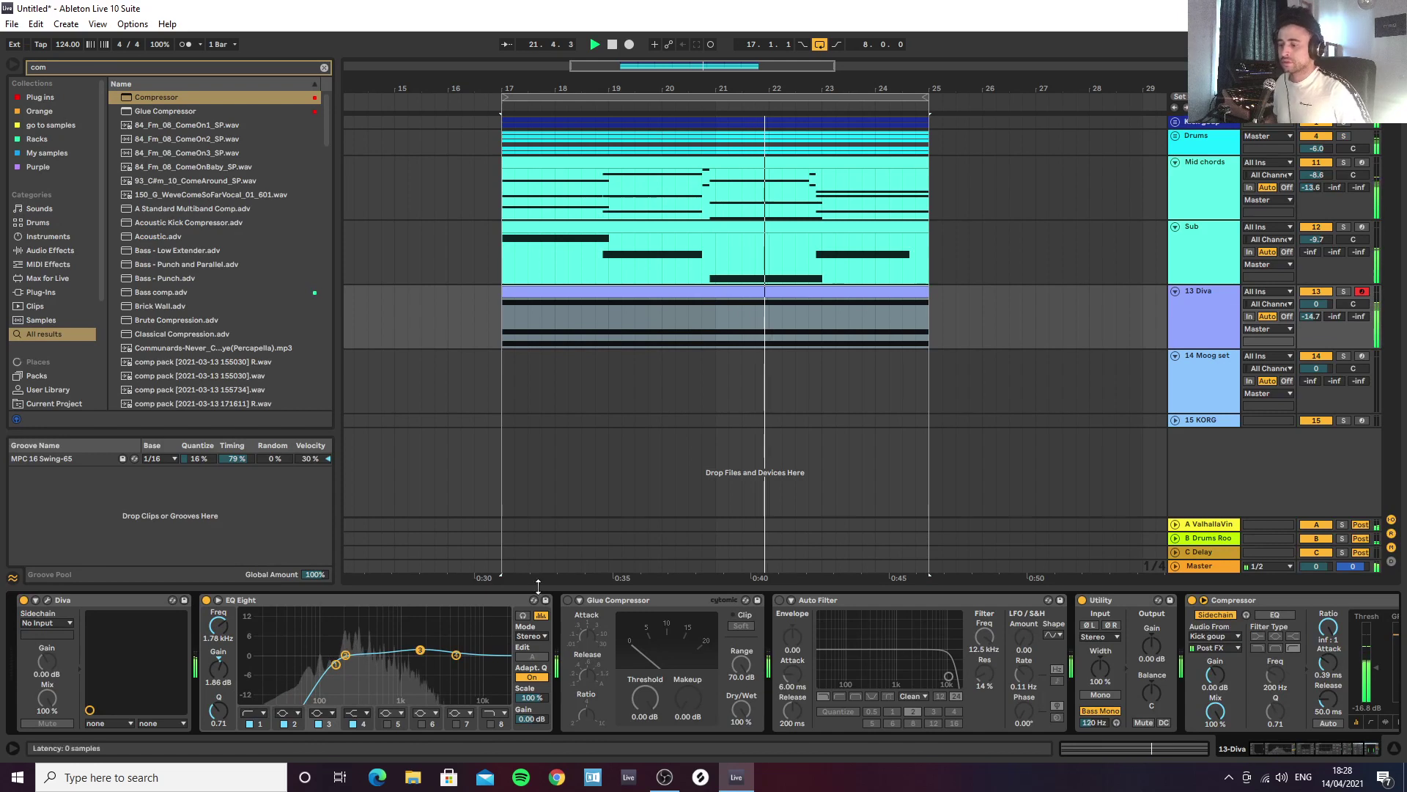
drag(1317, 314, 1317, 298)
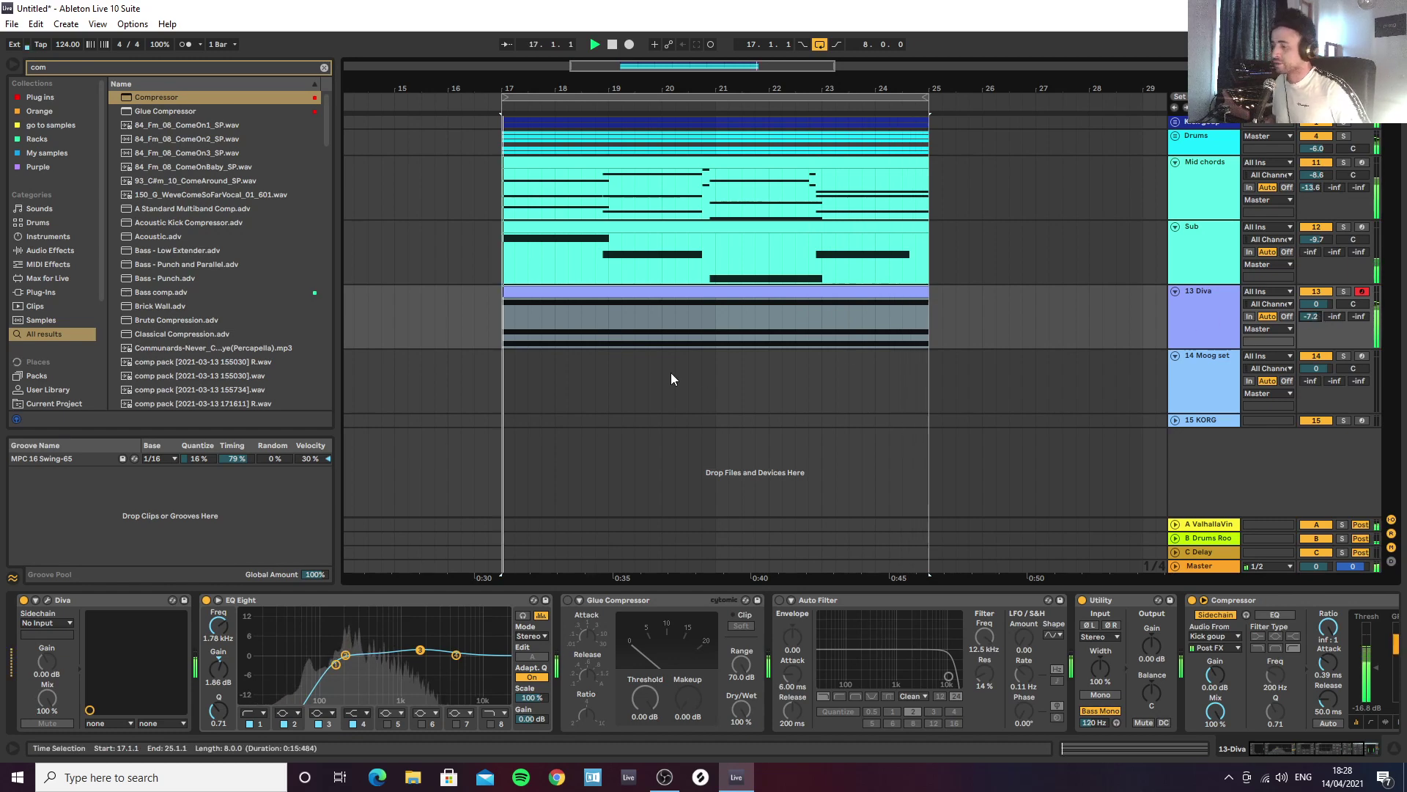
Step: Open the Diva synth on the 13 Diva track and set the filter's Env 2 modulation depth to 36
click(47, 599)
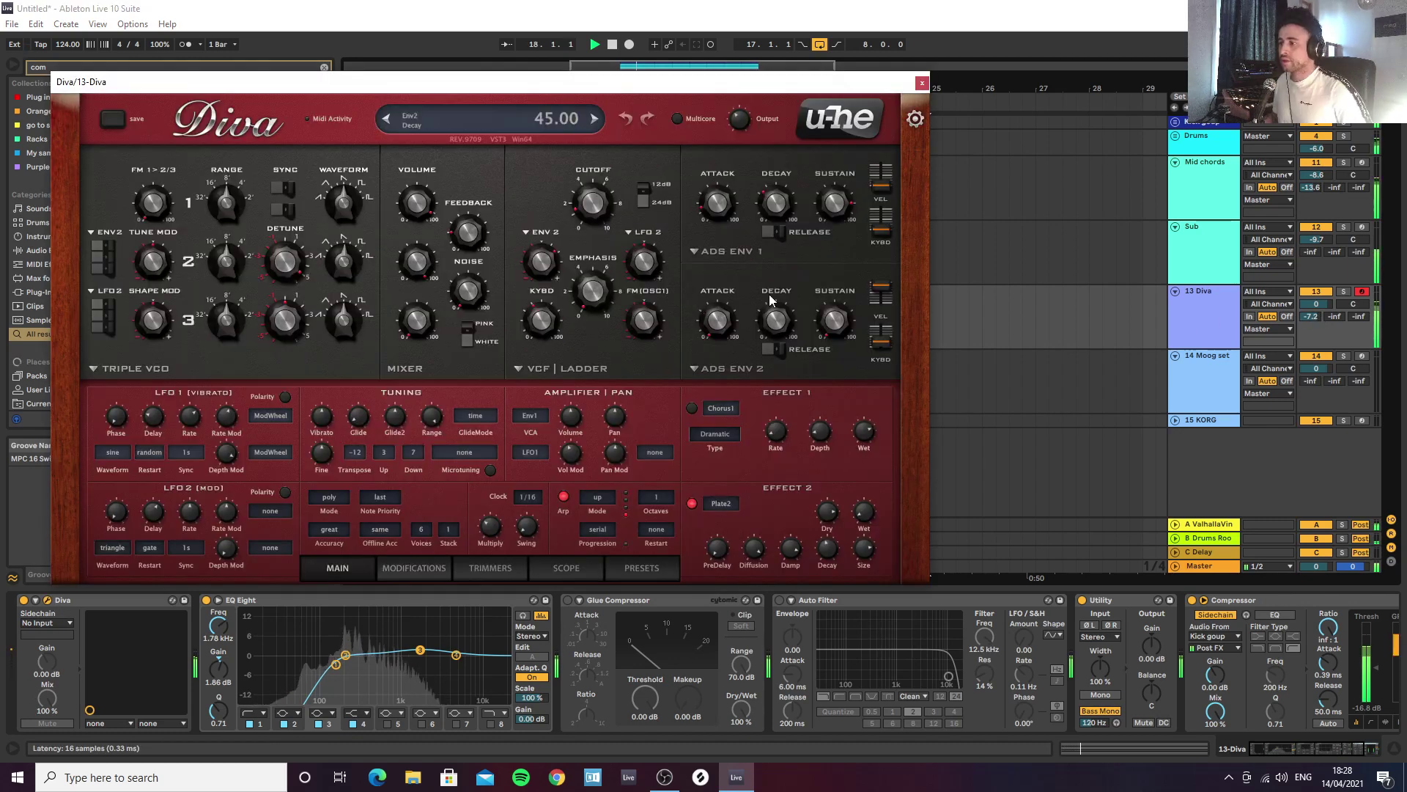
drag(542, 258, 542, 261)
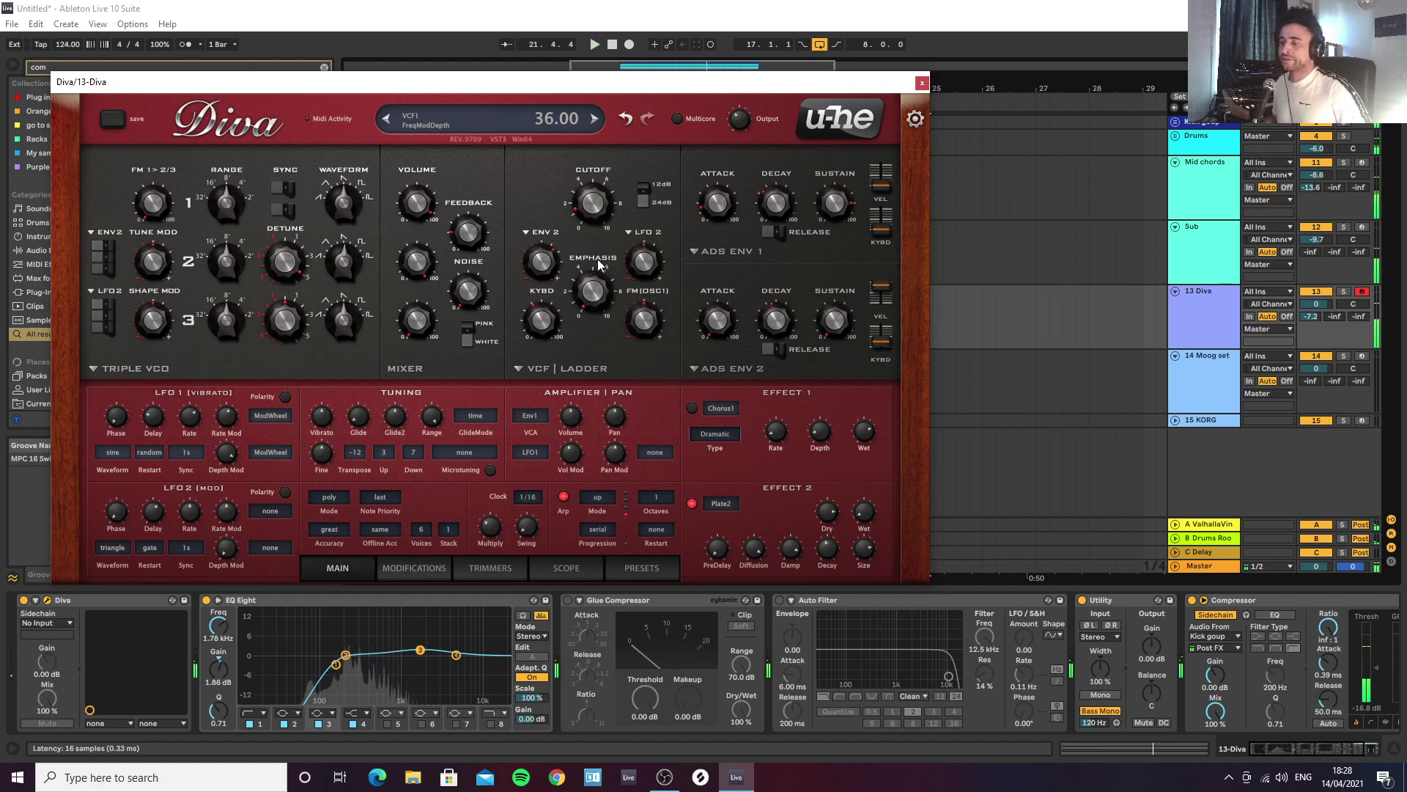
key(space)
drag(642, 245, 644, 235)
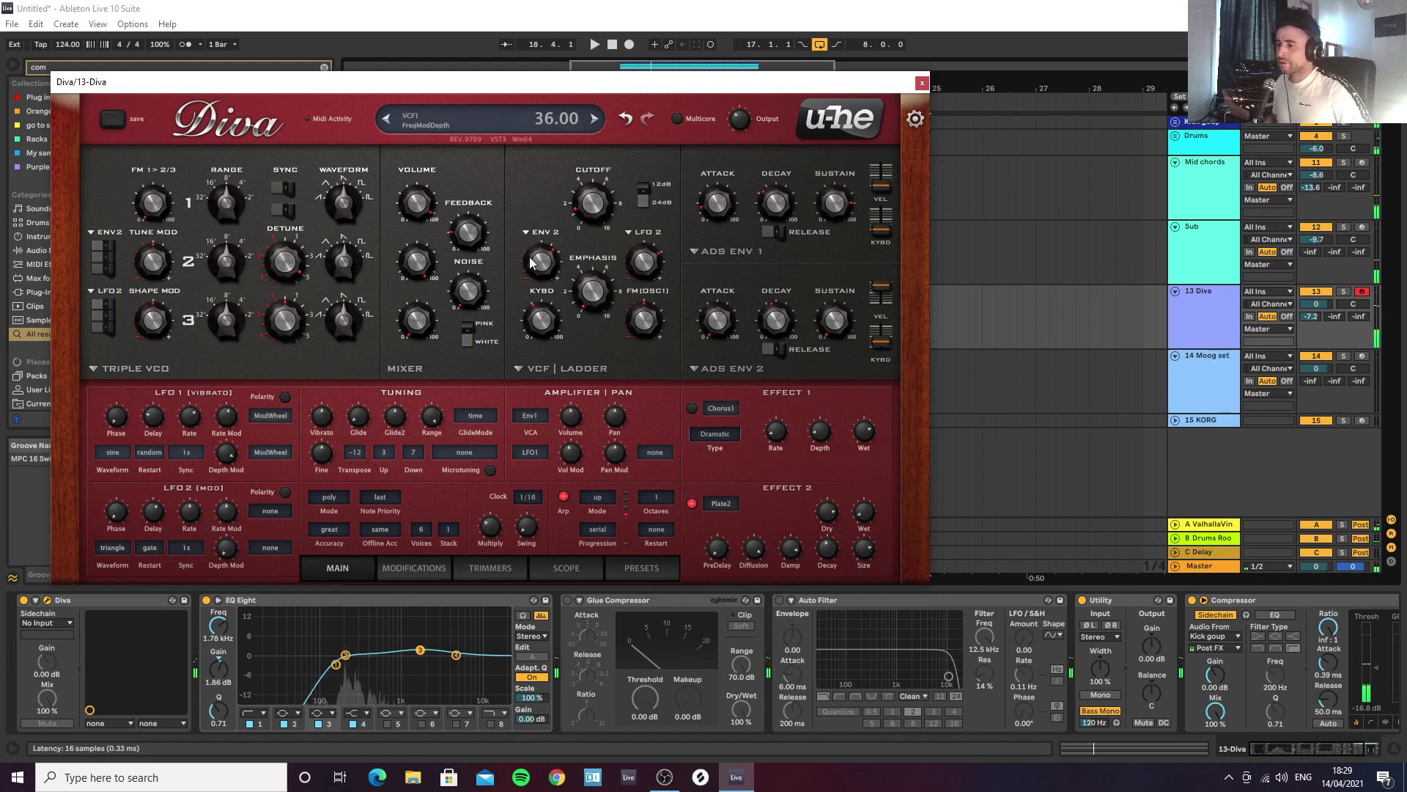
Step: Try LFO 2 with a 1/2 rate, sine waveform, sync restart and an adjusted delay
click(191, 542)
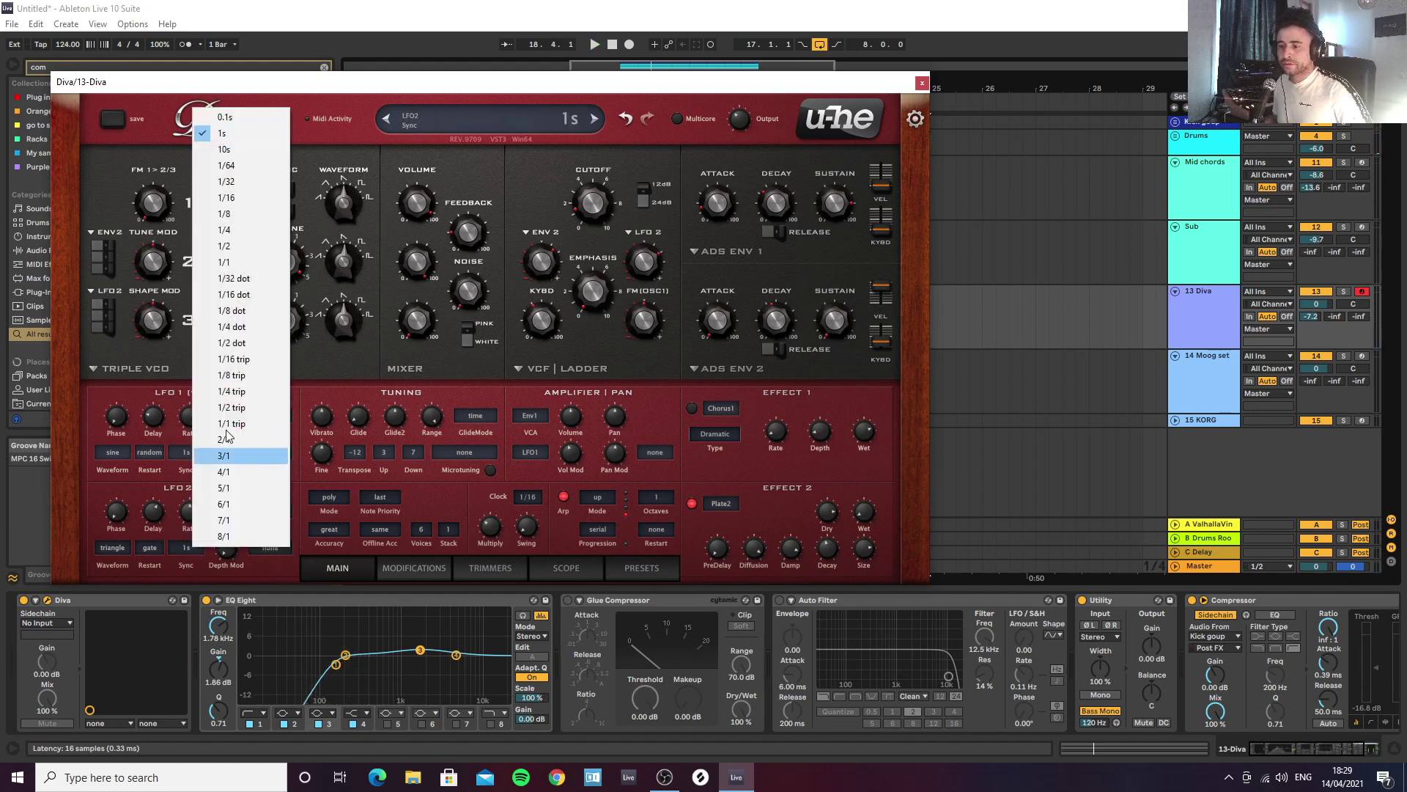
click(223, 246)
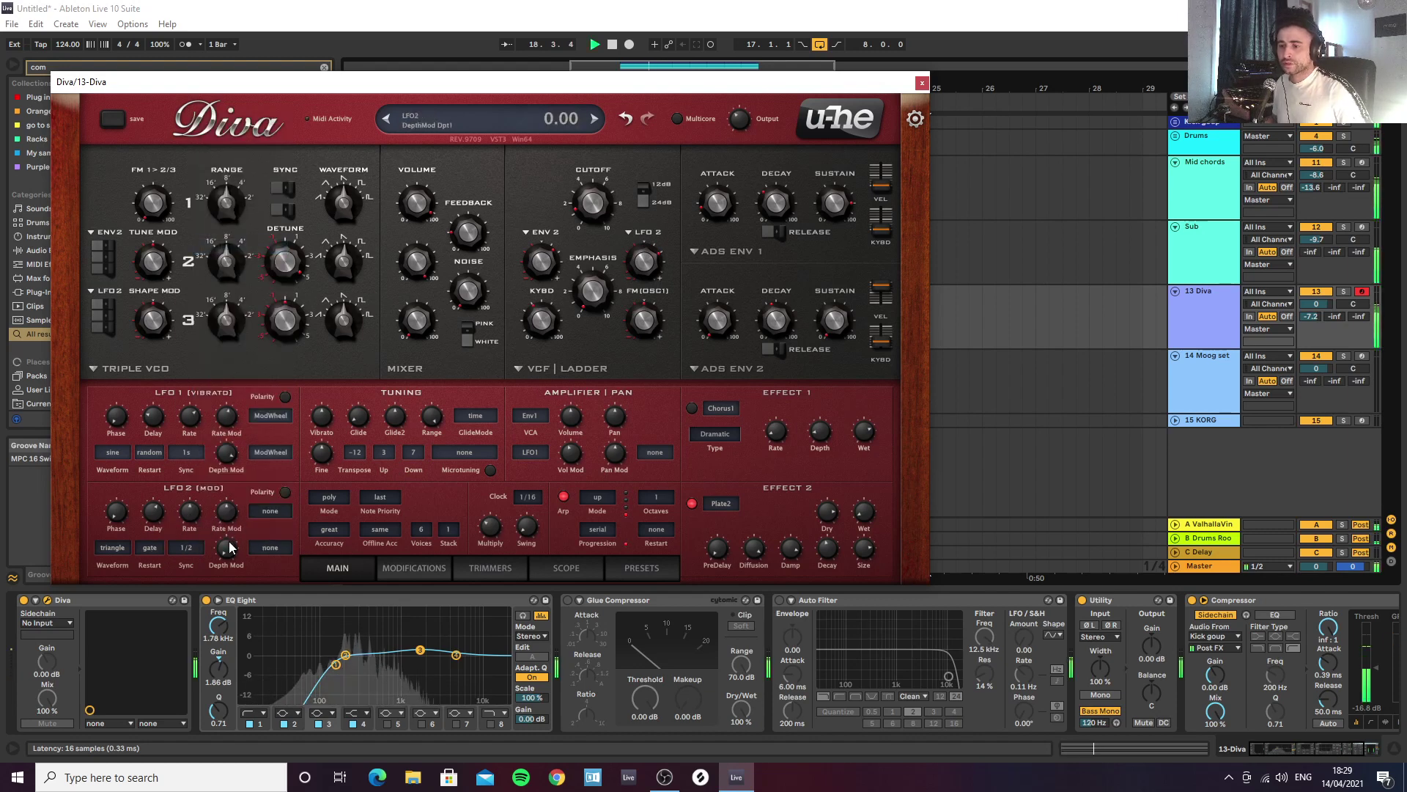
click(121, 547)
click(151, 557)
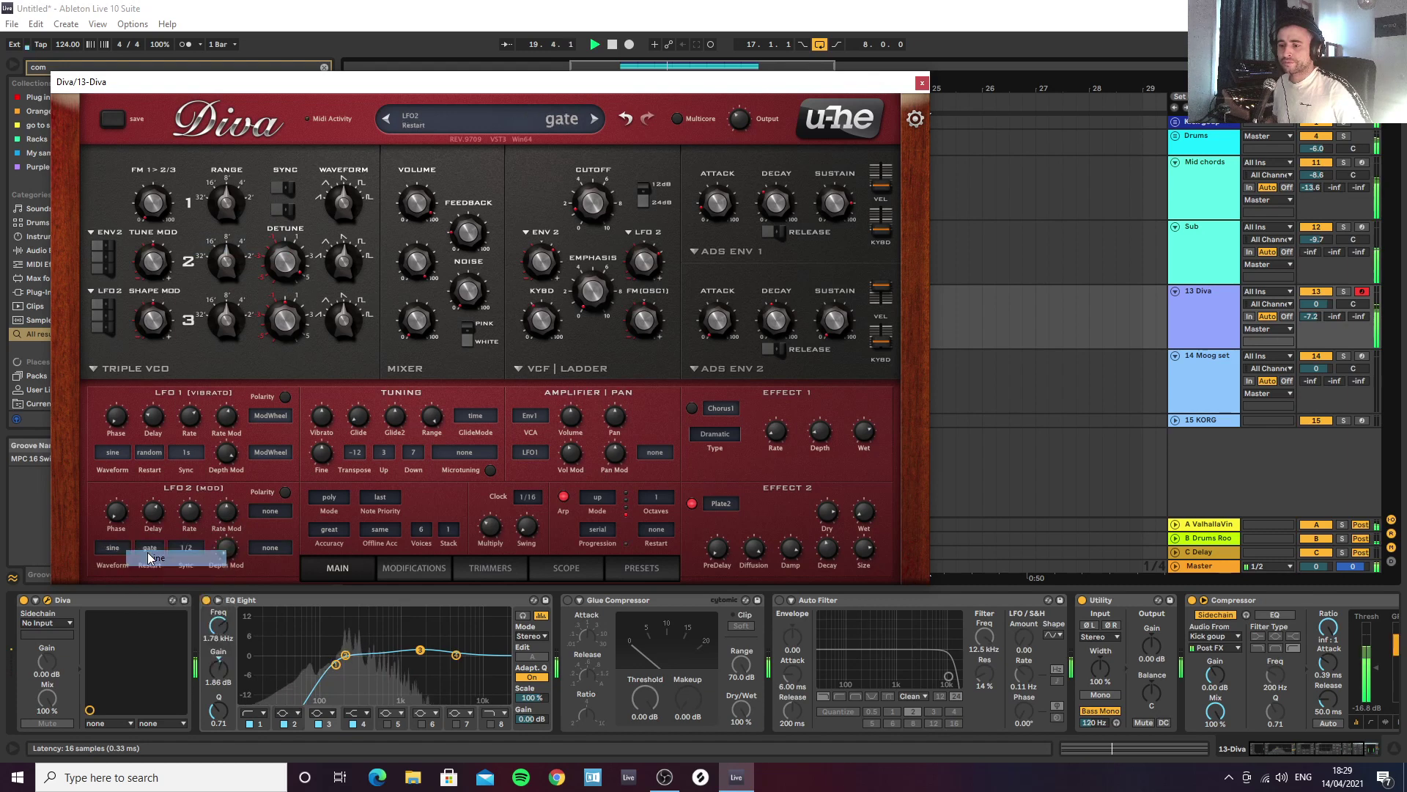
click(149, 548)
click(176, 597)
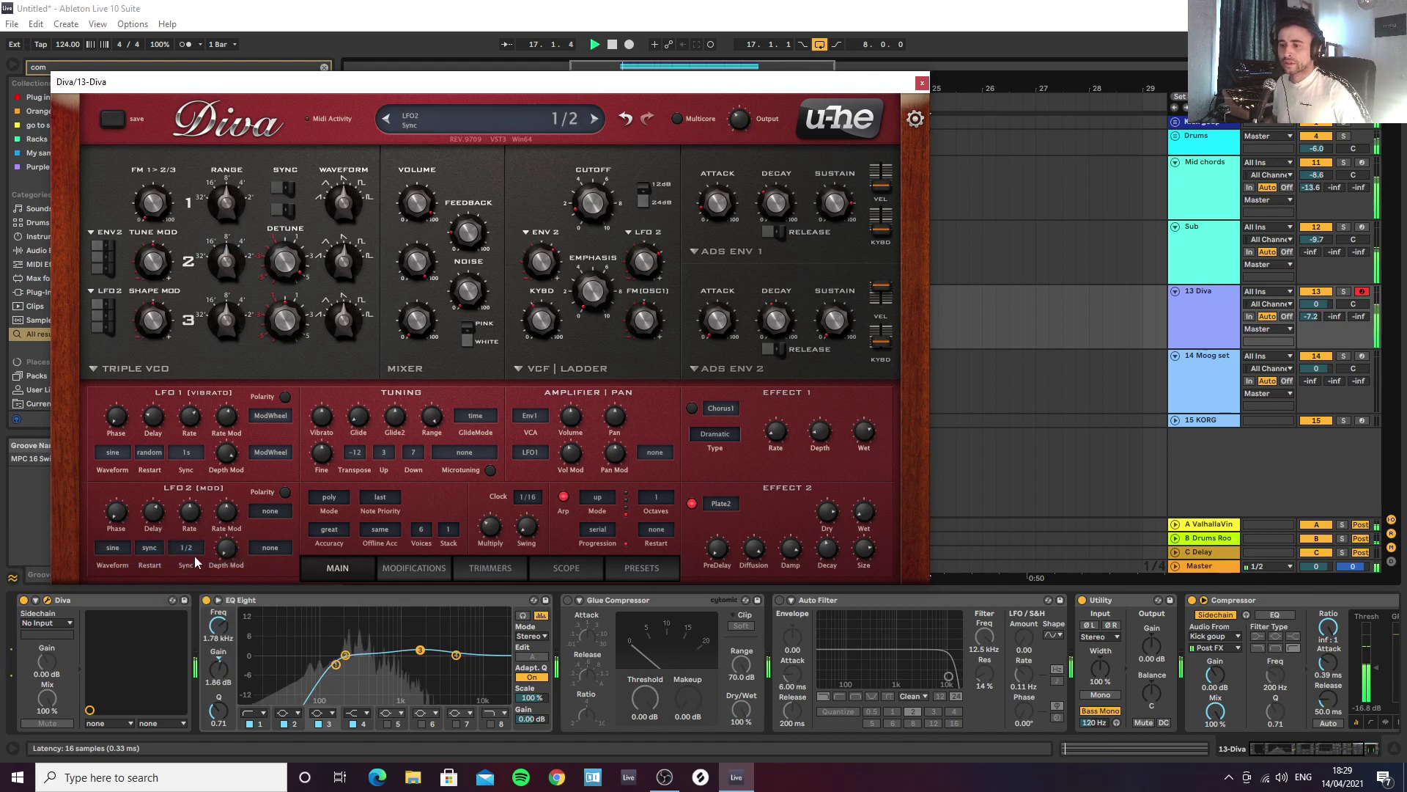
drag(153, 512, 177, 618)
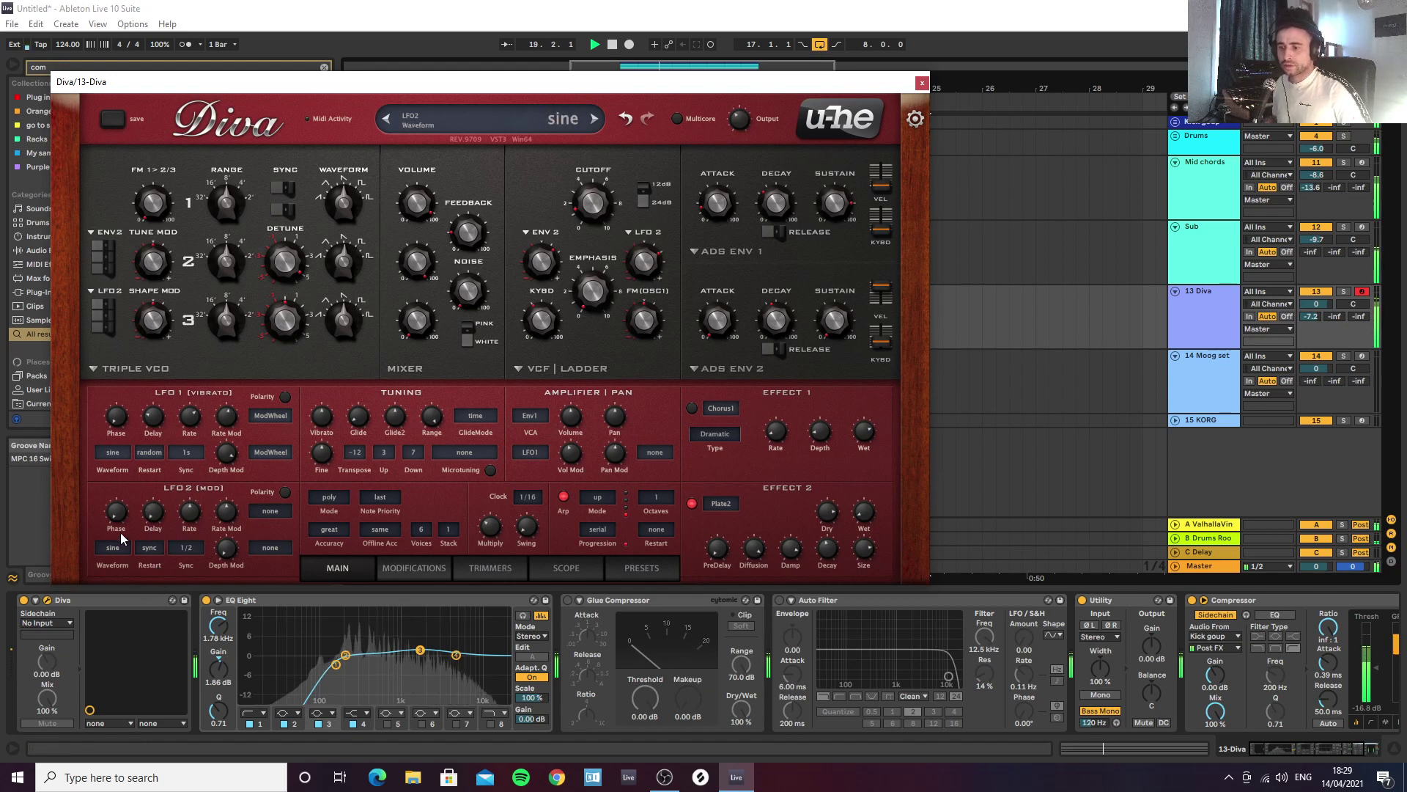
drag(155, 514, 156, 509)
key(space)
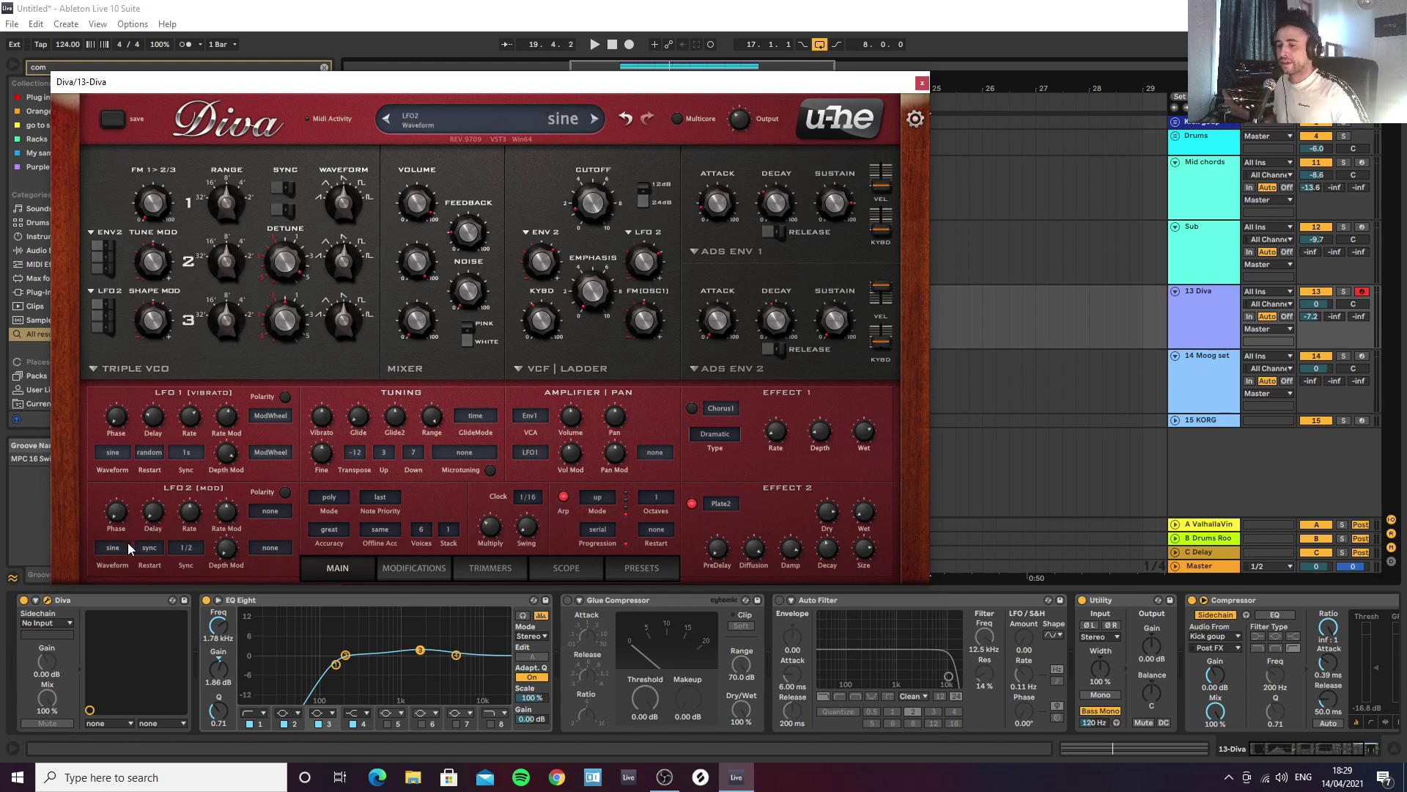
Step: Return LFO 2's restart mode to gate and its waveform to triangle
click(184, 550)
click(177, 557)
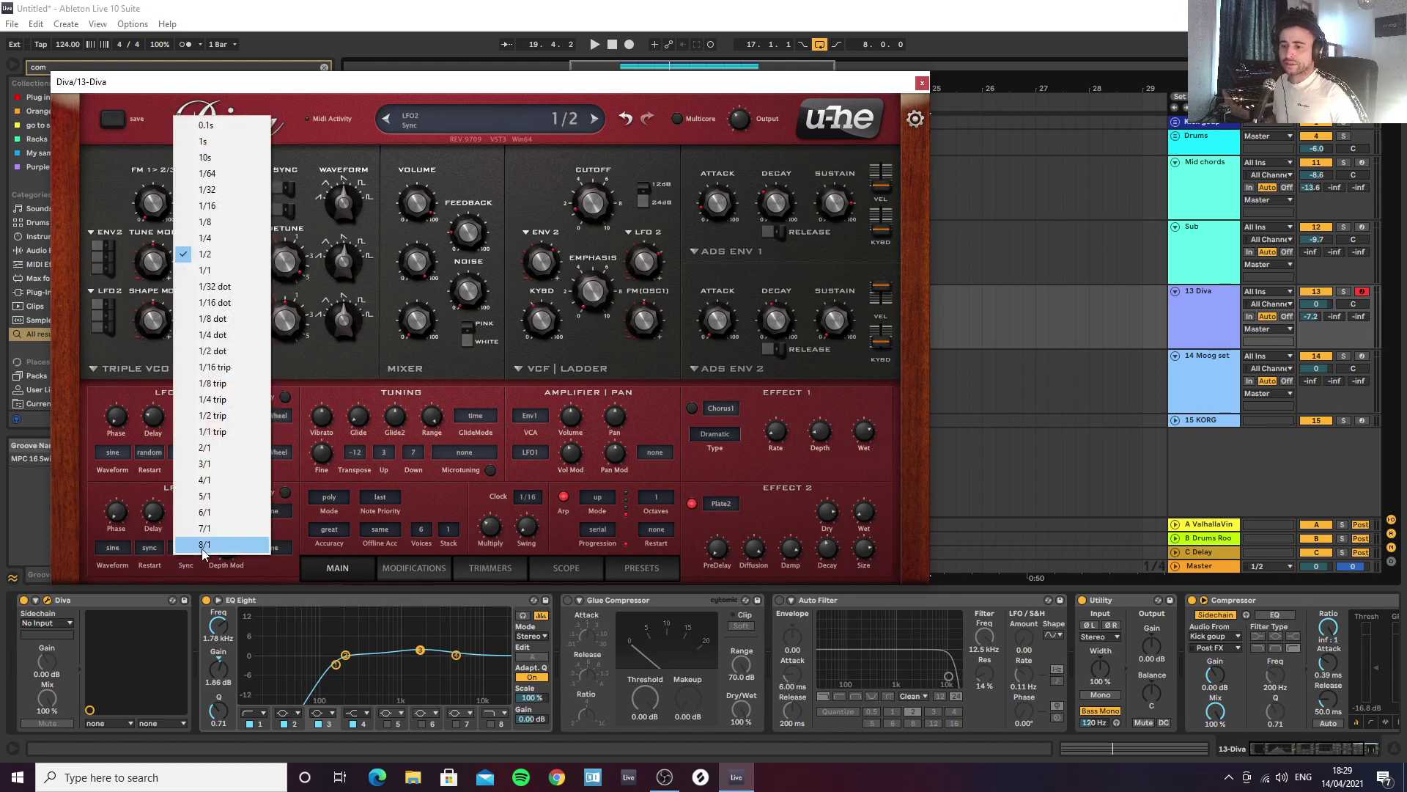
click(145, 541)
click(150, 547)
click(151, 567)
key(space)
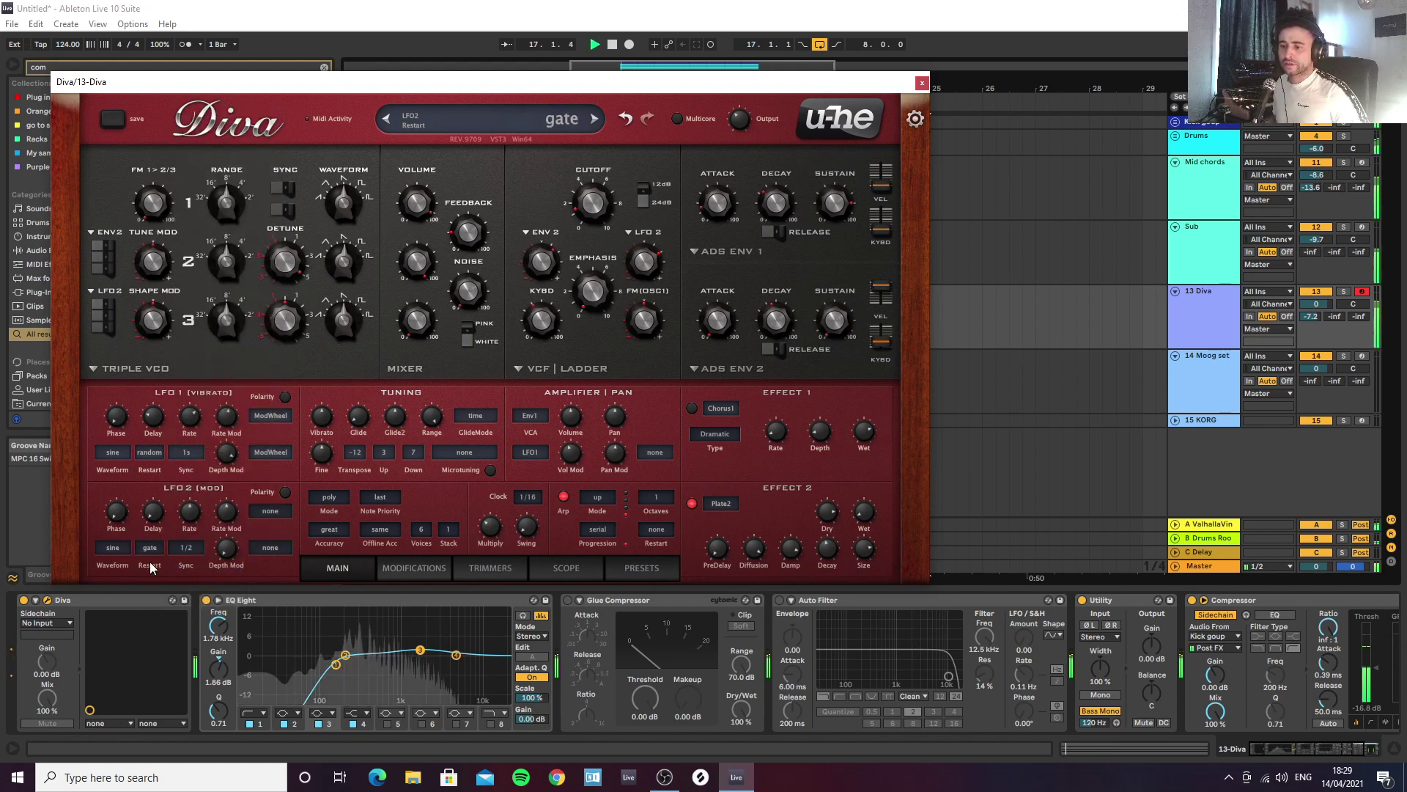
click(112, 547)
click(118, 572)
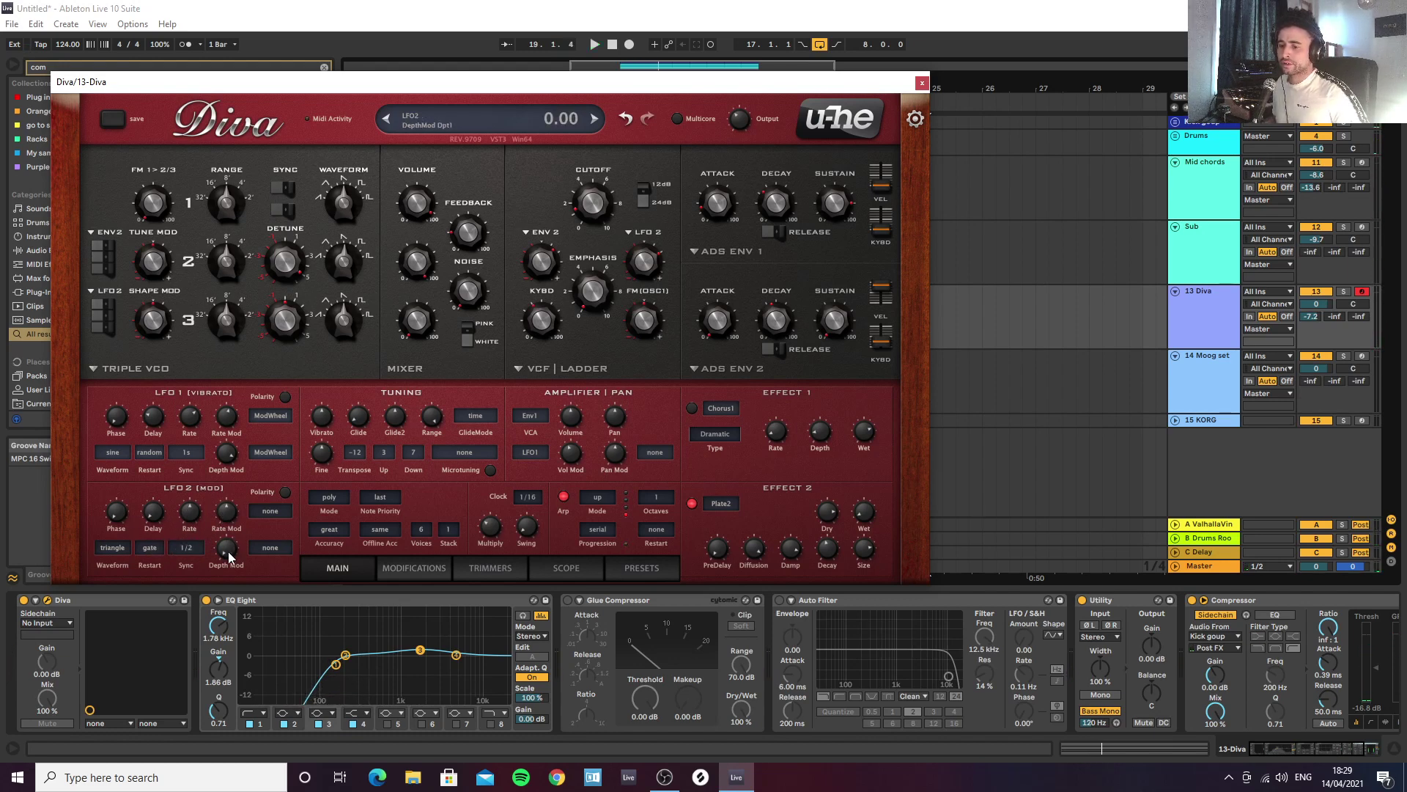
Step: Set LFO 2's rate to 1/4 and its restart mode to sync during playback
key(space)
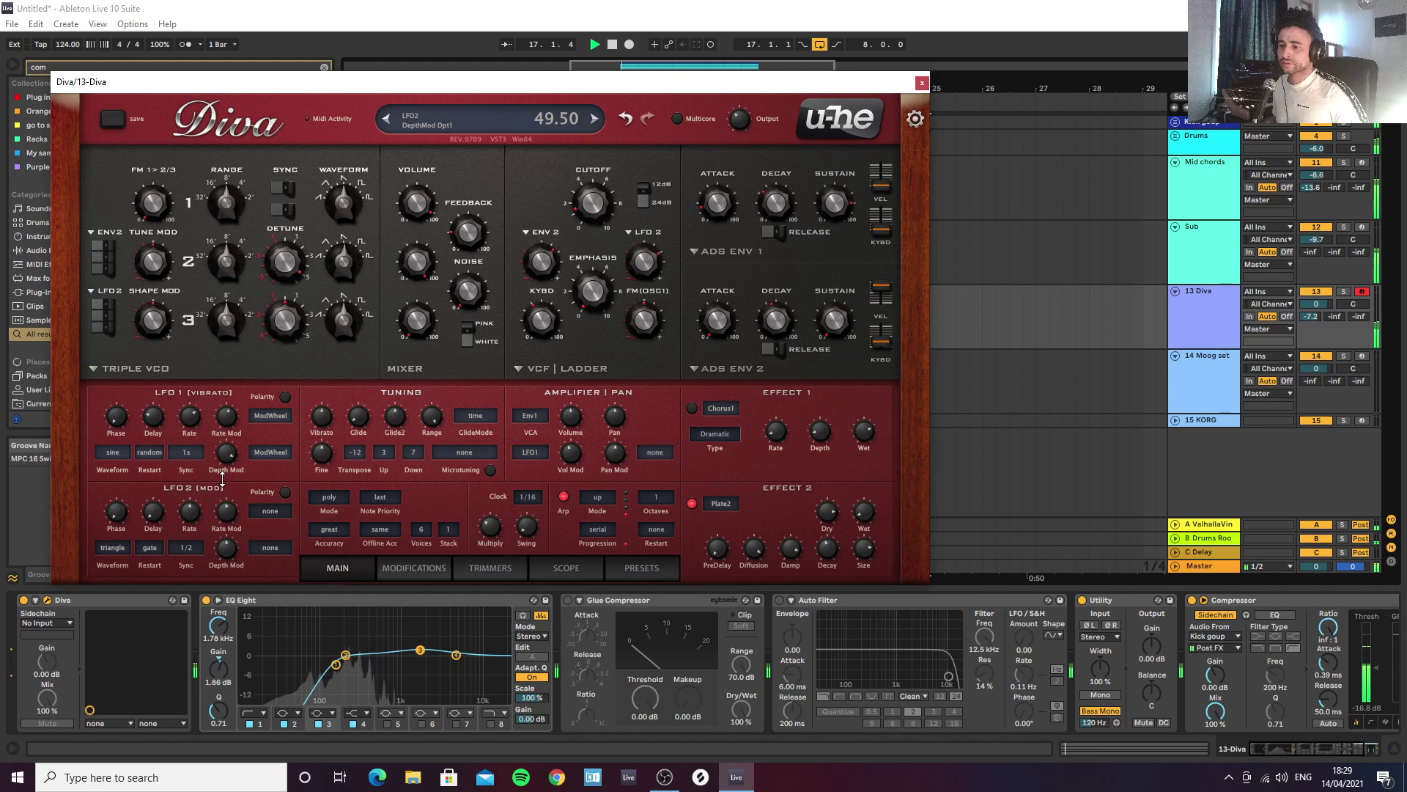
click(184, 548)
click(209, 231)
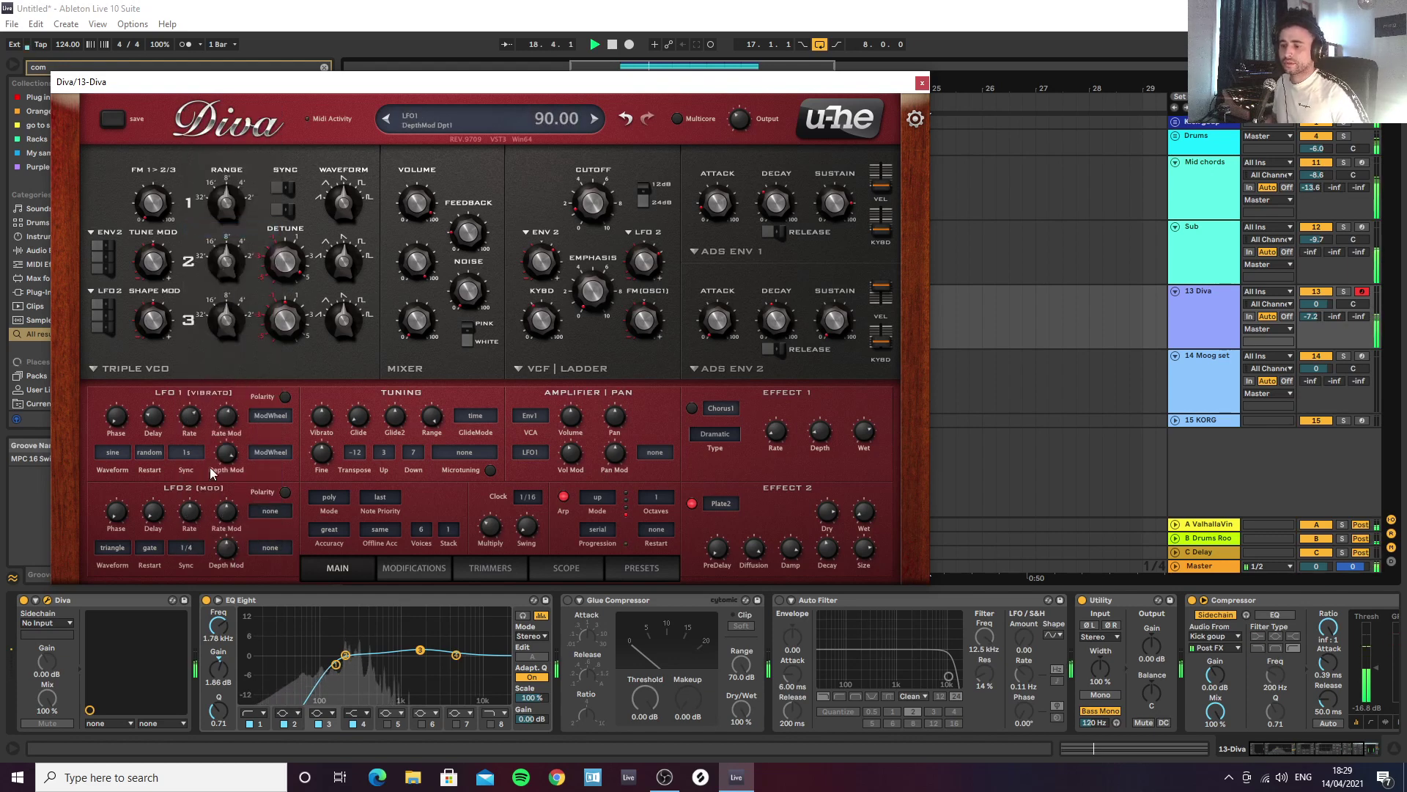
click(158, 549)
click(193, 557)
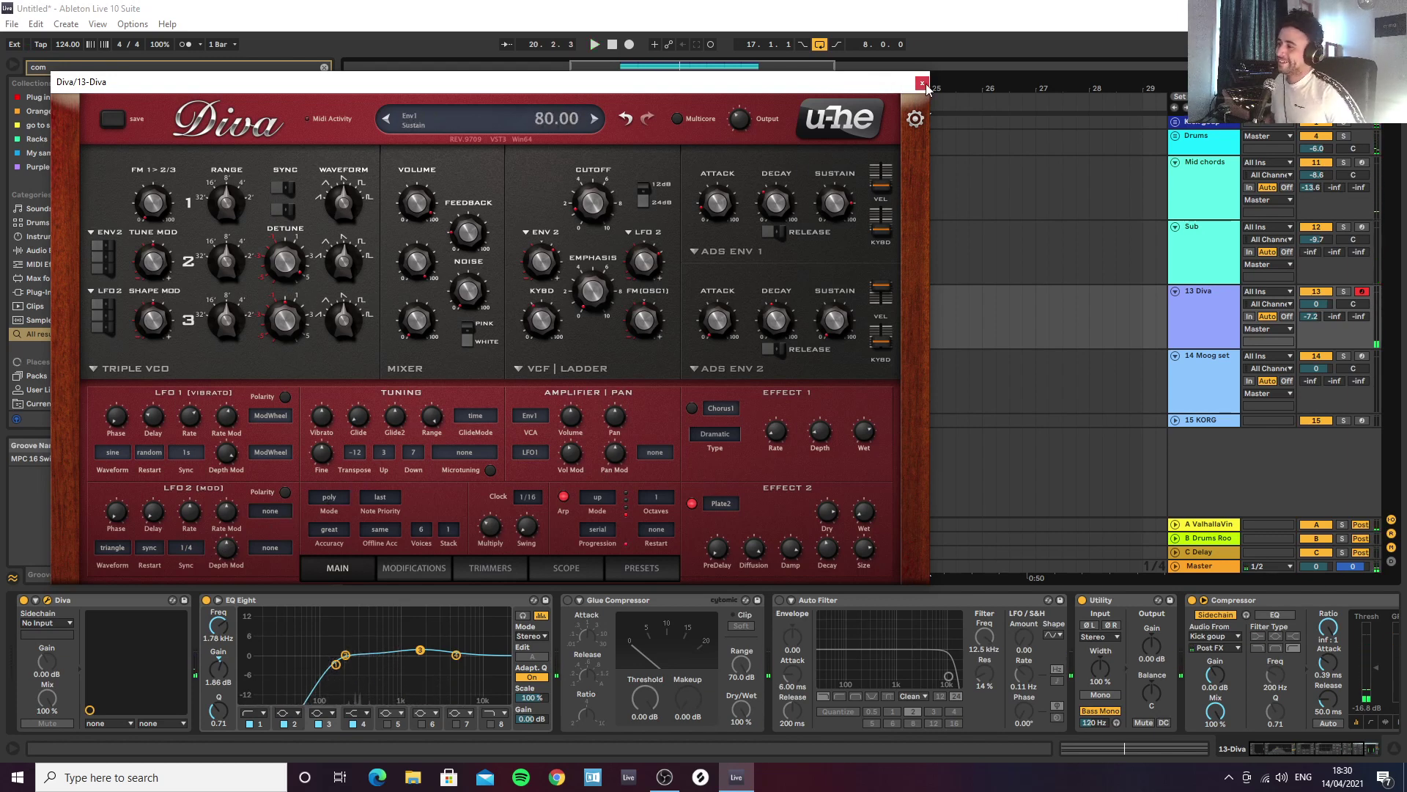
Step: Turn on the Chorus1 module in Effect 1, lower its wet amount and close the Diva synth
key(space)
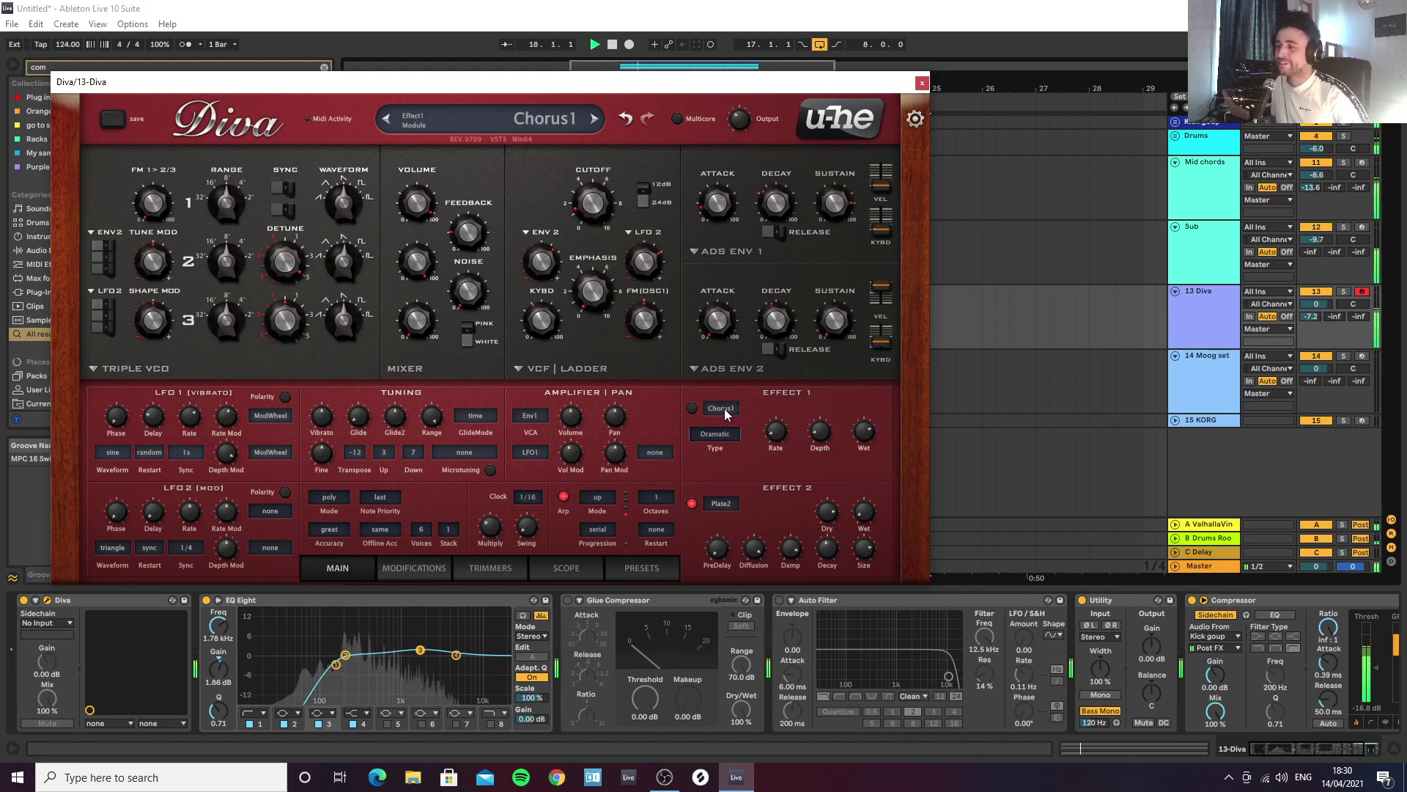
click(725, 409)
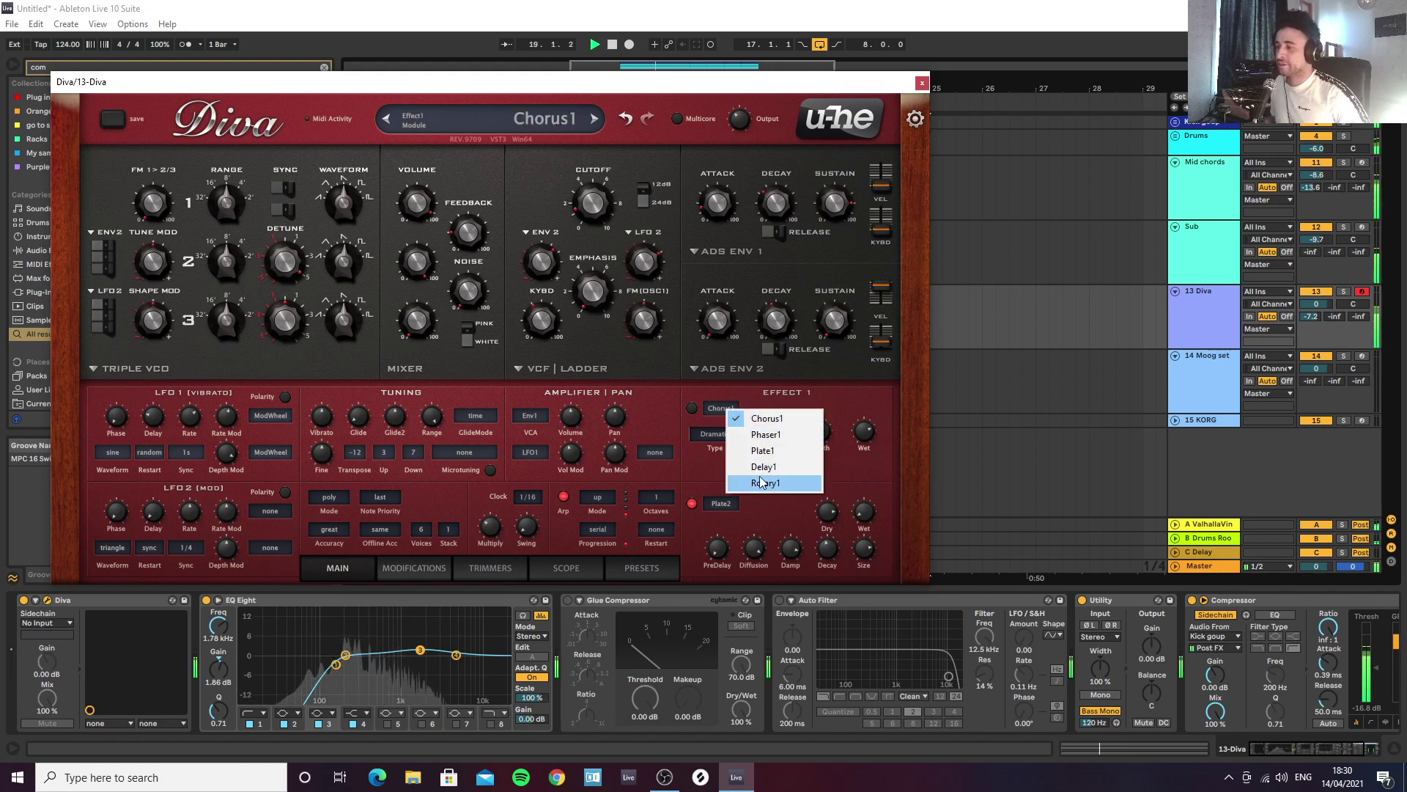
click(691, 408)
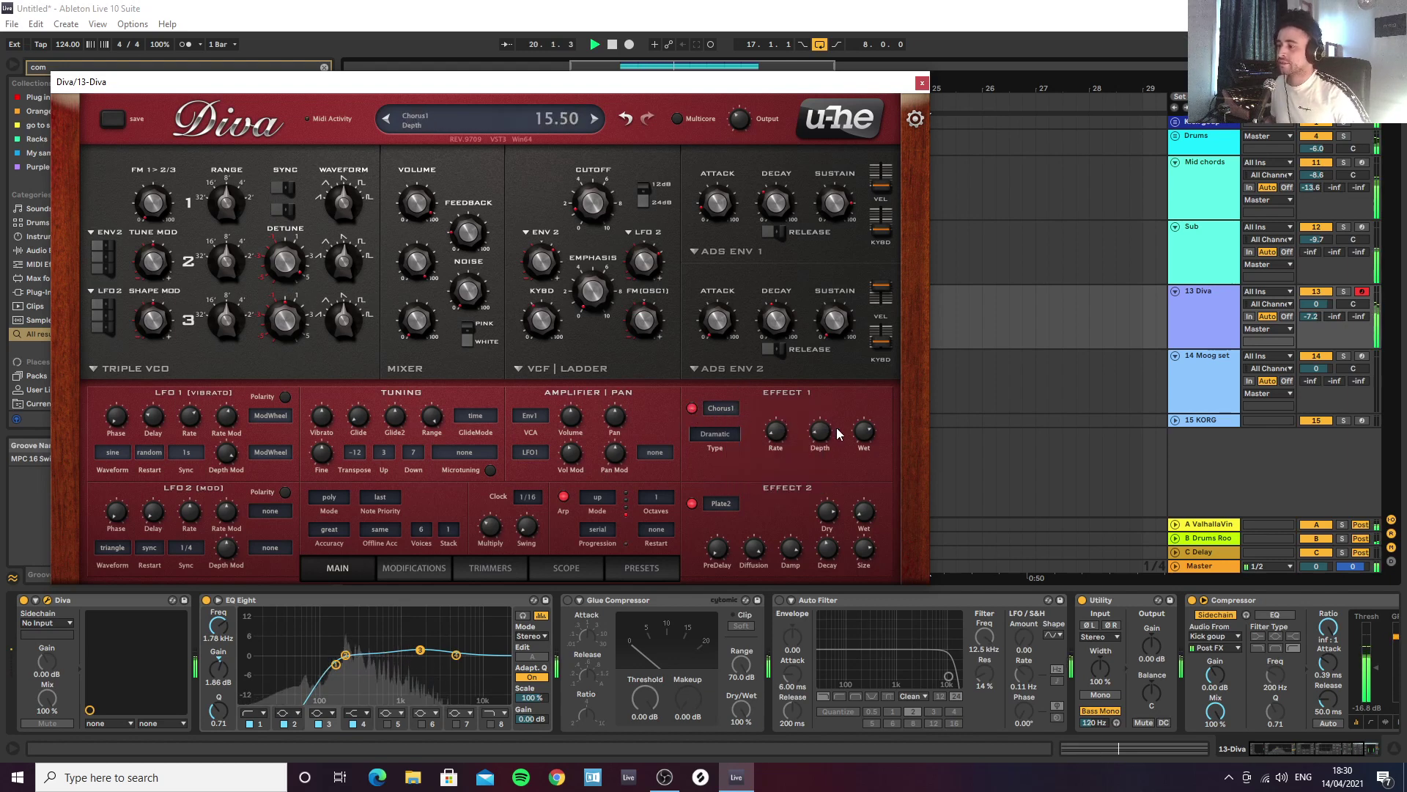
drag(871, 433, 865, 493)
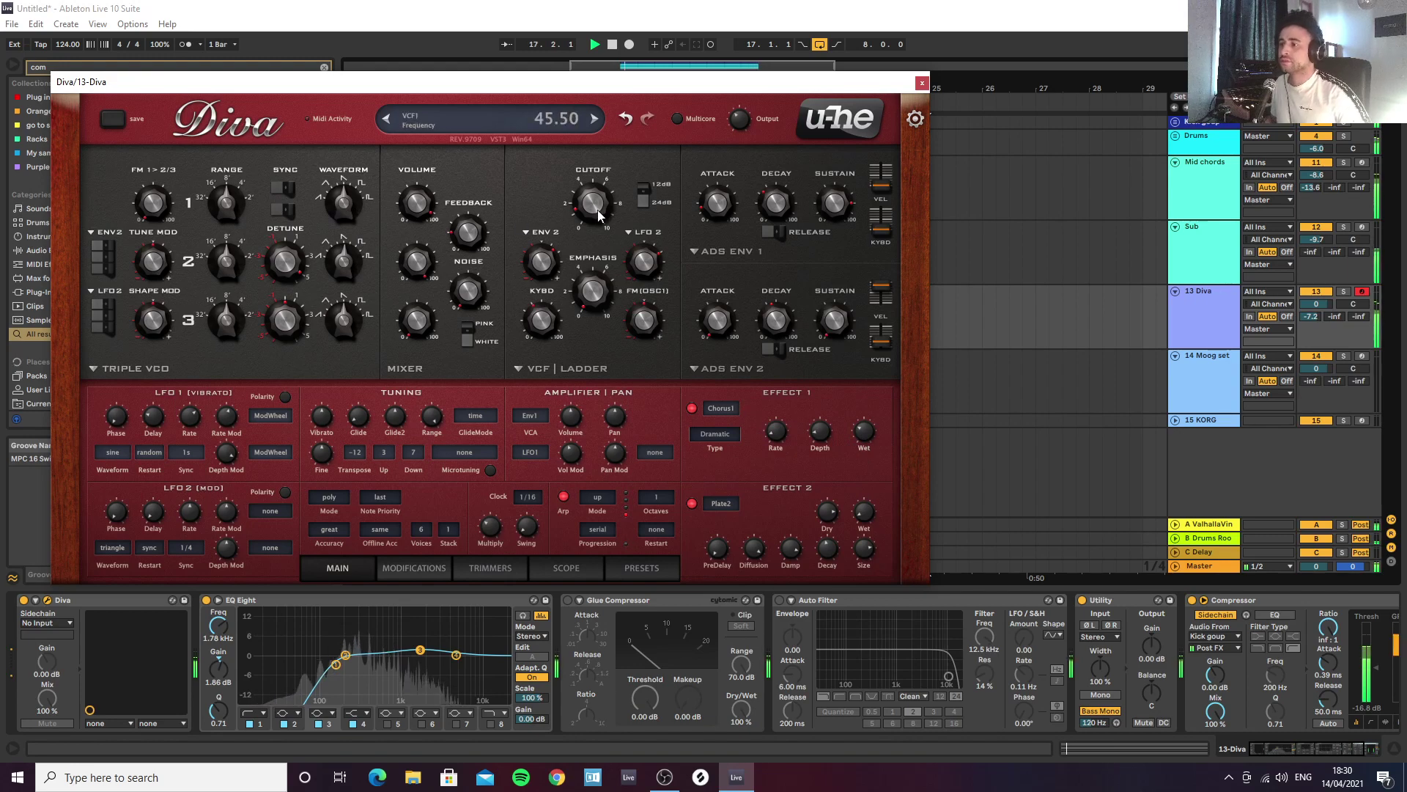
click(922, 84)
Step: Open the Diva synth on the Mid chords track and adjust the filter's Env 2 modulation depth
click(1195, 202)
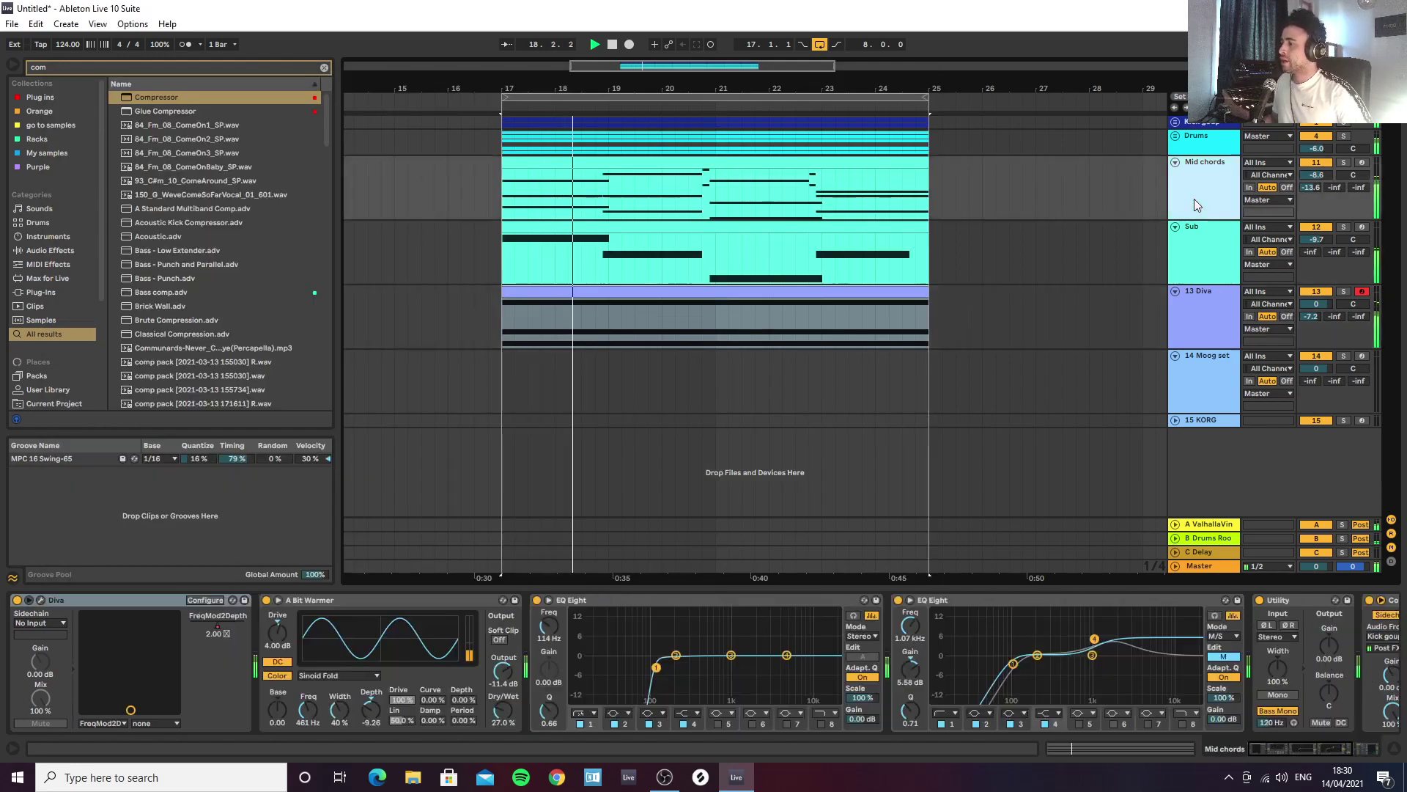
click(162, 598)
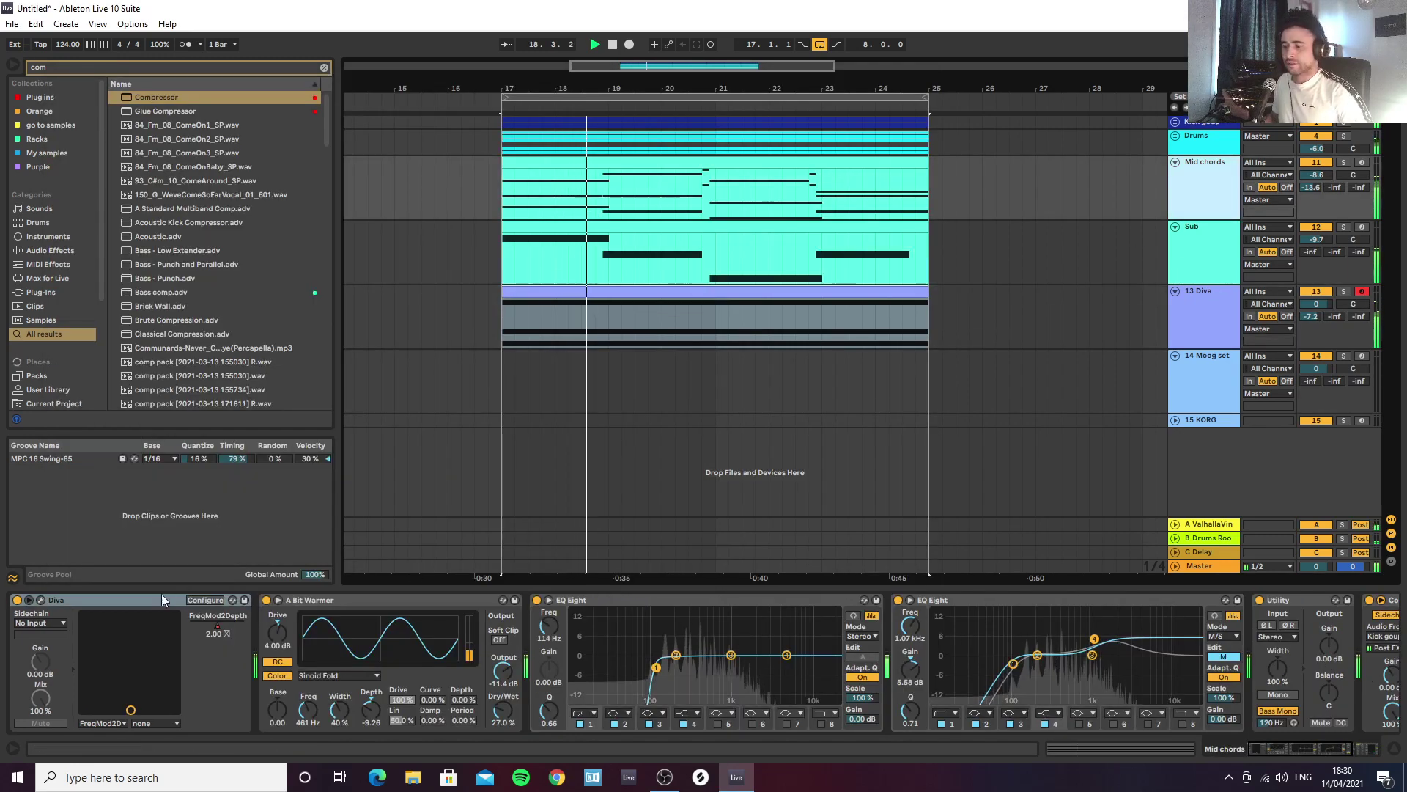
right_click(217, 626)
click(248, 677)
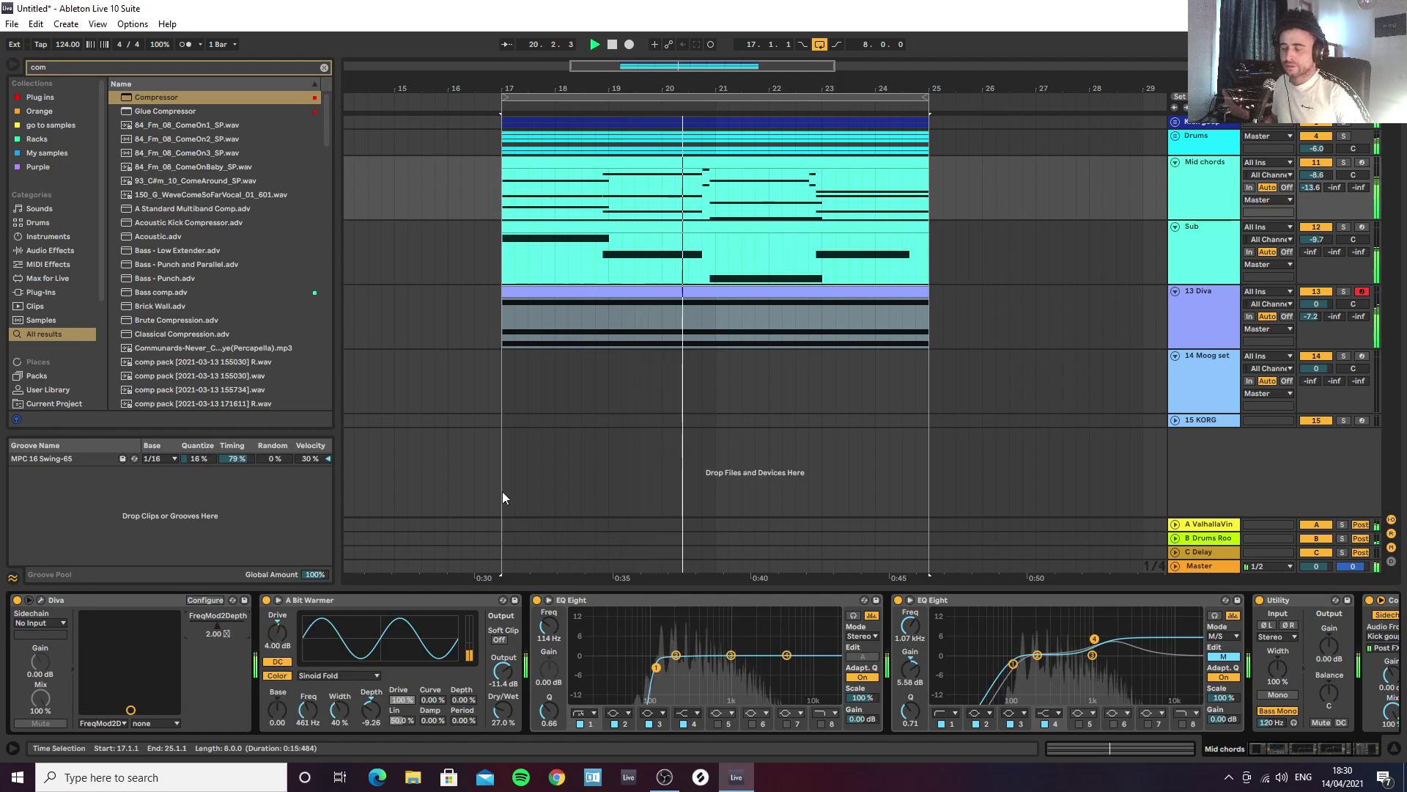
click(40, 600)
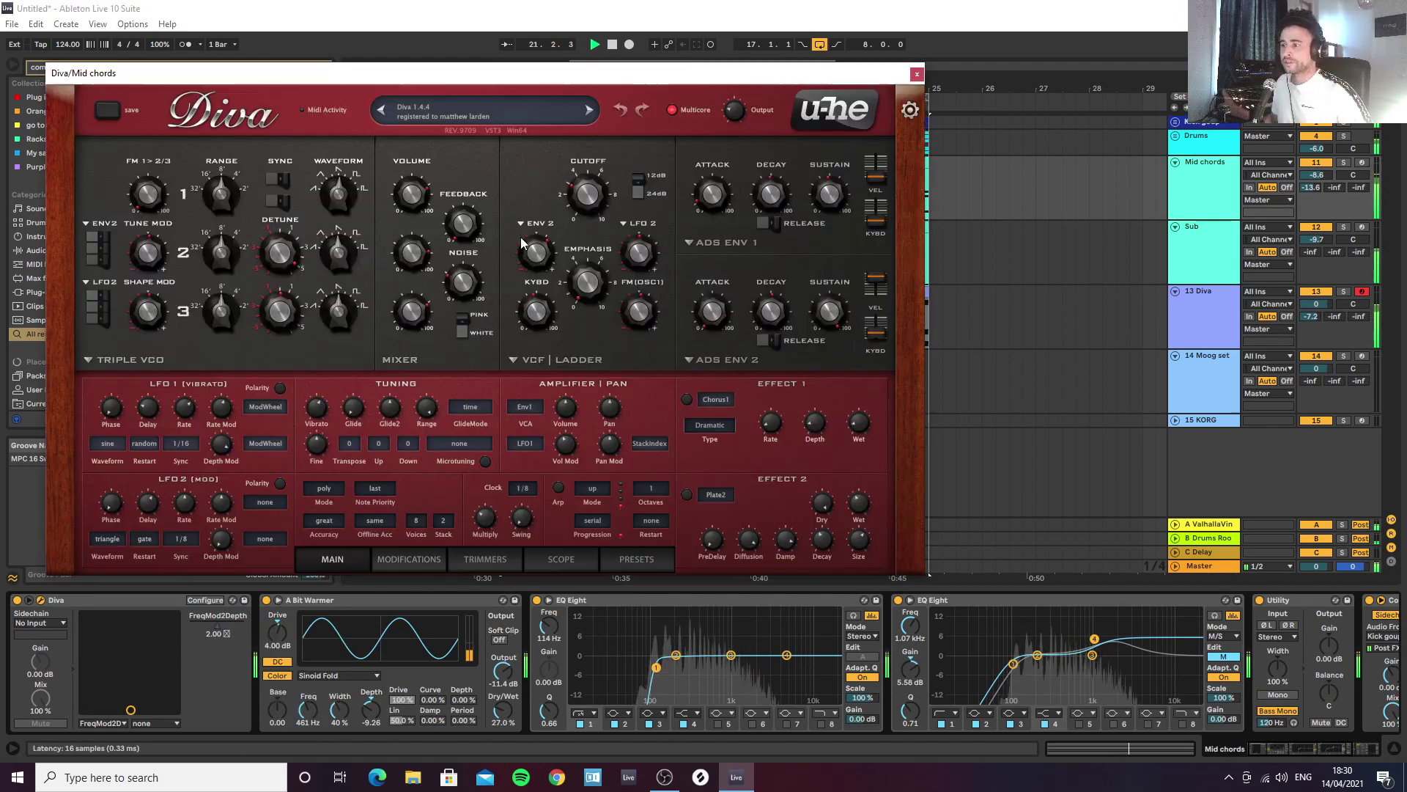
mouse_move(535, 252)
mouse_down()
mouse_move(535, 221)
mouse_move(532, 297)
mouse_move(531, 252)
mouse_up()
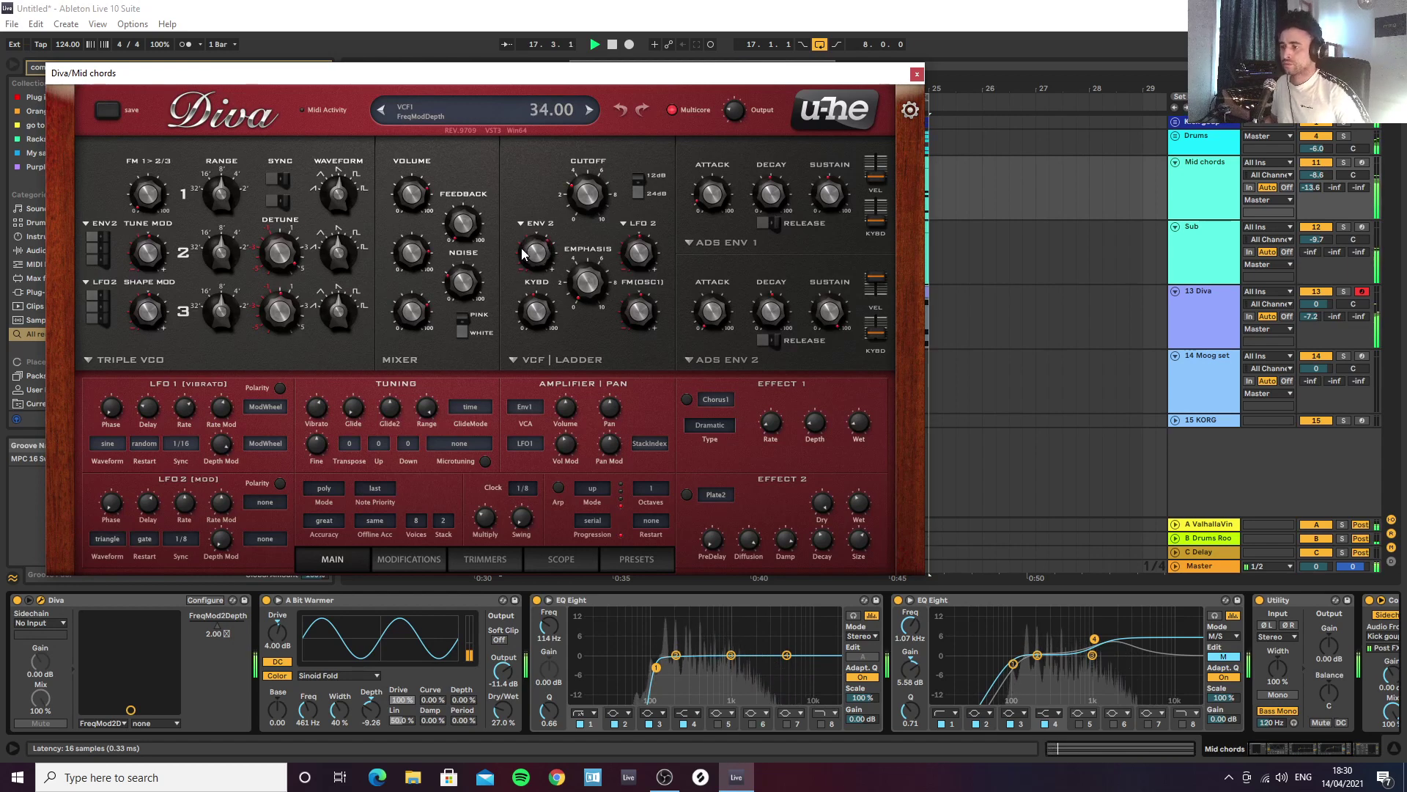
drag(523, 248, 523, 249)
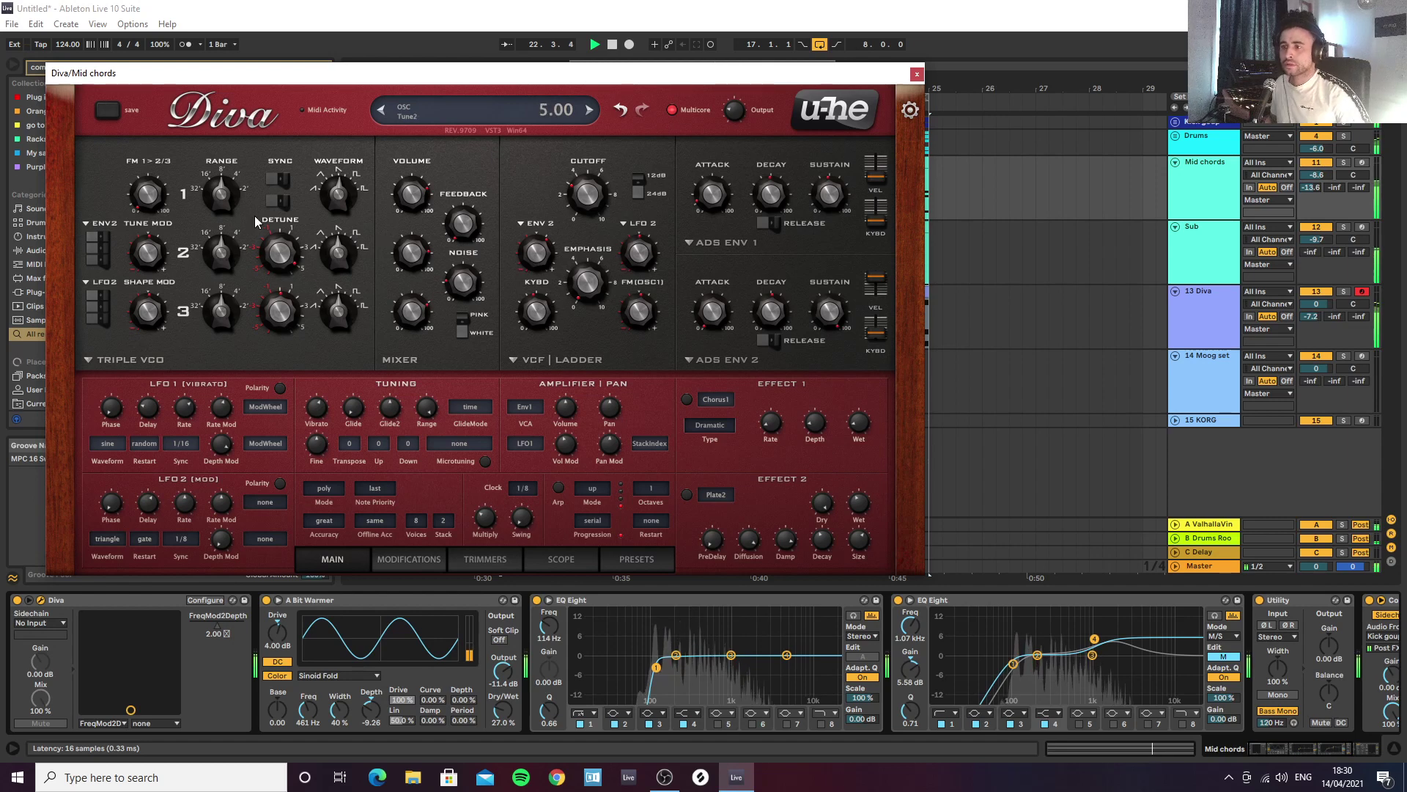
Step: Adjust oscillator 2's waveform in the Mid chords Diva with the track soloed and turn the solo off
drag(342, 258, 343, 270)
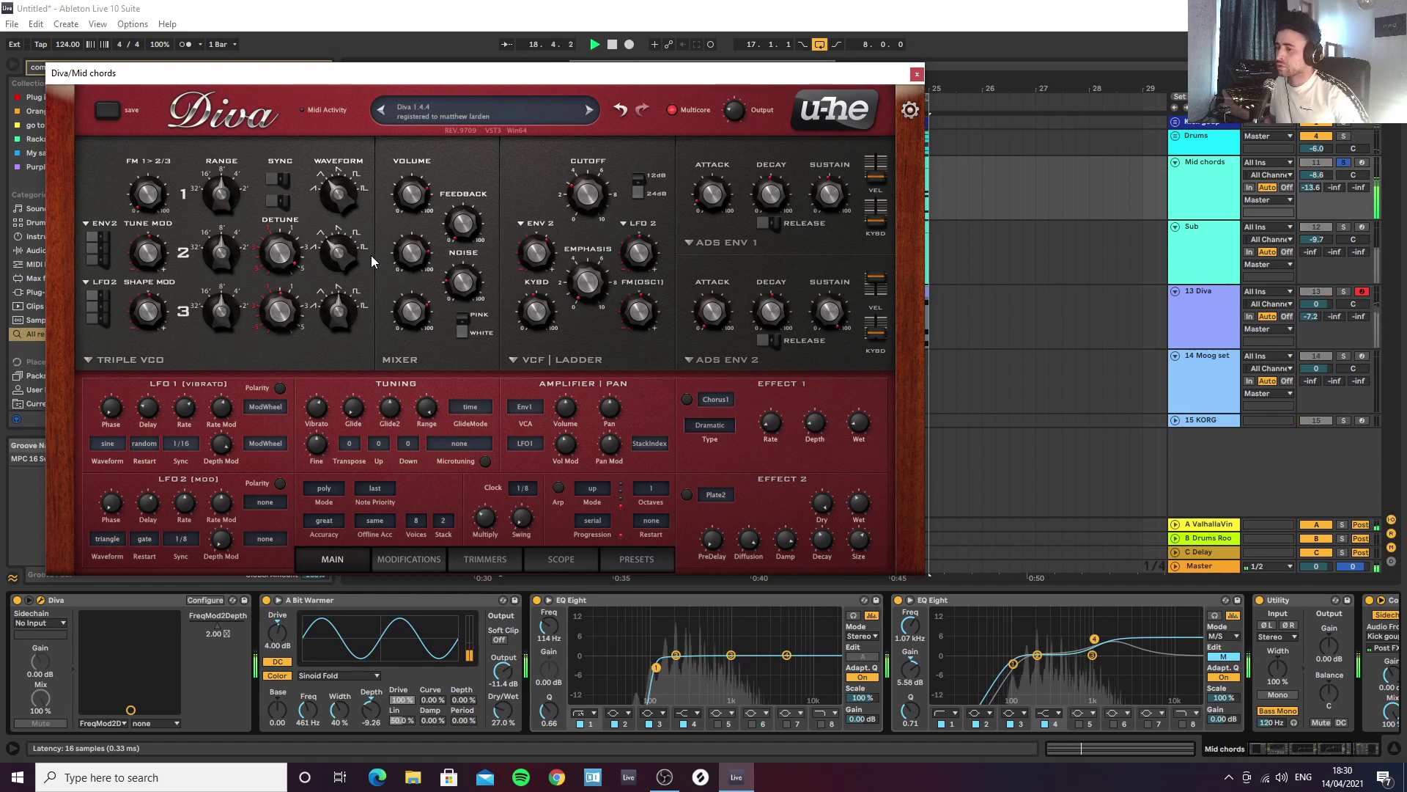
key(s)
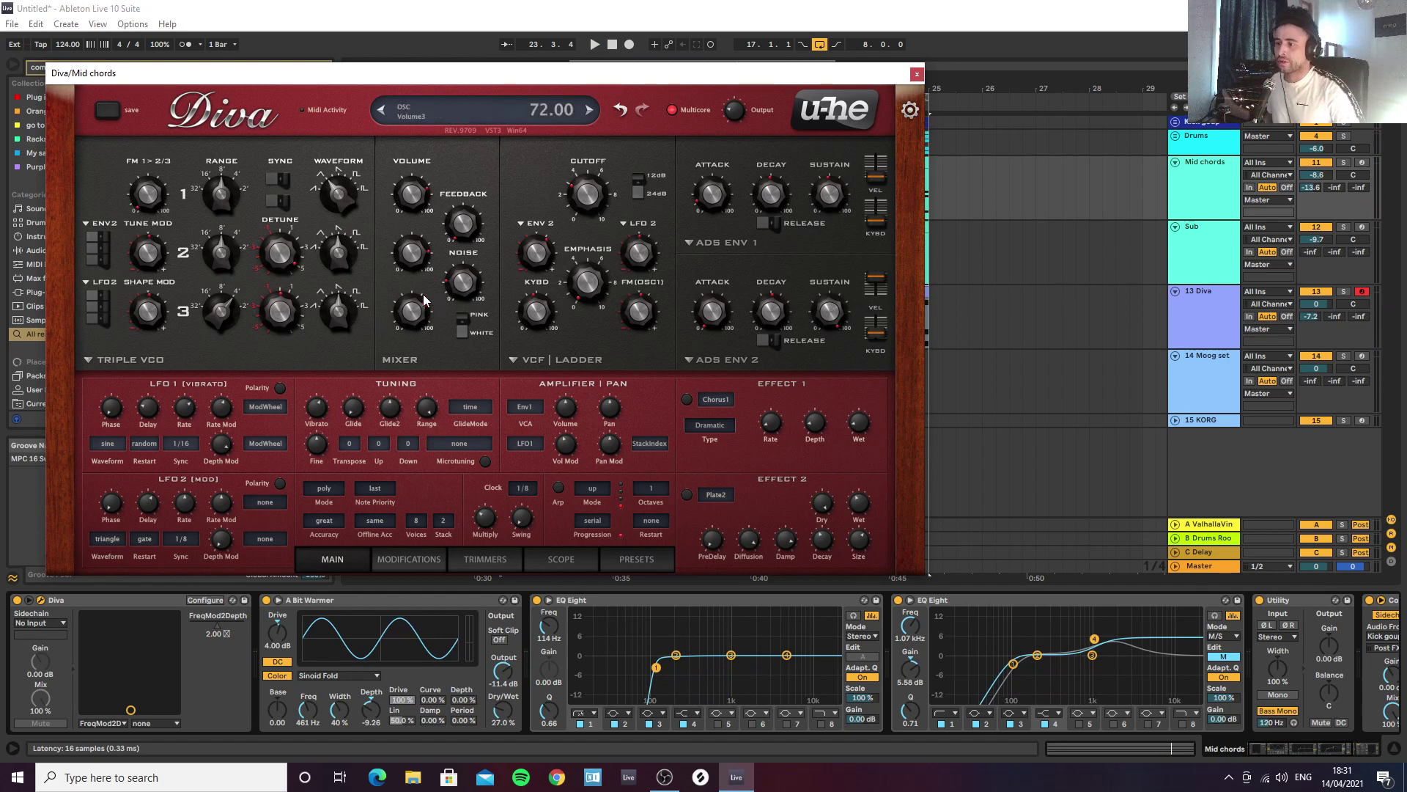
key(space)
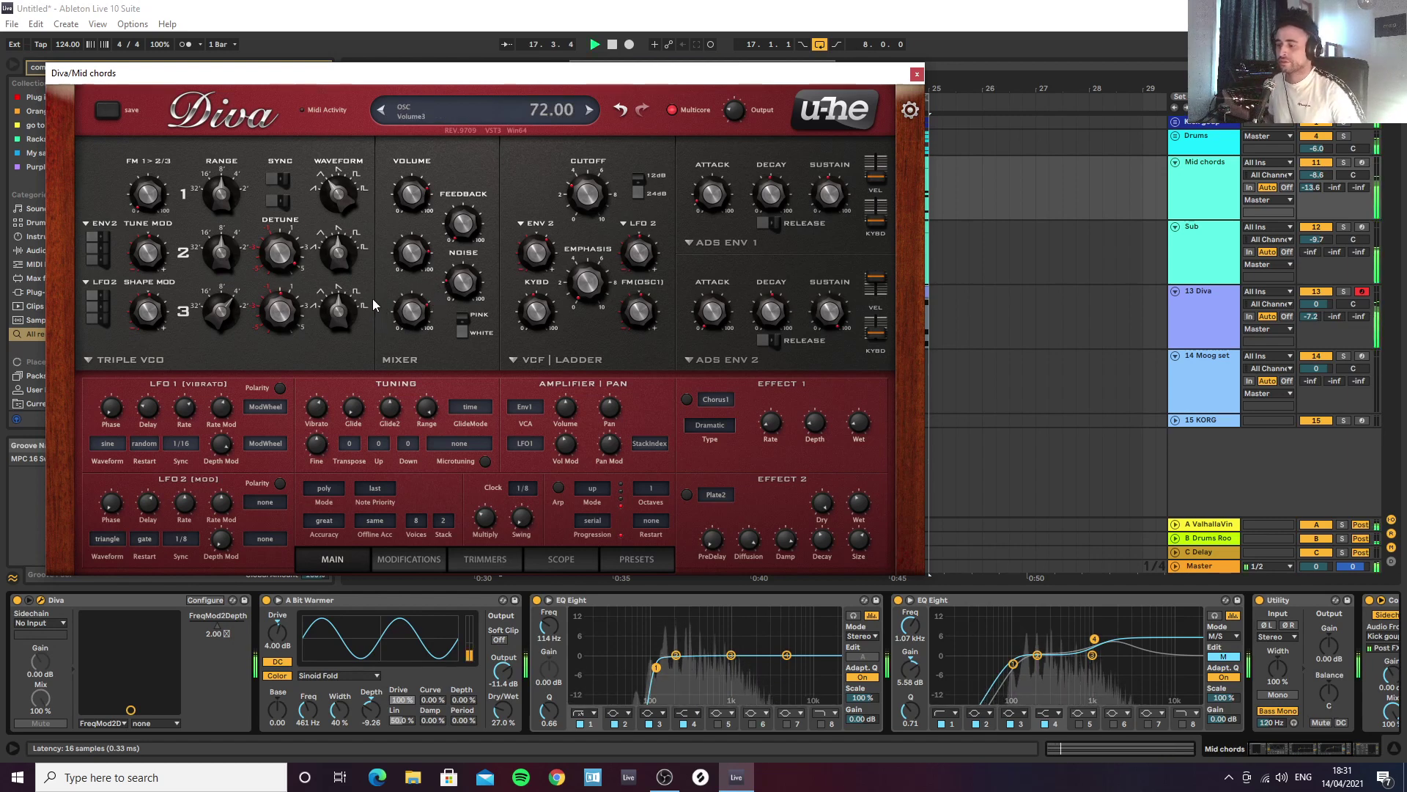
Step: Enable a band 8 high cut at 1.14 kHz with Q 0.75 in the first EQ Eight on Mid chords and close the Diva synth
click(822, 724)
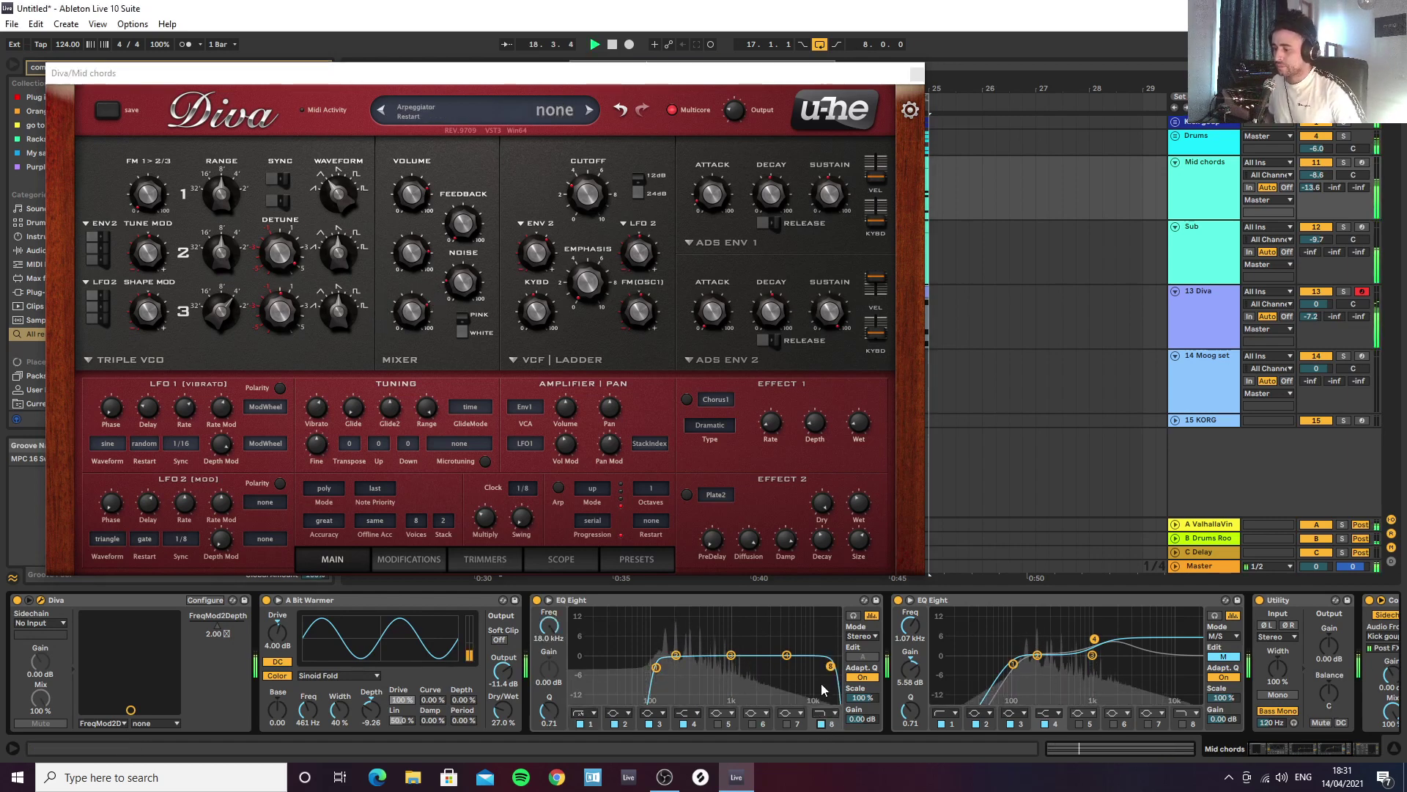
drag(752, 665, 739, 665)
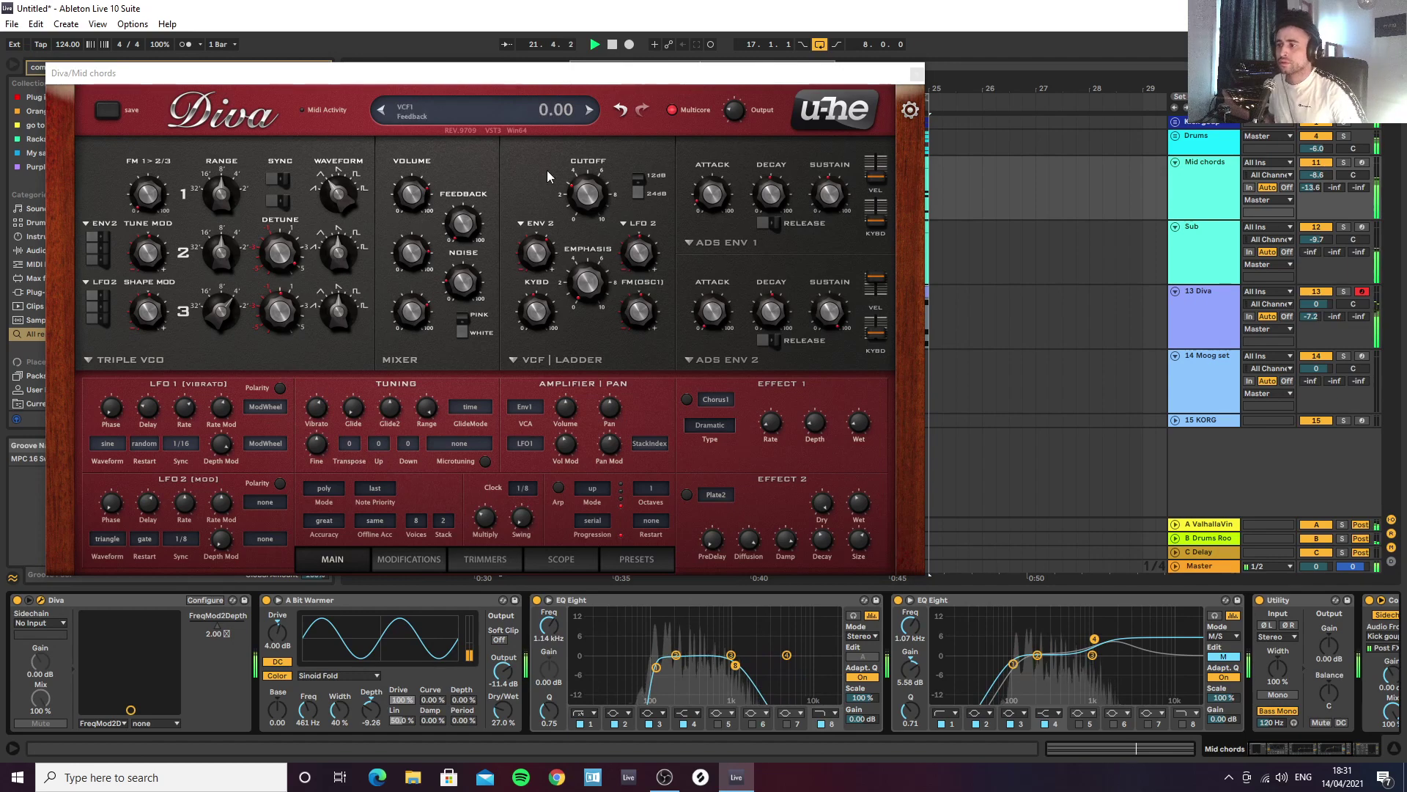
click(916, 75)
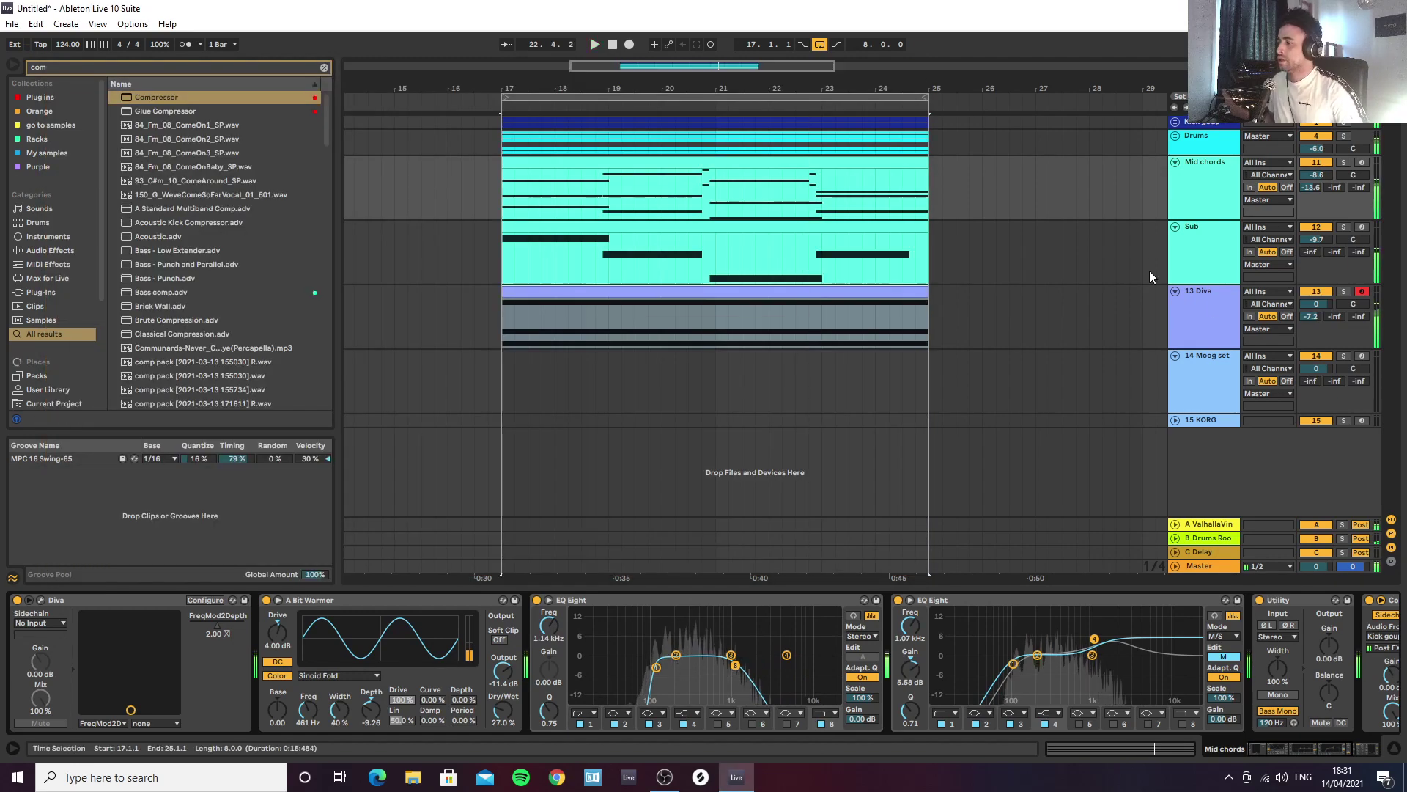
Step: Rename the Diva track as Arp
click(1219, 311)
key(ctrl+r)
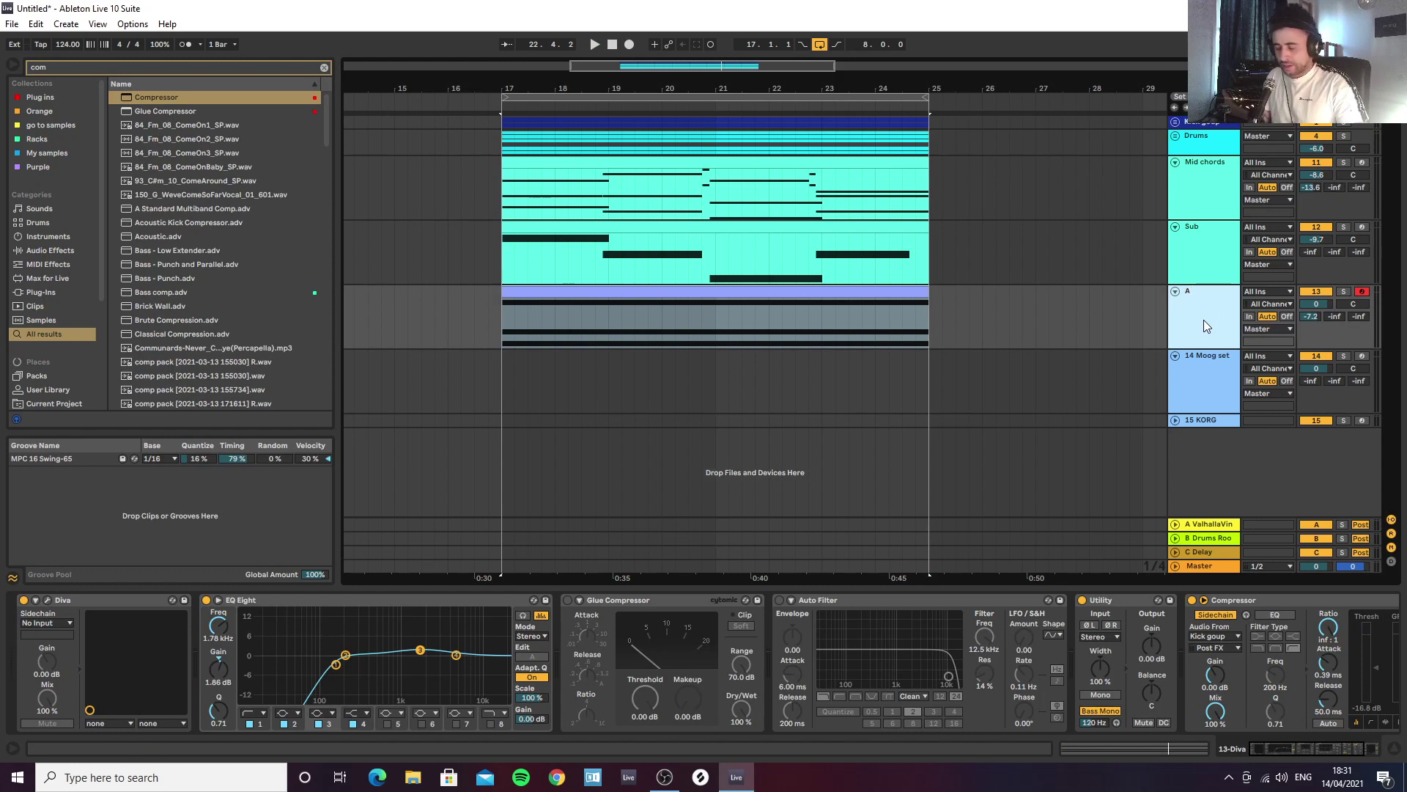
key(Return)
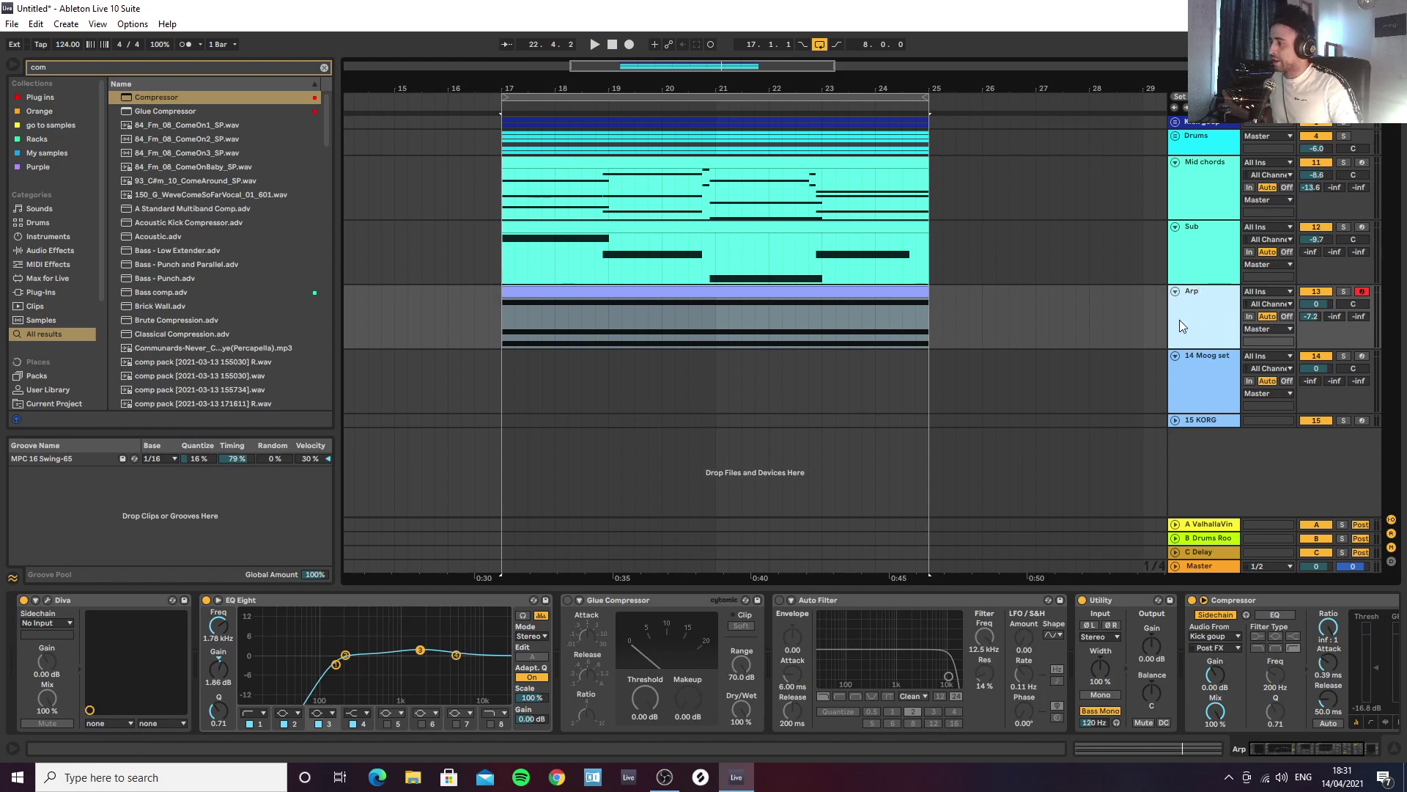
Step: Lower the Arp track's volume to -4.0 dB while playing the loop from bar 17
click(1145, 321)
drag(1316, 307, 1317, 319)
key(space)
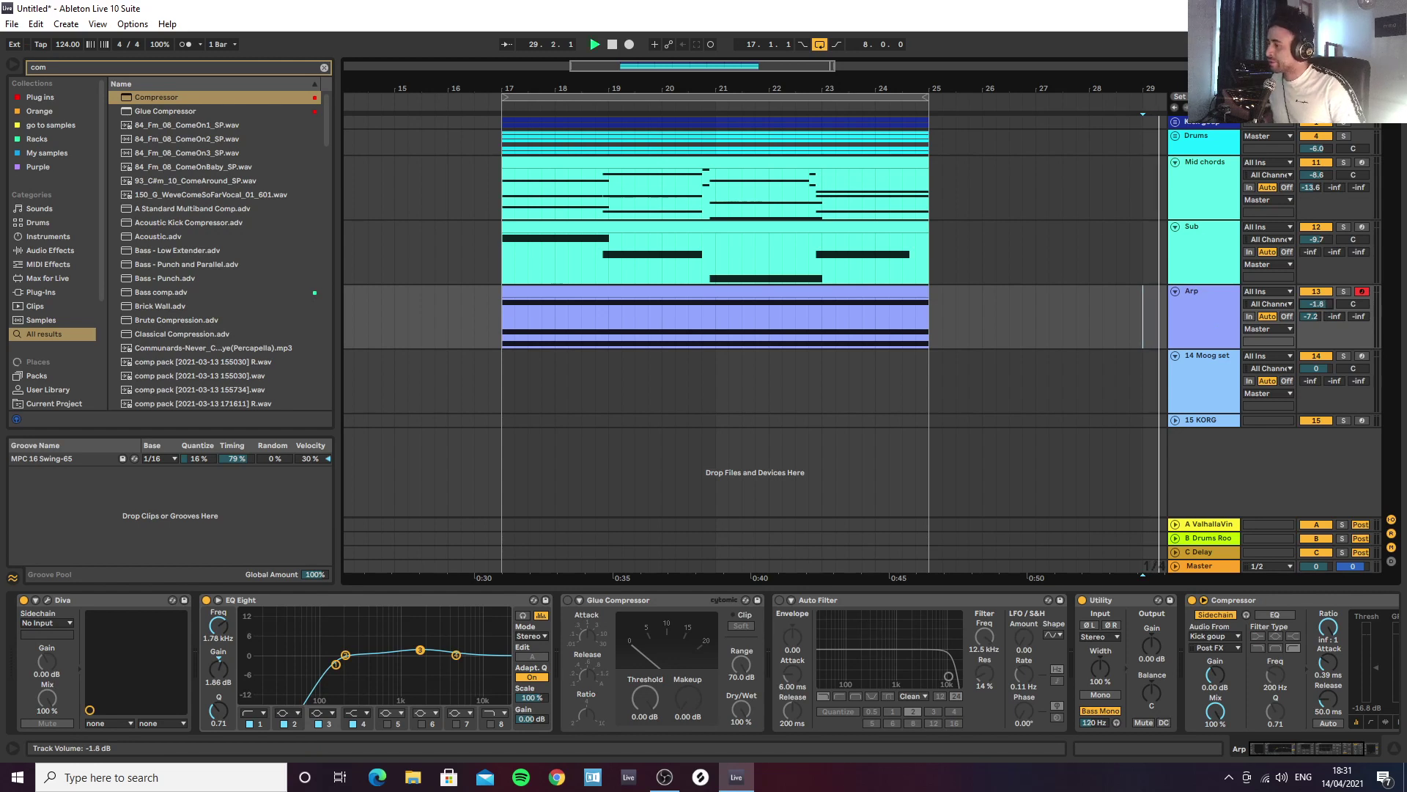
click(504, 346)
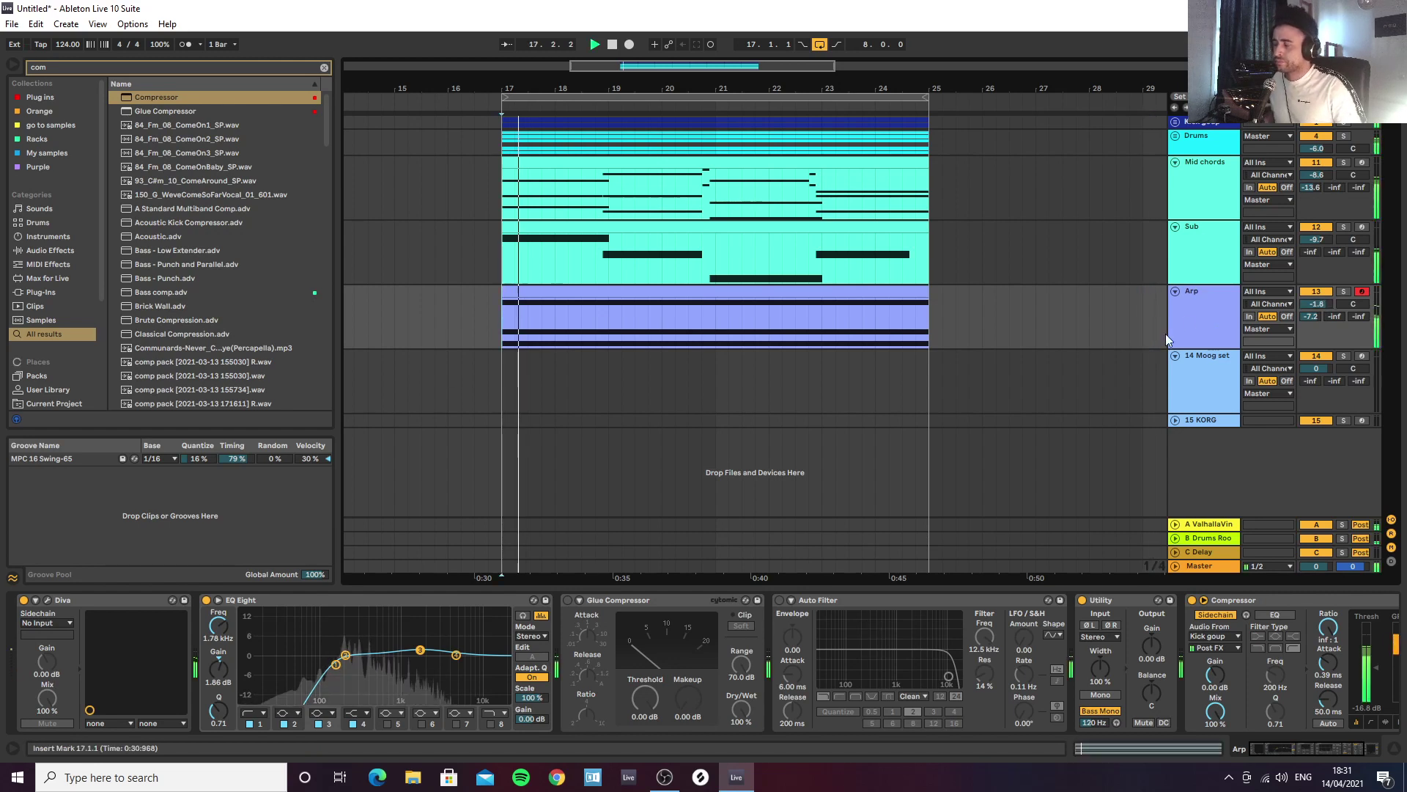
mouse_move(1317, 303)
mouse_down()
mouse_move(1316, 388)
mouse_move(1317, 312)
mouse_up()
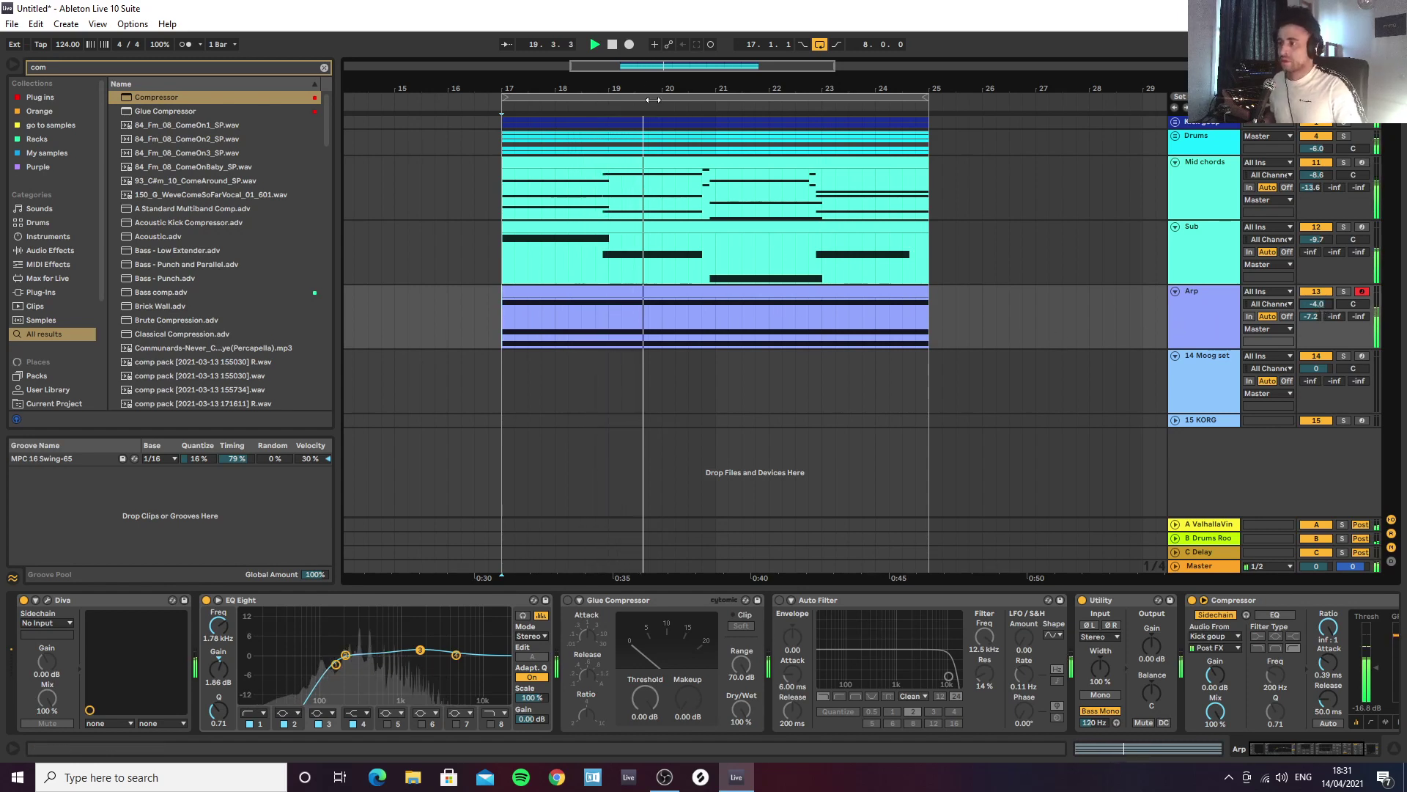
Step: Insert a new audio track directly below the Arp track
drag(568, 89, 591, 45)
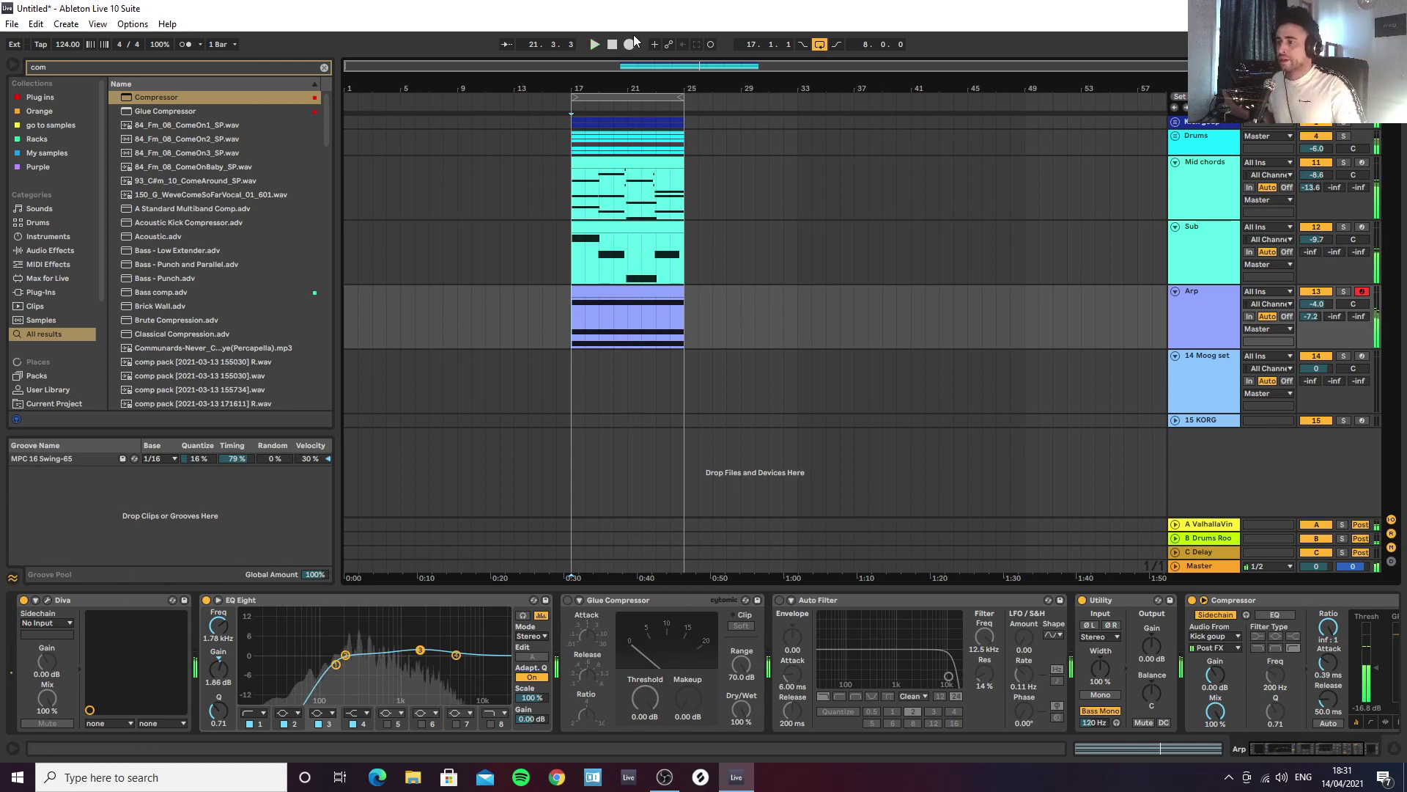
click(621, 99)
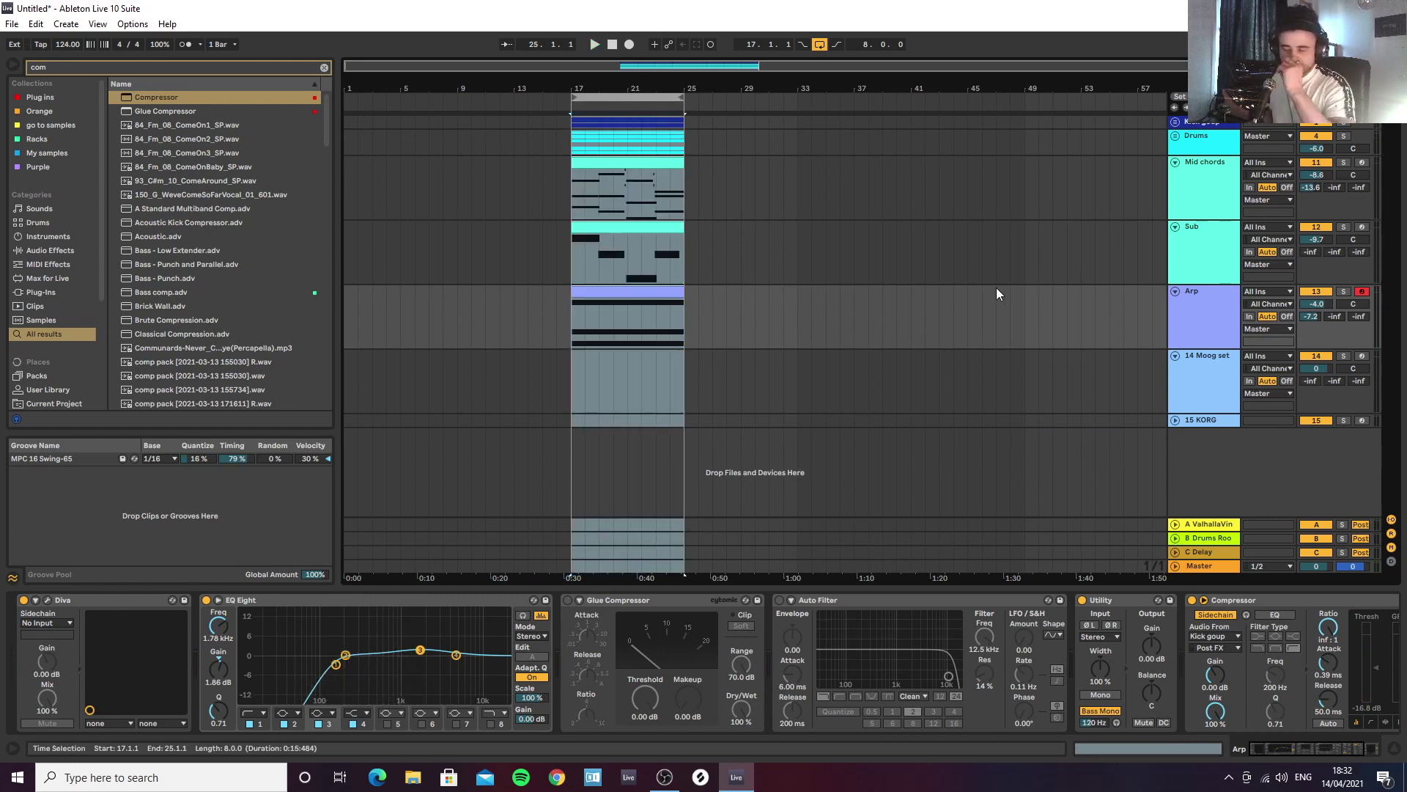
click(1186, 346)
key(ctrl+t)
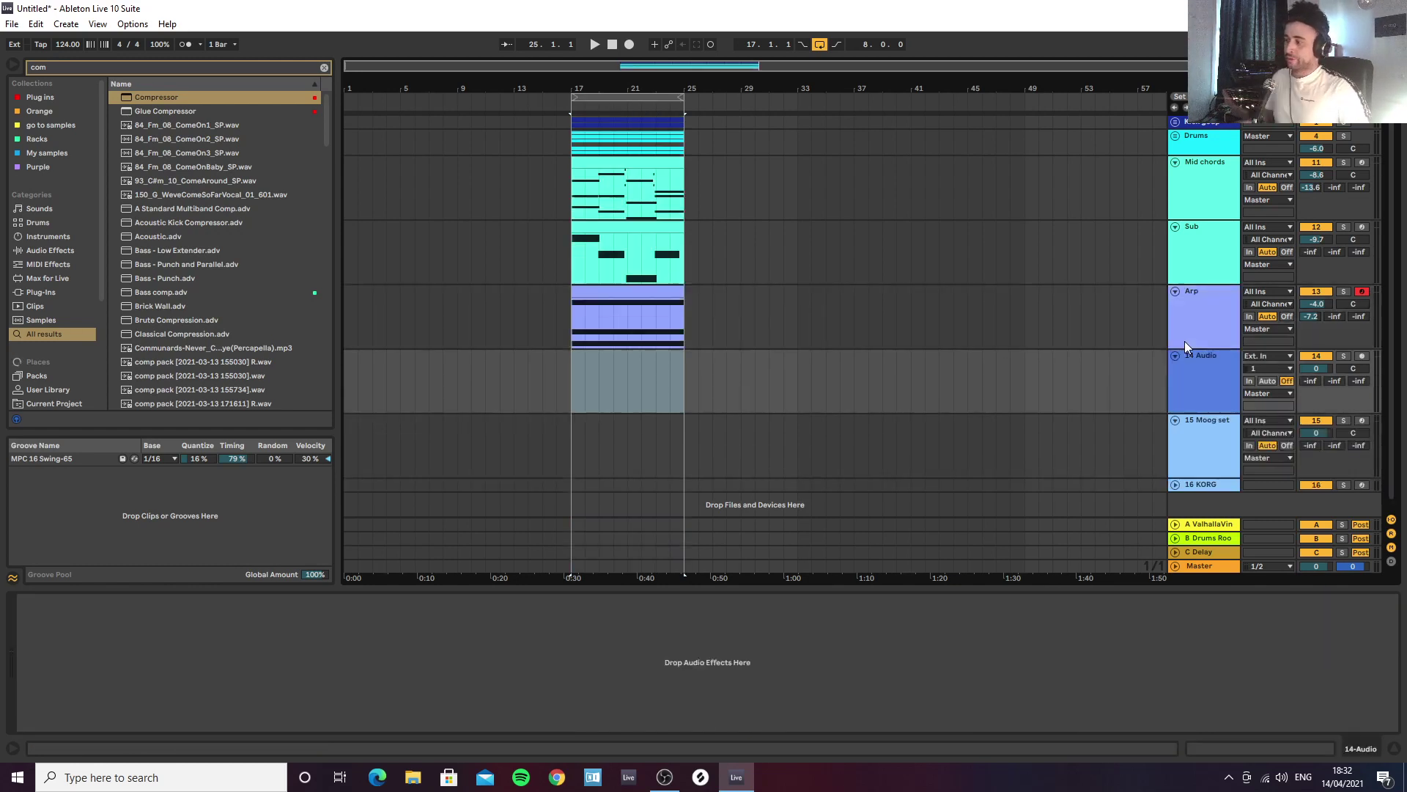
Step: Clear the browser search and look through the Sample Pack 1 vocal samples in the Vocals folder
scroll(65, 308, down, 4)
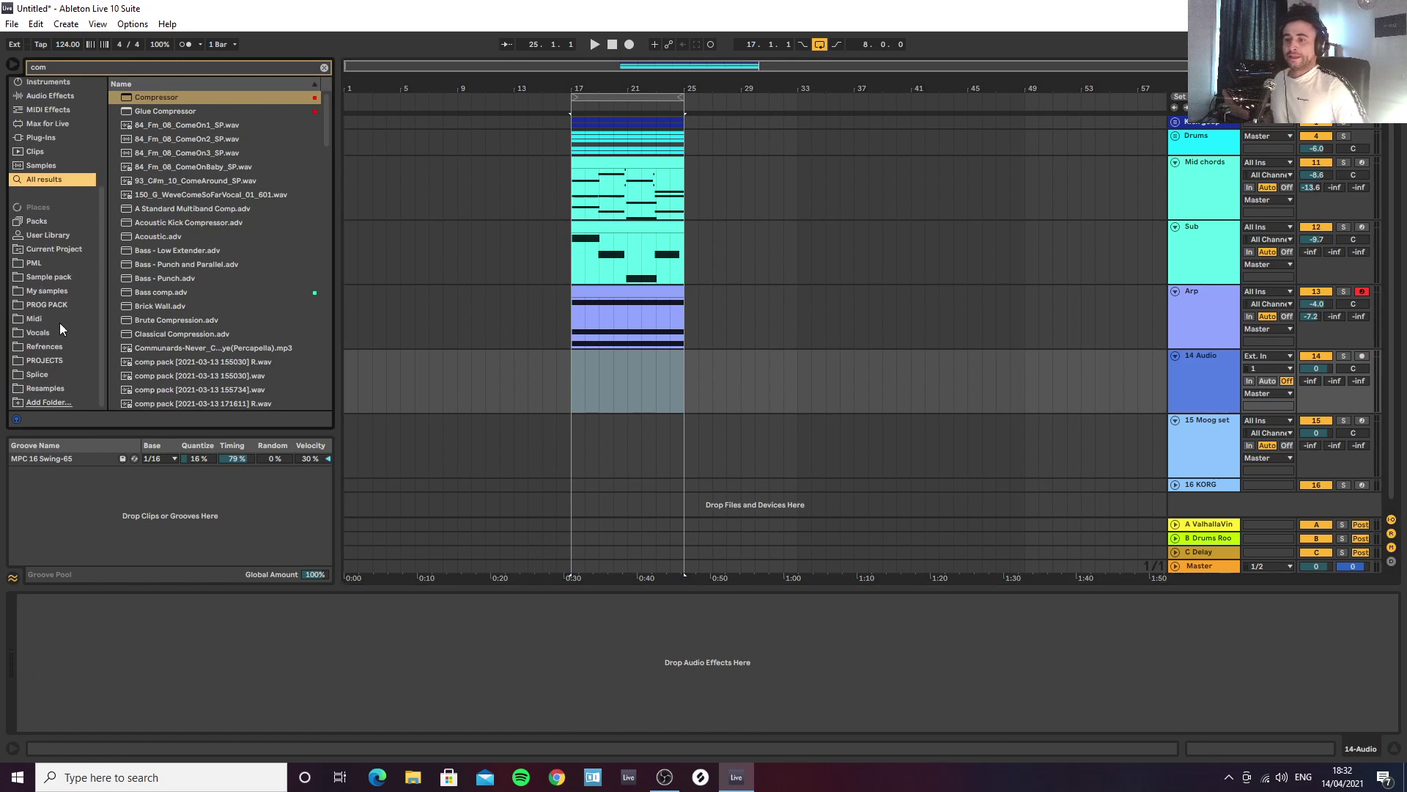
click(323, 68)
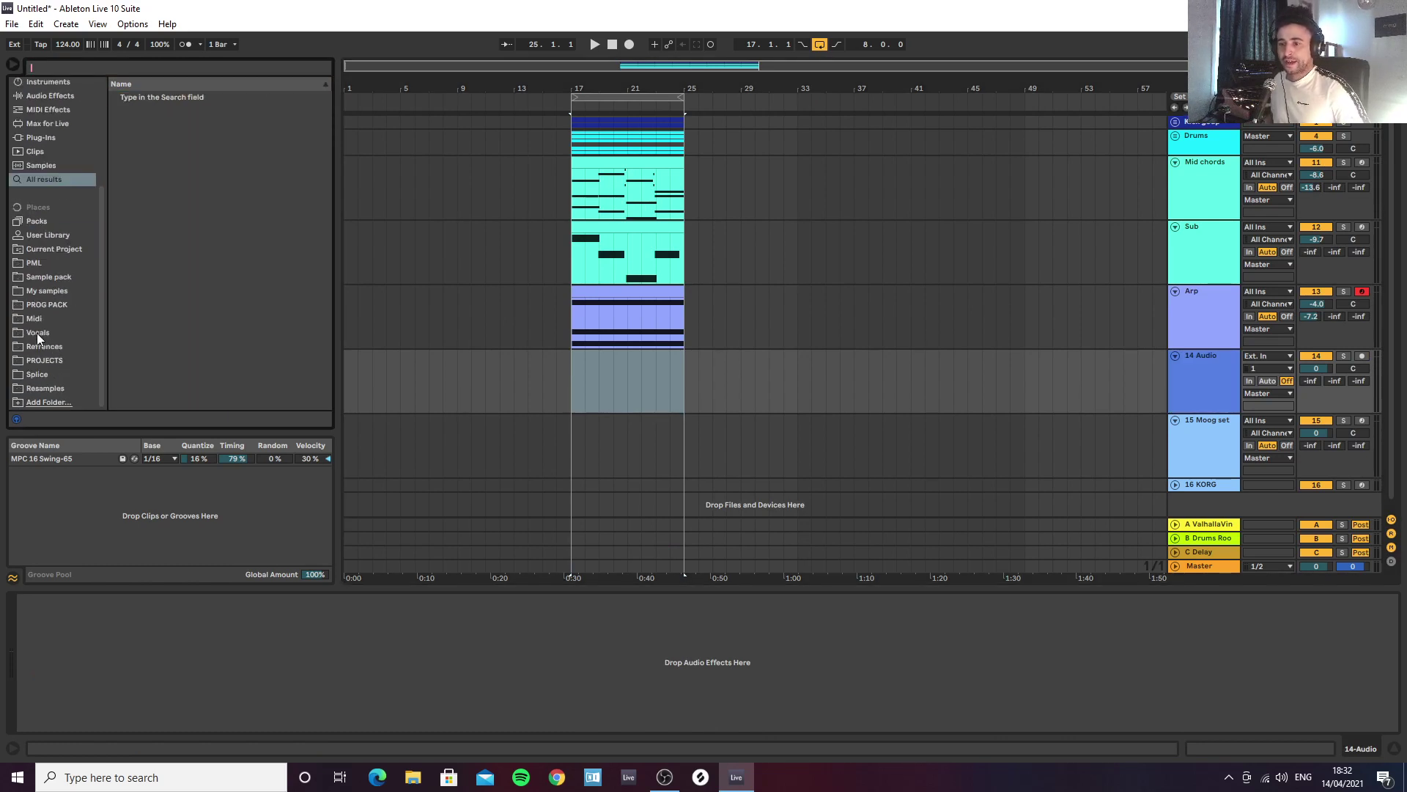
click(36, 333)
scroll(197, 345, down, 10)
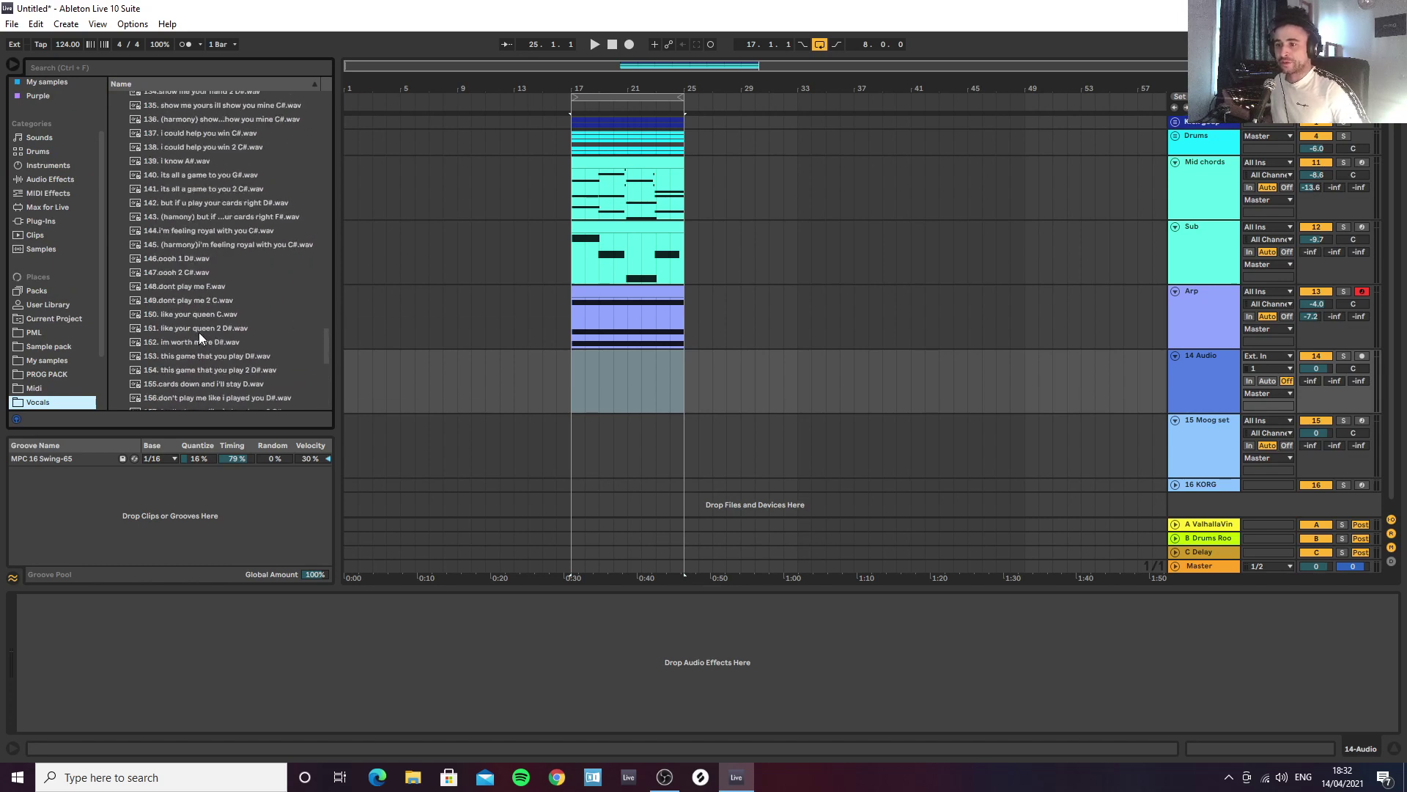
scroll(220, 279, up, 6)
scroll(186, 271, up, 15)
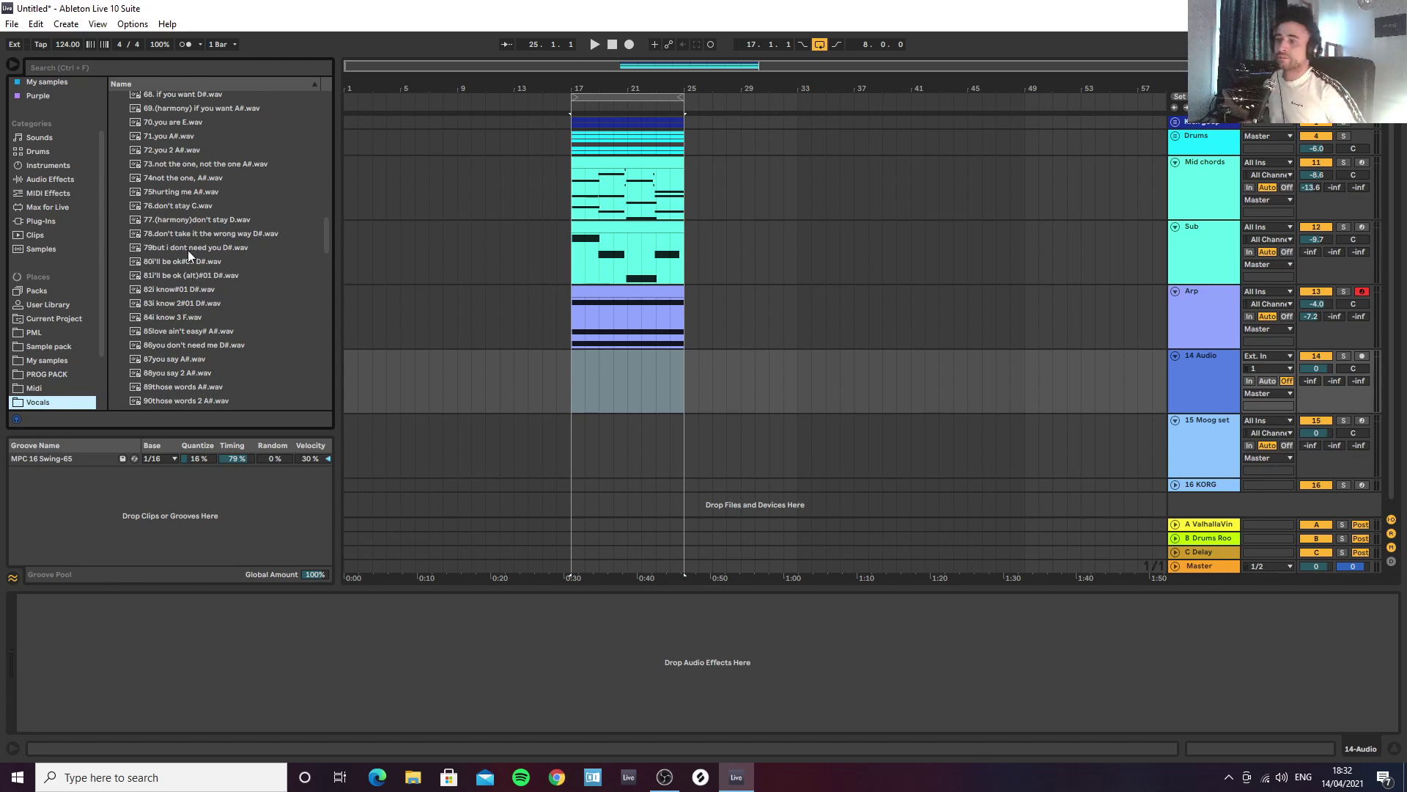
scroll(217, 261, up, 6)
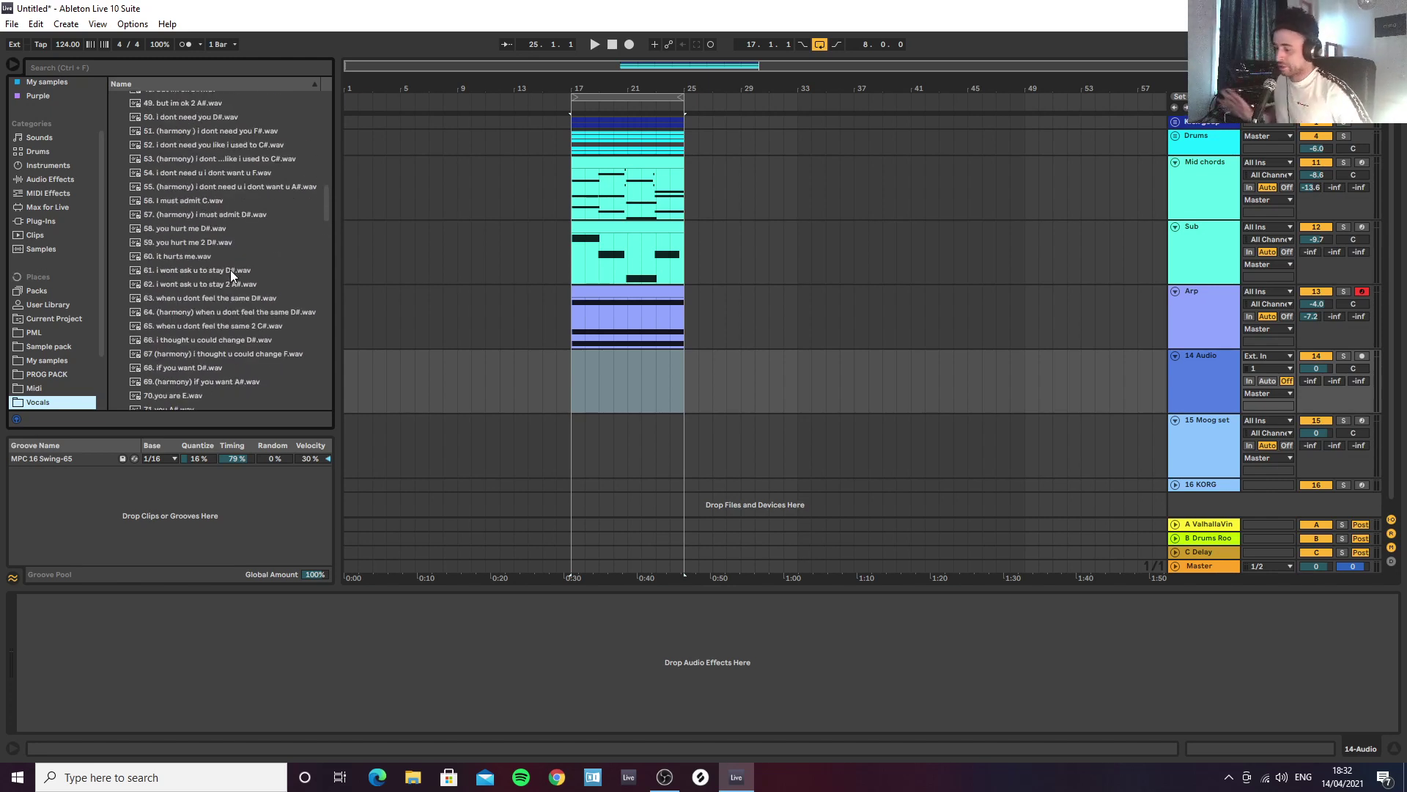
scroll(215, 197, up, 6)
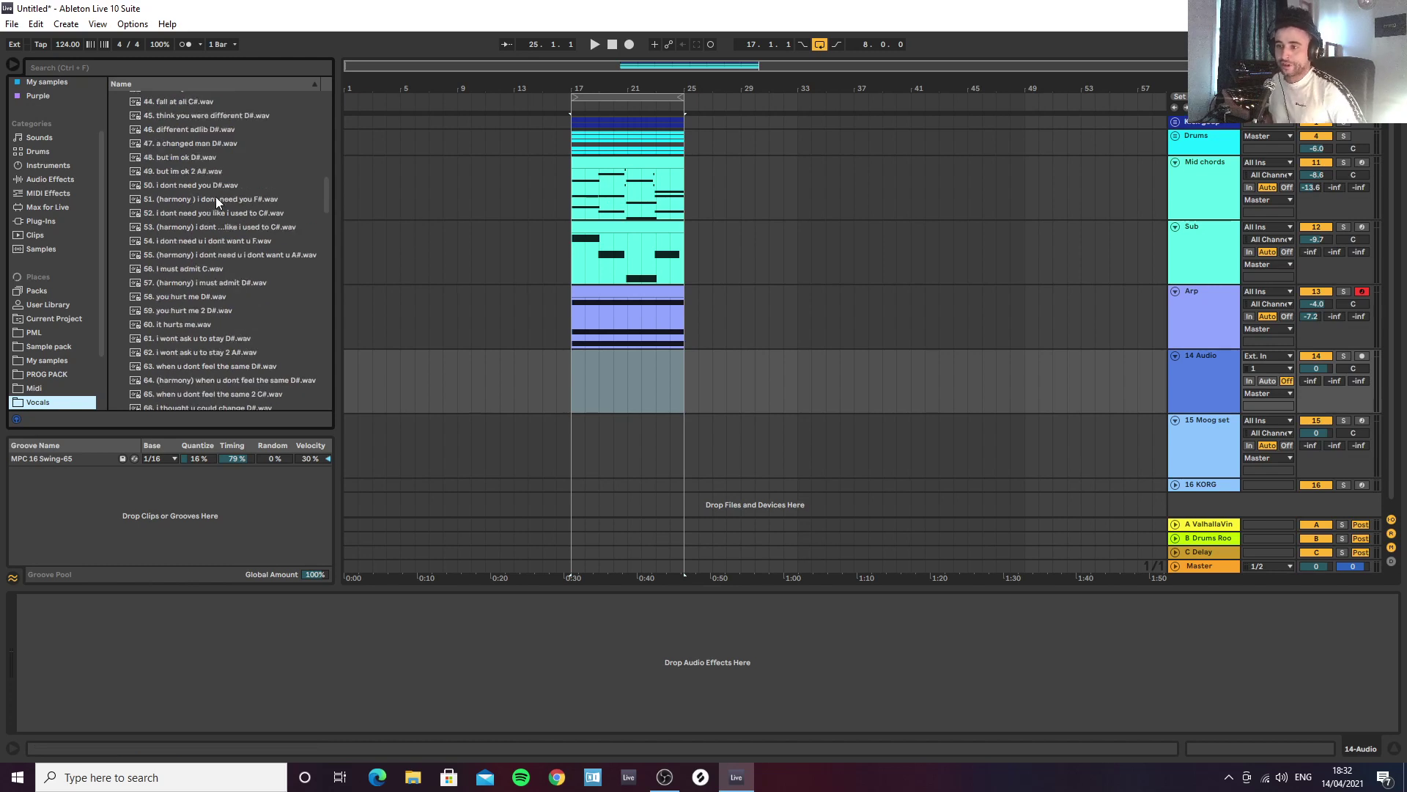
scroll(217, 187, up, 12)
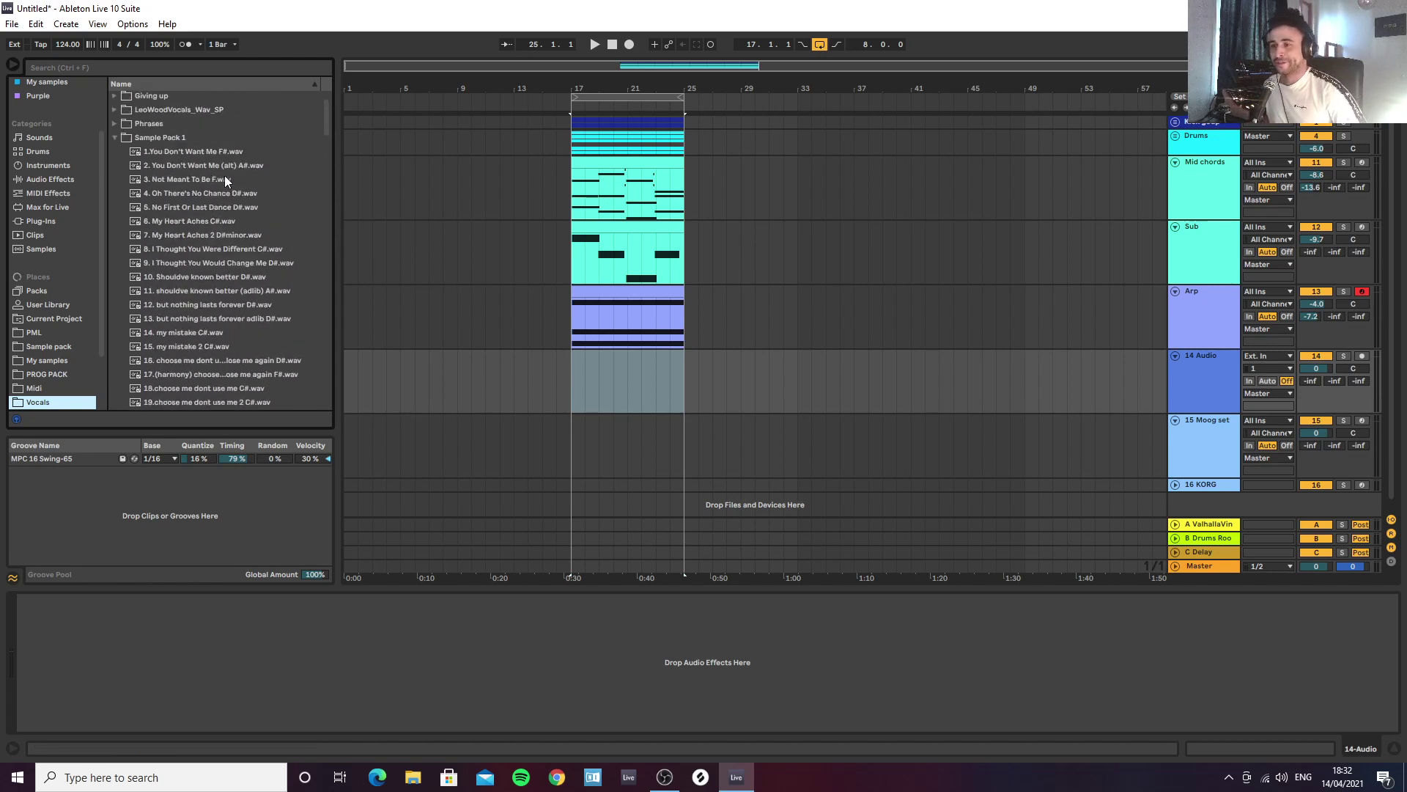
scroll(229, 176, down, 2)
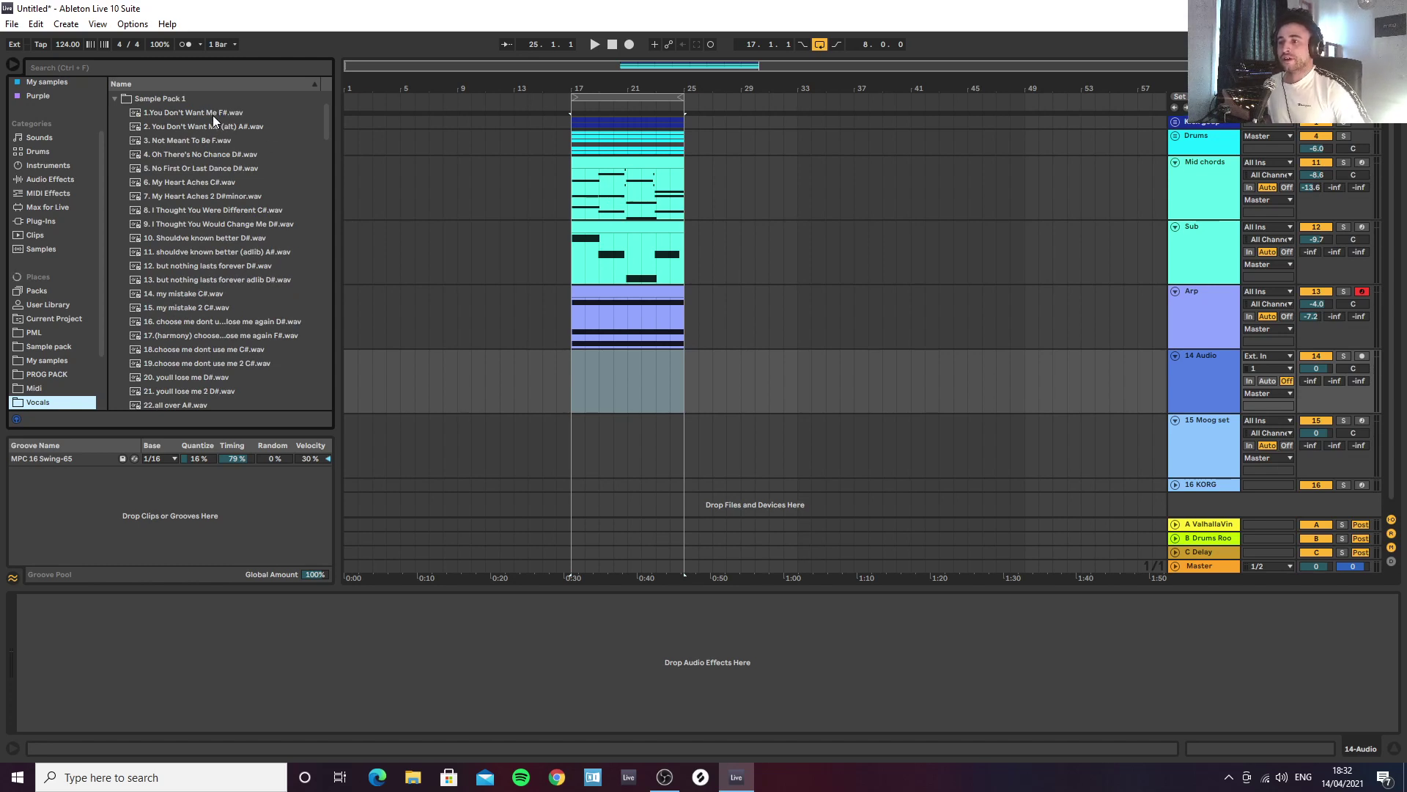
scroll(220, 125, down, 1)
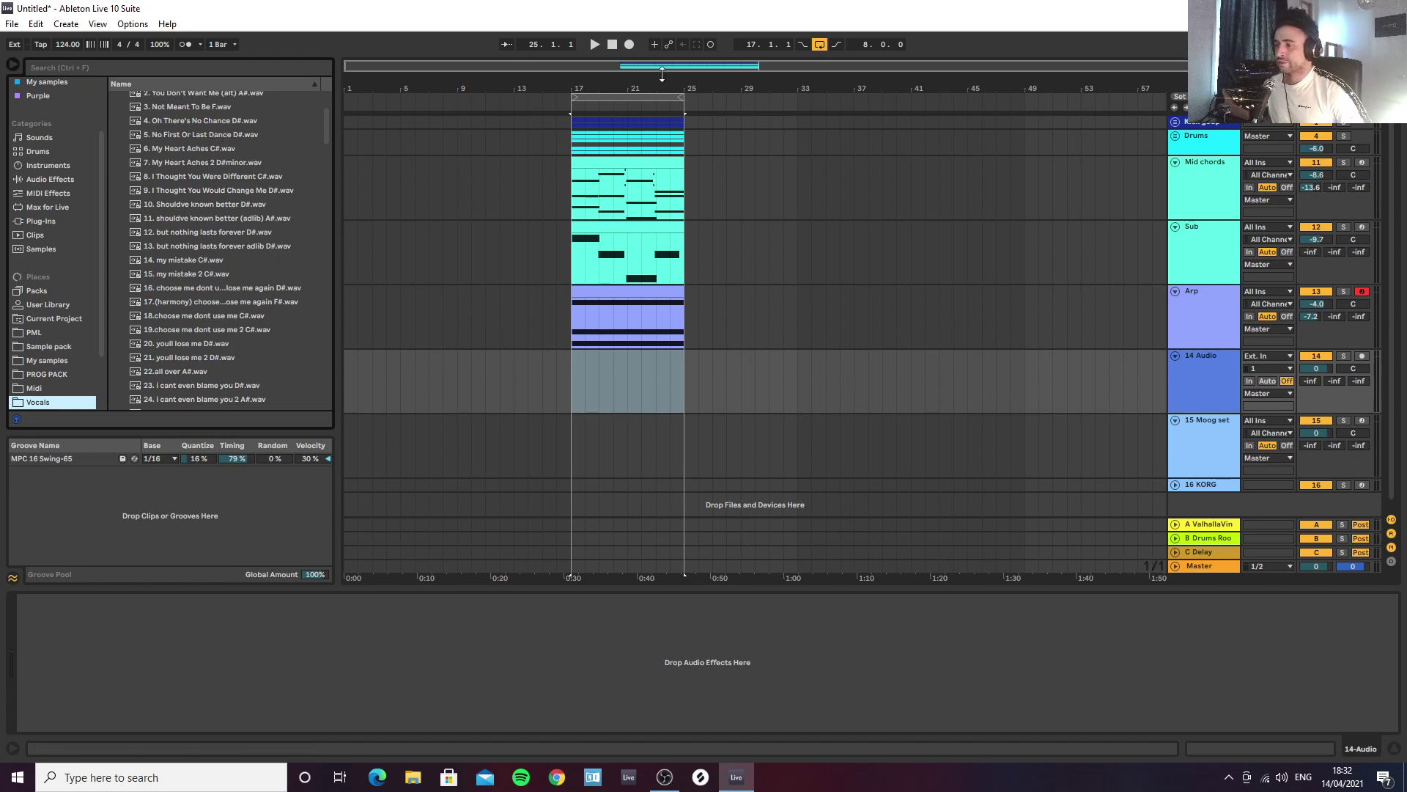
Step: Preview the vocal samples "12. but nothing lasts forever D#.wav" and "10. Shouldve known better D#.wav"
key(plus)
key(plus)
key(plus)
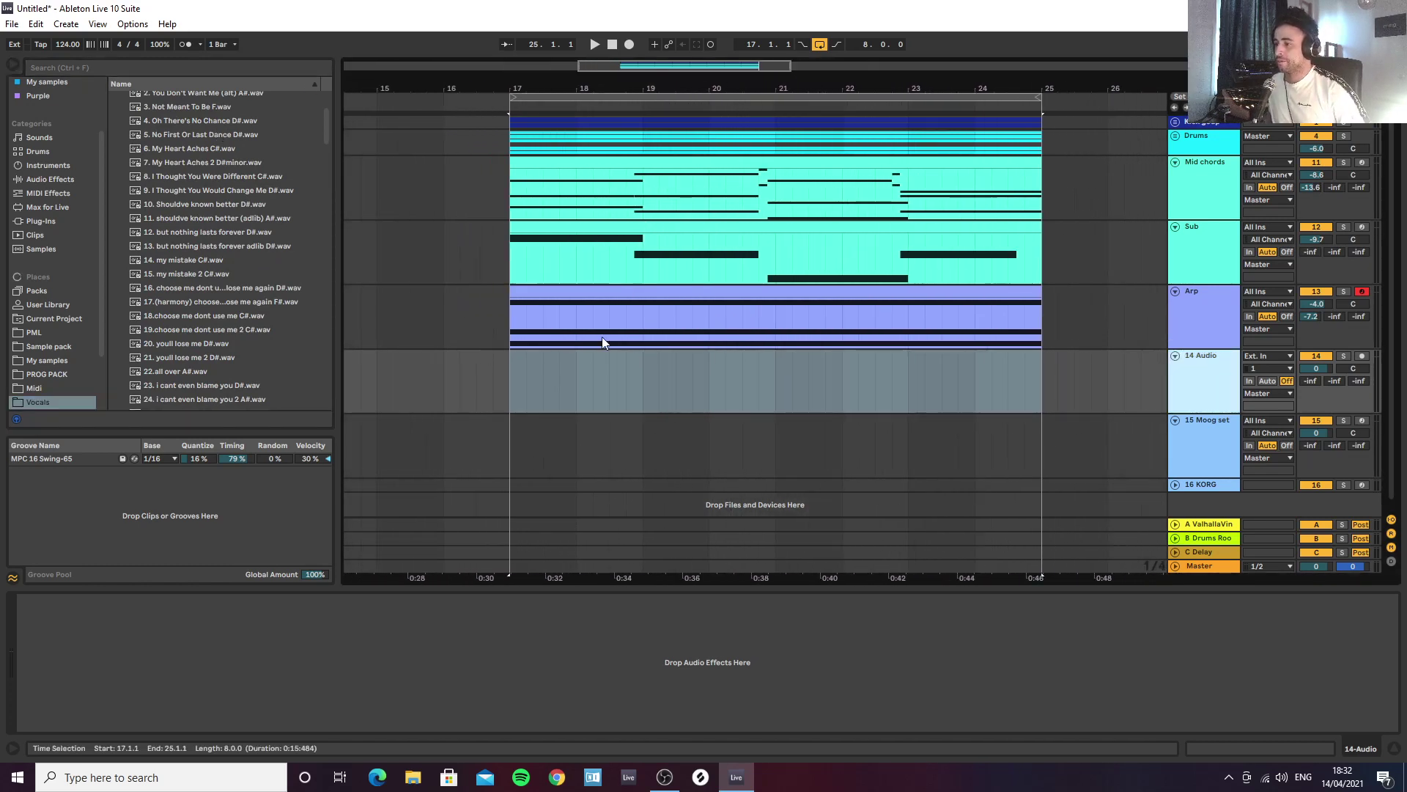
click(217, 231)
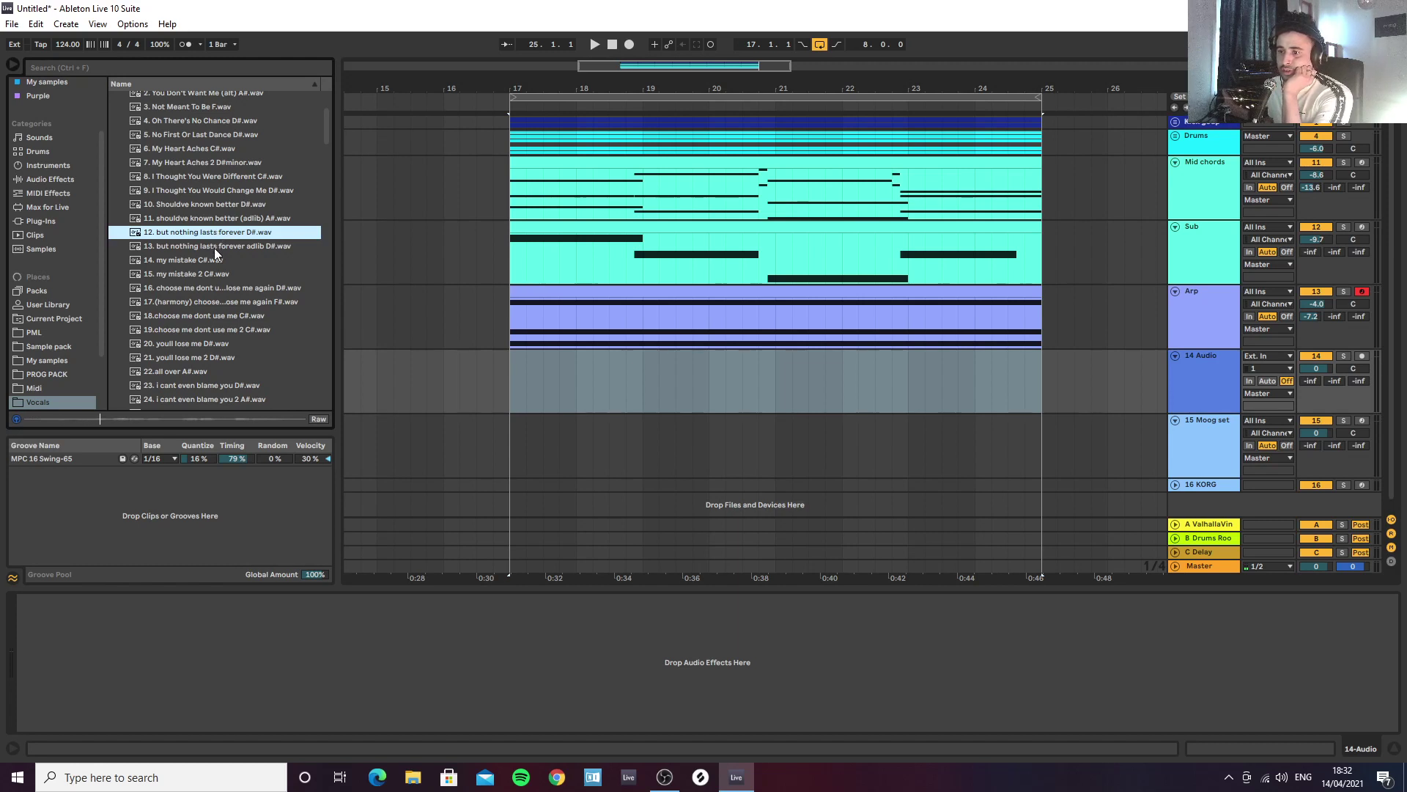
click(213, 207)
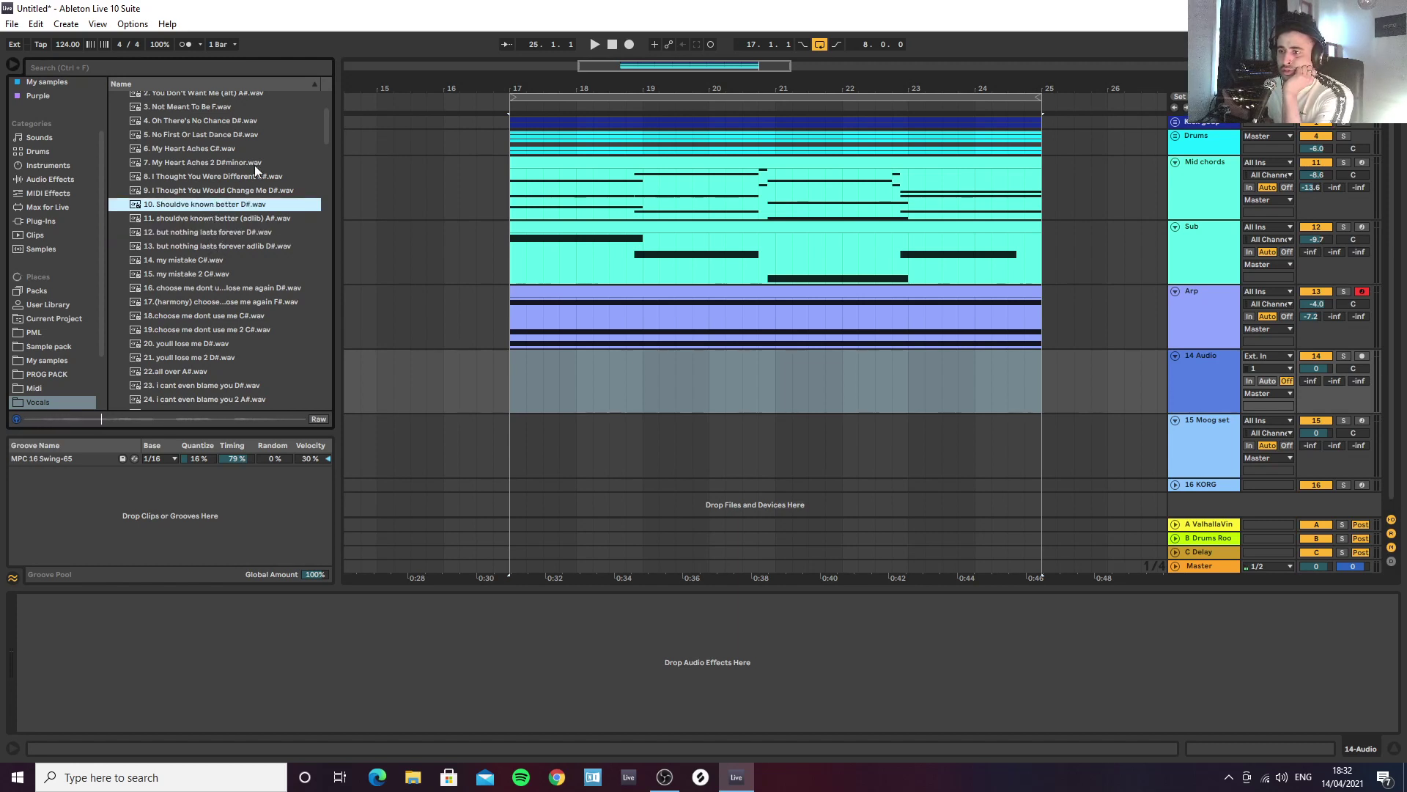
Step: Find the "Vocal process.adg" rack by searching for "vocal" in Racks, load it on the new audio track and close its plug-in windows
click(231, 64)
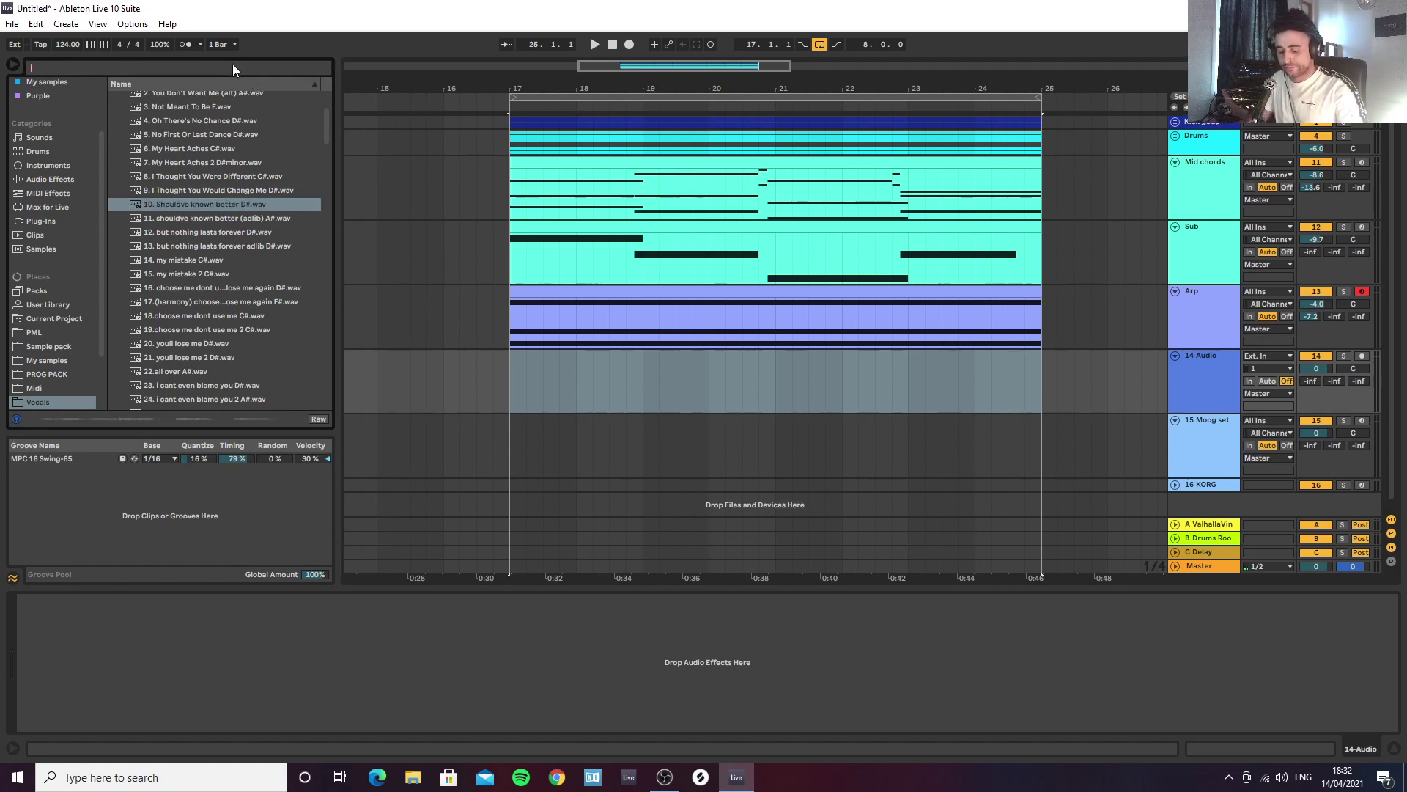
text(vocal)
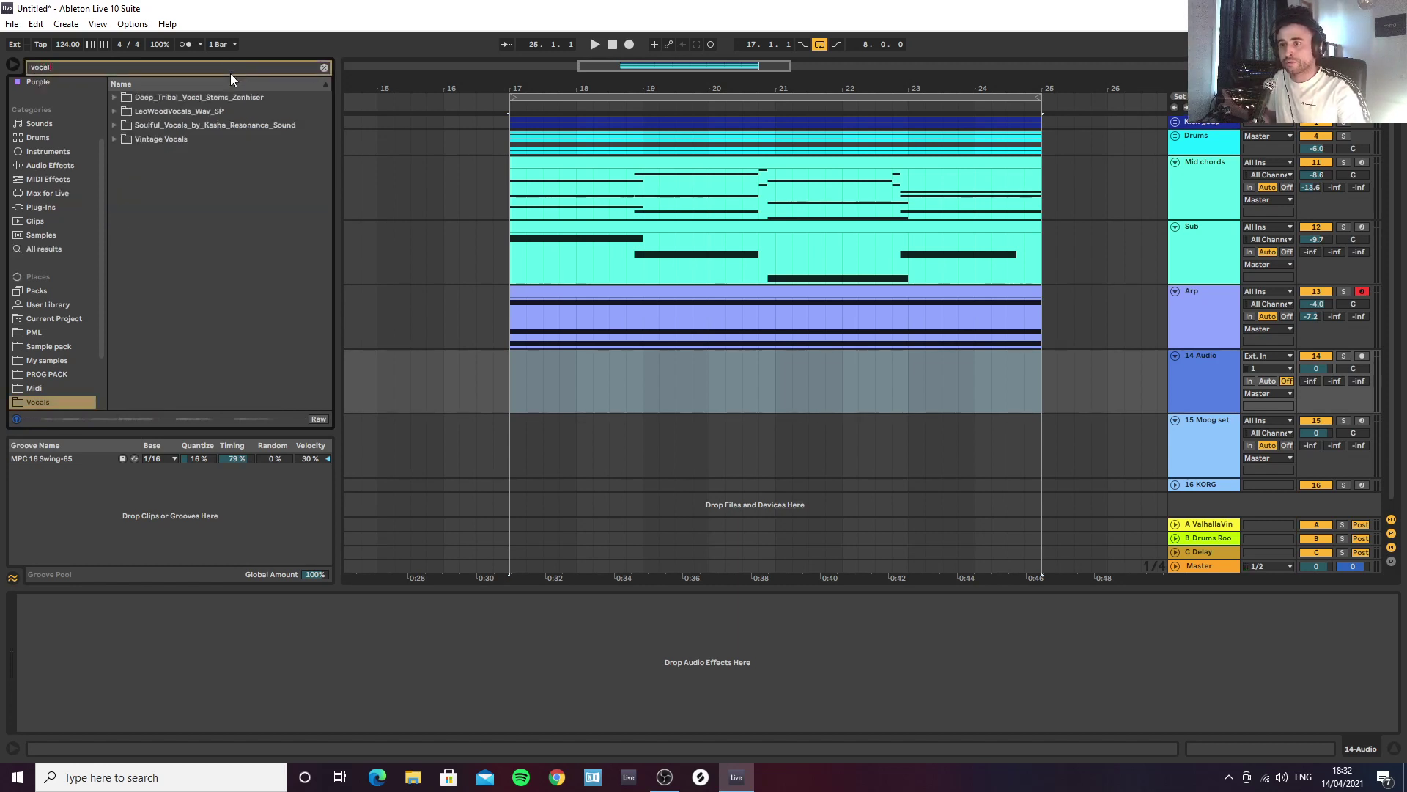
scroll(87, 155, up, 1)
click(55, 139)
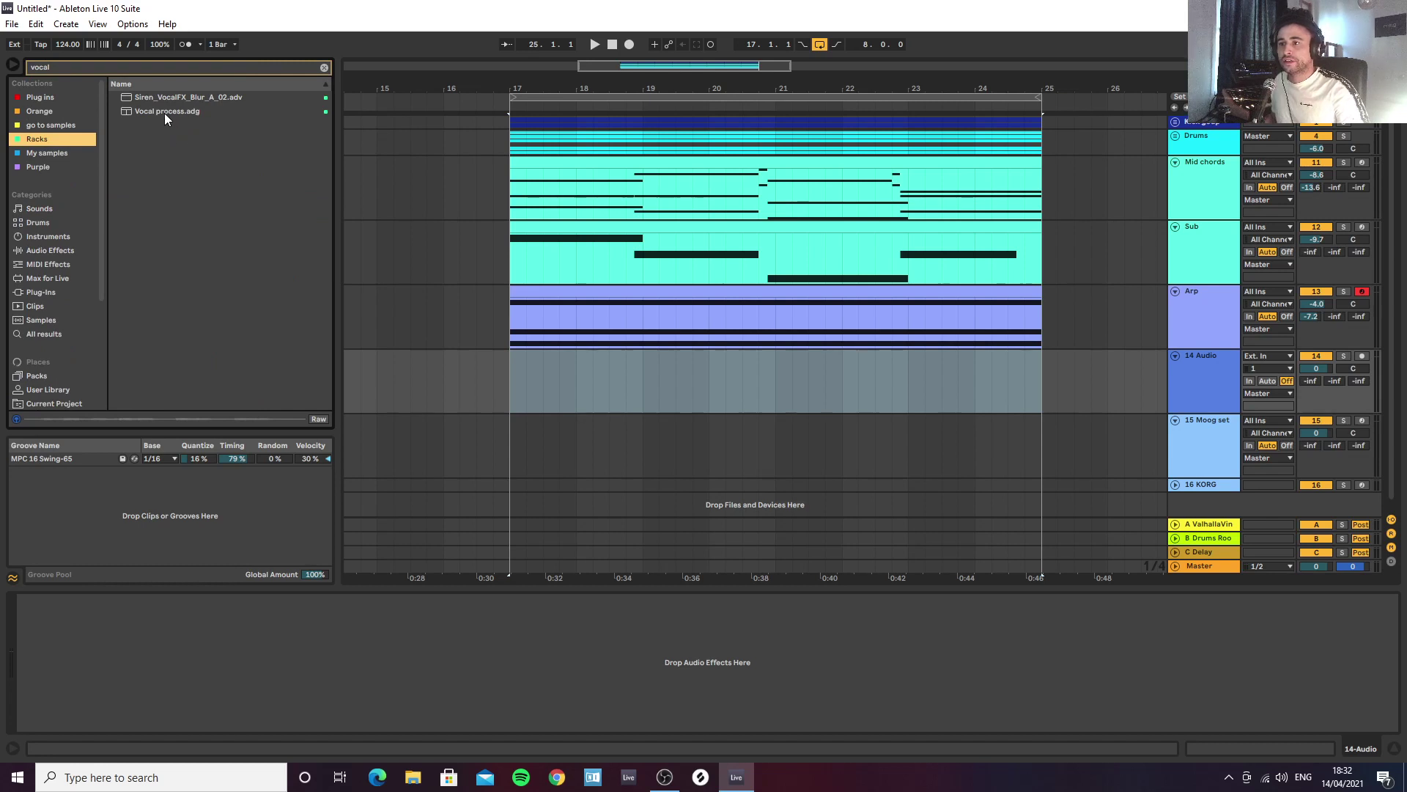
drag(165, 113, 1220, 404)
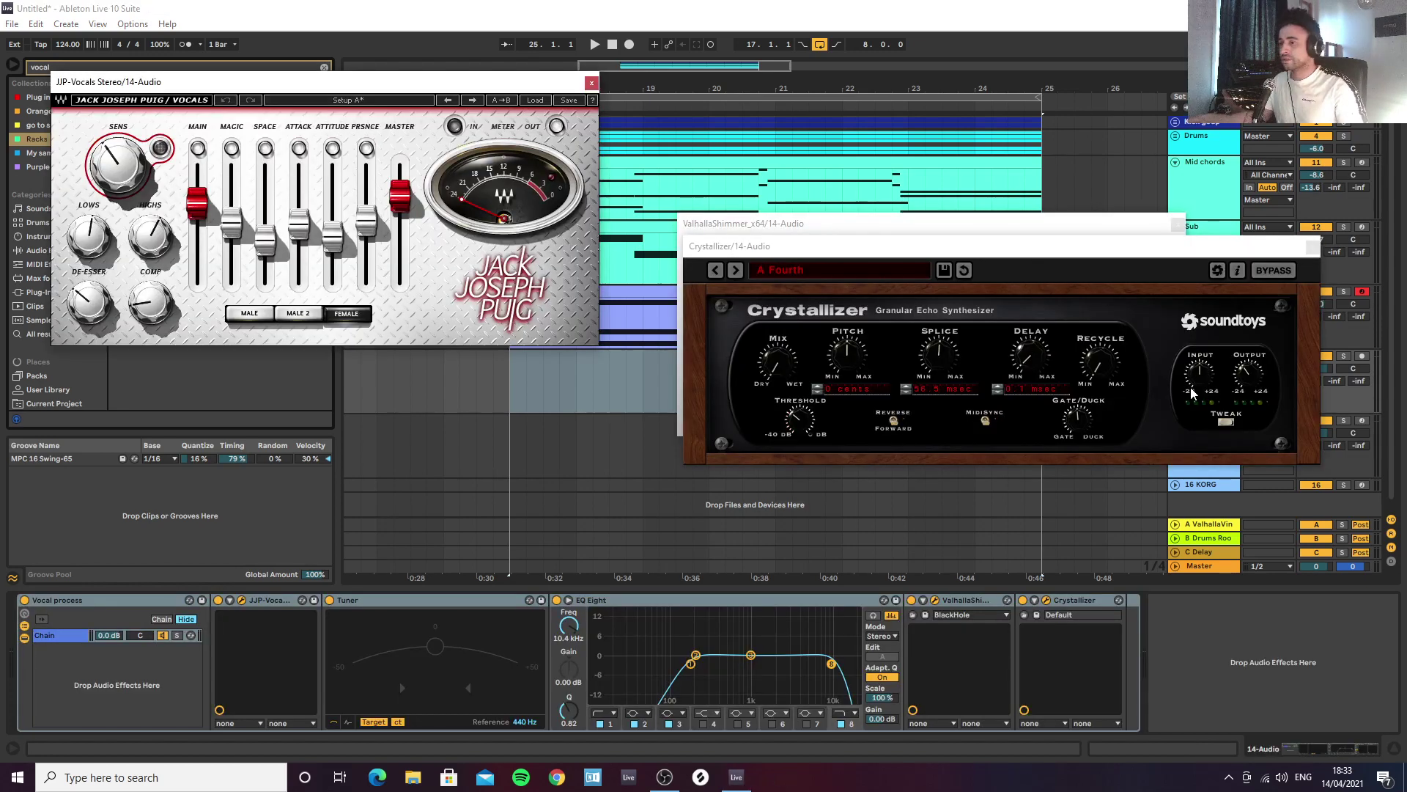
click(1312, 247)
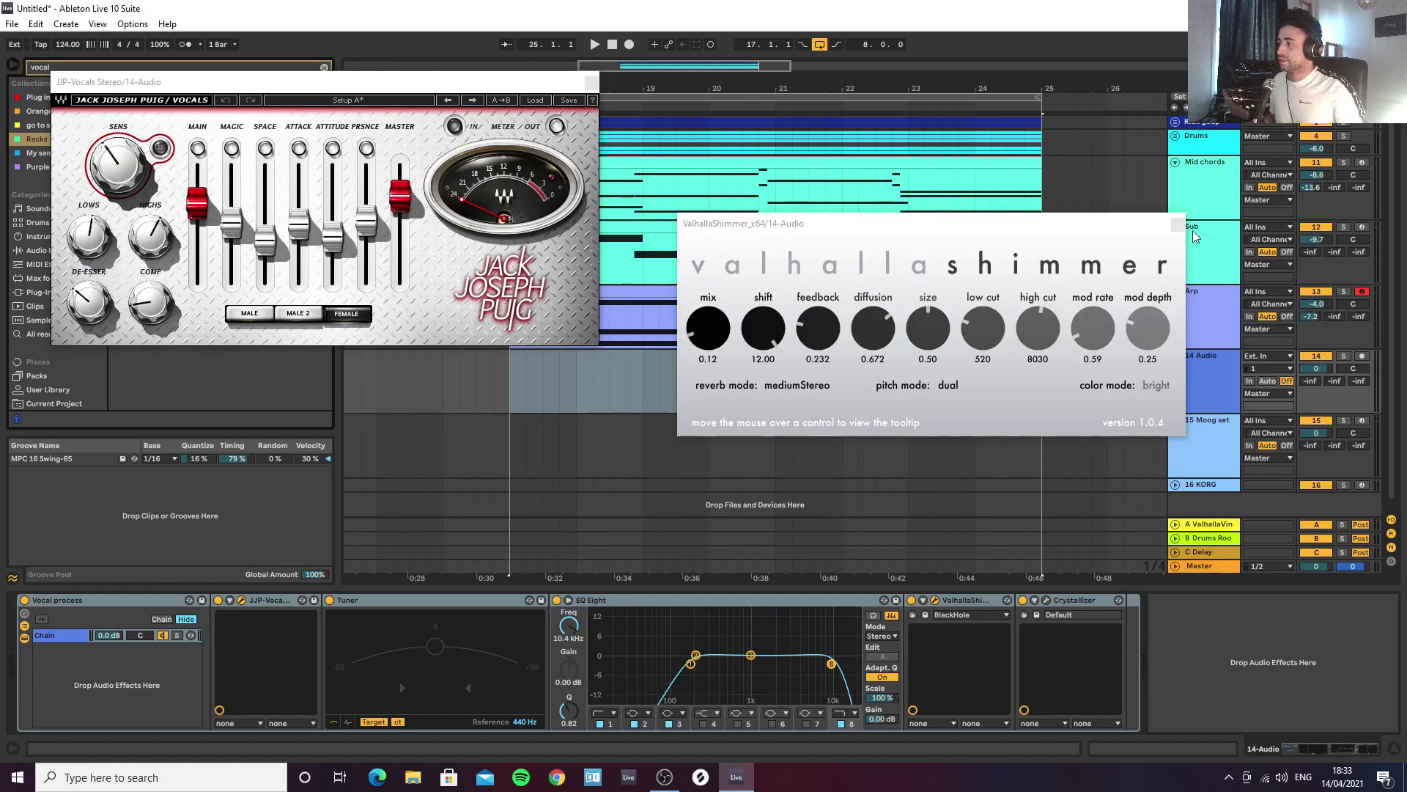
click(1177, 224)
click(591, 81)
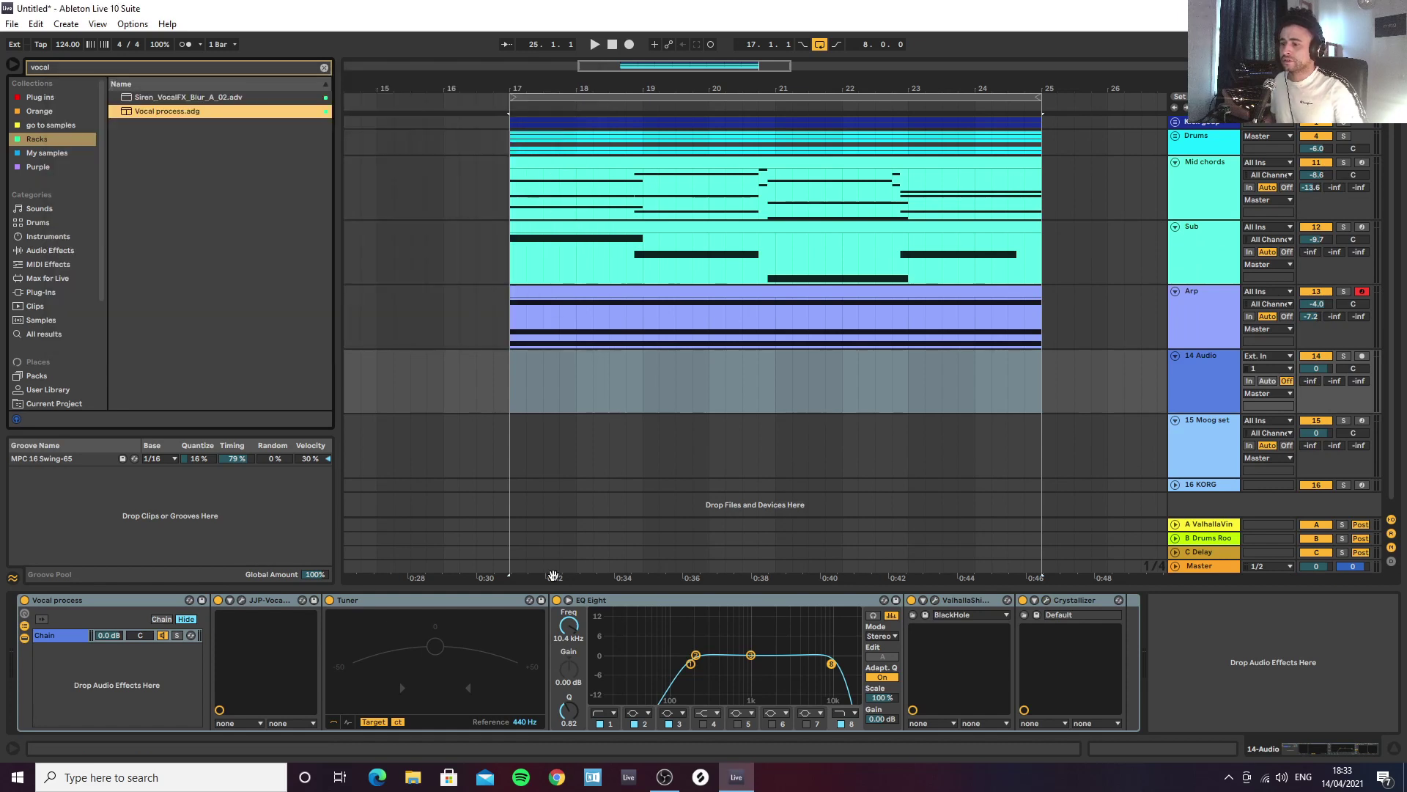
Step: Clear the search, look through the Vocals folder's samples again and preview "38. why C.wav"
click(323, 68)
scroll(44, 344, down, 3)
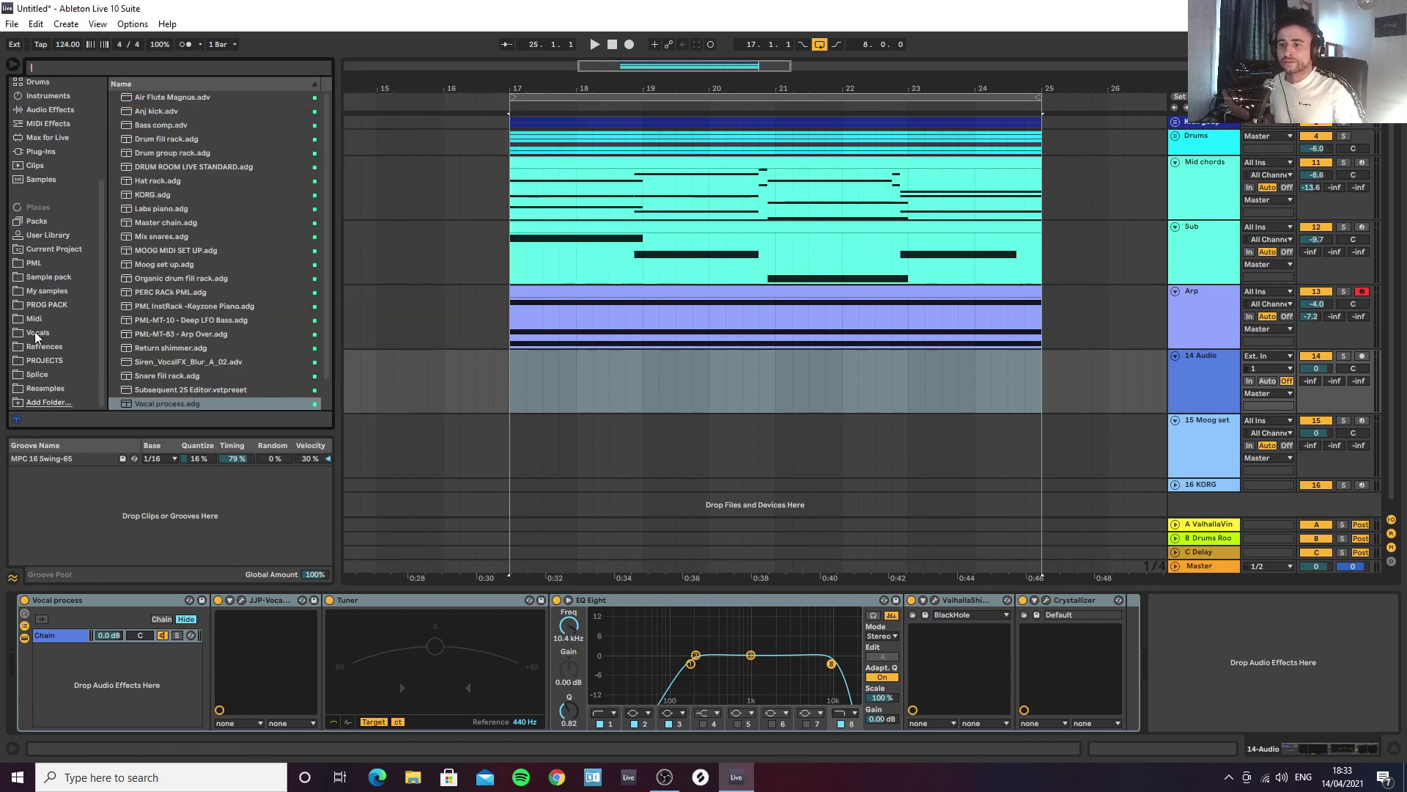
click(37, 332)
scroll(218, 330, down, 3)
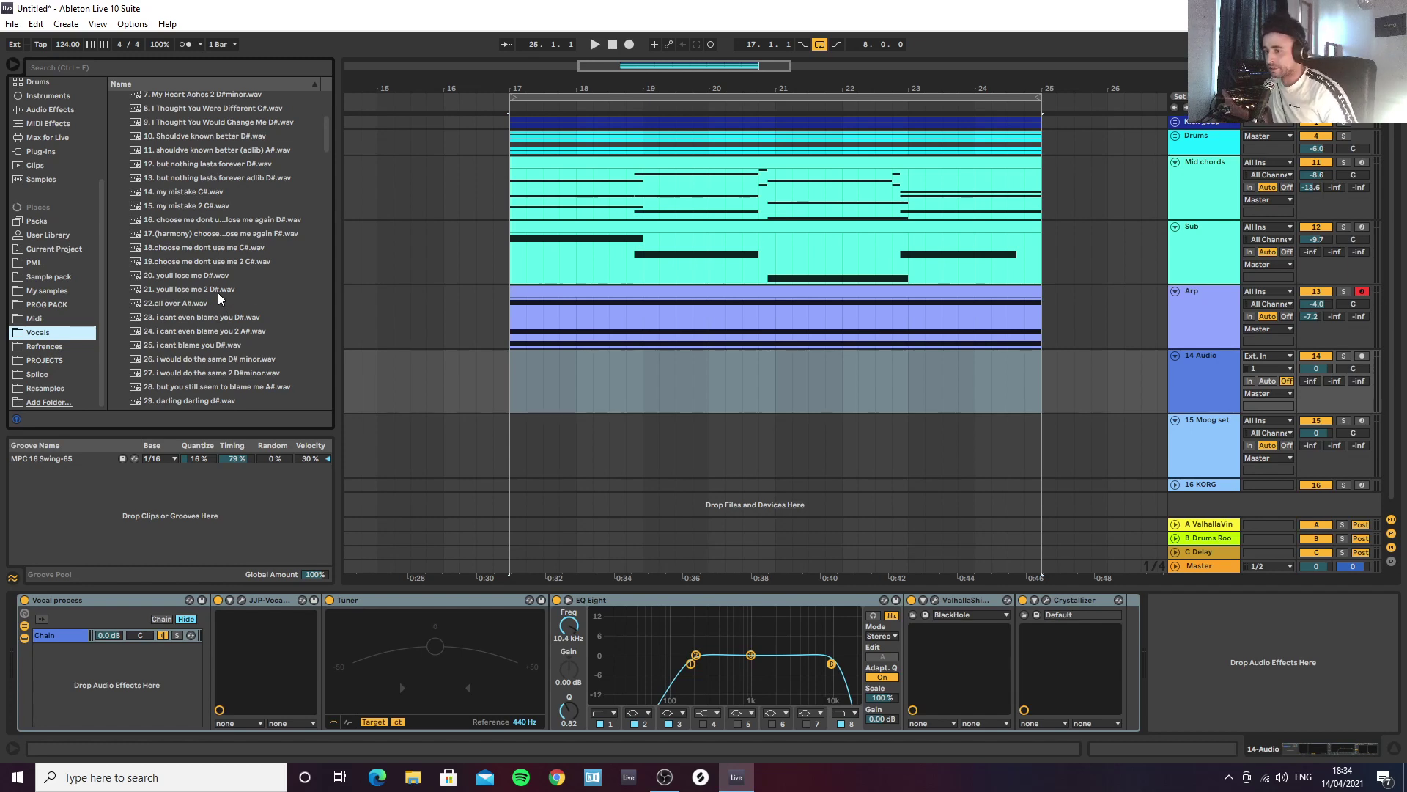
scroll(209, 272, down, 6)
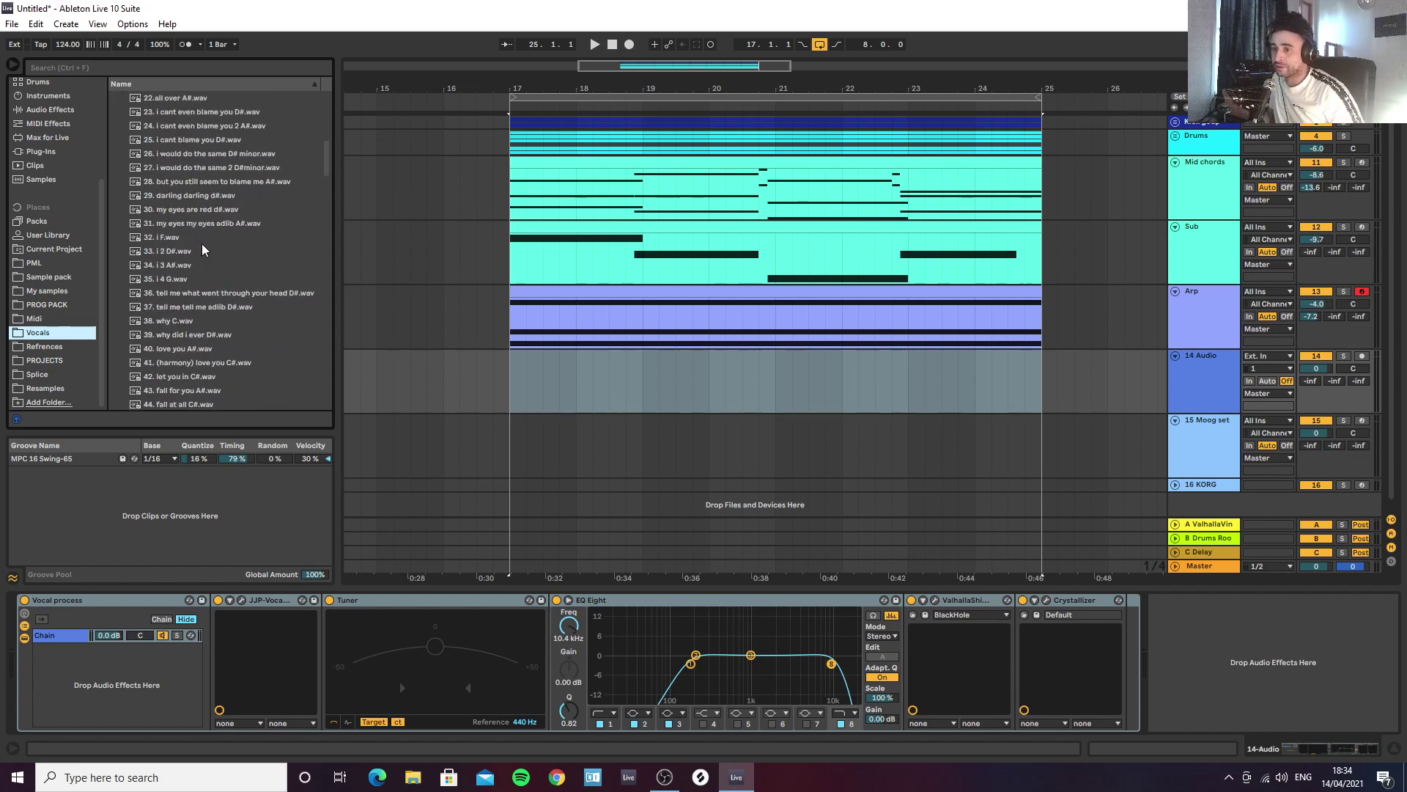
scroll(209, 257, down, 20)
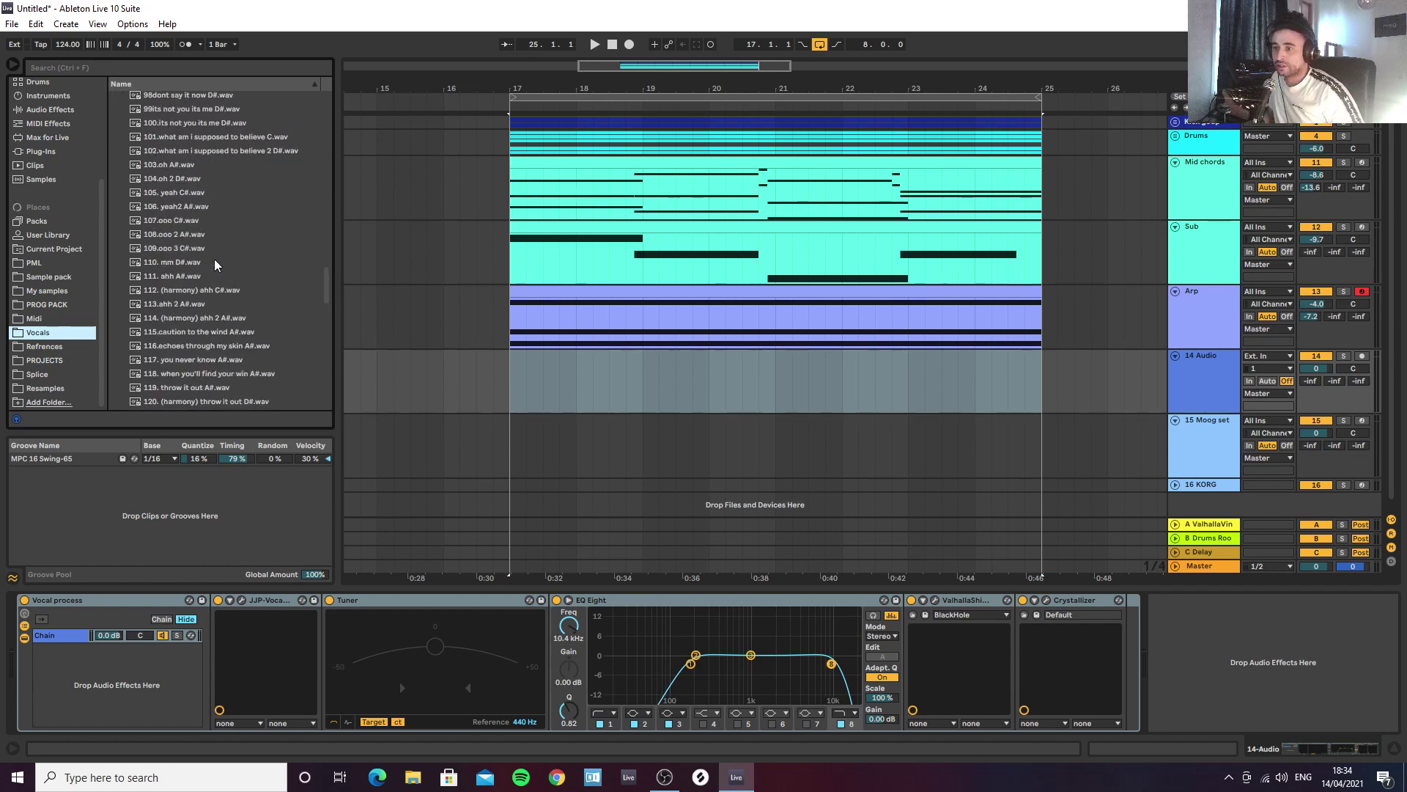
scroll(213, 267, up, 20)
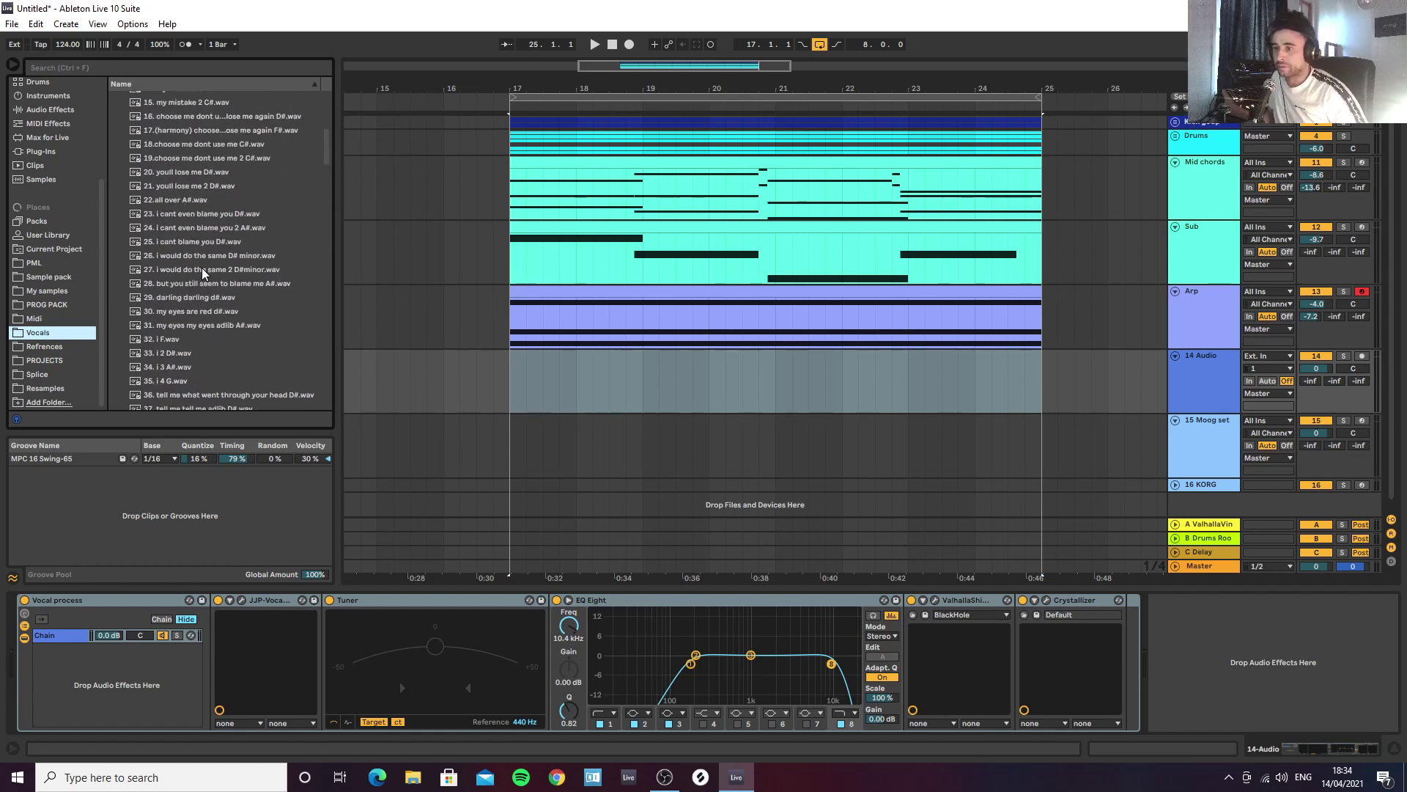
scroll(205, 270, up, 4)
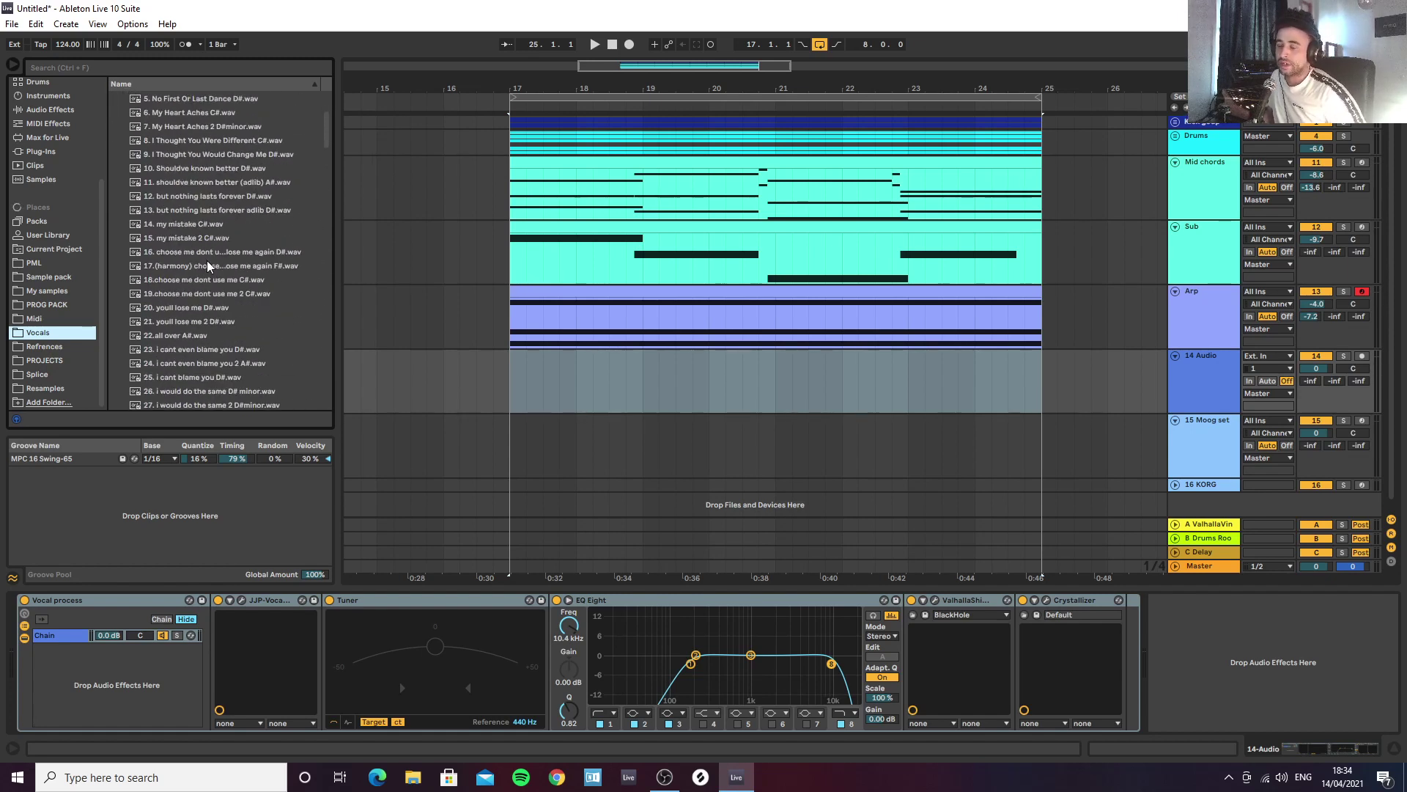
scroll(208, 267, down, 2)
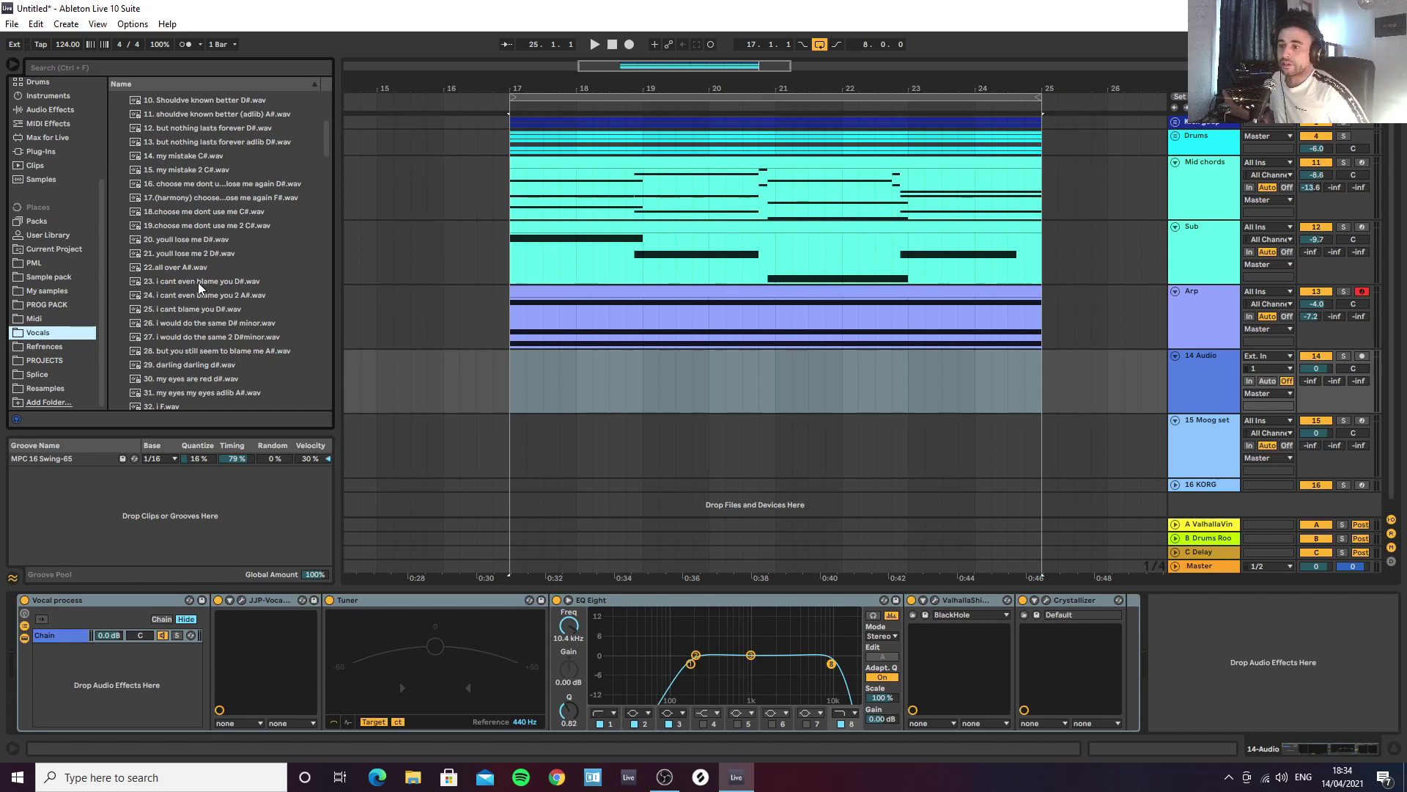
scroll(176, 274, down, 6)
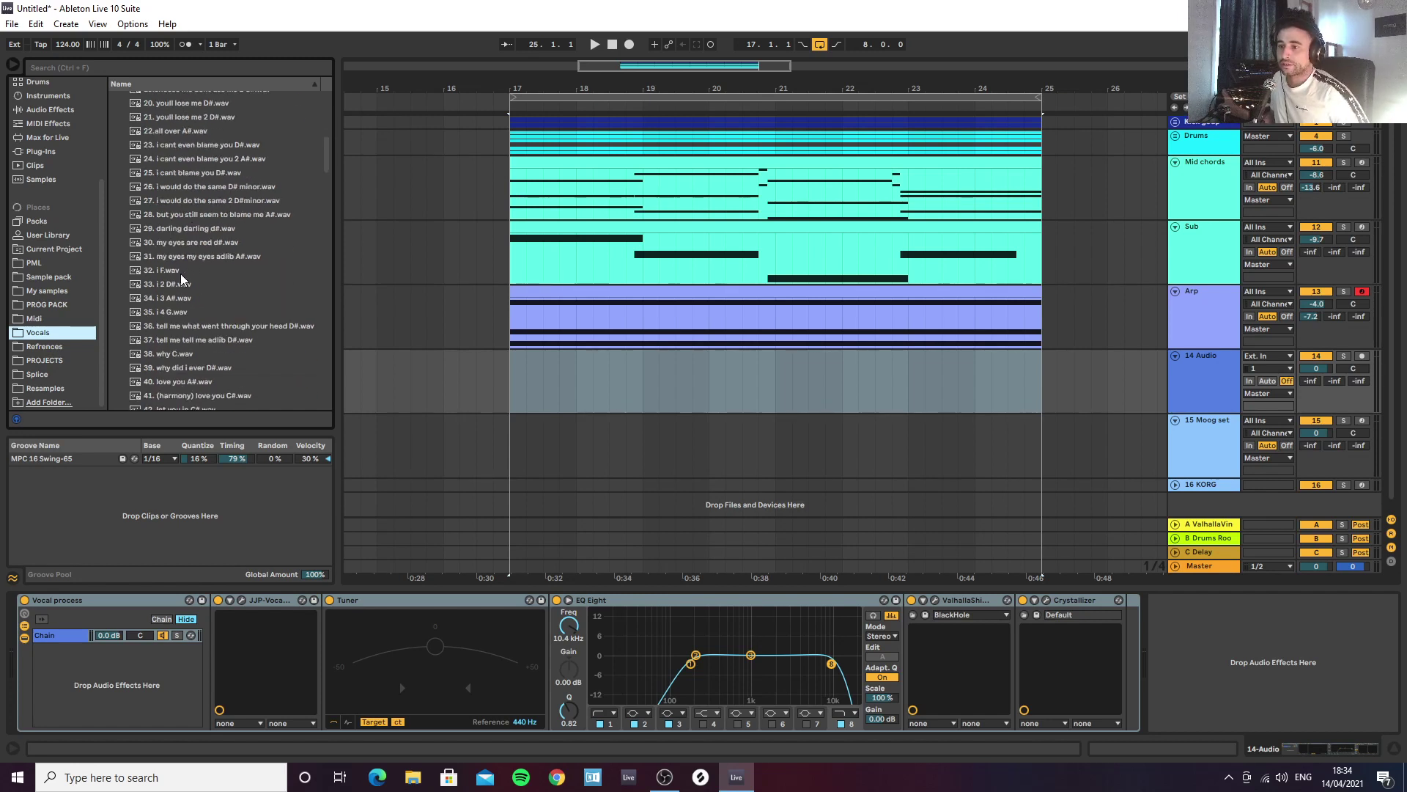
click(171, 287)
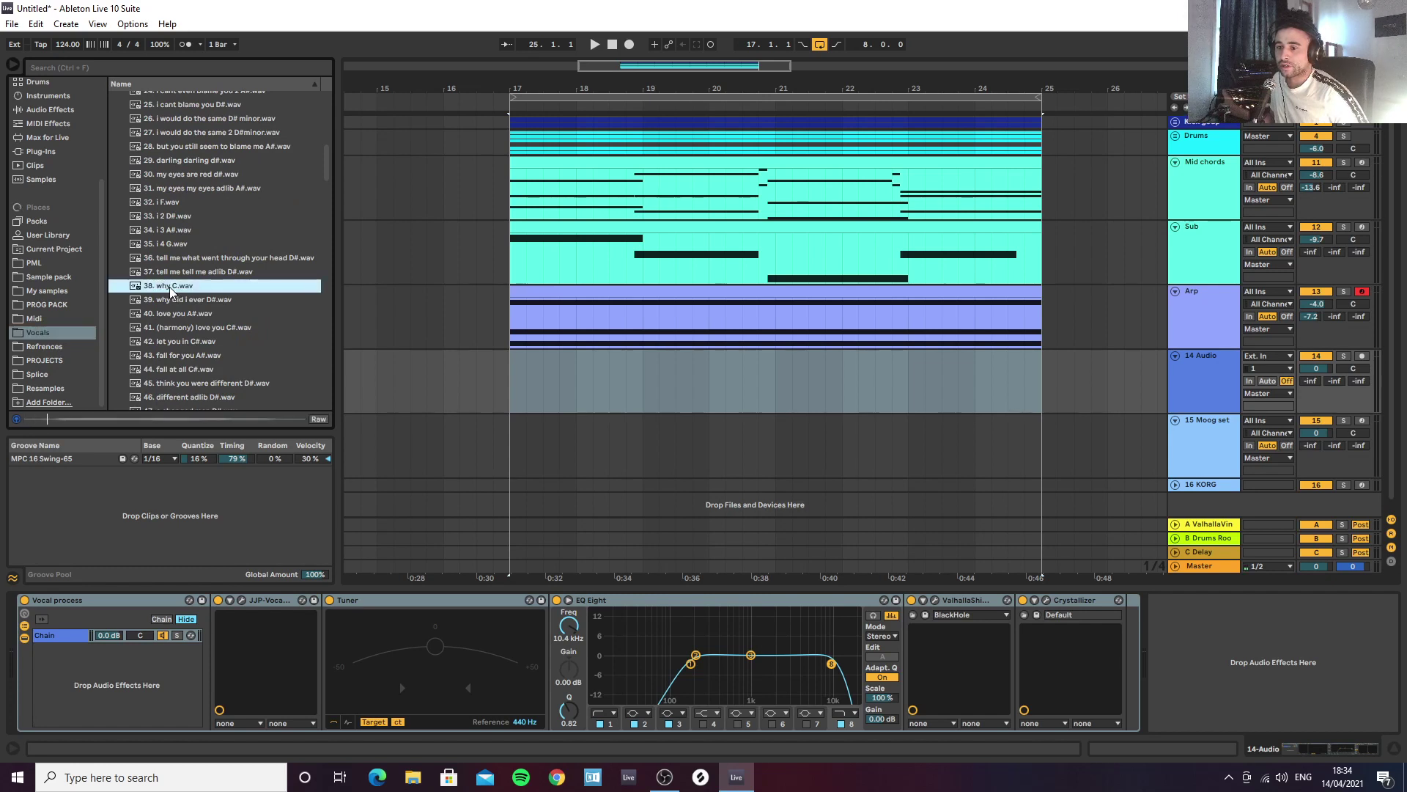
Step: Preview the vocal samples "39. why did i ever D#.wav", "40. love you A#.wav" and "44. fall at all C#.wav"
click(182, 301)
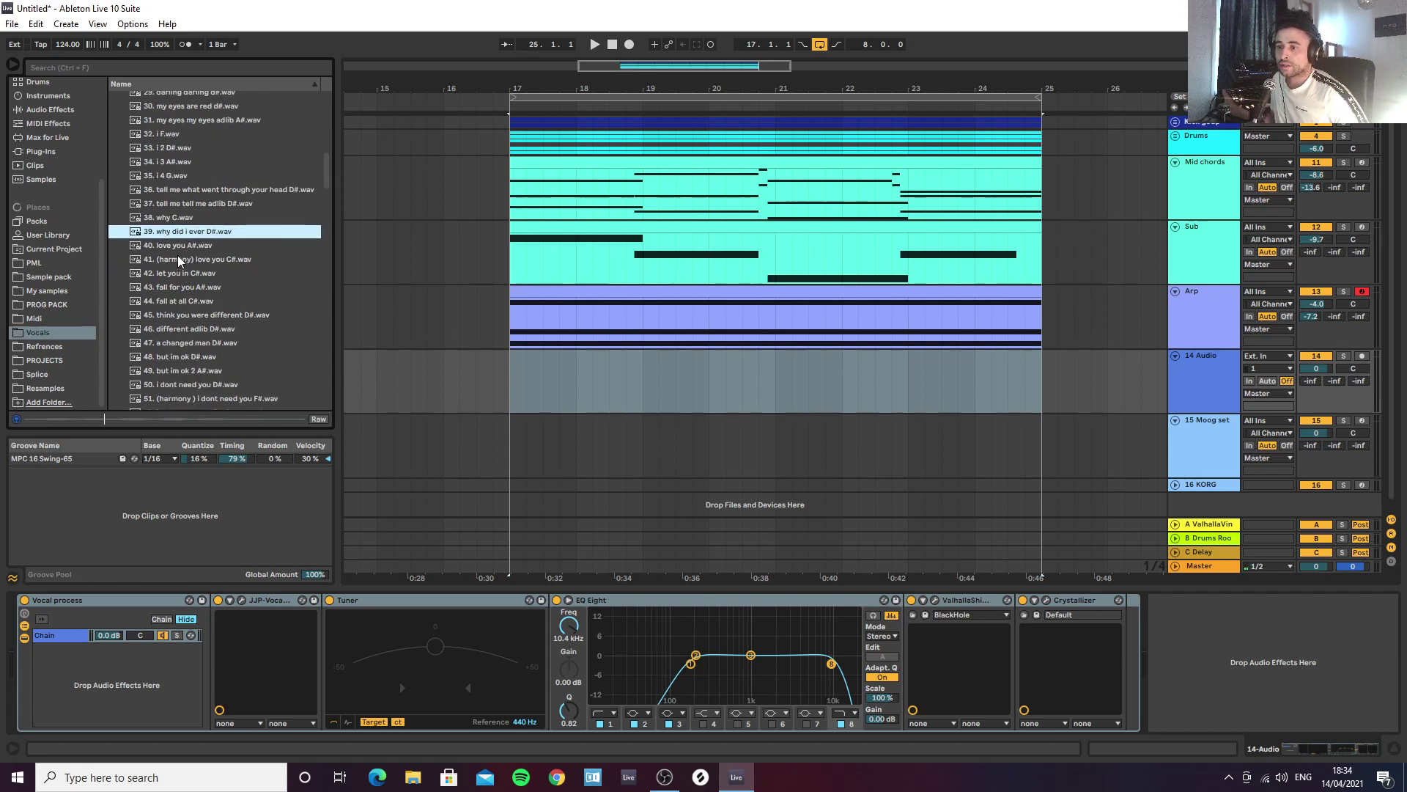
click(178, 249)
scroll(186, 269, down, 3)
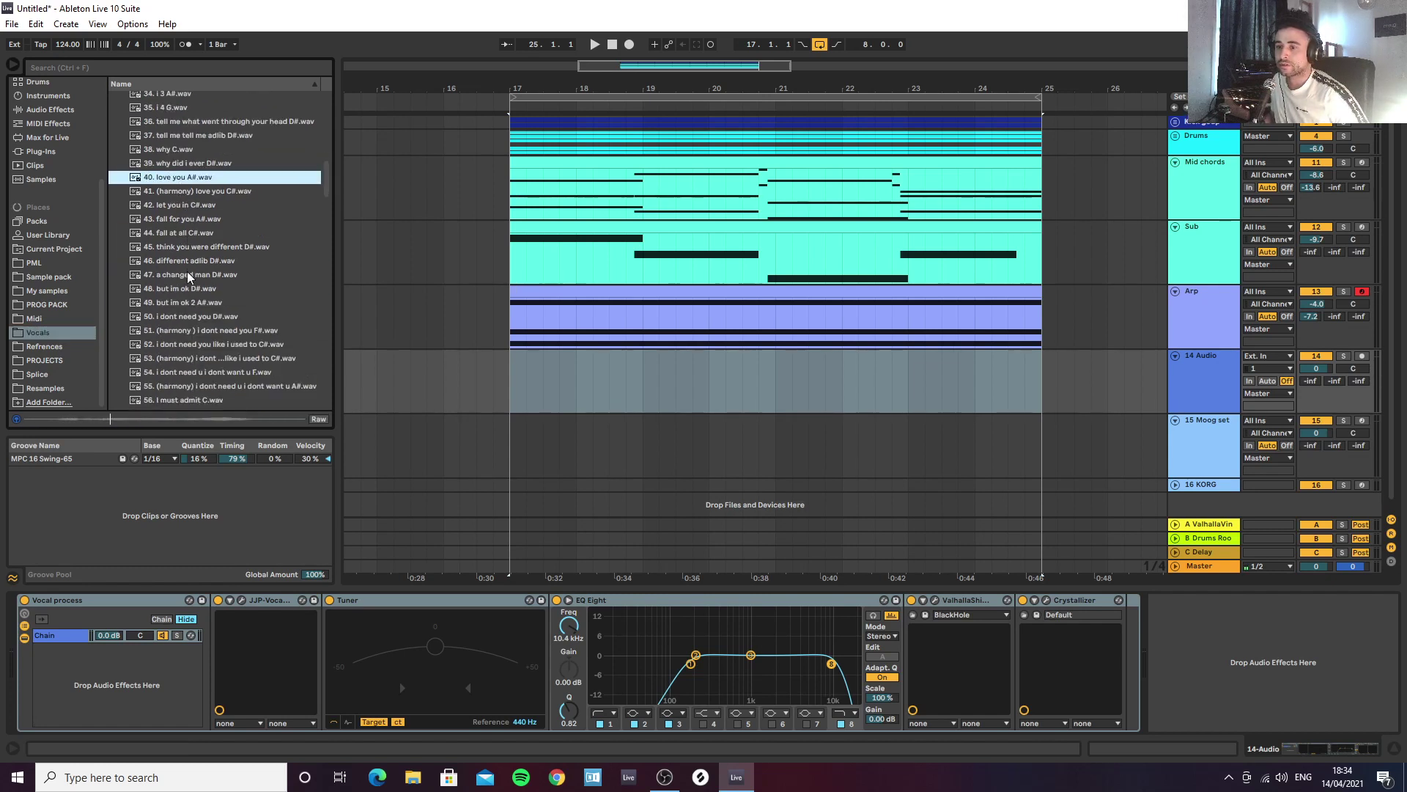
click(189, 233)
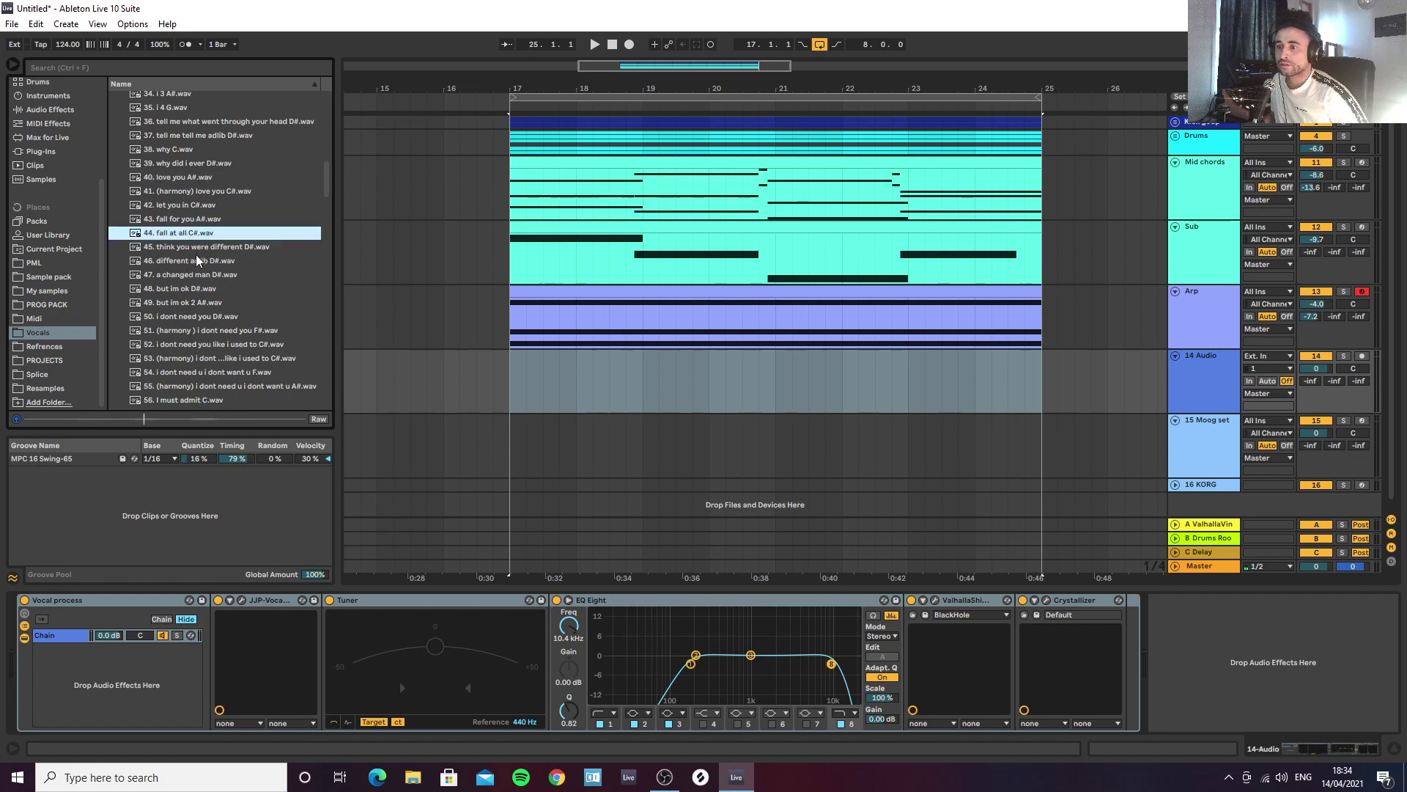
scroll(198, 268, down, 3)
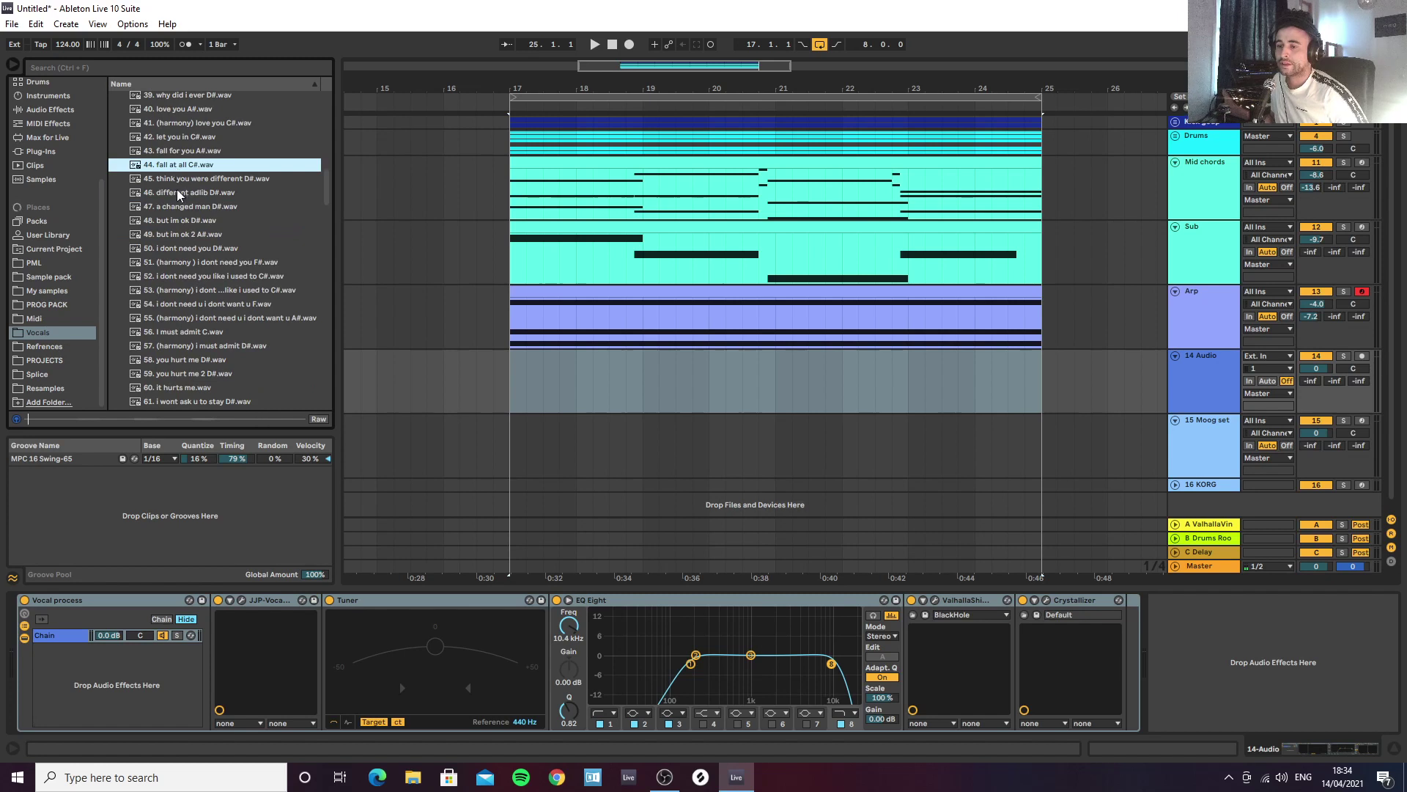
Step: Place "44. fall at all C#.wav" on the vocal rack's audio track at bar 17 and play it against the other parts
drag(177, 166, 514, 386)
key(z)
key(space)
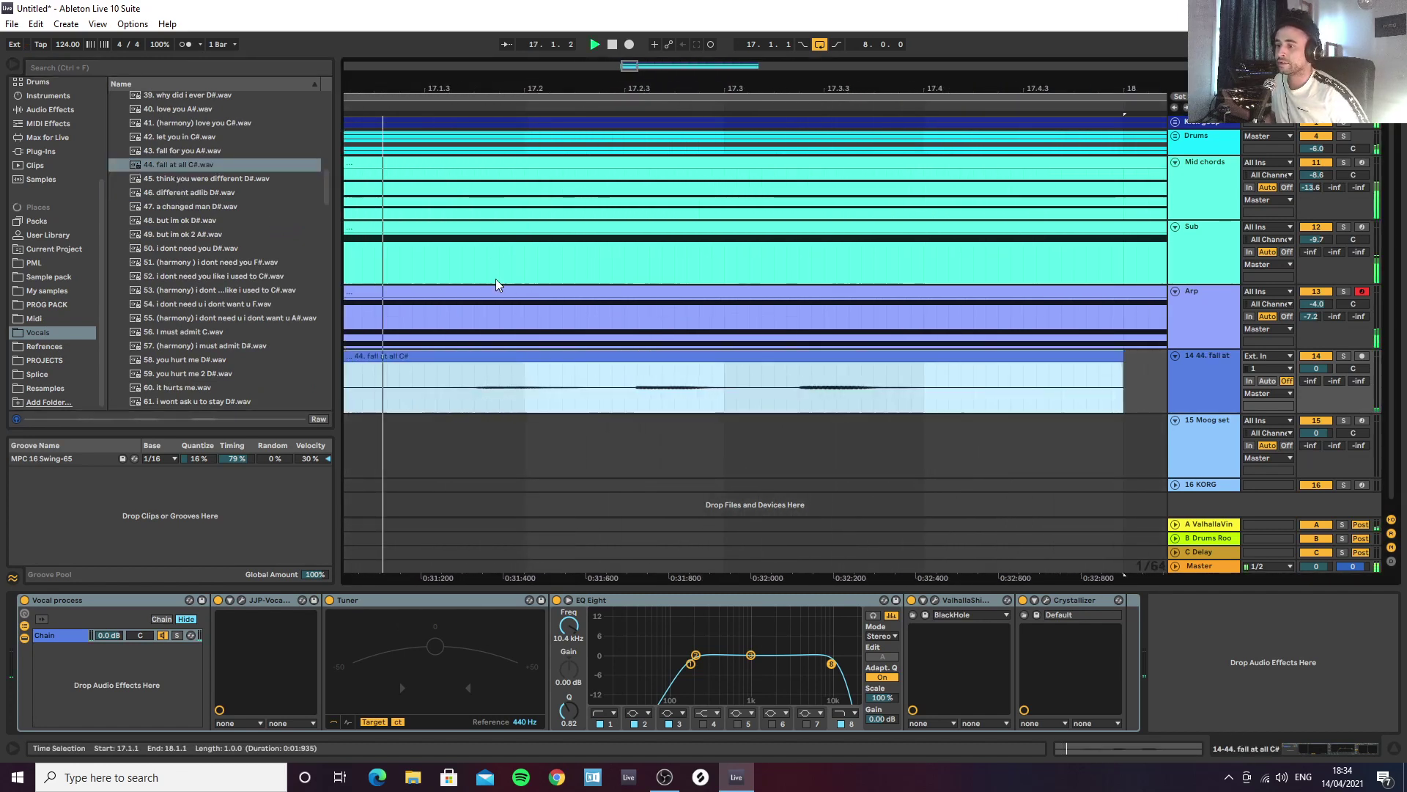
scroll(507, 100, down, 3)
key(space)
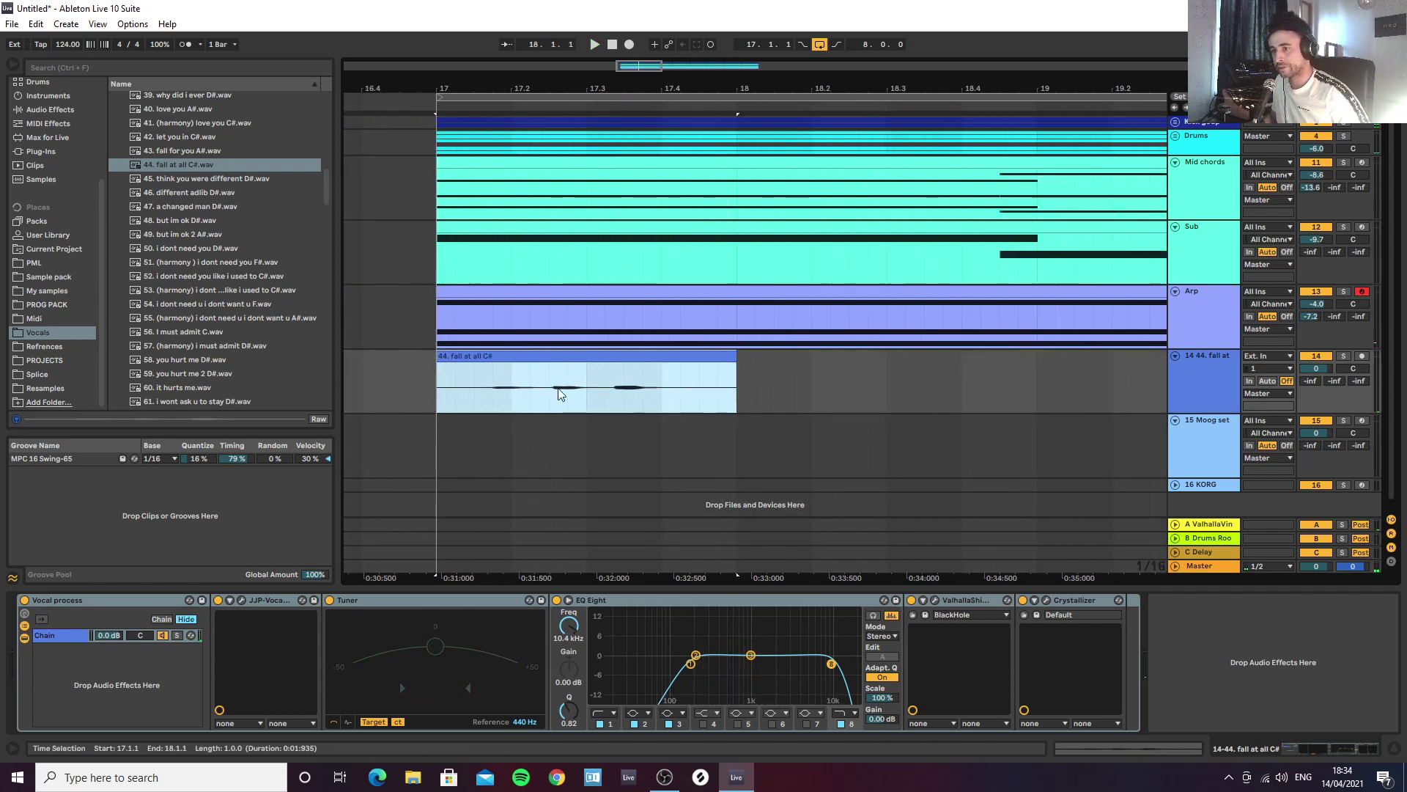
Step: Switch Warp off and on again for the "fall at all" clip so its segment tempo becomes 124 BPM
double_click(535, 367)
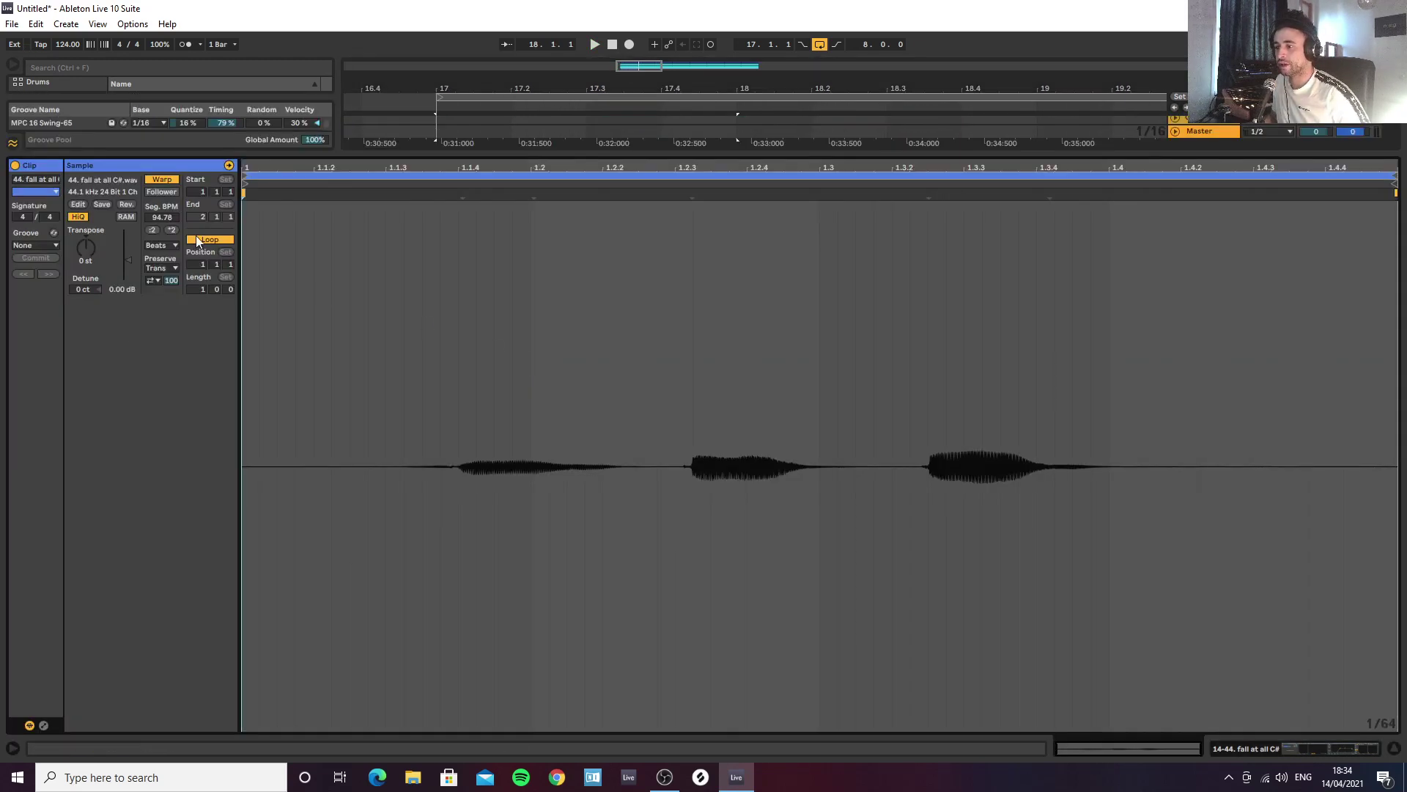
click(164, 180)
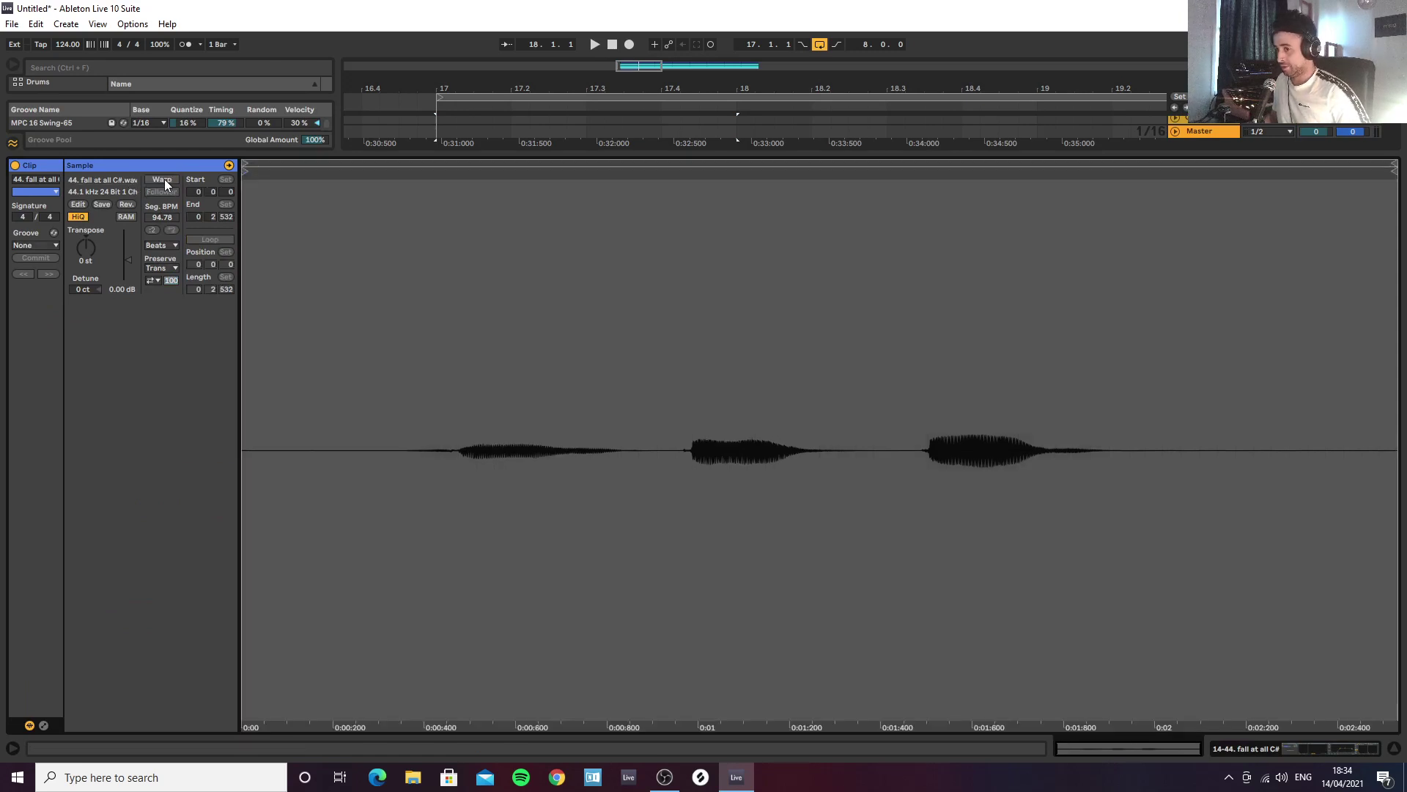
click(164, 180)
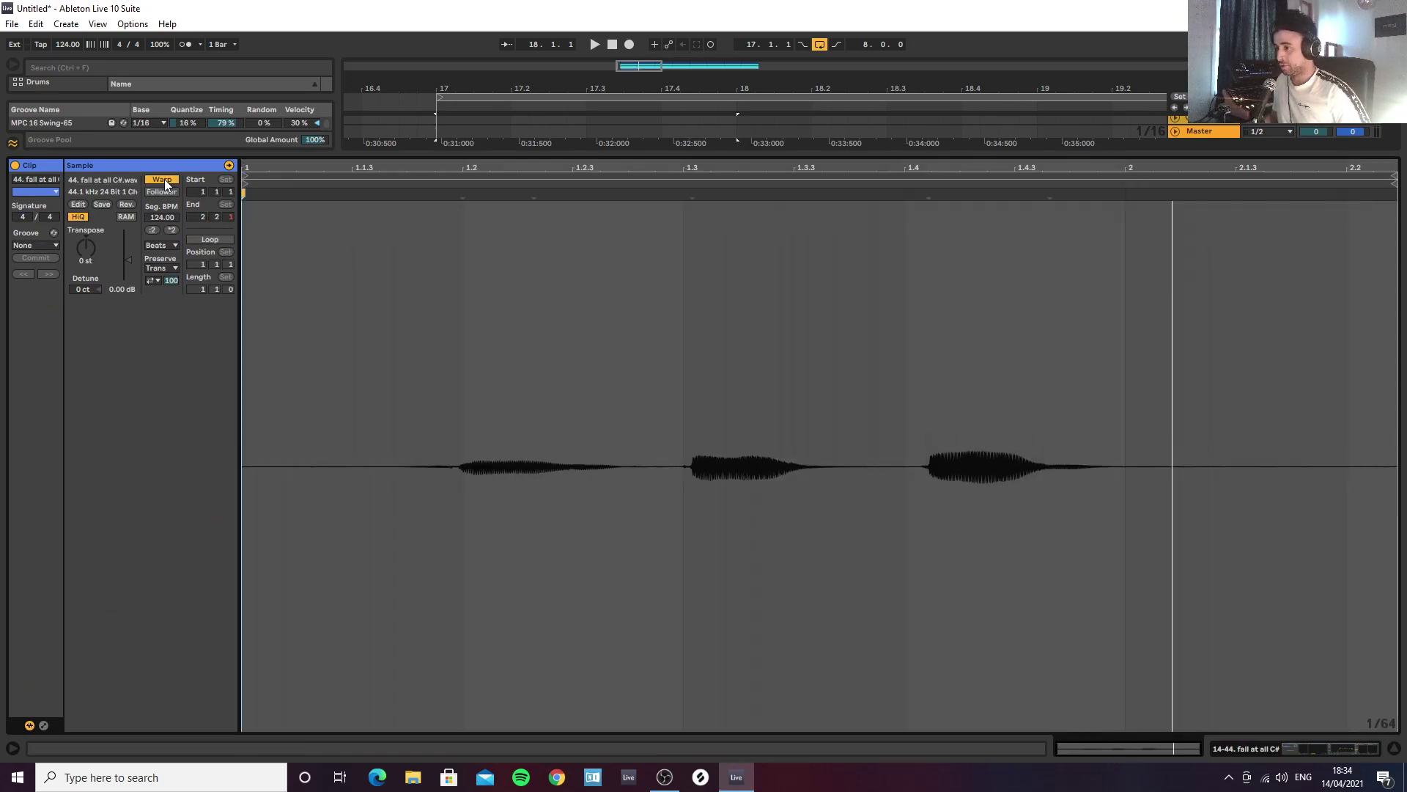
click(169, 246)
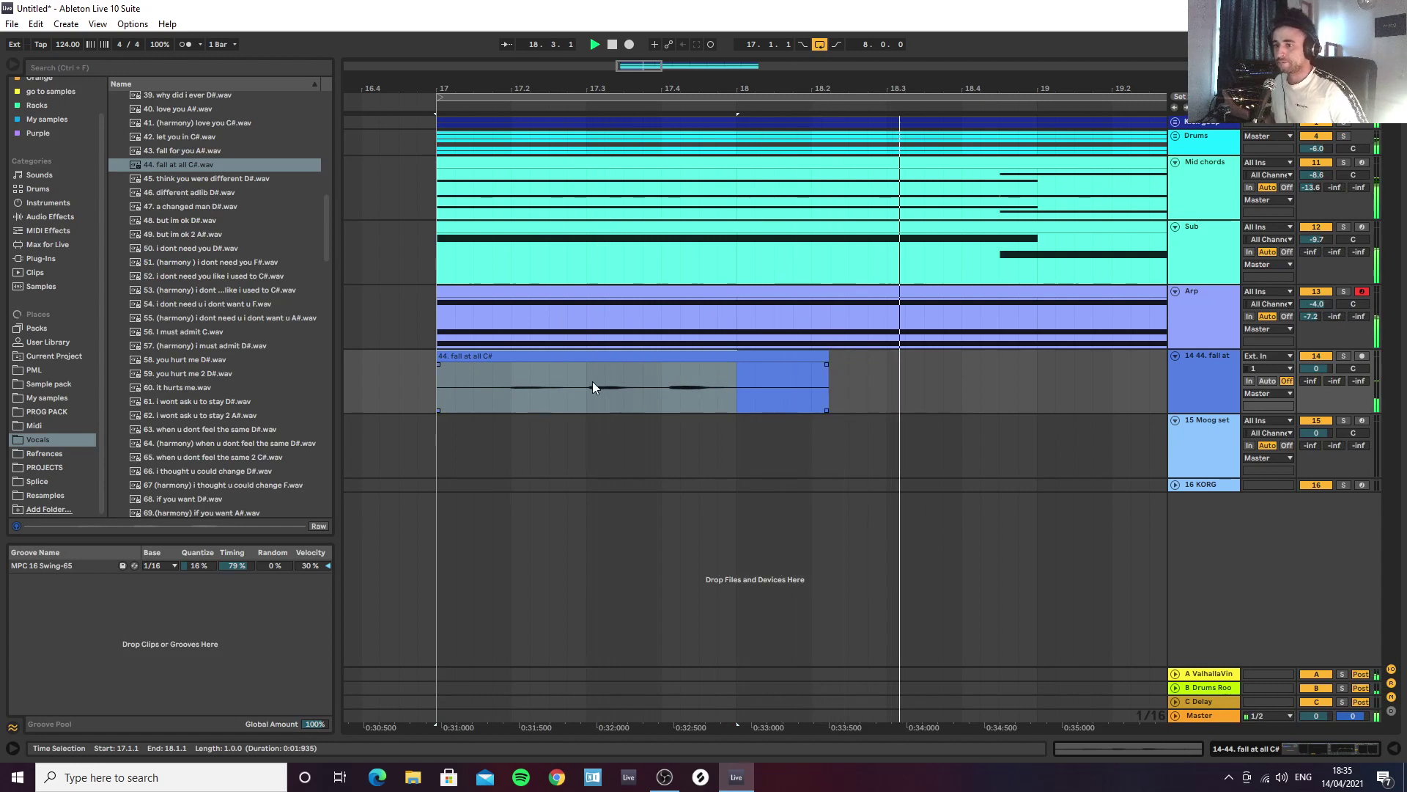
Step: Preview "43. fall for you A#.wav", place it at bar 17 over the "fall at all" clip and play it with the loop
click(184, 150)
key(space)
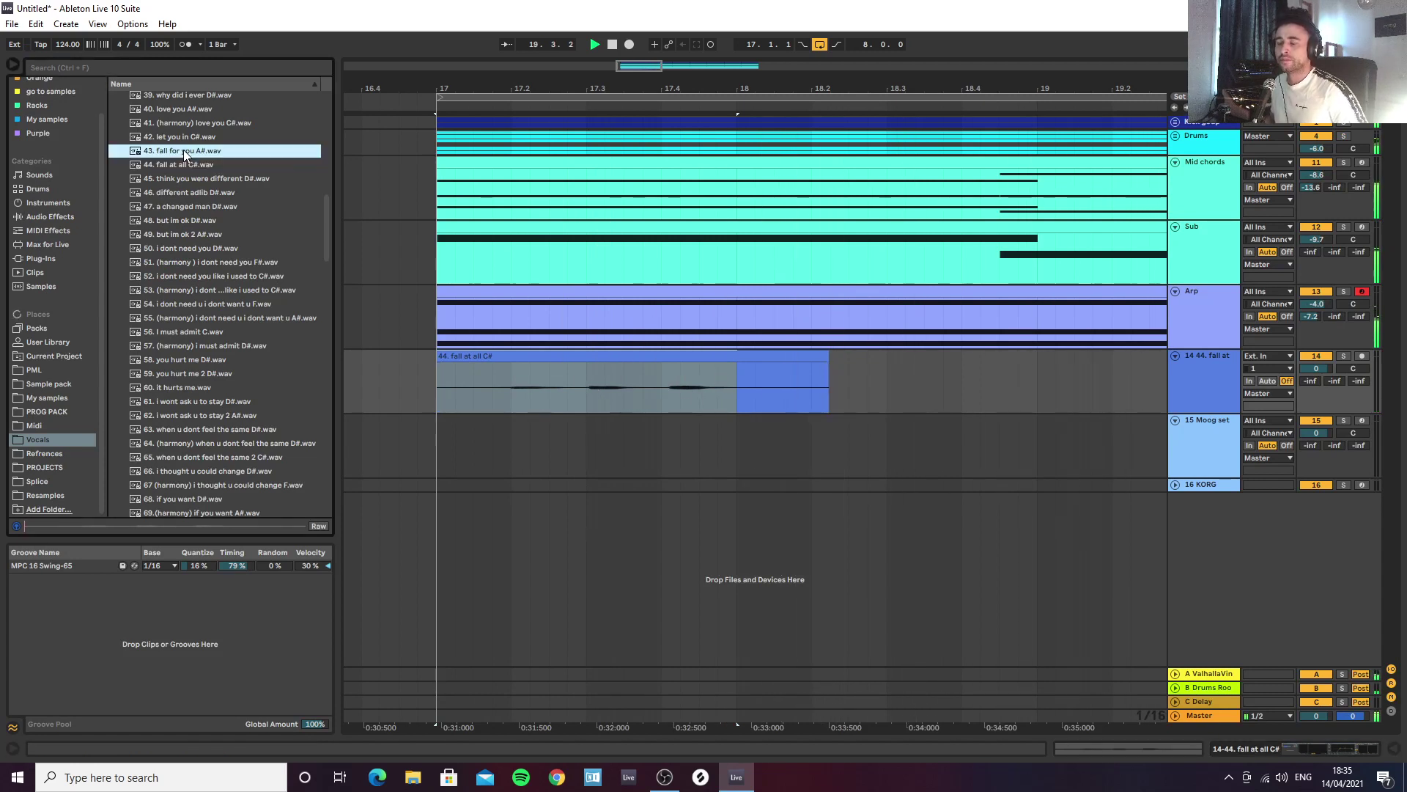
drag(179, 150, 442, 390)
key(space)
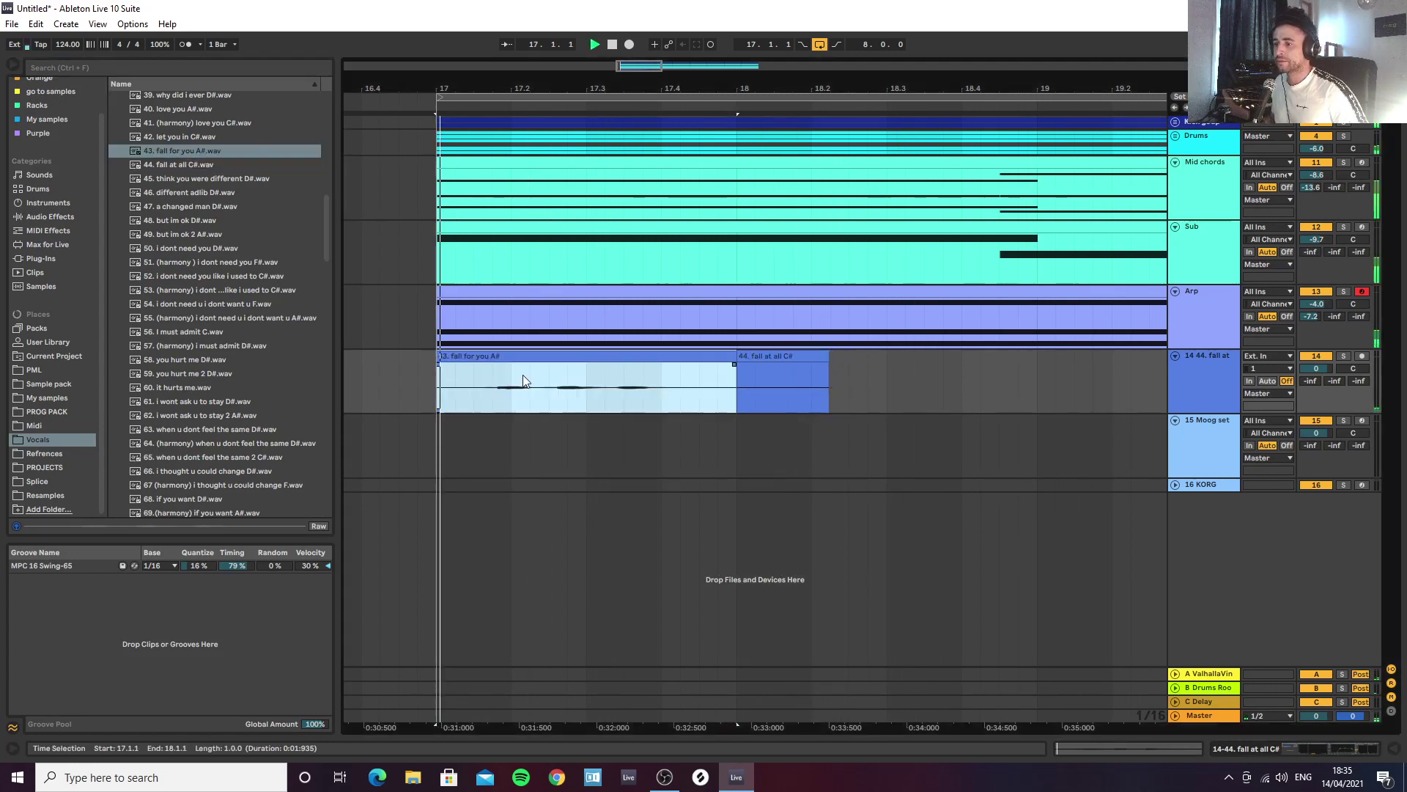
key(space)
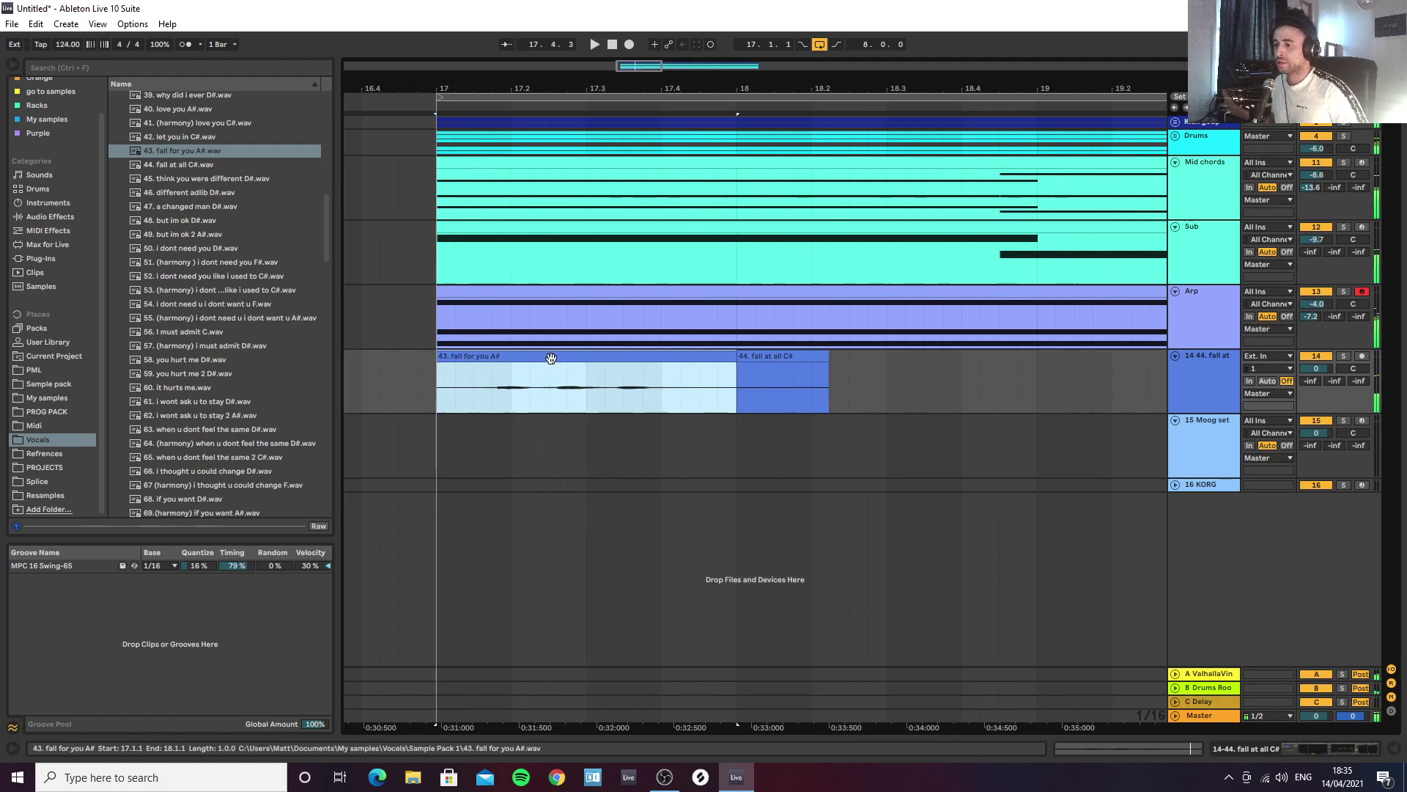
Step: Warp the "fall for you" clip at 124 BPM in Complex Pro mode with its clip loop off, and return to the device view
double_click(551, 359)
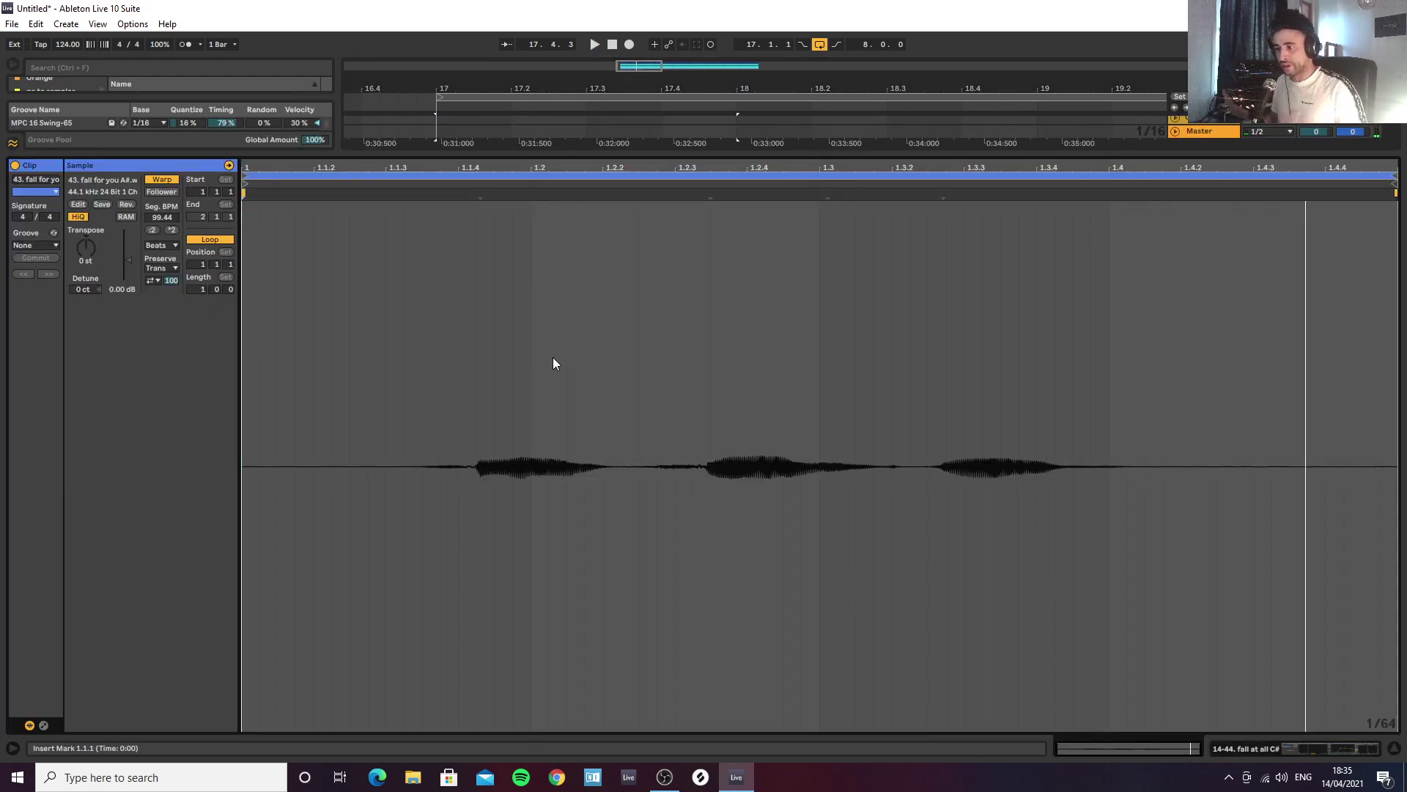
click(159, 244)
click(170, 311)
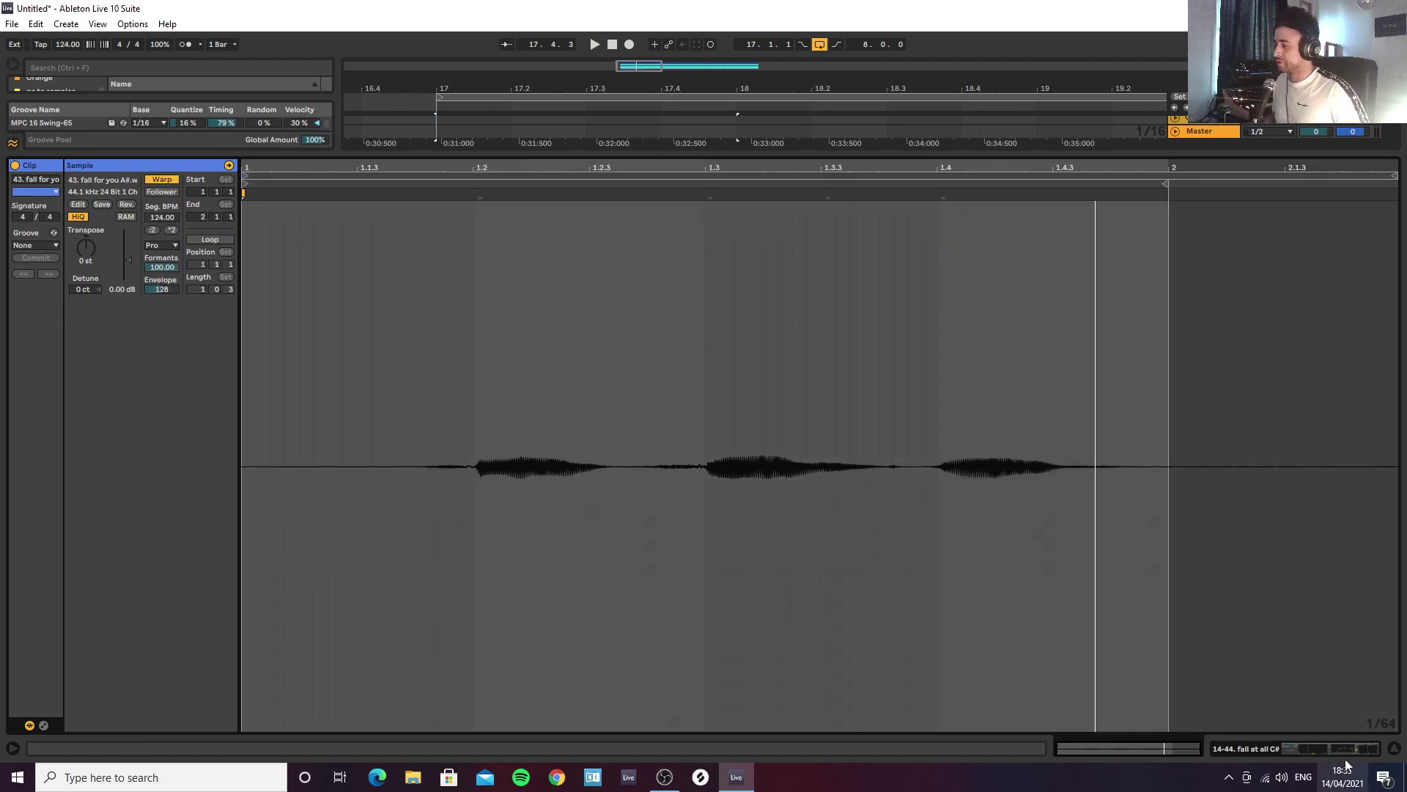
click(1394, 749)
Step: Delete the leftover piece of the "fall at all" clip at bar 18, keeping the "fall for you" clip
drag(558, 83, 535, 44)
click(605, 358)
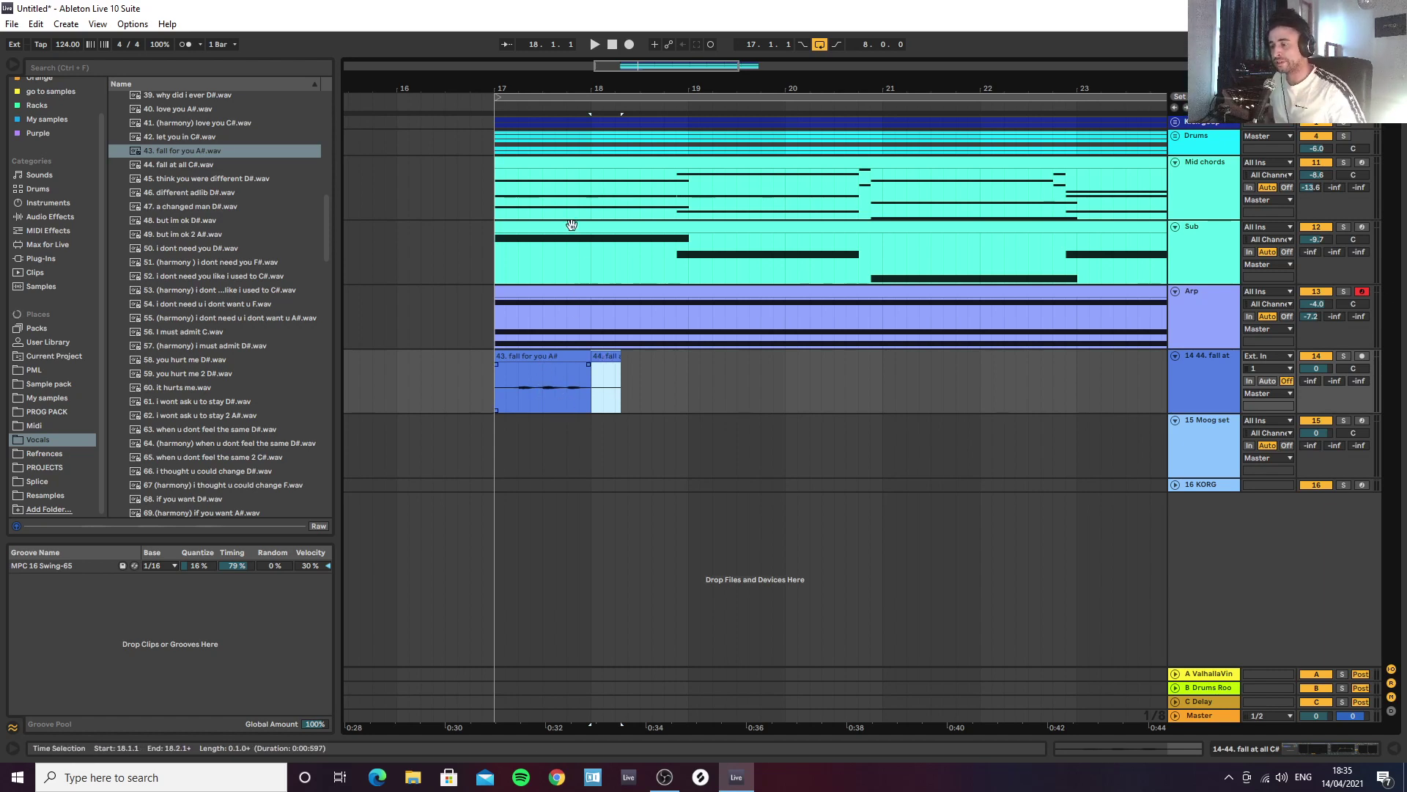
drag(617, 66, 617, 43)
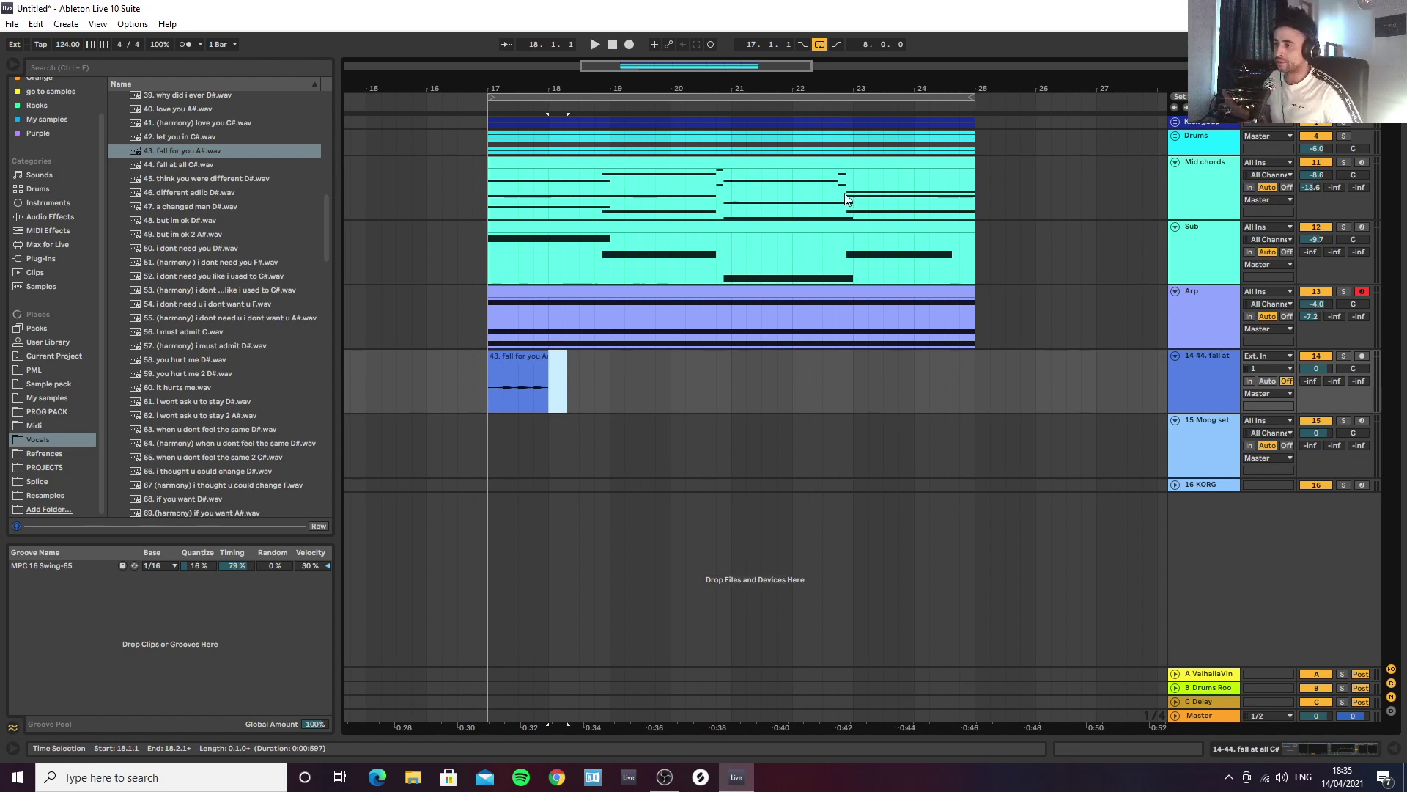
click(525, 352)
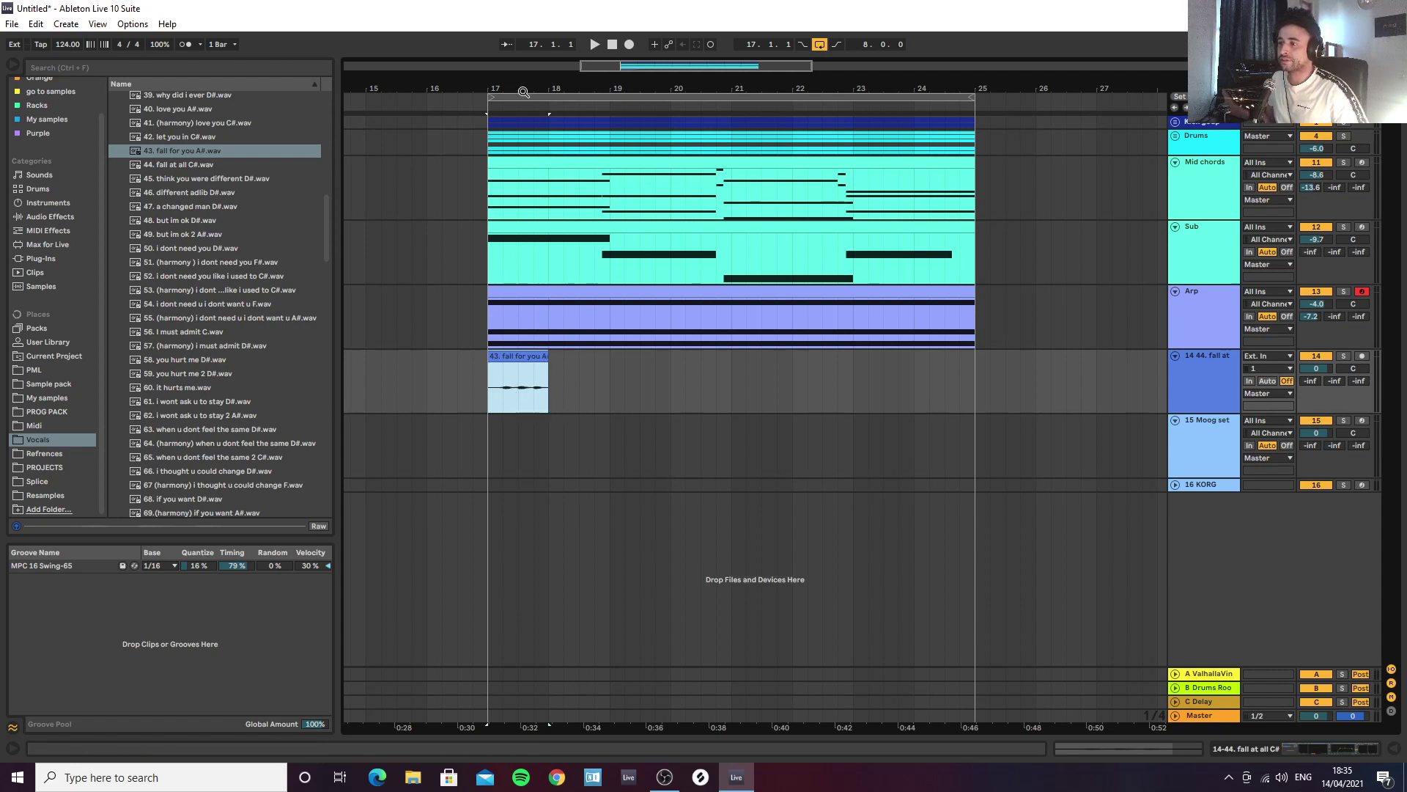
Step: Play the "fall for you" clip with the loop repeatedly and display the vocal track's effect chain to check its pitch on the Tuner
drag(522, 88, 579, 130)
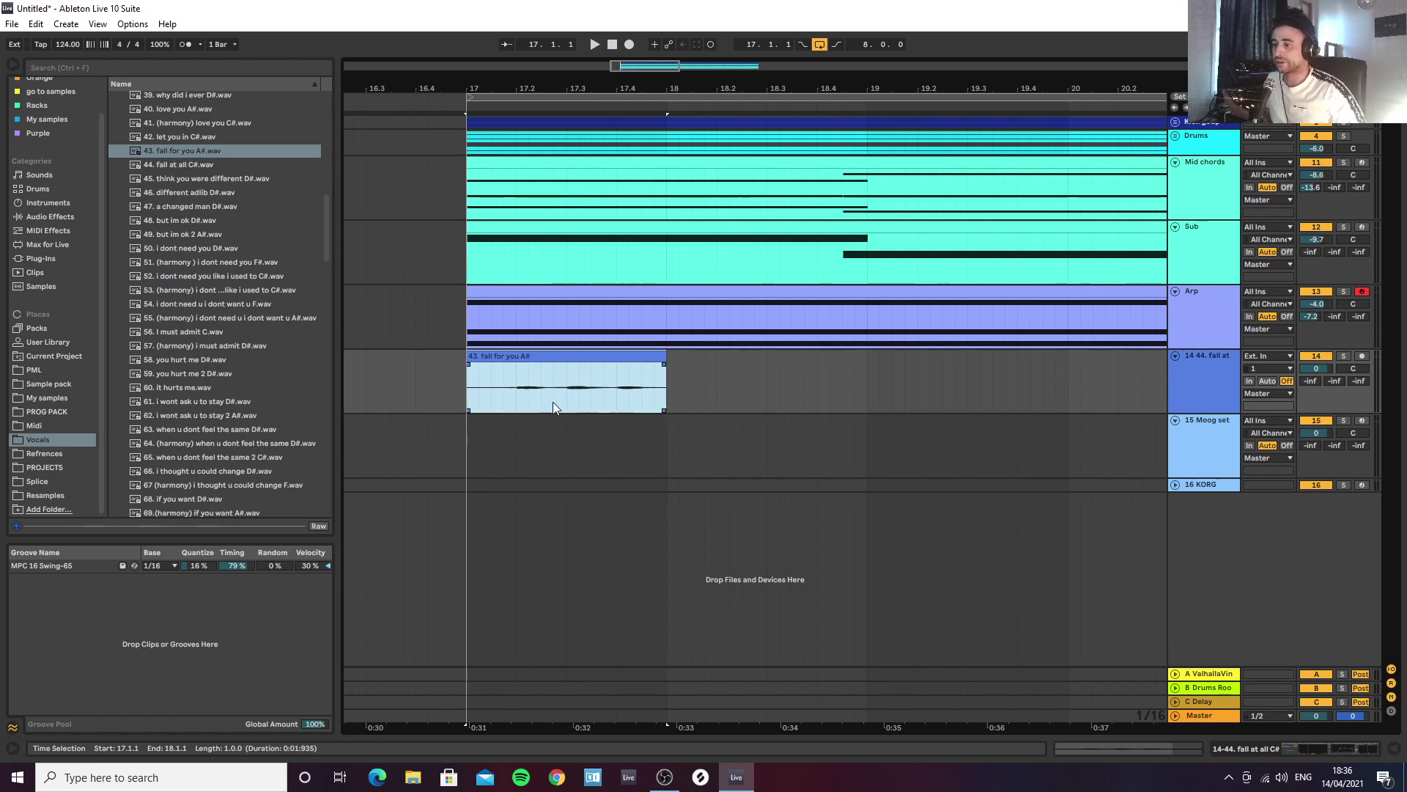
key(space)
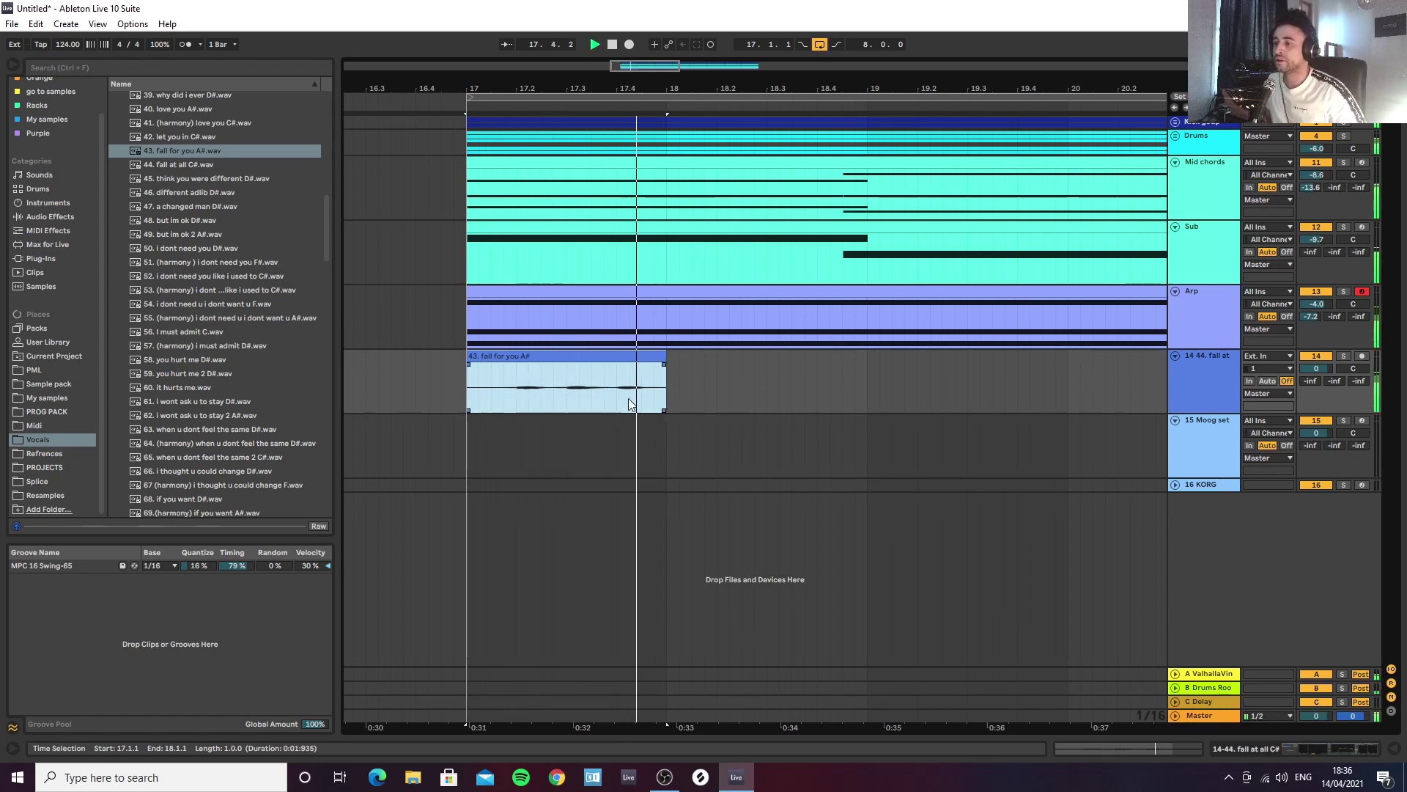
drag(646, 87, 609, 48)
click(1195, 383)
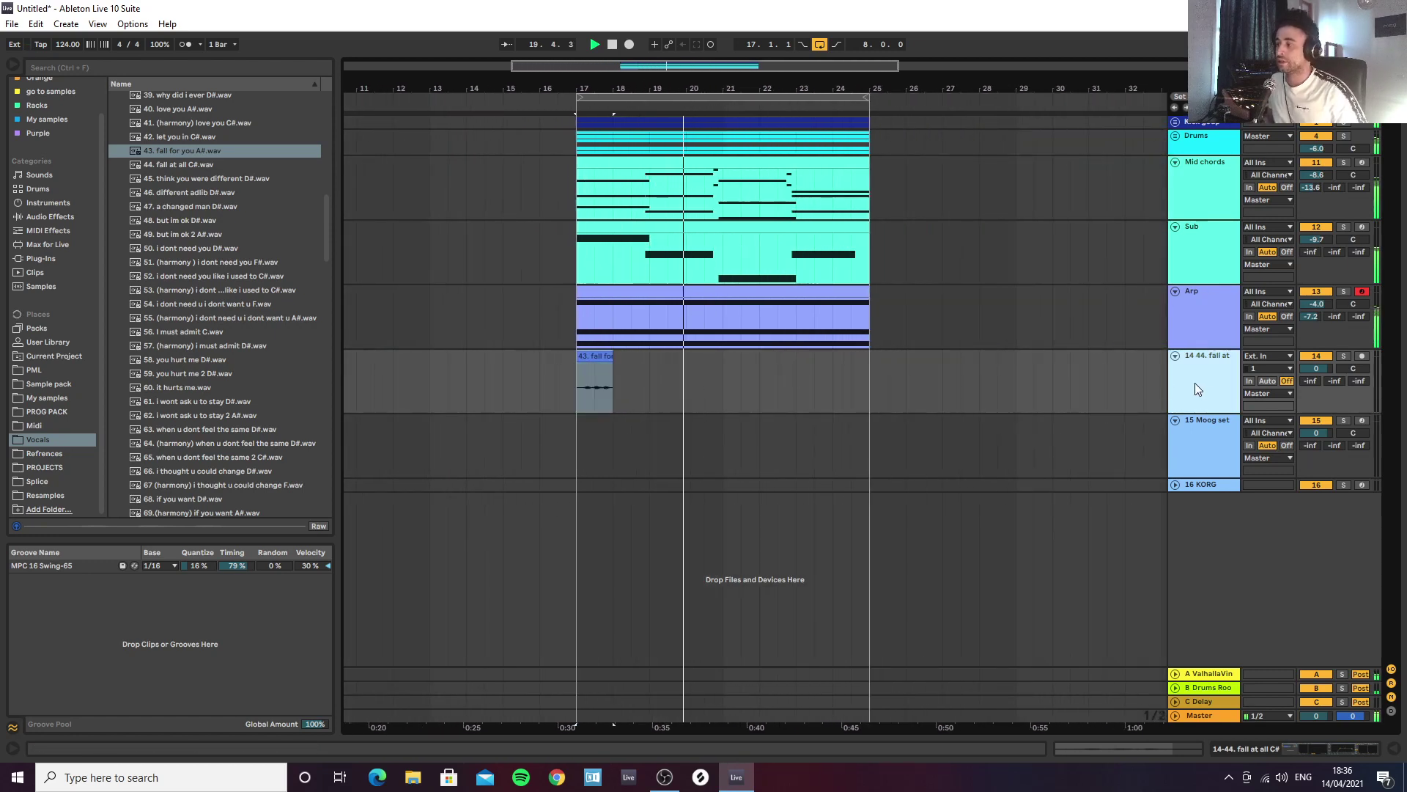
click(1325, 750)
key(space)
key(space)
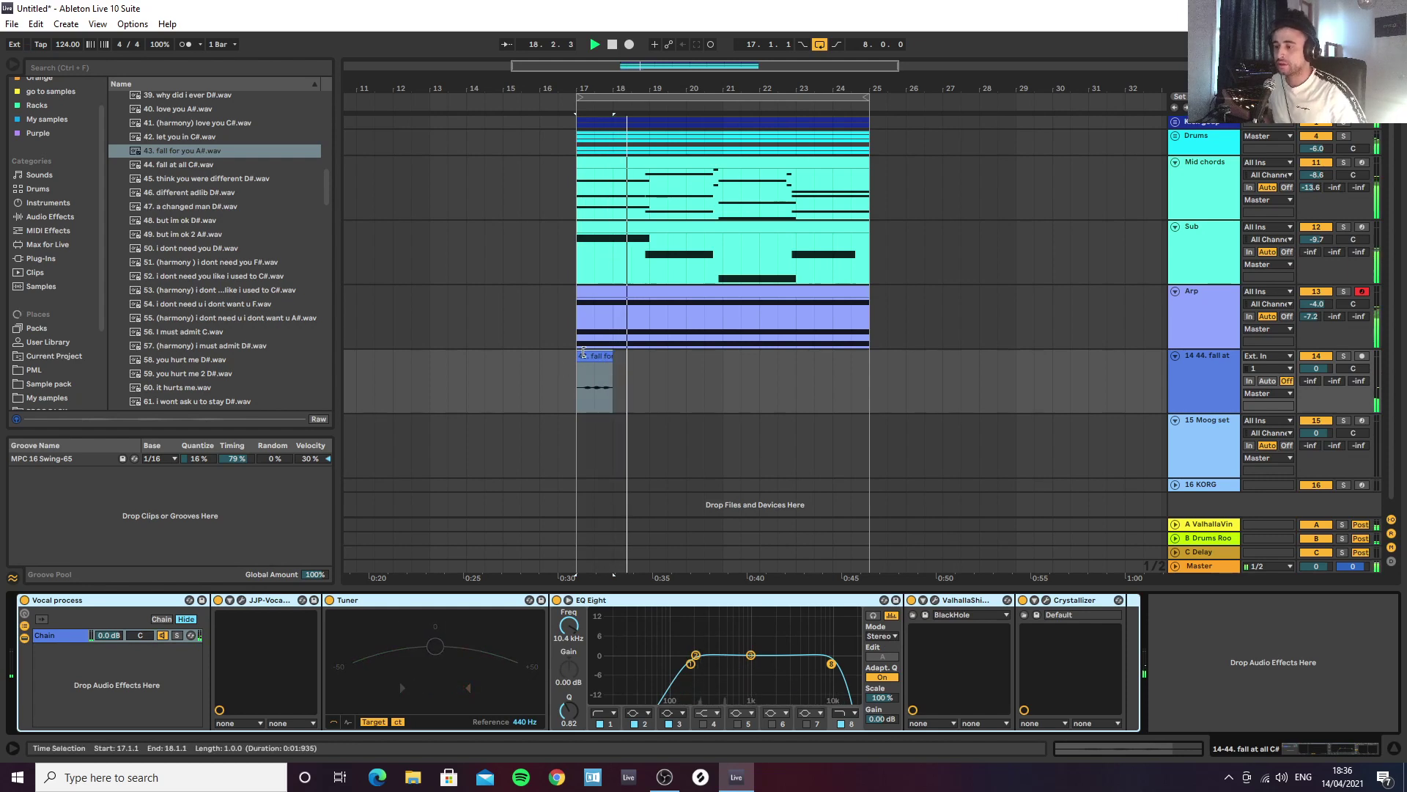
key(space)
key(space)
key(space)
key(space)
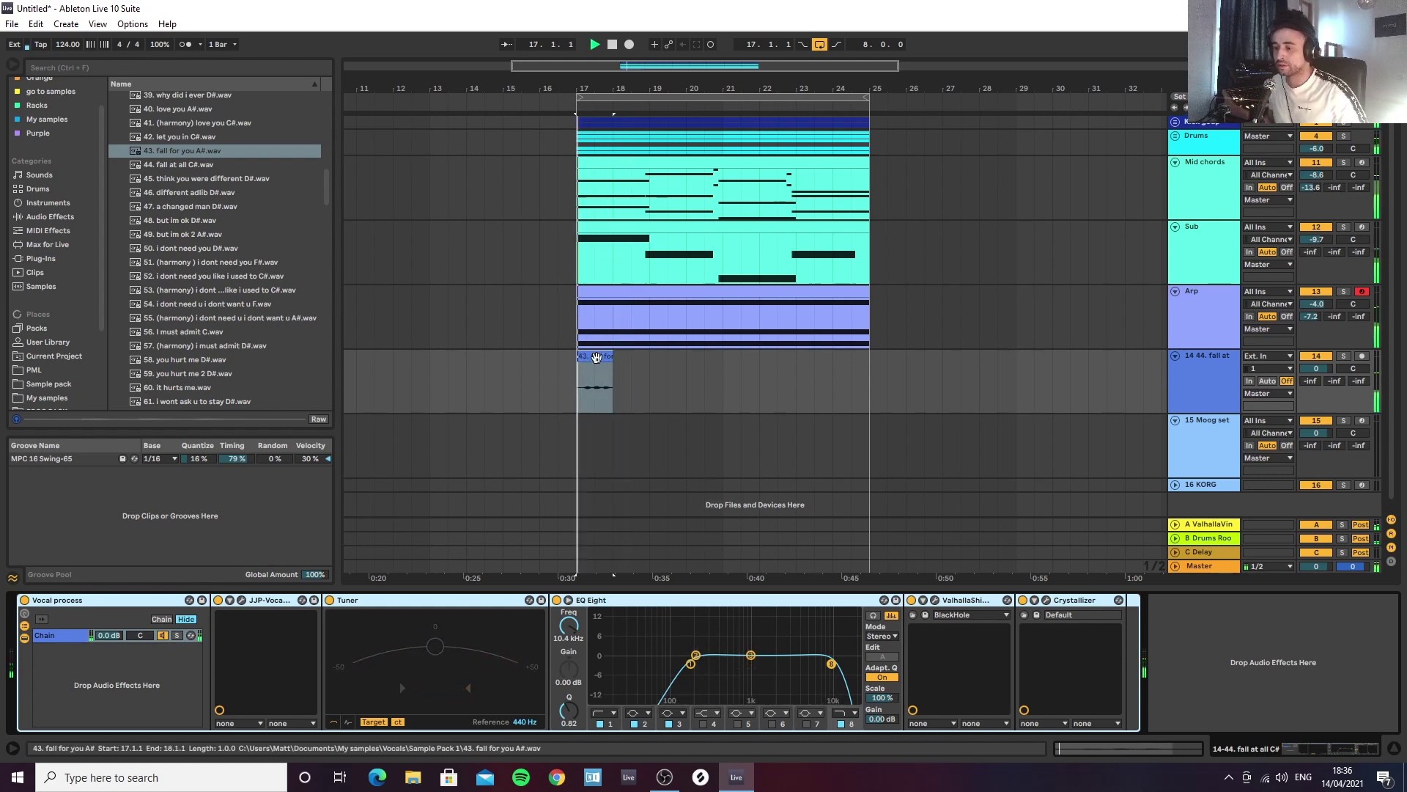
Step: Detune the "fall for you" clip to -33 ct and play it back with the Tuner displayed
double_click(596, 357)
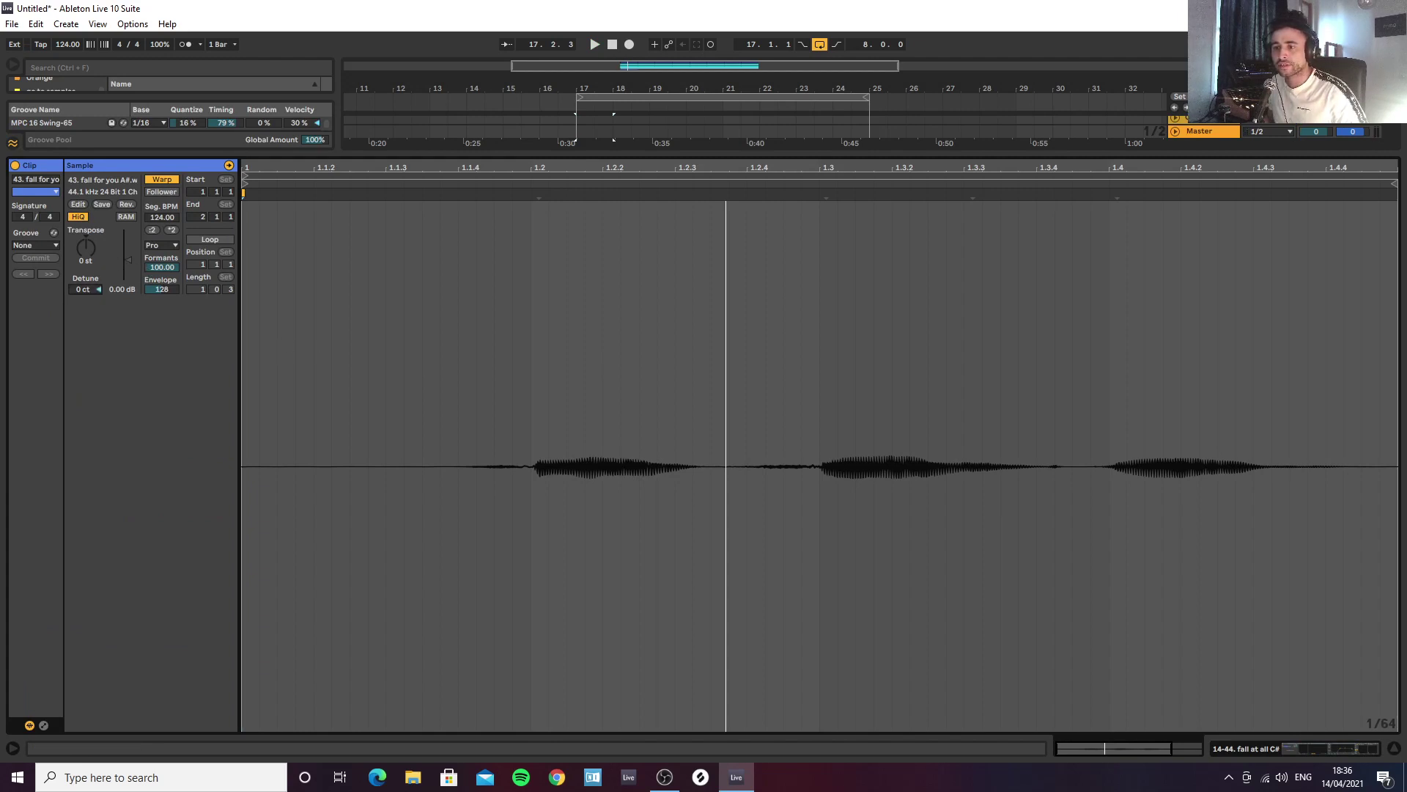
key(space)
drag(85, 288, 85, 311)
click(1294, 755)
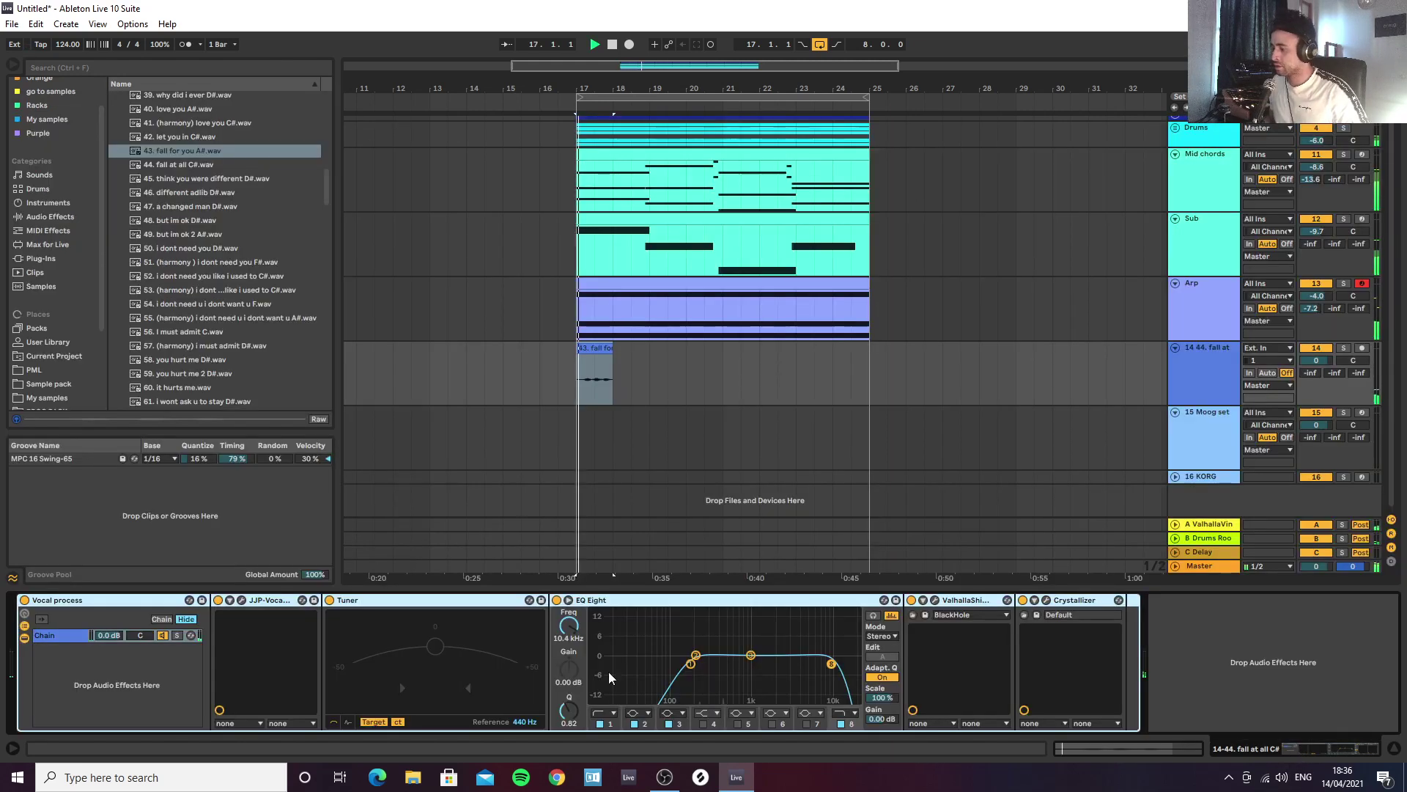
key(space)
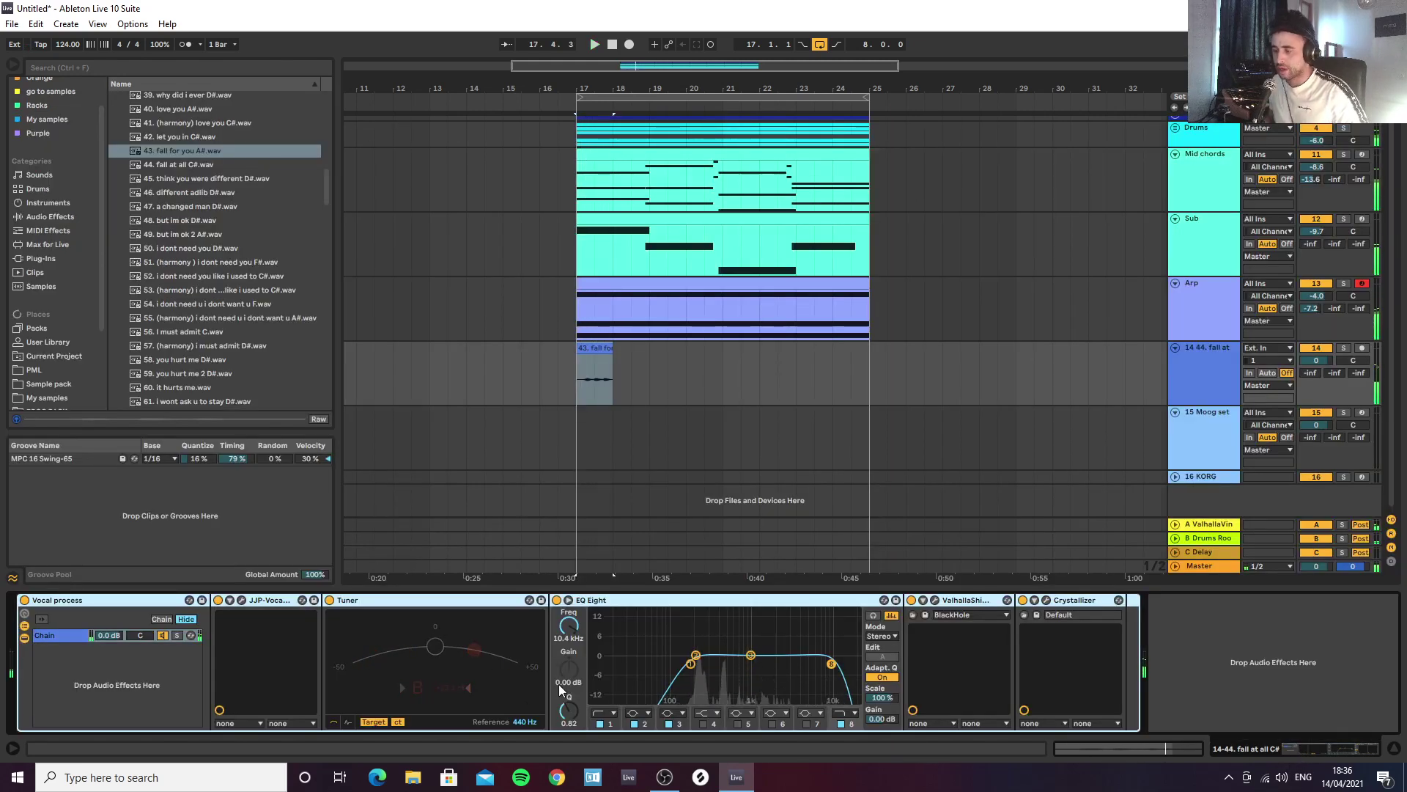
double_click(596, 347)
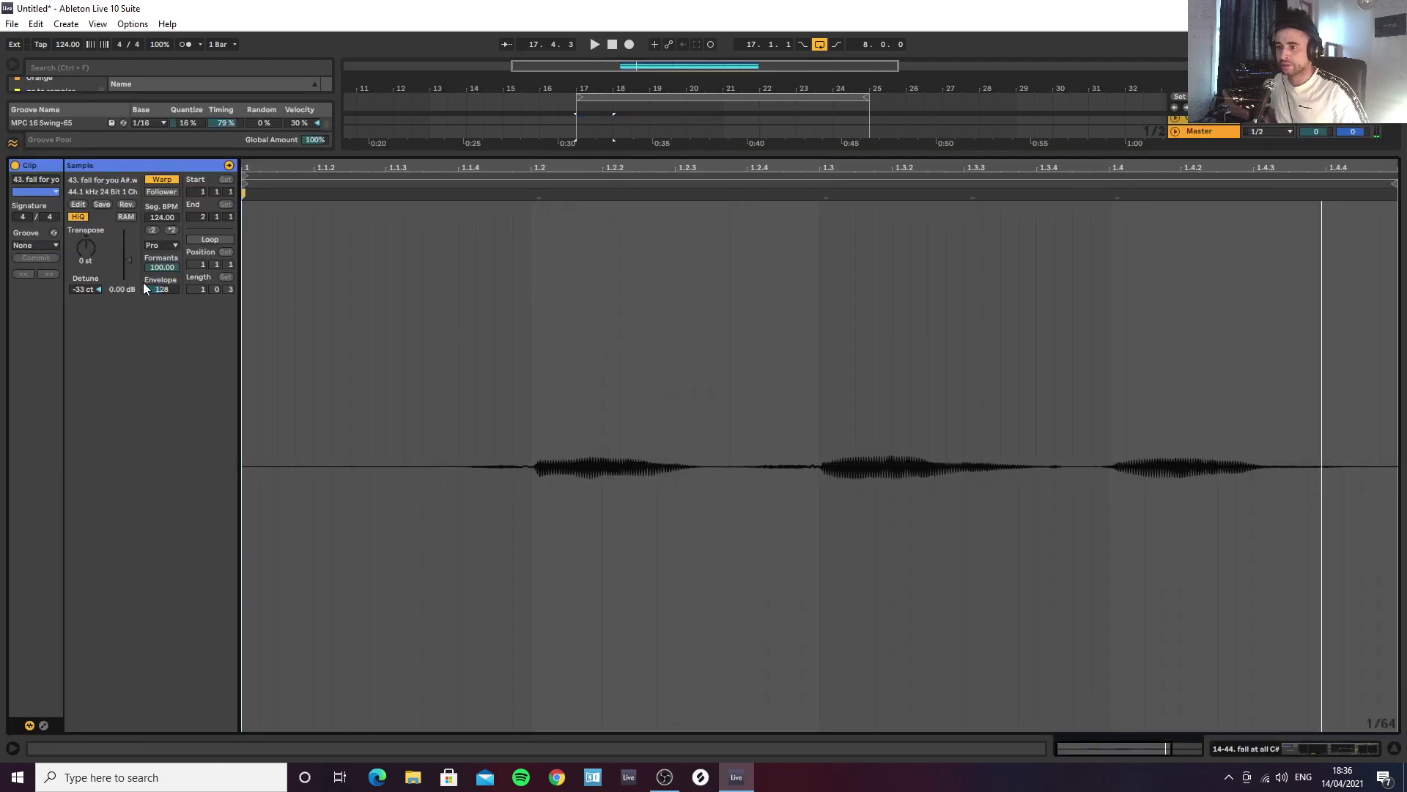
click(1333, 744)
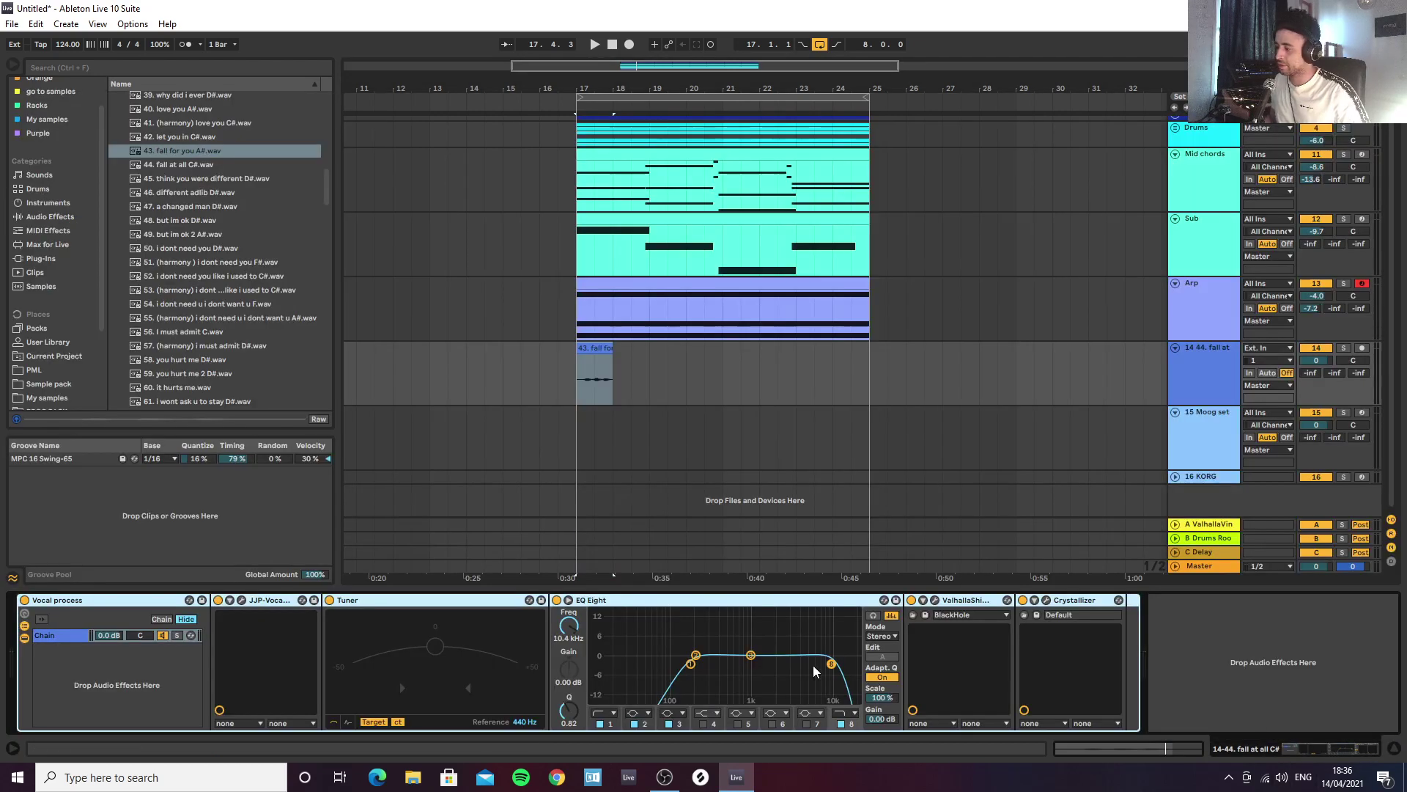
Step: Replay the vocal from bar 17, comparing the clip's detune setting with the pitch shown on the Tuner
key(space)
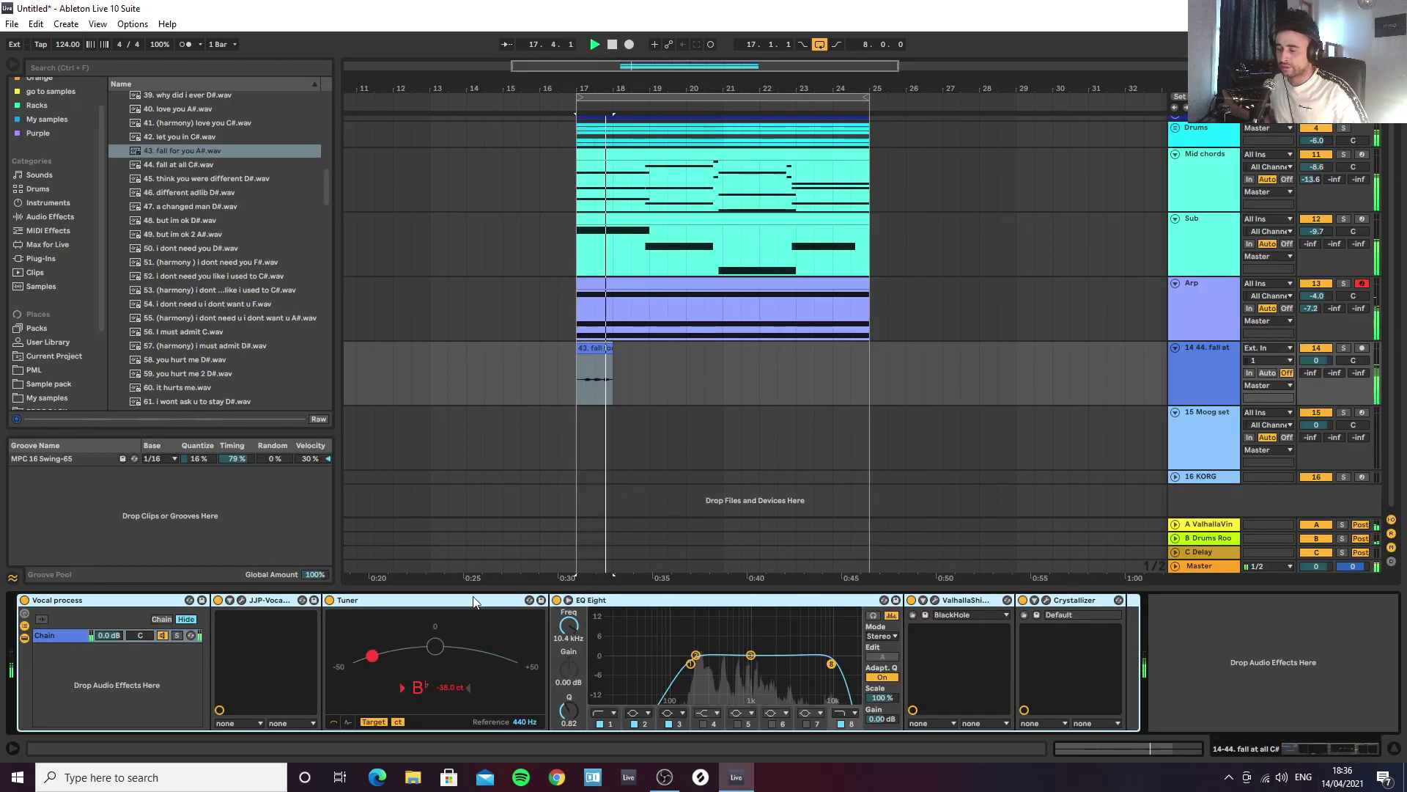
key(space)
drag(594, 89, 594, 175)
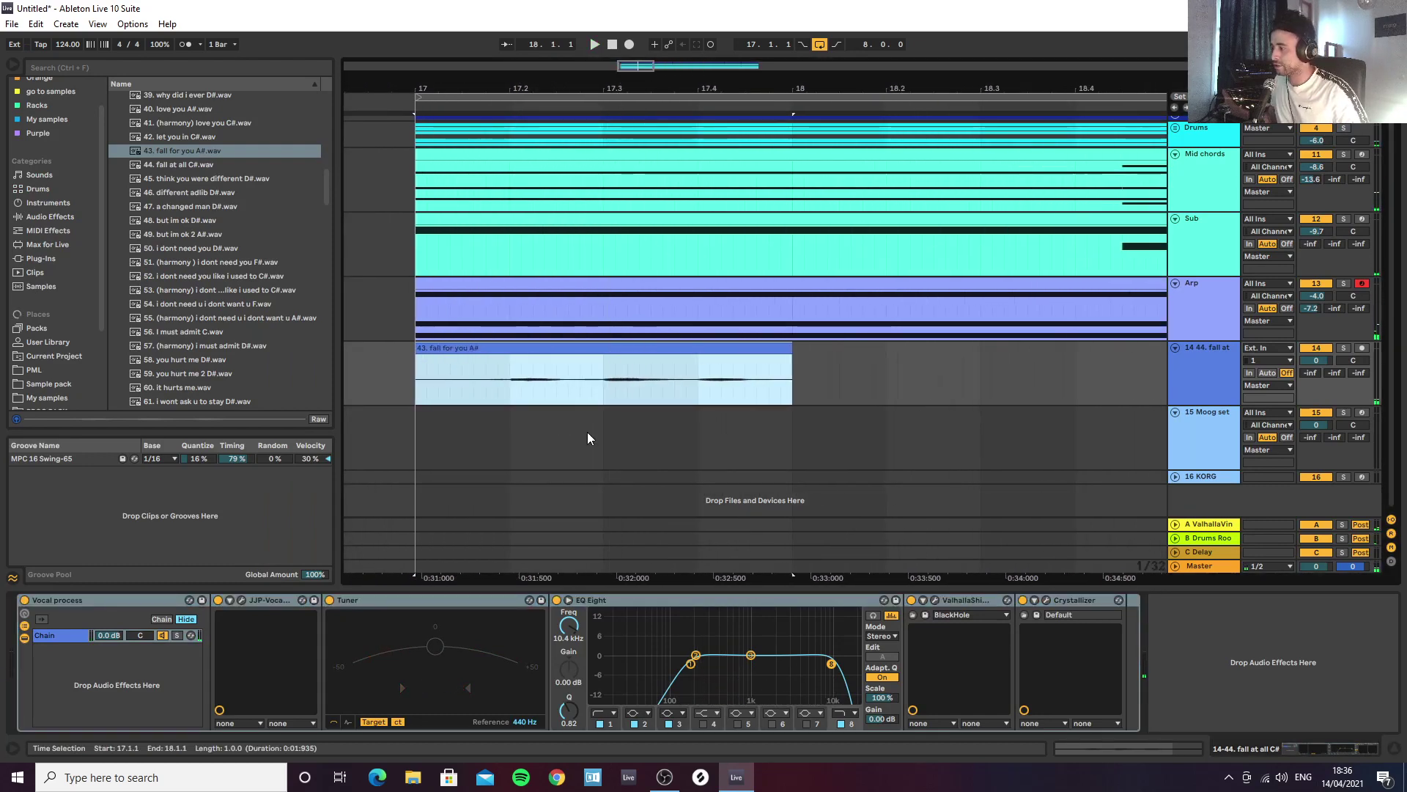
double_click(496, 347)
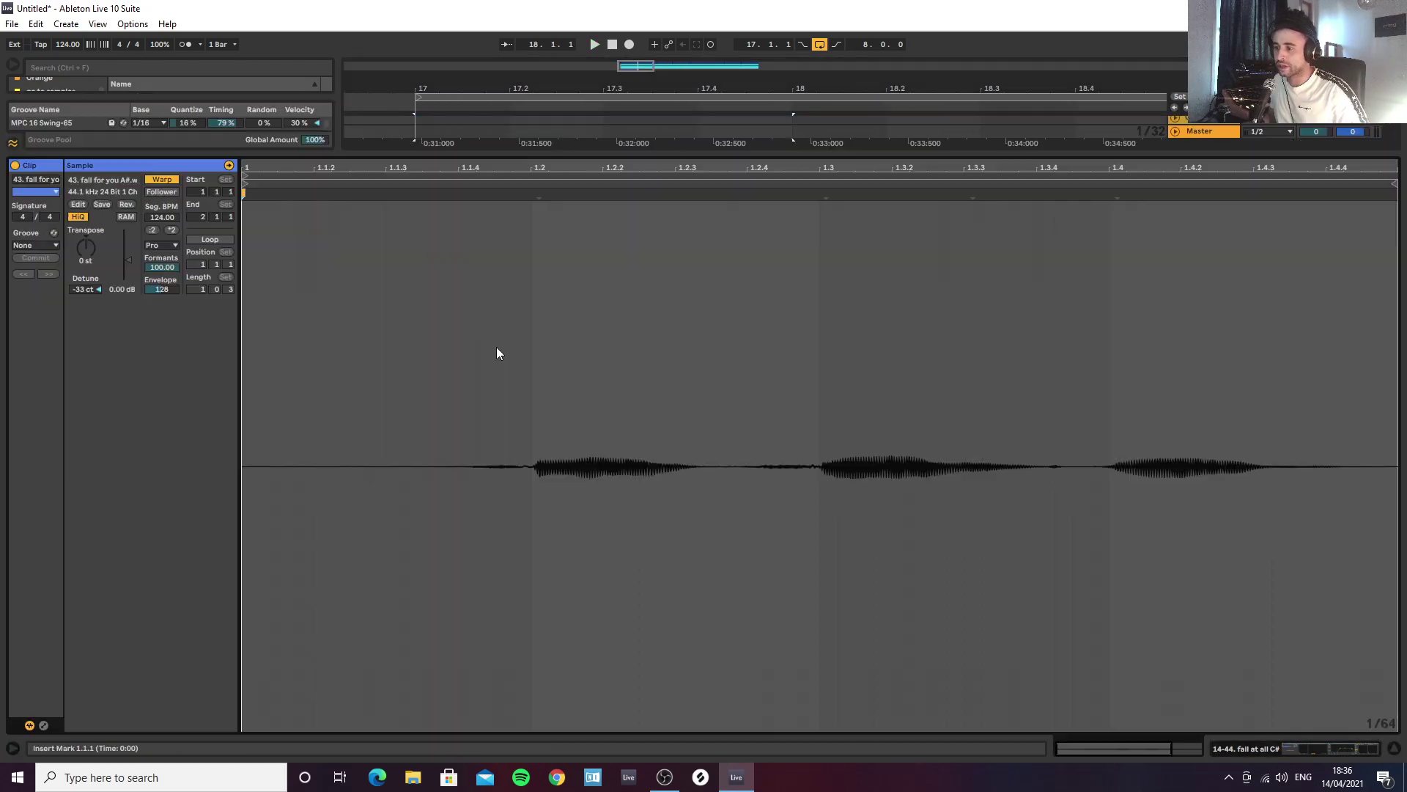
drag(483, 154, 543, 184)
key(space)
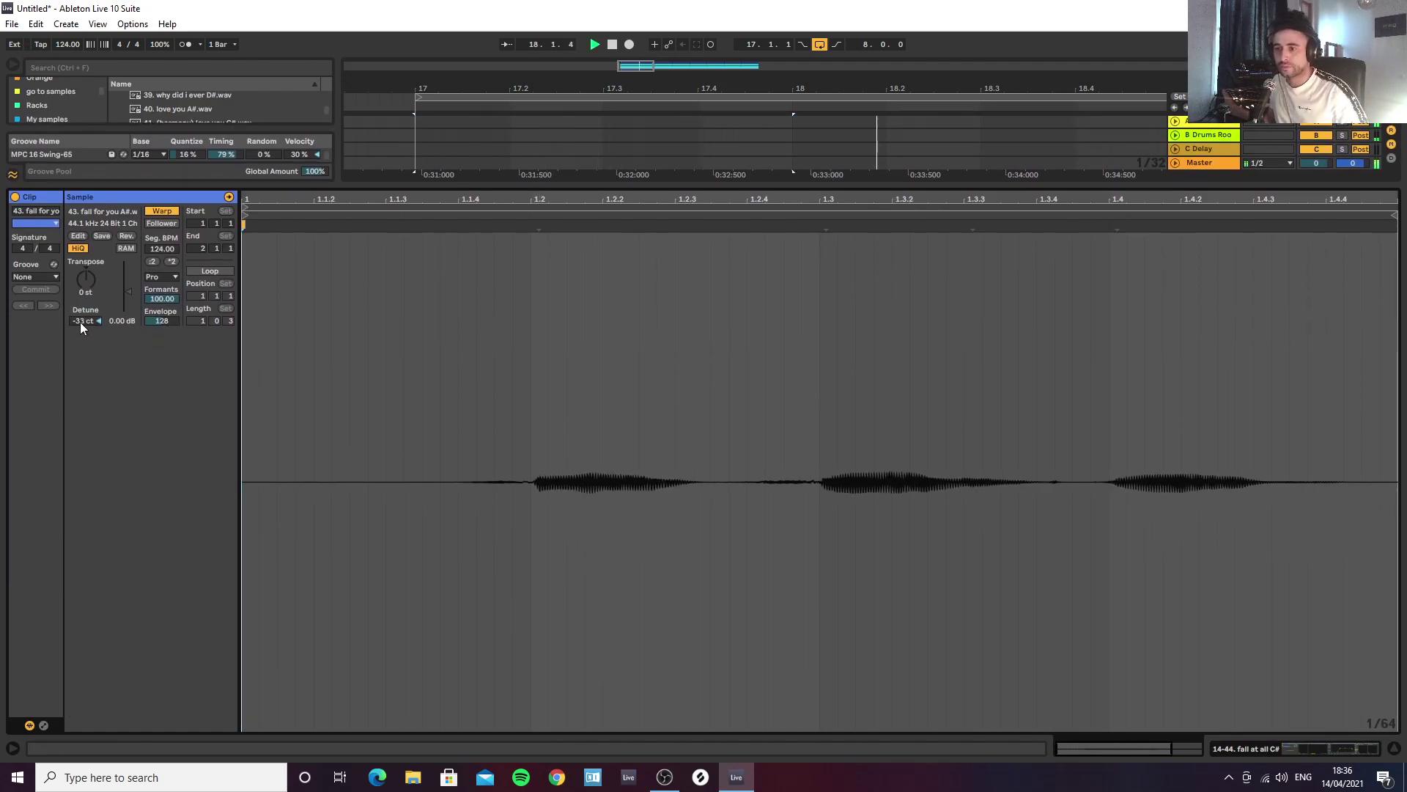
key(shift+Tab)
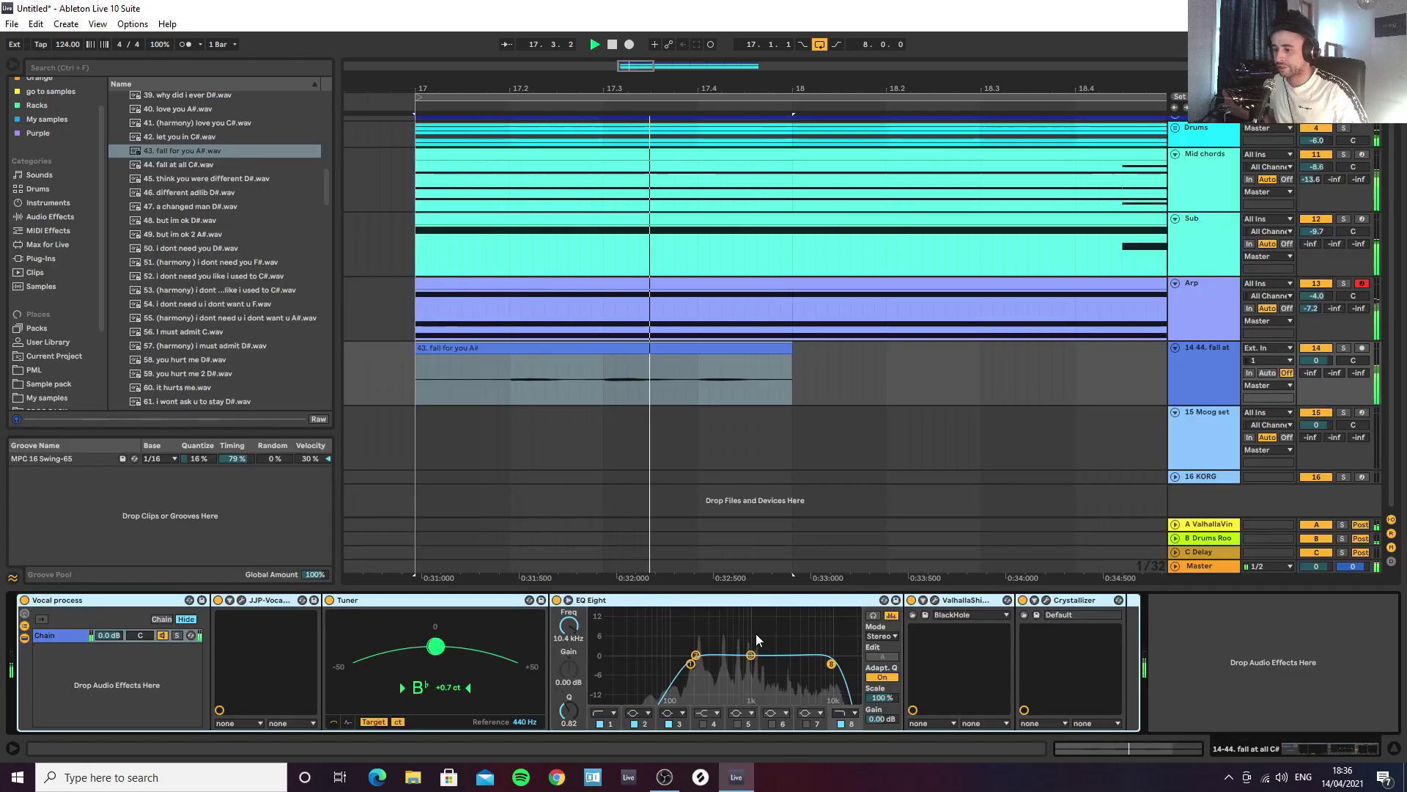
key(space)
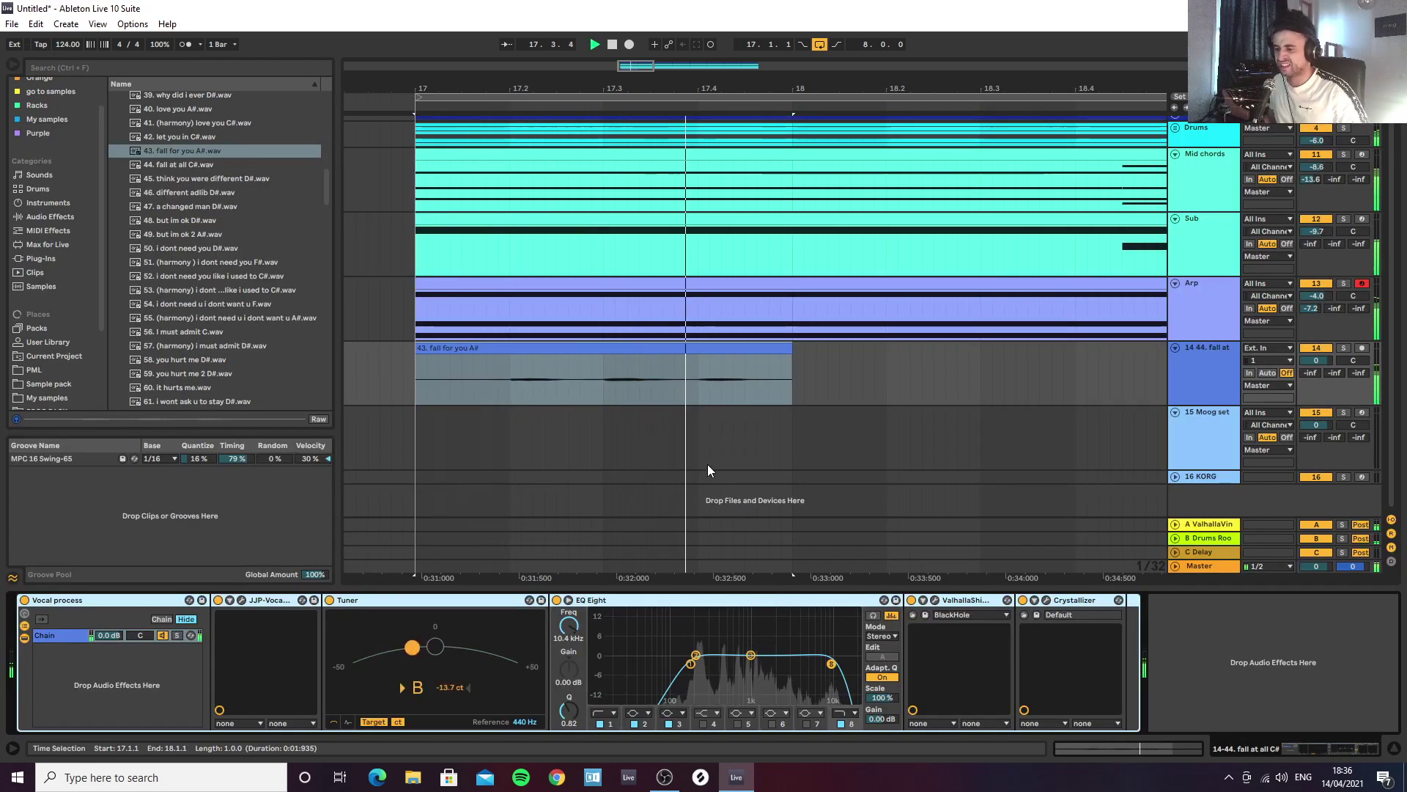
key(space)
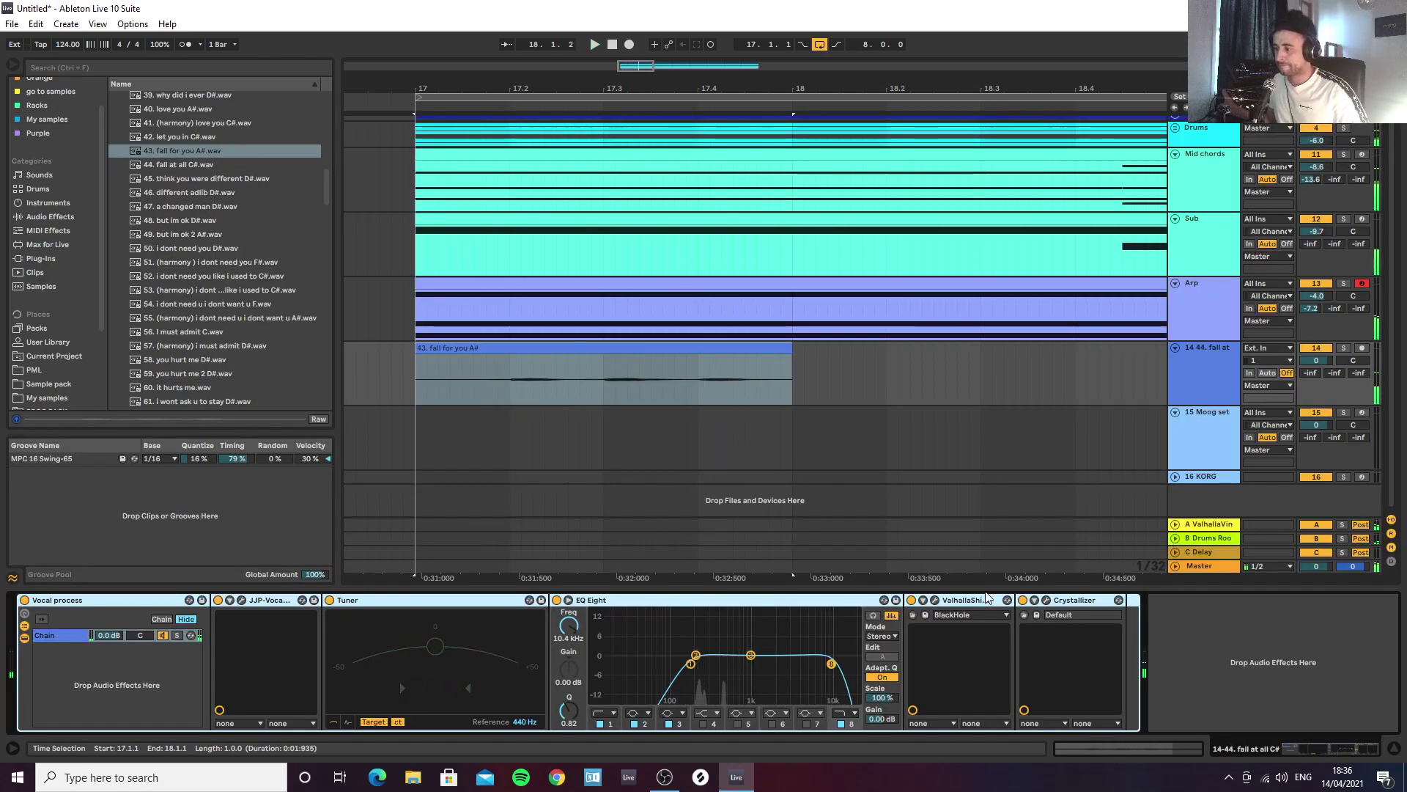
Step: Raise the mix of ValhallaShimmer on the vocal track to 0.36 while the loop plays, and close the plug-in
click(934, 600)
key(space)
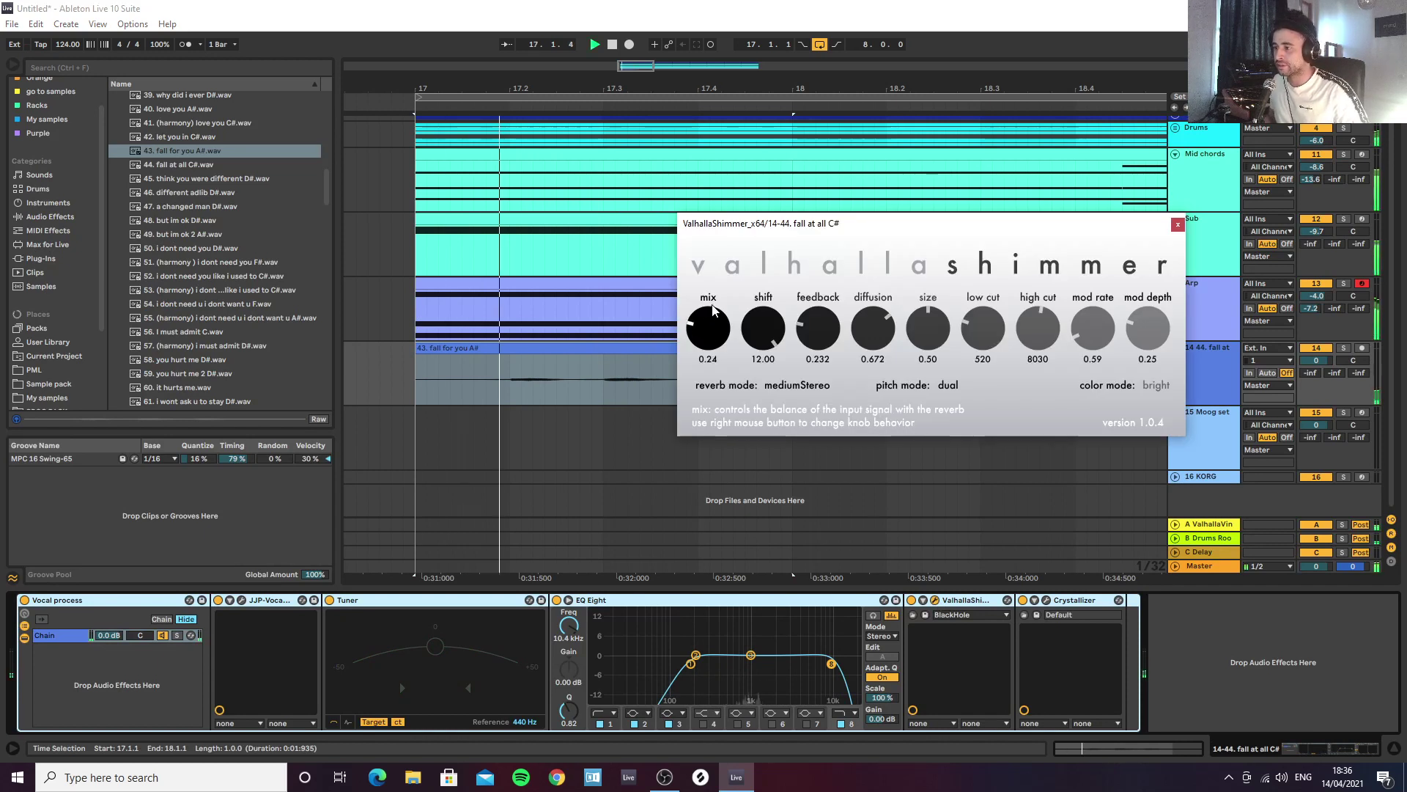
mouse_move(713, 313)
mouse_down()
mouse_move(713, 295)
mouse_move(703, 317)
mouse_up()
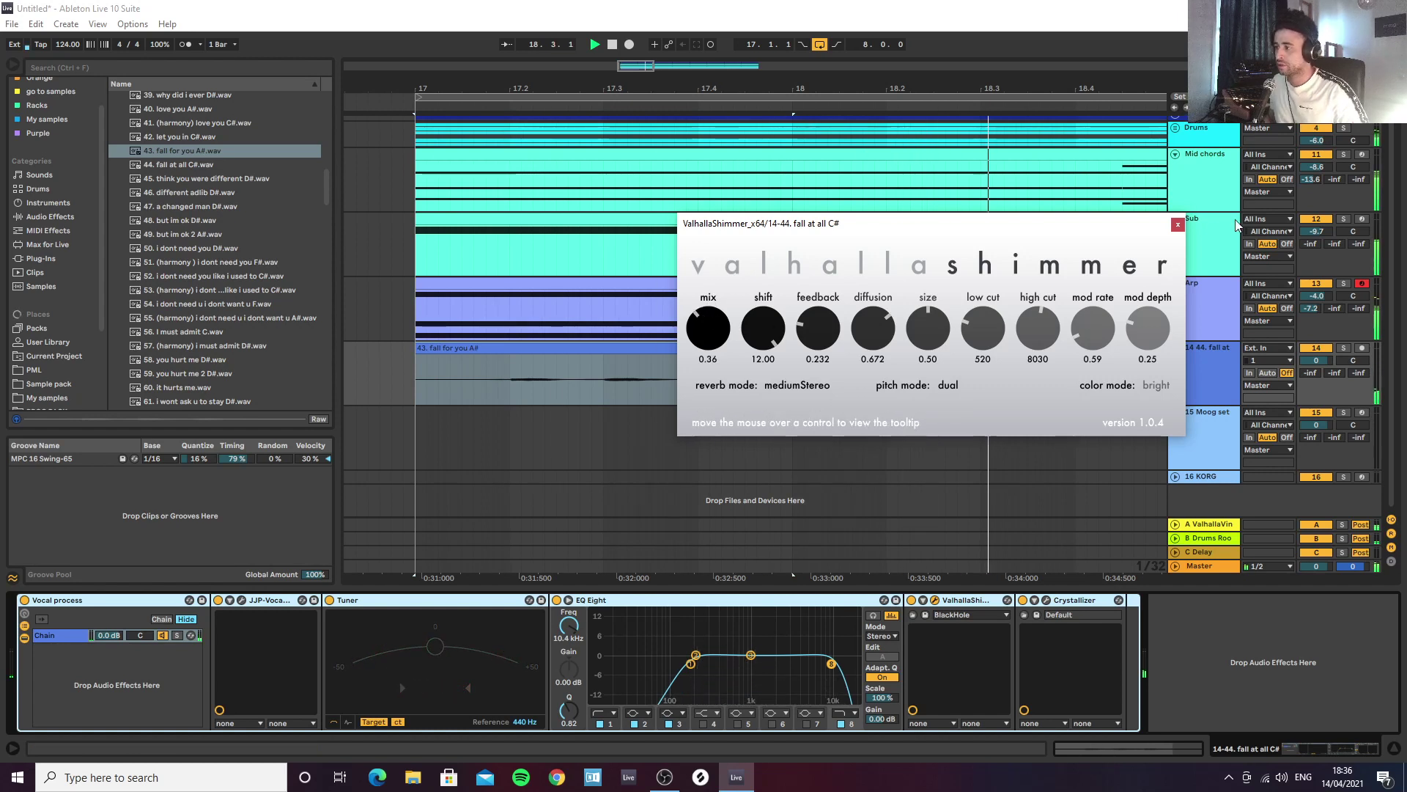
key(space)
click(1178, 223)
Step: Increase the Mix amount of Crystallizer on the vocal track during playback, and close the plug-in
click(1046, 601)
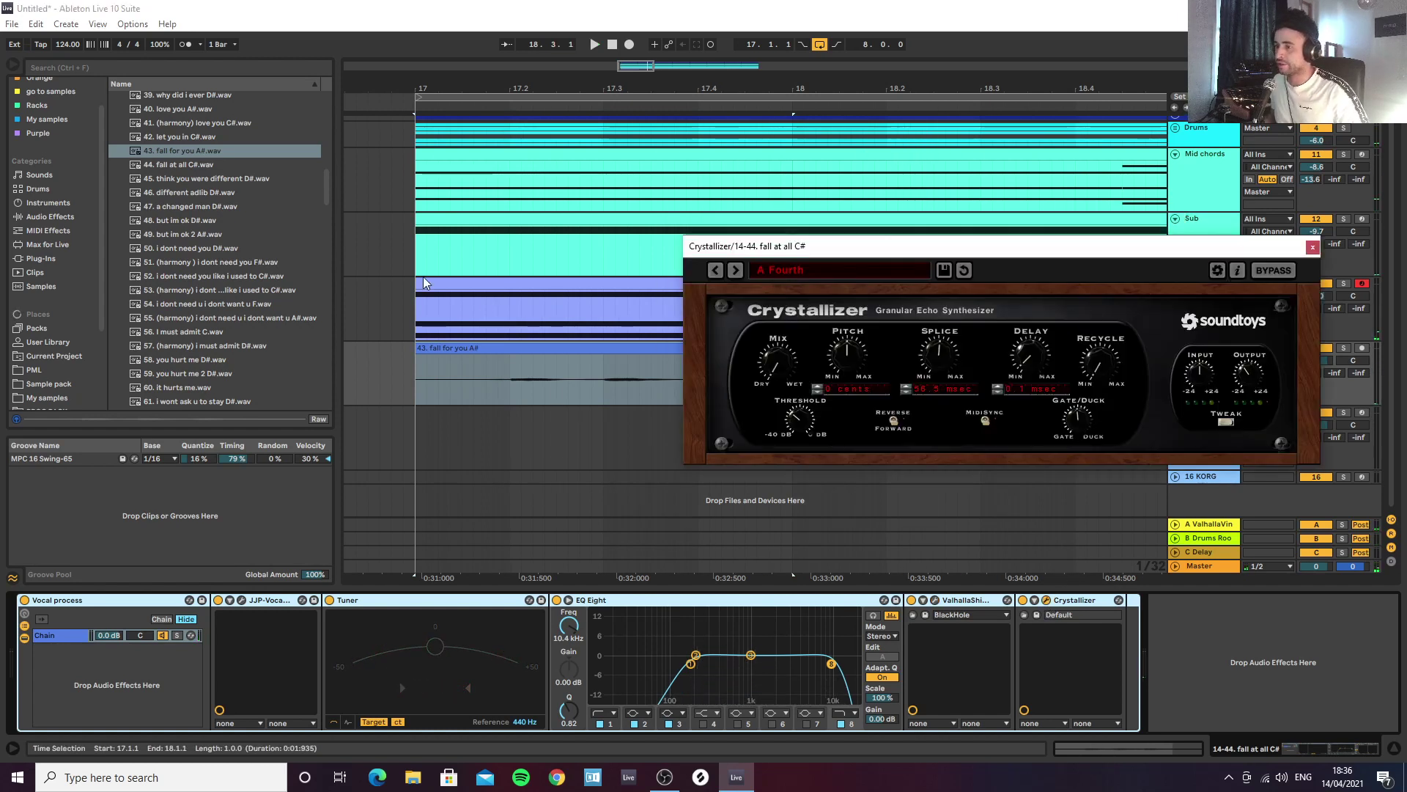
key(space)
drag(781, 360, 781, 320)
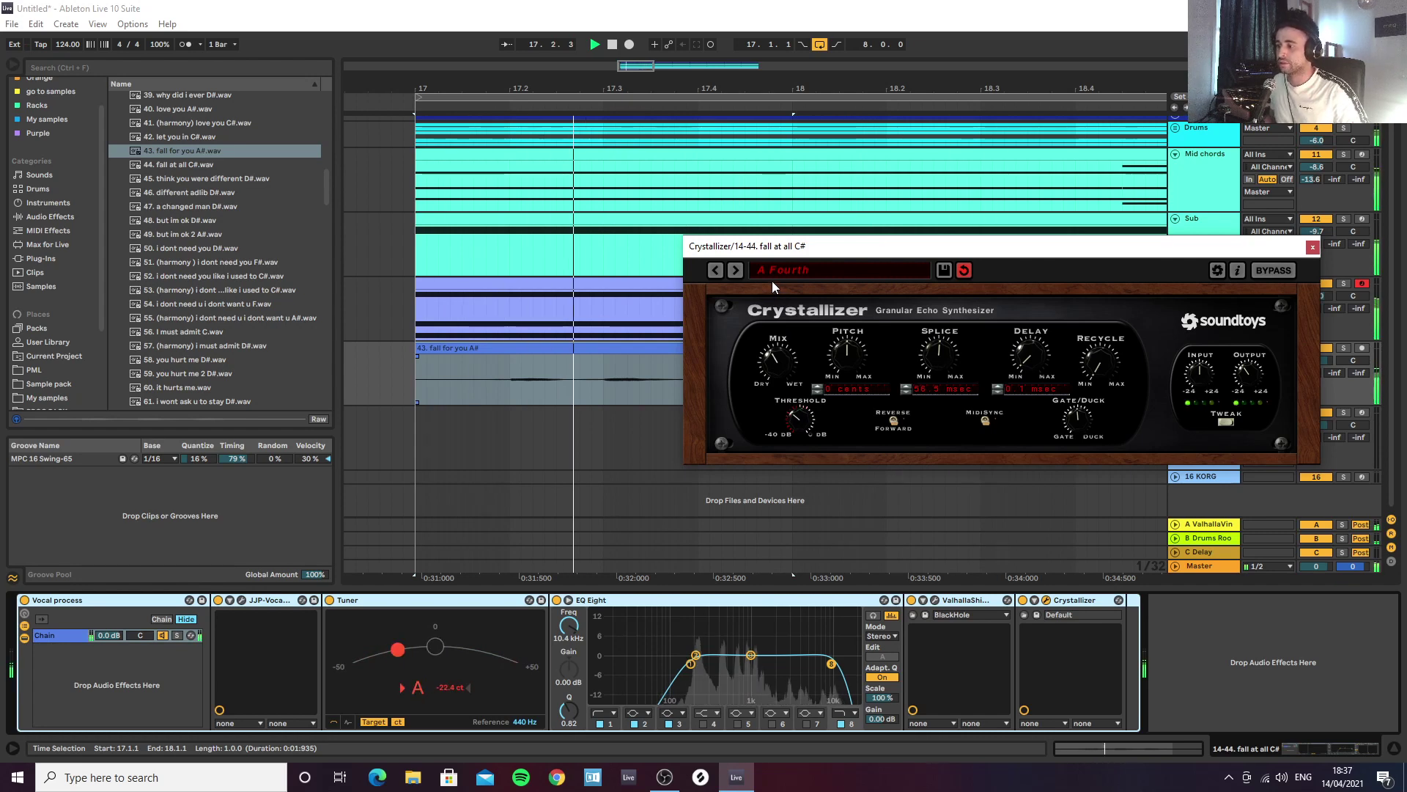
click(1312, 246)
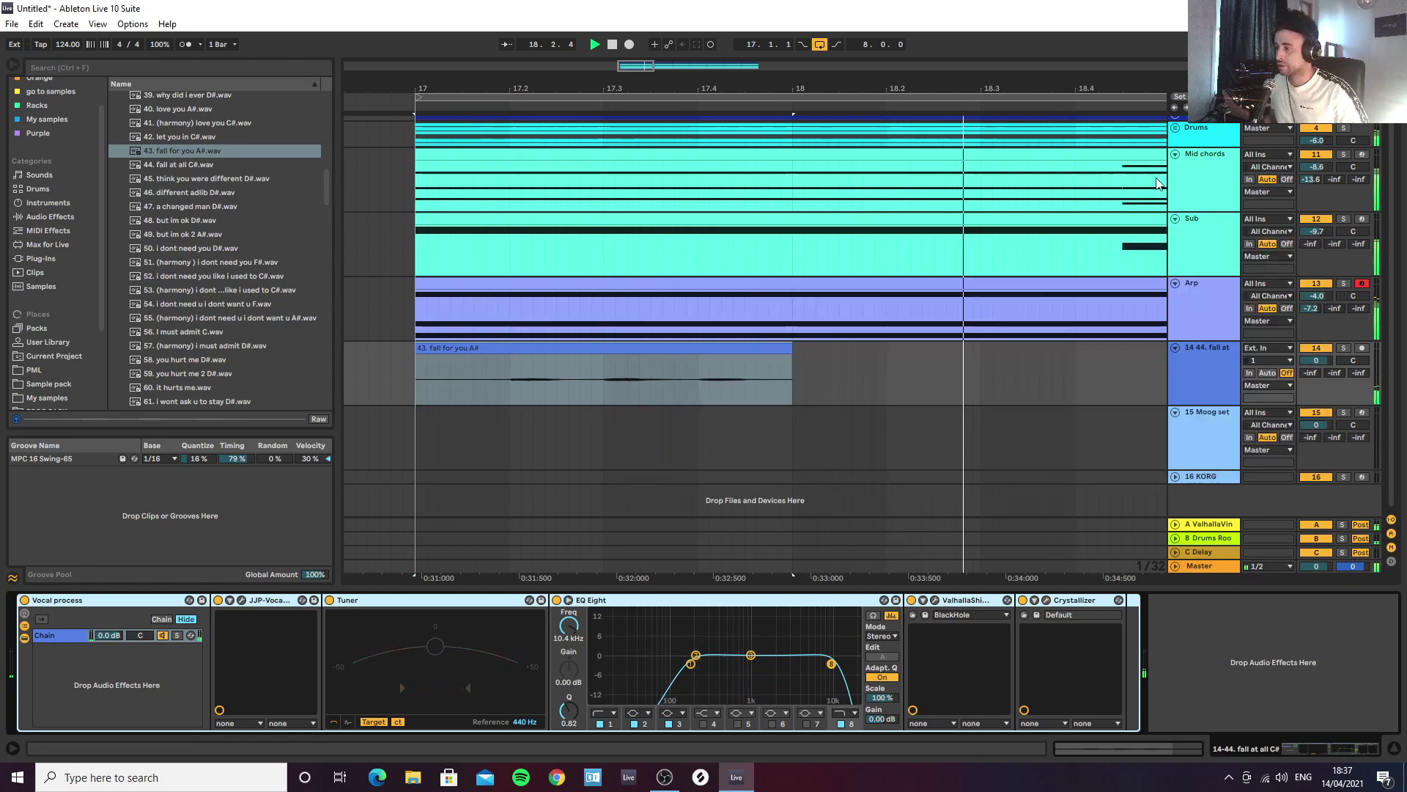
Step: Audition vocal samples against the whole playing loop, from "43. fall for you" through "50. i dont need you" and "56. I must admit"
key(minus)
key(minus)
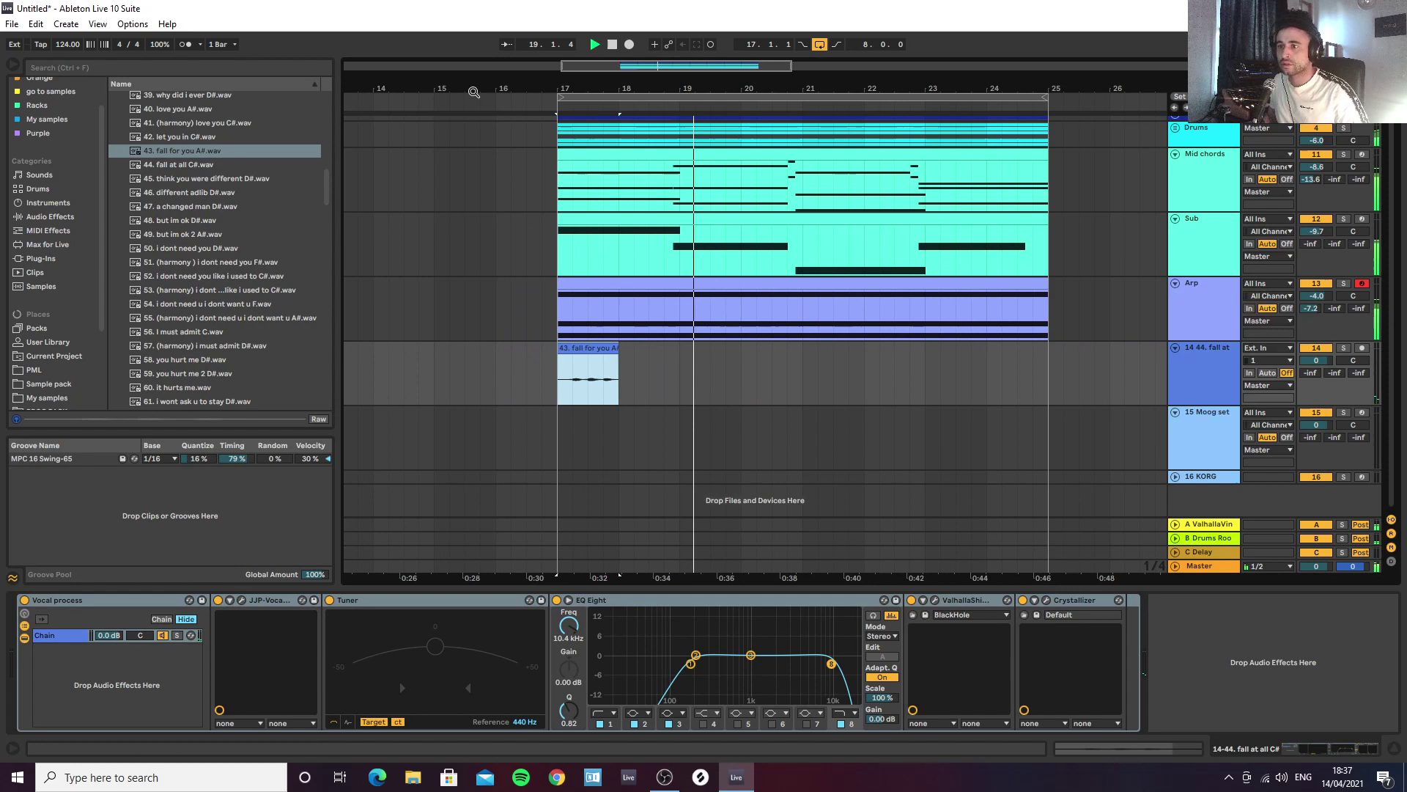
click(186, 164)
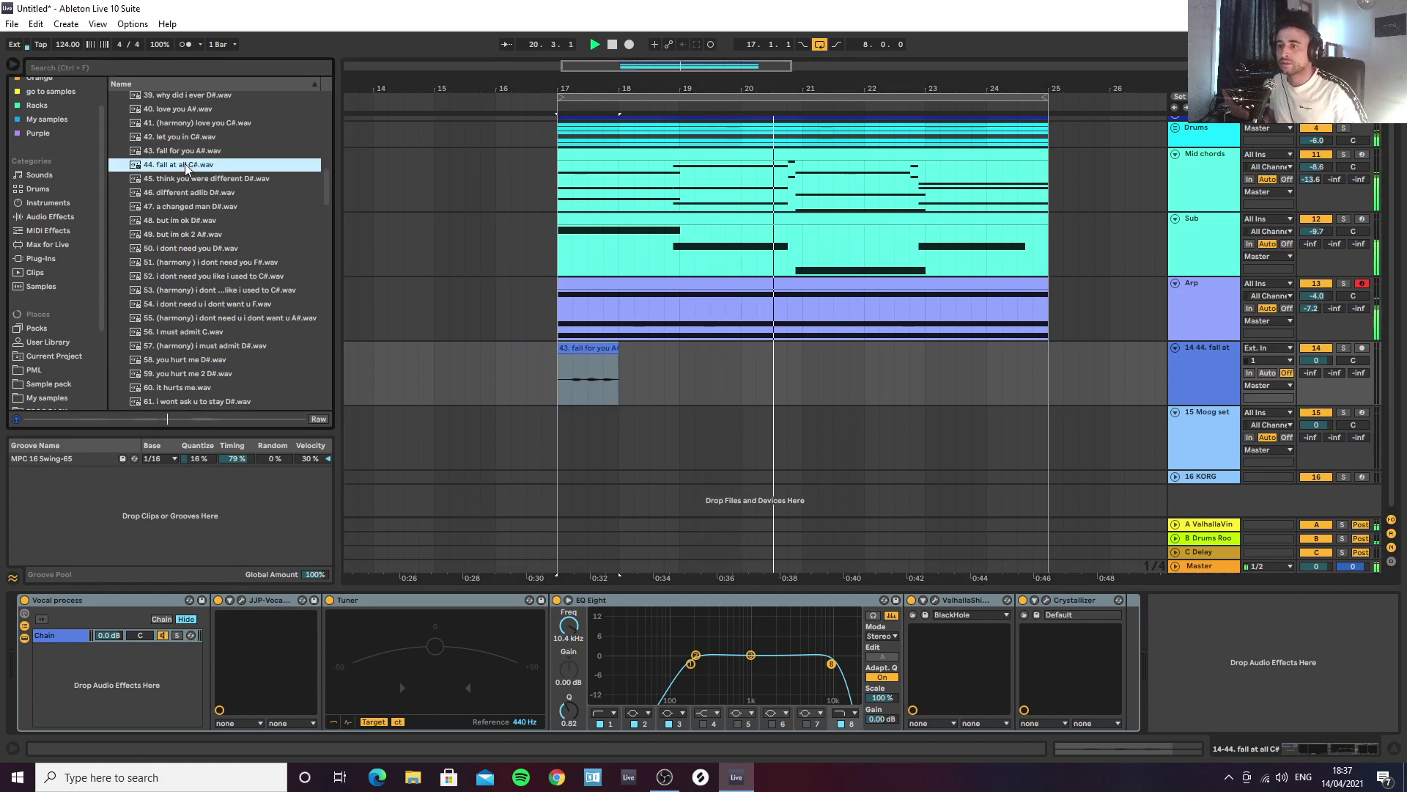
click(191, 179)
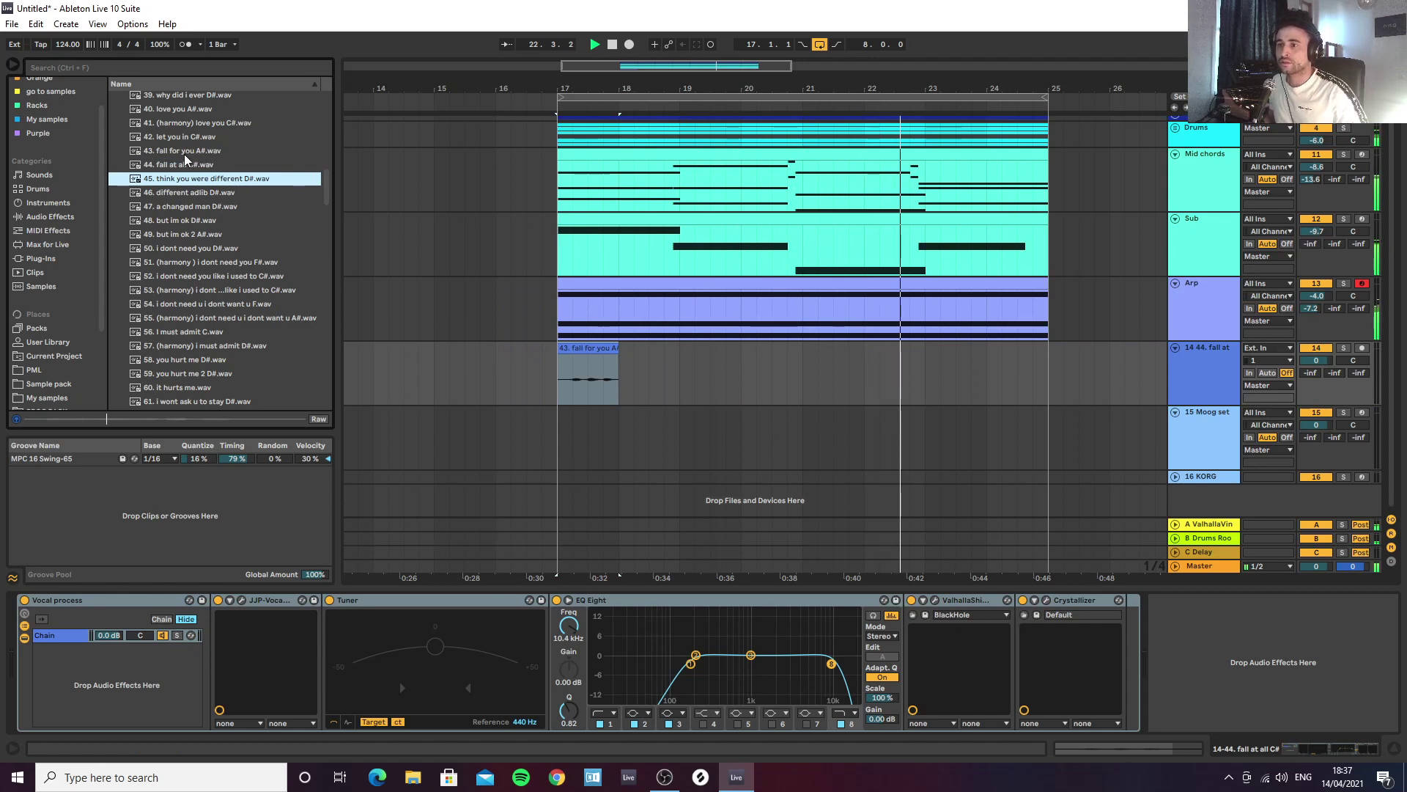
click(179, 151)
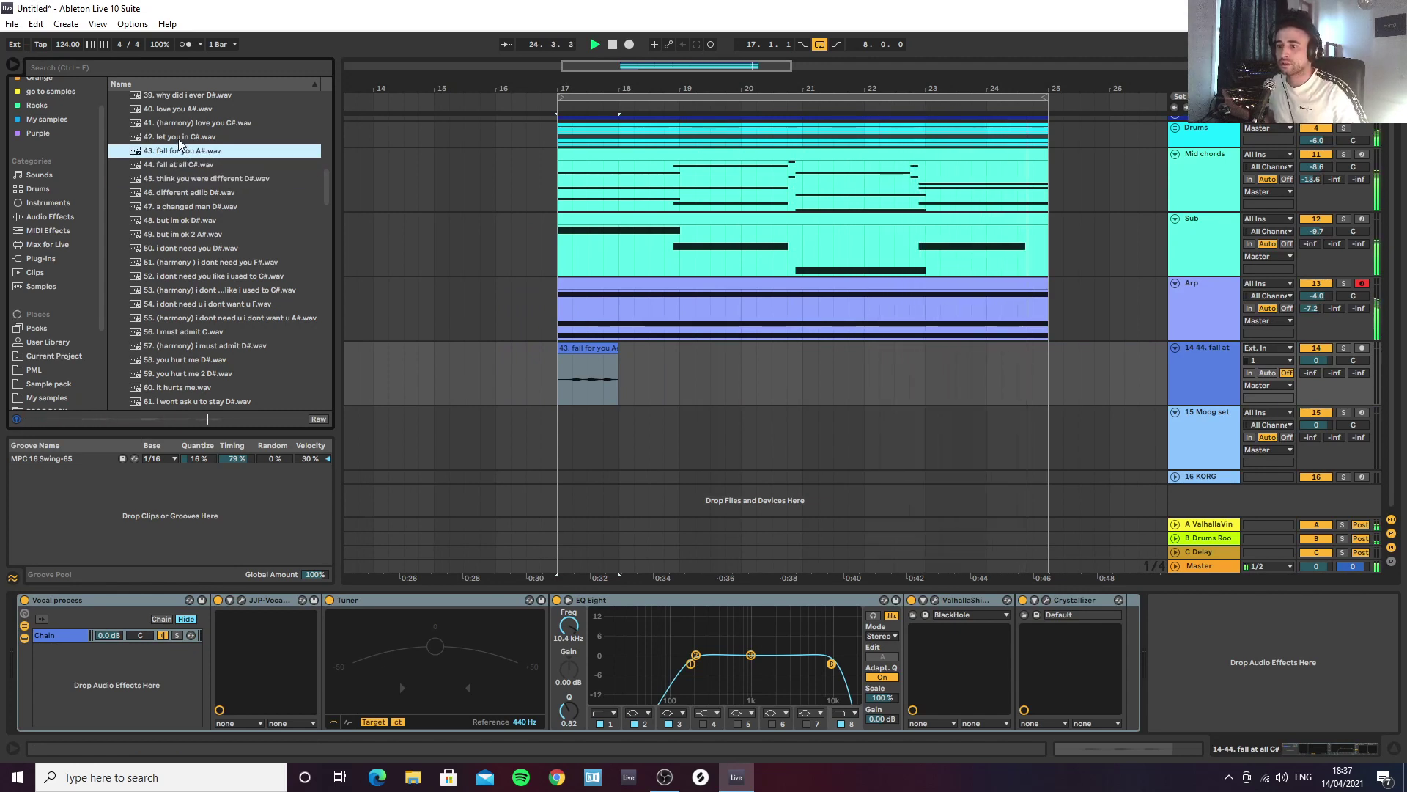
click(182, 192)
click(186, 206)
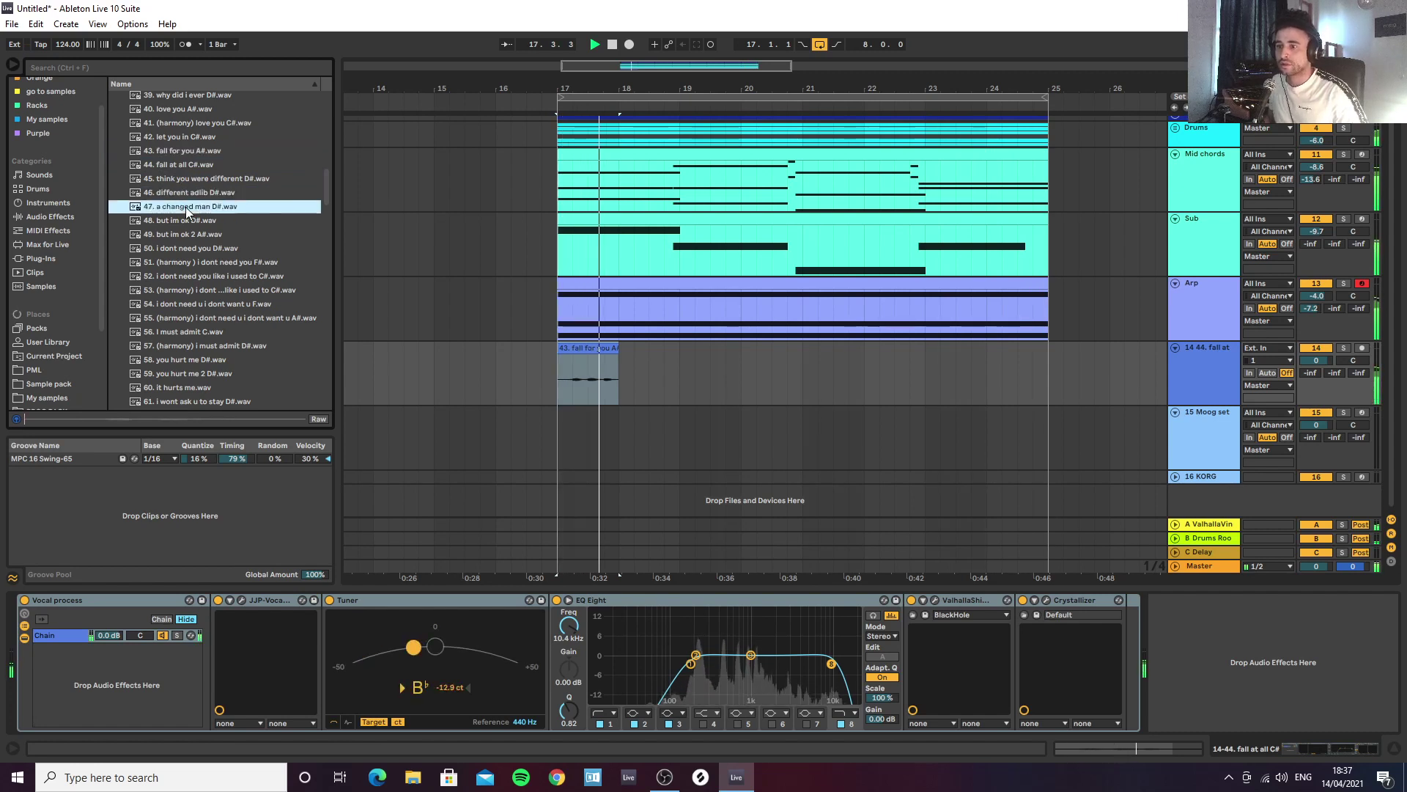
click(177, 221)
click(178, 246)
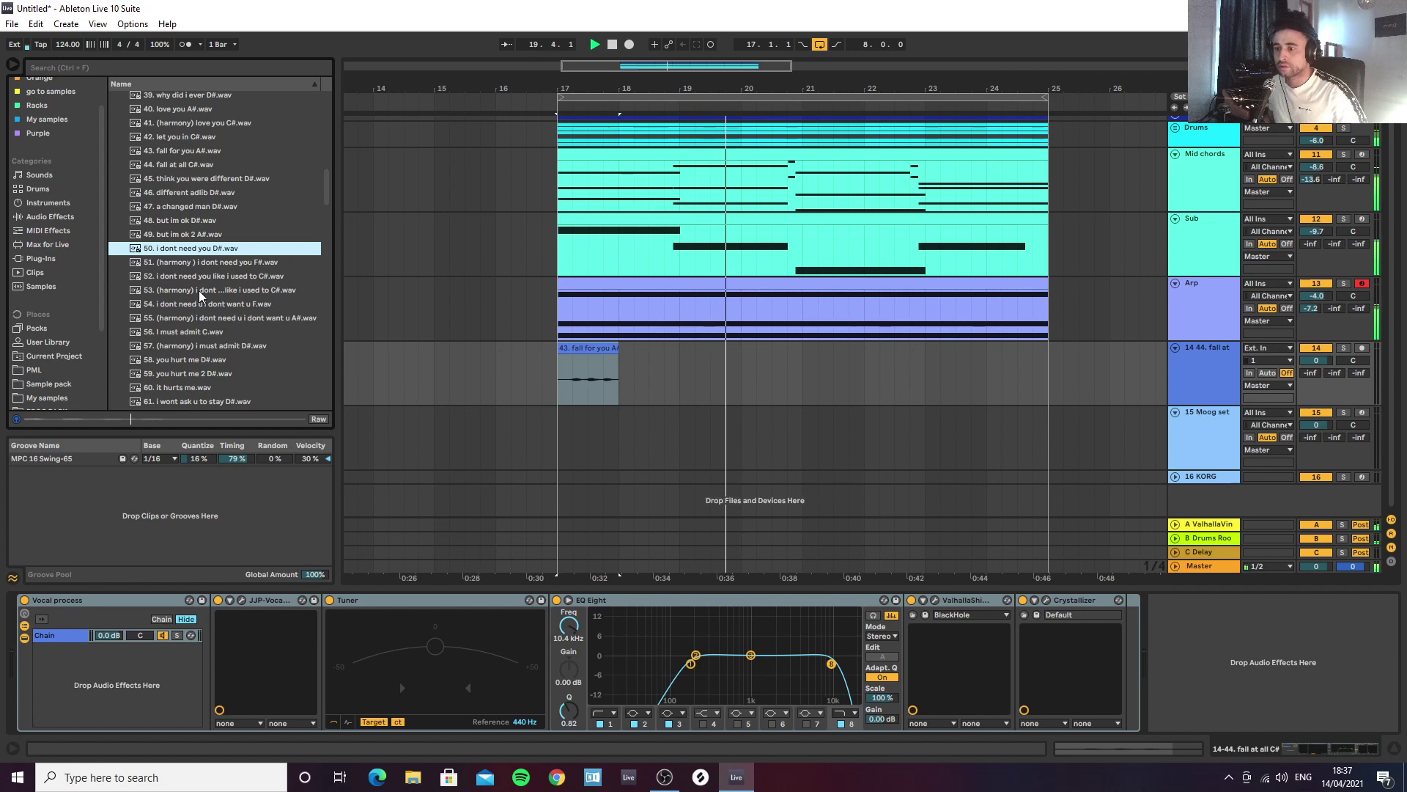
click(194, 331)
Step: Browse further down the vocal sample list to the numbers above 100, looking for a second phrase
scroll(187, 355, down, 5)
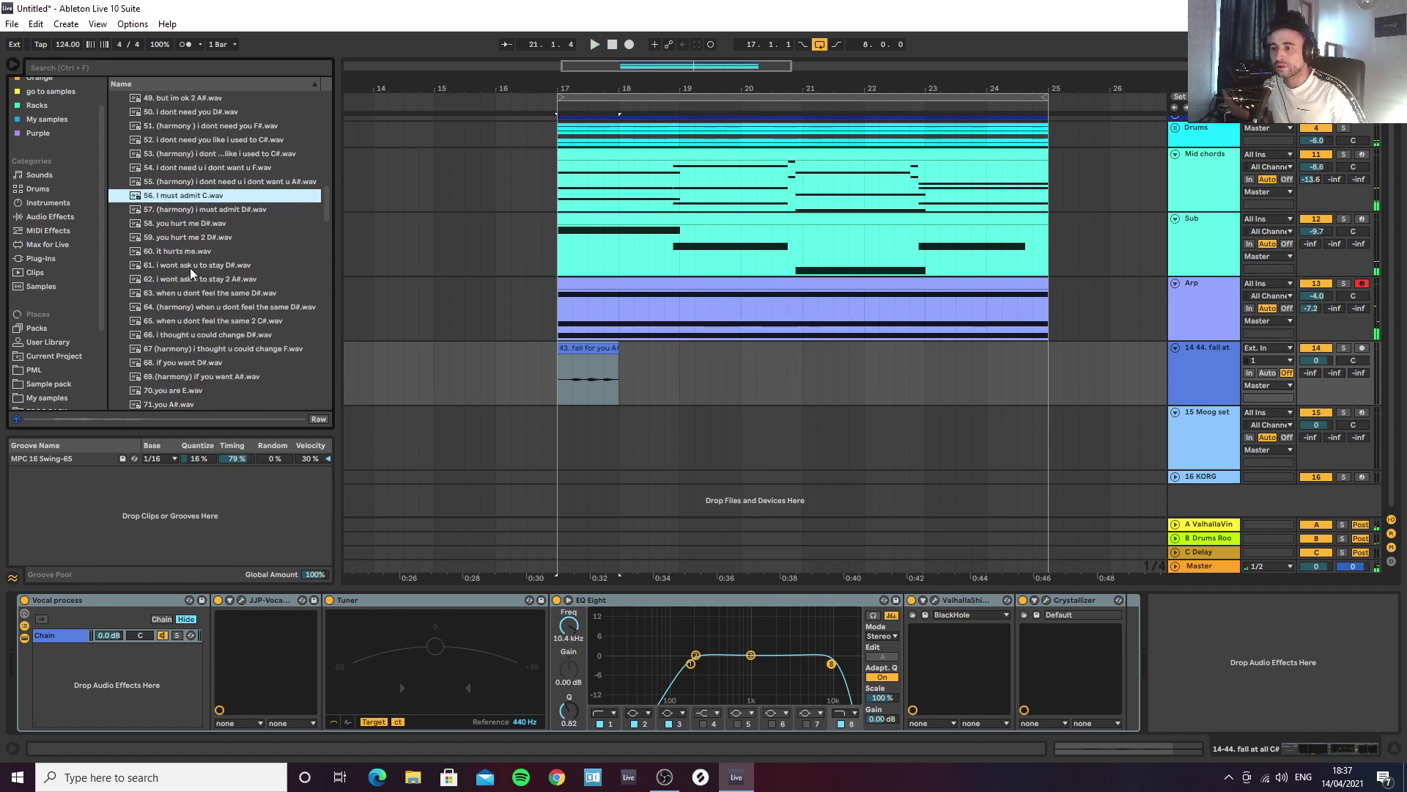
scroll(198, 308, down, 3)
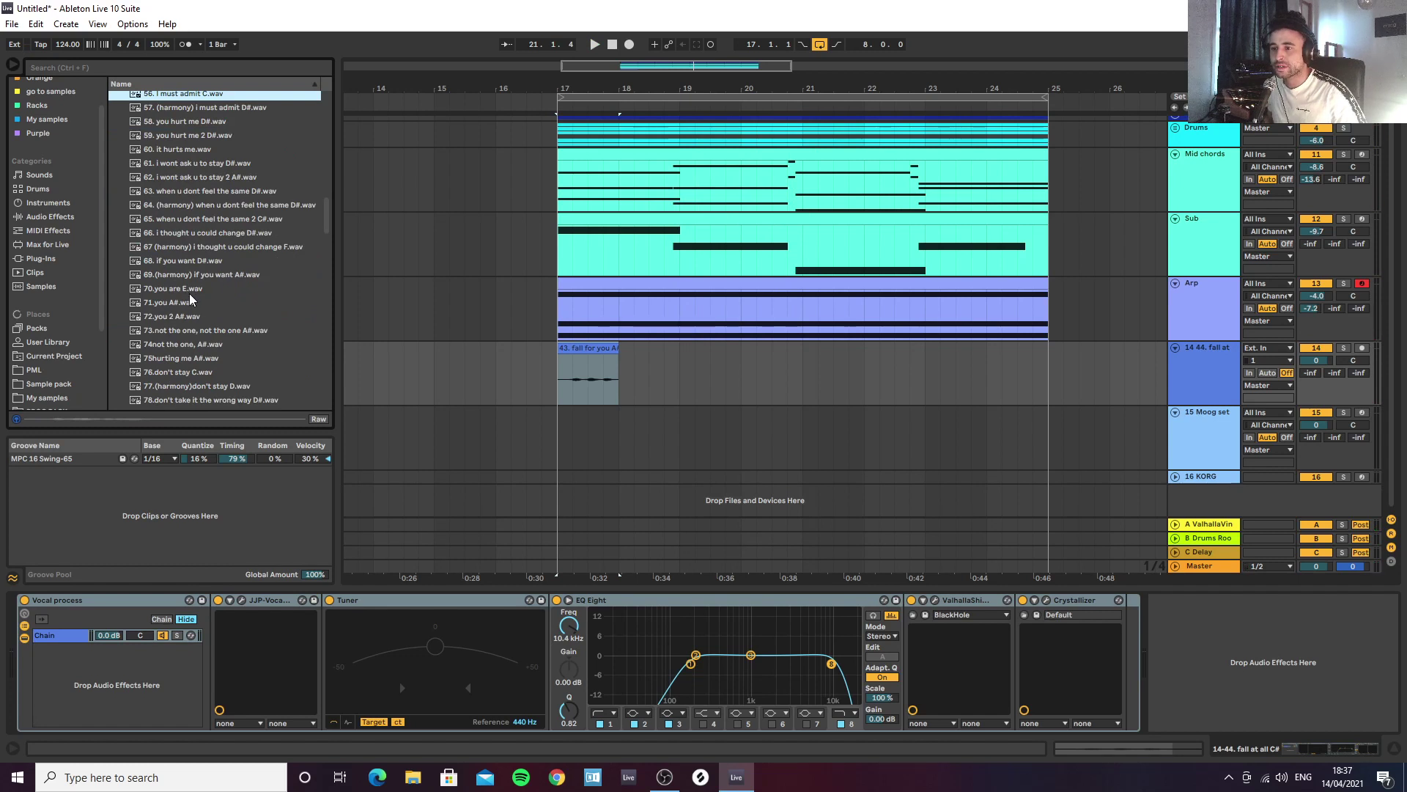
scroll(189, 294, down, 1)
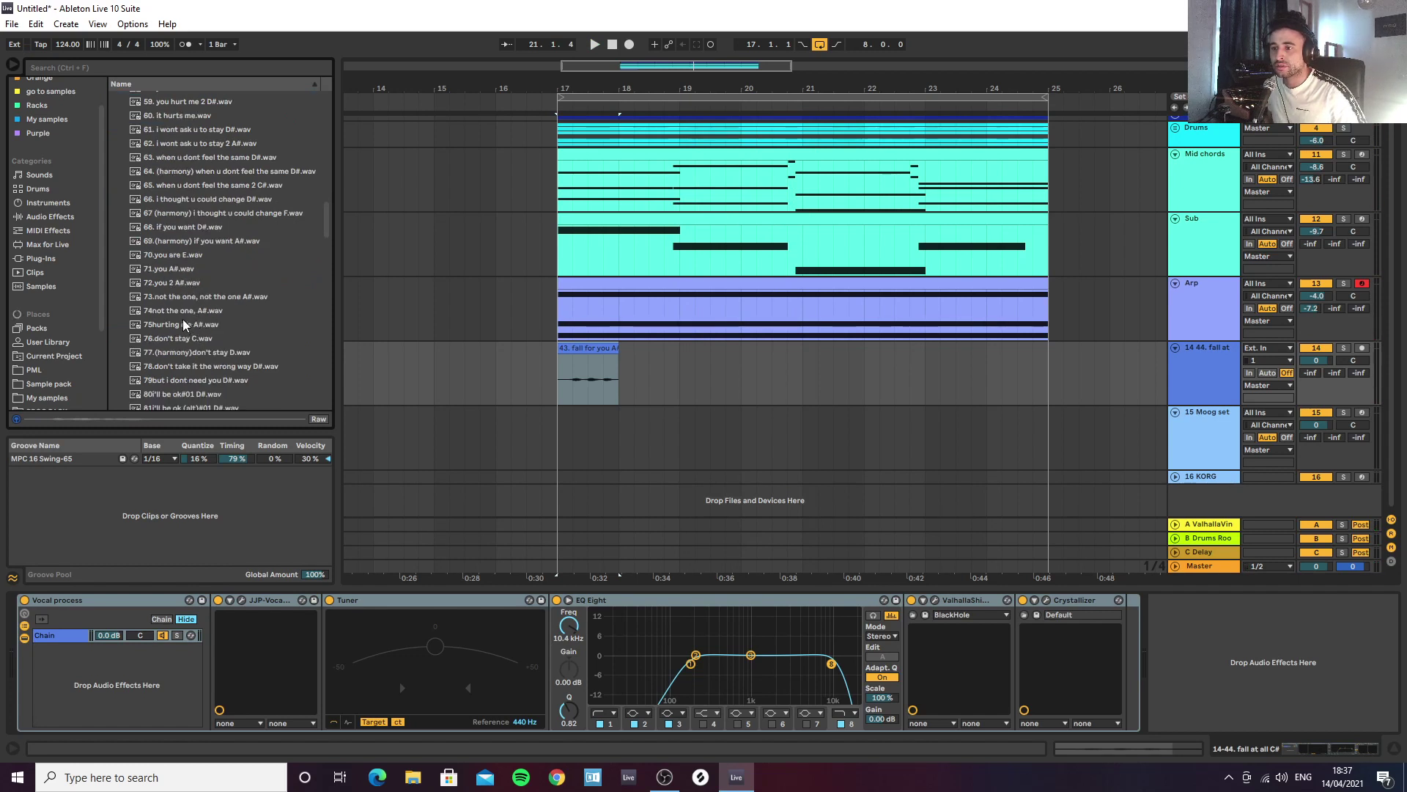
scroll(185, 323, down, 2)
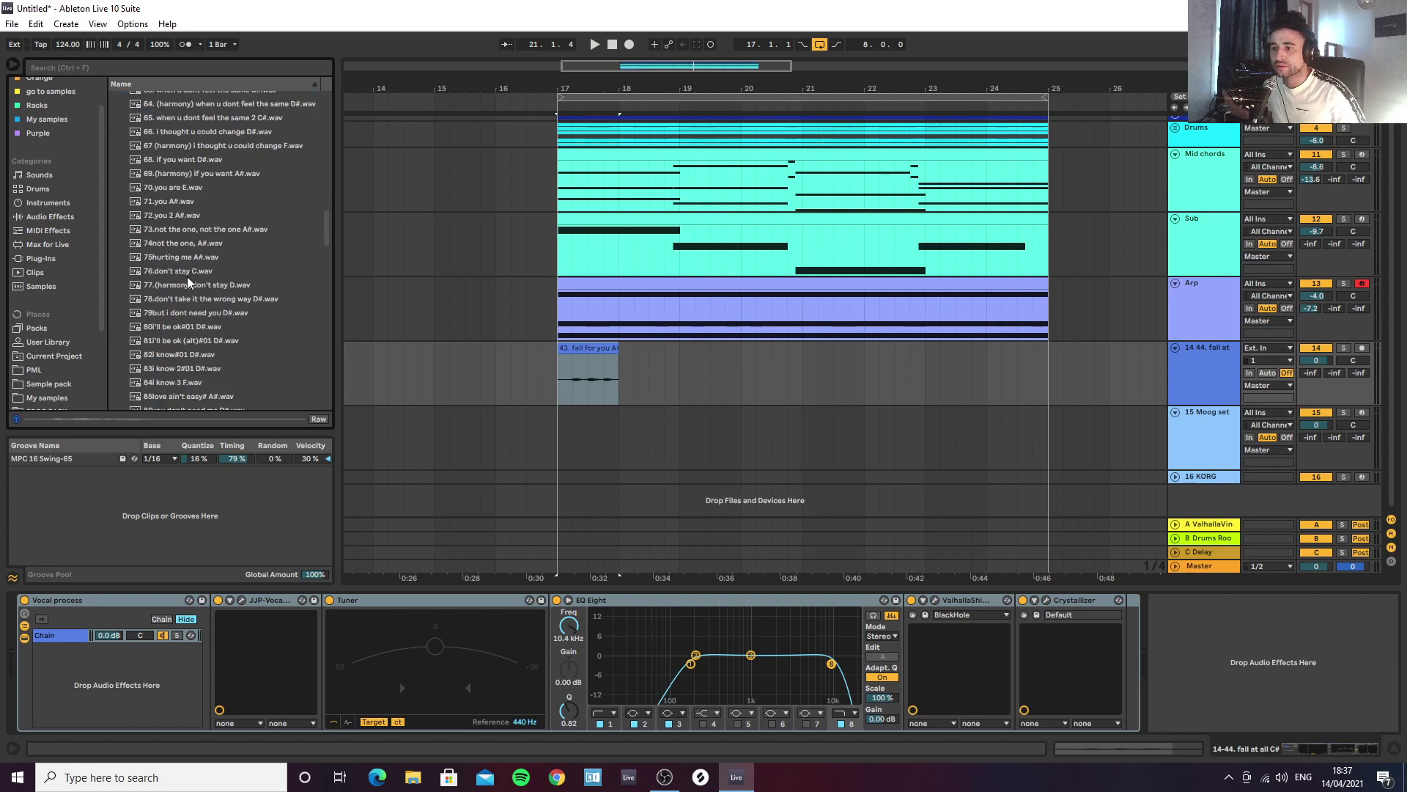
scroll(193, 327, down, 1)
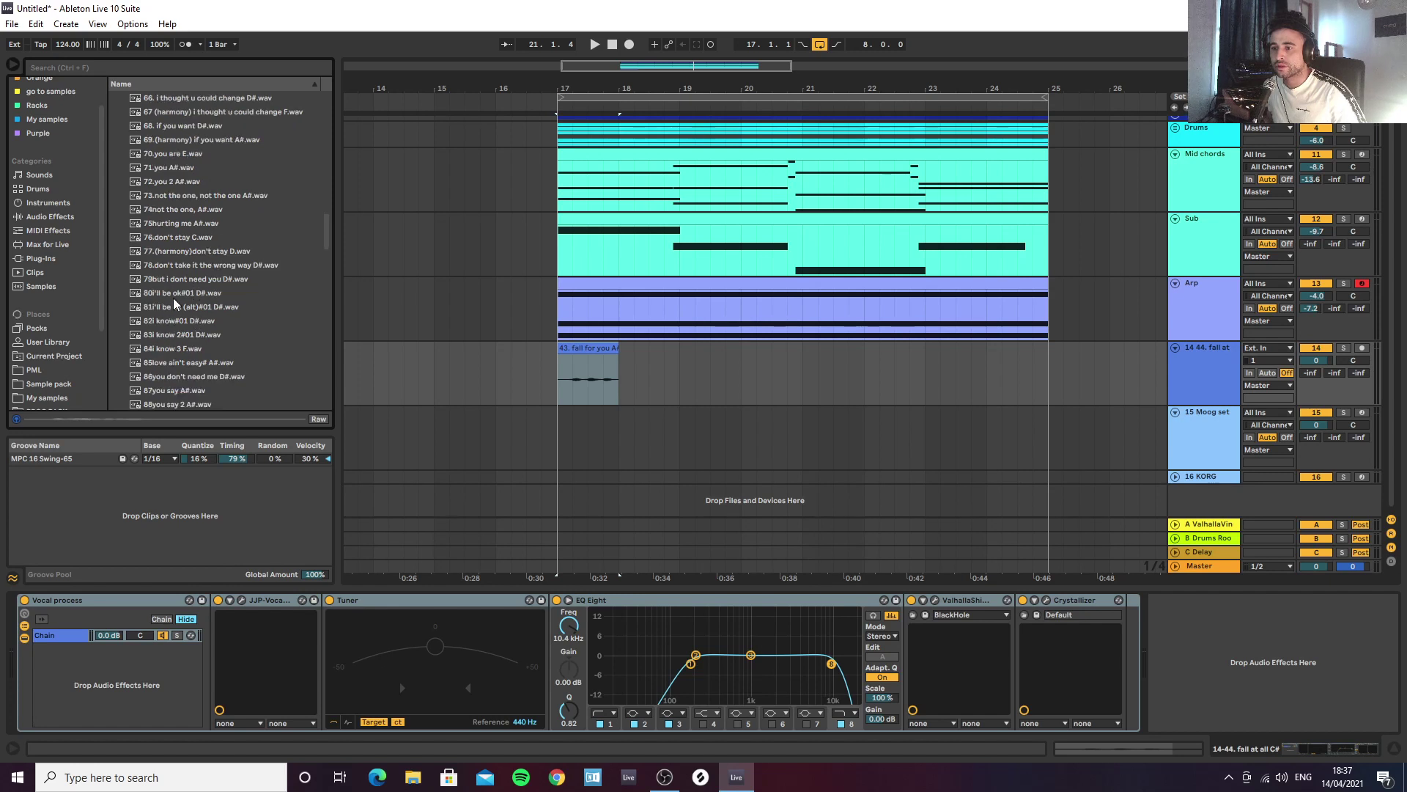
scroll(181, 322, down, 1)
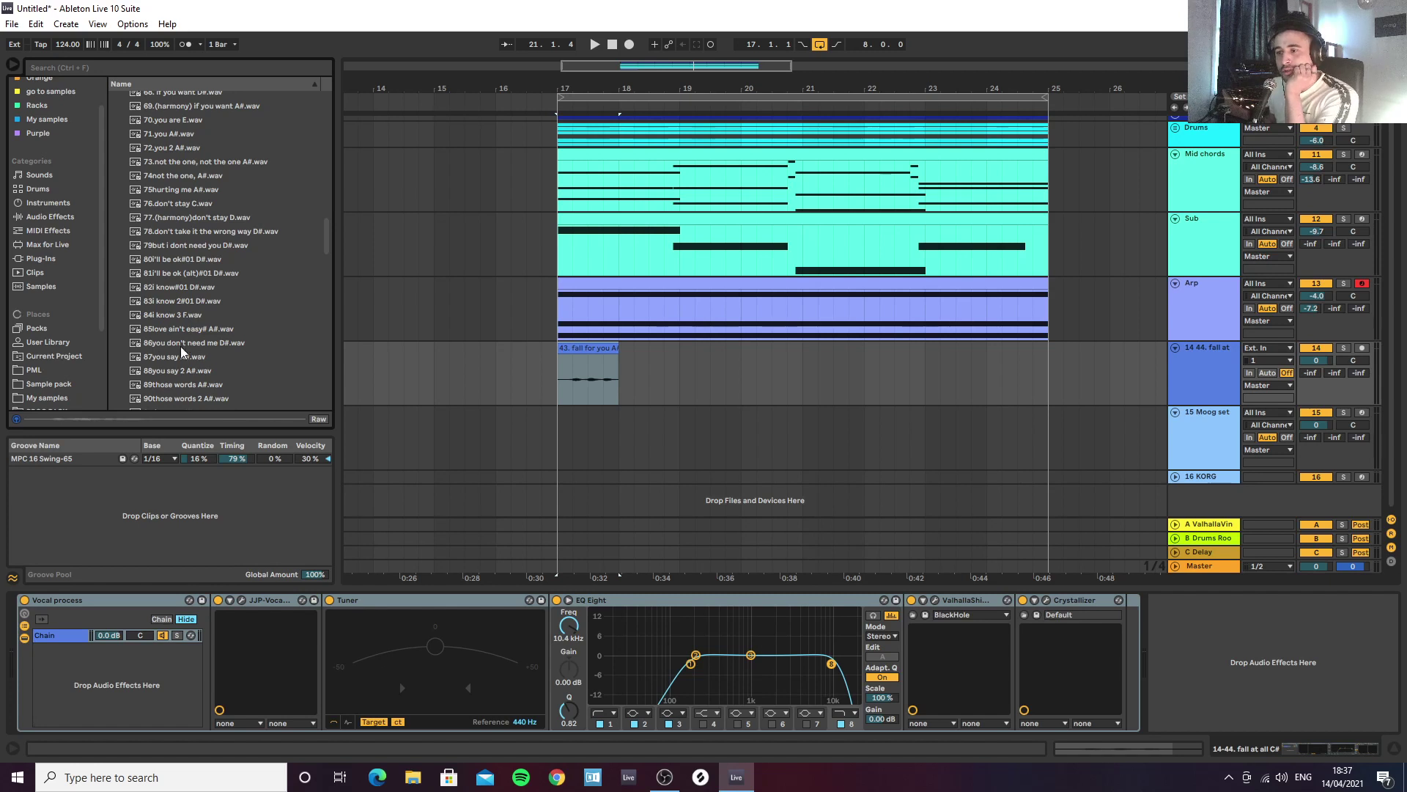
scroll(183, 344, down, 1)
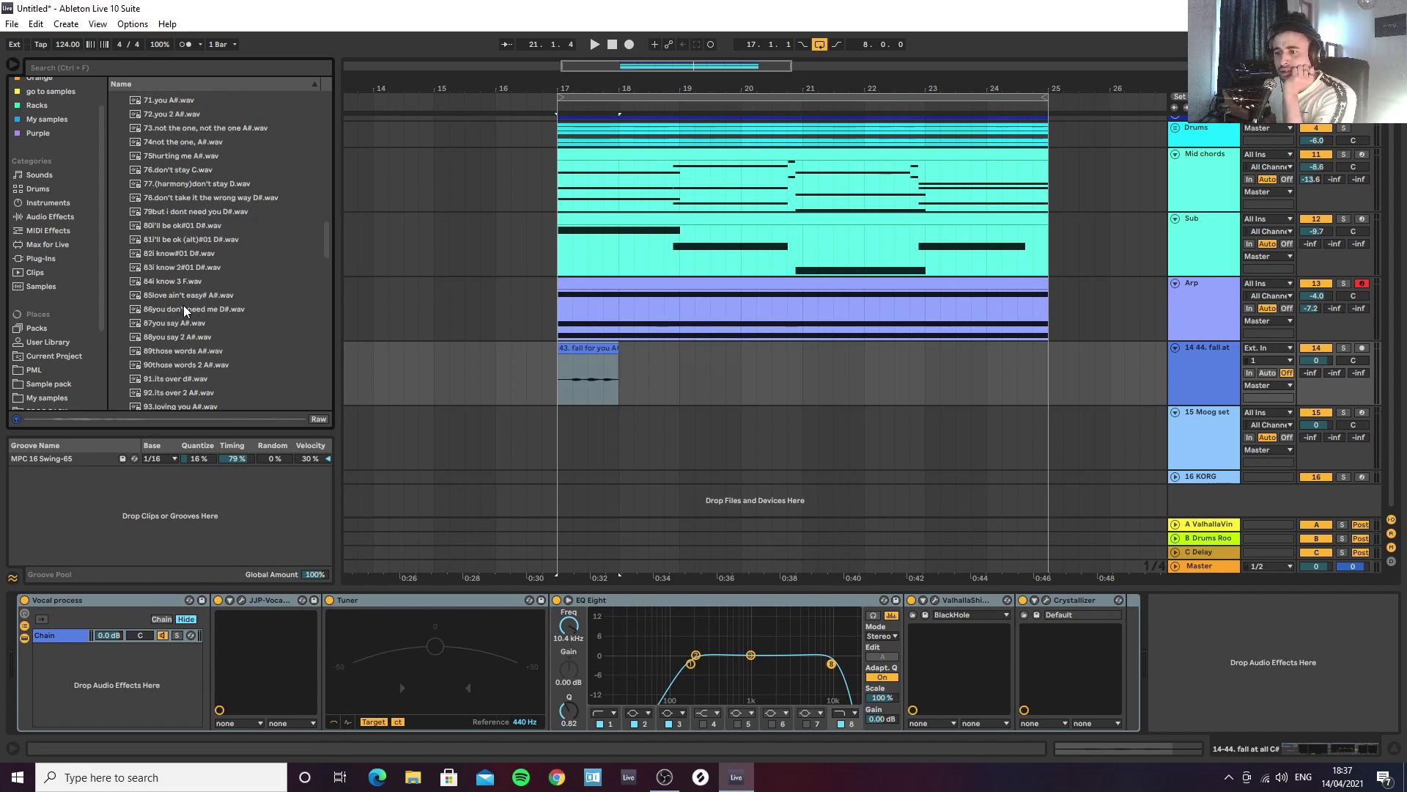
scroll(183, 305, down, 1)
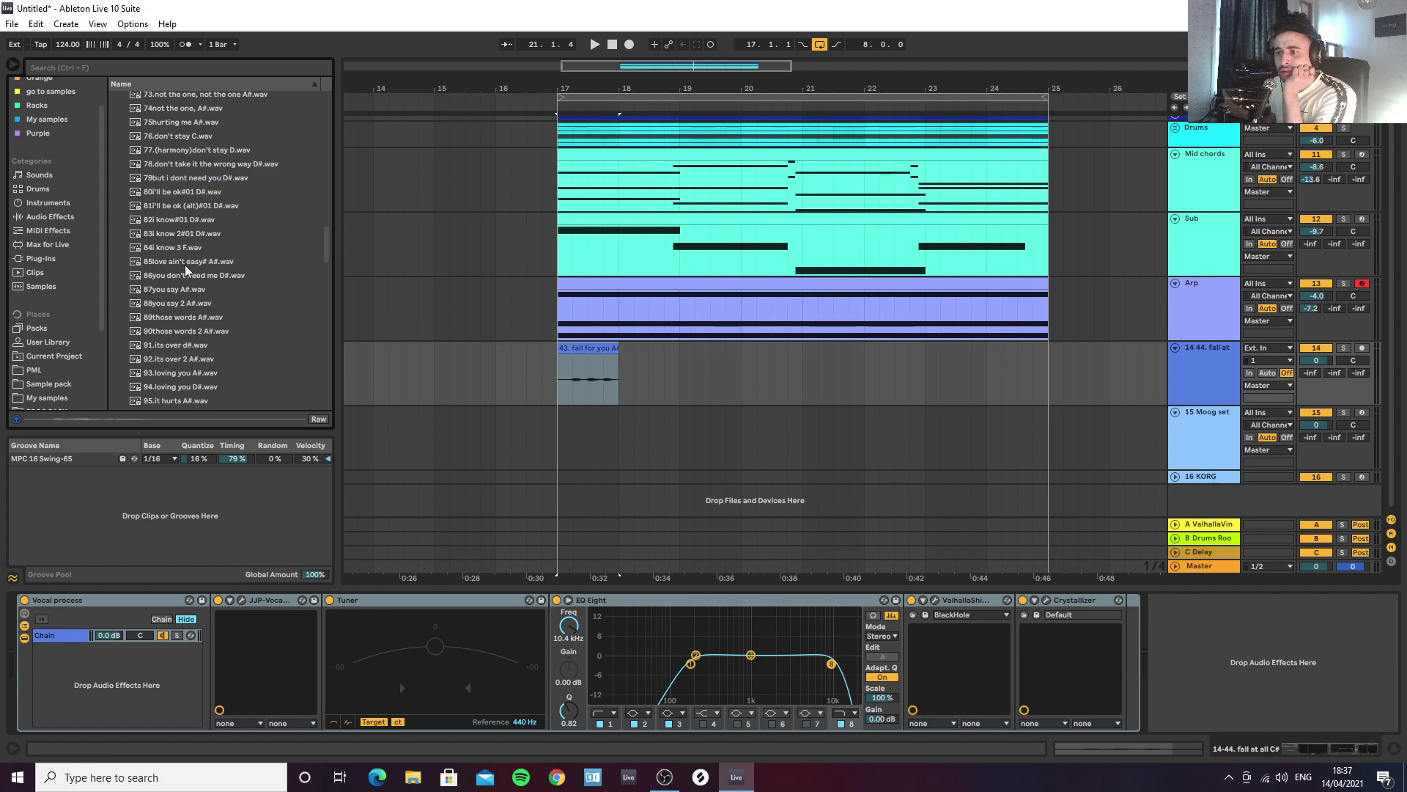
scroll(175, 349, down, 3)
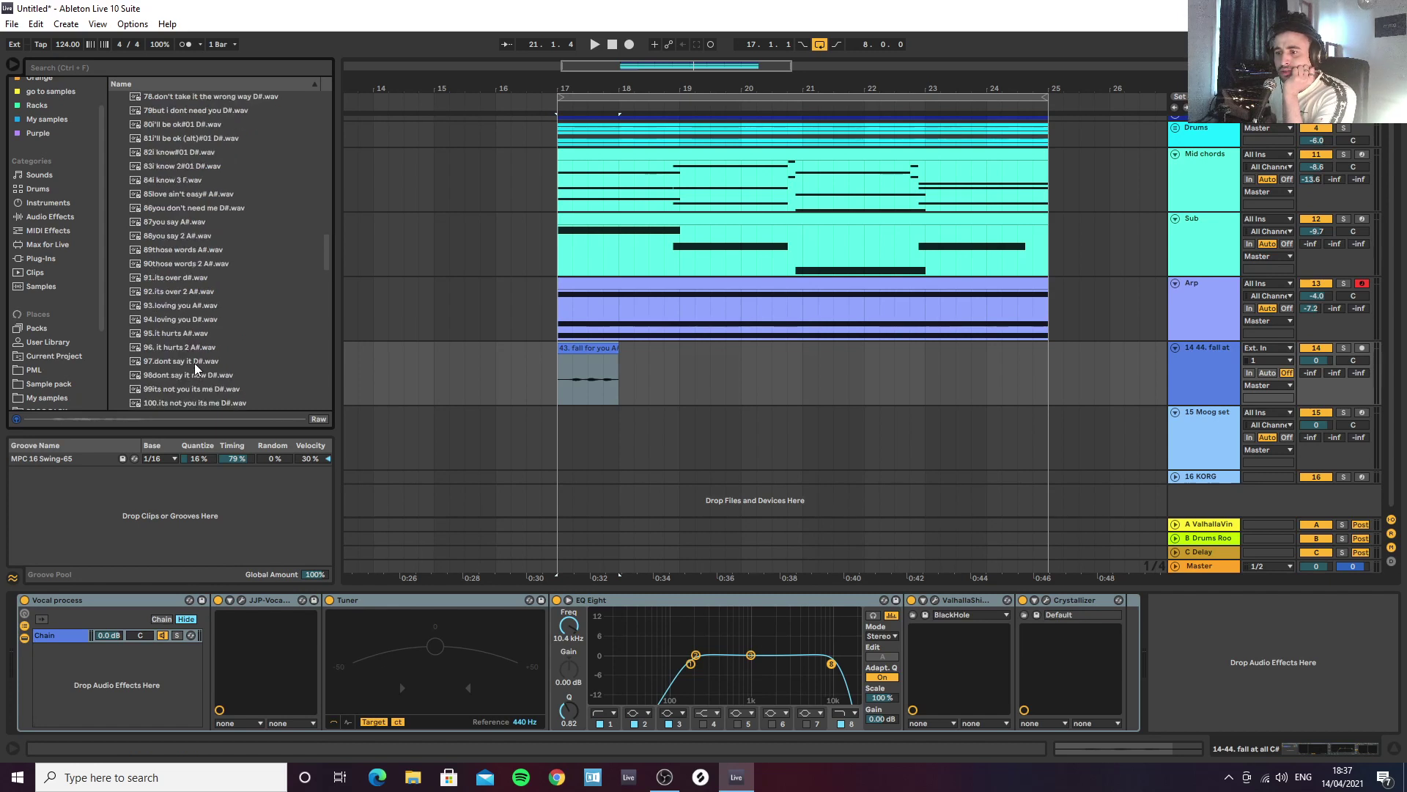
scroll(186, 339, down, 1)
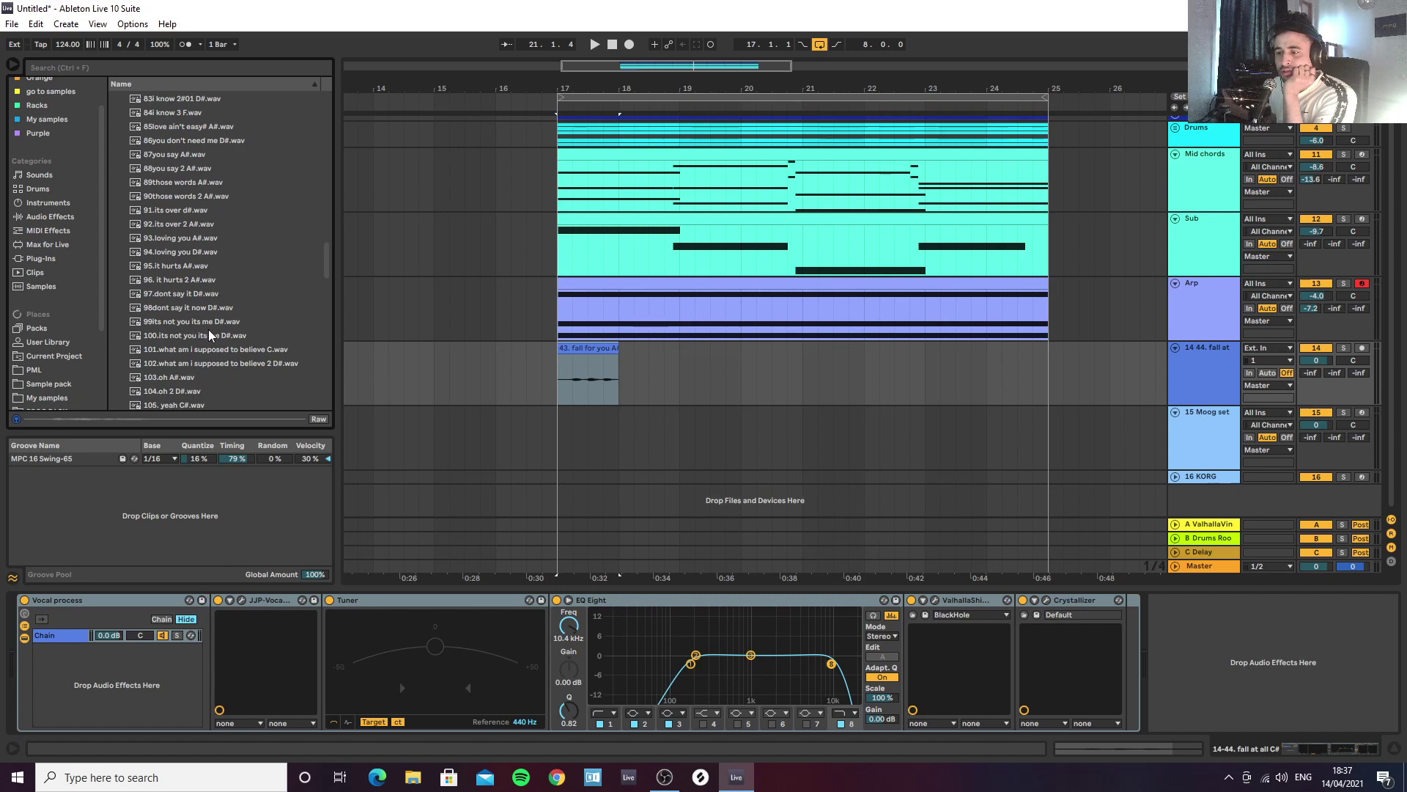
scroll(202, 327, down, 2)
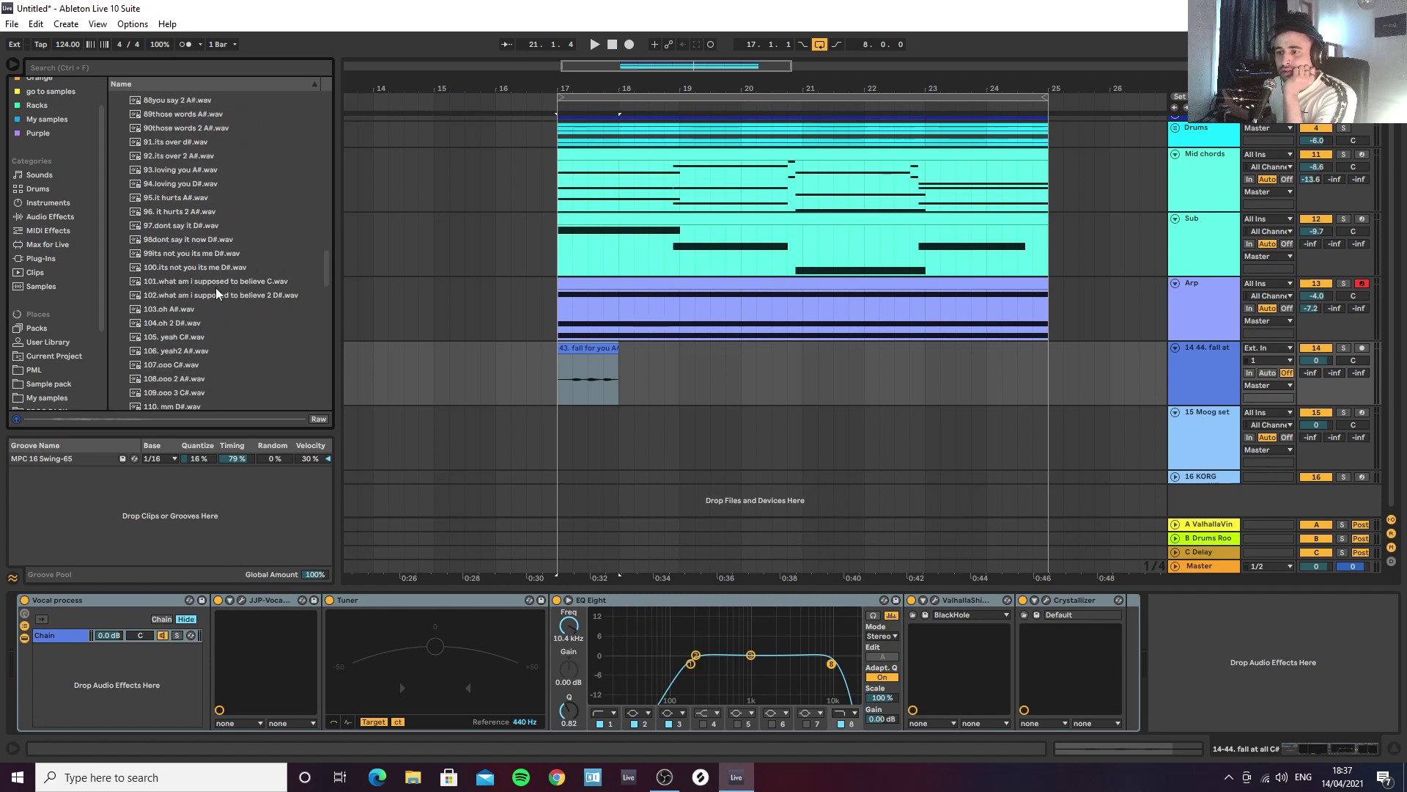
scroll(177, 312, down, 1)
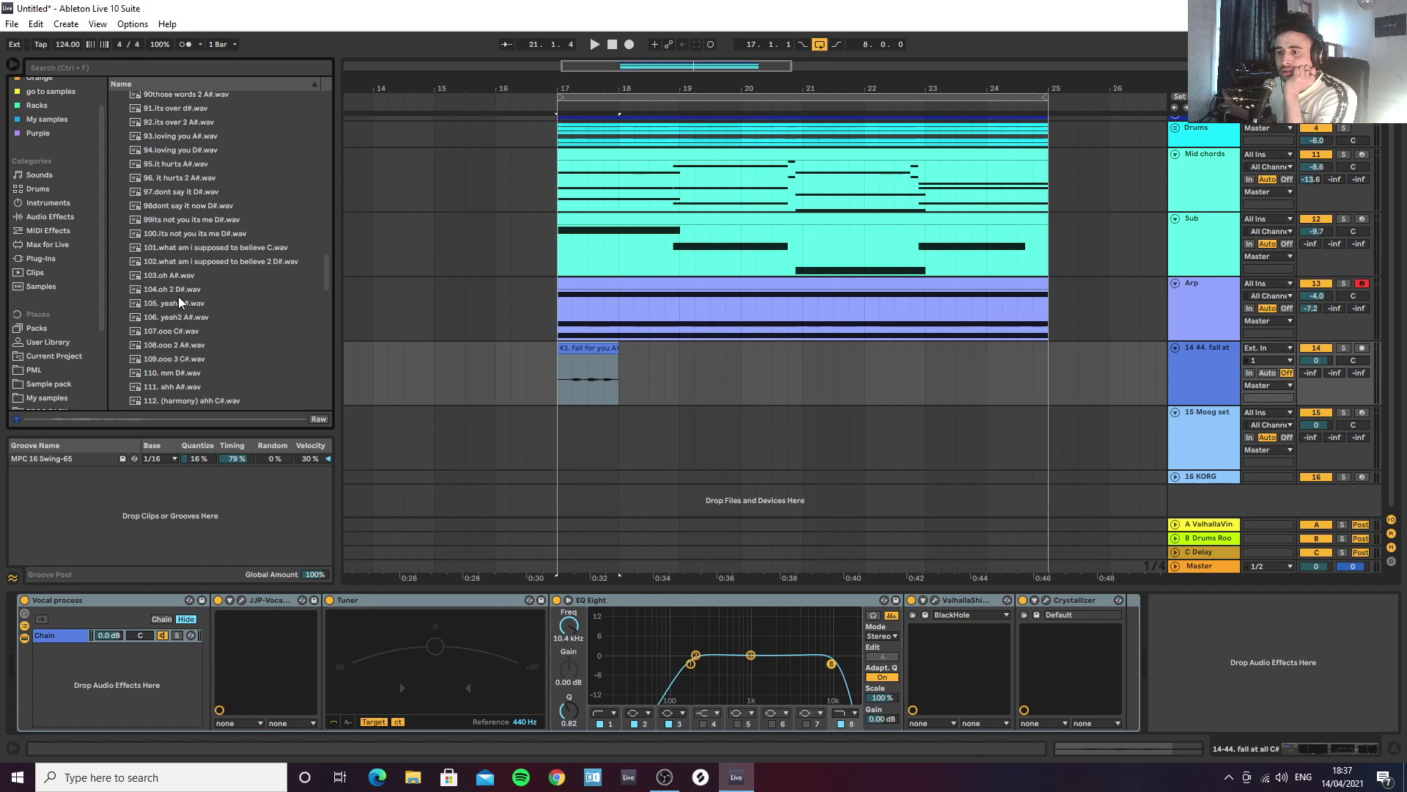
Step: Audition the short ad-lib samples from "103.oh A#" to "110. mm D#", including the yeah and ooo takes
click(176, 278)
click(178, 290)
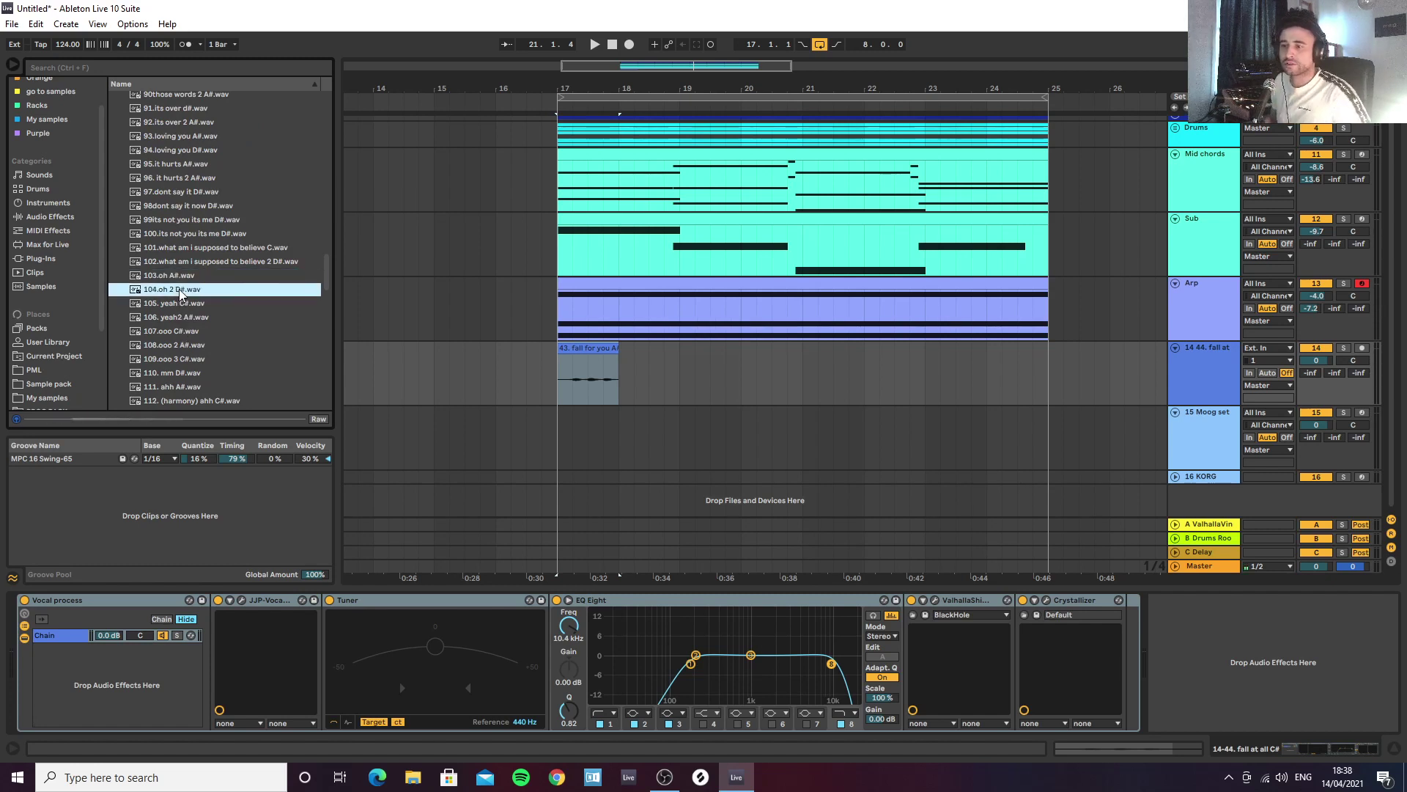
click(176, 304)
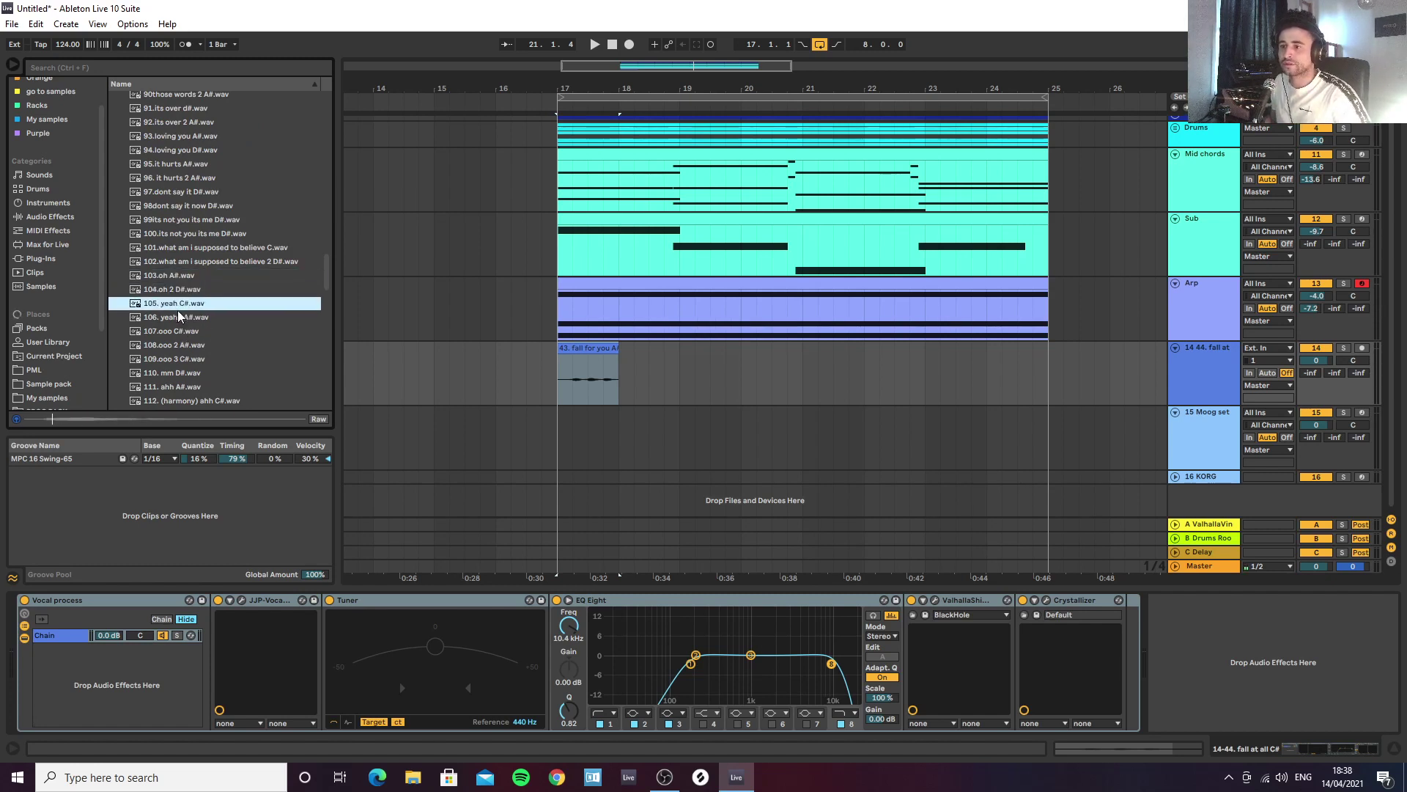
click(185, 319)
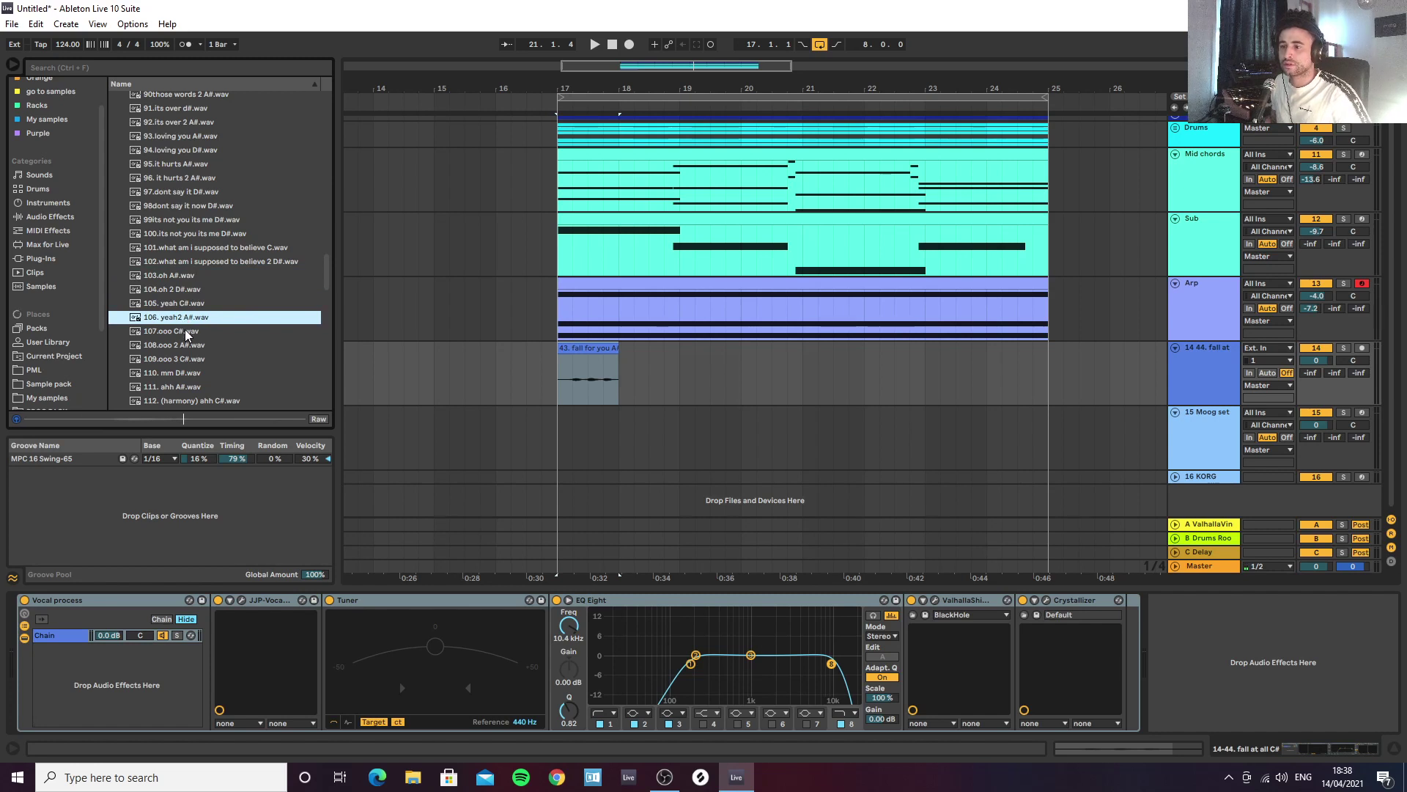
click(182, 334)
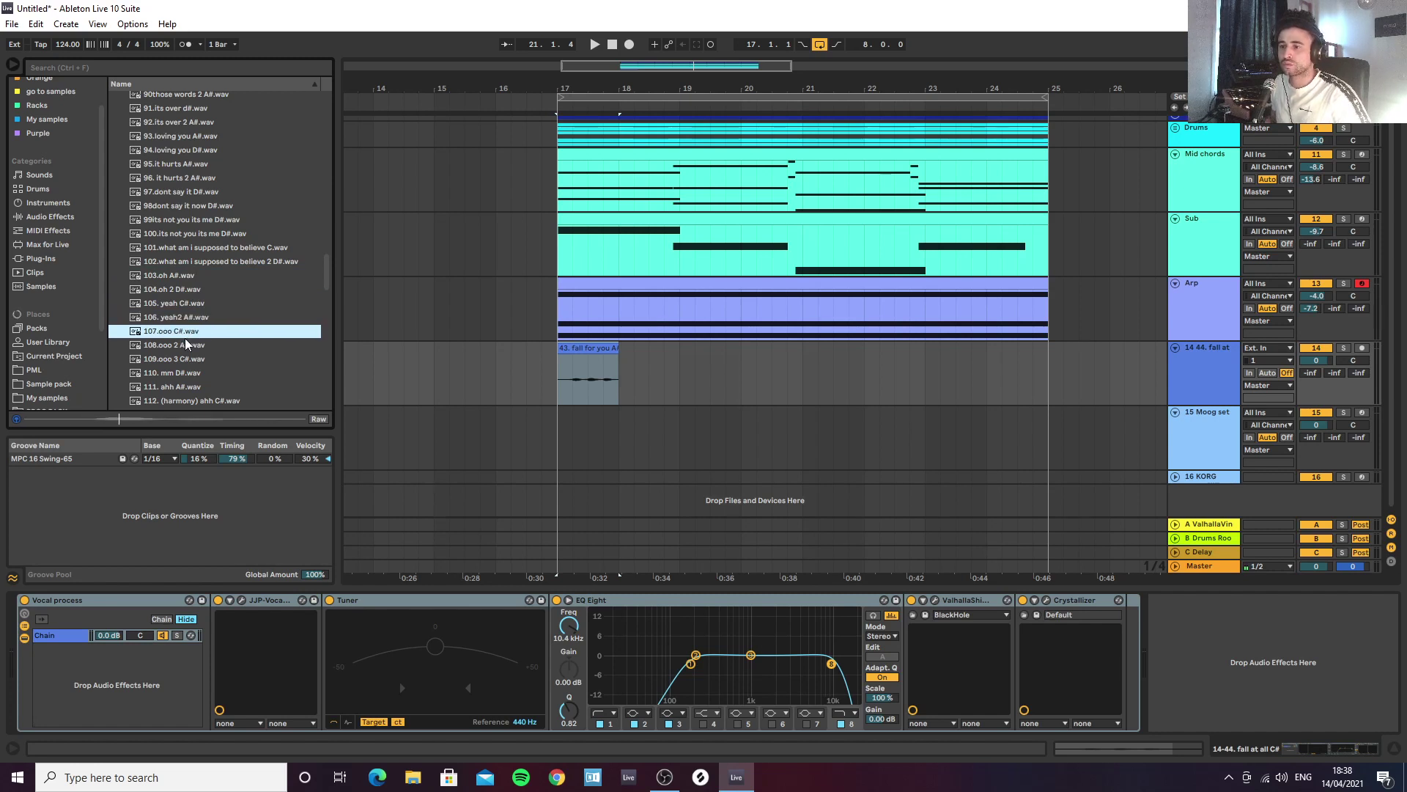
click(183, 347)
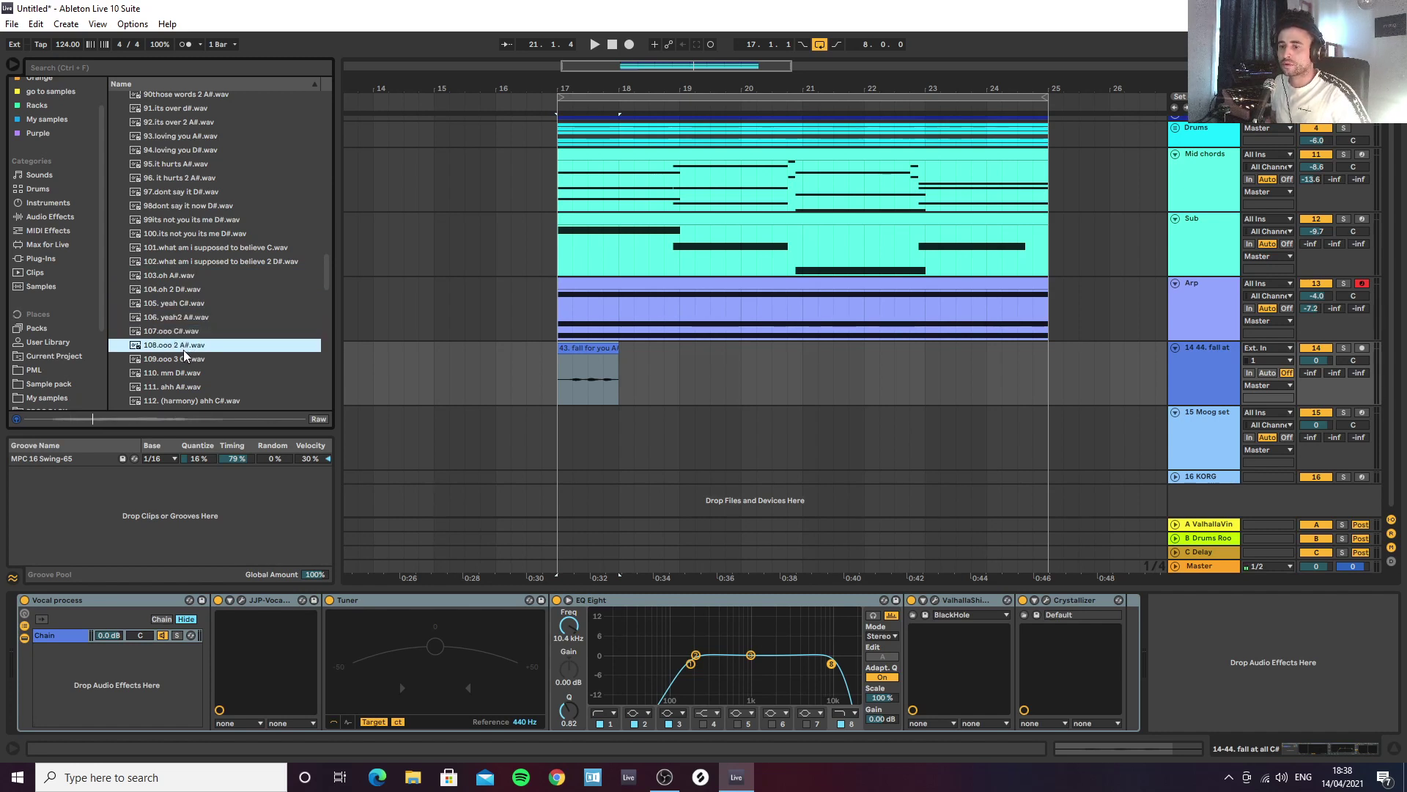
click(183, 361)
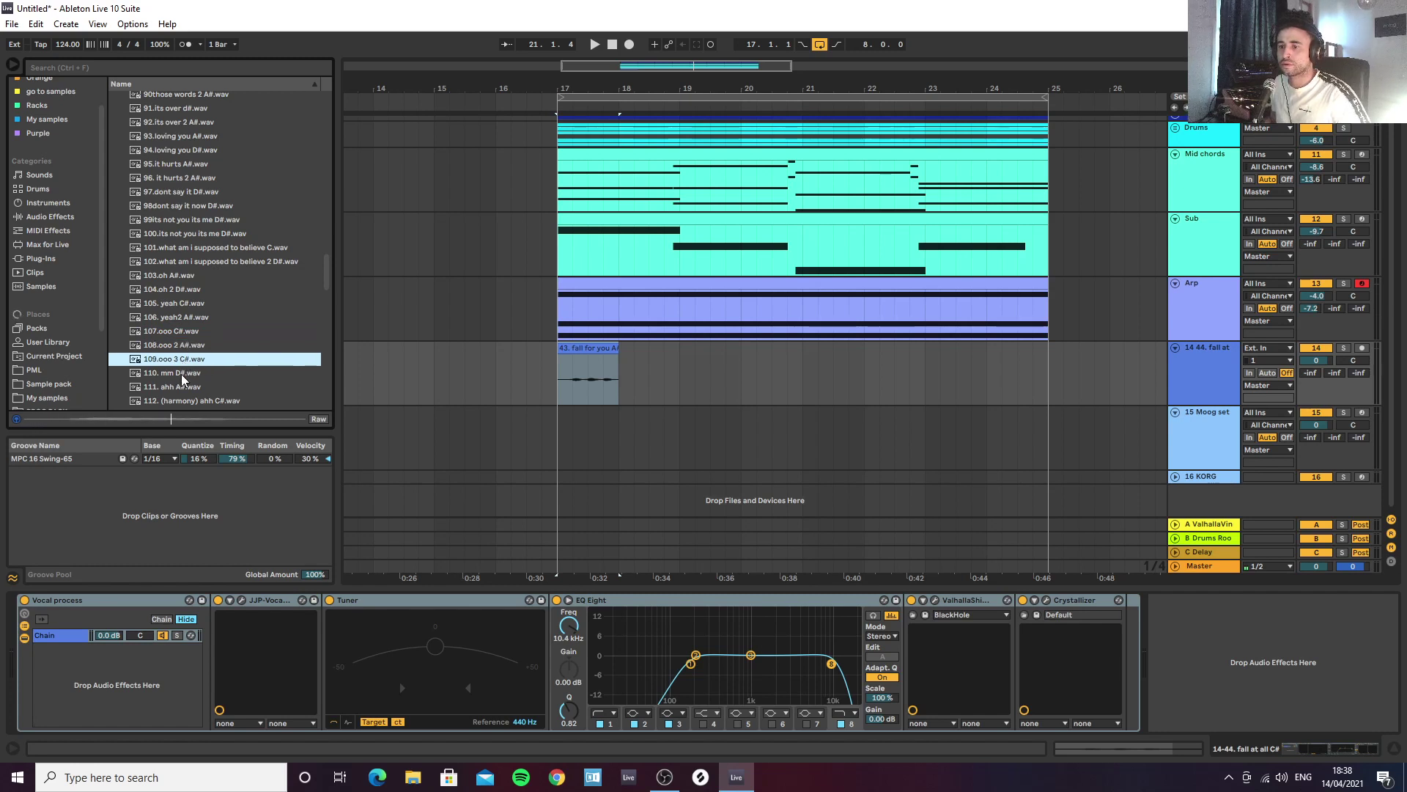
click(182, 374)
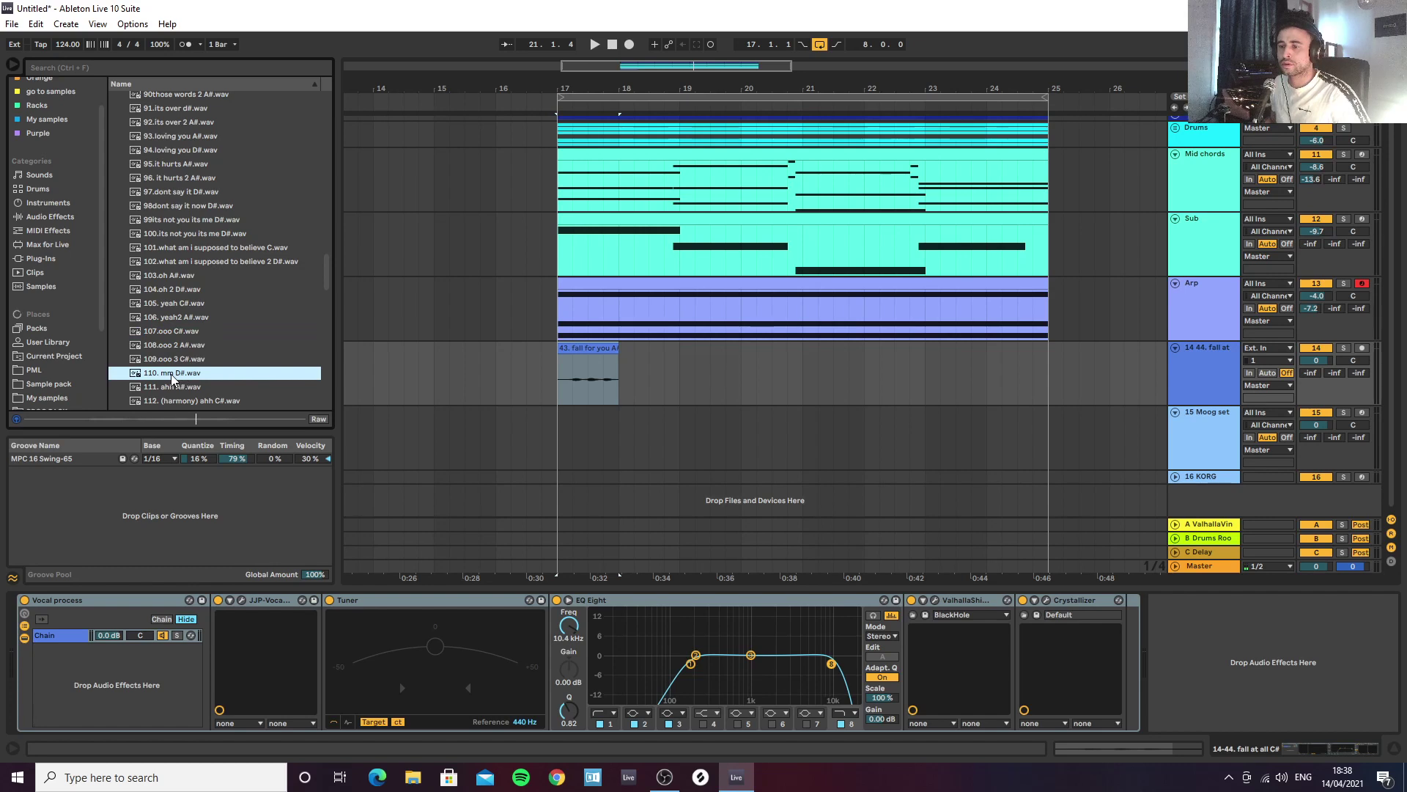
Step: Place "110. mm D#.wav" on the vocal track at bar 19, choose the Complex Pro warp mode and switch its warping off
drag(169, 378, 677, 379)
double_click(716, 347)
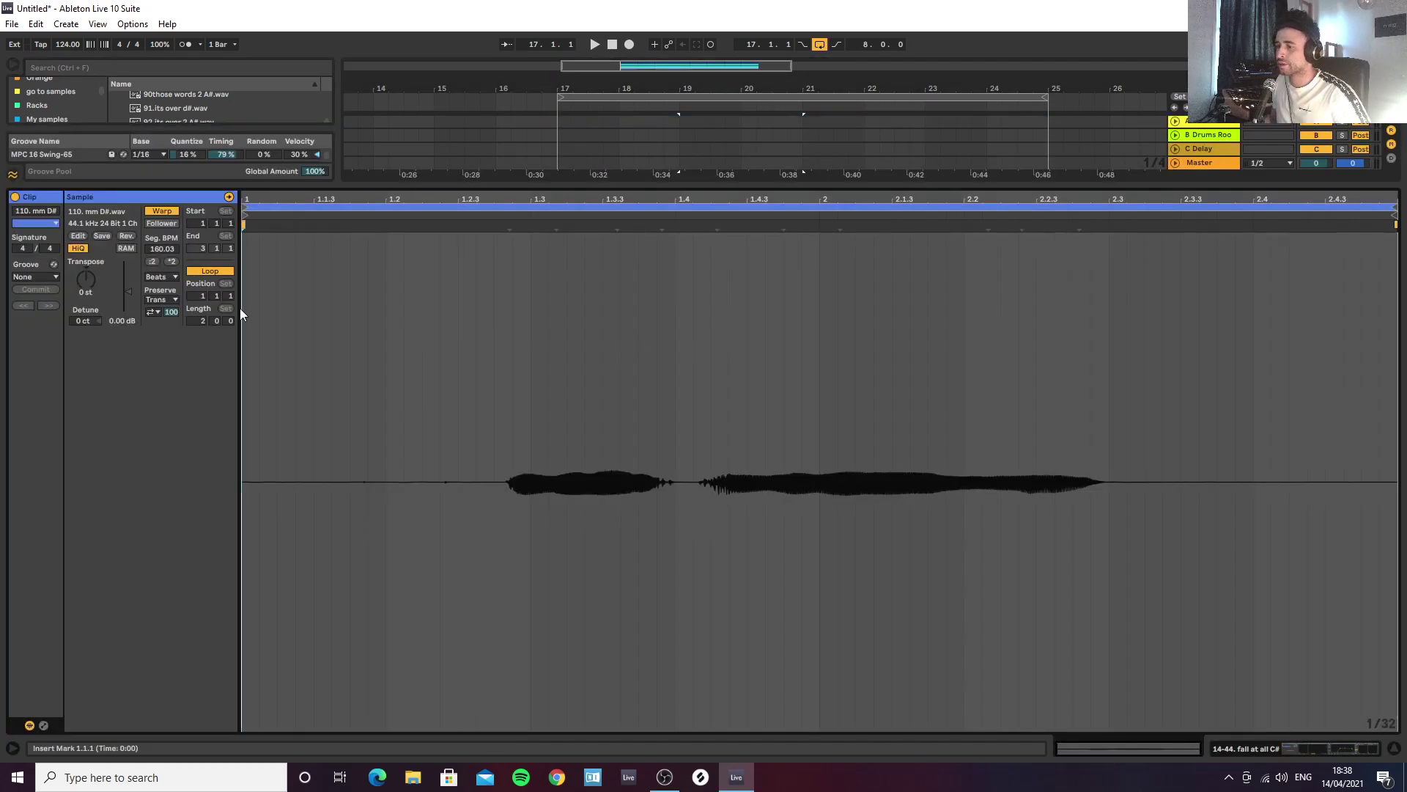
click(161, 277)
click(176, 338)
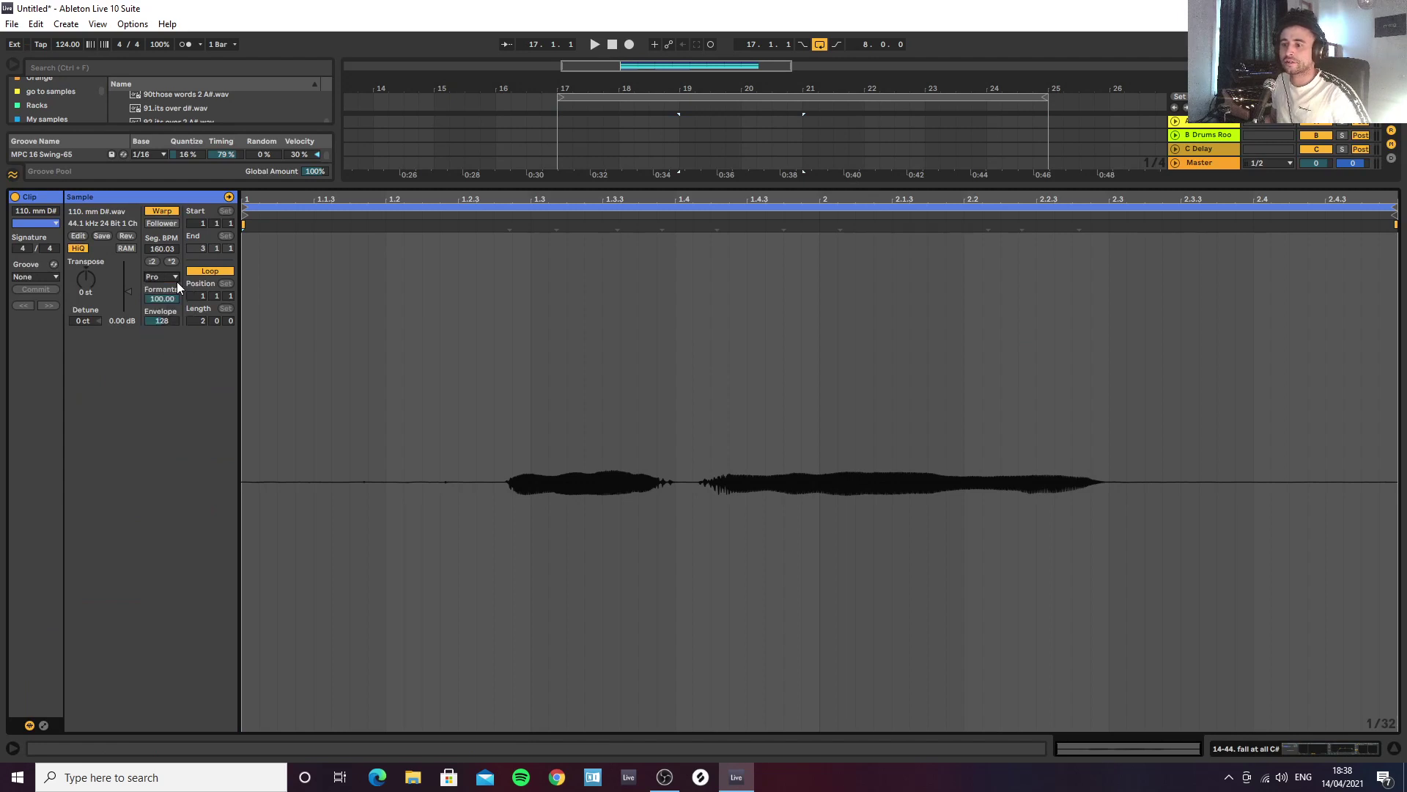
click(170, 213)
click(1391, 748)
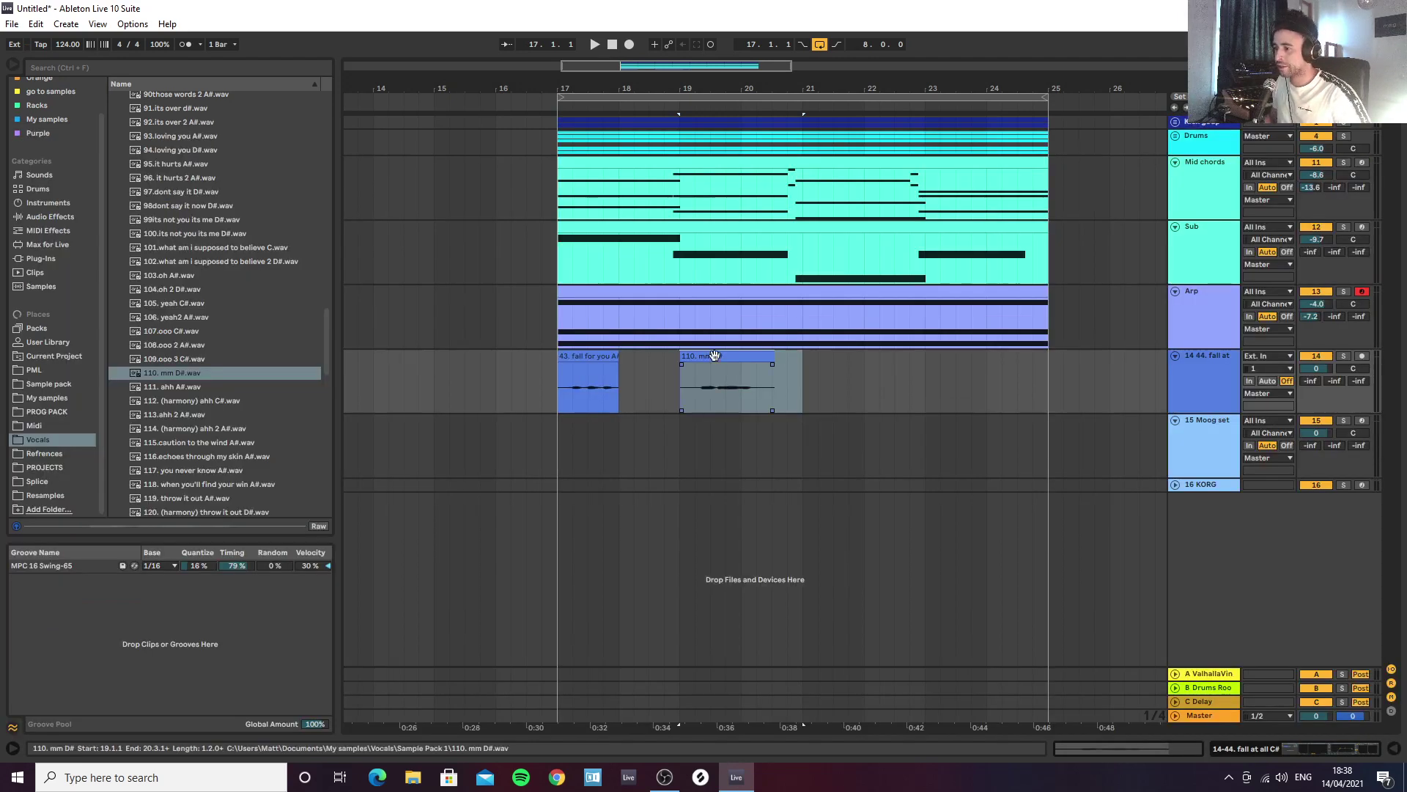
Step: Move the "110. mm D#" clip to 23.2.1 on the vocal track and play the loop from there
drag(711, 359, 971, 371)
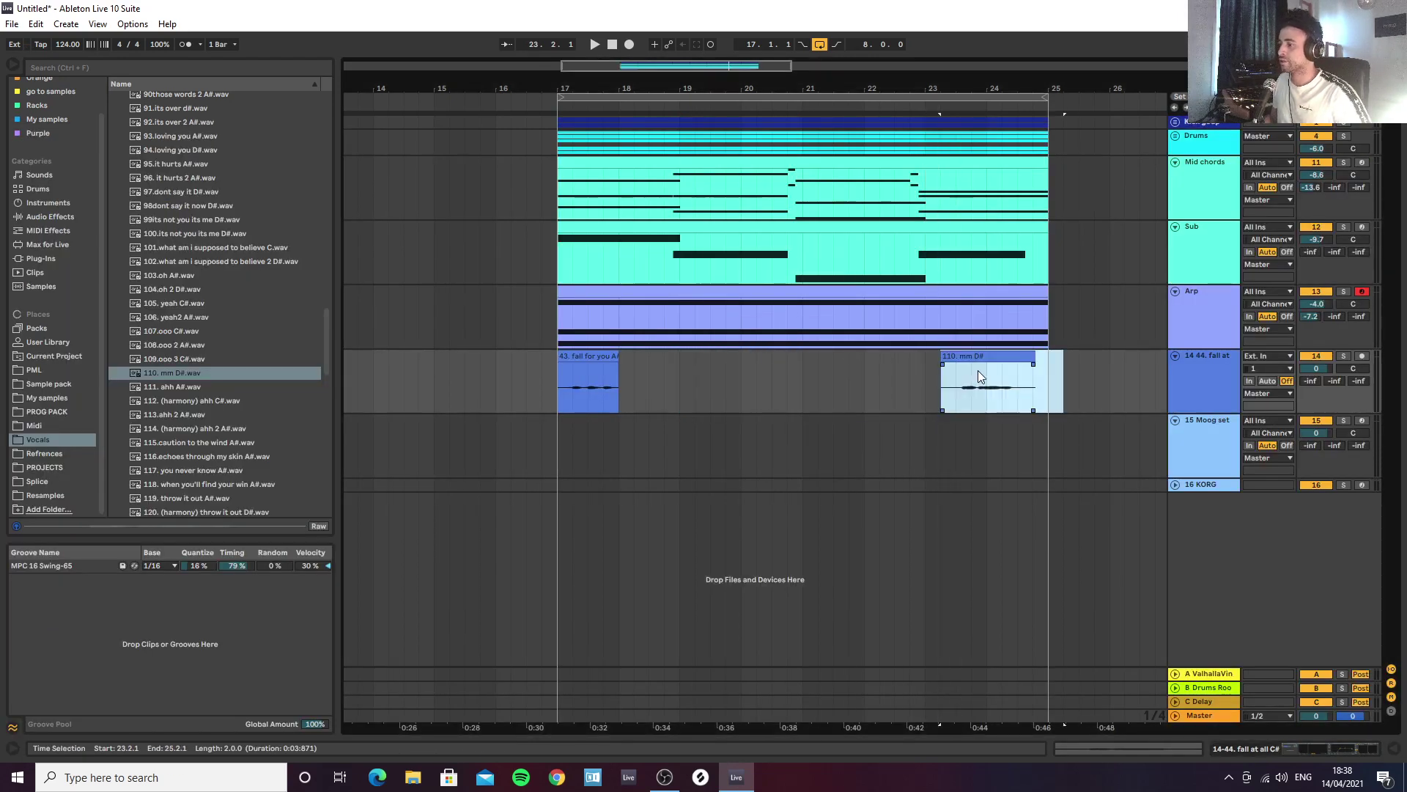
key(space)
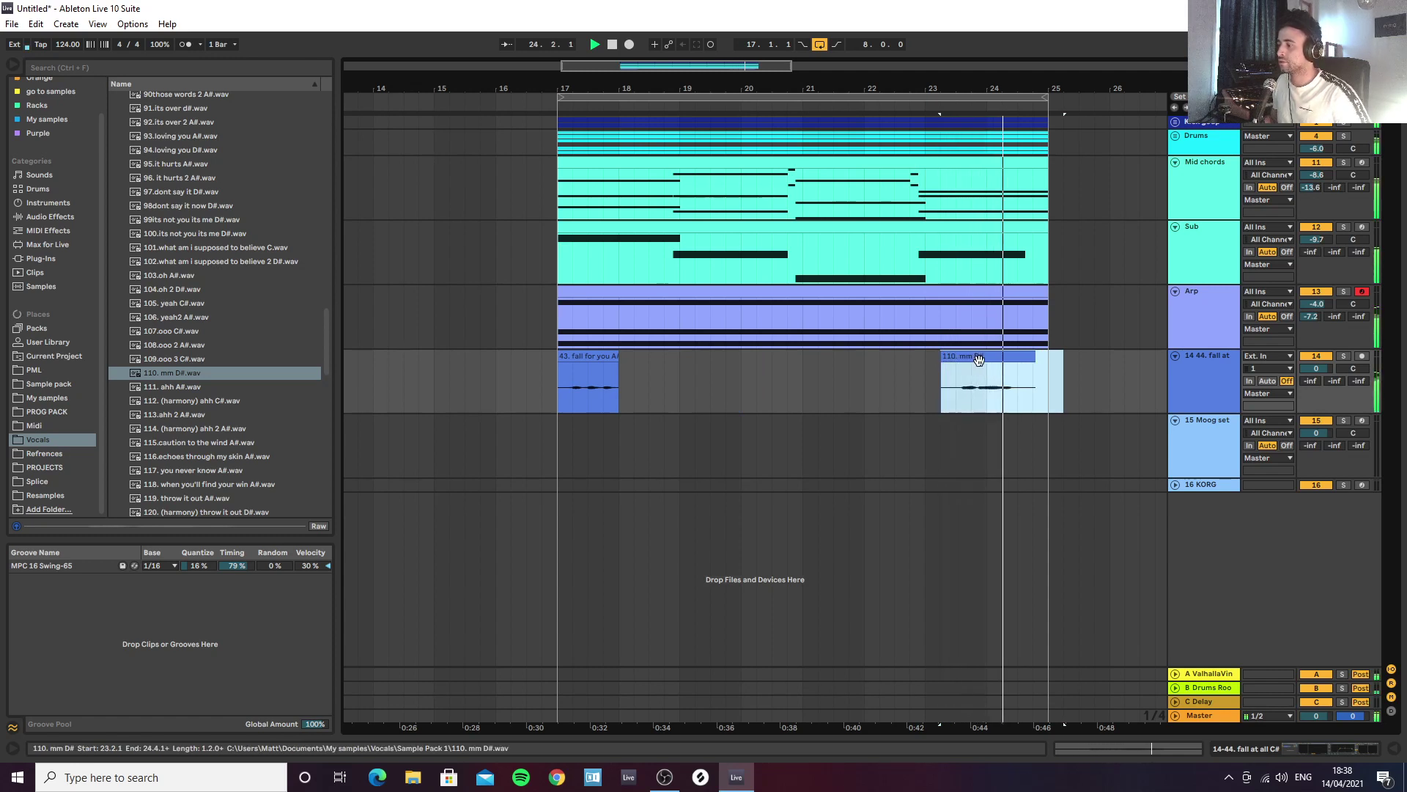
Step: Move the "110. mm D#" clip to 23.1.1 on the vocal track
drag(975, 368, 961, 370)
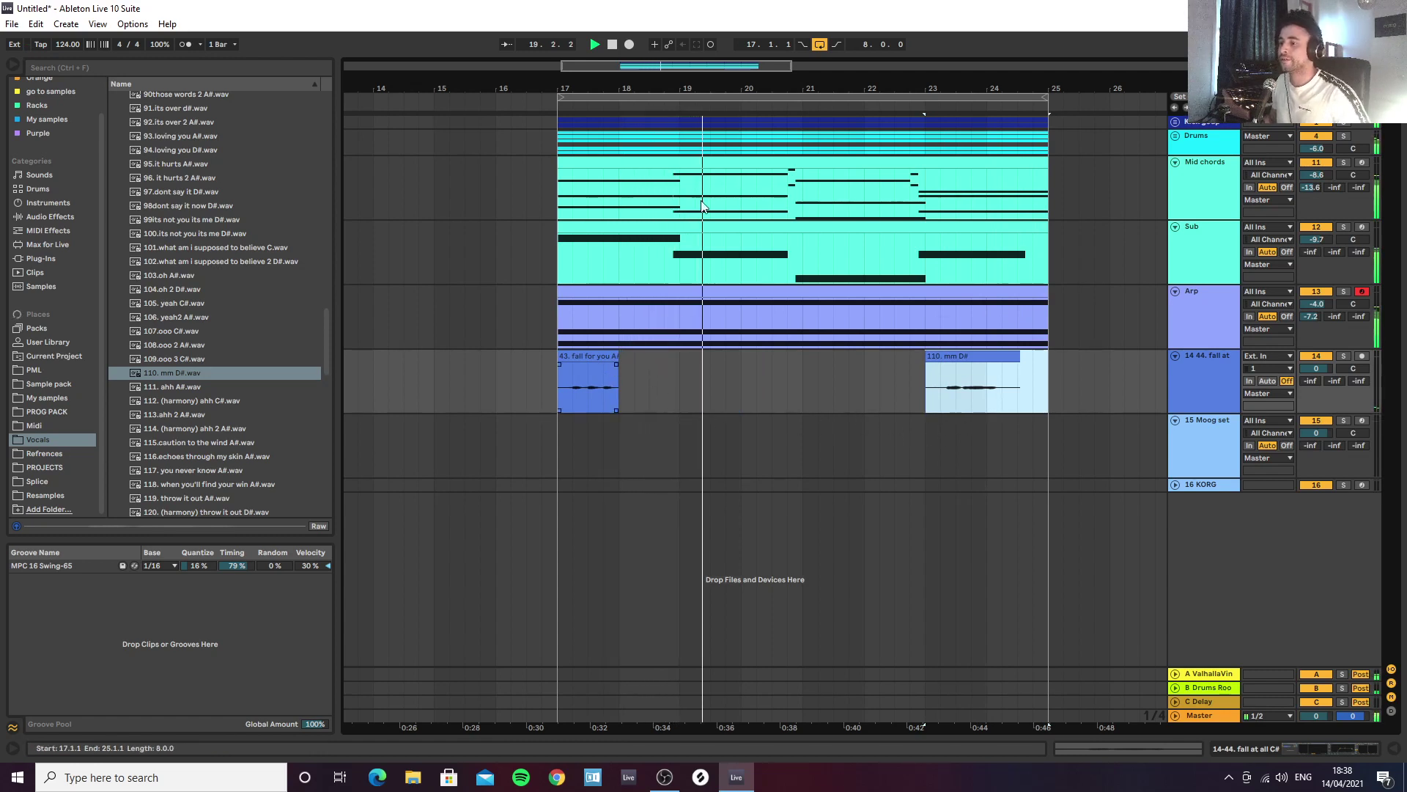
Step: Duplicate the vocal track and delete the "110. mm D#" clip from the copy
click(1202, 390)
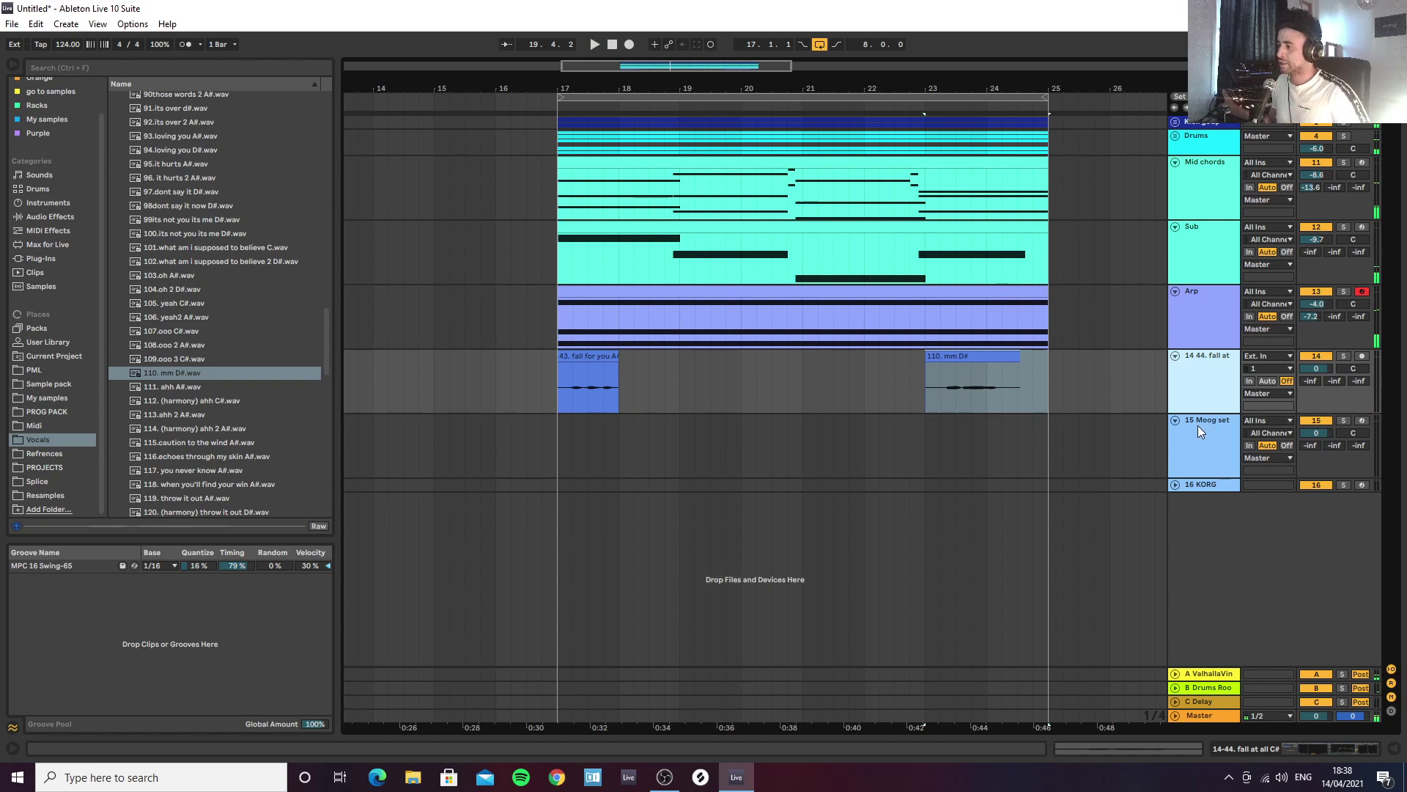
key(ctrl+d)
click(969, 418)
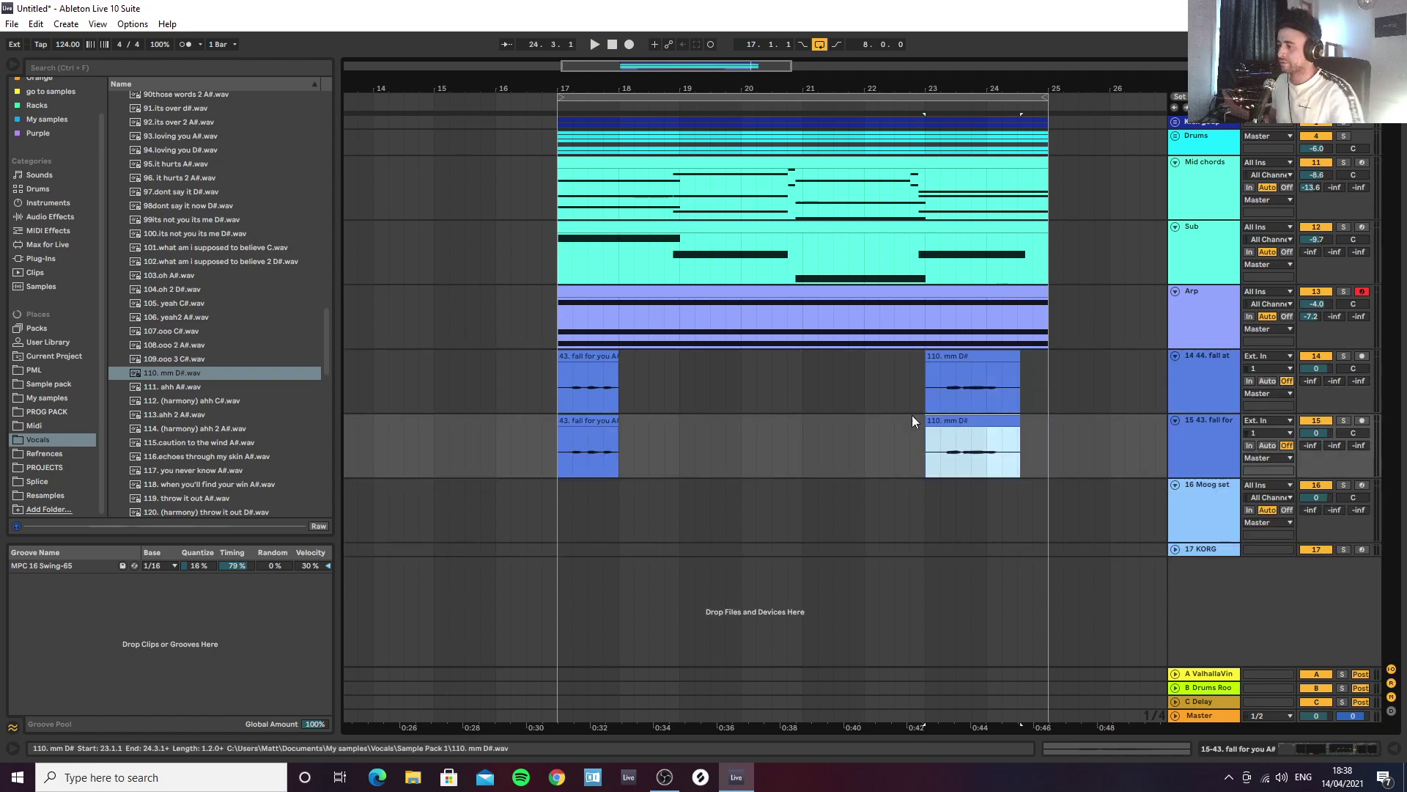
key(Delete)
Step: Cut the duplicated "43. fall for you A#" clip to one short slice and repeat it on beats 2, 3 and 4 of bar 17
click(593, 422)
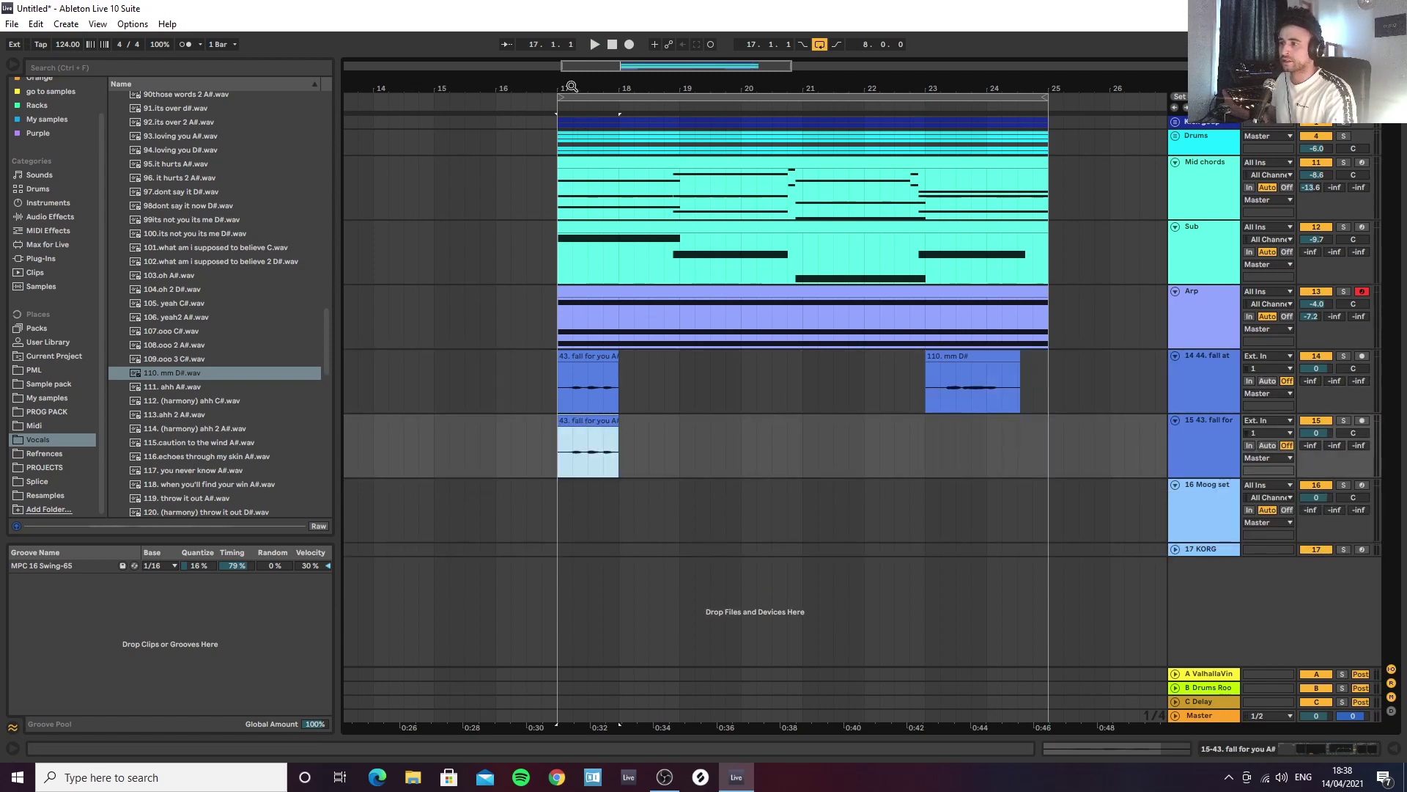
drag(571, 87, 613, 213)
drag(616, 86, 613, 30)
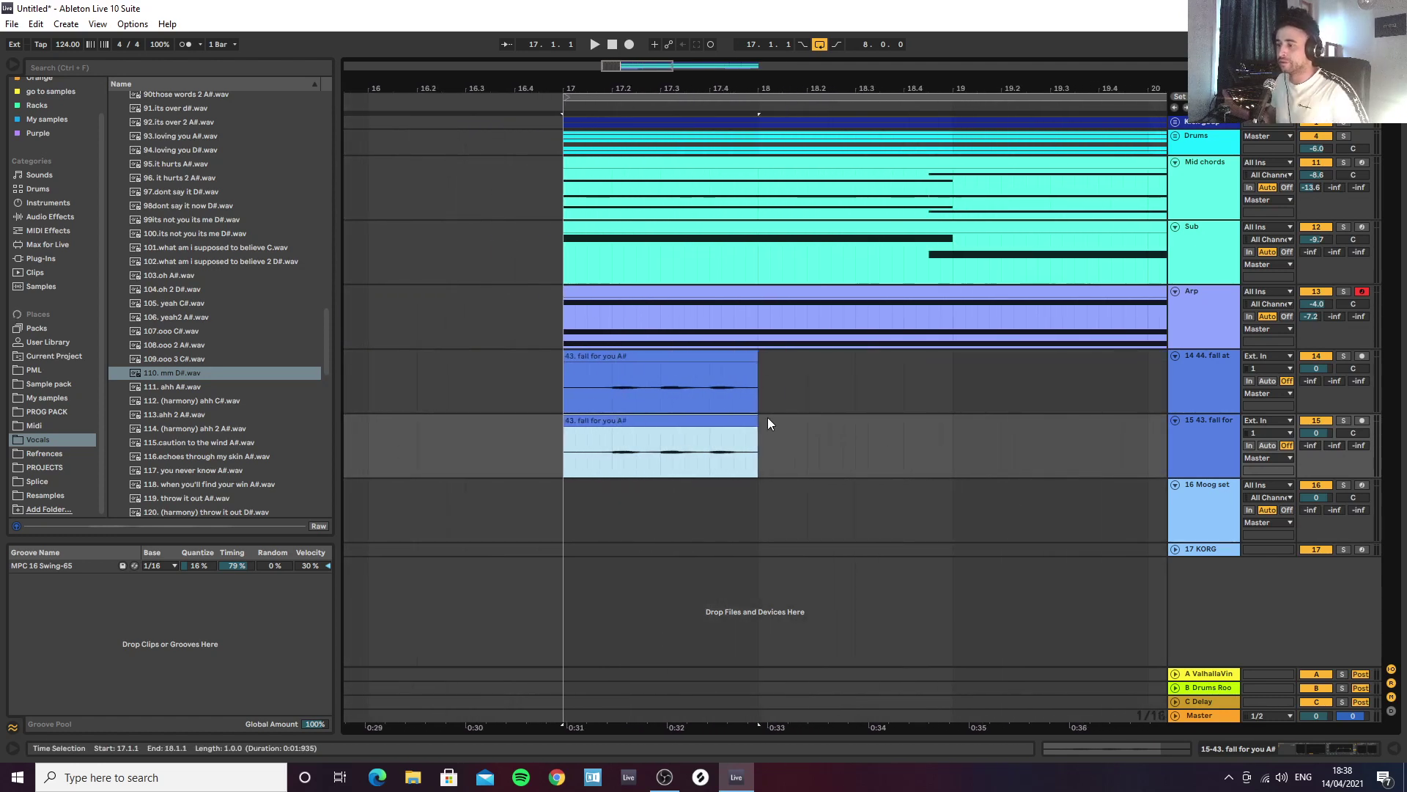
drag(755, 420, 646, 416)
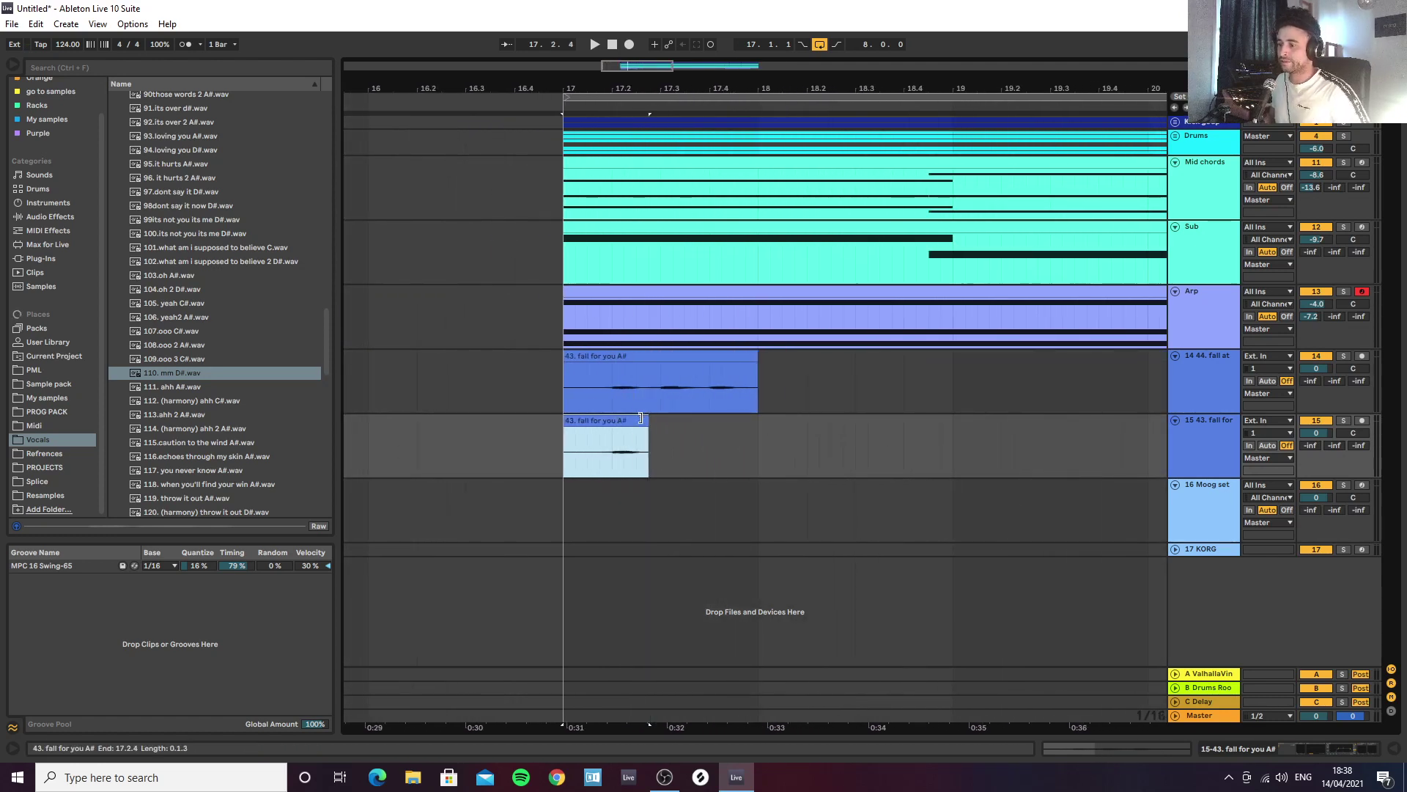
drag(561, 433, 732, 429)
click(567, 438)
click(565, 438)
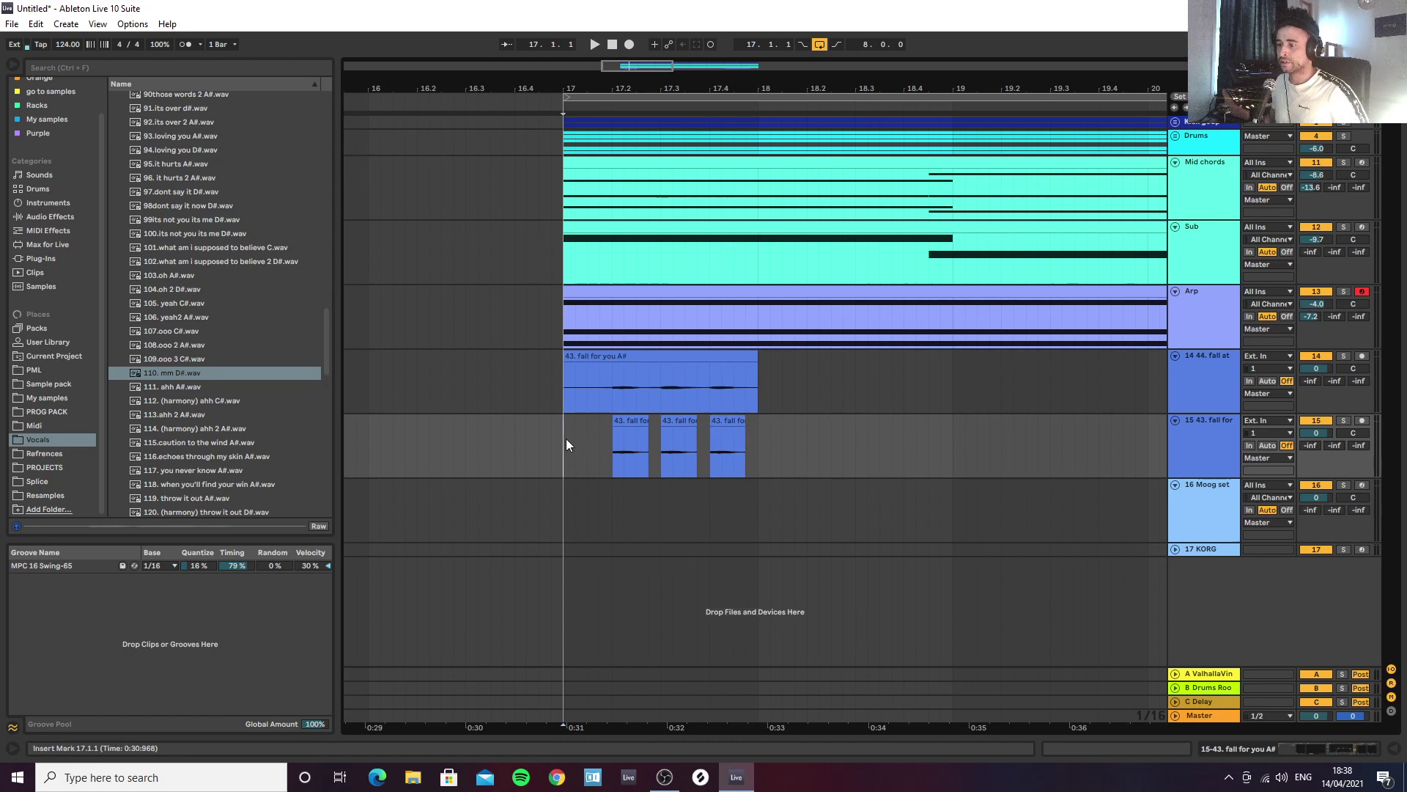
click(627, 420)
drag(627, 420, 579, 425)
key(space)
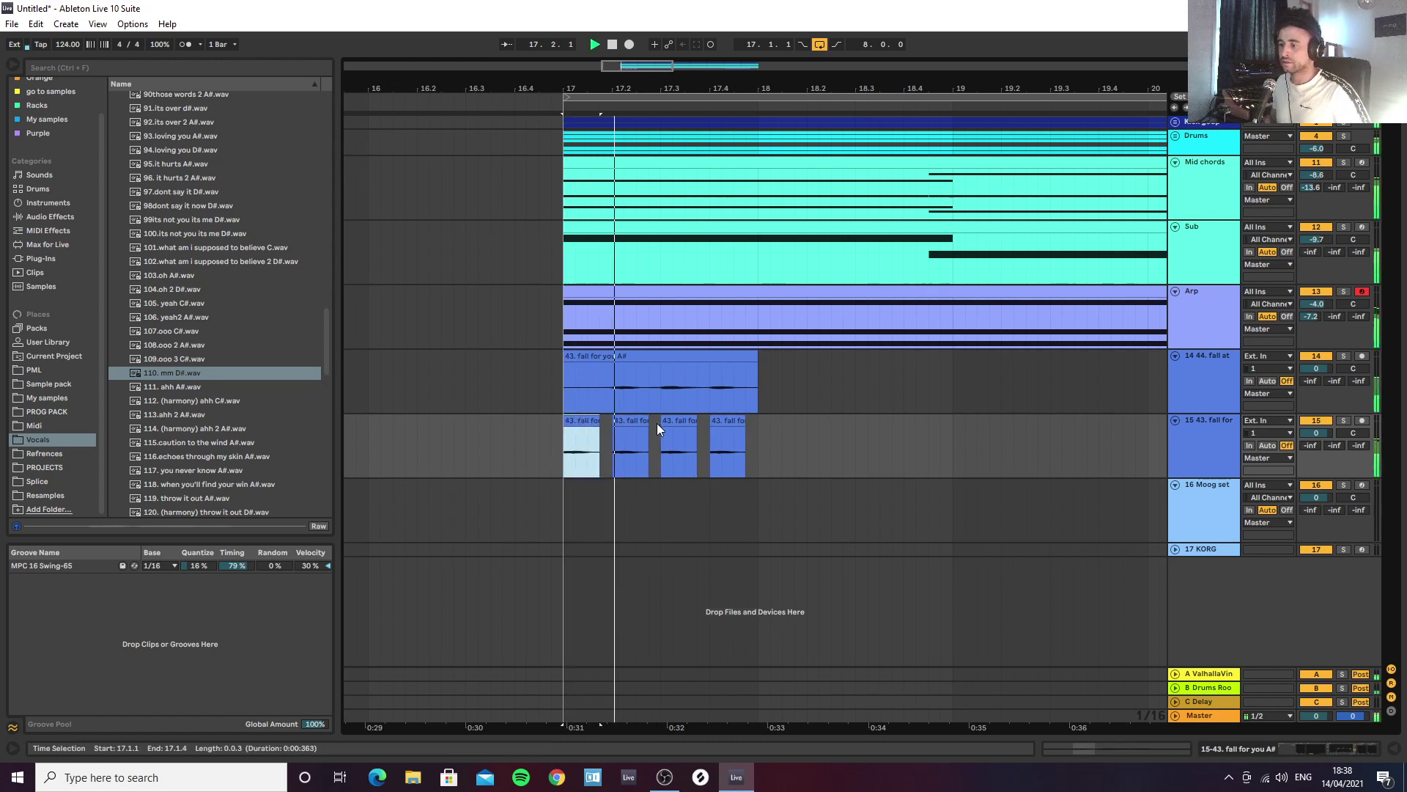
key(space)
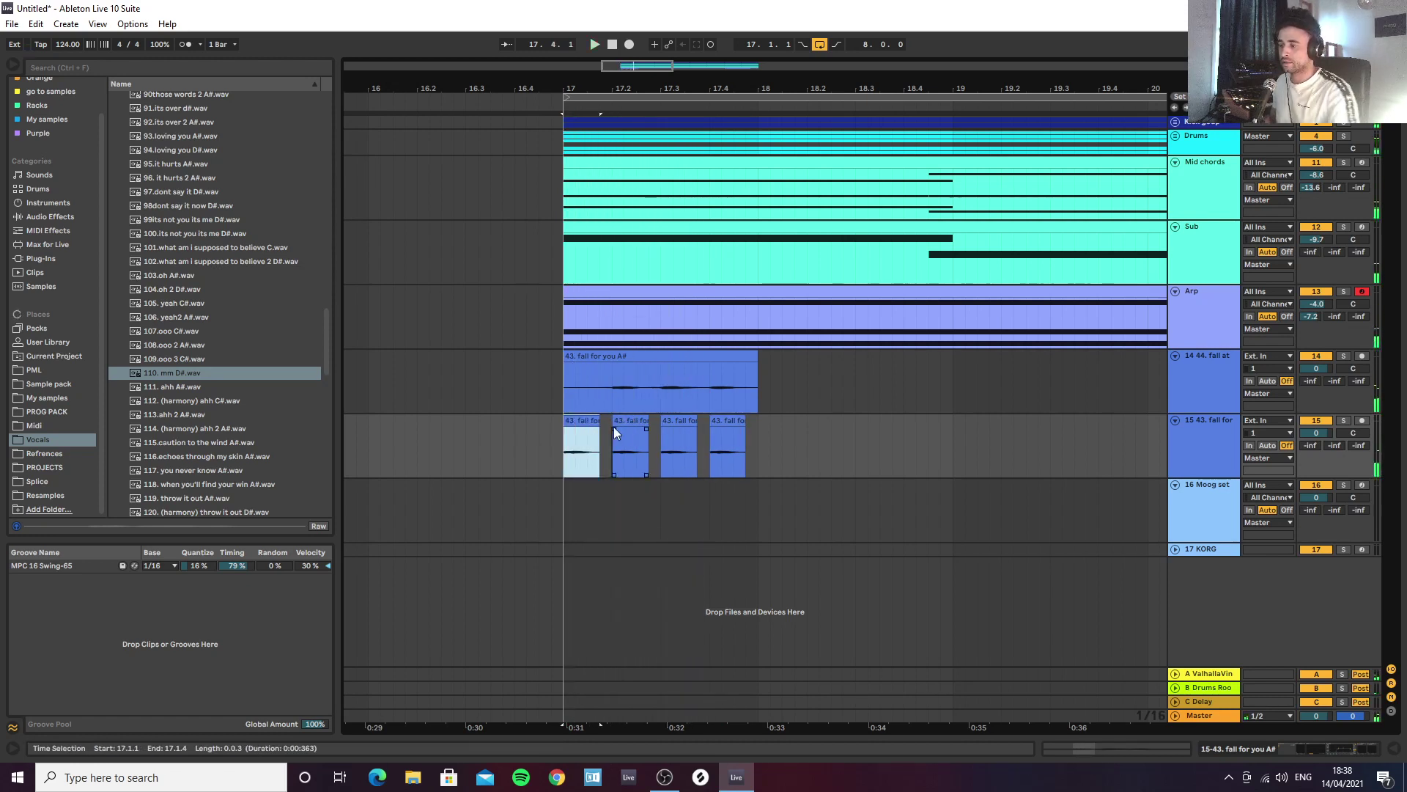
click(577, 450)
Step: Delete the vocal slice on beat 3 of bar 17 and play the loop from 17.1.1
click(675, 421)
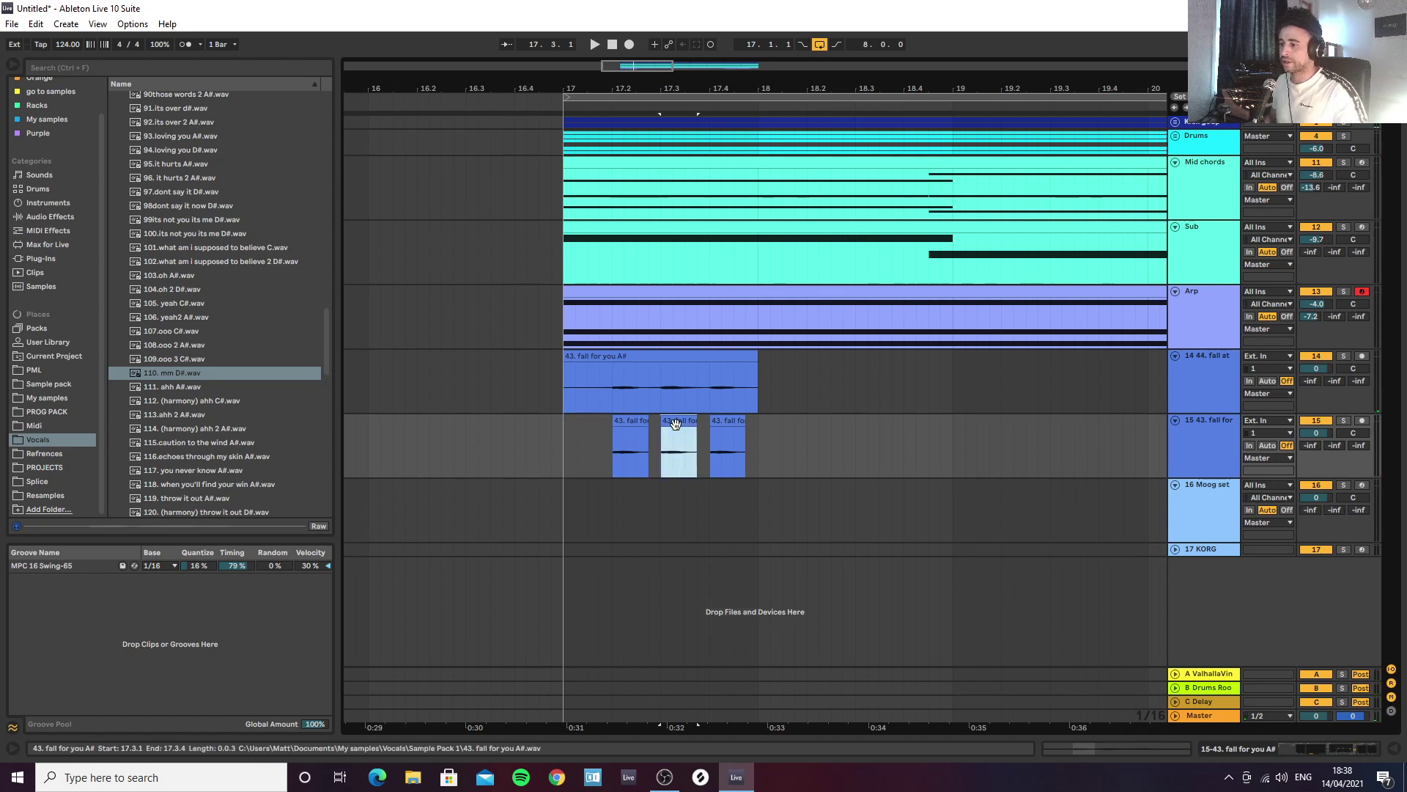
key(Delete)
click(562, 450)
key(space)
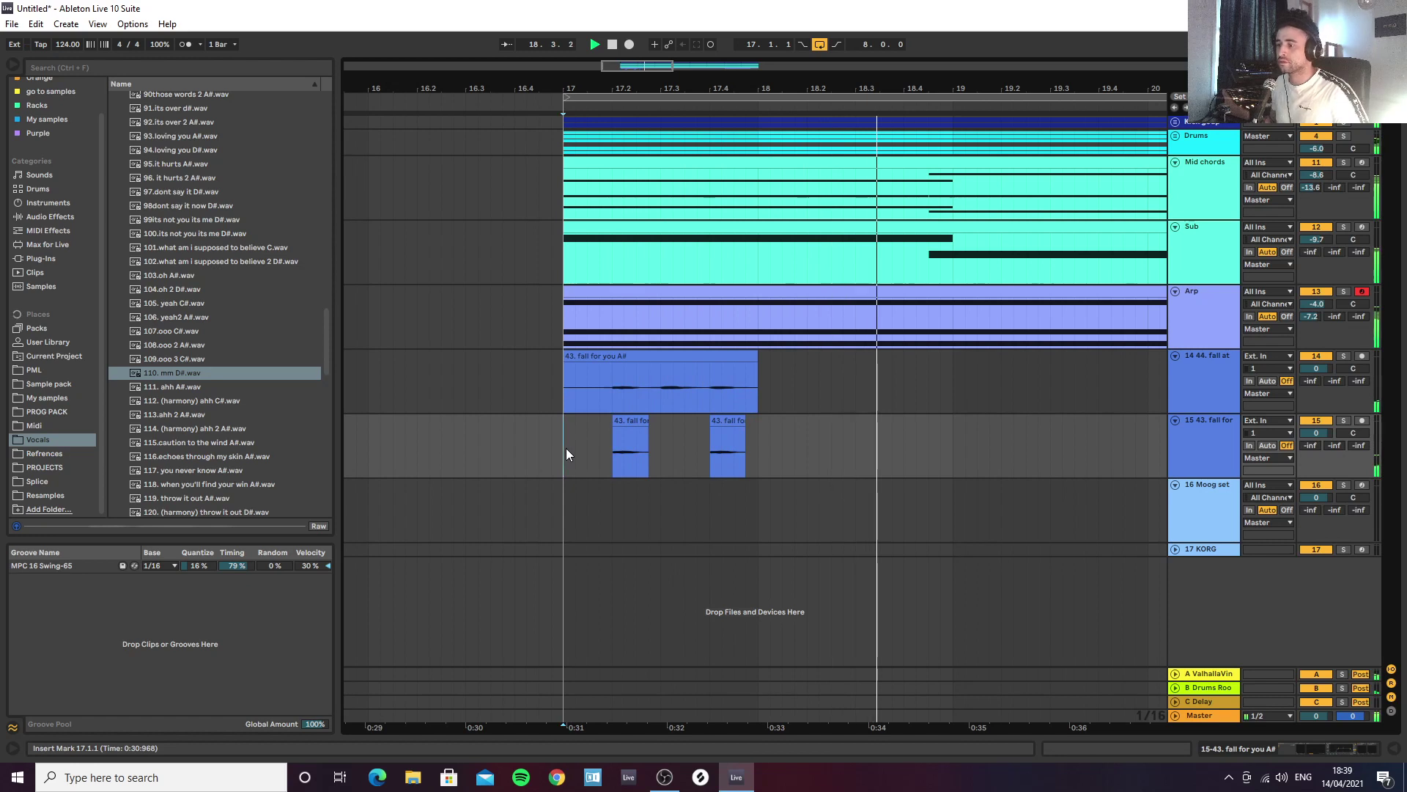
Step: Duplicate the one-bar vocal slice pattern of bar 17 repeatedly until it fills the loop up to bar 25
drag(566, 450, 758, 455)
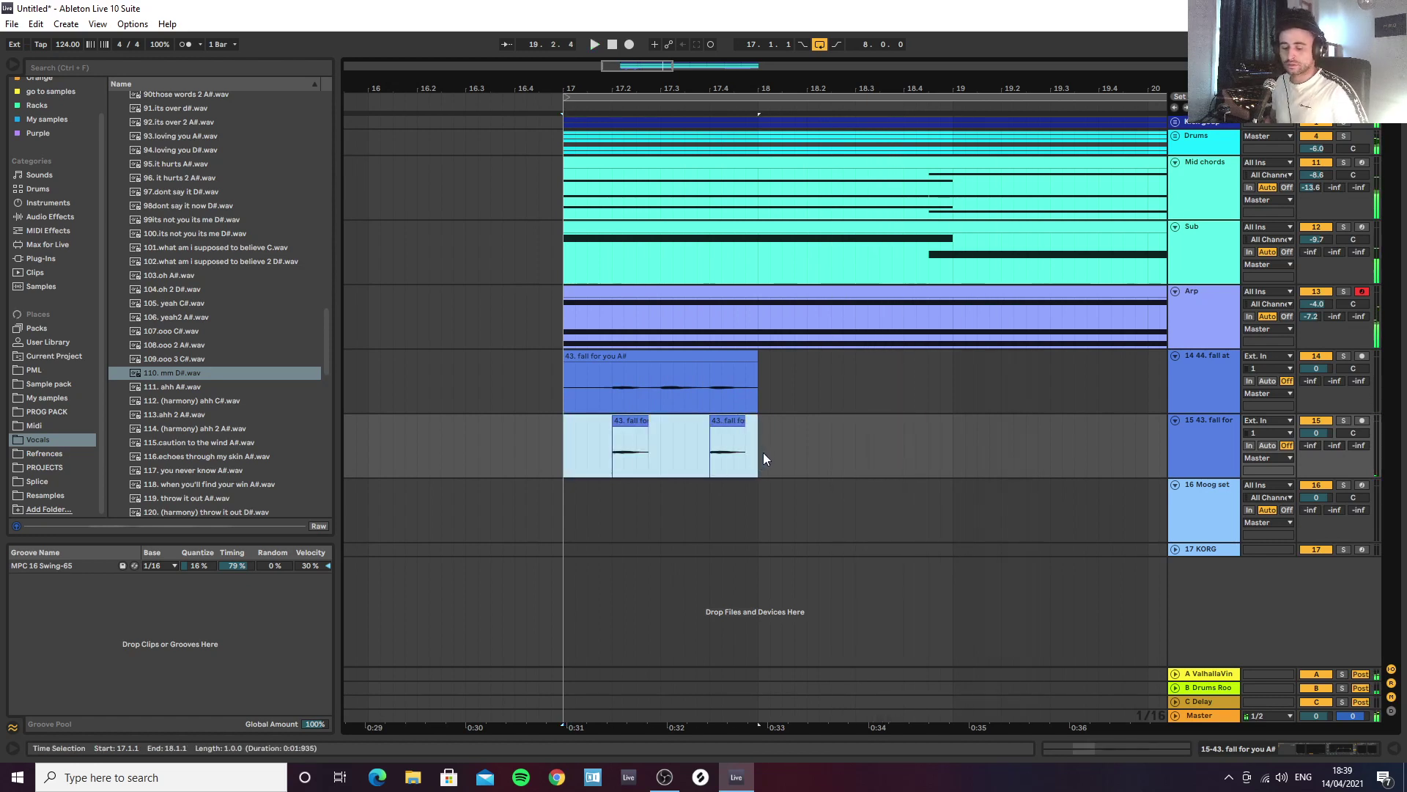
key(ctrl+d)
key(ctrl+d)
key(ctrl+d)
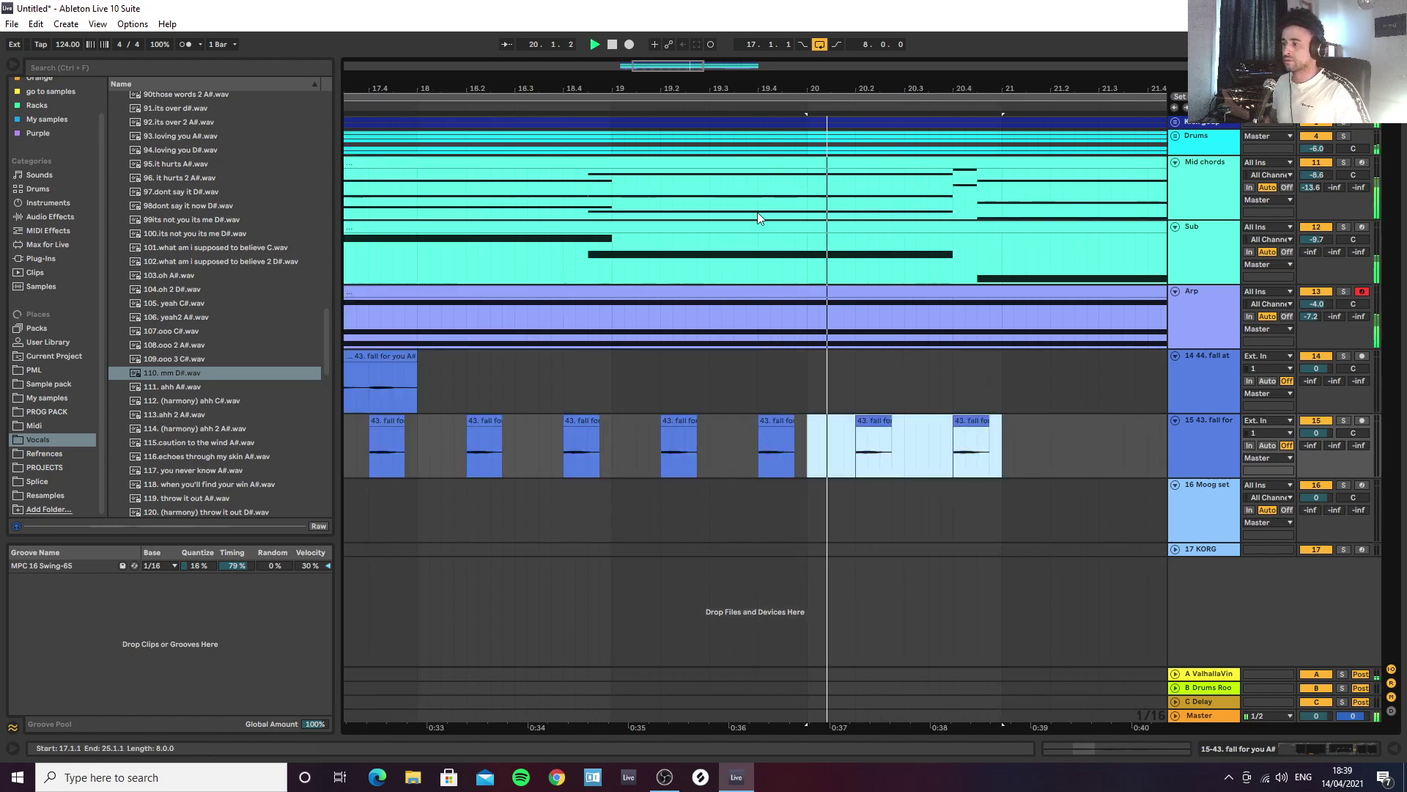
drag(727, 86, 686, 88)
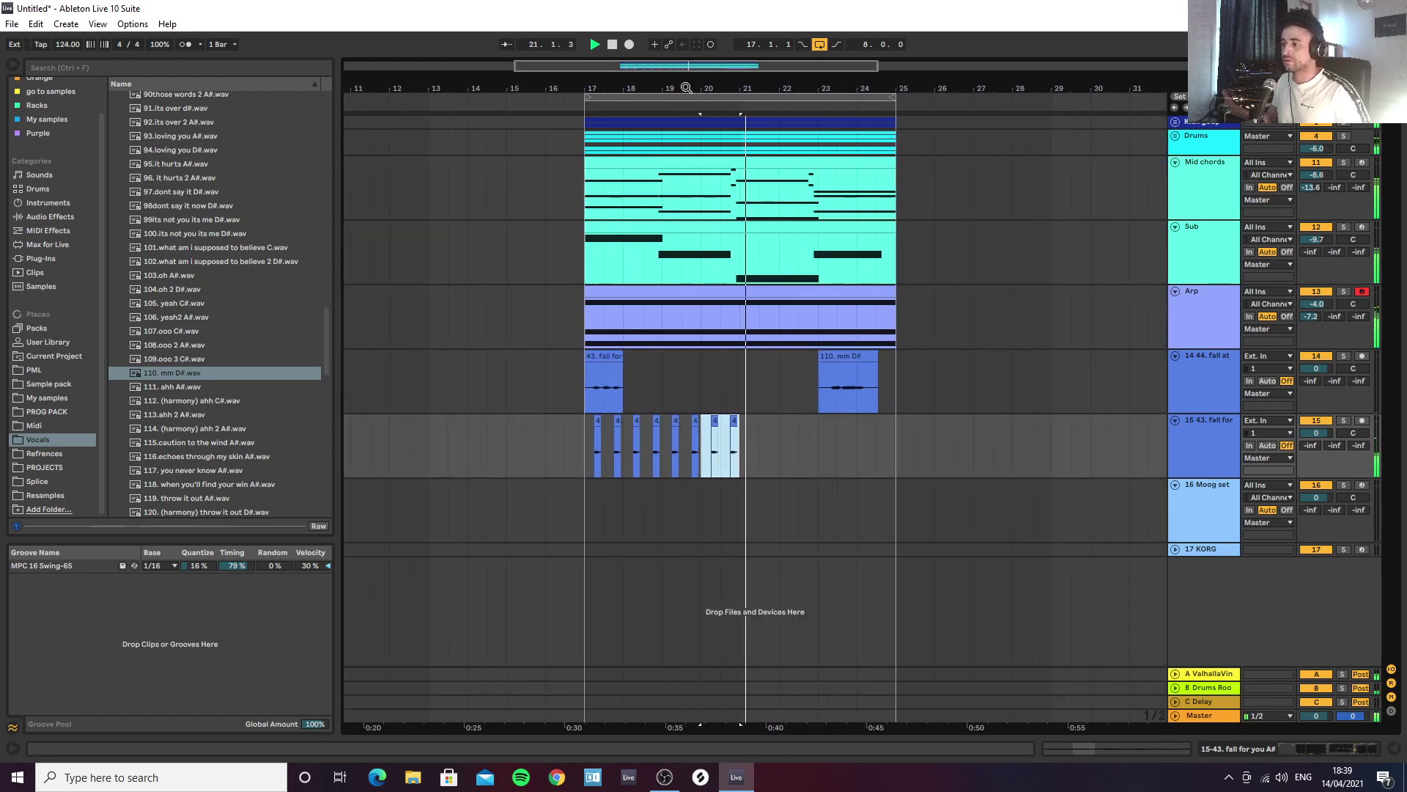
key(ctrl+d)
key(ctrl+d)
key(ctrl+d)
key(ctrl+d)
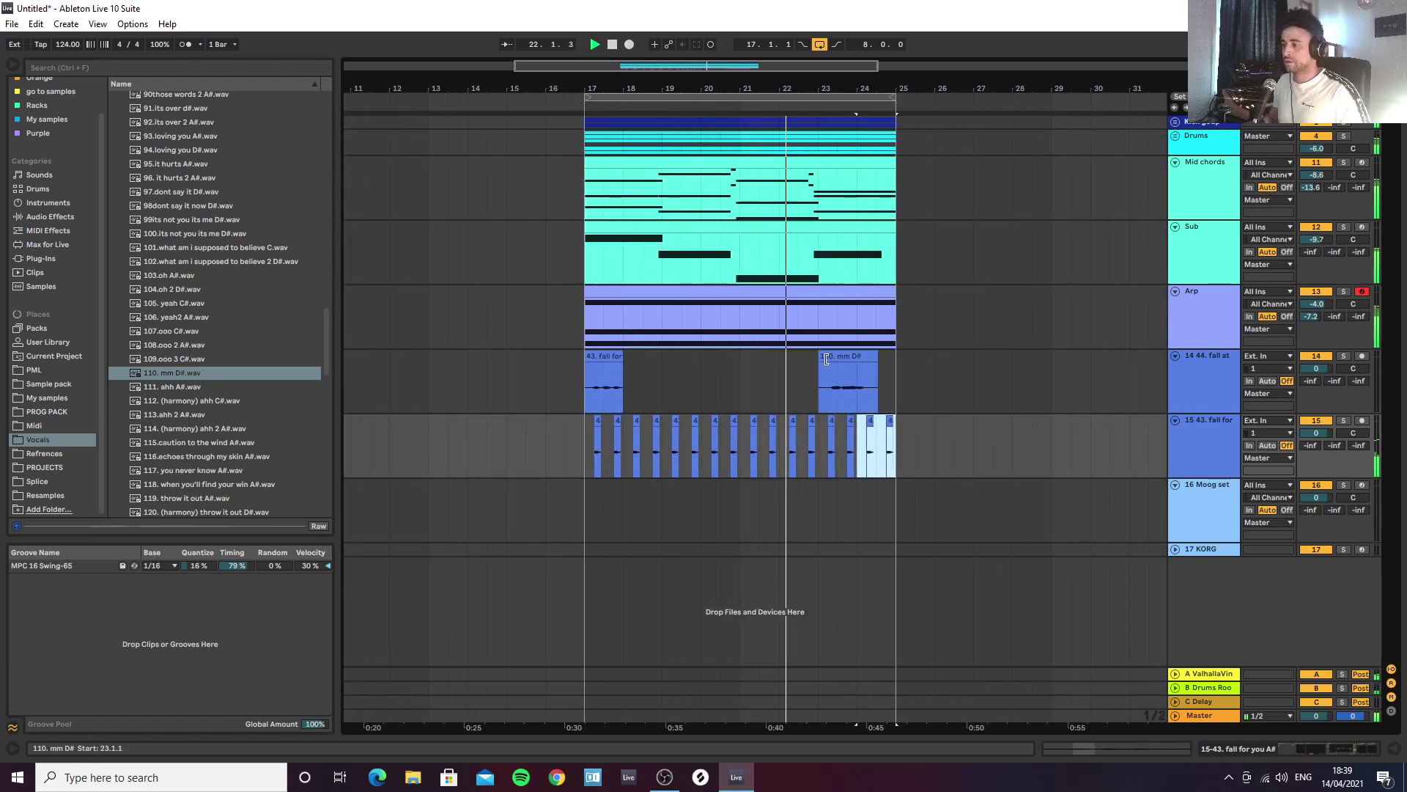
Step: Set the volume of the sliced vocal track to -6.0 dB and return the insert marker to 17.1.1
click(1215, 460)
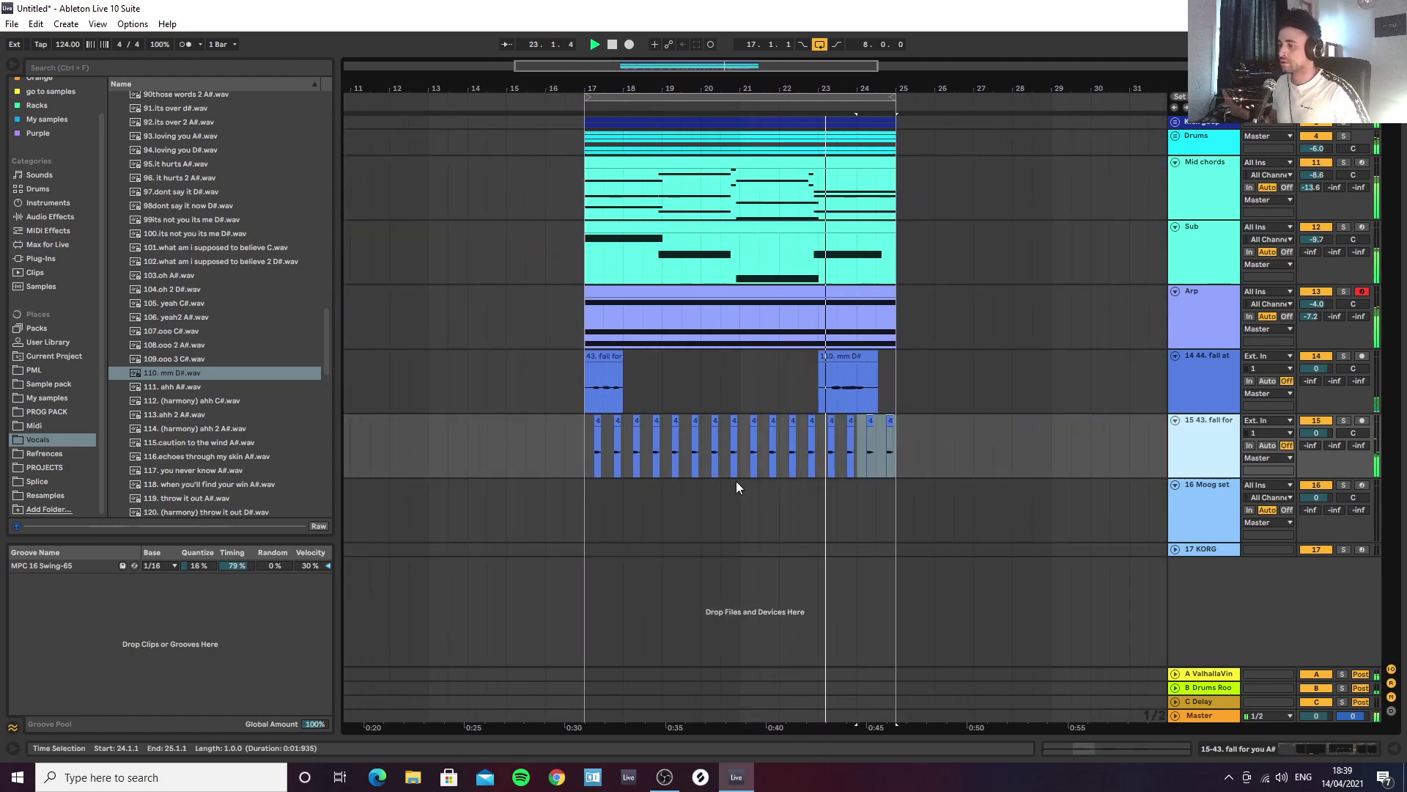
drag(587, 461, 861, 470)
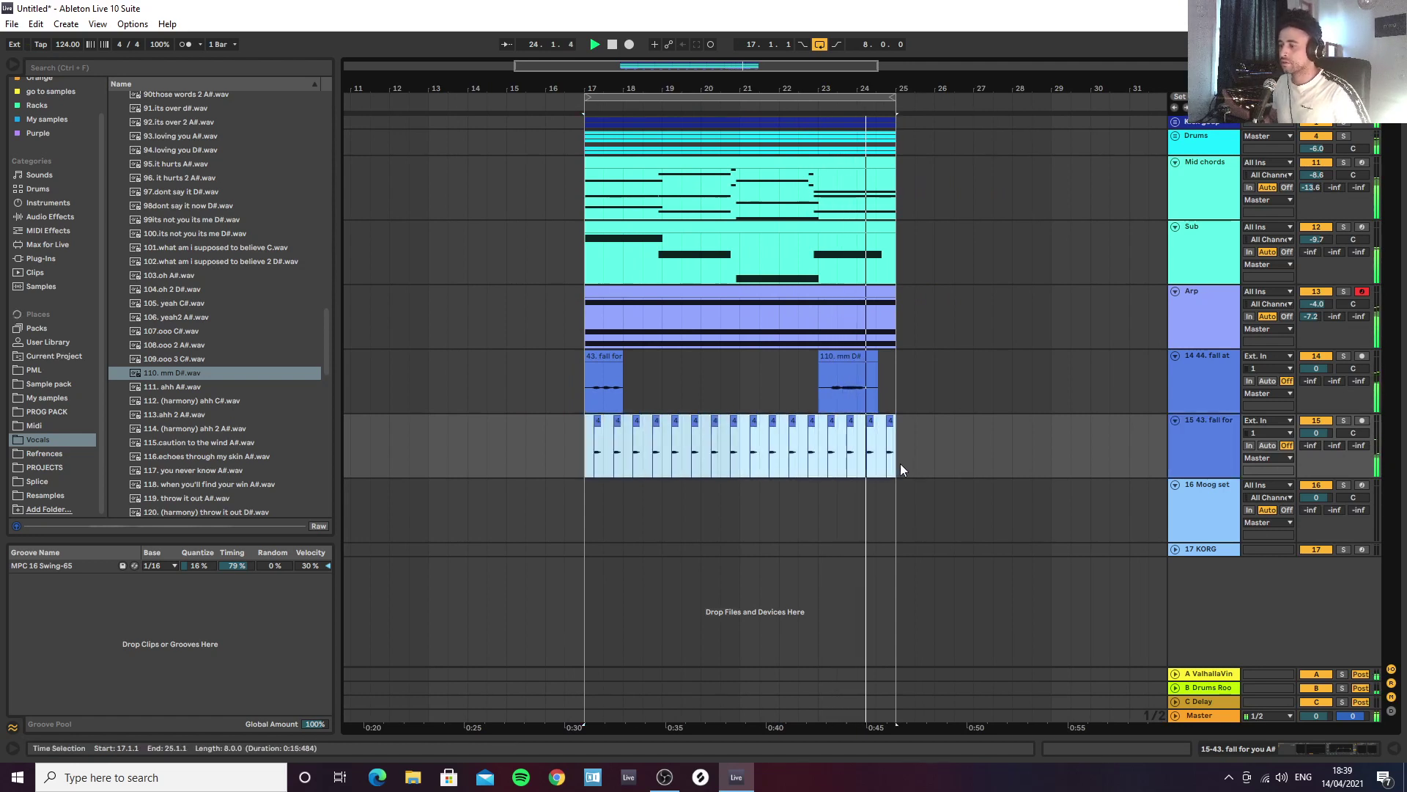
mouse_move(1316, 432)
mouse_down()
mouse_move(1317, 473)
mouse_move(1316, 457)
mouse_up()
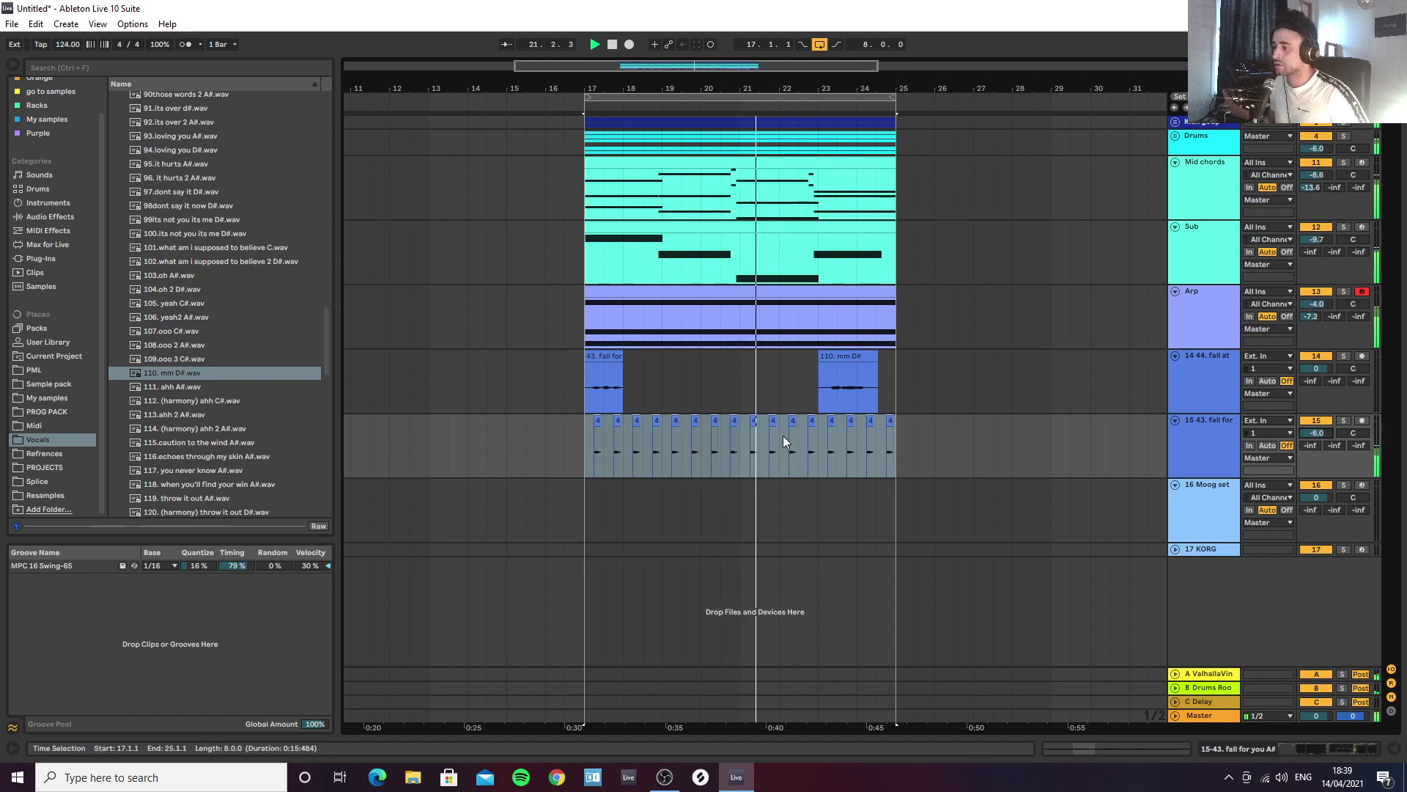
key(space)
click(584, 451)
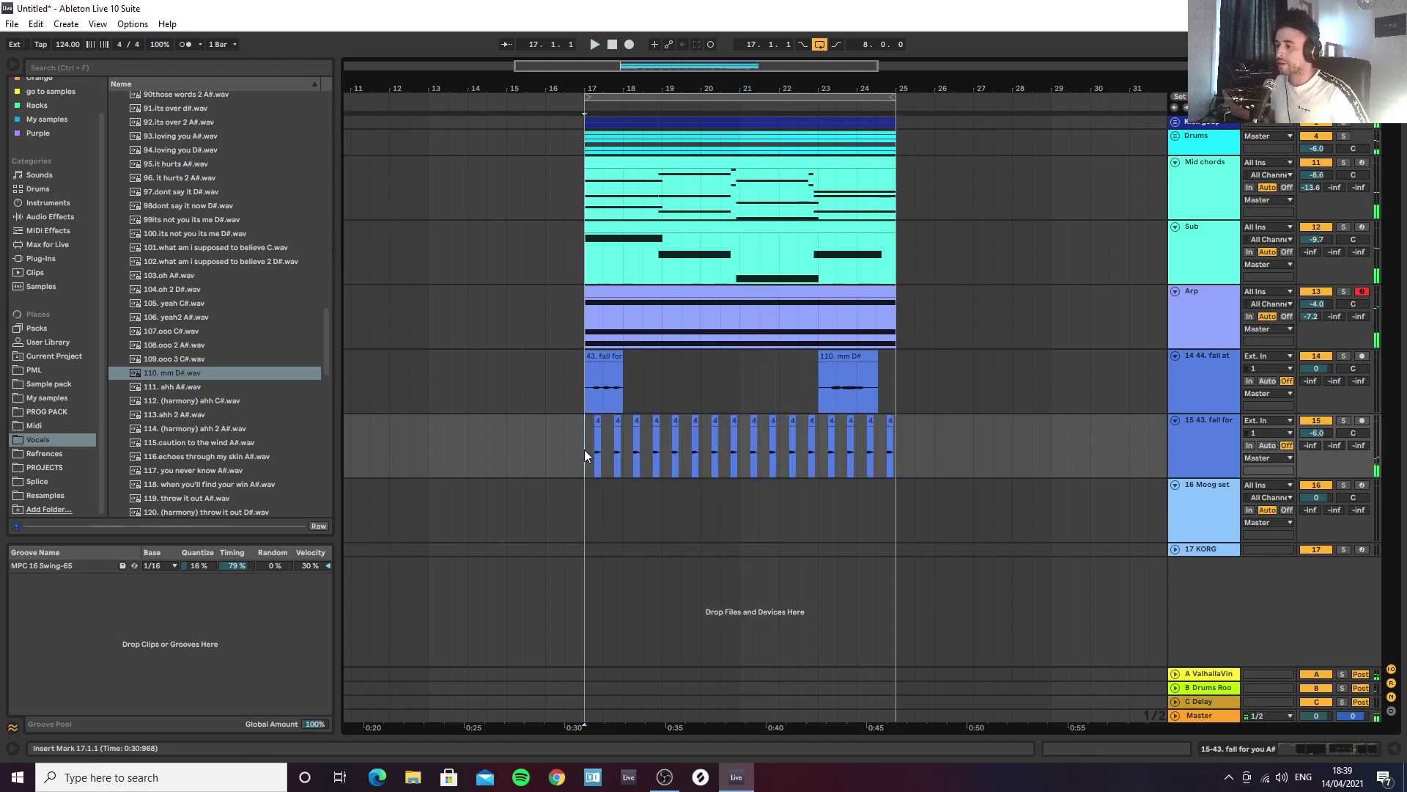
Step: Consolidate the chopped vocal clips on track 15 across bars 17 to 25 and set the consolidated clip's warp mode to Complex Pro
drag(585, 450, 896, 456)
key(ctrl+j)
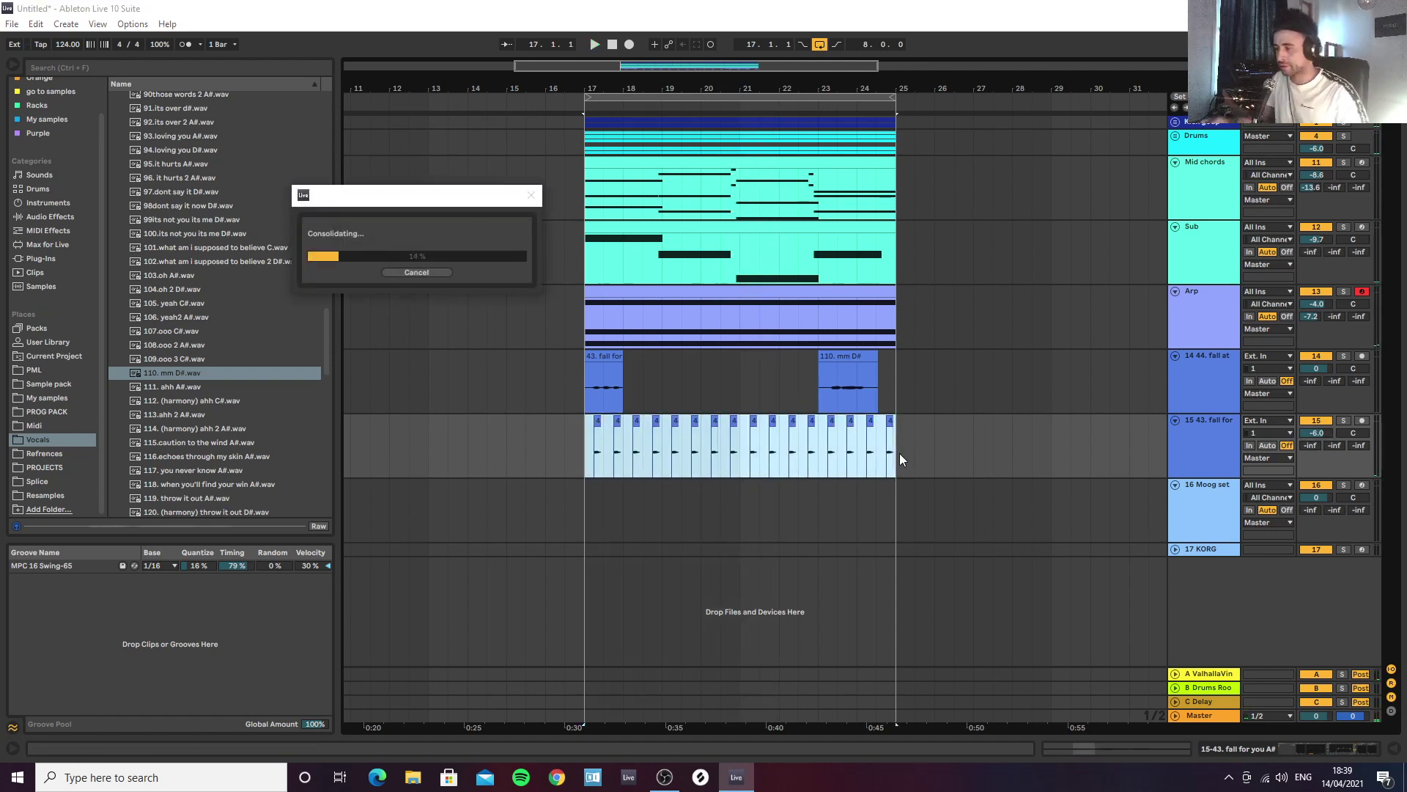
double_click(624, 421)
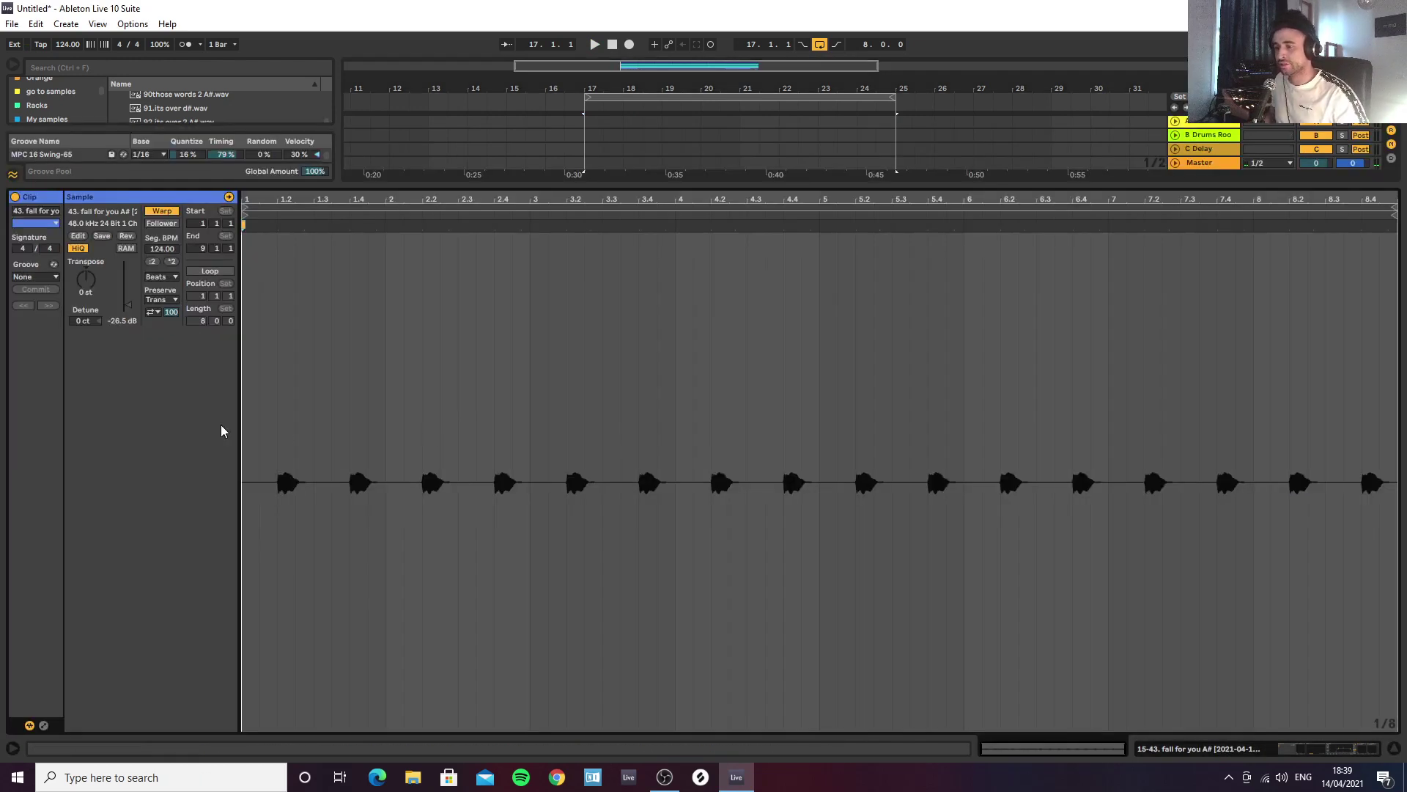
click(167, 275)
click(163, 342)
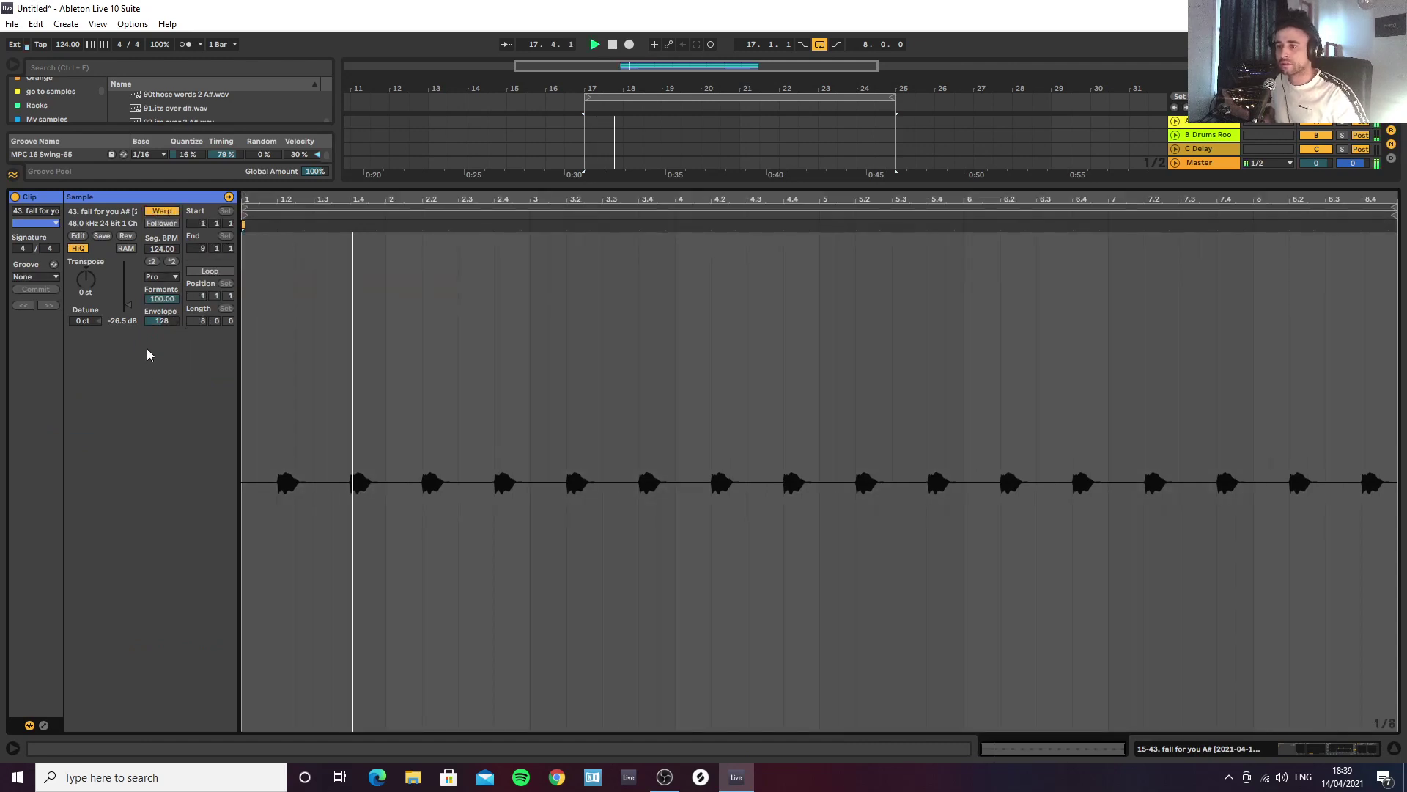
Step: Audition the vocal clip at 12 st and 7 st, return its transposition to 0 st and set its gain to -19.6 dB
drag(88, 282, 88, 257)
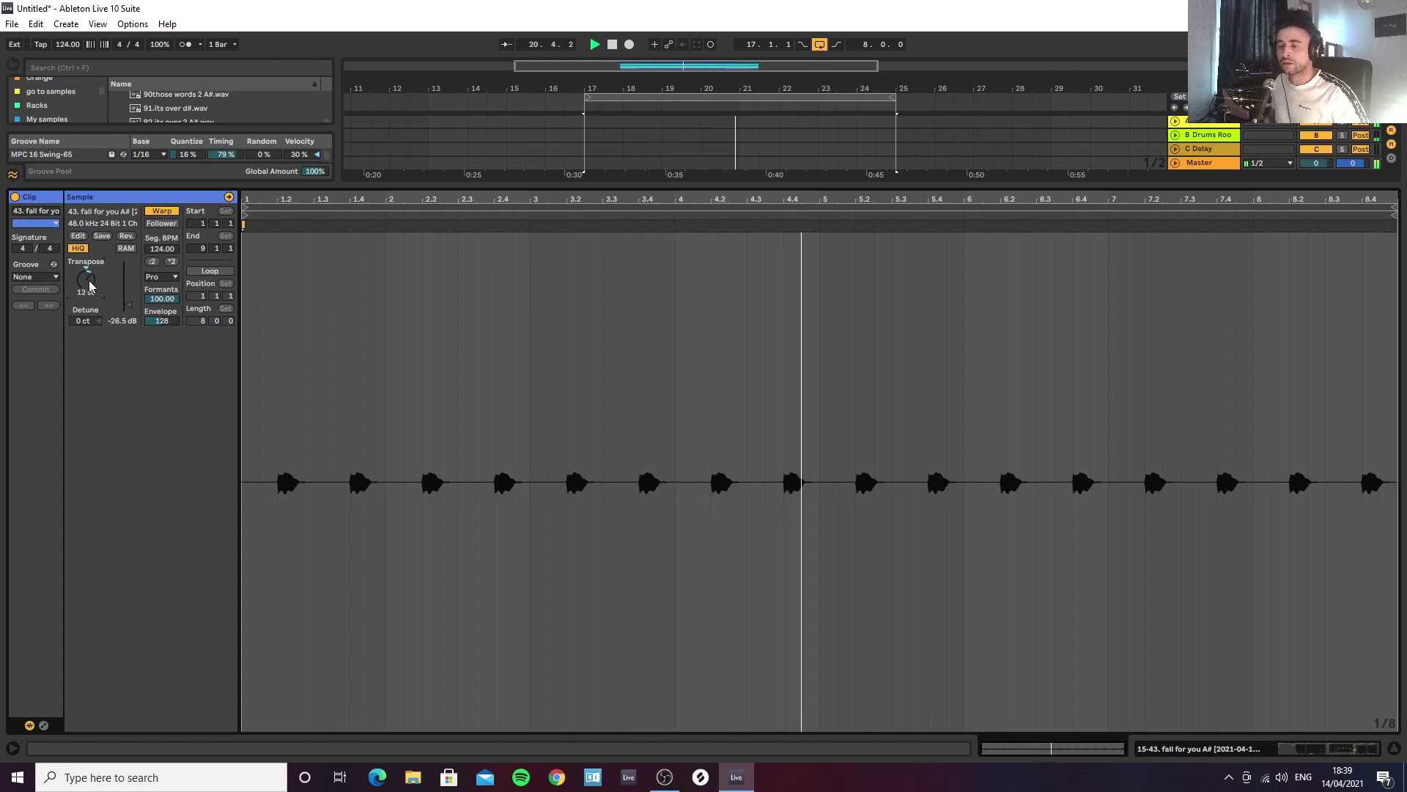
drag(128, 305, 88, 291)
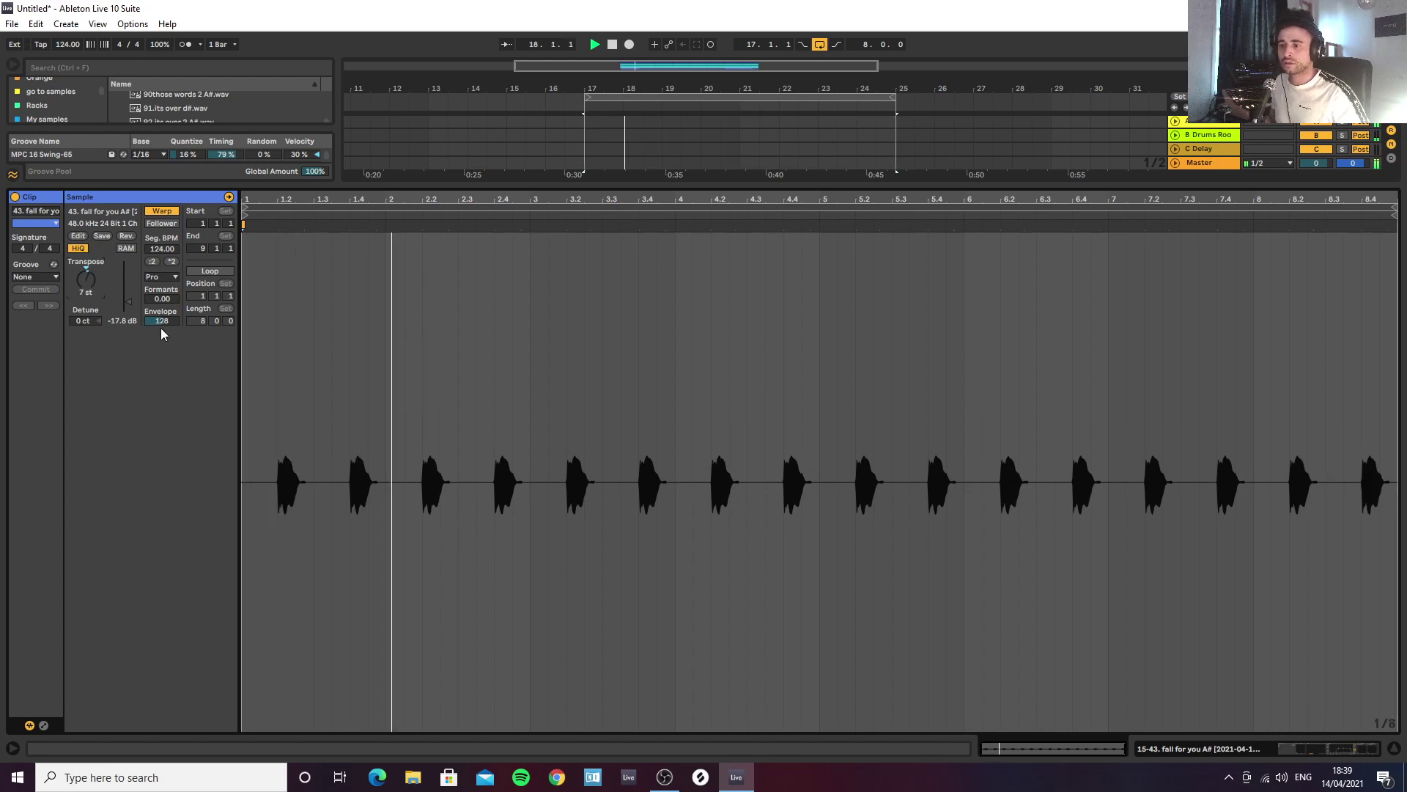
drag(162, 299, 162, 264)
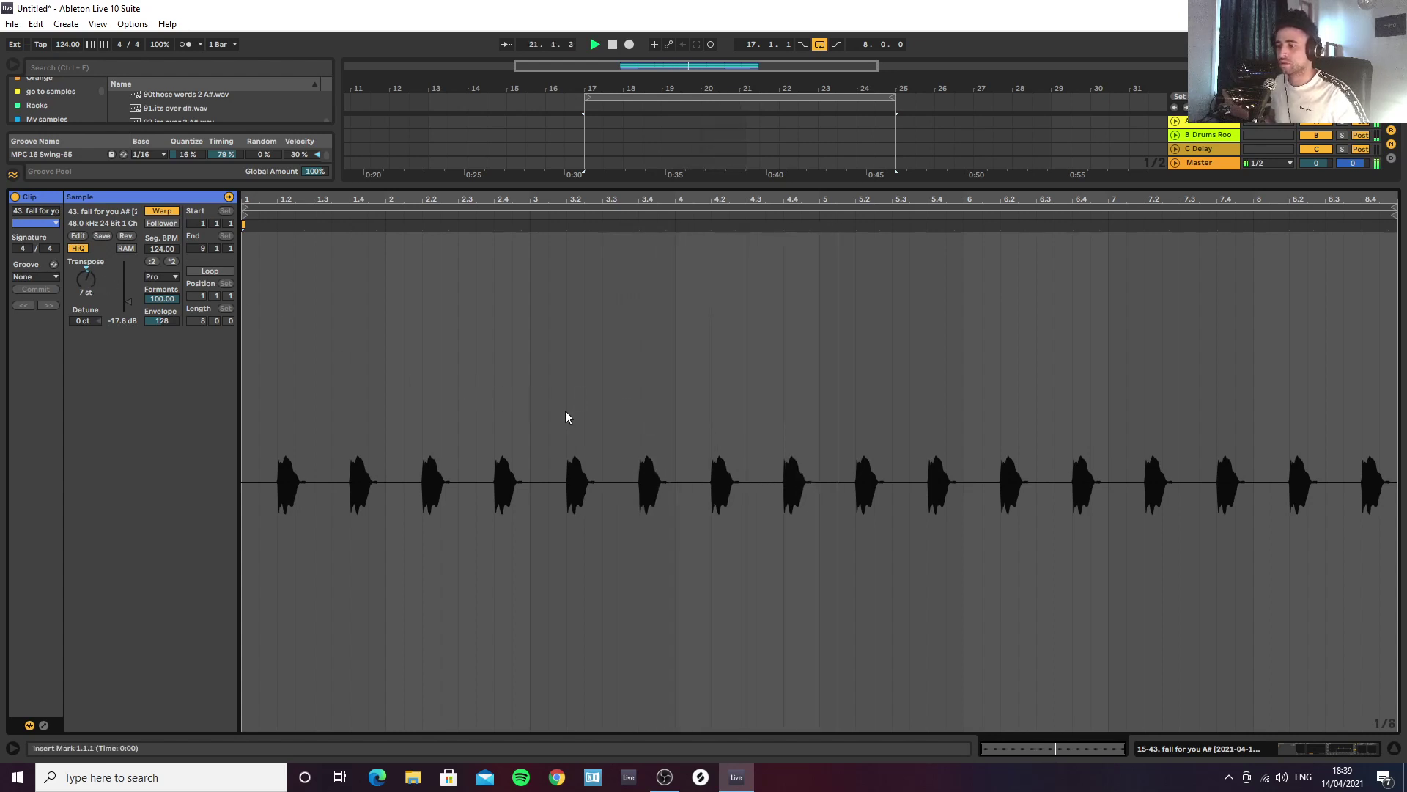
drag(87, 278, 86, 291)
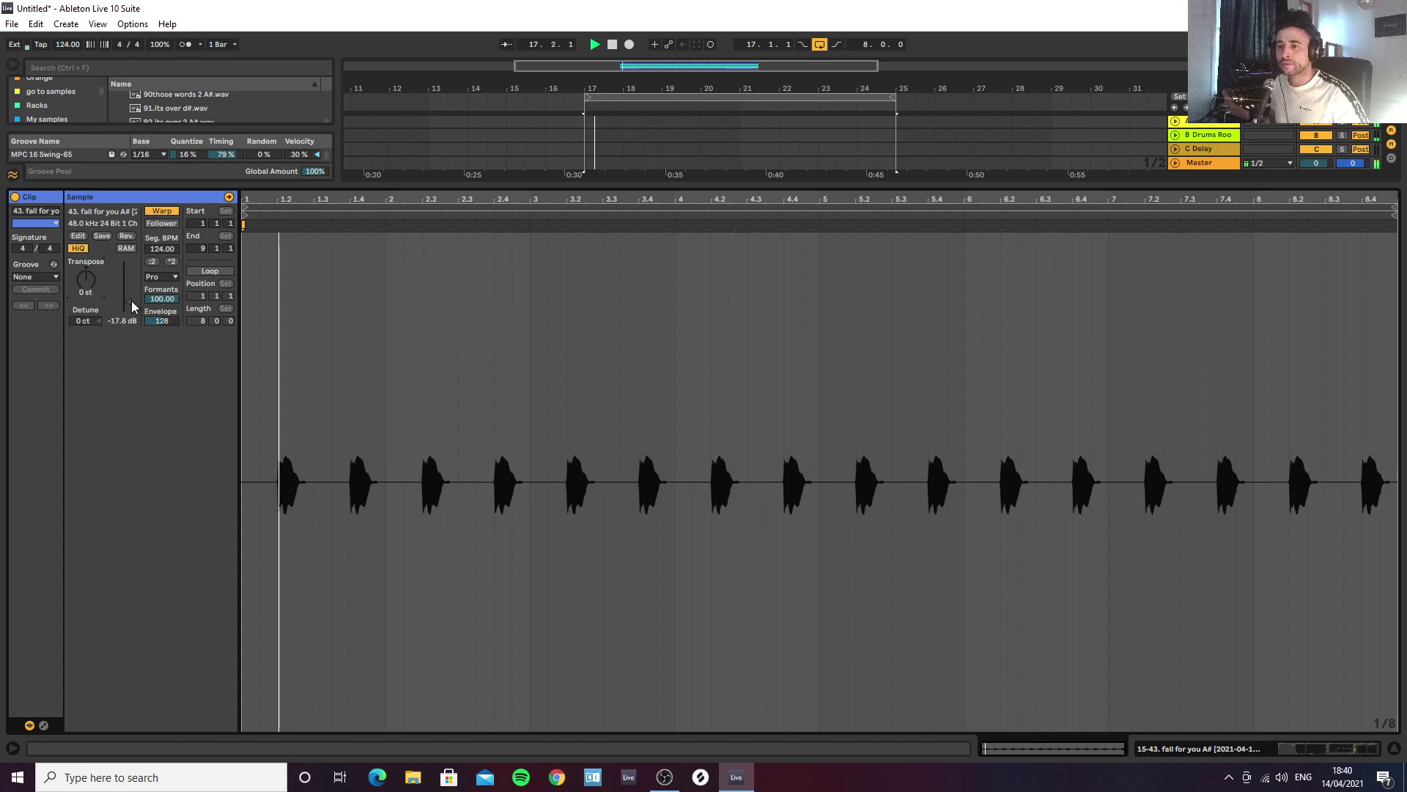
drag(130, 300, 129, 311)
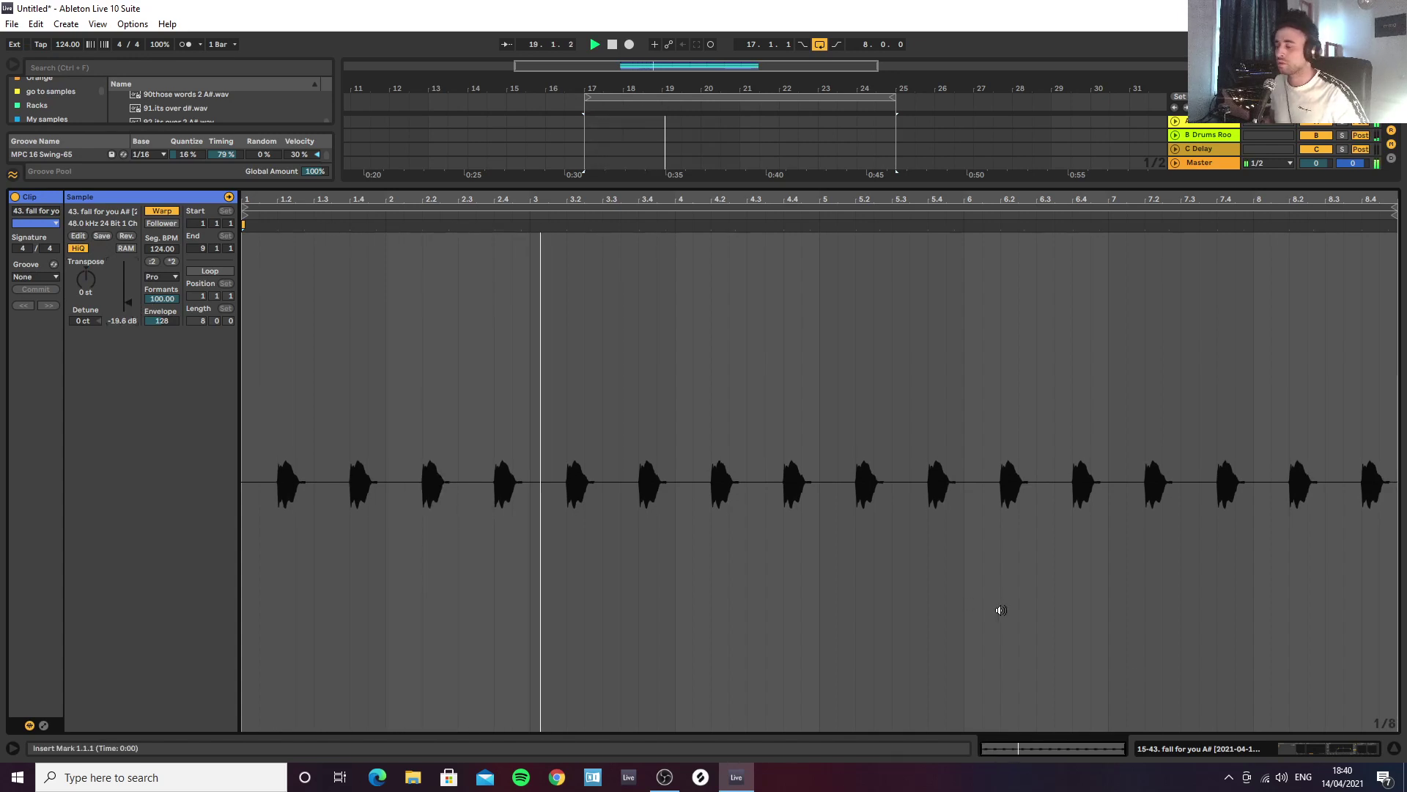
click(1395, 748)
key(space)
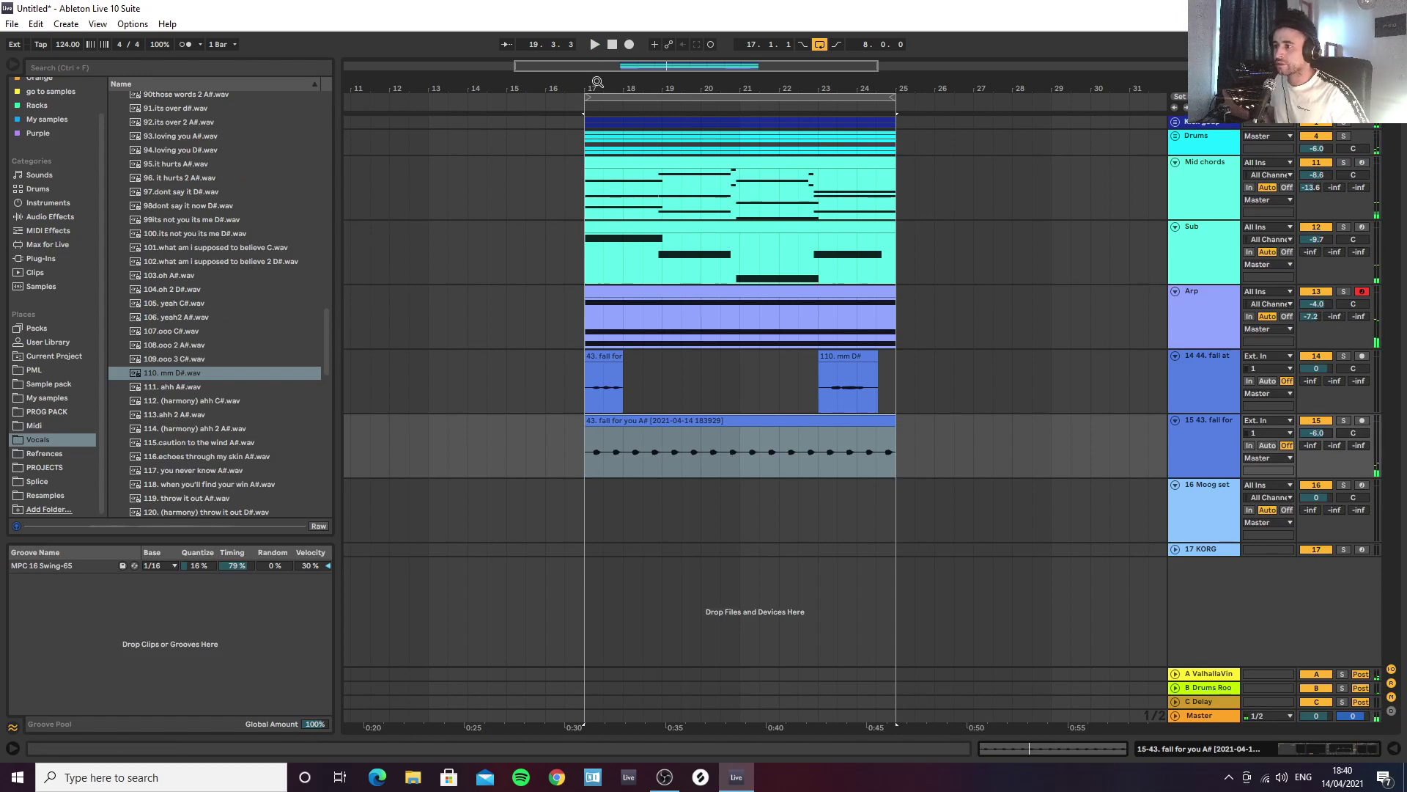
Step: Copy the track 14 vocal slice at 17.4 onto beats 17.2 and 17.4 of track 15, and delete the consolidated clip from bar 18 onward
drag(598, 83, 569, 117)
click(730, 386)
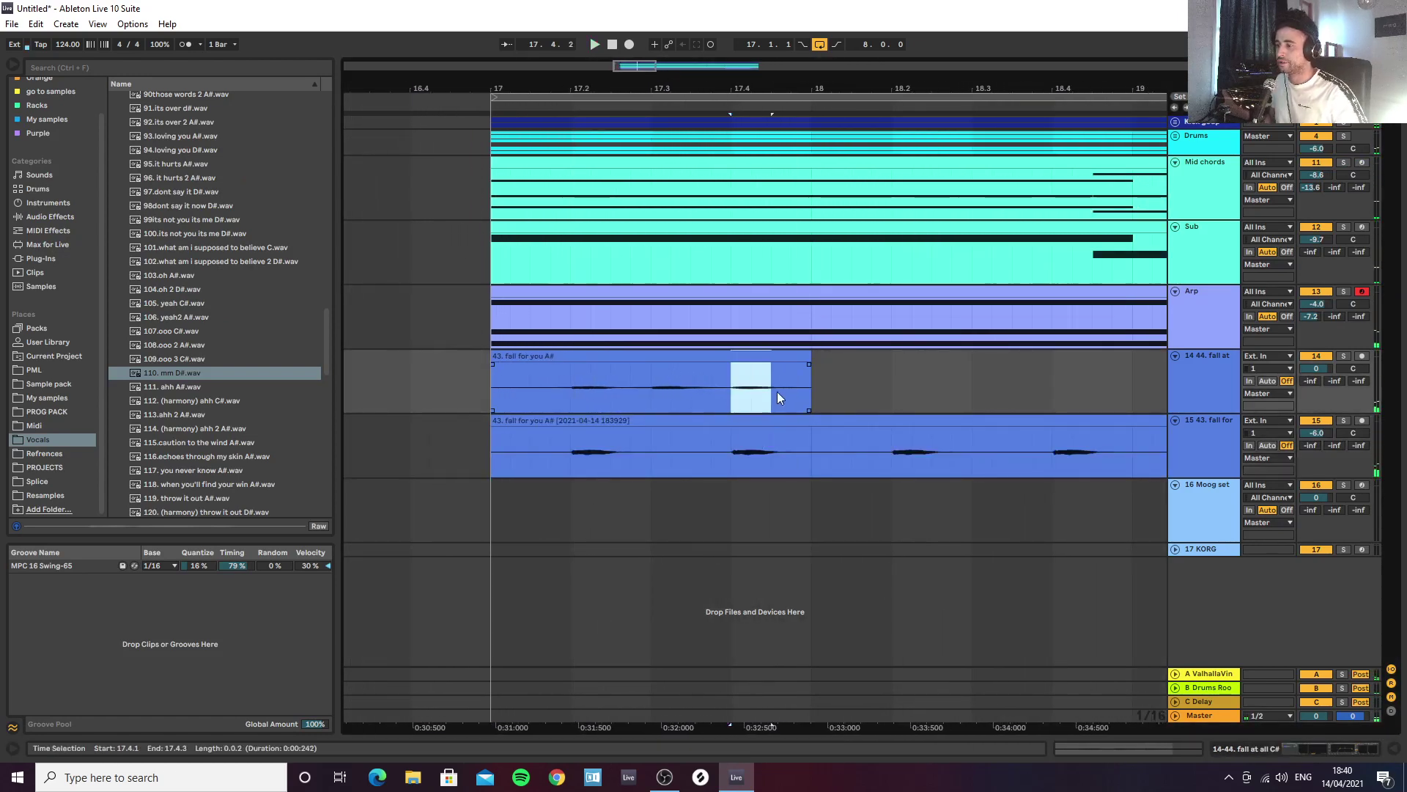
drag(779, 357, 598, 430)
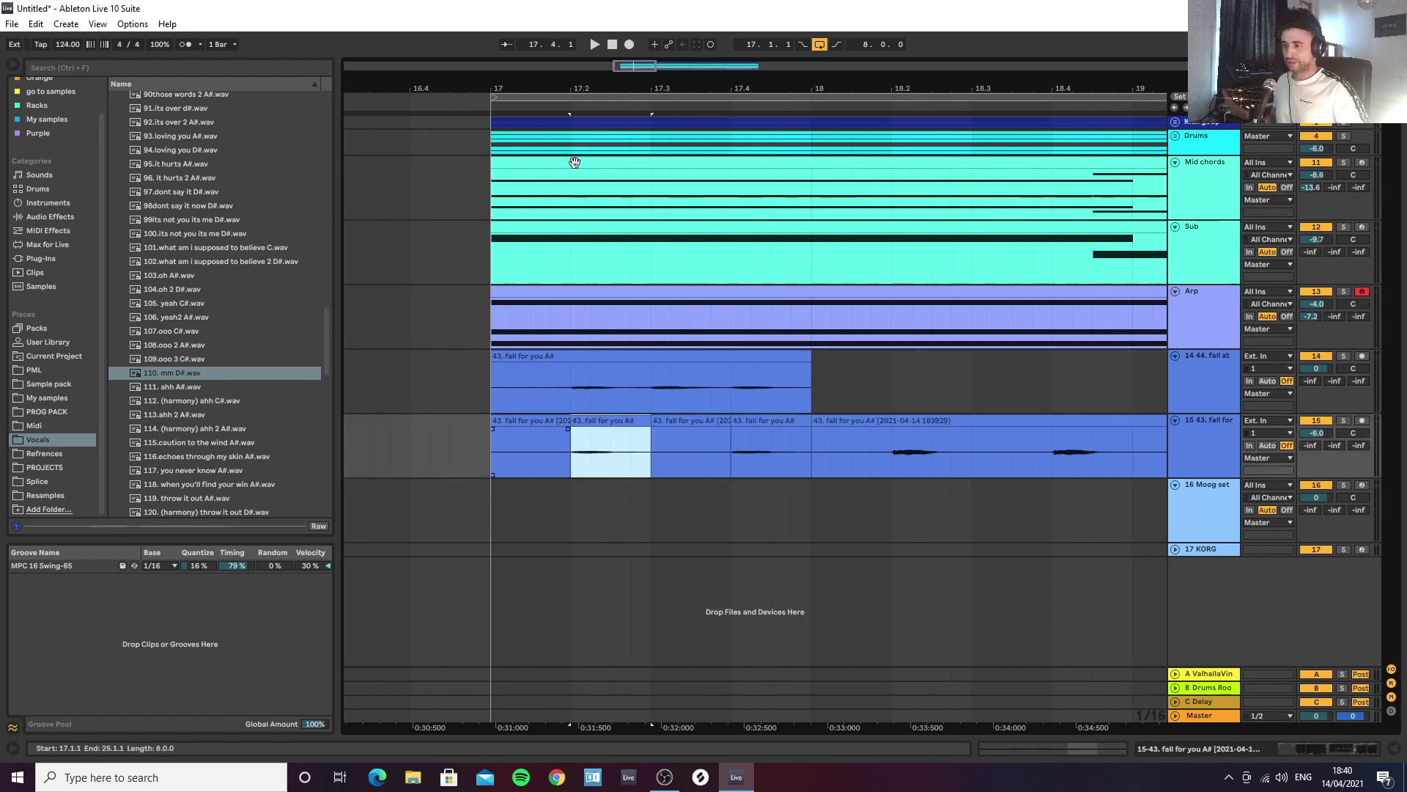
scroll(513, 458, down, 5)
click(569, 454)
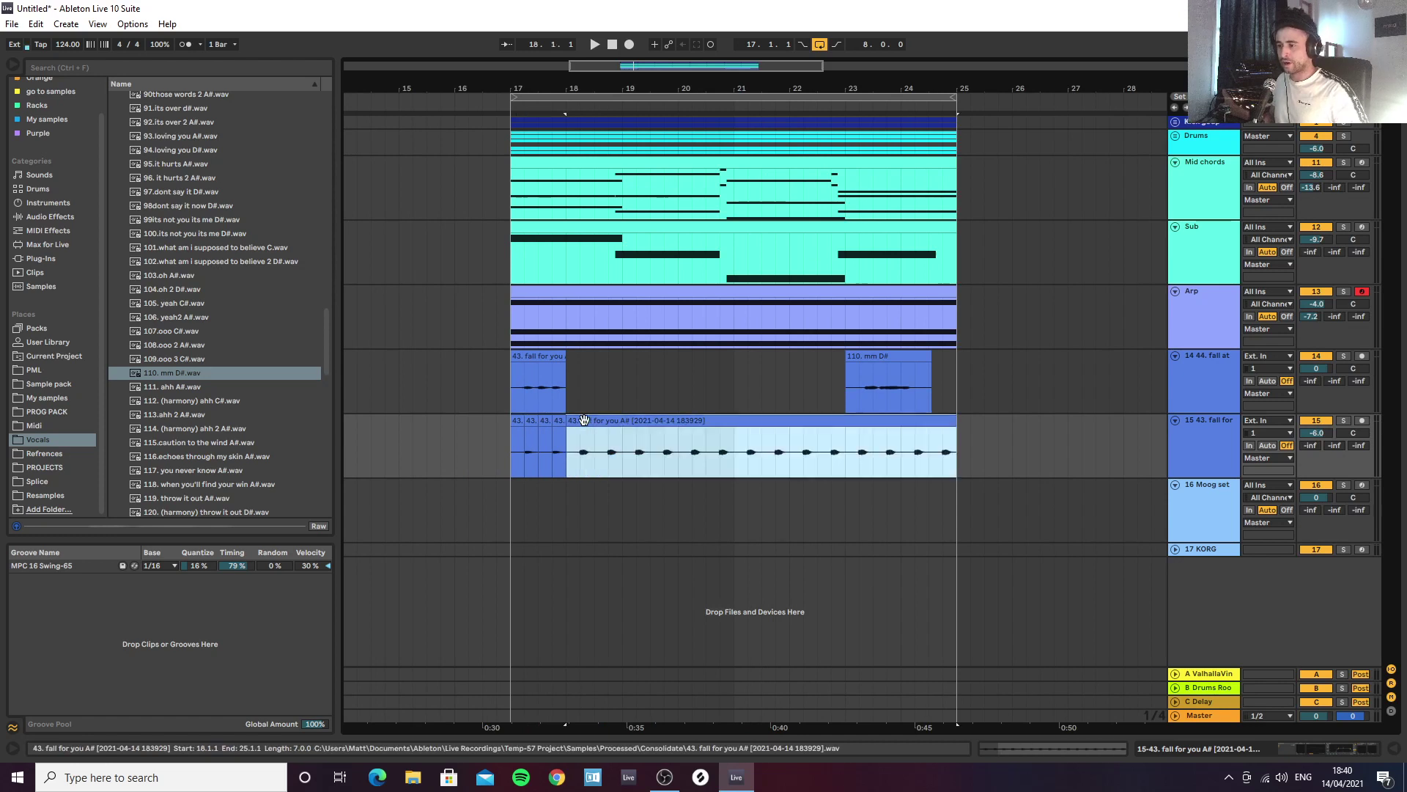
key(Delete)
Step: Duplicate the one-bar vocal pattern at bar 17 seven times to fill track 15 up to bar 25, and play it back
drag(510, 447, 573, 448)
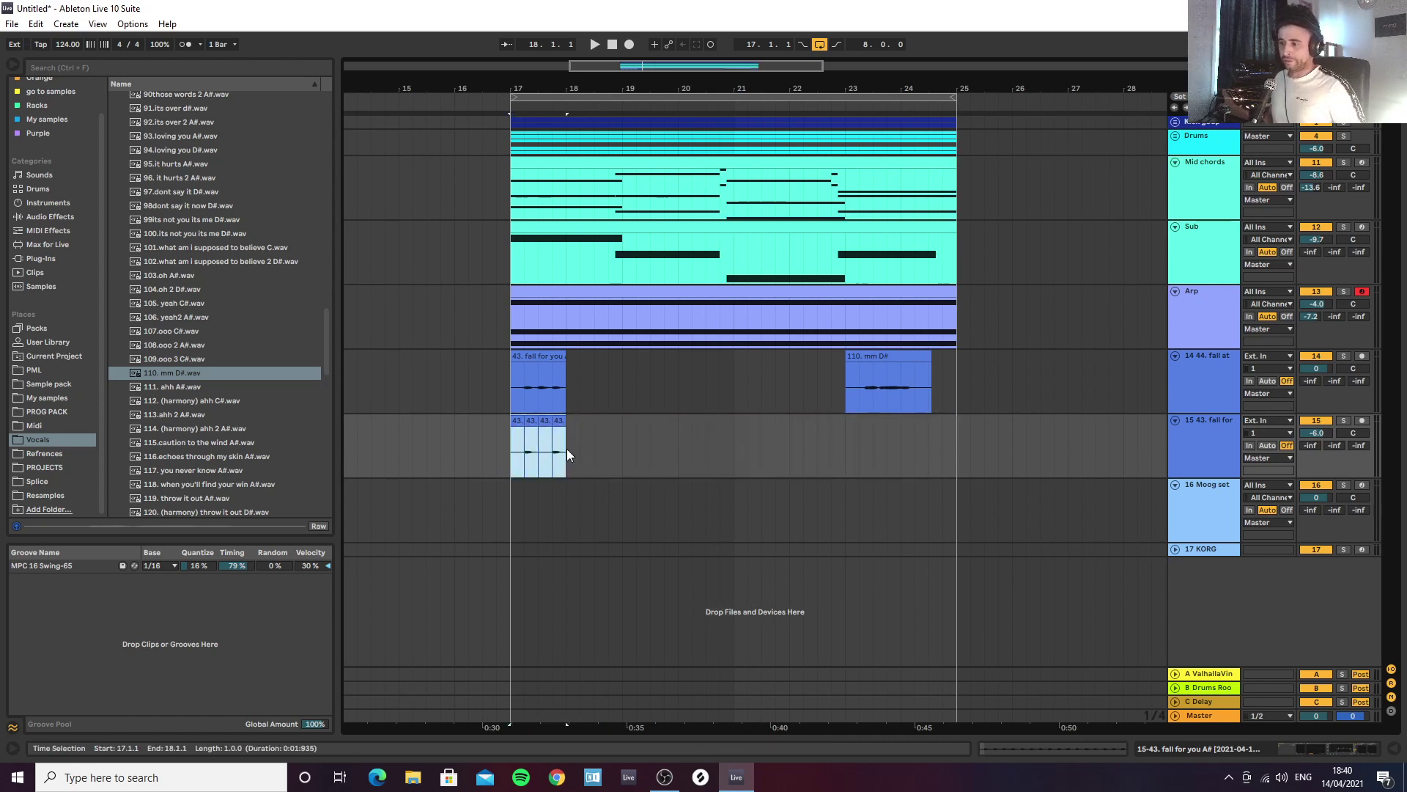
key(ctrl+d)
key(ctrl+d)
key(ctrl+d)
key(ctrl+d)
key(ctrl+d)
key(ctrl+d)
key(ctrl+d)
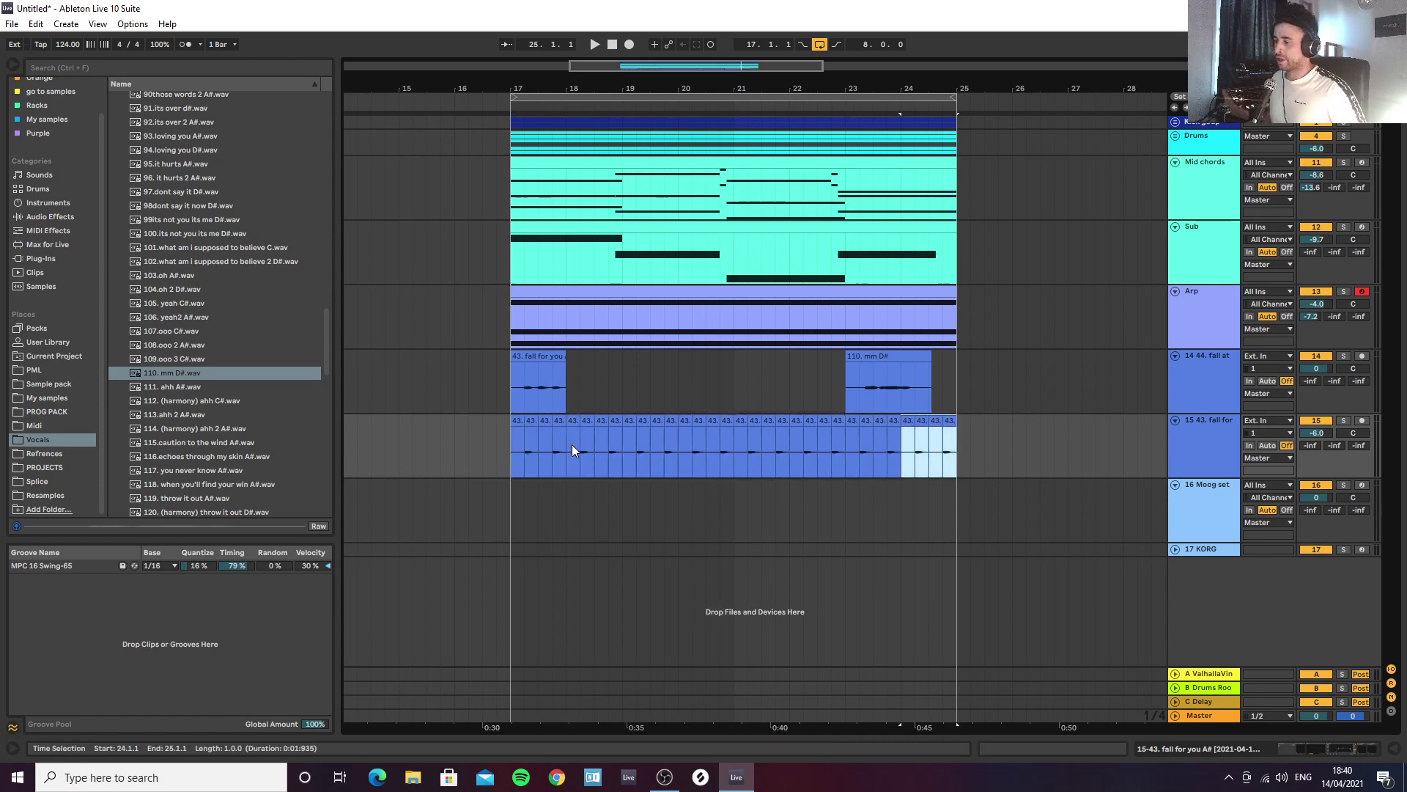
click(514, 451)
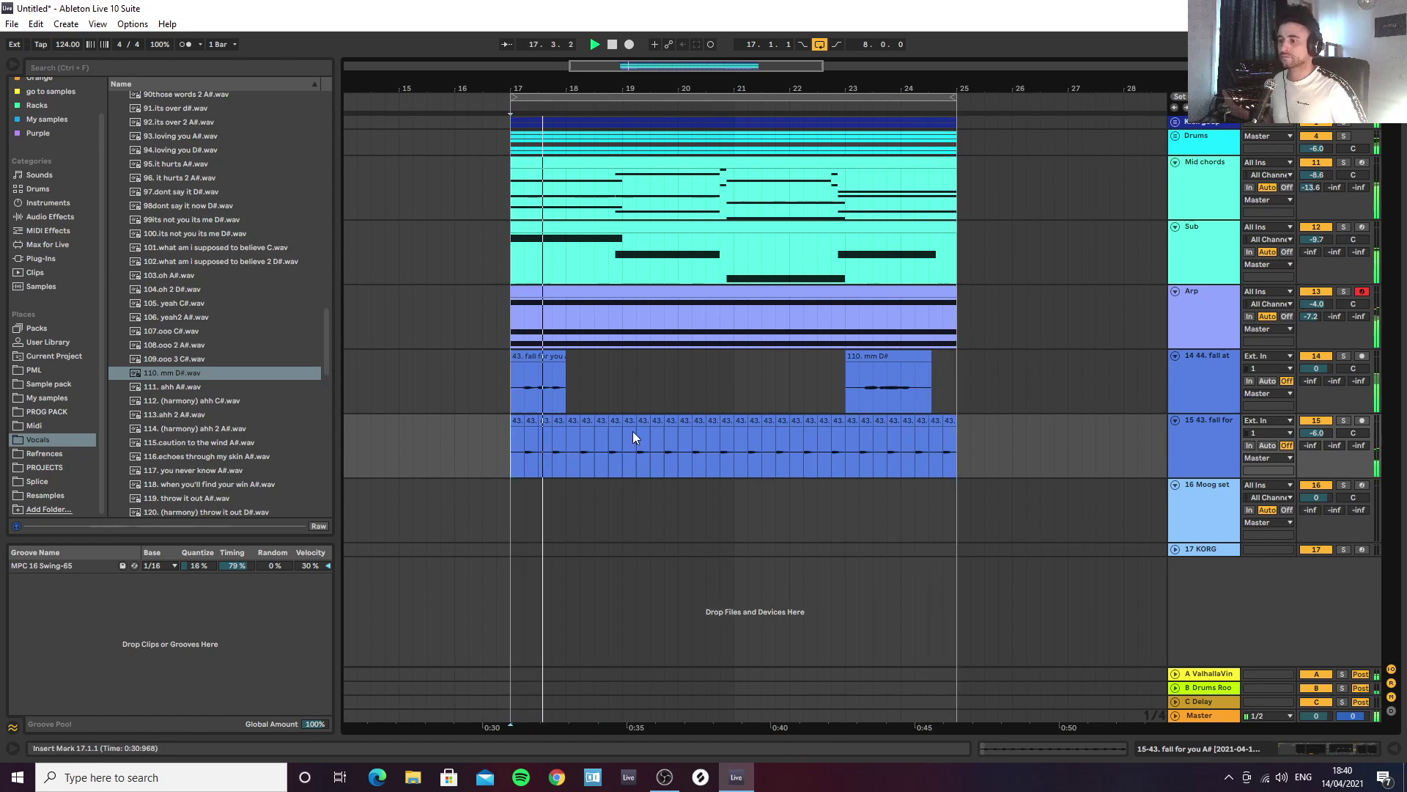
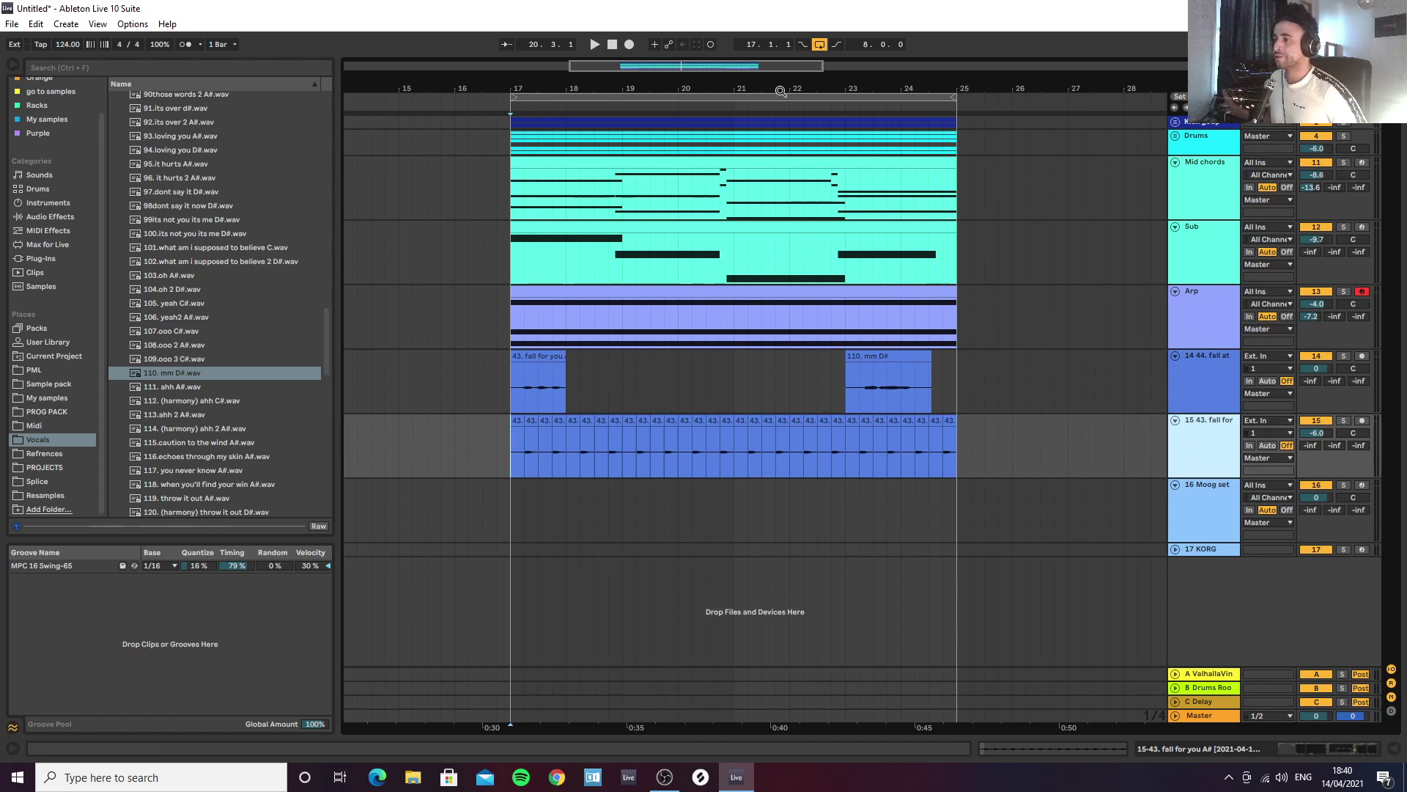
Step: Unfold the Drums group and select the empty audio track 8 inside it
drag(781, 91, 774, 66)
click(745, 97)
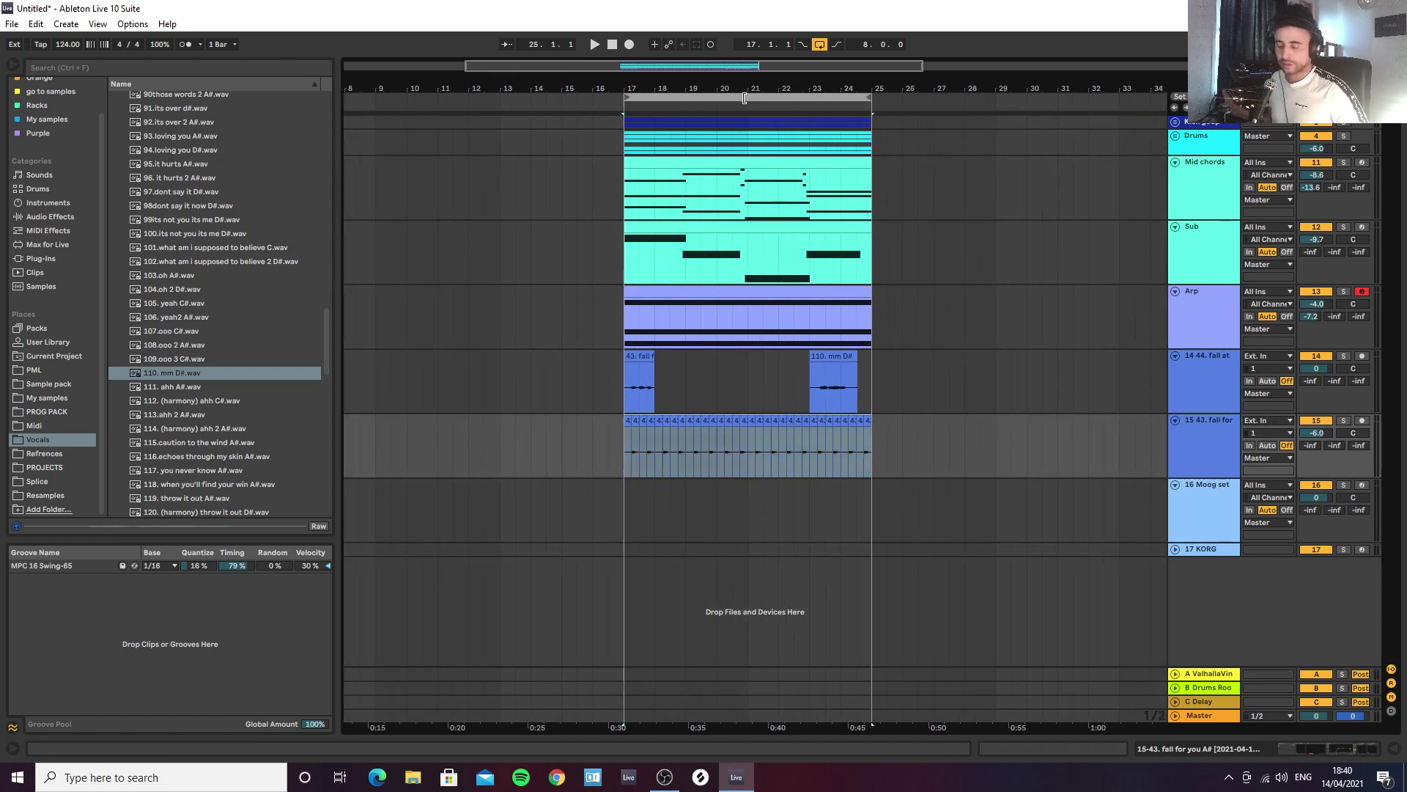
click(1177, 136)
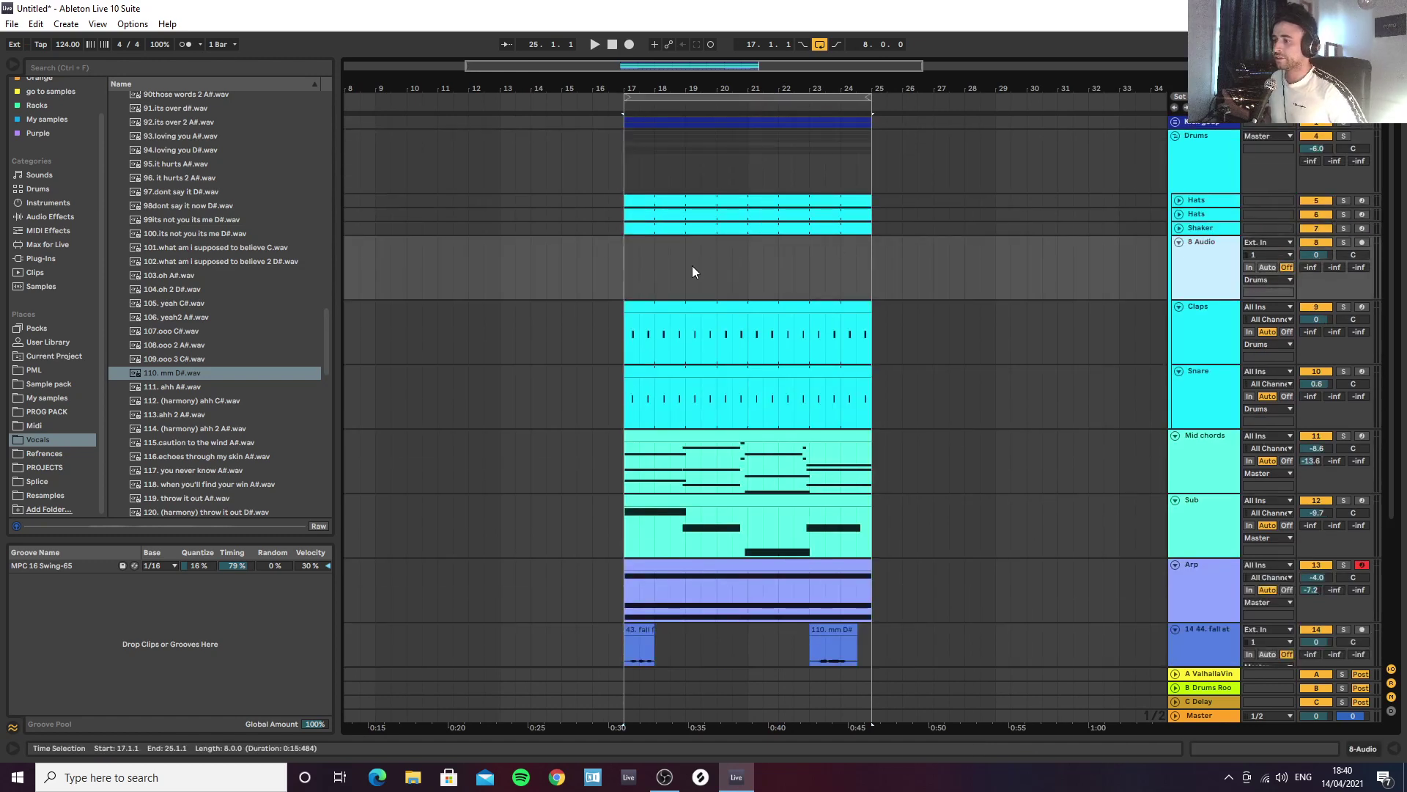
click(670, 270)
Step: Audition the Air_High loops in the Orange collection's Found Sound Loops folder and place Air_High_Loop_120bpm_2.wav on track 8 at bar 17
scroll(54, 159, up, 2)
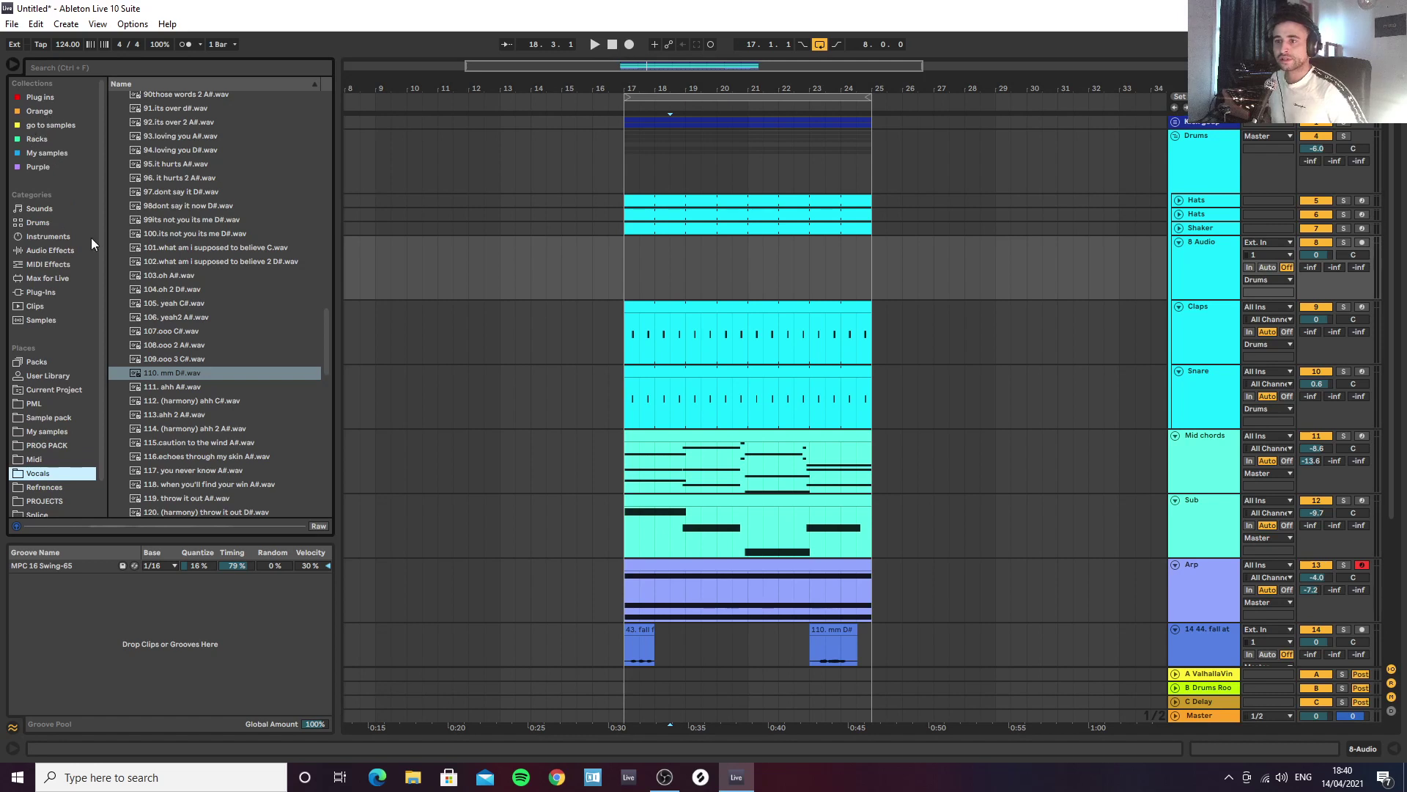
click(40, 110)
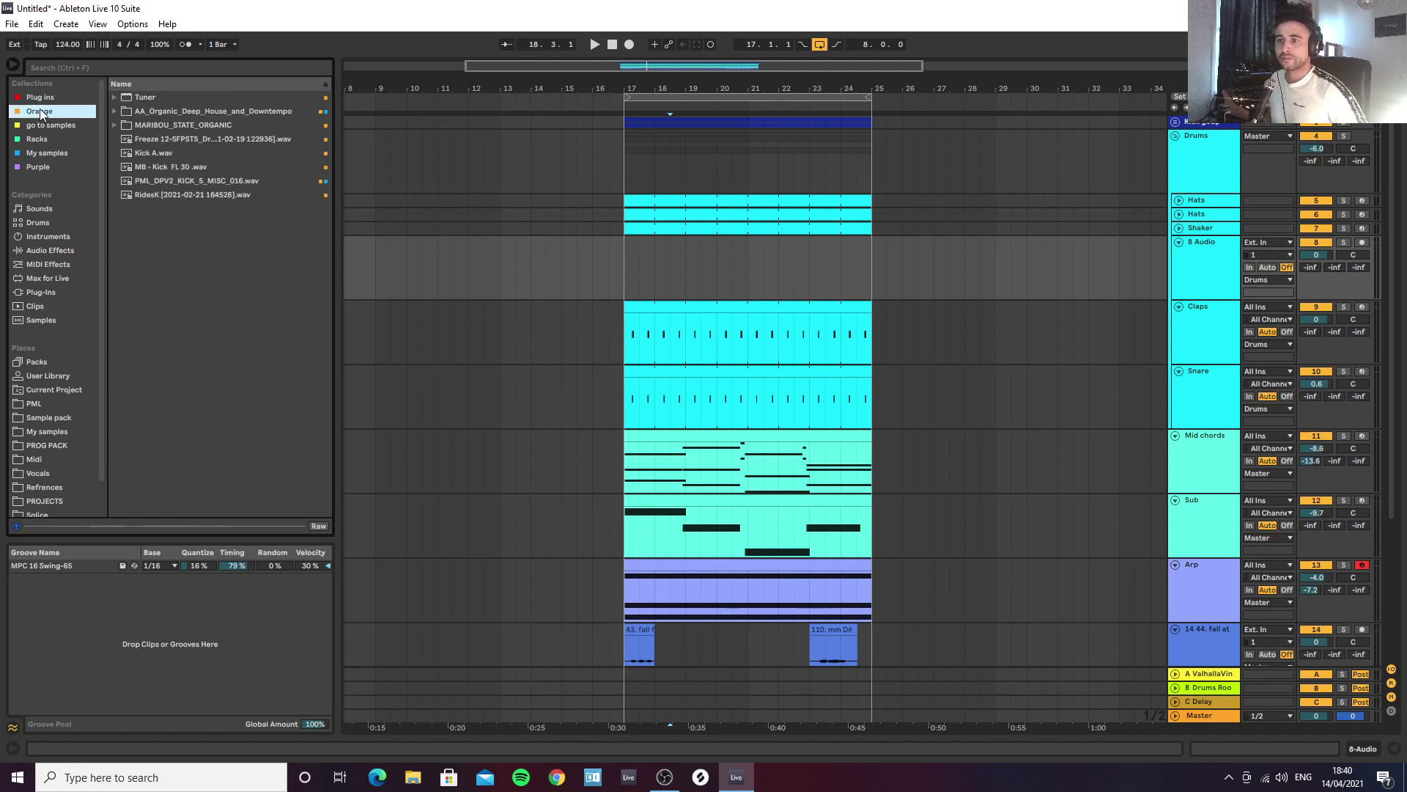
click(115, 112)
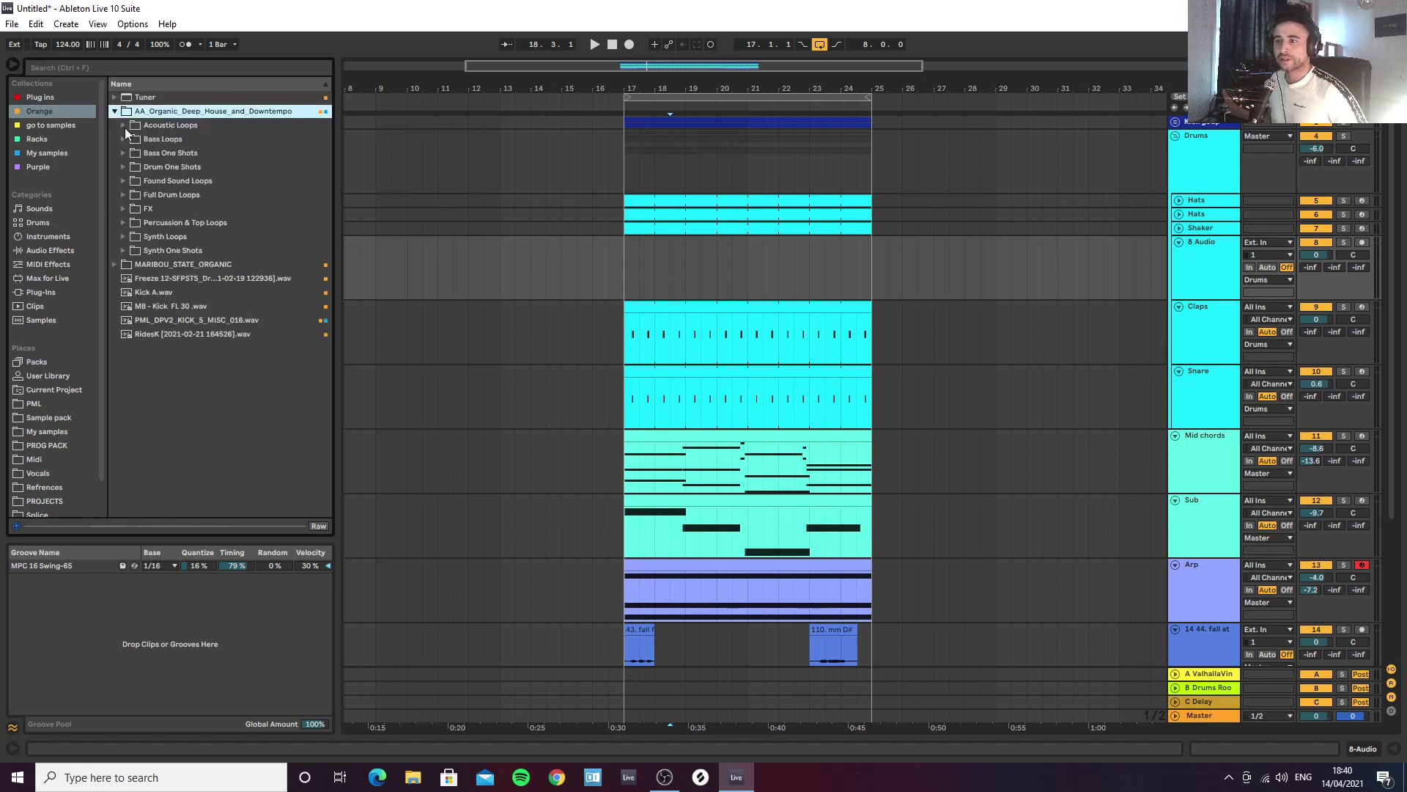
click(123, 182)
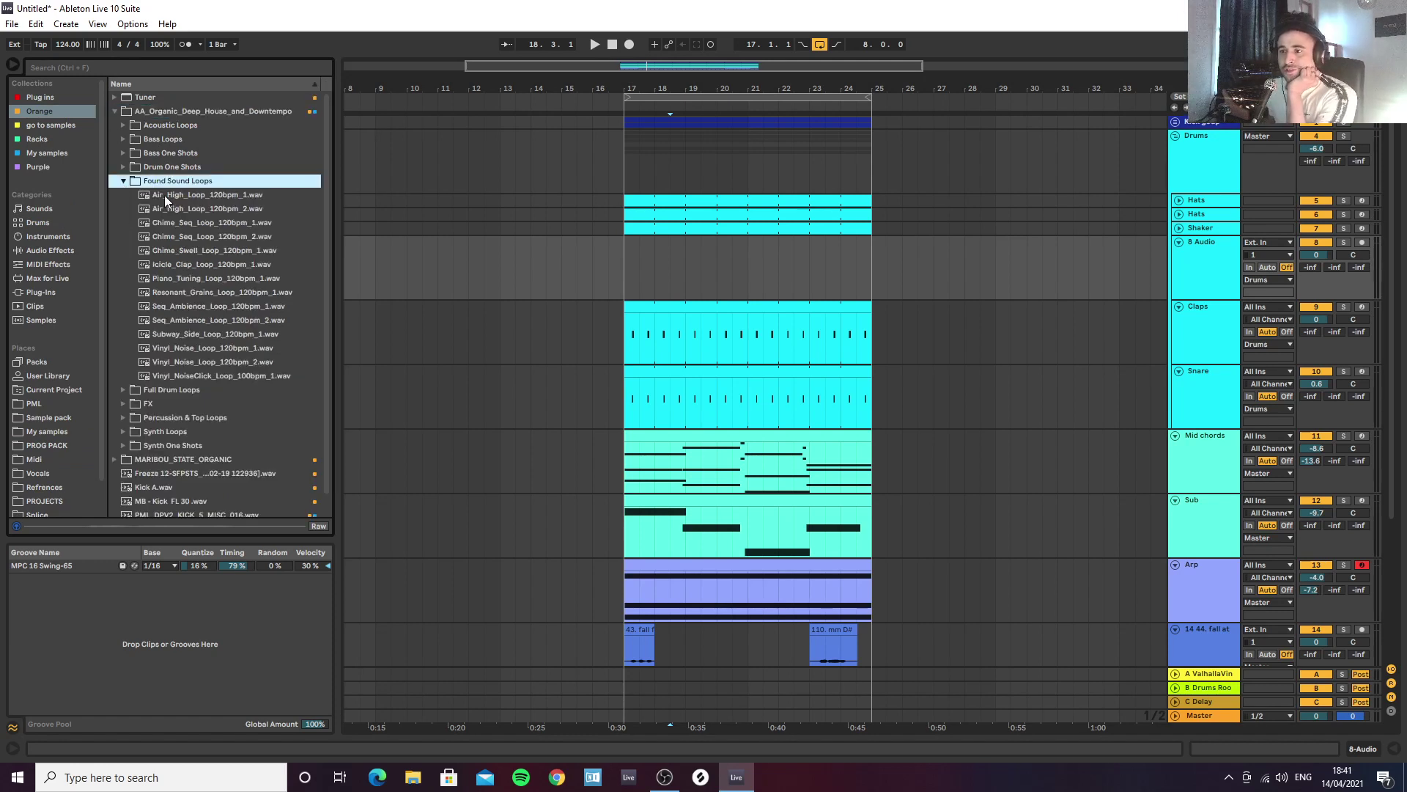
click(173, 195)
click(175, 210)
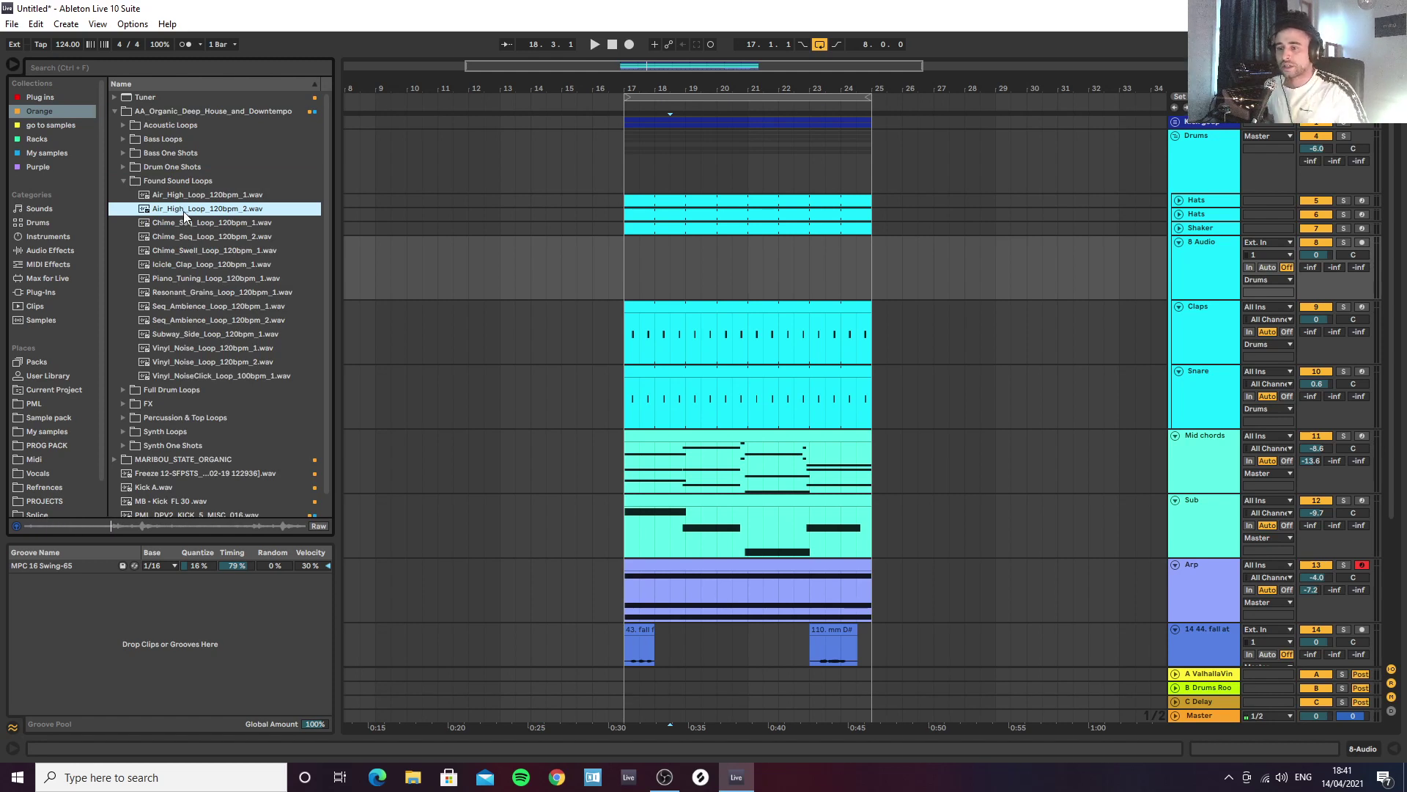
drag(178, 210, 624, 277)
Step: Lower the air loop track's volume to -35.0 dB and extend its clip to bar 25 during playback
drag(1317, 254, 1317, 265)
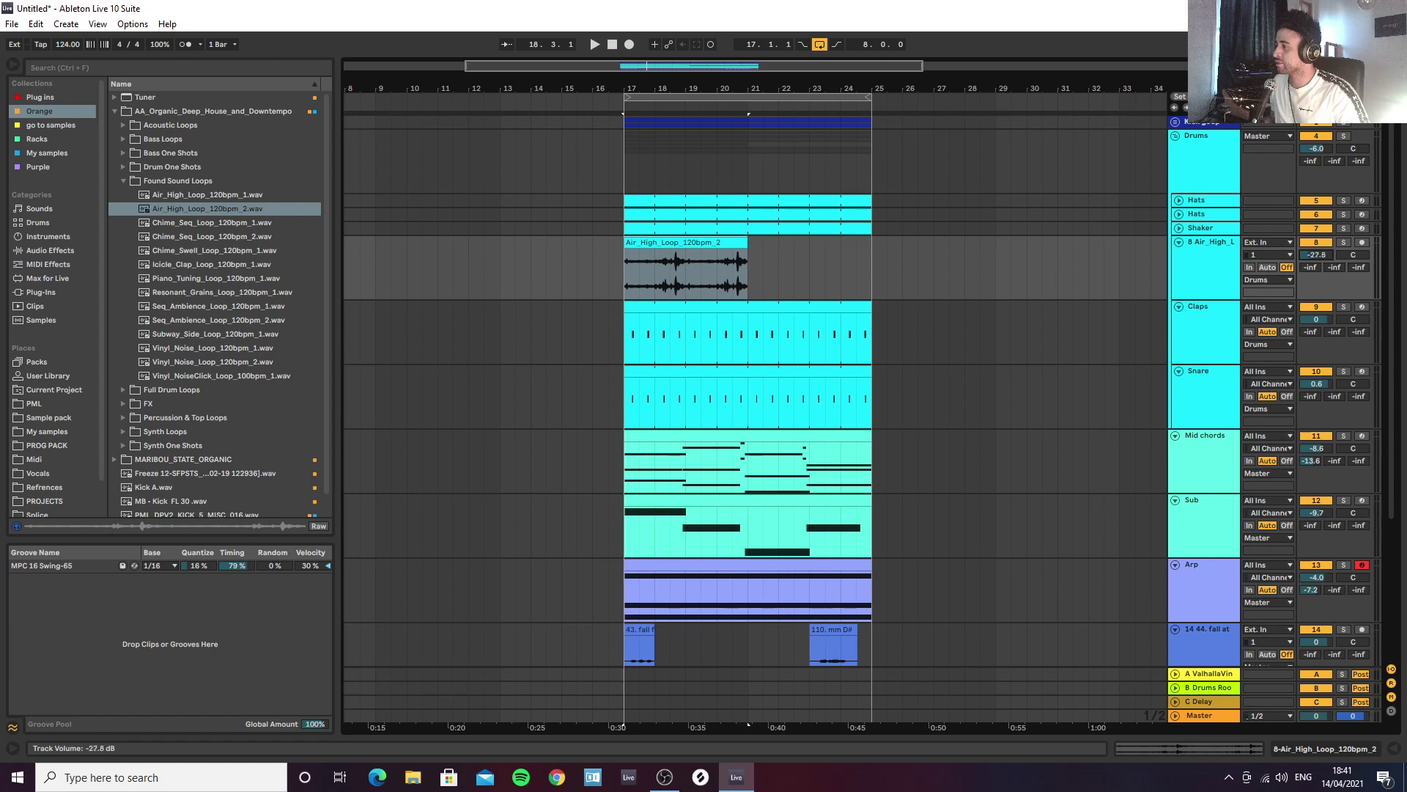
key(space)
drag(748, 254, 872, 255)
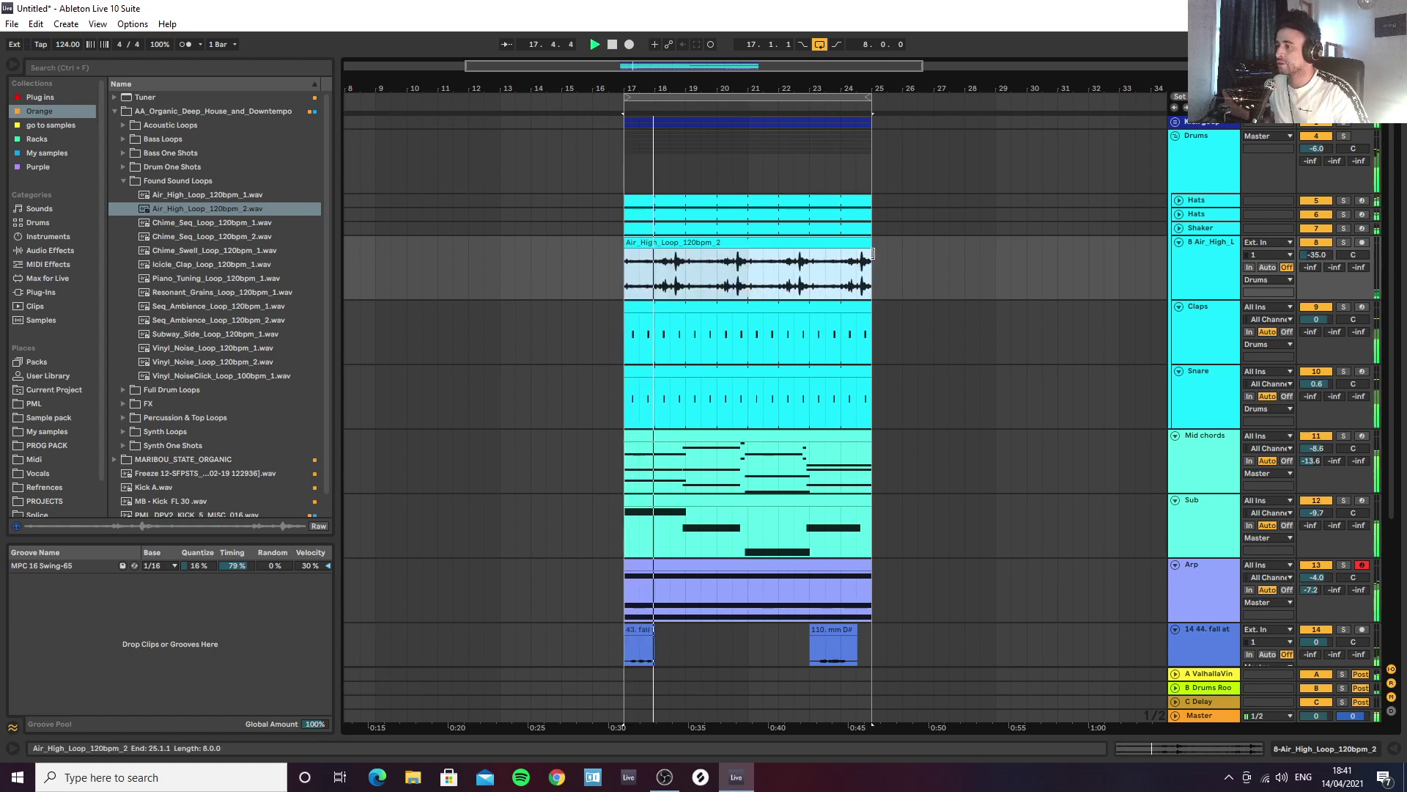
Step: Set the air loop's warp mode to Complex Pro and toggle its warping off and on
double_click(770, 242)
click(161, 276)
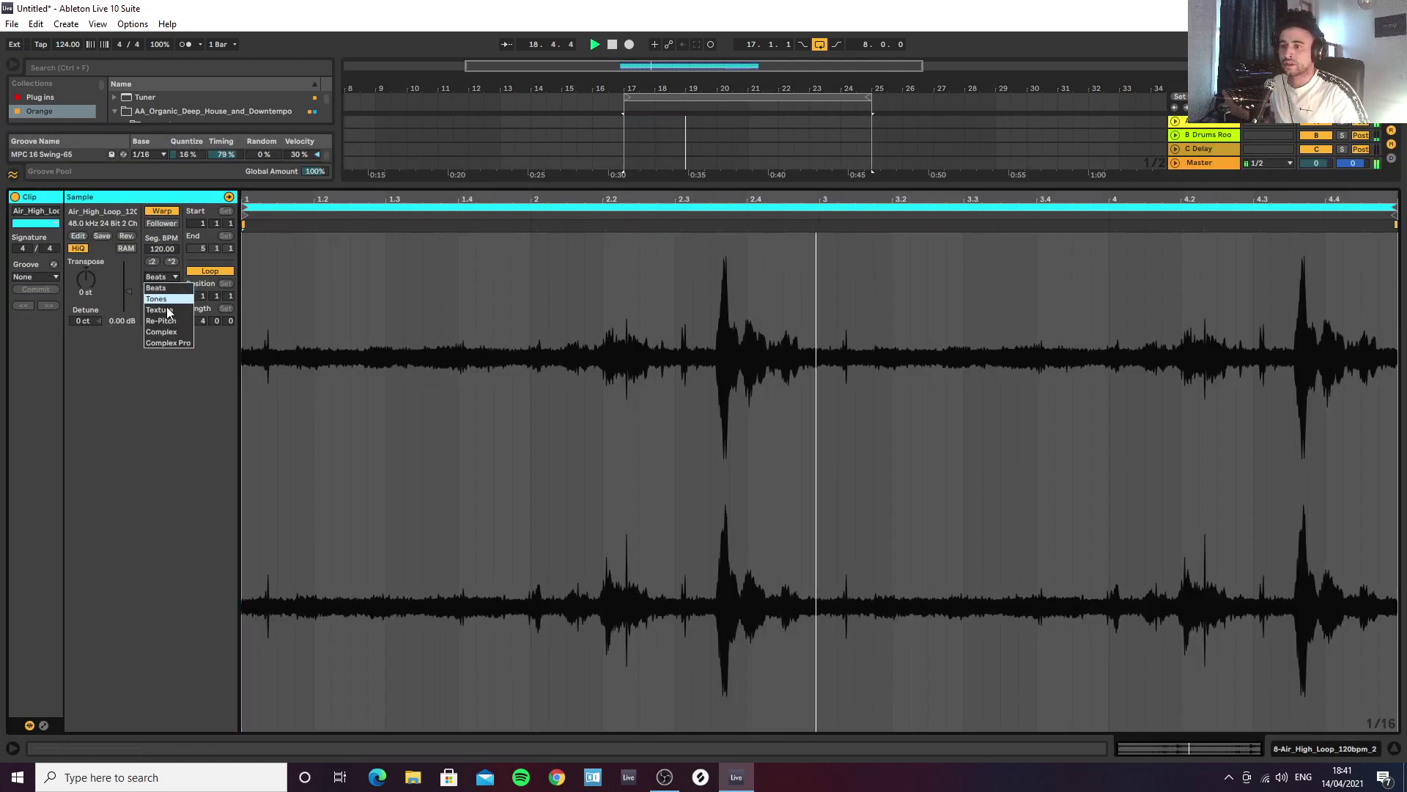
click(169, 343)
double_click(163, 211)
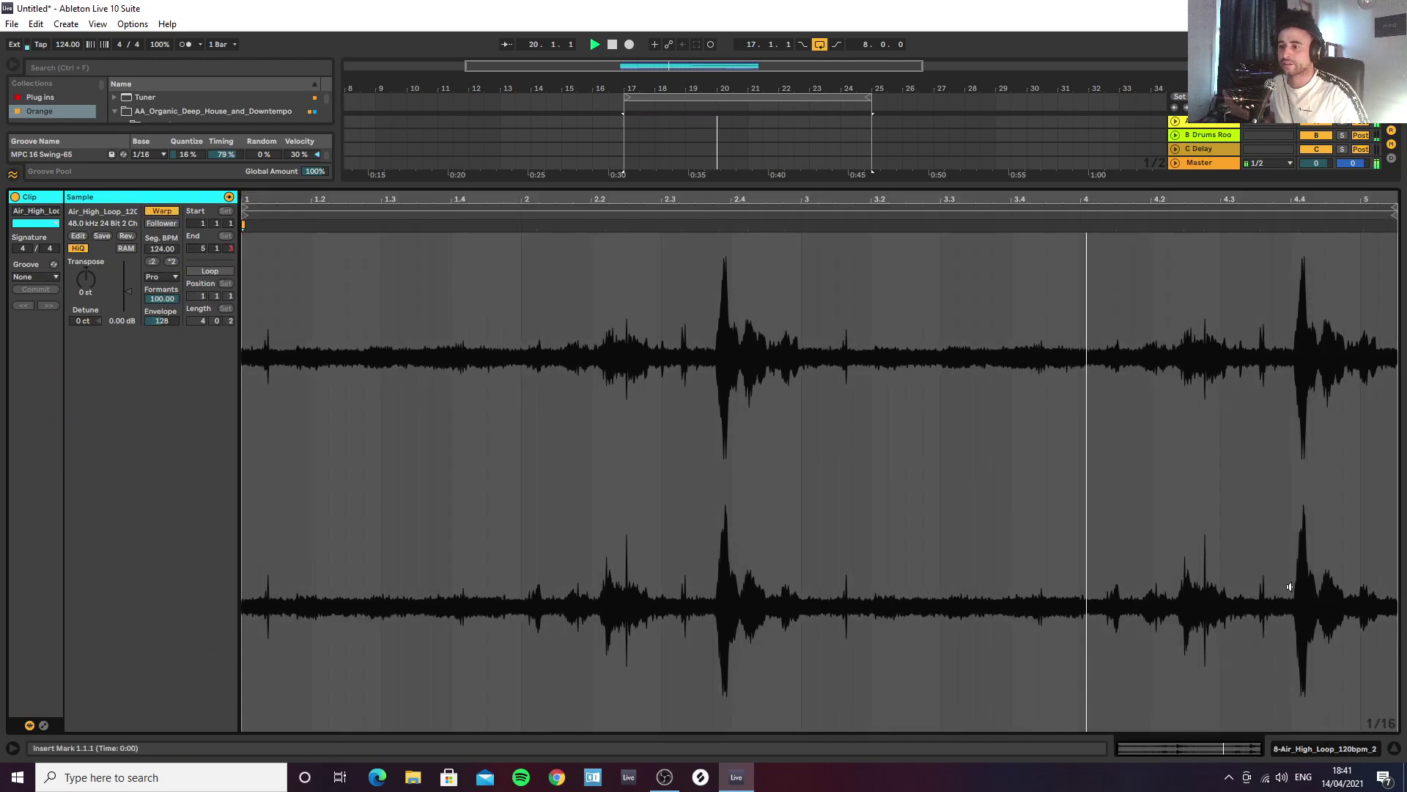
scroll(851, 183, up, 3)
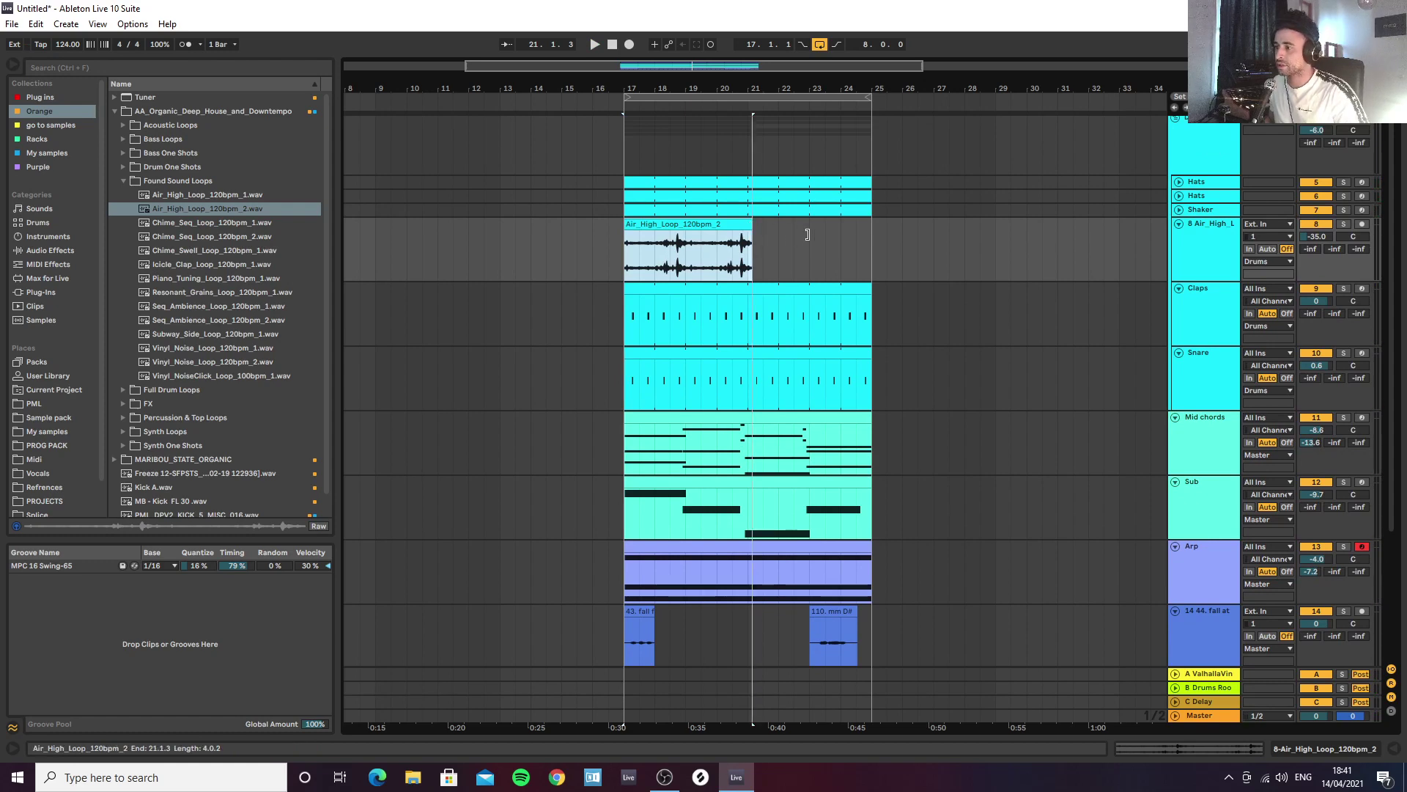
Step: Enable Warp and Loop for the air loop clip on track 8
double_click(735, 229)
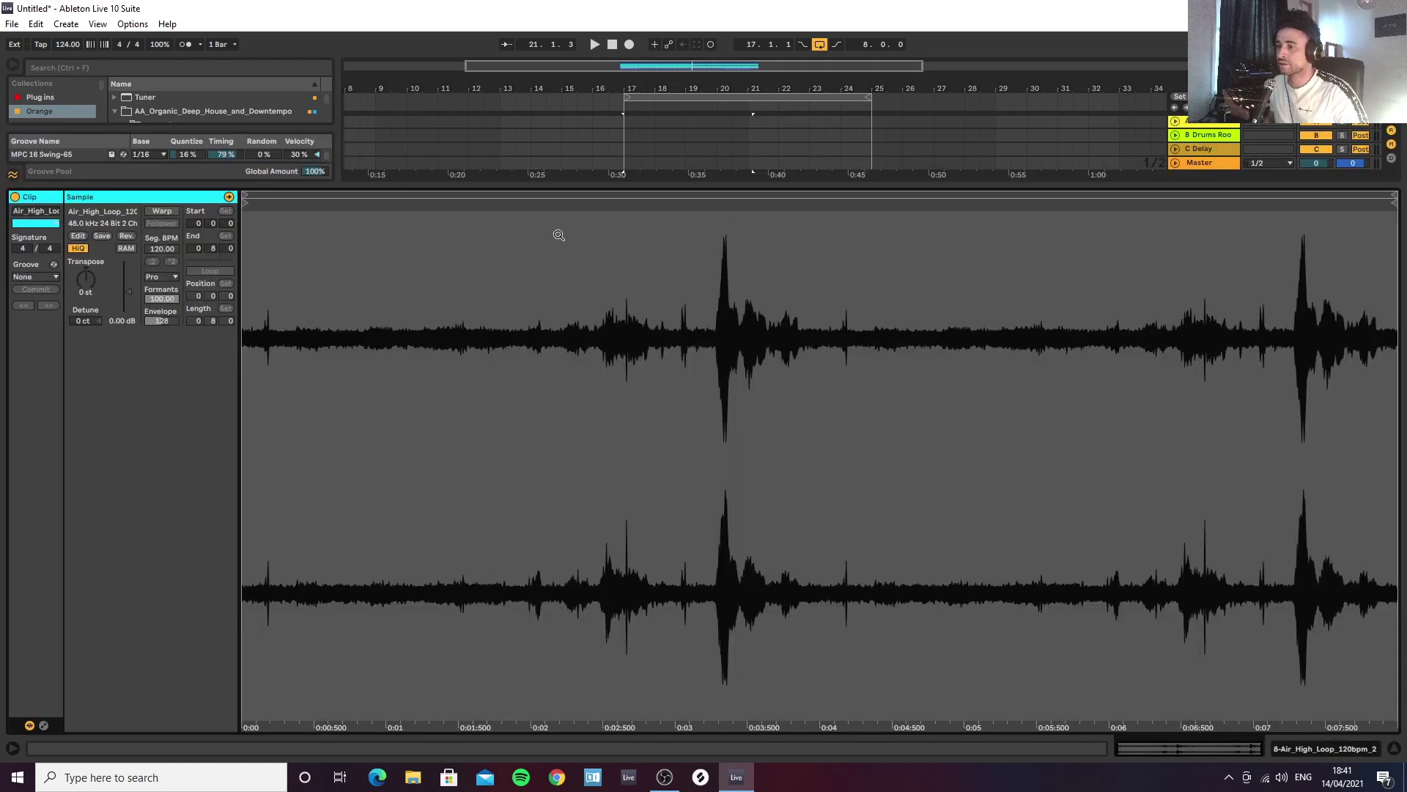
click(165, 212)
click(210, 269)
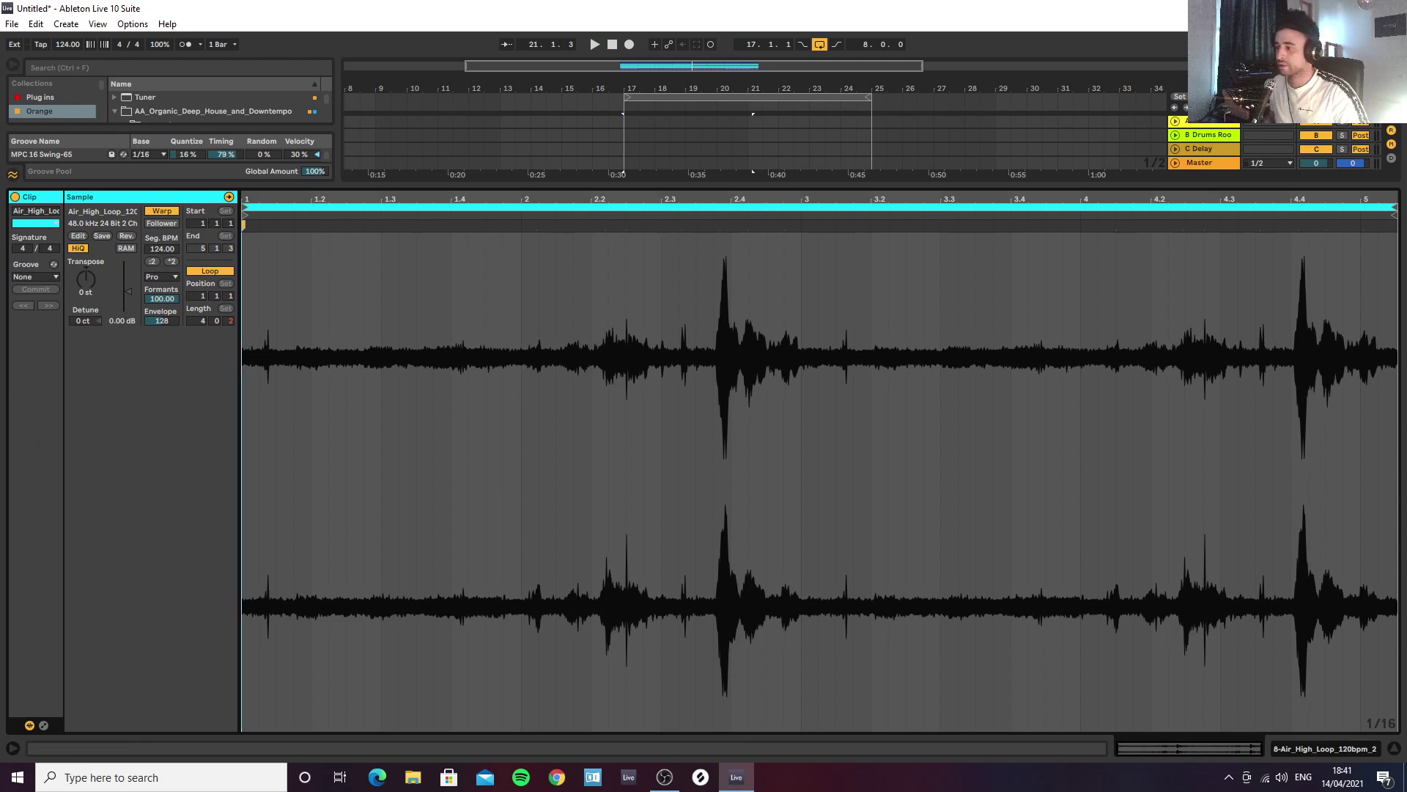
click(1394, 747)
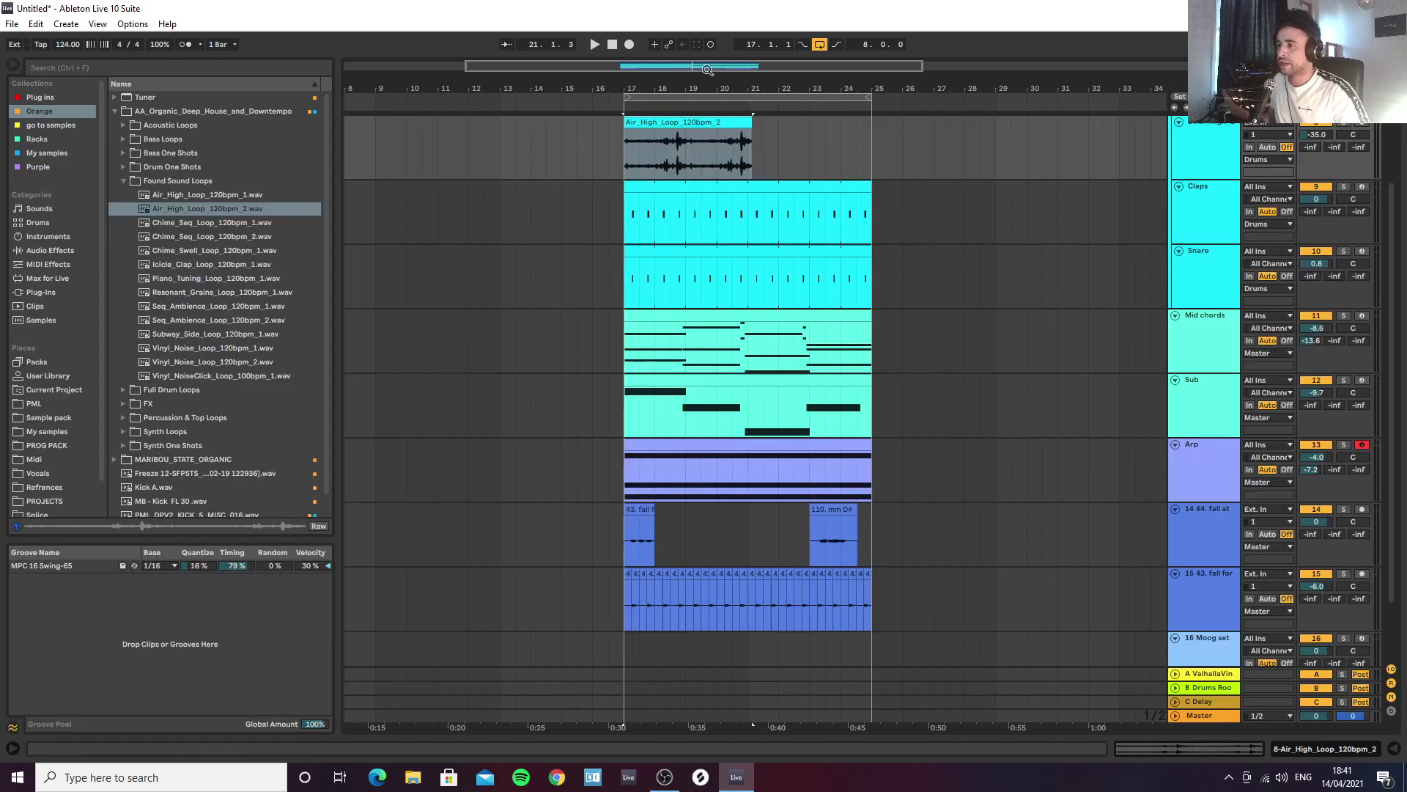
Step: Extend the looped air clip to bar 25 and set its track volume to -25.5 dB during playback
drag(694, 89, 693, 123)
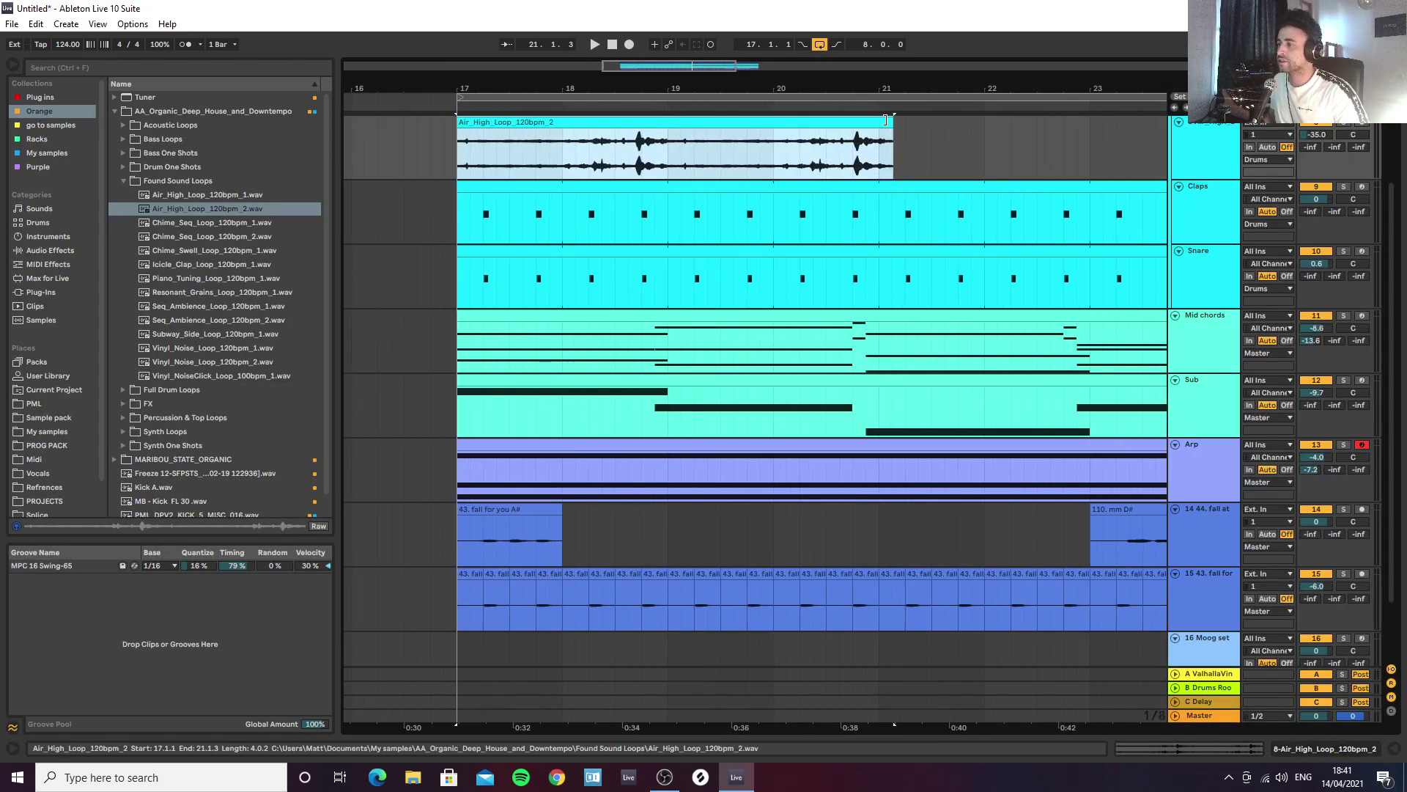
key(space)
drag(865, 91, 862, 59)
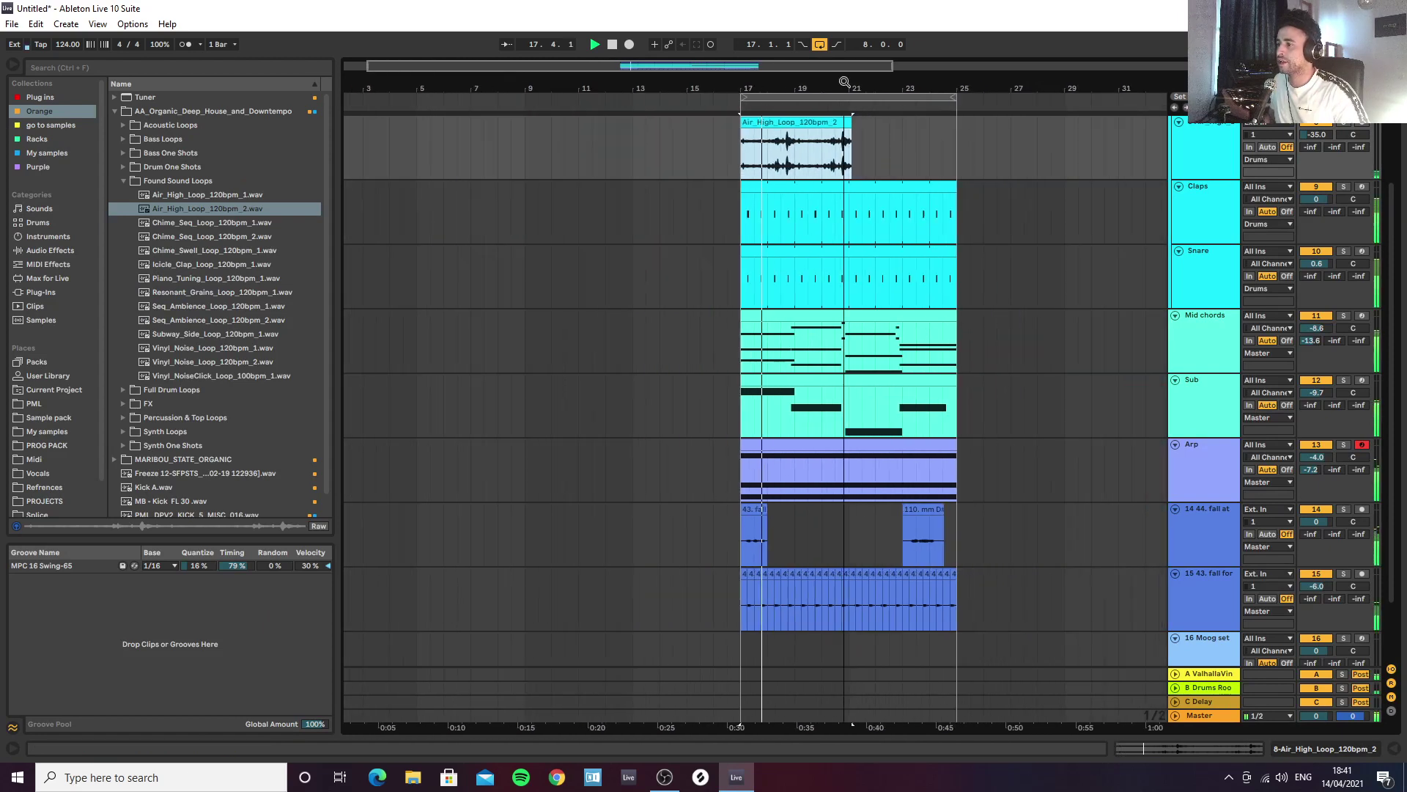
drag(855, 132, 954, 134)
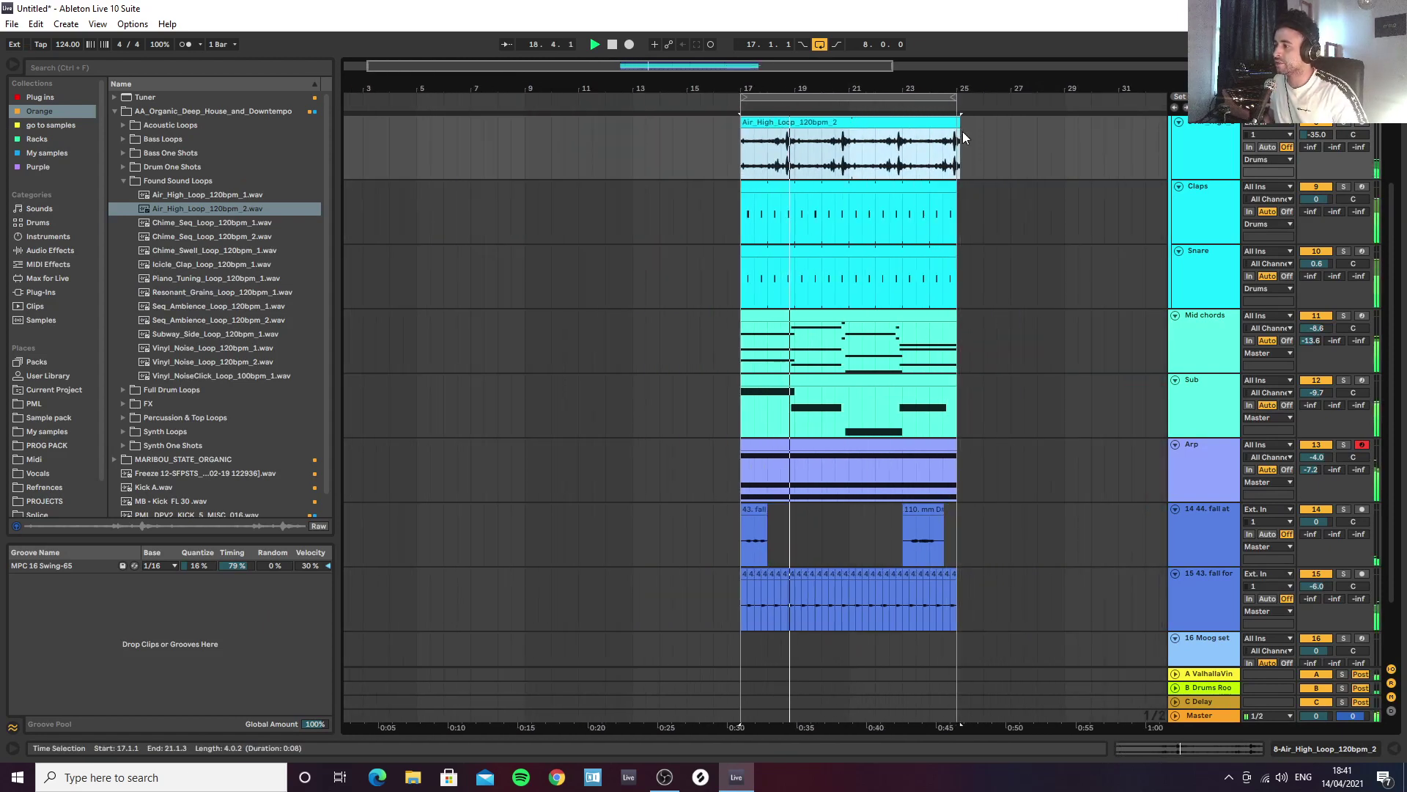
drag(1298, 142, 1316, 139)
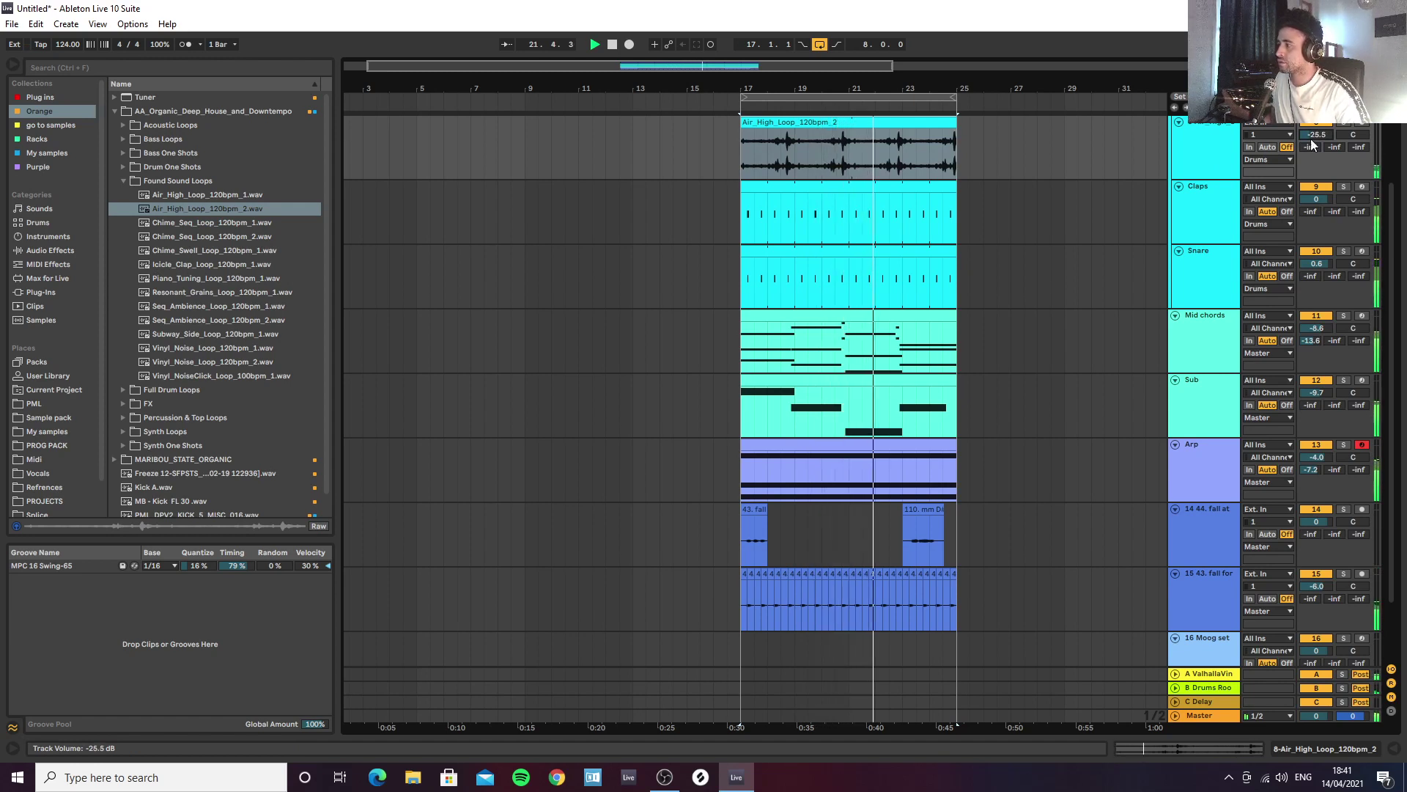
Step: Add ValhallaShimmer with the BrightHall preset to the air loop track from the vocal track 14's effect chain
click(953, 151)
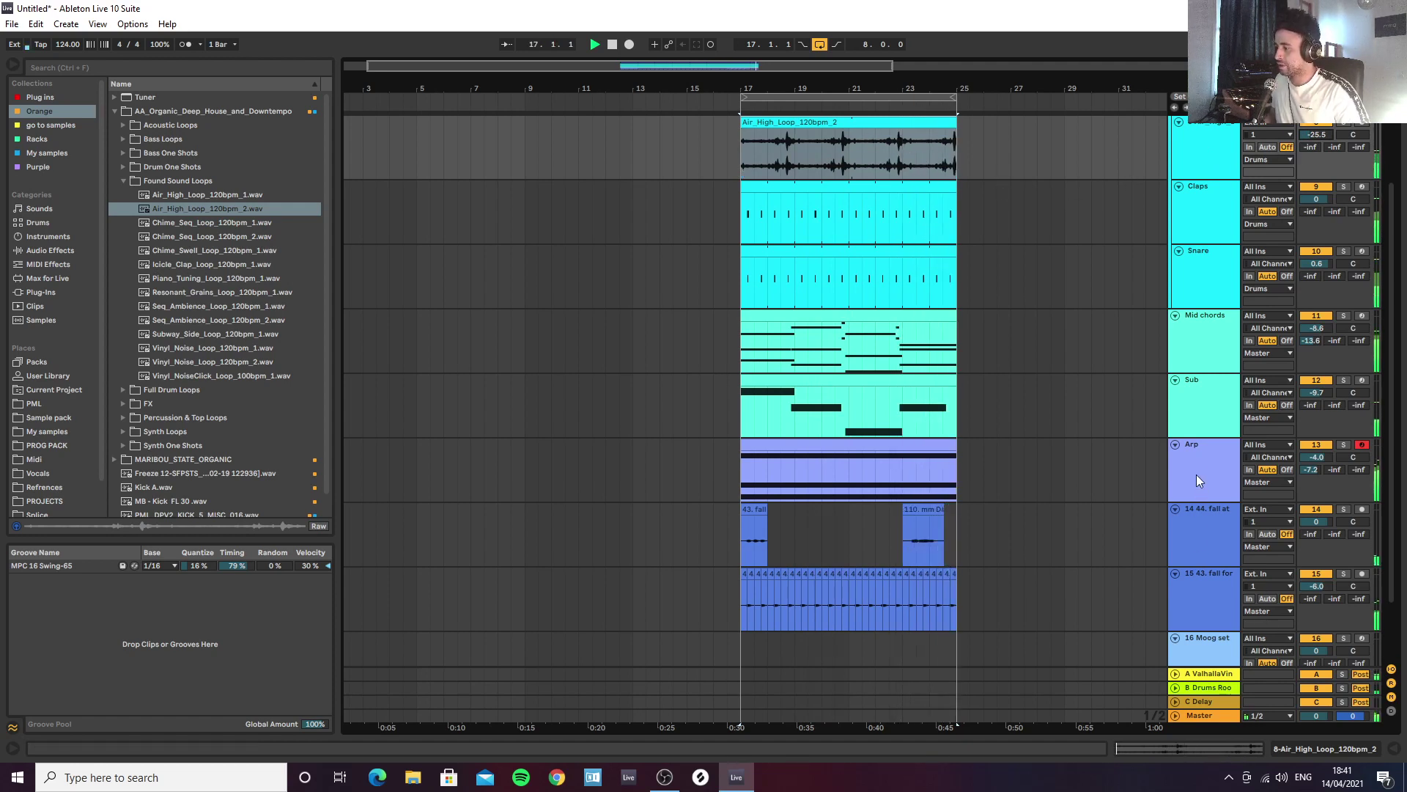
scroll(1202, 595, down, 2)
click(1220, 506)
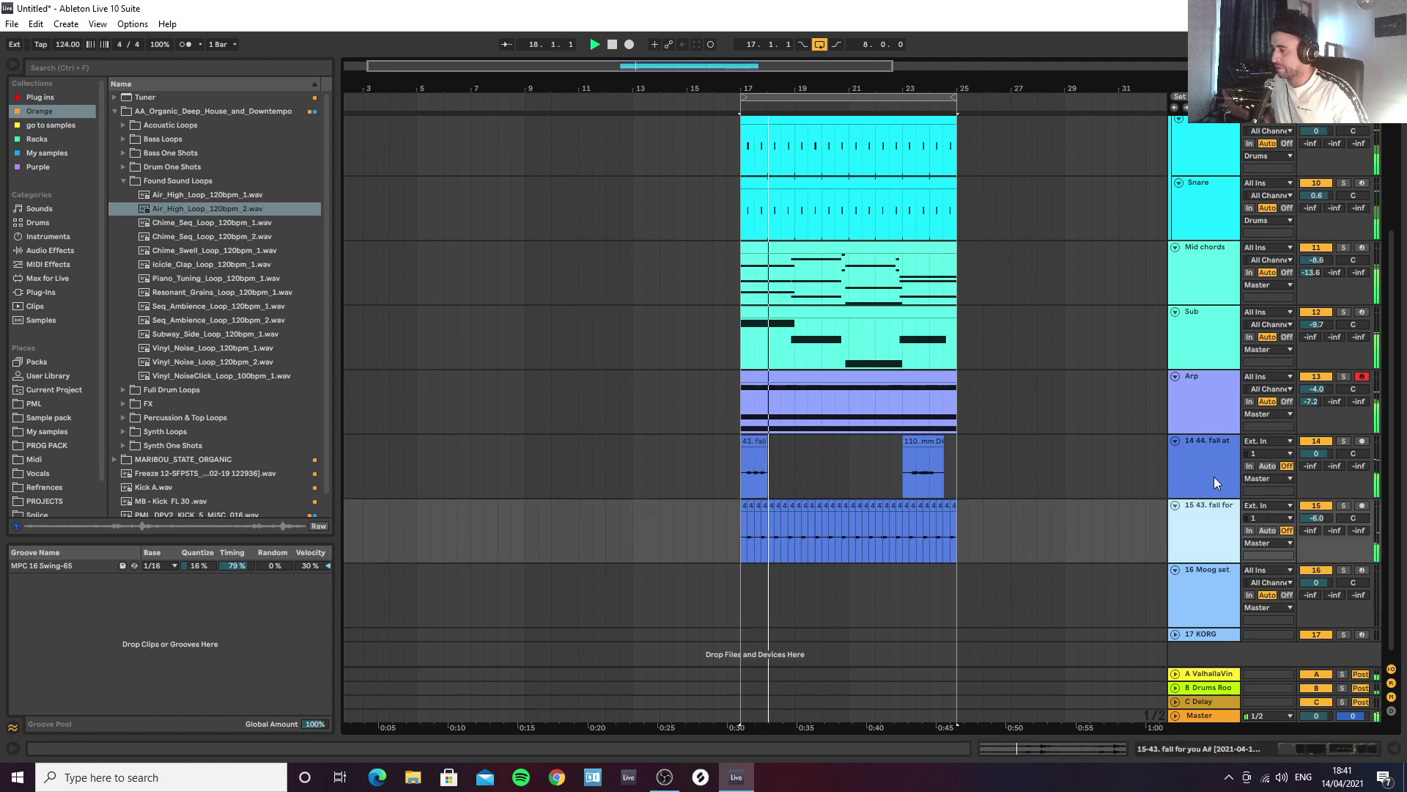
click(1213, 472)
click(1319, 749)
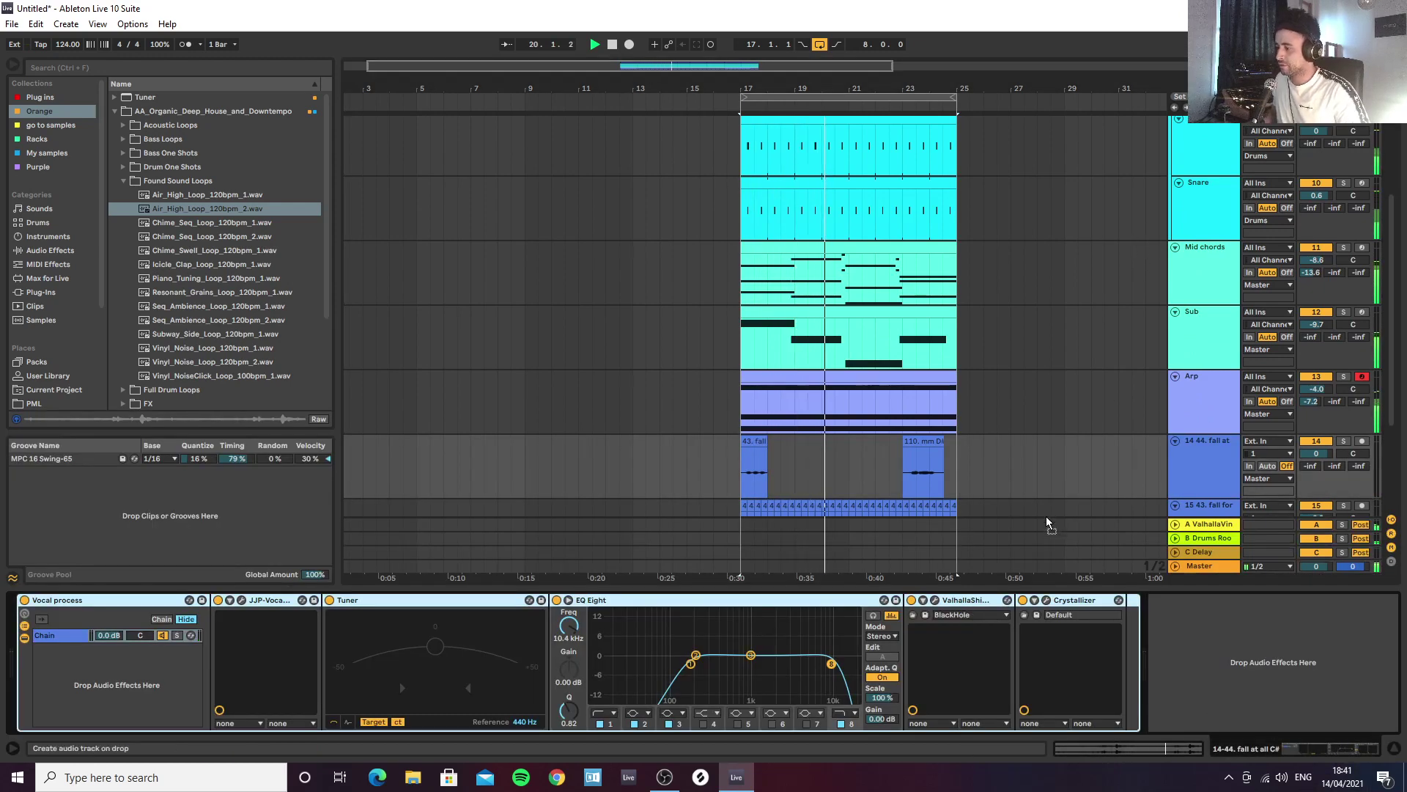
click(957, 602)
drag(955, 606, 1195, 152)
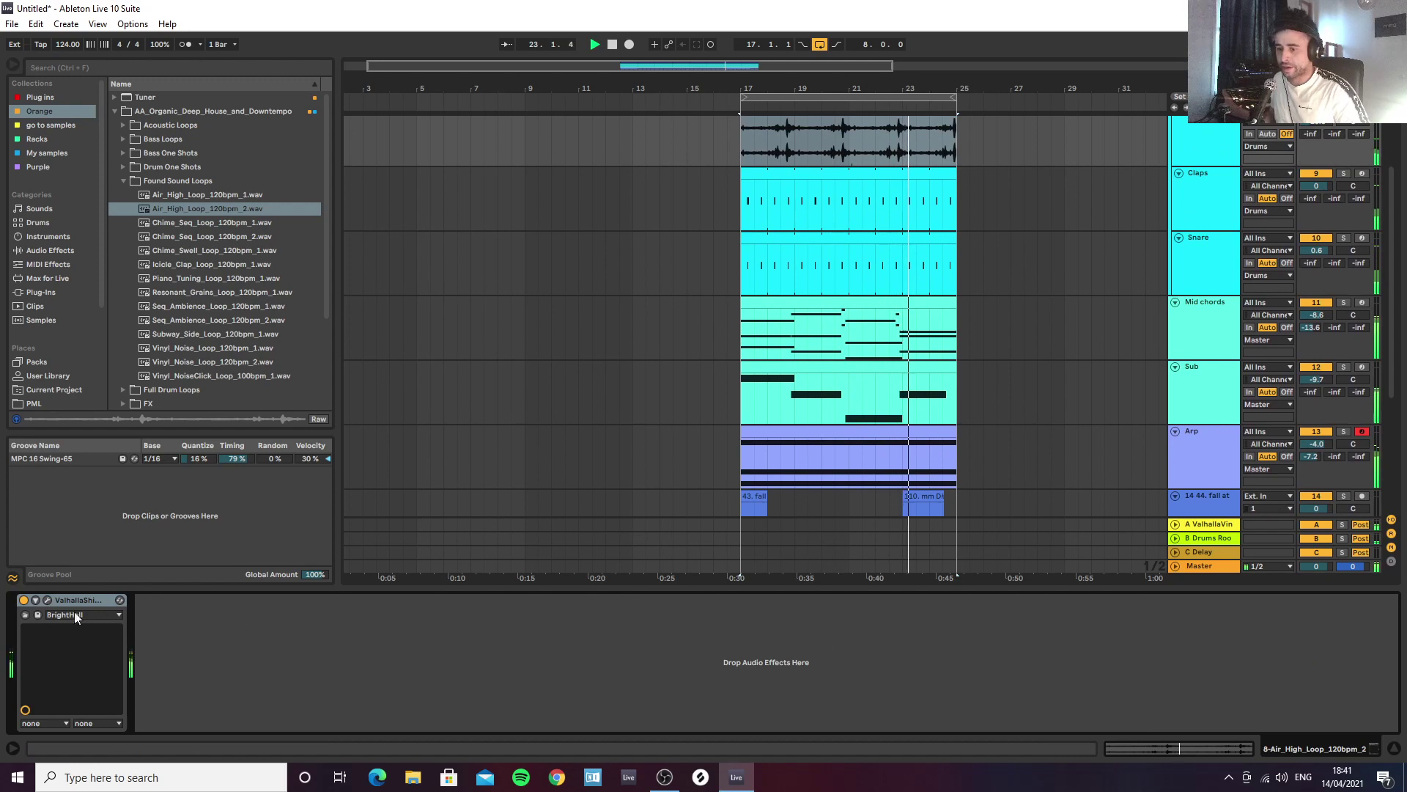
Step: Search for EQ Eight, add it after the air loop's reverb, and set its band 1 low cut to 1000 Hz
click(227, 67)
text(e)
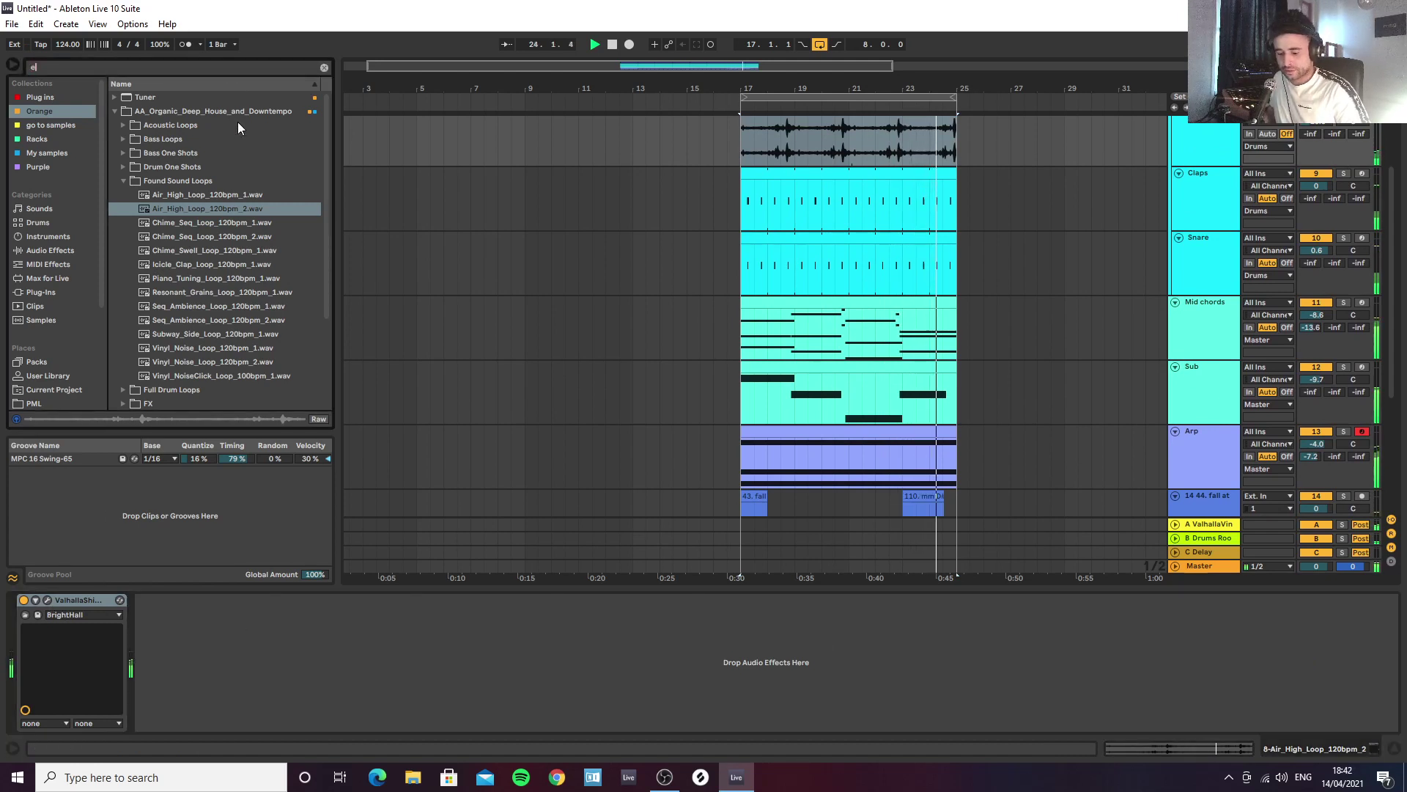
text(q)
click(50, 339)
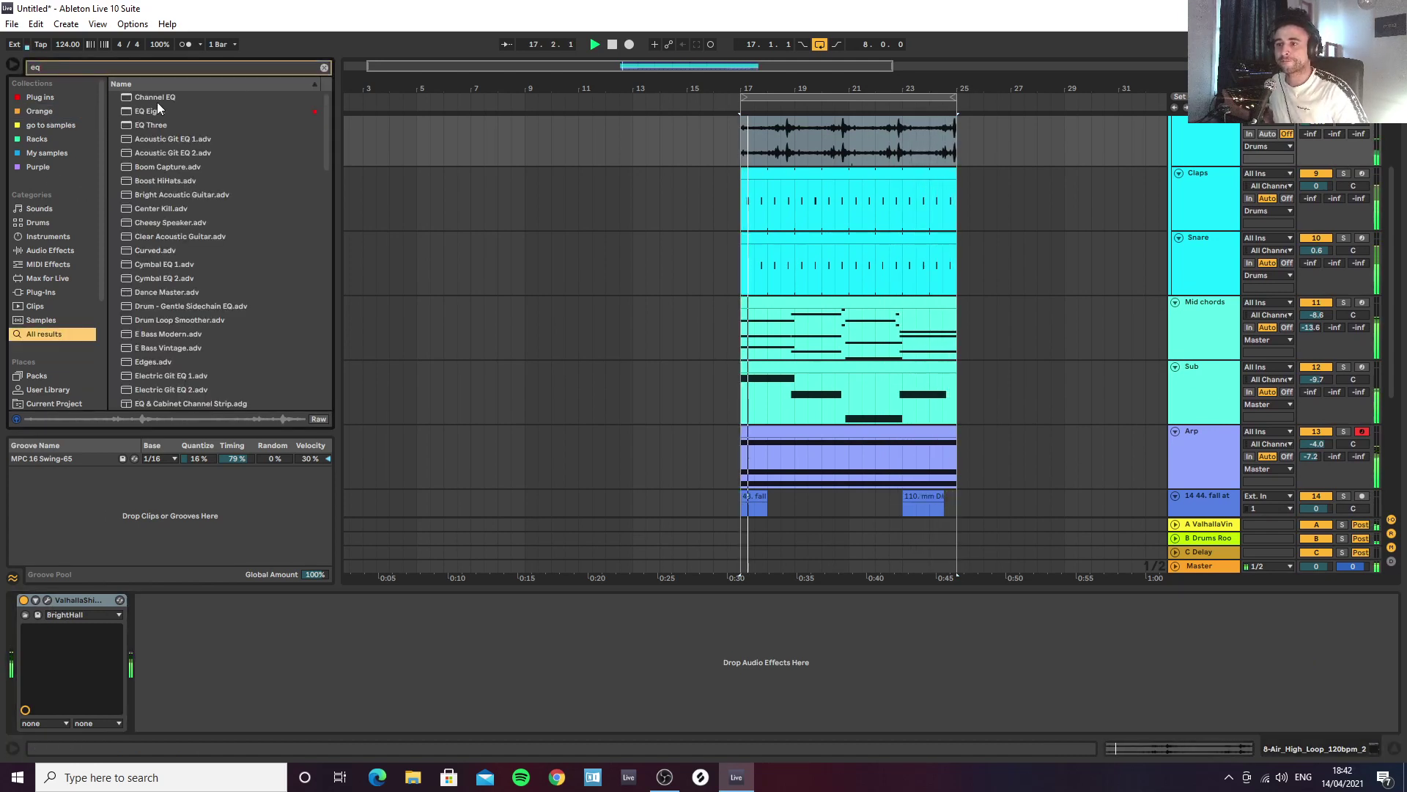
drag(160, 114, 286, 637)
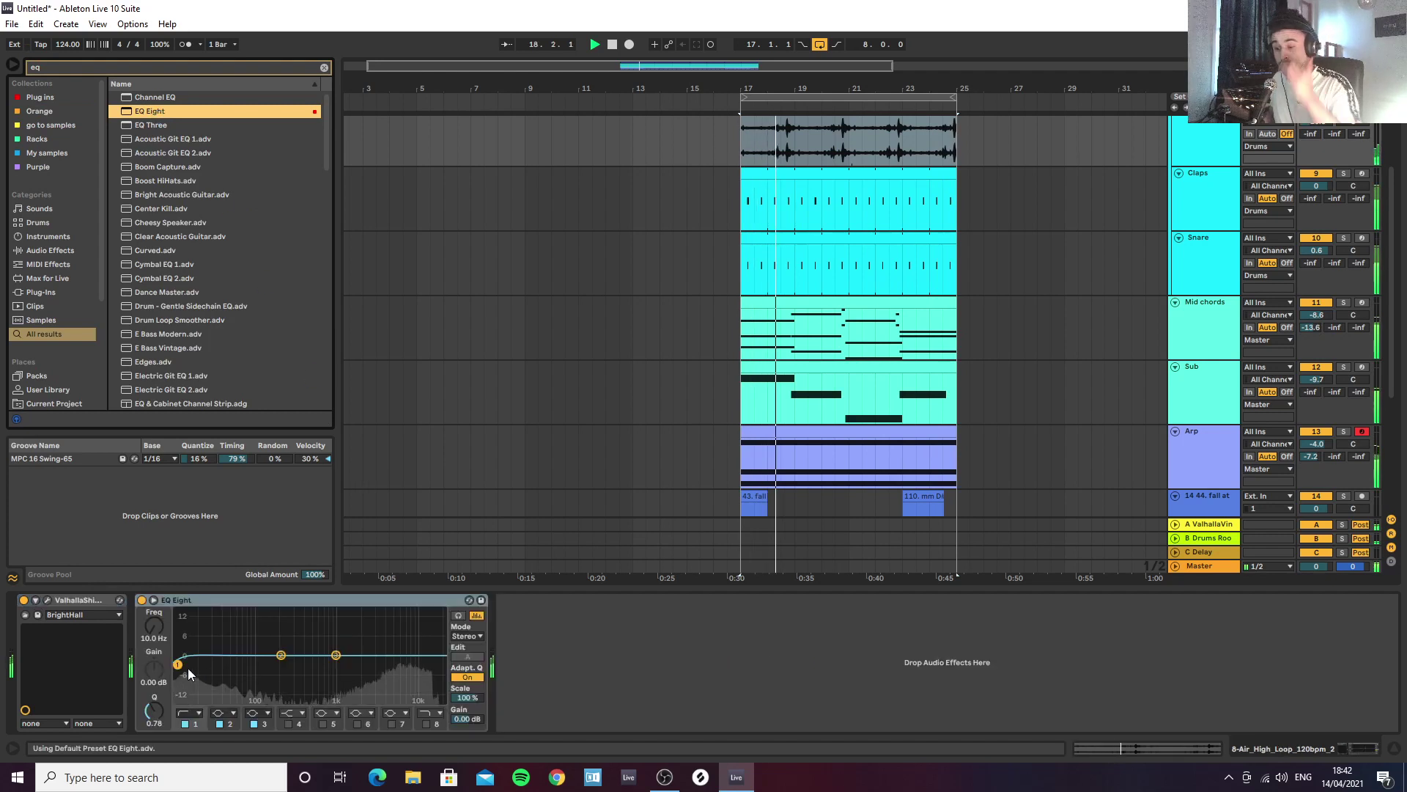
drag(182, 665, 336, 667)
Step: Set the ValhallaShimmer mix on the air loop track to 0.75
click(48, 601)
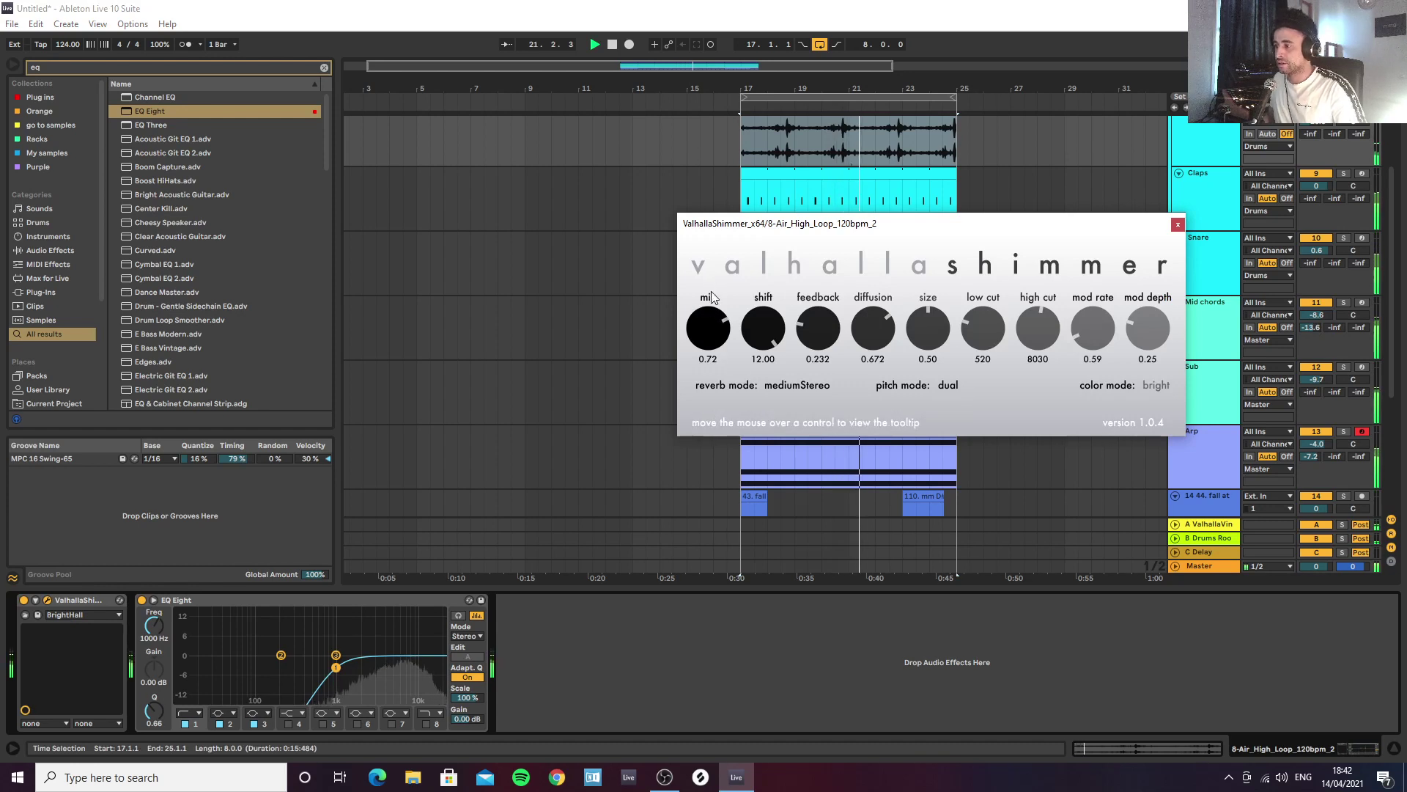
drag(715, 331, 717, 329)
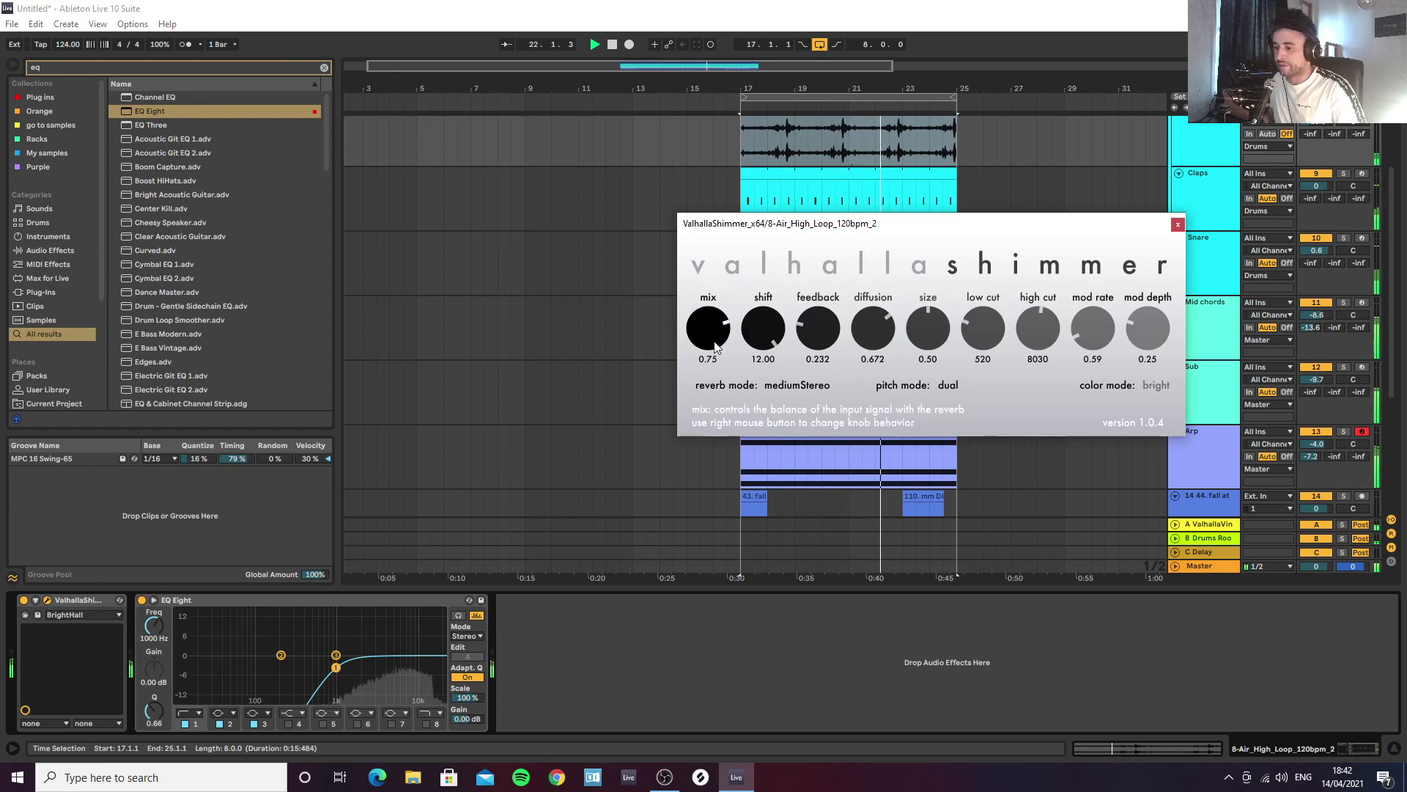
click(1178, 224)
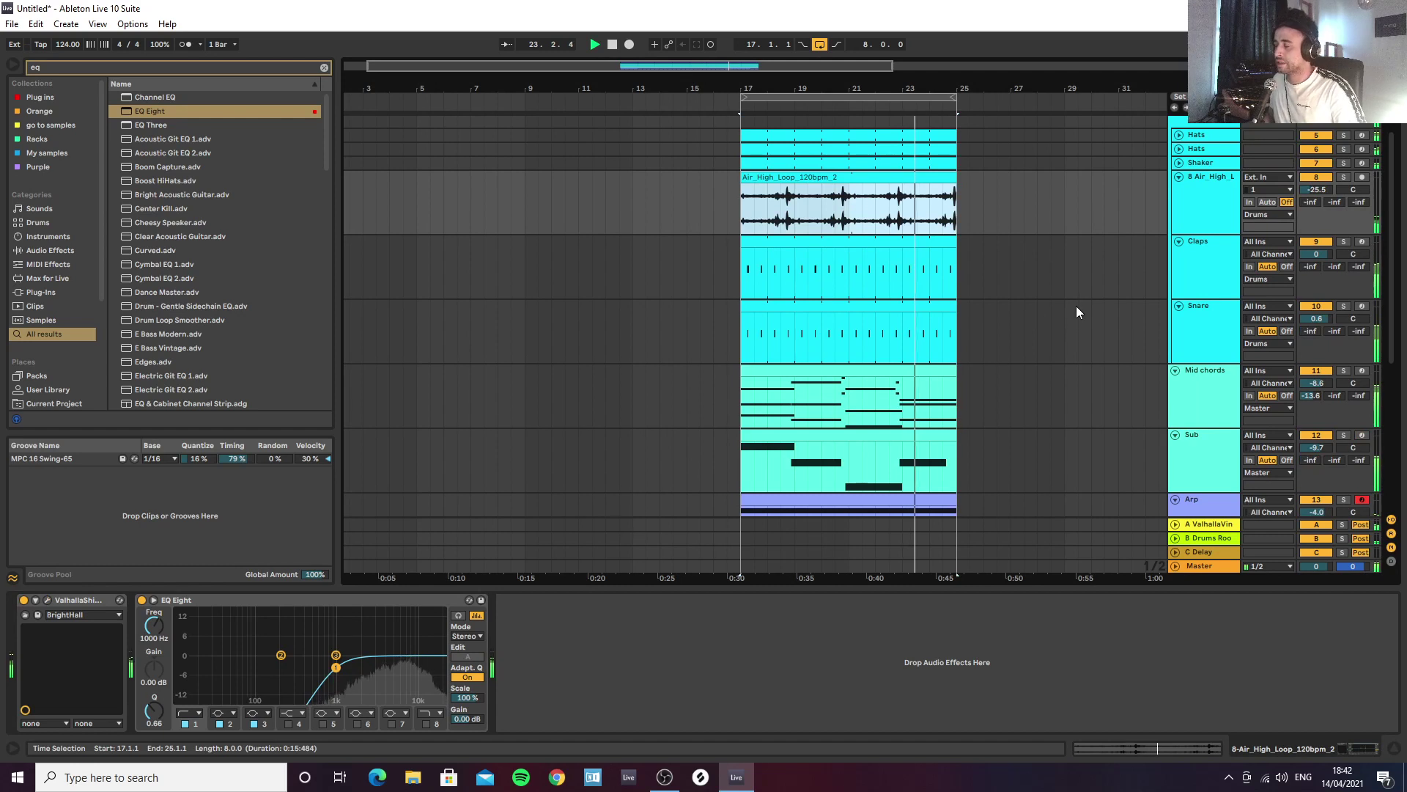
Step: Insert a new audio track directly below the air loop in the Drums group
scroll(1077, 306, down, 2)
scroll(1129, 317, up, 2)
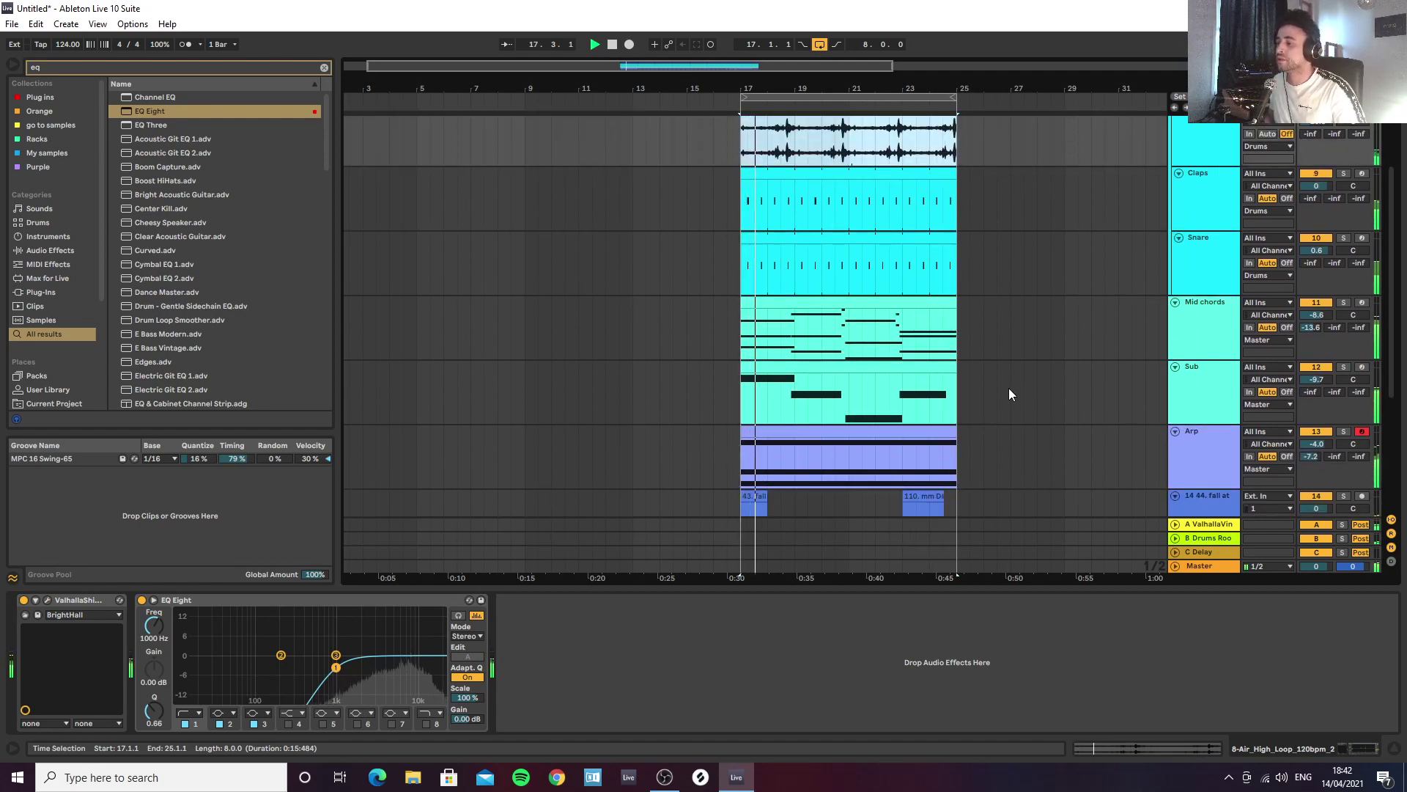
scroll(1111, 340, down, 2)
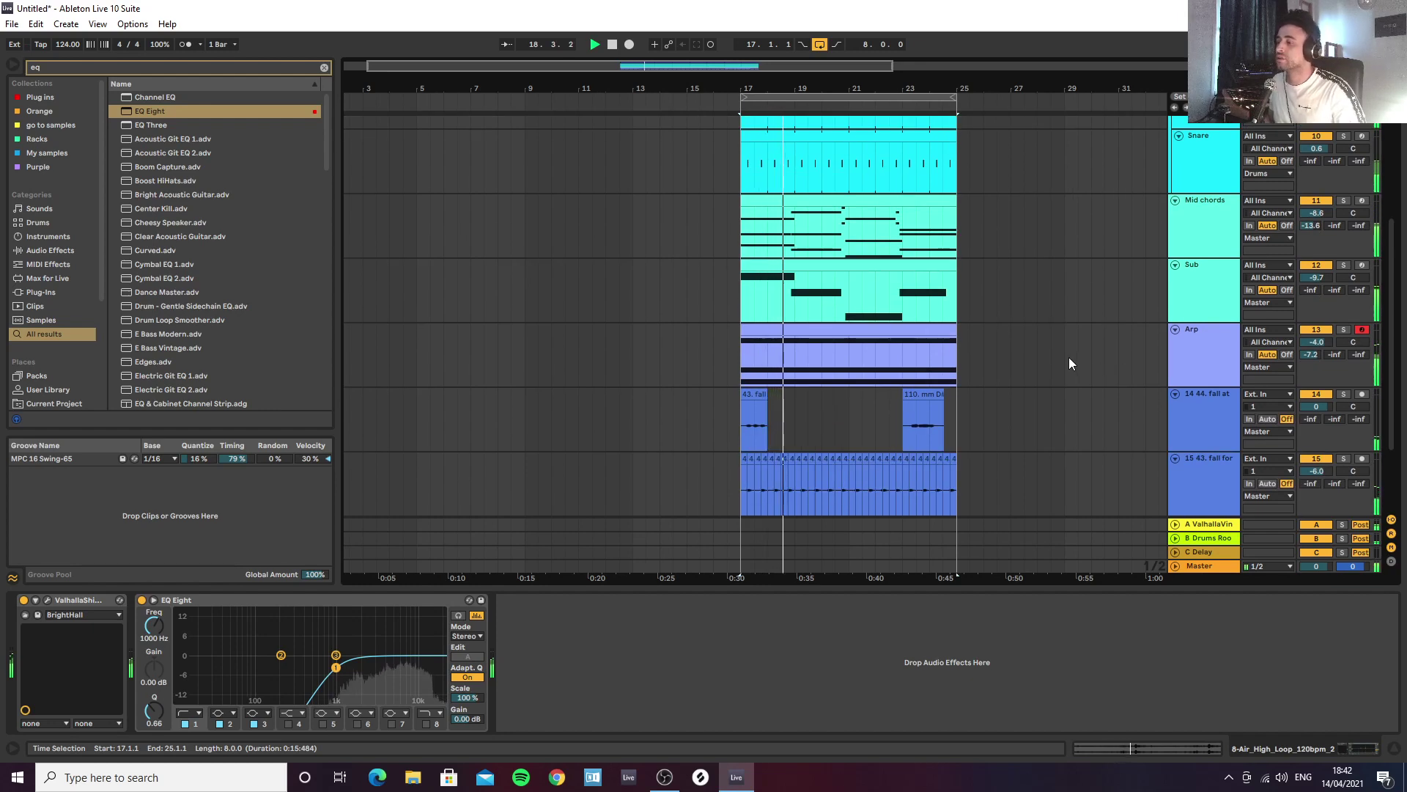
scroll(1069, 358, up, 3)
scroll(1076, 334, up, 3)
click(1187, 279)
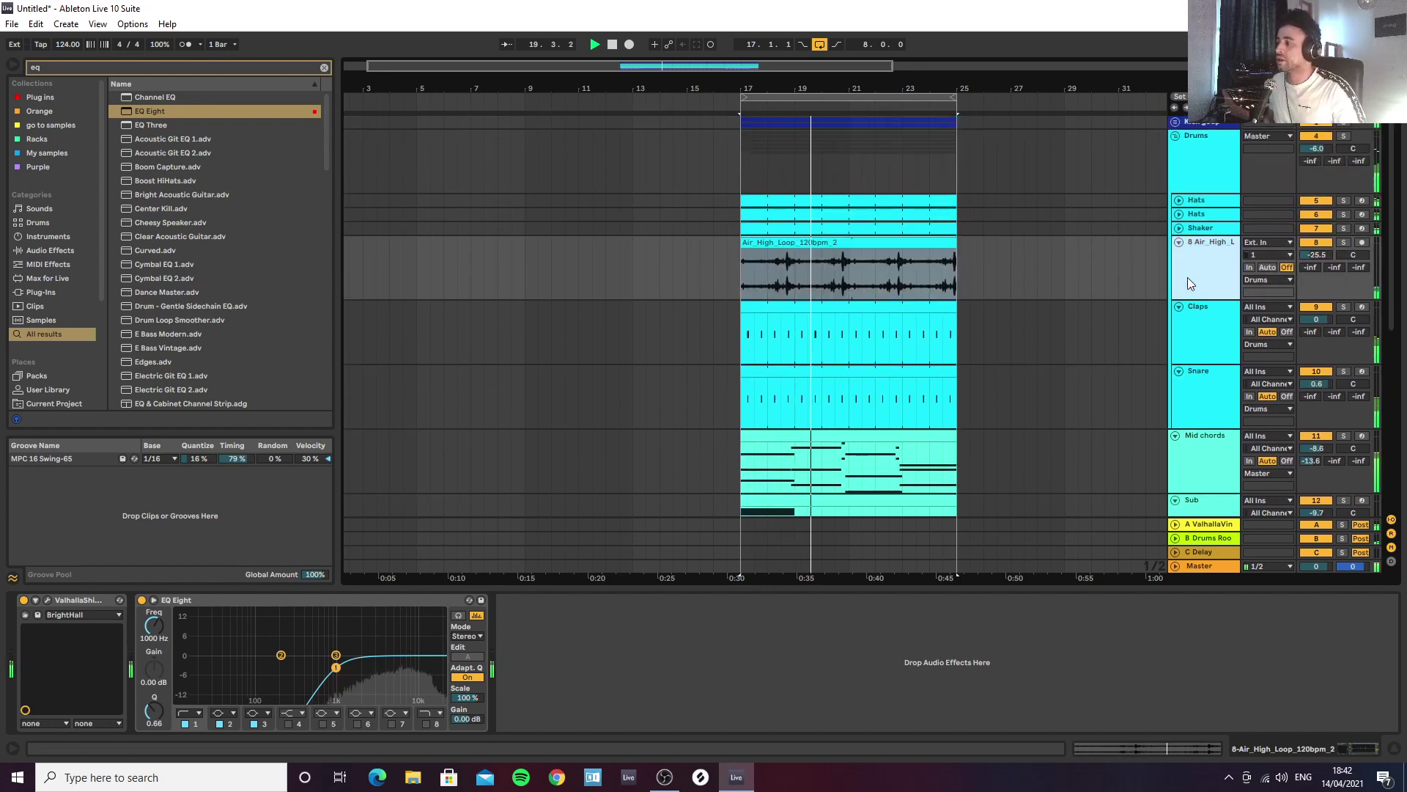
key(ctrl+t)
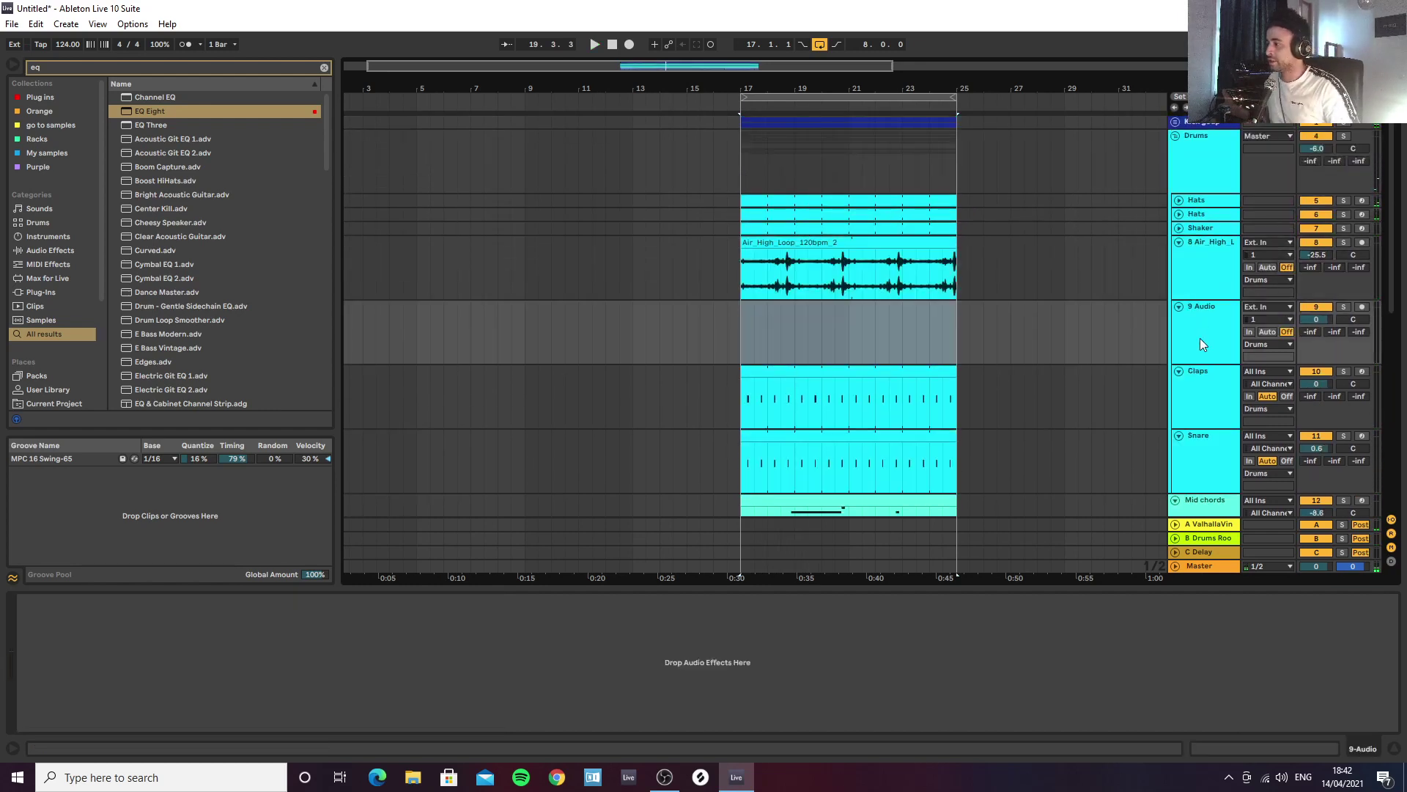
Step: Clear the browser search, open Full Drum Loops in the Orange collection's organic deep house pack, and audition its first loop
click(324, 67)
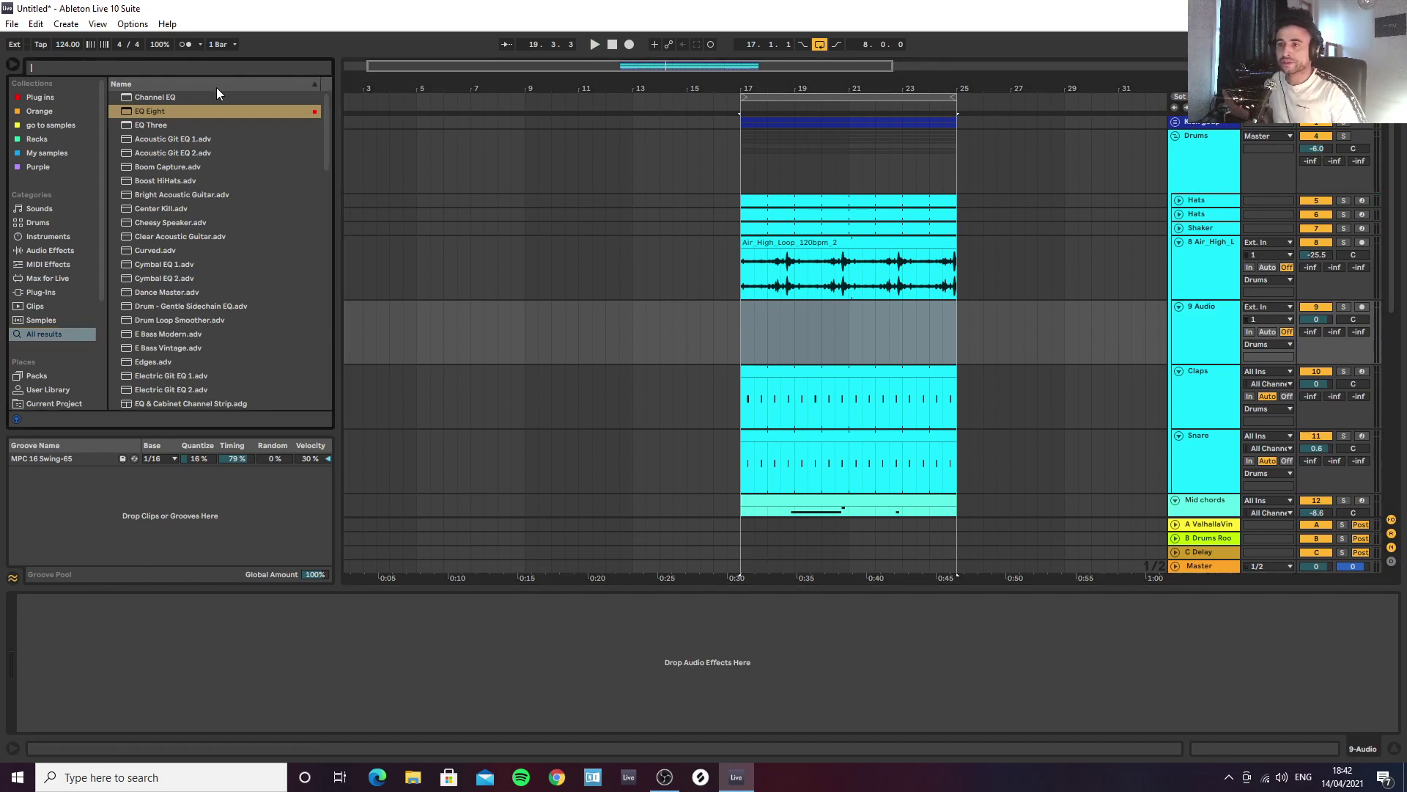
click(34, 111)
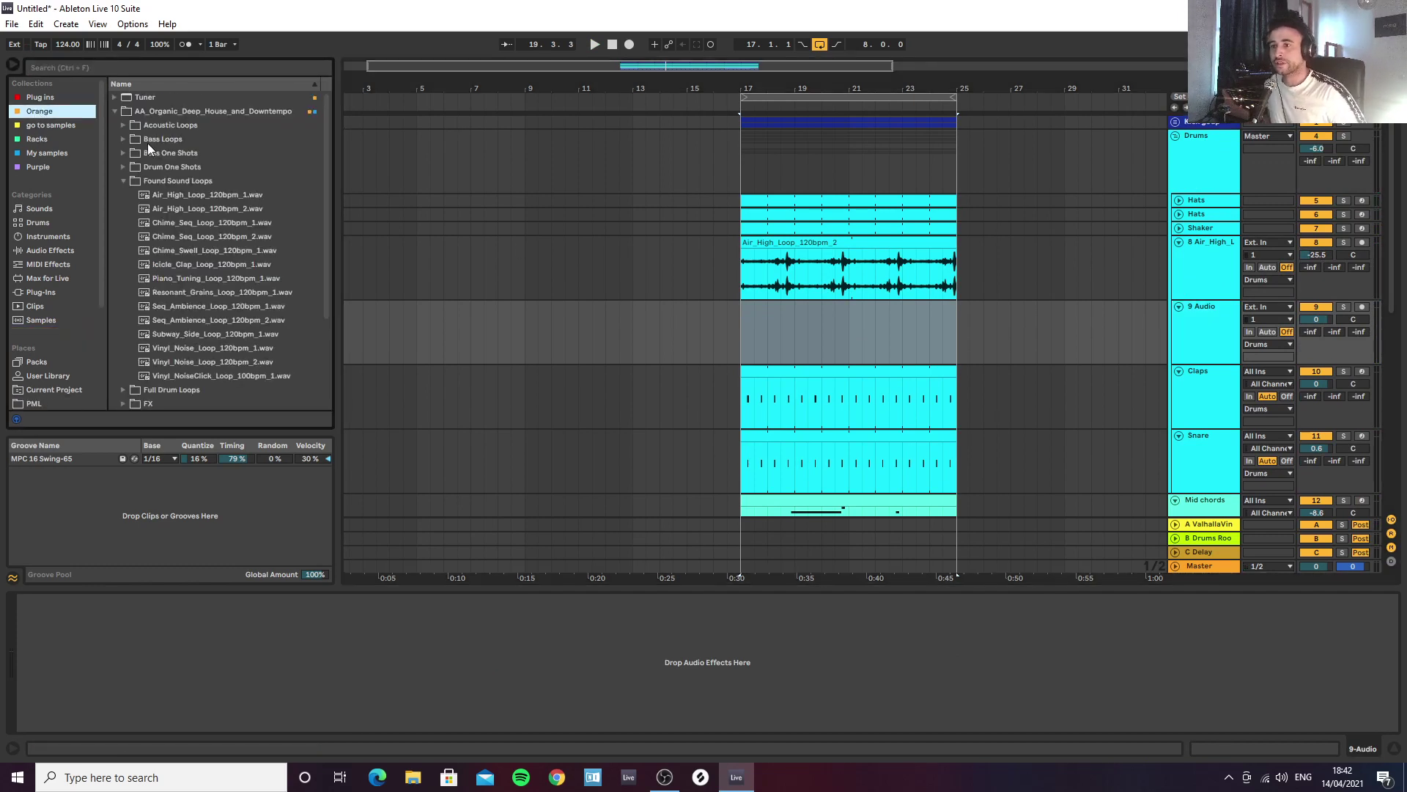
click(123, 180)
click(122, 194)
click(174, 209)
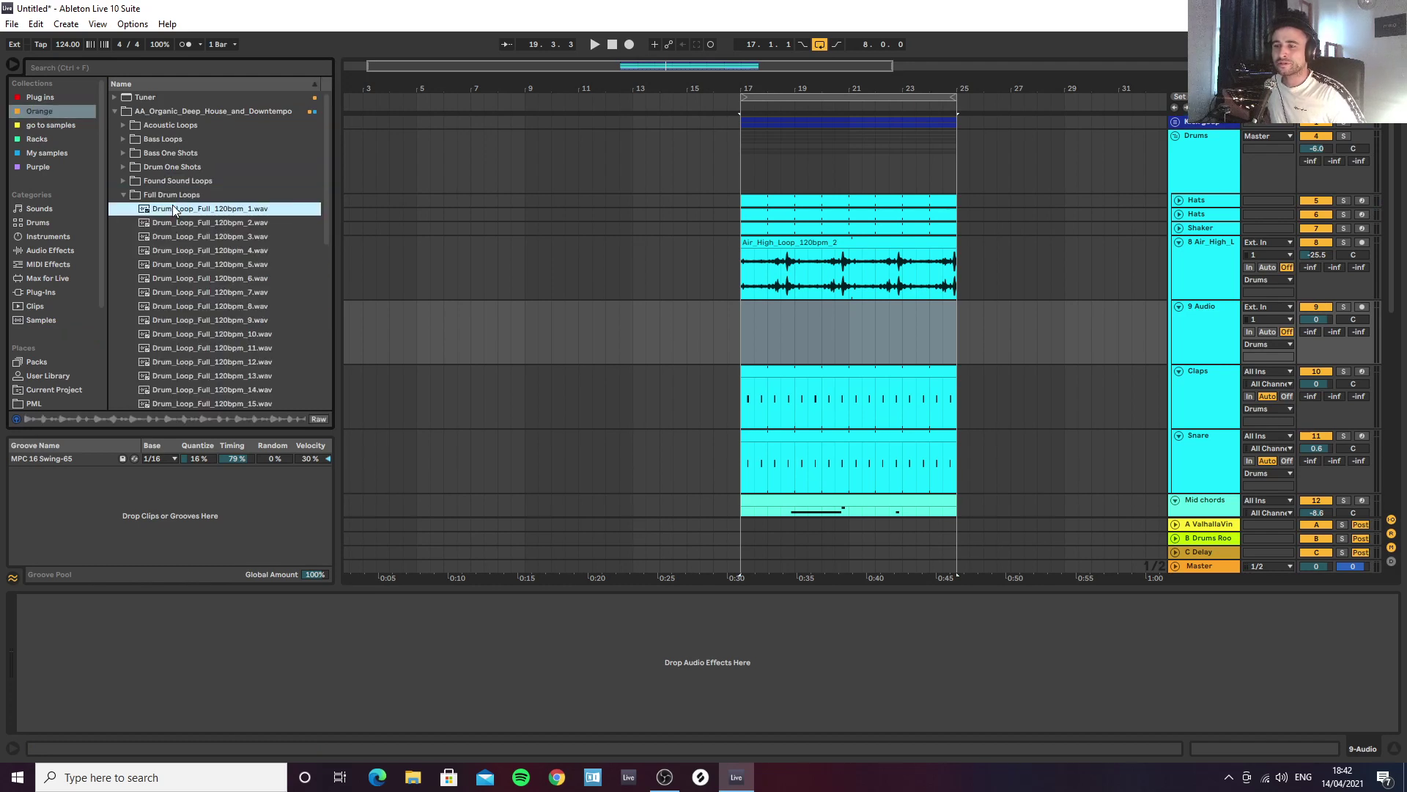
scroll(176, 211, down, 2)
scroll(182, 183, down, 3)
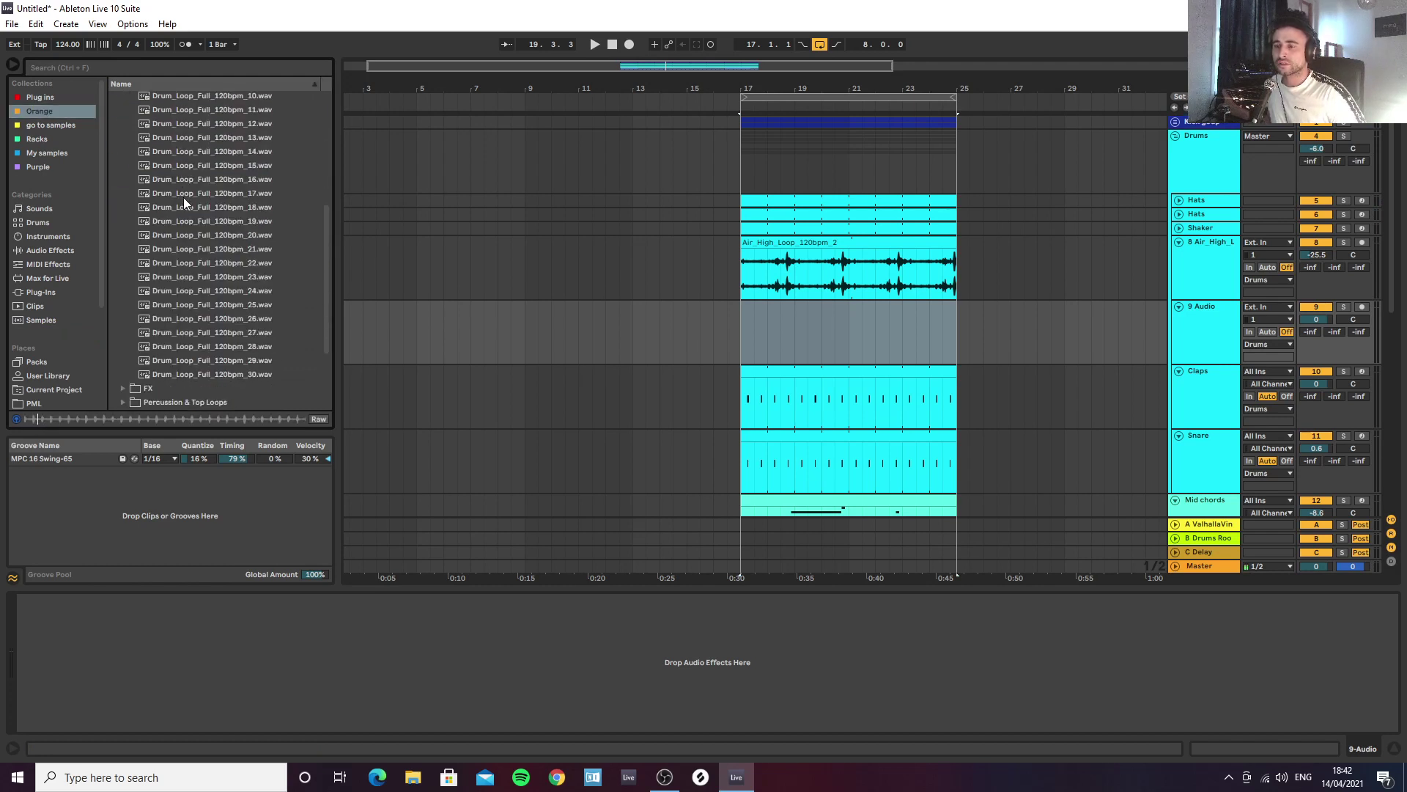
Step: Audition Drum_Loop_Full_120bpm loops 16 to 23 one after another
scroll(181, 188, up, 1)
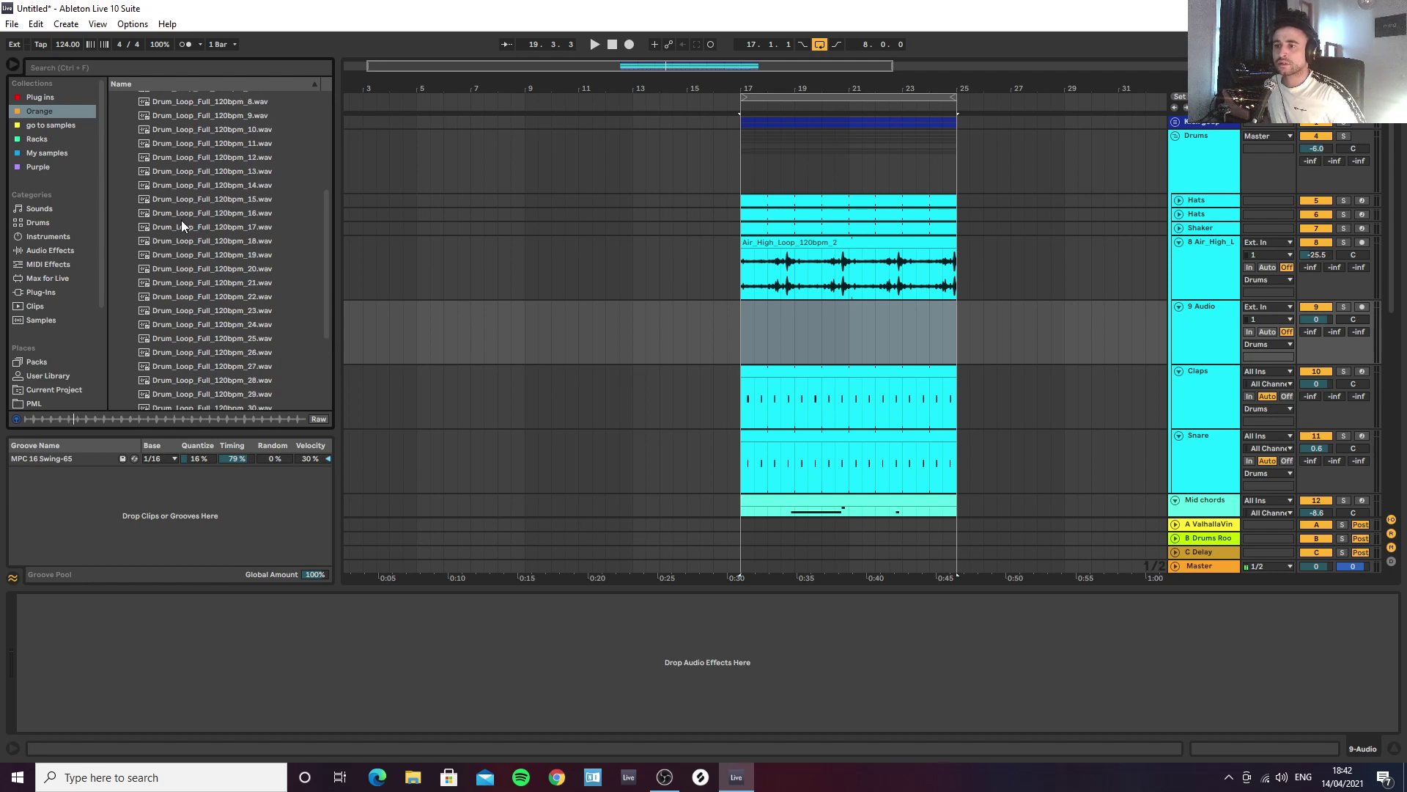
click(181, 213)
click(185, 228)
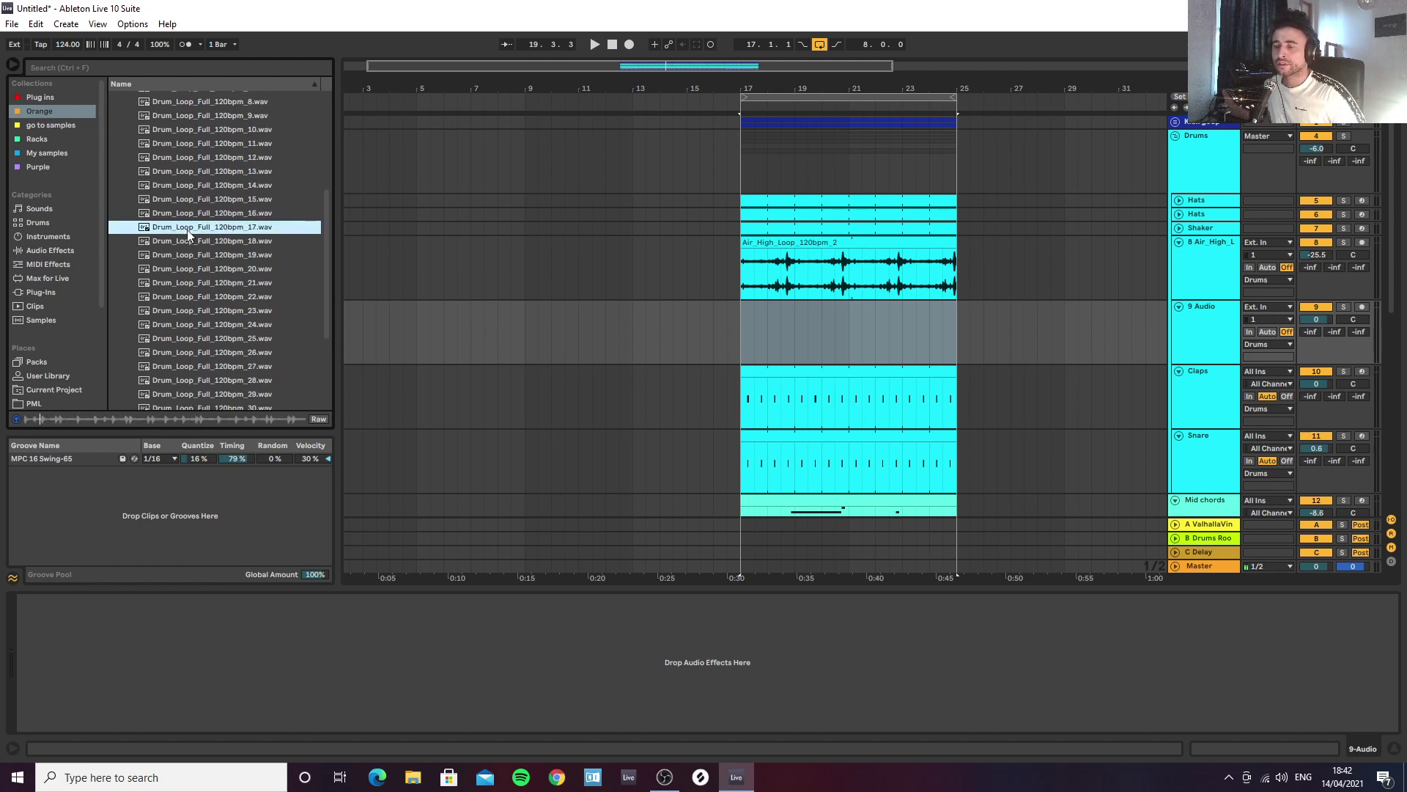
click(187, 242)
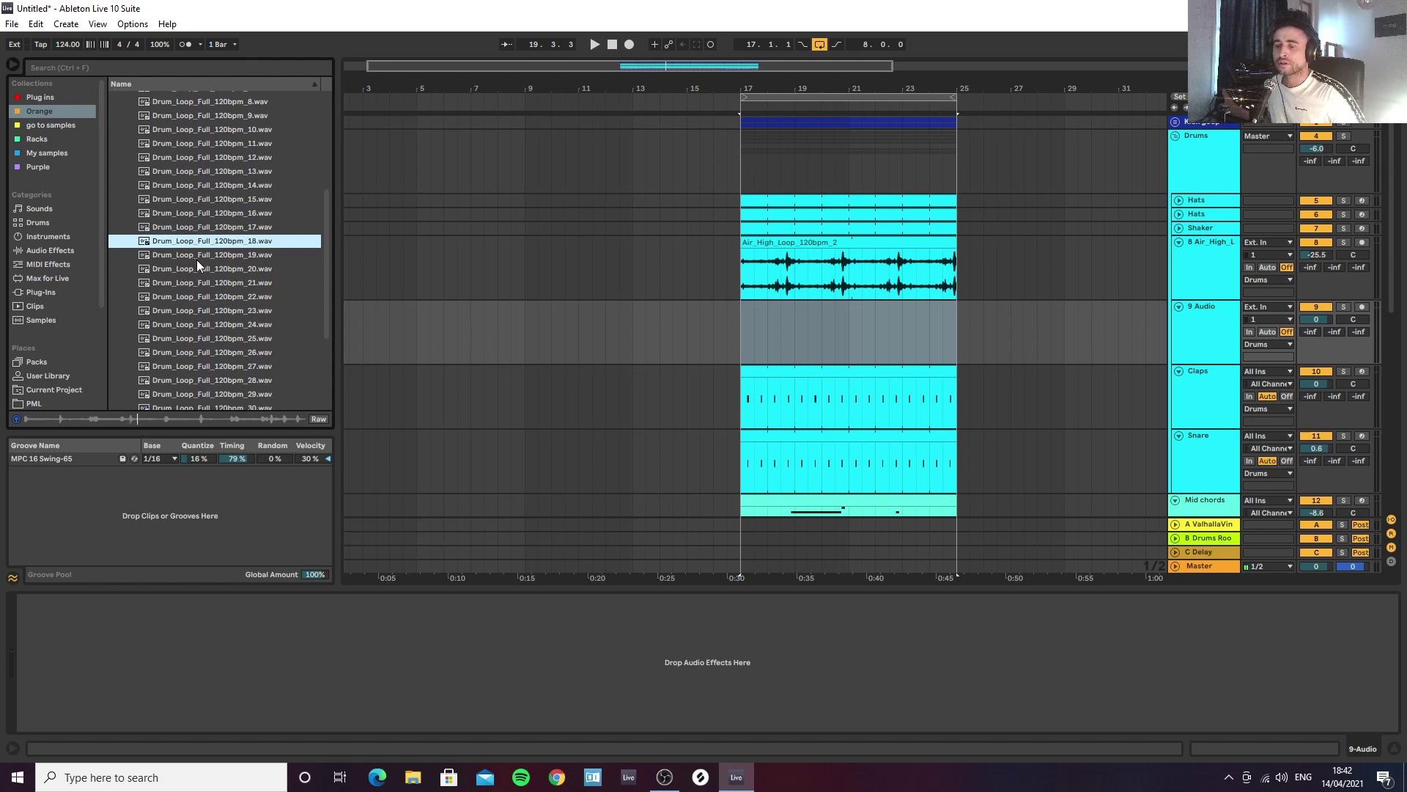
click(197, 259)
click(195, 273)
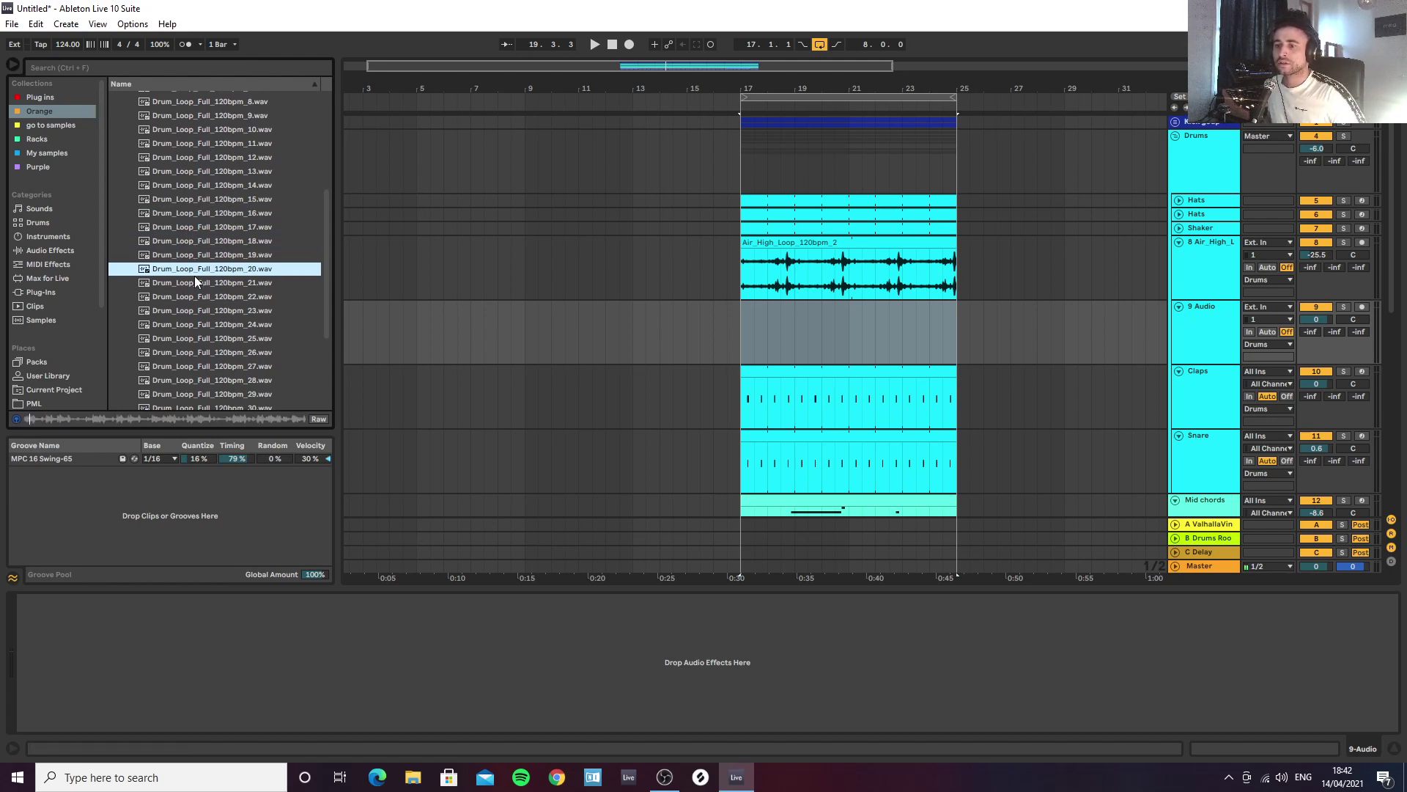
click(194, 284)
click(190, 300)
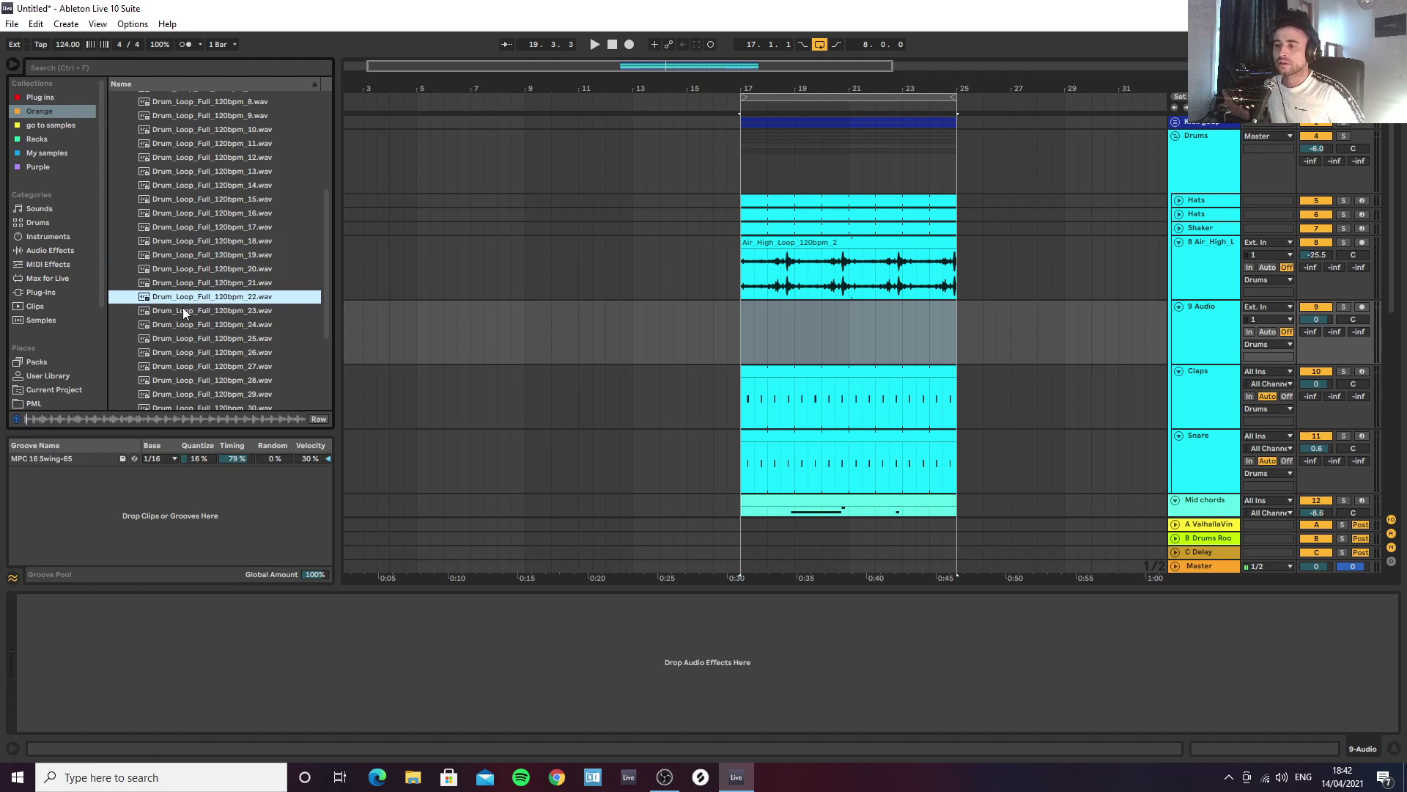
click(183, 310)
Step: Open the Hat Loops folder in PML's Ben Boehmer Sample Pack V1.0
scroll(29, 267, down, 4)
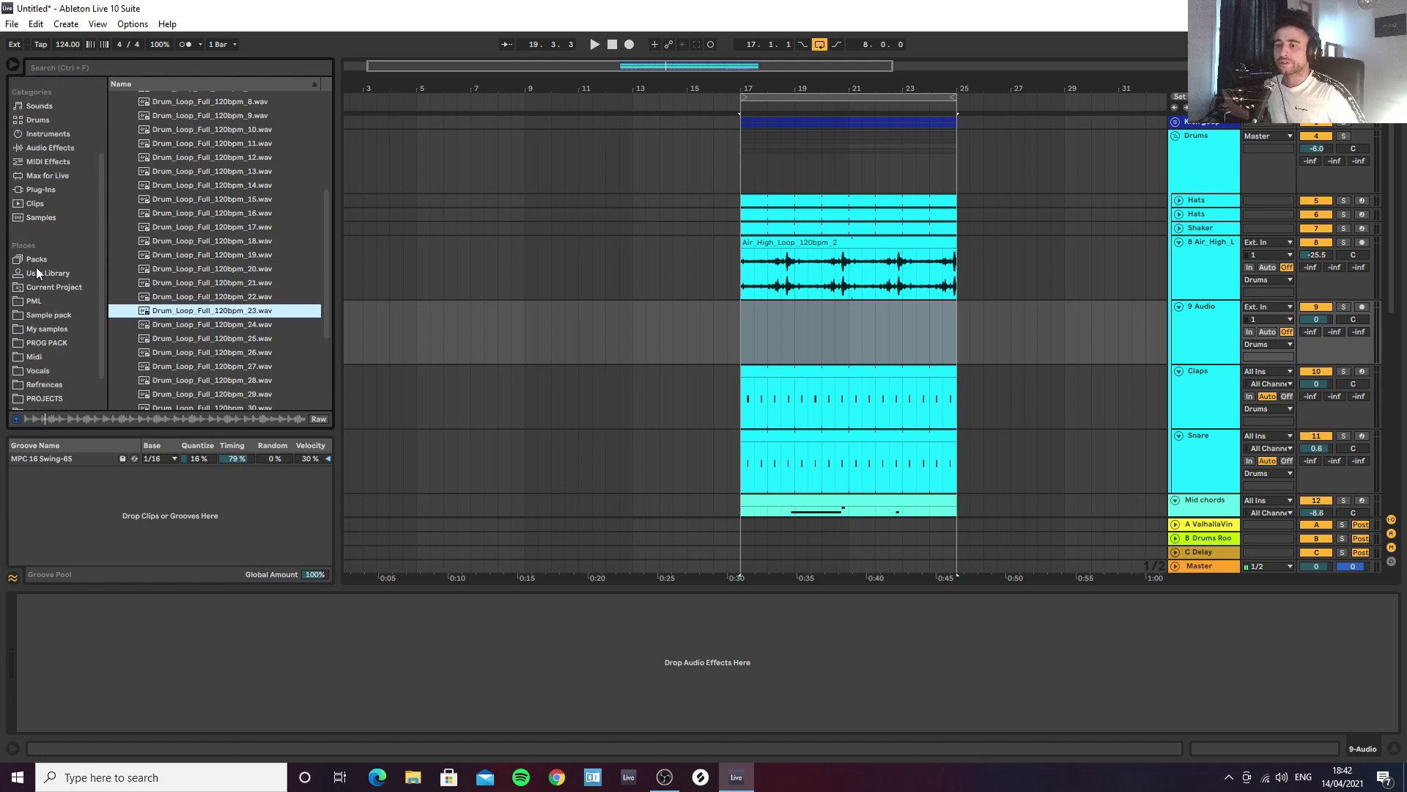
click(41, 298)
scroll(137, 165, up, 5)
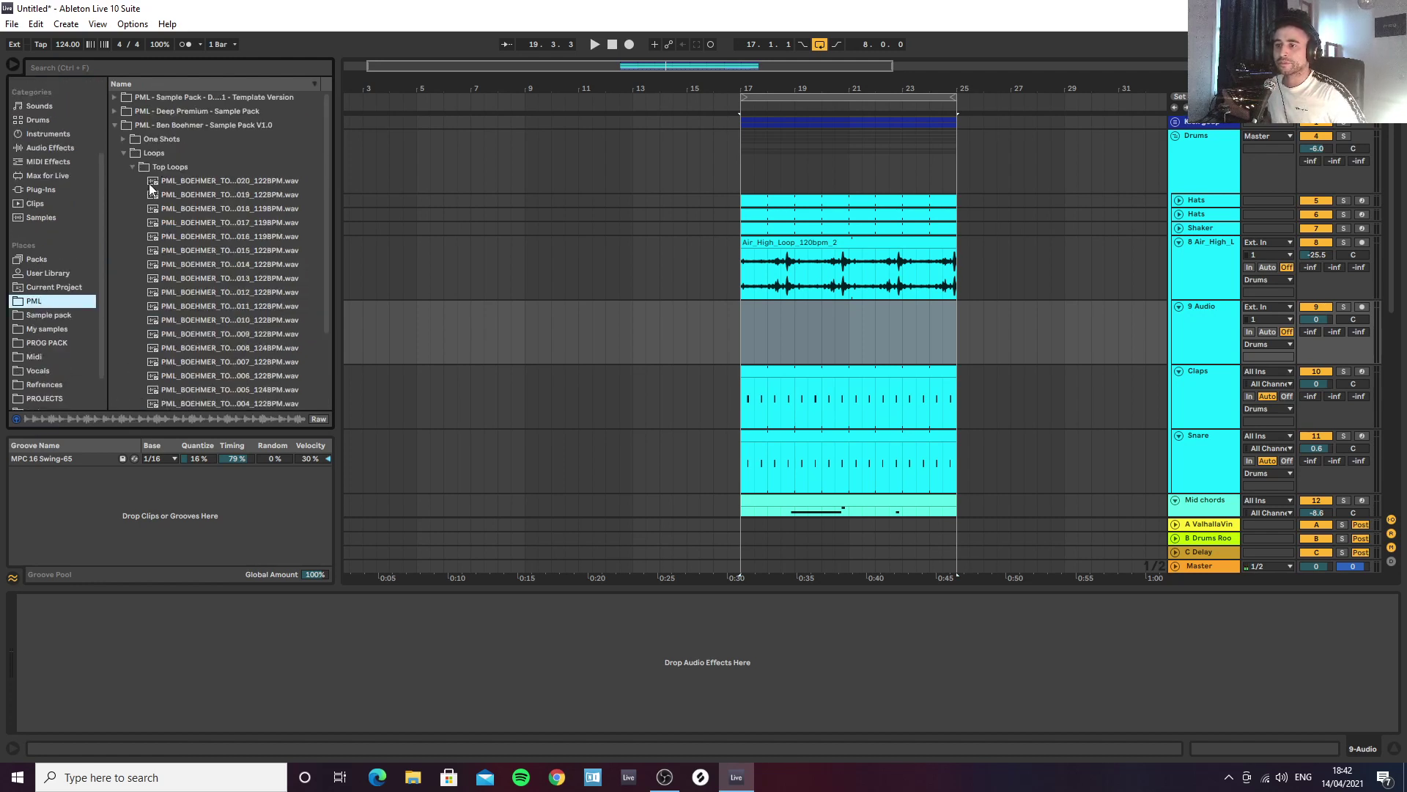
click(132, 166)
click(126, 155)
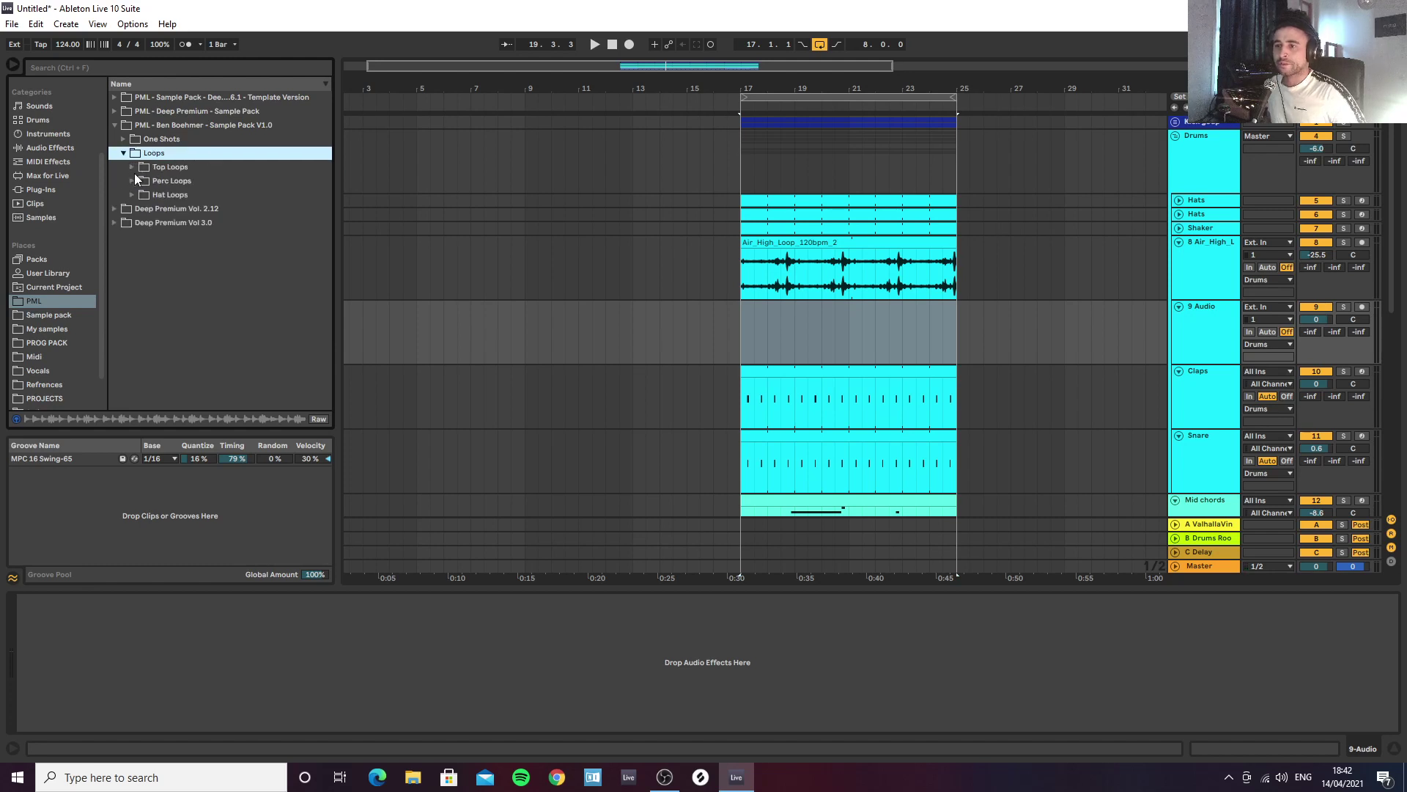
click(132, 194)
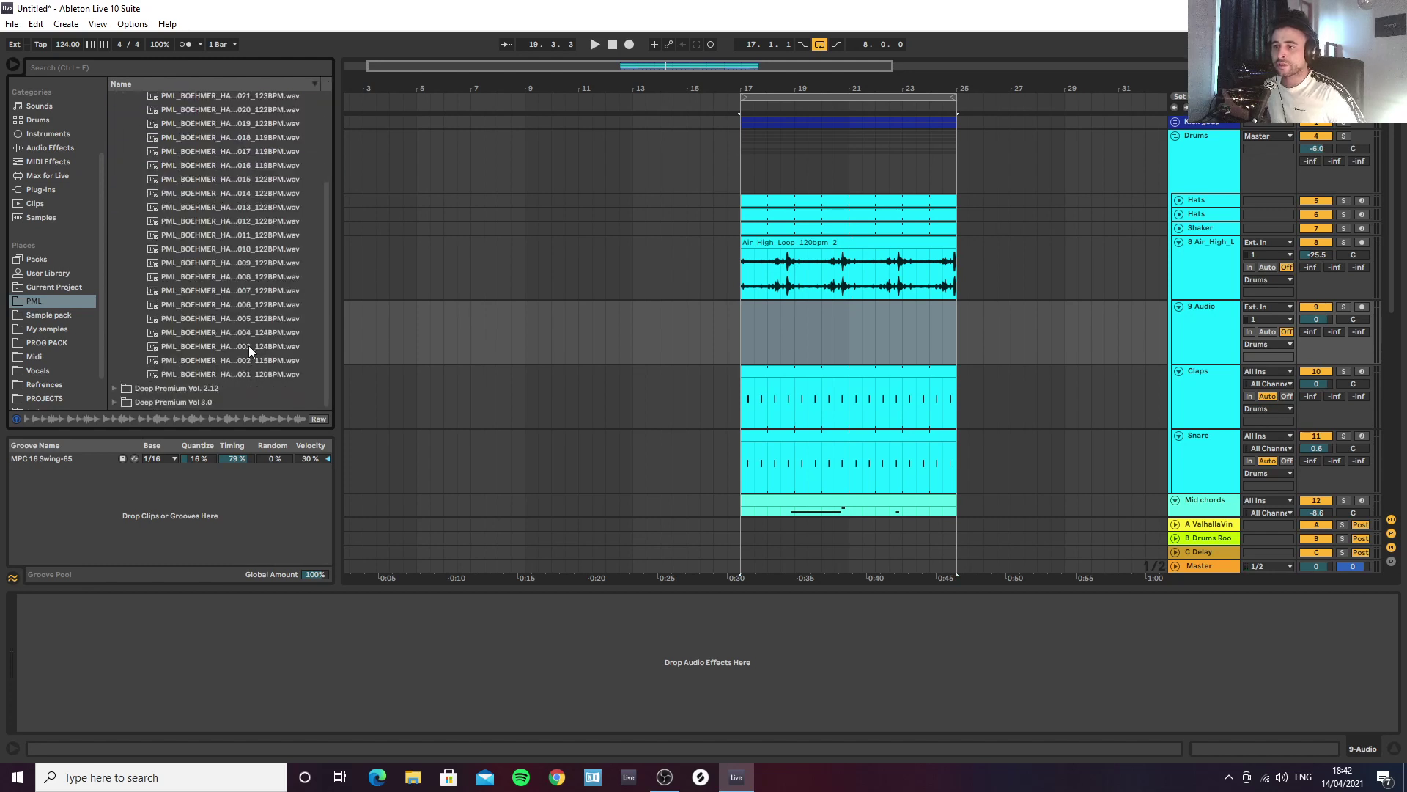
Step: Audition the Ben Boehmer hat loops from 001 up to 010 in the Hat Loops folder
click(220, 371)
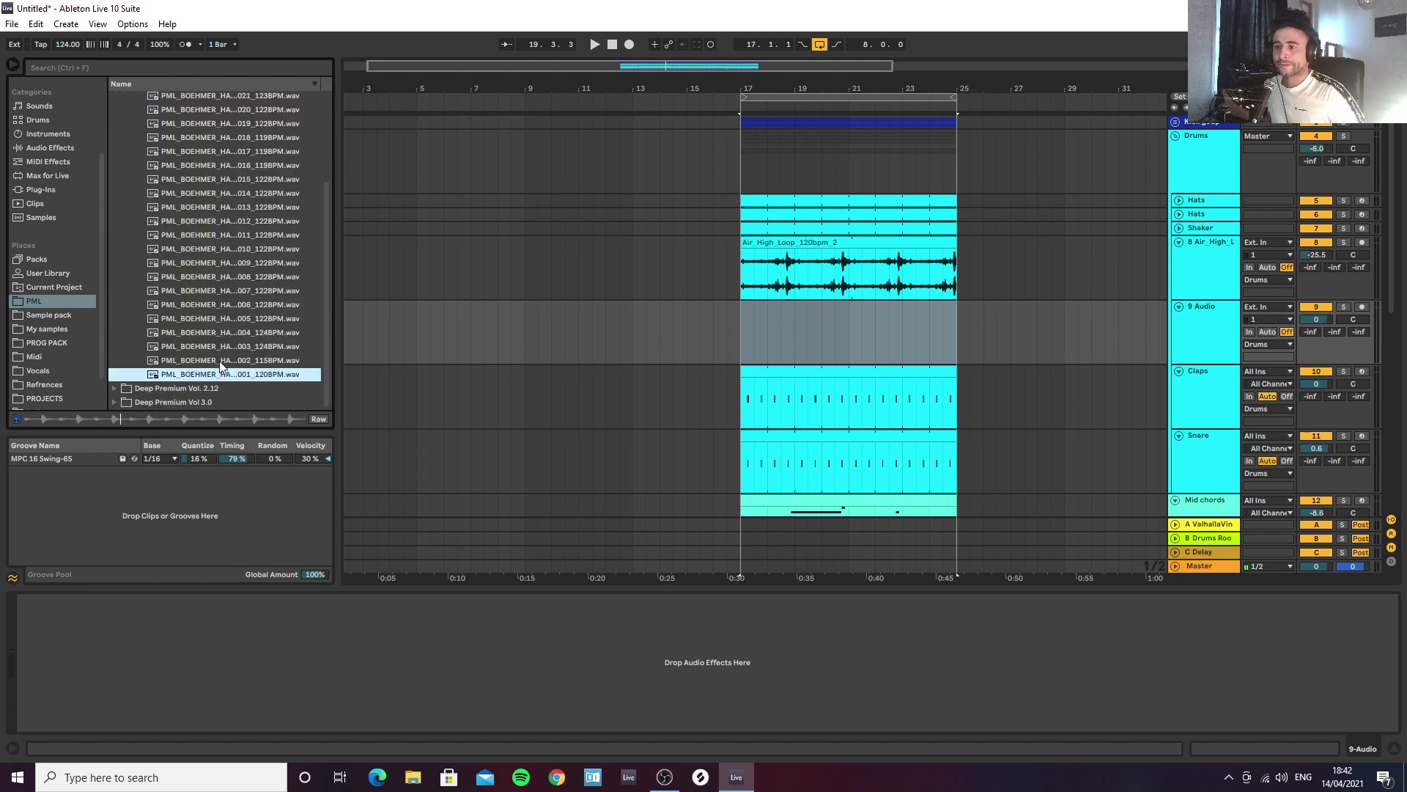
click(219, 360)
click(216, 346)
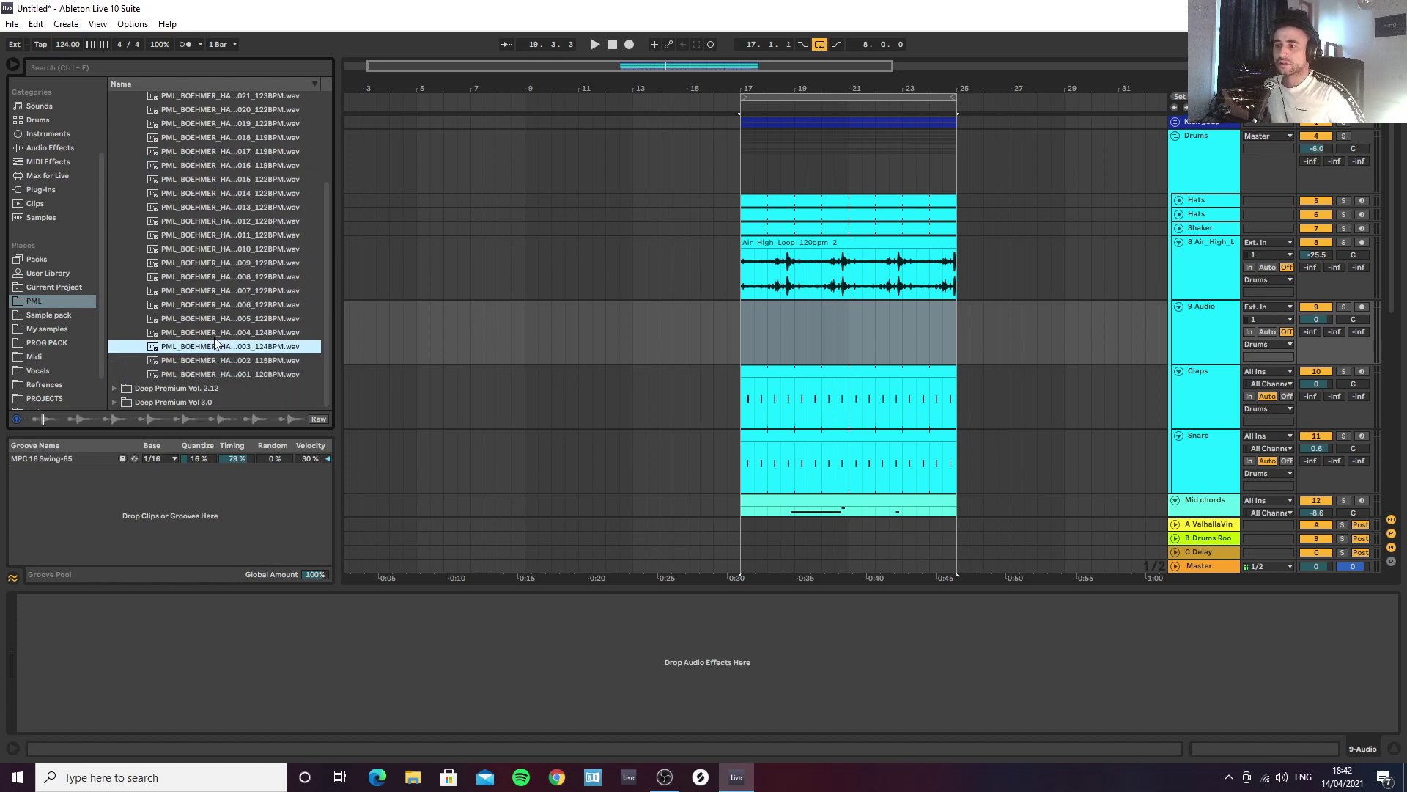
click(225, 317)
click(226, 303)
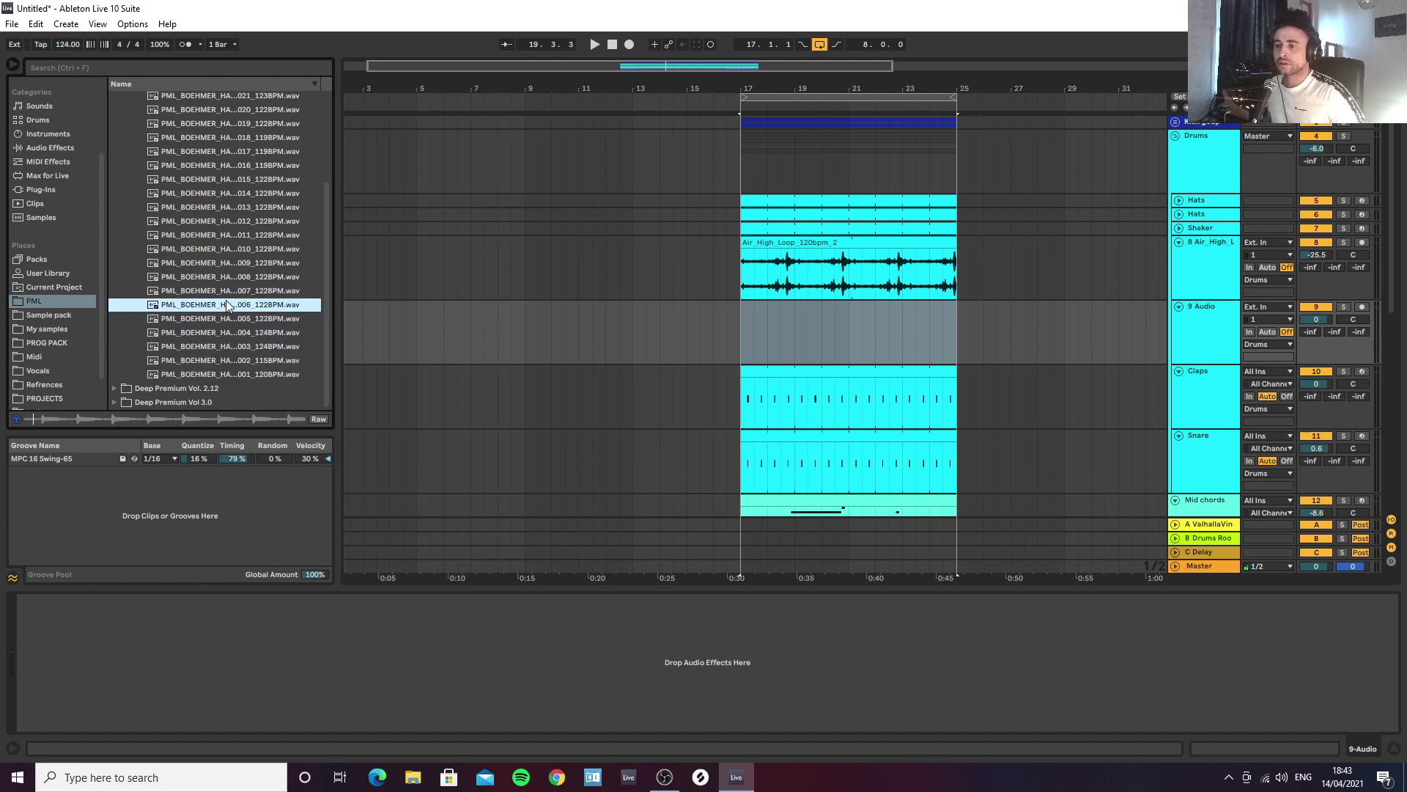
click(227, 292)
click(233, 277)
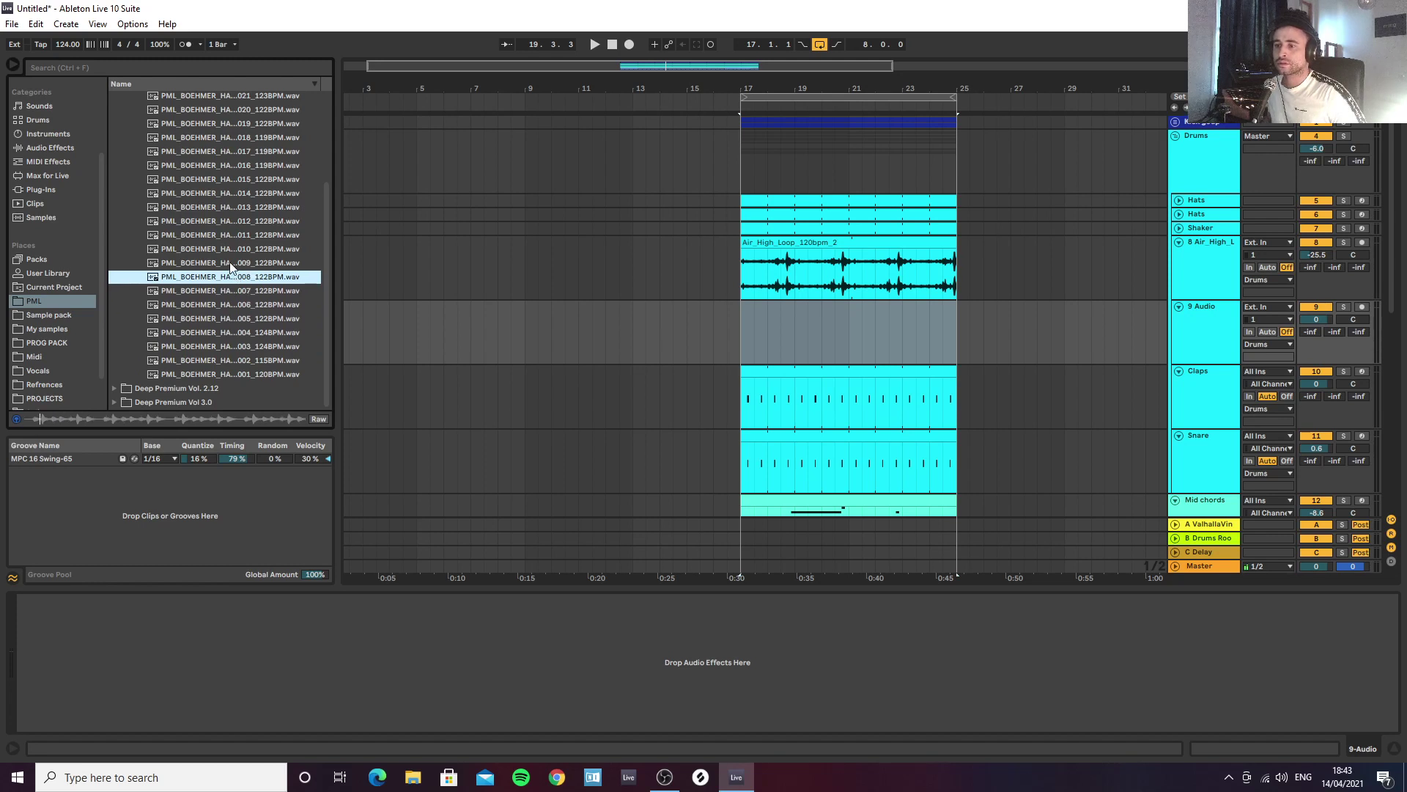
click(231, 264)
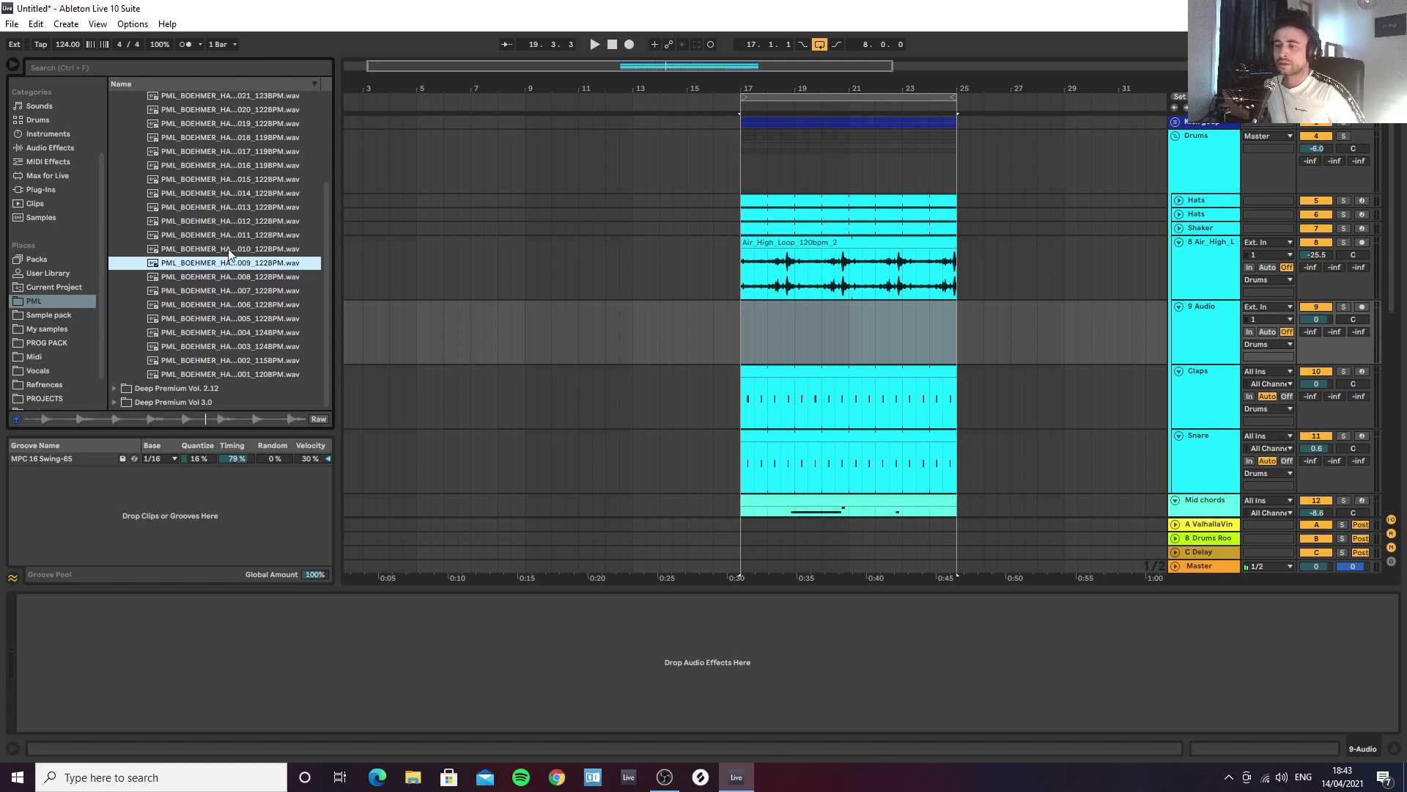
click(229, 251)
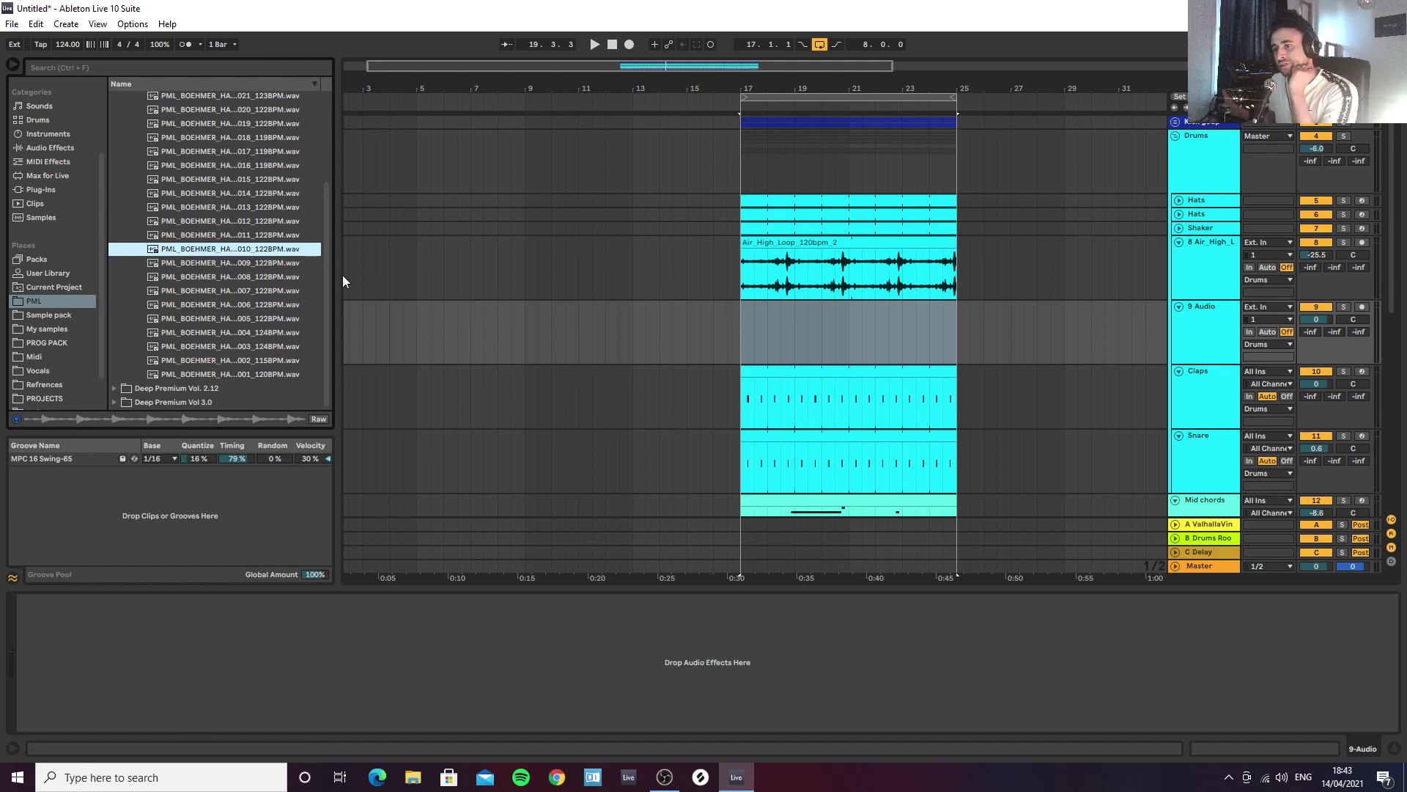
scroll(262, 229, up, 2)
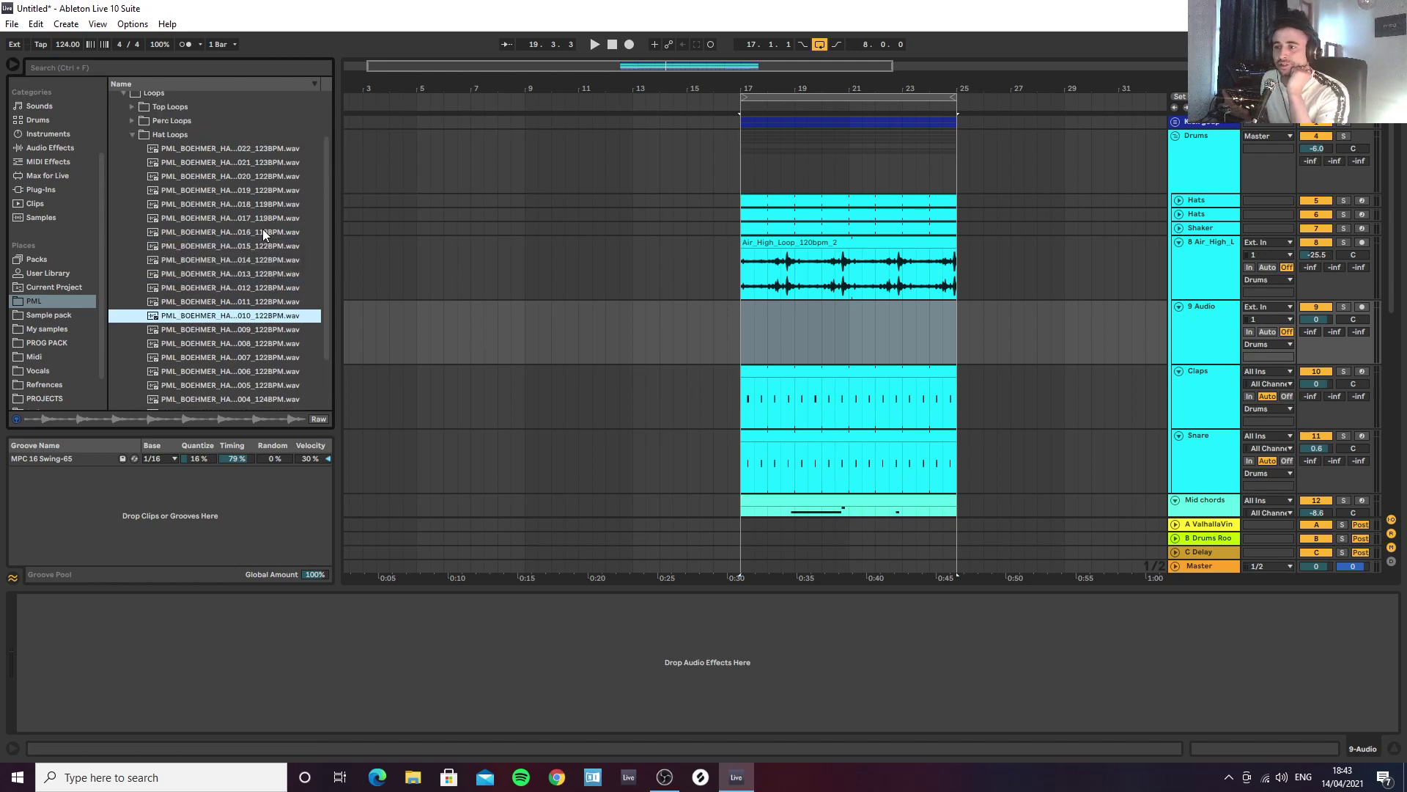
scroll(229, 157, down, 2)
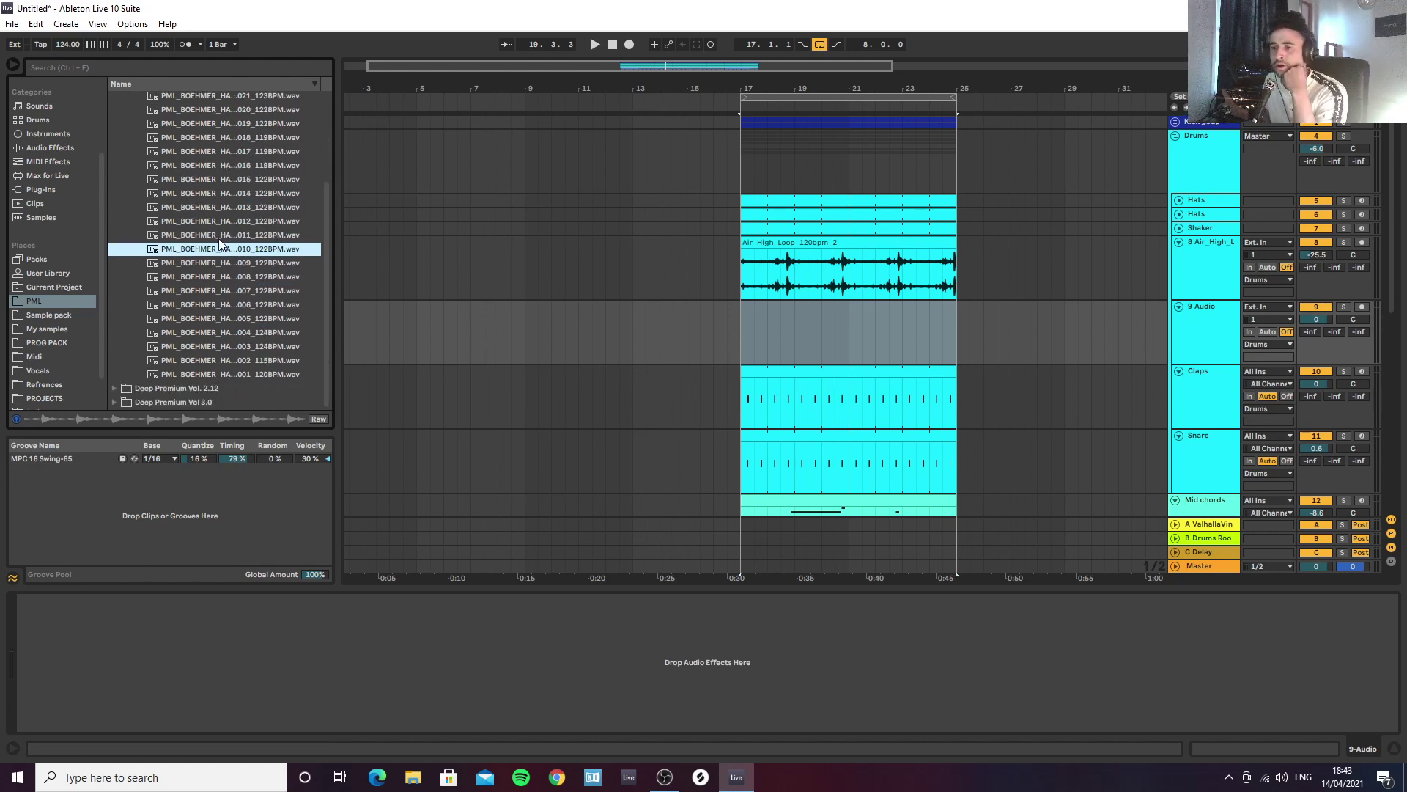
Step: Close the Hat Loops folder, open Perc Loops in the same pack, and audition loops 020 and 019
scroll(217, 228, up, 3)
click(133, 195)
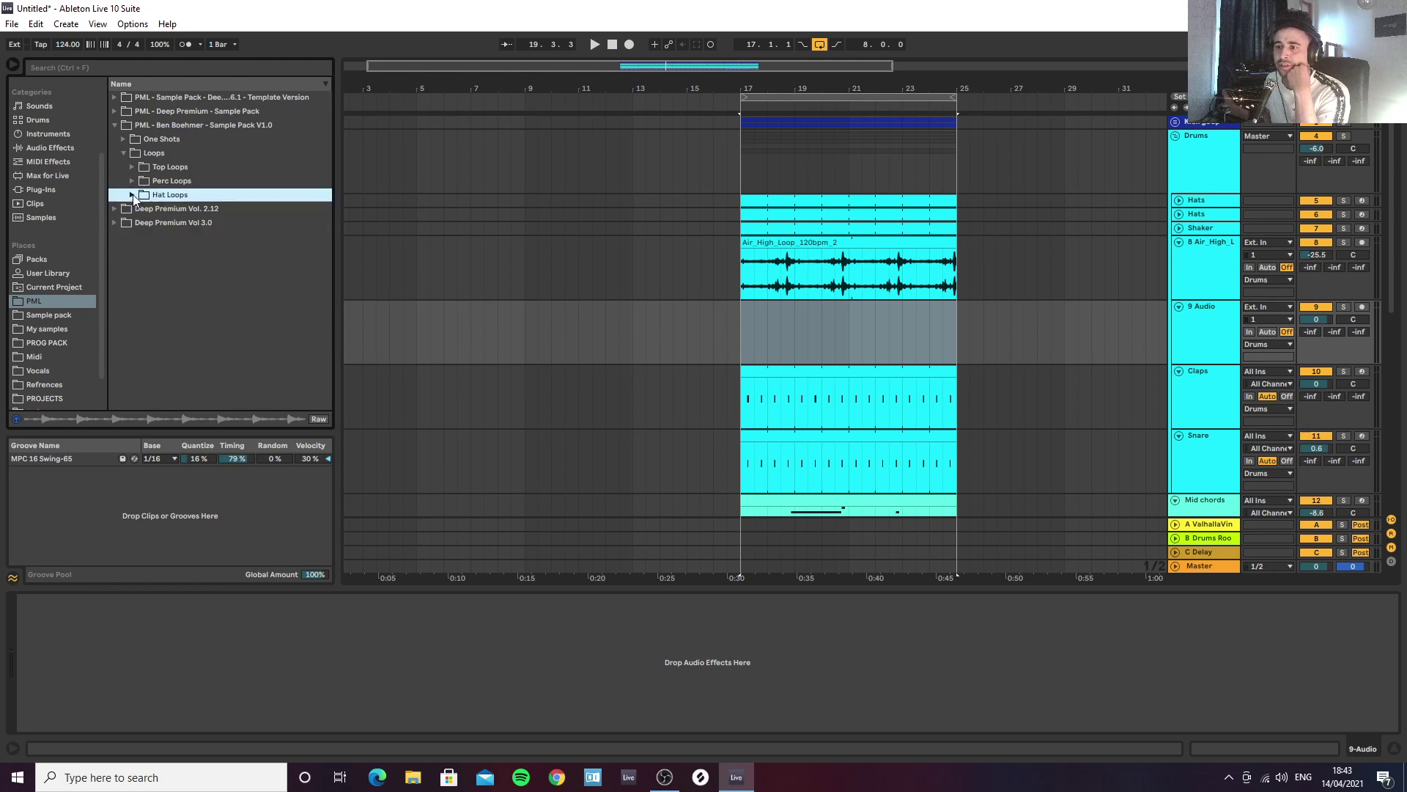
click(133, 183)
click(165, 195)
scroll(195, 209, down, 2)
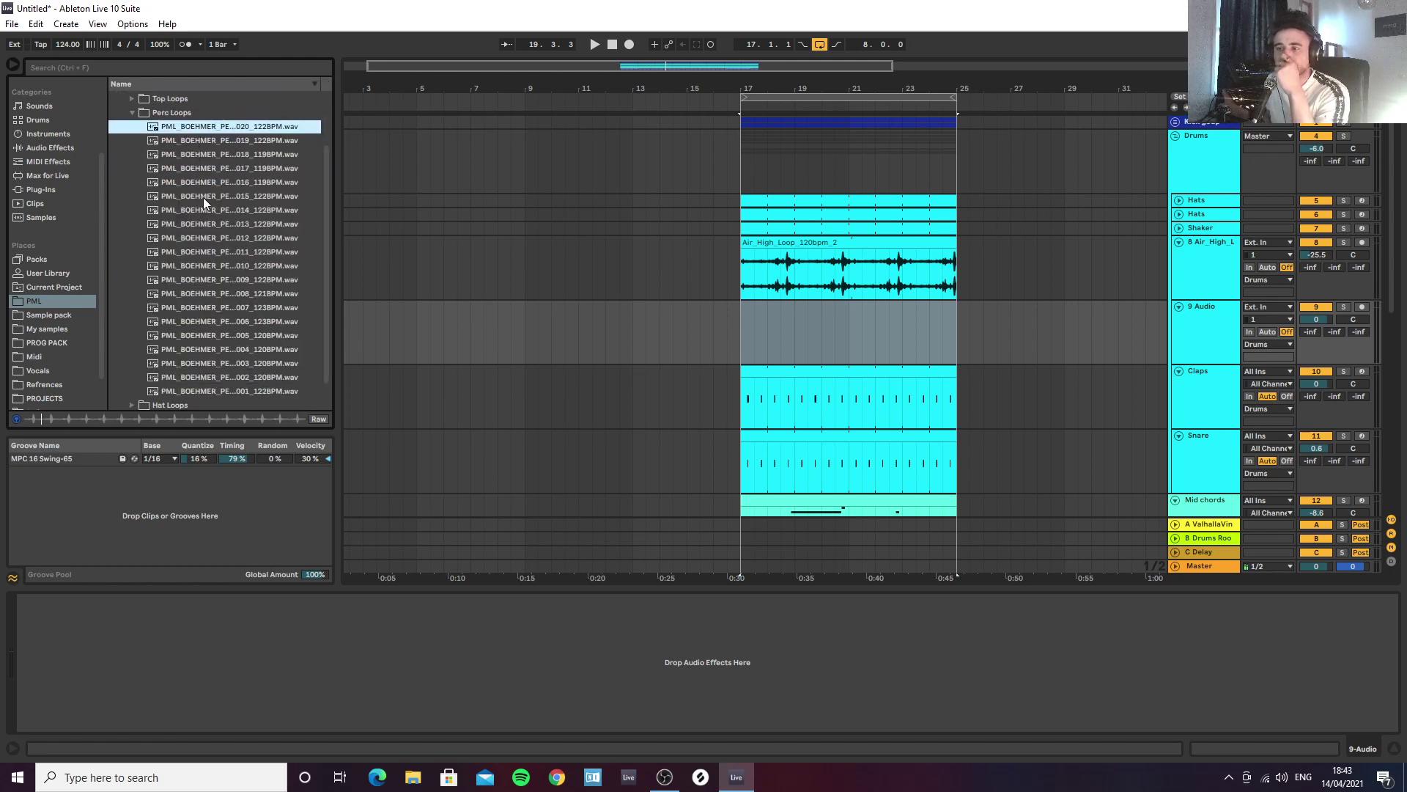
click(201, 140)
click(201, 128)
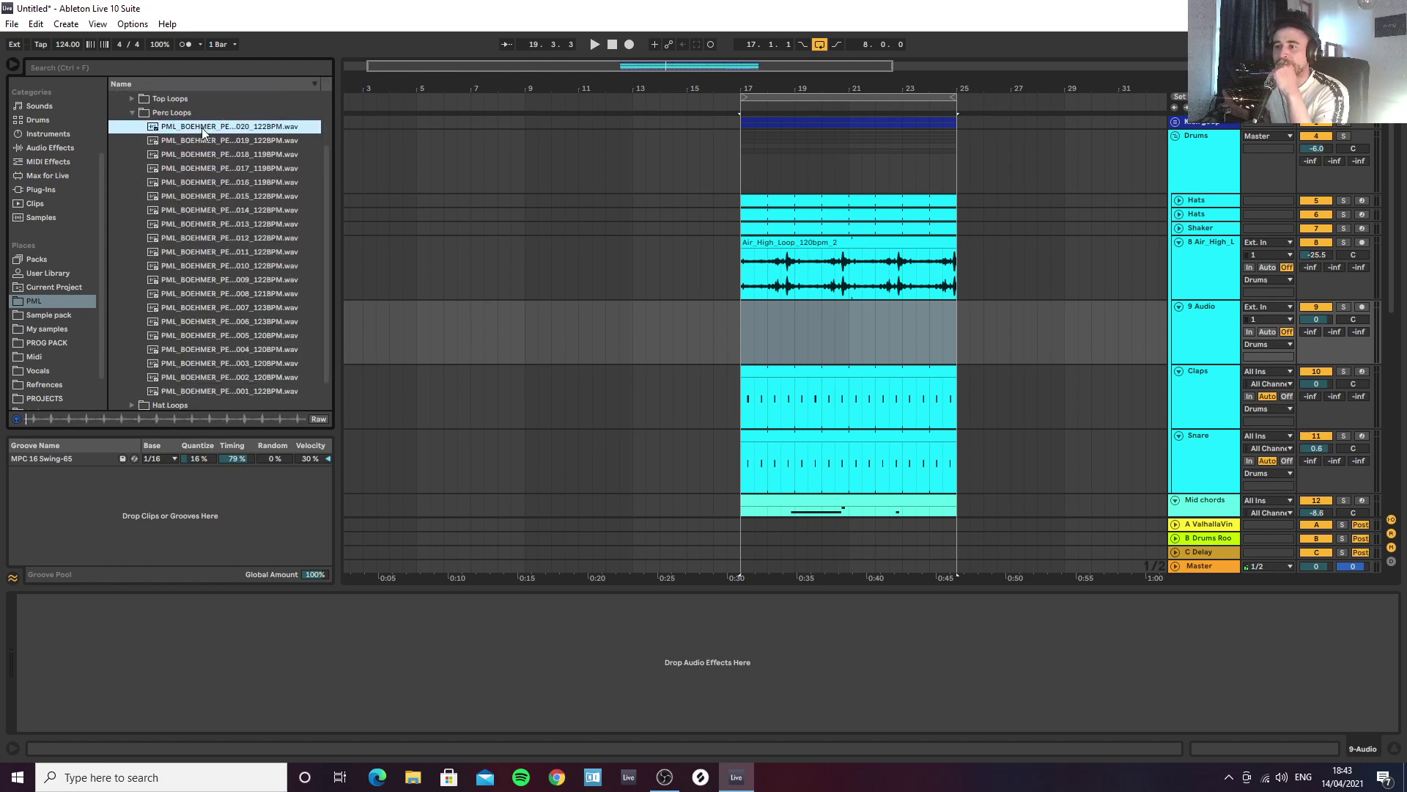
Step: Place PML_BOEHMER_PERCLOOP_020_122BPM on the empty audio track from bar 17 and lower the track's volume to -13.2 dB during playback
drag(201, 128, 731, 333)
key(space)
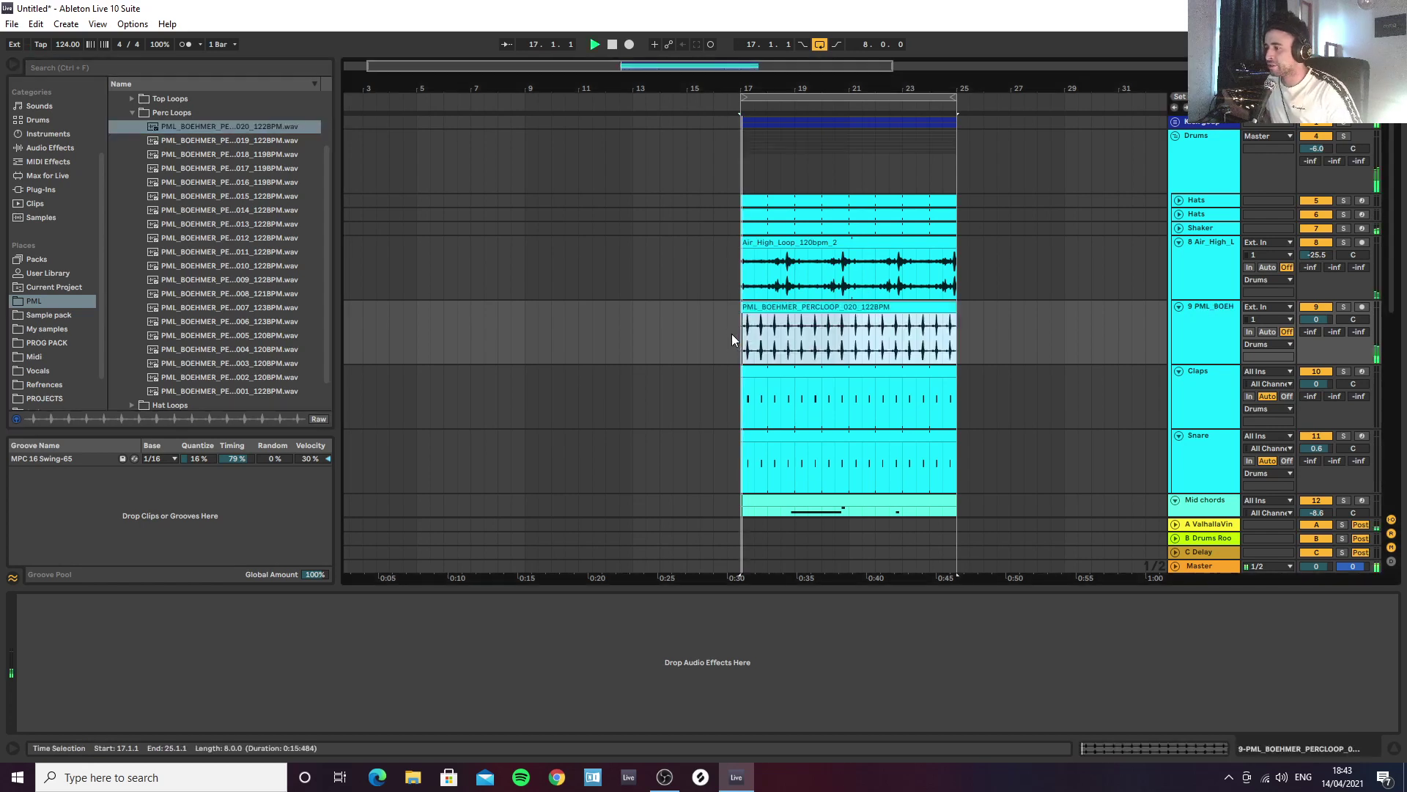
drag(1315, 321, 1315, 374)
Step: Search the browser for "glue" and add a Glue Compressor to the perc loop track
click(1221, 331)
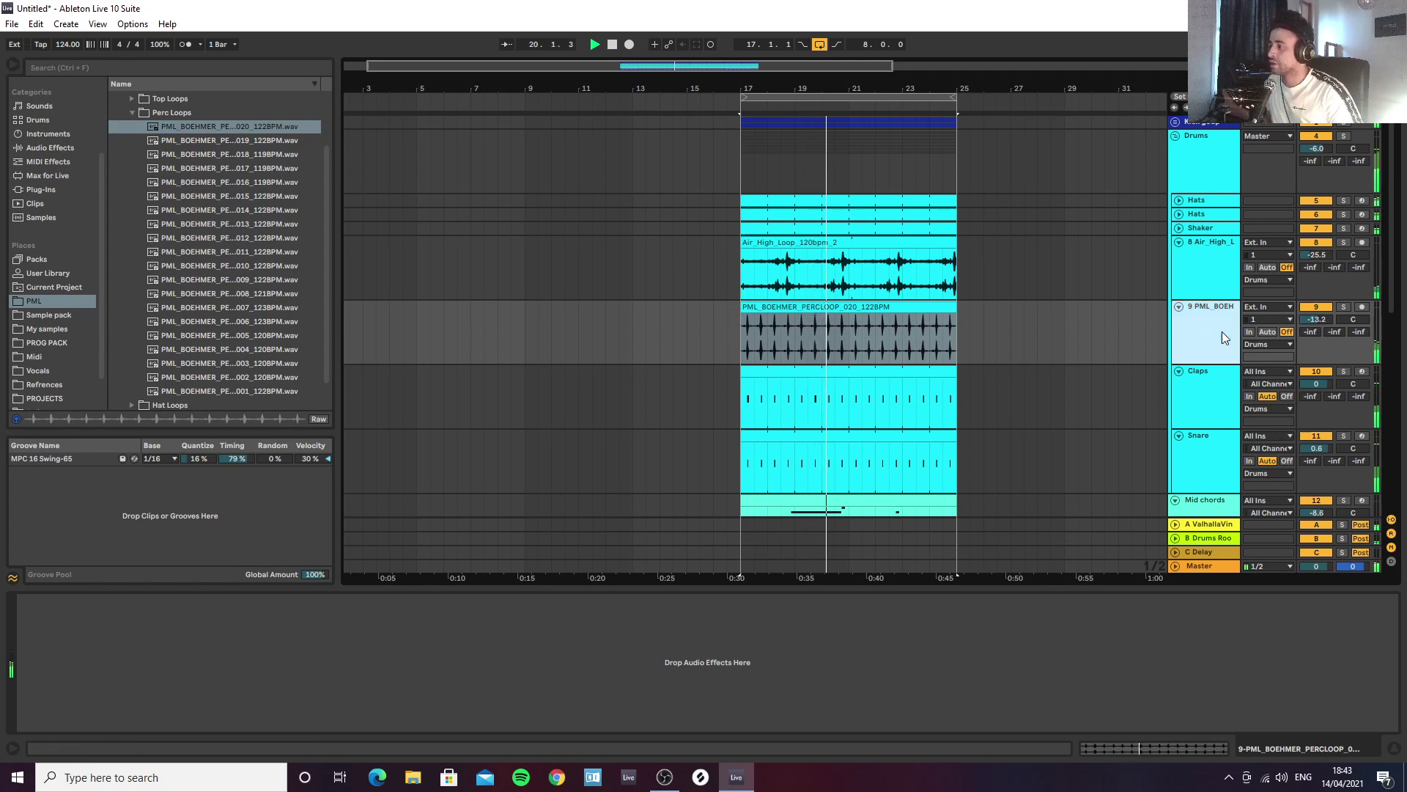
click(228, 69)
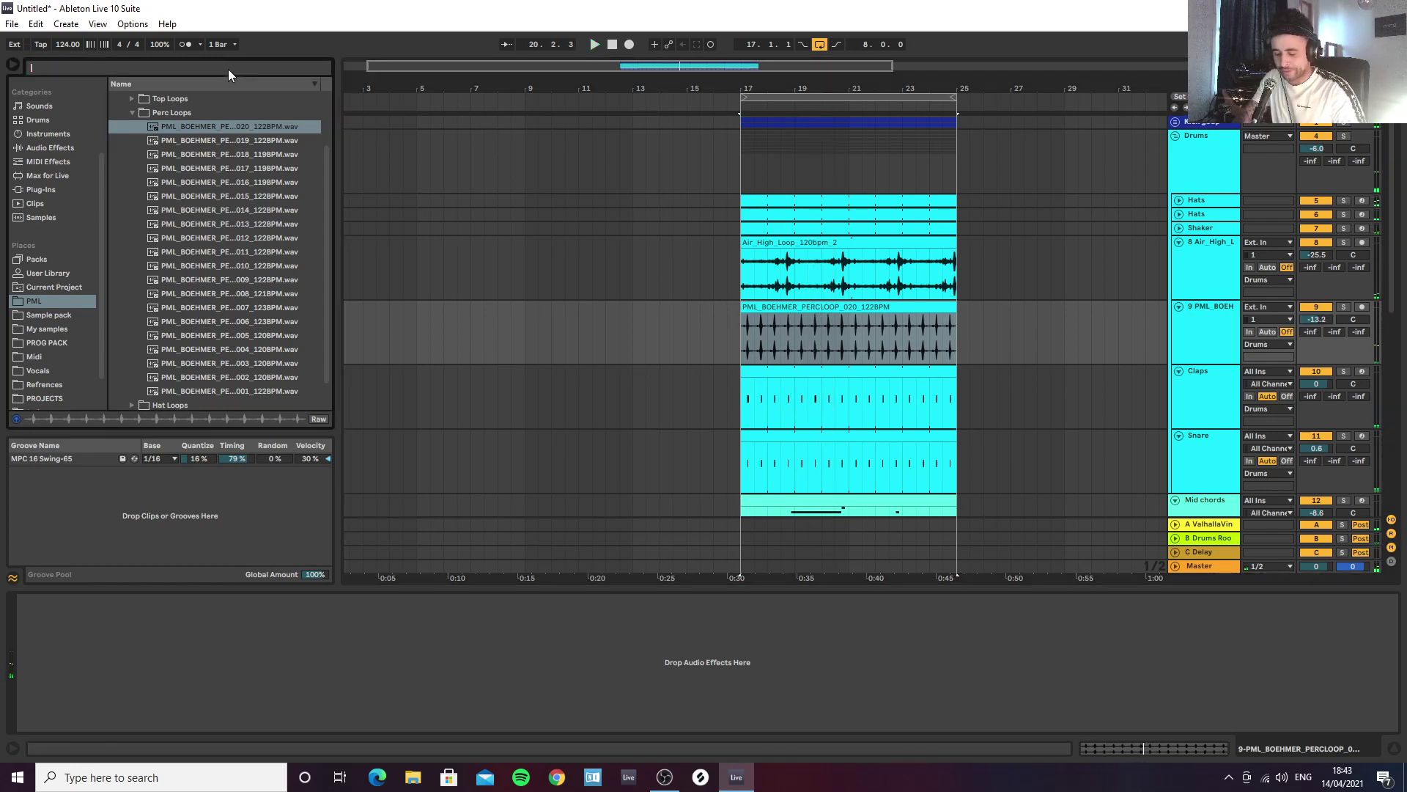
text(glue)
click(44, 318)
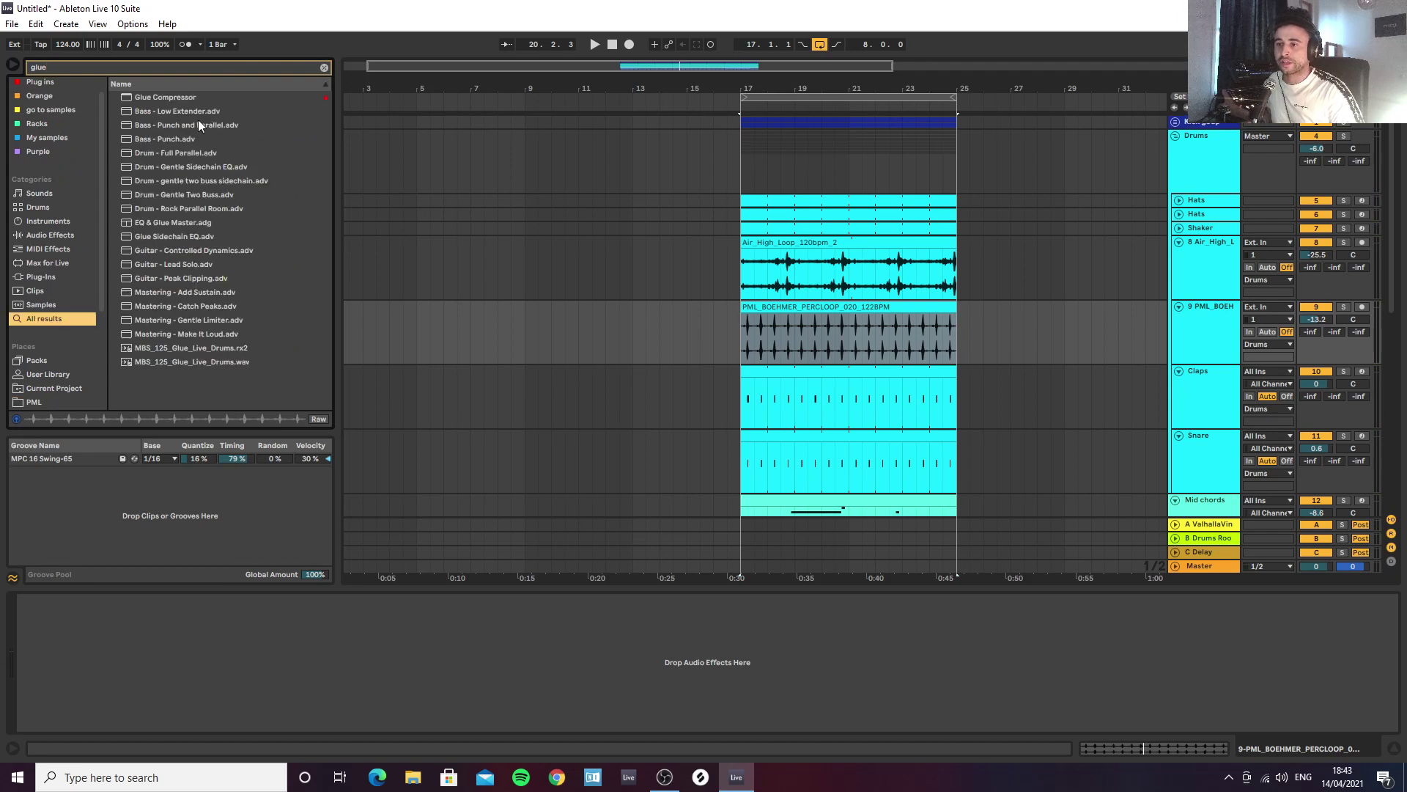
double_click(174, 96)
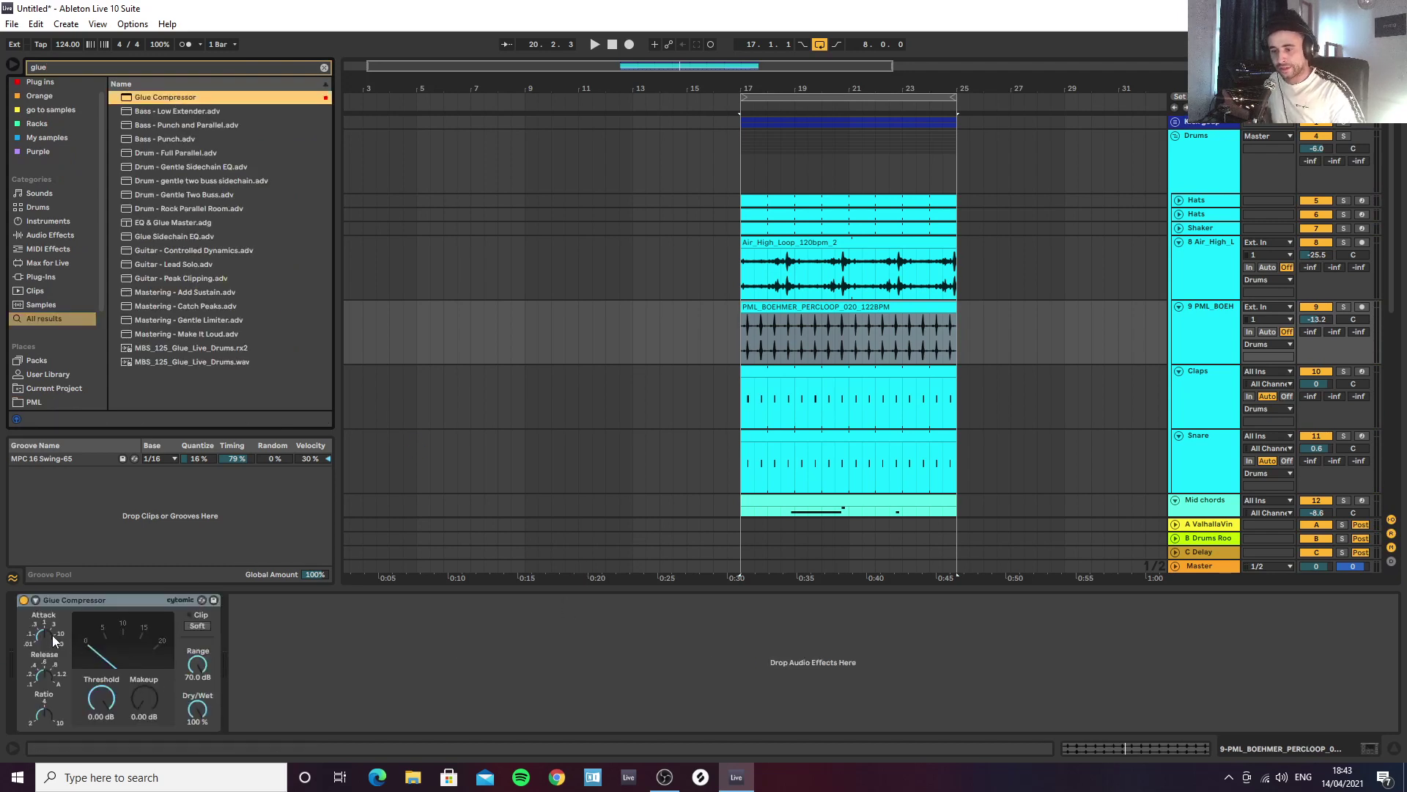
Step: Adjust the perc loop compressor's attack and release, set threshold to -30.8 dB and makeup to 6.19 dB, and enable soft clipping
click(52, 635)
drag(48, 666, 48, 658)
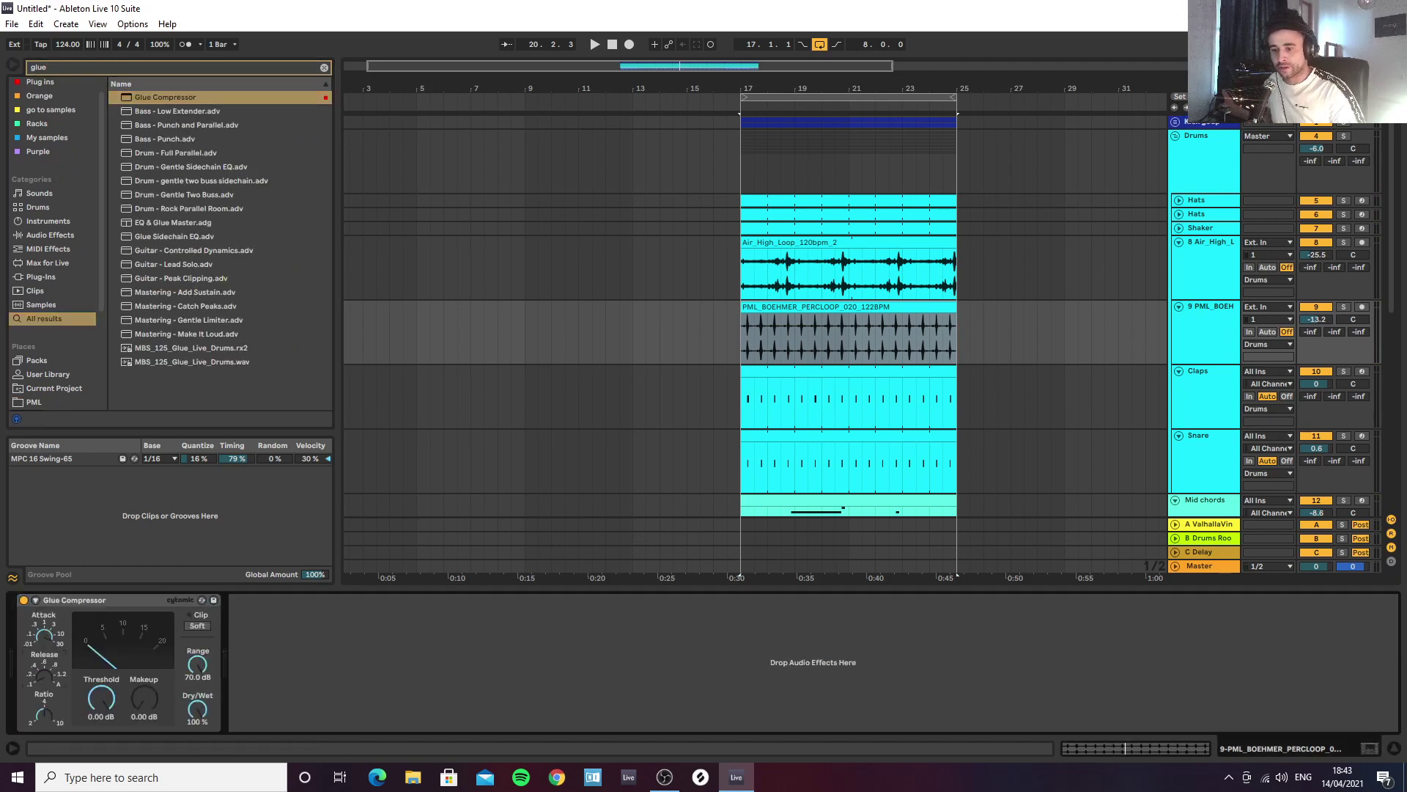
key(space)
mouse_move(101, 698)
mouse_down()
mouse_move(101, 733)
mouse_move(101, 707)
mouse_up()
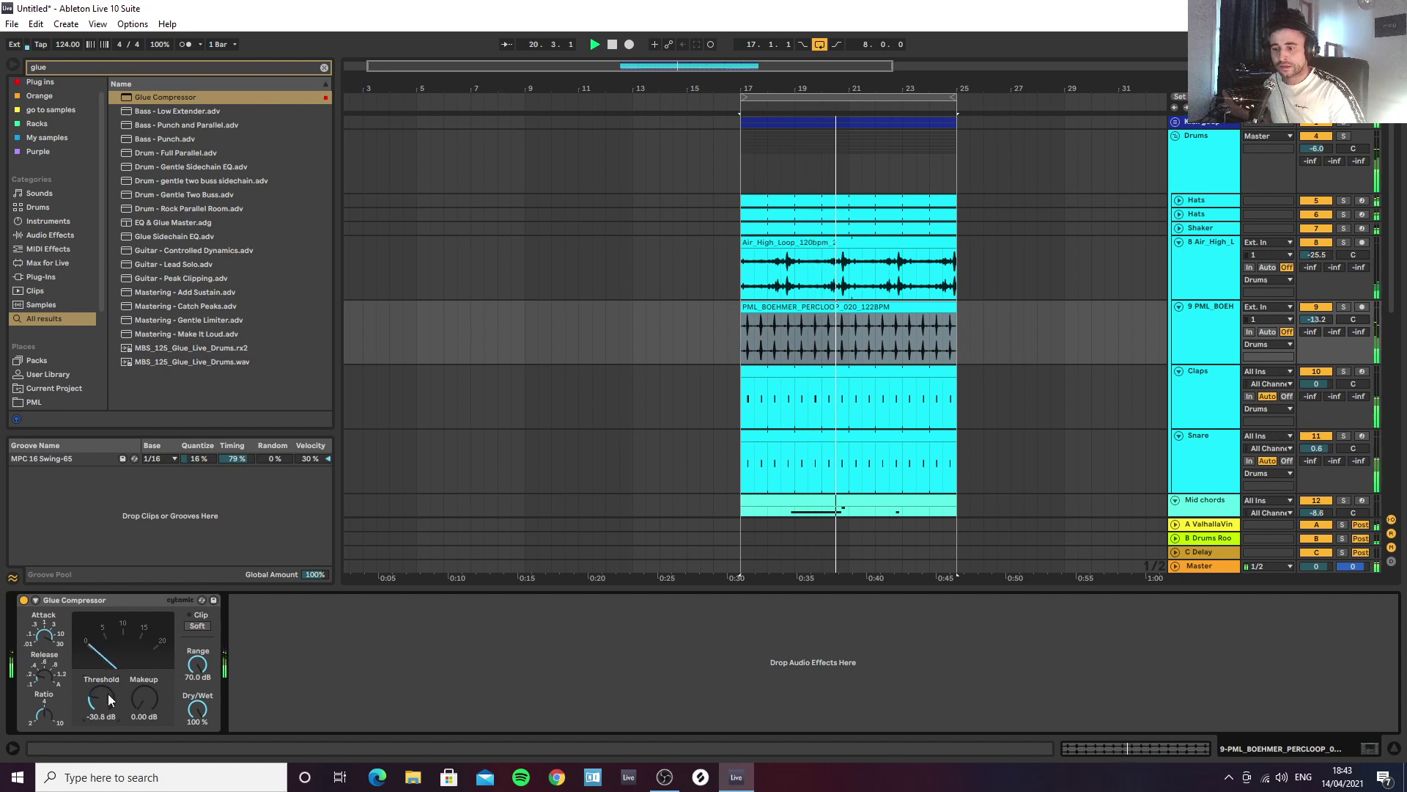
drag(144, 698, 143, 687)
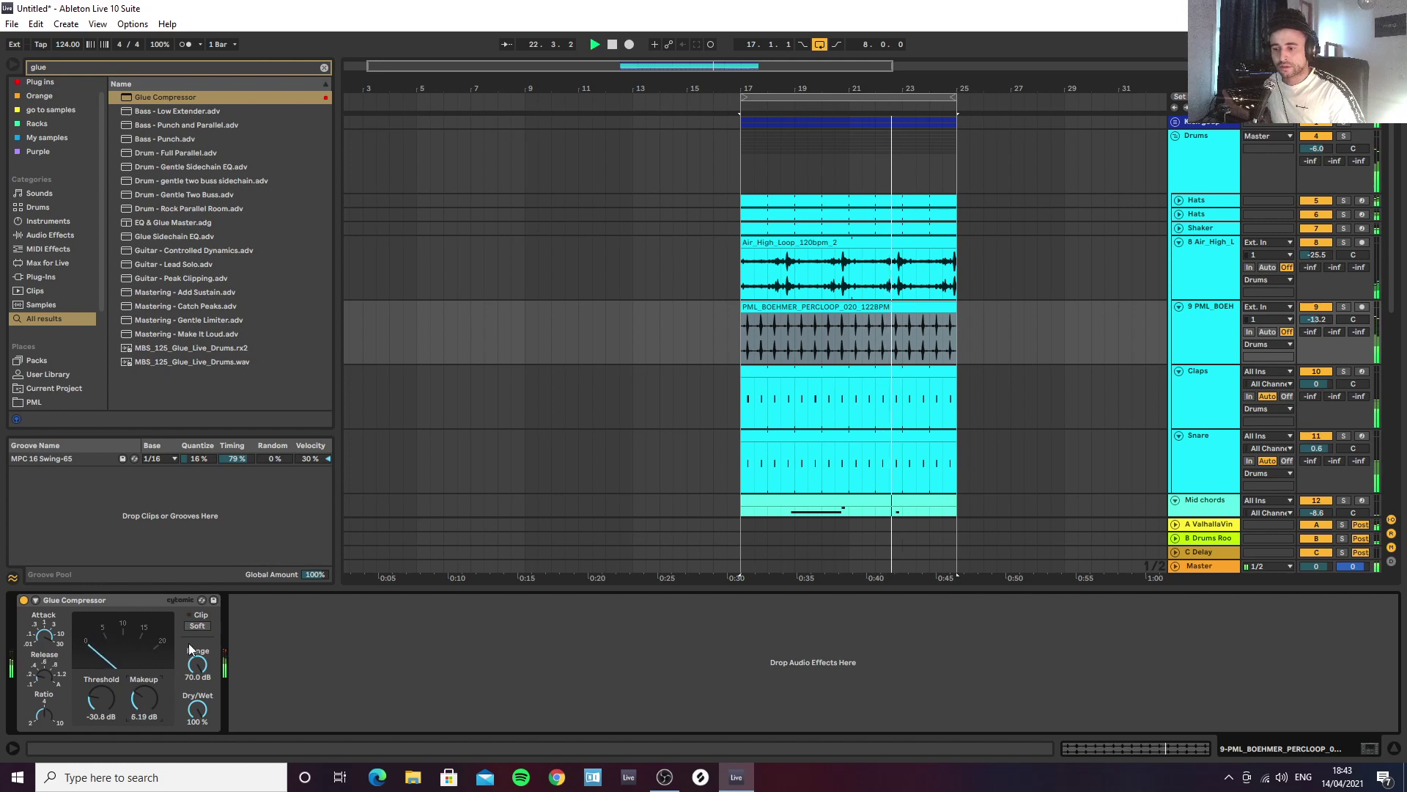
click(198, 627)
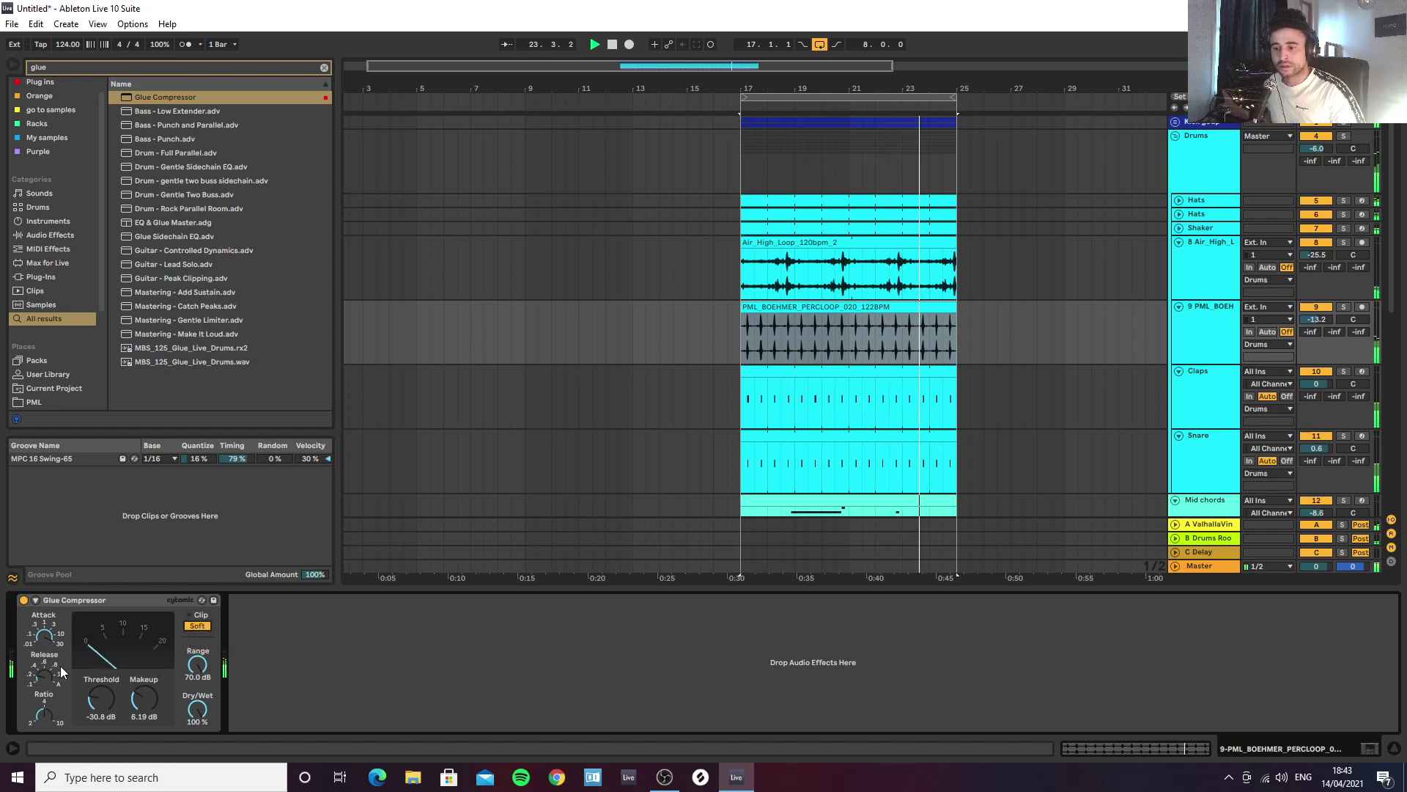
Step: Search the browser for "eq", add EQ Eight after the perc loop's Glue Compressor, and dip band 3 by 2.11 dB at 979 Hz
click(327, 66)
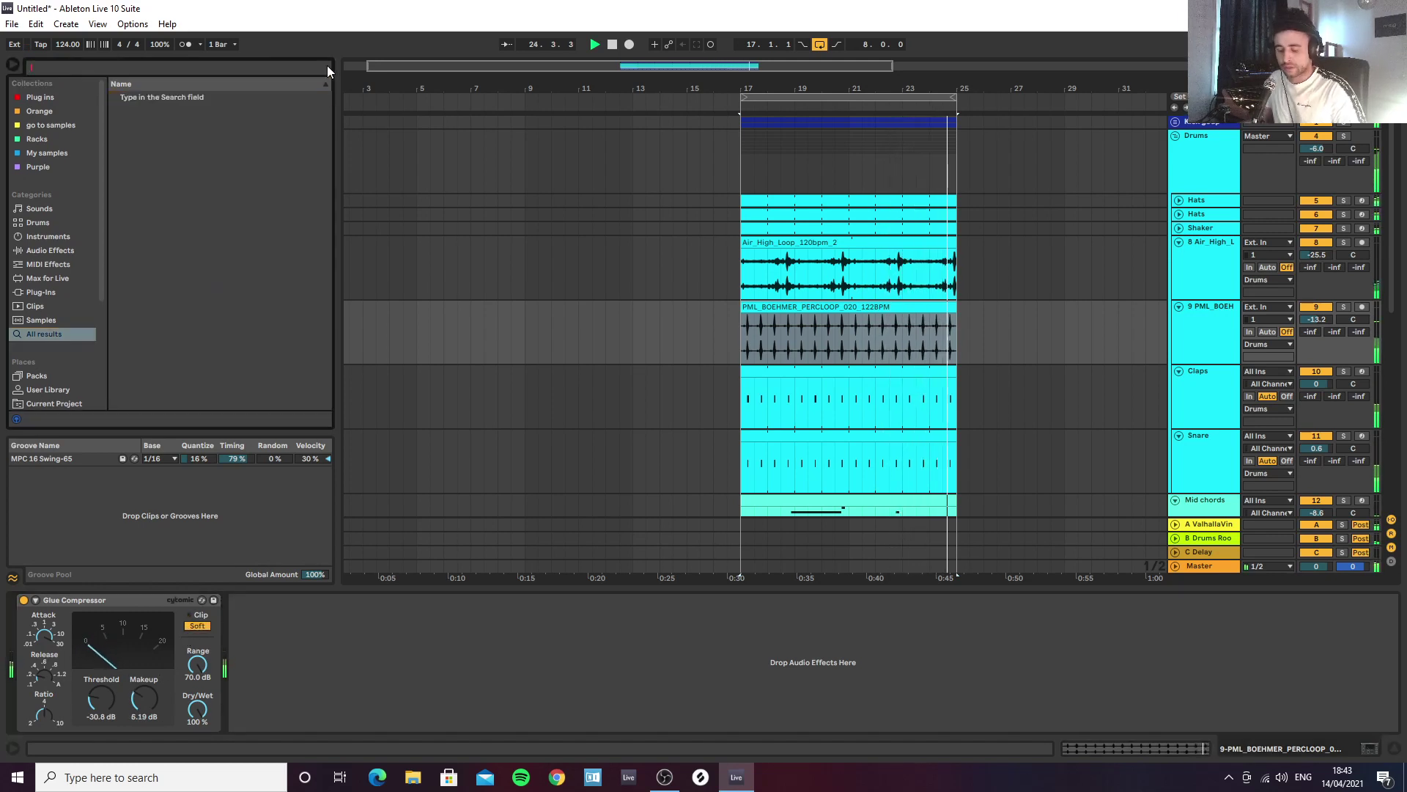
text(ew)
key(BackSpace)
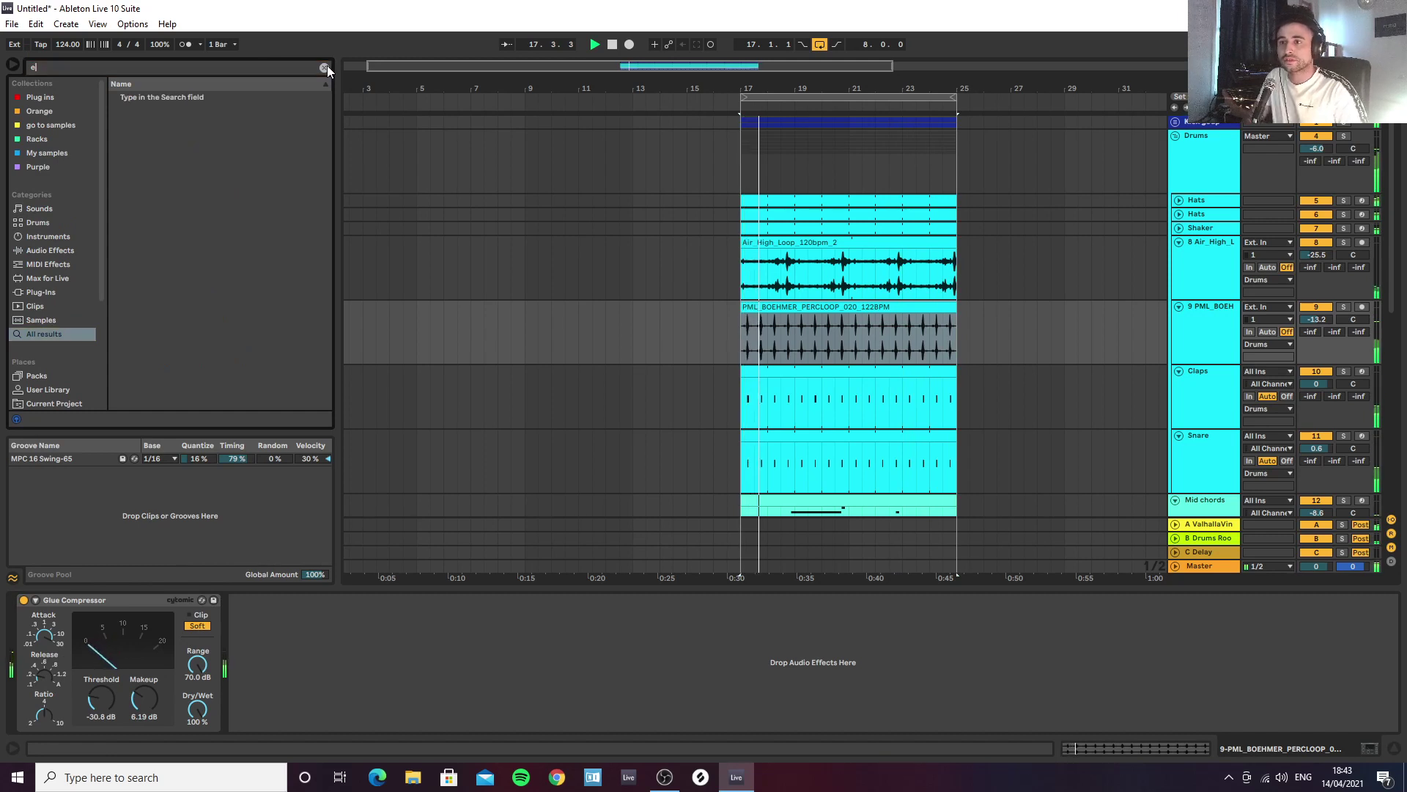
text(q)
drag(152, 110, 429, 662)
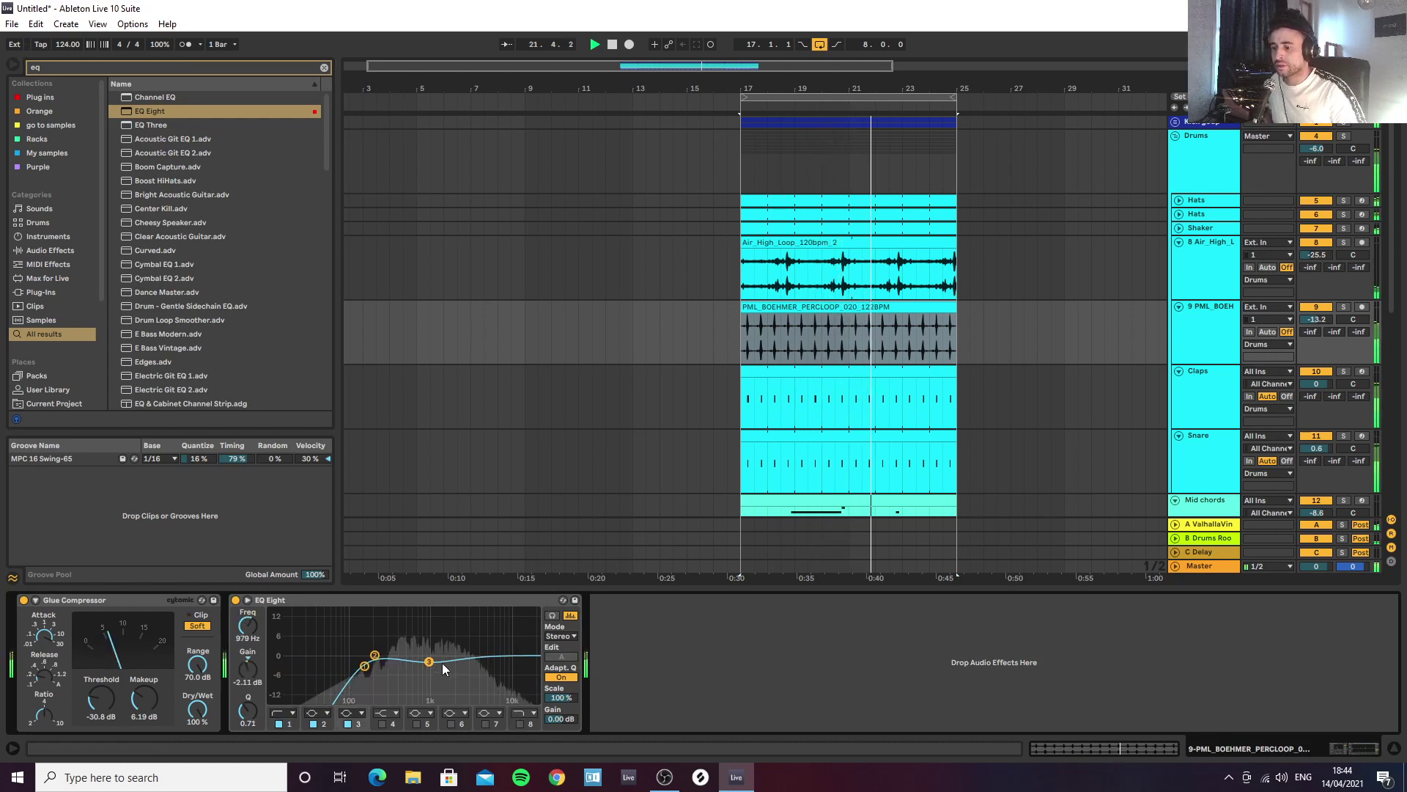
Step: Set EQ Eight's band 3 to -3.10 dB with Q 0.39, and move band 2 to 8.08 kHz with a 4.09 dB boost
drag(429, 662, 429, 664)
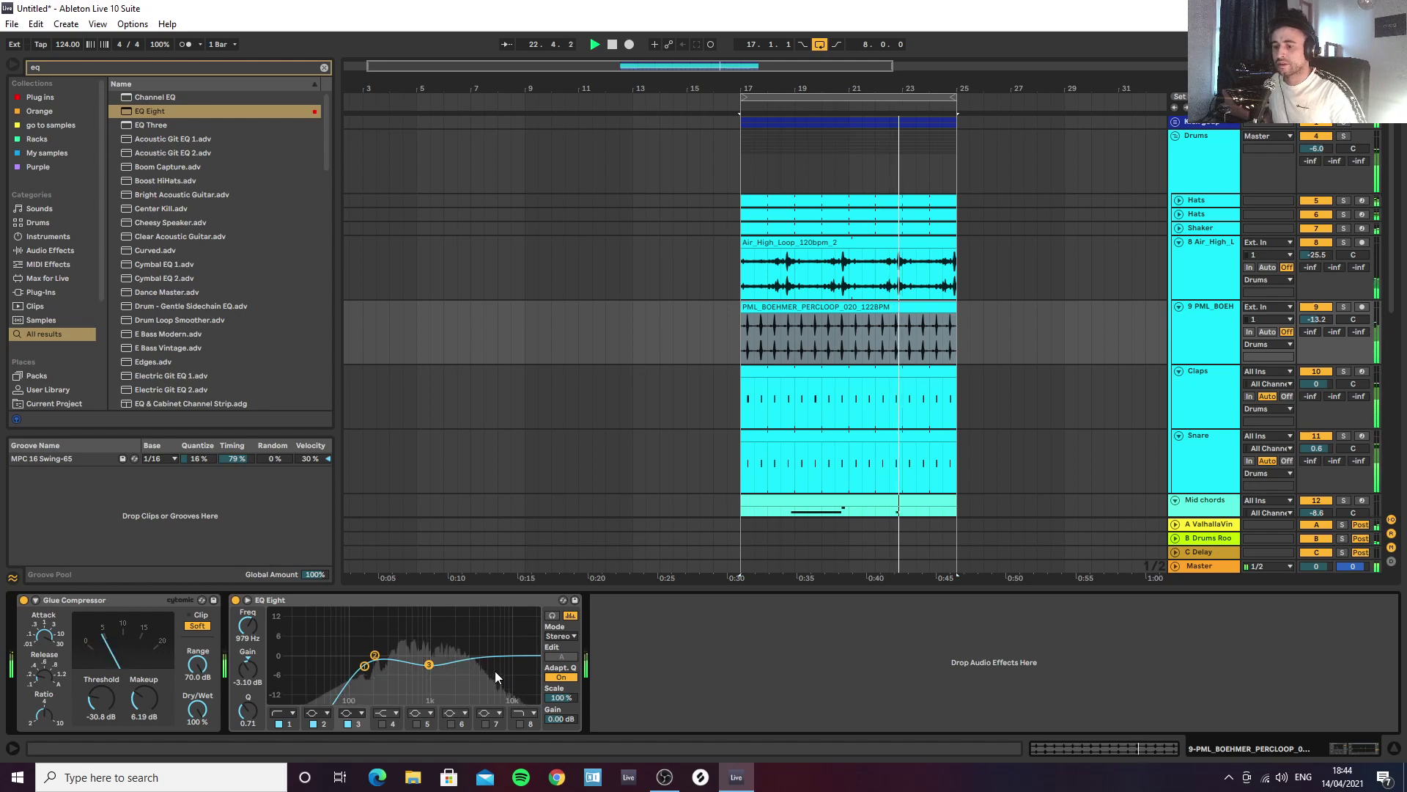
drag(257, 723, 258, 745)
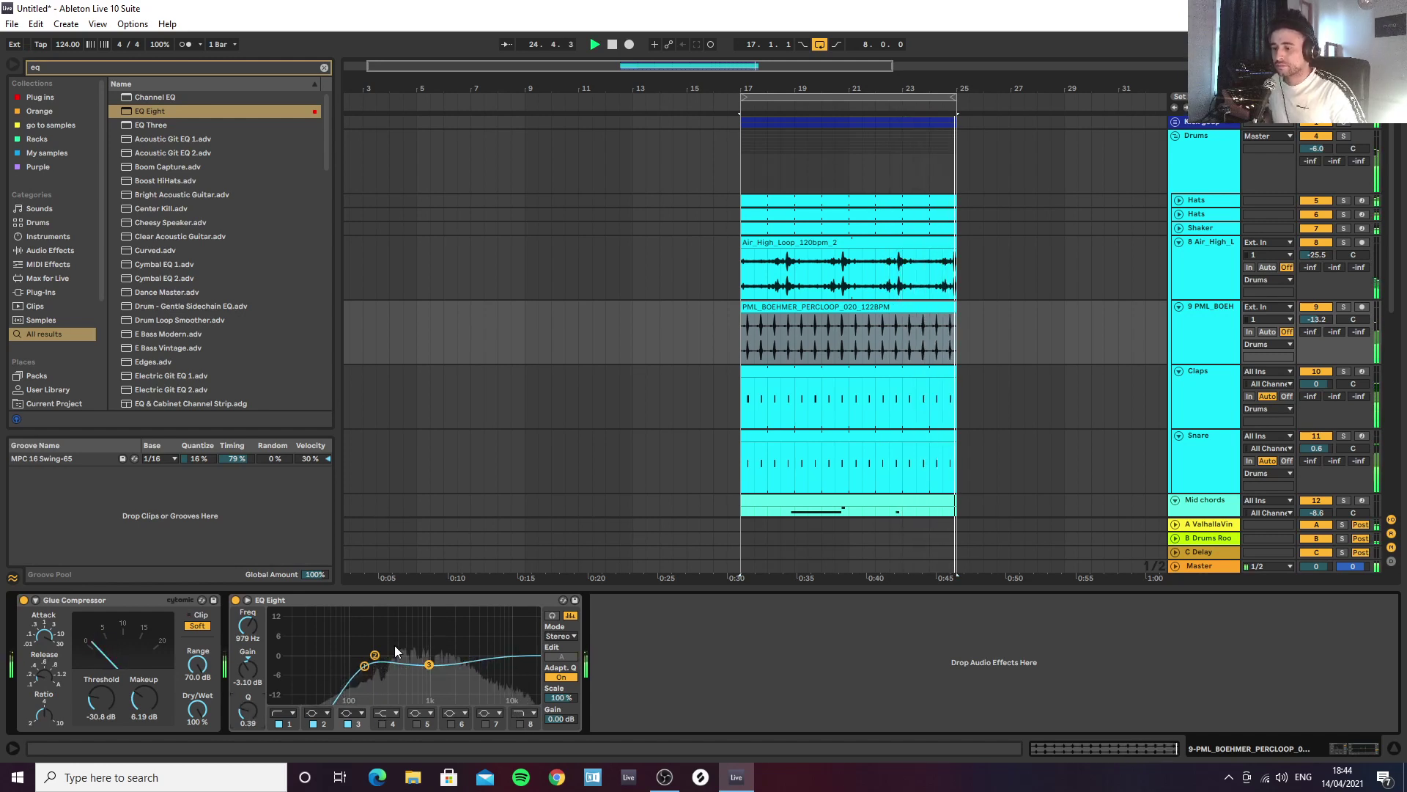
drag(374, 654, 501, 643)
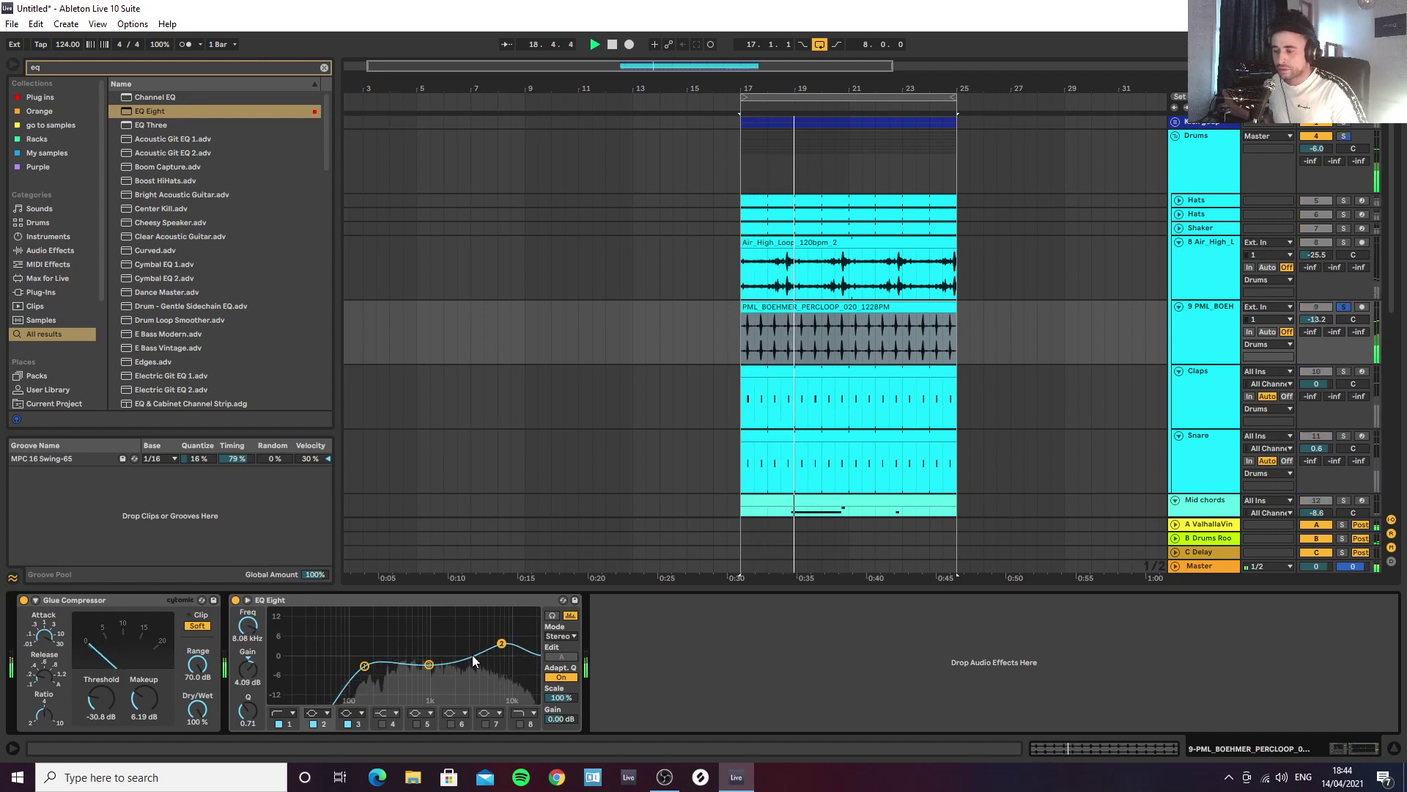
Step: Apply the MPC 16 Swing-65 groove to the perc loop clip
click(88, 459)
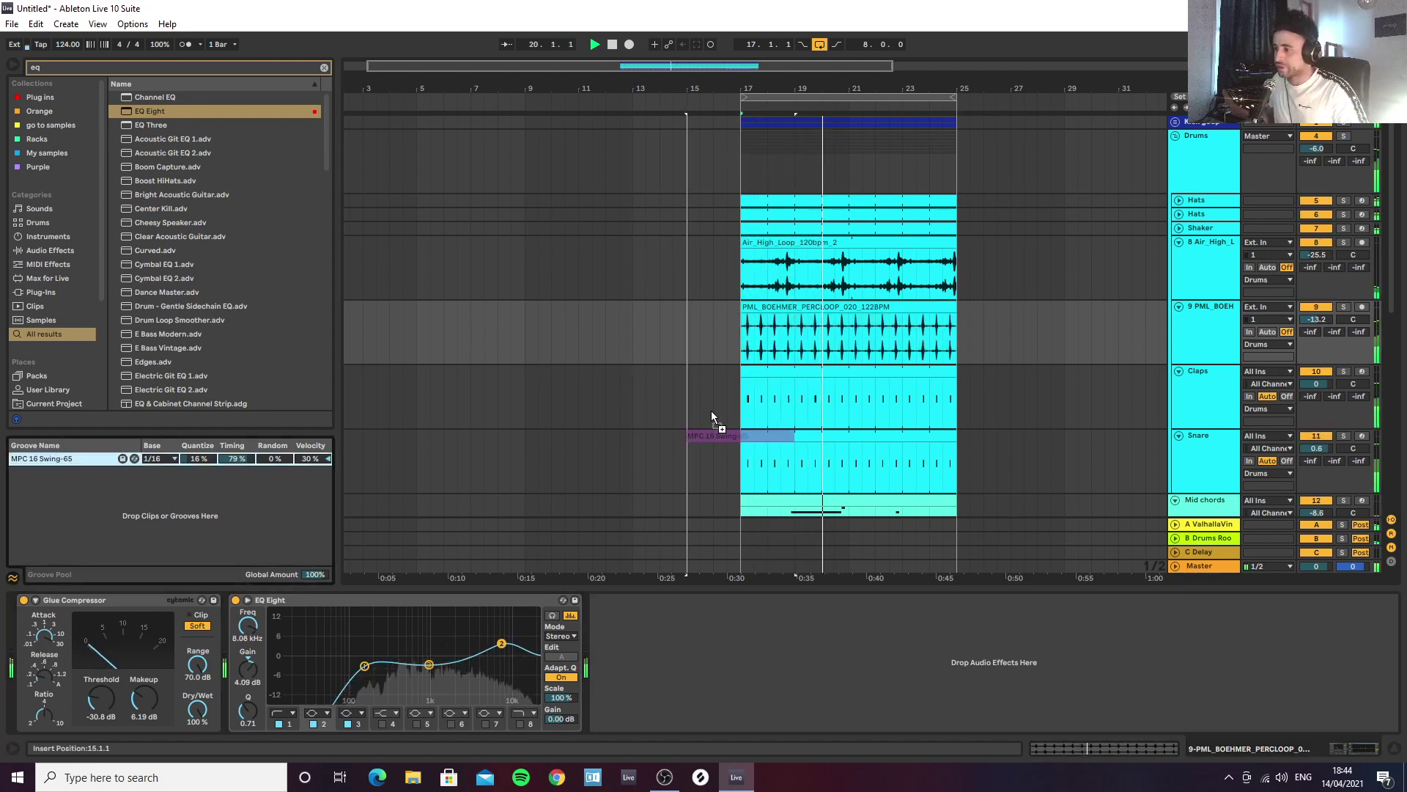
click(828, 321)
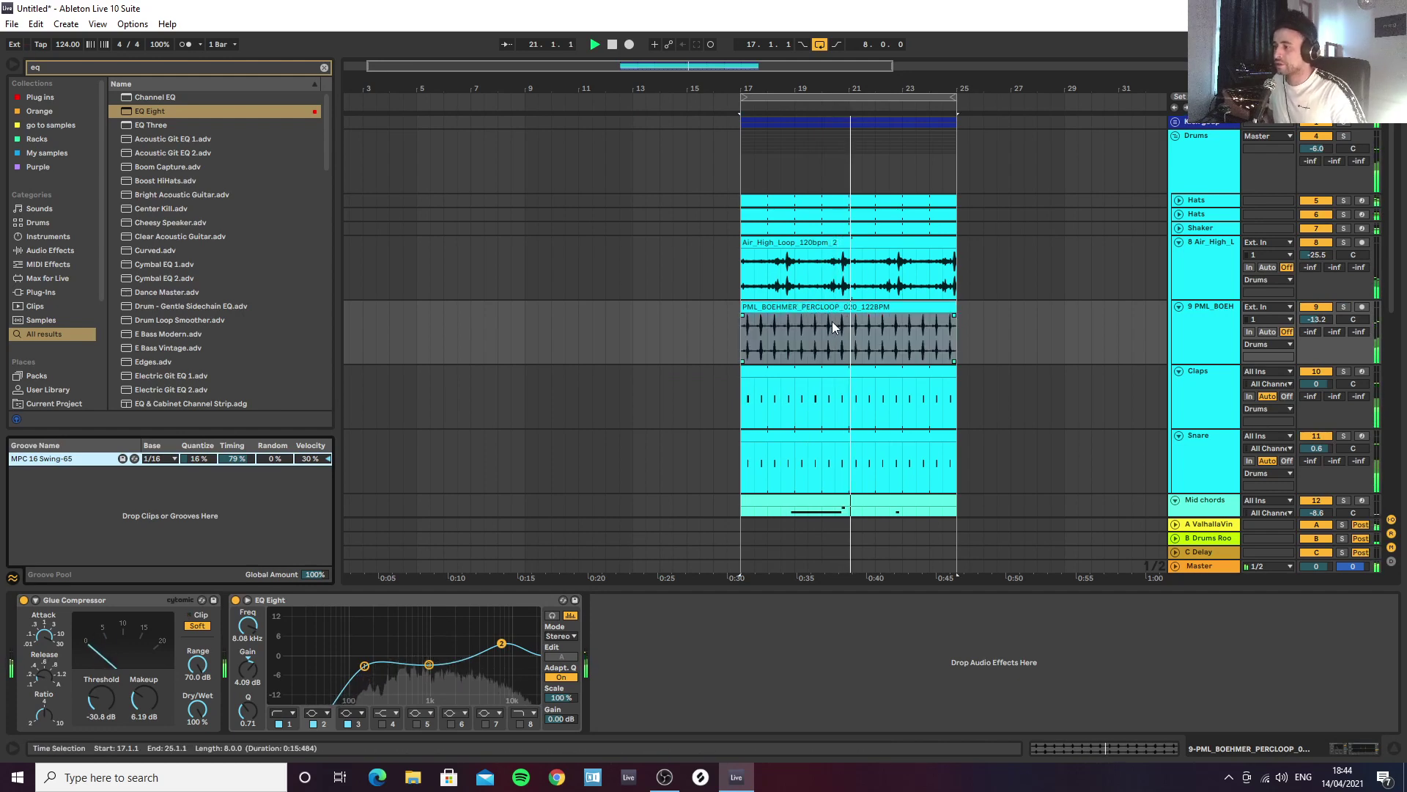
Step: Collapse the Drums group and add a Glue Compressor to it with threshold at -26.0 dB and makeup at 3.81 dB
scroll(1090, 322, down, 2)
scroll(1095, 315, up, 2)
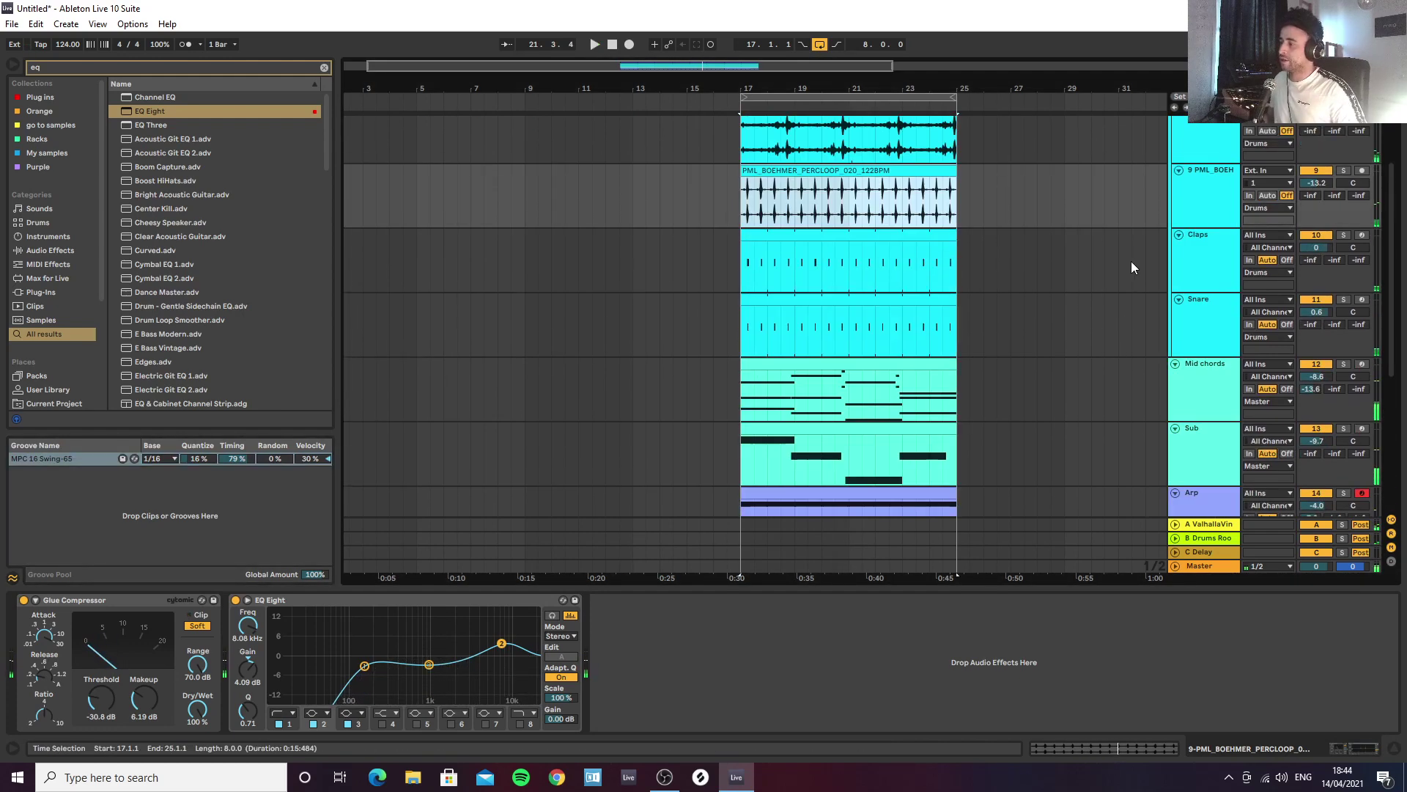
click(1175, 137)
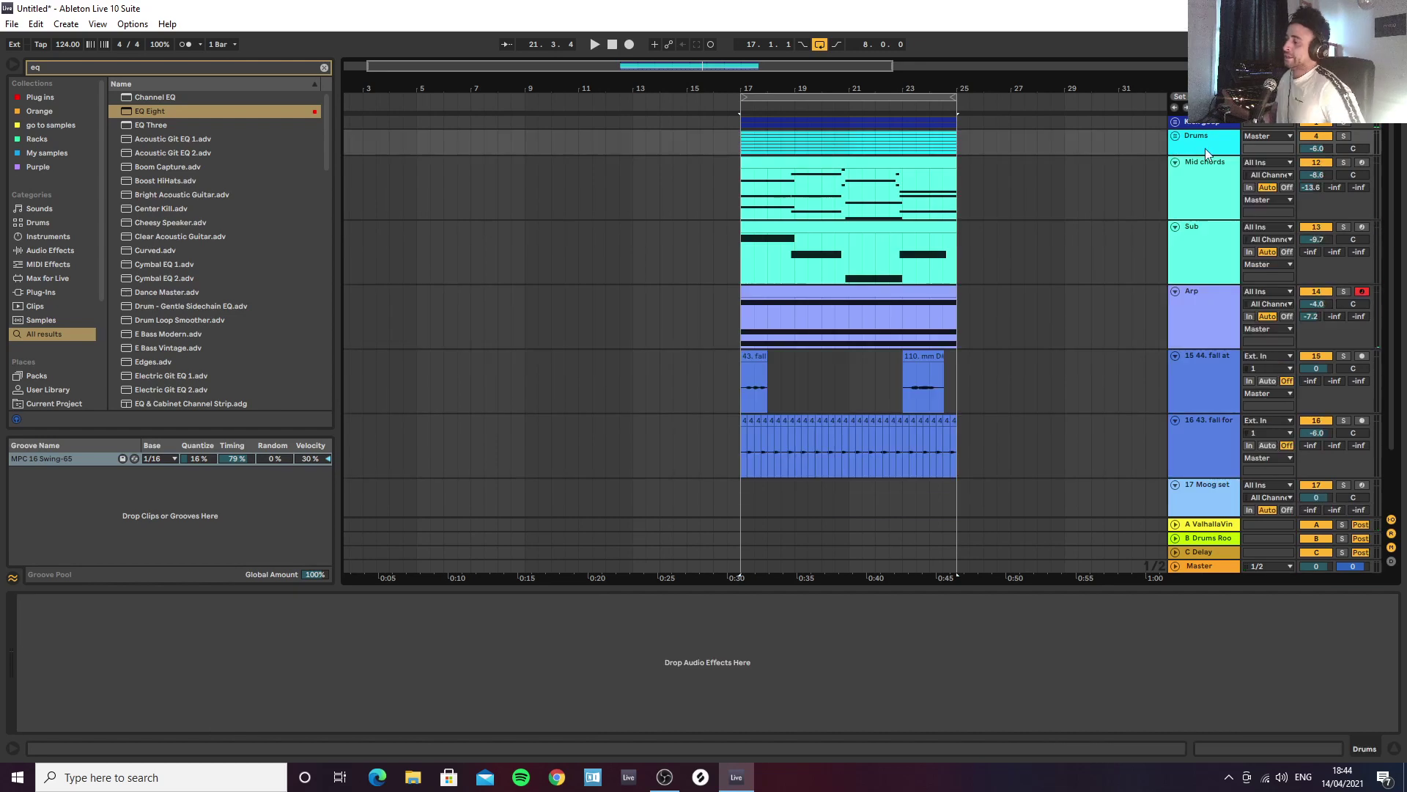
click(324, 68)
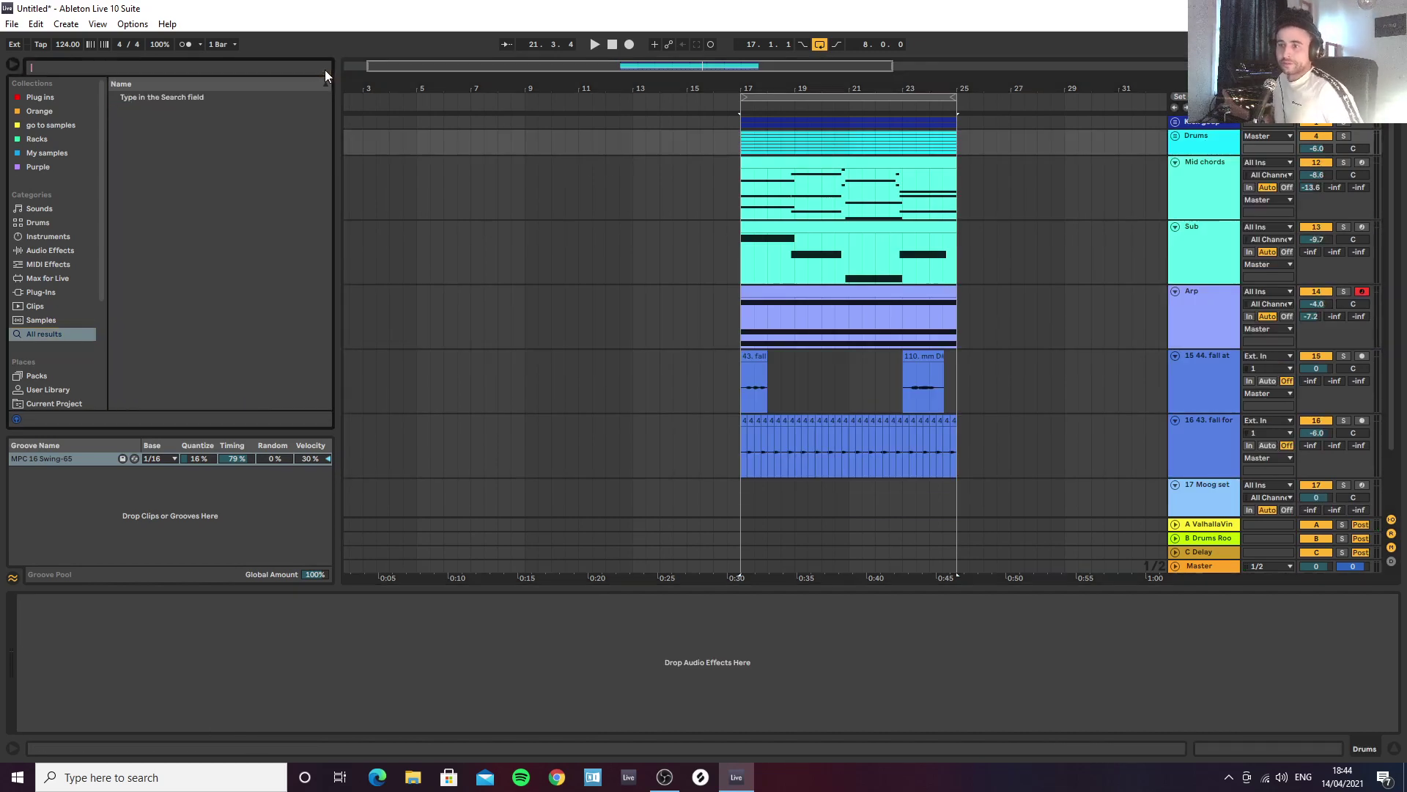
text(glue)
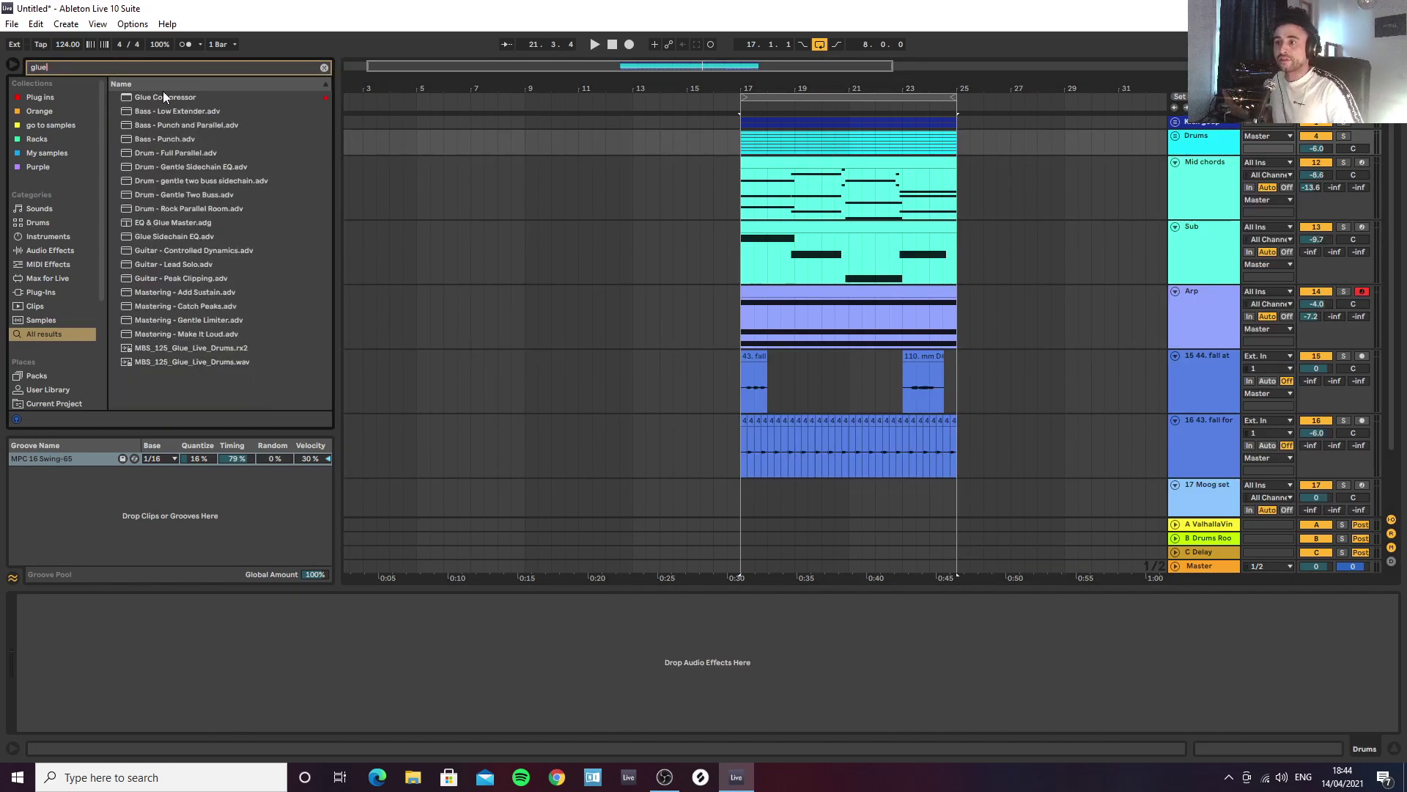
double_click(163, 97)
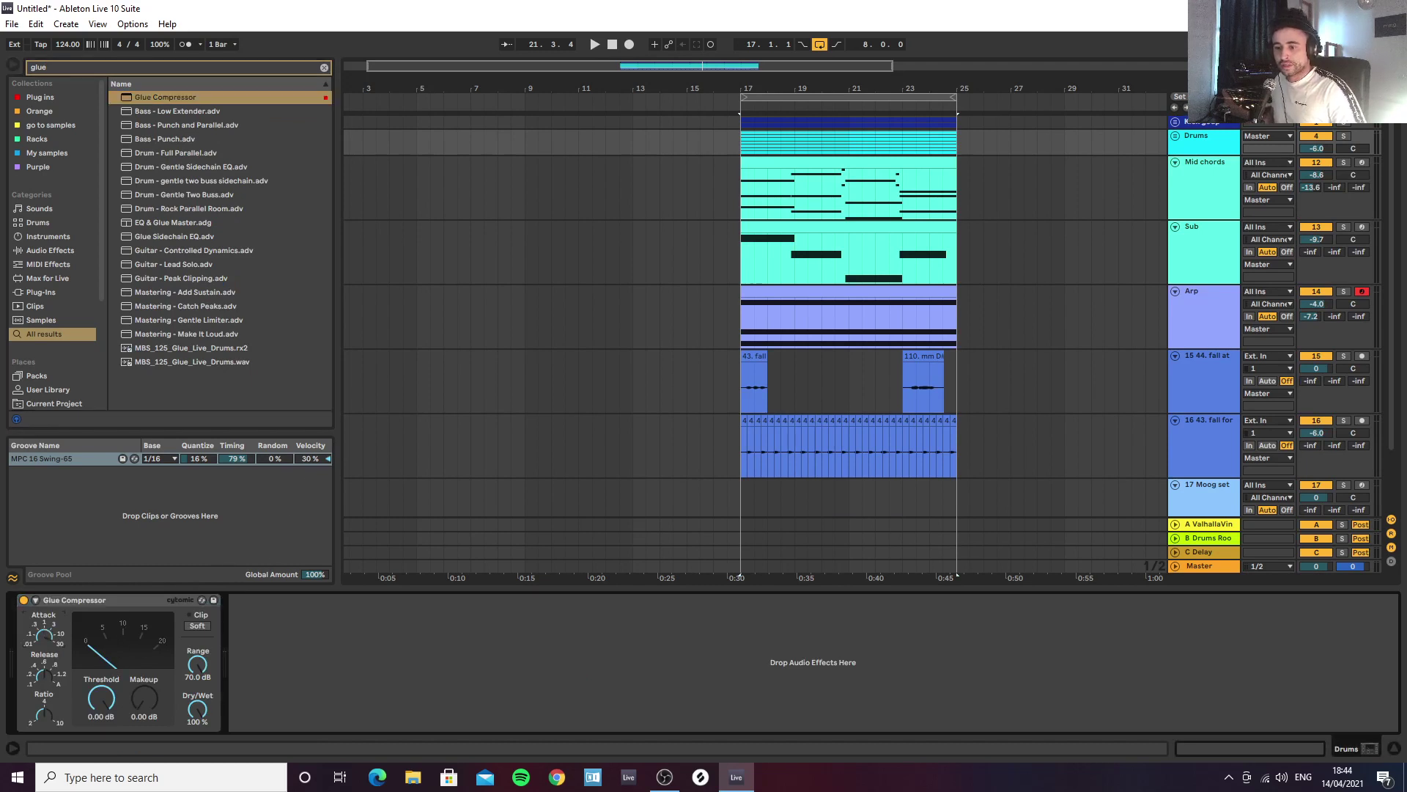
drag(101, 698, 102, 715)
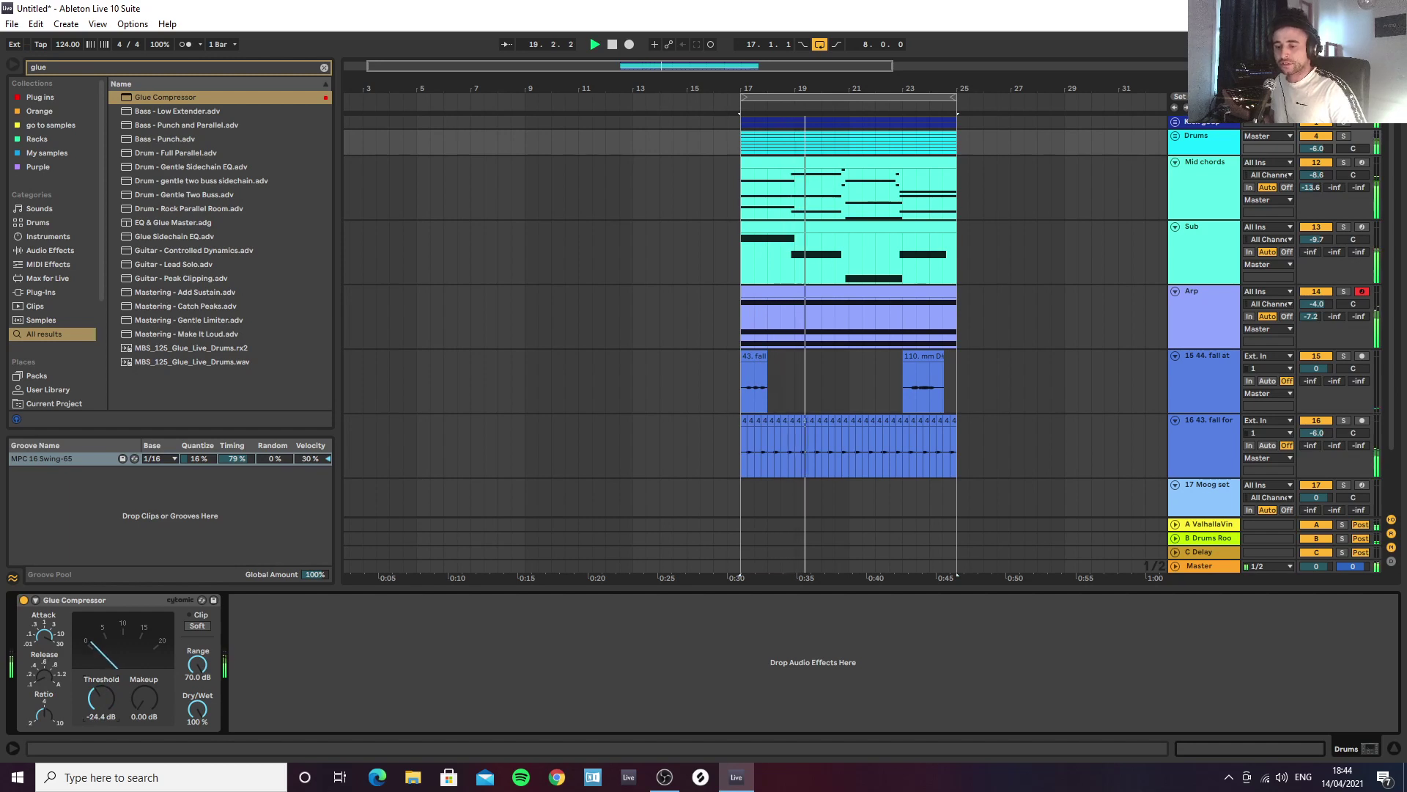
drag(144, 697, 144, 691)
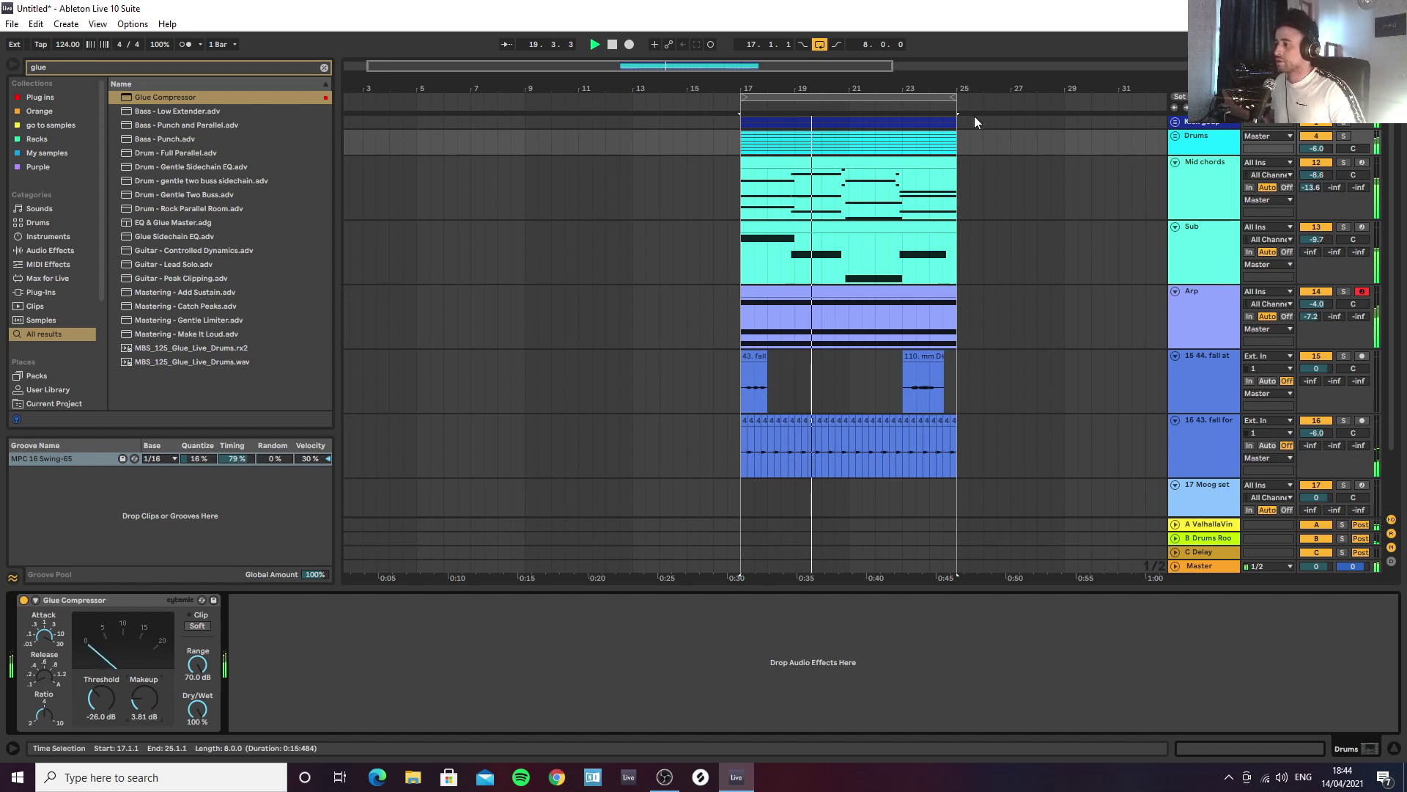
drag(982, 89, 923, 107)
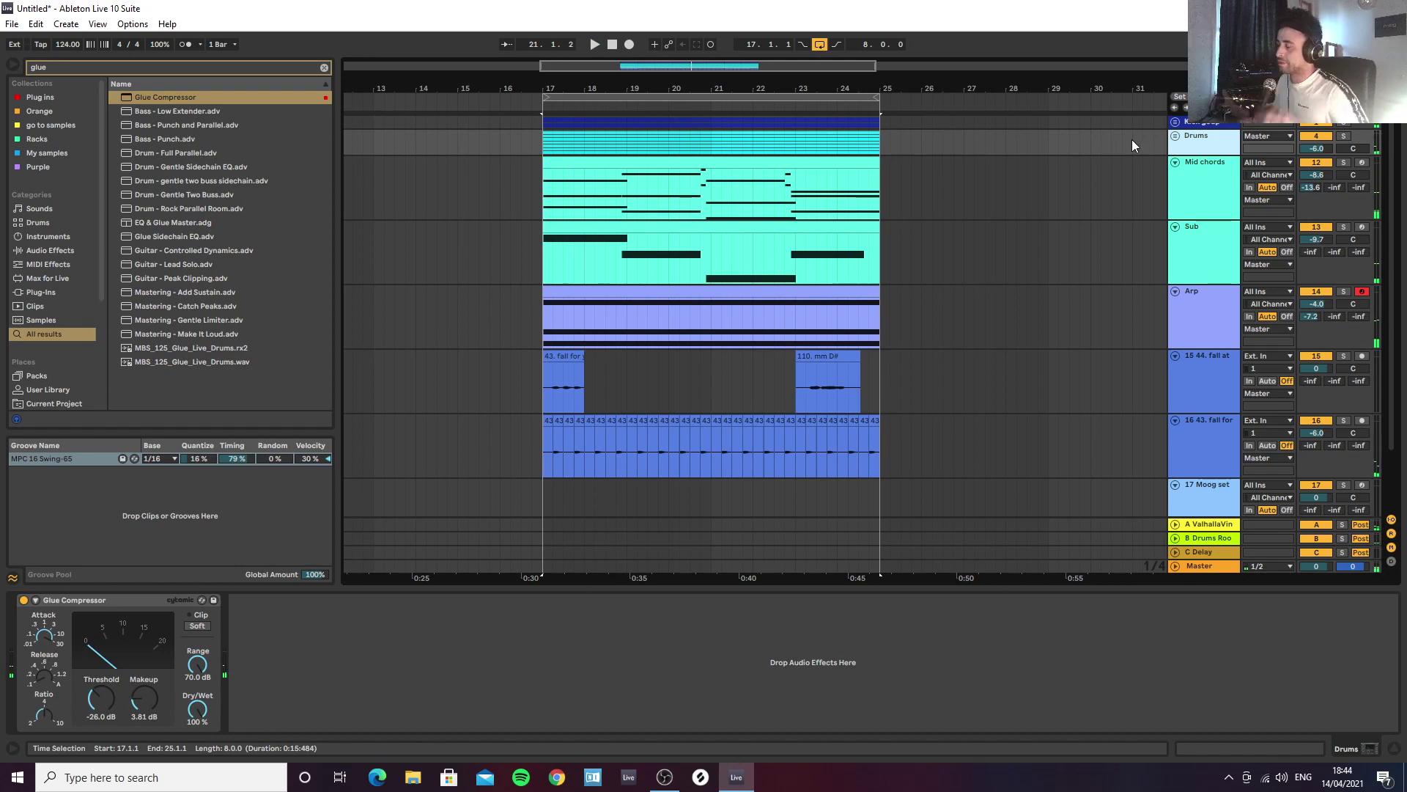
click(1176, 137)
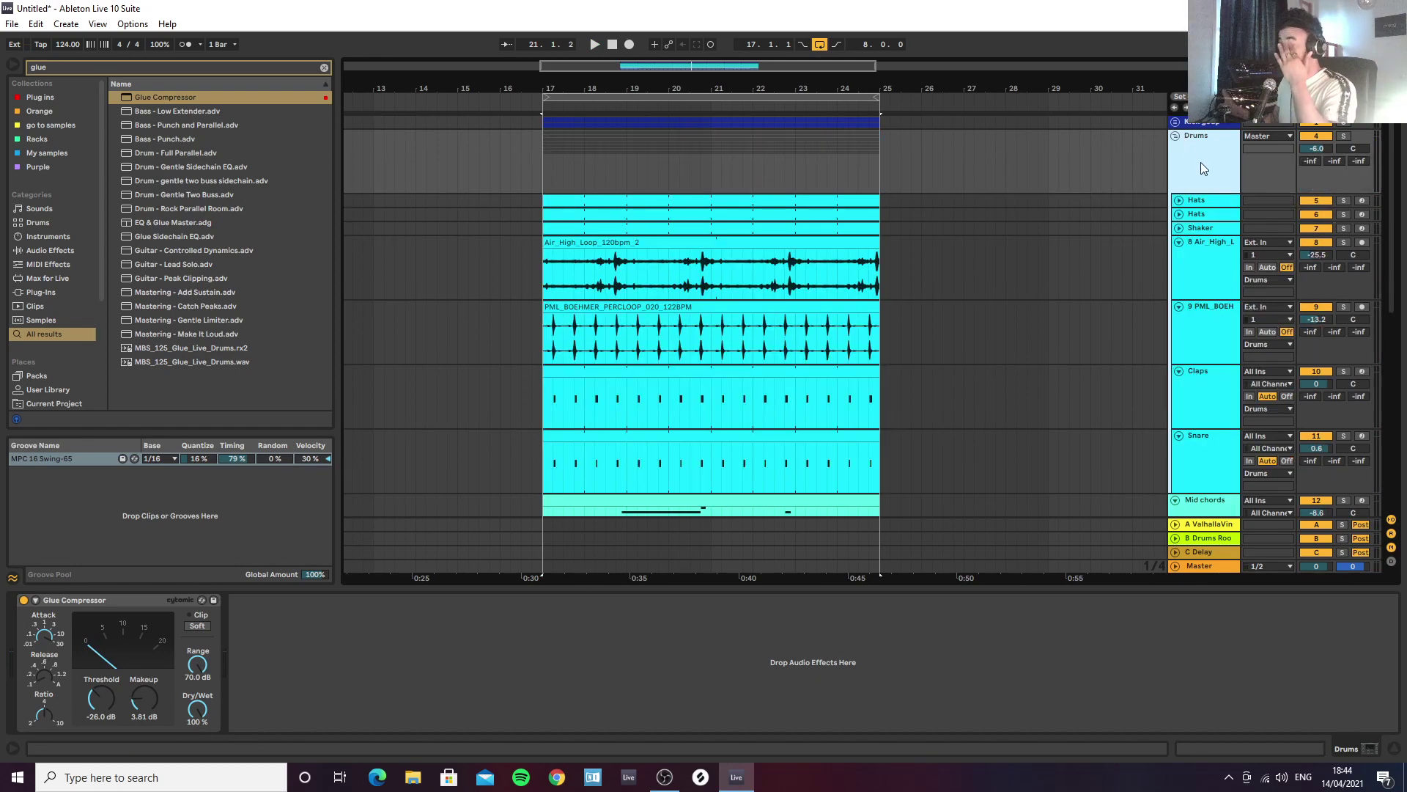
click(1175, 136)
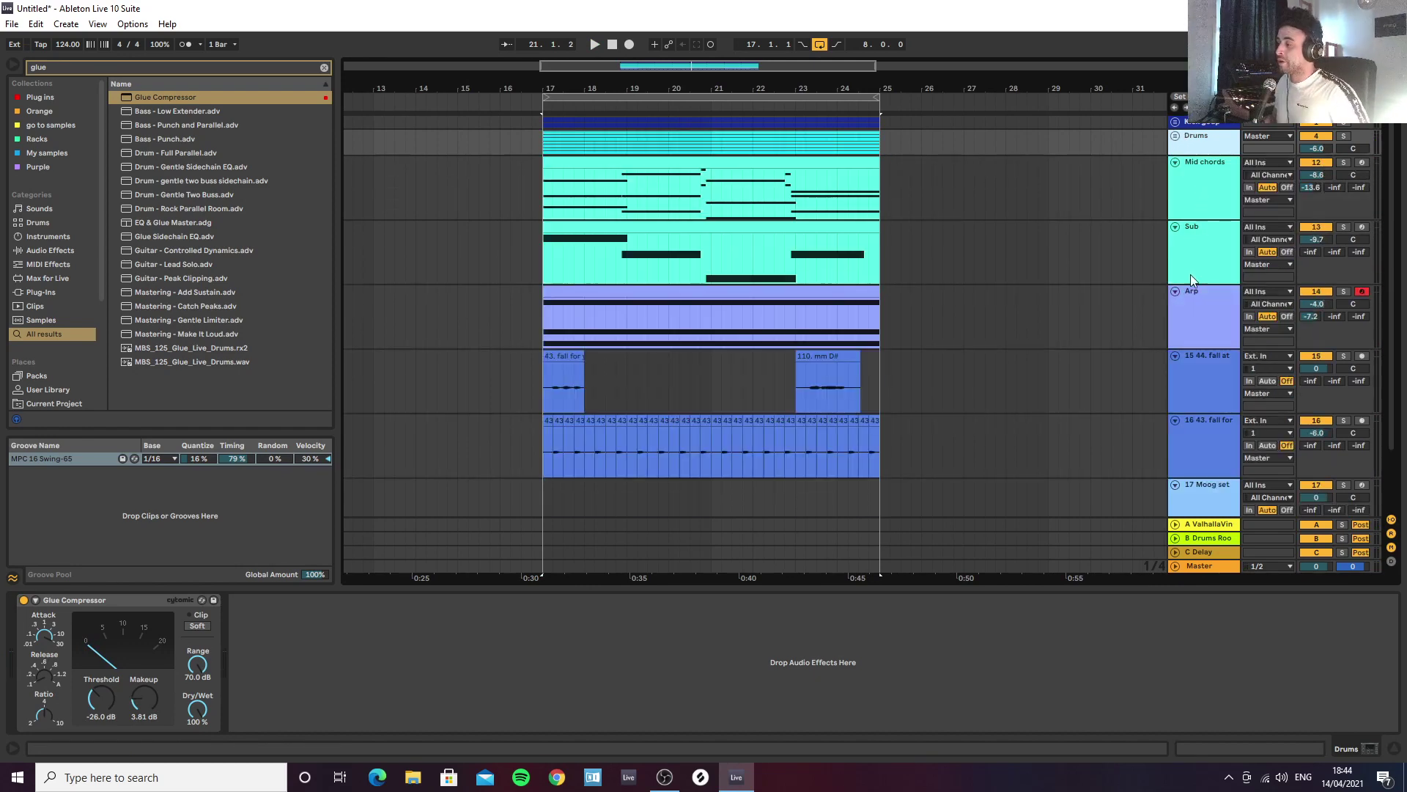
Step: Insert a new MIDI track below the Arp track and load Diva from the Plug ins collection onto it
click(1200, 326)
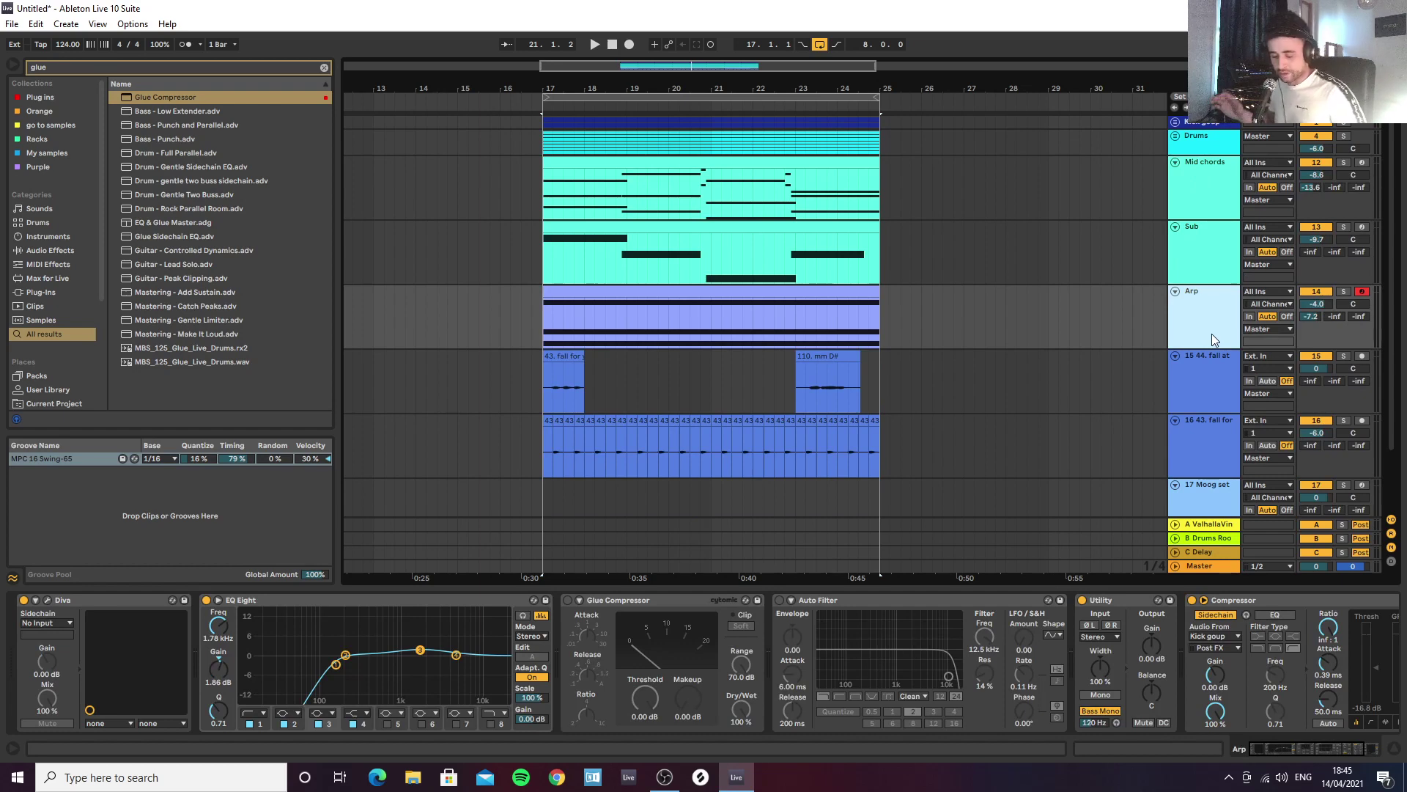
key(ctrl+shift+t)
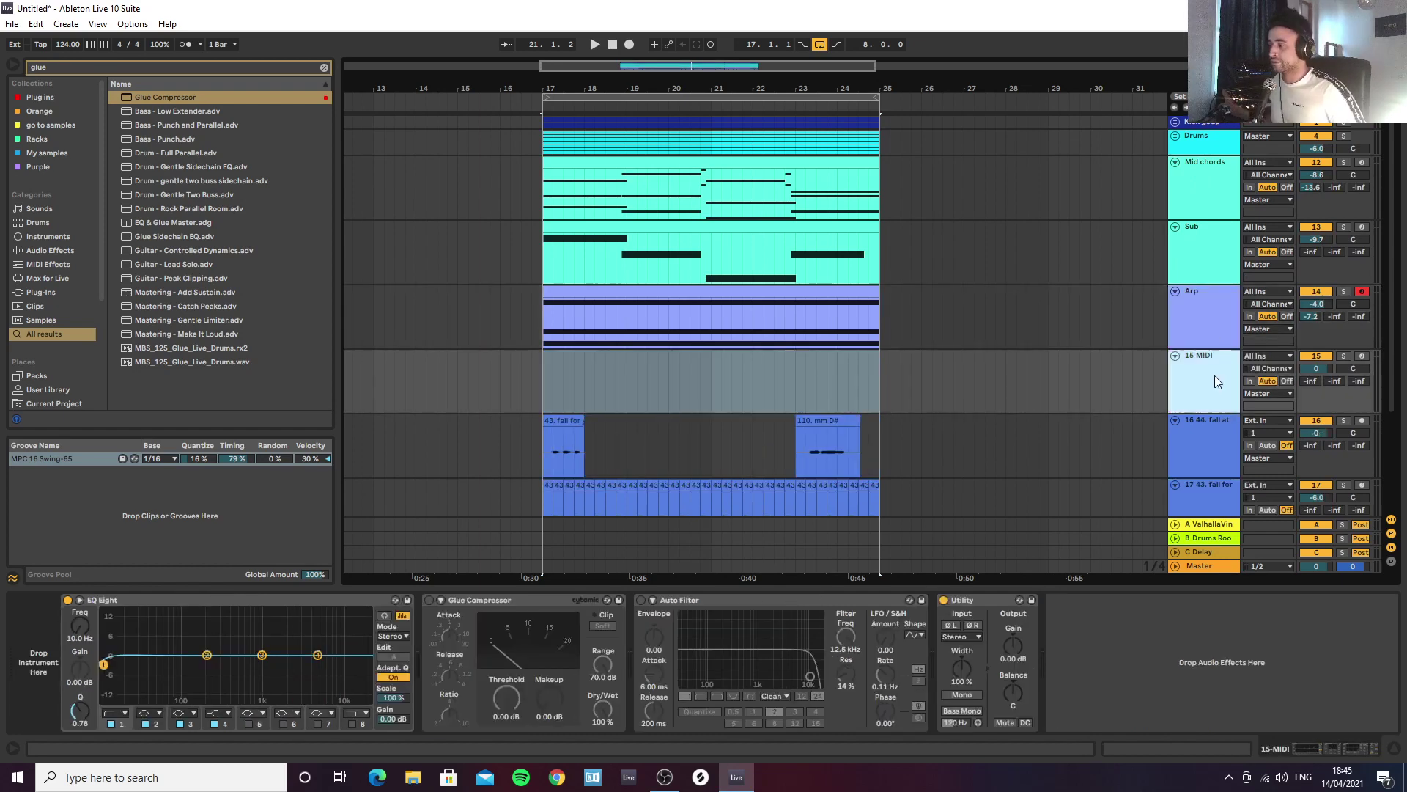
click(324, 66)
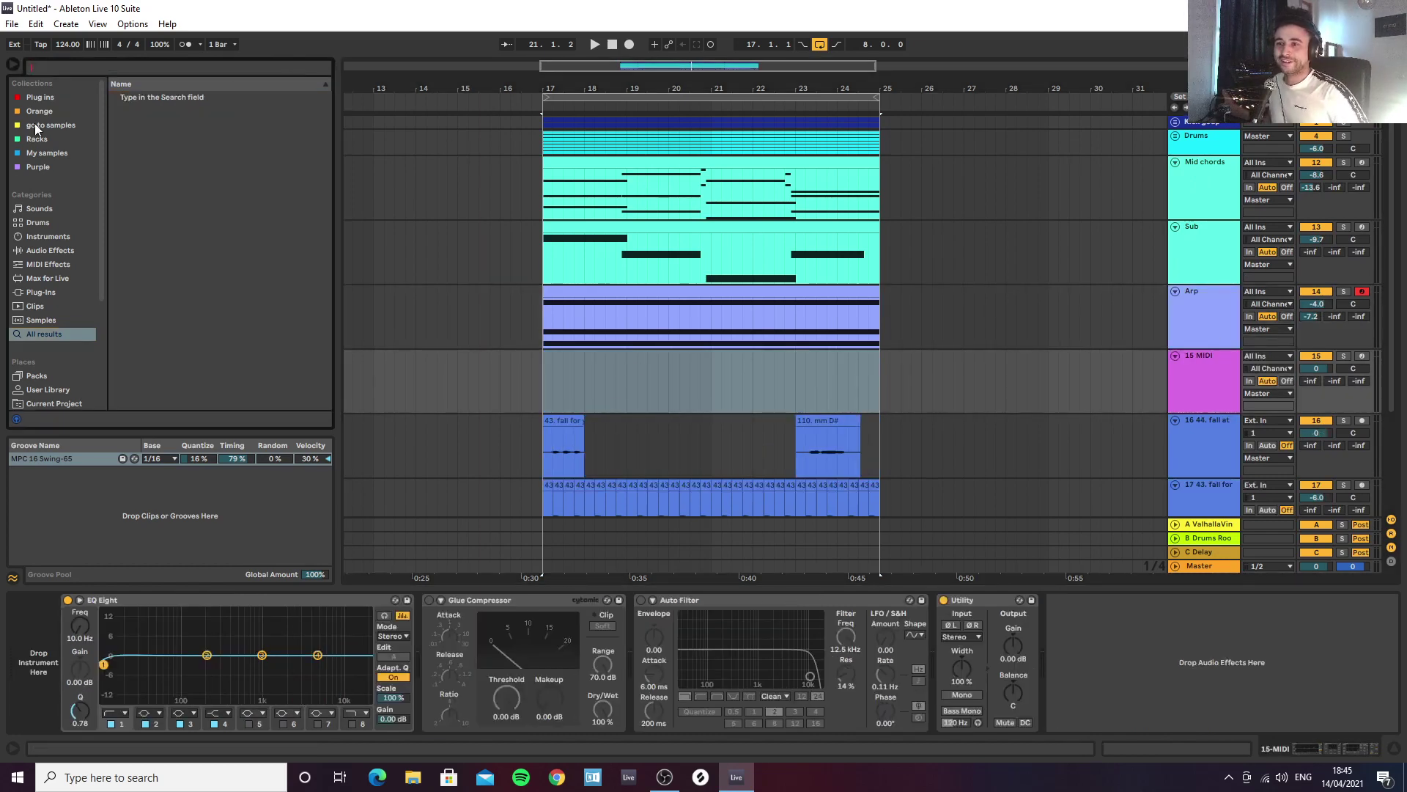
click(37, 96)
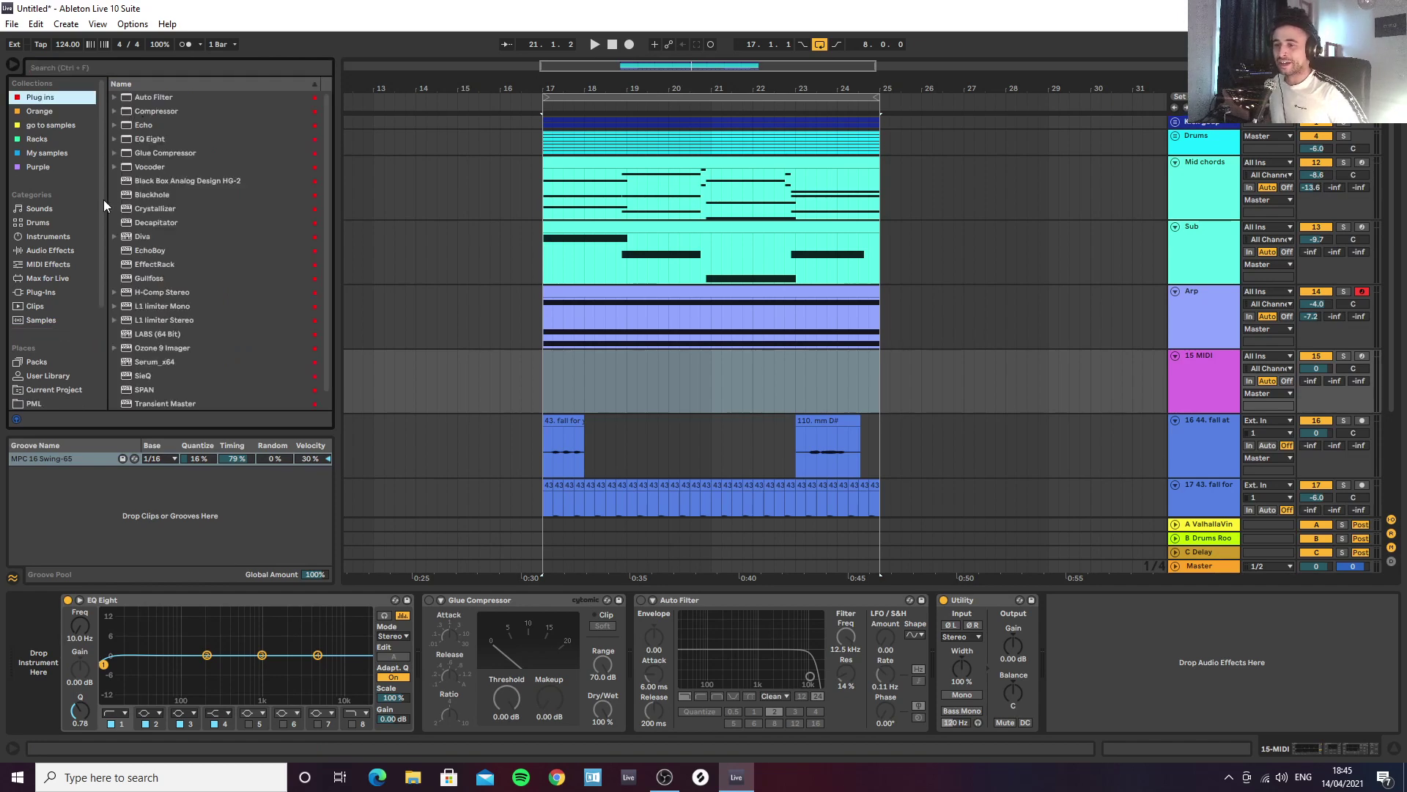
double_click(142, 235)
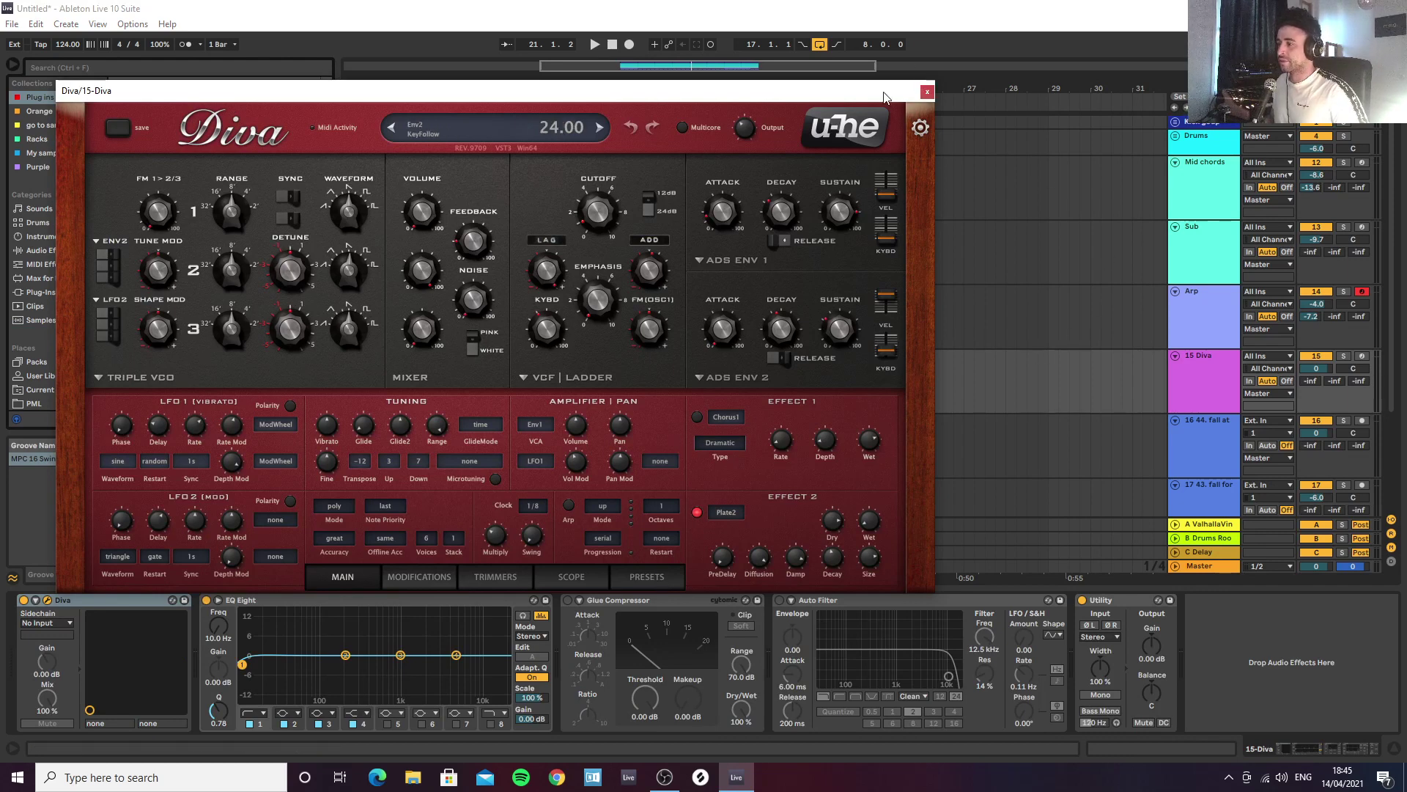
Step: Set Diva's filter modulation source to Env 2 with a depth of 52, and lower the filter cutoff
click(556, 240)
click(590, 320)
drag(543, 266, 540, 287)
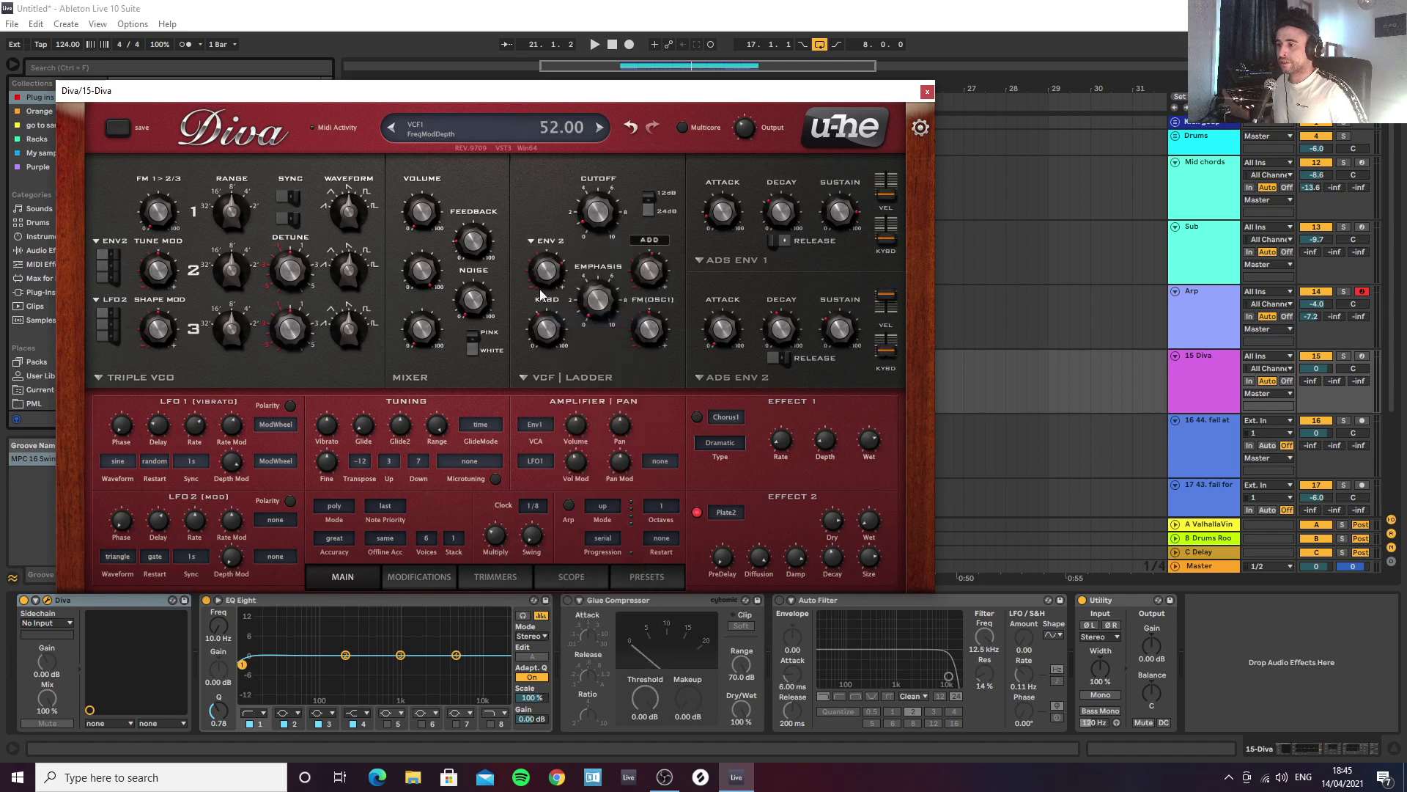
drag(594, 213, 588, 220)
Step: Adjust Diva's Env 2 attack and release switch, and change Effect 1 to Delay1
drag(721, 307, 718, 327)
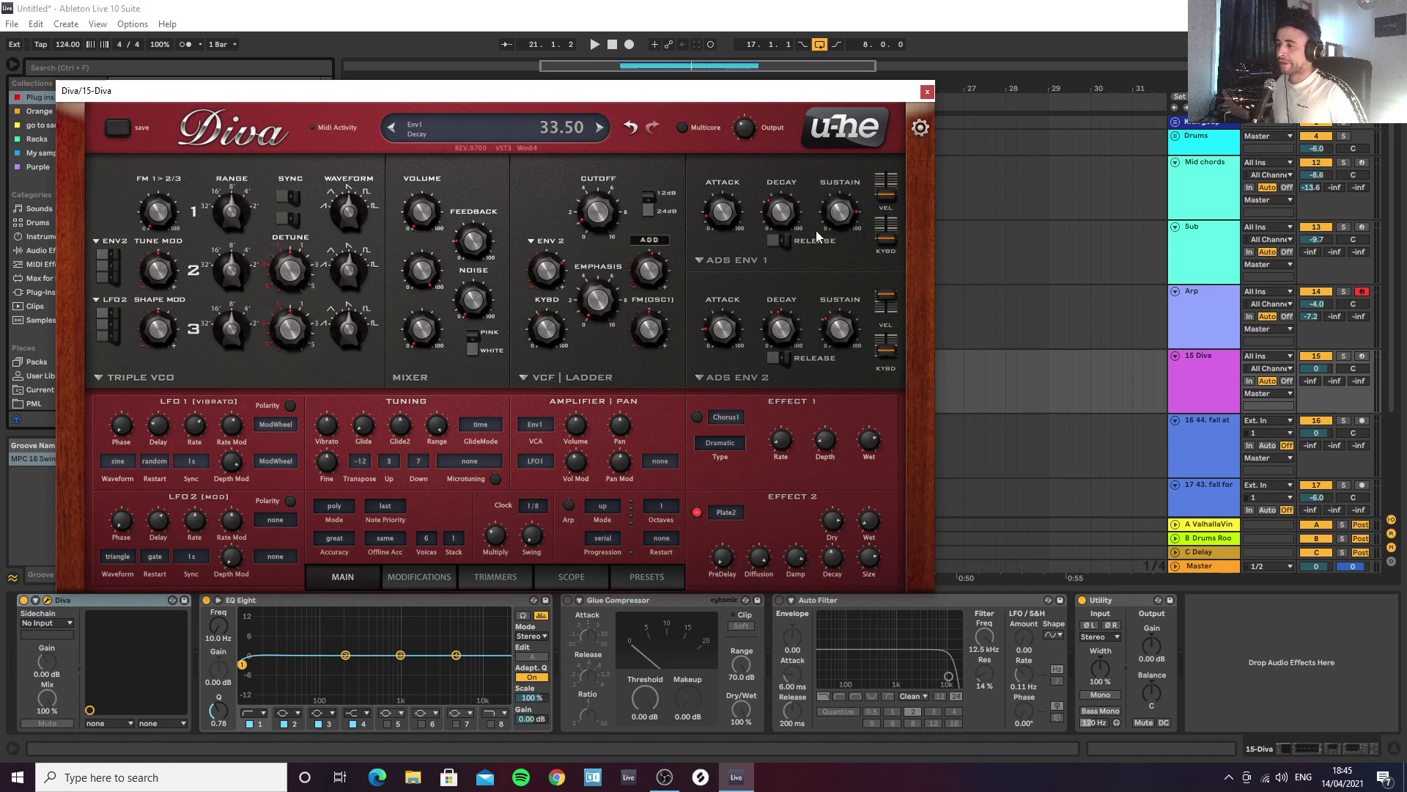
click(782, 358)
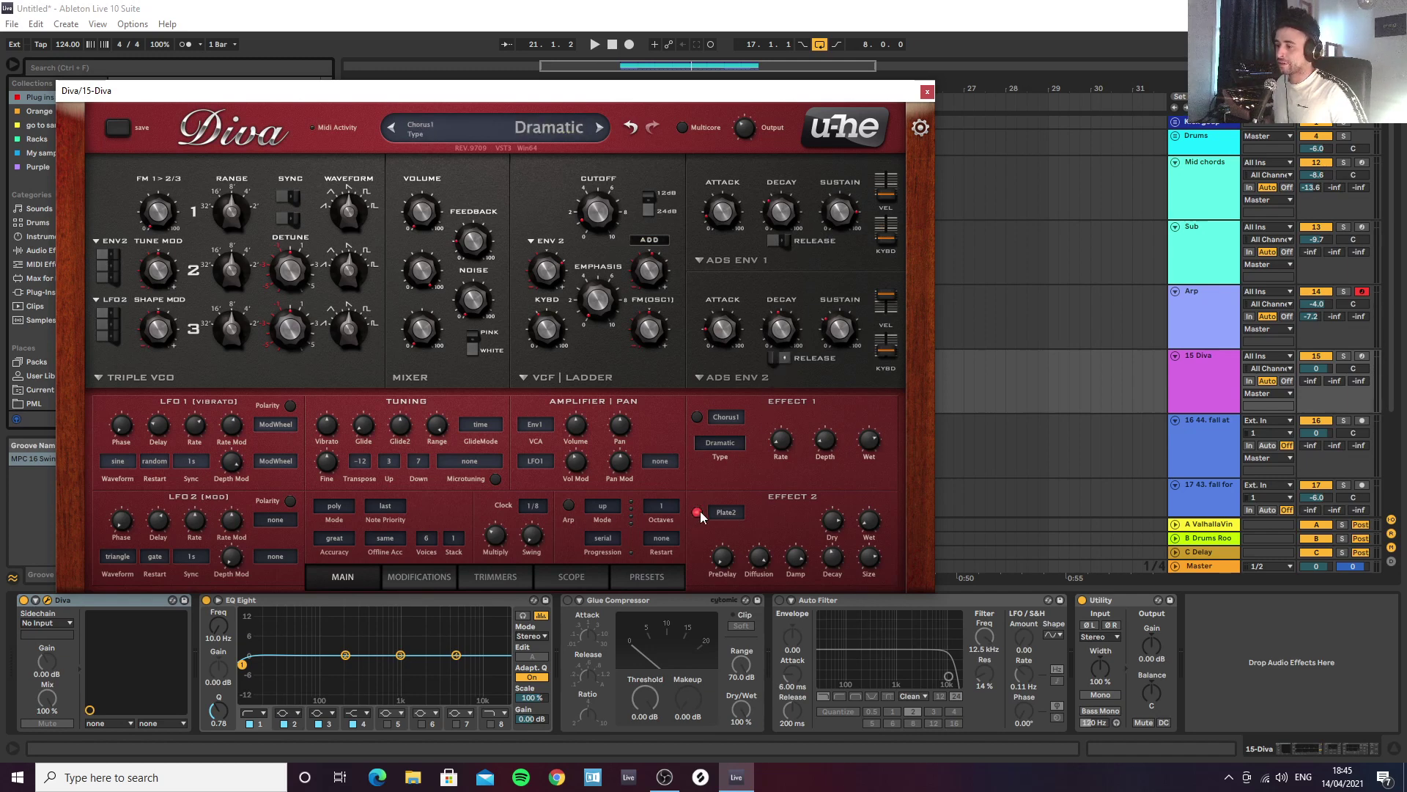
click(725, 417)
click(784, 471)
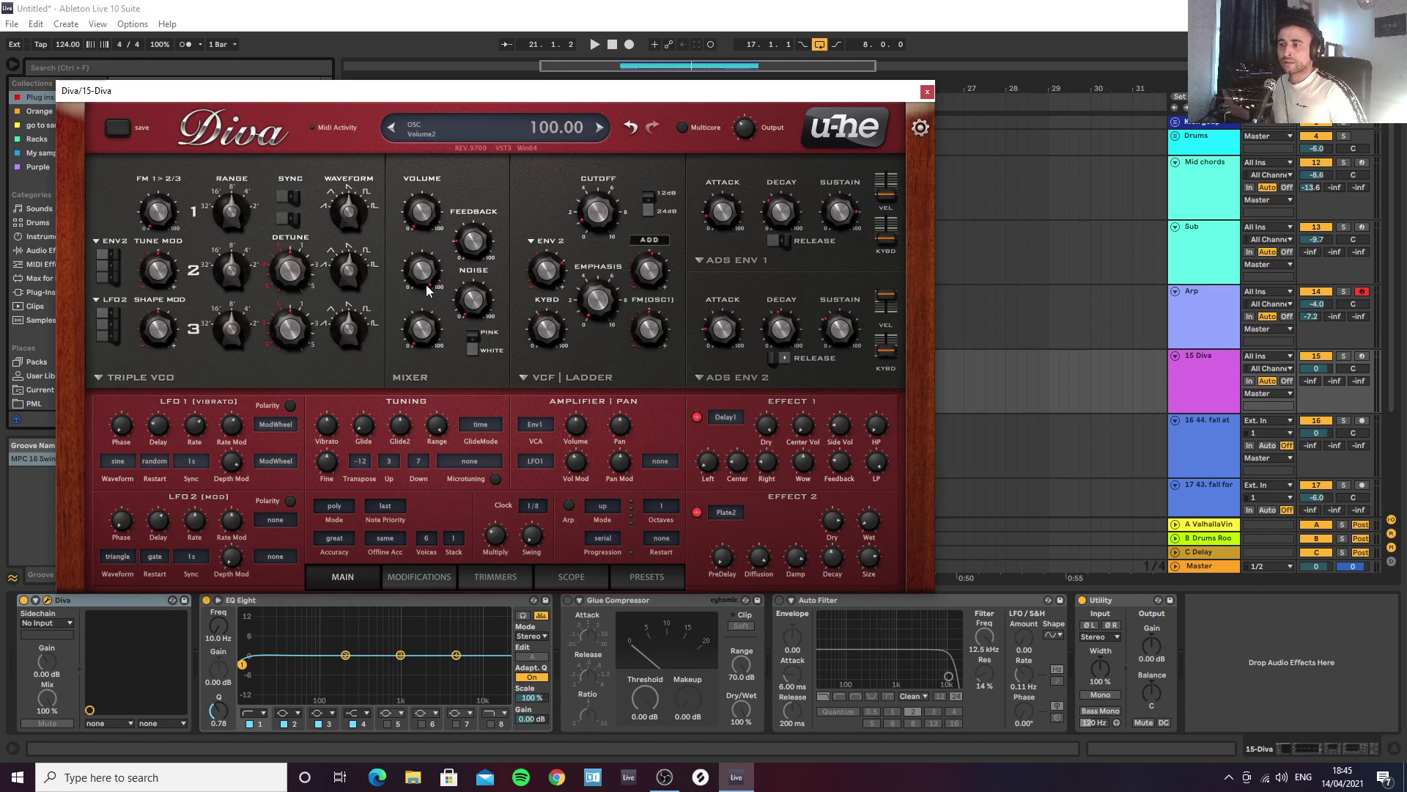
Step: Adjust the waveforms of Diva's oscillators 1 and 2 and the range of oscillator 1
drag(338, 266, 340, 283)
drag(348, 217, 350, 234)
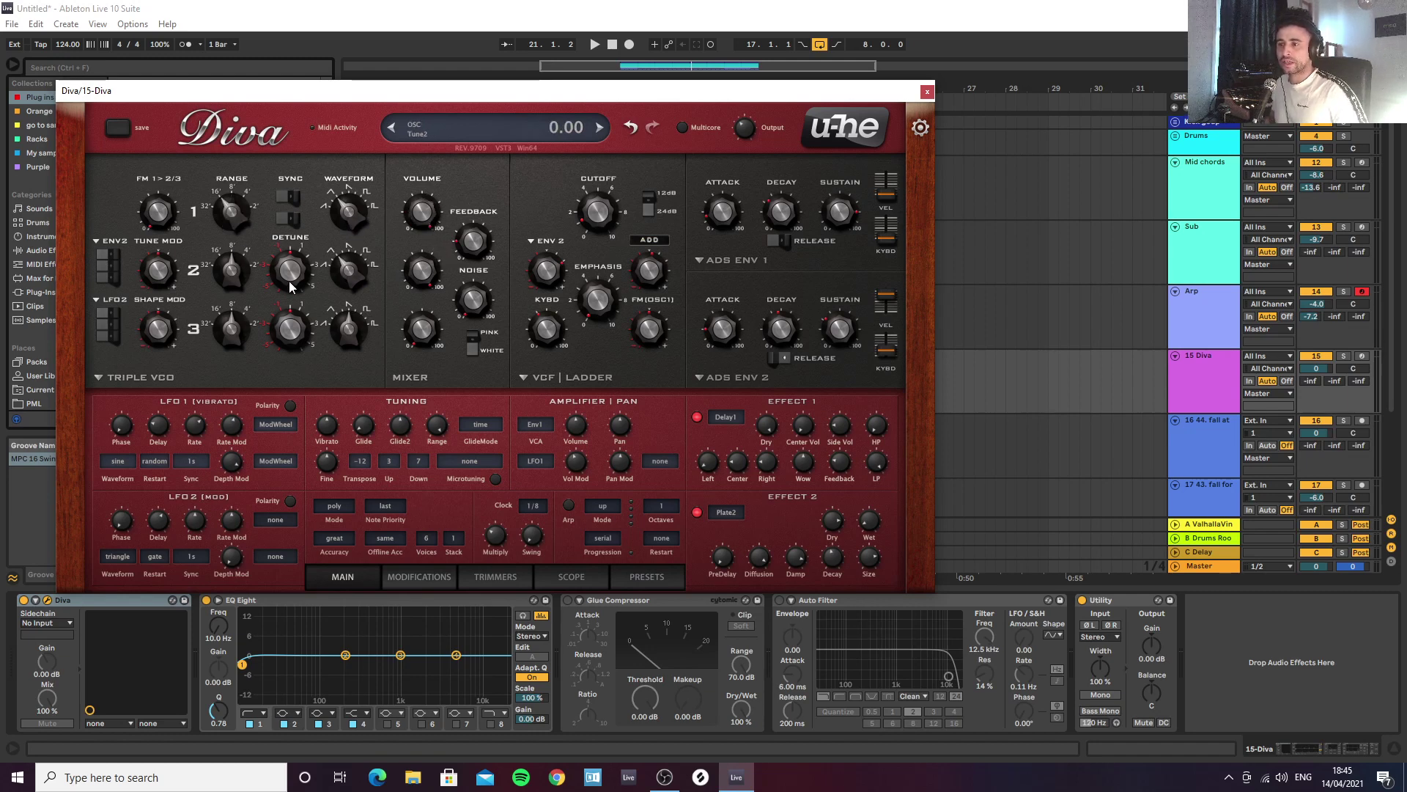
drag(233, 205, 219, 157)
drag(345, 211, 347, 196)
drag(344, 276, 343, 258)
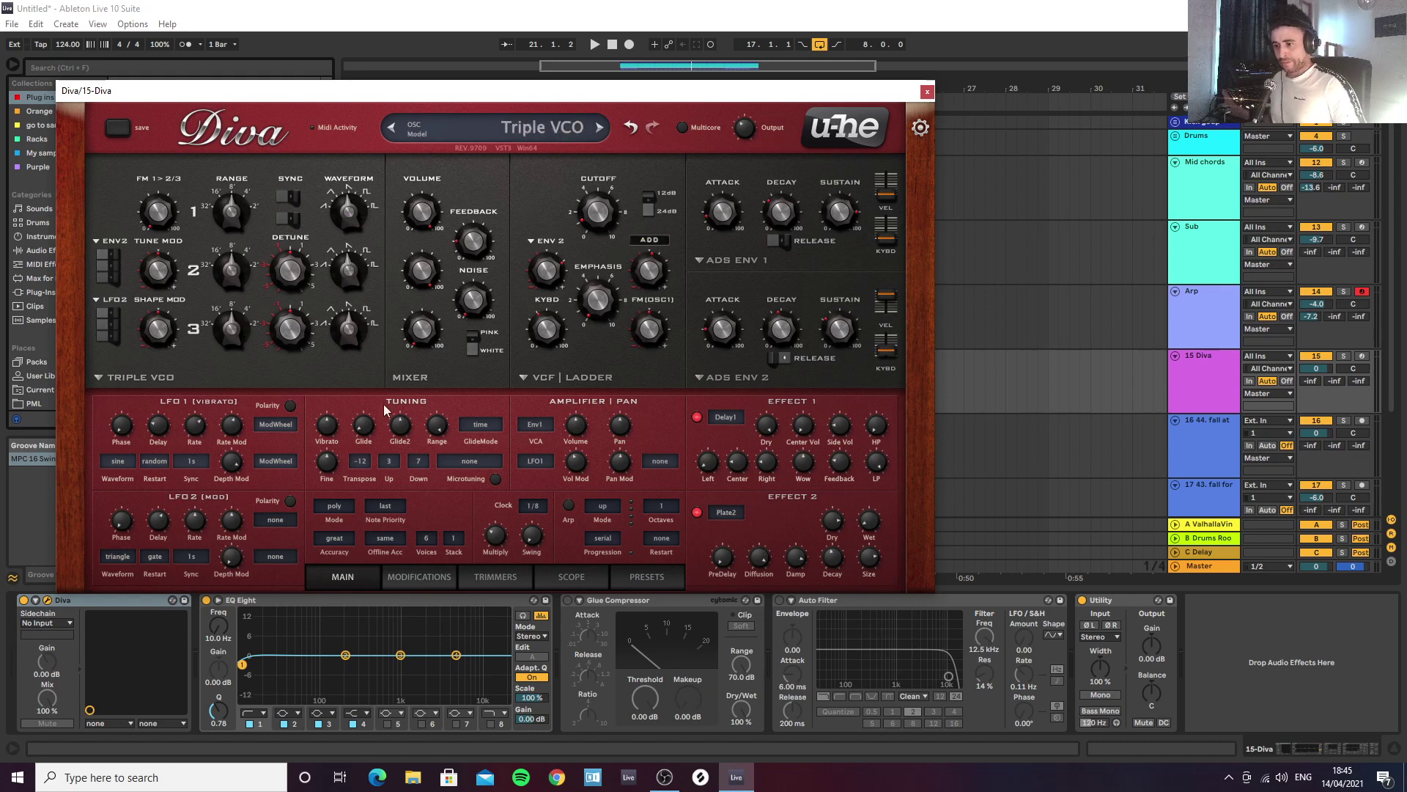
Step: Set Diva's transpose to 0 and voice stack to 2, enable Multicore, and close the plug-in window
click(360, 466)
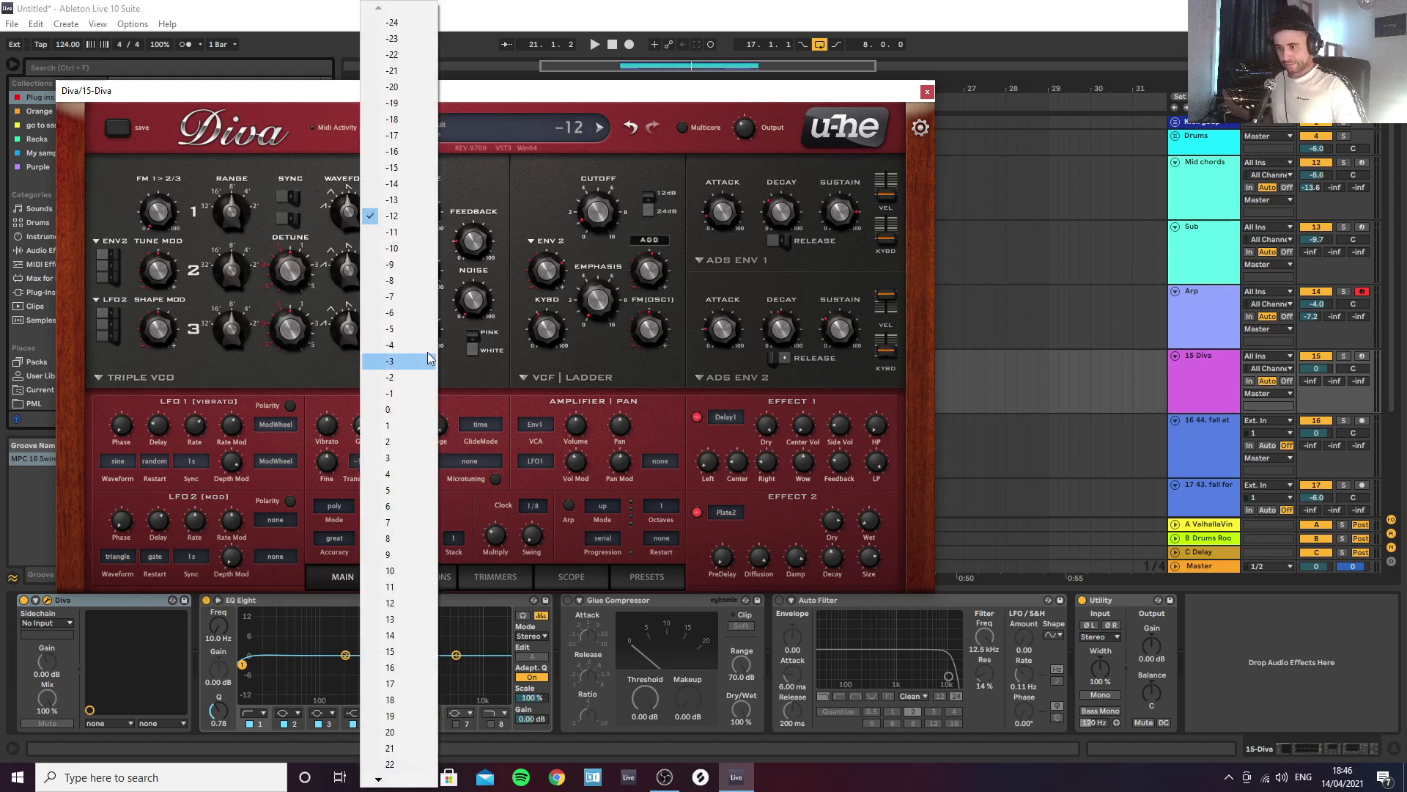
click(396, 402)
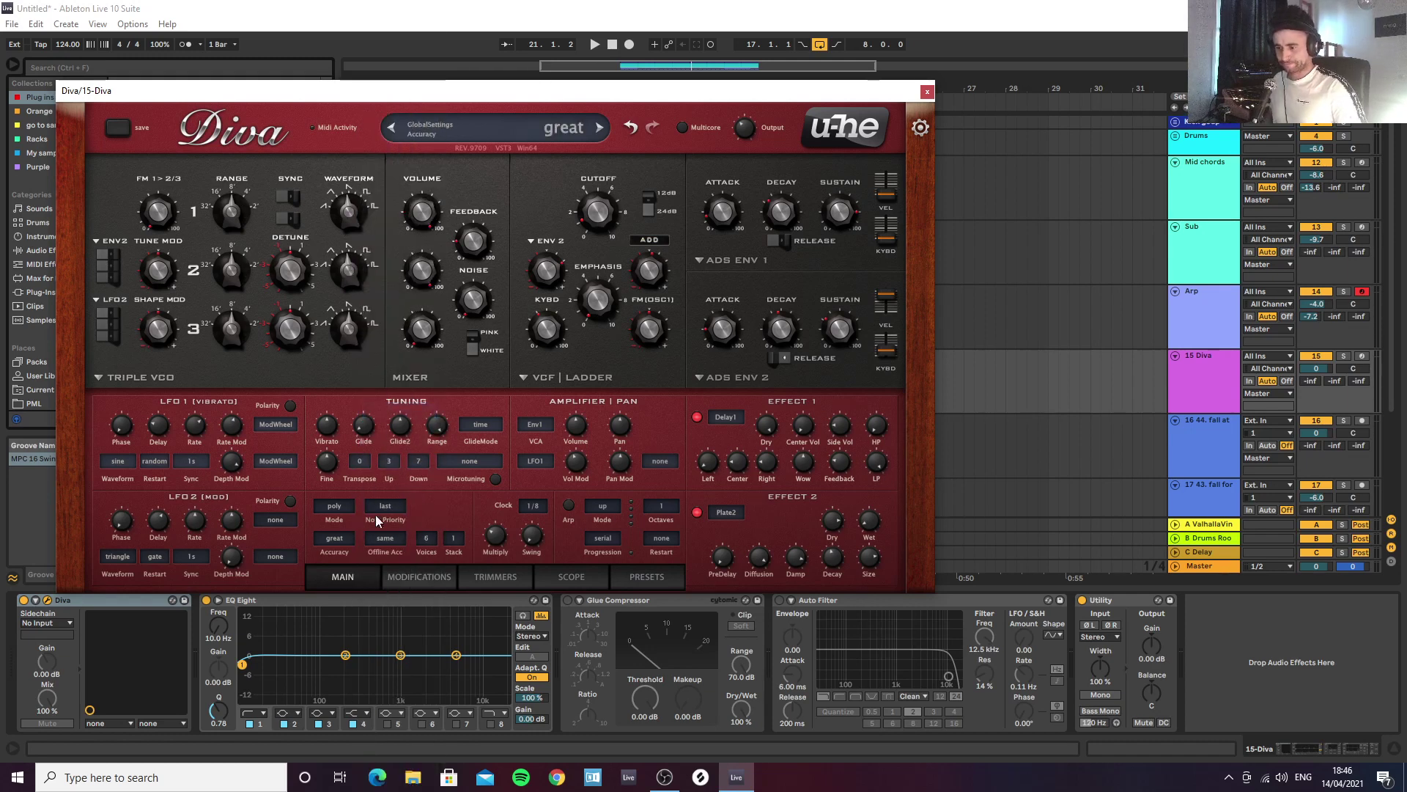
click(455, 540)
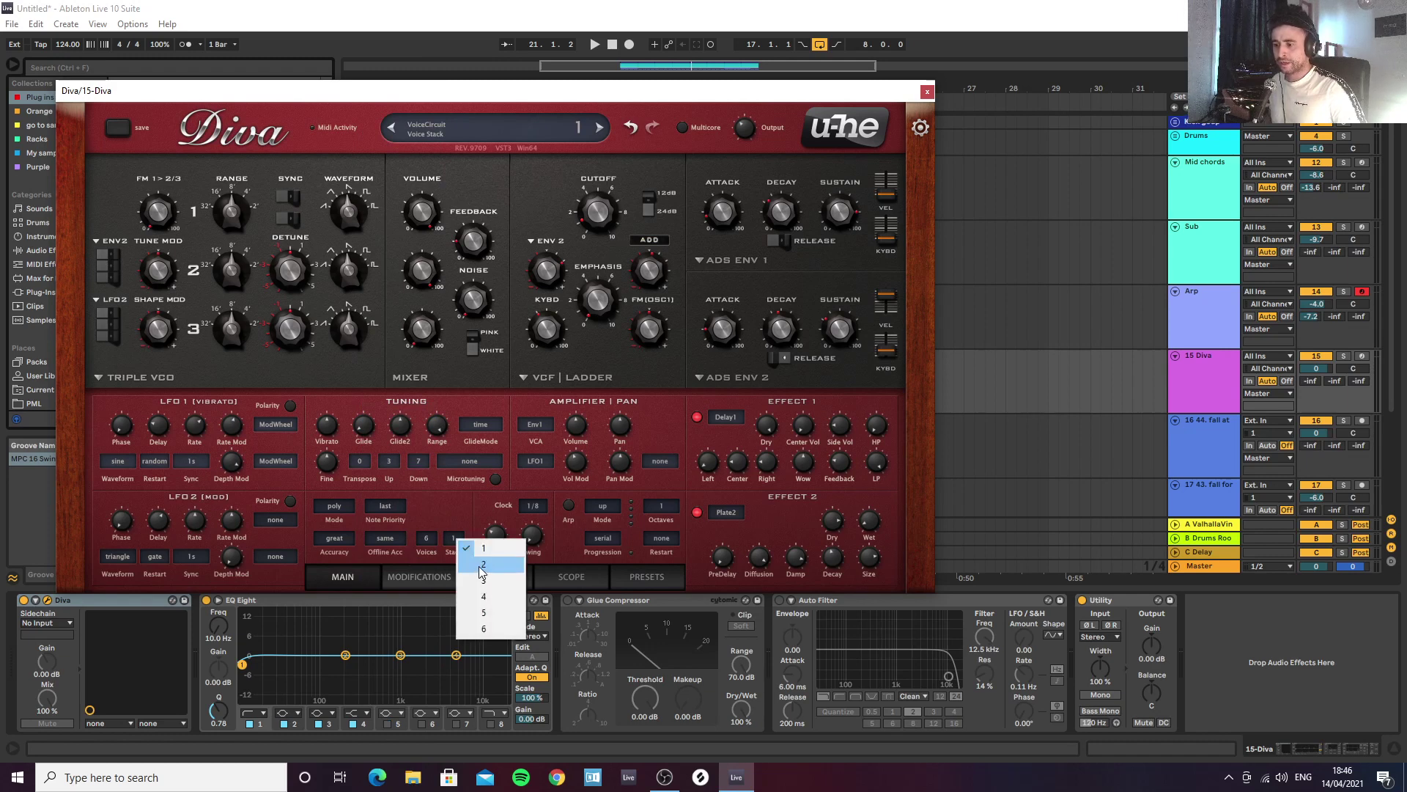
click(482, 565)
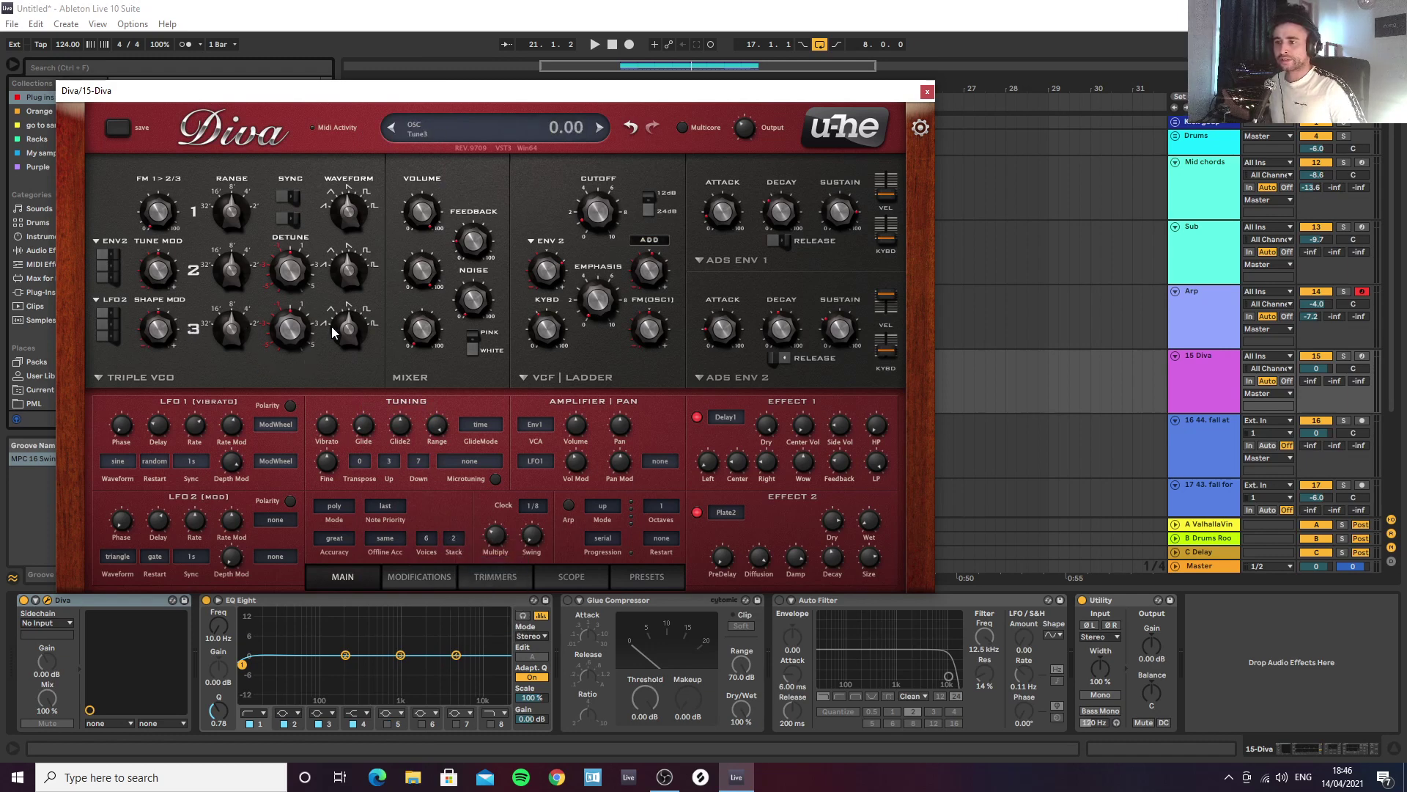
click(682, 128)
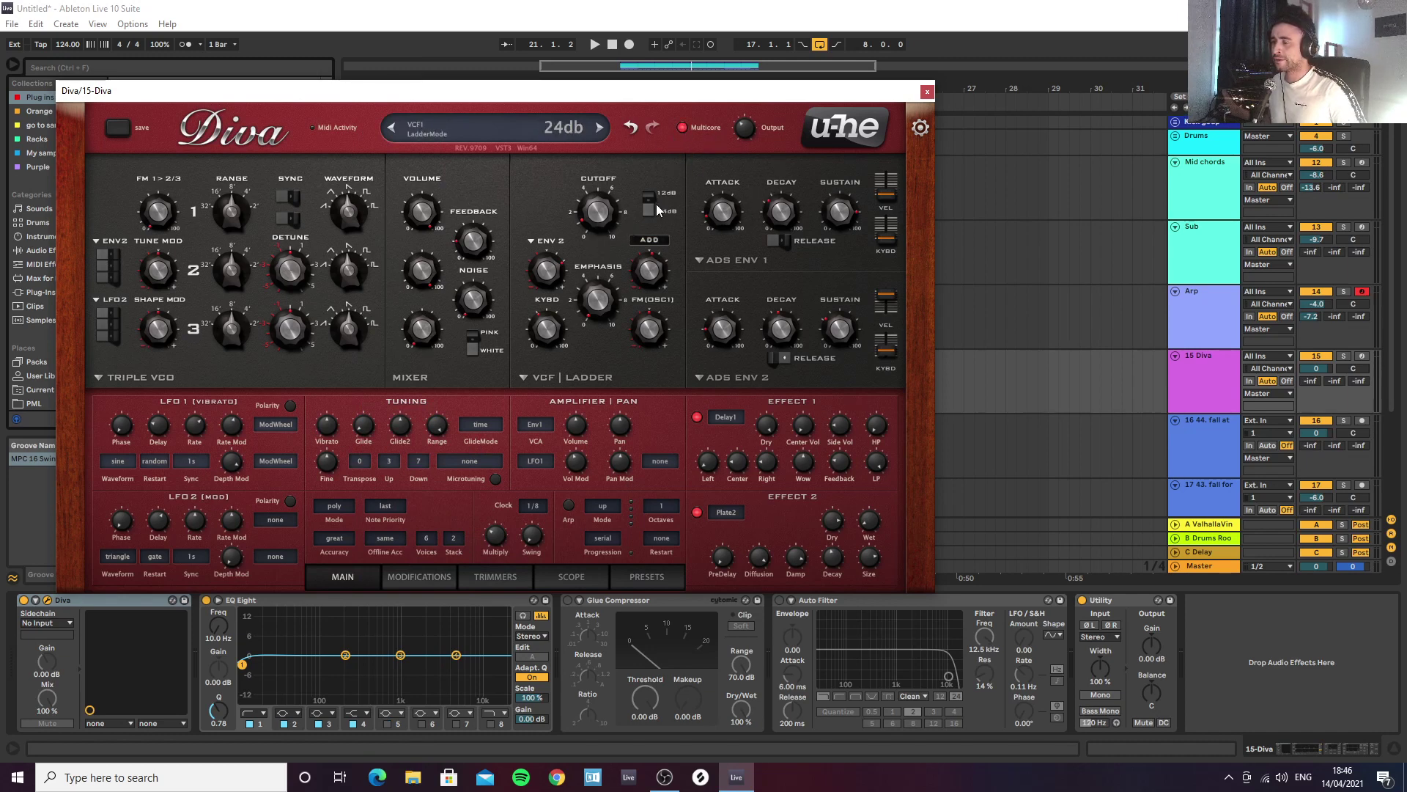
click(927, 93)
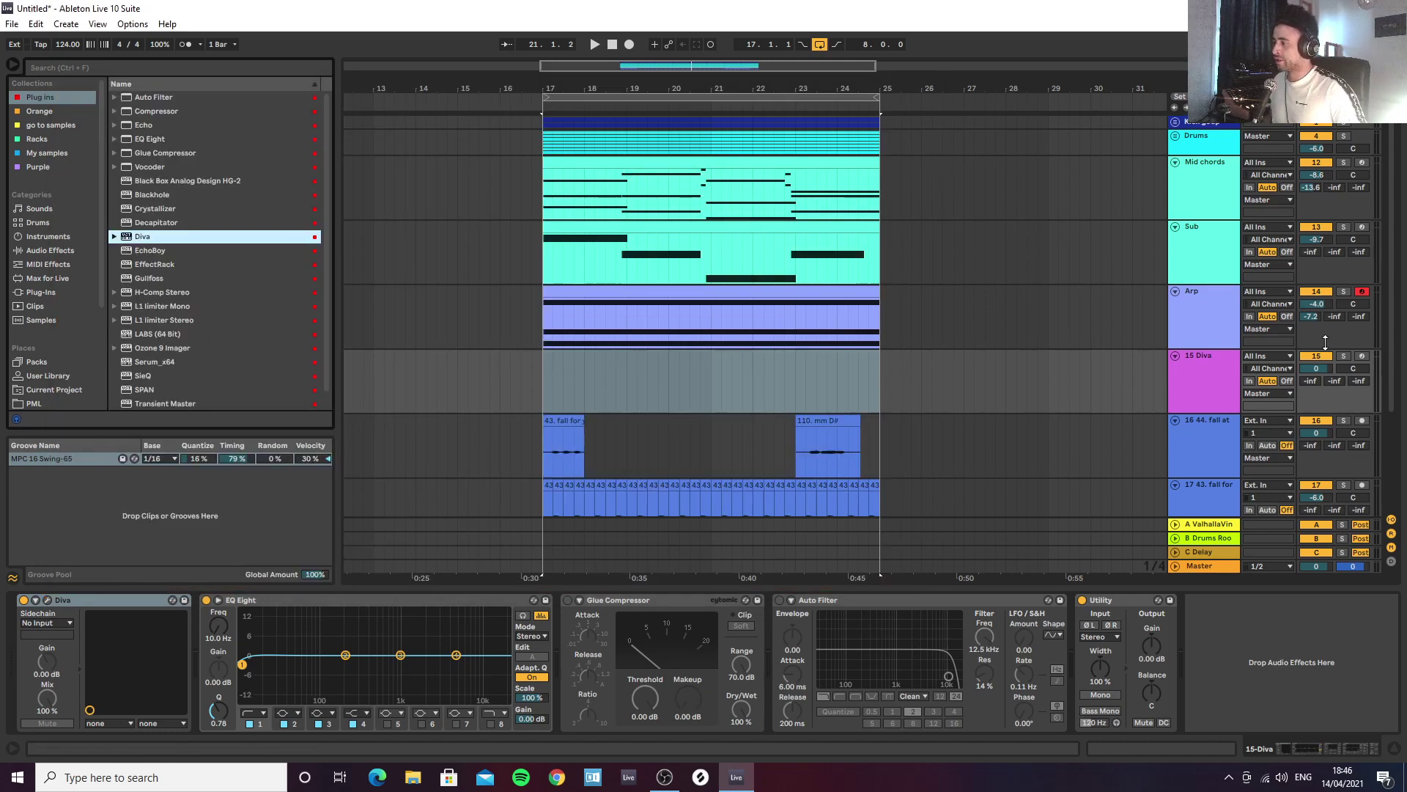
Step: Arm the Diva track for recording and rename it Lead
click(1362, 356)
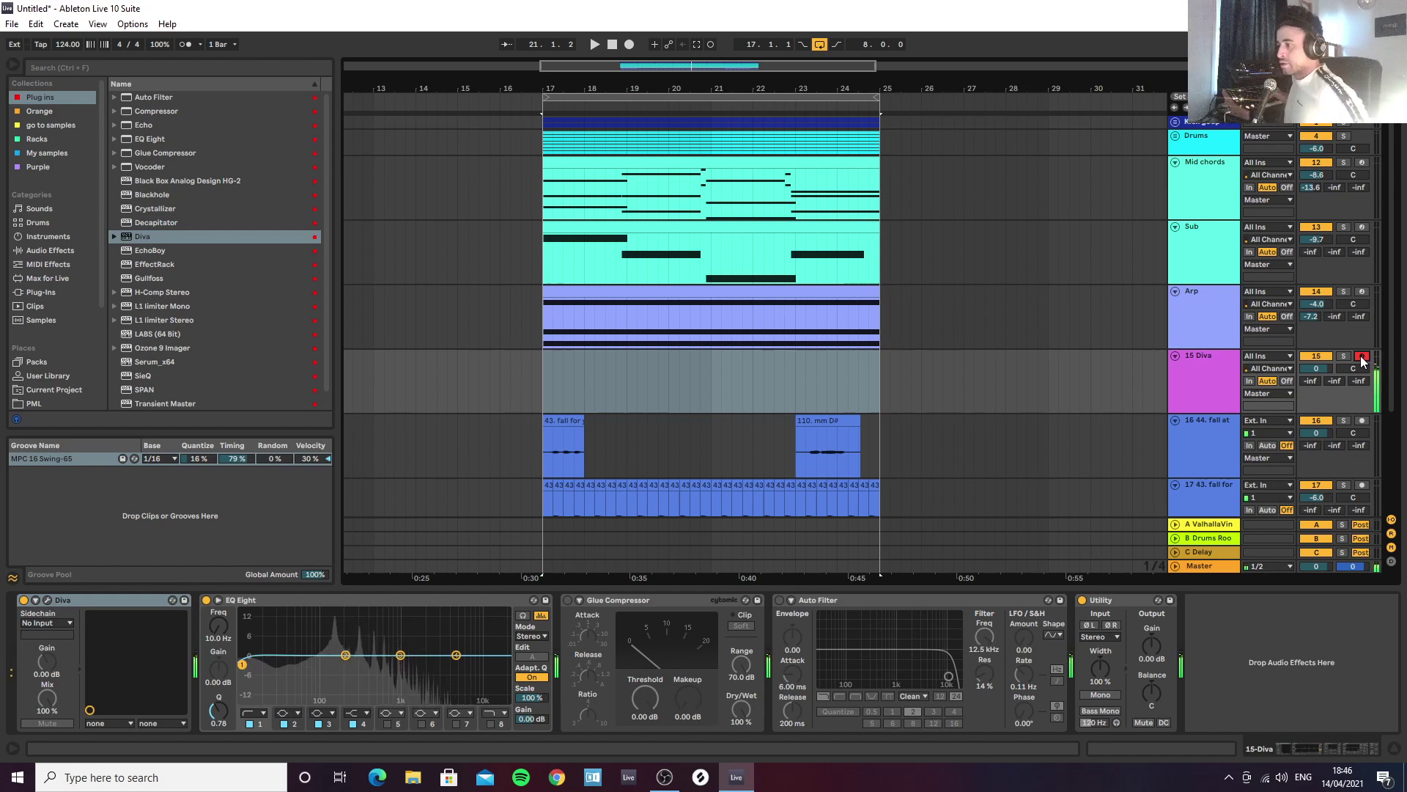
click(1220, 324)
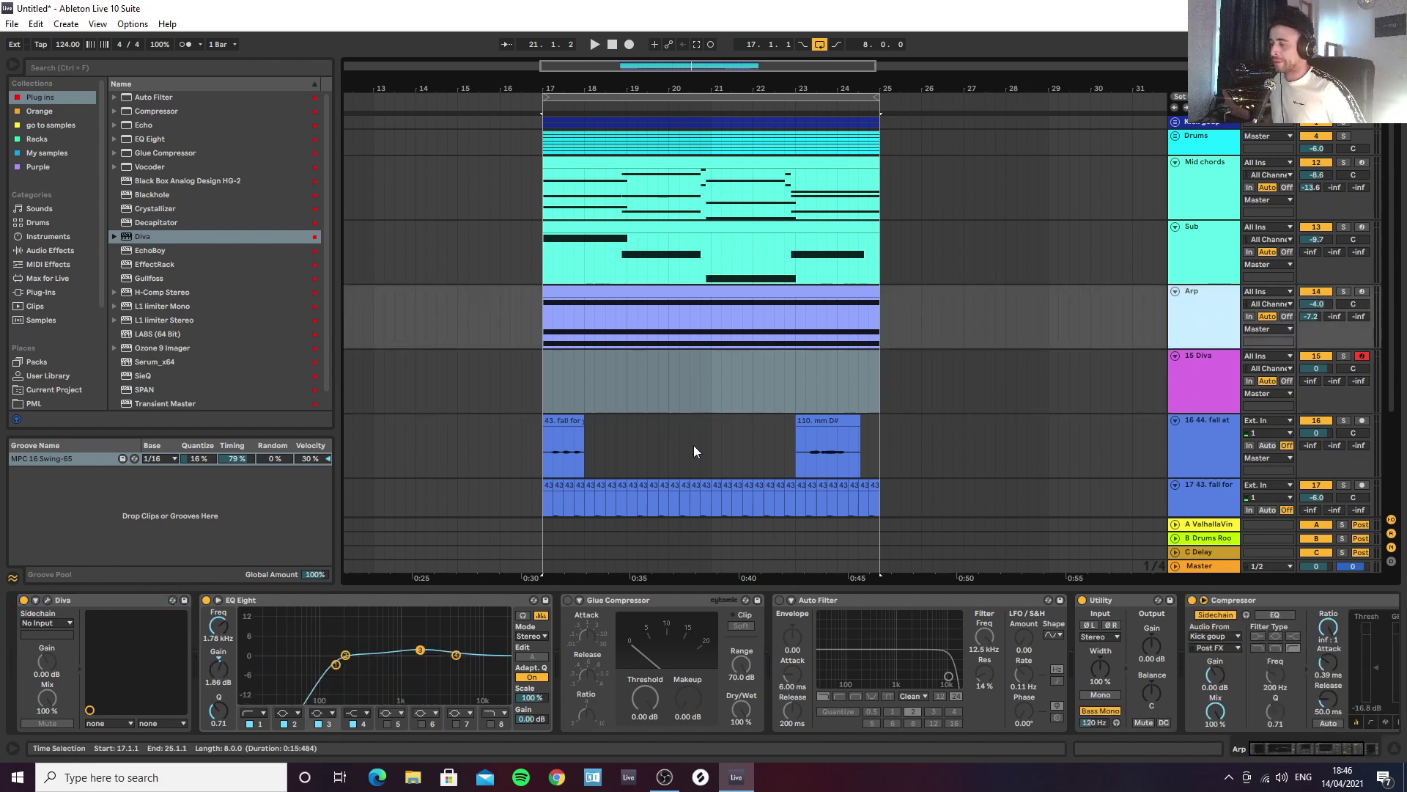
click(1204, 383)
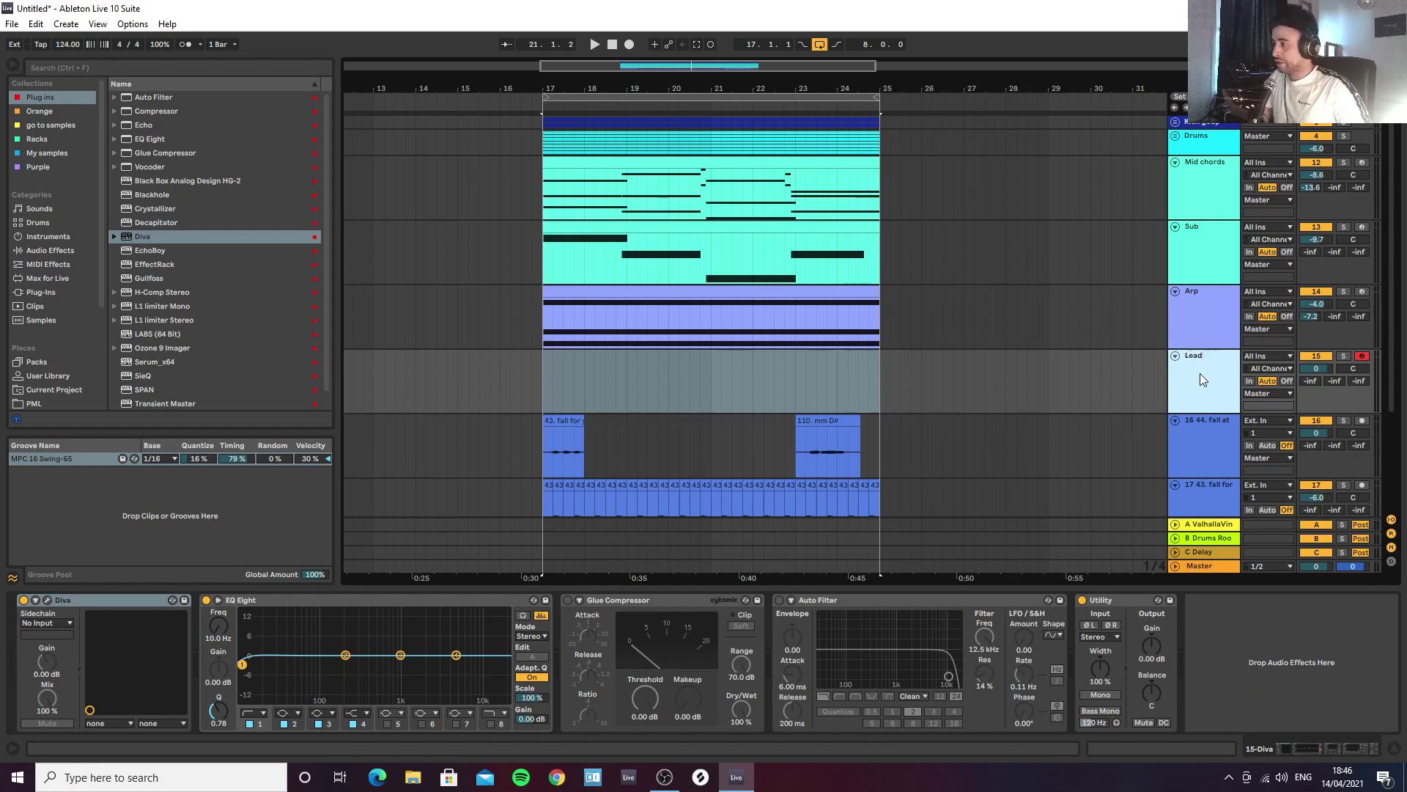
Step: Delete the Glue Compressor from the Arp track's device chain
click(1218, 324)
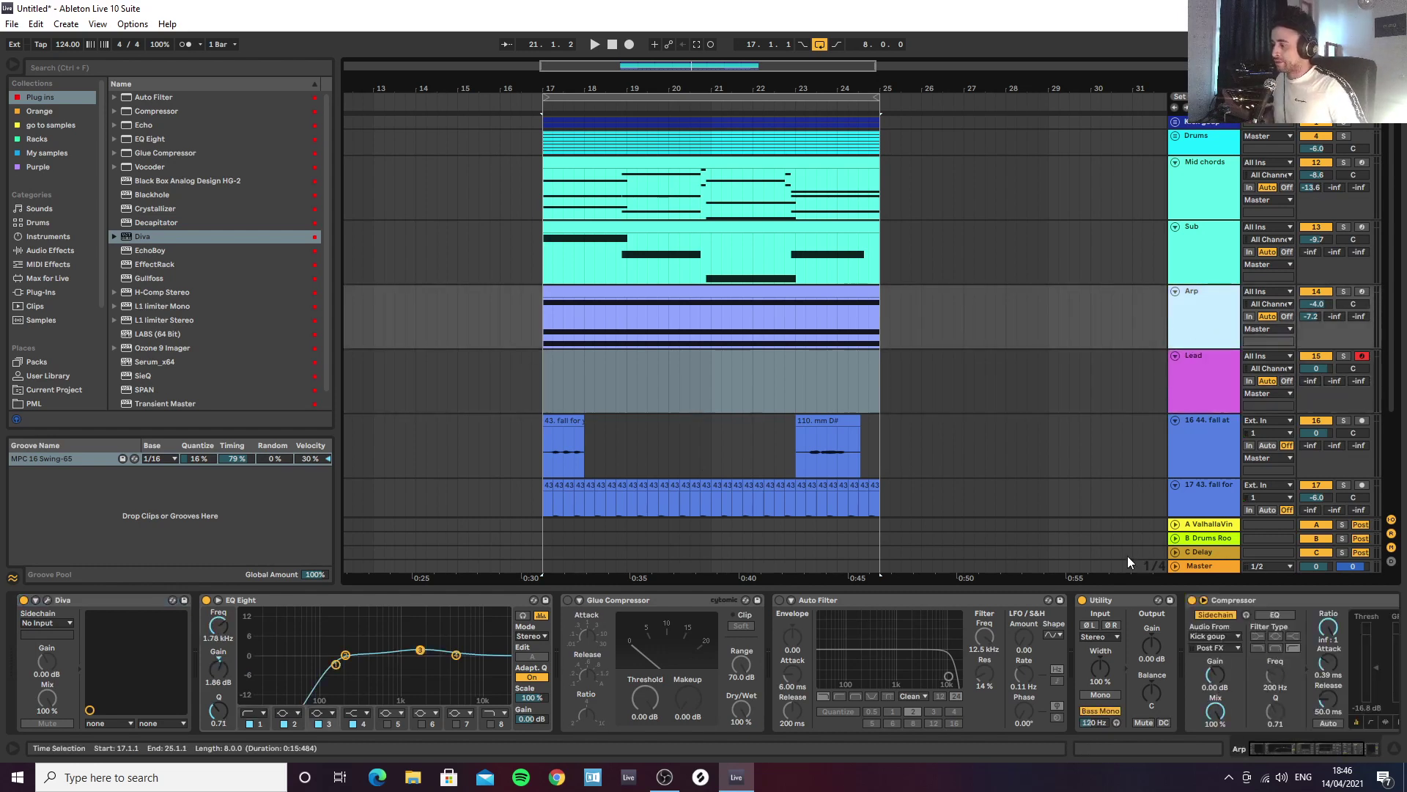
click(847, 601)
click(650, 603)
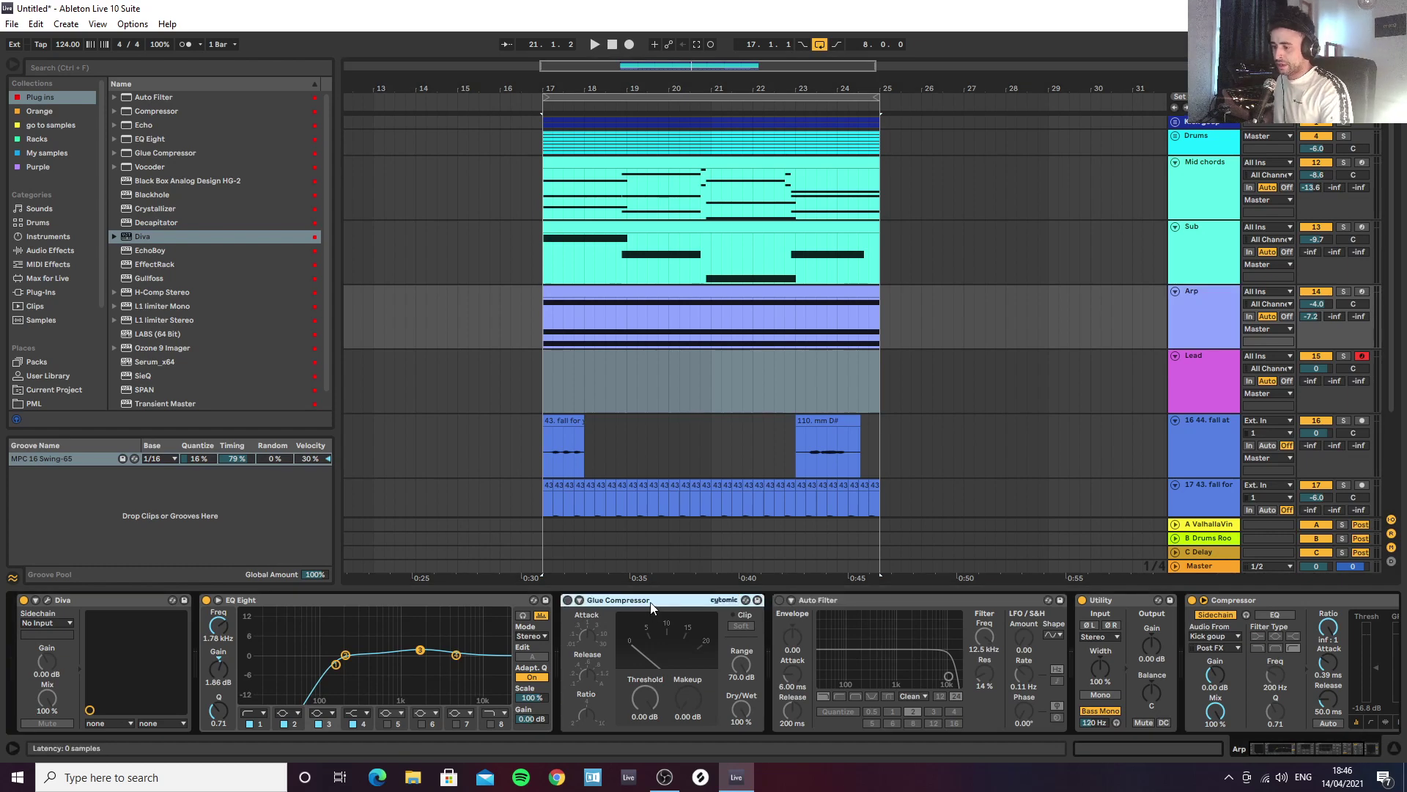
key(Delete)
Step: Enable the Arp track's Auto Filter, move it to the end of the chain, and set its frequency to 19.9 kHz
click(569, 601)
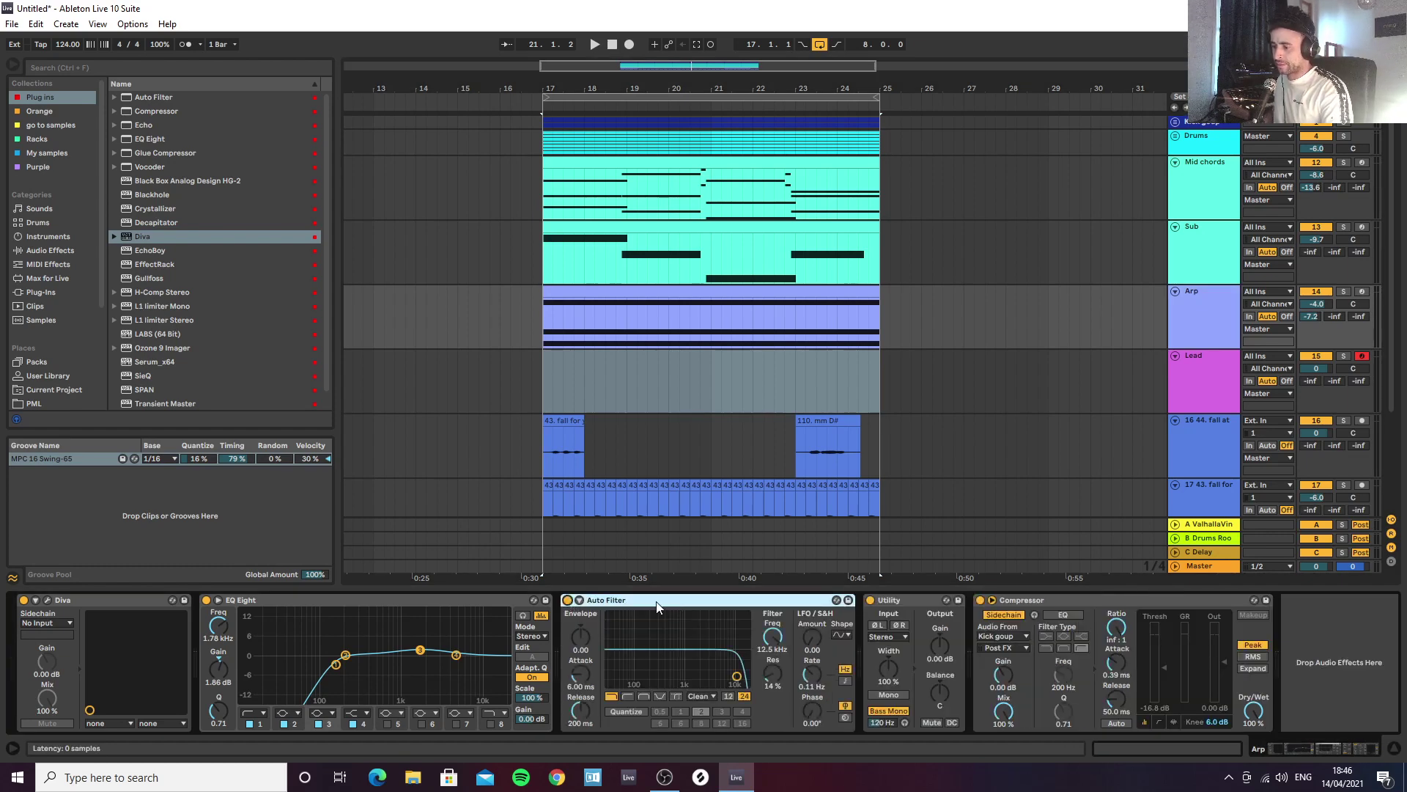
drag(657, 601, 1278, 637)
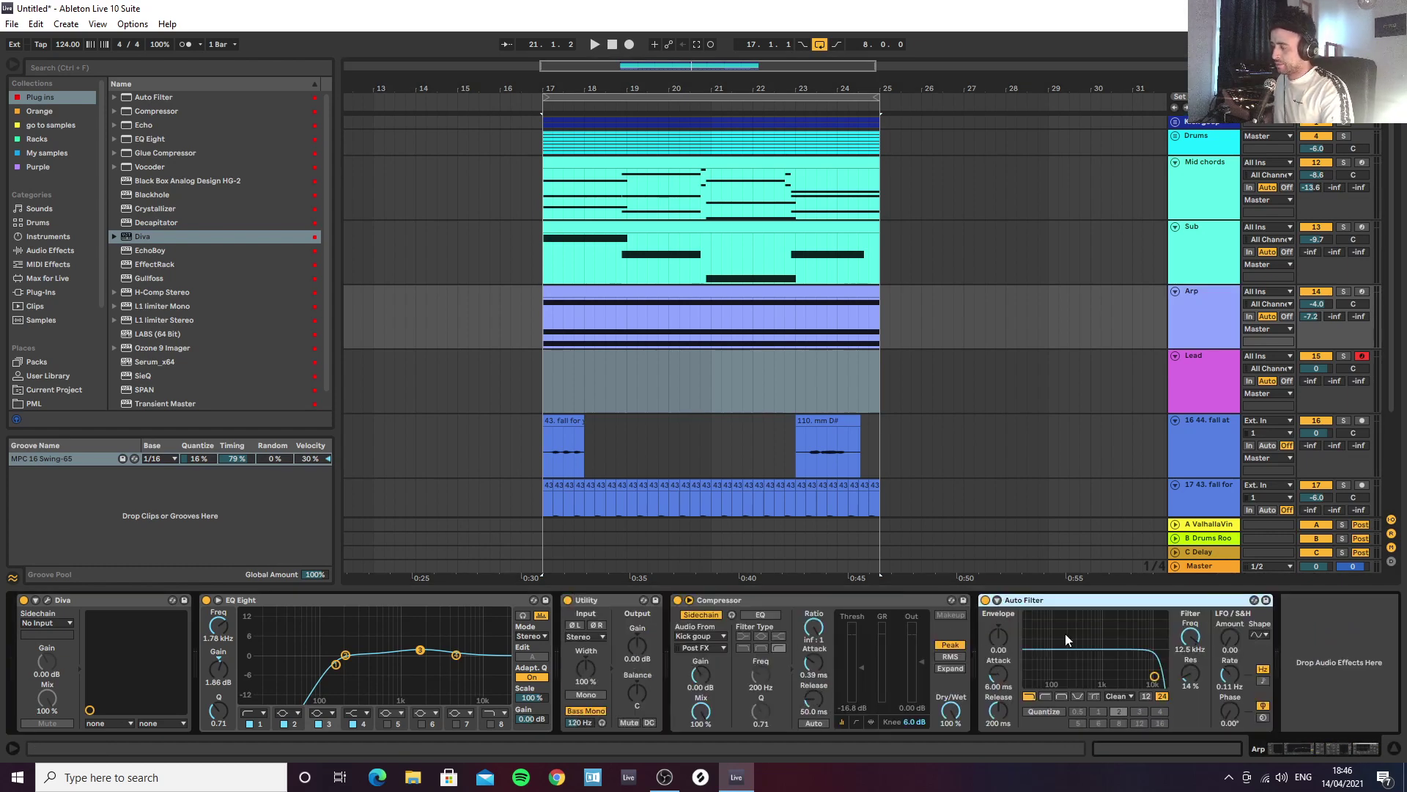
drag(1192, 638, 1193, 614)
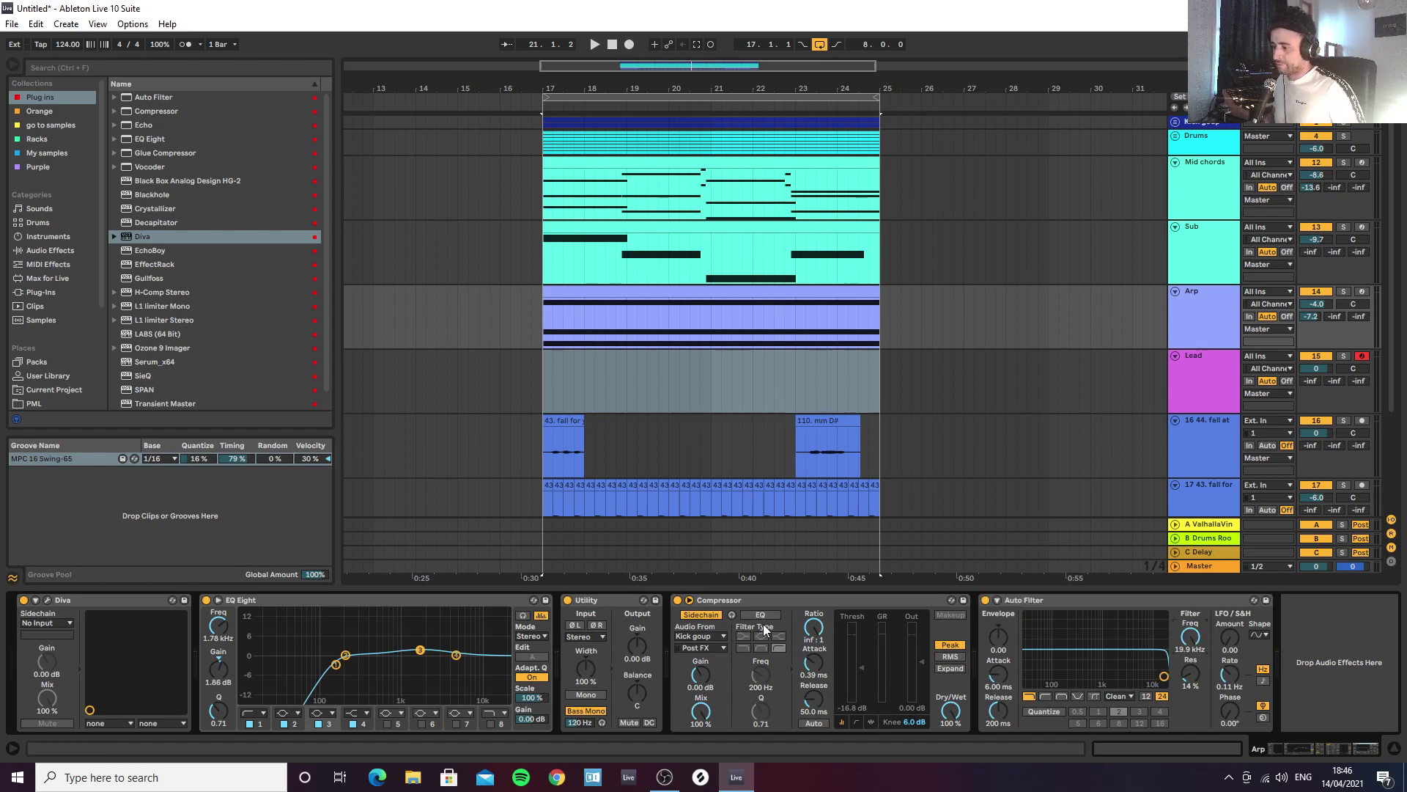
Step: Duplicate the Arp's sidechain Compressor and set the copy's source to Lead, ratio to 2.42:1 and threshold to -12.0 dB
click(752, 599)
key(ctrl+d)
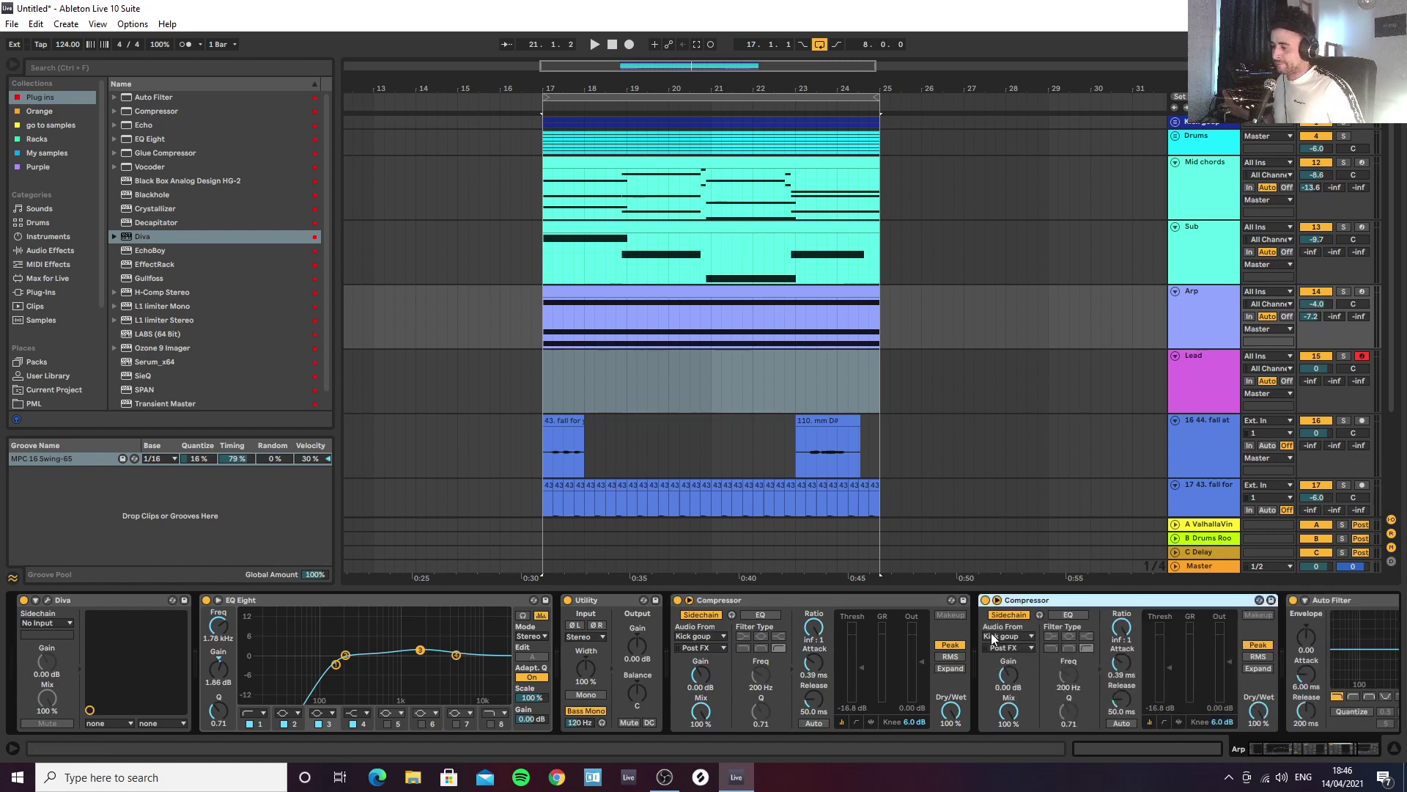
click(1015, 637)
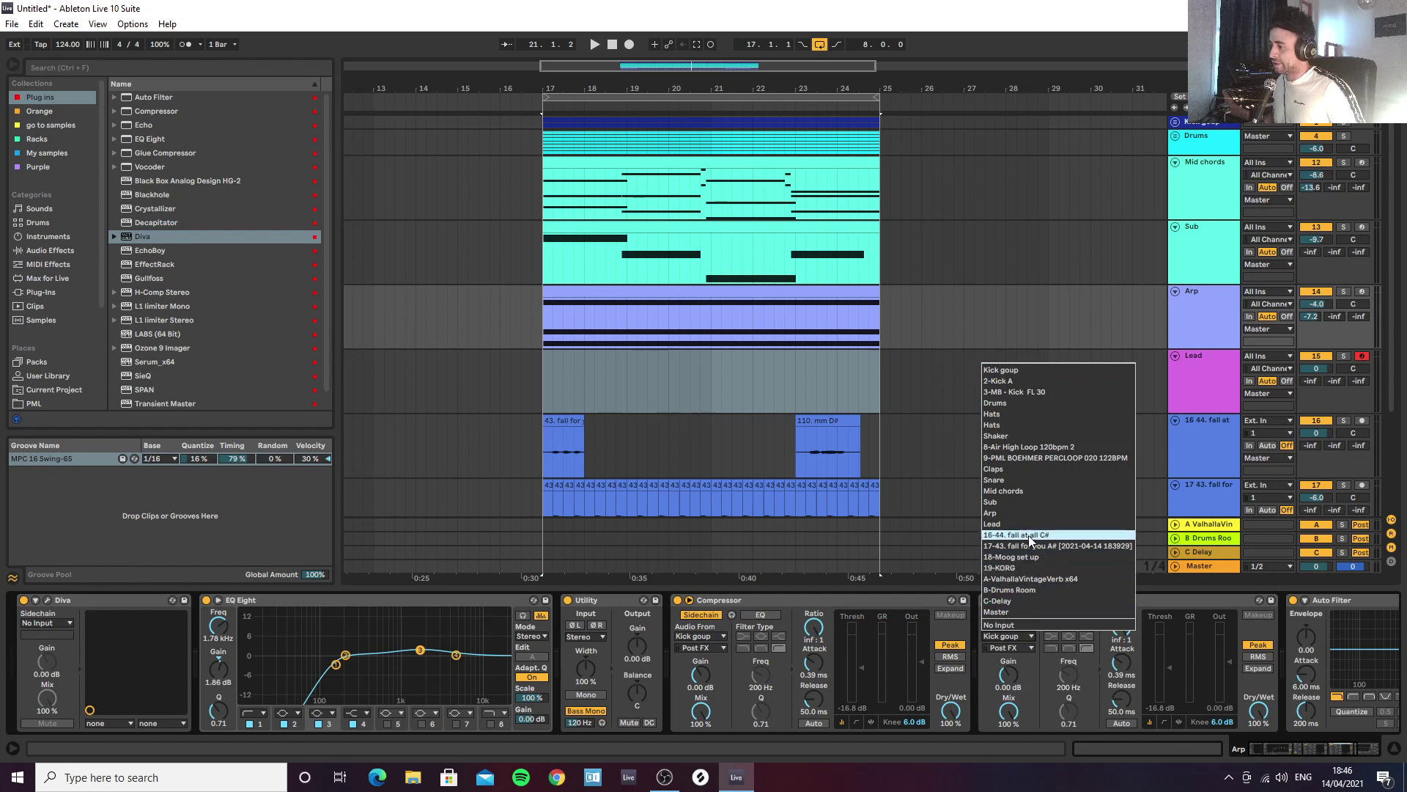
click(1007, 523)
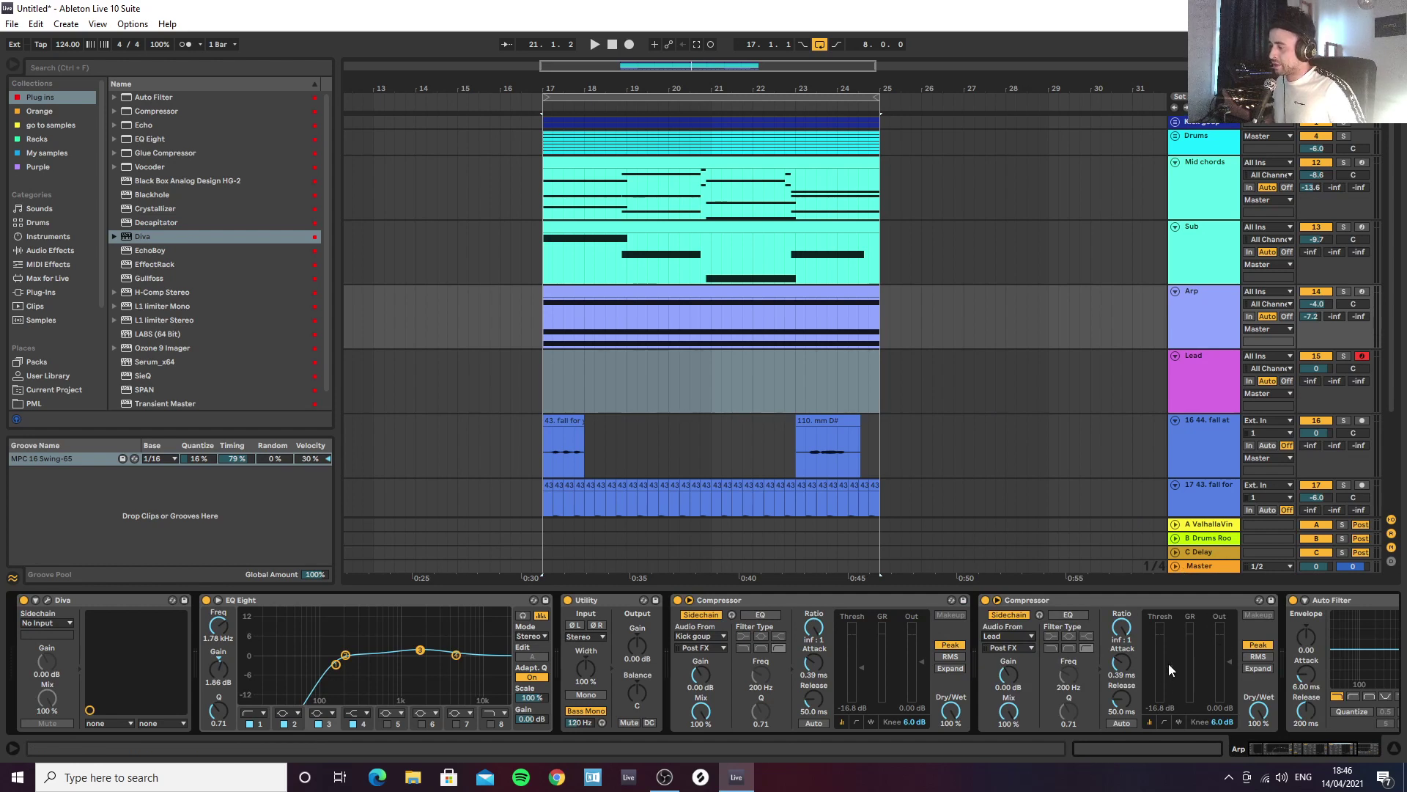
drag(1121, 627, 1171, 655)
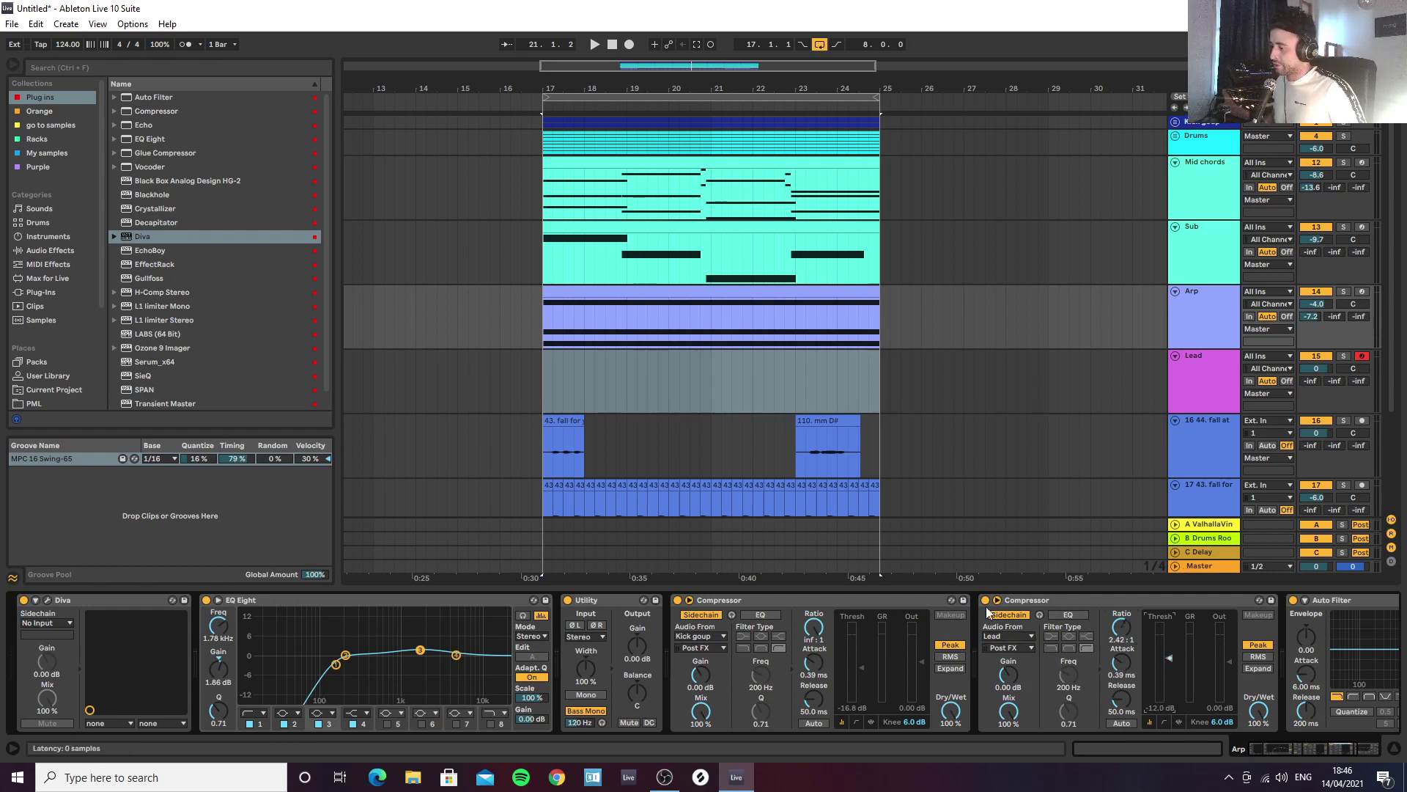
Step: Search the browser for "eq", add EQ Eight to the end of the Lead track's chain, and set its band 1 low cut to 100 Hz
click(1209, 380)
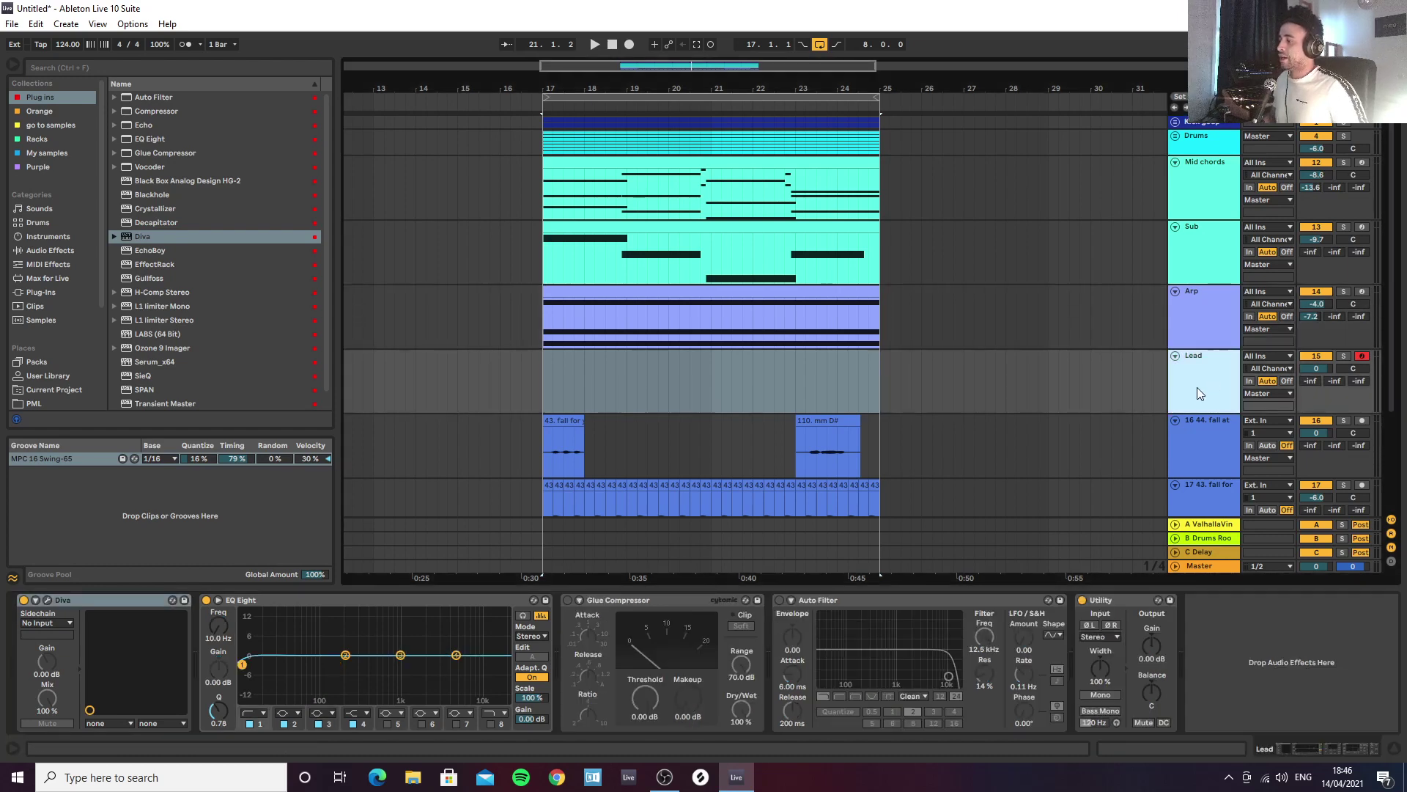
click(174, 69)
text(eq)
click(146, 100)
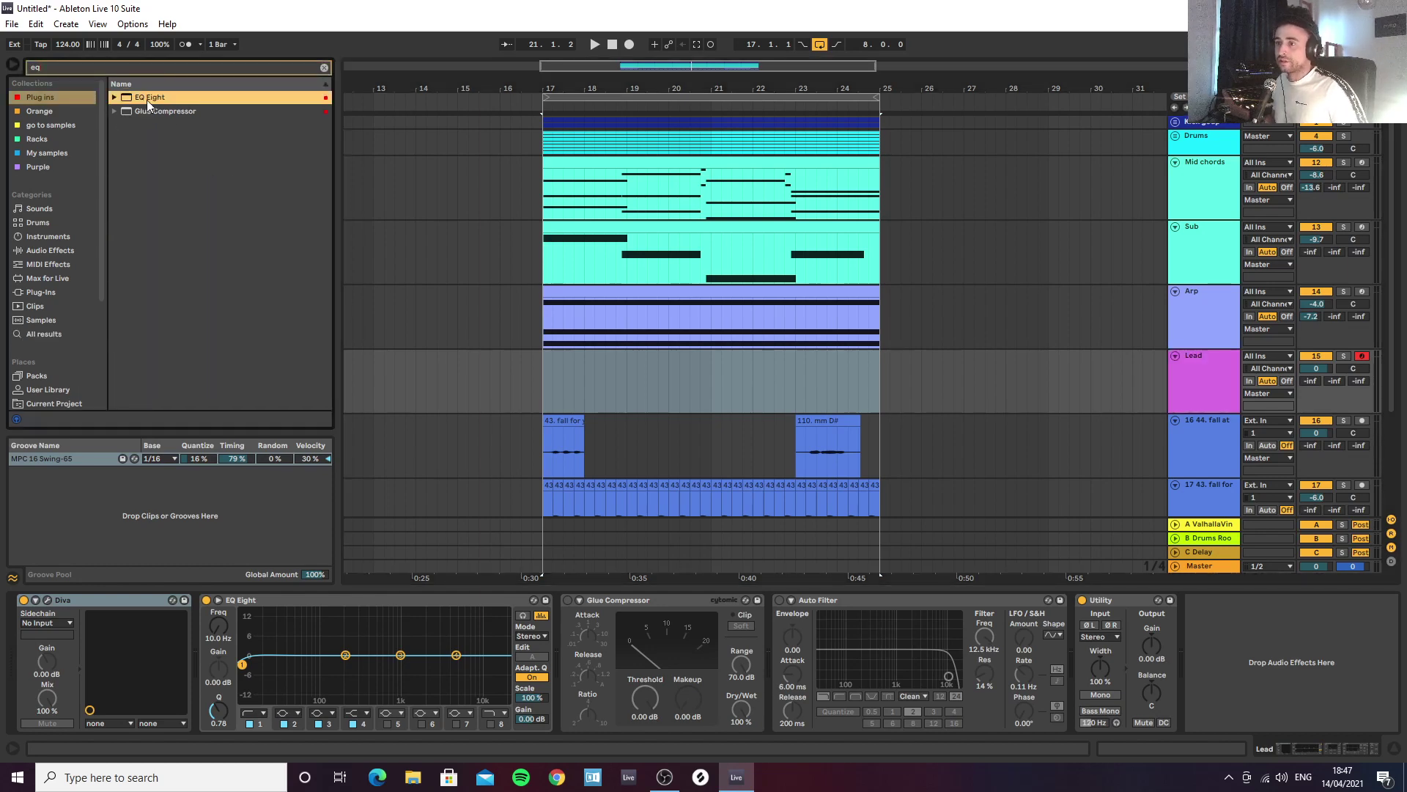
double_click(147, 100)
drag(1081, 664, 1161, 663)
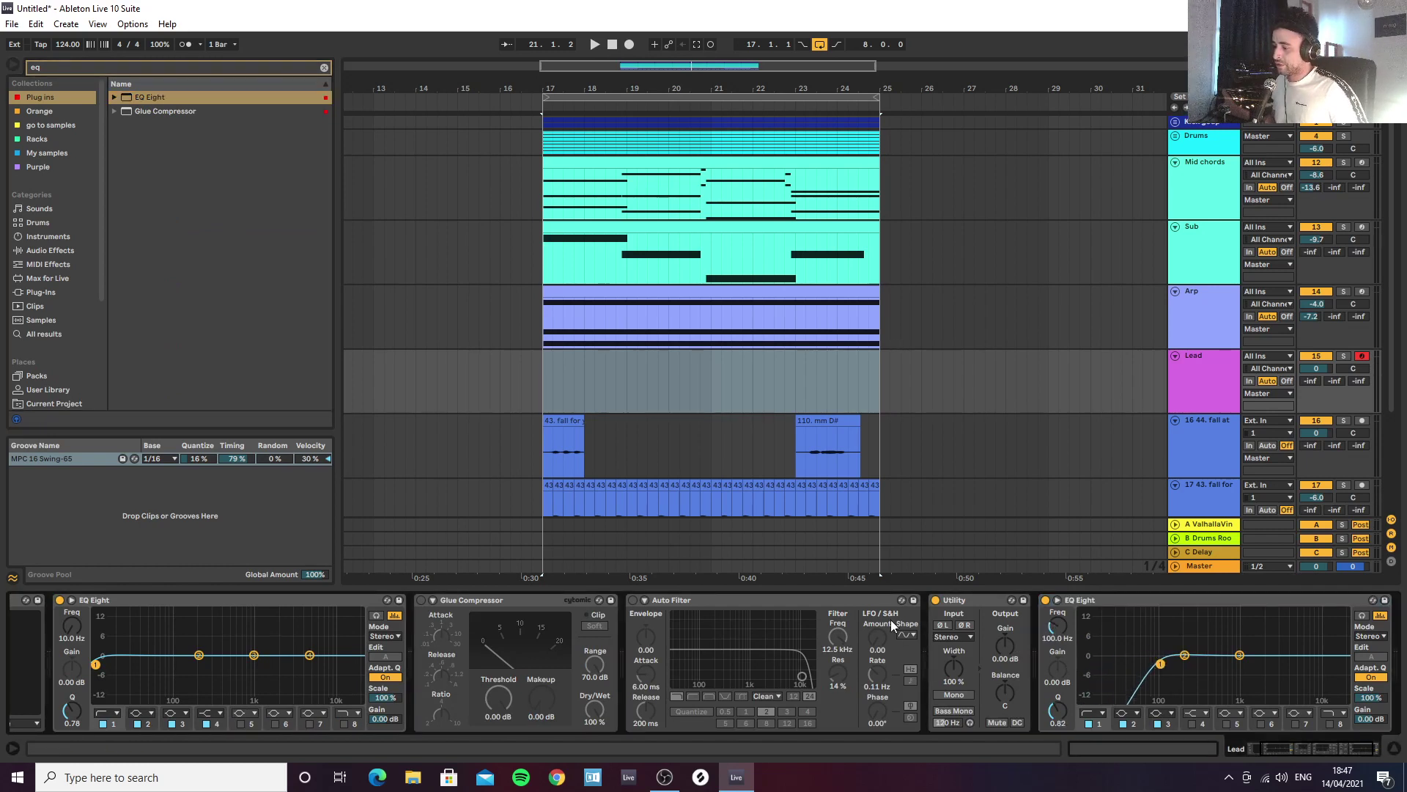
Step: Enable the Lead track's Glue Compressor and replace the flat EQ Eight before it with the 100 Hz low-cut EQ Eight
click(531, 600)
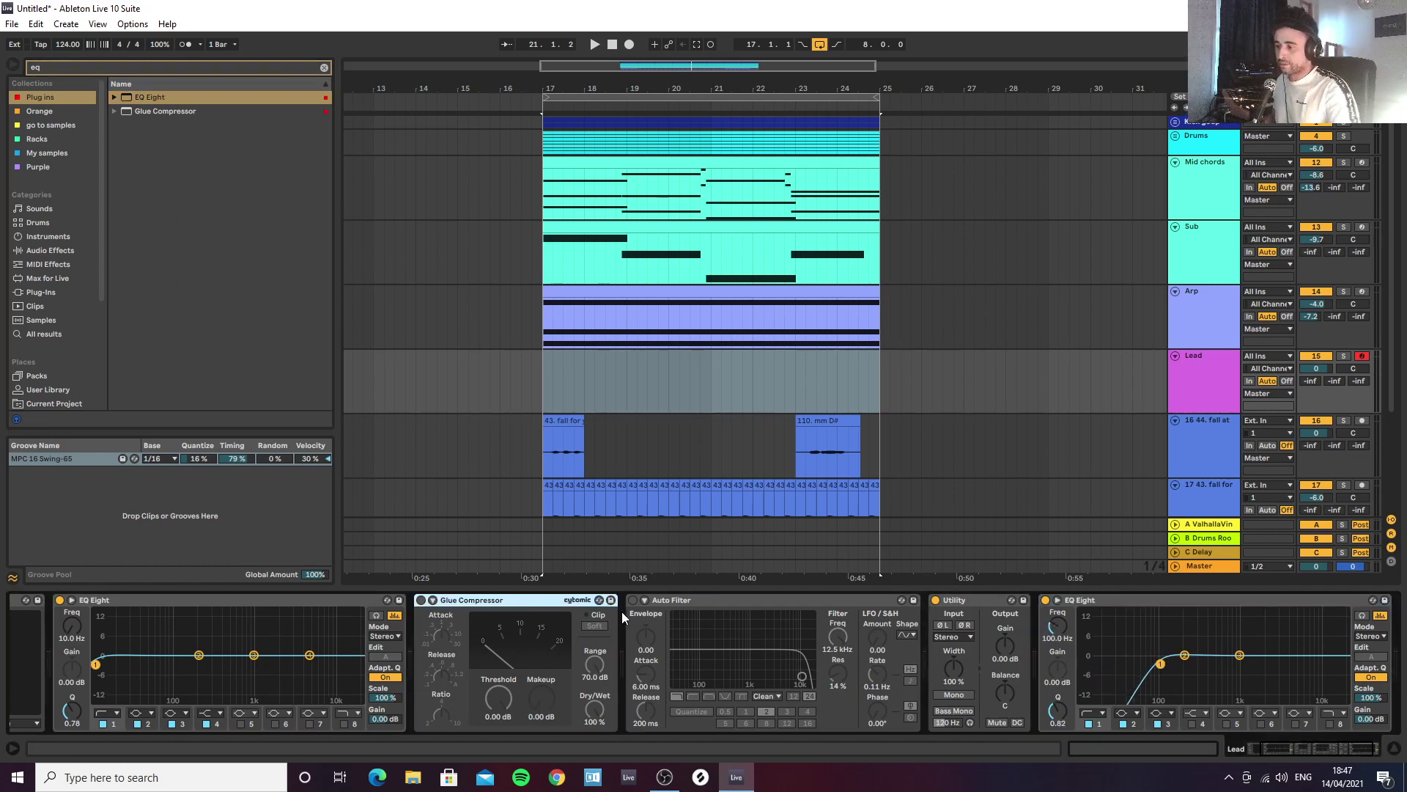
click(420, 600)
click(243, 601)
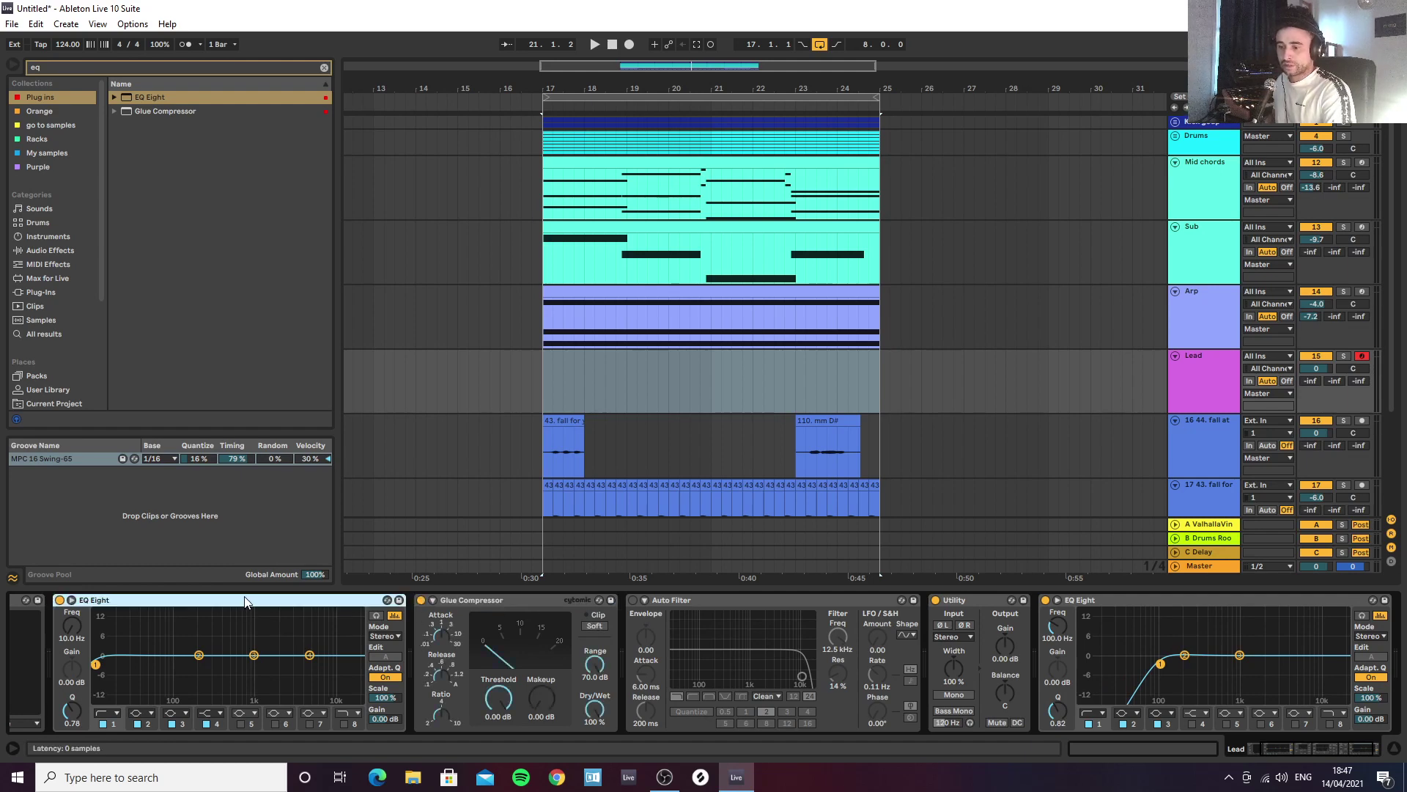
key(Delete)
drag(804, 600, 287, 609)
Step: Enable the Lead track's Auto Filter and turn on Bass Mono in its Utility at 150 Hz
click(692, 600)
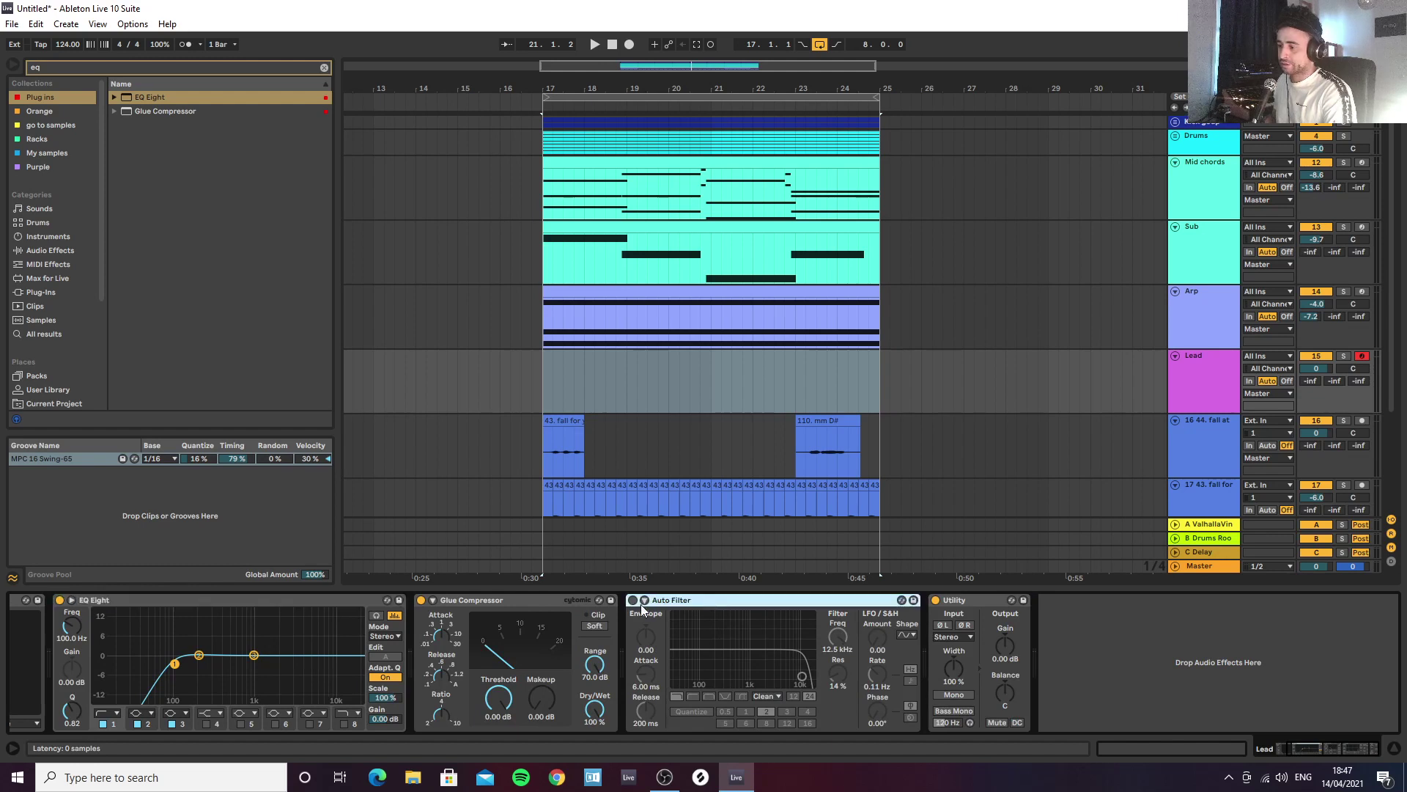
click(633, 600)
click(959, 711)
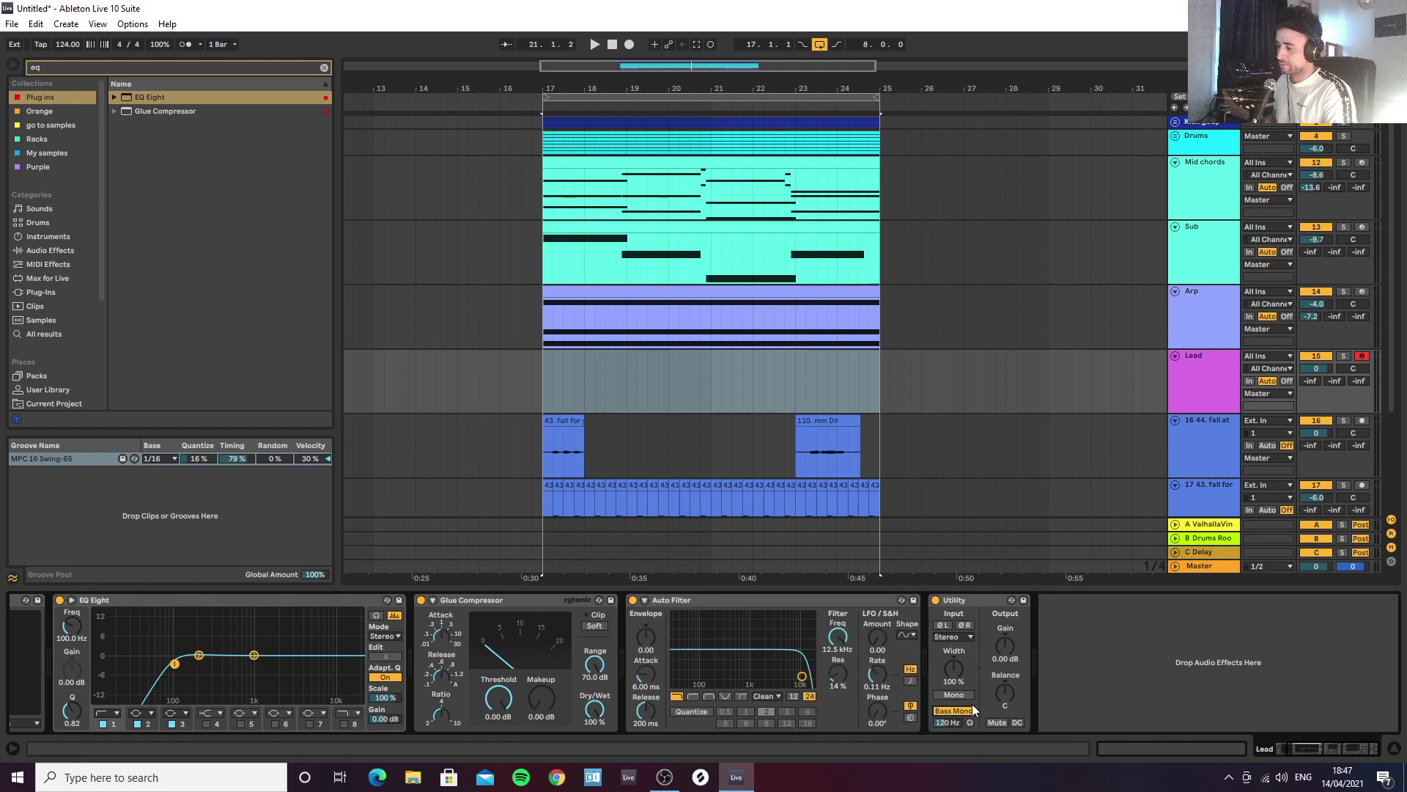
drag(945, 724, 945, 715)
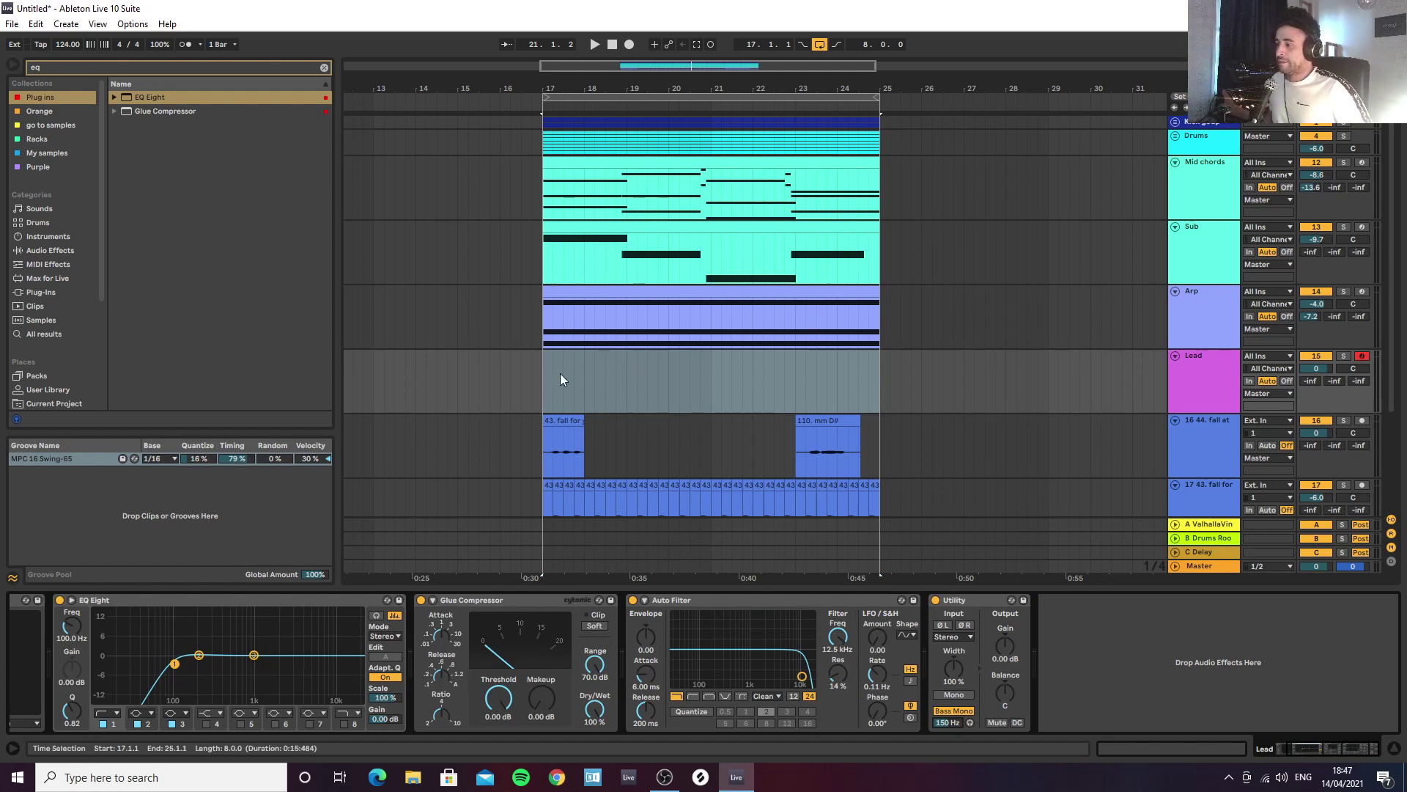
Step: Set the Lead track's send A to the ValhallaVintageVerb return to -13.0 dB
drag(548, 377, 705, 380)
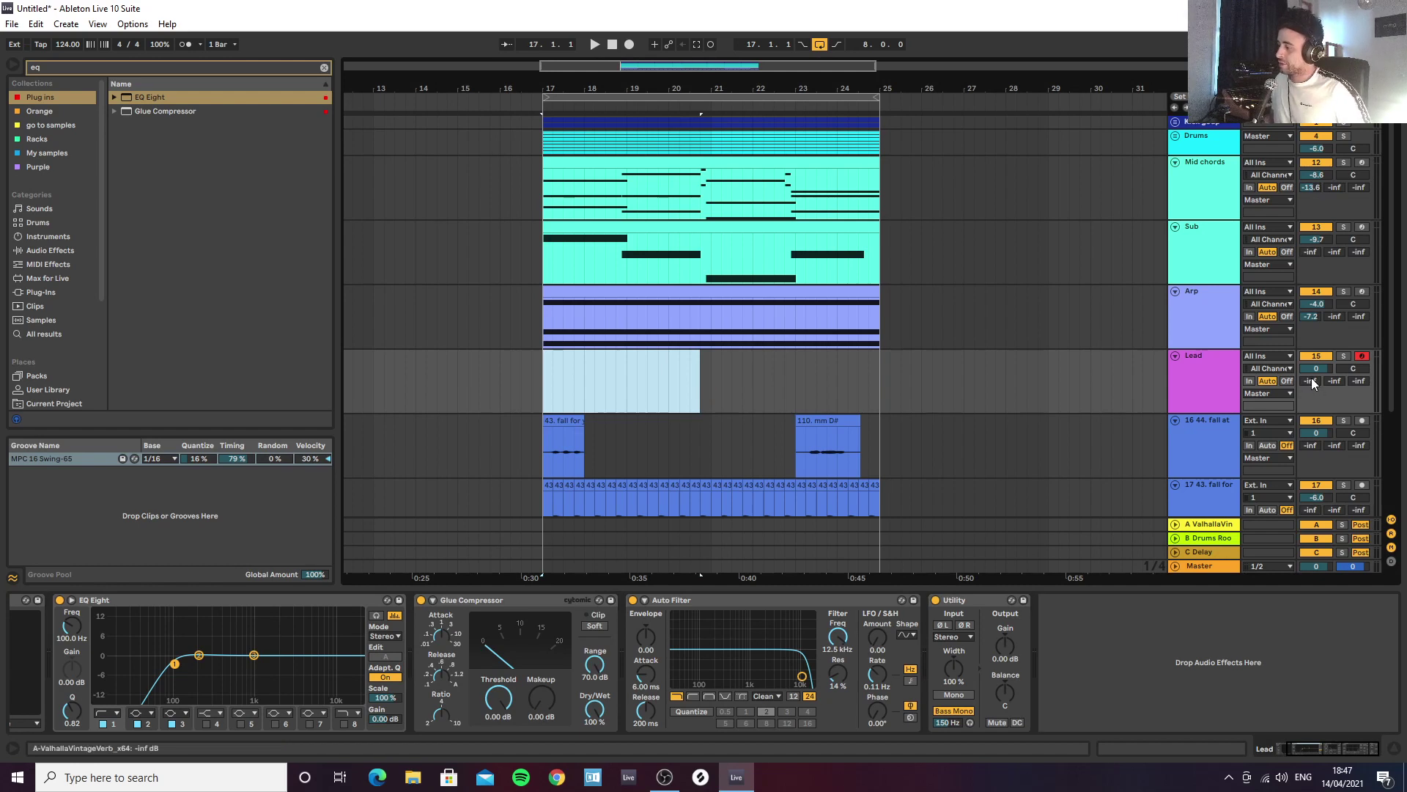
drag(1312, 381, 1313, 380)
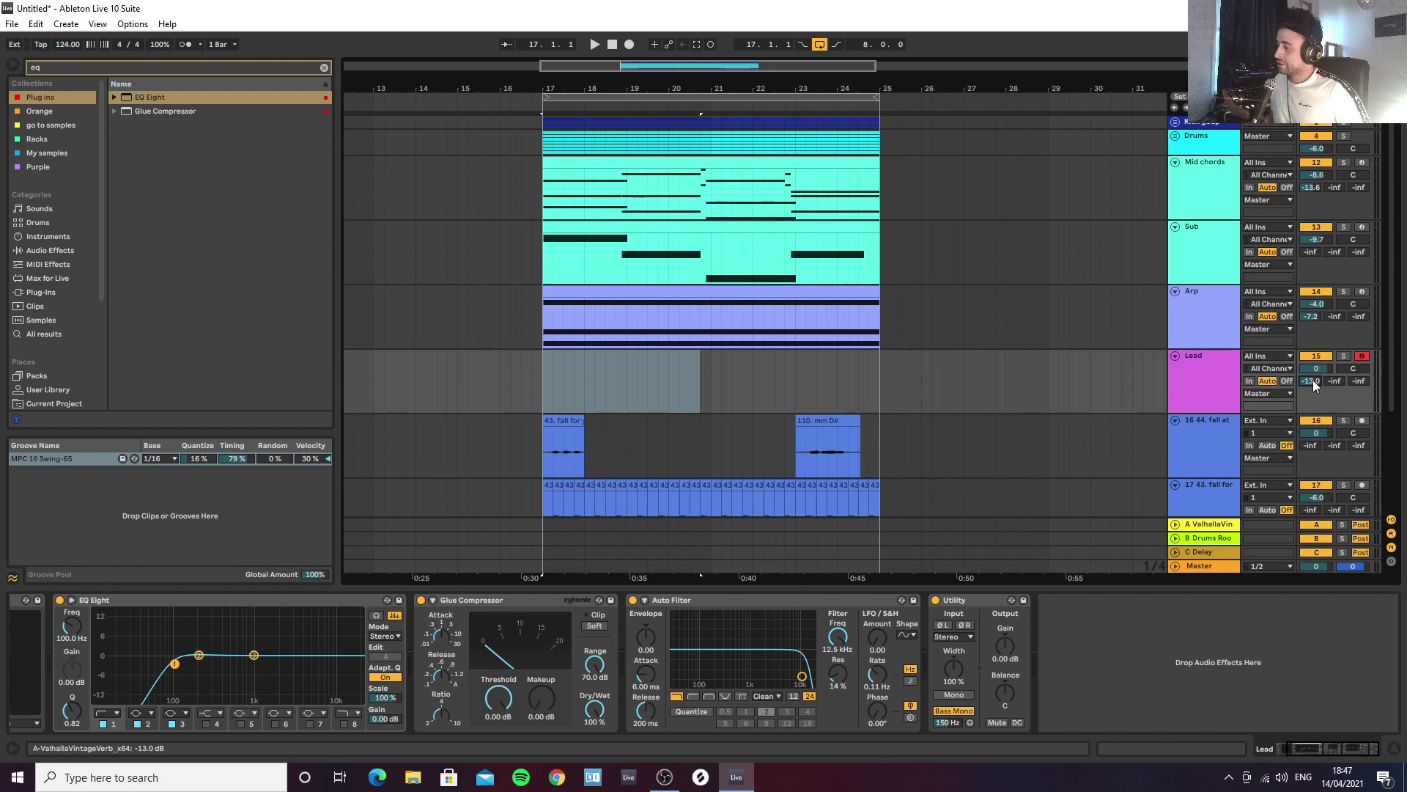
click(1204, 524)
click(1195, 408)
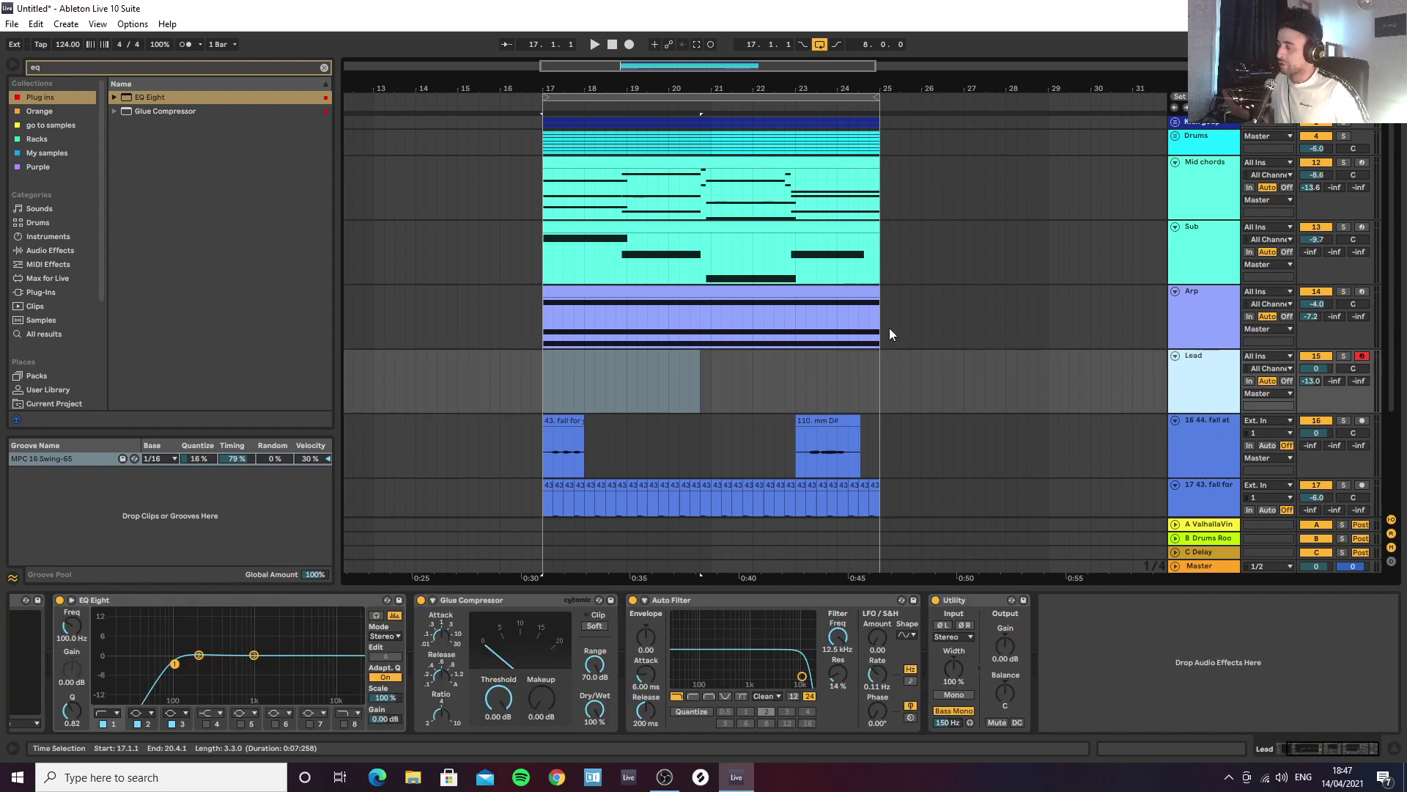
Step: Insert an empty four-bar MIDI clip on the Lead track from bar 17 to 21 and set its note grid to 1/8
drag(552, 379, 582, 394)
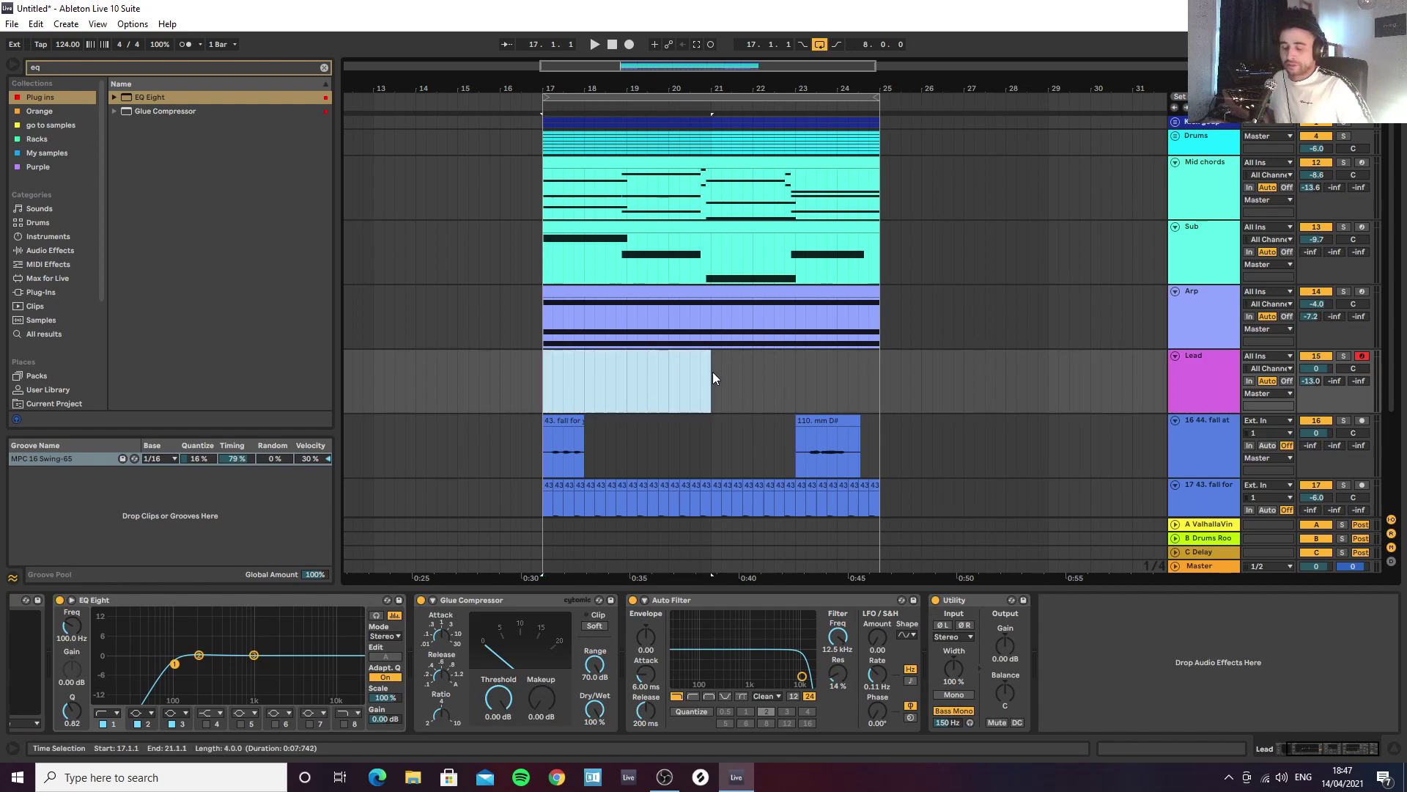
key(ctrl+shift+m)
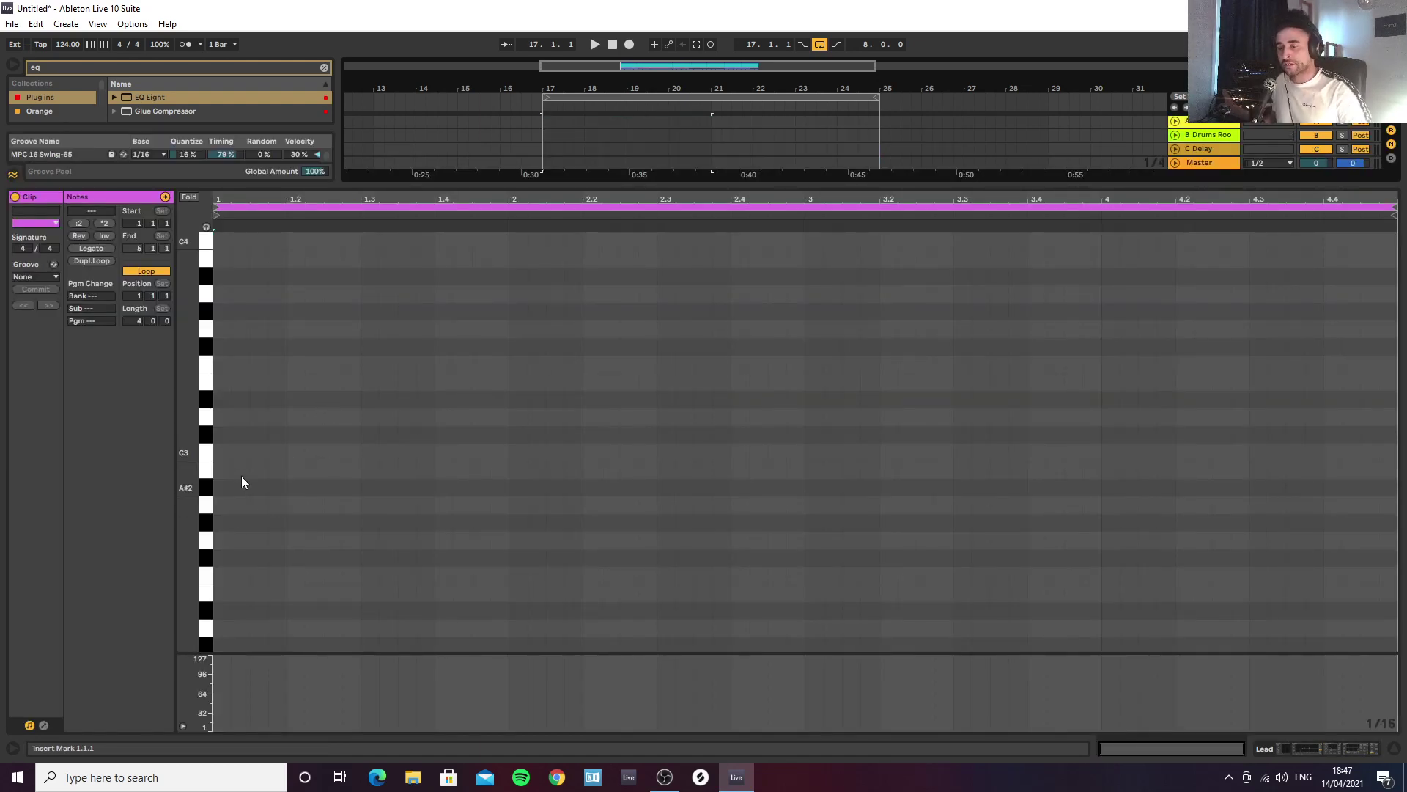
right_click(236, 402)
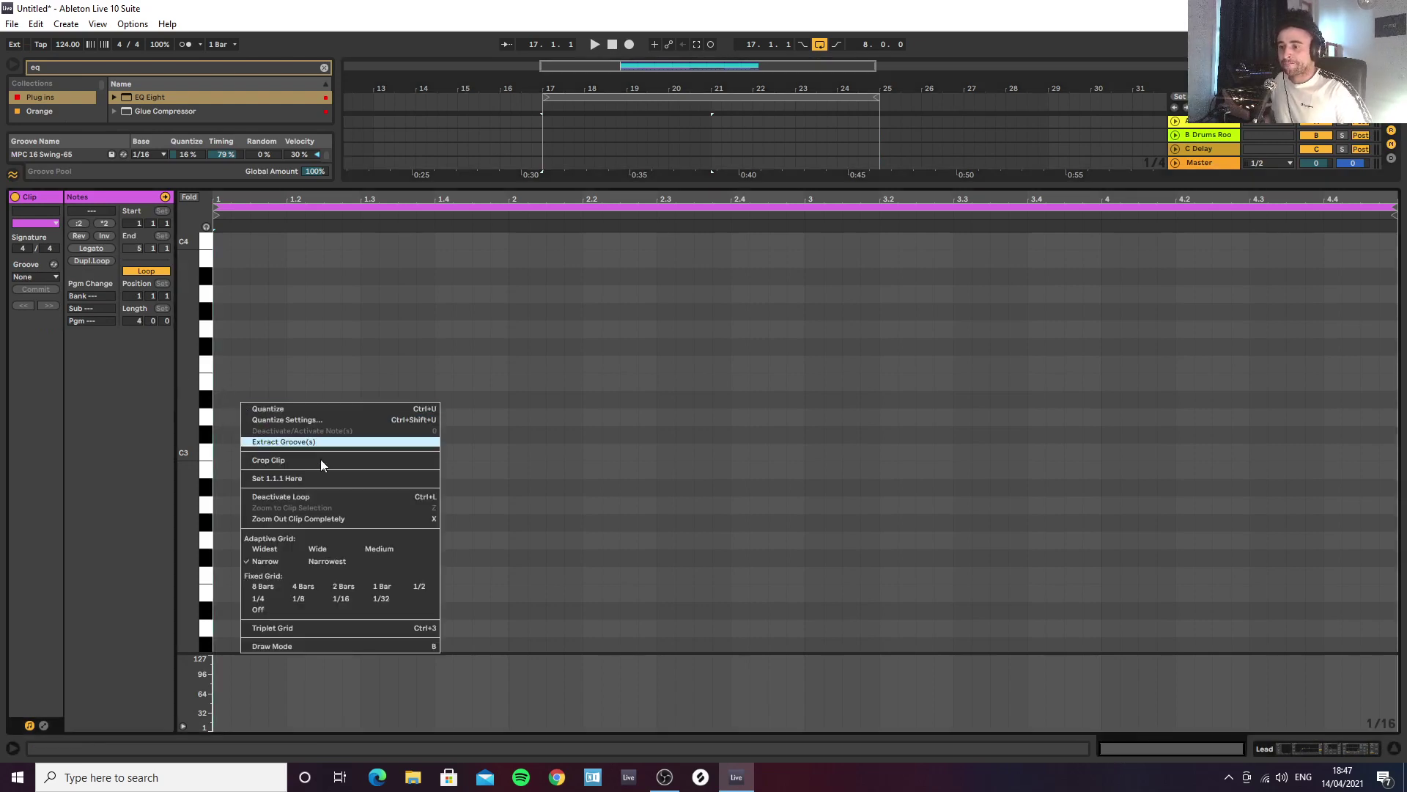
click(294, 587)
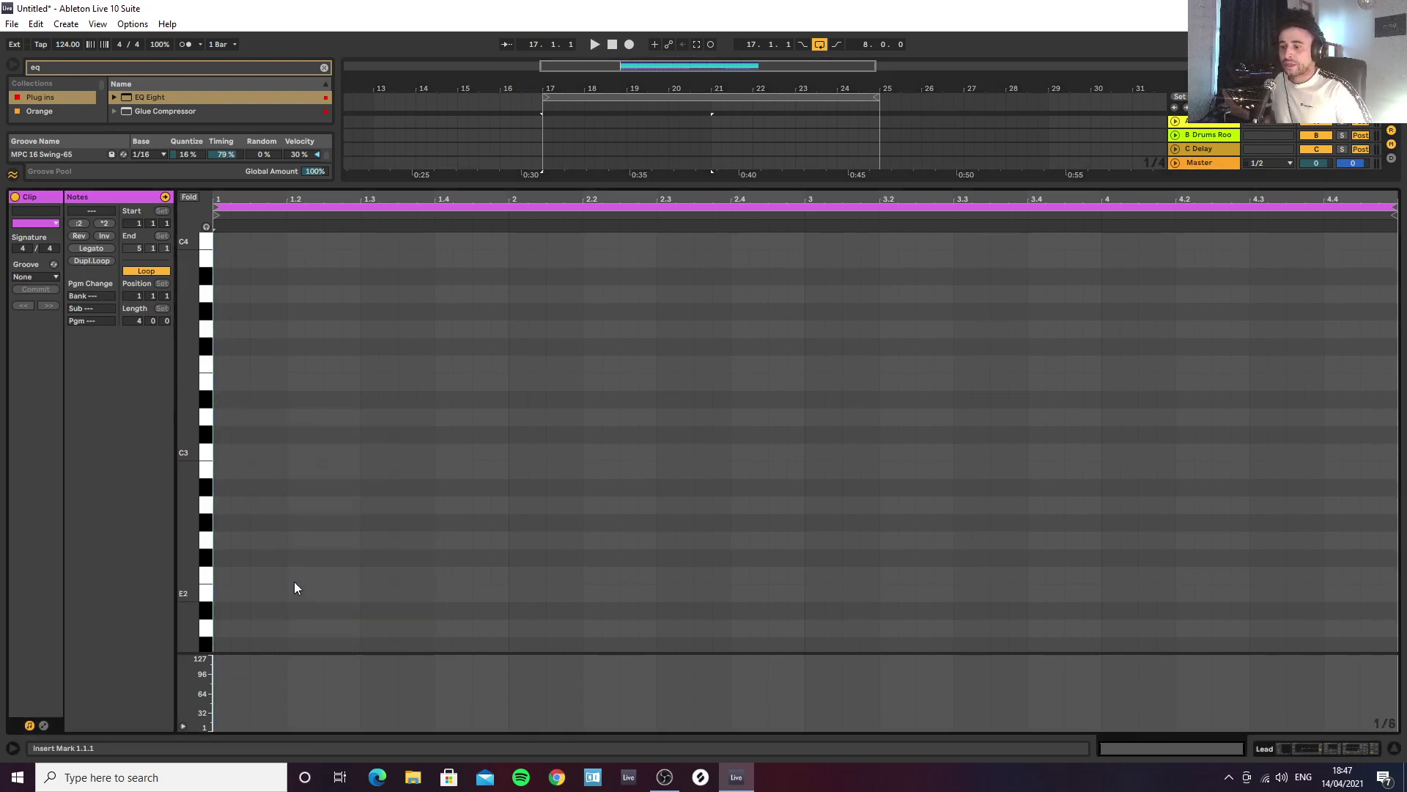
Step: Add four off-beat eighth-note D#3 notes to the first bar of the Lead clip
click(267, 403)
double_click(269, 401)
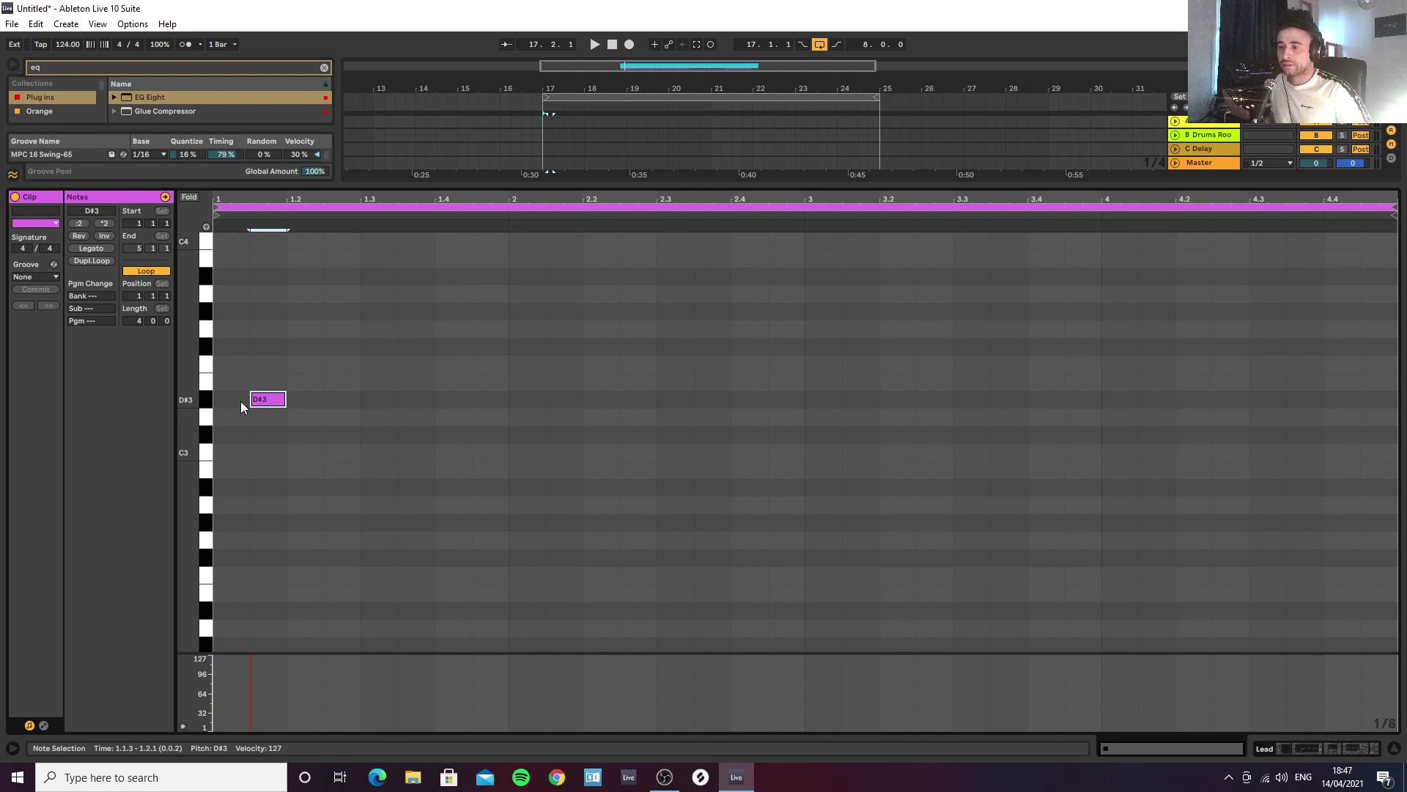
double_click(349, 401)
double_click(424, 401)
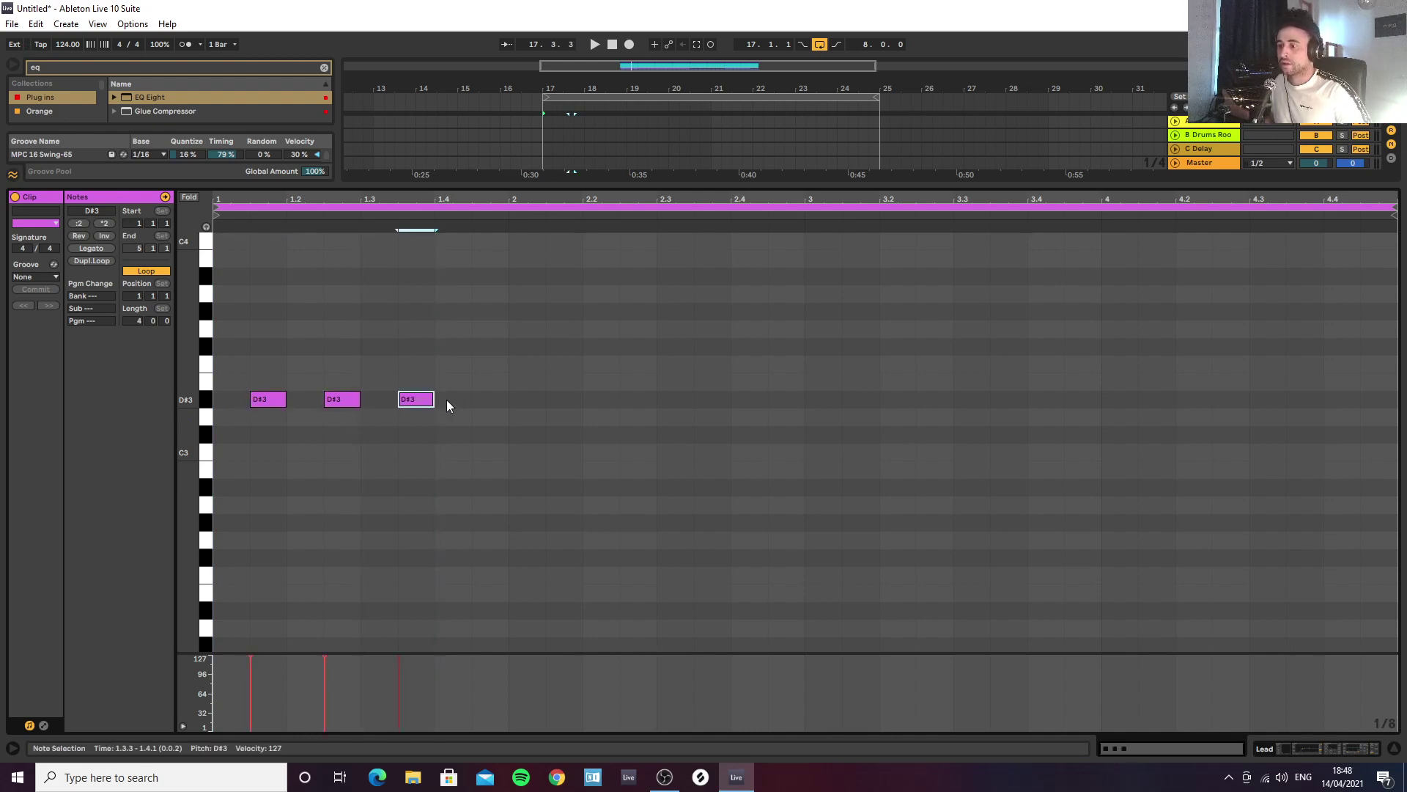
click(507, 401)
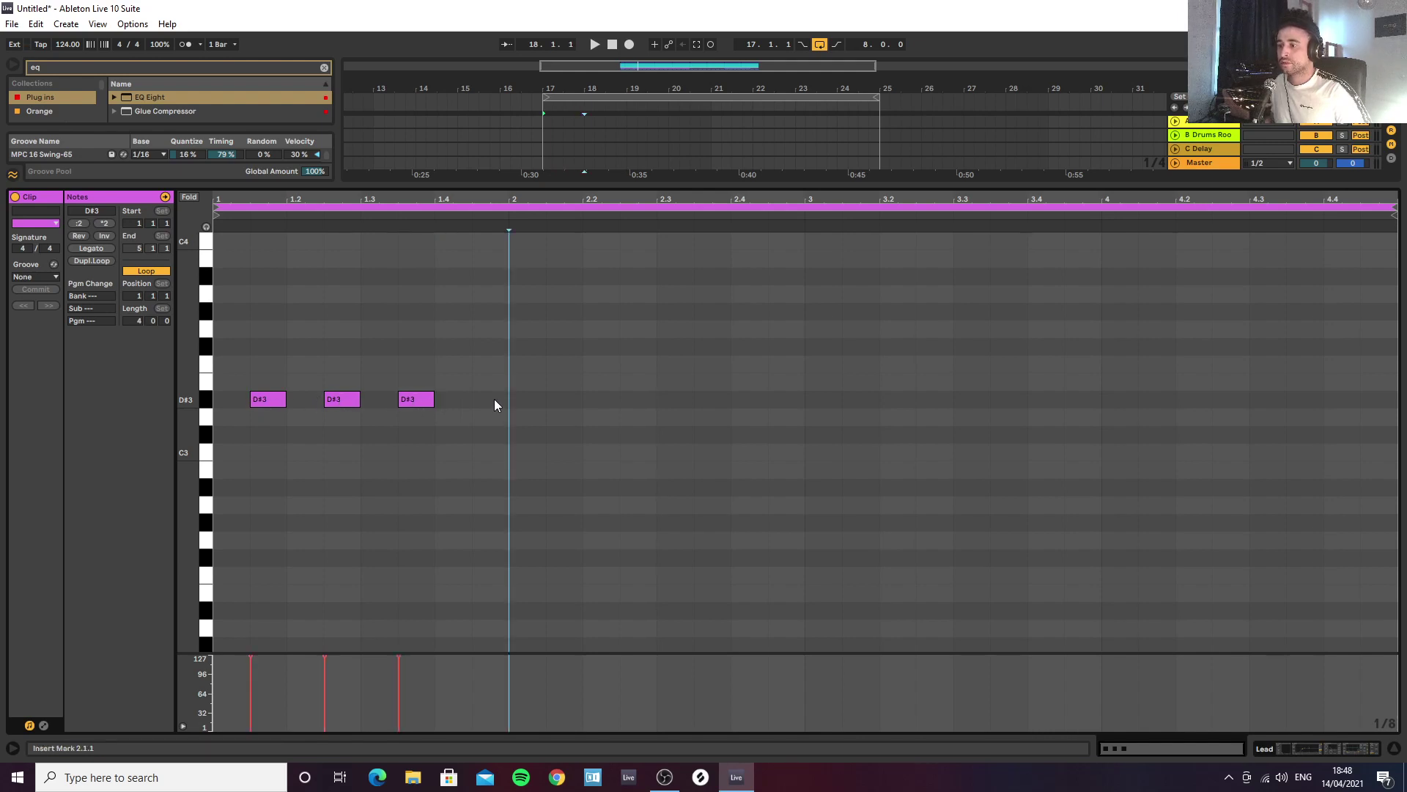
double_click(494, 400)
Step: Copy the four D#3 notes into bar 2 as A#2 and into bar 3 as G#2, starting on the beat, and play the loop
click(253, 431)
key(ctrl+a)
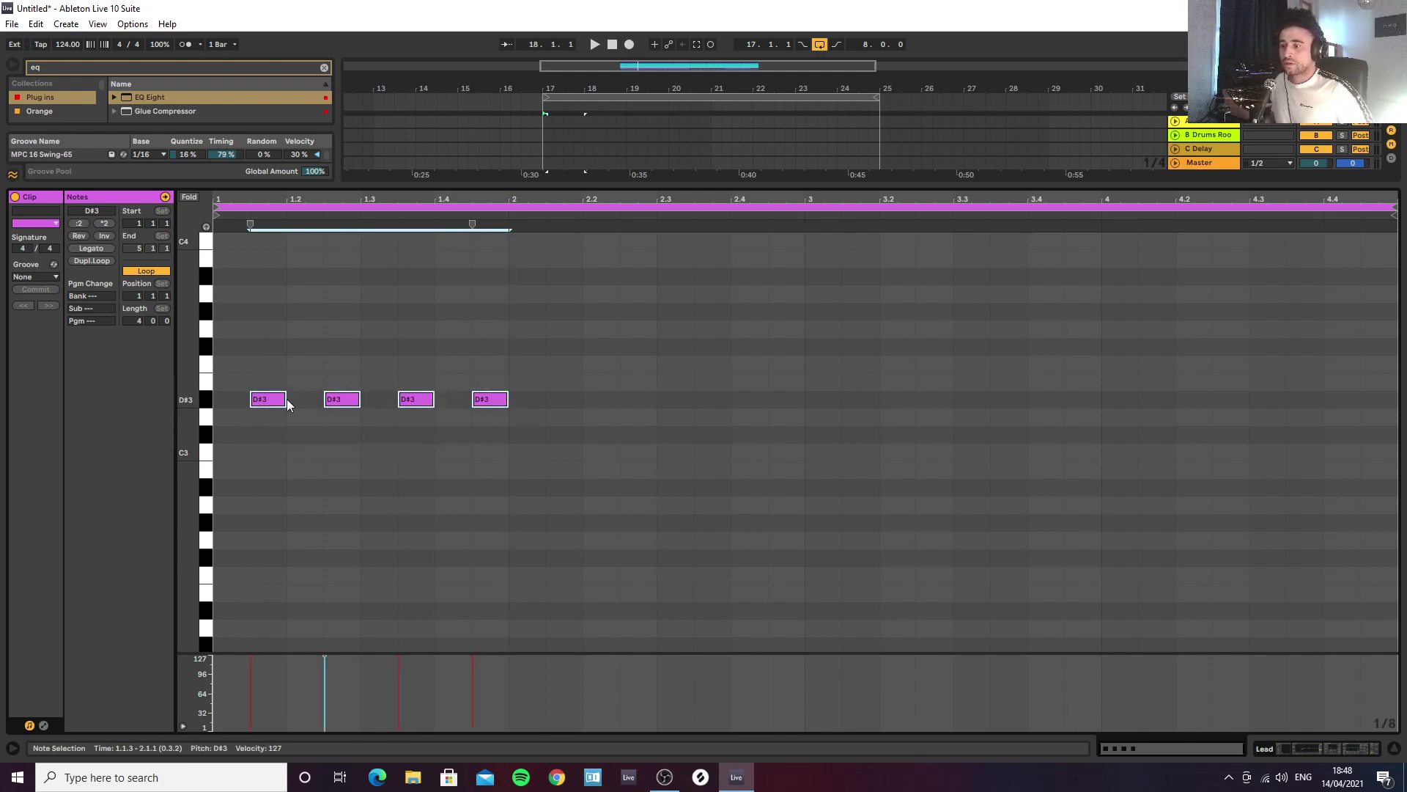
drag(282, 401, 831, 531)
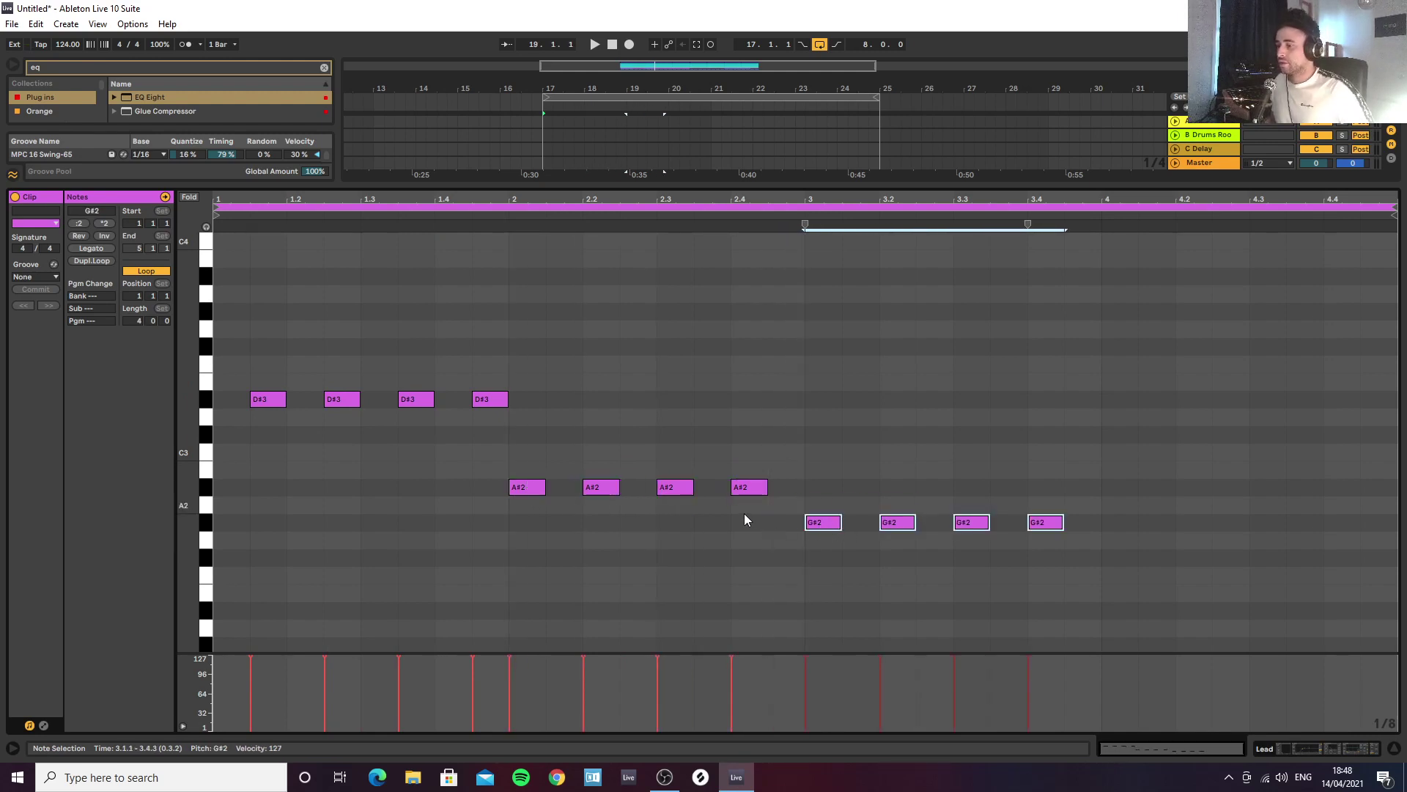
key(space)
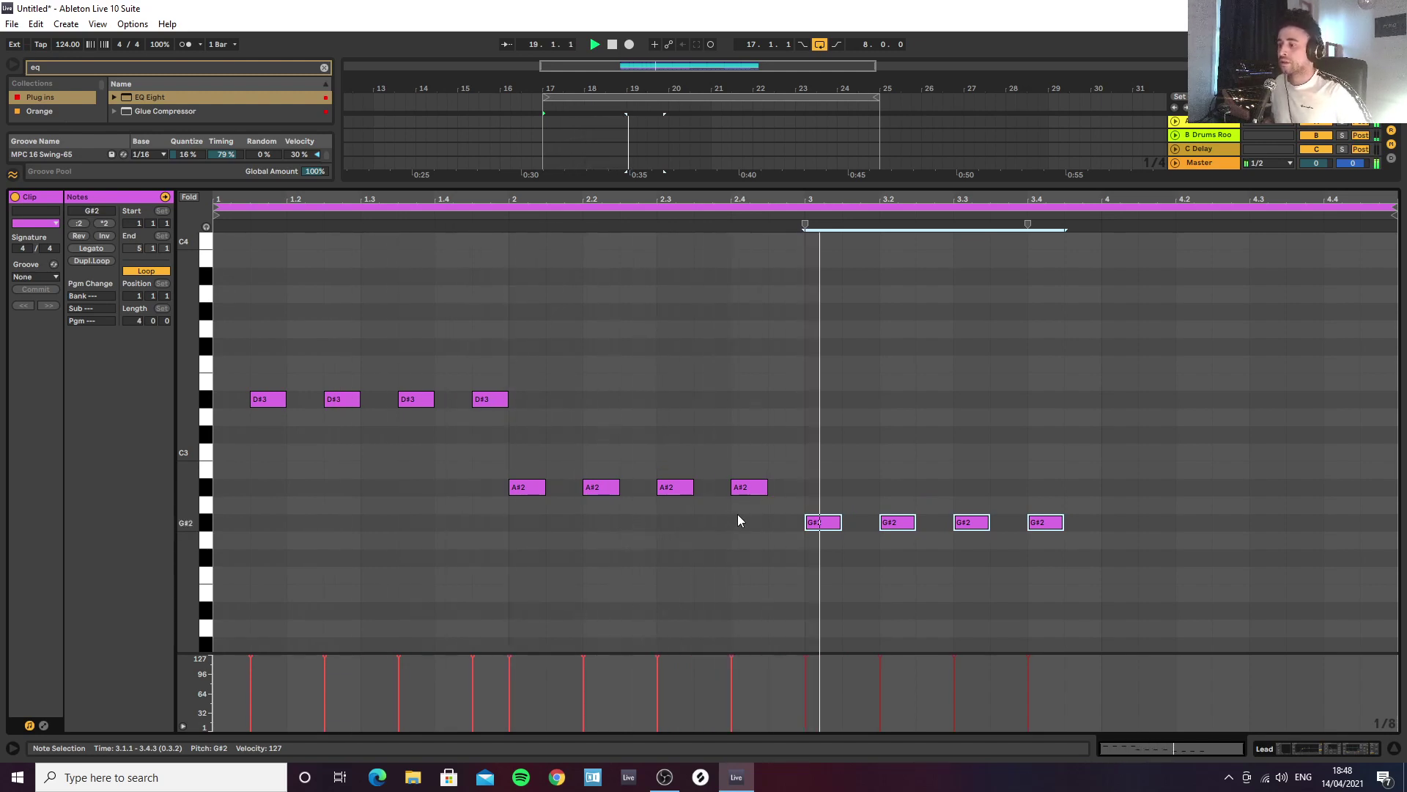
Step: Shift the A#2 and G#2 notes in bars 2 and 3 one eighth later onto the off-beats and play the loop
drag(522, 531, 1102, 462)
key(Right)
key(Right)
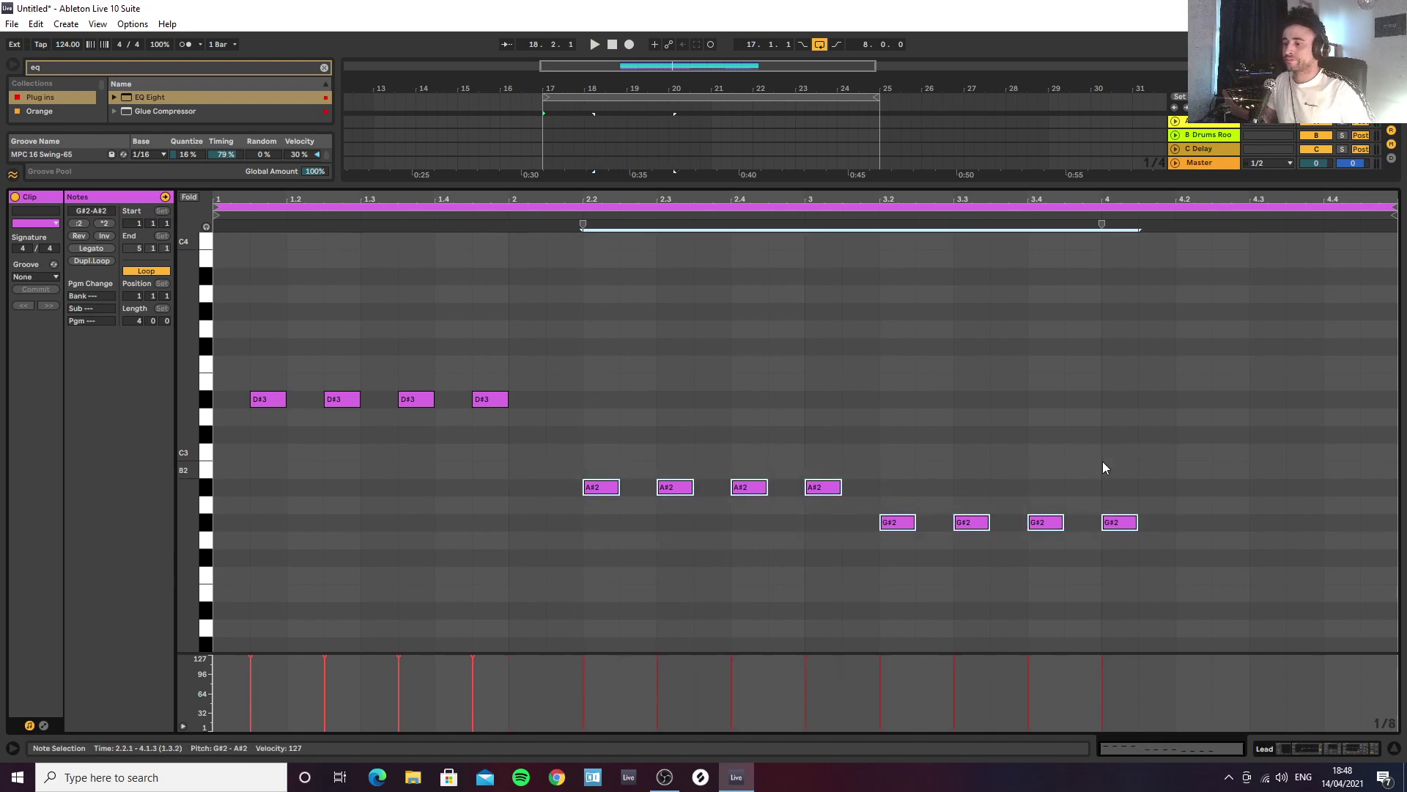
key(Left)
key(space)
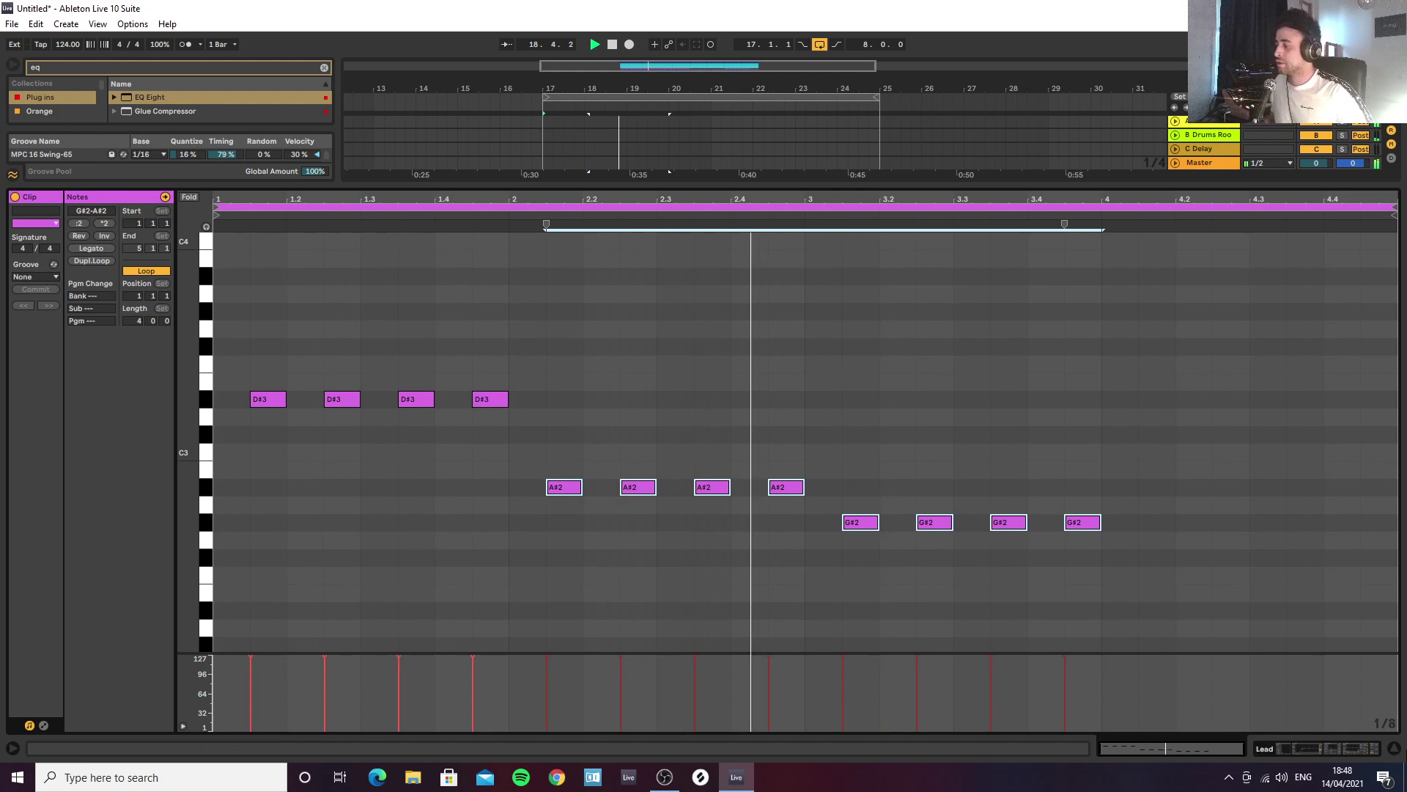
Step: Lower the Lead track's send A to -33.0 dB in the arrangement and stop playback
click(1394, 748)
drag(1314, 383, 1314, 414)
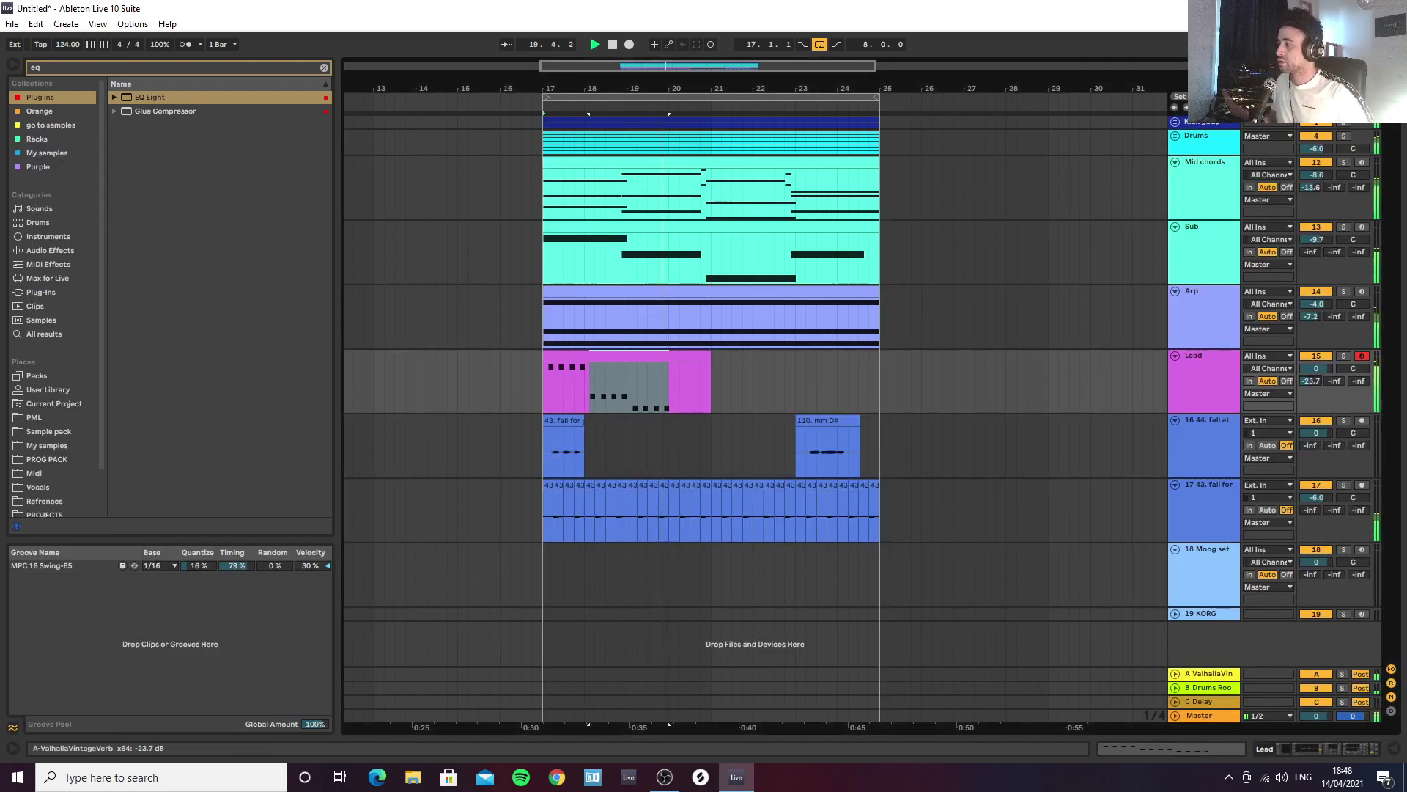
click(658, 356)
key(space)
Step: Examine the notes of the Sub clip and the Arp clip as a pitch reference for the lead
double_click(660, 239)
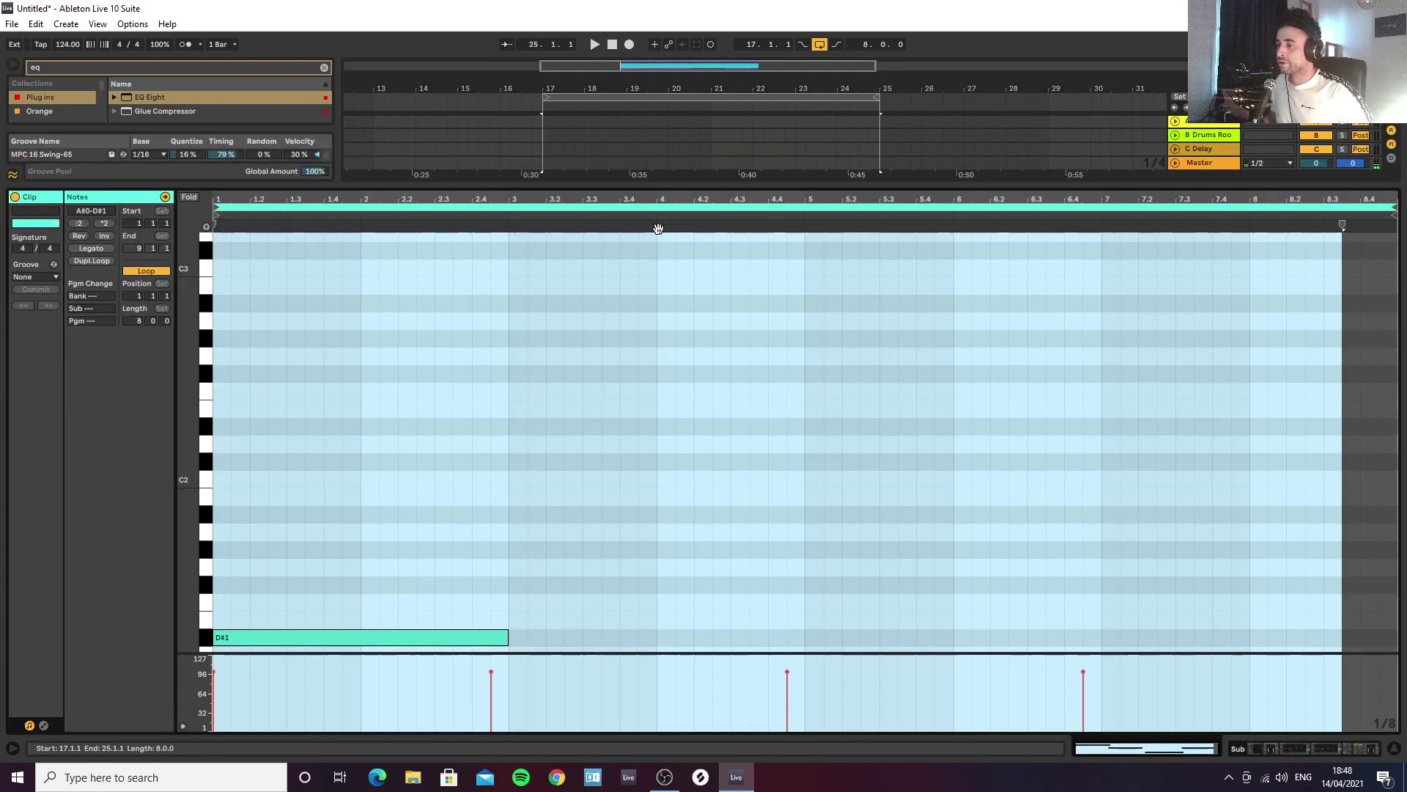
scroll(660, 557, down, 5)
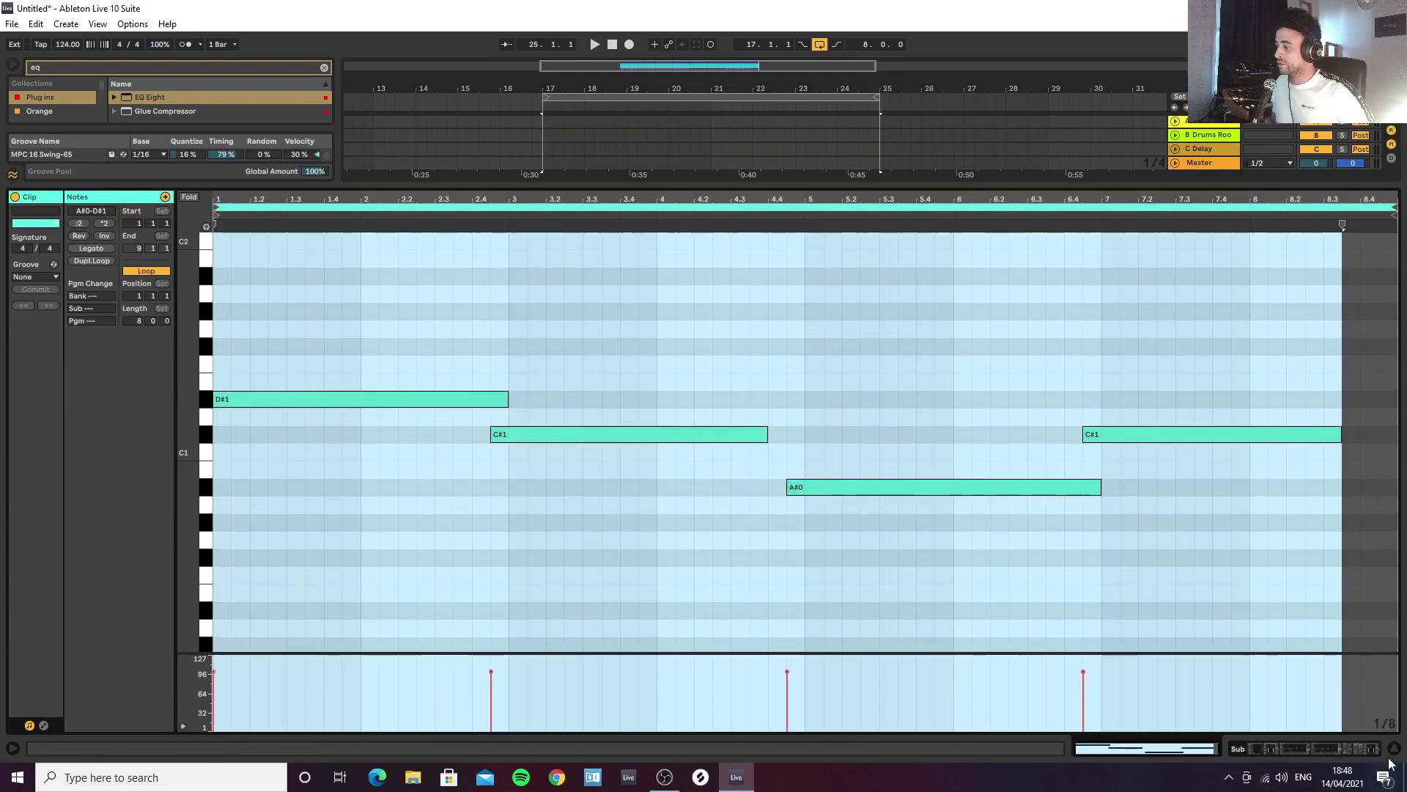
key(ctrl+alt+l)
click(1058, 308)
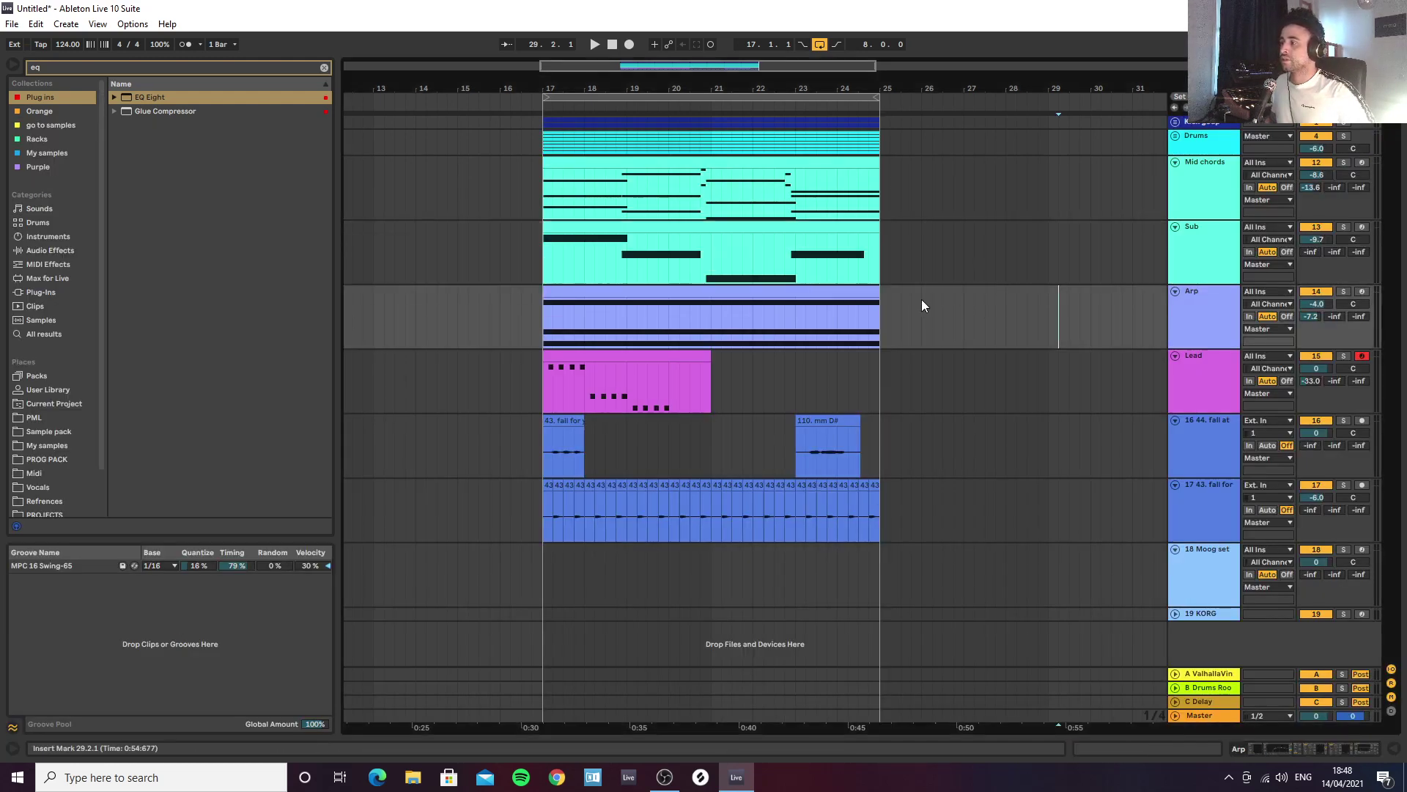
click(616, 305)
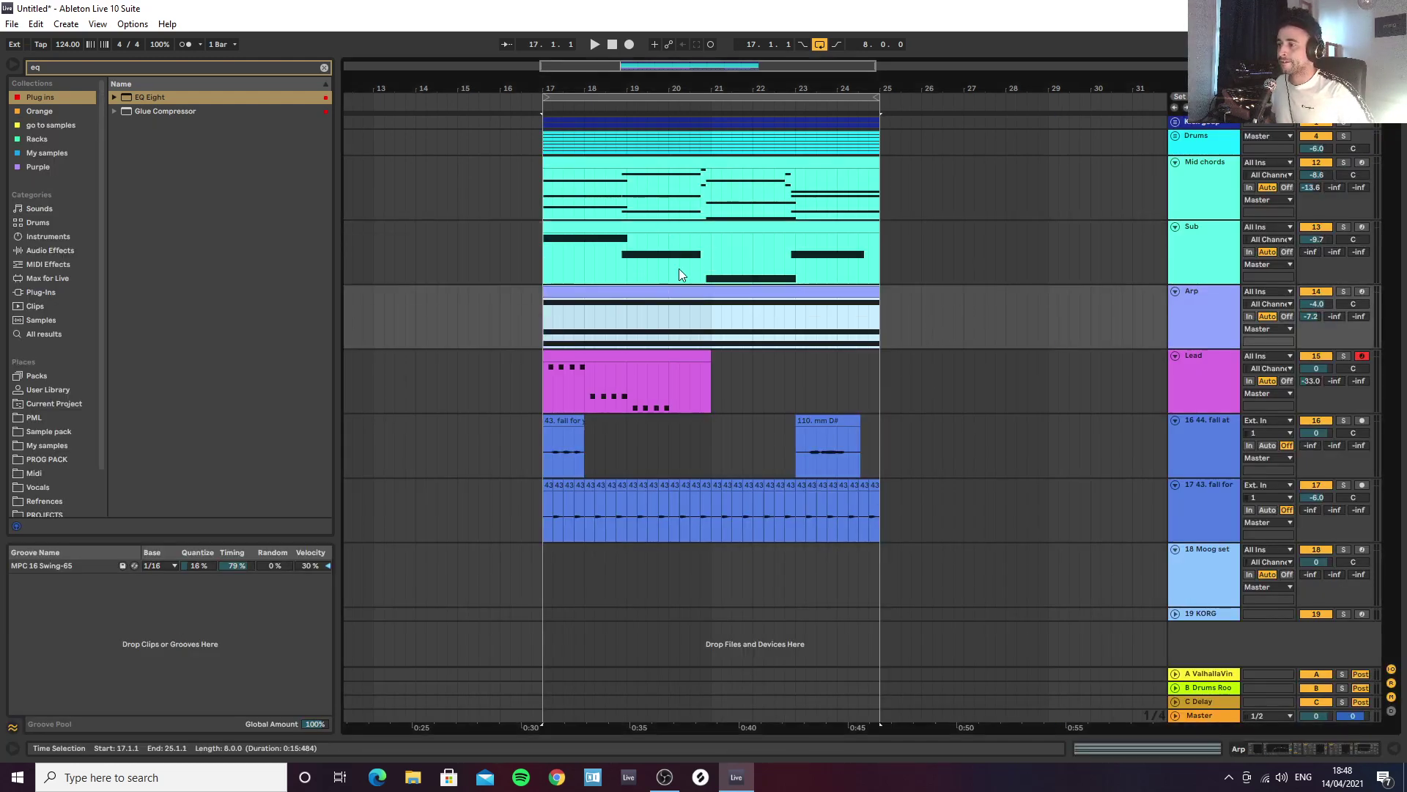
key(ctrl+alt+l)
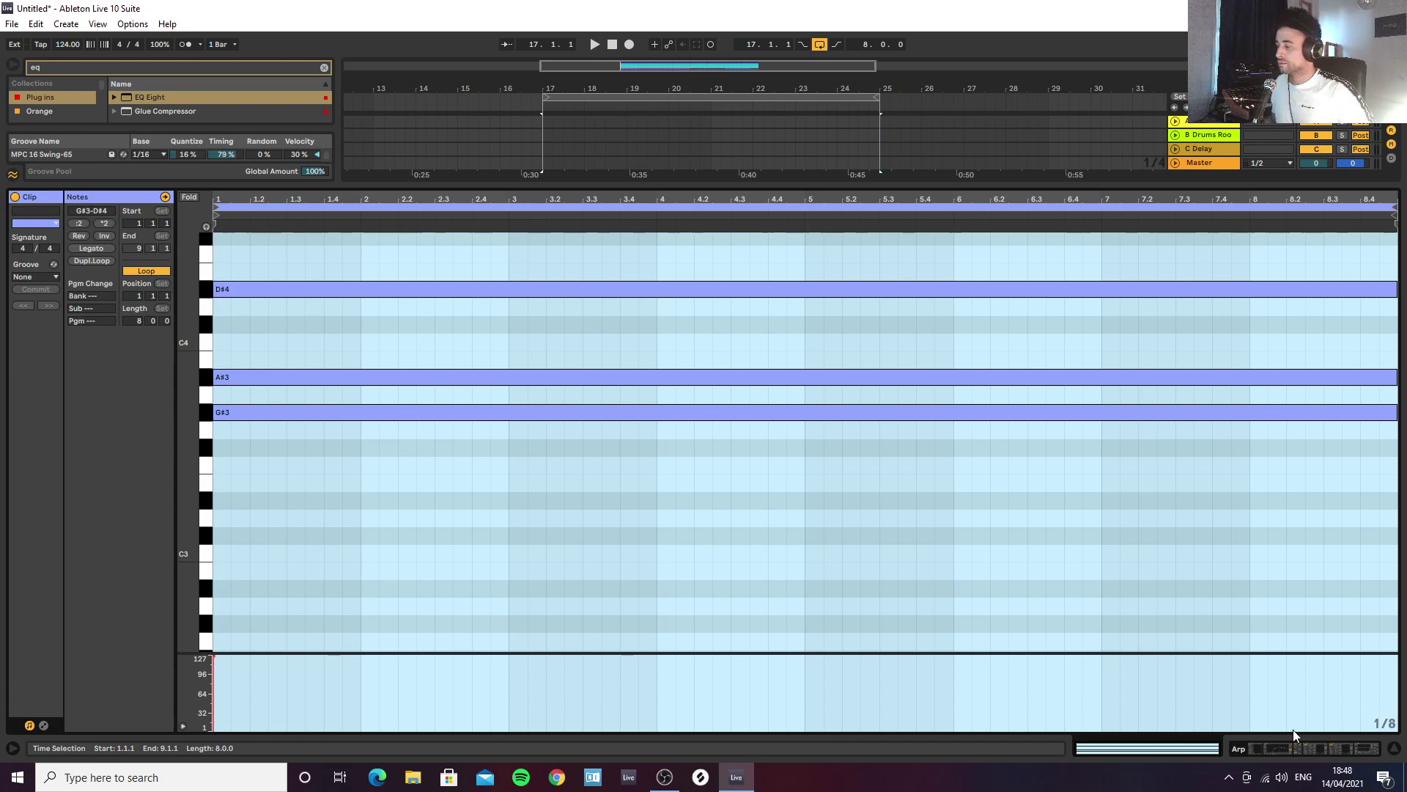
click(1394, 748)
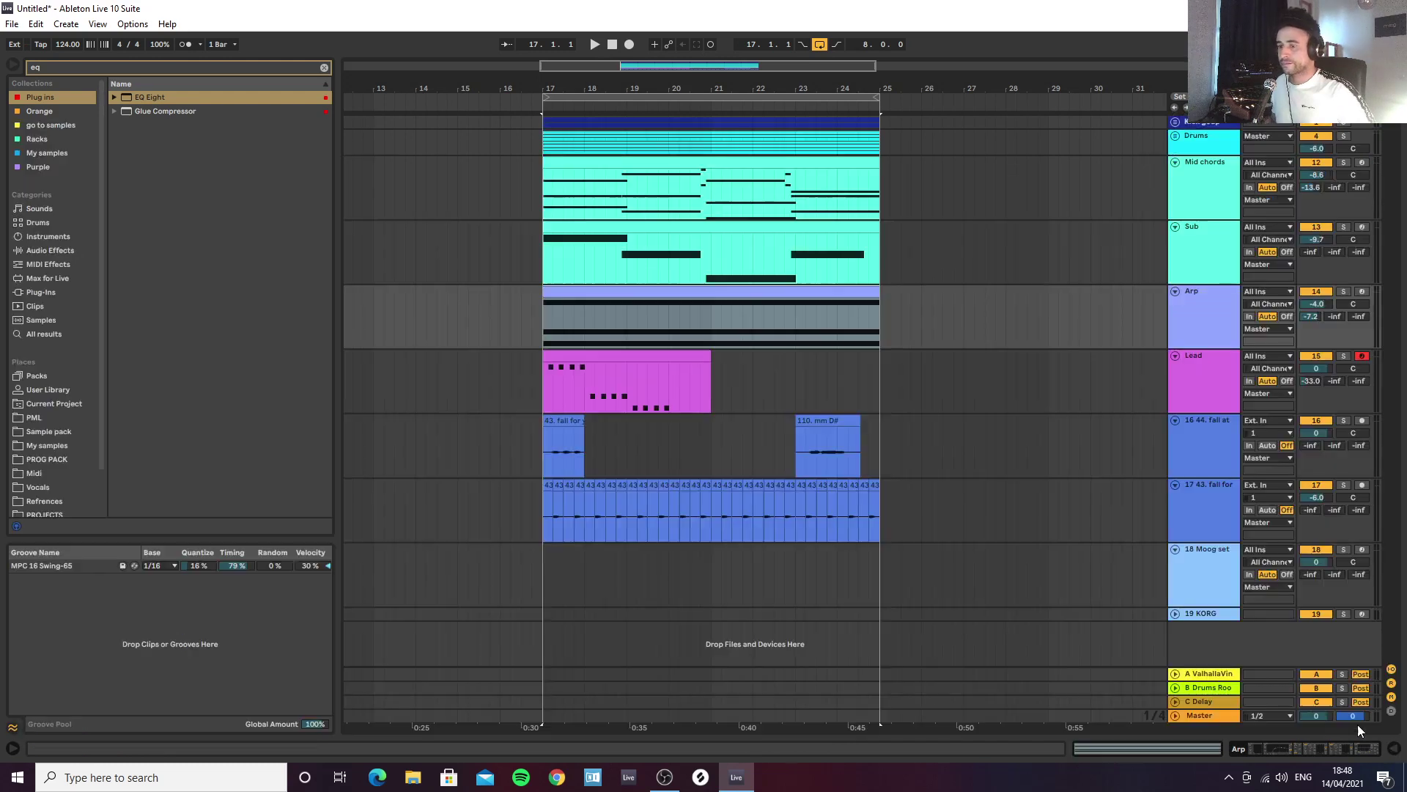
Step: Transpose the four A#2 notes in bar 2 of the Lead clip up three semitones to C#3
click(615, 358)
key(ctrl+alt+l)
drag(520, 533, 836, 452)
key(Up)
key(Up)
key(Up)
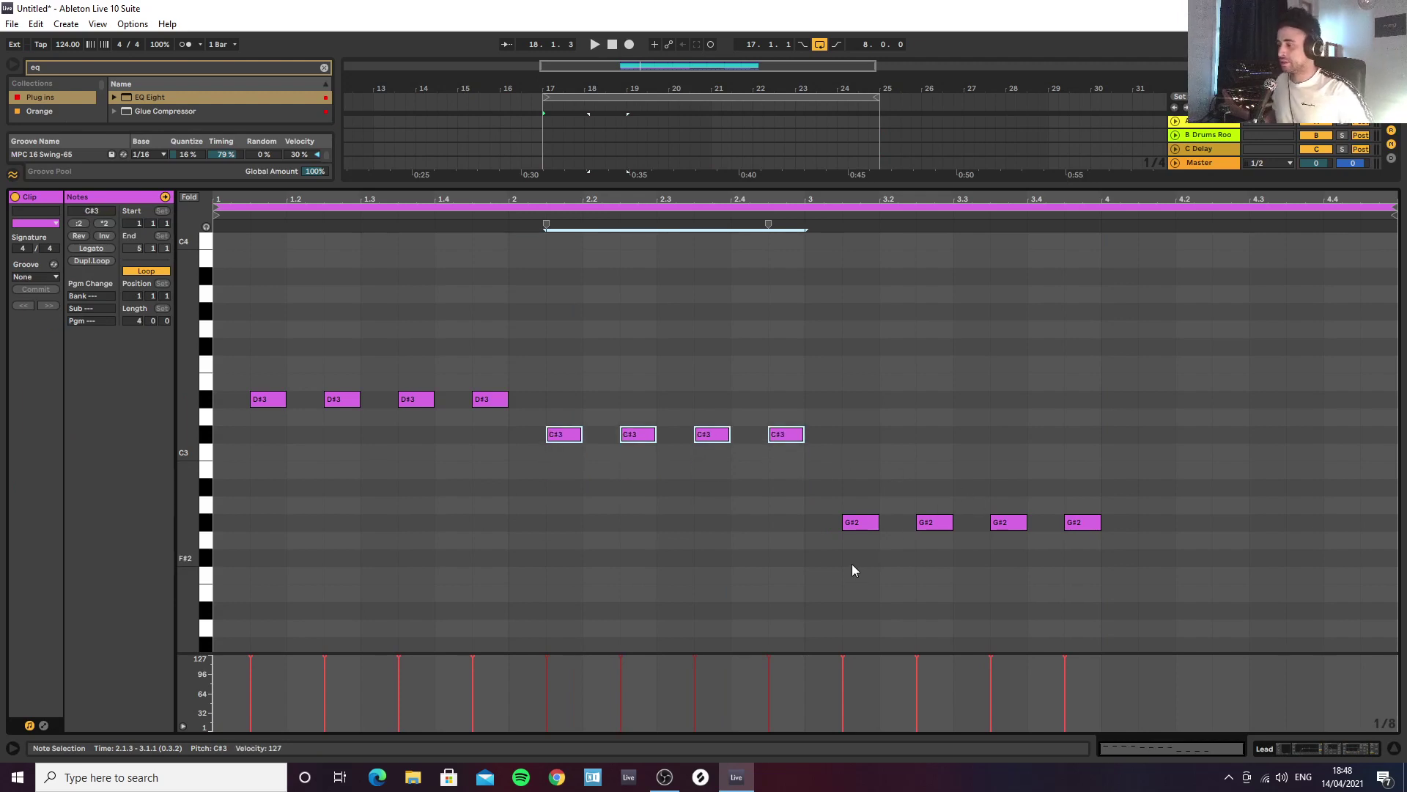
Step: Transpose the four G#2 notes in bar 3 of the Lead clip up to A#2
drag(851, 564, 1111, 475)
key(Up)
key(Up)
key(Up)
key(Down)
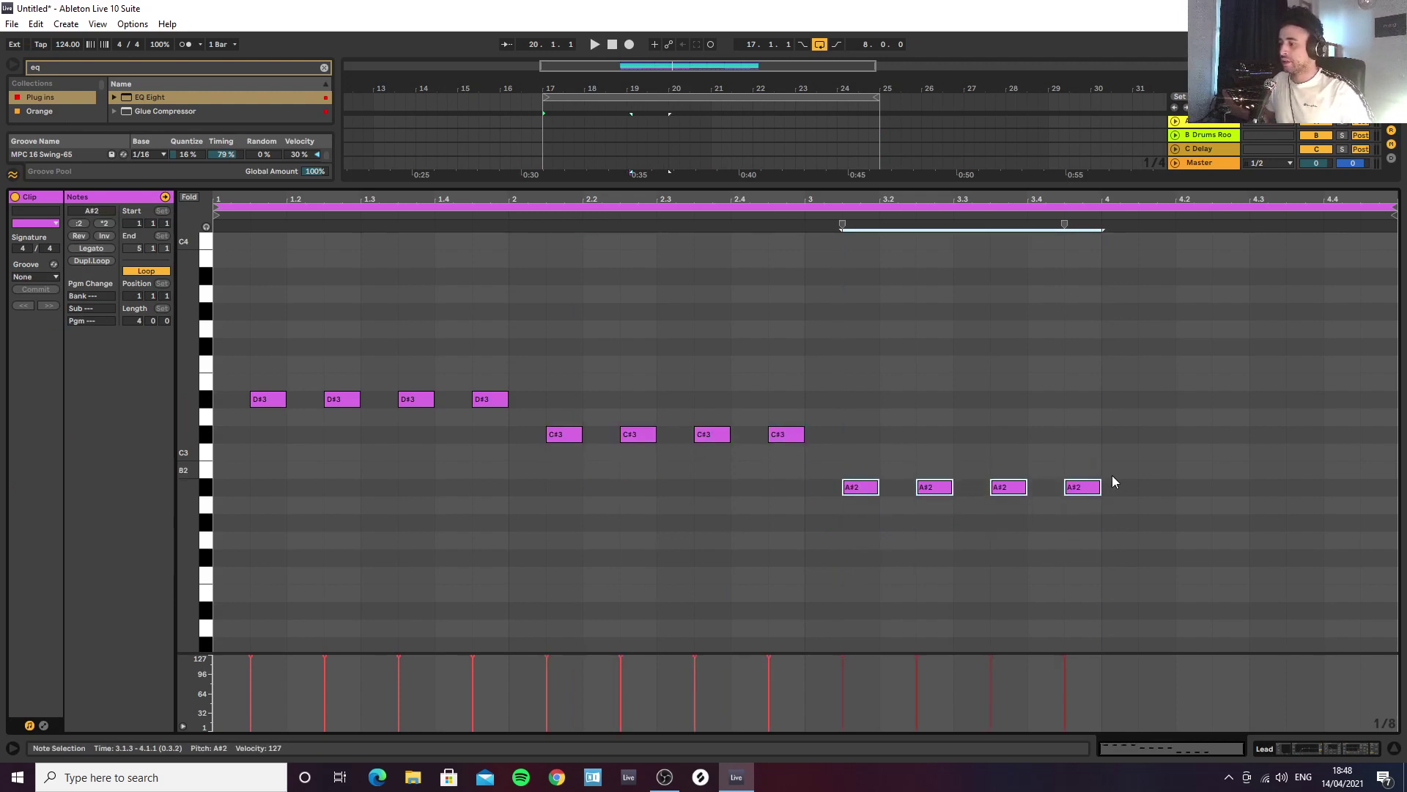
Step: Copy bar 3's four A#2 notes into bar 4 as C#3 and place them on the off-beats while playing the loop
drag(846, 521, 1103, 464)
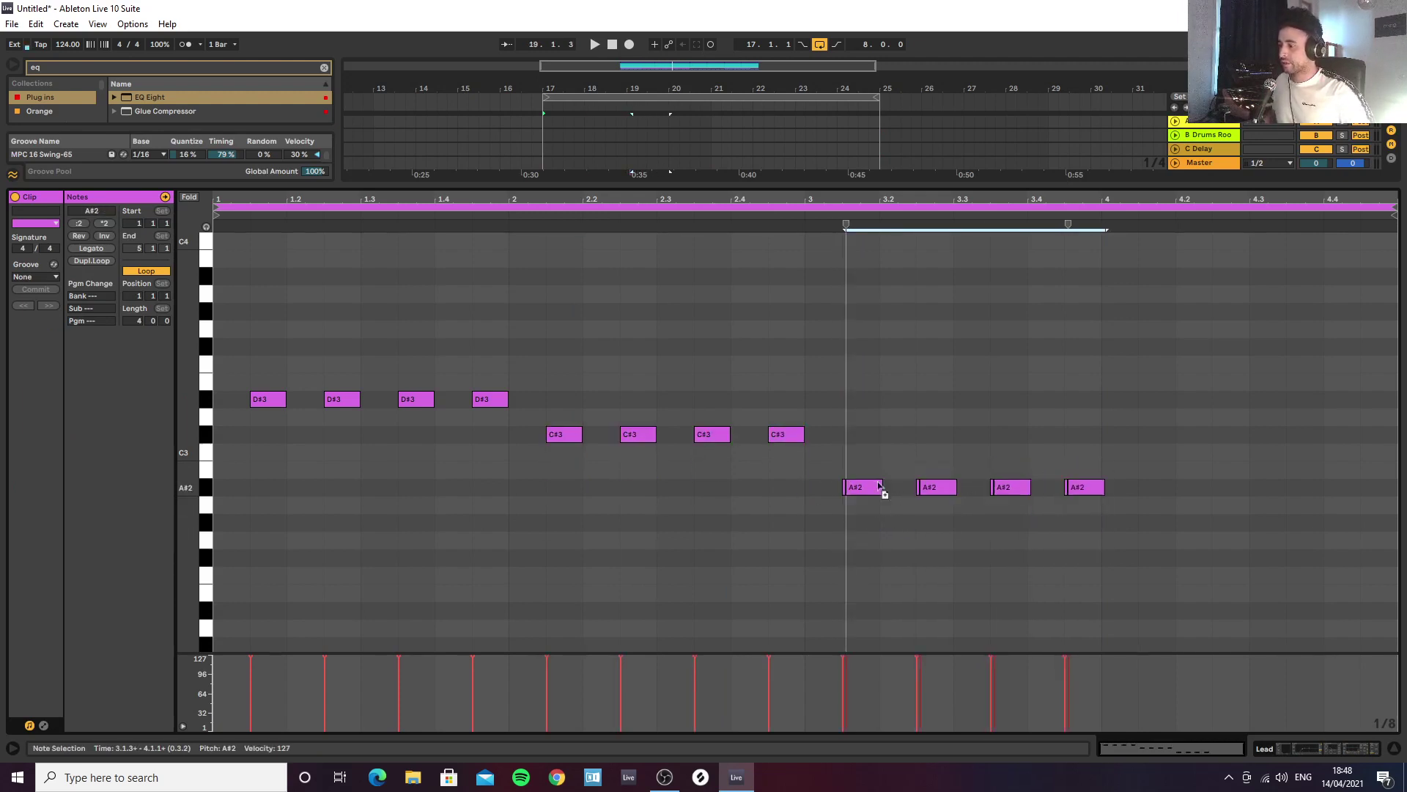
drag(878, 487, 1137, 434)
key(space)
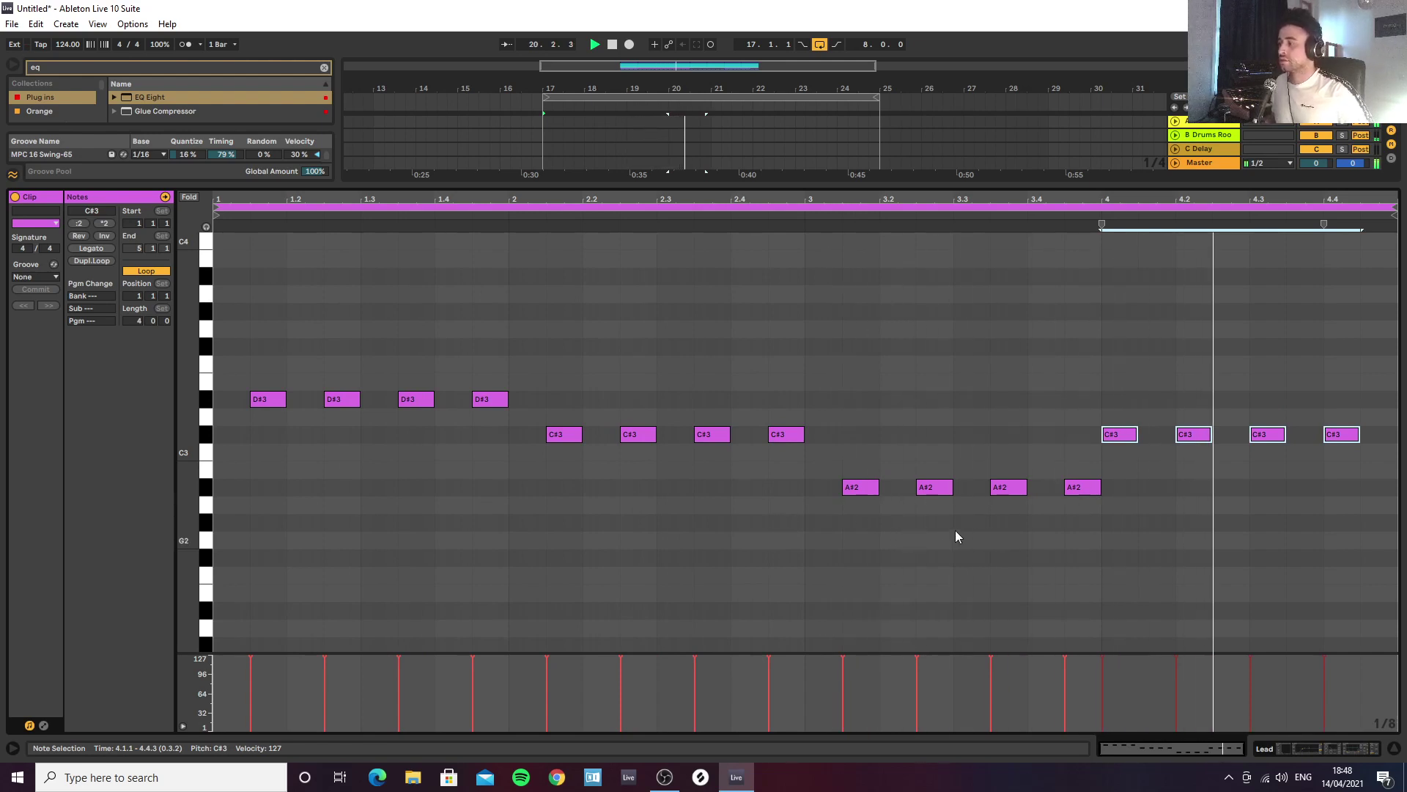
key(Right)
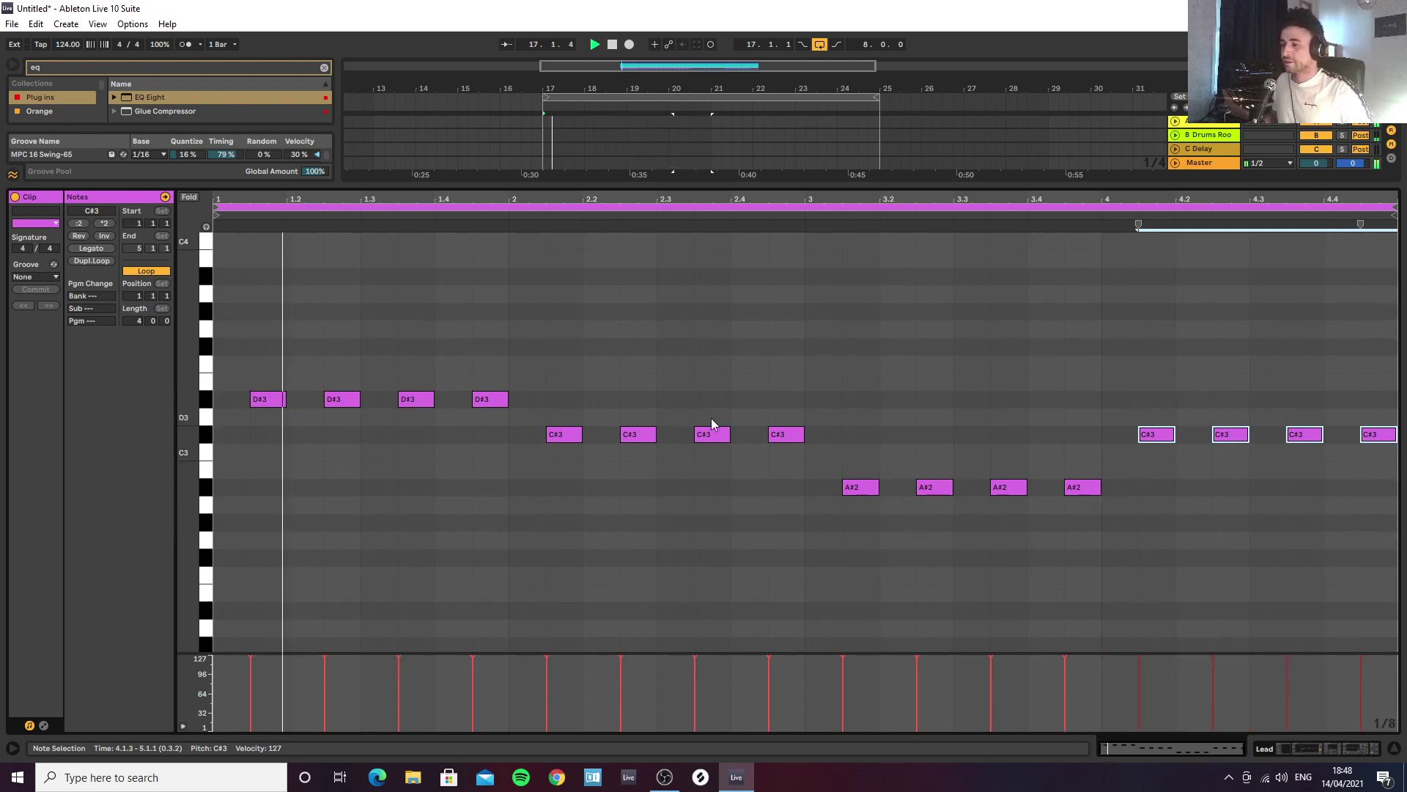
Step: Show the Lead track's device chain and open the Diva synth's editor window
click(1310, 749)
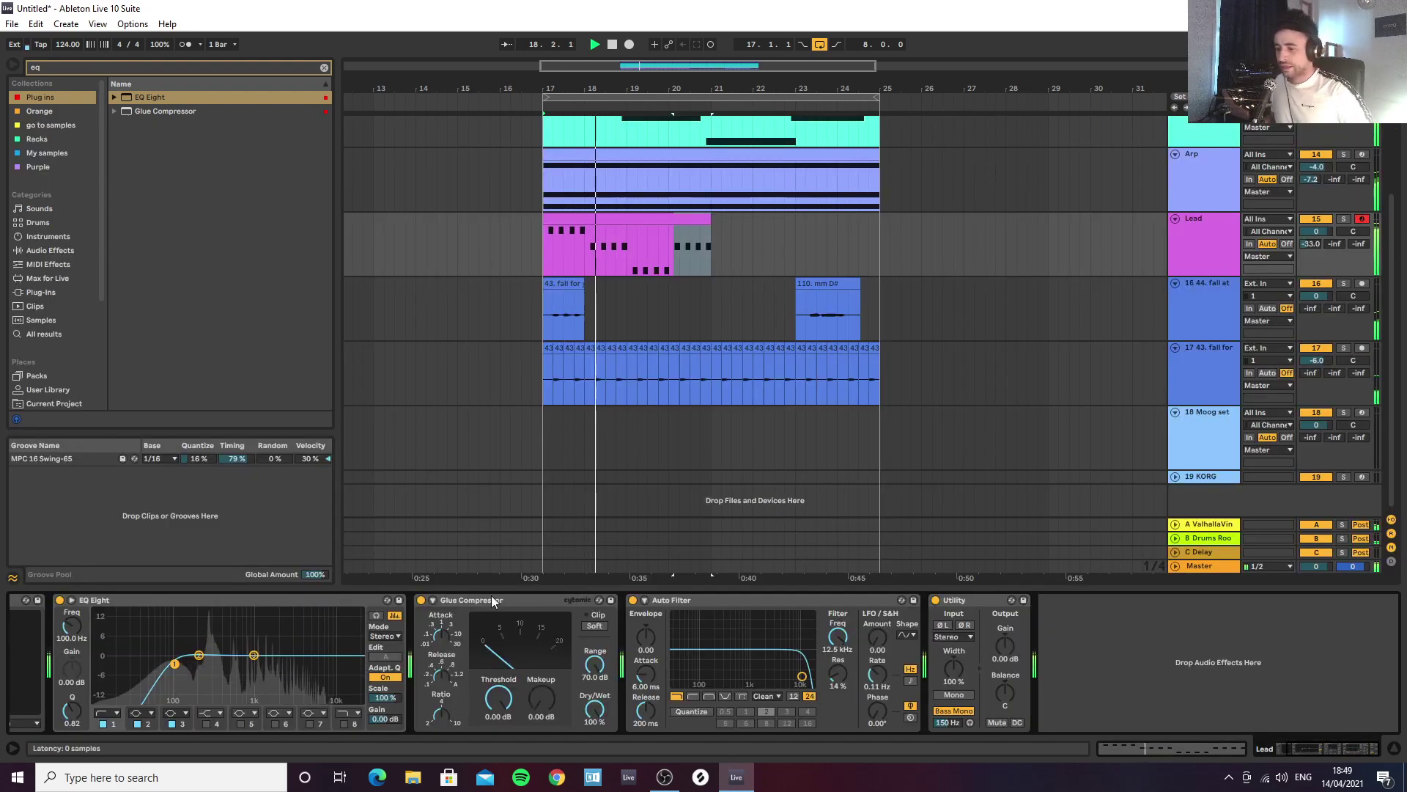
click(176, 601)
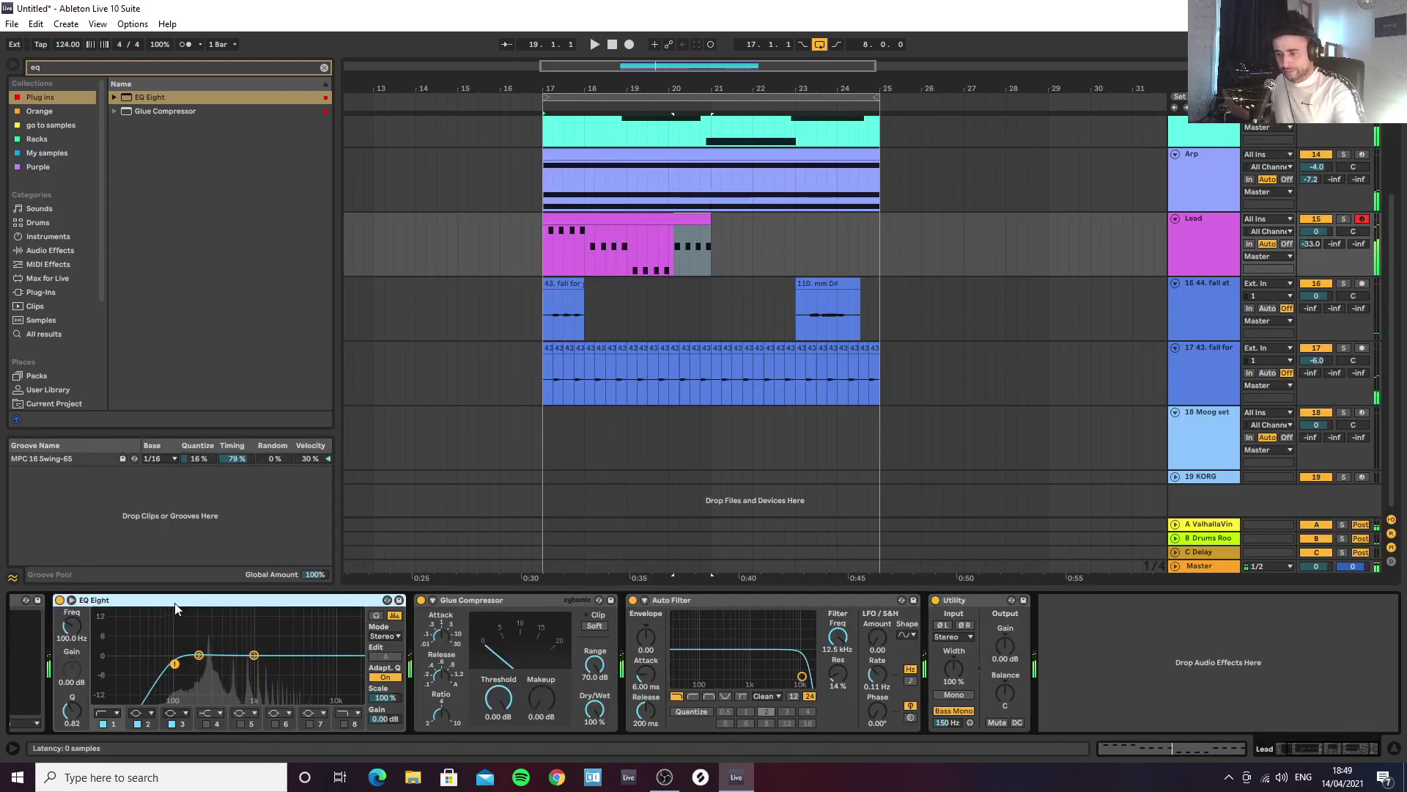
key(Left)
click(42, 600)
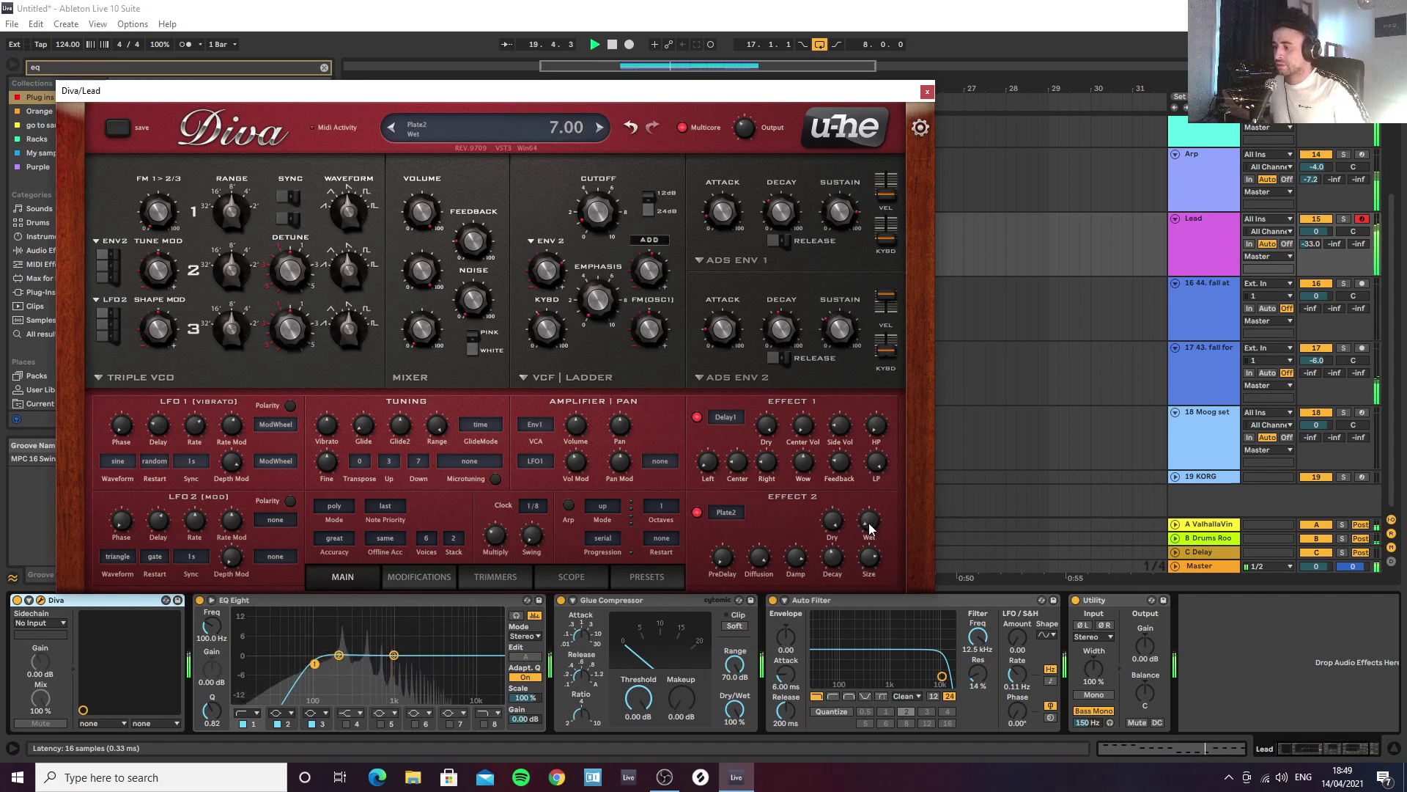
Step: Close the Diva editor and extend the Lead clip so its pattern repeats up to bar 25
click(454, 538)
click(470, 550)
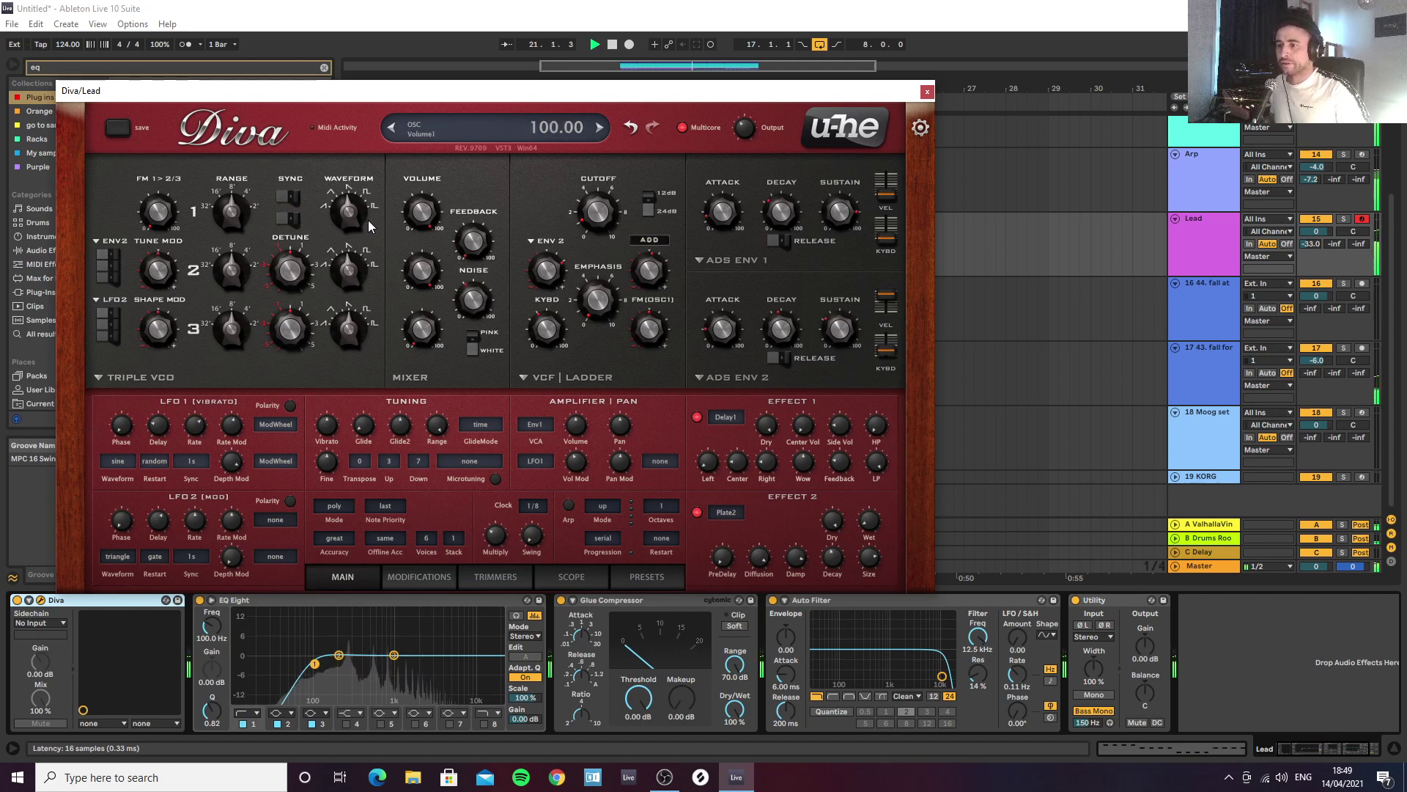
click(927, 93)
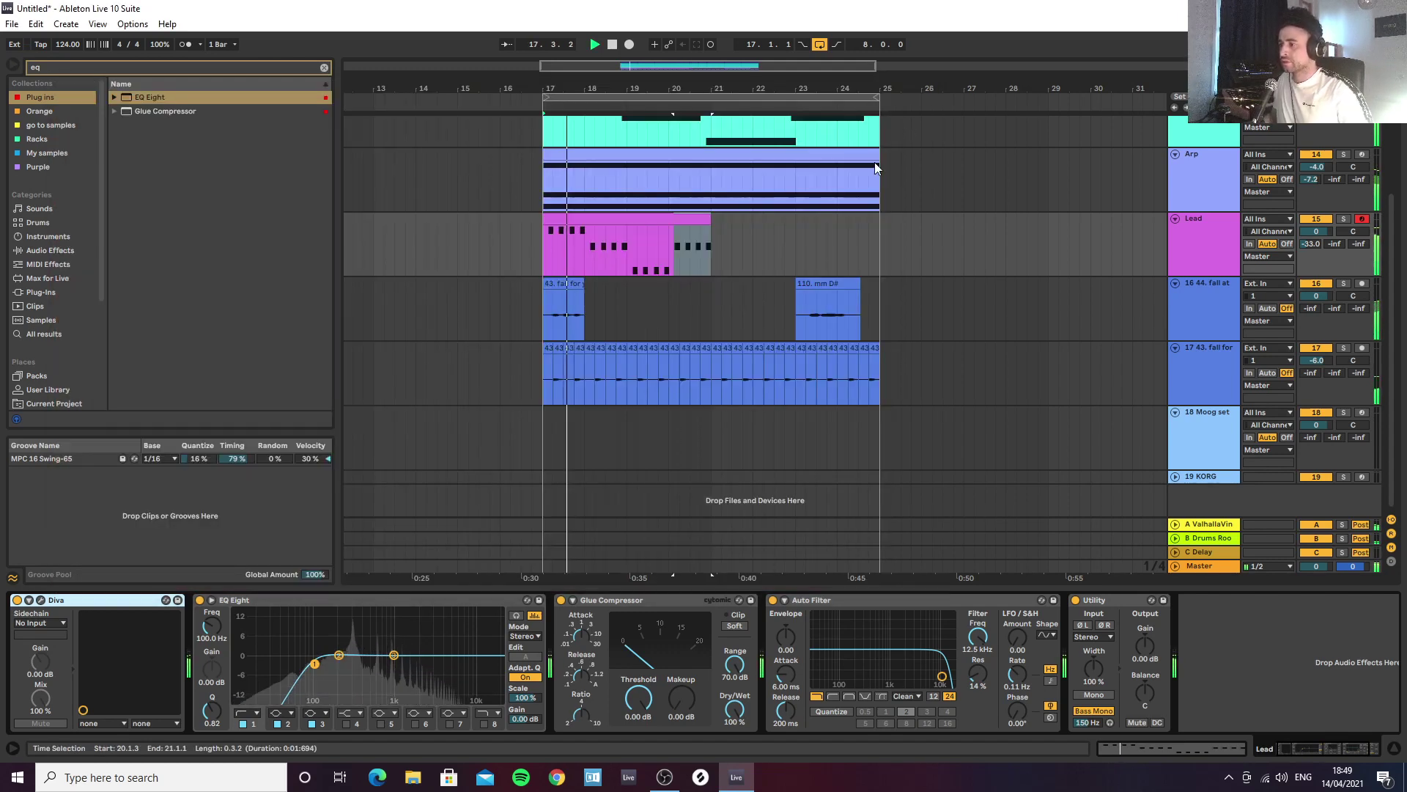
drag(709, 219, 872, 229)
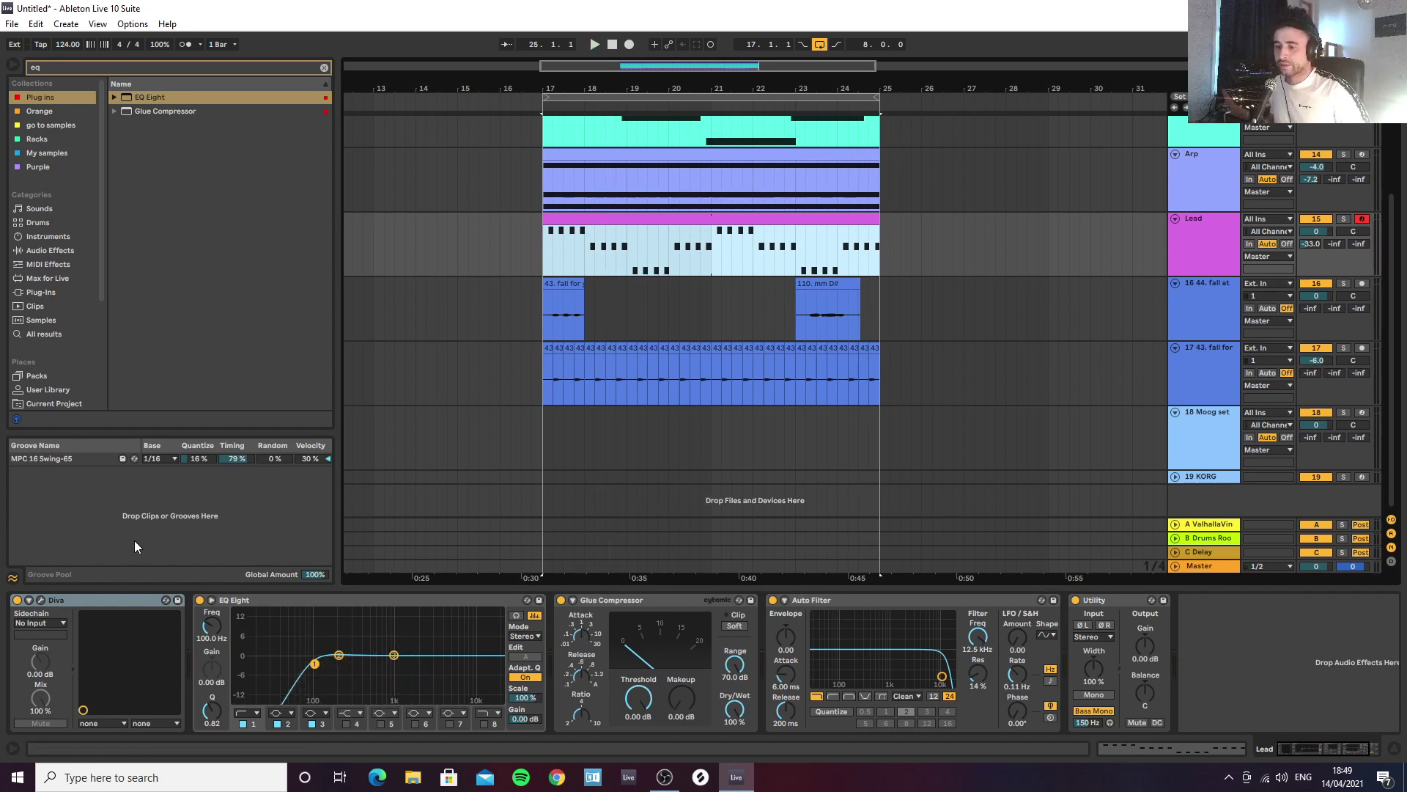
Step: Reopen Diva and tweak the Lead sound during playback, setting envelope 2's decay to 36 and the filter's Env 2 modulation depth to 46
key(space)
click(41, 599)
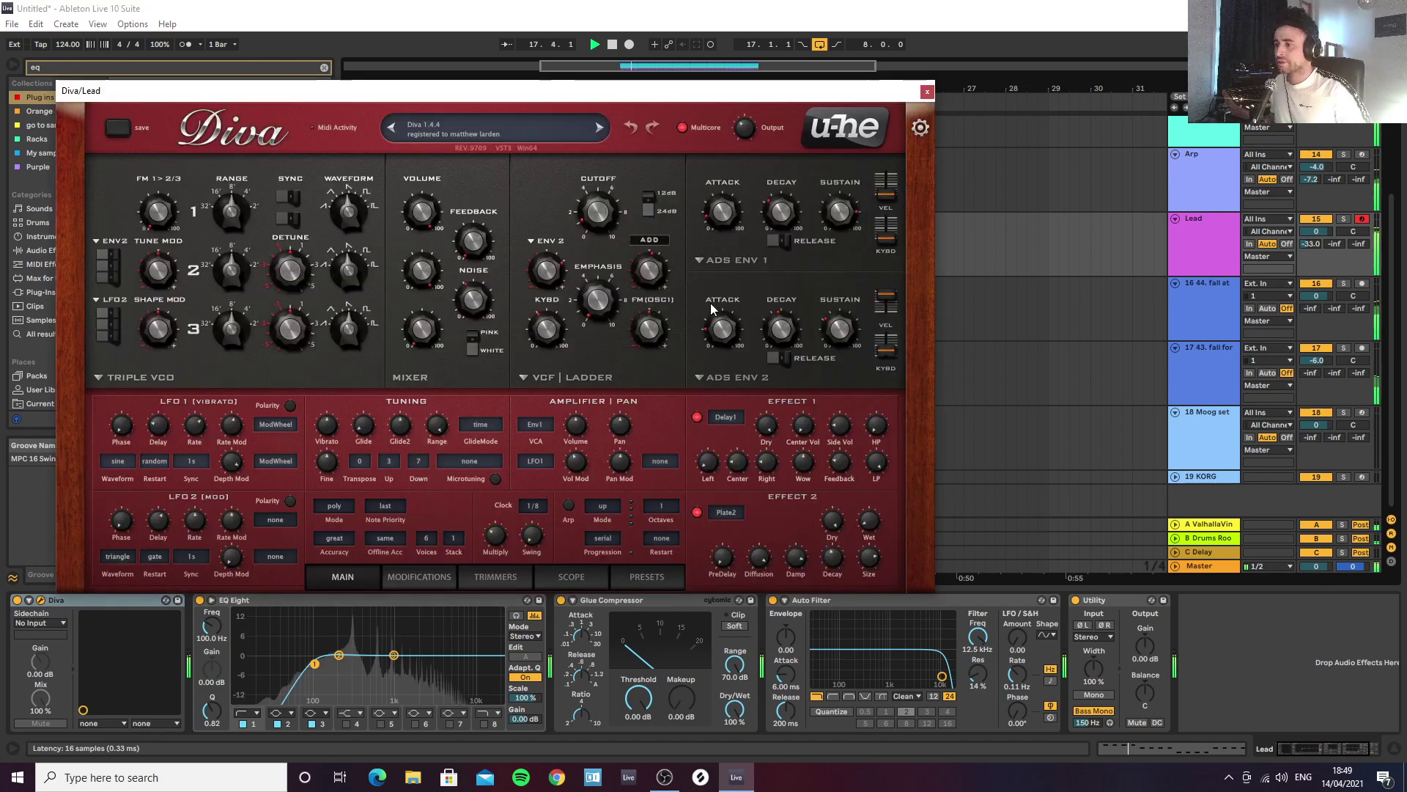
mouse_move(779, 330)
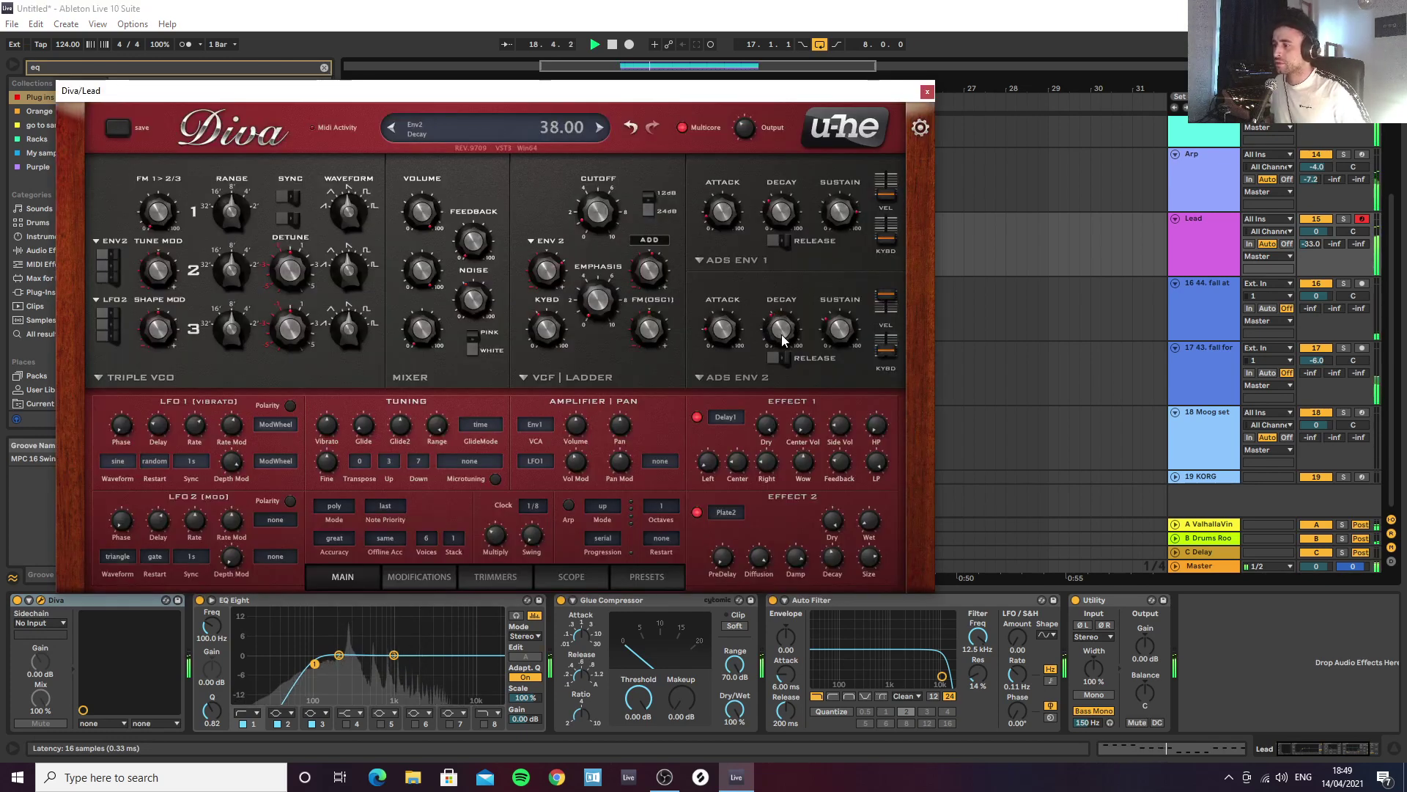
scroll(783, 333, down, 1)
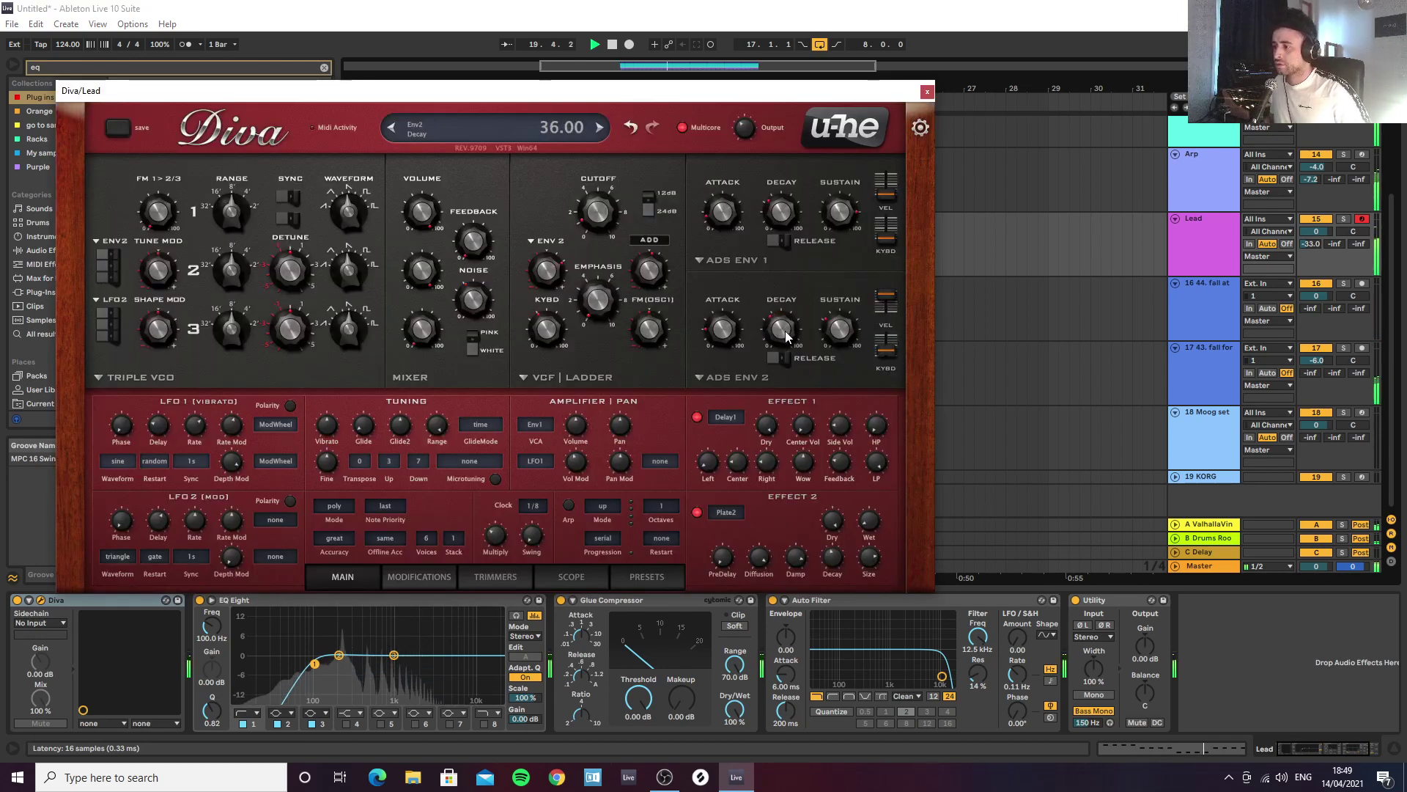
mouse_move(562, 277)
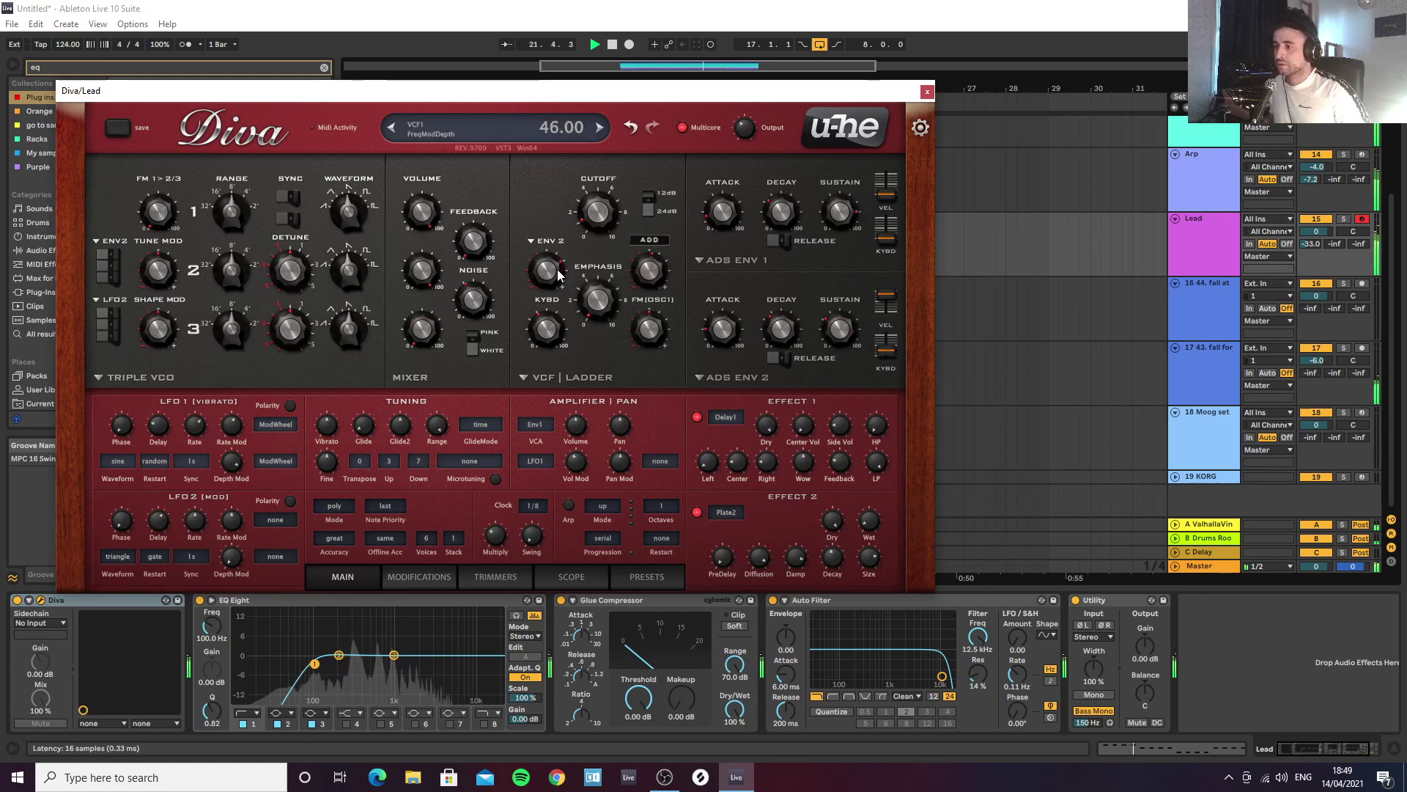
drag(597, 185, 599, 198)
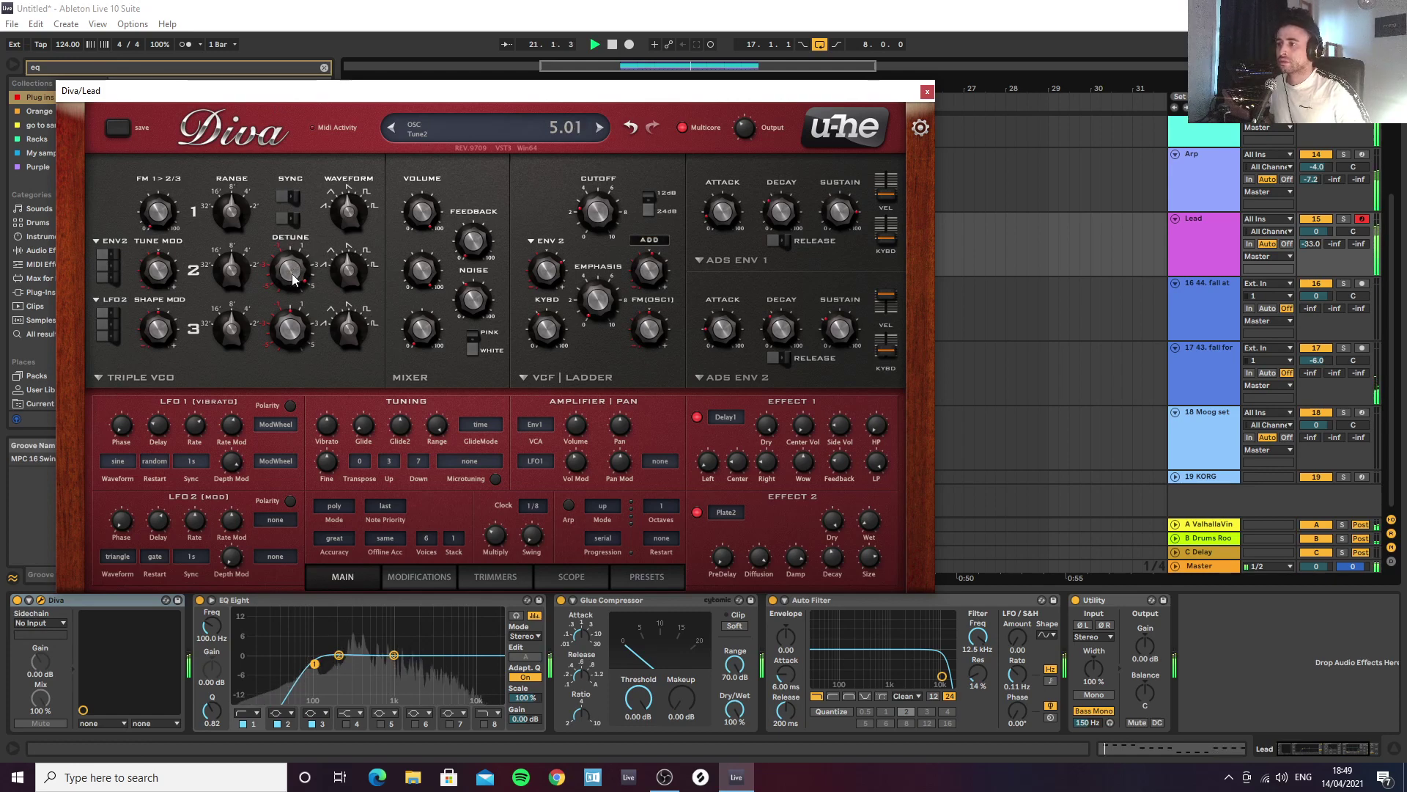
click(927, 91)
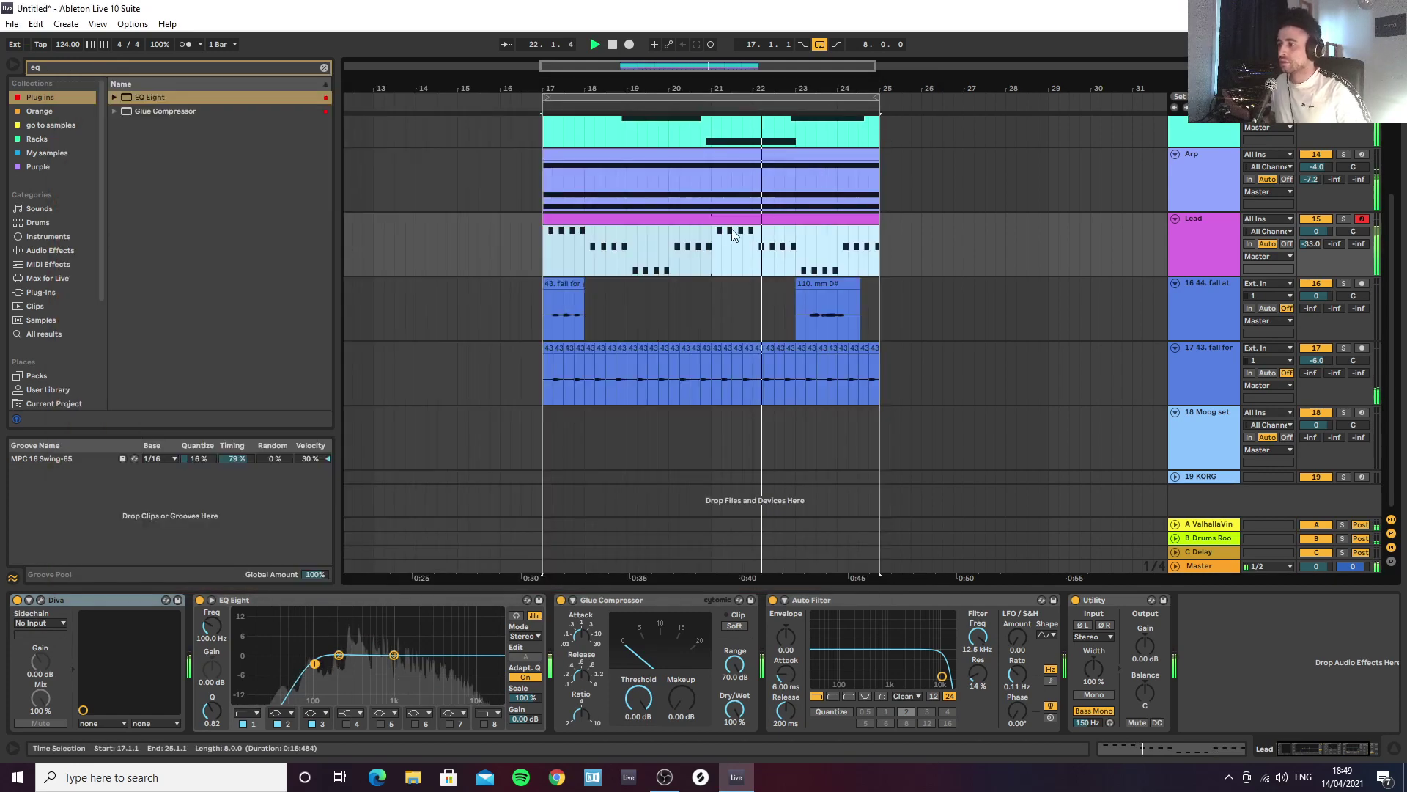
Step: Open the Lead clip's notes for editing and set the fixed grid to 1/16
double_click(675, 219)
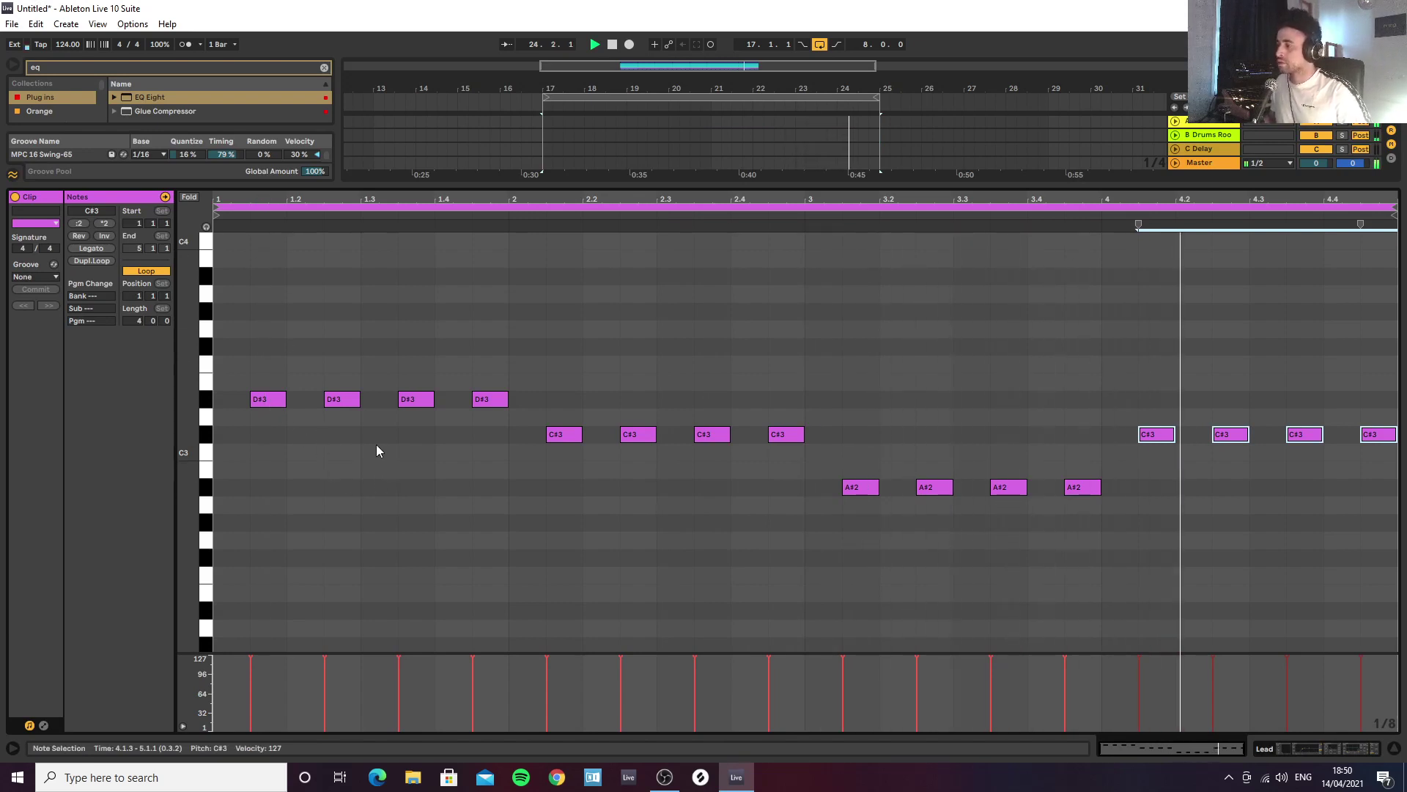
key(space)
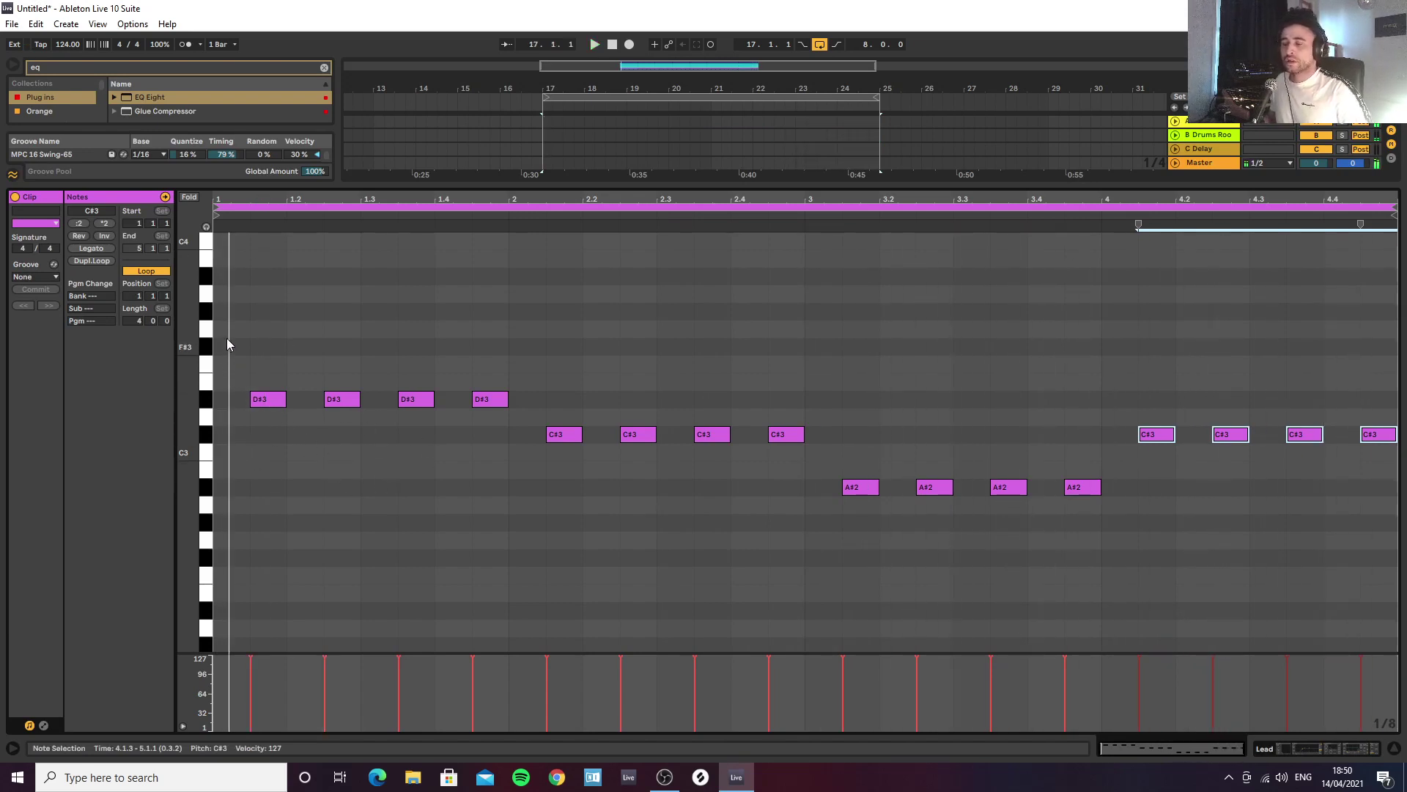
right_click(262, 361)
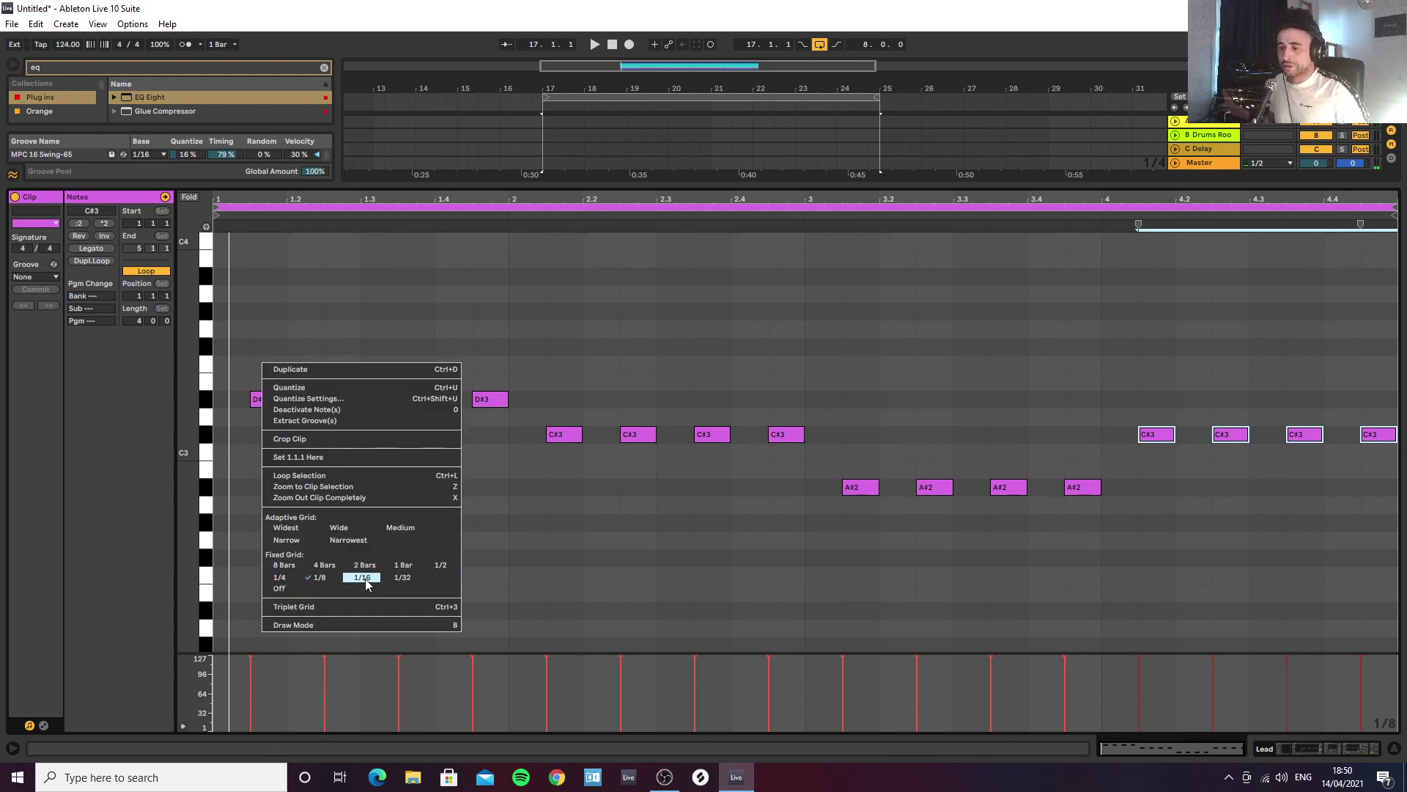
click(365, 579)
click(284, 359)
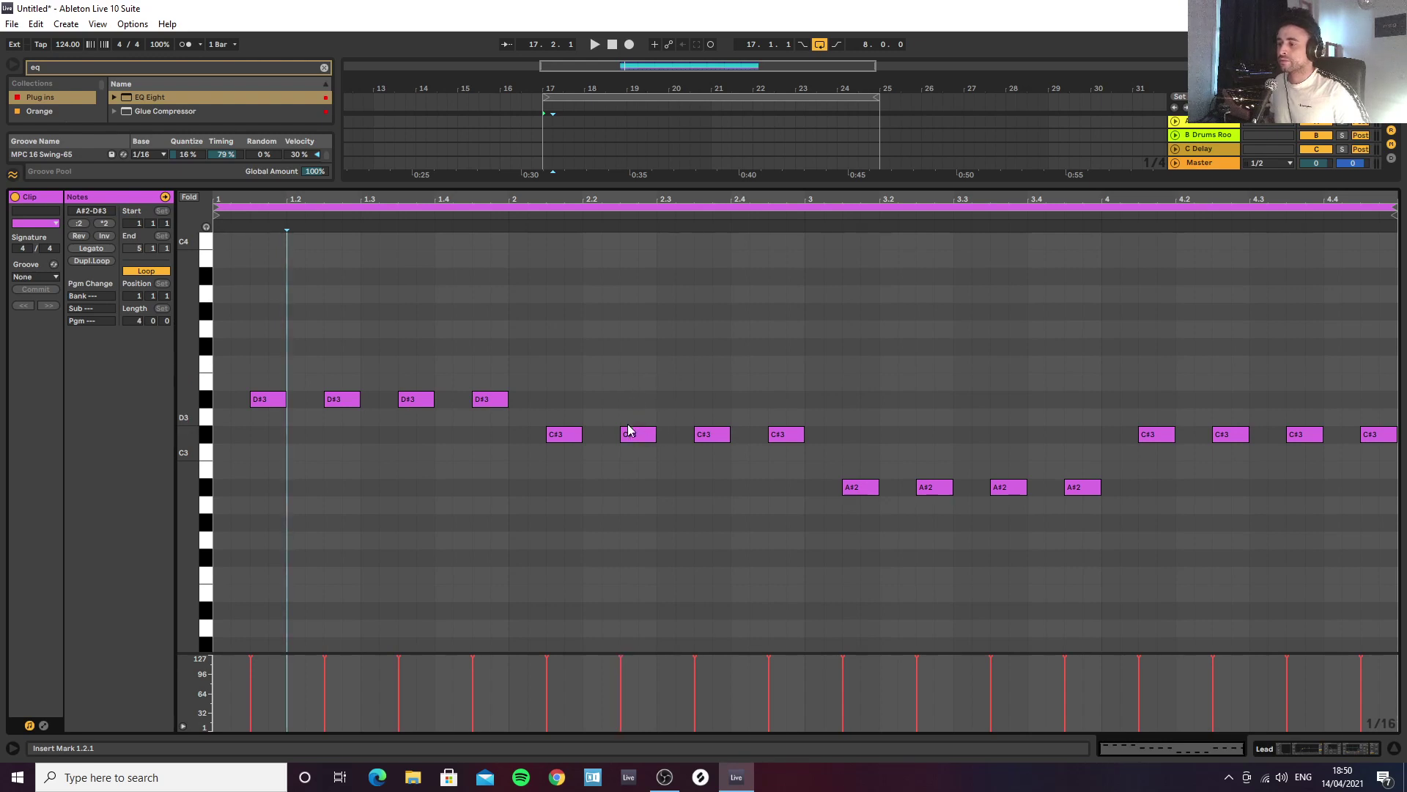
Step: Shorten bar 2's second C#3 and bar 3's third A#2 to sixteenths, following them with a sixteenth D#3 and C#3 respectively
drag(655, 436, 636, 437)
double_click(652, 402)
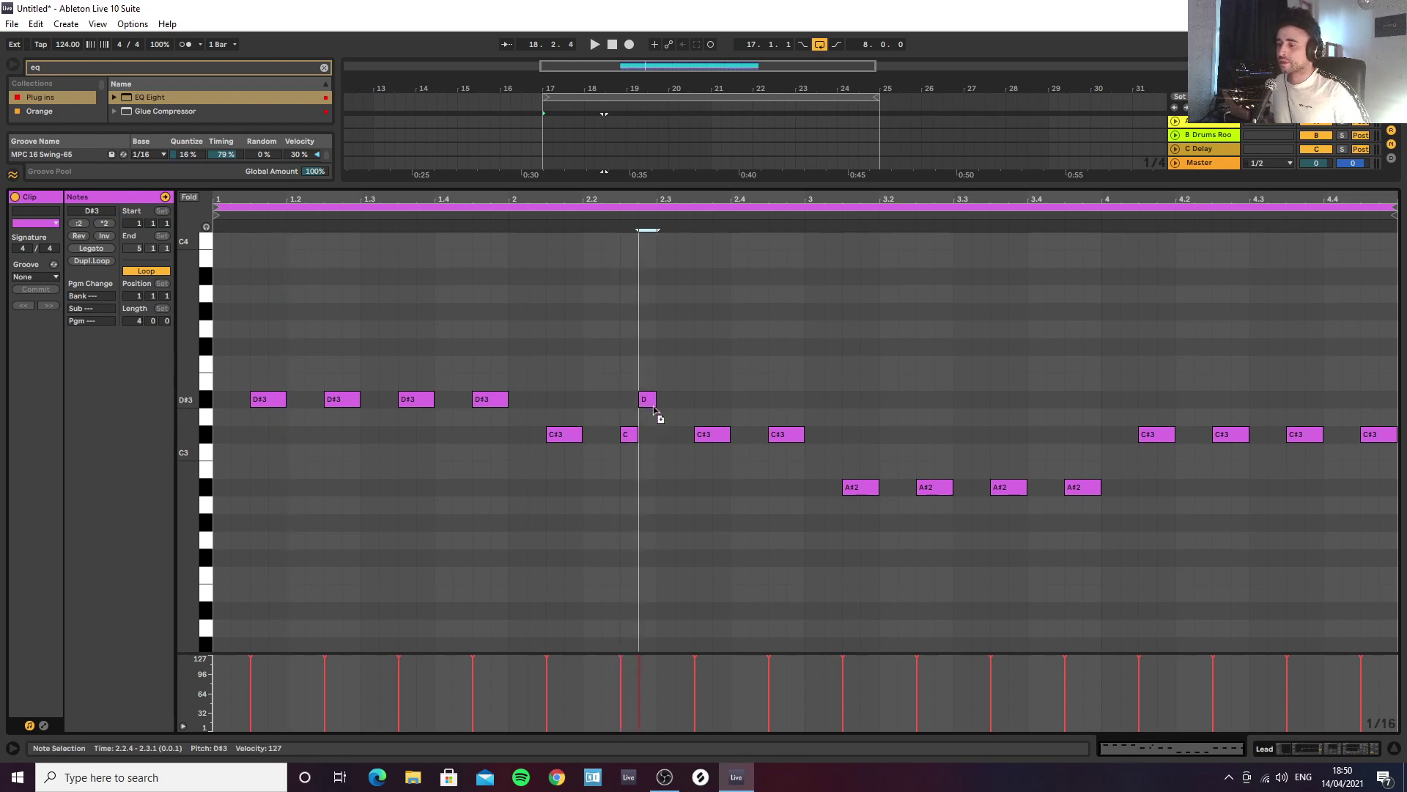
key(space)
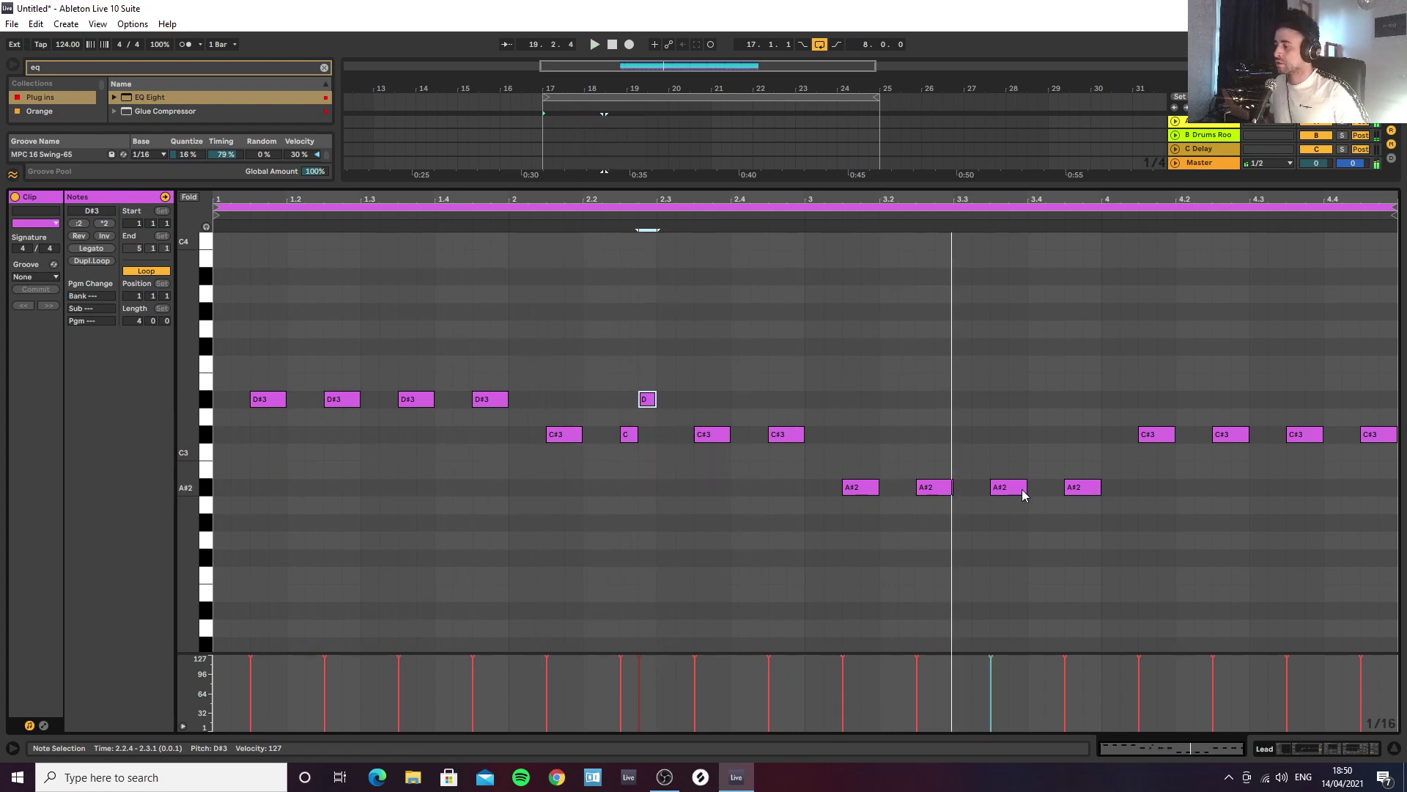
drag(1026, 489, 1025, 434)
key(space)
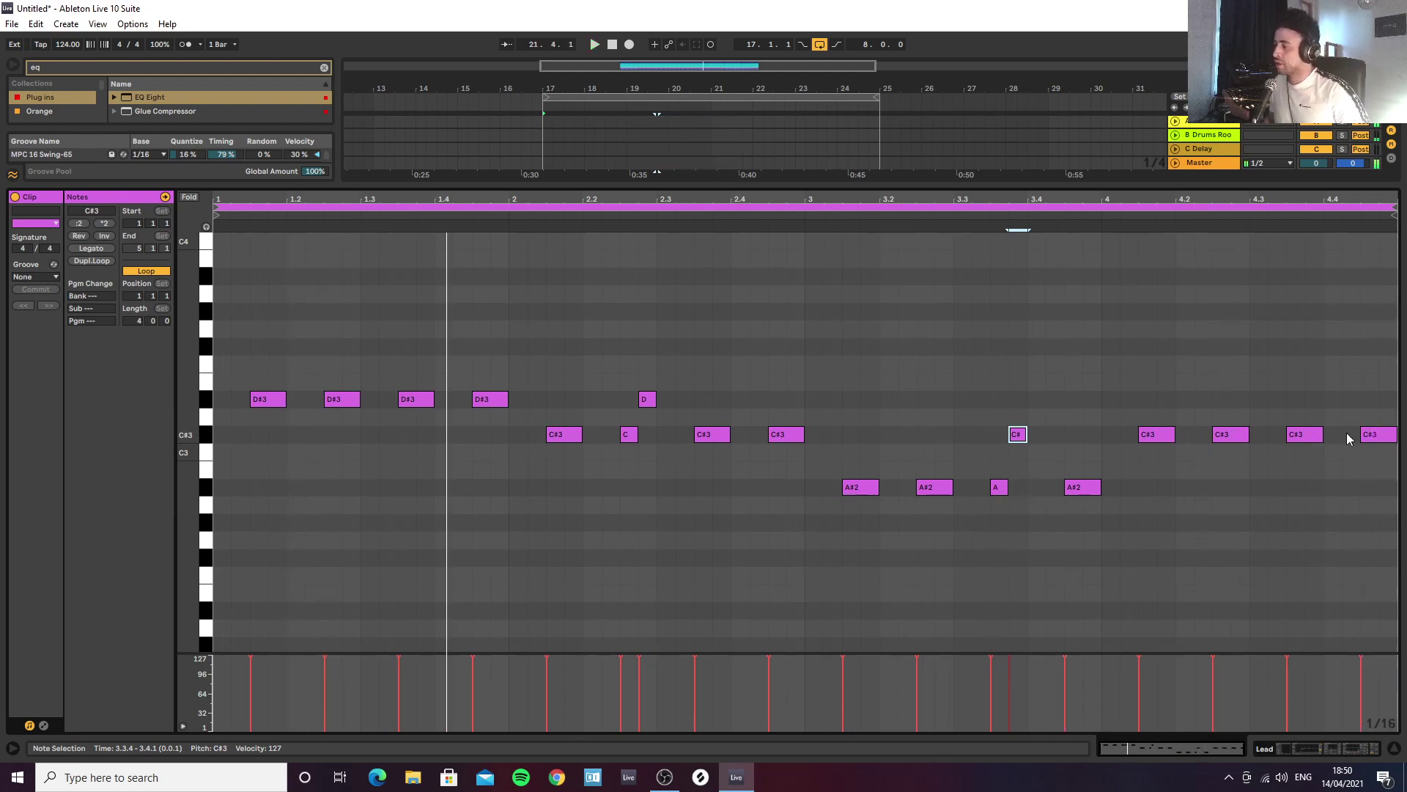
Step: Shorten bar 4's last C#3 to a sixteenth, shift it one sixteenth earlier and add a sixteenth F#3 at 4.4.4
drag(1396, 434, 1379, 435)
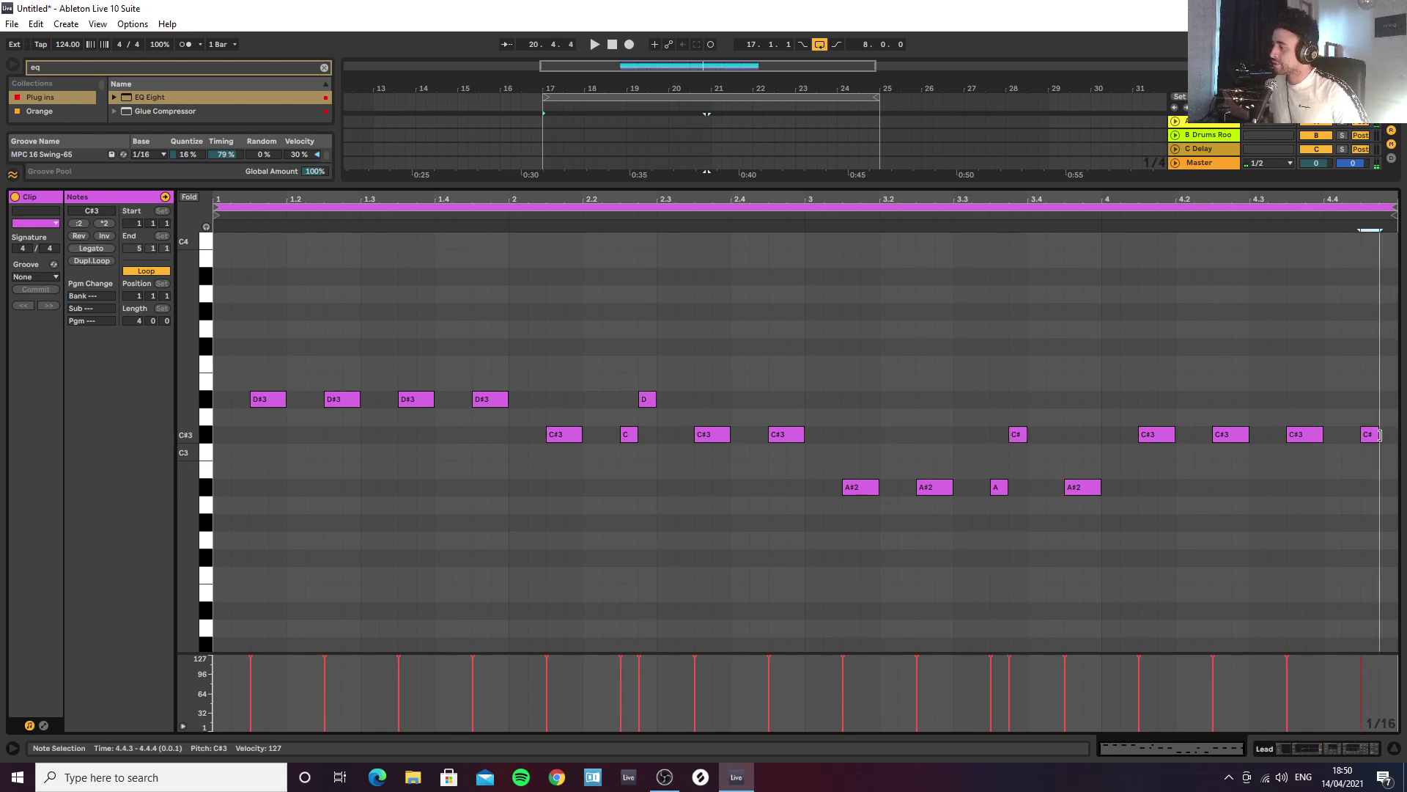
double_click(1388, 399)
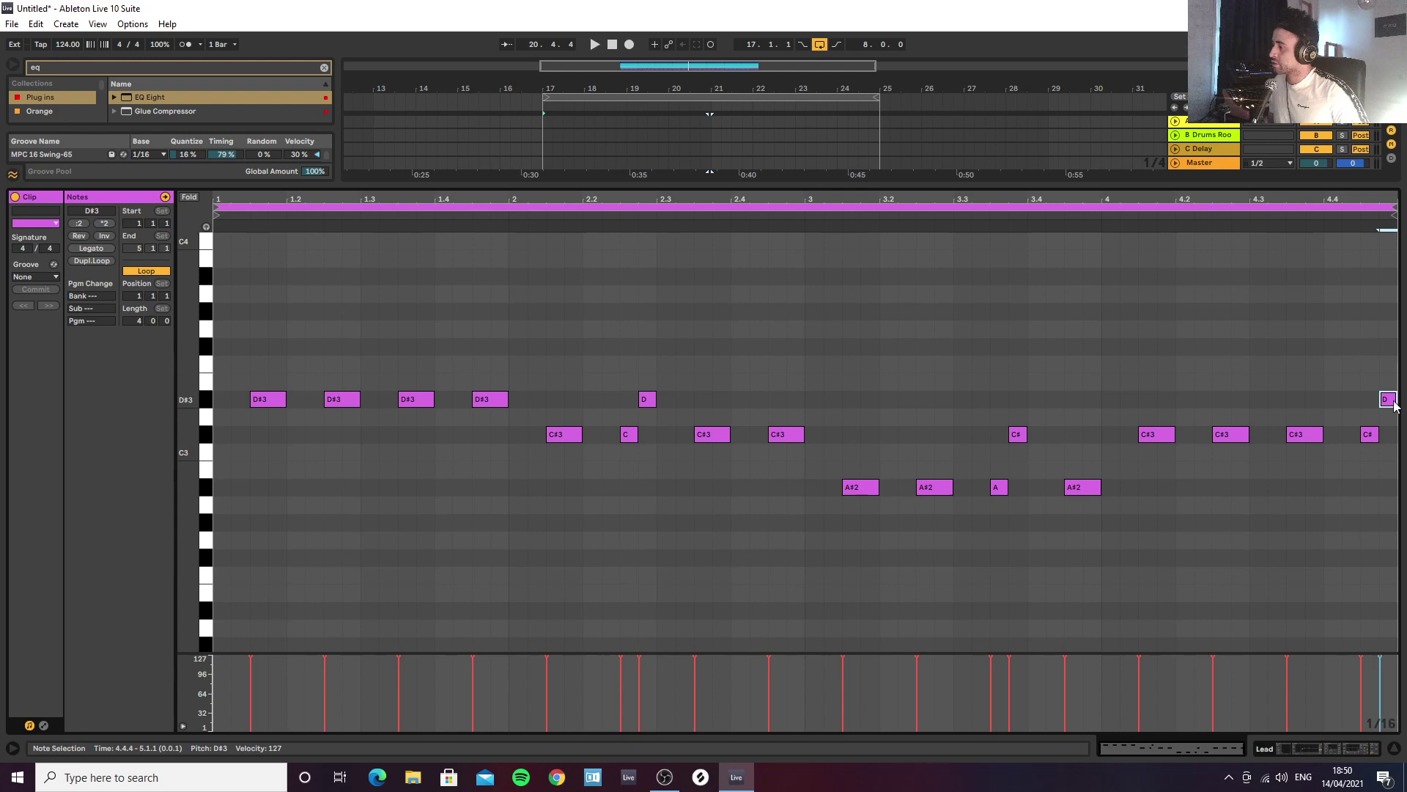
drag(1388, 399, 1388, 347)
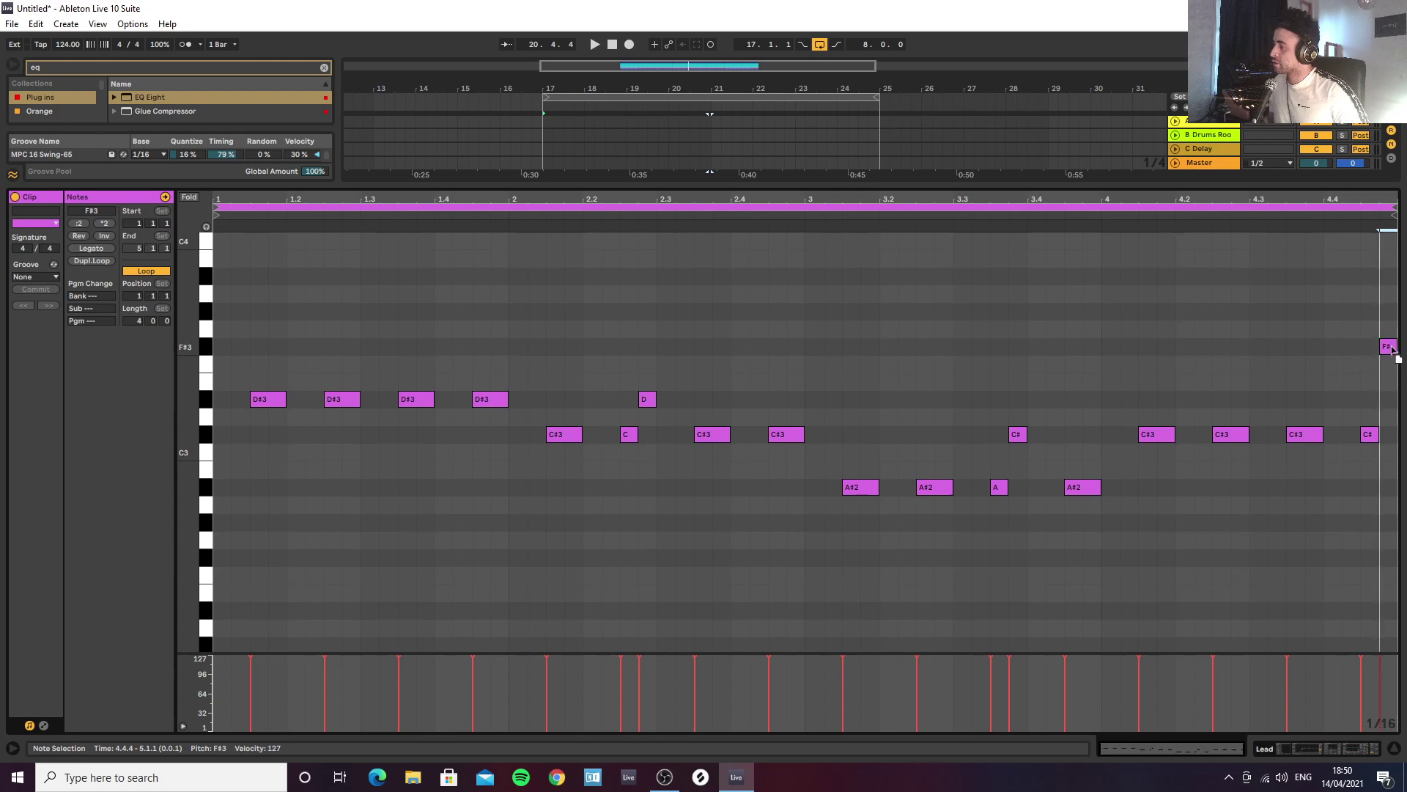
click(1370, 439)
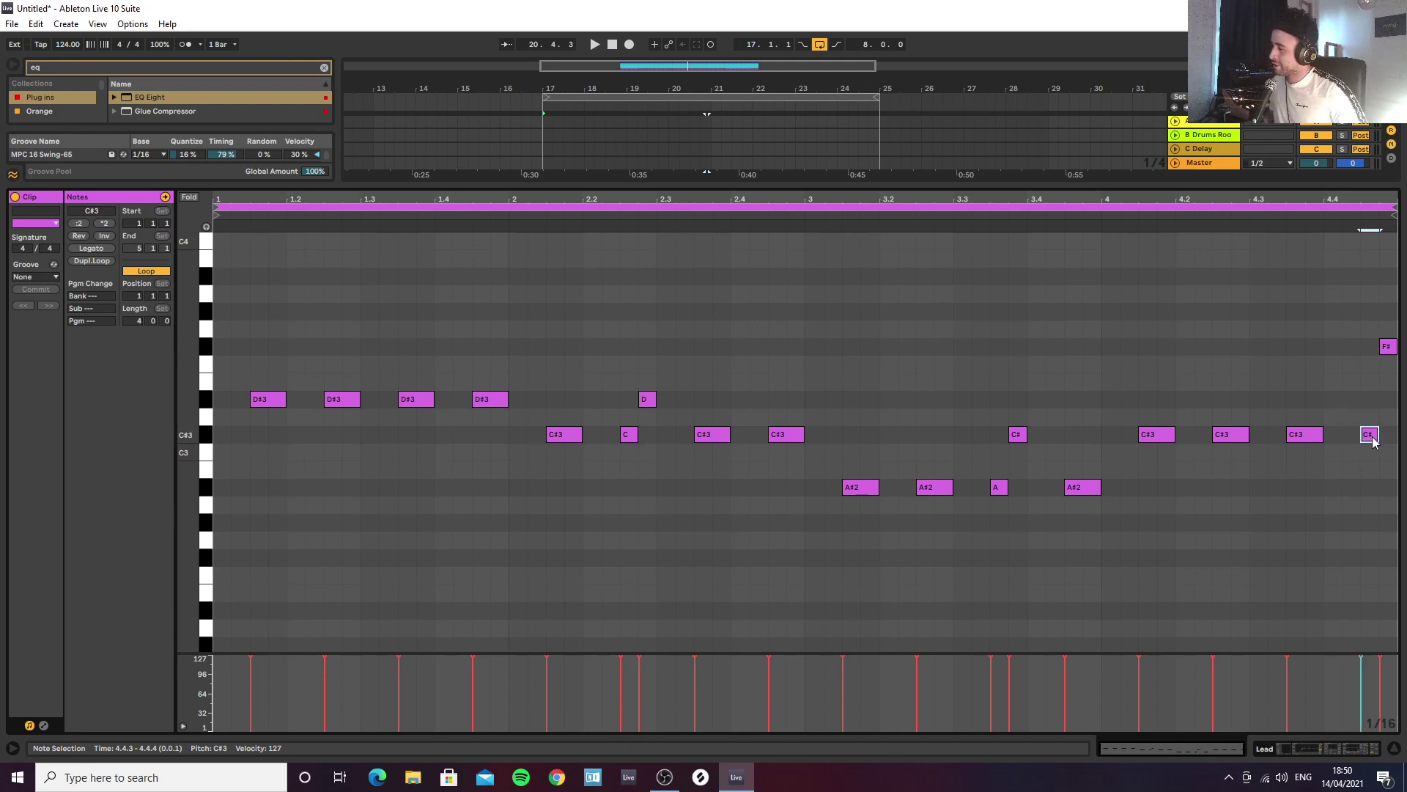
key(Left)
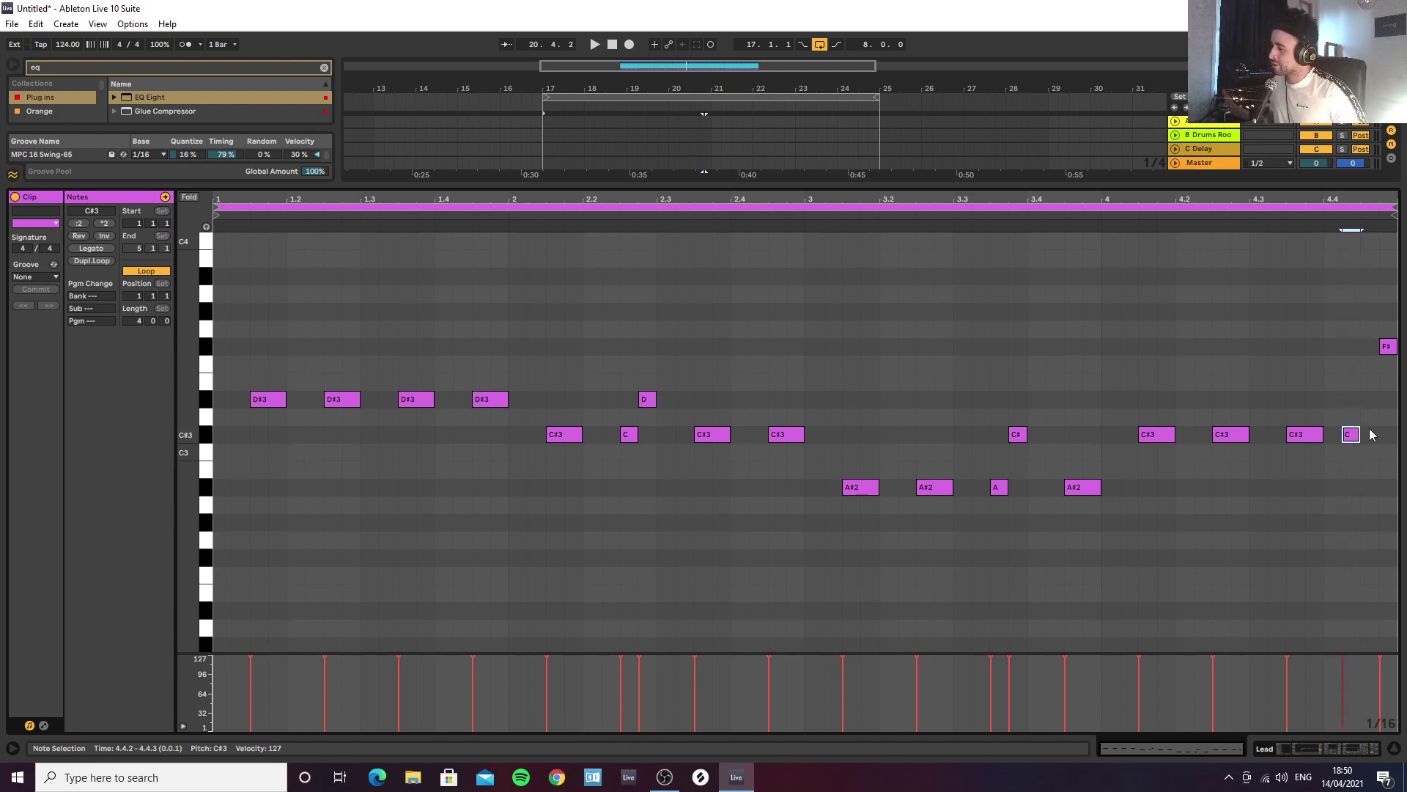
key(space)
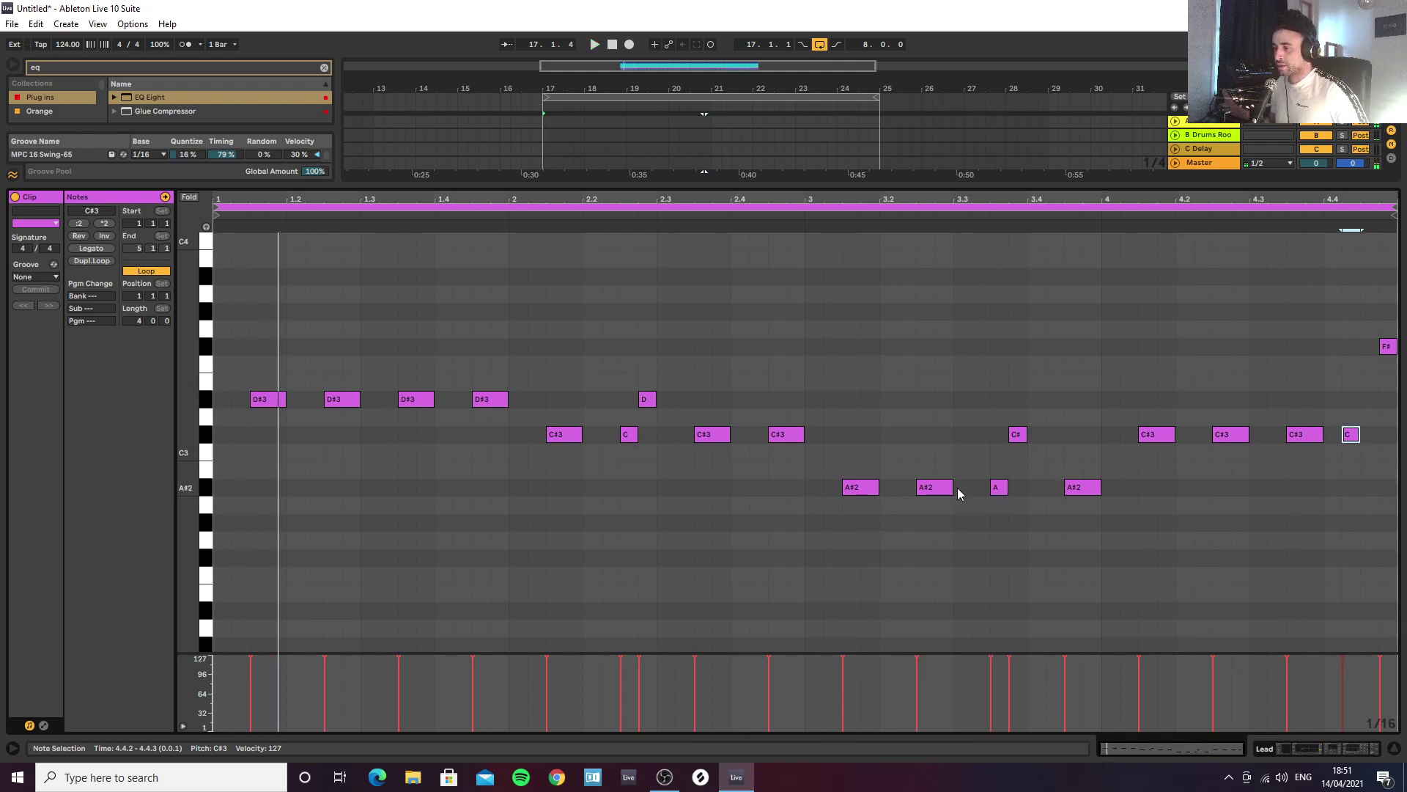
Step: Shorten bar 3's second A#2 to a sixteenth followed by a C#3, and lower the C#3 at 3.3.4 to G#2
drag(952, 487, 935, 487)
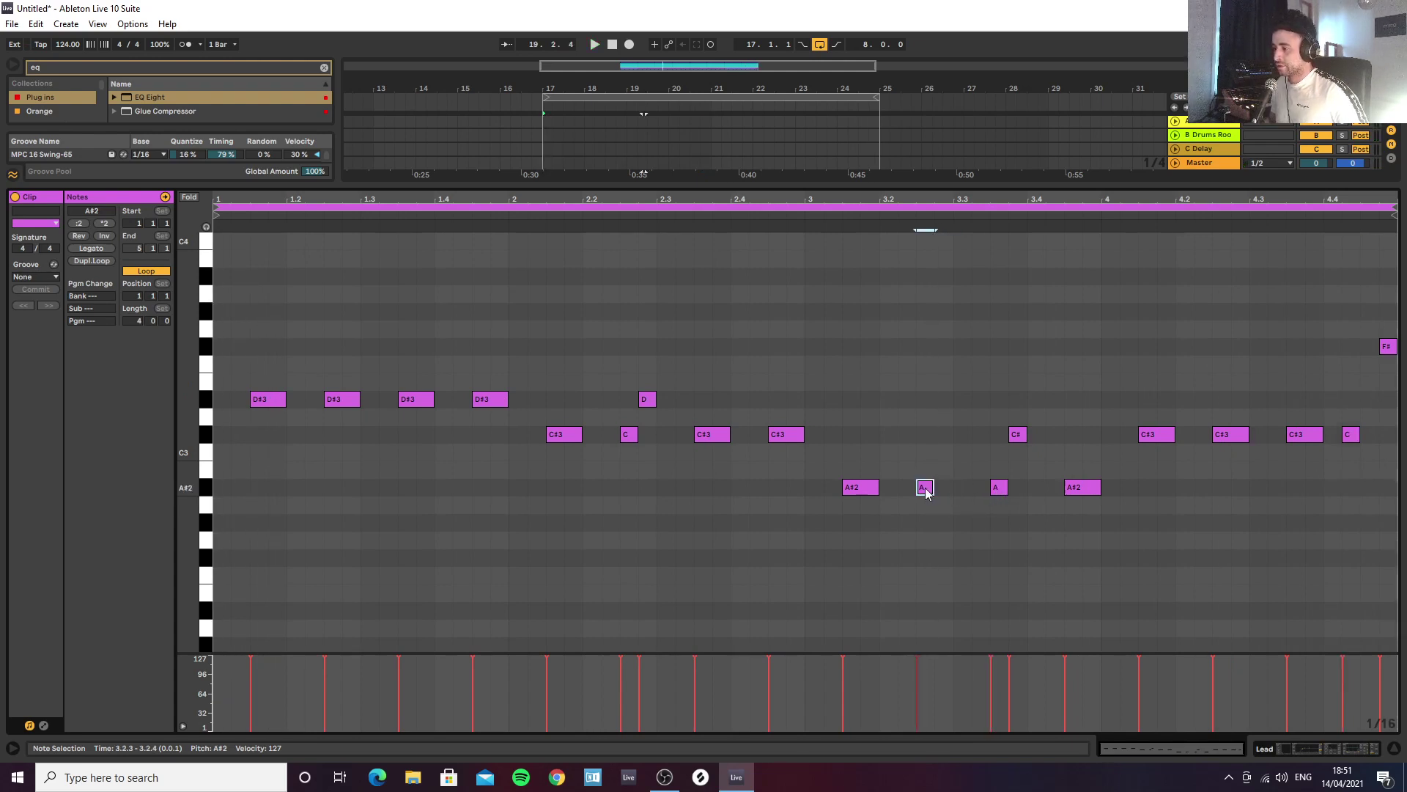
double_click(943, 434)
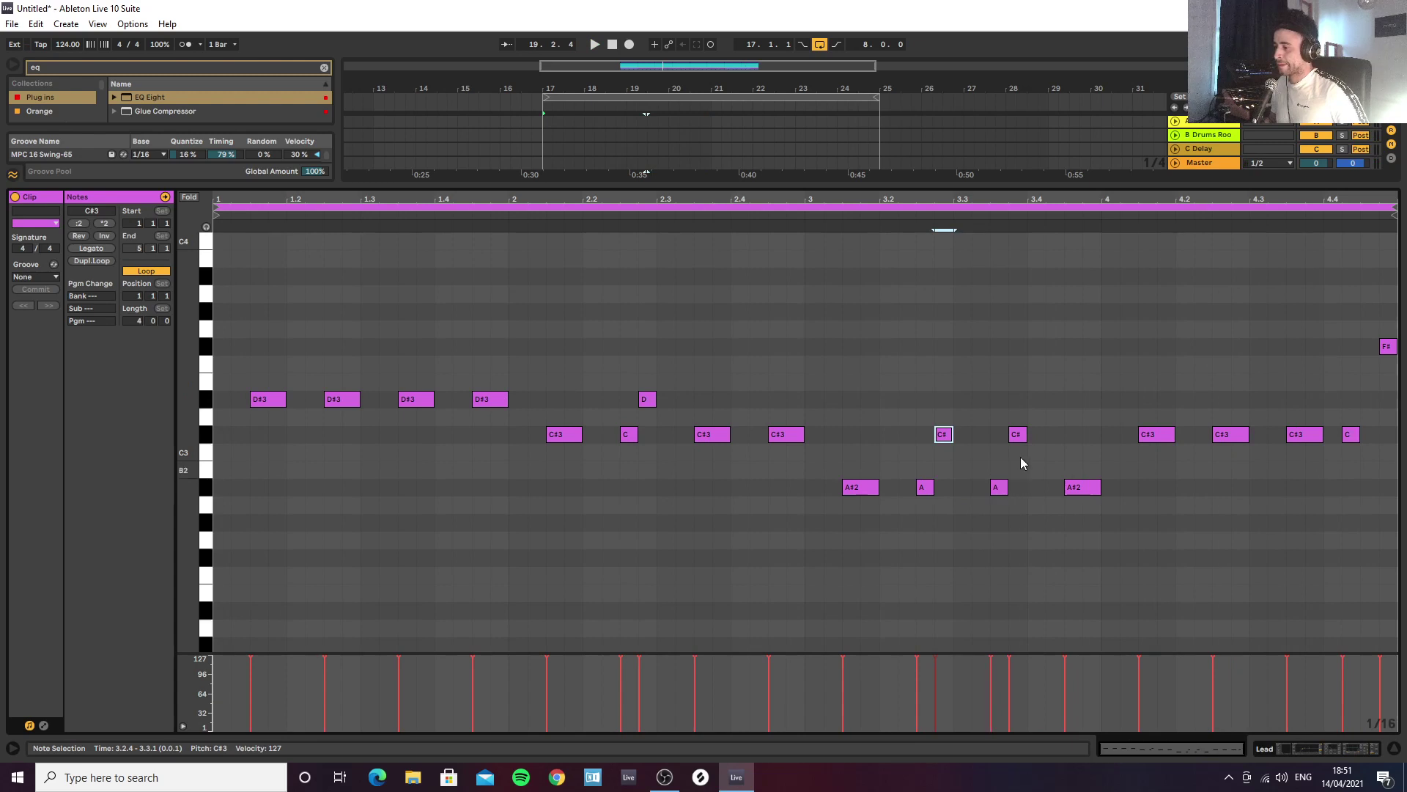
key(Down)
key(Down)
key(Down)
key(Down)
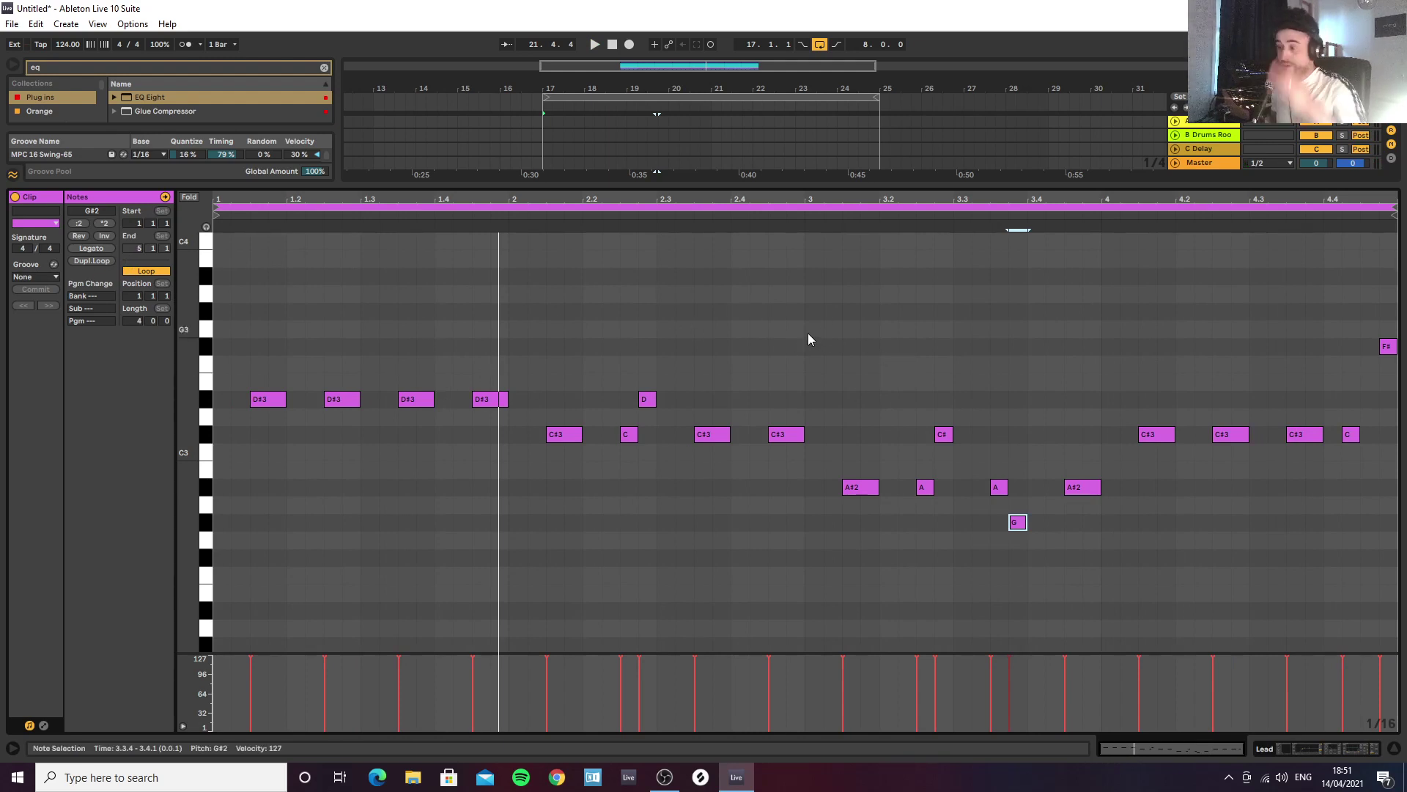
Step: Try the third D#3 note in bar 1 at F#3 while playing the loop, and return it to D#3
click(527, 296)
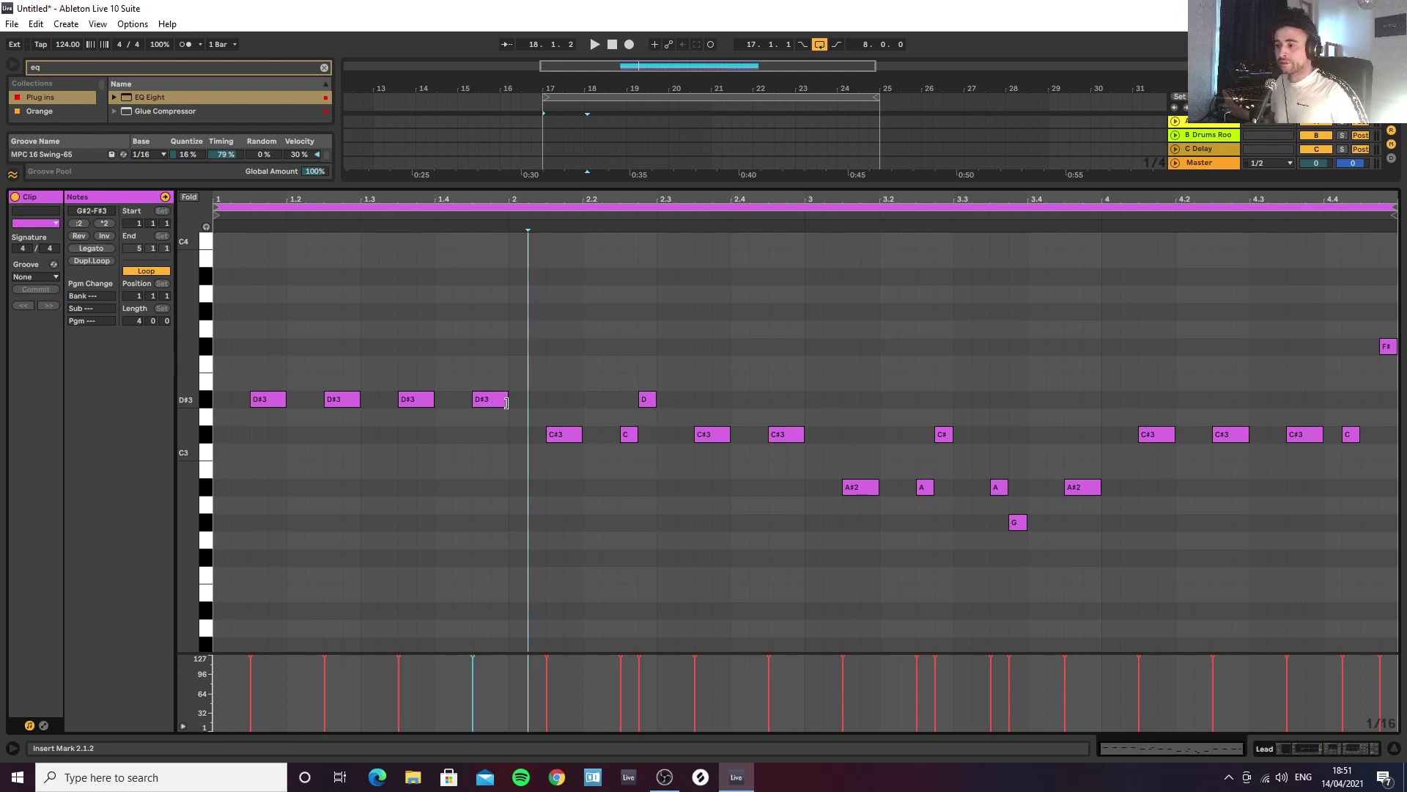
click(414, 402)
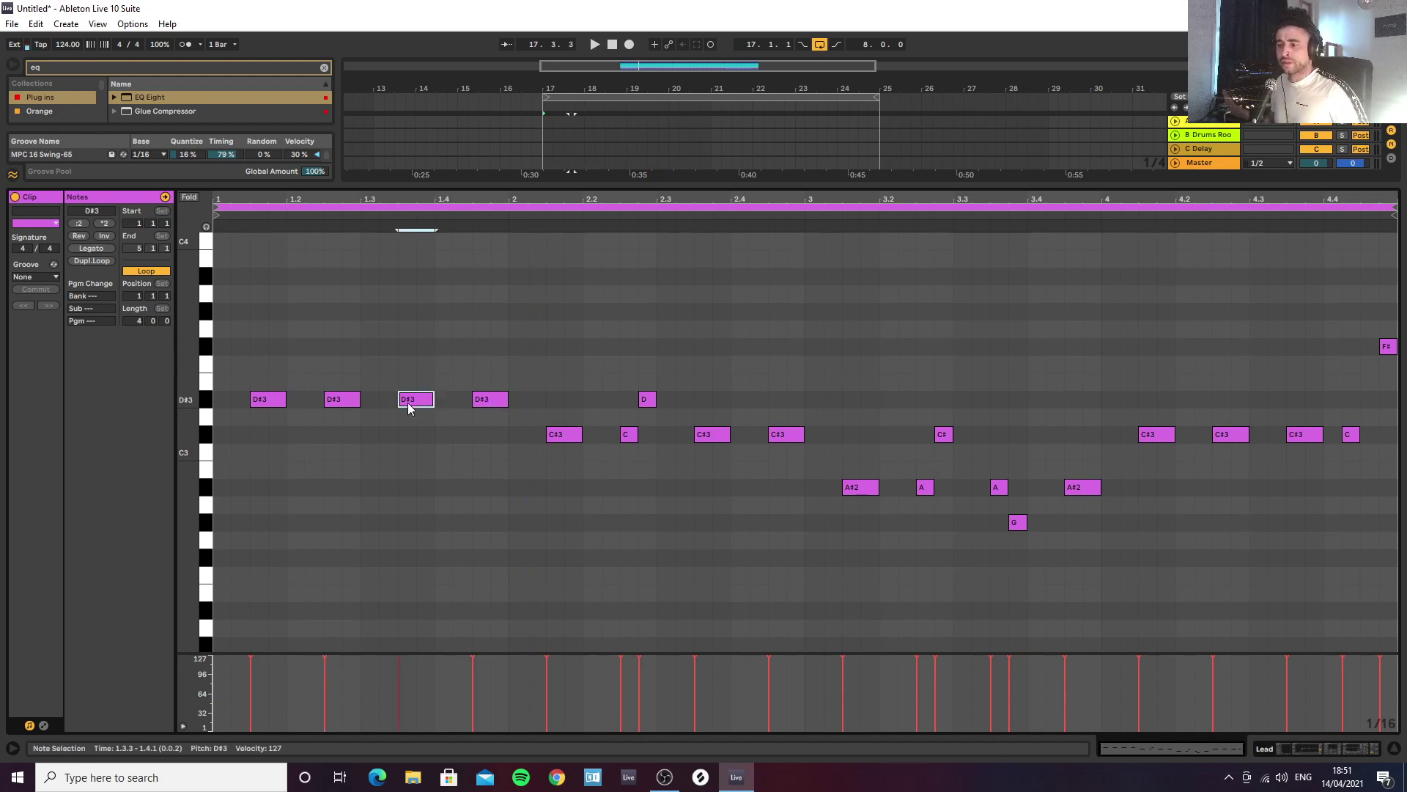
key(Up)
key(Up)
key(Up)
key(space)
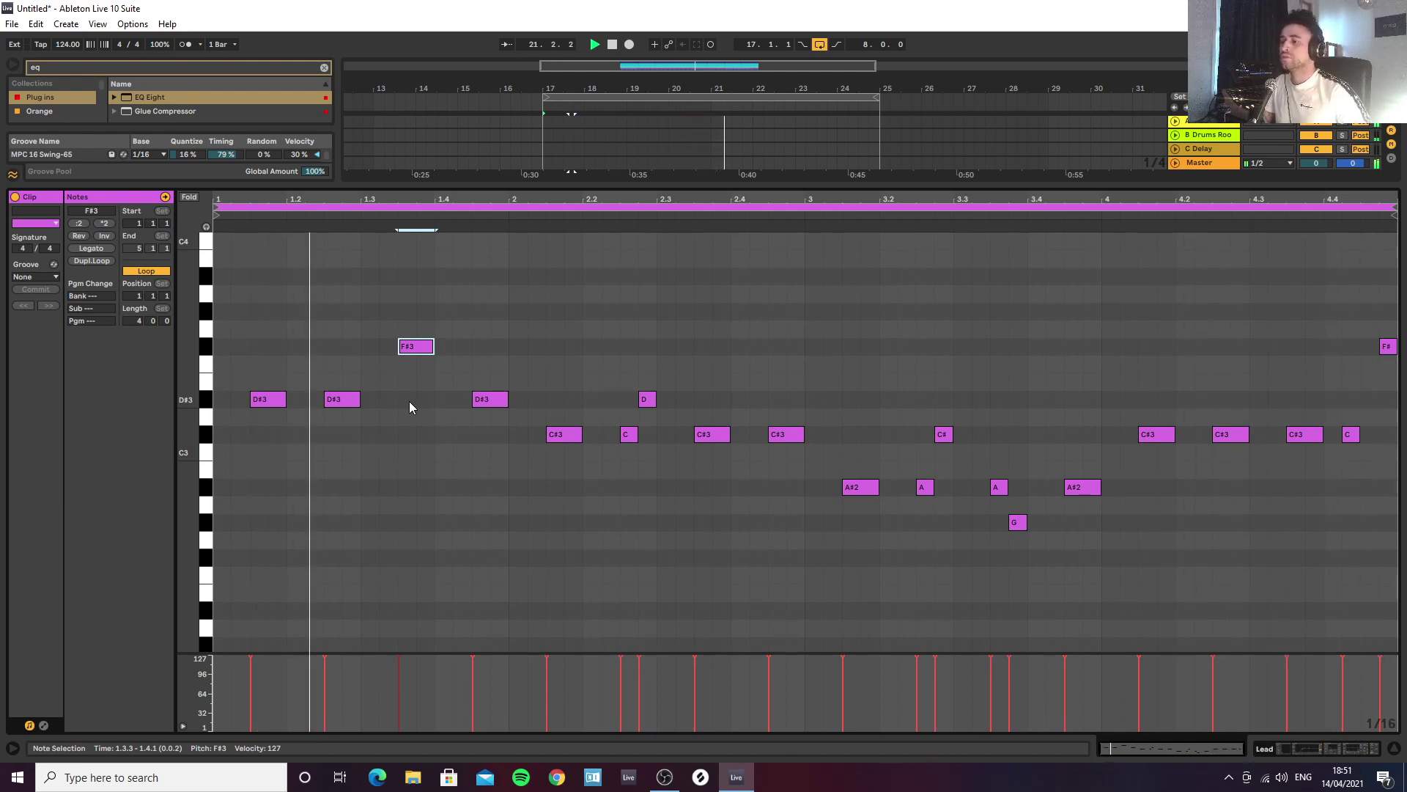
key(Down)
key(Down)
key(Down)
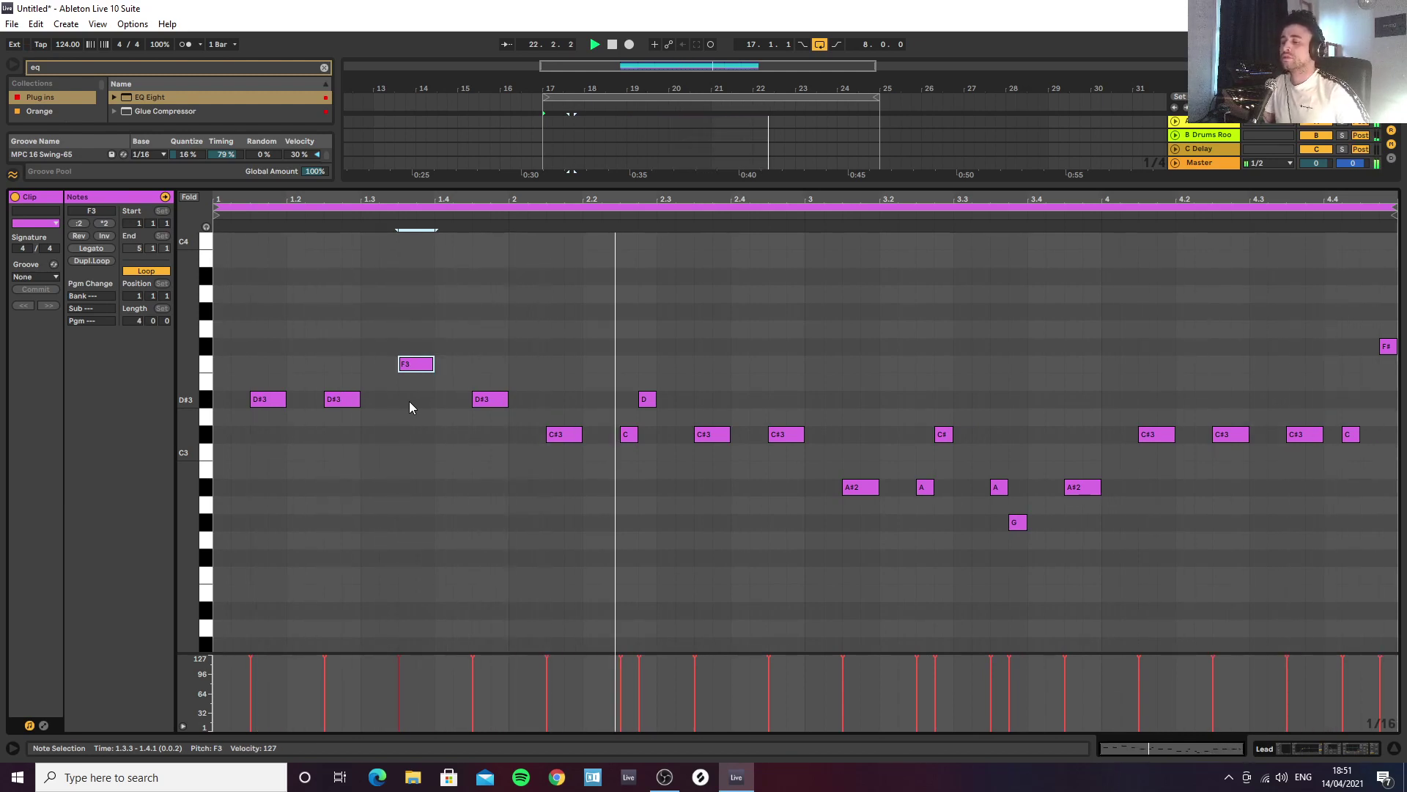
key(space)
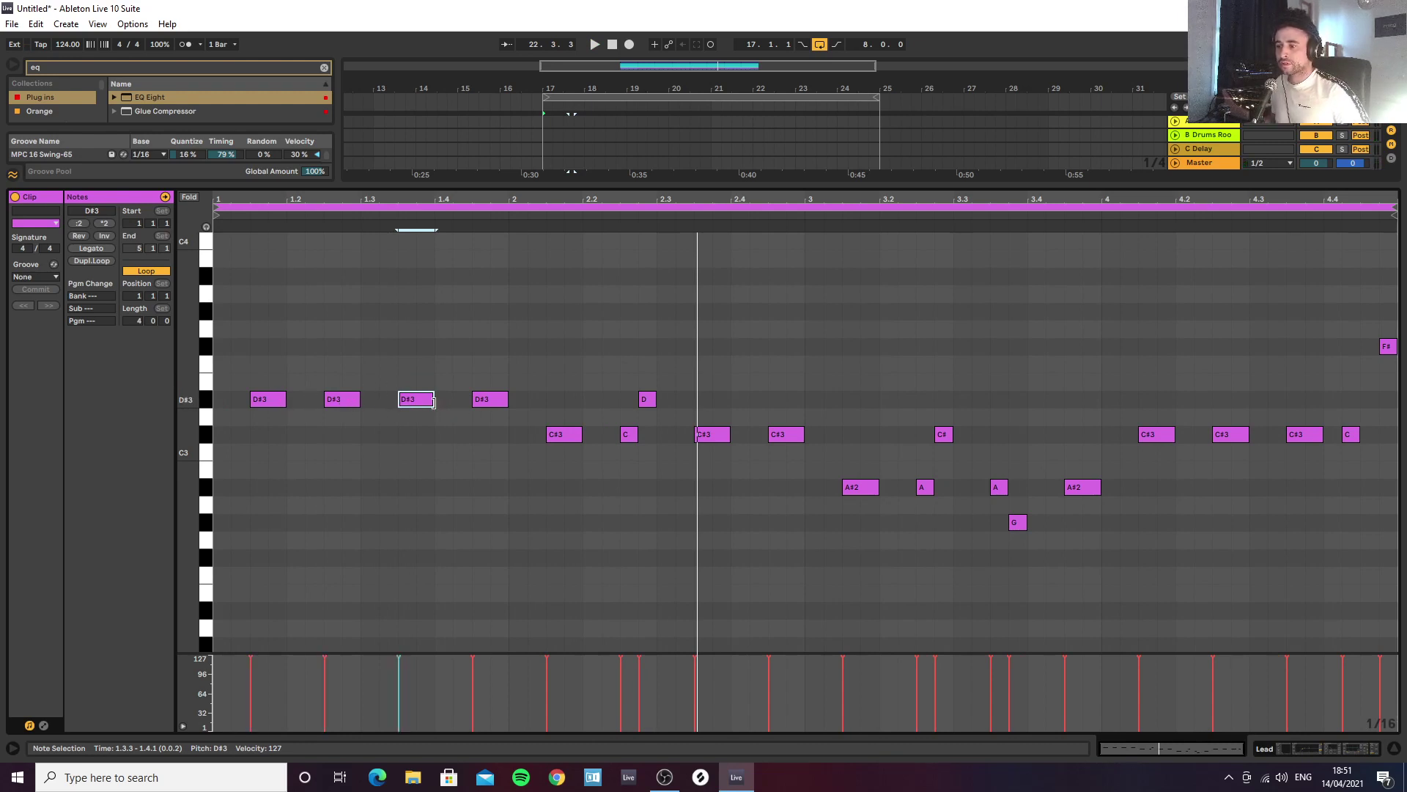
Step: Shorten bar 1's last D#3 to a sixteenth and follow it with a sixteenth A#3 at 1.4.4 while auditioning the loop
mouse_move(508, 405)
mouse_down()
mouse_move(486, 405)
mouse_move(499, 351)
mouse_up()
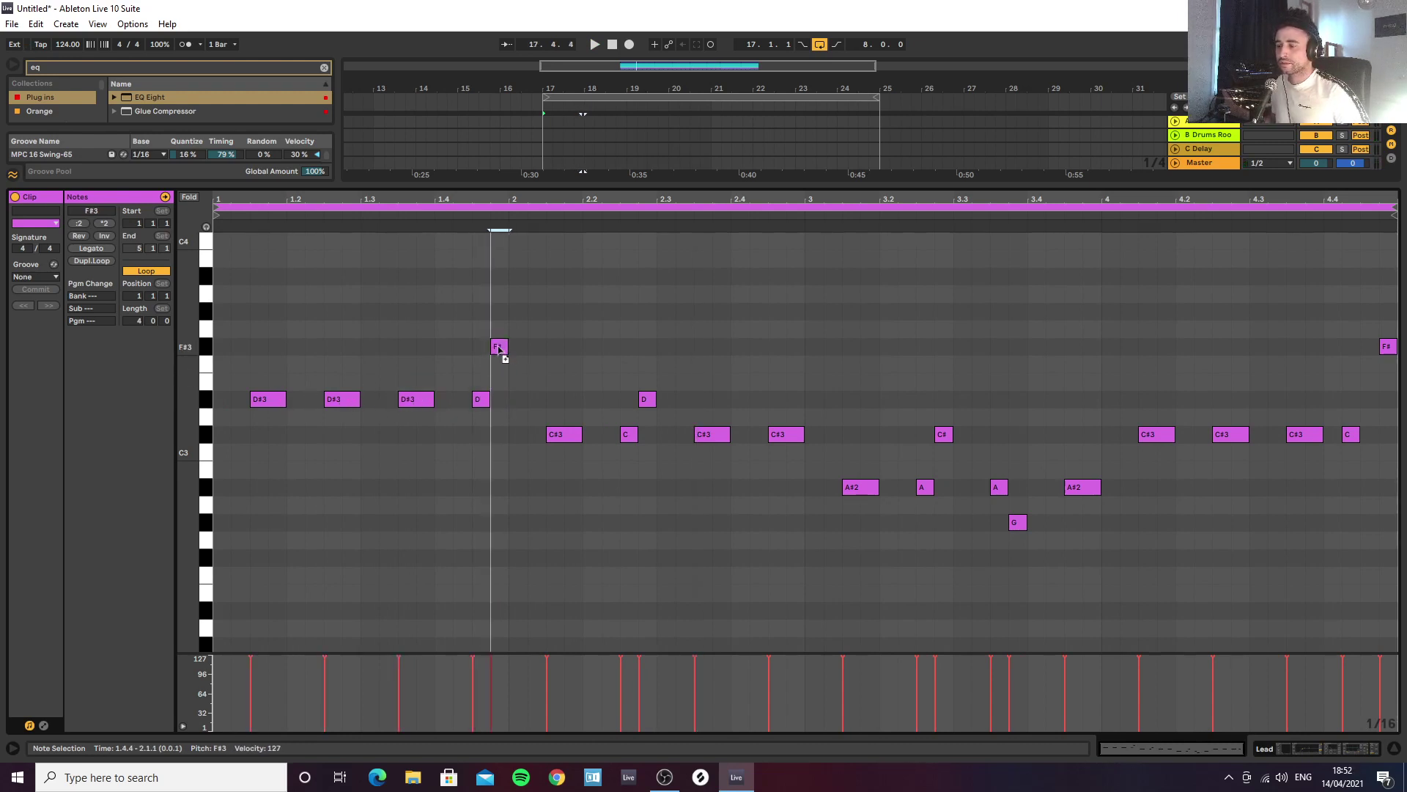
key(space)
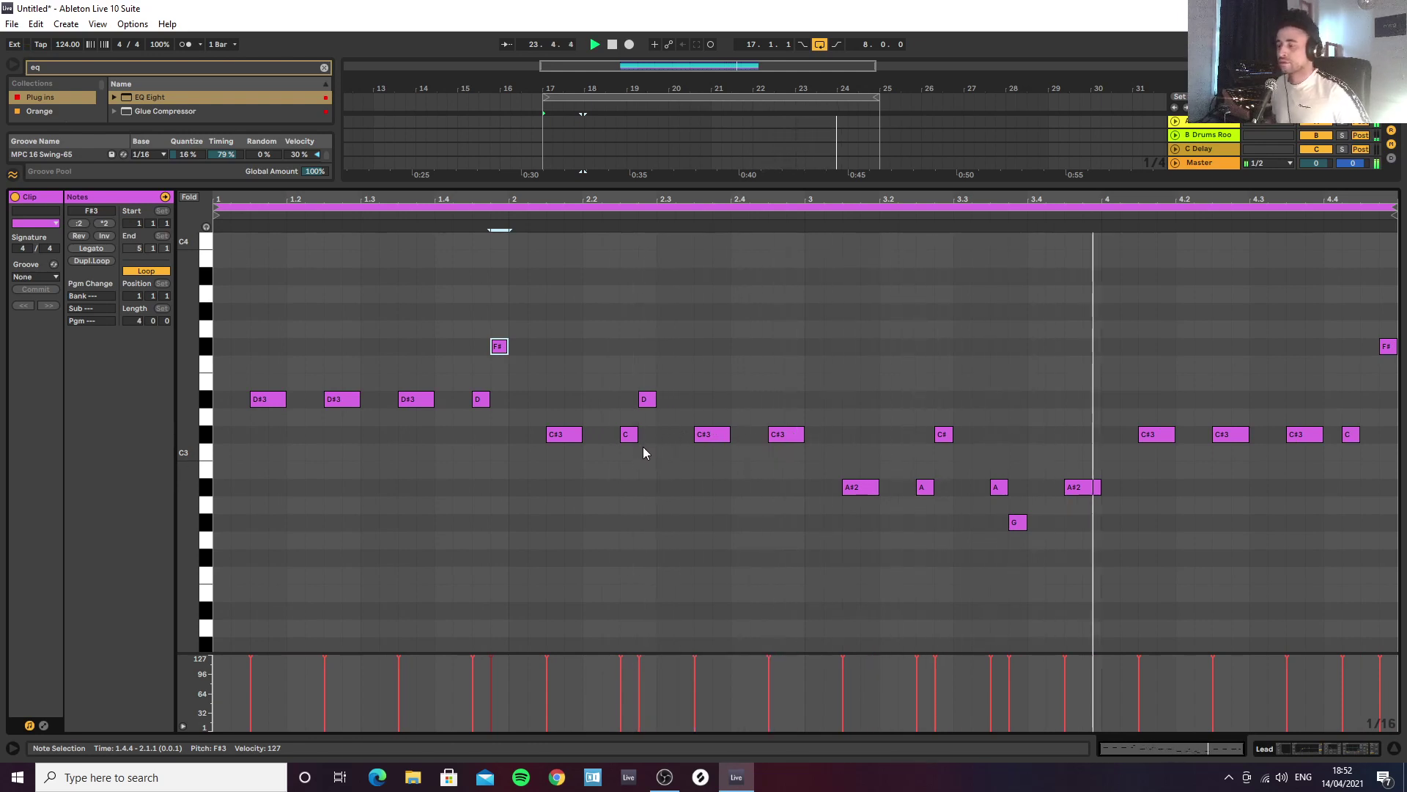
key(Up)
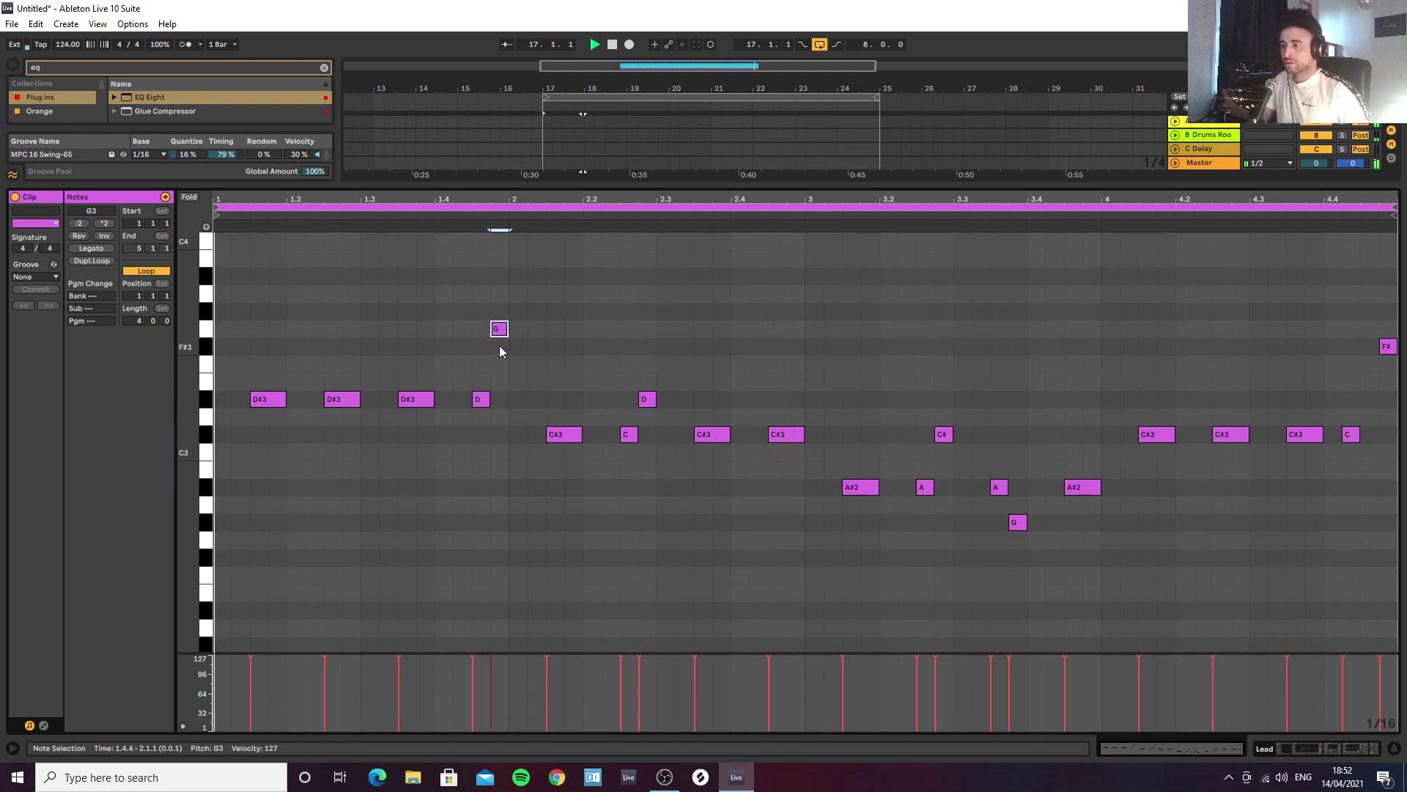
key(Up)
key(Up)
key(Up)
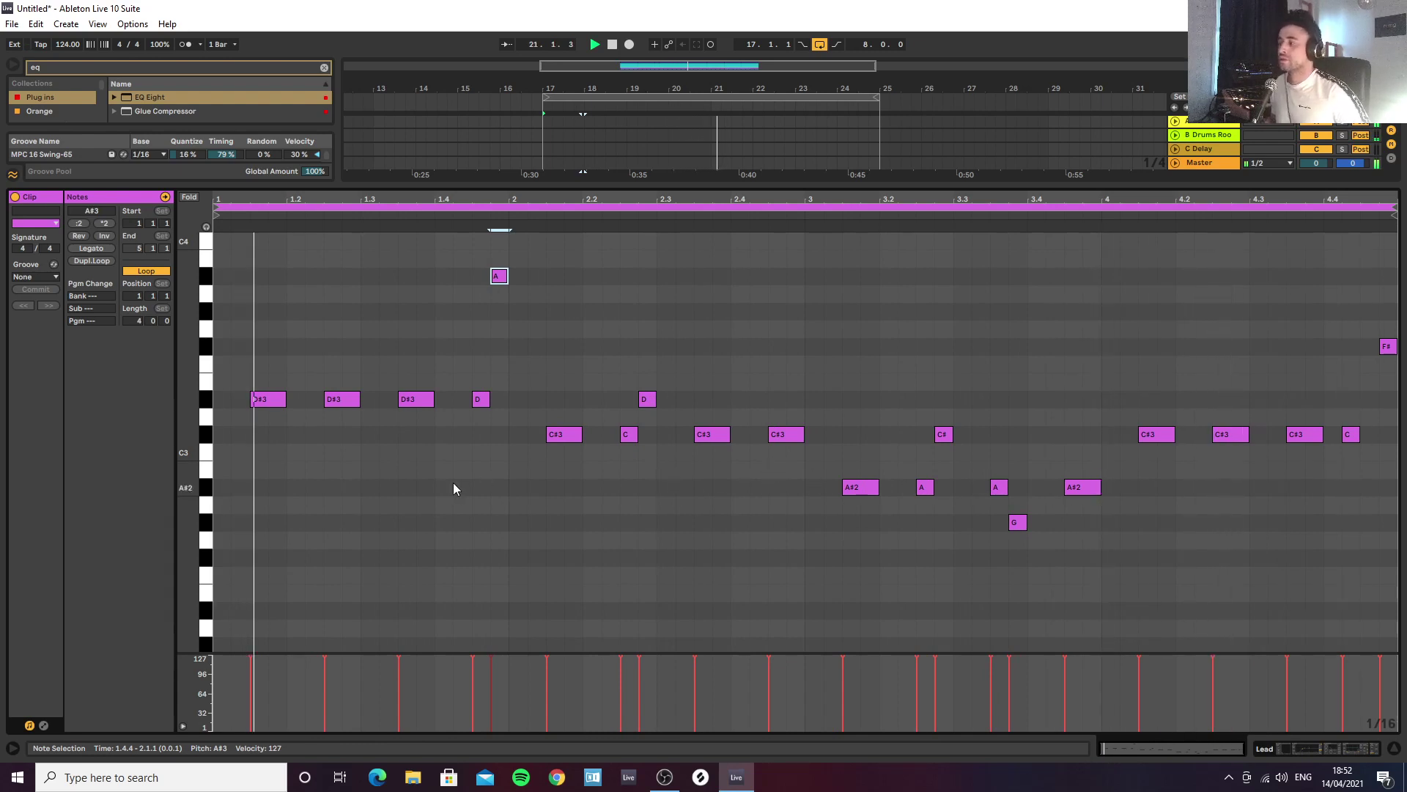
click(307, 317)
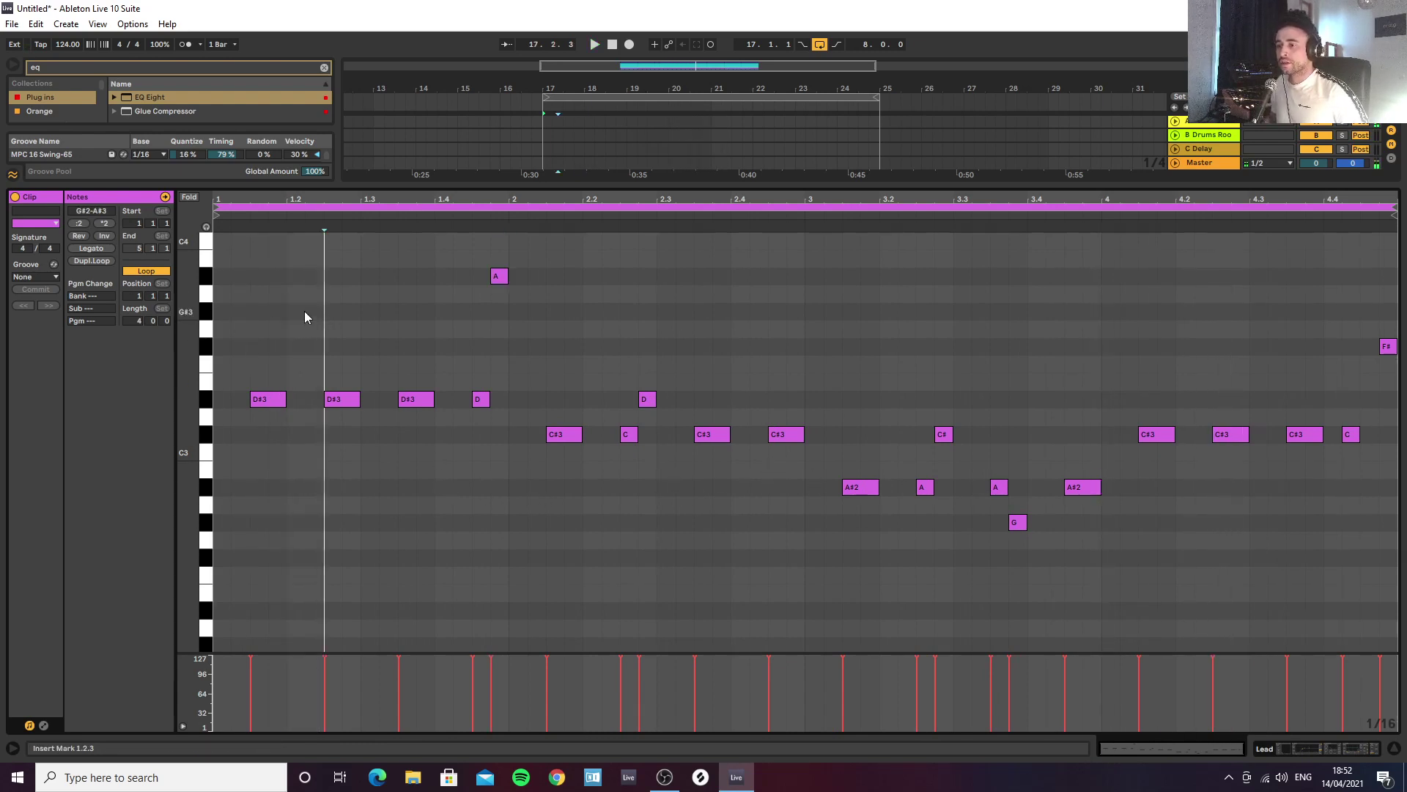
Step: Duplicate the Lead clip's four-bar loop to make it eight bars and play the arrangement from the clip's start
click(90, 261)
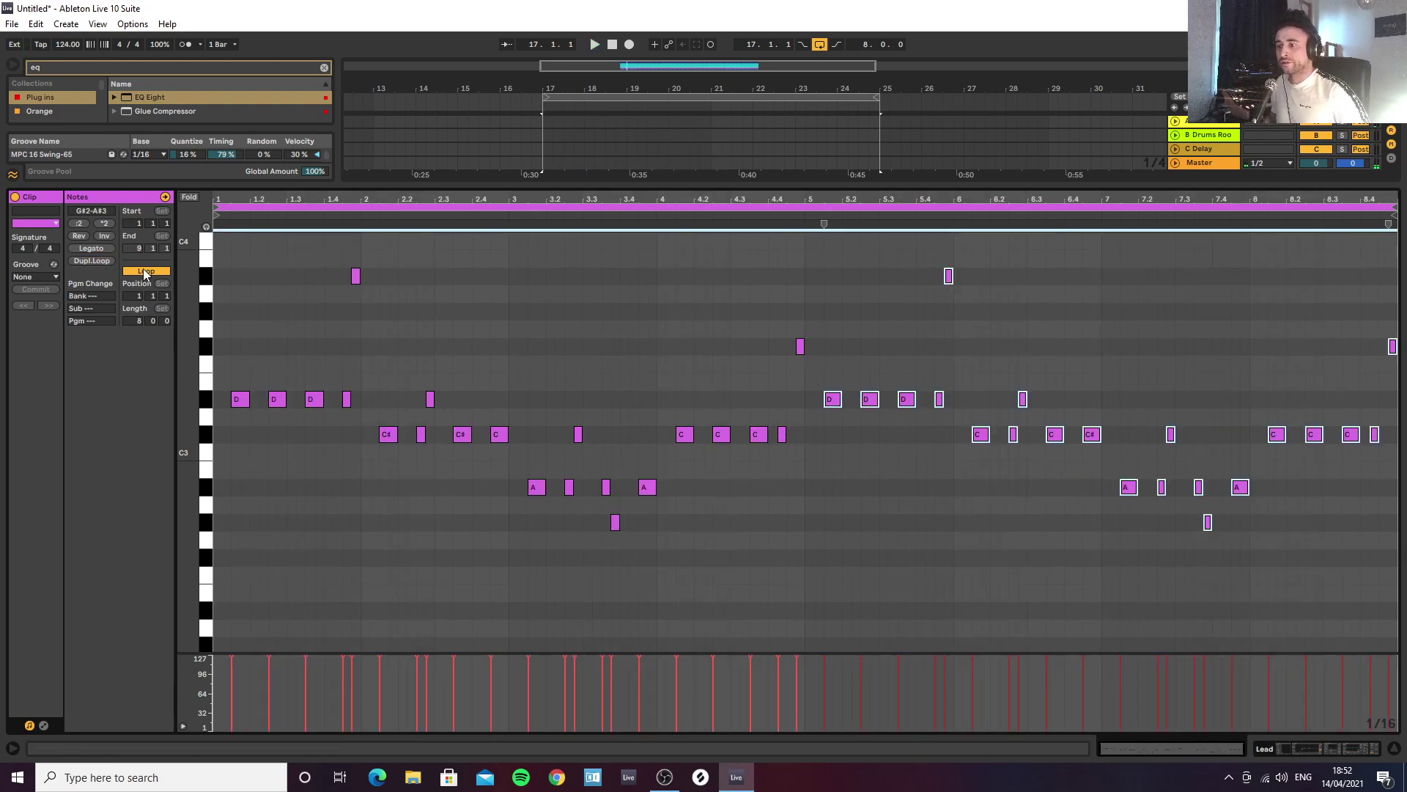
click(1394, 748)
click(818, 359)
key(space)
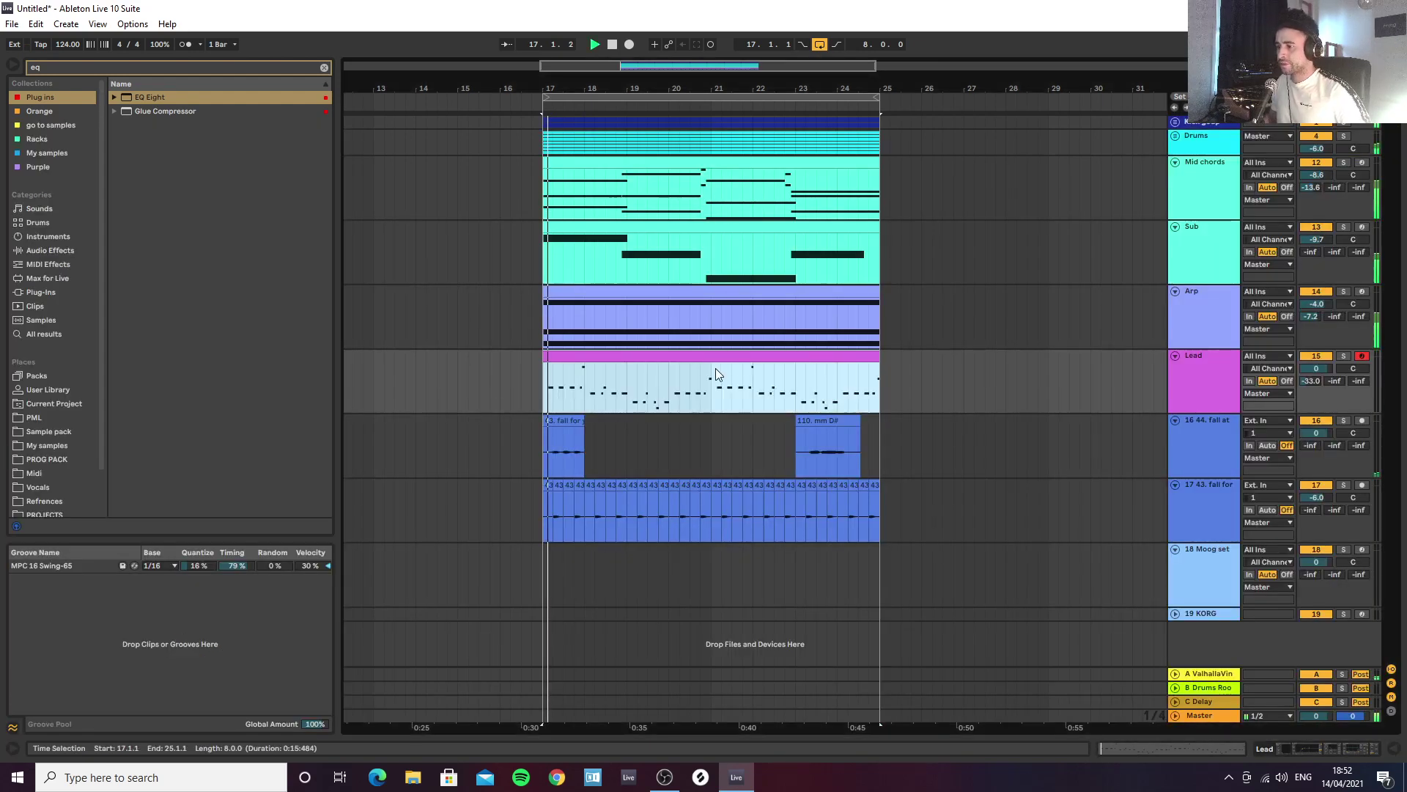
Step: Raise the first D#3 note in bar 5 of the Lead clip to F#3, and try it at F3 while playing the loop
double_click(723, 361)
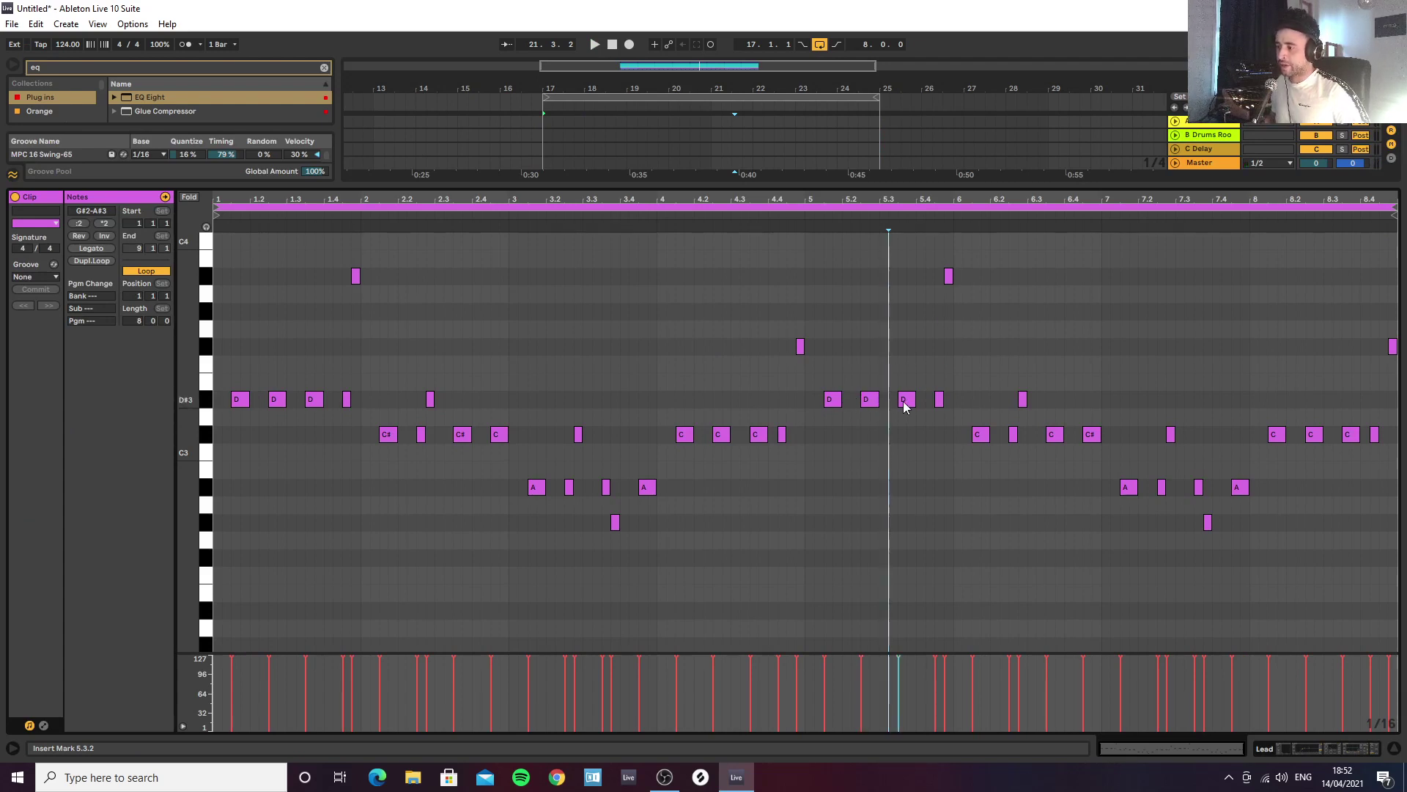
click(833, 403)
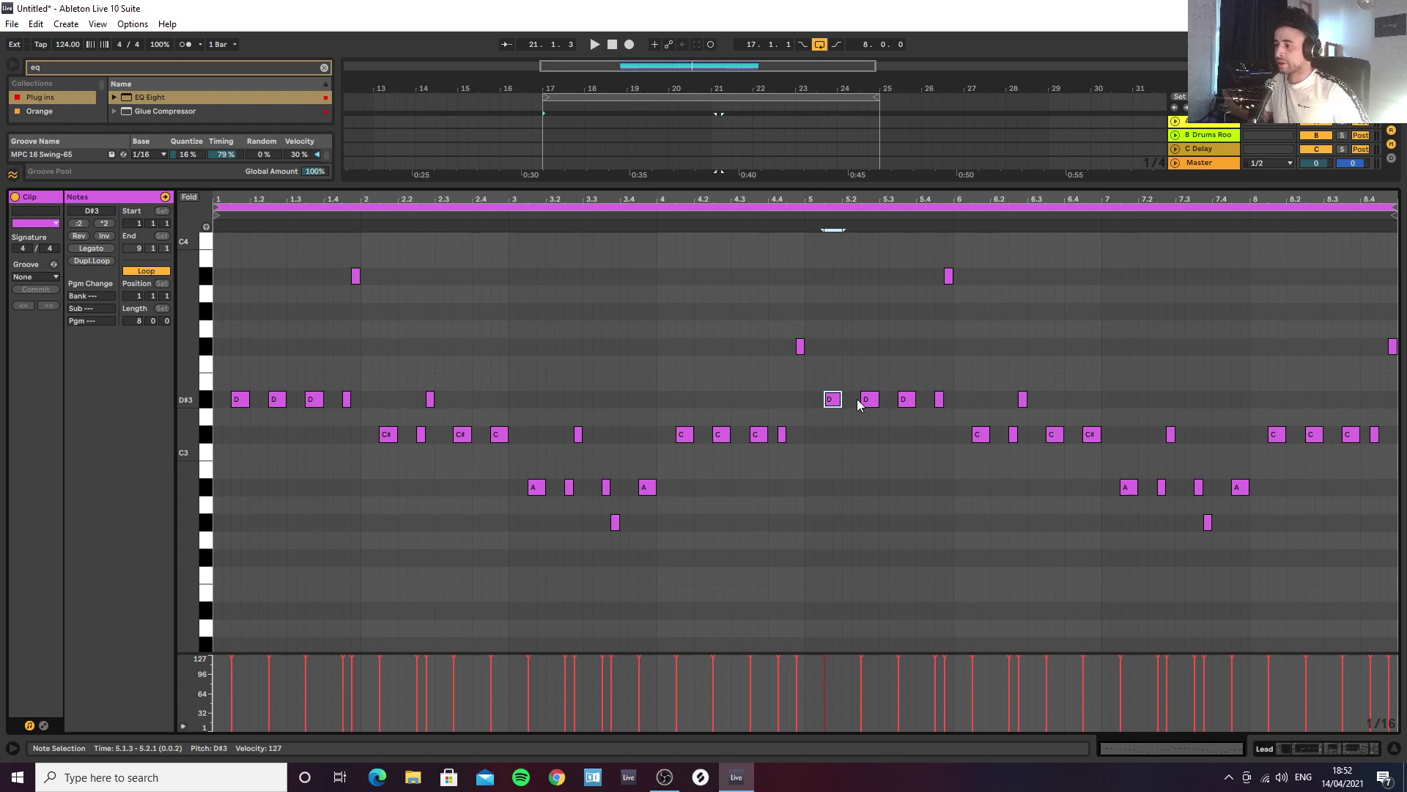
drag(811, 412, 868, 400)
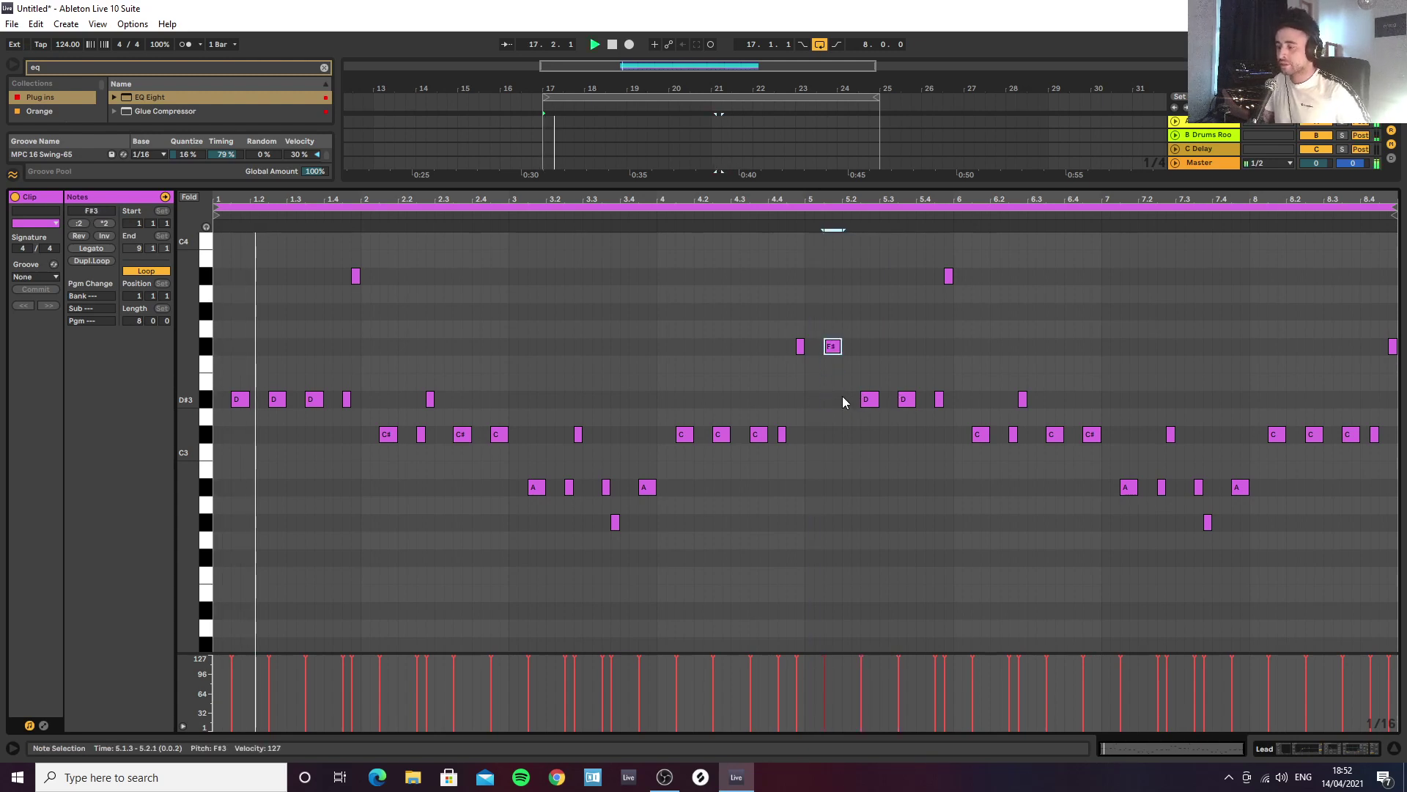
key(Down)
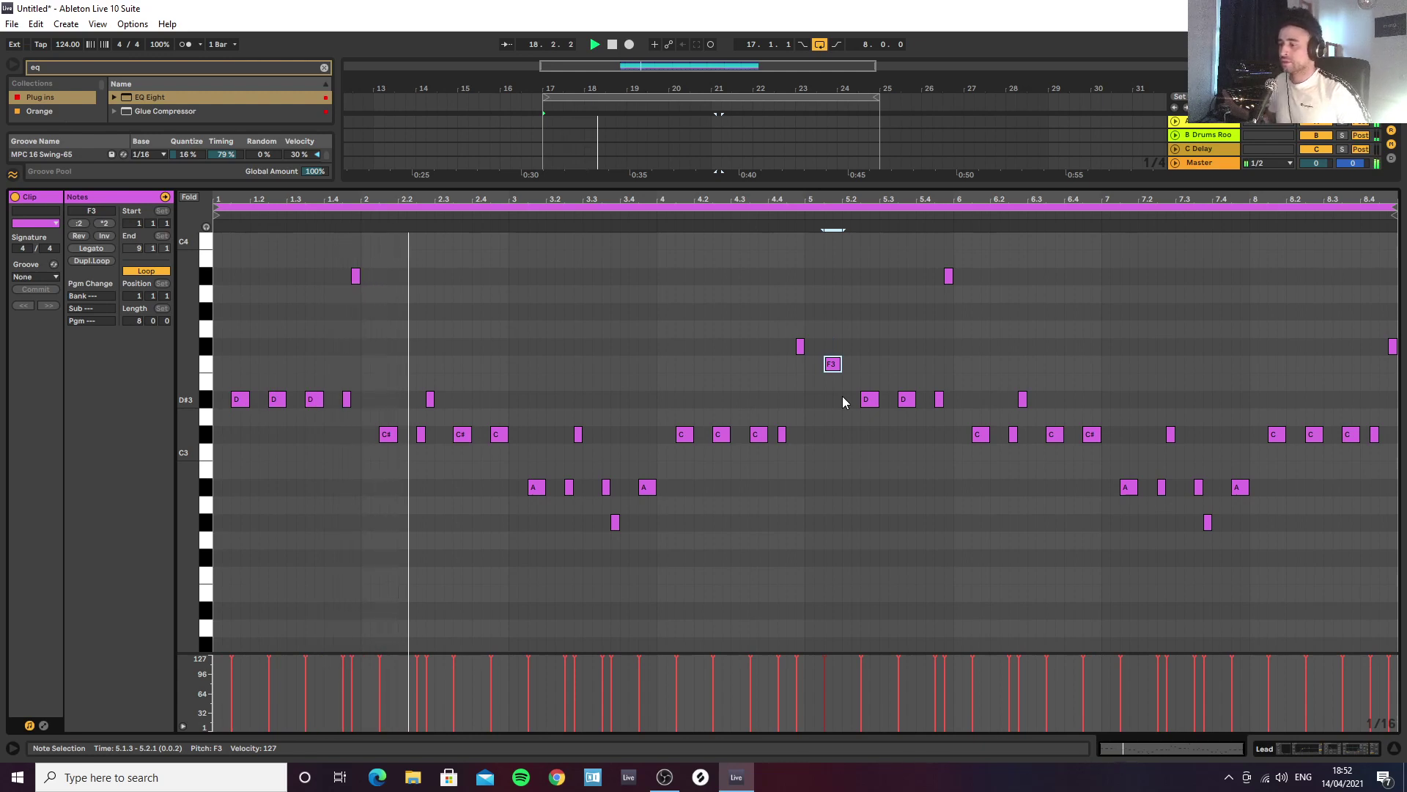
Step: Try the first C#3 note in bar 6 at D#3, F3, B3 and G#3 while auditioning the loop
click(980, 434)
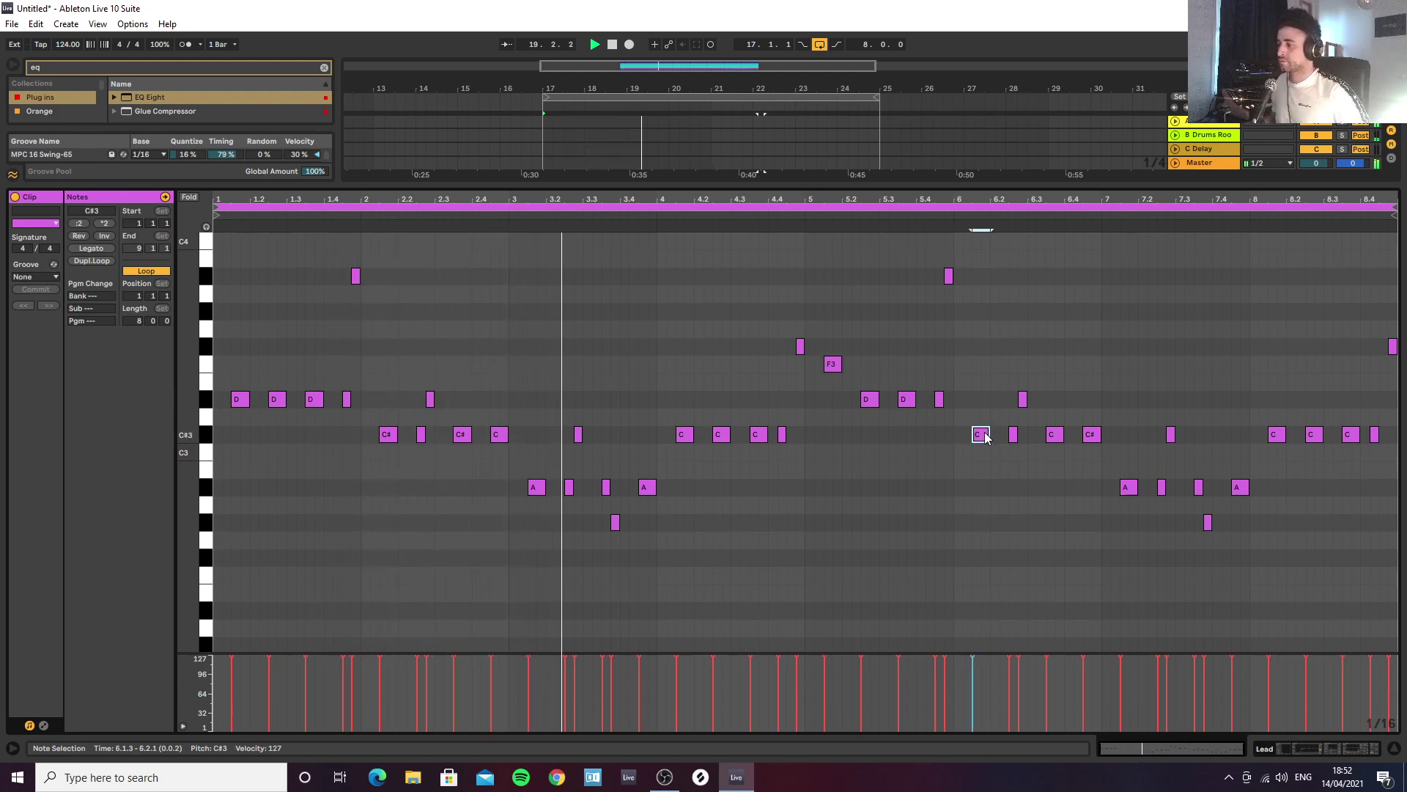
key(Up)
key(Up)
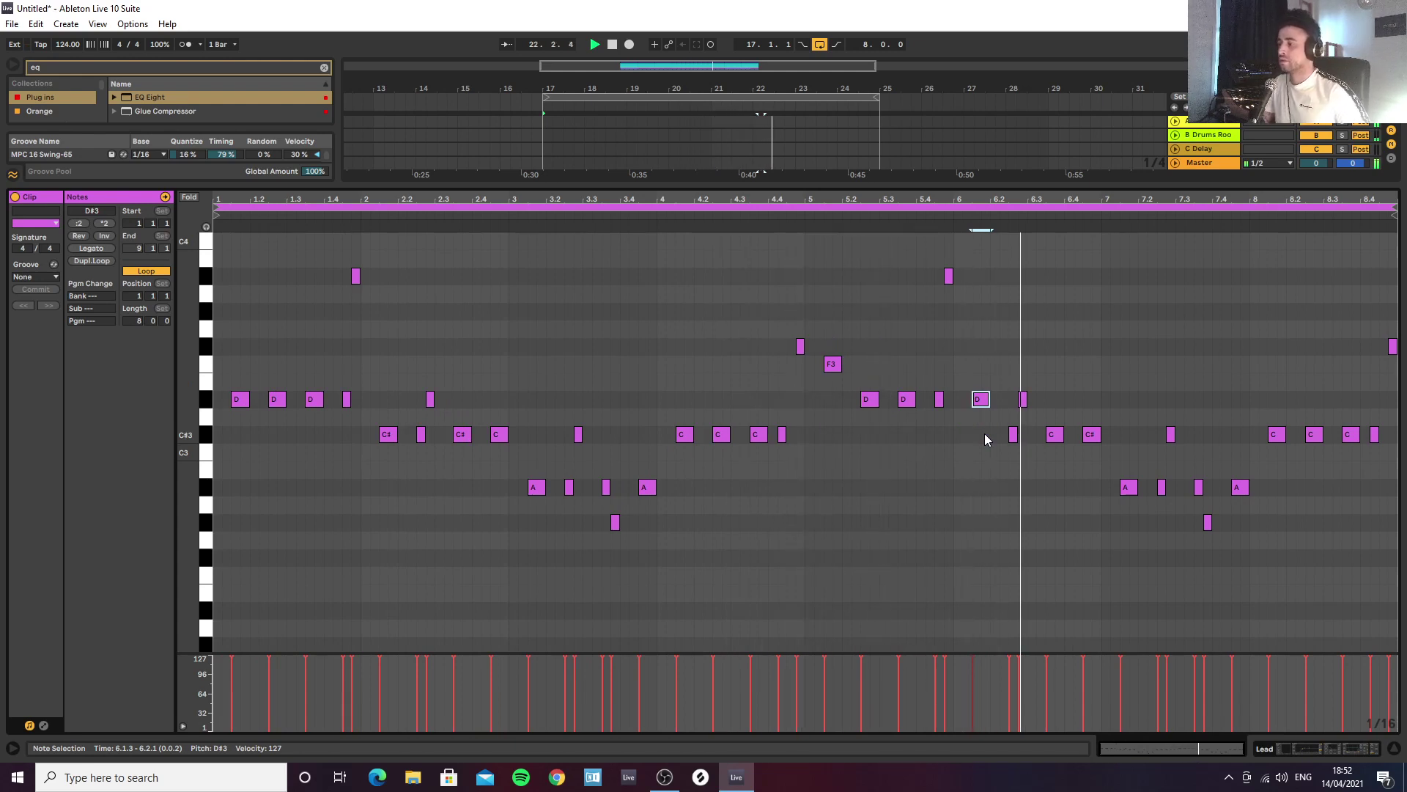
key(Up)
key(Up)
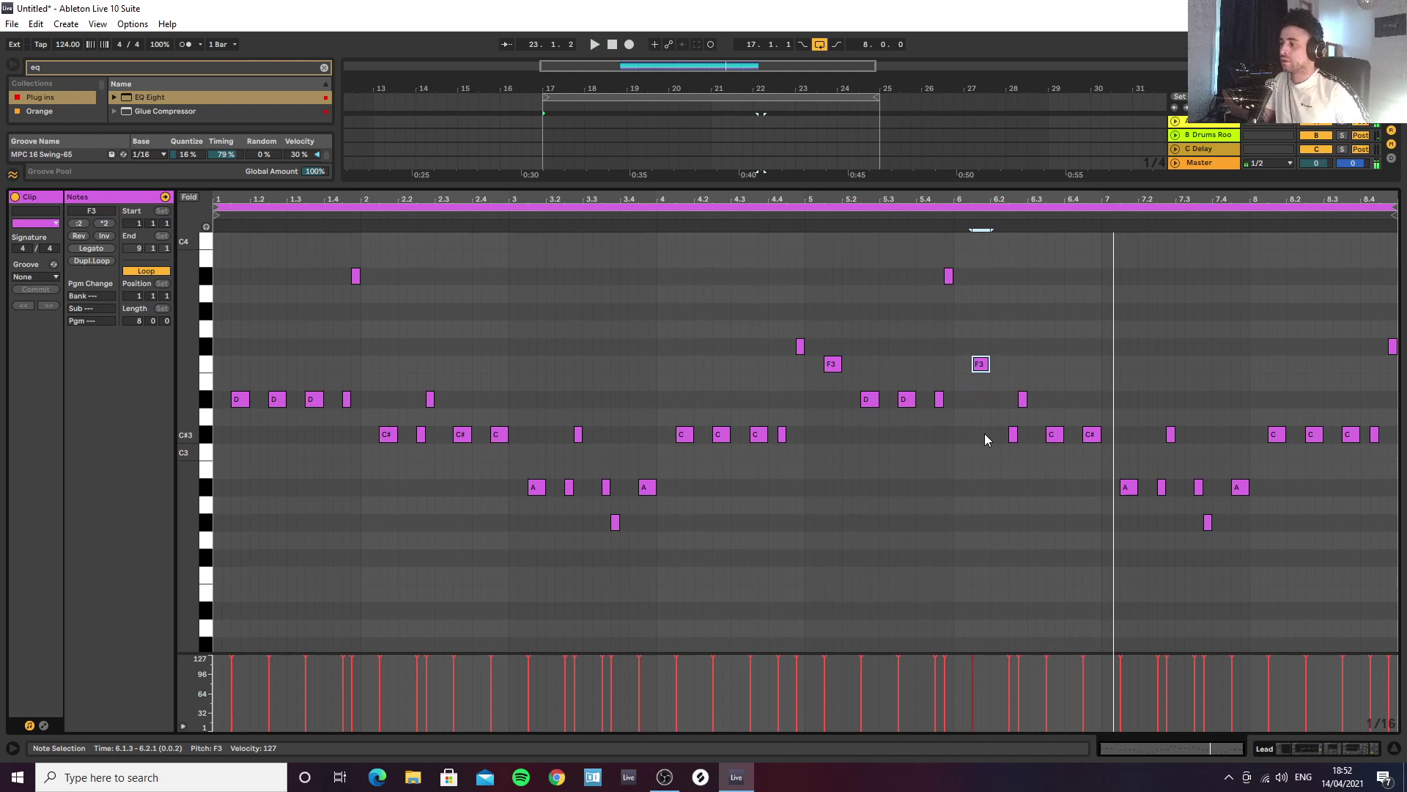
key(space)
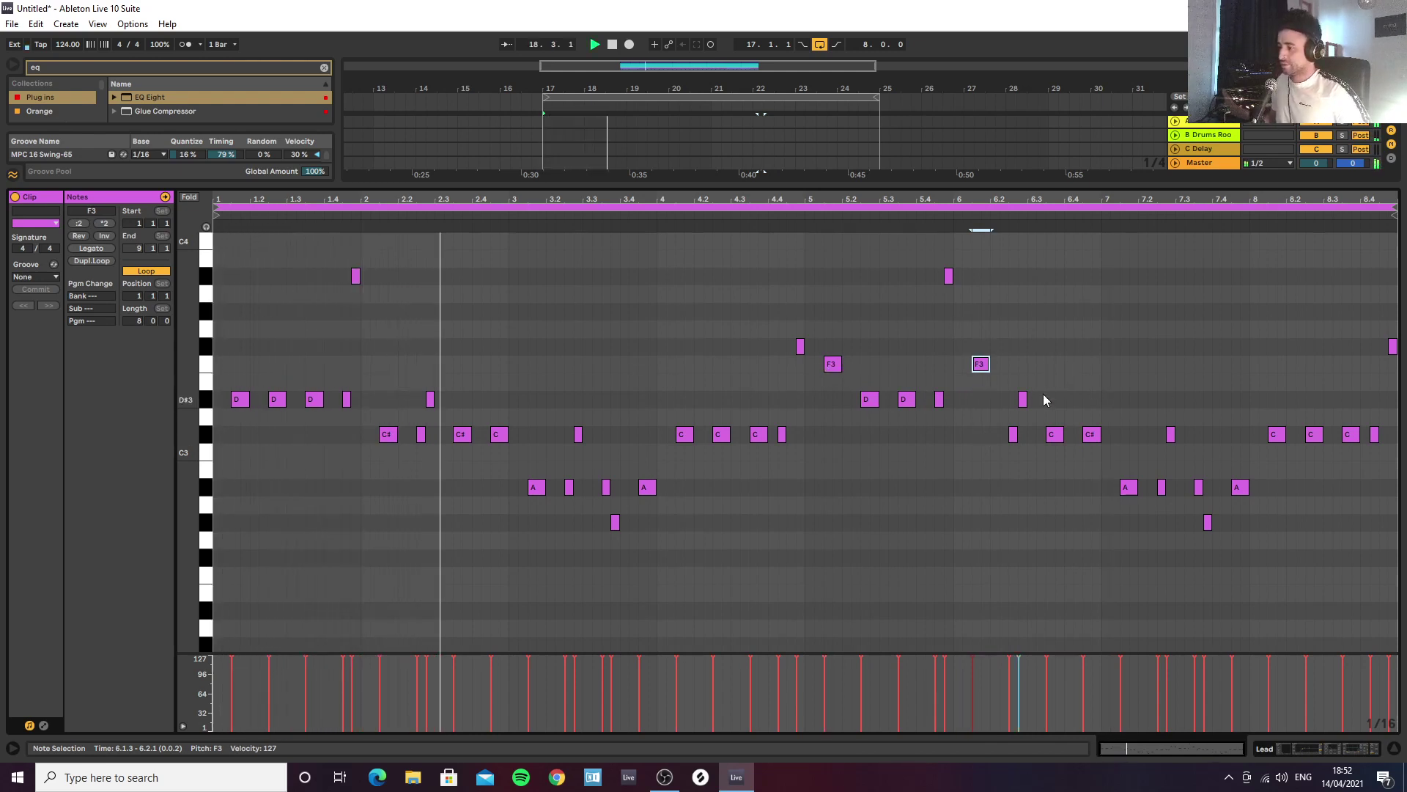
key(Up)
key(Up)
key(Up)
key(Up)
key(Up)
key(Up)
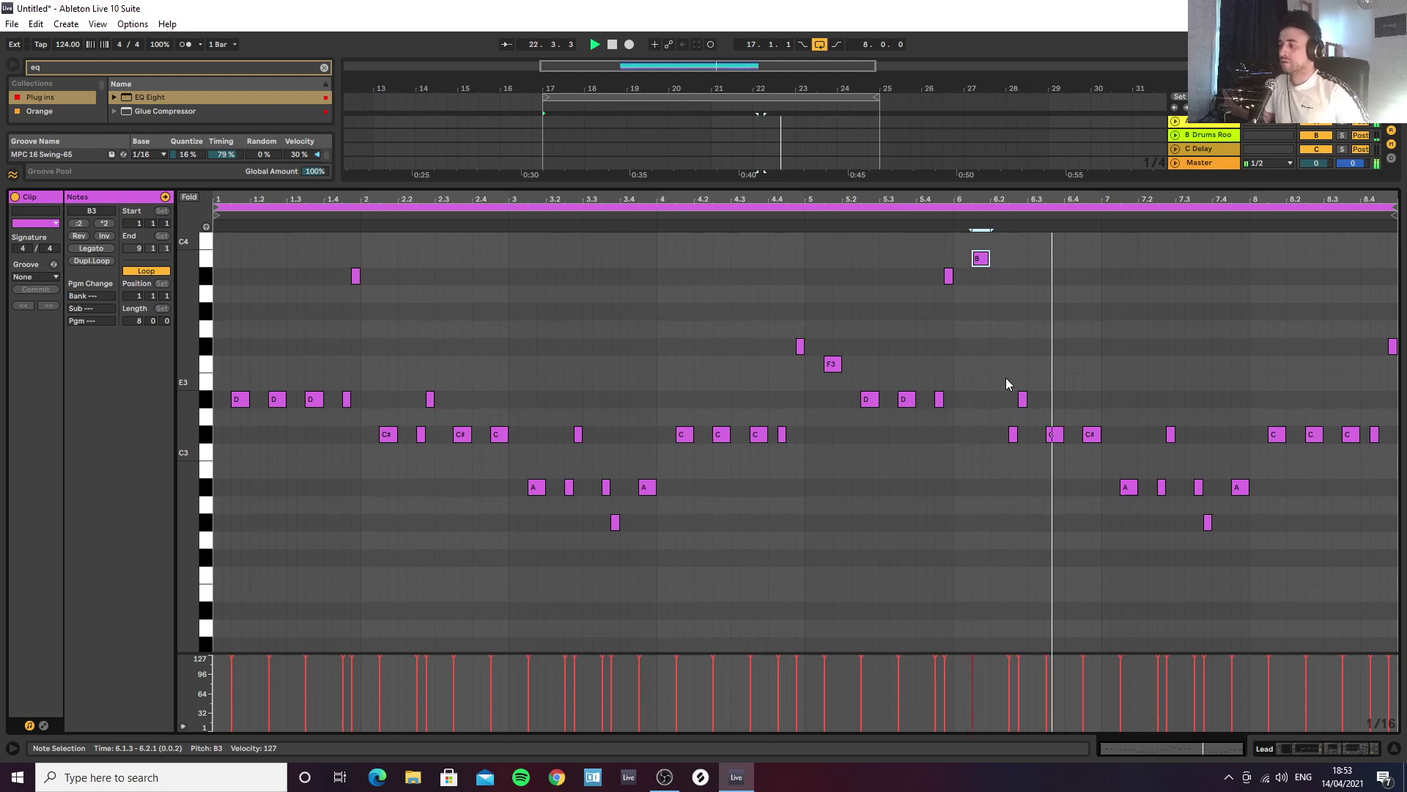
key(Down)
key(Down)
key(Down)
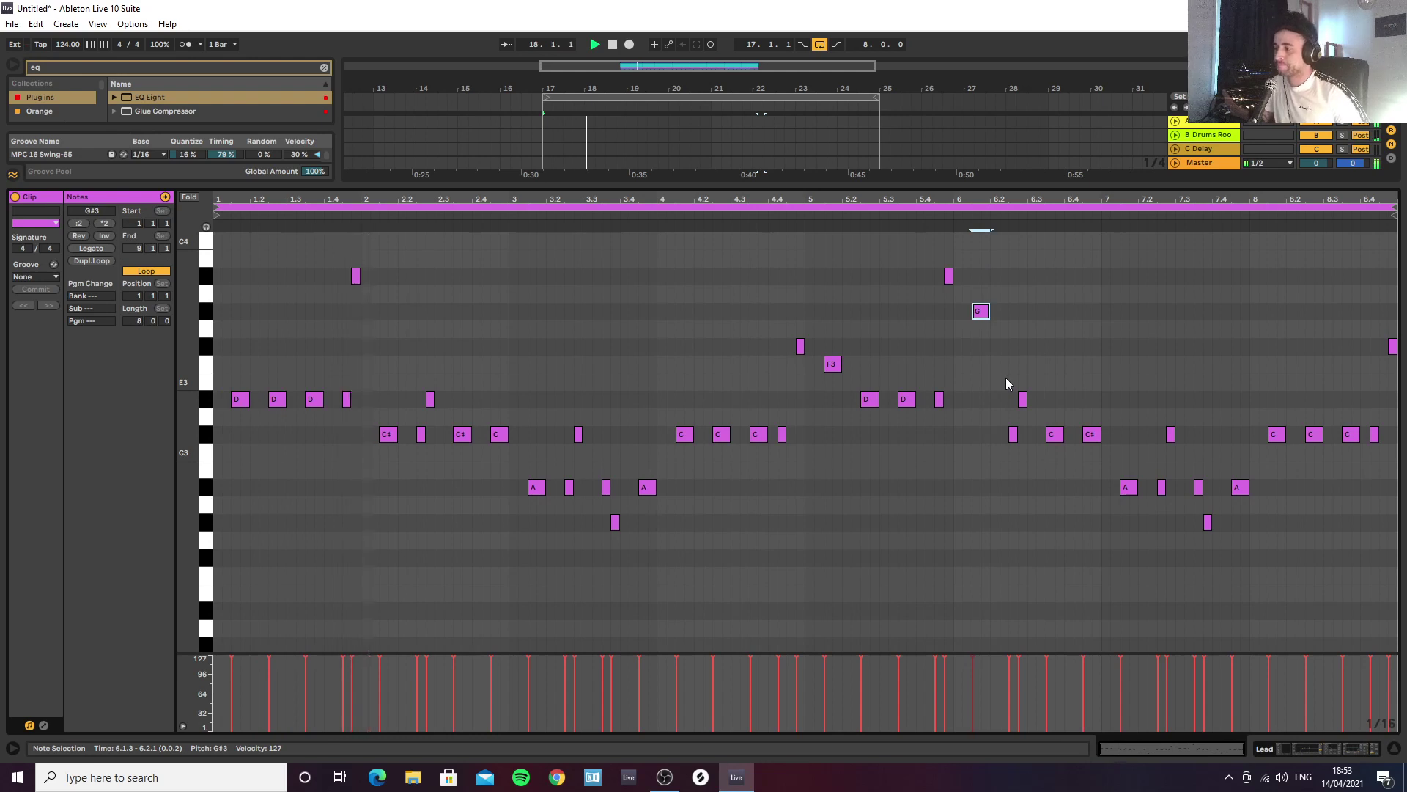
Step: Set bar 5's first note to F#3 after trying it two semitones higher at G#3
click(833, 366)
key(Up)
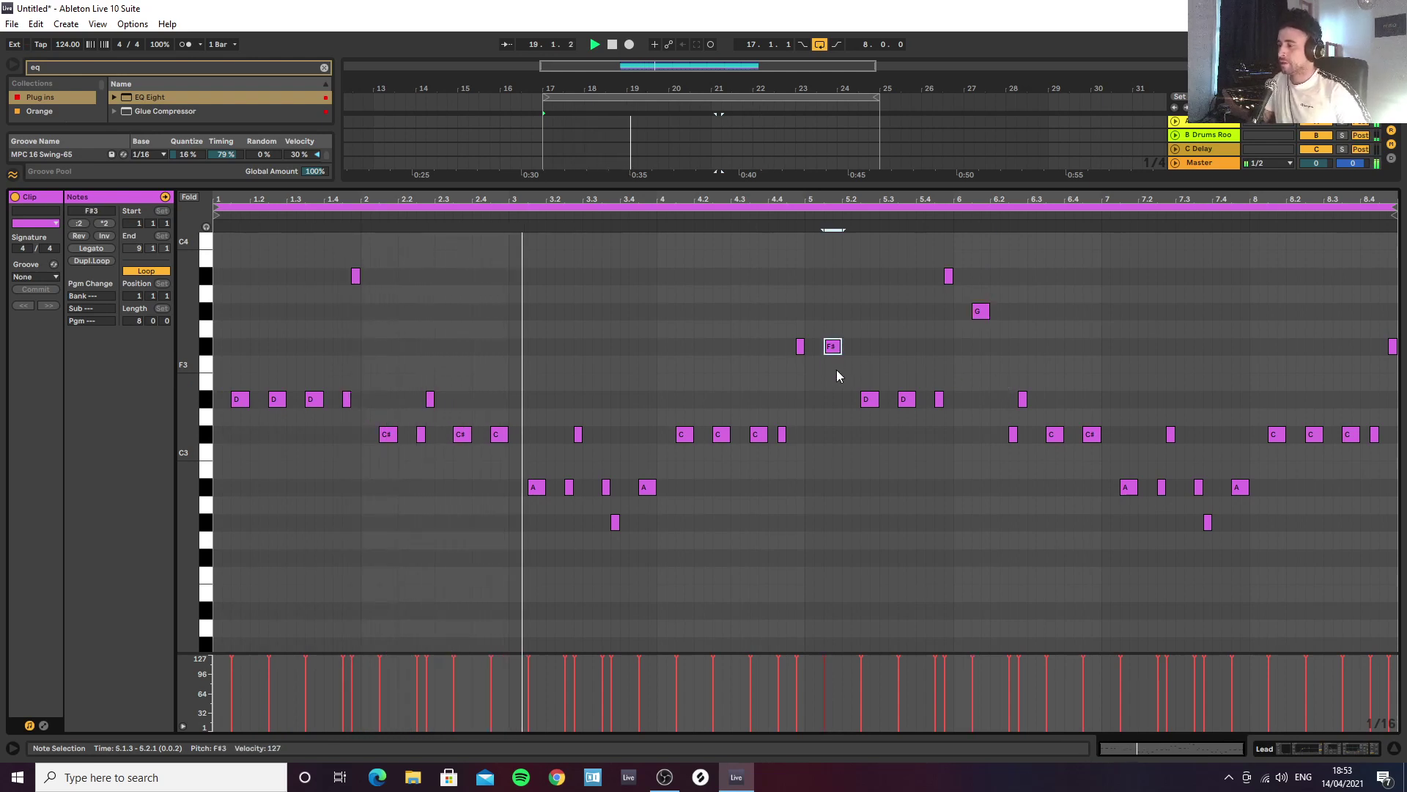
key(Up)
key(Up)
key(Down)
key(Down)
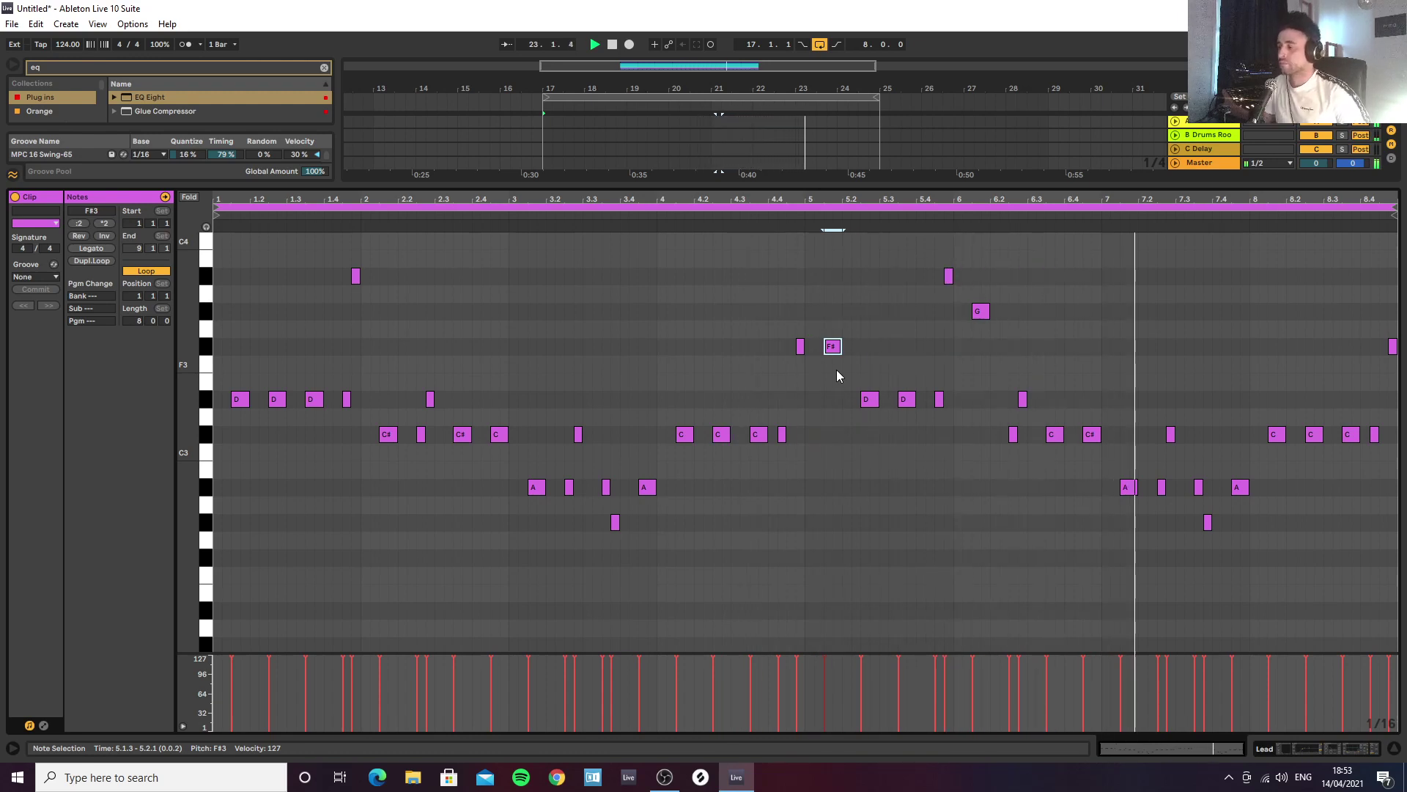
Step: Lower bar 6's first note from G#3 to F3 as an alternative while the loop plays
click(980, 312)
key(Down)
key(Down)
key(Down)
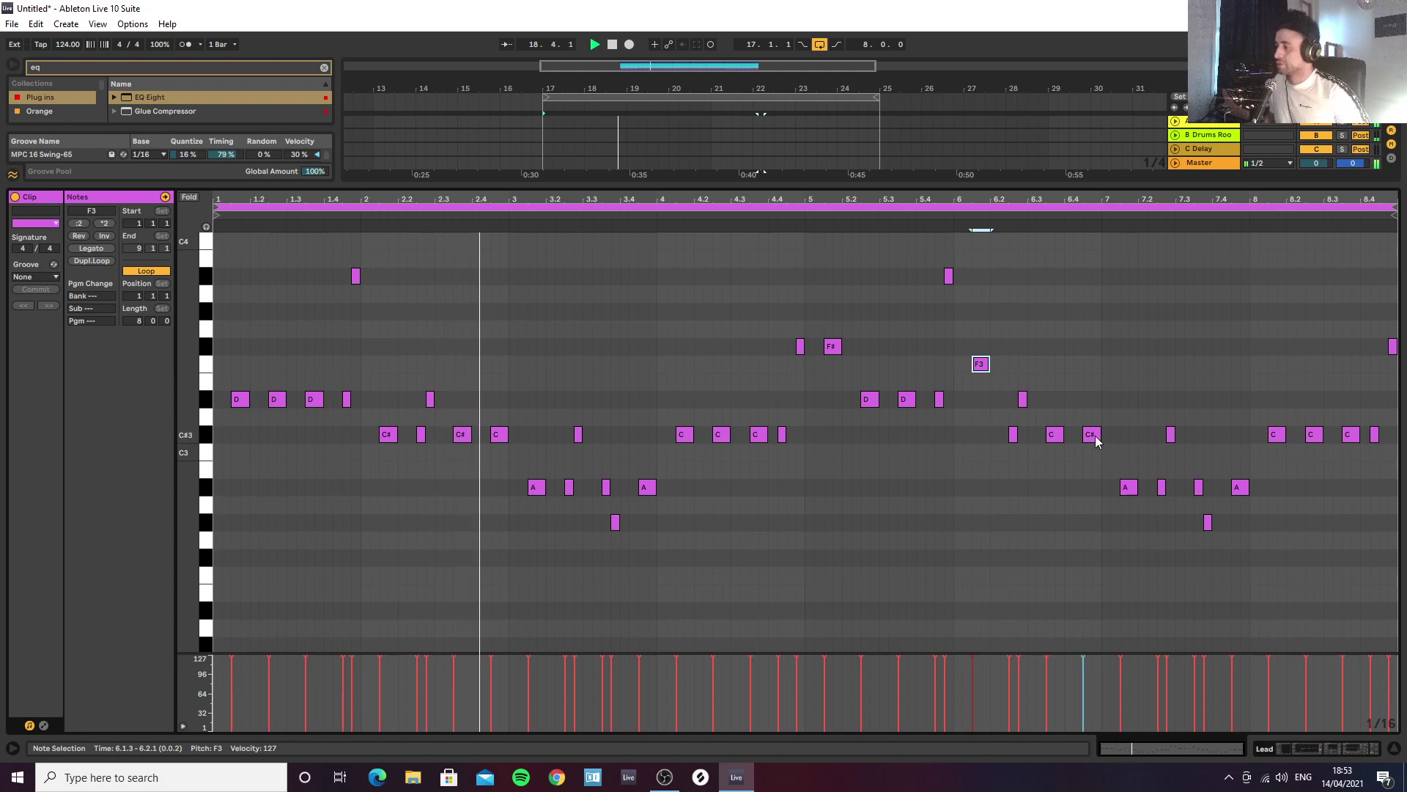
Step: Shorten bar 6's last C#3 to a sixteenth followed by a sixteenth D#3 at 6.4.4, and return the bar's first note to C#3
drag(1100, 437, 1098, 409)
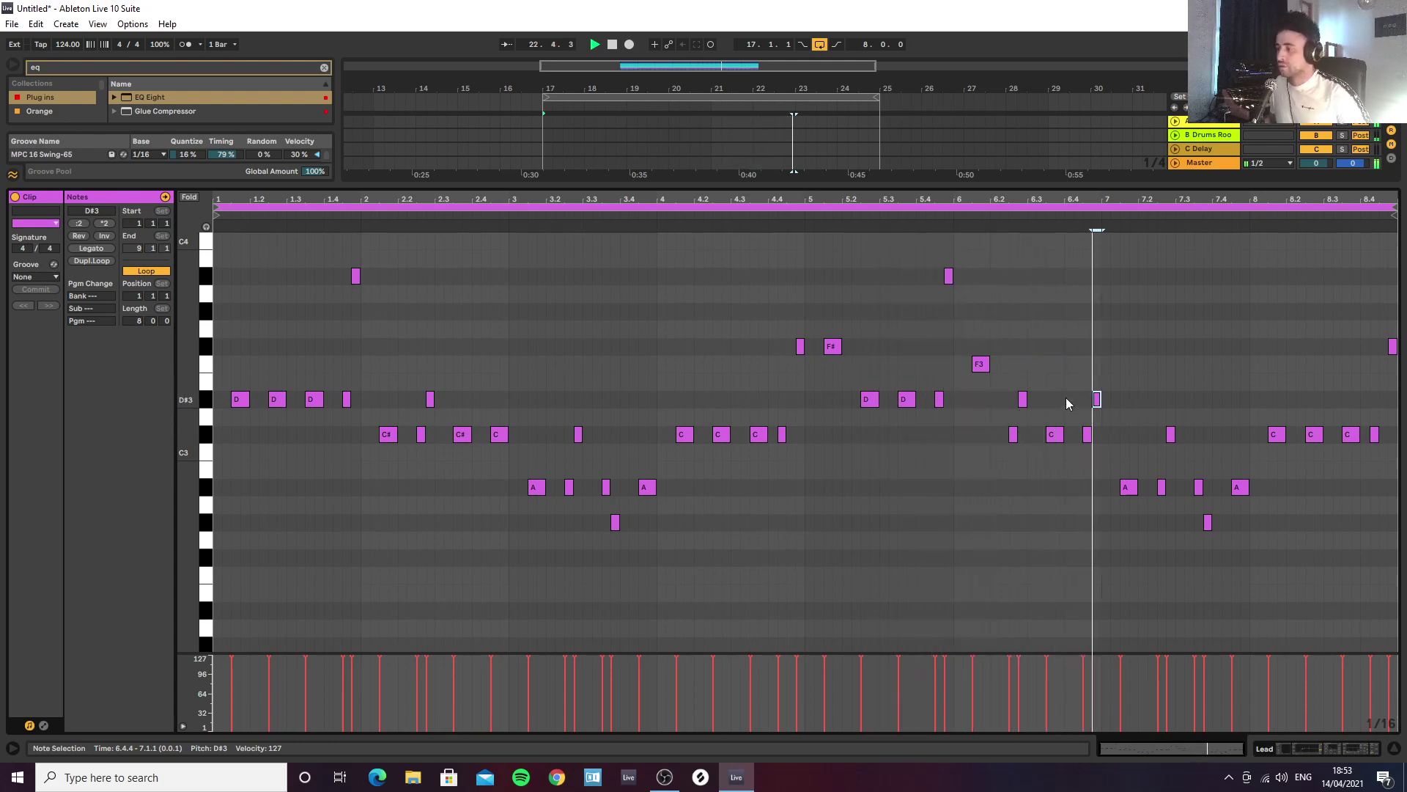
click(981, 364)
key(Down)
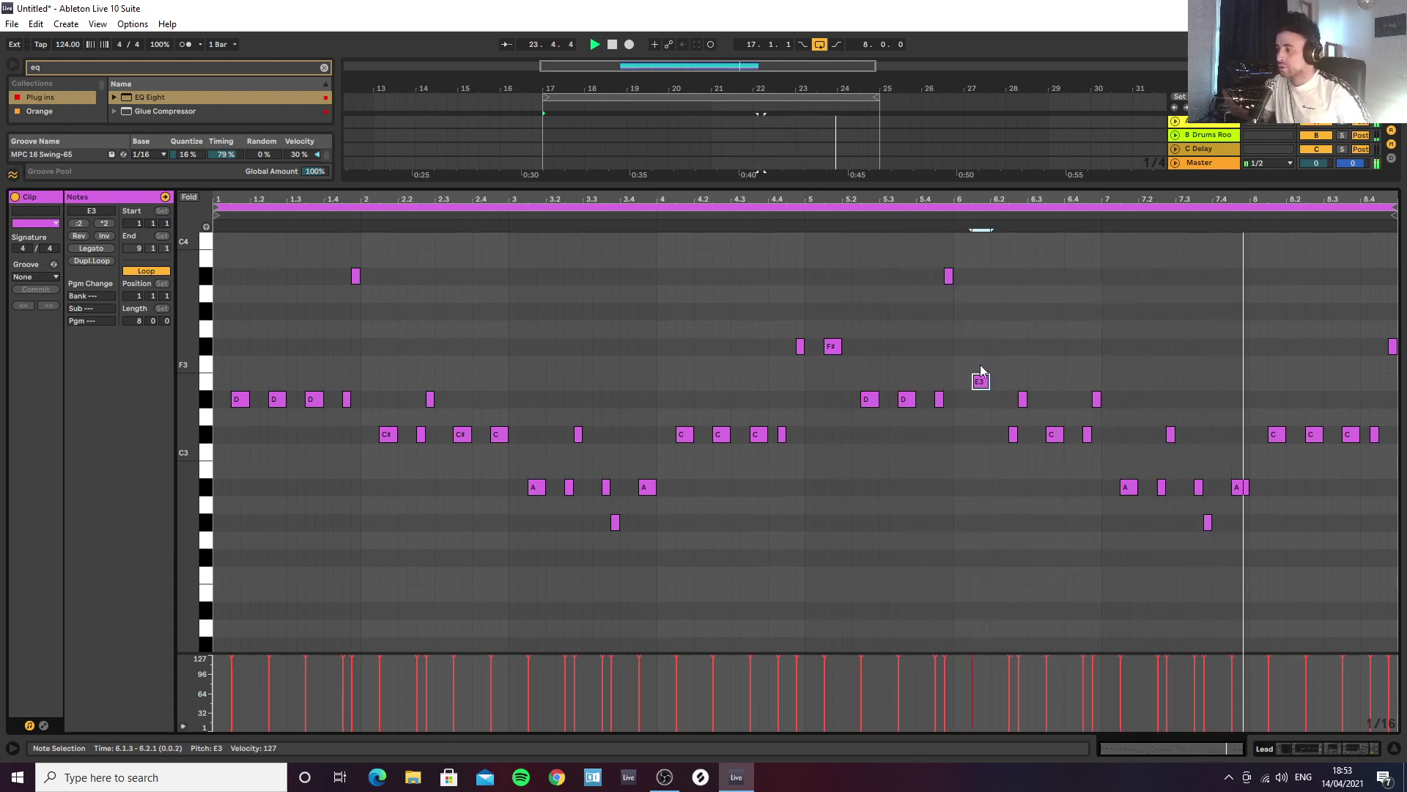
key(Down)
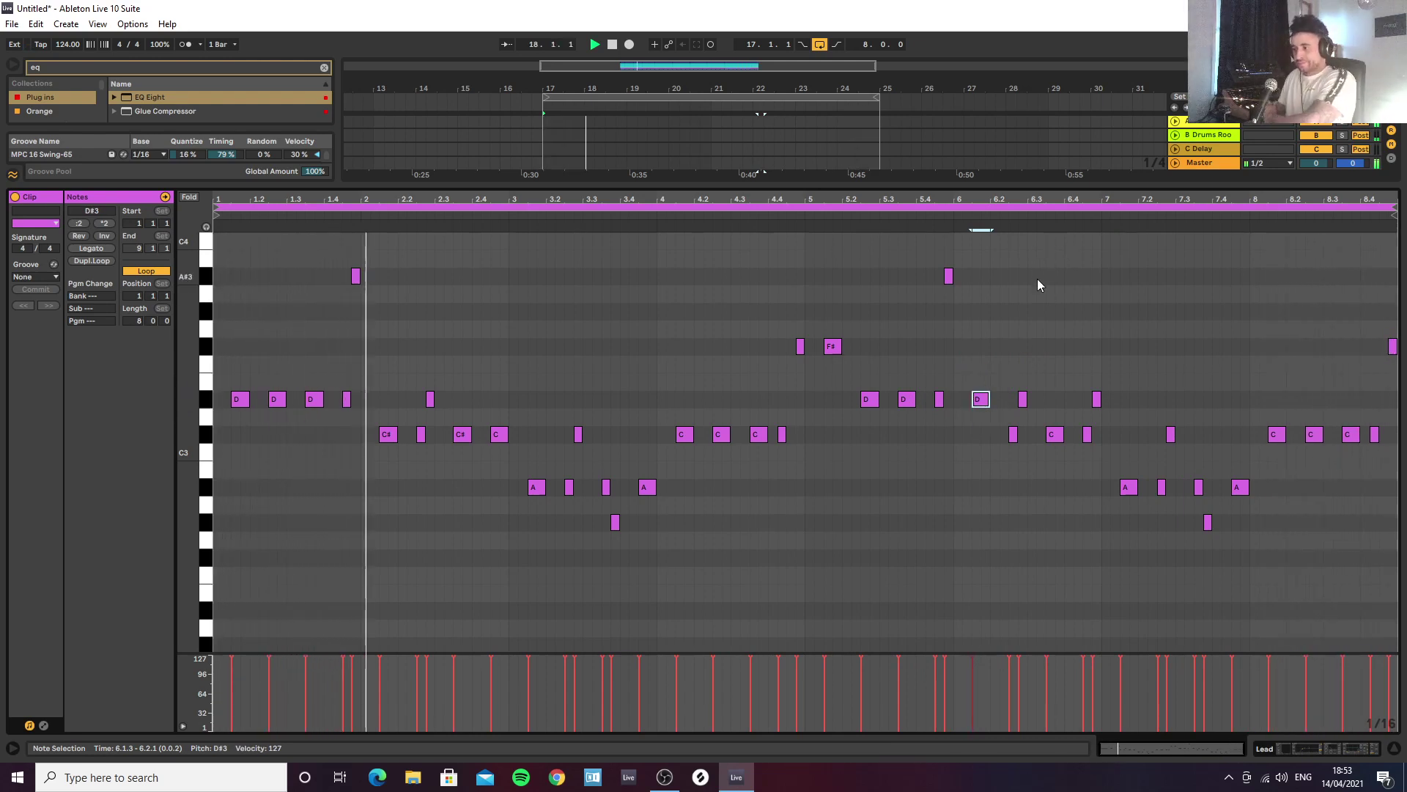
key(Down)
key(Down)
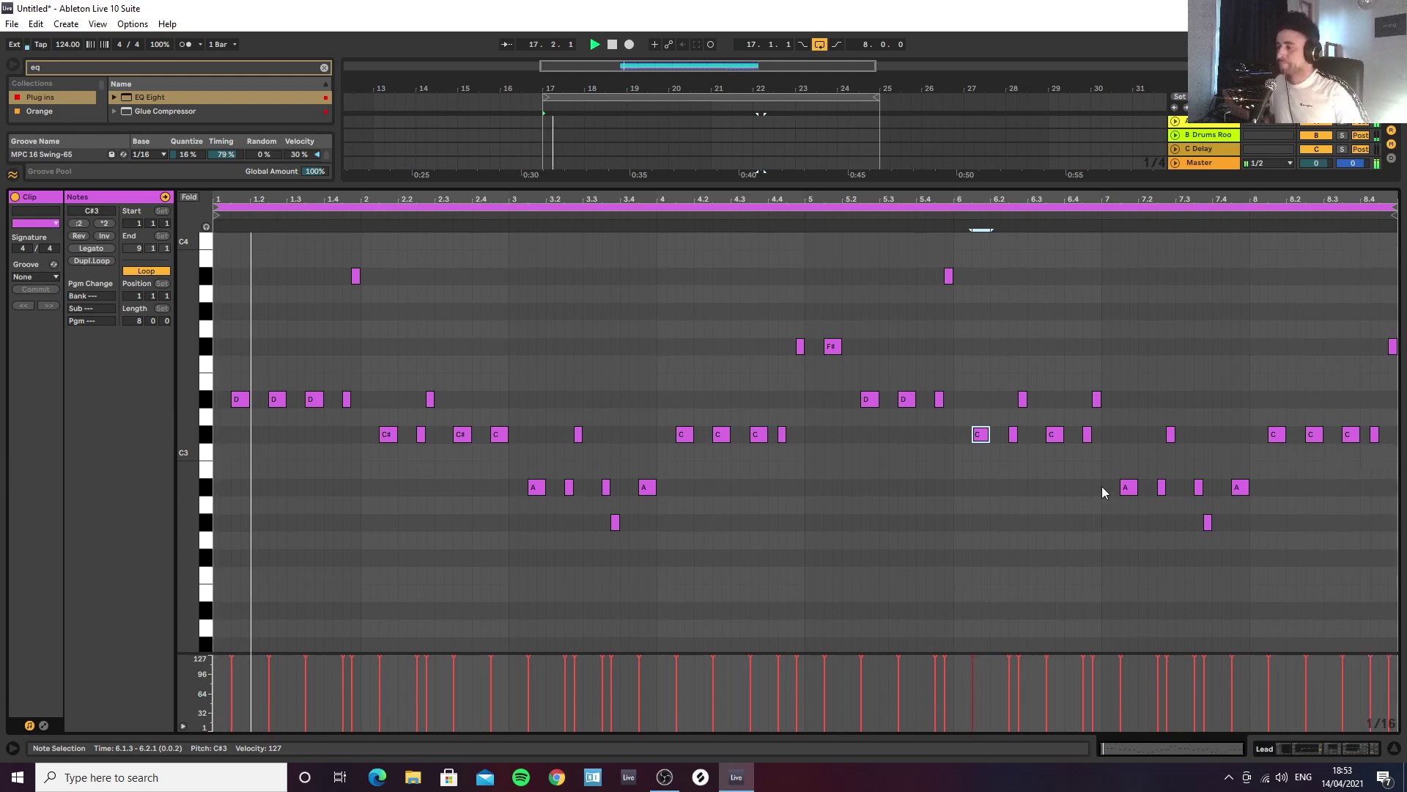
Step: Close the Lead clip's note editor and select the eight-bar loop region across all tracks in the arrangement
click(1395, 749)
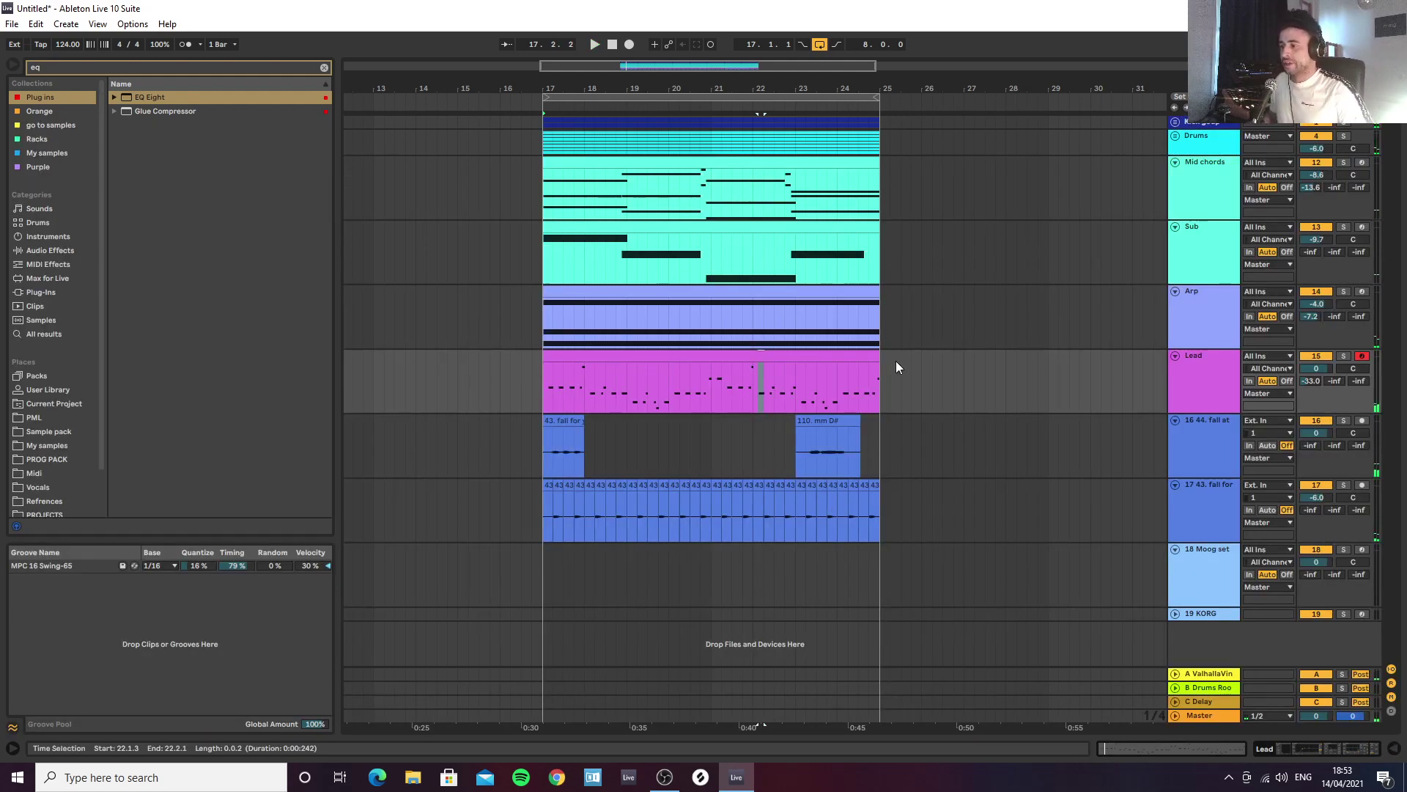
click(752, 355)
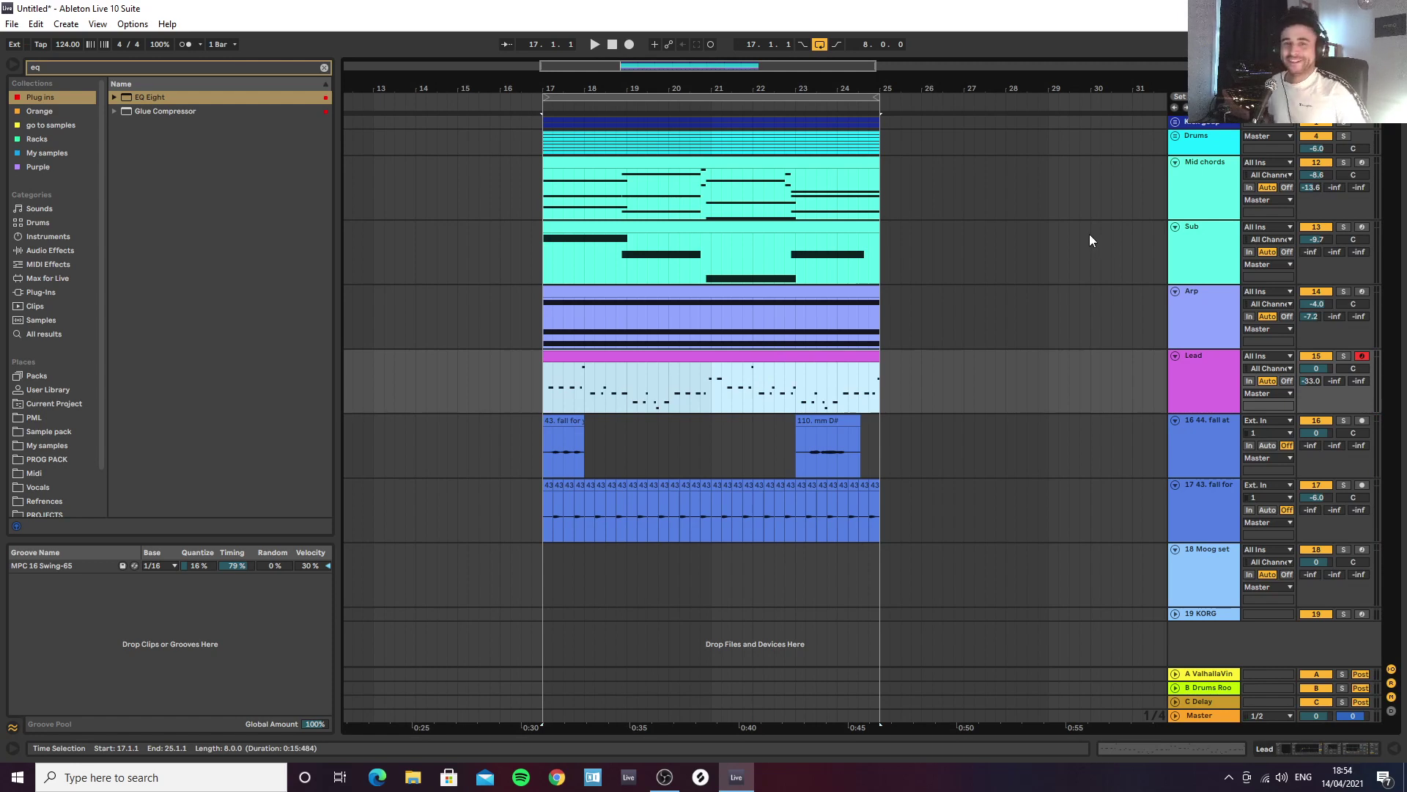
click(933, 393)
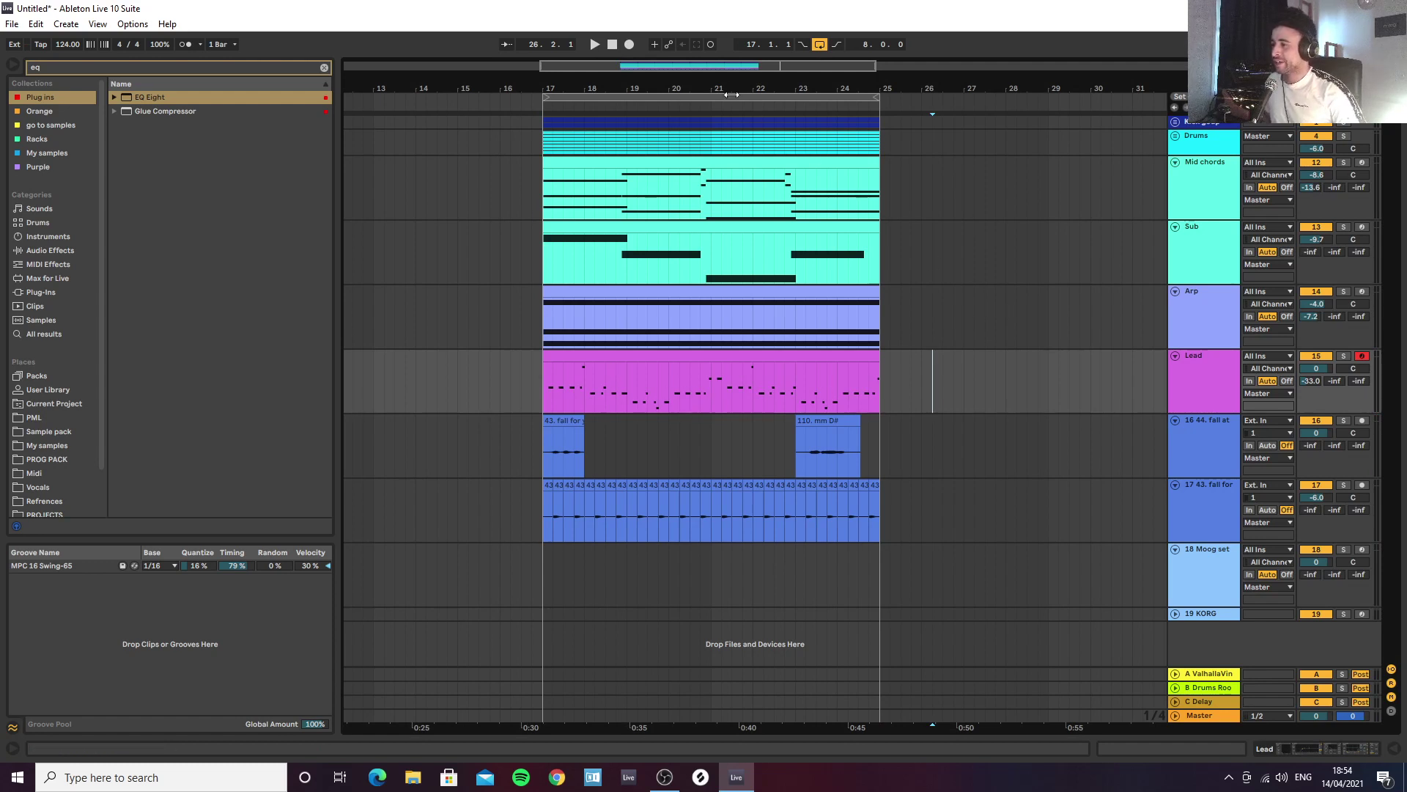
drag(724, 94, 615, 132)
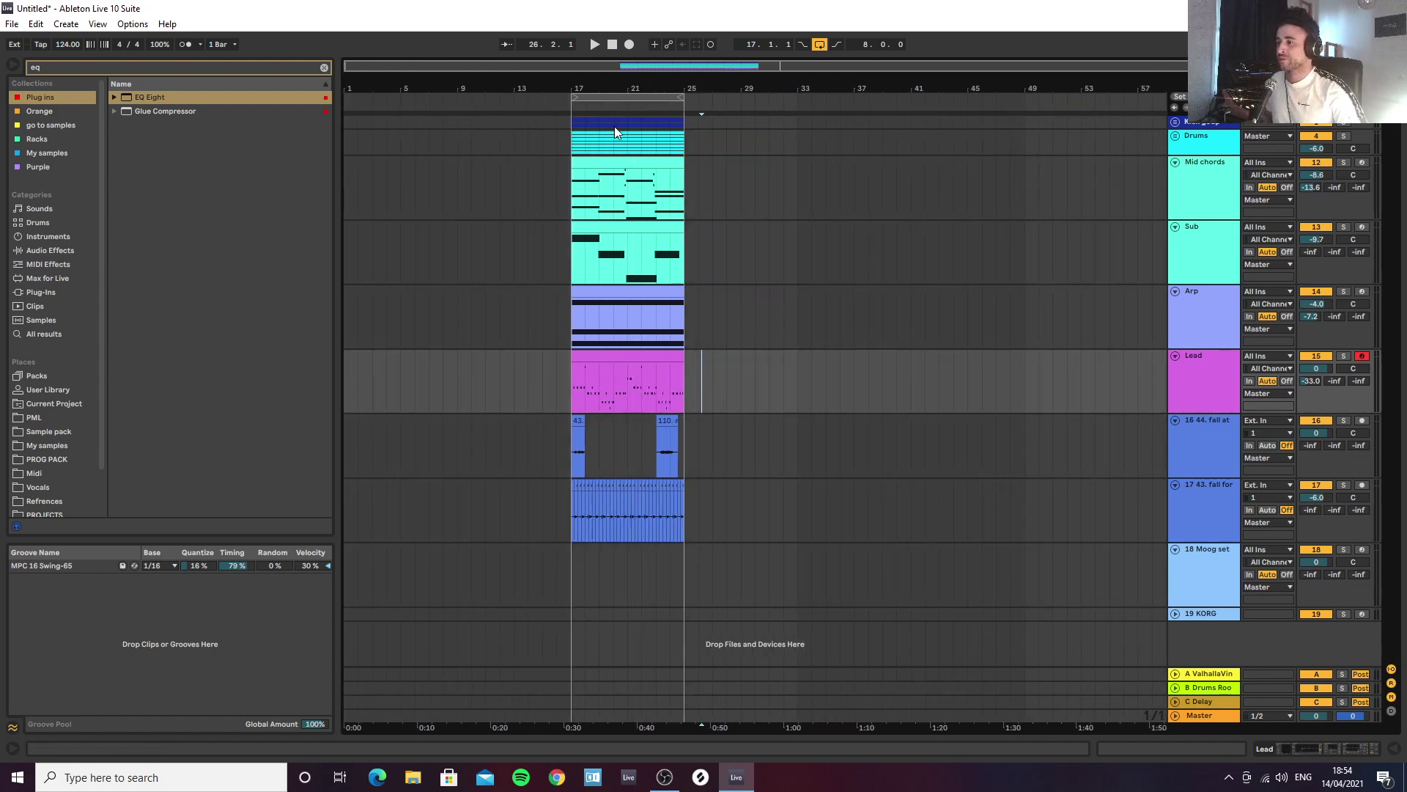
click(629, 97)
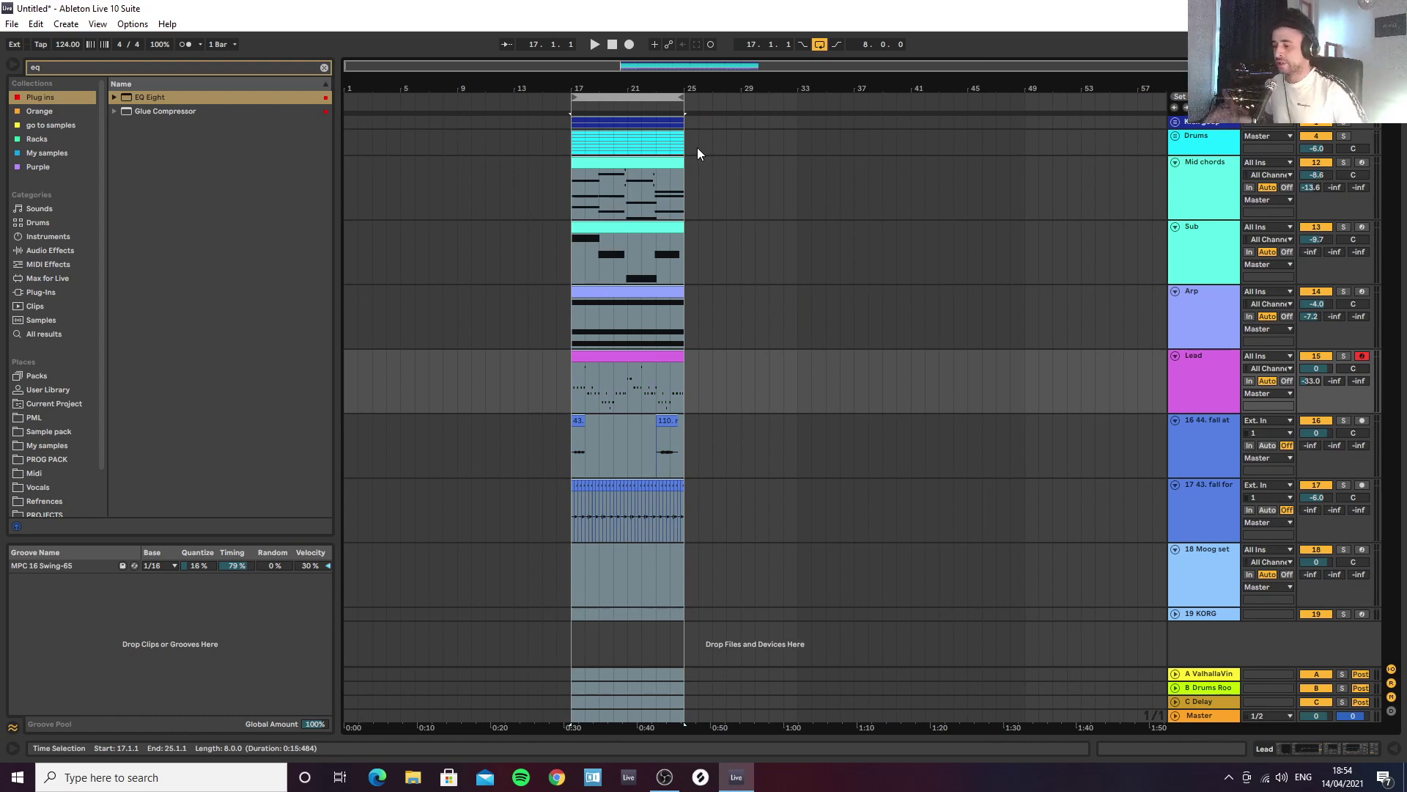
Step: Switch to OBS to check the recording status and return to Ableton Live
click(664, 776)
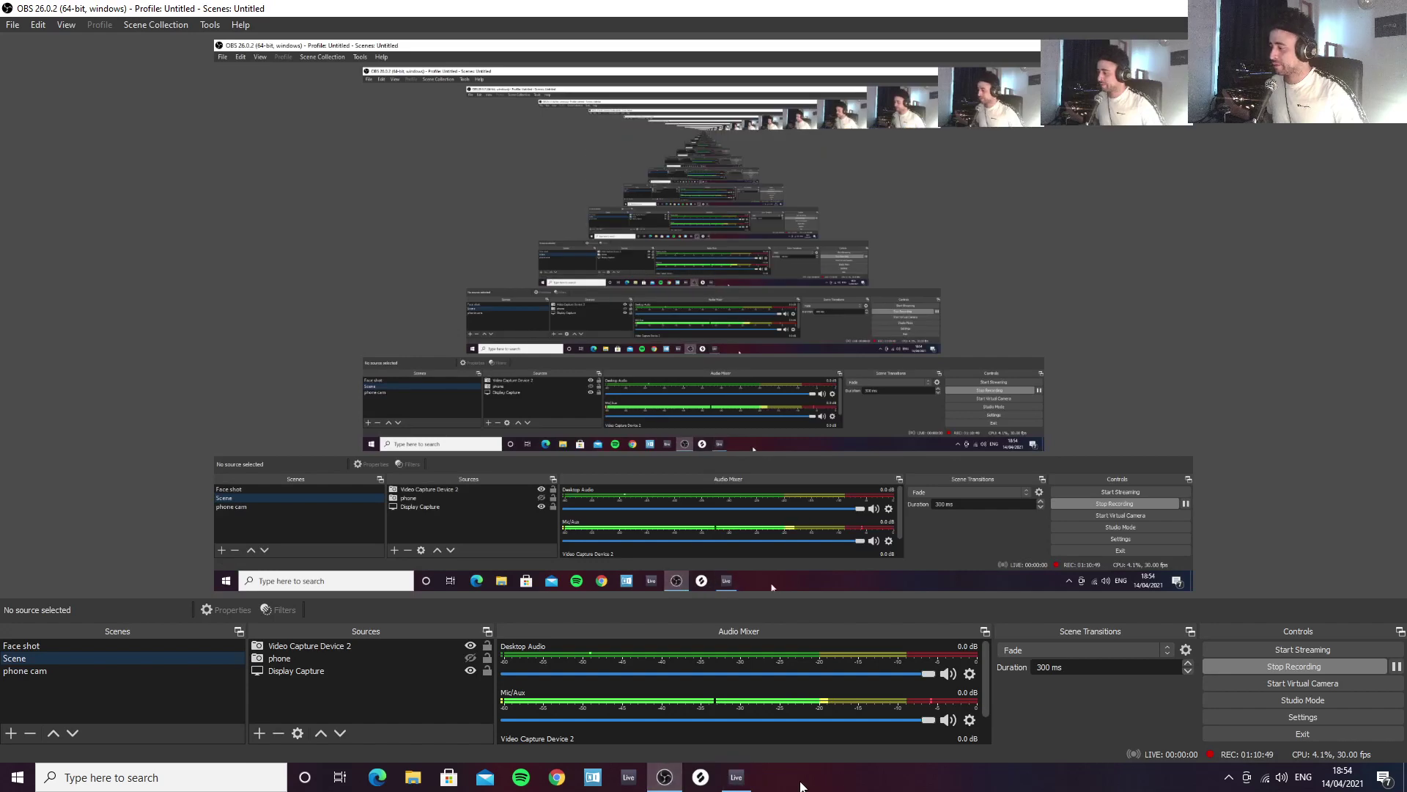
click(736, 777)
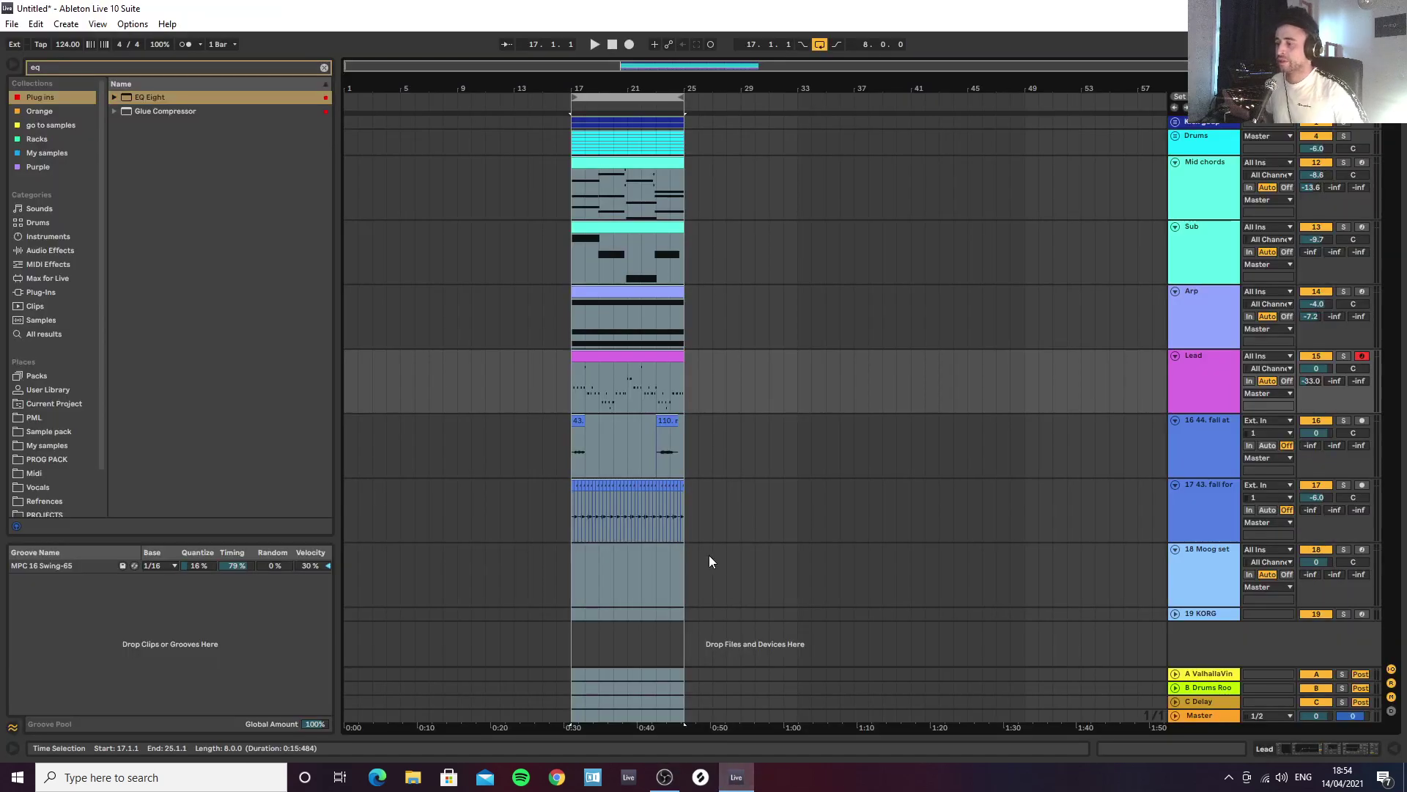
Step: Select the loop region from bar 17 to 25 on all tracks and duplicate it to bars 25–33
click(688, 376)
drag(608, 83, 633, 87)
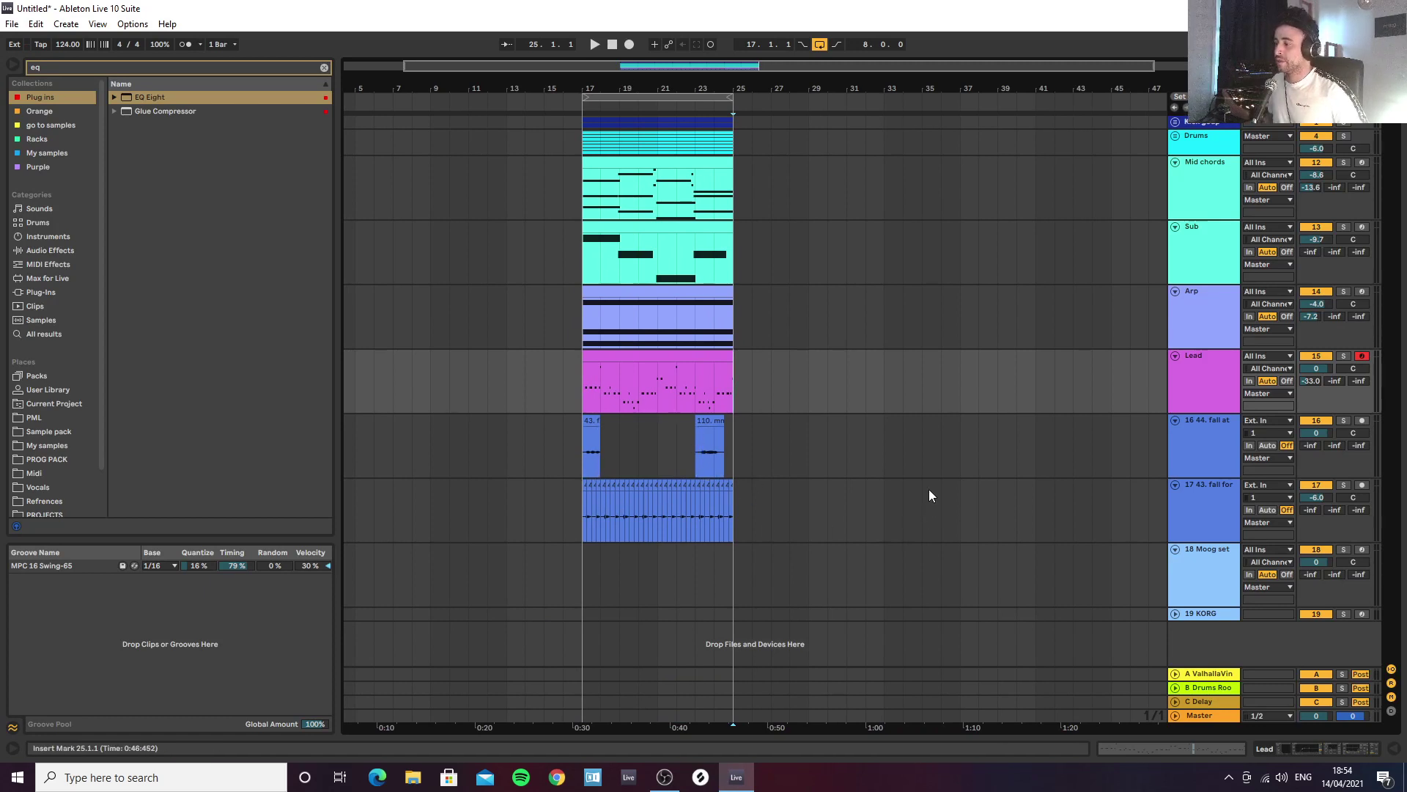
click(631, 99)
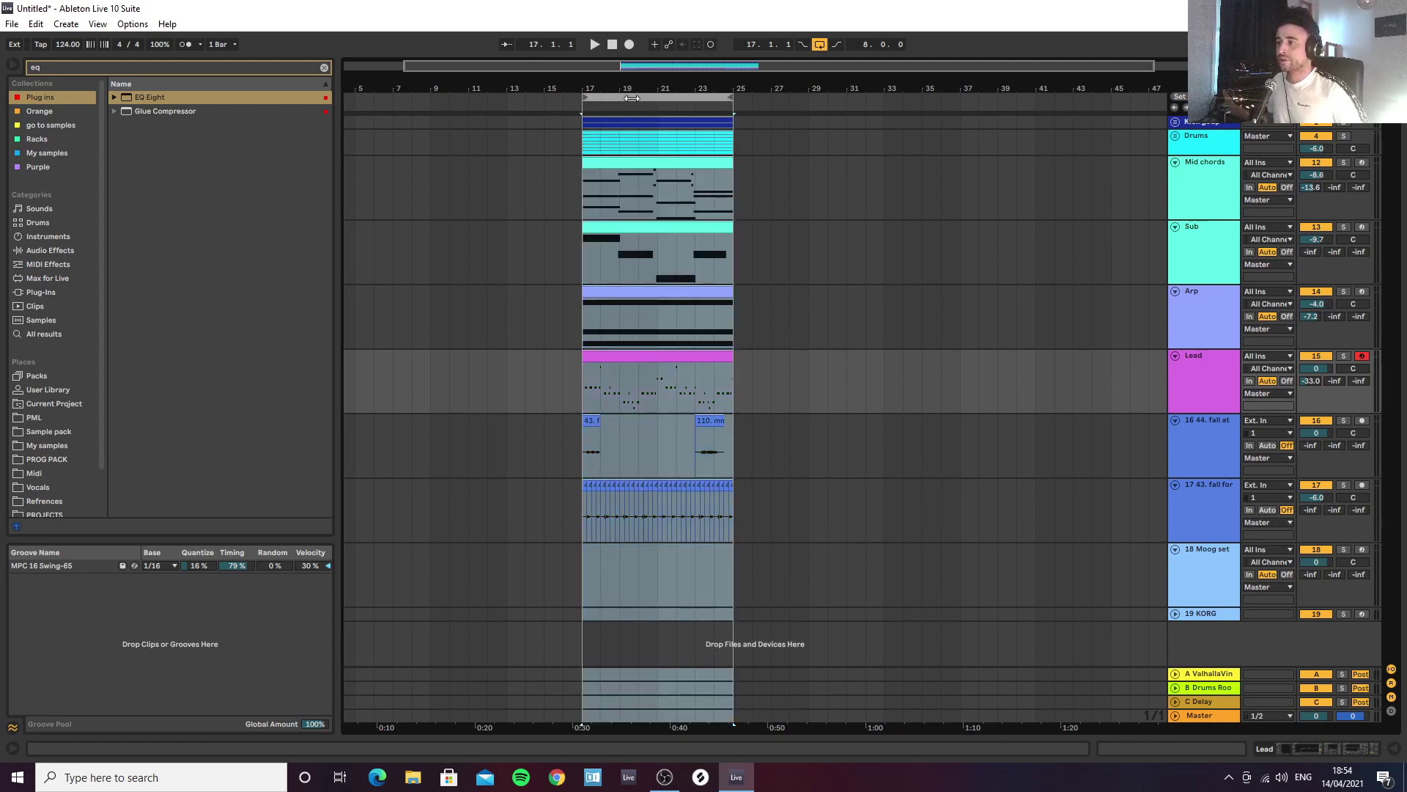
key(ctrl+d)
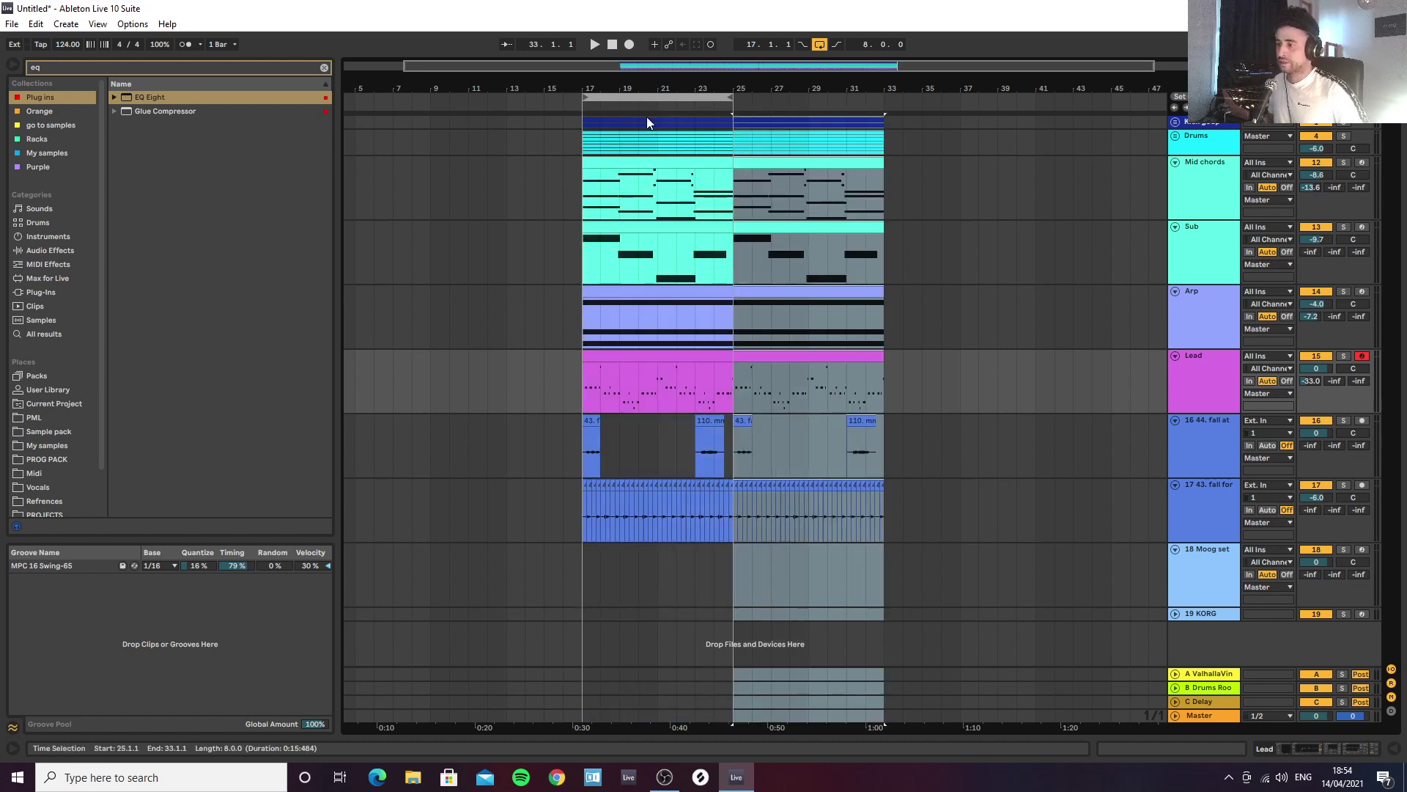
Step: Delete the Lead and Sub clips from the first eight bars, leaving their copies from bar 25
click(963, 277)
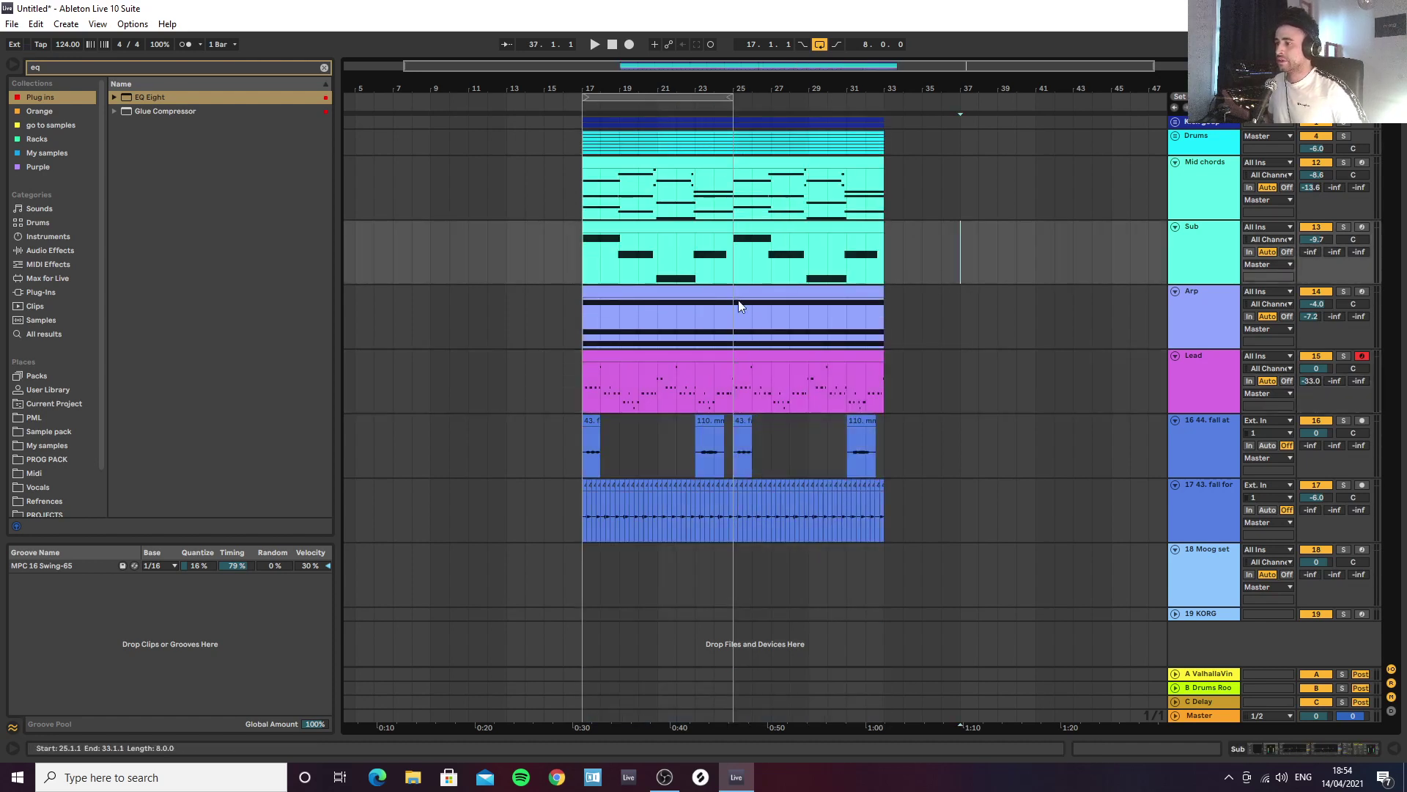
click(677, 357)
key(Delete)
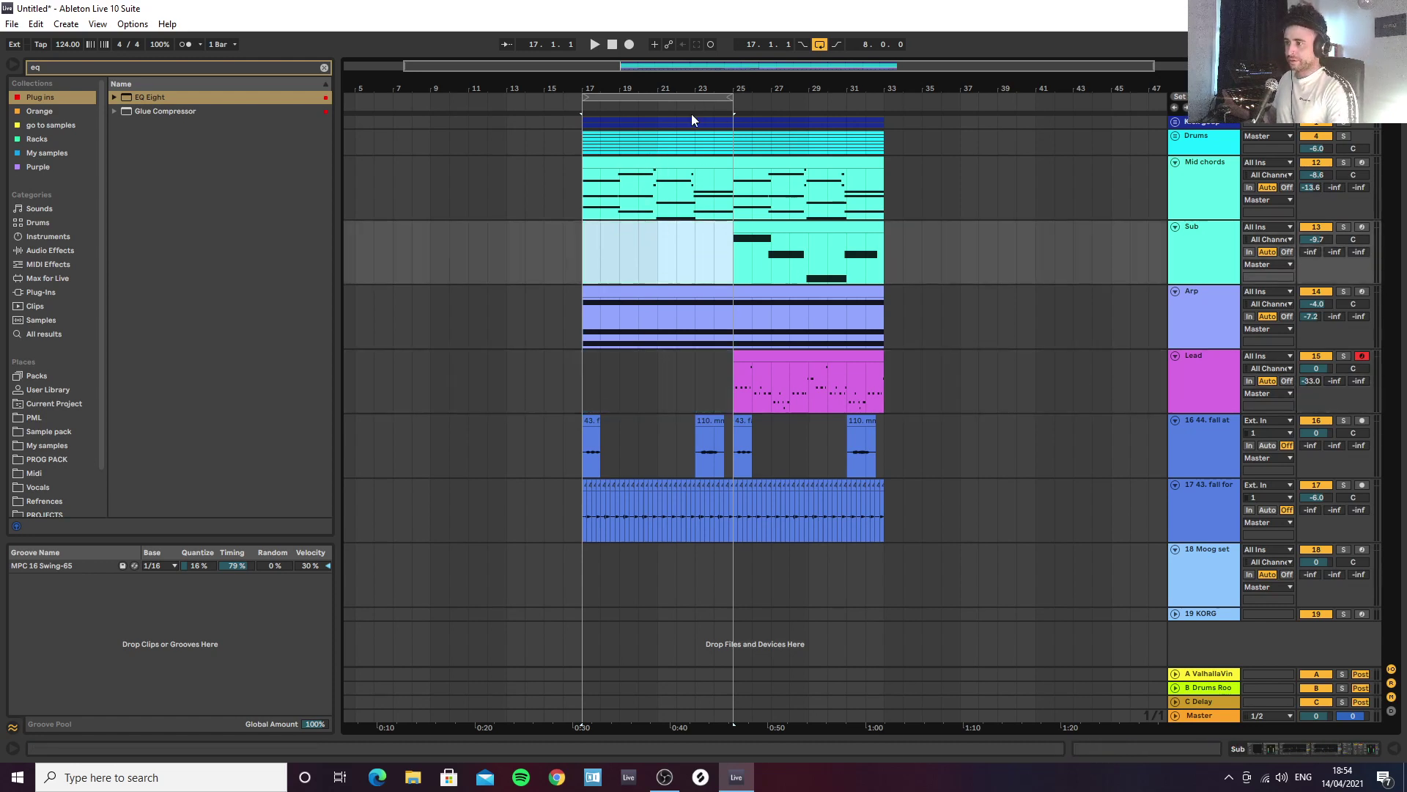
Step: Unfold the Drums group and its second Hats track, and select that Hats track
drag(584, 126, 704, 101)
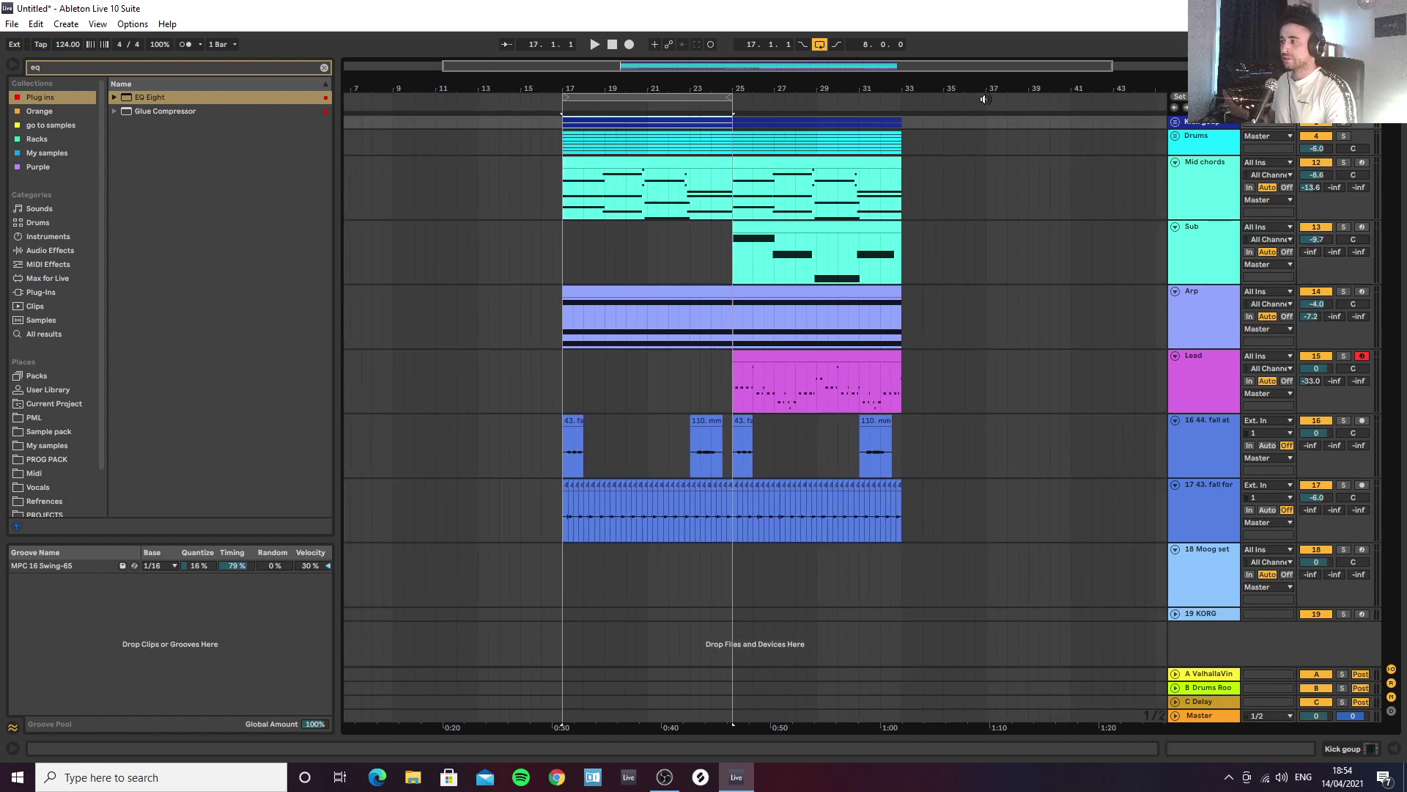
click(1174, 138)
scroll(982, 337, down, 1)
click(1060, 330)
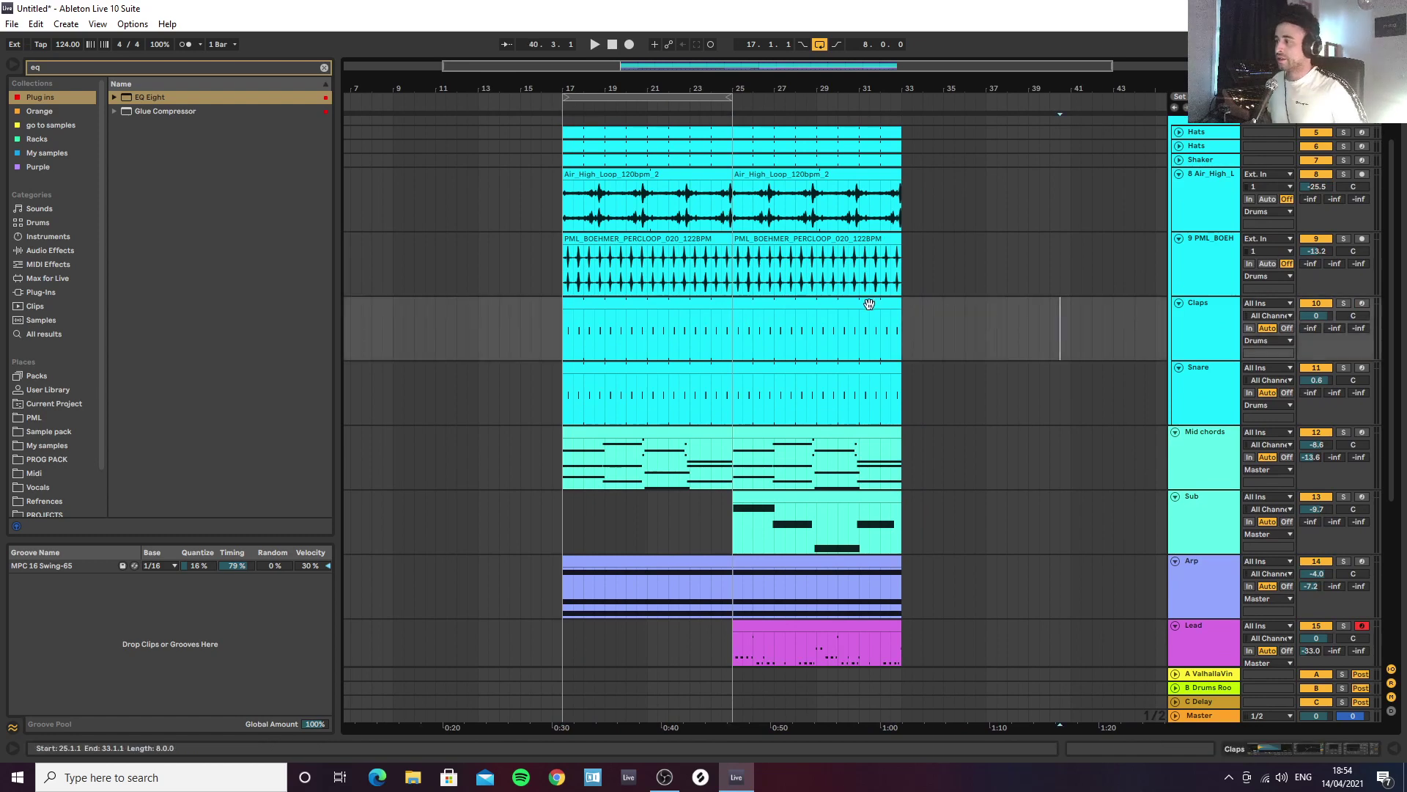
scroll(1220, 291, up, 1)
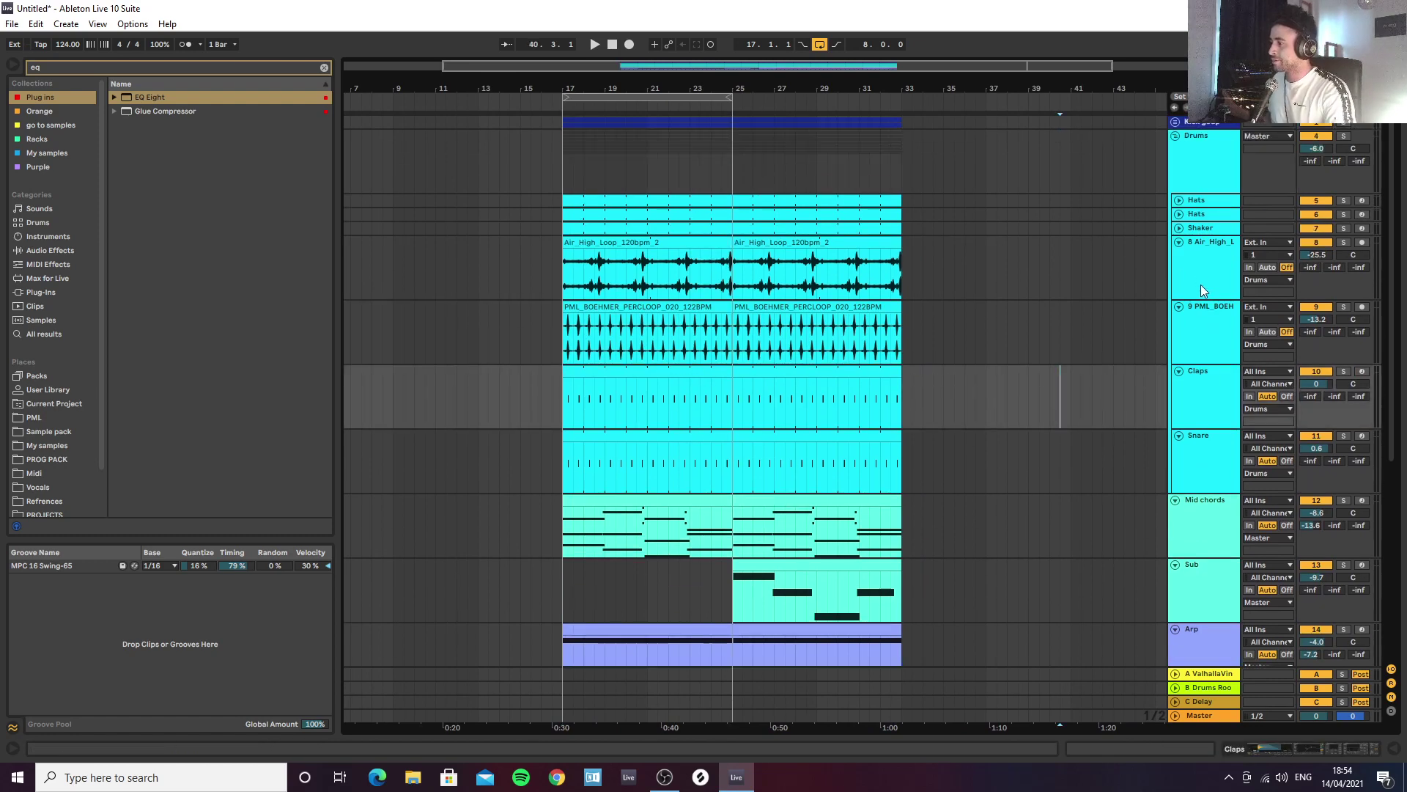
click(1178, 214)
click(1220, 212)
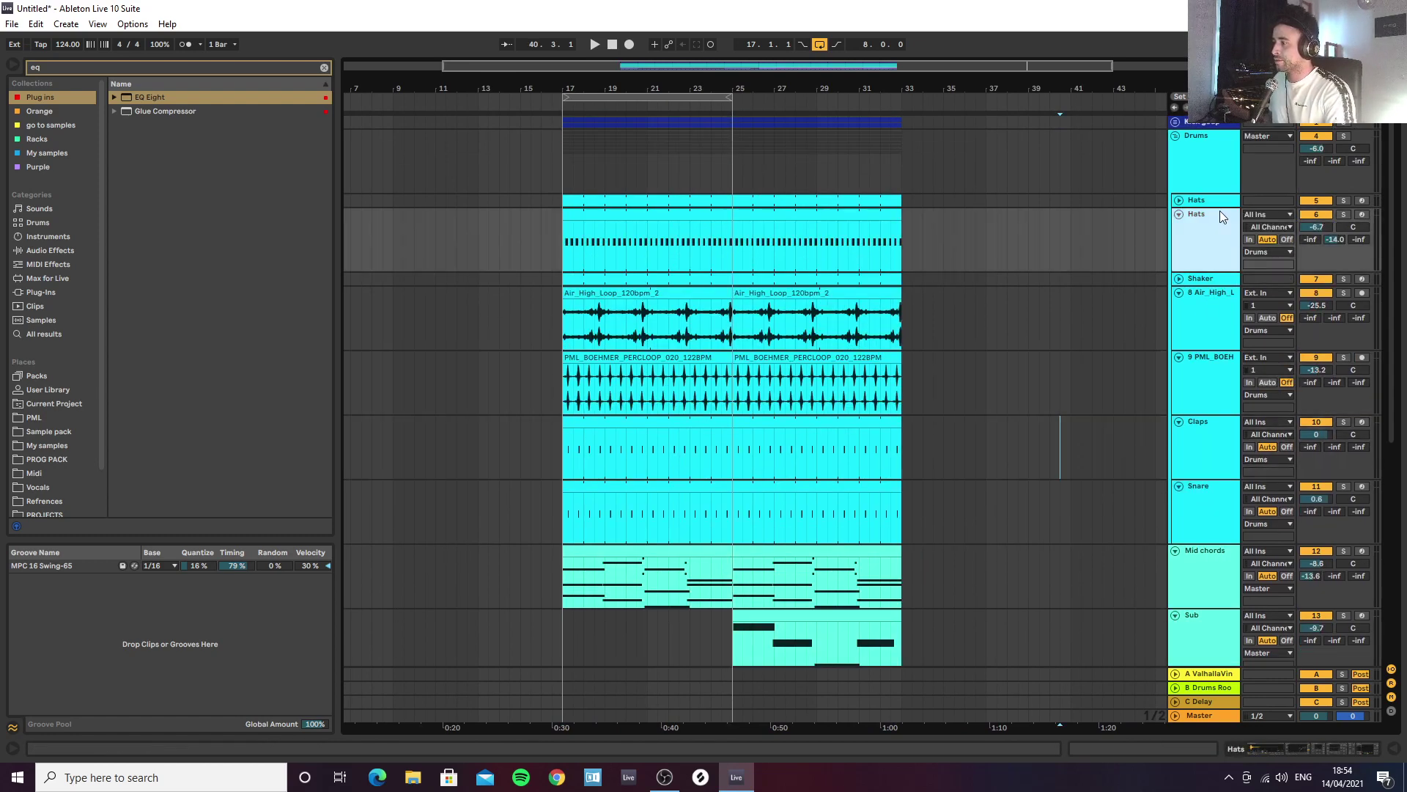
Step: Unfold the first Hats track and rename the second Hats track to "Open hat"
click(1206, 200)
click(1179, 200)
click(1199, 275)
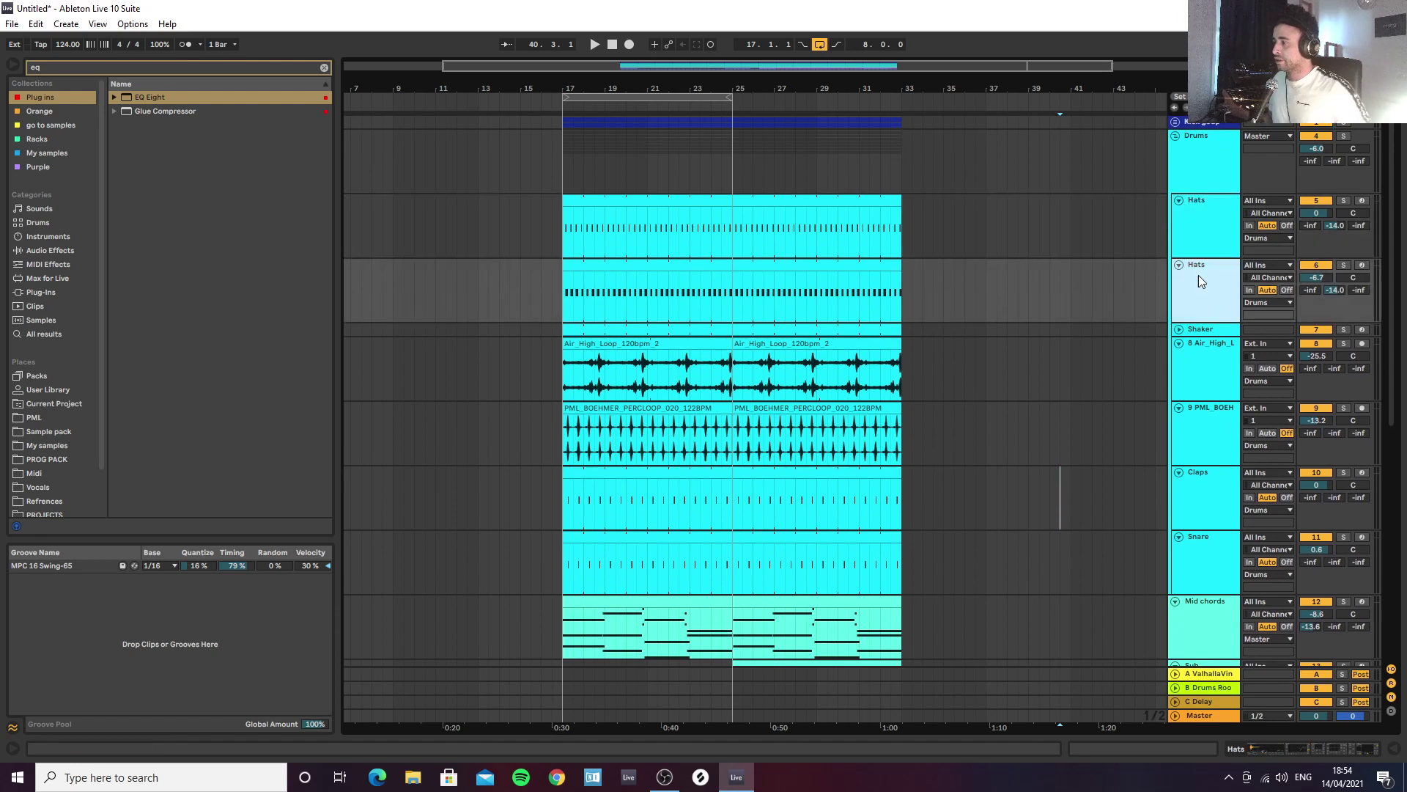
key(ctrl+r)
text(Open hat)
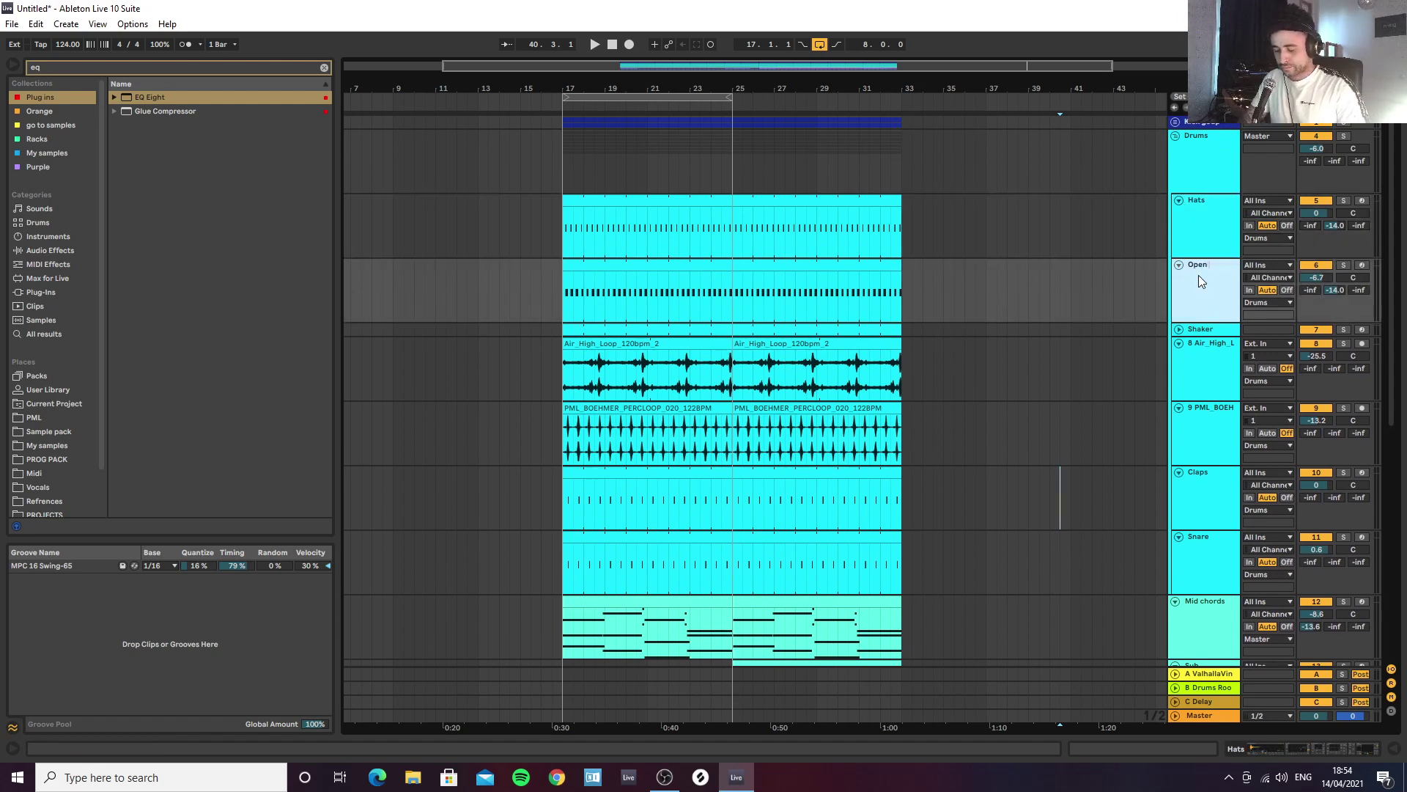
Step: Rename the remaining Hats track in the Drums group to "Closed hat"
click(1203, 240)
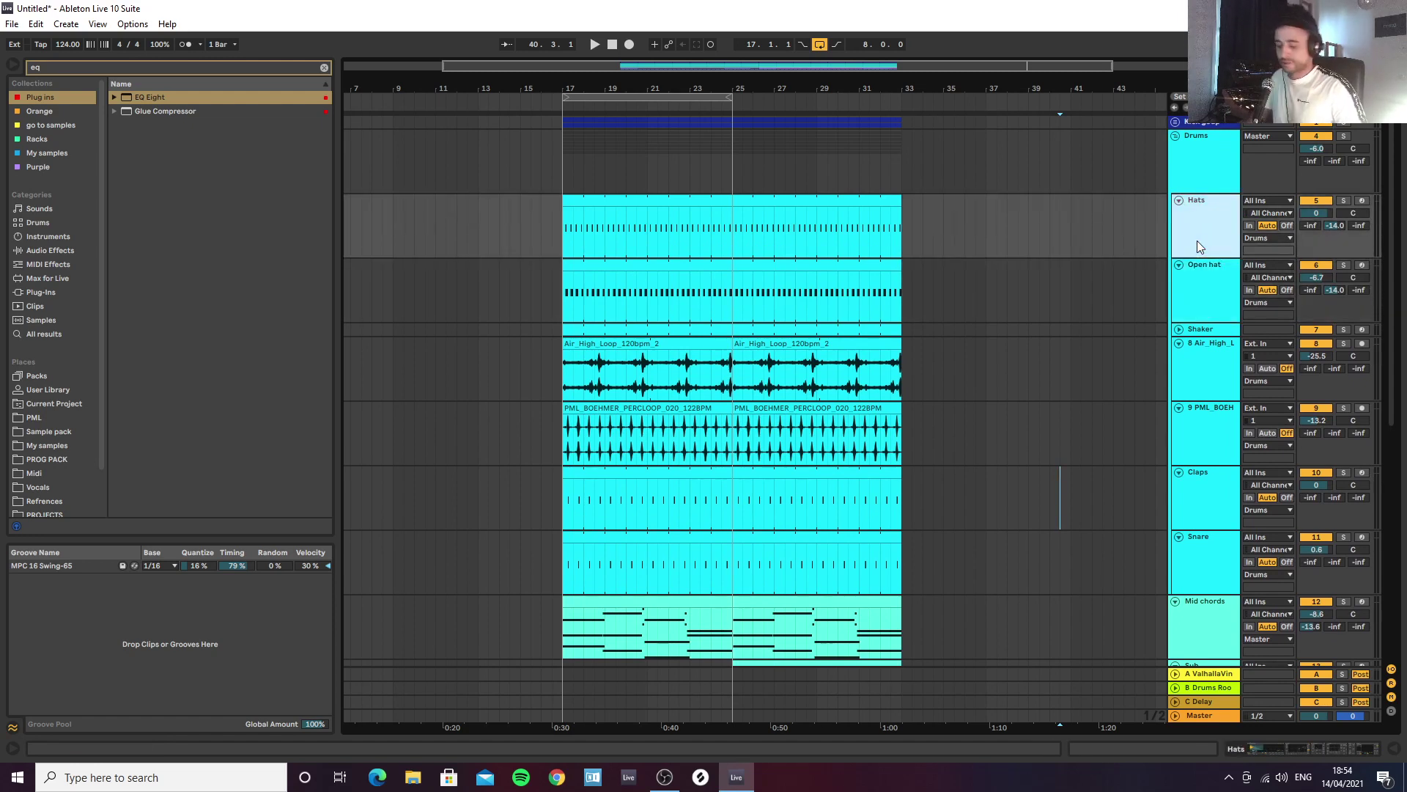
key(ctrl+r)
text(Closed)
key(Return)
text(hat)
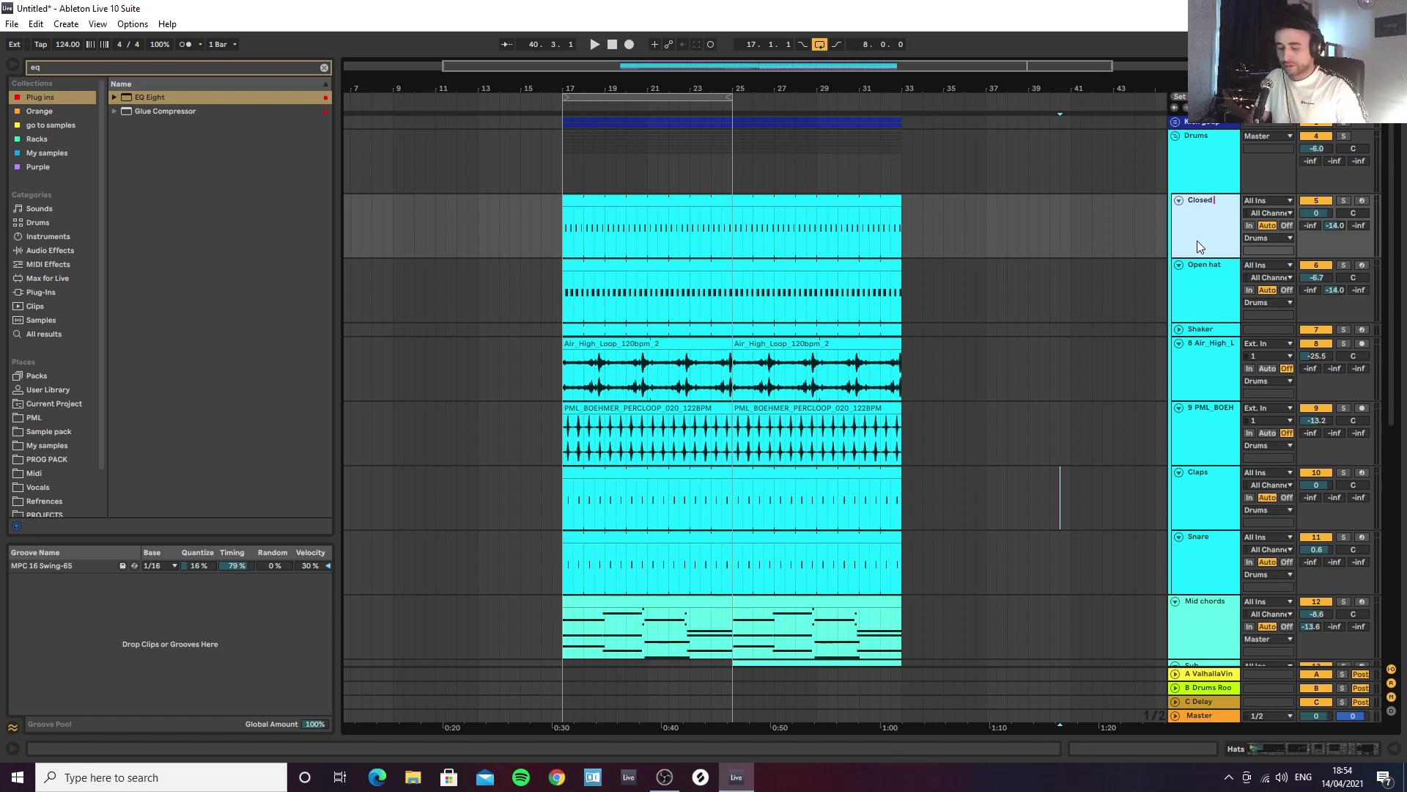
key(Return)
Step: Delete the Open hat clip from bars 17–25, keeping its copy from bar 25
click(524, 217)
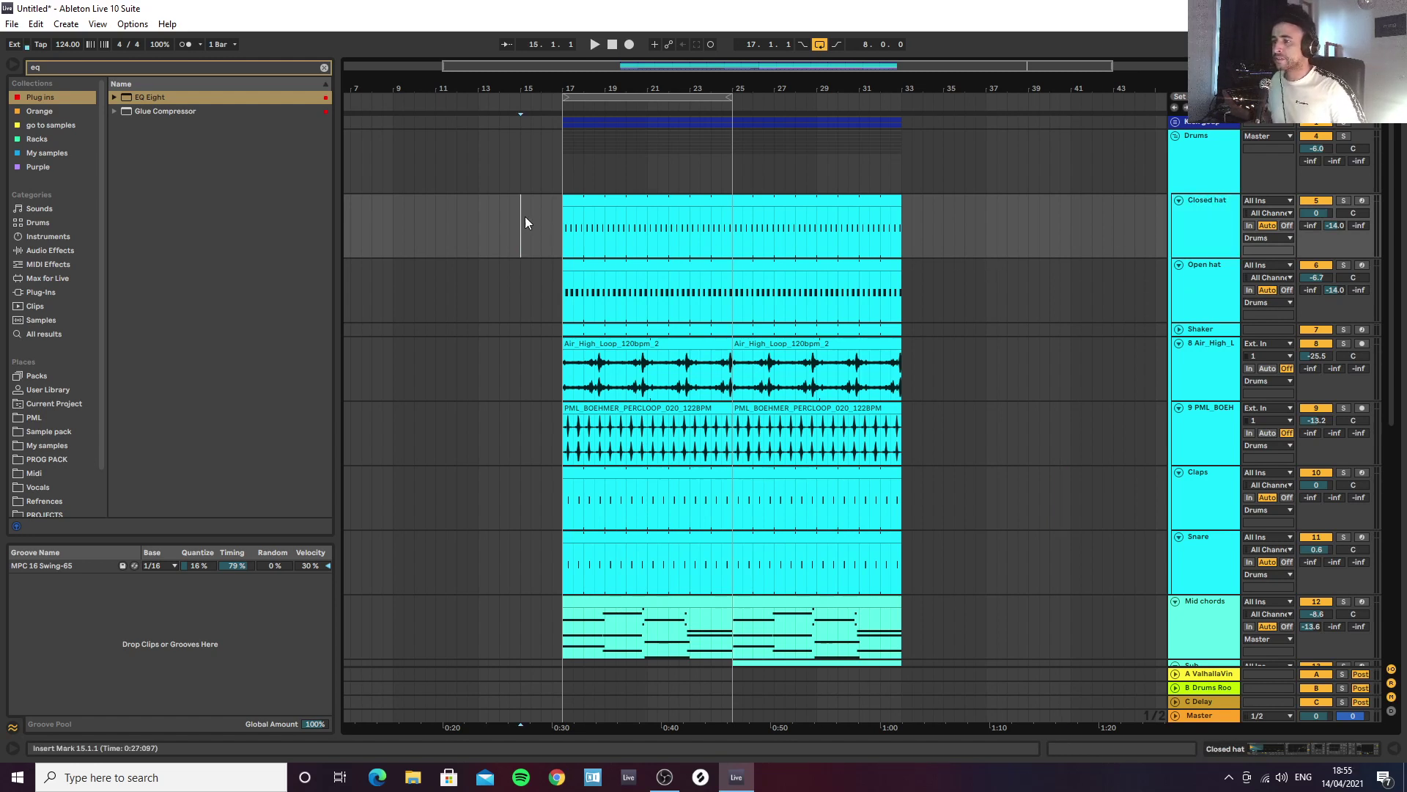
click(569, 235)
click(647, 195)
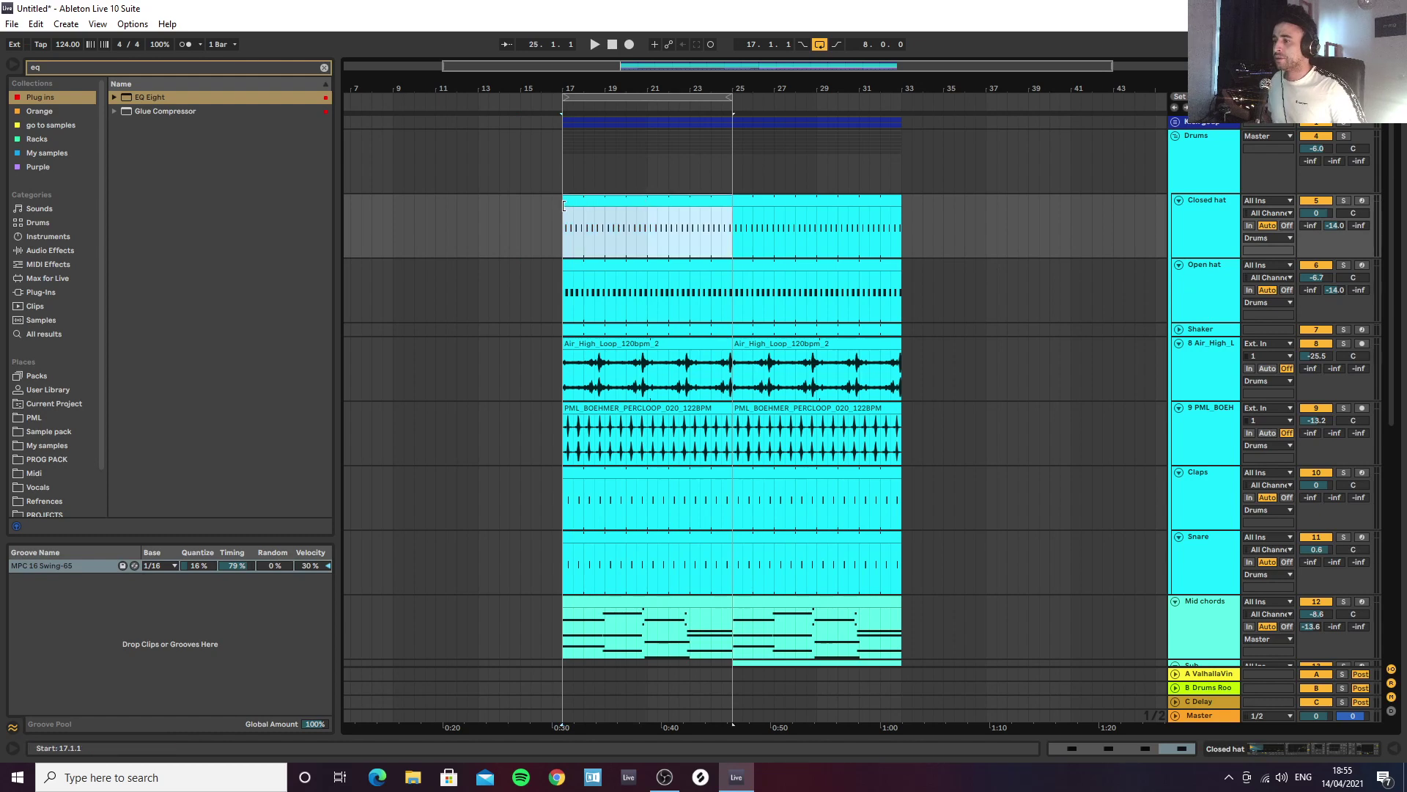
click(630, 265)
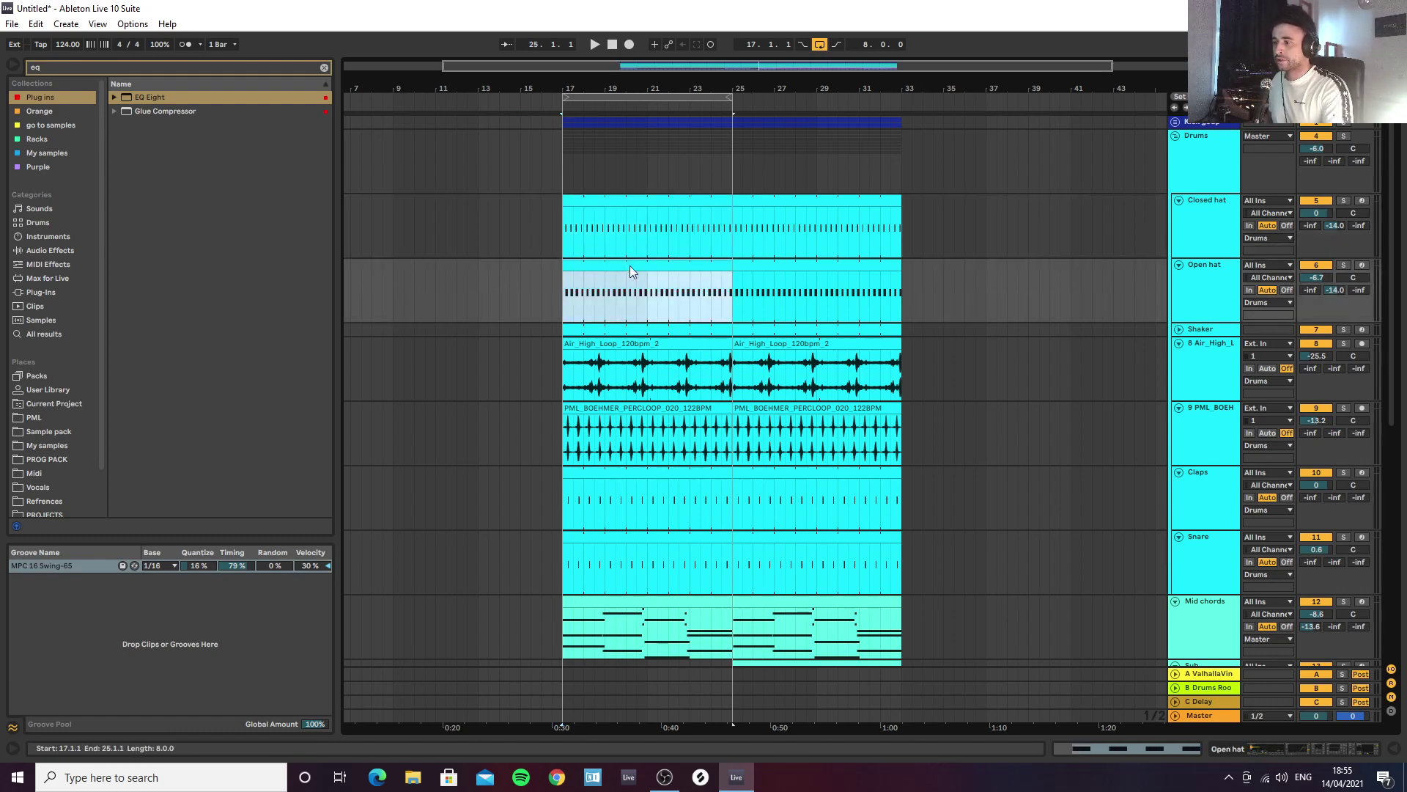
key(Delete)
Step: Unfold the Shaker track, select it, and show its device chain and the automation lanes
click(612, 345)
click(1178, 330)
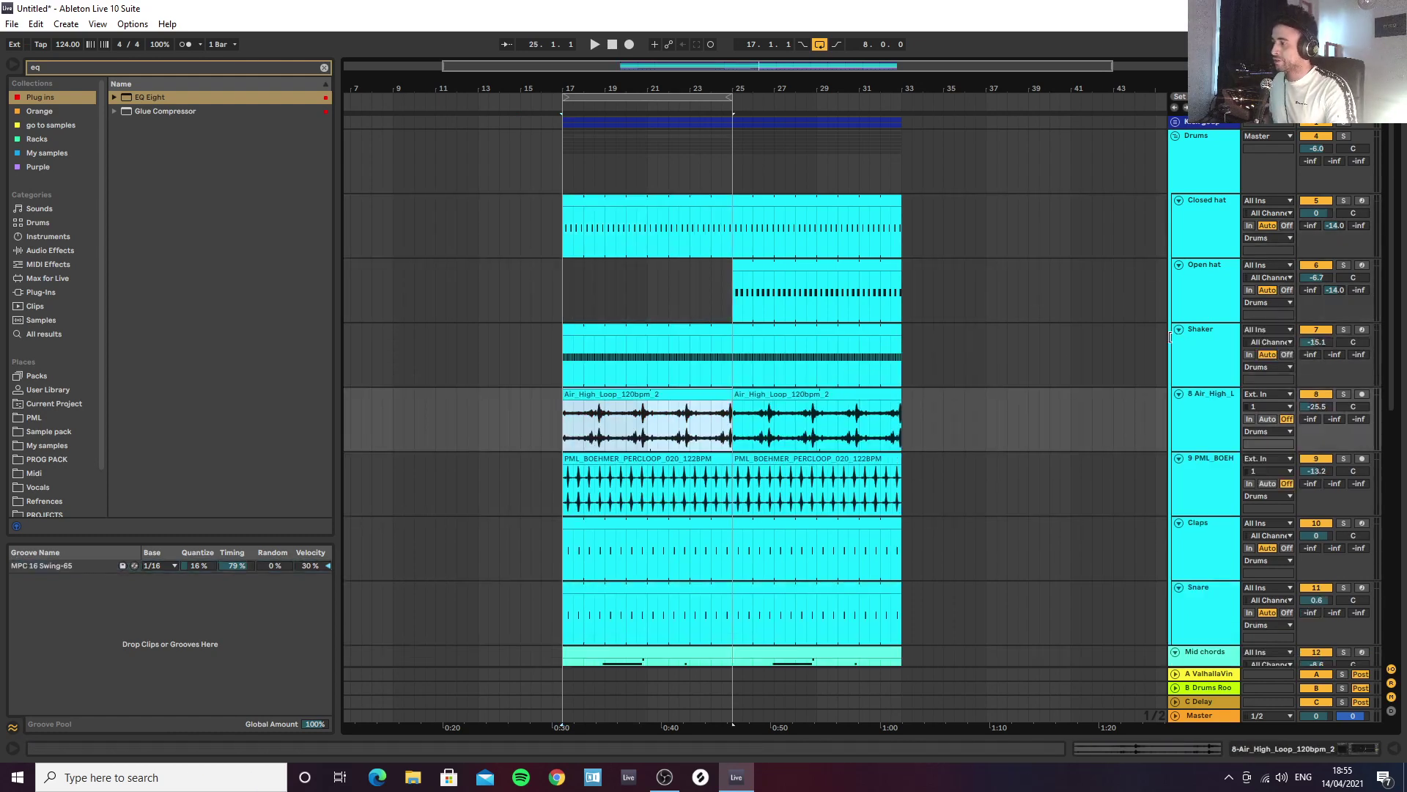
click(620, 332)
click(1235, 370)
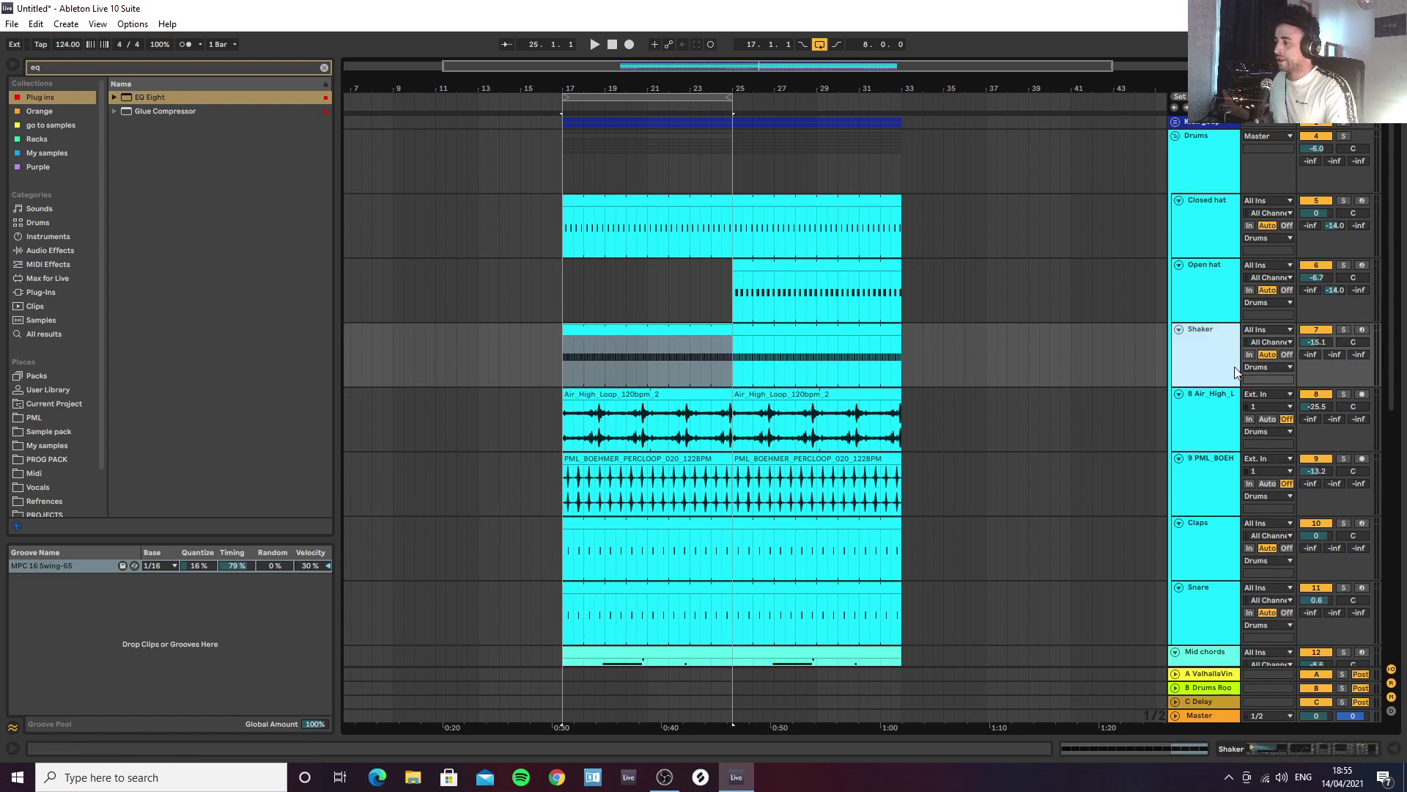
click(1313, 752)
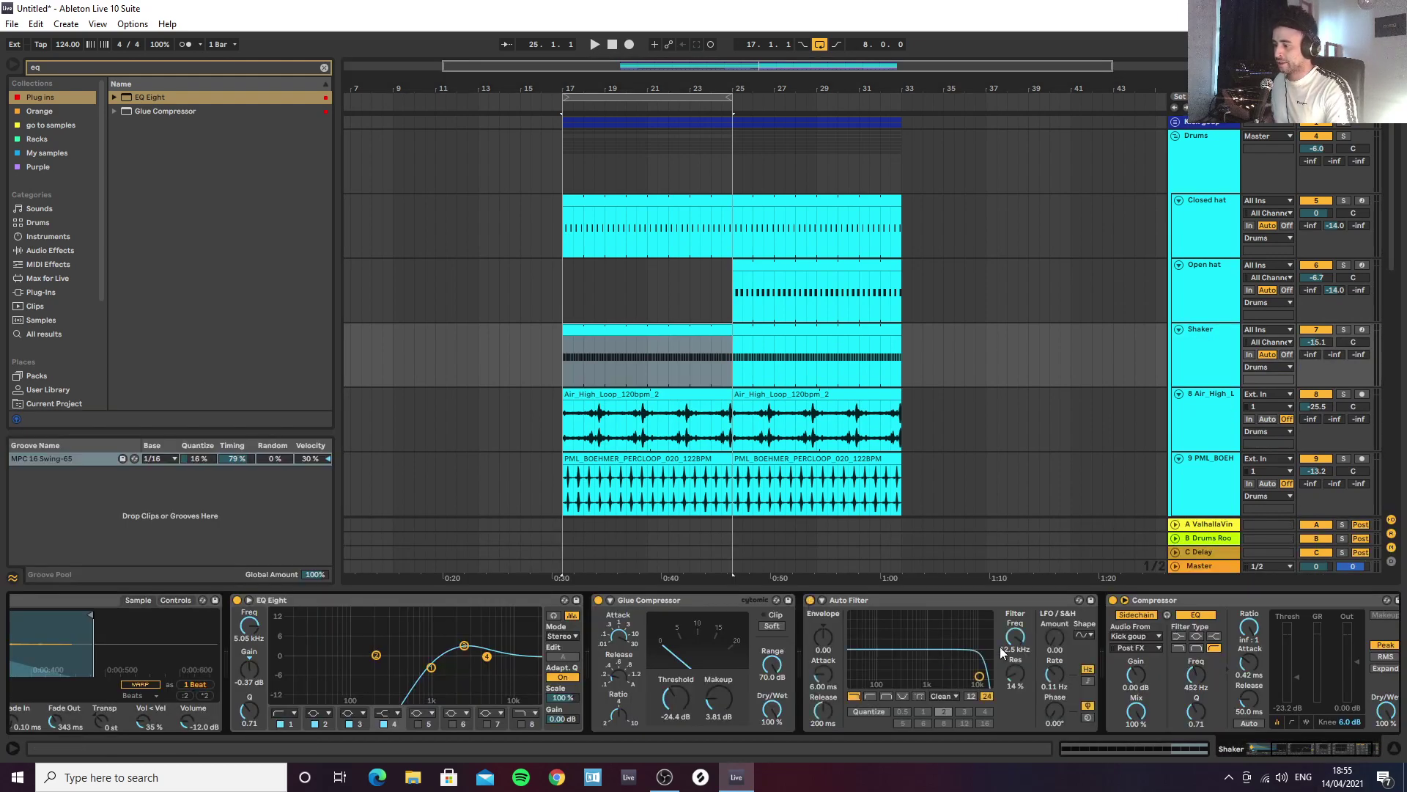
key(a)
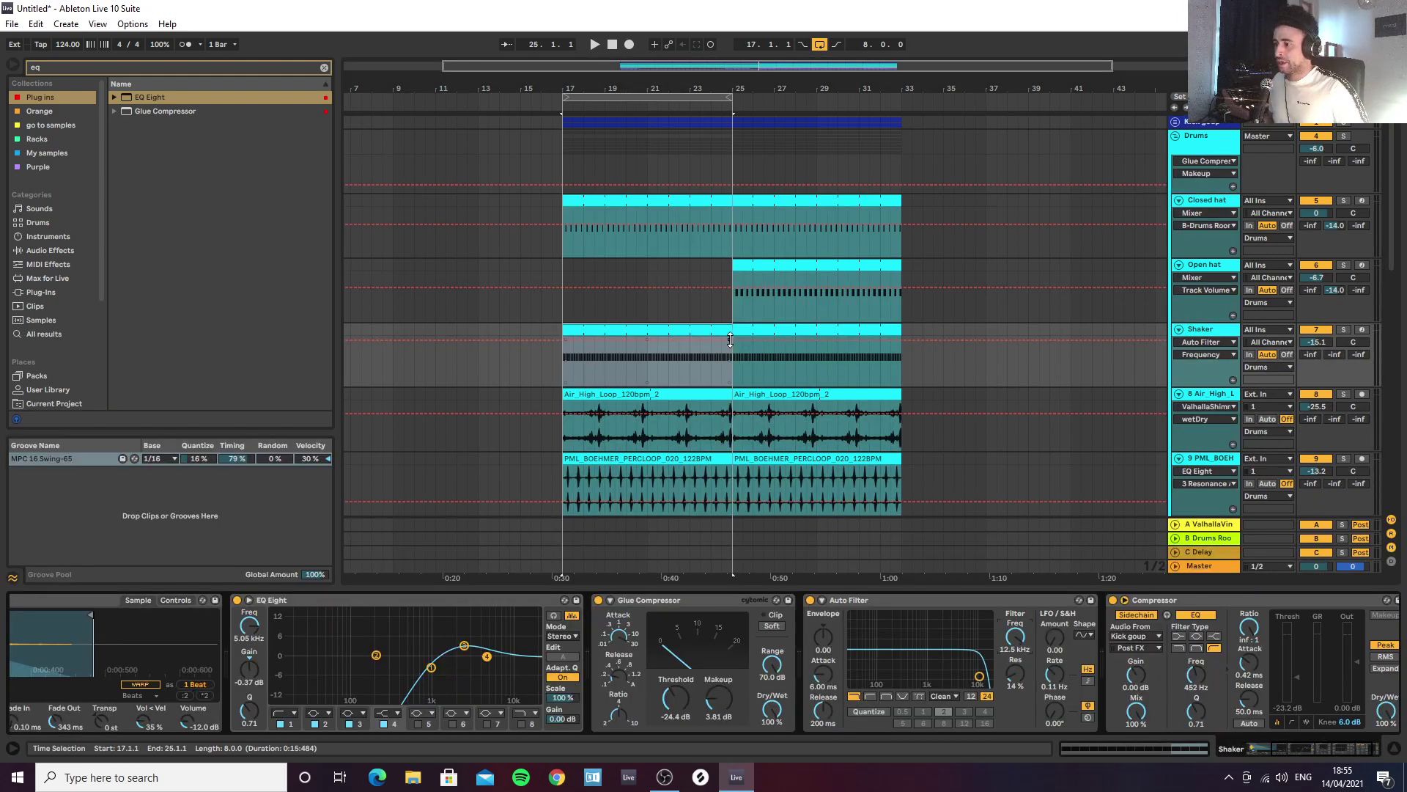
Step: Automate the Shaker's Auto Filter frequency to rise from about 1.73 kHz at bar 17 to 12.5 kHz at bar 25, and play it back
click(735, 341)
drag(563, 339, 563, 384)
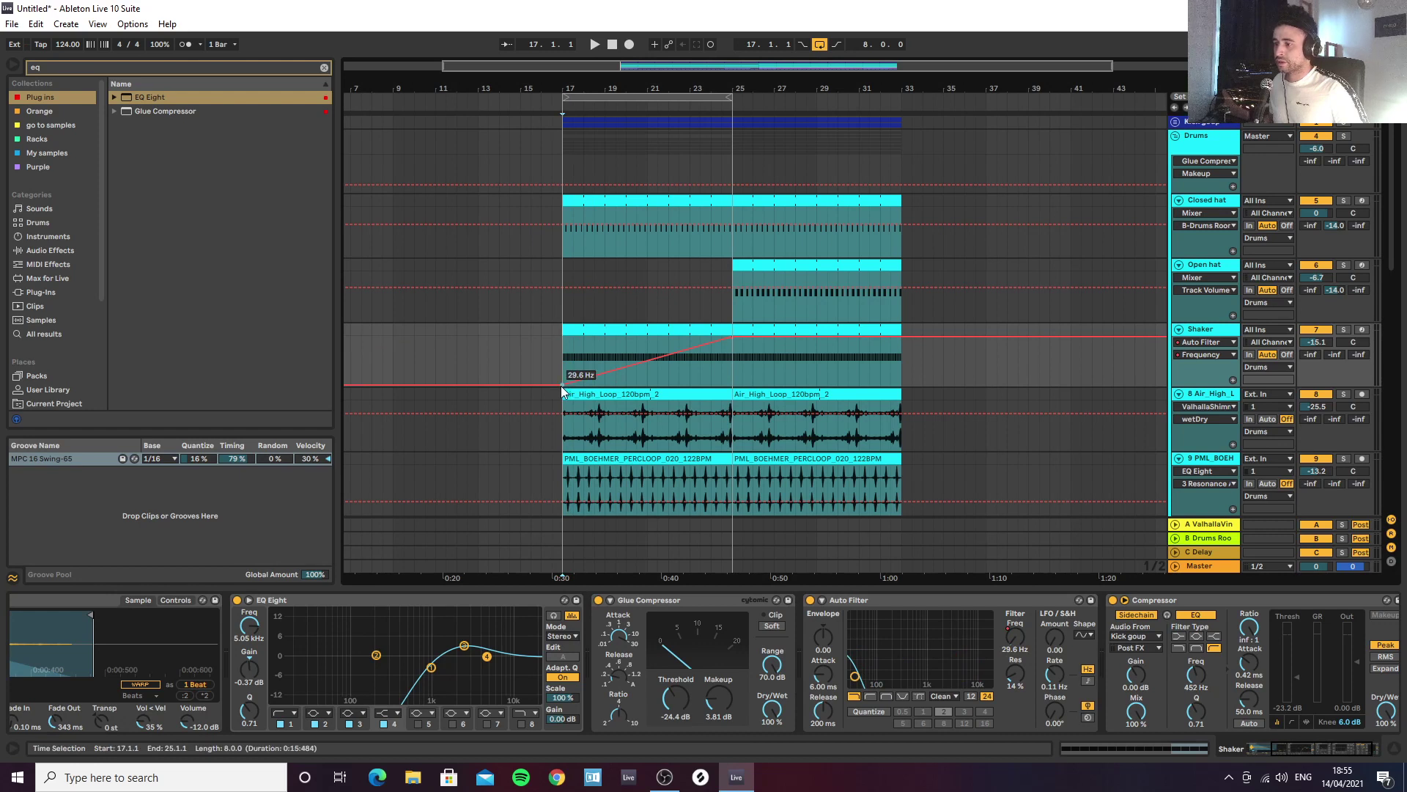
drag(563, 388, 563, 358)
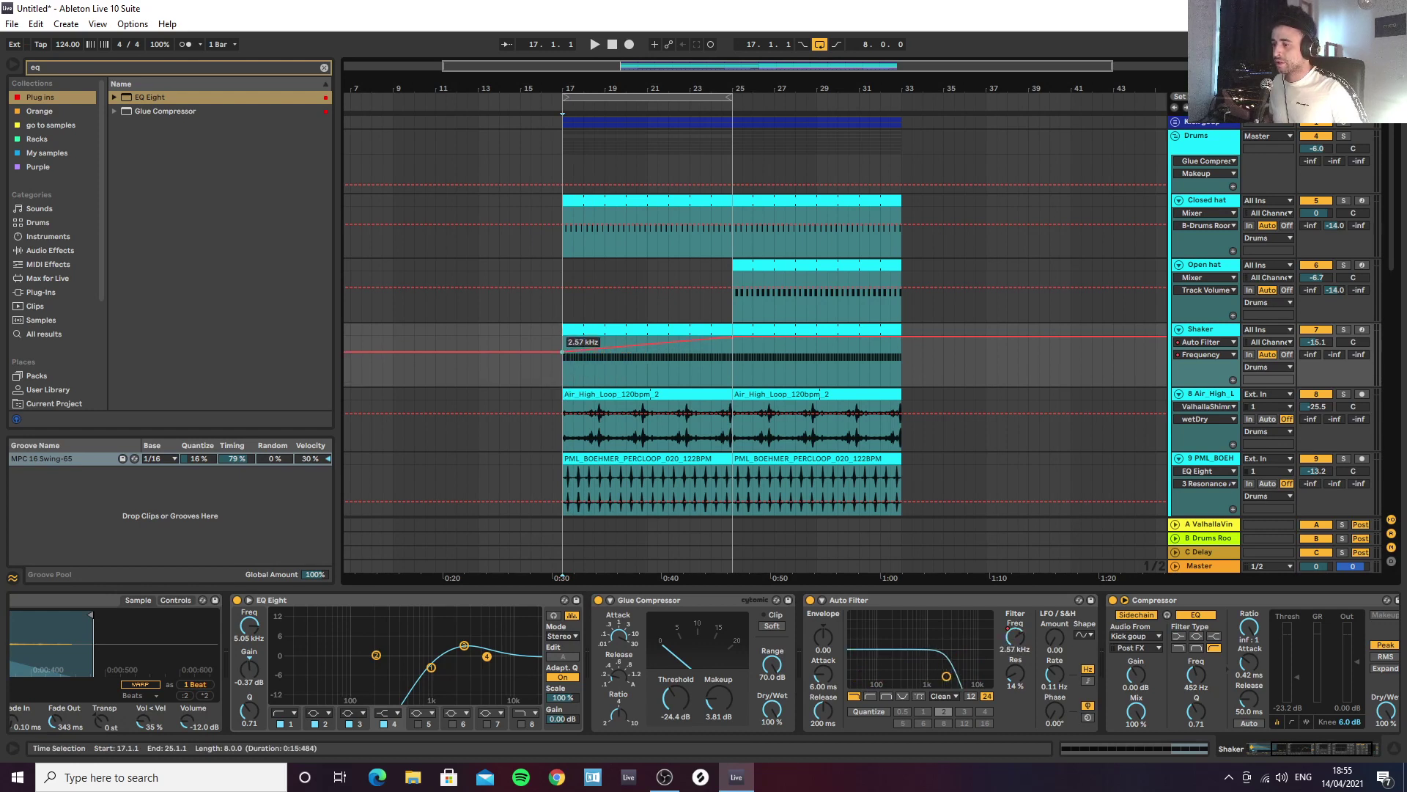
key(space)
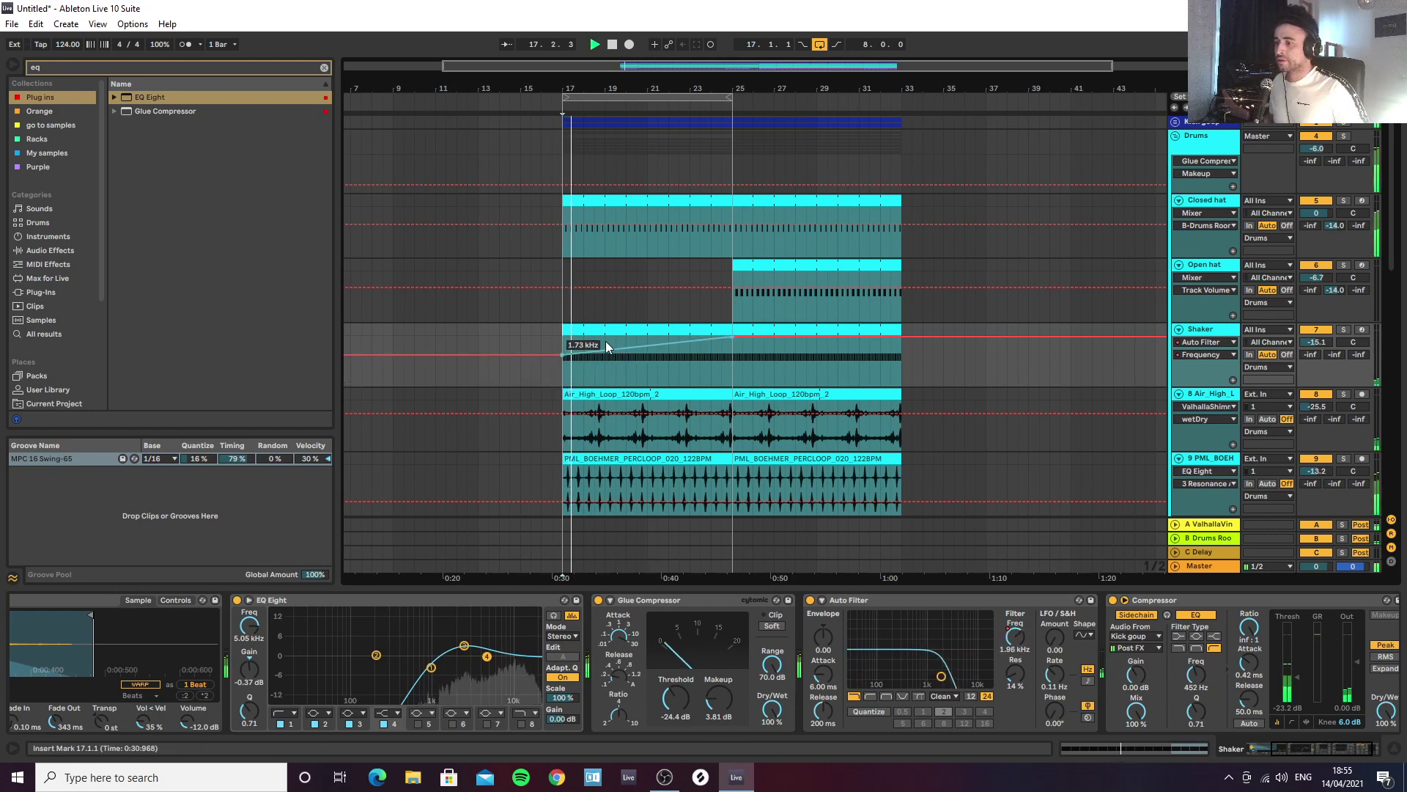
scroll(666, 367, down, 2)
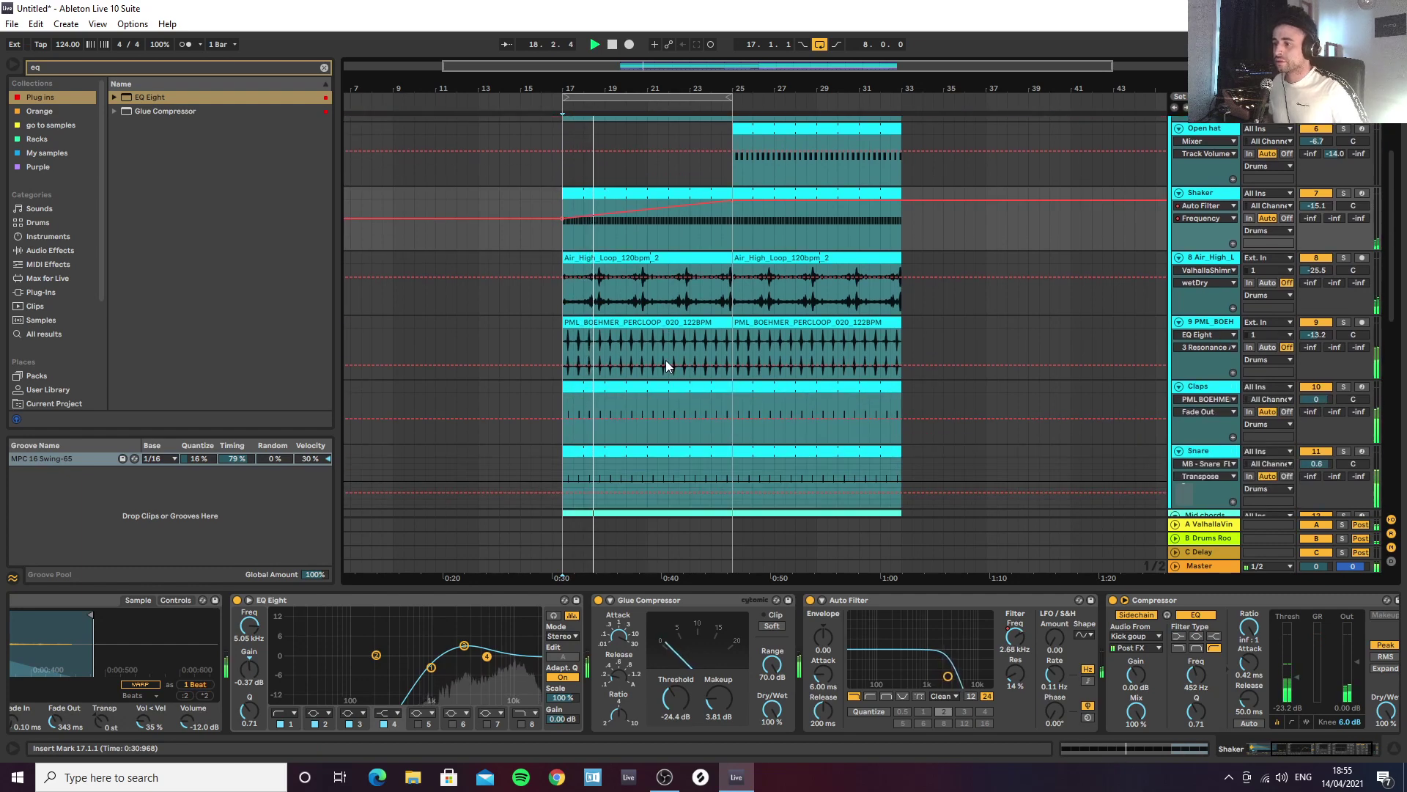
Step: Hide the automation lanes and delete the PML_BOEHMER perc loop and Claps clips from bars 17–25
key(a)
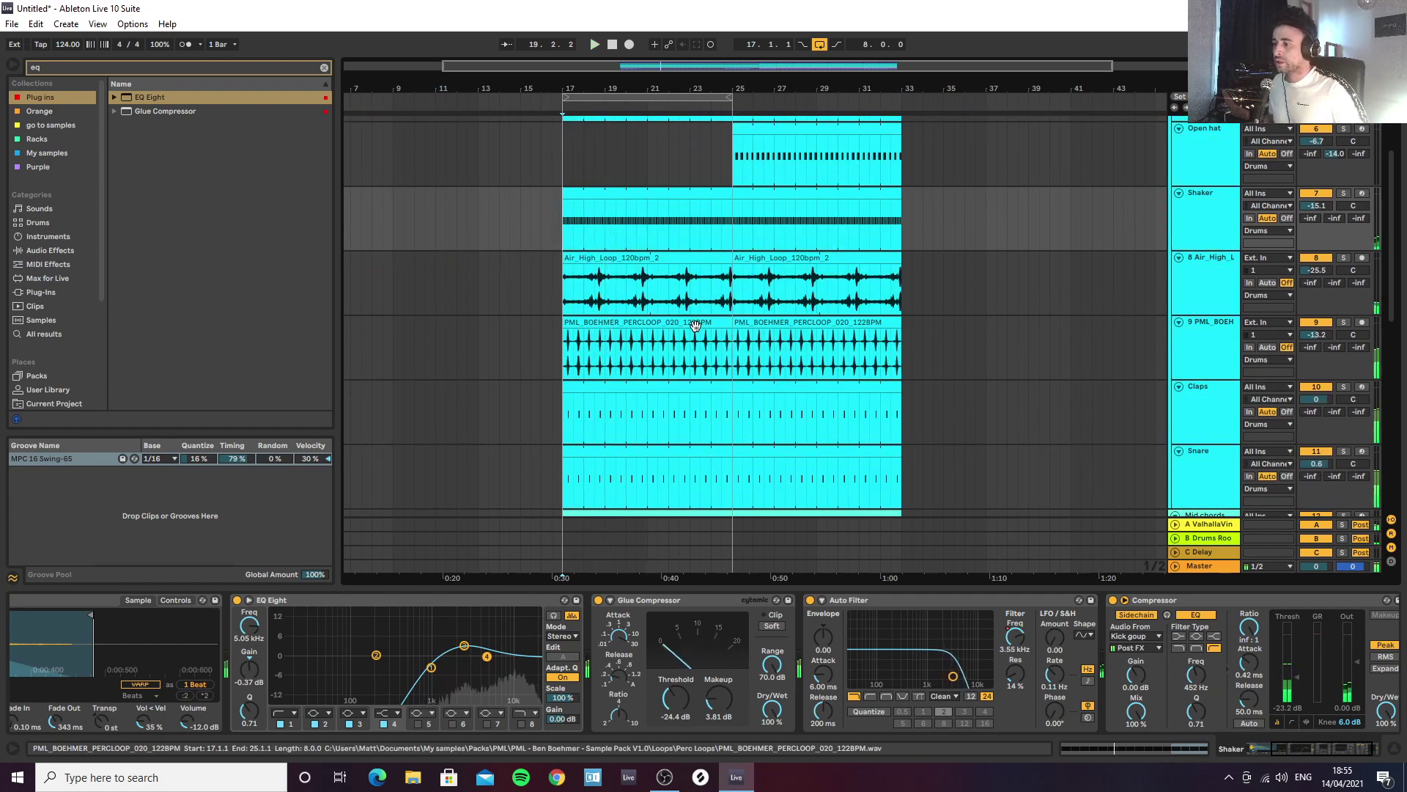
click(696, 331)
scroll(698, 329, down, 1)
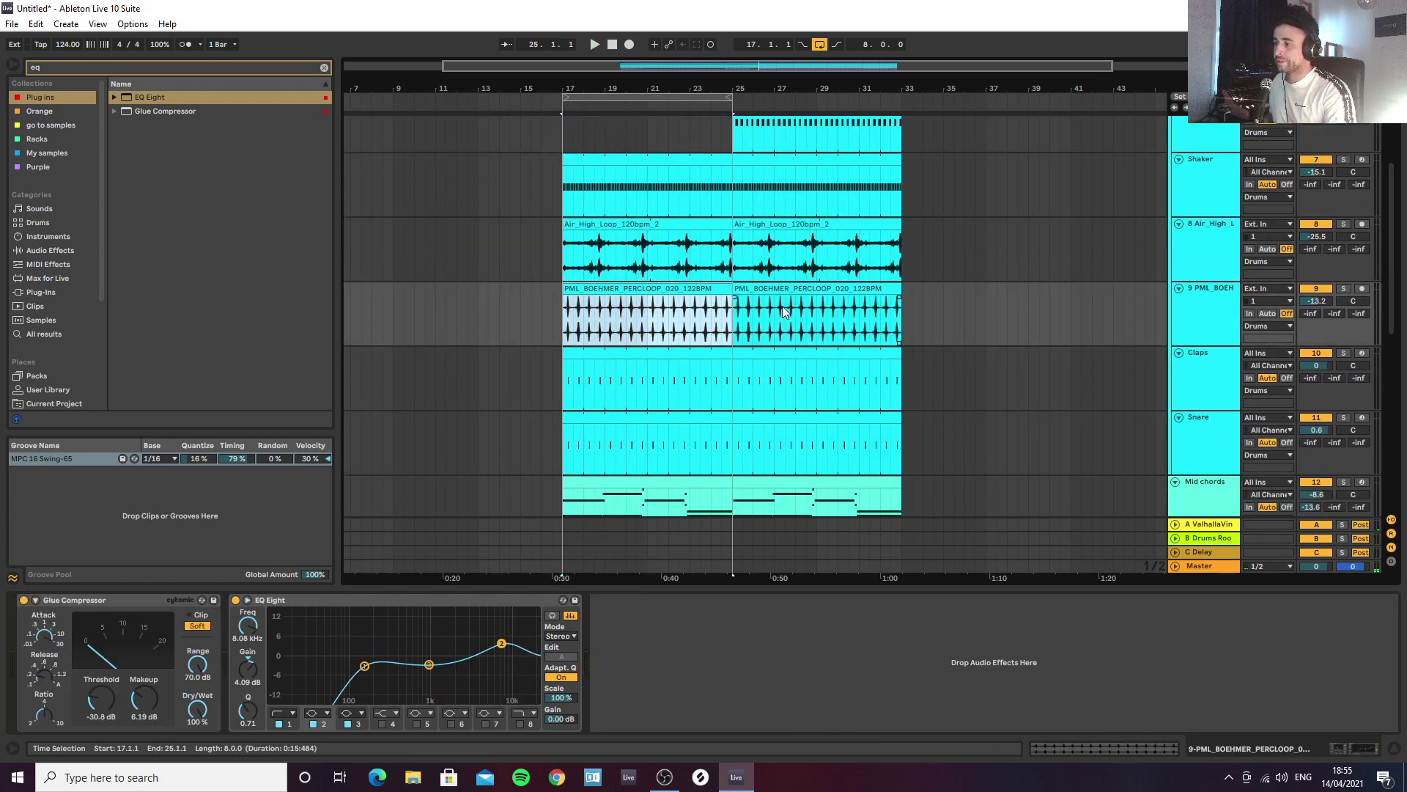
scroll(648, 302, down, 1)
key(Delete)
click(631, 283)
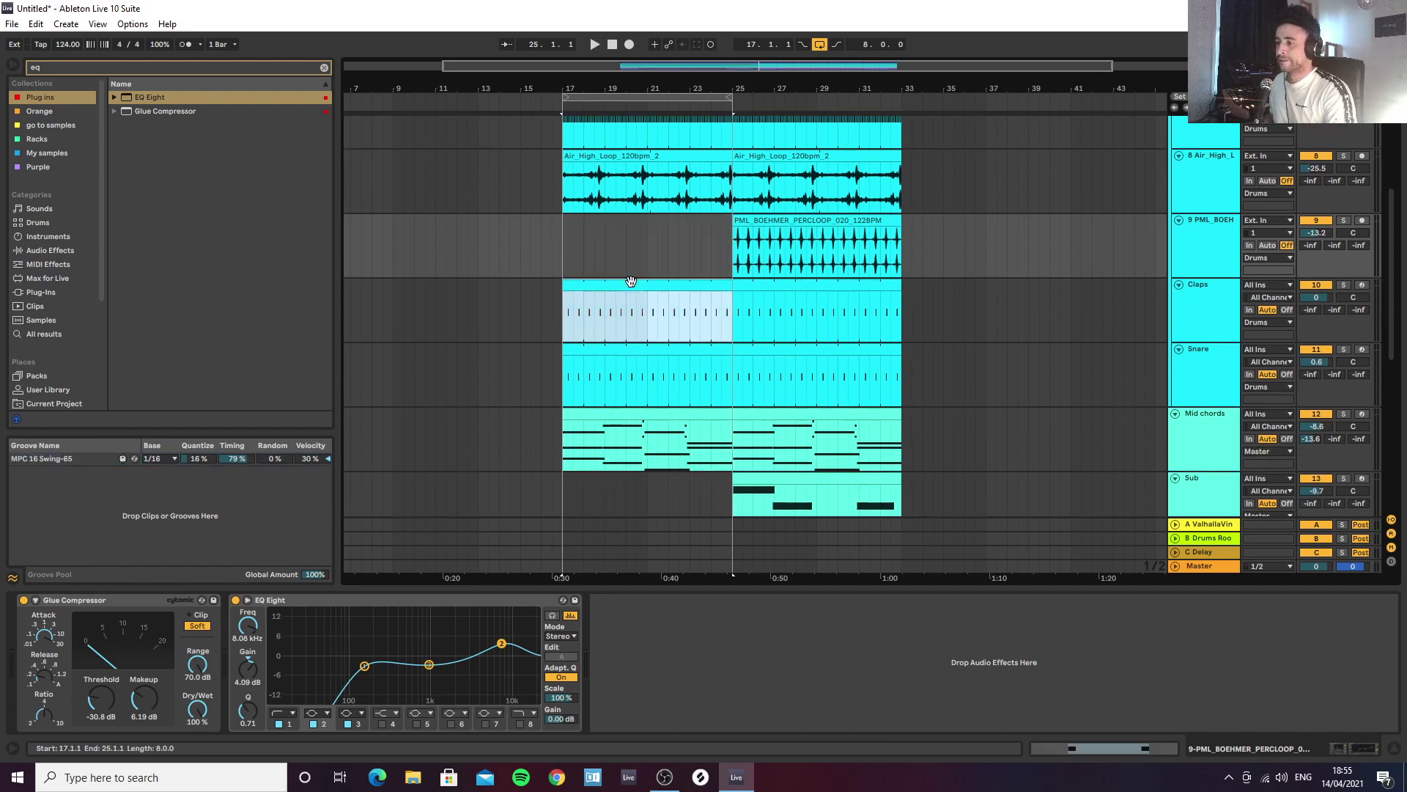
key(Delete)
Step: Open the Snare clip at bars 17–25, duplicate its loop to two bars, and add an extra C3 hit around beat 2.4
click(618, 356)
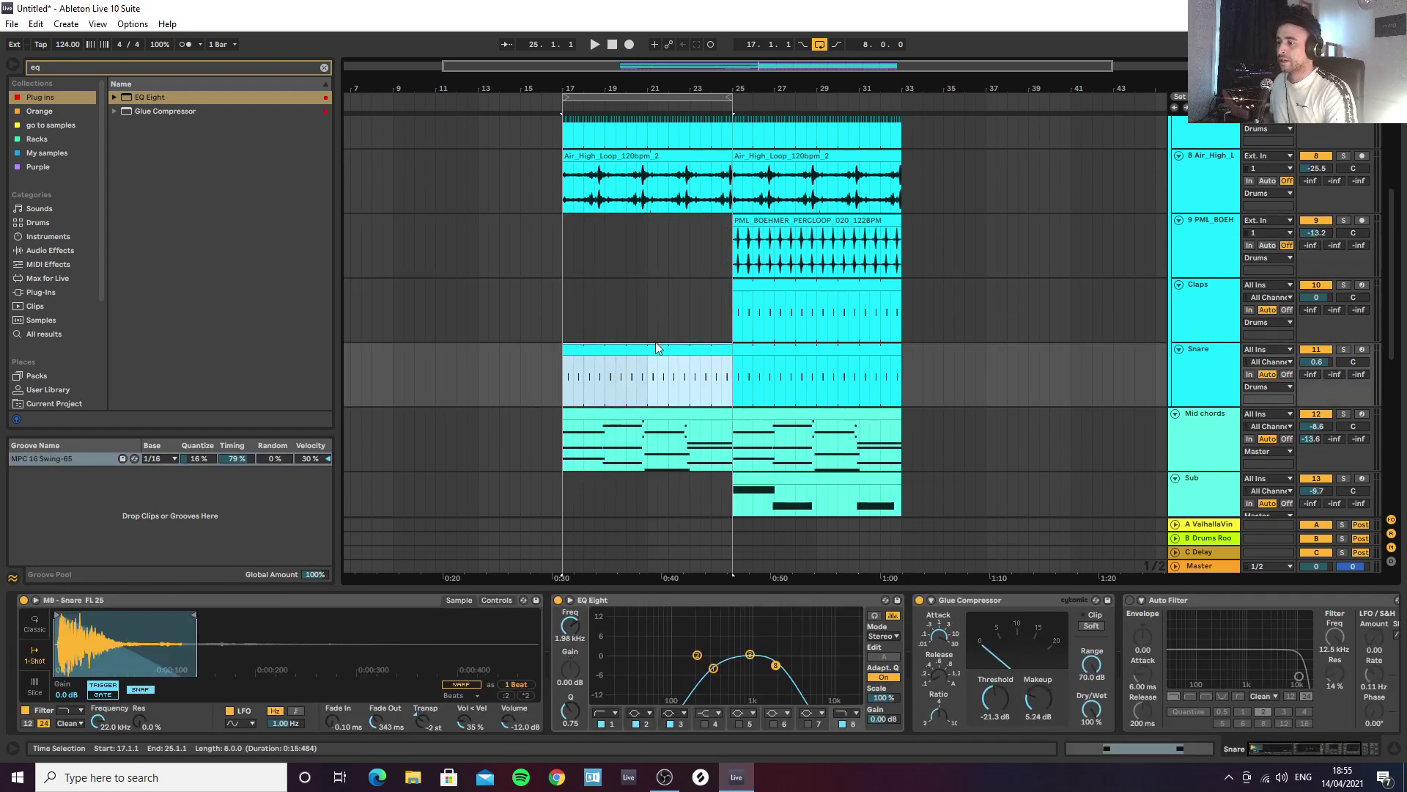
double_click(655, 341)
click(99, 260)
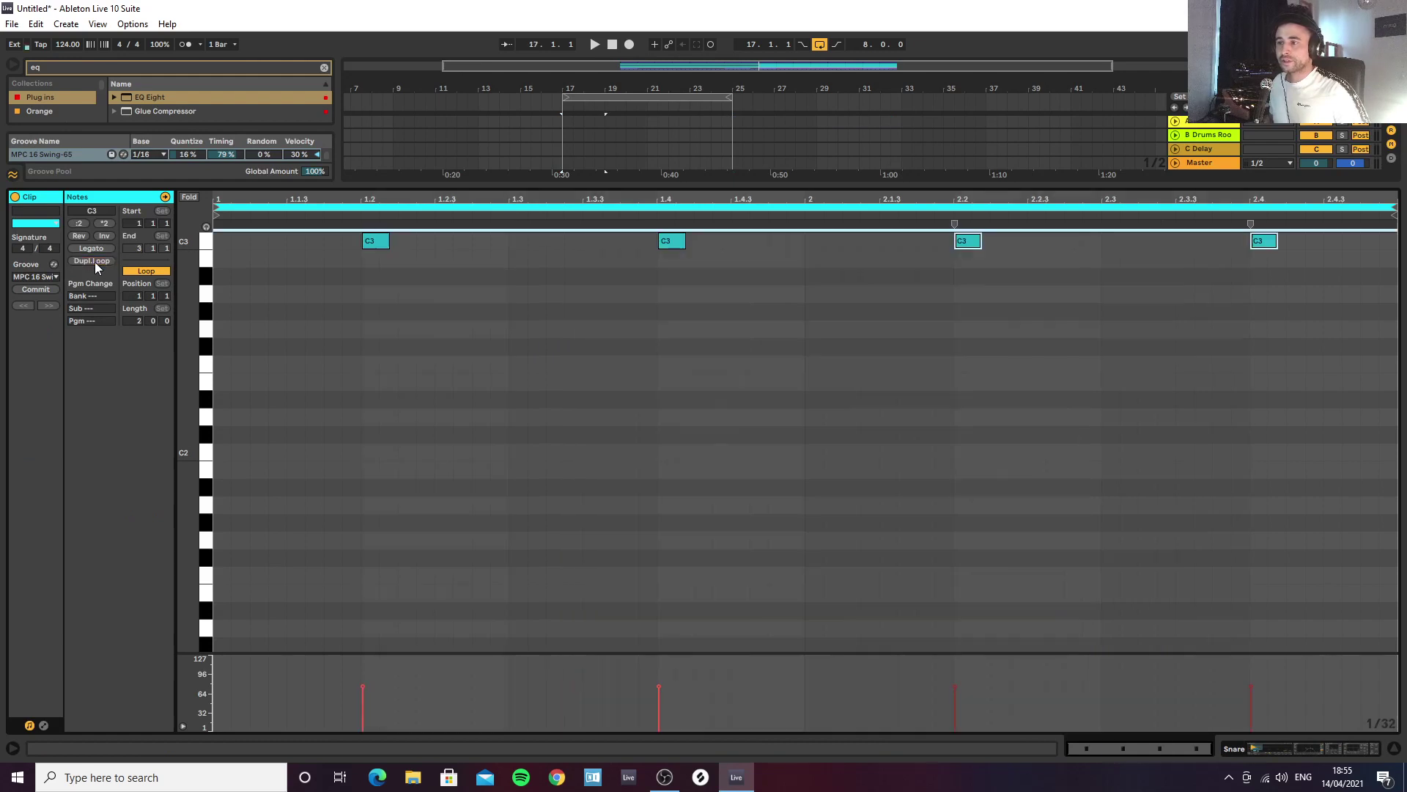
click(1268, 253)
drag(1265, 243, 1298, 243)
key(space)
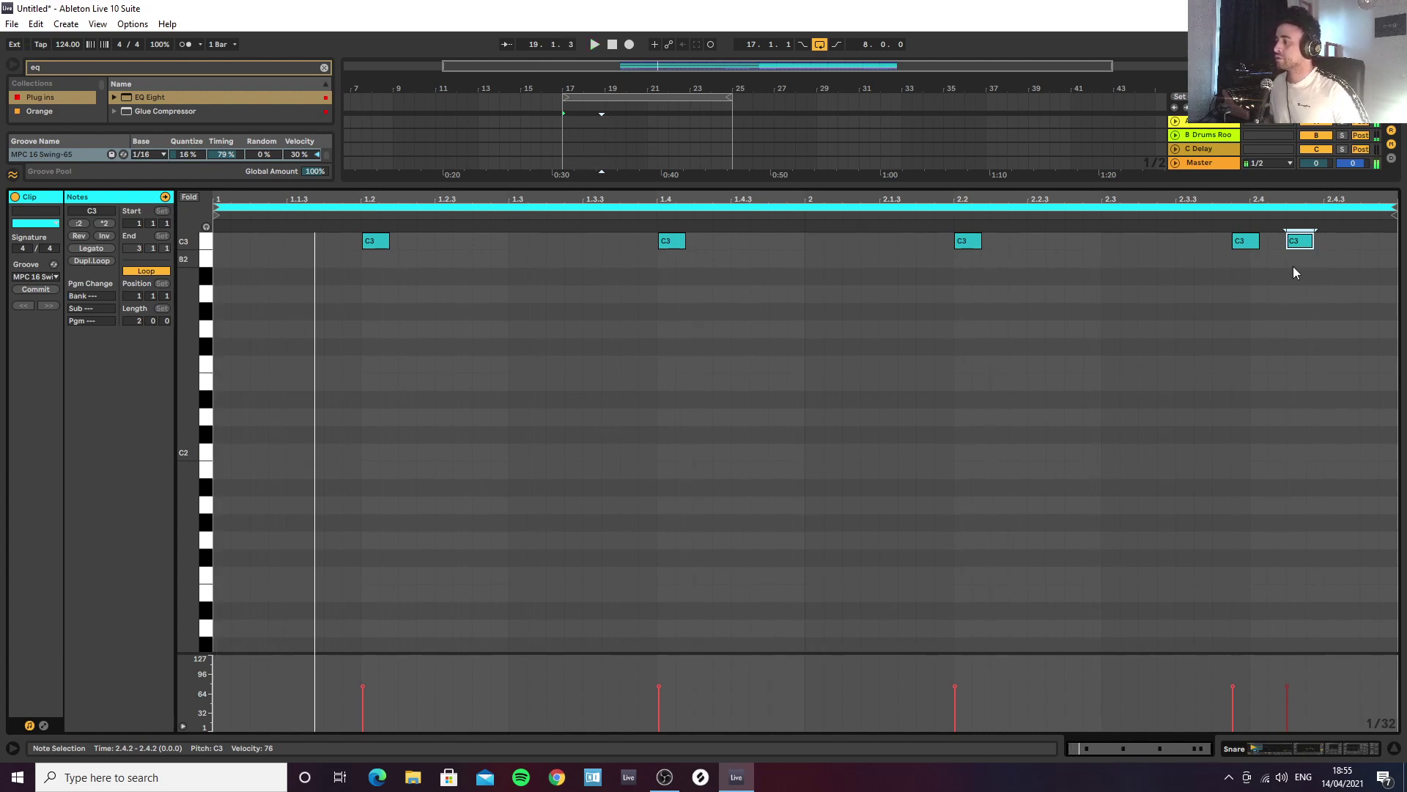
Step: Adjust the timing of the last two snare hits during playback, placing them at 2.3.4 and 2.4.2
key(Right)
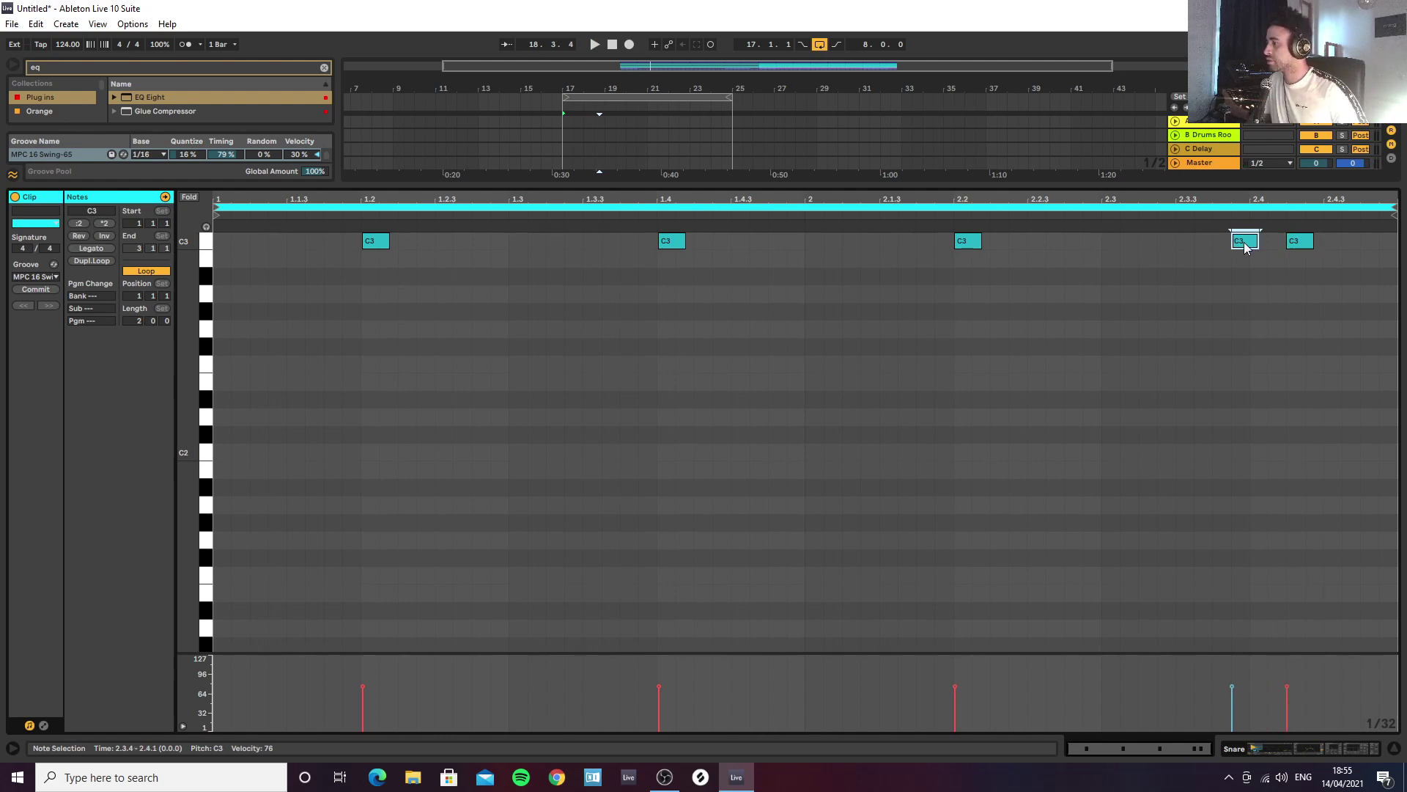
key(space)
click(1300, 242)
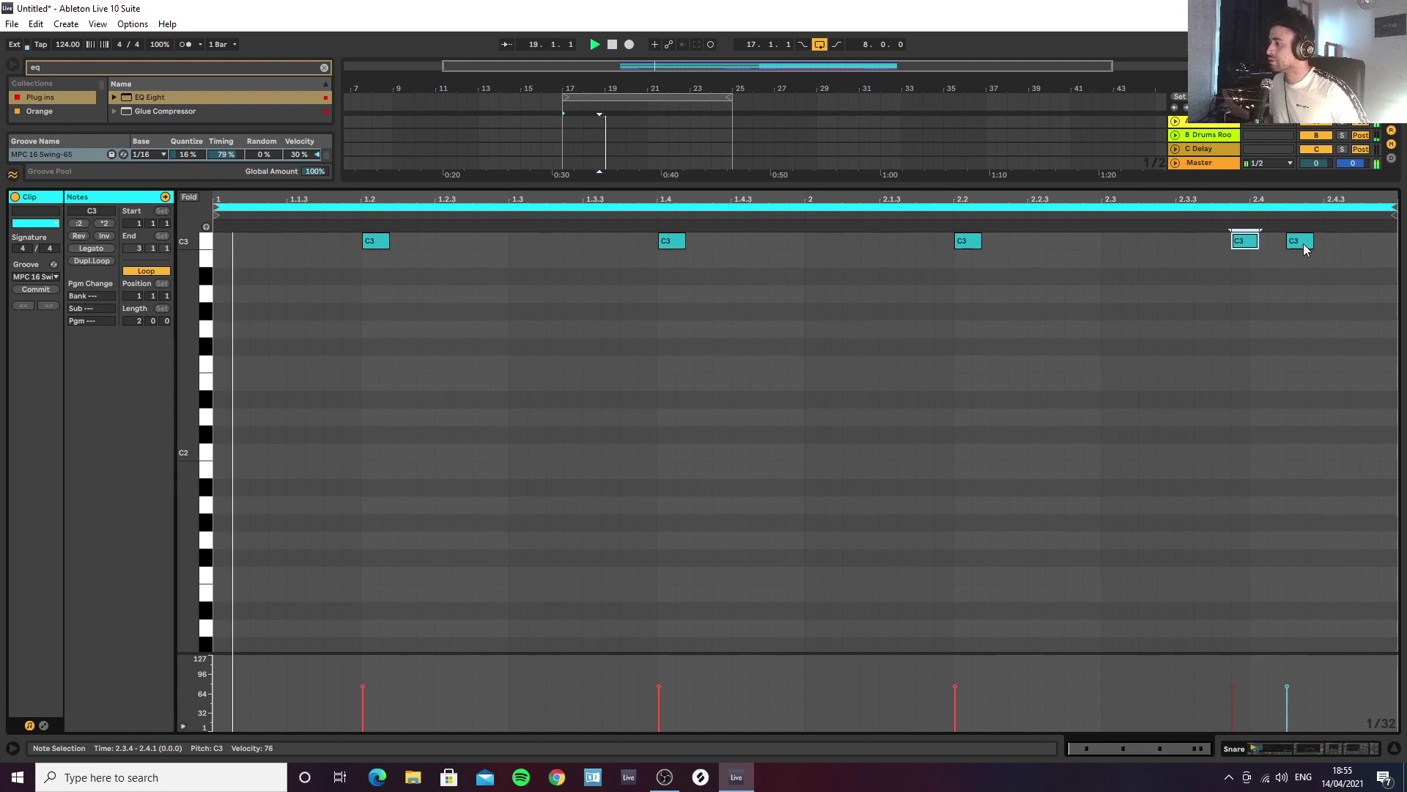
drag(1304, 249, 1248, 246)
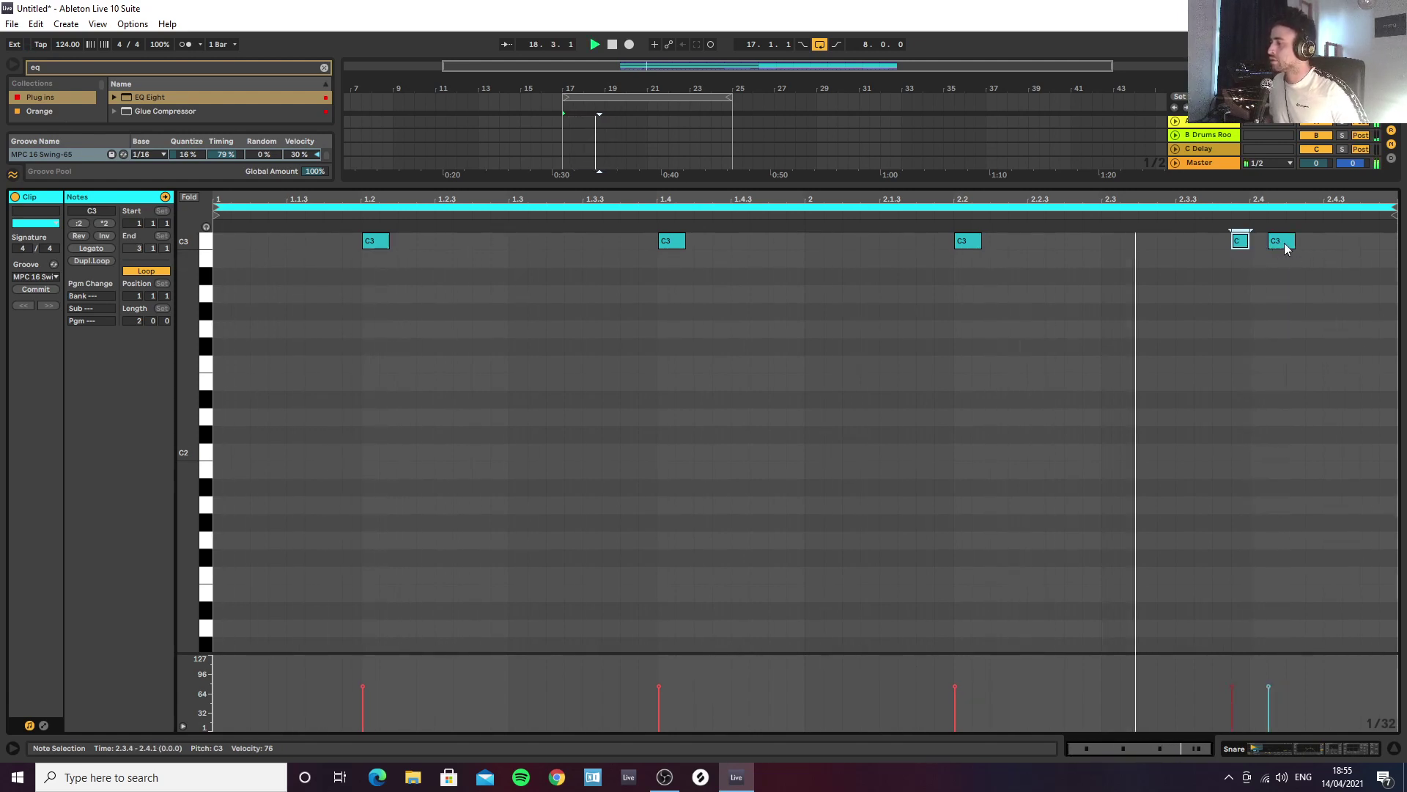
drag(1285, 246, 1322, 247)
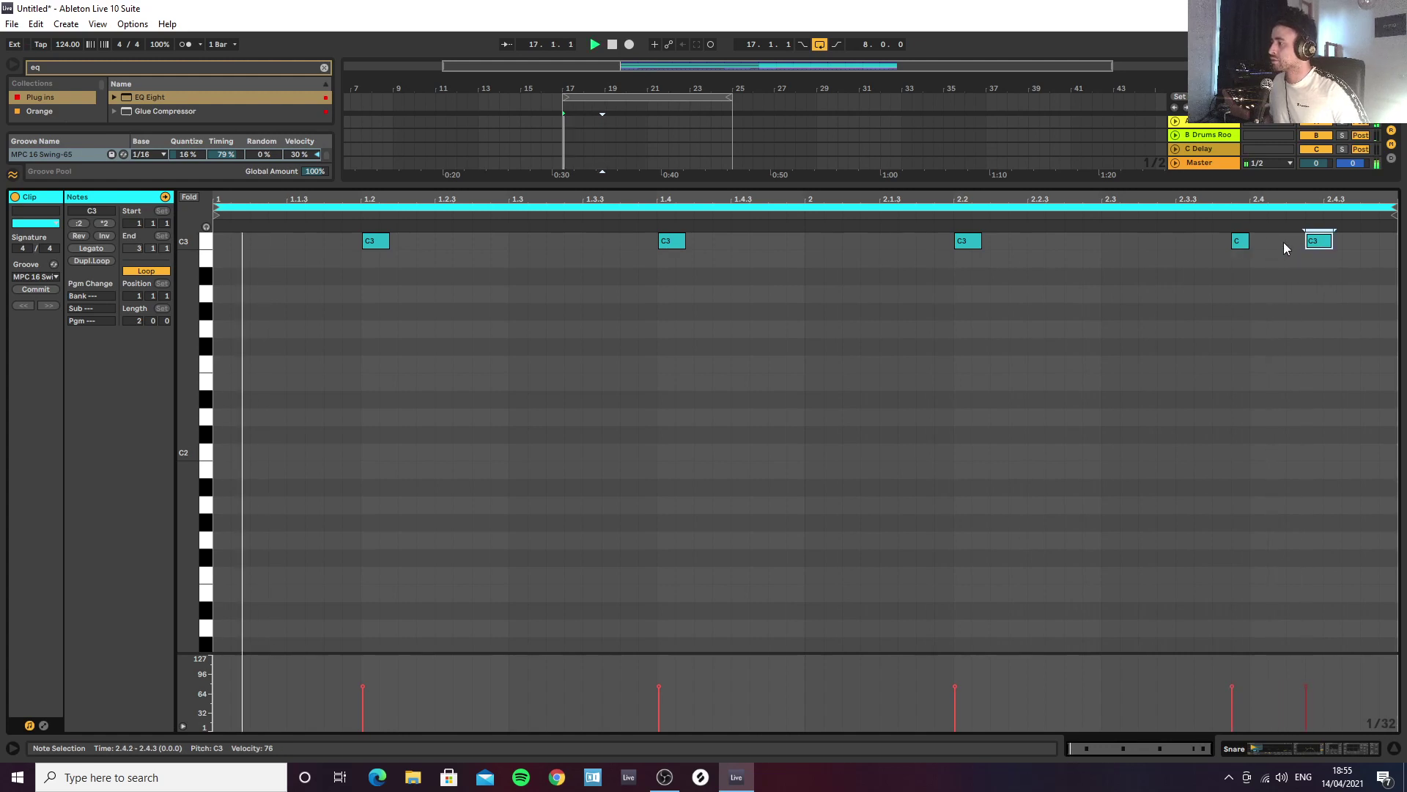
click(1240, 243)
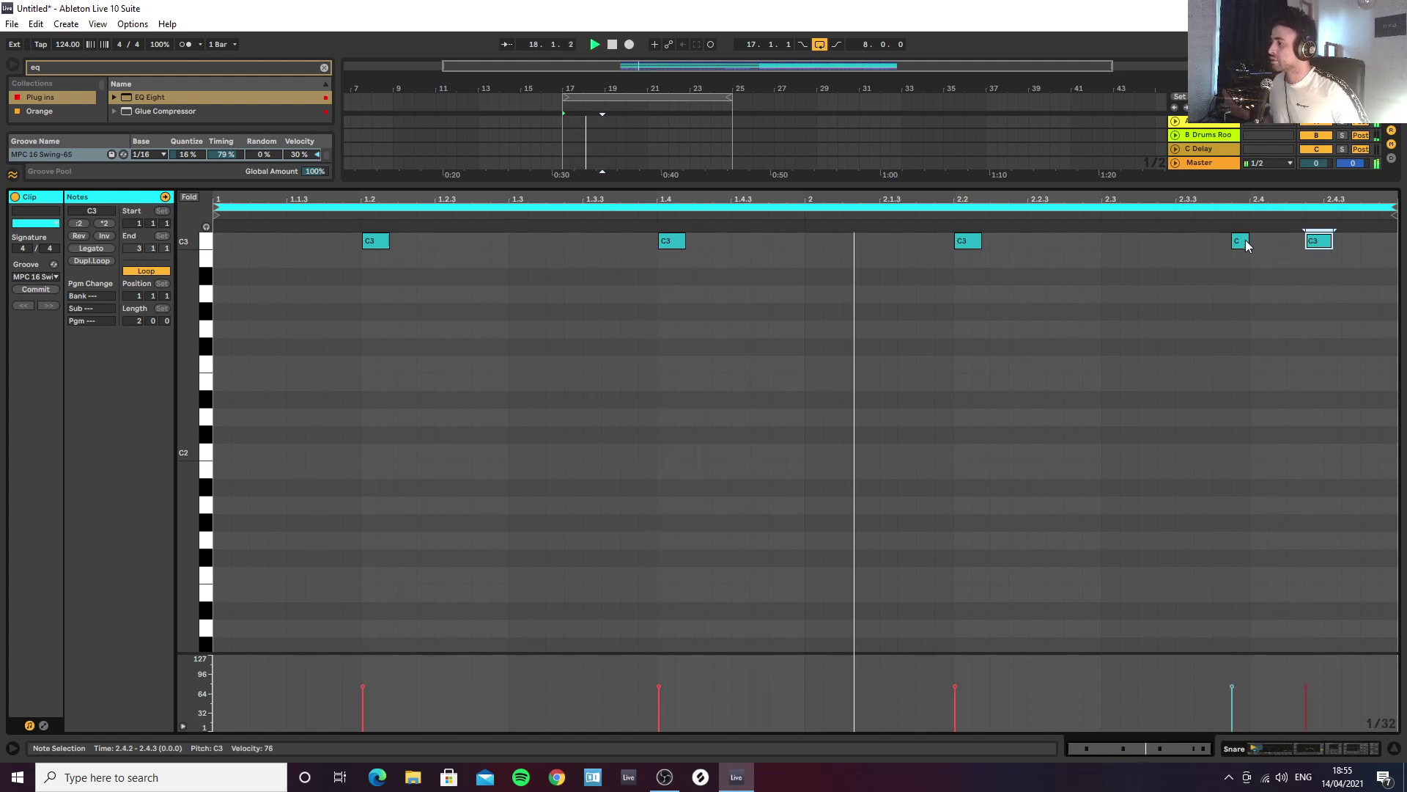
drag(1240, 244, 1293, 246)
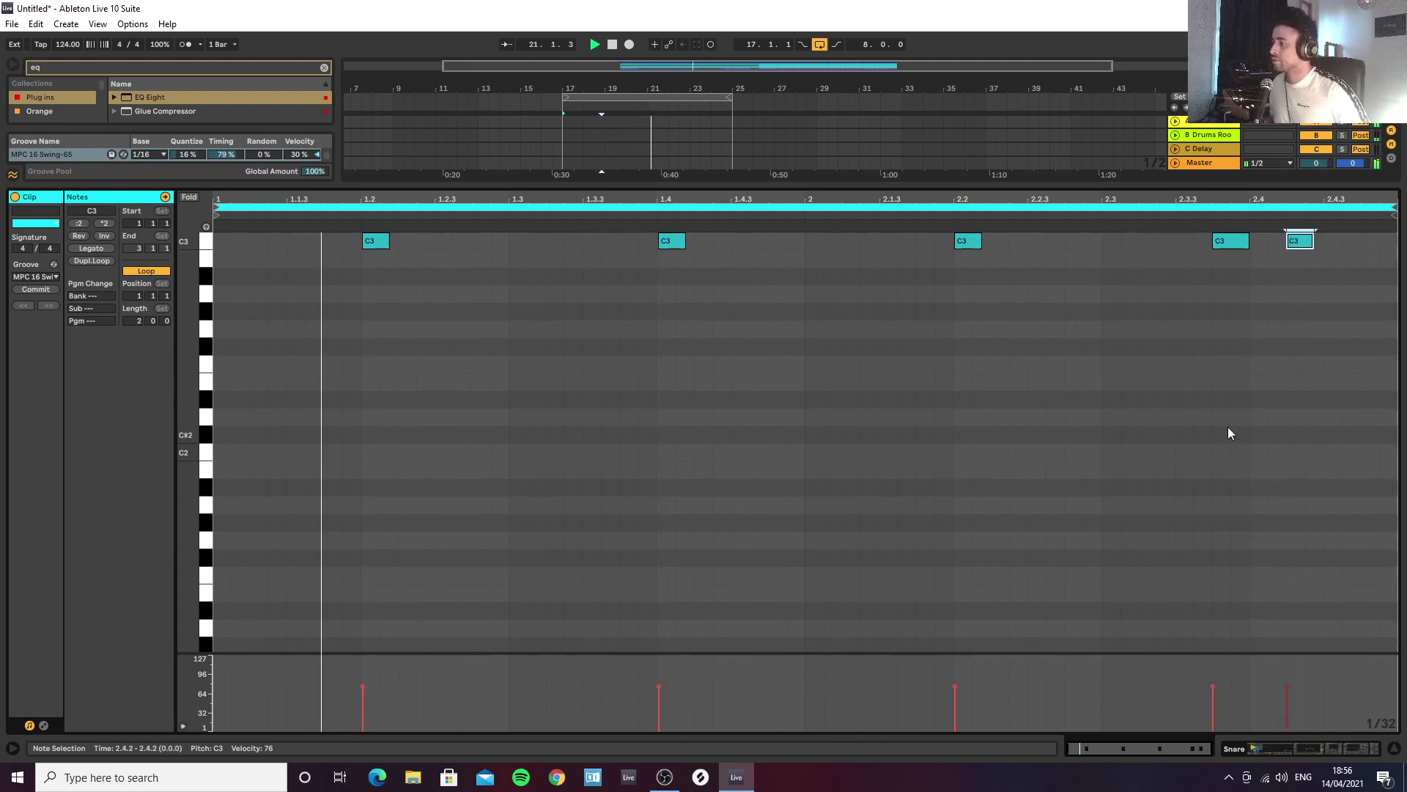
Step: Close the clip editor and copy the varied Snare clip onto the Claps track at bars 17–25
key(ctrl+alt+l)
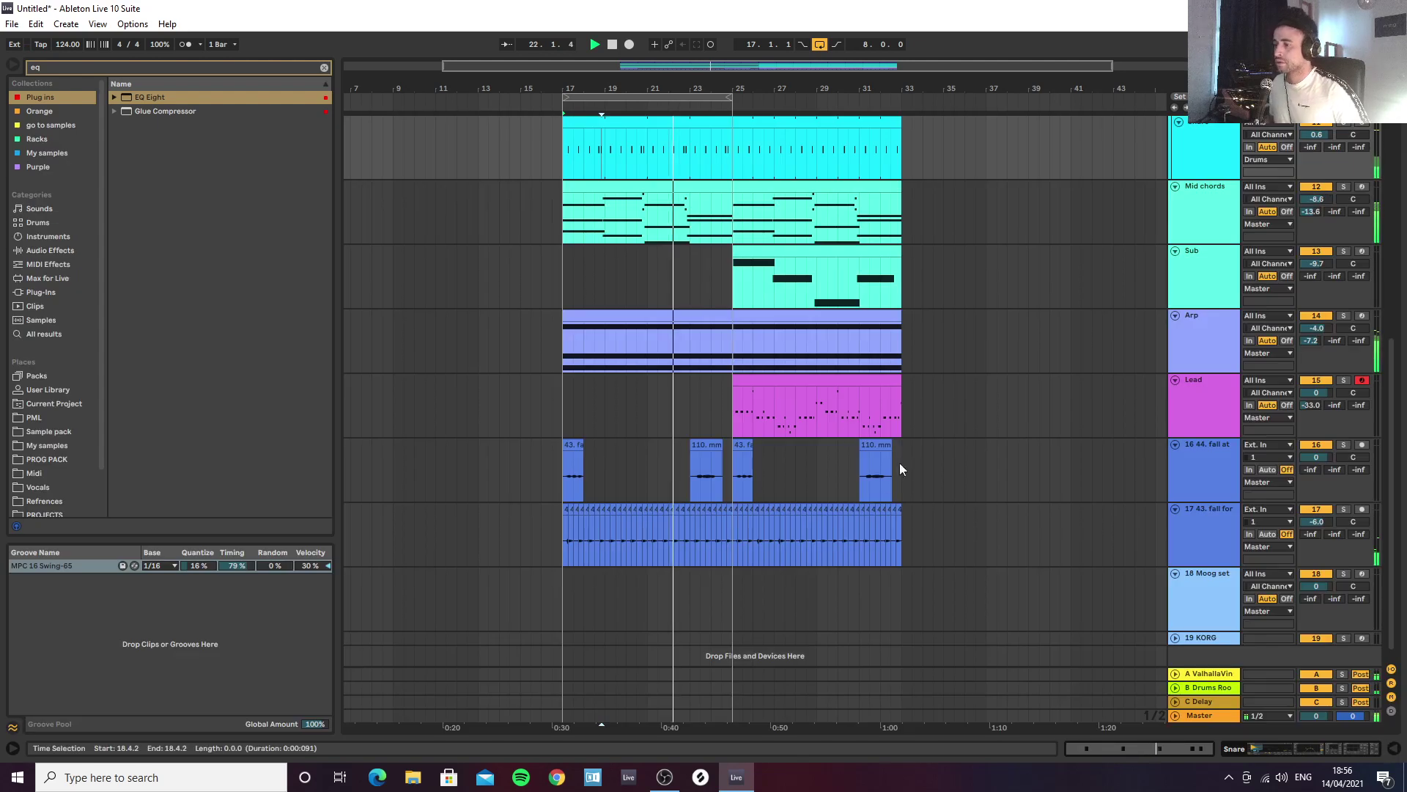
scroll(693, 264, up, 4)
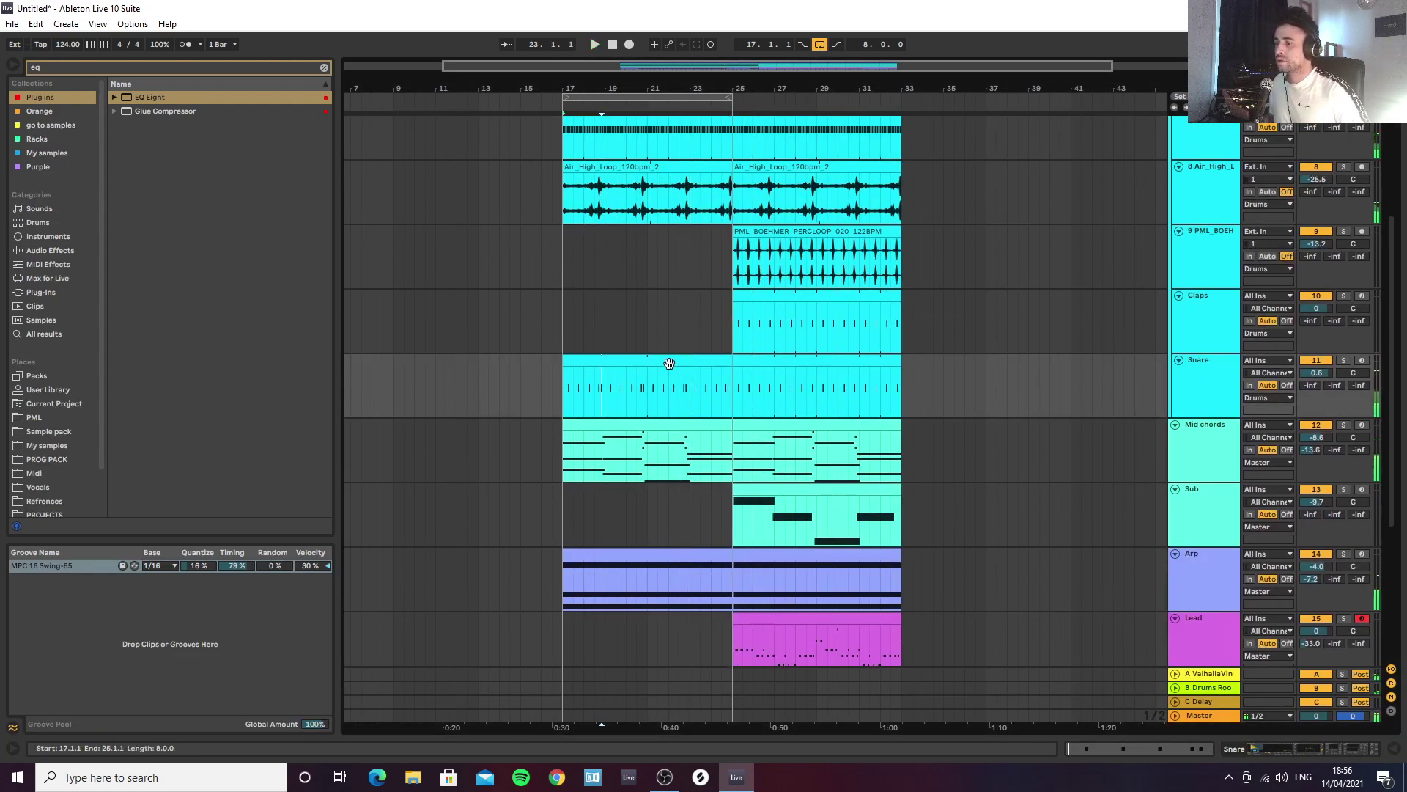
drag(669, 363, 670, 331)
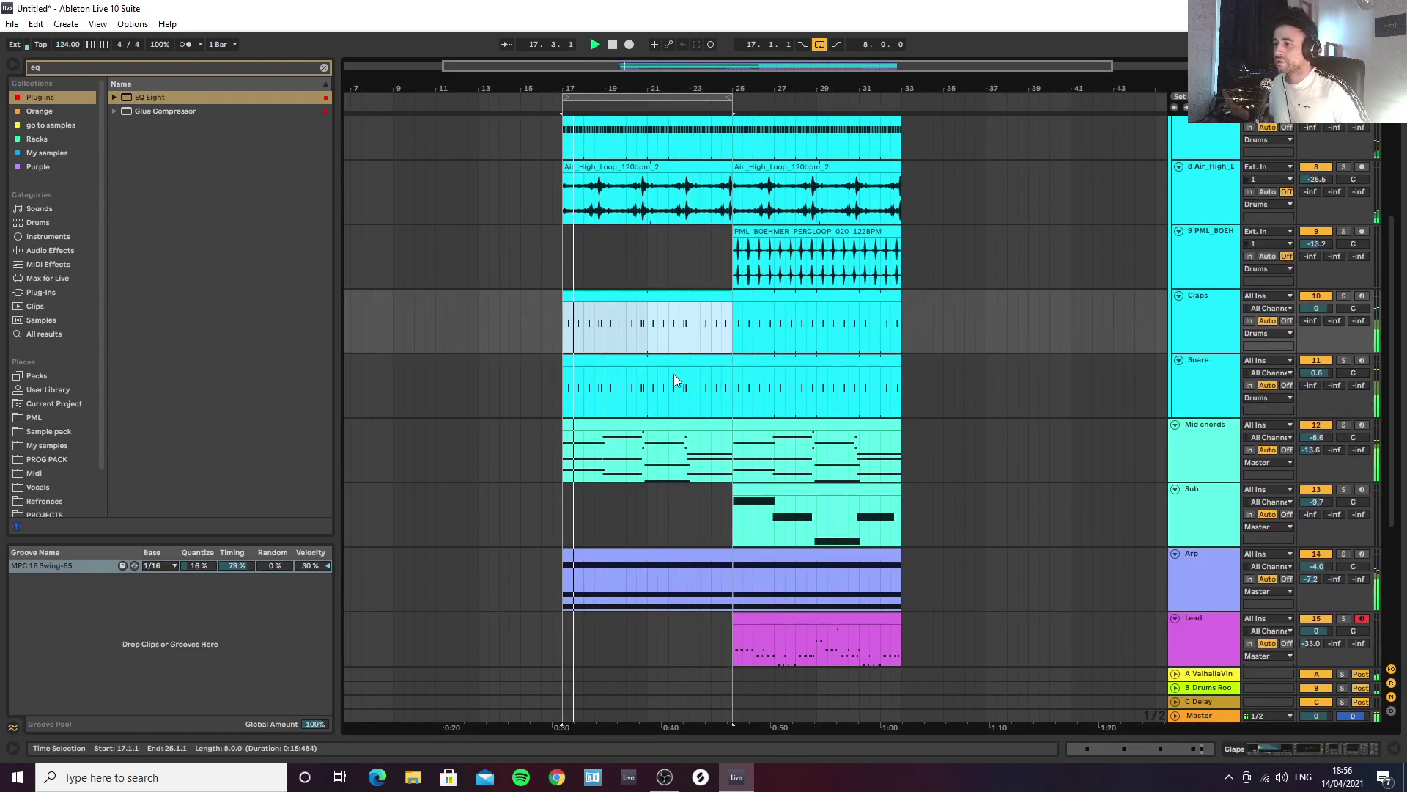
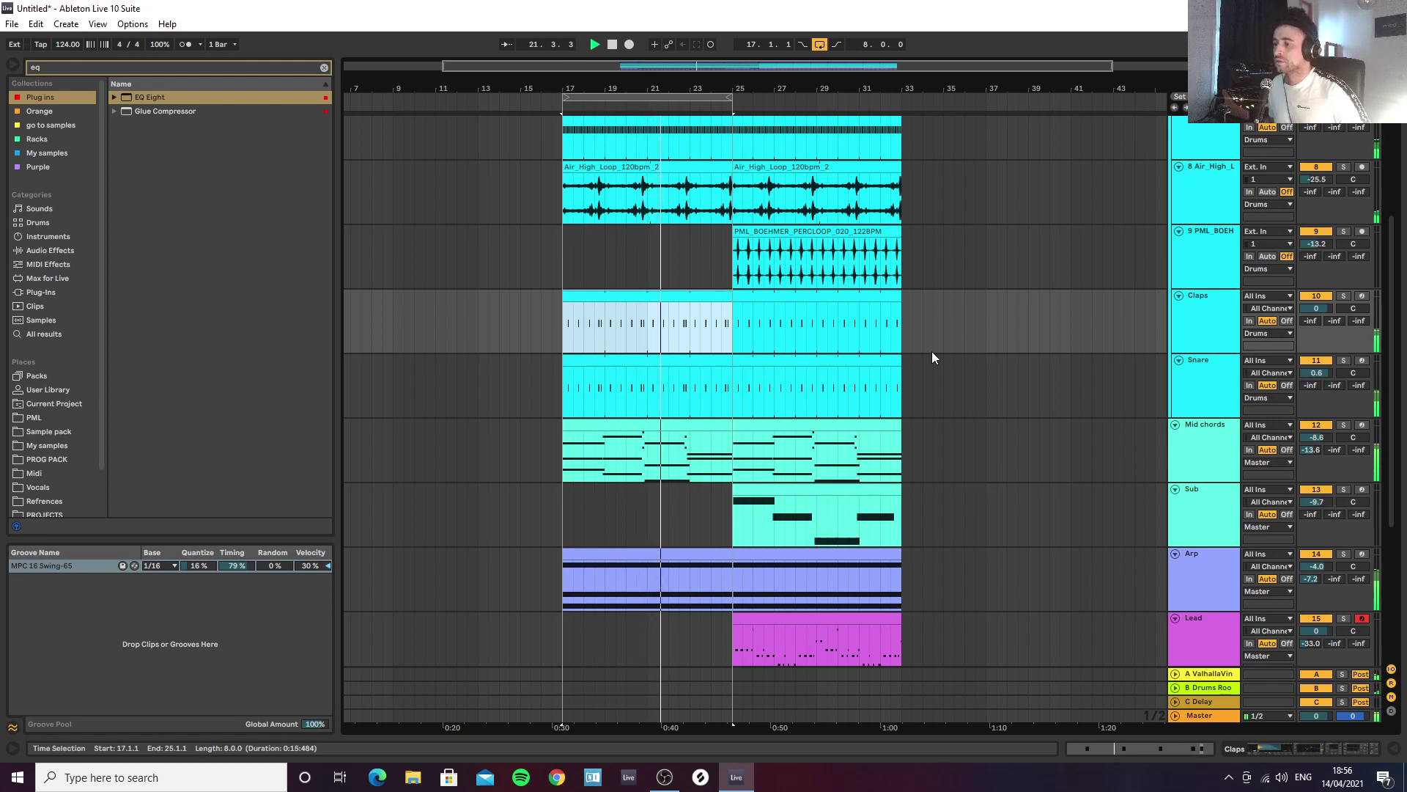
Step: Add an Auto Filter after the Glue Compressor on the Drums group and select its frequency parameter
click(1188, 326)
scroll(1083, 317, up, 3)
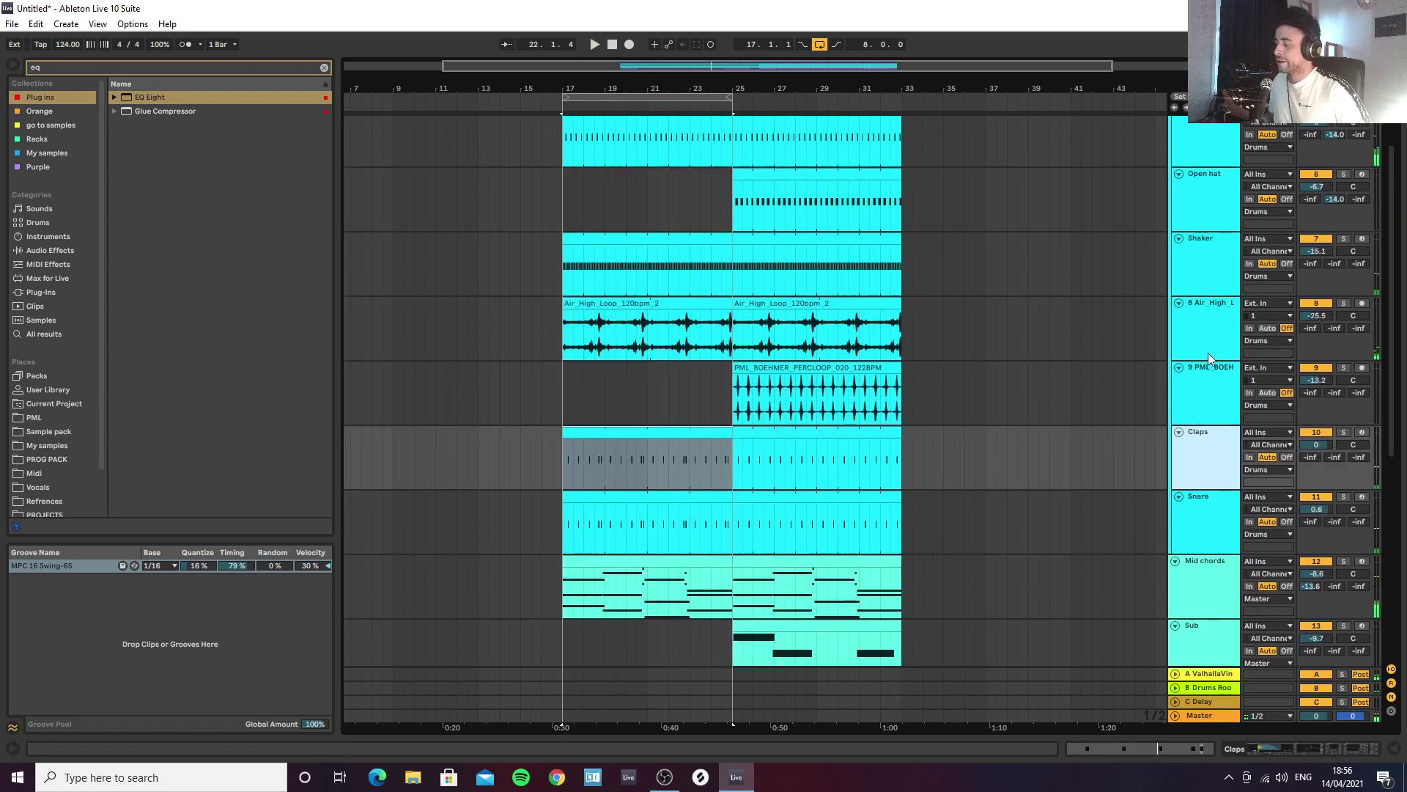
scroll(1212, 422, up, 3)
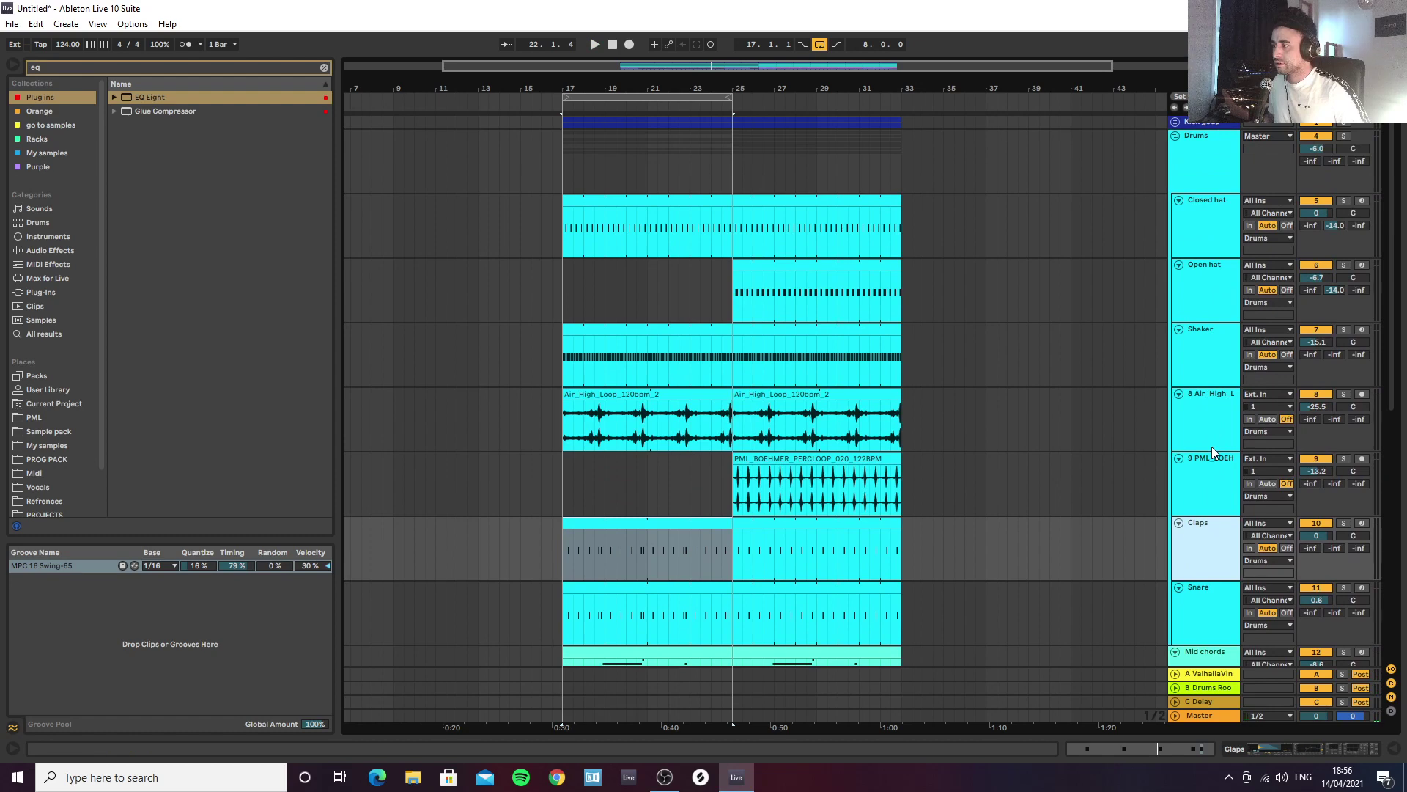
click(1203, 179)
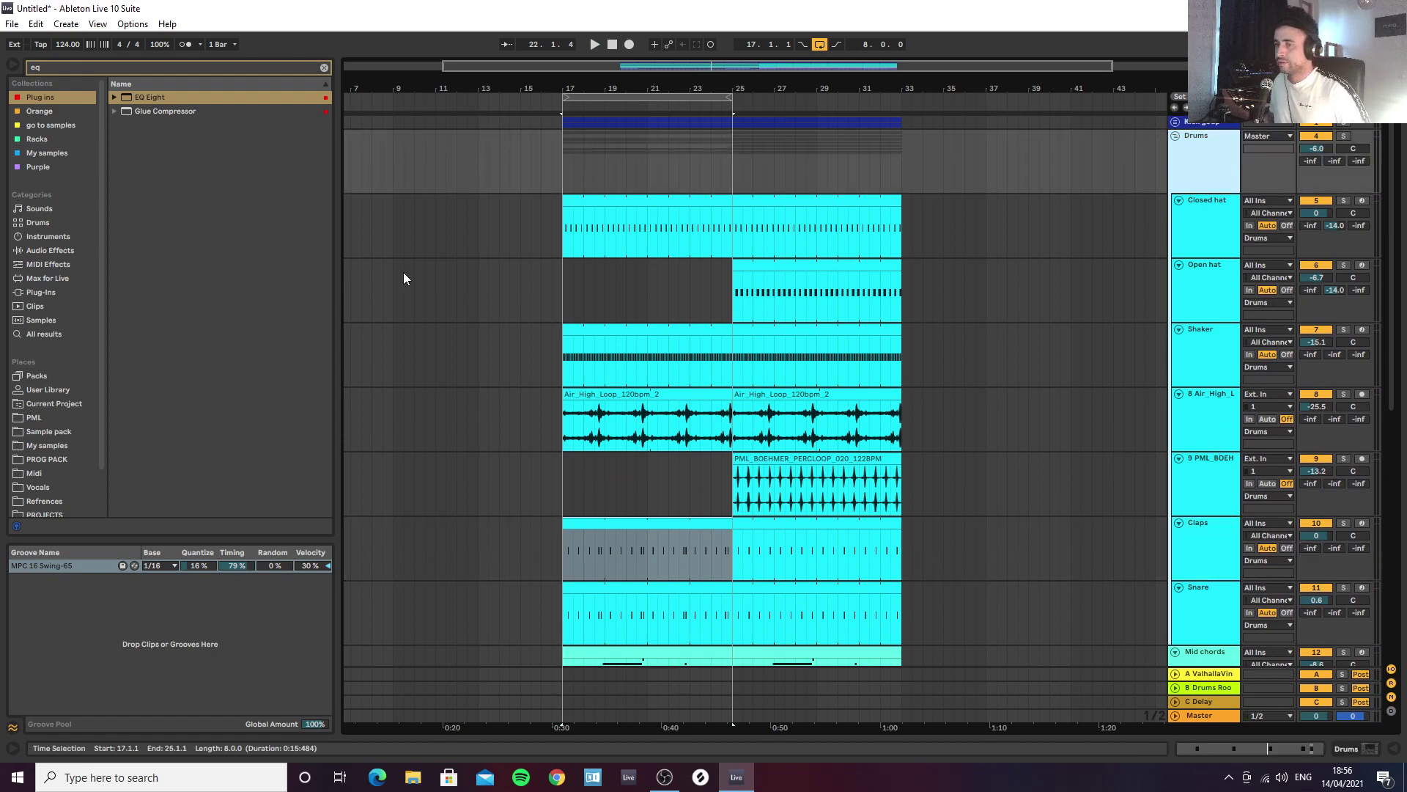
click(324, 69)
text(aut)
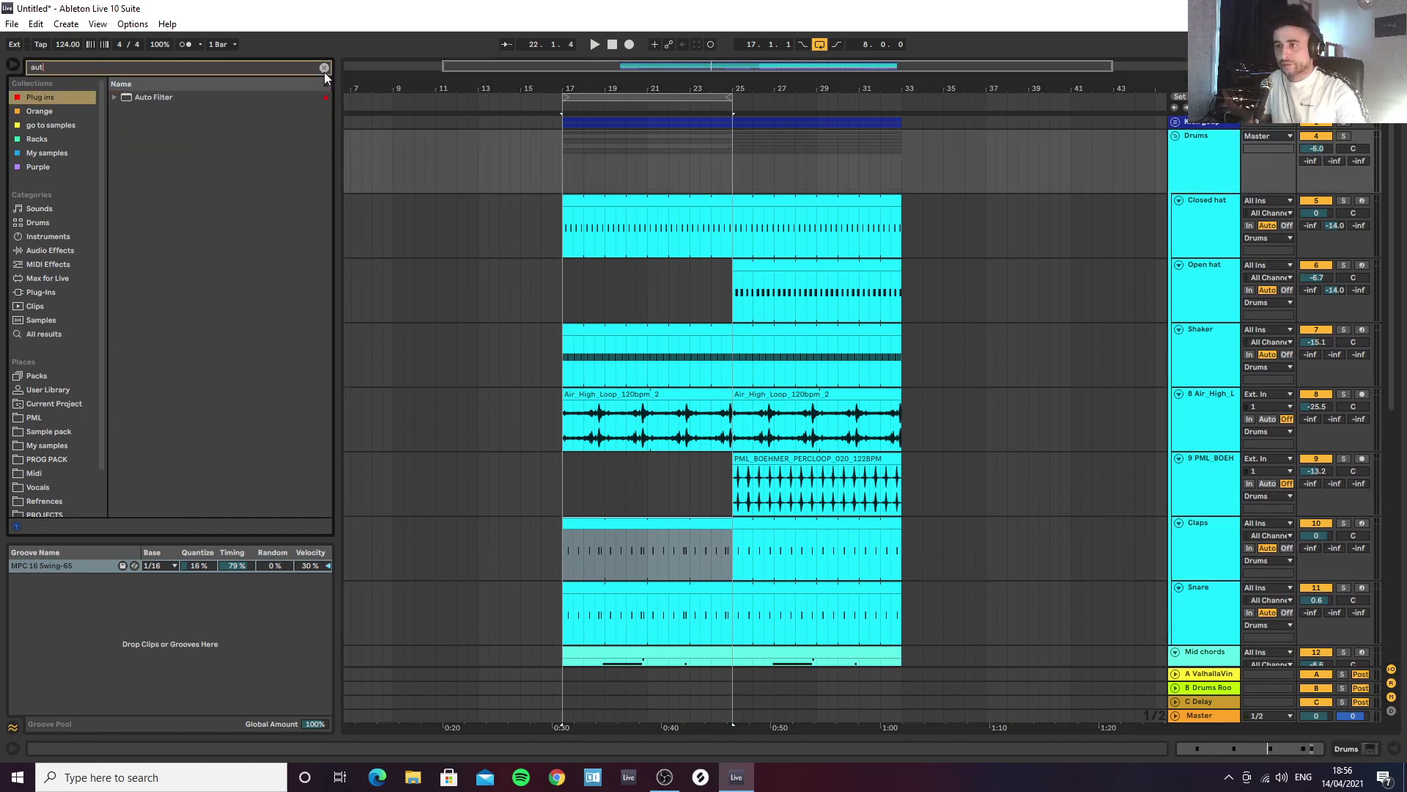
double_click(154, 97)
click(440, 638)
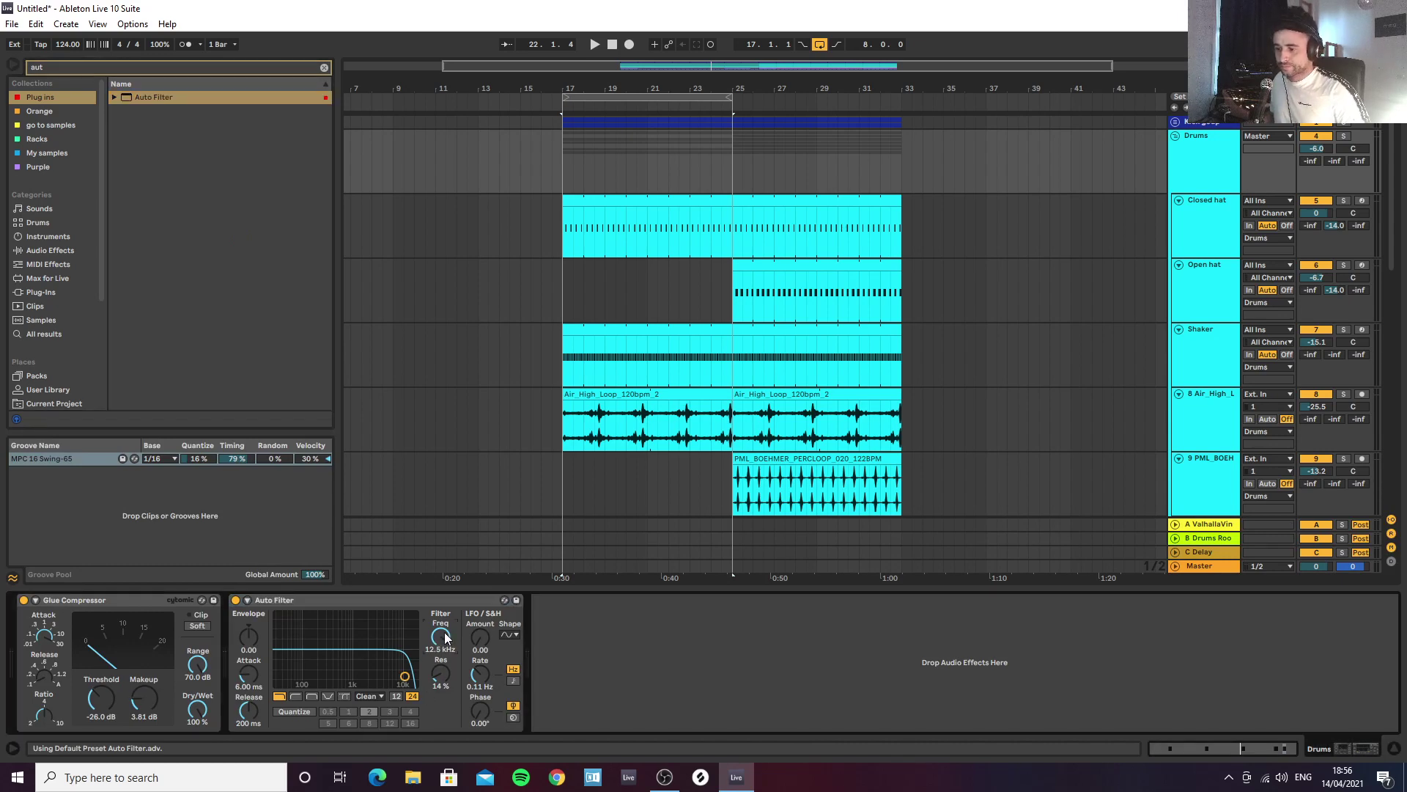
Step: Automate the Drums Auto Filter frequency to rise across bars 17–25 to 12.5 kHz, play it, and extend the loop to about bar 33
key(a)
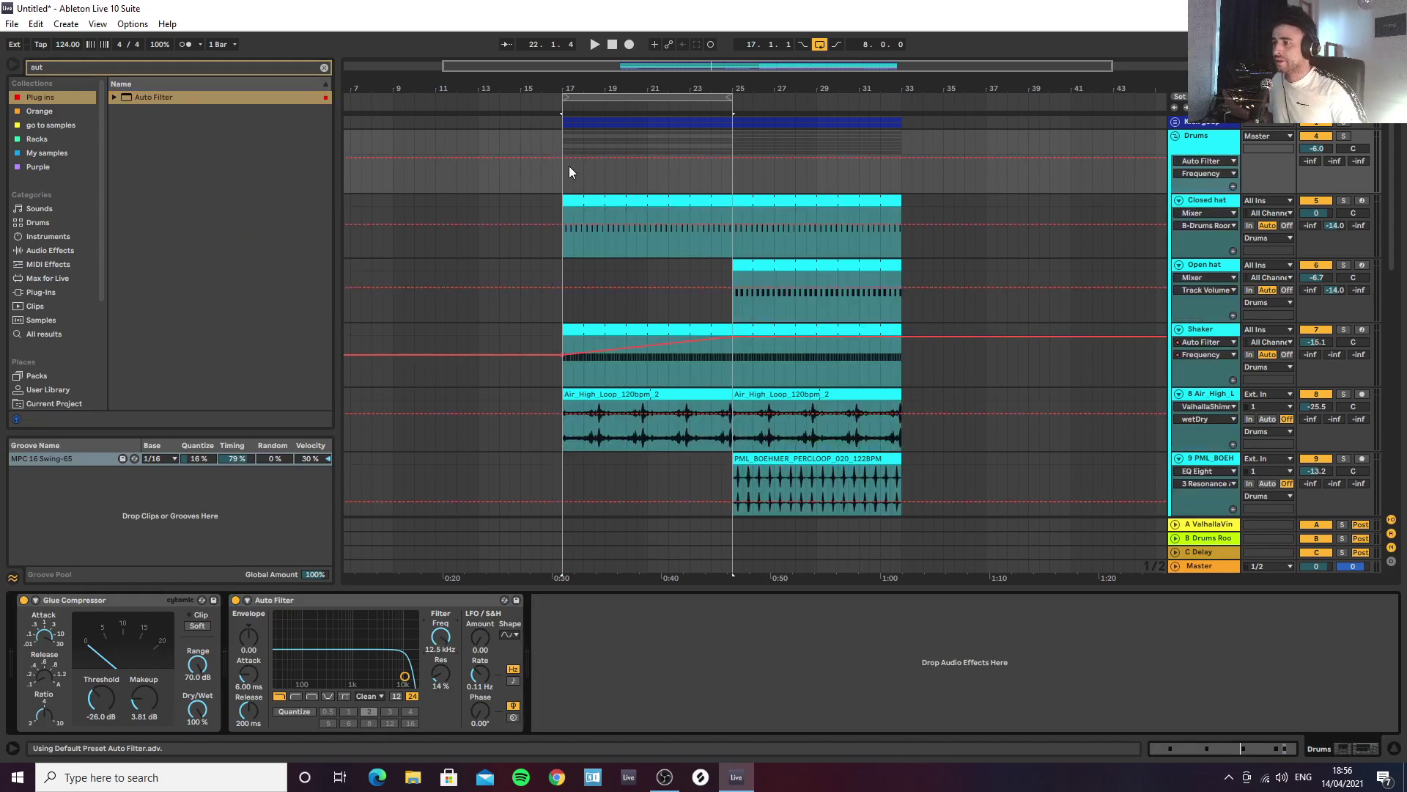
click(733, 157)
drag(563, 157, 562, 168)
key(space)
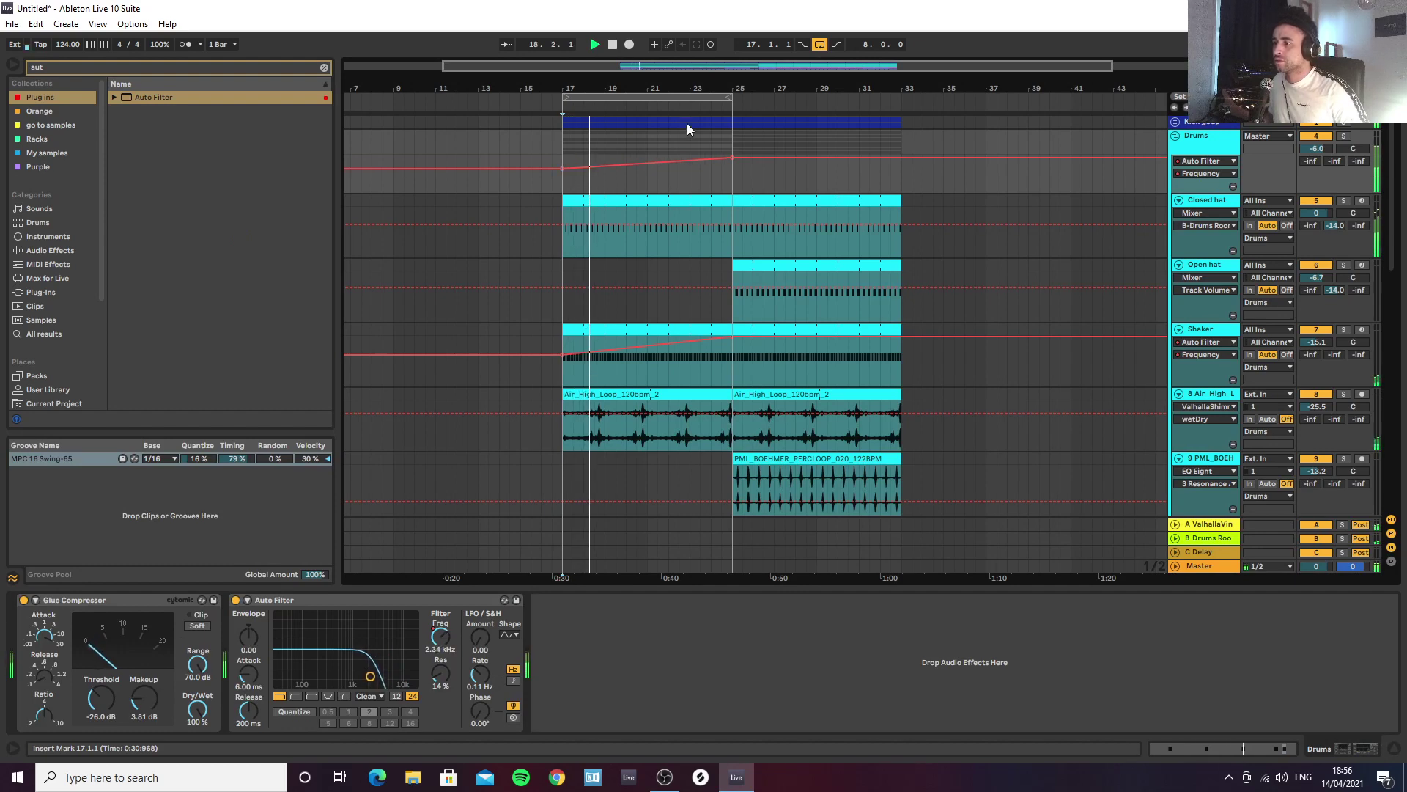
drag(732, 96, 909, 97)
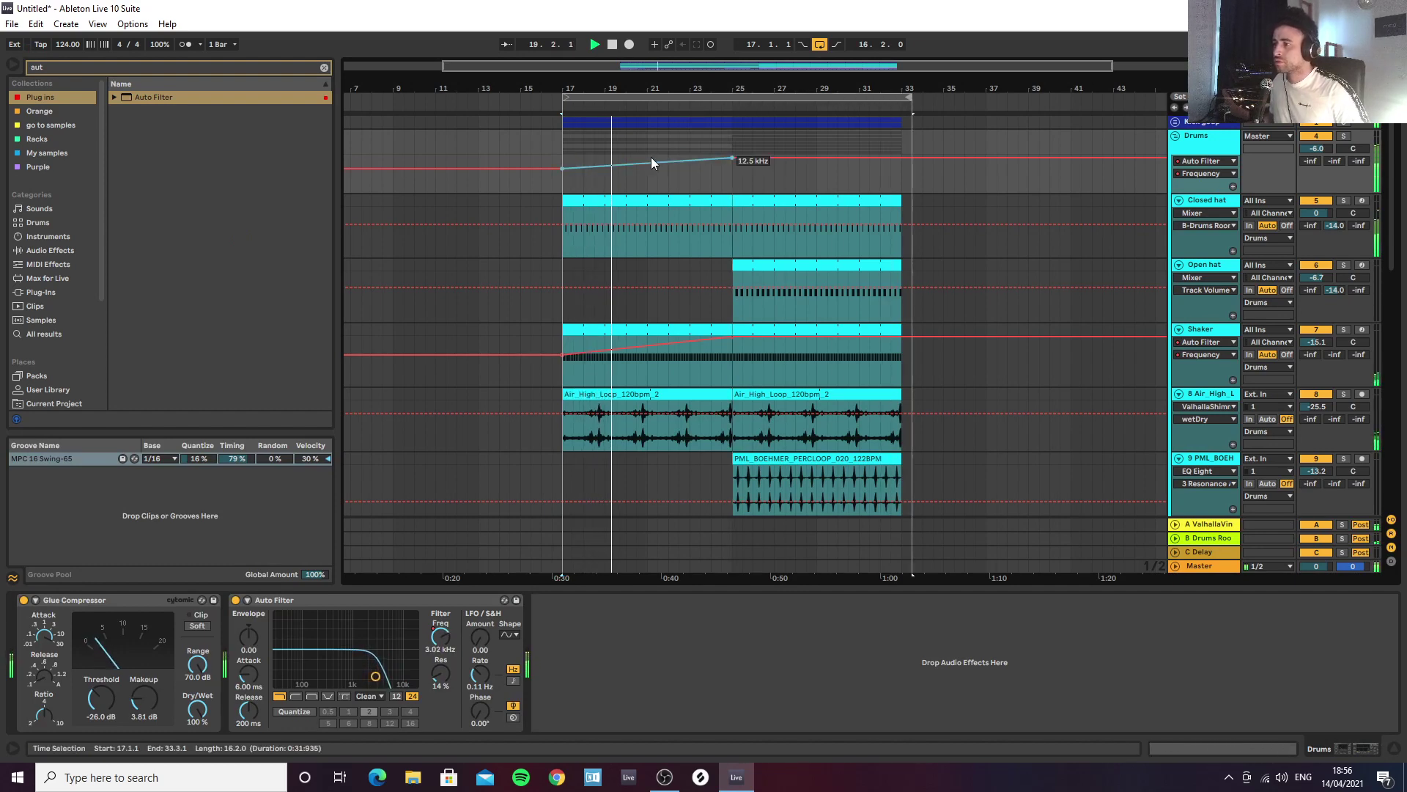
Step: Open the Claps clip at bars 17–25 and duplicate its two-bar loop until it is eight bars long
scroll(649, 203, down, 8)
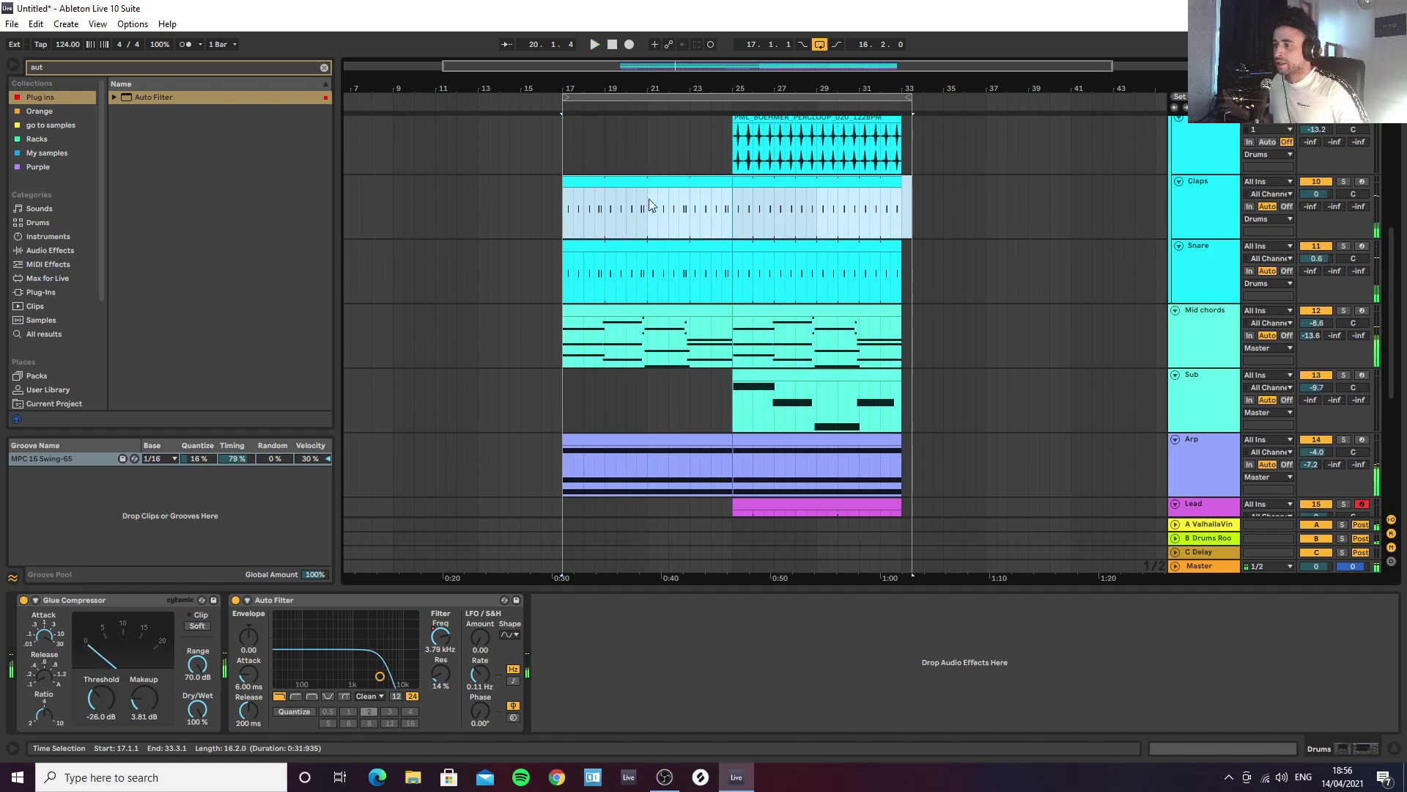
double_click(646, 183)
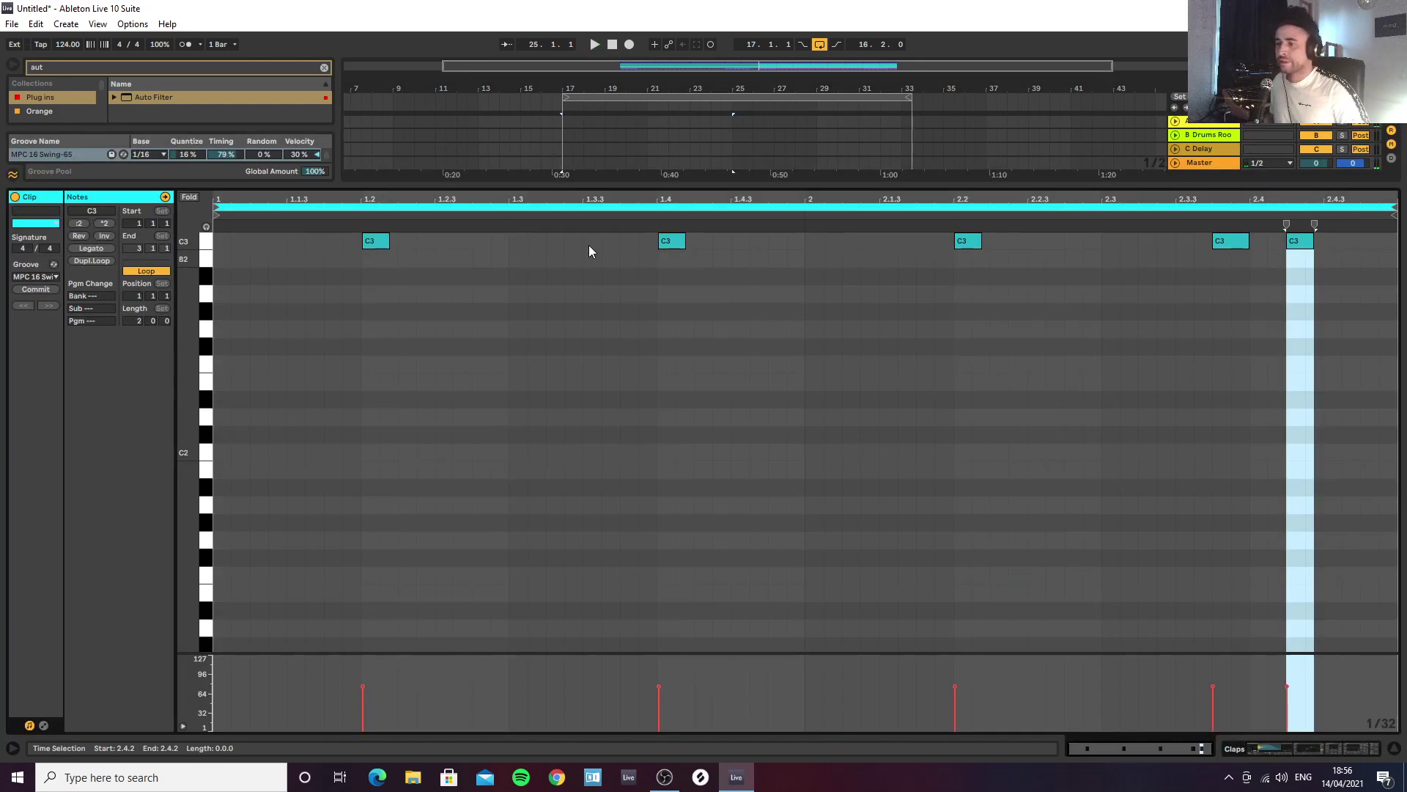
click(106, 262)
click(105, 262)
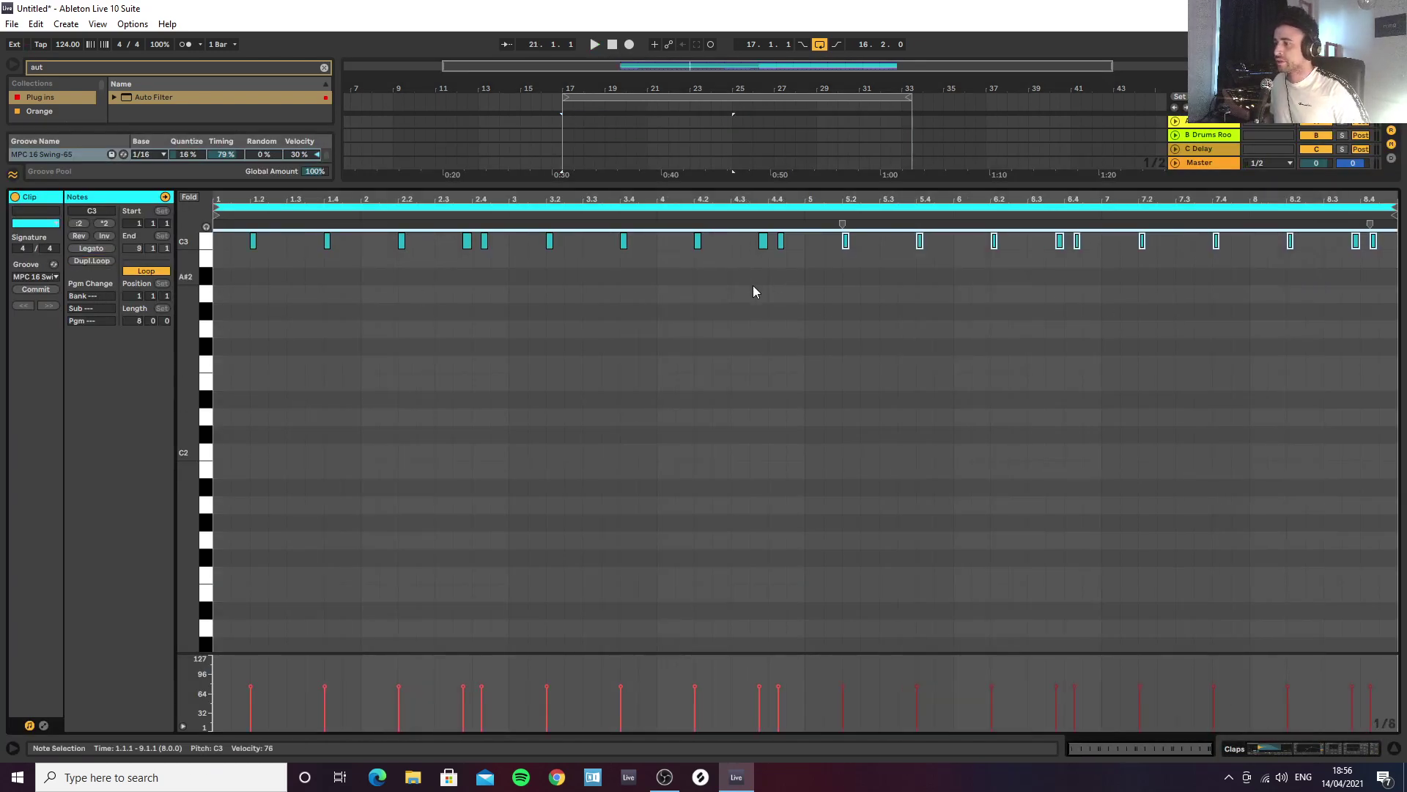
Step: Delete the two closely spaced hits ending bar 2 of the Claps clip and duplicate bar 1's pattern into bar 2
drag(450, 255, 505, 236)
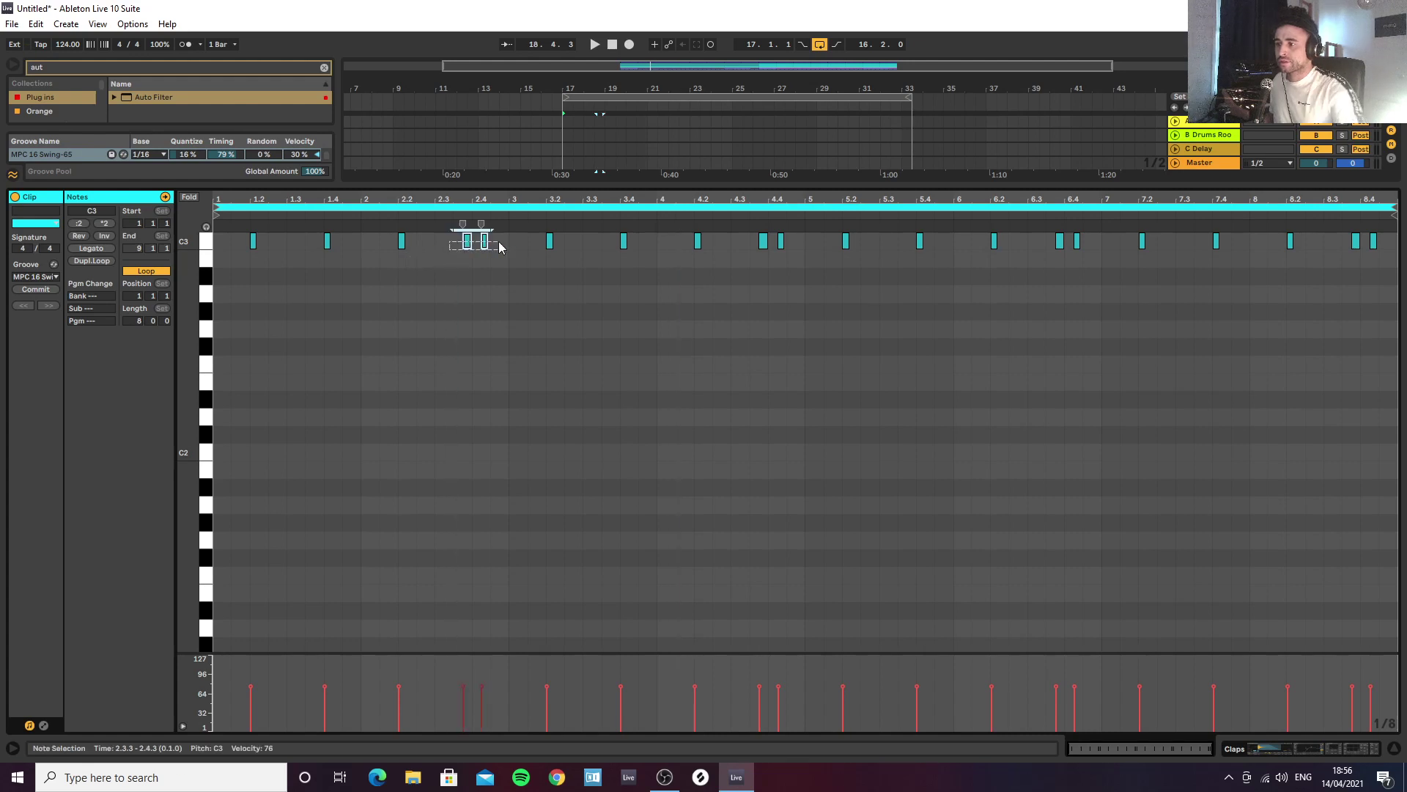
key(Delete)
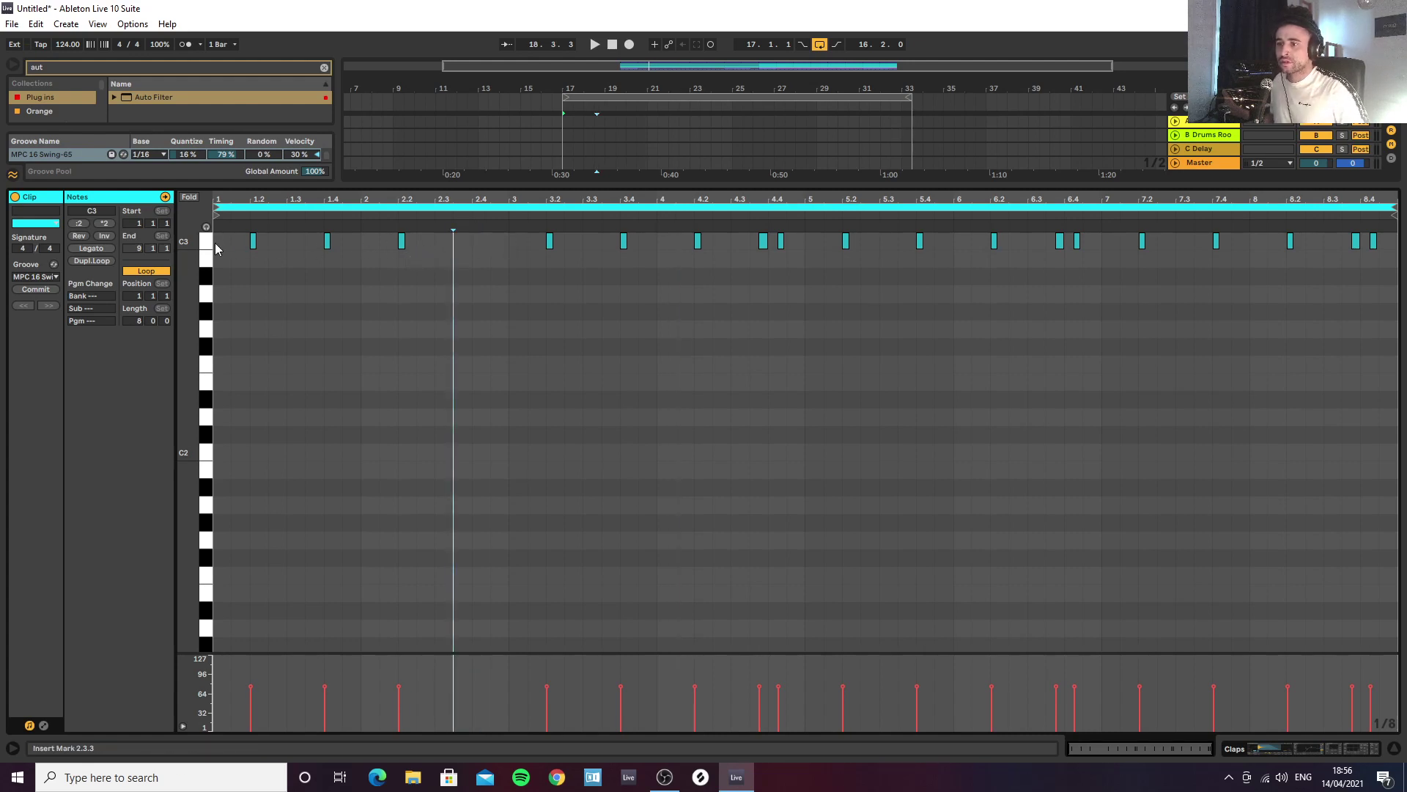
drag(217, 249, 353, 247)
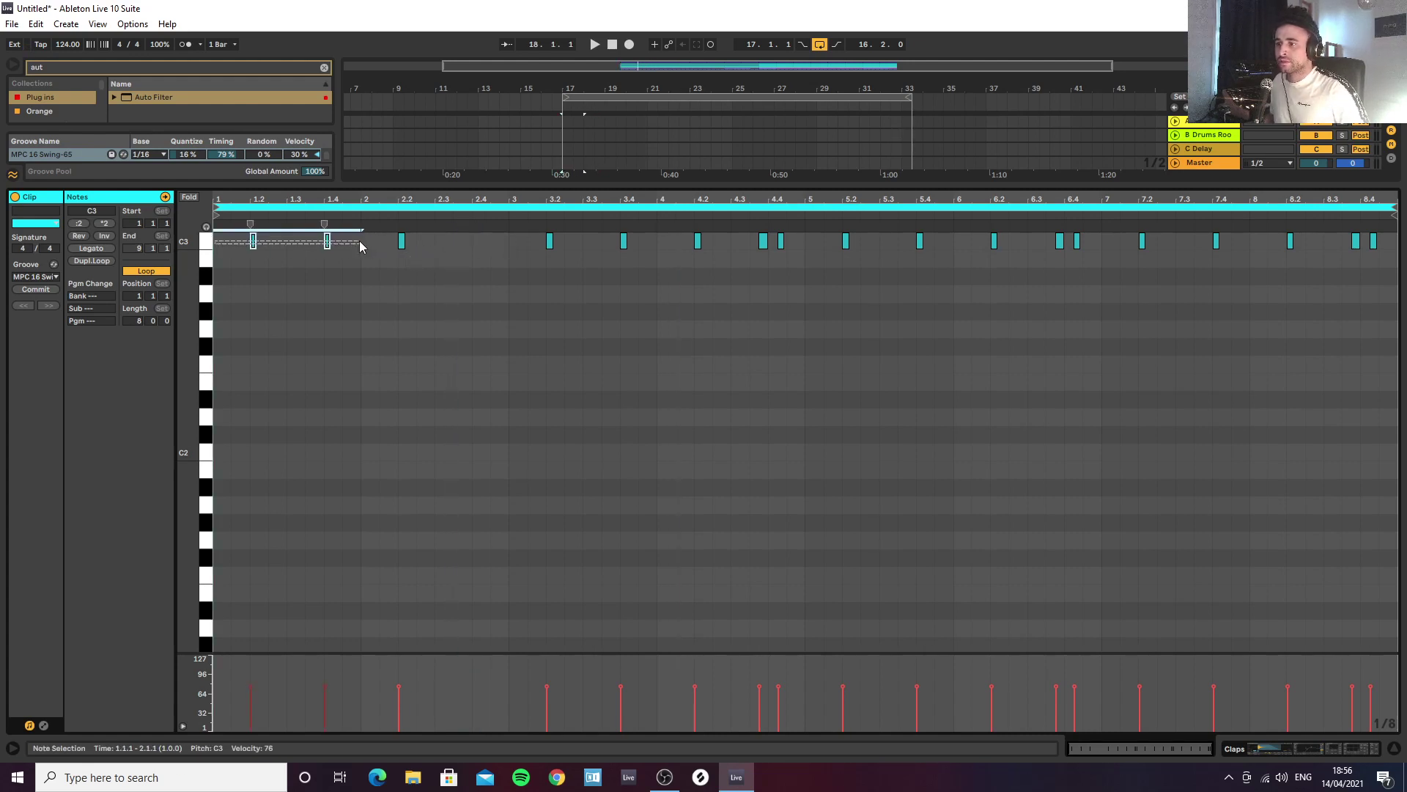
key(ctrl+d)
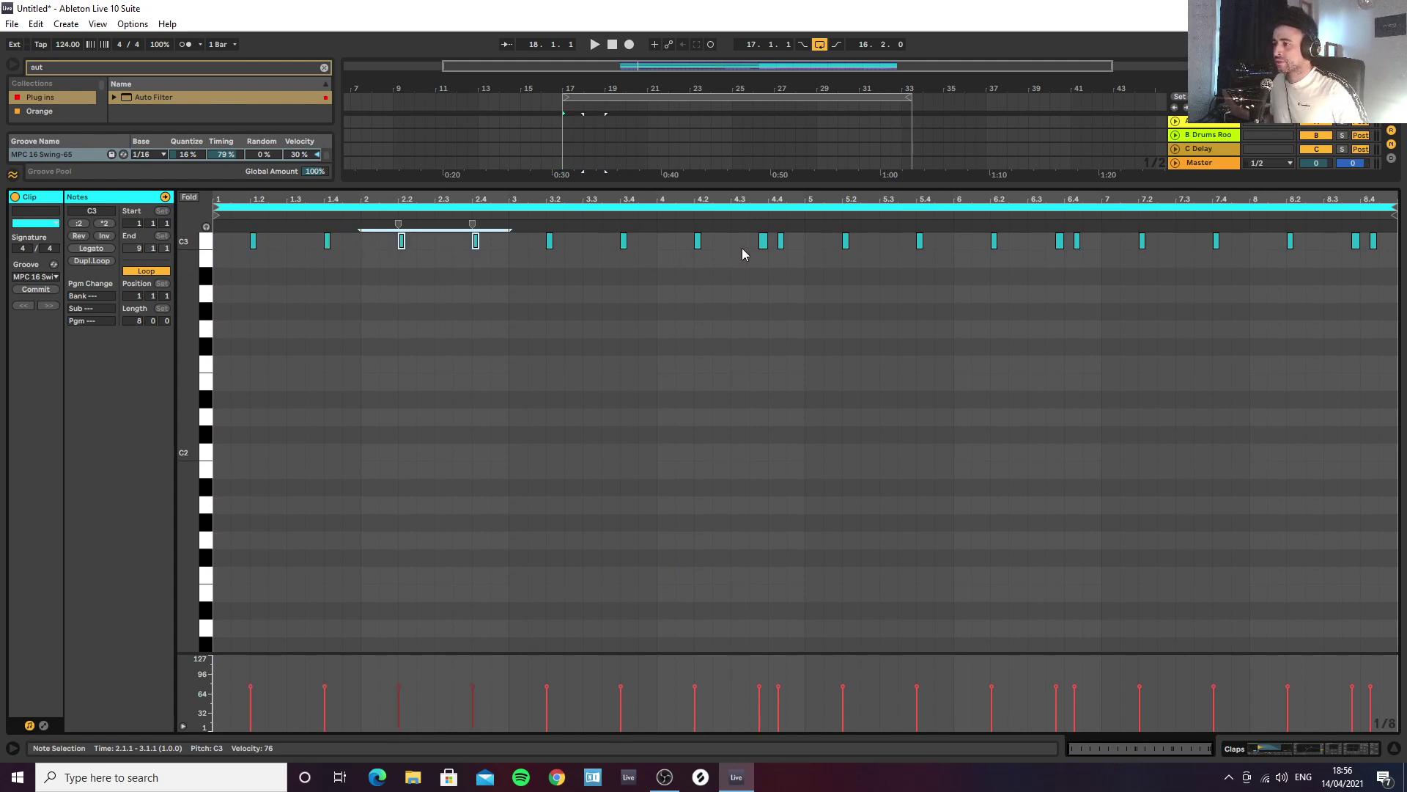
Step: Replace the double hits ending bars 4 and 6 of the Claps clip with single C3 hits on beat 4
key(Delete)
drag(216, 249, 278, 248)
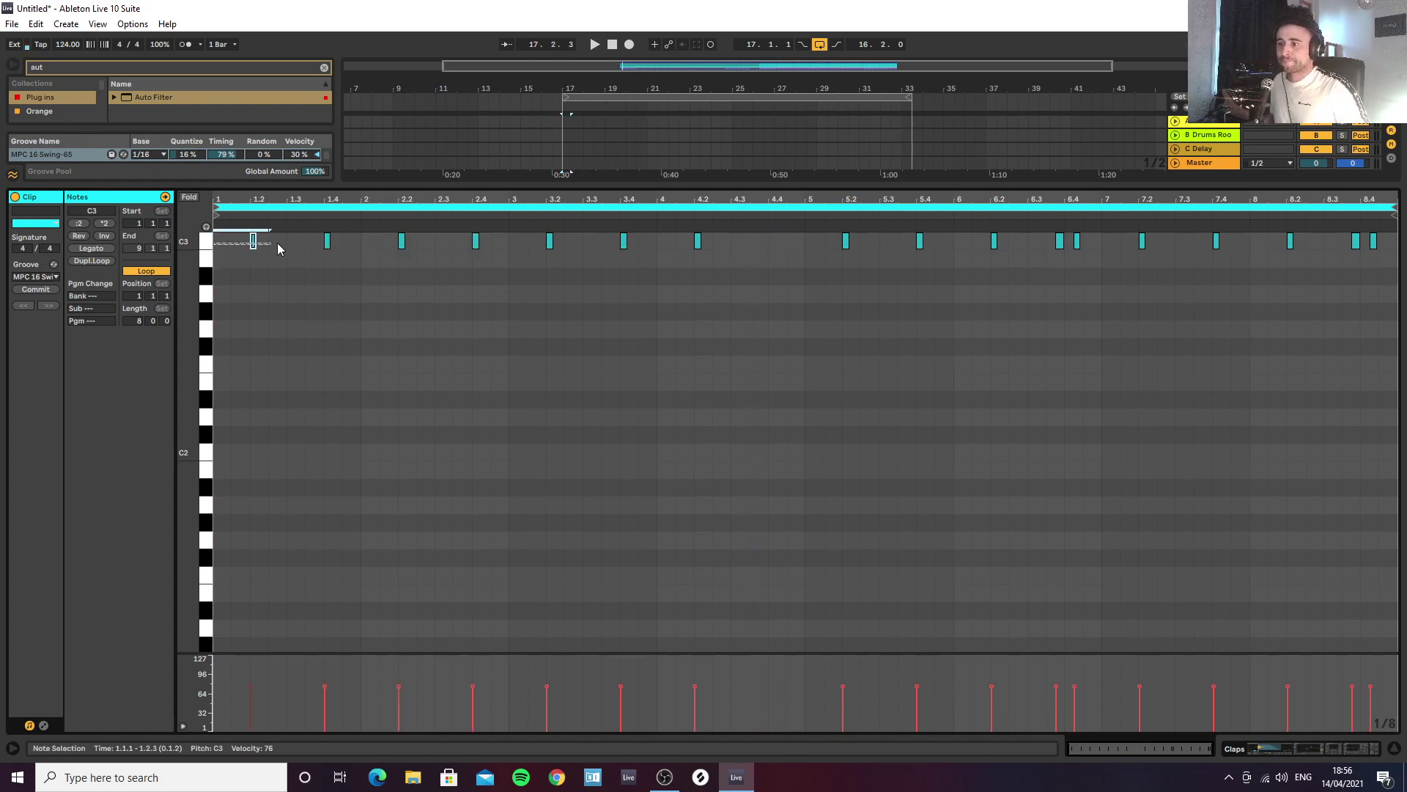
key(ctrl+d)
key(ctrl+d)
key(ctrl+d)
key(ctrl+d)
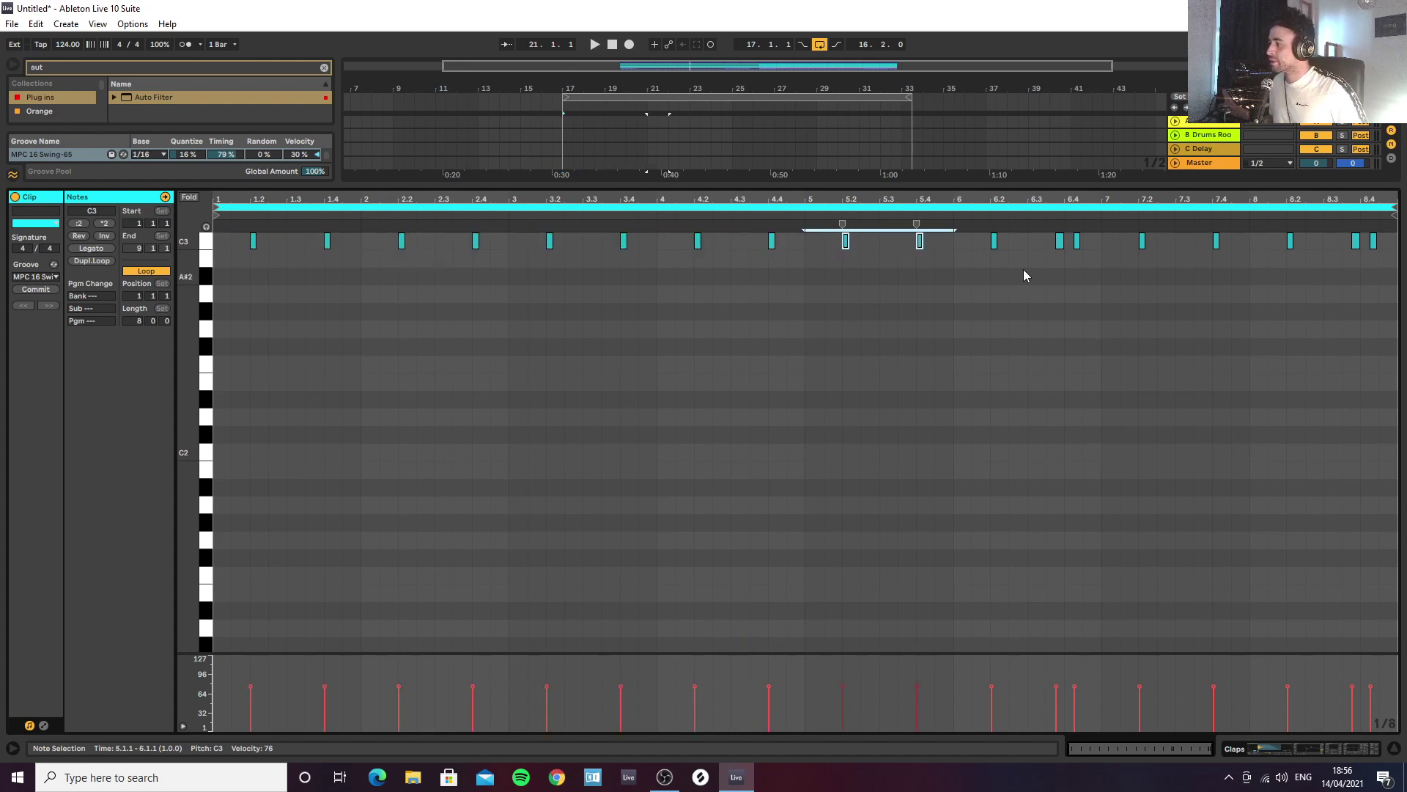
drag(1034, 256, 1079, 246)
key(Delete)
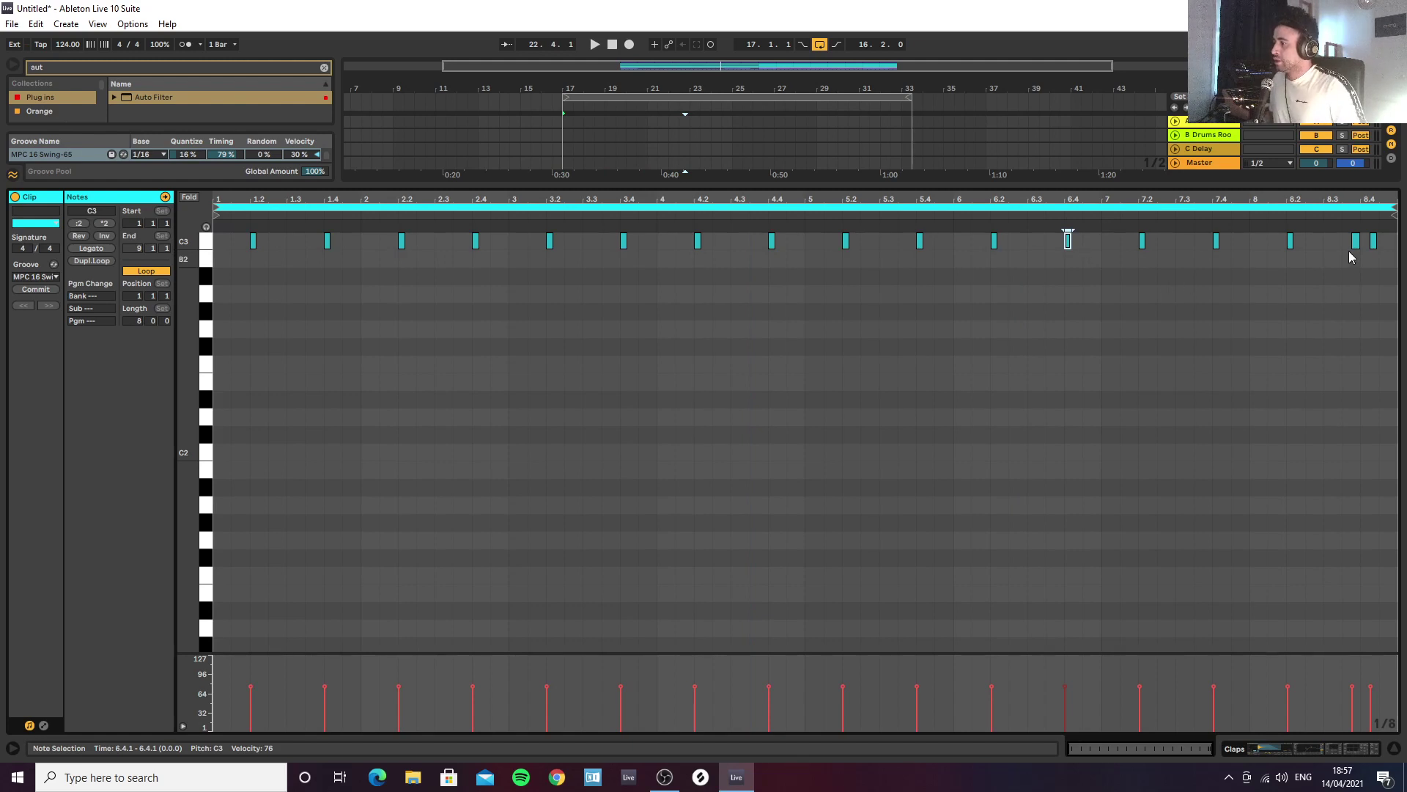
Step: Close the clip editor, copy the eight-bar Claps clip onto the Snare track at bars 17–25, and play from bar 17
click(1393, 750)
scroll(854, 365, up, 4)
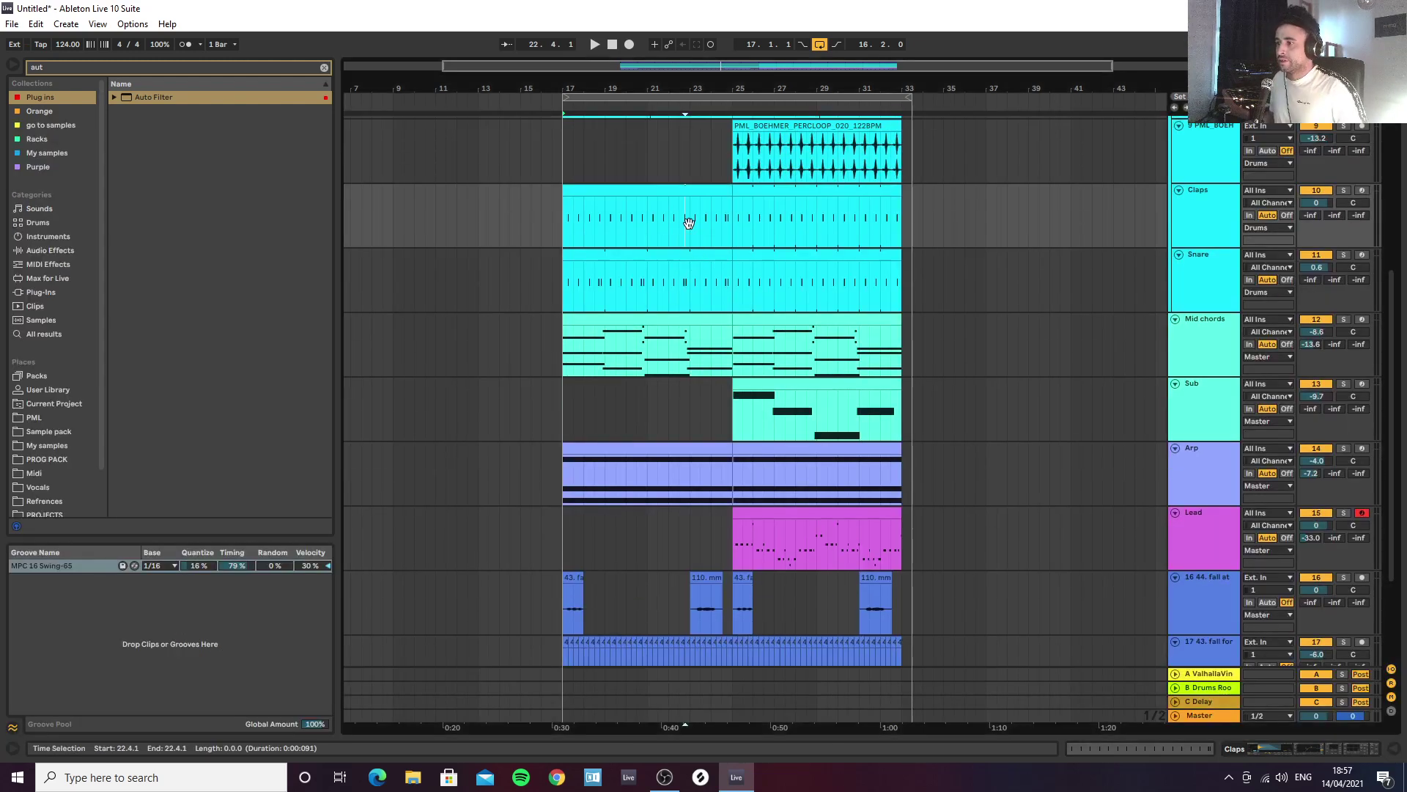
click(638, 227)
click(639, 291)
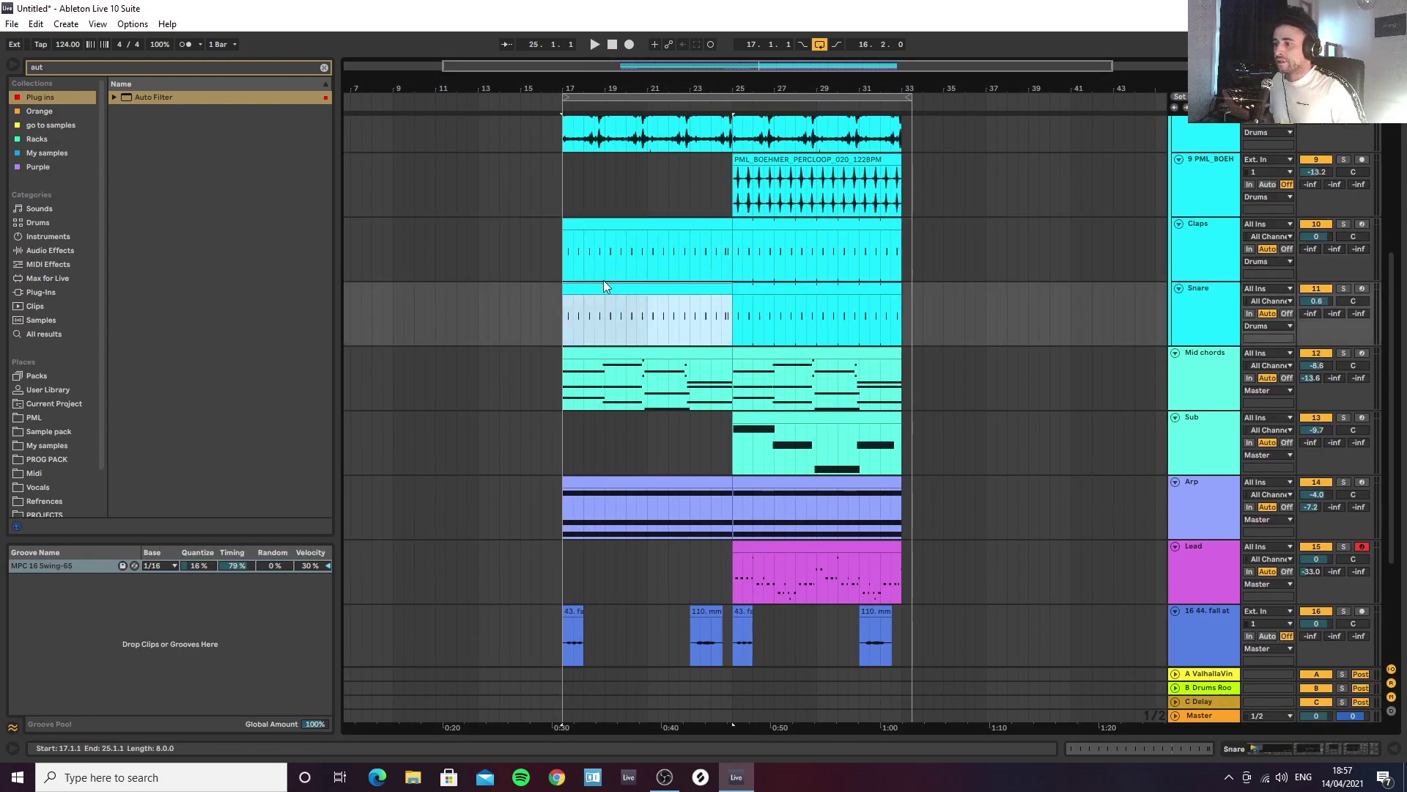
click(562, 252)
key(space)
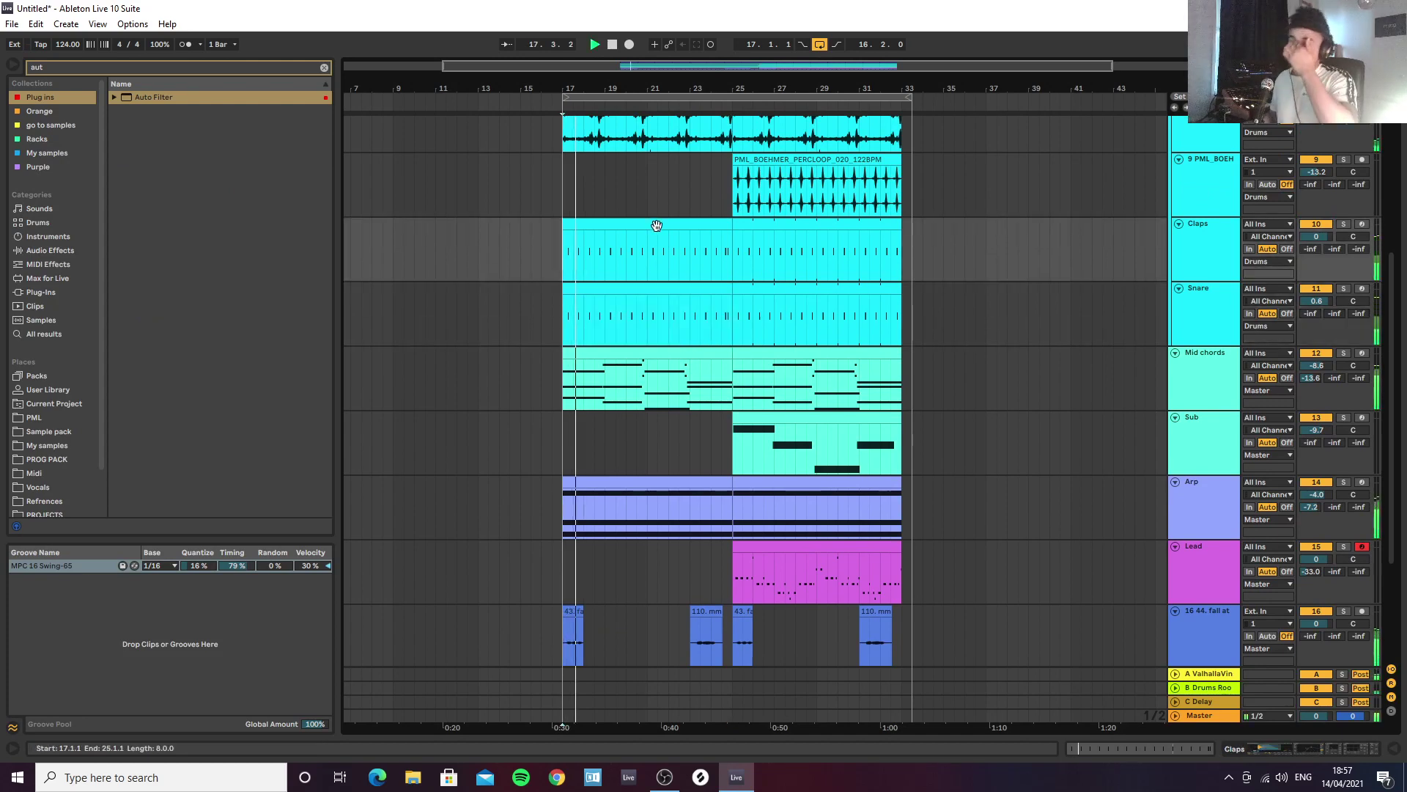
Step: Raise the high-cut band of the first EQ Eight on Mid chords to 12.4 kHz and check the track's Diva settings
scroll(729, 315, down, 3)
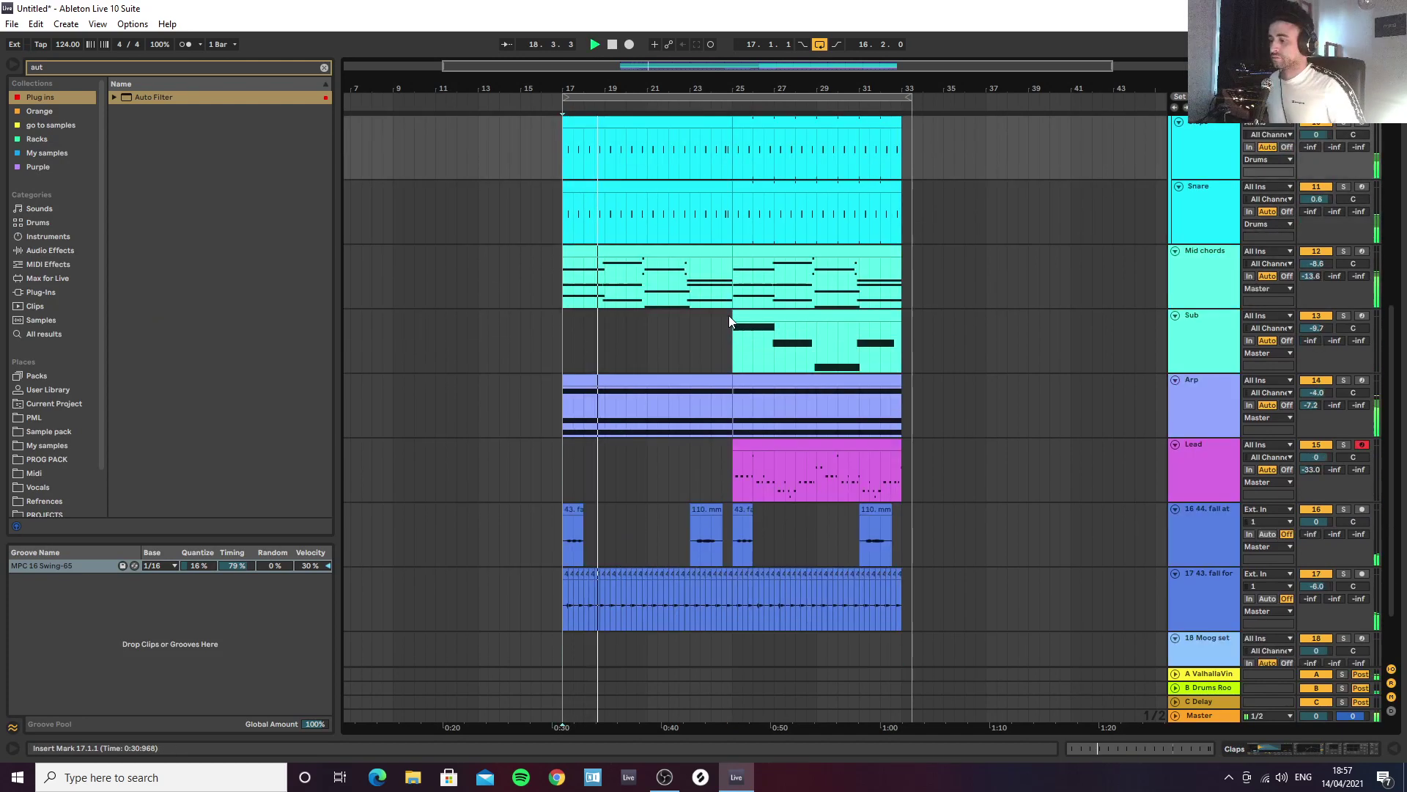
click(1230, 259)
click(1284, 748)
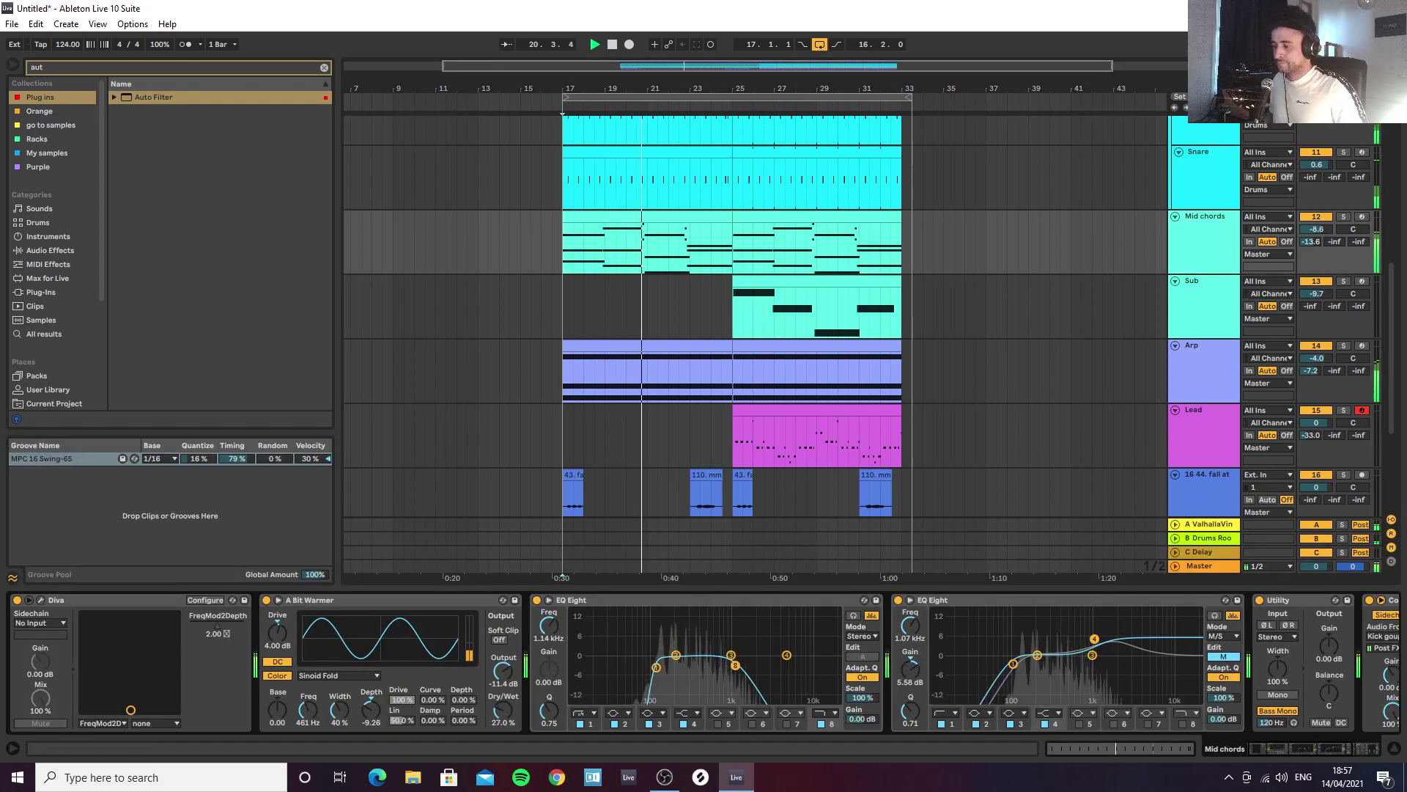
drag(734, 664, 817, 669)
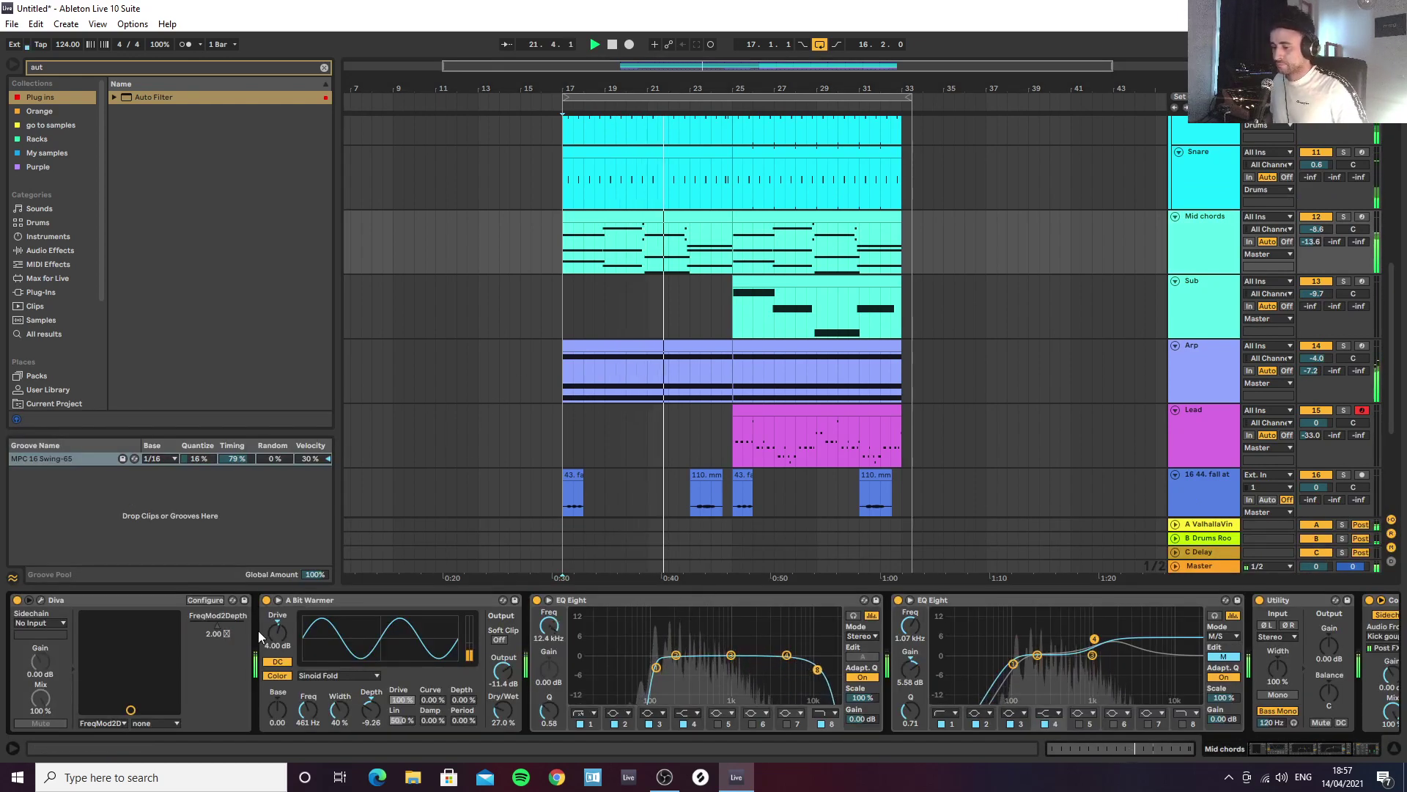
click(42, 600)
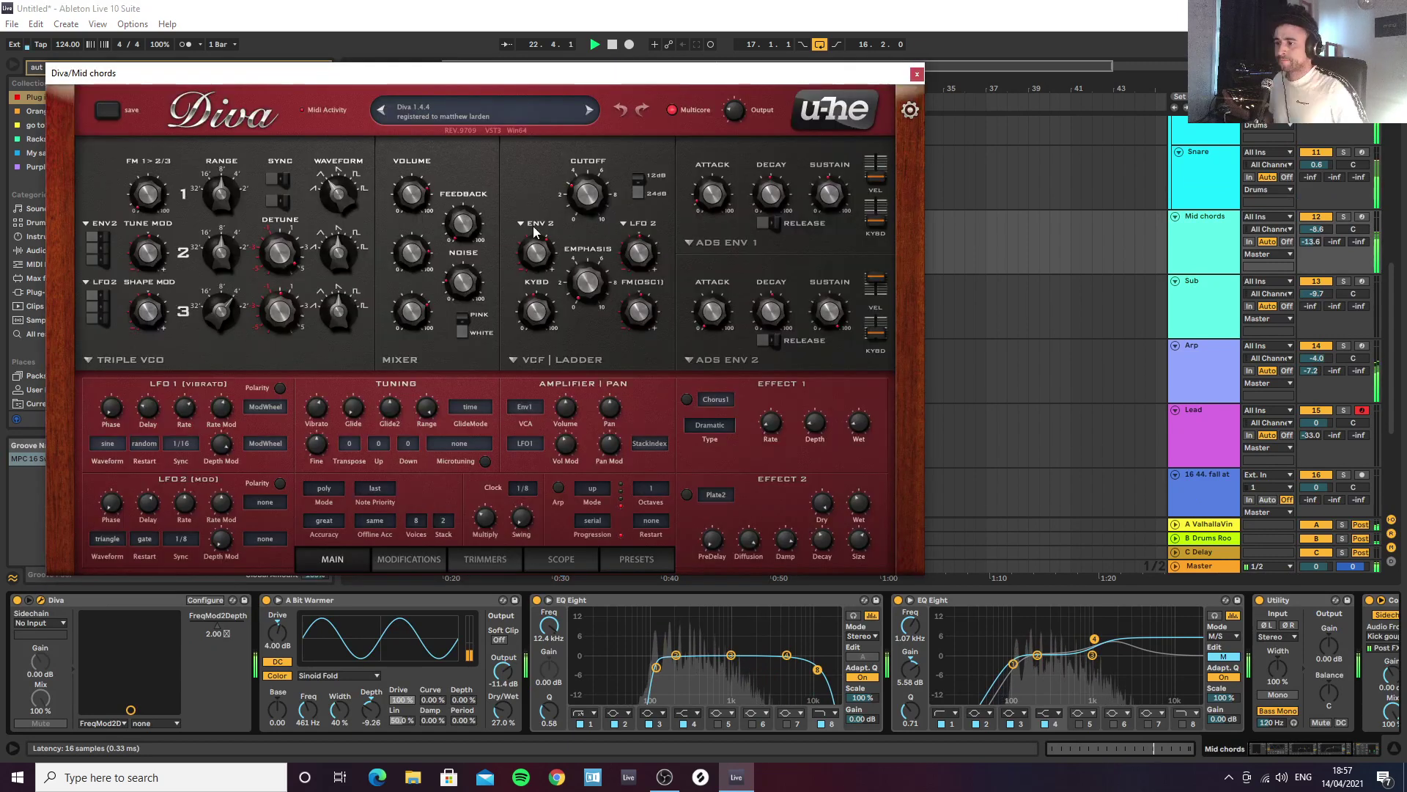
click(916, 74)
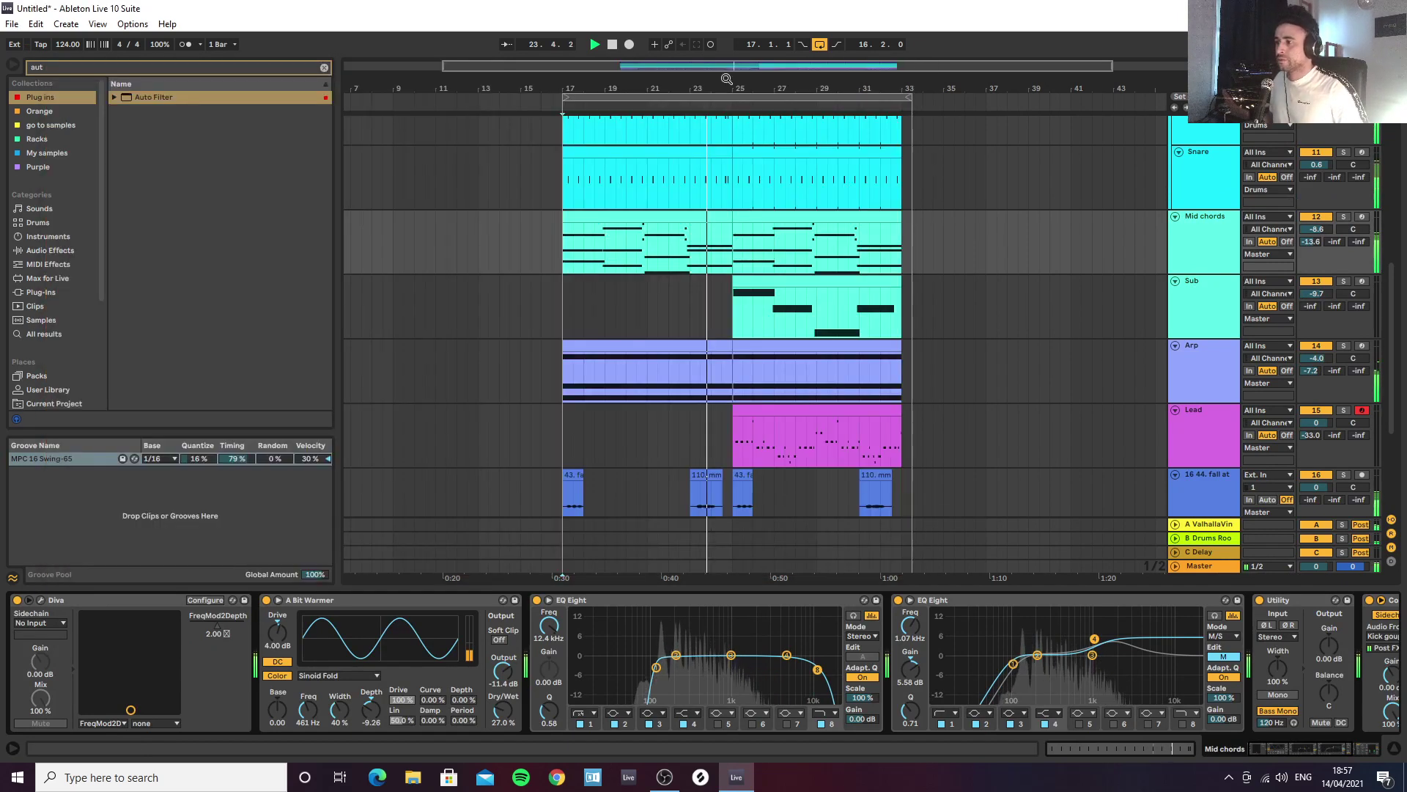
Step: Delete the last two beats before bar 25 from the Mid chords and Arp clips, and play from bar 17
scroll(745, 310, up, 5)
scroll(737, 302, up, 3)
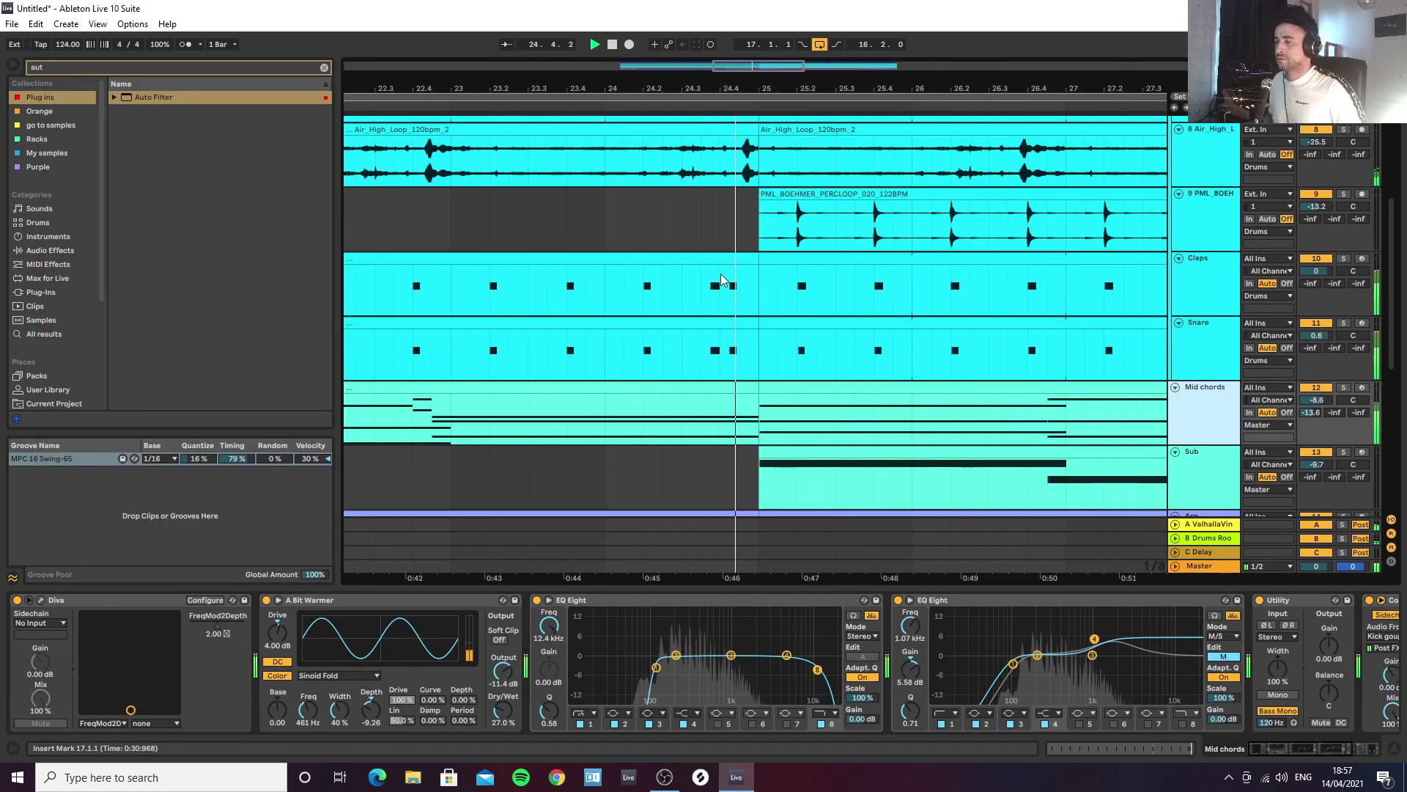
scroll(733, 330, down, 5)
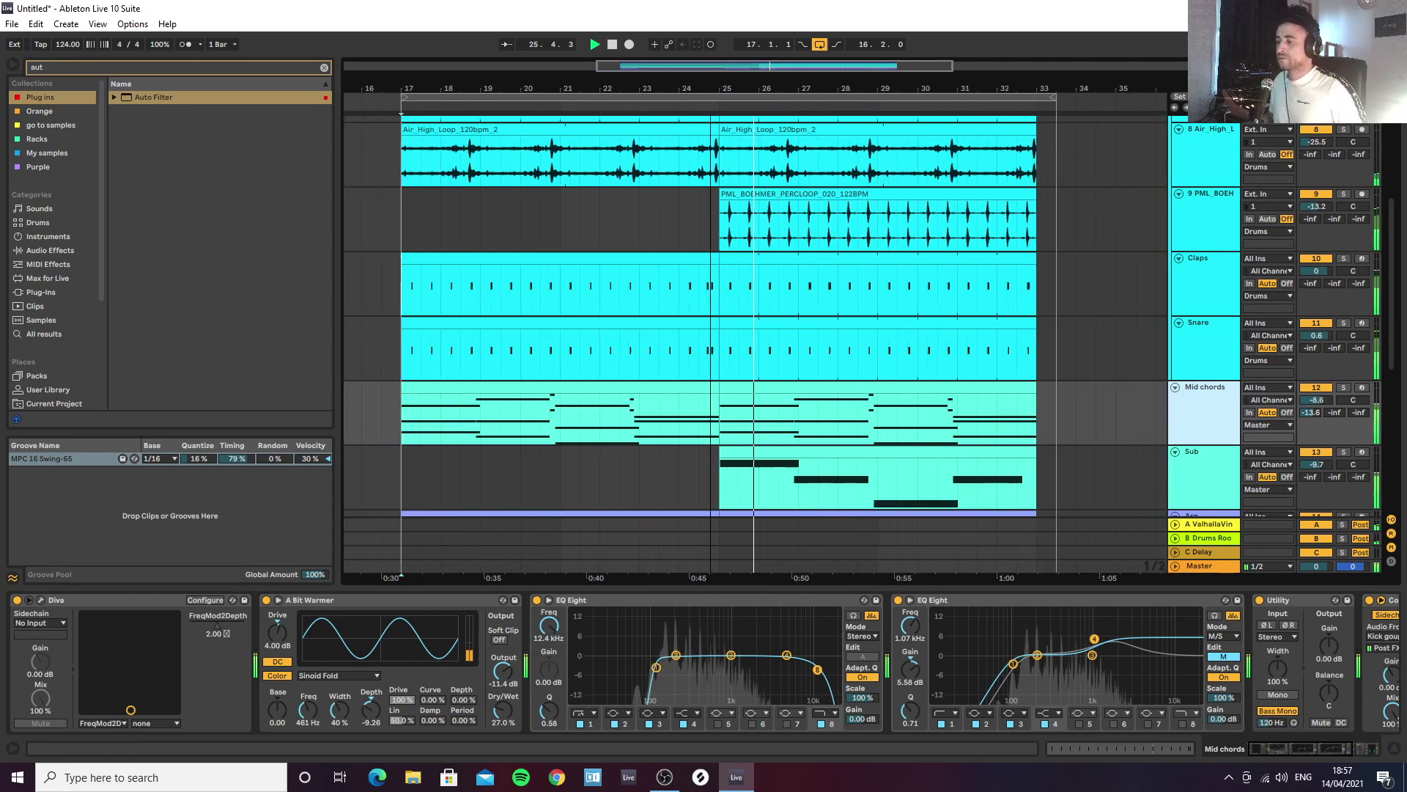
scroll(688, 406, down, 2)
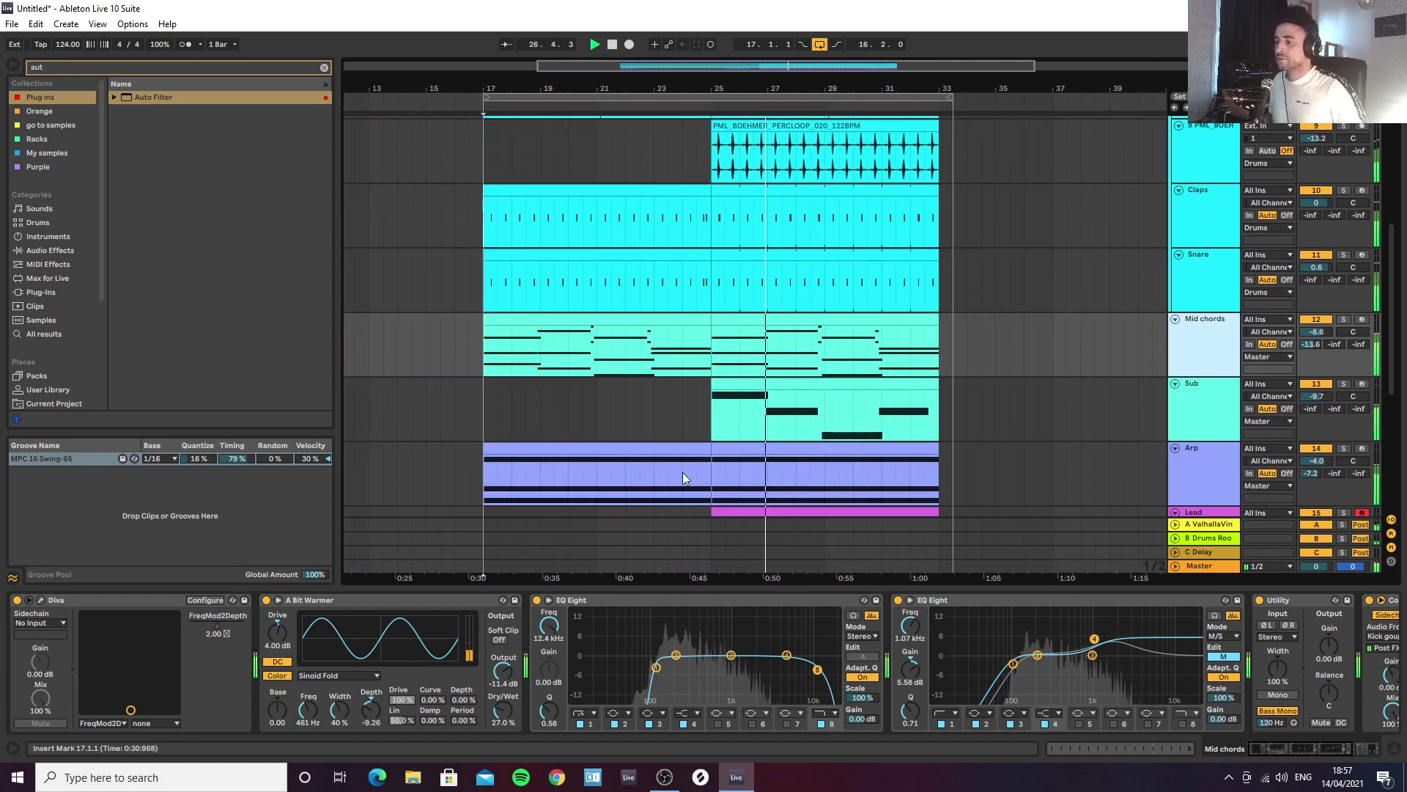
drag(696, 483, 708, 303)
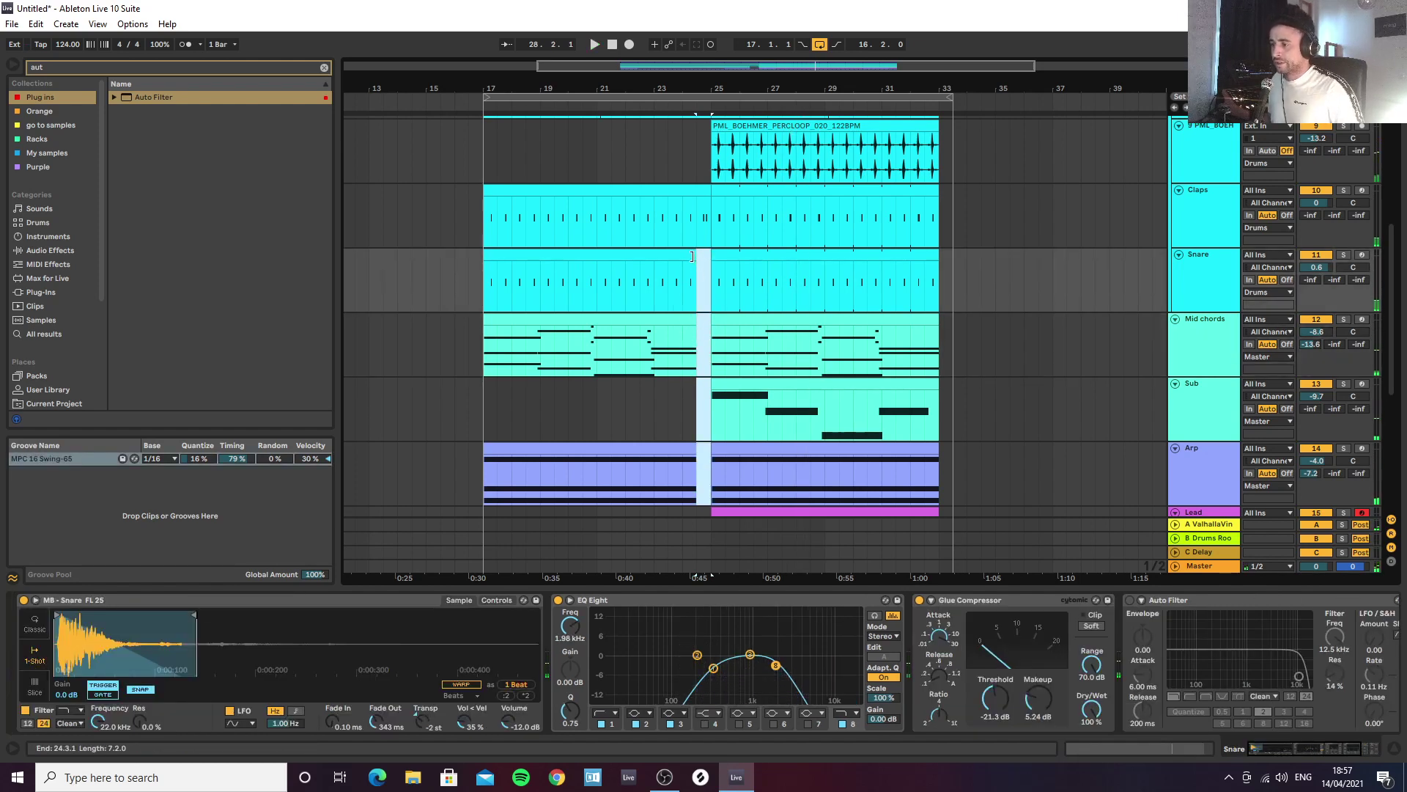
drag(691, 255, 708, 255)
scroll(671, 366, up, 1)
click(485, 393)
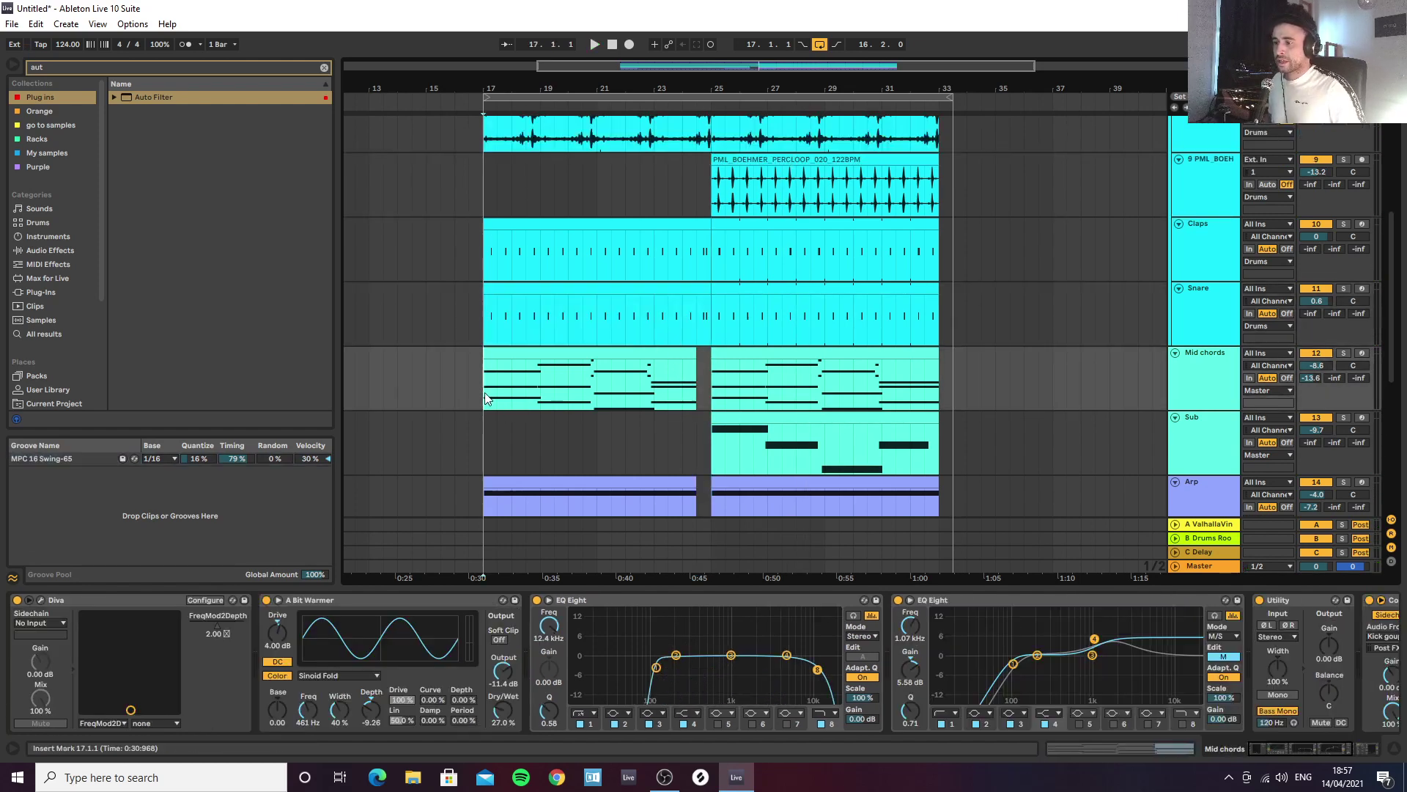
scroll(545, 381, down, 3)
key(space)
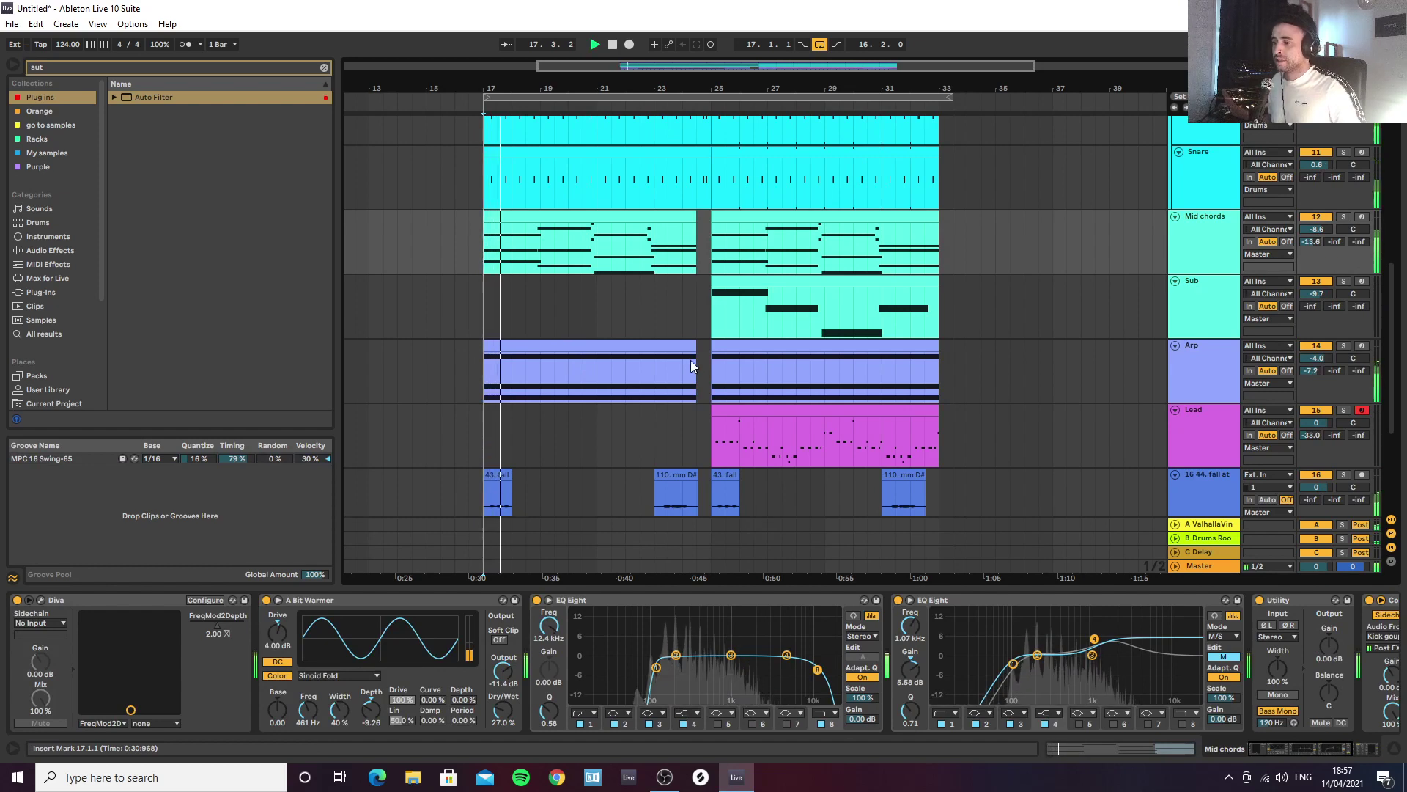
Step: Automate the Arp track's Auto Filter frequency to rise from 26.0 Hz at bar 17 to 19.9 kHz at bar 25, and play it back
click(1182, 367)
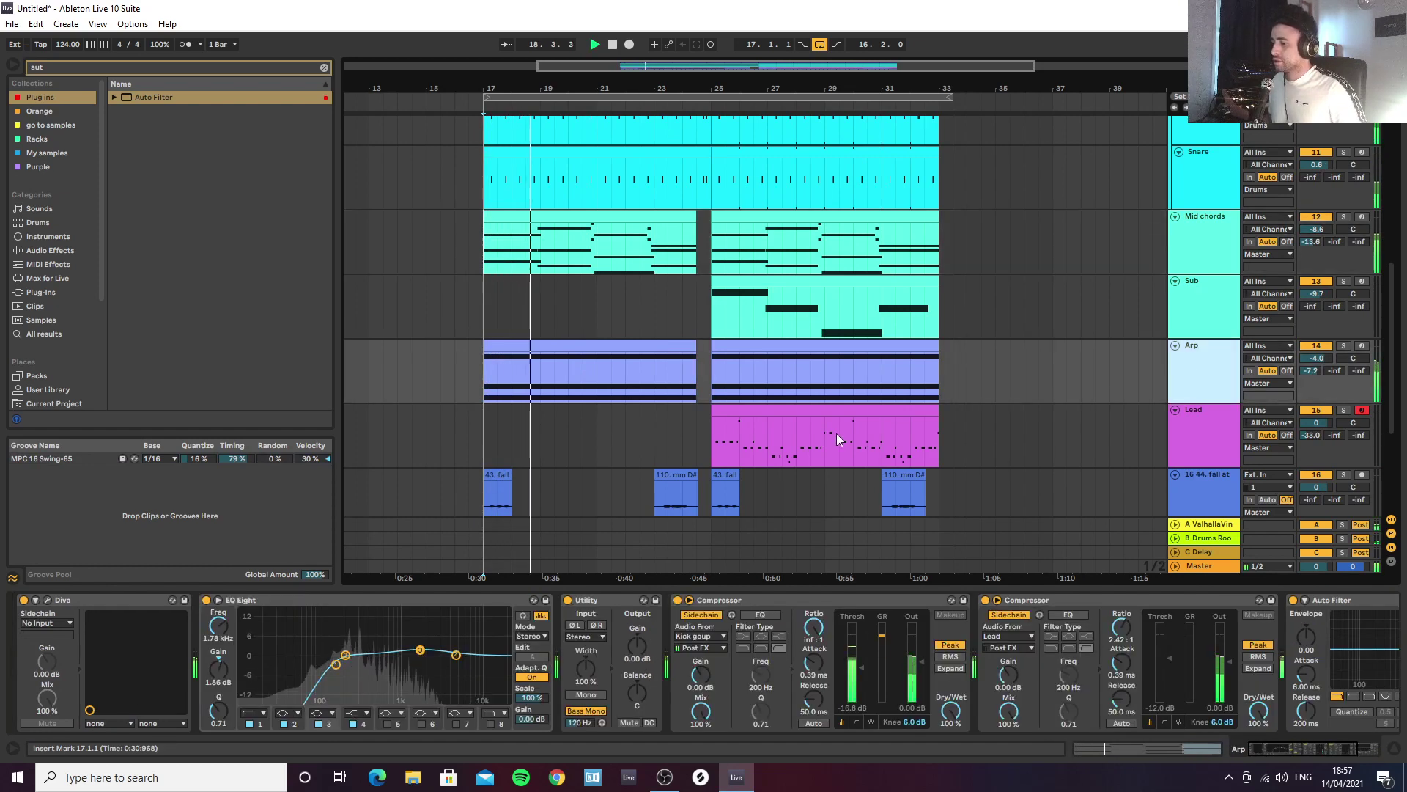
key(space)
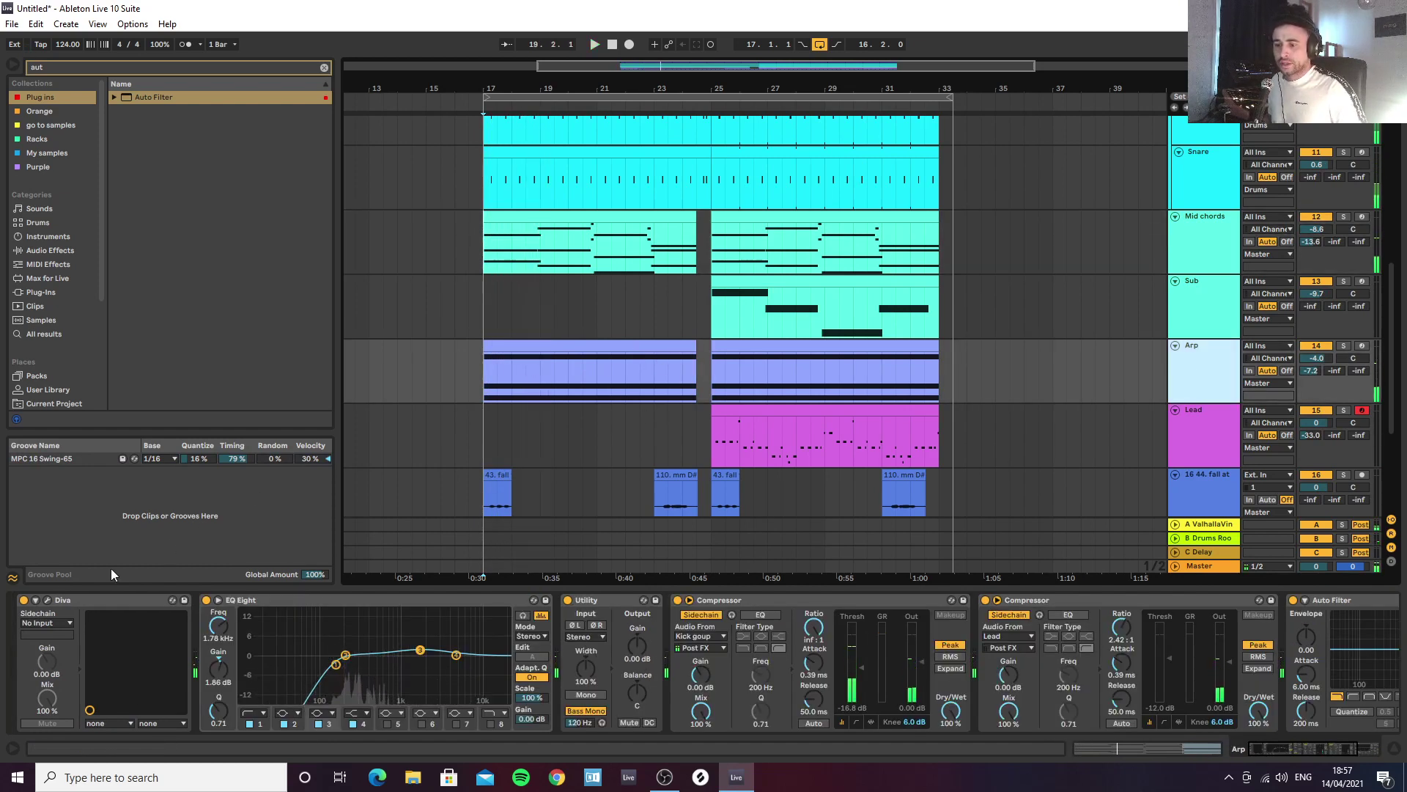
scroll(1187, 619, right, 5)
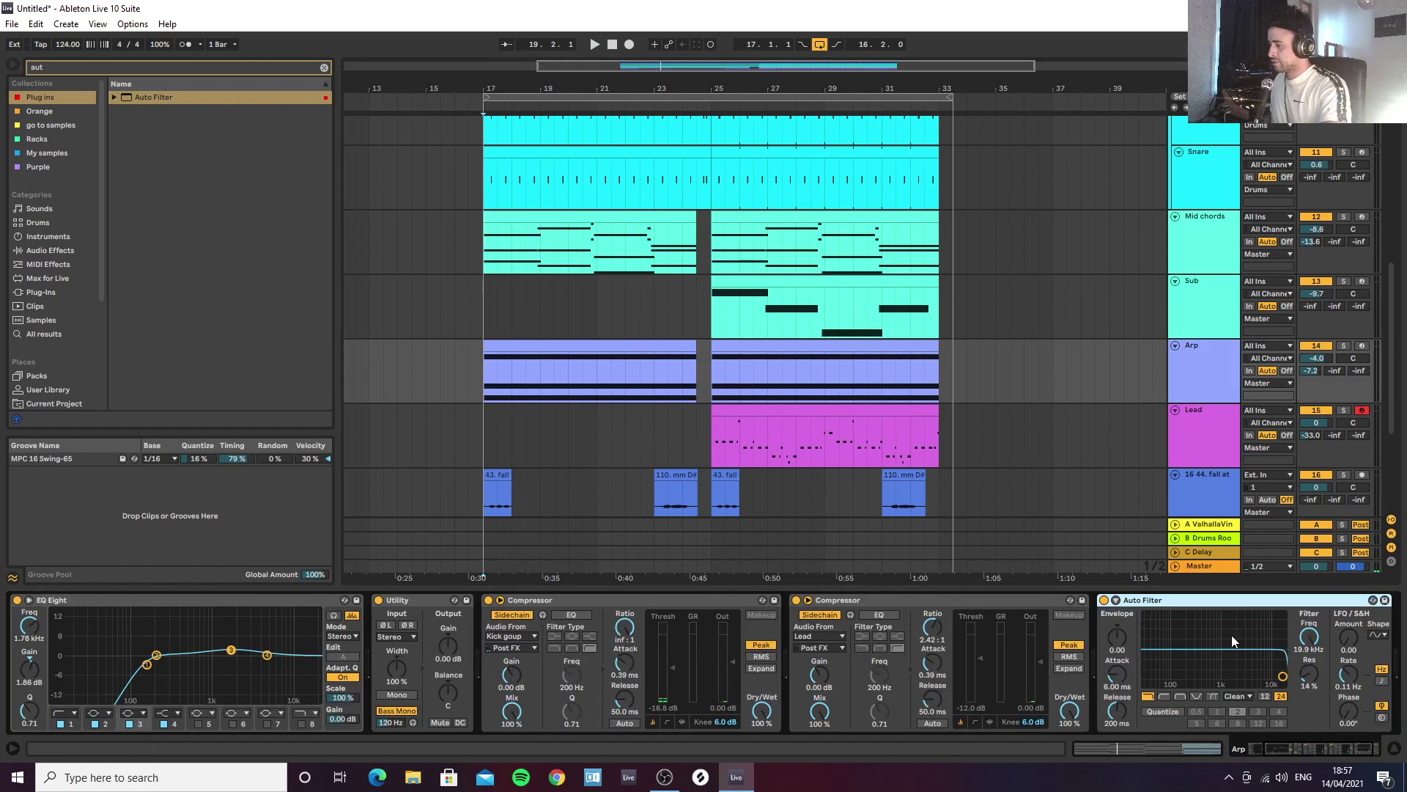
key(a)
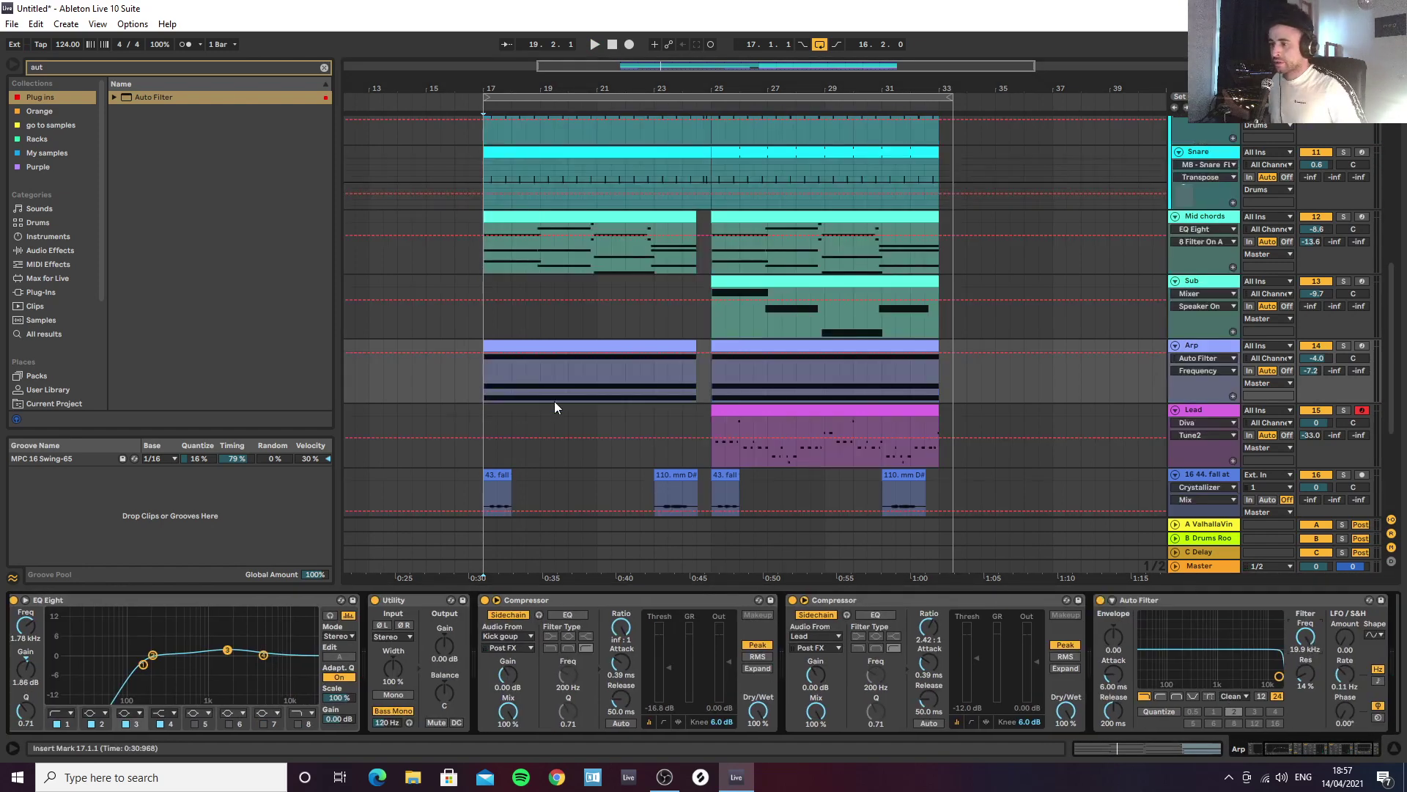
click(710, 353)
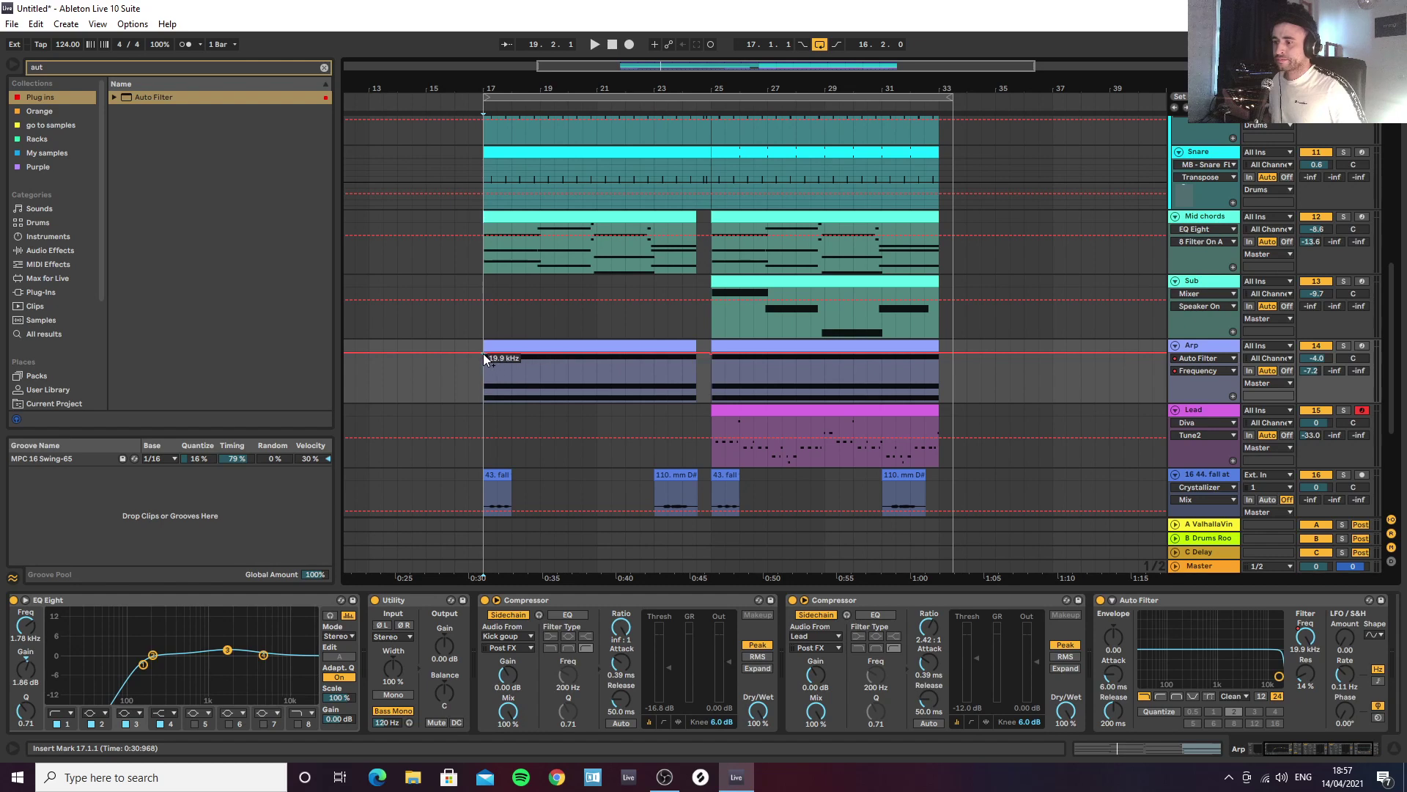
drag(482, 354, 485, 401)
key(space)
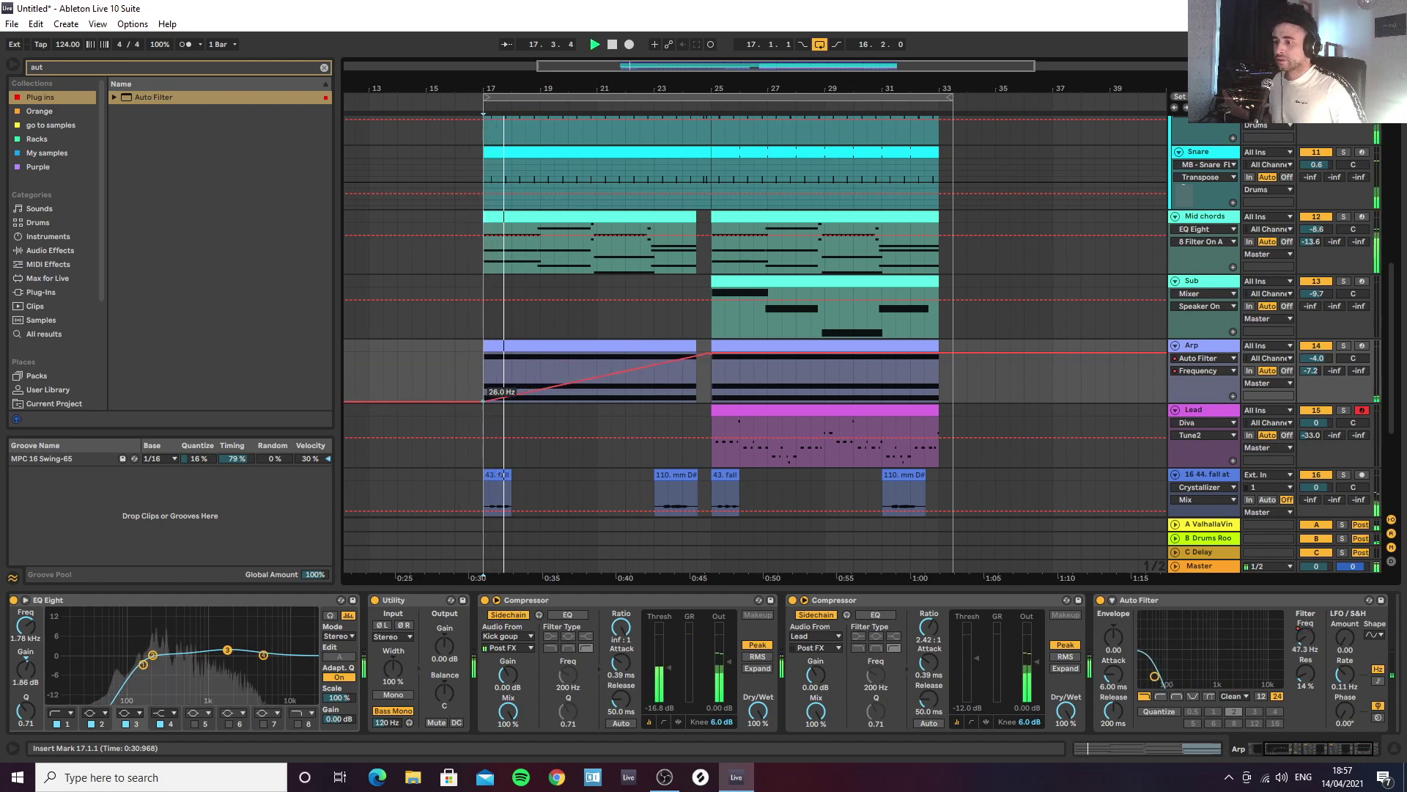
key(a)
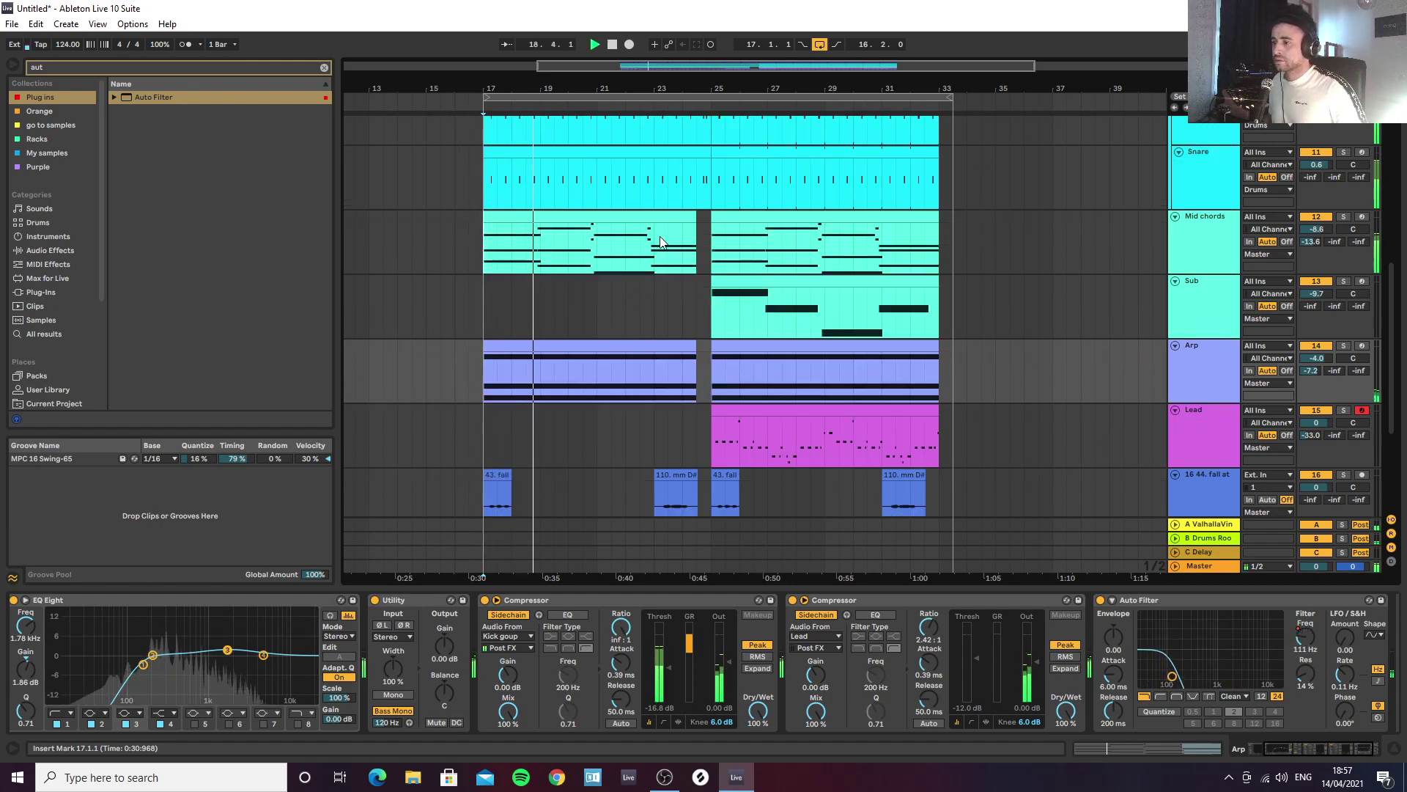
Step: Check the Crystallizer settings on audio track 16 during playback from bar 17
scroll(651, 296, down, 3)
click(498, 372)
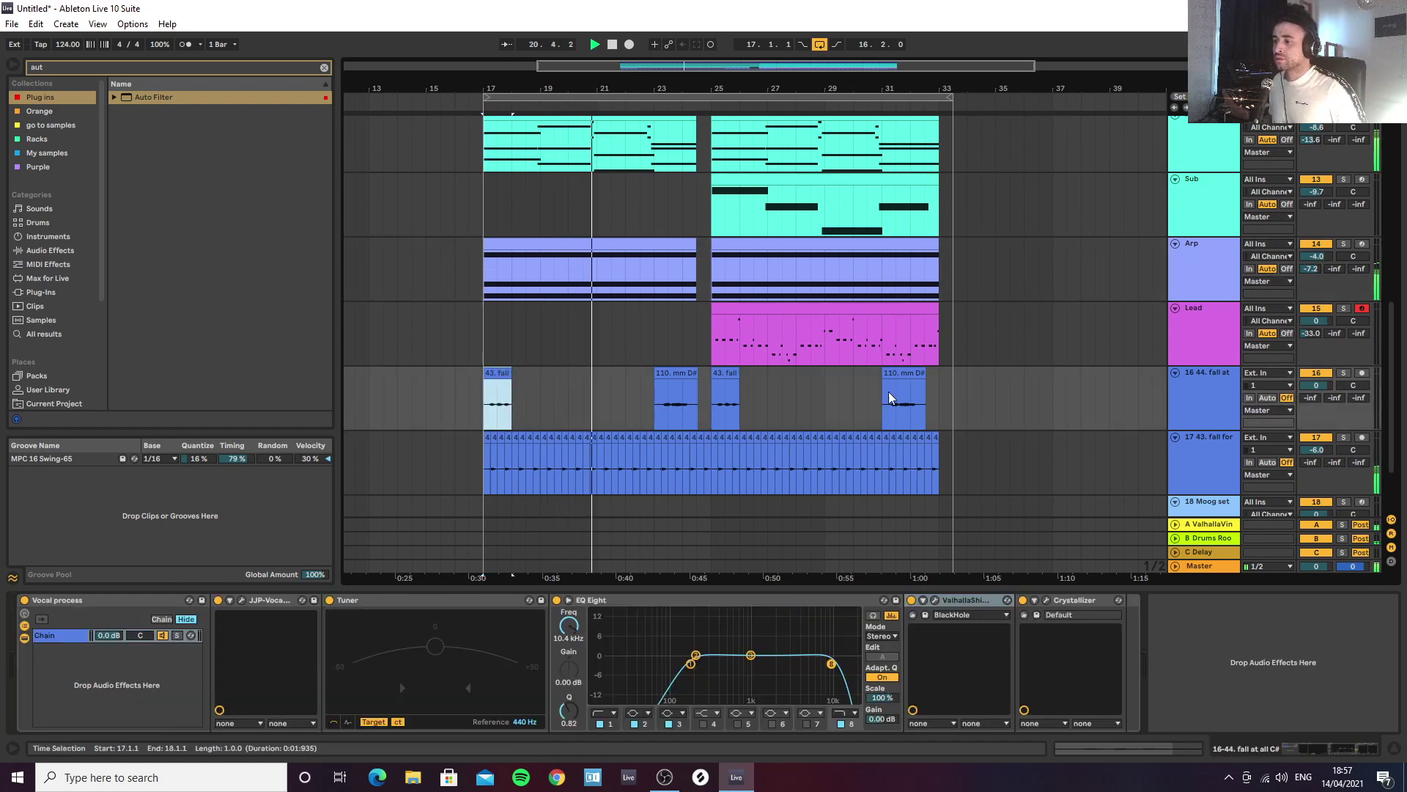
click(1215, 410)
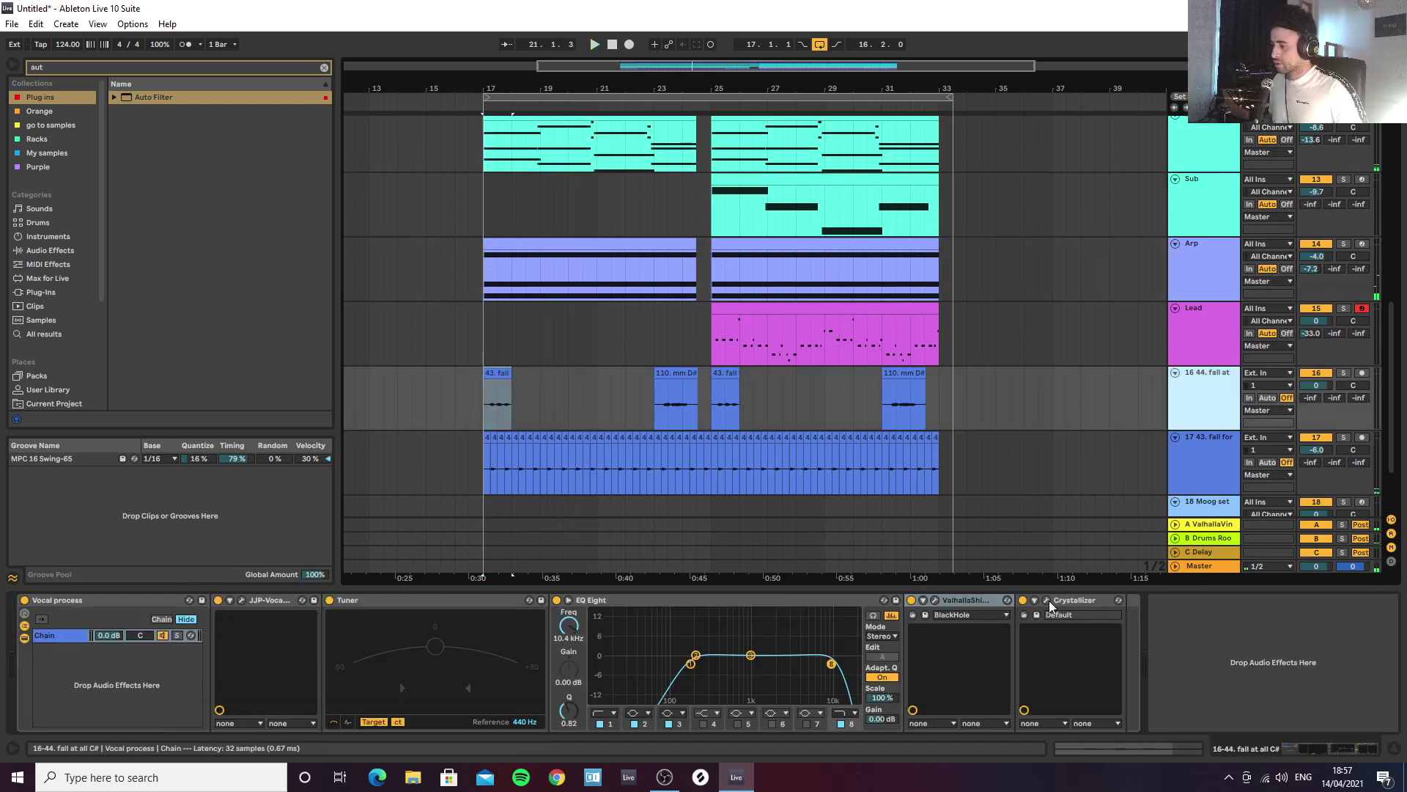
click(1047, 600)
key(space)
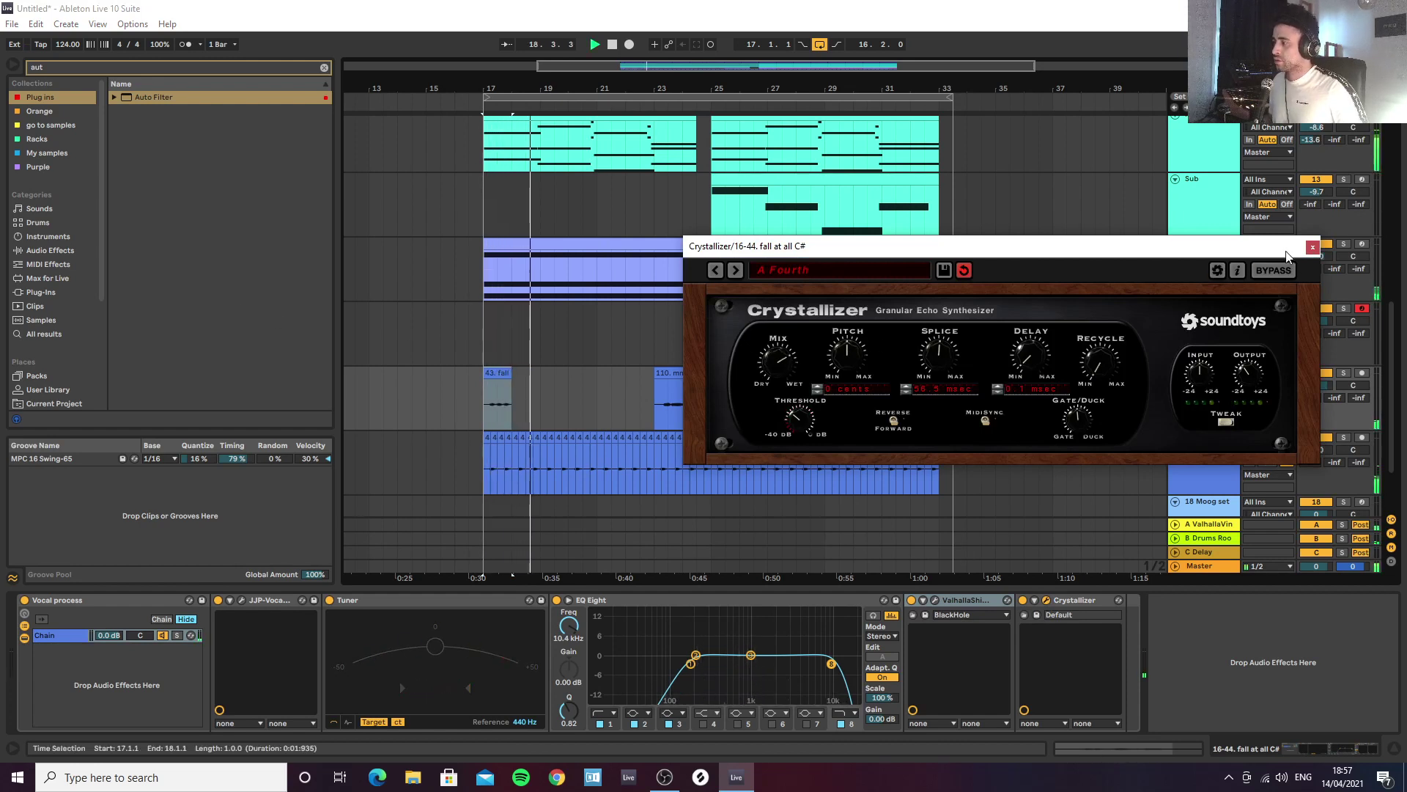
click(1312, 247)
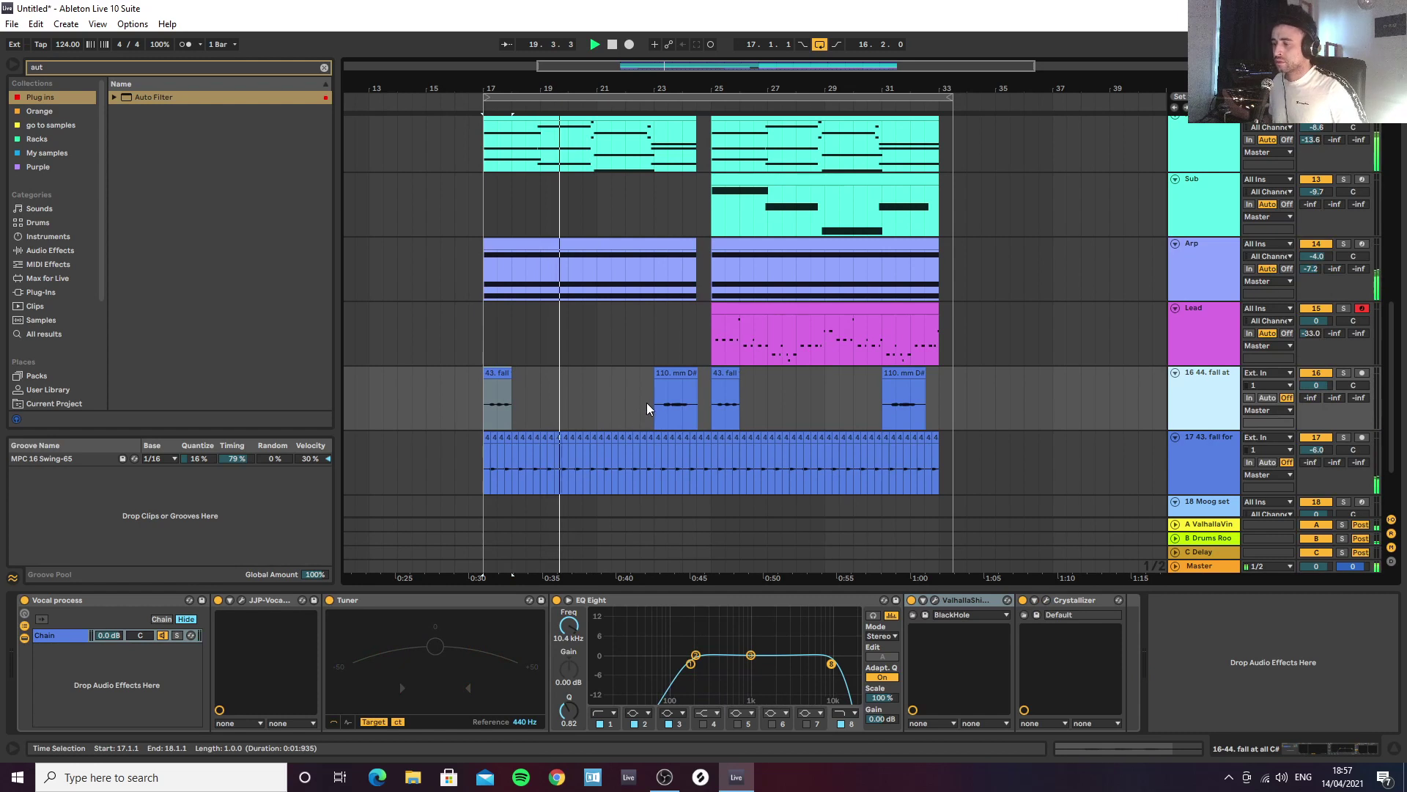
Step: Lower the Lead track's volume to -4.4 dB while the arrangement plays
click(674, 406)
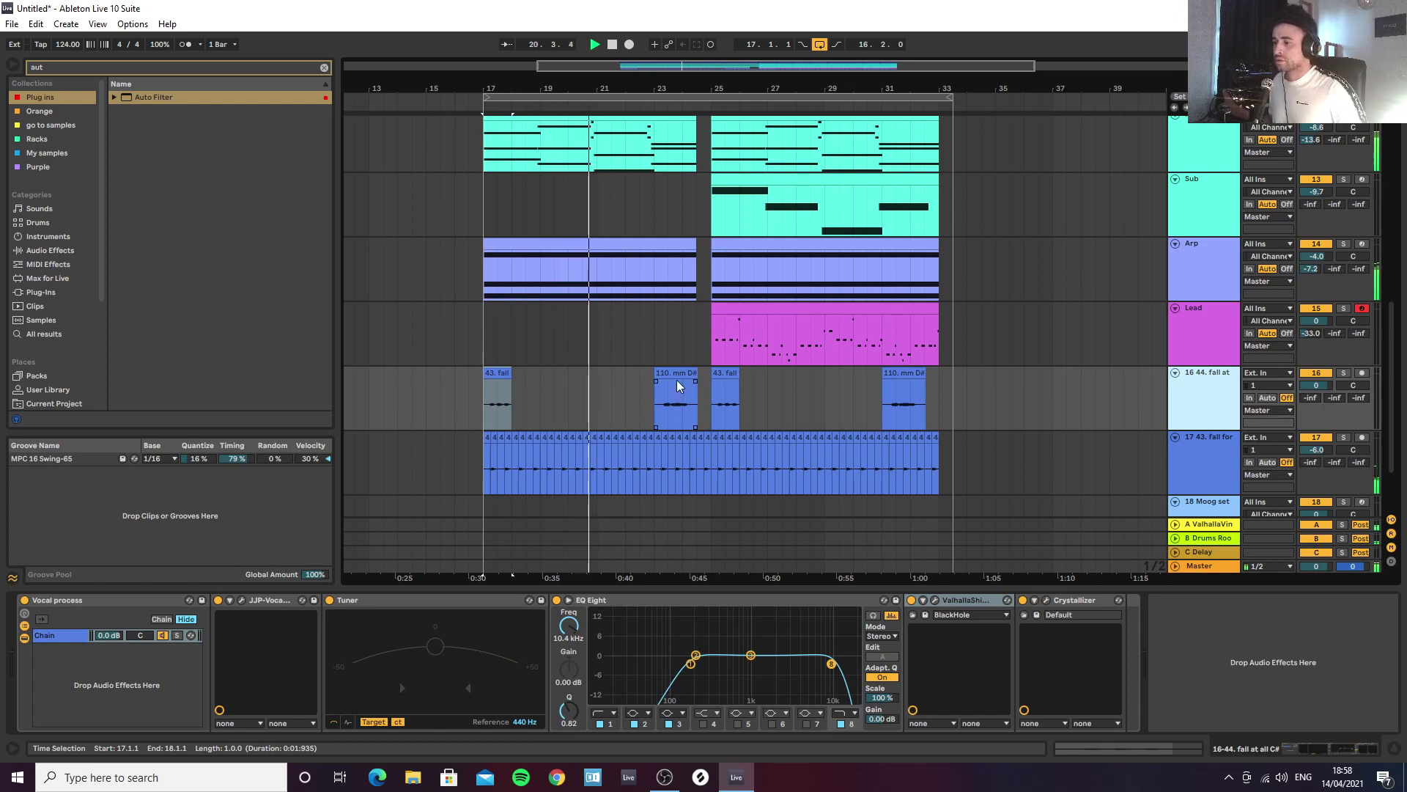
scroll(687, 405, up, 3)
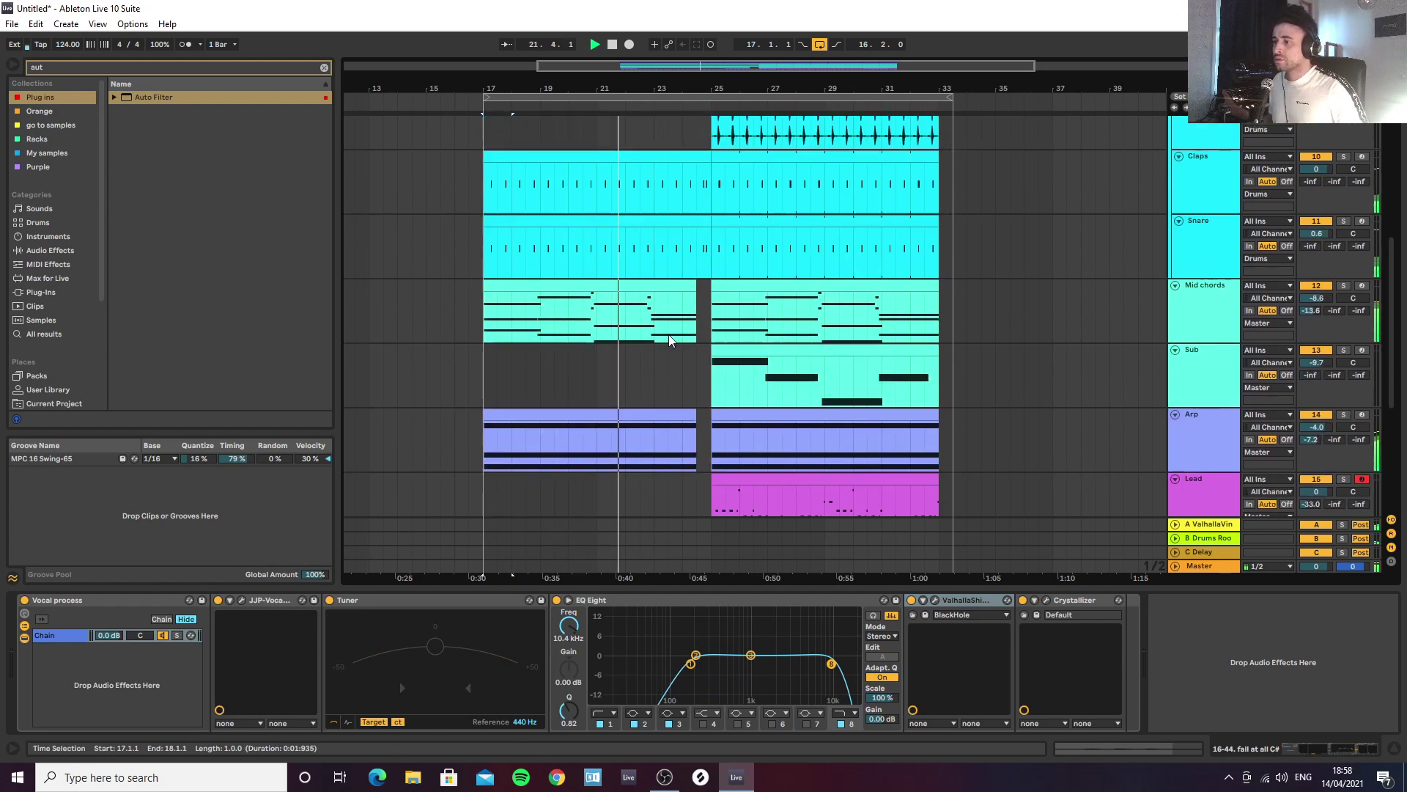
click(1186, 329)
scroll(1225, 407, down, 2)
click(1225, 415)
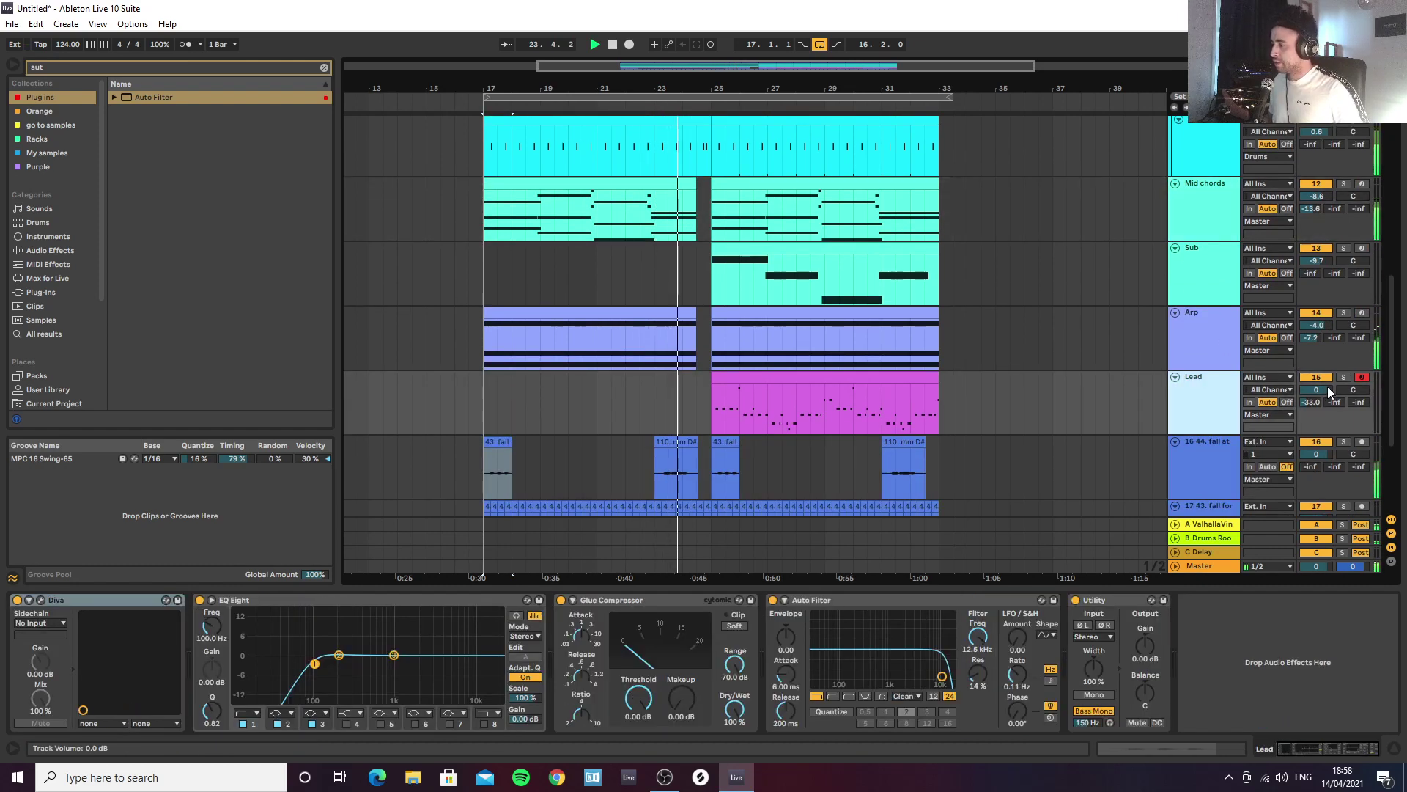
drag(1326, 386, 1327, 414)
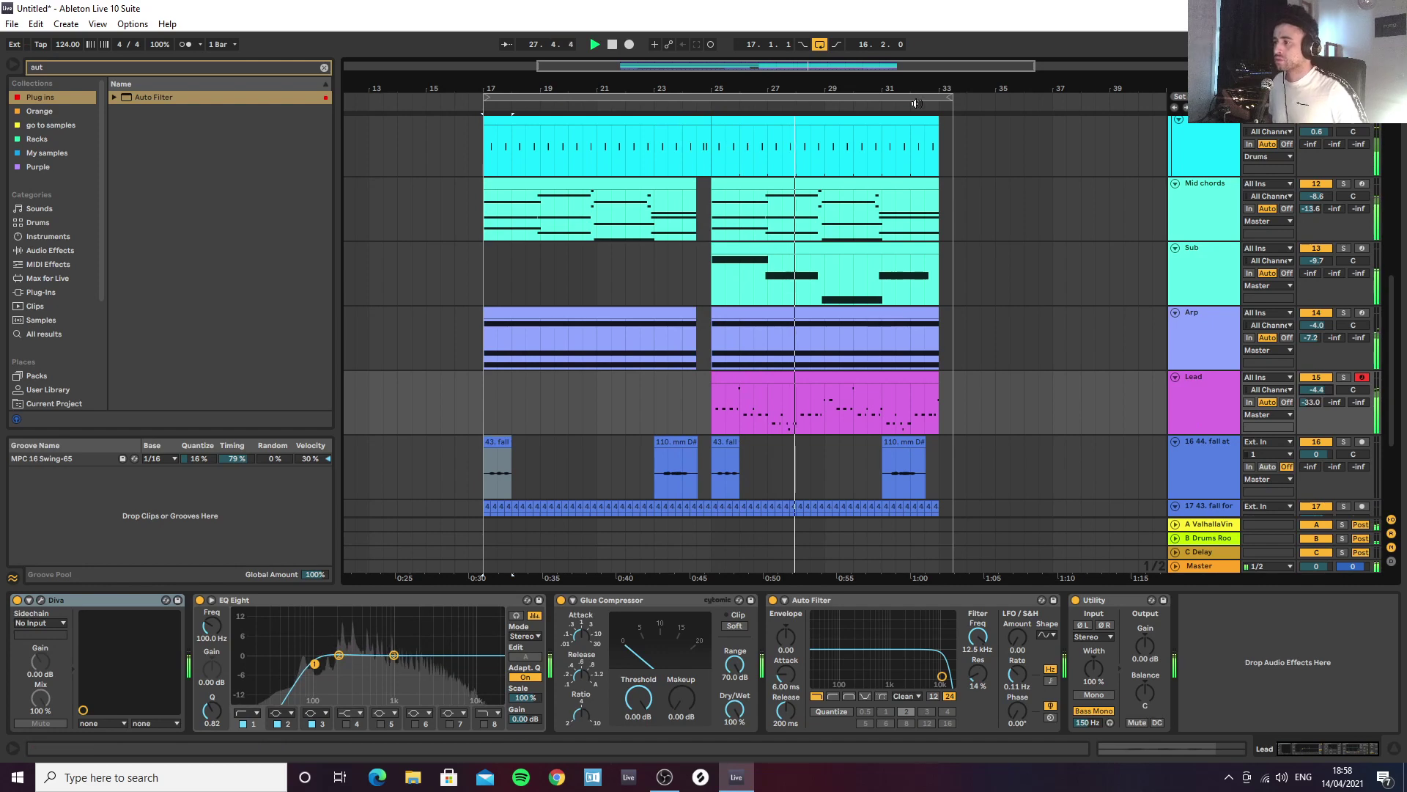
Step: Duplicate the full section at bars 25–33 onto bars 33–41 across all tracks, and set the loop to bars 25–41
drag(952, 95, 939, 93)
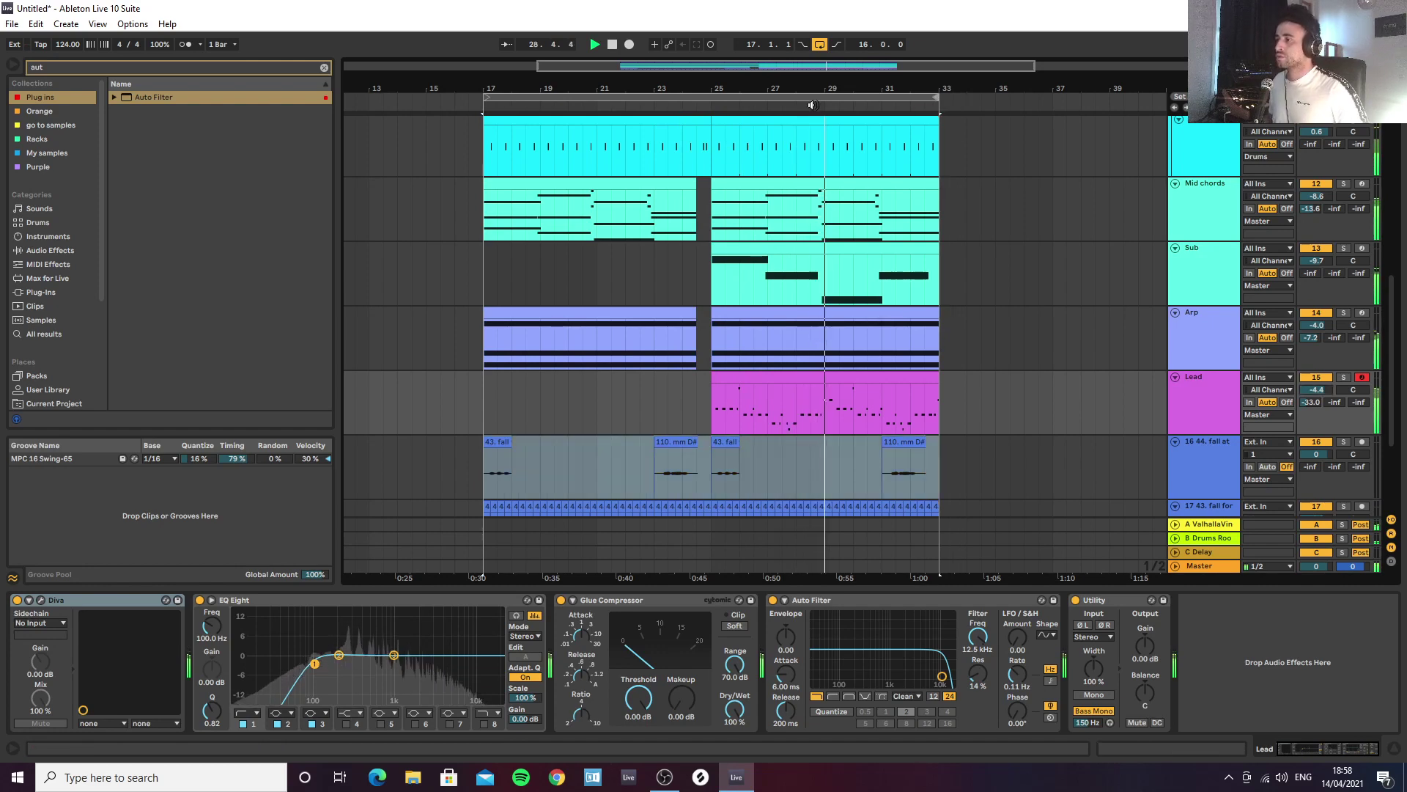
click(798, 179)
key(space)
key(ctrl+l)
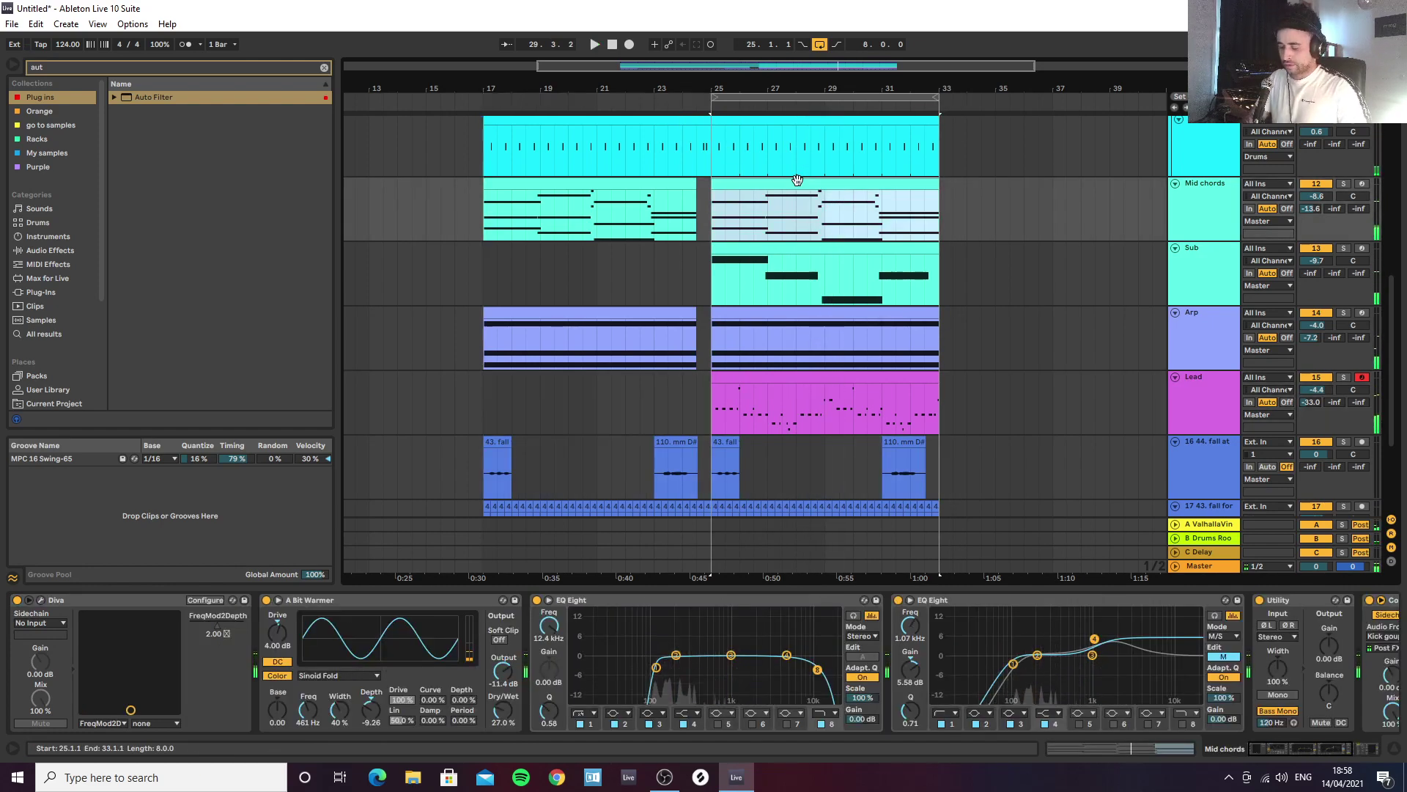
click(762, 100)
key(ctrl+d)
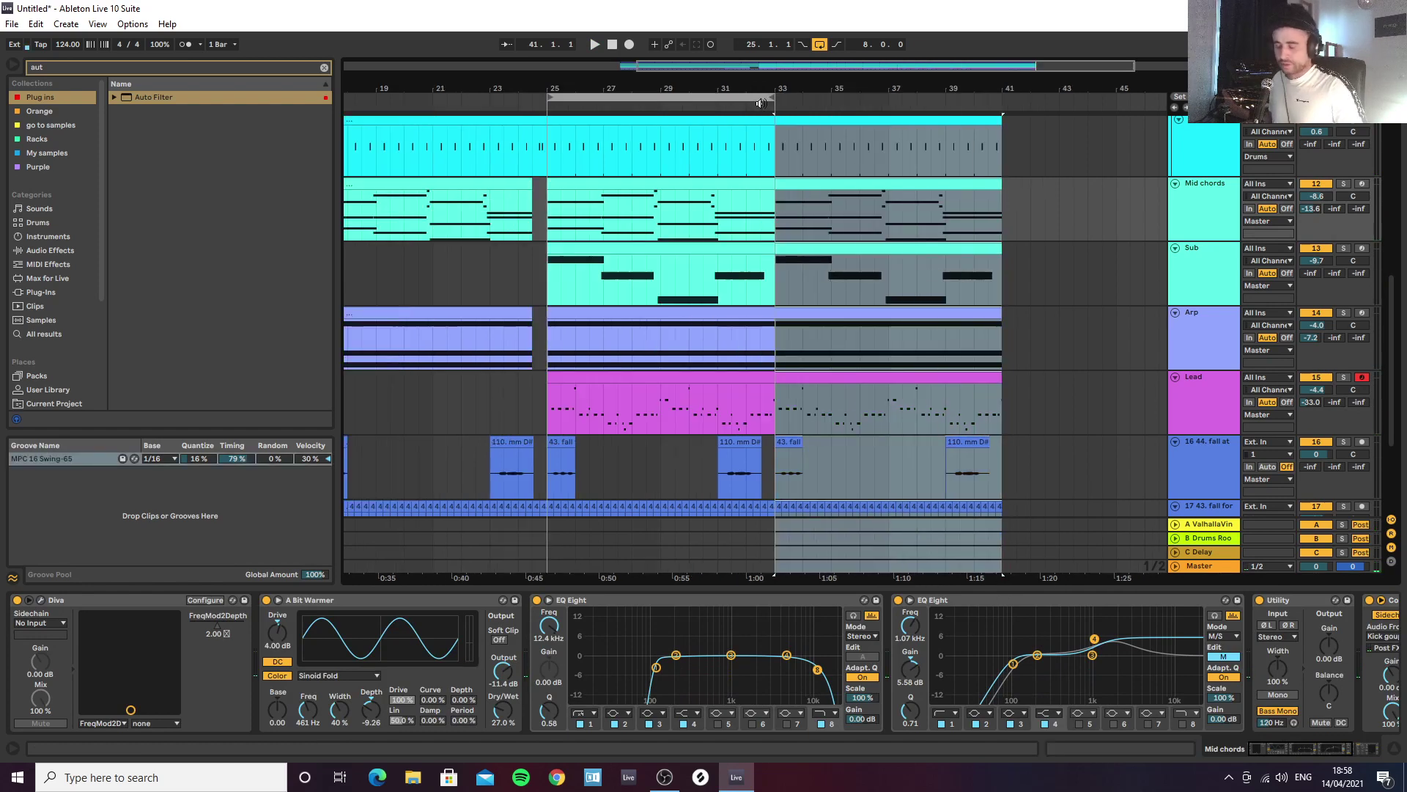
drag(772, 97, 1001, 98)
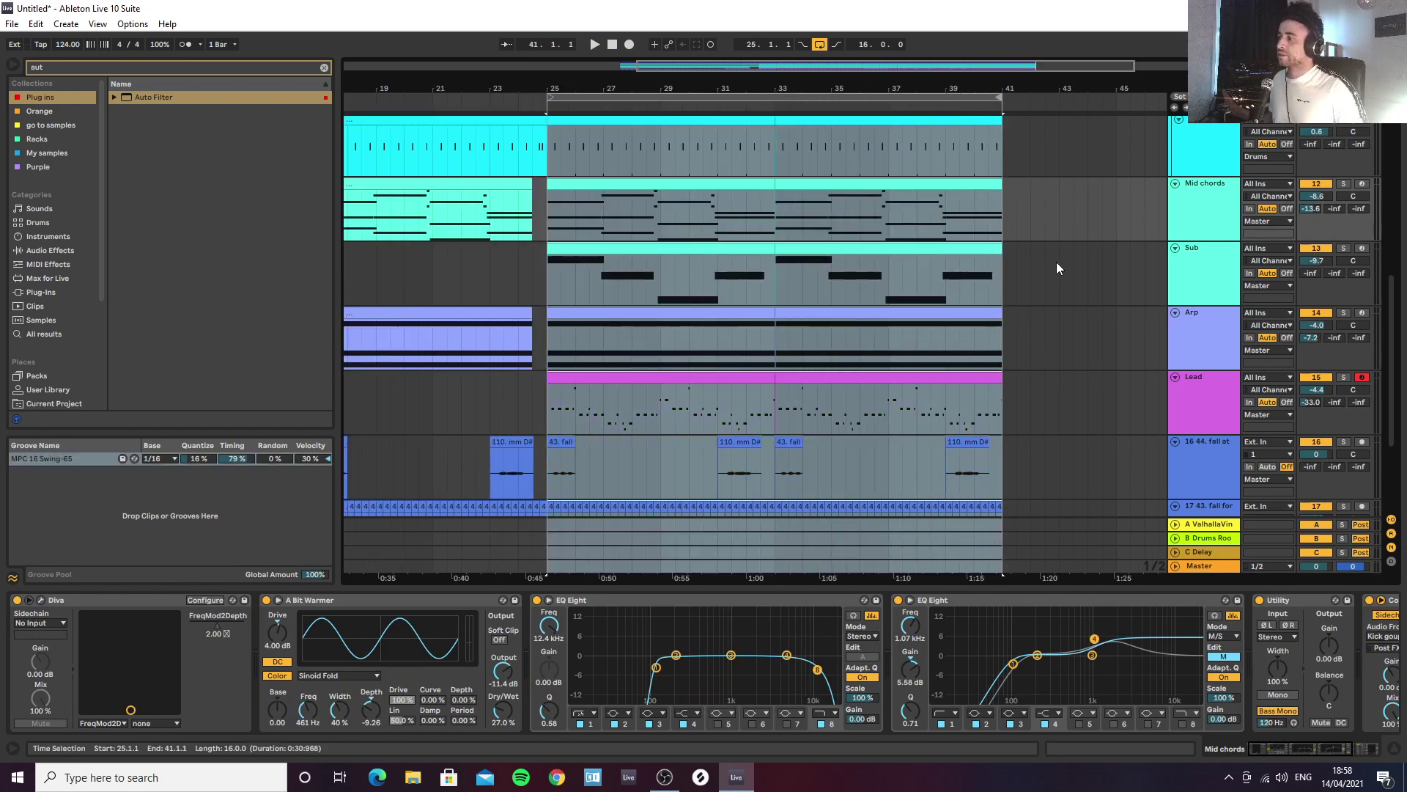
Step: Delete the Lead clip at bars 25–33 and play the arrangement from bar 17
click(1058, 265)
click(662, 378)
key(Delete)
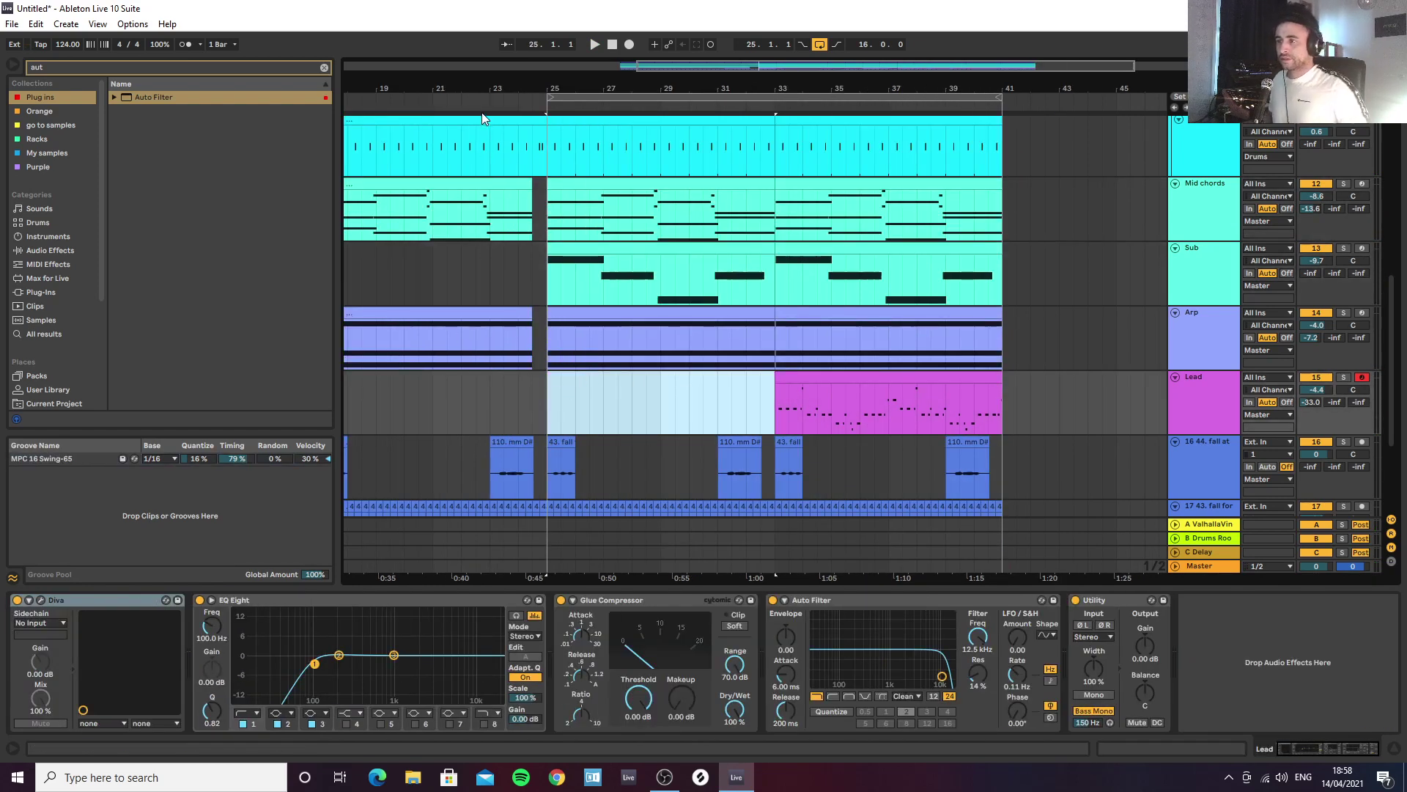
drag(467, 88, 609, 60)
click(536, 290)
key(space)
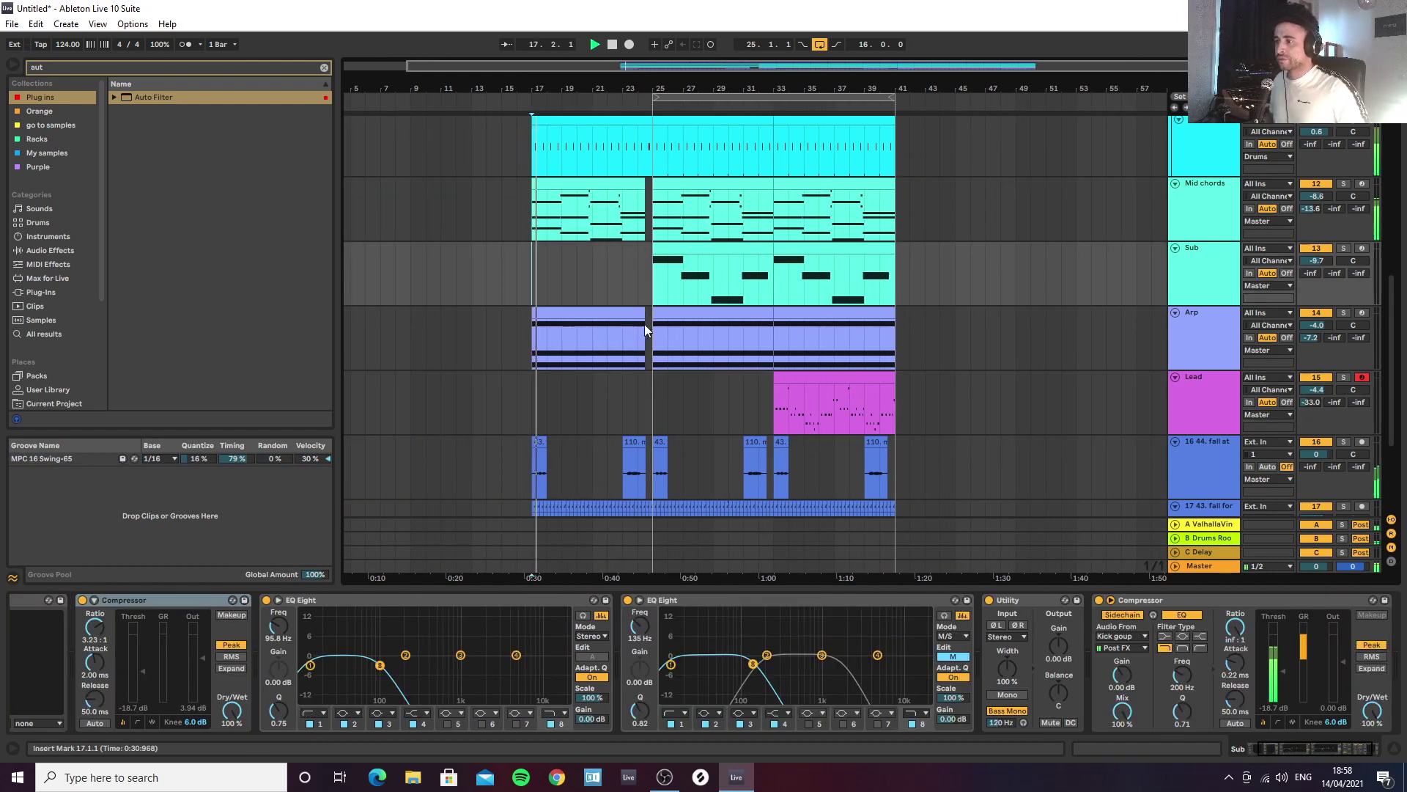
Step: Examine the chord notes of the first Mid chords clip, including its D#3 notes, and return to the device chain
click(870, 235)
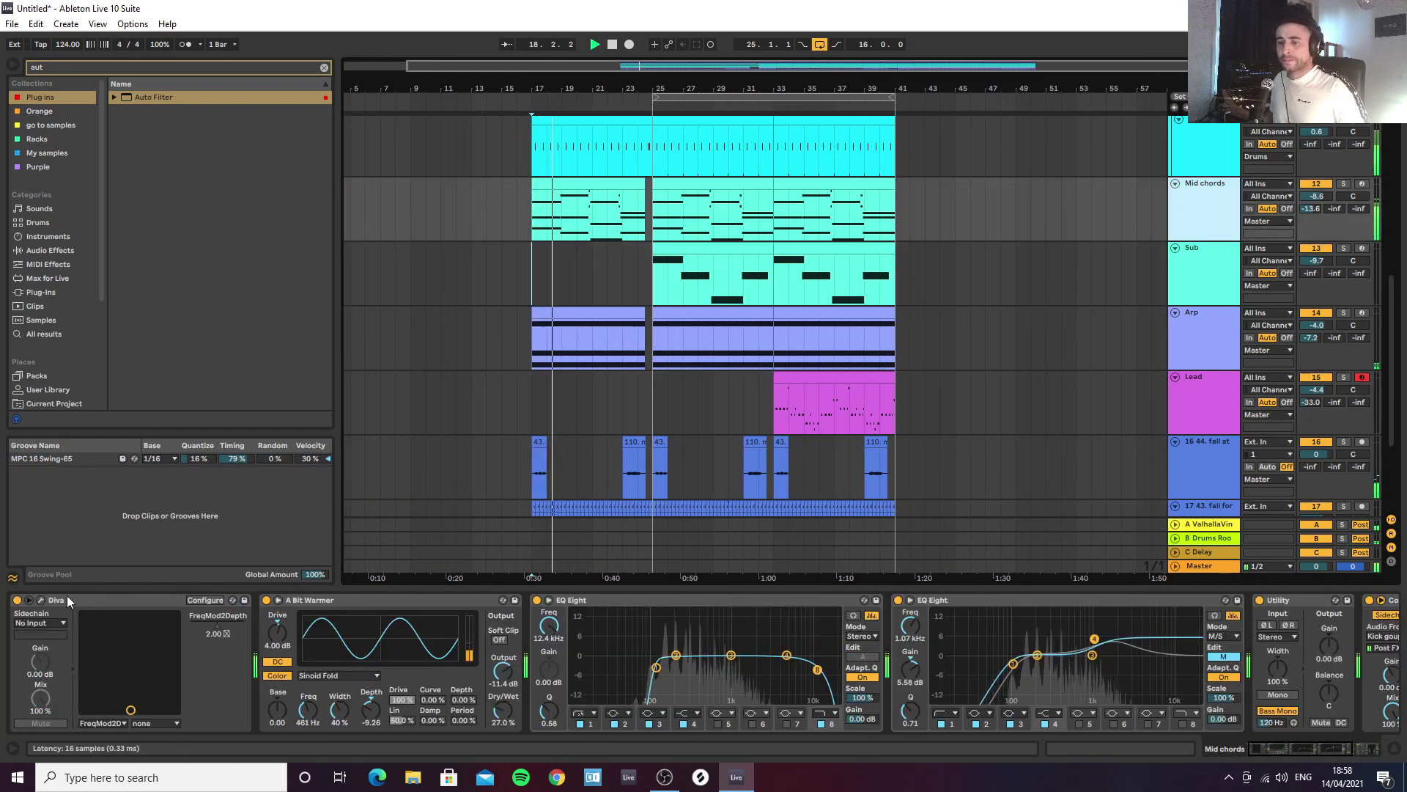
double_click(613, 205)
scroll(372, 455, down, 6)
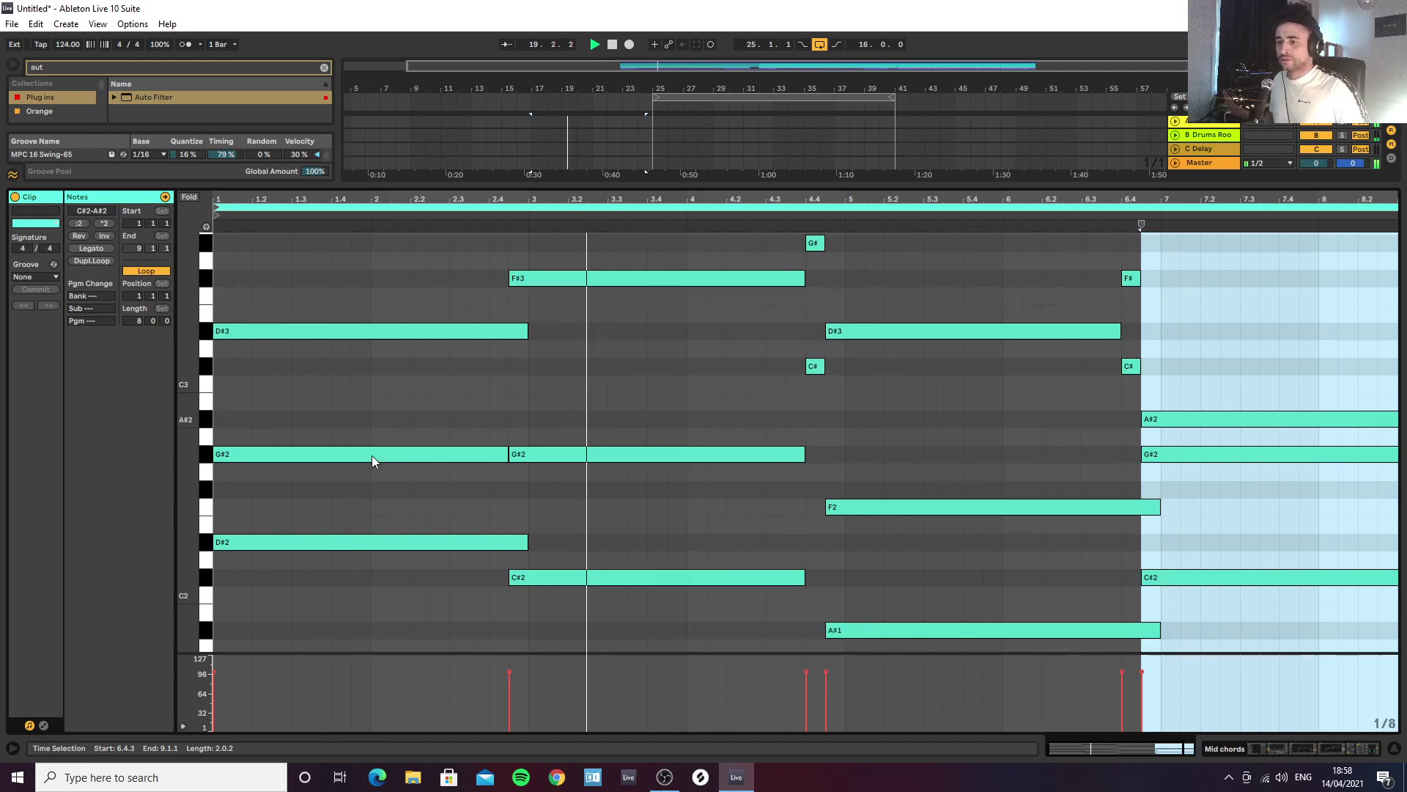
scroll(340, 423, up, 4)
scroll(212, 476, down, 6)
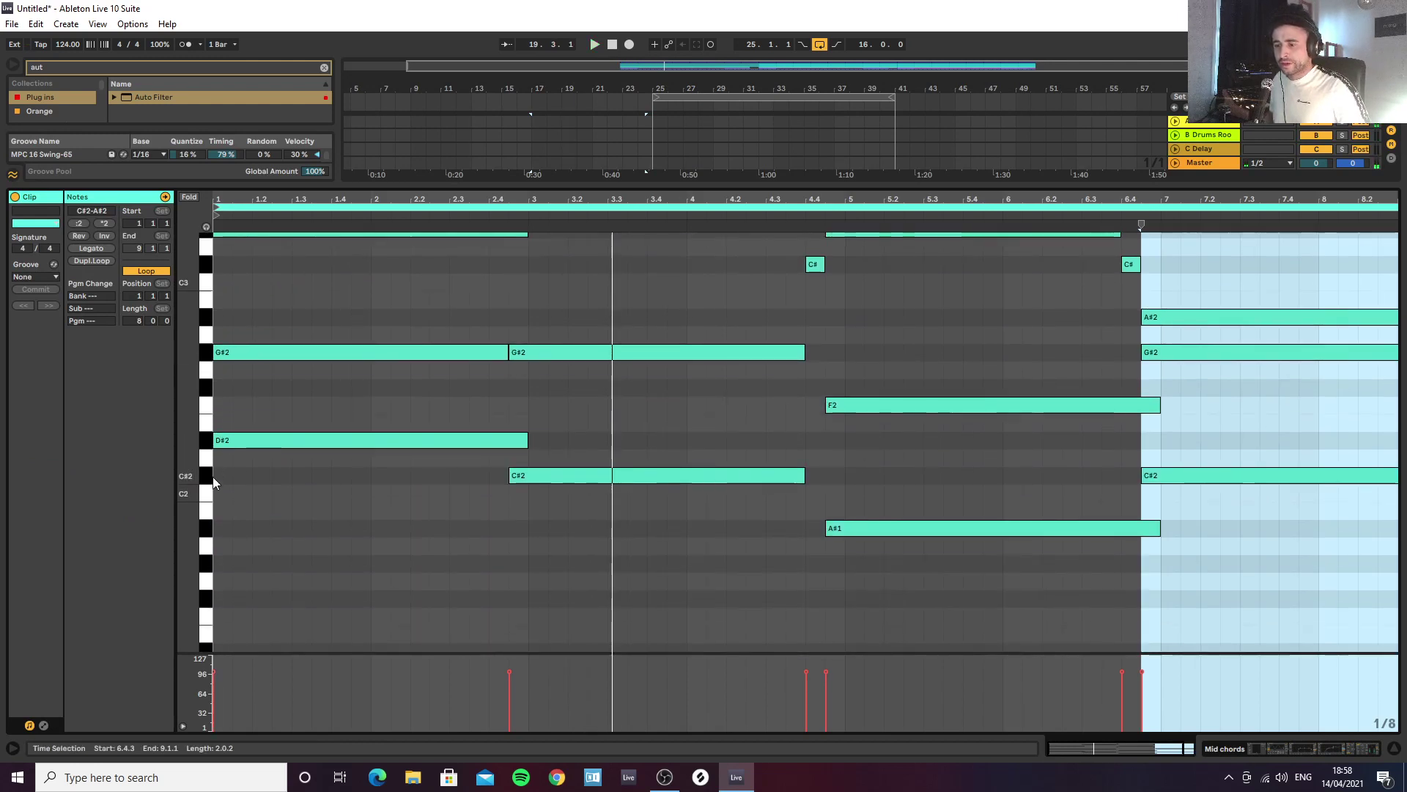
scroll(232, 438, up, 2)
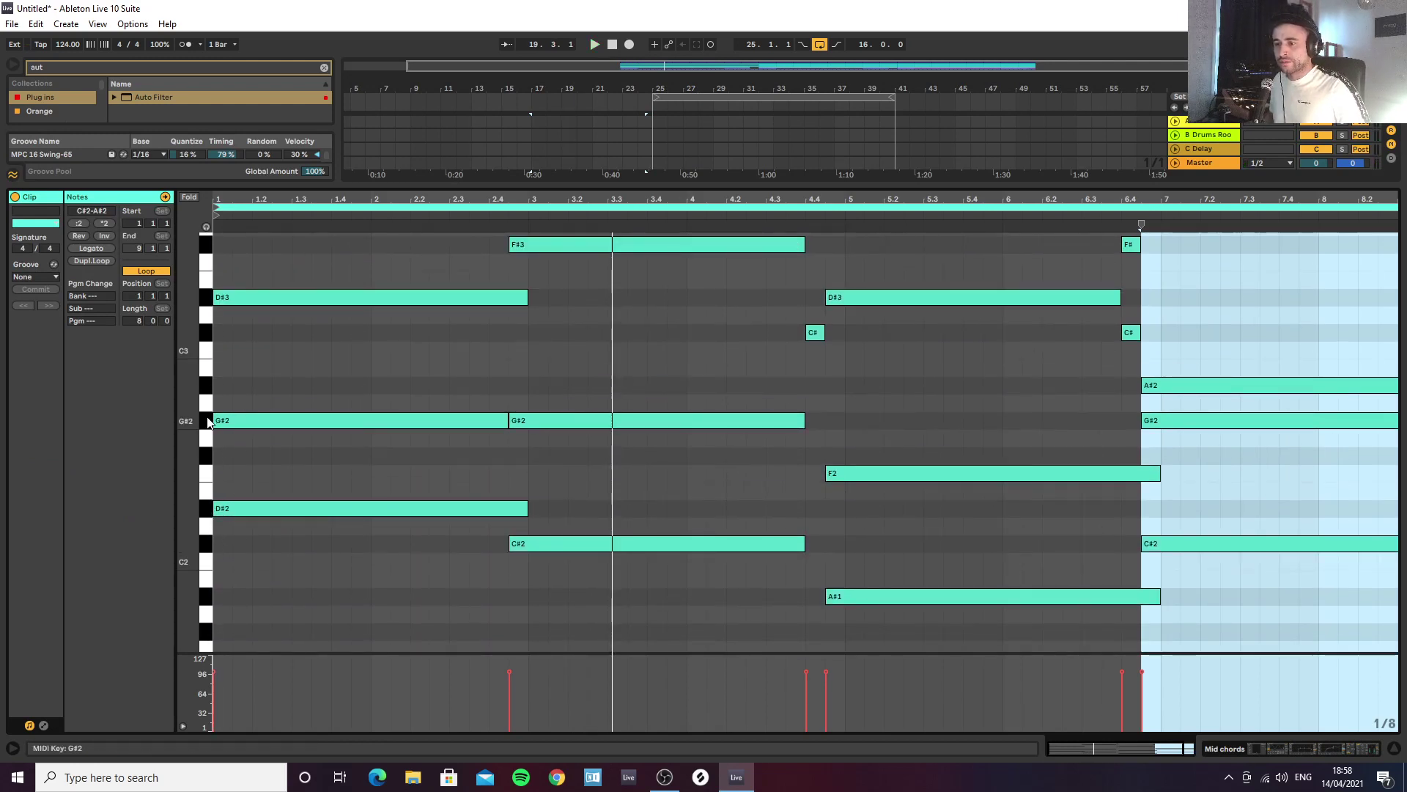
click(207, 297)
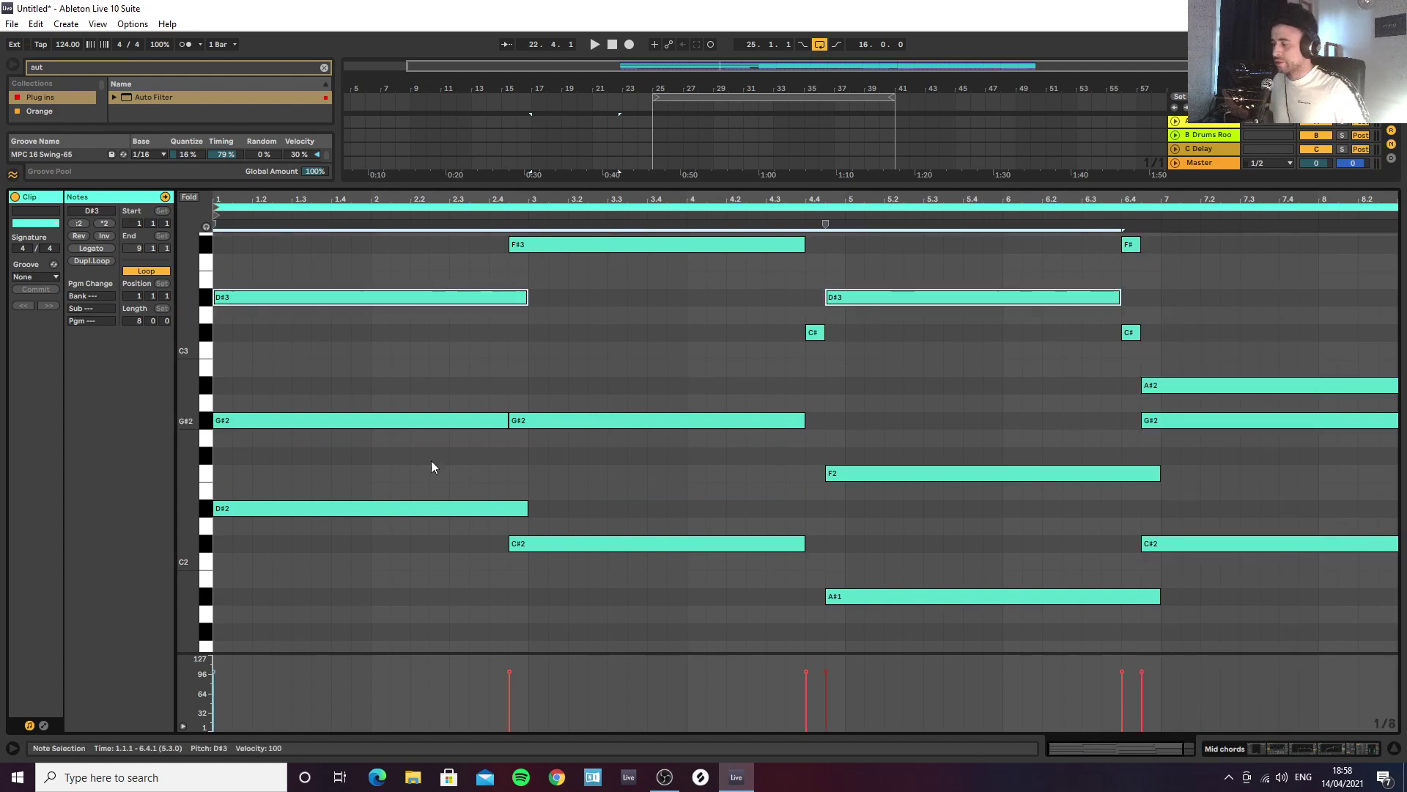
key(shift+Tab)
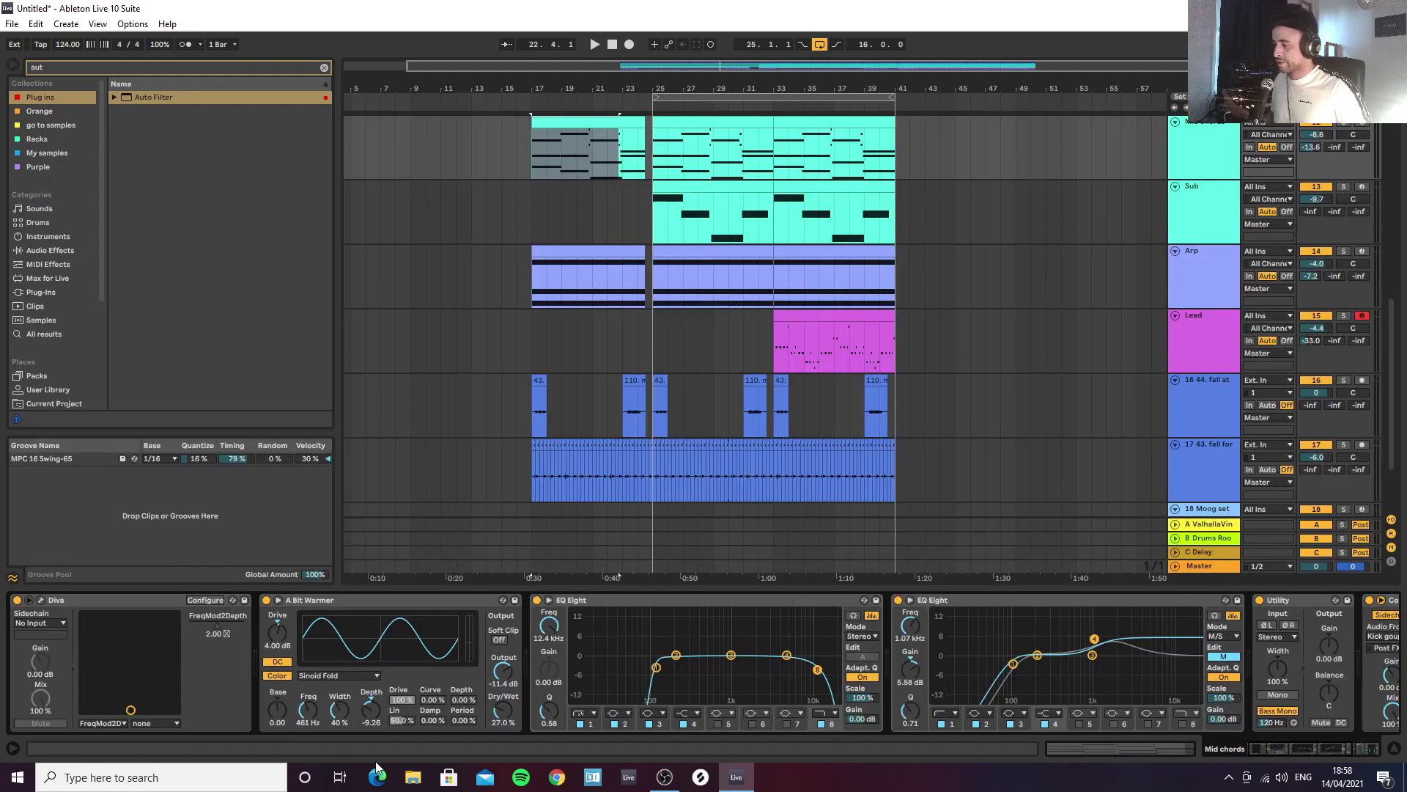
Step: Open Diva on Mid chords and, during playback, compare voice stack settings 1 and 2 before setting the stack to 4
click(42, 600)
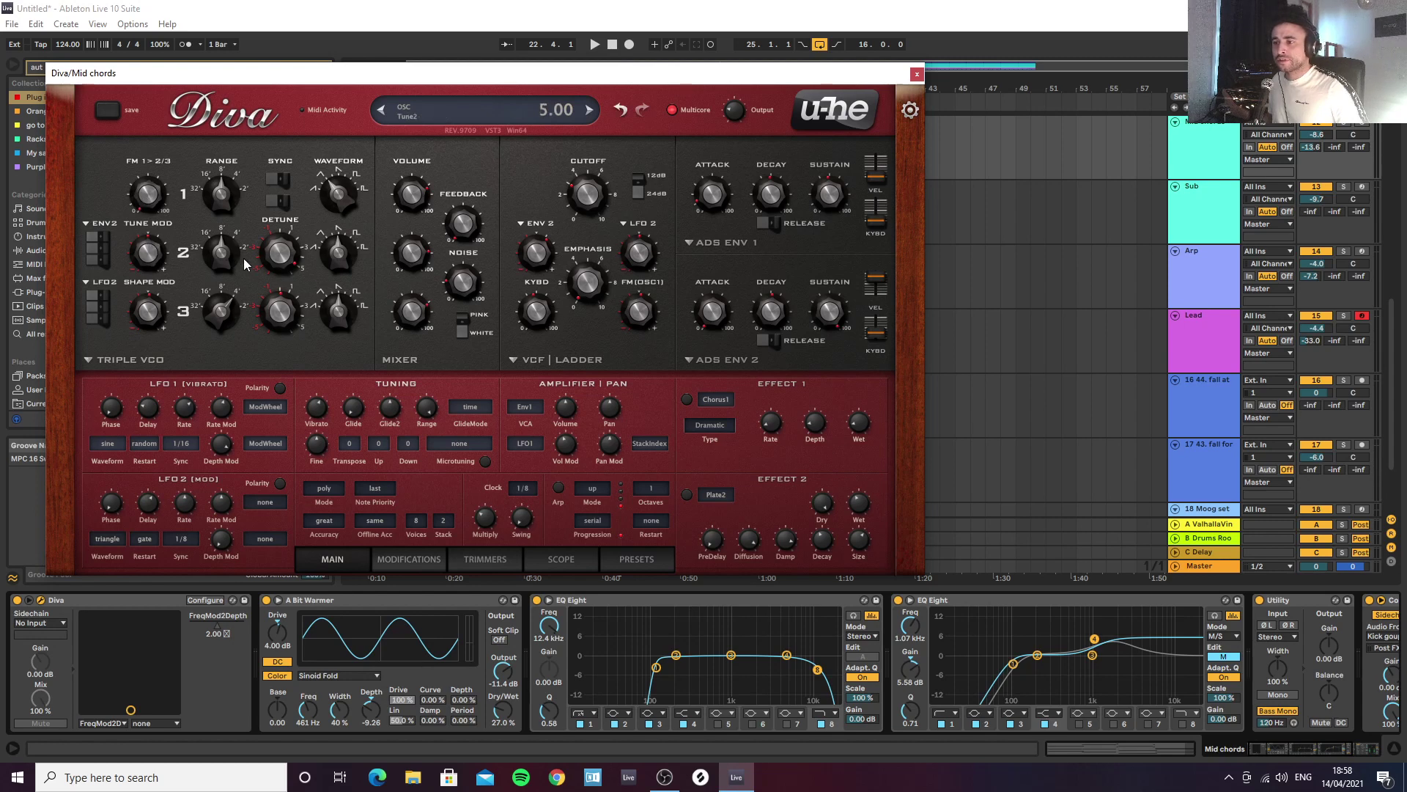
key(space)
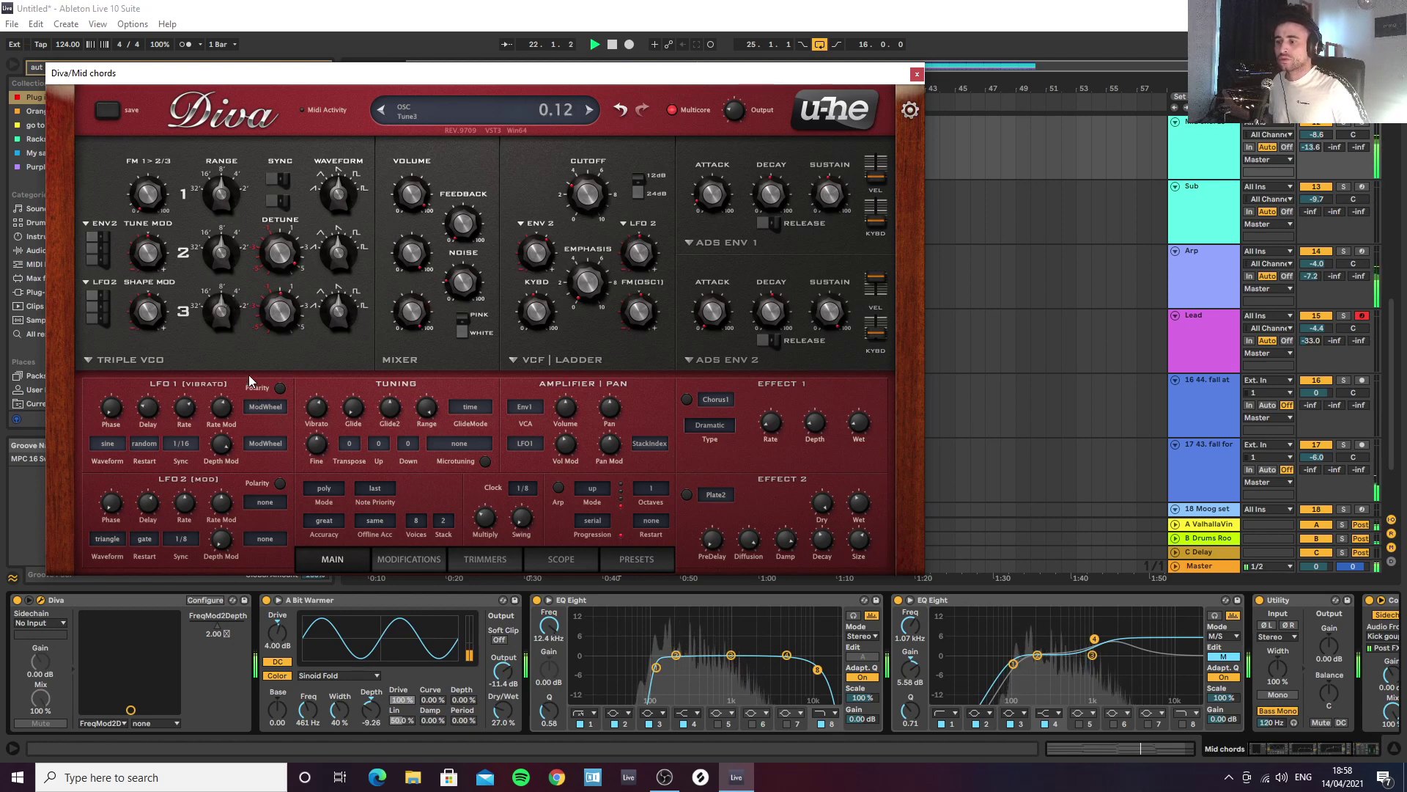
click(442, 521)
click(462, 529)
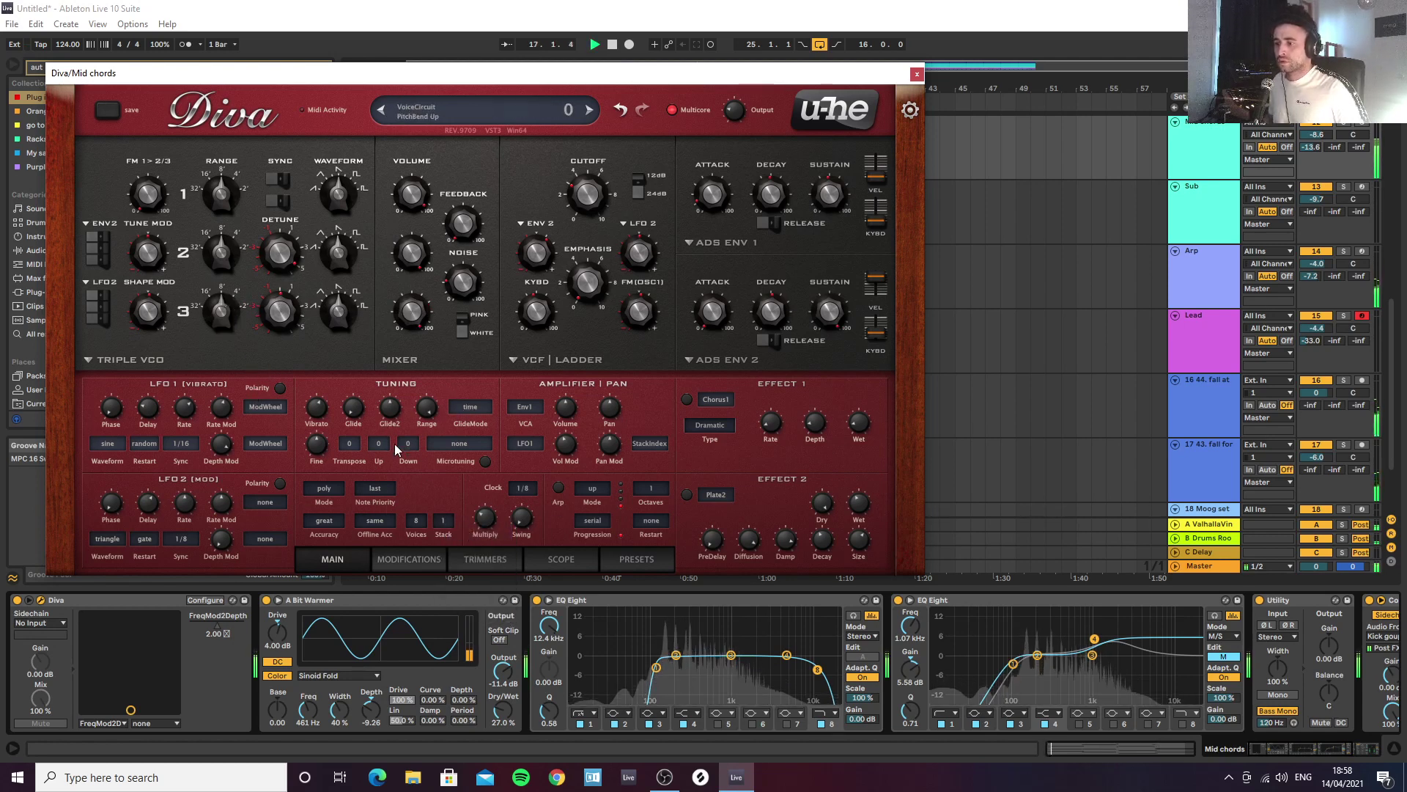
click(444, 521)
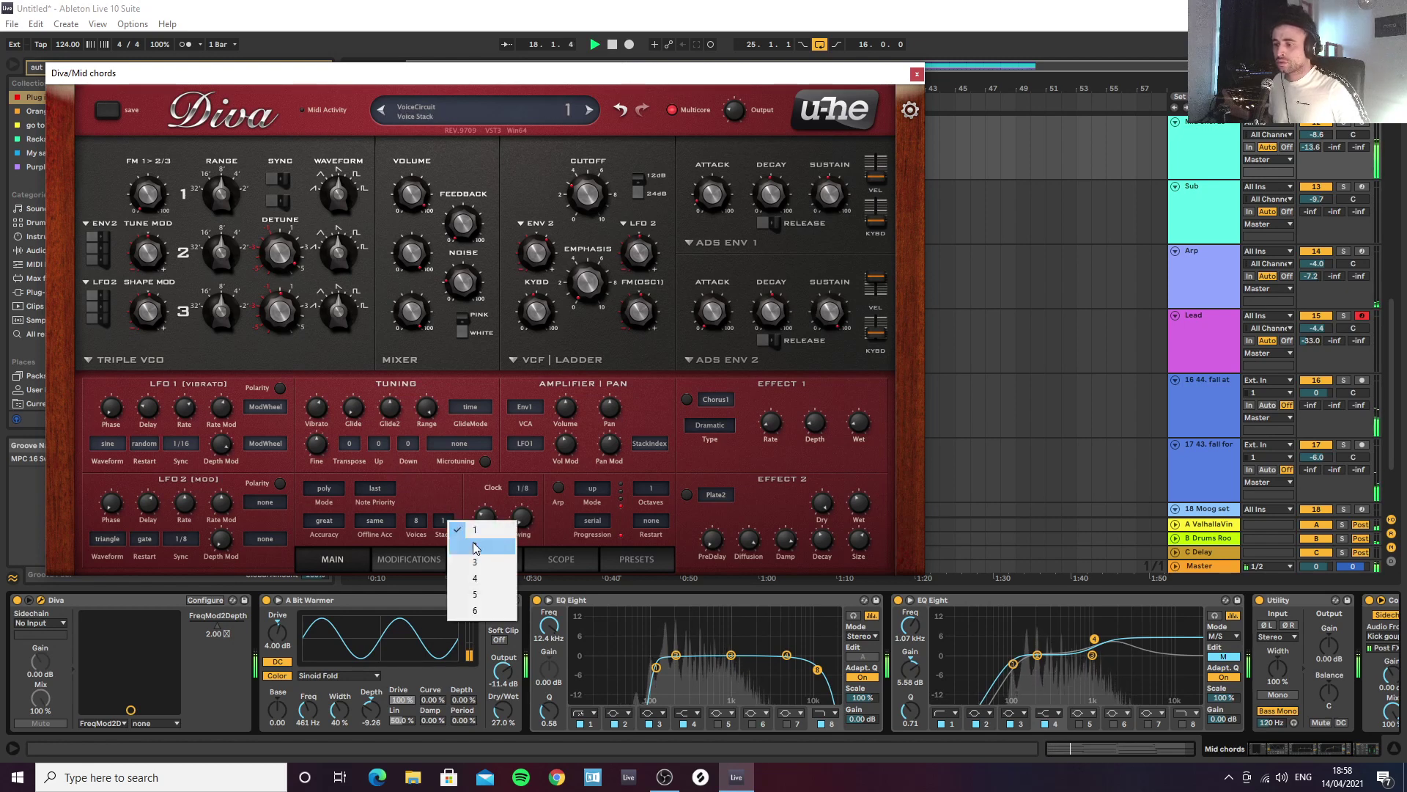
click(475, 547)
click(443, 521)
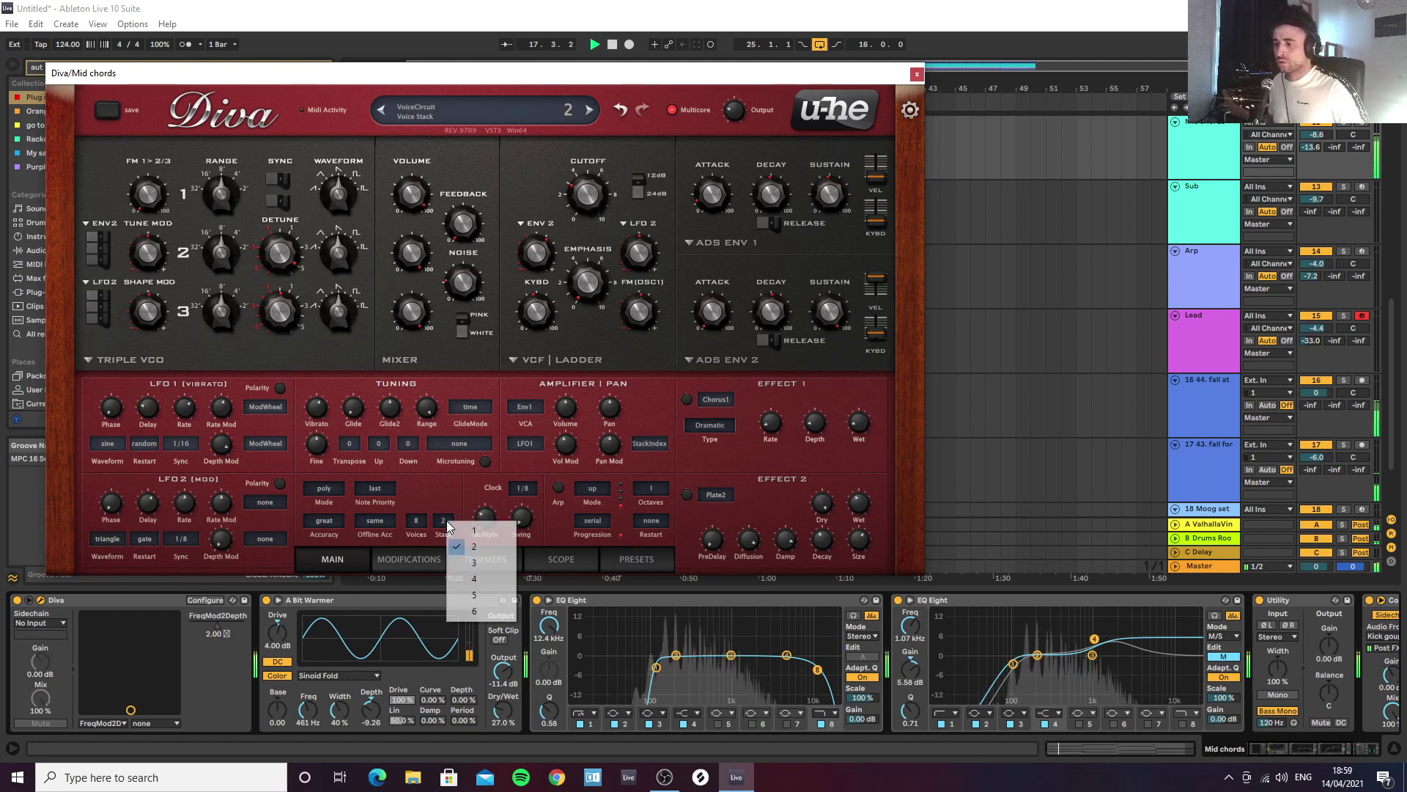
click(484, 578)
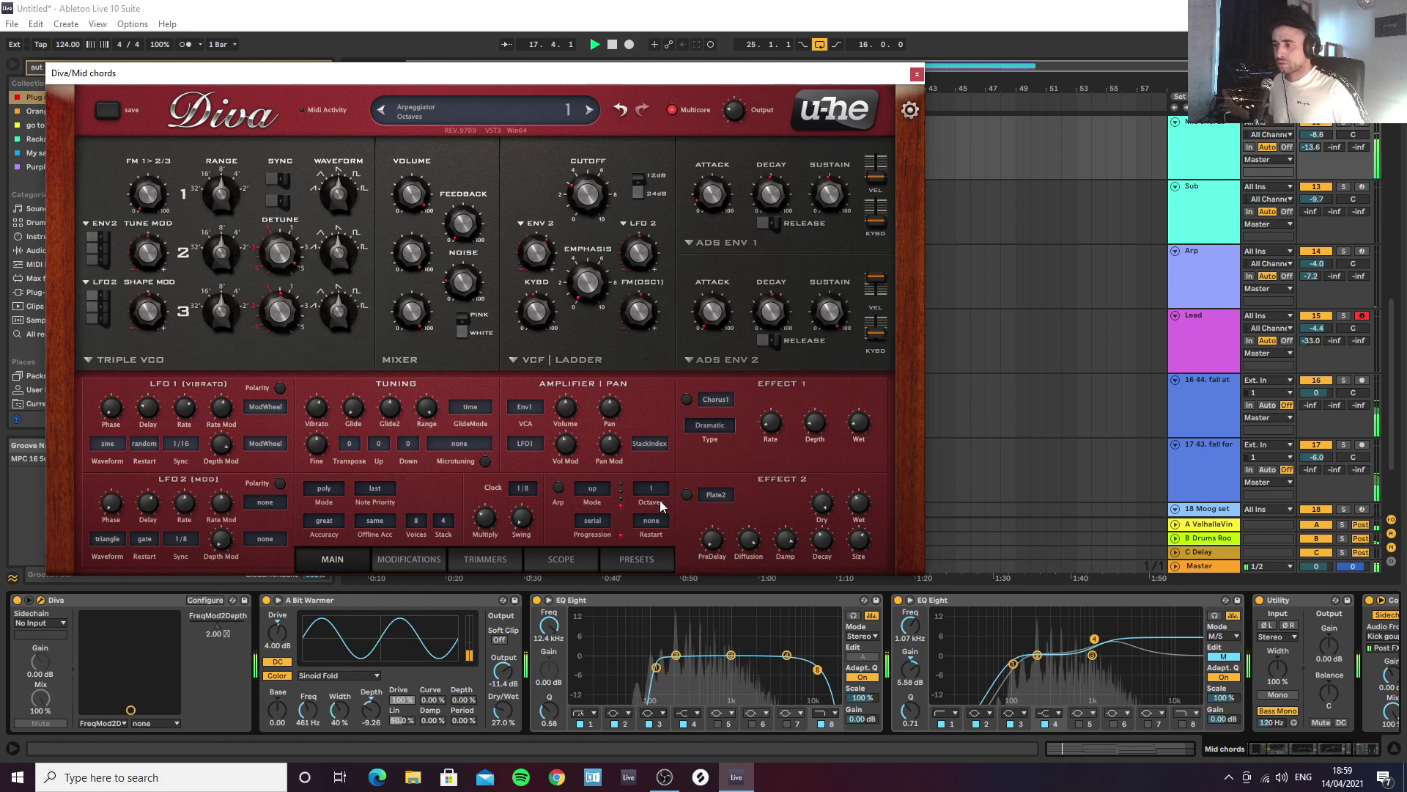
Step: Enable the Plate2 and Chorus1 effects in the Mid chords Diva
click(687, 494)
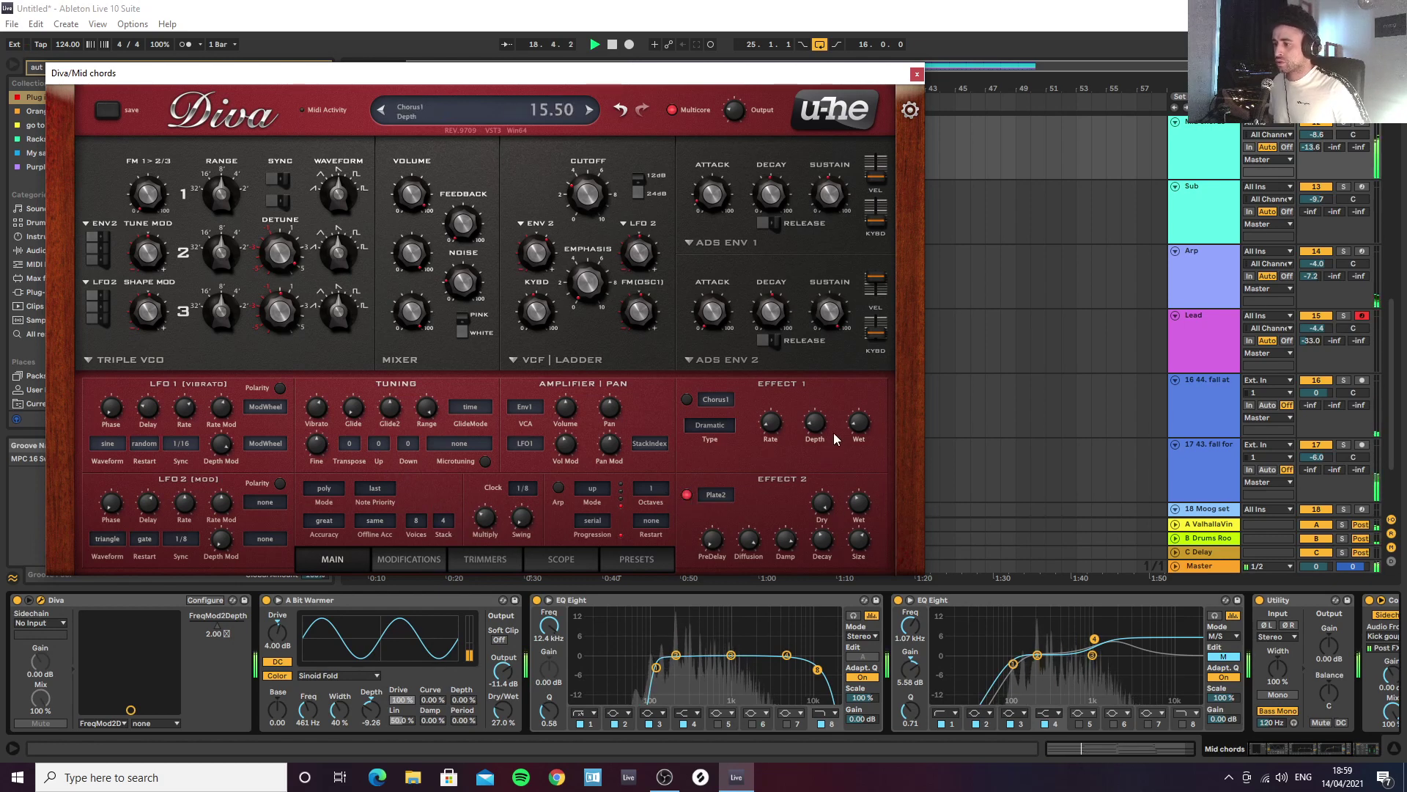
click(687, 400)
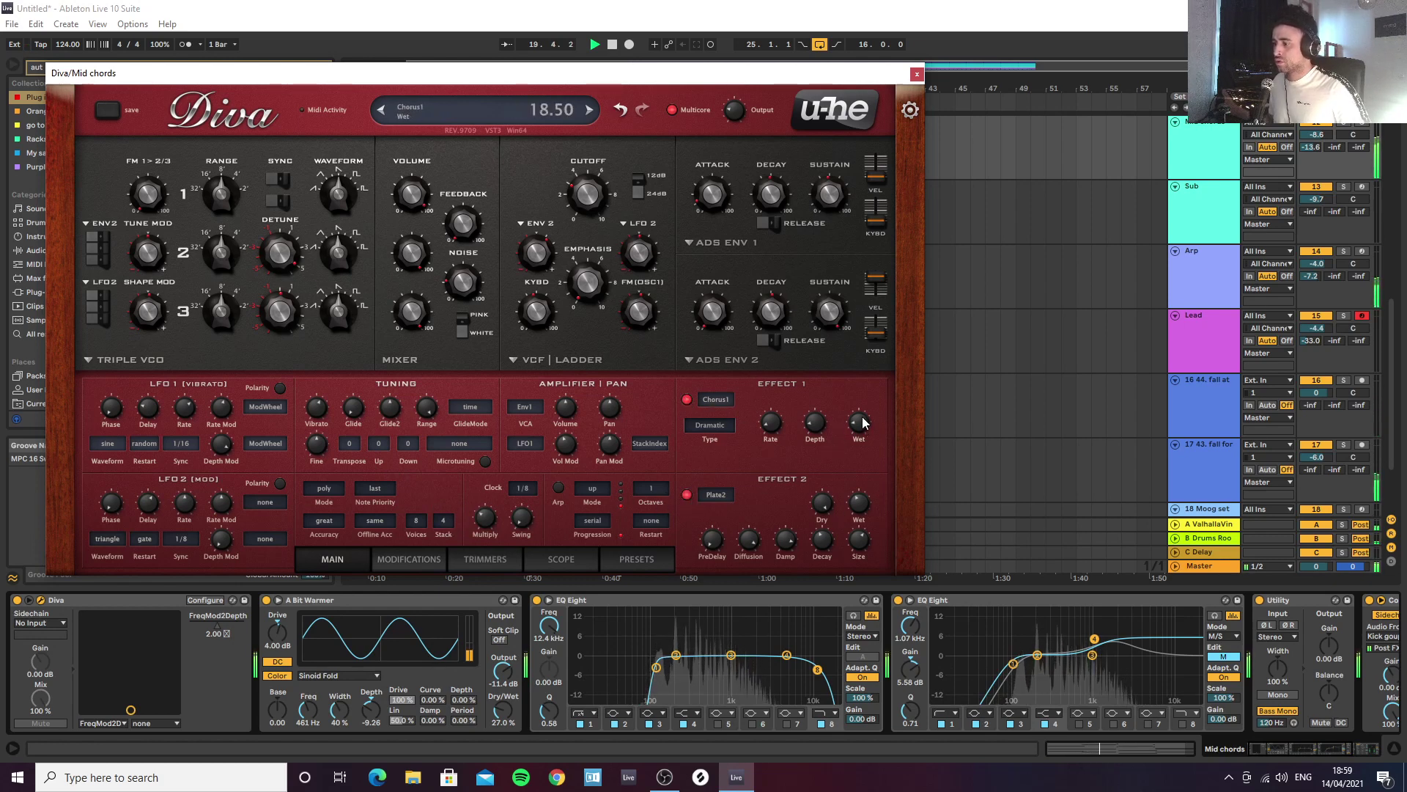
Step: Adjust the wet amounts of the Chorus1 and Plate2 effects in the Mid chords Diva
scroll(863, 423, up, 1)
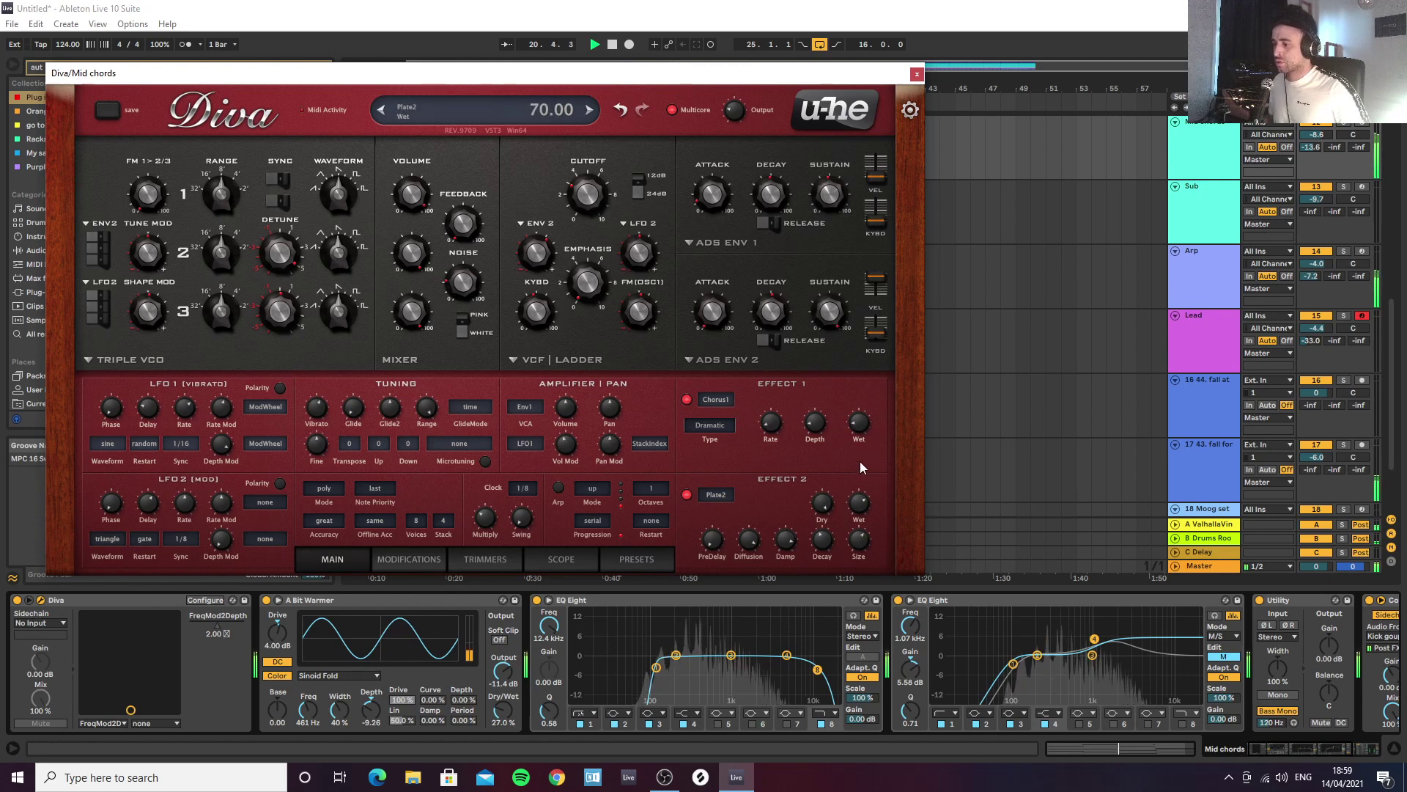
drag(864, 487, 859, 519)
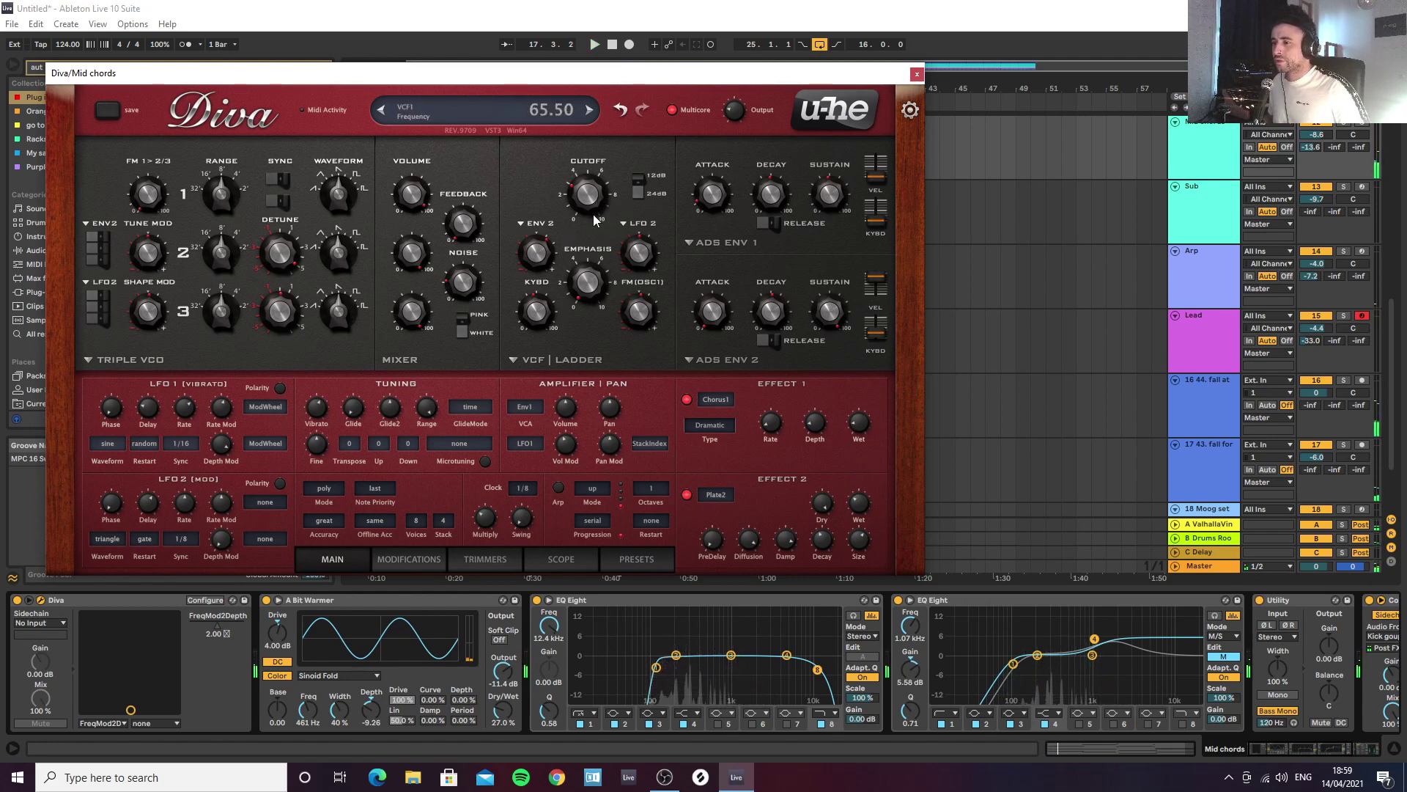
Step: During playback, set the Env 2 attack to 69 and adjust the filter cutoff and Env 2 sustain on Mid chords
key(space)
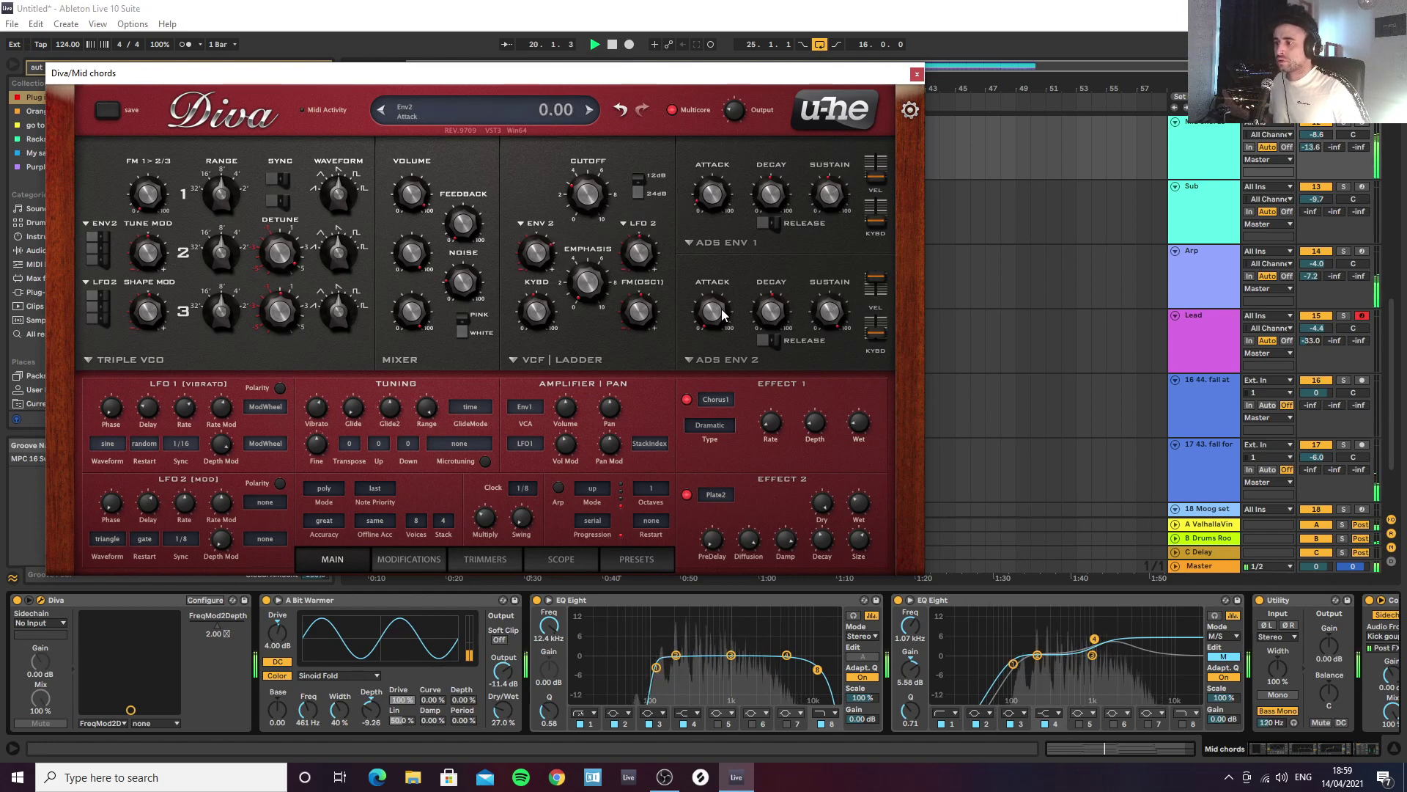
mouse_move(723, 314)
mouse_down()
mouse_move(729, 256)
mouse_move(715, 306)
mouse_up()
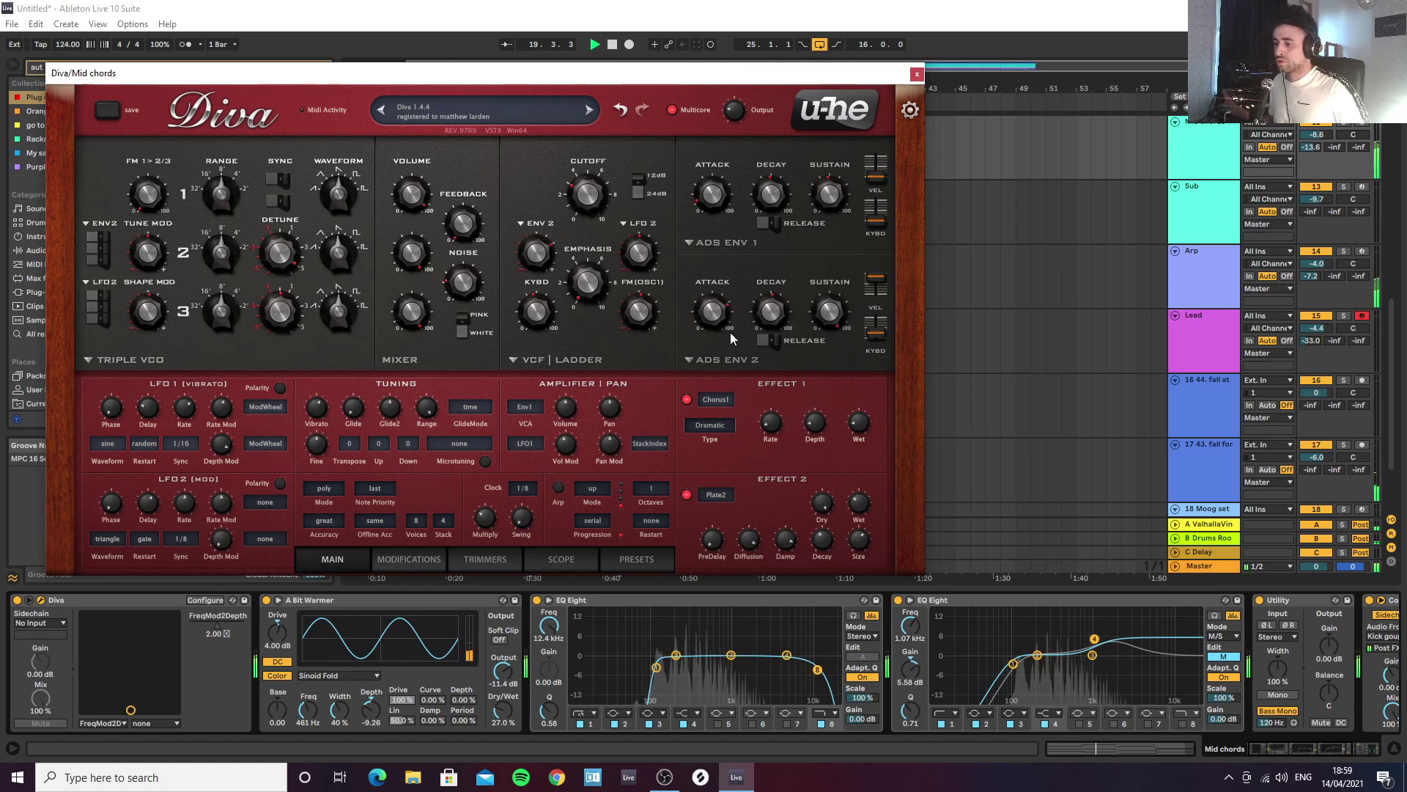
drag(723, 331, 726, 336)
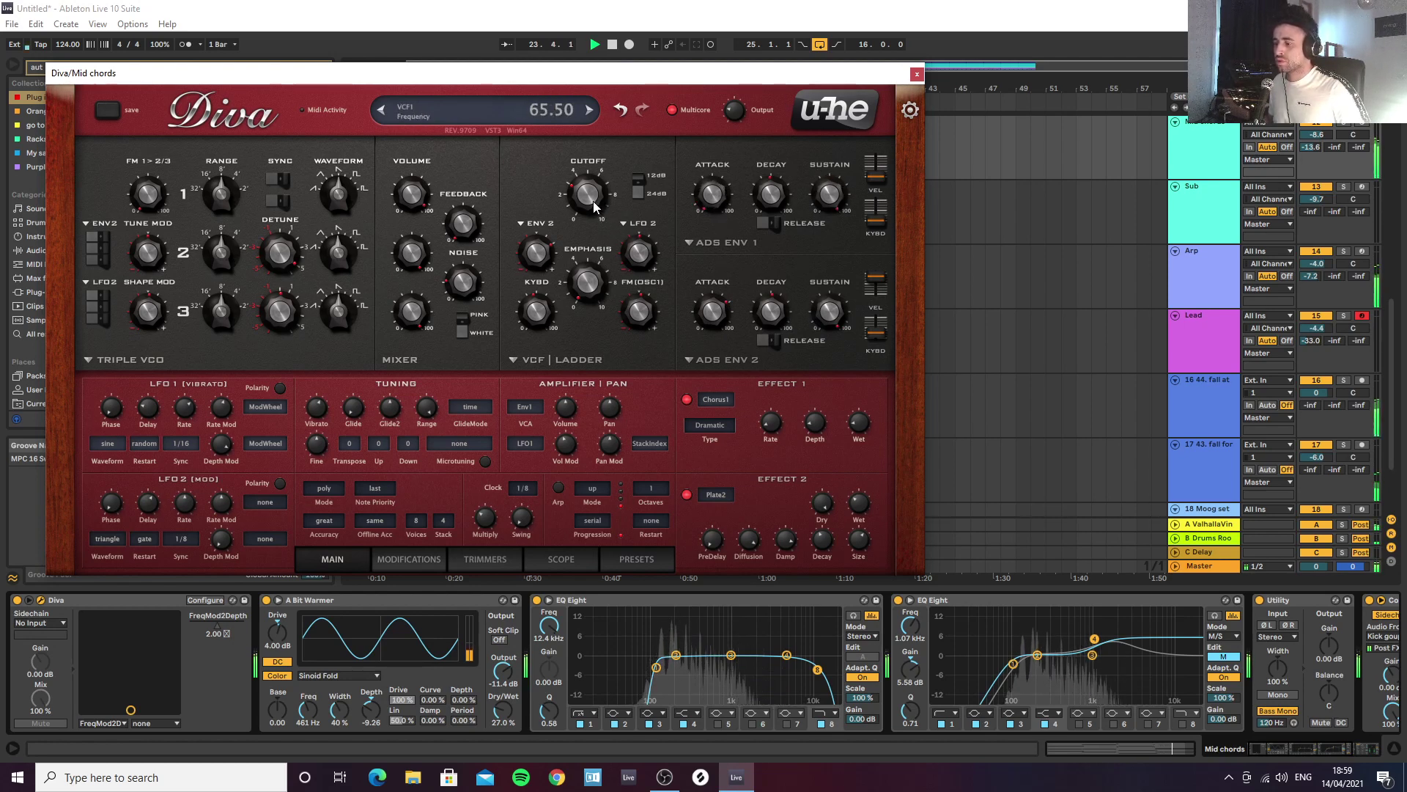
drag(594, 206, 596, 189)
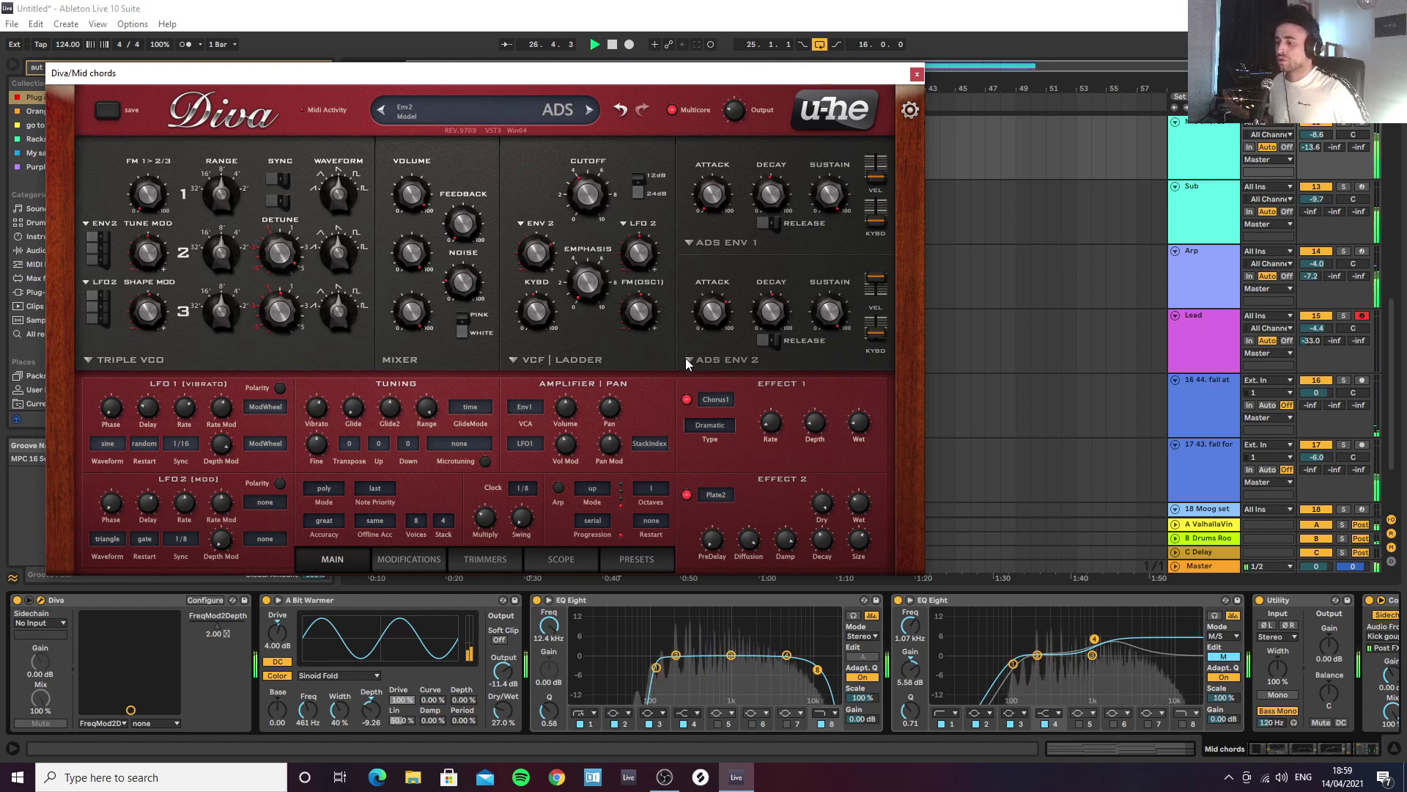
drag(597, 209, 596, 241)
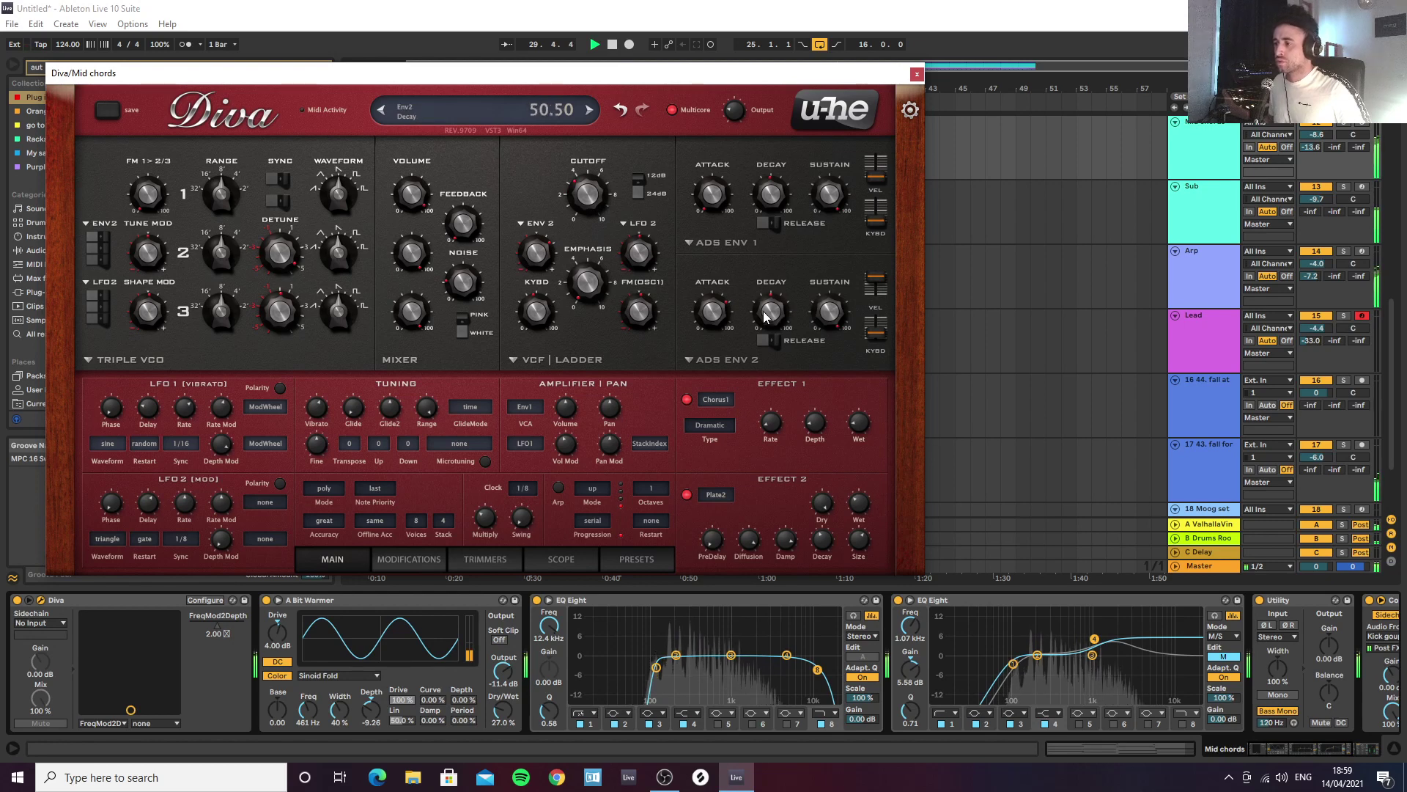
drag(829, 312, 836, 346)
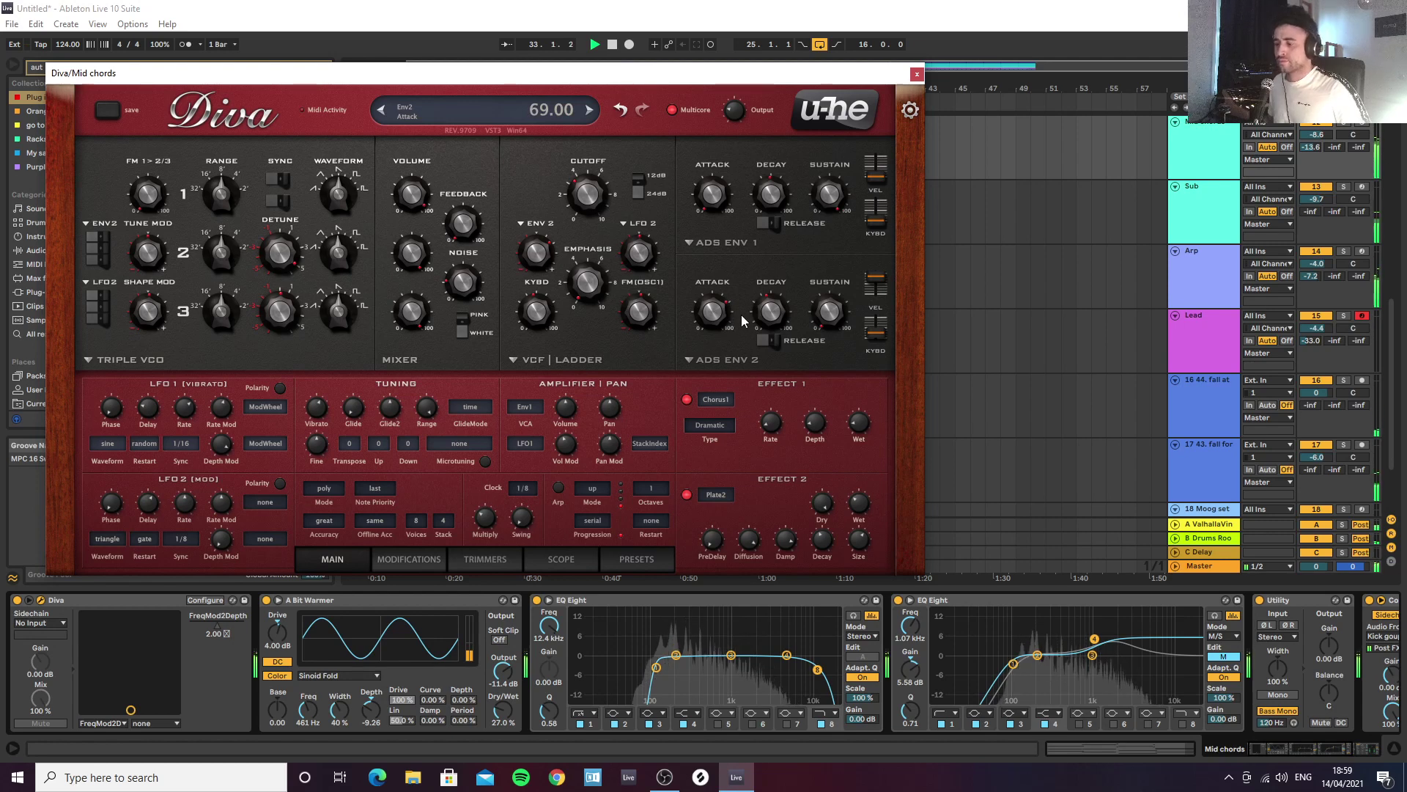
Step: Set the filter's Env 2 modulation depth to 34 and adjust the vibrato amount in the Mid chords Diva
drag(537, 258, 537, 253)
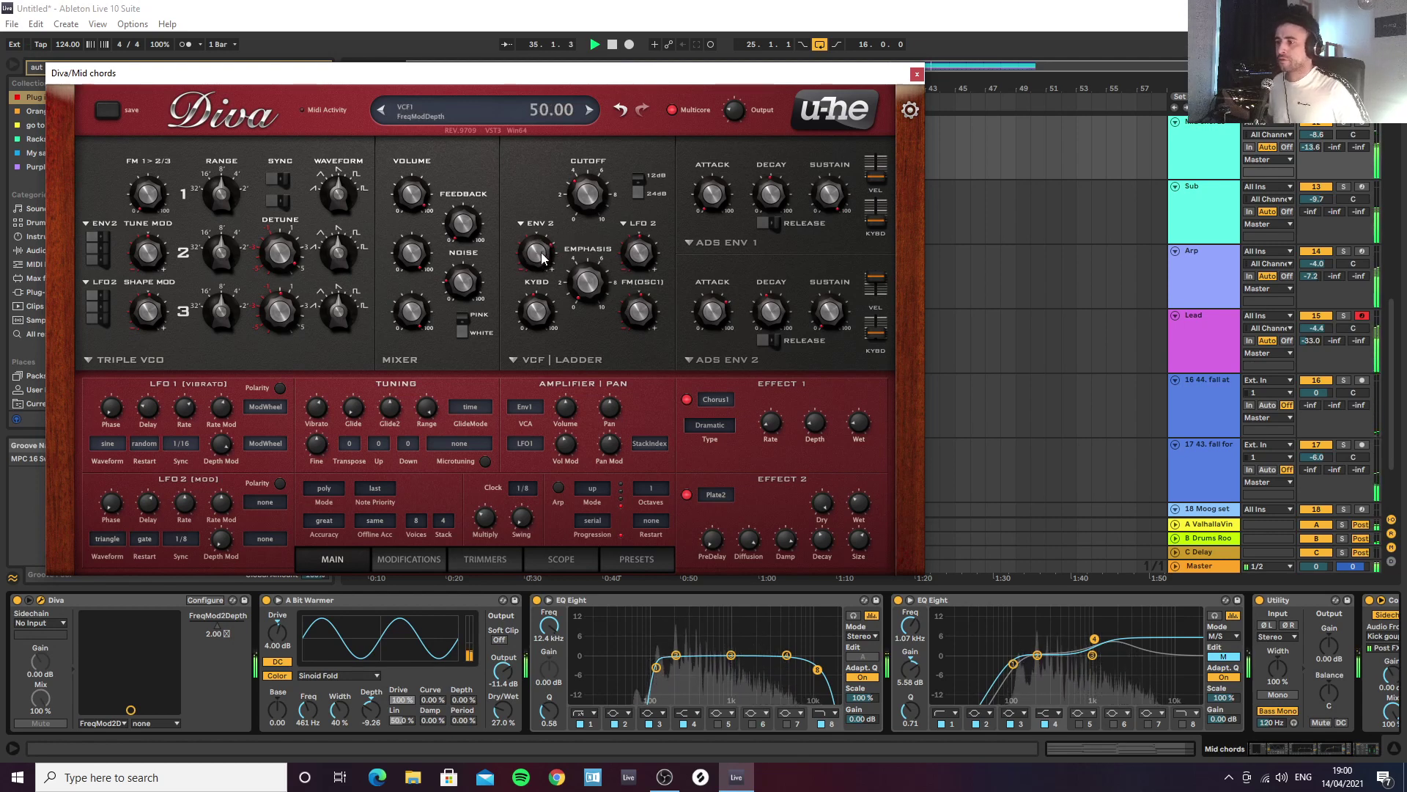
scroll(542, 257, down, 2)
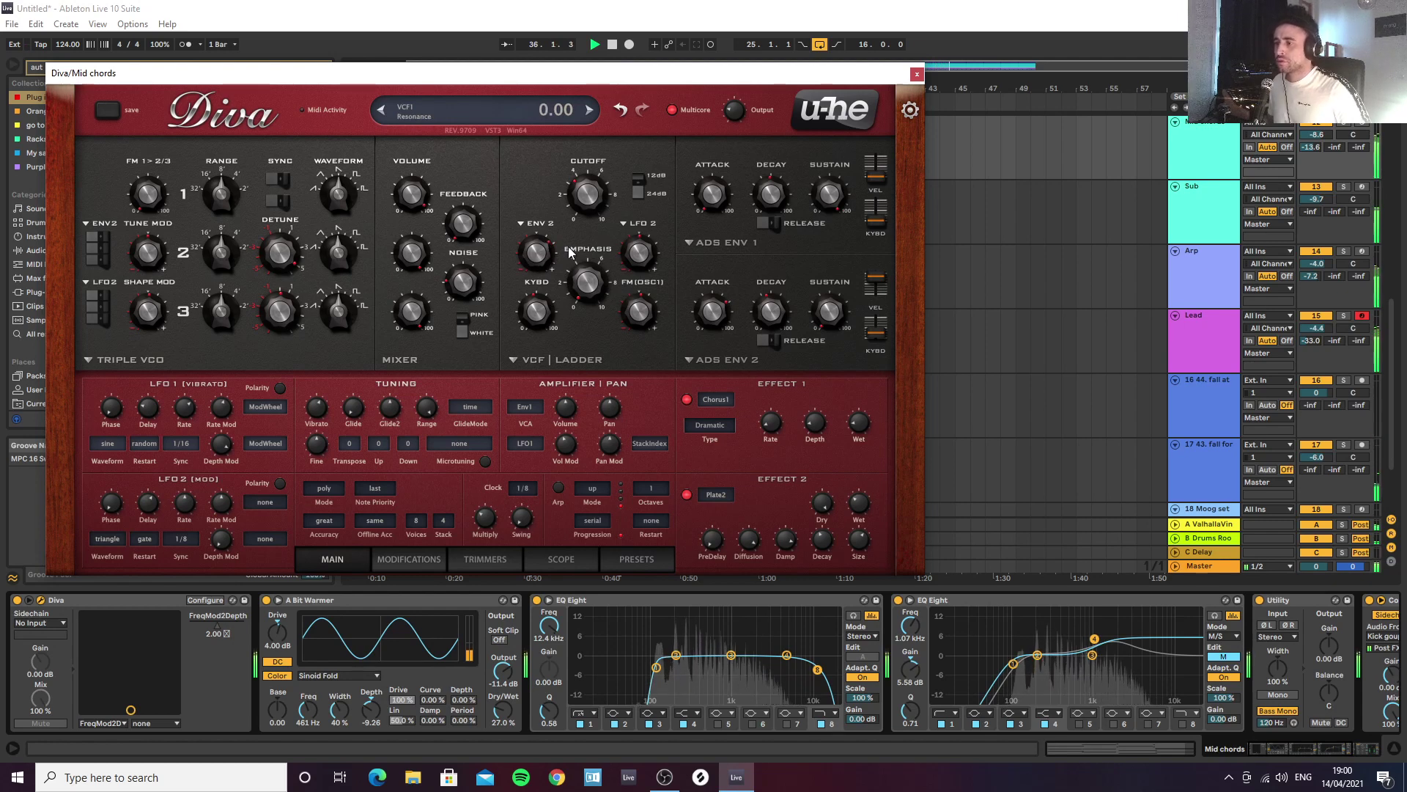
scroll(549, 256, down, 2)
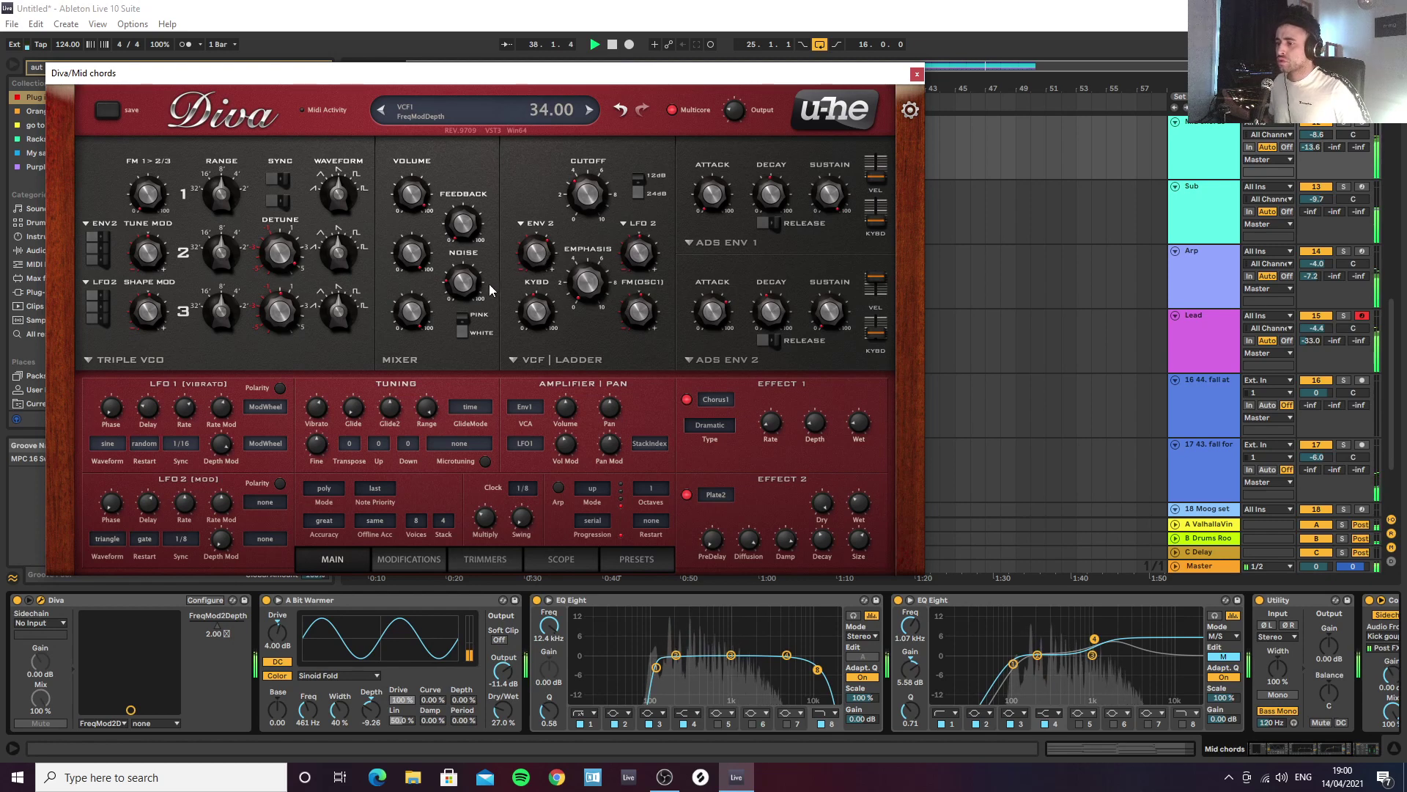
scroll(543, 256, down, 1)
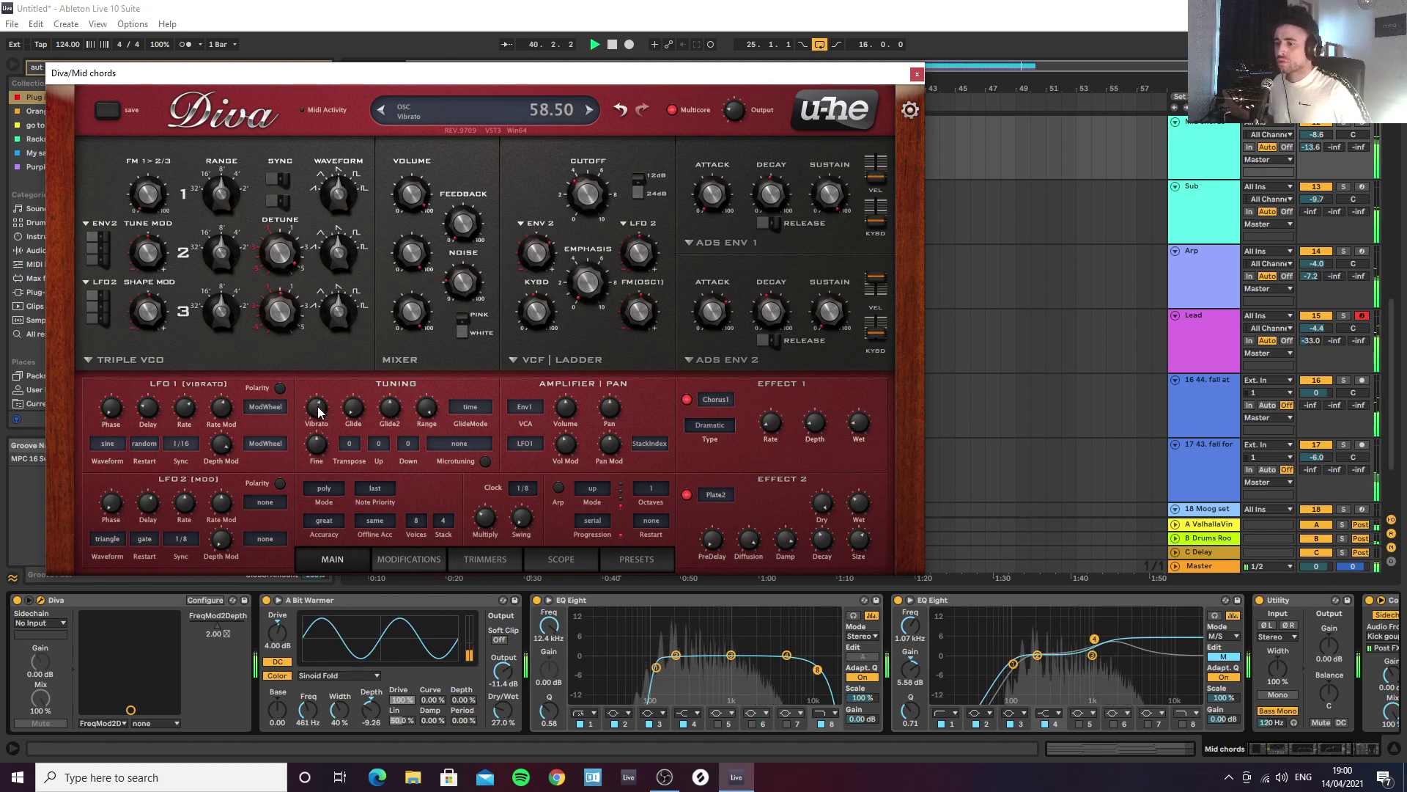
drag(318, 412, 322, 427)
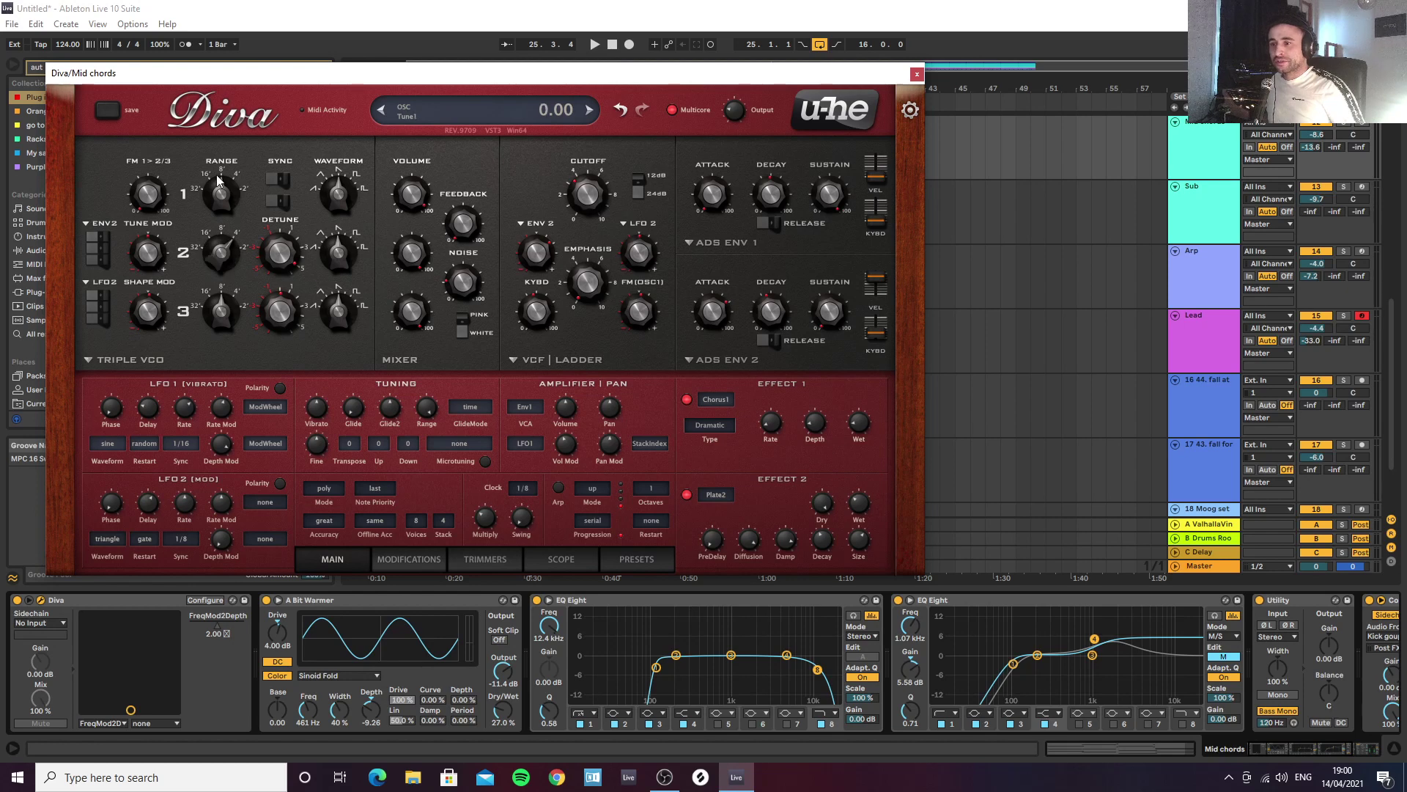
Step: Change the oscillator range in Diva and readjust the Env 2 attack during playback, trying 52.5
drag(223, 255, 225, 271)
key(space)
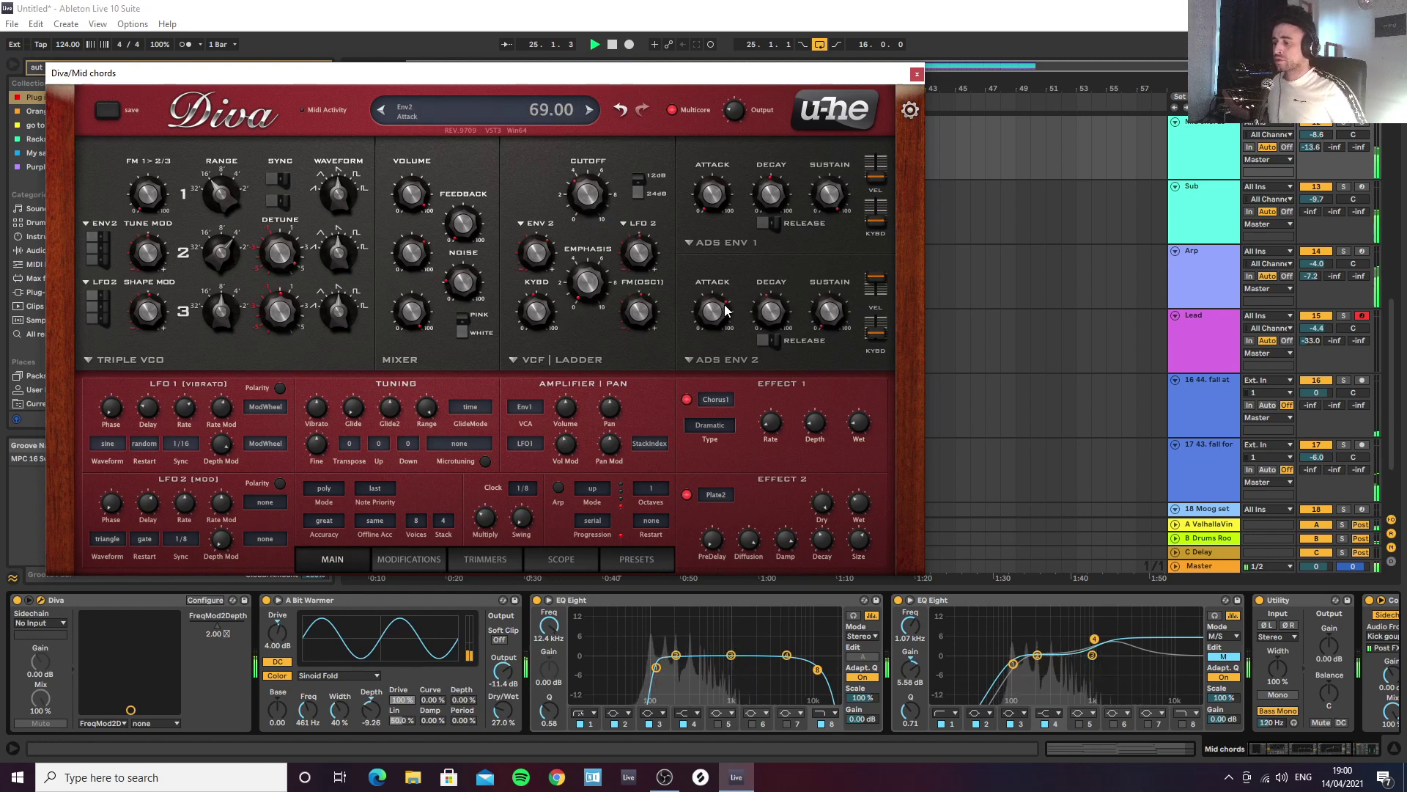
drag(719, 314, 722, 332)
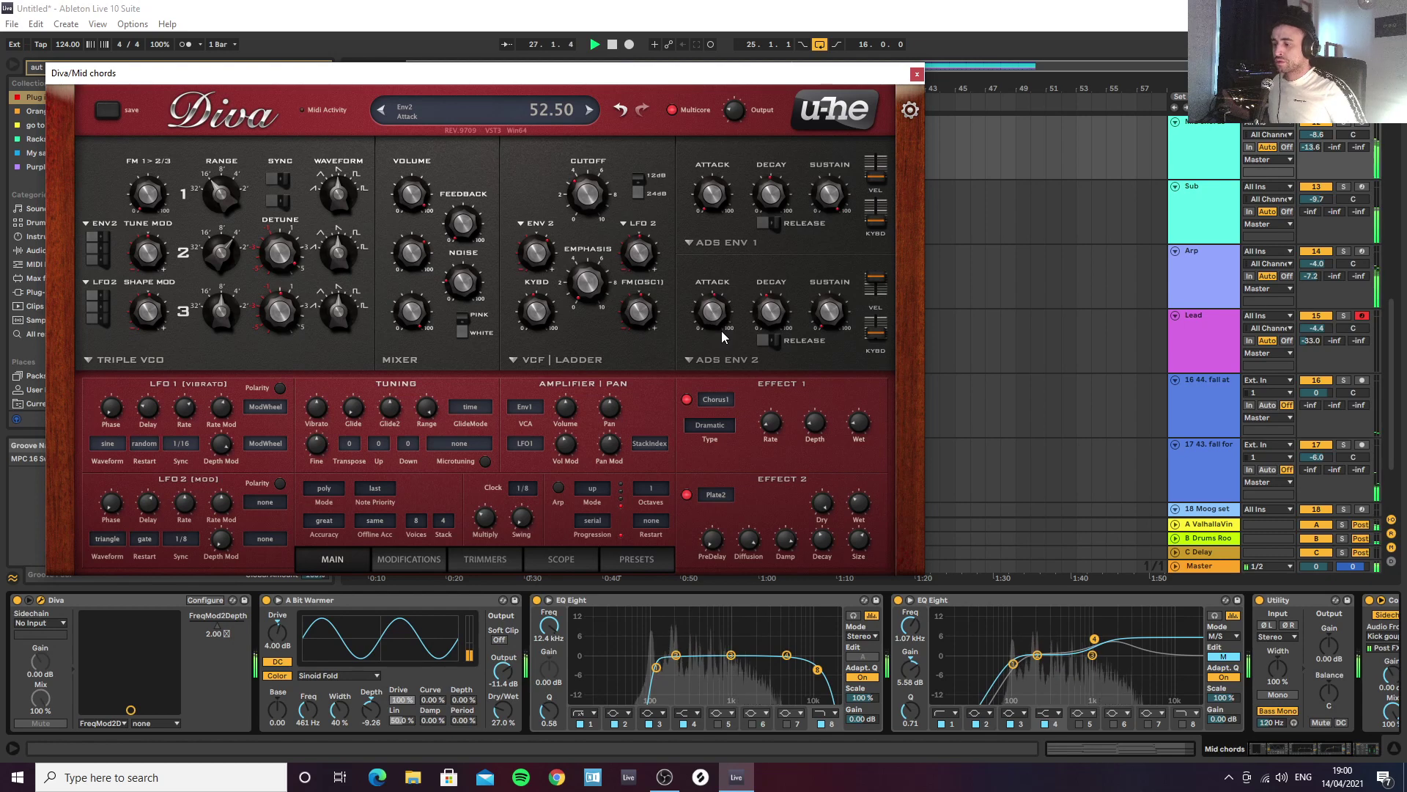
drag(716, 313, 719, 309)
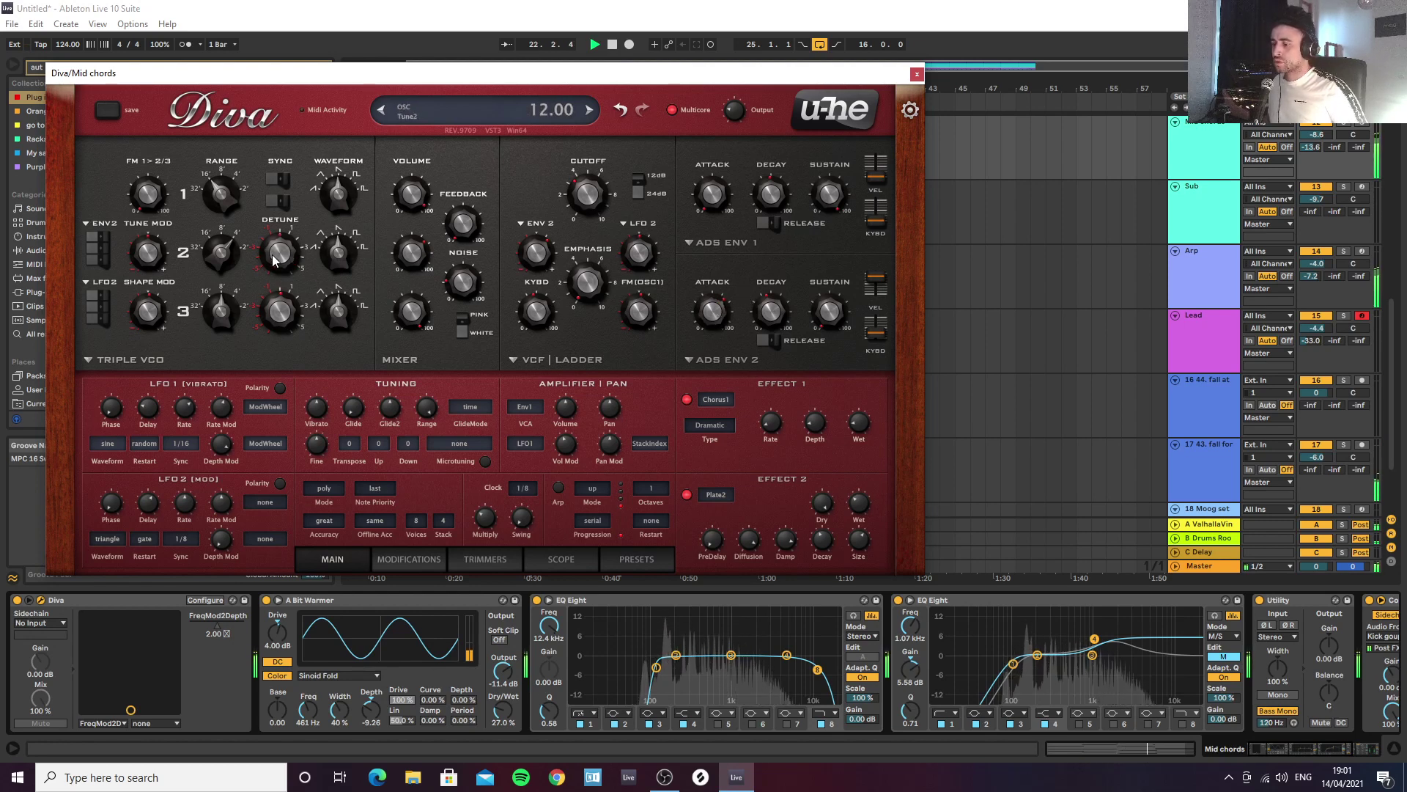
Step: Adjust the oscillator 2 detune, close the Mid chords Diva and audition the arrangement from bar 17
drag(284, 259, 298, 306)
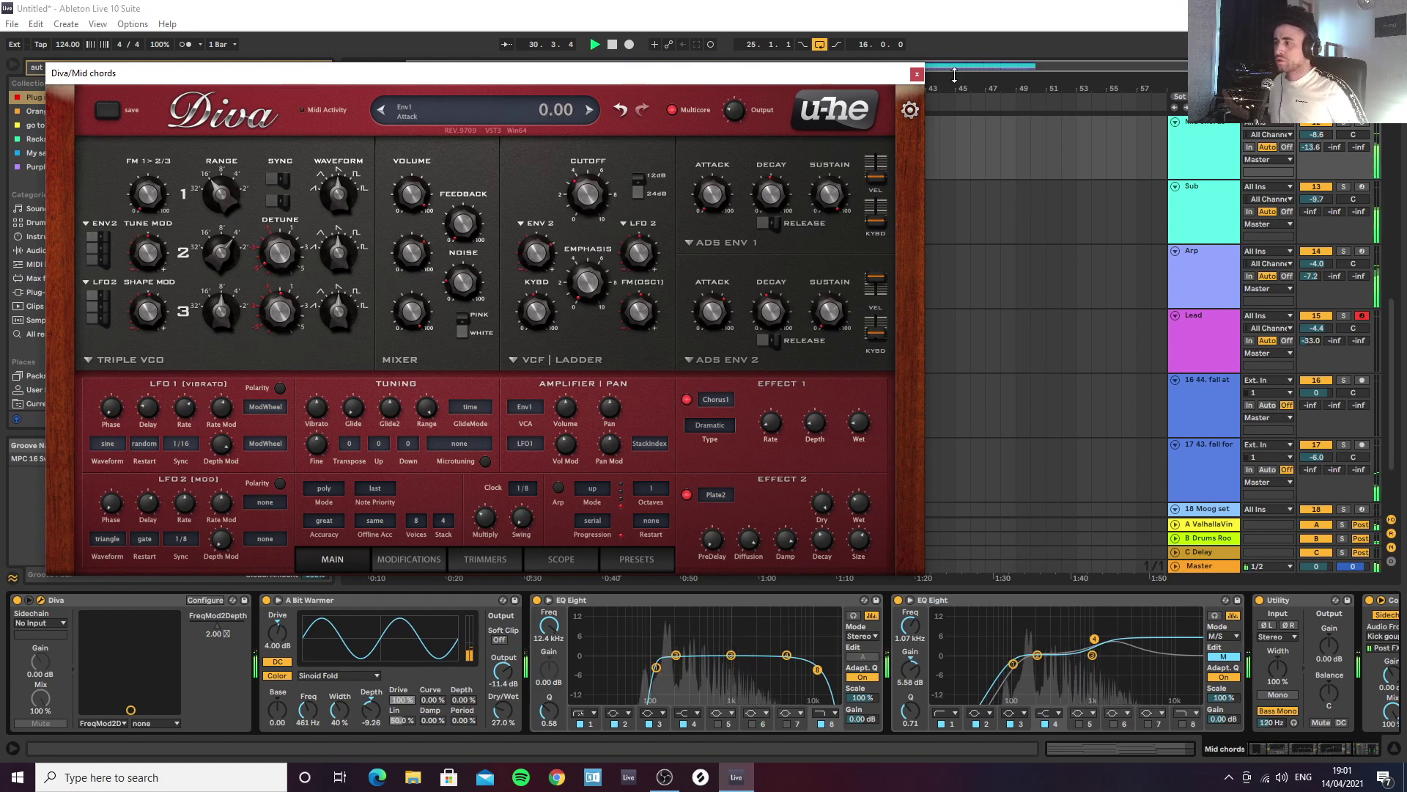
click(917, 75)
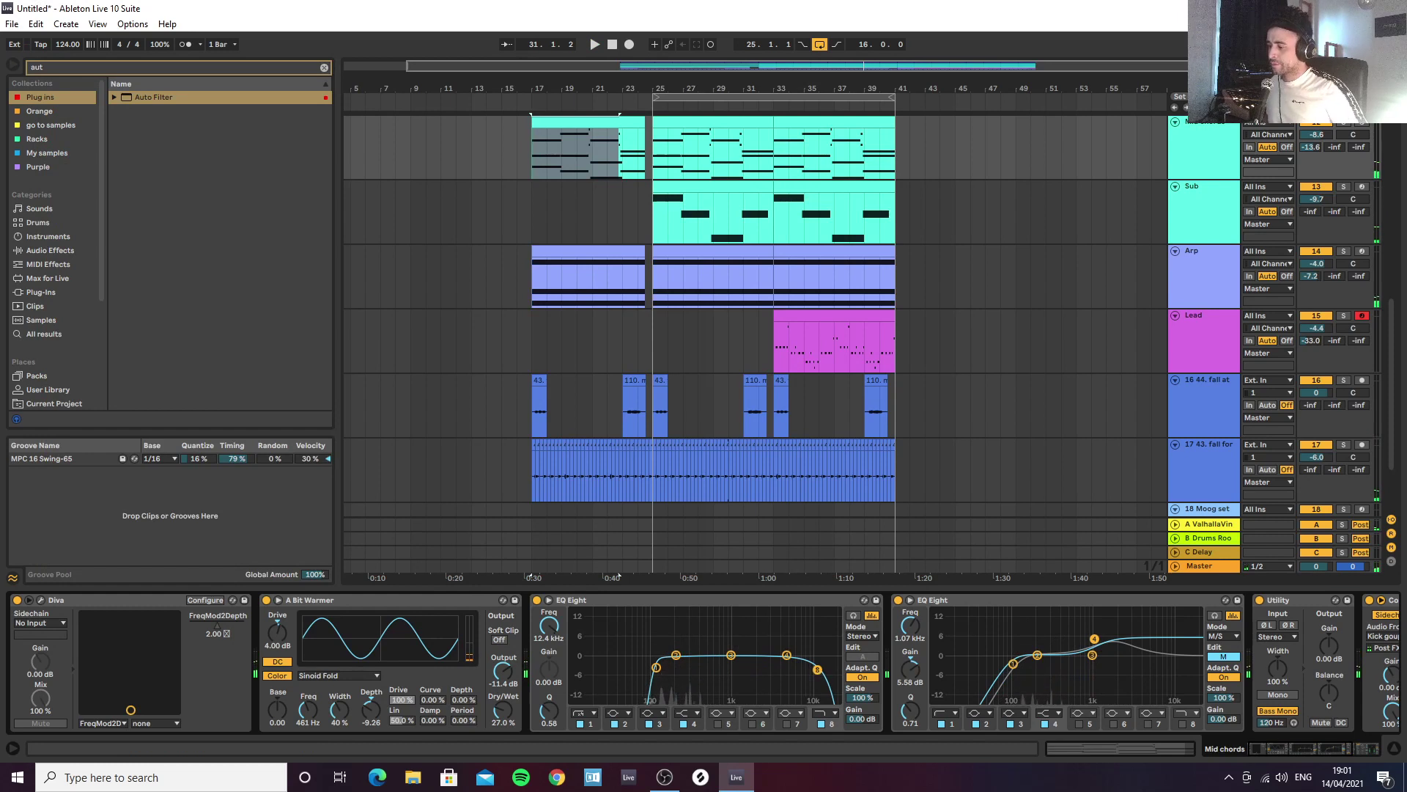
key(space)
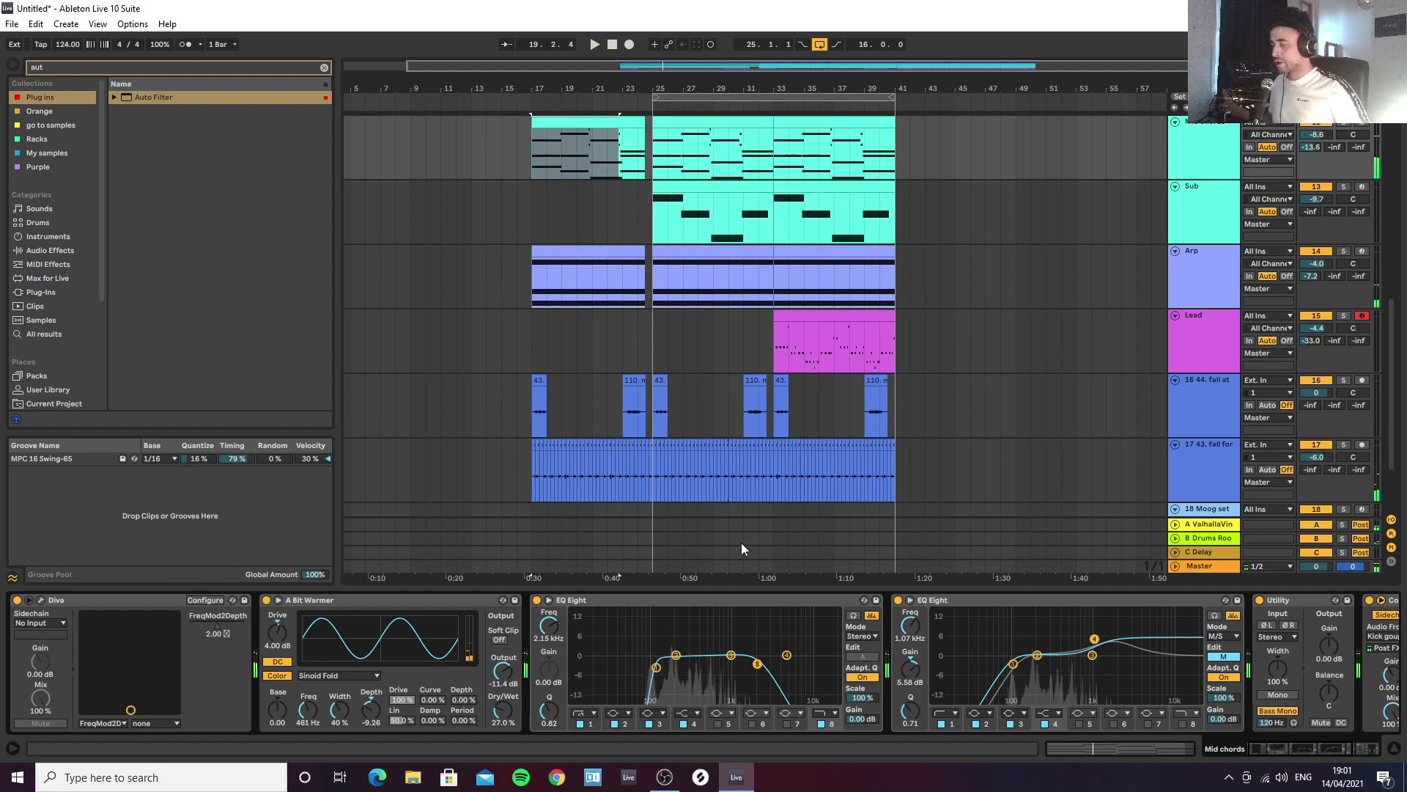
Step: Review the arrangement from the drum tracks down to the bass and effects, with the Drums group collapsed and Mid chords selected
scroll(869, 216, down, 2)
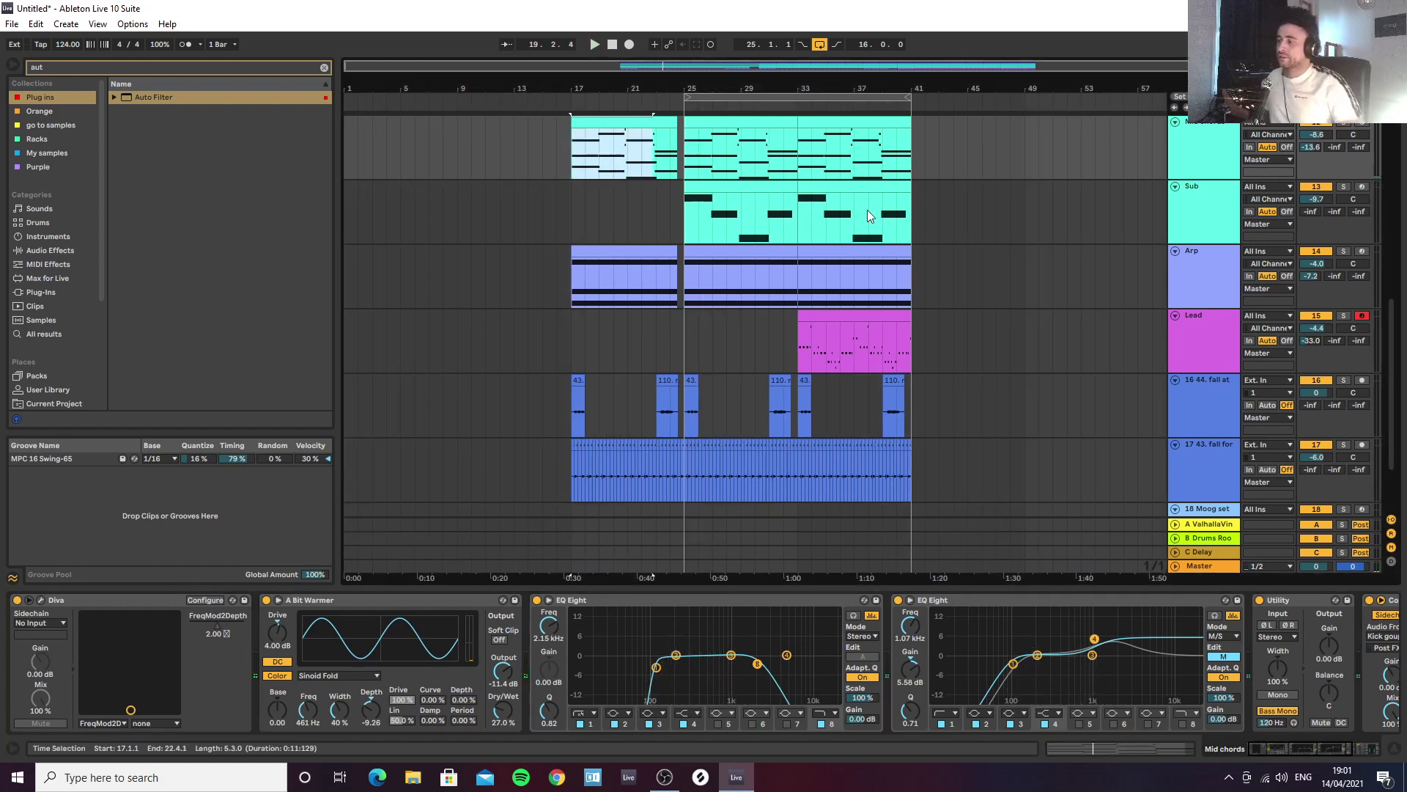
scroll(1004, 326, up, 5)
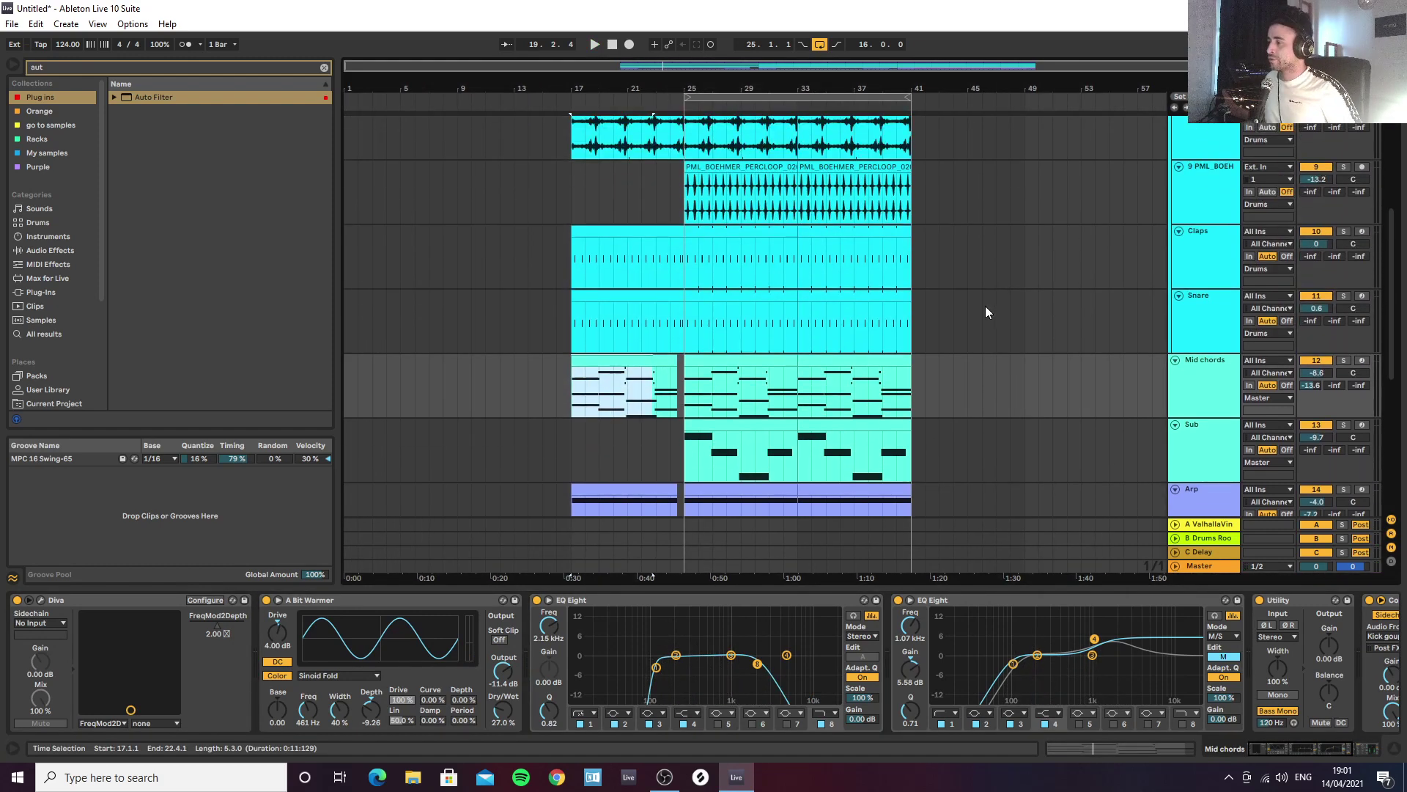
scroll(982, 302, up, 5)
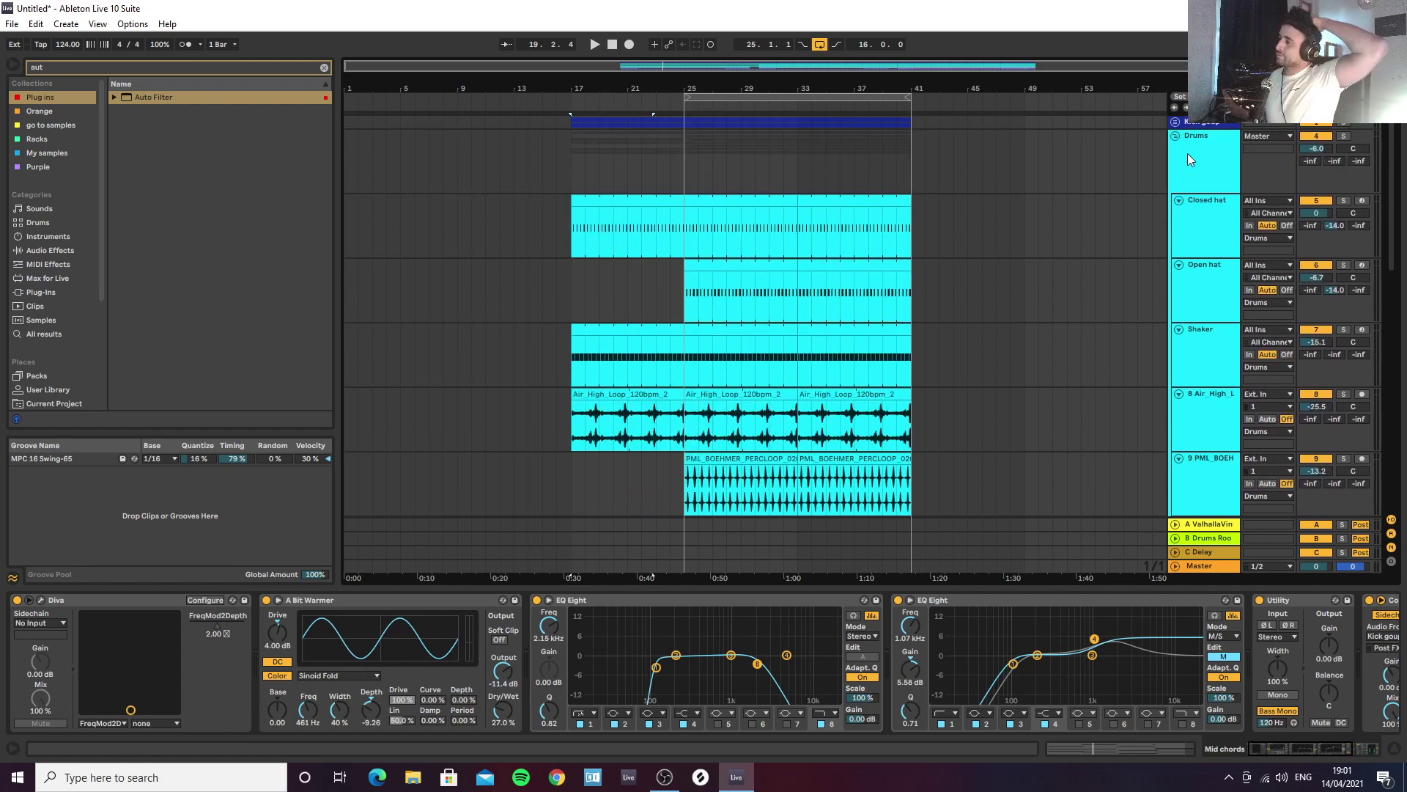
click(1176, 137)
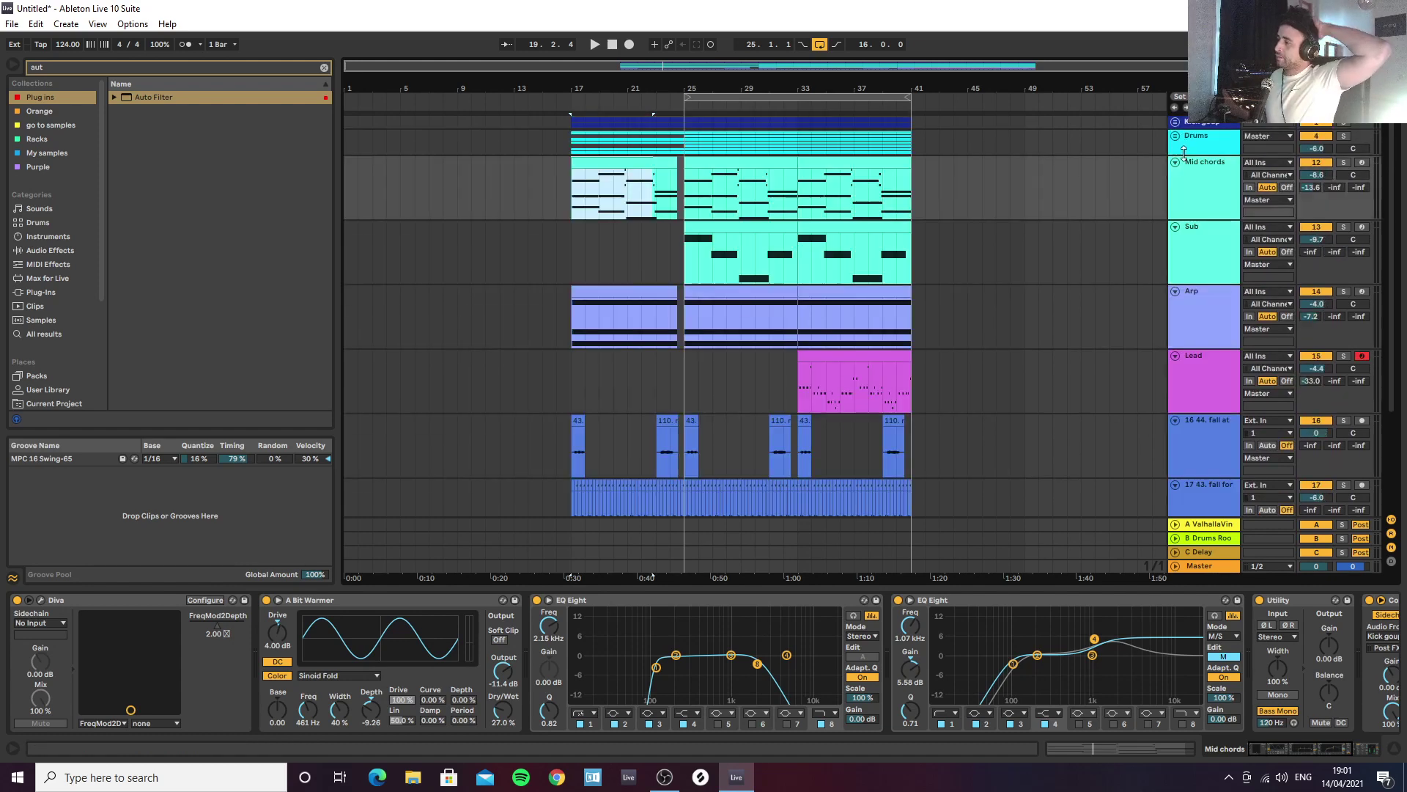
click(1198, 204)
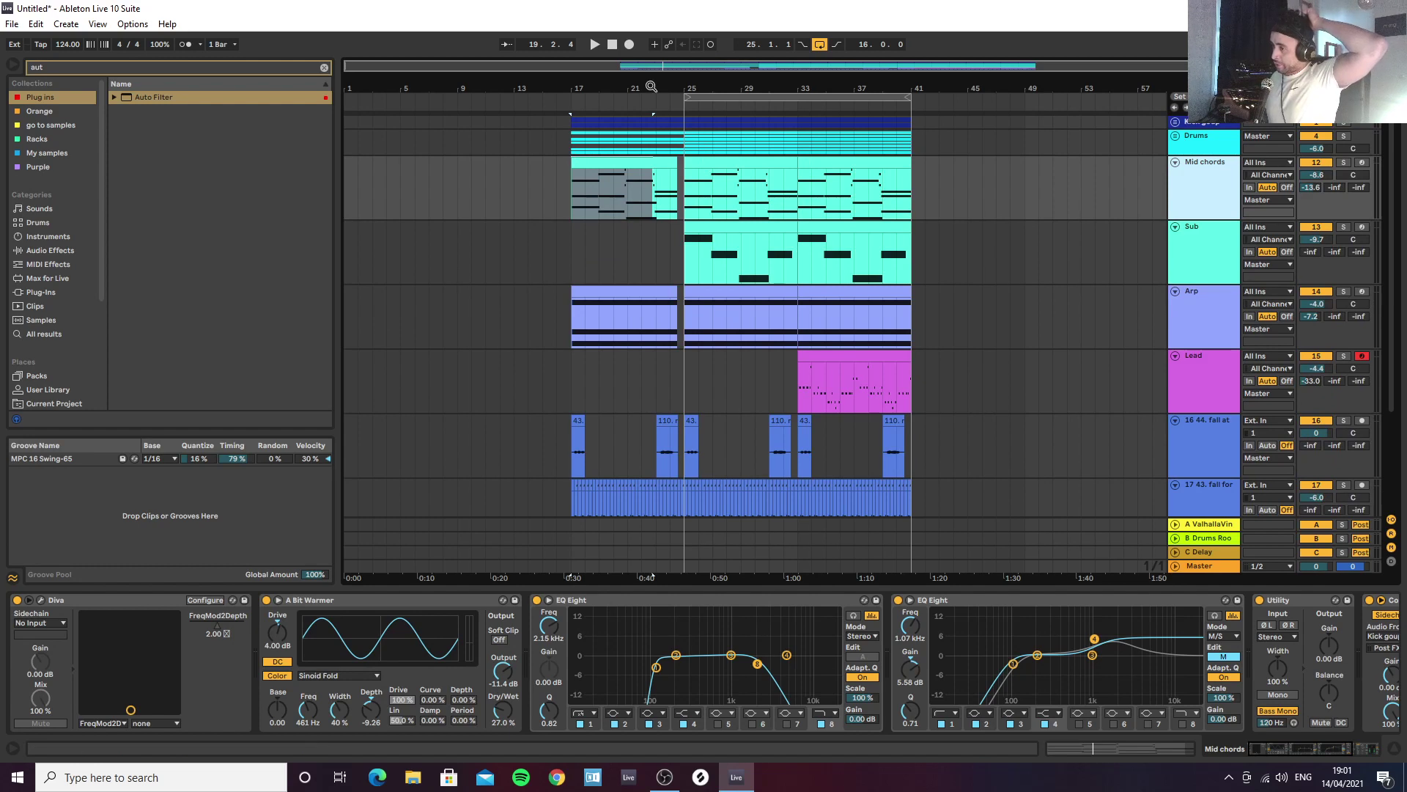
drag(623, 88, 627, 174)
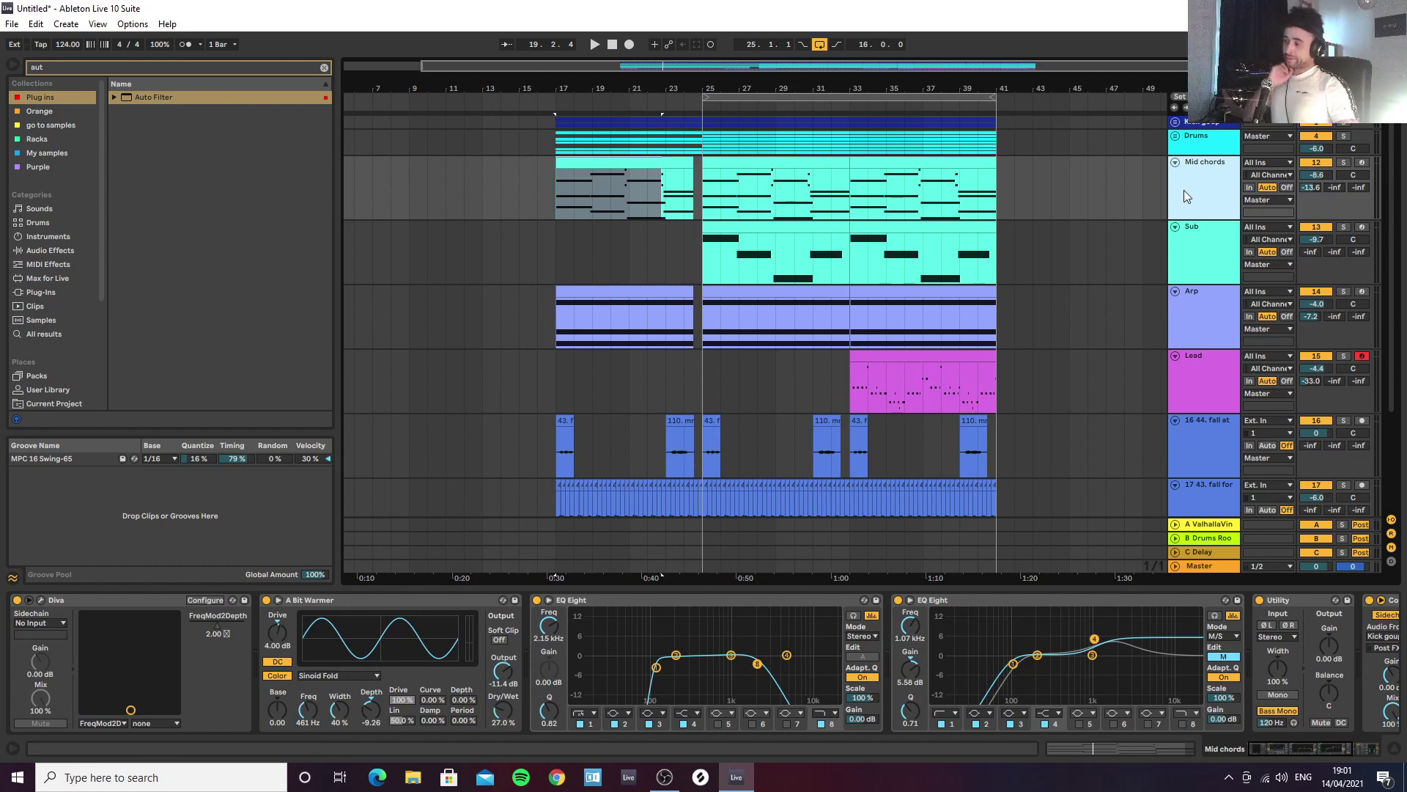
Step: Expand the Drums group and examine the device chains of the Closed hat, Drums, Mid chords, Sub and Arp tracks
click(1175, 137)
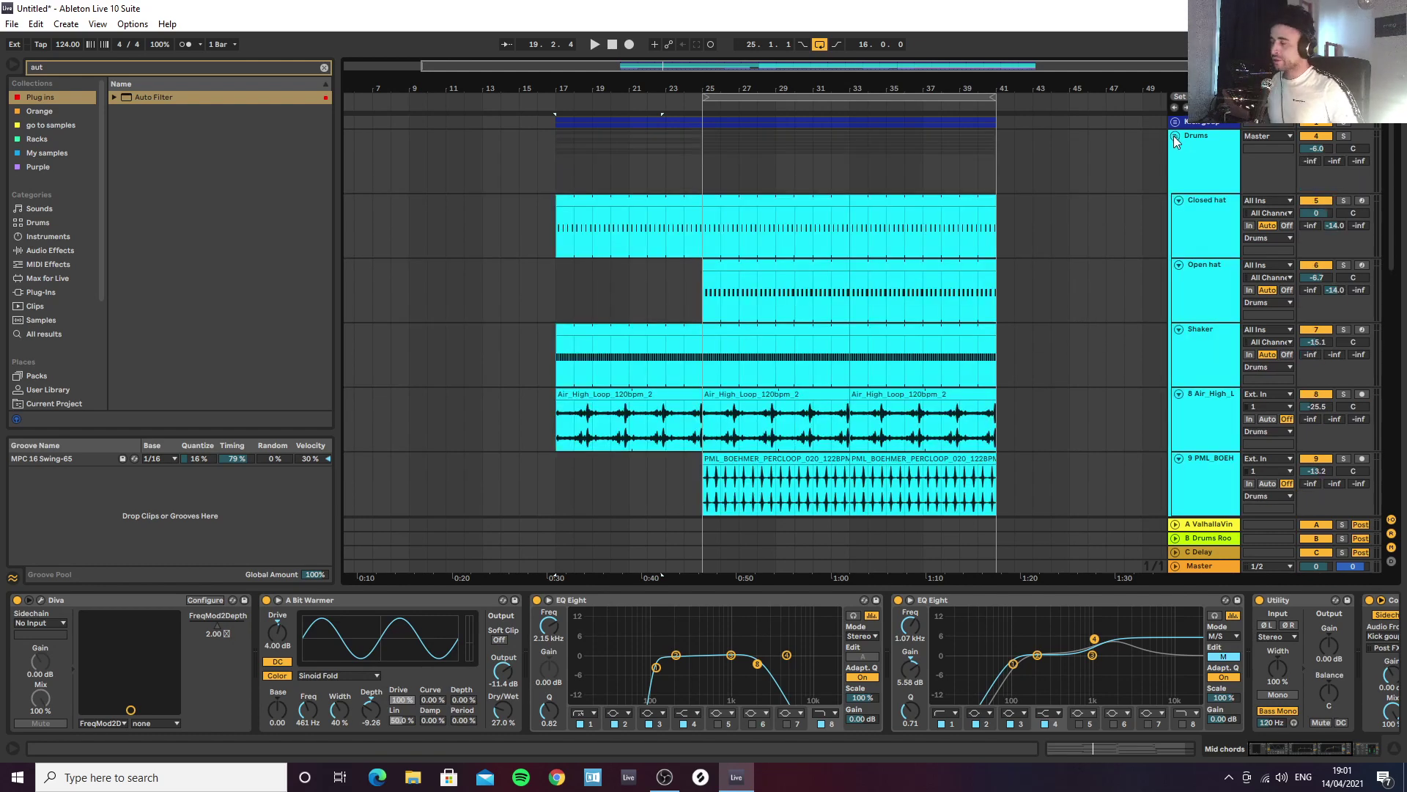
click(1202, 230)
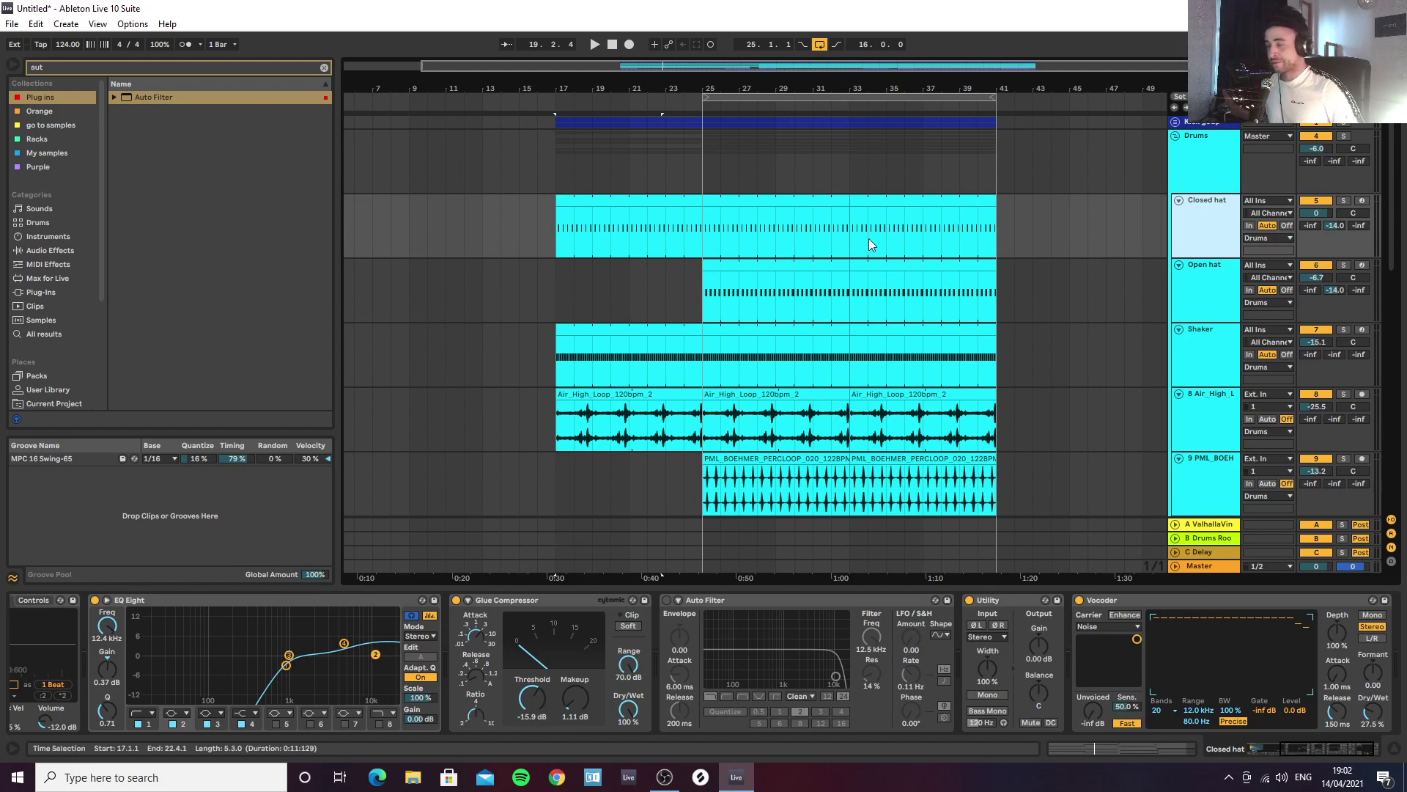
click(1185, 172)
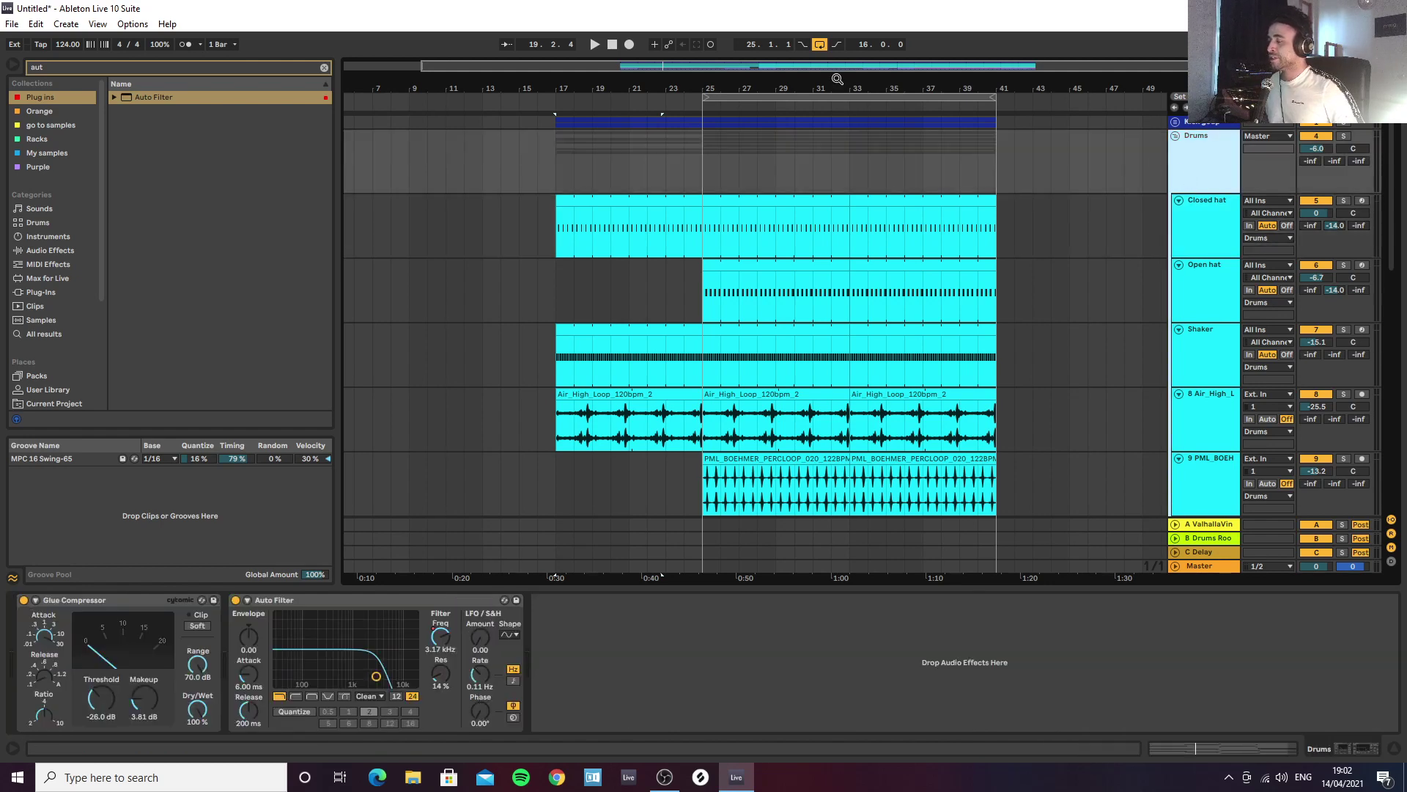
drag(788, 87, 790, 65)
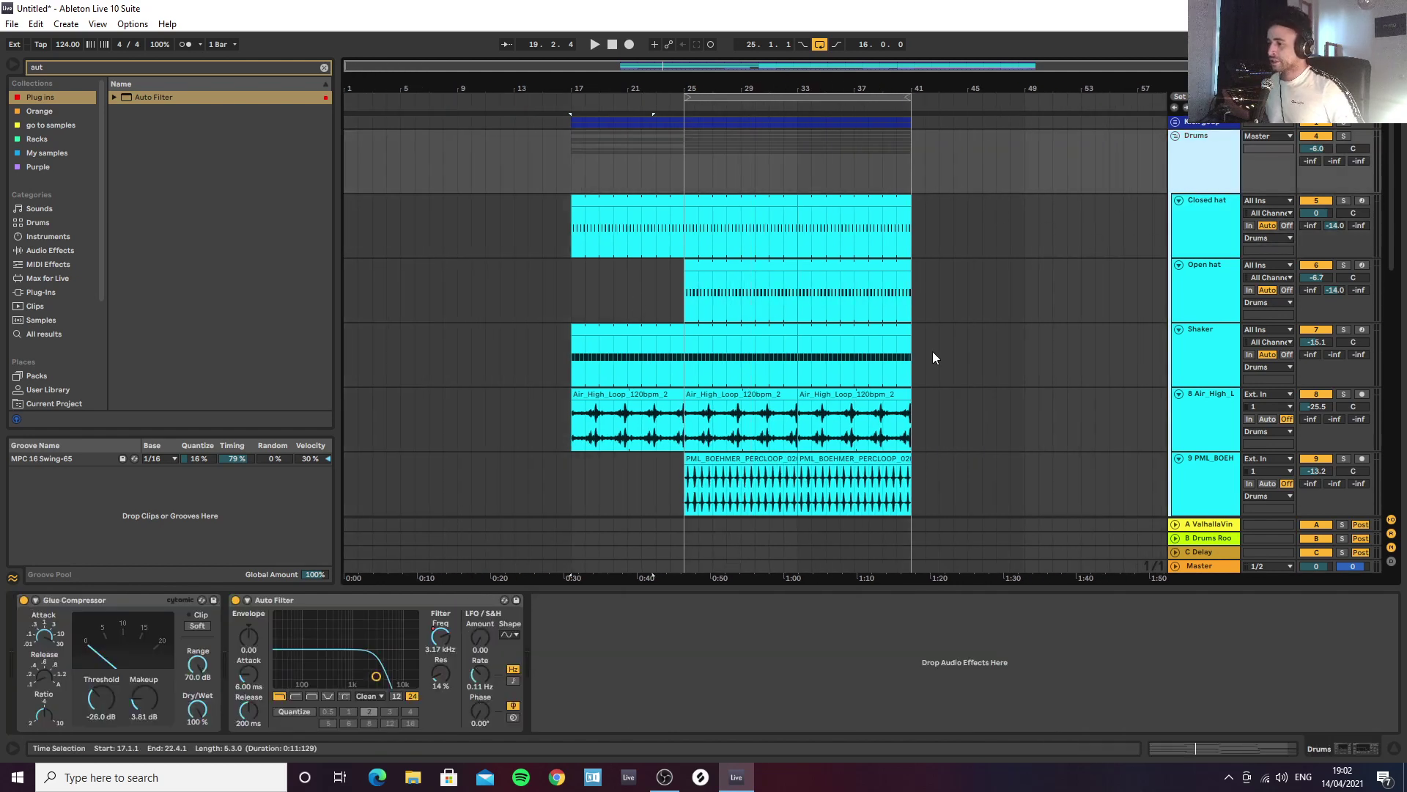
scroll(959, 253, down, 8)
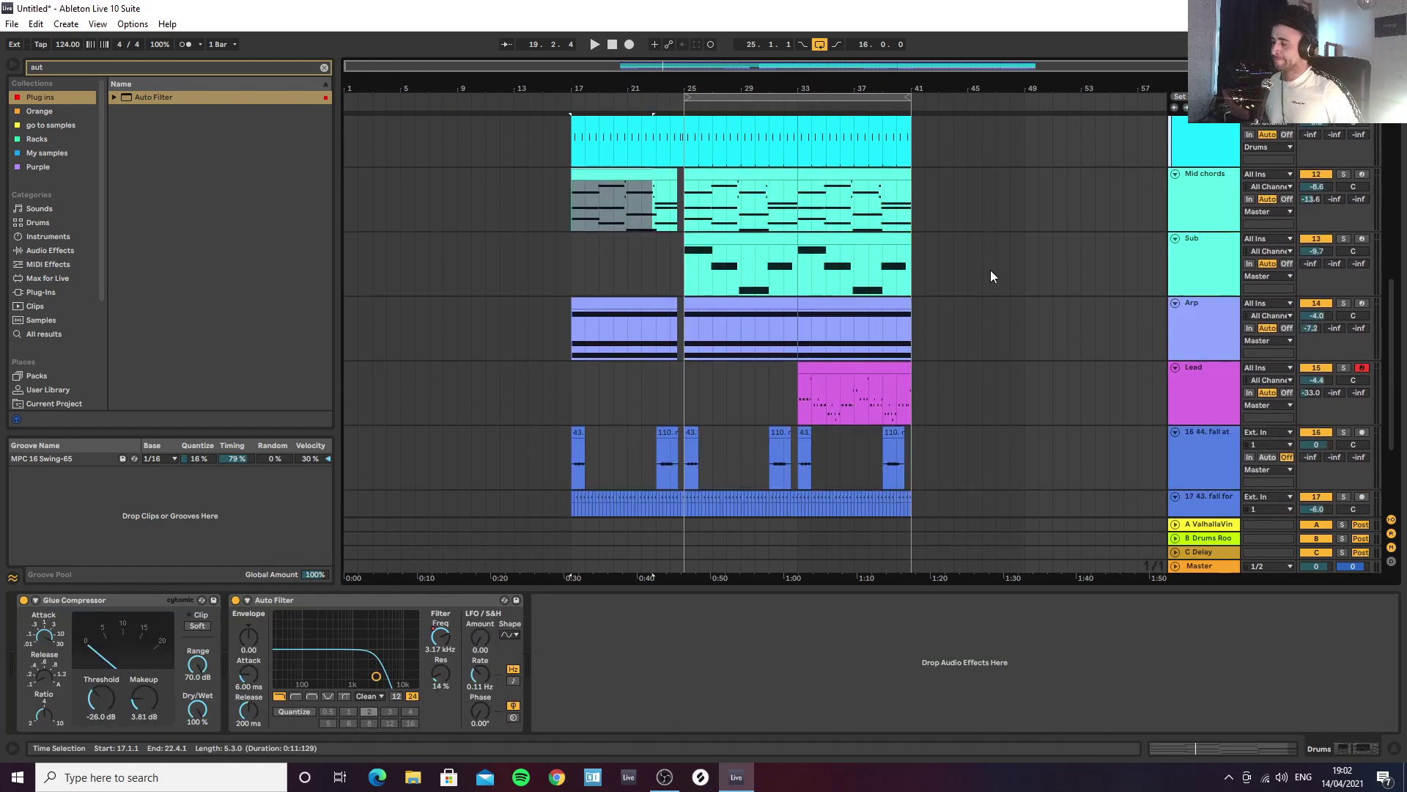
click(1215, 208)
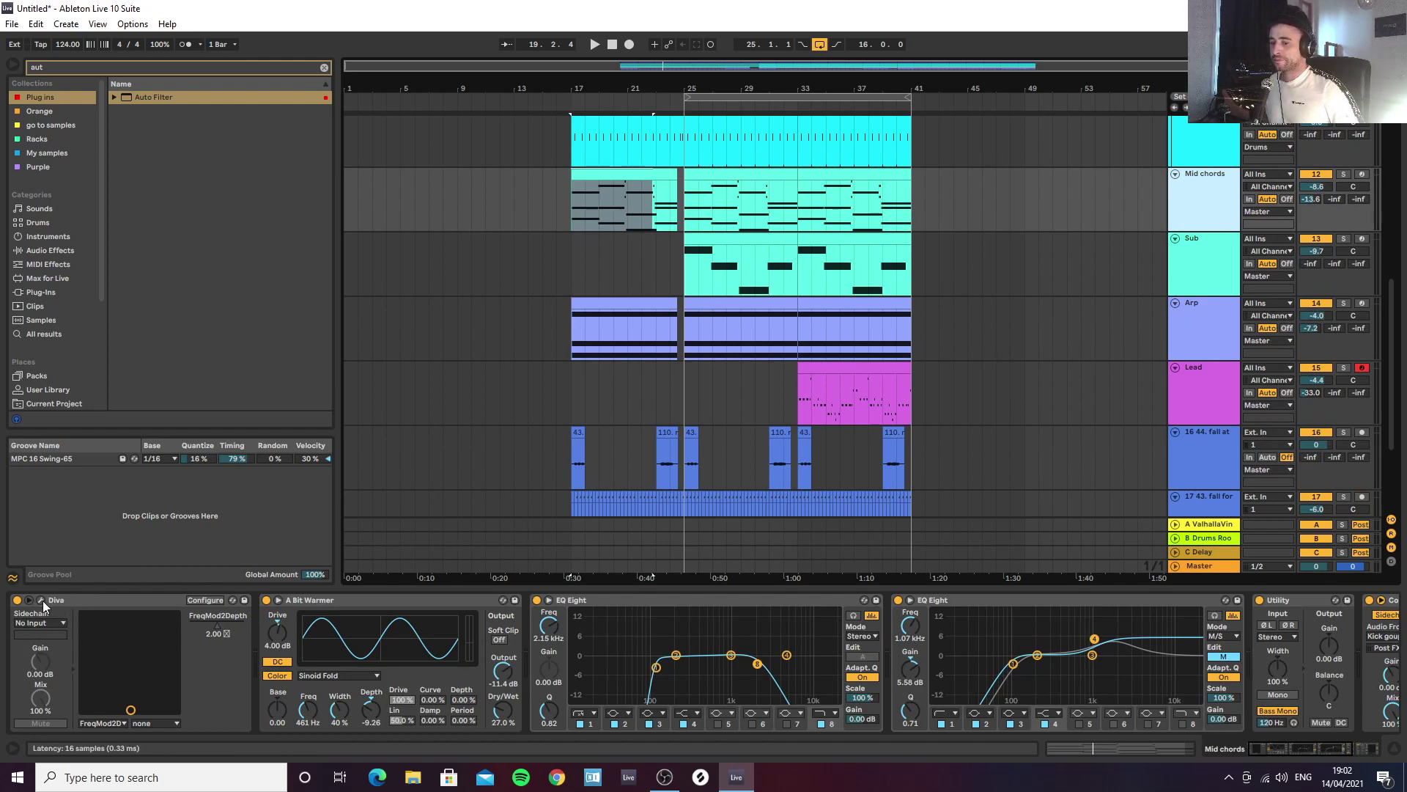
click(1224, 265)
scroll(1223, 261, down, 1)
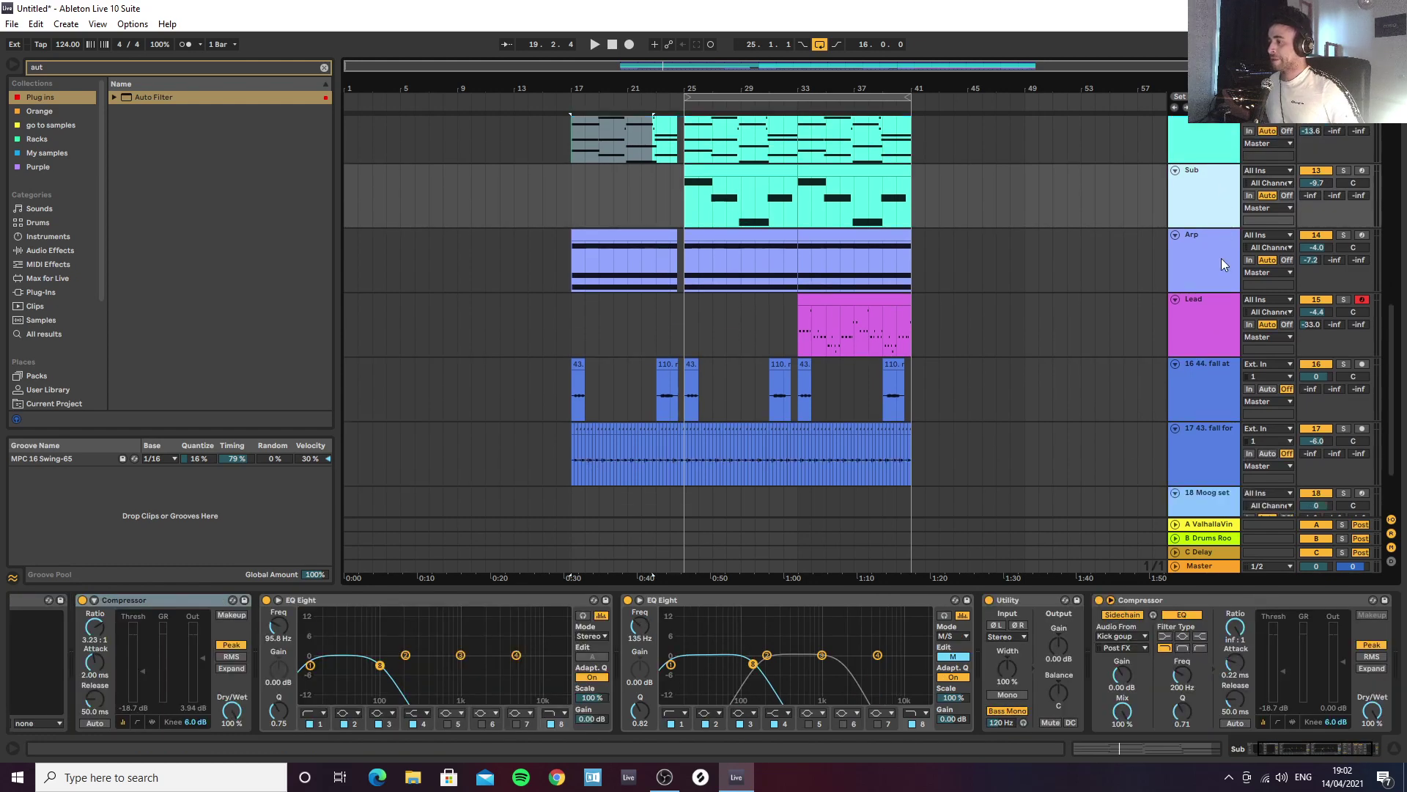
click(1210, 268)
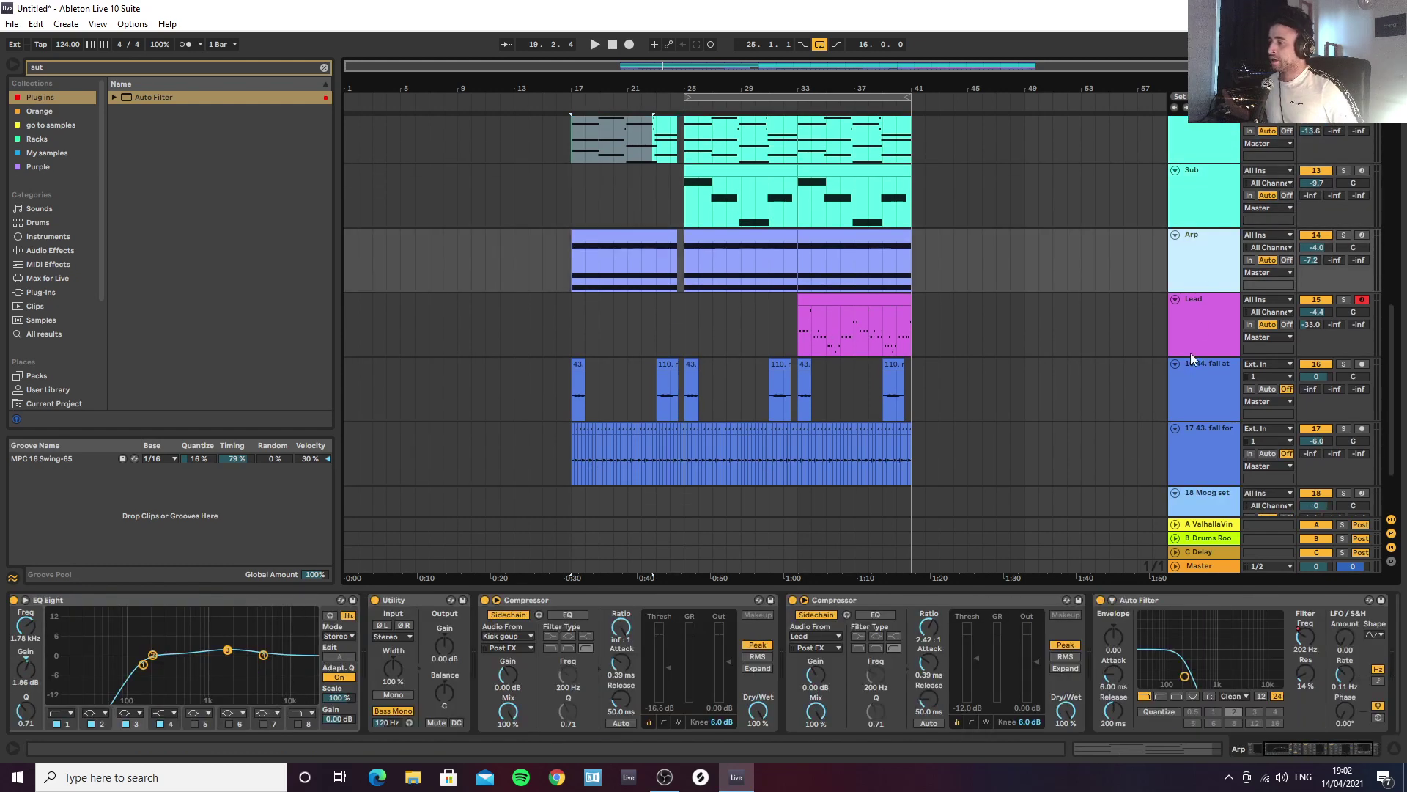
scroll(1192, 337, down, 1)
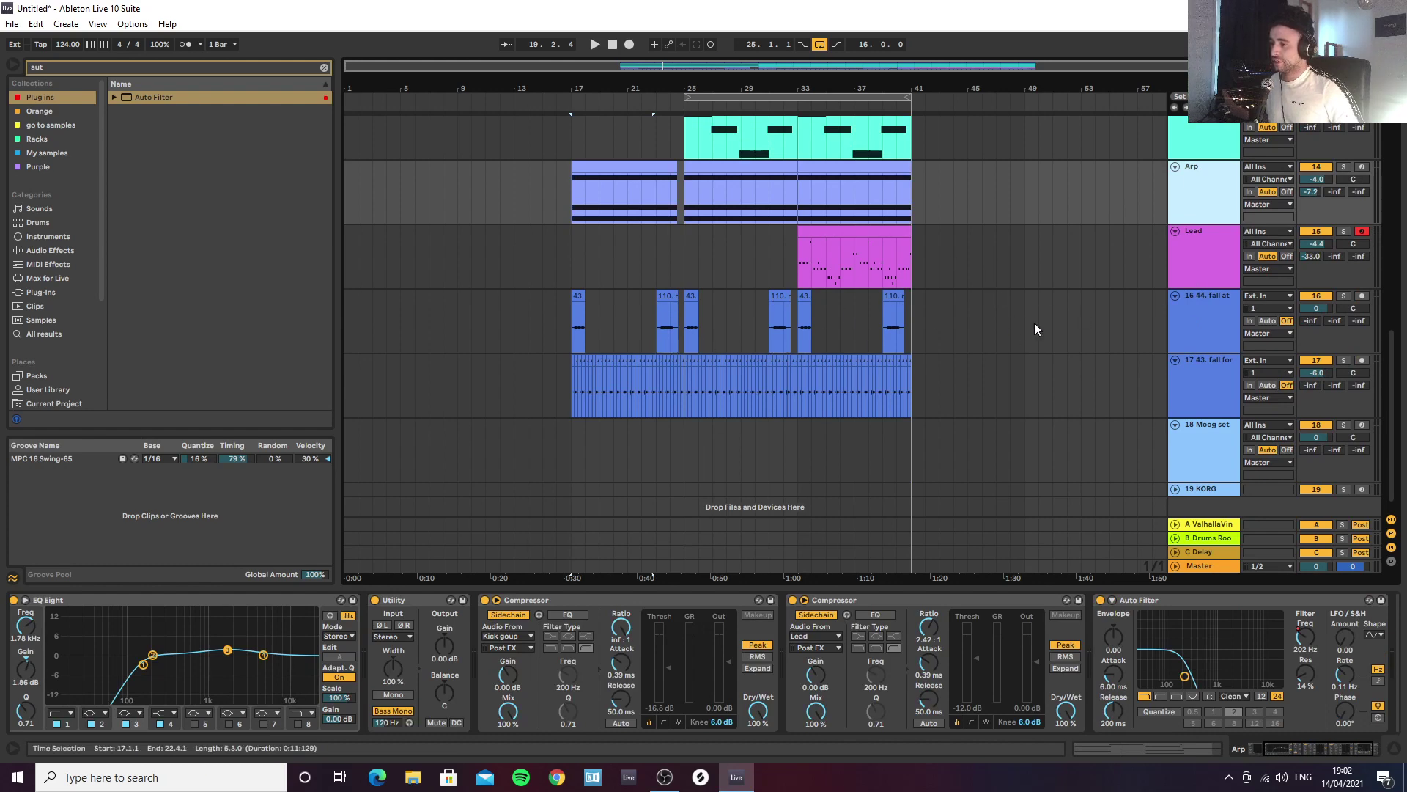
scroll(1035, 328, up, 9)
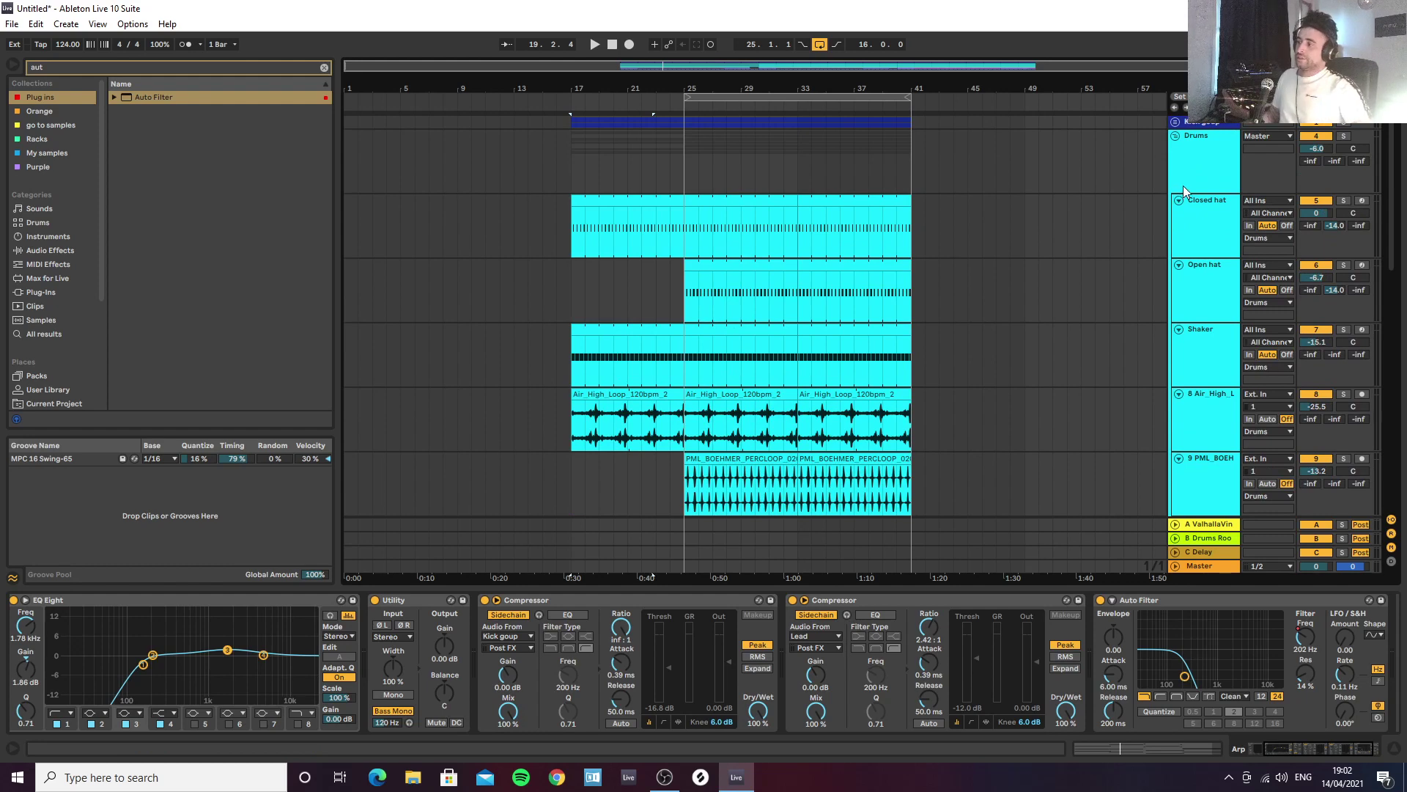
Step: Collect all used media files and save the set as Melodic deep YT in the PROJECTS folder, deleting the temporary files
click(12, 24)
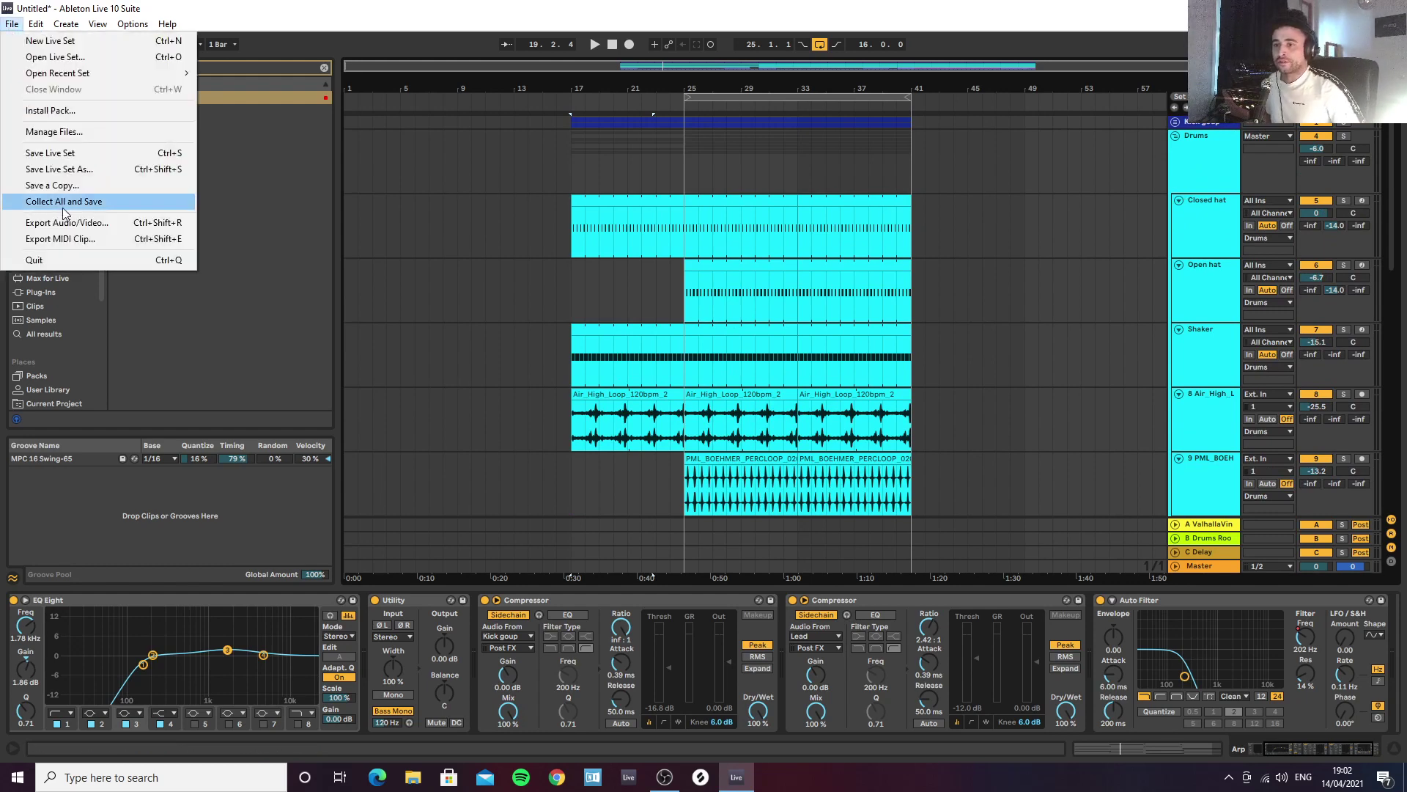
click(63, 204)
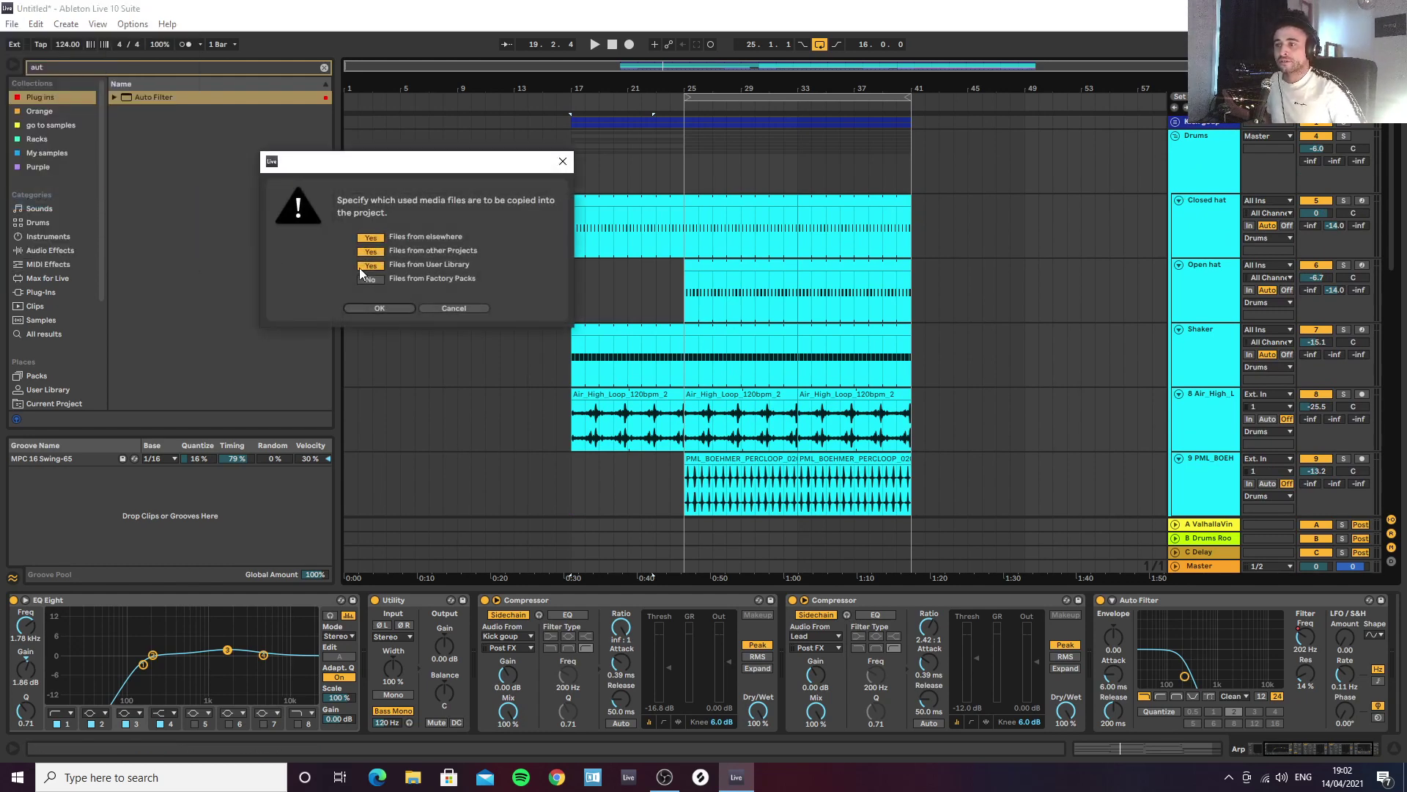
click(380, 309)
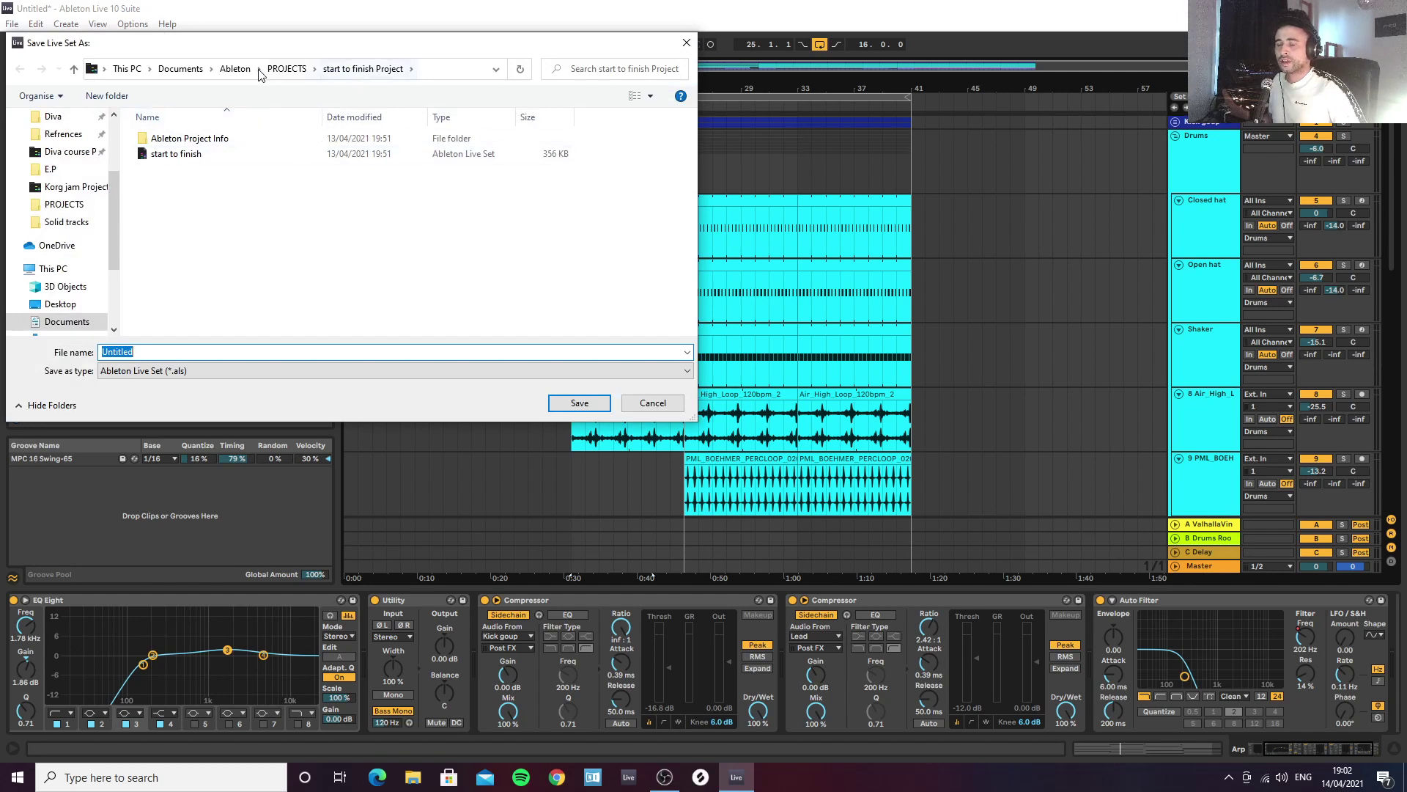
click(287, 68)
click(163, 352)
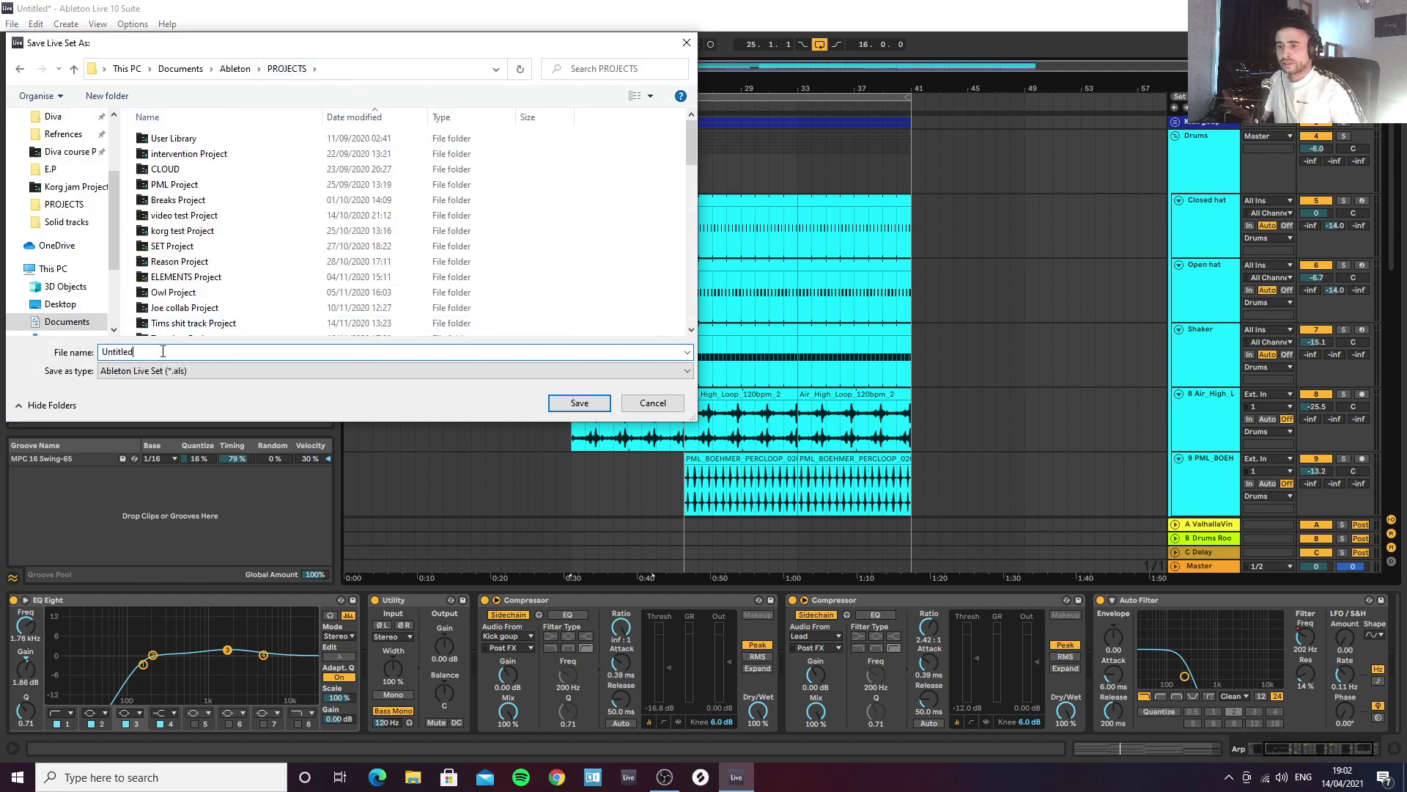
key(BackSpace)
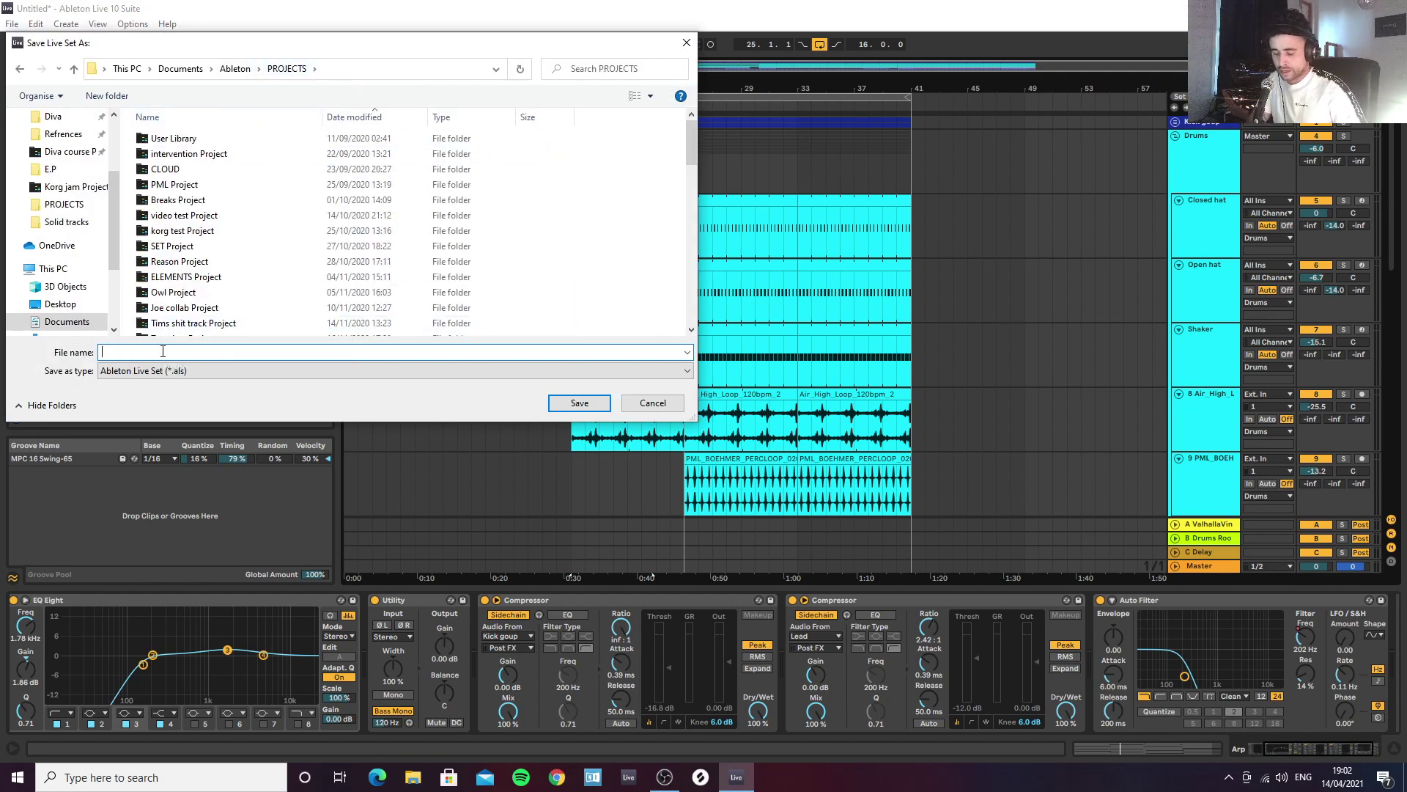
text(Melodic deep)
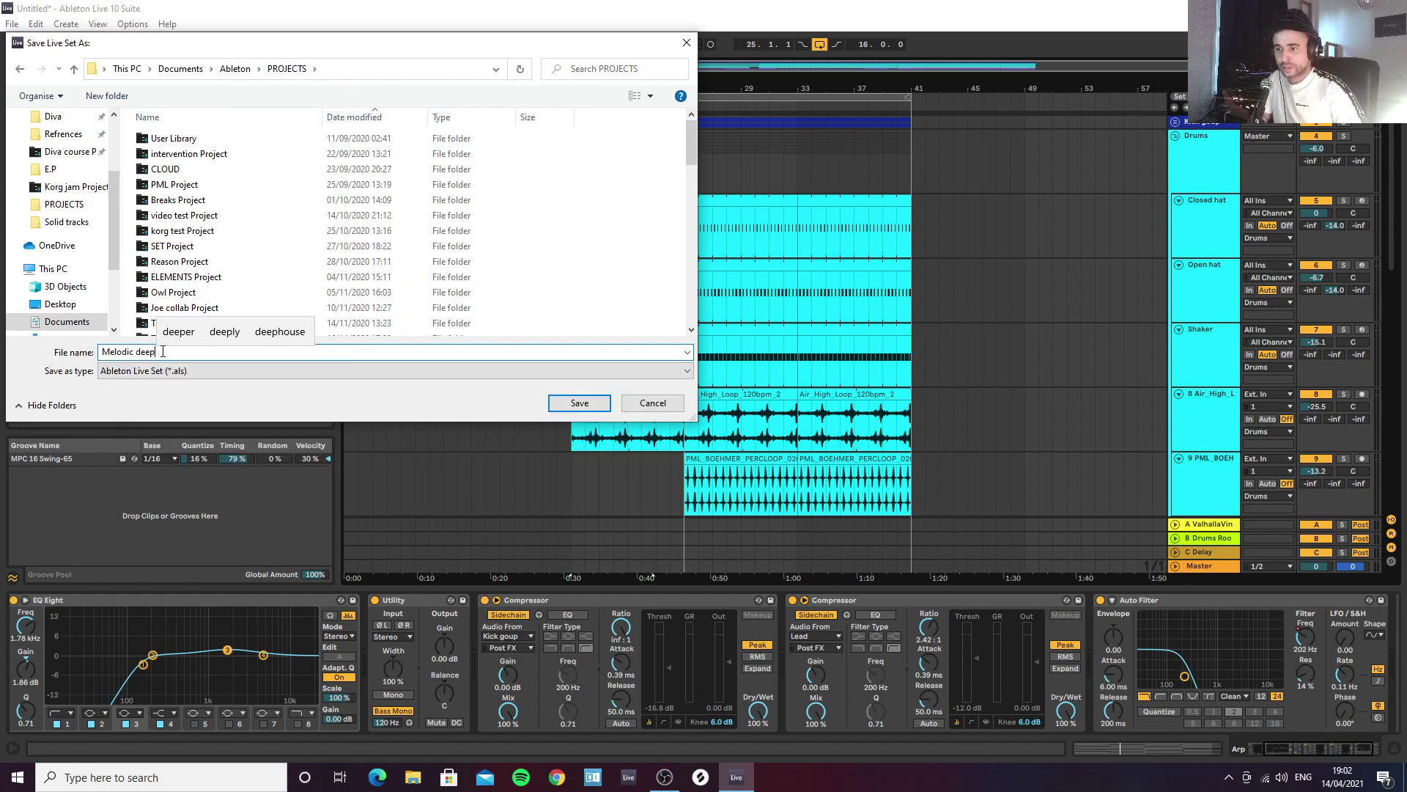
text( Y)
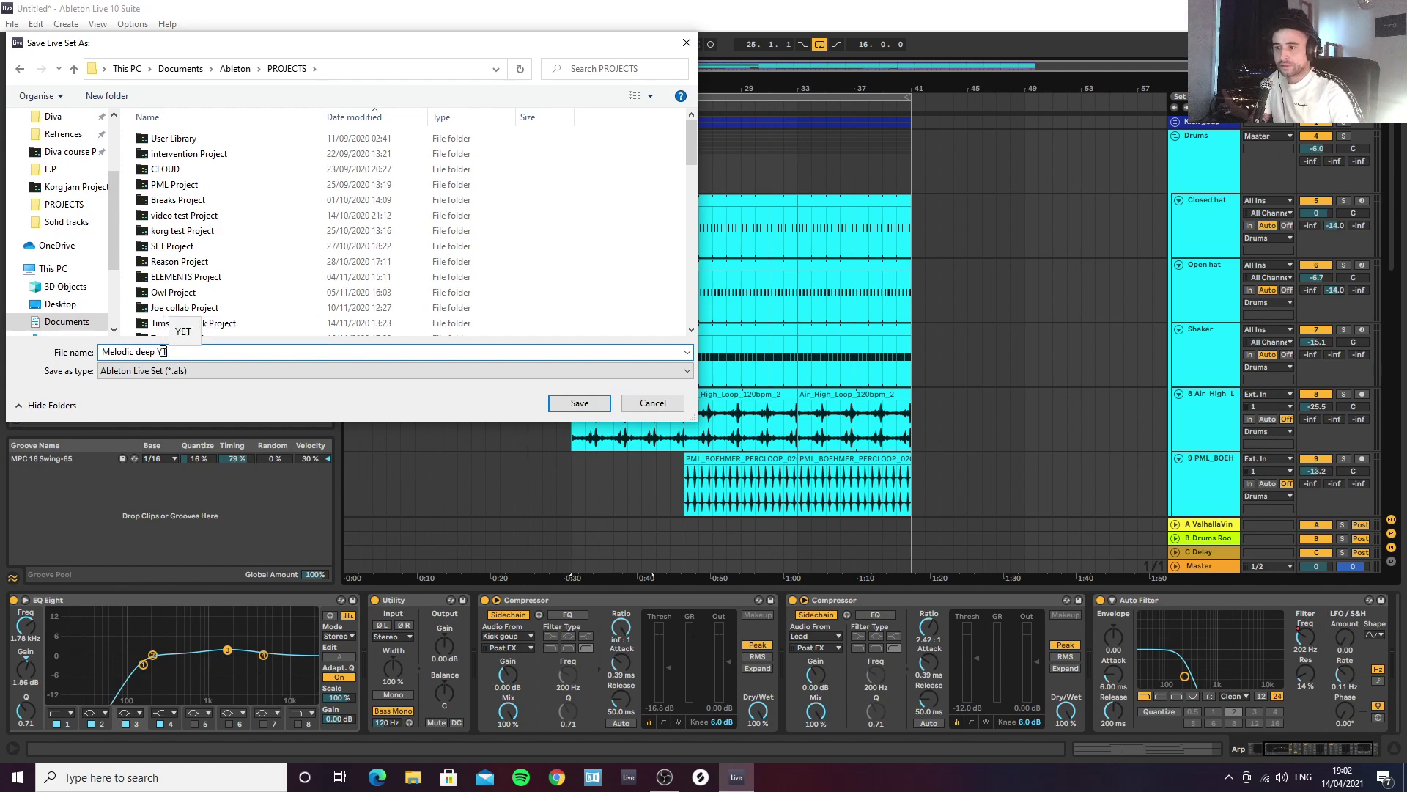
key(Return)
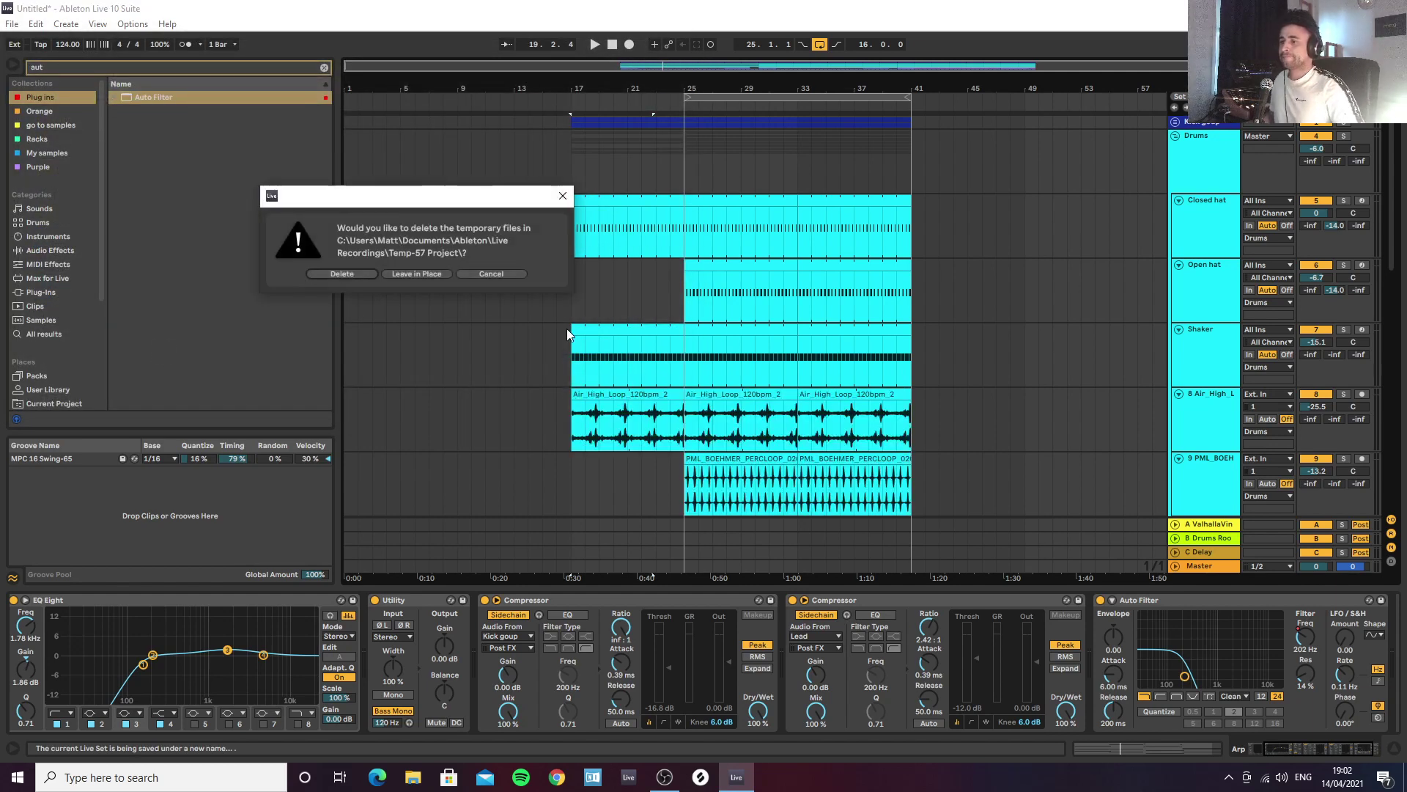
click(358, 274)
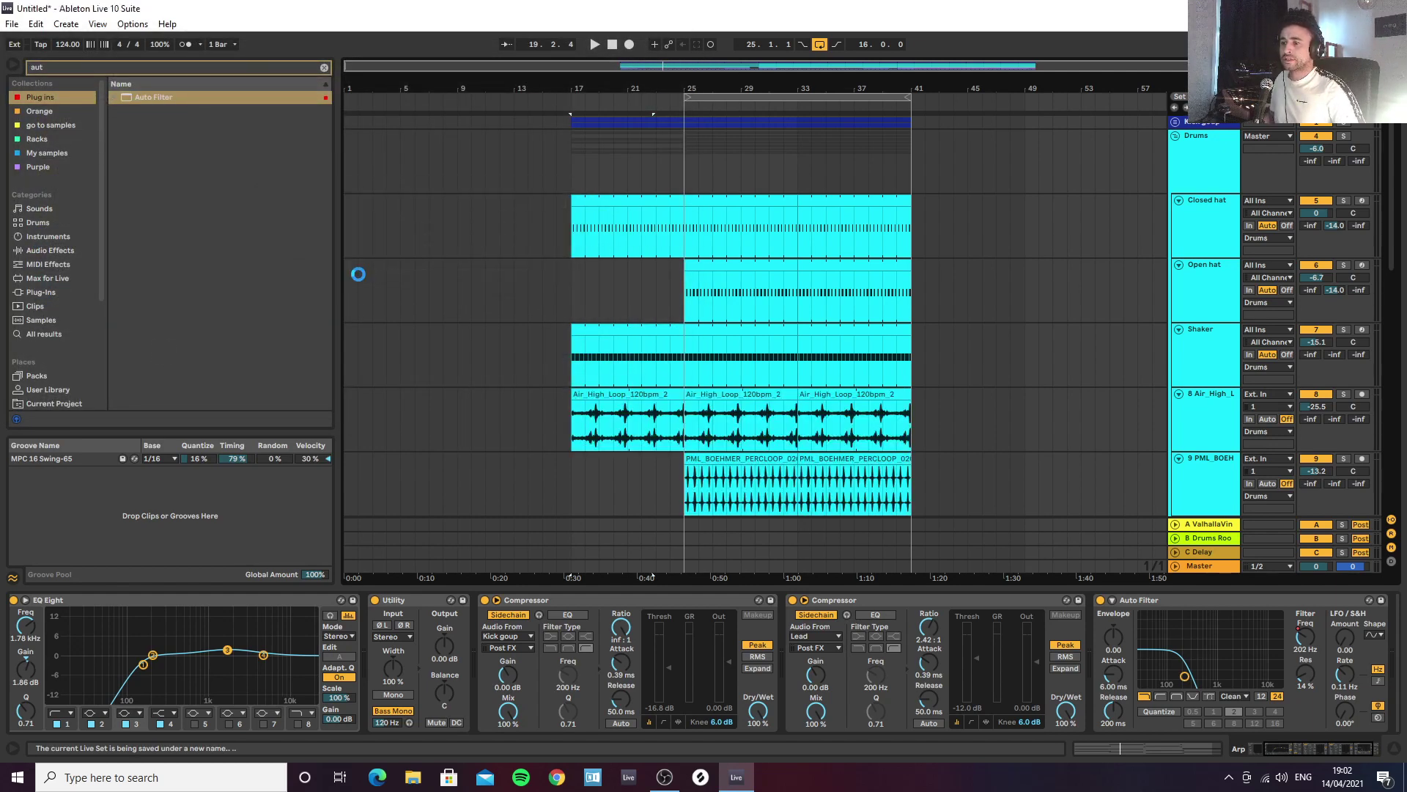
Step: Collect and save the set again, copying in files from elsewhere, other projects and the User Library
click(36, 23)
mouse_move(12, 23)
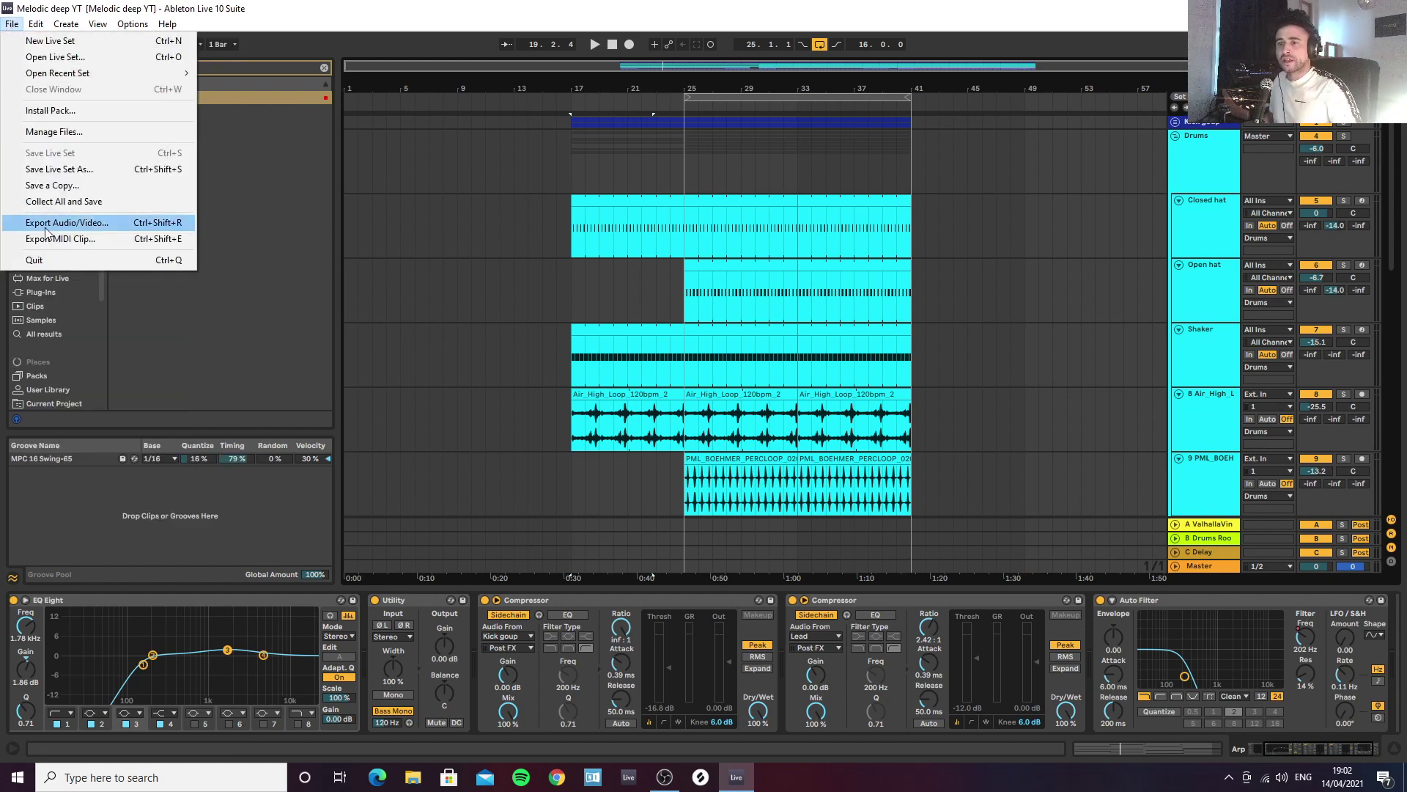
click(63, 202)
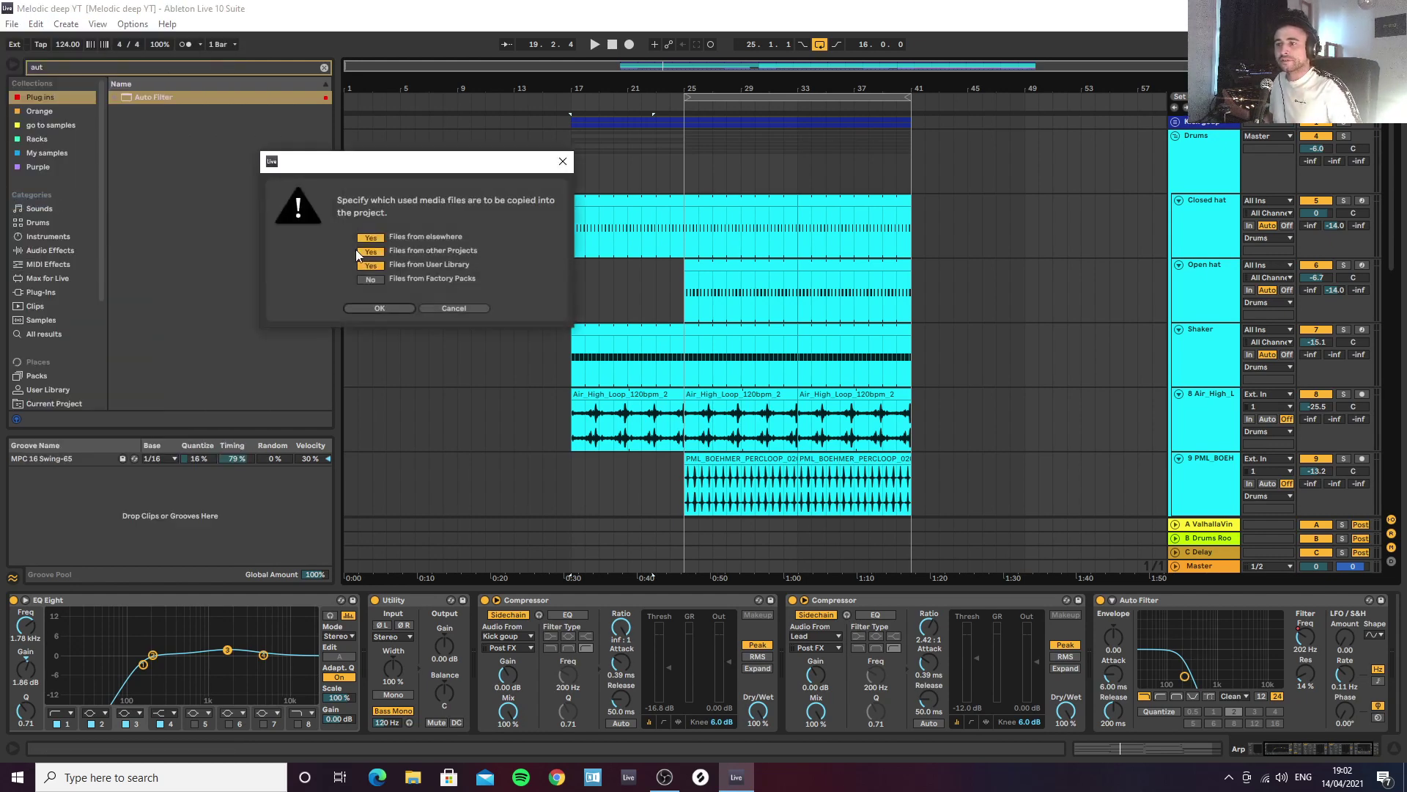
click(378, 308)
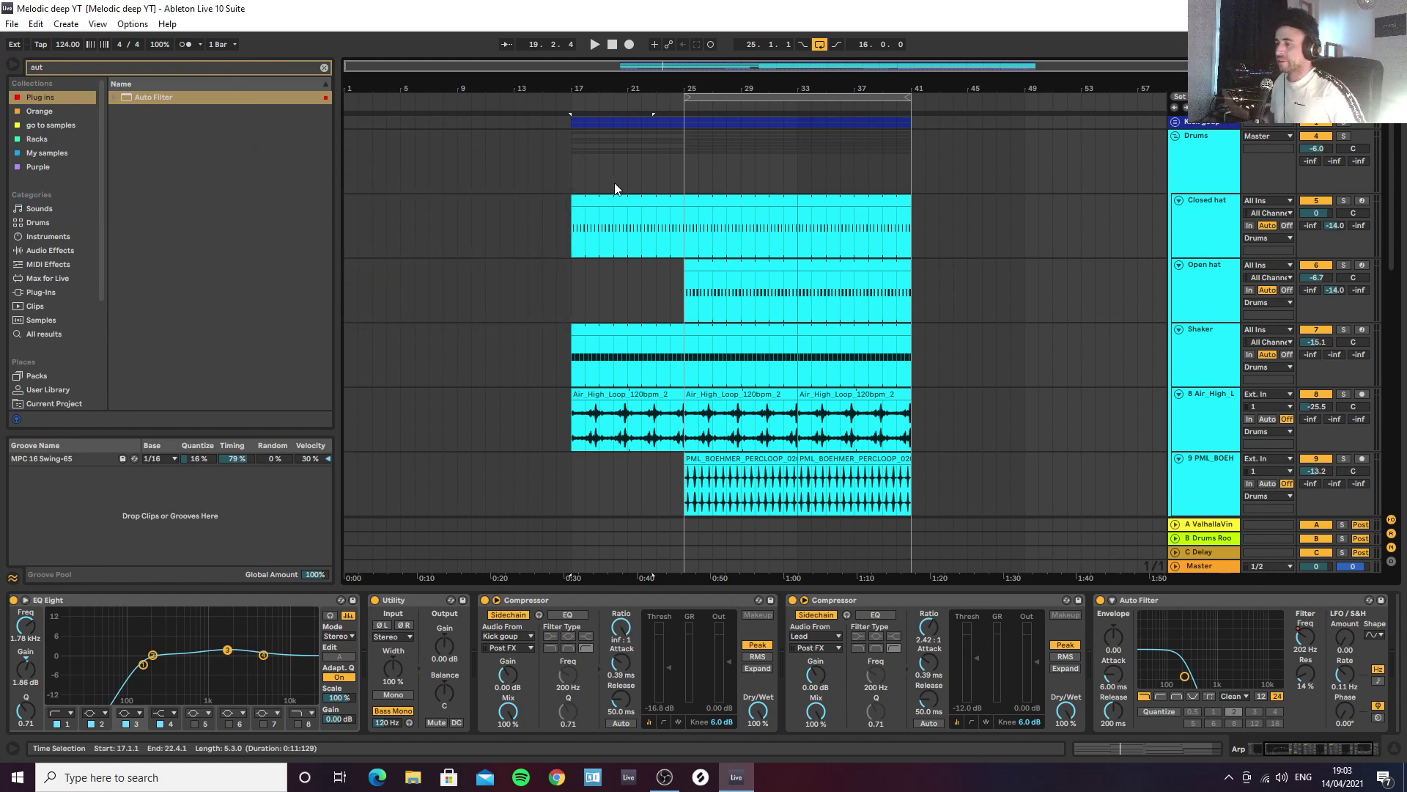
Step: Audition the intro from bar 17 while looking over the chord, bass and effects tracks, dismissing the notifications
click(573, 170)
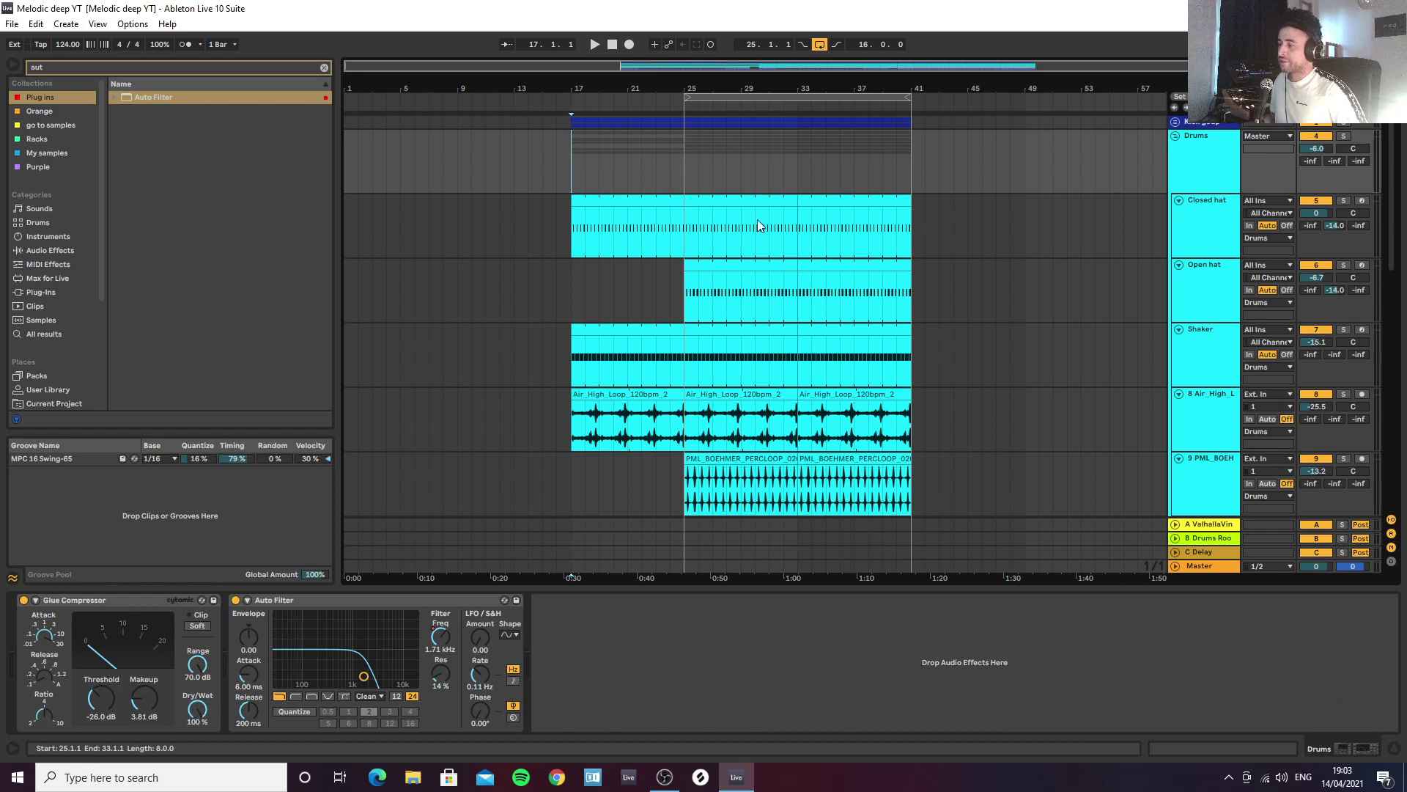
key(space)
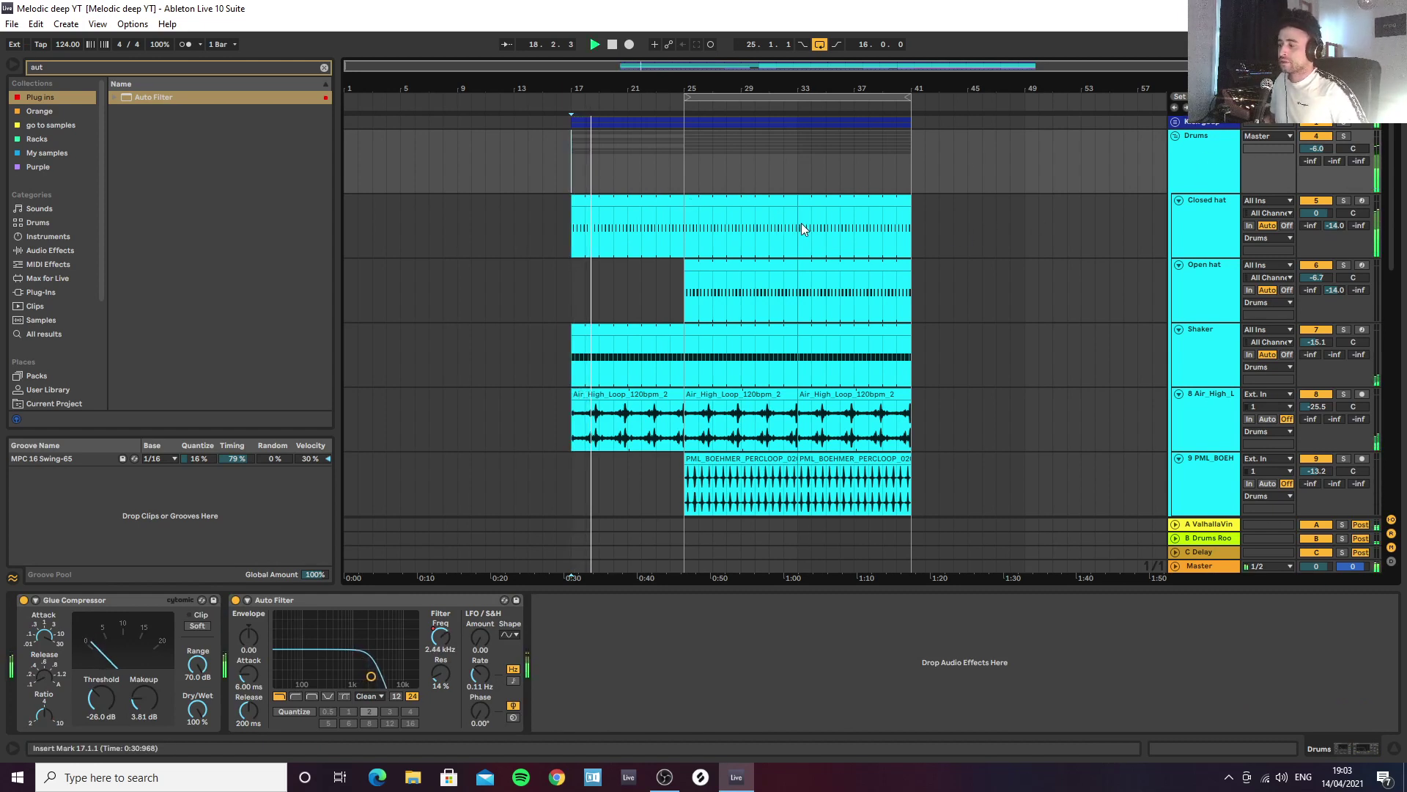
scroll(646, 283, down, 3)
scroll(735, 298, down, 8)
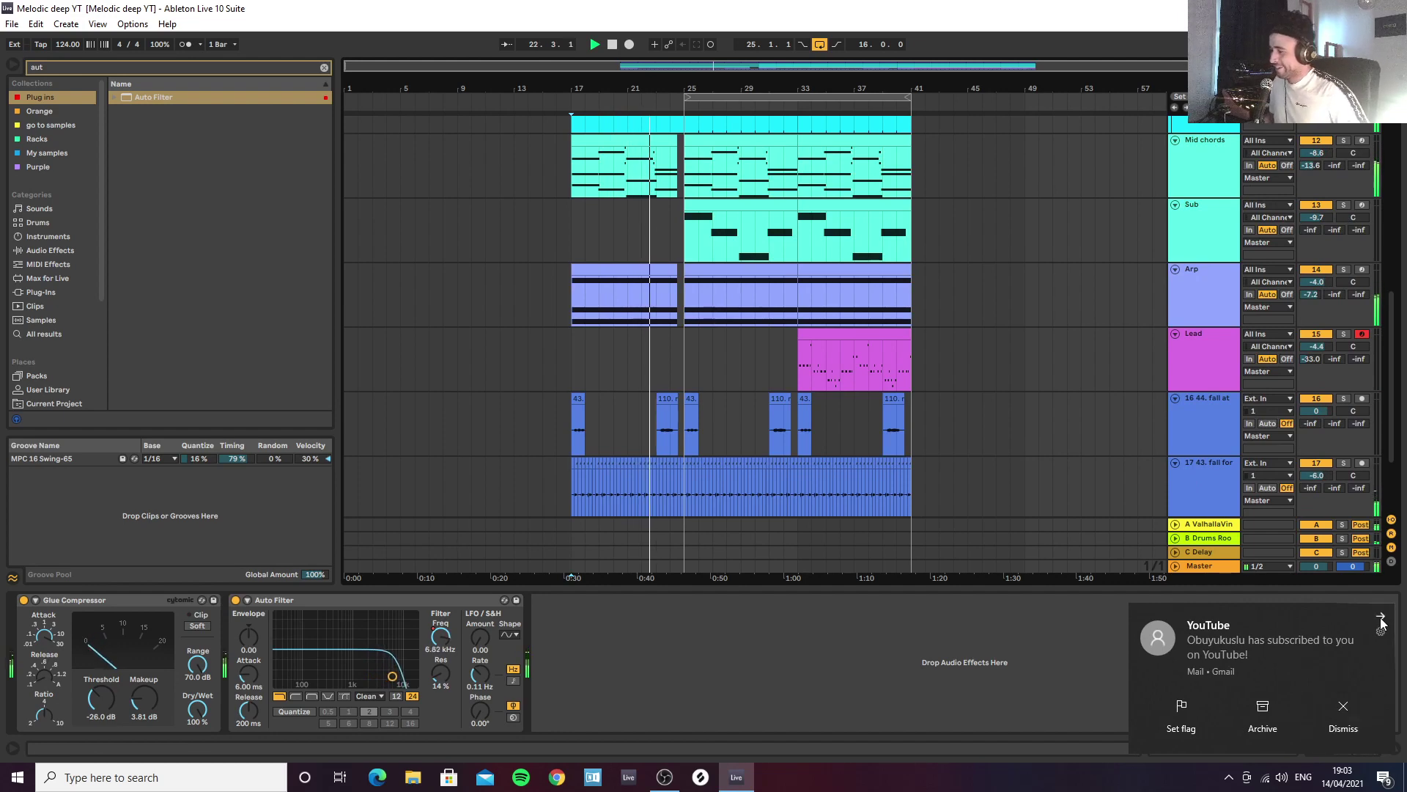
scroll(689, 252, up, 3)
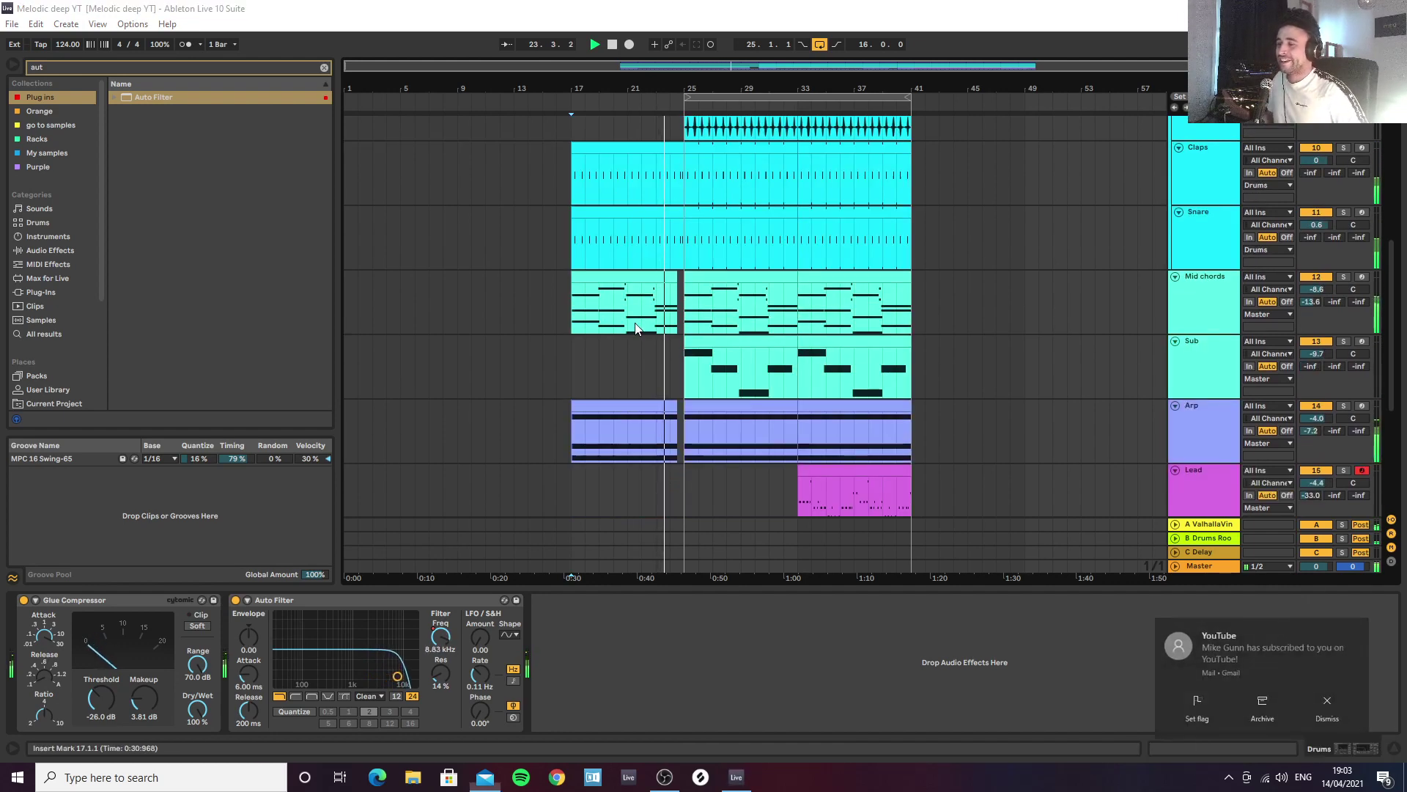
click(1253, 645)
click(1323, 11)
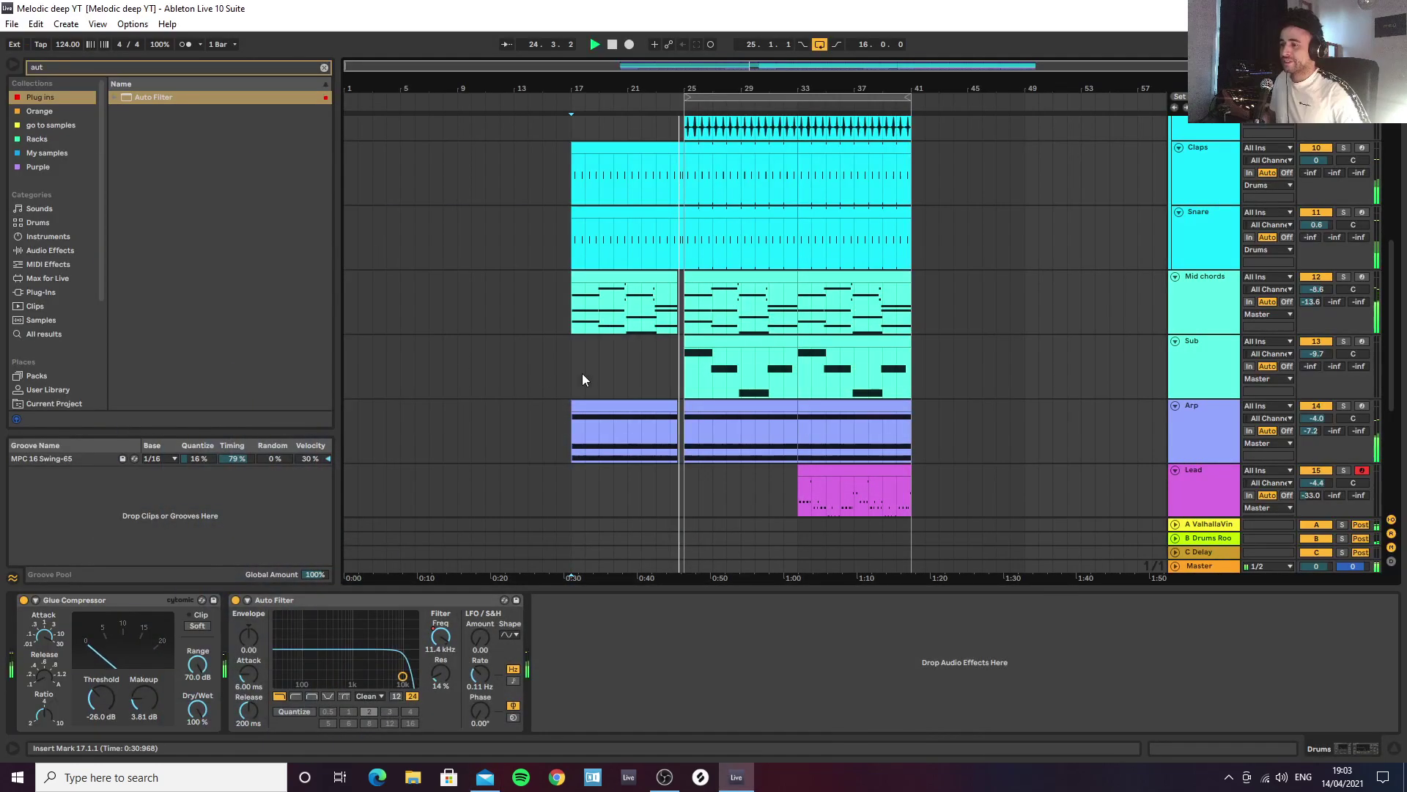
click(592, 314)
key(space)
Step: Add an Auto Filter to the end of the Mid chords track's device chain
click(569, 310)
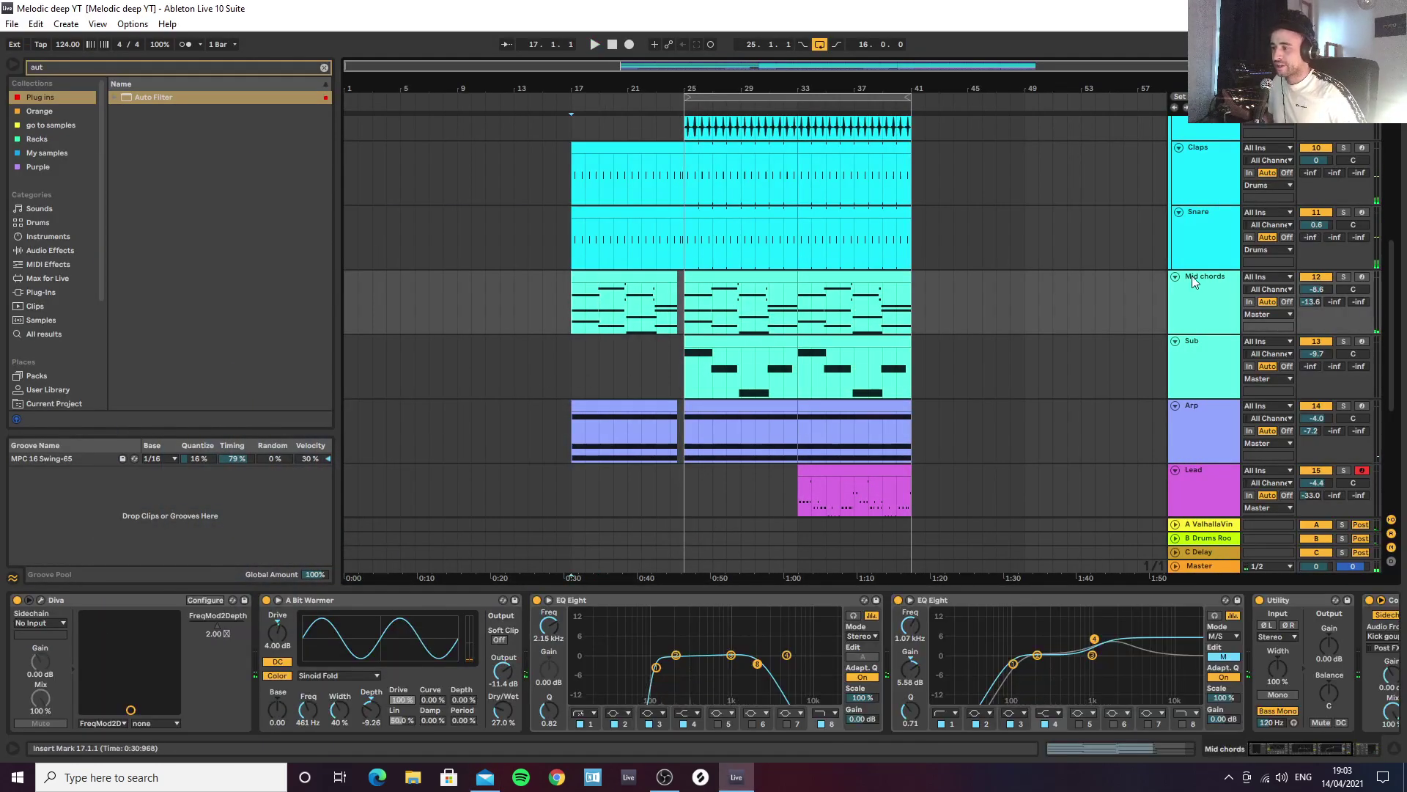
click(1215, 299)
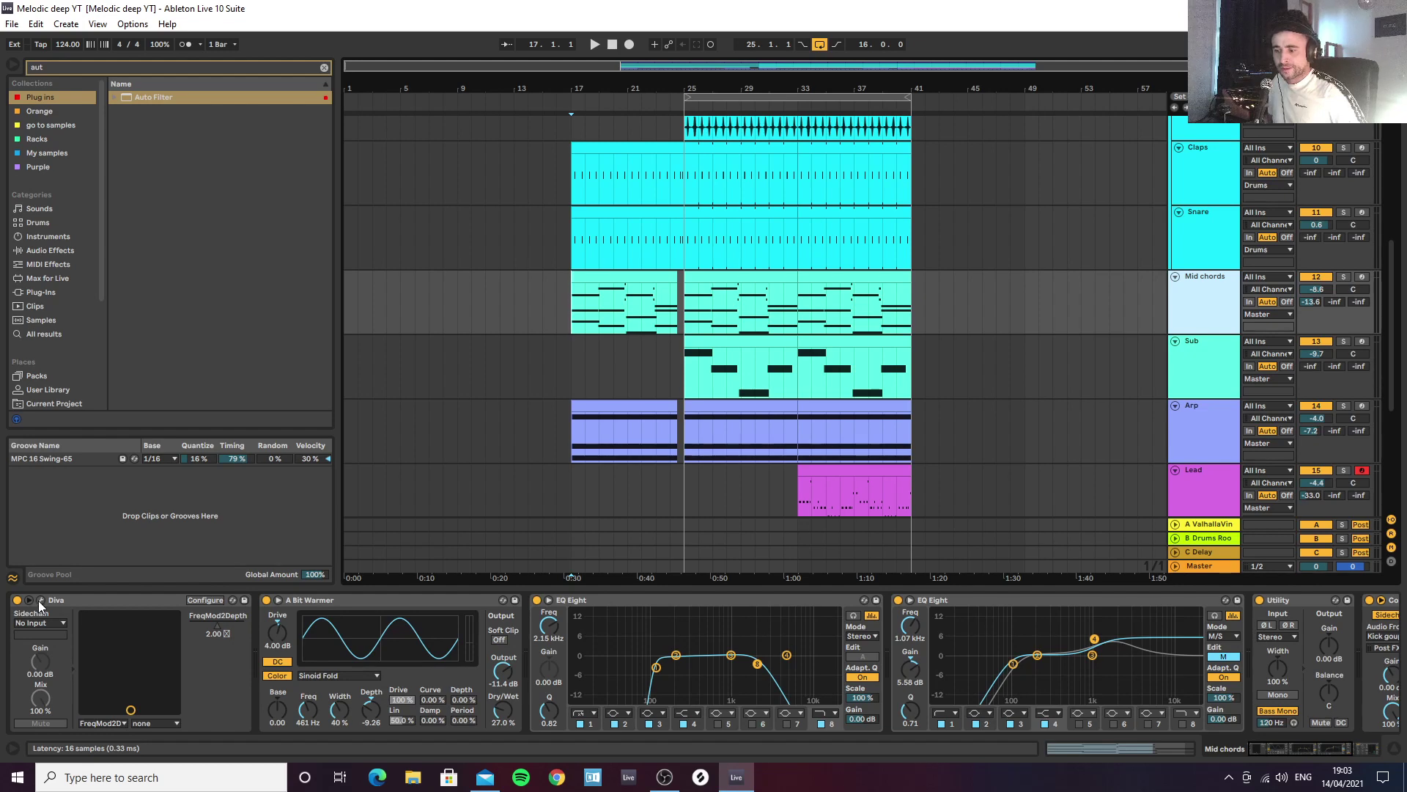
click(1319, 598)
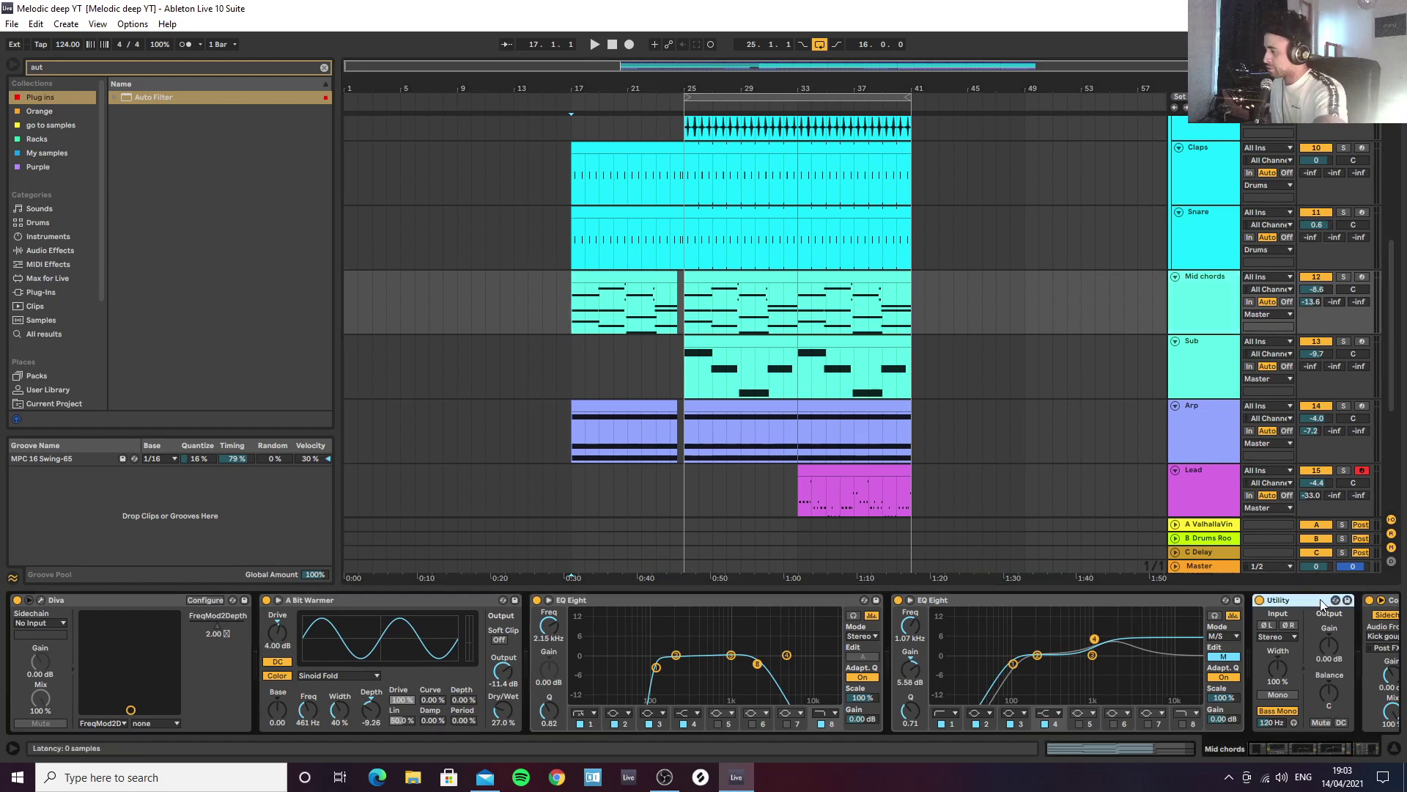
key(Right)
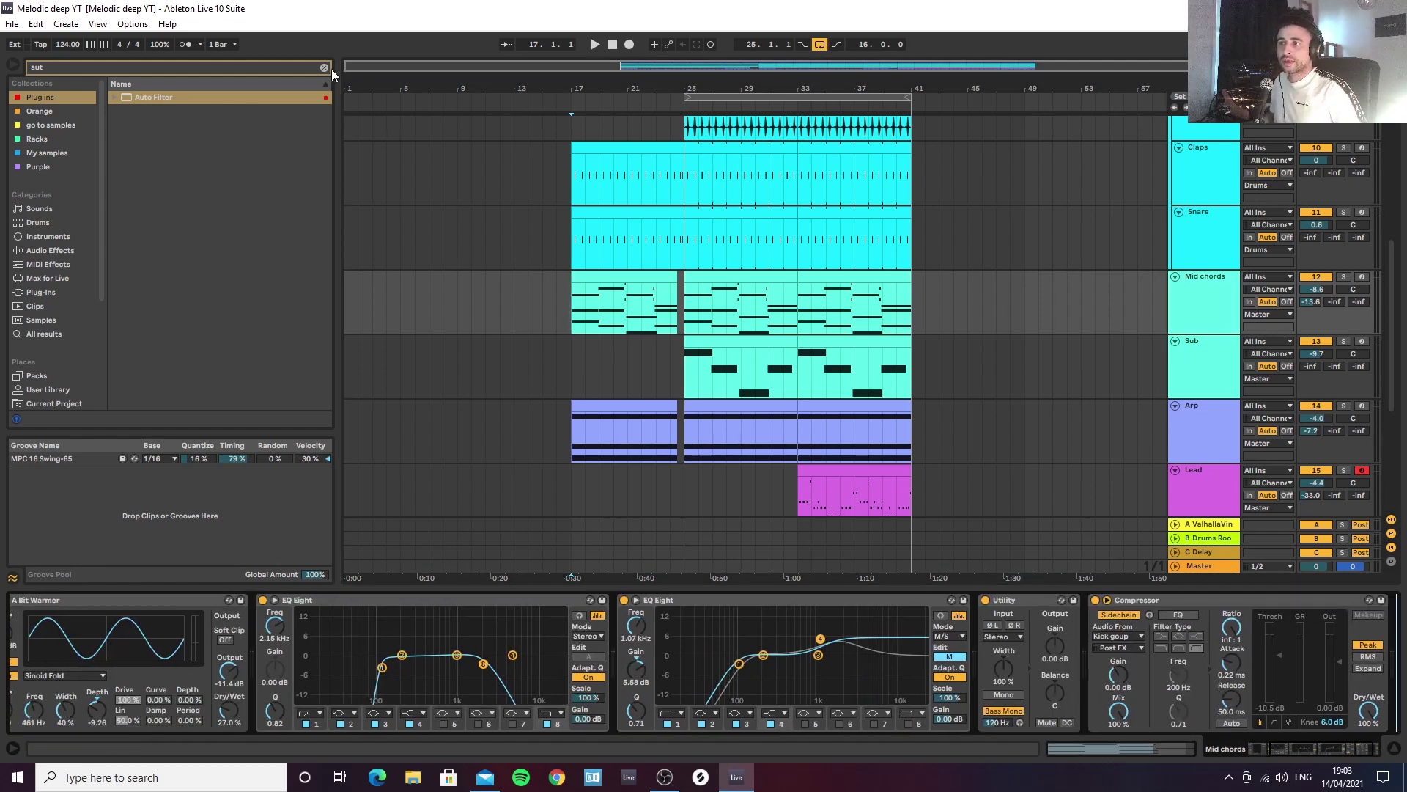
double_click(153, 97)
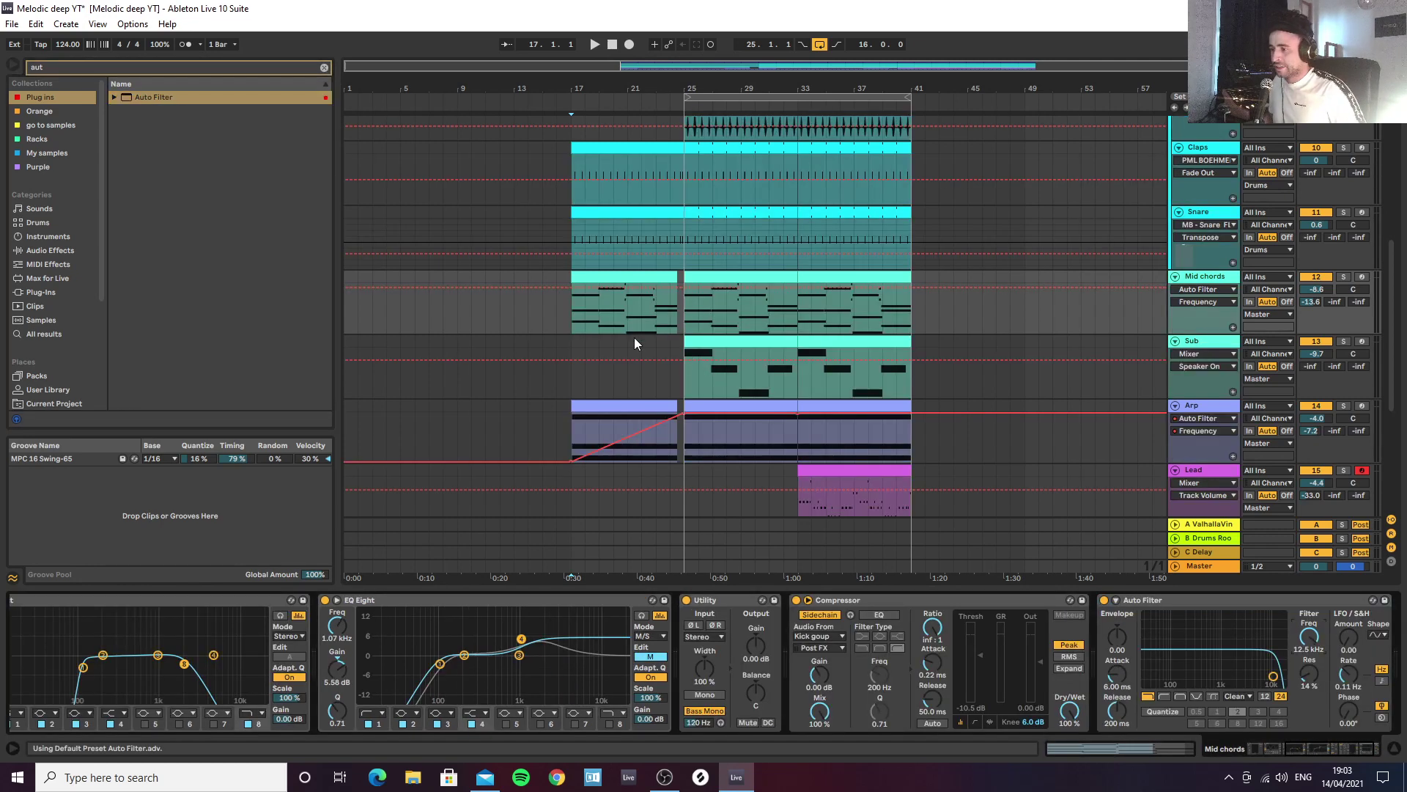
Step: Automate the Mid chords filter frequency to rise from a low cutoff at bar 17 to 12.5 kHz at bar 25, and audition it
key(a)
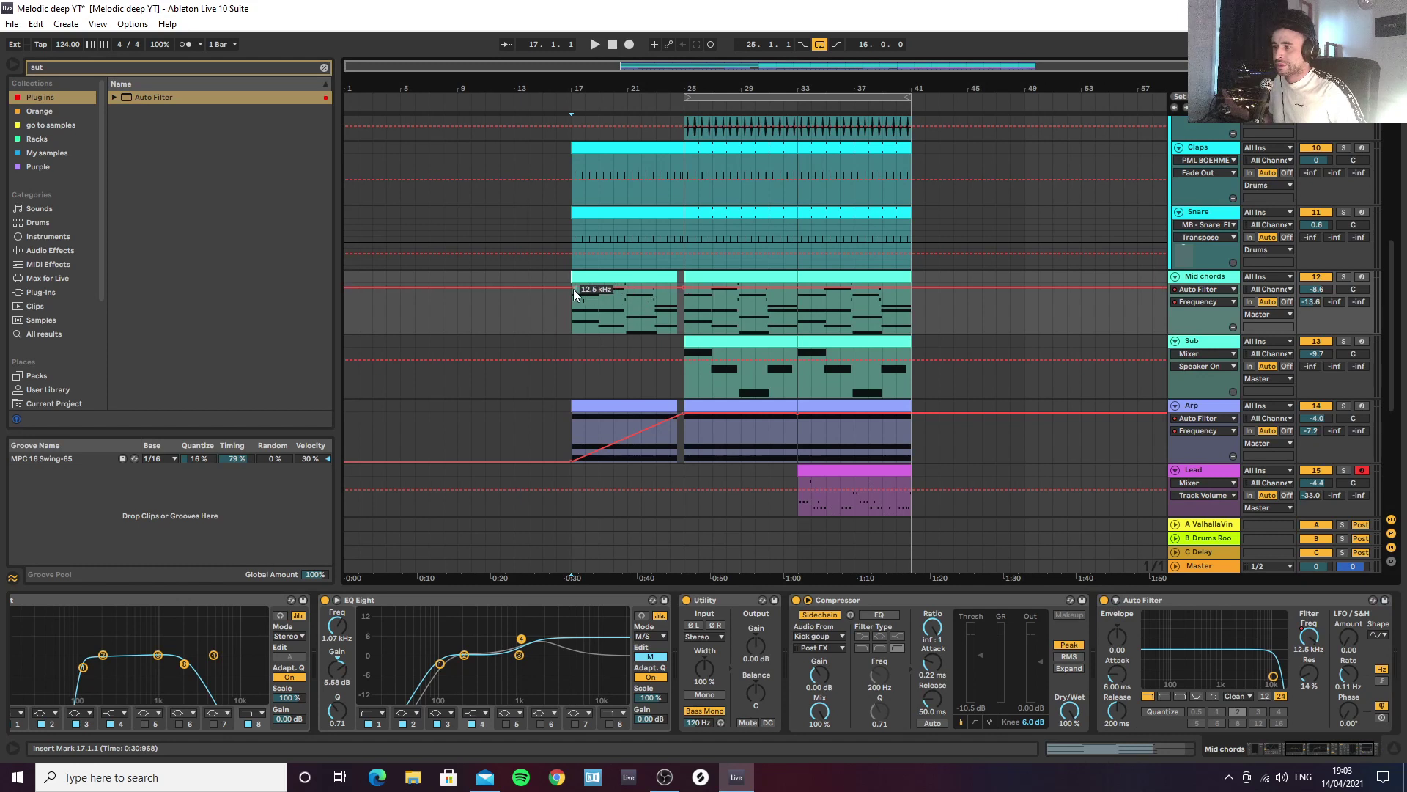
drag(572, 288, 572, 319)
key(space)
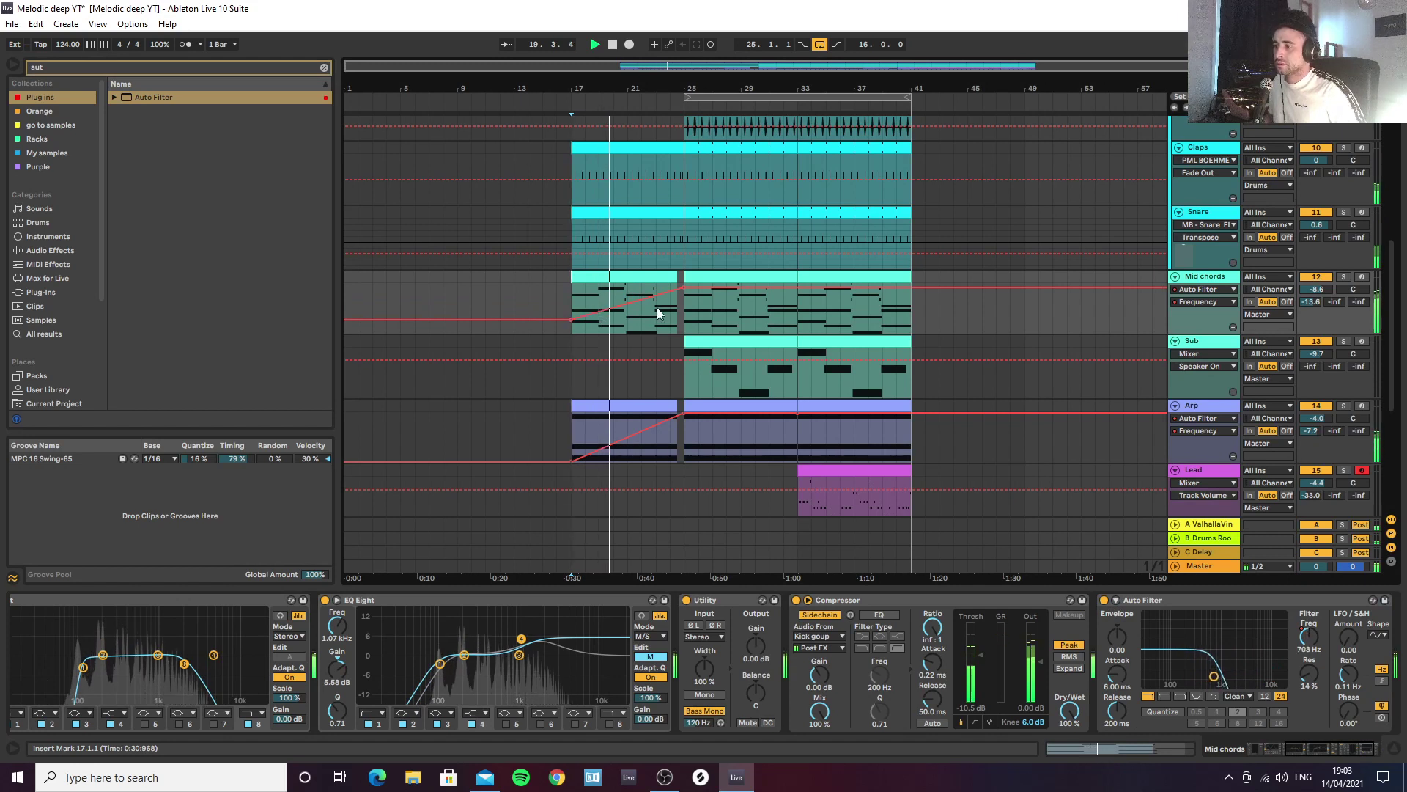
Step: Lower the Mid chords track volume to -11.5 dB during playback and hide the automation lanes, keeping that track selected
drag(1317, 290, 1317, 311)
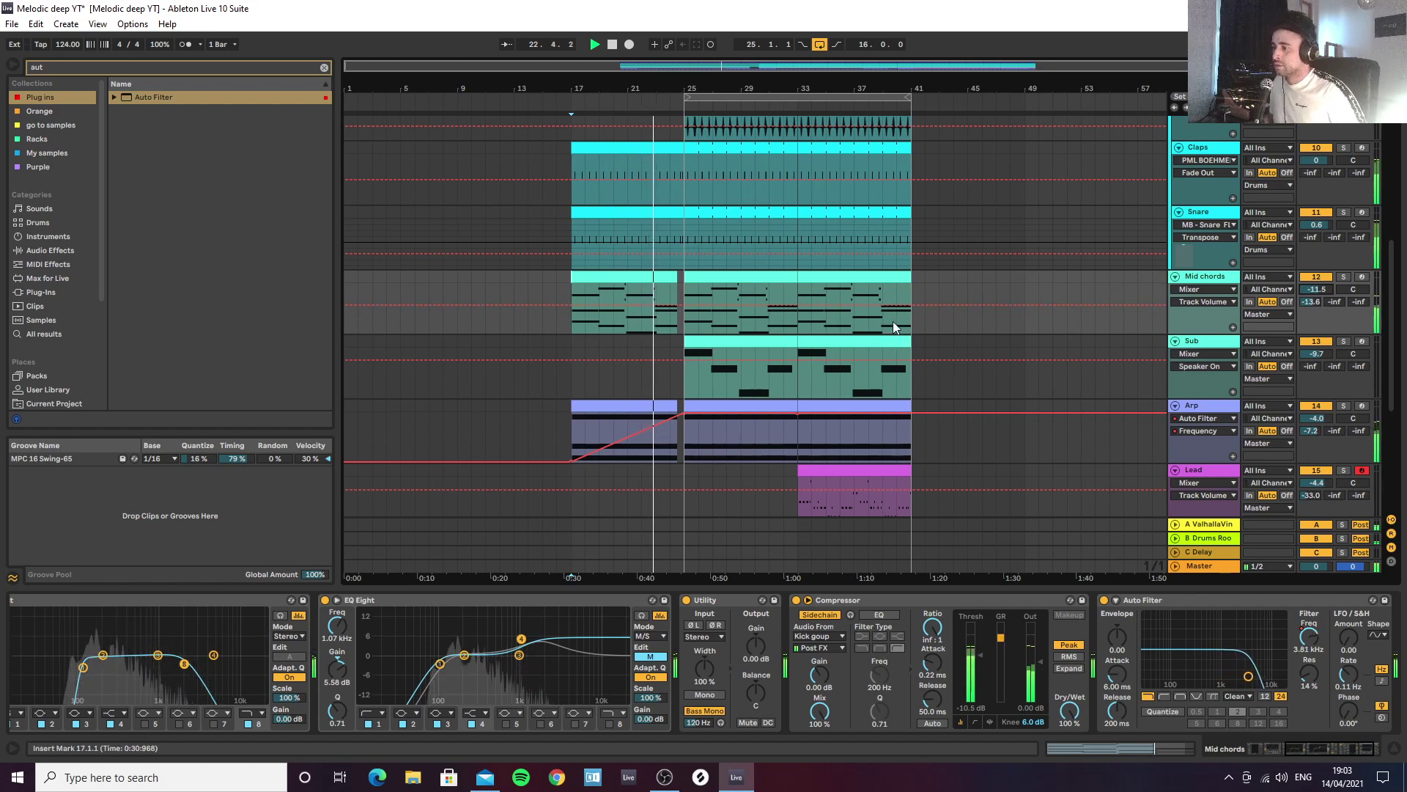
key(a)
scroll(830, 327, down, 3)
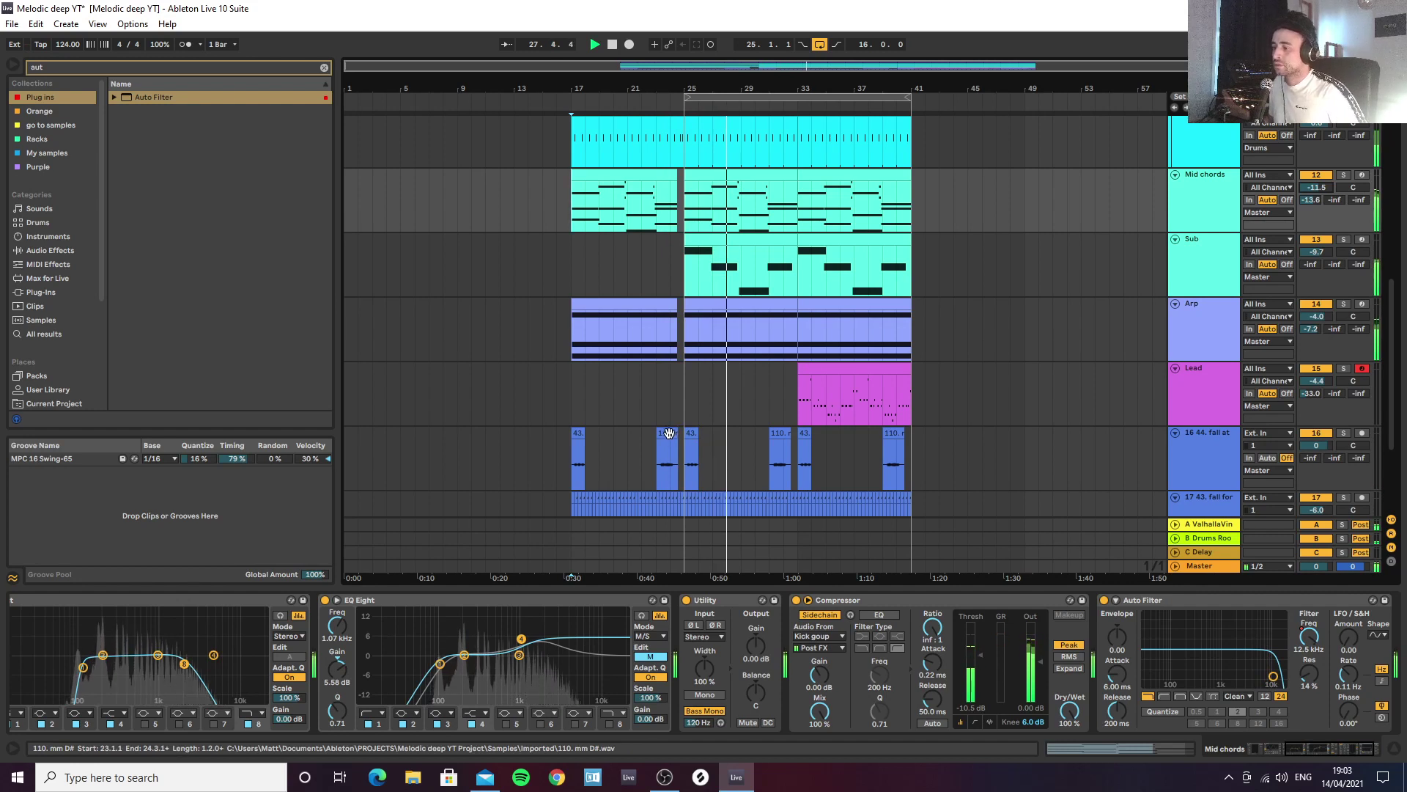
click(1205, 213)
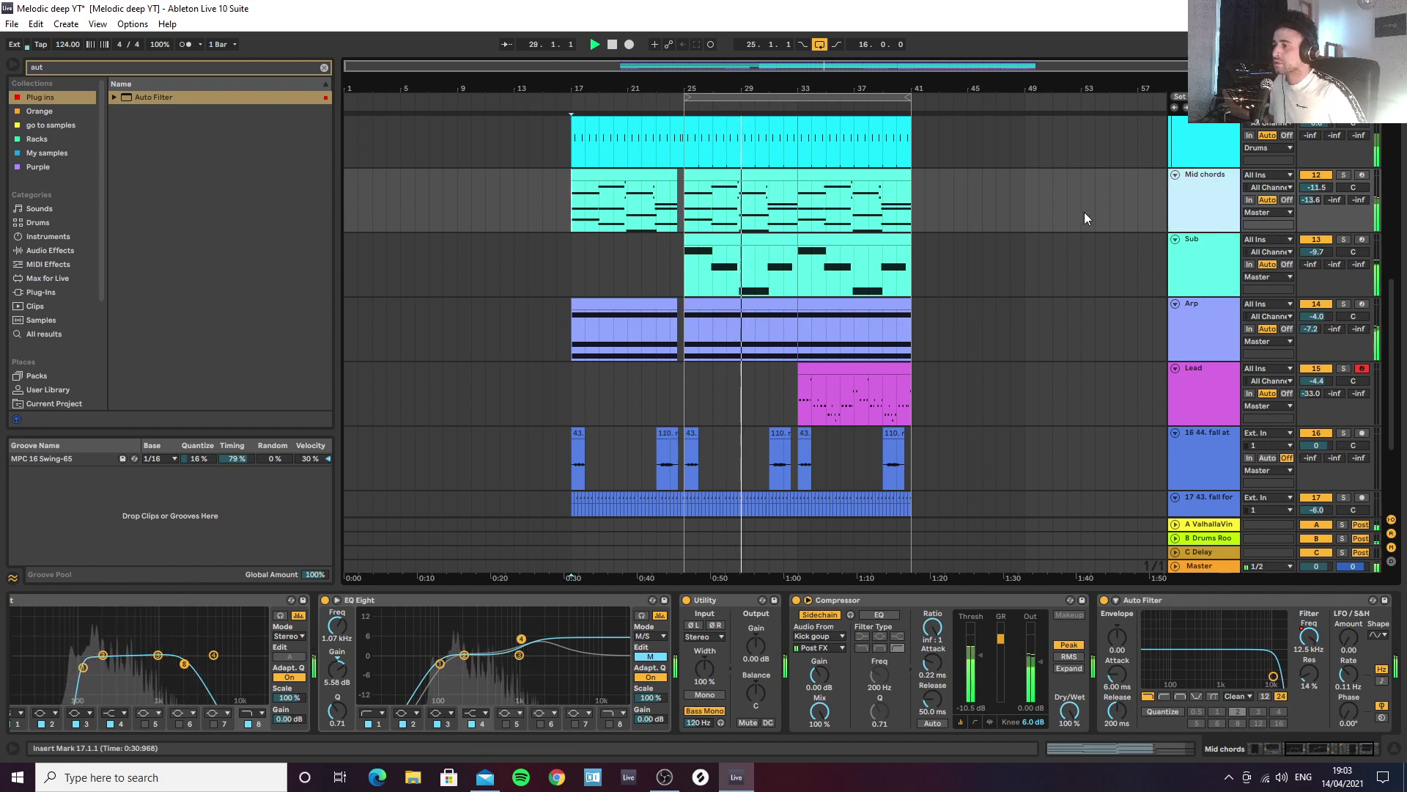